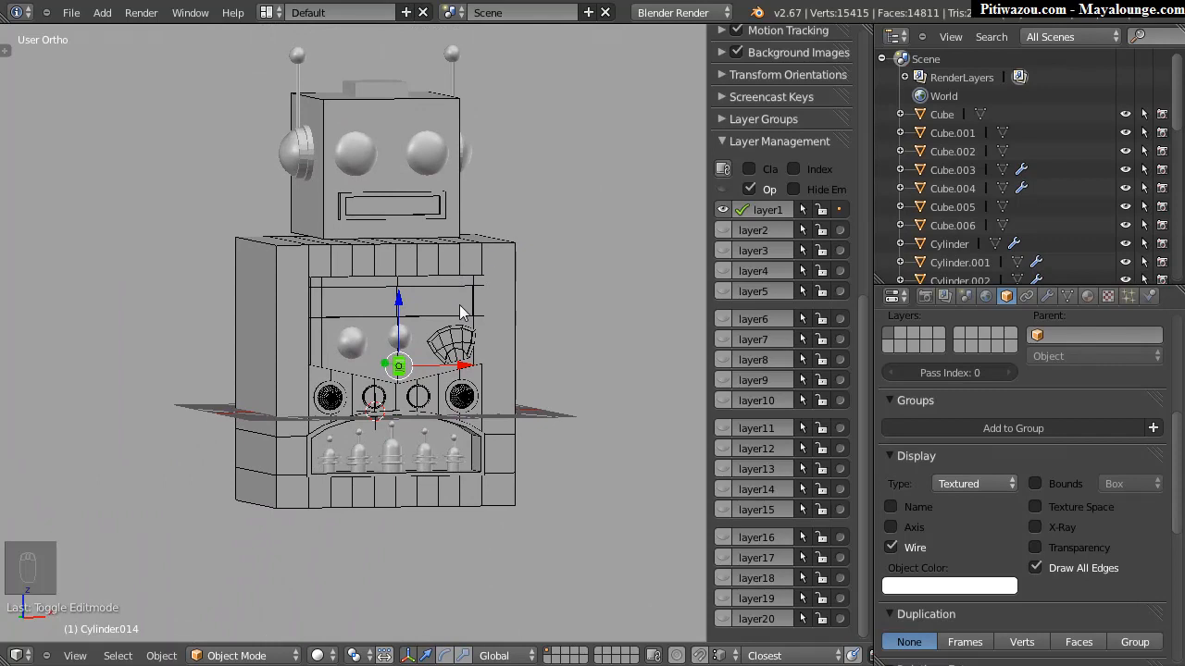
Step: Maximize the 3D view and show the robot from the front in wireframe over its reference image
middle_drag(461, 280, 485, 328)
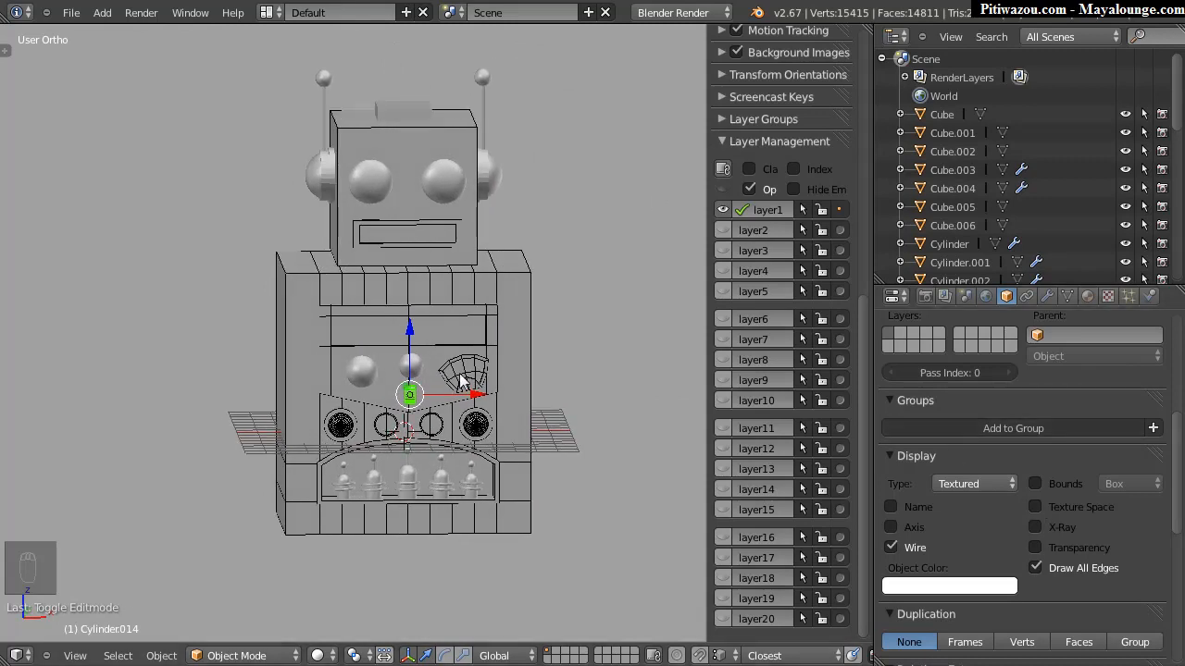
key(shift+space)
key(KP_1)
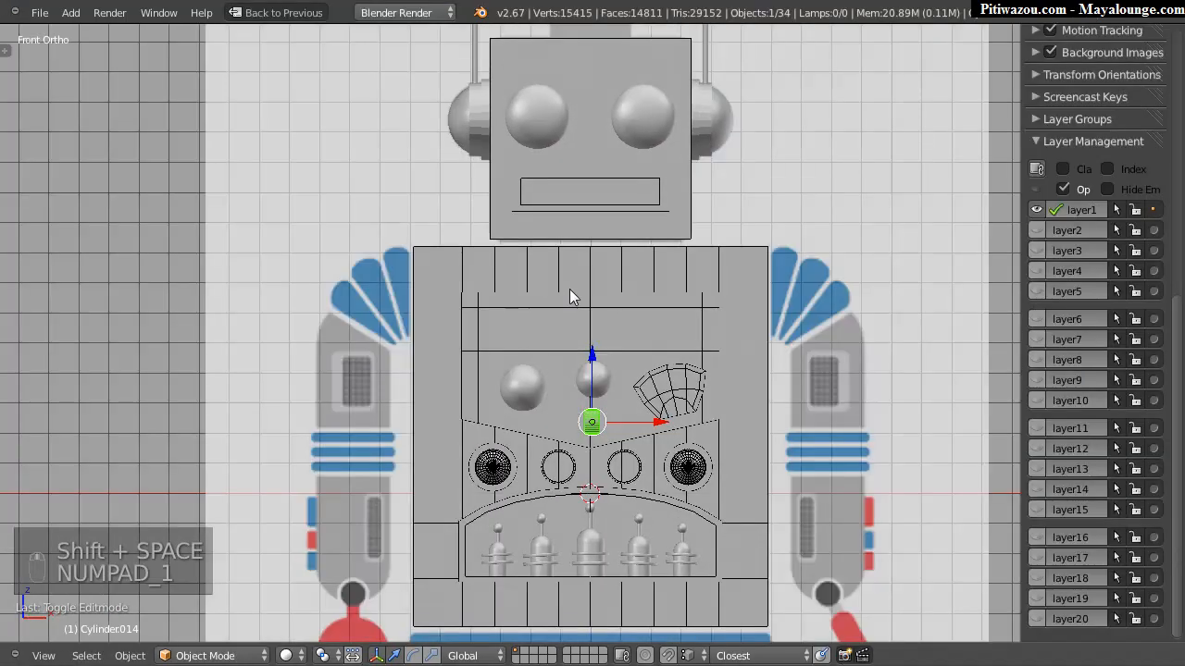
key(z)
shift+middle_drag(579, 311, 519, 254)
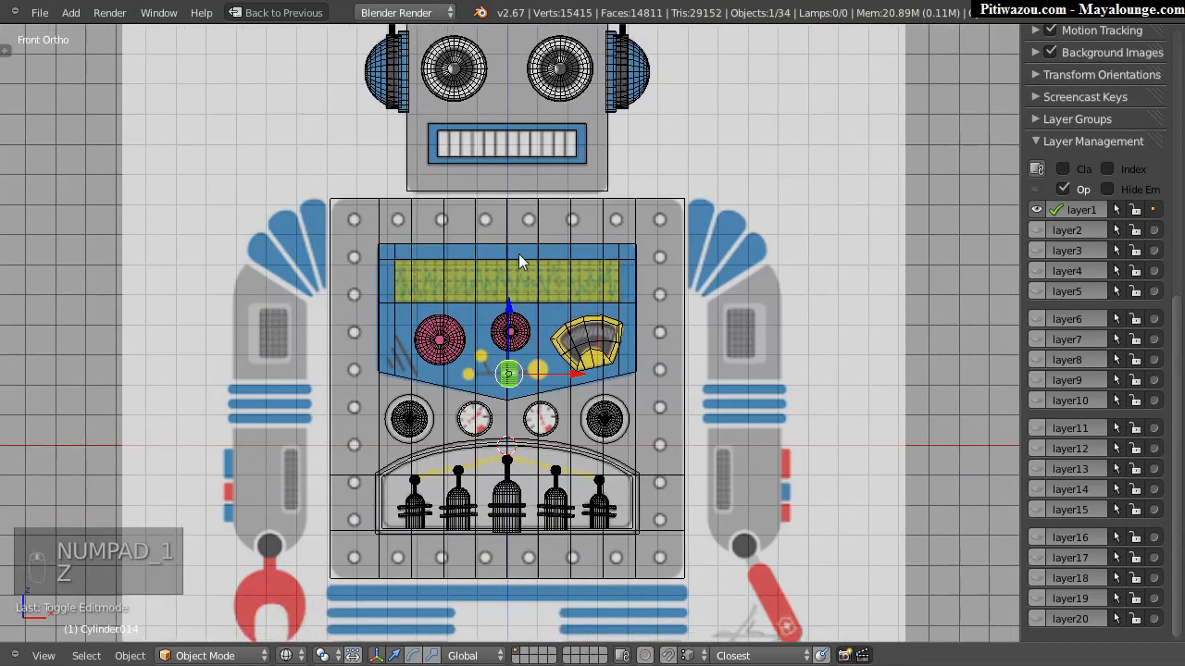
Step: Examine the reference image's arms, legs, torso and head to see which robot parts remain unmodelled
shift+middle_drag(515, 132, 516, 85)
shift+middle_drag(482, 210, 479, 224)
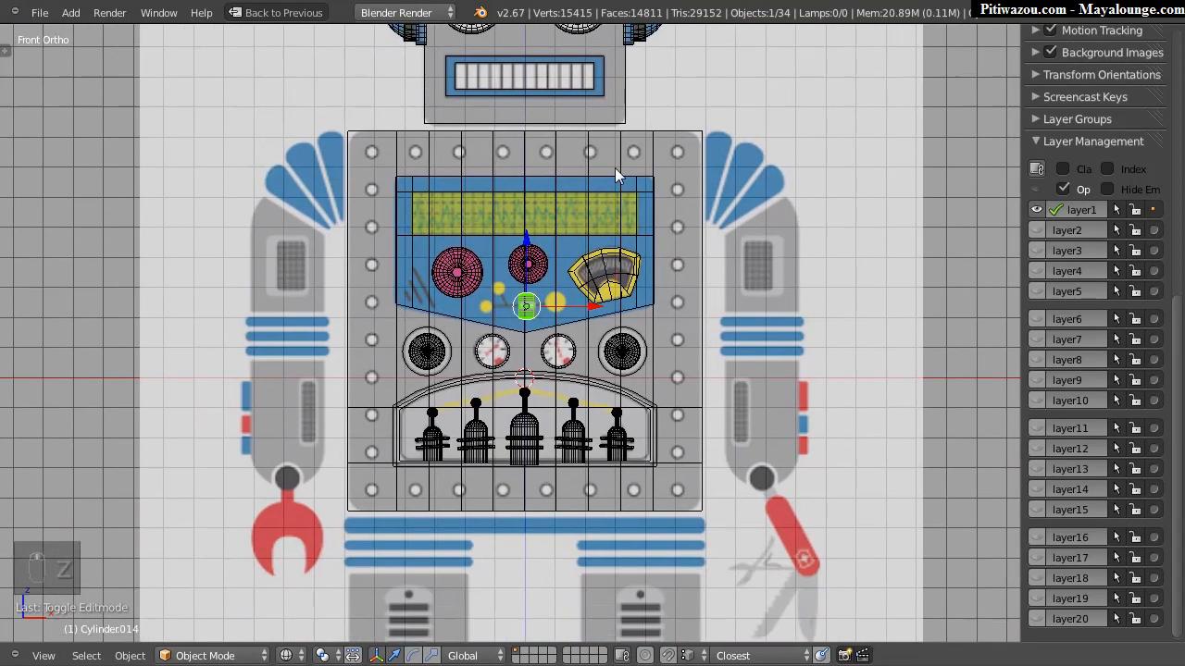
shift+middle_drag(570, 253, 564, 265)
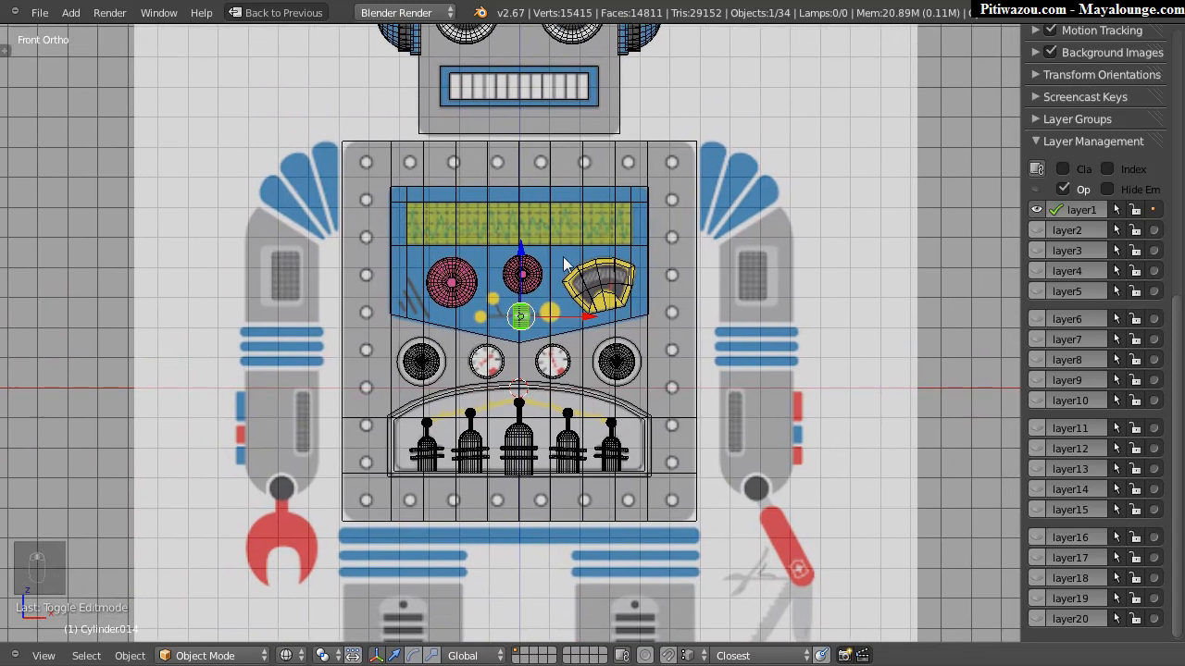
shift+middle_drag(789, 467, 759, 389)
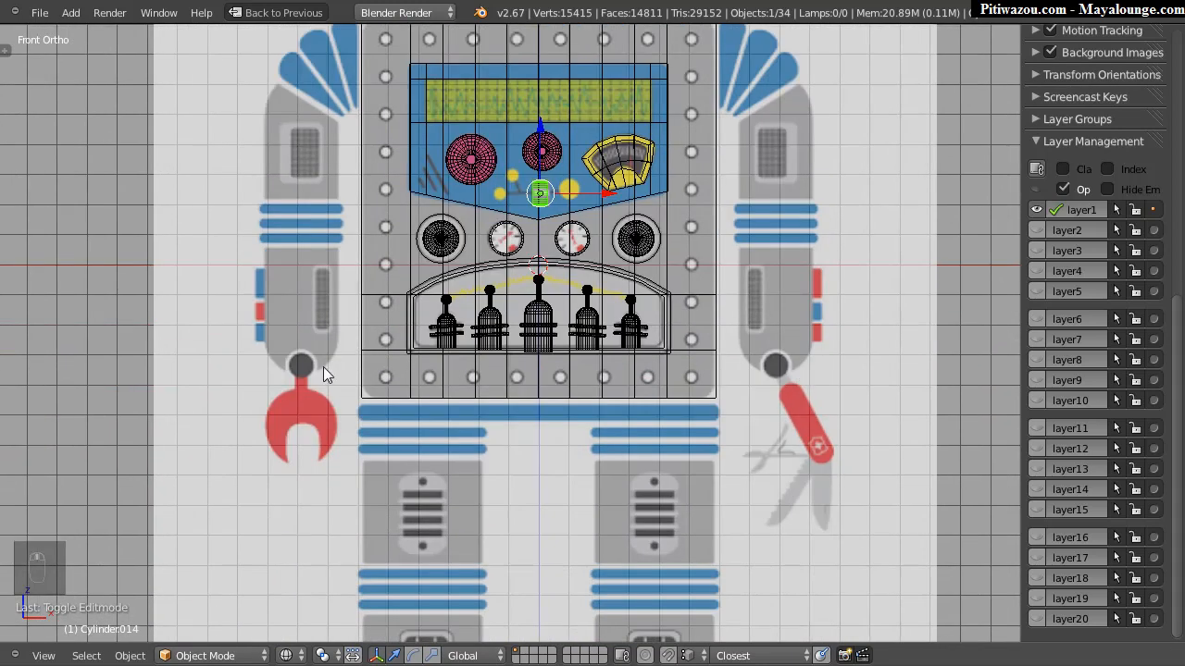
shift+middle_drag(343, 322, 347, 360)
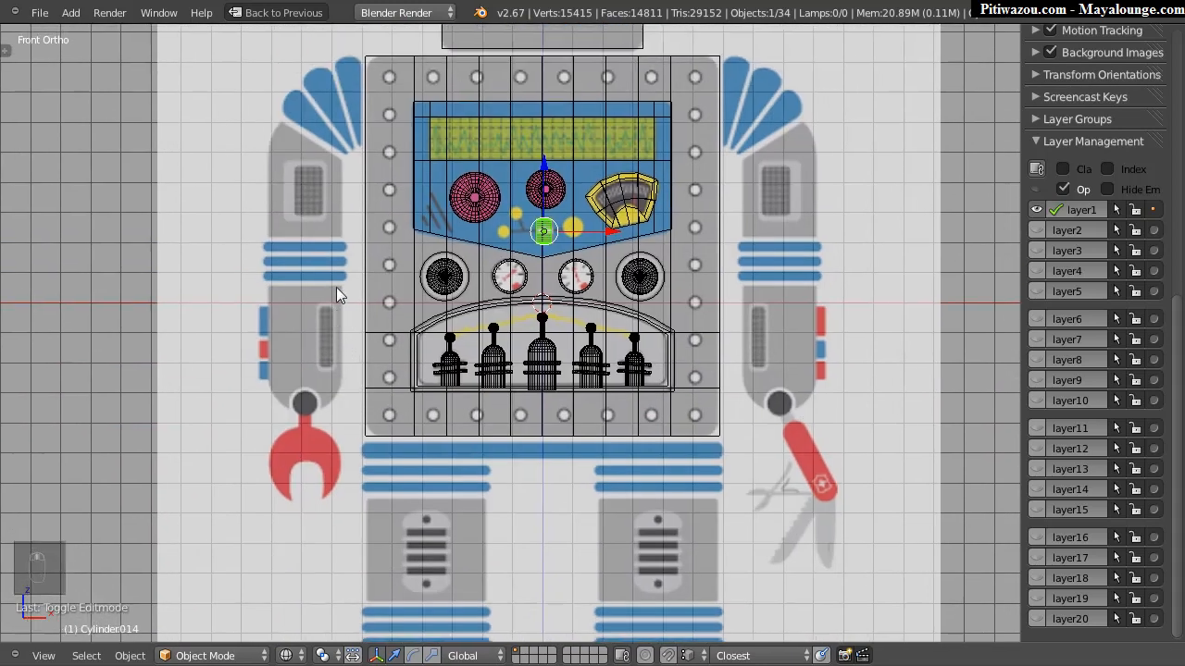
shift+middle_drag(336, 298, 310, 304)
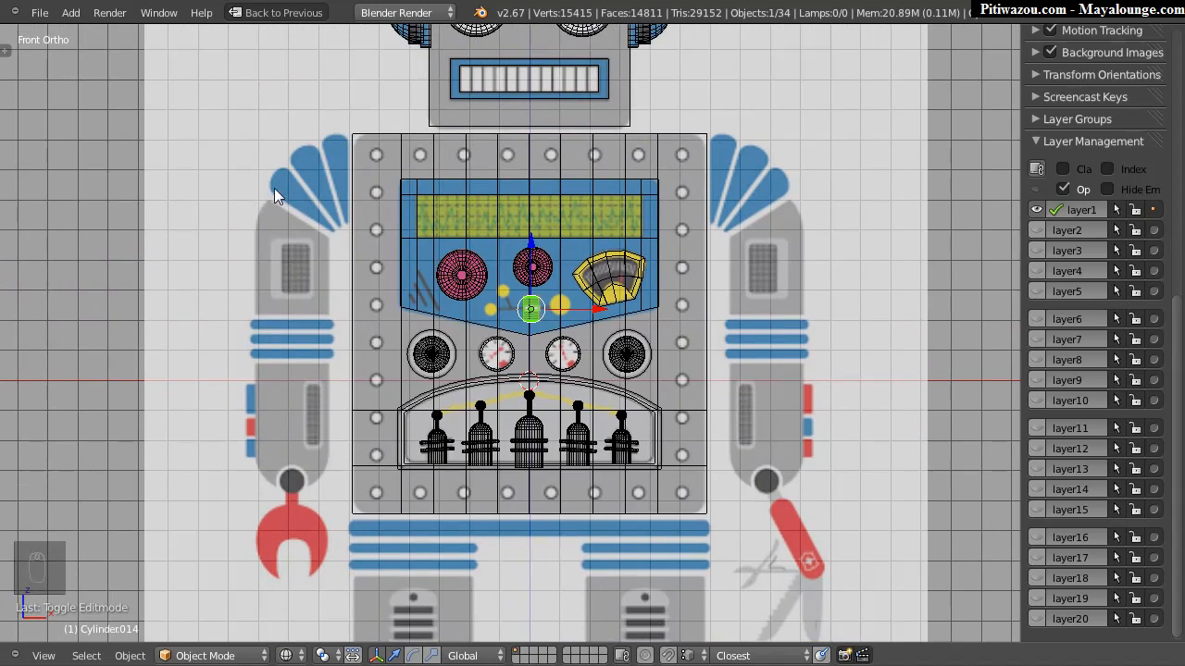
mouse_move(761, 222)
shift+middle_down()
mouse_move(753, 235)
mouse_move(750, 219)
shift+middle_up()
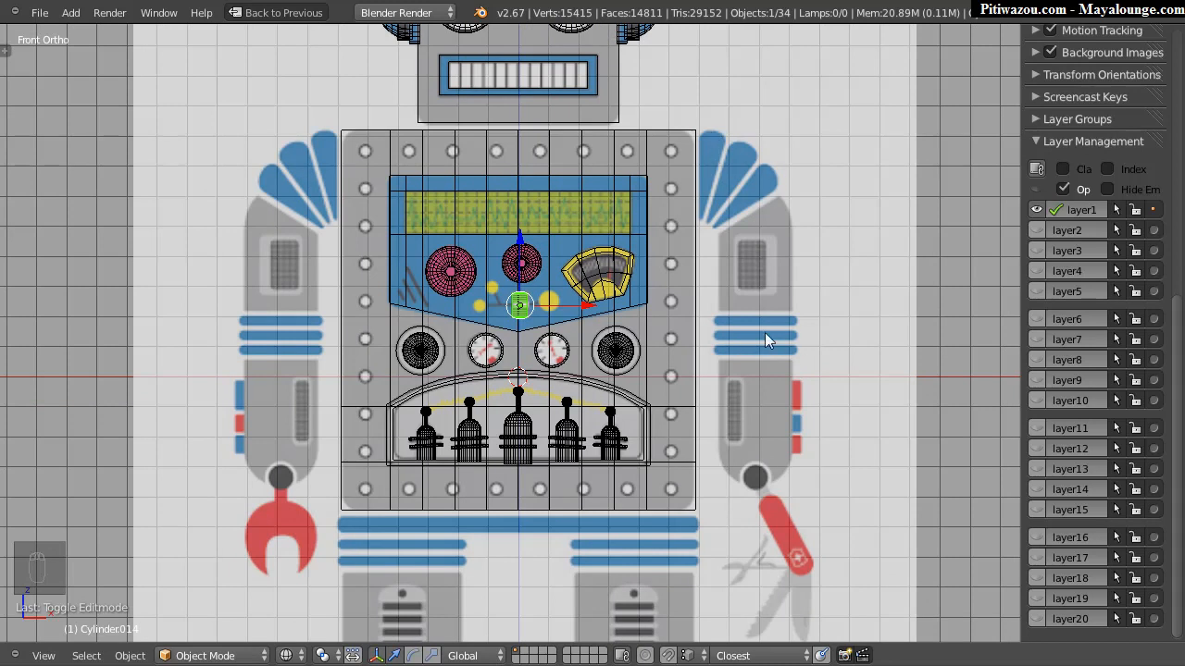
shift+middle_drag(698, 413, 735, 192)
shift+middle_drag(690, 537, 700, 411)
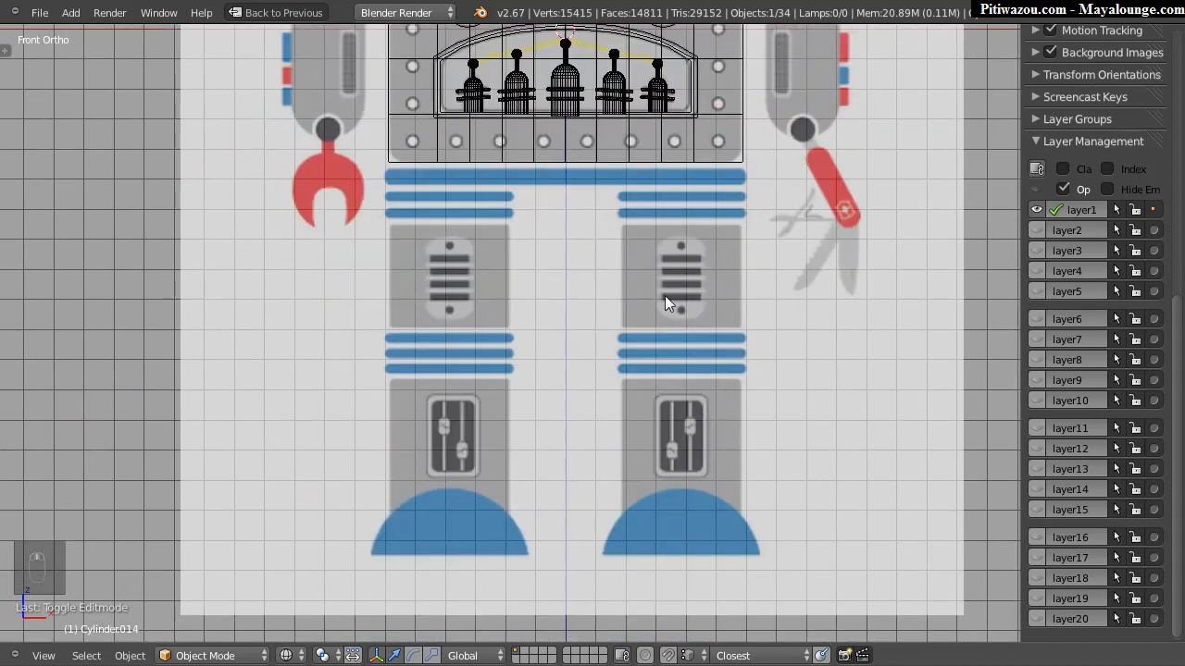
shift+middle_drag(669, 318, 676, 289)
shift+middle_drag(636, 143, 614, 425)
shift+middle_drag(586, 207, 585, 413)
shift+middle_drag(531, 359, 532, 355)
shift+middle_drag(611, 386, 630, 287)
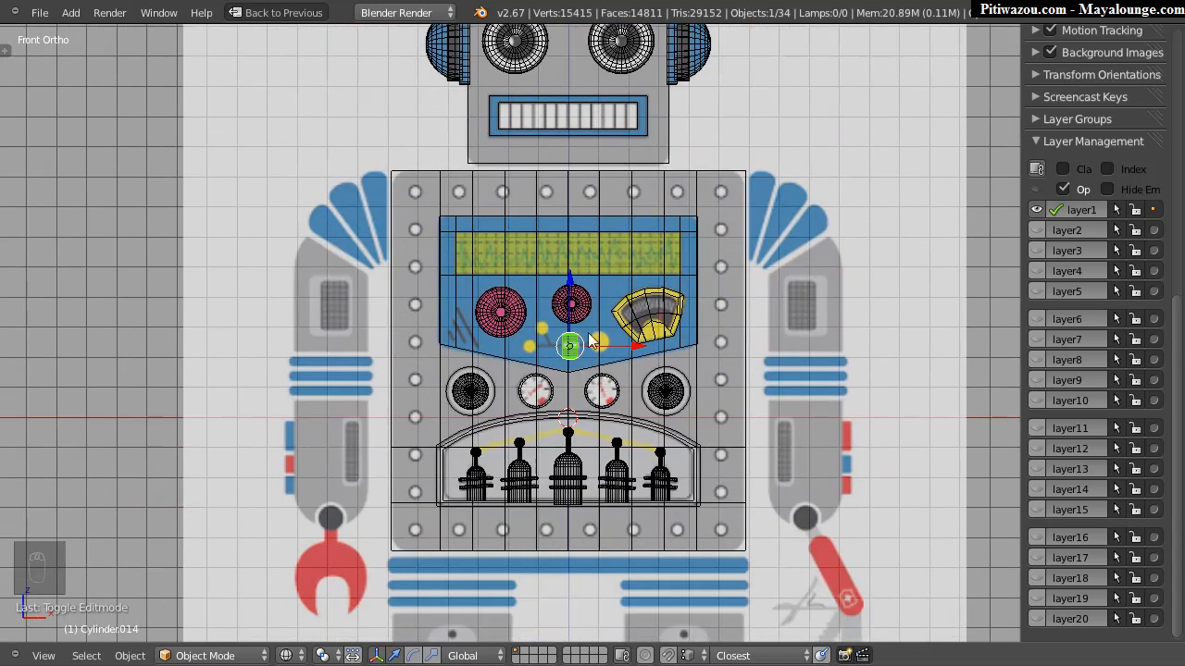
shift+middle_drag(639, 141, 663, 241)
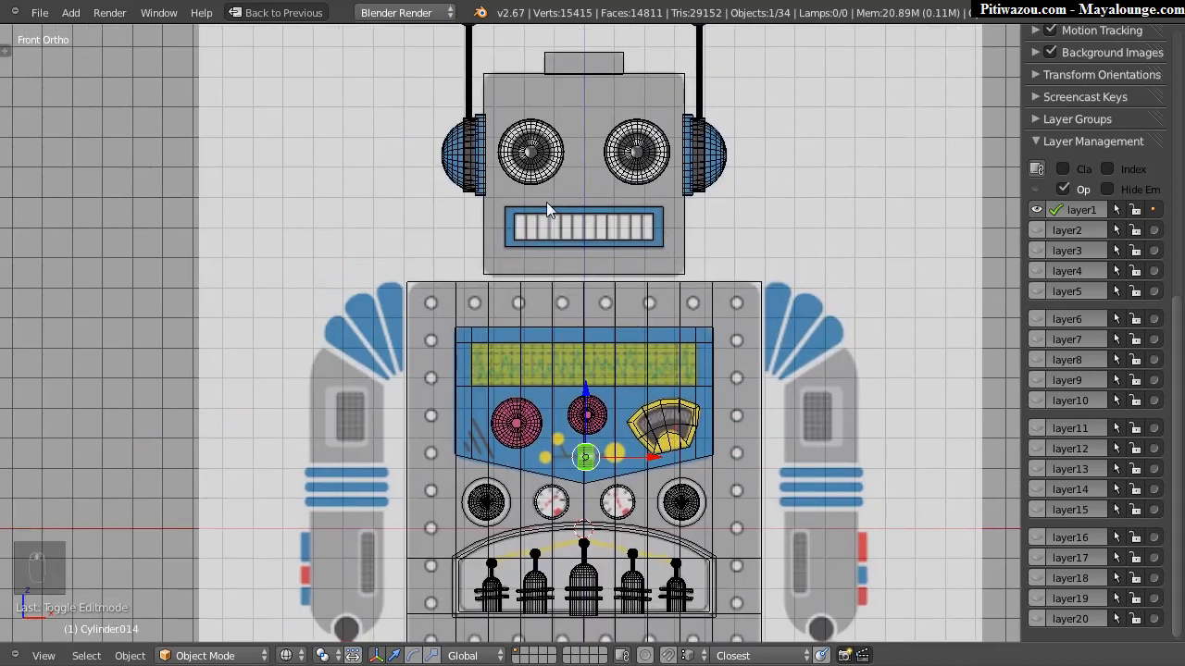
shift+middle_drag(593, 198, 568, 172)
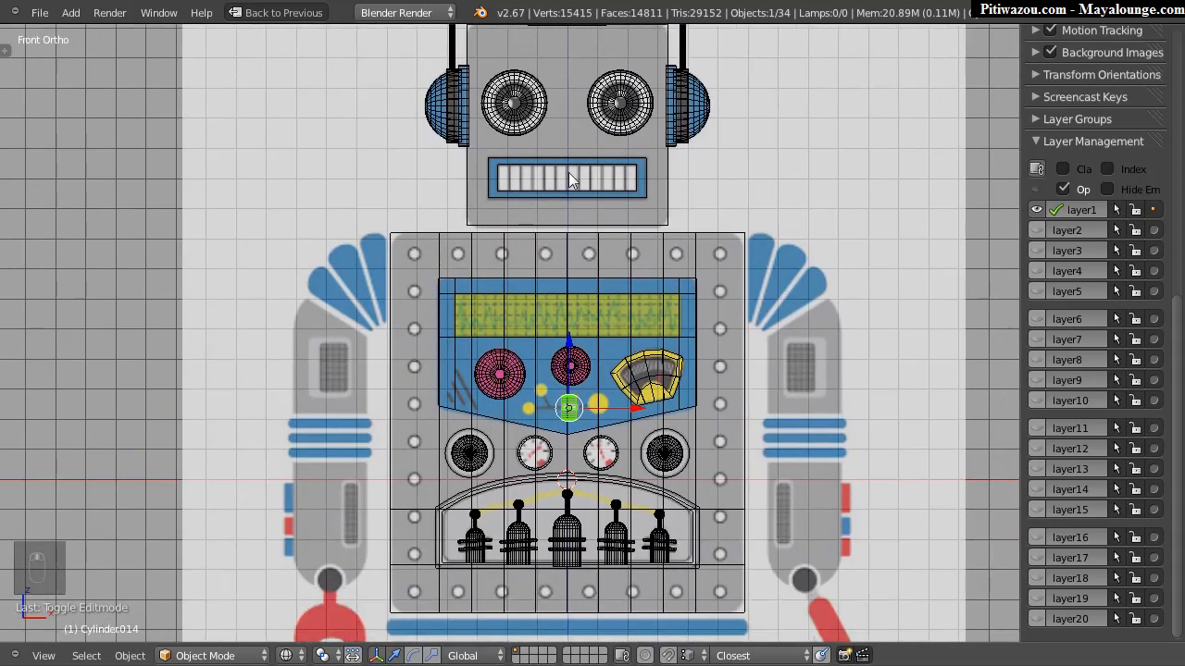
Step: Examine the robot's mouth opening and the row of teeth in the reference image up close
shift+middle_drag(480, 198, 492, 274)
ctrl+middle_drag(492, 274, 564, 164)
shift+middle_drag(639, 121, 569, 199)
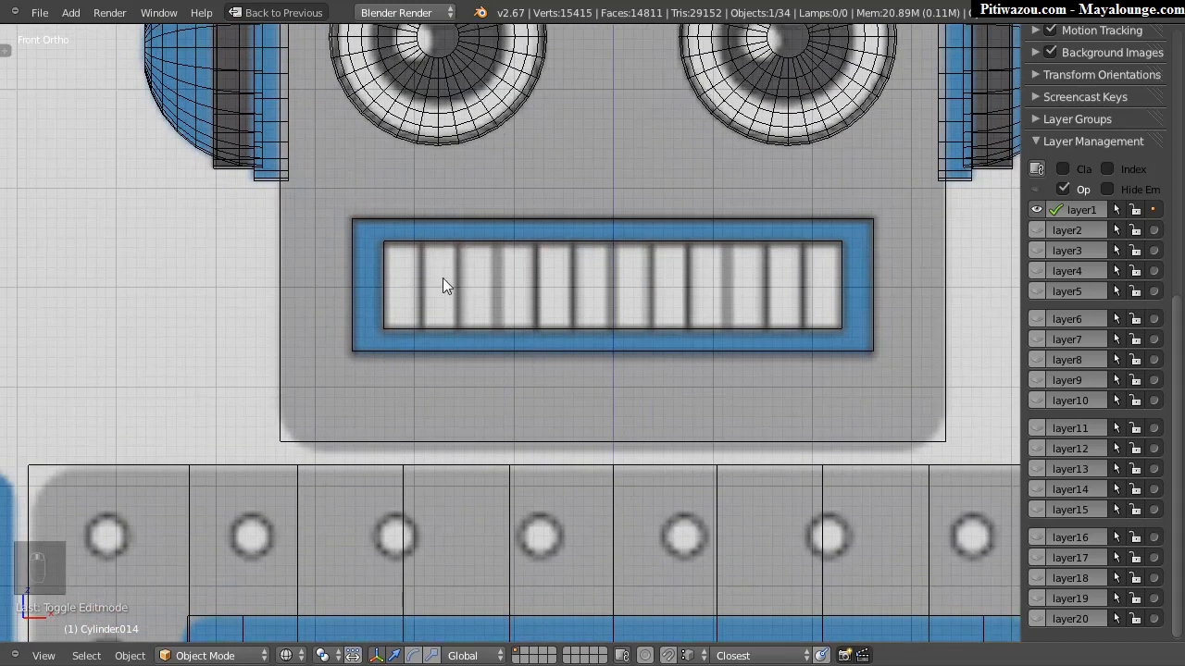
shift+middle_drag(783, 274, 765, 278)
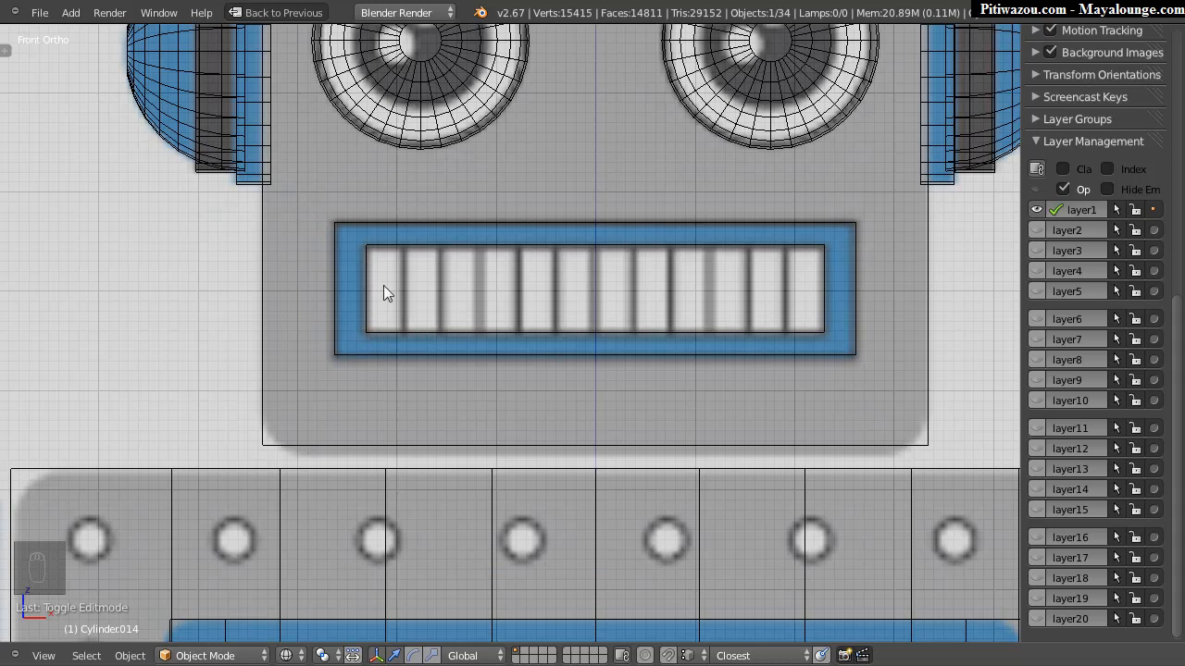
scroll(618, 270, down, 4)
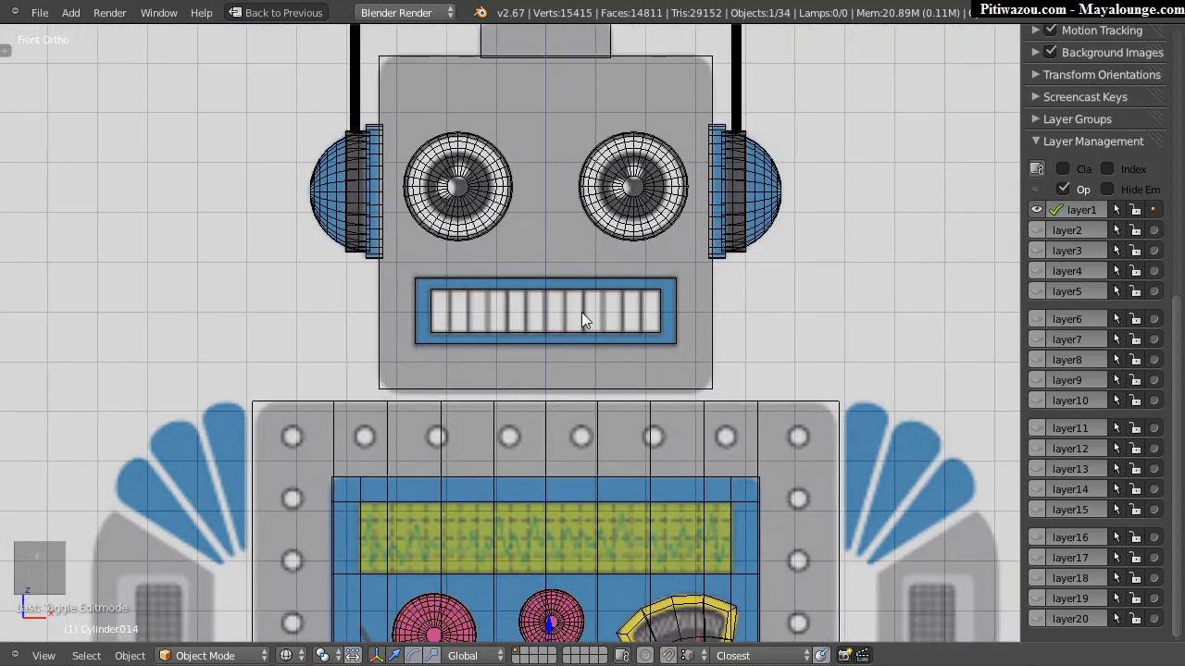
shift+middle_drag(582, 312, 568, 258)
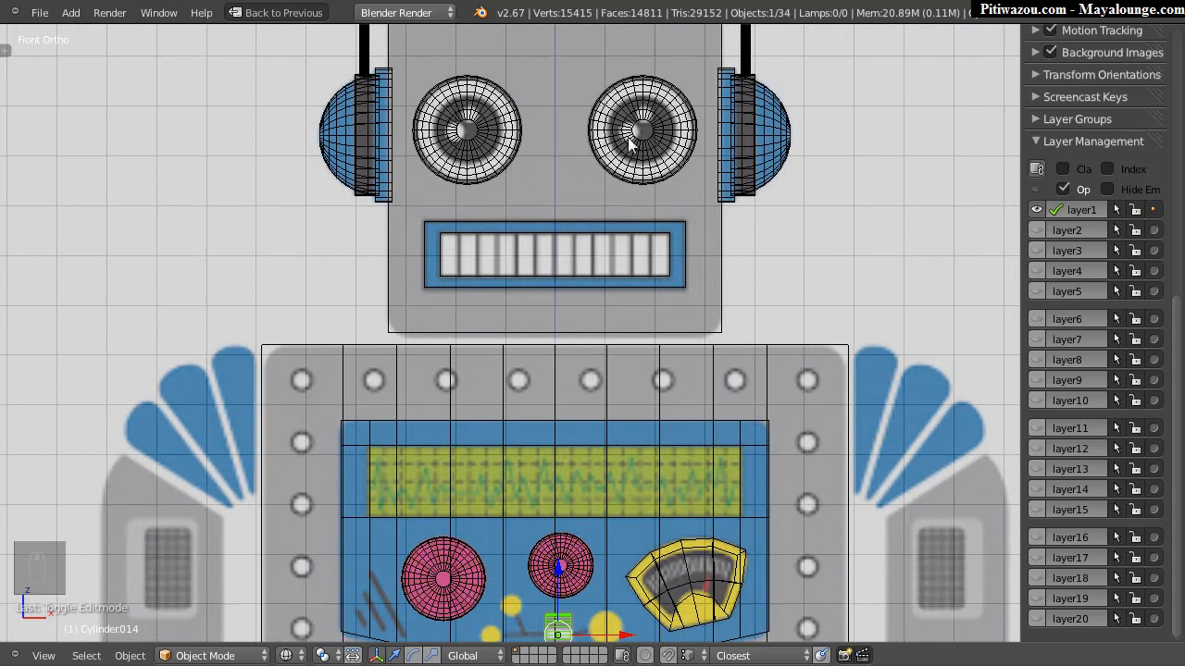
scroll(581, 119, down, 2)
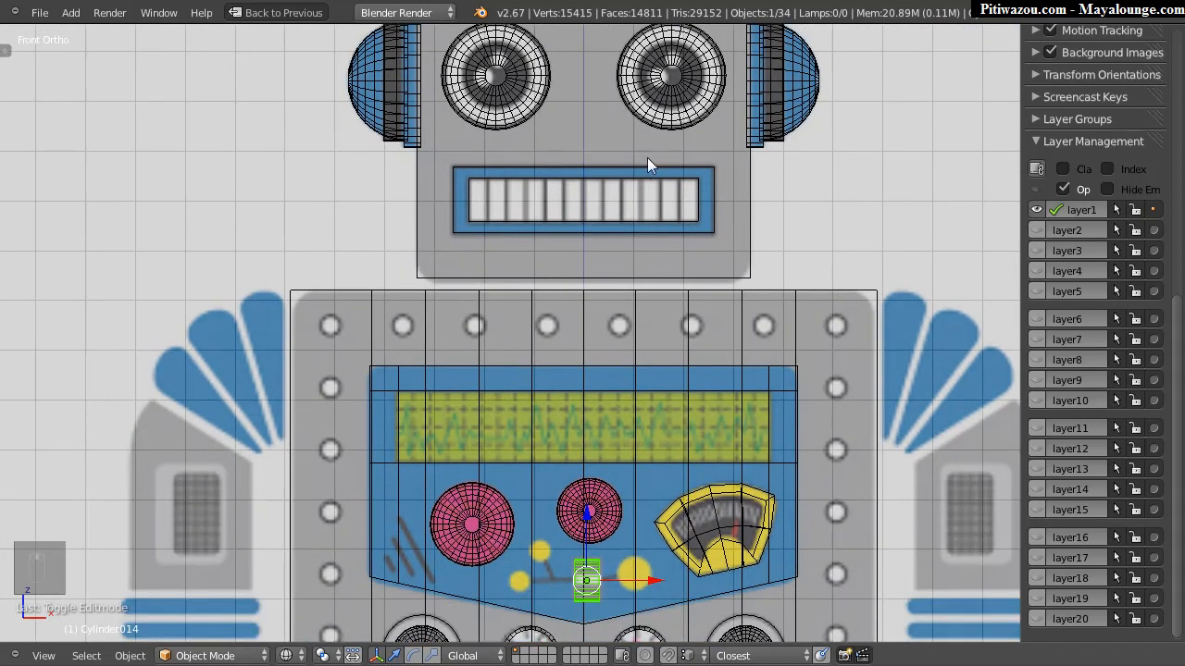
scroll(645, 170, down, 2)
Step: Add a cylinder mesh and raise it to the robot's head at about Z 13.47
scroll(576, 114, up, 3)
ctrl+middle_drag(576, 114, 563, 370)
shift+middle_drag(657, 213, 516, 219)
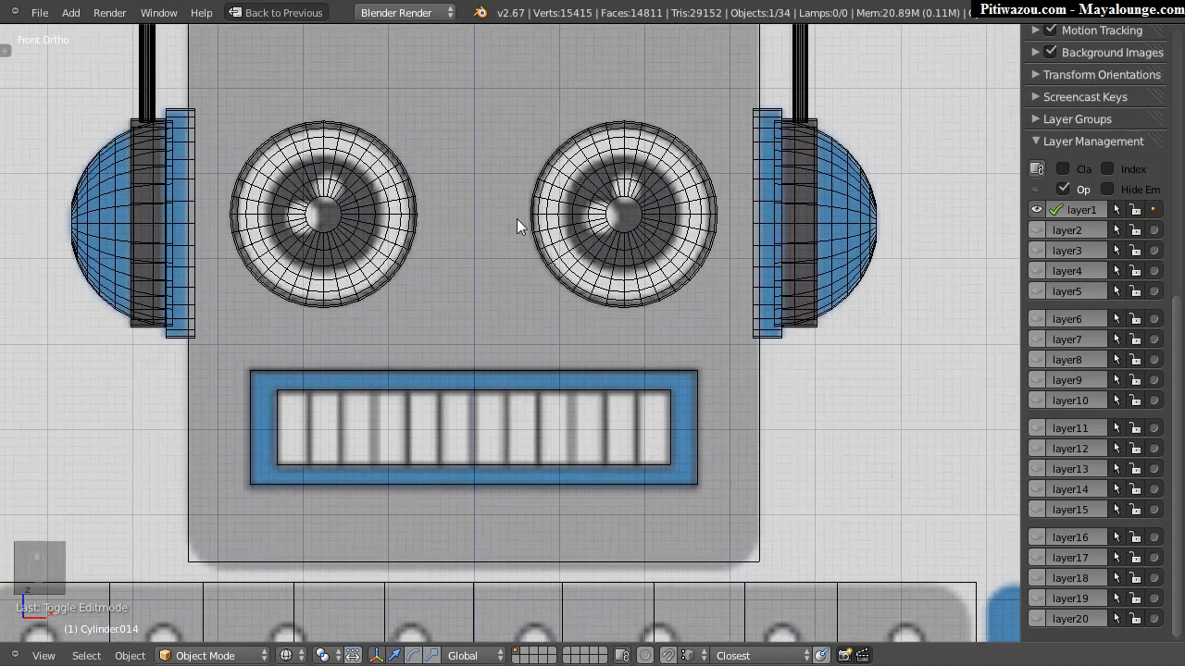
key(shift+a)
mouse_move(476, 208)
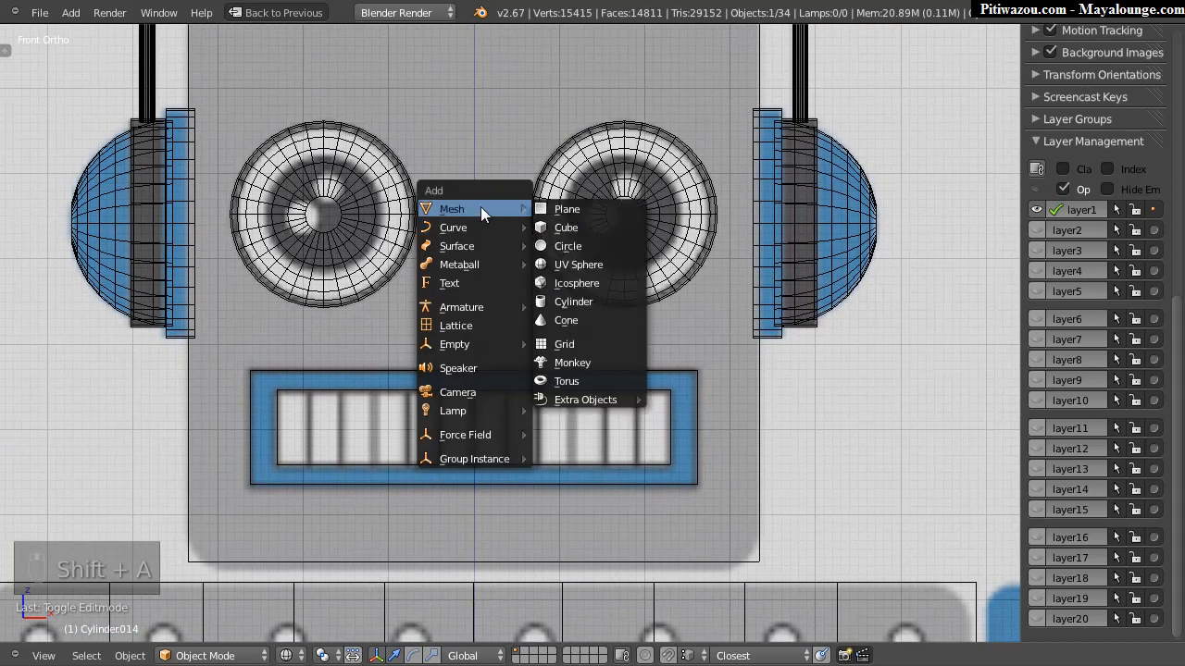
click(573, 302)
scroll(716, 267, down, 7)
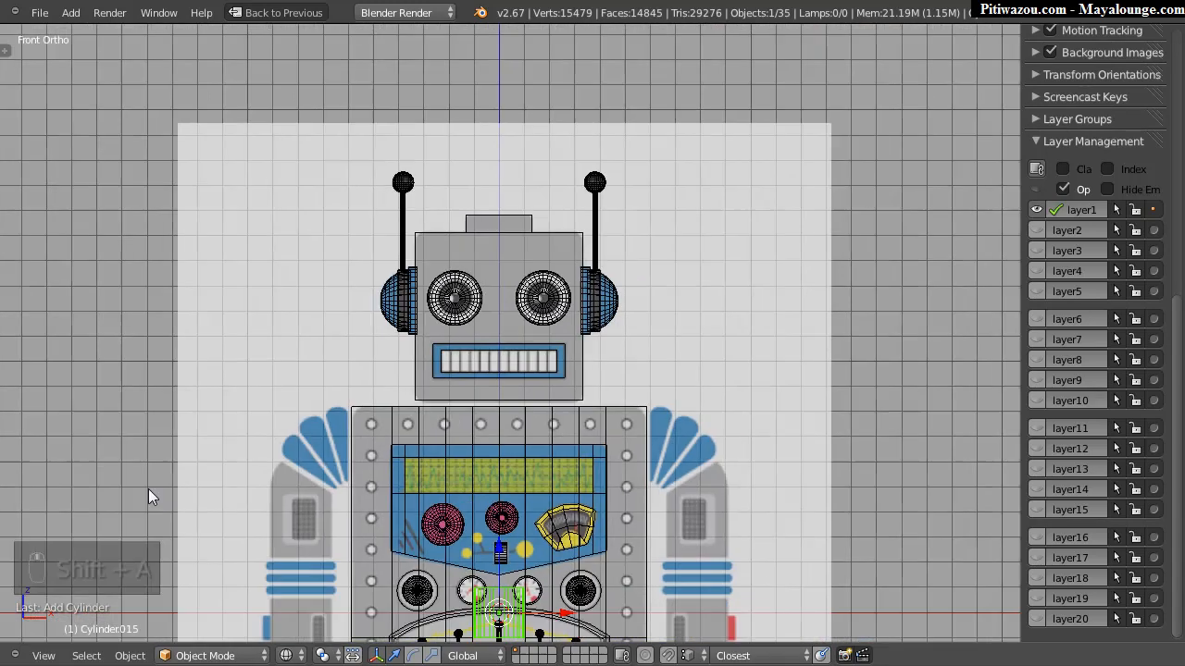
drag(501, 552, 506, 217)
ctrl+middle_drag(561, 283, 570, 267)
Step: Set the new cylinder's X rotation to 90° so that its axis points forward
drag(1175, 335, 1168, 75)
click(1089, 151)
text(90)
key(Return)
Step: Move the cylinder over the robot's eye on the positive X side, at about X 1.757, Z 12.536
scroll(693, 236, up, 6)
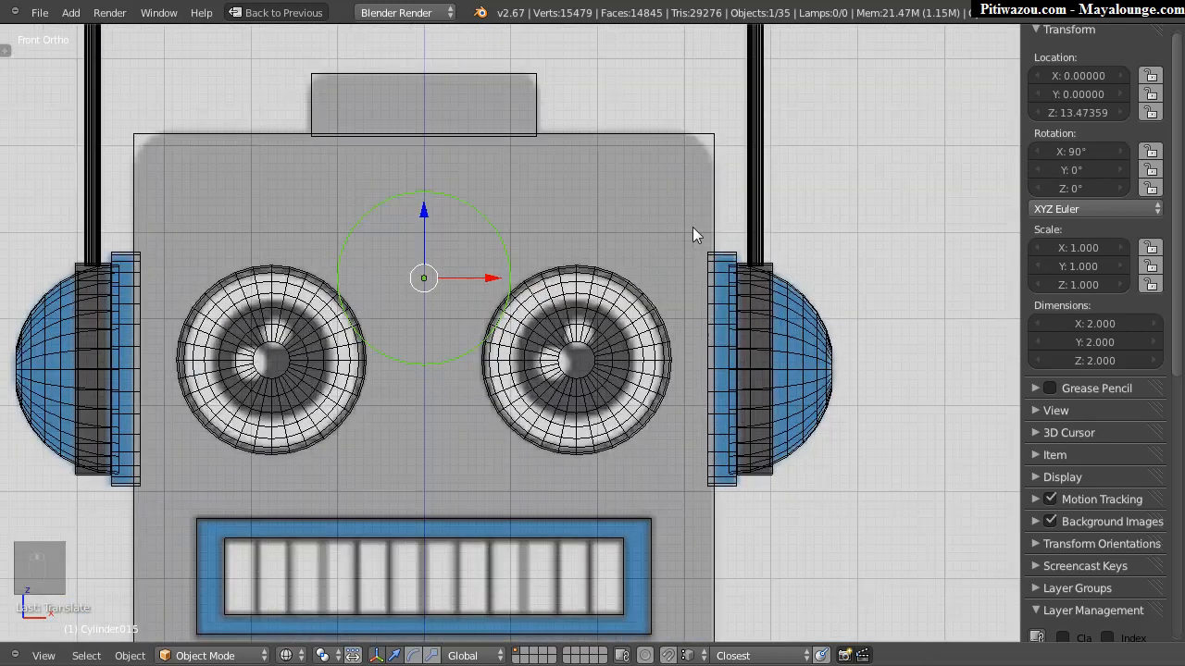
scroll(693, 235, up, 3)
drag(389, 232, 633, 244)
drag(570, 150, 574, 302)
right_click(574, 302)
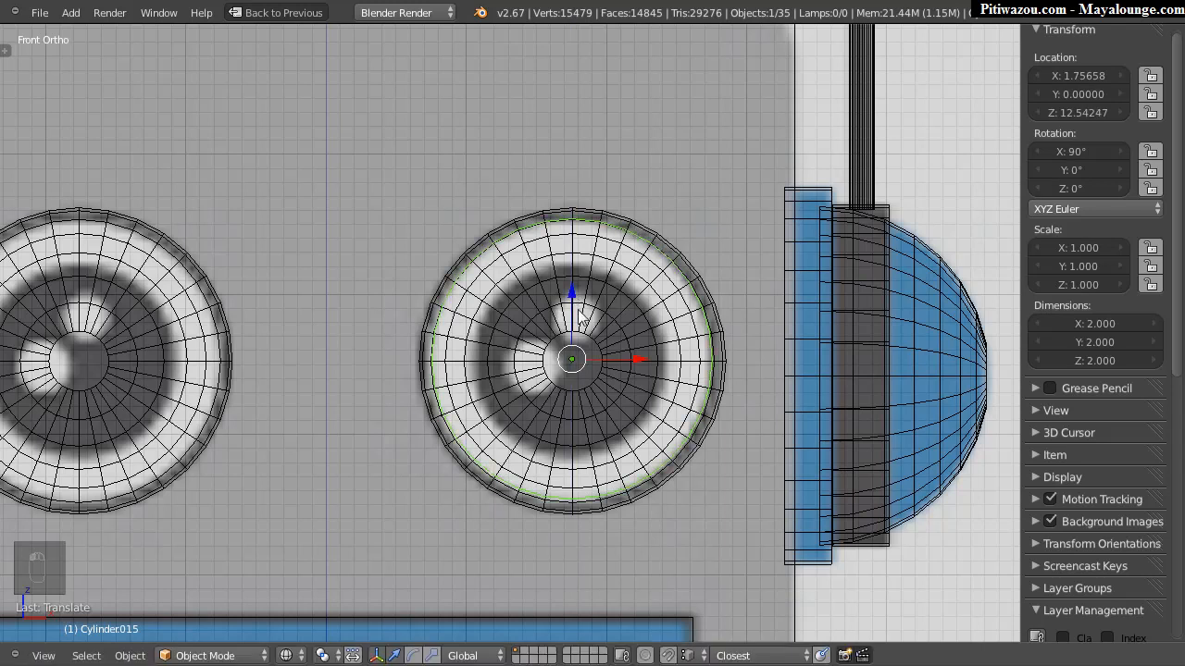
click(572, 294)
Step: Snap the 3D cursor to the front centre vertex of the eye sphere, using vertex selection in Edit Mode
right_click(629, 321)
right_click(629, 385)
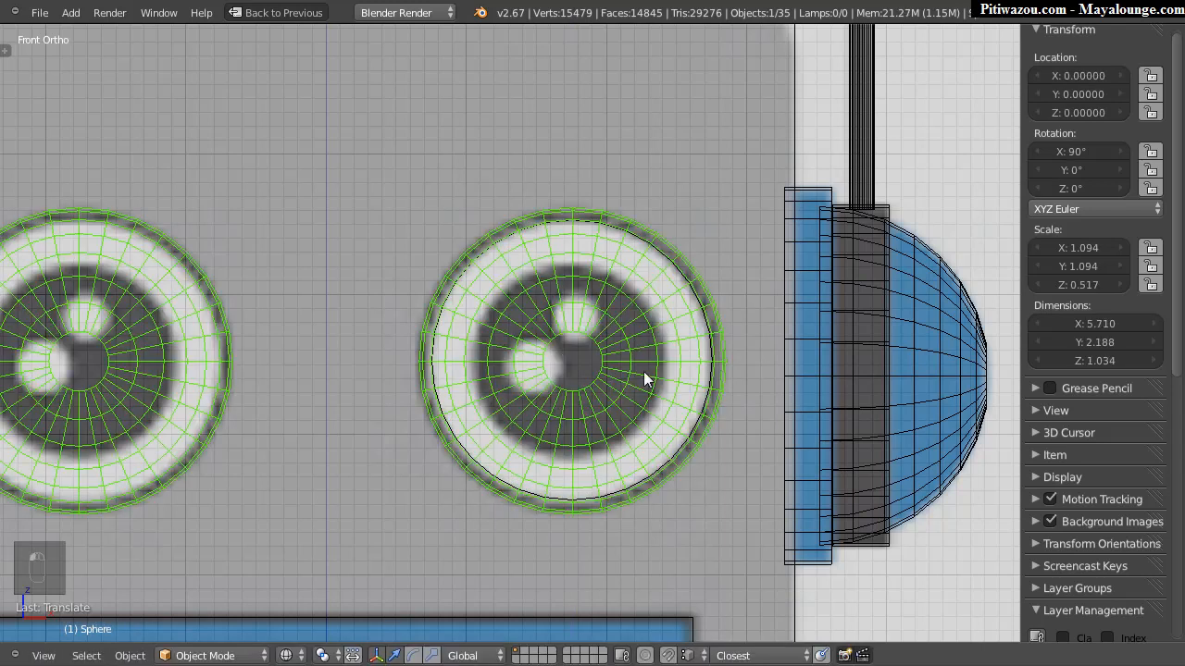
key(Tab)
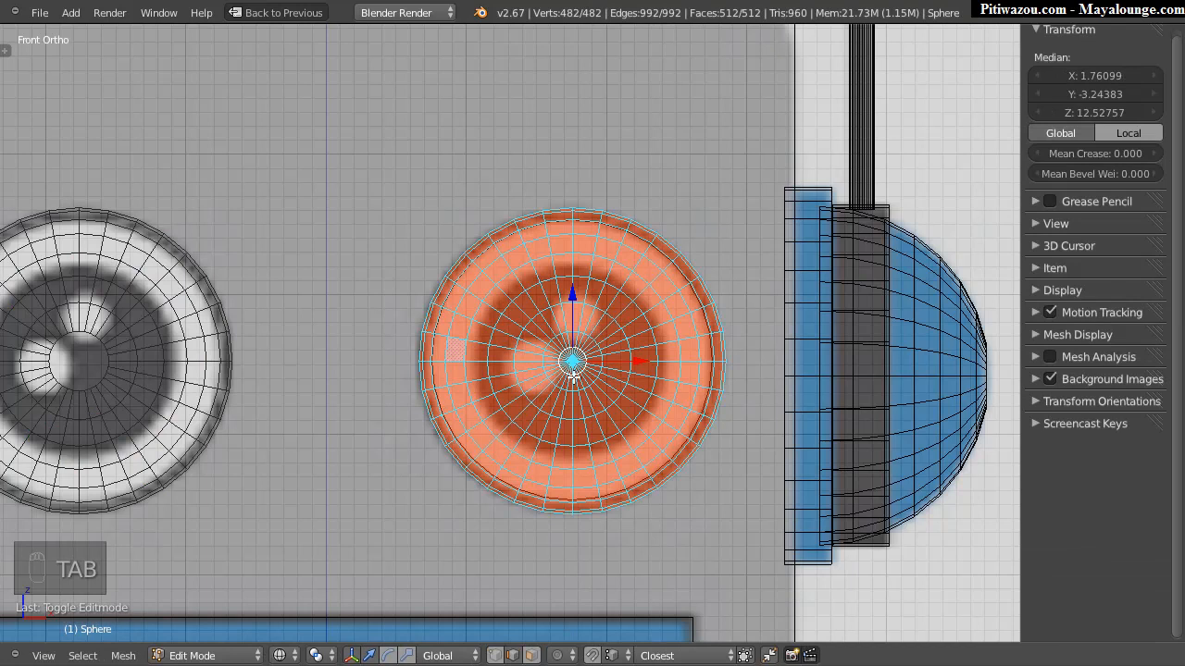
key(ctrl+Tab)
click(510, 355)
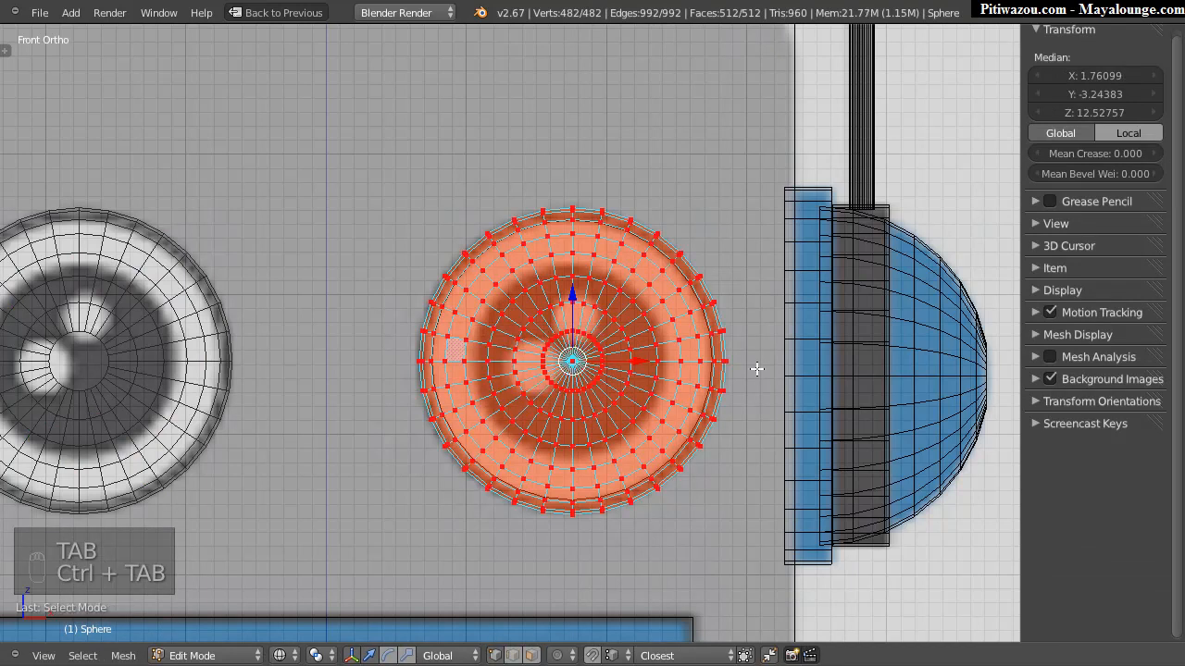
key(a)
right_click(625, 350)
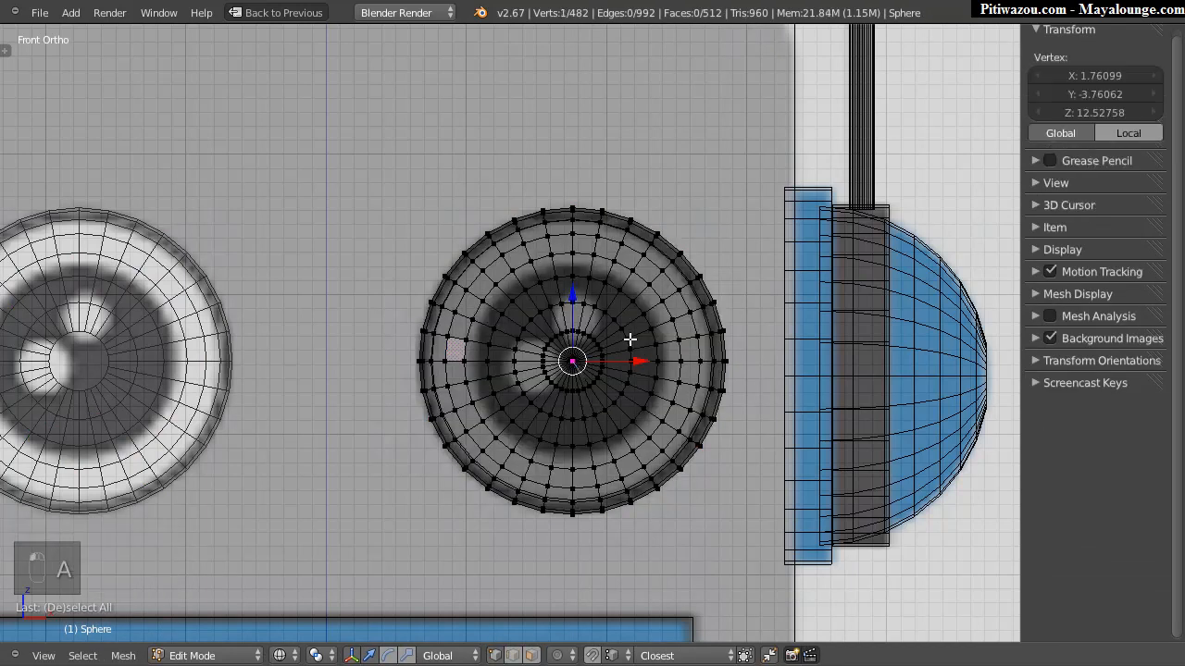
middle_drag(660, 310, 755, 286)
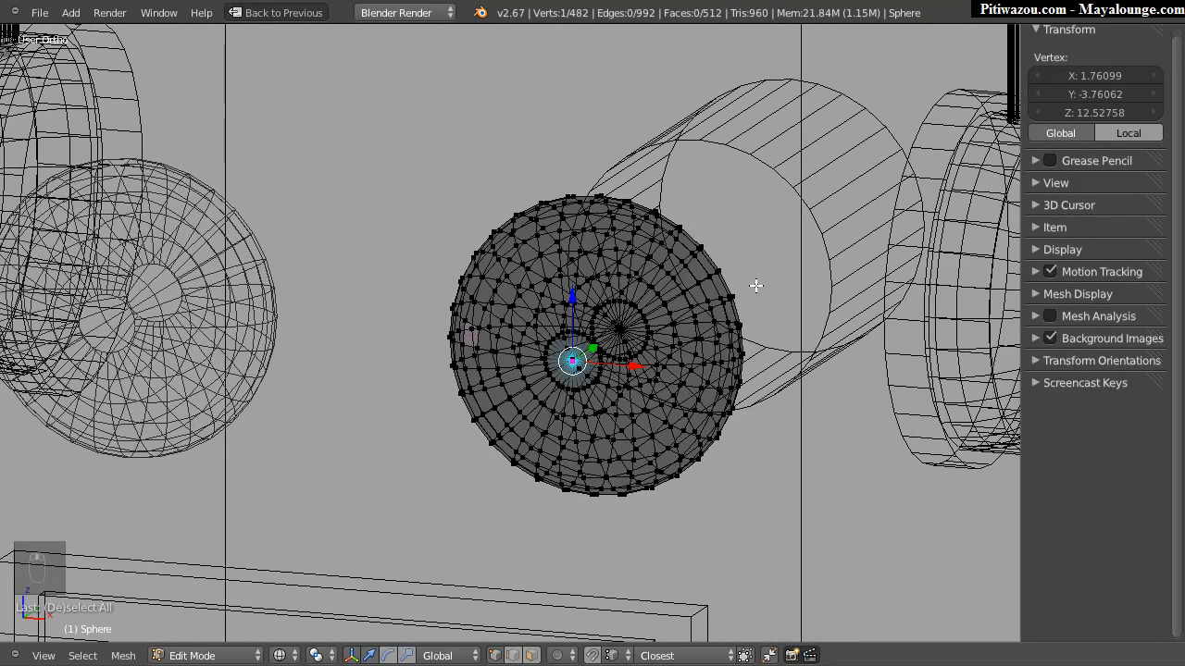
key(shift+s)
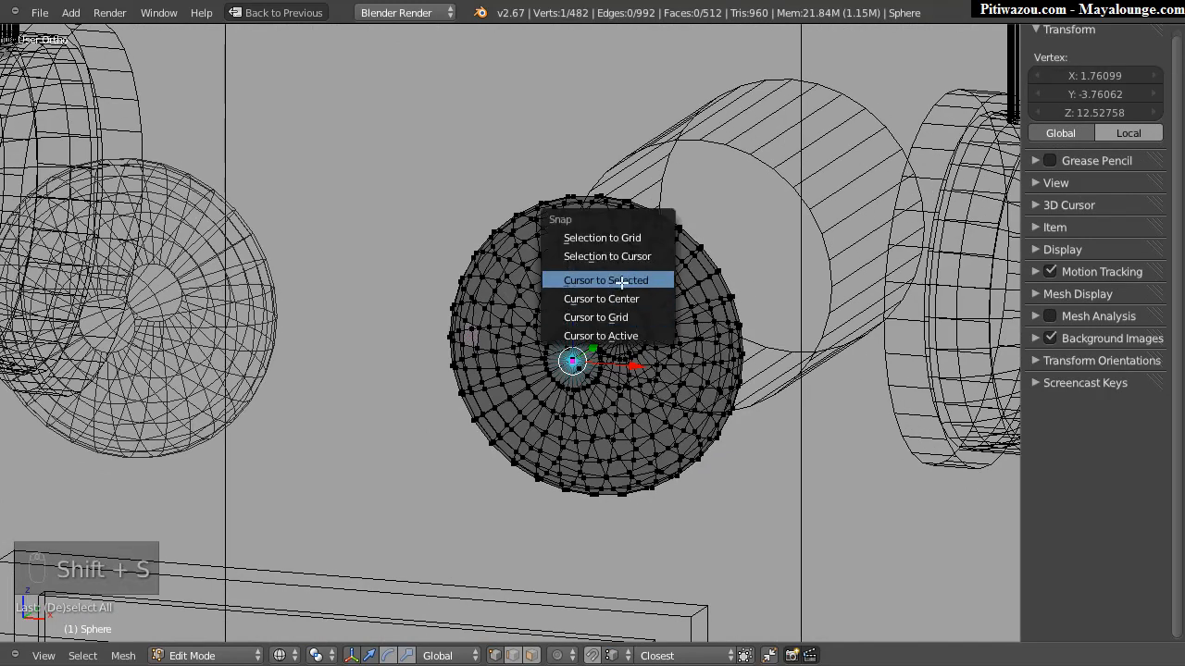
click(629, 283)
Step: Set the cylinder's origin to the 3D cursor at the front centre of the eye
key(Tab)
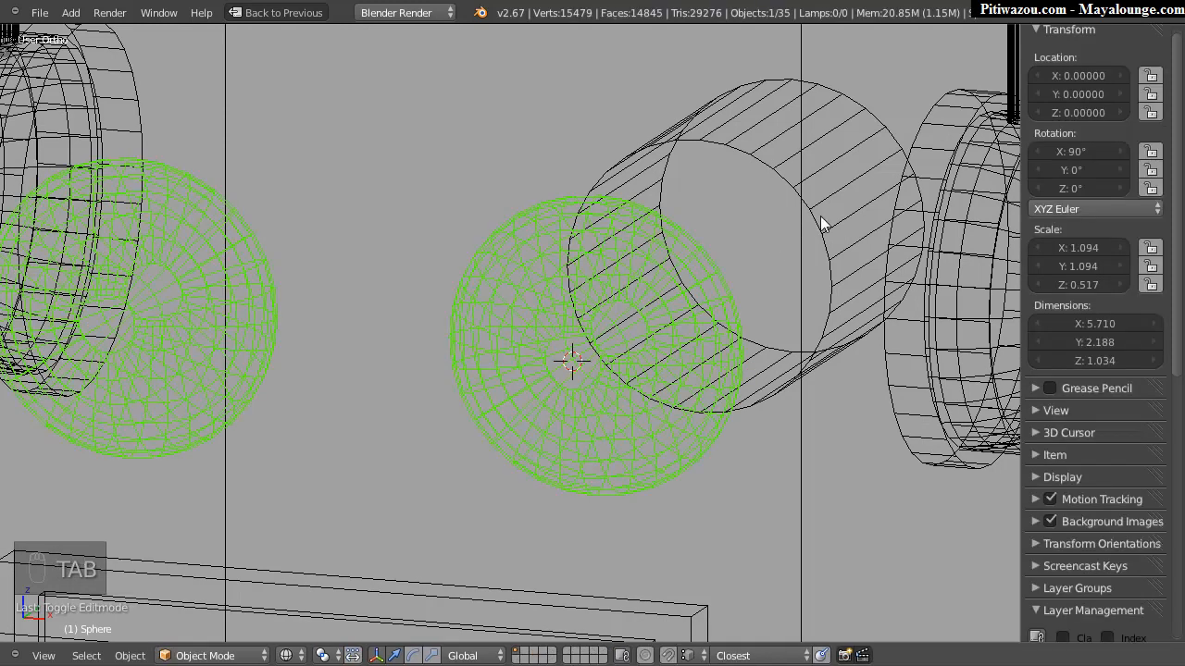
right_click(802, 262)
key(space)
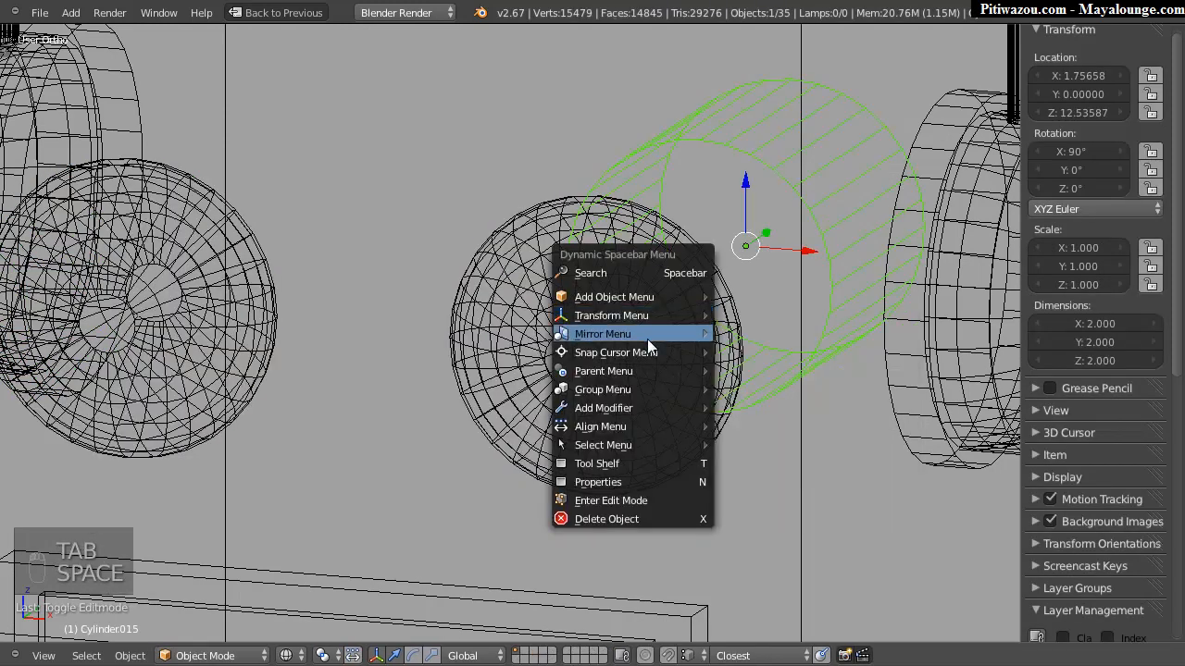
mouse_move(654, 314)
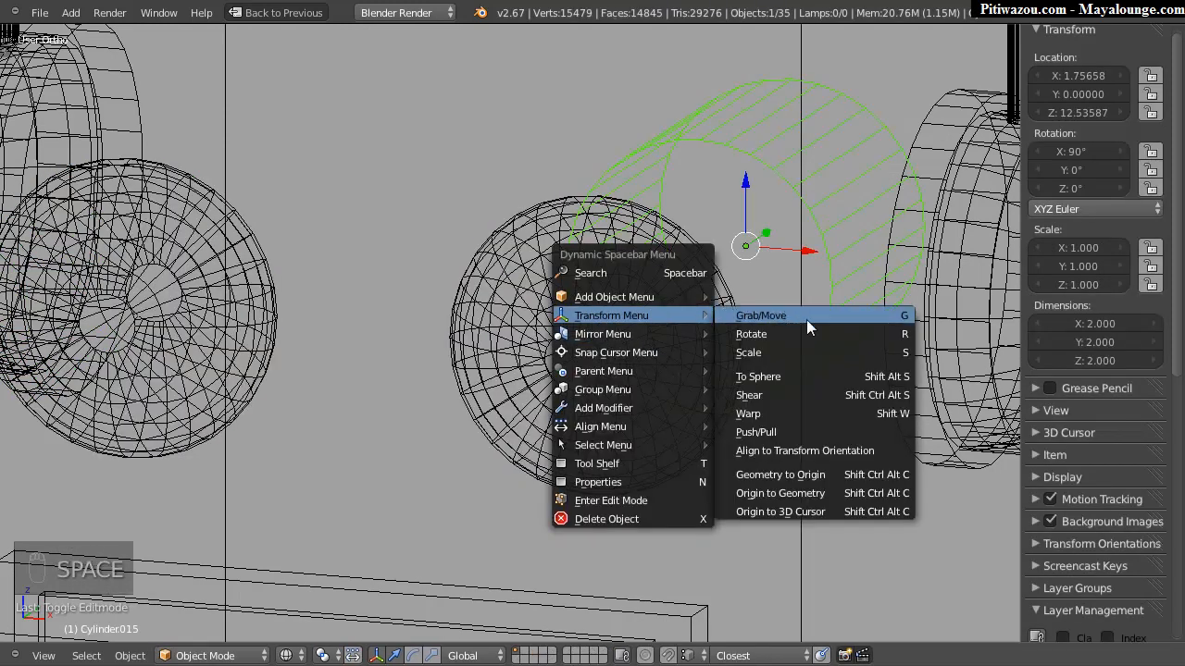
click(783, 473)
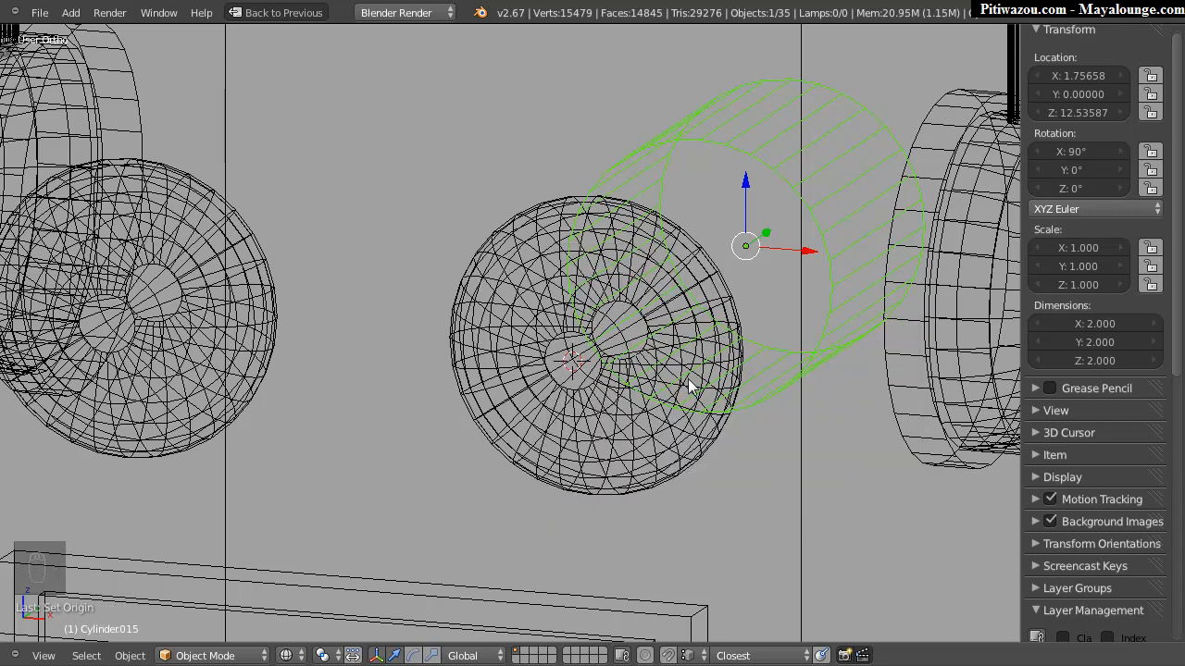
key(space)
mouse_move(651, 384)
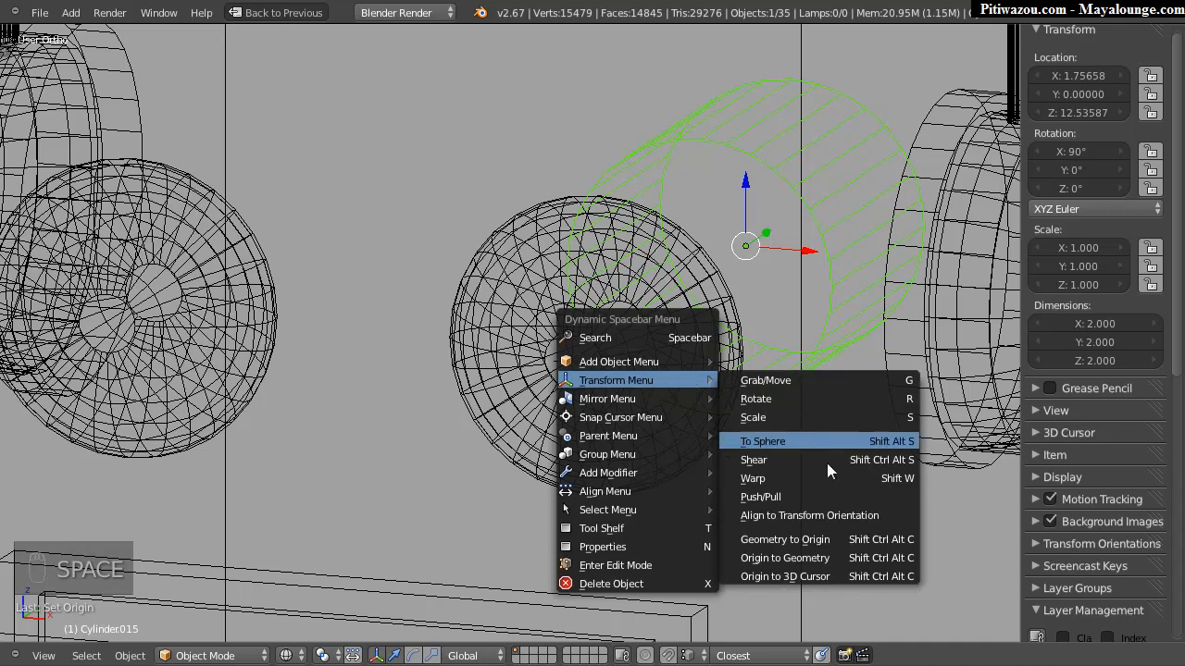
click(778, 576)
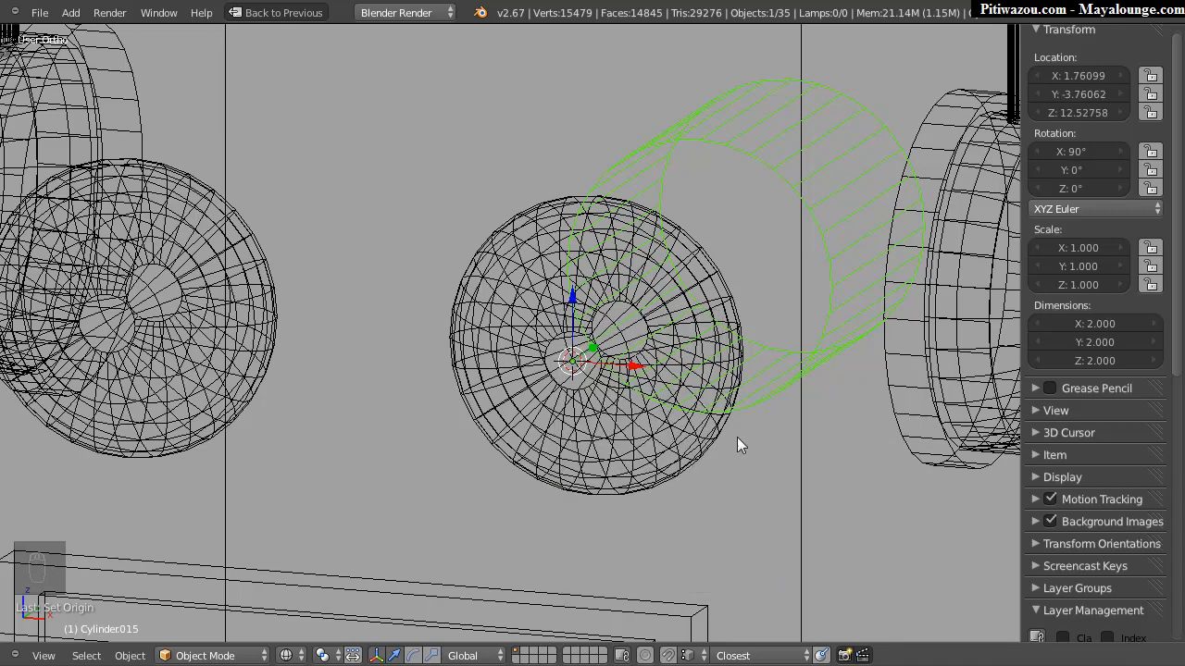
Step: Centre the cylinder's geometry on its origin at the front of the eye
key(space)
mouse_move(756, 320)
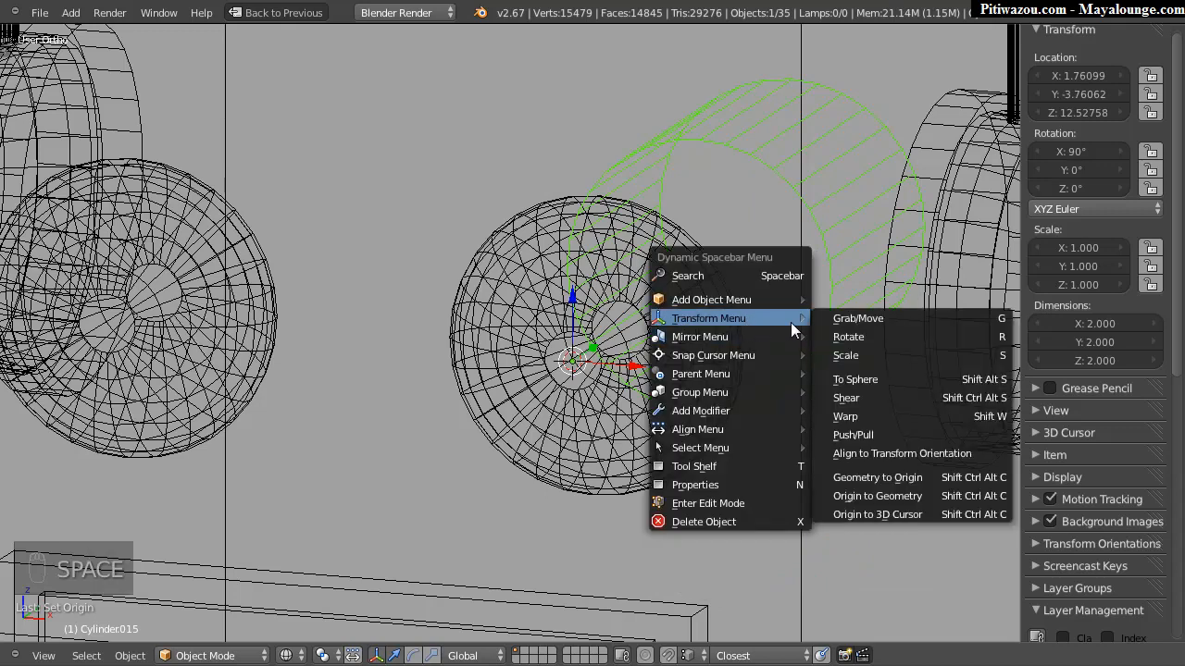
click(897, 477)
Step: Flatten the cylinder by scaling it along the global Y axis to about 0.2
middle_drag(560, 368, 690, 339)
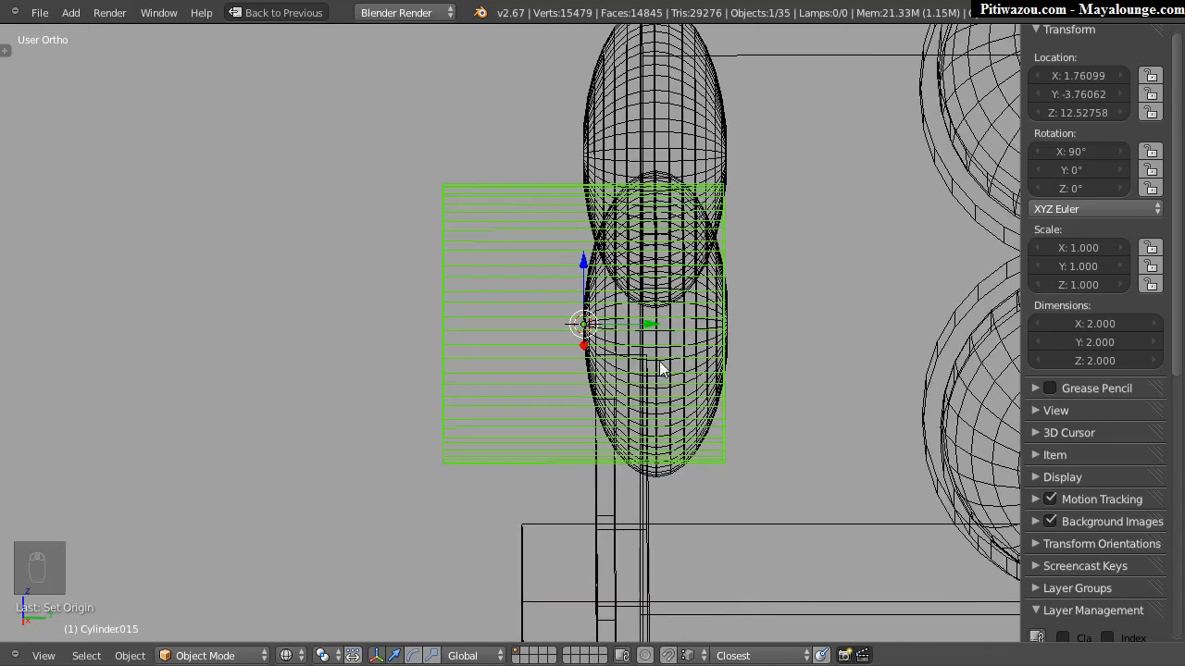
key(s)
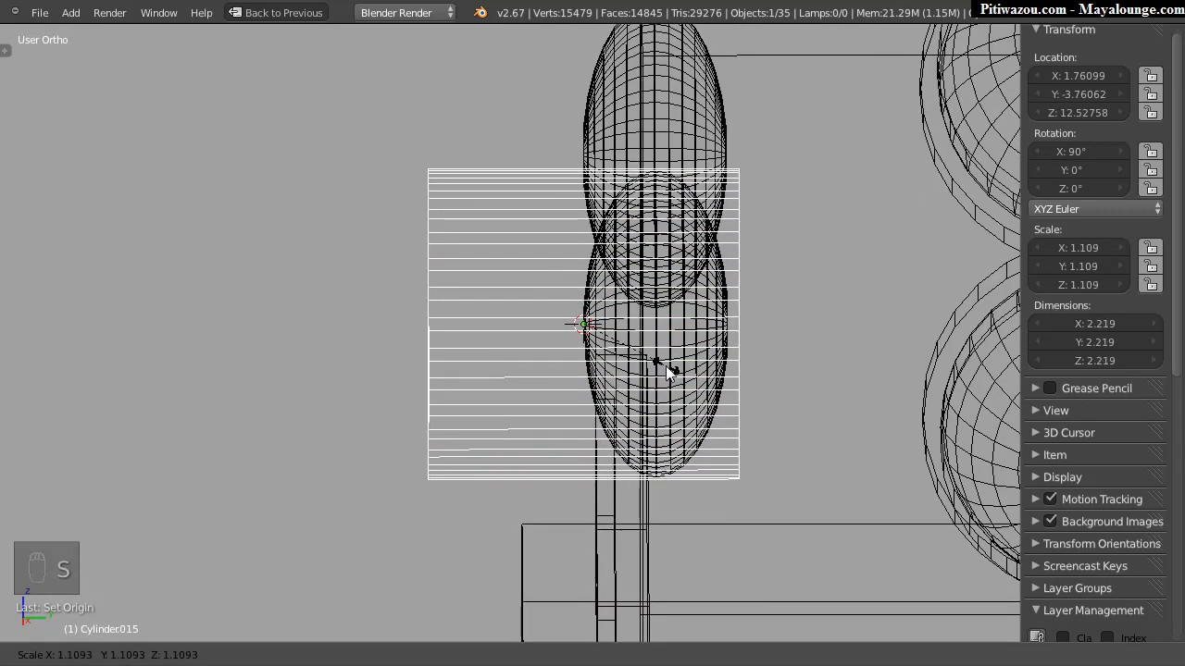
key(y)
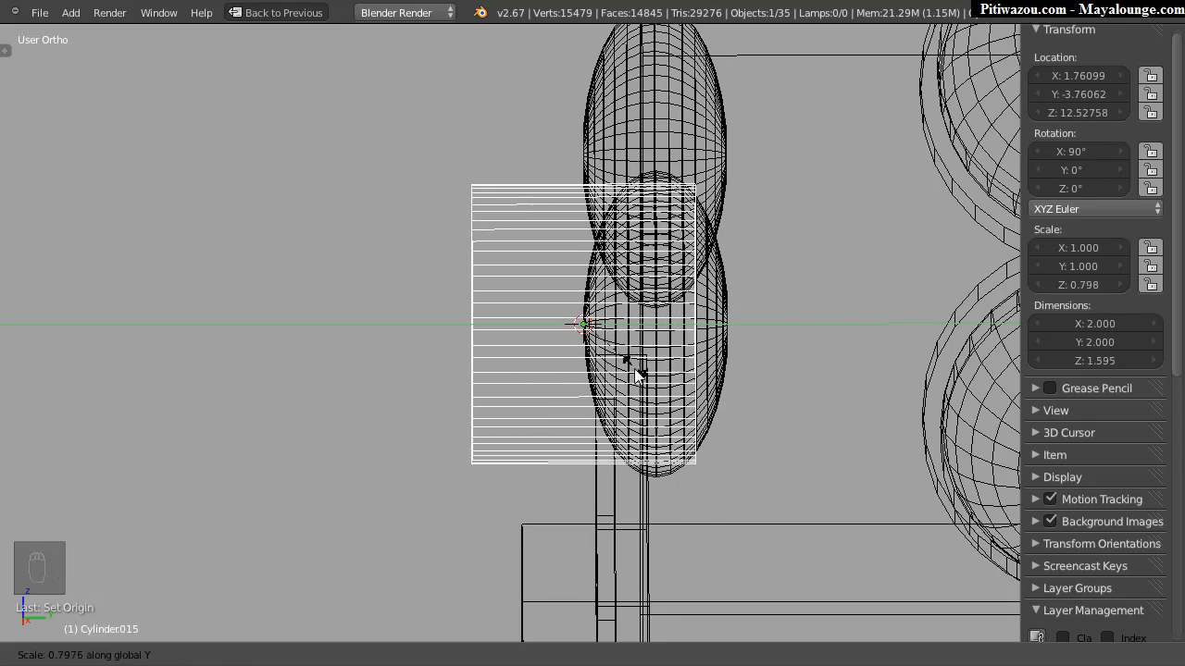
click(597, 350)
key(w)
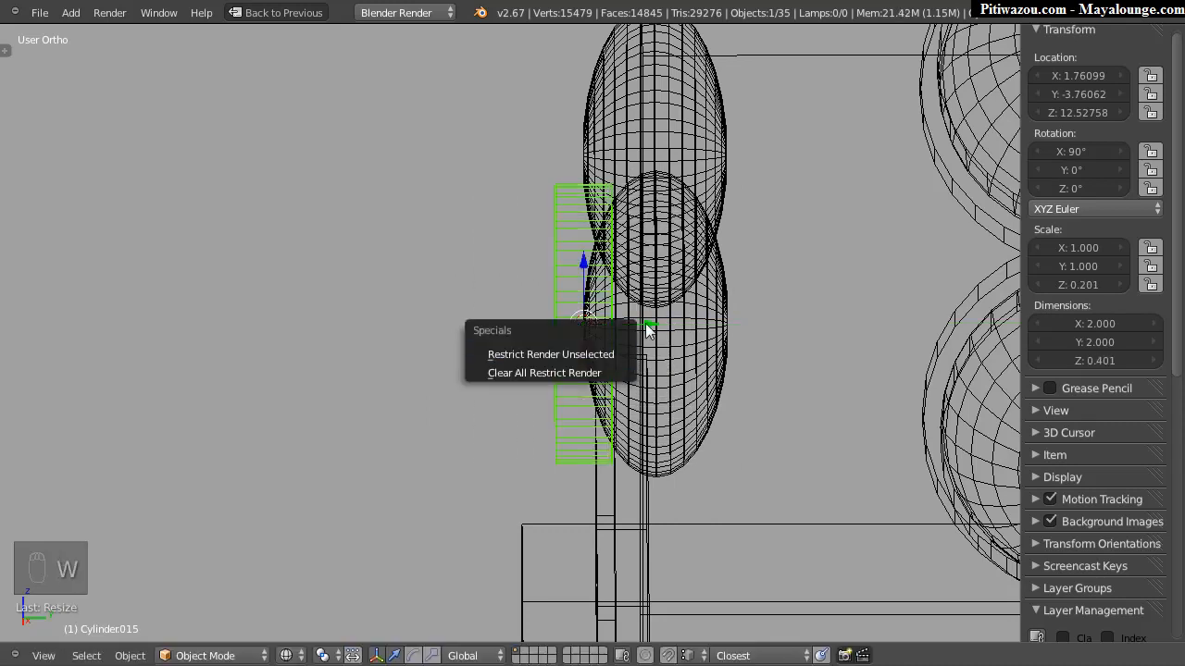
Step: Move the flattened cylinder back along Y to about -3.268 and scale it up uniformly to about 1.117, using solid shading
drag(649, 327, 719, 330)
mouse_move(719, 331)
middle_down()
mouse_move(699, 296)
mouse_move(875, 307)
mouse_move(594, 316)
middle_up()
key(z)
drag(594, 316, 585, 319)
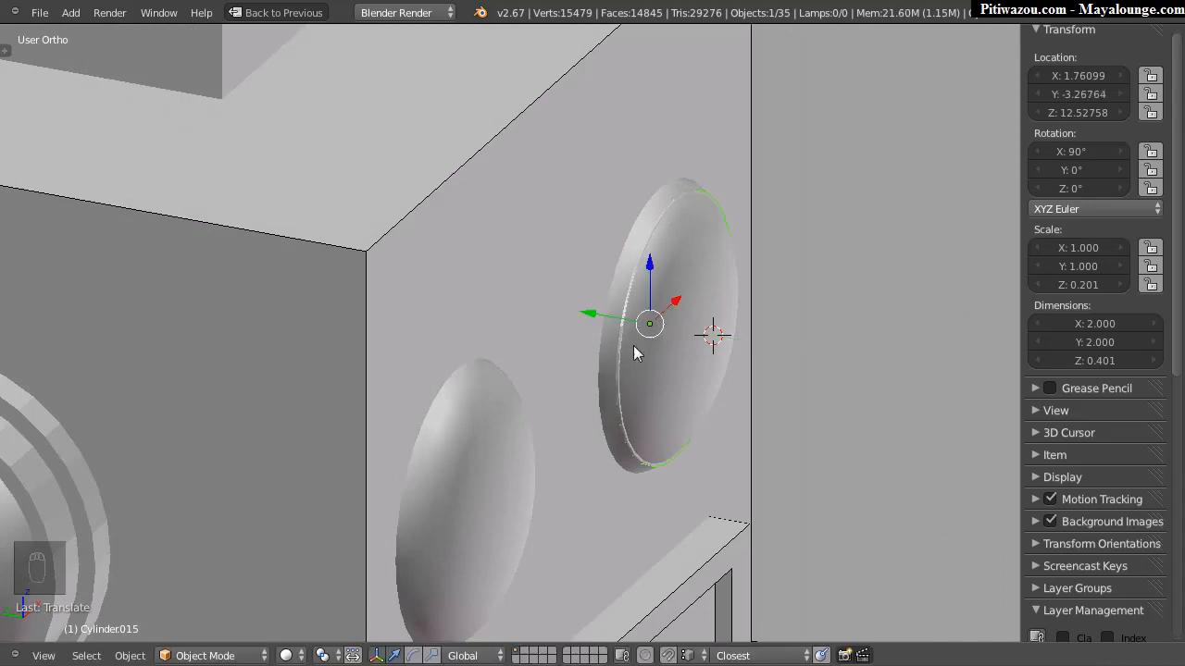
key(s)
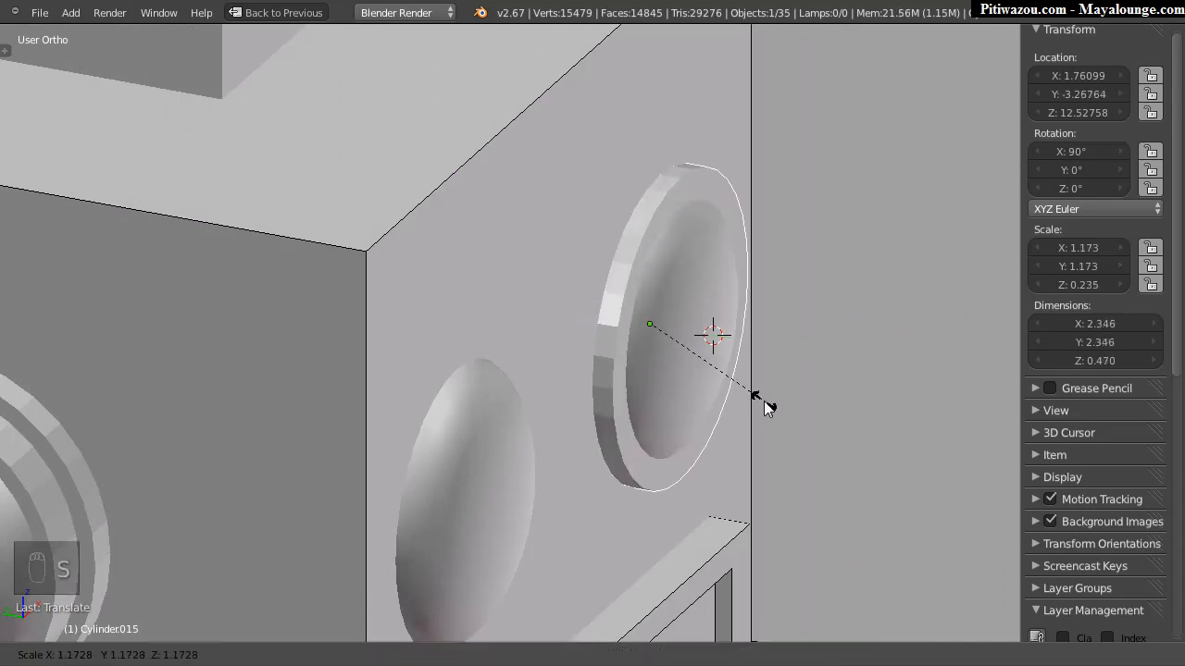
click(755, 402)
Step: Select the eye spheres and move them forward along Y to about -0.132
right_click(696, 403)
middle_drag(697, 404, 706, 360)
scroll(667, 314, down, 4)
middle_drag(597, 335, 660, 294)
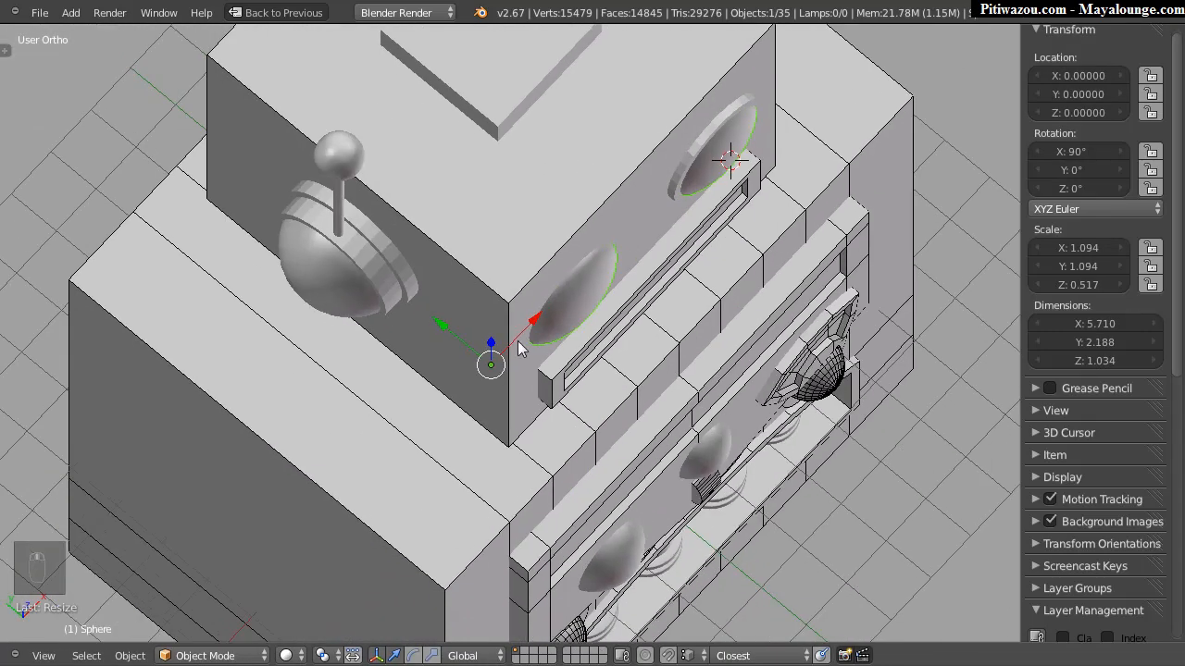
key(g)
key(y)
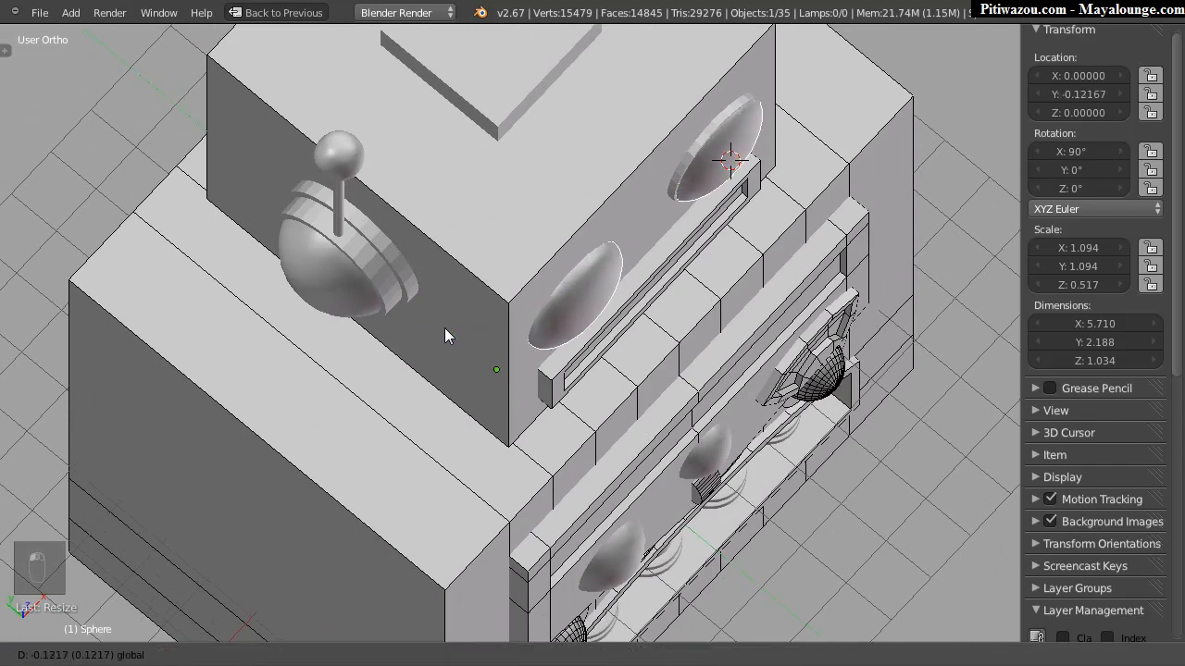
click(444, 327)
Step: Enlarge the flat cylinder behind the eye uniformly to a scale of about 1.308, forming a wider rim
middle_drag(665, 279, 486, 370)
shift+middle_drag(485, 232, 557, 314)
scroll(606, 222, up, 5)
shift+middle_drag(682, 121, 627, 289)
middle_drag(626, 289, 545, 361)
right_click(424, 328)
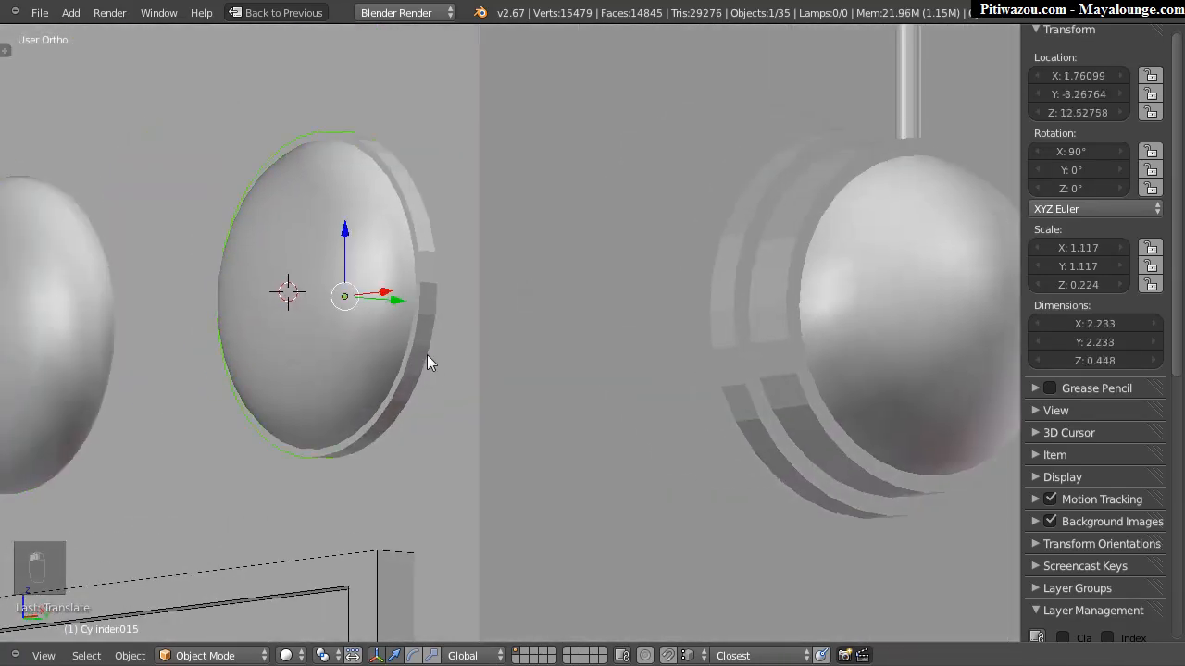
key(s)
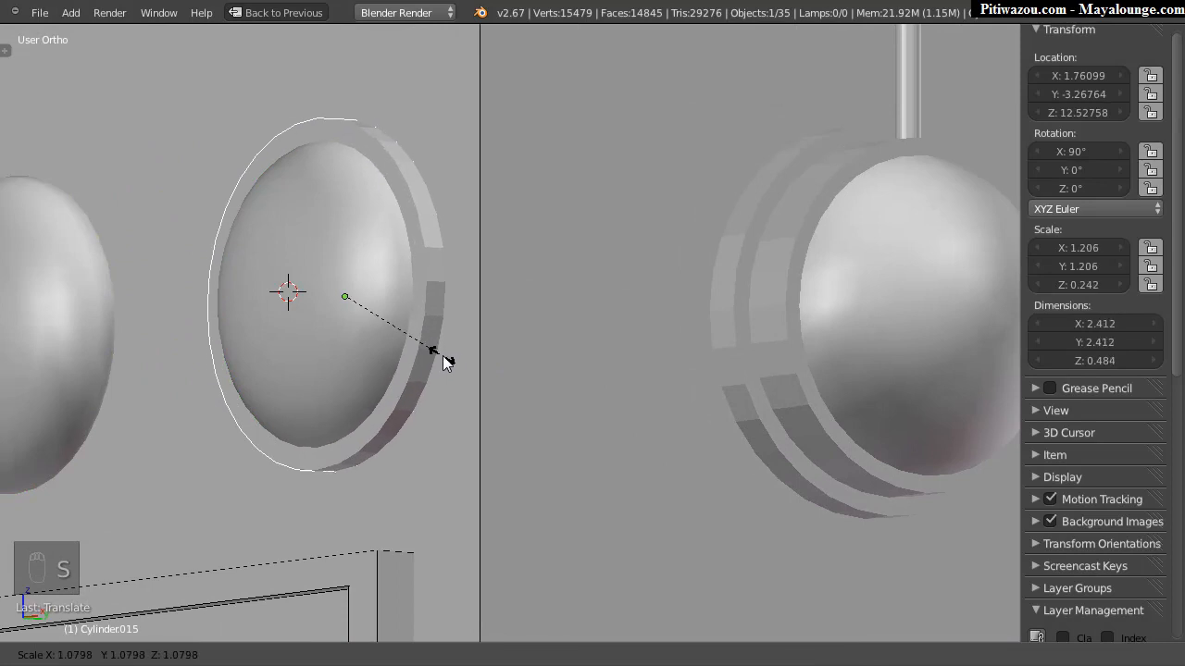
click(453, 358)
Step: Move the eye rim back along Y to about -3.202, closer to the face
middle_drag(518, 332, 406, 323)
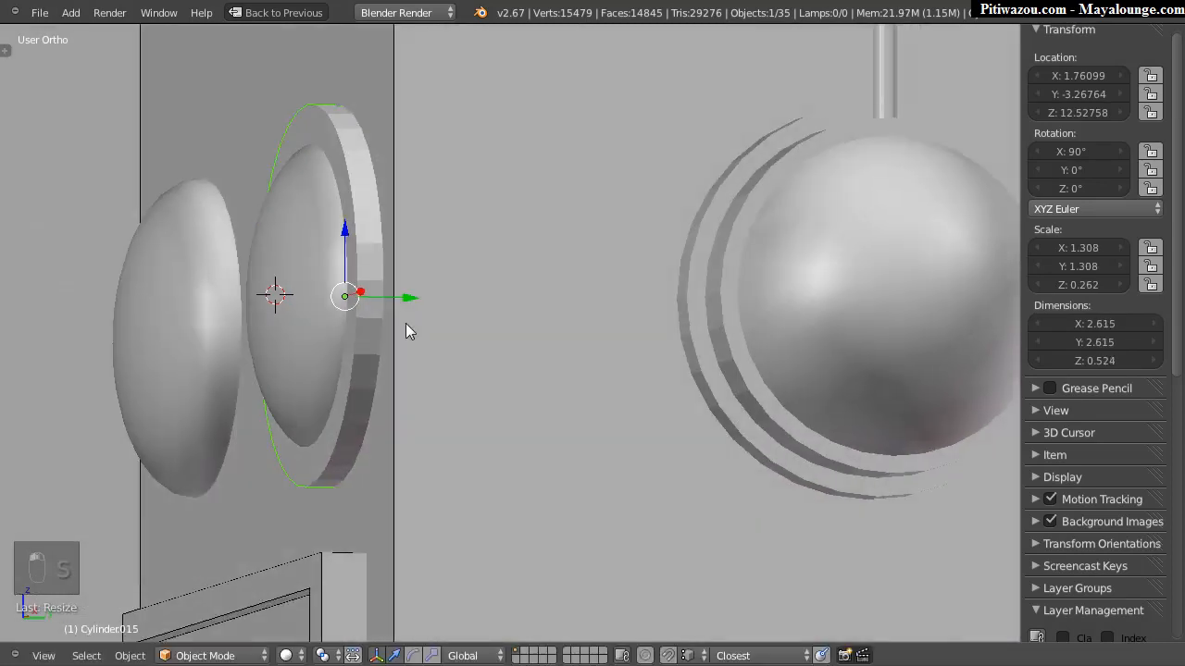
drag(411, 302, 418, 297)
middle_drag(418, 296, 484, 282)
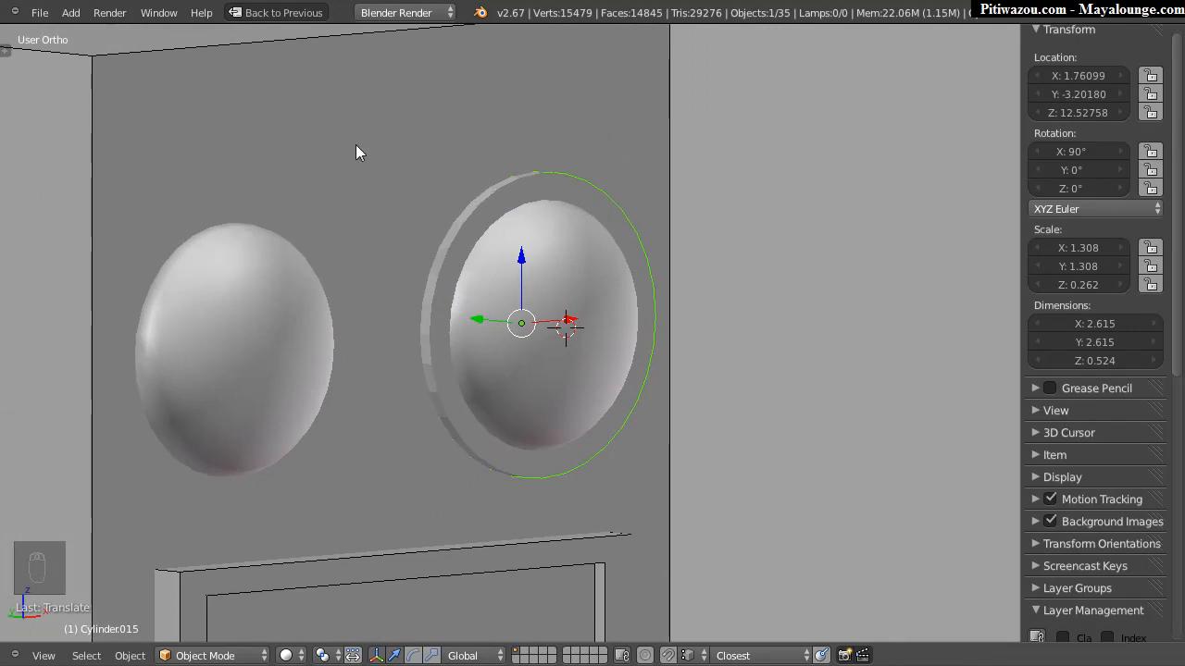
Step: Examine from several angles how the eye sphere and its rim sit on the face
middle_drag(618, 348, 599, 332)
right_click(599, 331)
middle_drag(599, 374, 623, 322)
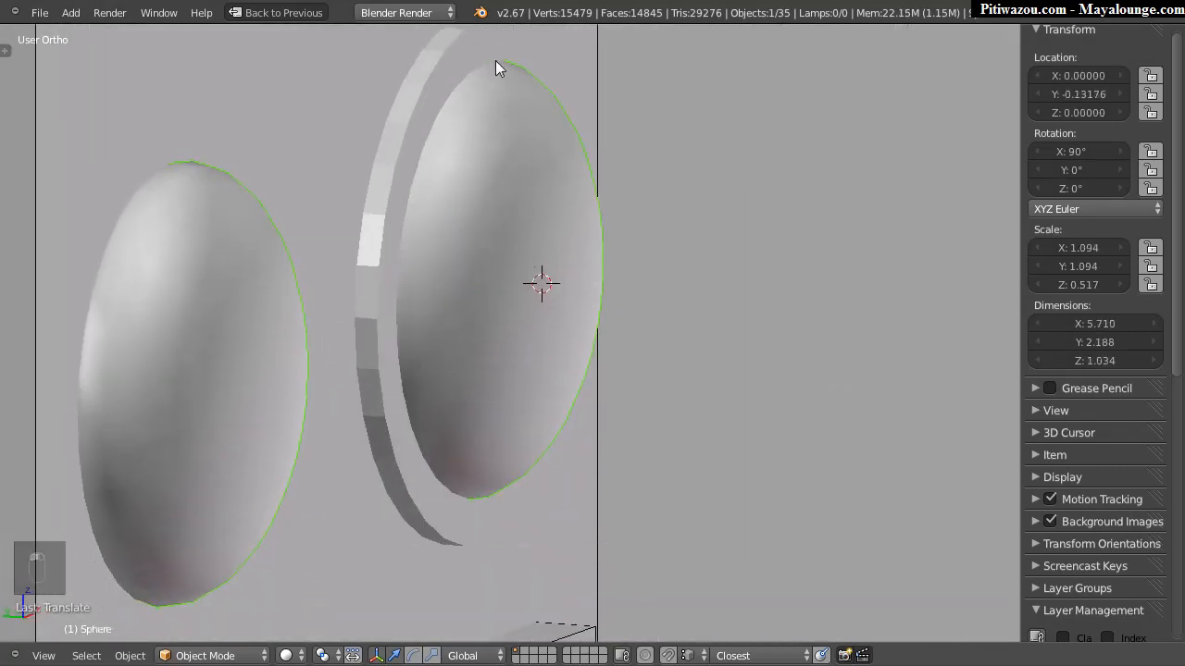
middle_drag(500, 127, 481, 322)
middle_drag(592, 325, 510, 260)
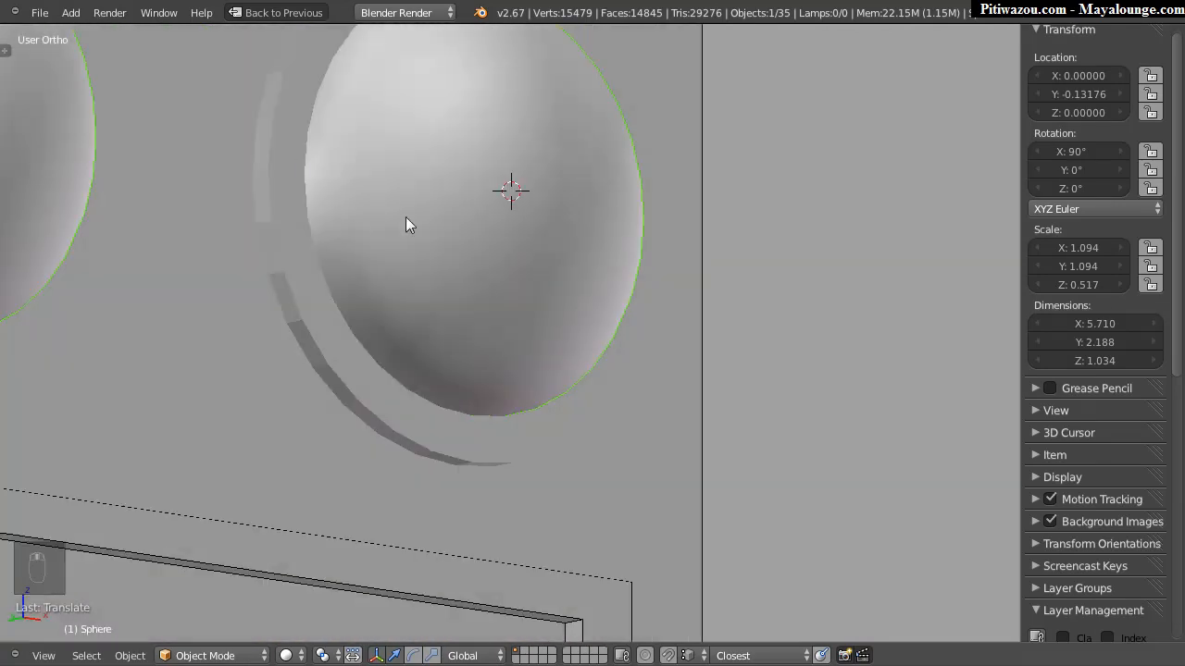
shift+middle_drag(411, 184, 462, 264)
middle_drag(555, 279, 500, 266)
scroll(554, 231, down, 3)
scroll(500, 265, up, 3)
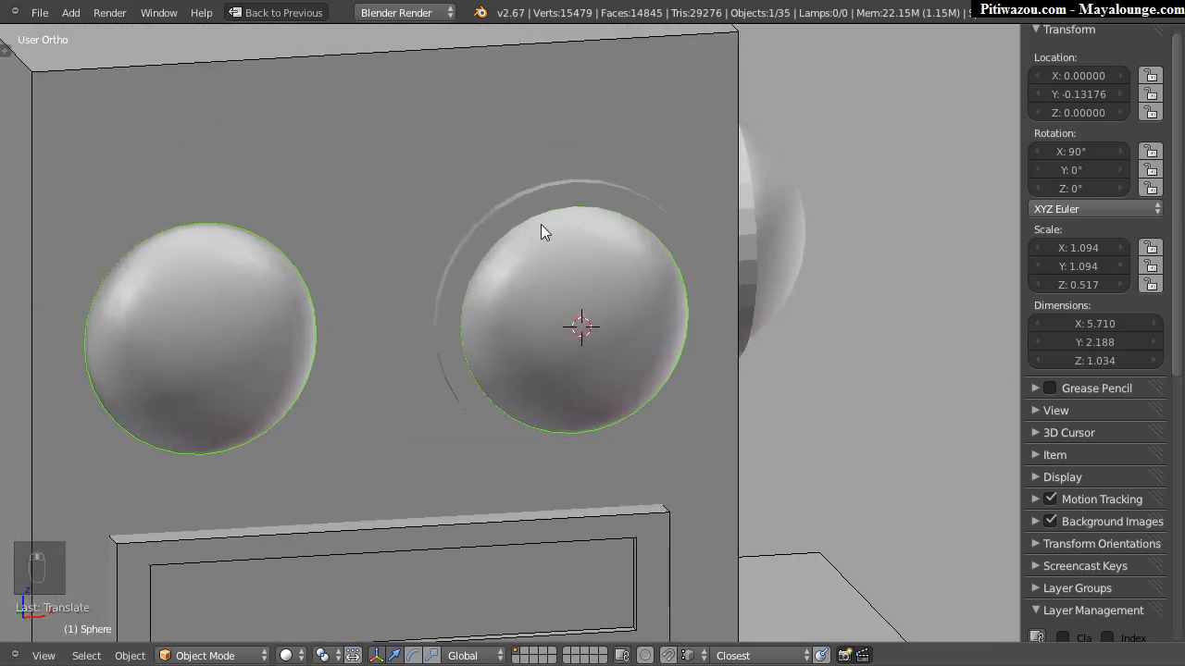
scroll(536, 235, down, 5)
Step: Select the eye rim cylinder and reset the 3D cursor to the world origin
right_click(471, 218)
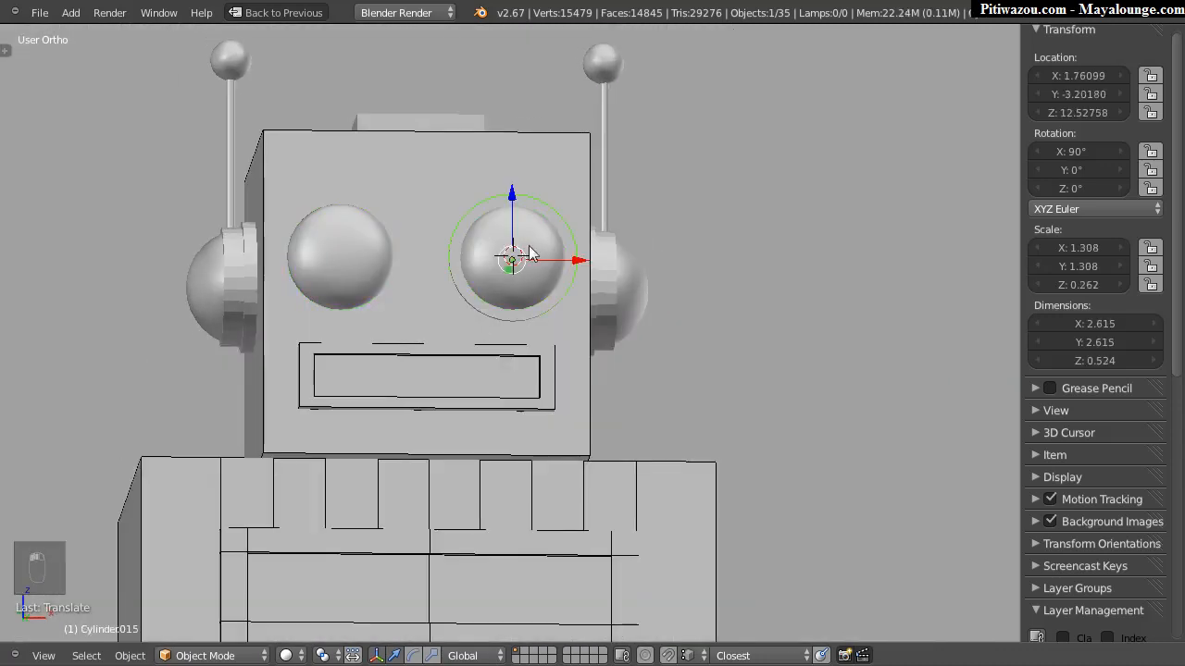
key(shift+c)
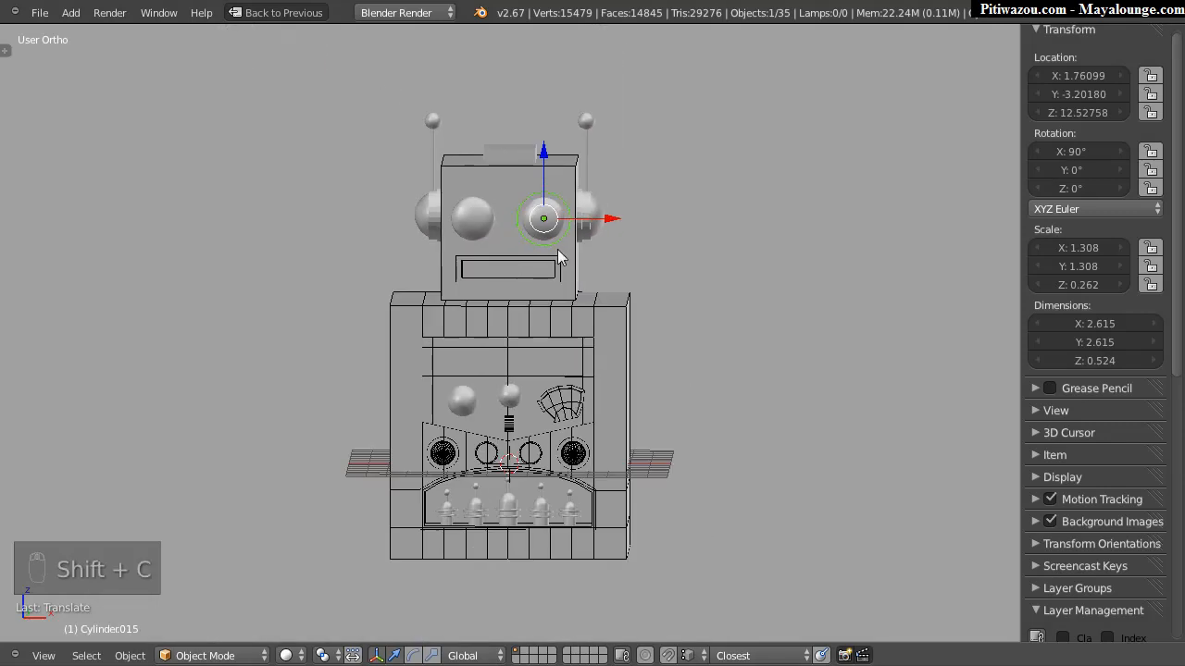
scroll(560, 218, up, 6)
scroll(532, 250, down, 4)
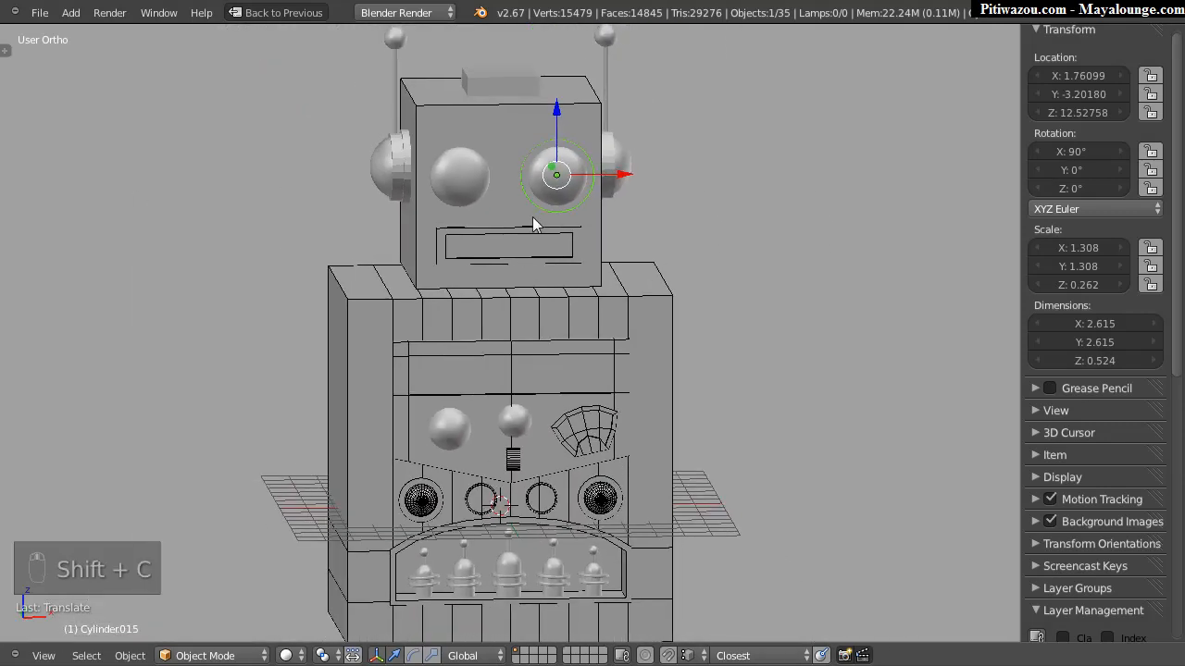
scroll(539, 219, up, 3)
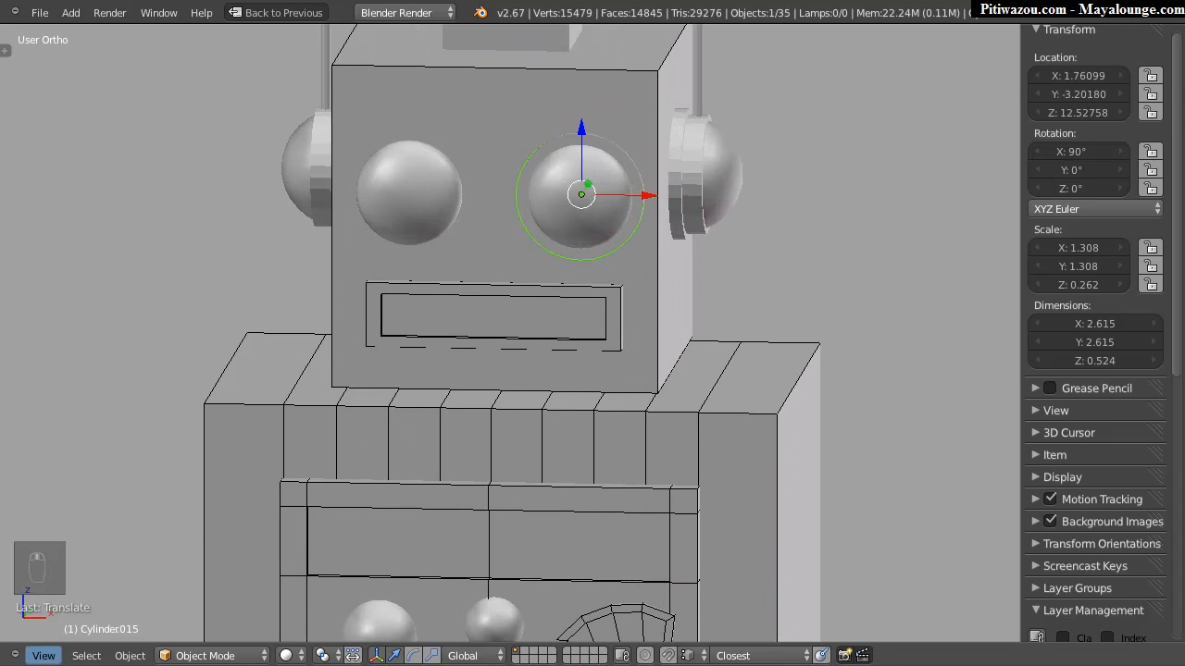
Step: Apply rotation and scale to the eye rim cylinder
click(130, 655)
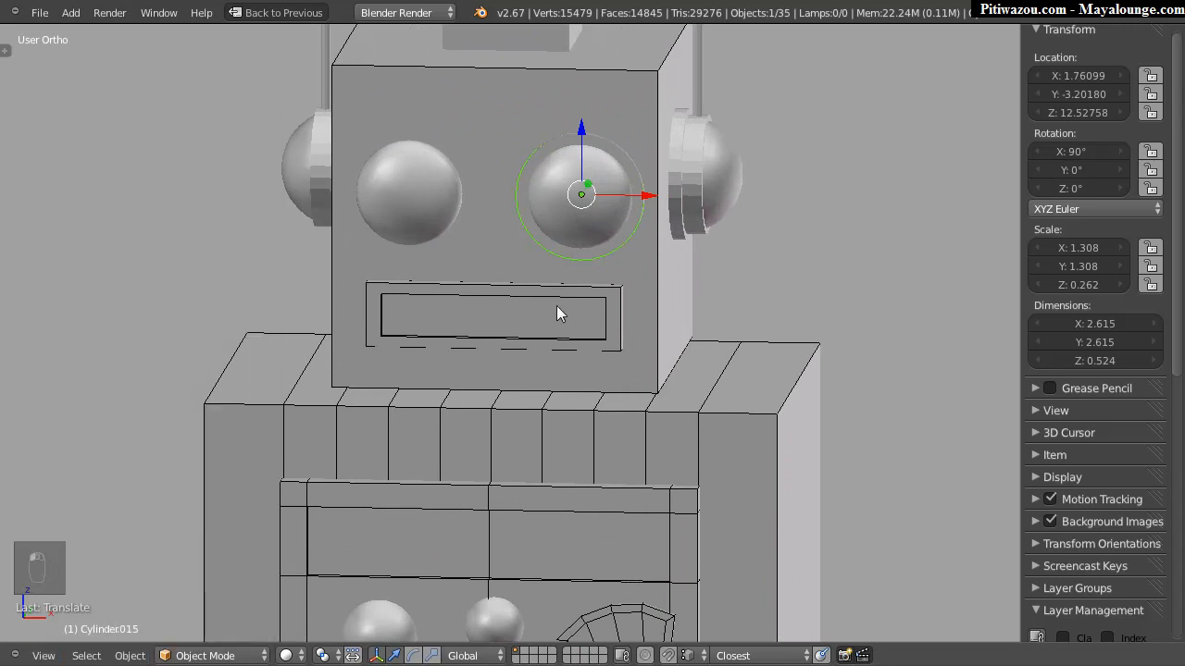
key(ctrl+a)
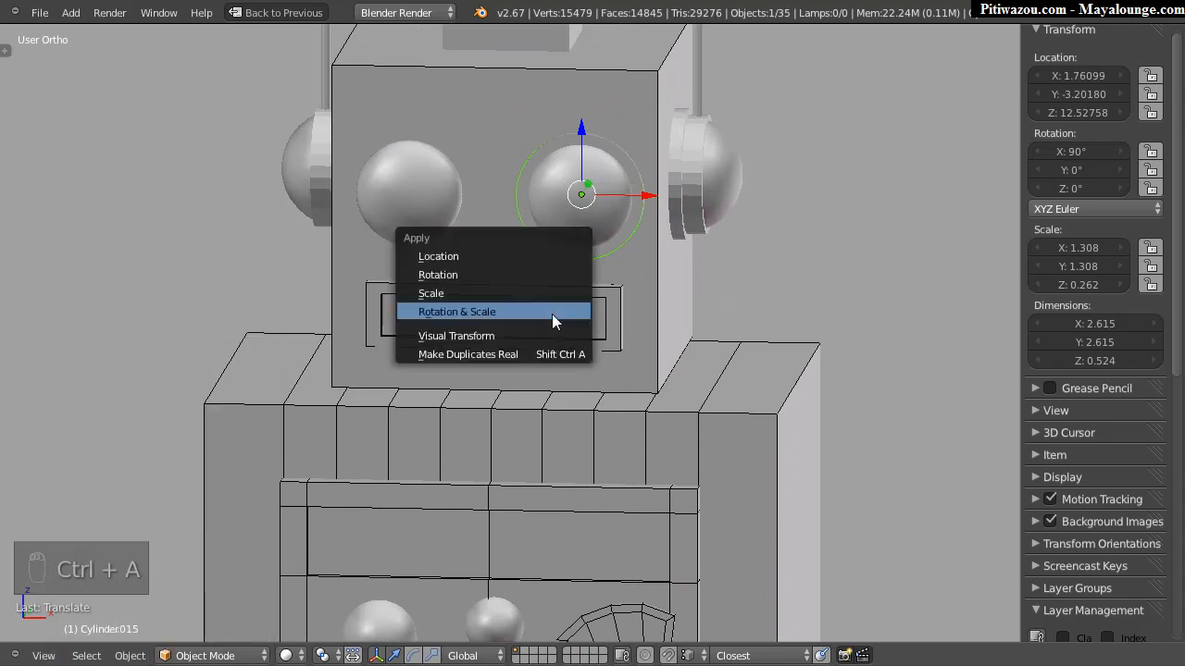
click(455, 312)
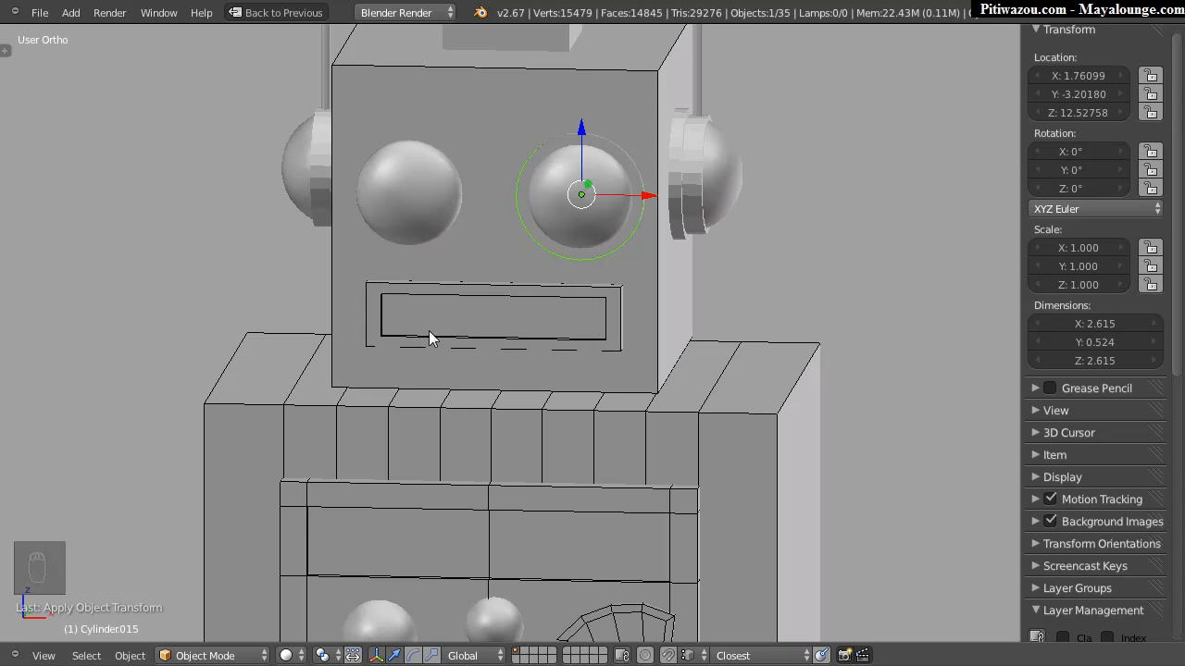
Step: Set the eye rim's origin to the 3D cursor at the world origin
key(t)
click(37, 485)
key(t)
middle_drag(592, 278, 712, 138)
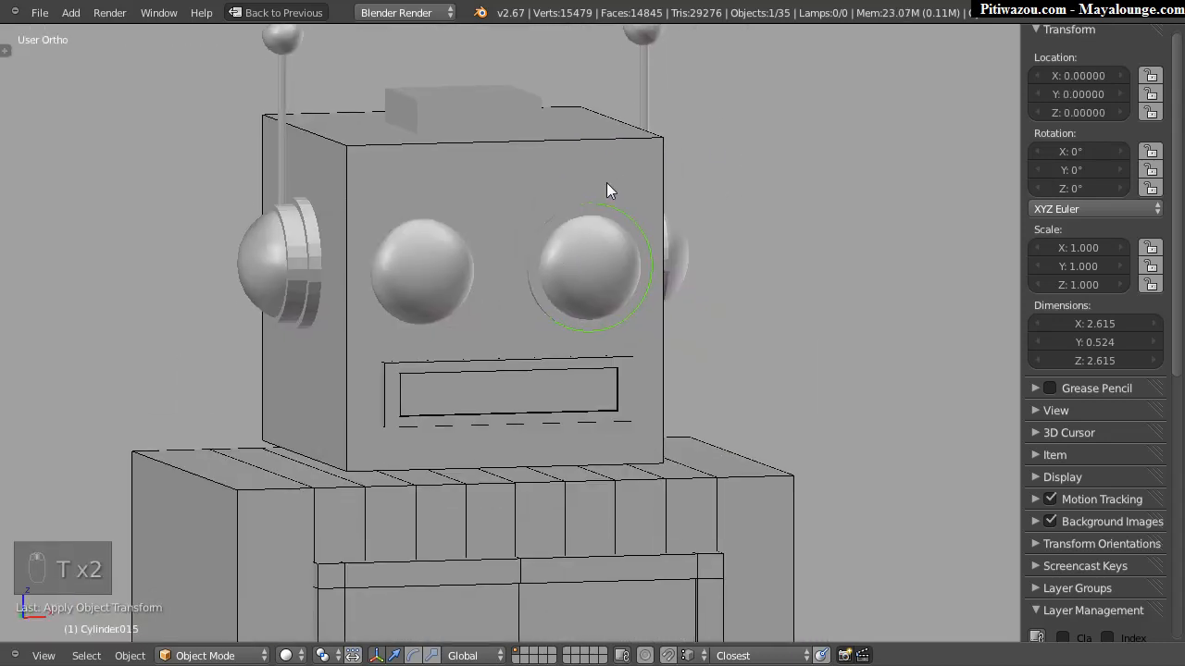
Step: Add a Mirror modifier to the eye rim to repeat it around the other eye
key(space)
mouse_move(578, 270)
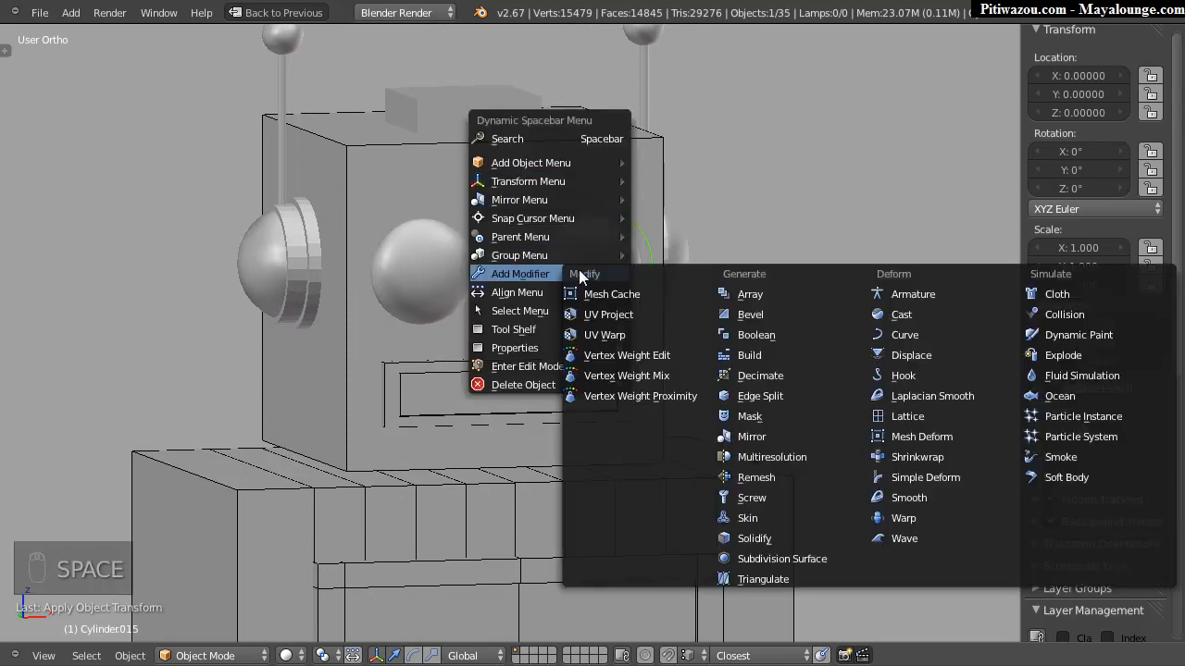
click(755, 435)
middle_drag(391, 239, 430, 219)
scroll(429, 220, down, 4)
middle_drag(317, 309, 500, 292)
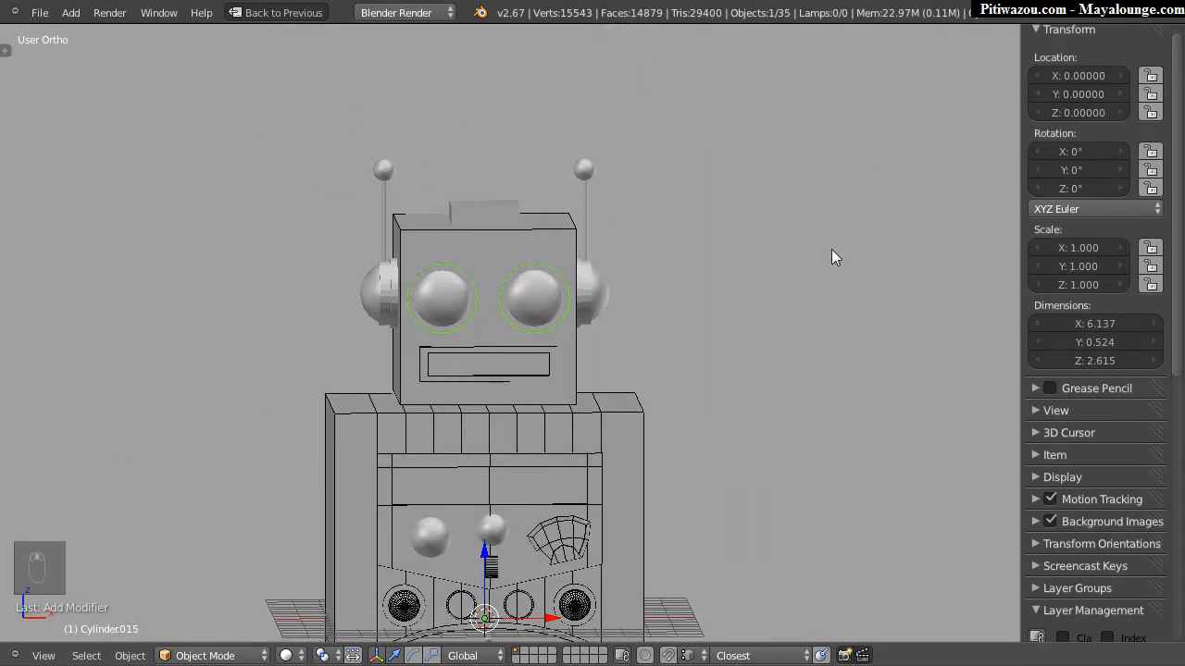
key(shift+space)
drag(1178, 103, 1161, 215)
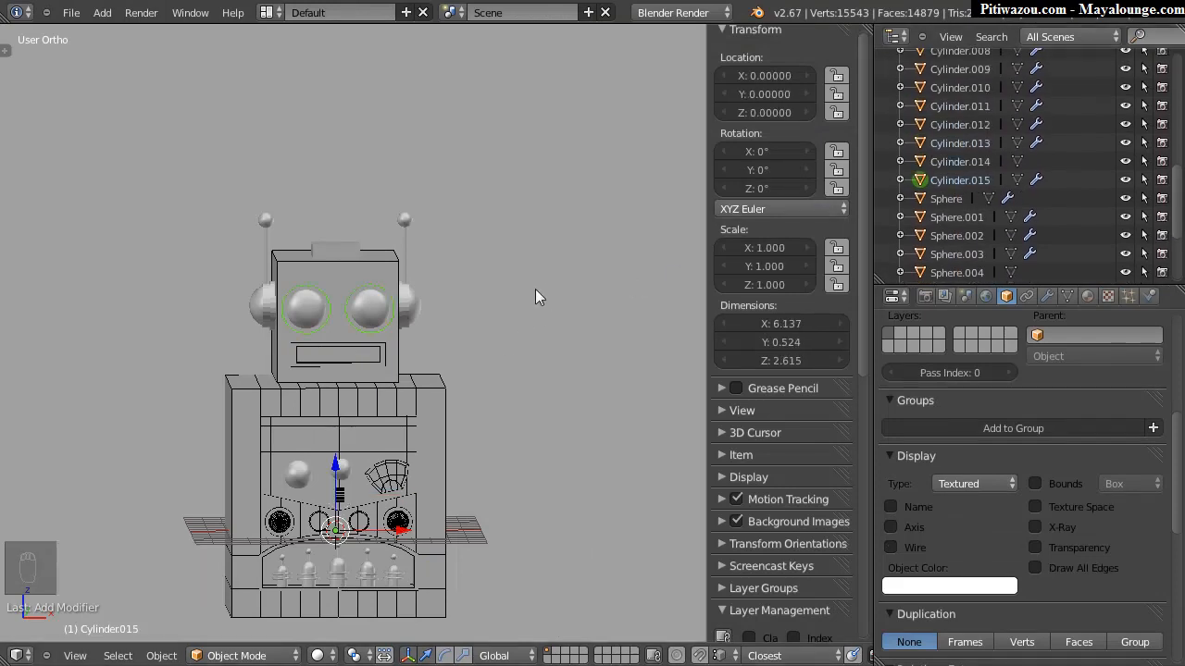
key(shift+space)
shift+middle_drag(560, 300, 586, 191)
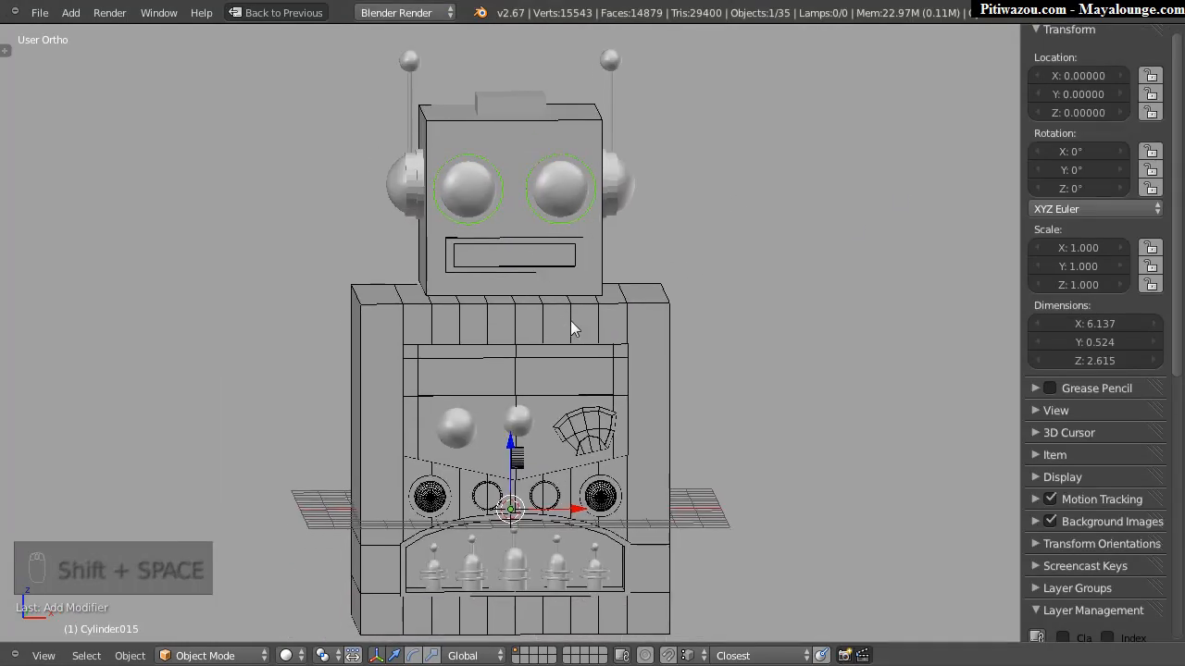
Step: In Edit Mode on the robot's body, add a vertical loop cut through the middle of its side
middle_drag(497, 323, 647, 316)
right_click(510, 223)
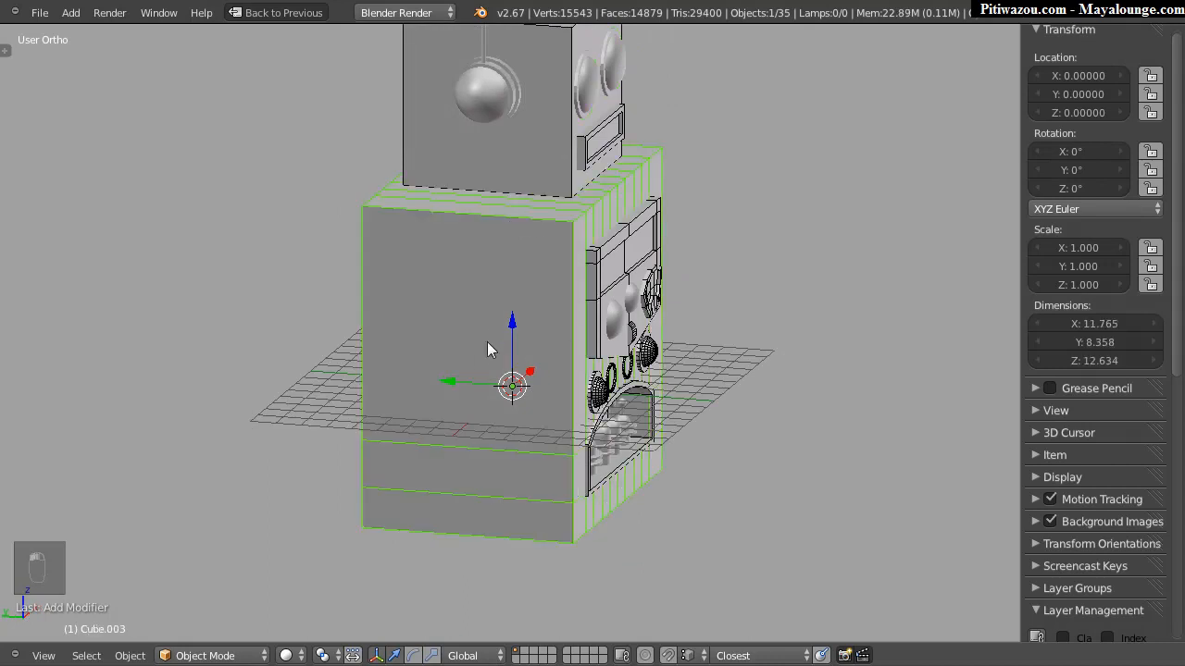
key(Tab)
middle_drag(715, 273, 471, 296)
key(ctrl+Tab)
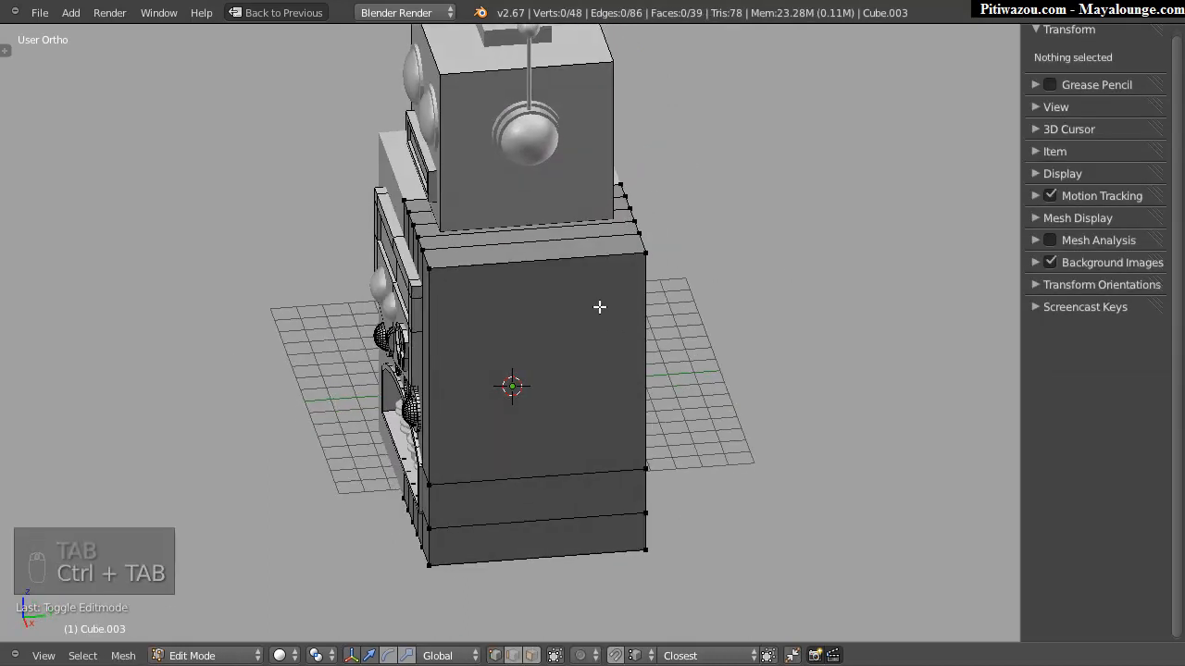
key(ctrl+r)
click(553, 266)
click(537, 257)
Step: Select the new vertical edge loop on the body's side in edge selection mode
middle_drag(537, 256, 483, 303)
scroll(524, 256, up, 2)
key(ctrl+Tab)
click(459, 336)
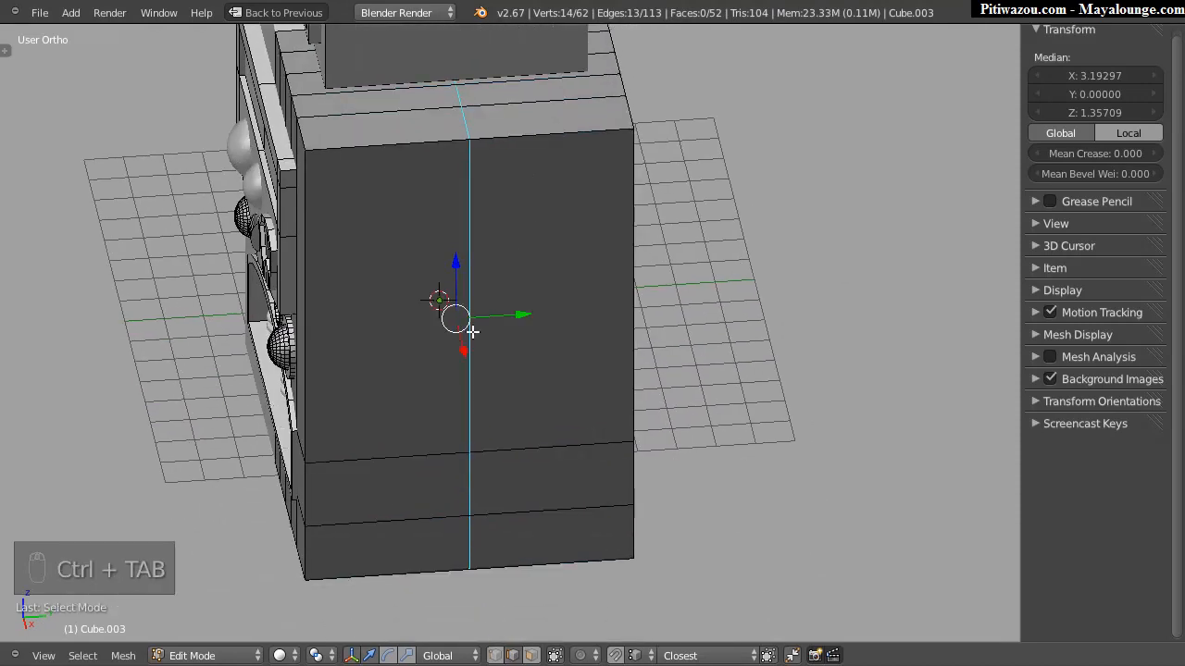
alt+click(470, 408)
key(a)
key(a)
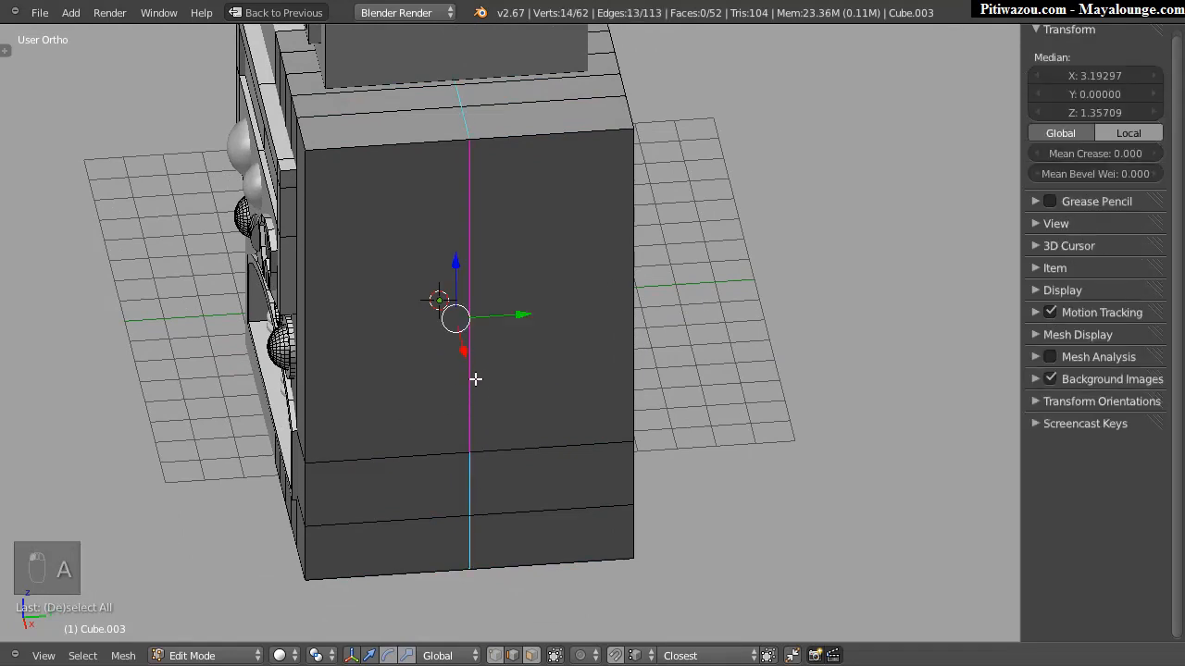
Step: Bevel the vertical edge loop around the body with an offset of 0.25 and a single segment
key(ctrl+b)
scroll(487, 371, up, 3)
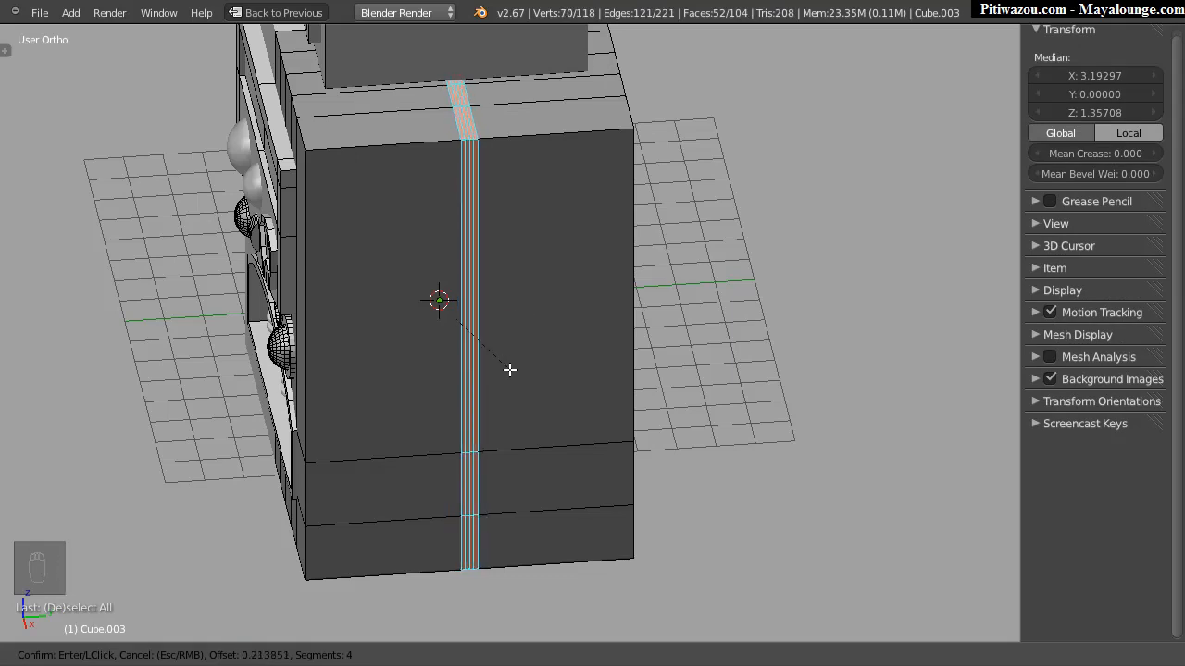
click(514, 368)
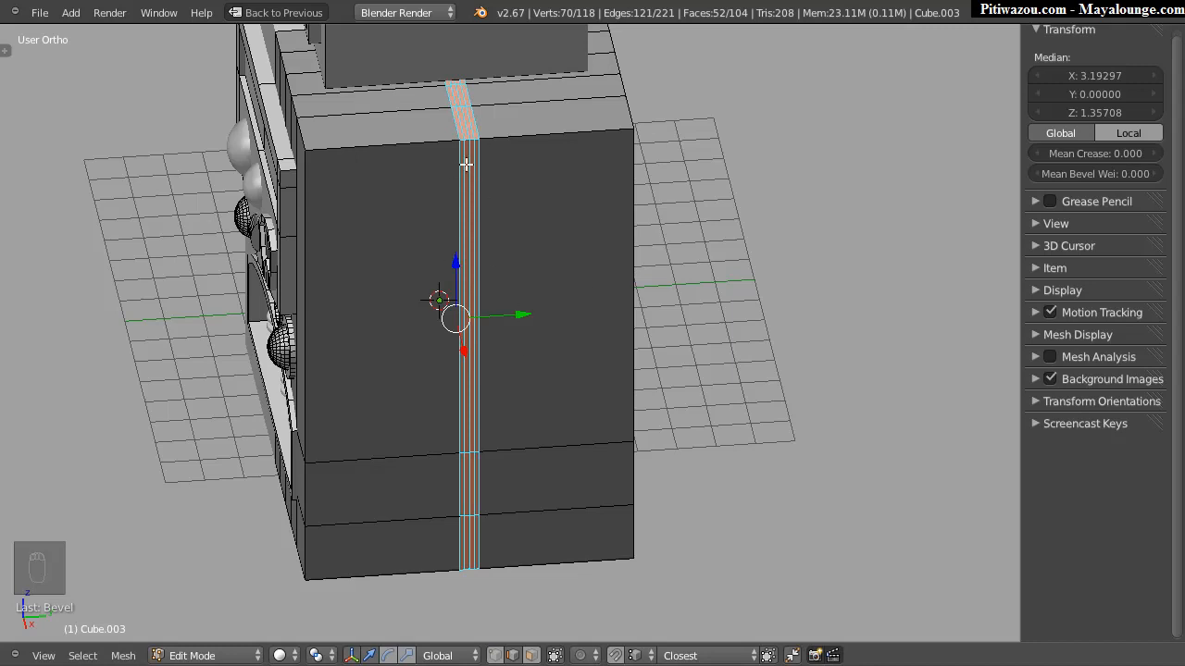
key(F6)
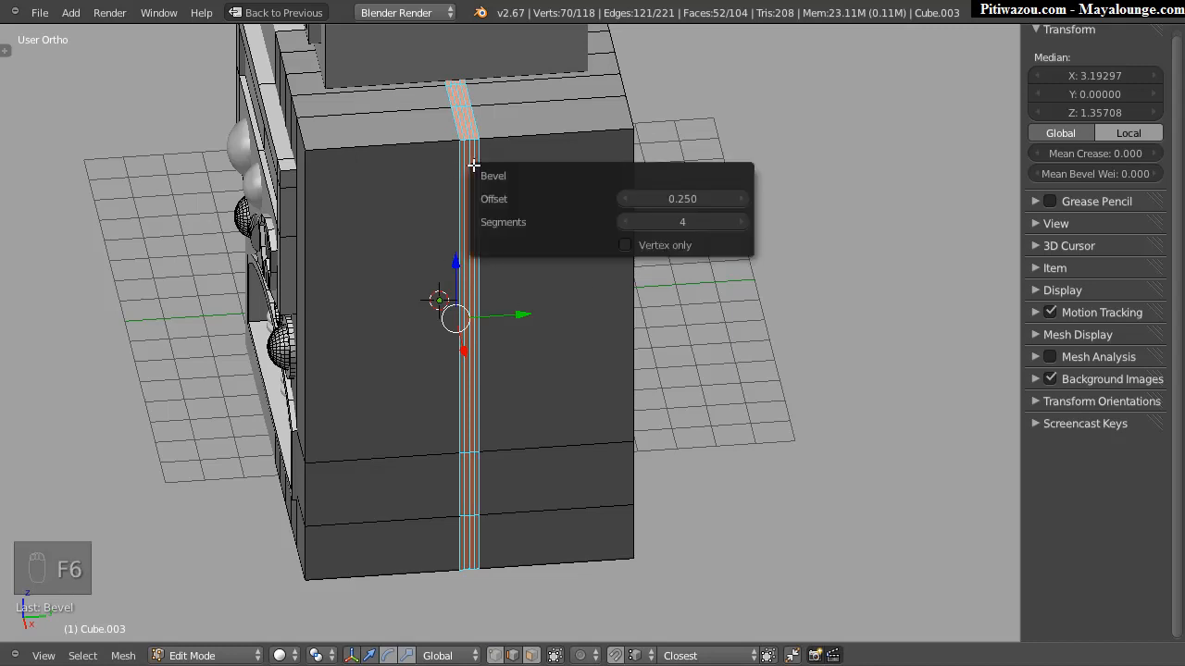
drag(661, 199, 610, 221)
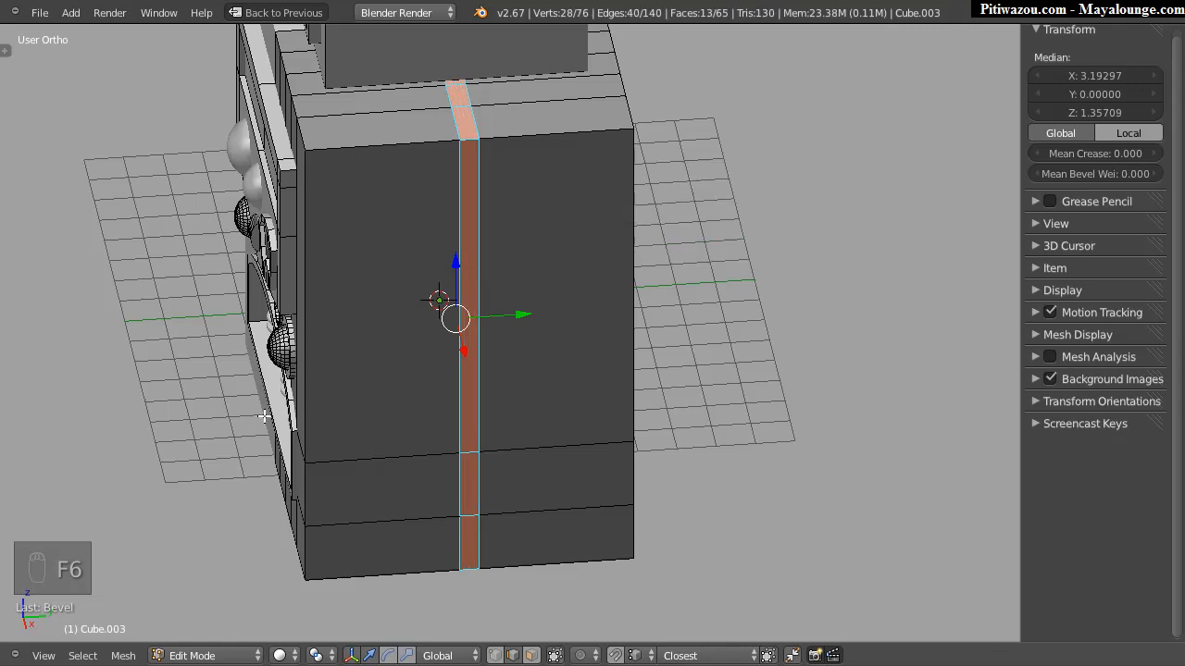
middle_drag(471, 247, 528, 256)
key(i)
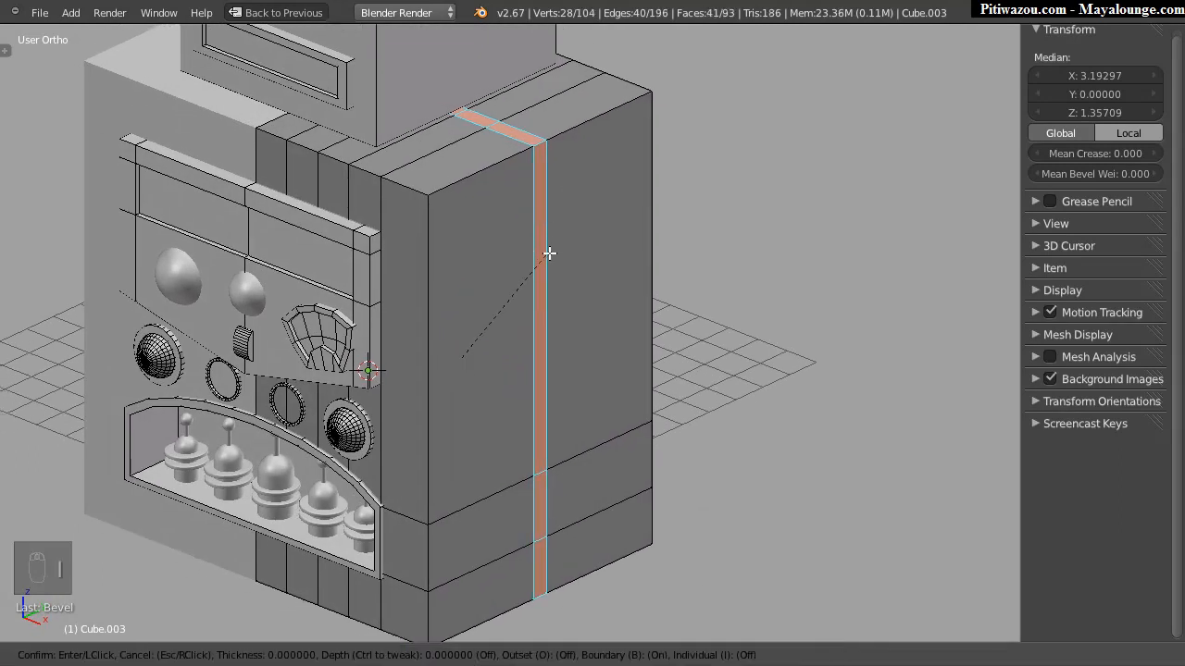
key(Escape)
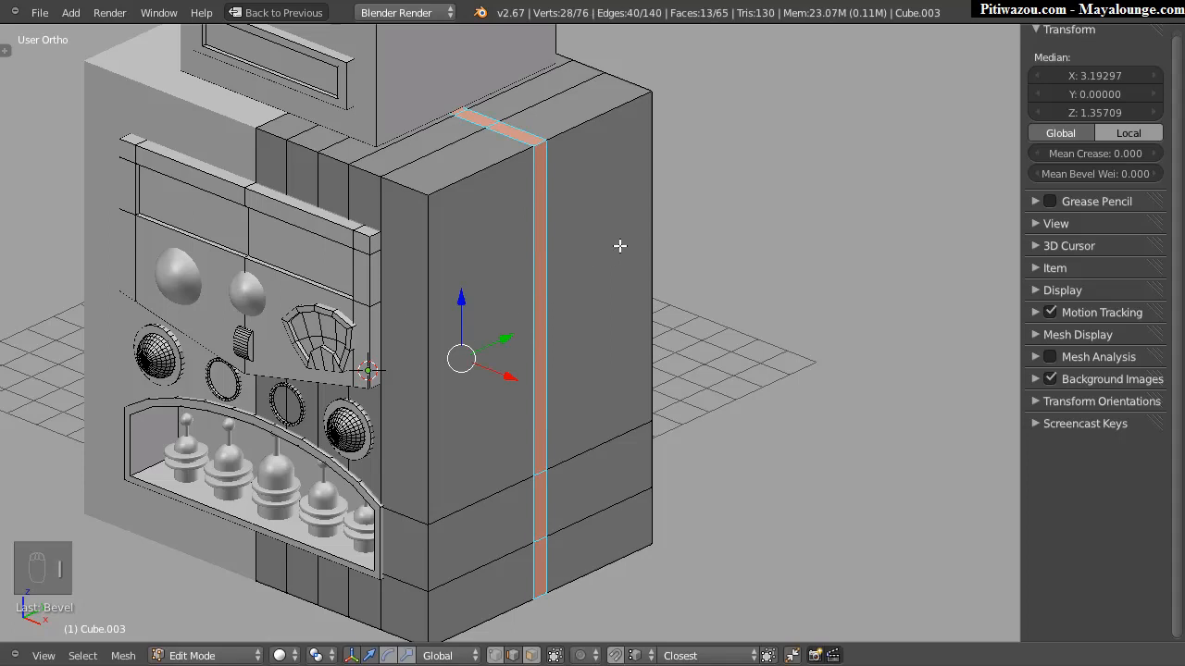
Step: Increase the bevel offset of the body's side strip to 0.26 and show the tool shelf
key(F6)
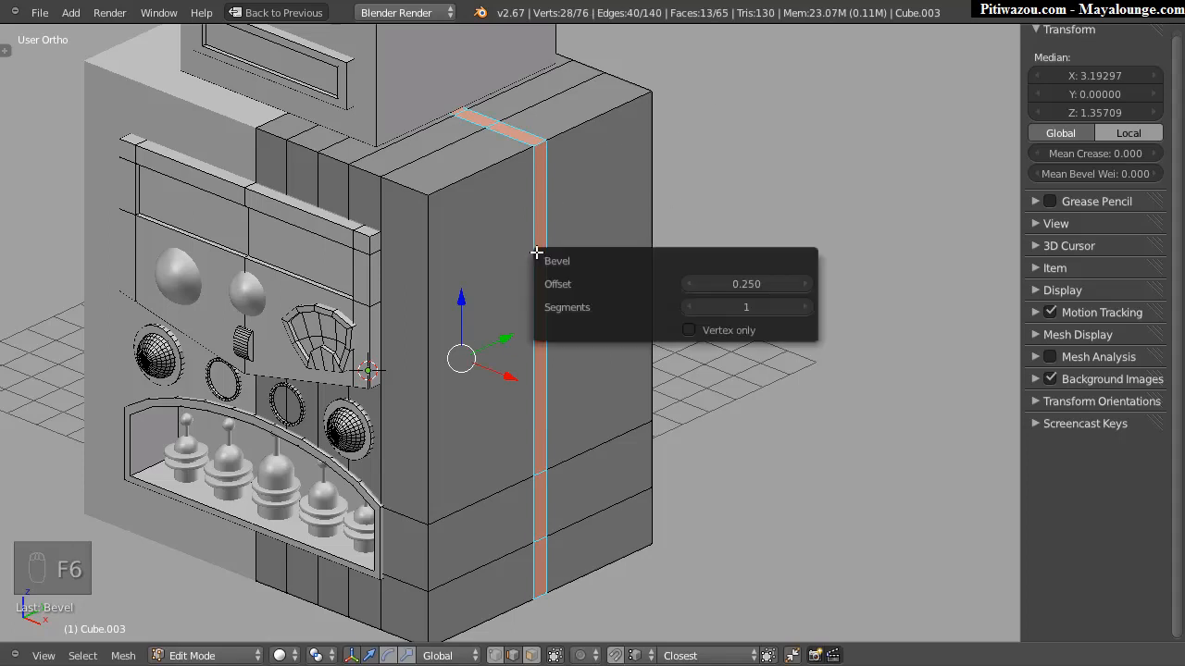
mouse_move(740, 280)
mouse_down()
mouse_move(718, 285)
mouse_move(778, 285)
mouse_move(614, 285)
mouse_move(743, 284)
mouse_up()
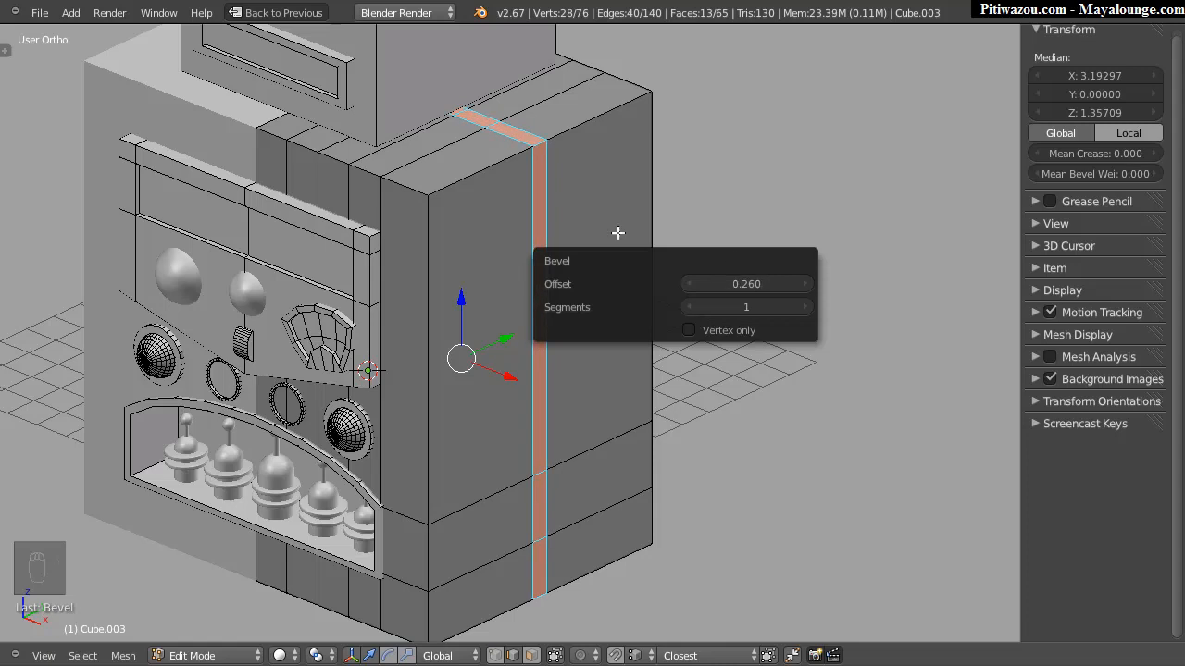
key(t)
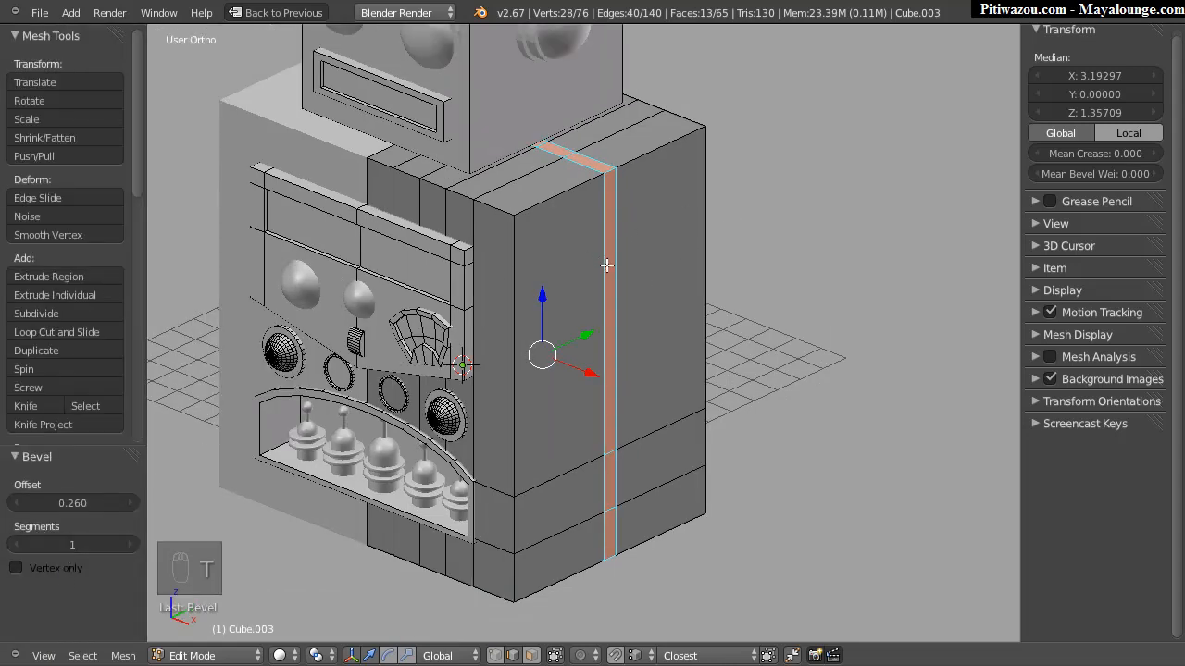
Step: Inset the strip faces with a thickness of 0 and a depth of about 0.15 to raise them from the body
middle_drag(646, 256, 573, 284)
key(i)
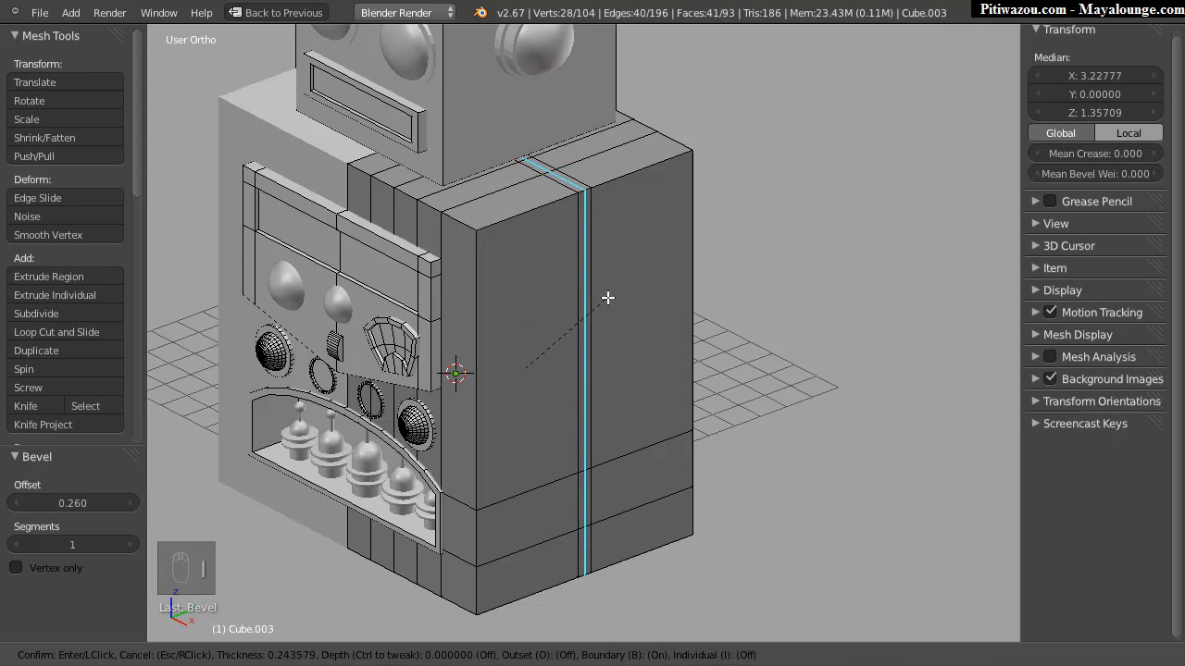
click(613, 297)
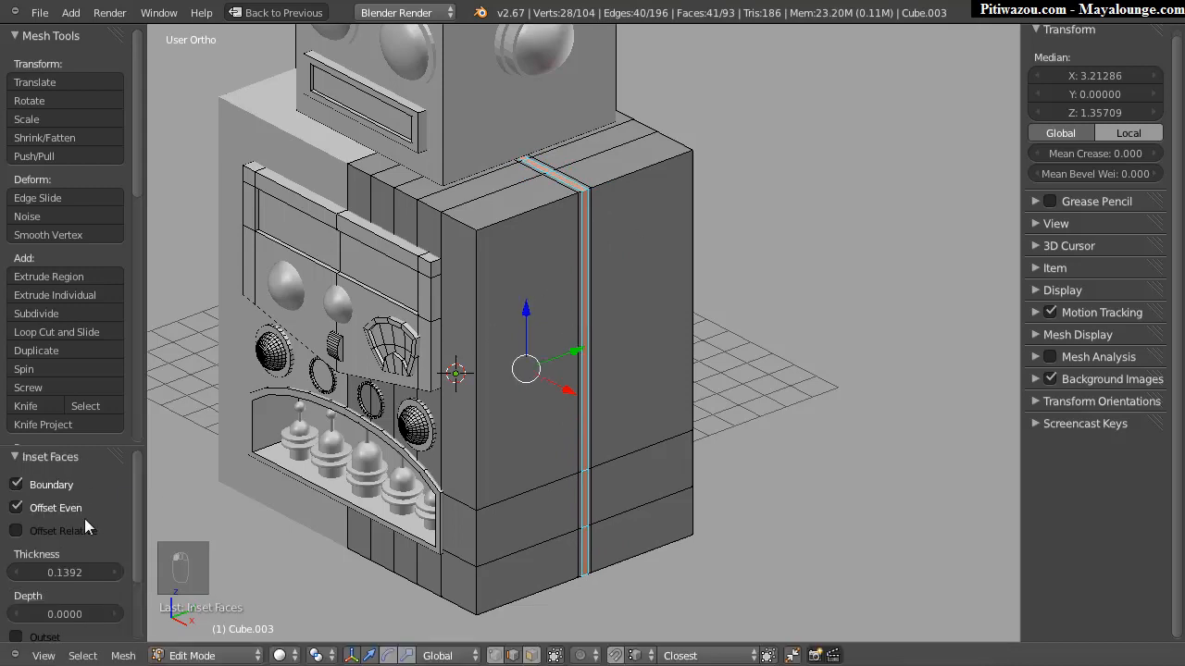
key(F6)
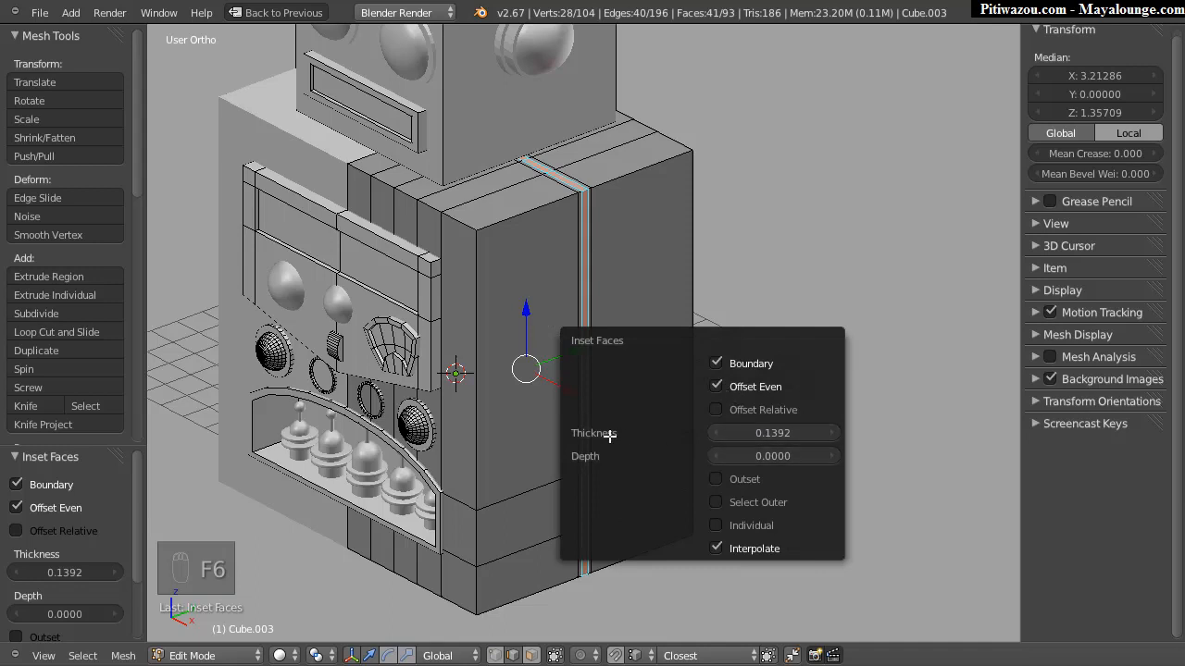
drag(776, 432, 599, 424)
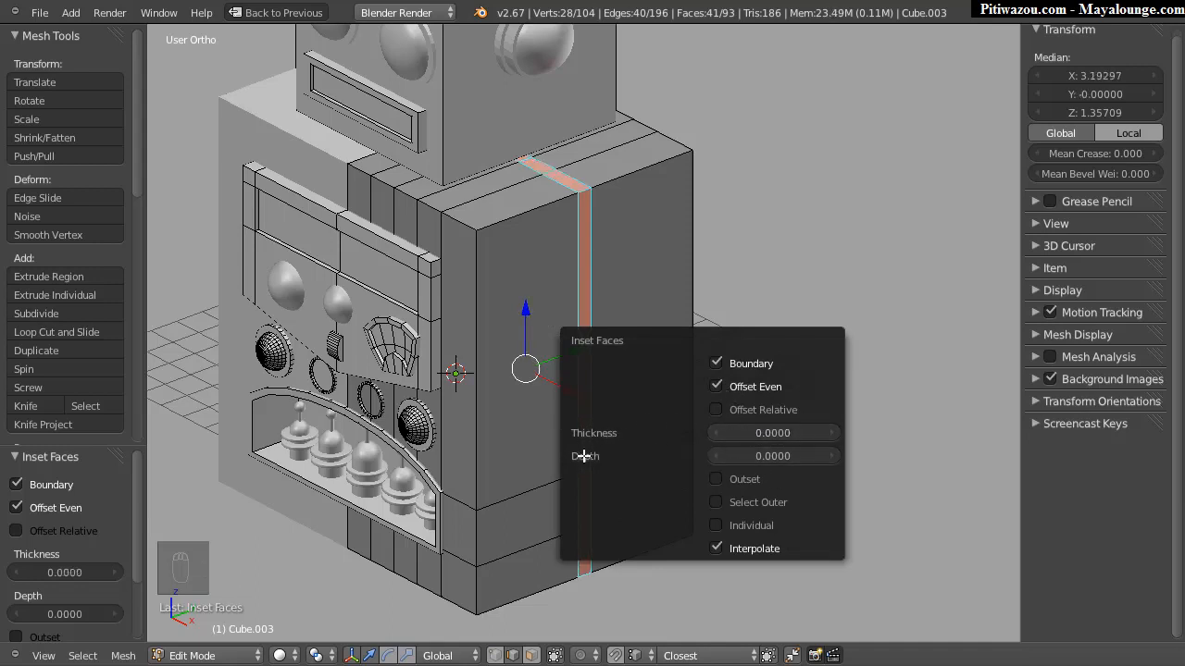
drag(783, 452, 826, 461)
Step: Inspect the raised strip along the body's underside, side and top
middle_drag(472, 535, 526, 320)
scroll(652, 328, up, 6)
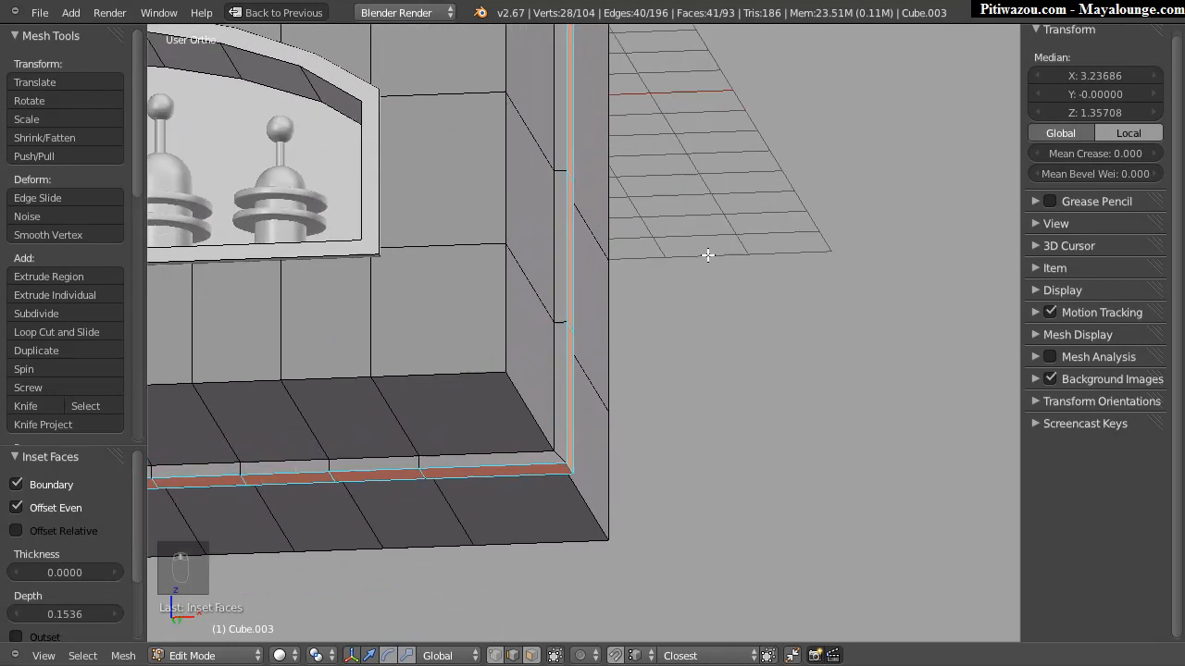
middle_drag(579, 347, 565, 223)
scroll(593, 232, down, 3)
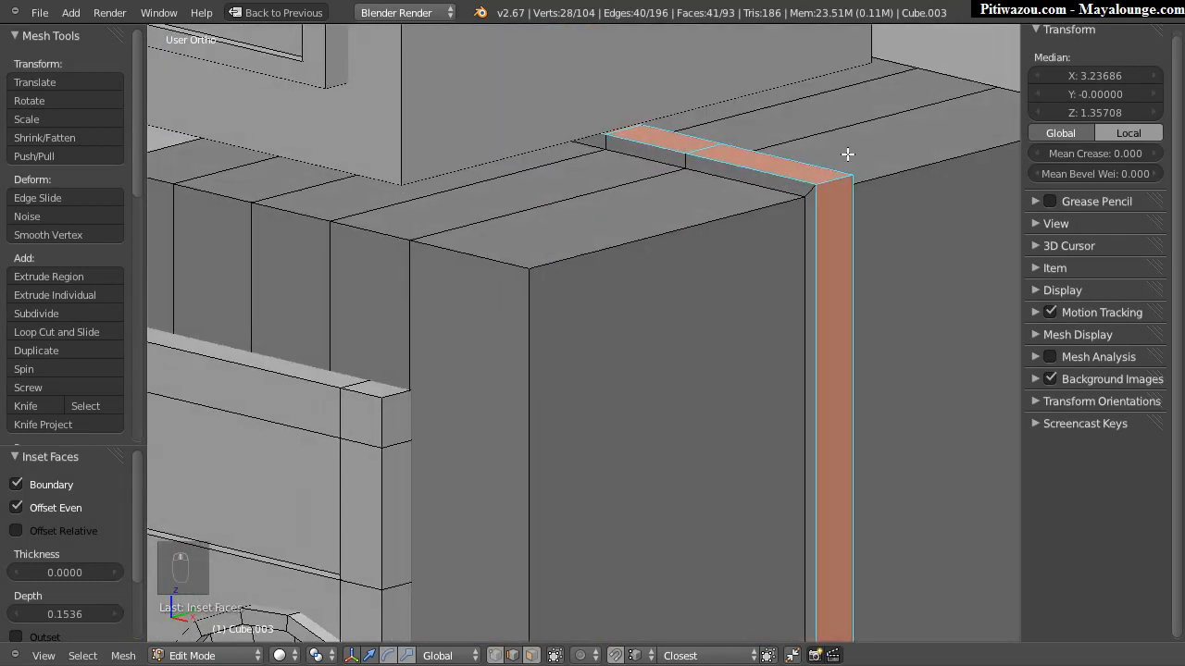
scroll(698, 343, down, 5)
shift+middle_drag(705, 333, 653, 248)
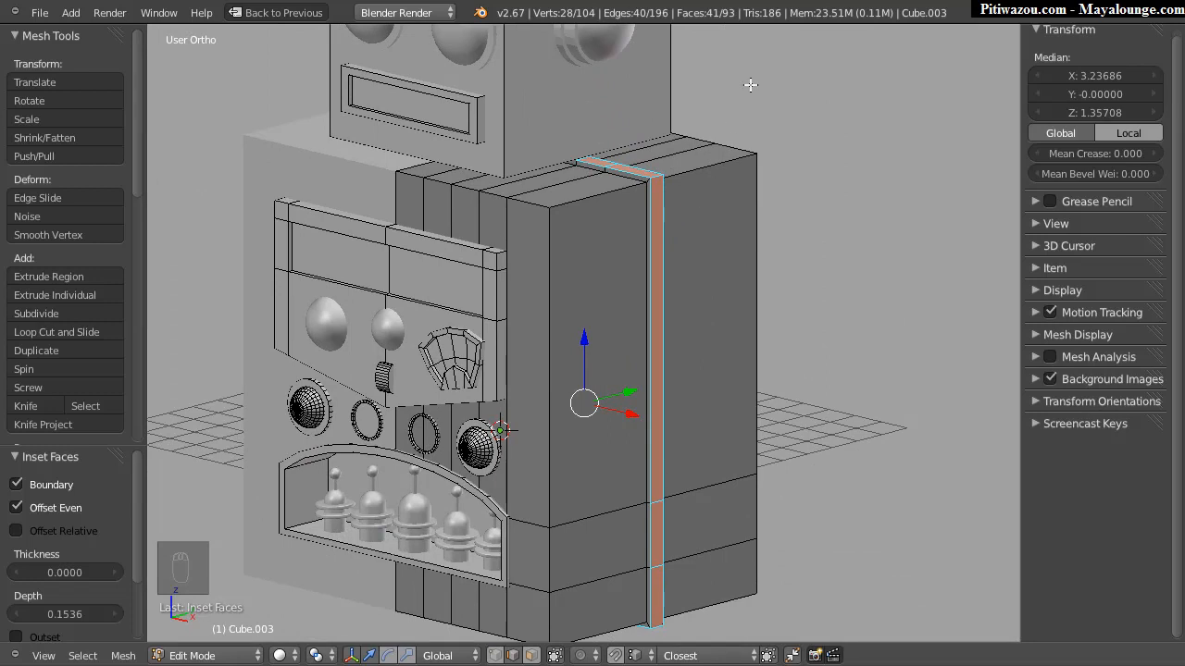
middle_drag(664, 222, 629, 335)
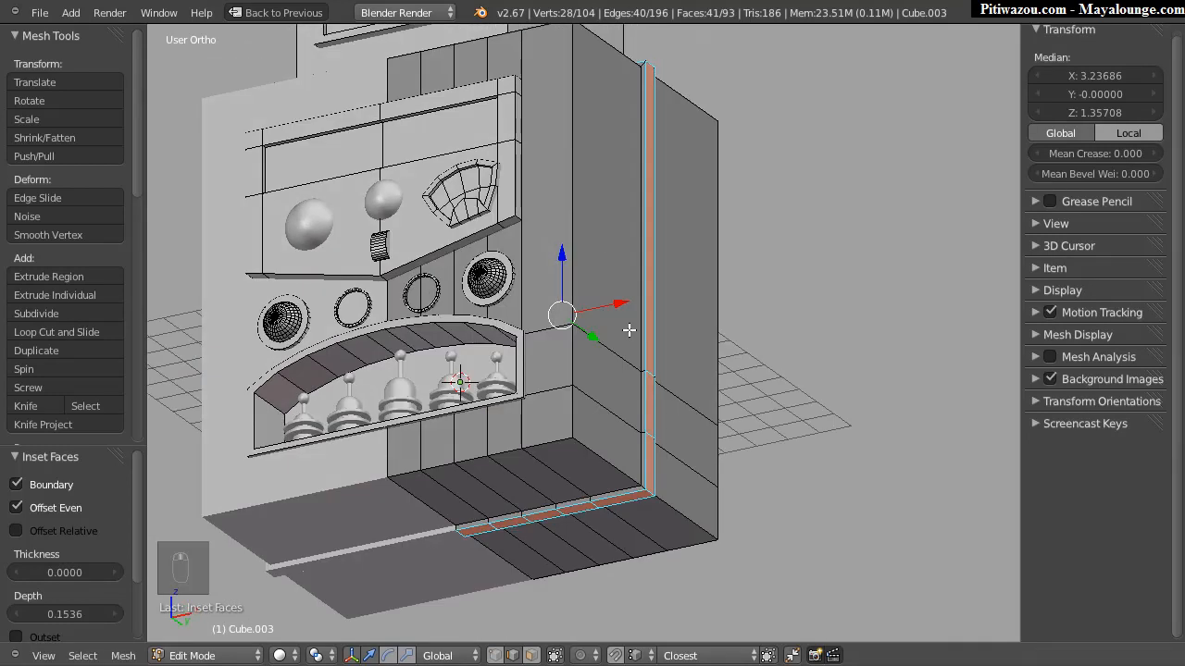
Step: In wireframe and face selection mode, delete the strip's inner end face at the mirror seam on the body's underside
middle_drag(547, 326, 692, 283)
shift+middle_drag(462, 477, 643, 208)
scroll(644, 207, up, 1)
right_click(488, 518)
middle_drag(582, 376, 579, 373)
key(z)
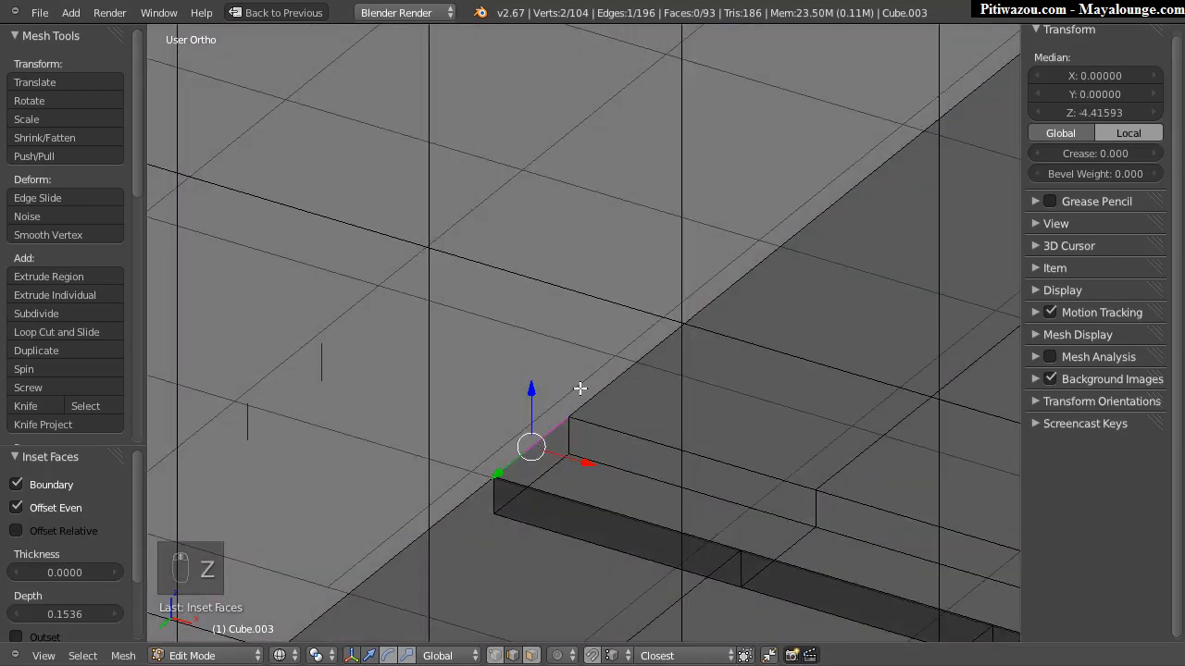
key(ctrl+Tab)
click(505, 425)
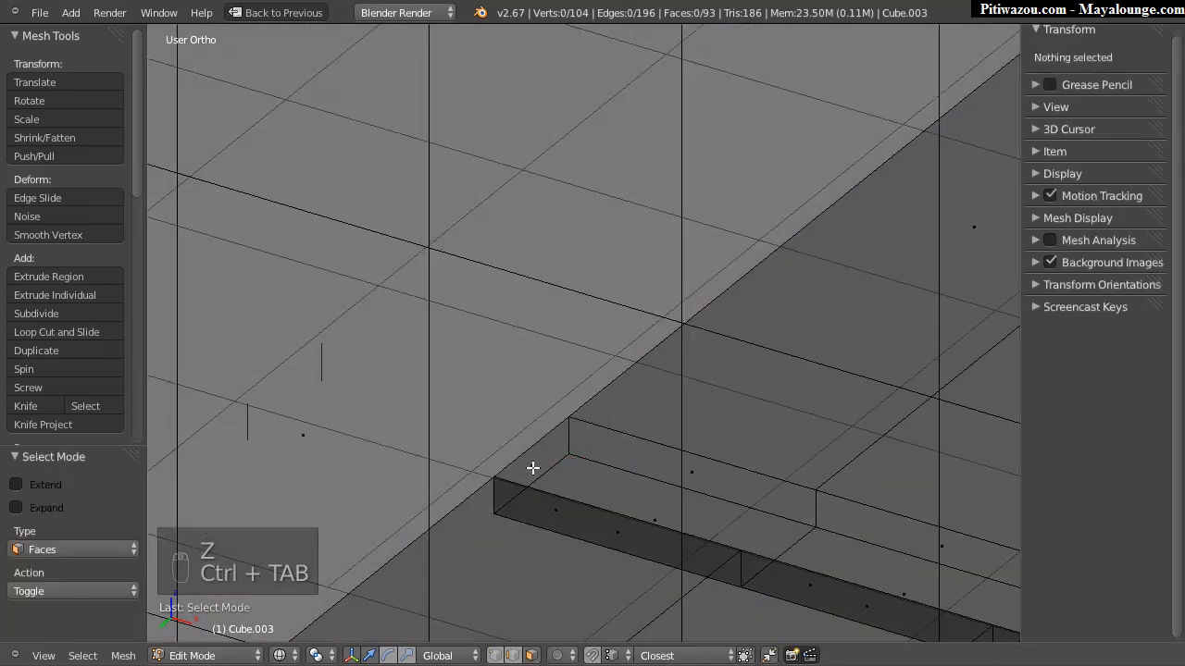
key(Delete)
click(486, 456)
Step: Delete the strip's inner end face at the mirror seam on top of the body
middle_drag(486, 455, 575, 638)
scroll(637, 252, down, 2)
shift+middle_drag(448, 251, 487, 639)
middle_drag(566, 312, 477, 398)
shift+middle_drag(615, 562, 592, 370)
click(595, 354)
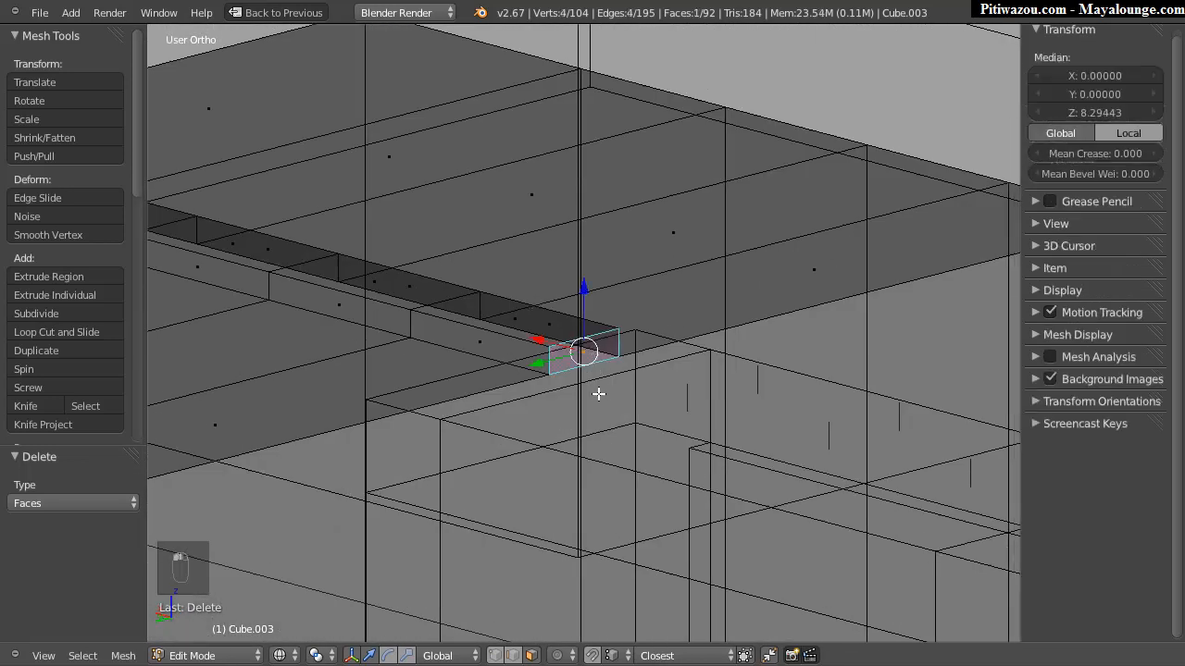
key(Delete)
click(550, 386)
Step: Return to Object Mode with solid shading and show the whole robot in front view against the reference image
middle_drag(616, 331, 682, 321)
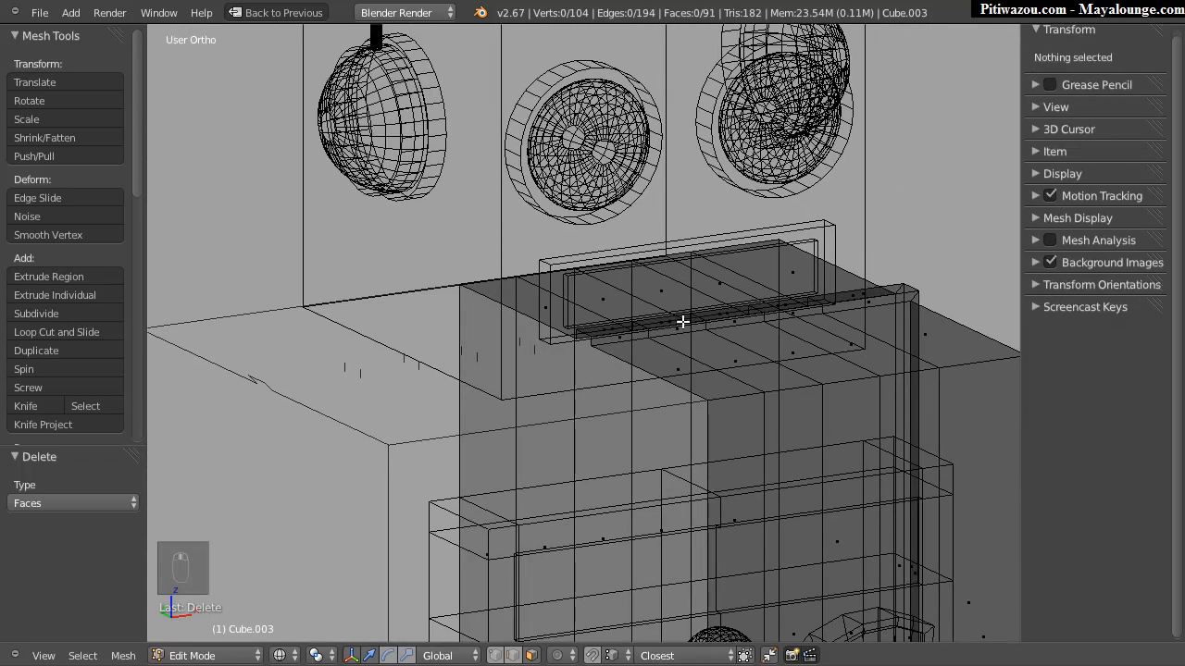
scroll(683, 321, down, 5)
middle_drag(613, 335, 618, 268)
mouse_move(673, 357)
middle_down()
mouse_move(608, 336)
mouse_move(602, 282)
mouse_move(598, 291)
mouse_move(582, 253)
mouse_move(578, 320)
mouse_move(549, 338)
mouse_move(595, 247)
mouse_move(595, 358)
mouse_move(673, 319)
mouse_move(640, 240)
mouse_move(569, 430)
mouse_move(553, 367)
middle_up()
key(Tab)
key(z)
key(KP_1)
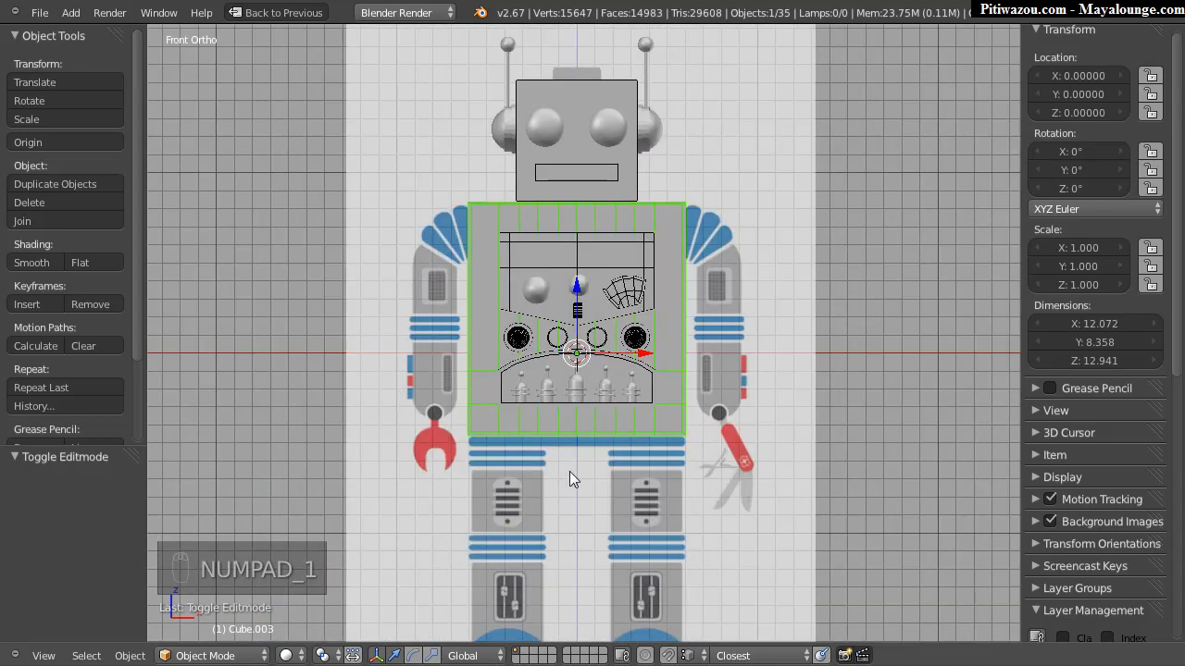
middle_drag(620, 459, 616, 475)
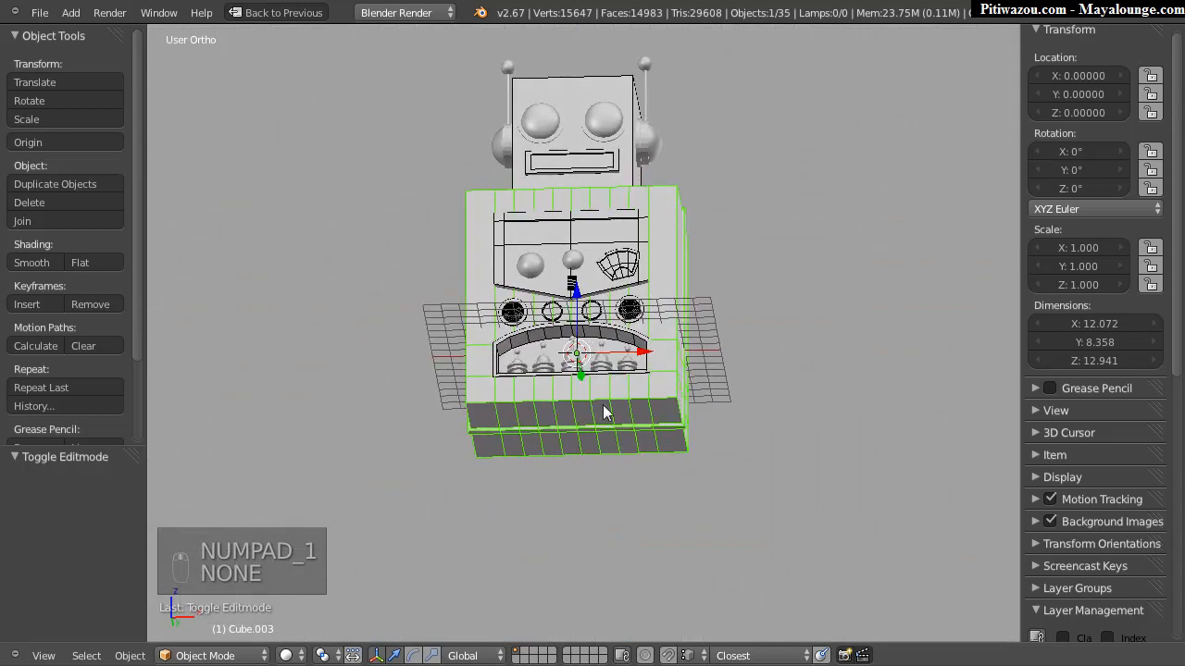
key(KP_1)
Step: Add a cube and move it about 4.79 units down the Z axis to the blue waist band below the body
shift+middle_drag(540, 471, 571, 333)
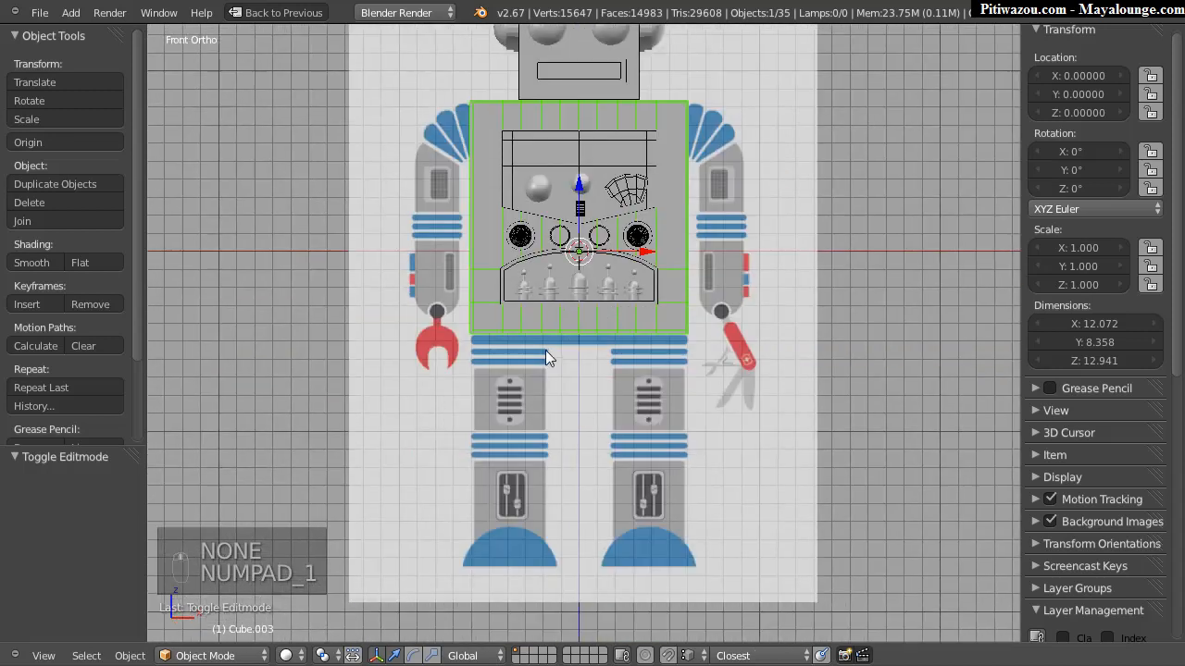
ctrl+middle_drag(541, 383, 911, 271)
shift+middle_drag(478, 366, 520, 358)
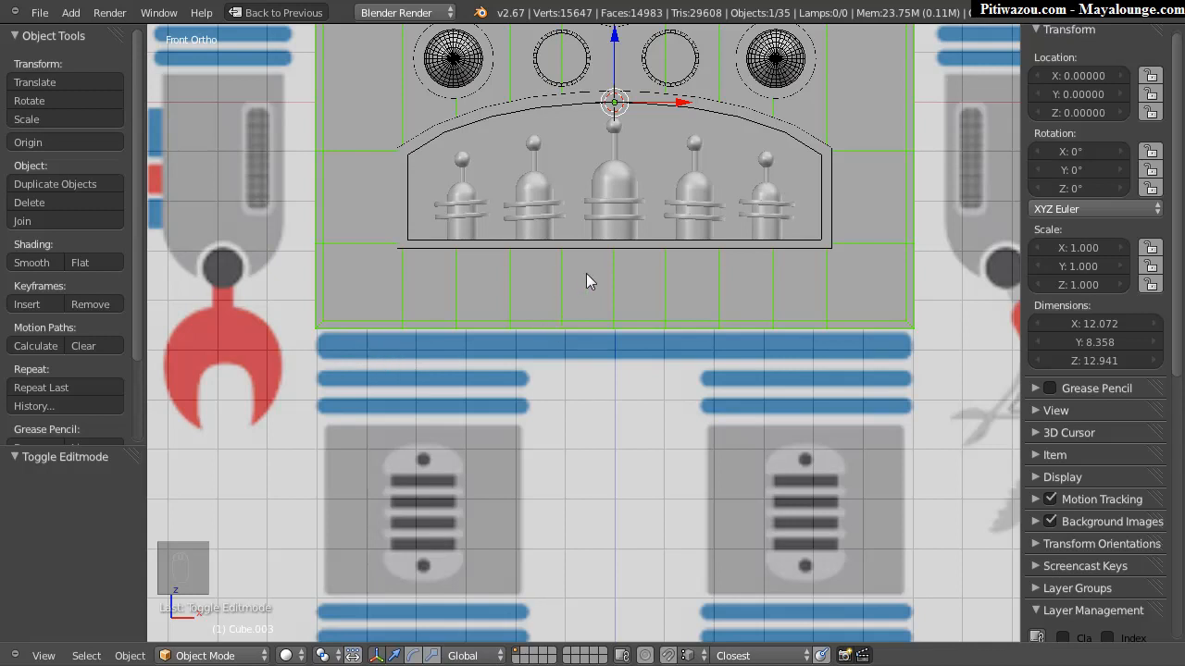
shift+middle_drag(591, 270, 580, 289)
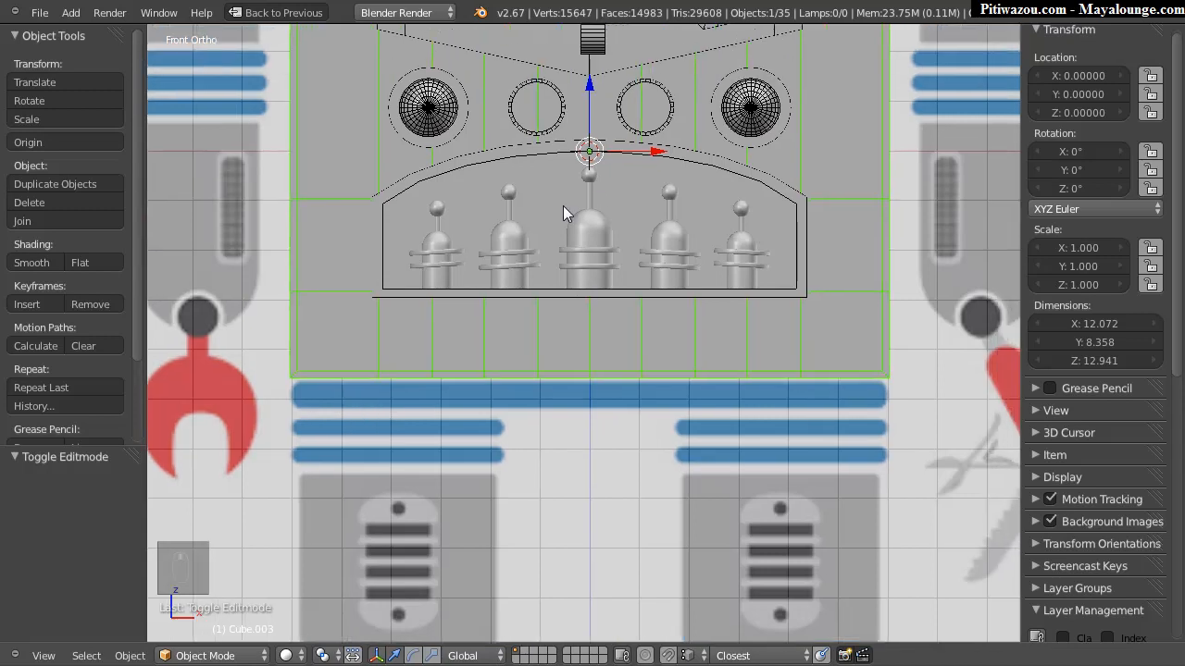
key(shift+a)
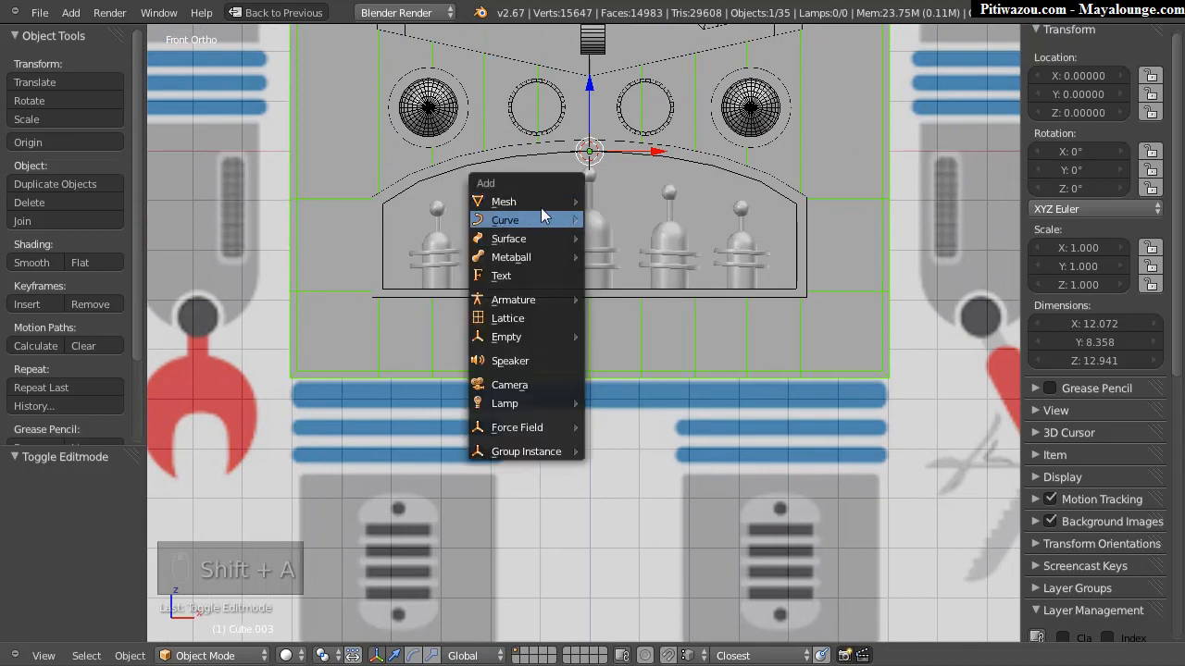
mouse_move(548, 200)
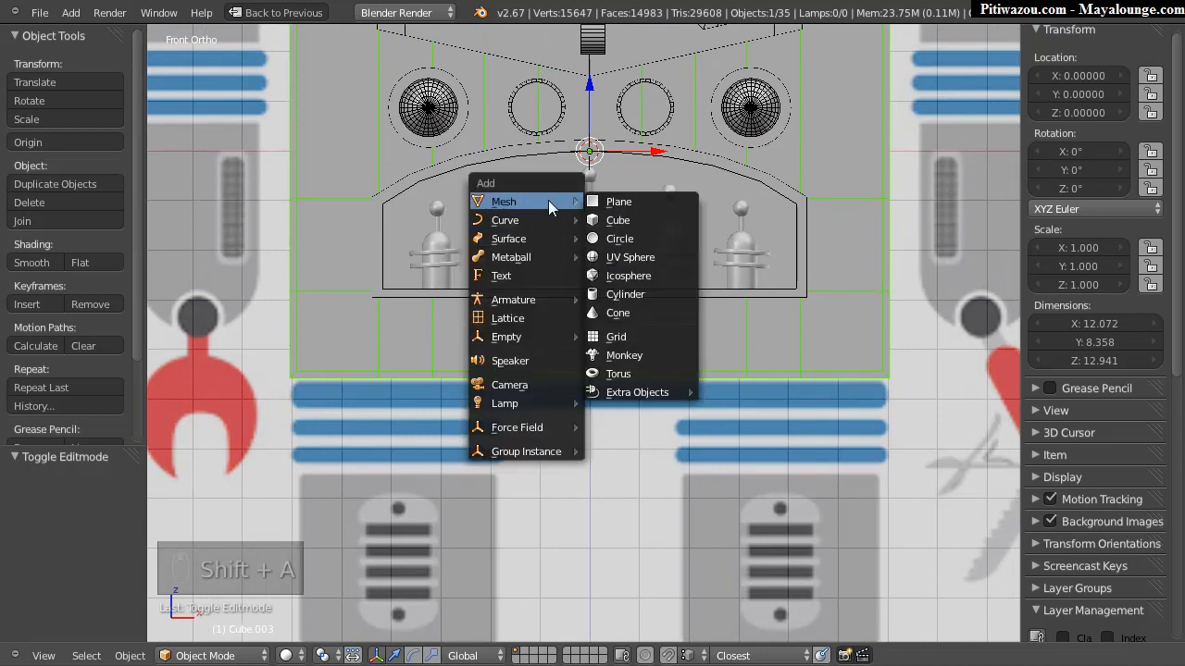
click(619, 220)
key(g)
key(z)
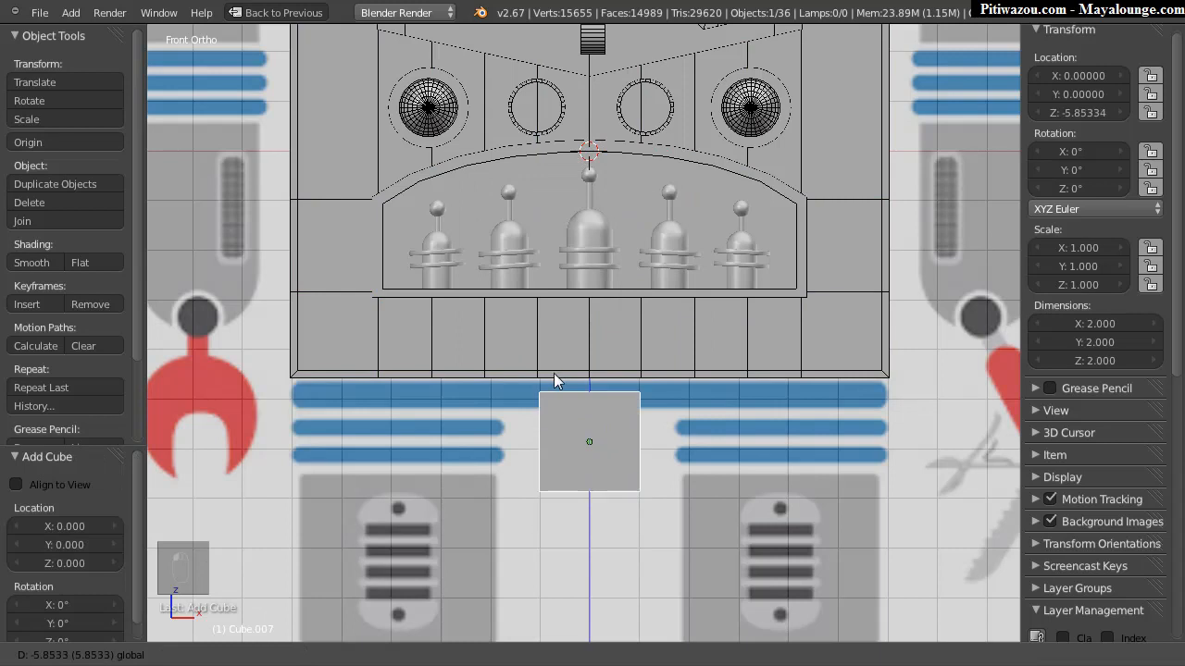
click(602, 329)
Step: Switch to wireframe and scale the cube uniformly to about 12.03 units, matching the width of the blue waist band
key(z)
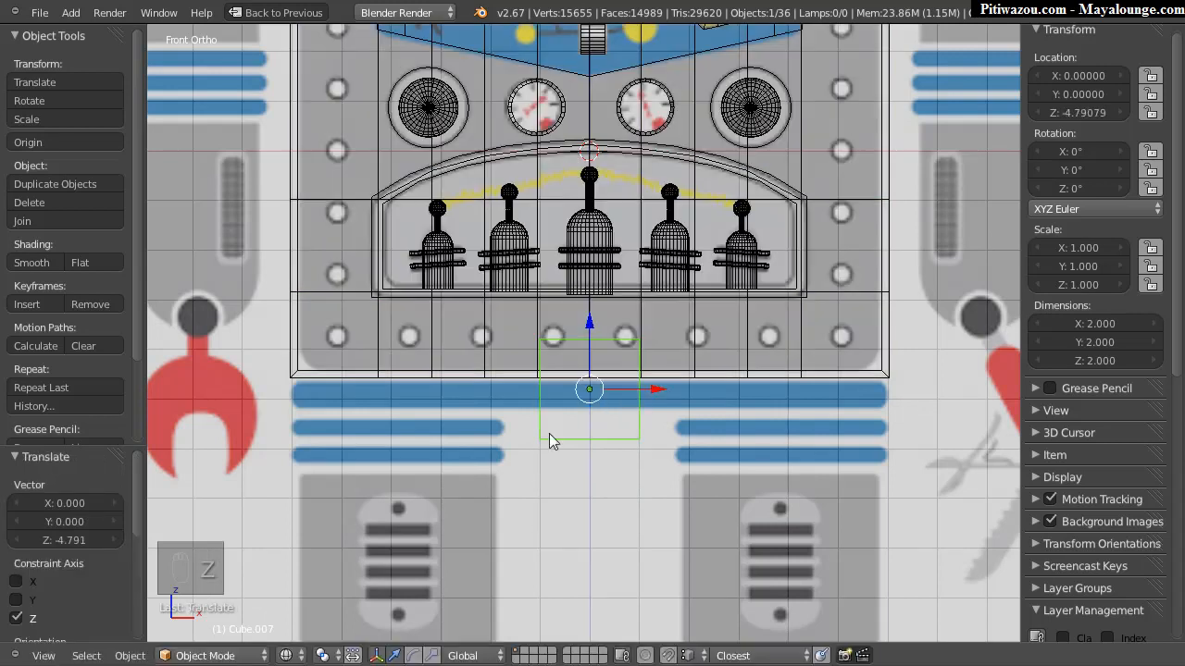
shift+scroll(616, 380, down, 2)
key(s)
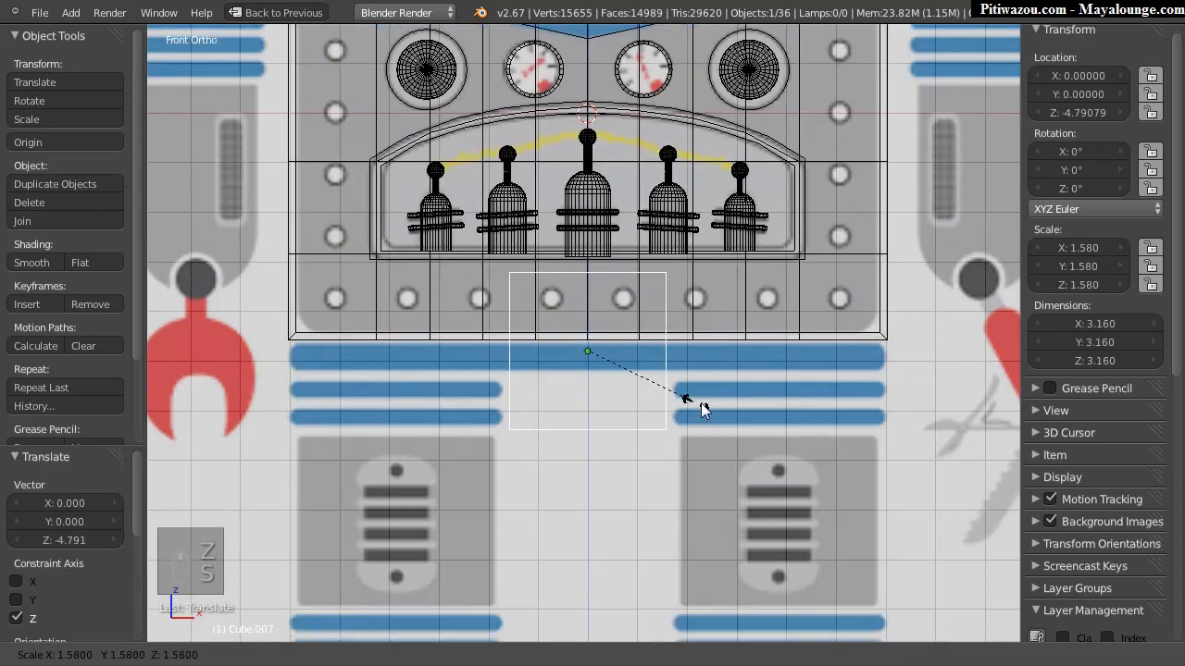
click(1033, 452)
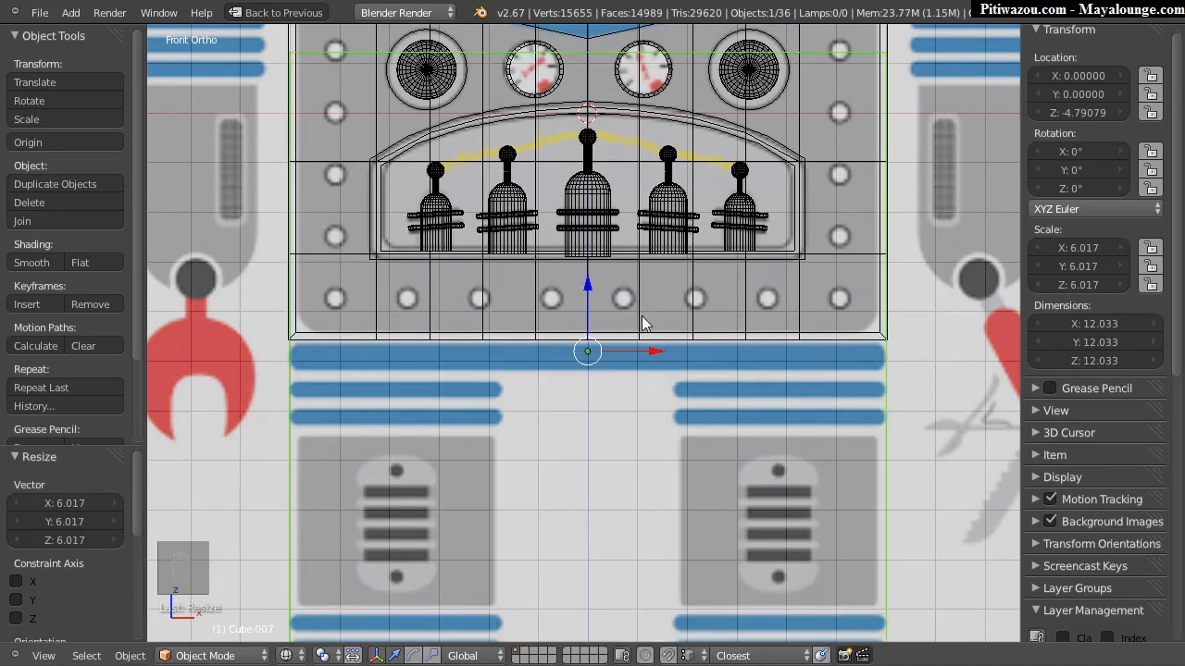
key(s)
key(z)
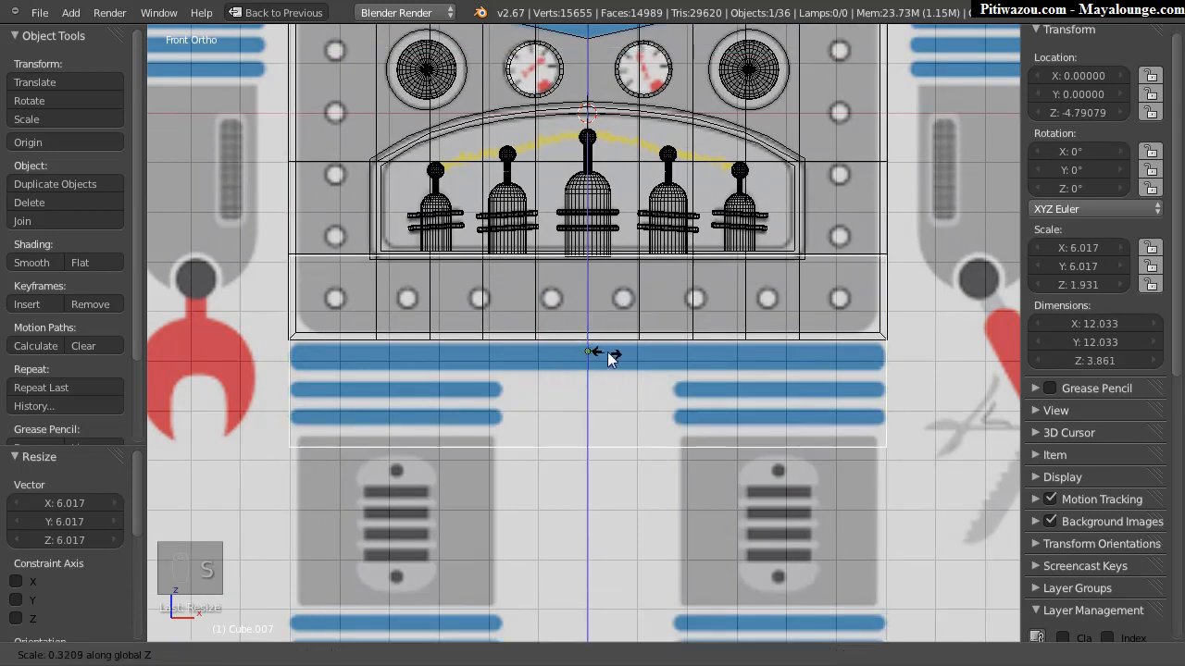
key(Escape)
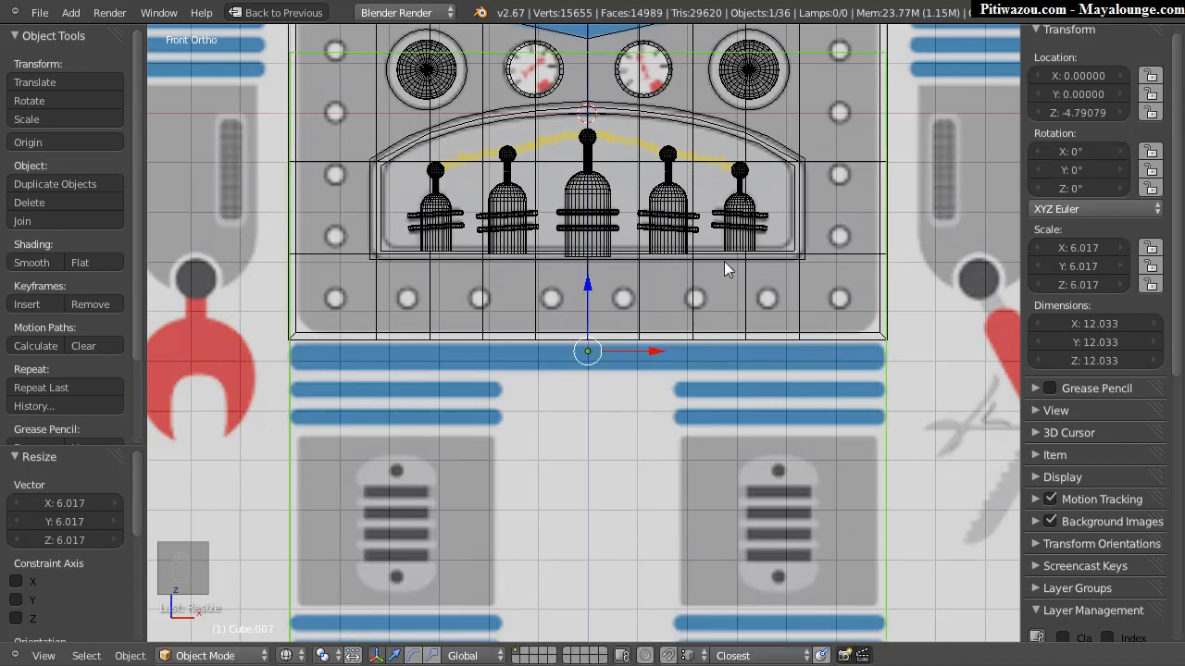
Step: Flatten the cube to about 0.56 units along Z and lower it to about Z -4.865, over the blue waist band
key(s)
key(z)
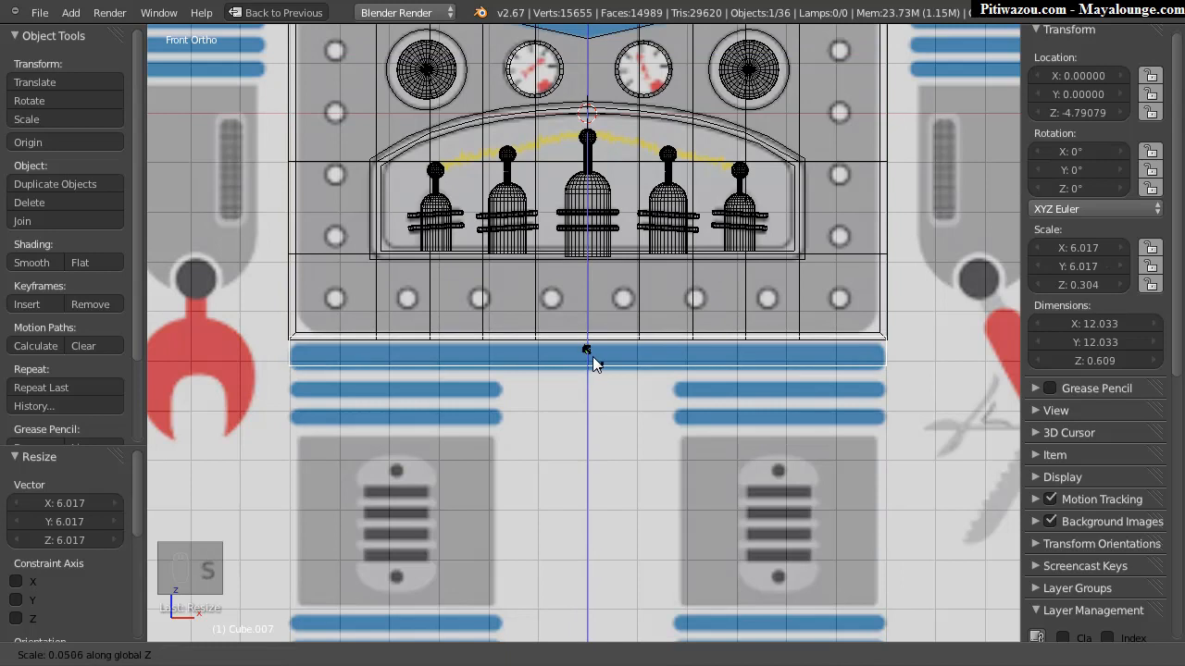
click(593, 361)
key(g)
key(z)
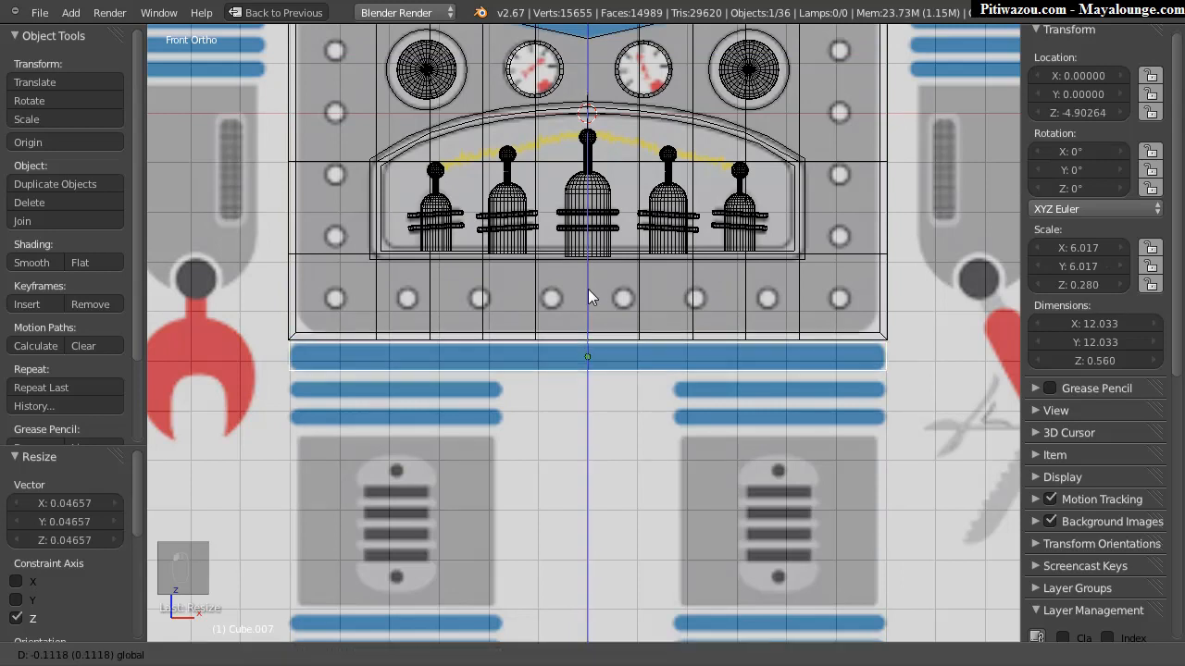
click(587, 288)
Step: Switch to a solid perspective view and scale the band along Y to about 7.86 units to fit the body's depth
middle_drag(620, 298, 643, 305)
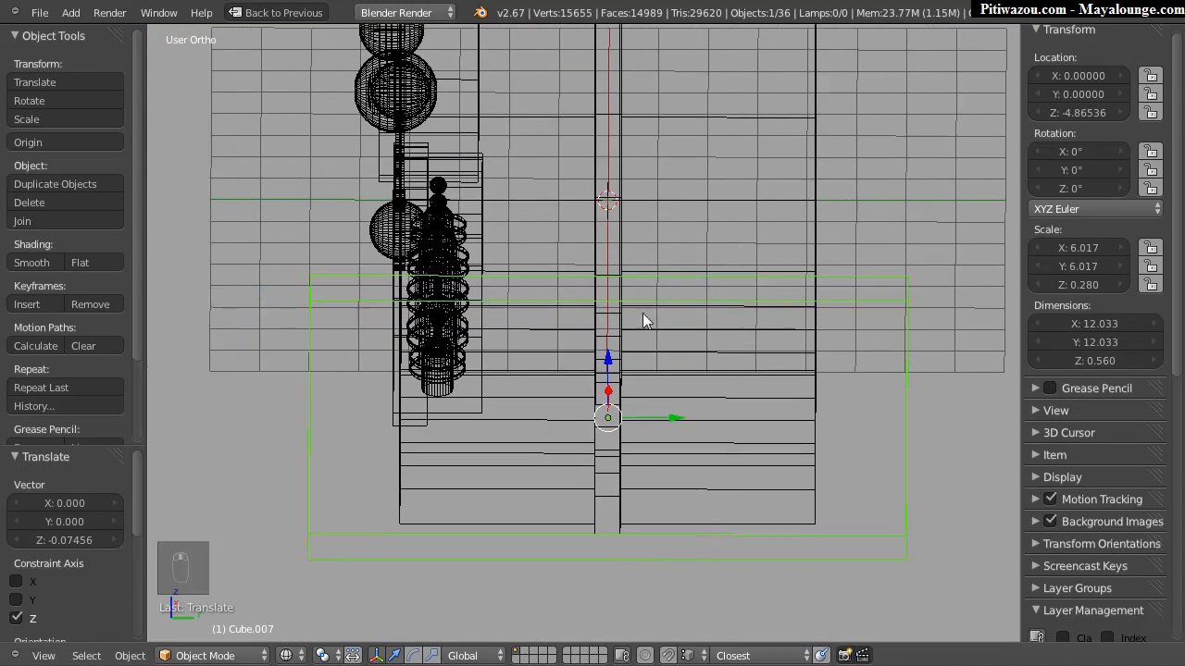
key(KP_5)
mouse_move(629, 254)
middle_down()
mouse_move(441, 350)
mouse_move(470, 354)
mouse_move(671, 296)
middle_up()
key(z)
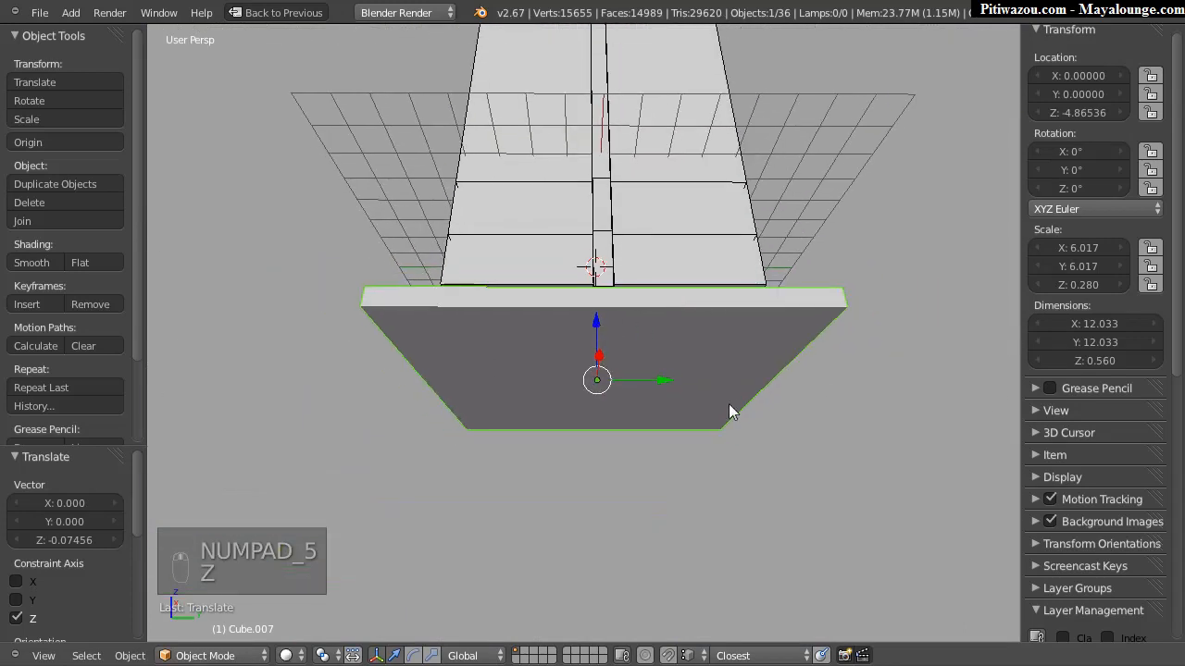
key(s)
key(y)
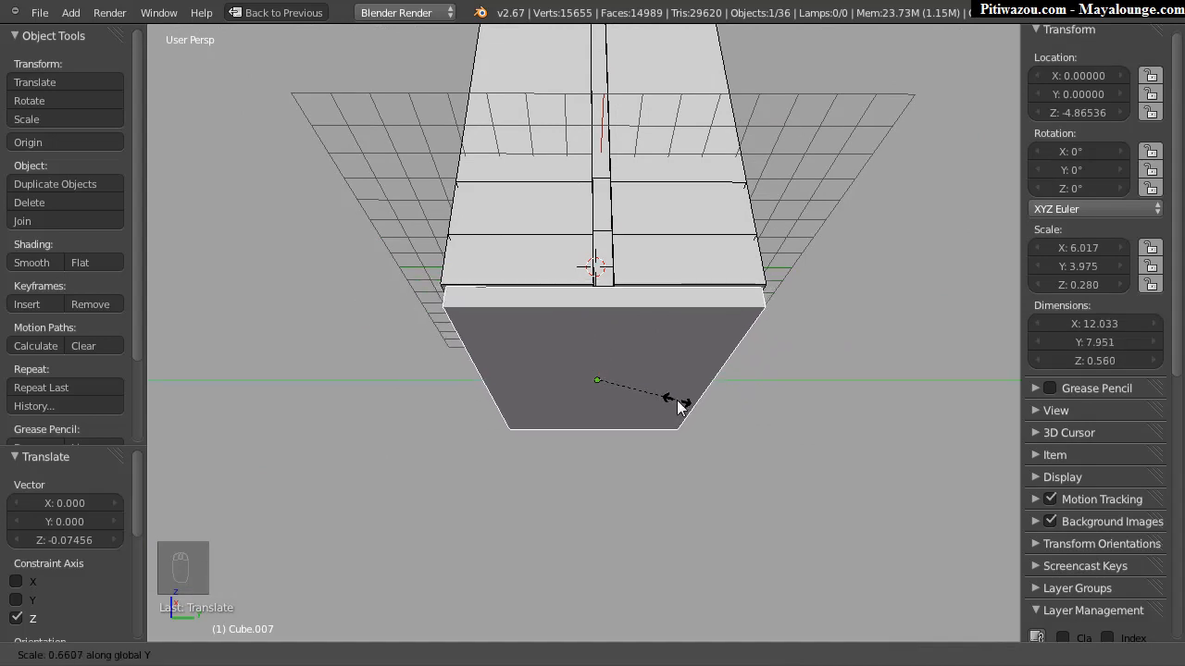
click(677, 400)
Step: Scale the band to about 11.59 units along X and about 8.07 units along Y, slightly inside the body's base
middle_drag(773, 373, 542, 313)
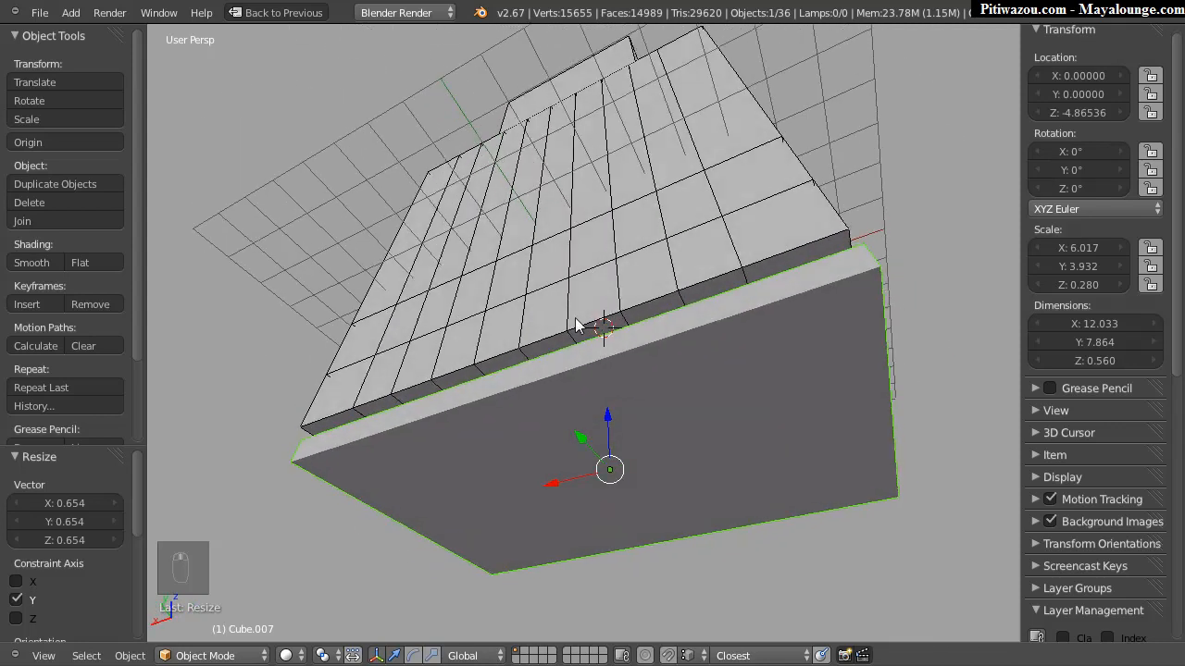
key(s)
key(x)
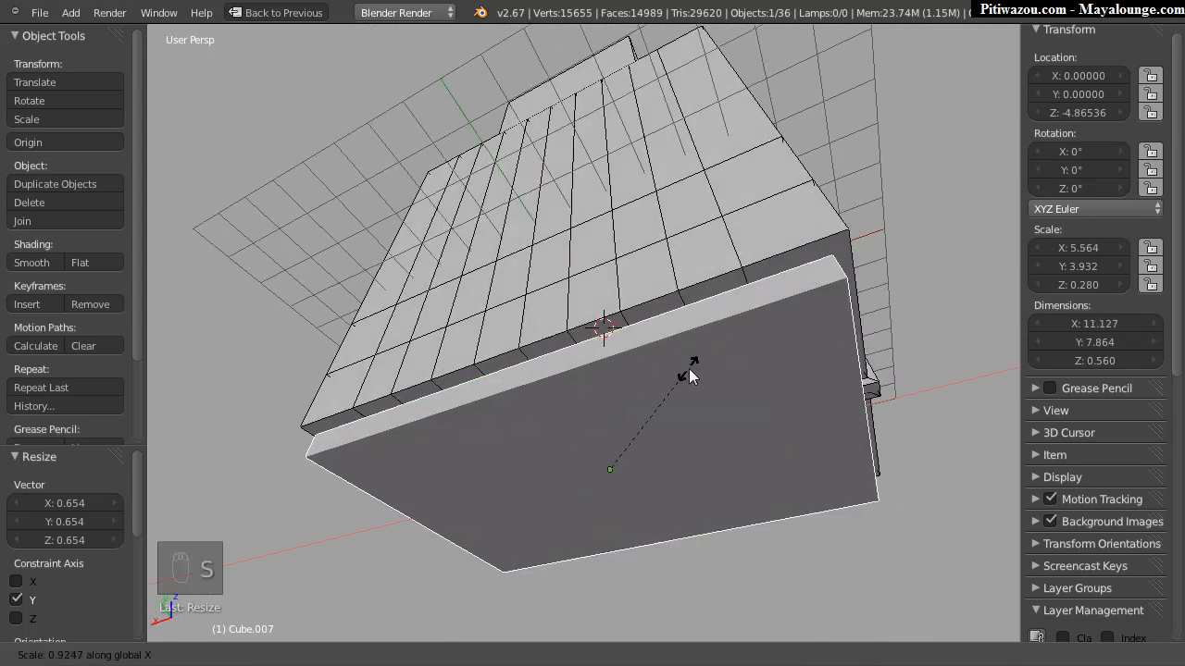
click(697, 368)
middle_drag(852, 357, 732, 360)
key(s)
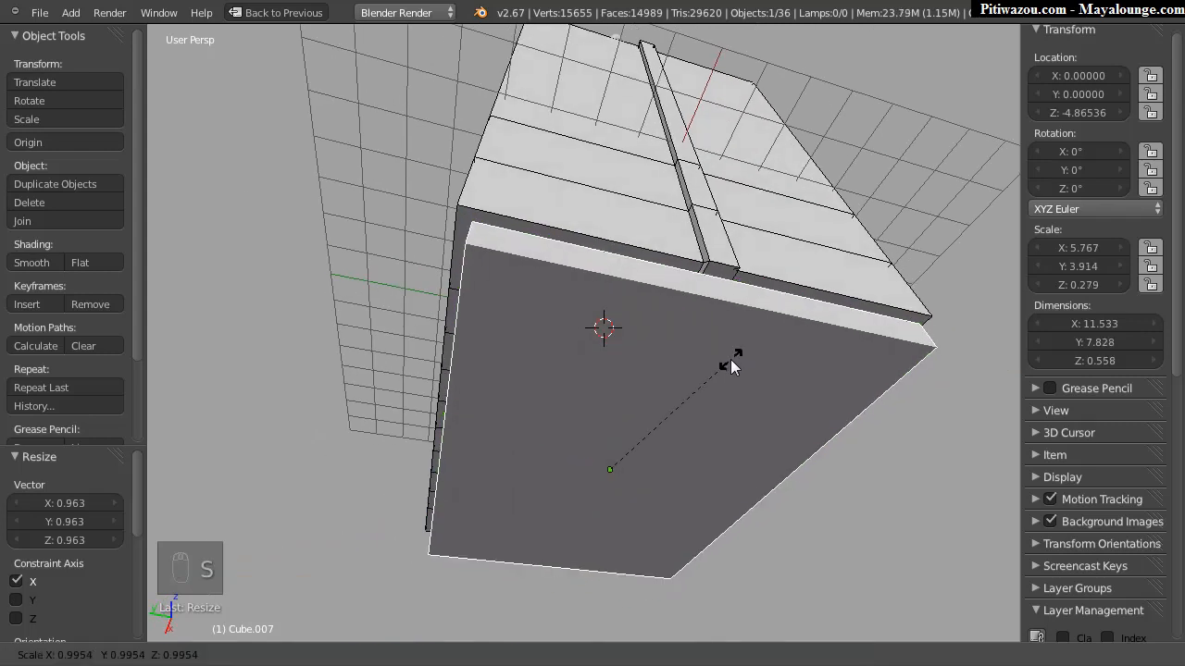
key(y)
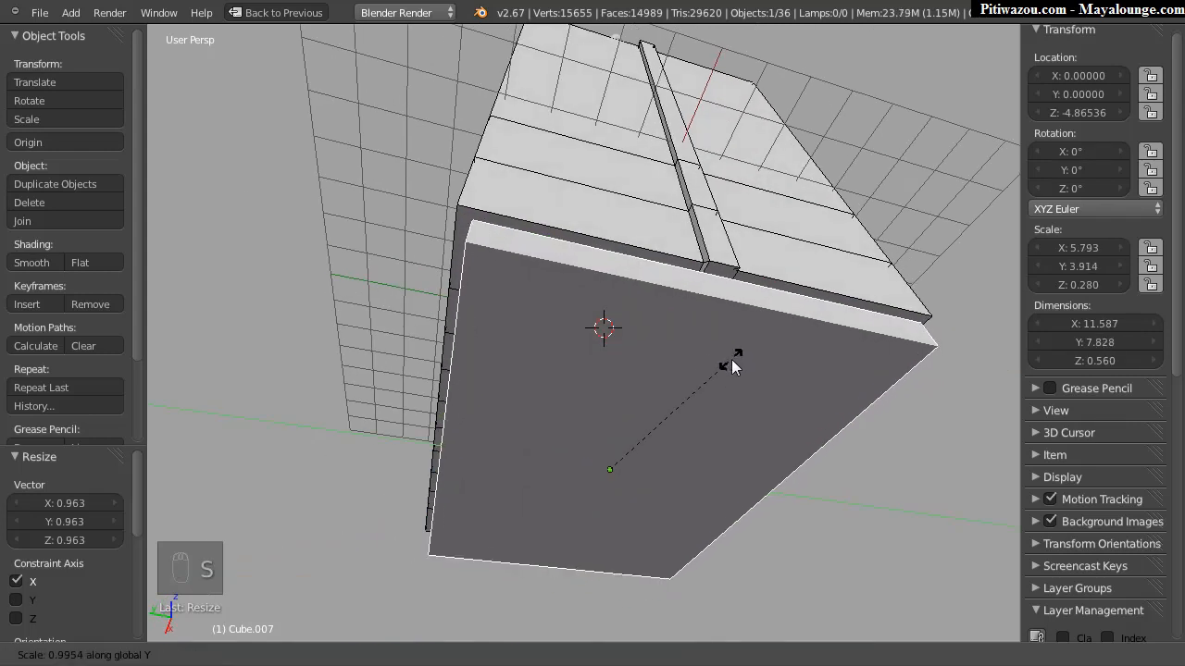
click(737, 362)
Step: Move the band vertically to about Z -4.78 so that it sits against the body's underside
middle_drag(832, 336, 648, 368)
key(g)
key(z)
click(608, 403)
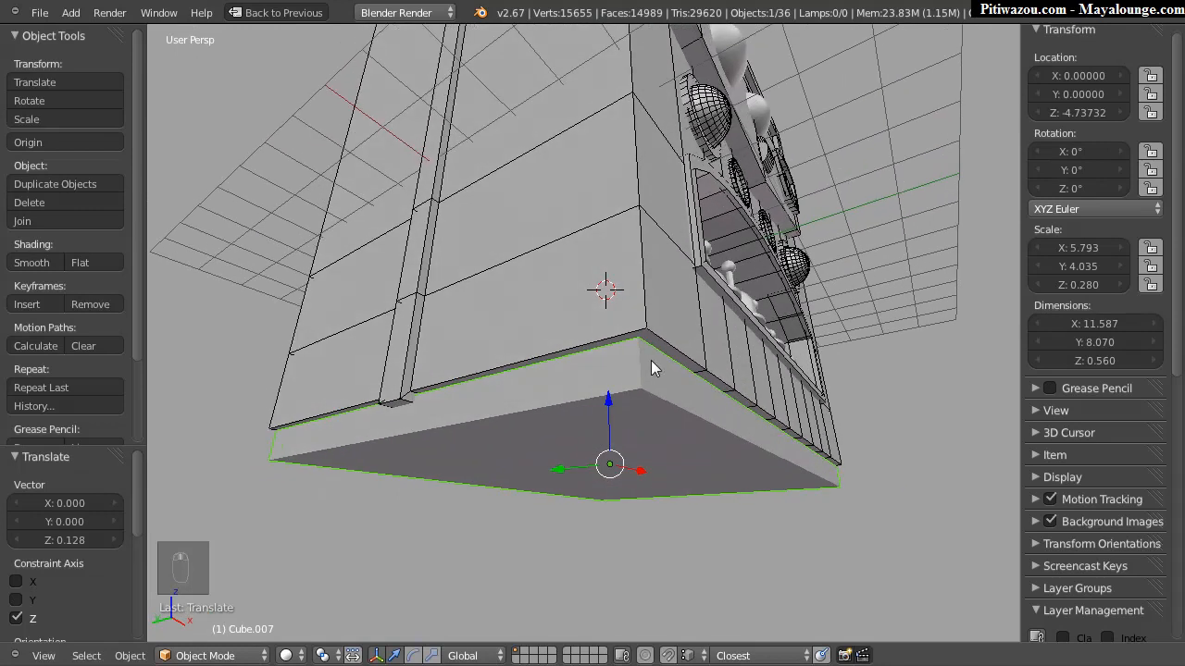
key(g)
key(z)
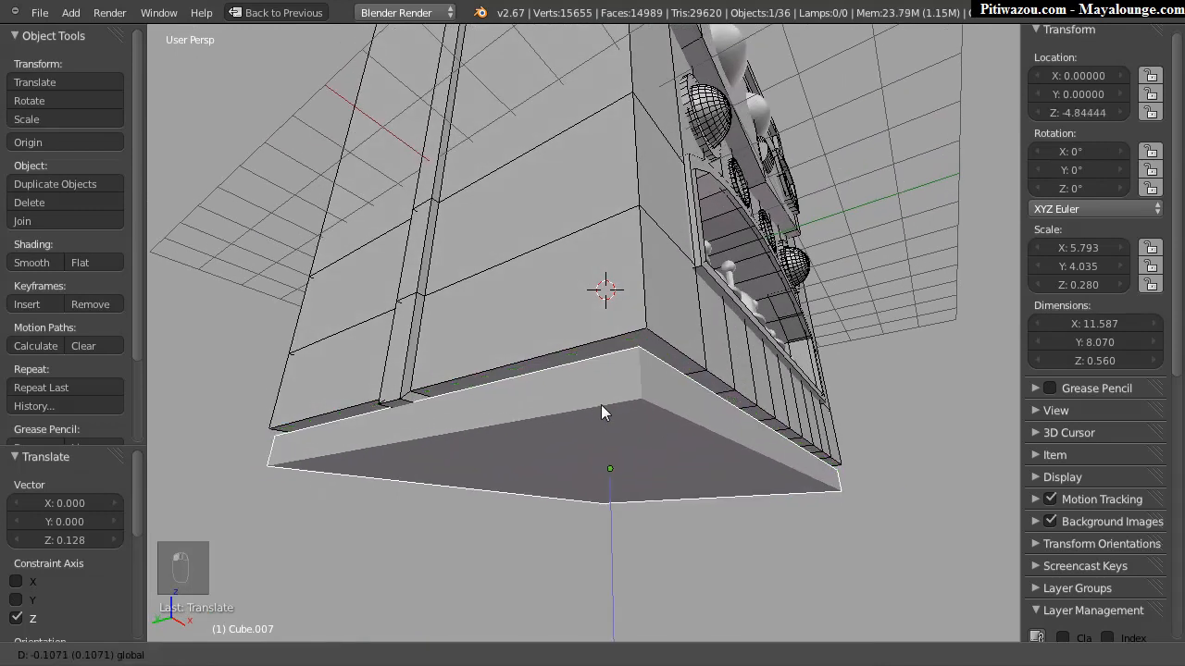
click(602, 412)
middle_drag(614, 366, 616, 287)
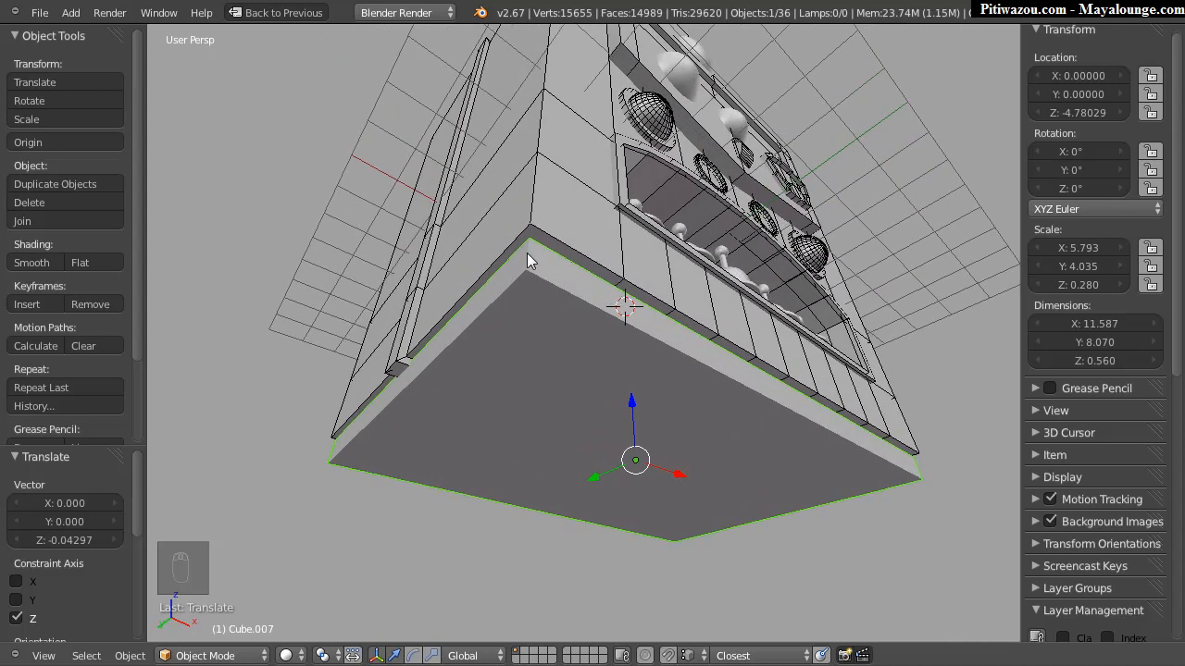
Step: In Edit Mode with edge selection, select the four vertical corner edges of the band
key(Tab)
key(ctrl+Tab)
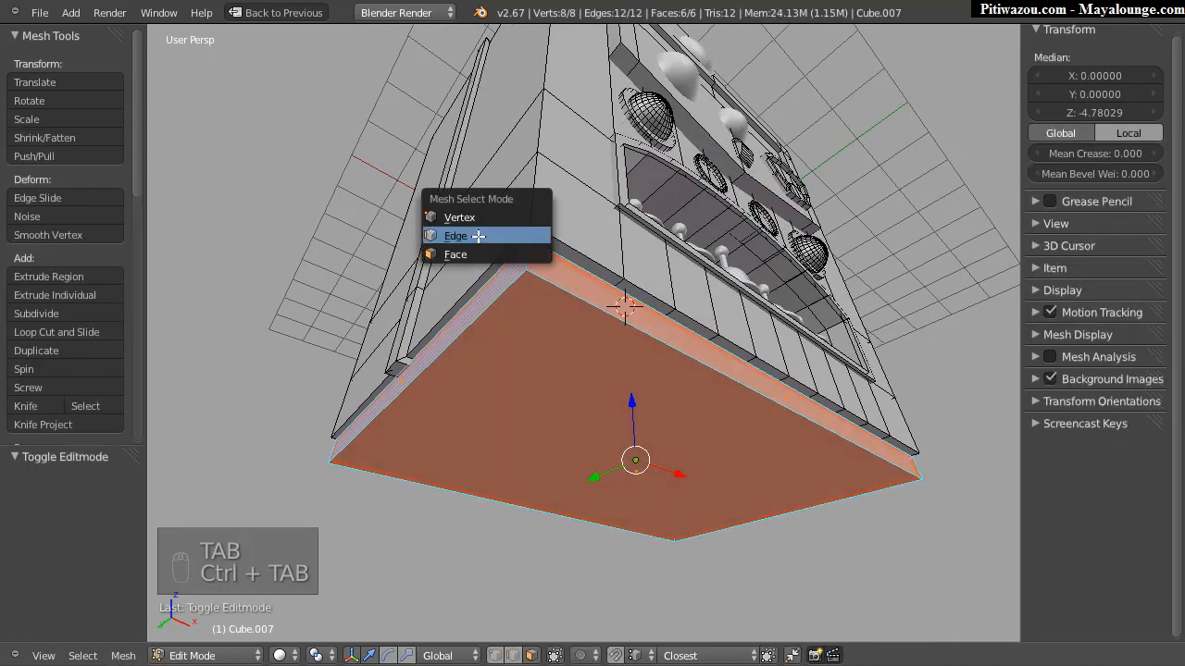
click(478, 239)
key(a)
right_click(527, 259)
scroll(709, 312, up, 4)
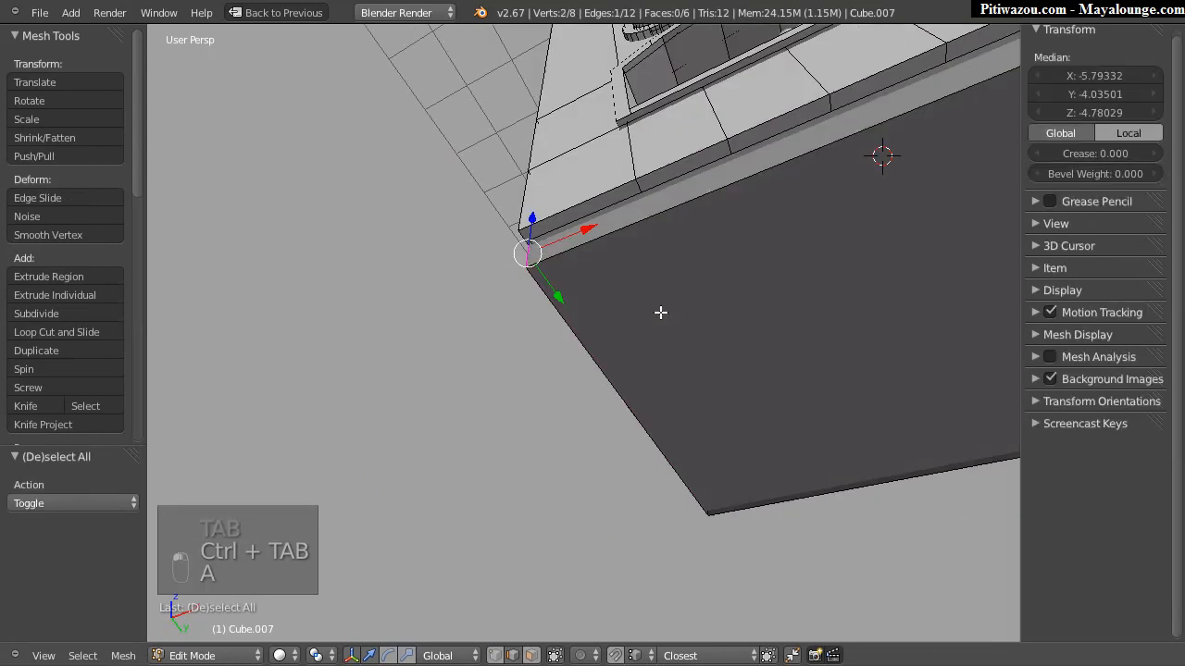
scroll(846, 235, down, 8)
scroll(654, 201, up, 7)
scroll(598, 299, down, 1)
scroll(598, 299, down, 5)
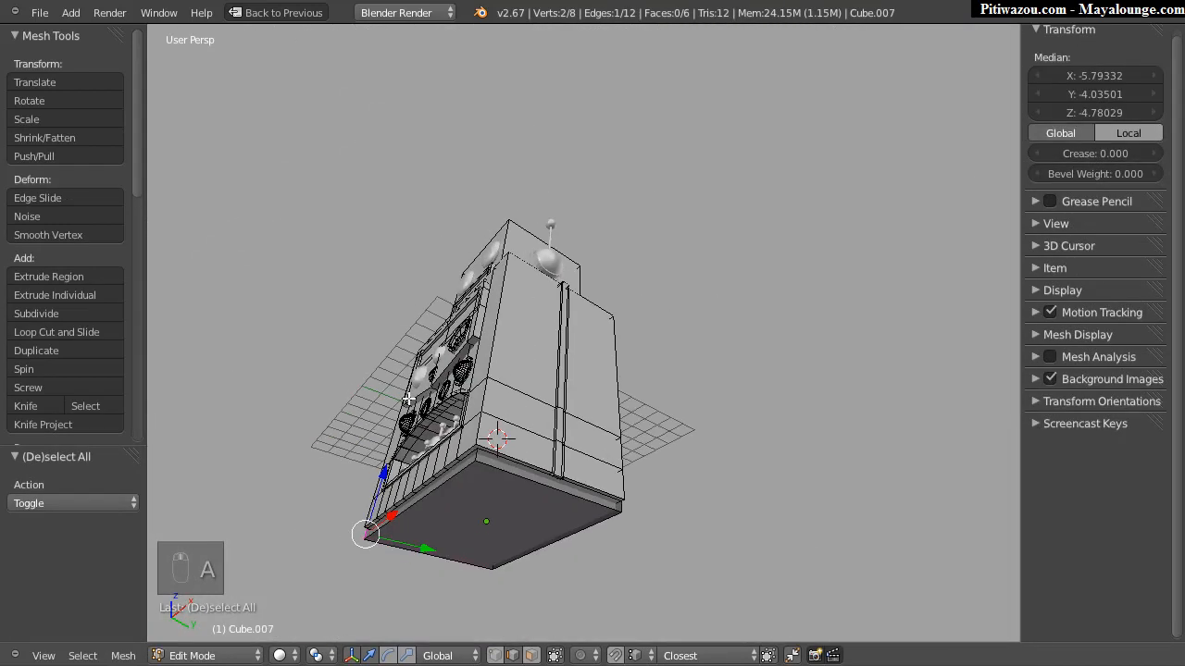
scroll(491, 288, up, 5)
middle_drag(490, 288, 610, 276)
shift+right_click(467, 173)
middle_drag(753, 272, 645, 275)
scroll(560, 276, down, 1)
middle_drag(559, 276, 588, 243)
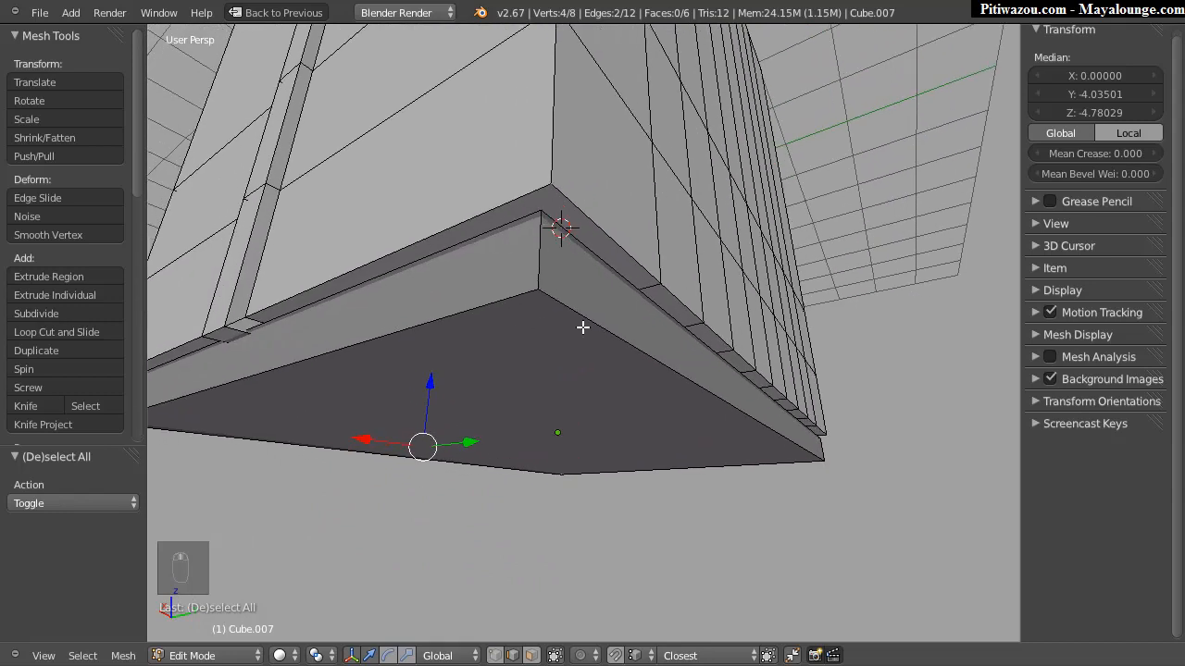
middle_drag(747, 302, 572, 267)
middle_drag(701, 268, 501, 268)
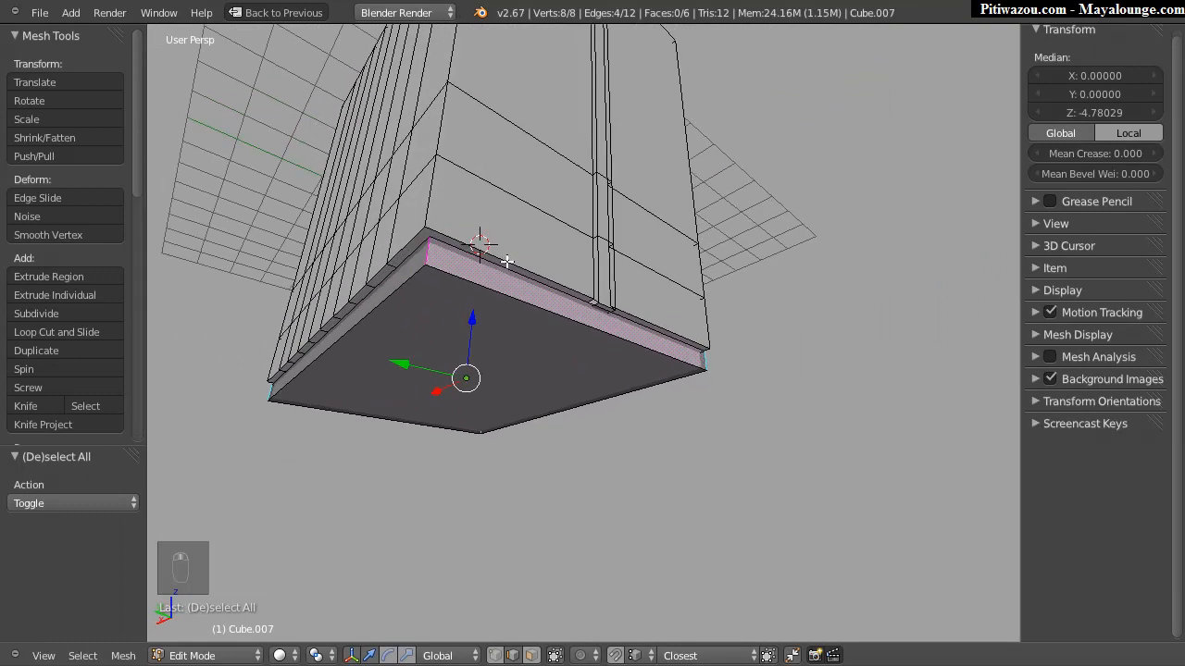
Step: Return to Object Mode and apply the band's location, rotation and scale
key(Tab)
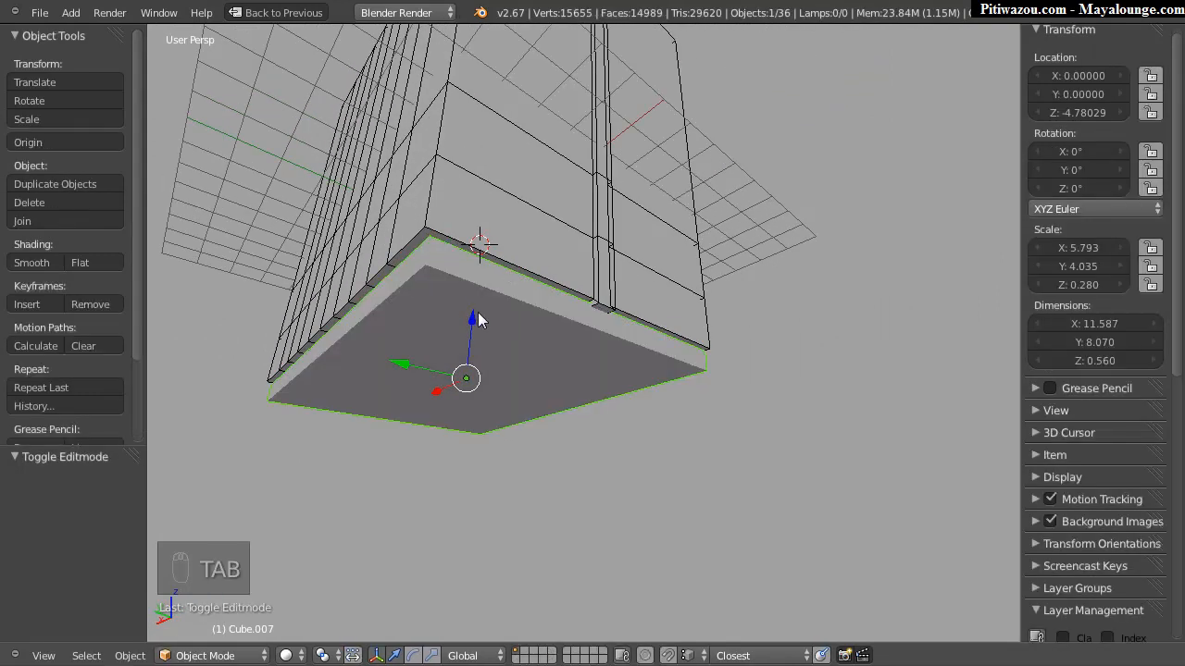
key(ctrl+a)
click(382, 313)
click(16, 484)
middle_drag(513, 277, 472, 259)
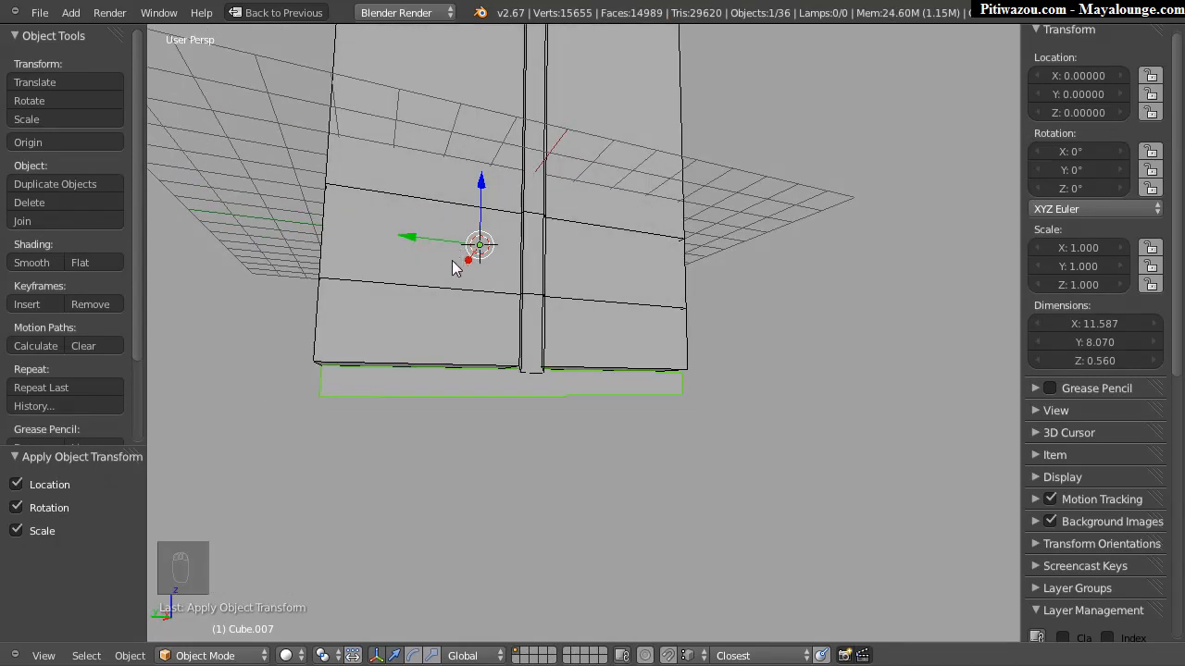
Step: Set the band's origin to its geometry
key(shift+s)
click(415, 298)
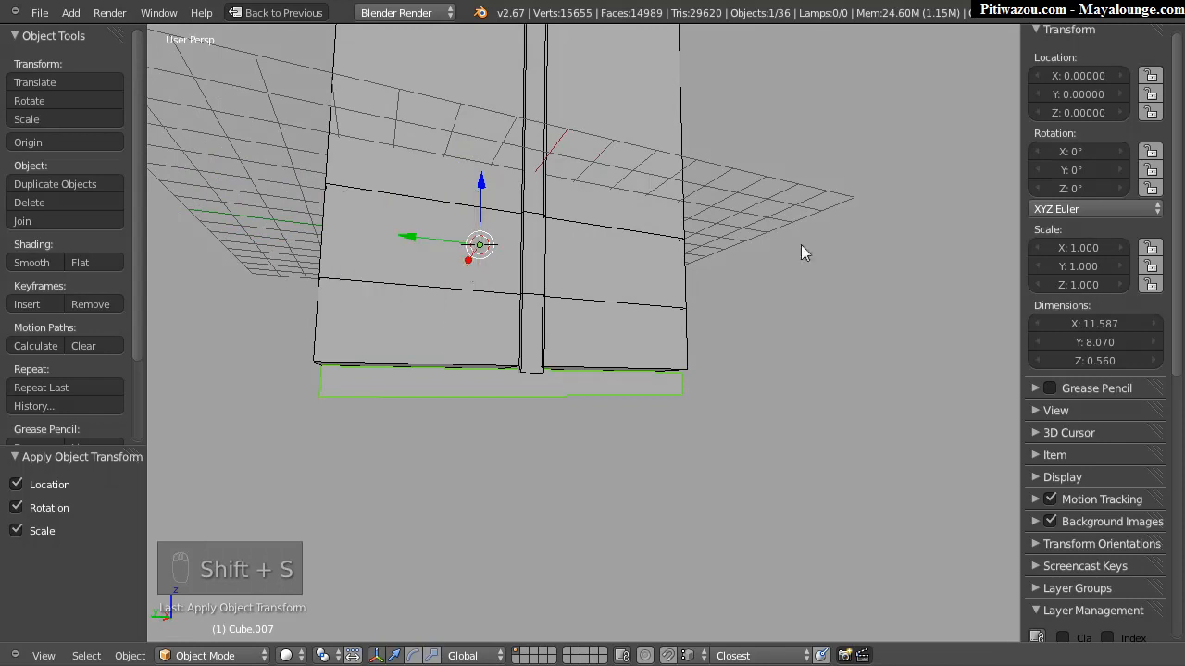
key(space)
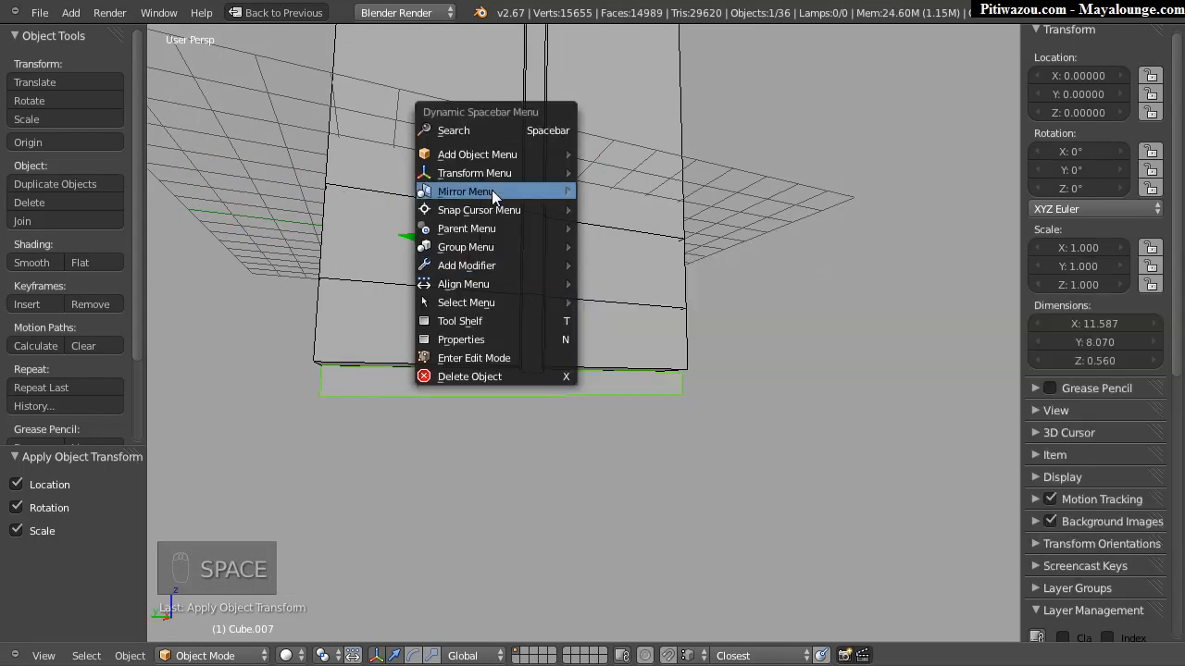
mouse_move(518, 172)
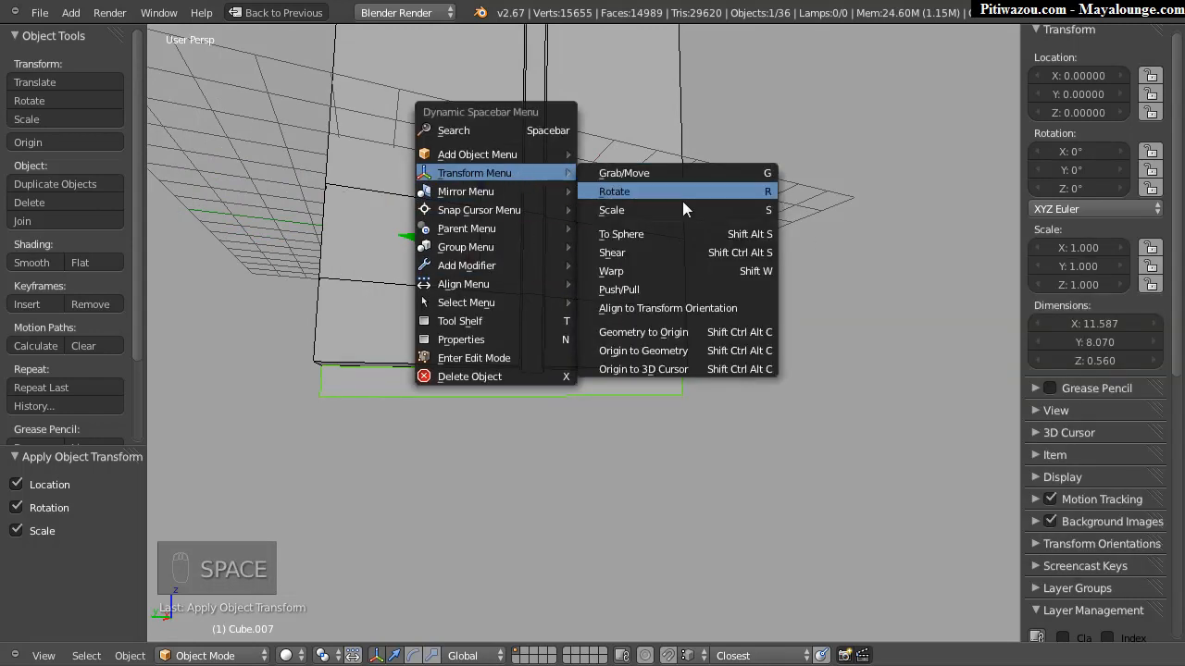
click(655, 351)
Step: Bevel the four vertical corner edges of the band with an offset of about 1.012 and 5 segments
middle_drag(653, 350, 342, 195)
middle_drag(413, 239, 575, 248)
key(Tab)
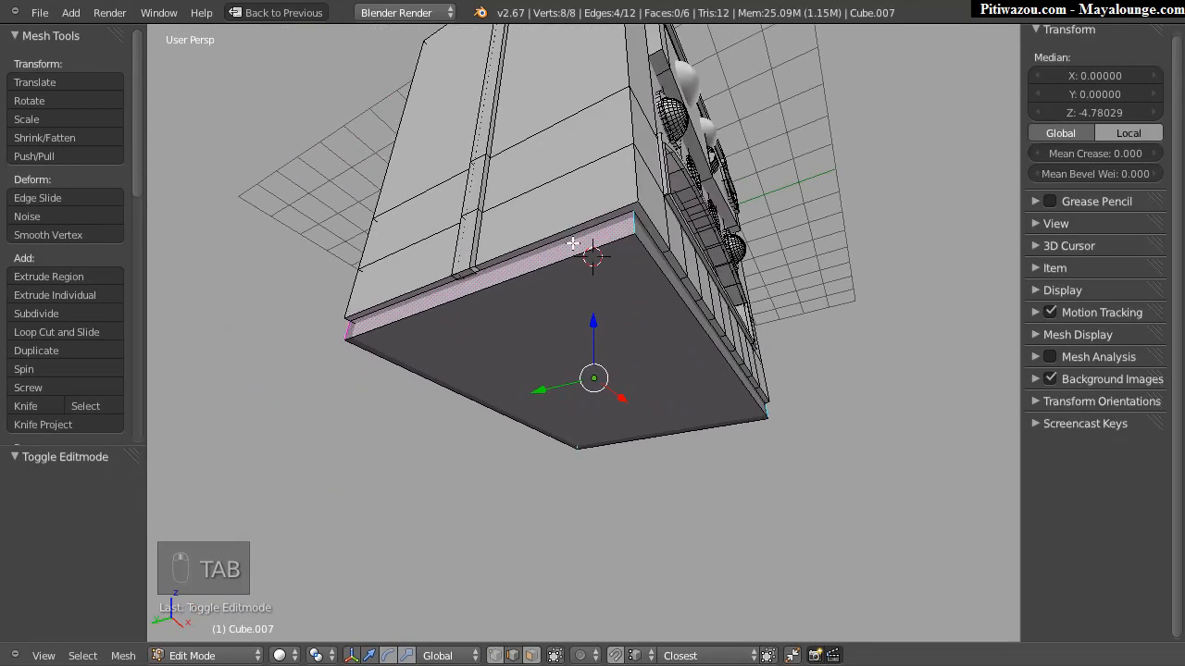
middle_drag(639, 275, 559, 227)
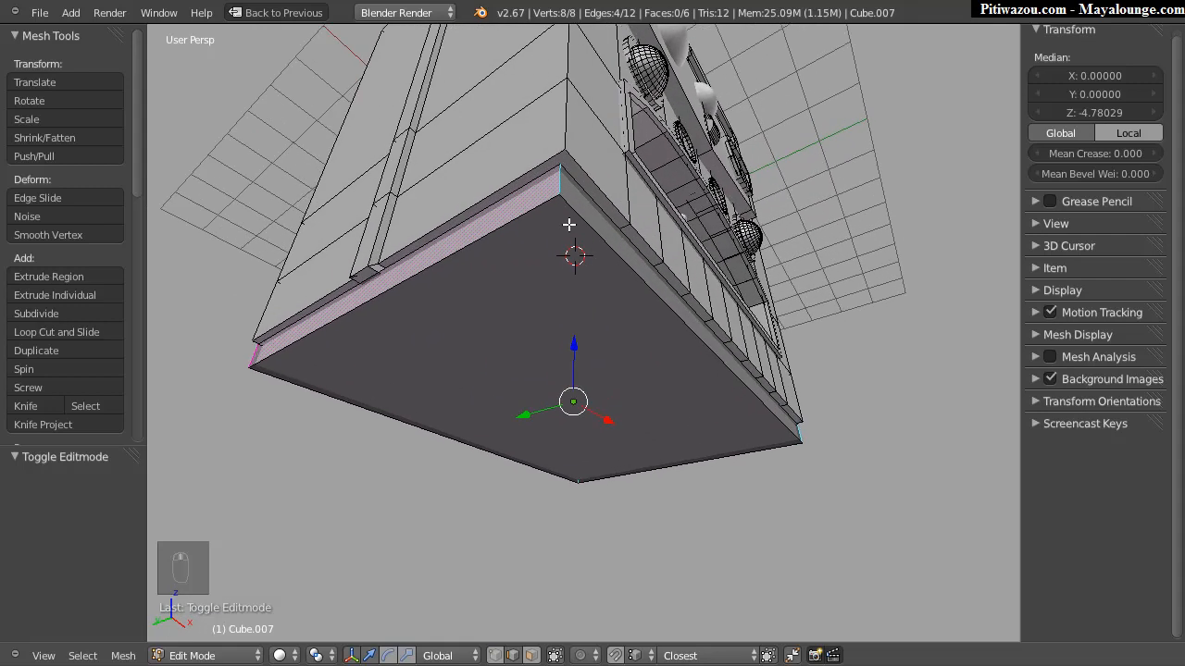
key(ctrl+b)
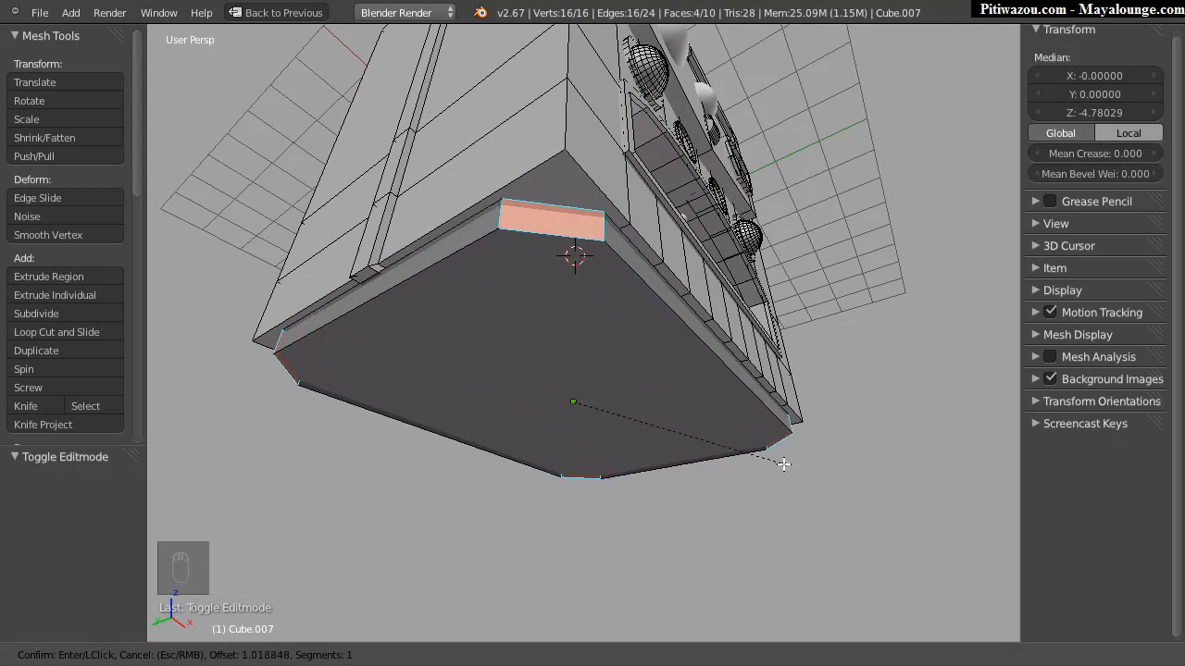
click(782, 462)
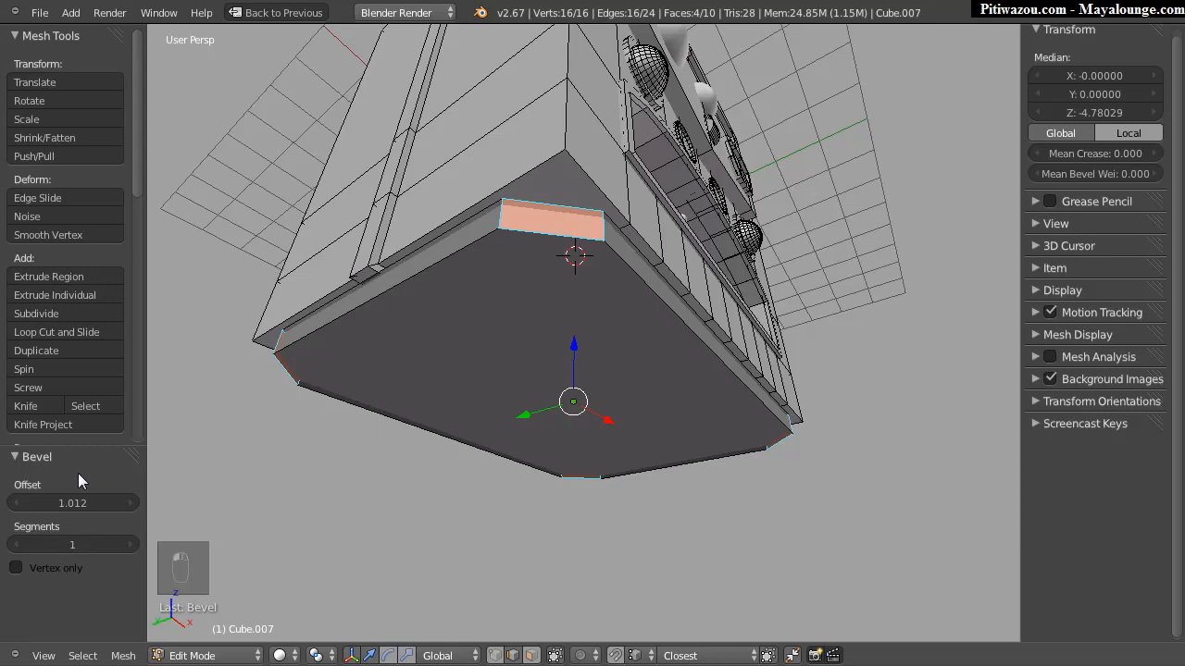
key(F6)
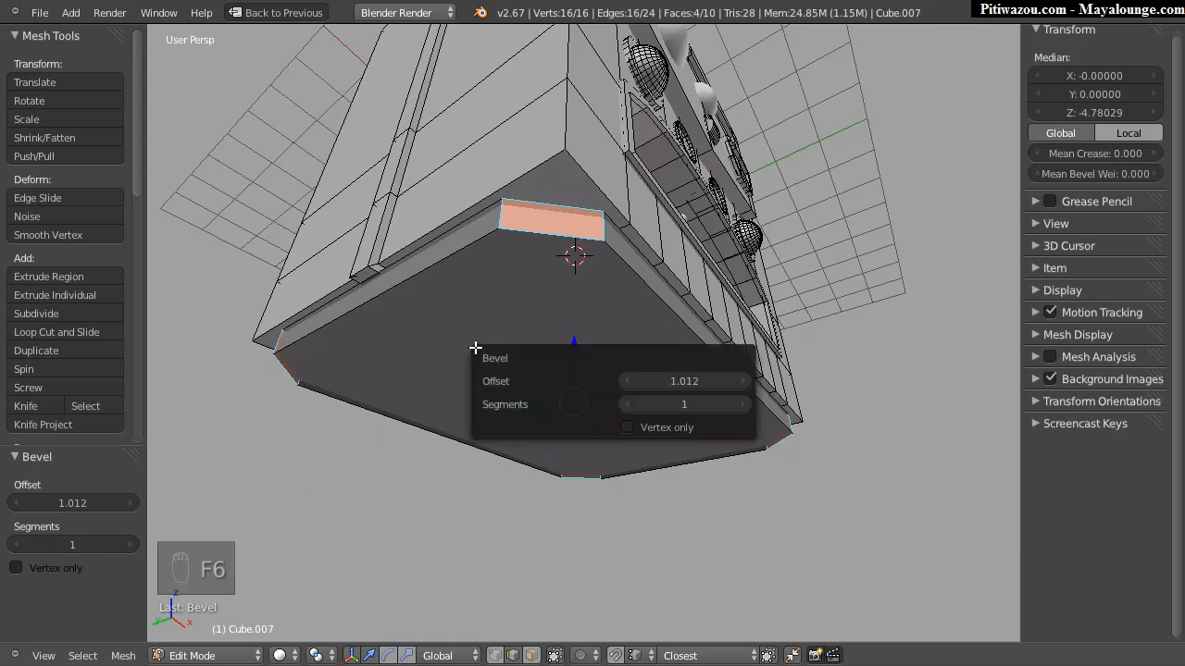
drag(679, 404, 703, 405)
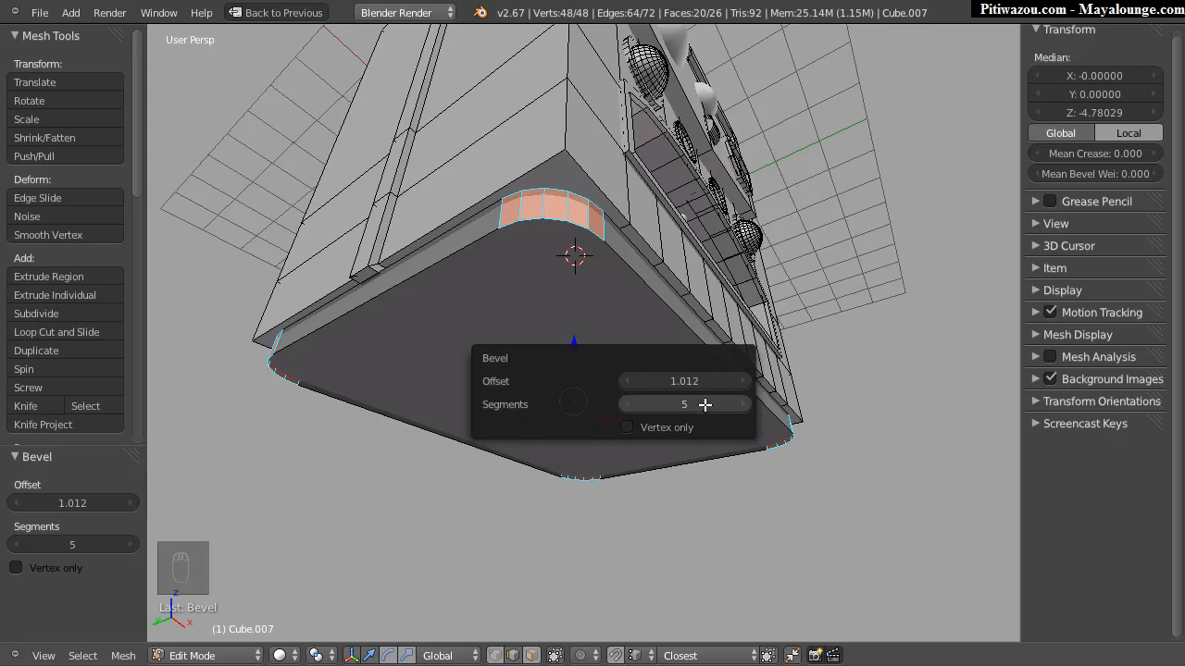
middle_drag(520, 208, 372, 282)
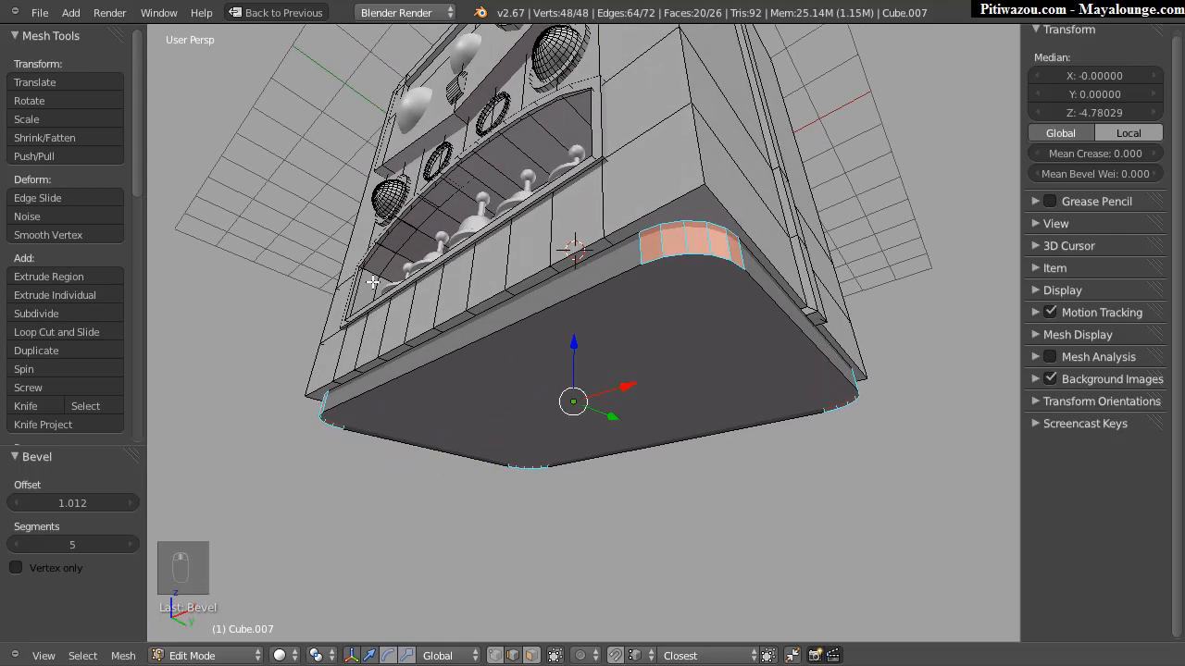
Step: Select the band's upper and lower rim edge loops and bevel them with an offset of about 0.238 and 5 segments
right_click(580, 292)
alt+shift+right_click(595, 254)
middle_drag(539, 286, 711, 285)
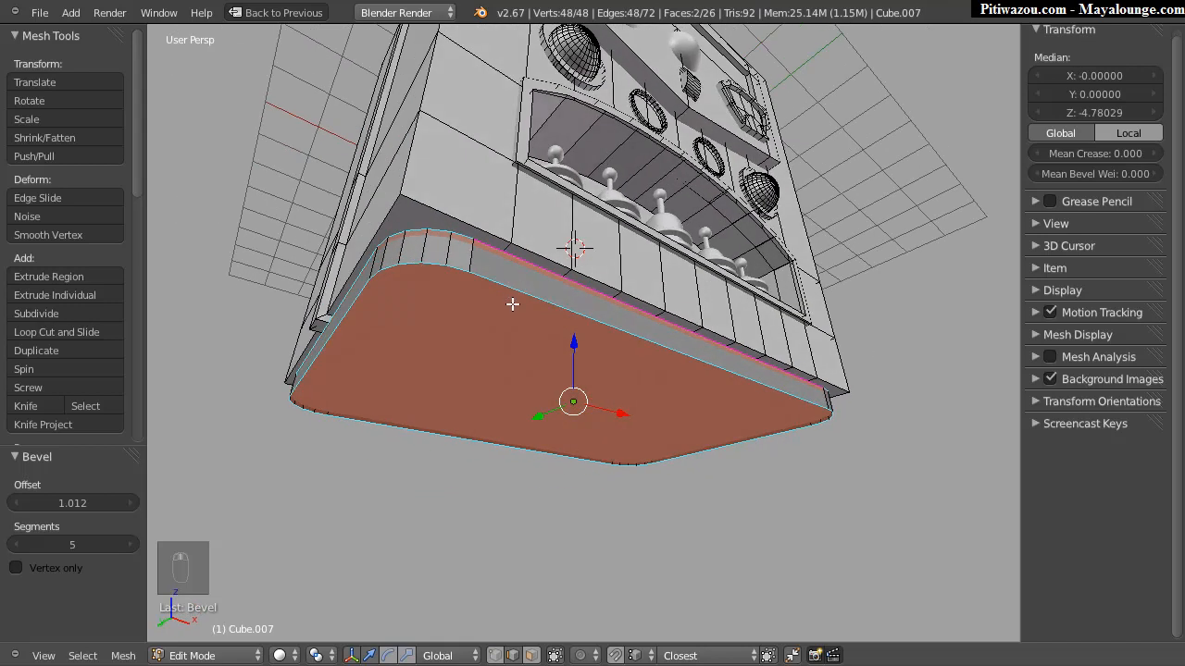
key(ctrl+b)
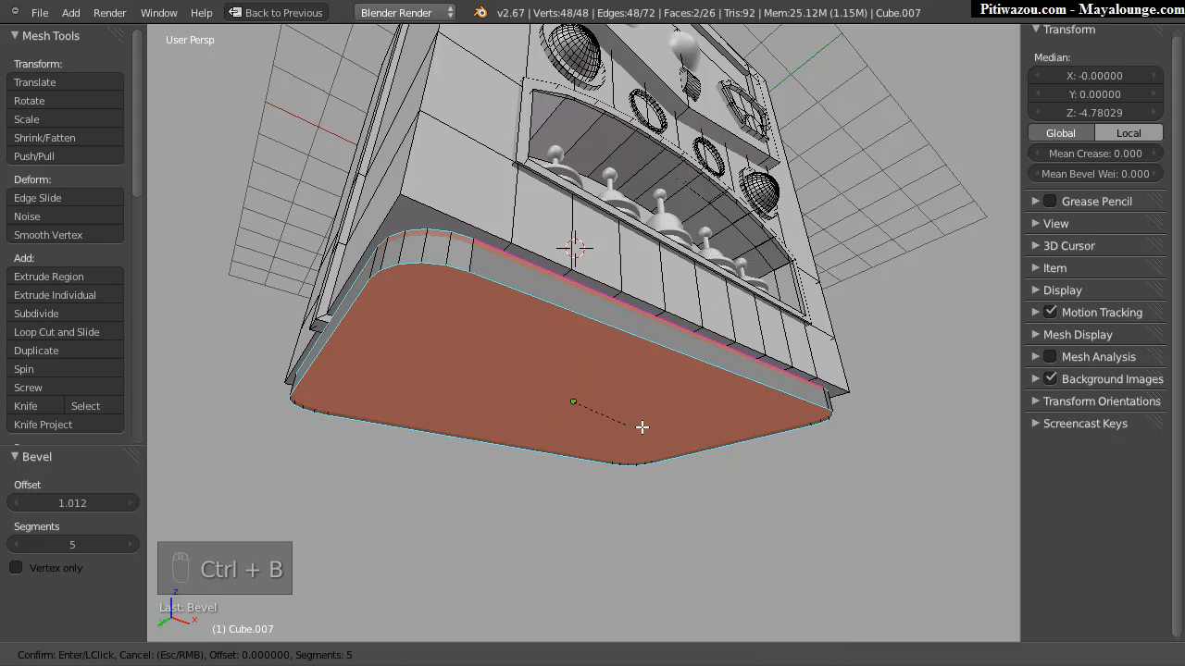
click(680, 457)
Step: Fine-tune the rim bevel's offset to 0.238 with 5 segments, and hide the tool shelf
middle_drag(417, 298, 506, 316)
scroll(487, 283, up, 2)
scroll(471, 301, down, 1)
scroll(478, 315, up, 4)
scroll(474, 316, down, 2)
key(F6)
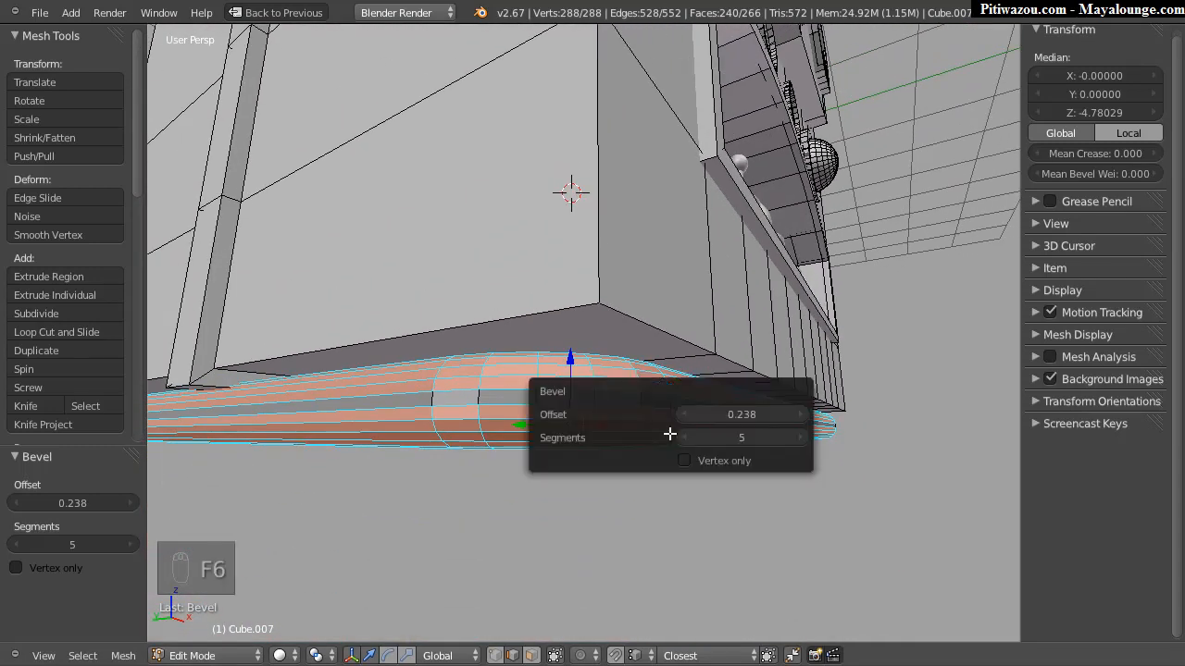
mouse_move(738, 426)
mouse_down()
mouse_move(741, 414)
mouse_move(707, 414)
mouse_move(742, 418)
mouse_up()
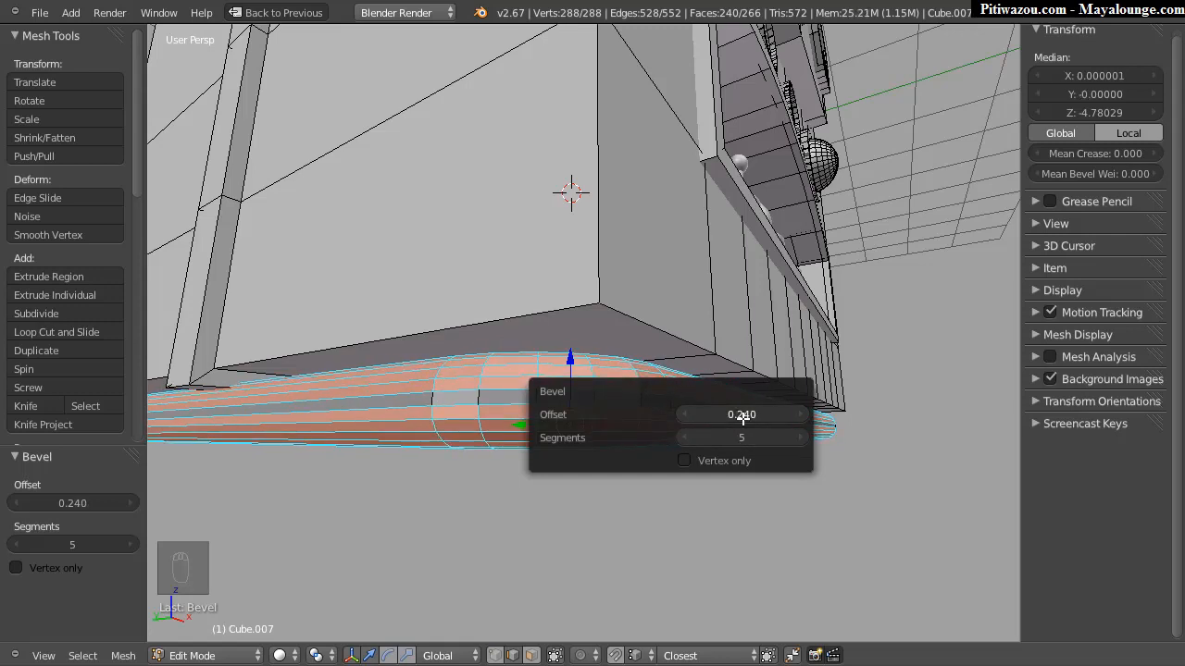
middle_drag(690, 262, 615, 374)
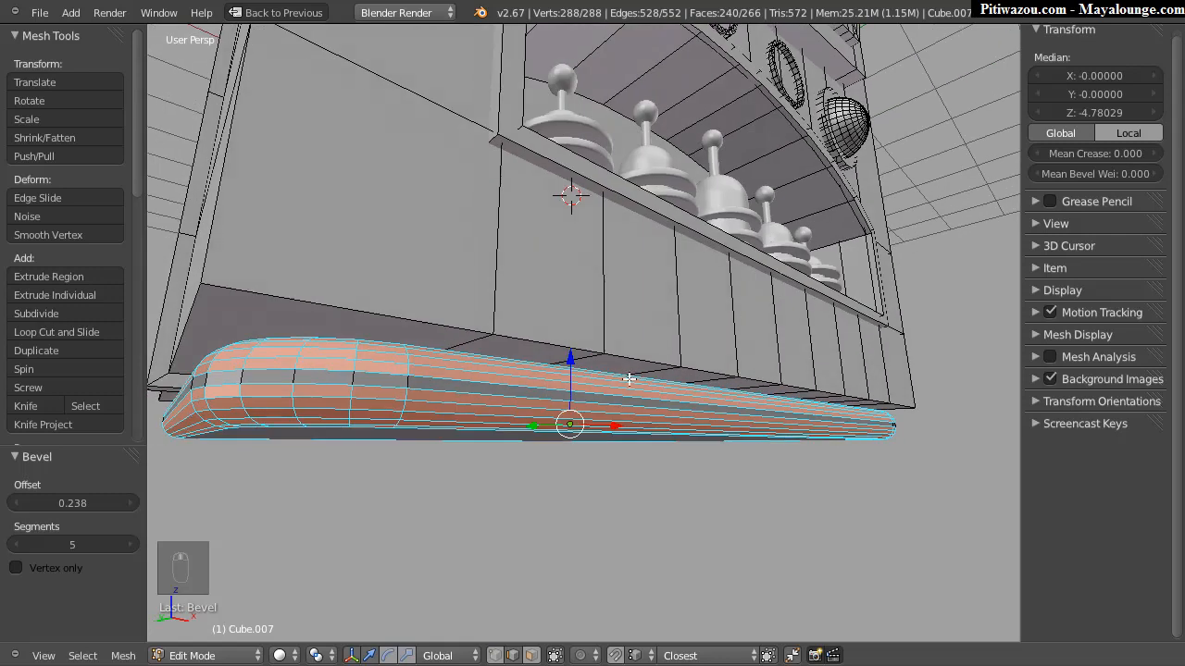
key(t)
scroll(597, 316, down, 4)
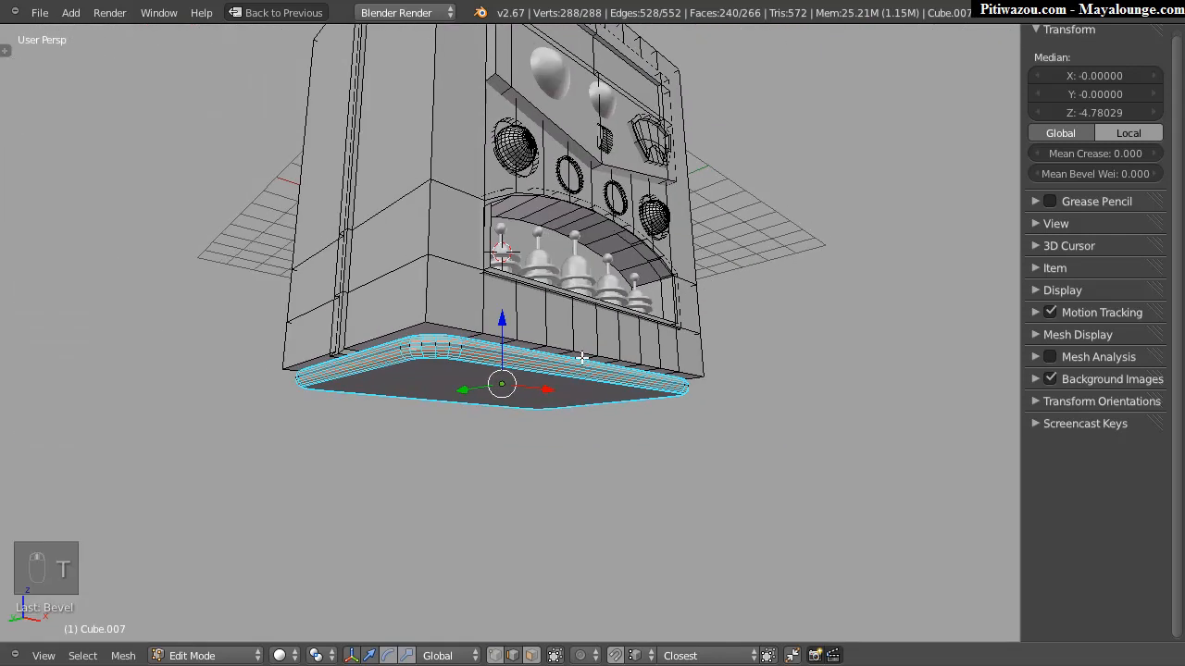
Step: Hide the properties sidebar, clear the mesh selection, and inspect the band's bevelled corners and rims from several angles
key(n)
middle_drag(616, 362, 538, 317)
scroll(486, 306, up, 4)
scroll(467, 309, down, 2)
middle_drag(455, 313, 537, 321)
scroll(495, 315, up, 3)
scroll(549, 325, up, 2)
middle_drag(512, 249, 557, 428)
key(a)
scroll(537, 373, down, 3)
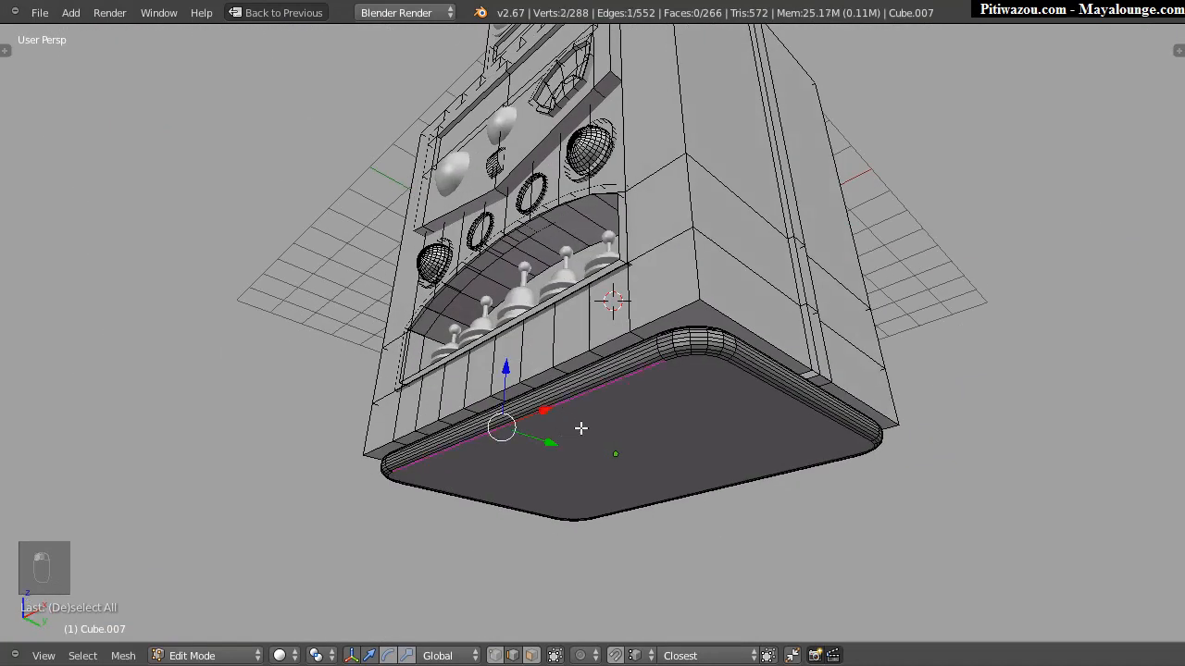
Step: Leave mesh editing and shade the waist band smooth
key(Tab)
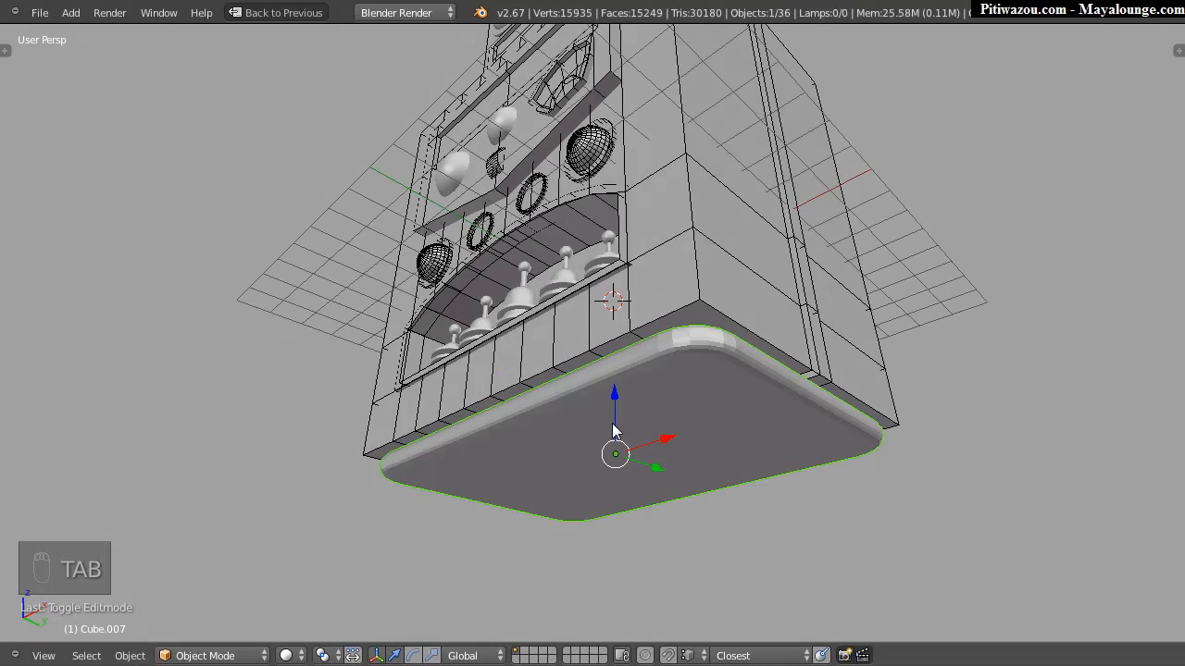
key(t)
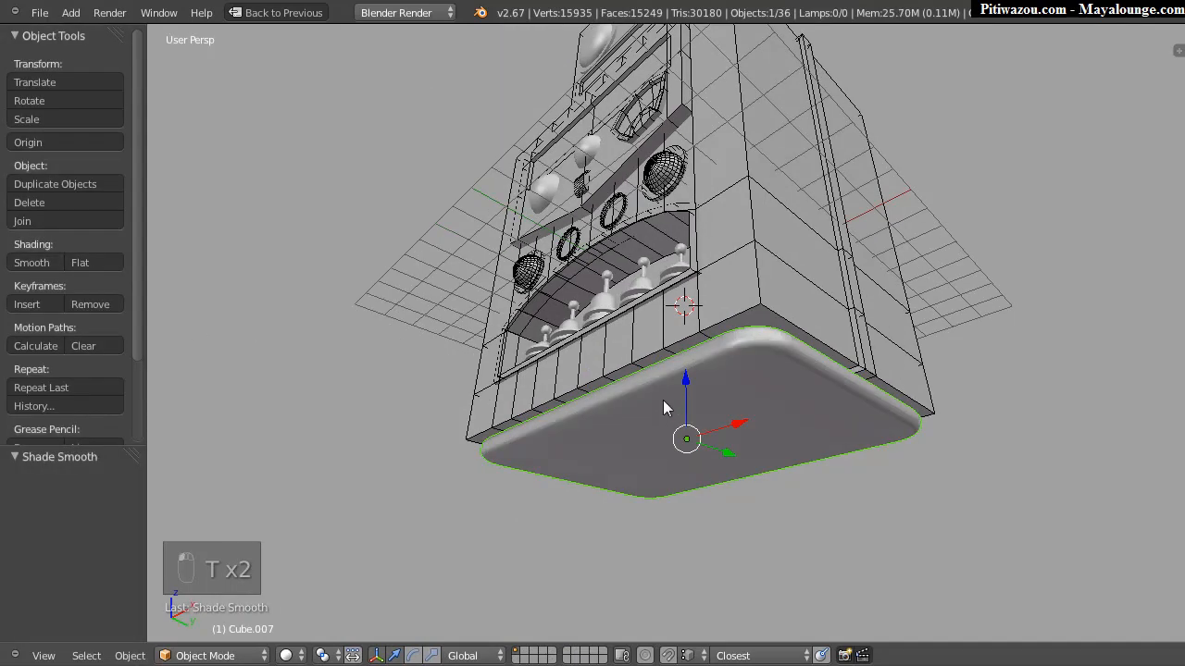
key(t)
Step: Adjust the band's height to line up with the blue waist strip in the front-view reference, using wireframe display
middle_drag(682, 397, 583, 396)
scroll(580, 405, up, 2)
drag(623, 427, 621, 422)
middle_drag(622, 422, 448, 486)
middle_drag(542, 444, 475, 448)
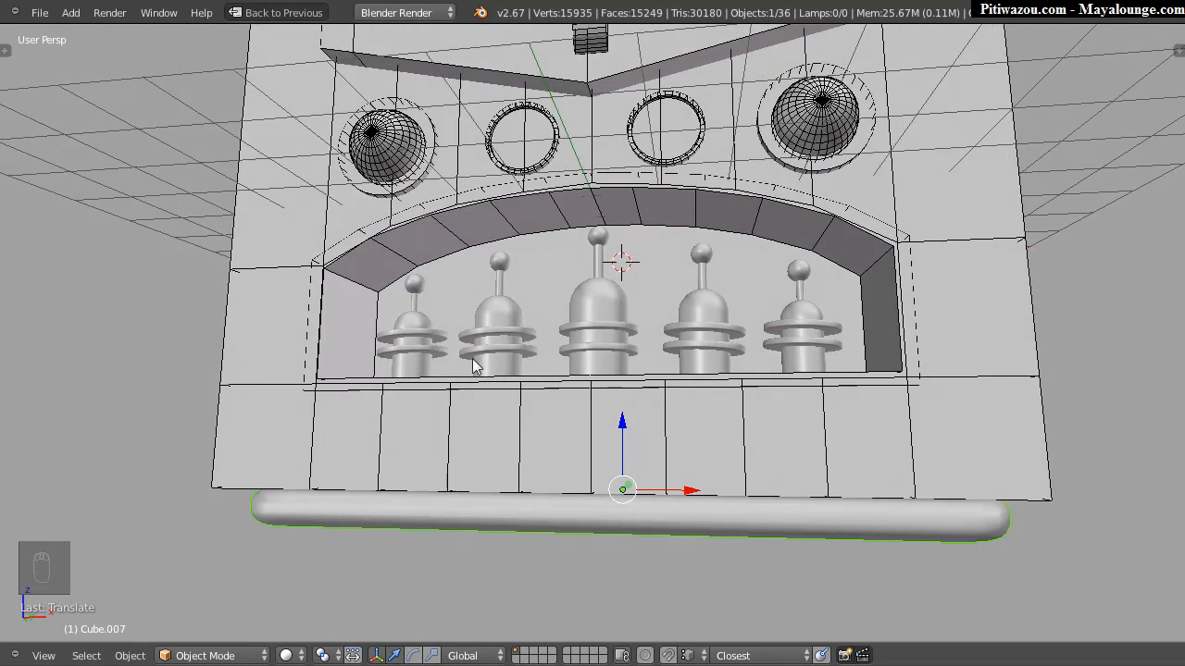
key(KP_1)
key(z)
key(KP_5)
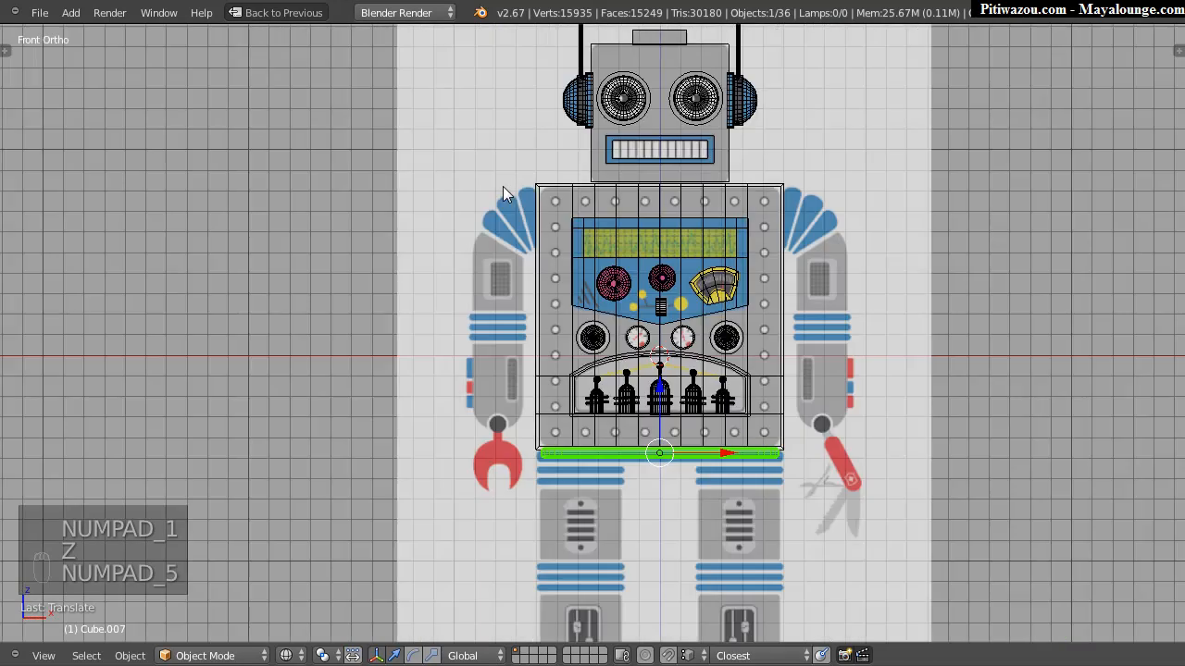
shift+middle_drag(511, 370, 694, 249)
drag(643, 171, 645, 182)
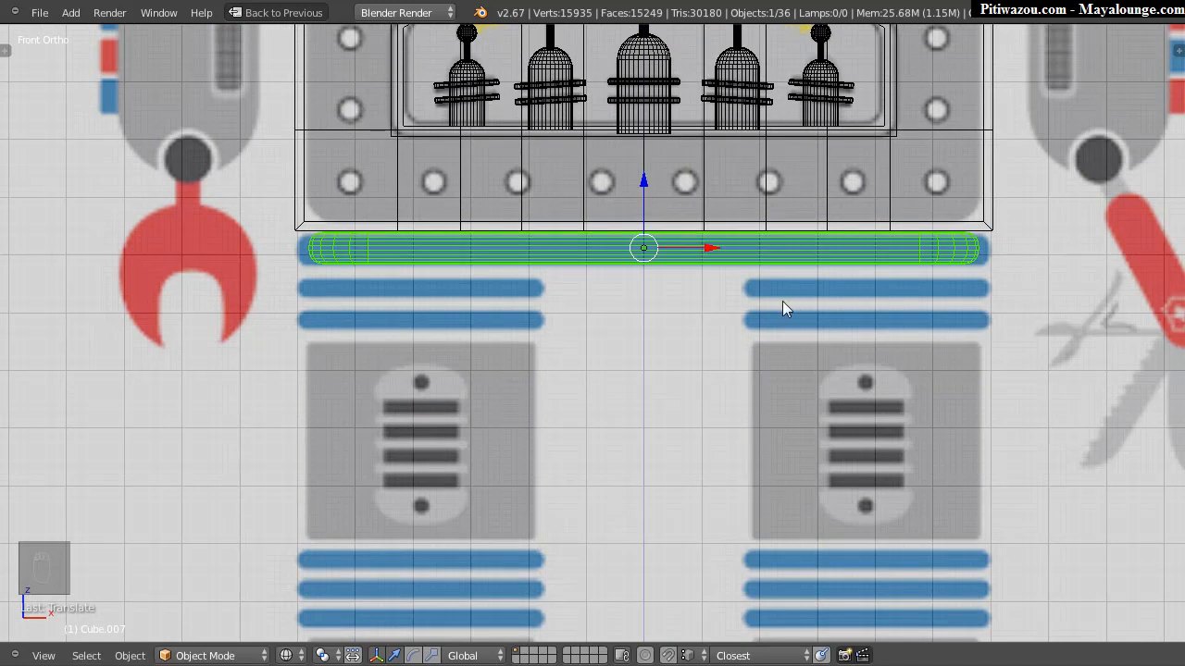
Step: Scale the band up uniformly to match the width of the reference's blue waist strip, and return to solid shading
key(s)
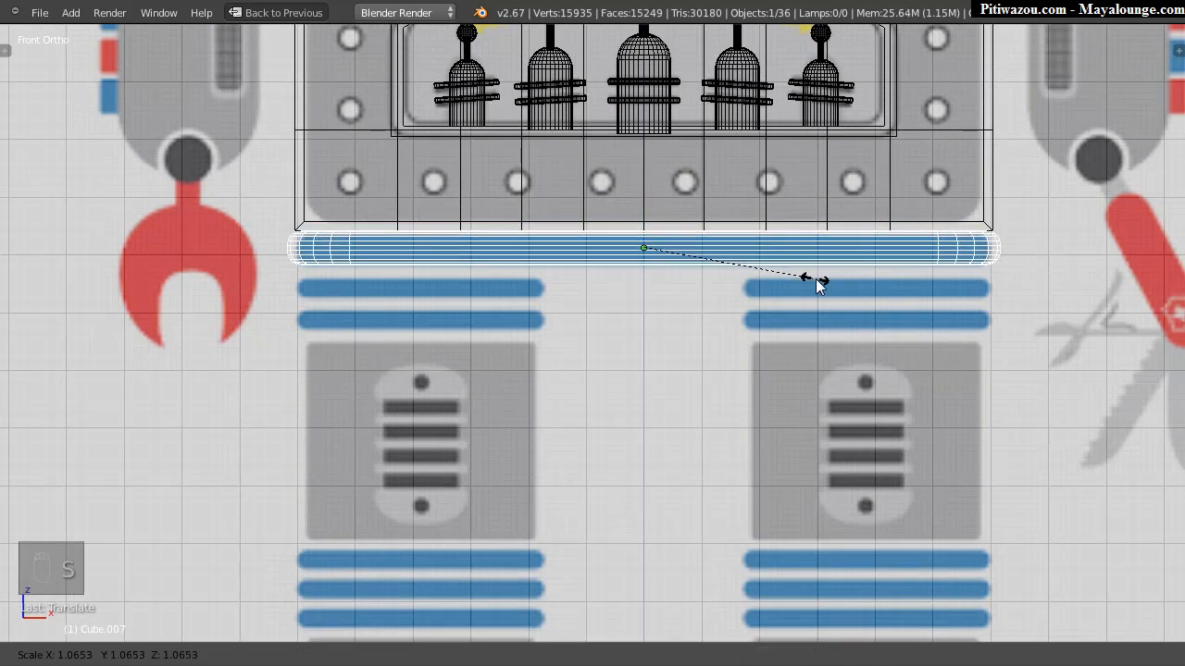
click(811, 284)
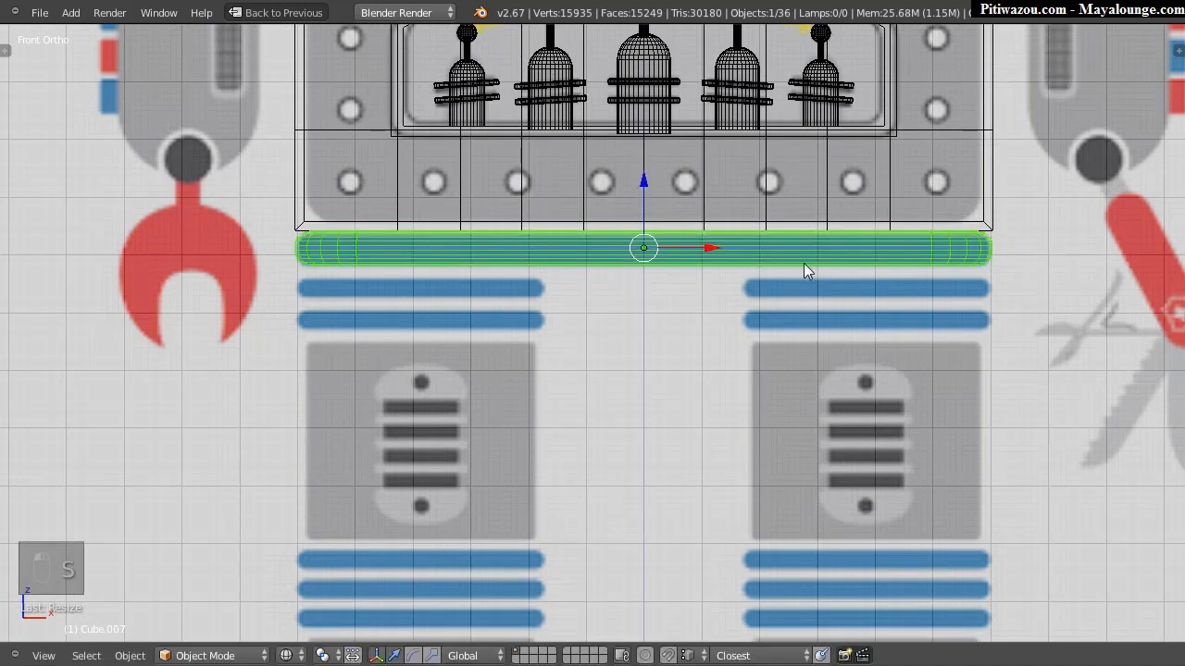
key(g)
click(640, 178)
mouse_move(641, 178)
middle_down()
mouse_move(596, 261)
mouse_move(610, 264)
mouse_move(593, 251)
mouse_move(652, 250)
middle_up()
key(z)
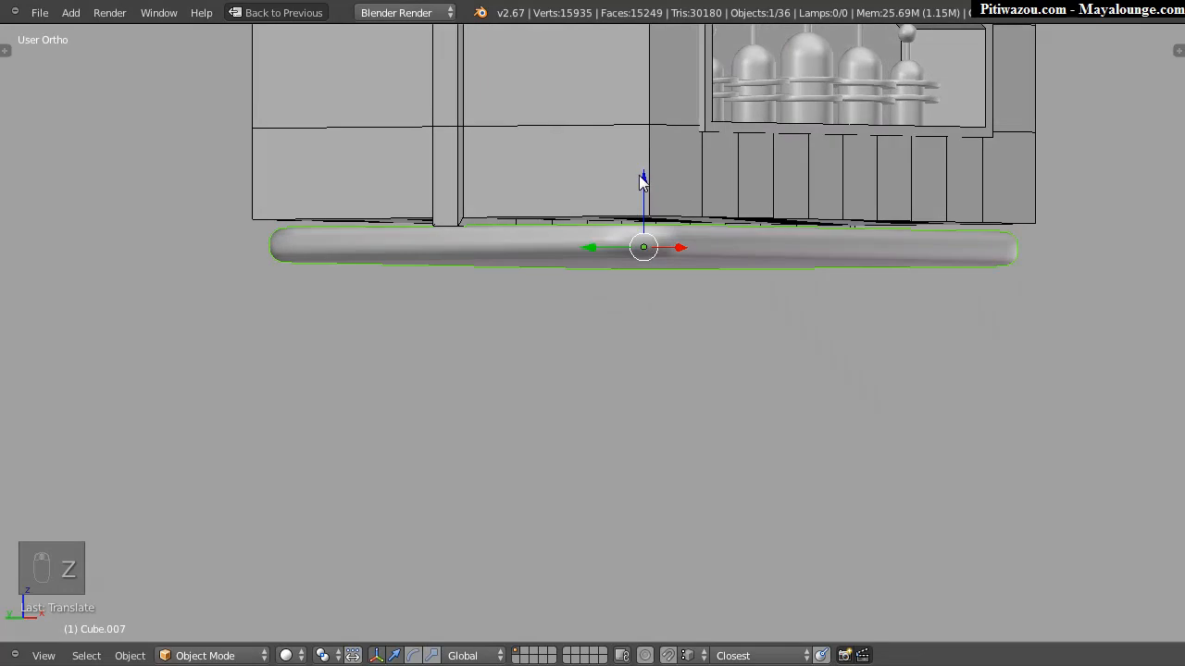
Step: Move the band vertically so it sits directly against the body's underside in the front view
key(g)
key(z)
click(645, 170)
middle_drag(646, 170, 700, 255)
key(KP_1)
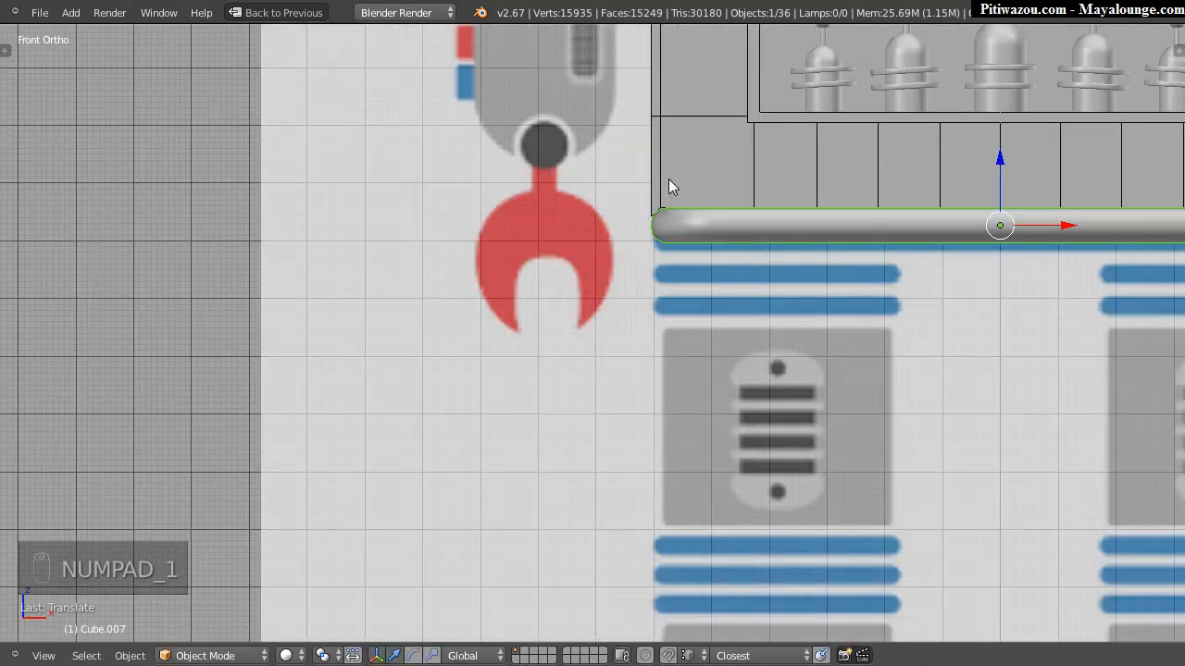
ctrl+scroll(748, 245, down, 5)
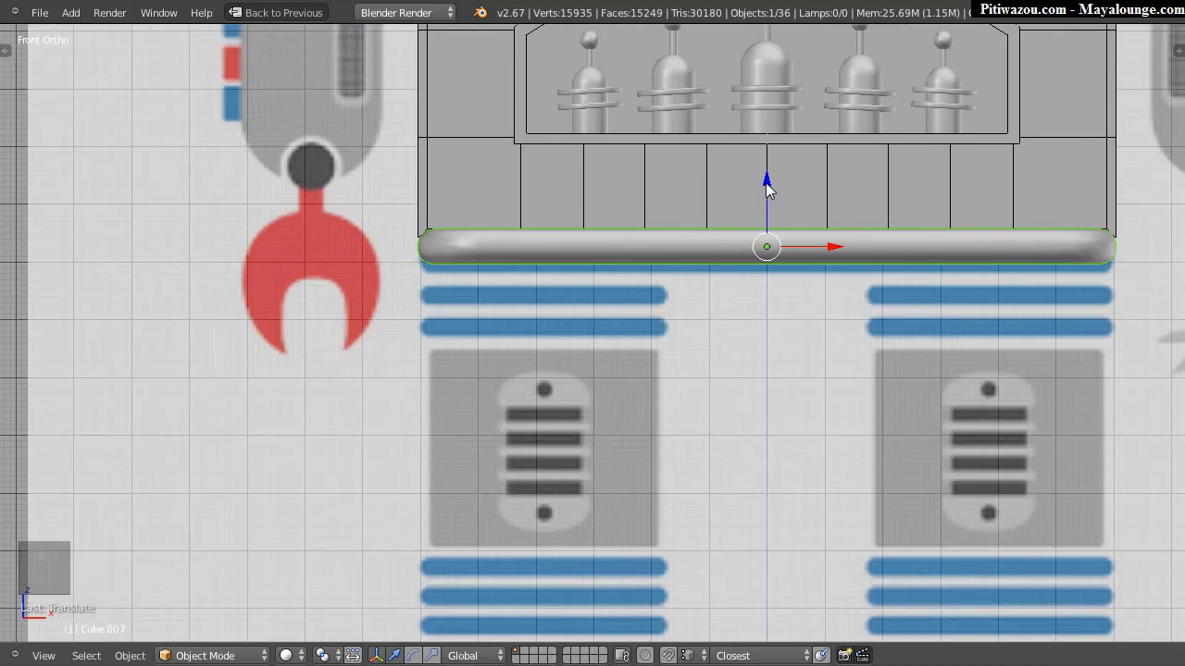
drag(766, 184, 768, 187)
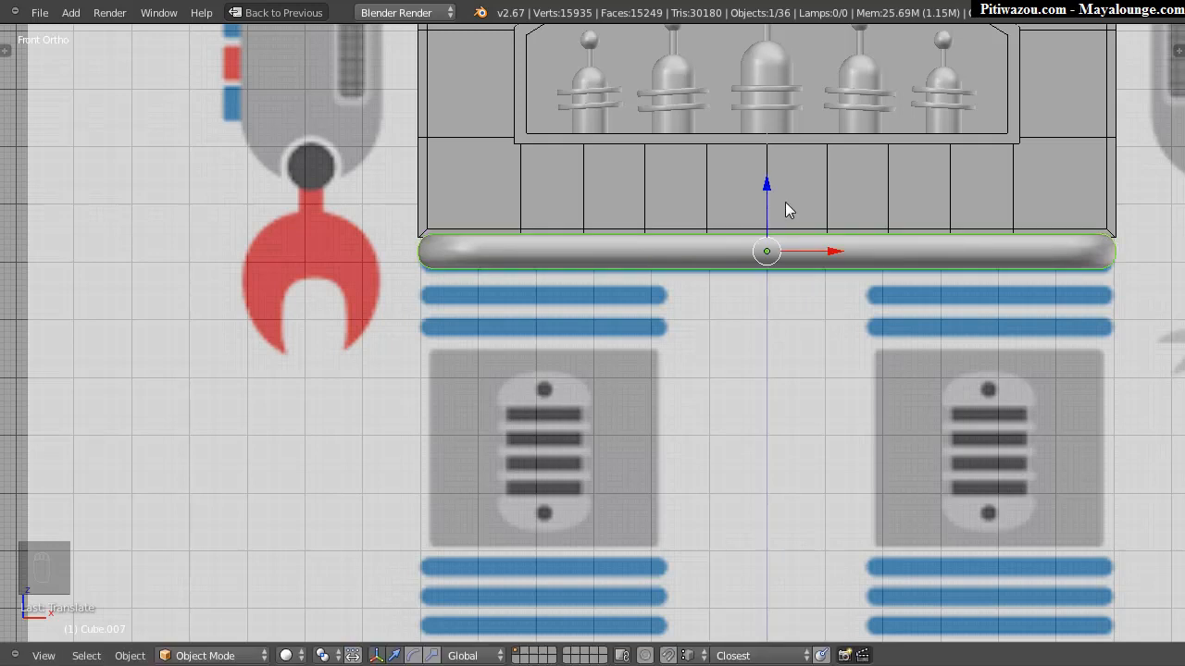
Step: Thicken the band by scaling it about 1.3 along Z, and nudge it up against the body
key(s)
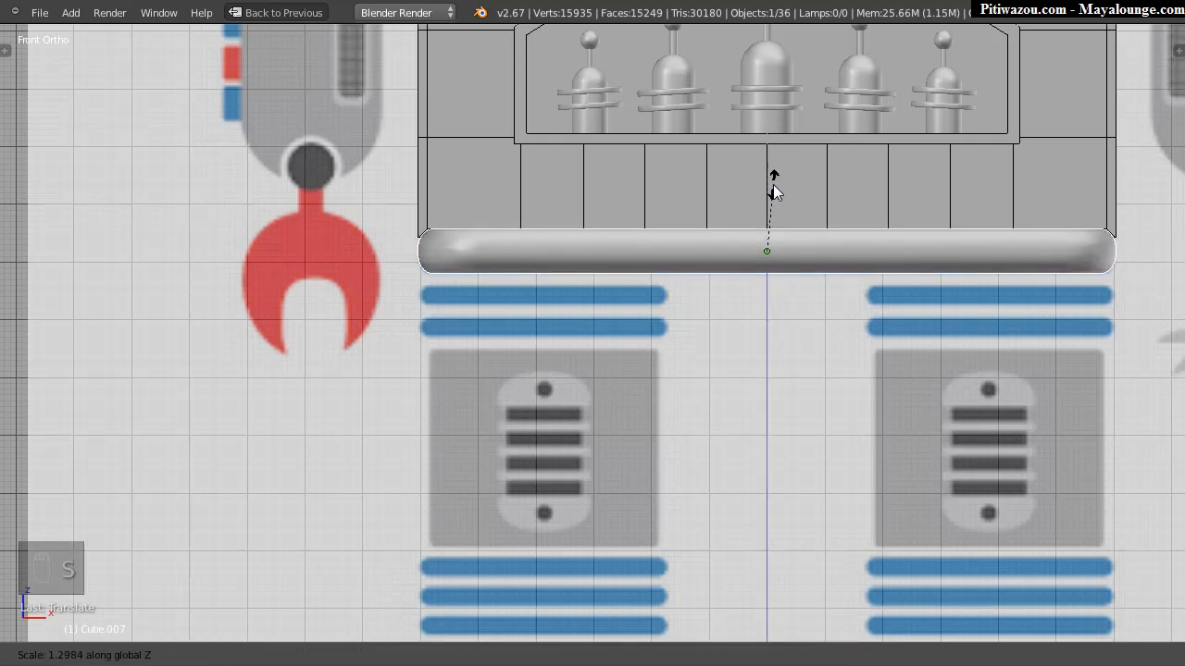
click(772, 185)
drag(766, 183, 765, 182)
Step: Add a cylinder mesh and move it straight down along Z to between the reference's upper legs
shift+middle_drag(951, 277, 836, 259)
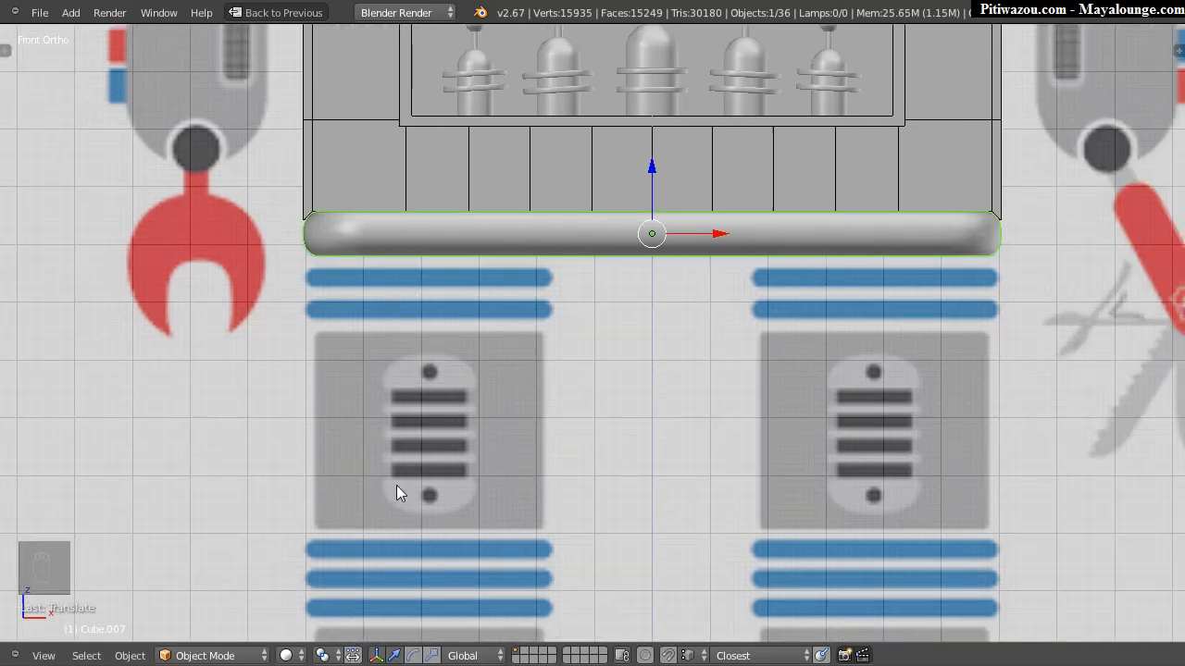
mouse_move(494, 258)
shift+middle_down()
mouse_move(529, 268)
mouse_move(510, 275)
shift+middle_up()
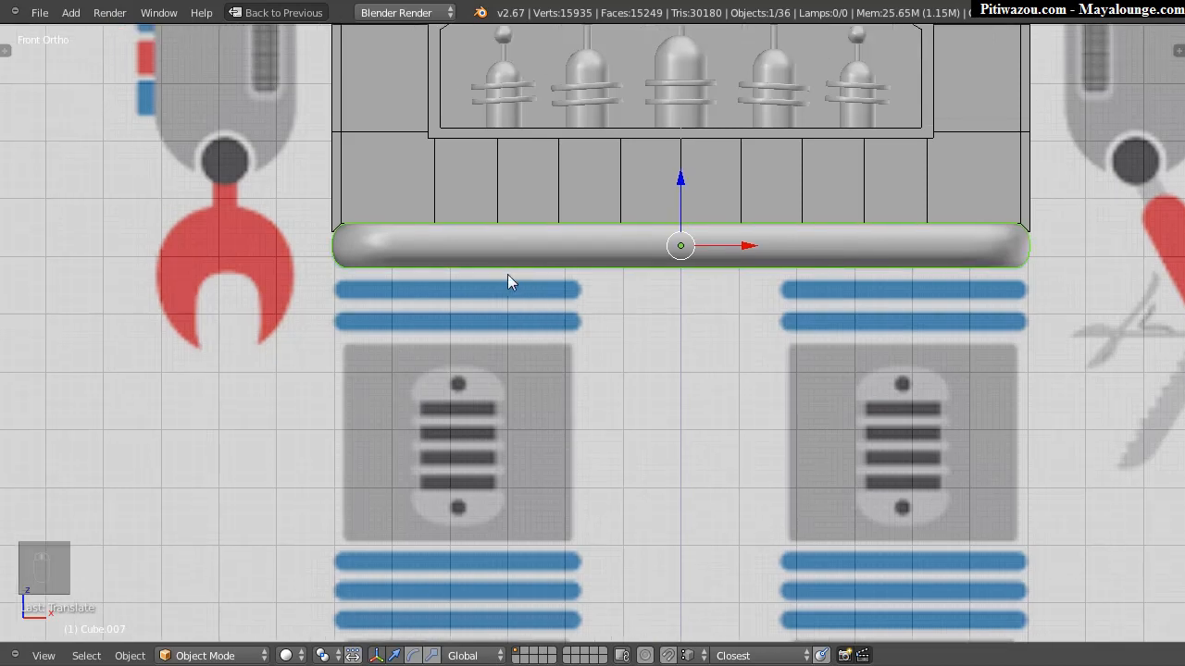
shift+middle_drag(638, 203, 600, 406)
shift+middle_drag(642, 169, 634, 169)
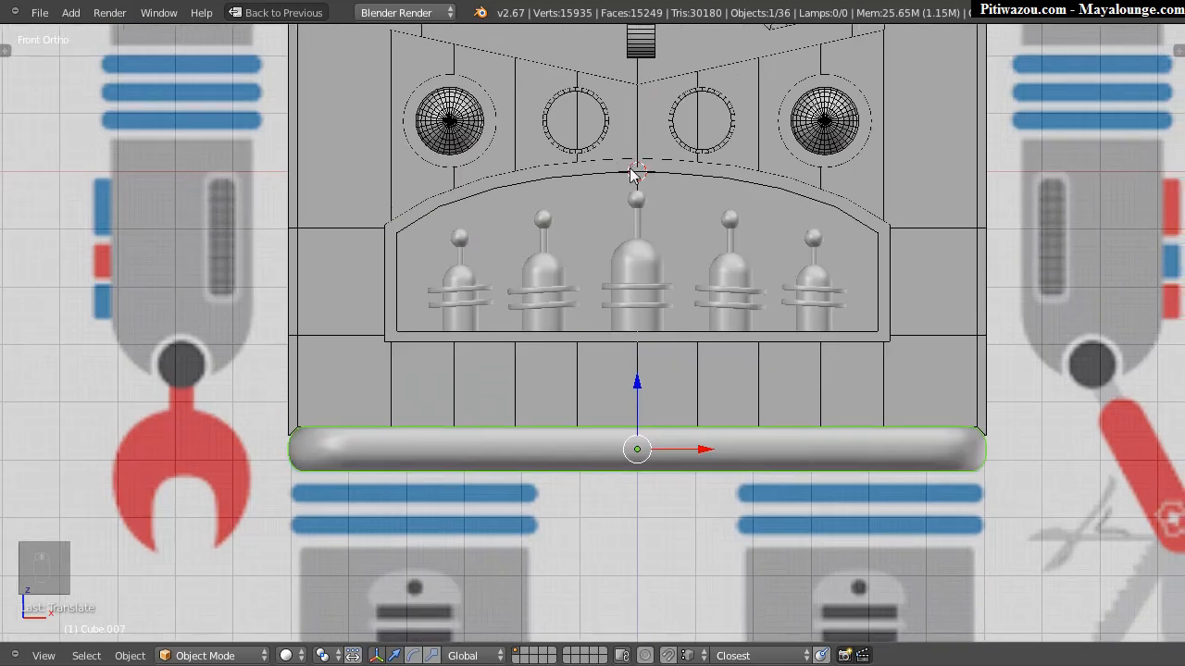
key(shift+a)
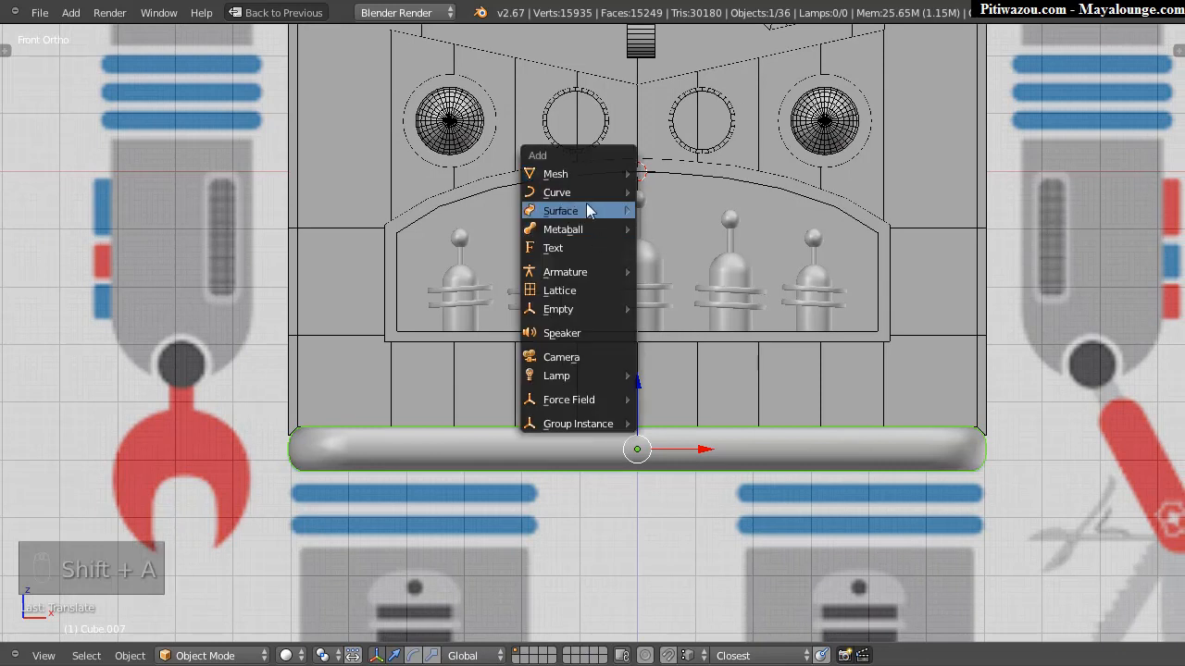
mouse_move(582, 173)
click(665, 273)
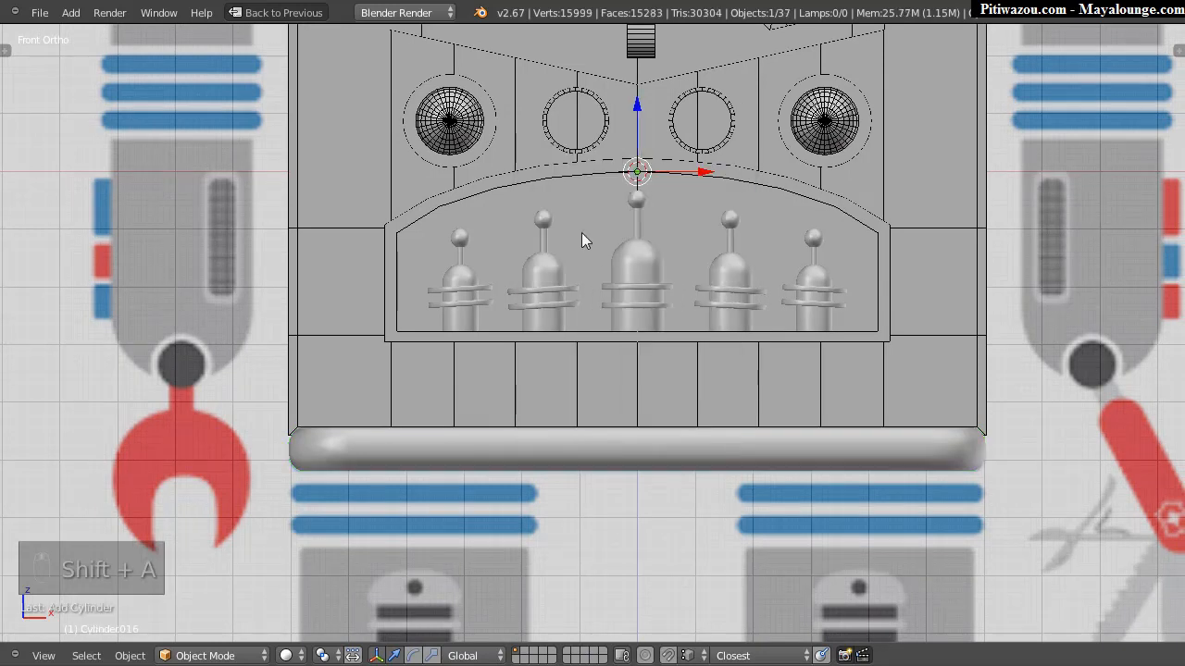
shift+middle_drag(585, 242, 595, 231)
key(g)
key(z)
click(694, 501)
shift+middle_drag(694, 502, 490, 250)
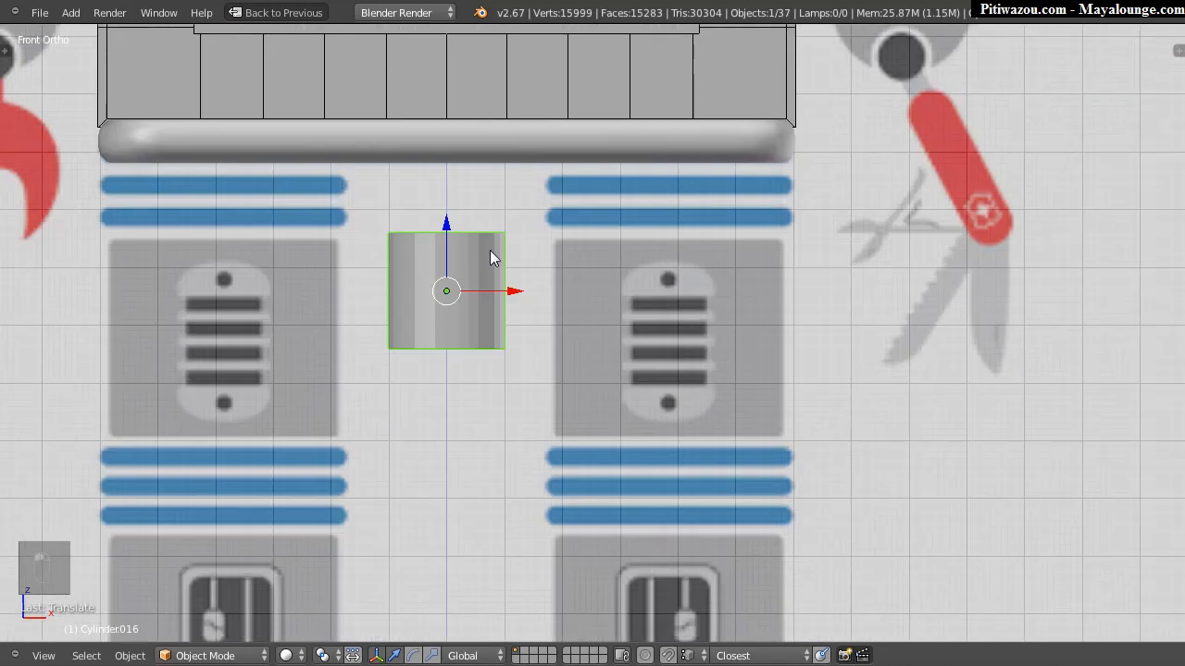
Step: Move the cylinder over the right-hand leg's upper grey section and scale it up to that section's width
drag(517, 297, 740, 317)
key(ctrl+space)
drag(675, 227, 689, 262)
drag(740, 329, 731, 331)
key(s)
click(886, 383)
key(g)
key(z)
right_click(667, 266)
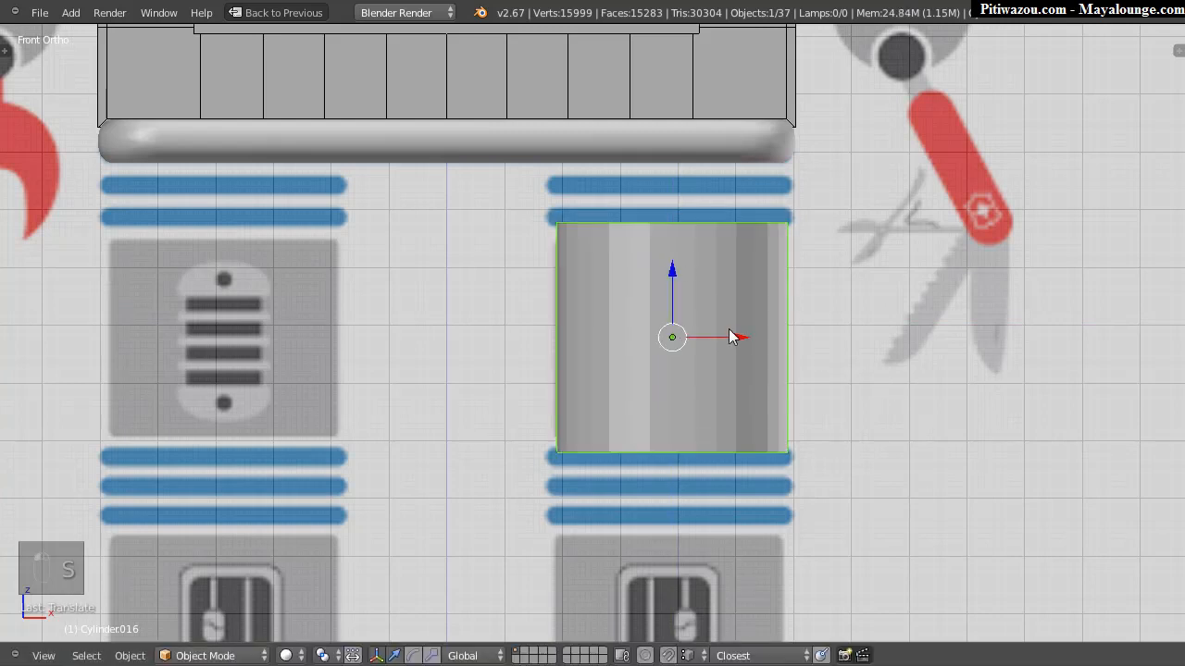
Step: Scale the cylinder along Z to the height of the upper grey leg section, and fine-tune its X position
key(s)
key(z)
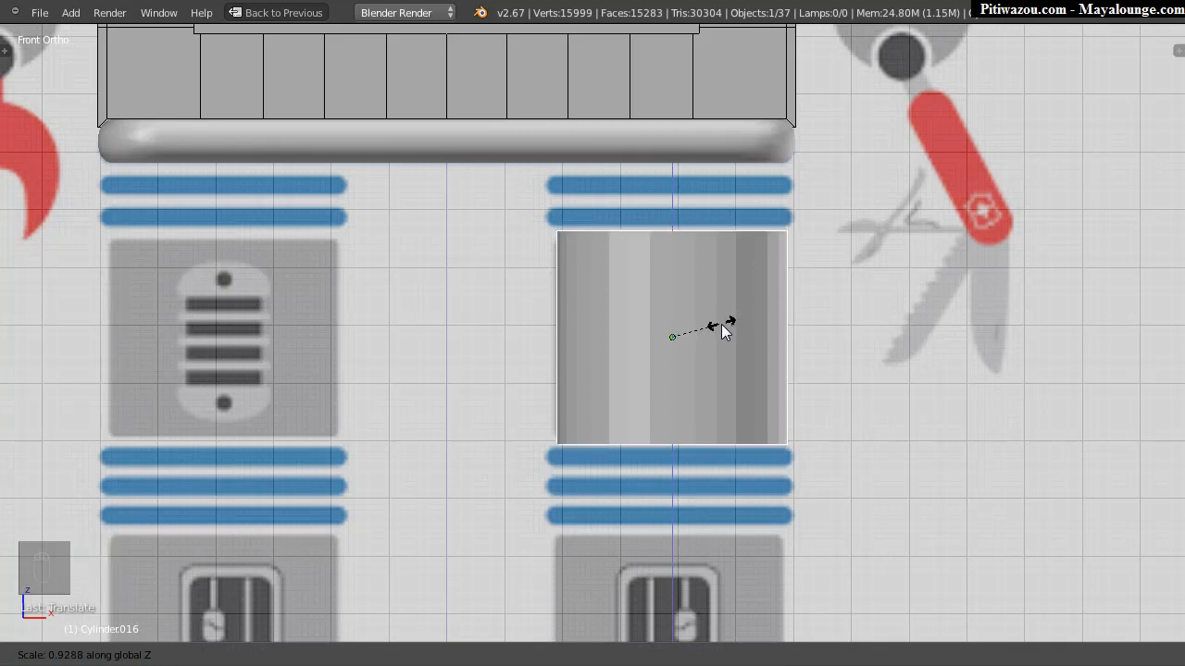
click(719, 324)
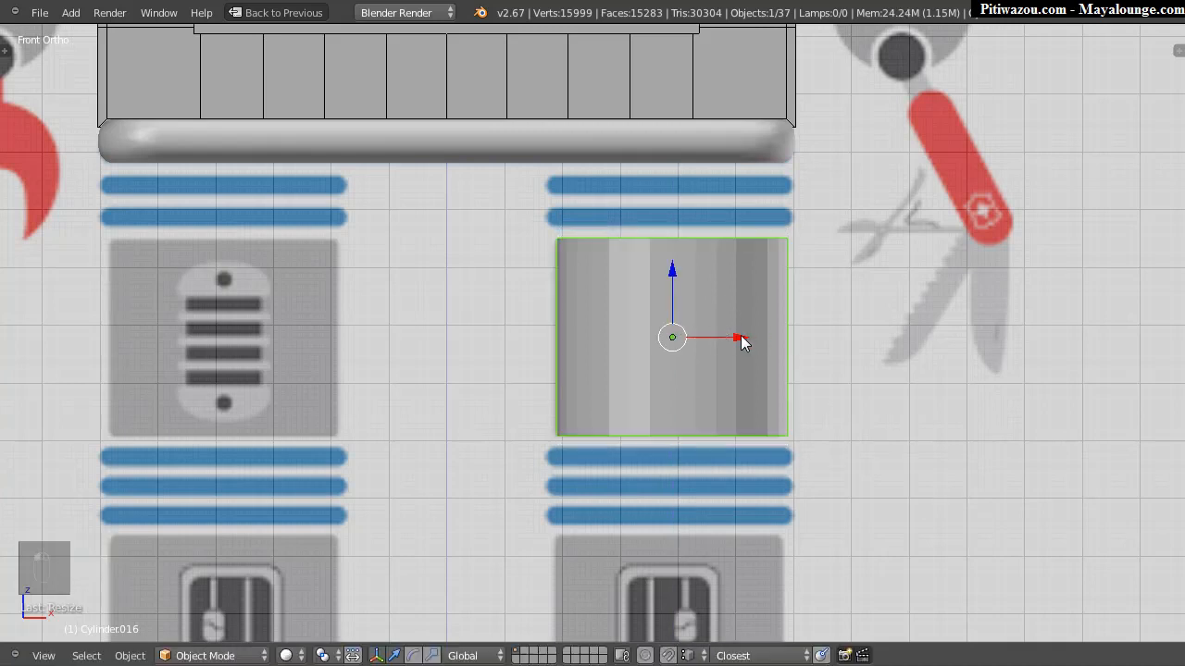
key(g)
key(x)
click(735, 335)
Step: Duplicate the upper leg cylinder about 5.7 units down along Z onto the lower grey leg section
middle_drag(772, 293, 476, 268)
scroll(630, 269, down, 3)
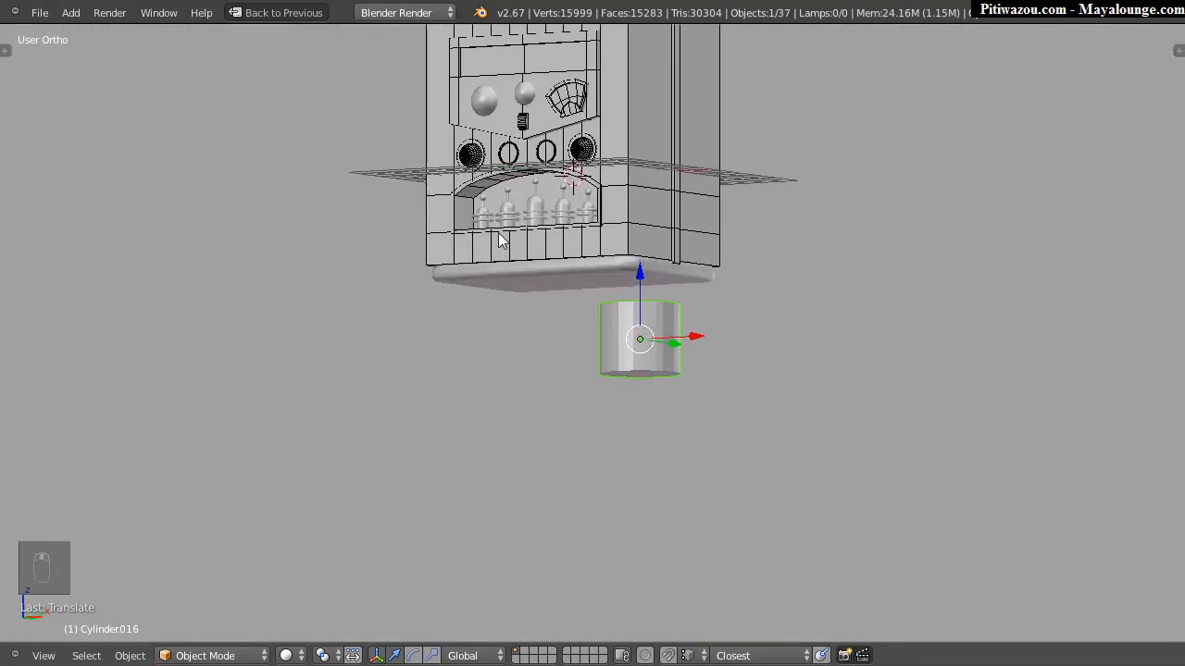
key(KP_1)
scroll(736, 389, up, 4)
ctrl+middle_drag(954, 315, 935, 258)
shift+middle_drag(1026, 306, 602, 257)
shift+middle_drag(602, 257, 632, 250)
key(shift+d)
key(z)
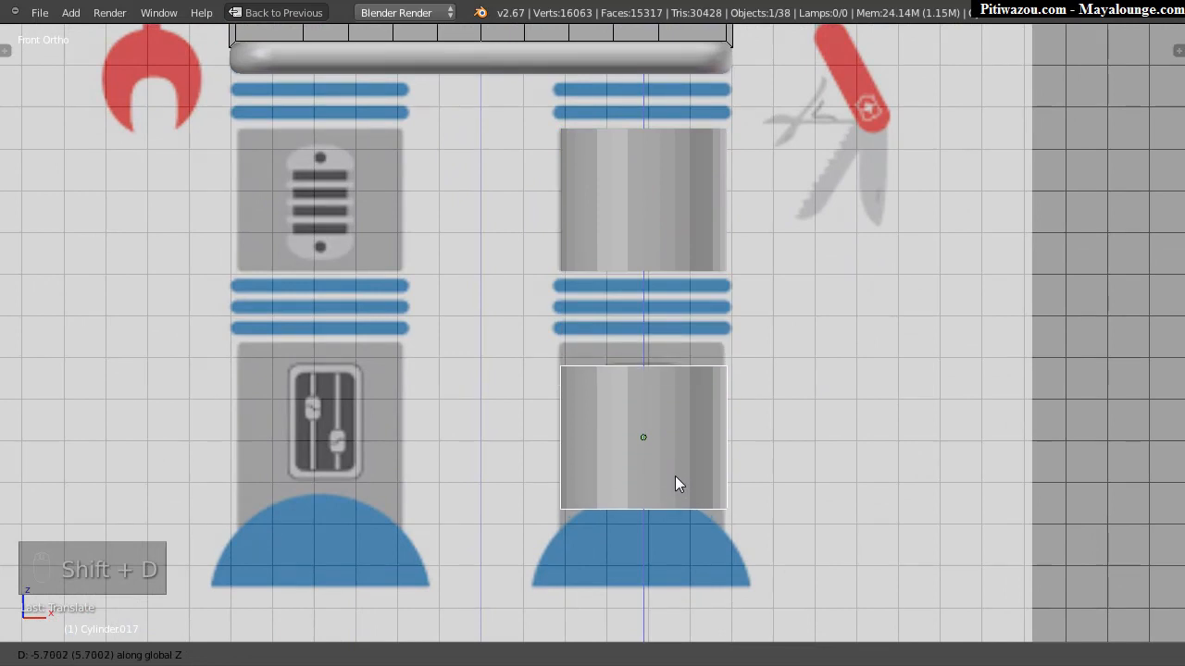
click(676, 475)
Step: Stretch the lower leg cylinder about 1.4 along Z and align its top edge with the lower grey section
key(s)
key(z)
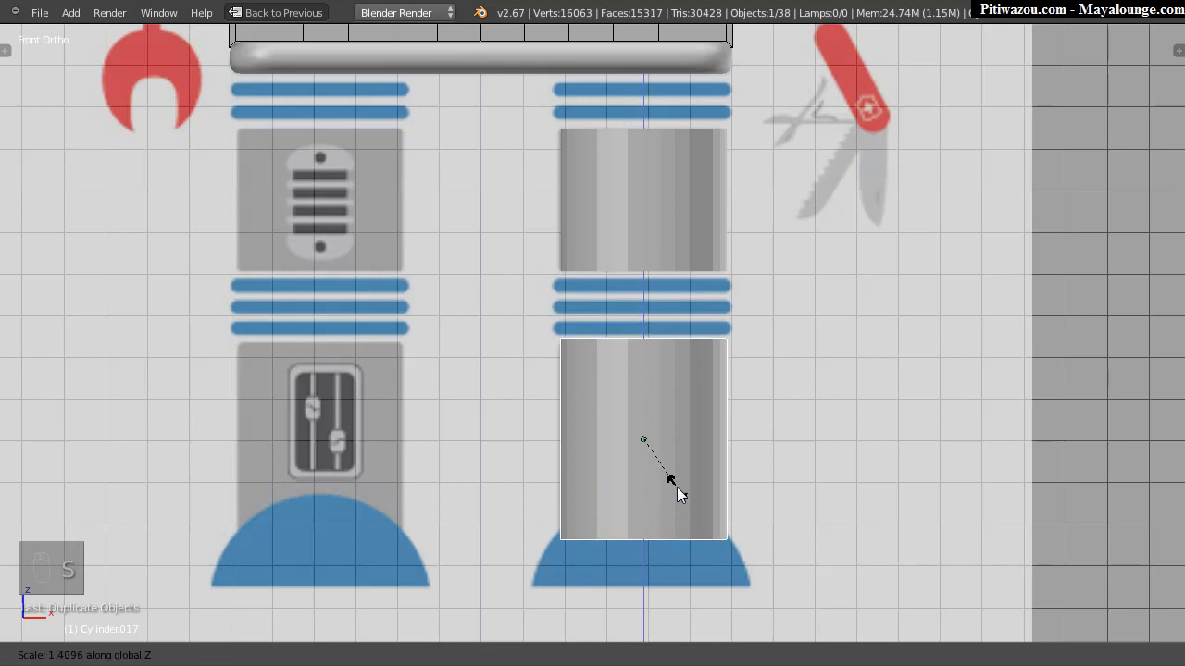
click(677, 486)
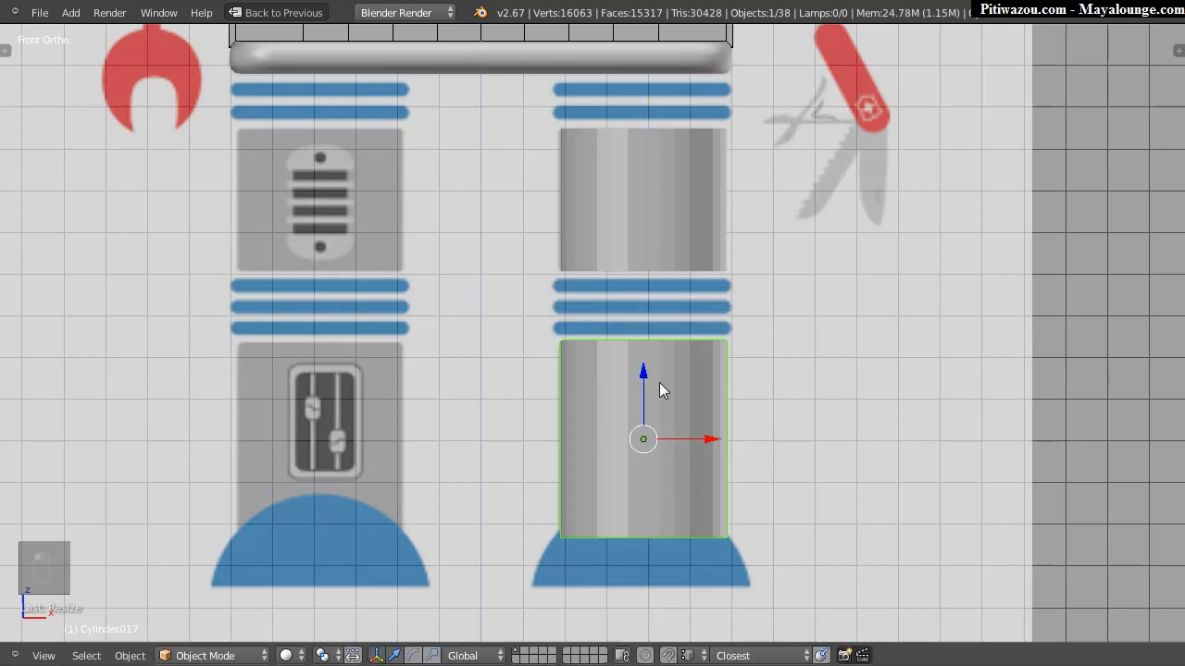
drag(645, 375, 641, 378)
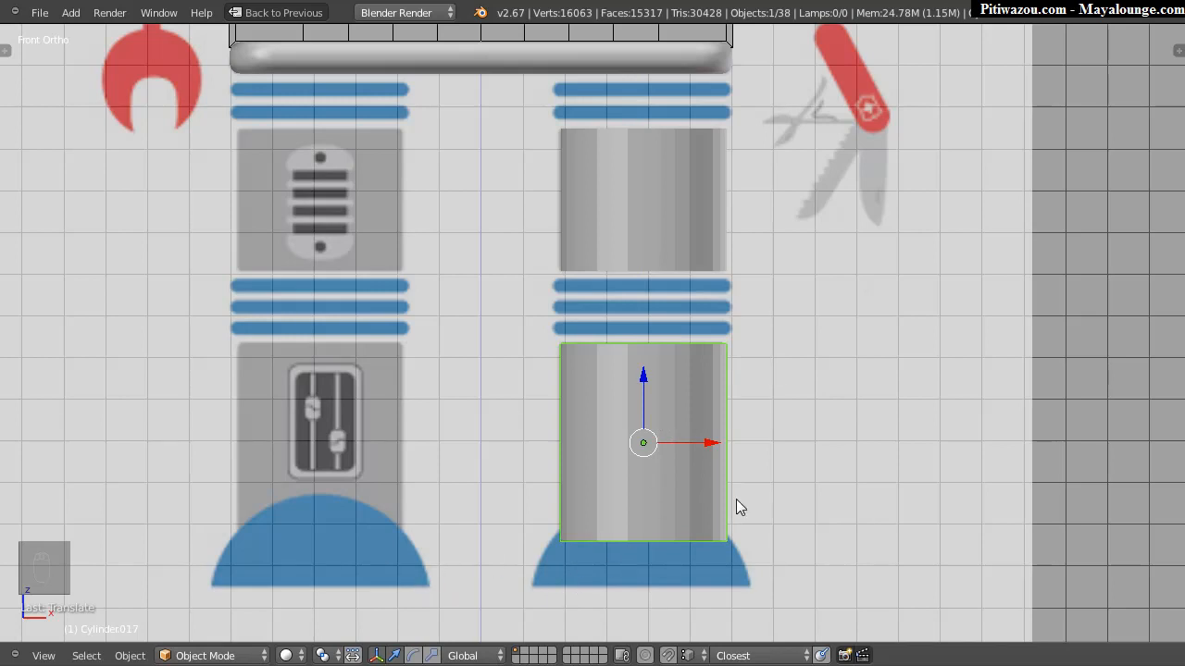
shift+middle_drag(570, 261, 537, 337)
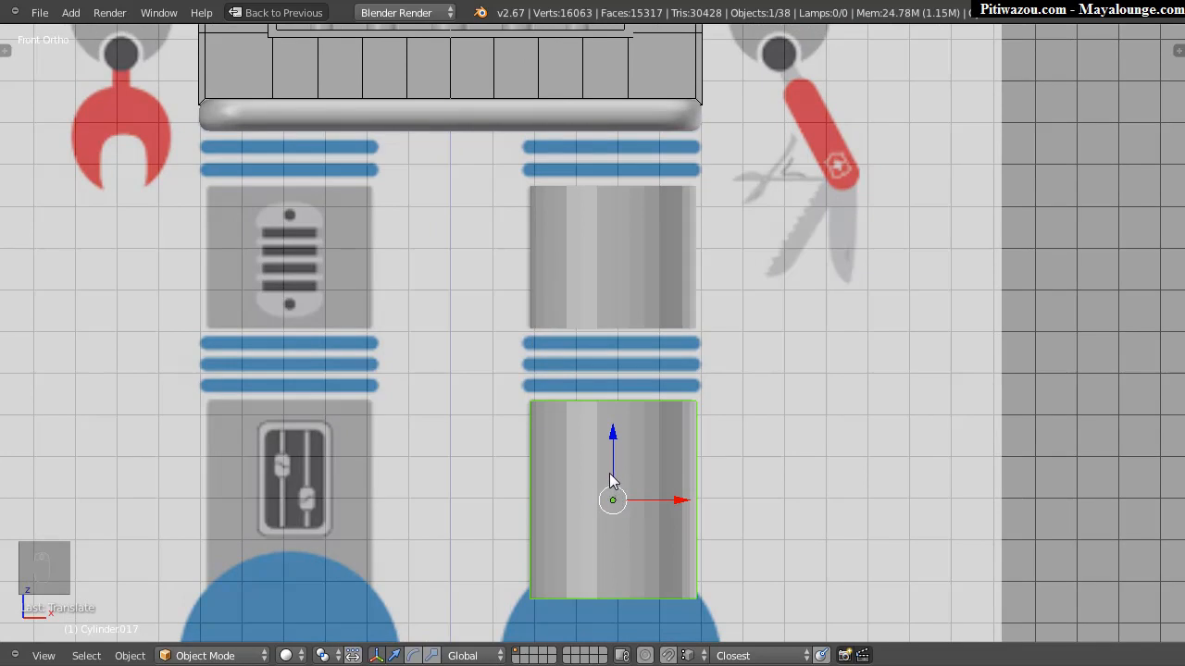
Step: Snap the 3D cursor to the lower leg cylinder and add a cube mesh there
key(shift+s)
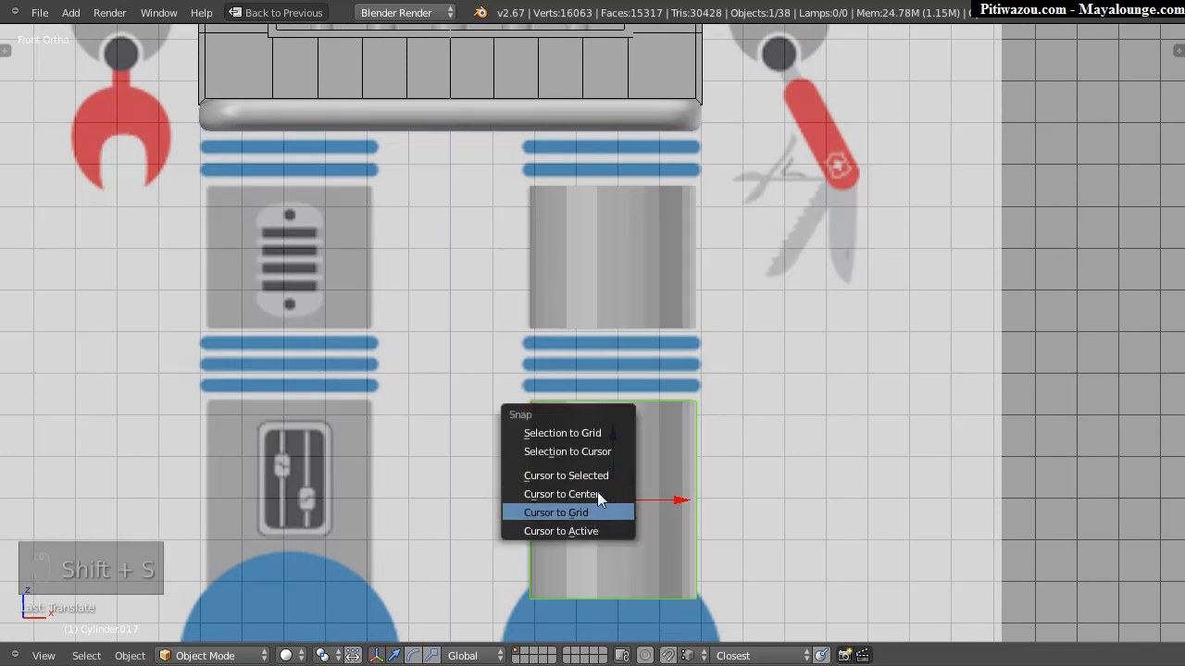
click(573, 476)
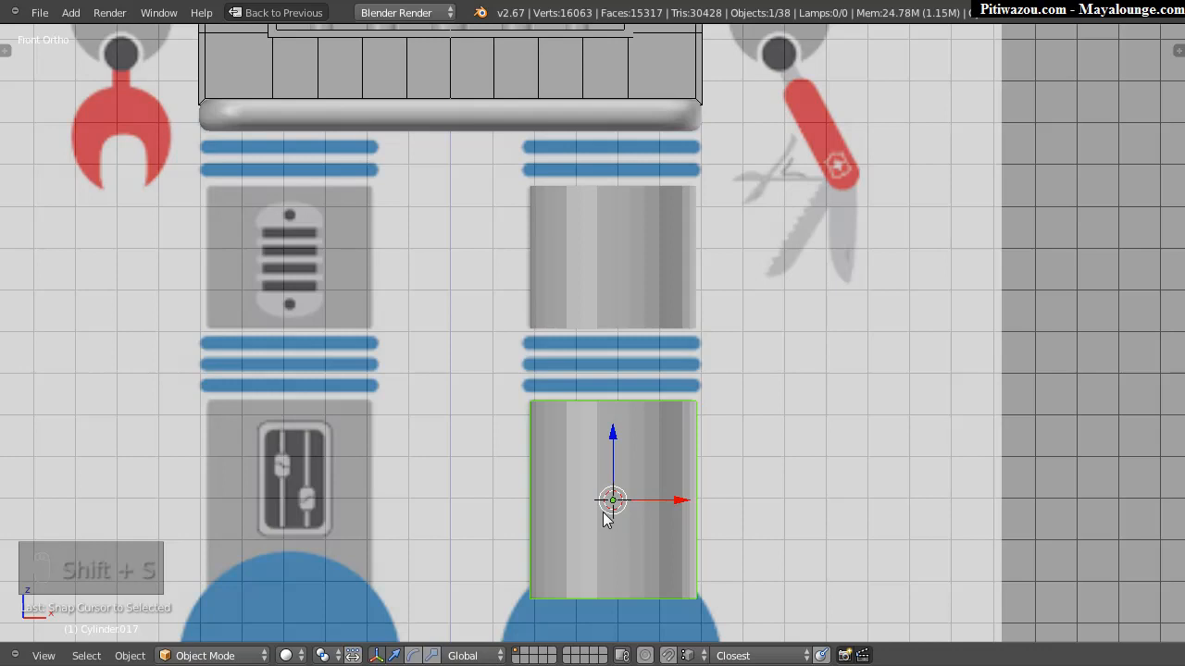
key(shift+a)
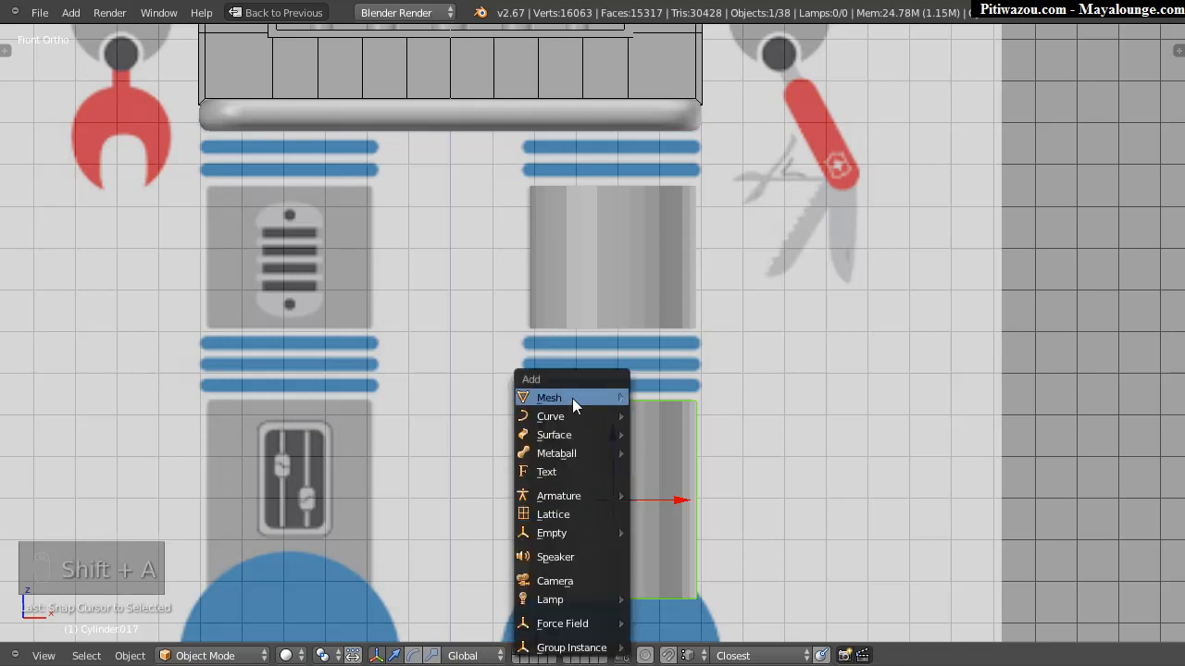
mouse_move(571, 397)
click(664, 416)
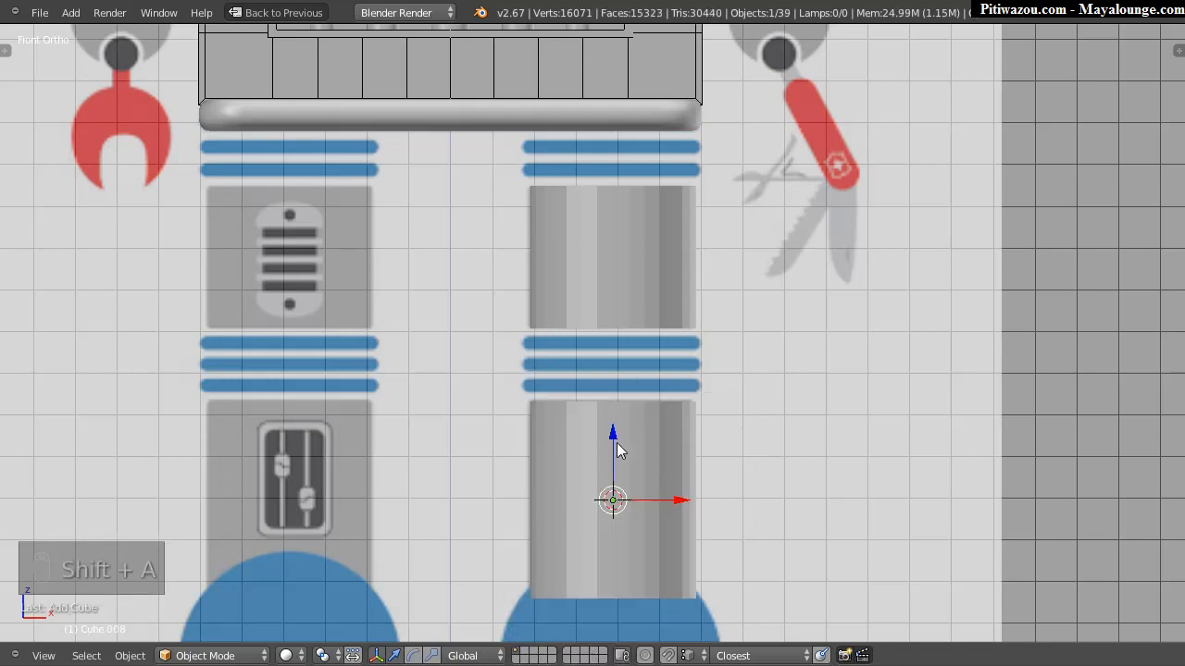
Step: Move the cube down to the base of the blue foot and switch to wireframe display
key(g)
click(598, 577)
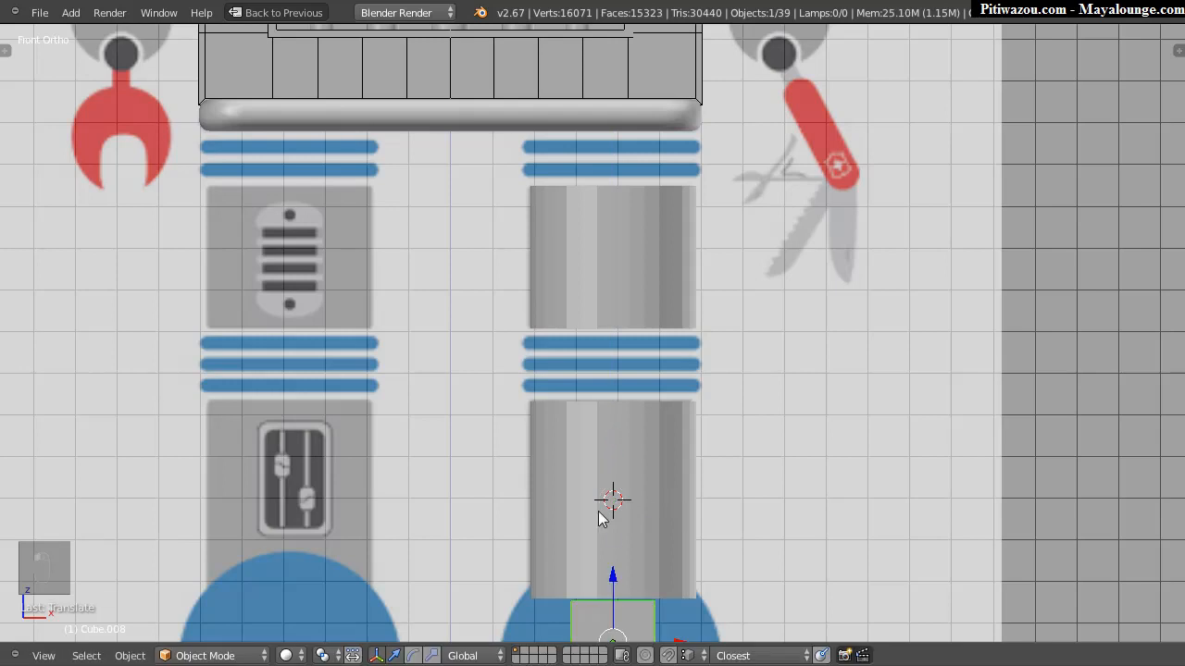
shift+middle_drag(614, 537, 592, 299)
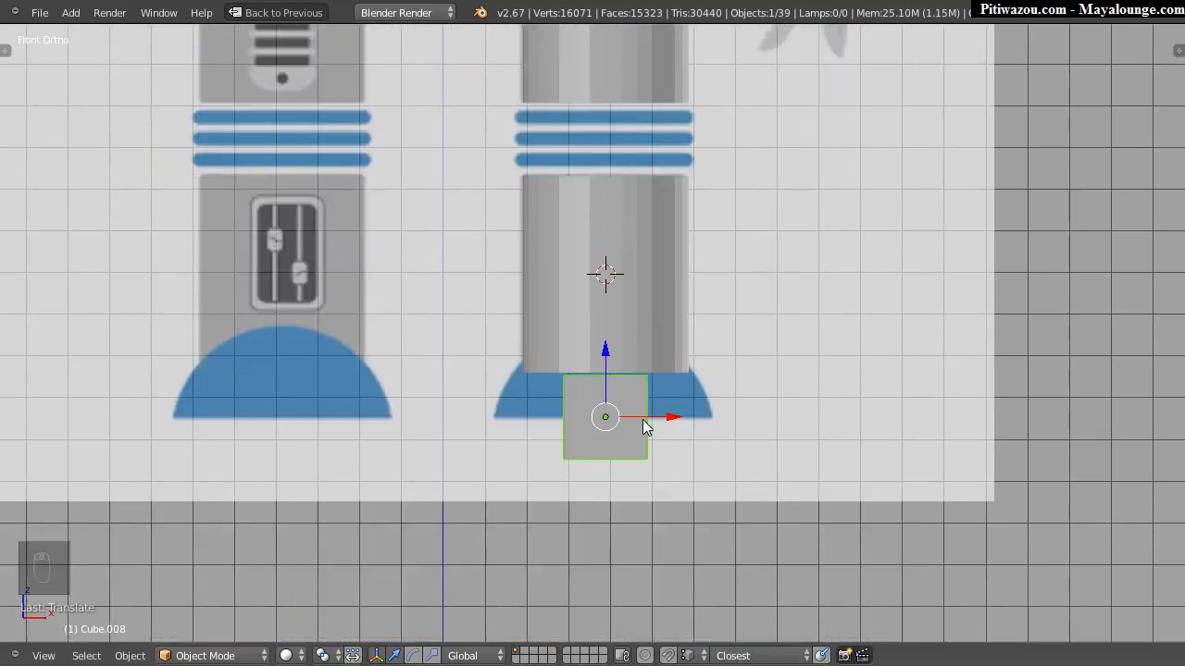
key(z)
key(z)
key(z)
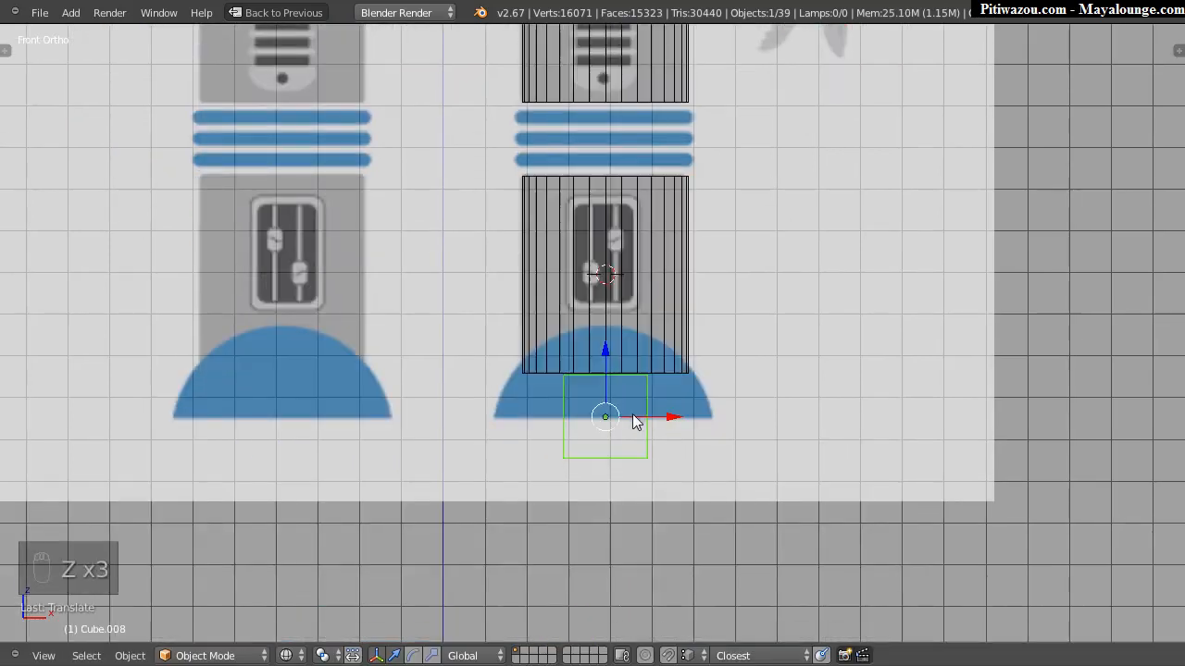
key(s)
middle_click(626, 389)
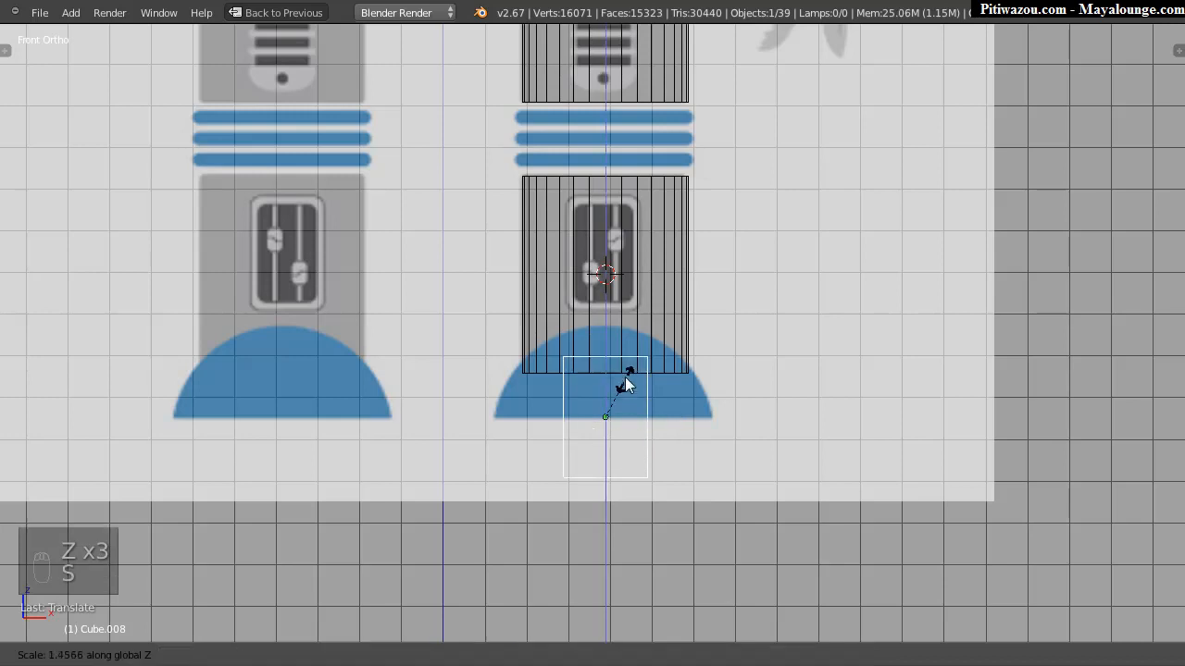
click(647, 428)
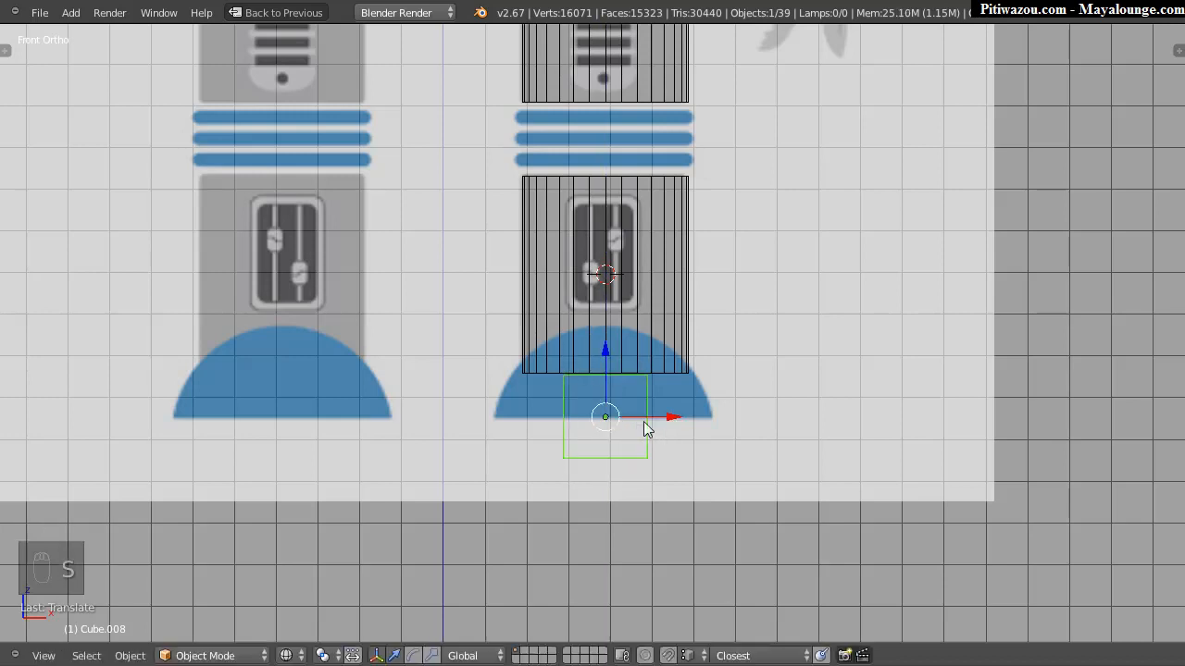
Step: Flatten the foot cube to a bit under half its height along Z and raise it into the blue foot
key(s)
middle_click(740, 446)
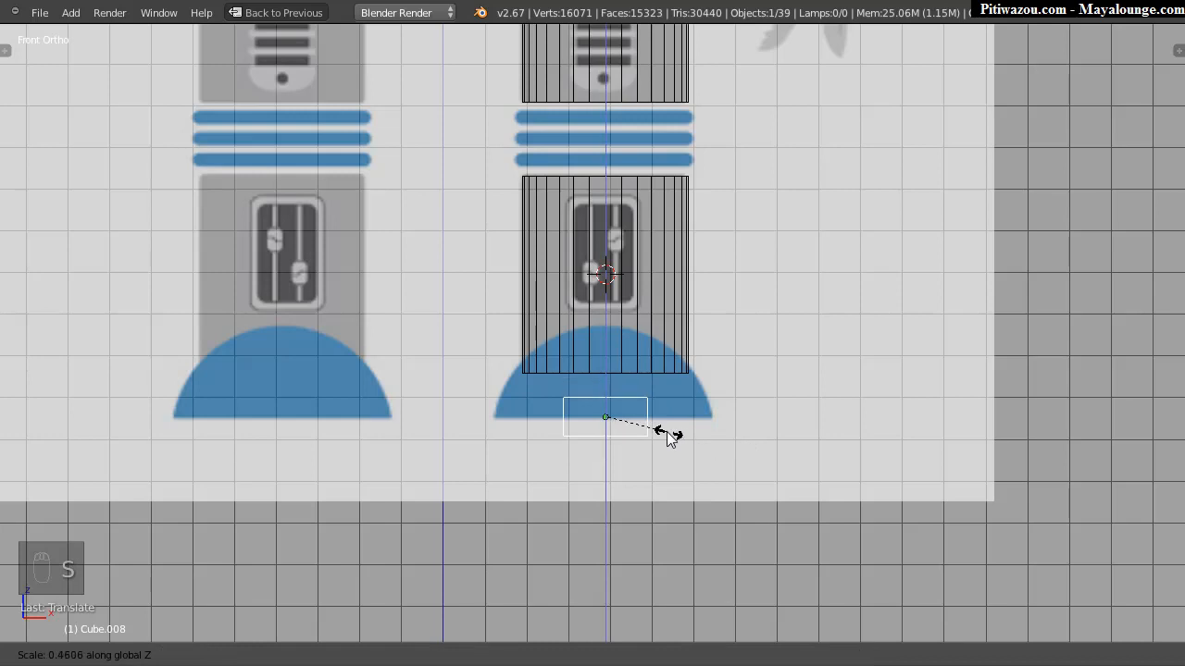
click(700, 423)
drag(611, 364, 595, 324)
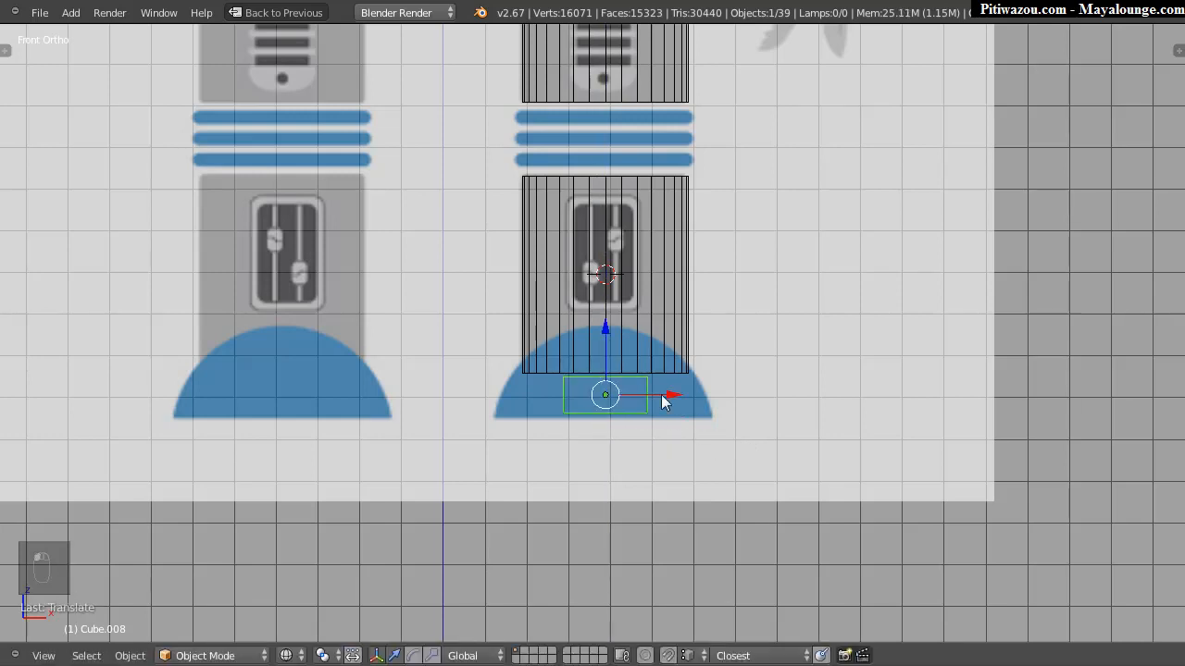
Step: Widen the foot block along X to match the width of the blue foot and adjust its height slightly
key(s)
middle_click(726, 433)
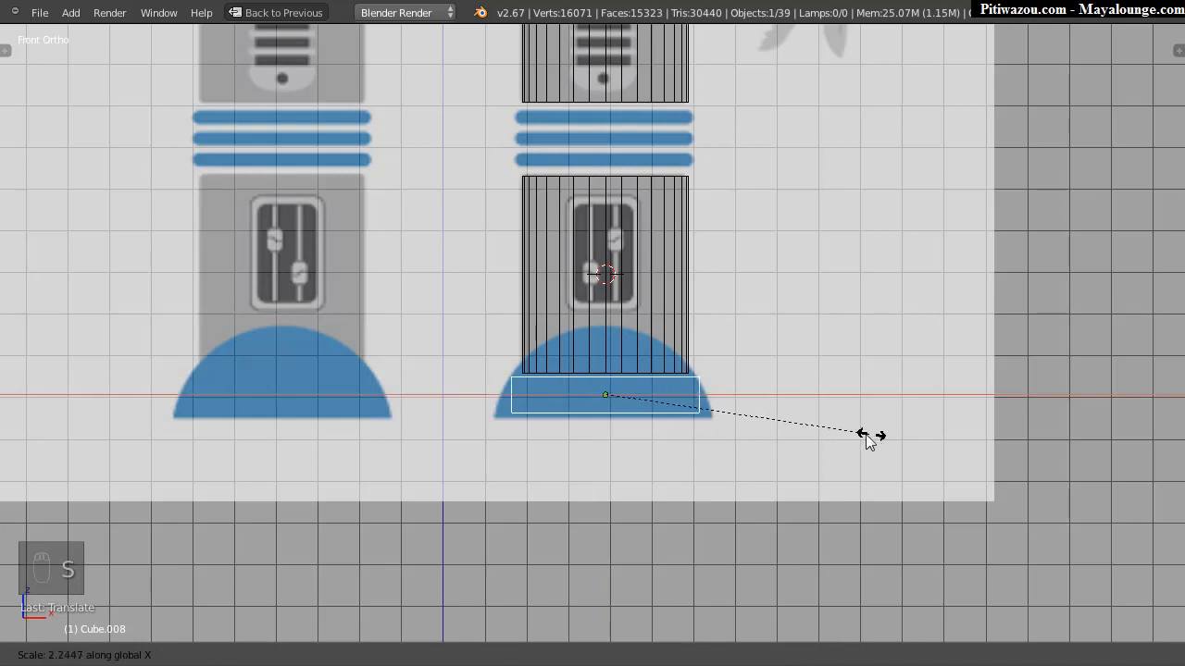
click(931, 439)
drag(605, 330, 602, 323)
Step: Lengthen the foot block about 4.36 times along Y
middle_drag(649, 311, 489, 341)
key(s)
key(y)
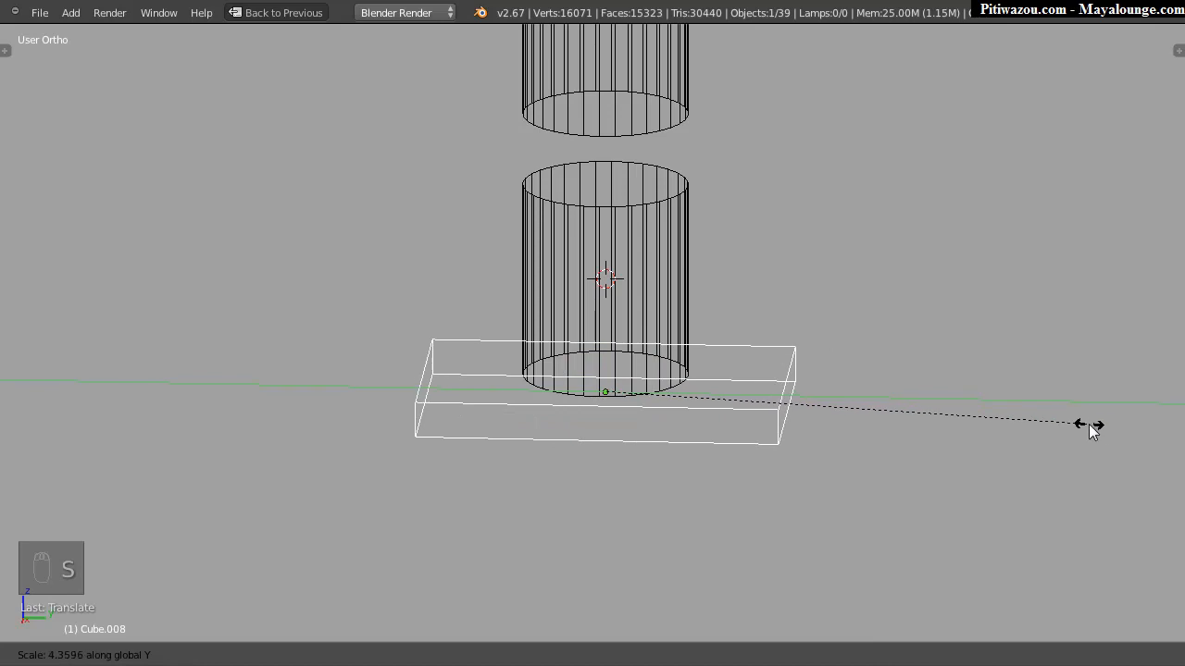
click(1089, 420)
Step: In face select mode, extrude the foot block's front end face forward to add a short section
middle_drag(1089, 419, 681, 360)
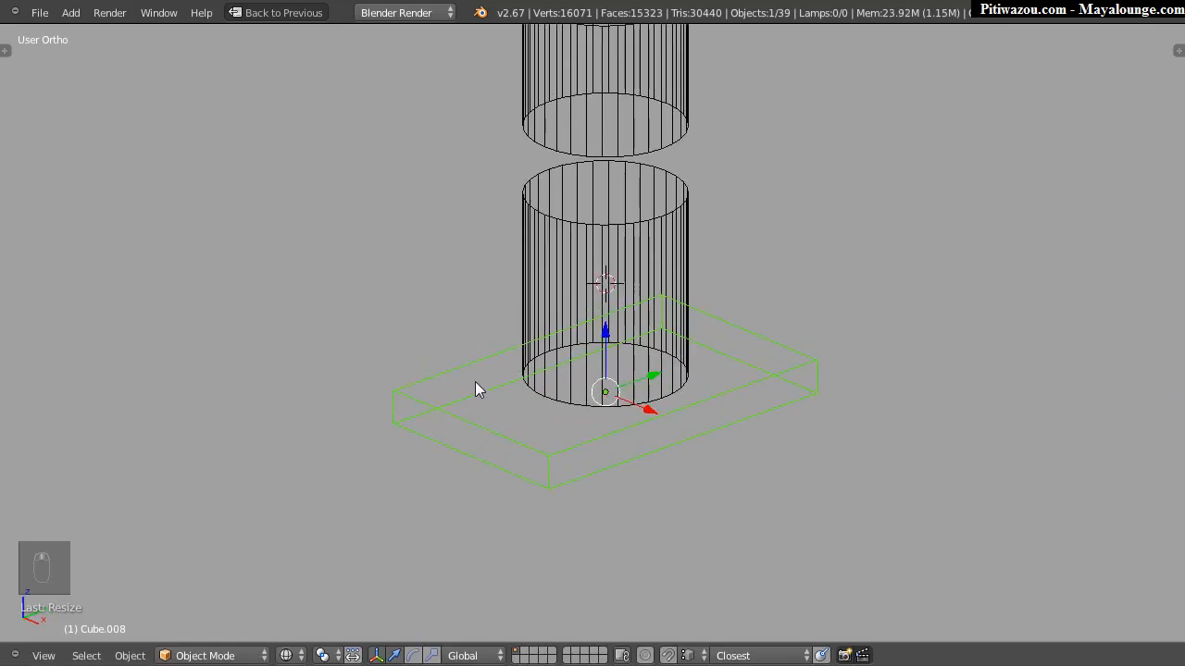
shift+middle_drag(471, 402, 547, 370)
key(Tab)
key(ctrl+Tab)
click(545, 378)
right_click(542, 365)
key(e)
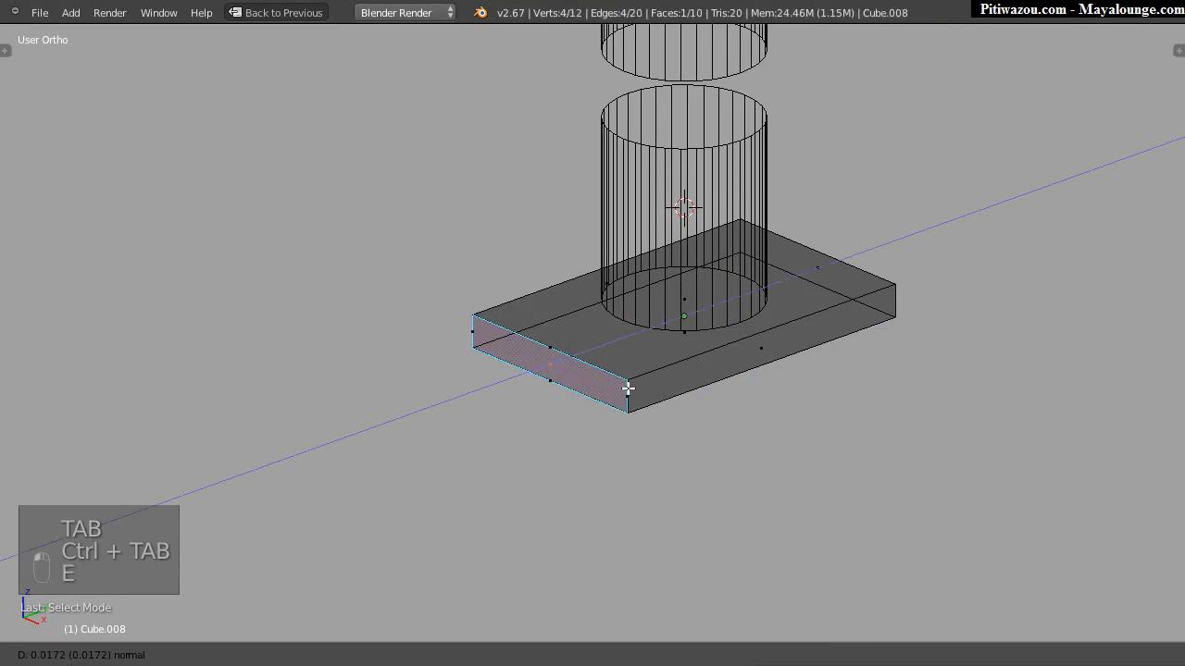
click(584, 407)
Step: Extrude the inner side face of the new front section about 6.9 units, leave mesh editing and switch to solid display
middle_drag(546, 393, 449, 426)
middle_drag(620, 424, 597, 347)
key(e)
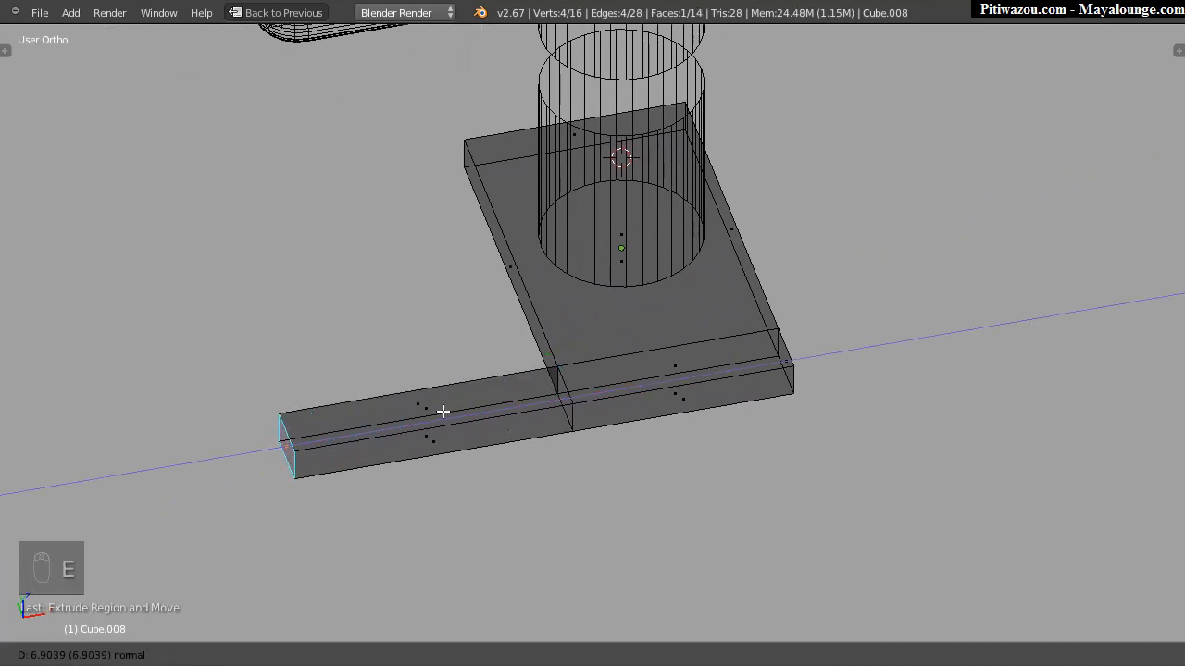
click(444, 411)
middle_drag(471, 395, 484, 316)
shift+middle_drag(398, 350, 495, 342)
key(Tab)
mouse_move(588, 335)
middle_down()
mouse_move(467, 370)
mouse_move(630, 272)
mouse_move(496, 298)
mouse_move(764, 259)
mouse_move(611, 257)
mouse_move(546, 237)
middle_up()
key(z)
shift+middle_drag(333, 96, 459, 516)
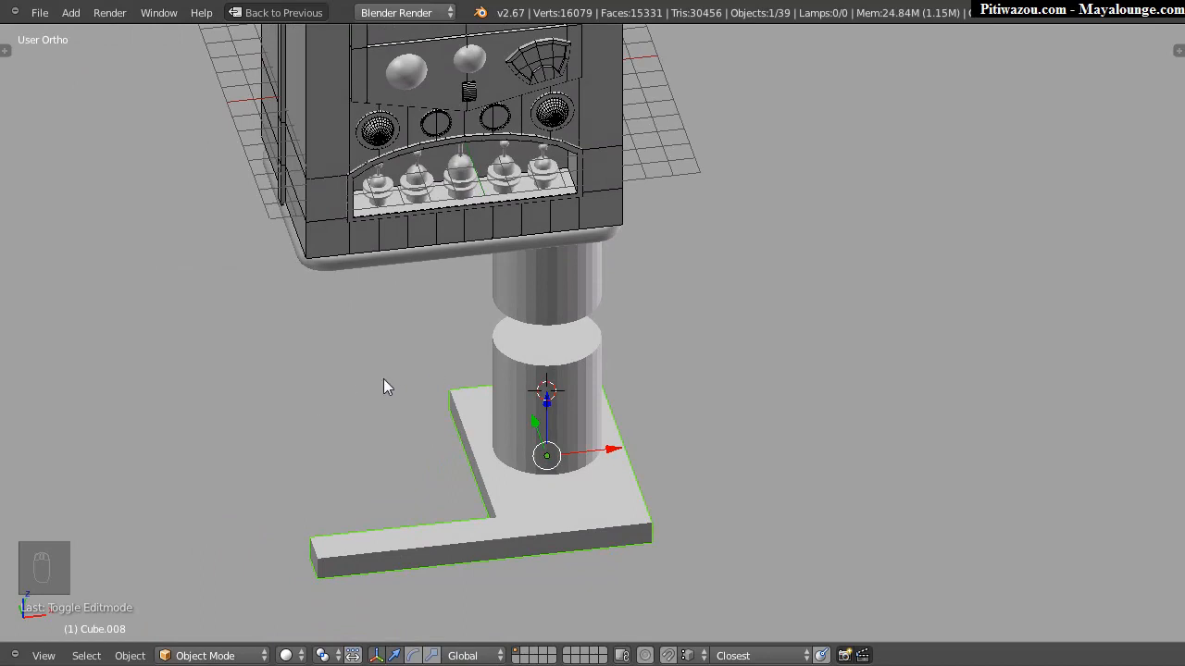
Step: Delete the top and bottom cap faces of the upper leg cylinder
middle_drag(514, 435, 562, 333)
shift+middle_drag(490, 362, 523, 408)
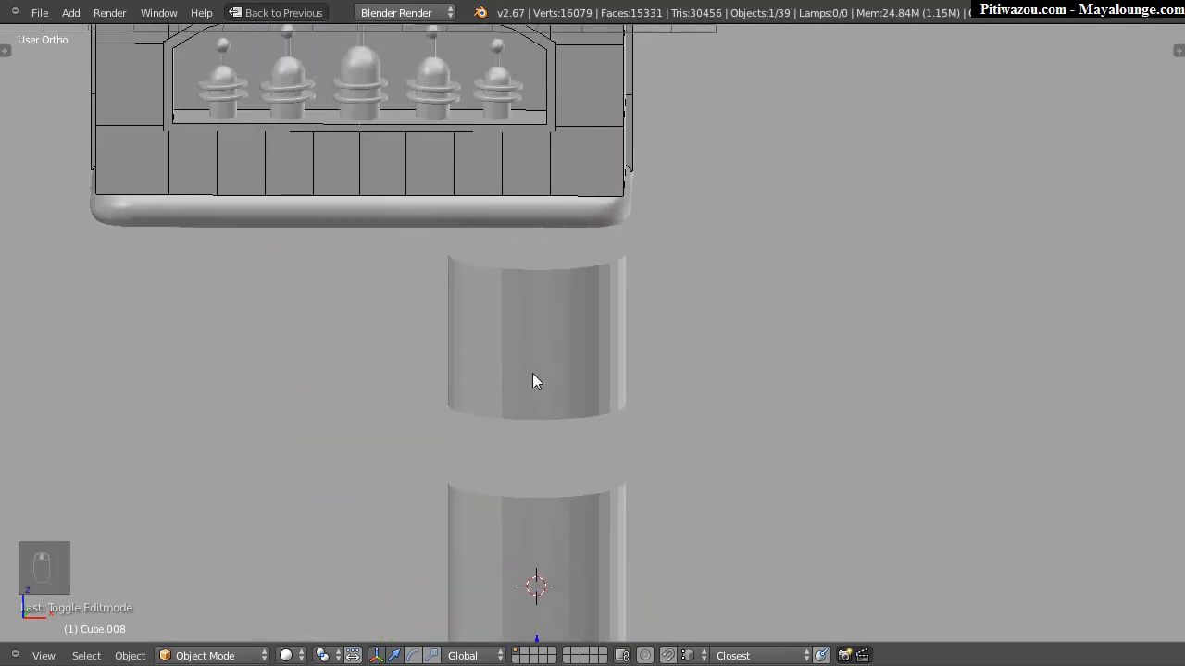
key(Tab)
right_click(500, 245)
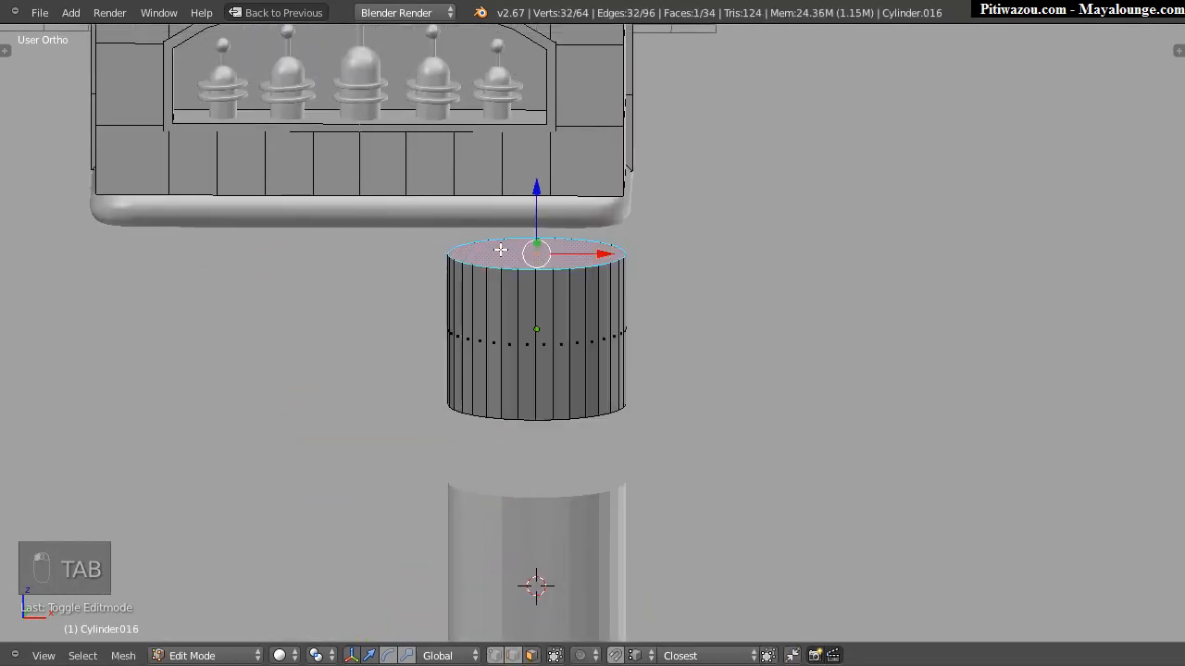
middle_drag(525, 373, 539, 277)
right_click(546, 379)
middle_drag(552, 206, 533, 295)
shift+right_click(558, 283)
key(x)
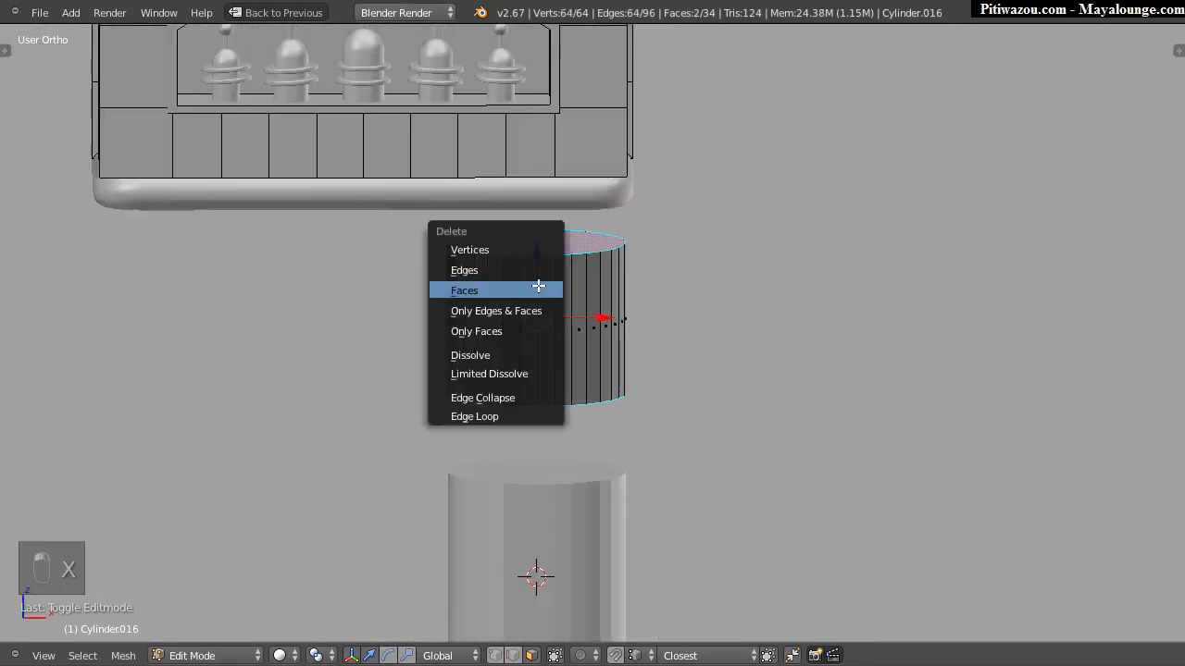
click(470, 290)
middle_drag(468, 336, 581, 262)
key(Tab)
Step: Delete the top and bottom cap faces of the lower leg cylinder, with wireframe display turned on
right_click(569, 292)
key(Tab)
right_click(586, 221)
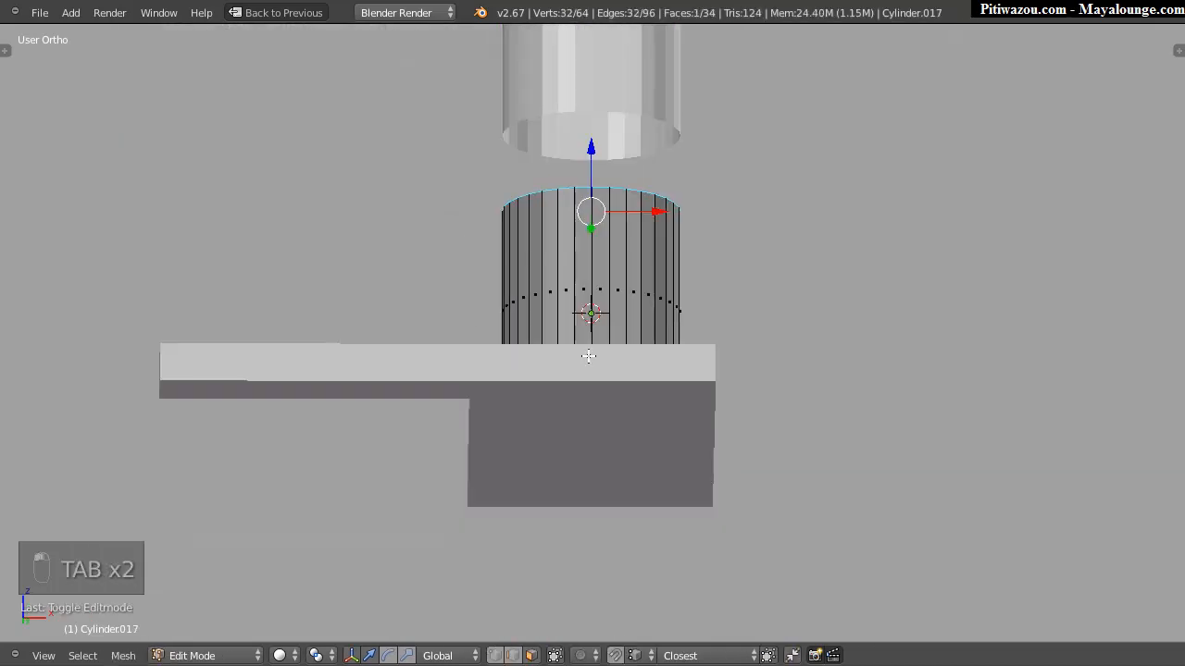
shift+right_click(579, 416)
middle_drag(589, 318, 541, 260)
key(z)
key(x)
click(583, 366)
key(Tab)
scroll(518, 296, down, 2)
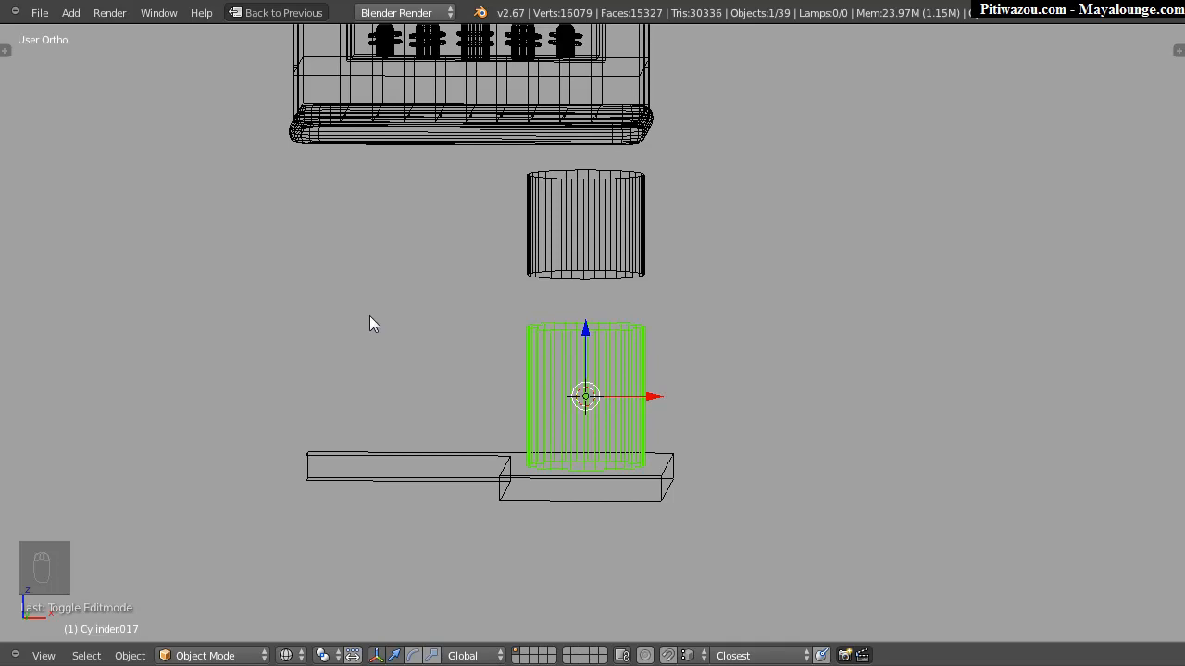
Step: In front view, duplicate the lower leg cylinder about 2.77 units up along Z onto the lowest blue ring
key(KP_1)
scroll(441, 331, up, 5)
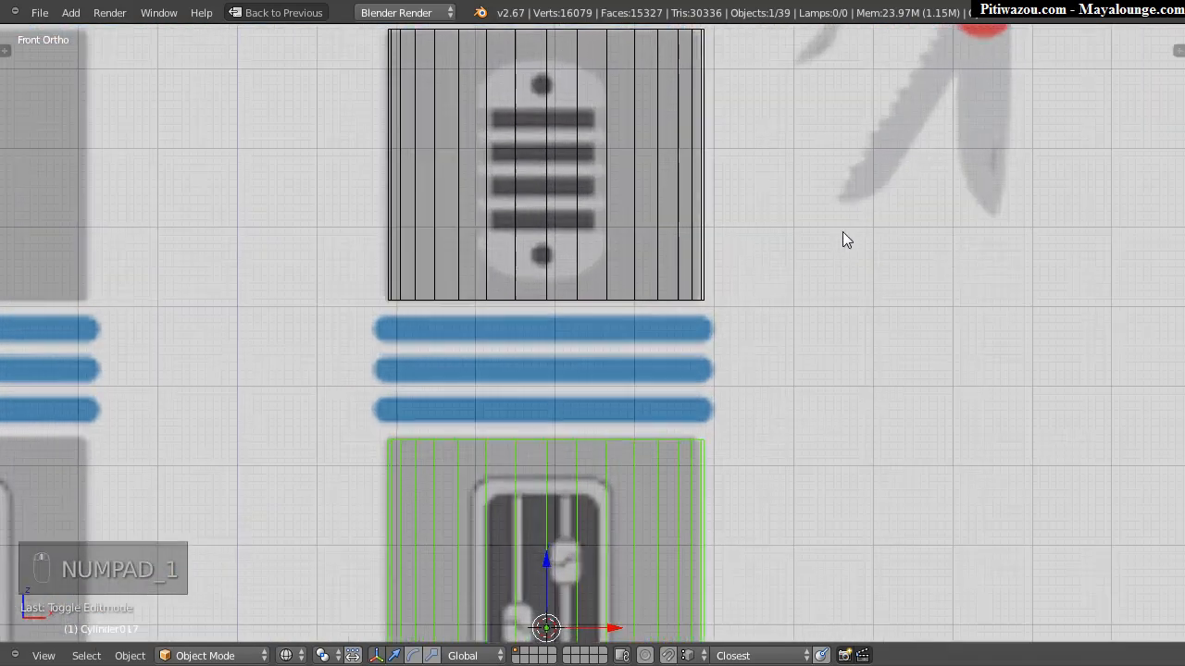
shift+middle_drag(474, 396, 500, 223)
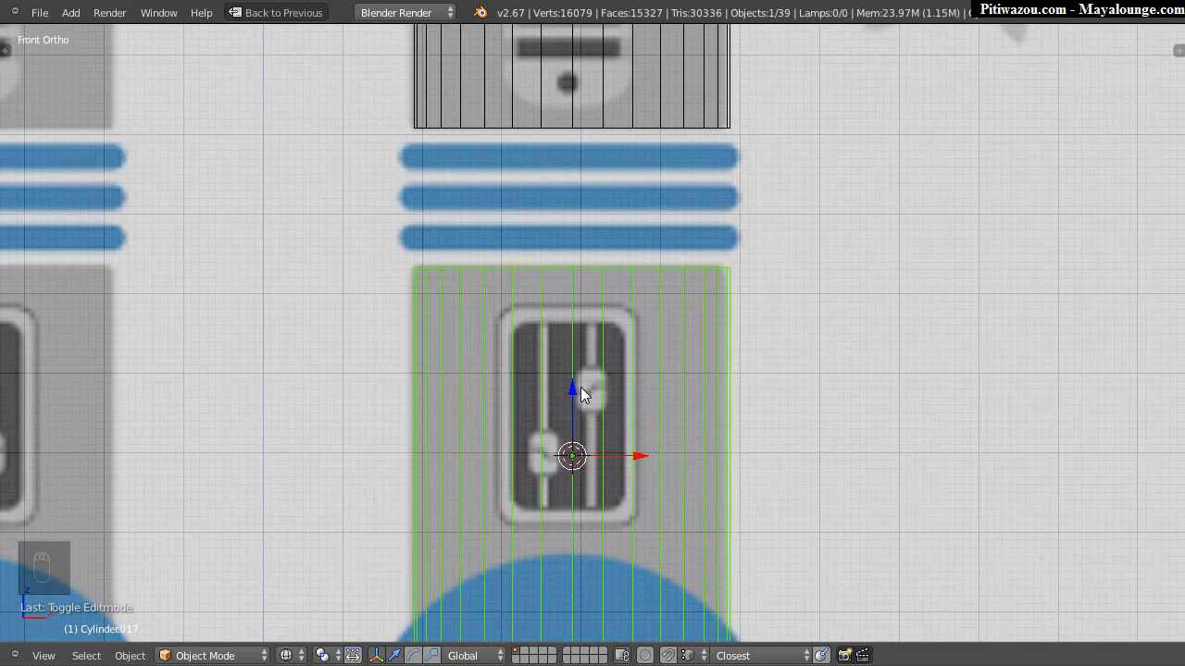
key(shift+d)
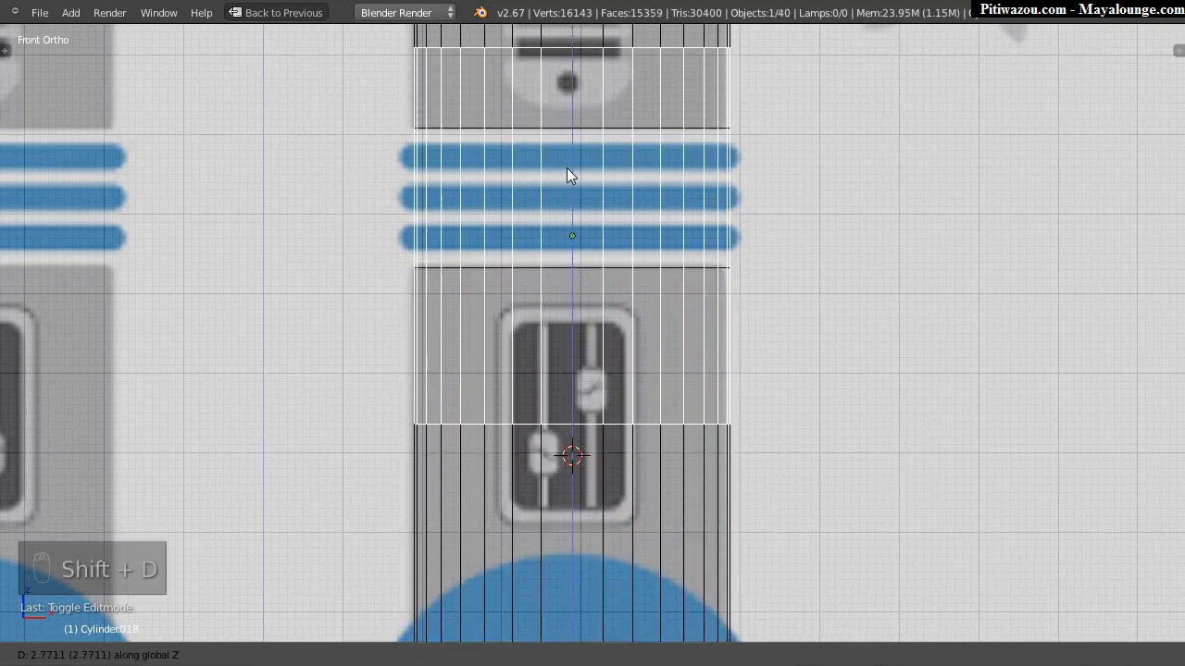
click(563, 170)
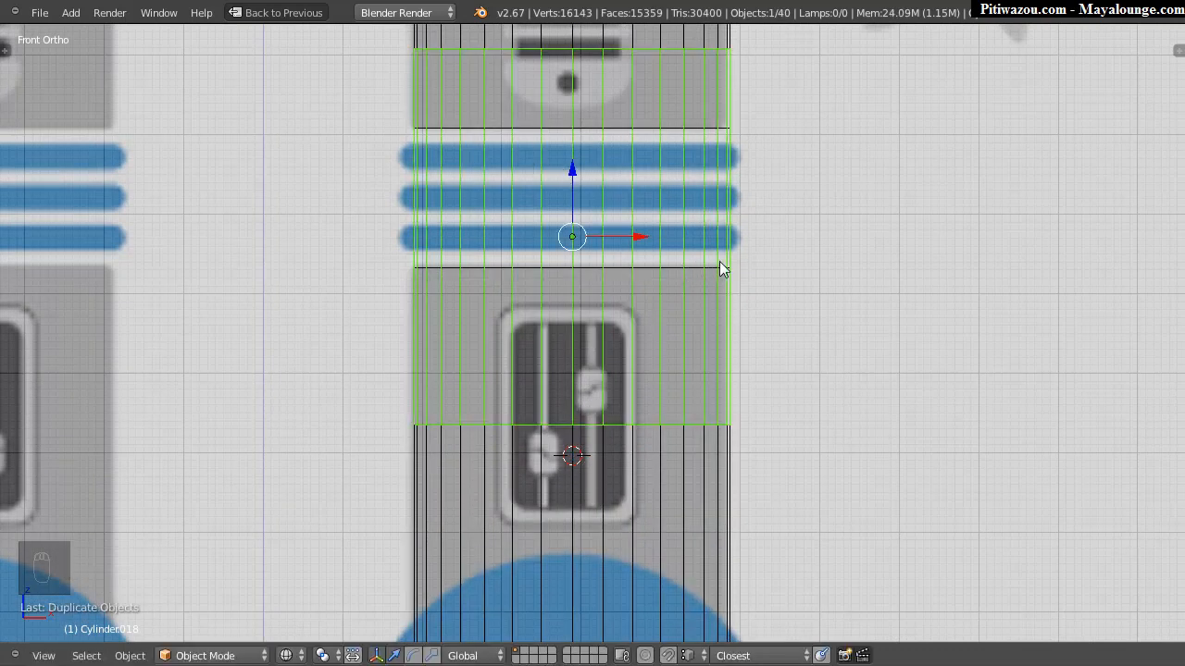
Step: Flatten the duplicated cylinder to about 0.095 along Z and lower it about 0.07 units over the lowest blue ring
key(s)
key(z)
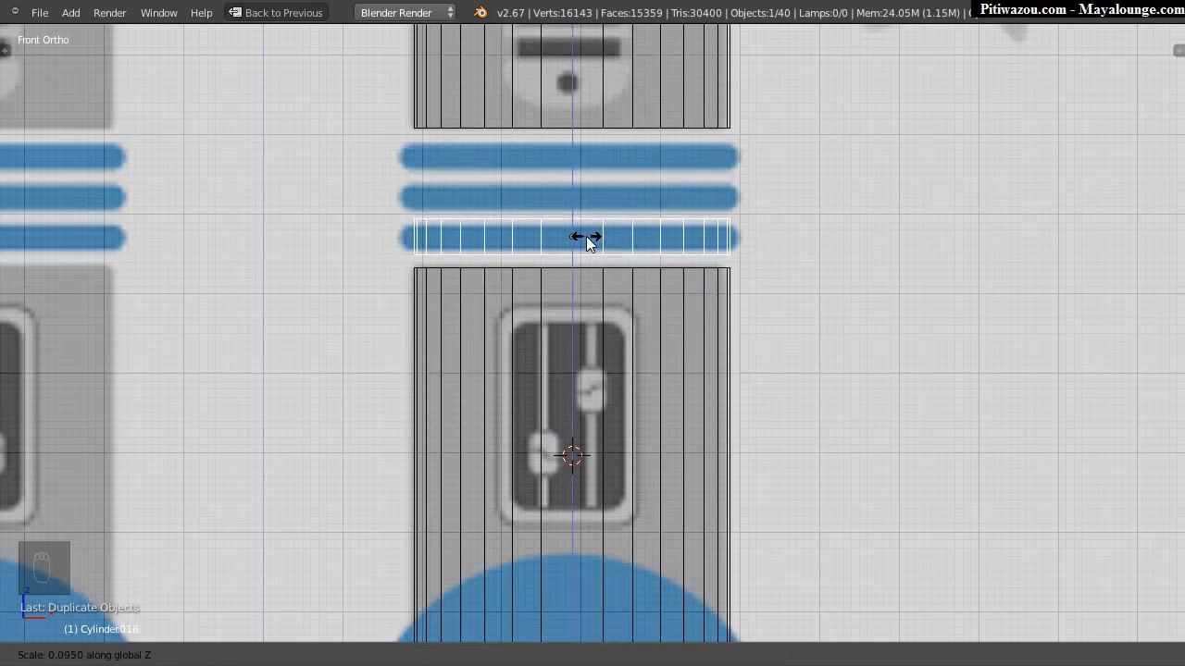
click(590, 241)
key(g)
key(z)
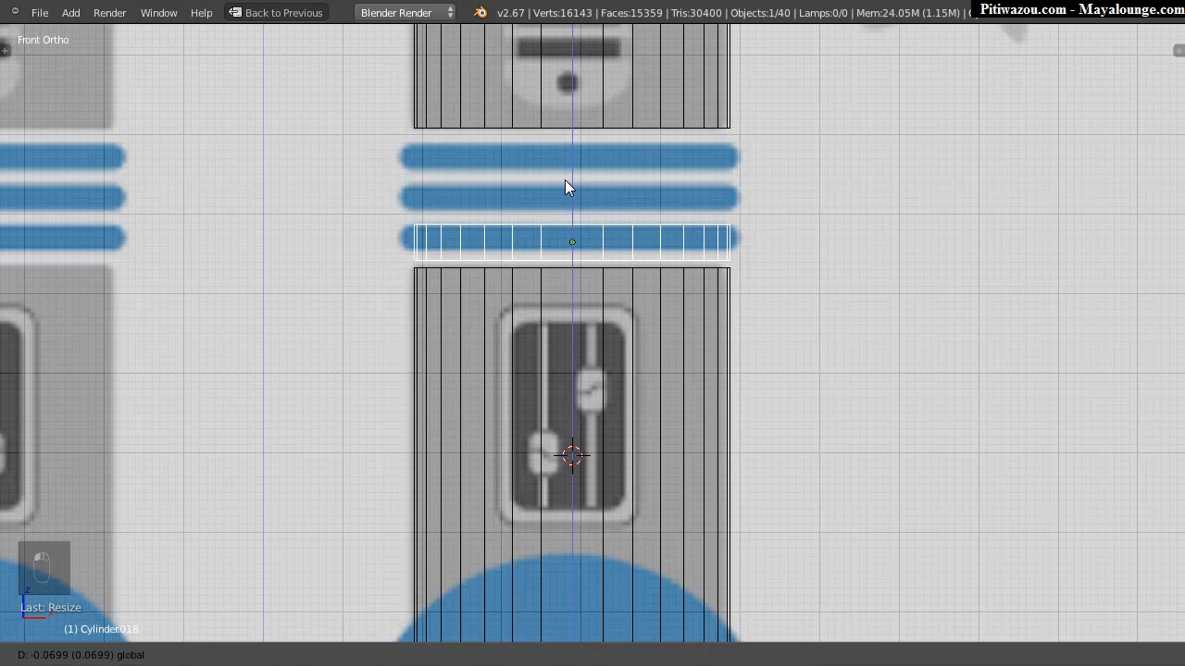
click(622, 256)
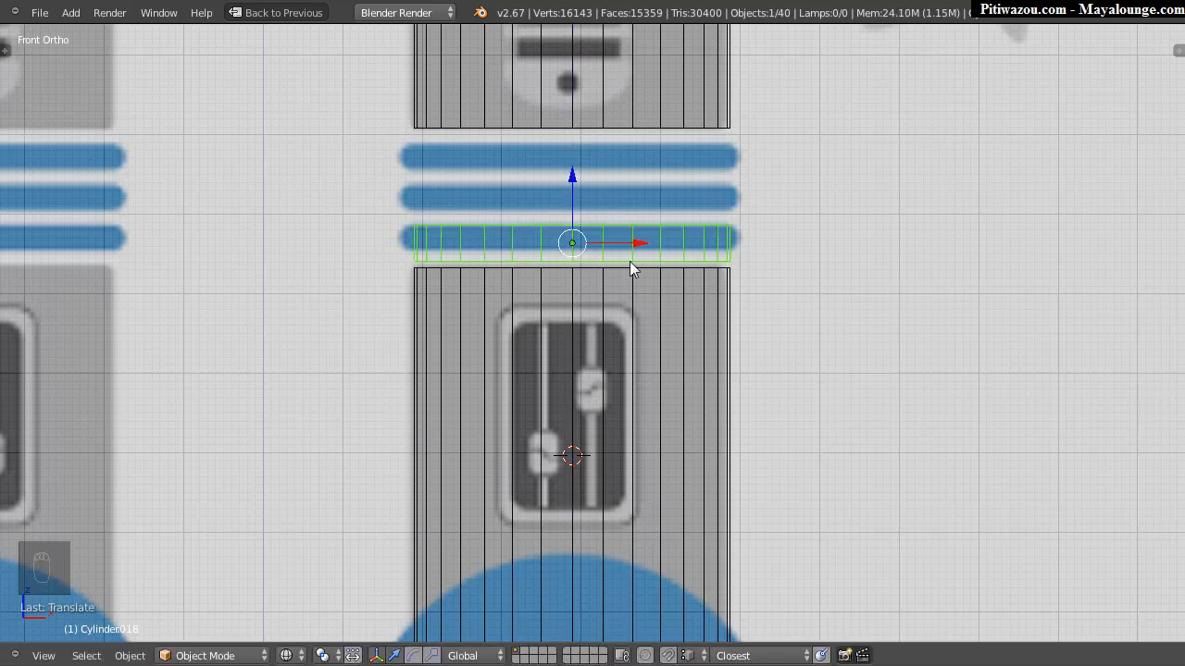
Step: Scale the ring up uniformly until it is slightly wider than the leg and fine-tune its height on the blue ring
key(s)
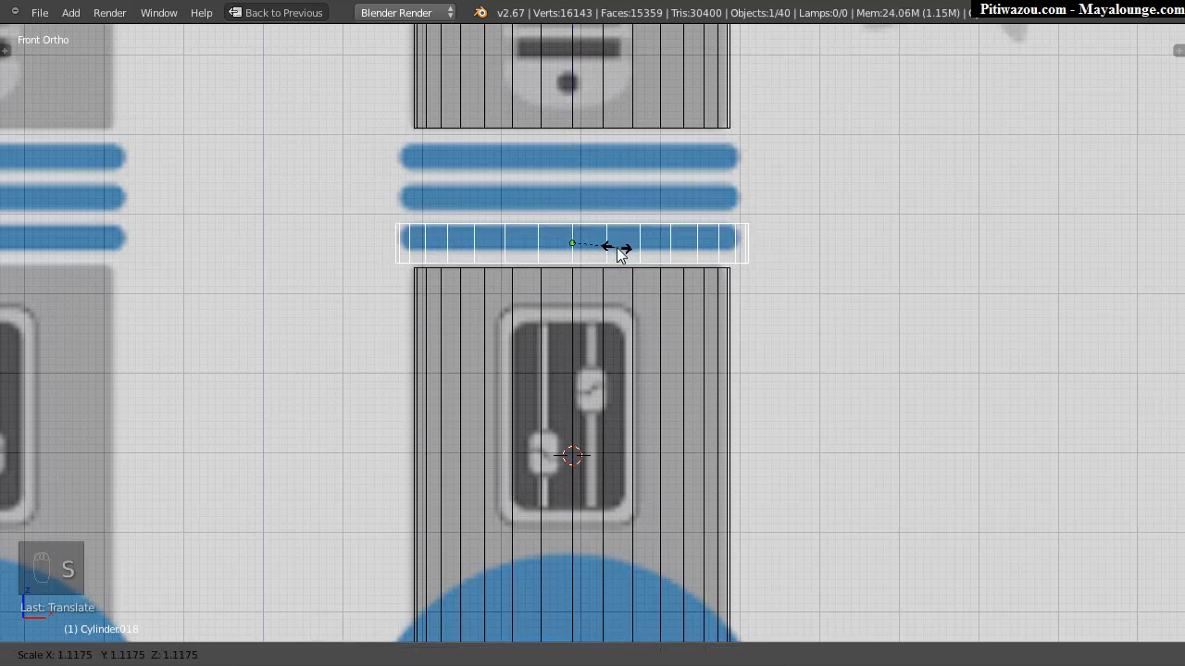
click(622, 256)
drag(568, 177, 568, 179)
Step: Switch the ring to edge select mode and select its top and bottom edge loops
middle_drag(603, 175, 552, 248)
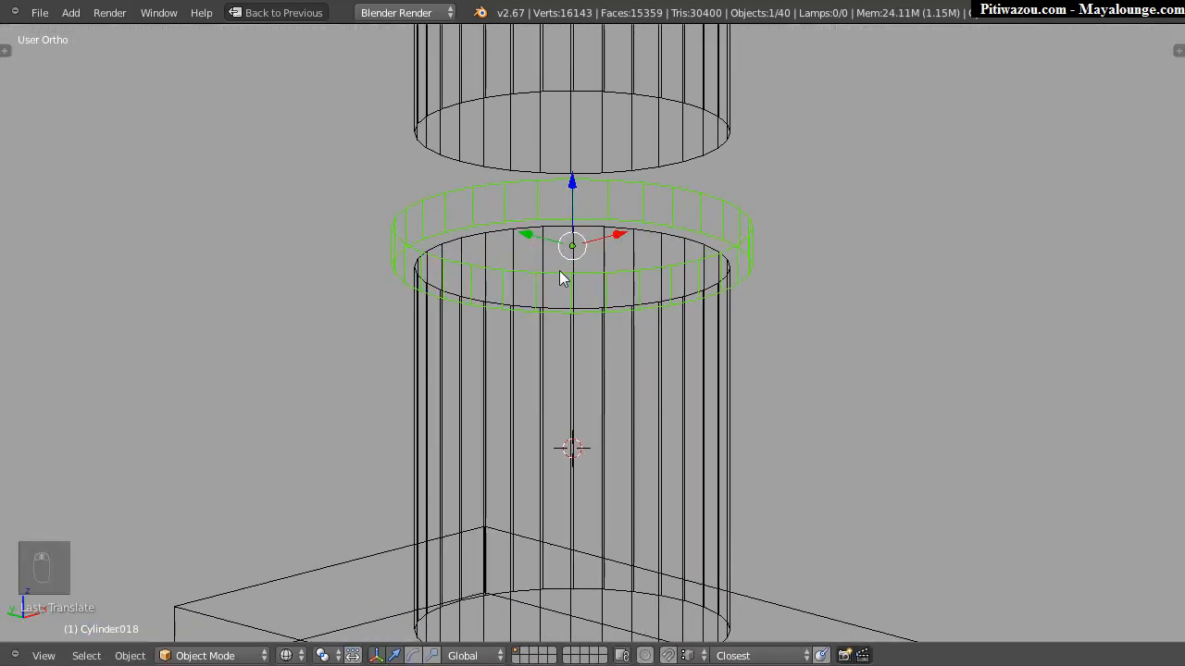
key(Tab)
key(ctrl+Tab)
click(548, 268)
alt+right_click(547, 270)
alt+shift+right_click(546, 314)
middle_drag(588, 277, 586, 216)
shift+middle_drag(531, 273, 529, 272)
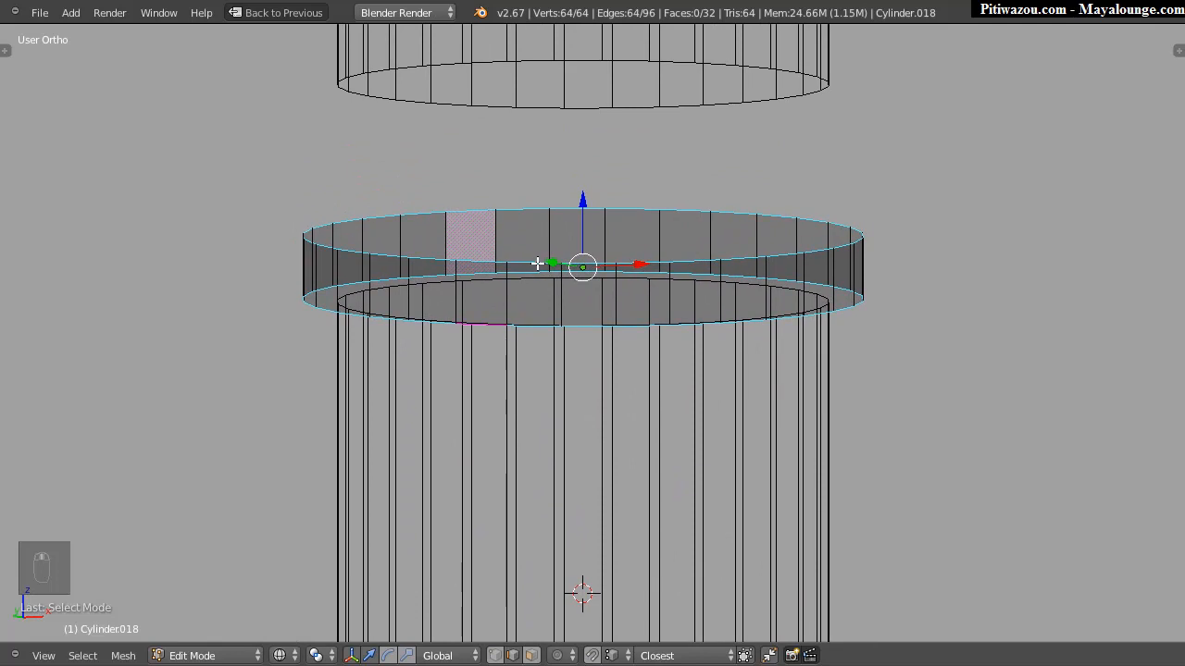
Step: Apply the ring's rotation and scale in object mode, with location included as well
key(Tab)
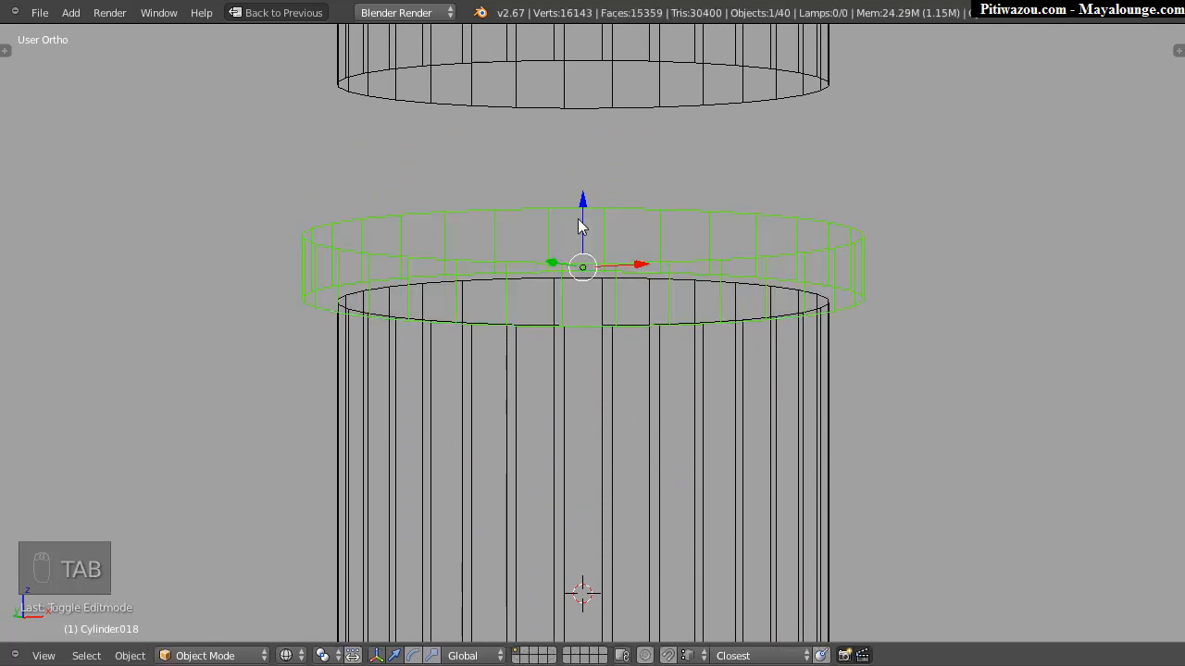
key(ctrl+a)
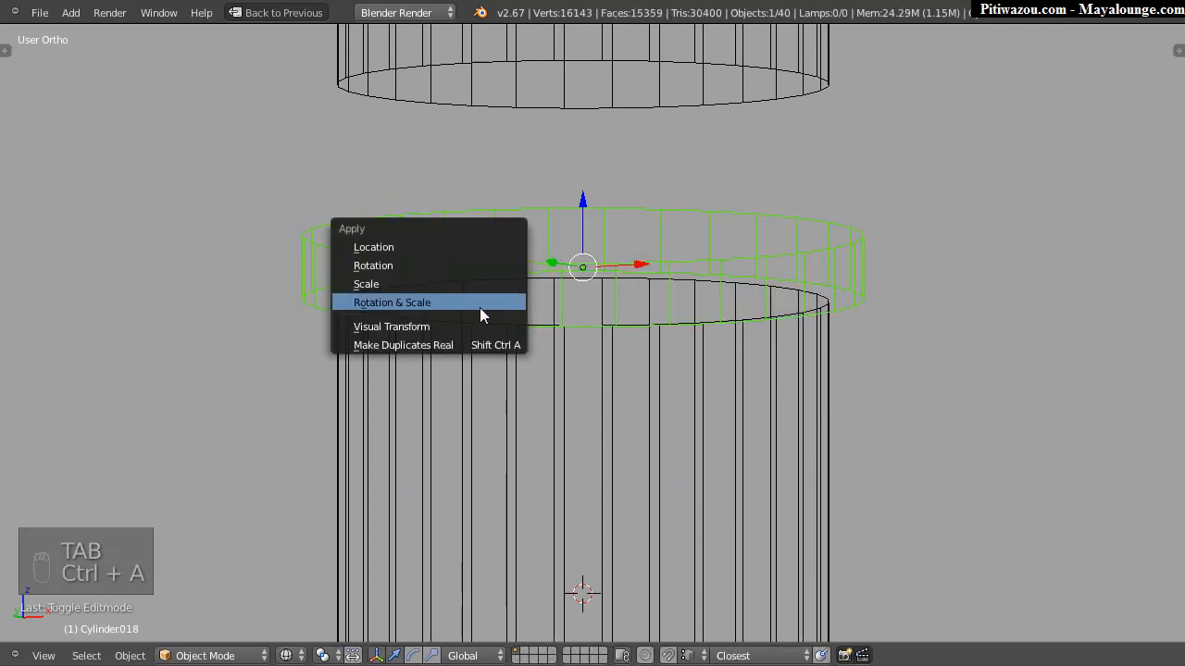
click(384, 305)
key(t)
click(38, 483)
middle_drag(597, 231, 616, 237)
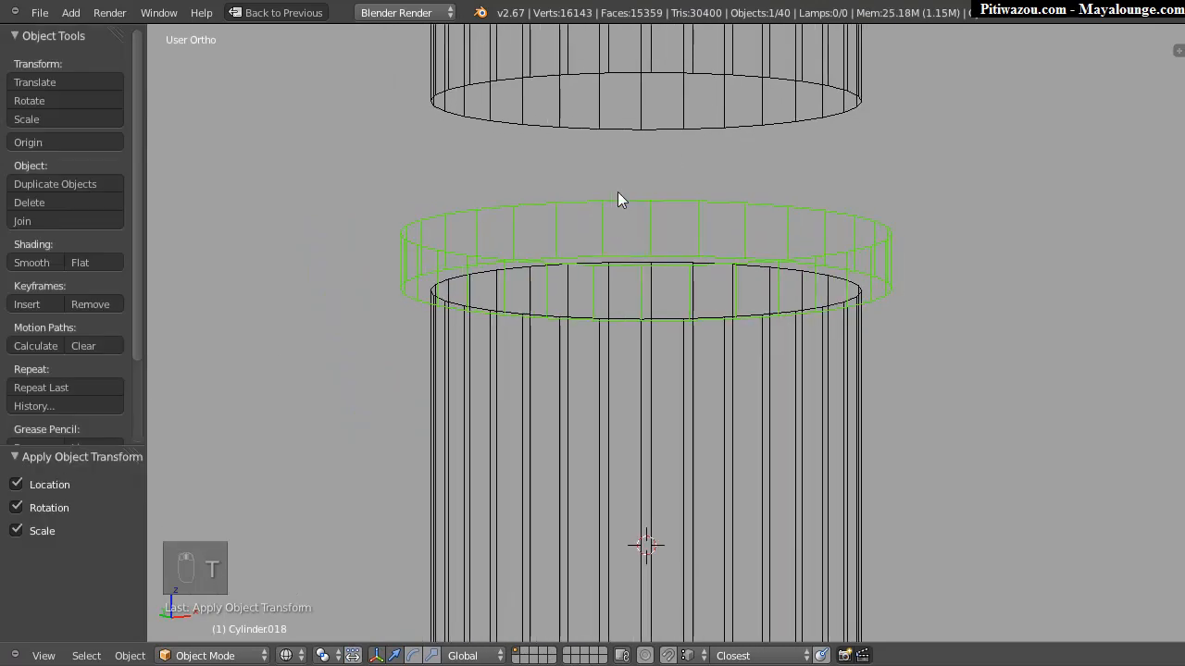
key(t)
mouse_move(544, 274)
middle_down()
mouse_move(565, 268)
mouse_move(554, 264)
middle_up()
Step: Try to bevel the ring's top and bottom edge loops with 5 segments
key(Tab)
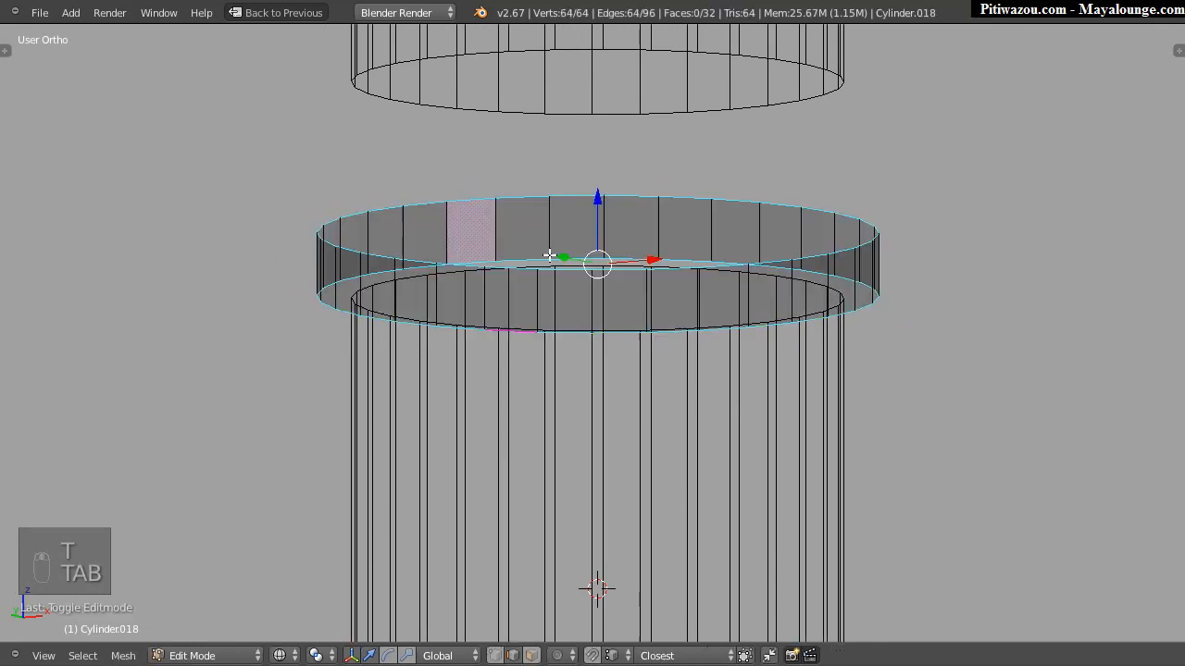
key(ctrl+b)
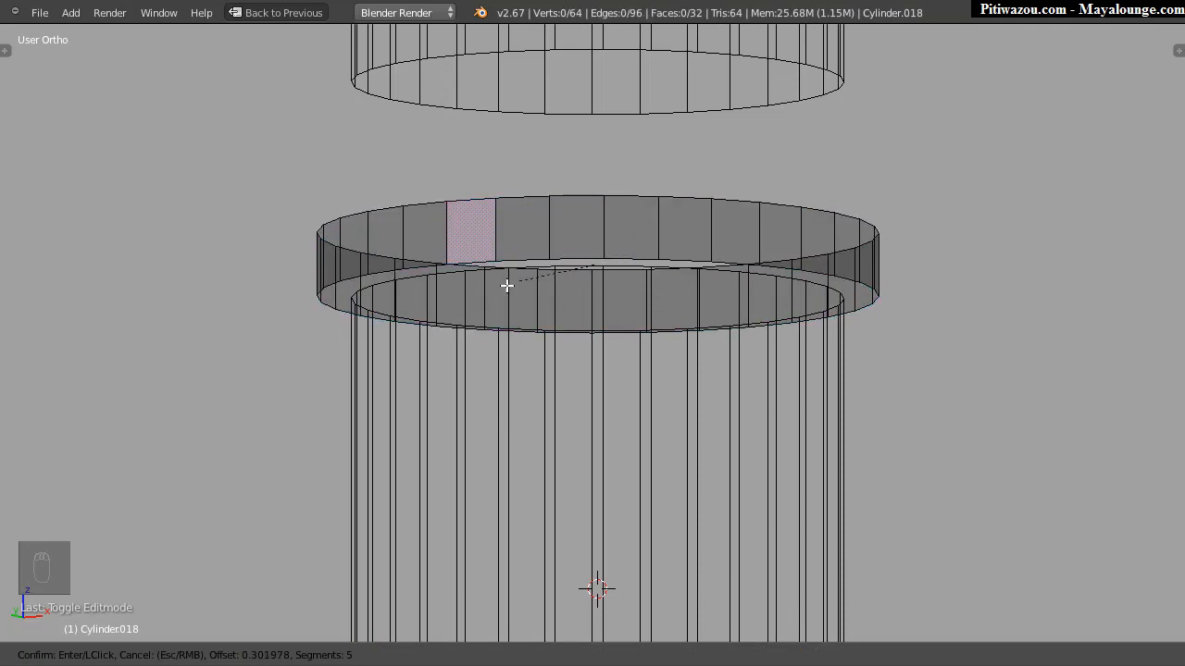
key(Escape)
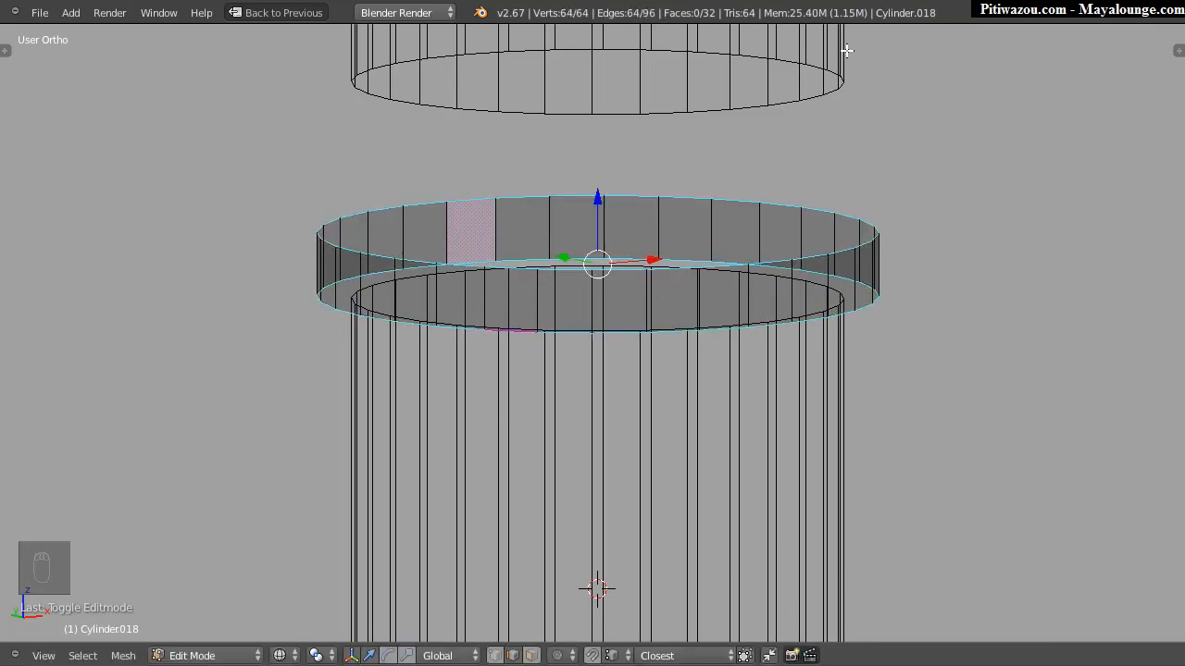
middle_drag(657, 247, 555, 301)
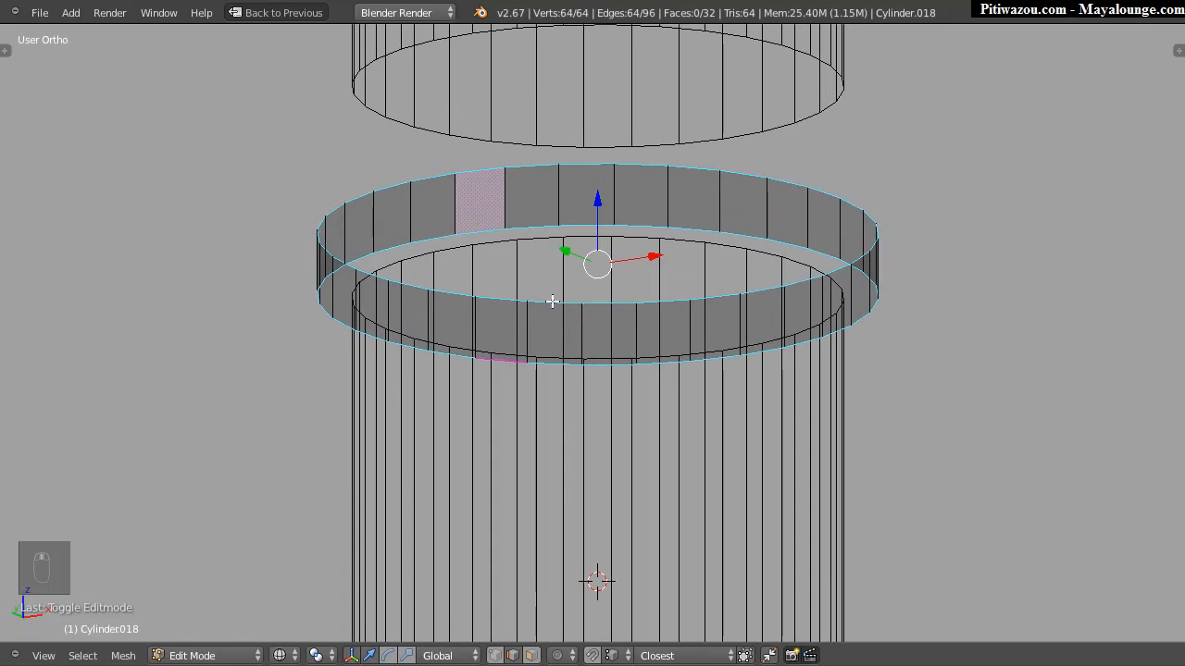
key(ctrl+z)
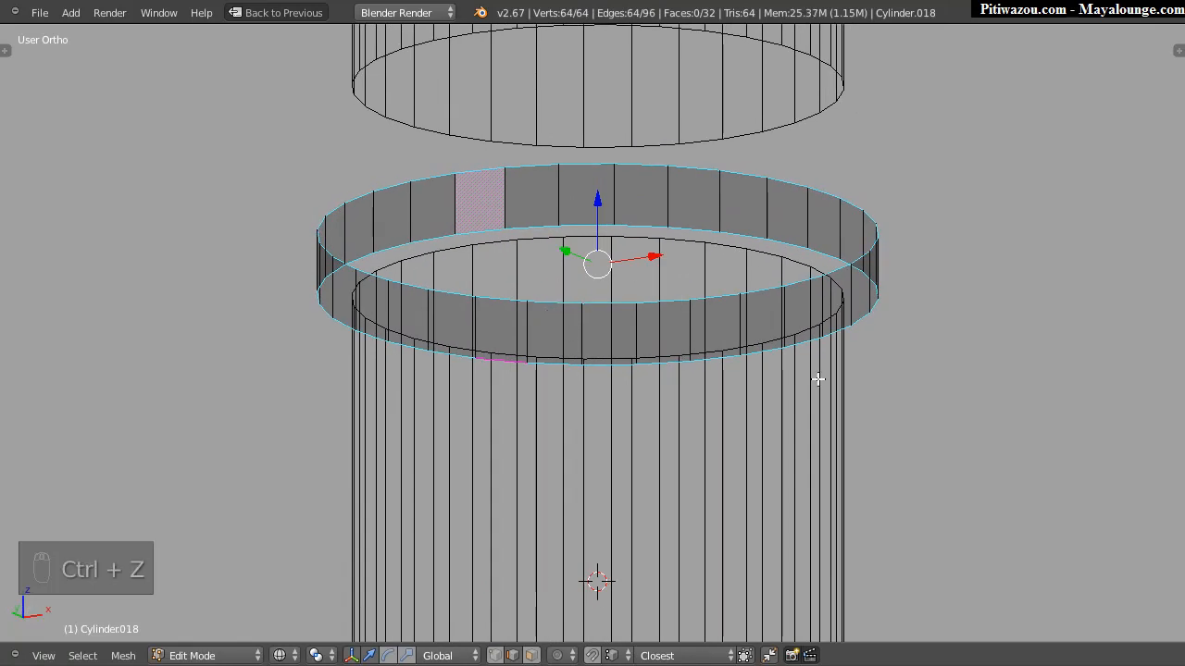
Step: Extrude the ring's top edge loop in place and scale it inward to form a flat upper rim
right_click(648, 300)
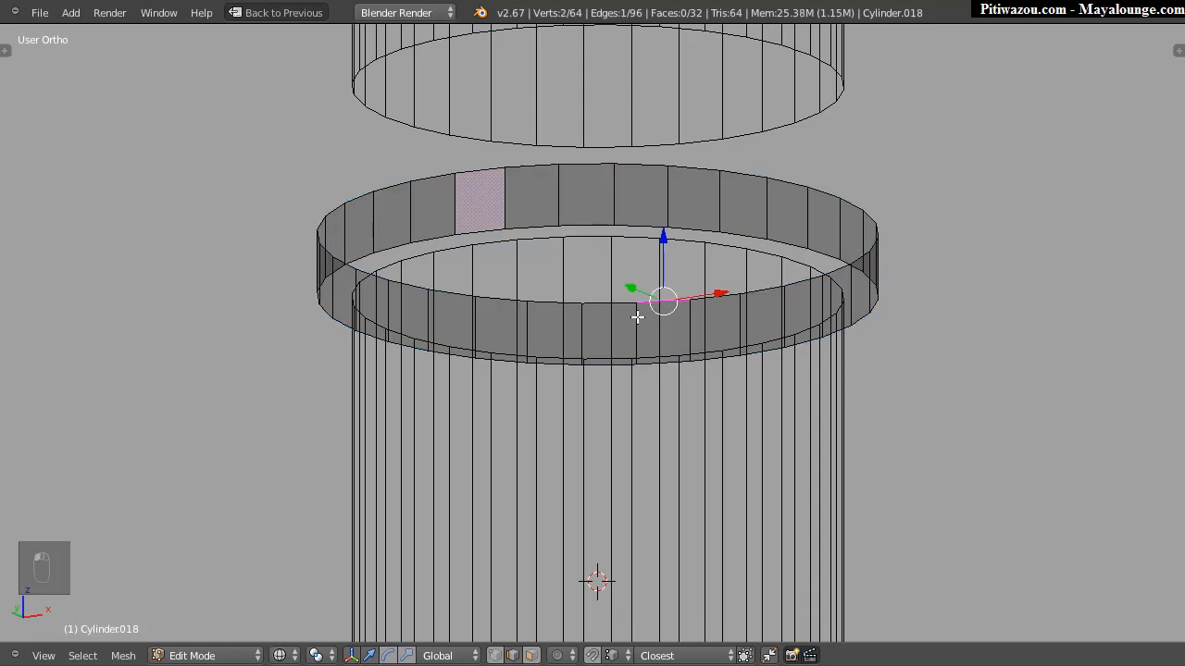
alt+right_click(590, 302)
key(e)
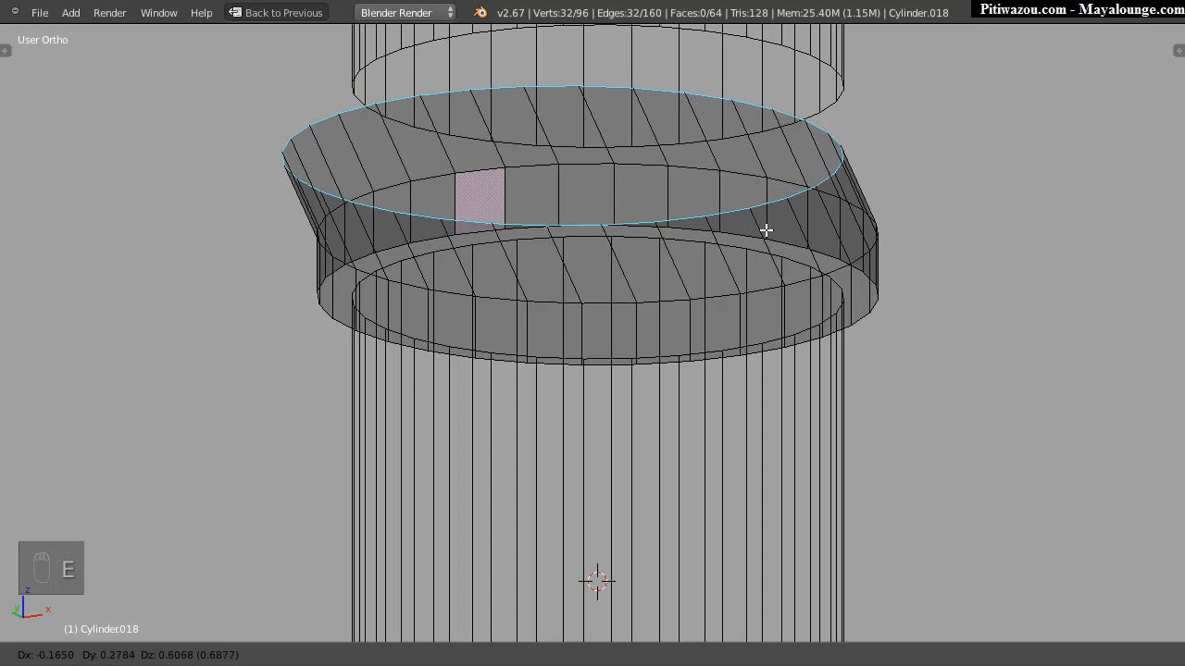
right_click(765, 229)
key(s)
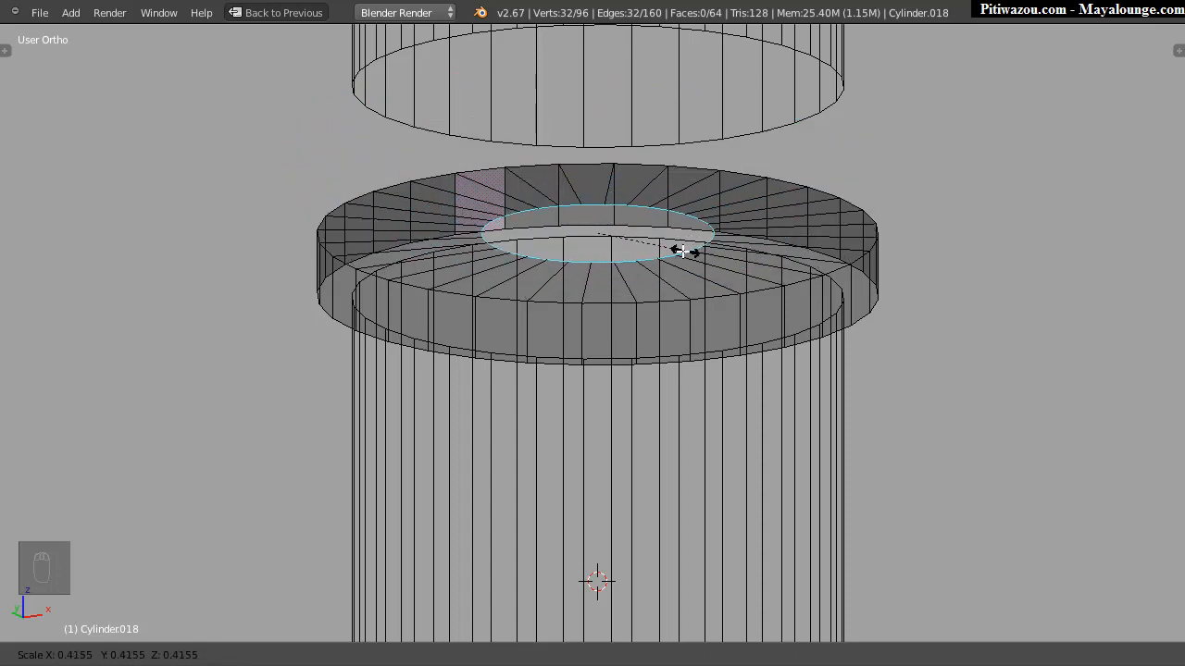
click(710, 265)
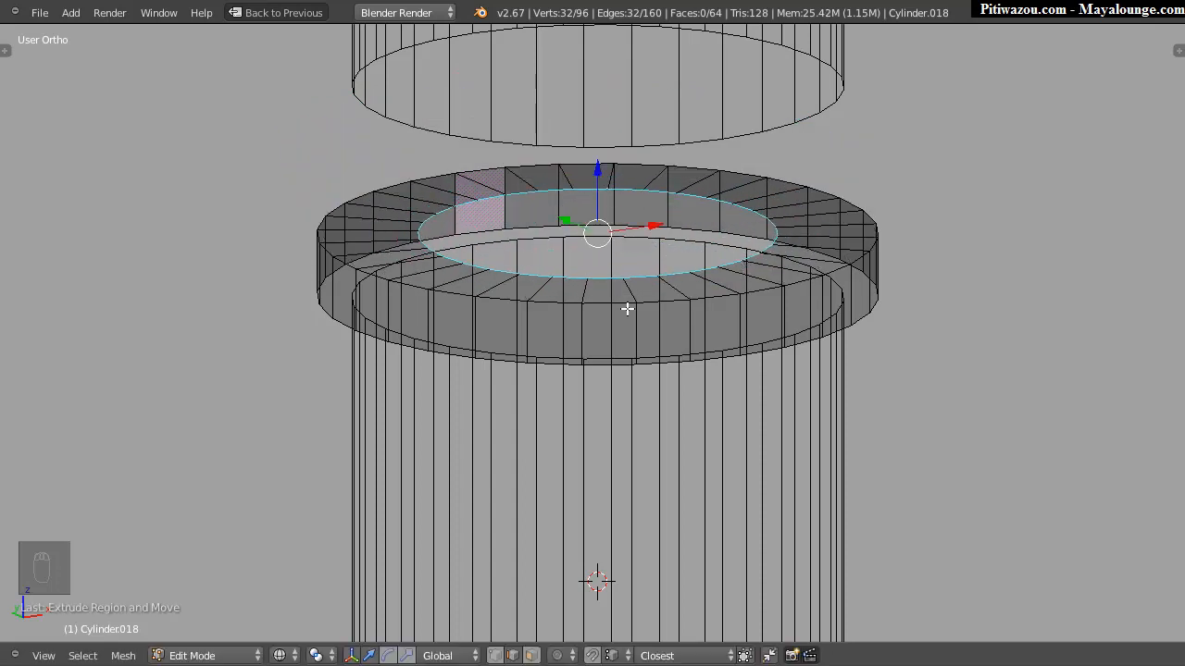
Step: Extrude the ring's bottom edge loop and scale it inward to about the same width as the upper opening
alt+right_click(506, 363)
key(e)
key(s)
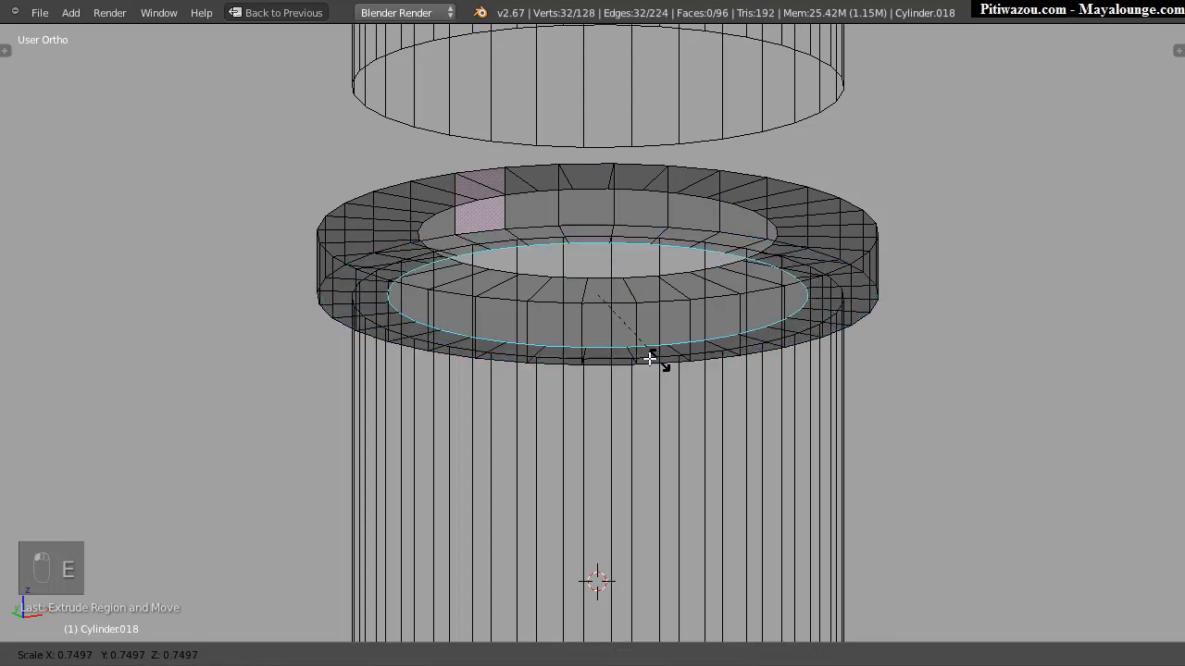
click(643, 360)
mouse_move(635, 305)
middle_down()
mouse_move(616, 272)
mouse_move(622, 309)
middle_up()
Step: Bevel the ring's outer top and bottom edge loops with 5 segments and an offset of about 0.23
alt+right_click(511, 284)
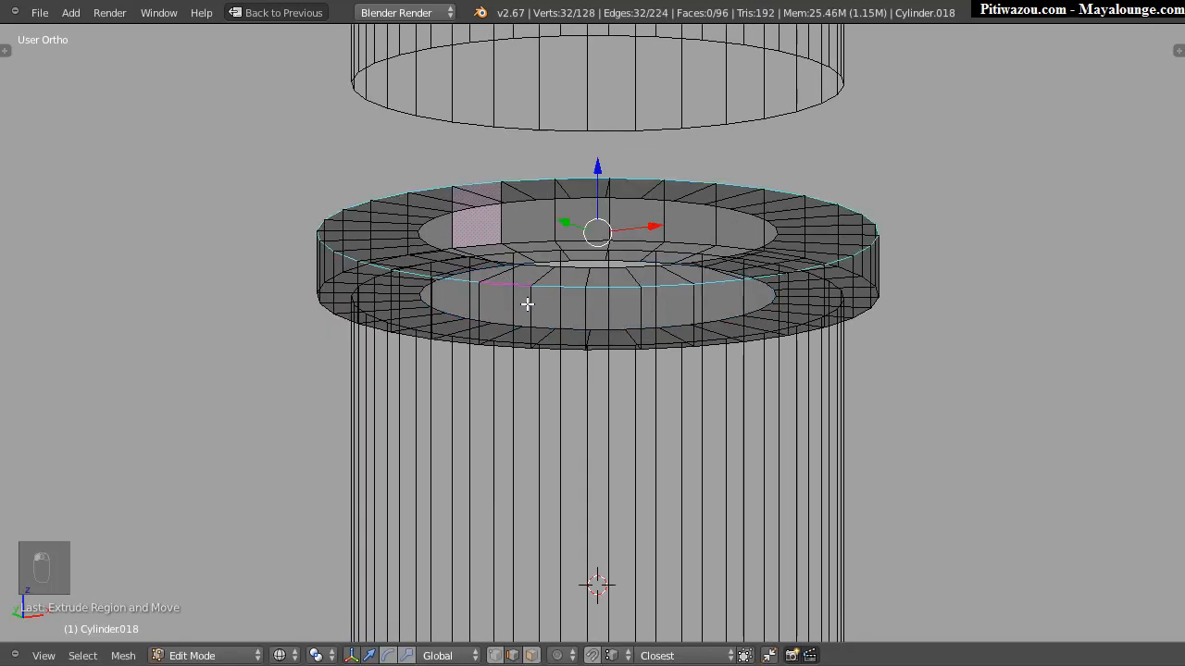
alt+shift+right_click(512, 348)
middle_drag(512, 348, 590, 316)
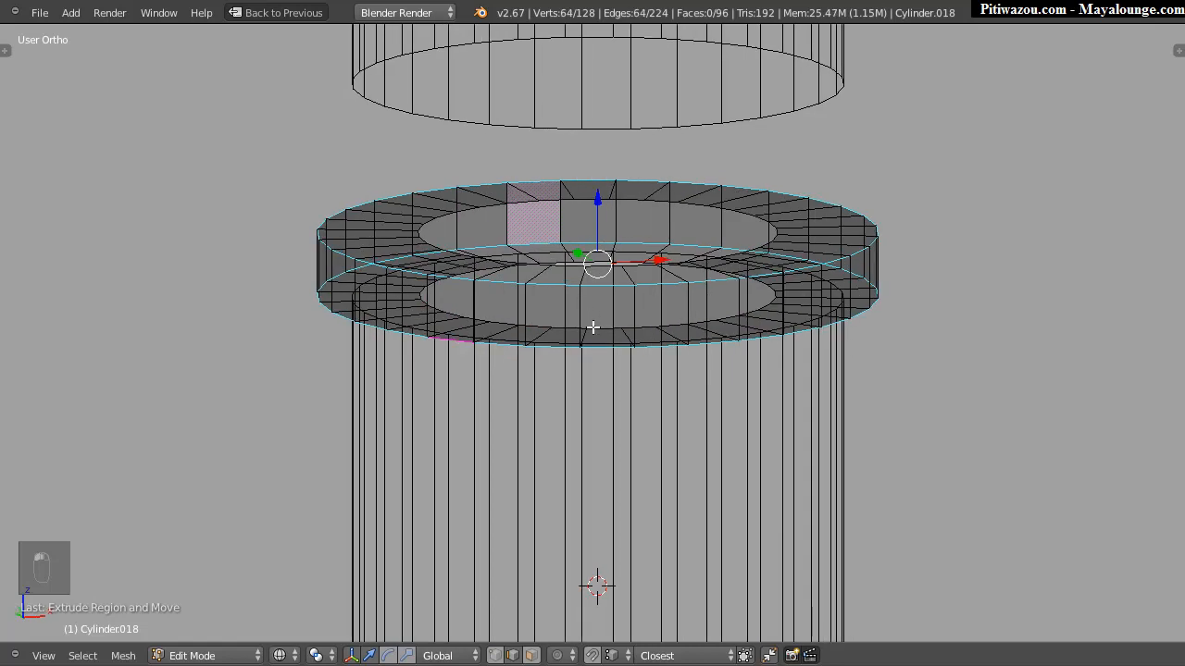
key(ctrl+b)
scroll(648, 322, up, 4)
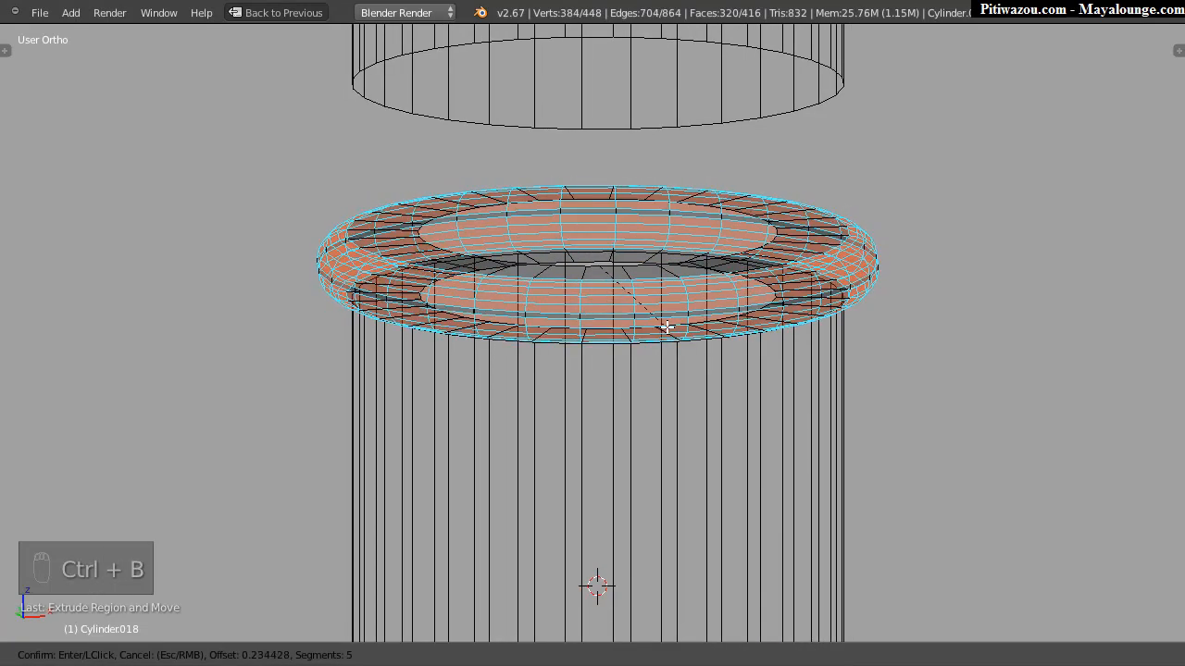
click(666, 330)
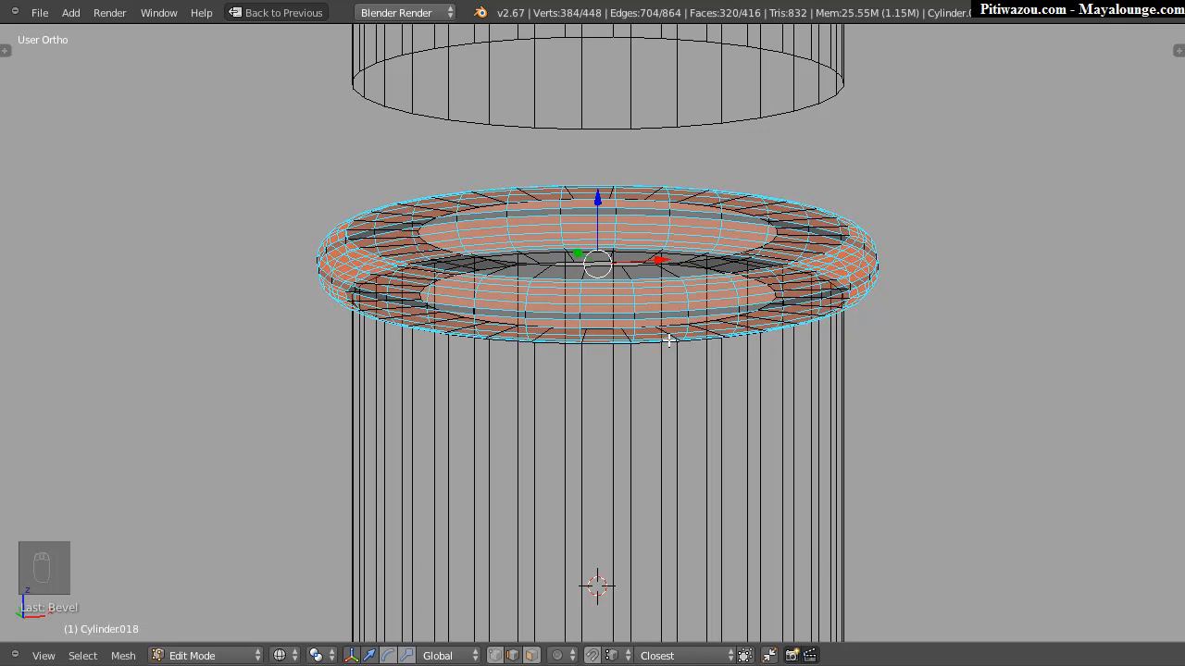
Step: Show the ring in solid shading and set the bevel offset to 0.225
key(z)
middle_drag(603, 325, 619, 286)
scroll(672, 260, up, 3)
ctrl+middle_drag(712, 235, 724, 238)
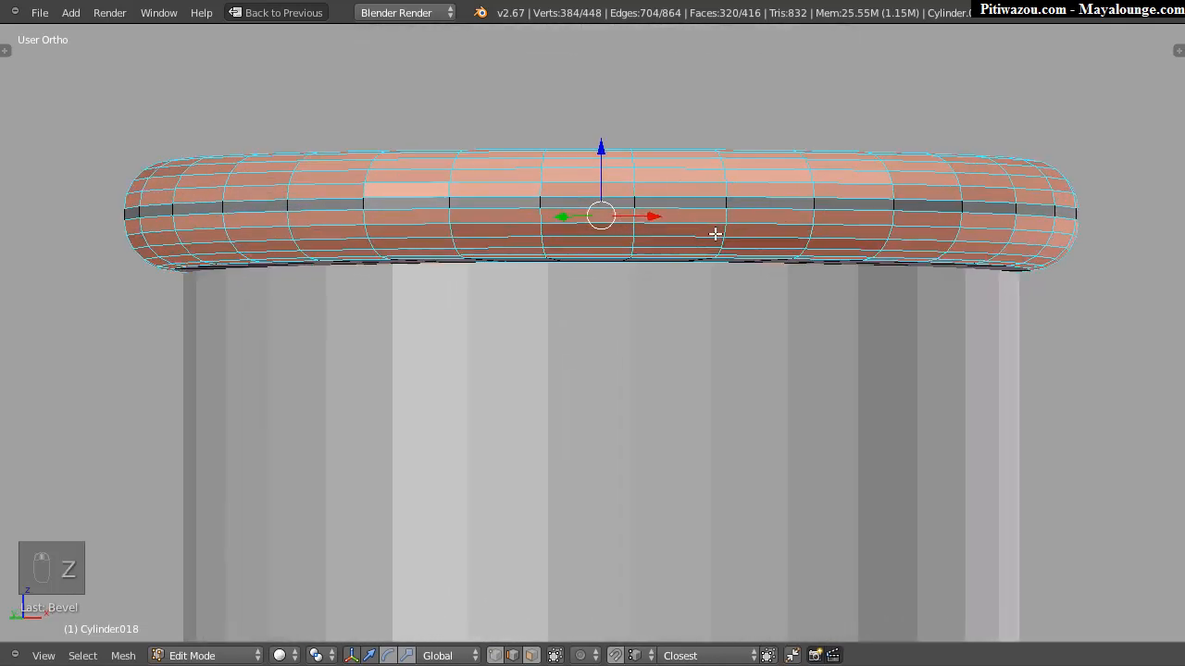
key(F6)
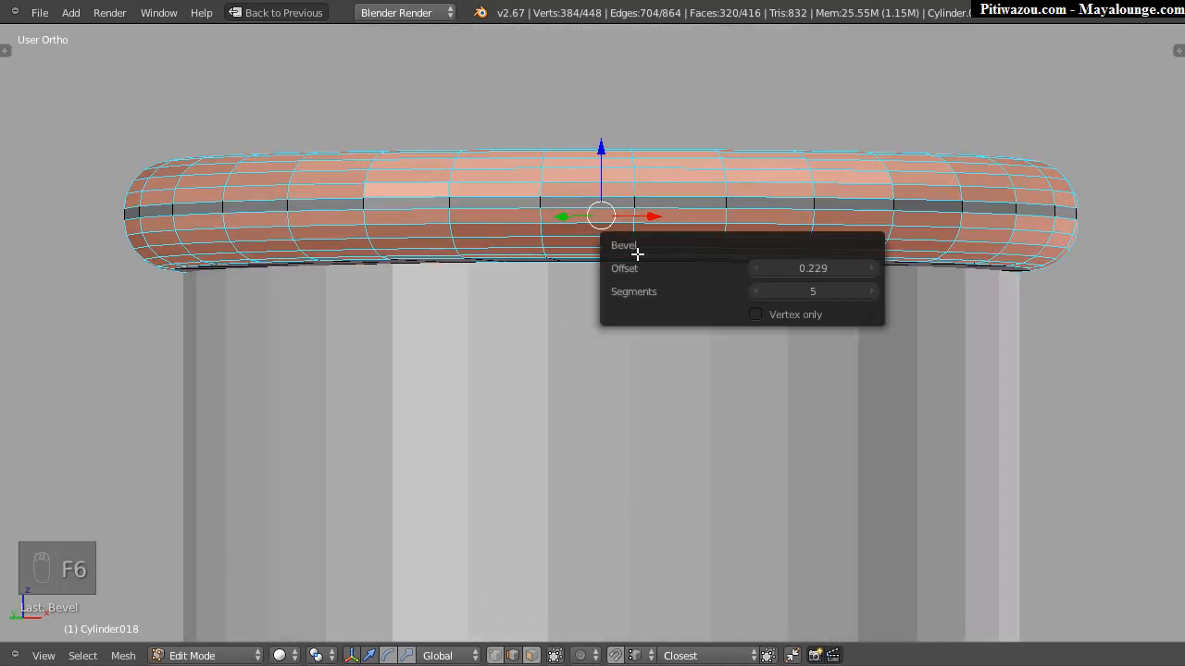
drag(812, 271, 812, 271)
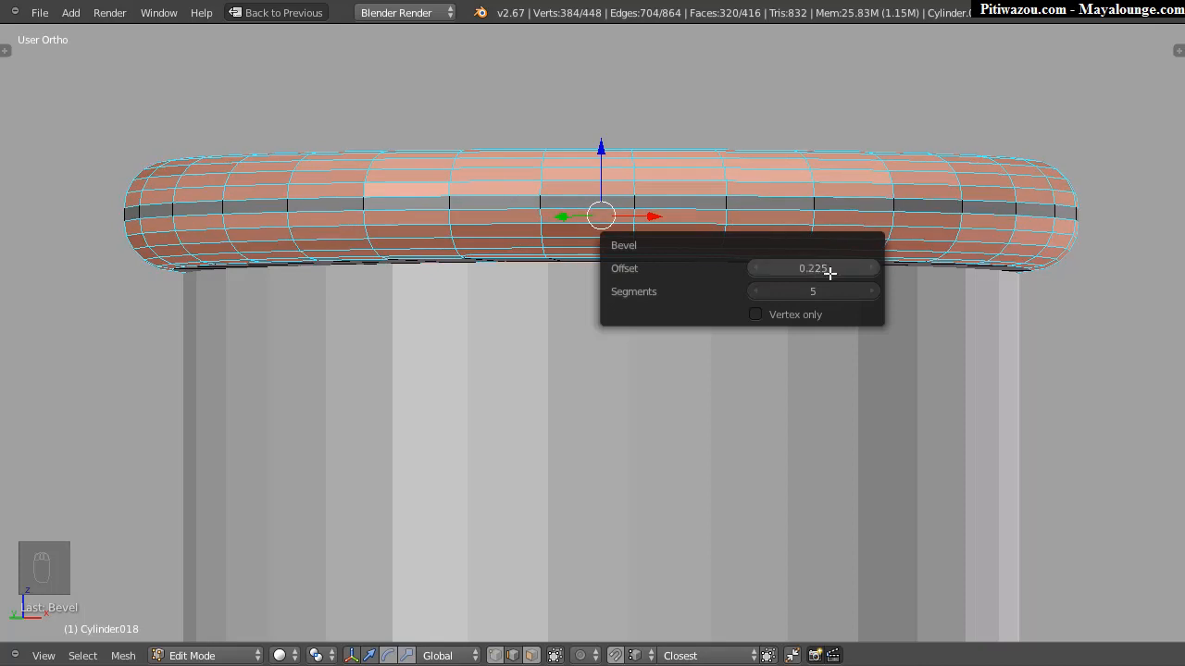
middle_drag(494, 237, 497, 264)
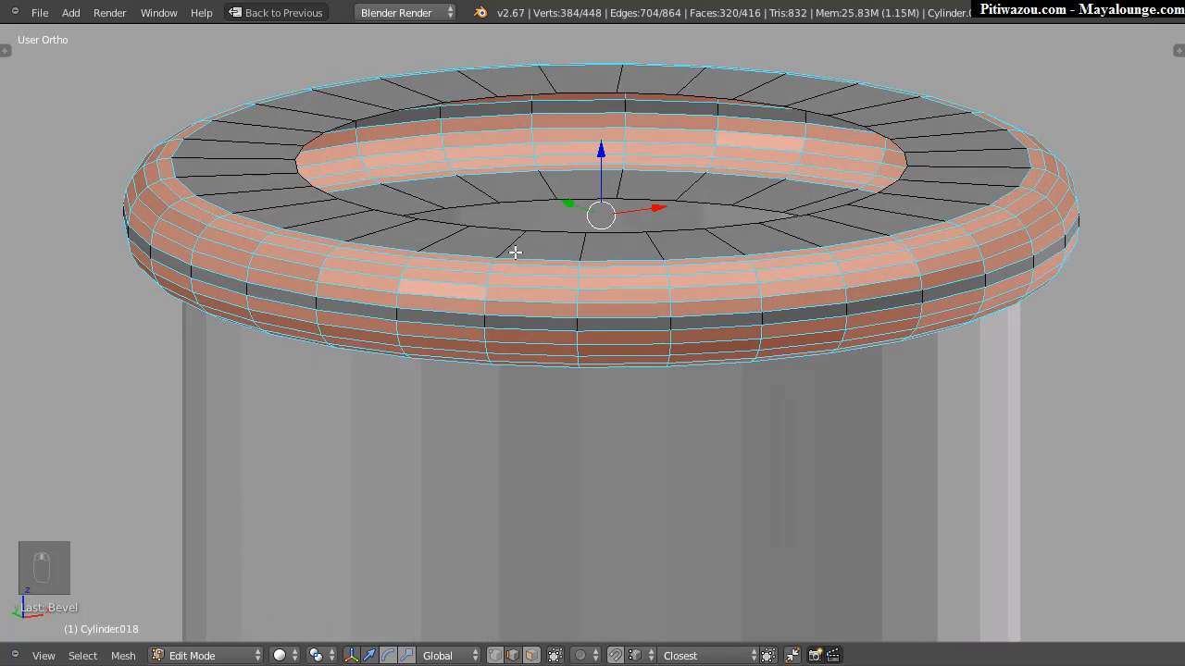
Step: Return the ring to object mode and apply smooth shading to it
key(Tab)
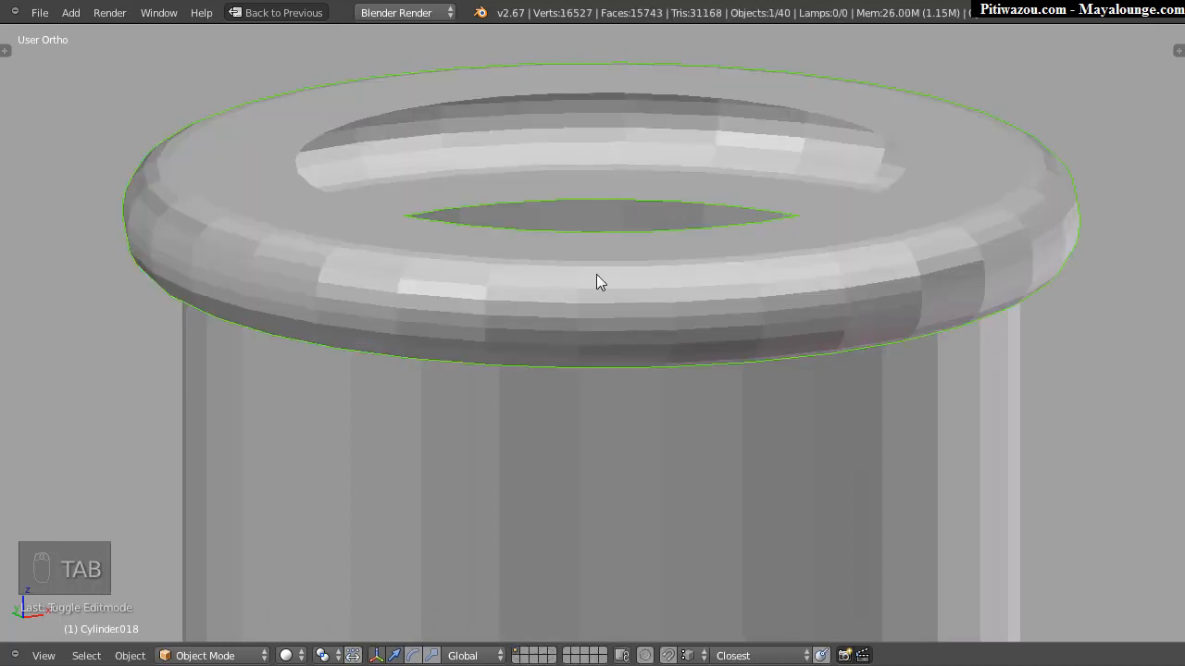
key(t)
click(25, 263)
key(t)
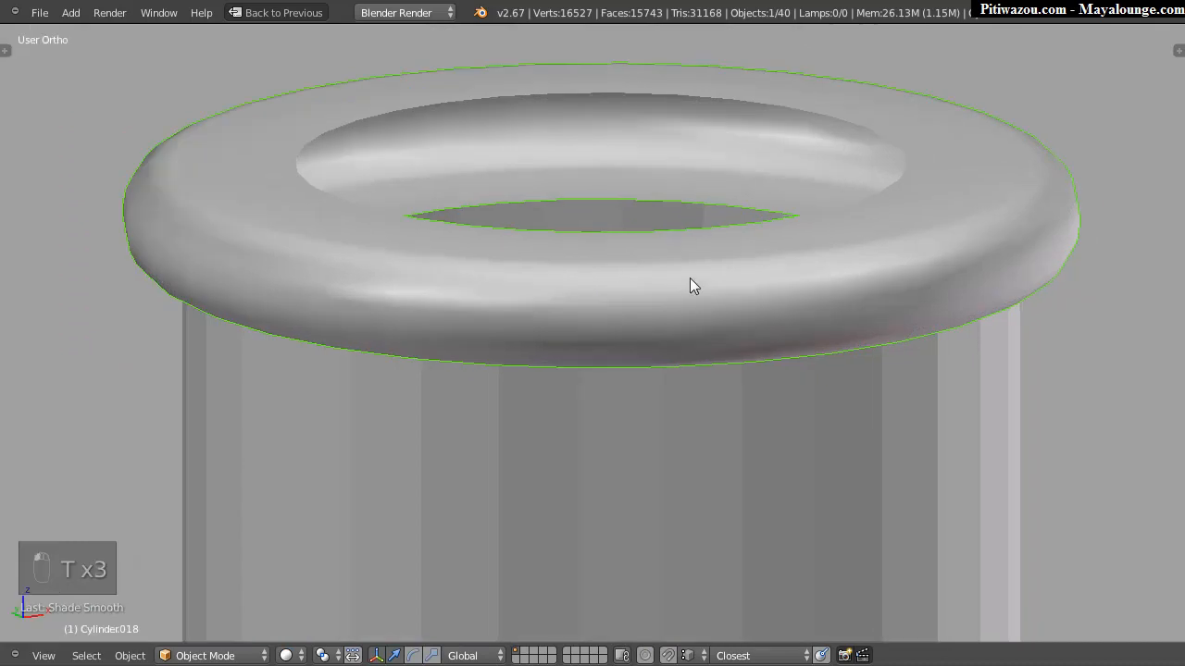
Step: Set the ring's origin to its geometry and raise the ring slightly along Z in front view over the lowest blue ring
middle_drag(692, 288, 601, 228)
scroll(638, 258, down, 4)
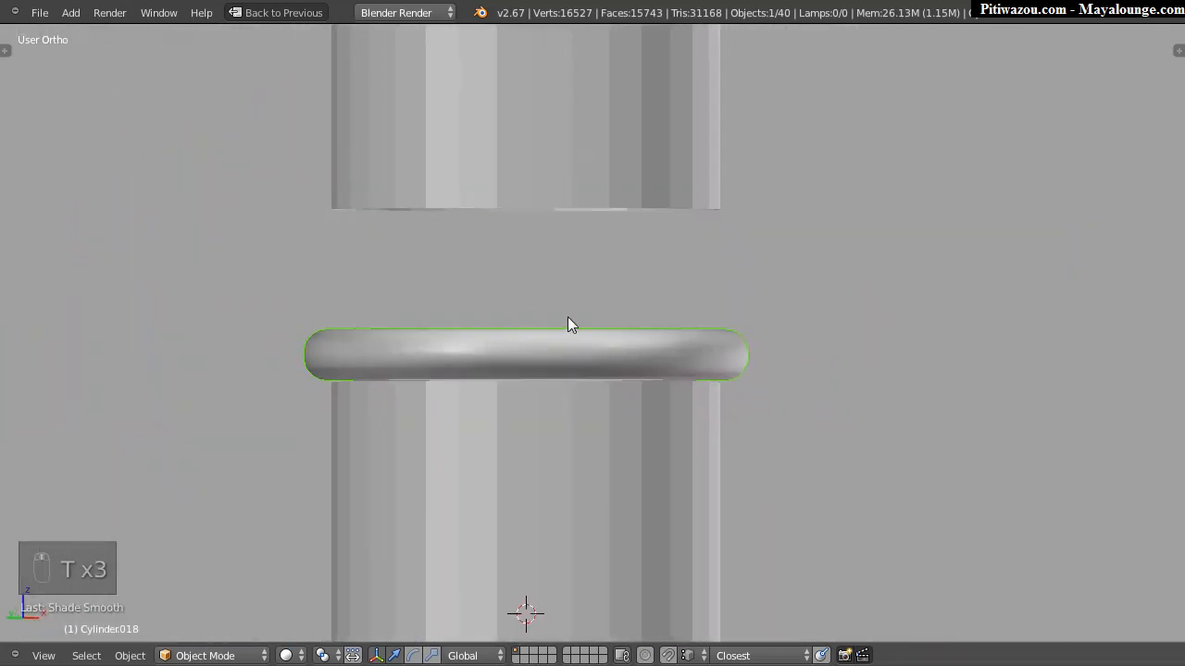
key(KP_1)
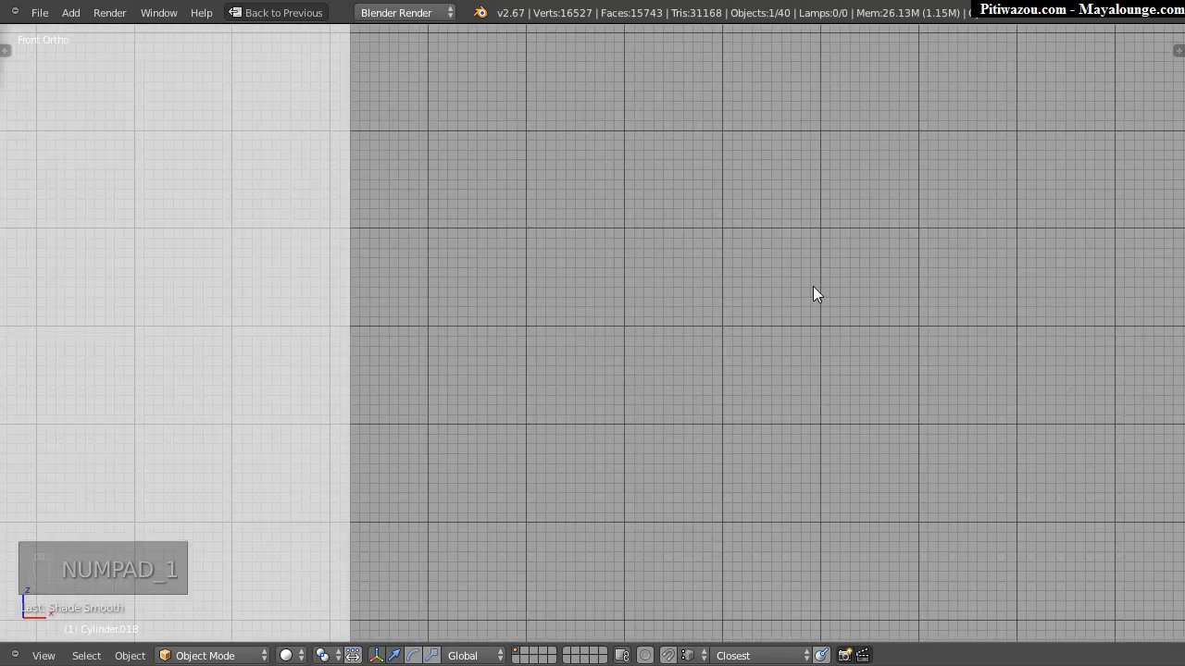
scroll(371, 382, down, 2)
ctrl+middle_drag(685, 301, 422, 345)
shift+middle_drag(243, 355, 596, 338)
ctrl+middle_drag(595, 343, 639, 291)
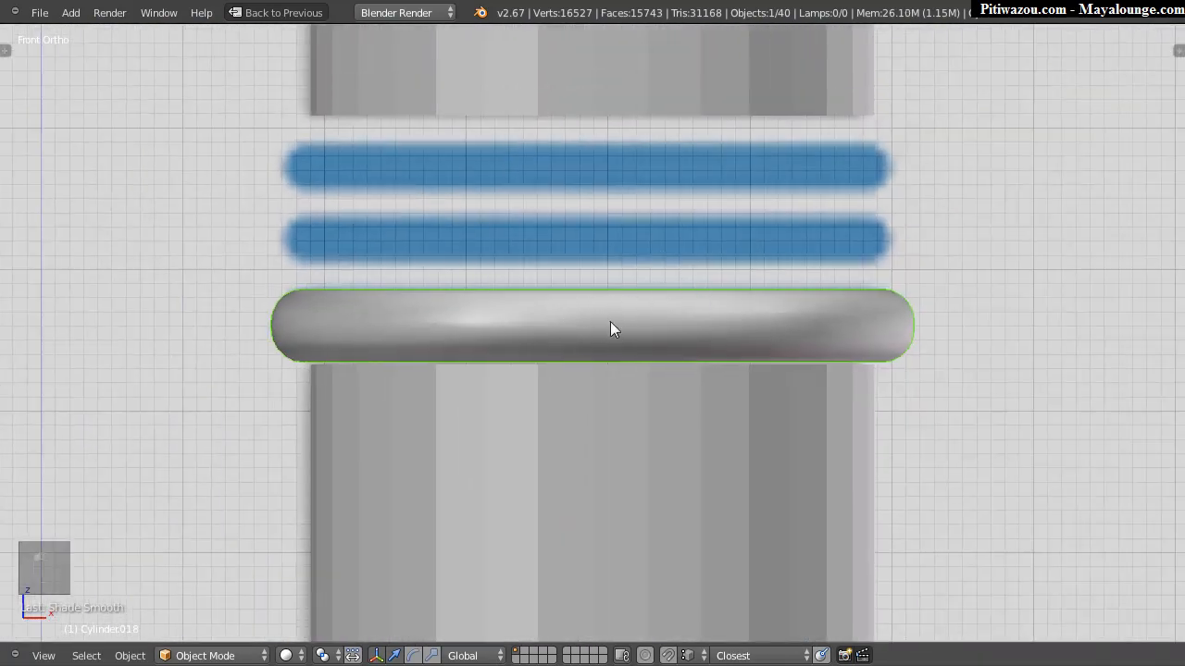
key(space)
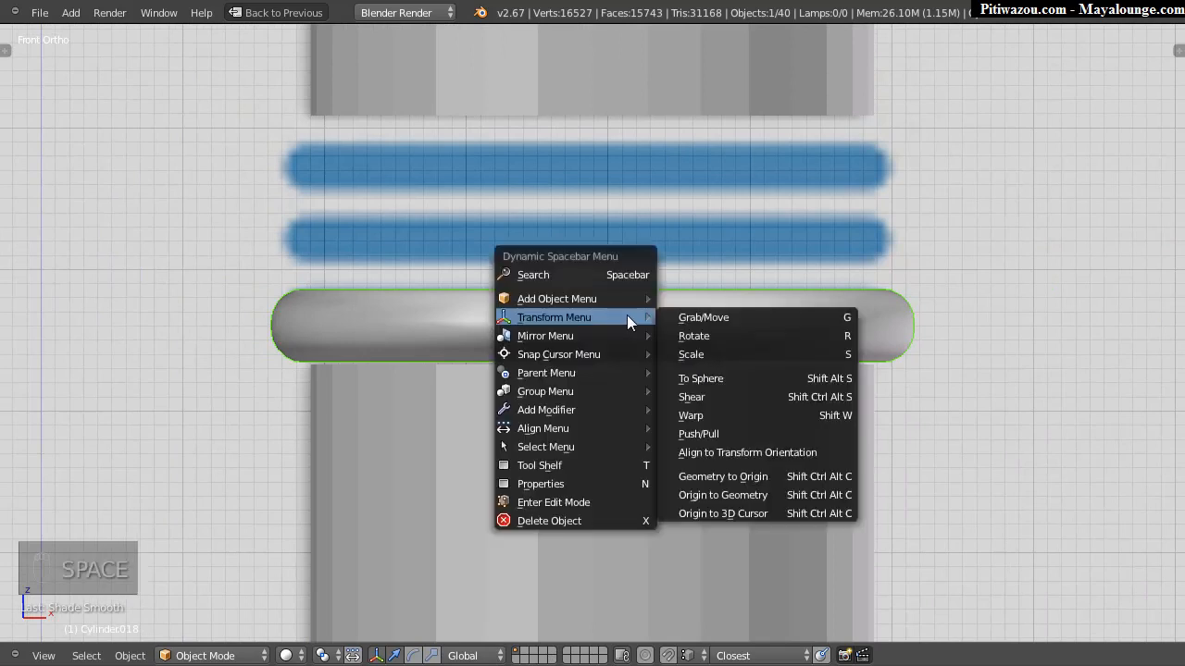
mouse_move(627, 317)
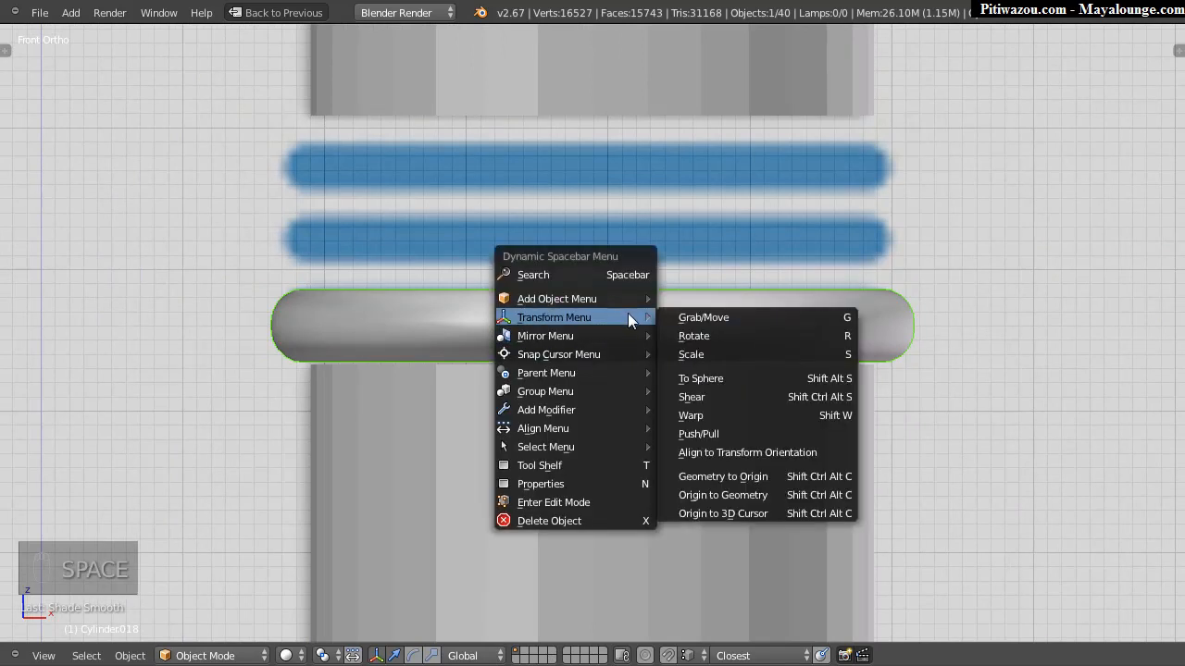
click(734, 495)
drag(590, 255, 591, 247)
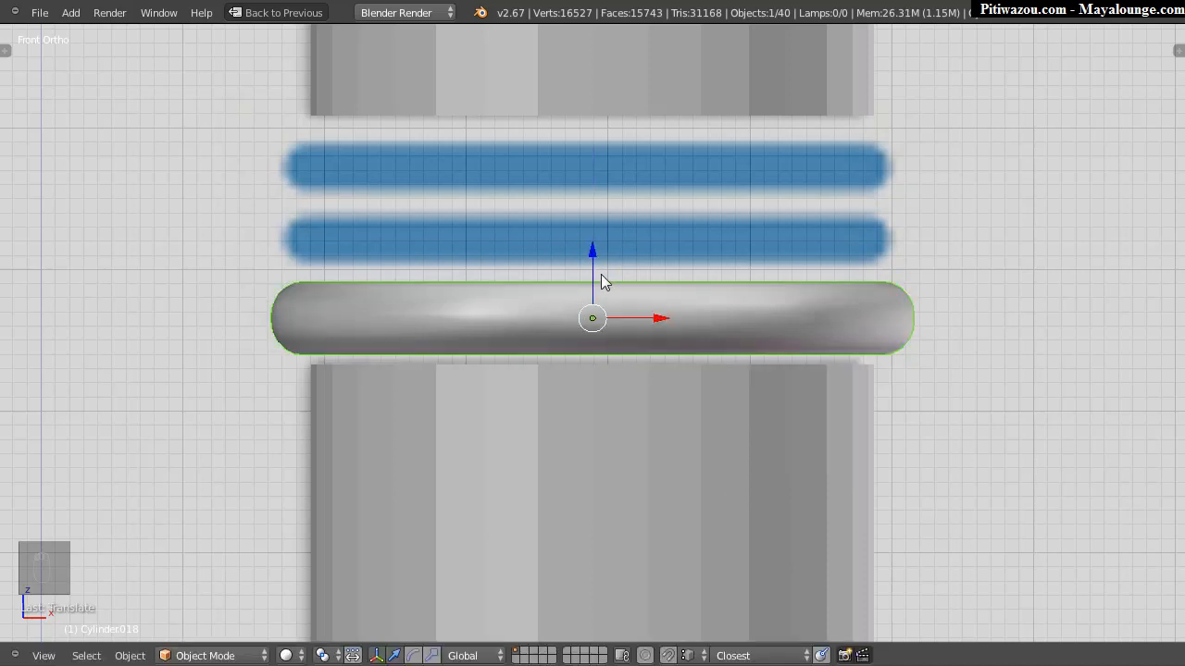
Step: Duplicate the ring twice upward along Z by about 0.5 each, stacking the copies over the two upper blue rings
key(shift+d)
key(z)
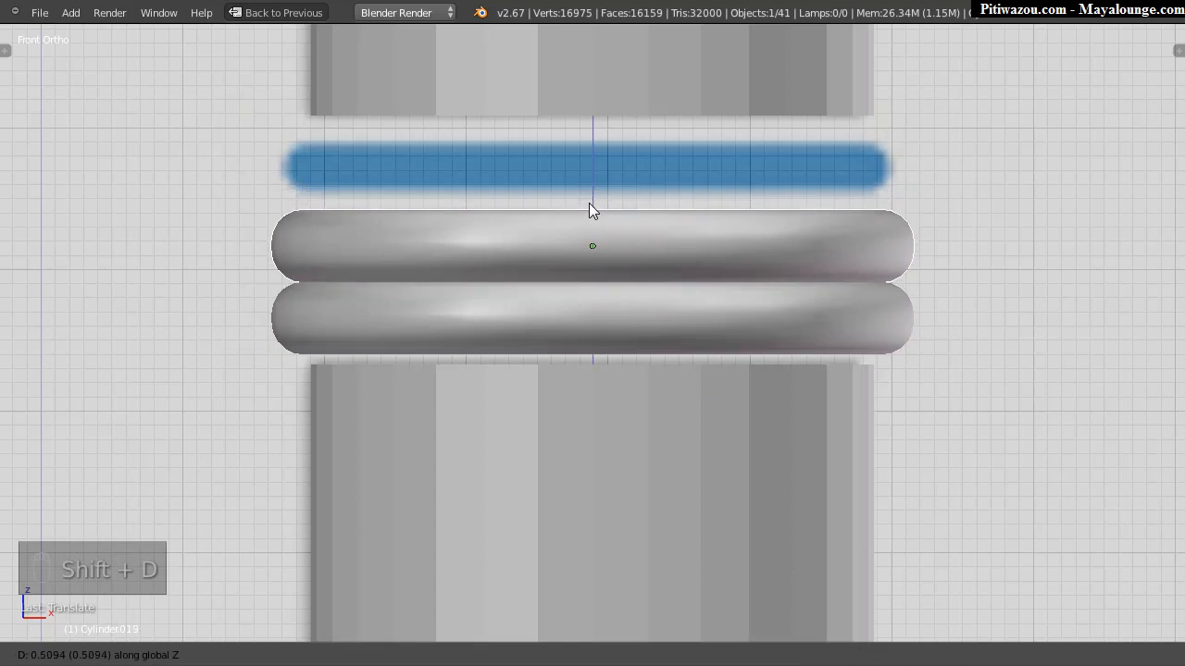
click(590, 205)
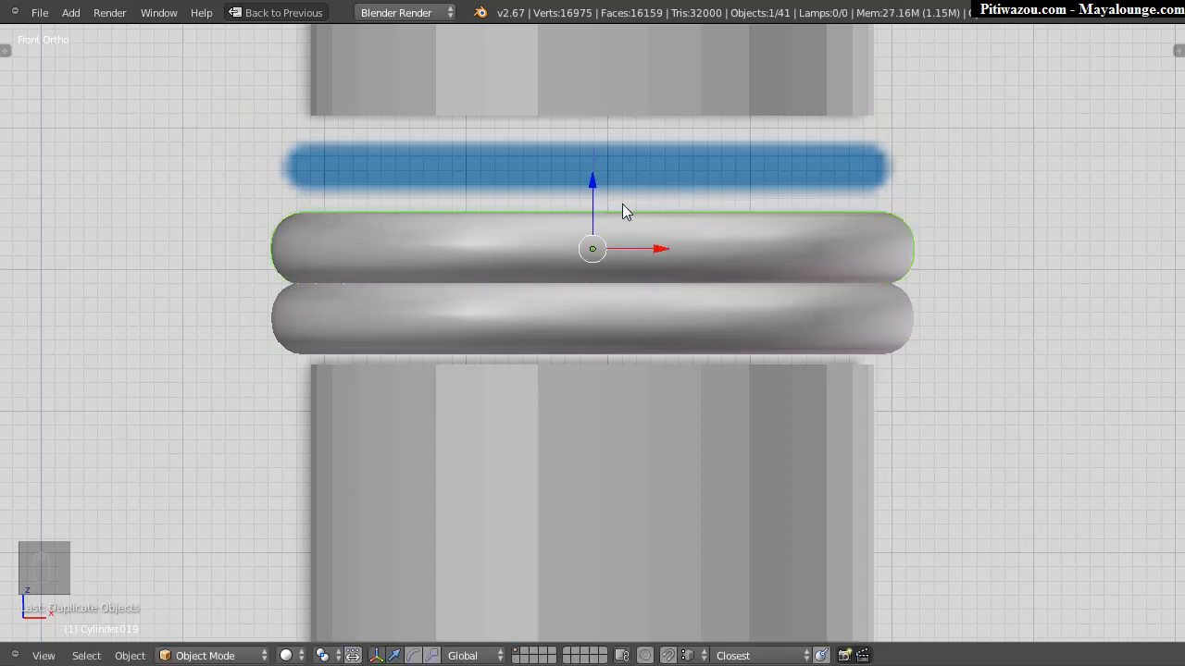
key(shift+d)
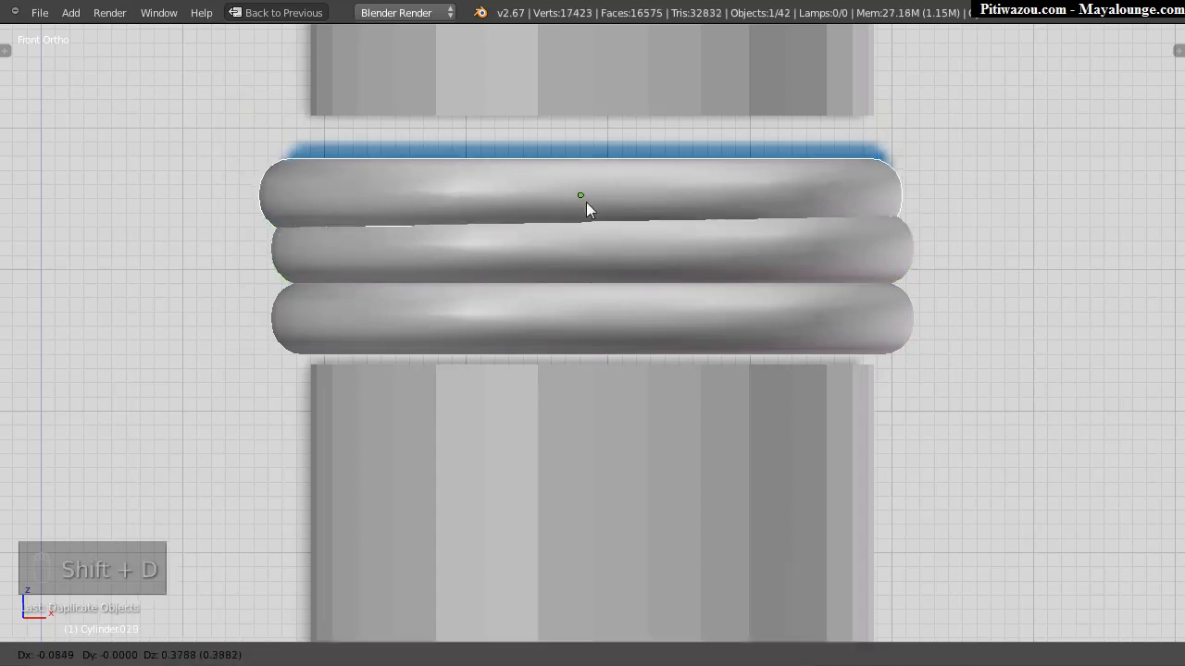
key(z)
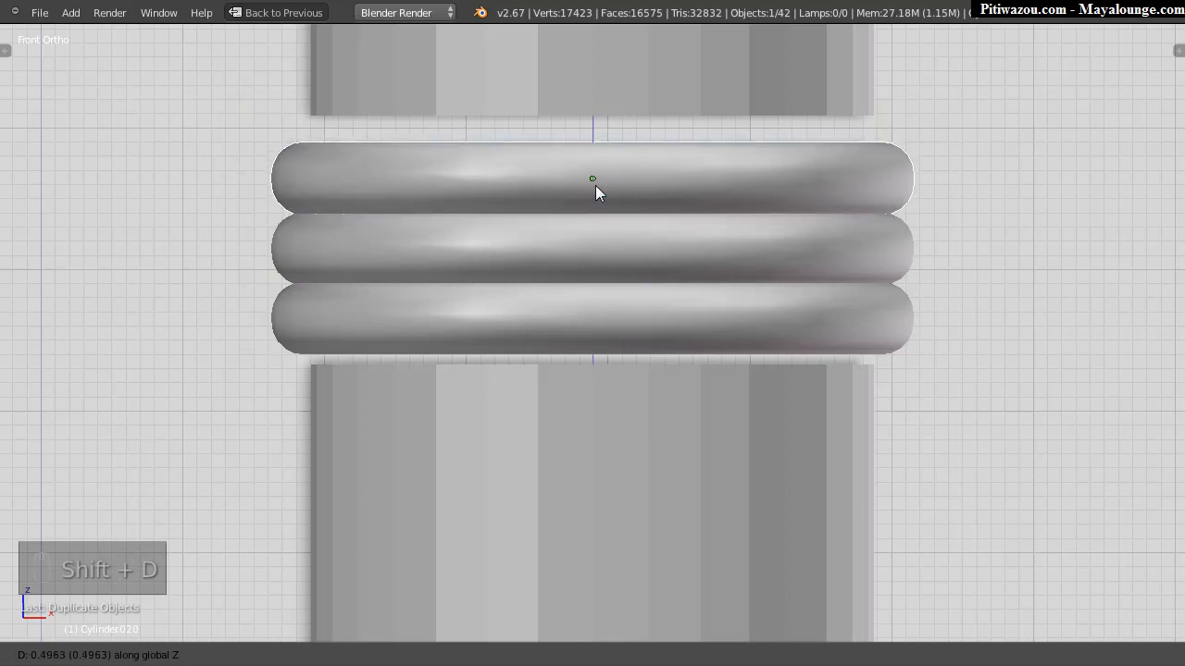
click(594, 184)
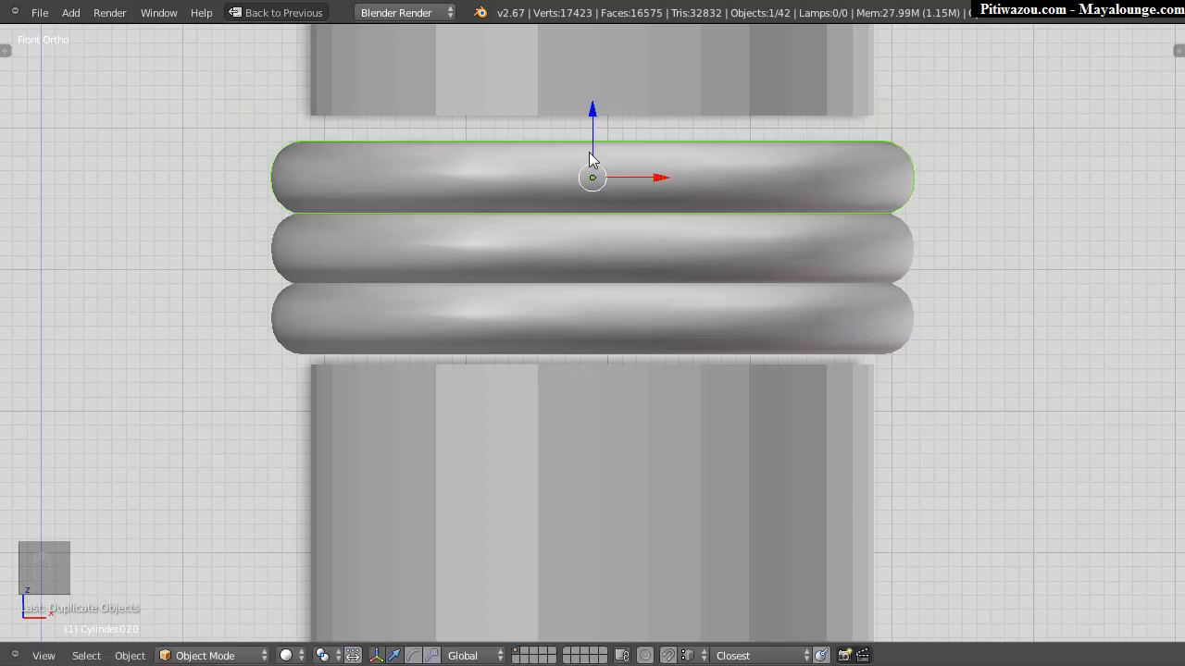
Step: Delete the two duplicated upper rings, keeping only the lowest one
mouse_move(641, 262)
middle_down()
mouse_move(761, 285)
mouse_move(850, 252)
mouse_move(797, 273)
mouse_move(639, 267)
middle_up()
shift+right_click(585, 258)
shift+right_click(562, 330)
middle_drag(536, 300, 504, 298)
right_click(352, 272)
shift+right_click(419, 202)
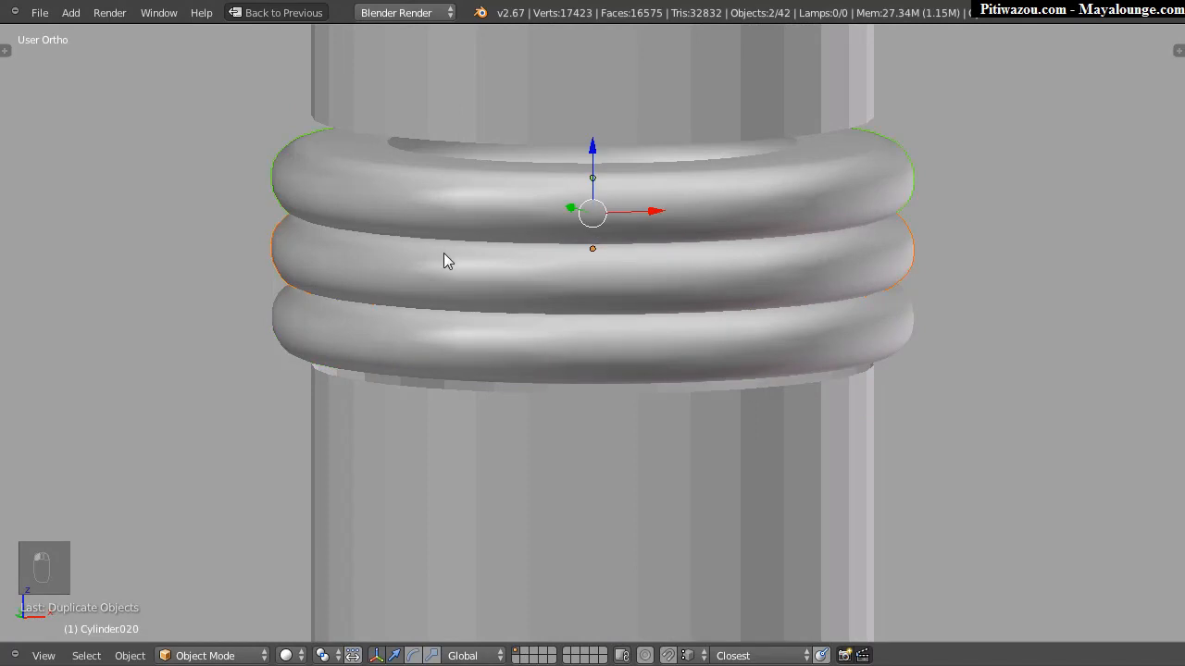
key(x)
click(428, 250)
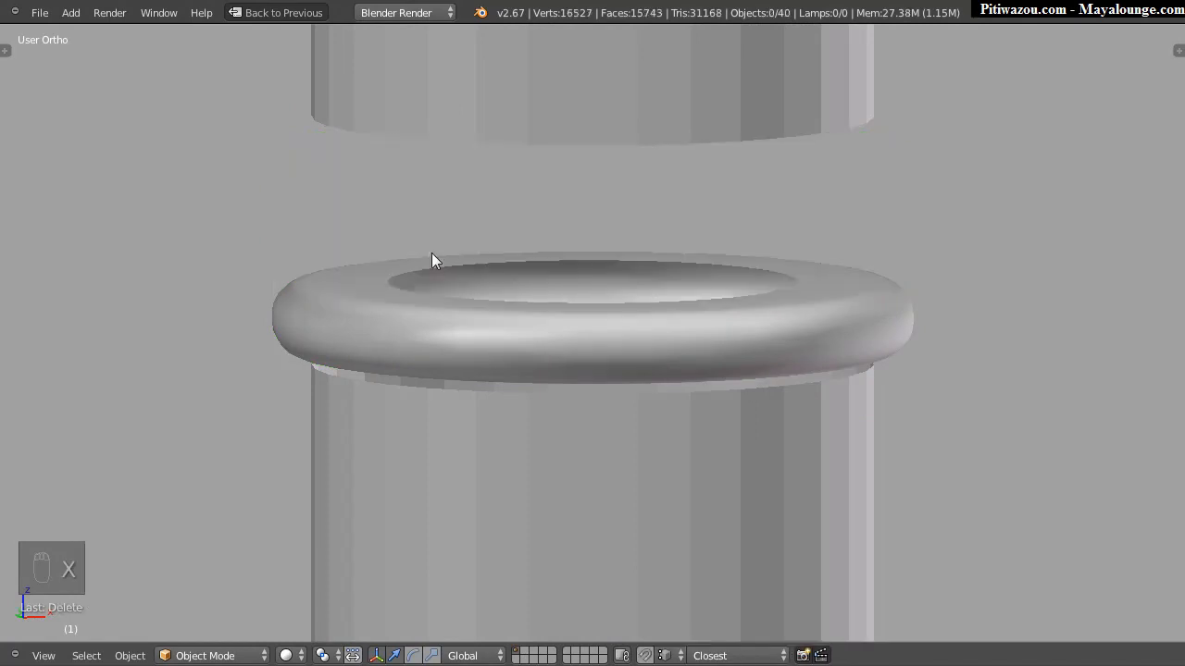
Step: Delete the flat inward-extruded faces on the top and bottom of the remaining ring, growing the selection from the inner edge loops
right_click(509, 330)
middle_drag(509, 330, 437, 320)
key(Tab)
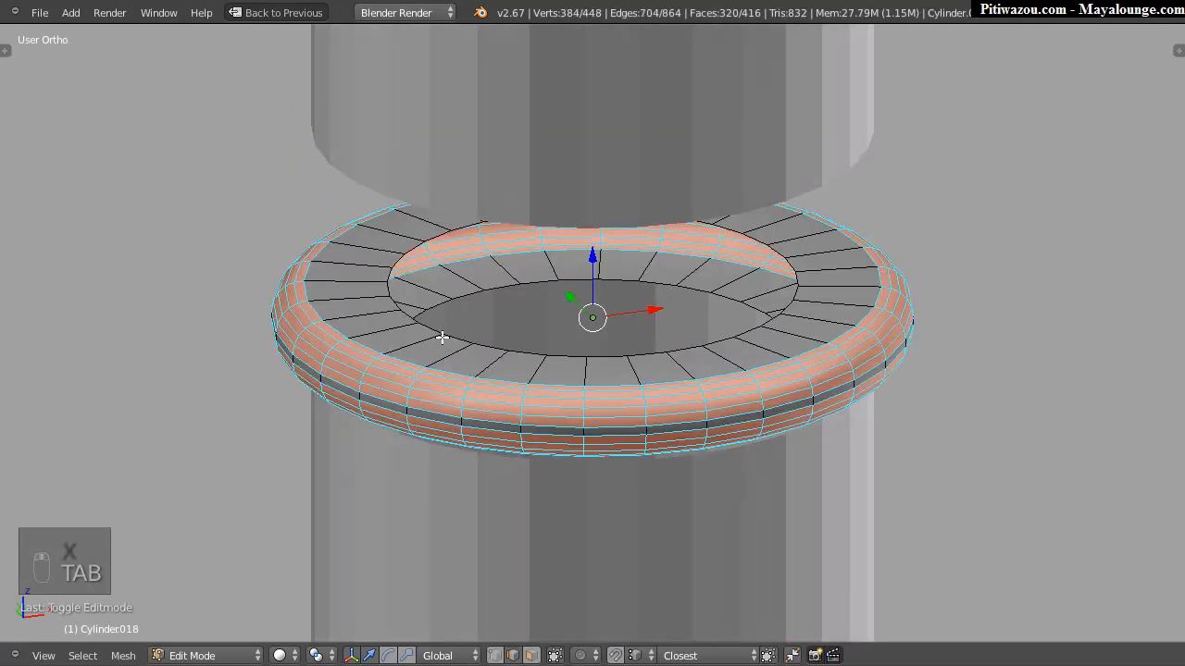
alt+right_click(478, 340)
alt+shift+right_click(495, 288)
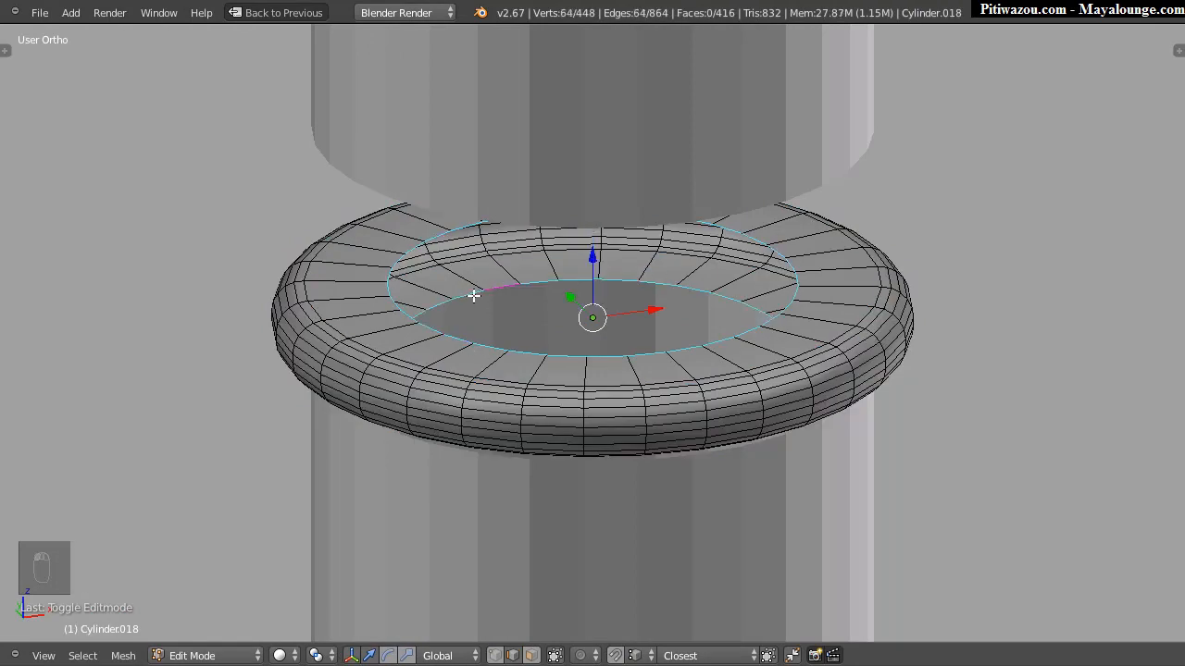
key(ctrl+Tab)
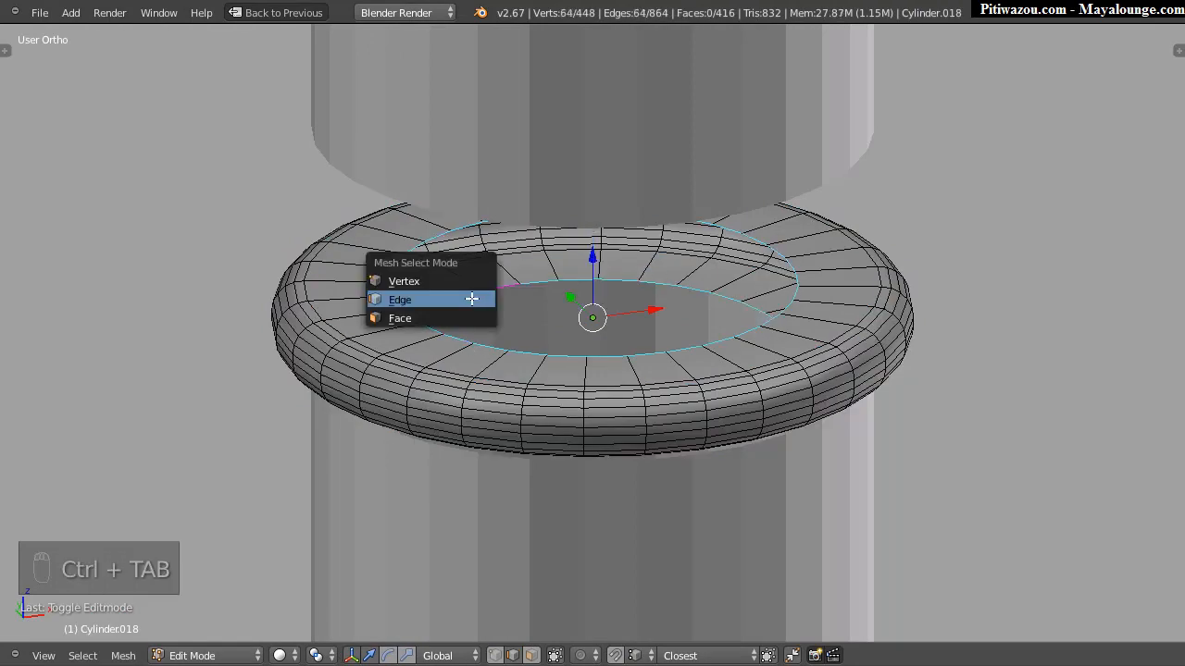
click(410, 281)
key(ctrl+KP_Add)
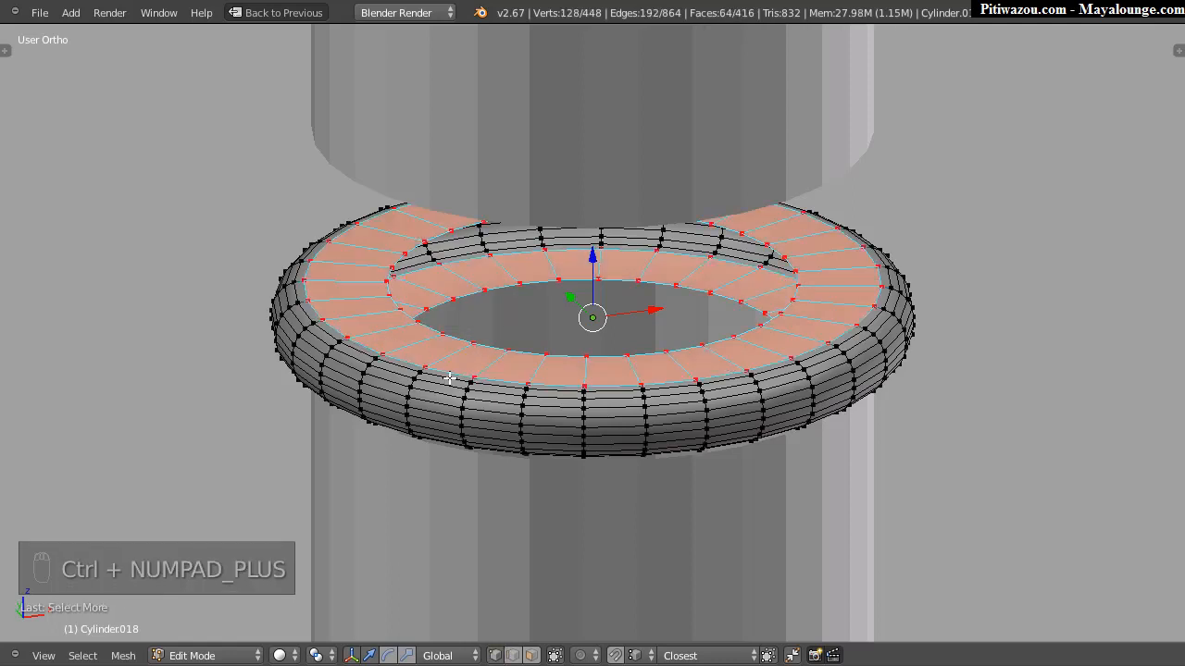
key(ctrl+Tab)
click(424, 401)
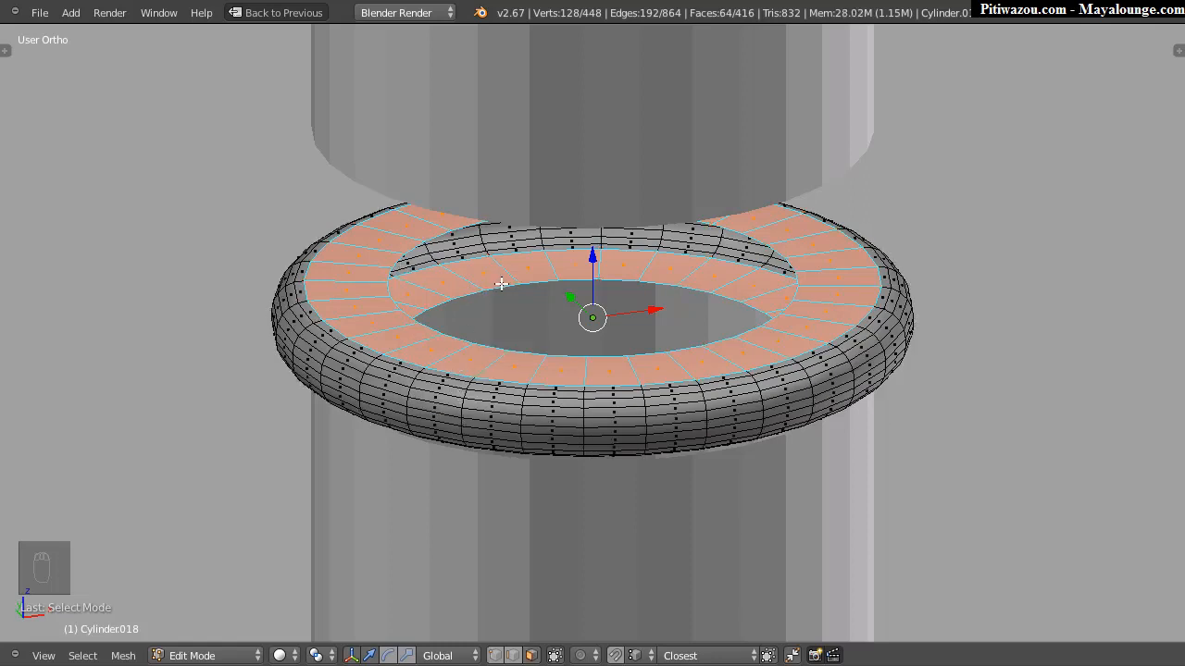
key(x)
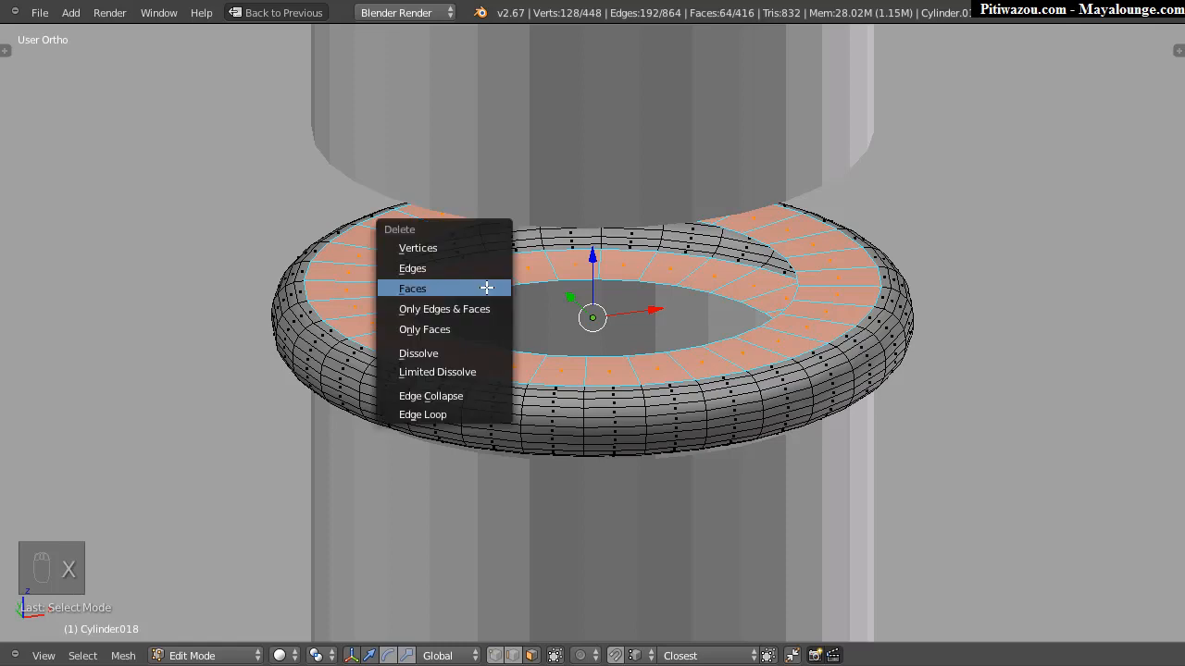
click(410, 288)
Step: Try to extrude the ring's lower inner edge loop and scale it inward toward the ring's centre
key(ctrl+Tab)
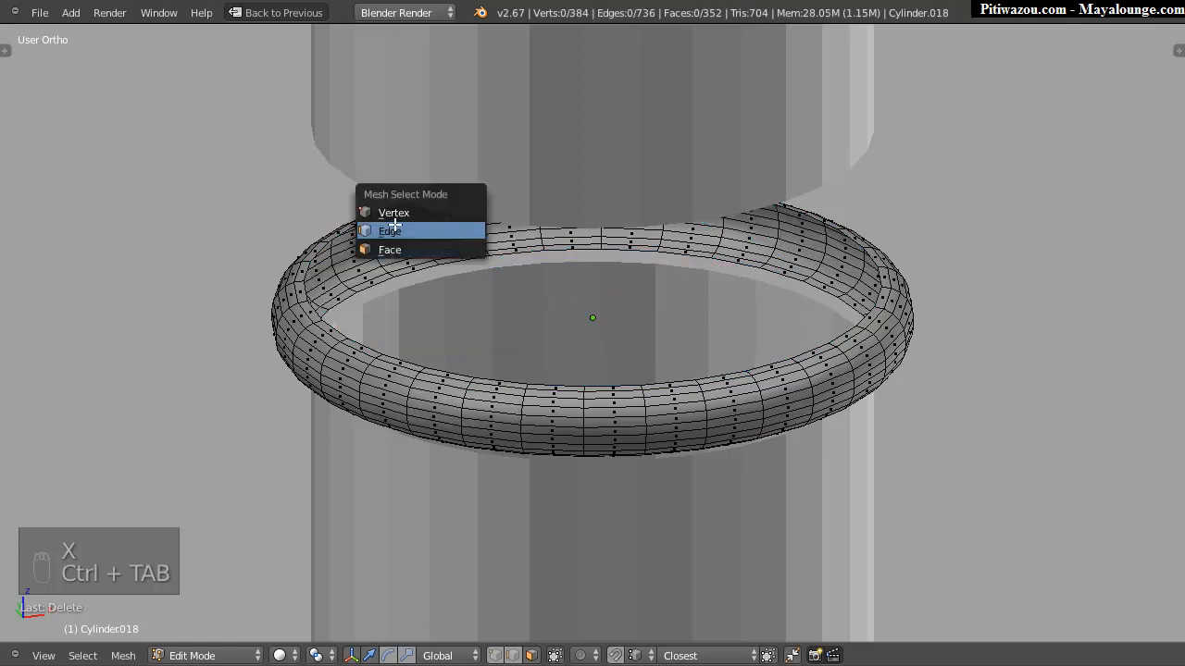
click(460, 233)
alt+right_click(468, 257)
key(s)
key(e)
key(s)
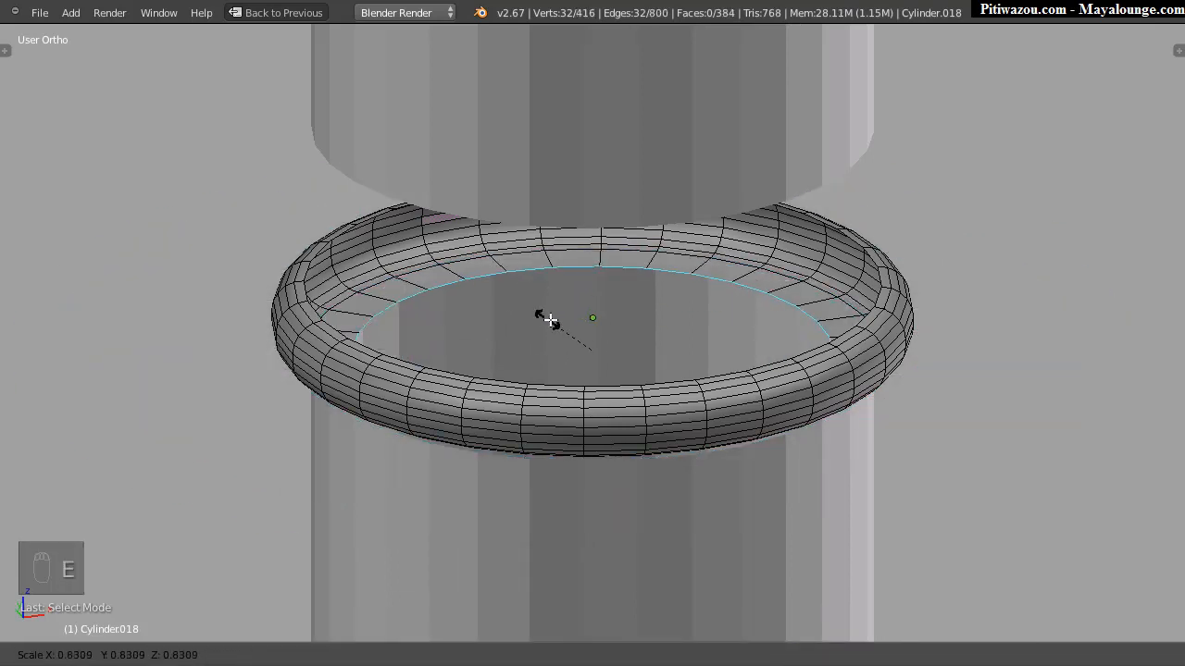
click(536, 323)
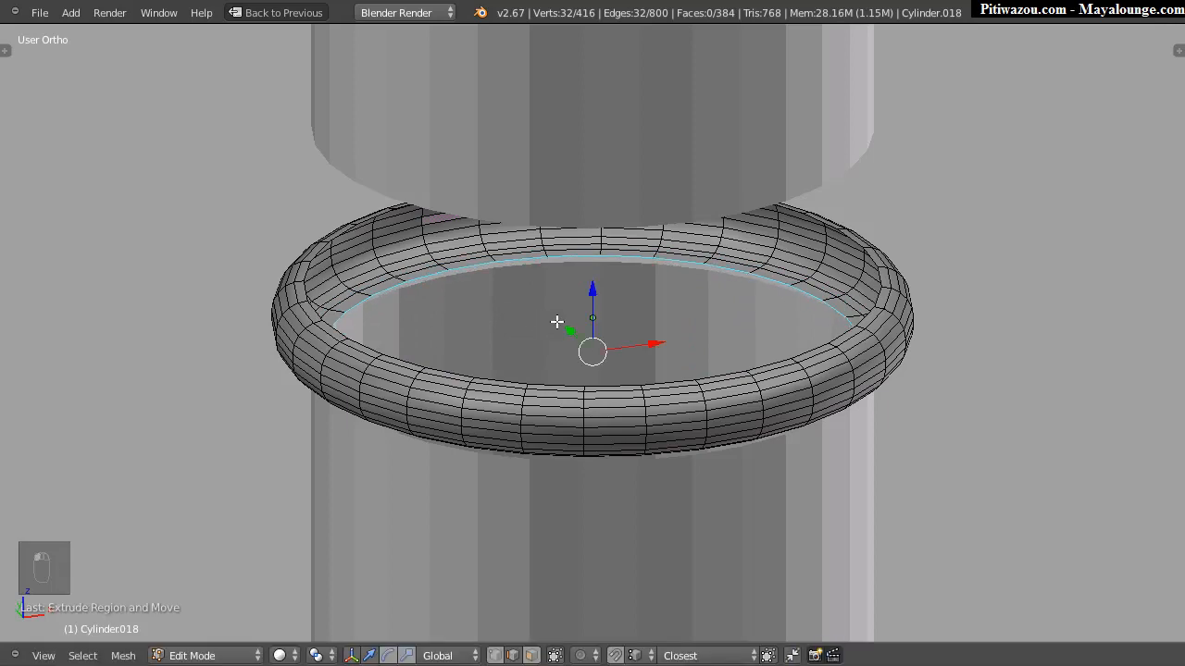
Step: Try extruding the lower inner edge loop again and scaling it inward into a flat band of faces inside the ring
key(e)
key(s)
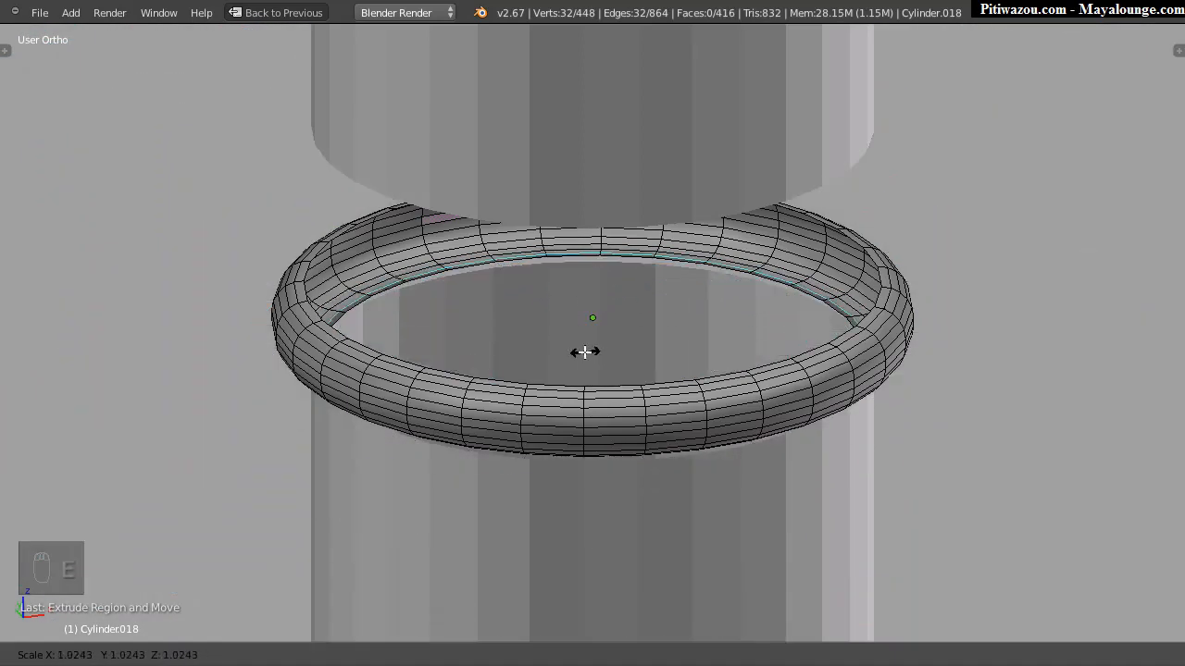
click(588, 351)
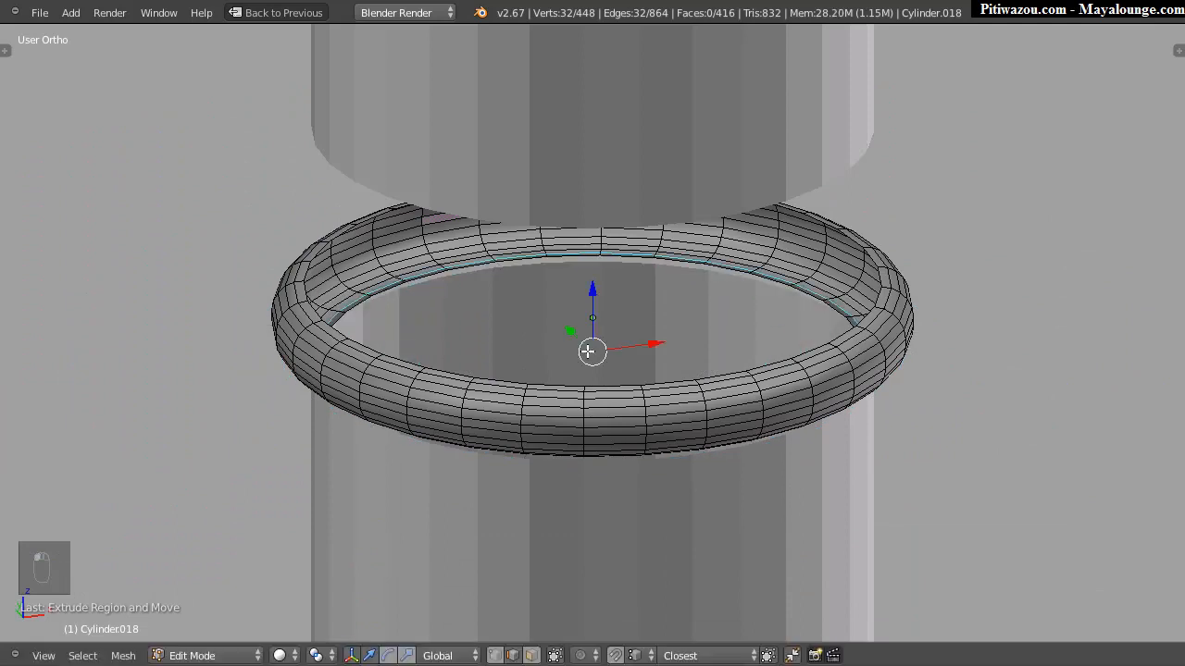
key(s)
click(653, 373)
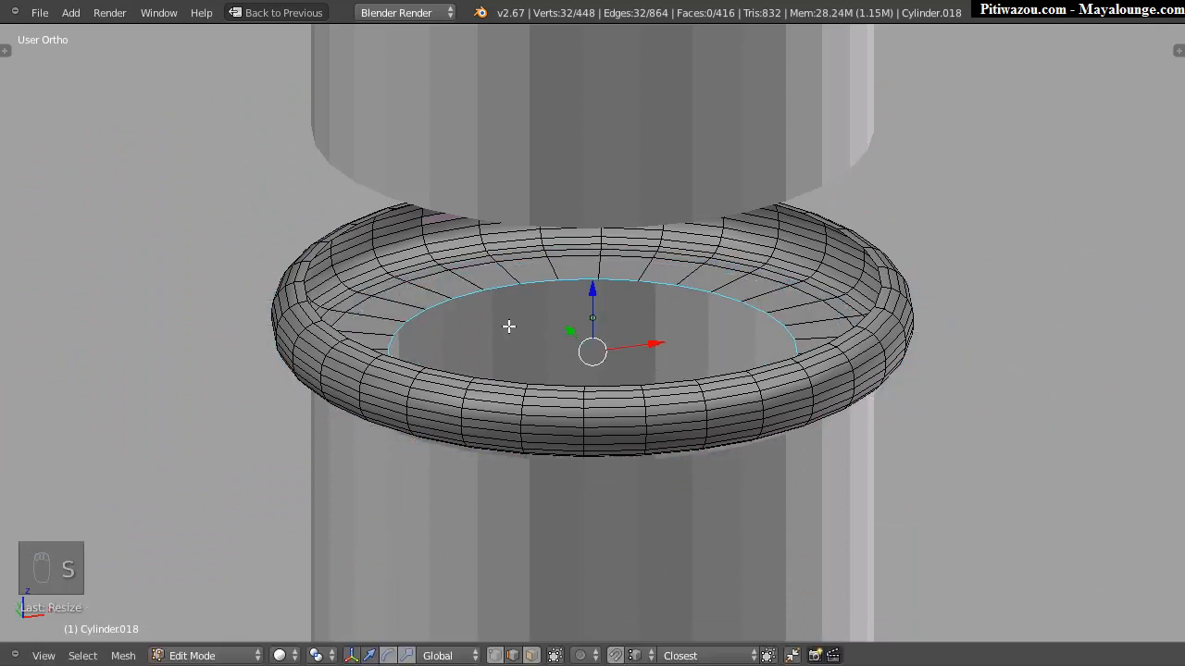
middle_drag(516, 337, 537, 299)
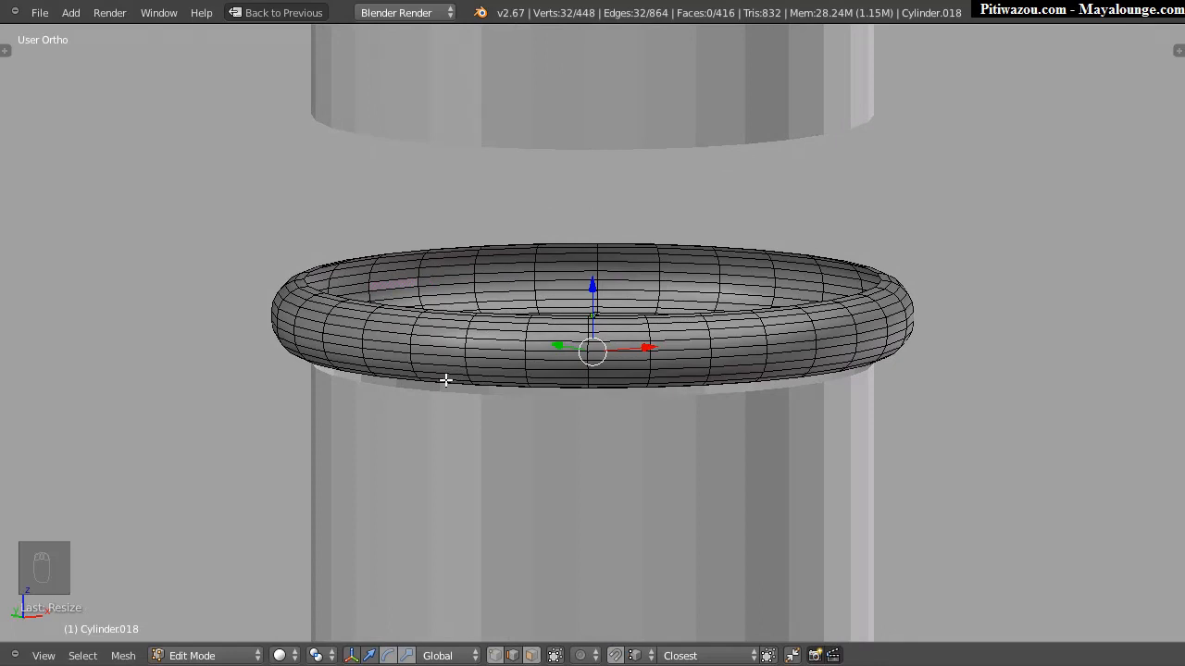
middle_drag(513, 328, 492, 360)
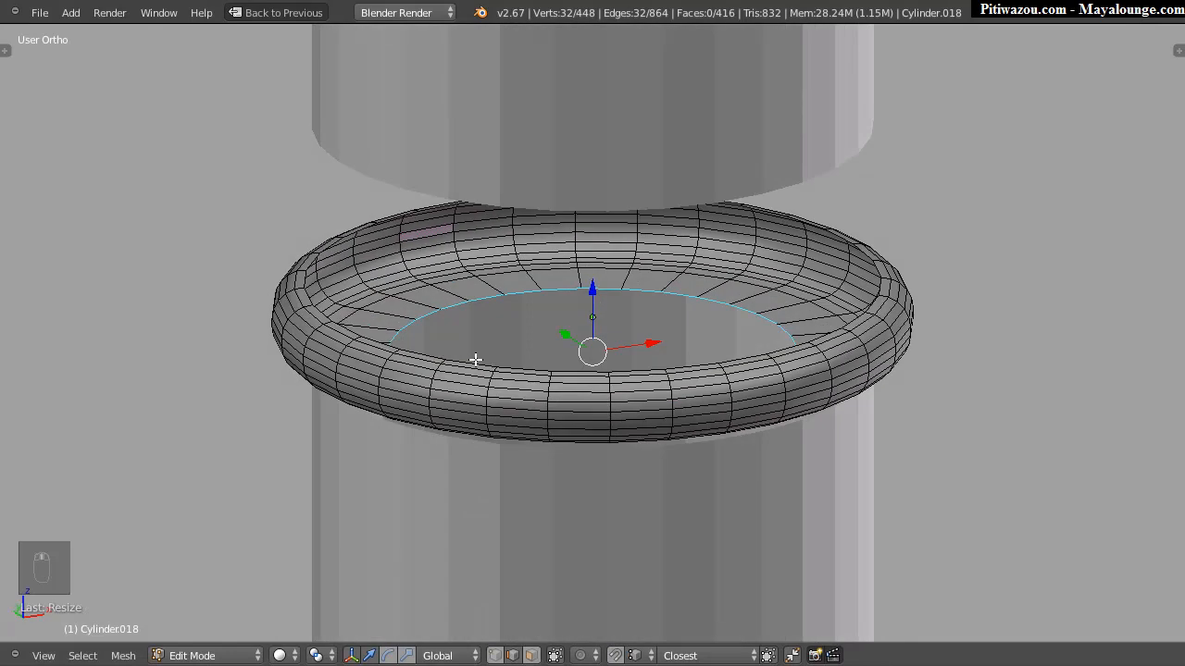
Step: Undo the inward extrusions and scaling of the ring's lower inner edge loop
key(ctrl+z)
key(ctrl+z)
key(ctrl+z)
key(ctrl+z)
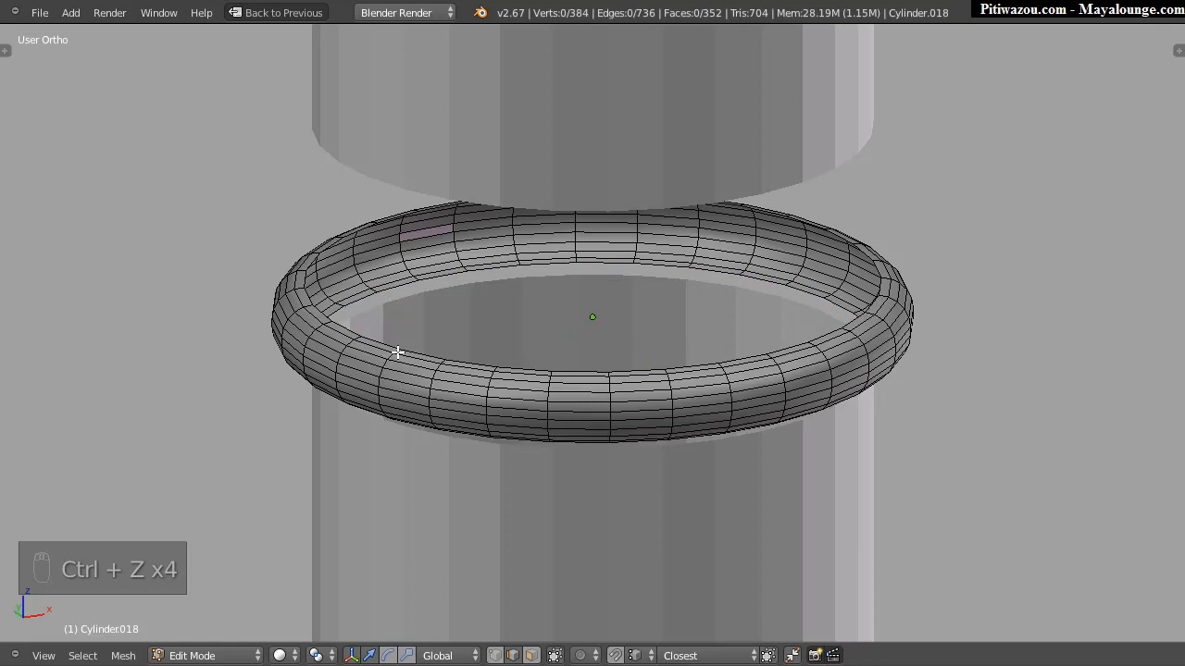
Step: Select the ring's upper inner edge loop in edge mode and snap the 3D cursor to that selection
middle_drag(451, 366, 473, 339)
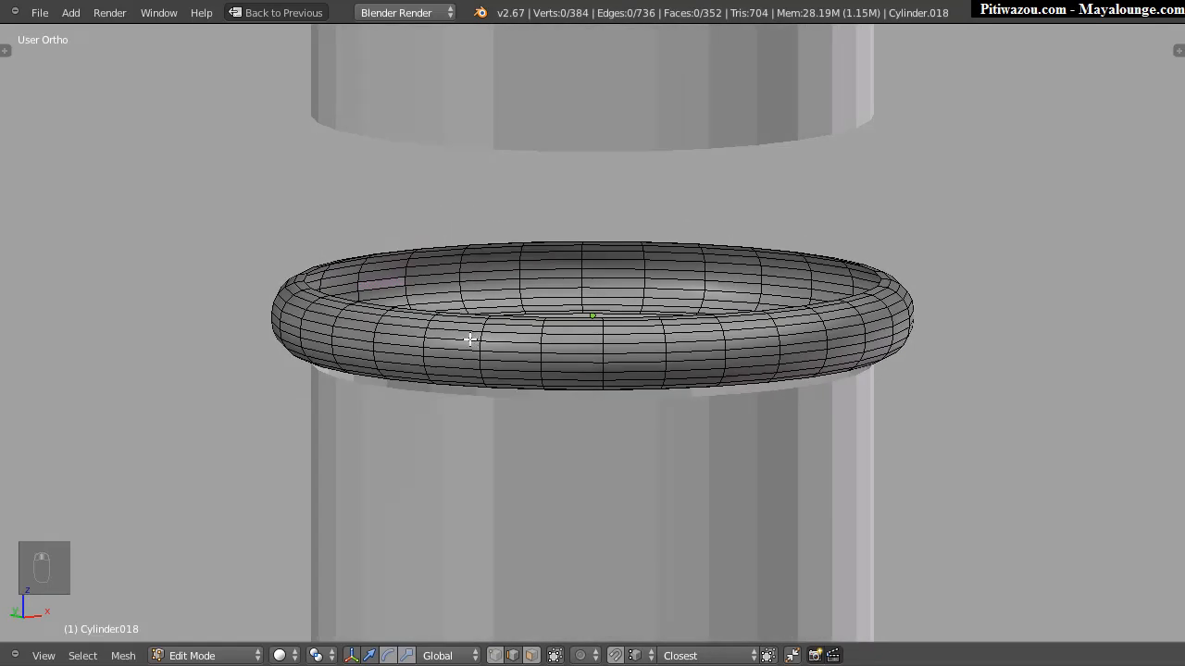
key(Tab)
key(Tab)
key(ctrl+Tab)
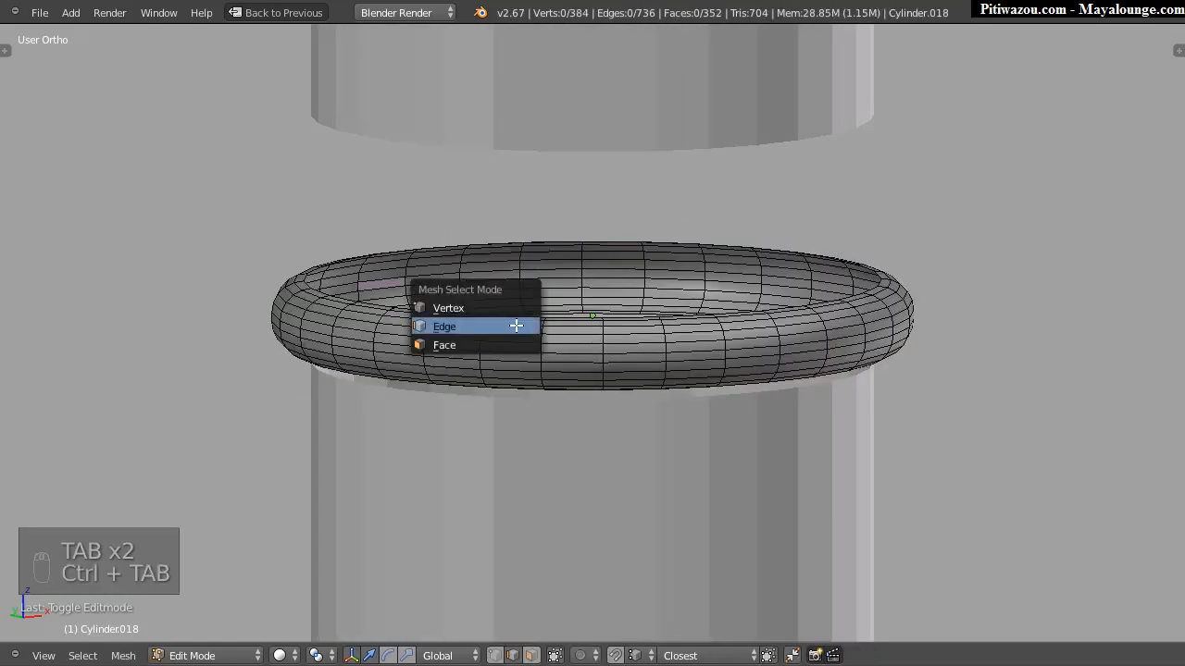
click(468, 327)
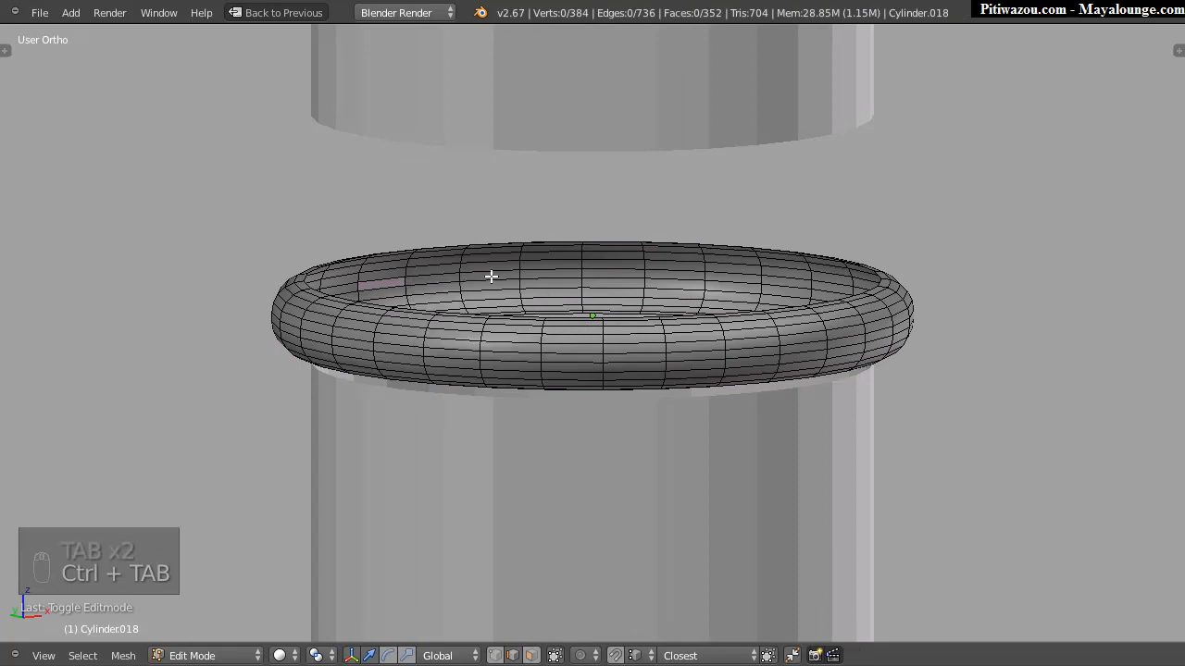
alt+right_click(514, 250)
middle_drag(514, 250, 557, 311)
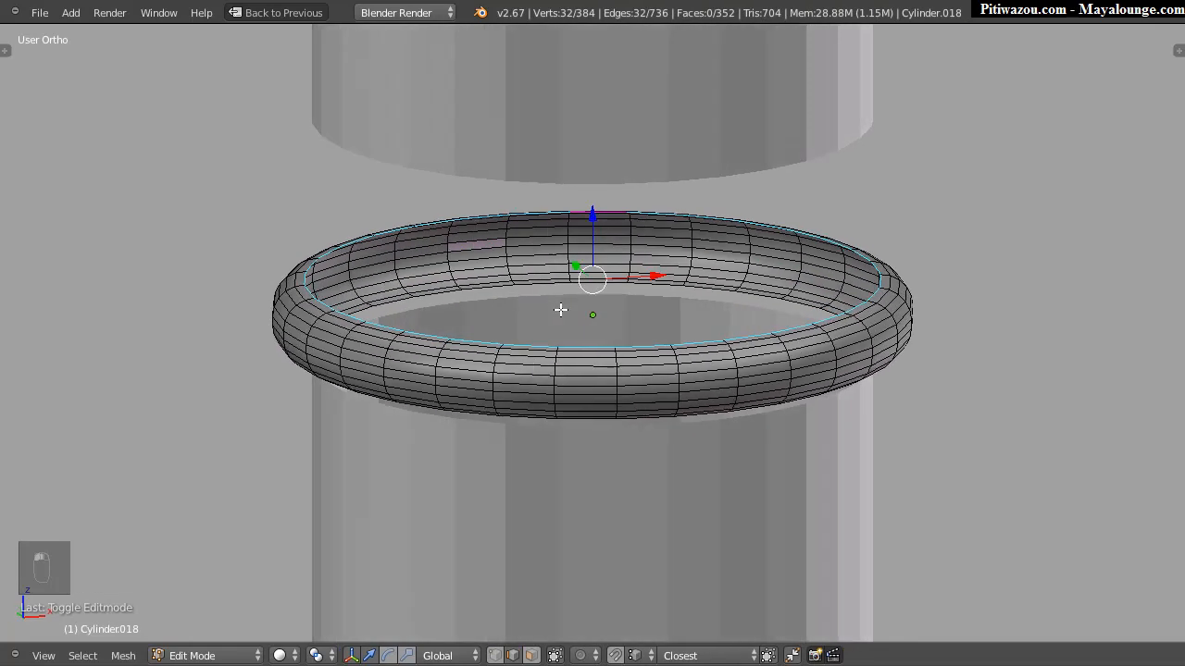
key(shift+s)
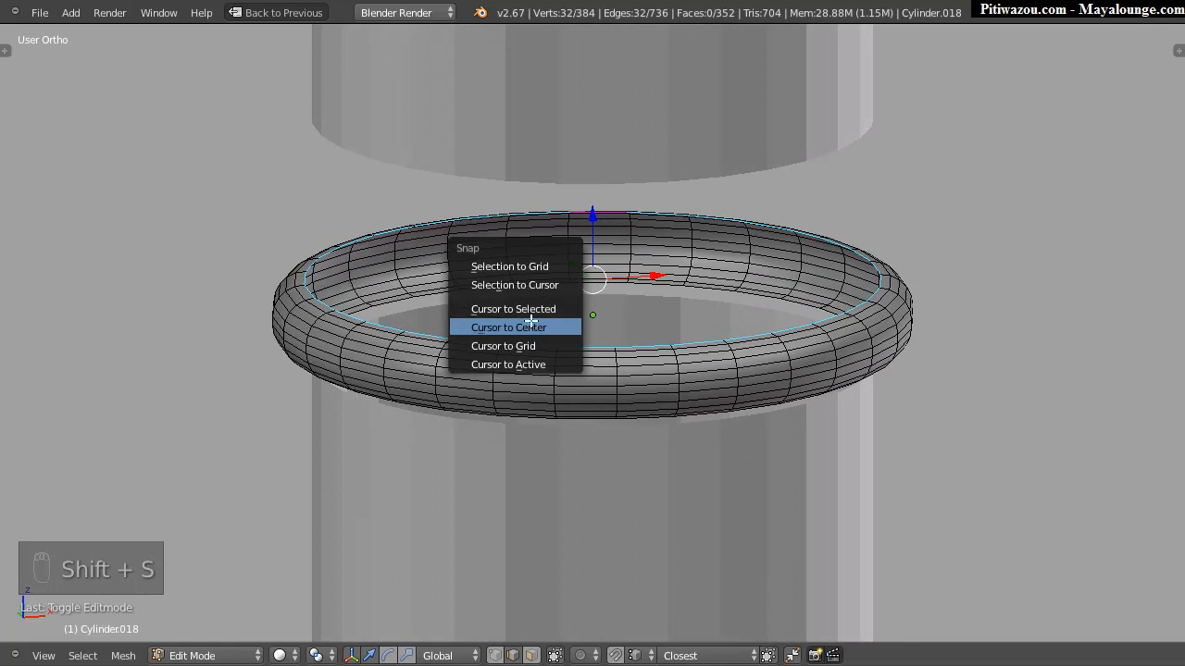
click(511, 309)
middle_drag(528, 320, 526, 306)
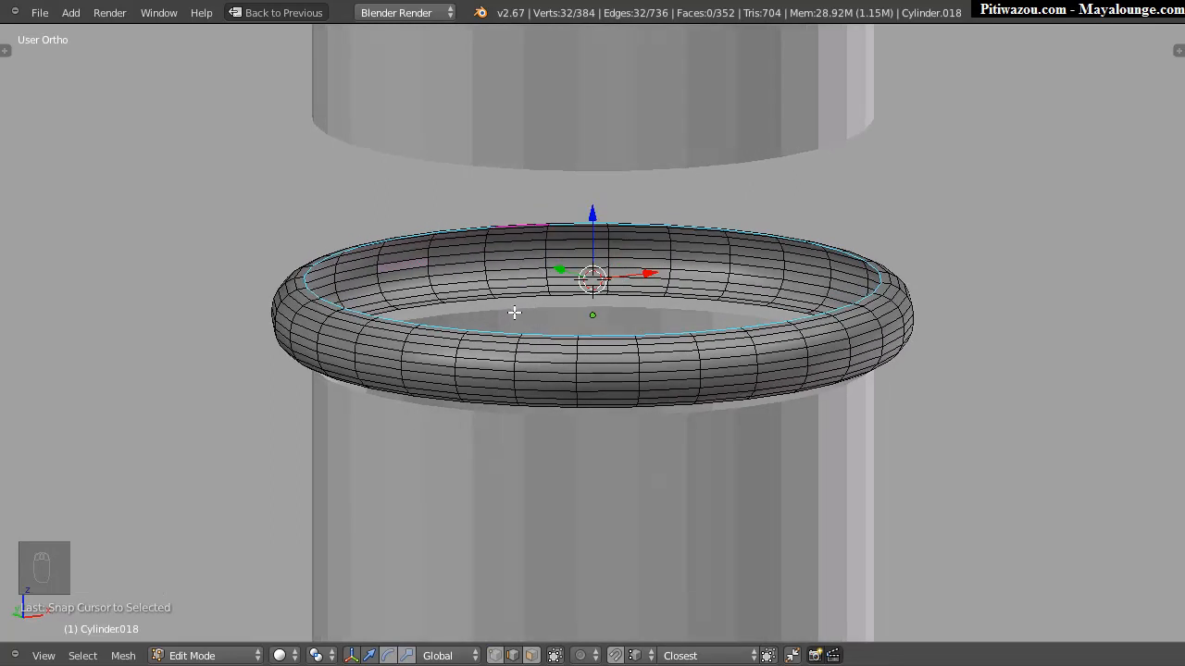
Step: Set the ring's origin to the 3D cursor at the centre of its upper inner edge loop, working in object mode
key(space)
mouse_move(497, 313)
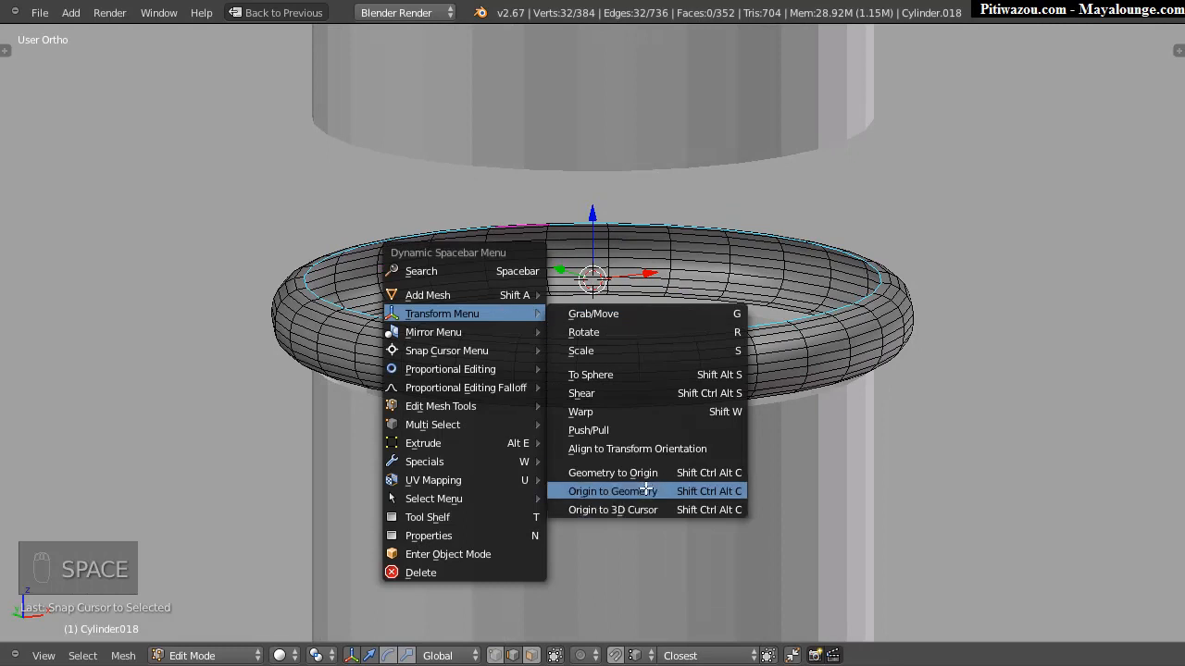
click(616, 510)
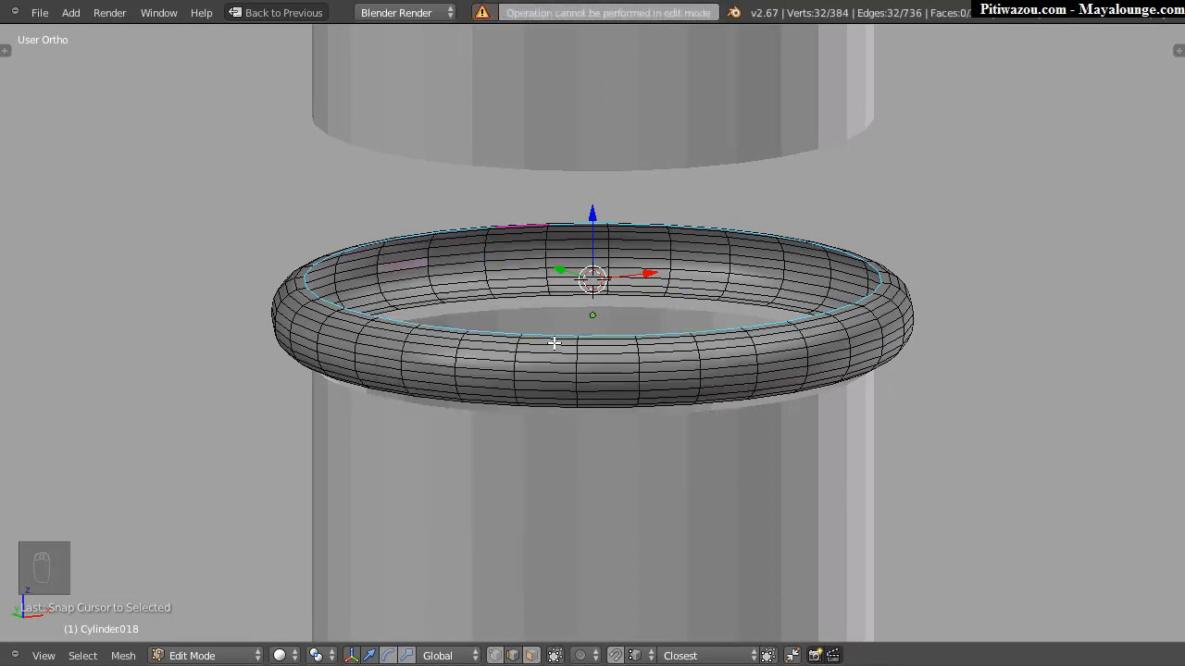
middle_drag(570, 338, 580, 331)
key(Tab)
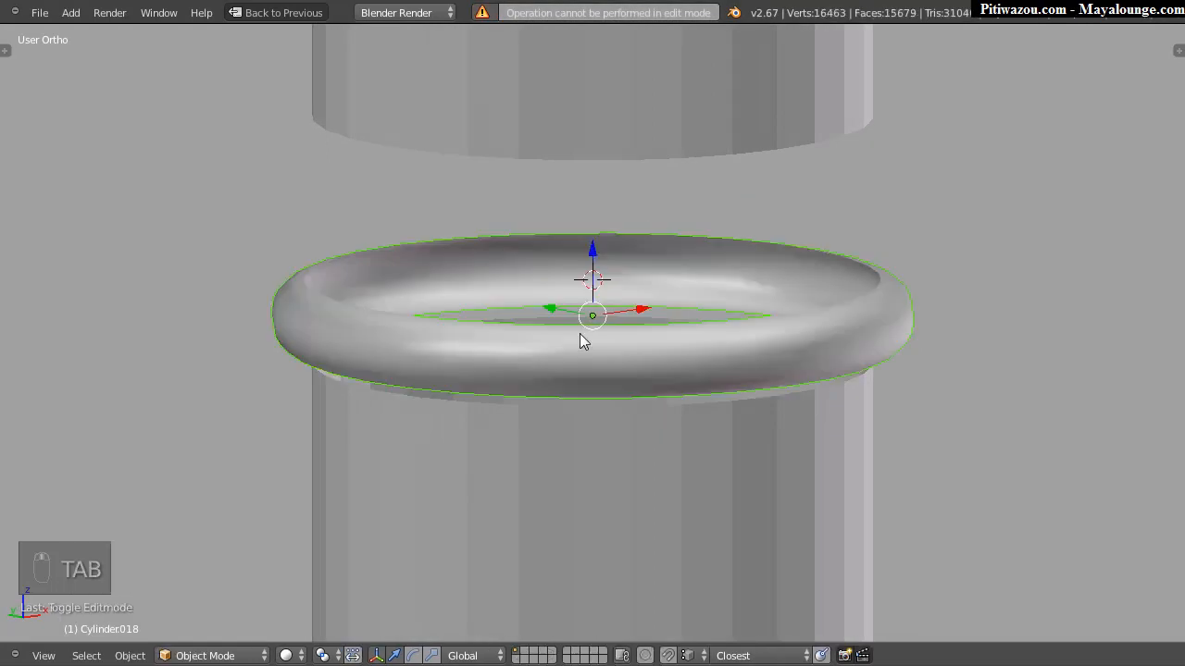
key(space)
mouse_move(613, 348)
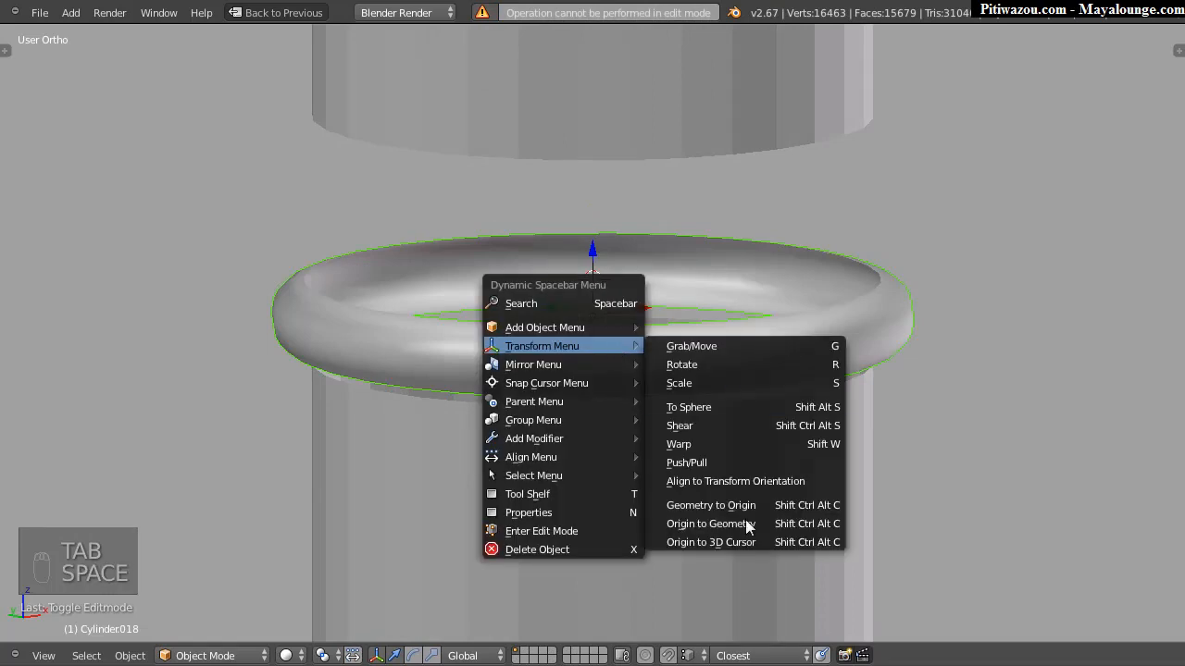
click(715, 544)
middle_drag(525, 326, 473, 325)
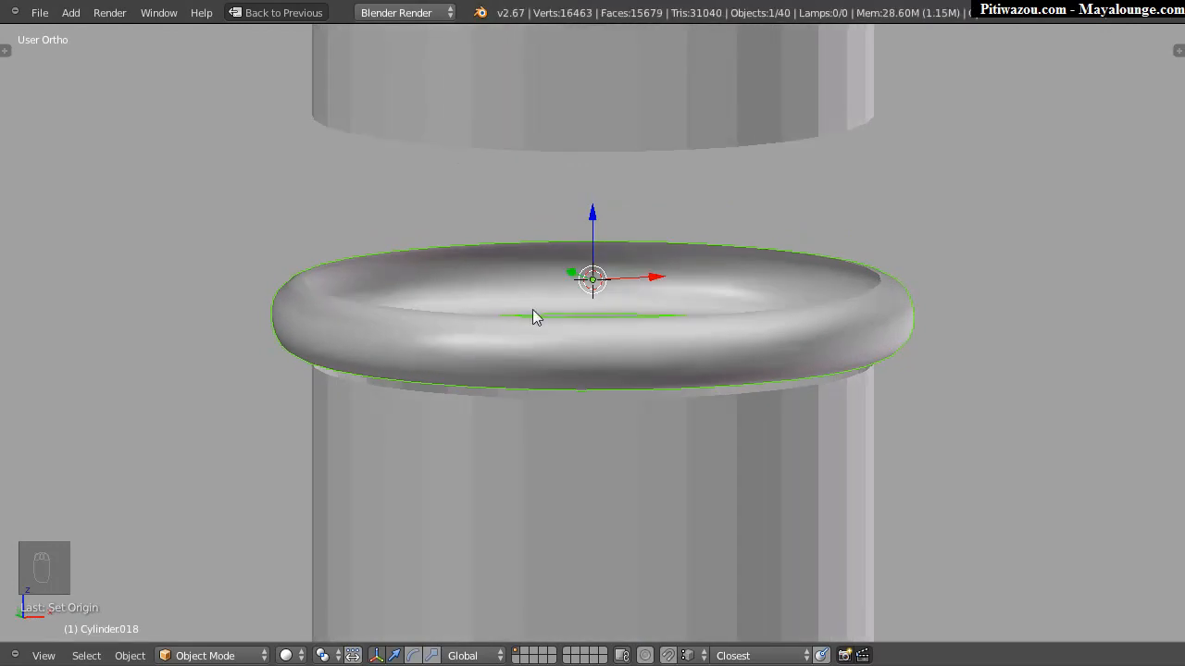
middle_drag(559, 299, 552, 330)
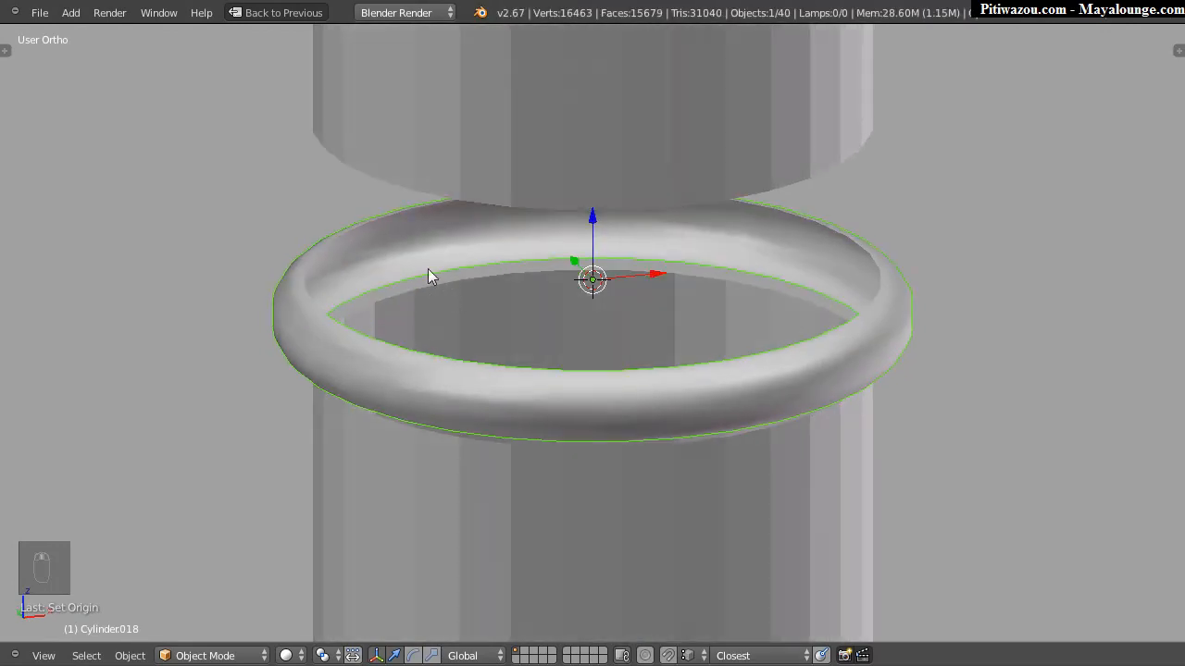
Step: Snap the 3D cursor to the ring's lower inner edge loop and set the ring's origin to the 3D cursor
key(Tab)
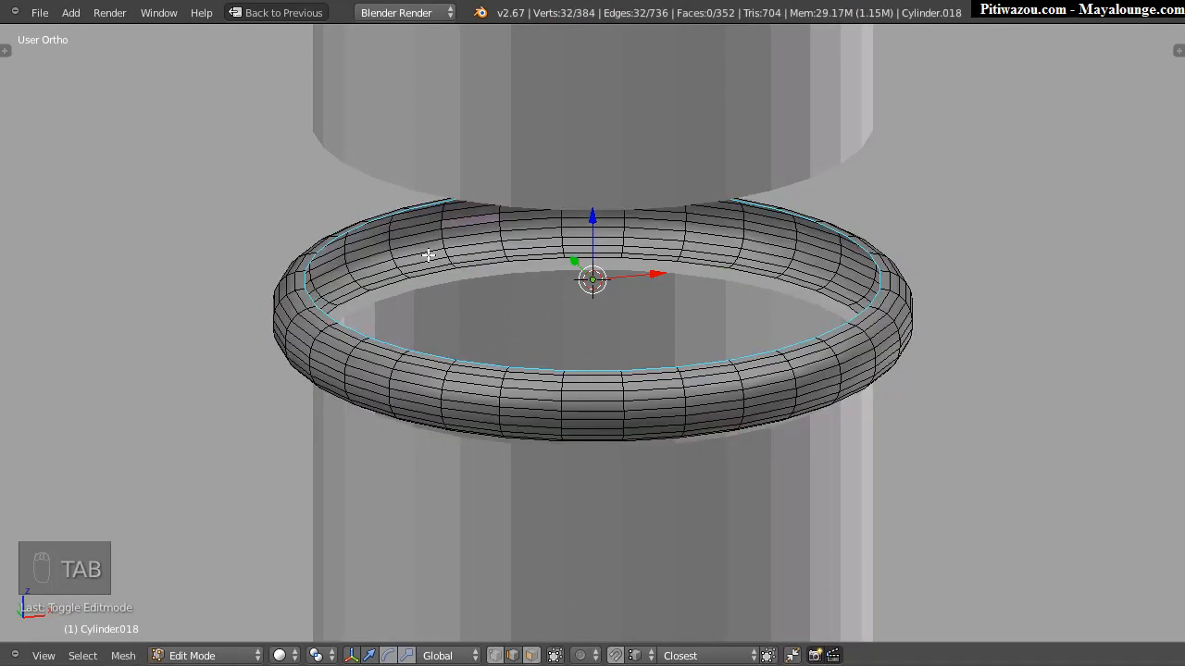
alt+right_click(508, 271)
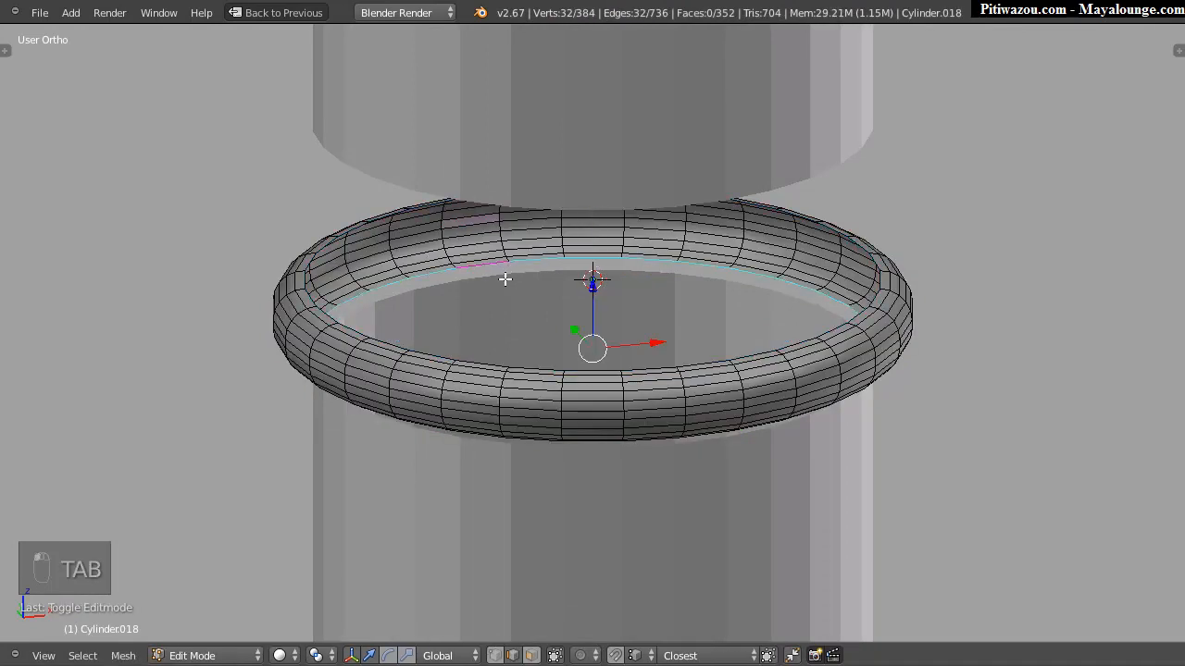
key(shift+s)
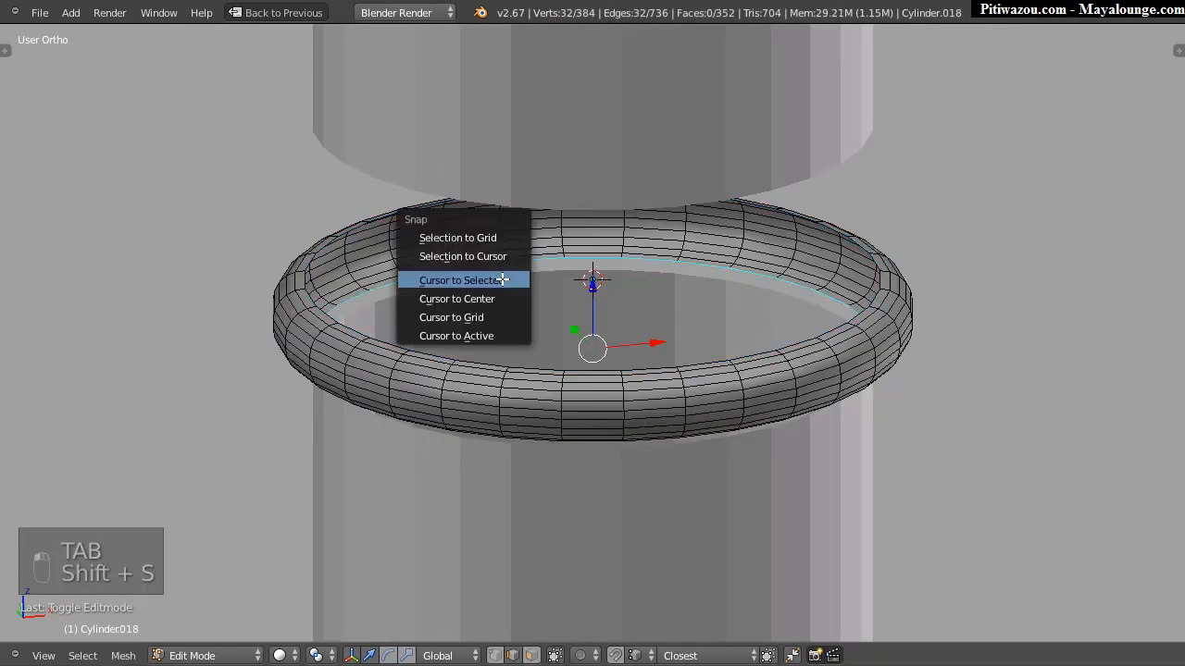
click(455, 280)
key(Tab)
key(space)
mouse_move(494, 298)
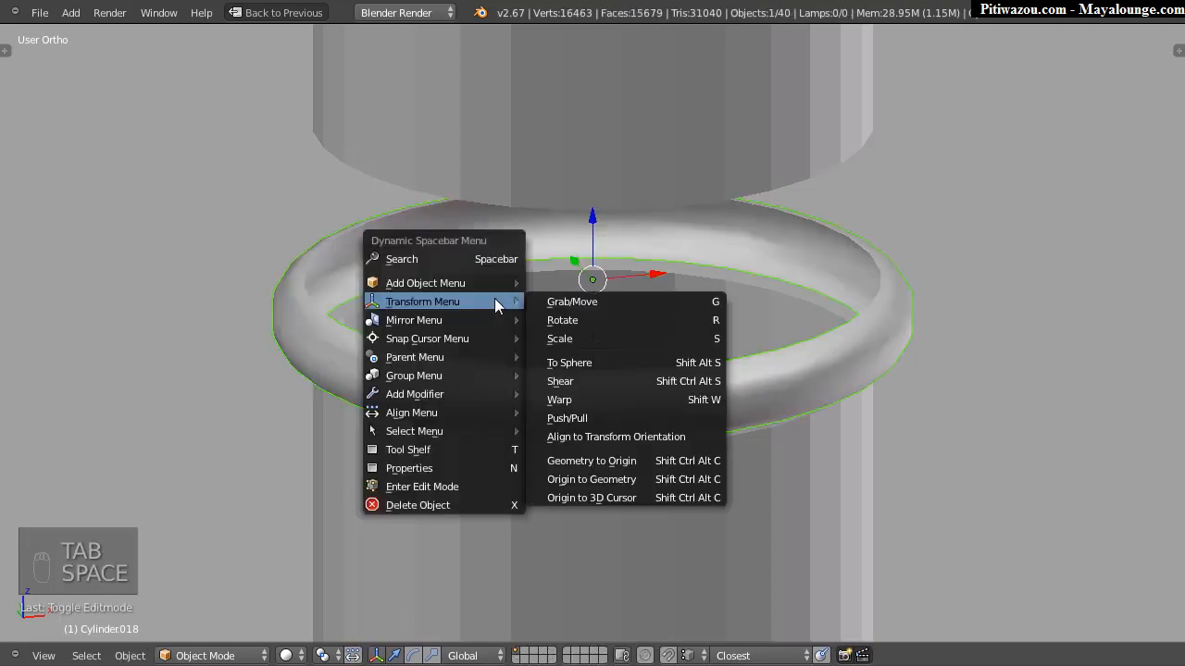
click(582, 497)
Step: Duplicate the ring upward along Z, leaving a small gap above the original, and compare it with the reference in front view
middle_drag(558, 417, 556, 346)
key(shift+d)
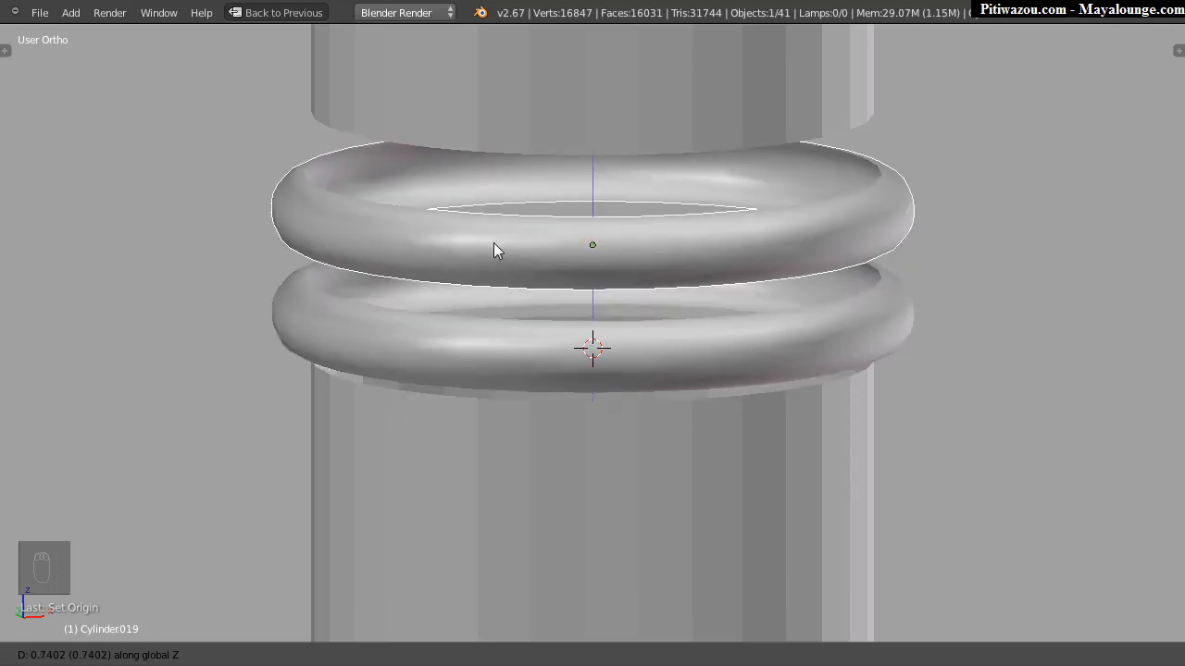
right_click(493, 243)
key(shift+d)
click(590, 168)
middle_drag(597, 283, 594, 261)
key(KP_1)
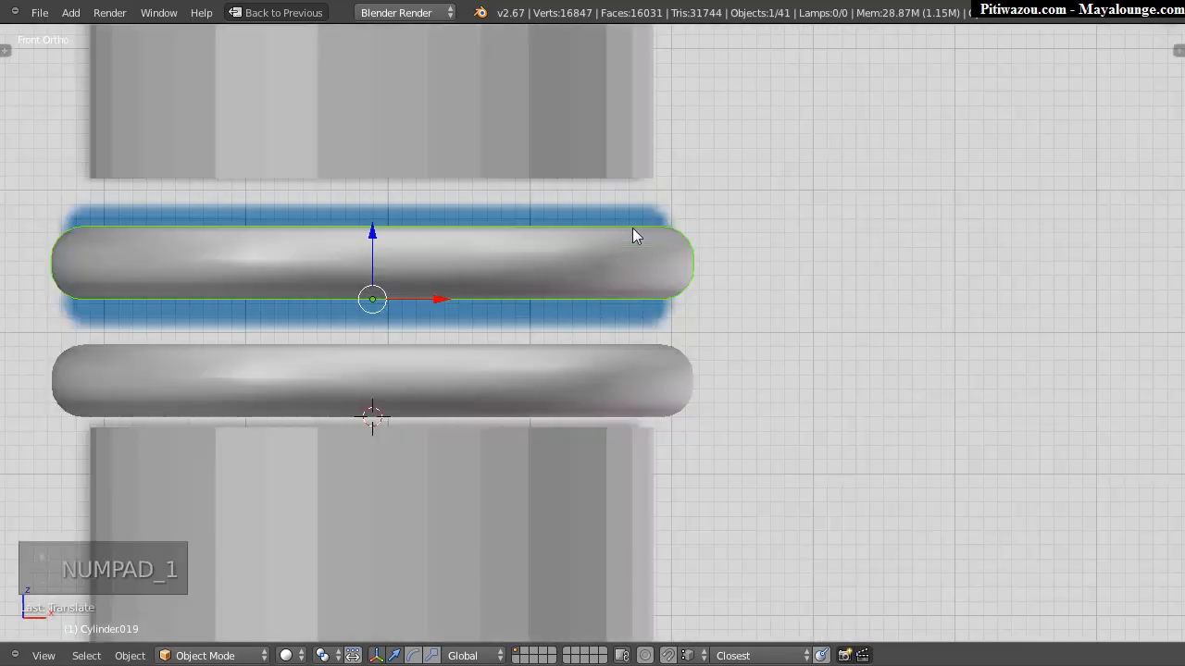
shift+middle_drag(336, 304, 481, 312)
scroll(494, 229, up, 3)
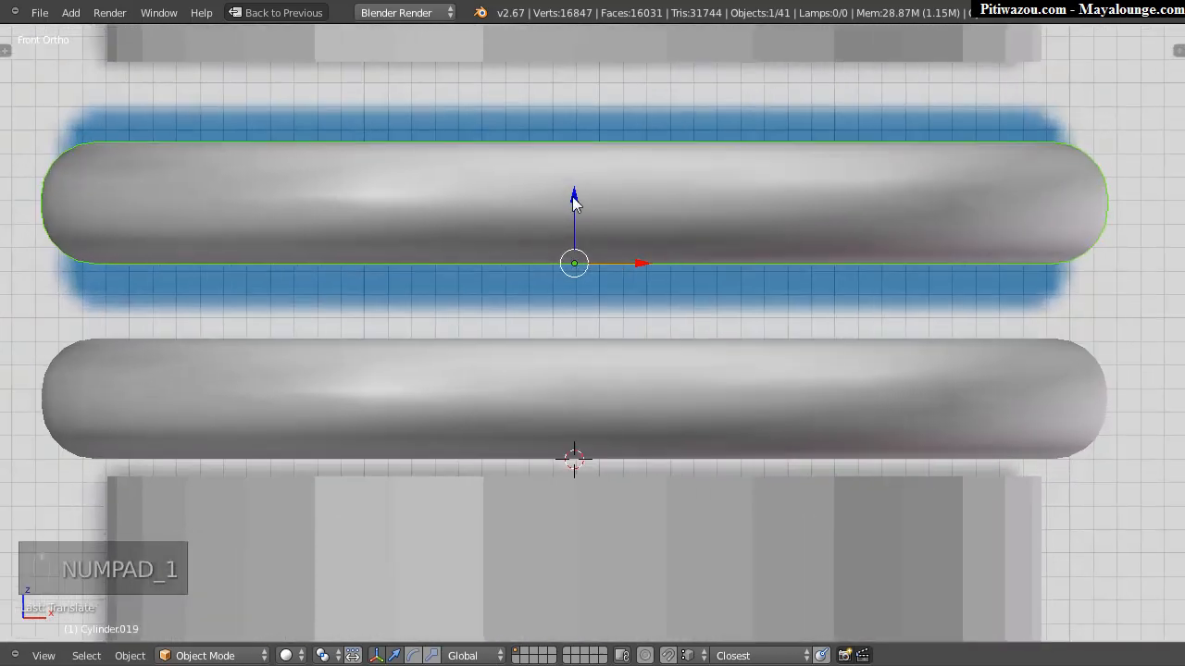
Step: Move the duplicated ring down along Z in front view until its base rests on the top of the lower ring
key(g)
key(z)
click(574, 233)
key(g)
key(z)
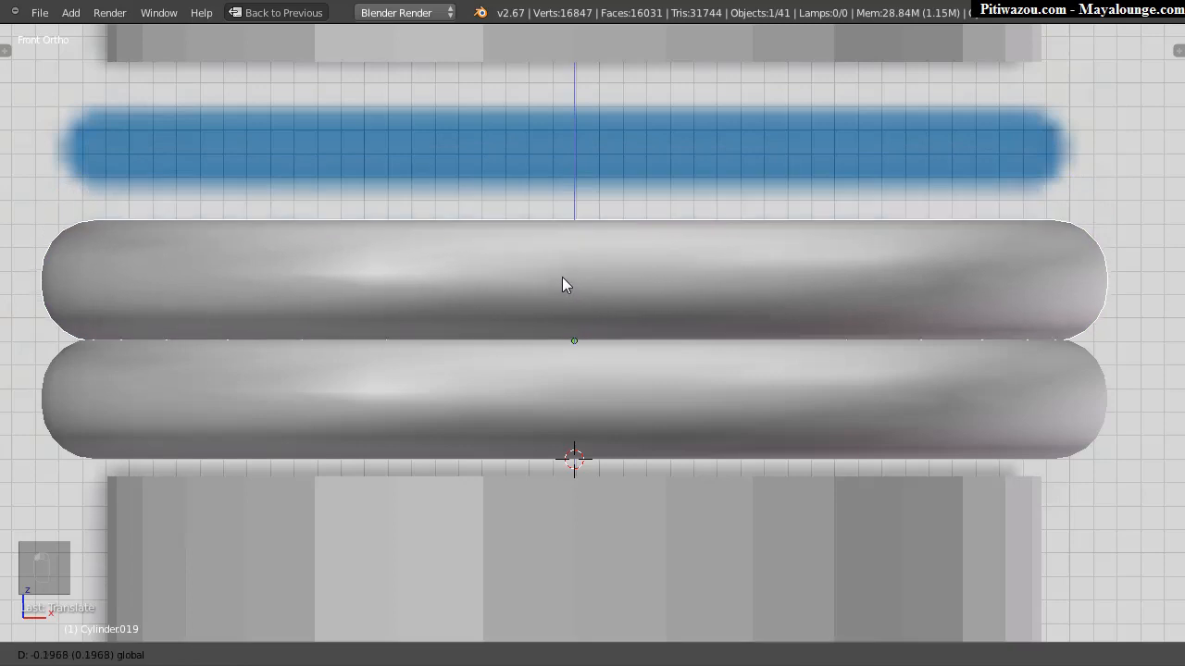
click(127, 342)
Step: Examine the seam between the two stacked rings up close along their inner edges
middle_drag(708, 303, 865, 330)
scroll(879, 302, up, 3)
scroll(630, 326, up, 6)
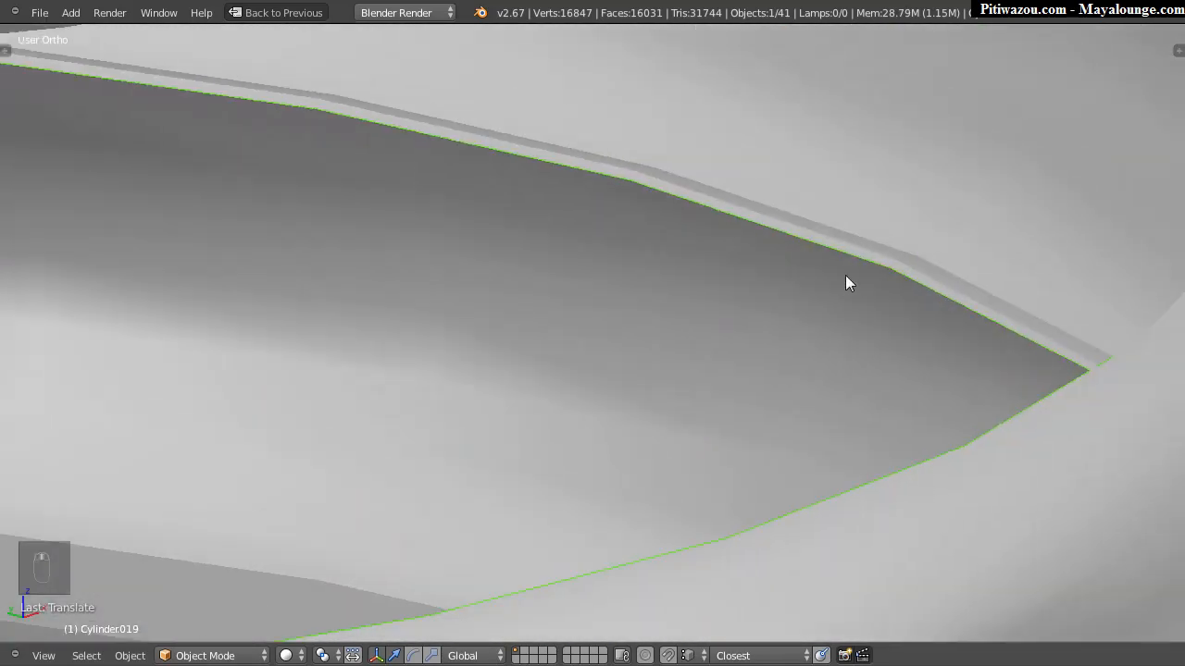
scroll(845, 275, down, 3)
middle_drag(784, 342, 866, 251)
ctrl+middle_drag(779, 283, 500, 358)
shift+middle_drag(426, 341, 873, 261)
ctrl+middle_drag(639, 265, 343, 343)
shift+middle_drag(417, 297, 554, 219)
Step: Add the lower ring to the selection and join both stacked rings into a single object
shift+right_click(408, 372)
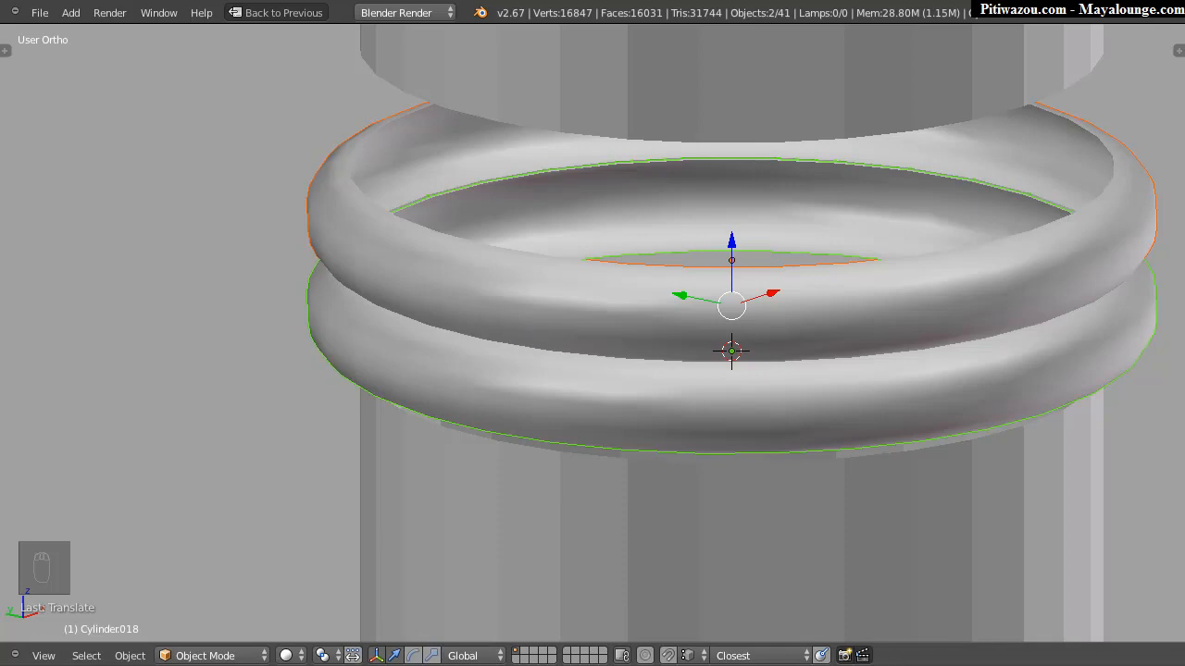
middle_drag(477, 295, 500, 296)
shift+middle_drag(516, 306, 487, 309)
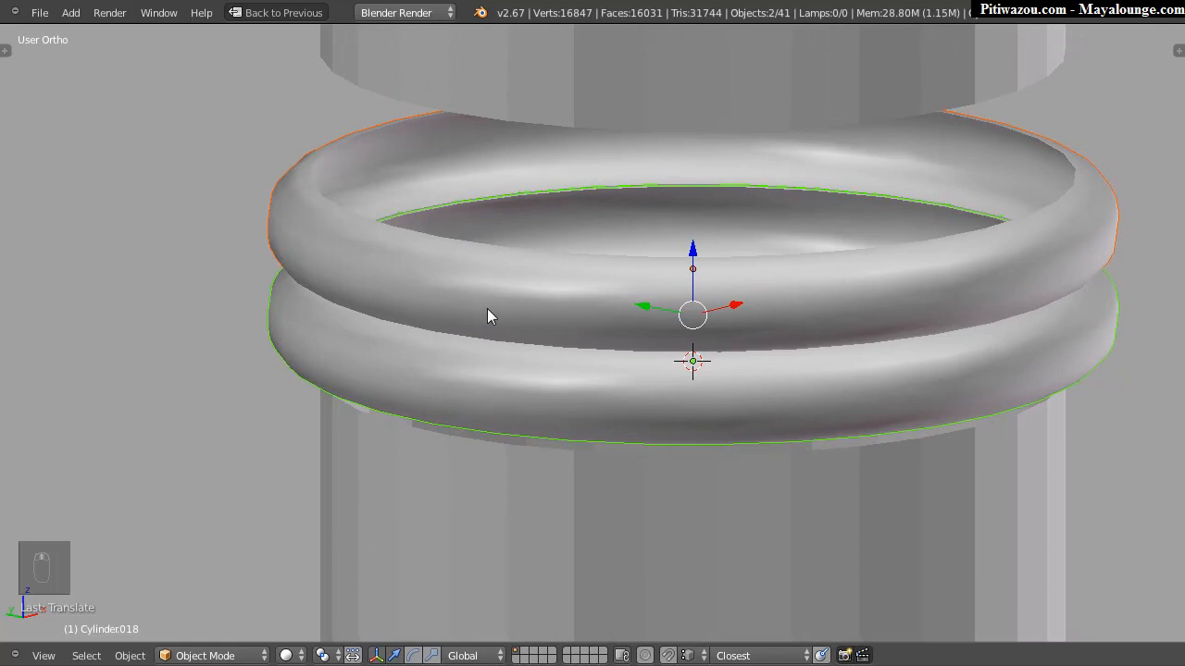
key(w)
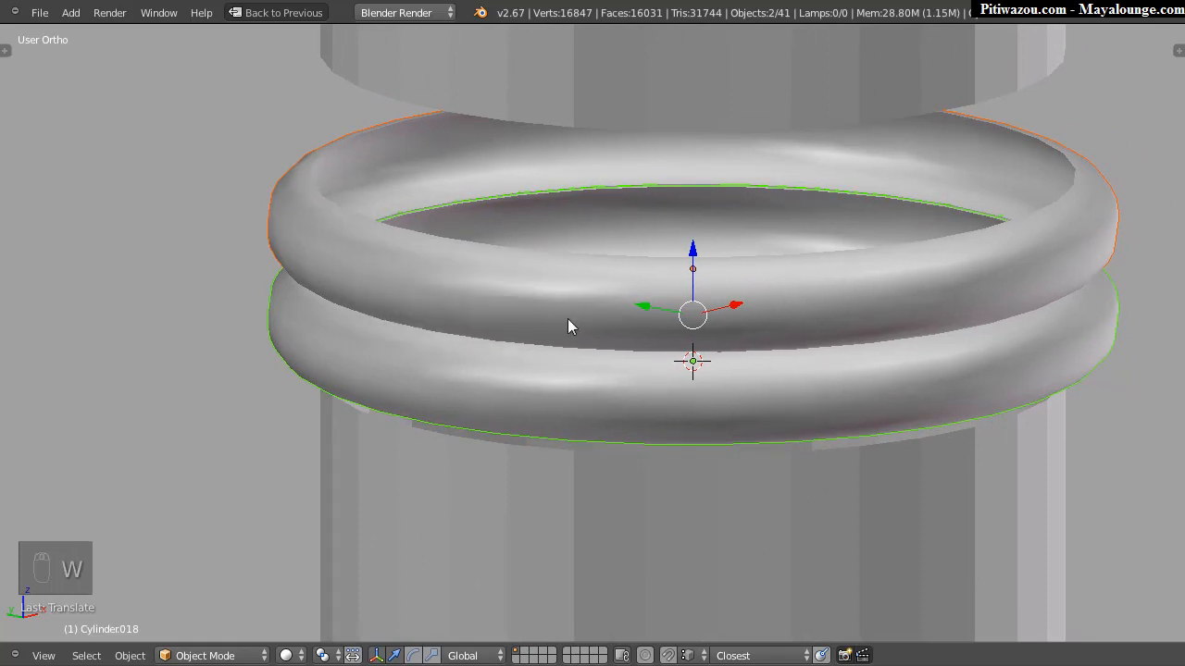
key(space)
mouse_move(527, 318)
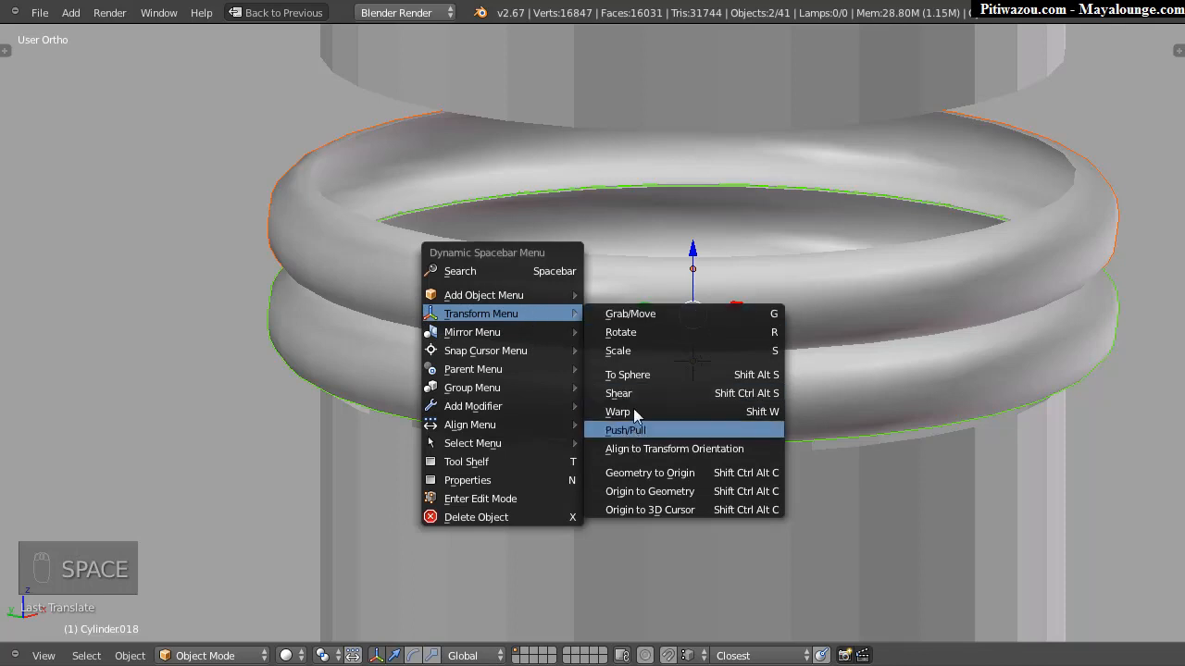
mouse_move(491, 297)
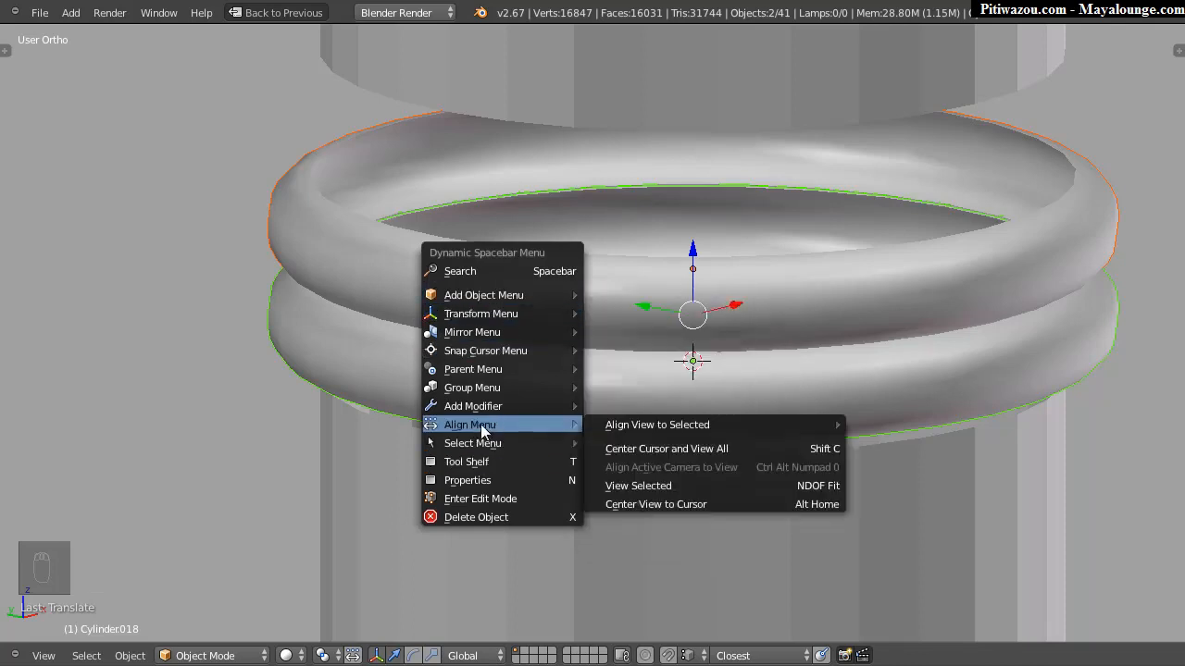
mouse_move(487, 410)
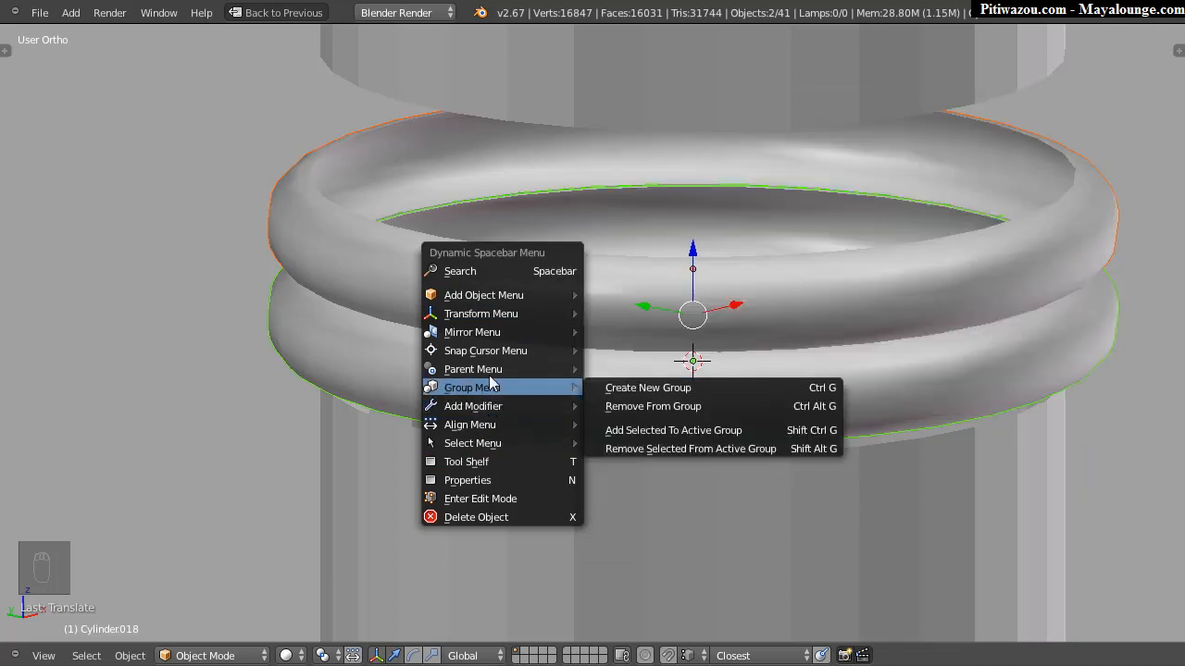
mouse_move(493, 331)
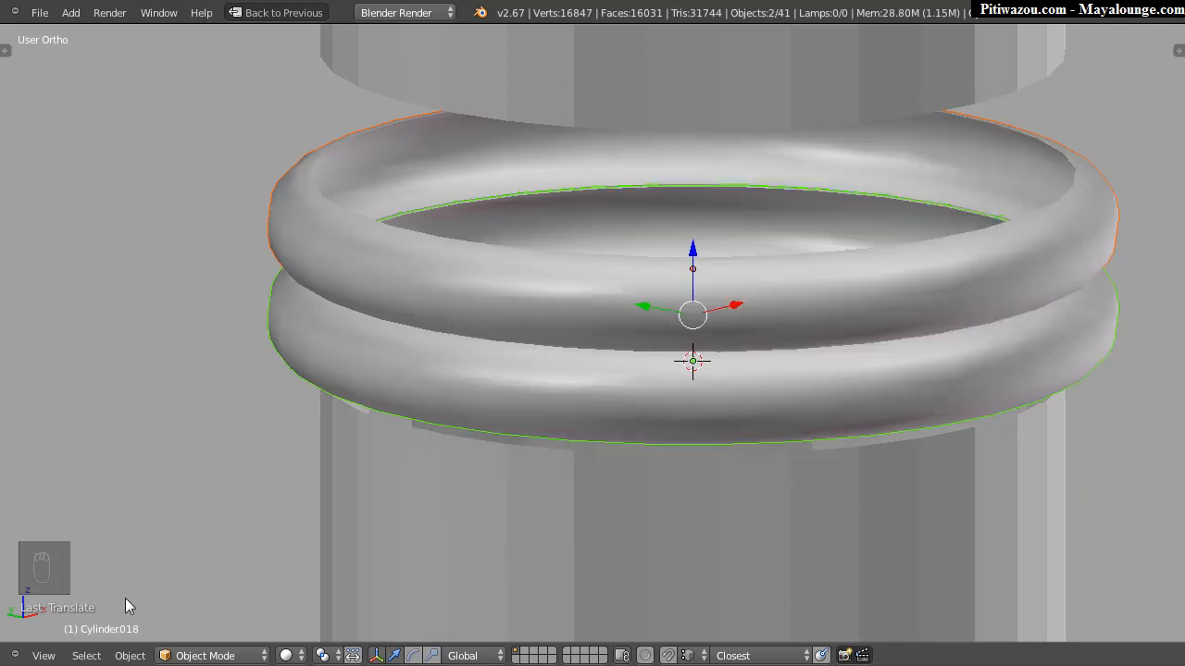
key(t)
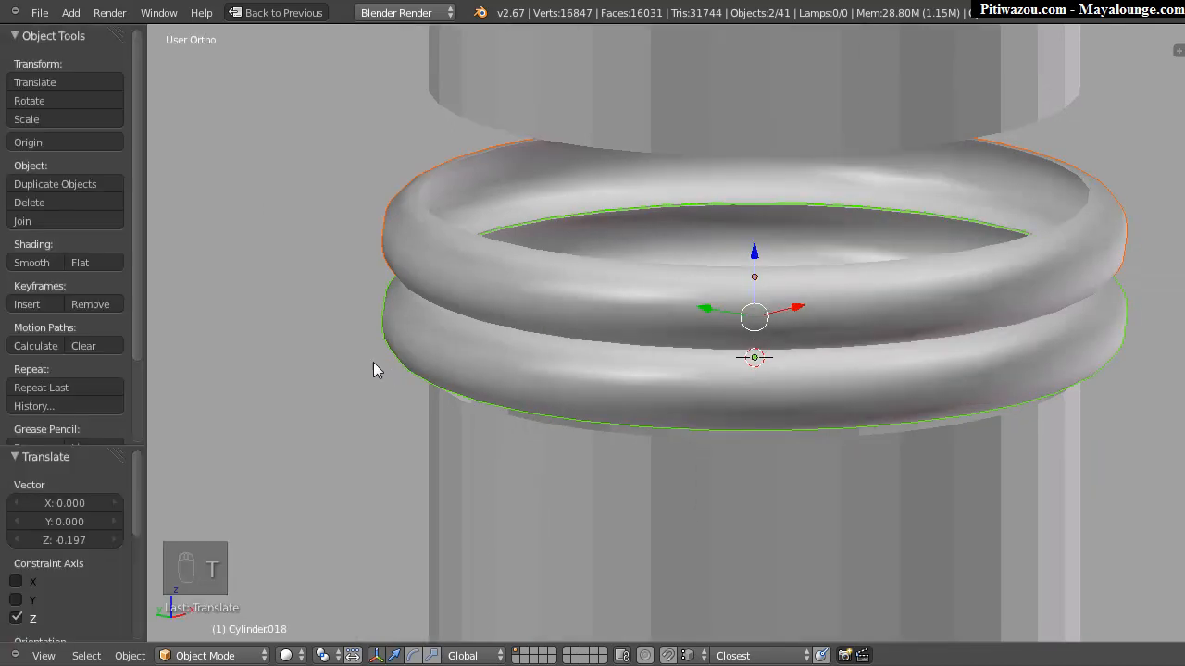
click(39, 220)
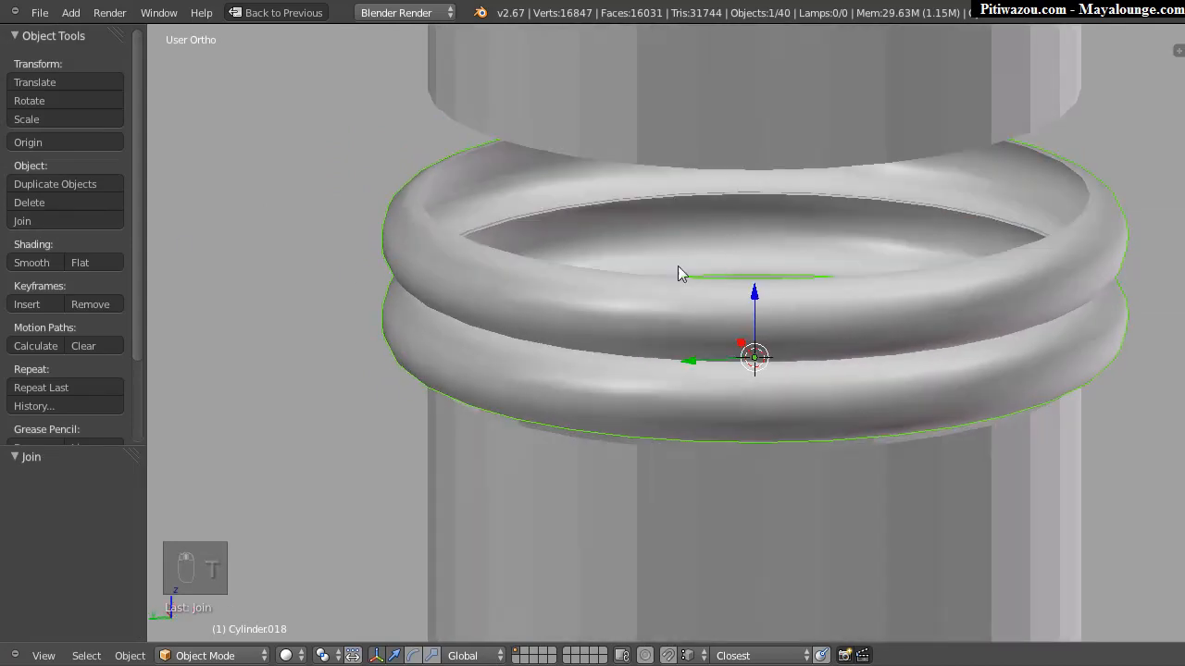
Step: Set the joined rings' subdivision level to 3 and select a face on the upper ring in Edit Mode
scroll(731, 238, up, 5)
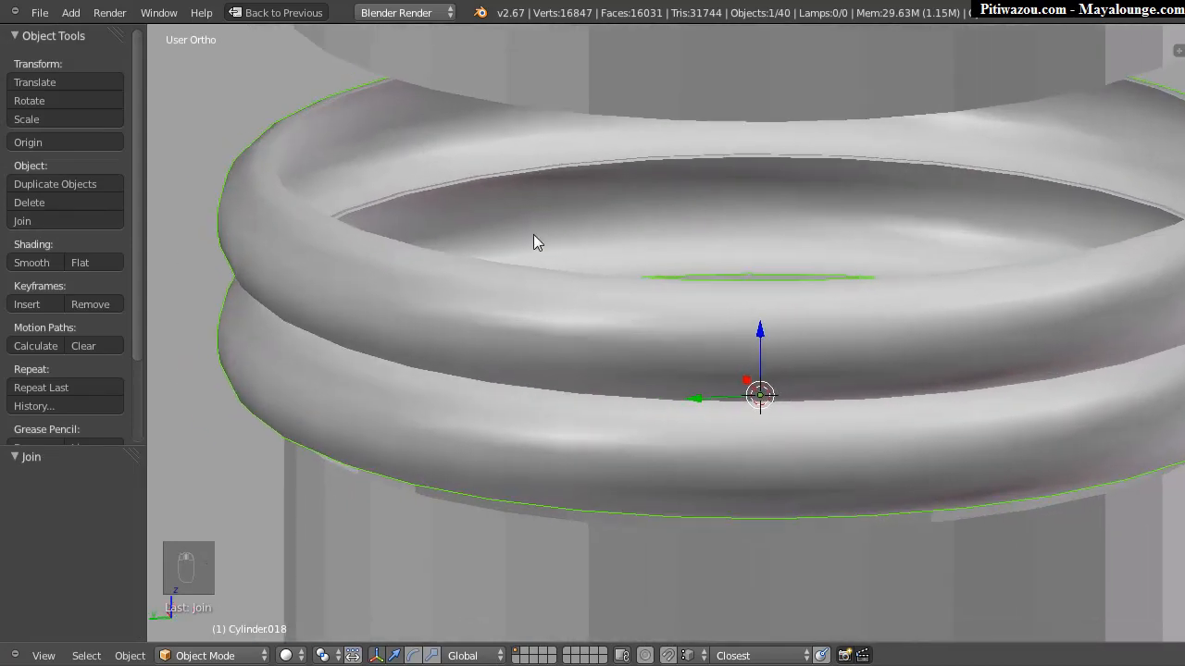
key(ctrl+3)
middle_drag(533, 234, 745, 297)
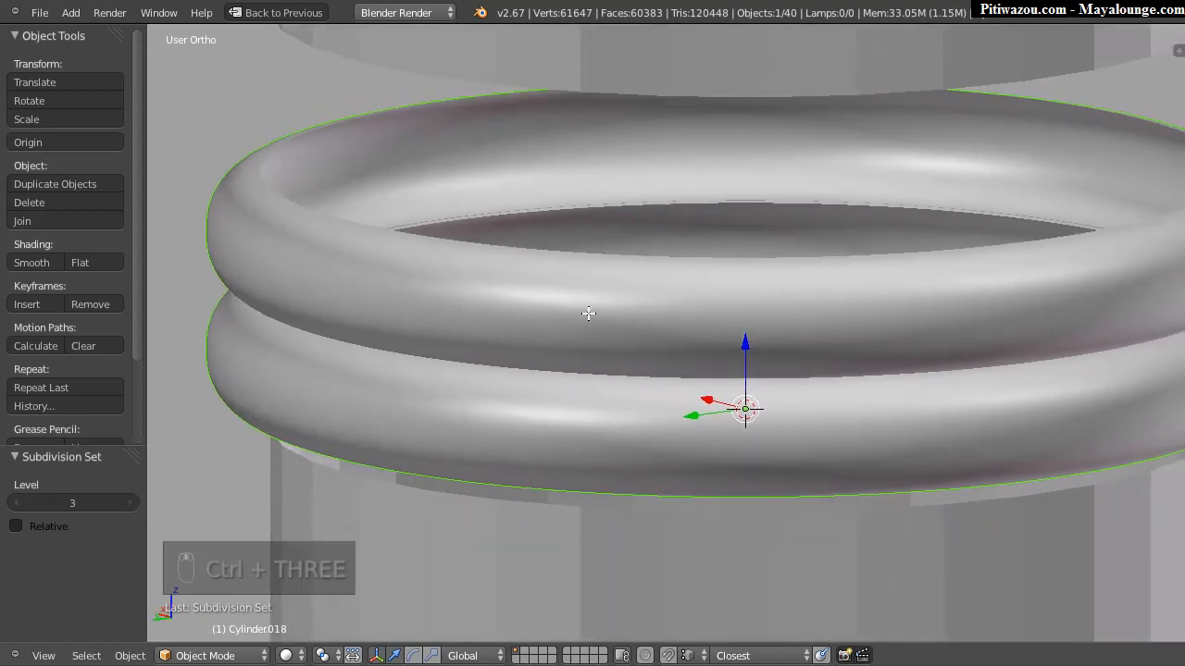
key(Tab)
key(Tab)
key(Tab)
key(ctrl+Tab)
click(541, 321)
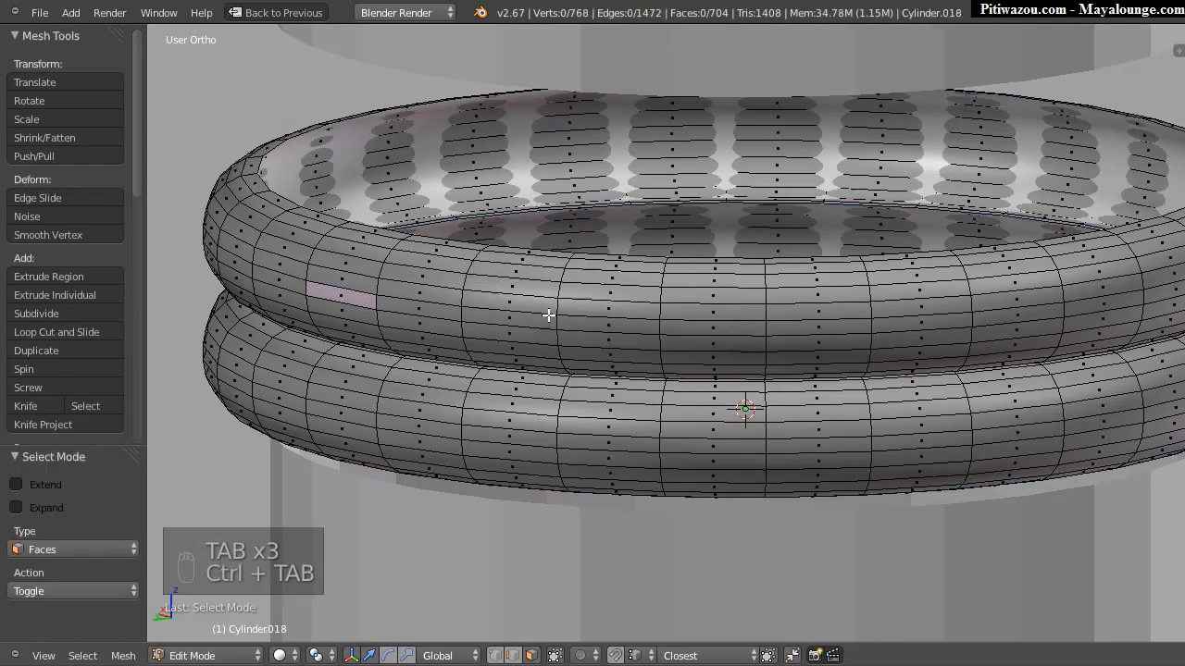
click(606, 308)
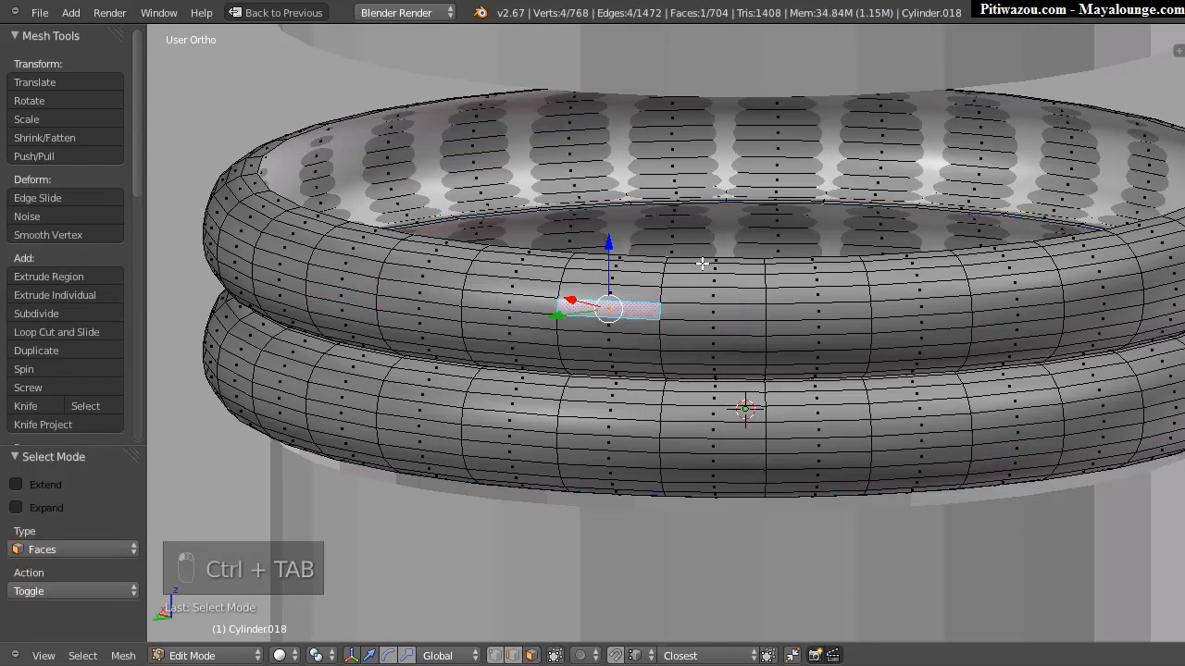
Step: Select the upper ring's top inner edge loop, expand it by one row and switch to face selection
key(ctrl+Tab)
click(709, 243)
alt+right_click(723, 254)
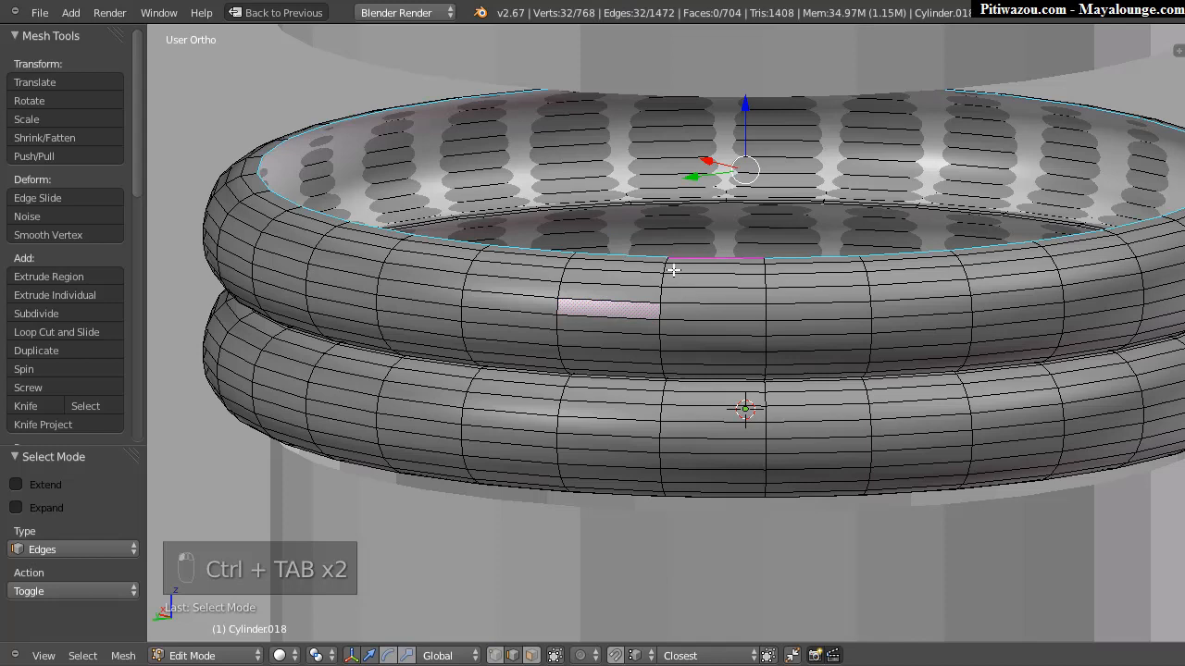
key(ctrl+Tab)
click(607, 255)
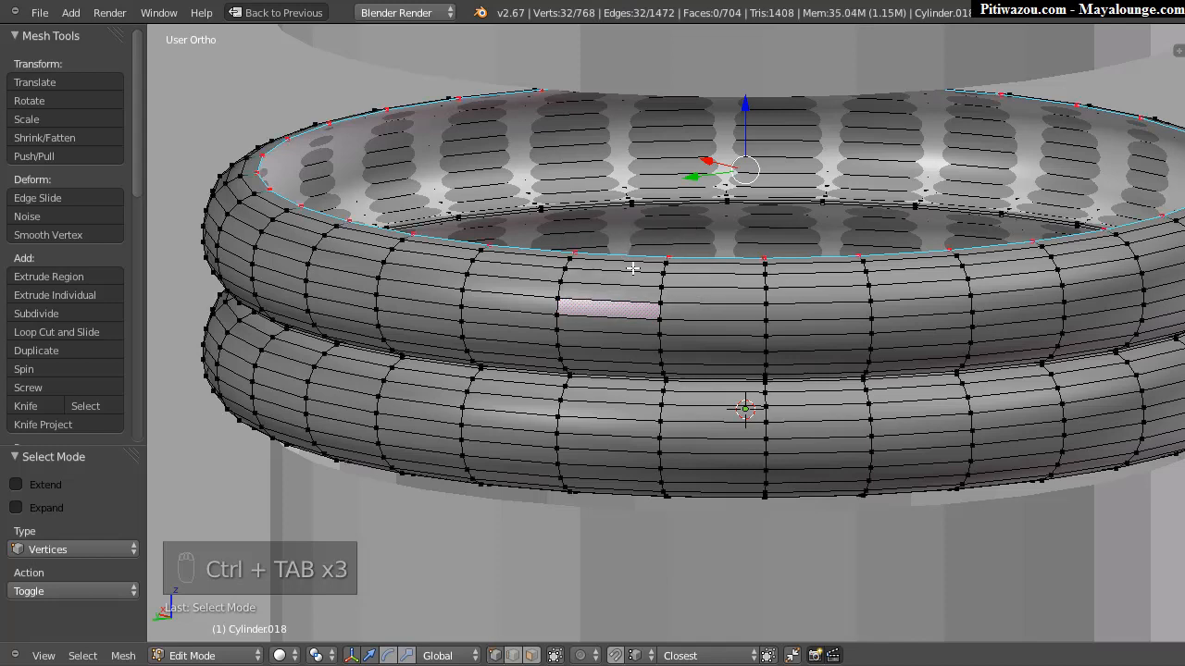
key(ctrl+KP_Add)
key(ctrl+Tab)
key(ctrl+Tab)
click(528, 261)
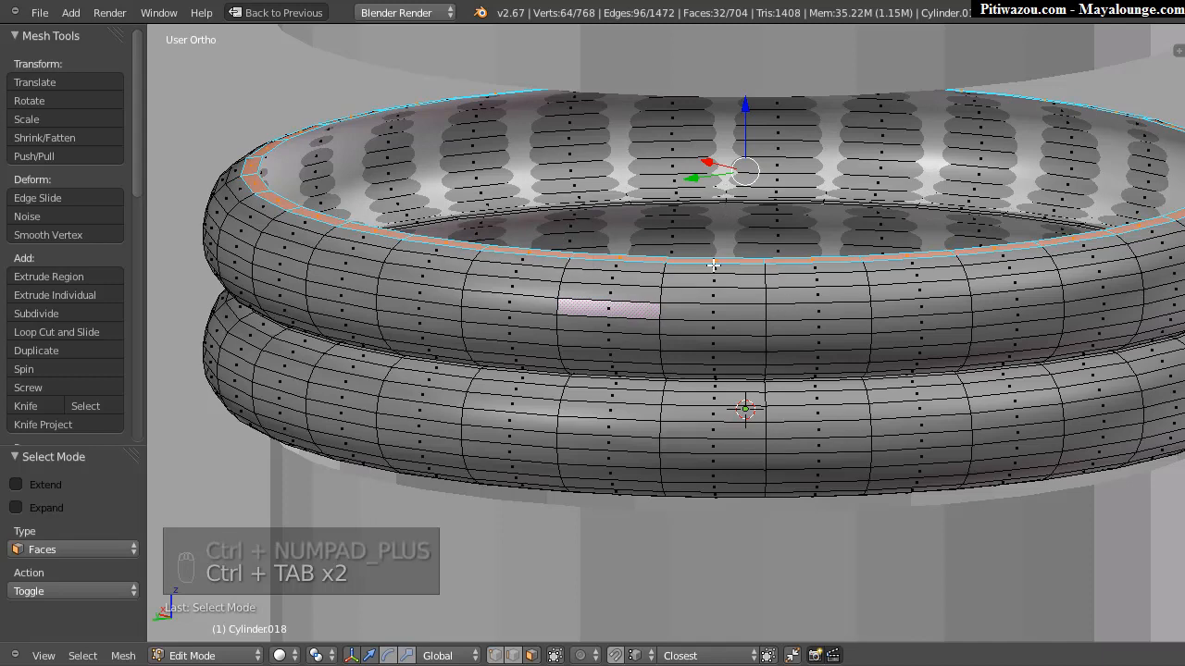
Step: Grow the face selection until it covers the entire upper ring
key(ctrl+KP_Add)
key(ctrl+KP_Add)
key(ctrl+KP_Add)
key(ctrl+KP_Add)
key(ctrl+KP_Add)
key(ctrl+KP_Add)
key(ctrl+KP_Add)
key(ctrl+KP_Add)
key(ctrl+KP_Add)
key(ctrl+KP_Add)
key(ctrl+KP_Add)
key(ctrl+KP_Add)
key(ctrl+KP_Add)
key(ctrl+KP_Add)
key(ctrl+KP_Add)
key(ctrl+KP_Add)
key(ctrl+KP_Add)
key(ctrl+KP_Add)
key(ctrl+KP_Add)
key(ctrl+KP_Add)
key(ctrl+KP_Add)
key(ctrl+KP_Add)
key(ctrl+KP_Add)
key(ctrl+KP_Add)
key(ctrl+KP_Add)
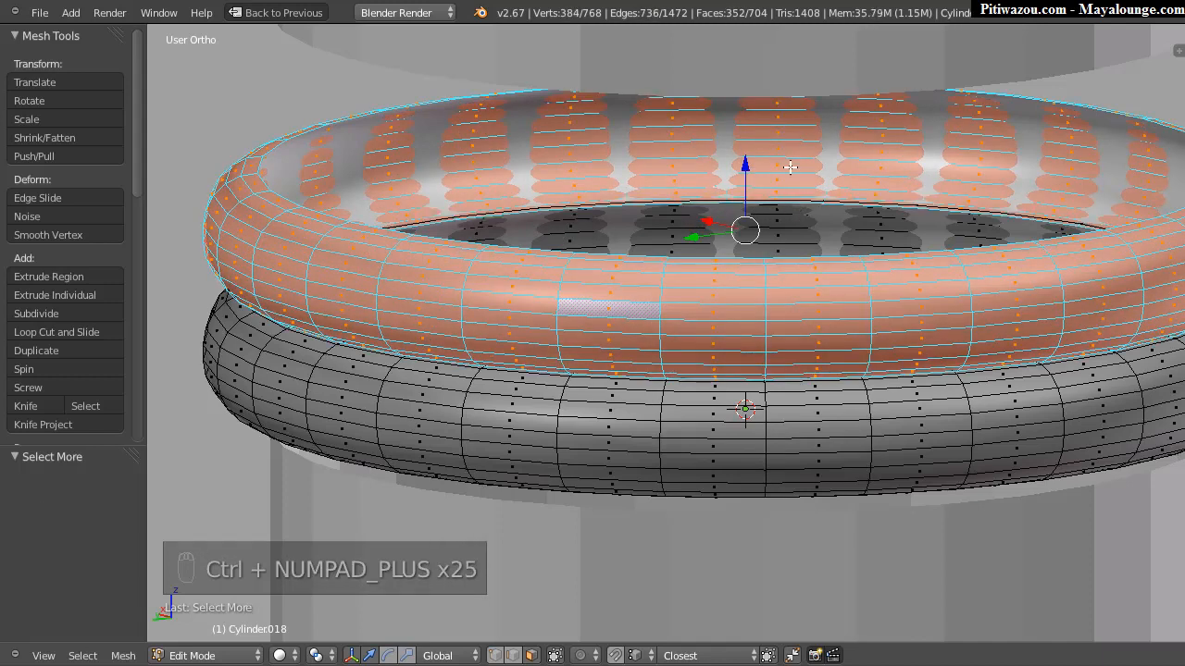
Step: Set the subdivision level to 0 and move the selected upper ring up about 0.021 along Z
middle_drag(639, 237, 635, 180)
scroll(636, 176, up, 5)
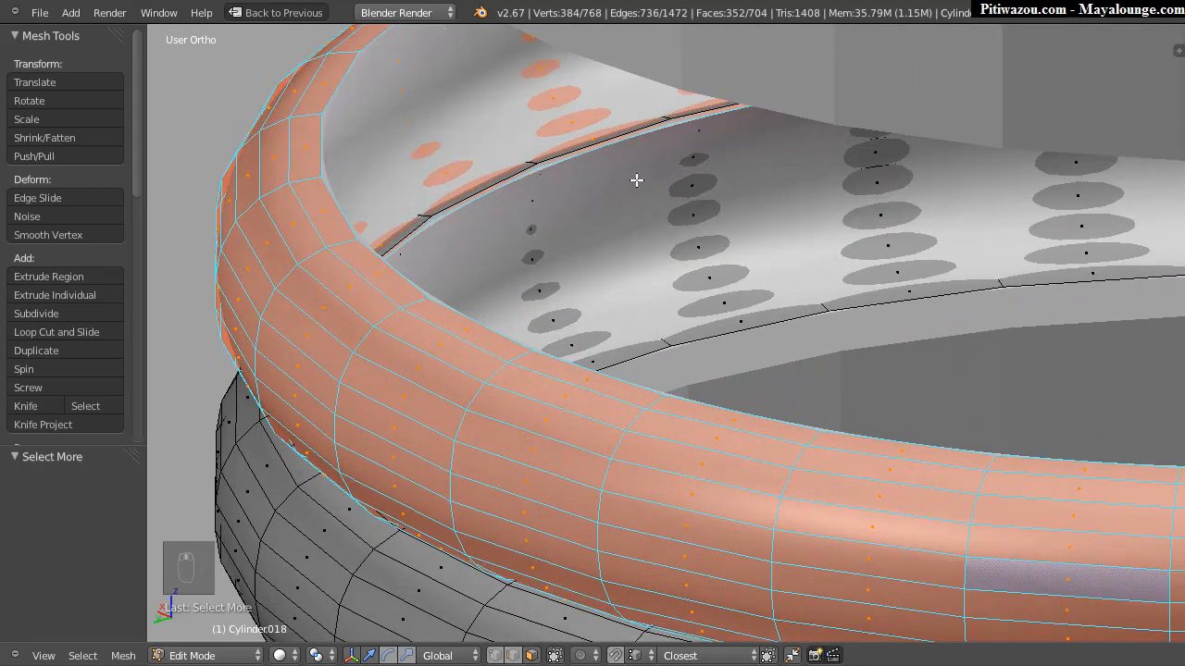
middle_drag(481, 178, 502, 225)
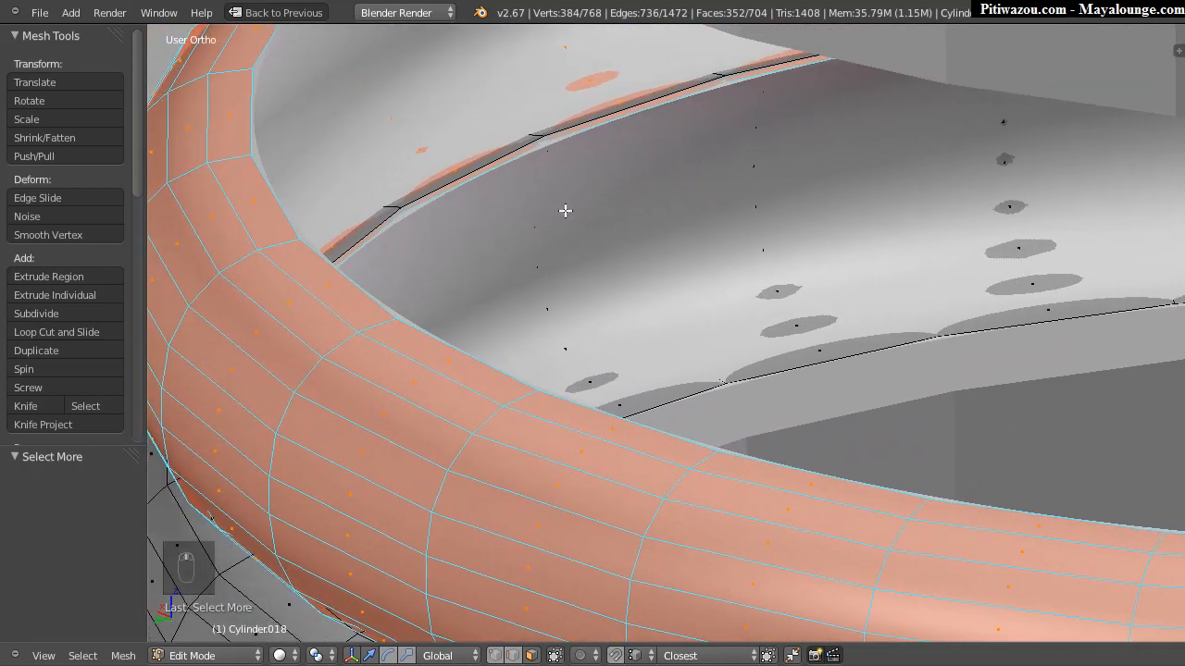
scroll(576, 247, down, 4)
scroll(560, 249, up, 2)
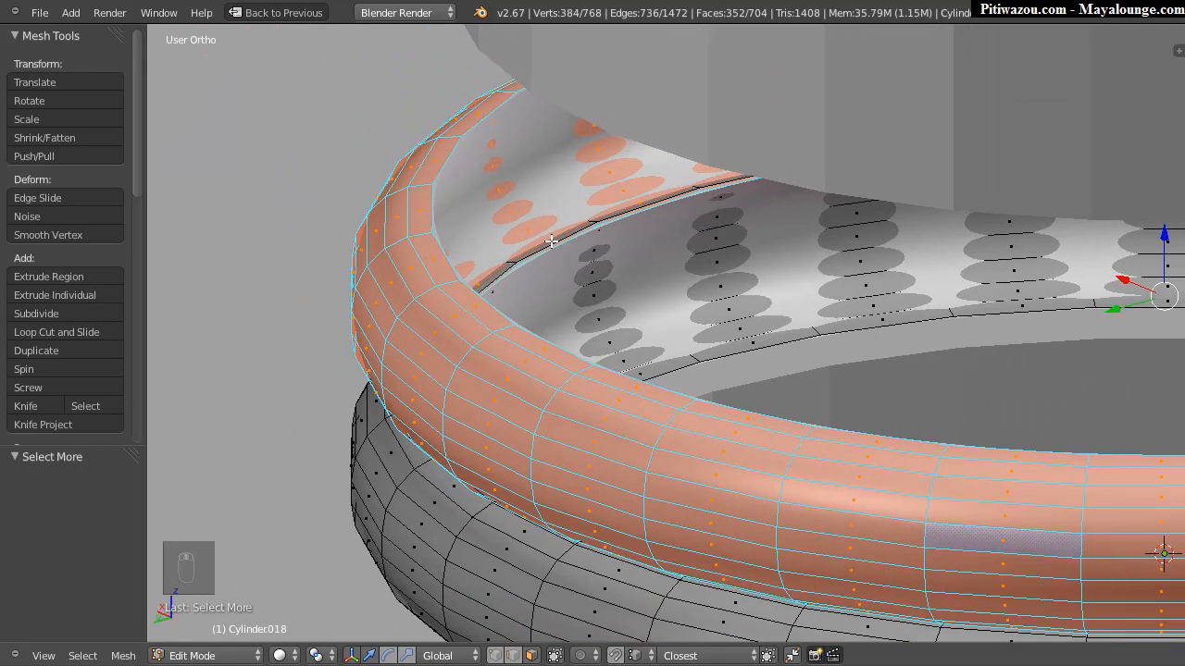
key(ctrl+0)
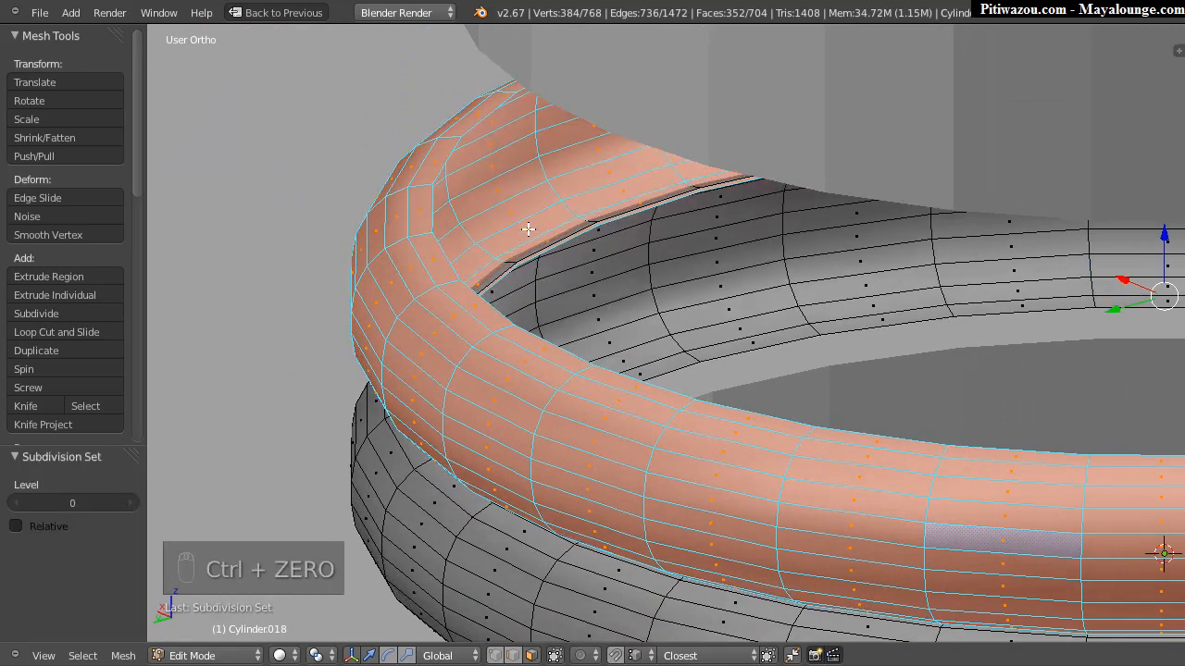
mouse_move(579, 270)
middle_down()
mouse_move(587, 251)
mouse_move(571, 255)
middle_up()
shift+middle_drag(1134, 299, 957, 290)
drag(988, 227, 988, 215)
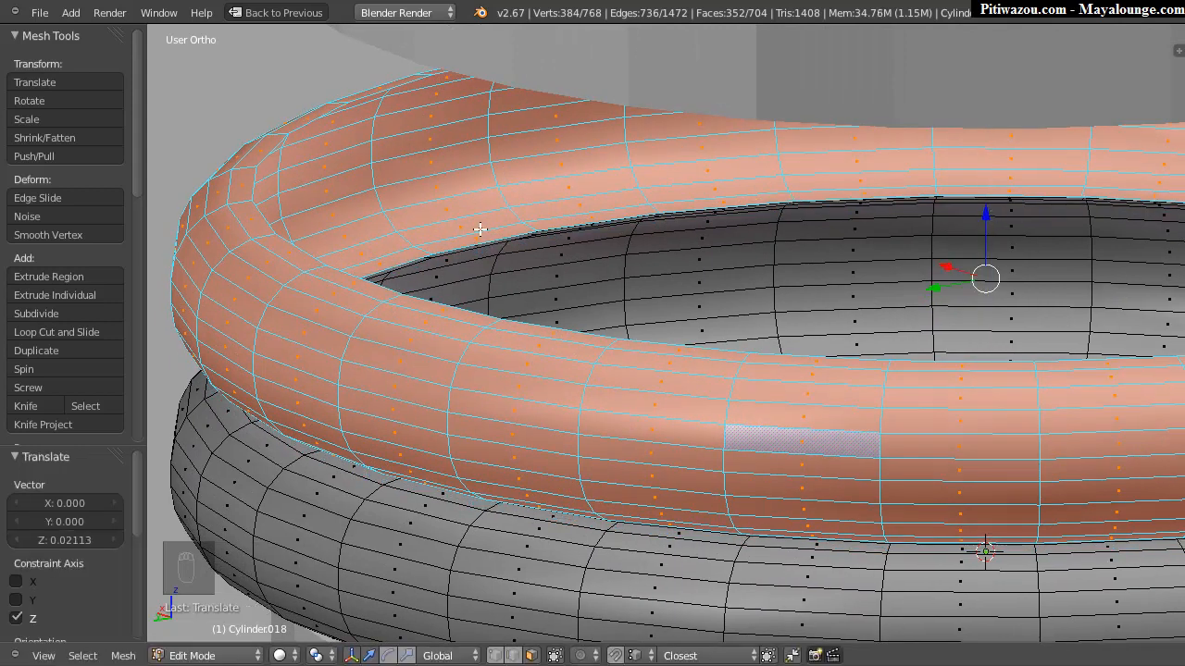
Step: Select the upper ring's lower inner edge loop and snap it down along Z onto the lower ring's matching loop, merging the vertices
key(ctrl+Tab)
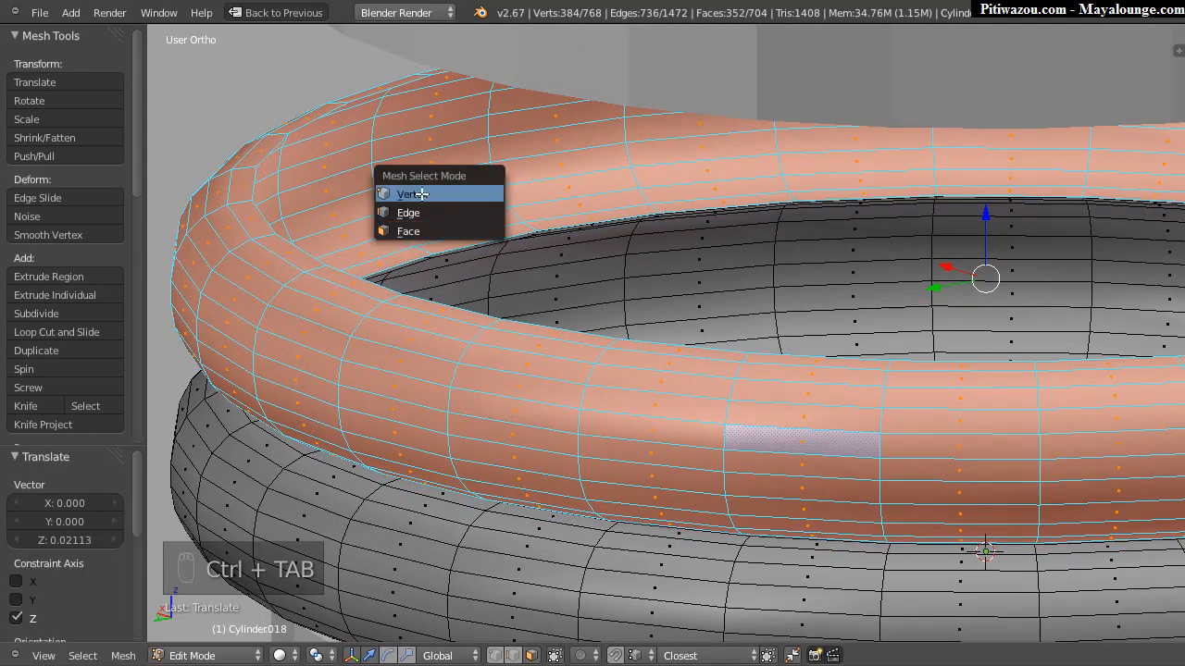
click(412, 213)
alt+right_click(493, 238)
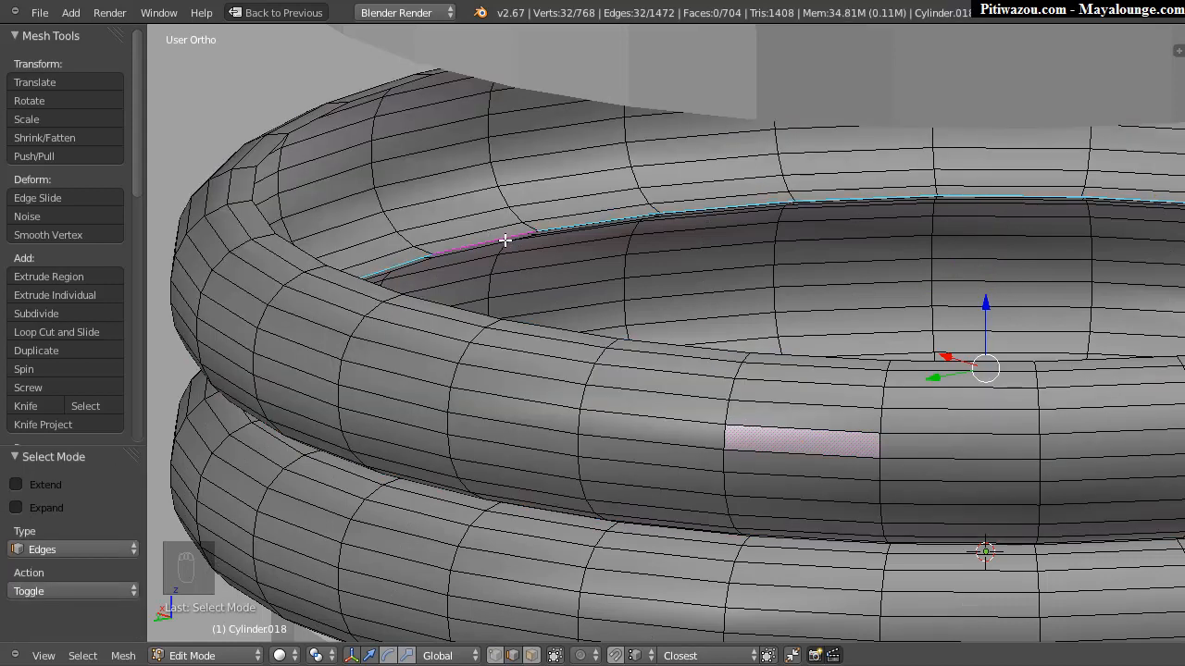
key(ctrl+Tab)
click(477, 217)
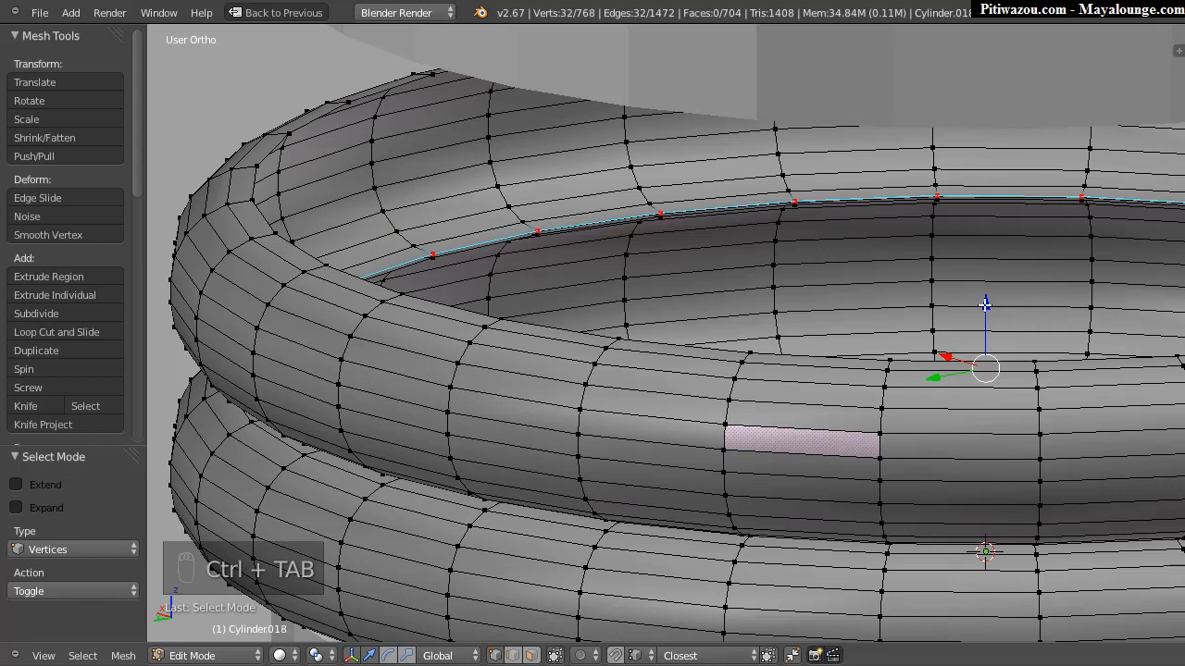
drag(984, 303, 804, 209)
middle_drag(692, 271, 798, 298)
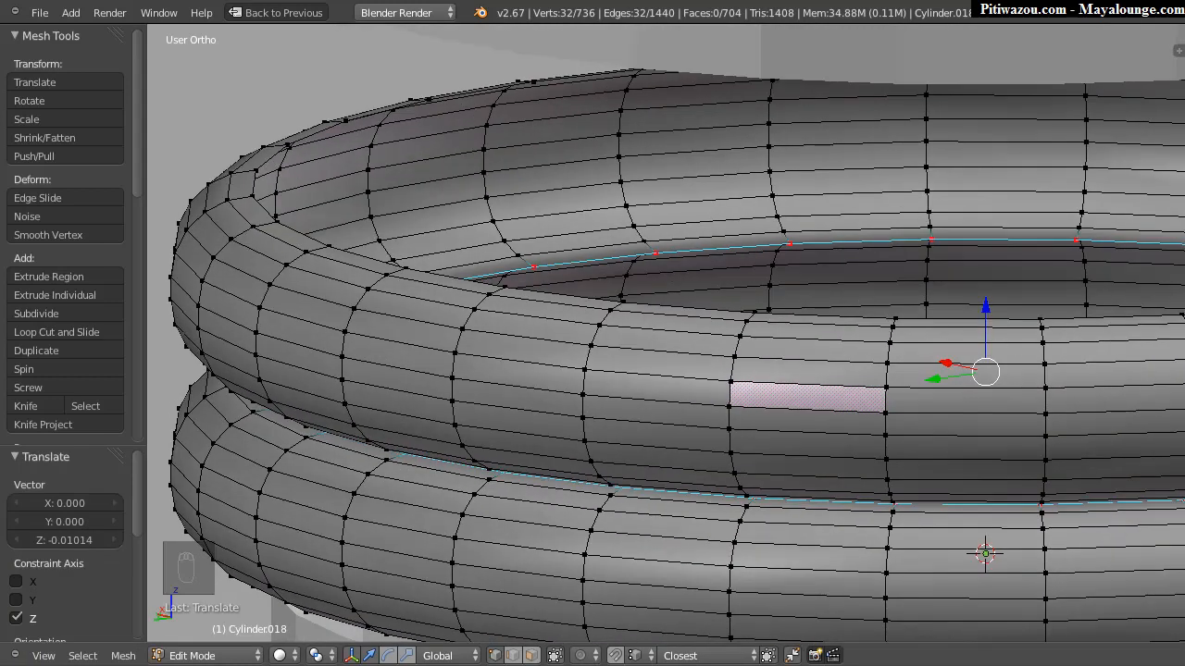
Step: Check the AutoMerge Editing option, try moving the merged seam loop along Z, and undo the move
click(123, 656)
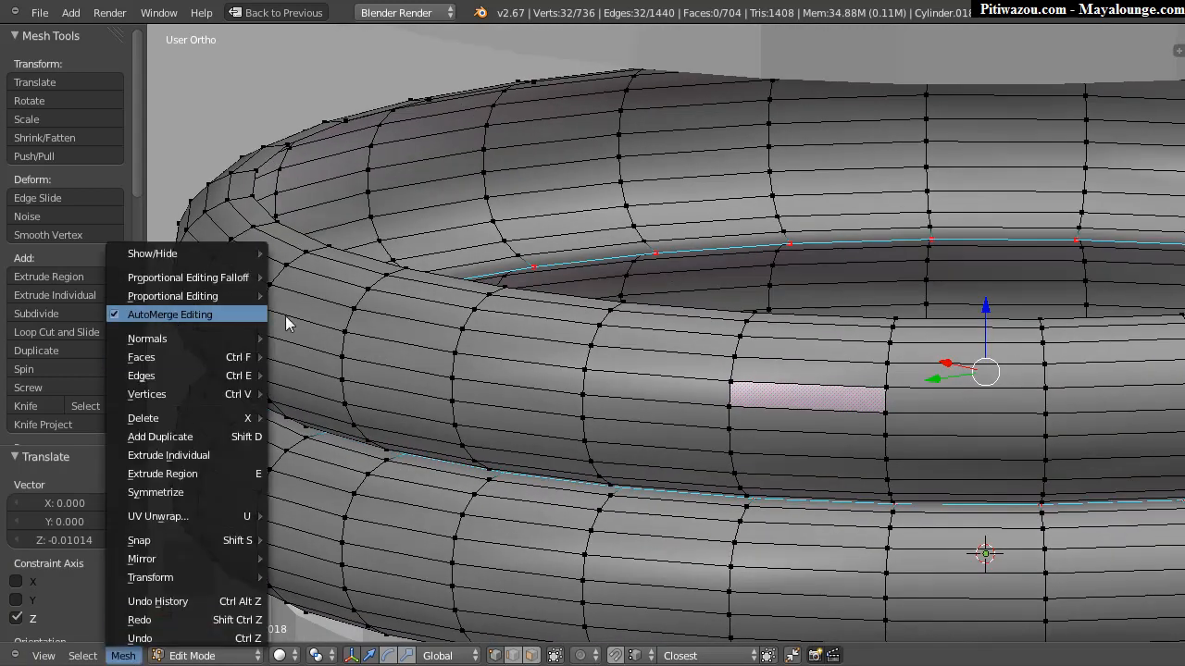
click(182, 319)
drag(985, 308, 961, 335)
key(ctrl+z)
shift+middle_drag(851, 277, 750, 282)
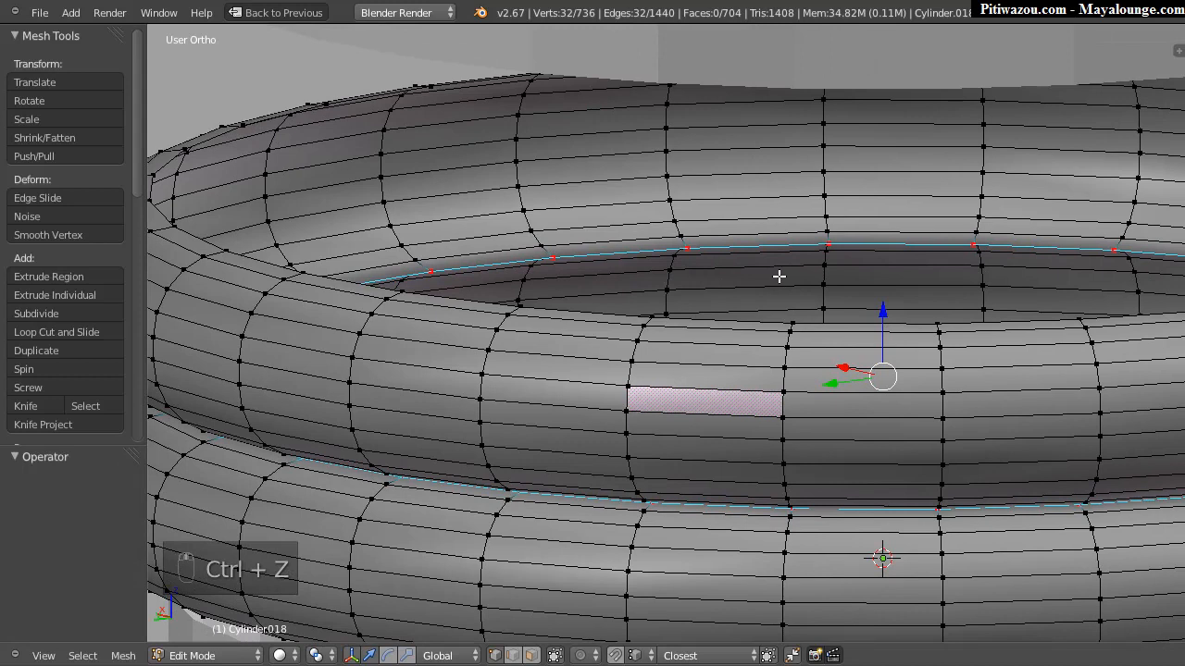
Step: Try beveling the seam edge loop between the rings with 5 segments and an offset of about 0.024
key(ctrl+b)
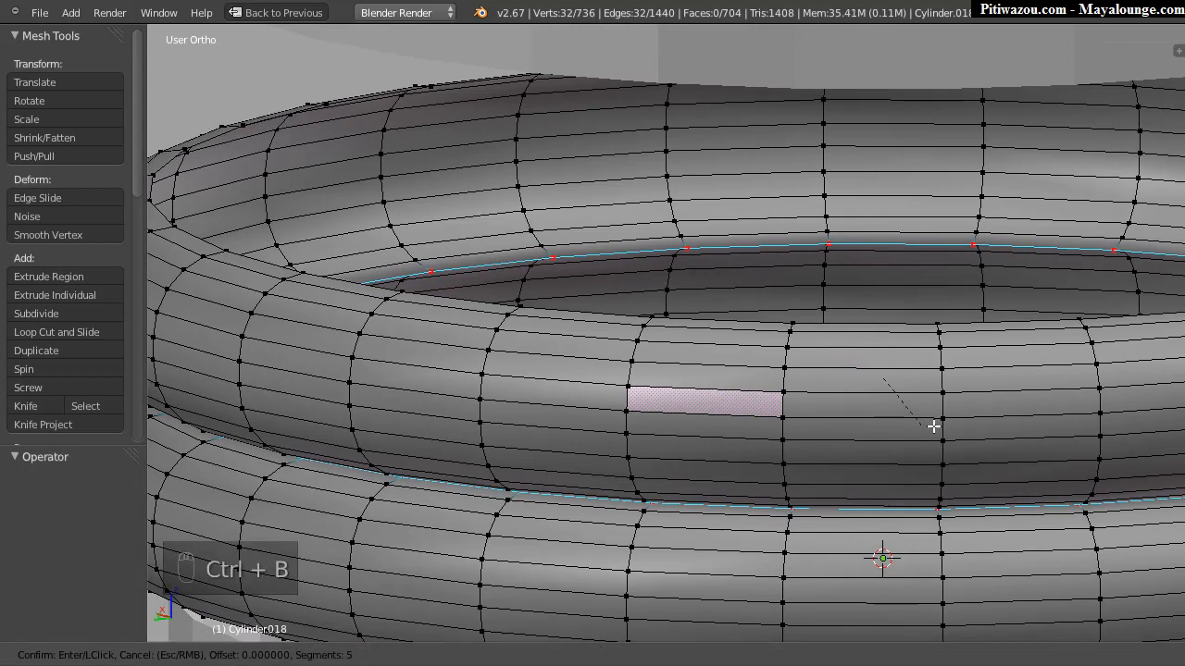
click(995, 486)
middle_drag(859, 426, 846, 413)
ctrl+middle_drag(754, 399, 915, 243)
shift+middle_drag(691, 524, 707, 370)
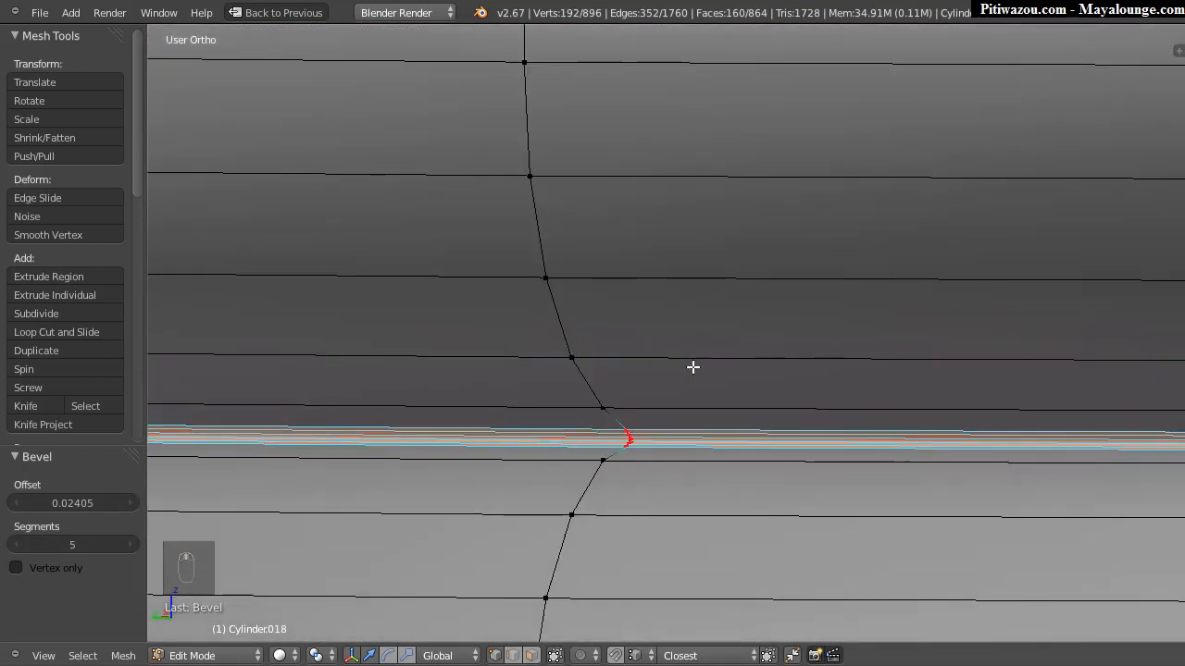
Step: Reduce the seam bevel to 2 segments with an offset of 0.01005, and undo the bevel
key(F6)
mouse_move(905, 439)
mouse_down()
mouse_move(842, 438)
mouse_move(887, 436)
mouse_up()
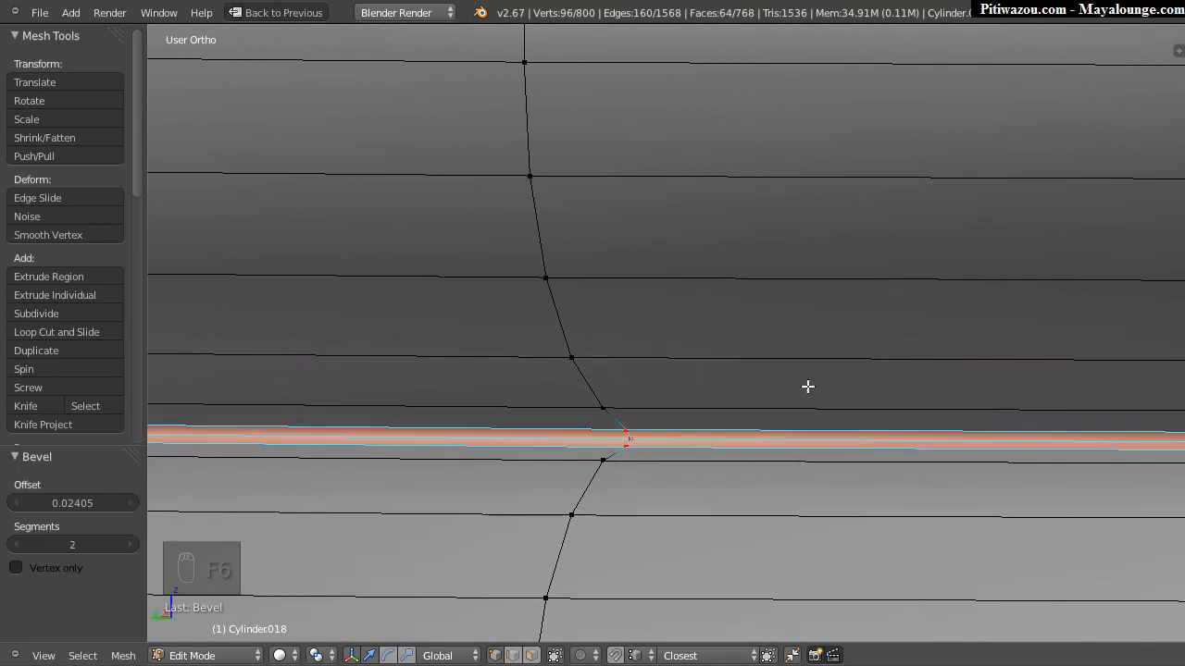
key(F6)
drag(1050, 447, 1043, 444)
scroll(846, 343, down, 8)
scroll(860, 336, down, 3)
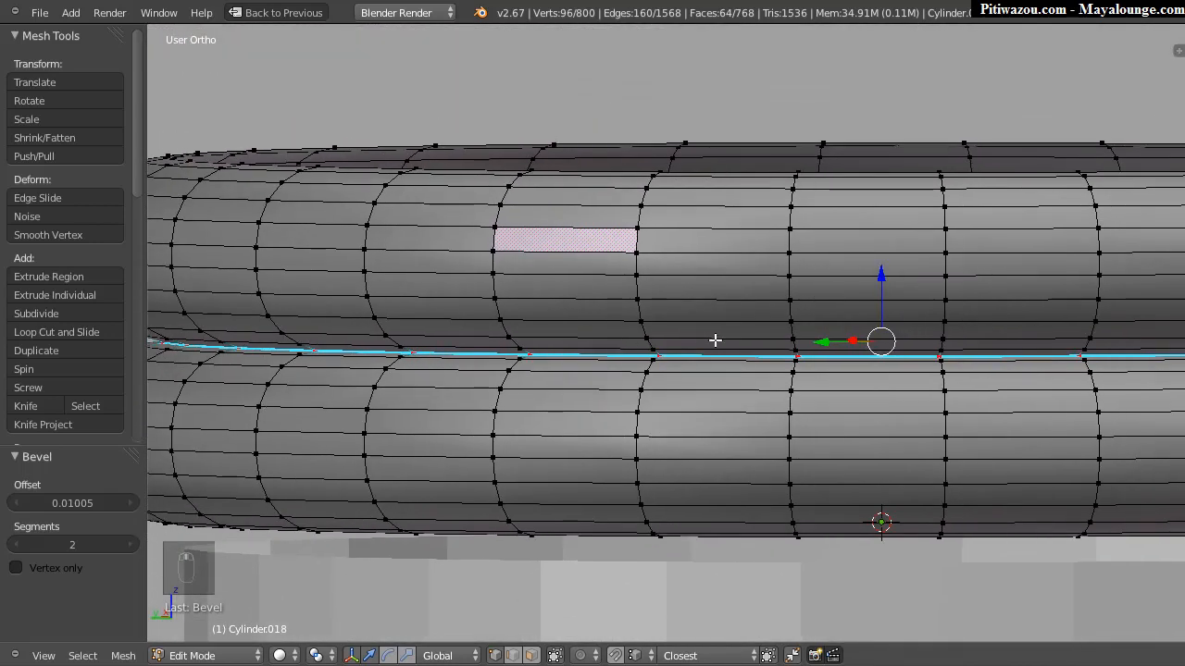
scroll(800, 301, up, 4)
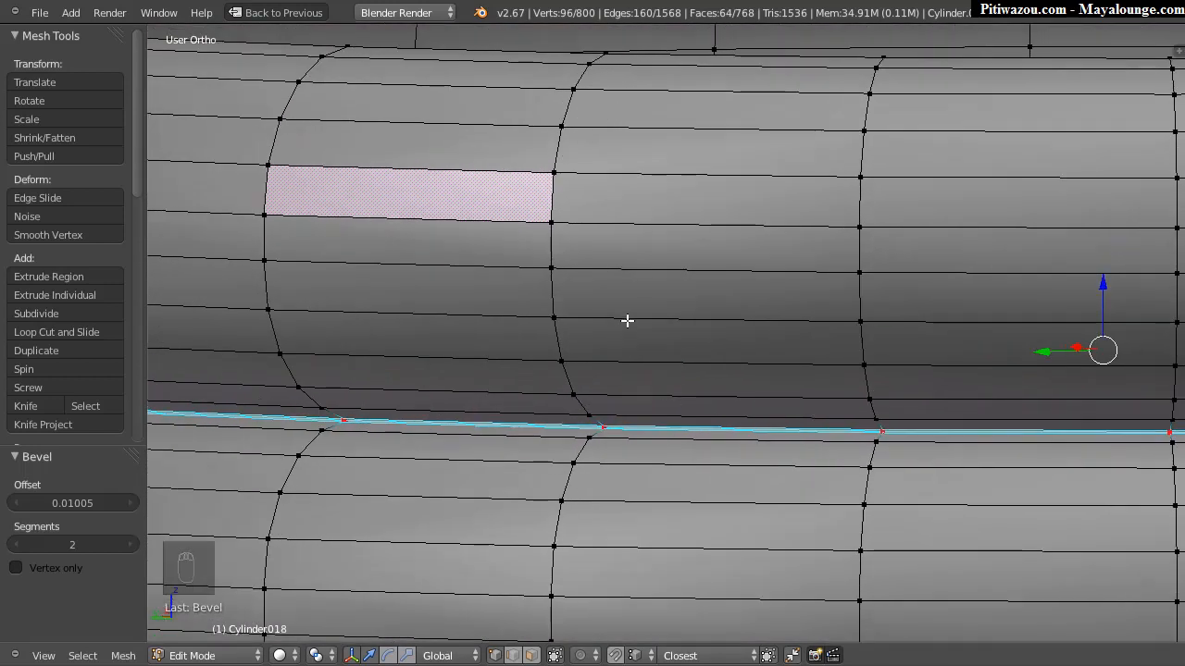
key(ctrl+z)
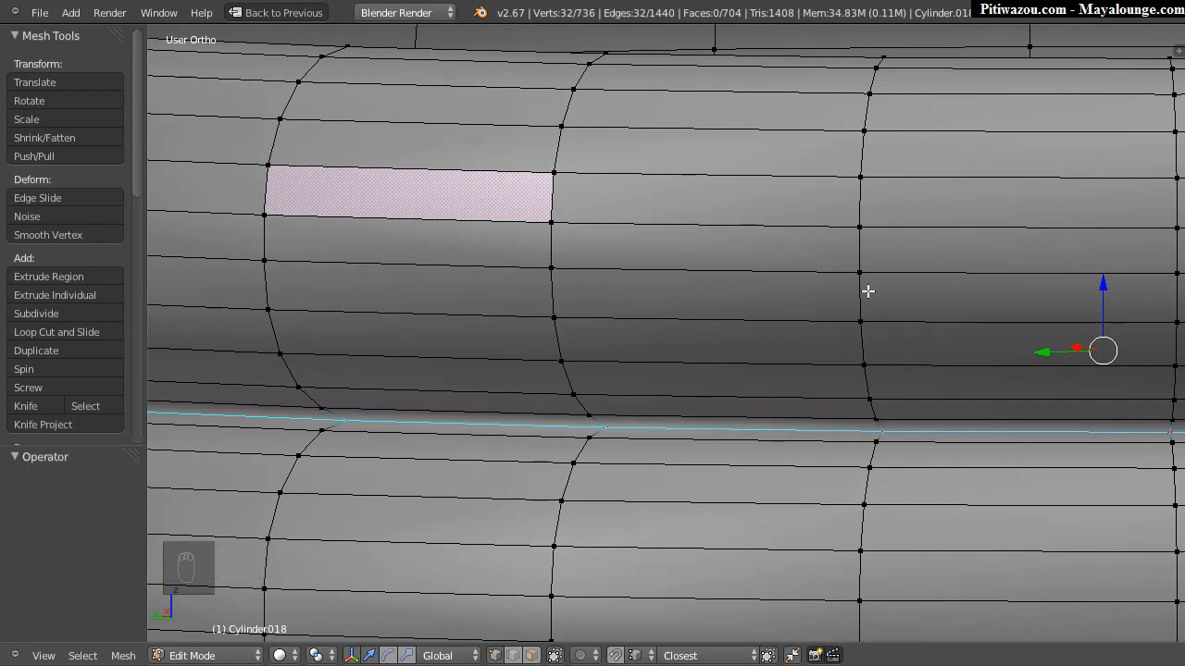
scroll(748, 307, down, 6)
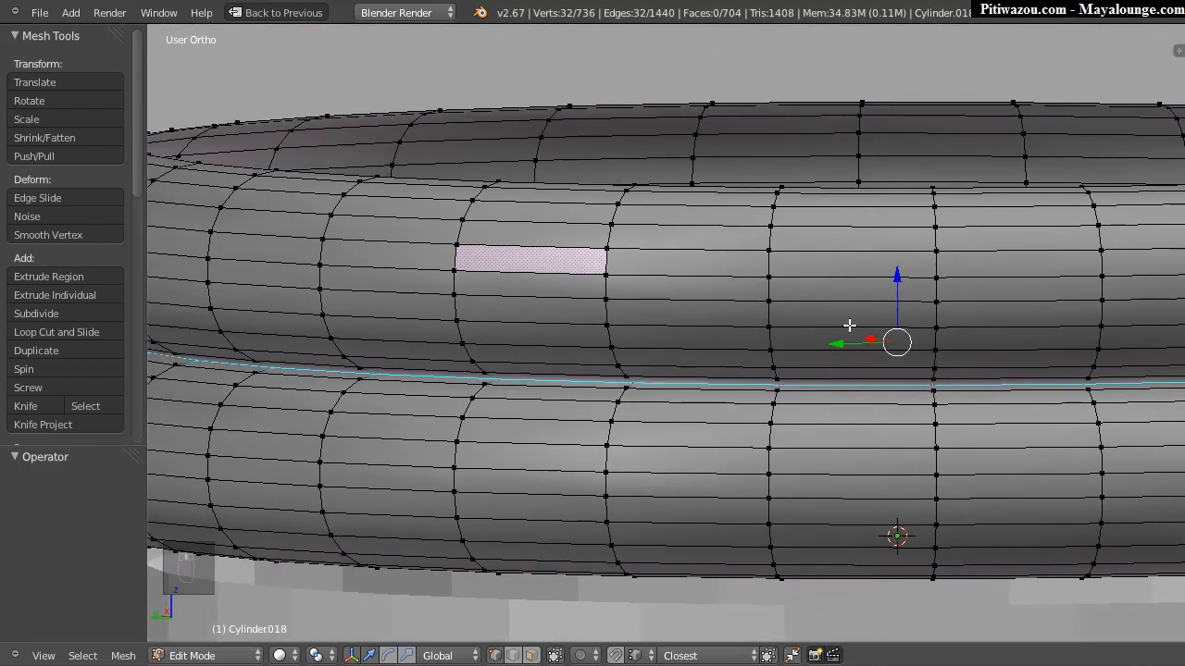
Step: Return to Object Mode, duplicate the joined ring pair, and place the copy 1.053 units up along Z
key(Tab)
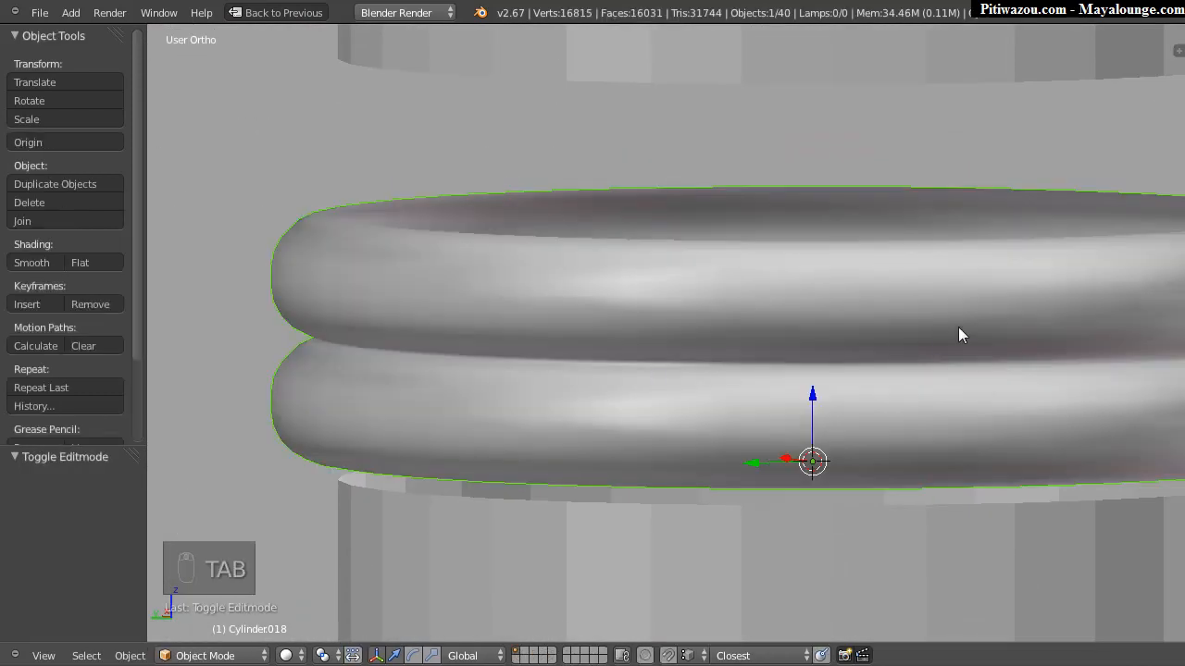
scroll(653, 346, down, 1)
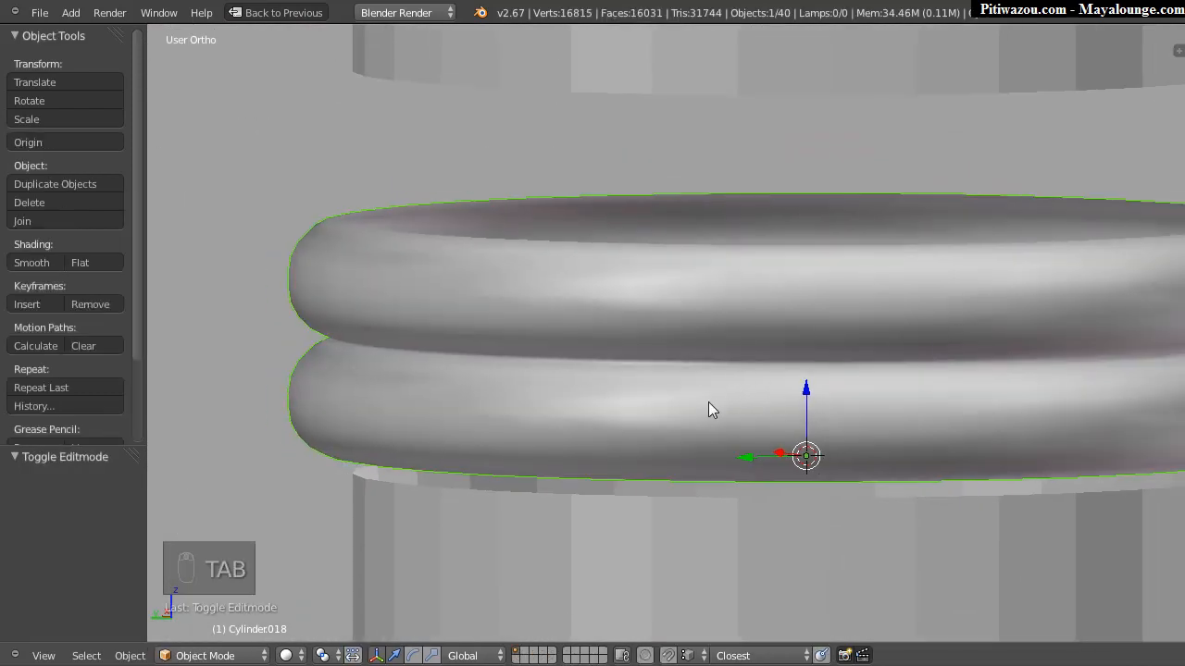
key(shift+d)
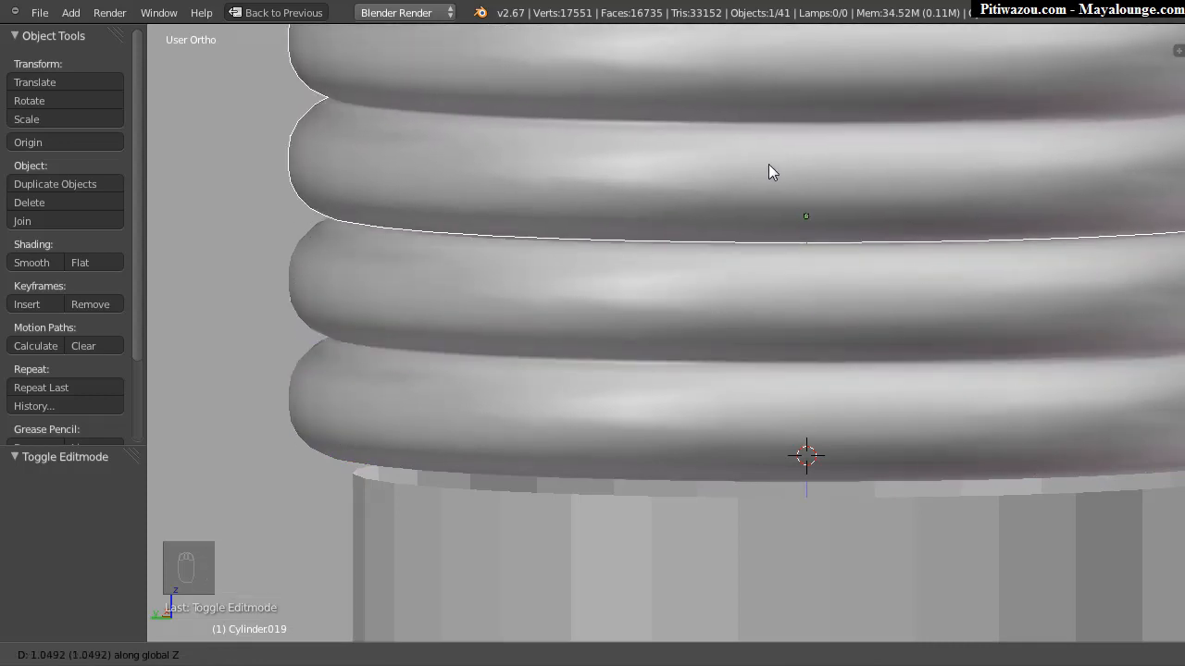
click(769, 164)
Step: In the front view, lower the duplicated ring pair along Z by 0.01865 and again by 0.0779 to close the gap
shift+middle_drag(767, 232, 732, 268)
middle_drag(732, 268, 706, 253)
key(KP_1)
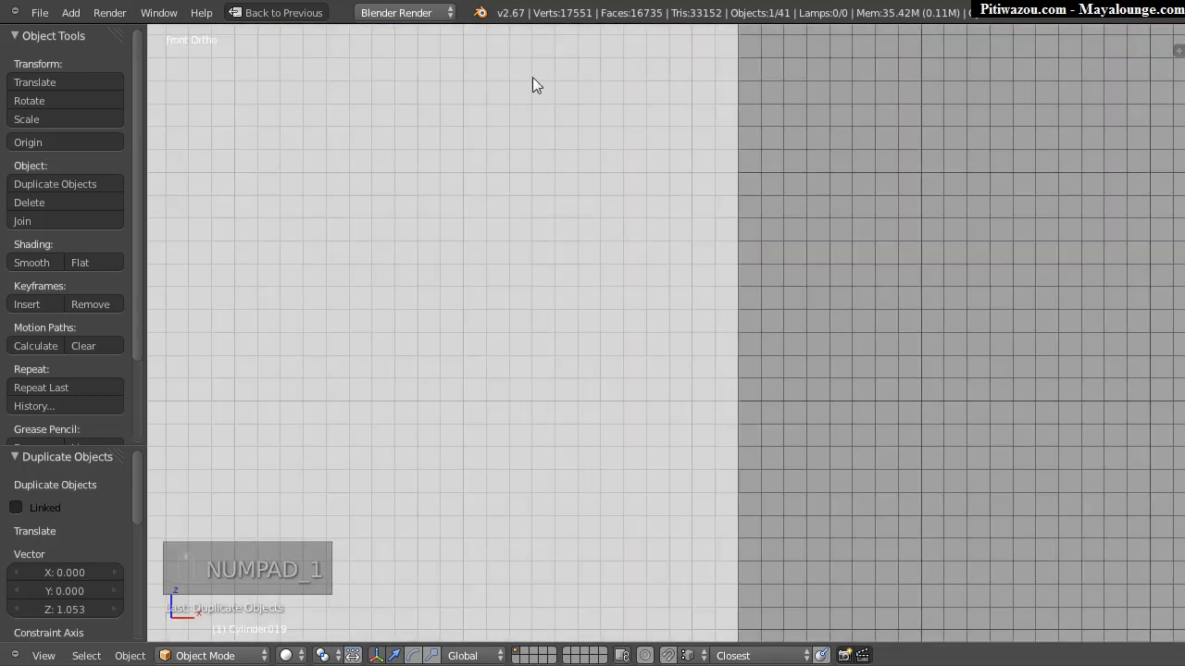
scroll(704, 343, down, 6)
shift+middle_drag(506, 365, 1067, 25)
shift+middle_drag(571, 260, 608, 624)
ctrl+middle_drag(485, 250, 695, 201)
scroll(695, 202, up, 1)
shift+middle_drag(459, 91, 534, 141)
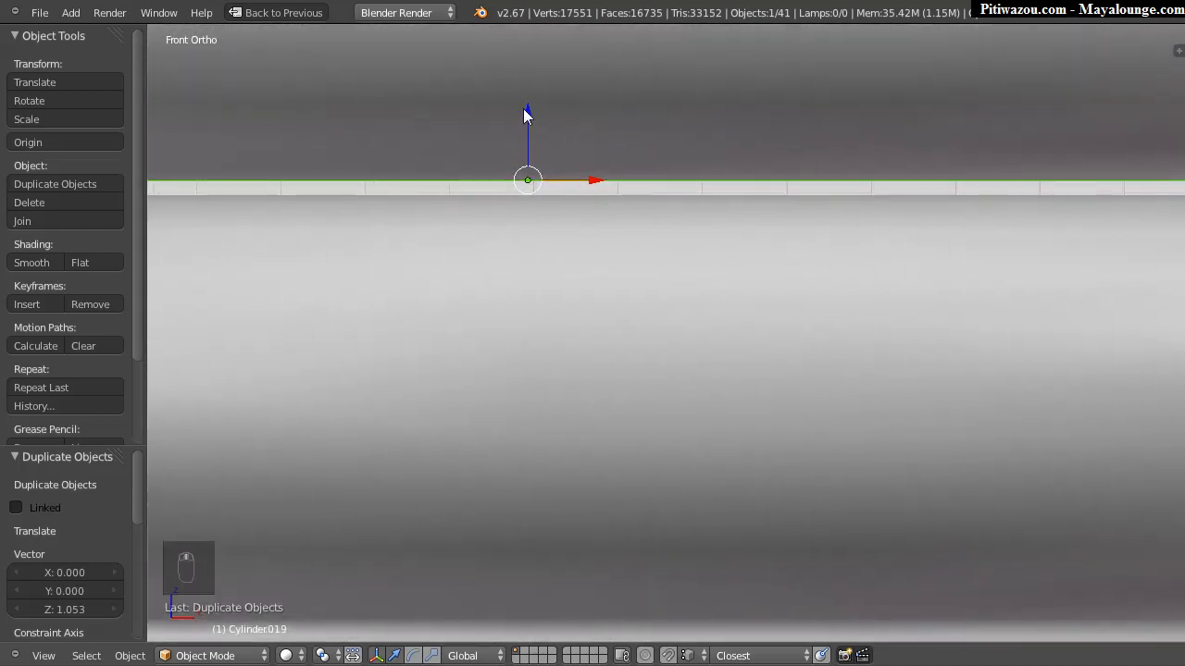
key(g)
key(z)
click(523, 174)
key(g)
key(z)
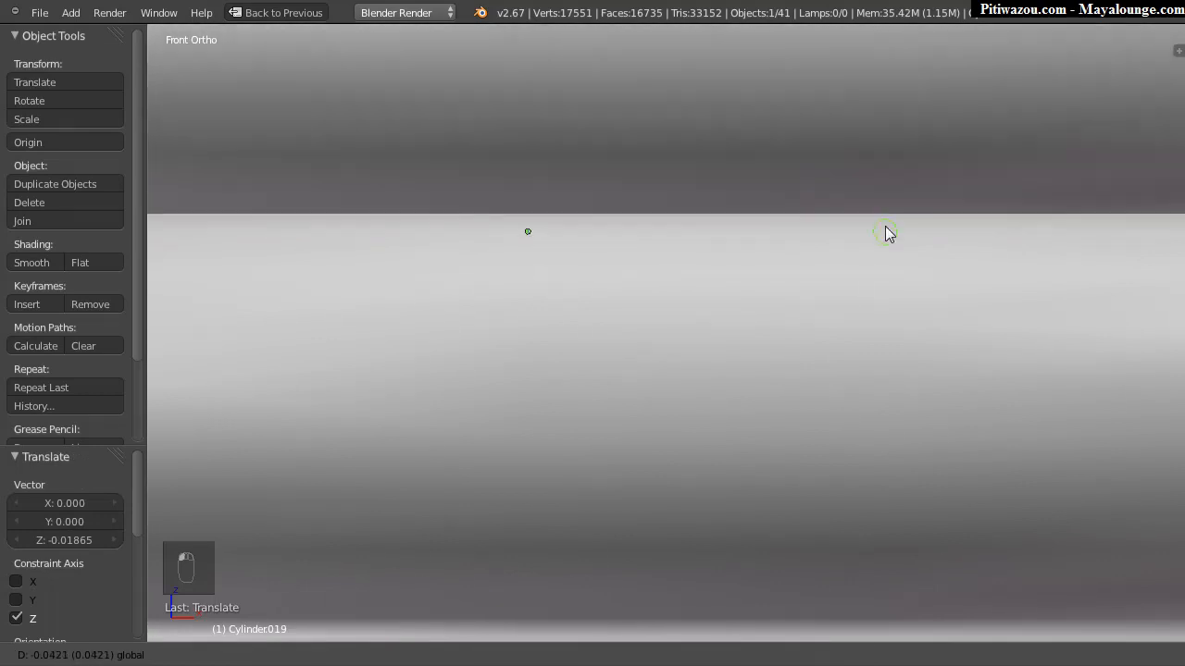
click(759, 259)
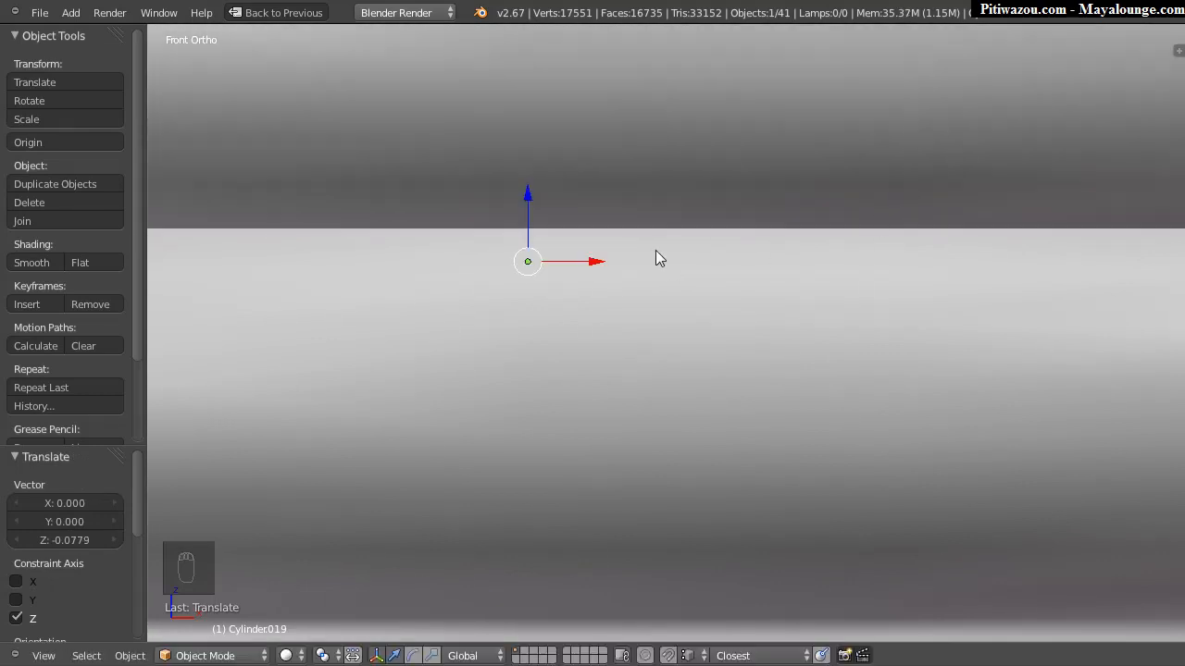
Step: Using wireframe shading for alignment, raise the duplicated ring pair 0.0677 along Z, and return to solid shading
key(2)
key(1)
key(z)
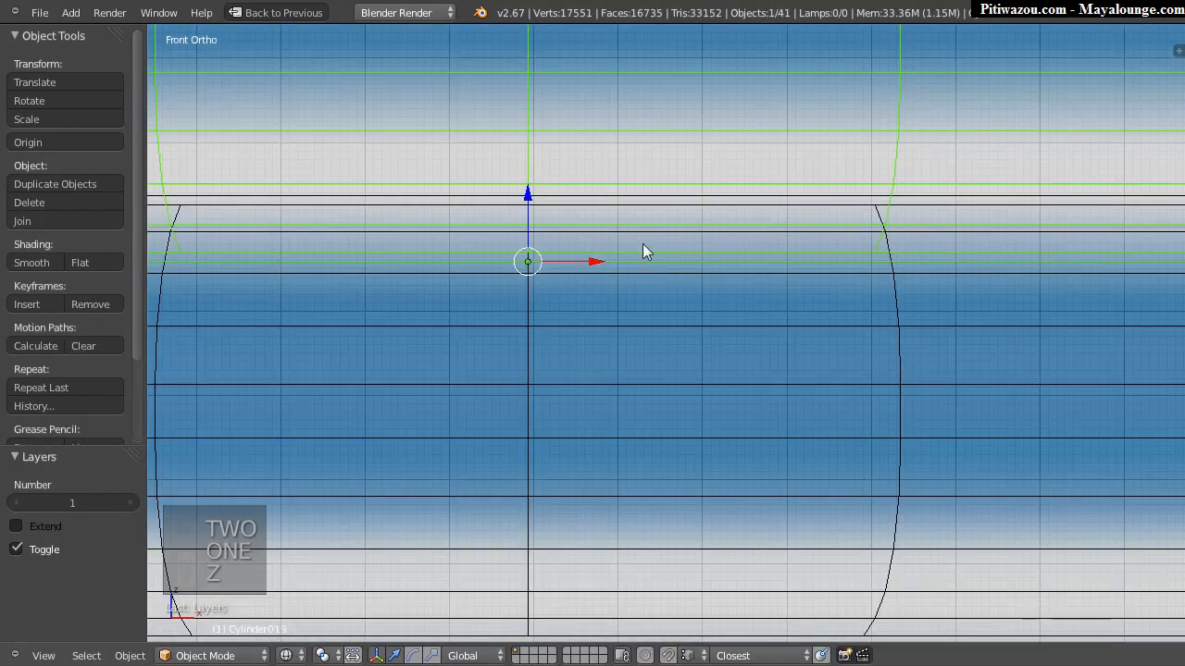
drag(521, 198, 686, 204)
shift+middle_drag(414, 214, 935, 241)
mouse_move(713, 251)
middle_down()
mouse_move(705, 272)
mouse_move(661, 282)
mouse_move(721, 272)
middle_up()
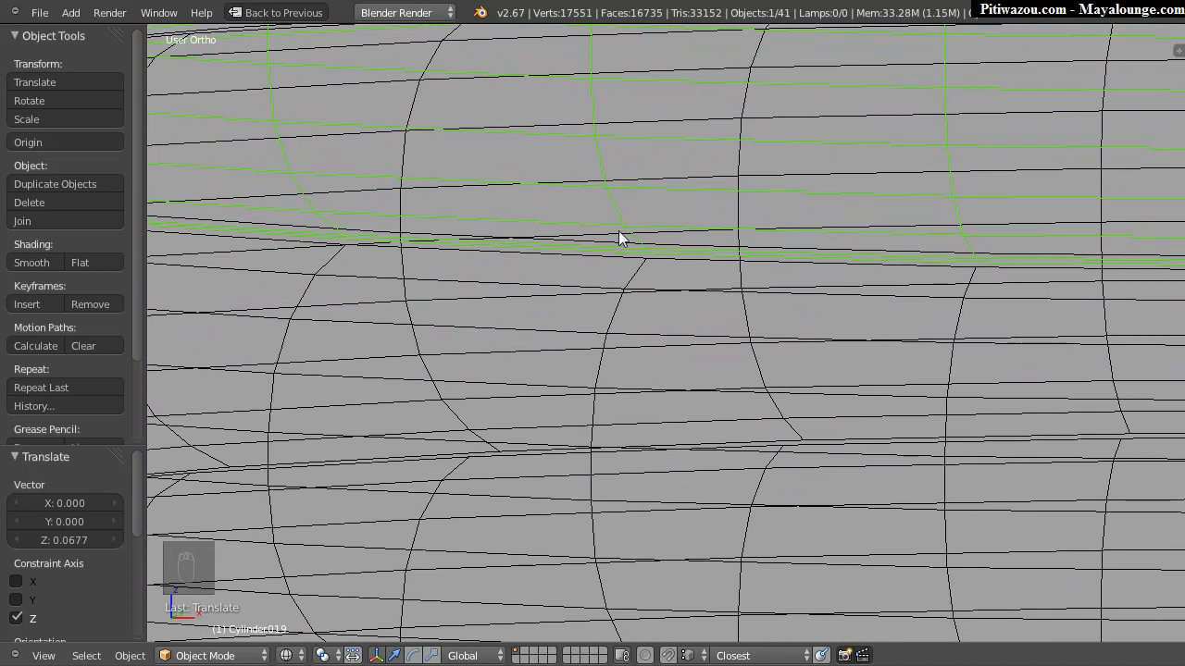
key(z)
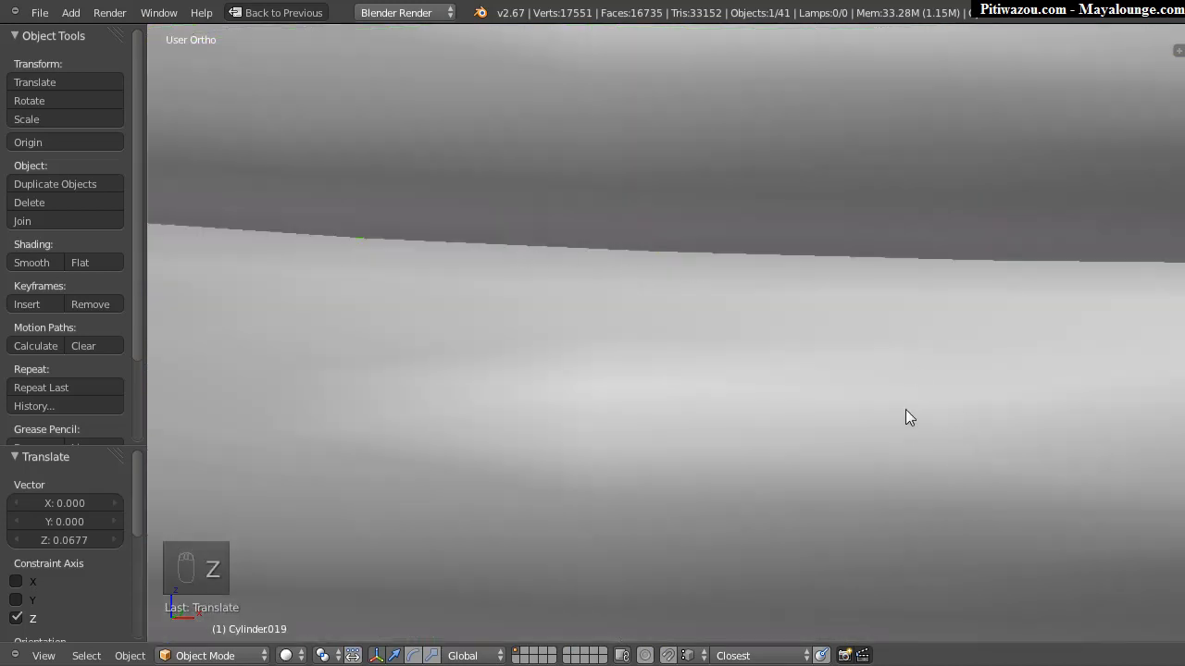
Step: Restore the full screen layout and enable the Wire display on both ring-pair objects, leaving the upper pair selected
key(shift+space)
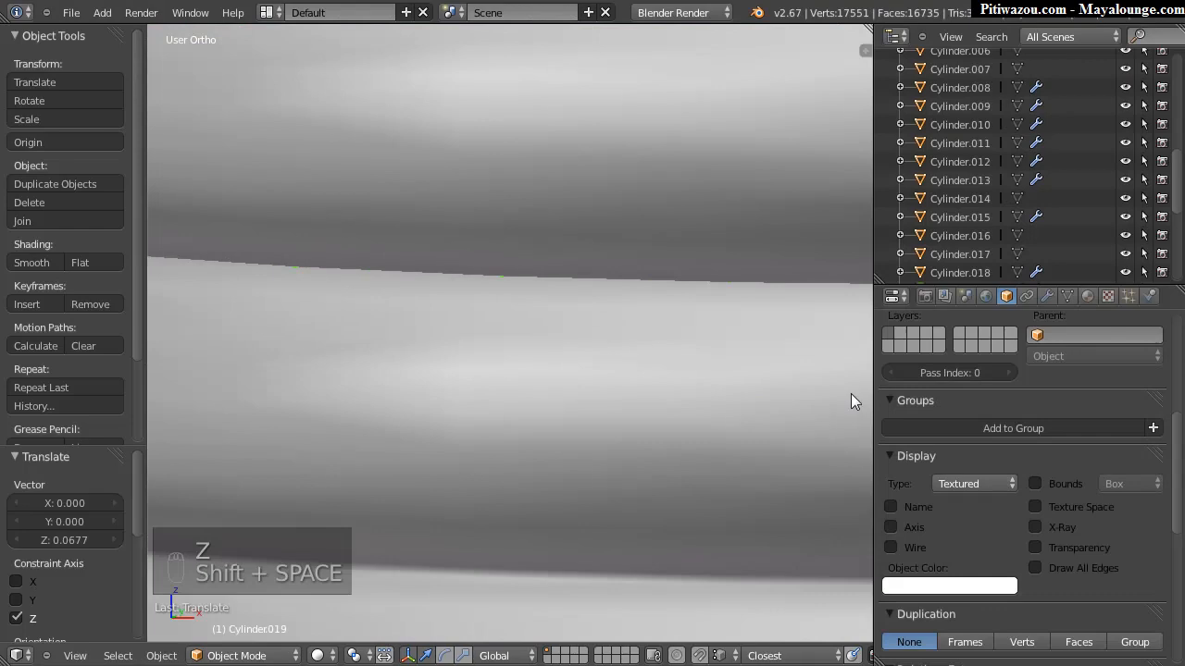
click(910, 548)
right_click(714, 458)
click(909, 548)
middle_drag(593, 277, 529, 290)
scroll(488, 203, up, 4)
key(a)
mouse_move(525, 192)
middle_down()
mouse_move(536, 210)
mouse_move(536, 188)
middle_up()
right_click(536, 211)
right_click(549, 230)
scroll(356, 281, down, 1)
scroll(355, 281, down, 4)
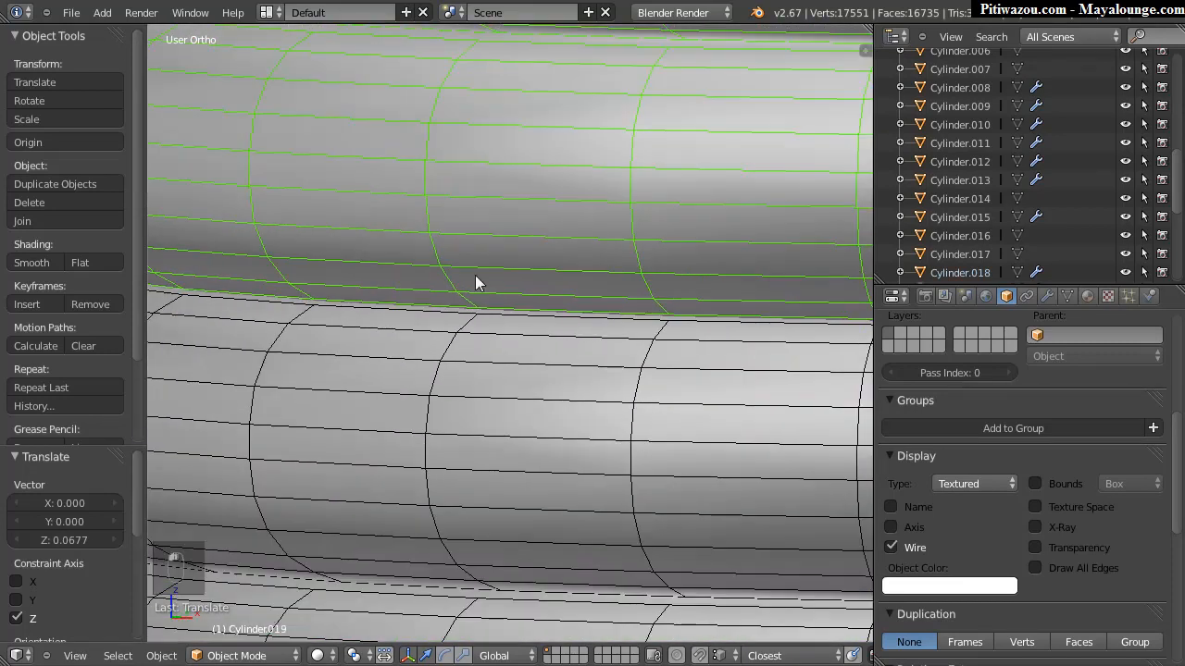
Step: Put the upper ring pair into Edit Mode with edge selection and select its topmost inner edge loop
middle_drag(413, 289, 480, 333)
key(Tab)
key(Tab)
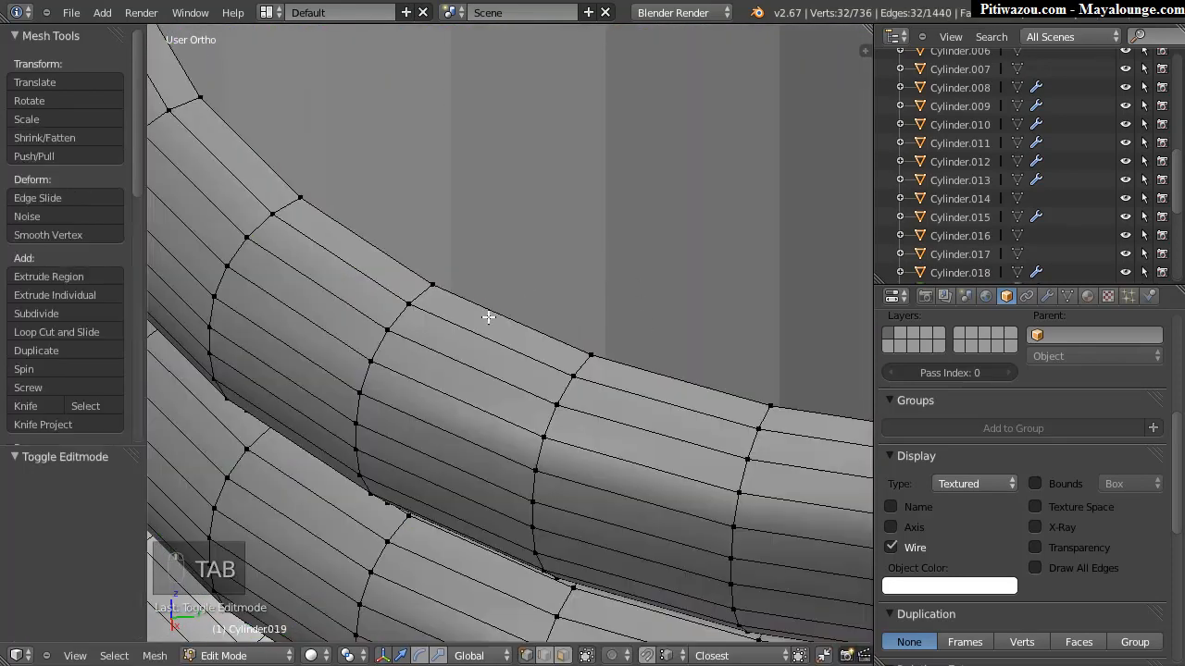
key(ctrl+Tab)
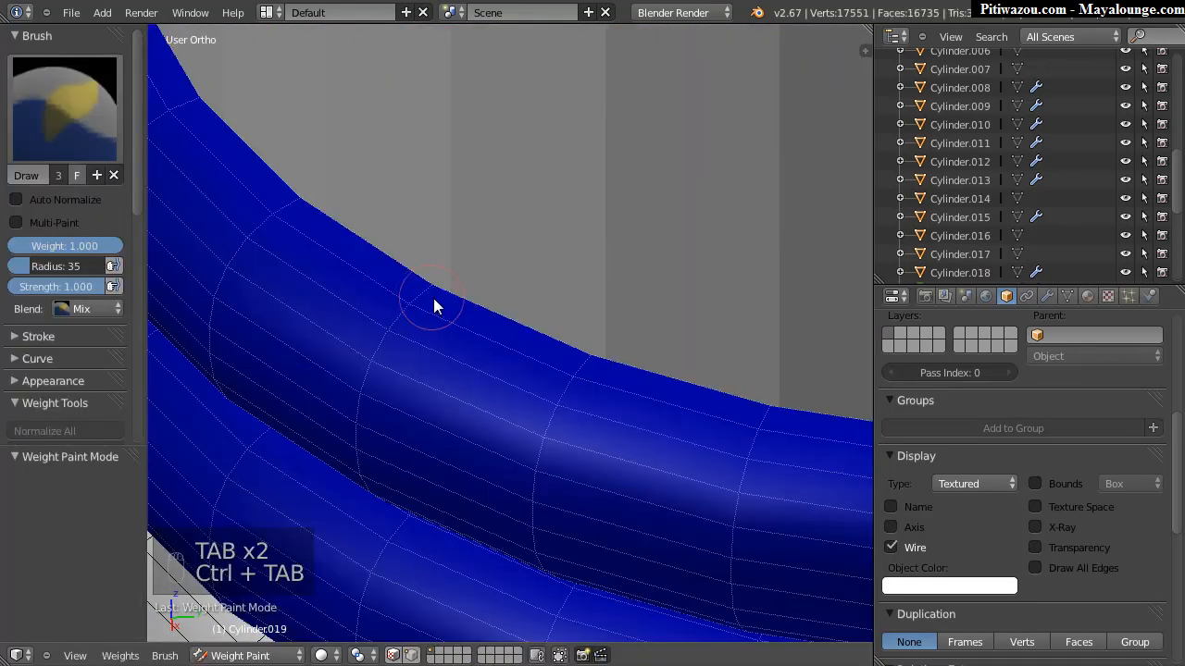
key(Tab)
key(ctrl+Tab)
click(389, 319)
alt+right_click(493, 309)
scroll(677, 318, down, 3)
scroll(598, 260, up, 4)
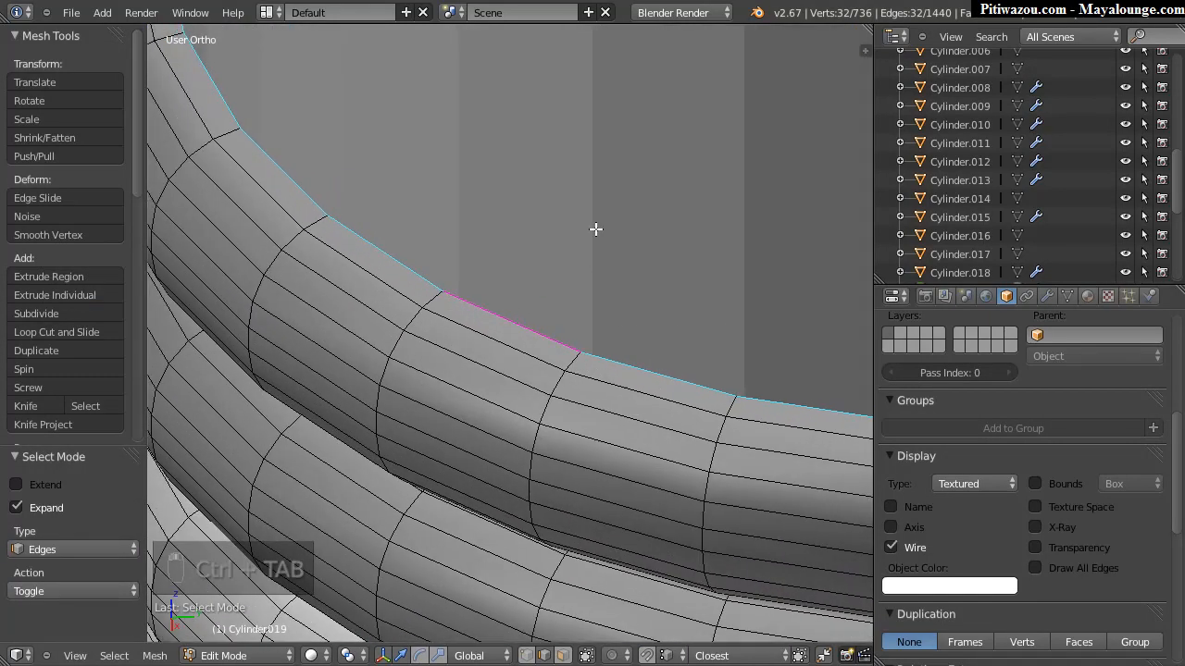
Step: Try growing the edge selection and picking a face loop around the top ring in face select mode
key(ctrl+KP_Add)
key(ctrl+Tab)
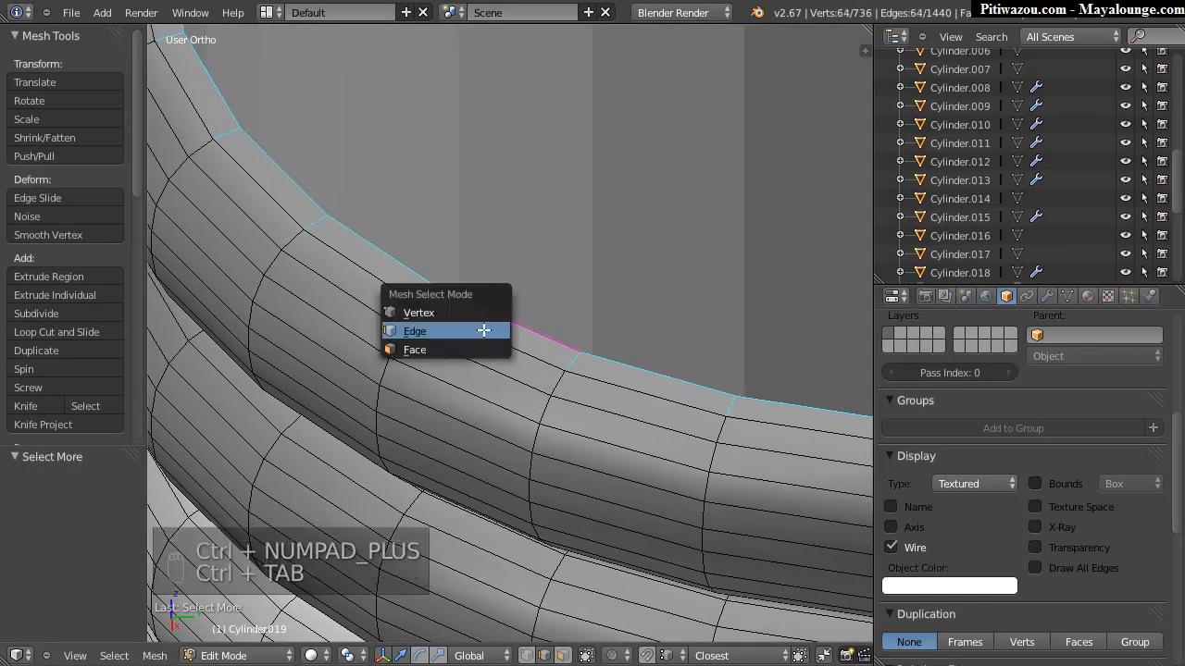
click(426, 346)
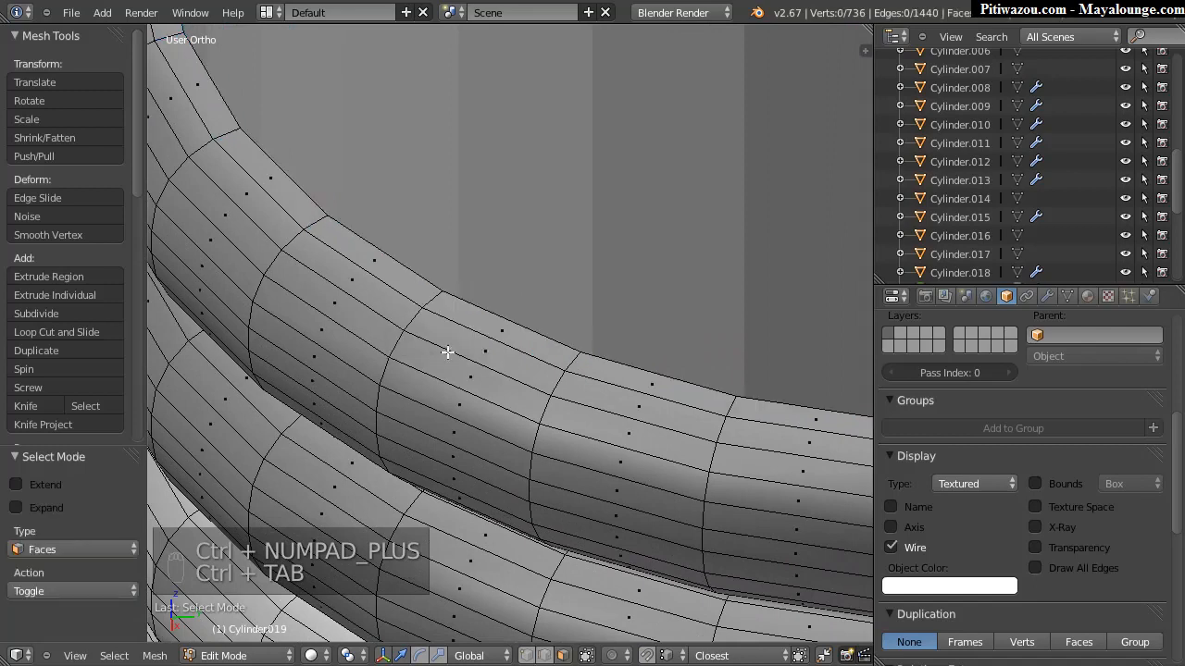
alt+right_click(507, 335)
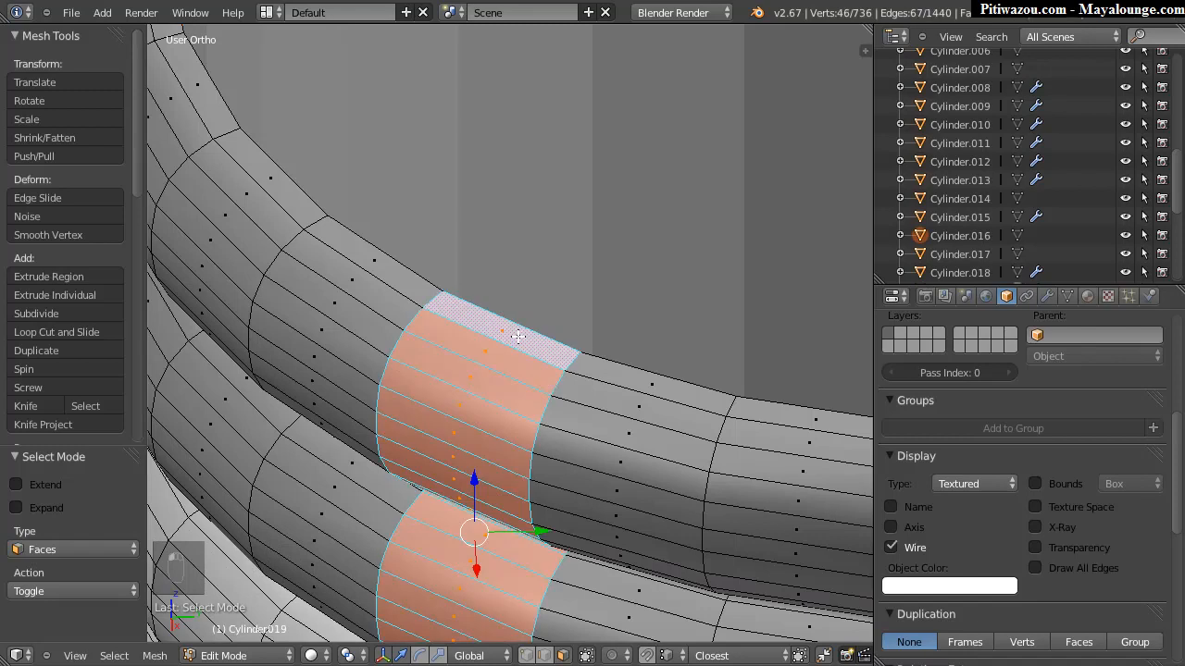
alt+right_click(646, 381)
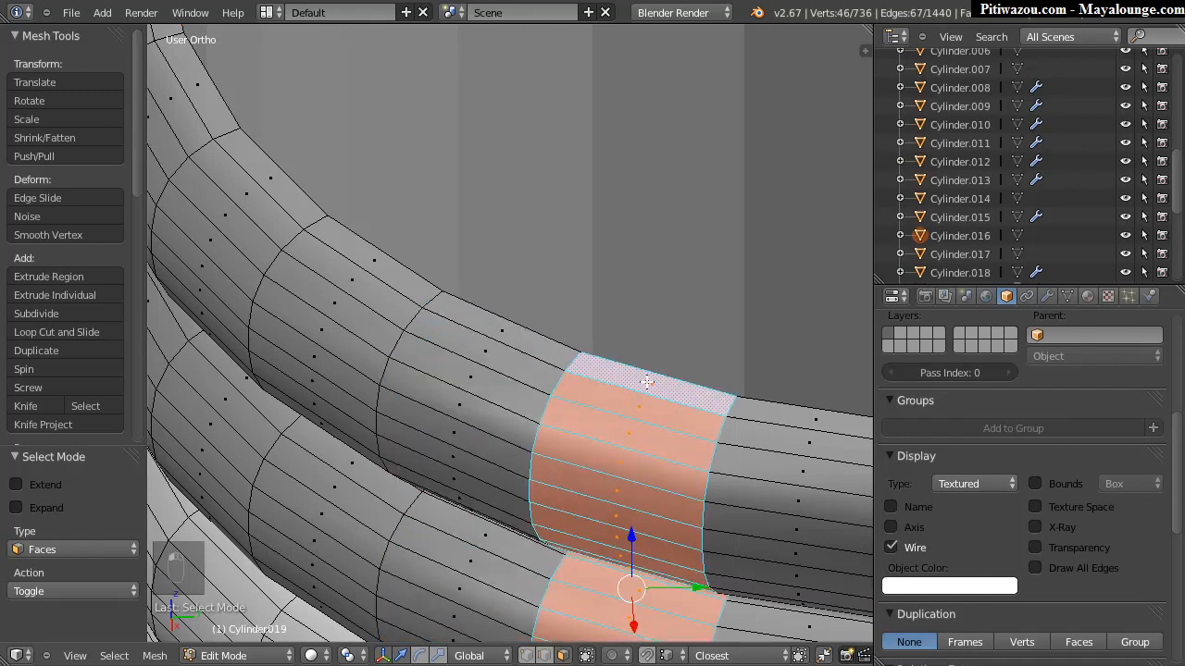
alt+right_click(535, 345)
alt+shift+right_click(562, 361)
Step: Reselect the topmost inner edge loop, grow it in vertex mode to cover two rows of faces, and change to face selection
key(ctrl+Tab)
click(548, 344)
alt+right_click(619, 365)
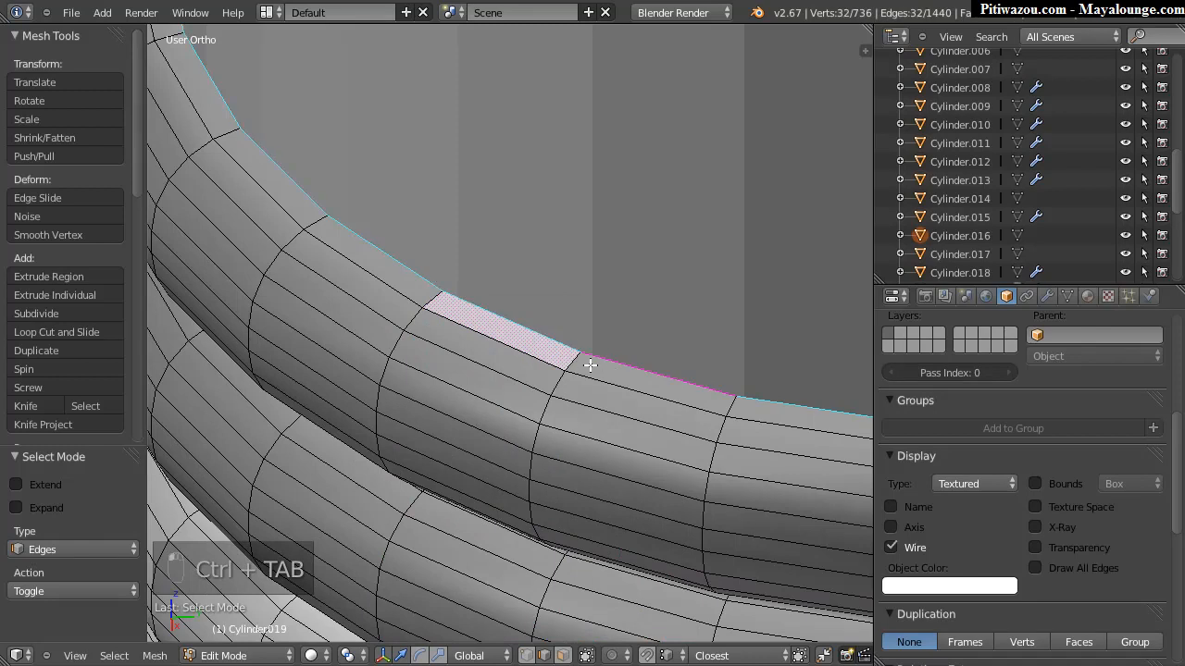
key(ctrl+Tab)
click(524, 344)
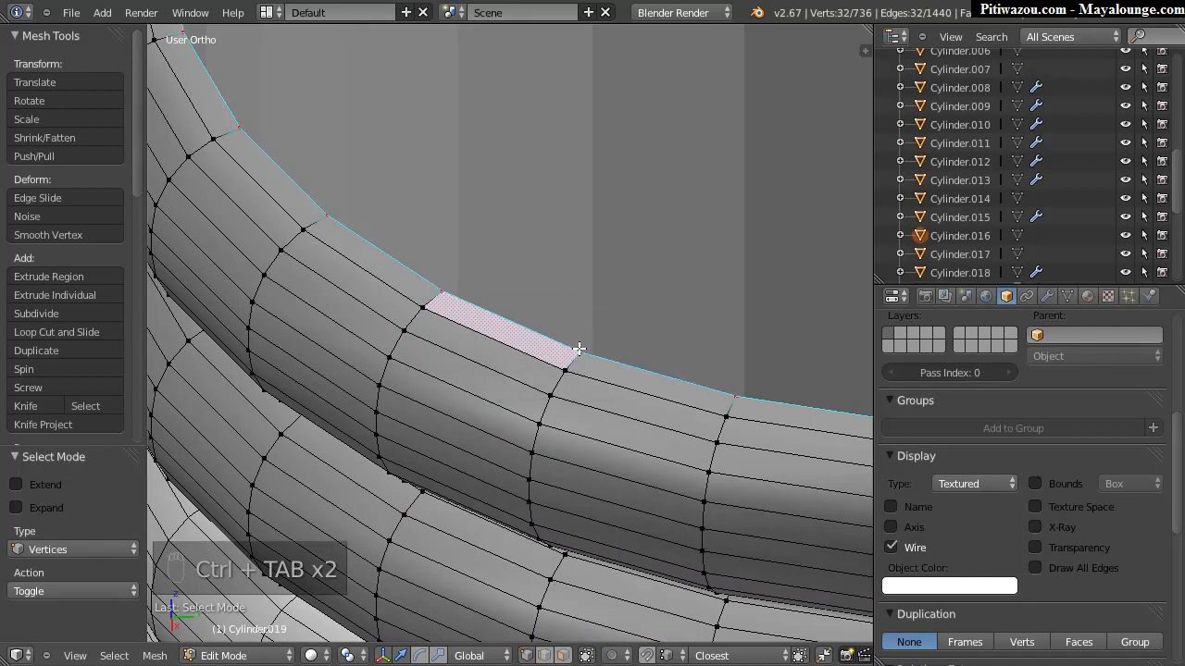
key(ctrl+KP_Add)
key(ctrl+KP_Add)
key(ctrl+KP_Add)
key(ctrl+Tab)
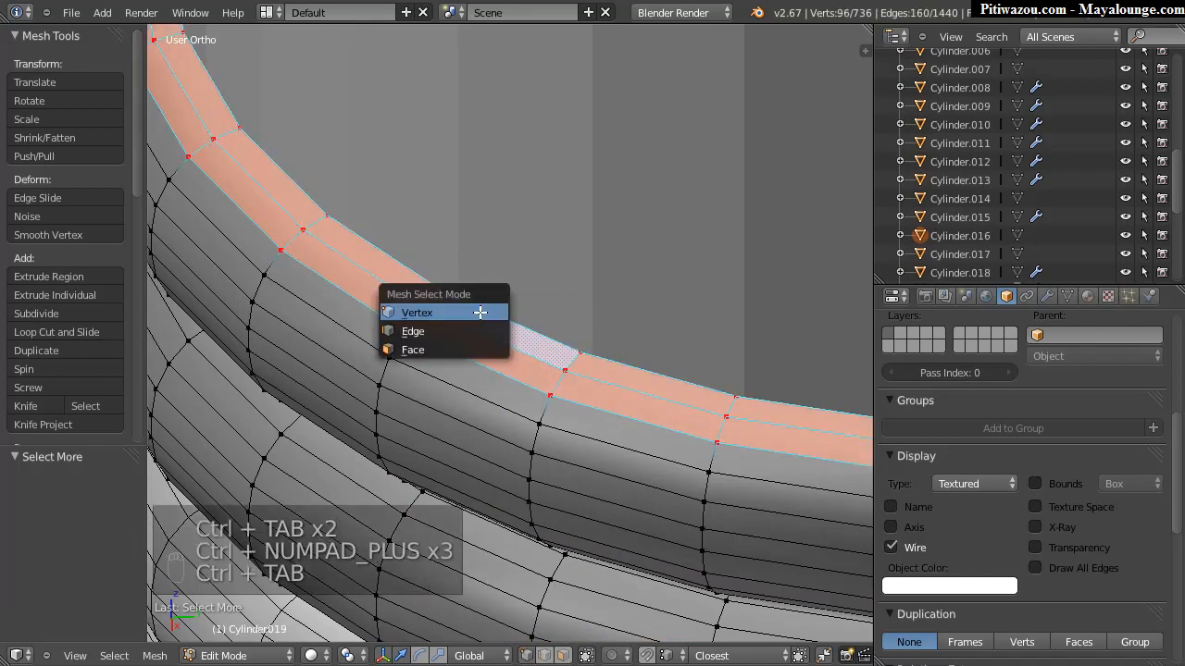
click(410, 346)
middle_drag(417, 351, 440, 272)
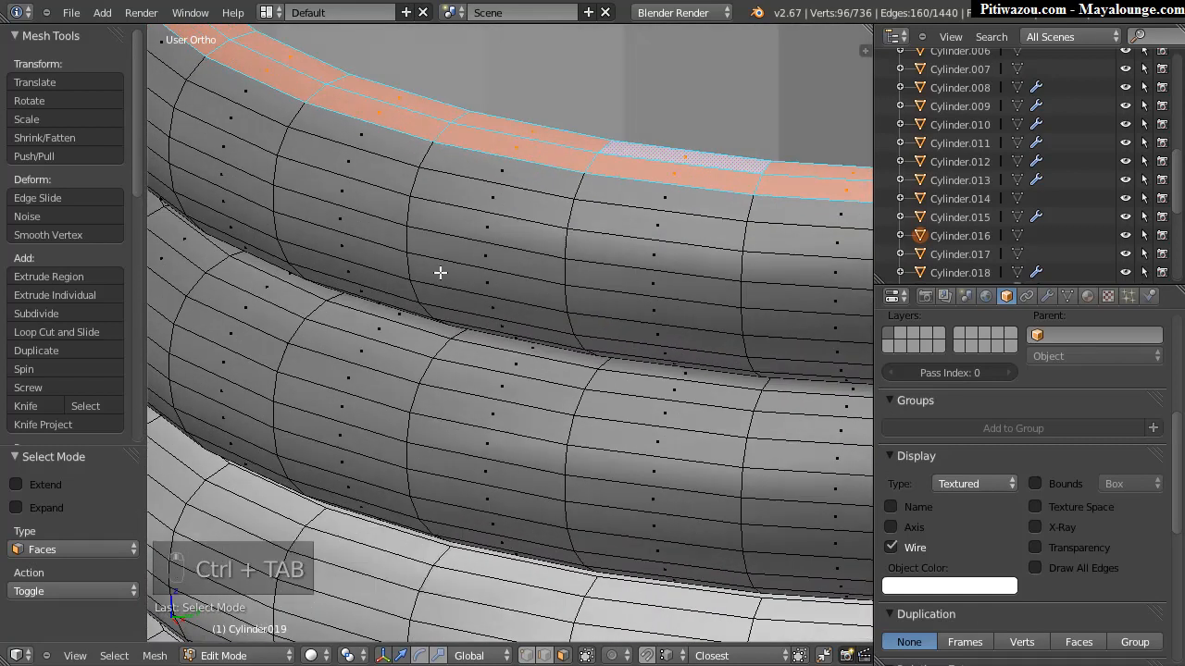
Step: Grow the selection to cover the whole upper ring of the duplicate, shrink off the extra row, and delete its faces
key(ctrl+KP_Add)
key(ctrl+KP_Add)
key(ctrl+KP_Add)
key(ctrl+KP_Add)
key(ctrl+KP_Add)
key(ctrl+KP_Add)
key(ctrl+KP_Add)
key(ctrl+KP_Add)
key(ctrl+KP_Add)
key(ctrl+KP_Add)
key(ctrl+KP_Add)
key(ctrl+KP_Add)
key(ctrl+KP_Add)
key(ctrl+KP_Add)
key(ctrl+KP_Add)
key(ctrl+KP_Add)
key(ctrl+KP_Add)
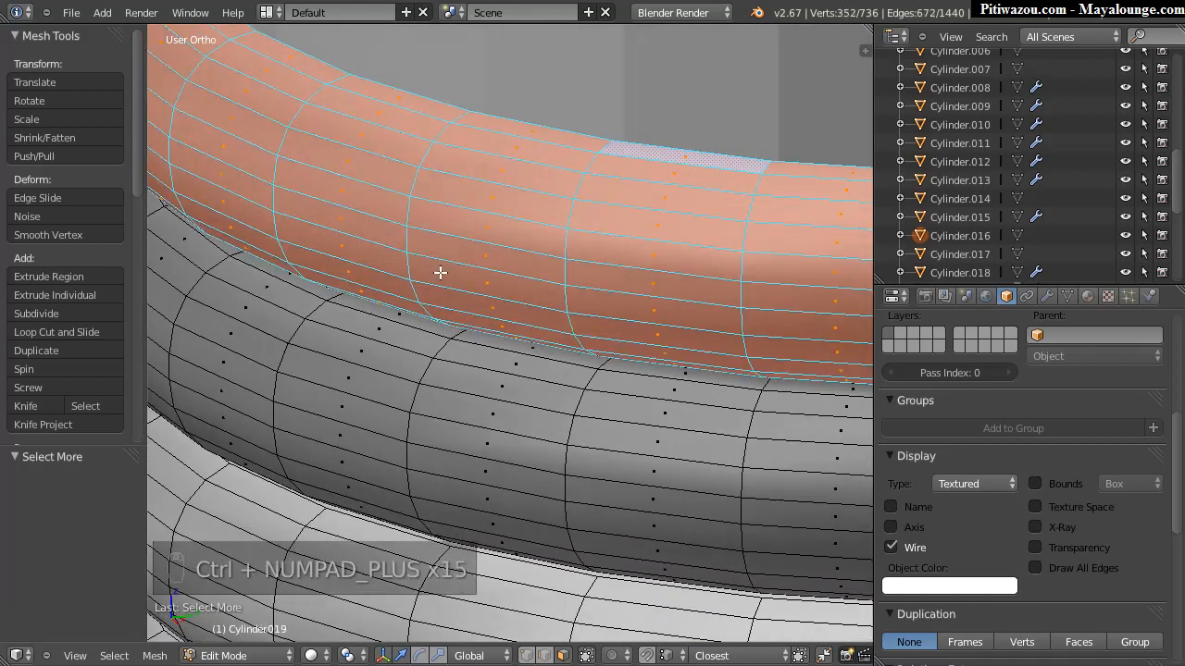
key(ctrl+KP_Add)
key(ctrl+KP_Add)
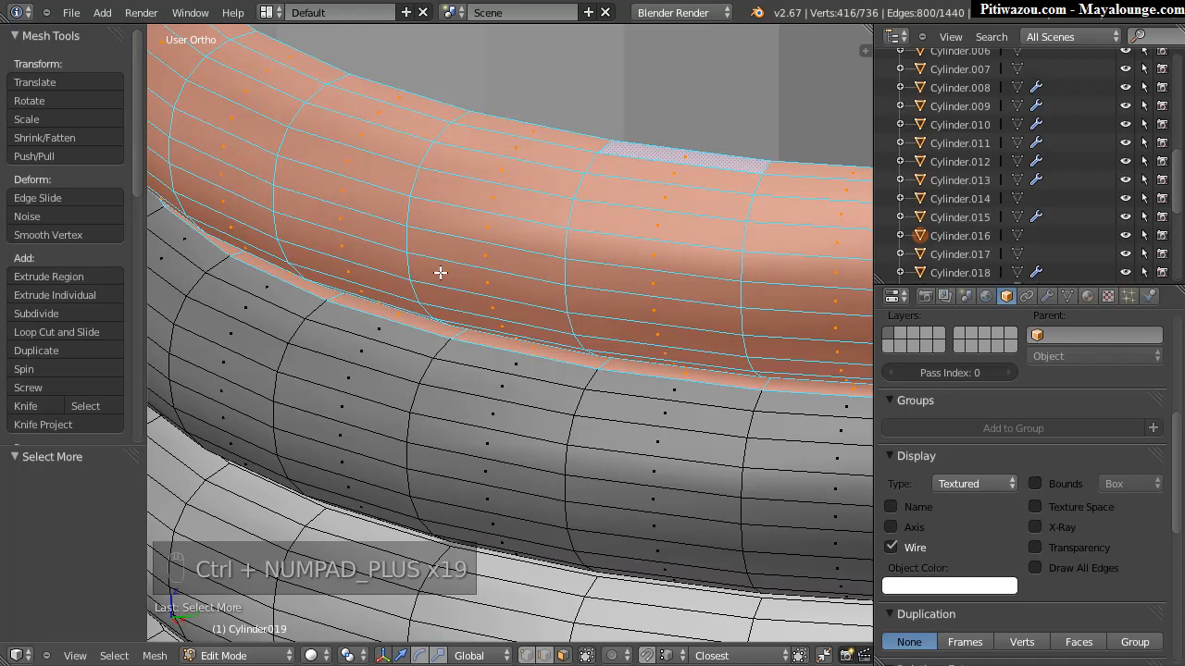
key(ctrl+KP_Subtract)
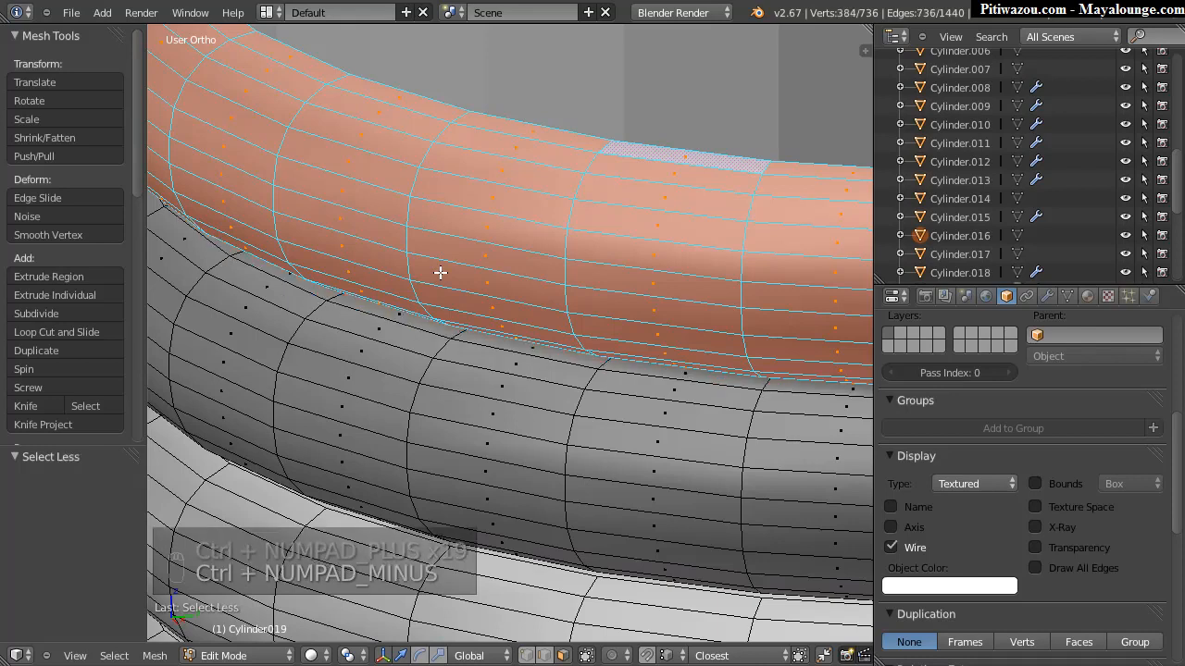
key(Delete)
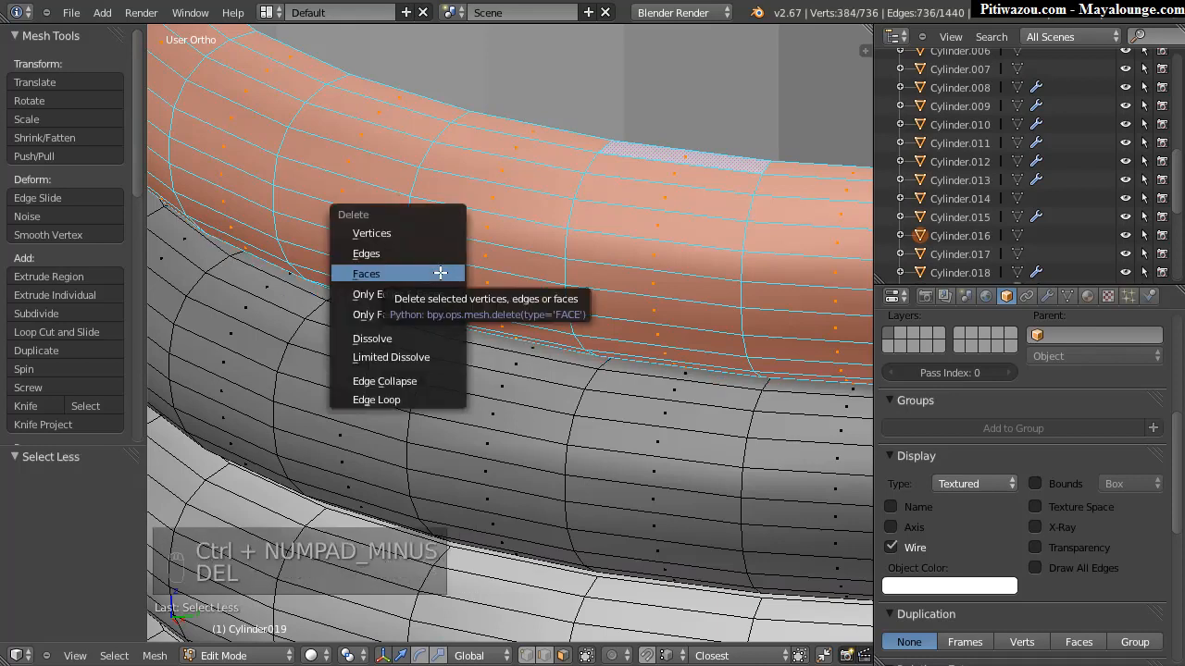
key(x)
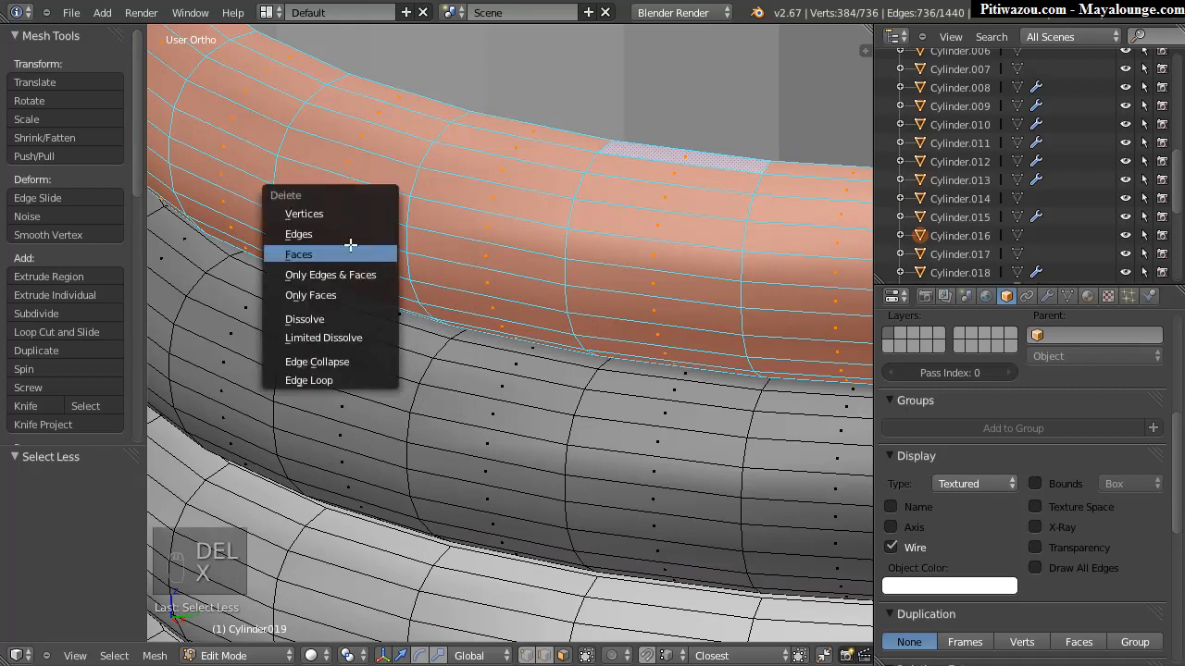
click(347, 248)
Step: Examine the remaining single ring and its open inner edge from several angles, with all of its faces selected
ctrl+middle_drag(759, 245, 561, 318)
middle_drag(518, 359, 916, 235)
mouse_move(513, 246)
middle_down()
mouse_move(454, 275)
mouse_move(514, 301)
mouse_move(442, 228)
mouse_move(423, 240)
mouse_move(558, 349)
mouse_move(449, 263)
mouse_move(491, 249)
middle_up()
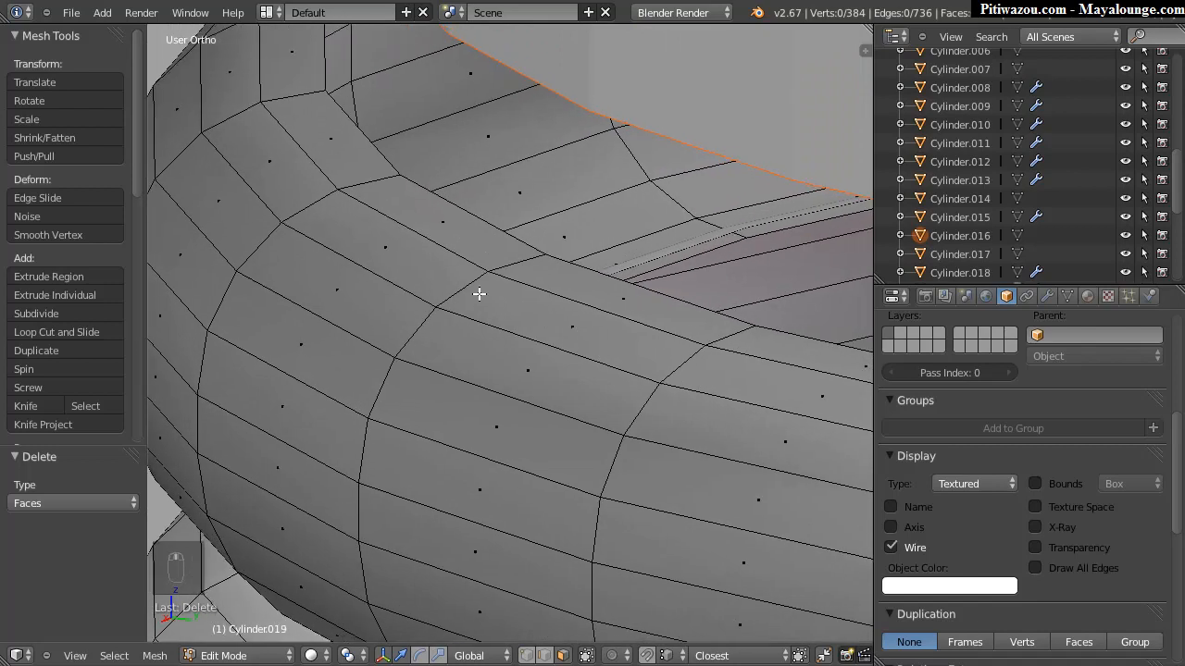
right_click(484, 359)
key(a)
key(a)
key(a)
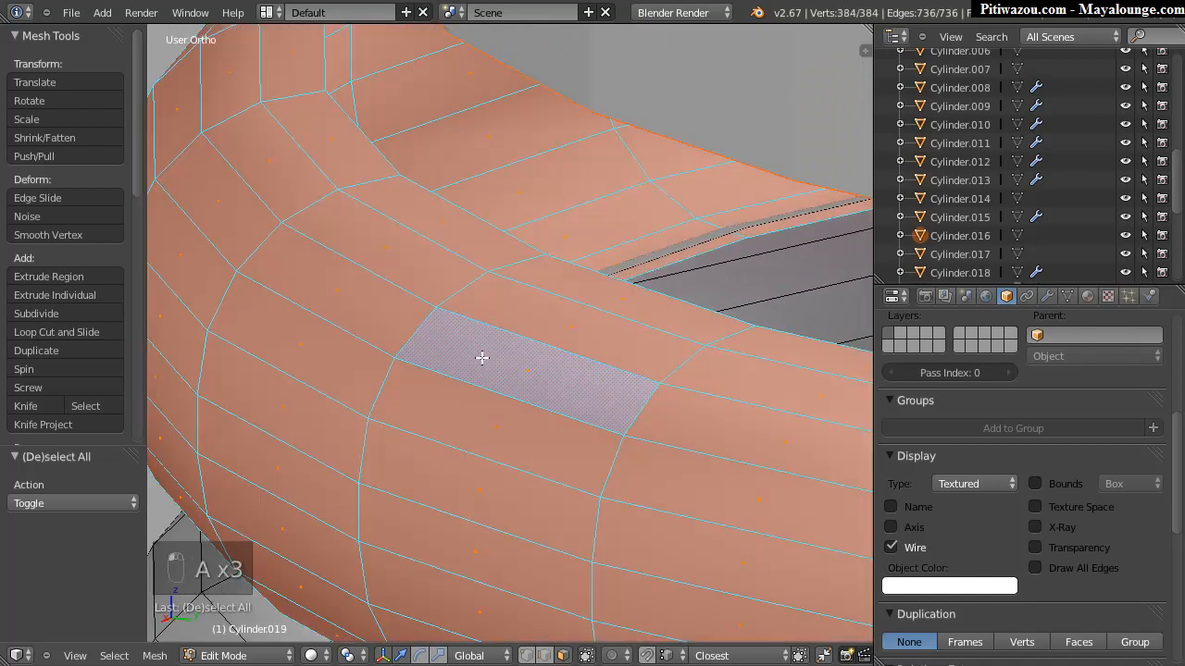
middle_drag(817, 300, 413, 306)
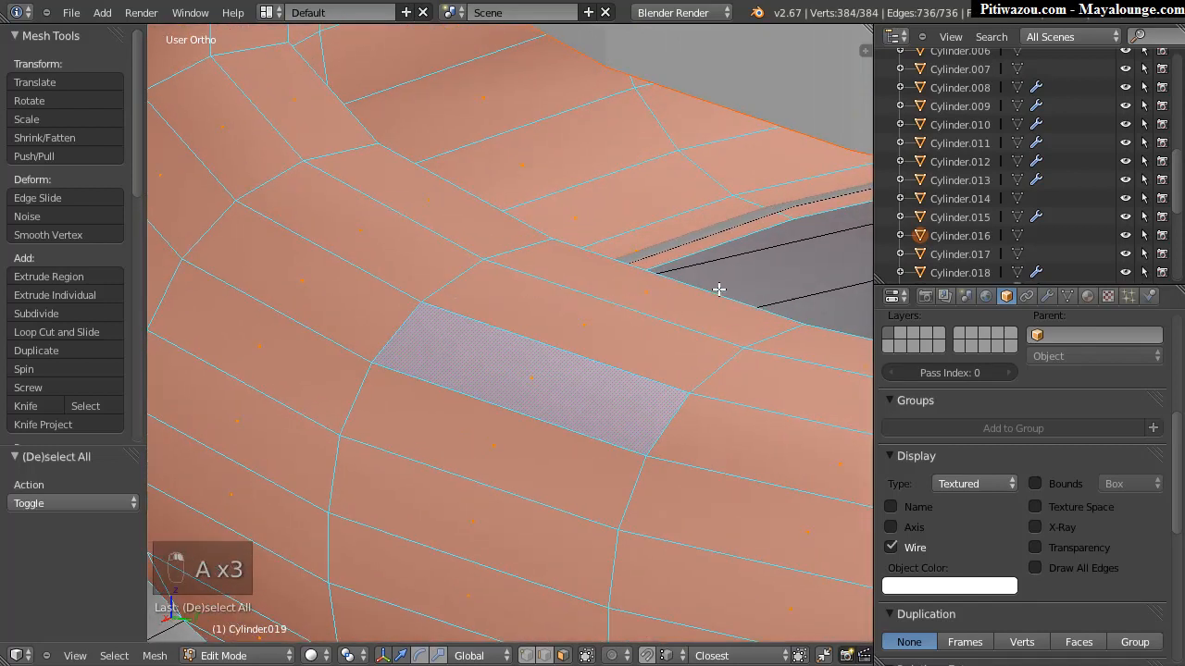
ctrl+middle_drag(705, 288, 127, 417)
shift+middle_drag(656, 320, 291, 236)
middle_drag(489, 259, 563, 311)
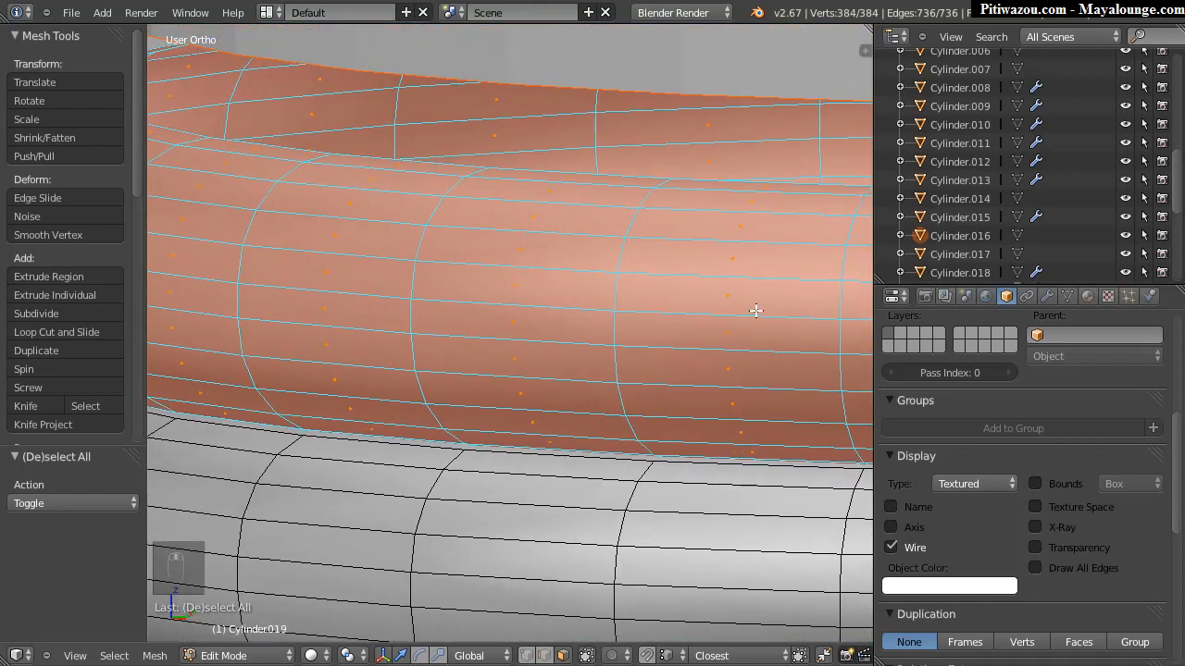
ctrl+middle_drag(637, 263, 529, 432)
middle_drag(653, 273, 698, 271)
drag(735, 236, 742, 238)
middle_drag(400, 328, 505, 353)
Step: Return to object mode, select the two merged rings together with the top ring, and join them into one mesh
key(Tab)
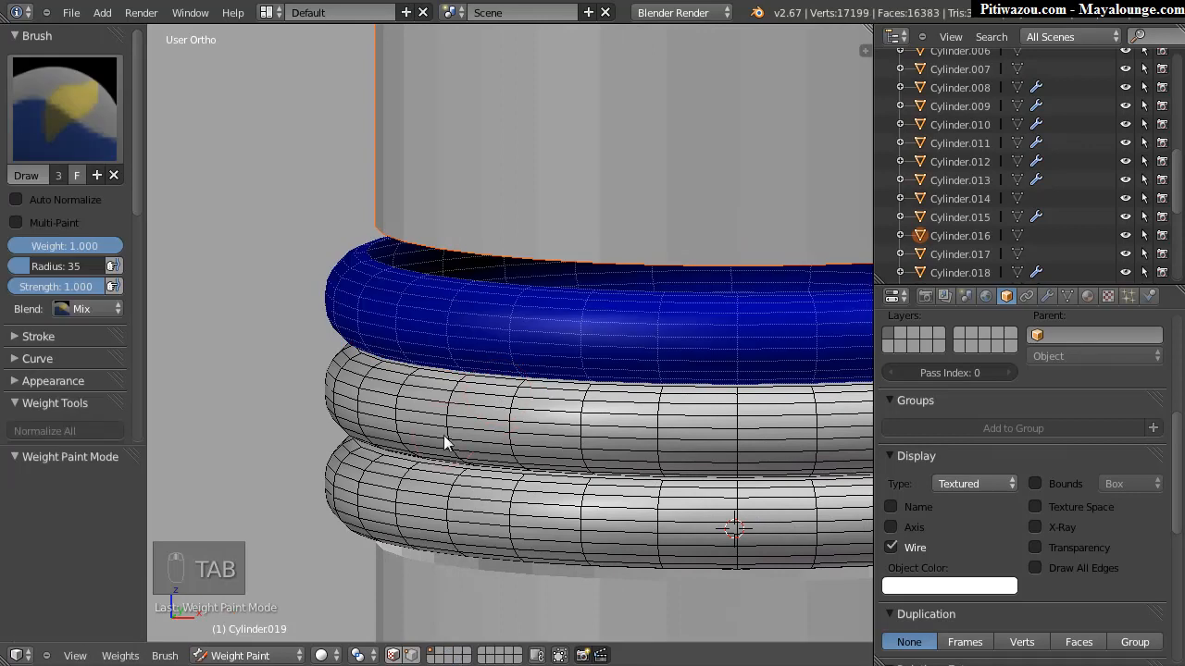
click(243, 655)
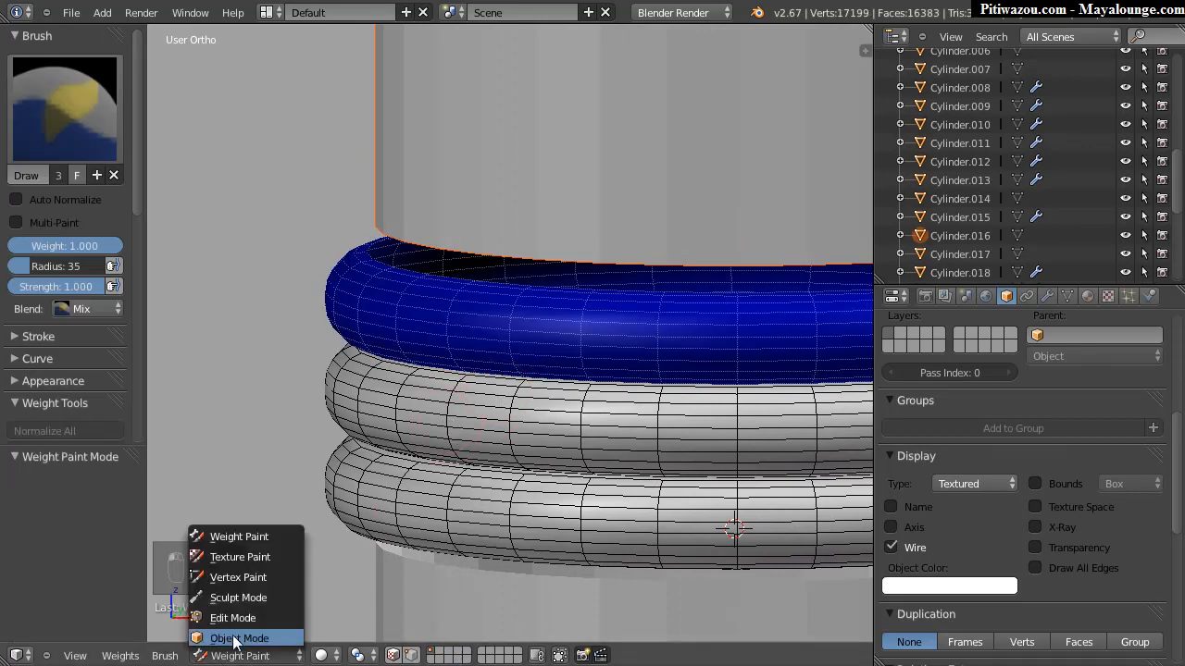
click(233, 635)
right_click(405, 398)
shift+right_click(499, 293)
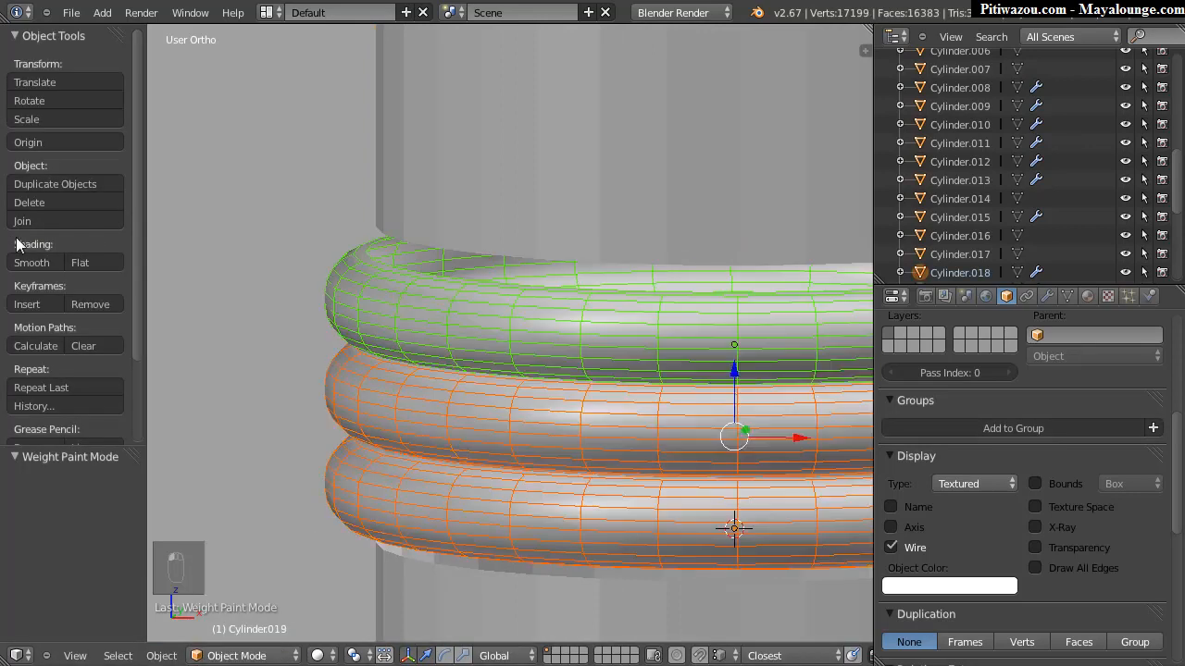
click(43, 219)
Step: Enter edit mode on the joined rings and, with edge selection, select the edge loop at the top ring's lower seam
middle_drag(499, 354, 510, 328)
scroll(523, 319, up, 6)
key(Tab)
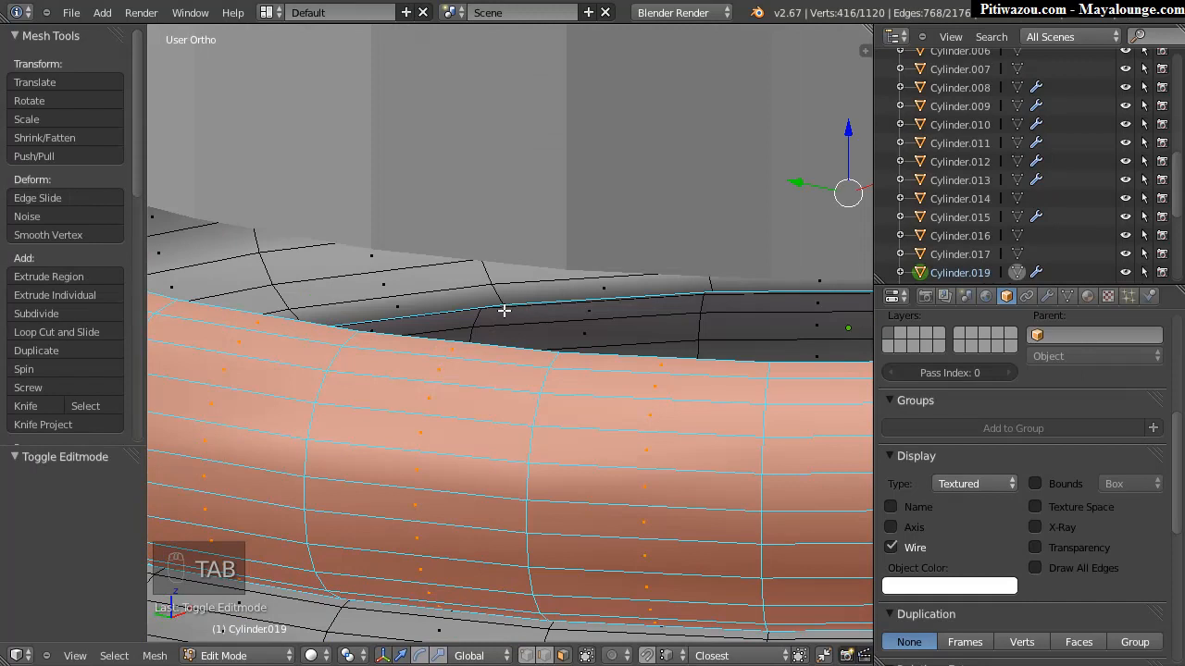
key(ctrl+Tab)
click(474, 295)
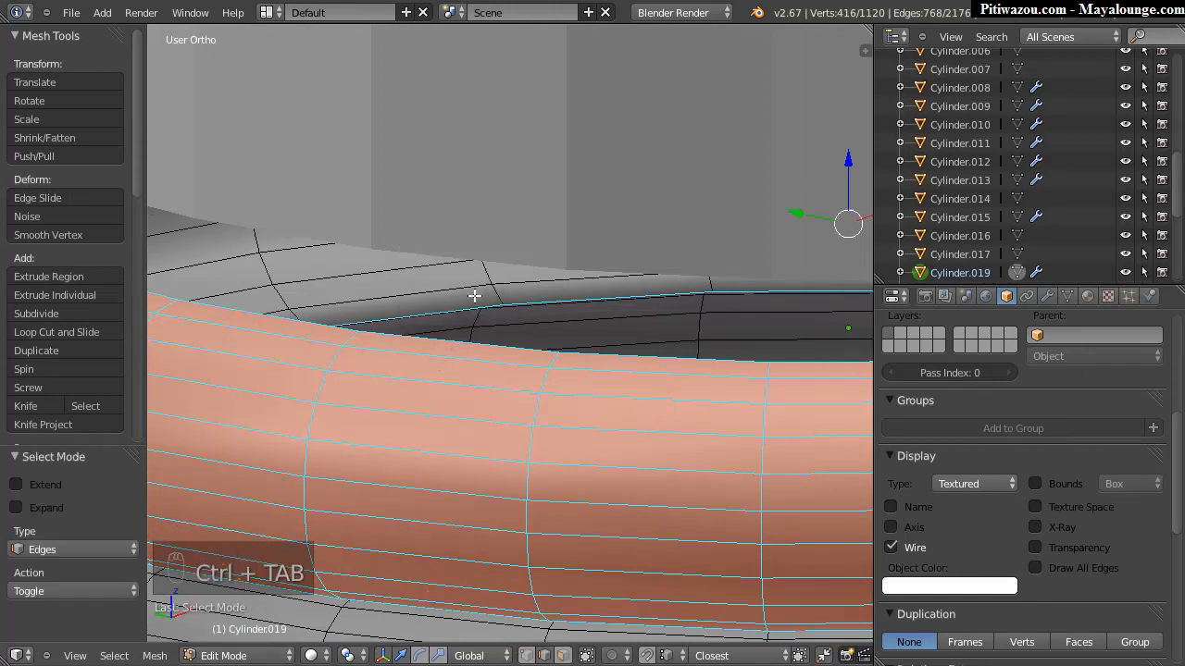
alt+right_click(547, 300)
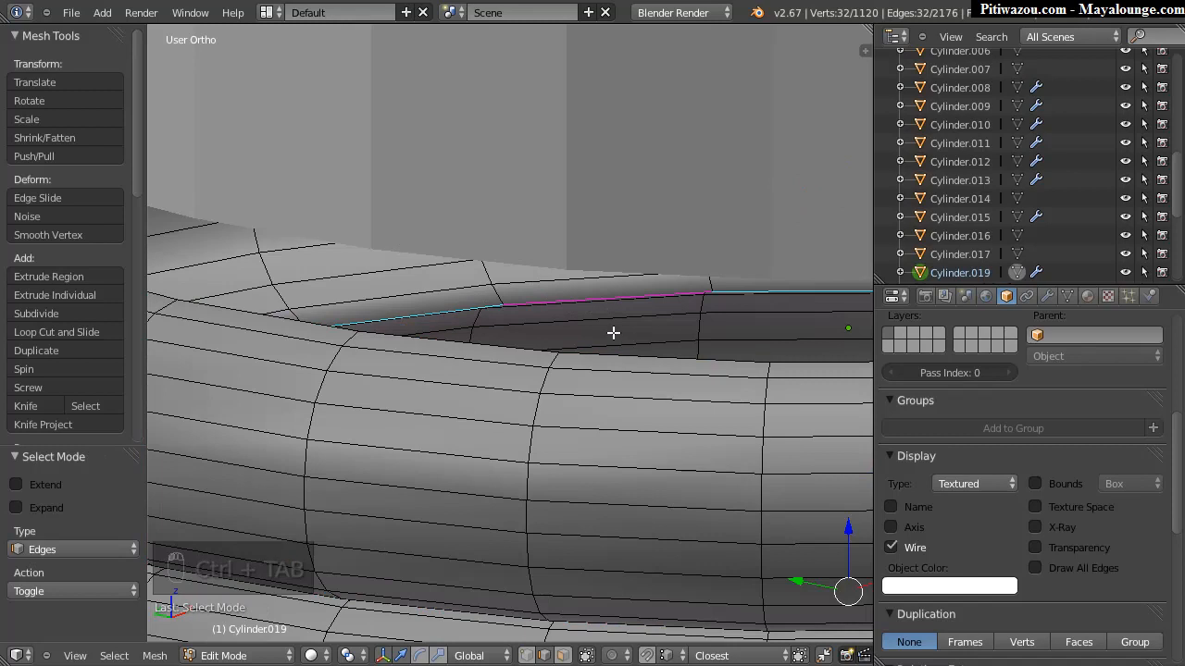
Step: Try moving the seam loop up along the Z axis by about 0.018 in vertex mode, and undo the move
key(ctrl+Tab)
click(555, 316)
middle_drag(674, 350, 669, 453)
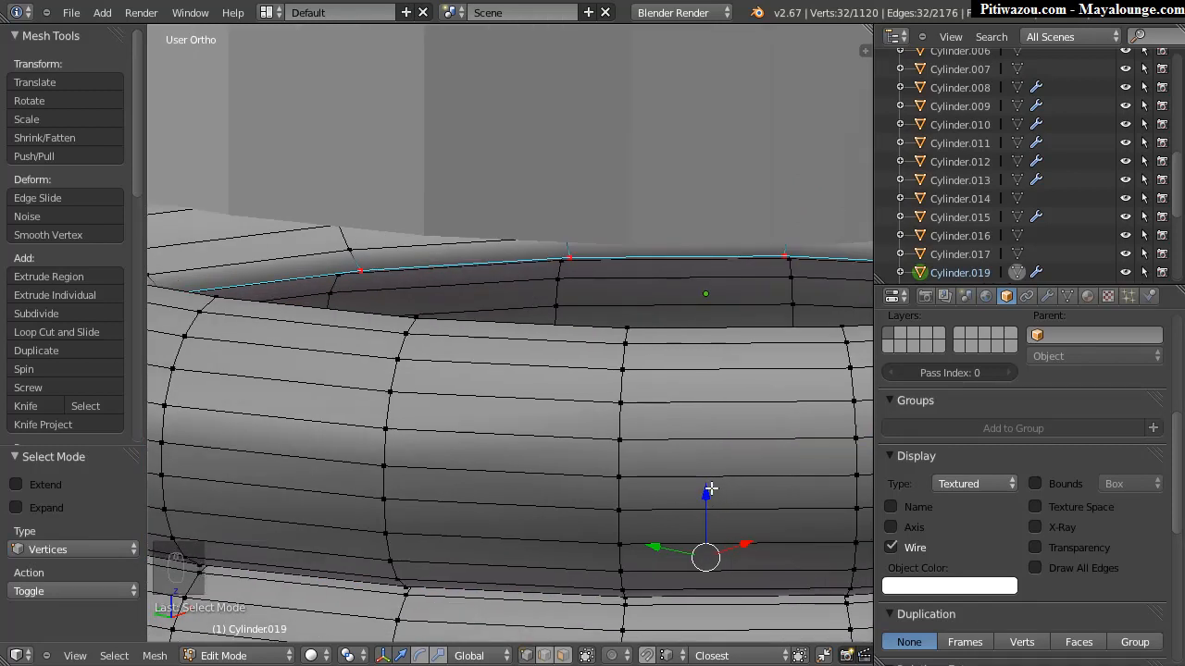
key(g)
key(z)
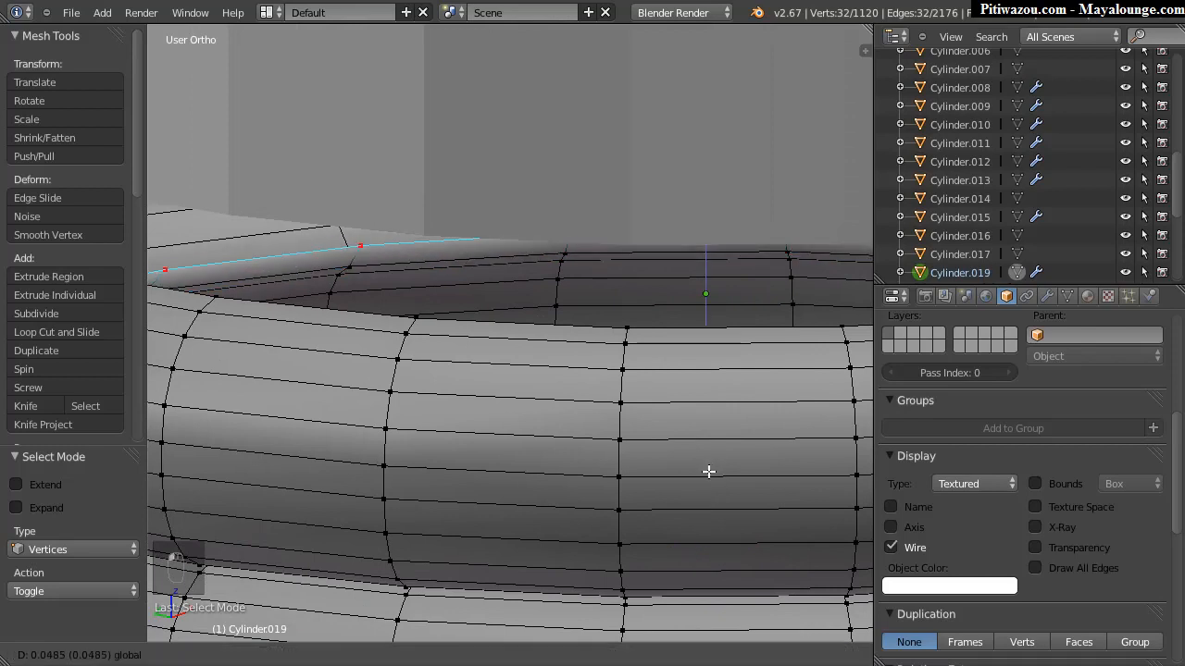
click(691, 485)
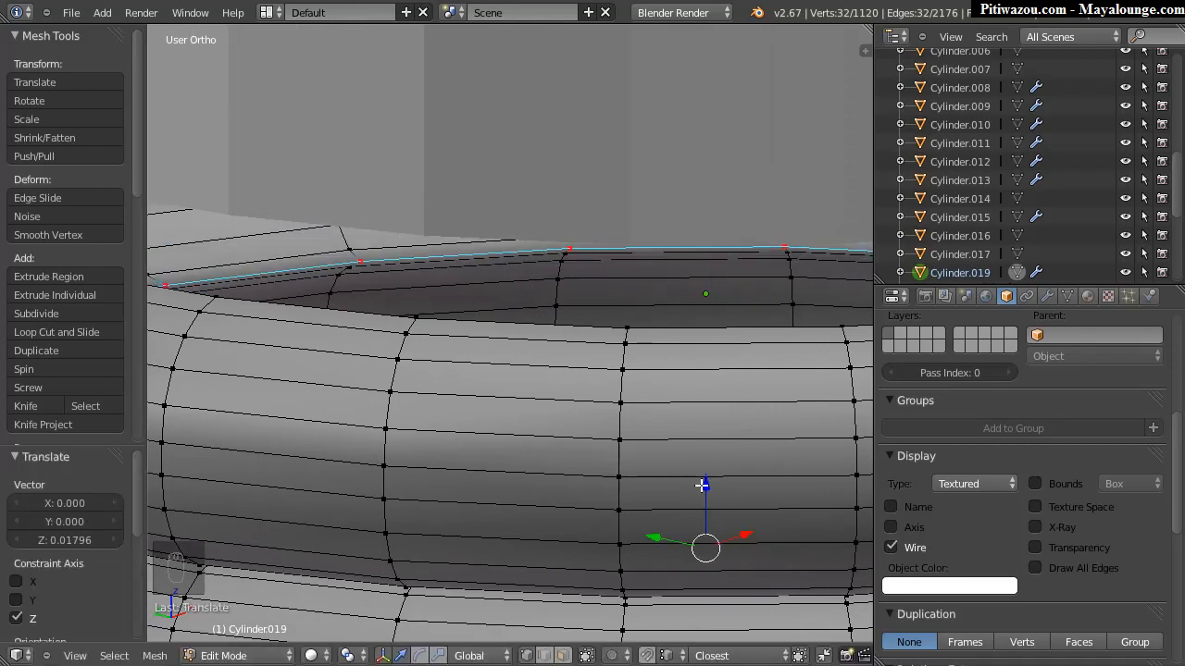
key(ctrl+z)
Step: Reselect the seam edge loop below the top ring in edge mode and nudge it along Z by about 0.007
middle_drag(693, 319, 564, 429)
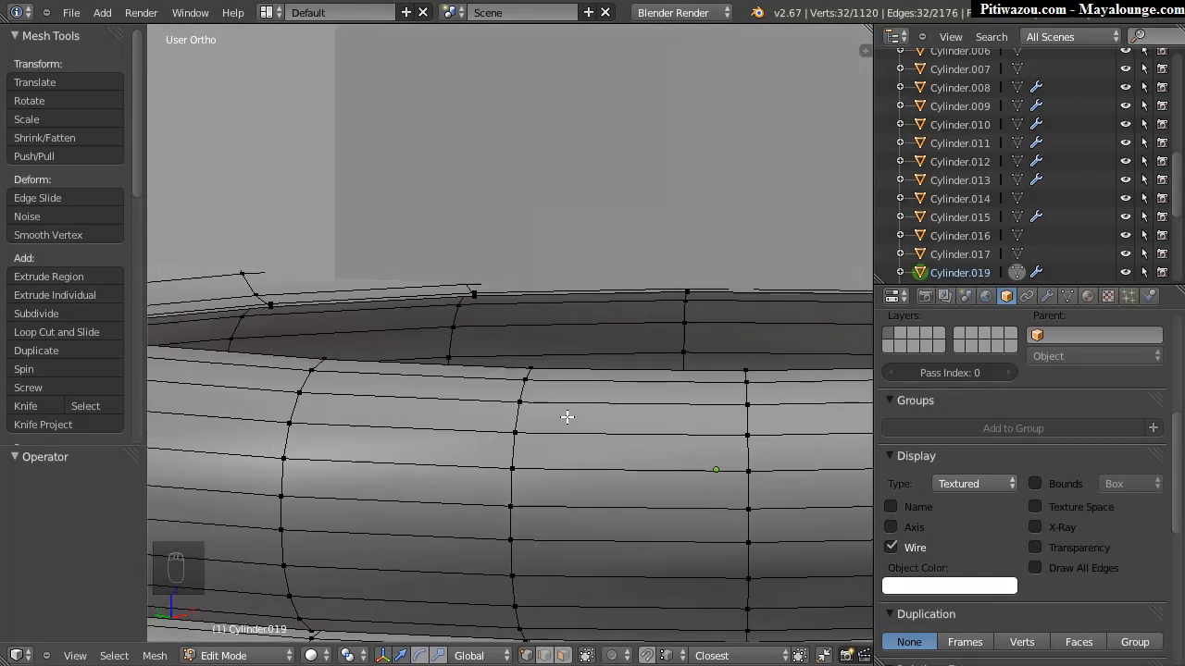
key(Tab)
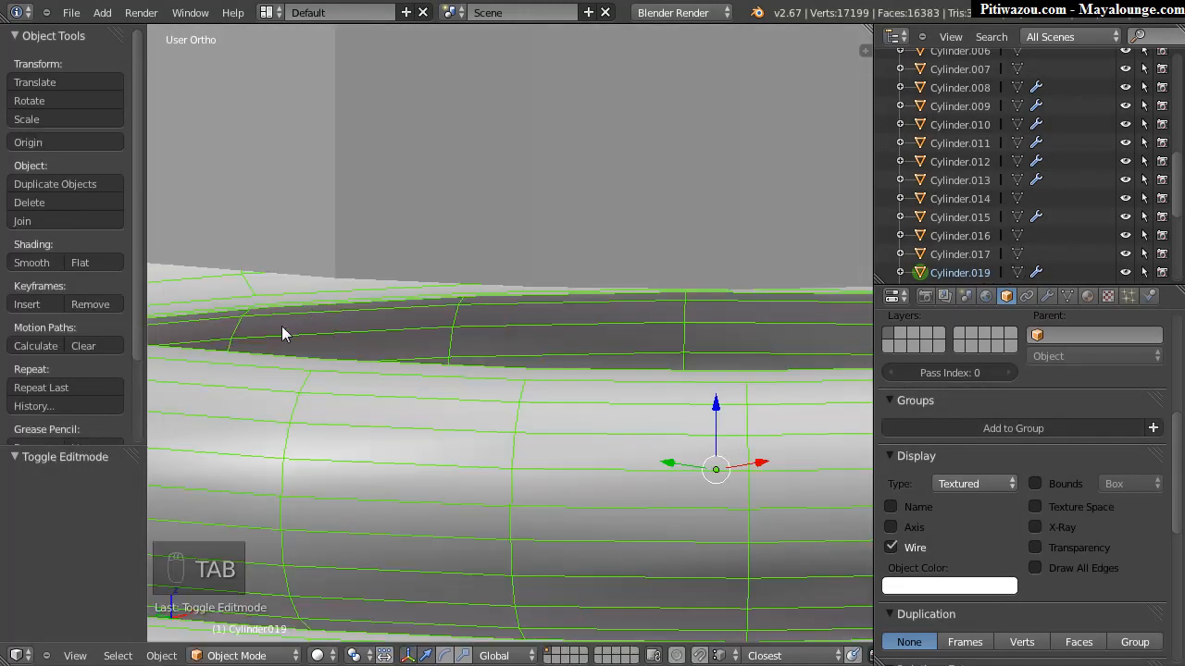
key(Tab)
key(ctrl+Tab)
click(306, 328)
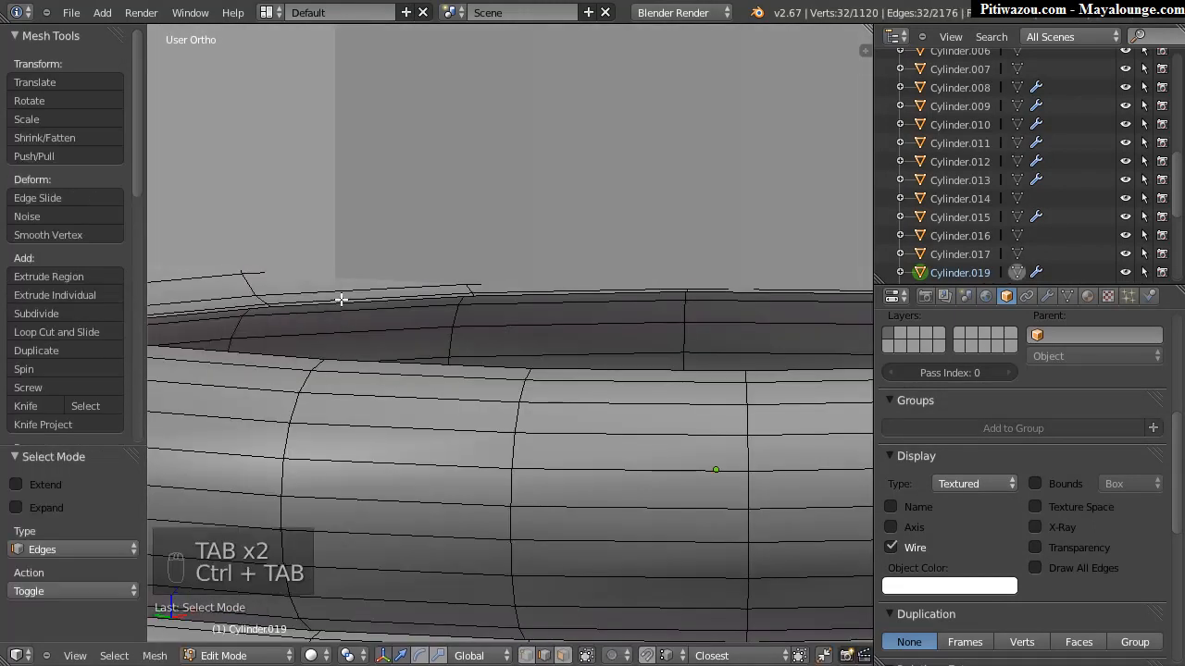
middle_drag(529, 366, 482, 321)
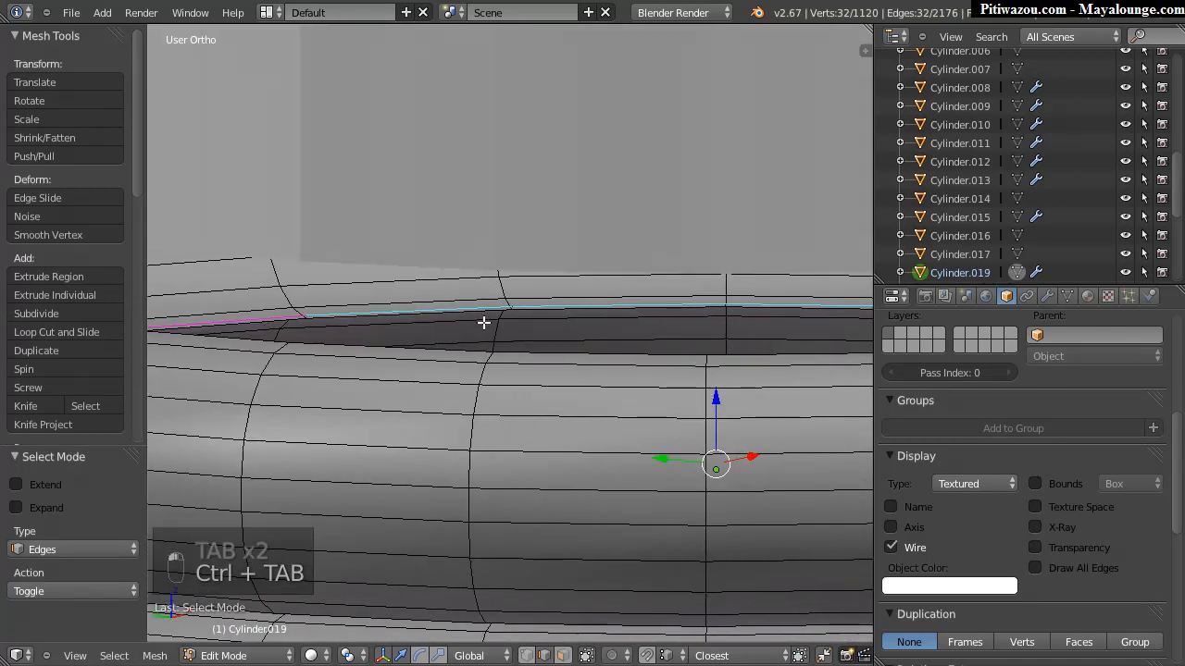
mouse_move(719, 400)
mouse_down()
mouse_move(721, 385)
mouse_move(722, 422)
mouse_move(721, 405)
mouse_up()
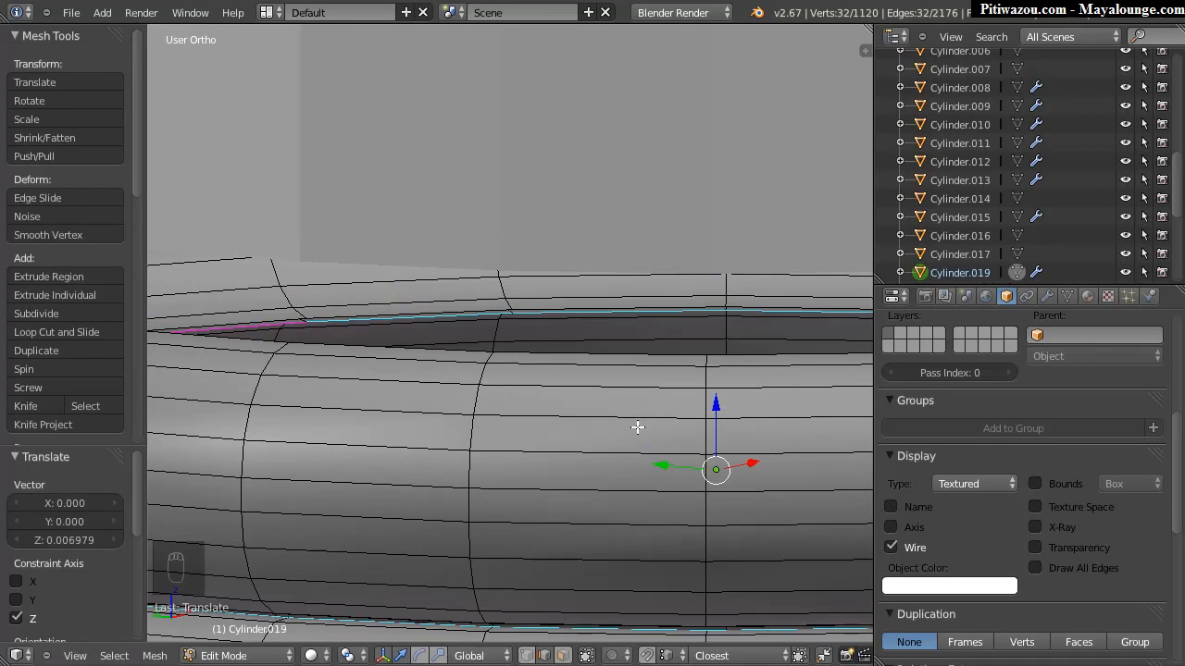
Step: In vertex mode, snap the seam loop along Z onto the adjoining ring's edge vertices so the two loops merge
key(ctrl+Tab)
click(579, 400)
drag(715, 403, 518, 313)
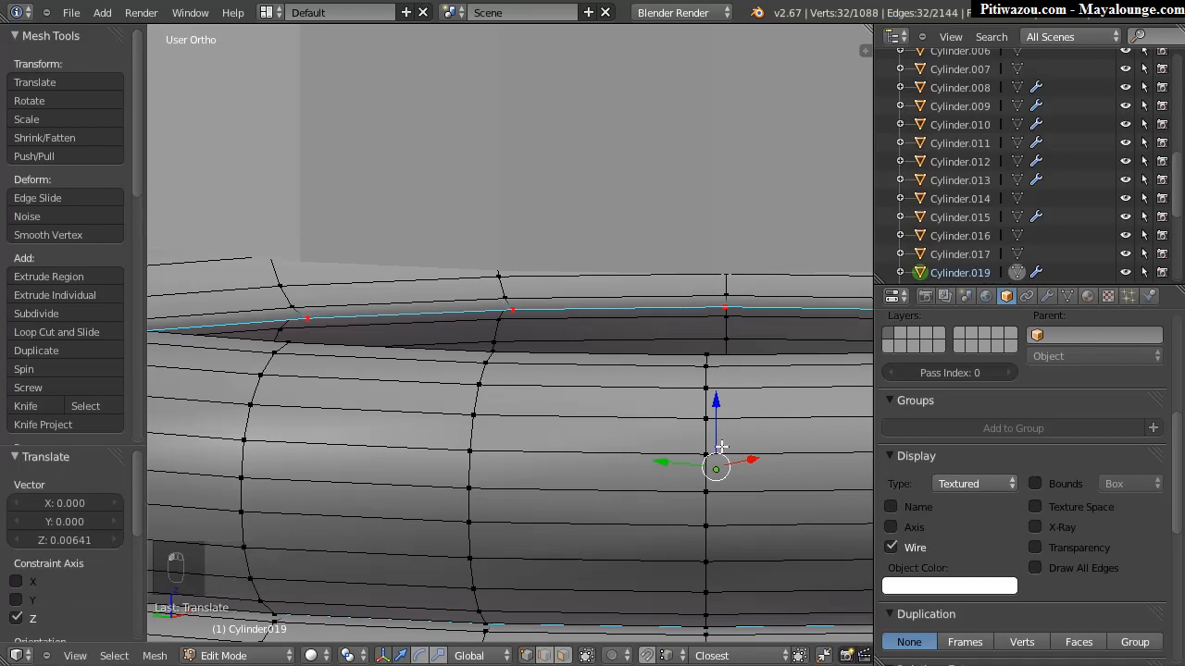
drag(718, 400, 701, 435)
Step: Select both seam edge loops between the three stacked rings in edge select mode
mouse_move(460, 370)
middle_down()
mouse_move(635, 379)
mouse_move(357, 462)
mouse_move(442, 356)
middle_up()
shift+middle_drag(440, 413, 439, 341)
ctrl+middle_drag(524, 289, 586, 376)
middle_drag(523, 344, 549, 356)
middle_drag(406, 425, 475, 367)
middle_drag(586, 294, 485, 314)
key(ctrl+Tab)
click(444, 338)
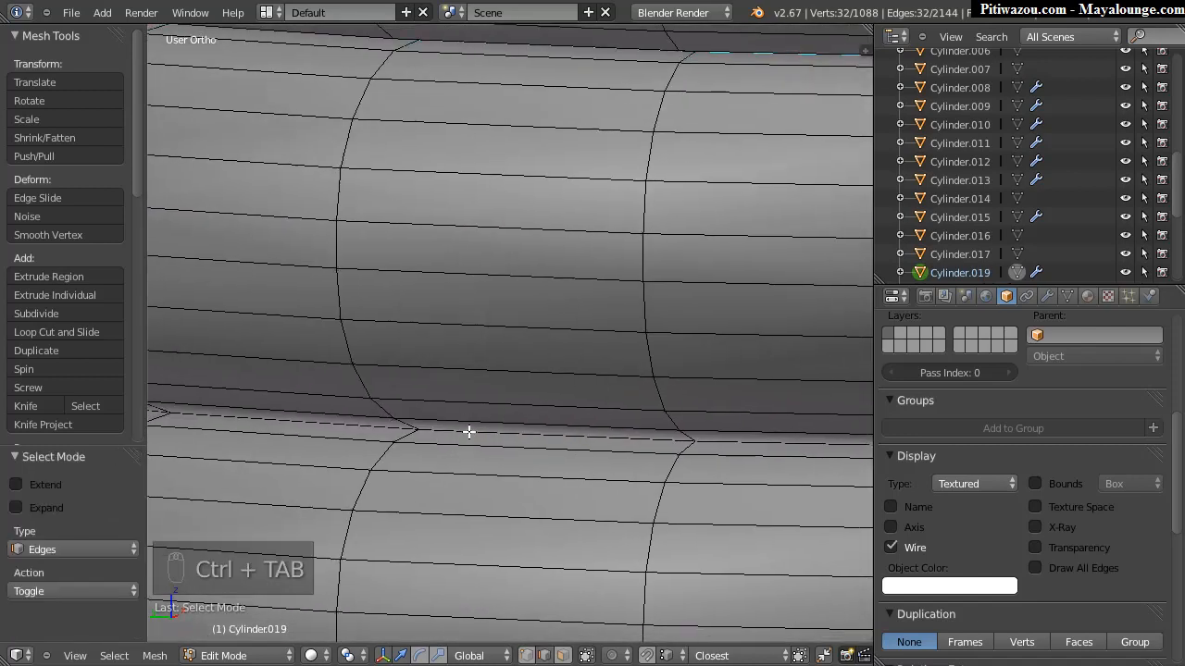
middle_drag(596, 328, 475, 325)
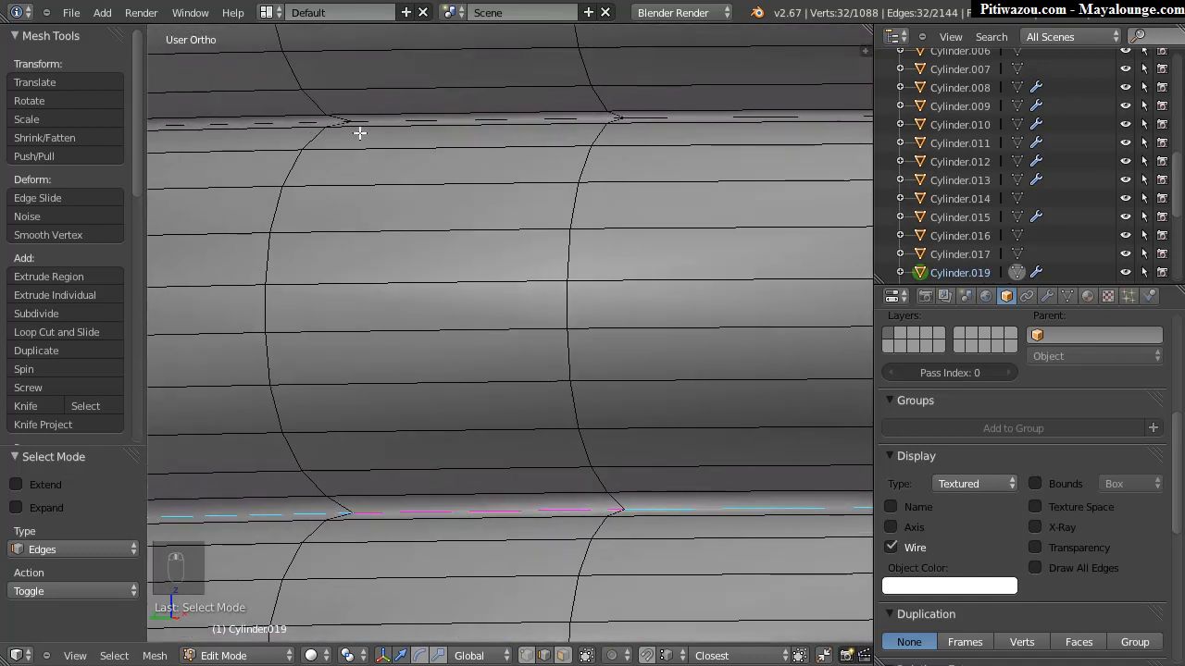
middle_drag(441, 395, 375, 309)
middle_drag(569, 287, 533, 278)
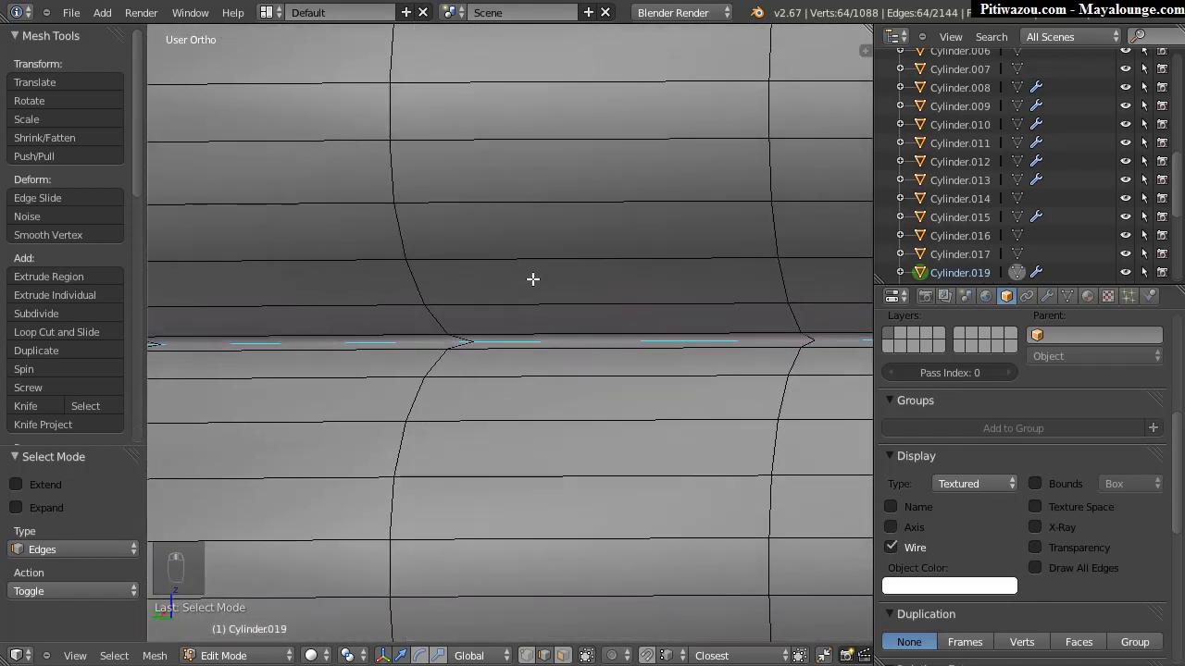
Step: Bevel both seam loops with 2 segments and an offset of about 0.056
key(ctrl+b)
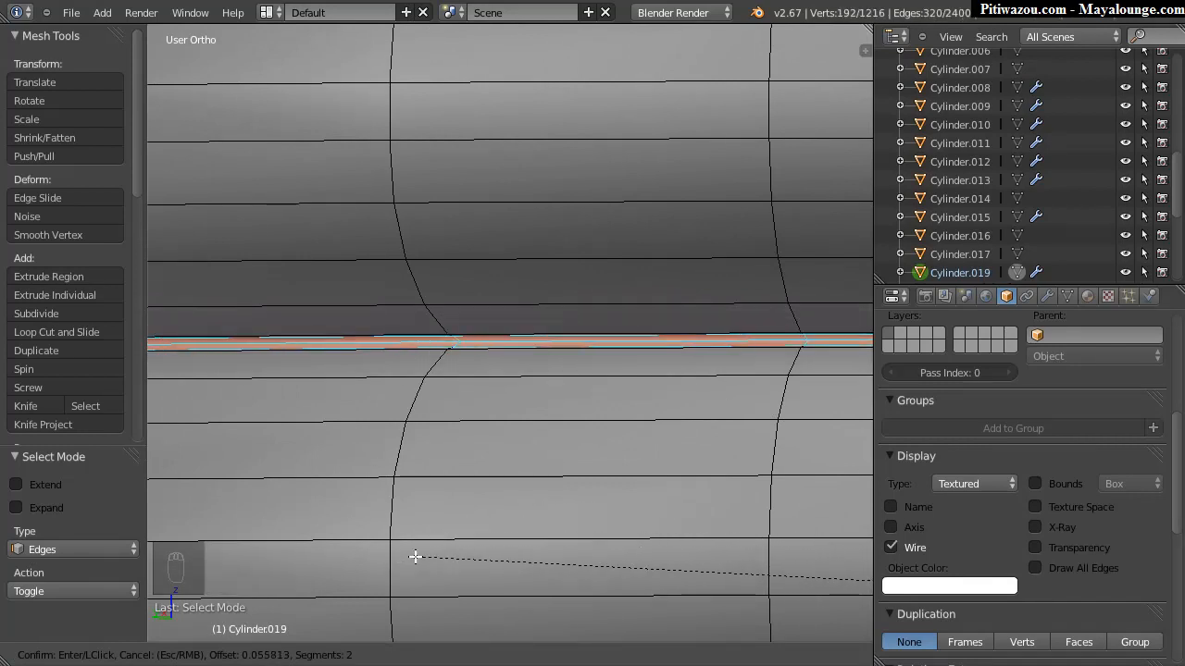
click(415, 556)
middle_drag(542, 455, 433, 400)
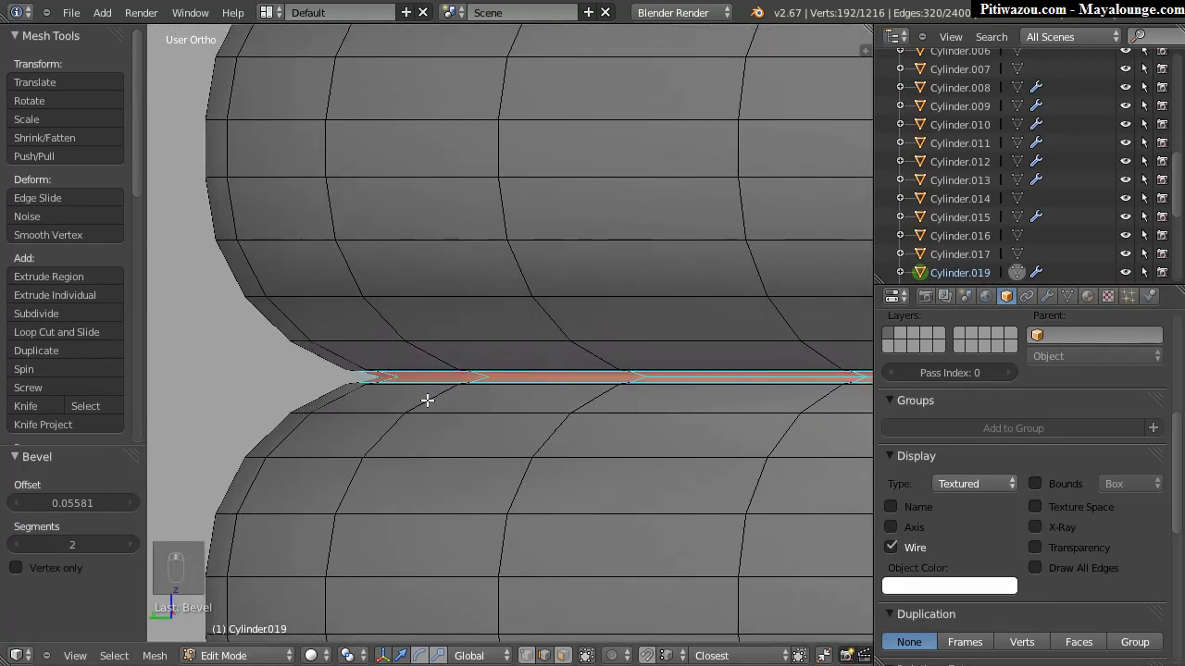
Step: Select the centre edge loop of the upper beveled seam and scale it outward to about 1.008
scroll(433, 400, up, 2)
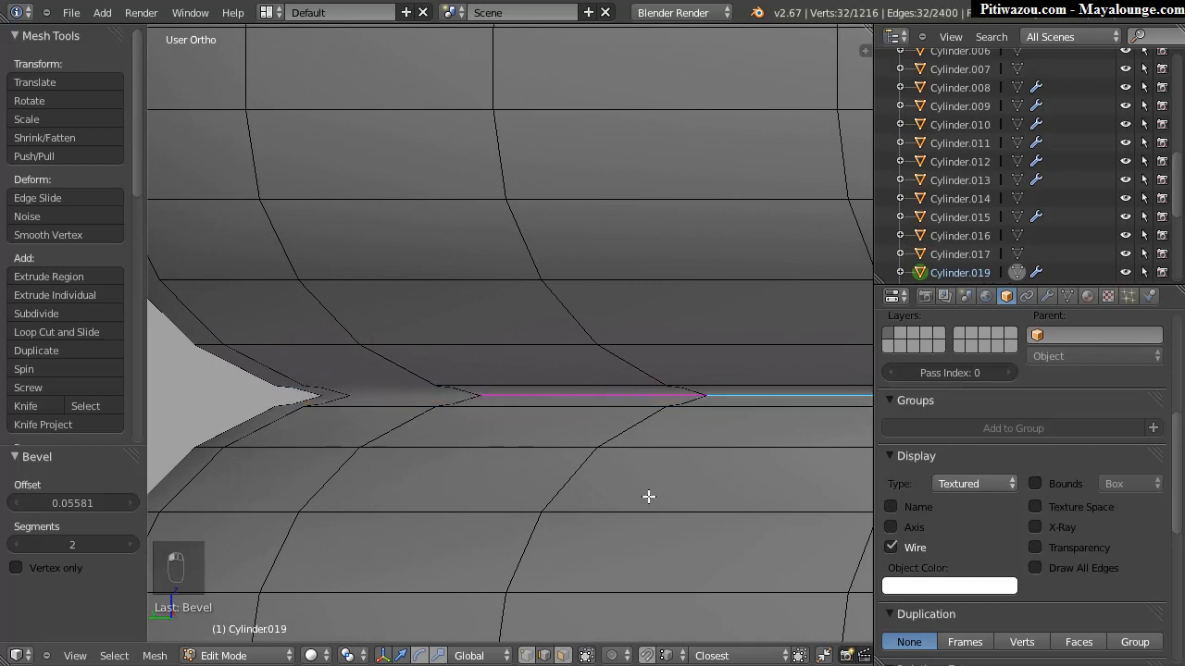
key(s)
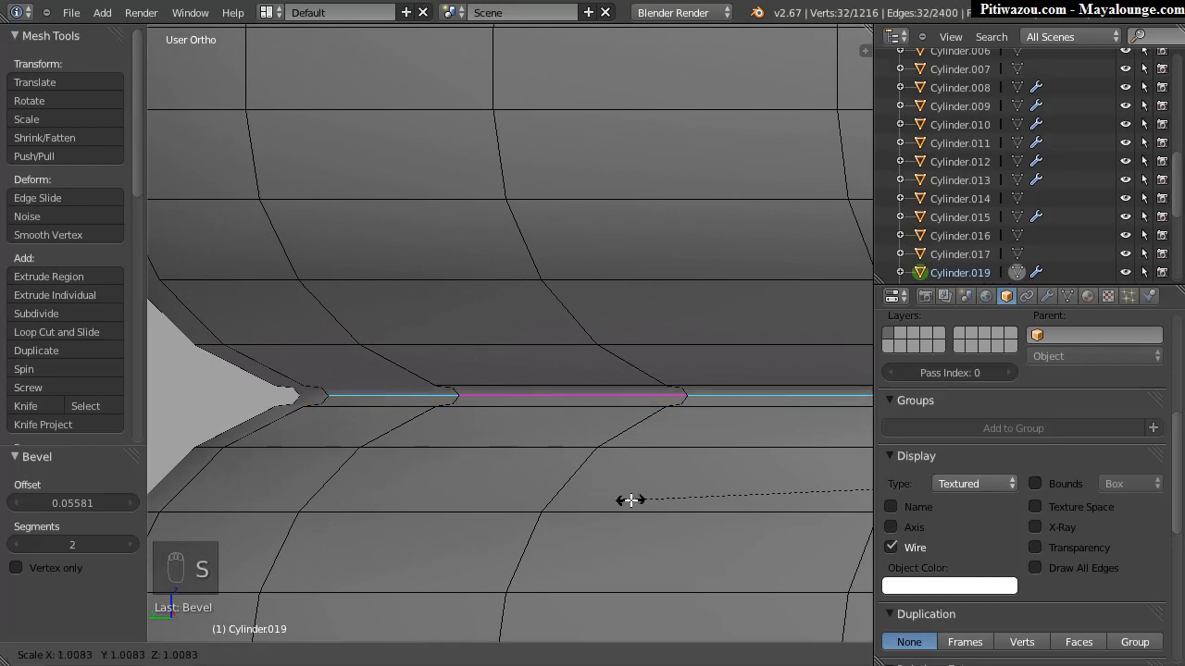
click(629, 500)
middle_drag(542, 455, 637, 410)
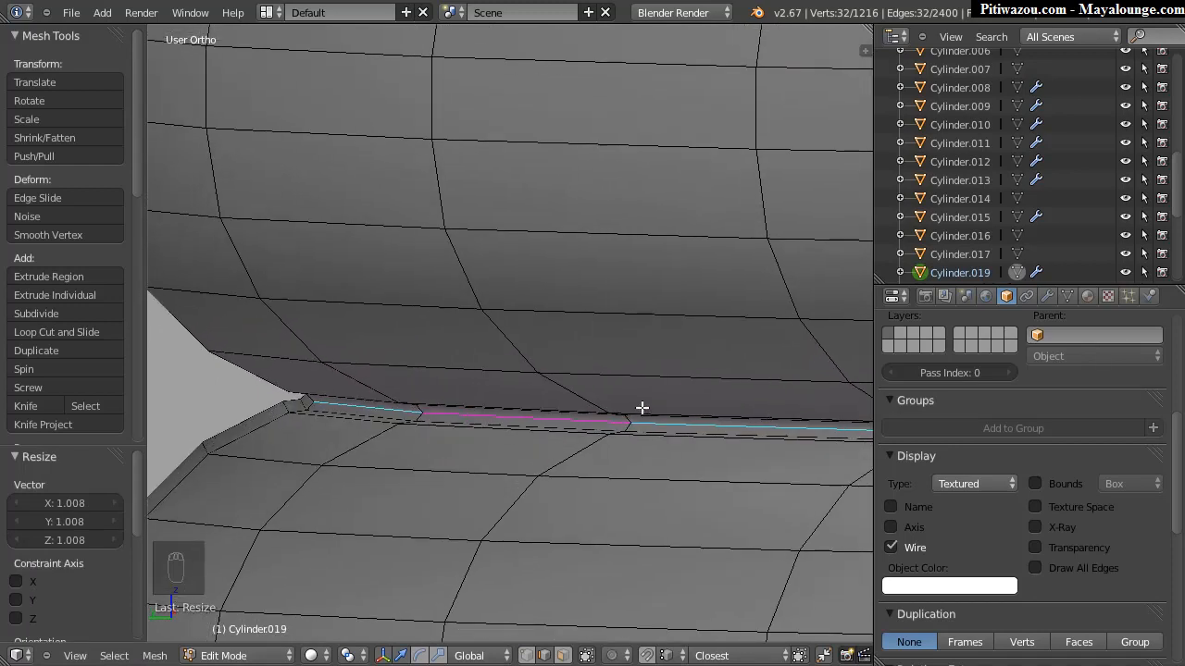
Step: Compare the two beveled seams up close and set the ring mesh's subdivision level to 3
scroll(653, 397, down, 2)
shift+middle_drag(361, 552, 441, 148)
scroll(648, 330, up, 5)
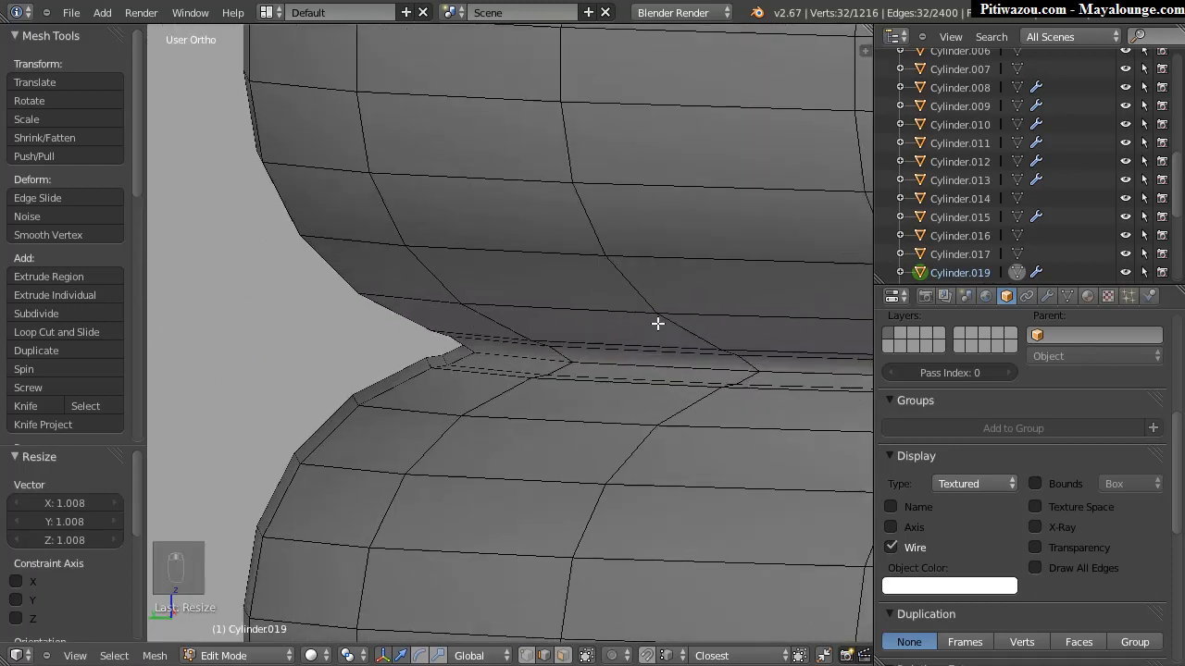
scroll(561, 332, down, 2)
middle_drag(531, 349, 722, 355)
scroll(306, 349, down, 5)
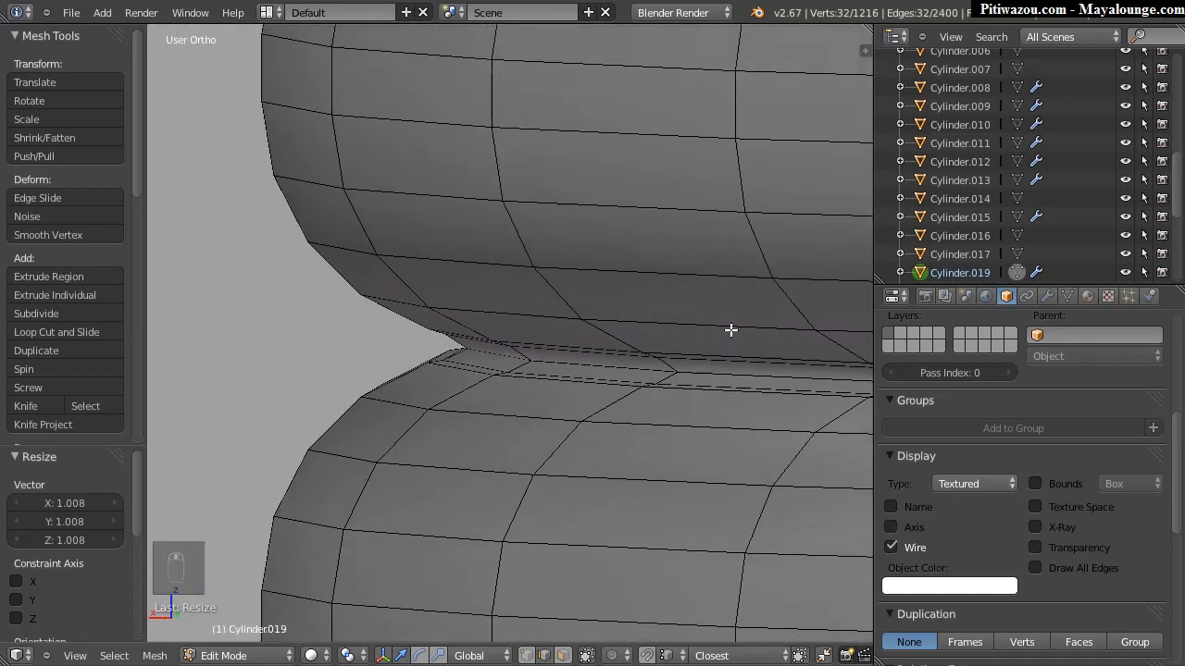
ctrl+middle_drag(658, 278, 600, 371)
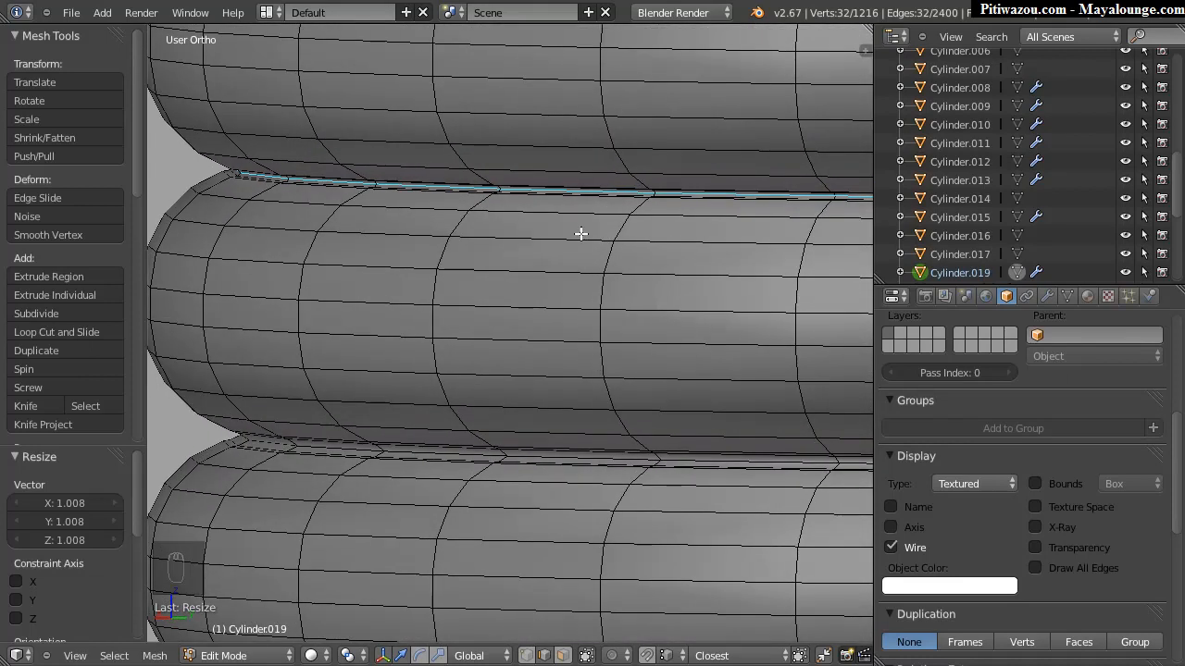
key(ctrl+4)
key(ctrl+3)
middle_drag(580, 235, 481, 118)
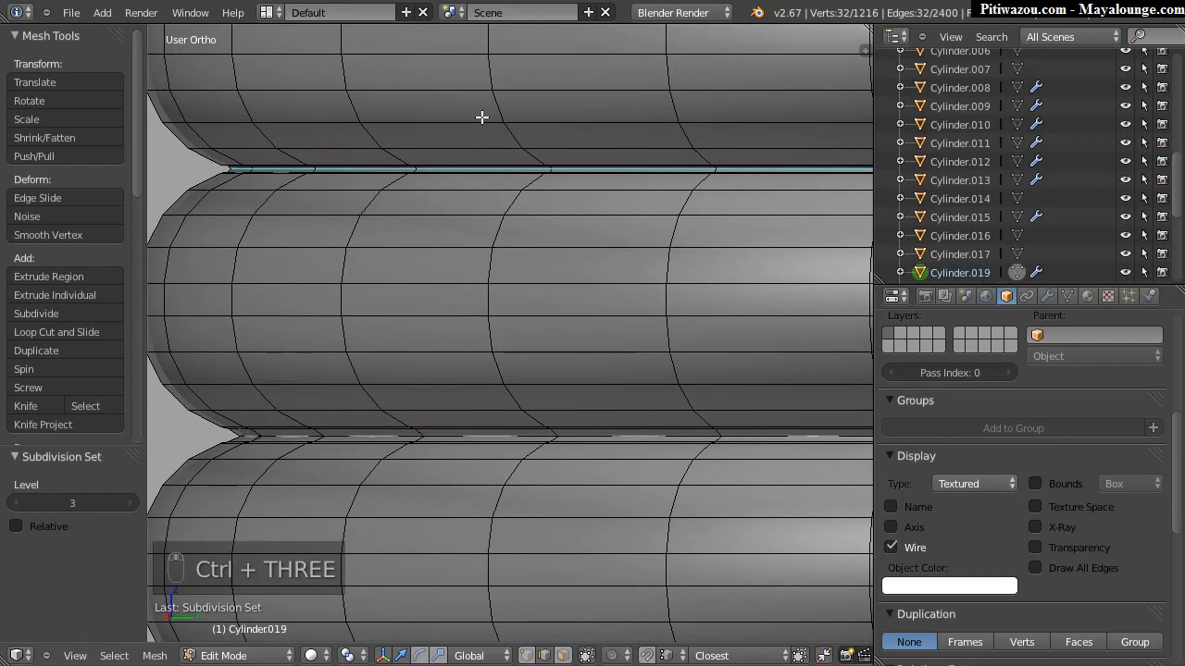
Step: Return to object mode, turn off the rings' wire display, and check the smoothed surface around the leg
key(Tab)
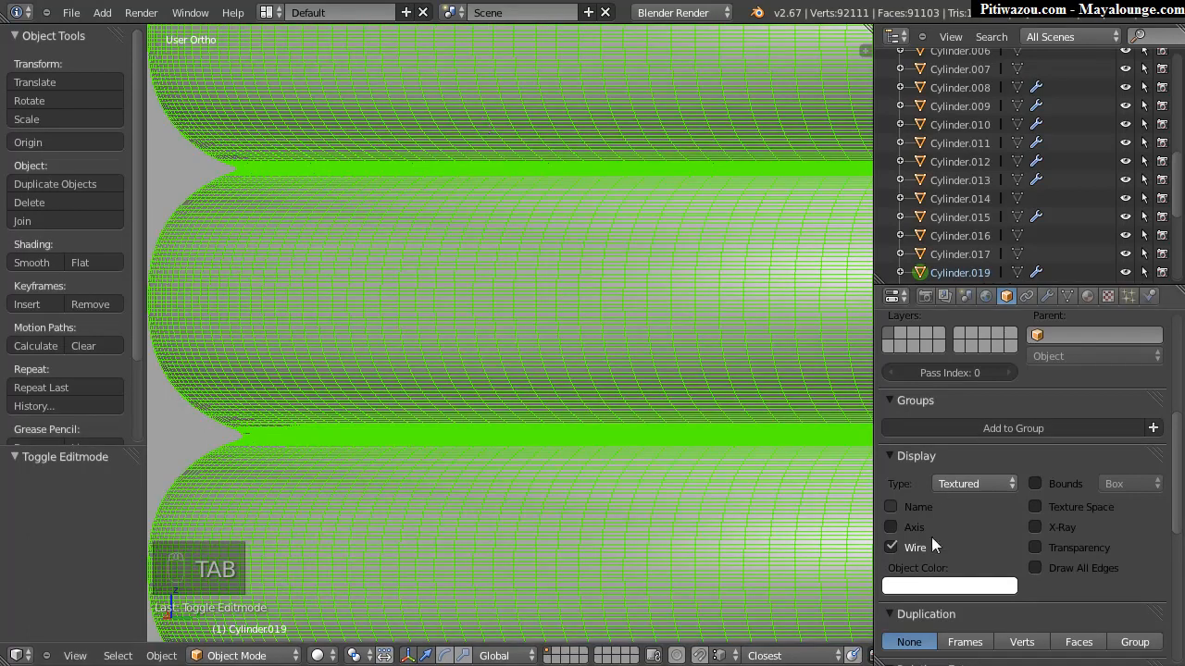
click(890, 547)
scroll(346, 384, down, 5)
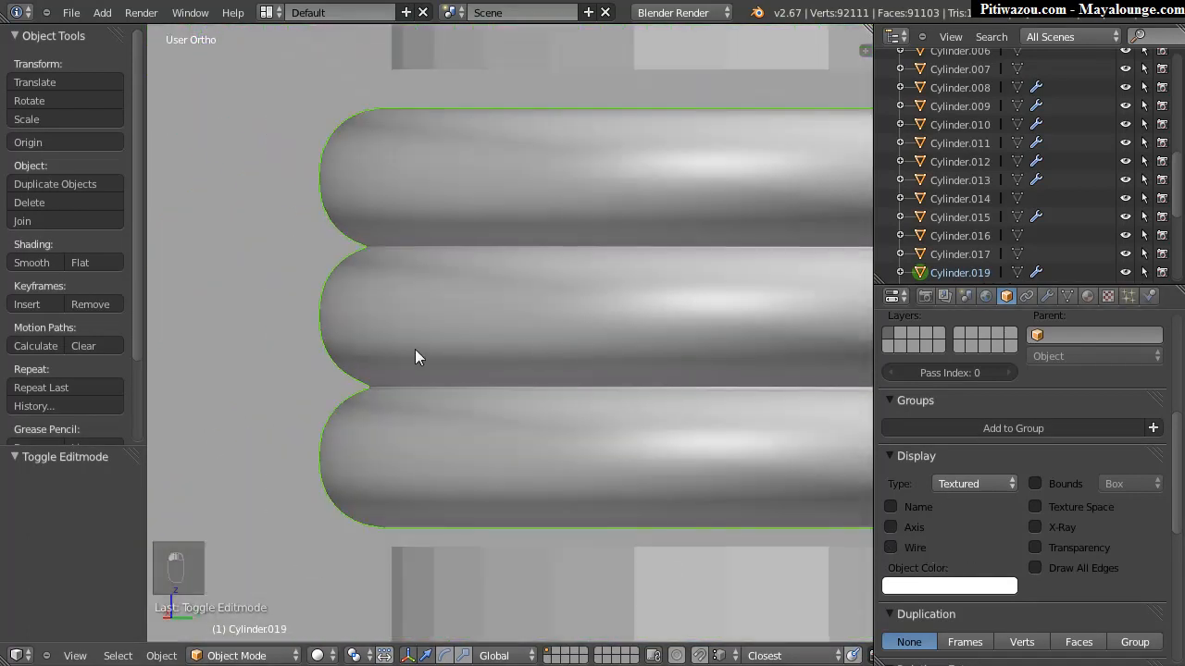
middle_drag(323, 407, 791, 337)
scroll(744, 316, down, 7)
middle_drag(563, 373, 669, 400)
scroll(518, 324, up, 4)
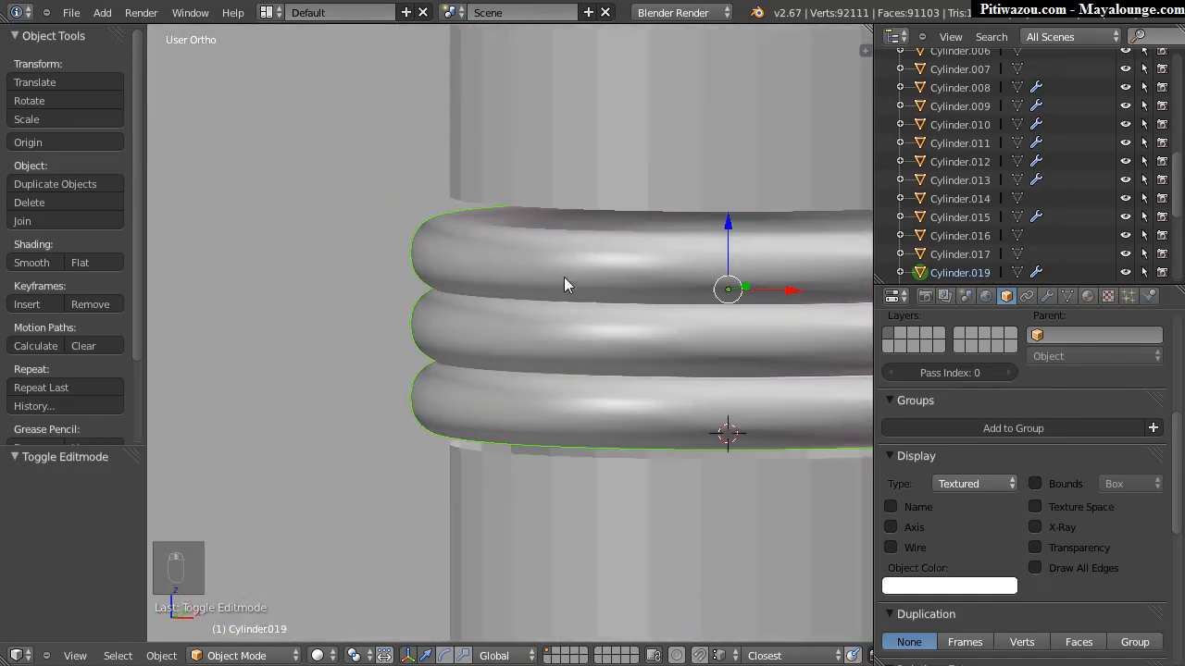
Step: Maximize the 3D view, move the ring stack to layer2 in Layer Management, and hide layer1 to isolate it
key(shift+space)
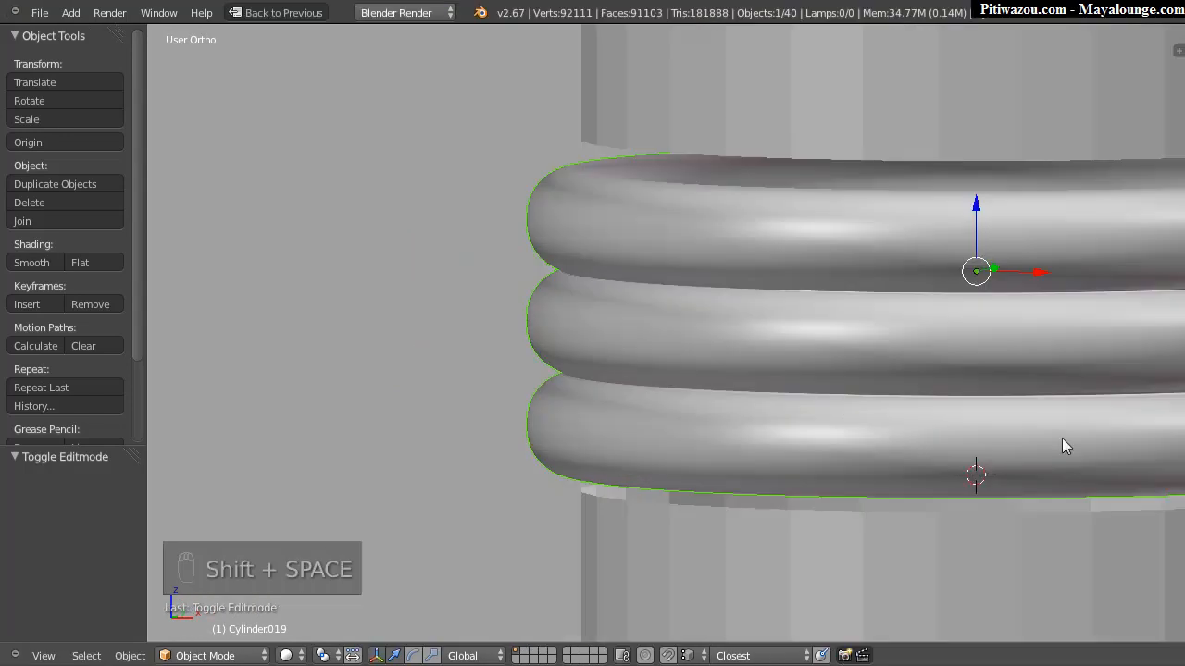
key(n)
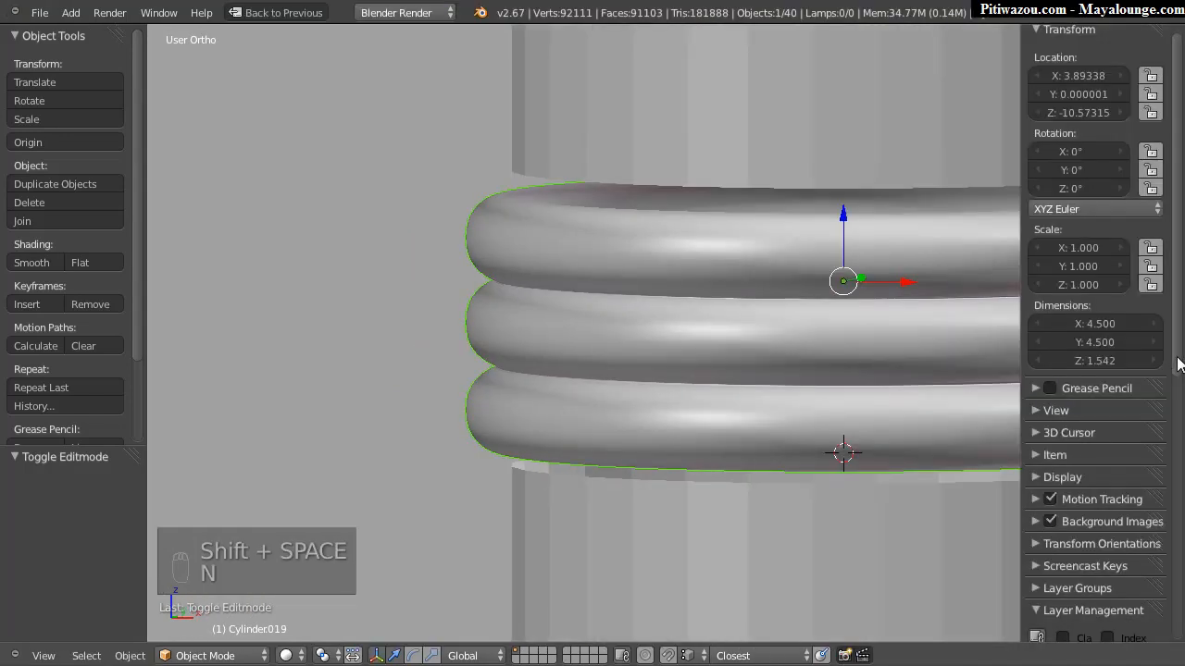
scroll(1095, 287, down, 10)
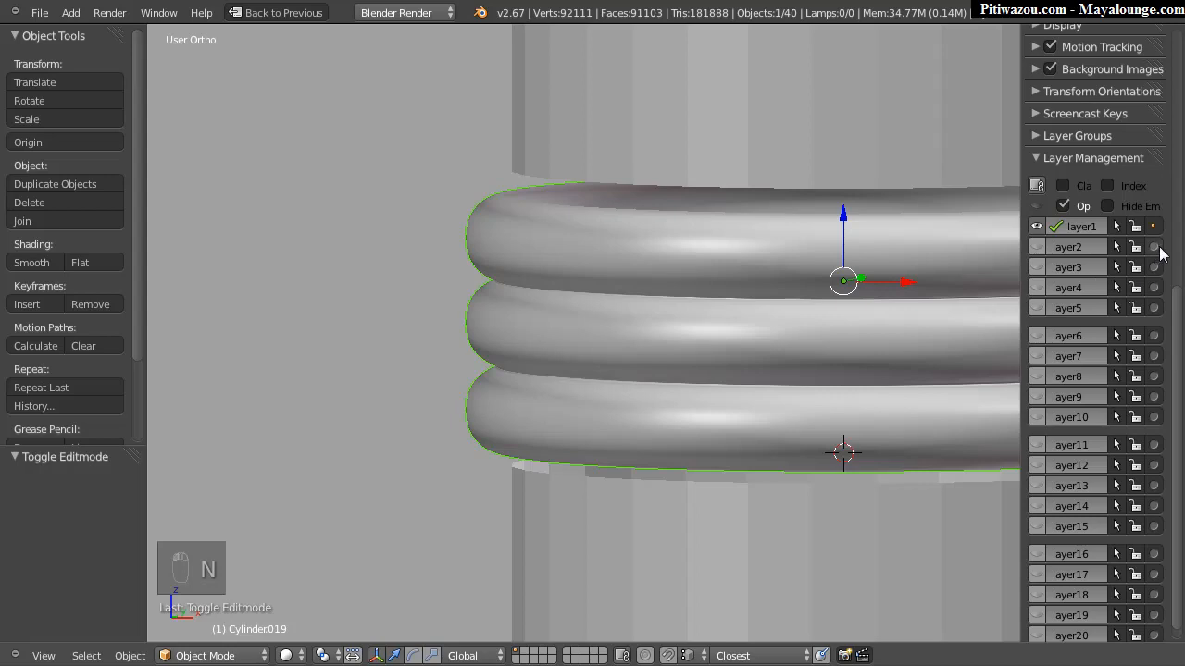
click(1154, 248)
click(1036, 225)
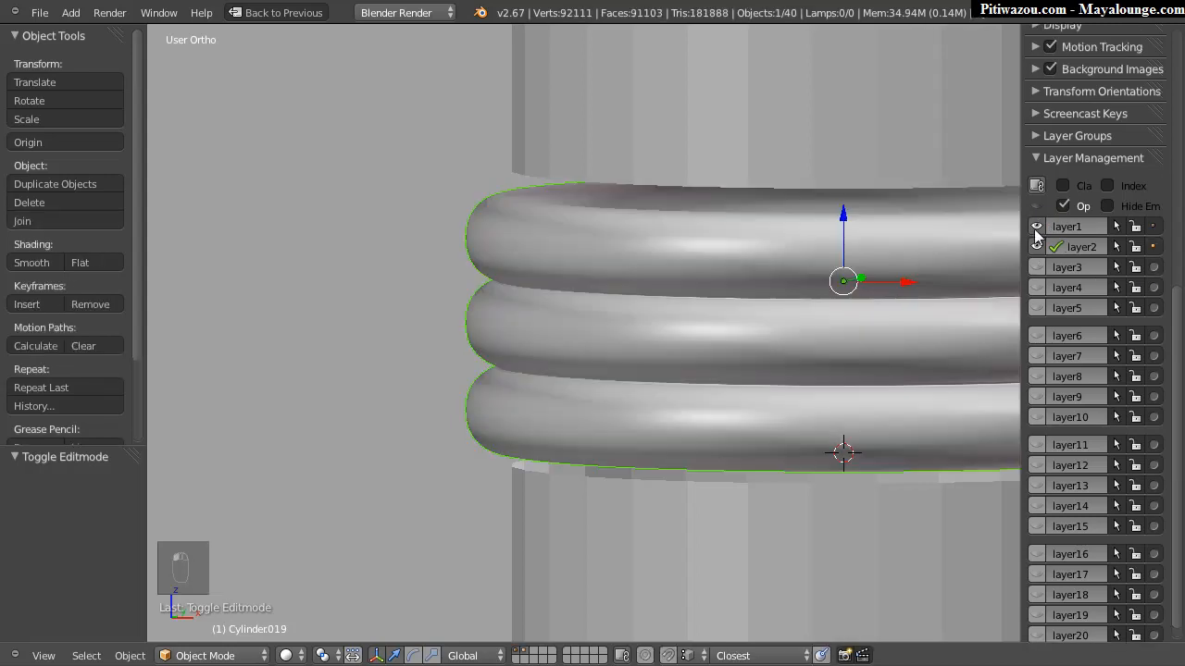
middle_drag(703, 312, 588, 339)
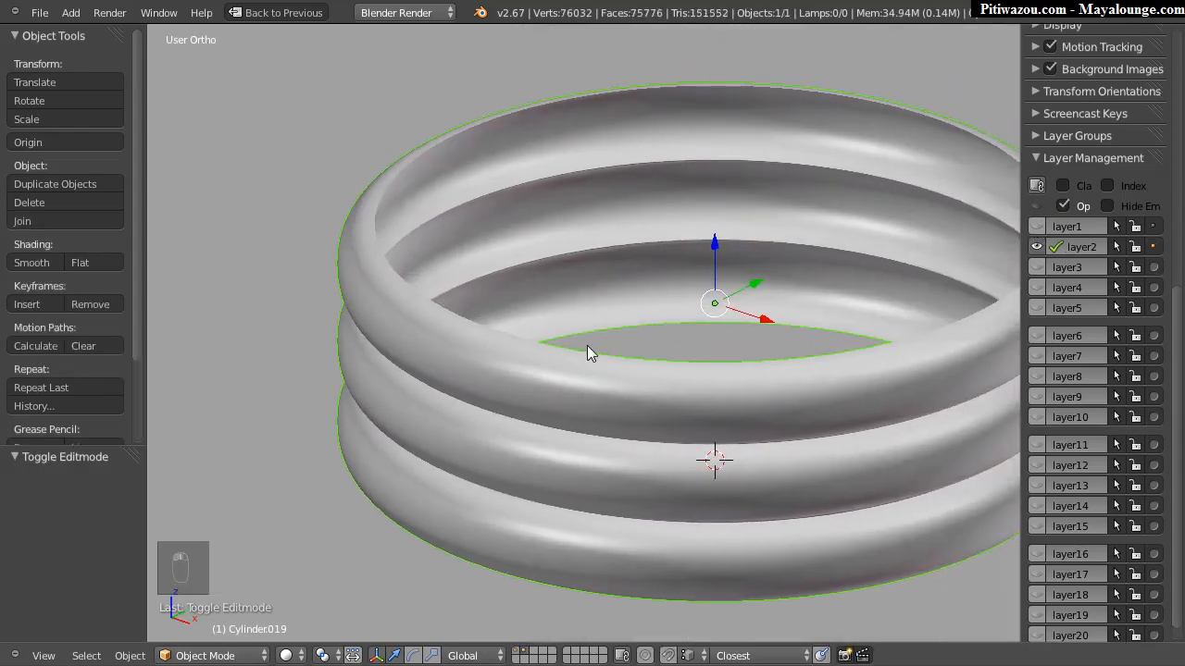
Step: In edit mode, select the top ring's inner edge loop and extrude it inward, scaled to 0.685, to form a flat upper cap
key(Tab)
key(ctrl+Tab)
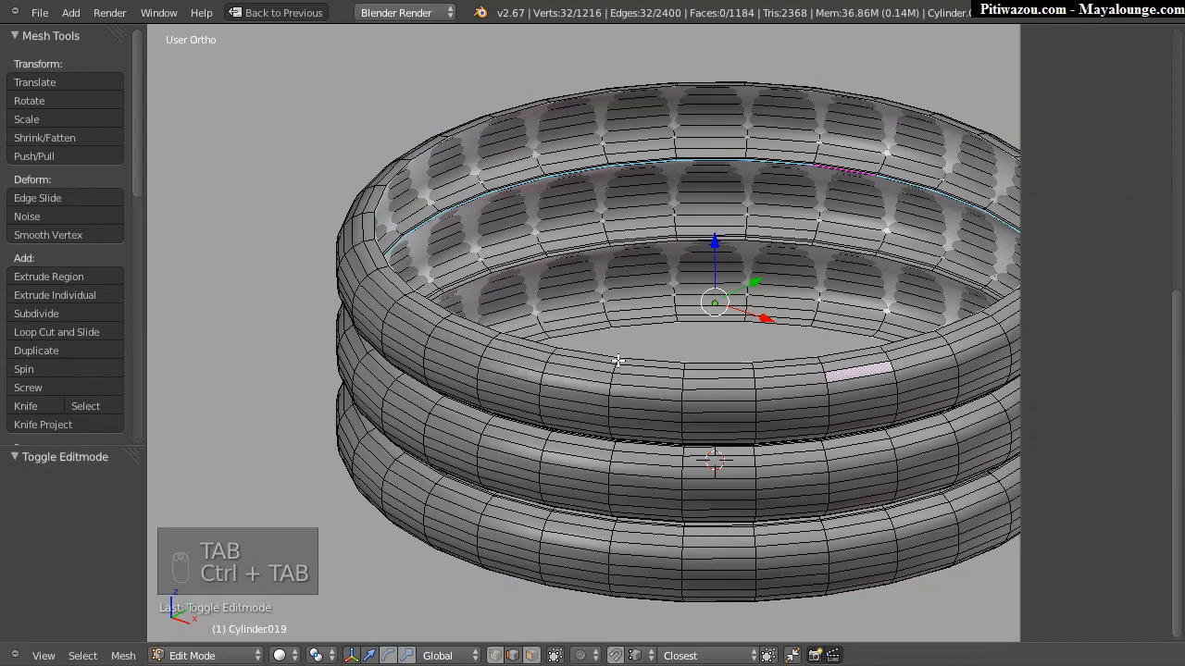
alt+right_click(670, 364)
key(e)
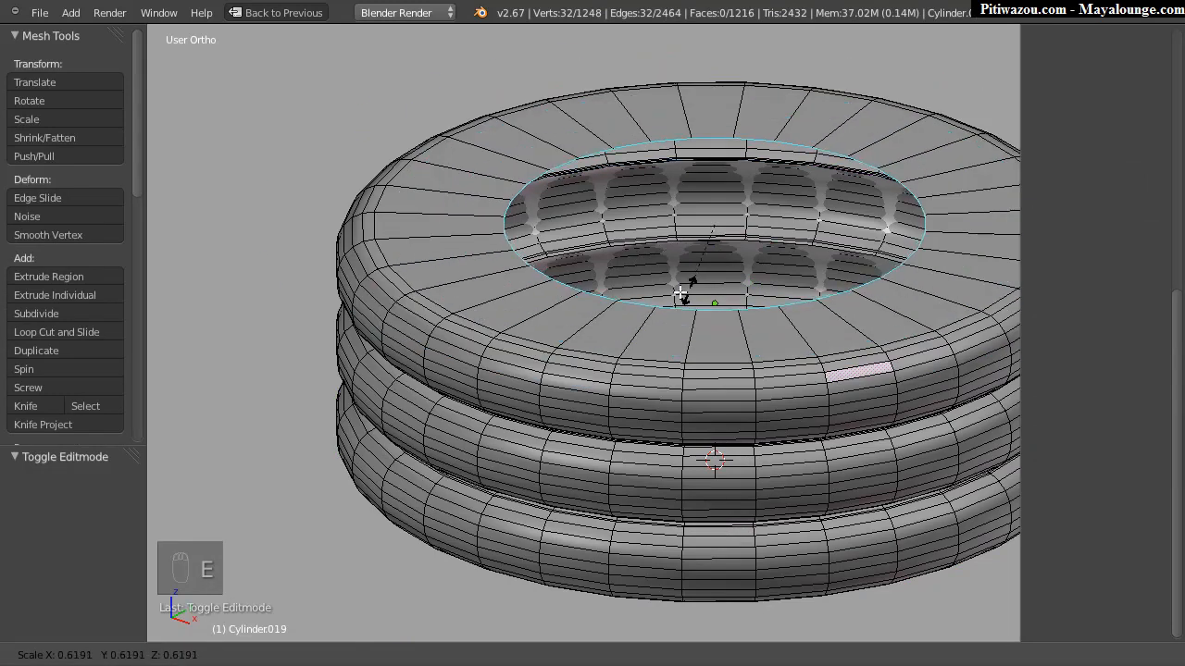
click(667, 286)
Step: Extrude the bottom ring's inner edge loop inward, scaled to 0.742, to form a matching lower cap
middle_drag(542, 330, 607, 322)
alt+right_click(681, 335)
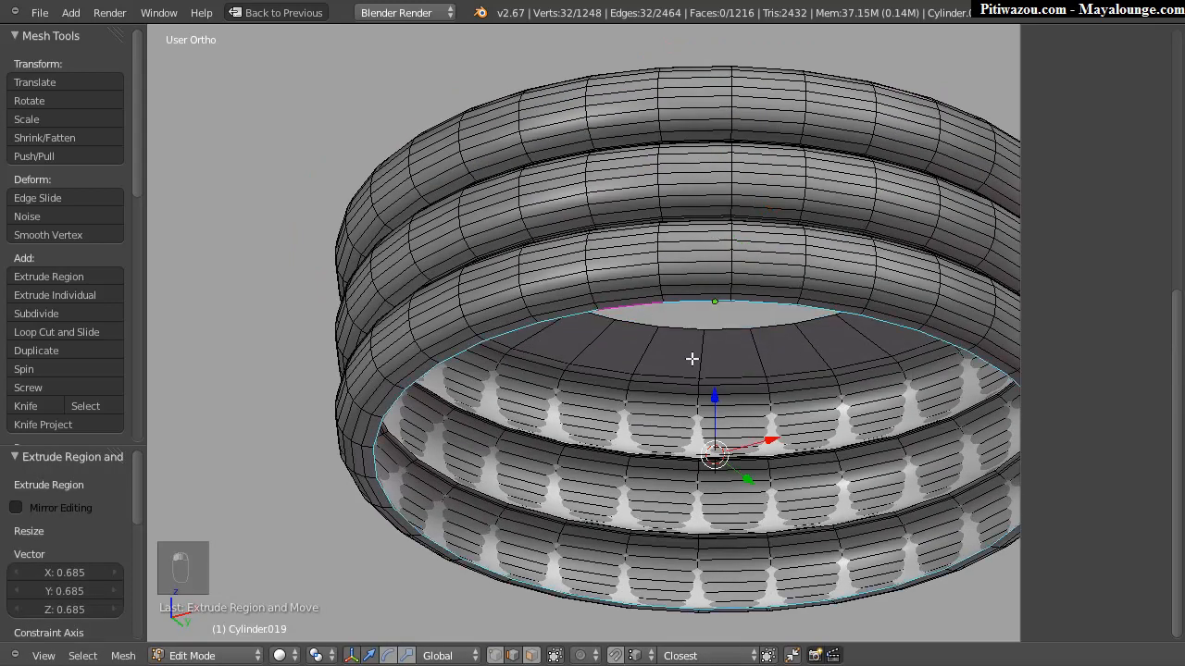
key(e)
key(s)
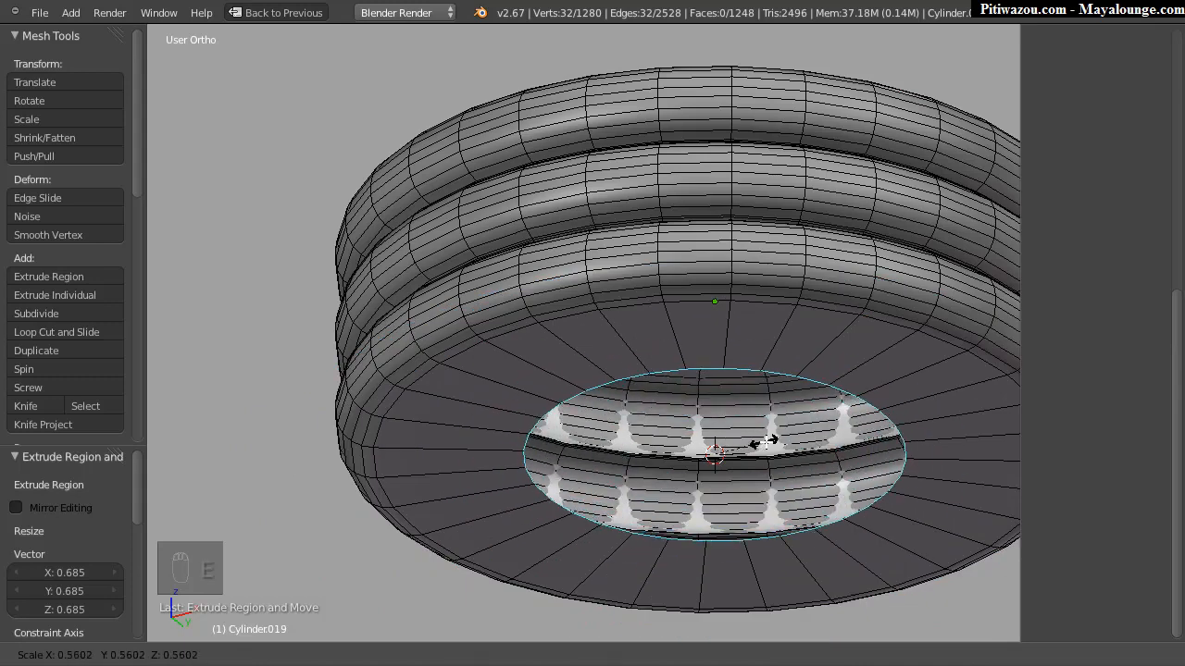
click(781, 443)
Step: Add one loop cut around the upper cap, between its outer rim and the central opening
middle_drag(487, 344, 528, 406)
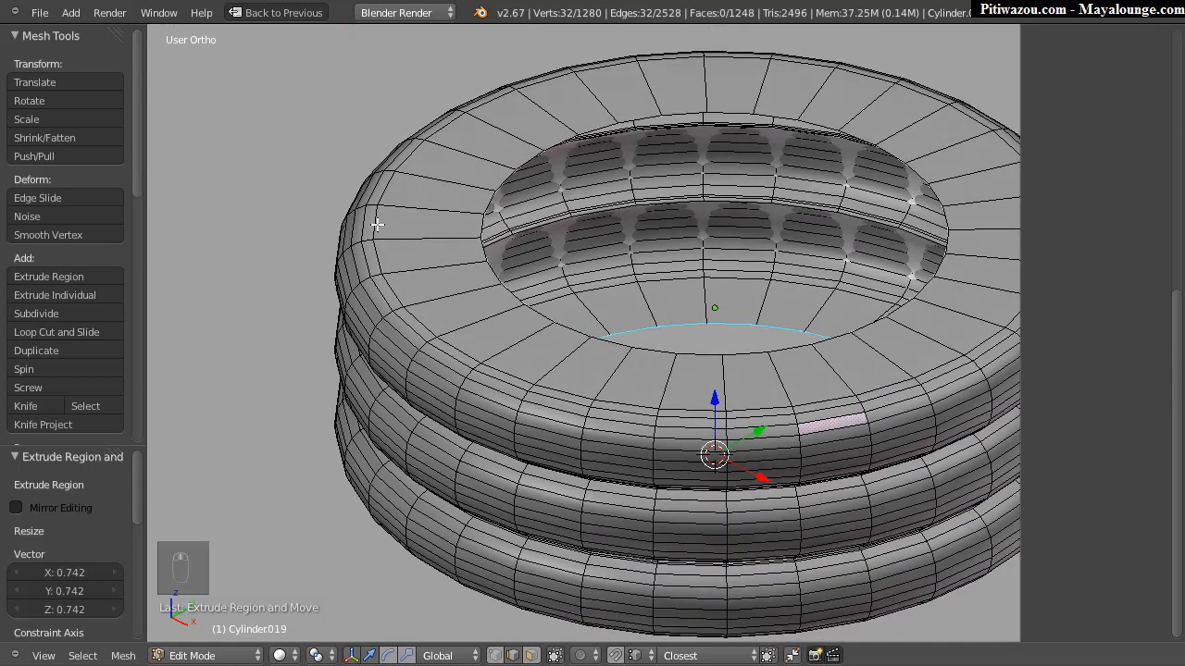
key(ctrl+r)
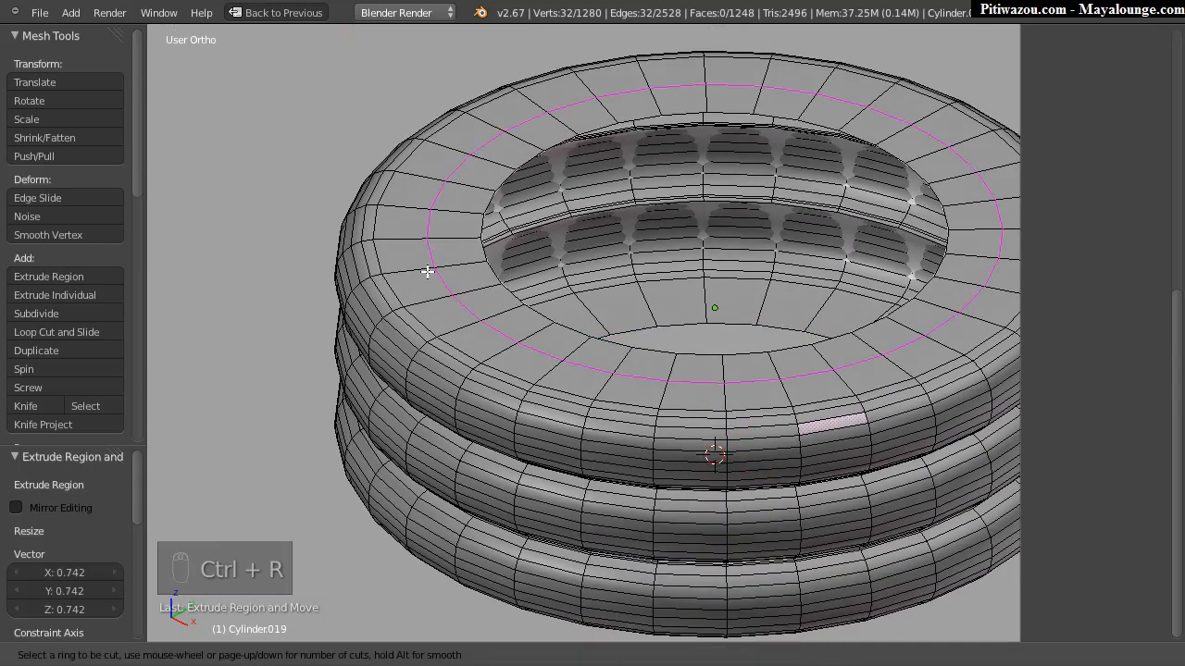
click(426, 271)
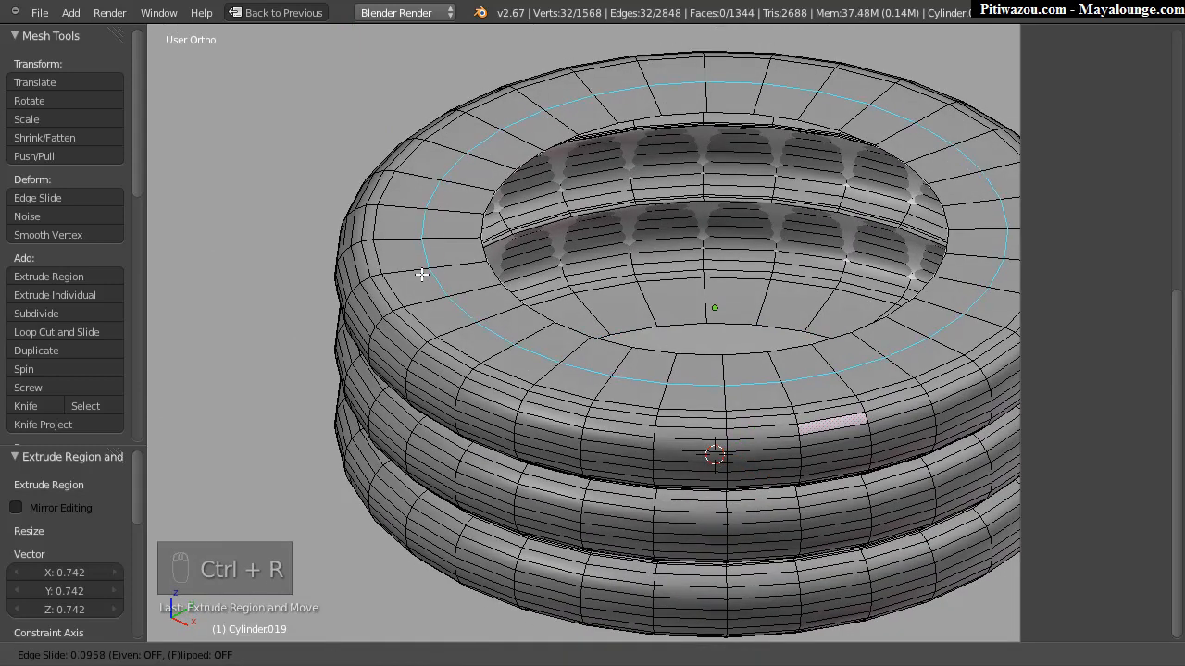
click(482, 343)
Step: Select the inner edge loop of the lower cap and scale it outward to 1.147
middle_drag(401, 455, 485, 305)
alt+right_click(570, 308)
key(s)
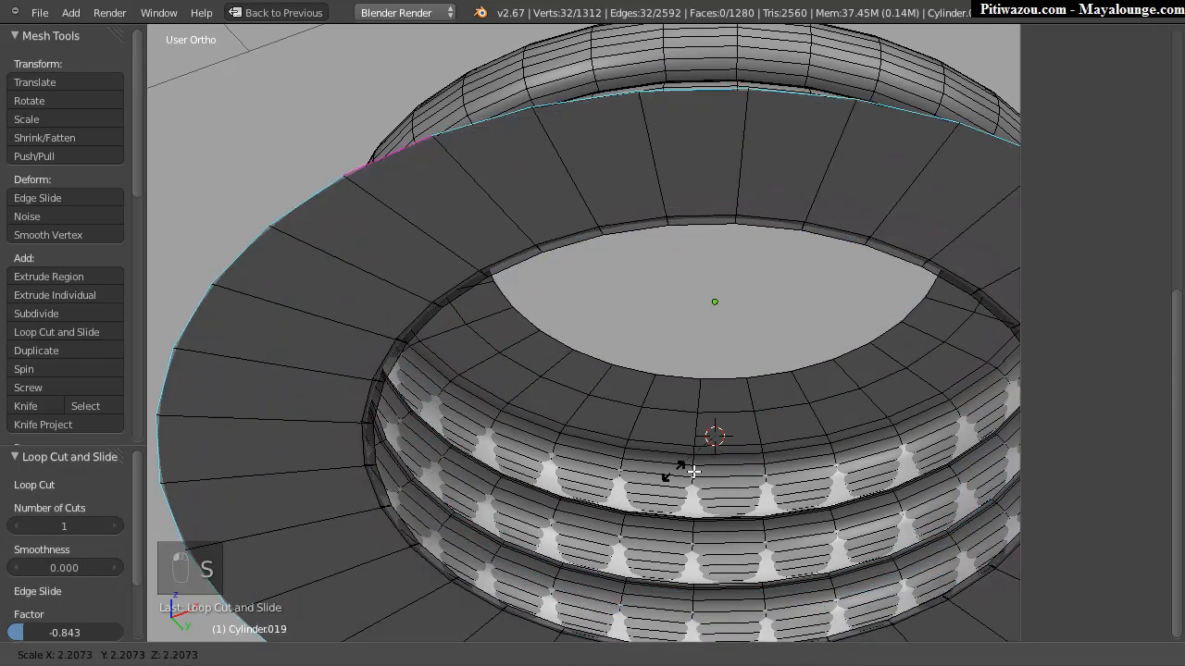
click(725, 442)
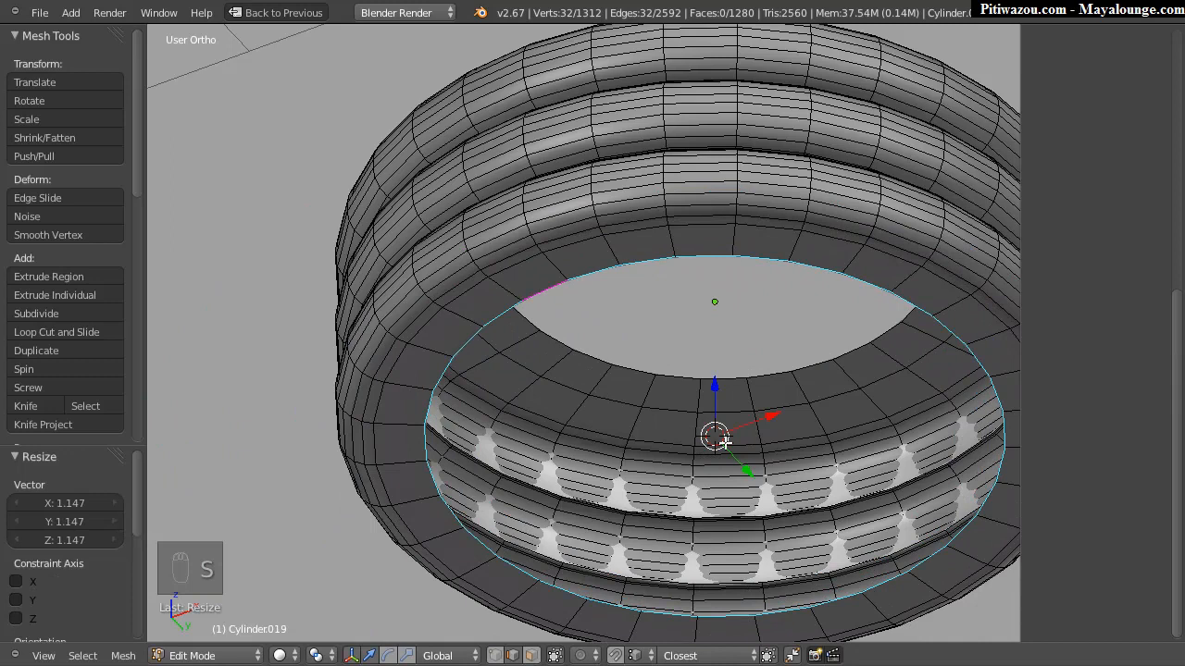
Step: In a wireframe top view, scale the lower cap's inner loop down to about 0.80 to align it with the upper opening
key(KP_7)
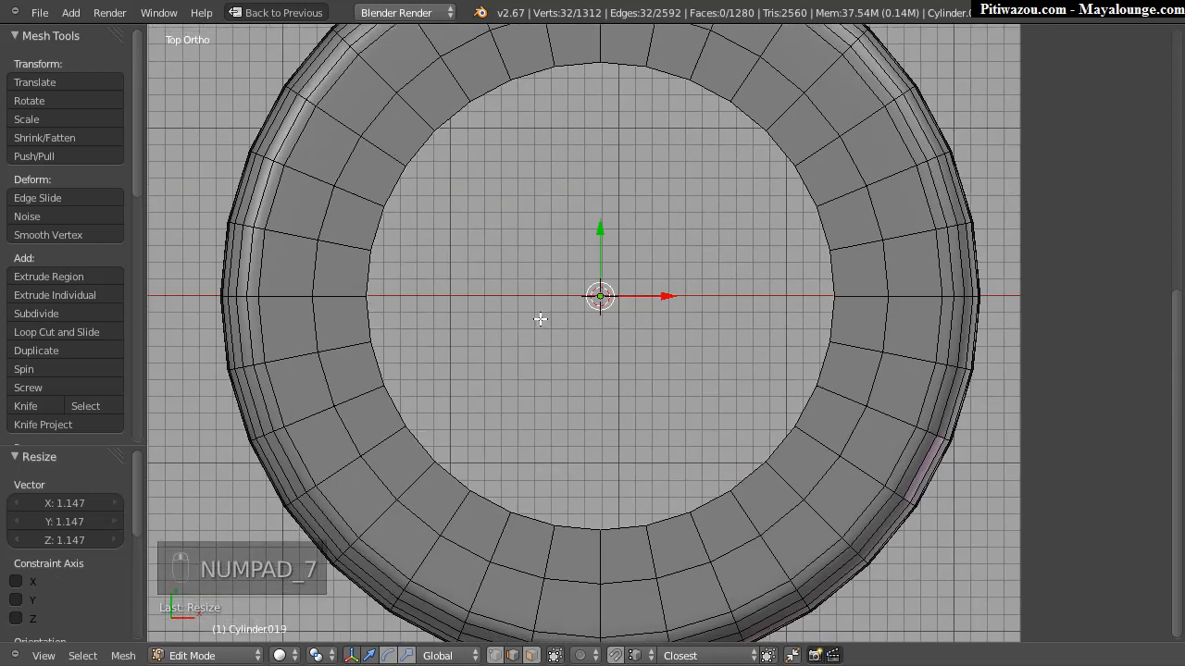
key(z)
key(s)
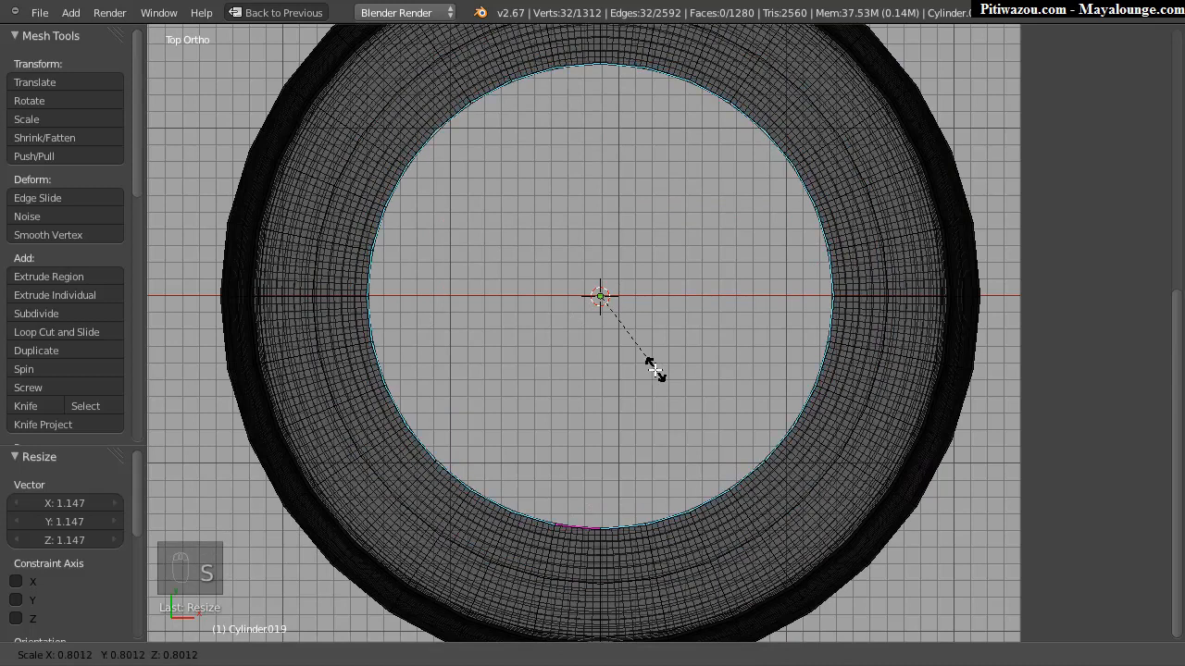
Step: Scale the ring set's inner opening edge loop by 0.792, followed by a fine enlargement of 1.012
click(650, 368)
key(s)
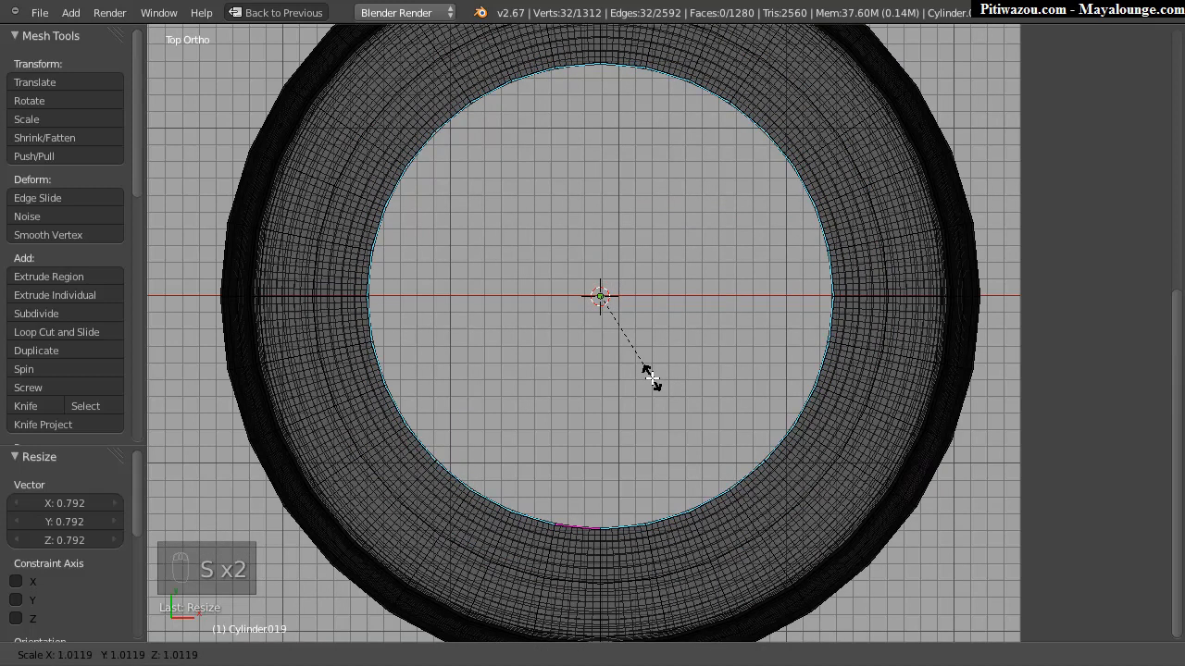
click(654, 387)
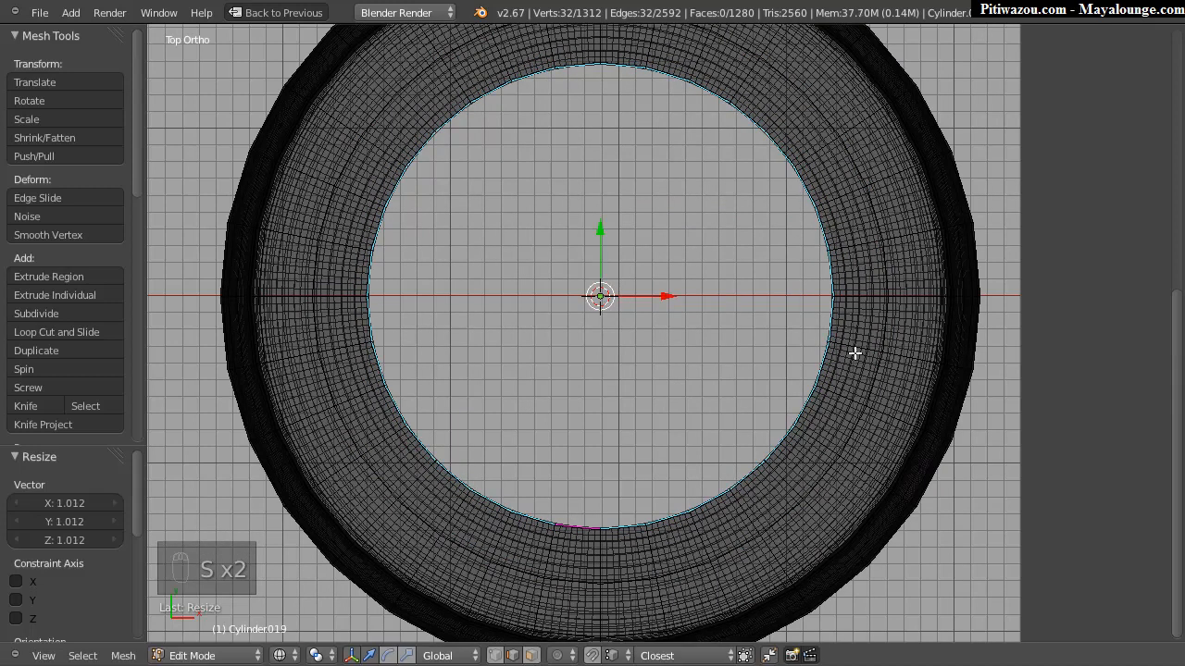
Step: Set the ring set's subdivision level to 0 and add an edge loop close to its inner opening
key(ctrl+0)
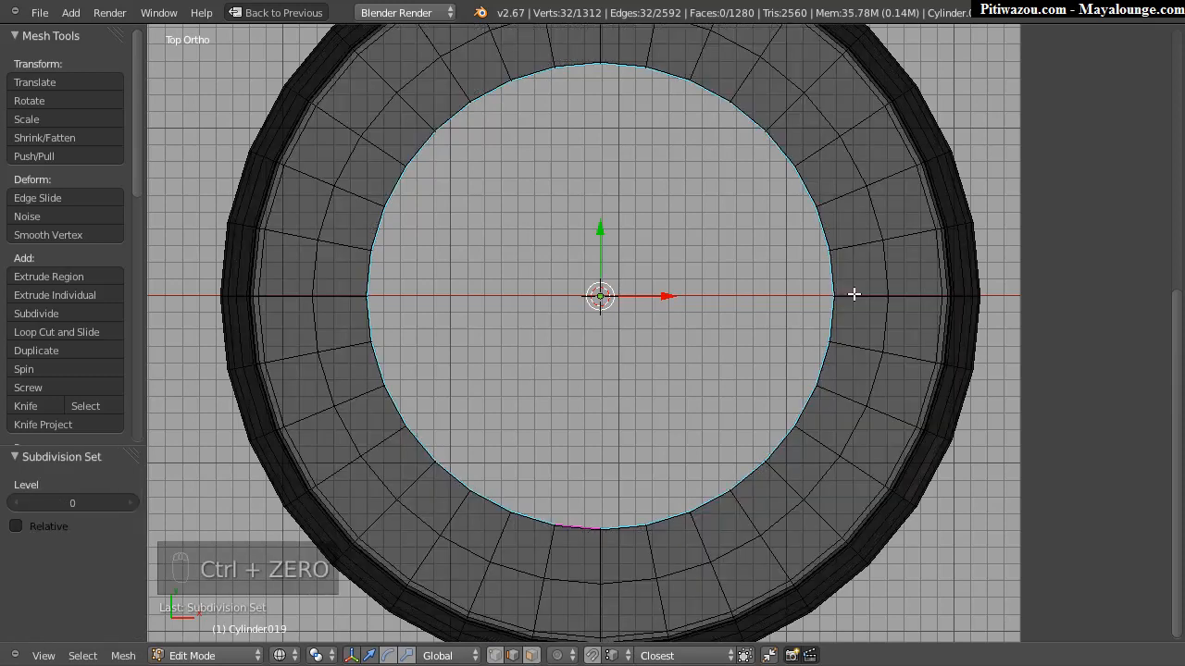
middle_drag(565, 387, 534, 288)
key(z)
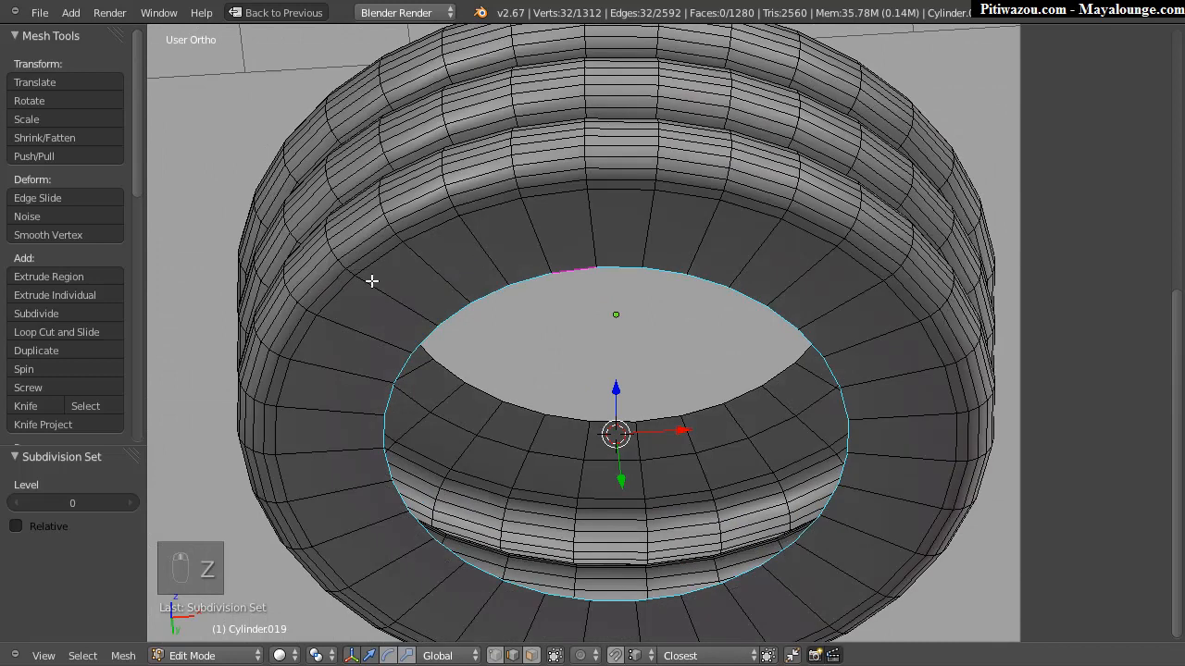
key(ctrl+r)
click(415, 288)
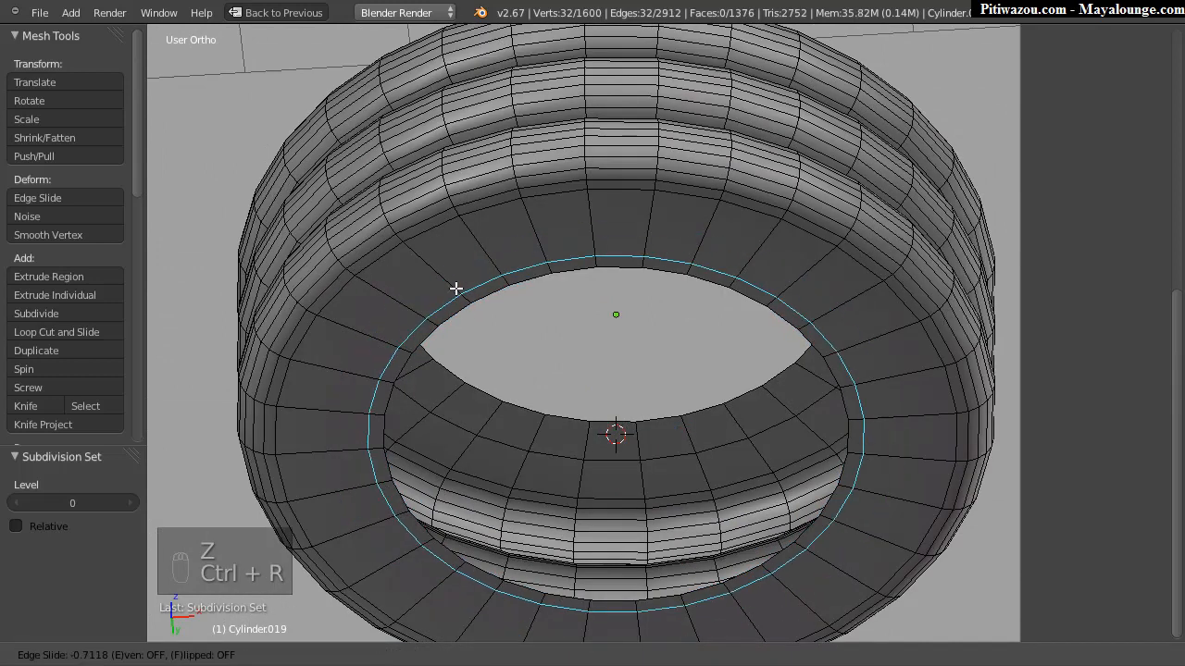
click(533, 254)
middle_drag(618, 231, 441, 335)
key(Tab)
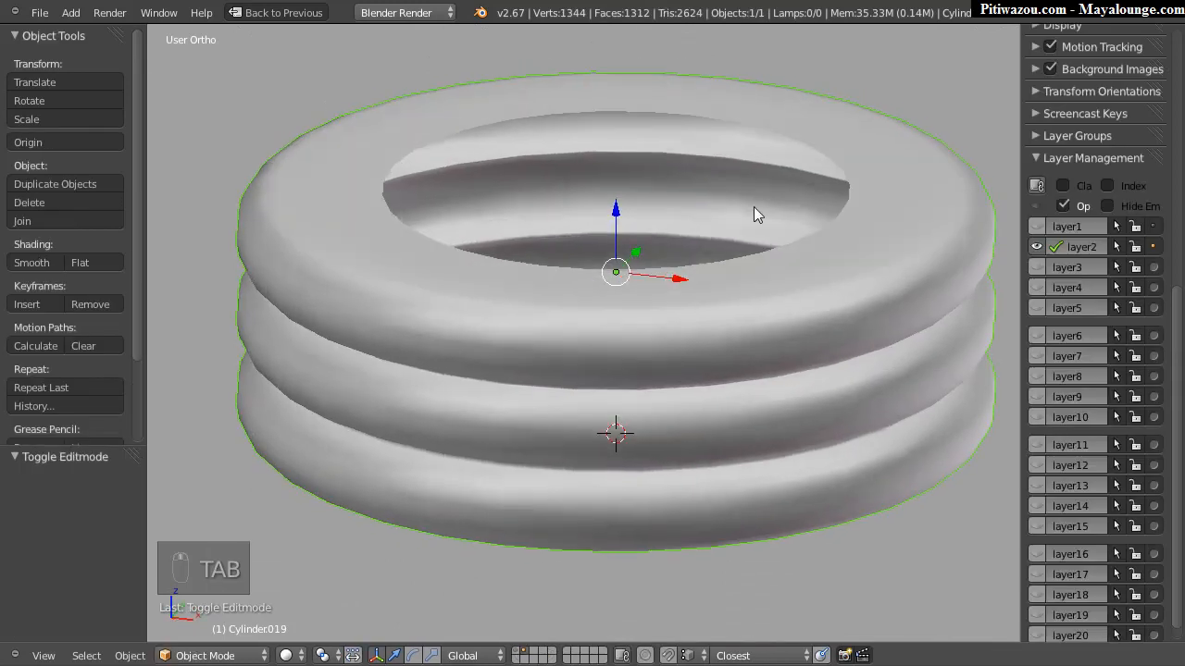
Step: Move the ring set to layer1 and show that layer
scroll(555, 282, down, 7)
click(1154, 227)
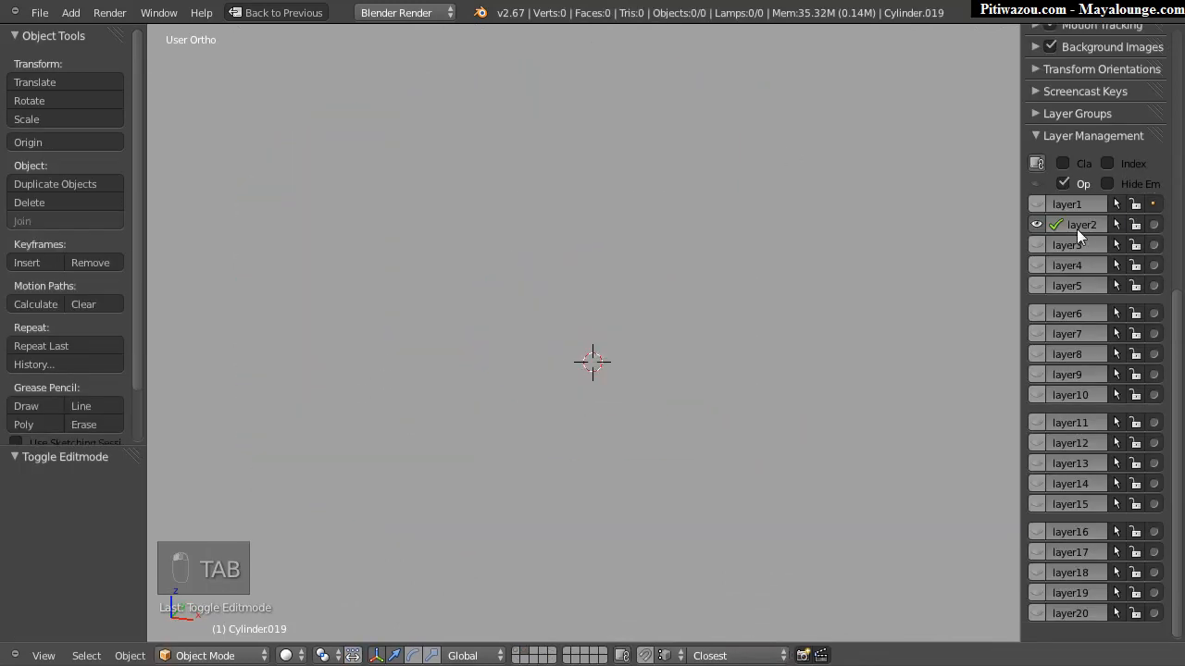
click(1035, 205)
Step: Raise the ring set about 0.021 along Z to align it with the leg's three middle blue bands
middle_drag(480, 345, 518, 250)
key(KP_1)
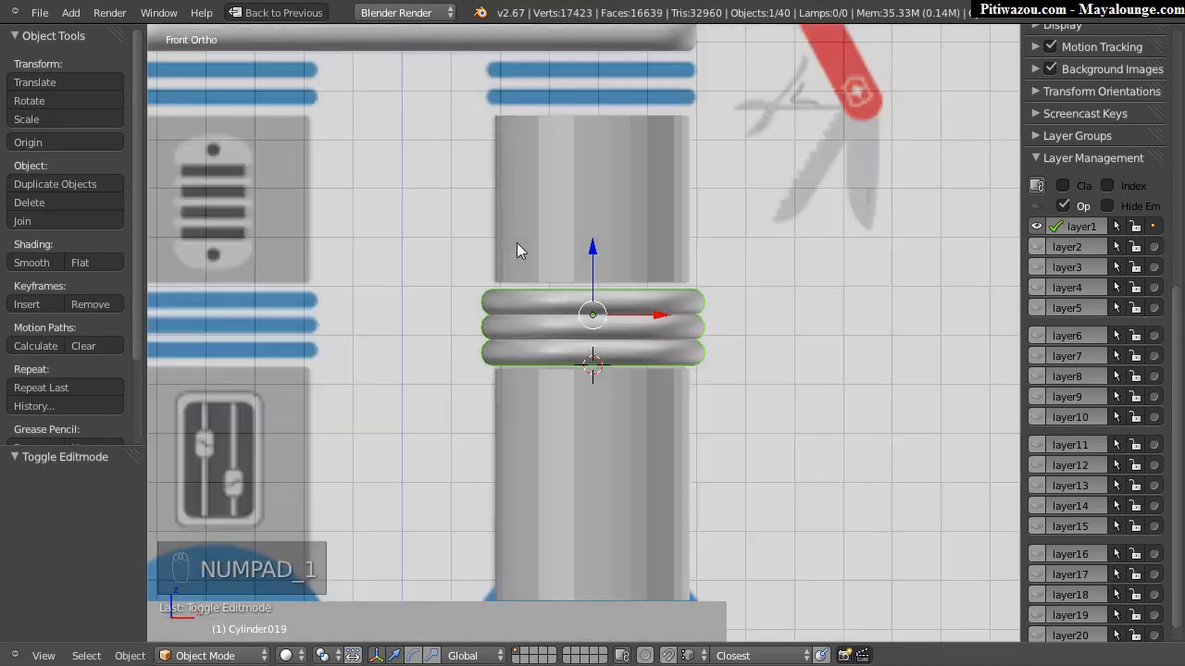
key(z)
shift+middle_drag(339, 348, 589, 144)
drag(628, 105, 629, 102)
Step: Raise the lower leg cylinder's top vertices about 0.105 along Z to meet the underside of the ring set
right_click(652, 349)
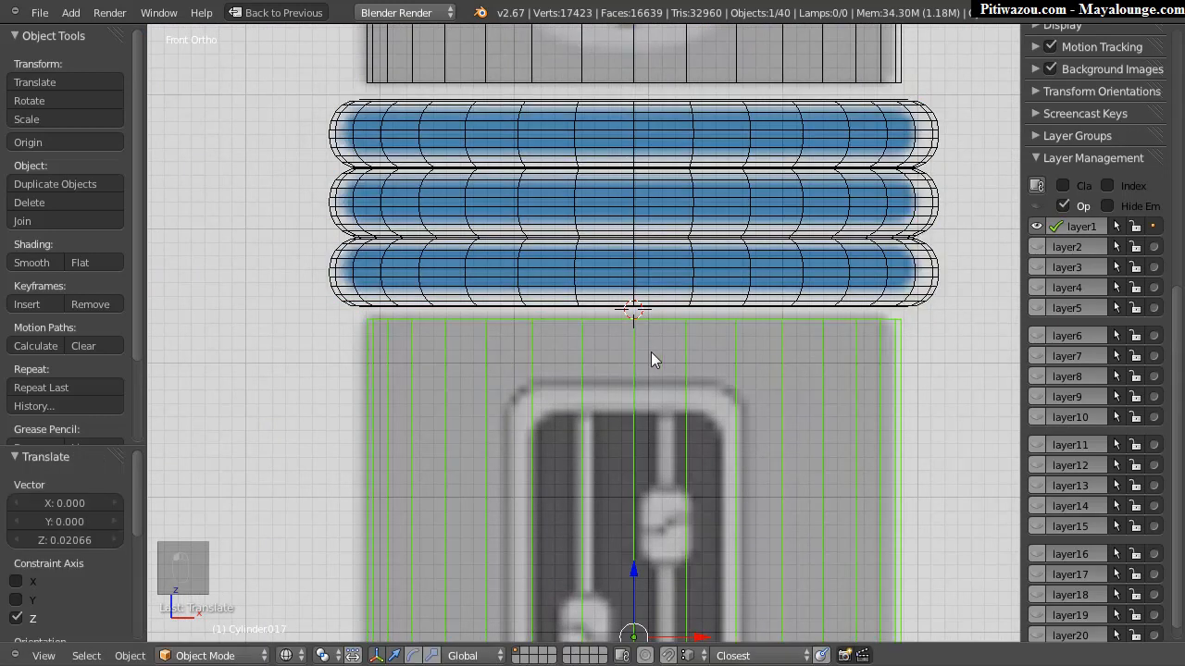
key(Tab)
key(ctrl+Tab)
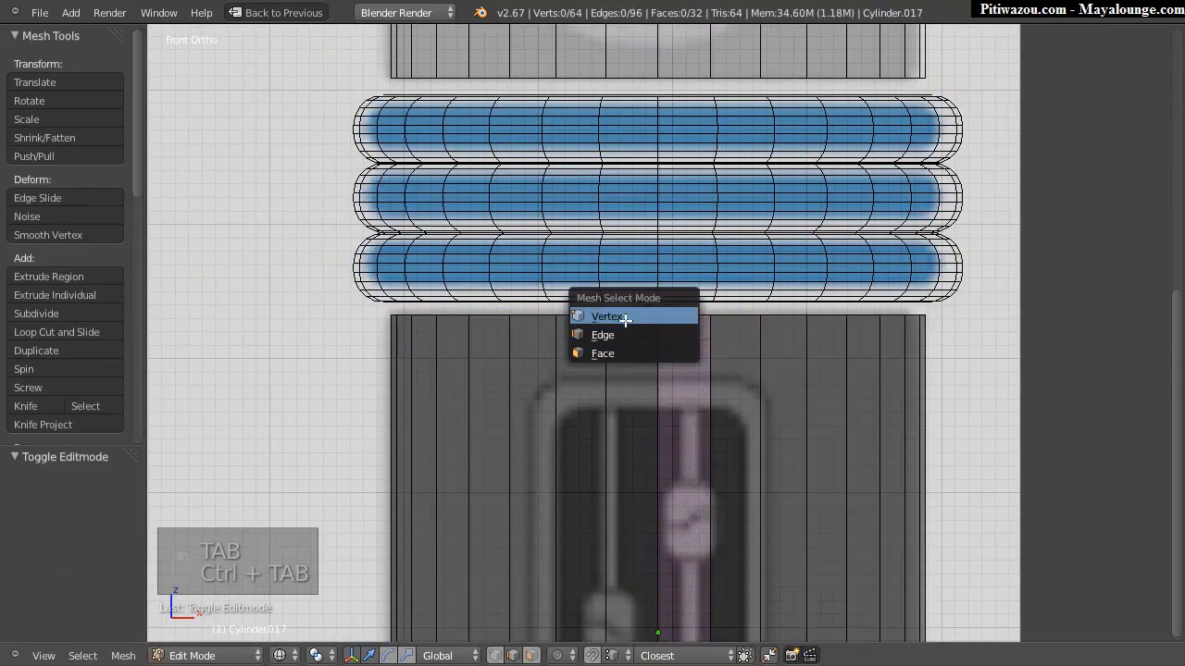
click(629, 319)
key(b)
drag(986, 253, 198, 367)
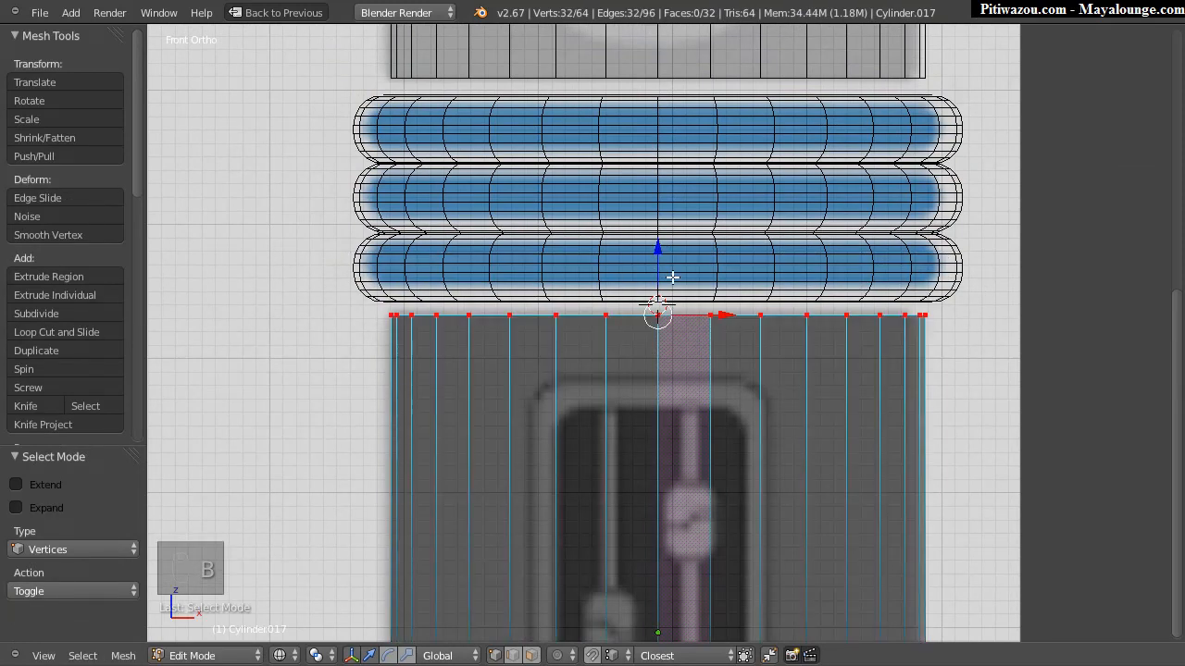
key(g)
key(z)
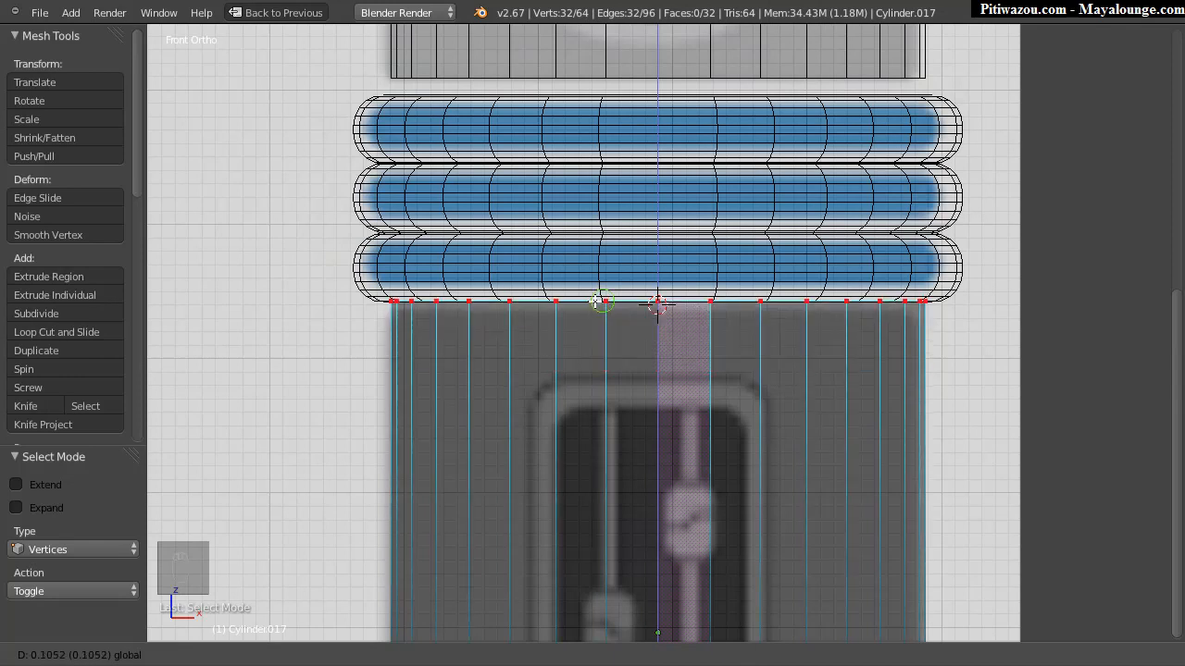
click(597, 294)
shift+middle_drag(657, 176, 629, 337)
key(Tab)
Step: Move the upper leg cylinder's bottom vertices along Z to meet the top of the ring set
right_click(576, 339)
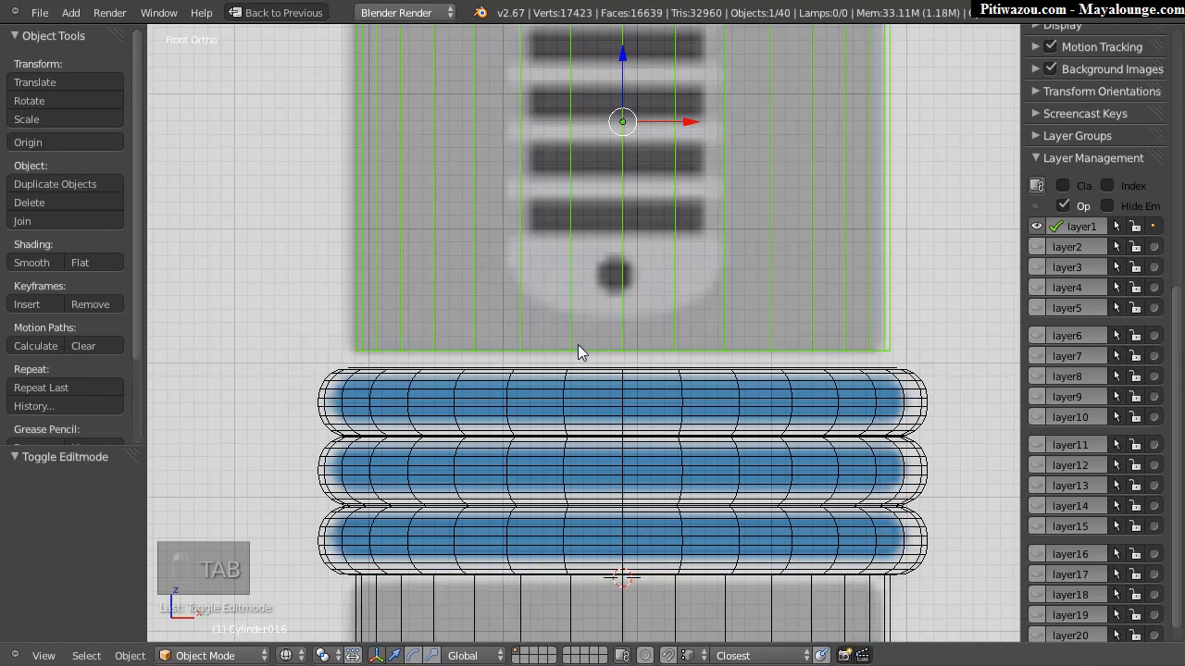
key(Tab)
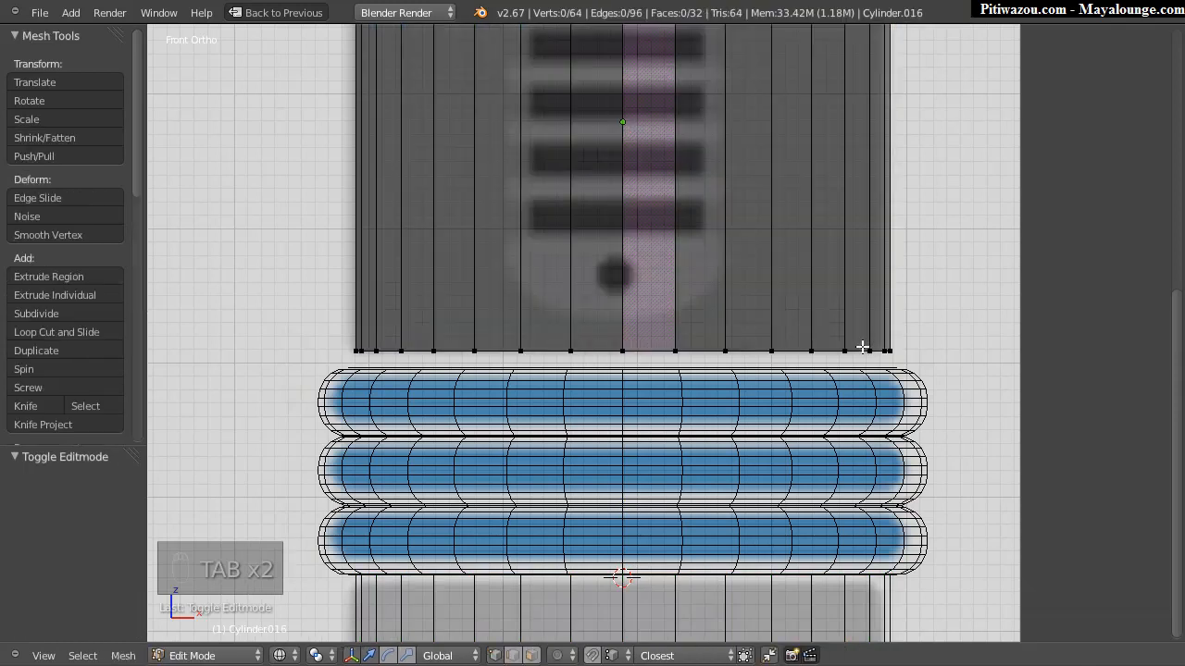
key(b)
key(b)
key(b)
drag(917, 331, 189, 397)
drag(616, 296, 495, 355)
drag(623, 371, 532, 364)
Step: Lower the lower leg cylinder's bottom vertices about 0.019 along Z, snapping them to the foot block's top edge
shift+middle_drag(456, 407, 505, 65)
mouse_move(469, 490)
shift+middle_down()
mouse_move(463, 228)
mouse_move(420, 78)
shift+middle_up()
shift+middle_drag(508, 298, 507, 257)
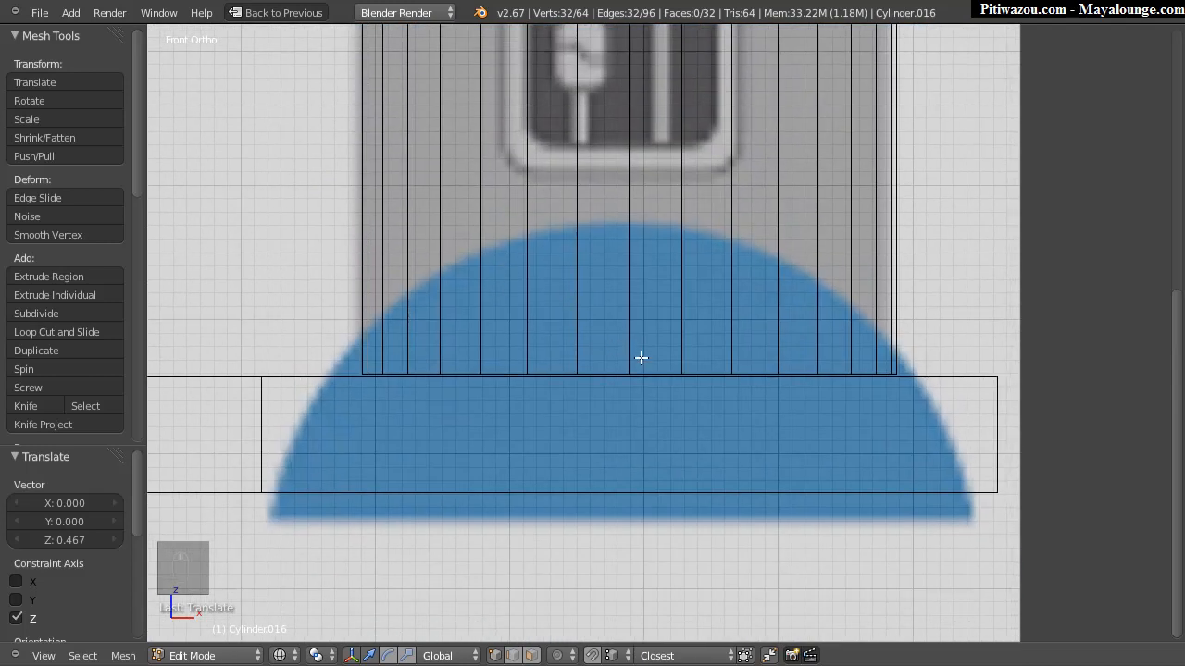
key(Tab)
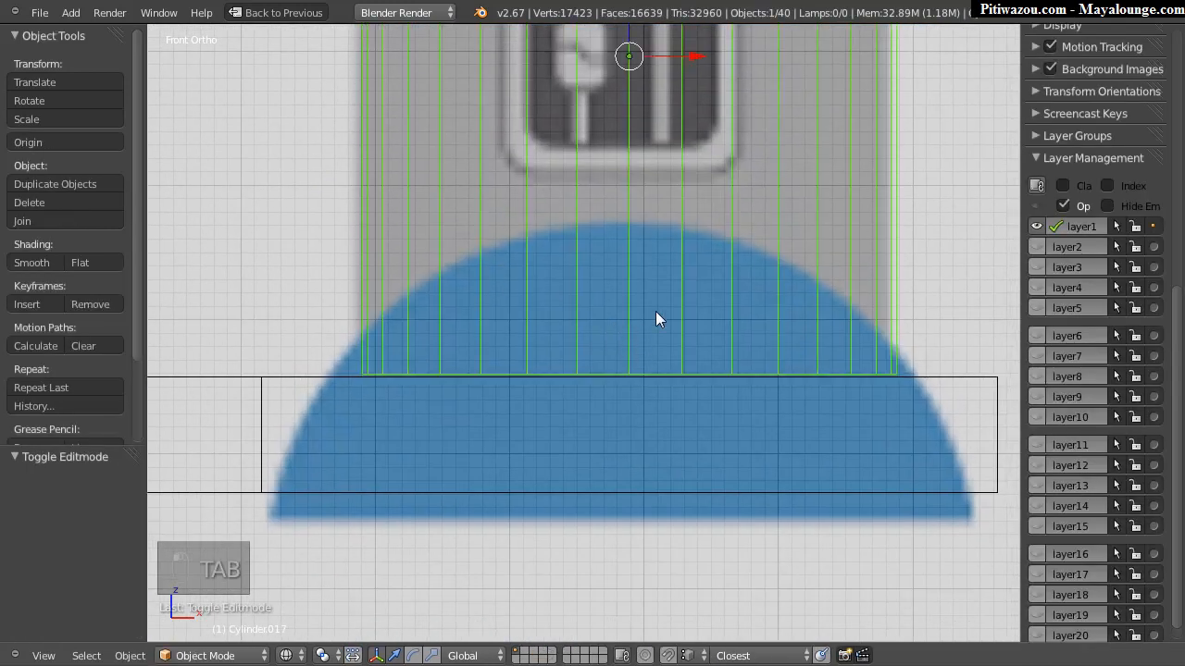
shift+middle_drag(635, 350, 606, 376)
key(Tab)
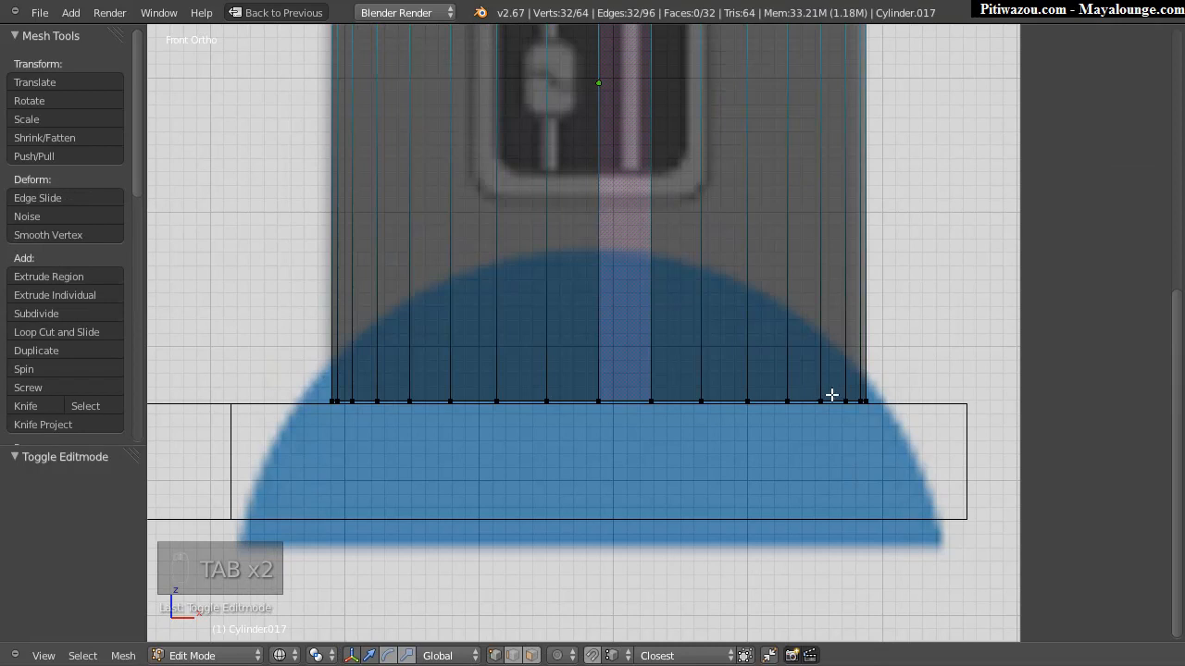
key(b)
drag(938, 370, 187, 459)
scroll(431, 336, down, 2)
key(a)
key(b)
drag(873, 351, 282, 448)
scroll(599, 385, up, 2)
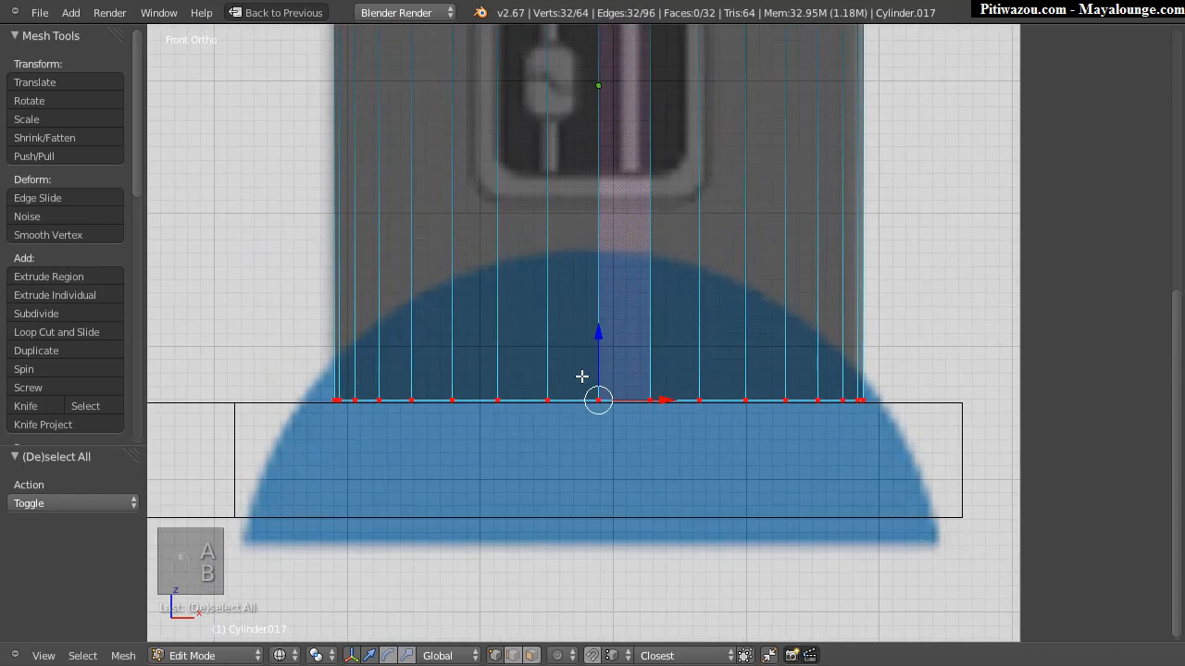
key(g)
key(z)
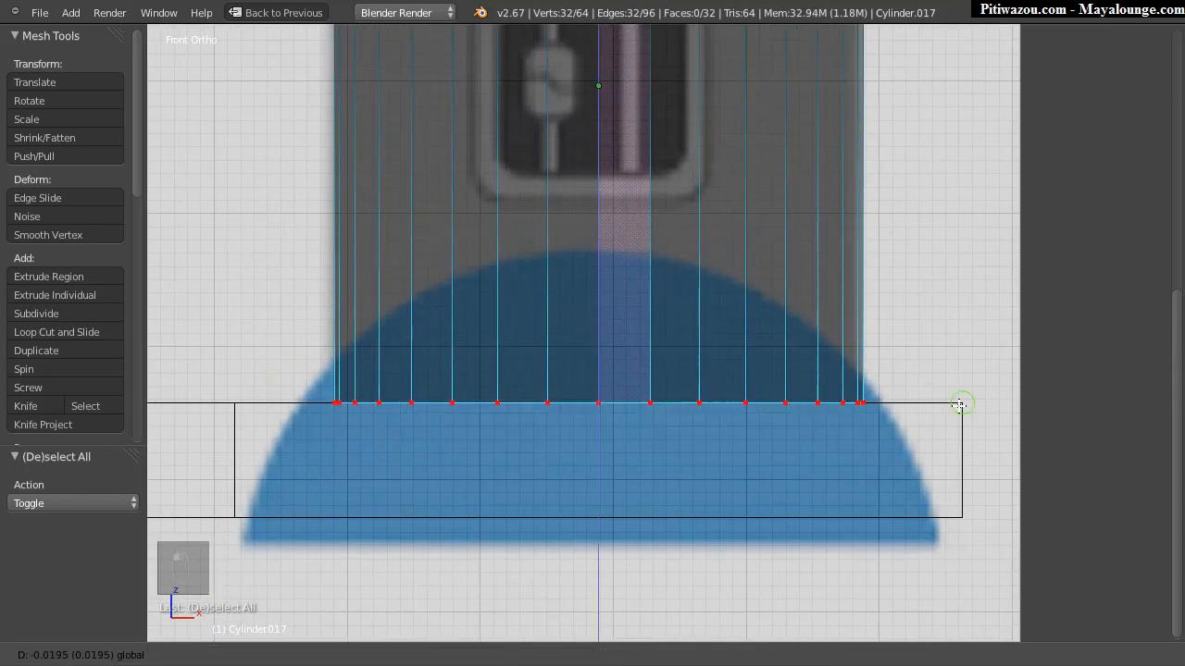
click(960, 411)
shift+scroll(677, 295, up, 1)
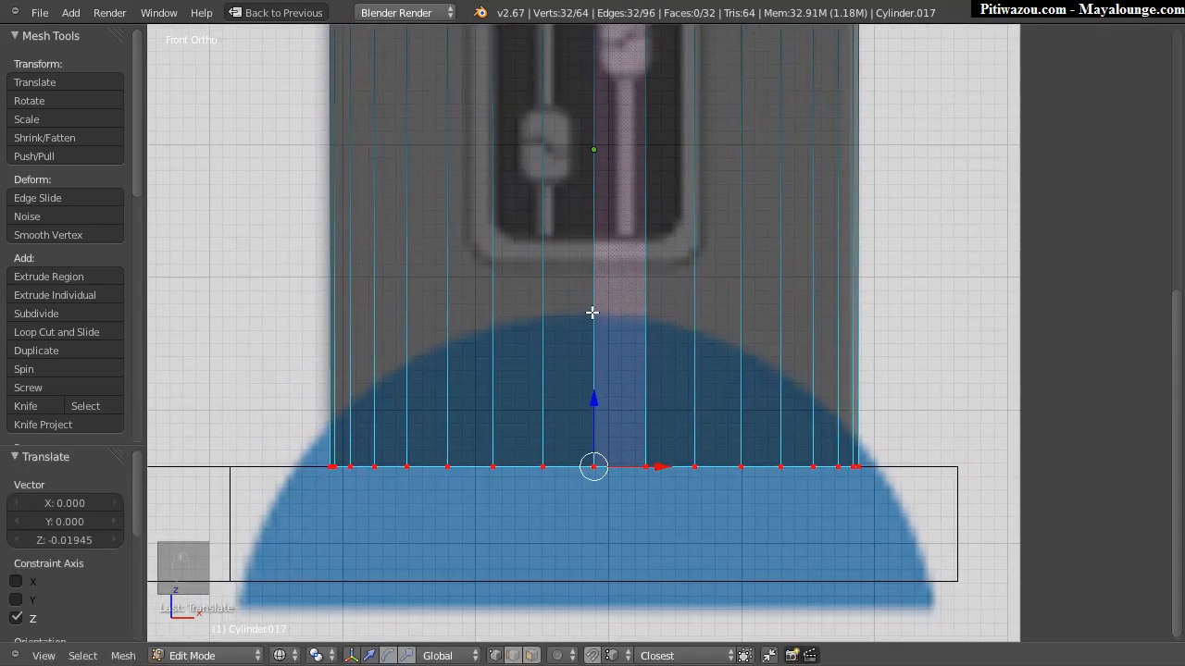
key(Tab)
Step: Duplicate the ring set upward along Z and place the copy directly beneath the body's lower rim
ctrl+middle_drag(582, 323, 511, 459)
mouse_move(672, 153)
shift+middle_down()
mouse_move(718, 308)
mouse_move(572, 336)
mouse_move(722, 297)
shift+middle_up()
key(z)
mouse_move(897, 282)
ctrl+middle_down()
mouse_move(575, 345)
mouse_move(799, 310)
mouse_move(543, 306)
ctrl+middle_up()
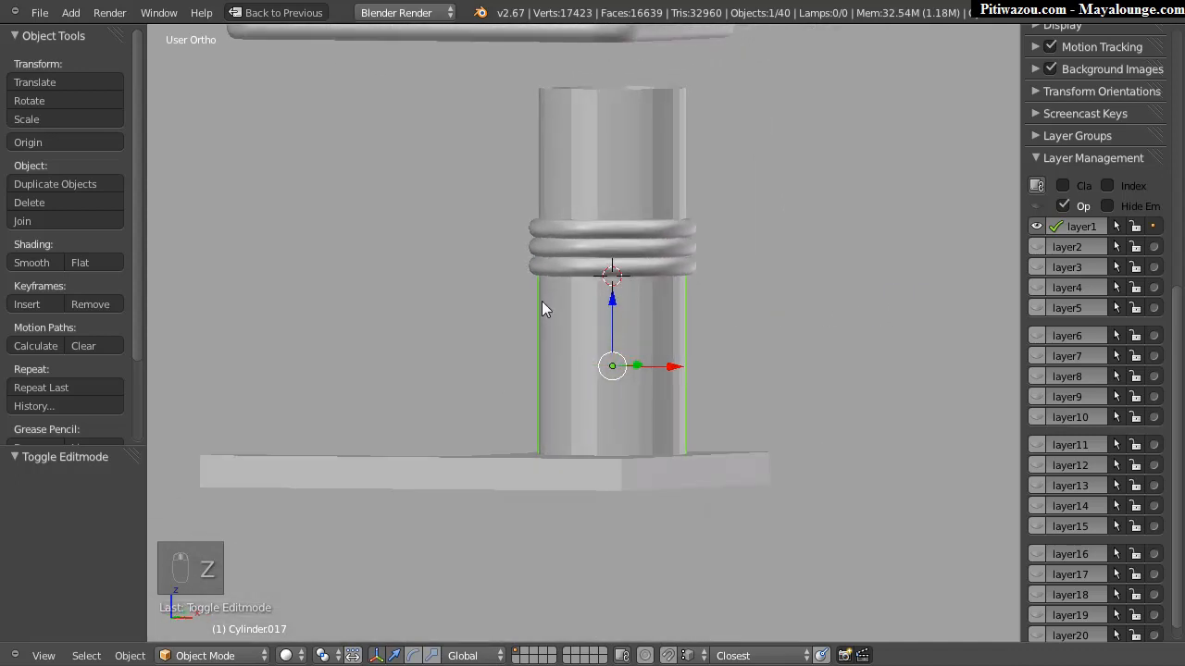
shift+middle_drag(608, 173, 594, 434)
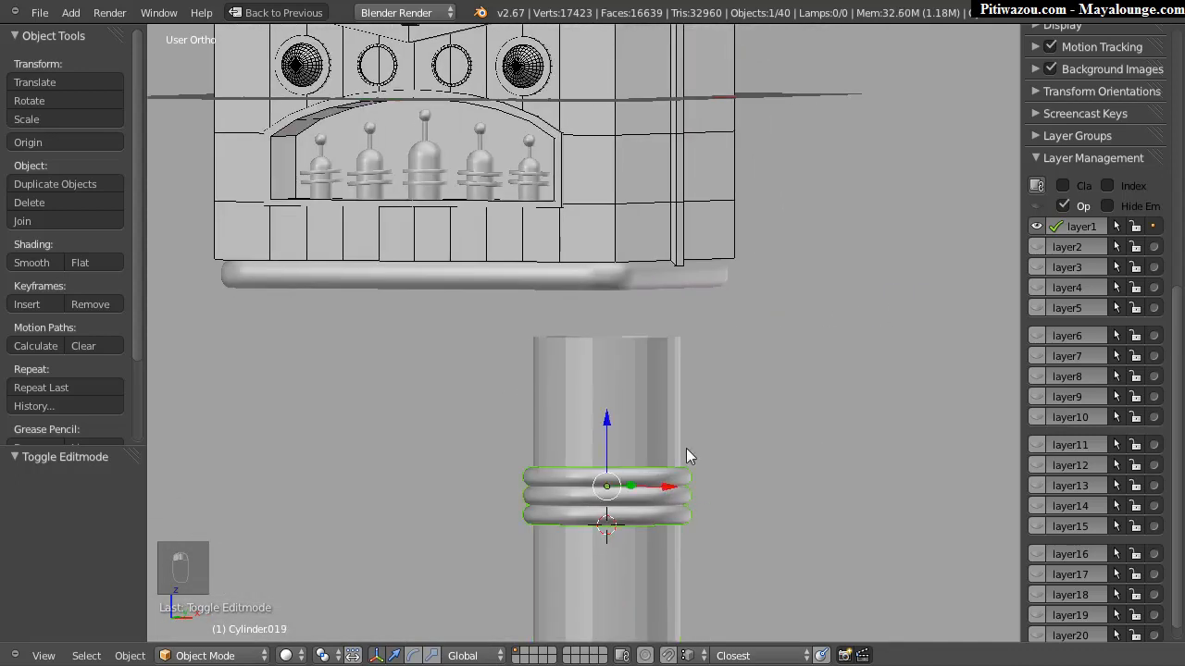
key(KP_1)
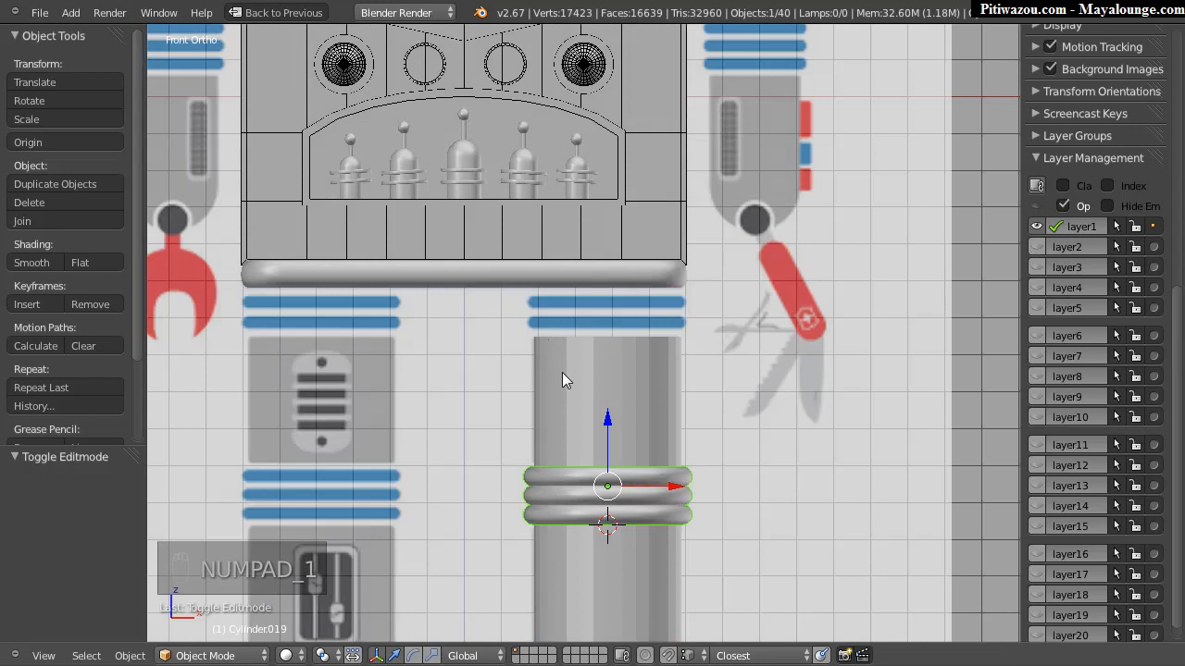
shift+middle_drag(554, 375, 561, 305)
ctrl+middle_drag(500, 328, 637, 313)
shift+middle_drag(575, 412, 571, 339)
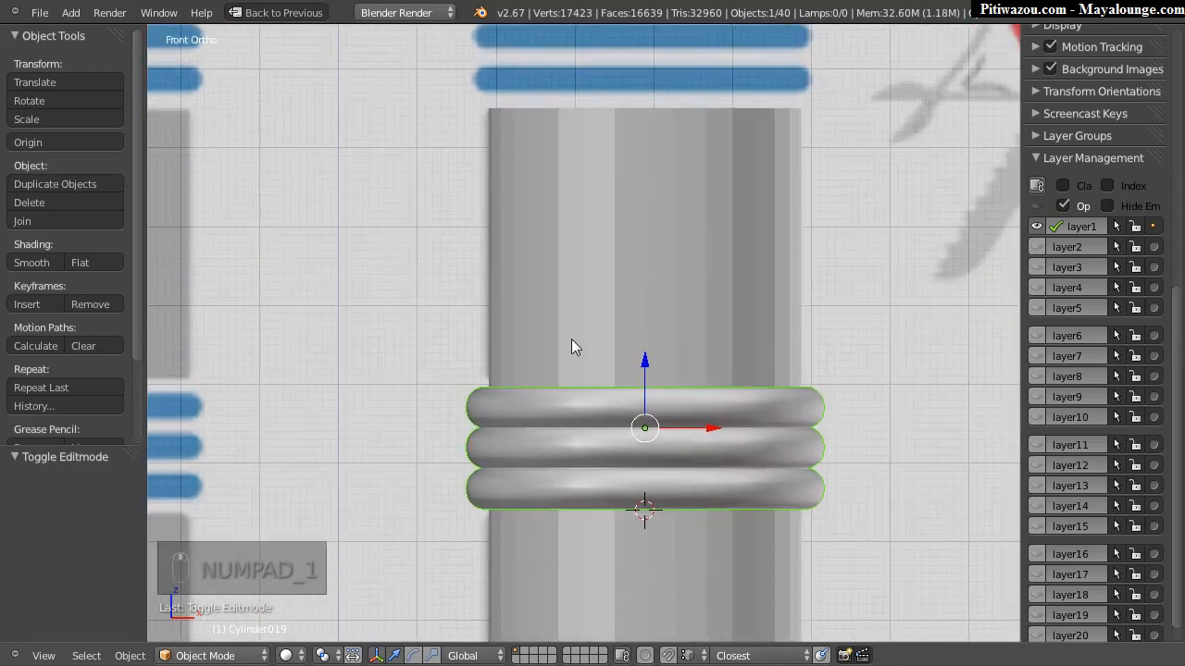
key(shift+d)
key(z)
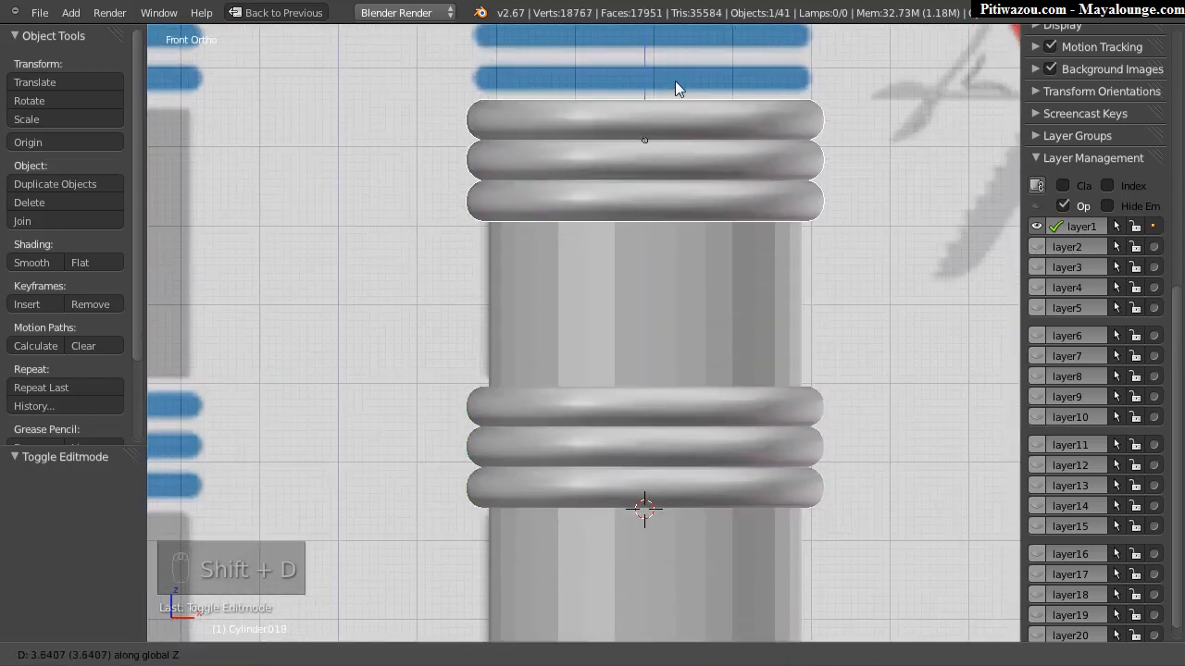
click(691, 74)
shift+middle_drag(689, 189, 685, 419)
drag(647, 252, 651, 209)
Step: Select both ring sets, both leg cylinders and the foot block, and shift them inward along X in two moves, the first -0.467
middle_drag(675, 249, 784, 250)
scroll(784, 250, down, 6)
middle_drag(369, 457, 400, 428)
shift+middle_drag(578, 314, 648, 255)
scroll(547, 270, up, 5)
scroll(637, 294, down, 2)
scroll(637, 295, down, 2)
shift+click(681, 346)
shift+click(691, 422)
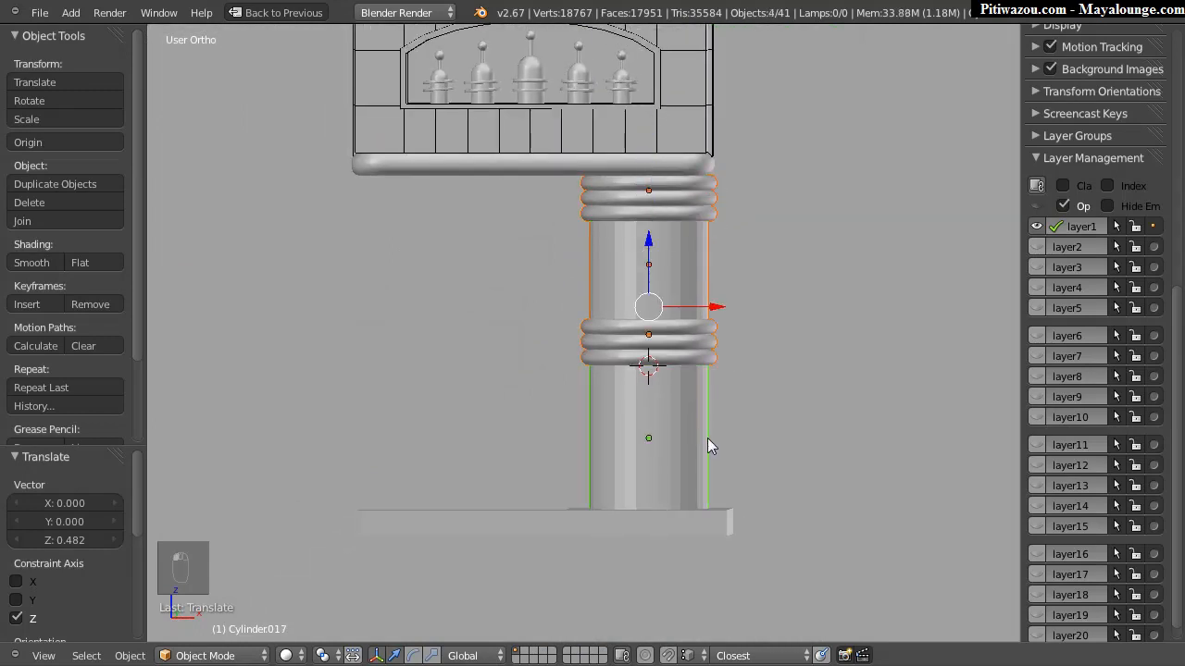
shift+click(714, 520)
drag(714, 355, 700, 352)
key(KP_1)
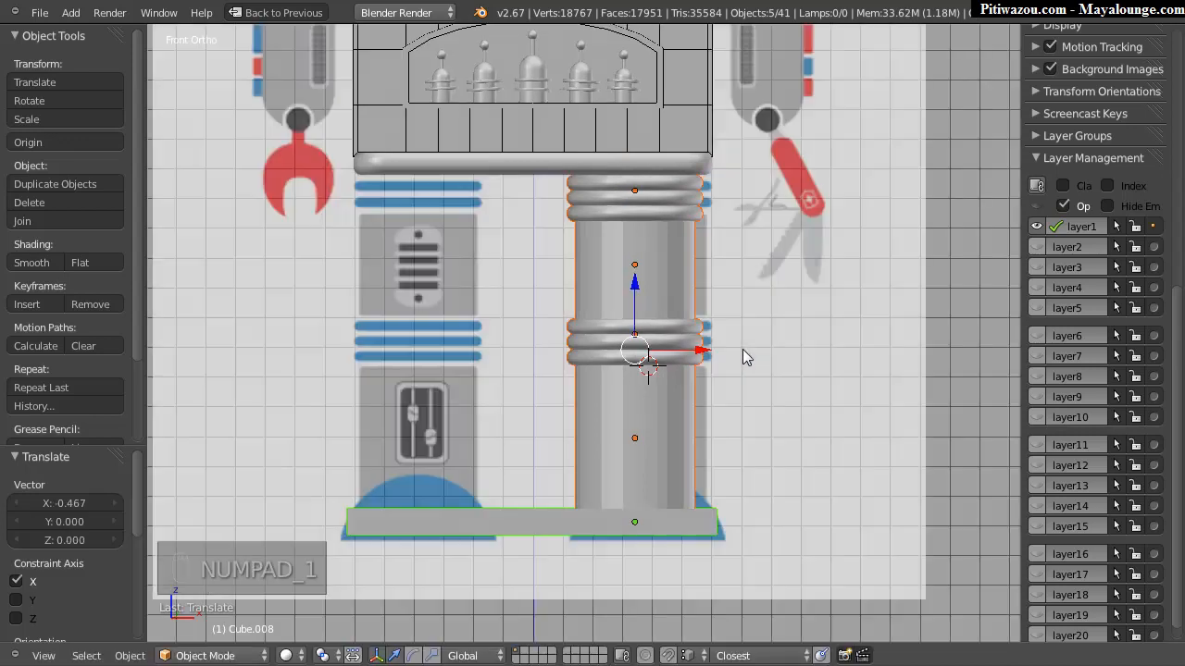
drag(697, 354, 682, 352)
Step: Shorten the foot block by moving its inner end vertices 1.928 along X
right_click(529, 535)
key(Tab)
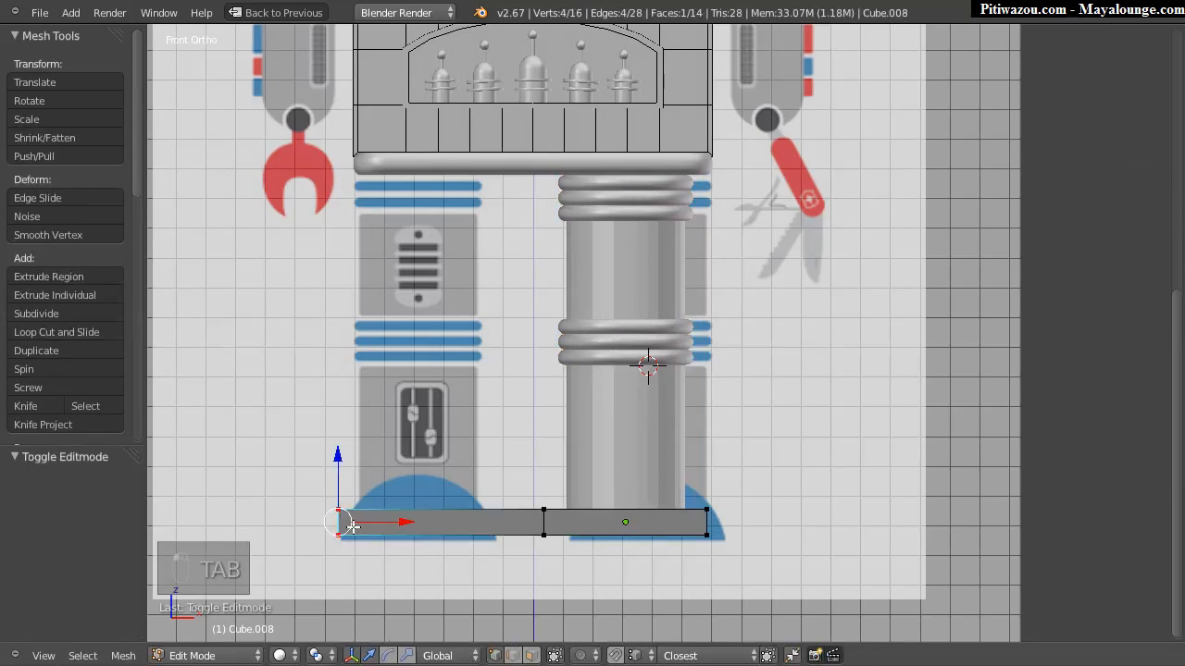
drag(406, 525, 460, 533)
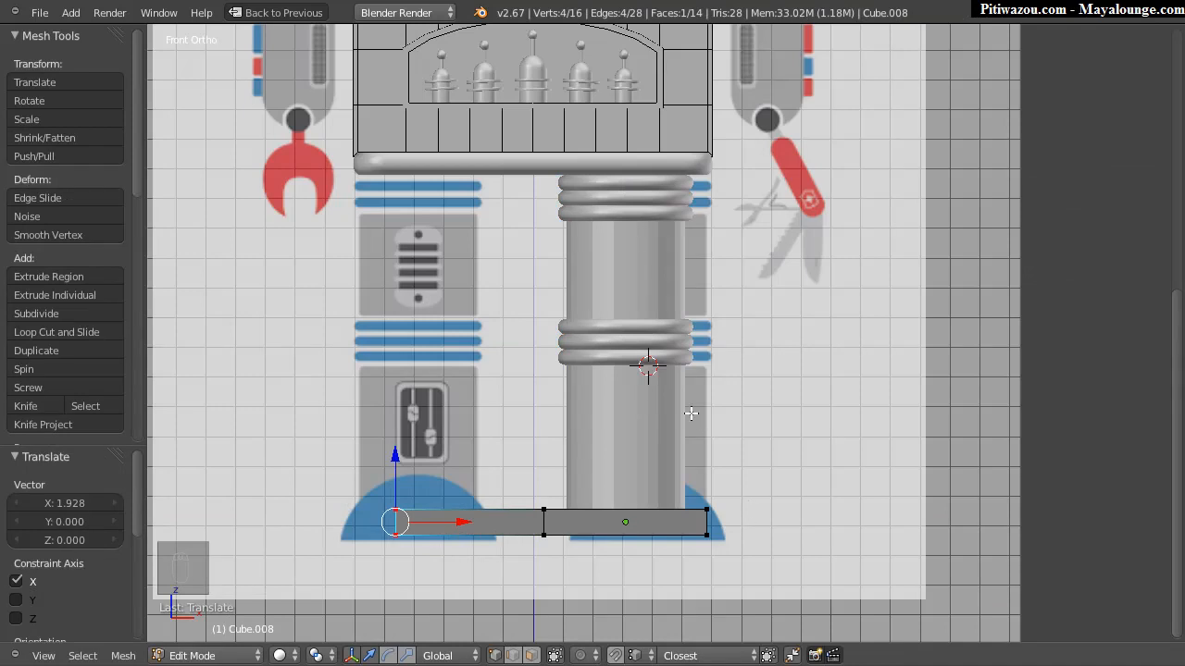
Step: Nudge the upper ring set slightly upward along Z so it touches the body's lower rim
shift+middle_drag(594, 340, 833, 272)
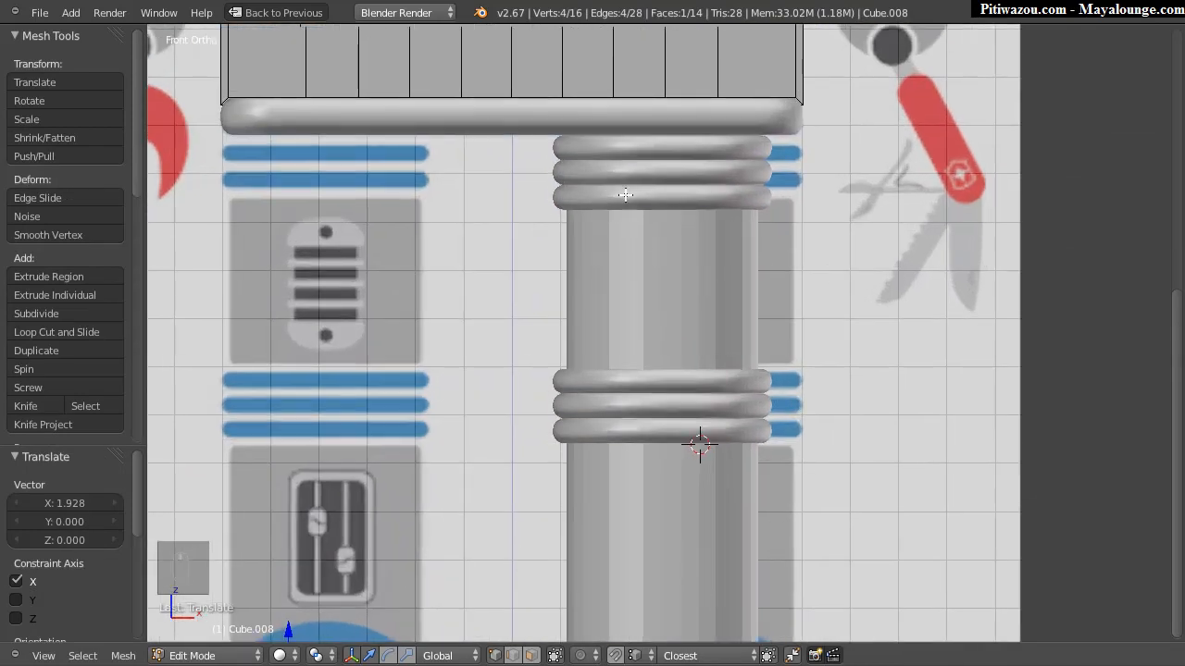
shift+middle_drag(556, 210, 509, 356)
scroll(510, 356, up, 4)
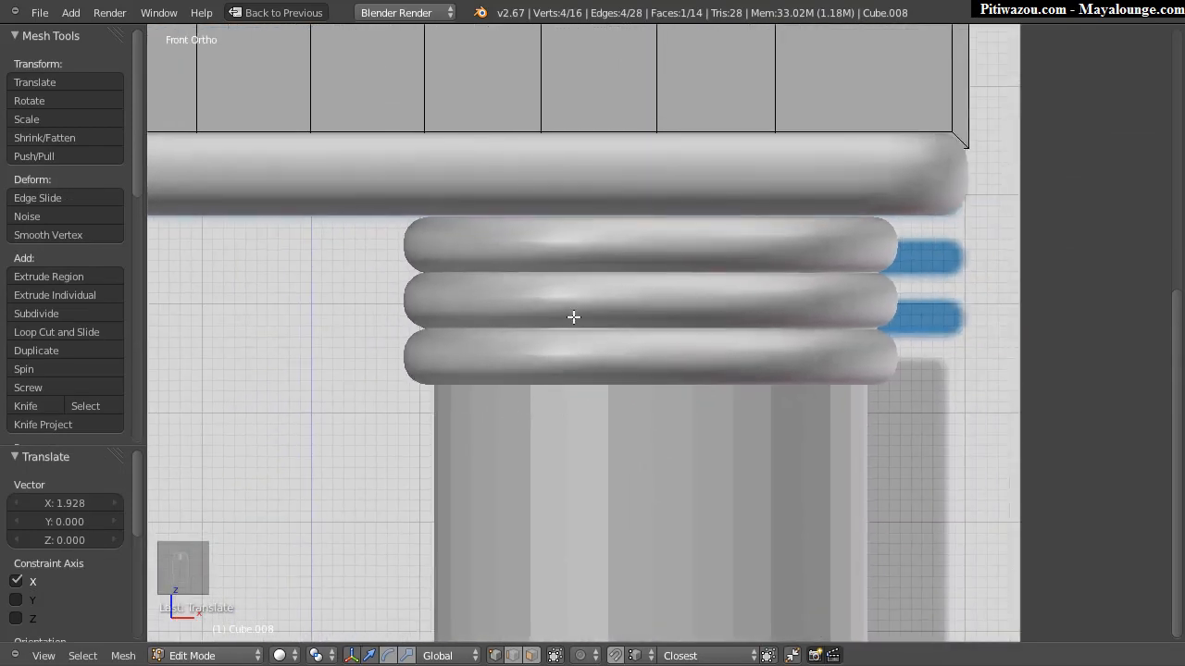
key(Tab)
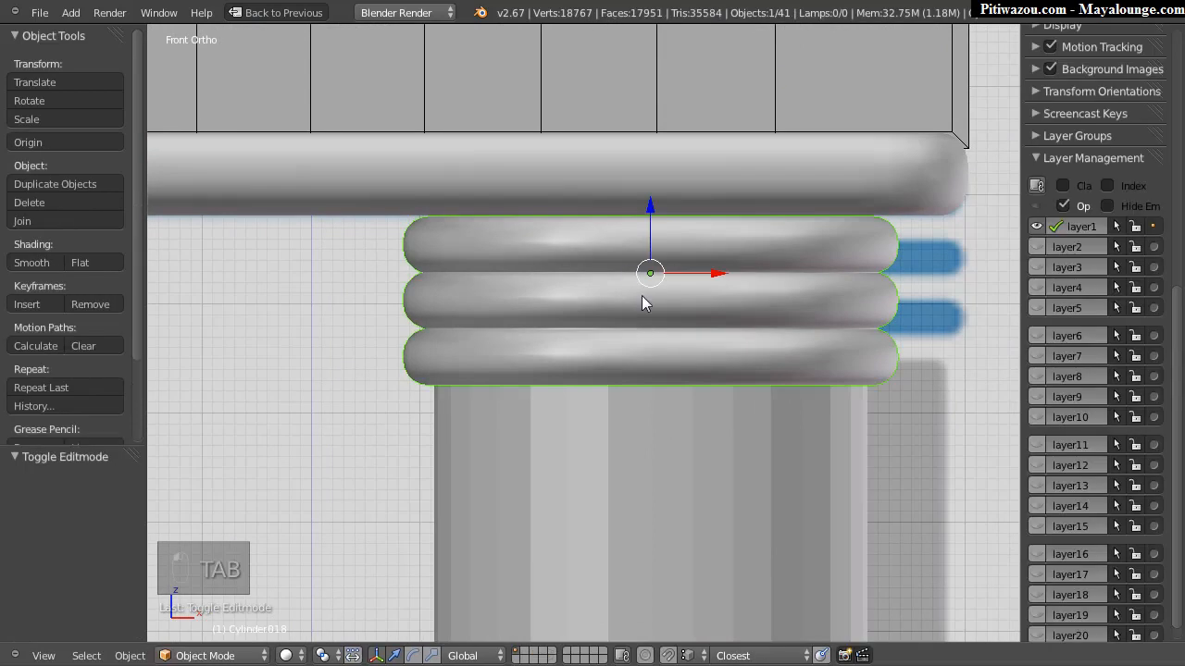
drag(652, 200, 650, 198)
Step: Lower the upper leg cylinder's top vertices along Z by 0.214, down to the upper ring set's lower edge
right_click(650, 454)
key(Tab)
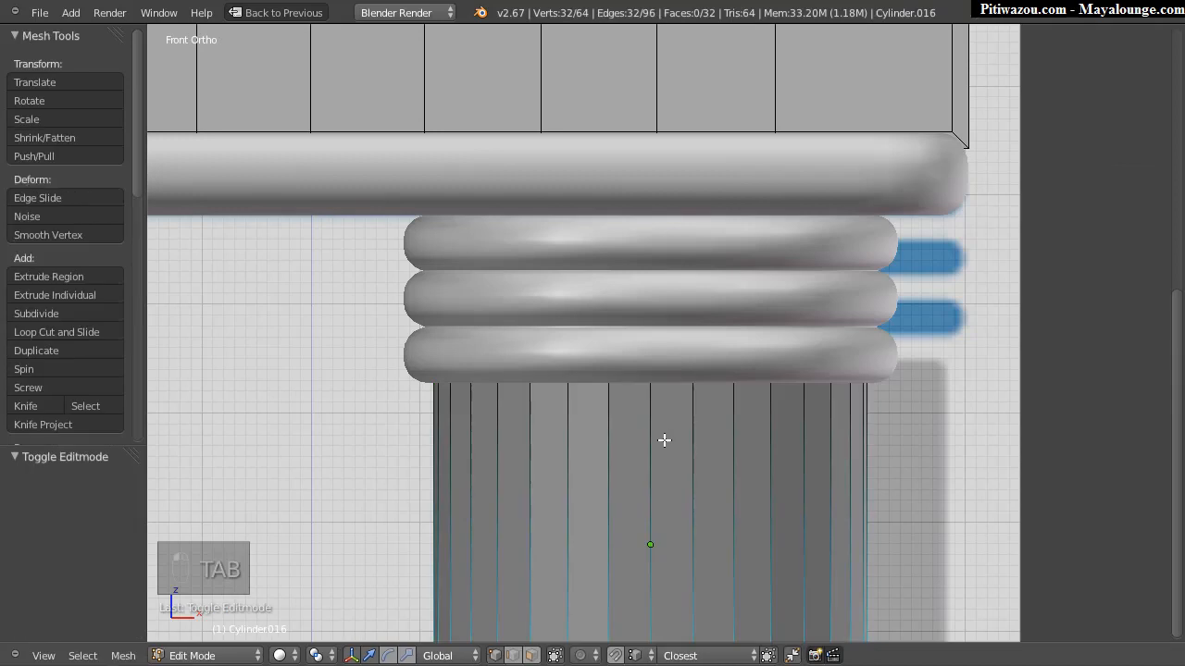
key(z)
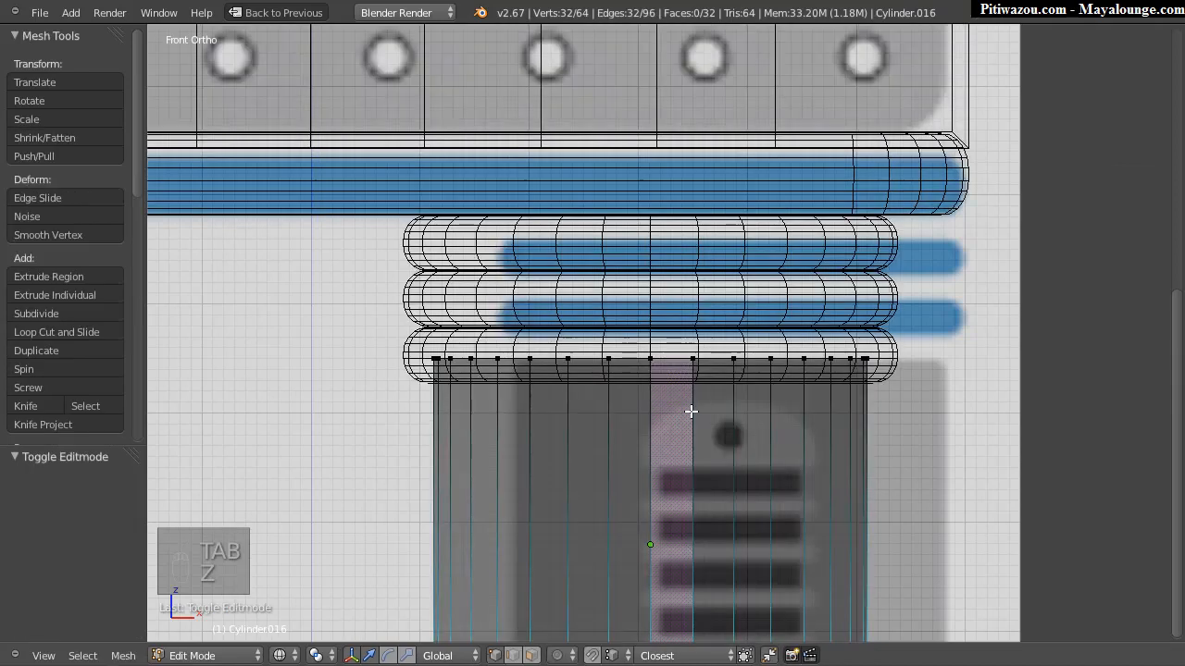
key(a)
key(b)
drag(919, 285, 209, 444)
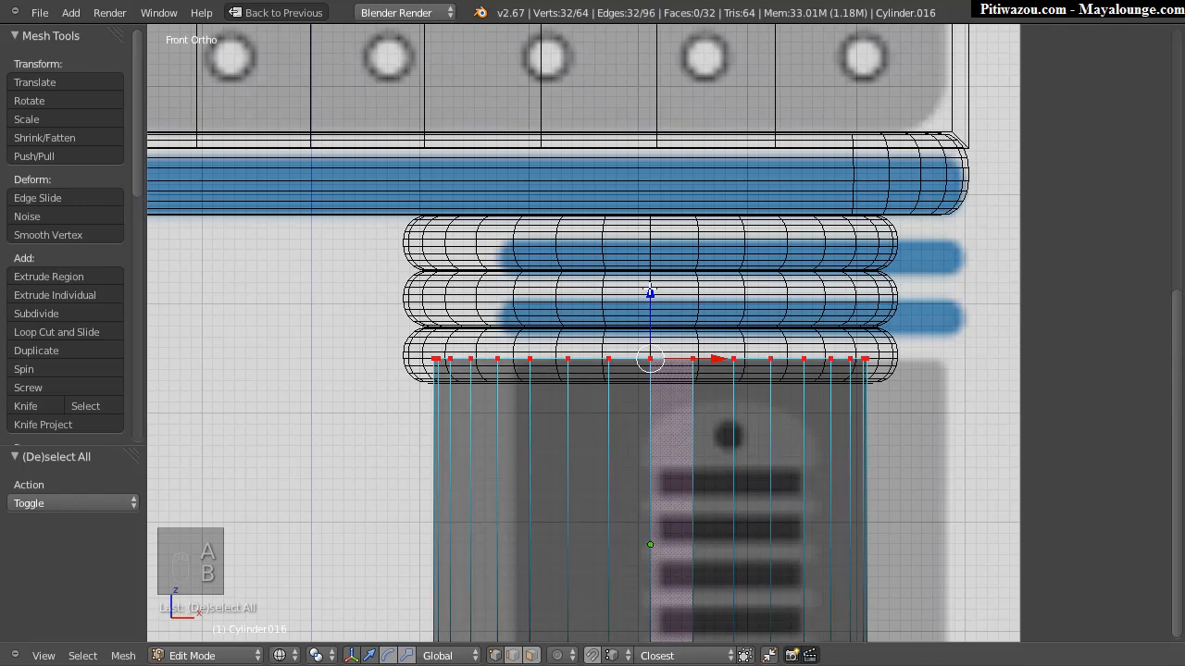
key(g)
key(z)
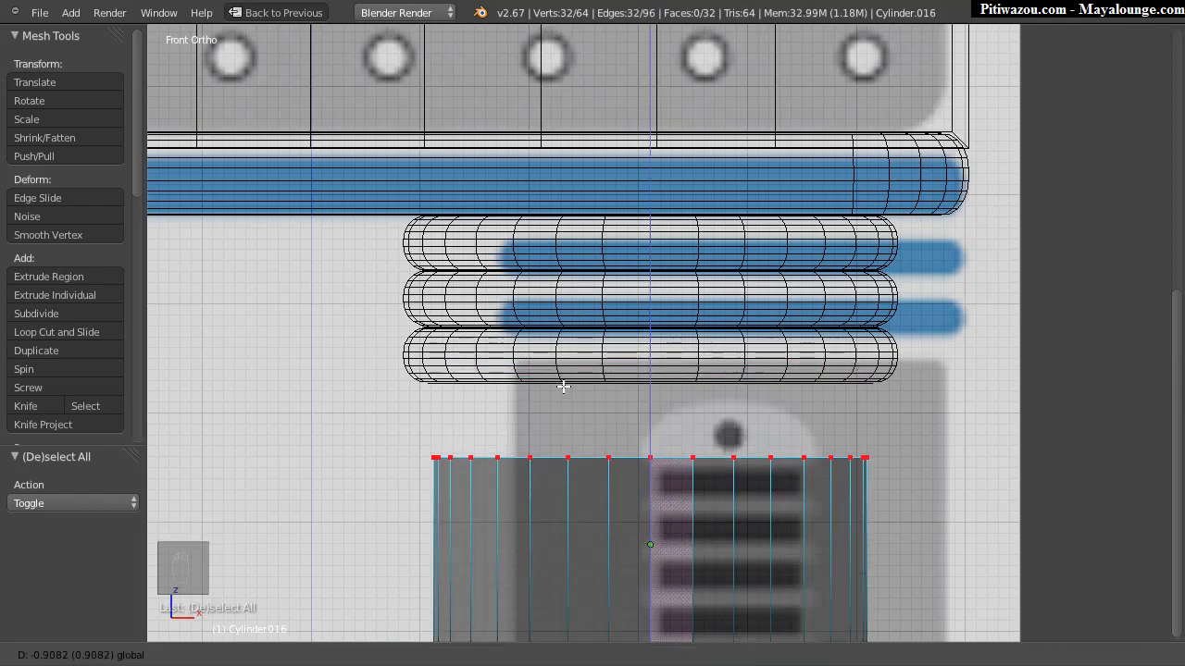
click(555, 382)
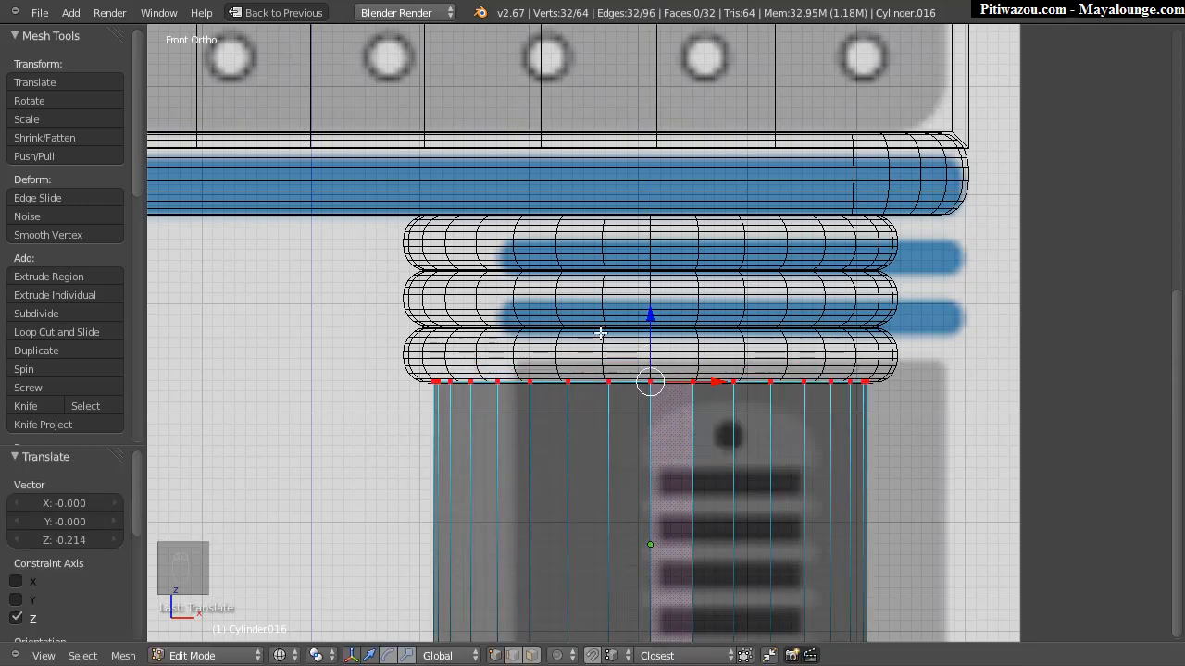
Step: Fine-tune the cylinder's top vertices along Z against the ring set's underside, and return to solid object view
shift+middle_drag(561, 367, 527, 206)
scroll(613, 169, up, 20)
scroll(538, 214, down, 13)
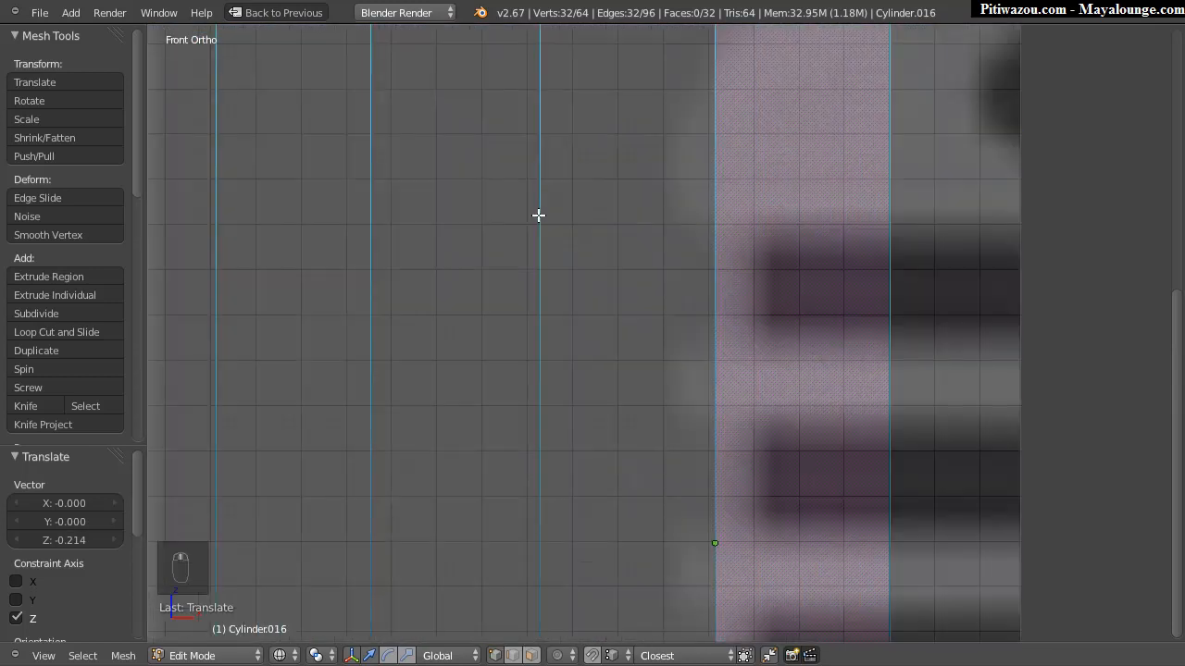
shift+middle_drag(597, 157, 576, 396)
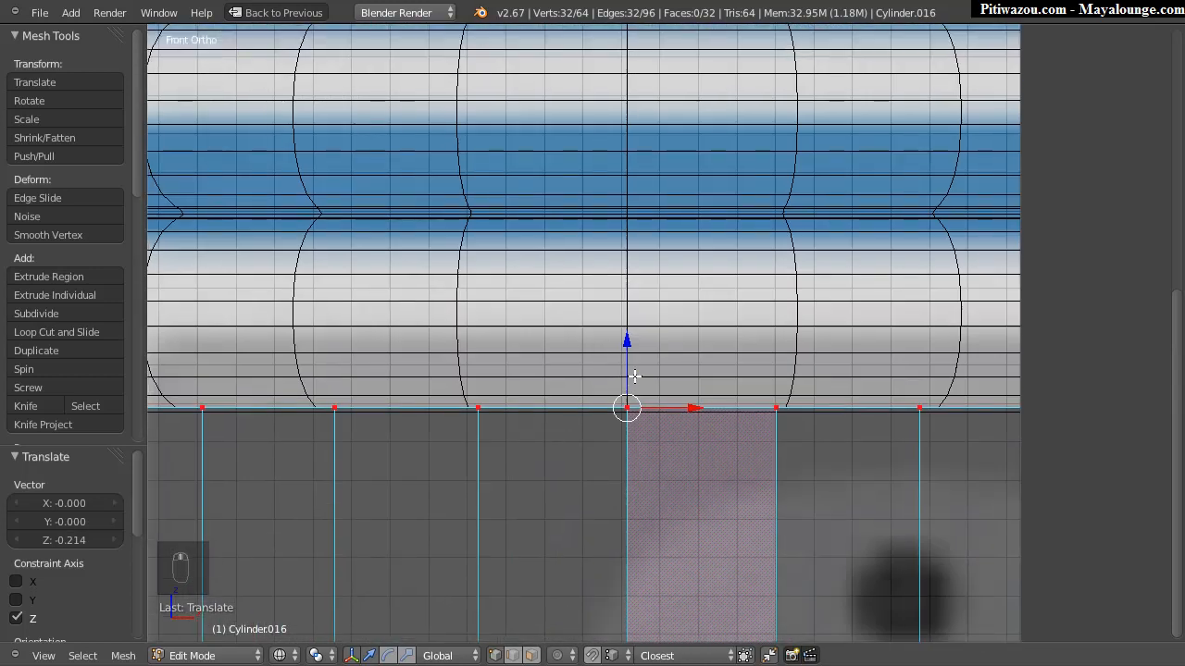
drag(629, 348, 467, 409)
scroll(637, 339, down, 8)
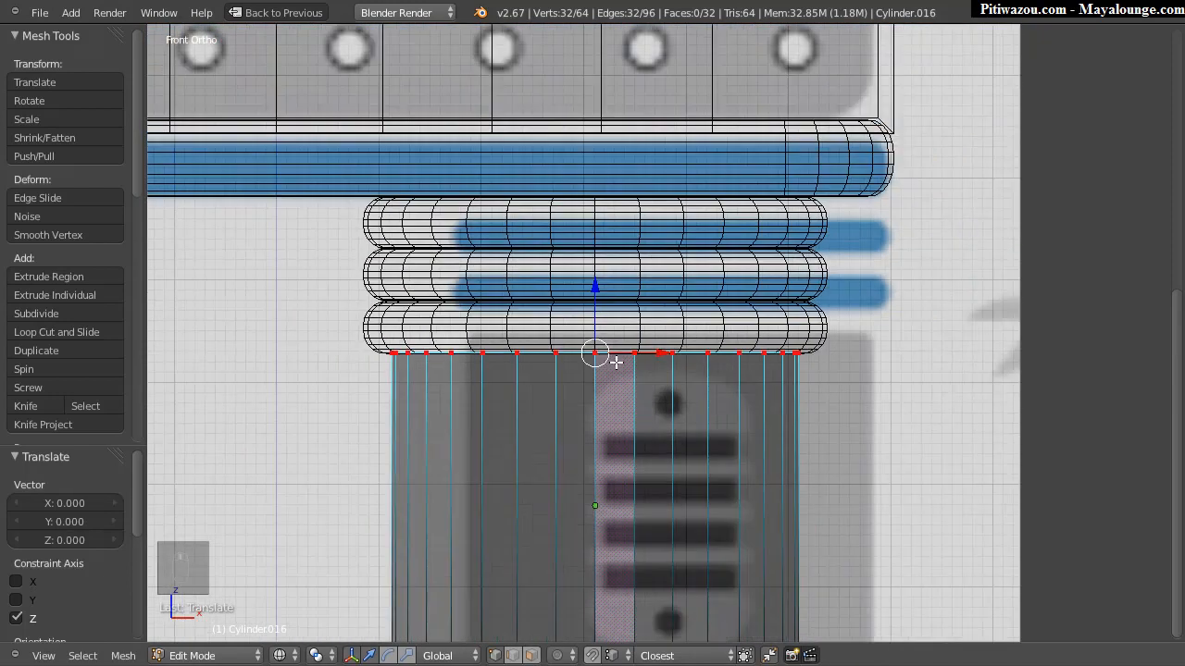
middle_drag(645, 354, 592, 366)
scroll(592, 366, down, 6)
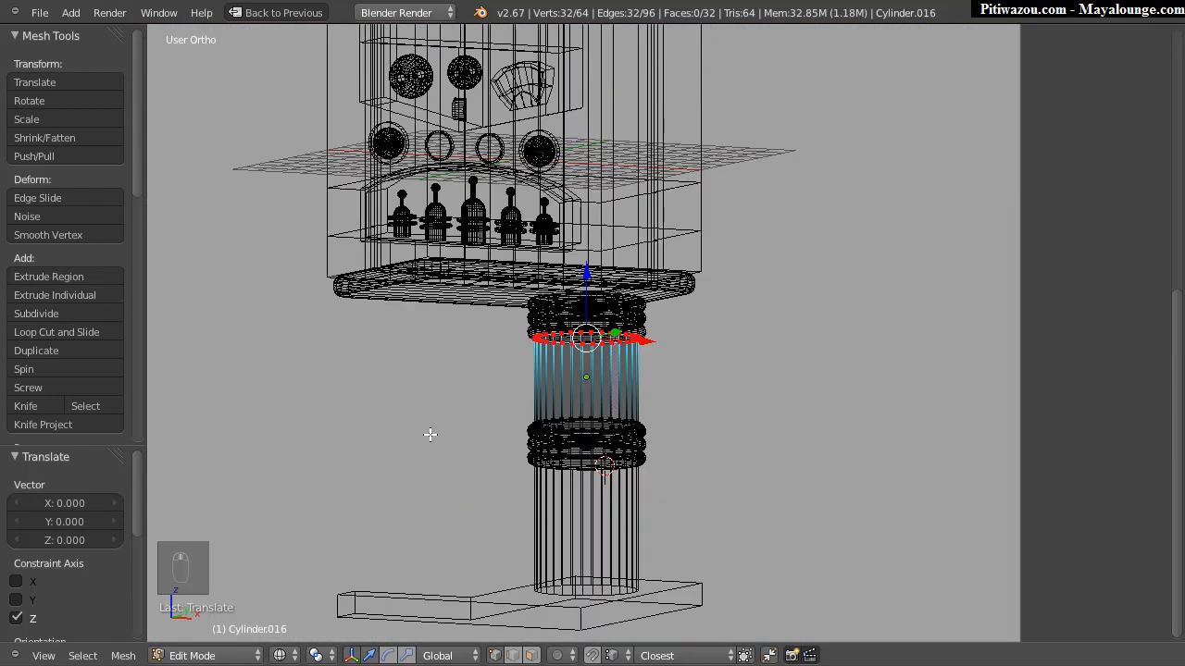
key(z)
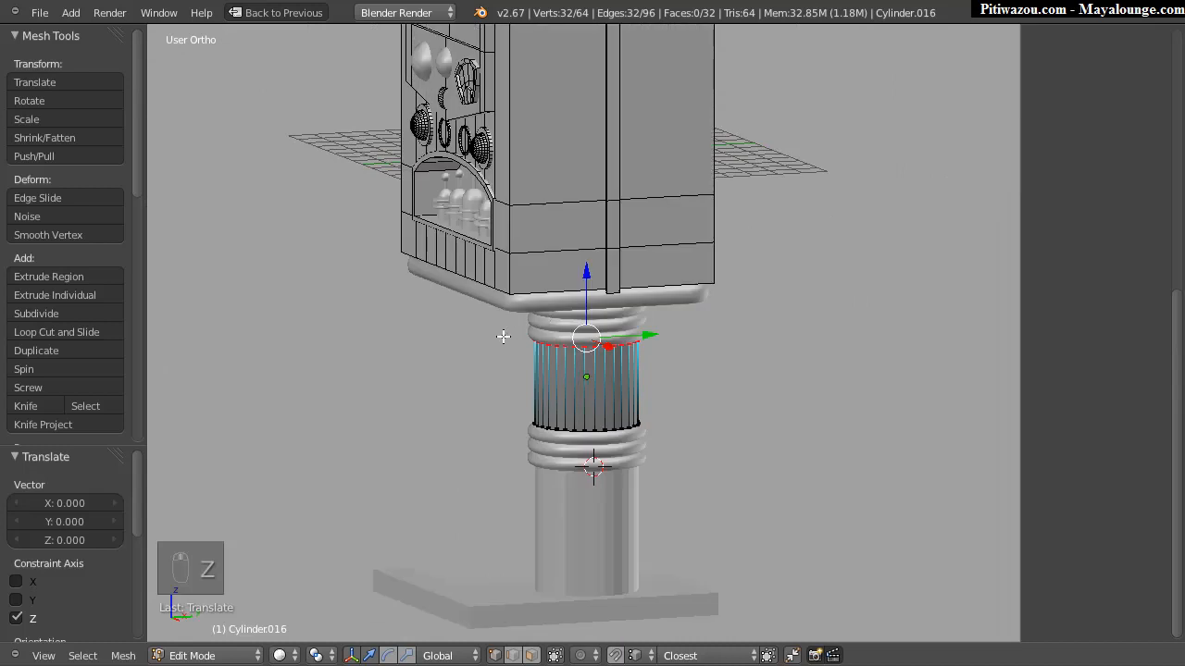
key(Tab)
Step: Shade the upper and lower leg cylinders smooth
middle_drag(457, 370, 515, 424)
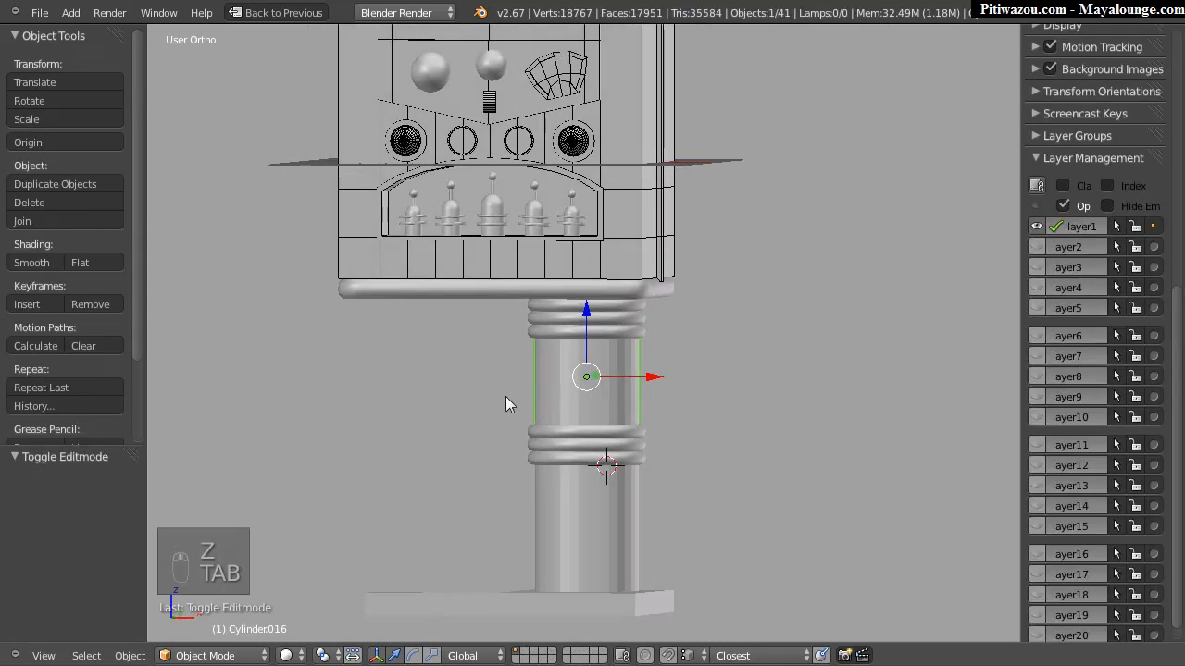
scroll(519, 388, up, 2)
click(31, 263)
right_click(652, 635)
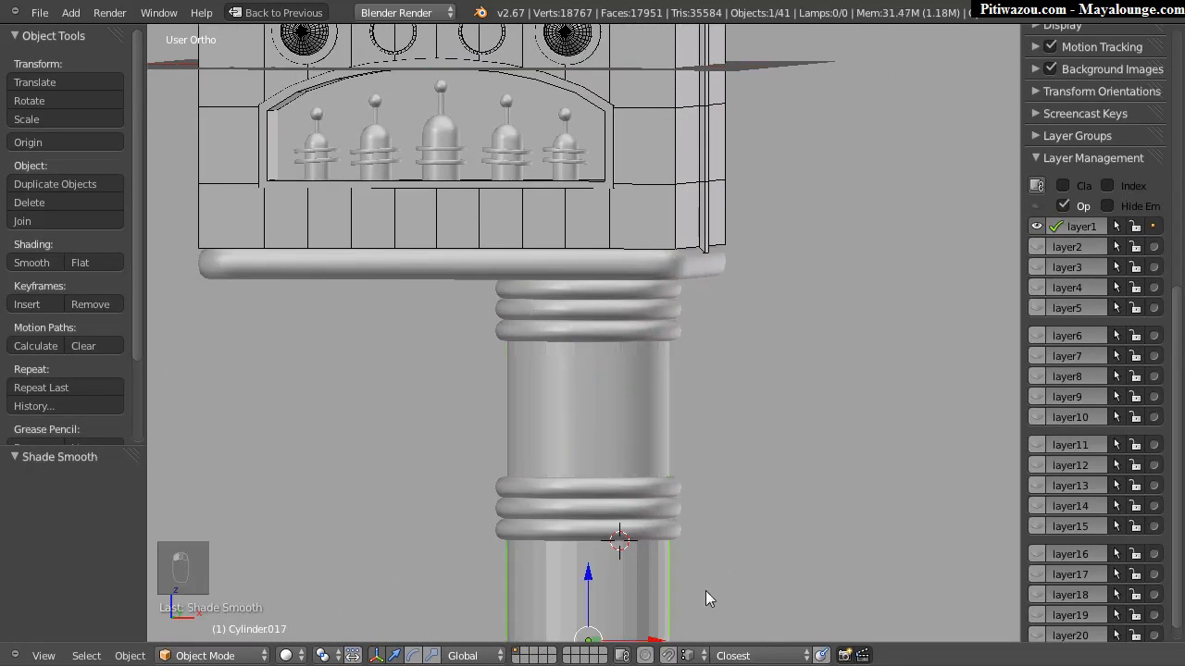
middle_drag(639, 407, 585, 357)
Step: Apply location, rotation and scale to both leg cylinders, both ring sets and the foot block, and check their transforms
key(ctrl+a)
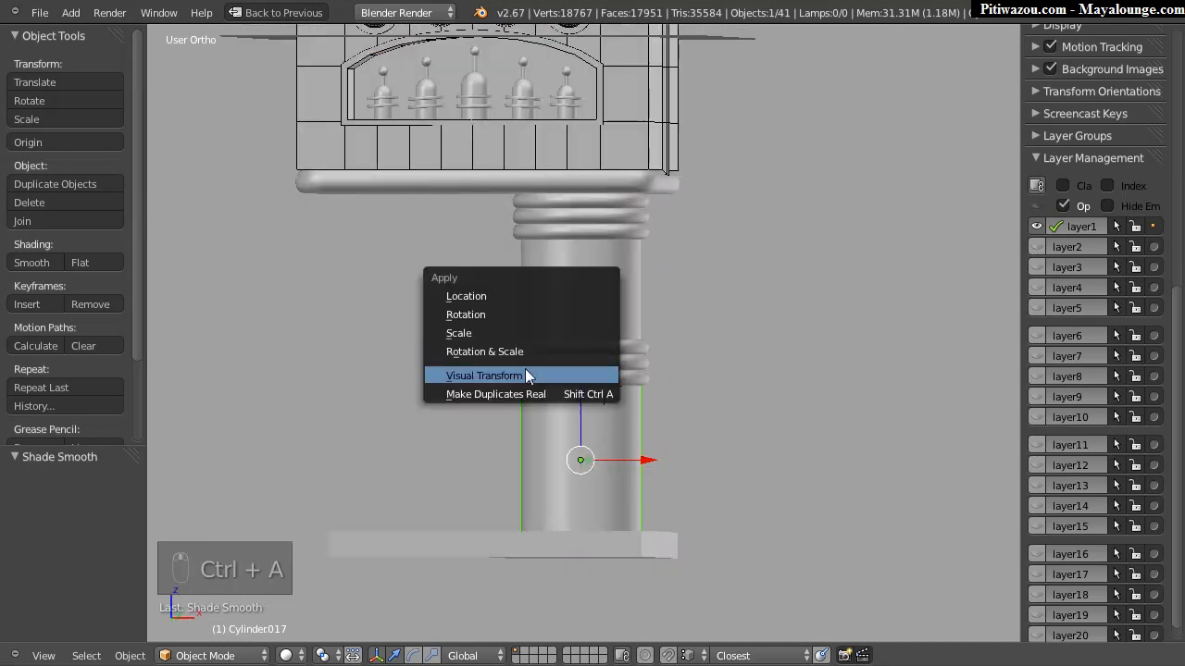
click(495, 358)
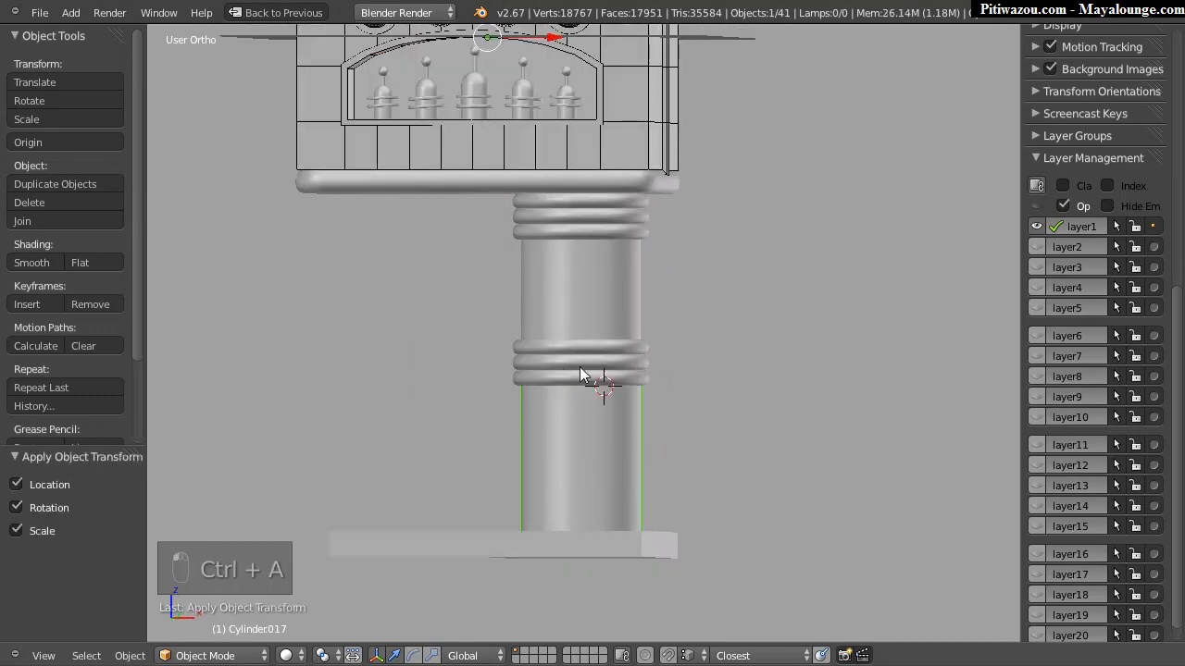
shift+right_click(552, 265)
shift+right_click(557, 216)
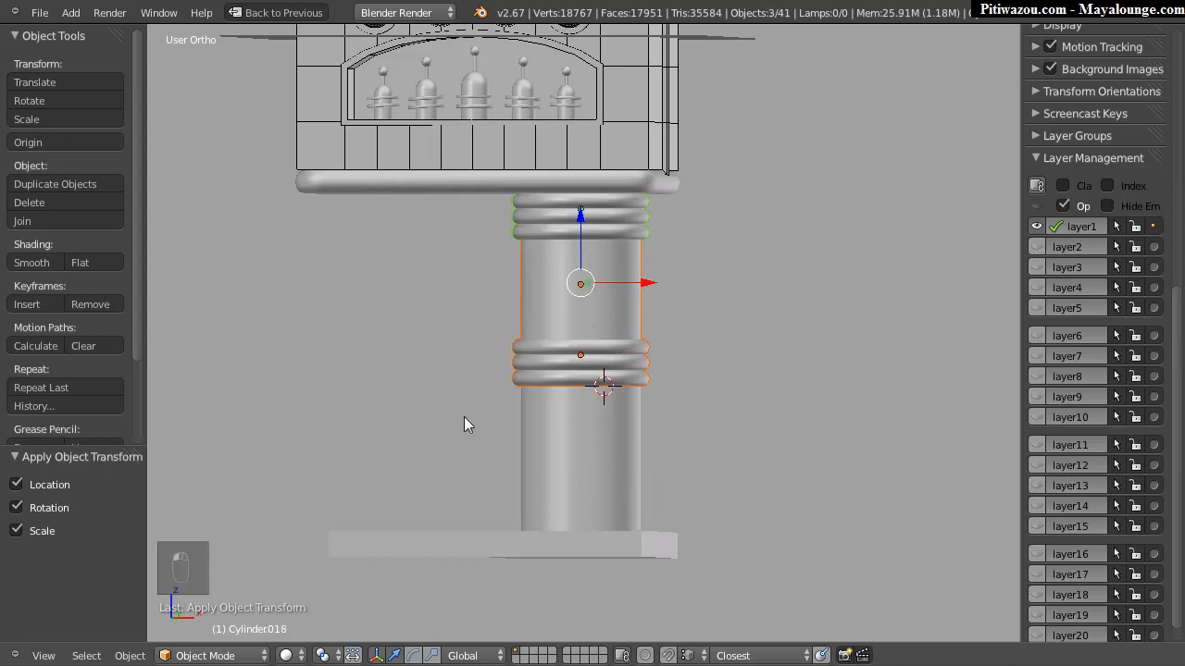
key(ctrl+a)
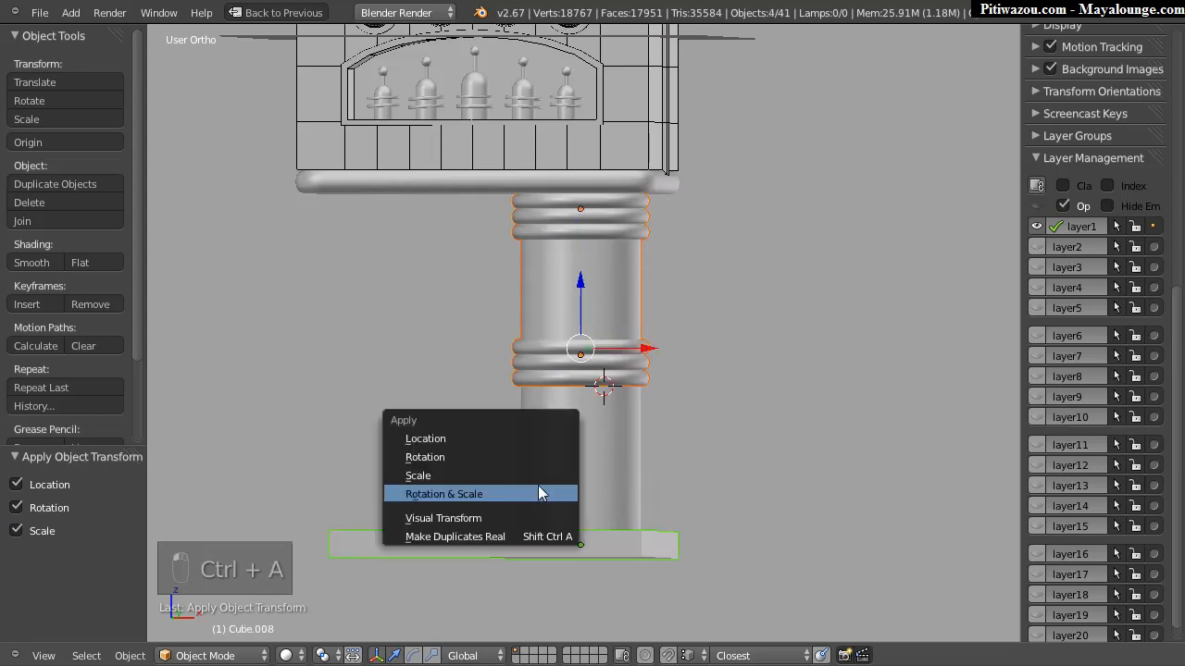
click(543, 494)
click(37, 488)
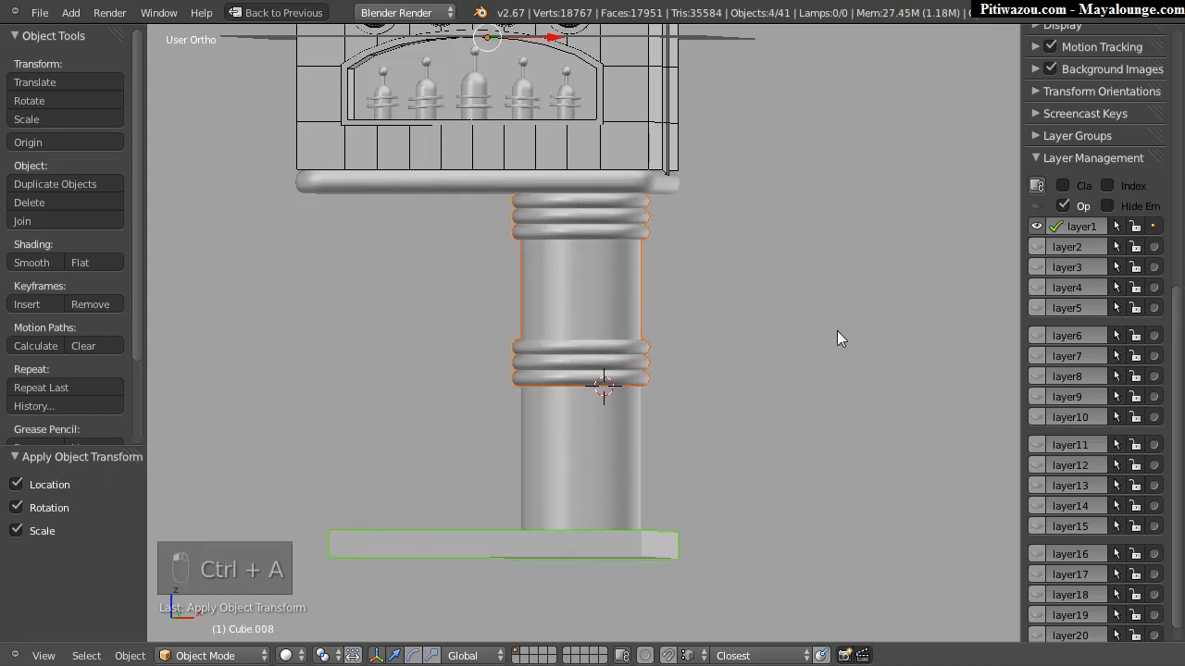
scroll(1153, 315, up, 10)
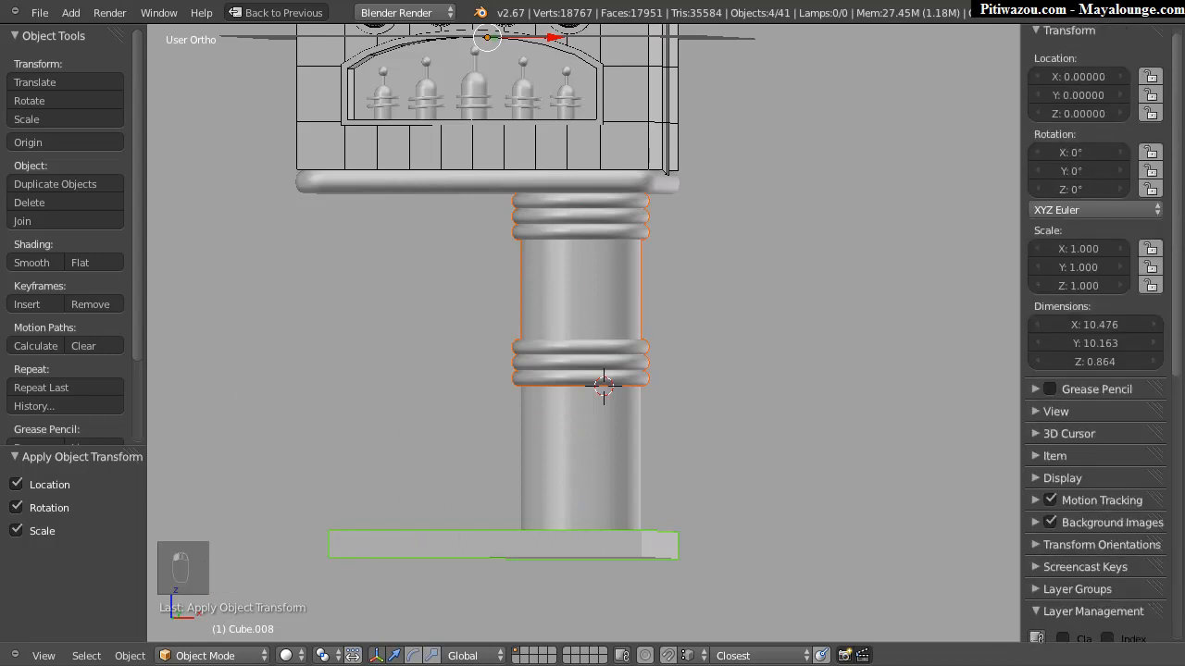
right_click(612, 292)
right_click(608, 232)
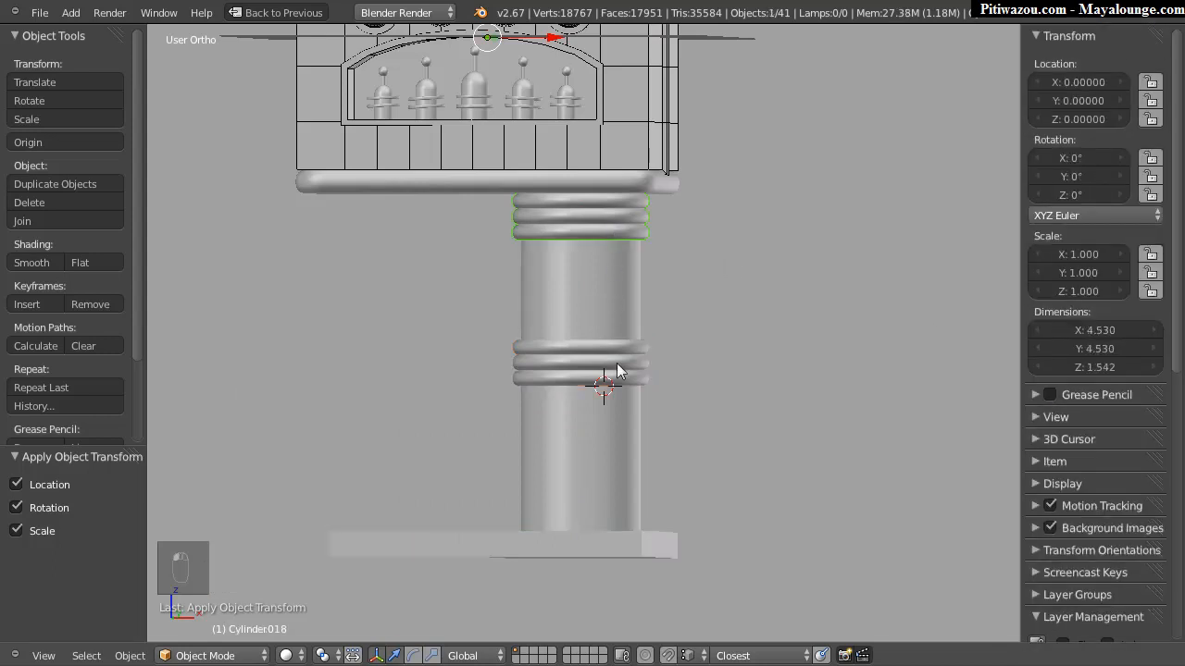
right_click(613, 536)
middle_drag(619, 538, 582, 225)
Step: Add a Mirror modifier to the upper ring set to create its counterpart for the opposite leg
right_click(583, 226)
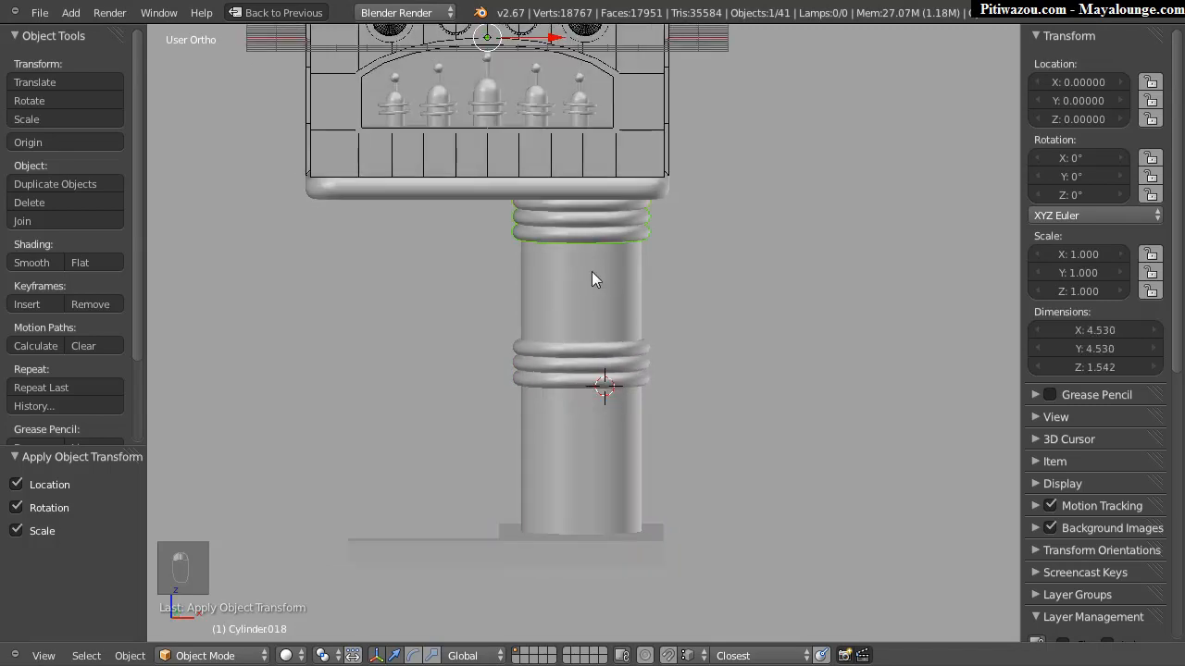
key(space)
mouse_move(534, 368)
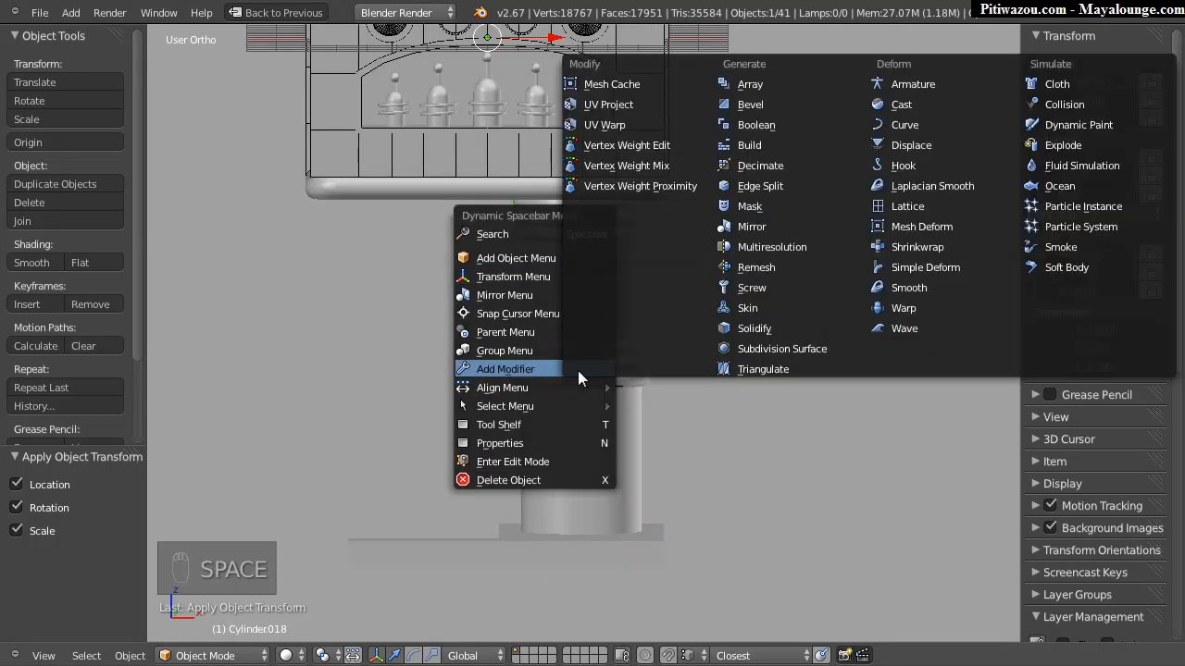
click(762, 225)
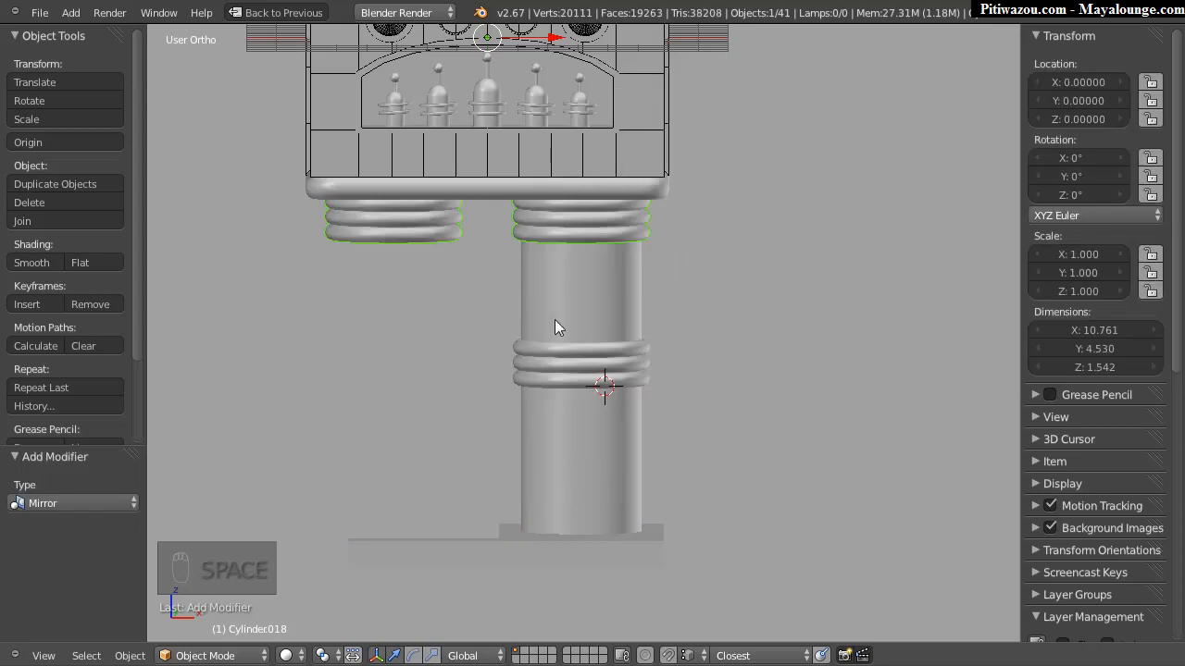
Step: Repeat the Mirror modifier on the lower leg cylinder, the lower ring set and the upper leg cylinder
right_click(589, 348)
shift+right_click(635, 374)
shift+right_click(635, 458)
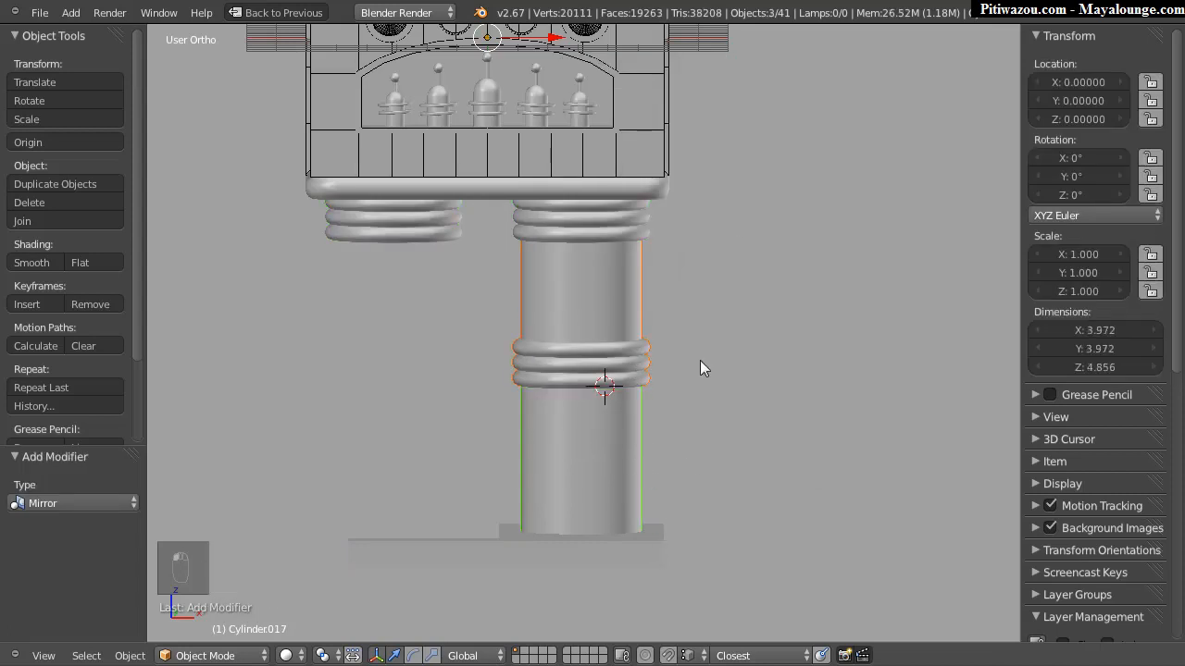
key(F3)
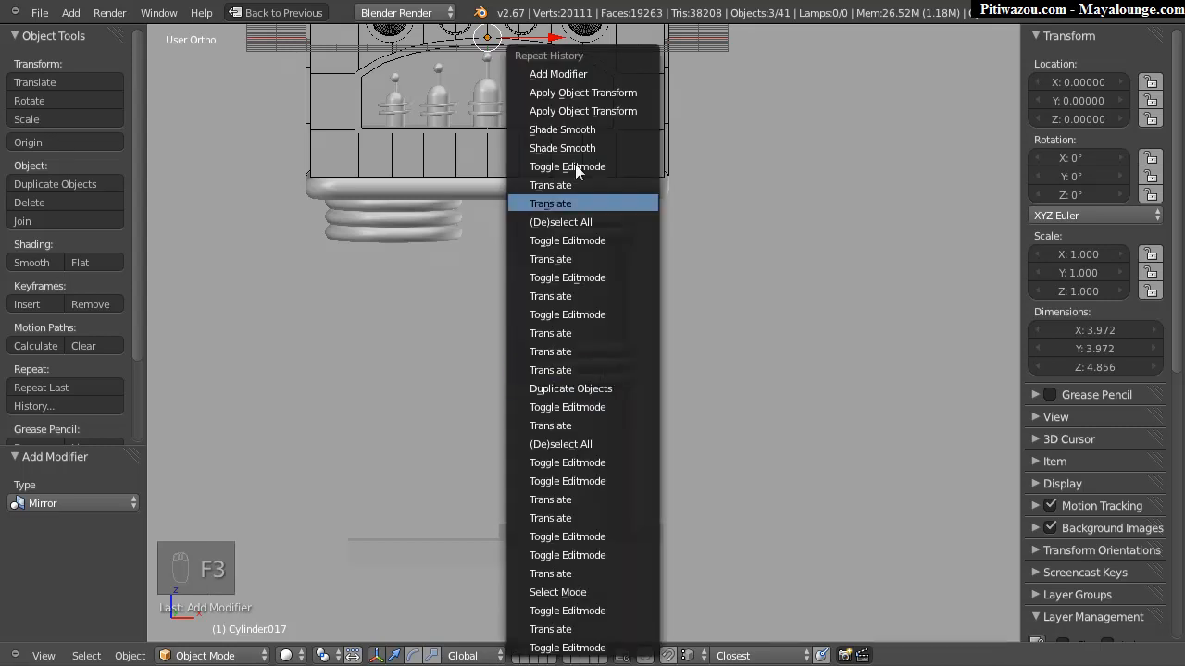
click(552, 75)
right_click(543, 375)
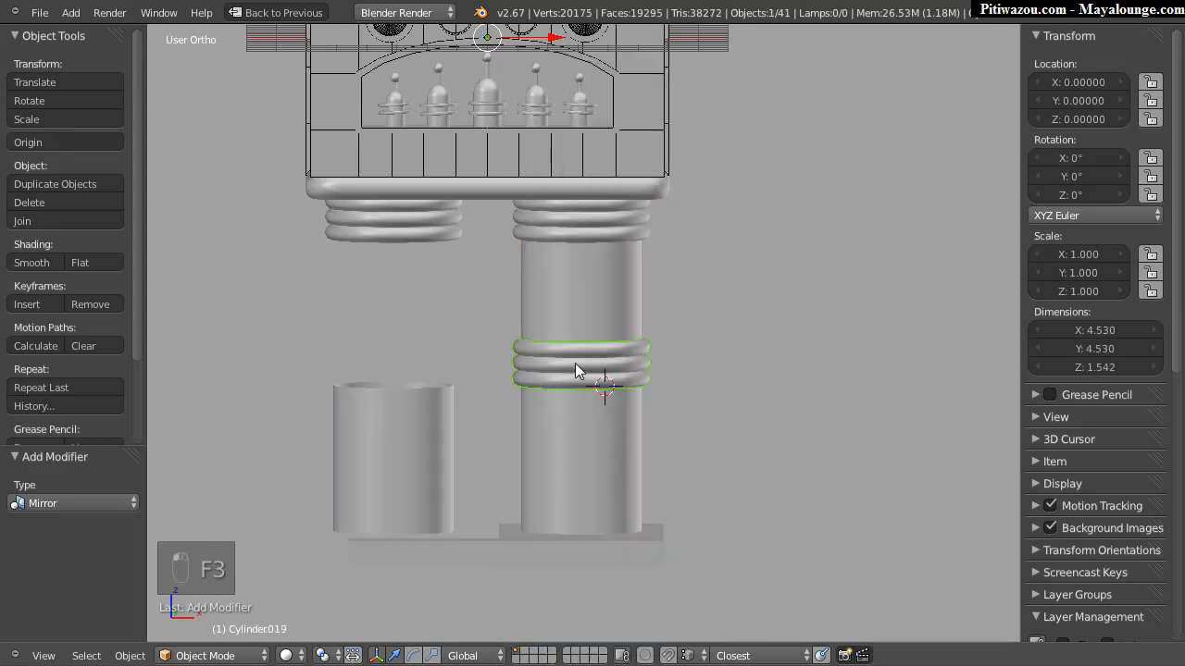
key(F3)
click(460, 73)
right_click(566, 282)
key(F3)
click(474, 81)
Step: Repeat the Mirror modifier on the foot block to create the opposite foot
middle_drag(519, 218, 622, 379)
right_click(630, 458)
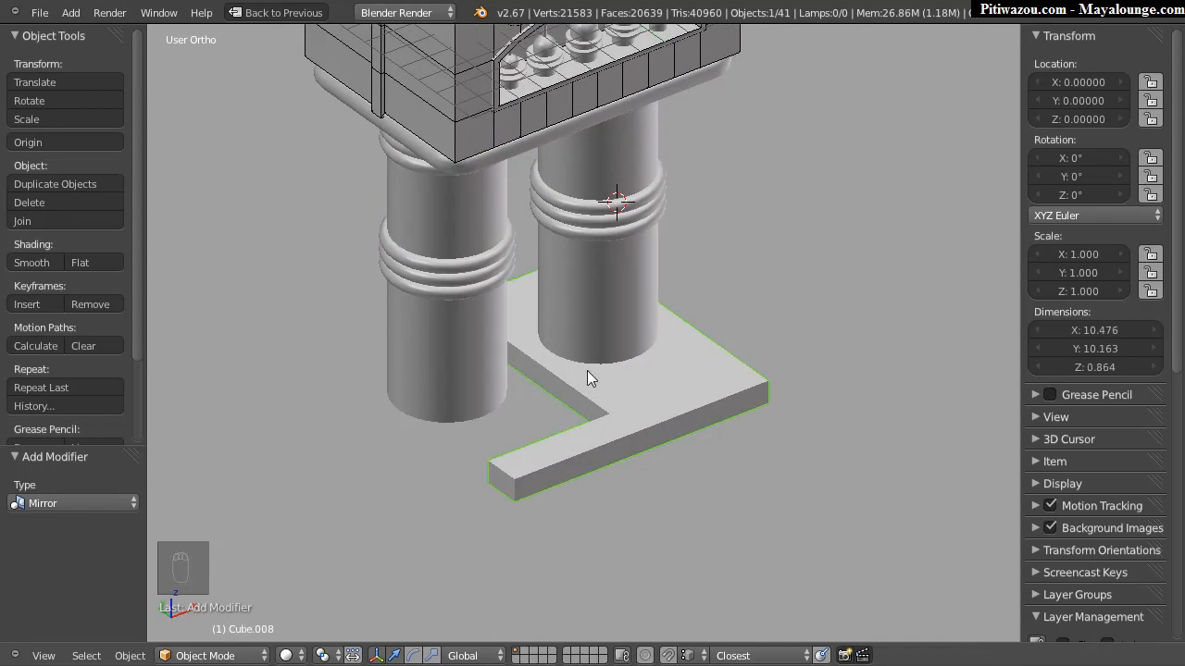
key(F3)
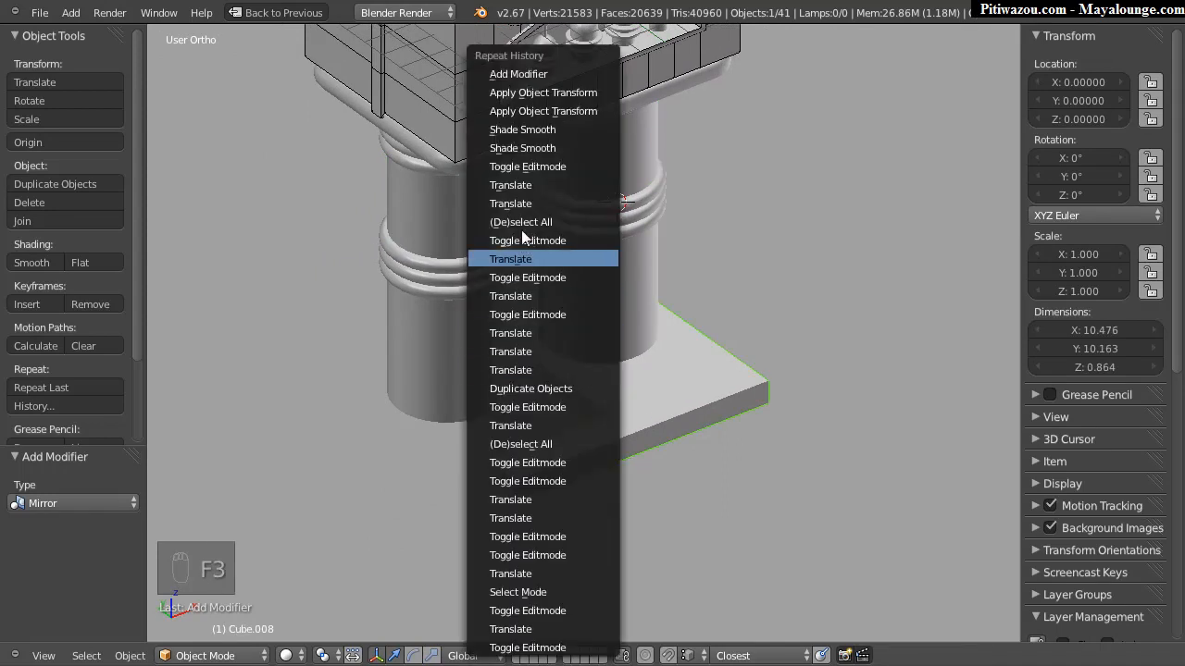
click(516, 78)
Step: Enable the Y axis as well in the foot block's Mirror modifier and inspect the doubled foot
key(F6)
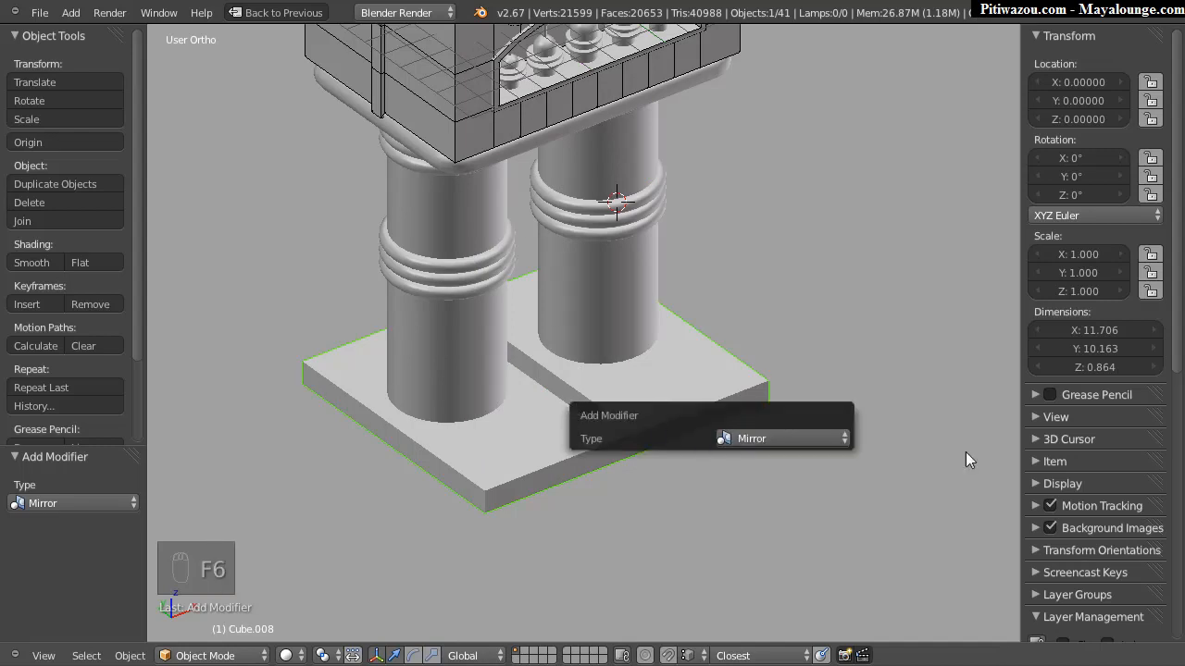
key(shift+space)
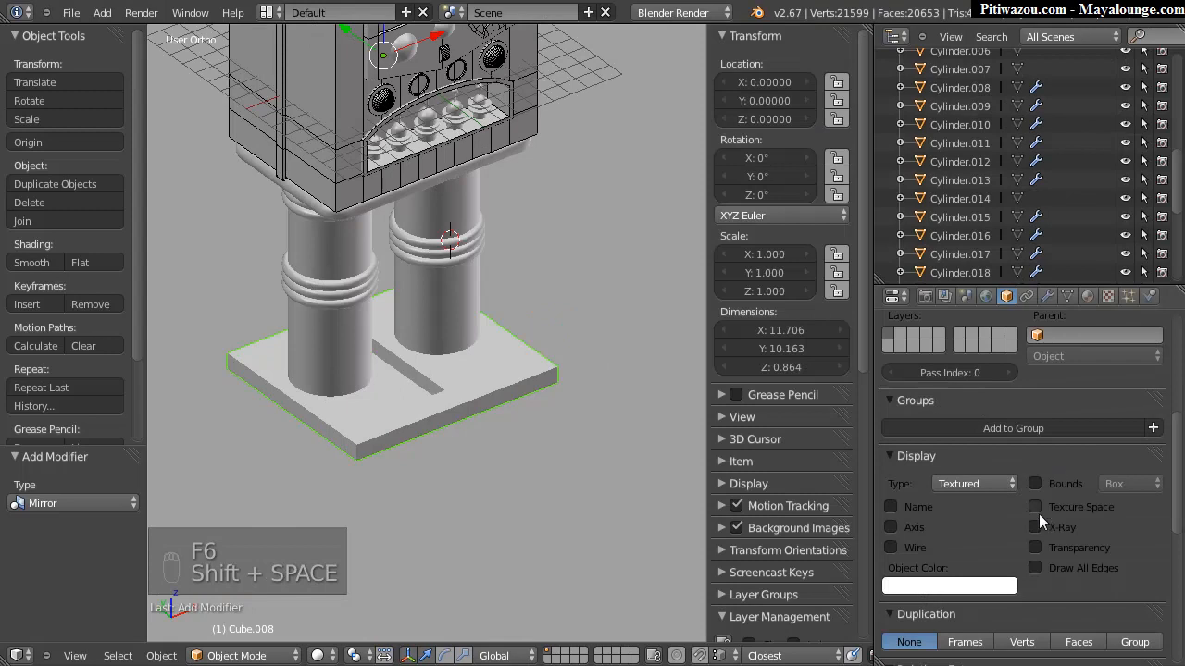
click(1047, 297)
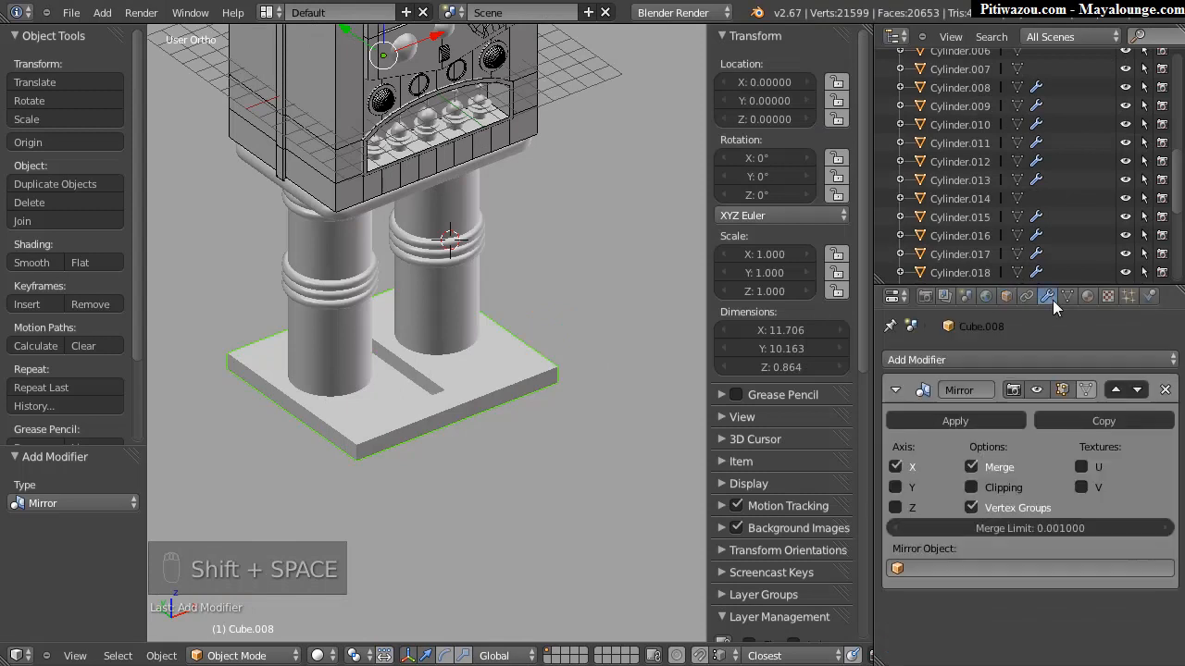
click(895, 487)
middle_drag(389, 439, 491, 288)
shift+middle_drag(485, 357, 387, 374)
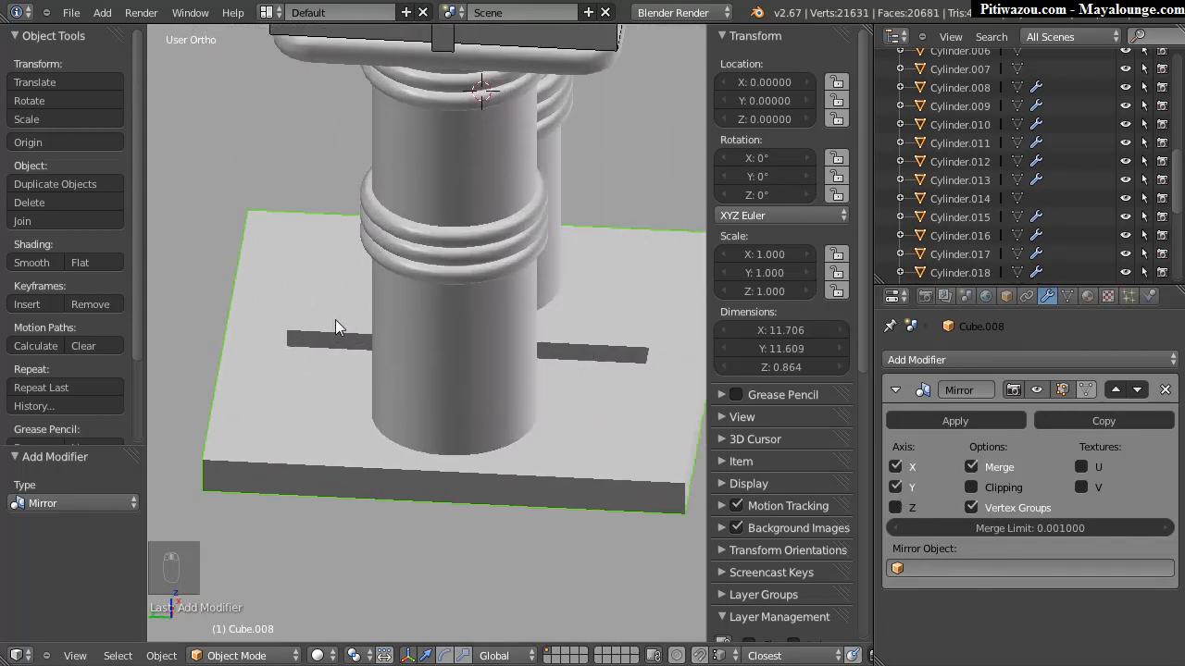
Step: Open the foot block's mesh for editing in wireframe and try box-selecting the end vertices opposite its side arm
middle_drag(329, 323, 367, 383)
key(Tab)
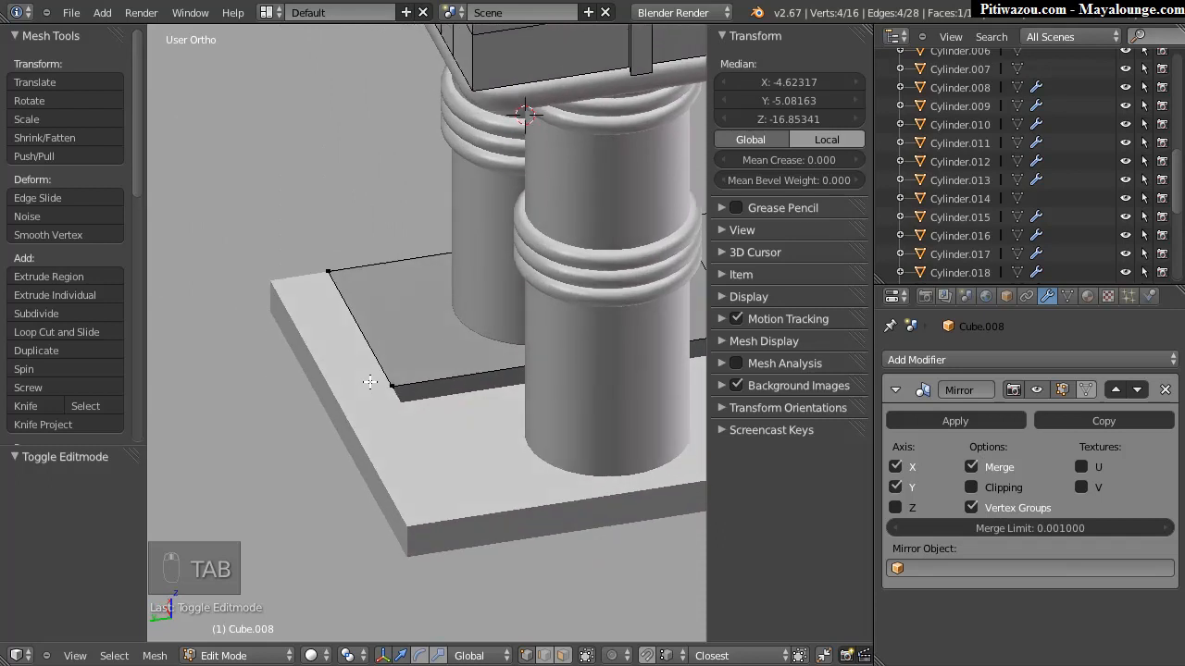
key(z)
middle_drag(410, 323, 422, 329)
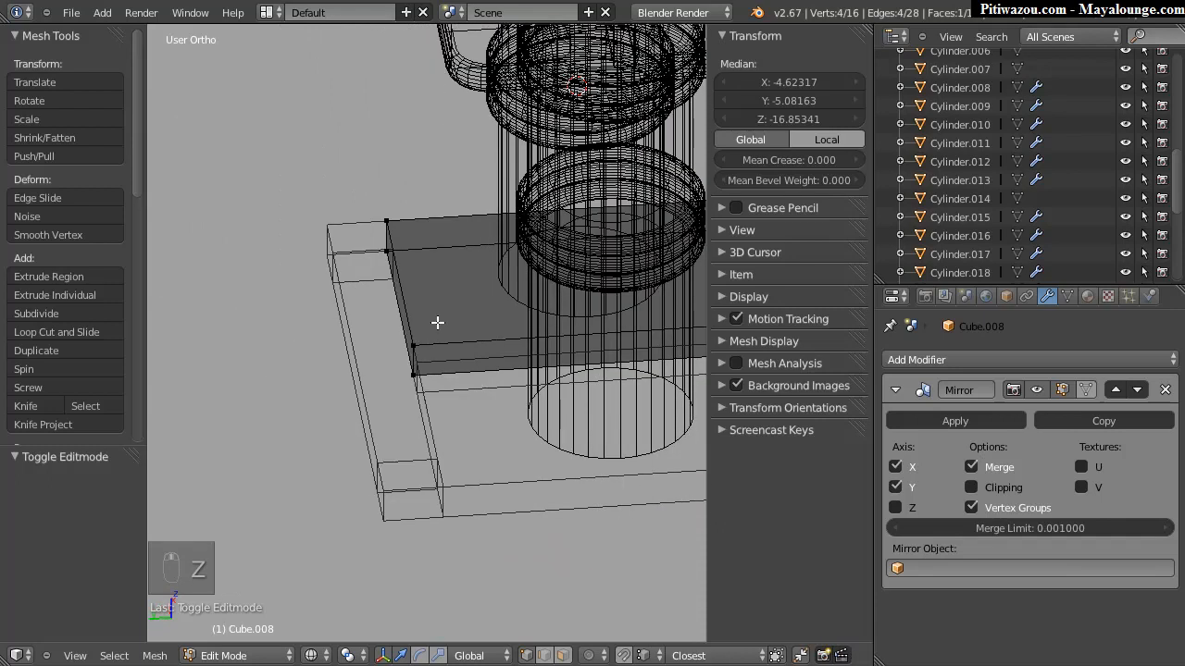
key(b)
drag(444, 198, 296, 435)
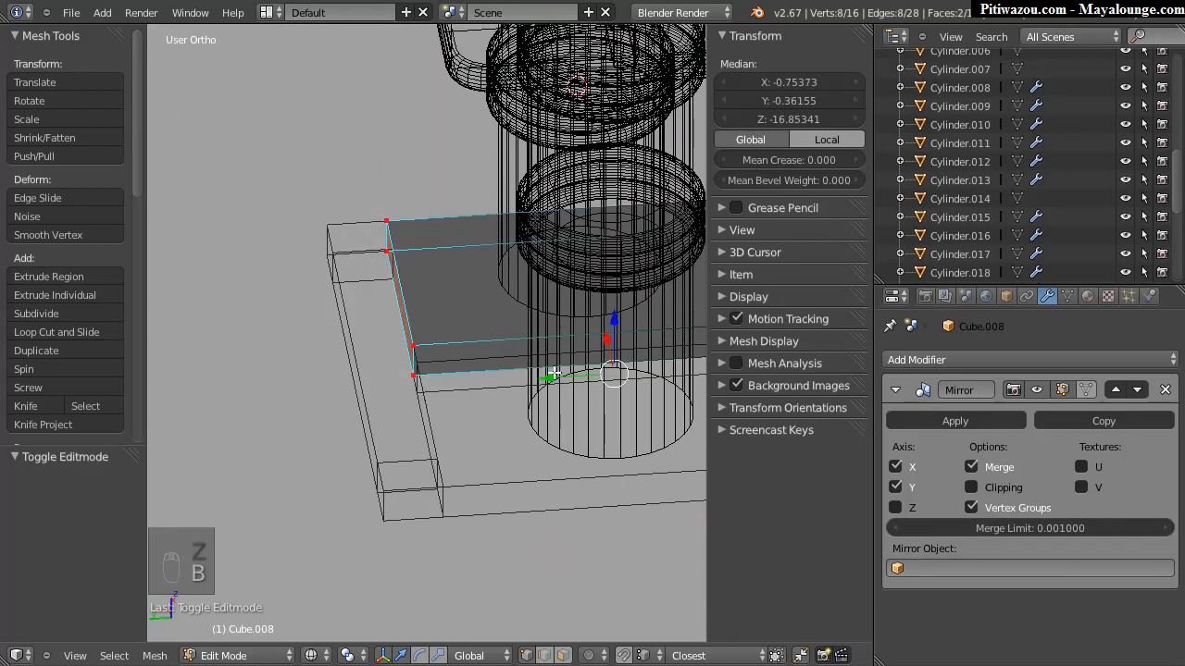
shift+middle_drag(607, 347, 438, 355)
key(a)
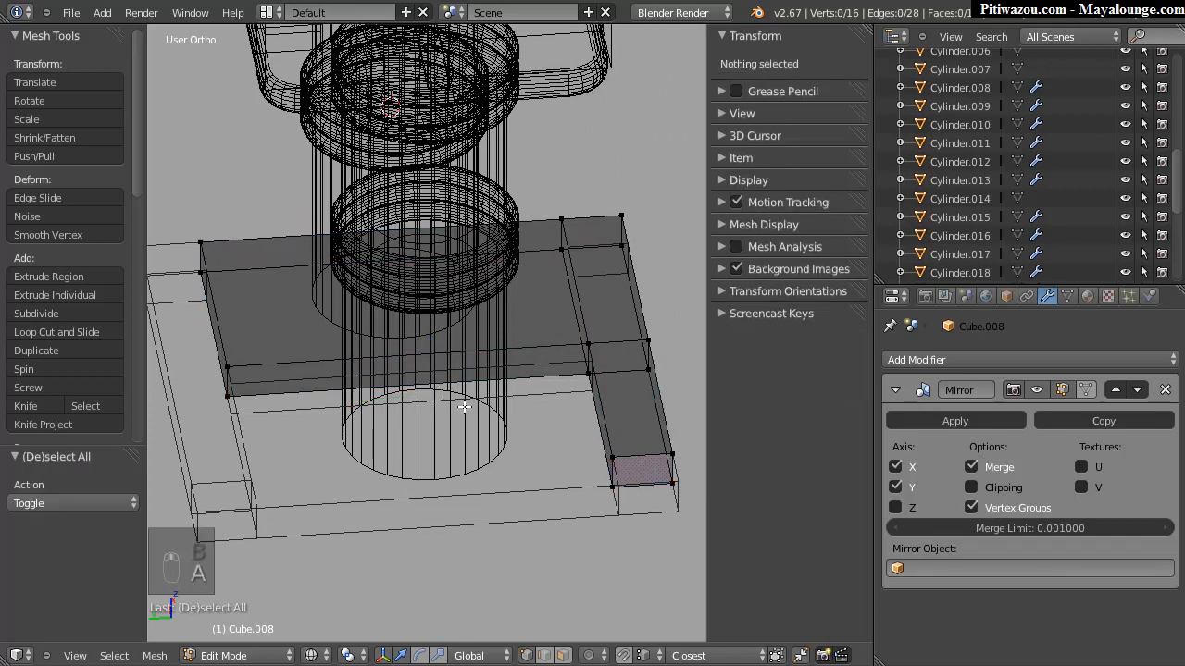
Step: Box-select the foot block's four end vertices opposite the side arm and move them about -0.51 along Y
key(b)
drag(266, 227, 176, 412)
drag(159, 318, 179, 320)
shift+middle_drag(239, 323, 318, 327)
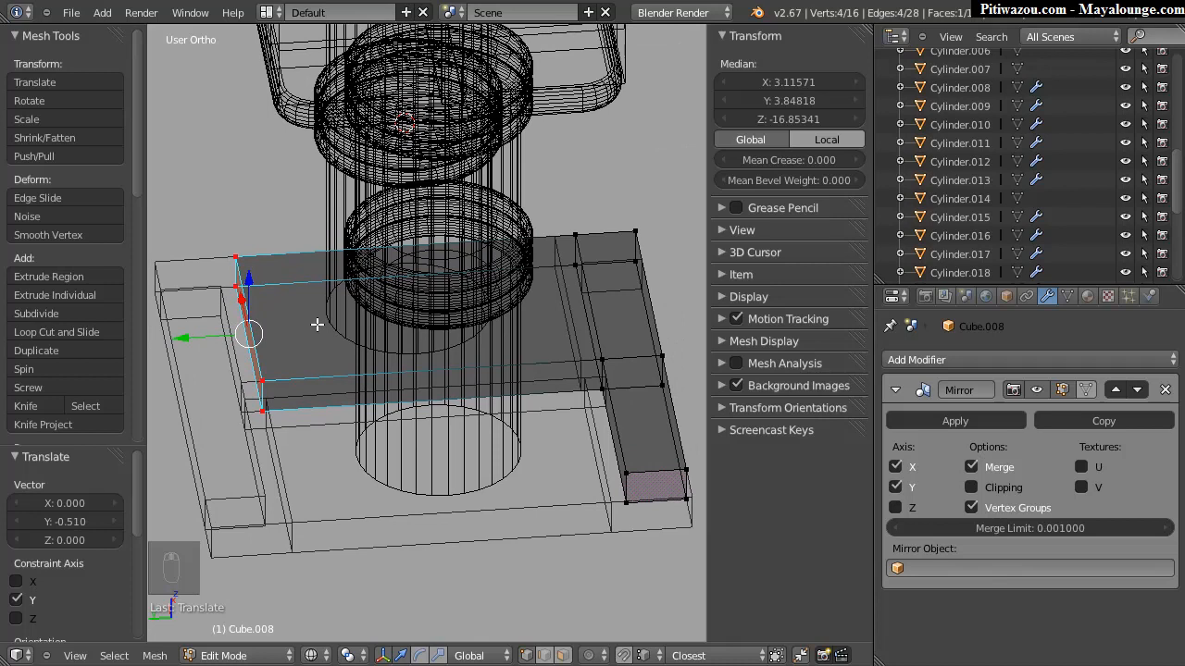
key(z)
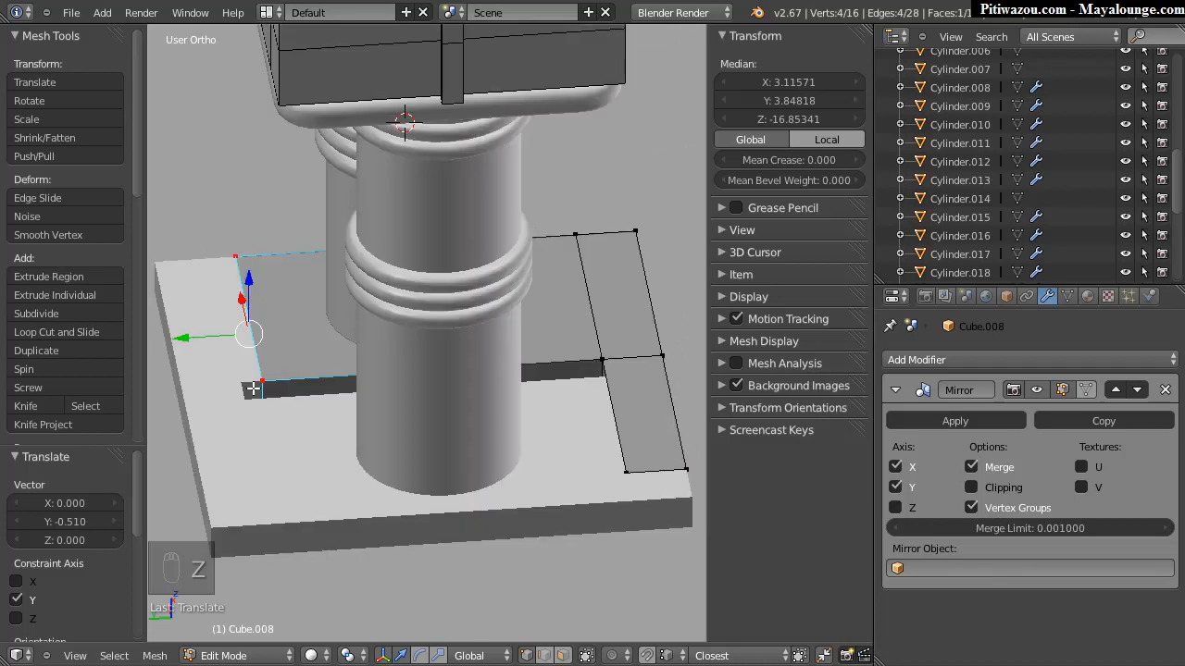
key(Tab)
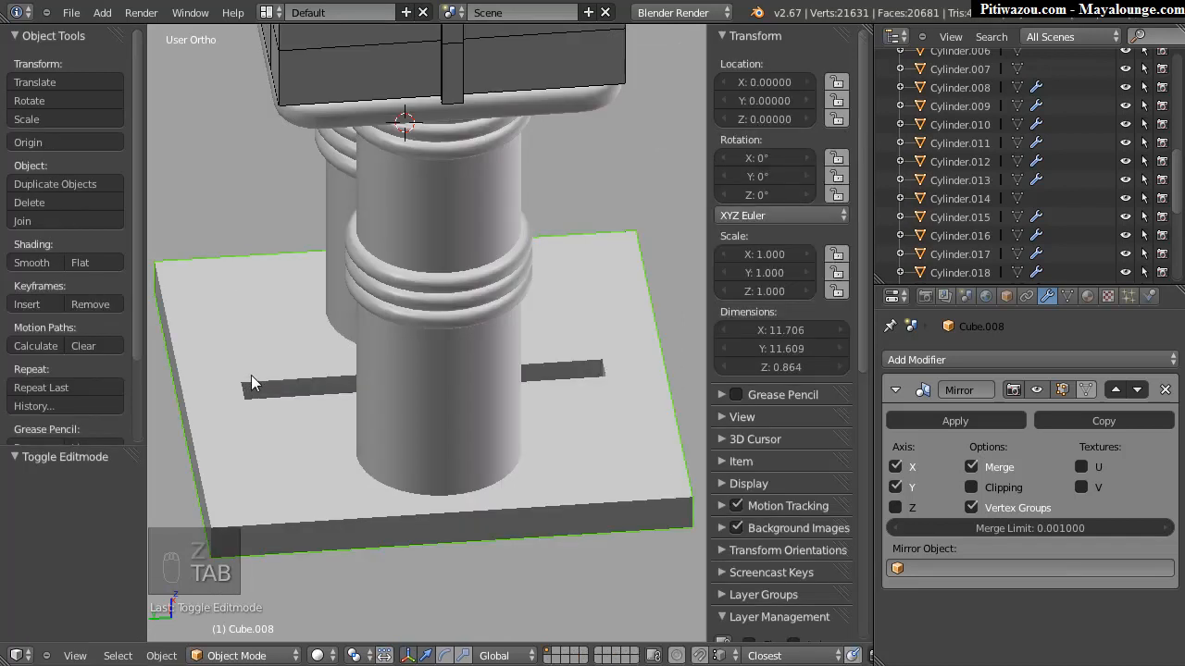
Step: Remove the foot block's Mirror modifier and move the same end vertices about -1.38 further along Y
click(1165, 390)
middle_drag(505, 366, 377, 375)
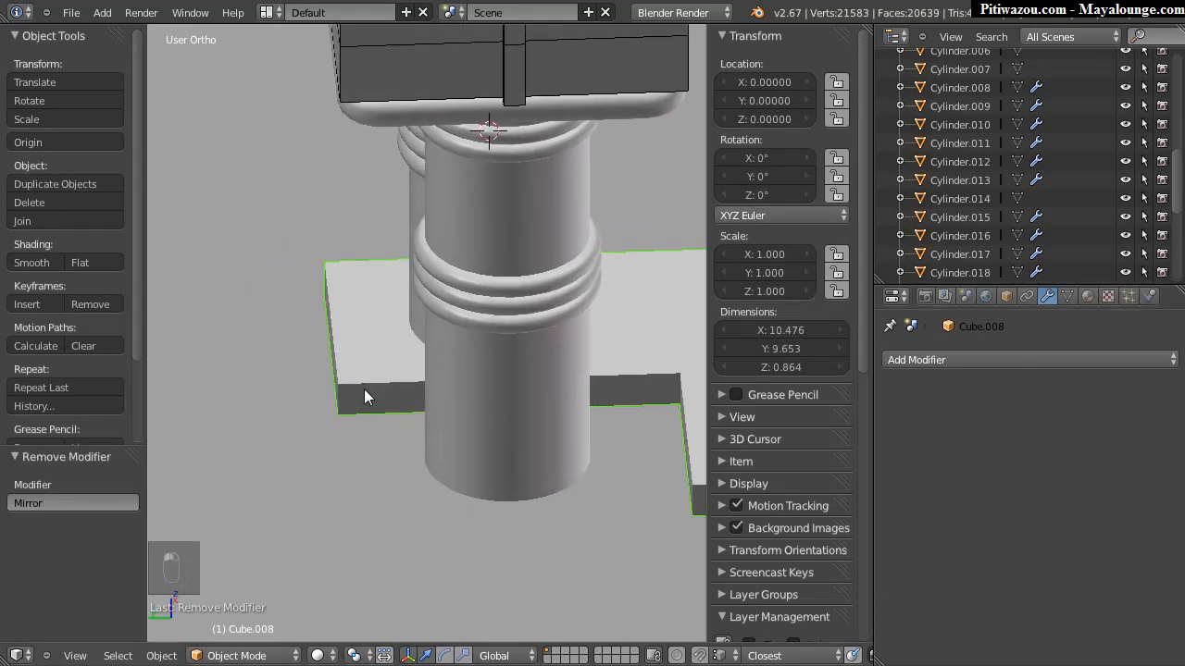
key(Tab)
drag(265, 335, 324, 335)
middle_drag(325, 335, 434, 368)
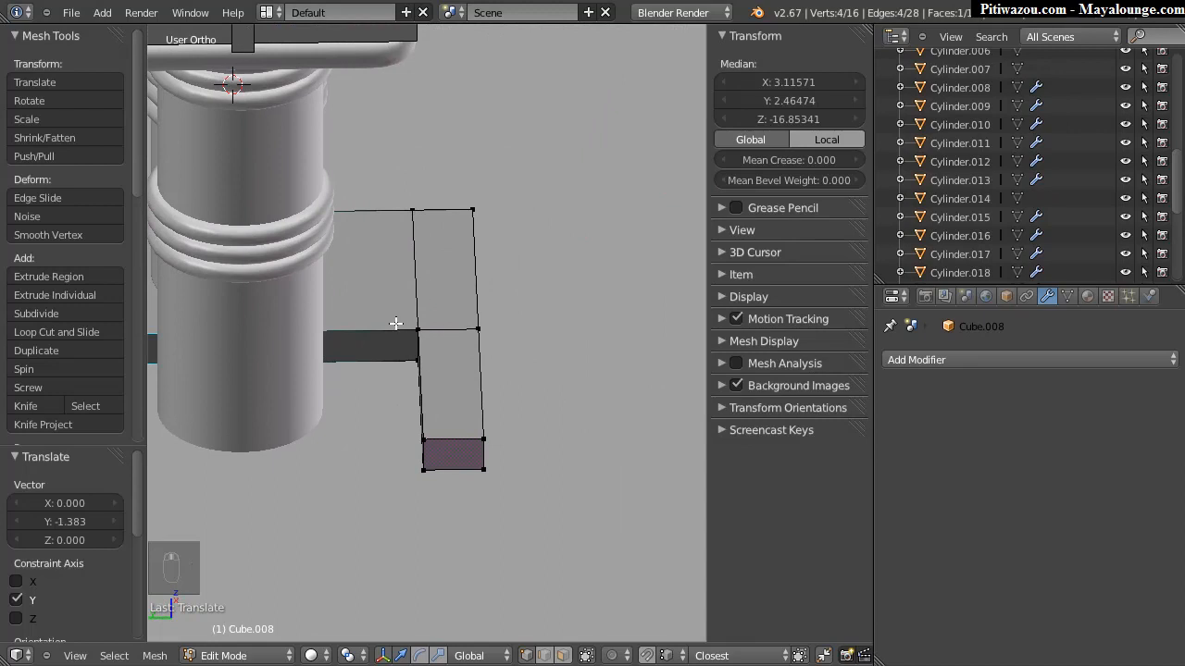
Step: Narrow the foot block's side arm by moving its six inner-edge vertices about -0.62 along Y
key(z)
key(a)
key(b)
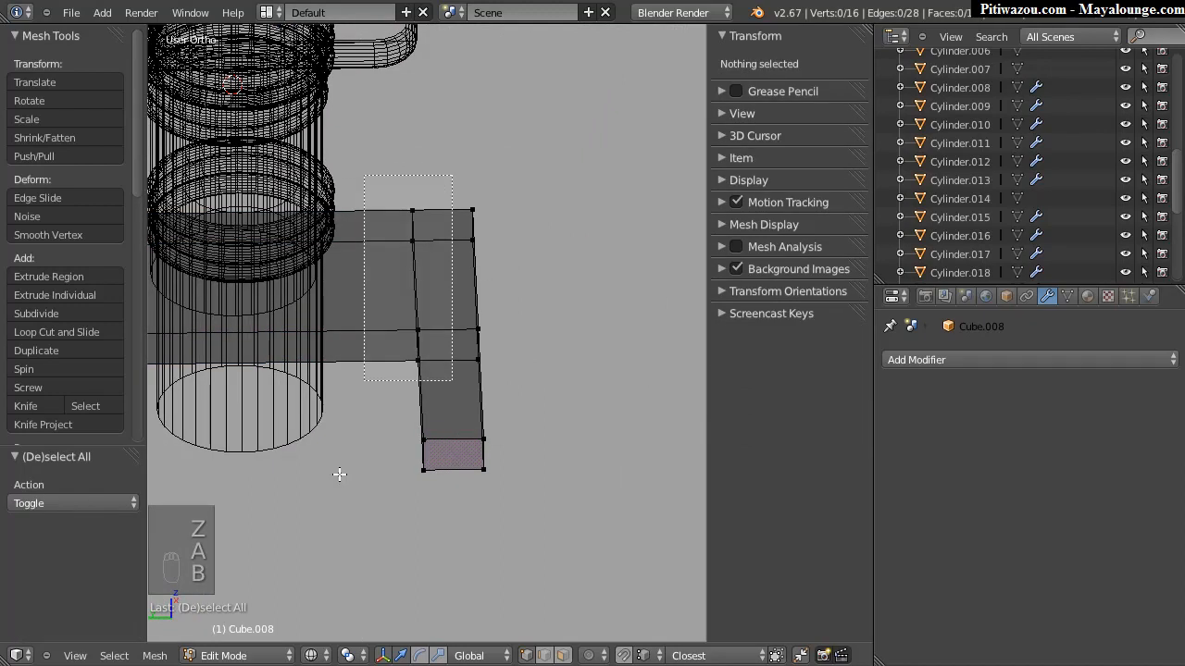
drag(407, 185, 457, 477)
key(g)
key(y)
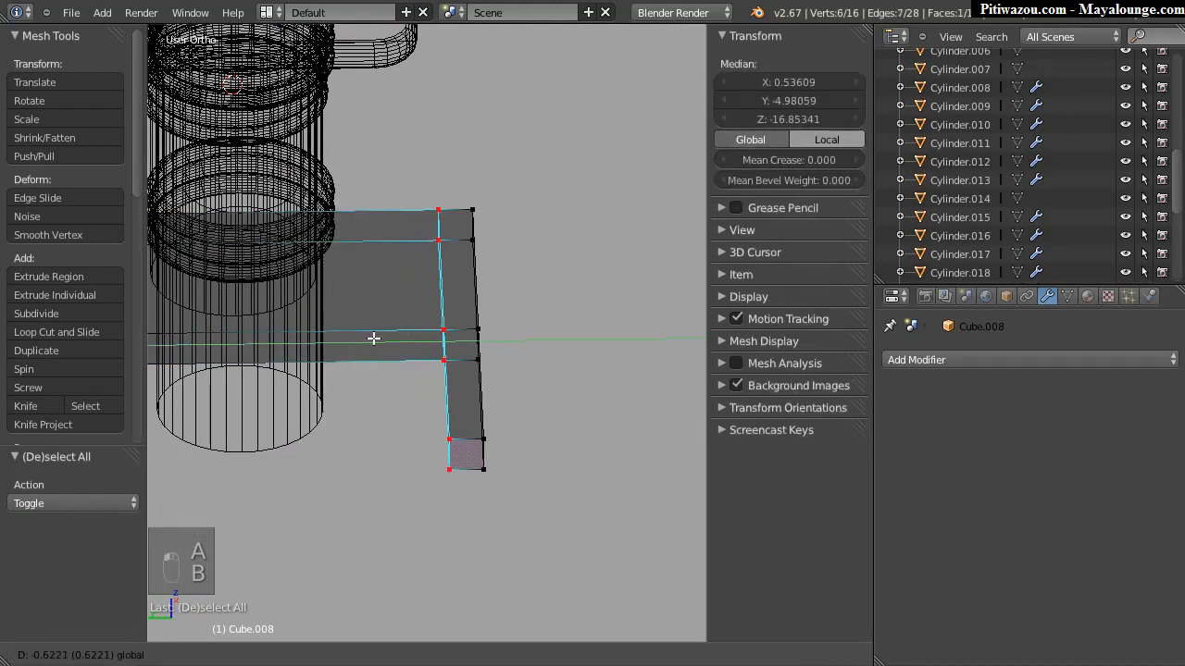
click(380, 341)
middle_drag(555, 343, 523, 313)
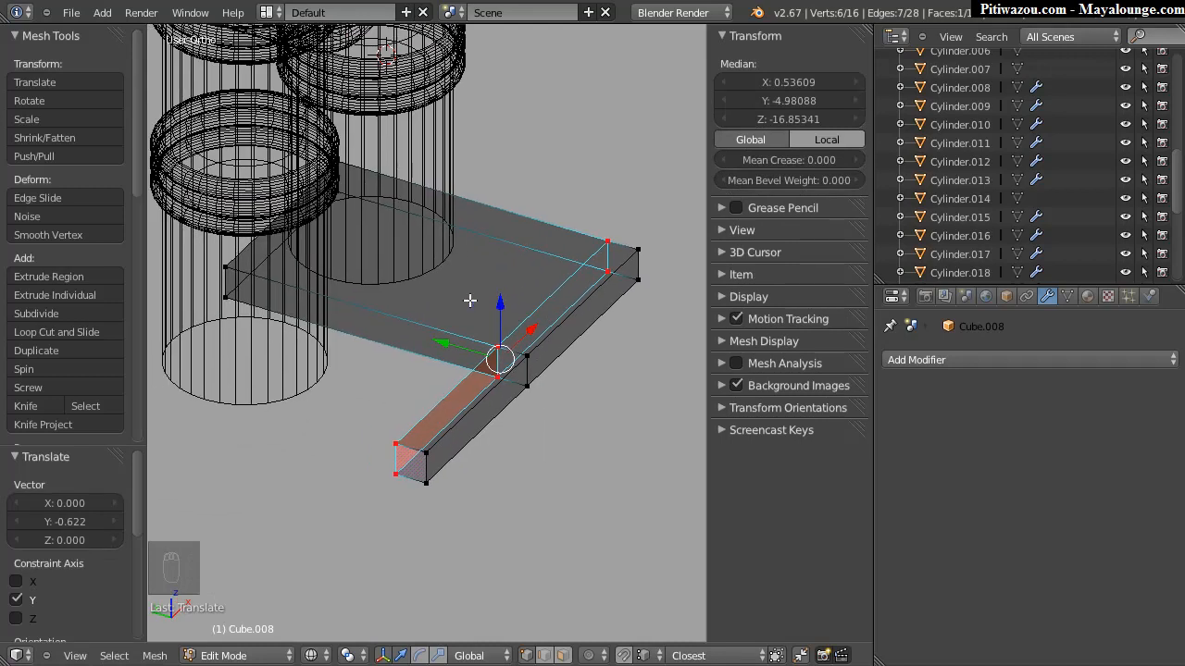
key(Tab)
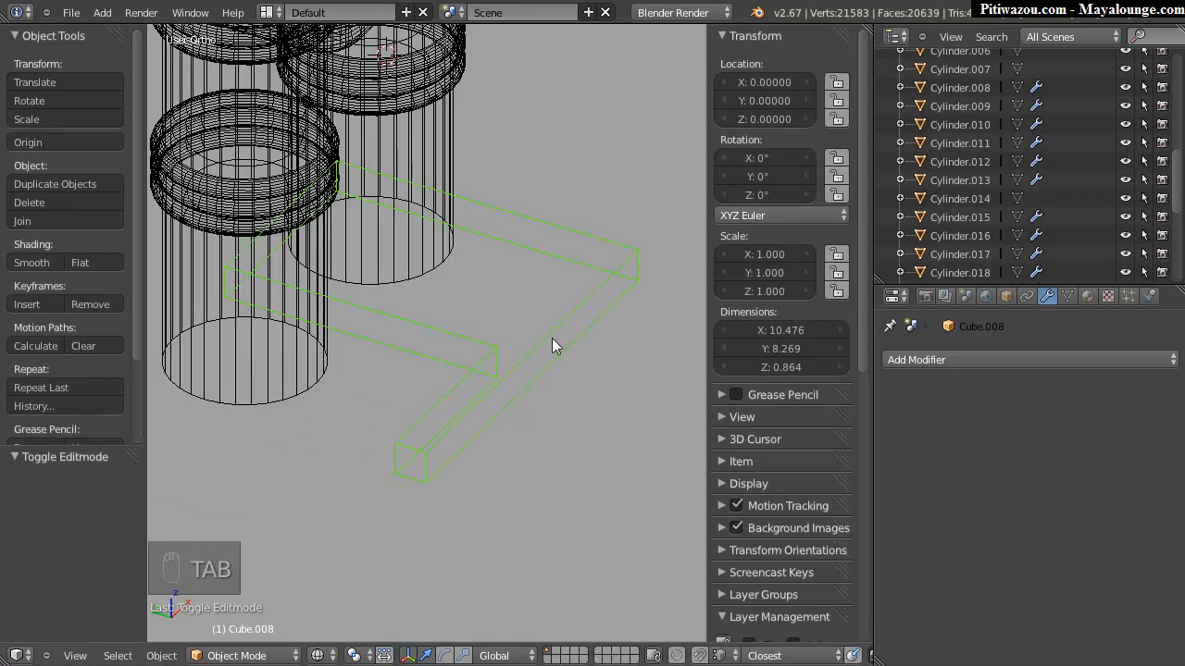
Step: Try a Mirror modifier on the reshaped foot block, testing the X and Y axes alone and together
click(969, 357)
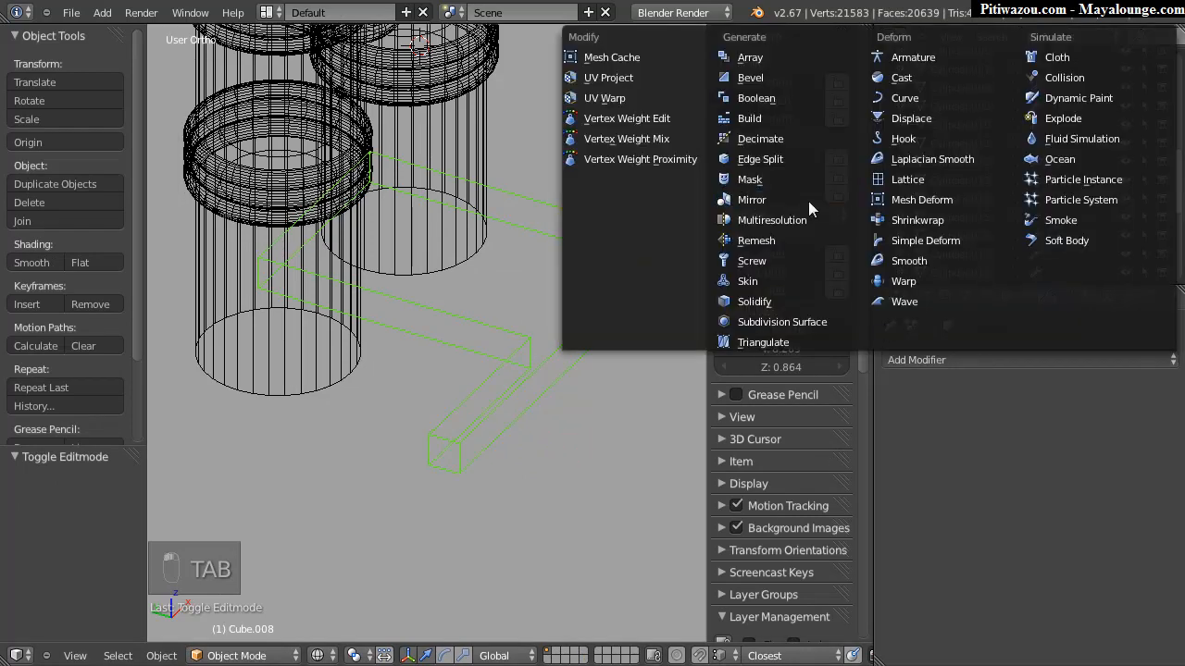
click(765, 201)
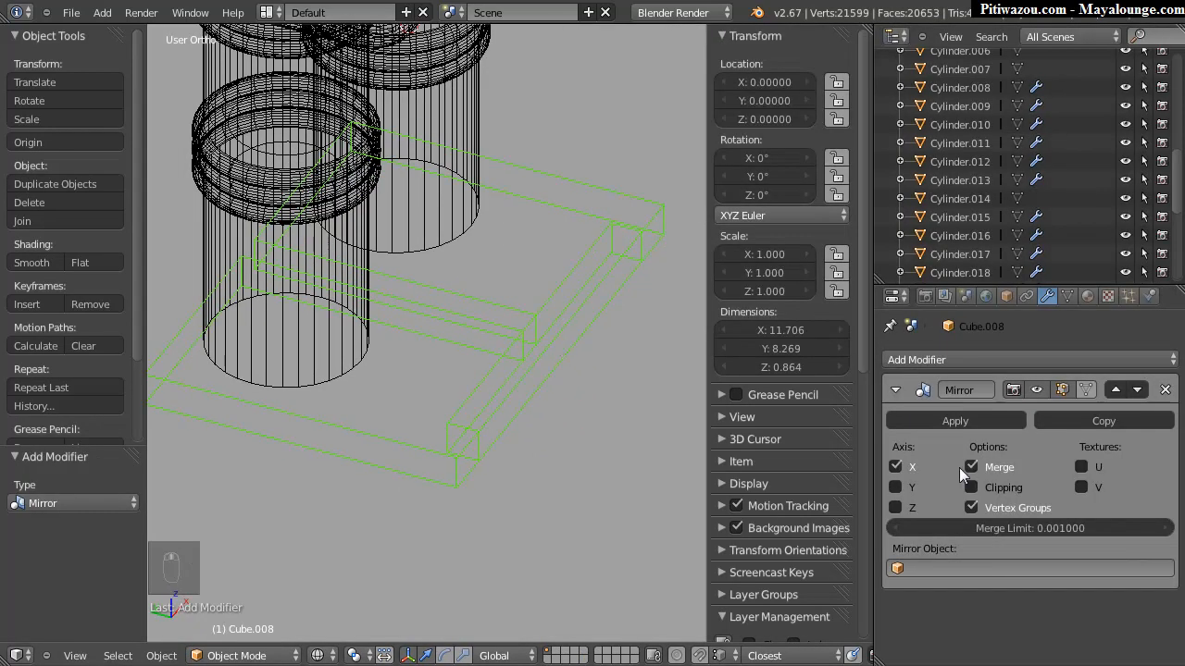
click(890, 487)
shift+middle_drag(375, 344, 463, 363)
click(893, 467)
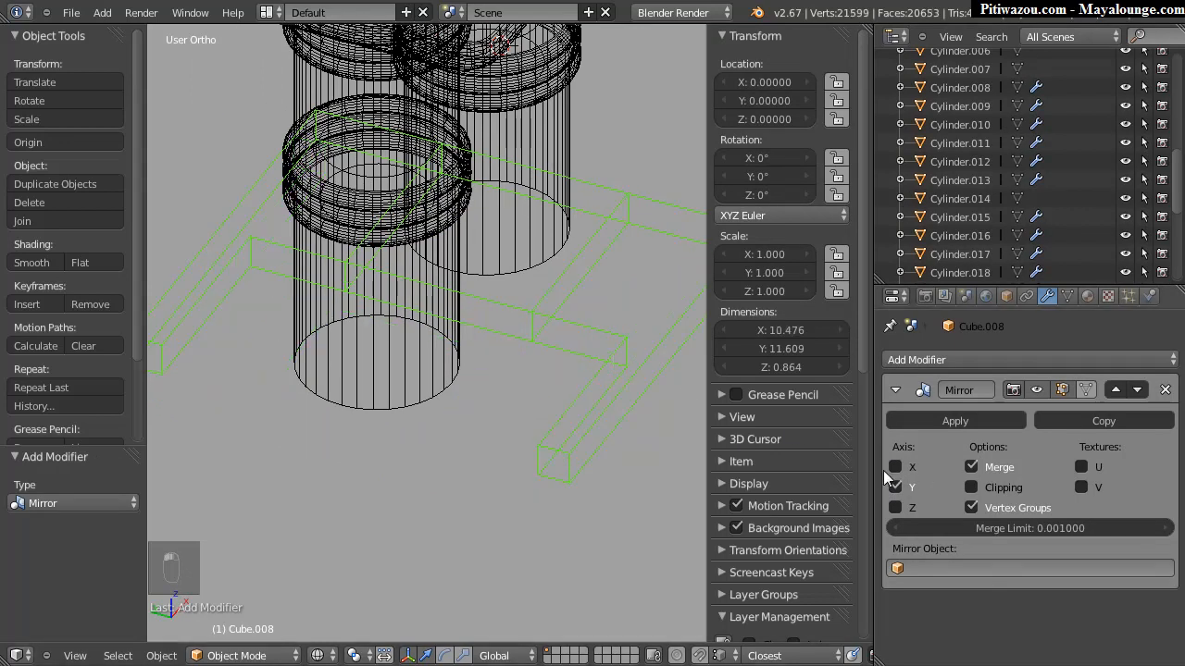
click(894, 467)
Step: Try the mirror with Merge off and different axis toggles, and remove the Mirror modifier from the foot block
click(971, 467)
click(895, 507)
click(895, 507)
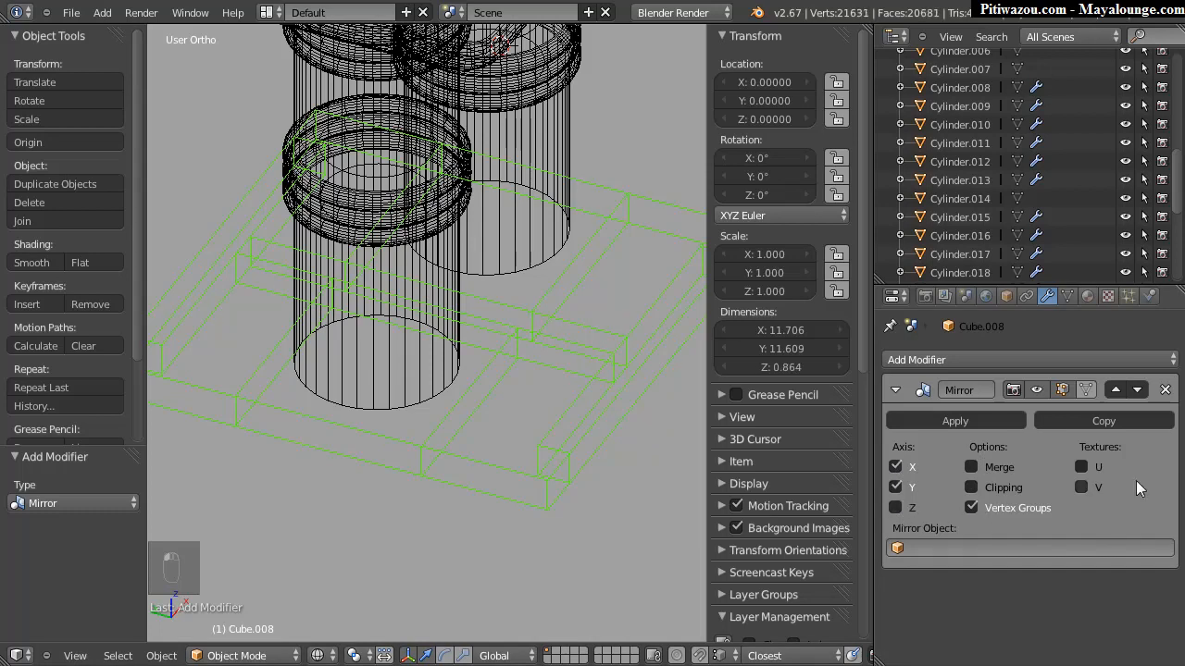
click(896, 467)
click(896, 466)
shift+middle_drag(429, 441, 543, 487)
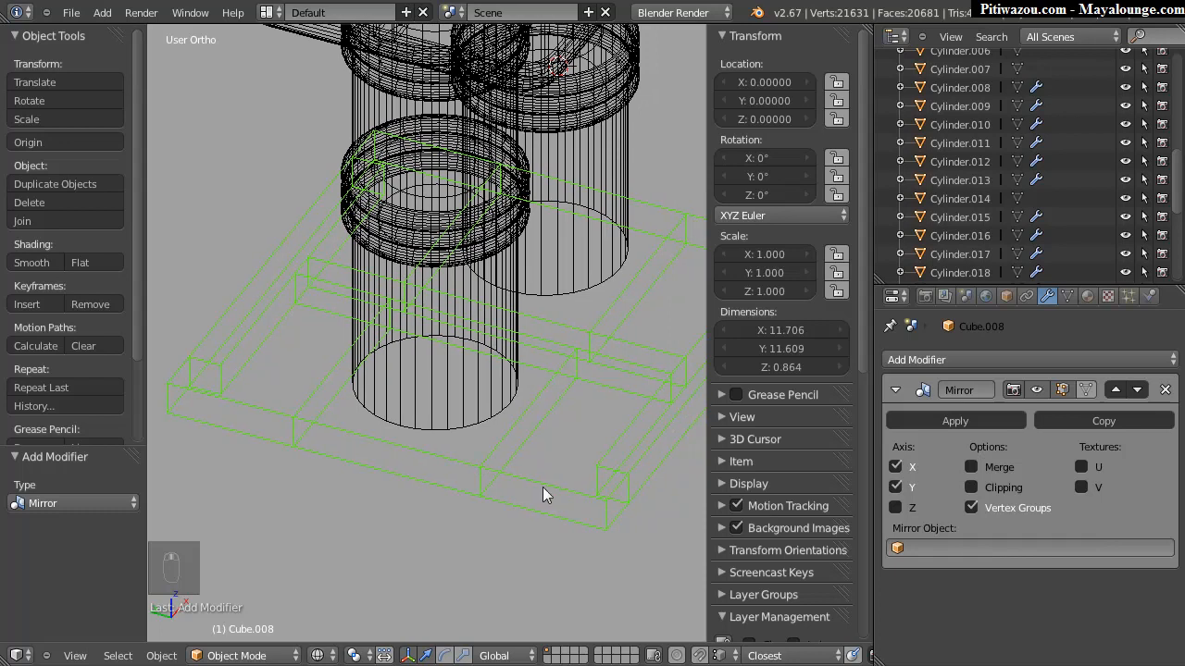
click(1165, 390)
Step: Duplicate the foot block in place and set the copy's X and Y scale to -1
shift+middle_drag(487, 360, 511, 385)
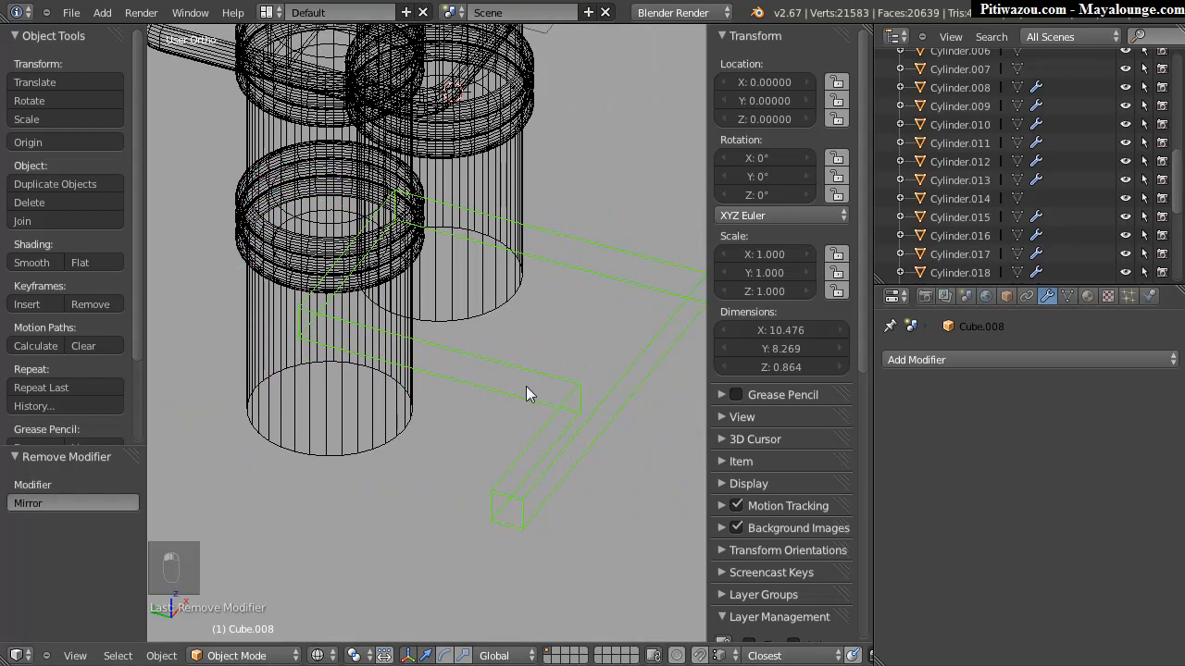
key(shift+d)
right_click(510, 406)
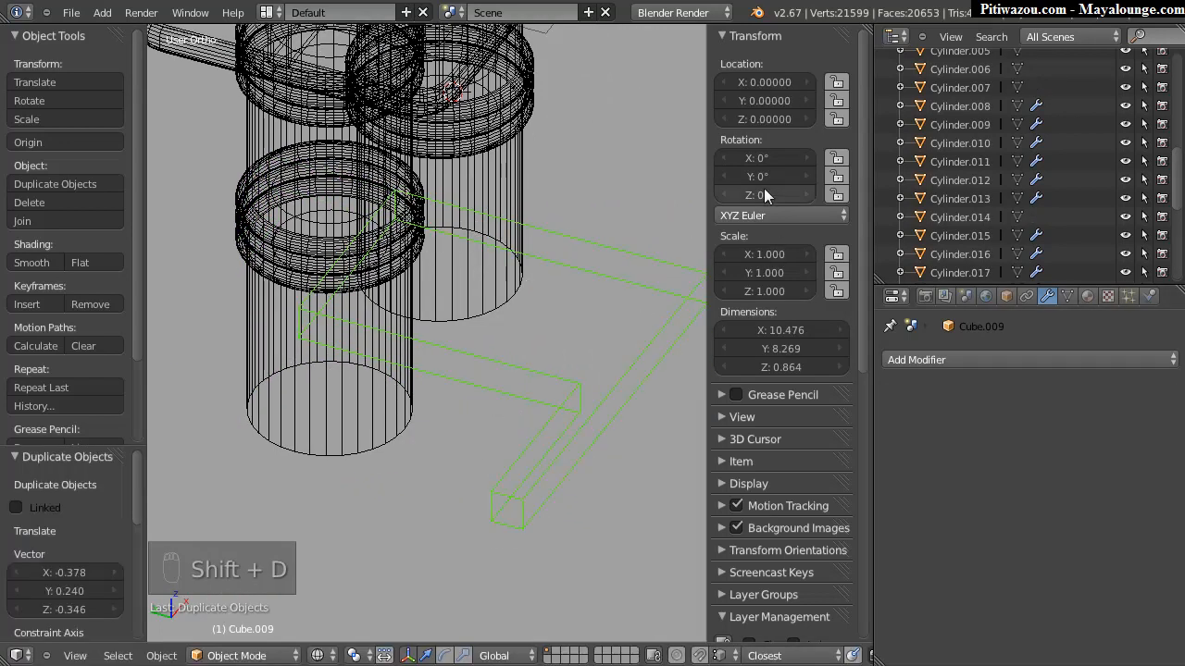
click(770, 252)
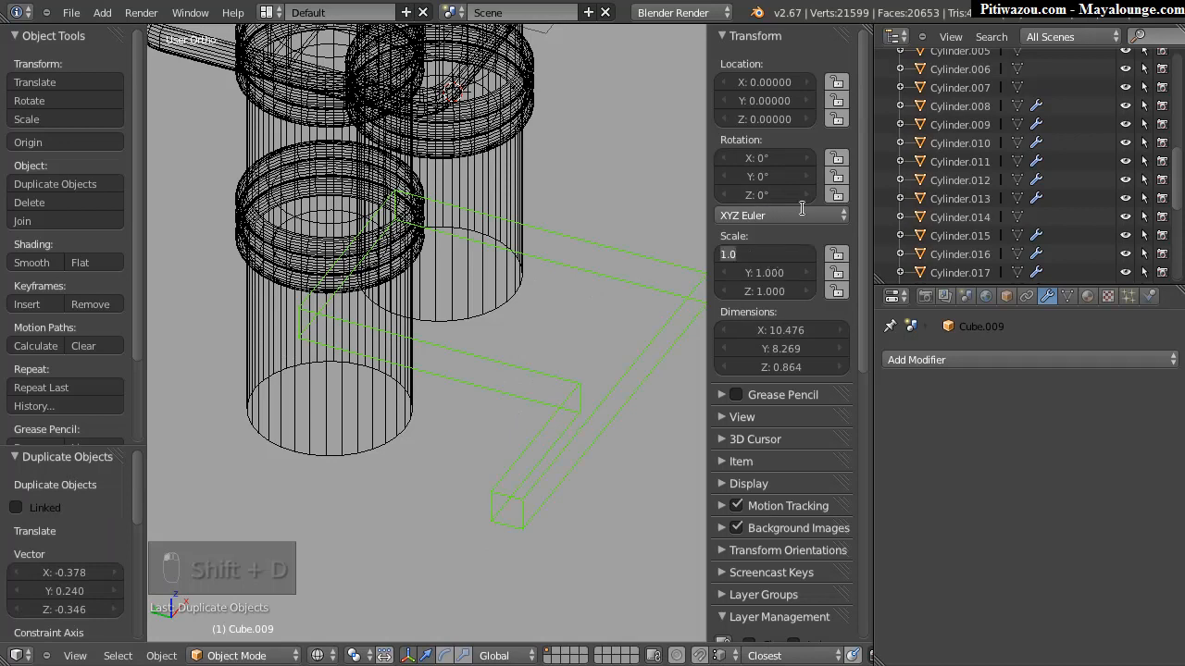
text(-1)
key(Return)
click(774, 273)
text(-1)
key(Return)
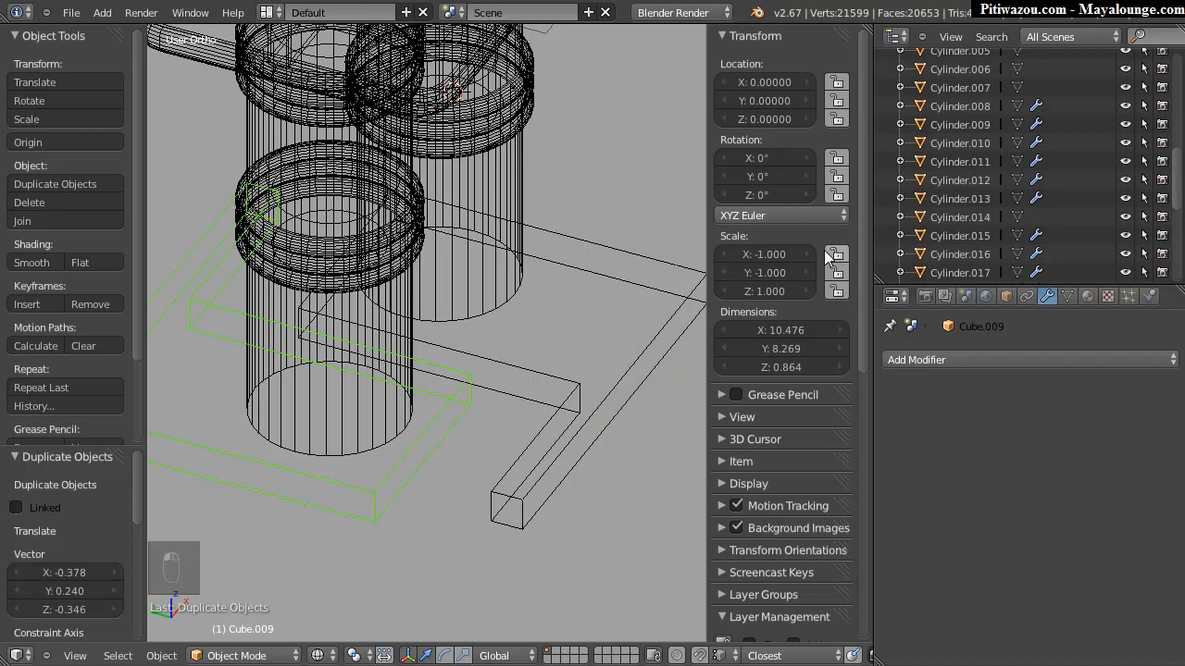
Step: Lengthen the original foot block by moving its end vertices opposite the arm about 1.73 along Y
middle_drag(402, 424, 548, 448)
shift+middle_drag(529, 404, 503, 402)
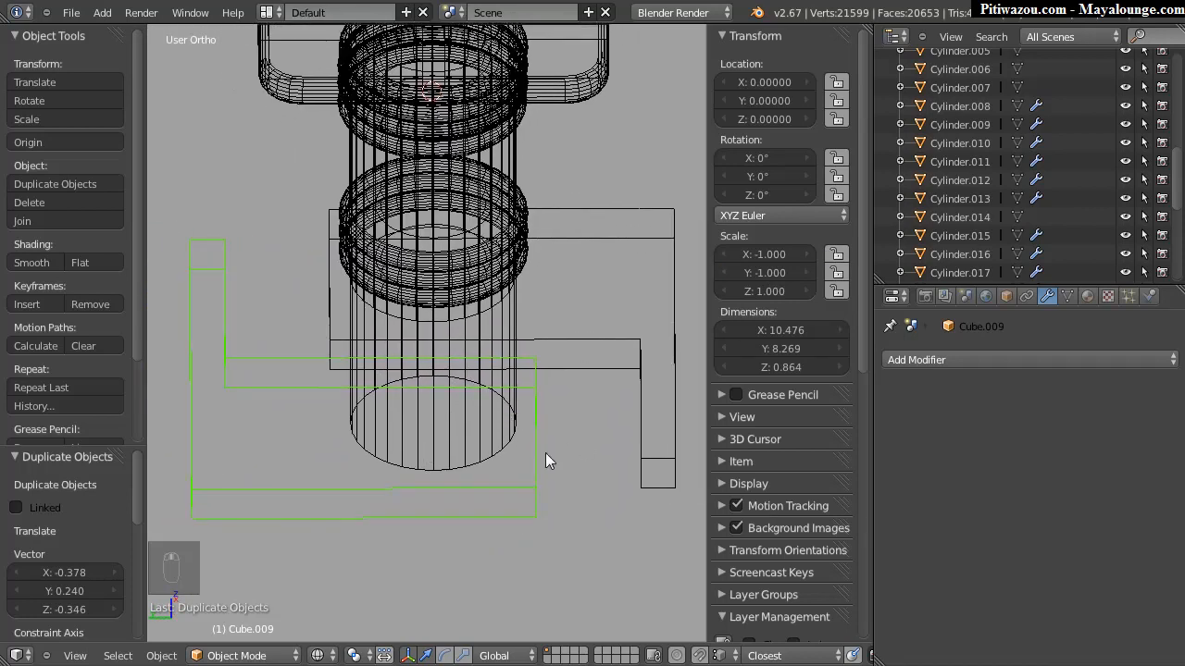
right_click(326, 337)
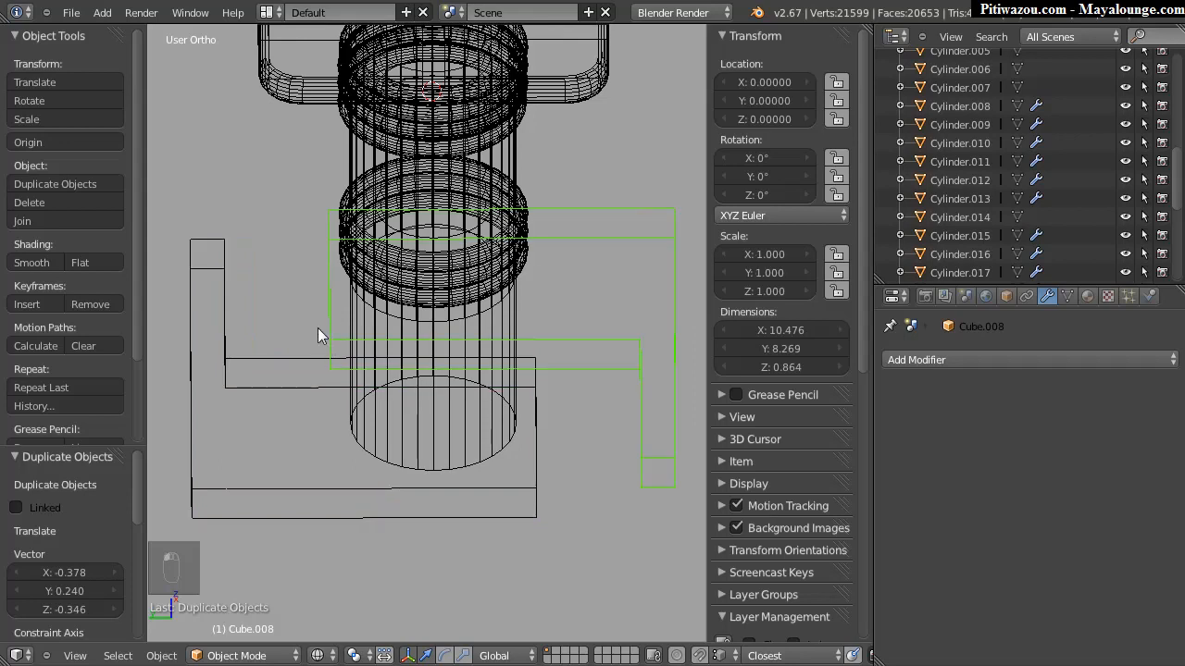
key(Tab)
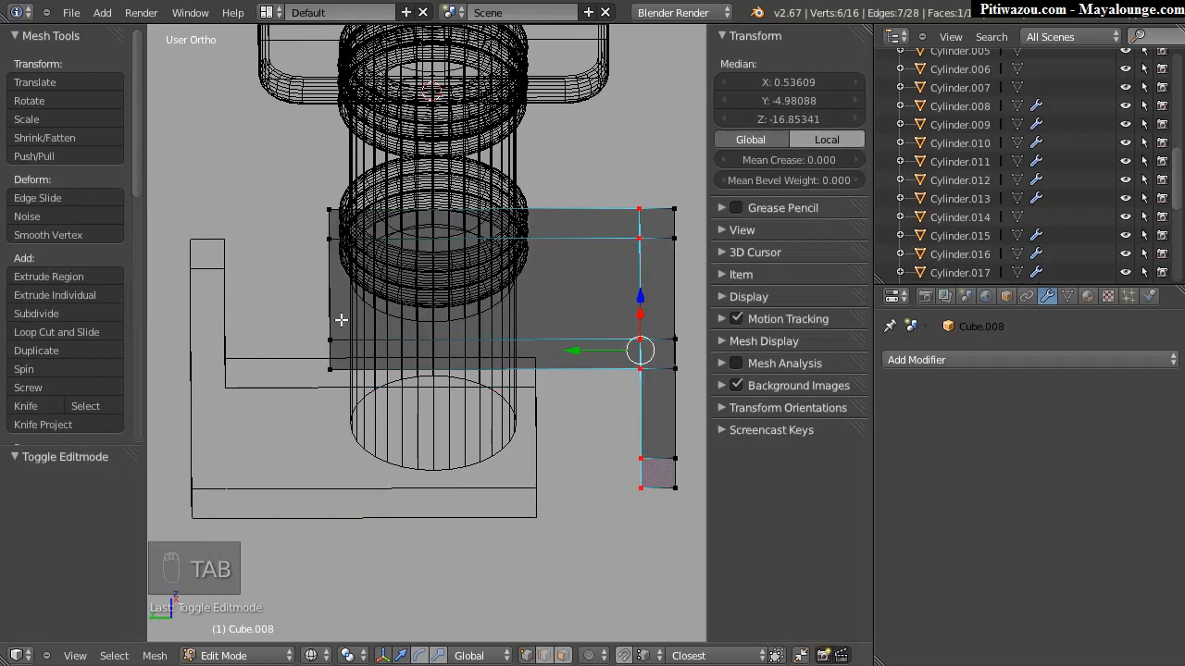
key(a)
key(a)
key(b)
drag(301, 190, 347, 384)
drag(274, 289, 212, 318)
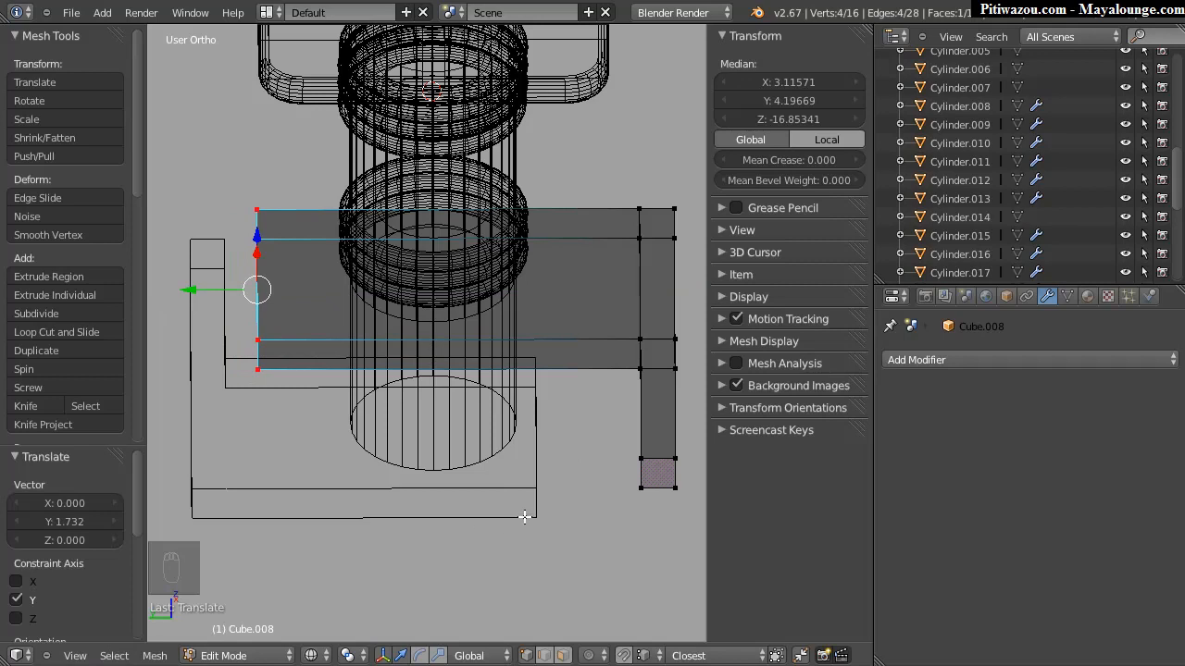
key(Tab)
Step: Lengthen the duplicated foot block by moving its end vertices opposite the arm about -1.51 along Y
right_click(532, 504)
key(Tab)
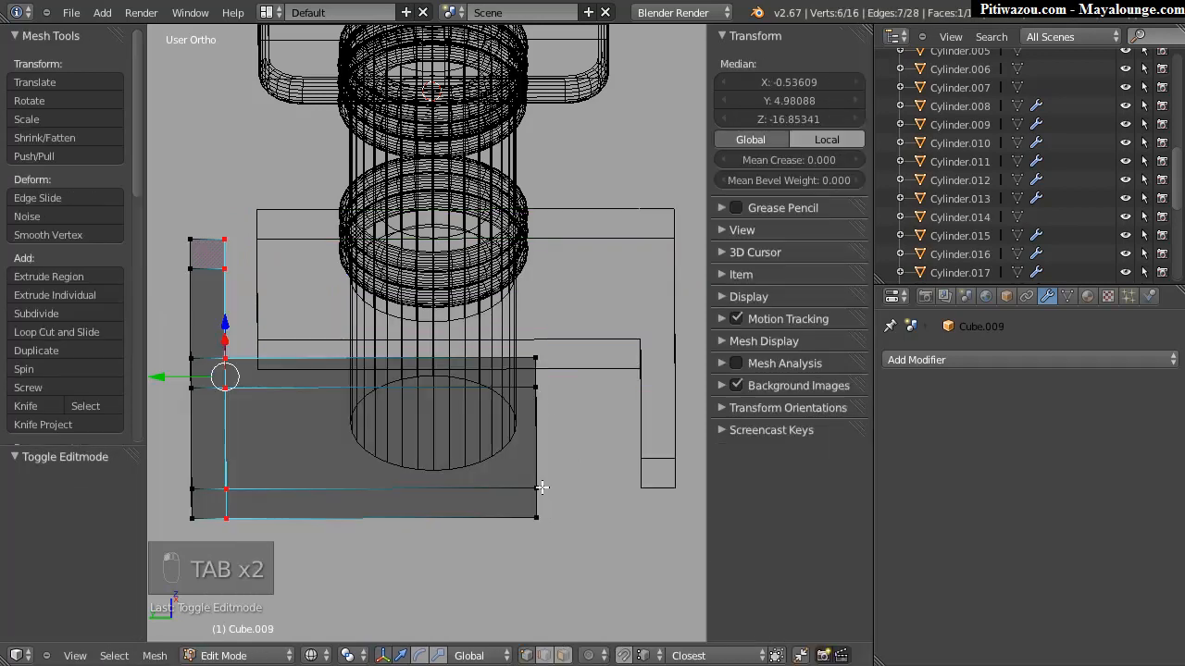
key(a)
key(a)
key(a)
key(b)
drag(587, 333, 507, 546)
drag(491, 439, 540, 440)
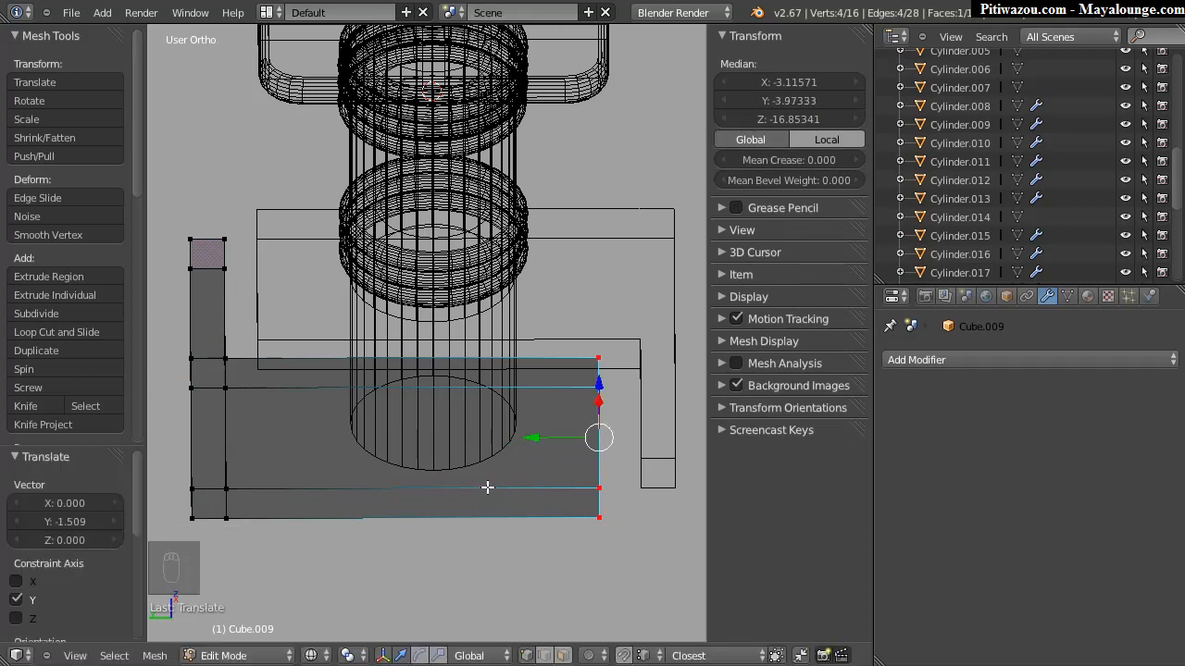
key(Tab)
Step: Compare the two interlocking foot blocks with the toy robot reference images and select the original foot block
middle_drag(572, 362, 455, 266)
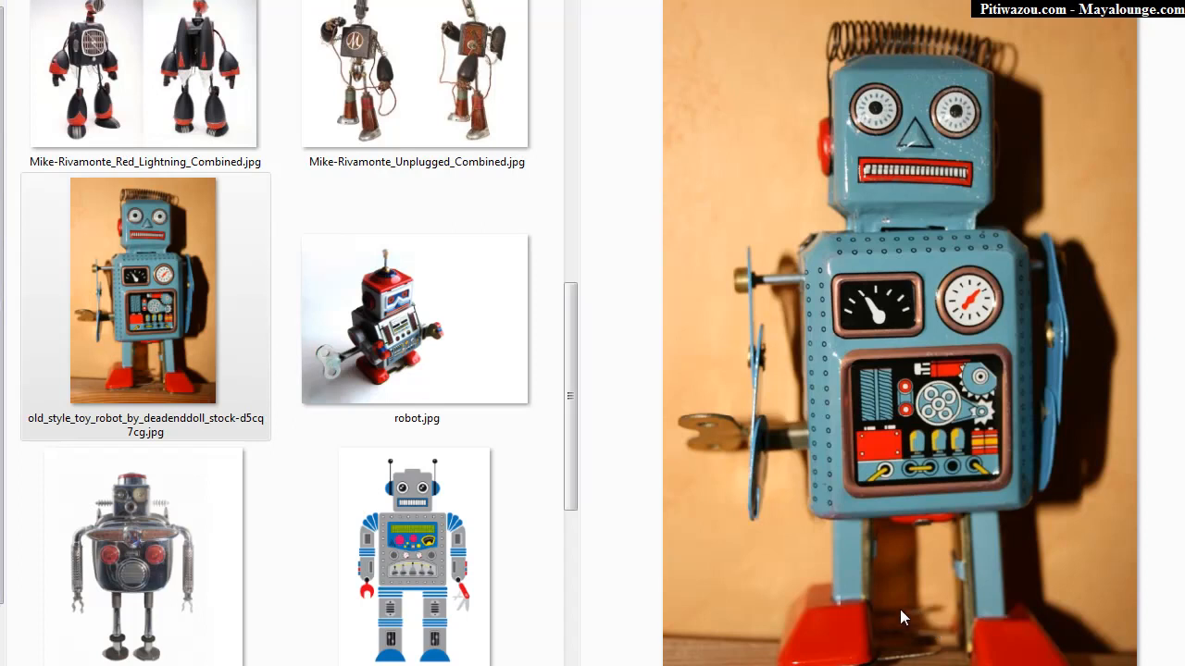
click(400, 352)
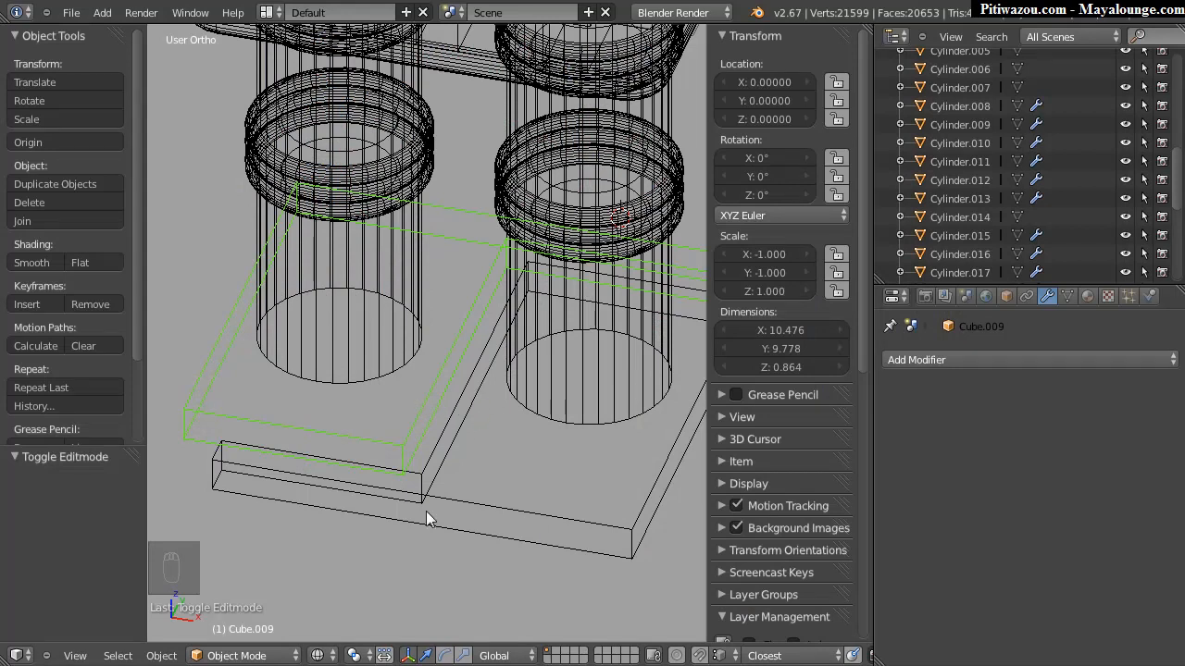
middle_drag(460, 435, 435, 389)
right_click(455, 425)
Step: Save the scene as a new file named old_robot_004.blend in the scenes folder
click(69, 11)
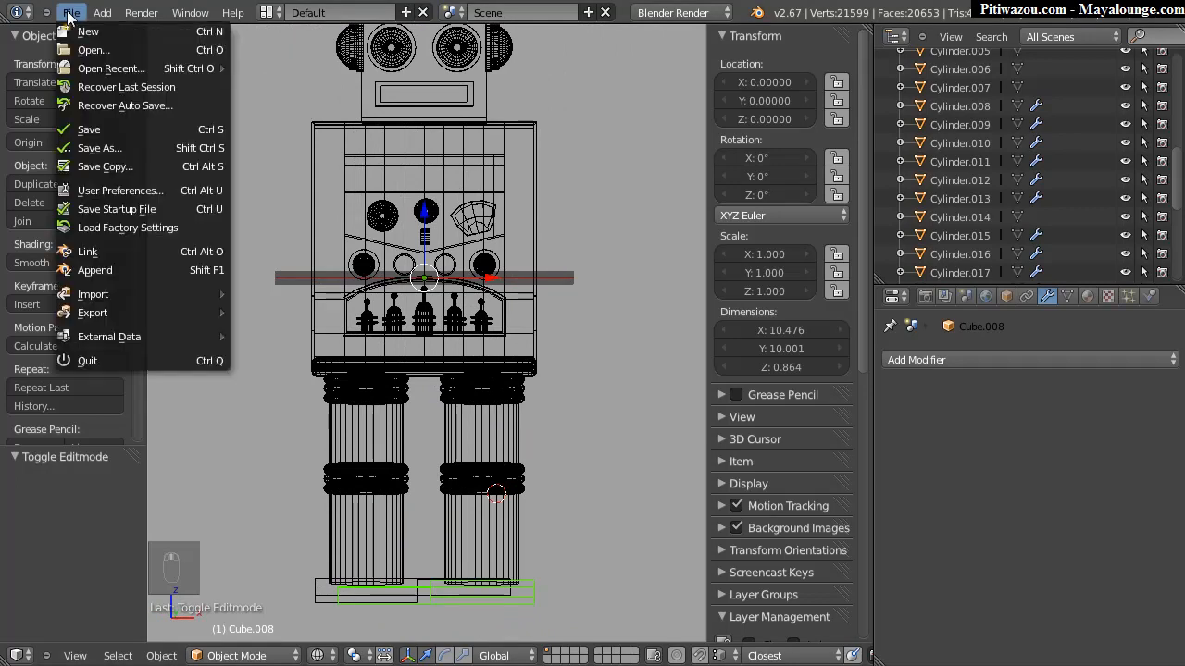
click(95, 144)
click(314, 161)
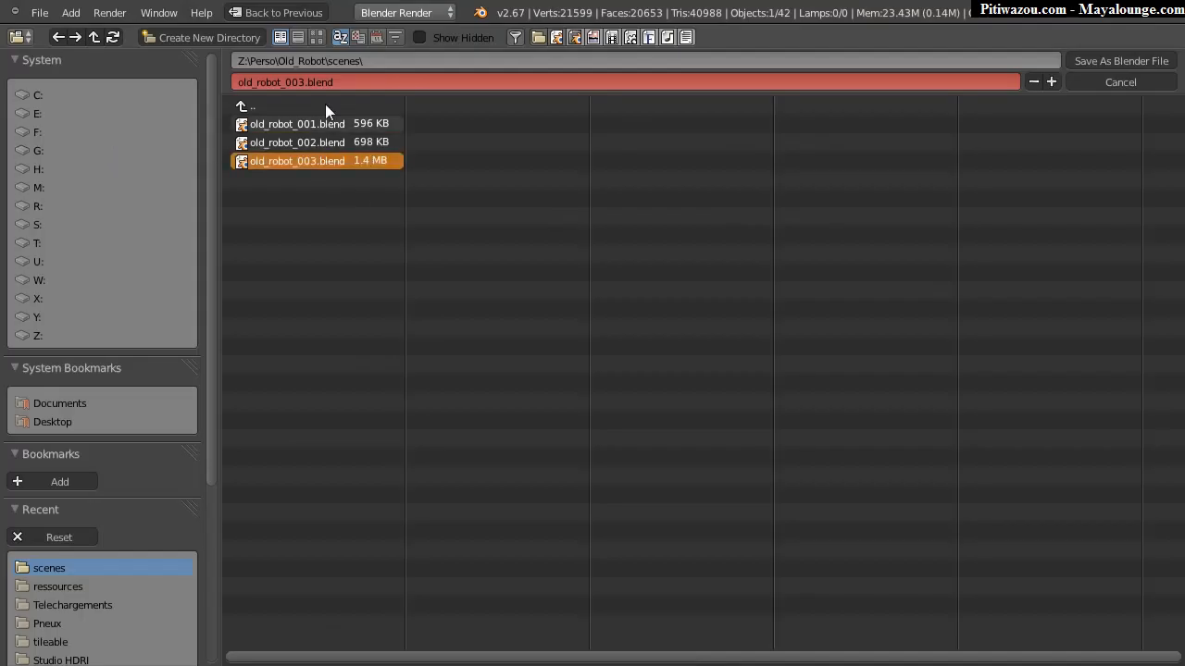
click(428, 83)
text(old_robot_004)
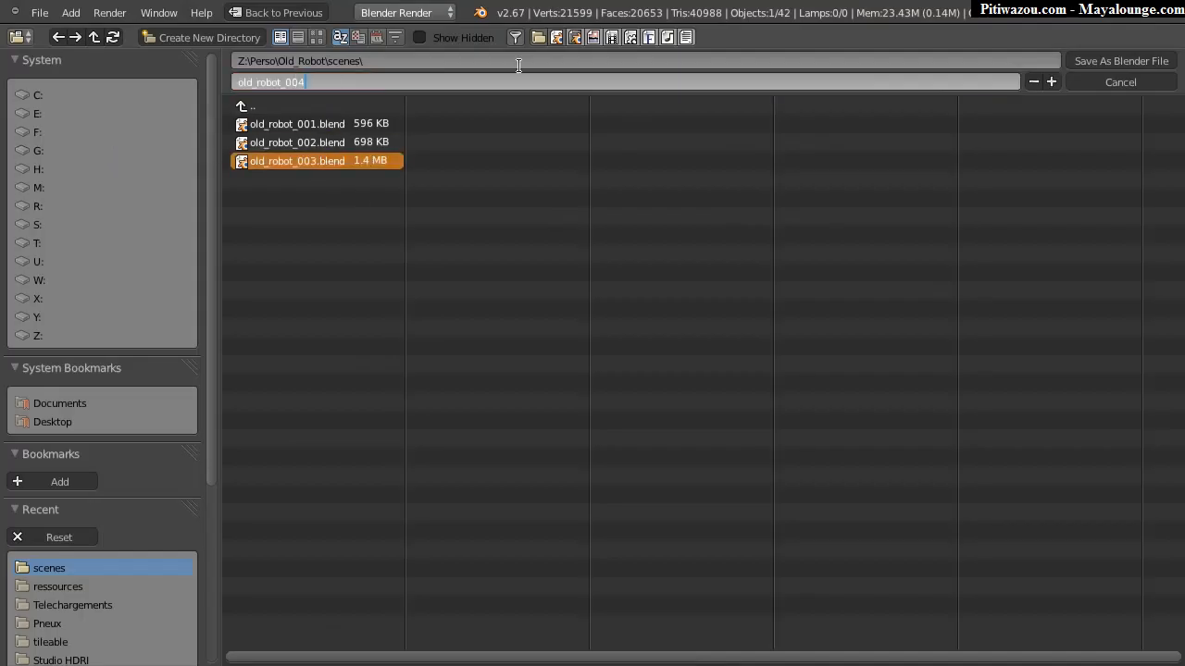
key(Return)
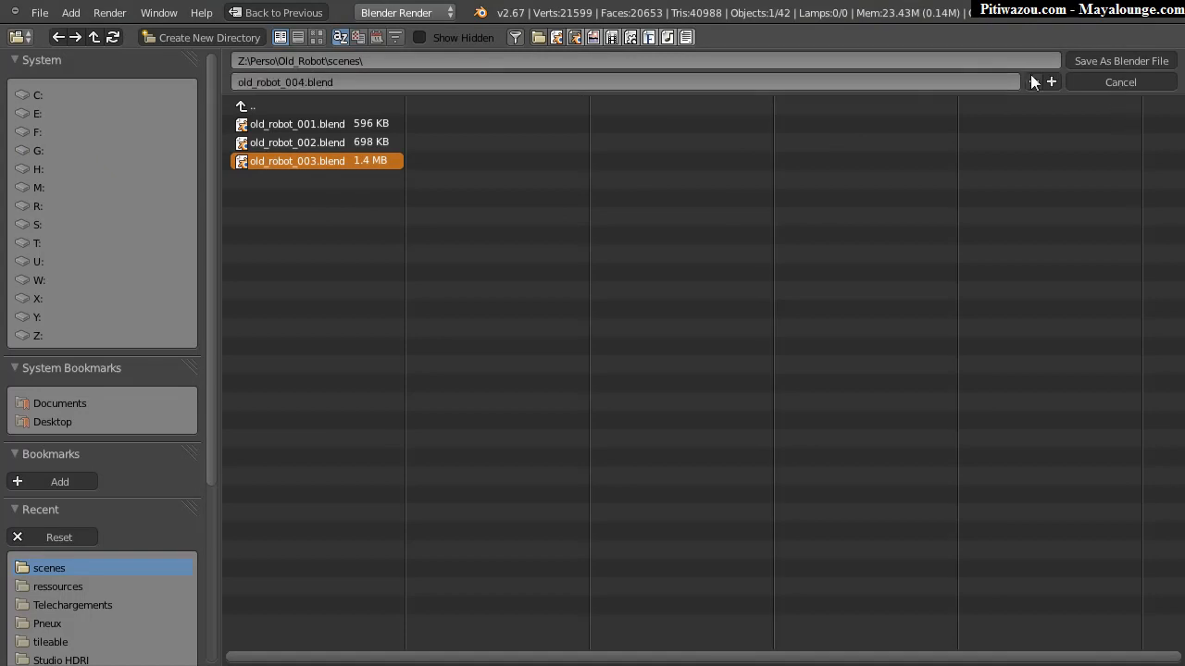
click(1106, 61)
Step: Duplicate the mirrored knee rings in front view and move the copy about 4.97 along X and 12.22 along Z to the arm
middle_drag(465, 346, 524, 485)
right_click(524, 486)
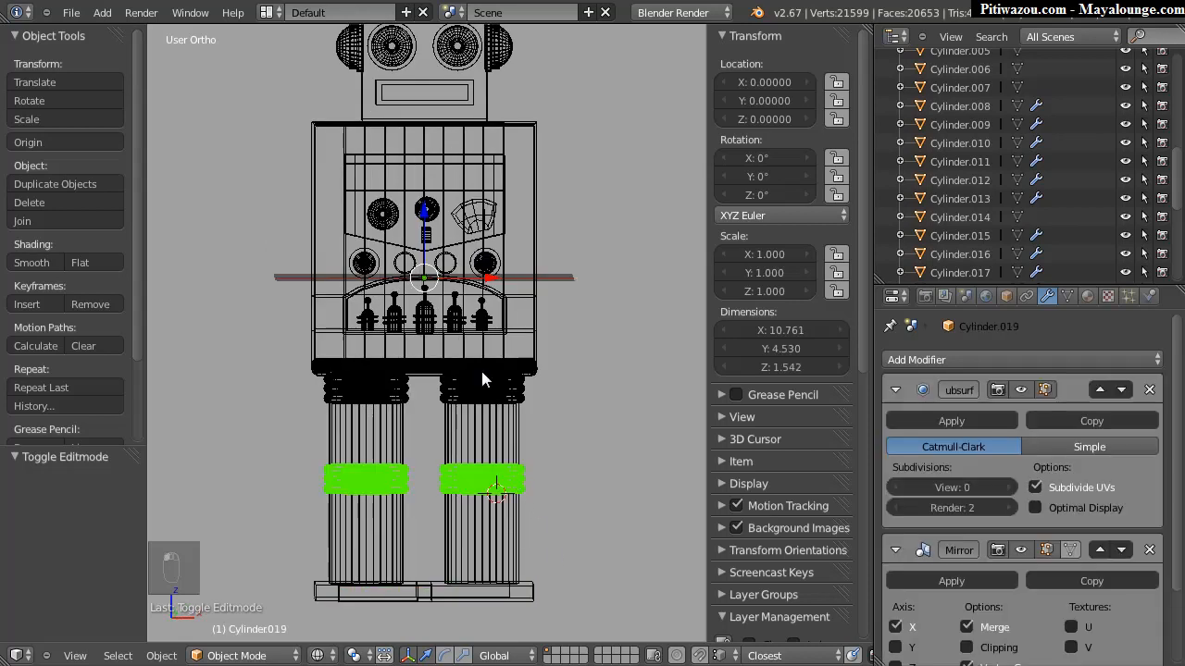
key(KP_1)
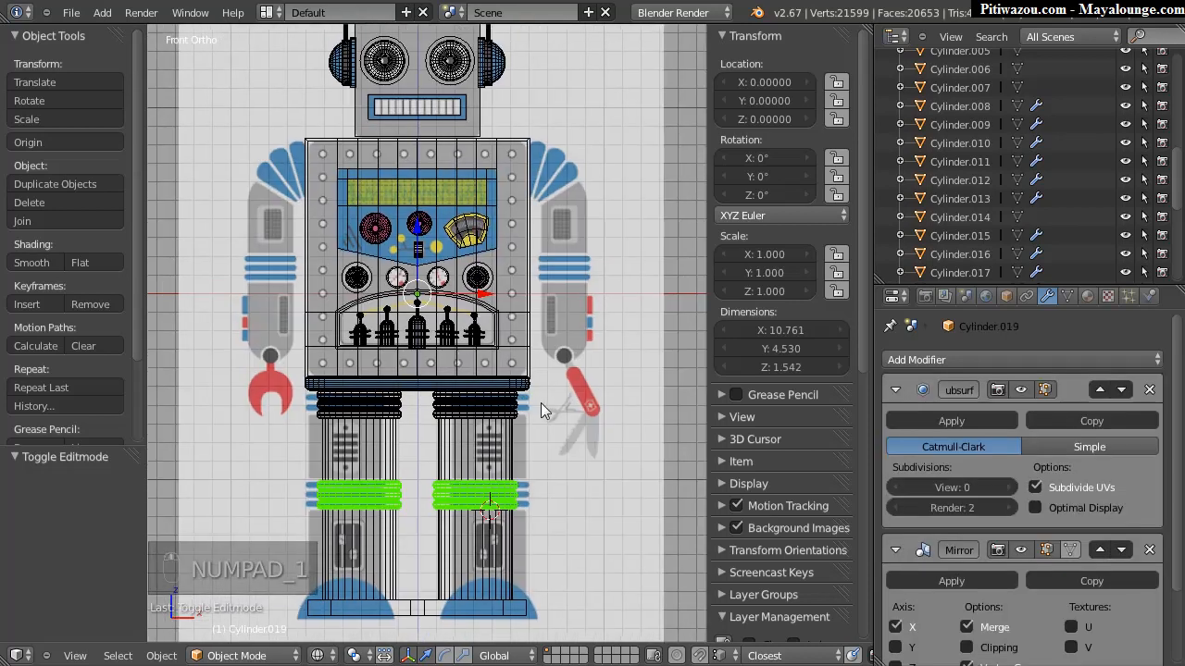
key(shift+d)
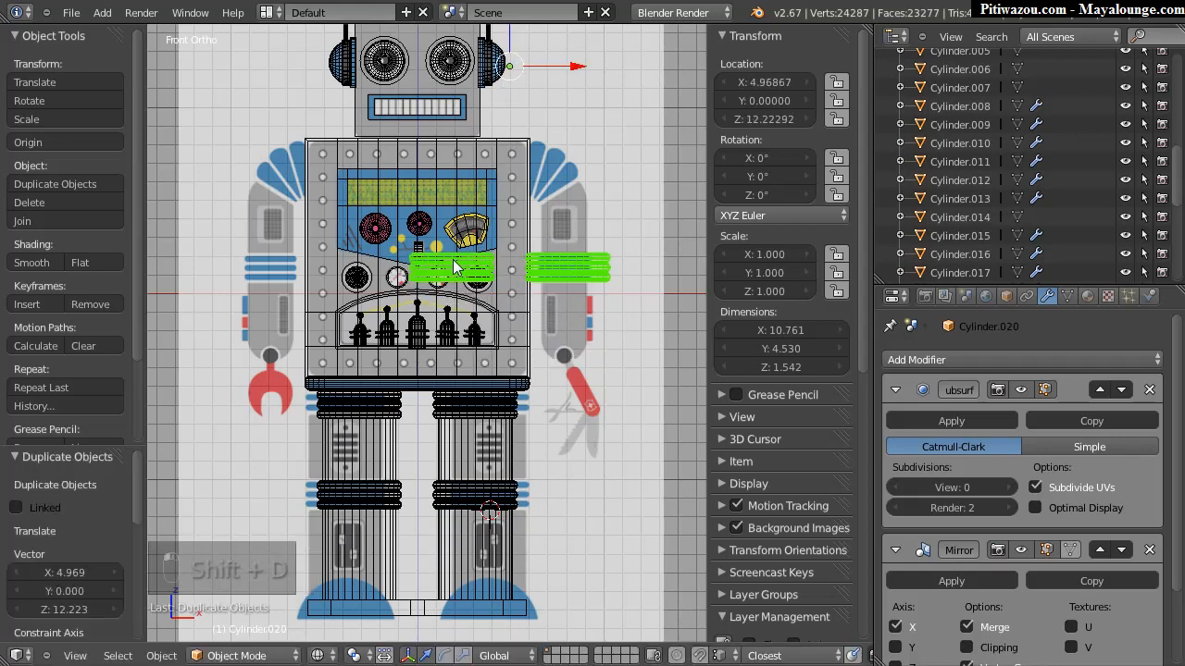
Step: Remove the Subsurf and Mirror modifiers from the duplicated rings
click(1150, 390)
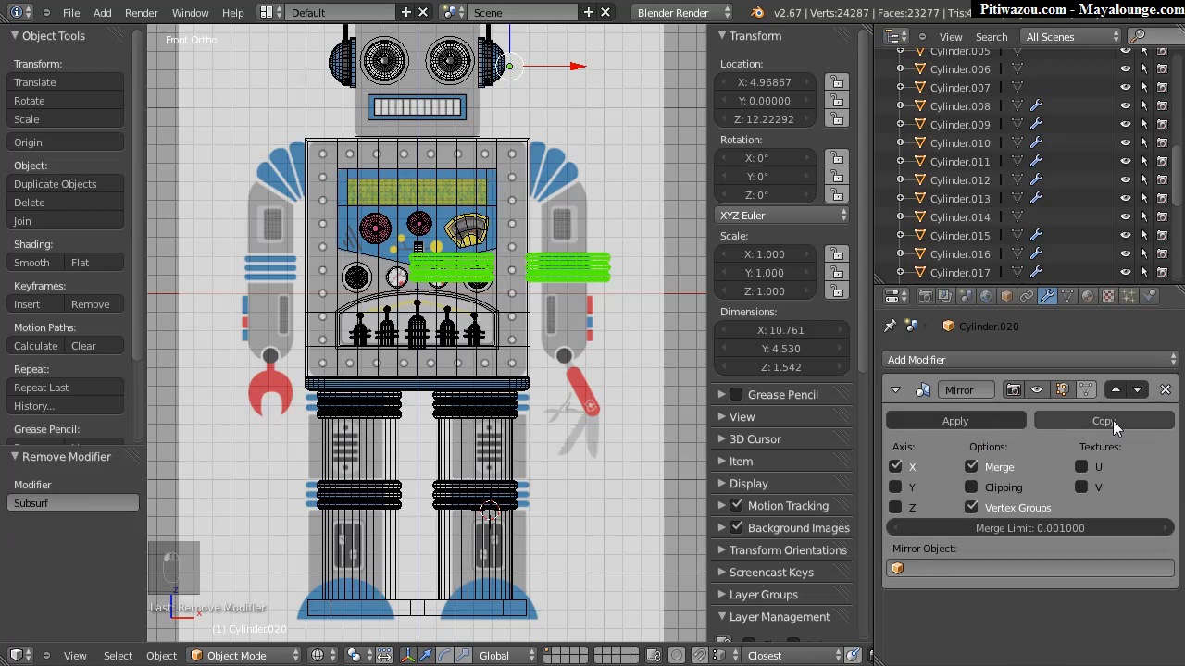
click(1164, 390)
shift+middle_drag(566, 273, 421, 335)
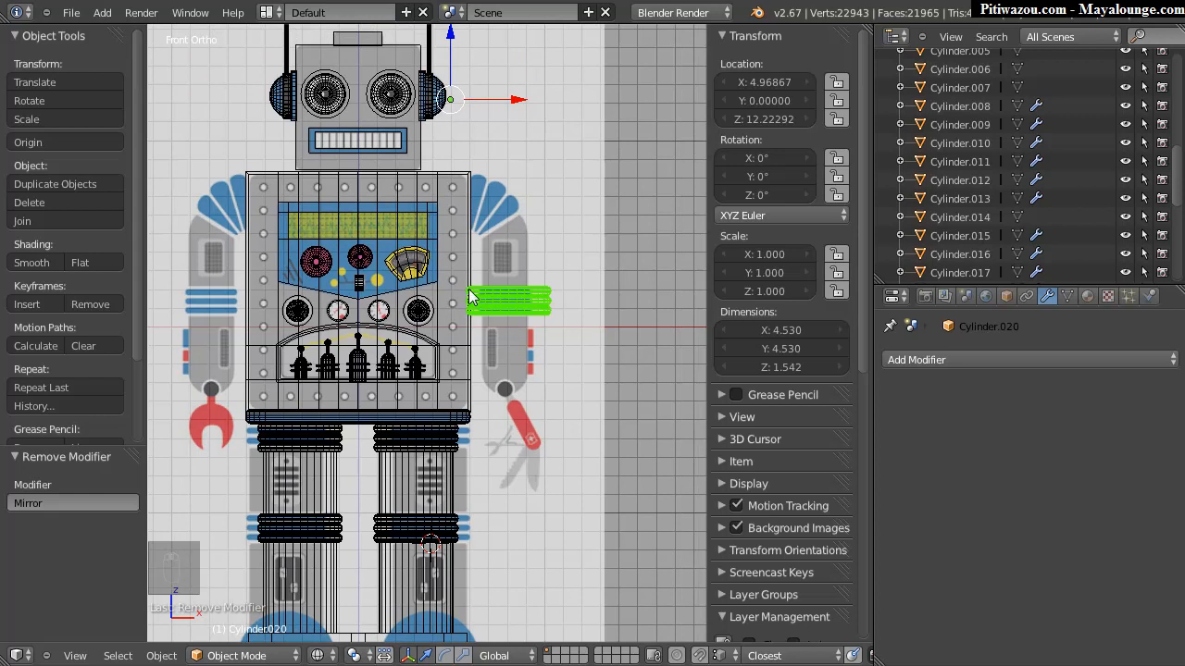
Step: Set the duplicated arm rings' origin to their geometry
key(space)
key(shift+s)
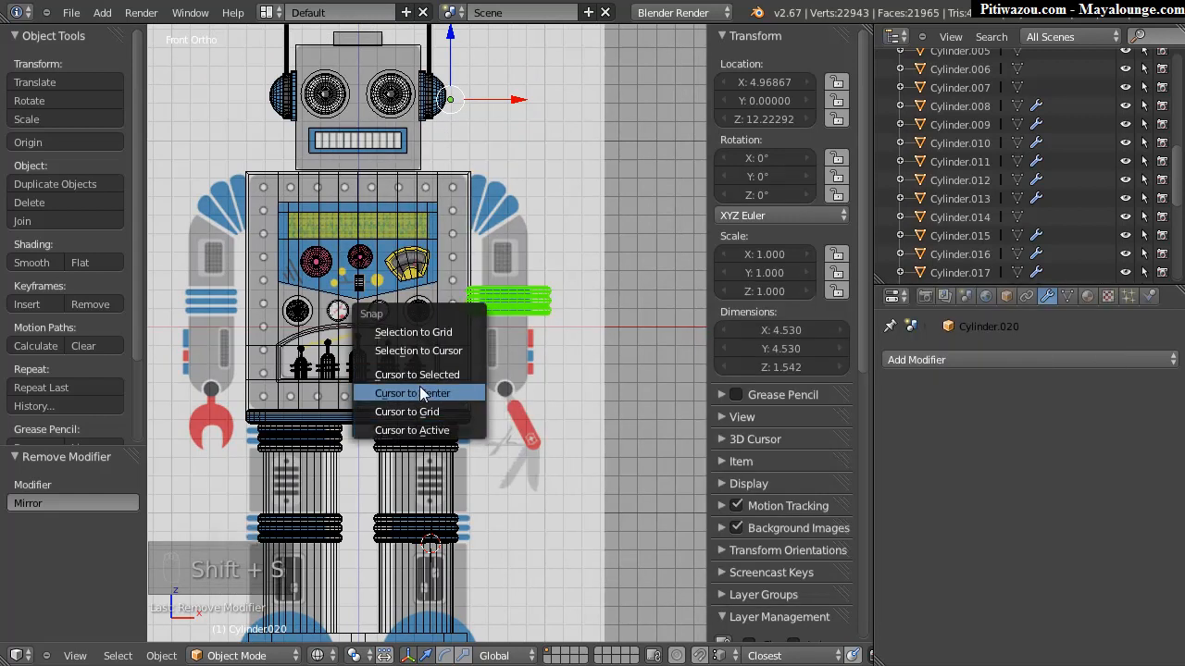
key(space)
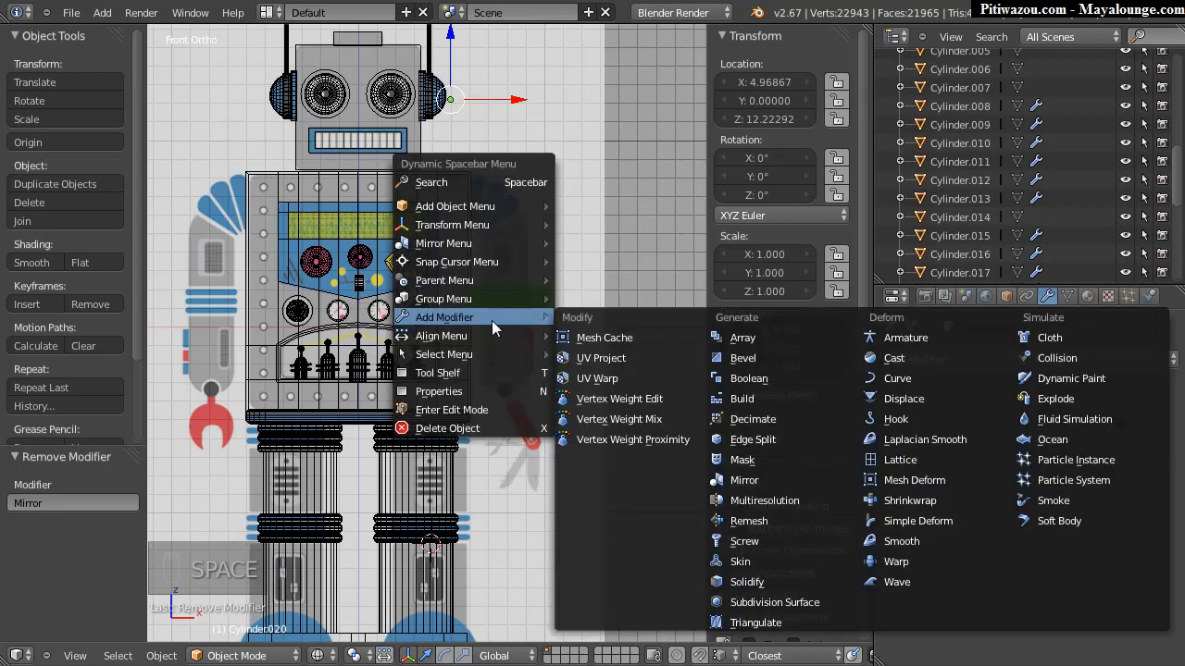
mouse_move(489, 226)
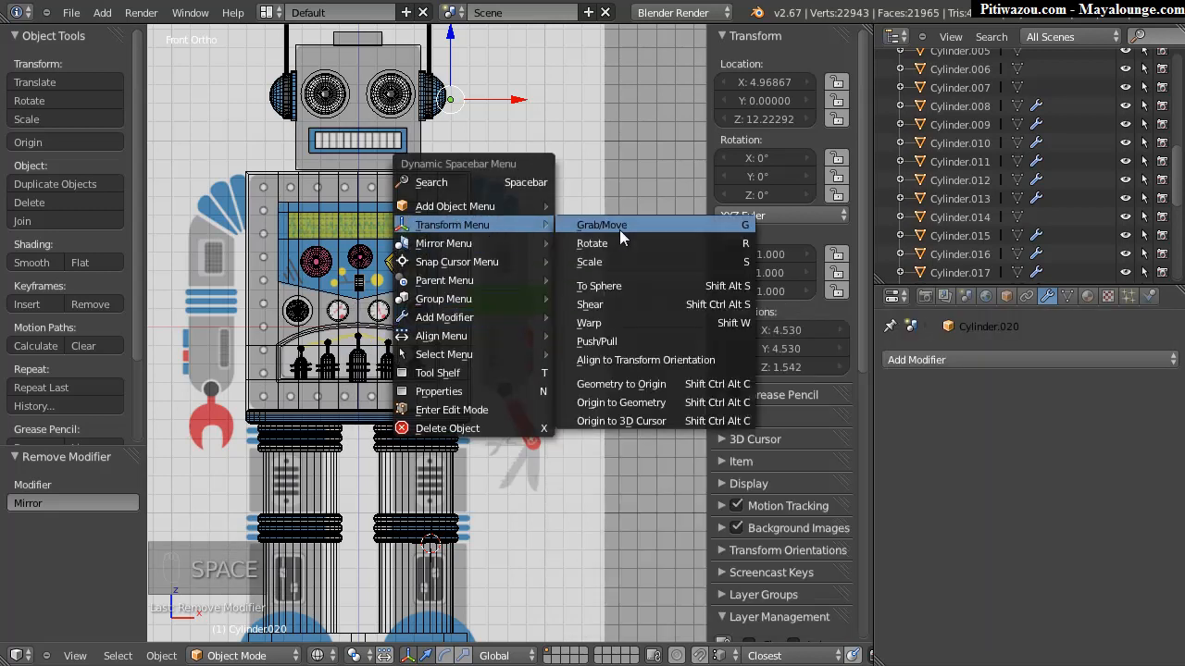
click(615, 409)
Step: Center the arm rings on the blue bands of the reference elbow and scale them uniformly to about 0.65
scroll(499, 277, up, 4)
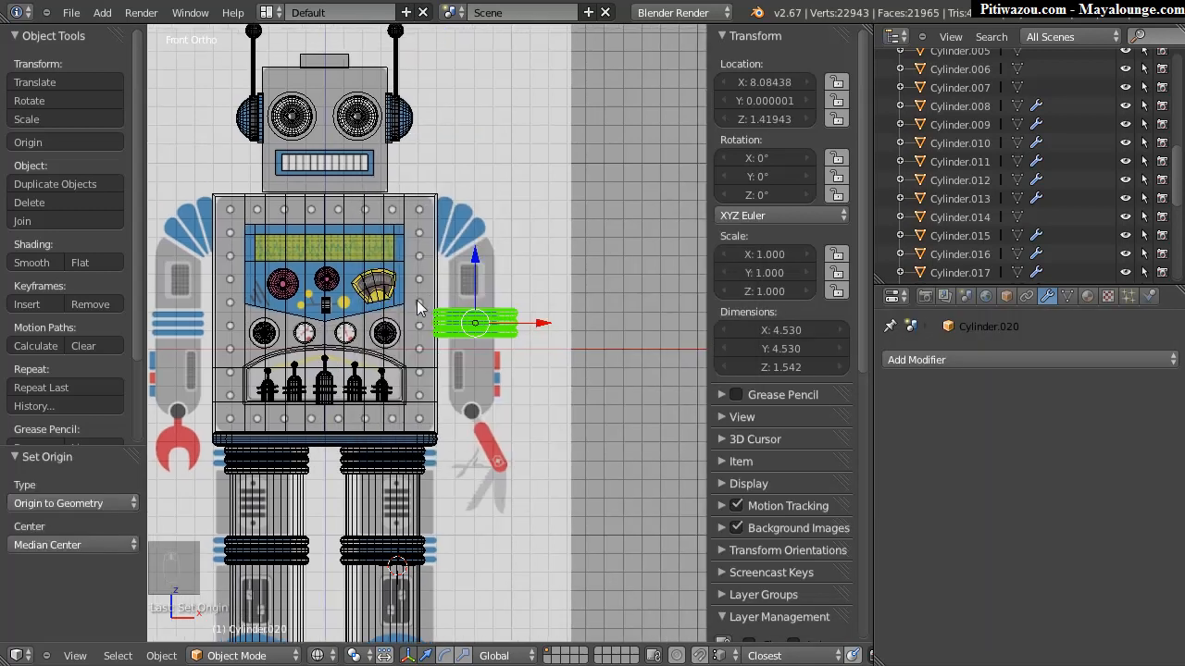
scroll(547, 252, up, 7)
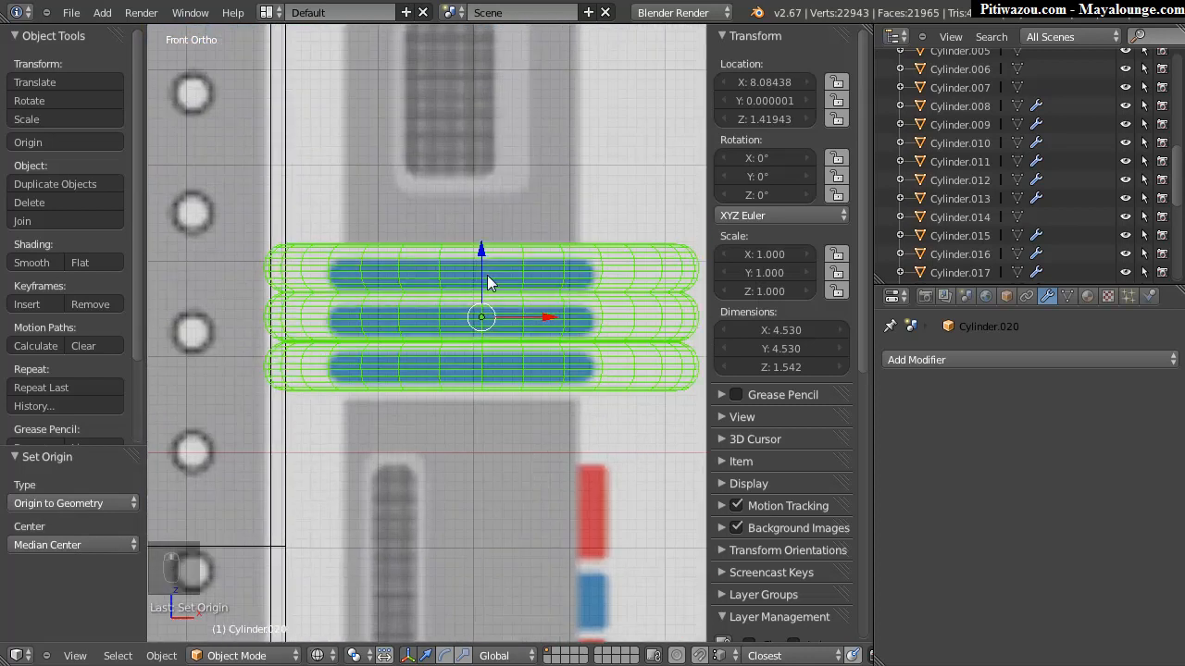
key(g)
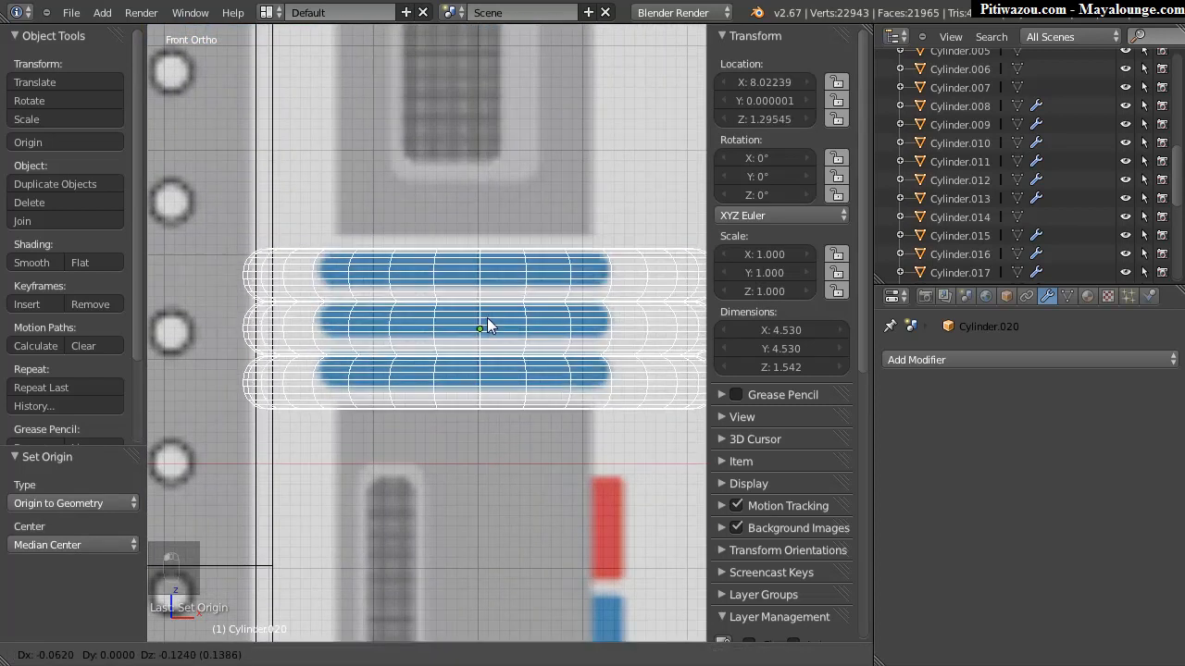
click(486, 326)
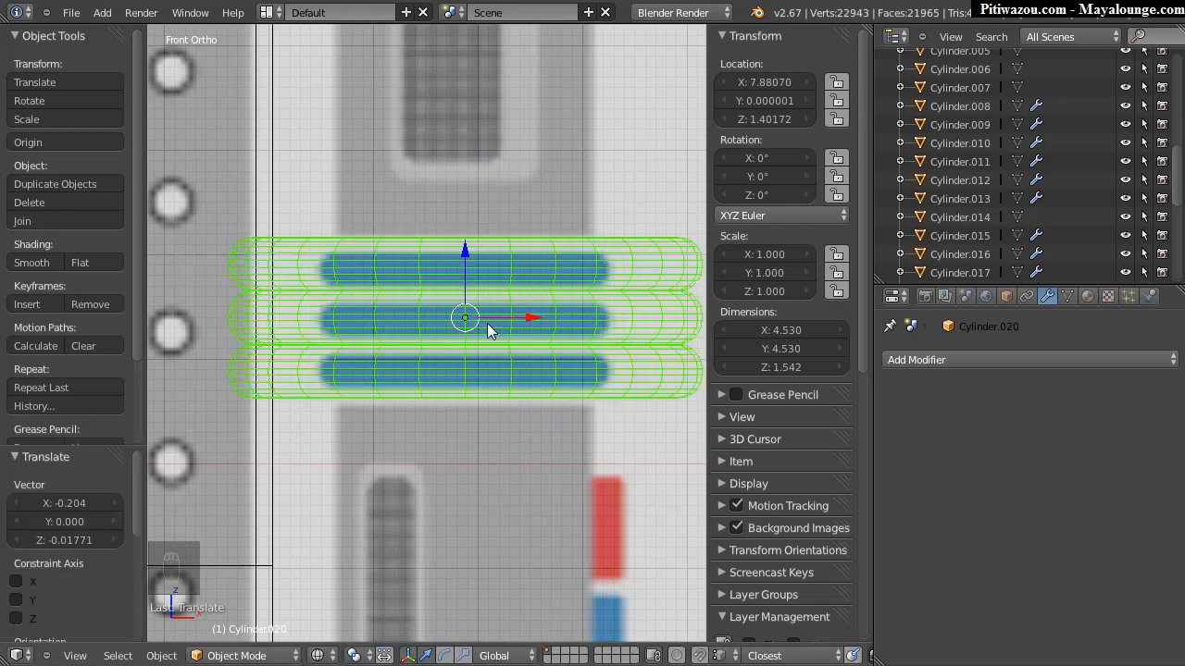
key(s)
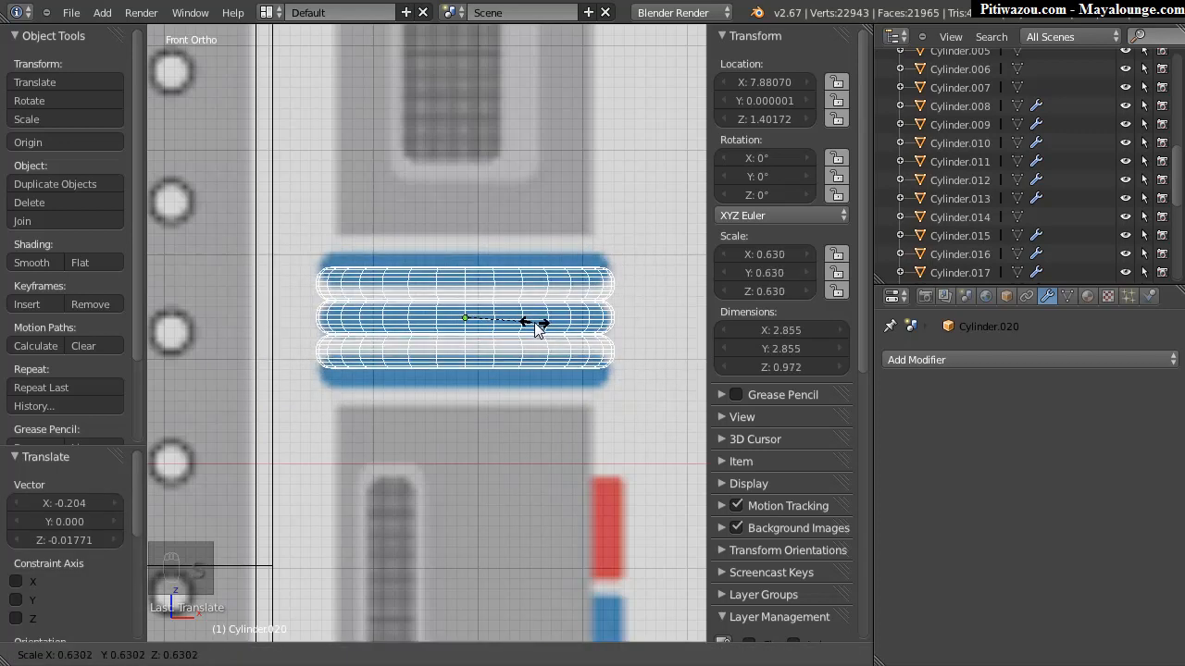
click(536, 325)
Step: Stretch the arm rings vertically to a Z scale of about 0.98 and lower them about 0.01 to match the reference bands
key(s)
key(z)
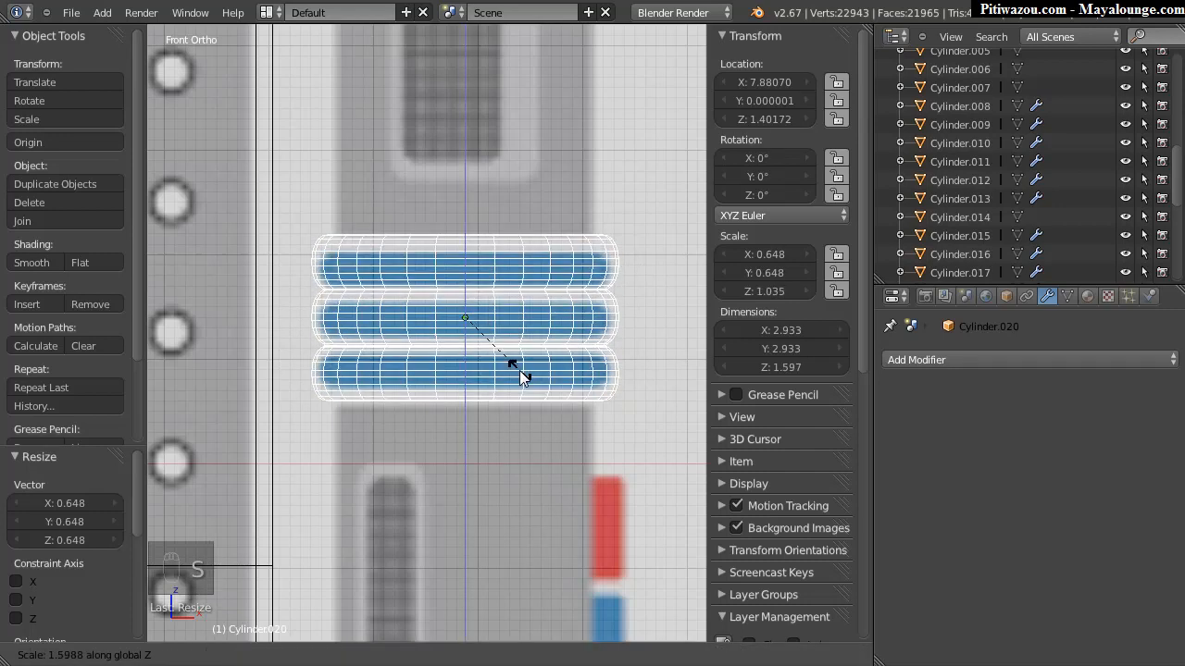
click(517, 367)
key(g)
key(z)
click(466, 252)
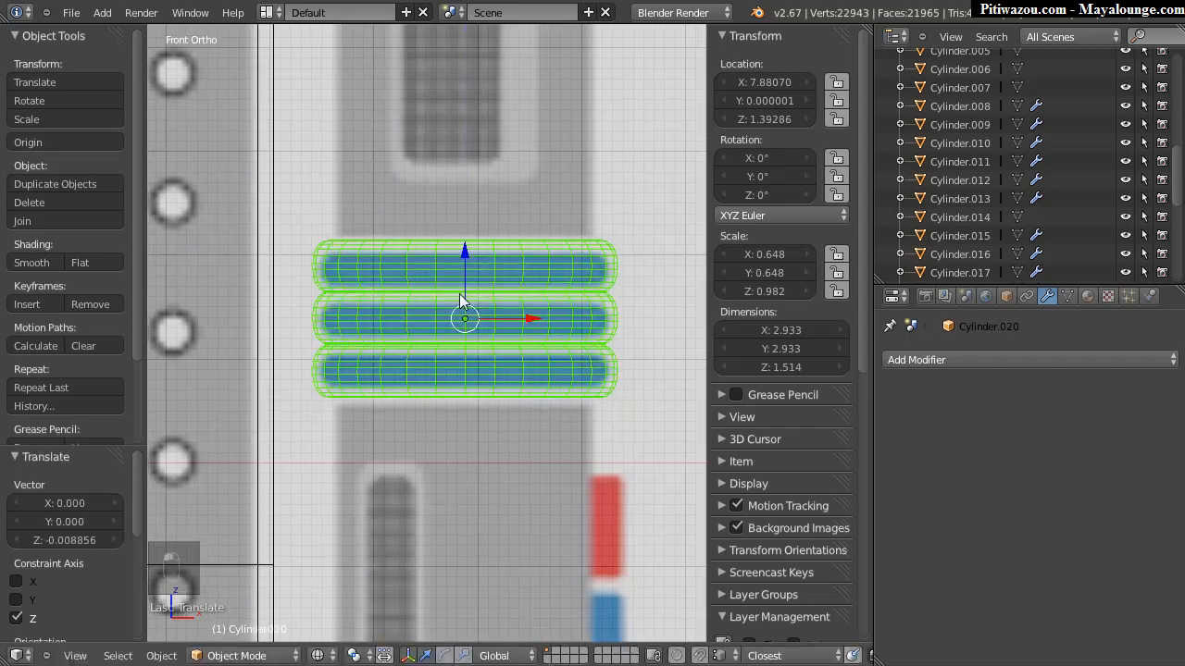
Step: Duplicate the upper leg cylinder and move the copy about 3.86 along X and 6.94 along Z toward the forearm
scroll(328, 356, down, 5)
shift+middle_drag(358, 320, 389, 302)
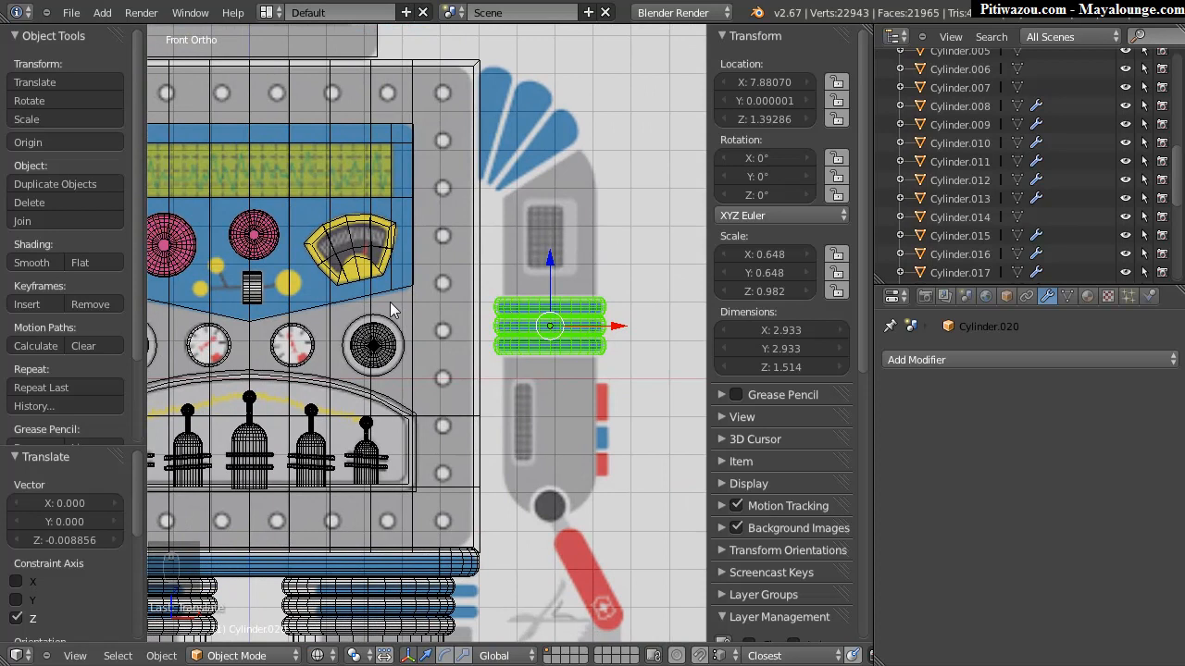
shift+middle_drag(599, 252, 596, 314)
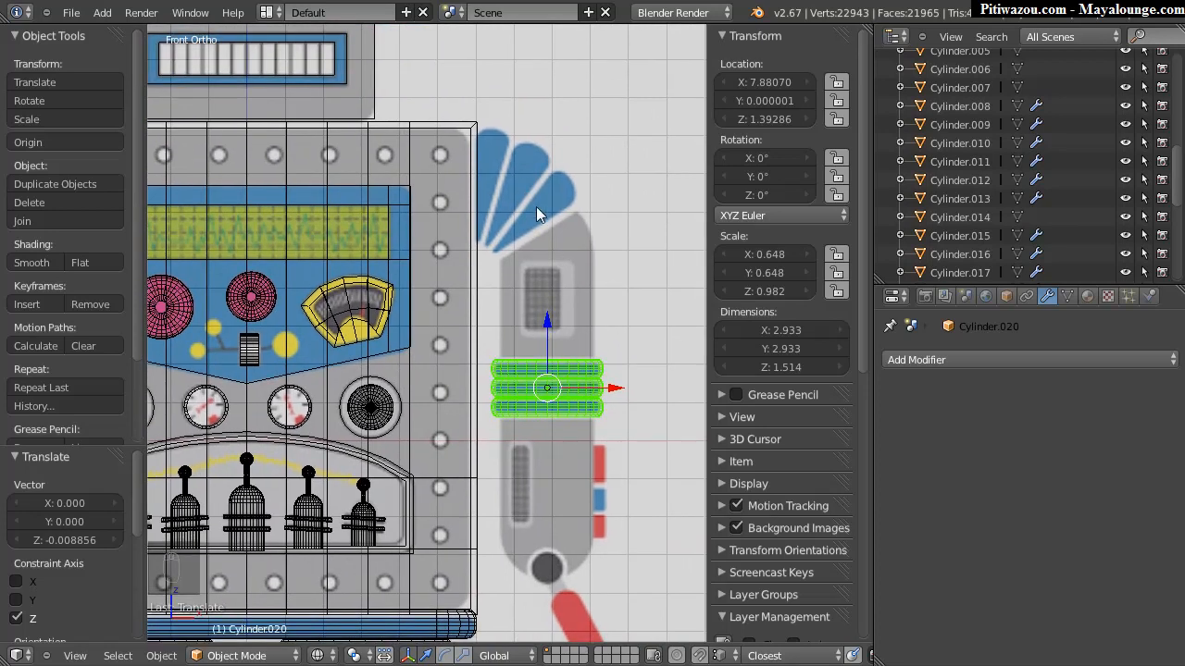
mouse_move(505, 187)
shift+middle_down()
mouse_move(563, 215)
mouse_move(502, 184)
shift+middle_up()
shift+middle_drag(516, 239, 469, 224)
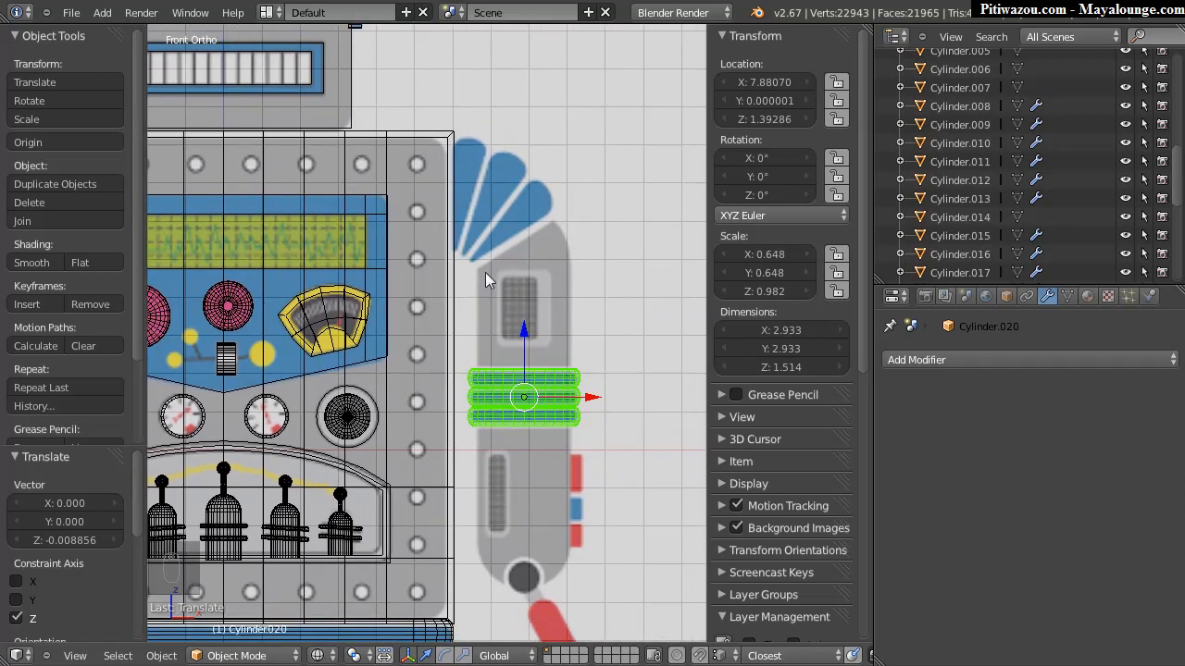
mouse_move(477, 233)
shift+middle_down()
mouse_move(468, 258)
mouse_move(468, 223)
shift+middle_up()
shift+middle_drag(453, 314, 510, 24)
right_click(442, 464)
shift+middle_drag(506, 365, 556, 368)
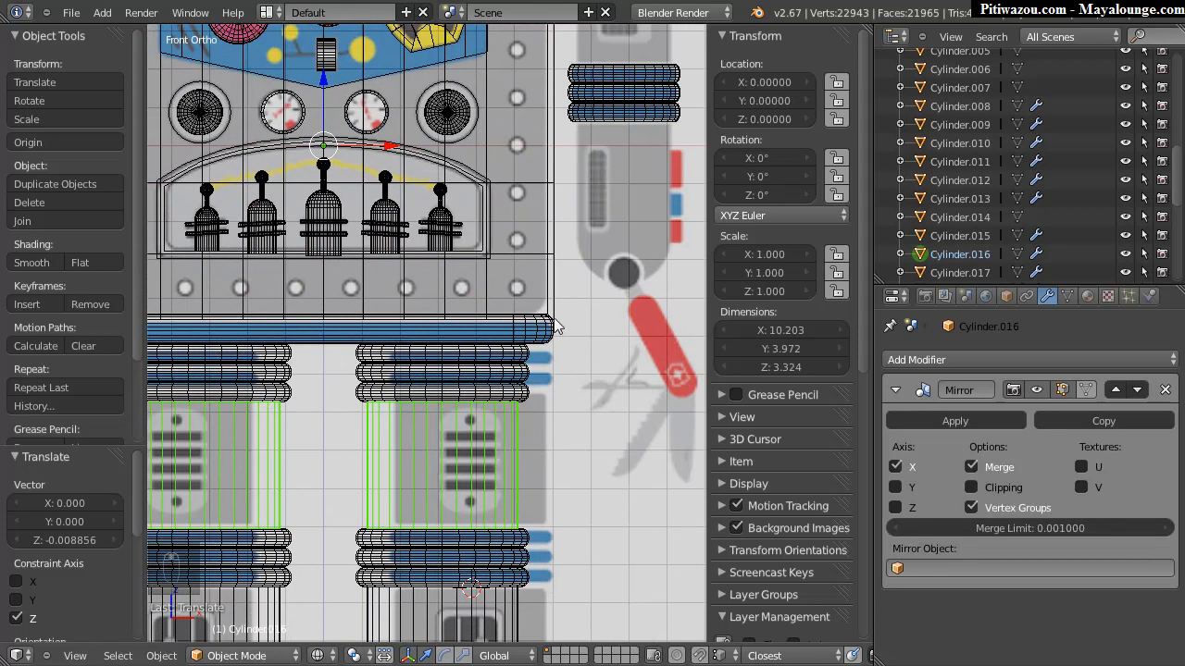
key(shift+d)
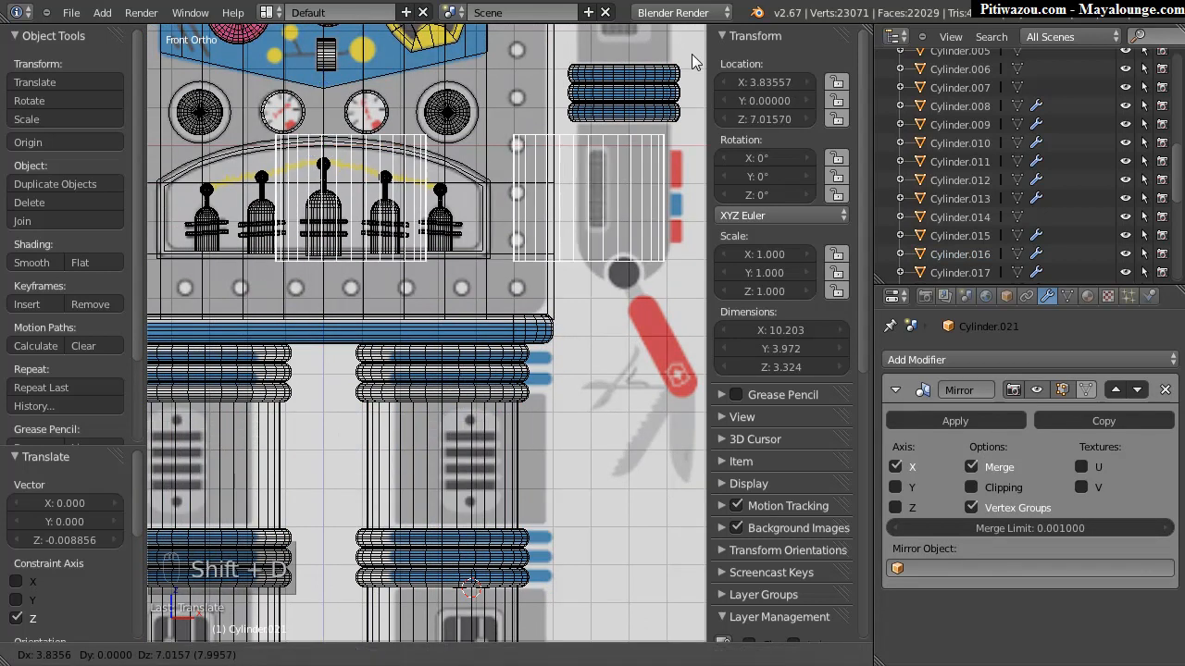
click(687, 58)
Step: Remove the duplicated cylinder's Mirror modifier and move it about 0.95 along X and 0.41 along Z, directly below the arm rings
shift+middle_drag(620, 126, 605, 175)
click(1165, 389)
shift+middle_drag(485, 241, 489, 346)
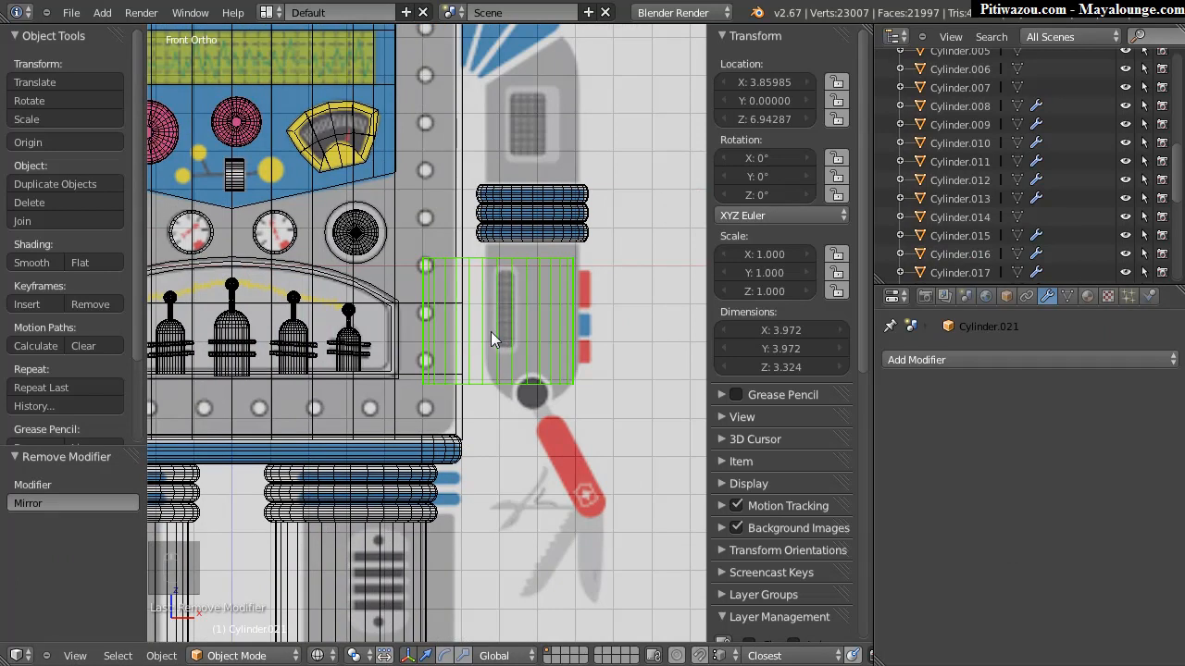
key(g)
click(528, 317)
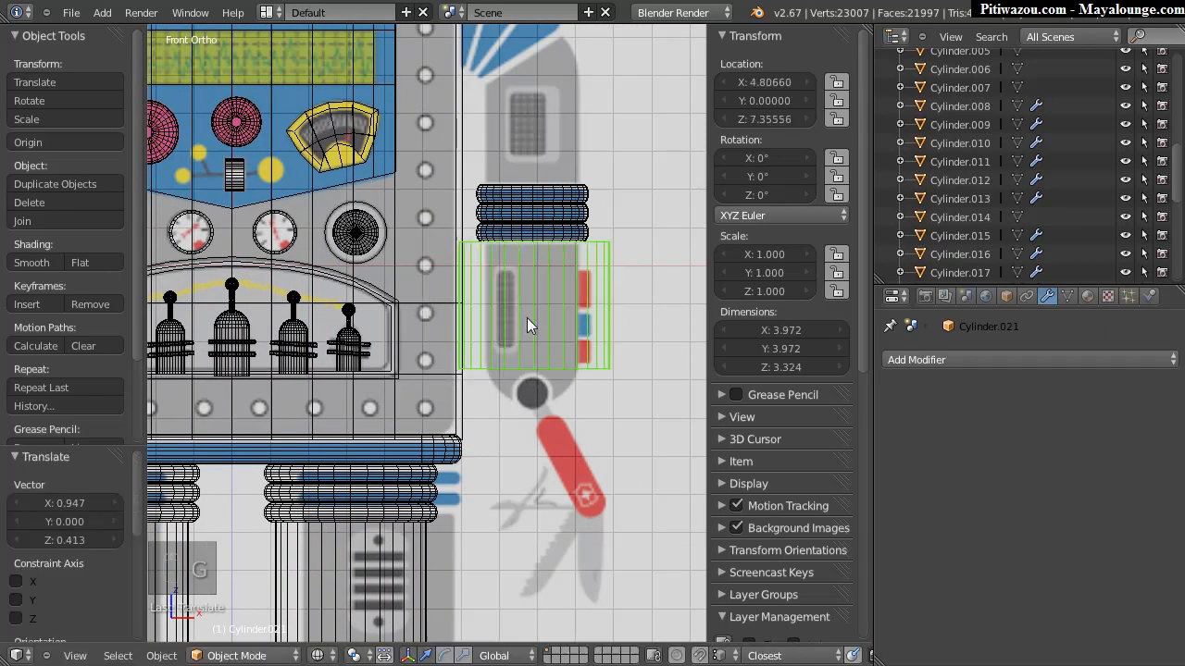
Step: Set the forearm cylinder's origin to its geometry
key(s)
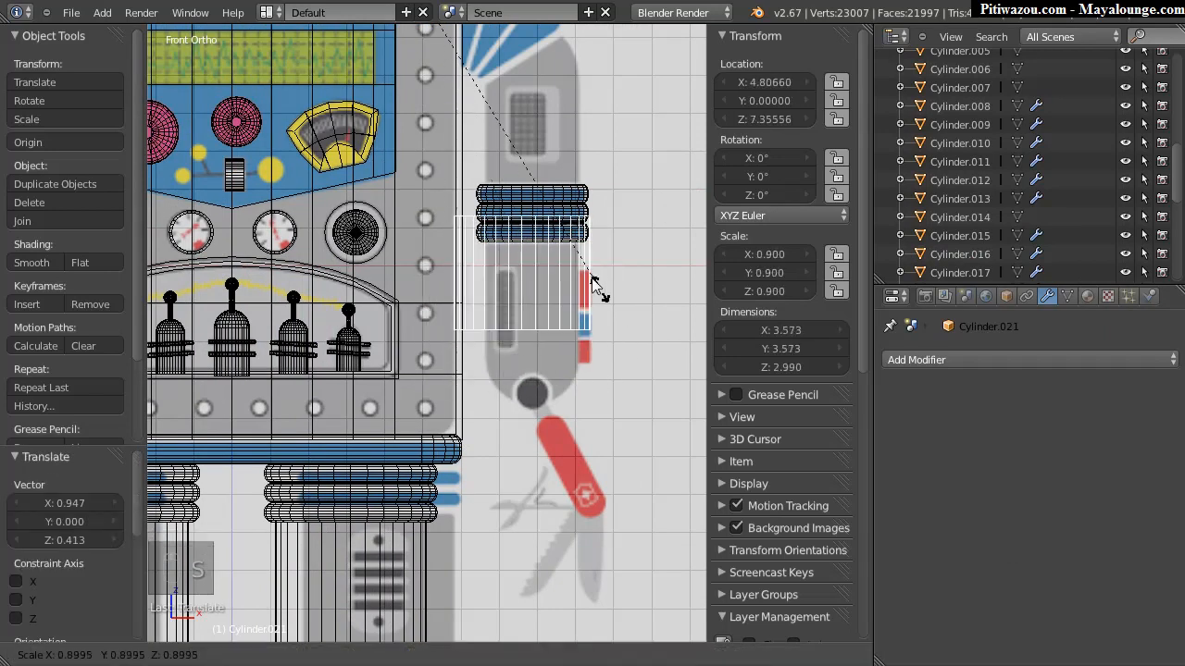
key(Escape)
key(space)
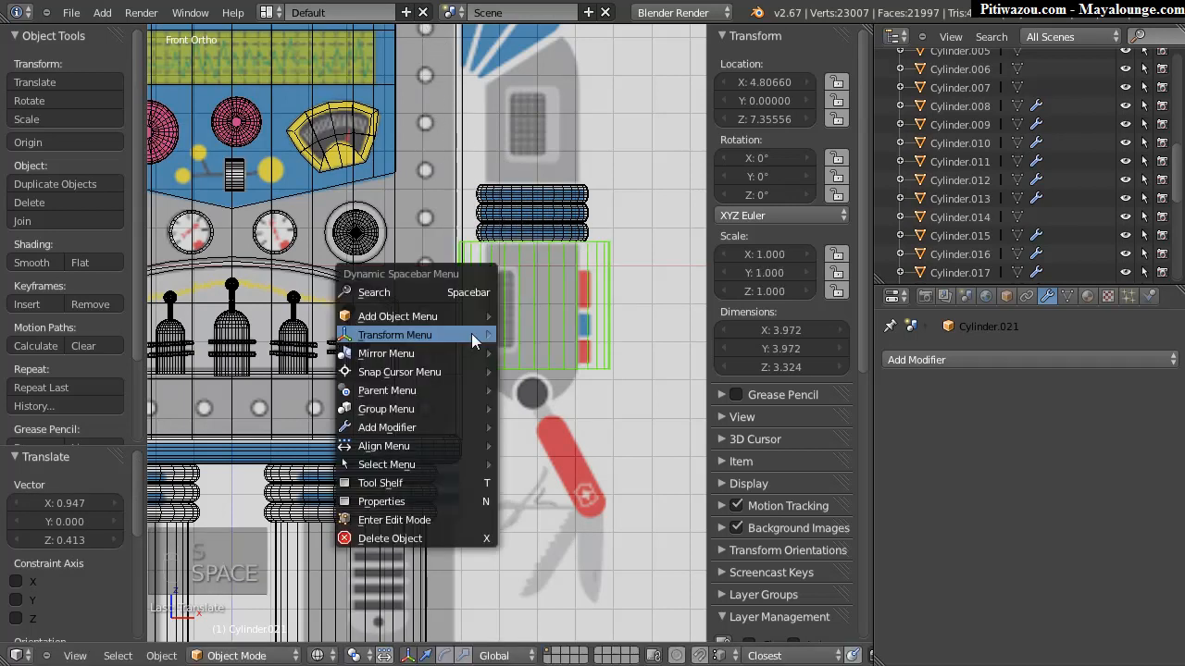
mouse_move(466, 332)
click(551, 514)
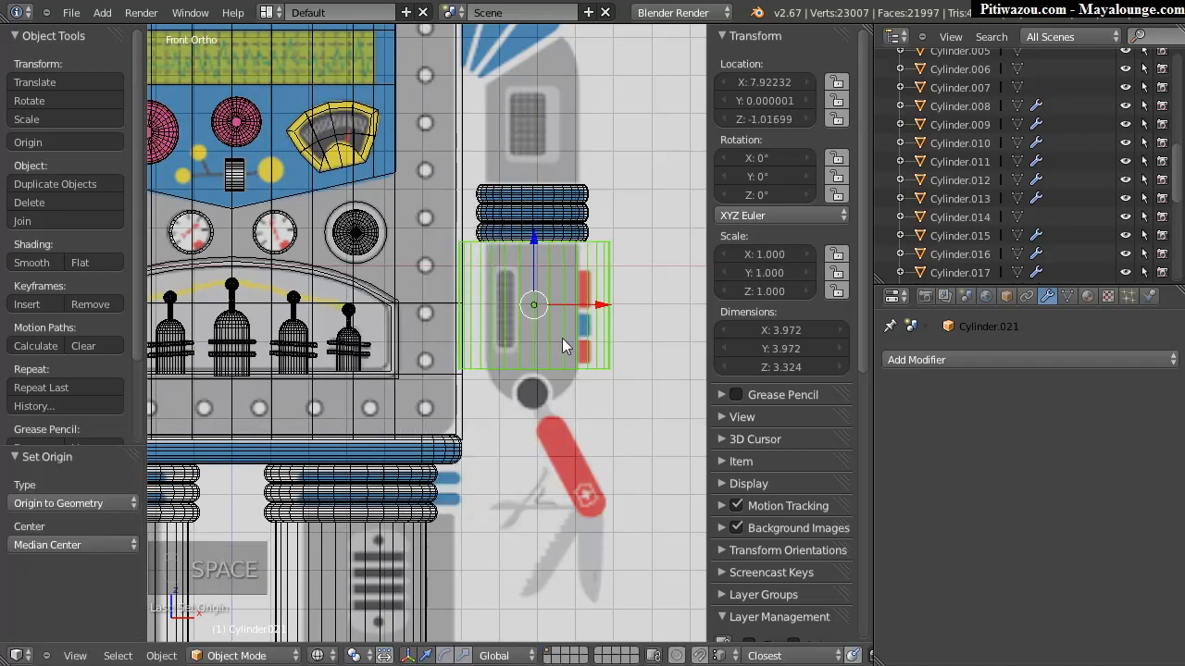
Step: Scale the forearm cylinder uniformly to about 0.65, and stretch it along Z by about 1.5 to match the reference
key(s)
key(s)
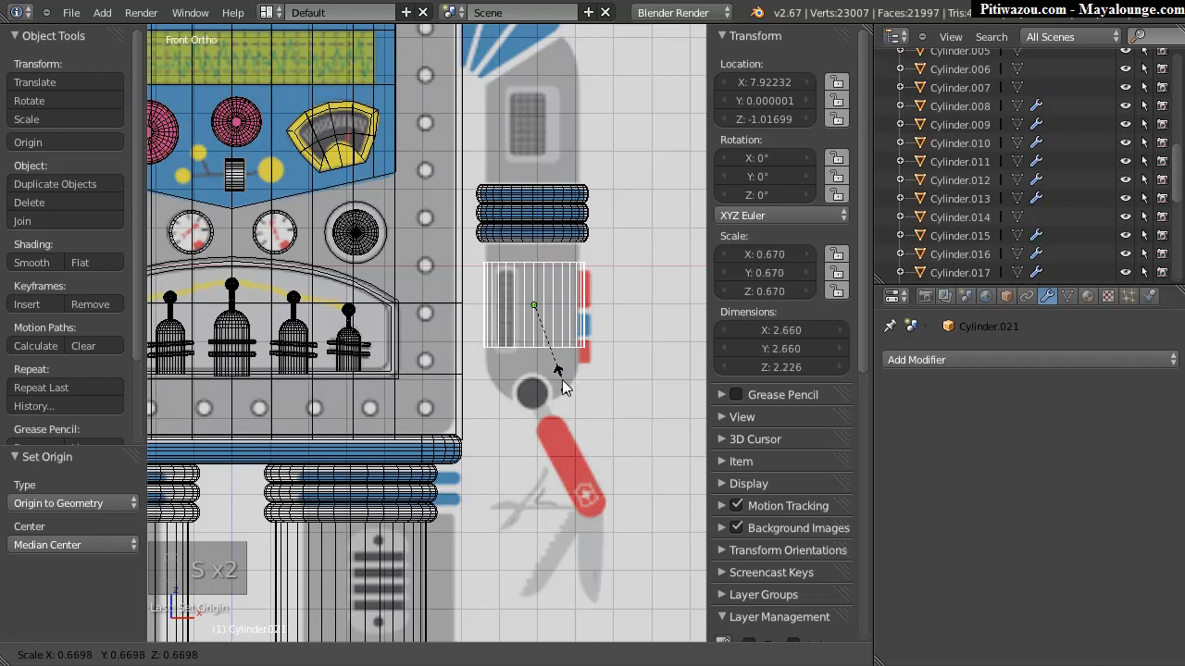
click(561, 385)
key(s)
key(z)
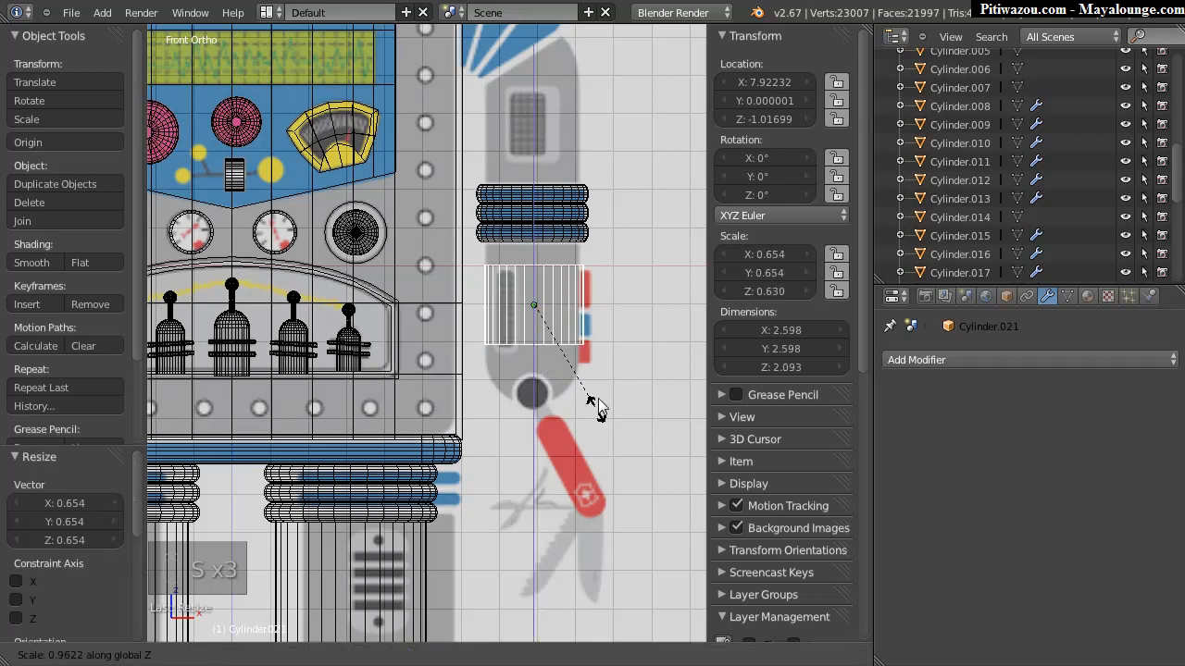
click(558, 498)
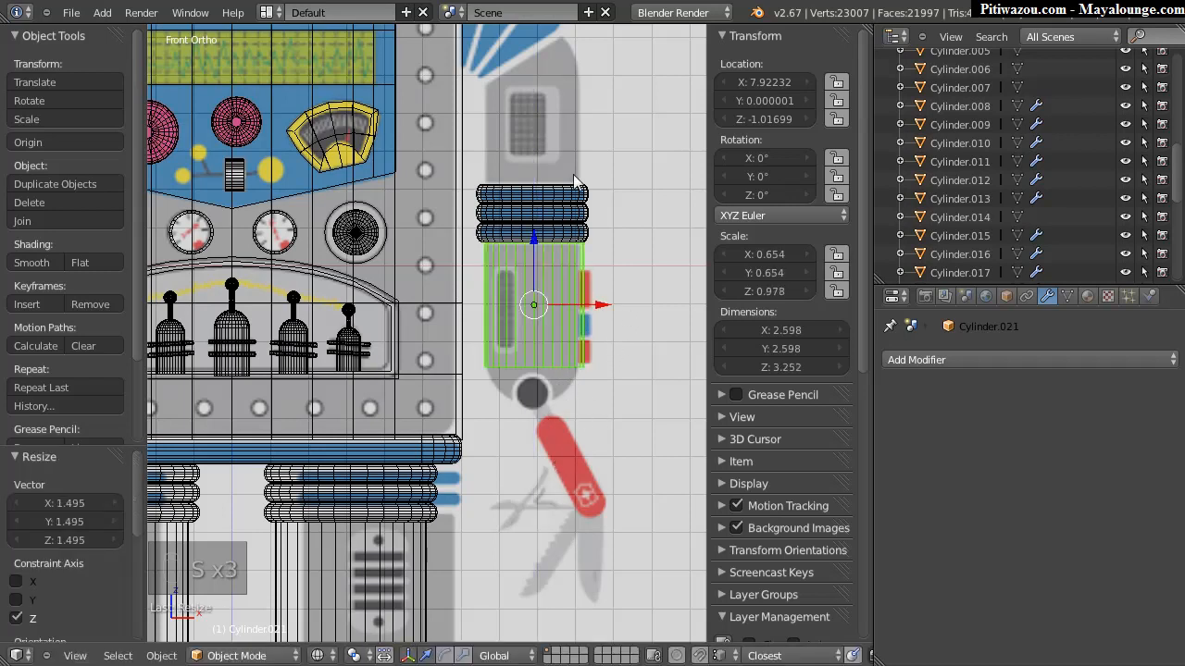
Step: Select the arm rings and snap the 3D cursor to their center
scroll(556, 290, up, 6)
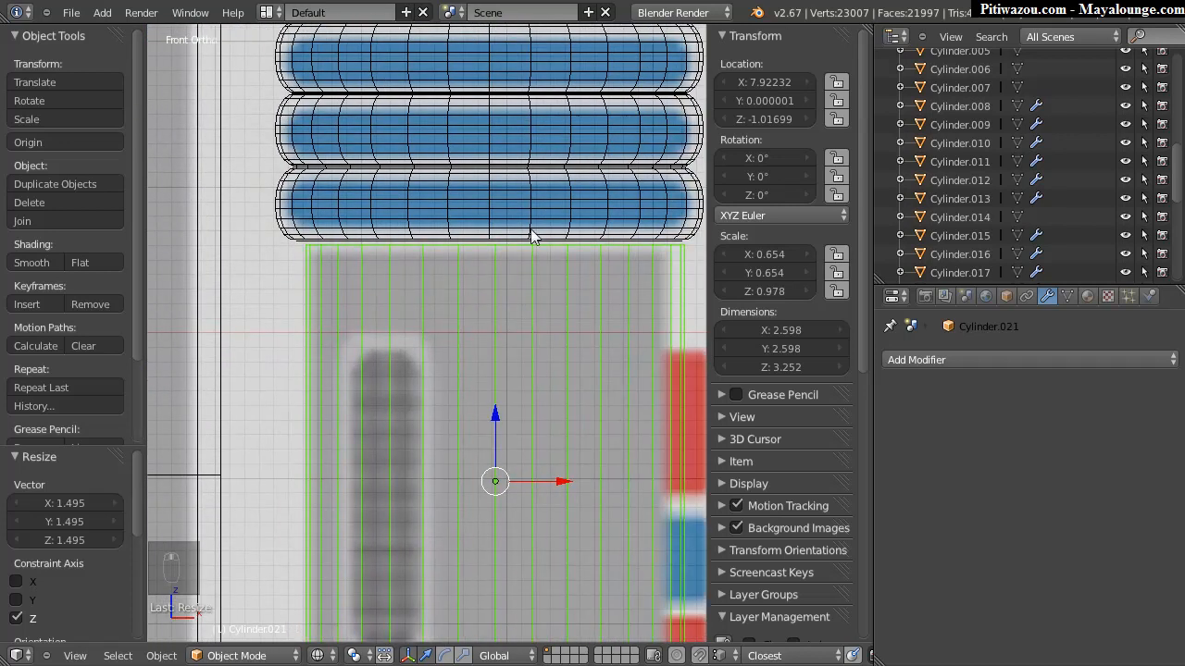
shift+scroll(533, 237, up, 2)
right_click(515, 231)
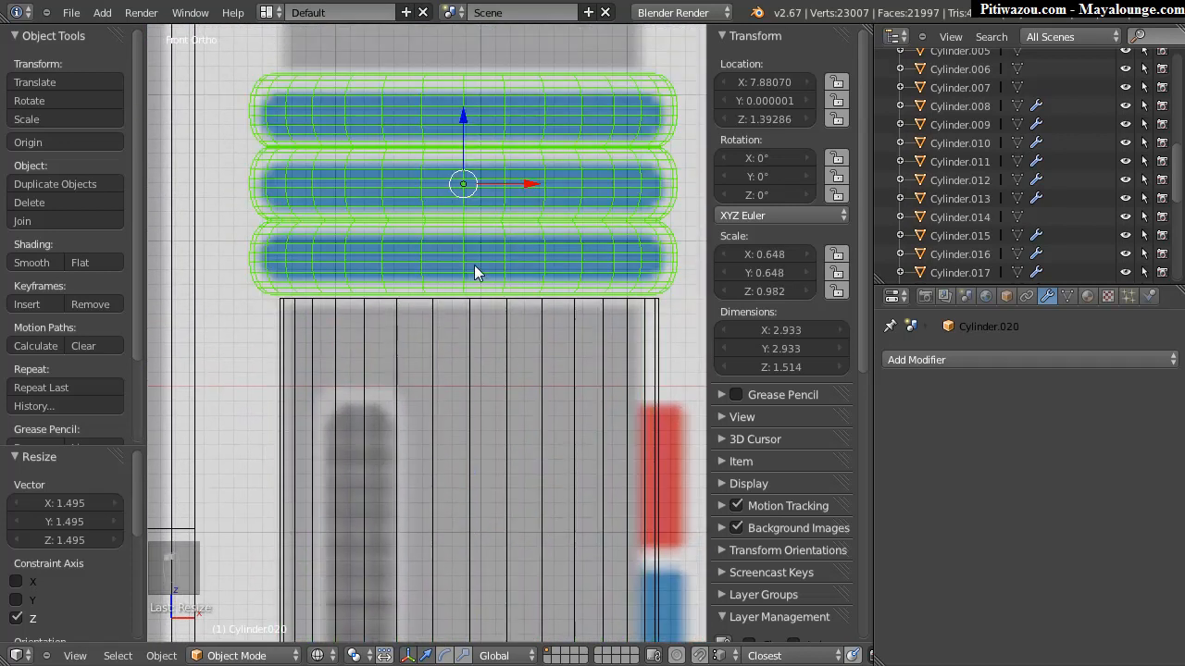
key(shift+s)
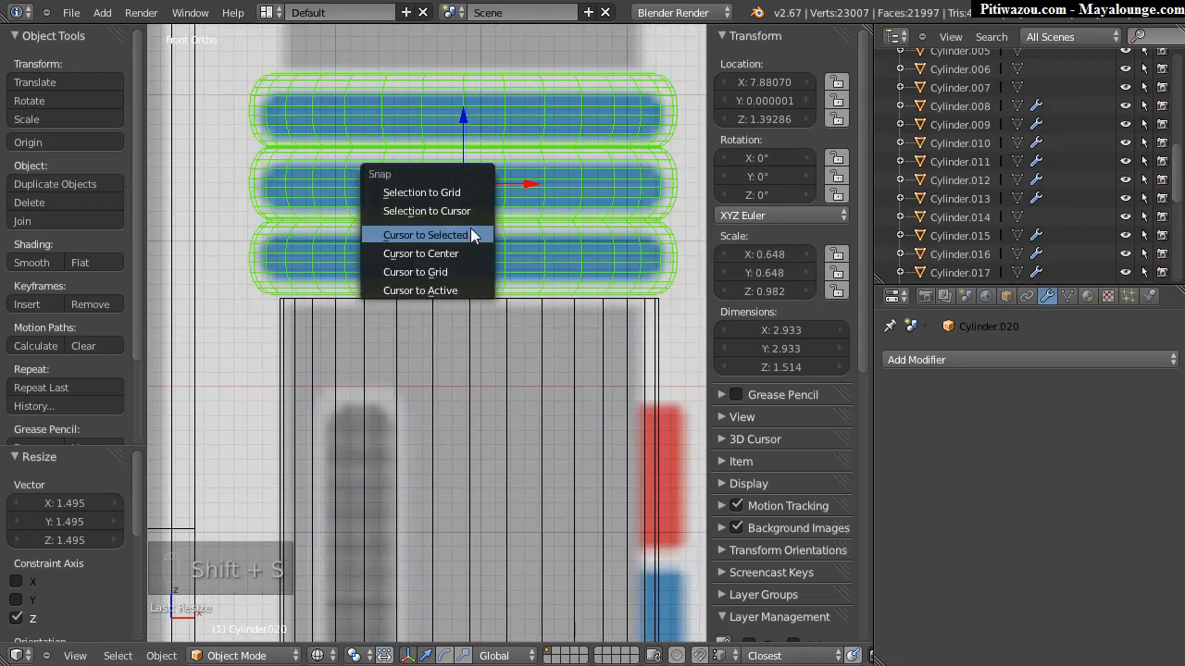
click(407, 233)
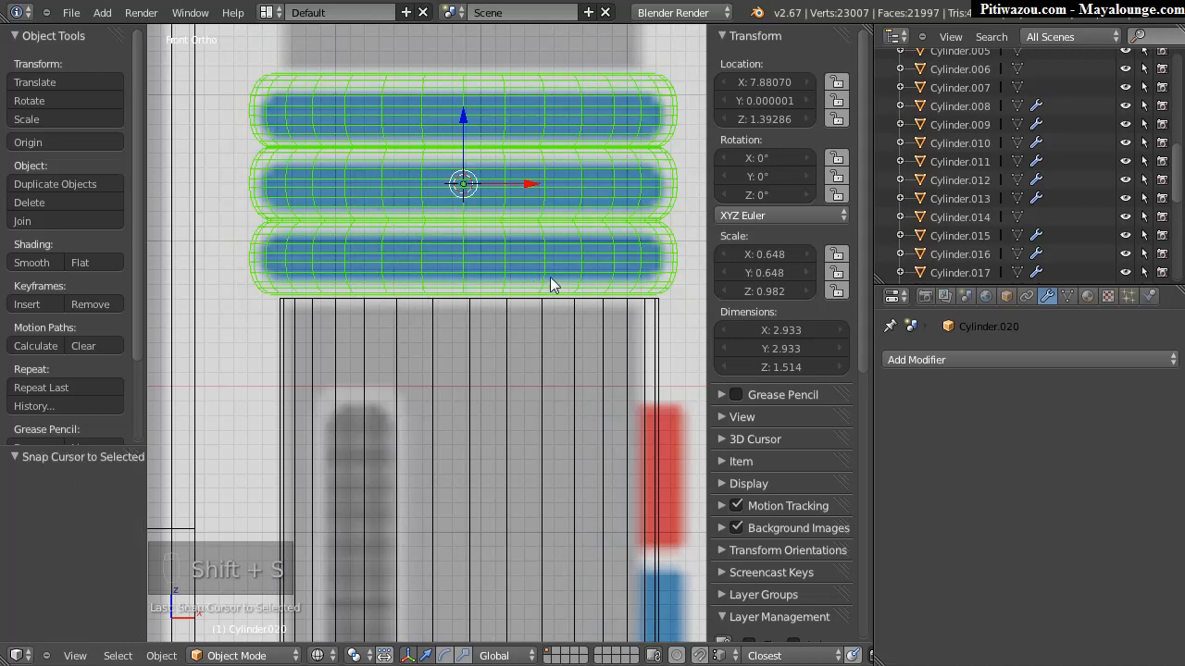
Step: Select the forearm cylinder and apply Geometry to Origin to it
scroll(548, 278, down, 2)
shift+scroll(474, 337, down, 1)
right_click(456, 352)
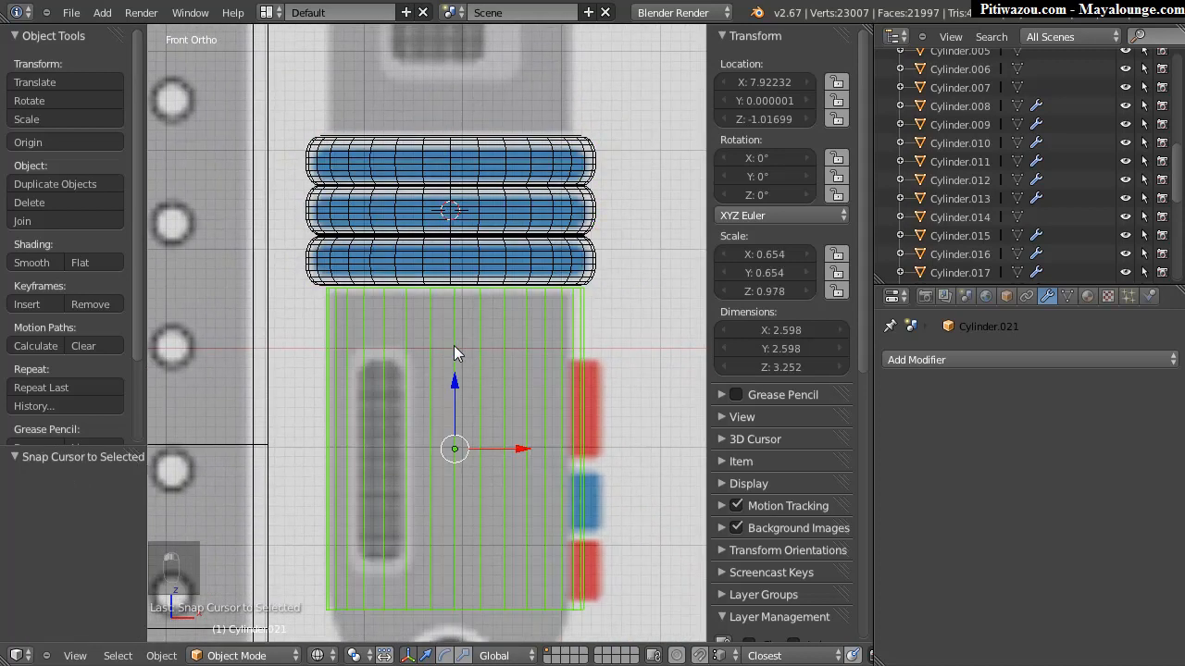
key(space)
mouse_move(437, 351)
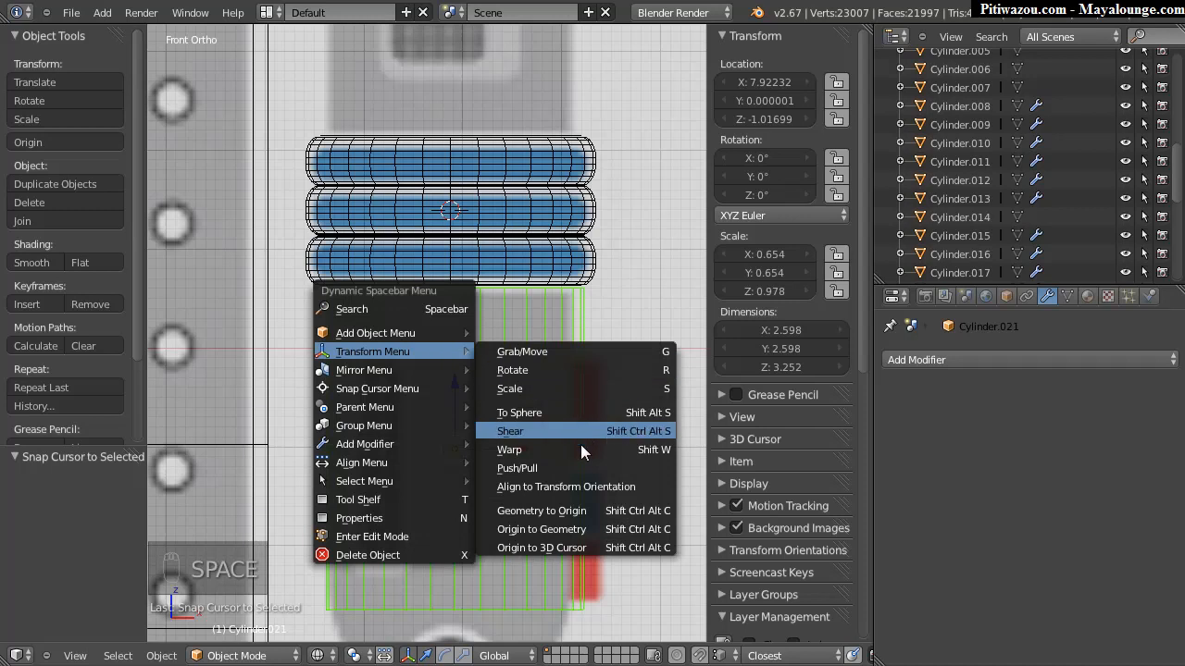
click(538, 510)
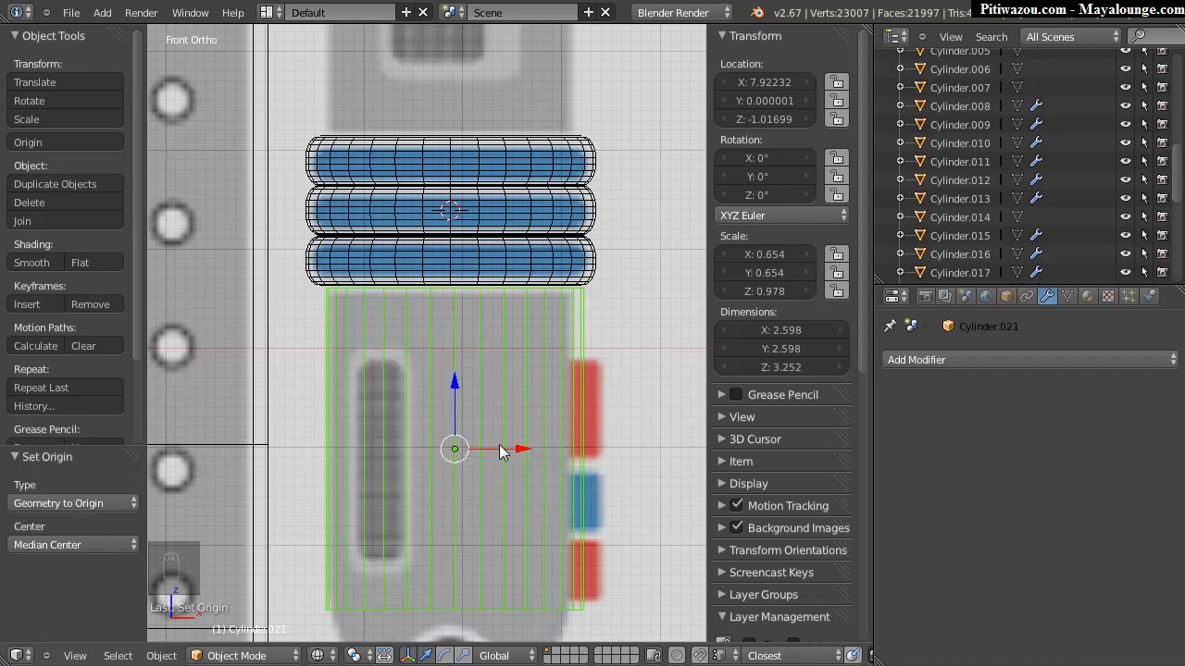
Step: Snap the forearm cylinder to the 3D cursor, and move it down along Z to sit just below the arm rings
key(space)
mouse_move(498, 443)
key(shift+s)
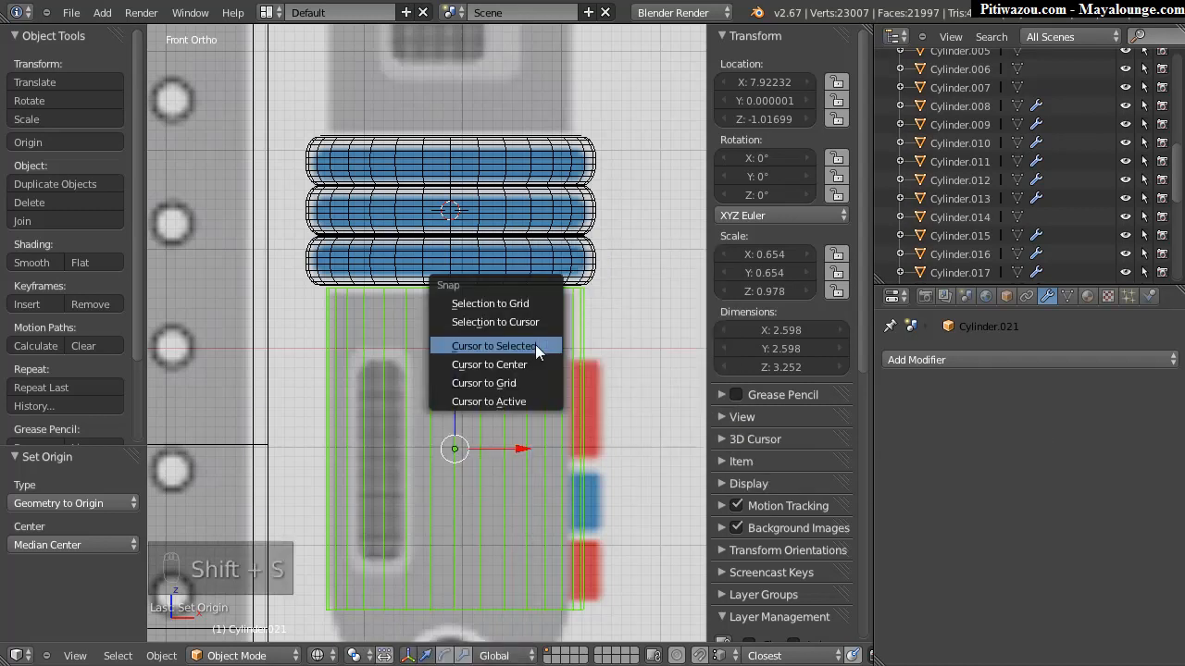
click(478, 322)
shift+middle_drag(464, 203, 466, 225)
drag(453, 164, 417, 408)
shift+middle_drag(451, 241, 478, 193)
mouse_move(467, 301)
shift+middle_down()
mouse_move(455, 264)
mouse_move(466, 254)
shift+middle_up()
drag(481, 309, 482, 305)
Step: Move the cylinder up 4.798 along Z to cover the upper arm directly above the rings
ctrl+middle_drag(370, 304, 309, 338)
shift+middle_drag(453, 168, 426, 427)
drag(440, 560, 454, 197)
shift+middle_drag(359, 277, 360, 257)
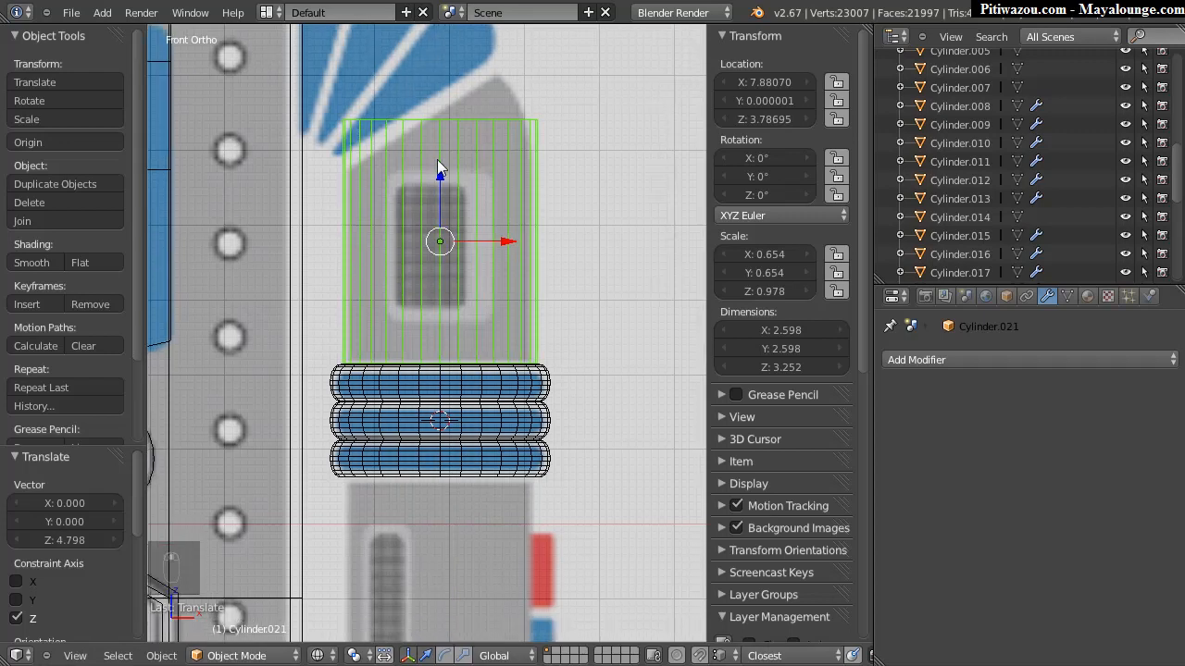
shift+middle_drag(440, 151, 432, 262)
scroll(371, 298, down, 2)
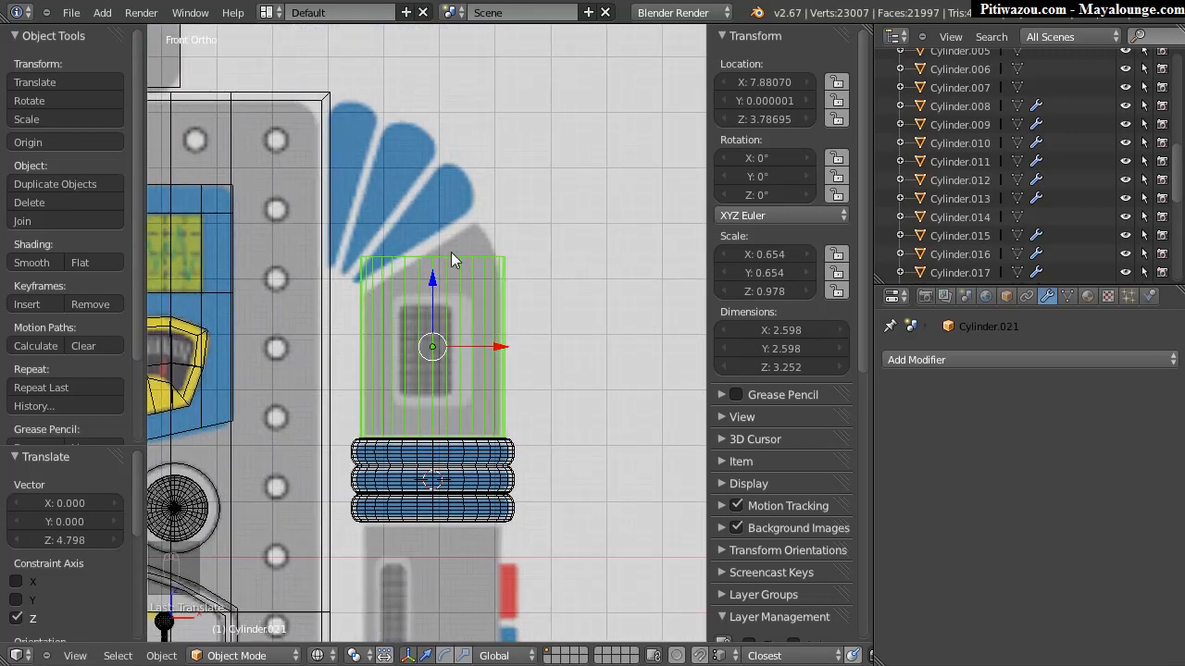
shift+middle_drag(375, 266, 396, 279)
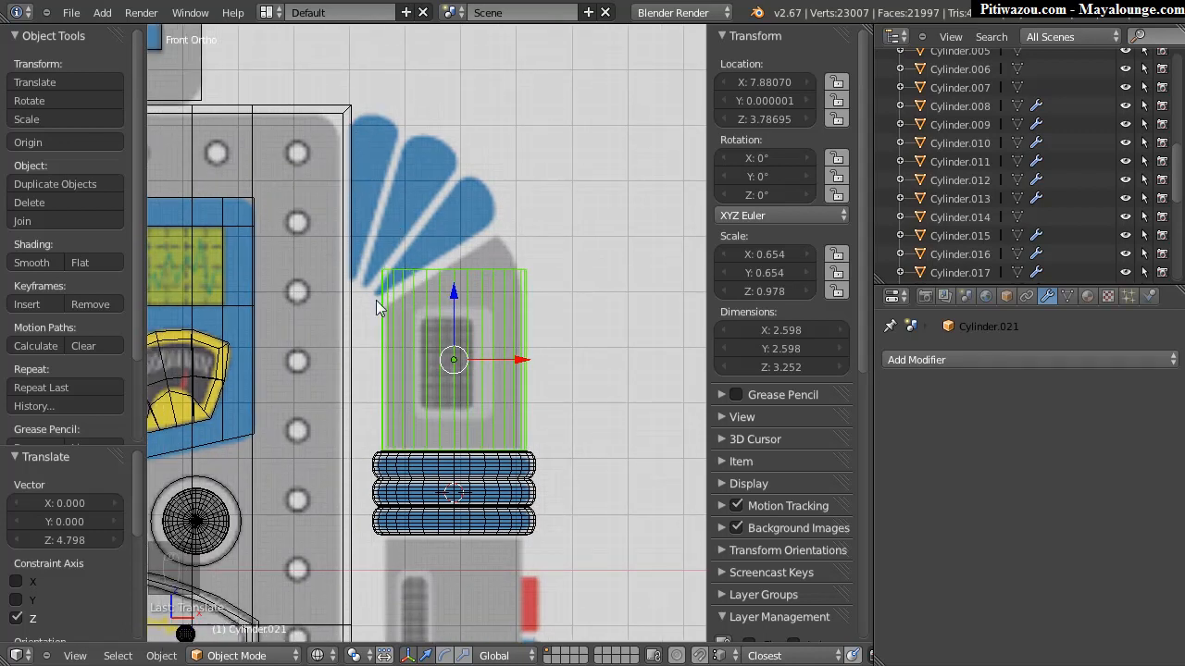
Step: Duplicate the arm rings and place the copy outside the robot, offset about 5.007 along X and 1.464 along Z
right_click(508, 495)
shift+middle_drag(514, 490, 367, 430)
key(shift+d)
click(656, 346)
shift+middle_drag(657, 347, 440, 345)
Step: Add a Simple Deform modifier to the duplicated rings and rename the object "test"
click(978, 360)
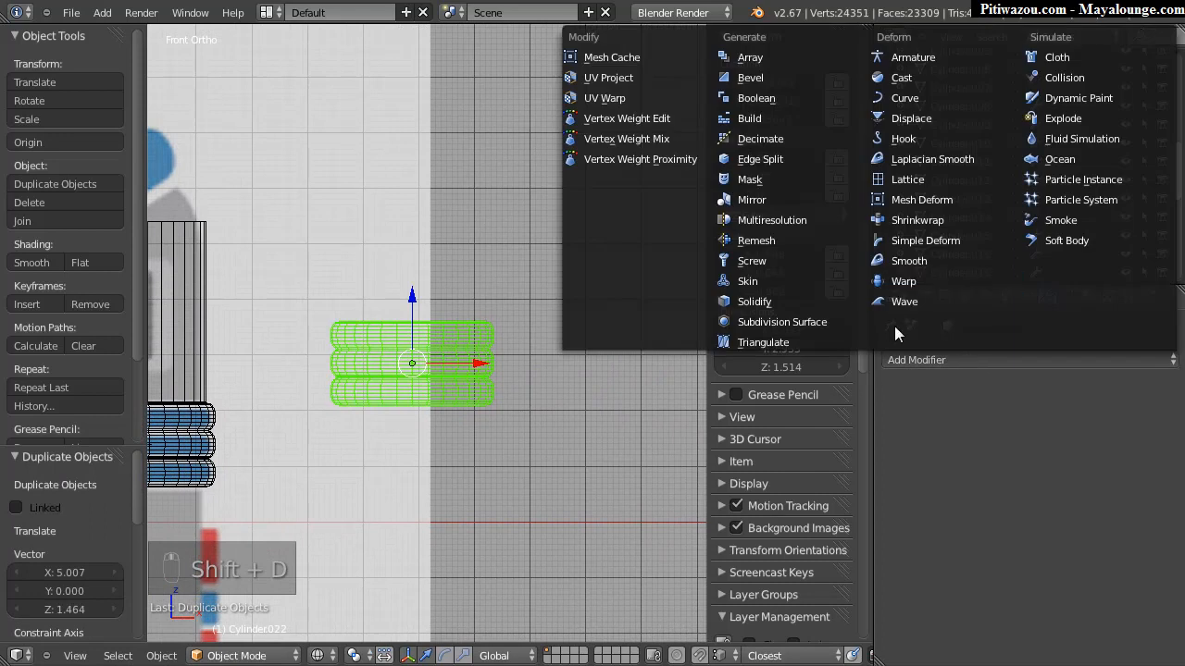
click(917, 239)
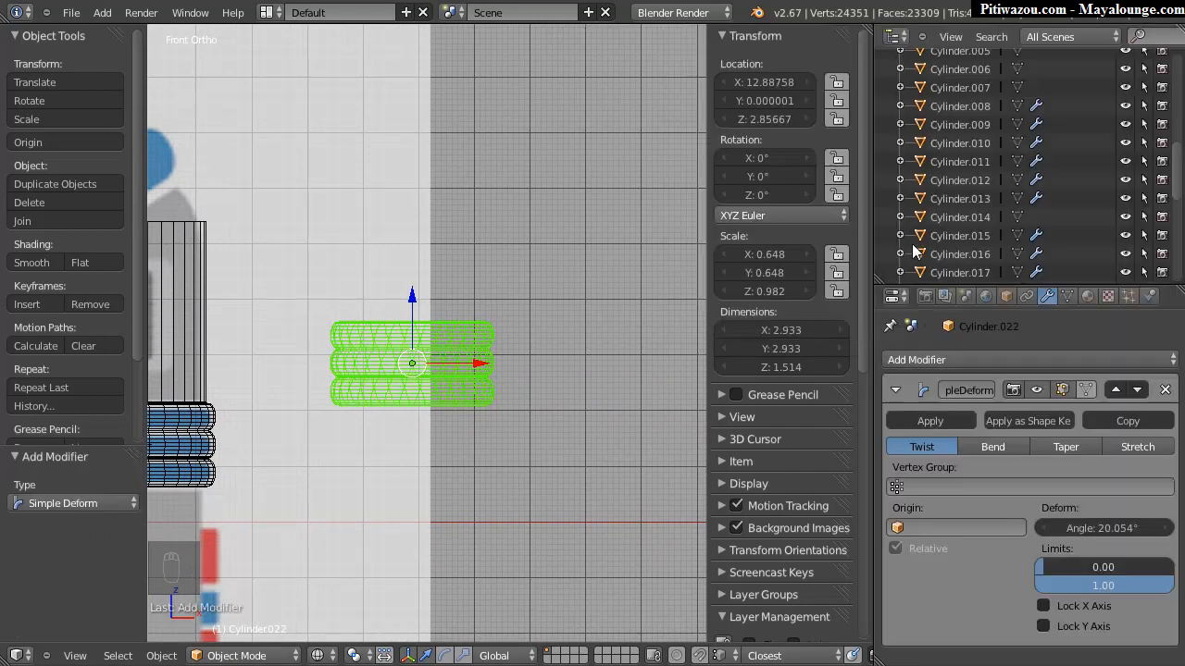
click(922, 529)
scroll(943, 211, down, 5)
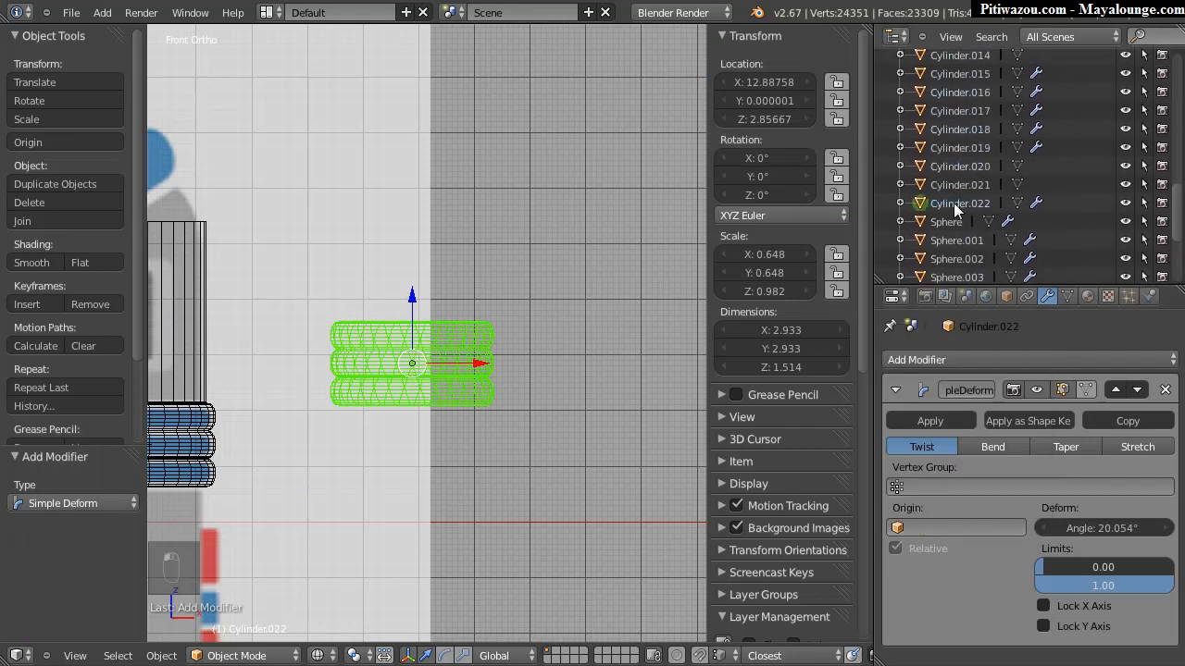
double_click(954, 202)
text(test)
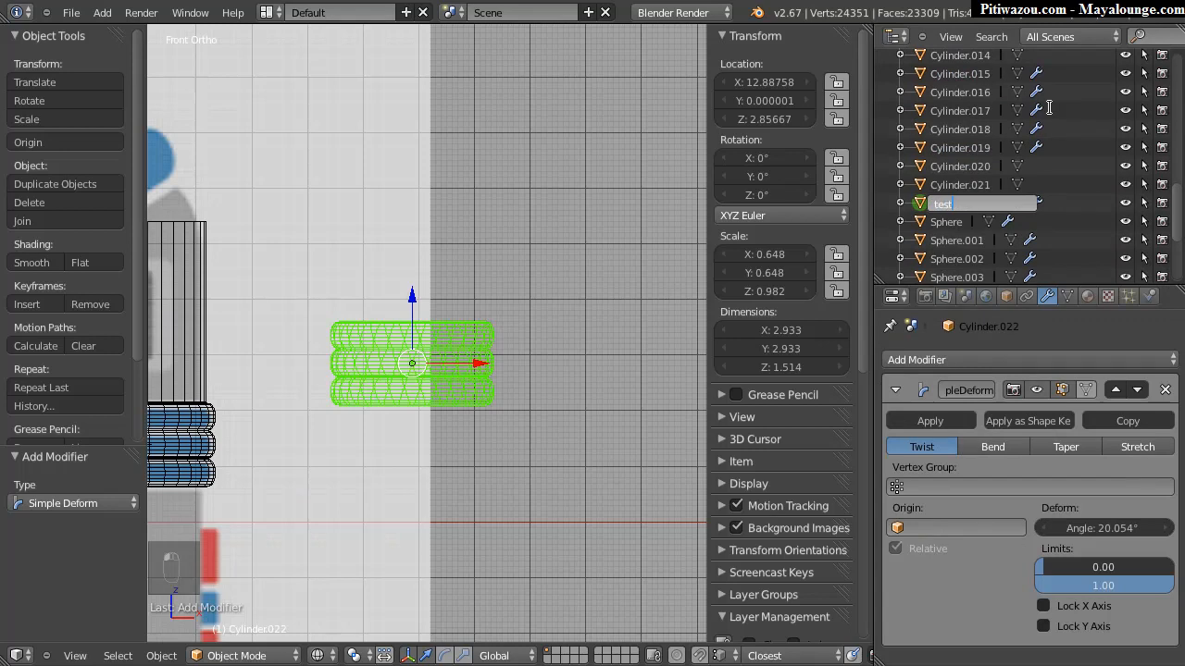
key(Return)
Step: Try Cube.009 and Cube as the origin object of the rings' Simple Deform modifier
click(933, 528)
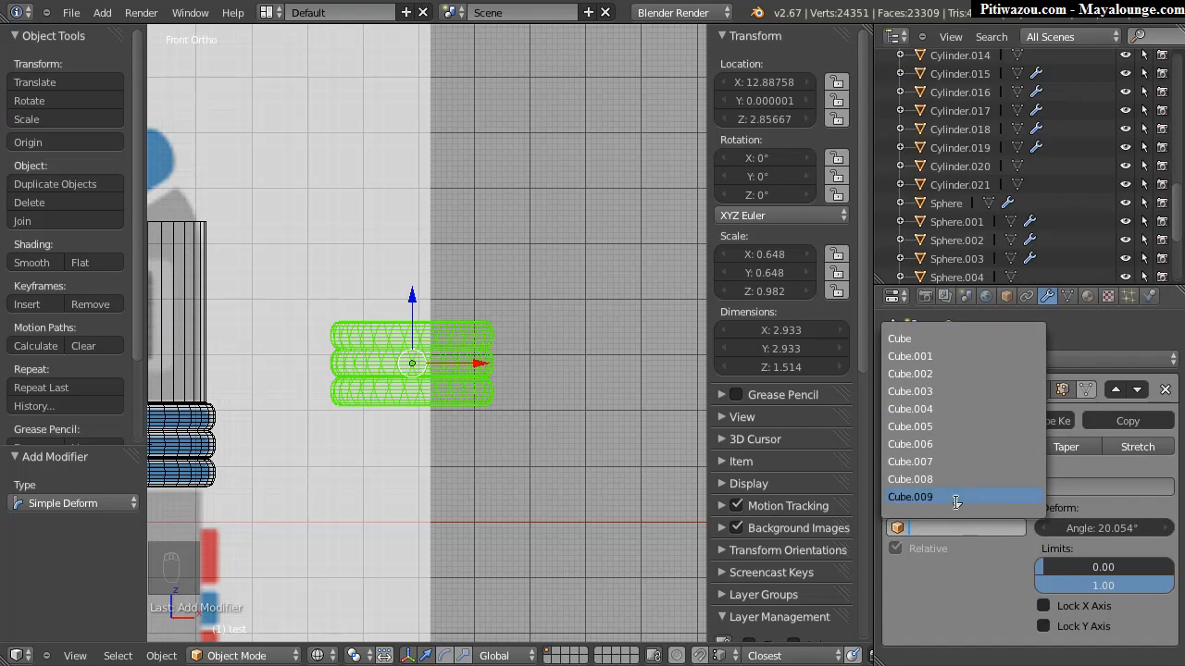
click(957, 498)
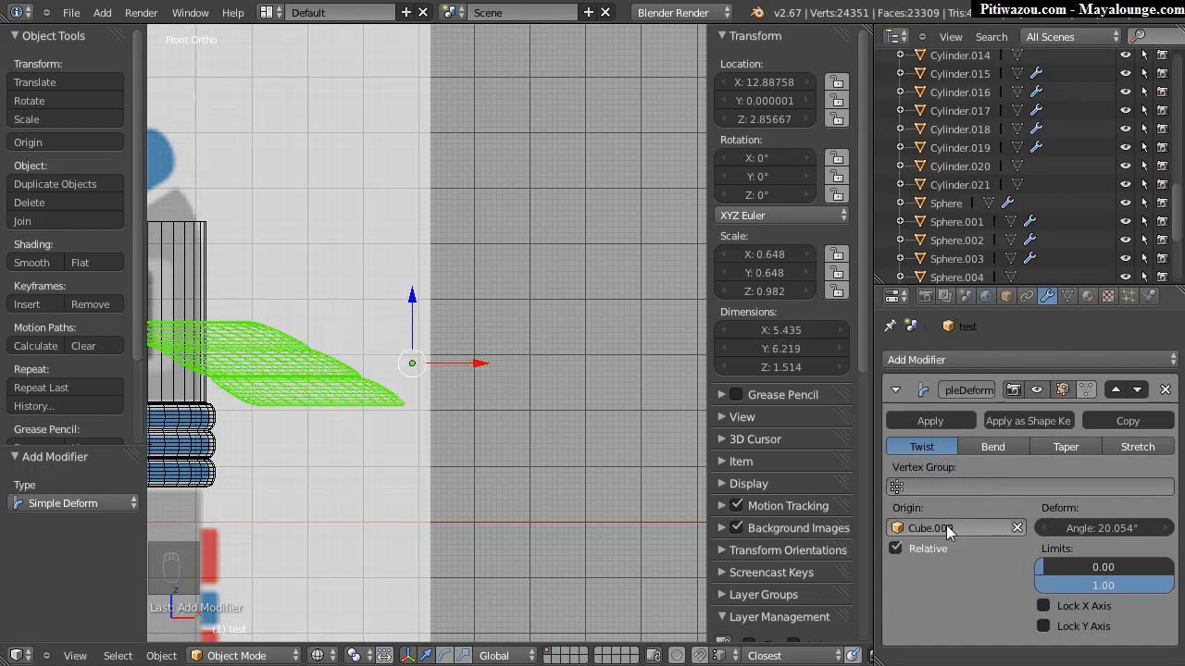
click(948, 525)
click(923, 338)
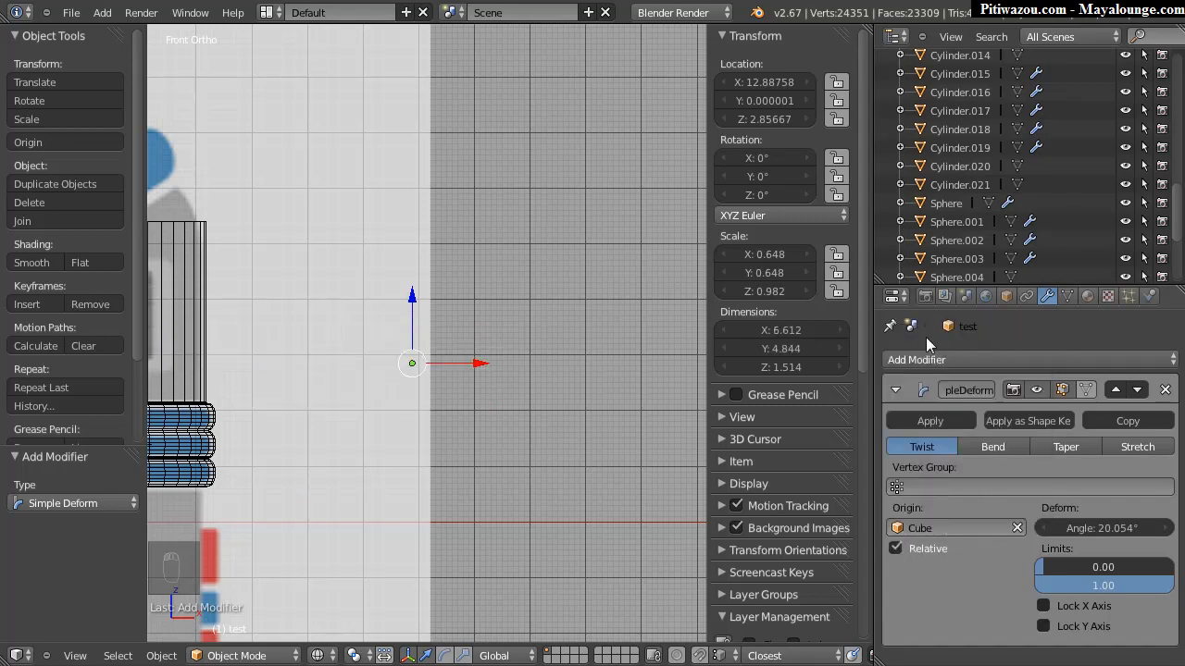
click(948, 527)
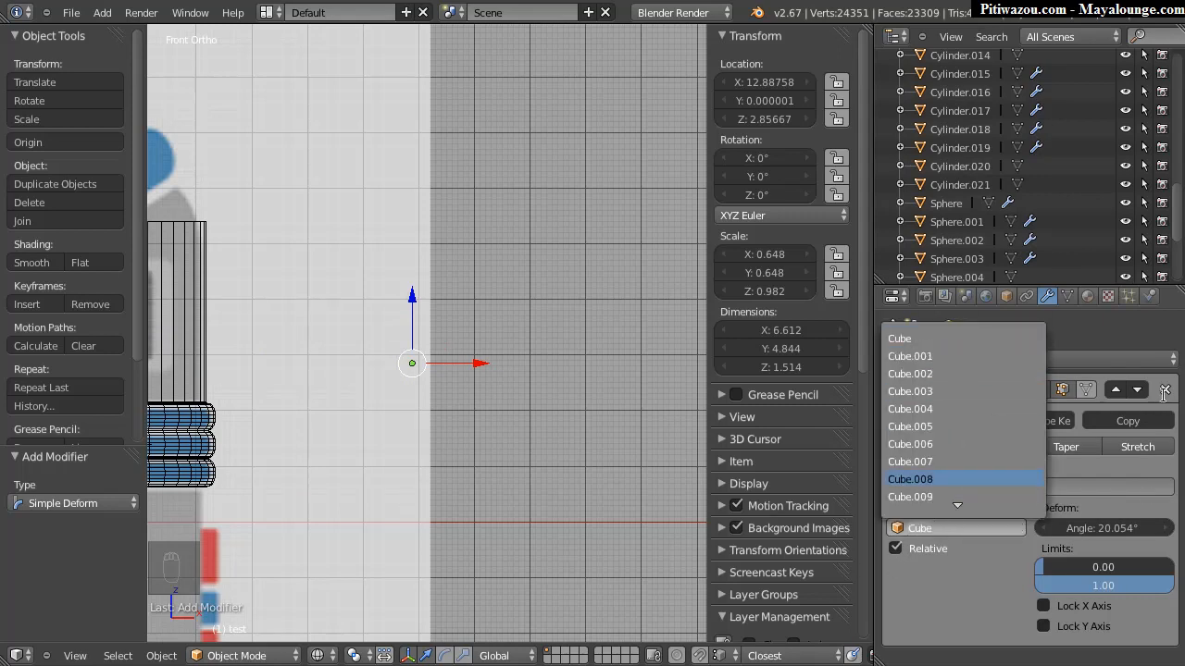
Step: Remove the rings' Simple Deform modifier and open the choice of modifiers to add a fresh one
click(1165, 390)
click(962, 359)
click(941, 369)
click(939, 359)
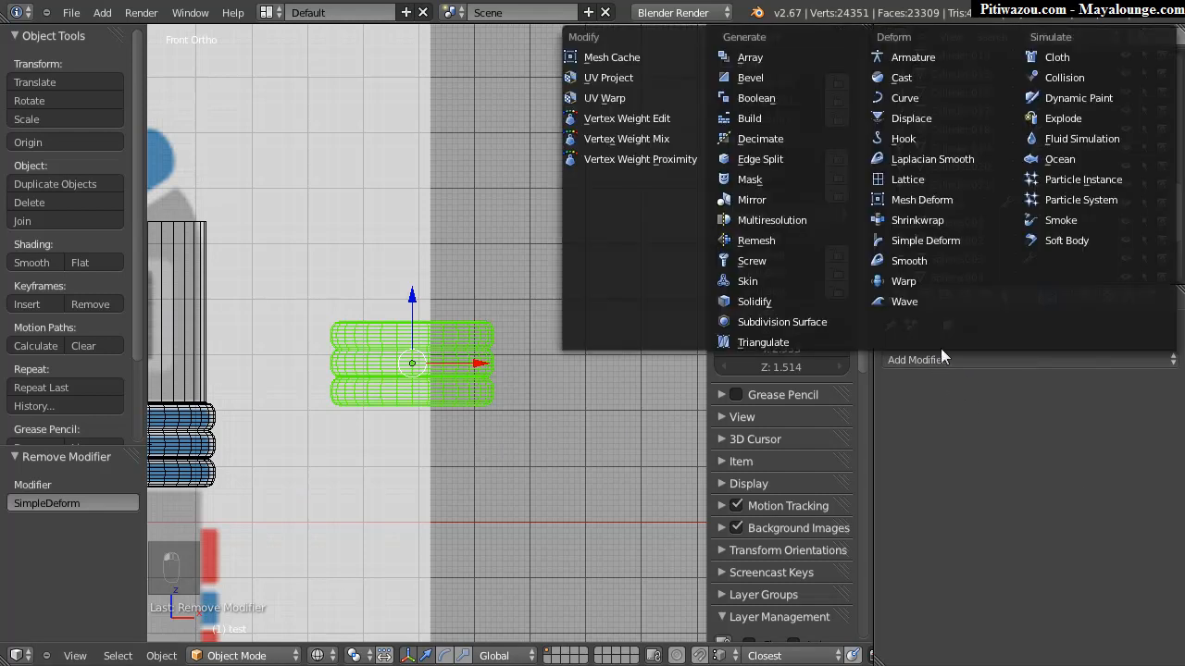
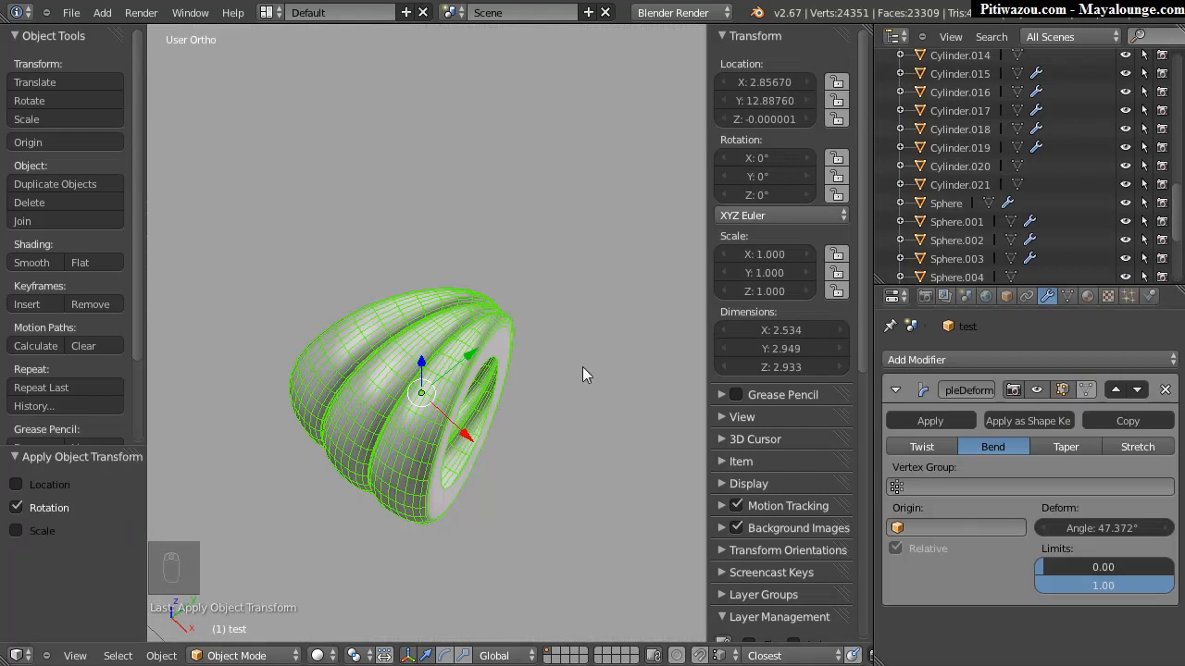
Step: Undo the last six changes to the bent rings, including the bend angle and the applied rotation
middle_drag(582, 367, 434, 356)
scroll(440, 359, down, 5)
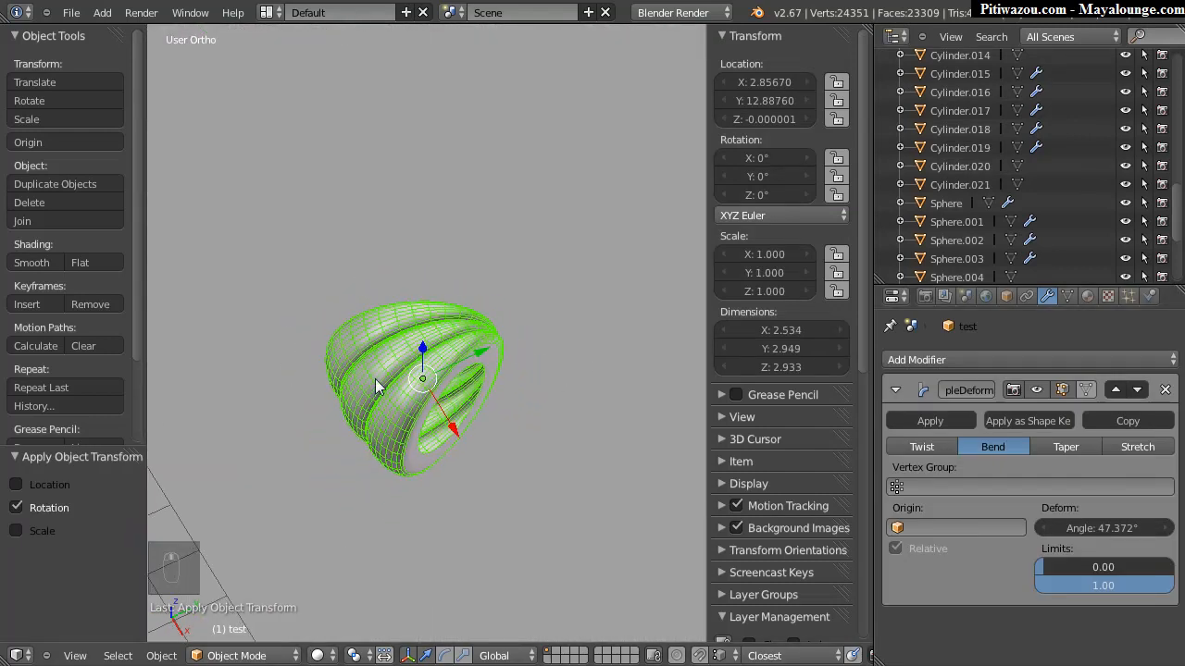
shift+middle_drag(348, 418, 452, 373)
ctrl+middle_drag(547, 357, 465, 354)
key(ctrl+z)
key(ctrl+z)
key(ctrl+z)
key(ctrl+z)
key(ctrl+z)
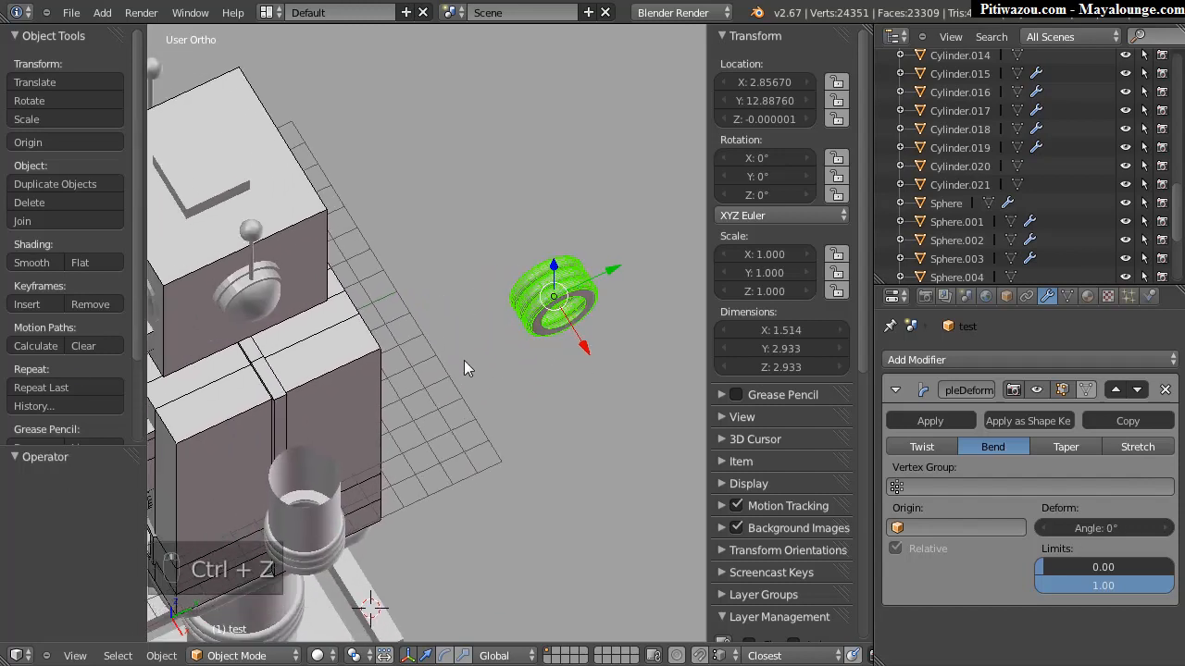
key(ctrl+z)
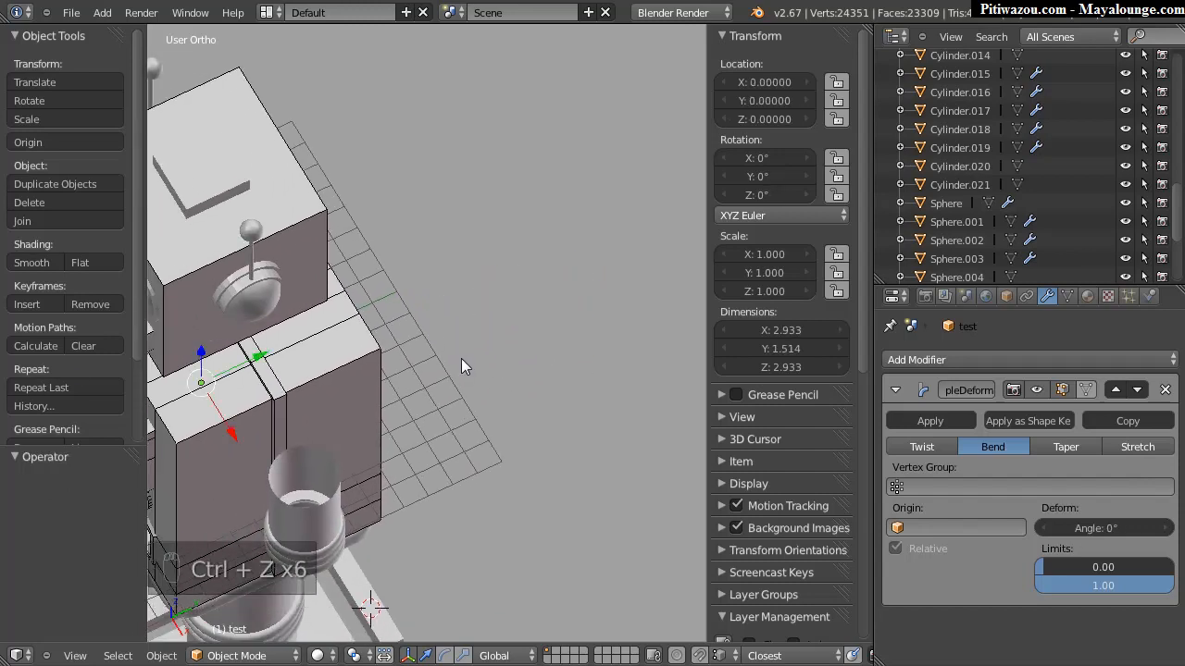
Step: Set the origin of the "test" rings to their geometry
scroll(580, 349, down, 3)
middle_drag(493, 401, 276, 378)
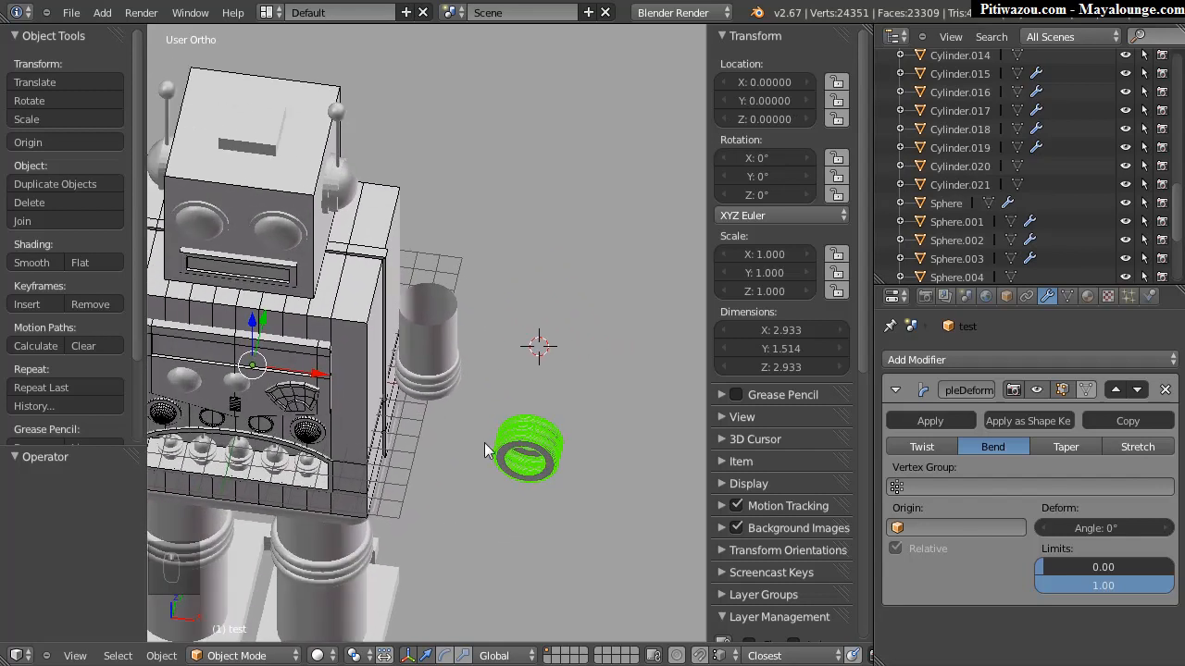
key(space)
mouse_move(473, 425)
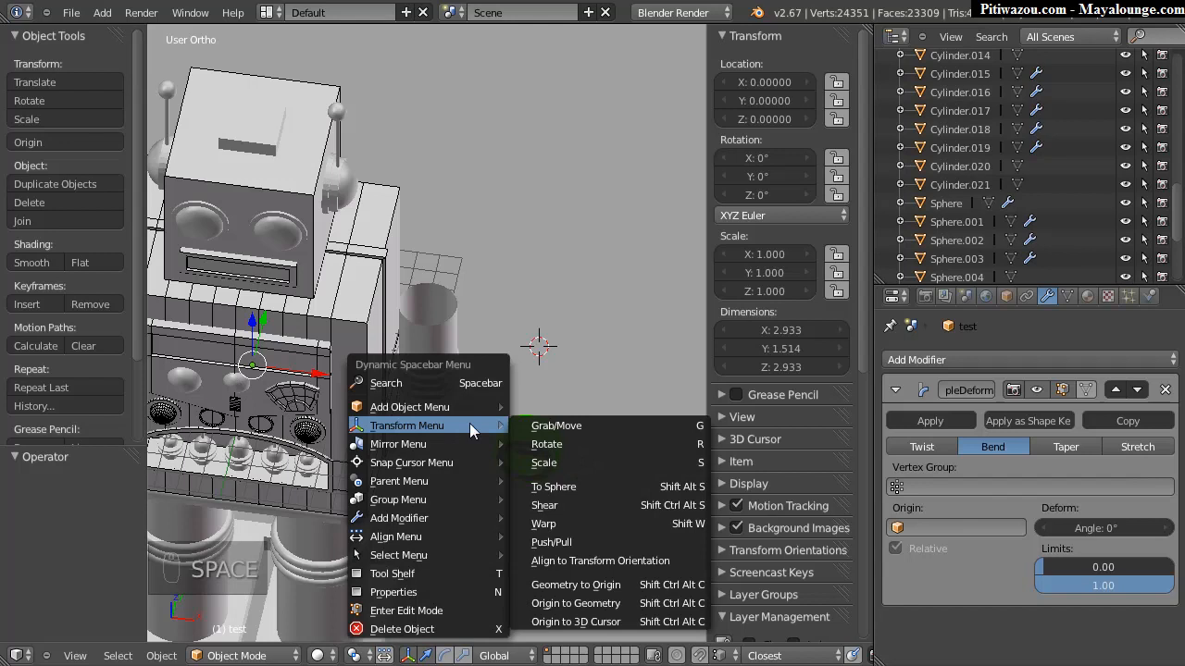
click(600, 601)
middle_drag(558, 462, 421, 259)
scroll(576, 461, up, 3)
scroll(518, 310, up, 3)
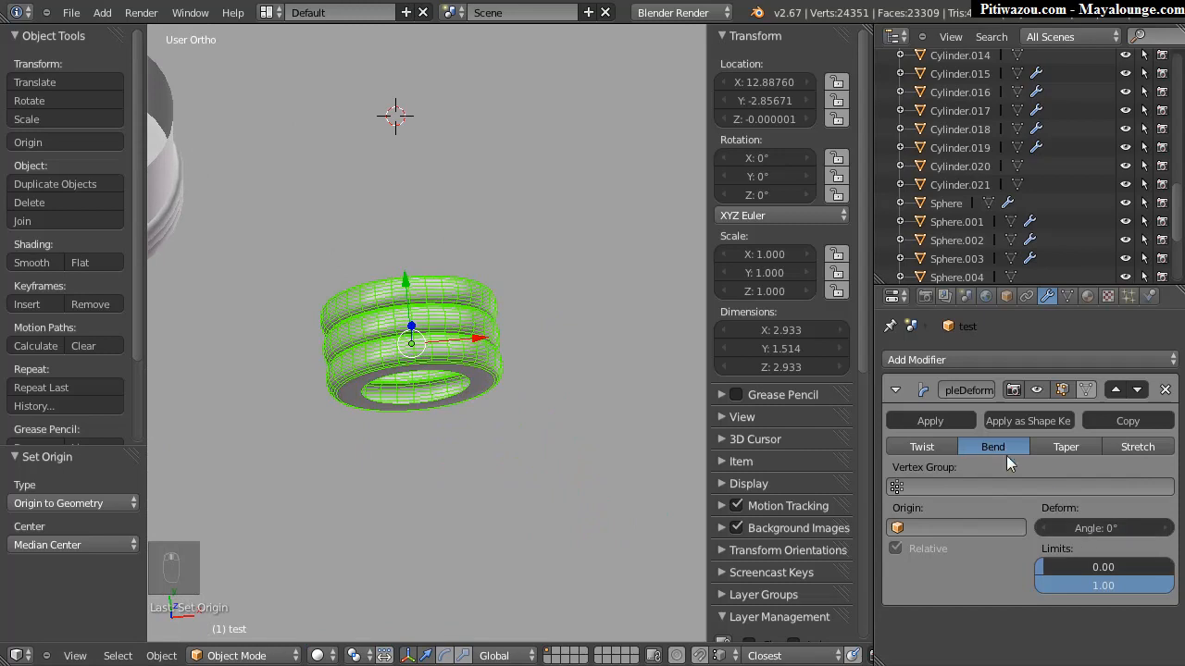
Step: Try a bend on the rings and reset it to 0°, and rotate them 90° around Z with the rotation applied
drag(1095, 528, 1140, 559)
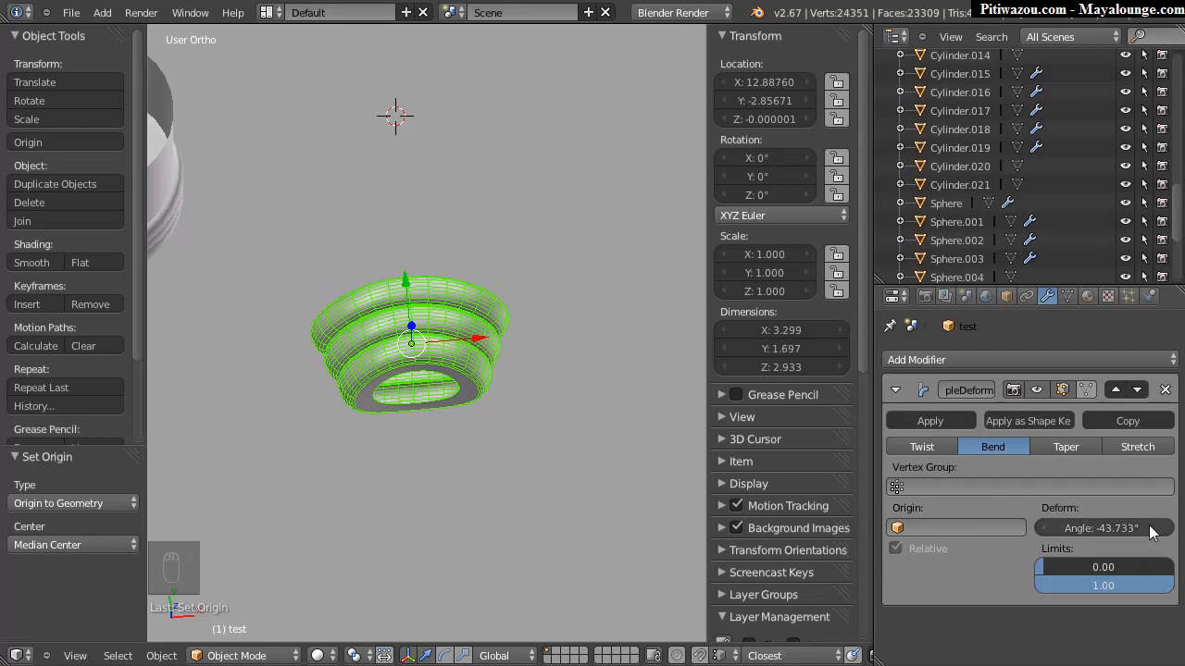
click(1148, 528)
click(778, 195)
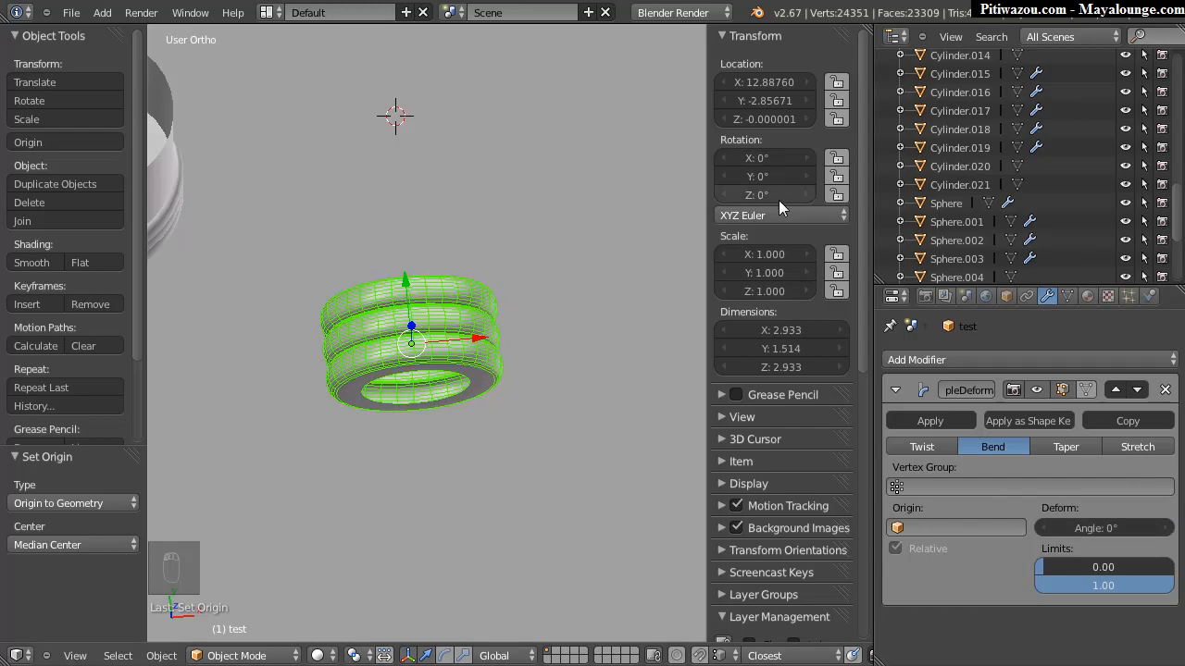
text(90)
key(Return)
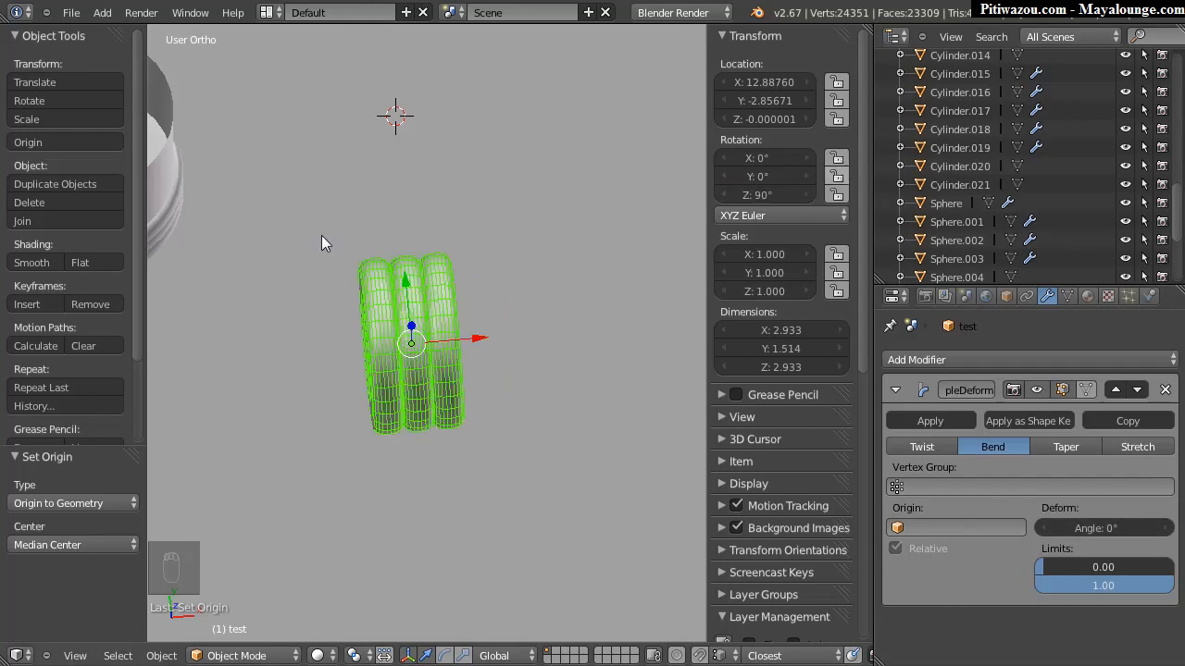
key(ctrl+a)
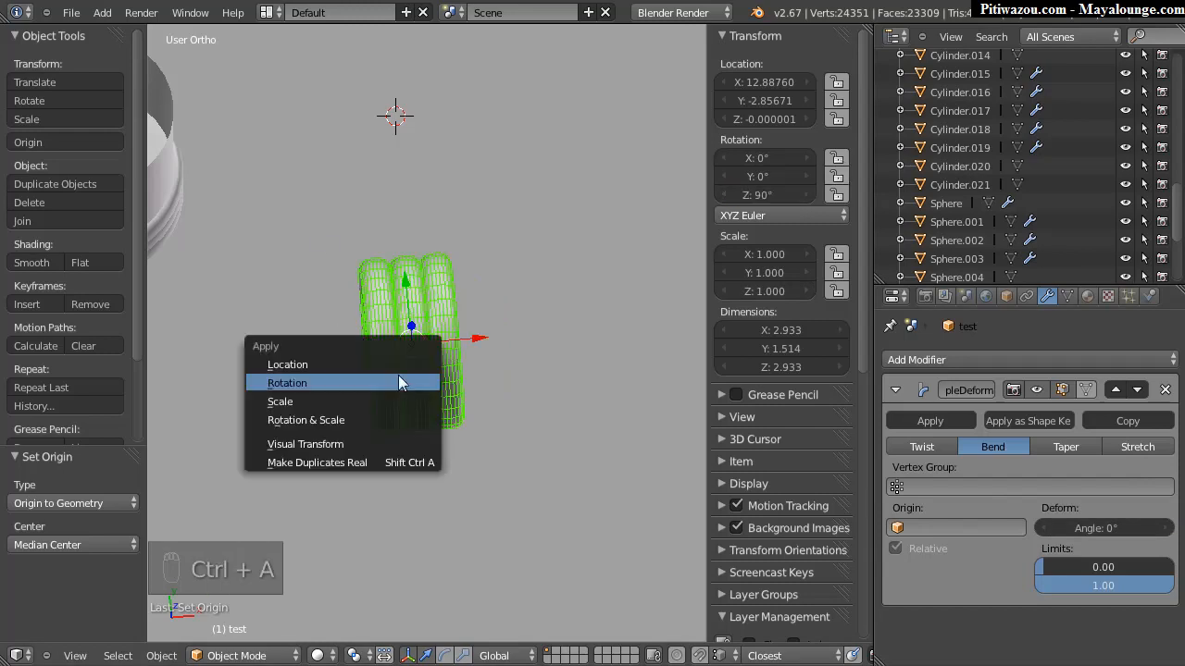
click(405, 383)
Step: Bend the rings into a fan with an angle of about 45.19° and examine the shape from several sides
drag(1078, 530, 1152, 529)
middle_drag(573, 393, 434, 451)
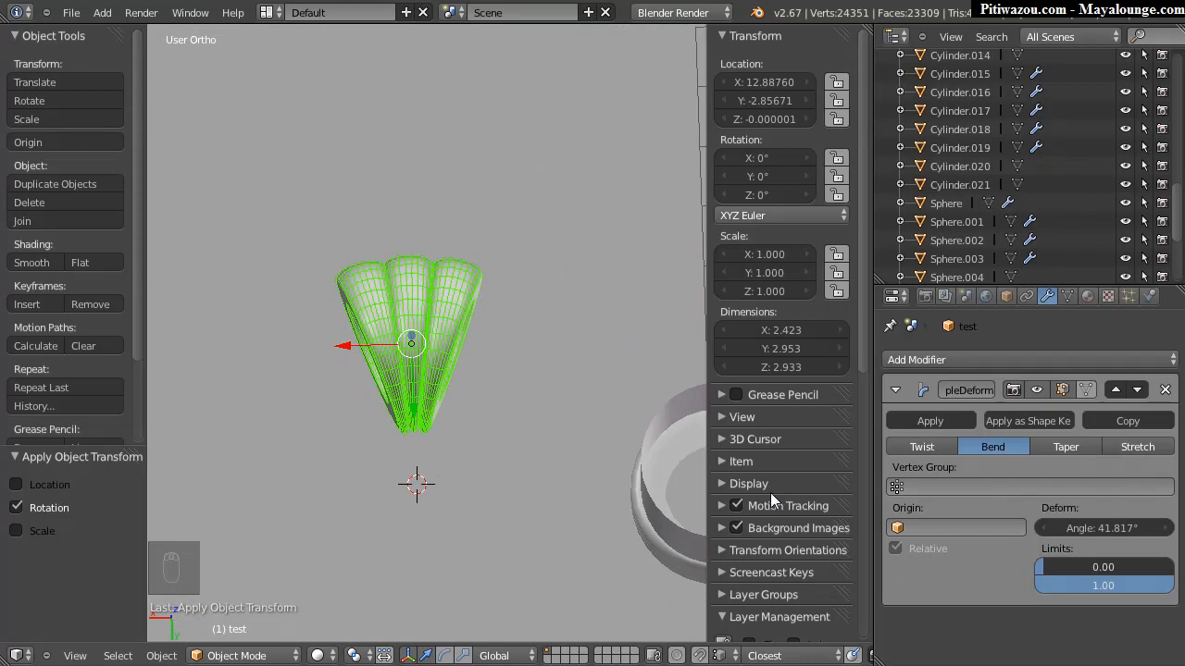
drag(1094, 524, 1129, 524)
middle_drag(608, 402, 788, 314)
scroll(407, 380, up, 5)
scroll(434, 277, down, 1)
middle_drag(432, 258, 484, 442)
scroll(494, 410, down, 5)
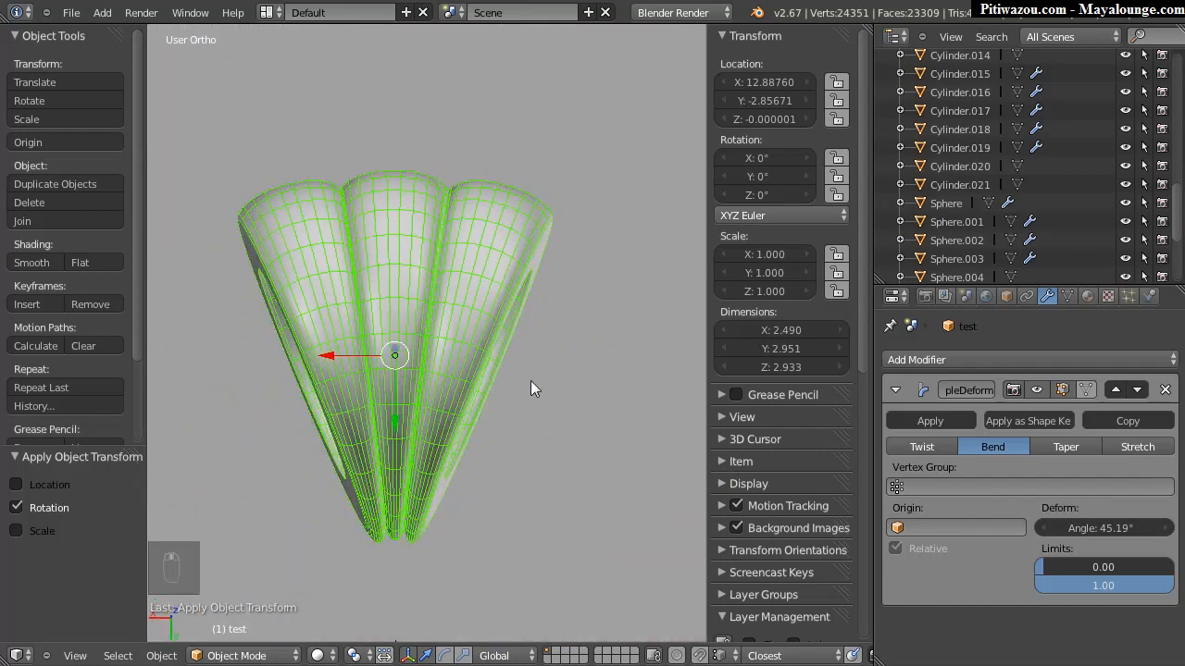
middle_drag(278, 421, 486, 282)
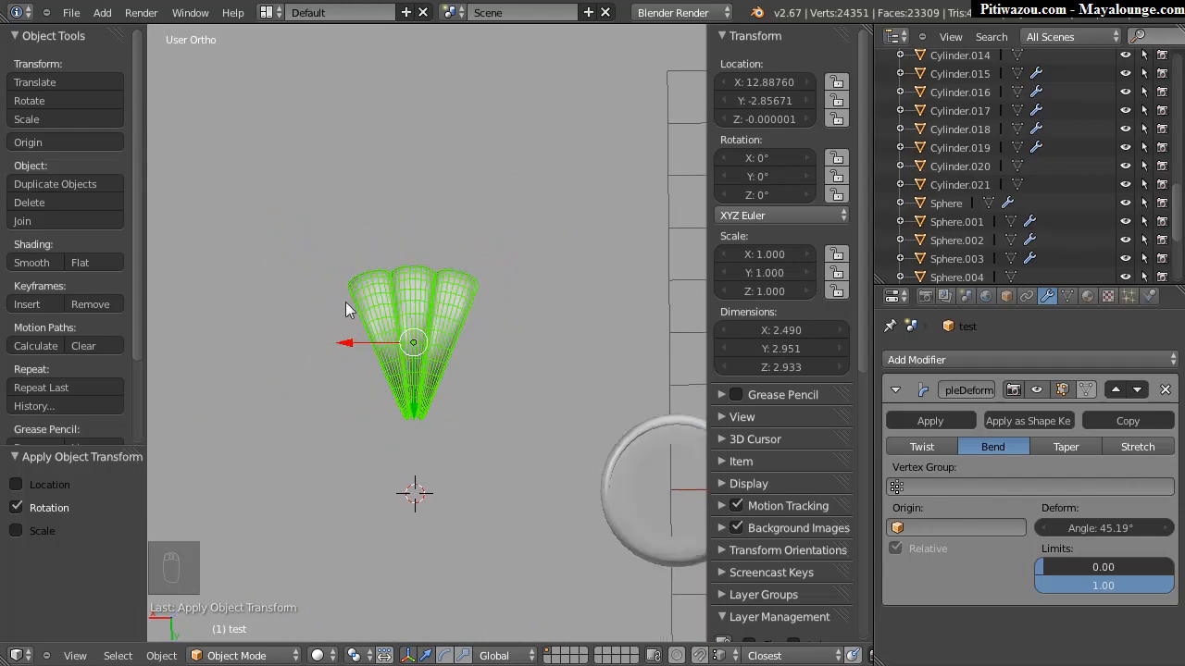
Step: Reset the bend angle to 0 and remove the Simple Deform modifier from the rings
click(1111, 526)
text(0)
key(Return)
click(1166, 390)
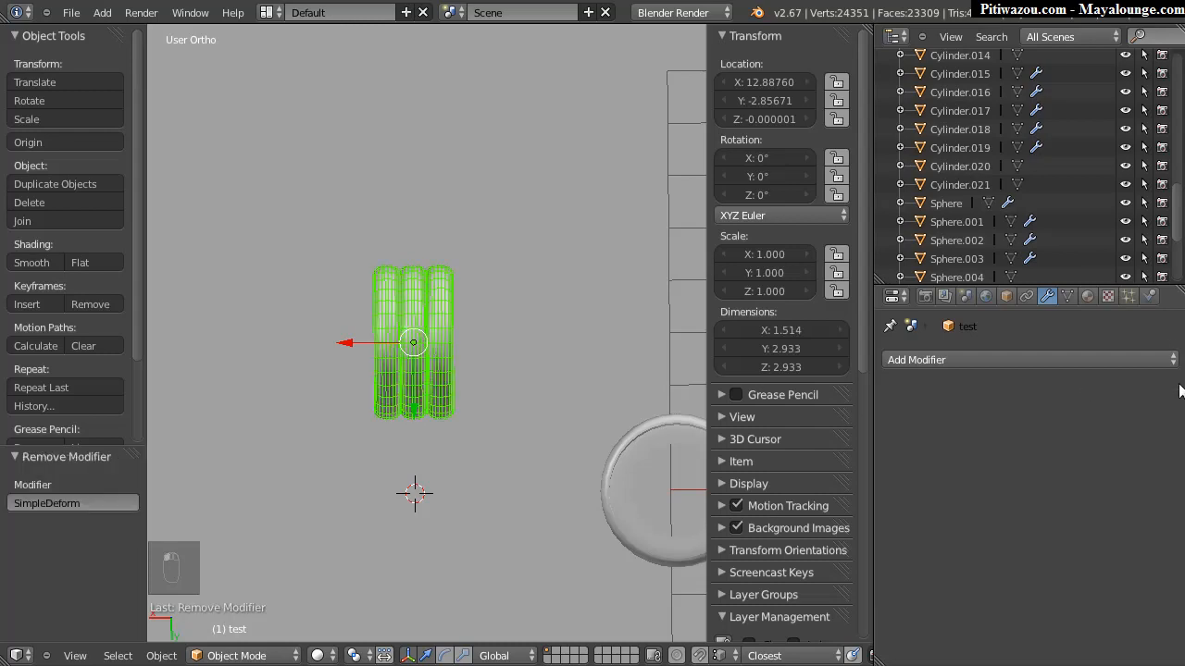
Step: Duplicate the "test" rings and place the copy beside them, about 1.646 along X
scroll(404, 230, up, 6)
shift+middle_drag(314, 289, 416, 250)
scroll(543, 253, down, 2)
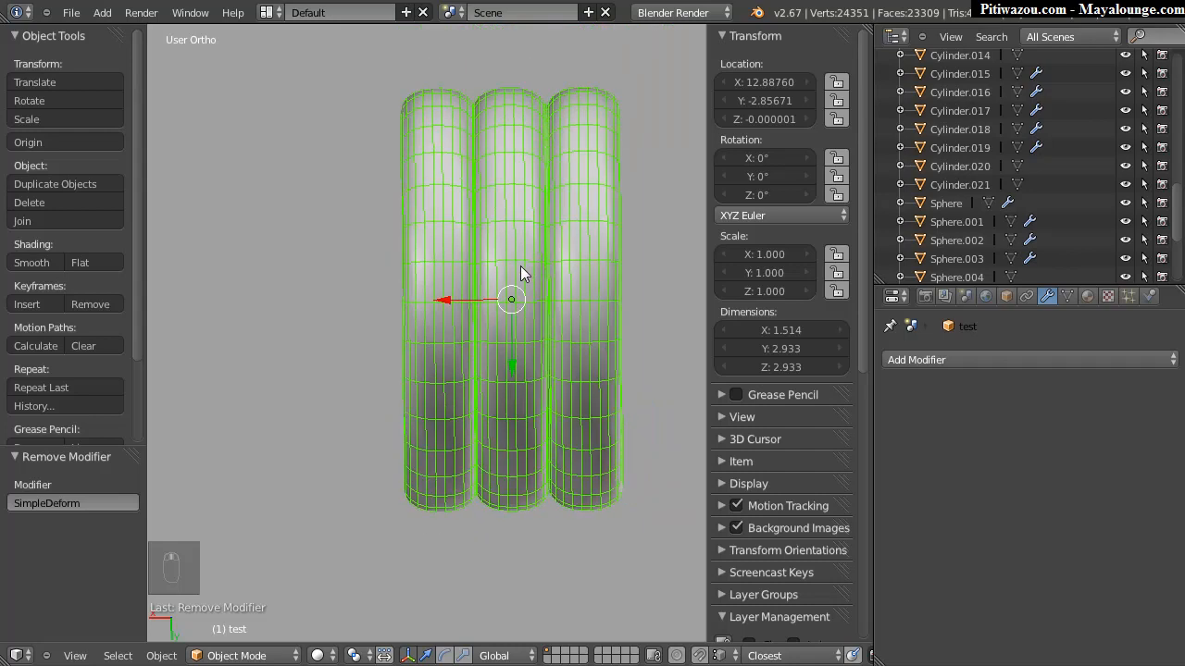
key(shift+d)
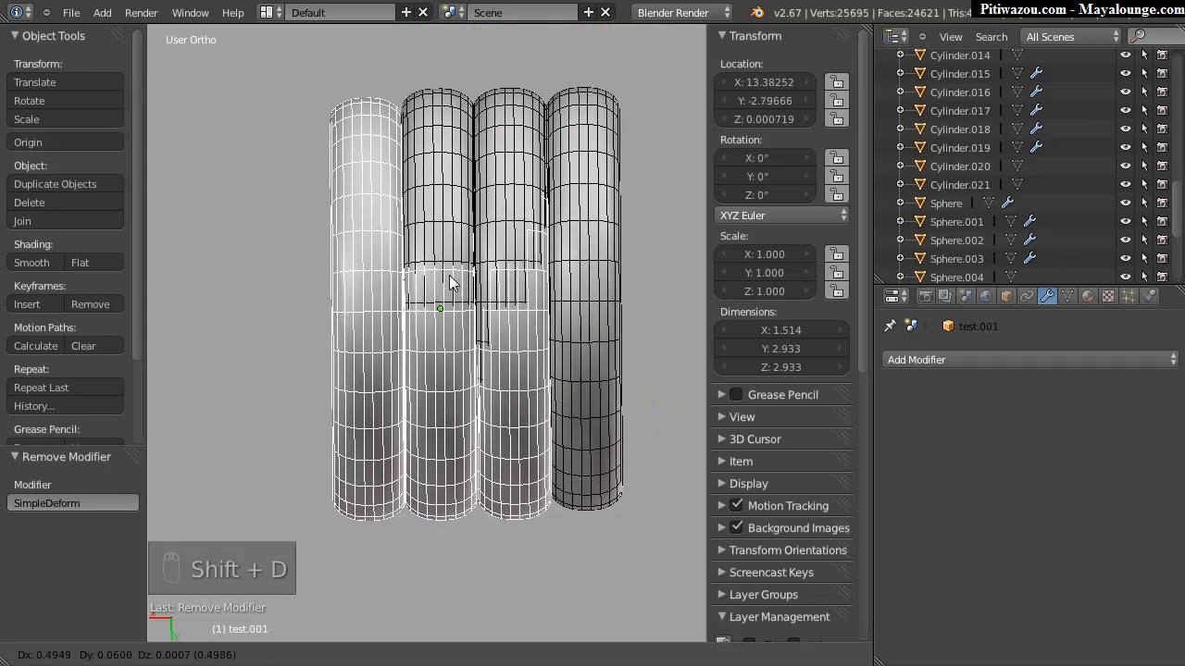
key(x)
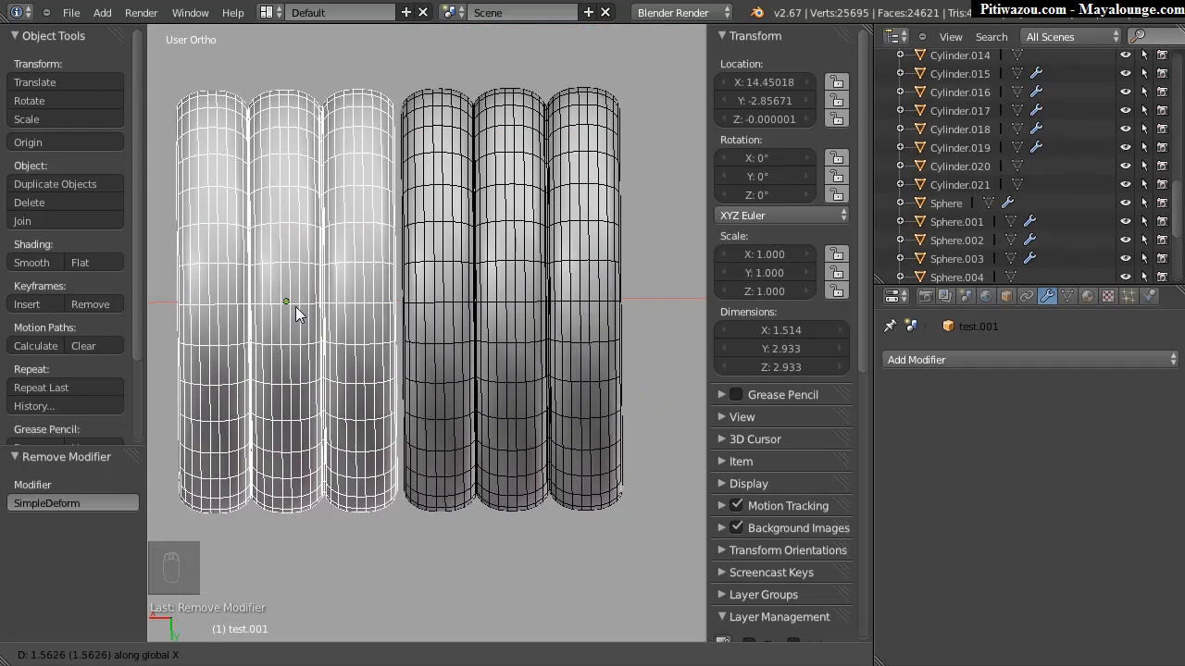
click(294, 313)
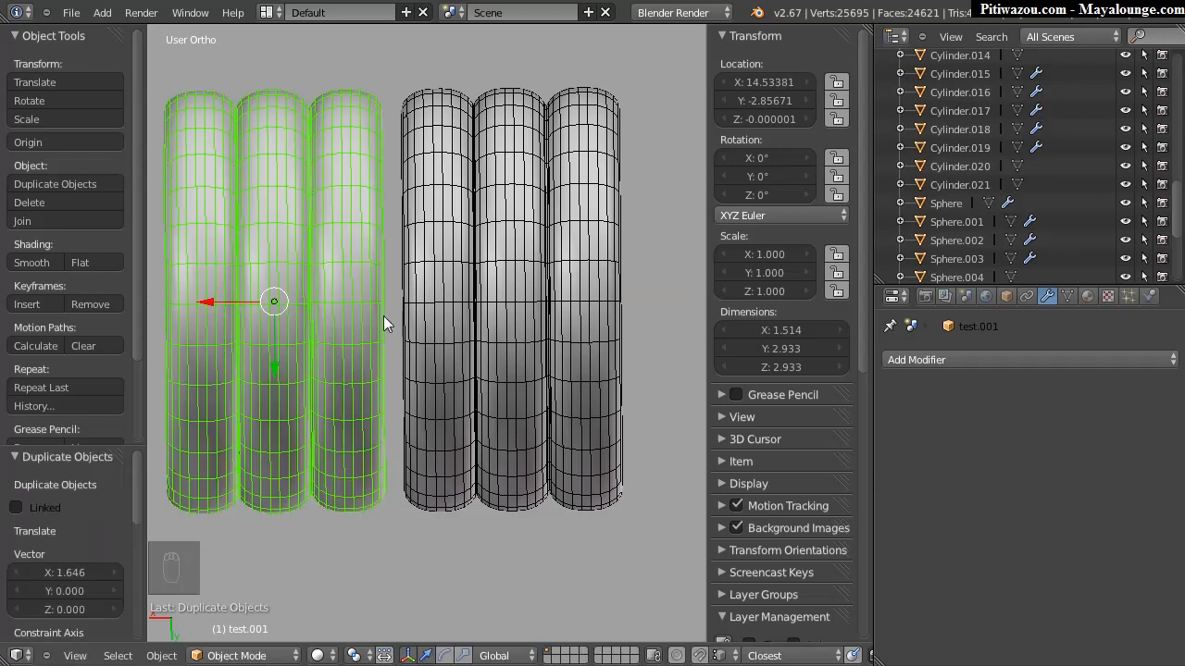
Step: In test.001, select the middle edge loop of the ring nearest the original and grow the selection five times, ending in face selection mode
key(Tab)
key(ctrl+Tab)
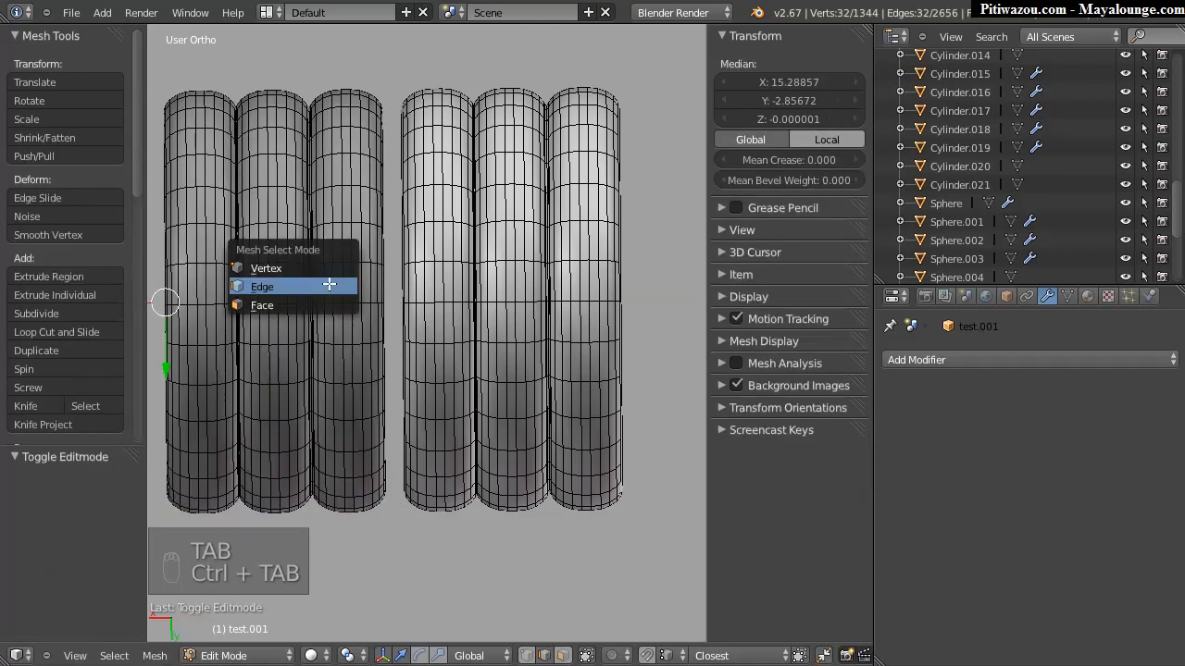
click(264, 287)
alt+right_click(350, 280)
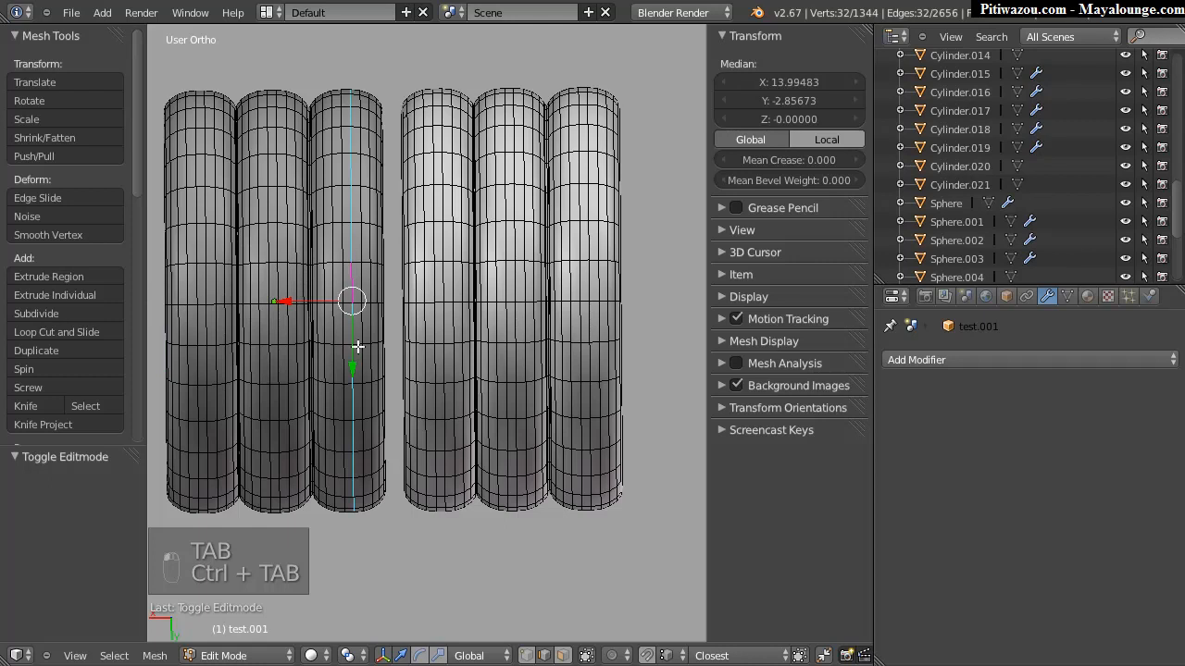
key(ctrl+Tab)
click(359, 319)
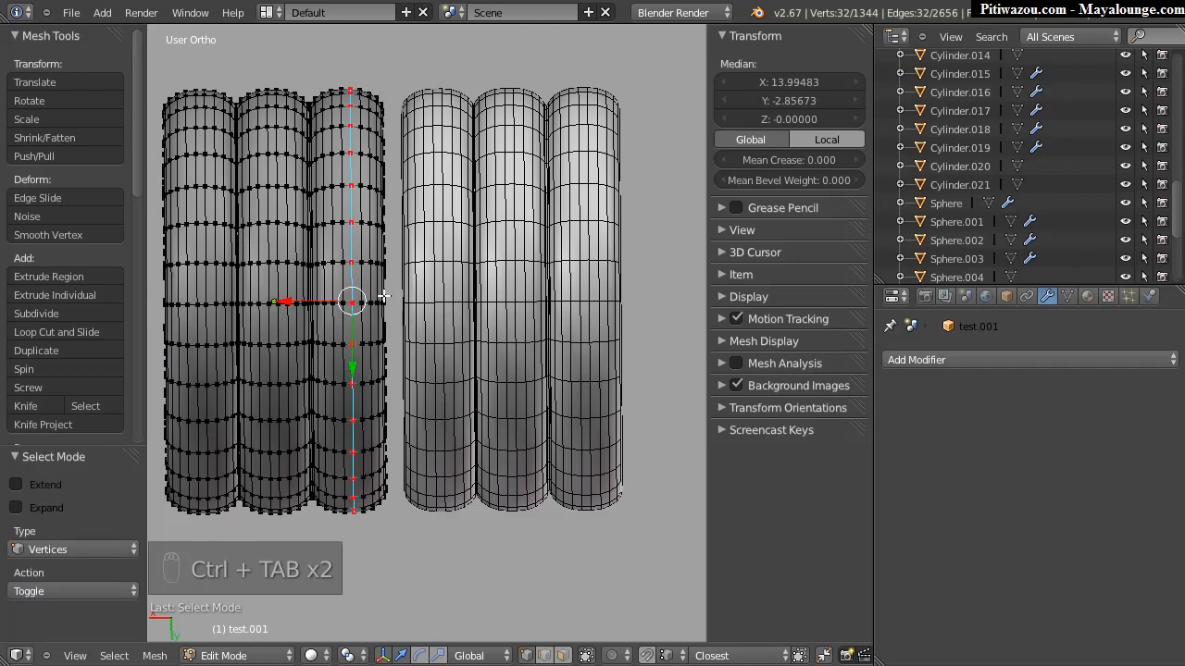
key(ctrl+KP_Add)
key(ctrl+KP_Add)
key(ctrl+KP_Add)
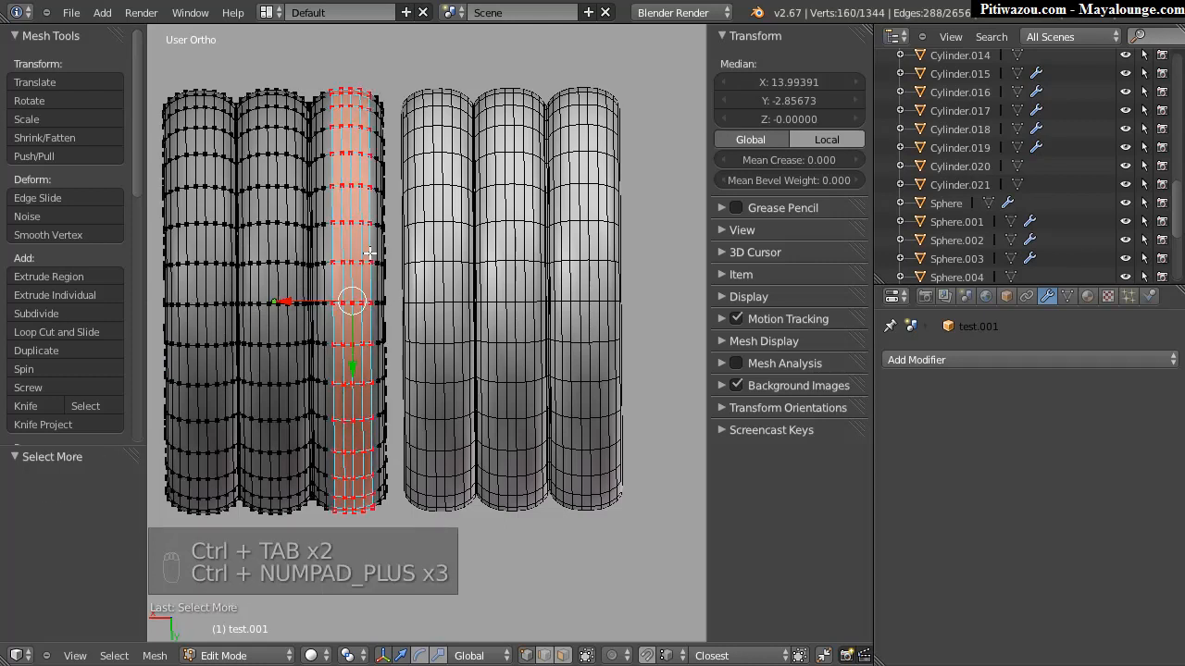
key(ctrl+KP_Add)
key(ctrl+KP_Add)
key(ctrl+Tab)
click(360, 371)
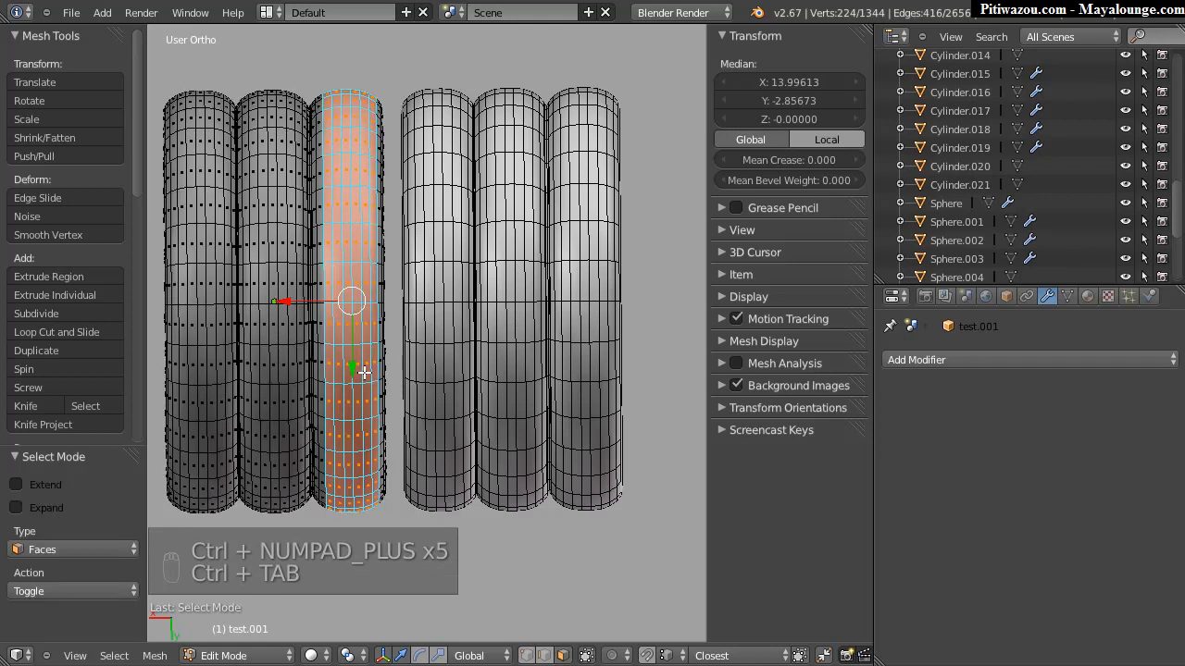
Step: Grow the face selection six more times so that it covers the entire ring nearest the original
shift+middle_drag(380, 338, 435, 335)
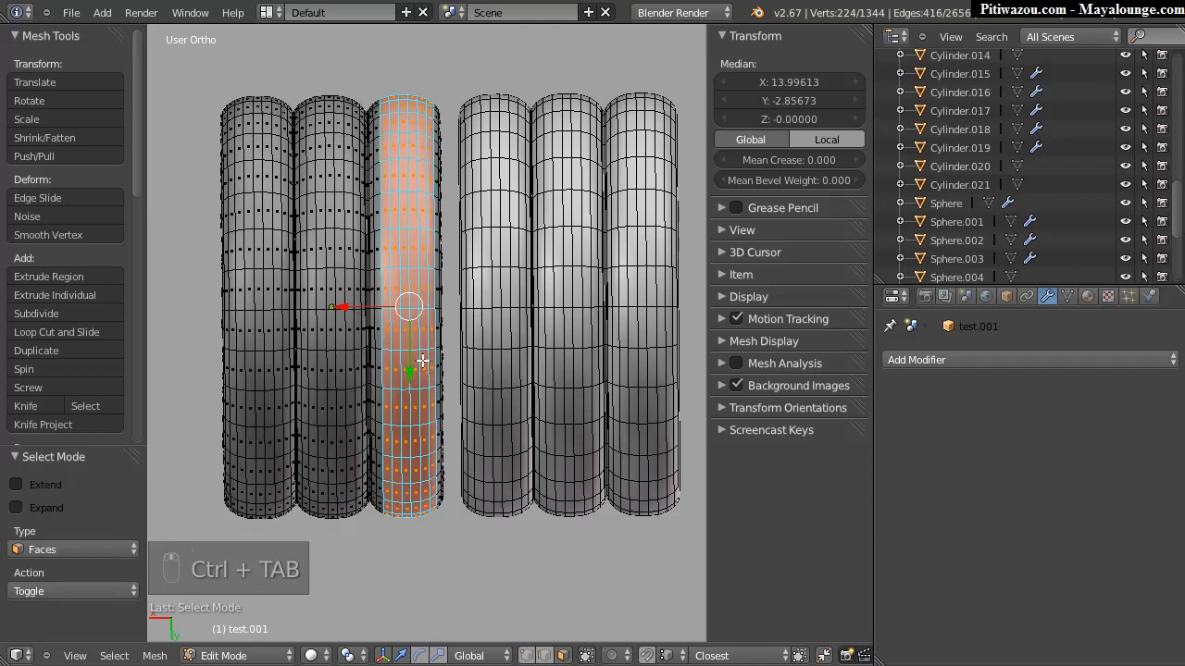
key(n)
key(t)
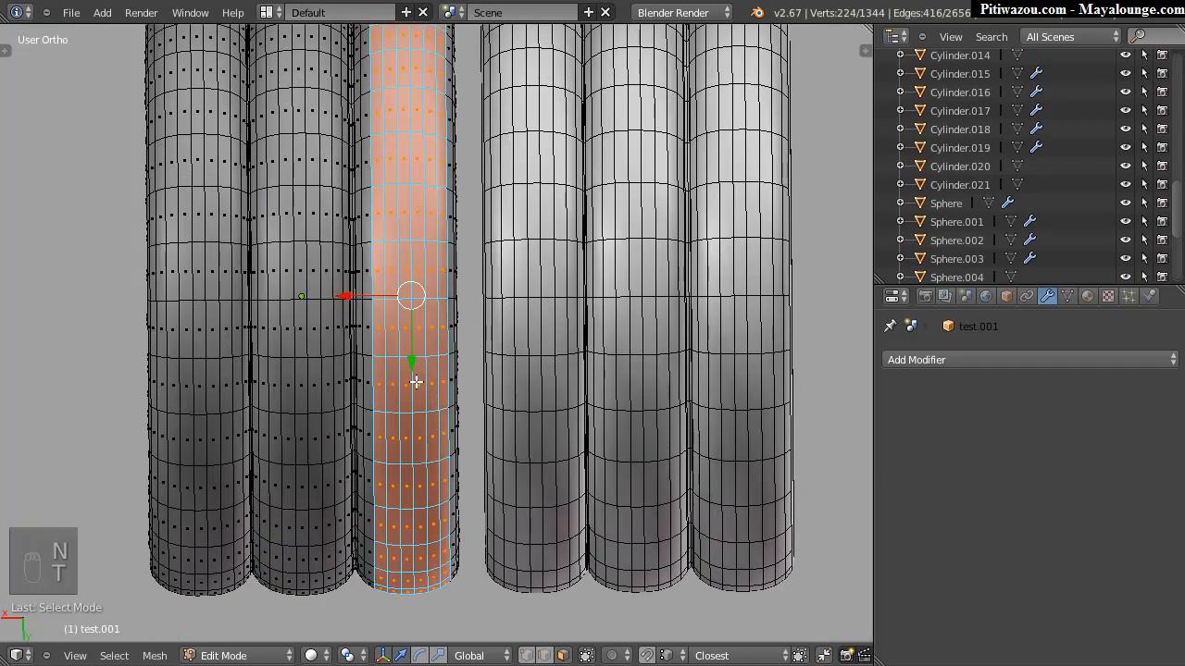
key(shift+space)
middle_drag(429, 357, 534, 317)
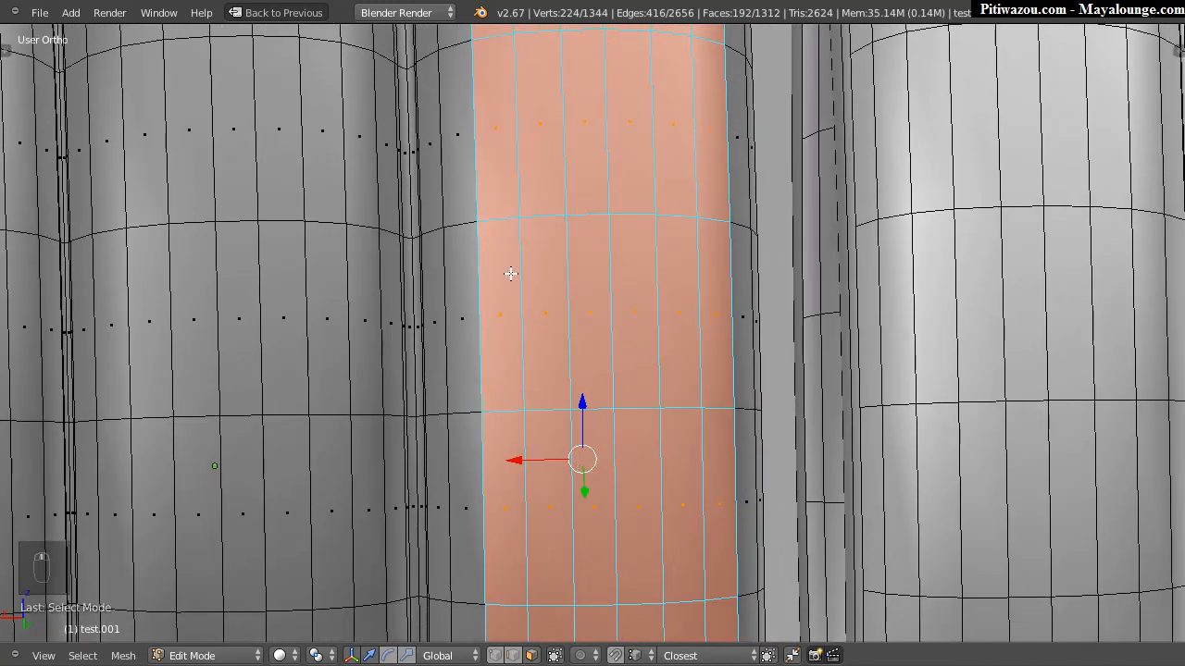
key(ctrl+KP_Add)
key(ctrl+KP_Add)
key(ctrl+KP_Add)
key(ctrl+KP_Add)
key(ctrl+KP_Add)
key(ctrl+KP_Add)
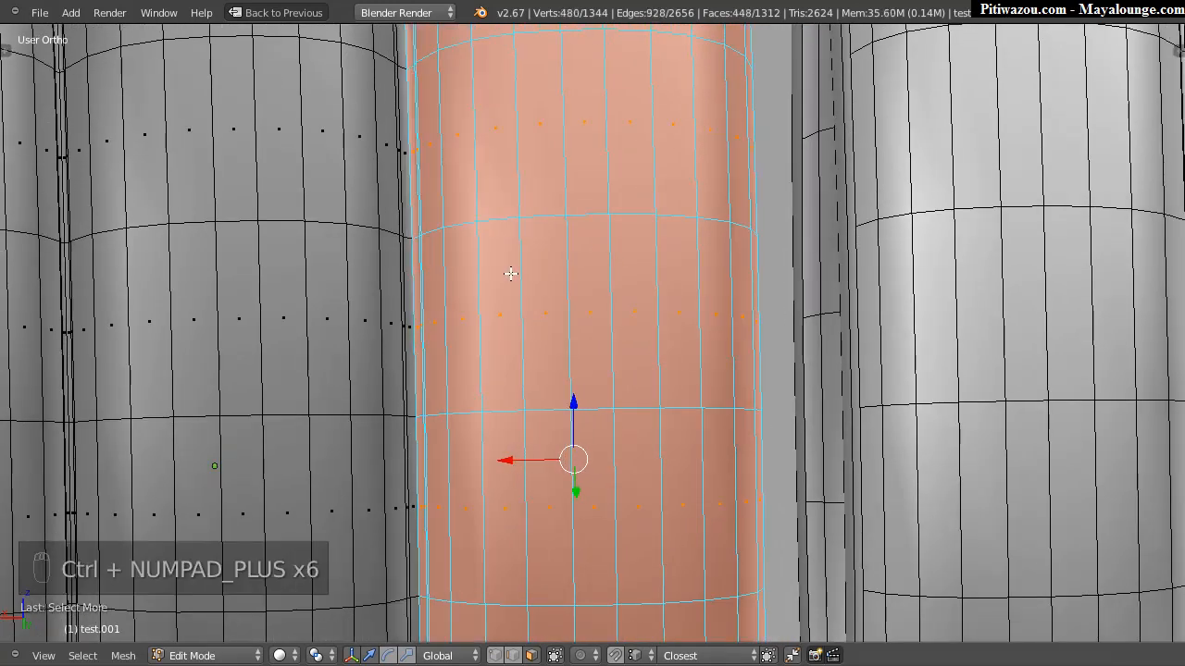
Step: Invert the selection and delete the other two rings of test.001, keeping a single ring
key(x)
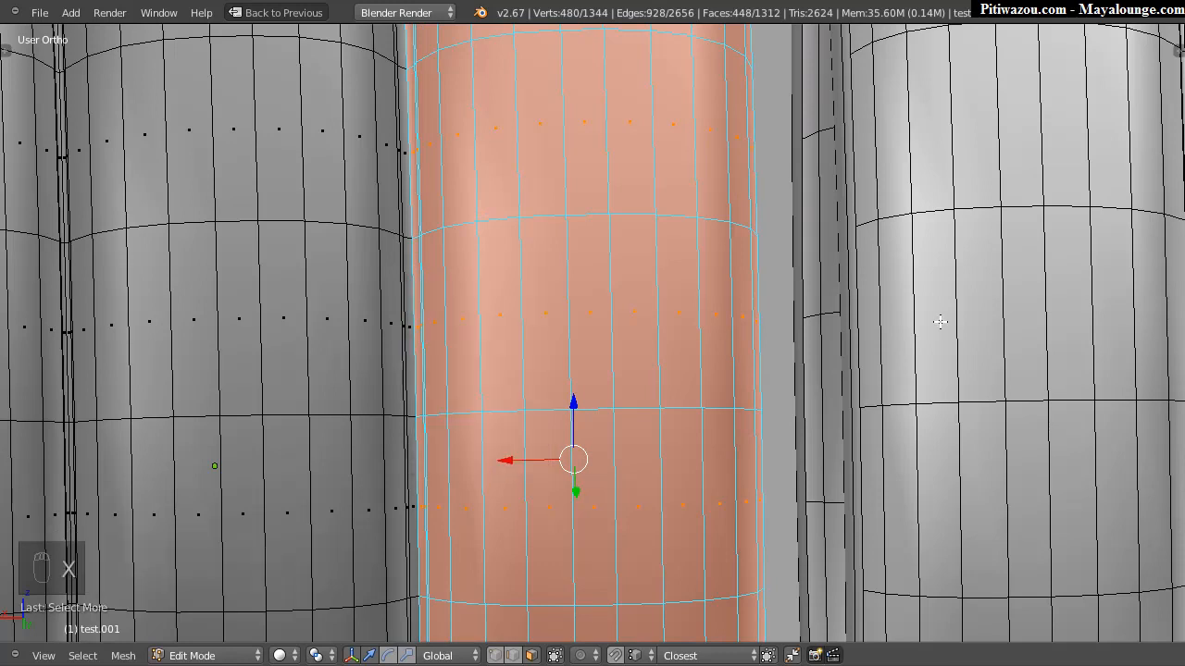
click(82, 655)
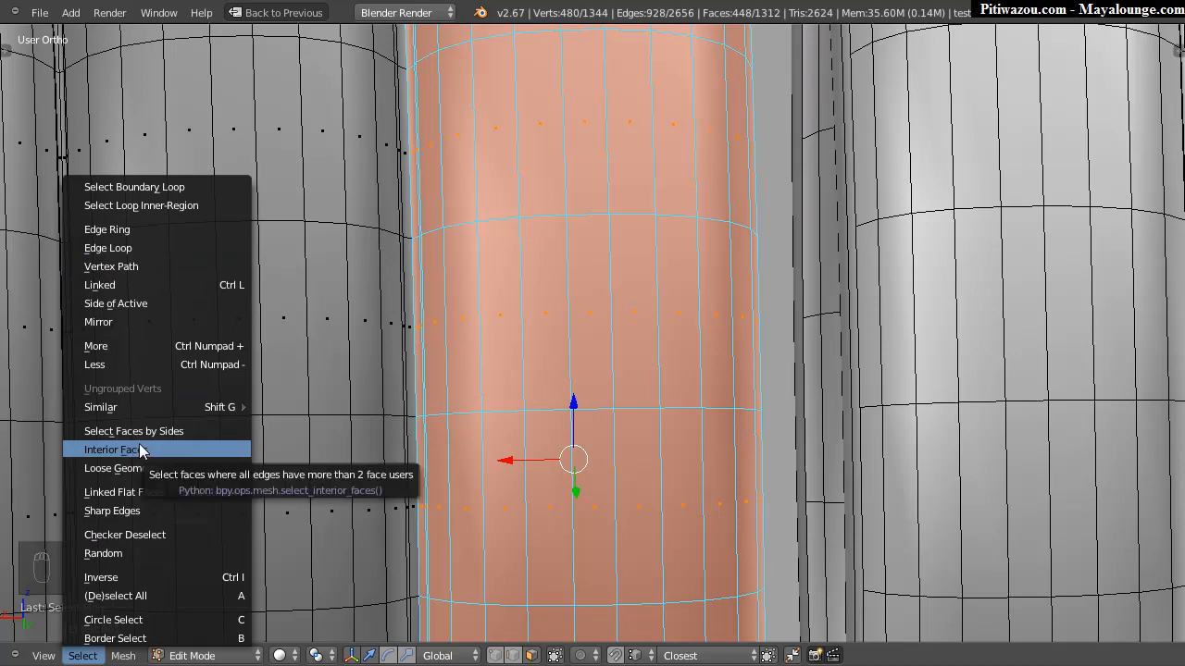
click(108, 575)
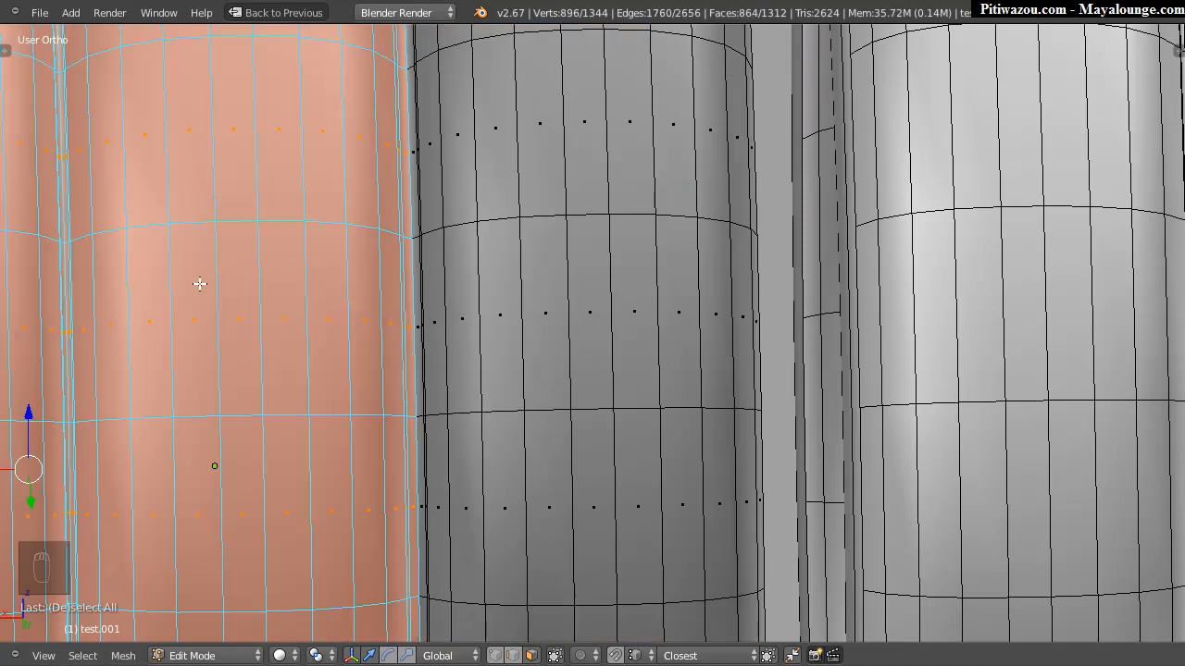
key(x)
click(319, 368)
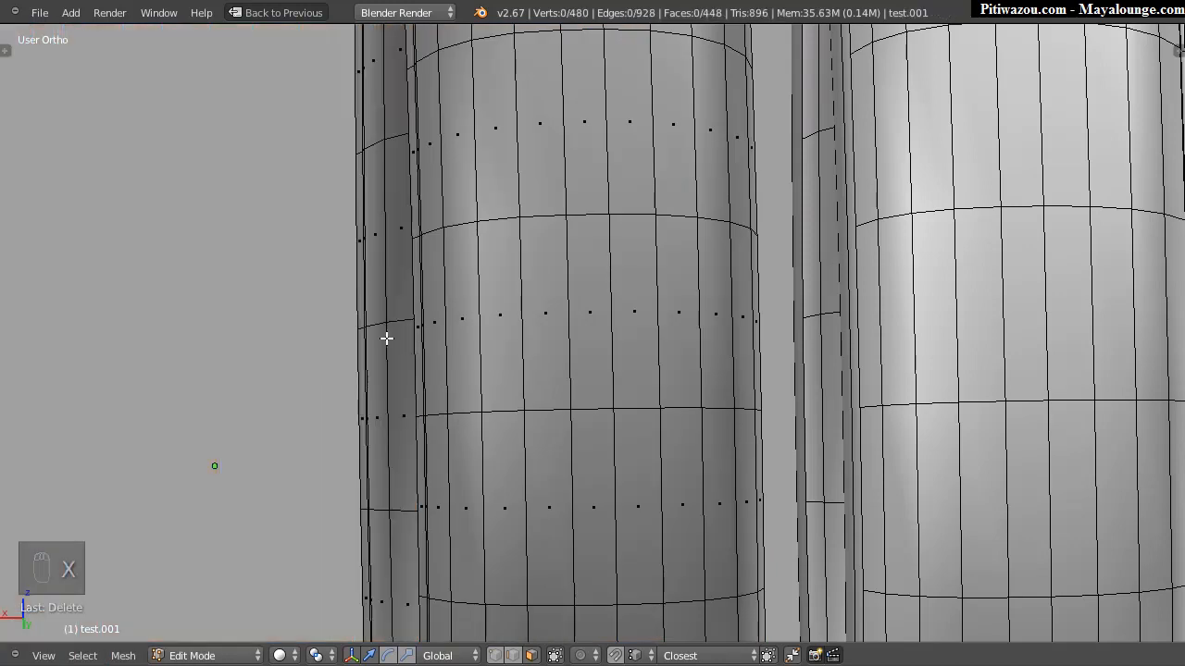
Step: Duplicate the original three-ring object and slide the copy along X past the single ring
middle_drag(677, 318, 401, 332)
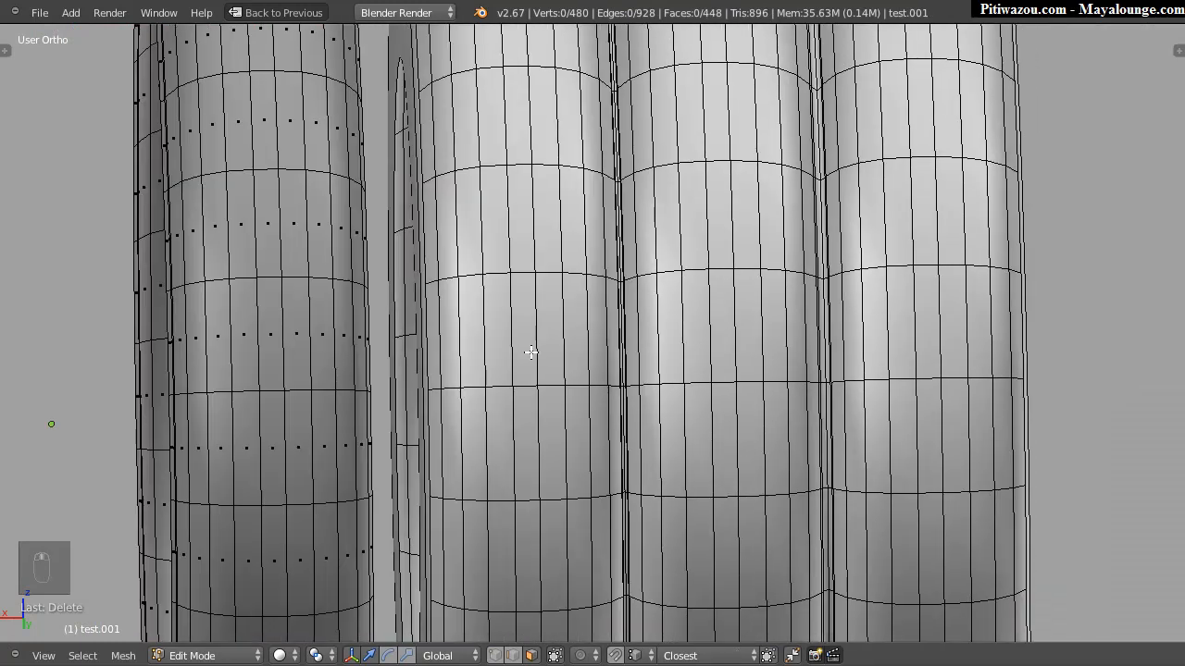
key(Tab)
key(shift+d)
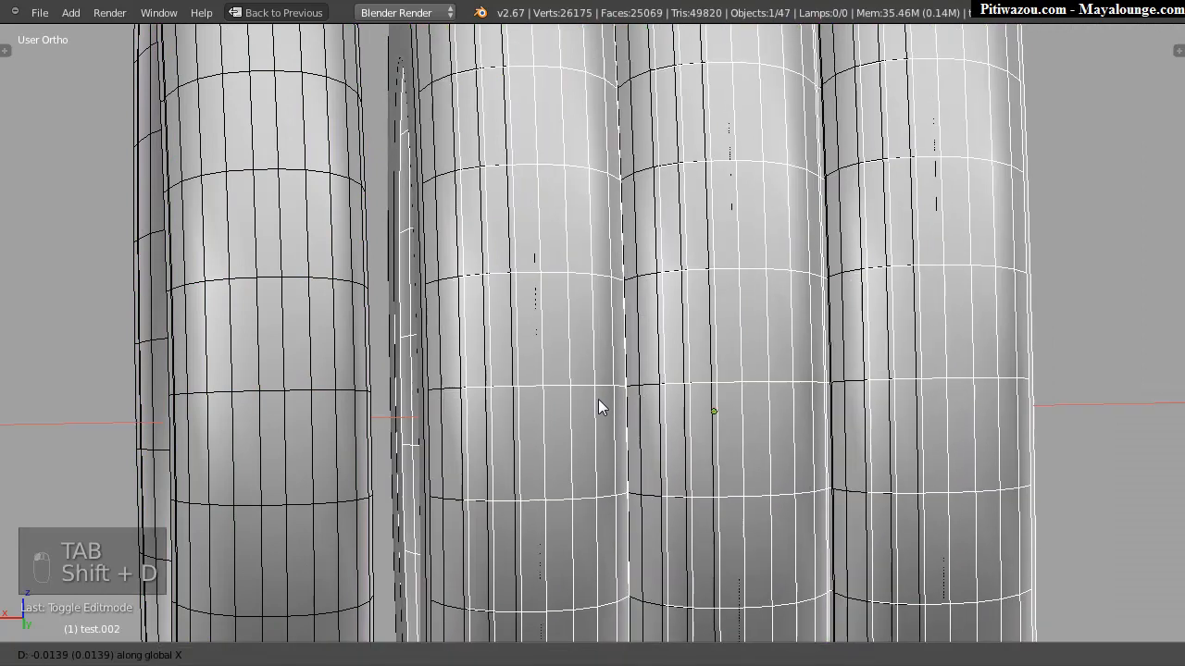
click(166, 415)
scroll(167, 416, down, 3)
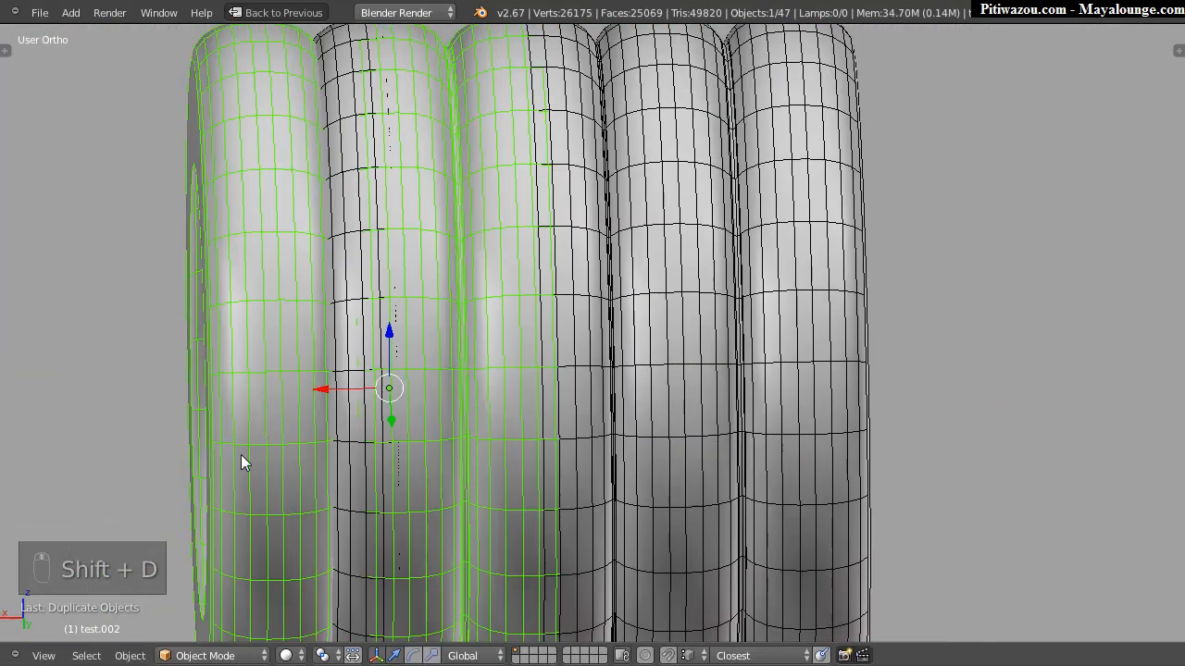
key(g)
click(264, 389)
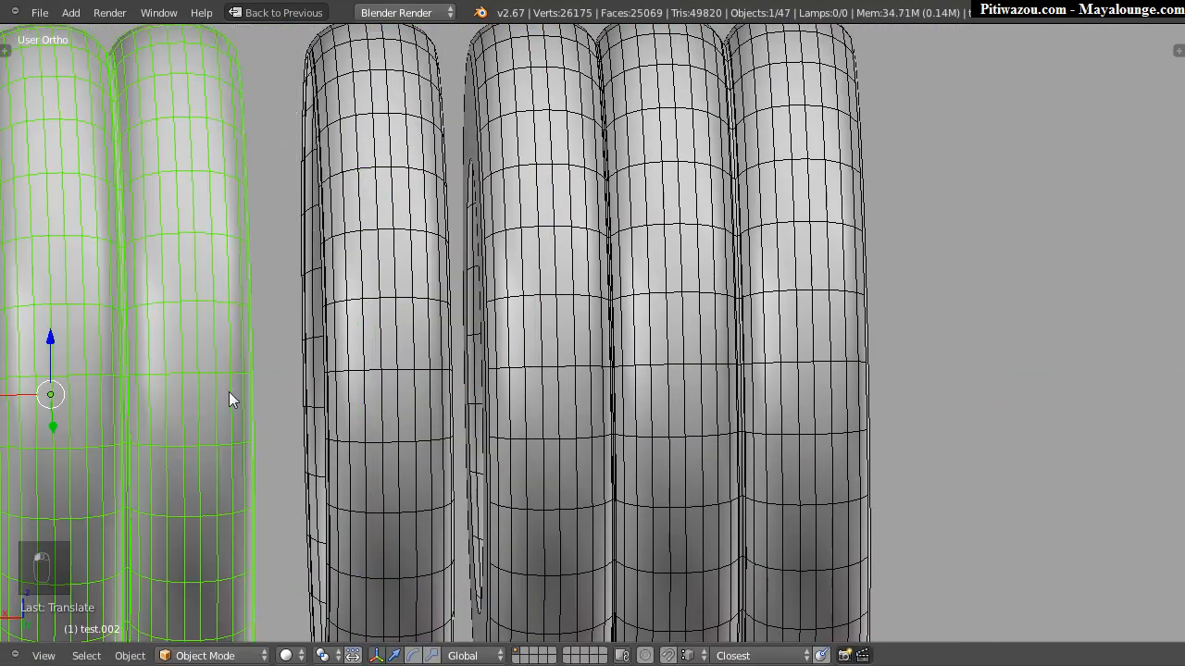
Step: Move the three-ring copy farther along X, well clear of the single ring
scroll(430, 348, up, 2)
scroll(383, 331, up, 2)
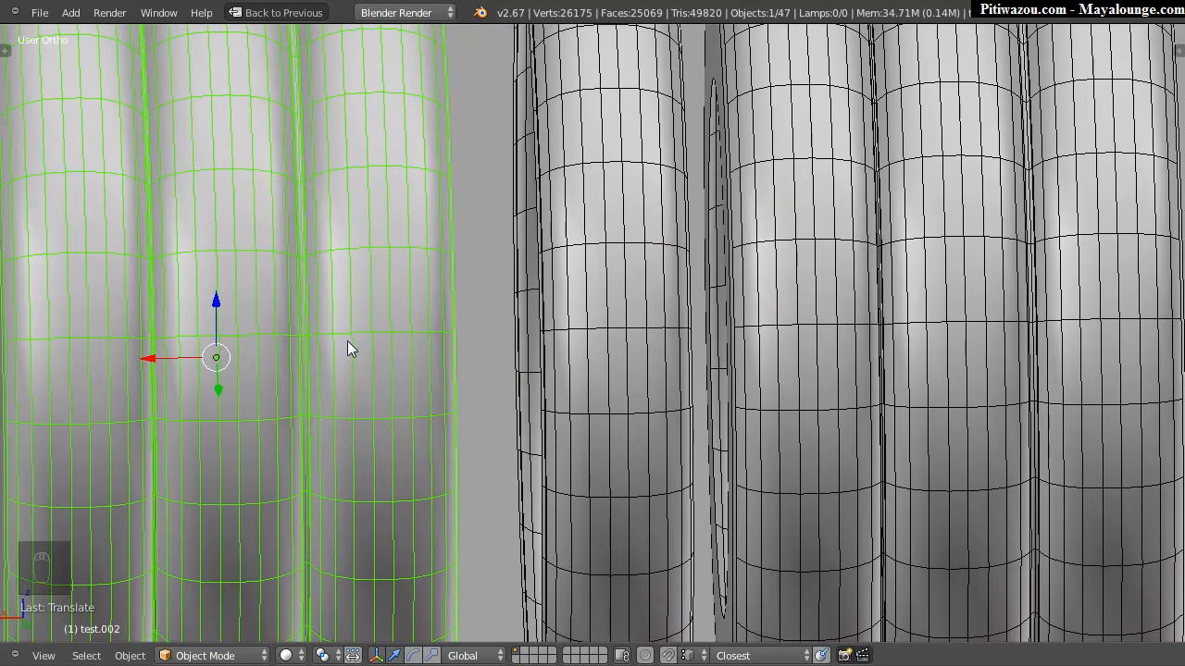
key(x)
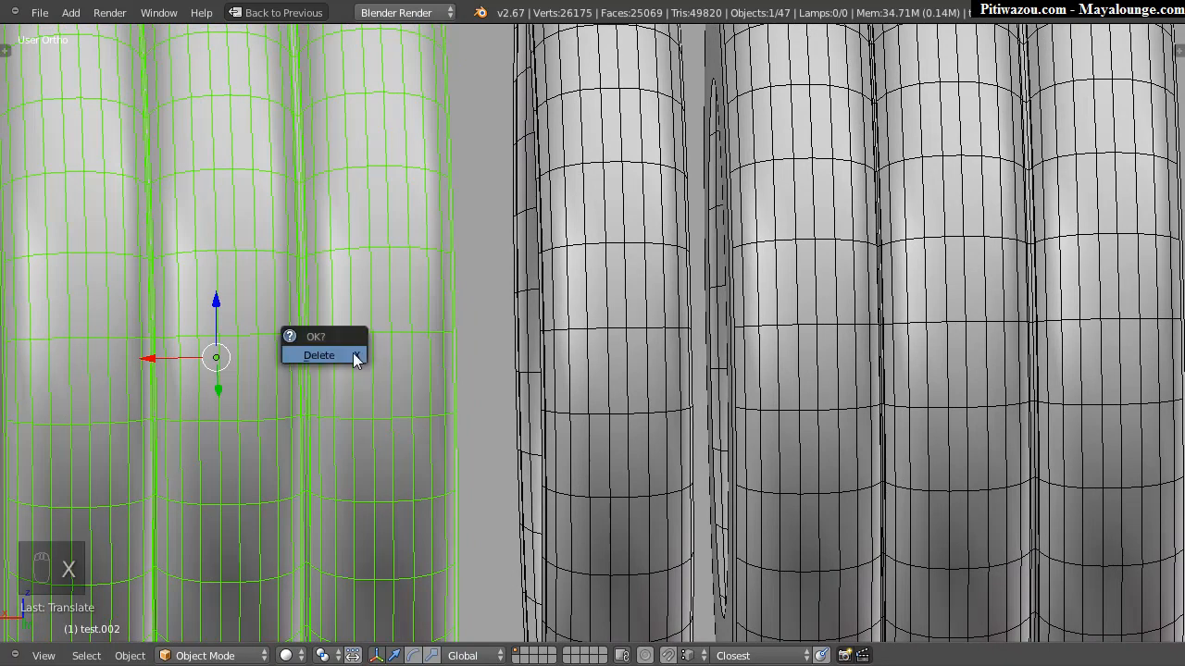
scroll(423, 370, down, 2)
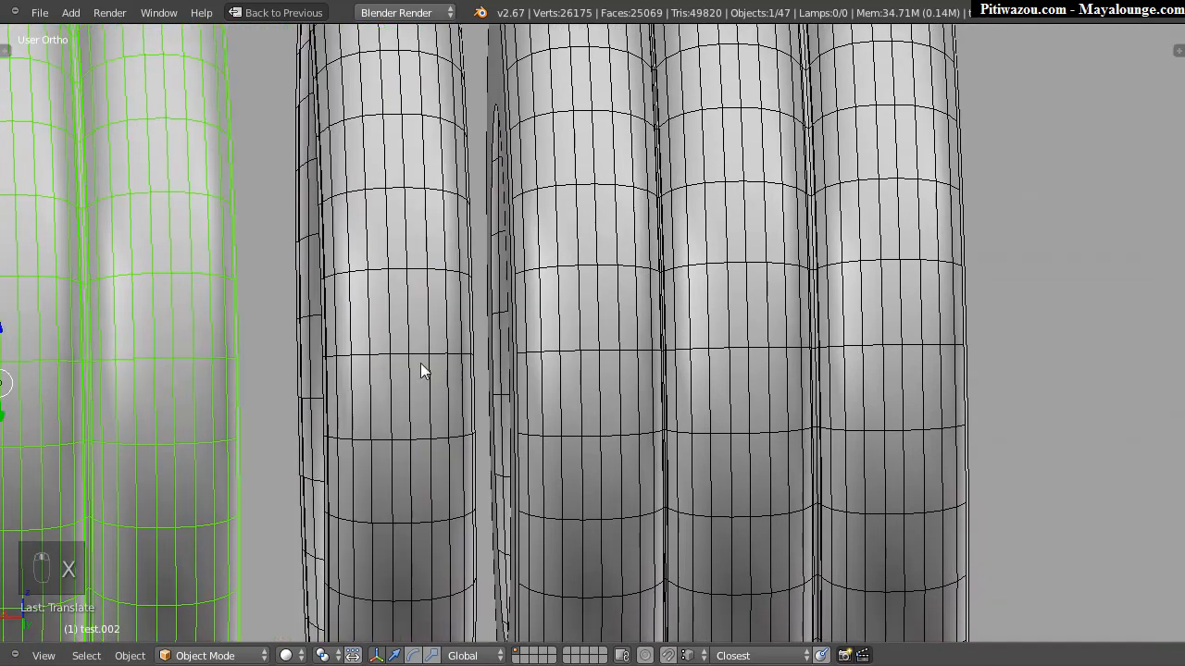
scroll(463, 379, down, 3)
drag(232, 361, 0, 366)
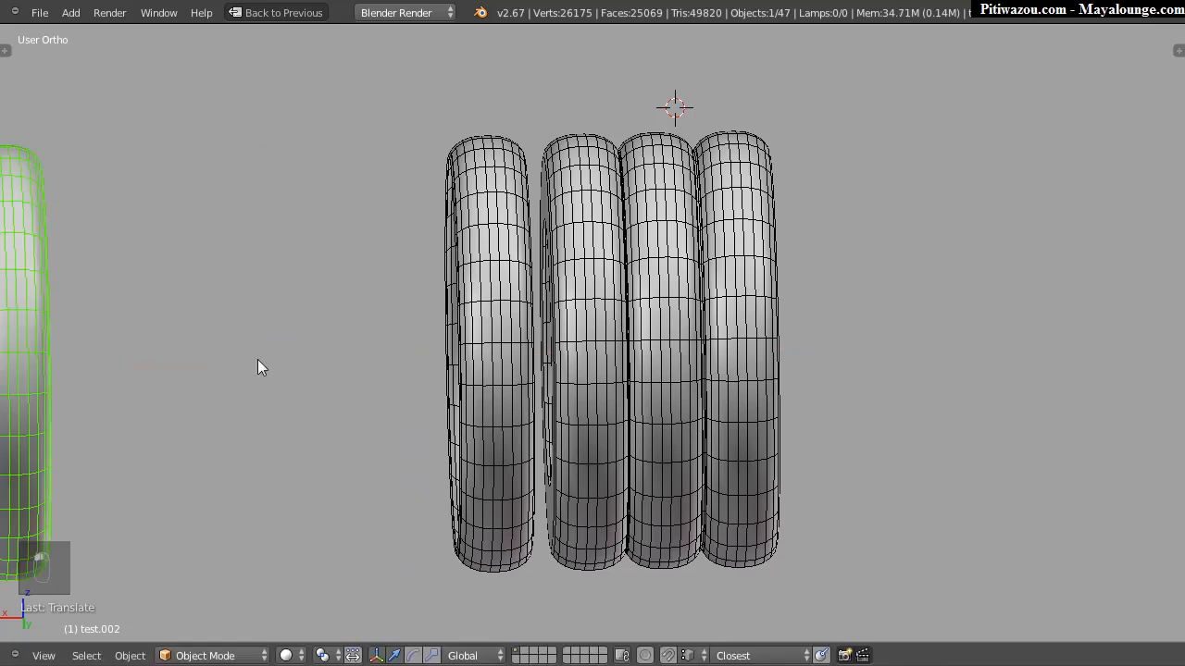
Step: Edit the single ring test.001 and select the open edge loop on its side facing the three rings
scroll(406, 367, up, 5)
middle_drag(582, 256, 448, 364)
scroll(454, 361, down, 2)
right_click(473, 358)
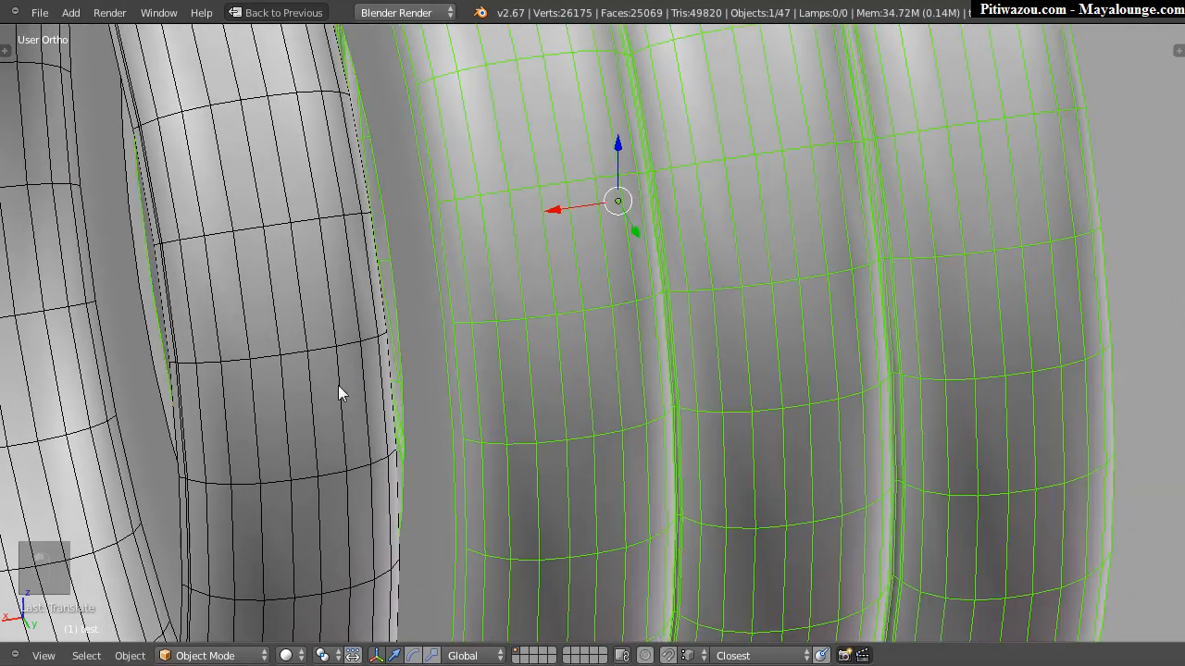
right_click(338, 382)
scroll(562, 335, up, 2)
middle_drag(586, 347, 305, 317)
middle_drag(277, 232, 375, 305)
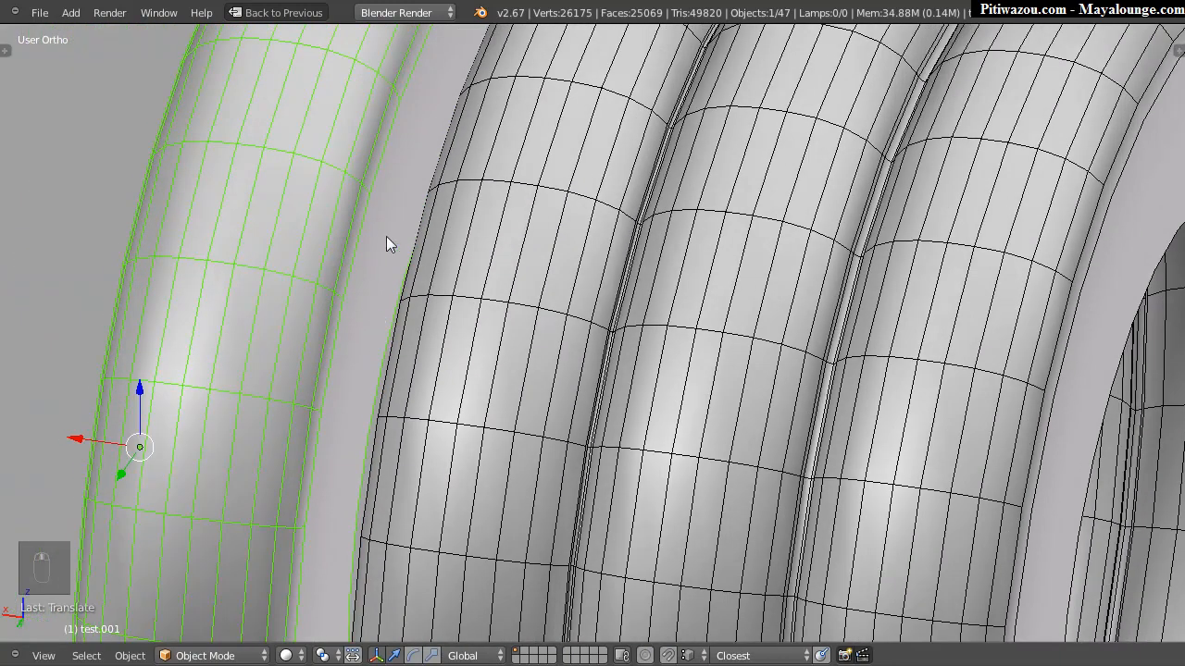
key(Tab)
key(ctrl+Tab)
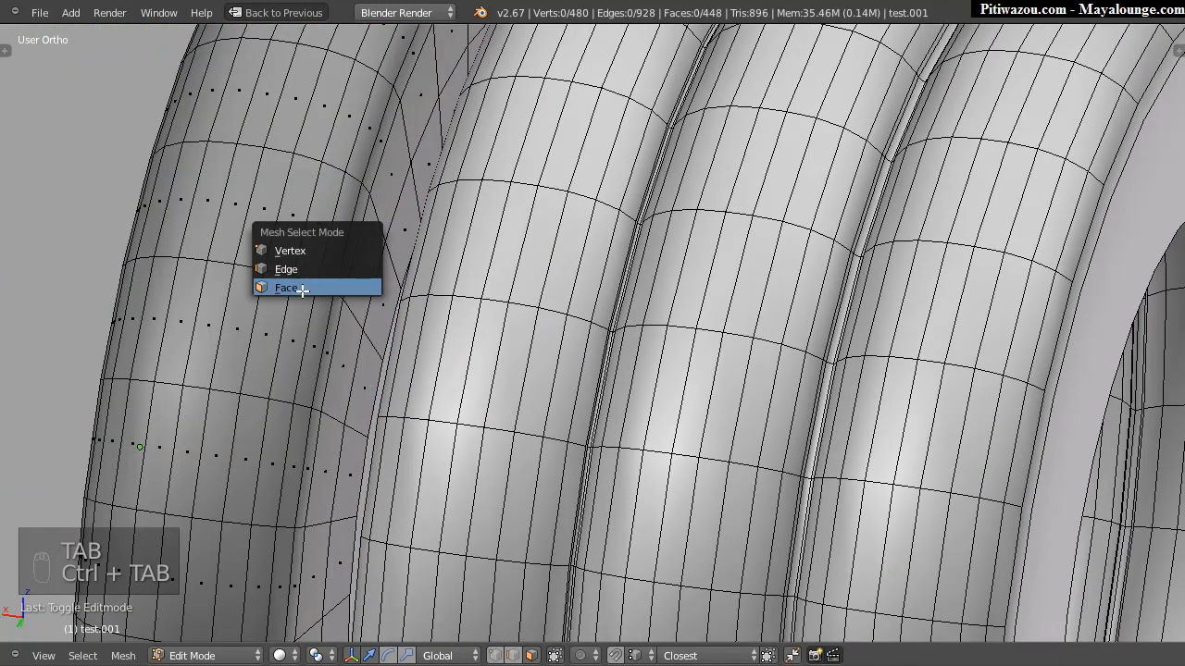
click(305, 291)
alt+right_click(377, 378)
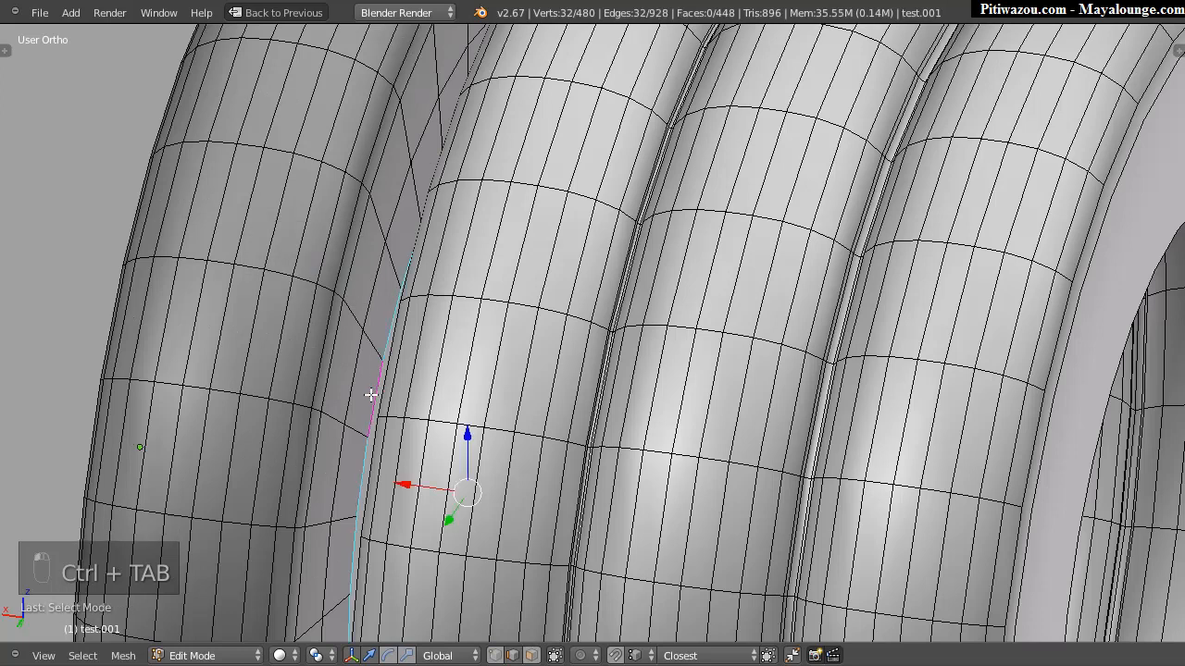
Step: Grow the selection to the two rows of faces beside that open edge and delete those faces
key(ctrl+KP_Add)
key(ctrl+KP_Add)
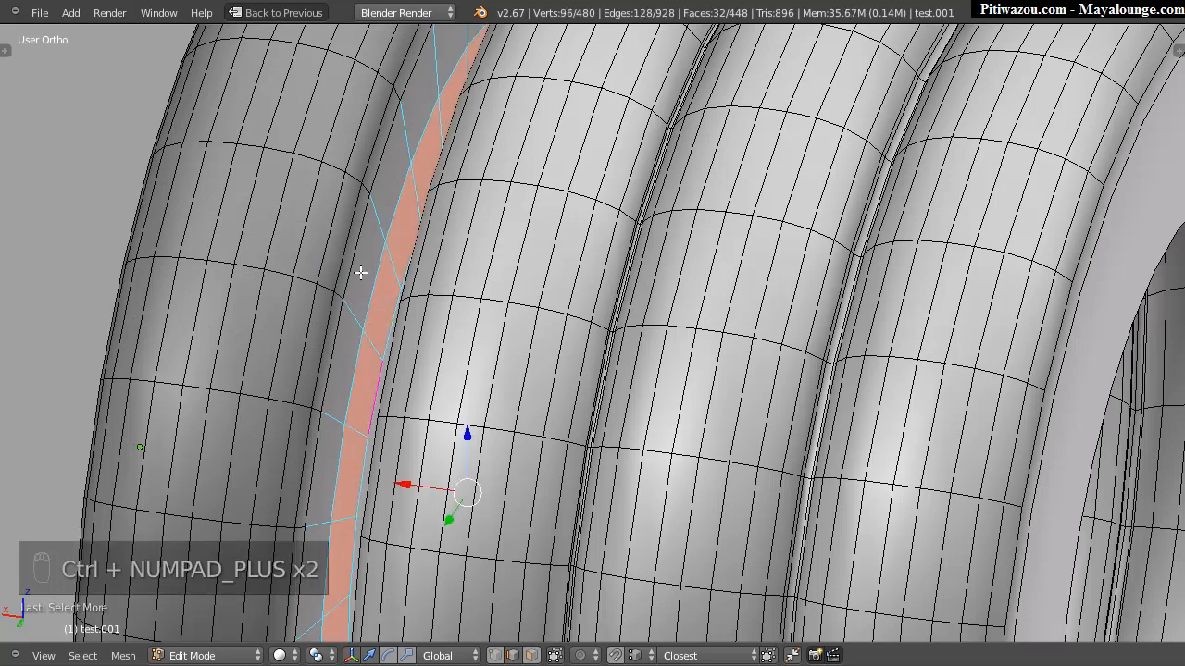
key(ctrl+Tab)
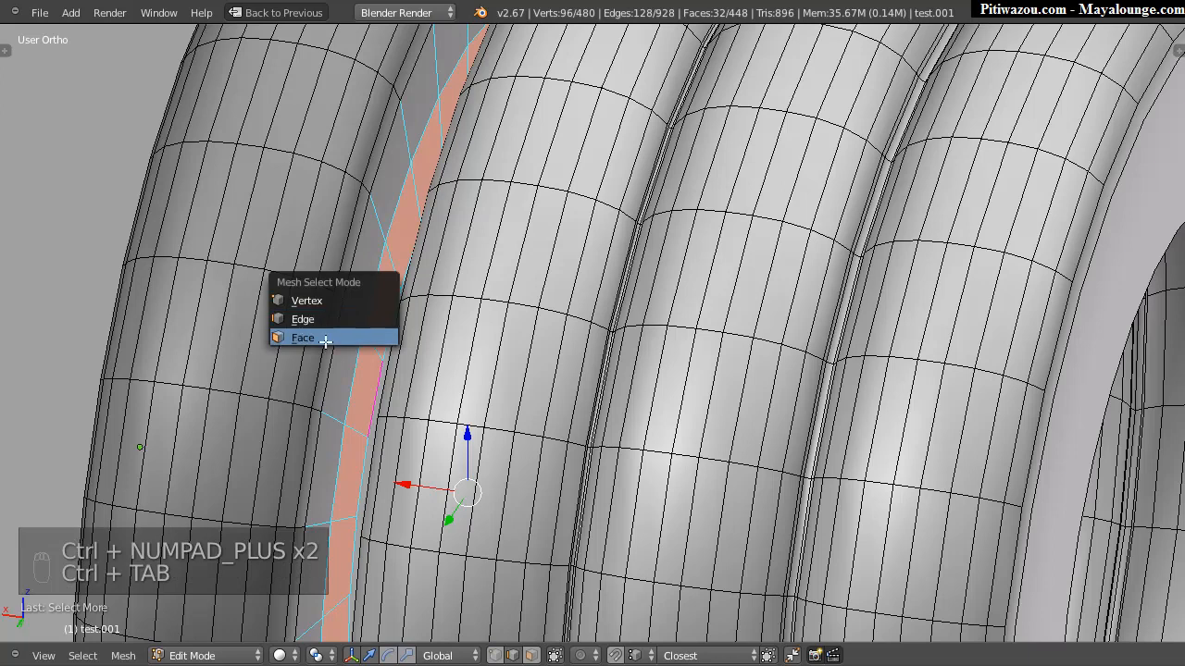
click(329, 340)
key(ctrl+KP_Add)
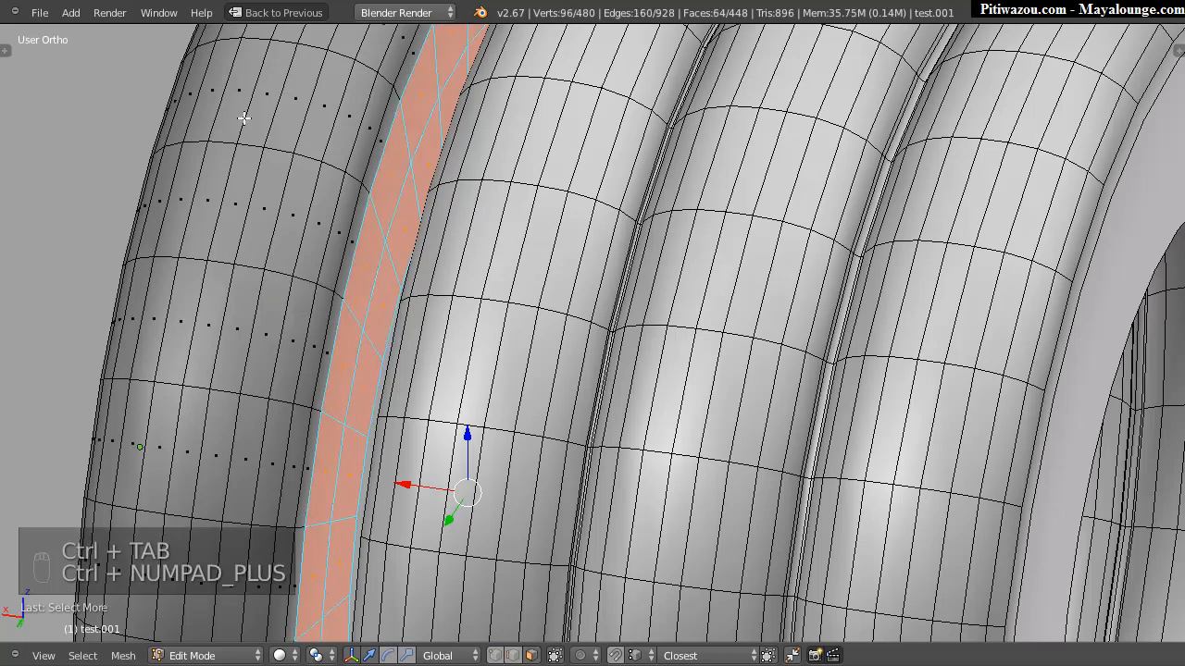
key(x)
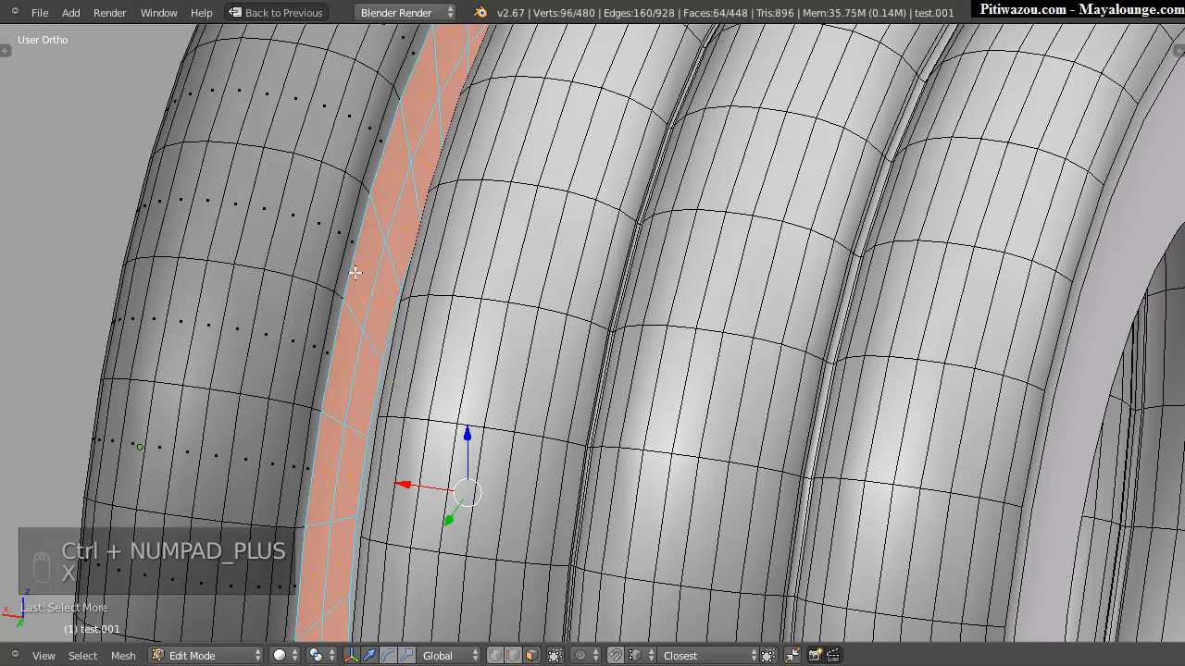
key(x)
click(313, 279)
middle_drag(400, 273, 261, 273)
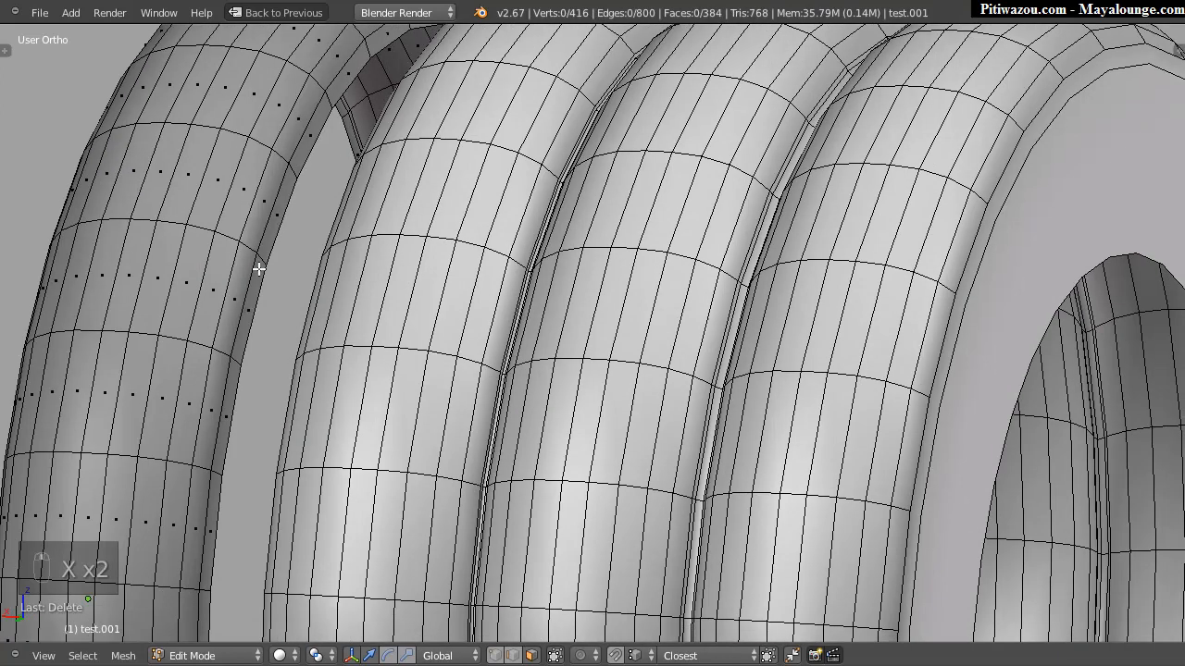
Step: Select the new open edge loop on the single ring and snap the 3D cursor to it
key(ctrl+Tab)
click(244, 265)
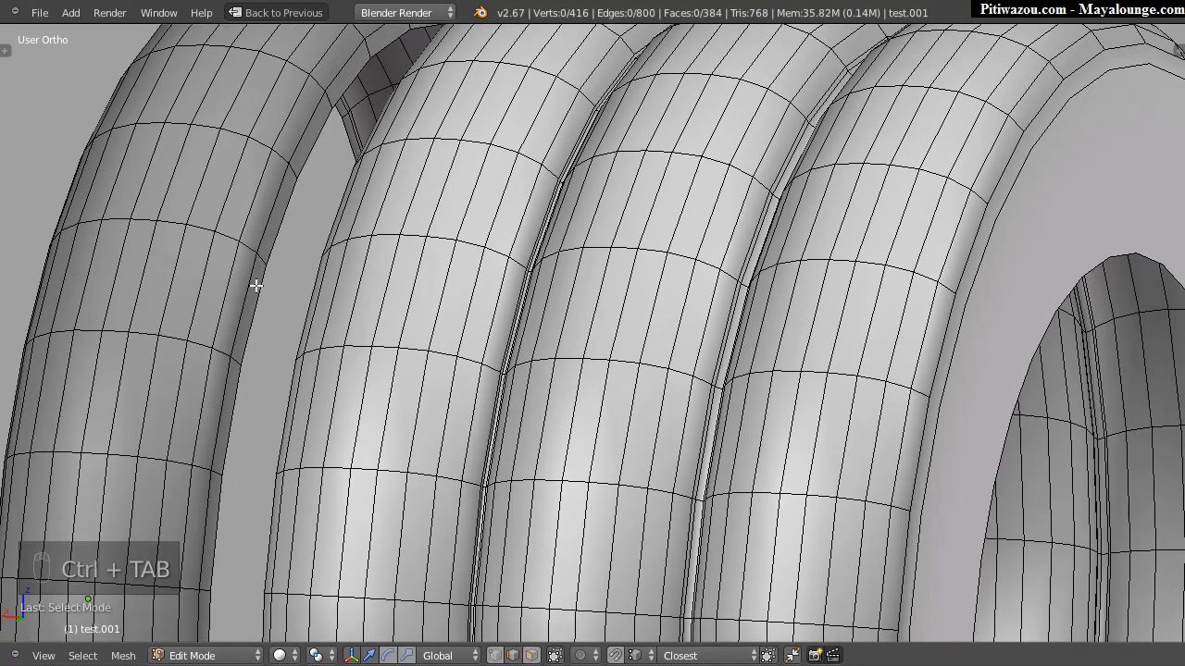
alt+right_click(267, 299)
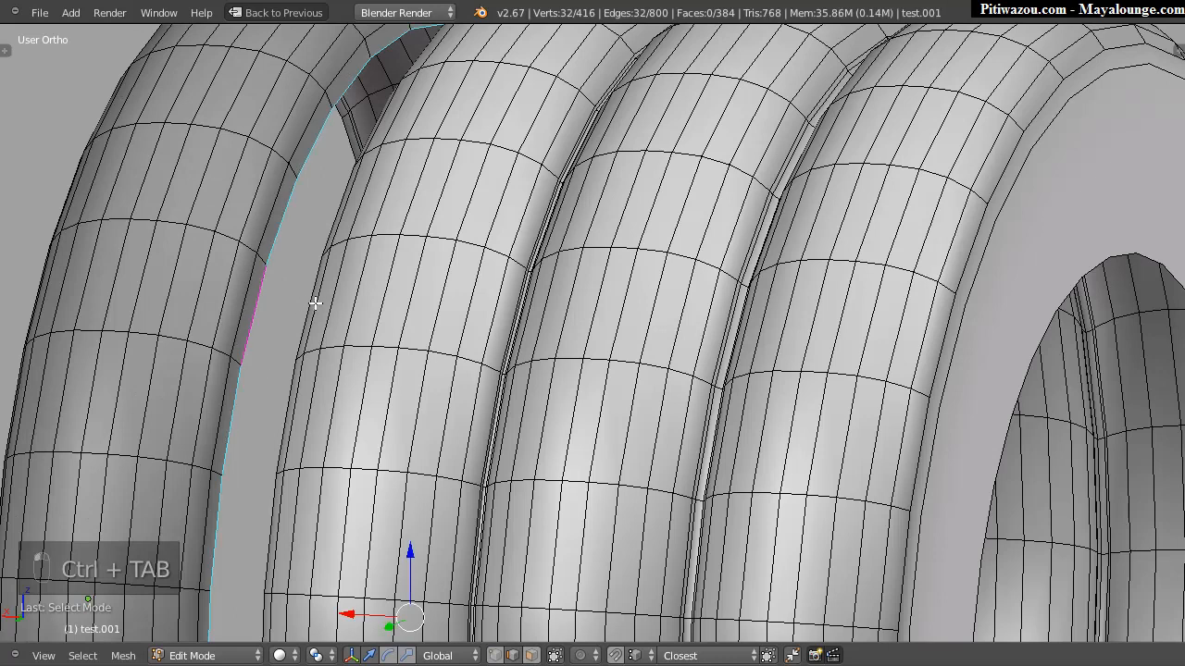
key(shift+s)
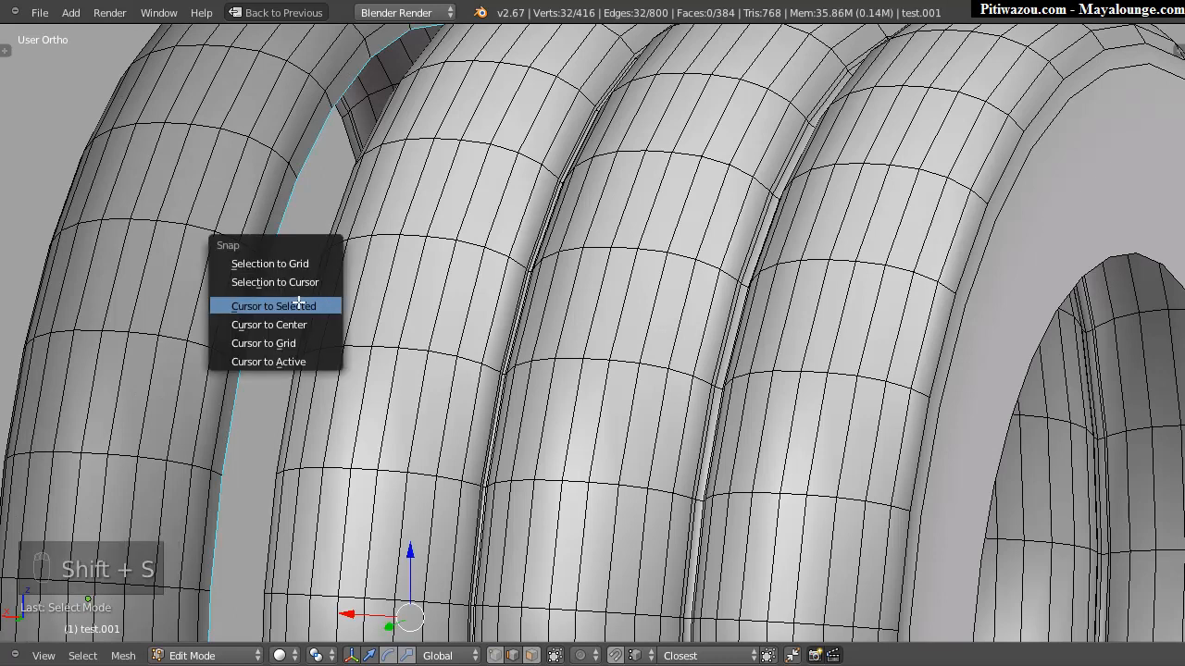
click(302, 303)
middle_drag(309, 305, 356, 284)
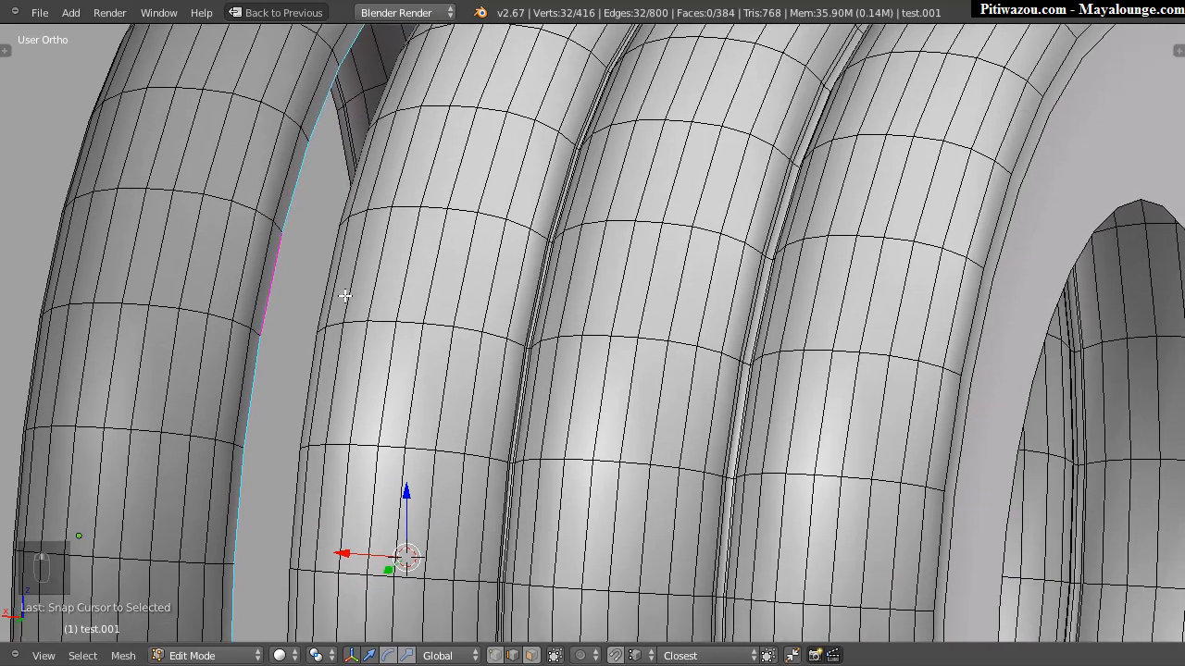
Step: Leave mesh editing and set the single ring's origin to the 3D cursor
key(Tab)
key(space)
mouse_move(288, 330)
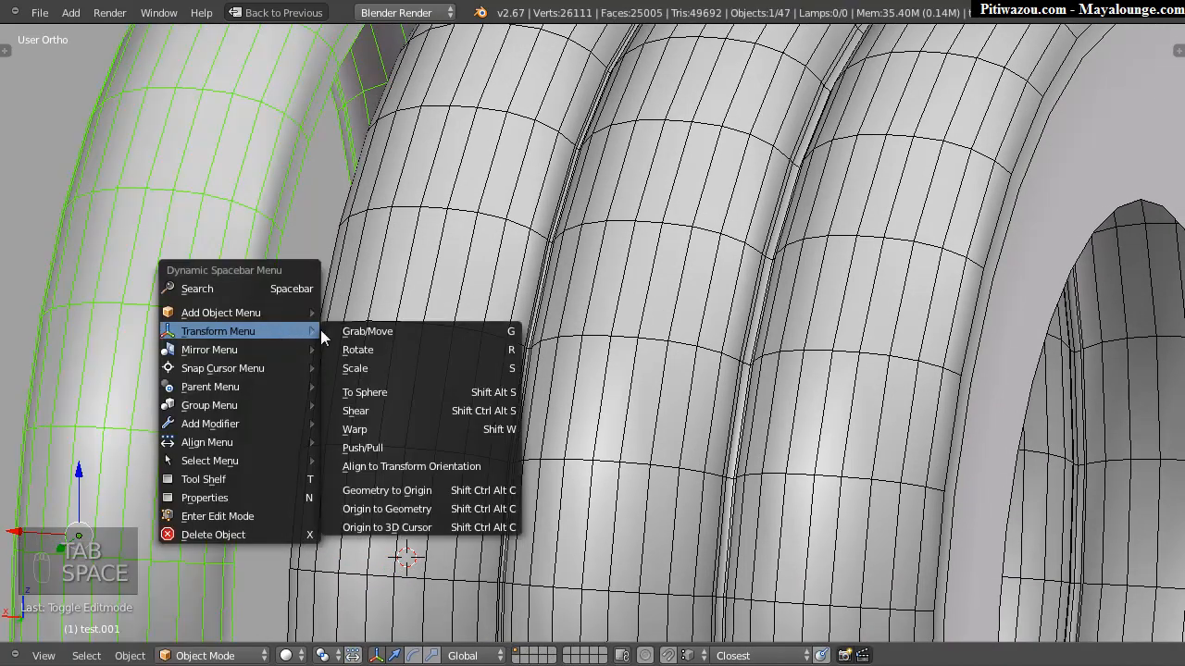
click(373, 525)
middle_drag(373, 526, 340, 375)
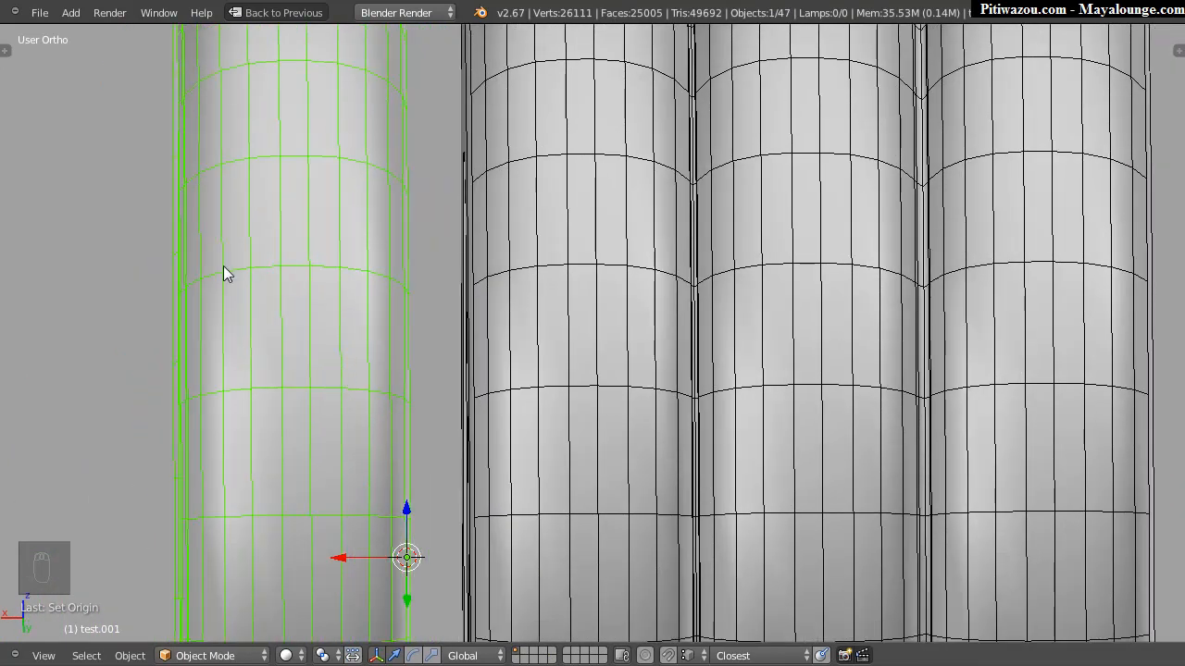
Step: In the orthographic top view, move the single ring along X up against the neighbouring three rings
key(KP_7)
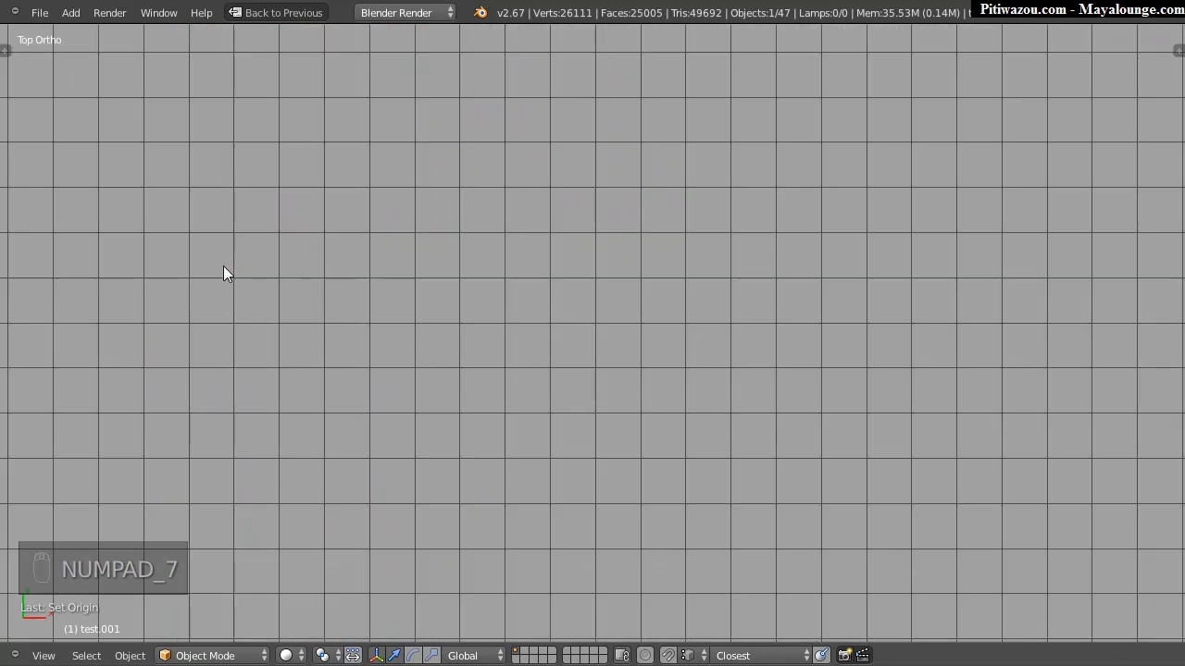
key(KP_5)
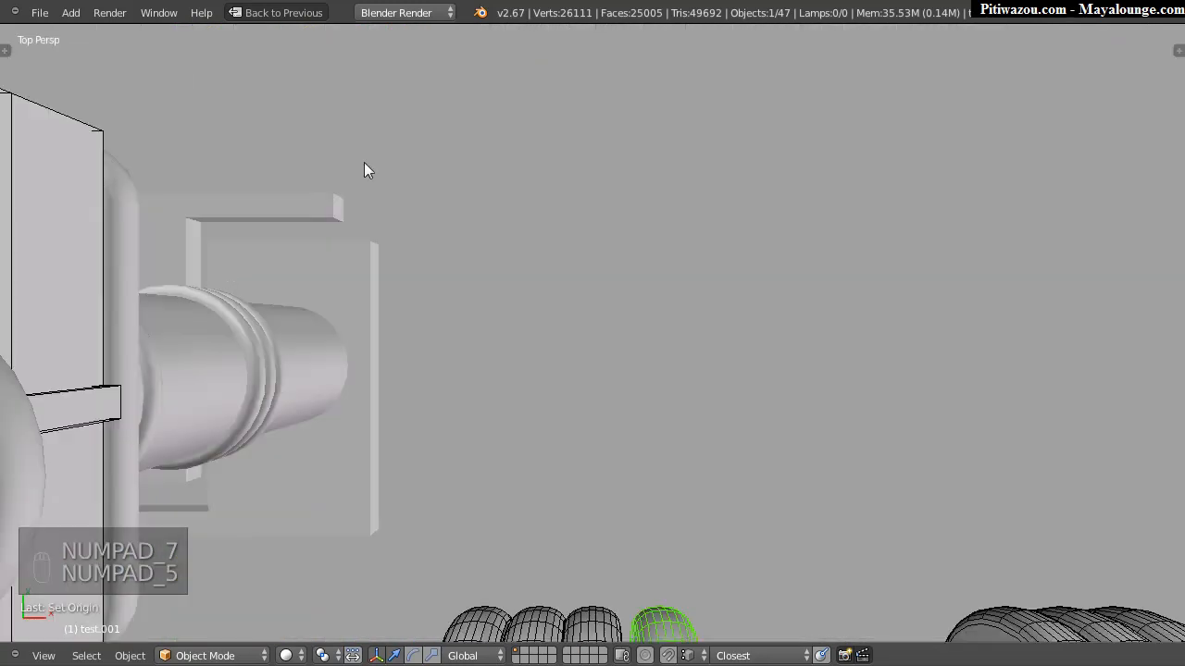
key(KP_5)
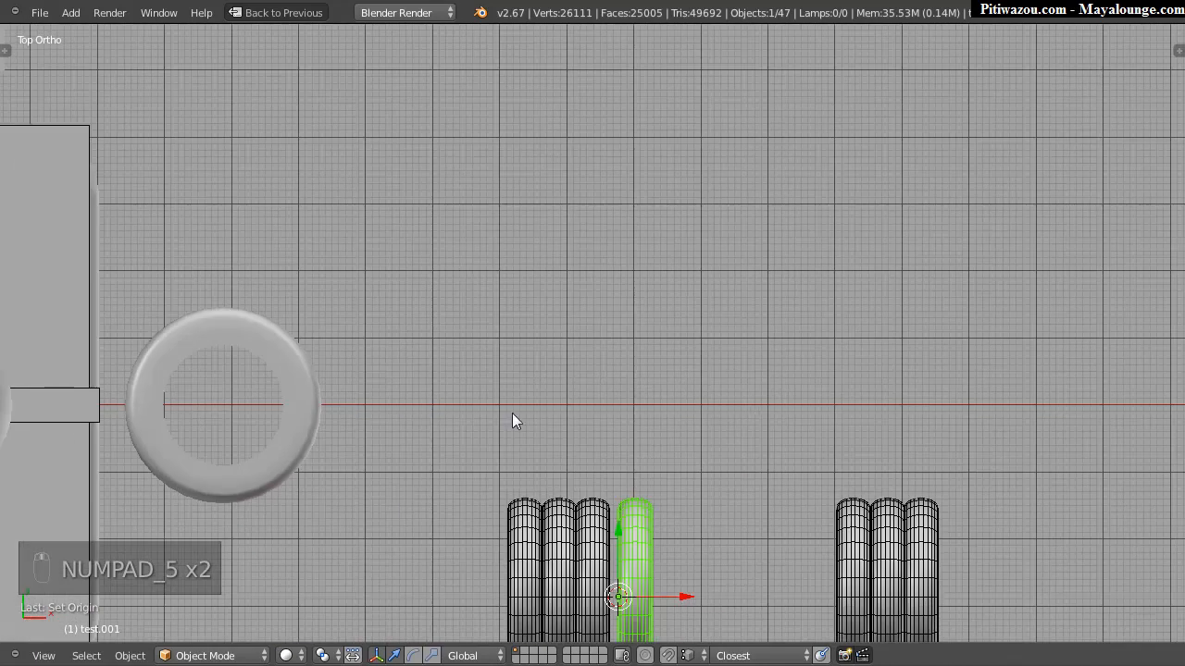
shift+middle_drag(512, 412, 474, 119)
ctrl+middle_drag(593, 357, 850, 204)
shift+middle_drag(419, 213, 559, 439)
ctrl+middle_drag(419, 276, 592, 326)
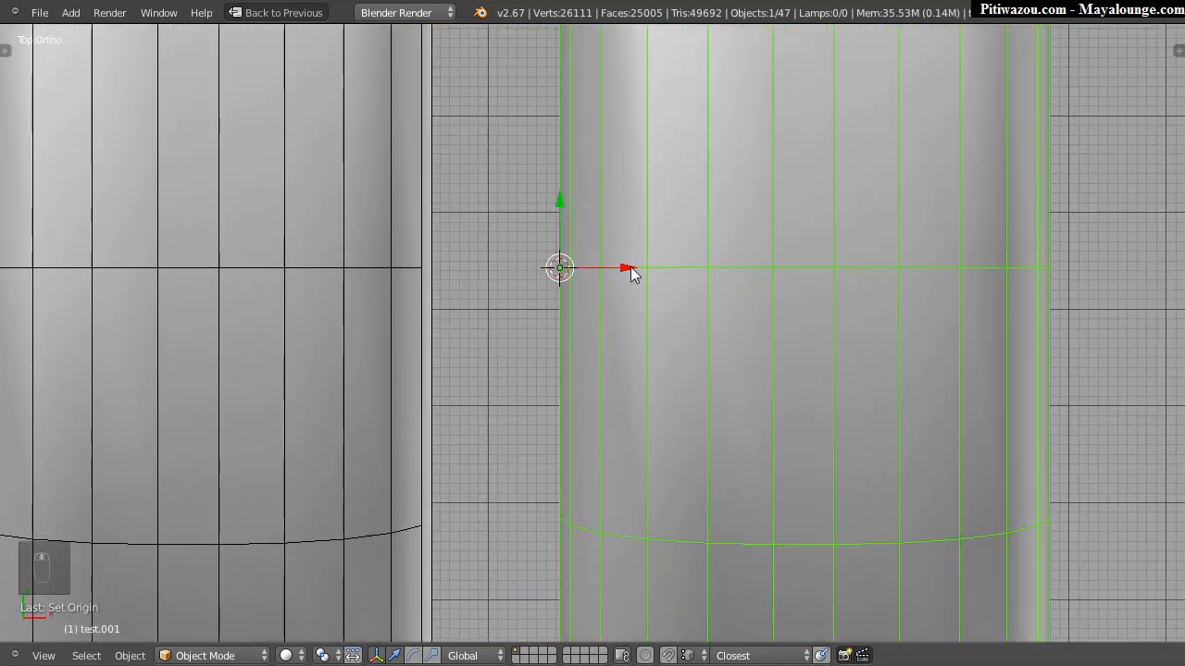
key(x)
mouse_move(628, 271)
mouse_down()
mouse_move(489, 278)
mouse_move(468, 423)
mouse_move(415, 530)
mouse_move(431, 523)
mouse_up()
Step: Select the three-ring object test and open its mesh for editing
middle_drag(560, 217, 846, 222)
scroll(845, 220, down, 4)
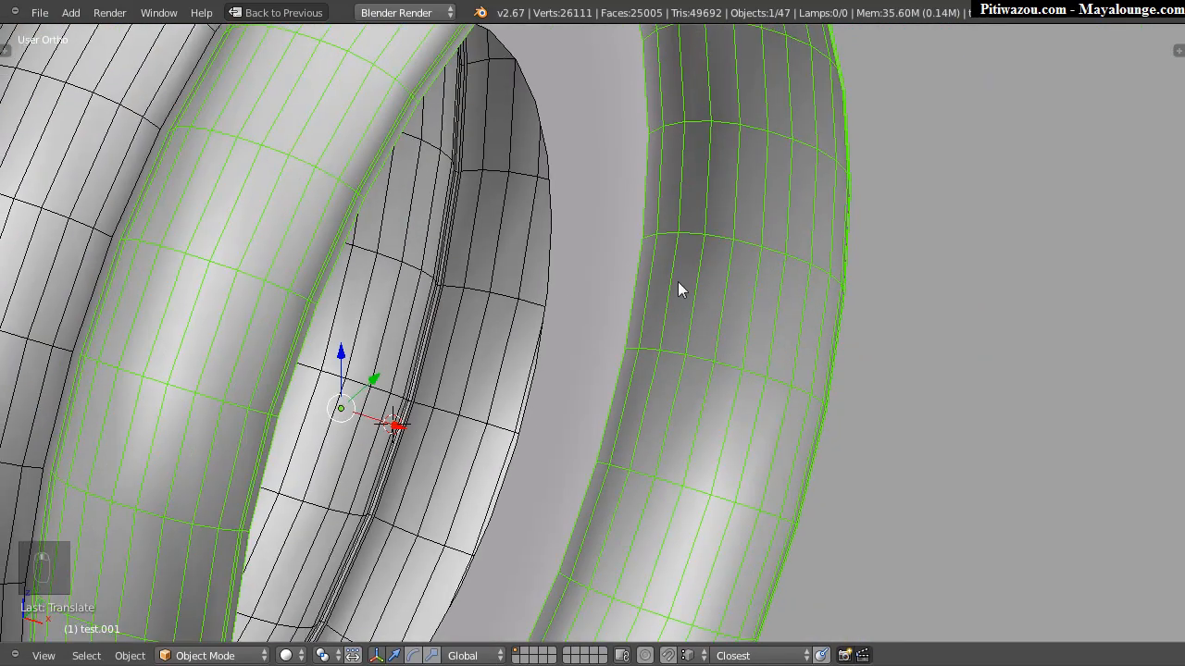
middle_drag(678, 281, 588, 272)
shift+middle_drag(756, 234, 741, 293)
right_click(725, 299)
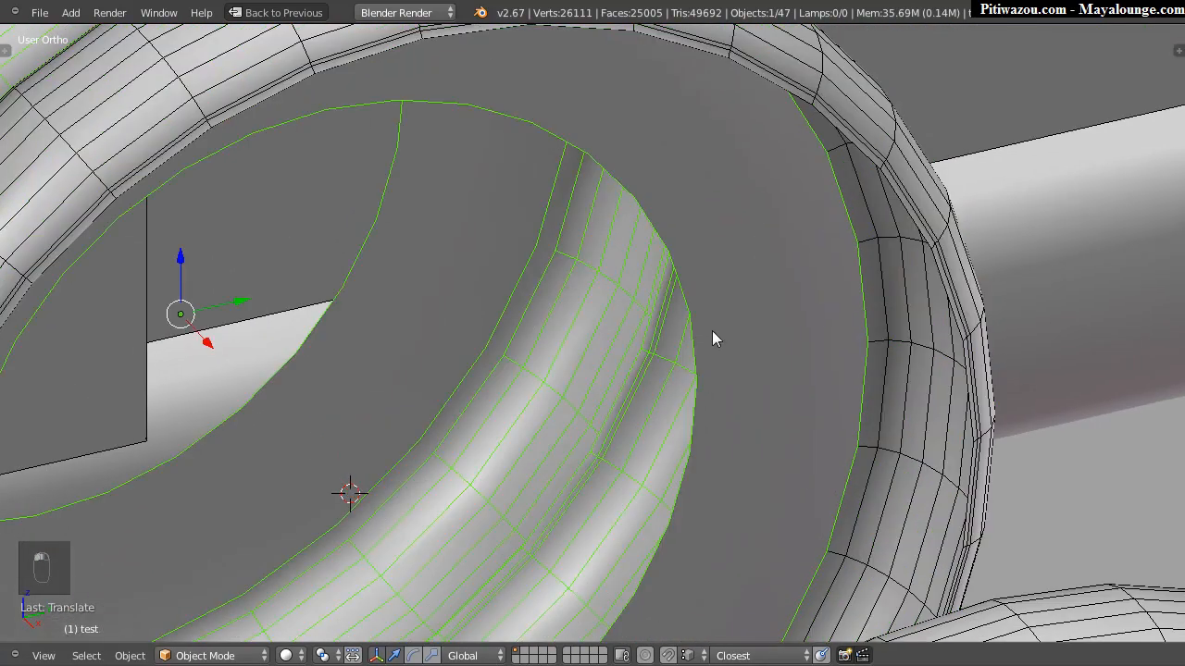
key(Tab)
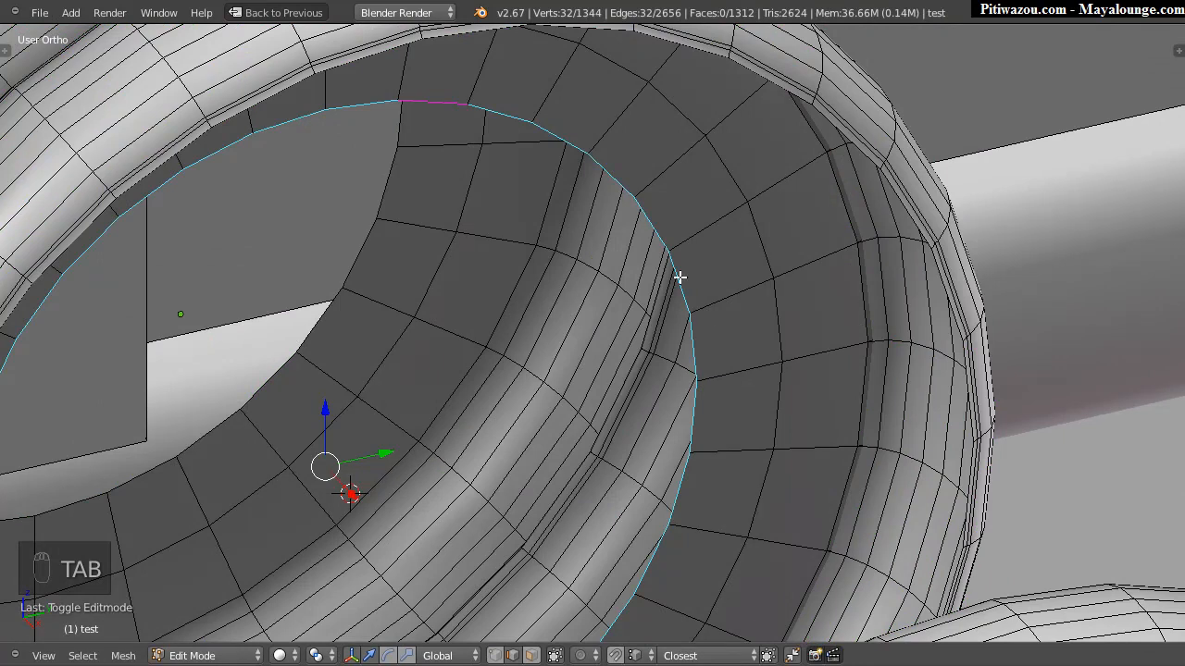
Step: Grow the selection from the inner open edge loop to the two adjoining rows of faces and delete those faces
key(ctrl+KP_Add)
key(ctrl+Tab)
key(ctrl+Tab)
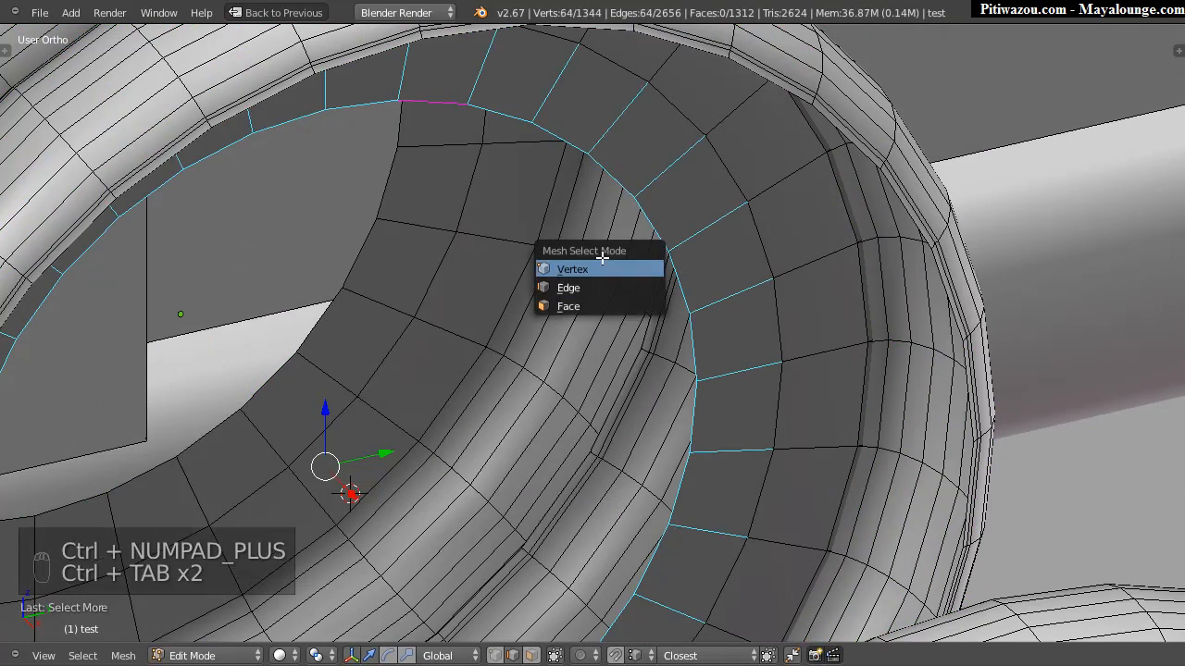
click(619, 269)
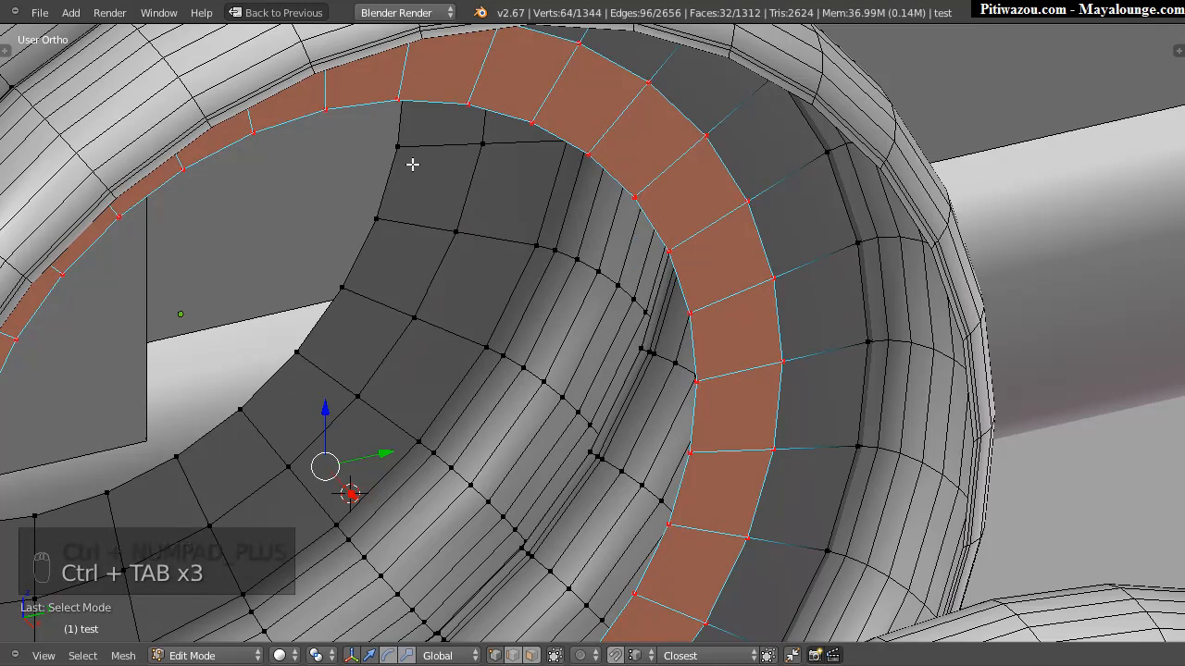
key(ctrl+Tab)
key(ctrl+Tab)
click(591, 277)
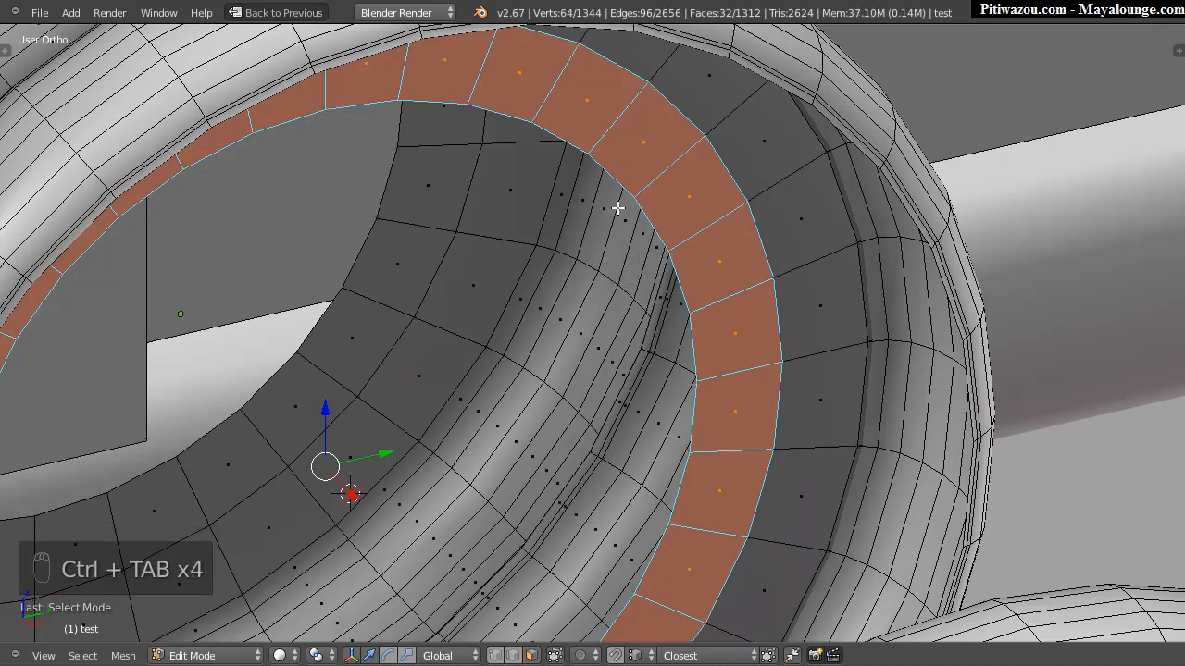
key(ctrl+KP_Add)
middle_drag(617, 206, 836, 315)
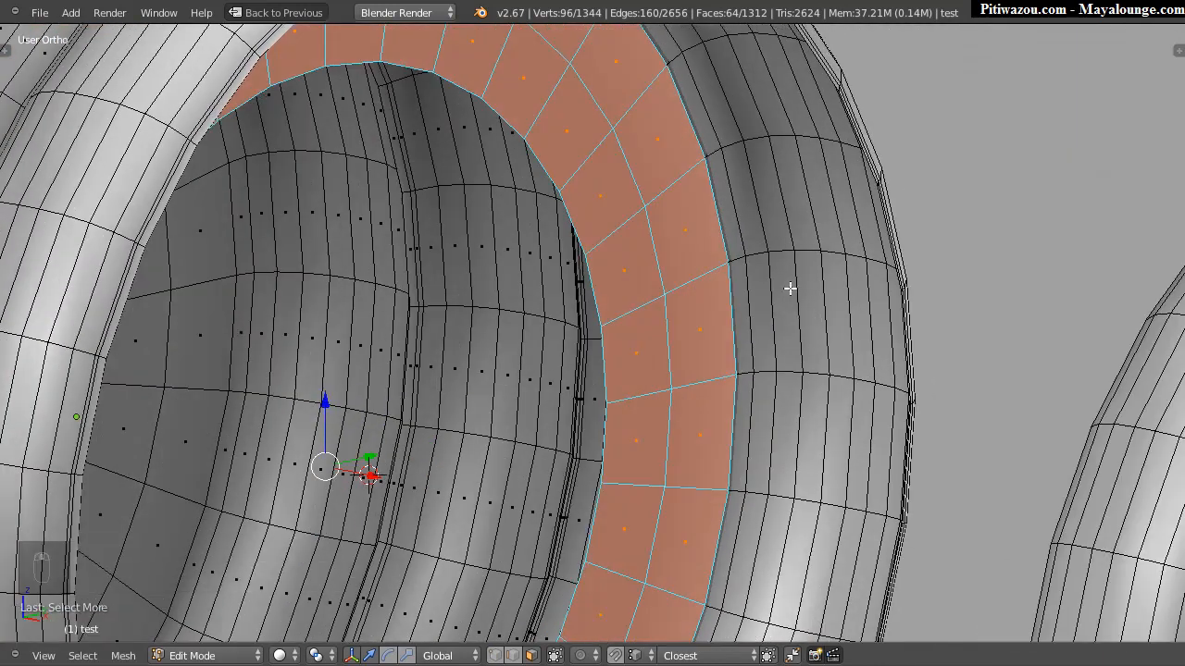
scroll(740, 352, down, 2)
scroll(780, 206, up, 10)
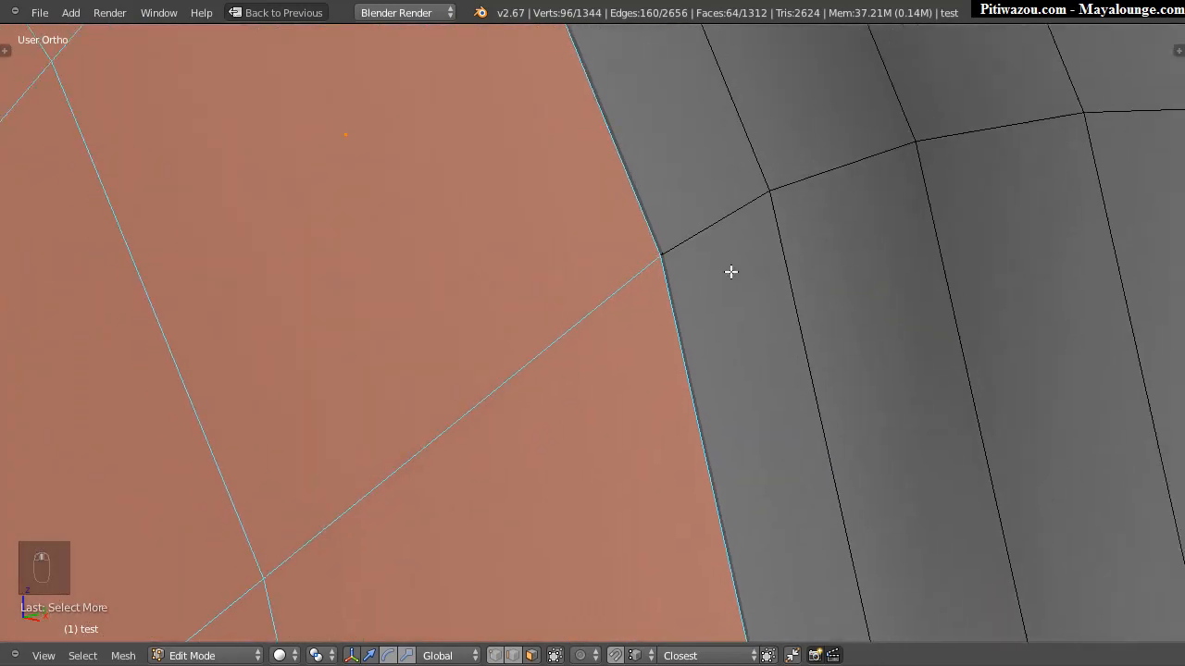
key(x)
click(665, 278)
middle_drag(717, 321, 590, 325)
ctrl+right_click(505, 328)
scroll(479, 450, down, 3)
middle_drag(595, 331, 481, 351)
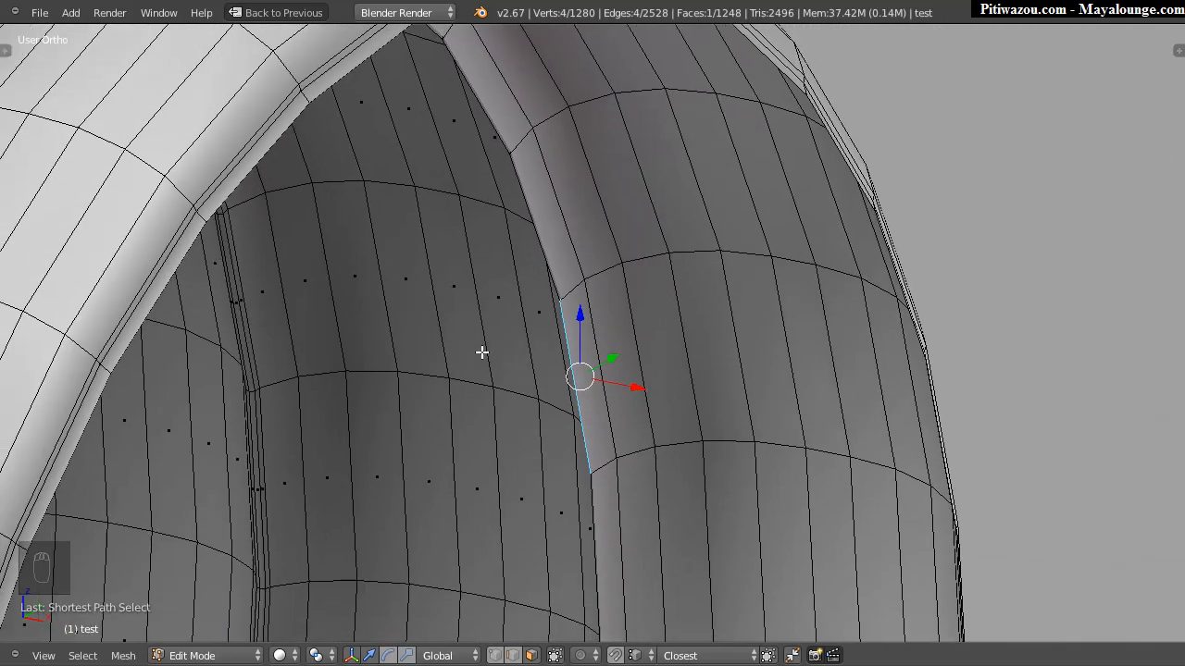
Step: Edit the single ring test.001 and select the open edge loop on its side facing away from the three rings
right_click(240, 173)
key(Tab)
right_click(232, 179)
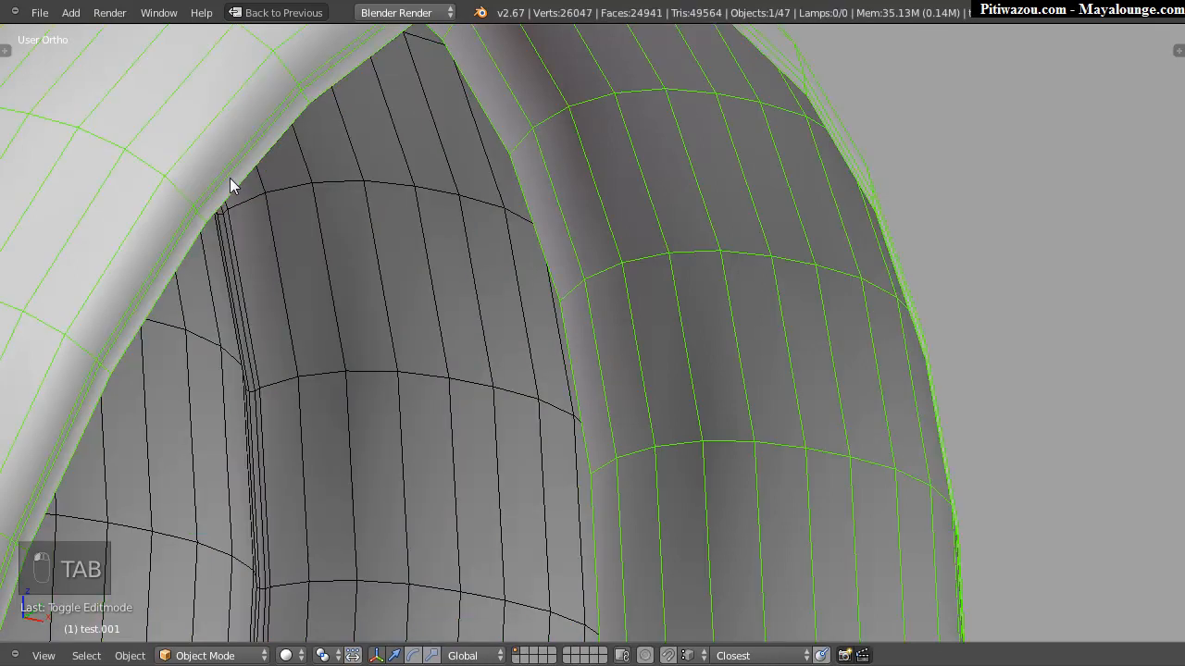
key(ctrl+Tab)
key(Tab)
click(260, 653)
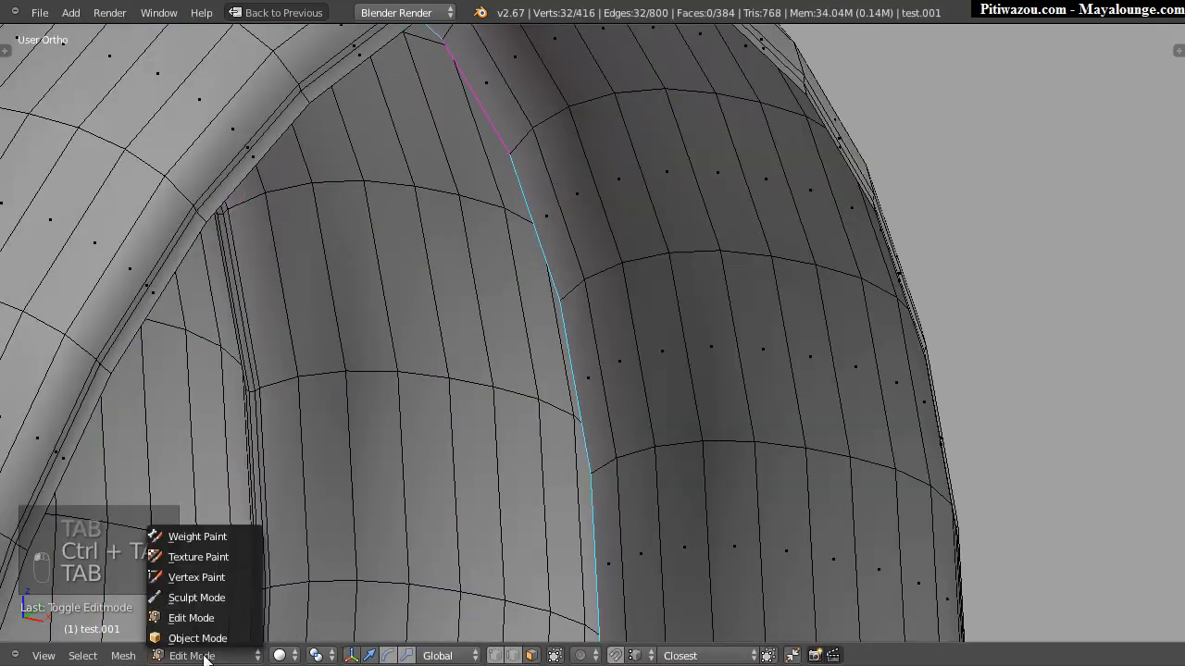
key(ctrl+Tab)
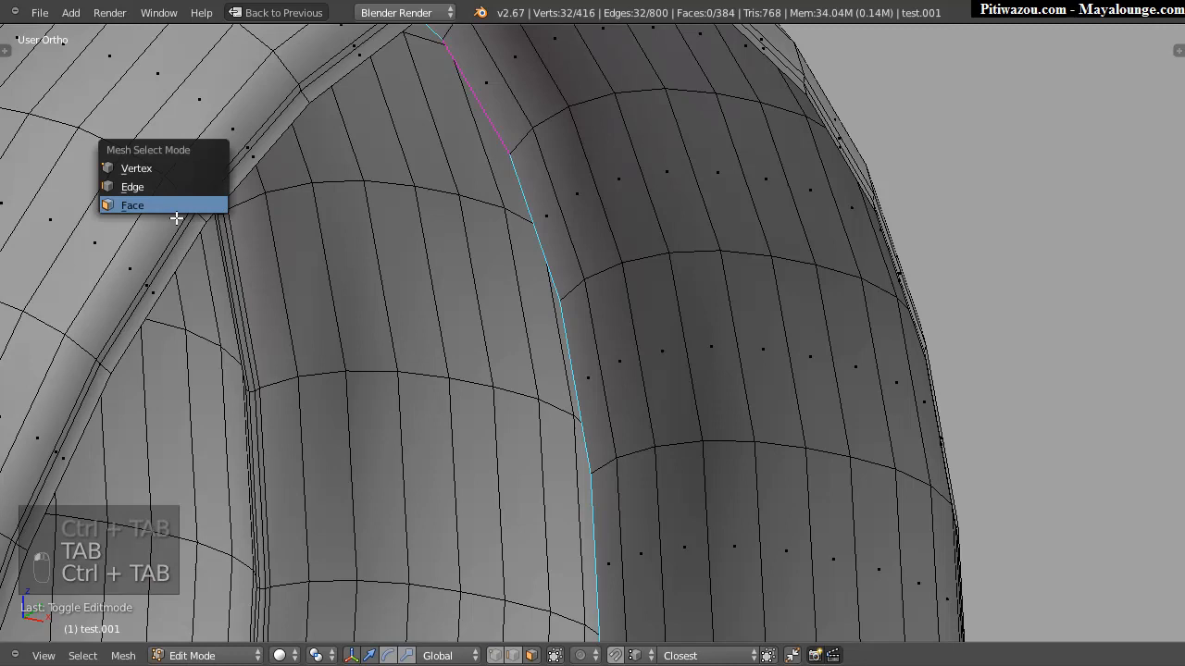
click(134, 185)
key(ctrl+Tab)
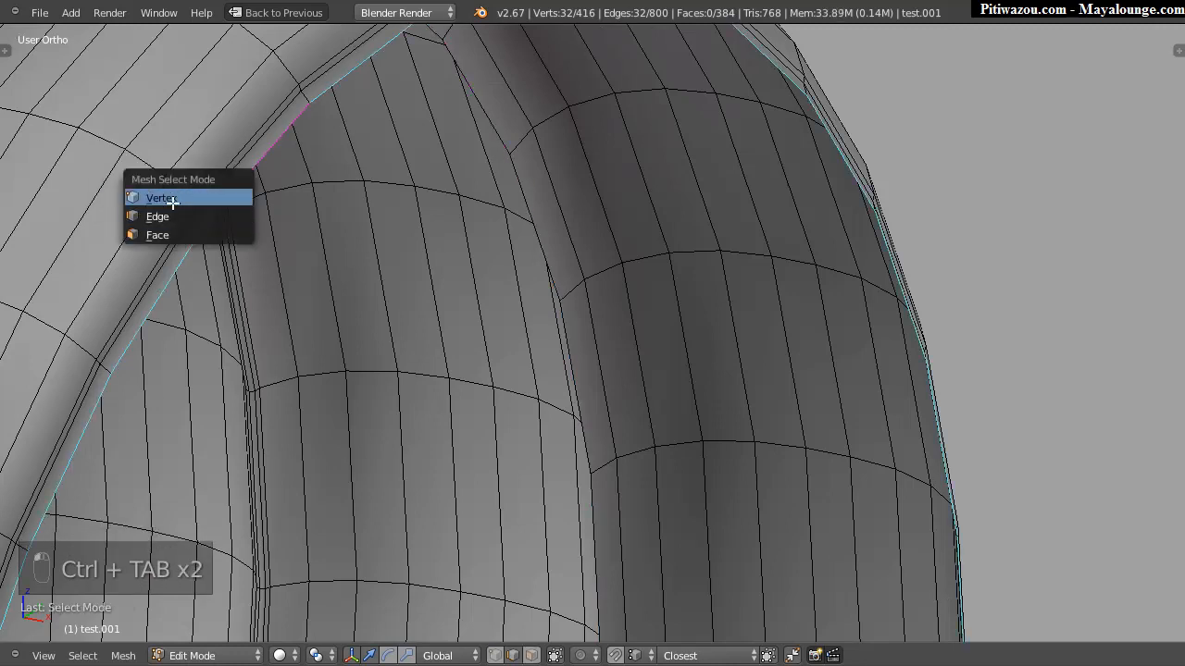
click(238, 196)
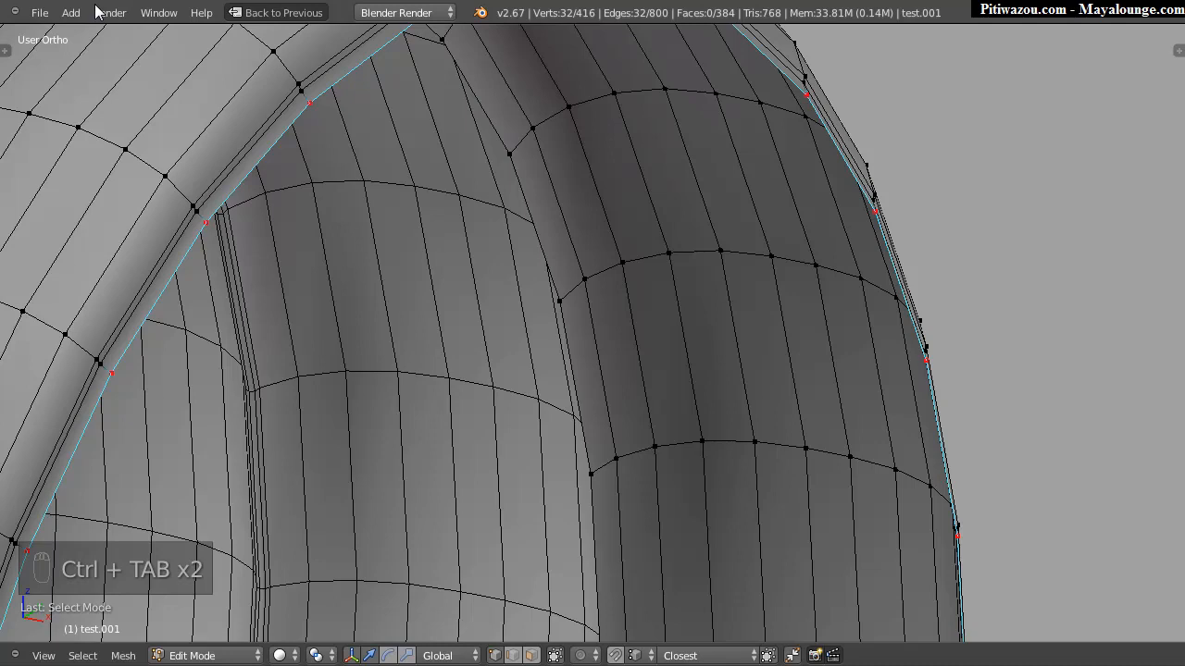
Step: Grow the selection to the narrow row of faces beside that open edge and delete those faces
key(ctrl+KP_Add)
key(ctrl+KP_Add)
key(ctrl+KP_Add)
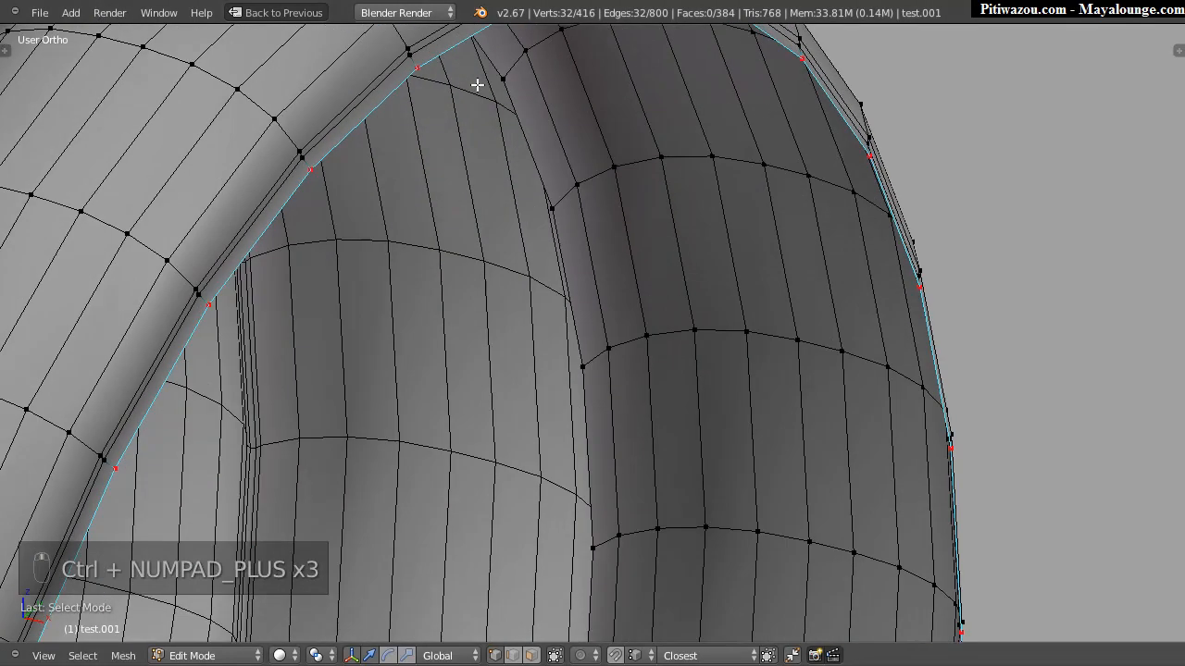
key(ctrl+KP_Add)
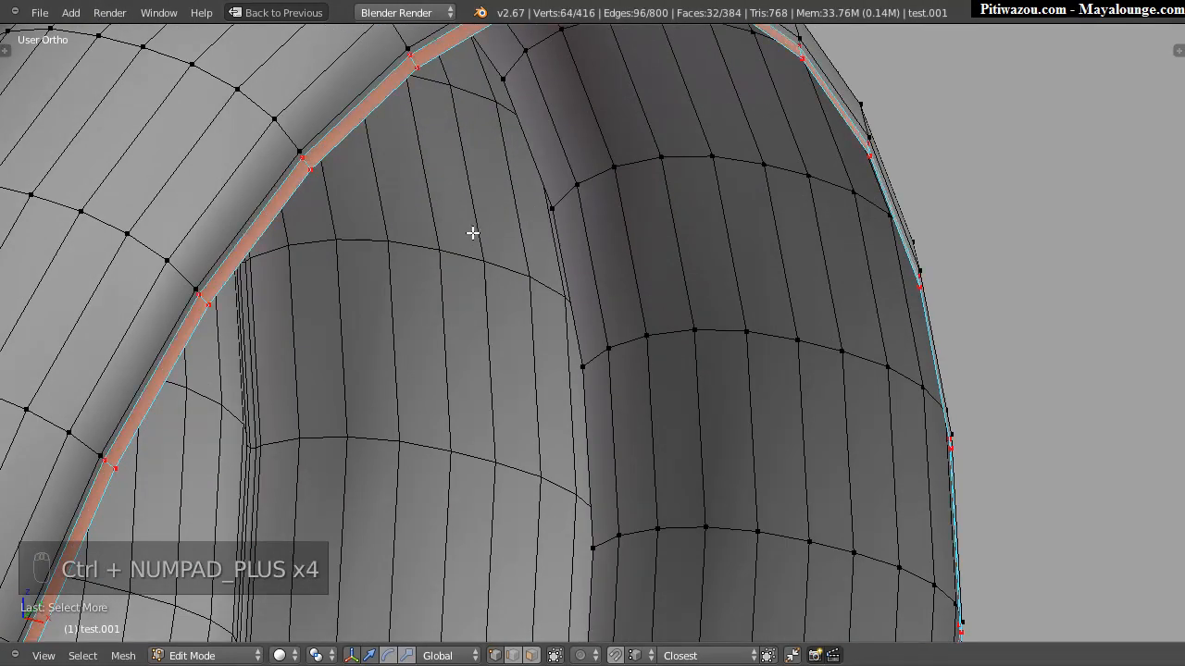
key(ctrl+Tab)
click(440, 267)
key(x)
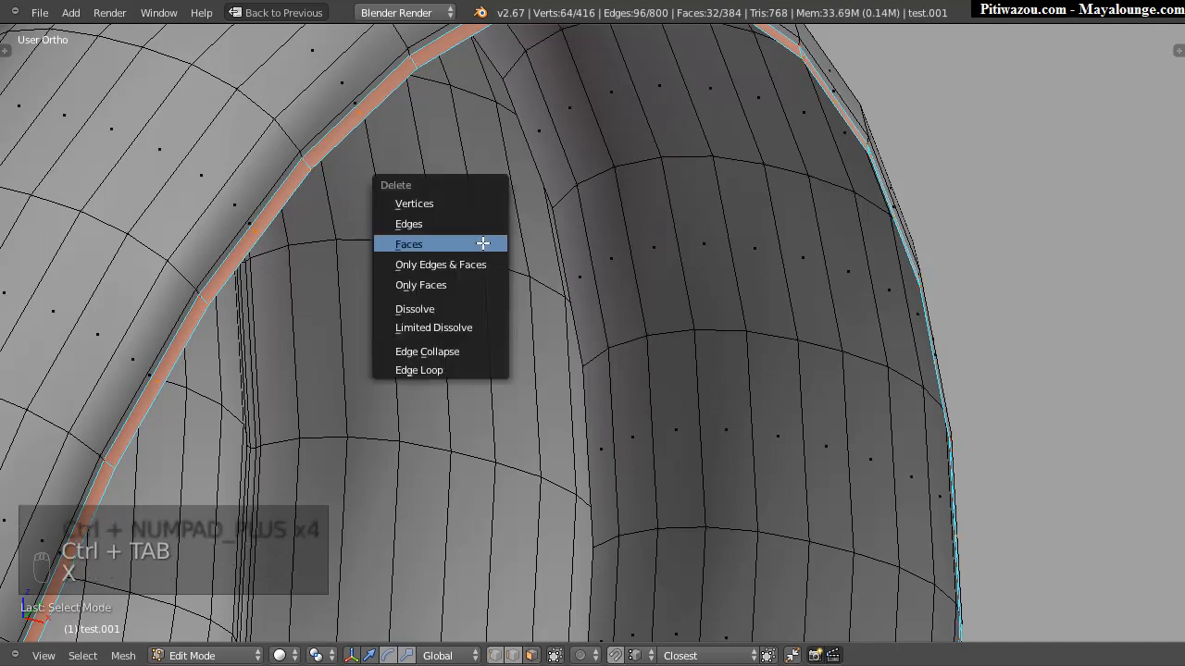
key(x)
click(379, 231)
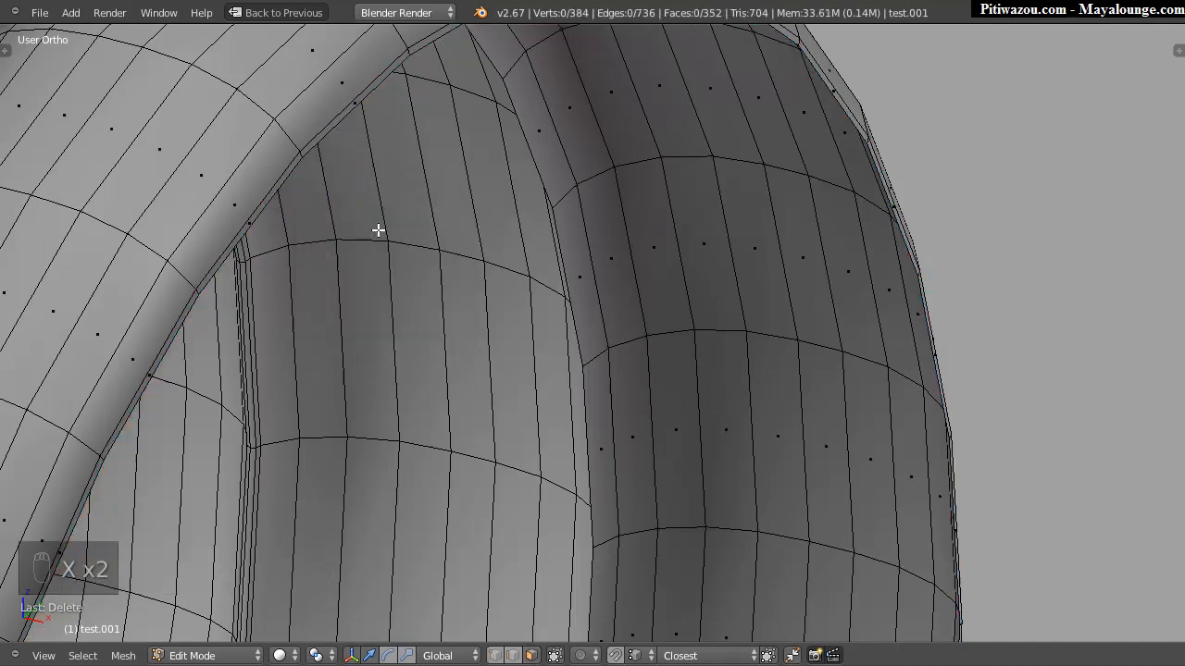
Step: Switch to edge selection and select the new open edge loop on the single ring's free side
middle_drag(710, 192, 550, 232)
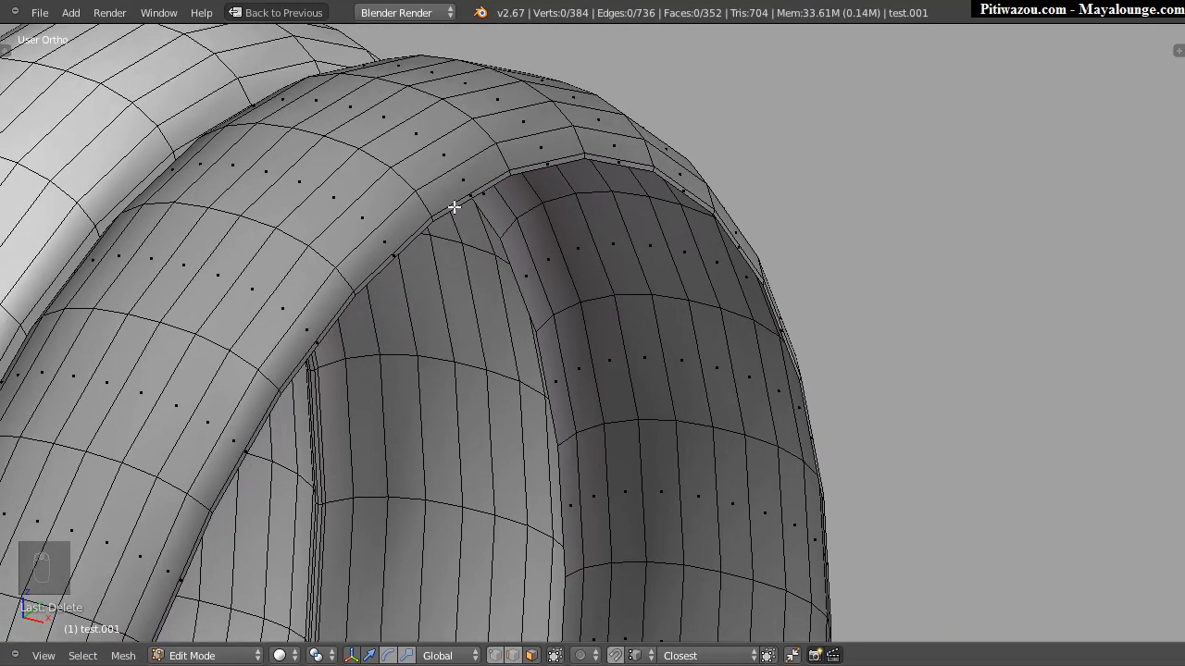
middle_drag(451, 206, 484, 185)
key(Tab)
key(Tab)
key(ctrl+Tab)
click(383, 151)
alt+right_click(457, 161)
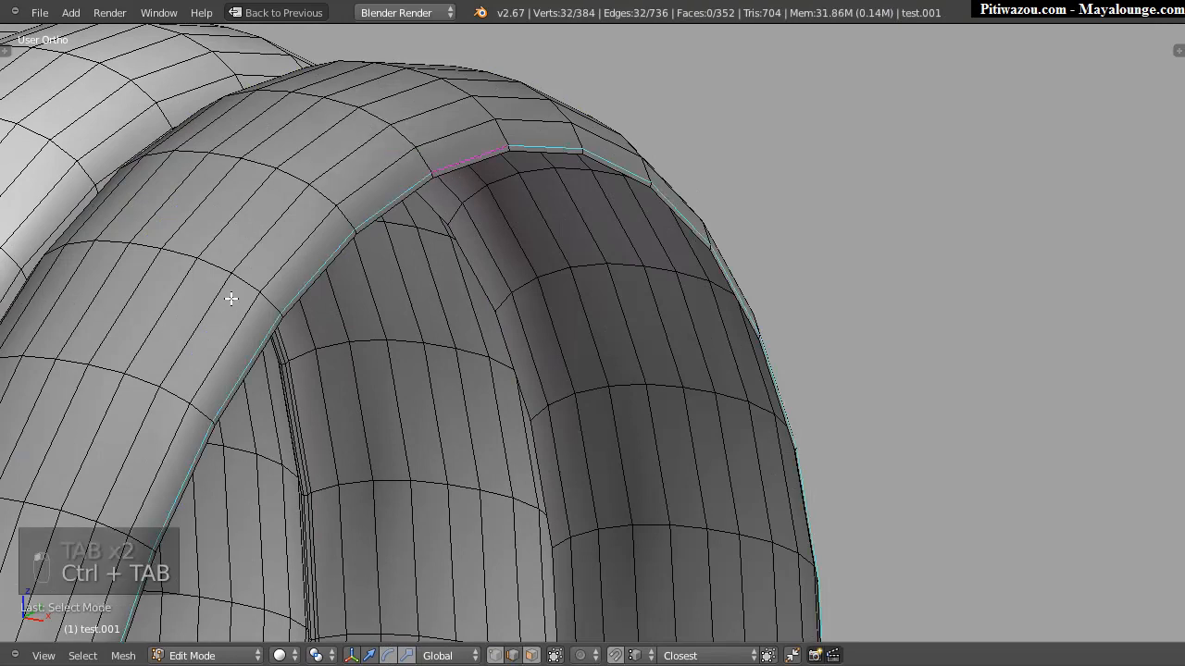
Step: Try Limited Dissolve on the selected open edge loop
key(t)
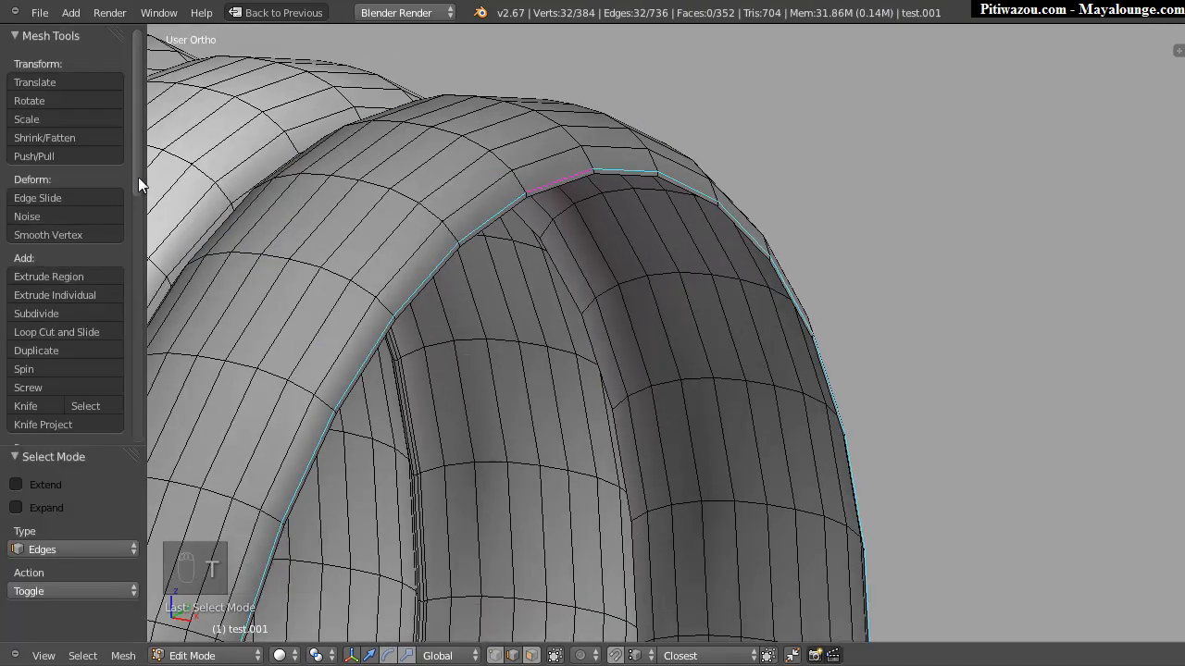
scroll(131, 235, down, 5)
click(53, 271)
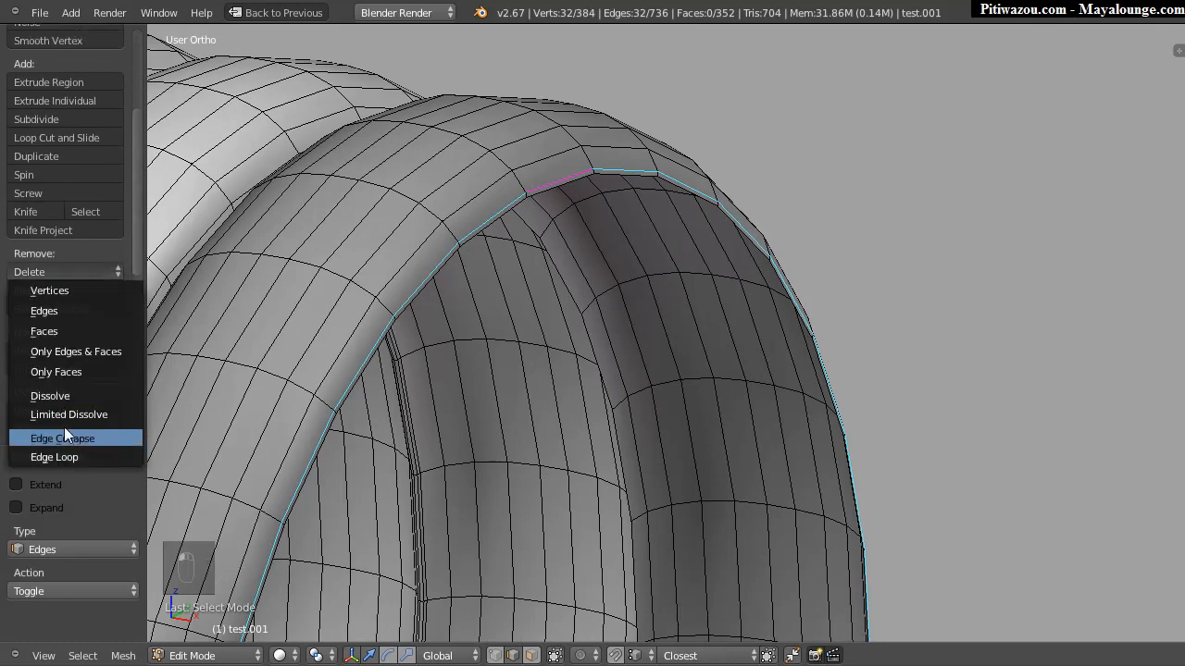
click(69, 412)
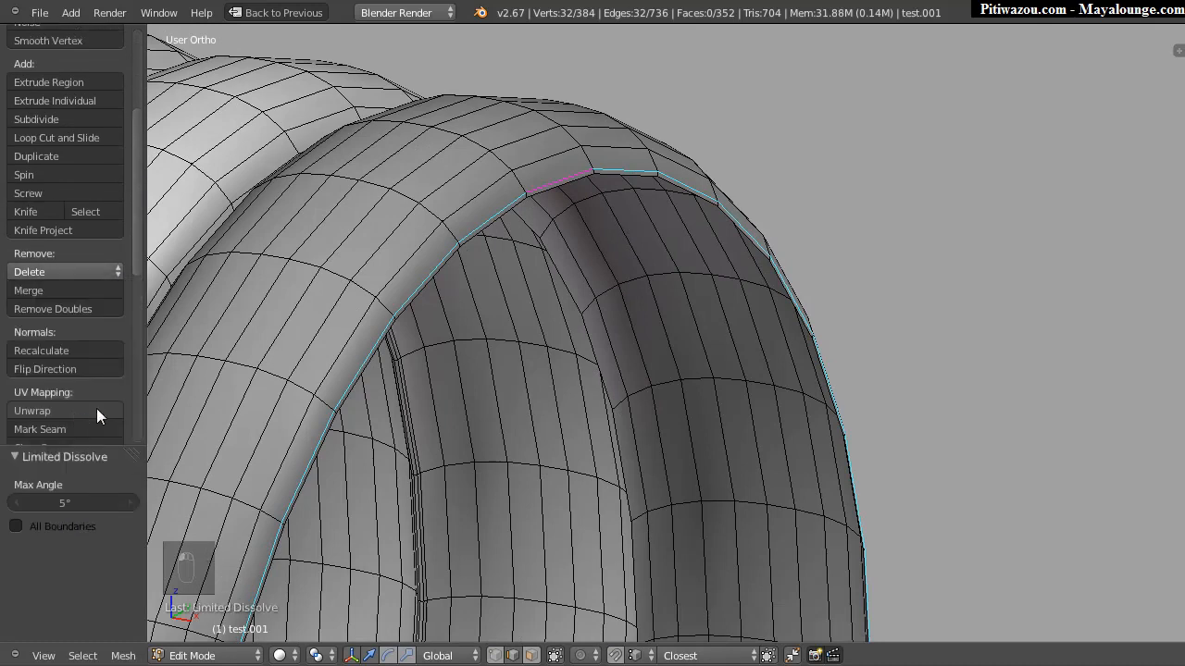
click(89, 270)
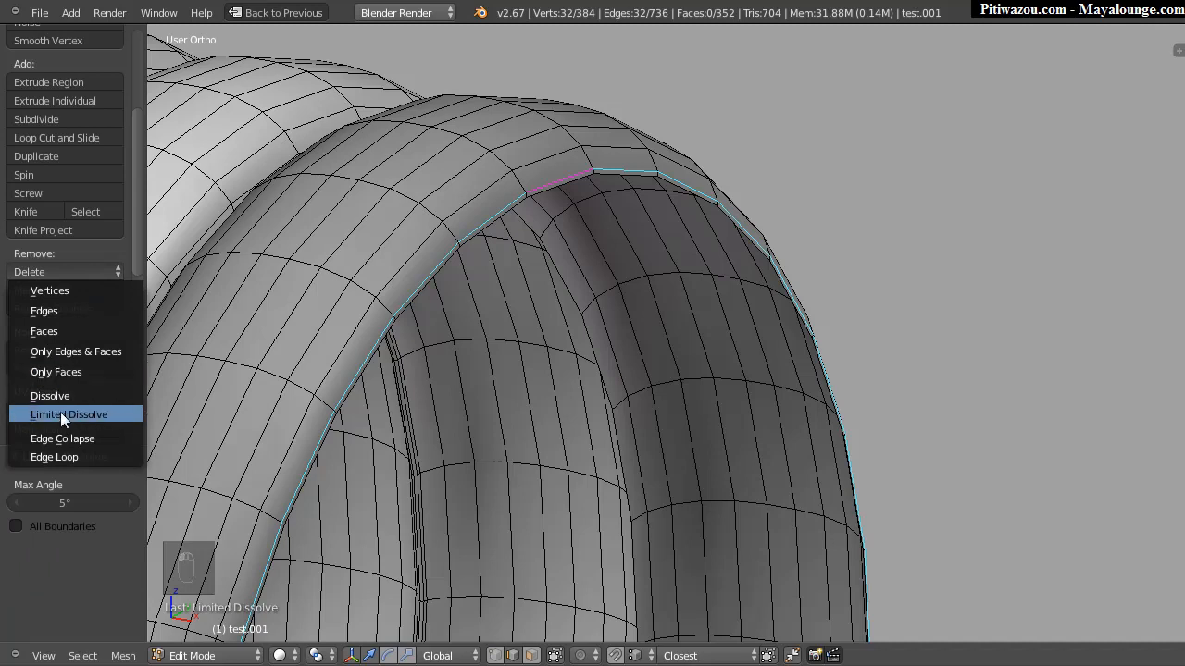
click(64, 413)
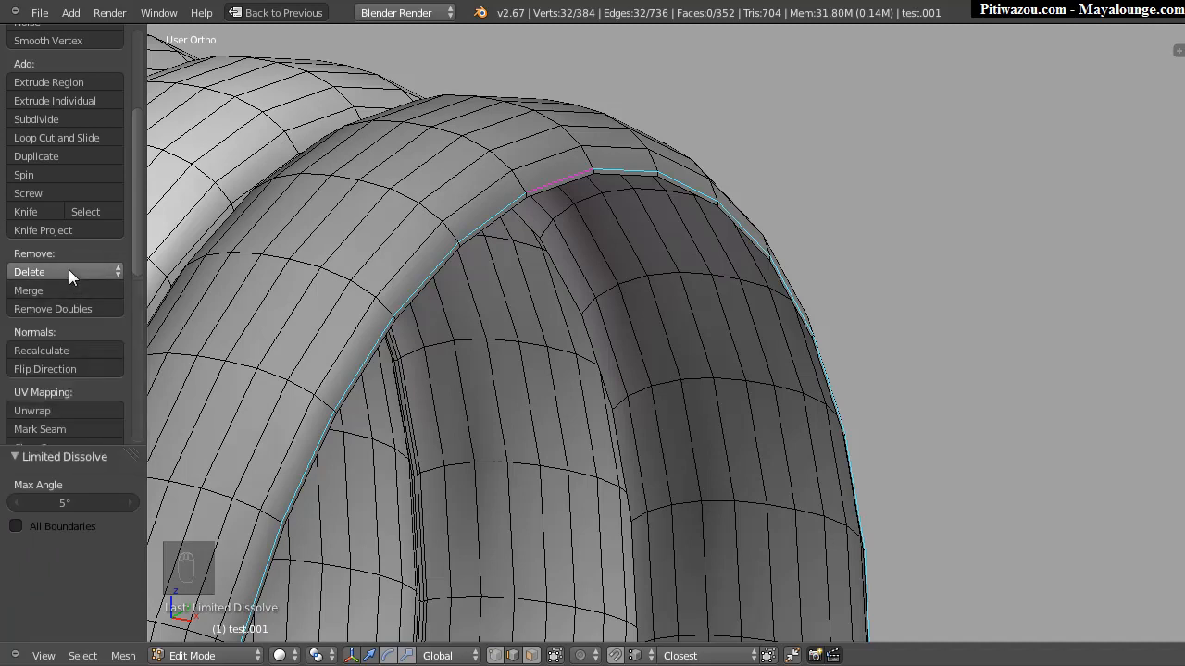
Step: Scale the selected open edge loop slightly inward to form a narrow lip on the single ring
middle_drag(476, 211, 474, 219)
scroll(506, 166, up, 4)
middle_drag(506, 127, 518, 121)
scroll(481, 78, down, 4)
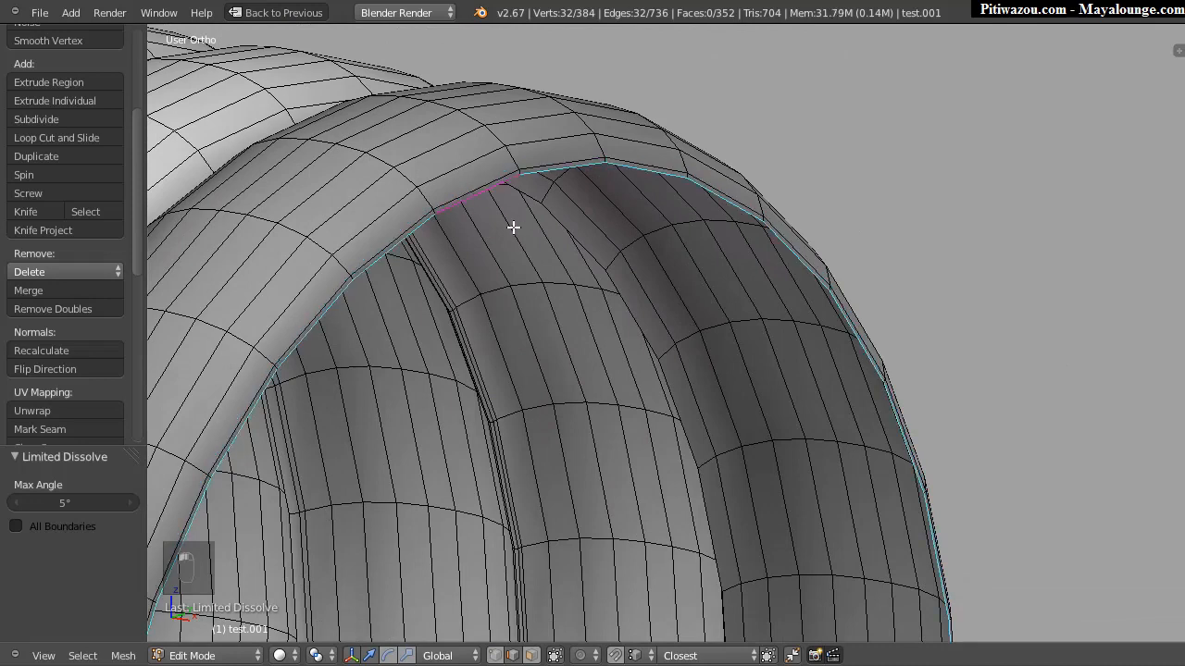
key(s)
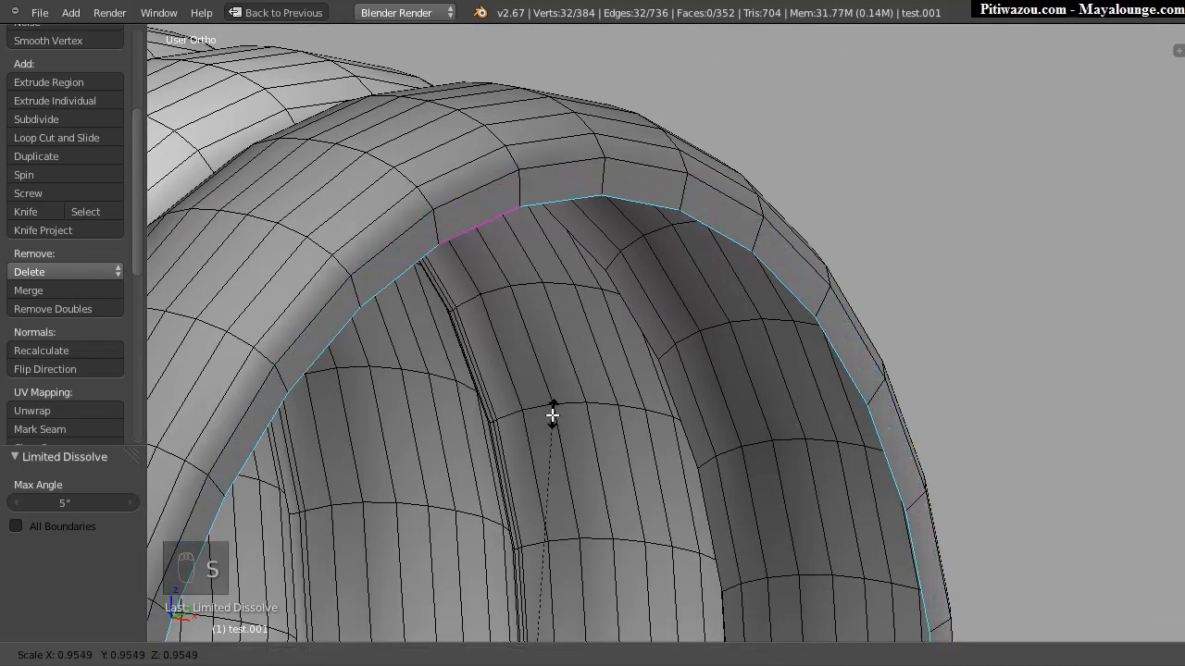
click(593, 390)
Step: Return to Object Mode and join the single ring with the adjoining stack of rings into one object
middle_drag(594, 390, 623, 381)
middle_drag(435, 398, 716, 346)
key(Tab)
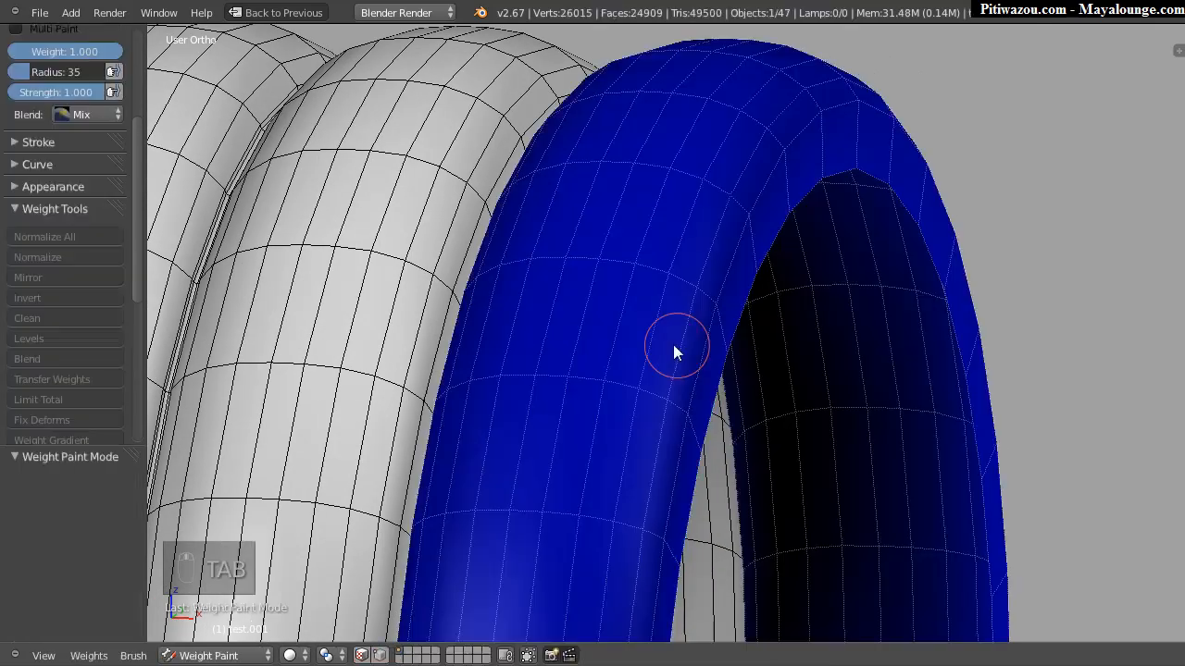
click(213, 656)
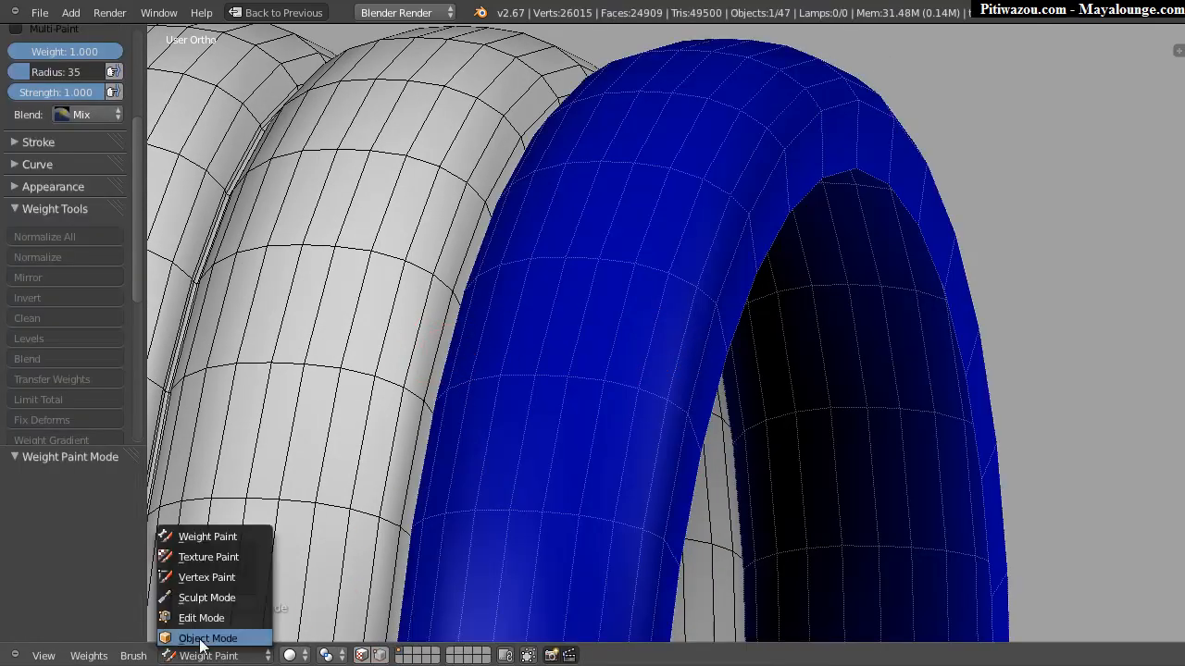
click(204, 637)
shift+right_click(518, 389)
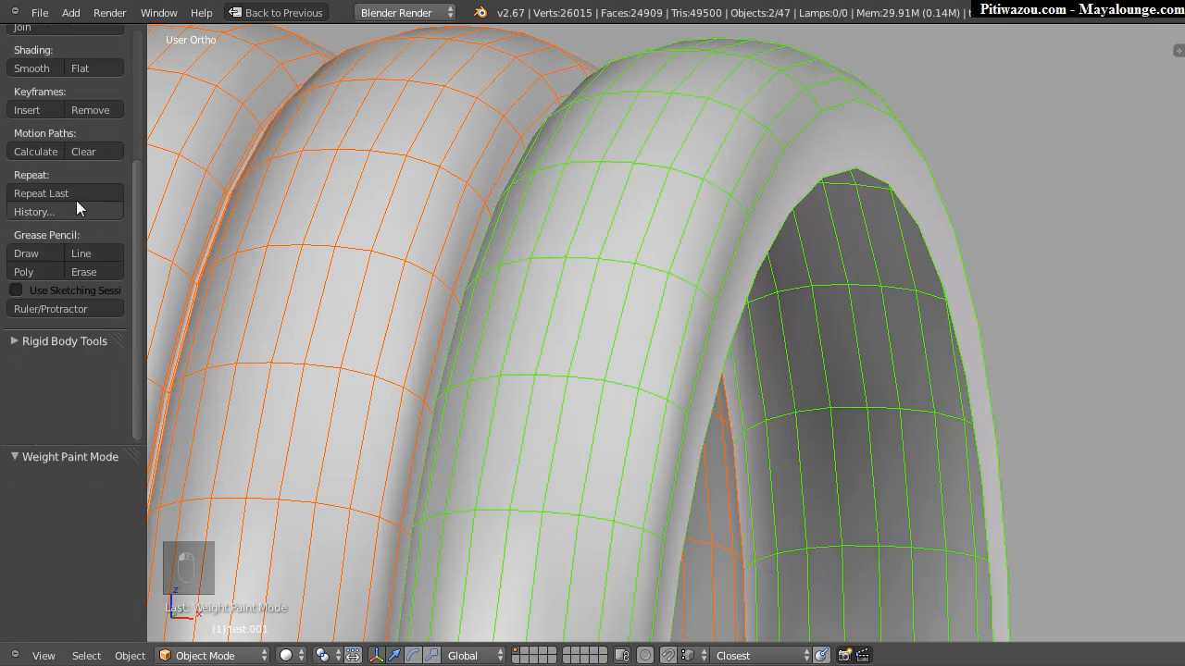
scroll(135, 197, up, 4)
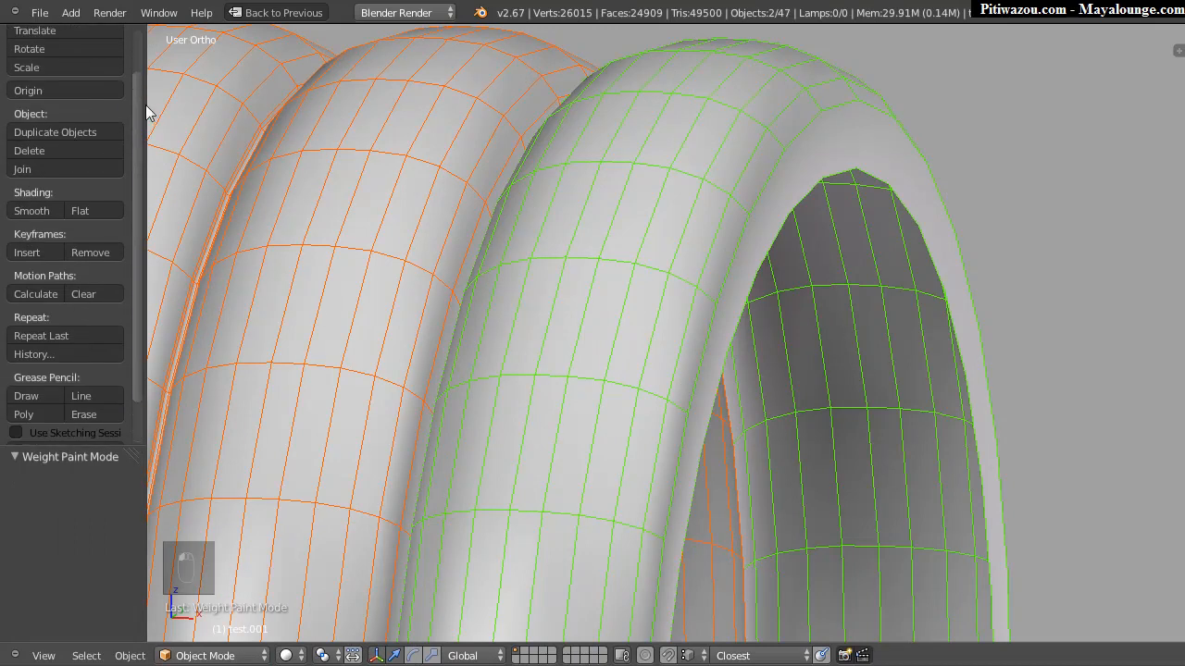
click(32, 172)
Step: In Edit Mode, select the open edge loop between the end ring and its neighbour and align it along X with the neighbouring edge
middle_drag(564, 273, 729, 253)
key(Tab)
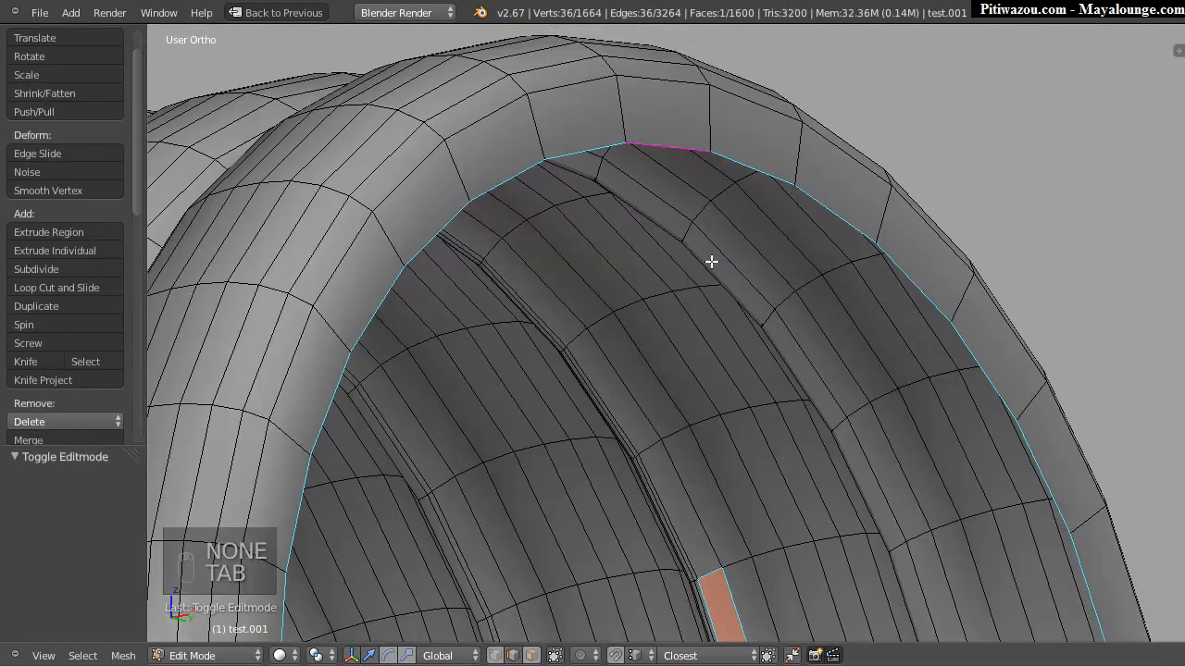
alt+right_click(713, 262)
middle_drag(814, 384, 675, 214)
middle_drag(601, 539, 612, 568)
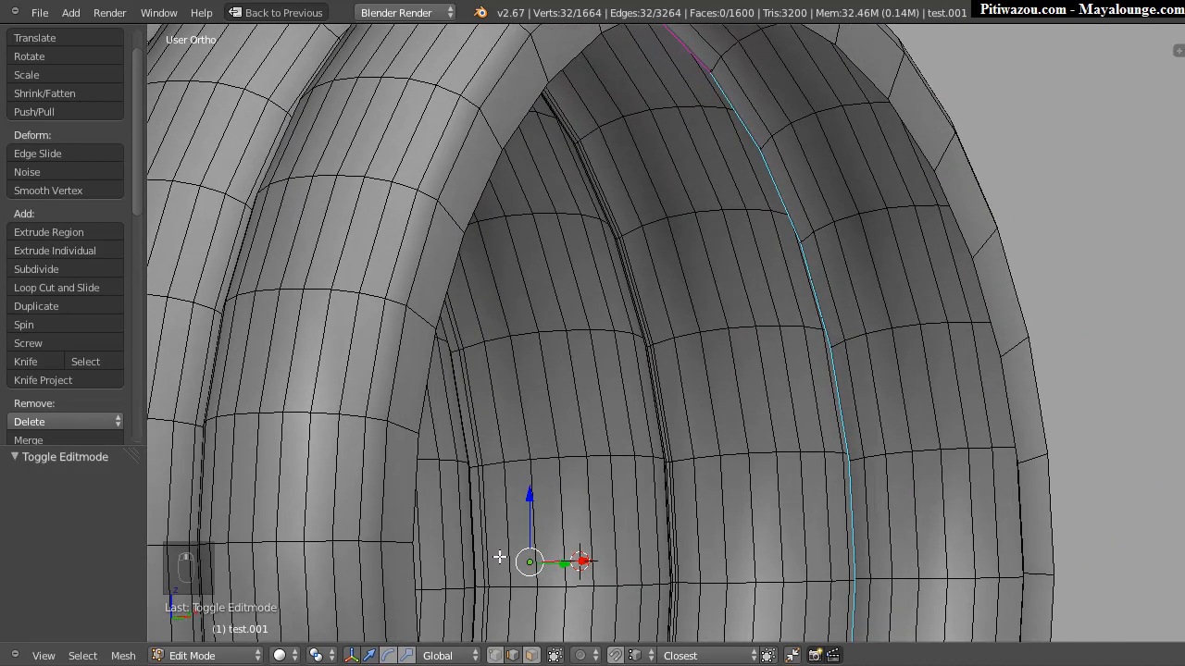
drag(563, 564, 754, 167)
middle_drag(785, 199, 711, 229)
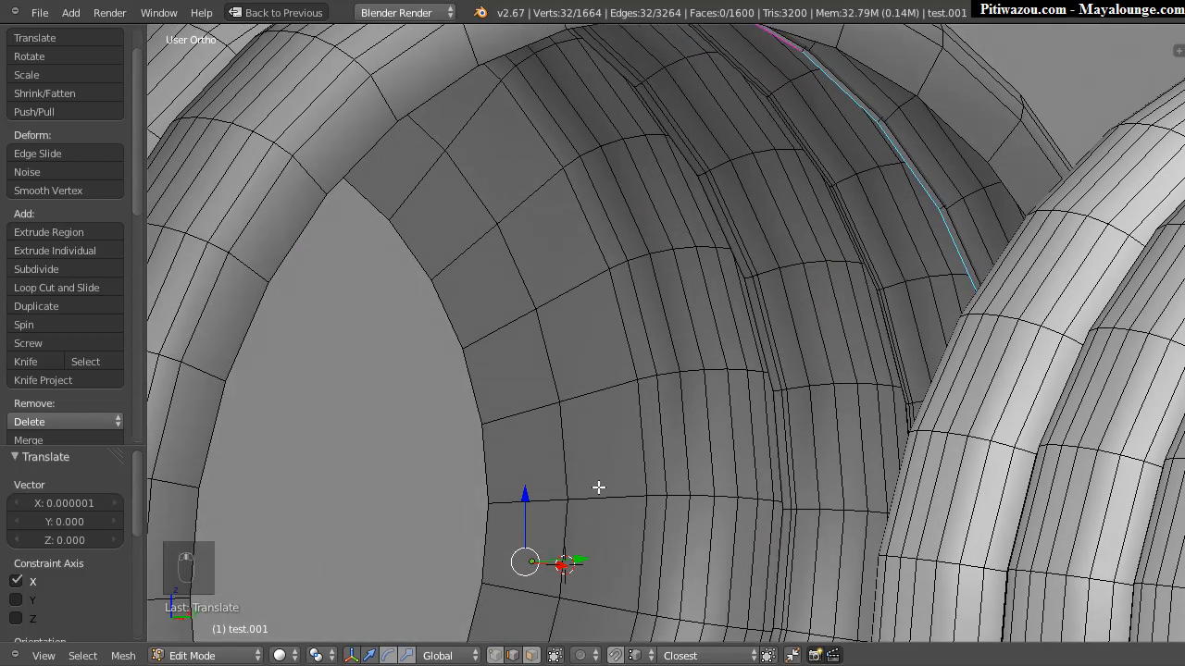
Step: Scale the selected seam edge loop by 1.013 to bring it closer to the neighbouring ring's edge
key(s)
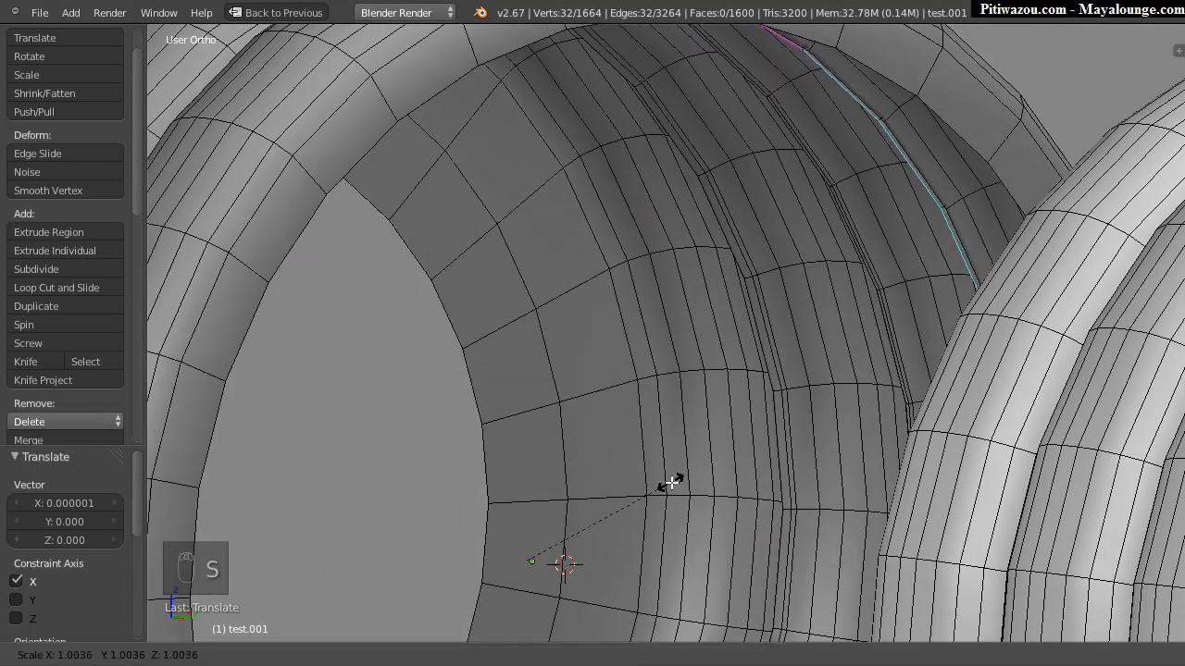
click(675, 479)
middle_drag(688, 476, 432, 397)
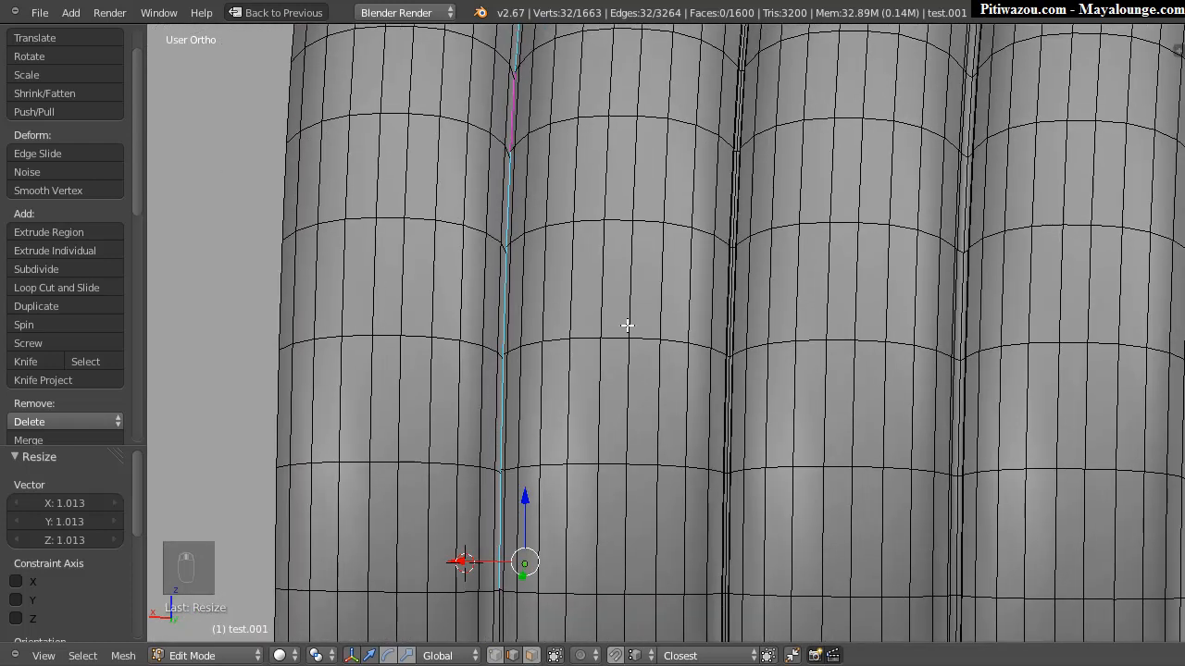
scroll(535, 437, down, 4)
middle_drag(534, 437, 780, 373)
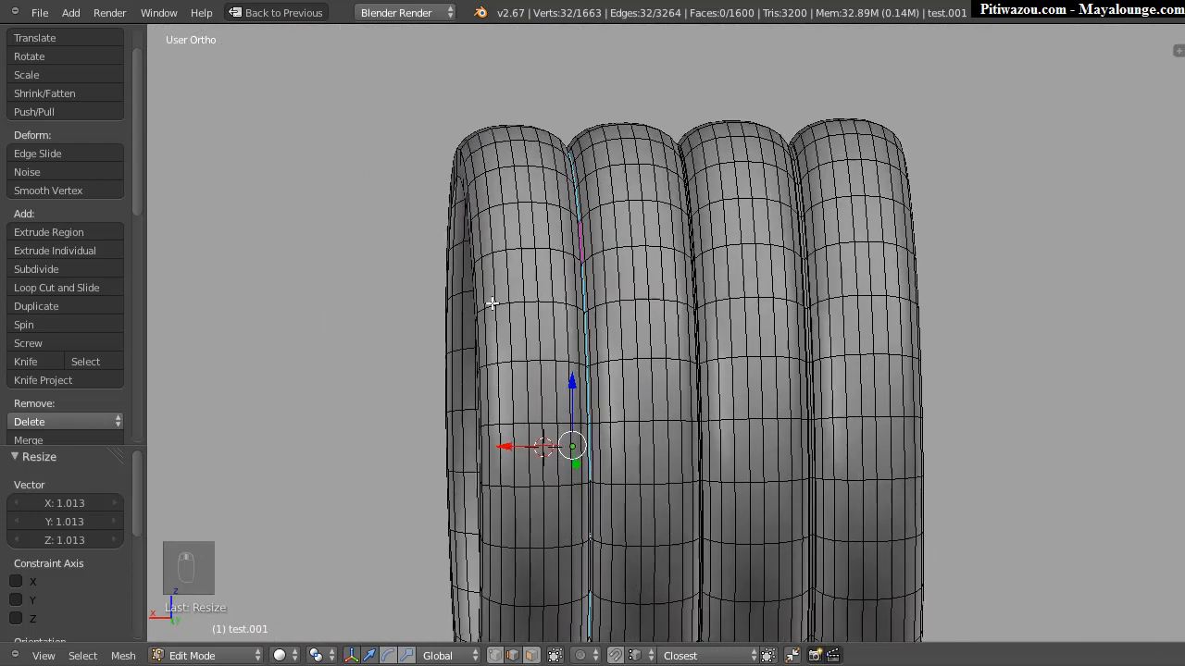
scroll(501, 316, up, 5)
middle_drag(501, 316, 664, 350)
scroll(516, 397, down, 3)
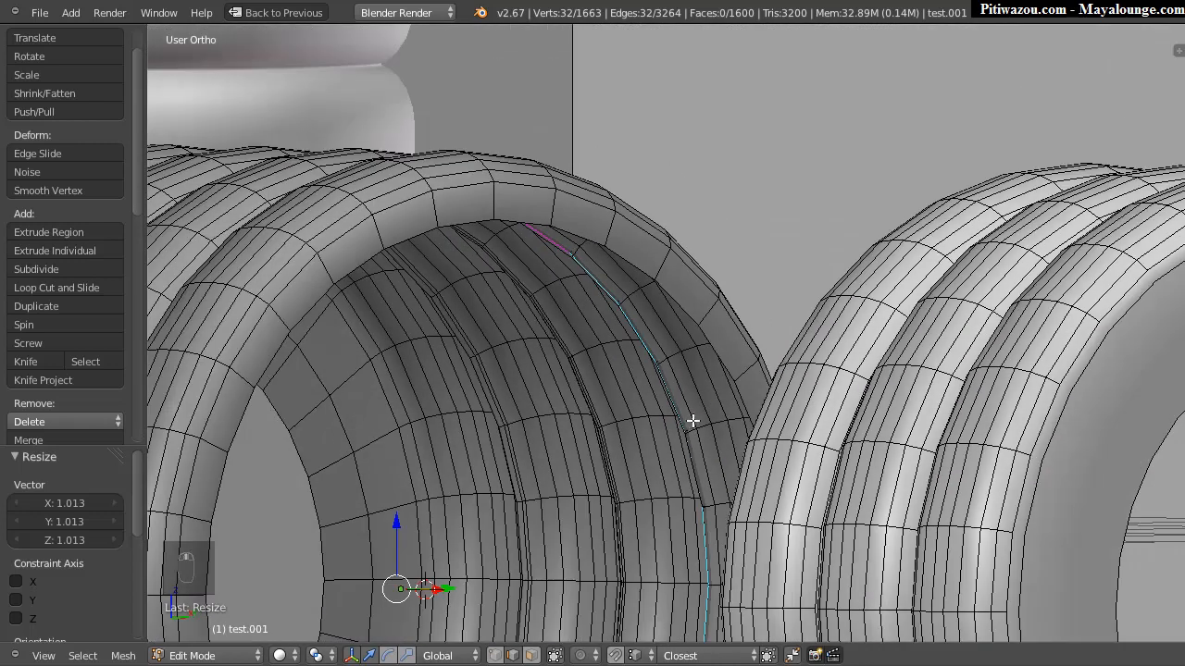
Step: Return to Object Mode, delete the spare ring stack beside the joined rings, and select the joined rings
key(Tab)
right_click(800, 452)
key(x)
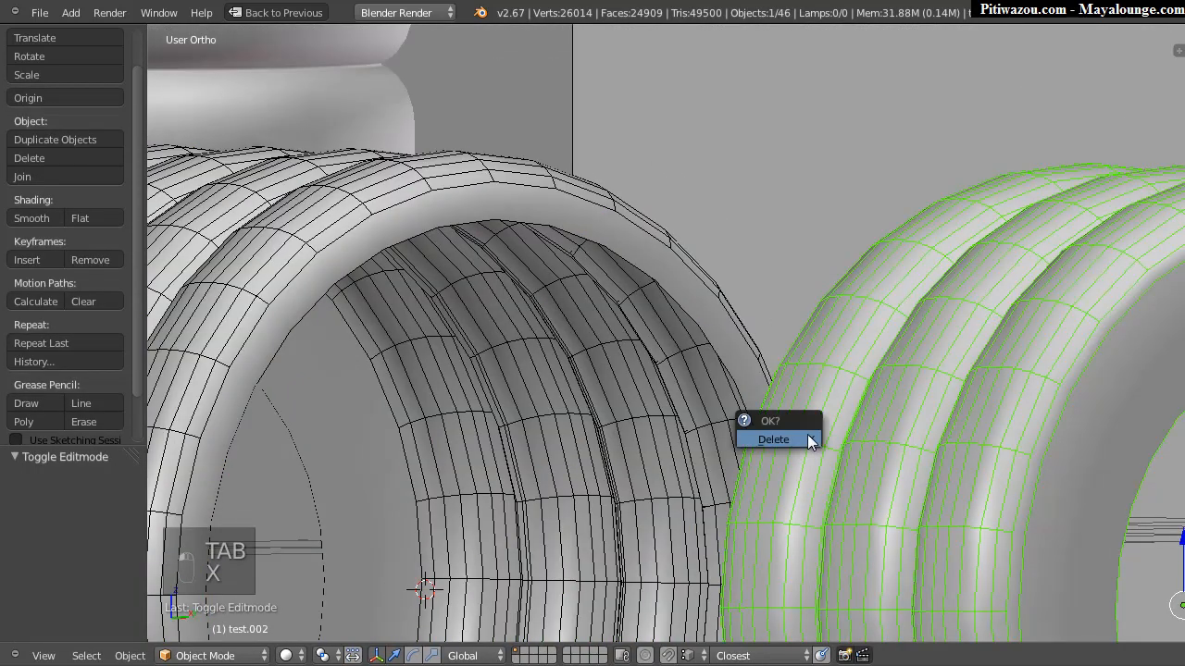
click(785, 441)
scroll(598, 358, up, 5)
middle_drag(683, 206, 648, 250)
right_click(740, 247)
scroll(620, 220, down, 6)
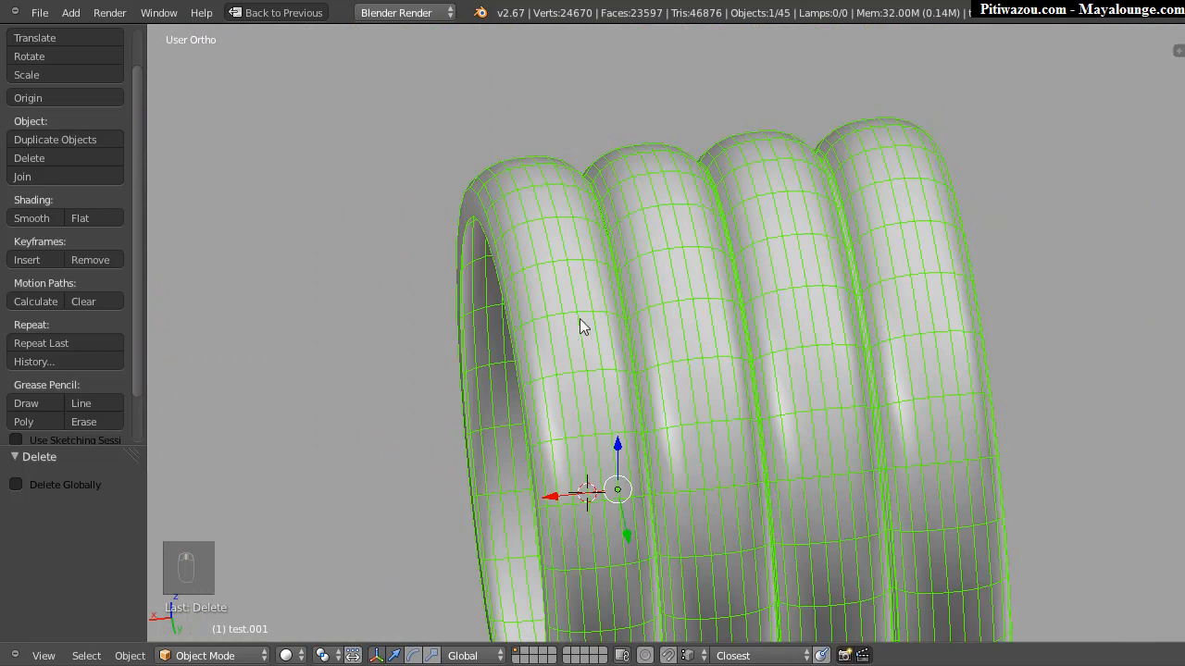
Step: Try to scale the three selected seam vertices closer together
shift+middle_drag(600, 317, 582, 228)
scroll(557, 254, up, 2)
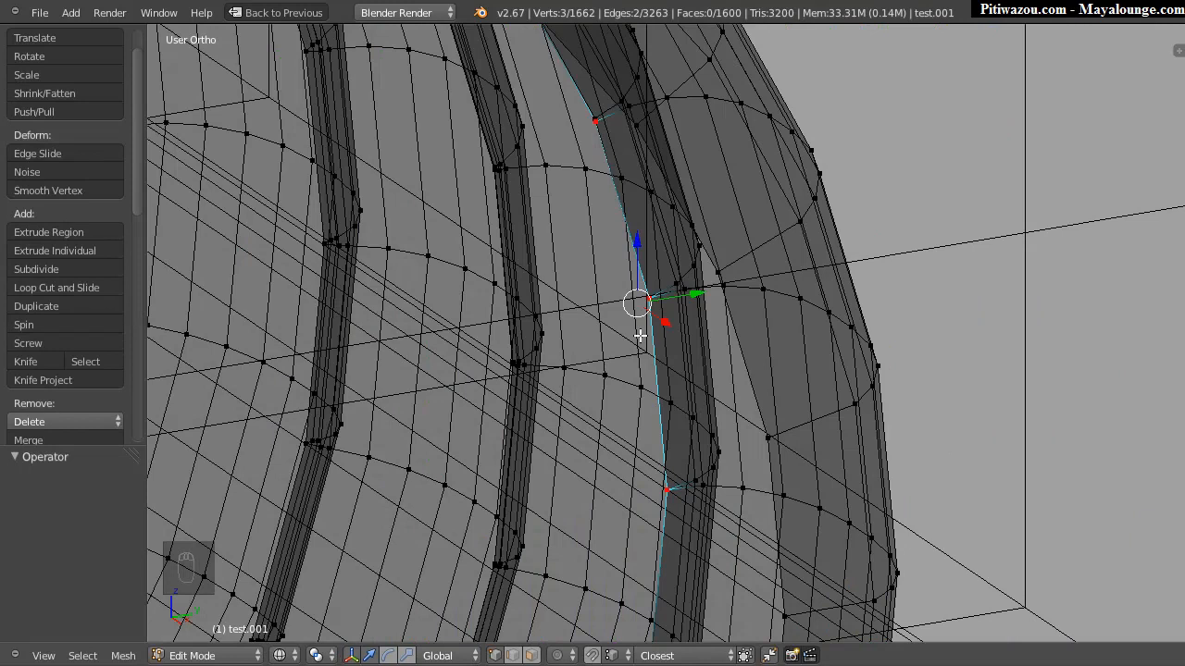
middle_drag(639, 336, 678, 331)
key(s)
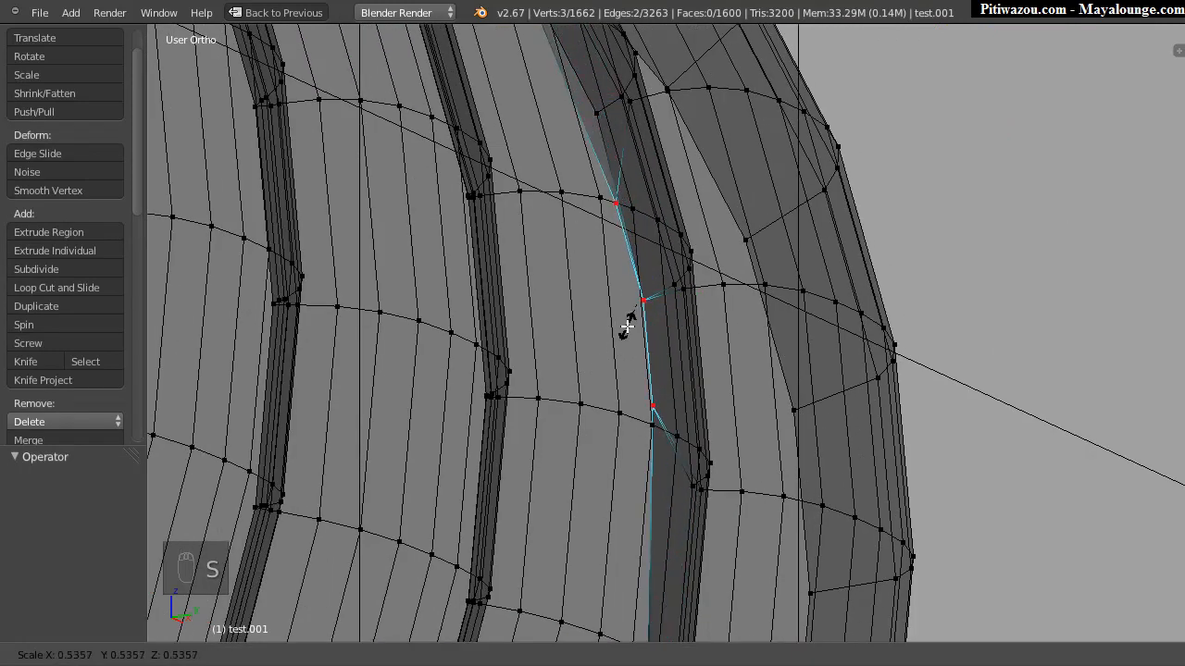
click(627, 328)
middle_drag(678, 315, 643, 308)
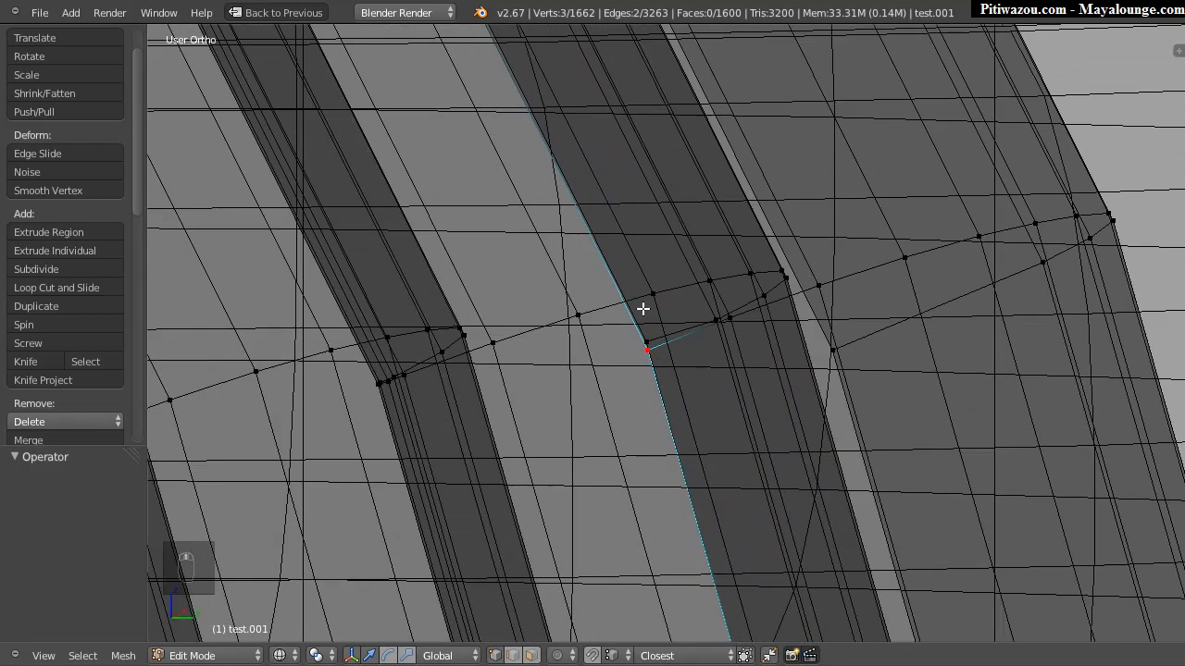
Step: Move the first doubled vertices along the seam onto their neighbouring ring's vertices to merge each pair
right_click(643, 344)
key(g)
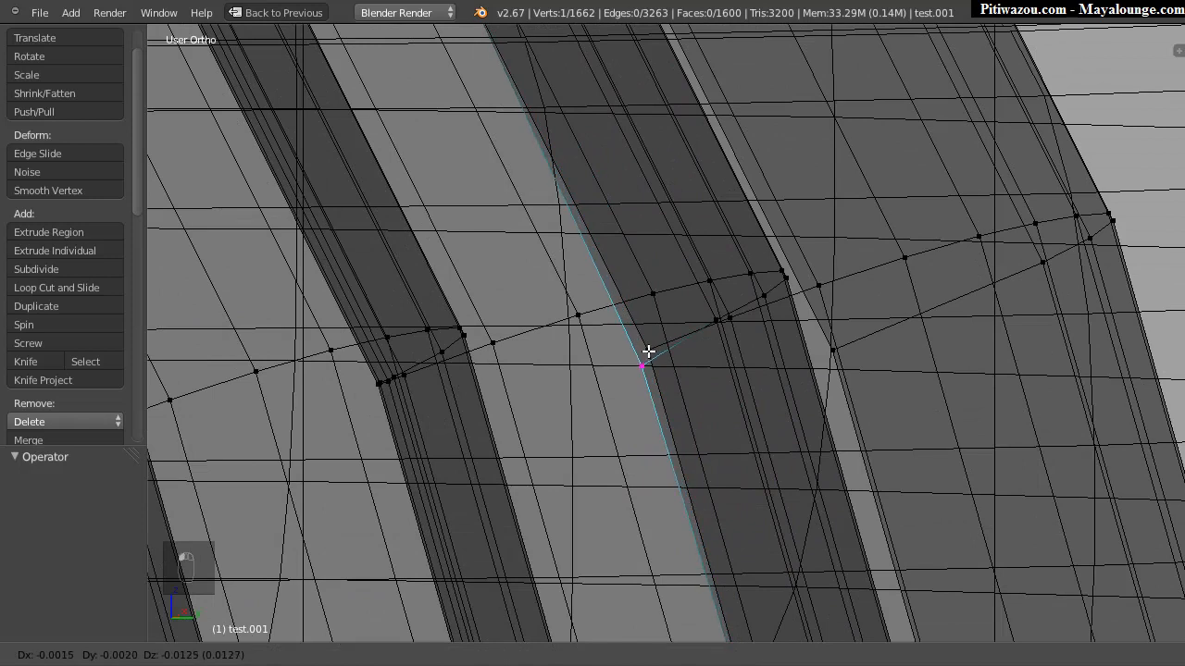
click(650, 348)
middle_drag(550, 201, 617, 279)
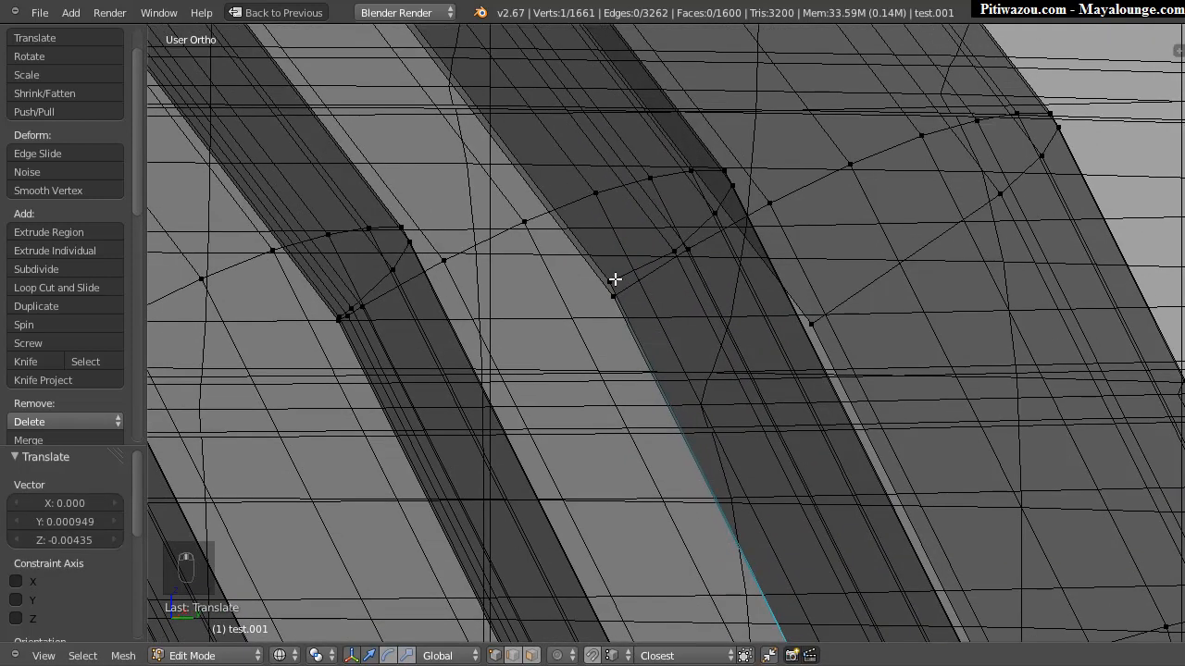
key(g)
click(704, 283)
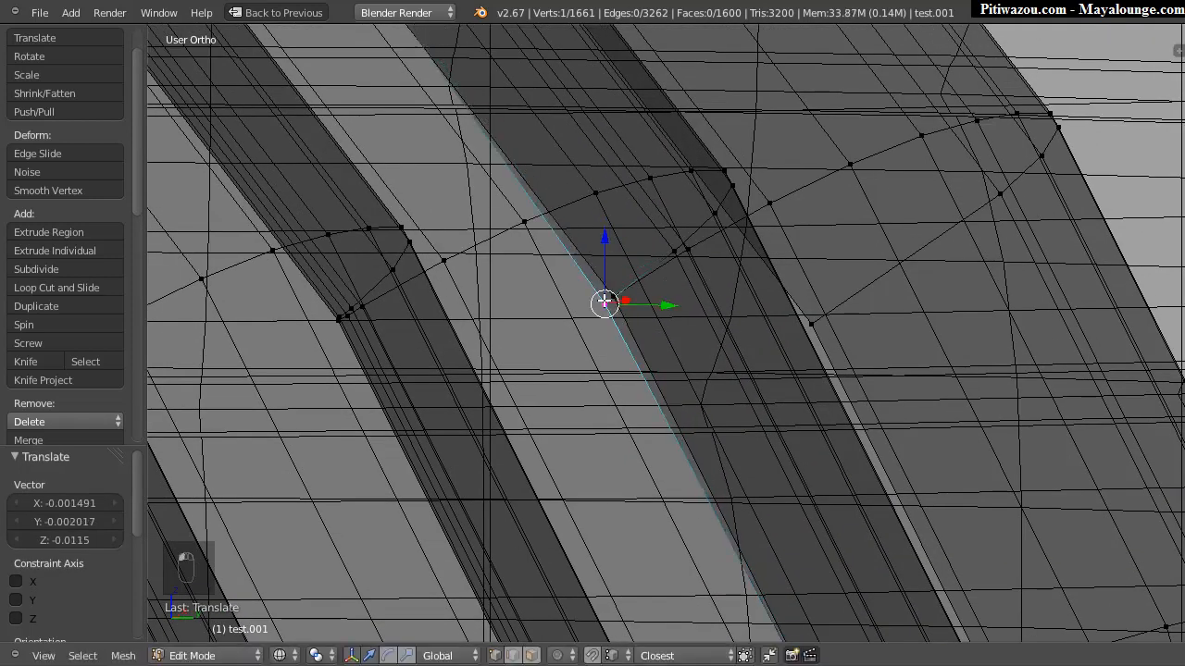
key(g)
click(614, 298)
middle_drag(735, 288, 654, 278)
right_click(643, 266)
key(g)
click(650, 290)
Step: Continue around the upper part of the seam, moving each remaining doubled vertex onto its counterpart to close the gap
shift+middle_drag(863, 326, 423, 312)
middle_drag(793, 286, 656, 182)
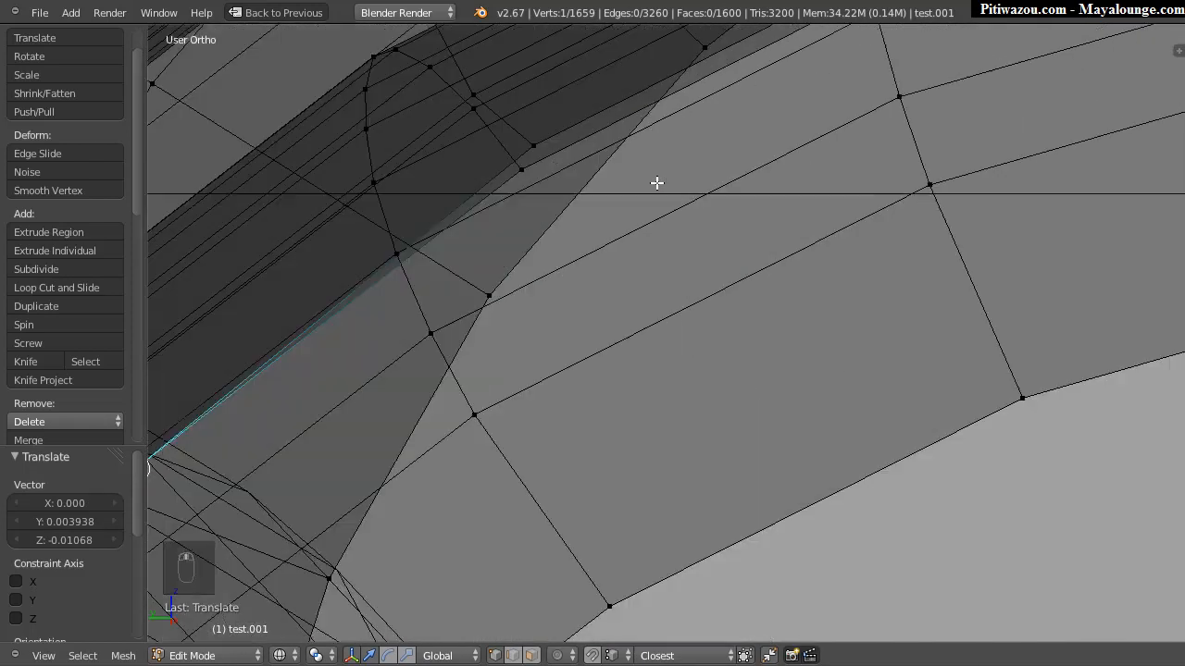
right_click(531, 150)
key(g)
click(529, 168)
middle_drag(825, 166, 584, 166)
right_click(596, 165)
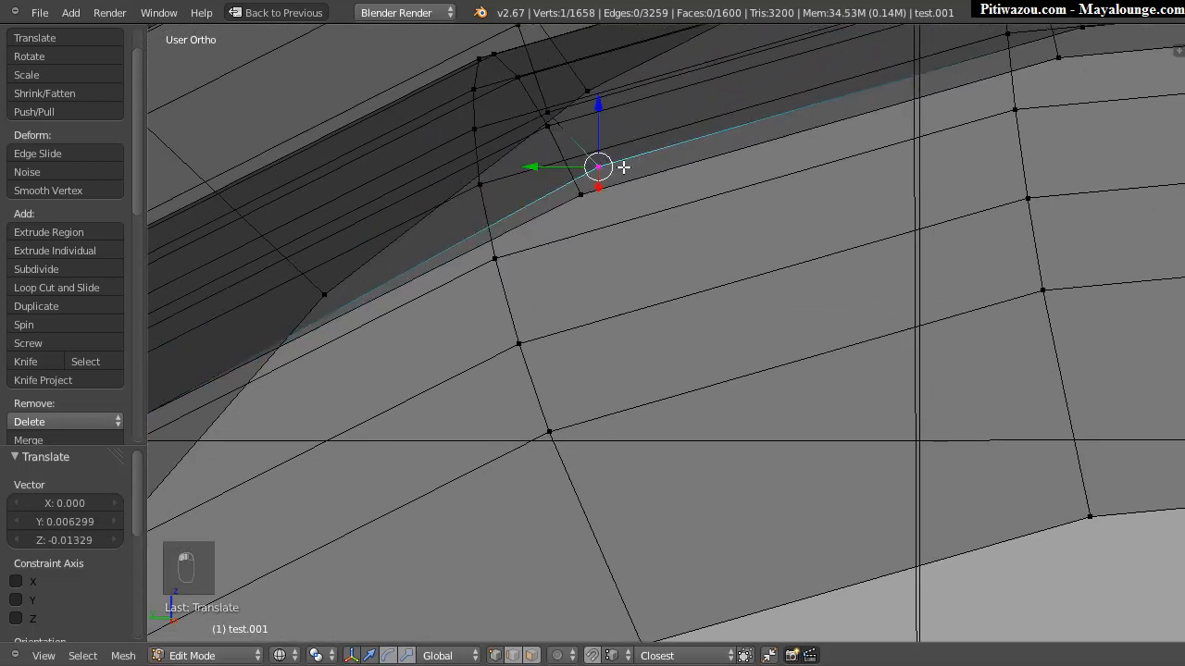
key(g)
click(585, 198)
key(g)
click(589, 187)
middle_drag(605, 188, 453, 280)
right_click(531, 183)
key(g)
click(514, 210)
right_click(463, 286)
key(g)
click(444, 310)
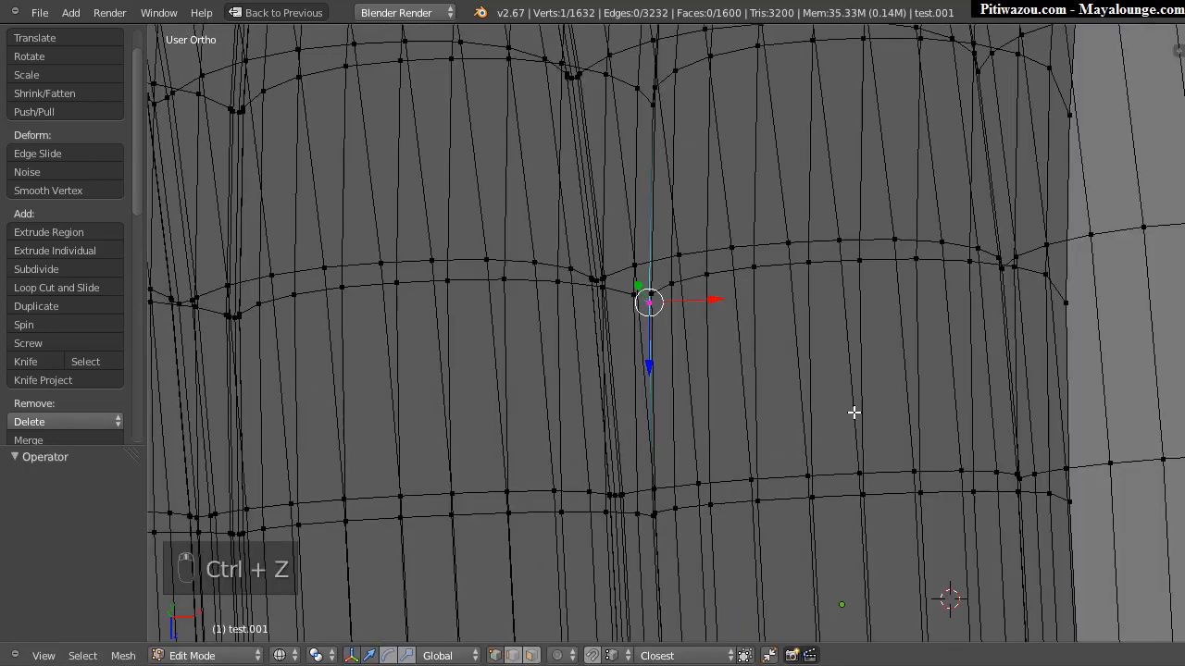
Step: Switch to edge selection, select the merged seam edge loop, and scale it by 1.041
middle_drag(854, 413, 663, 361)
key(ctrl+Tab)
click(616, 375)
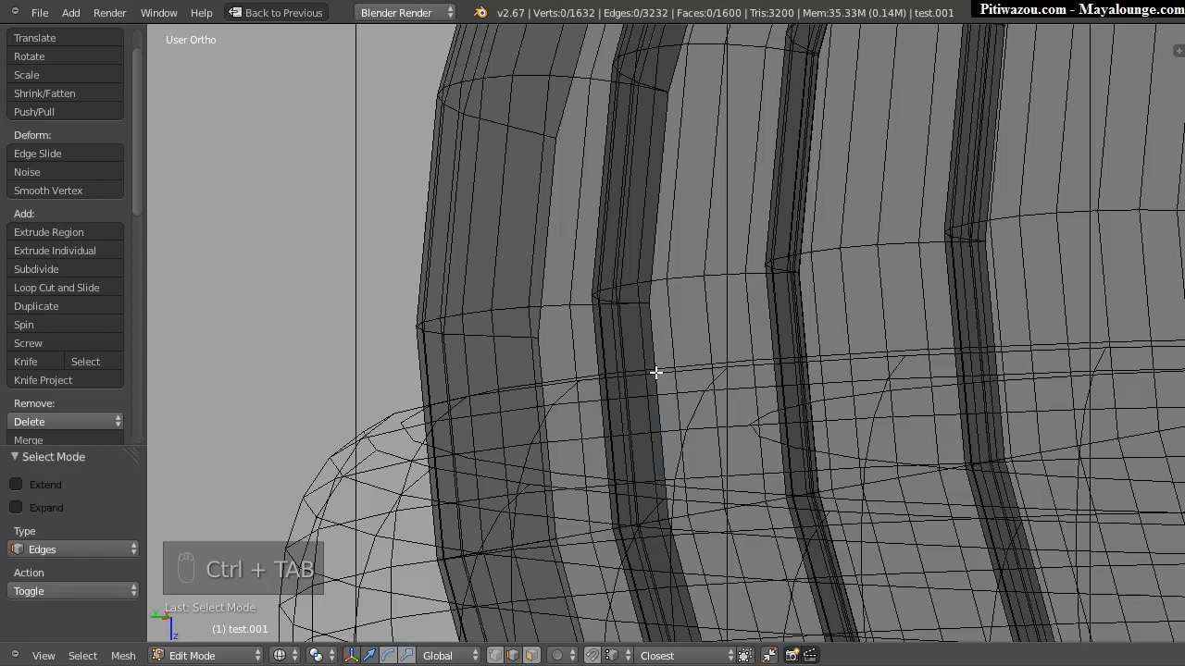
alt+right_click(656, 358)
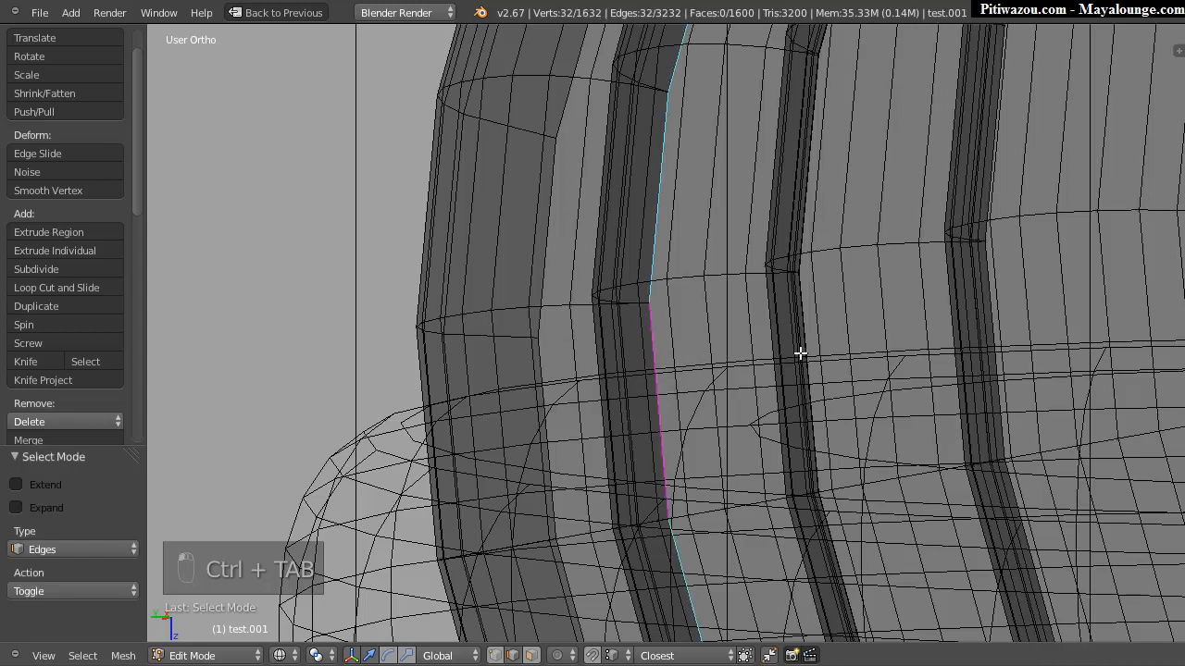
middle_drag(799, 346, 992, 318)
shift+middle_drag(841, 318, 520, 346)
middle_drag(746, 336, 1028, 330)
ctrl+middle_drag(694, 310, 718, 304)
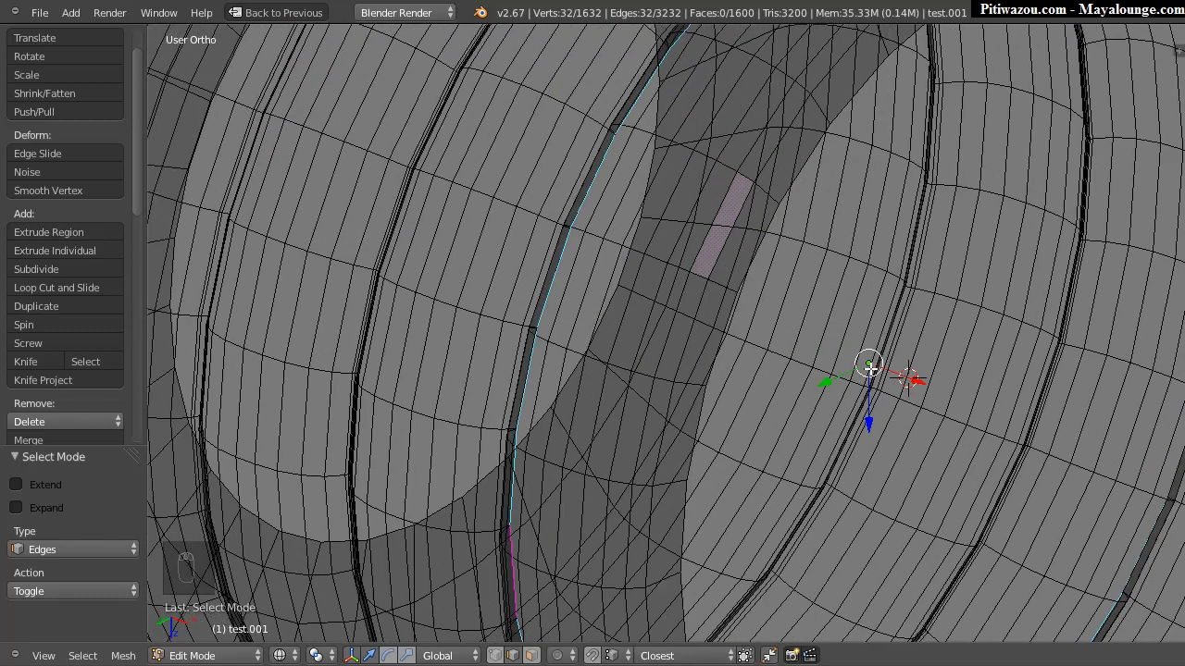
key(s)
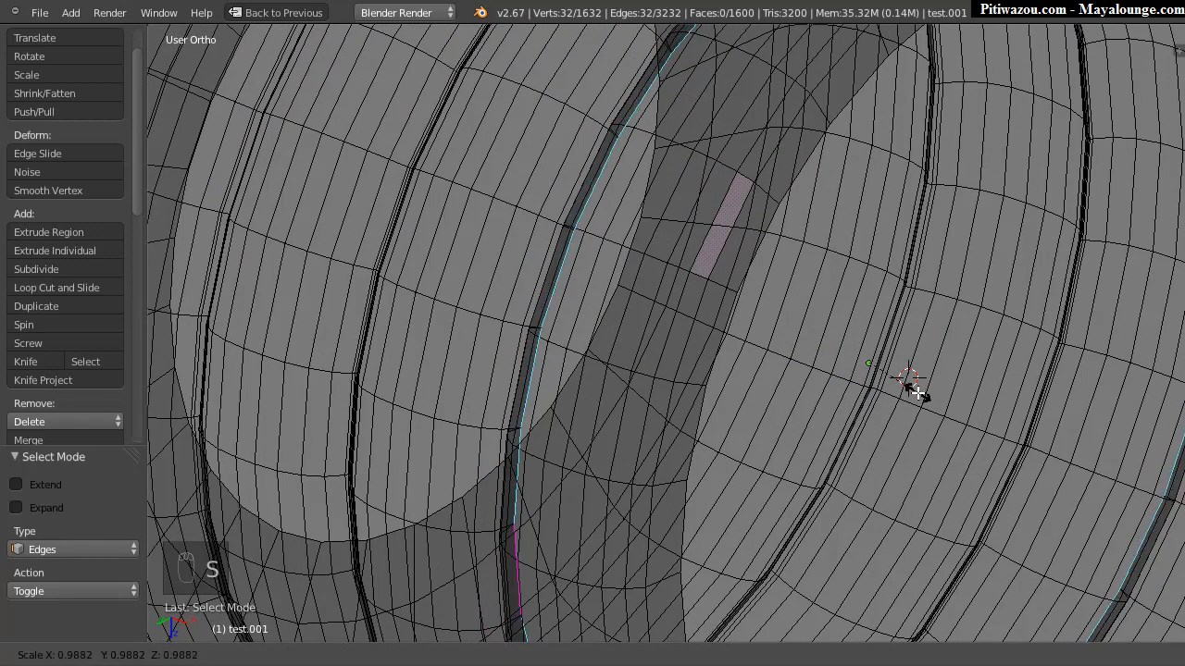
click(913, 389)
middle_drag(912, 386, 715, 316)
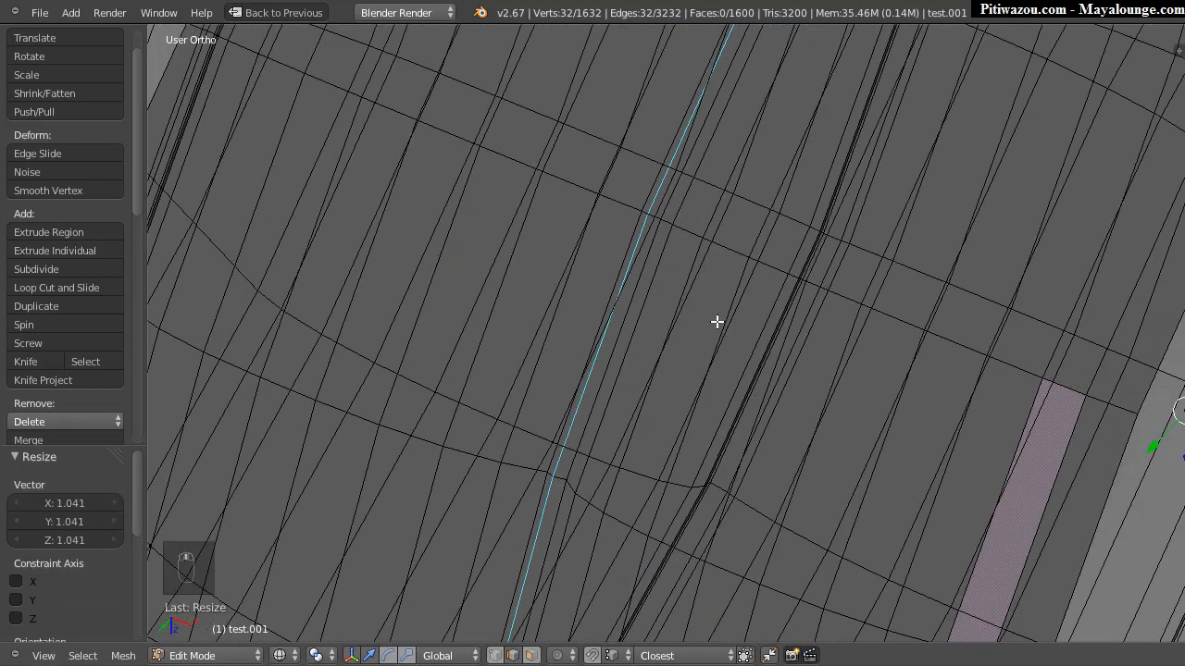
Step: Switch back to solid shading and refine the seam loop's depth by scaling it 1.022 and then 0.958
key(z)
mouse_move(920, 362)
middle_down()
mouse_move(602, 429)
mouse_move(904, 427)
middle_up()
key(s)
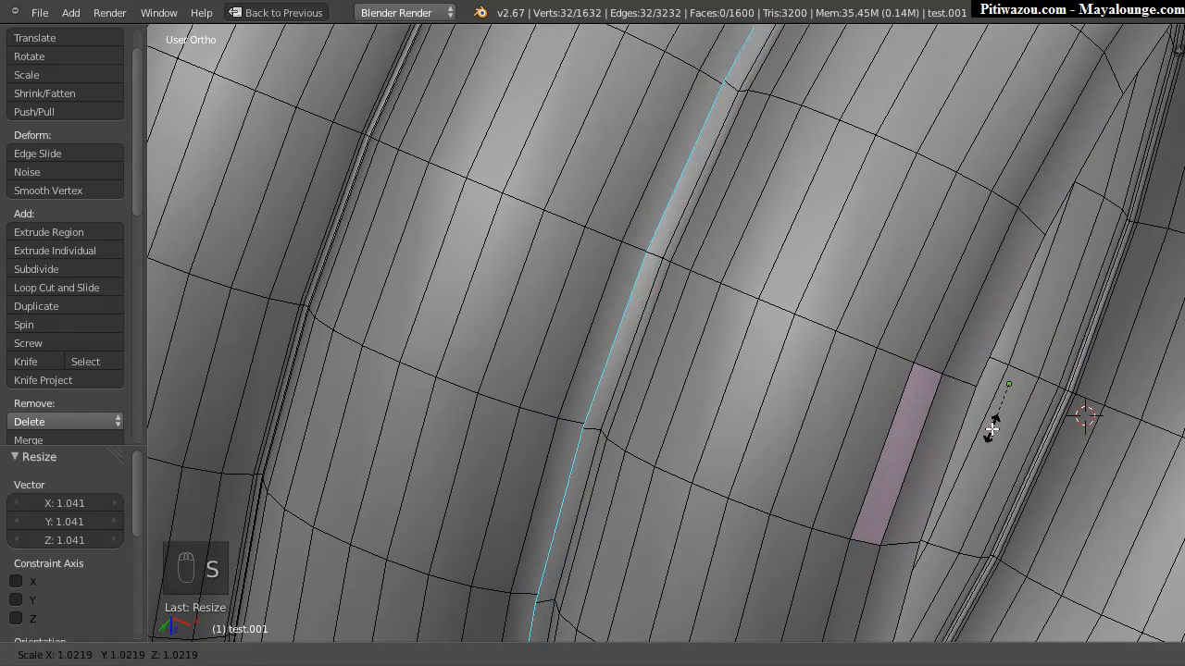
click(989, 432)
key(s)
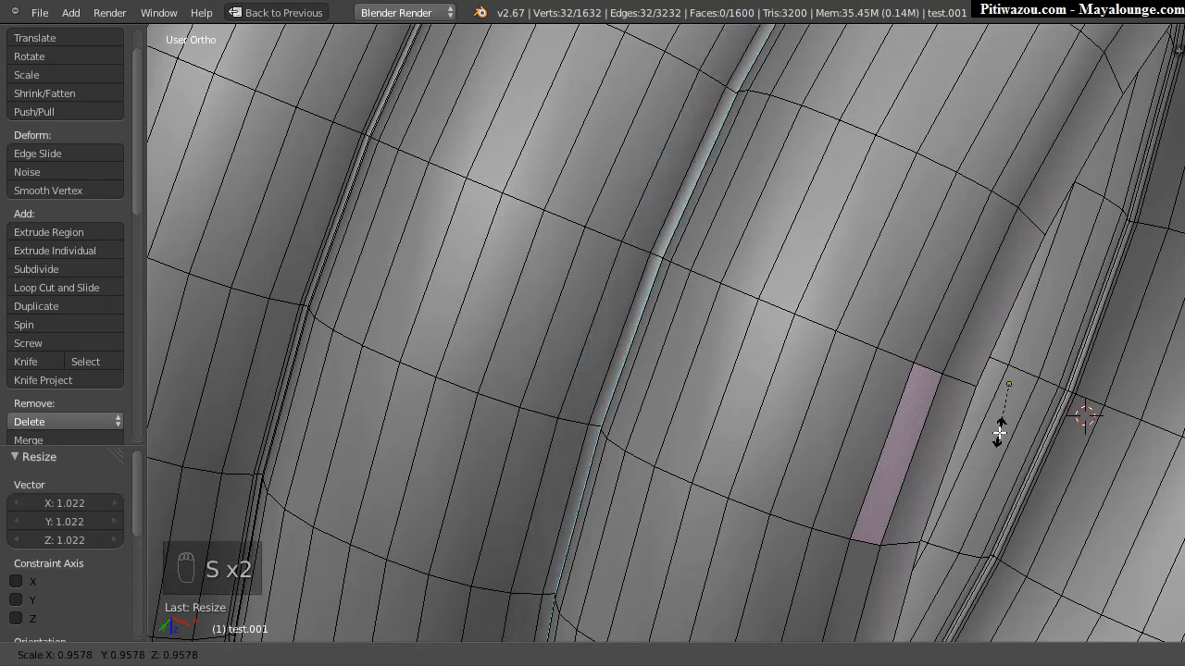
click(999, 431)
middle_drag(792, 368, 957, 327)
ctrl+middle_drag(1042, 301, 602, 276)
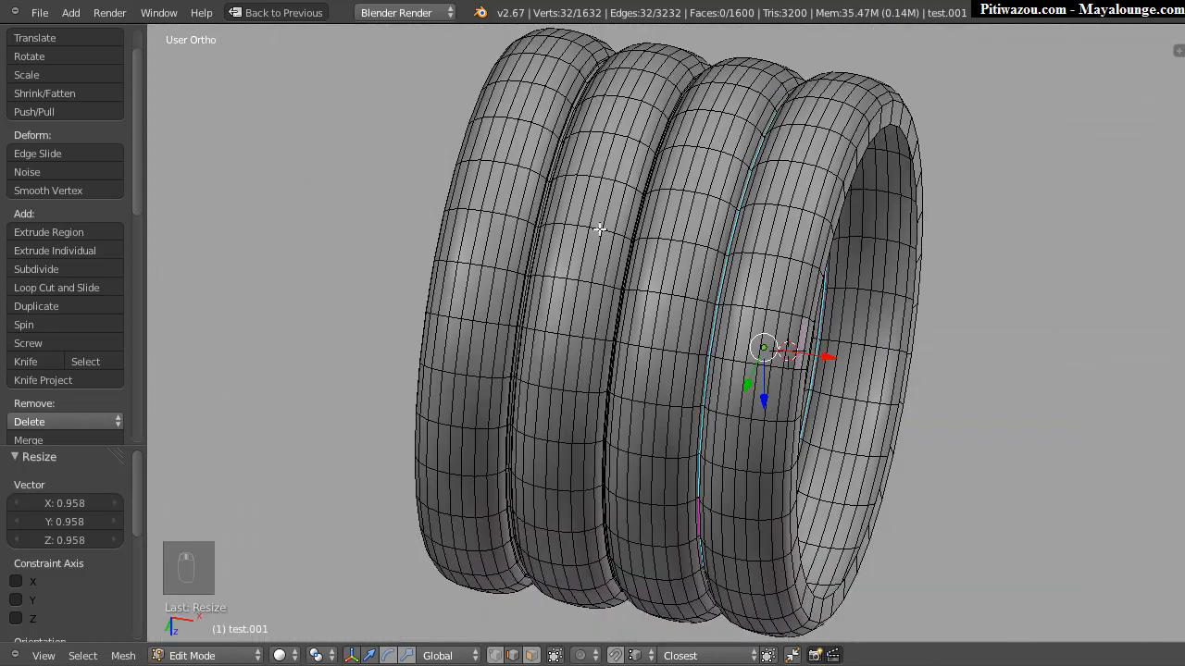
Step: Add a level 3 Subdivision Surface modifier to the joined rings and toggle its editing cage display
key(ctrl+3)
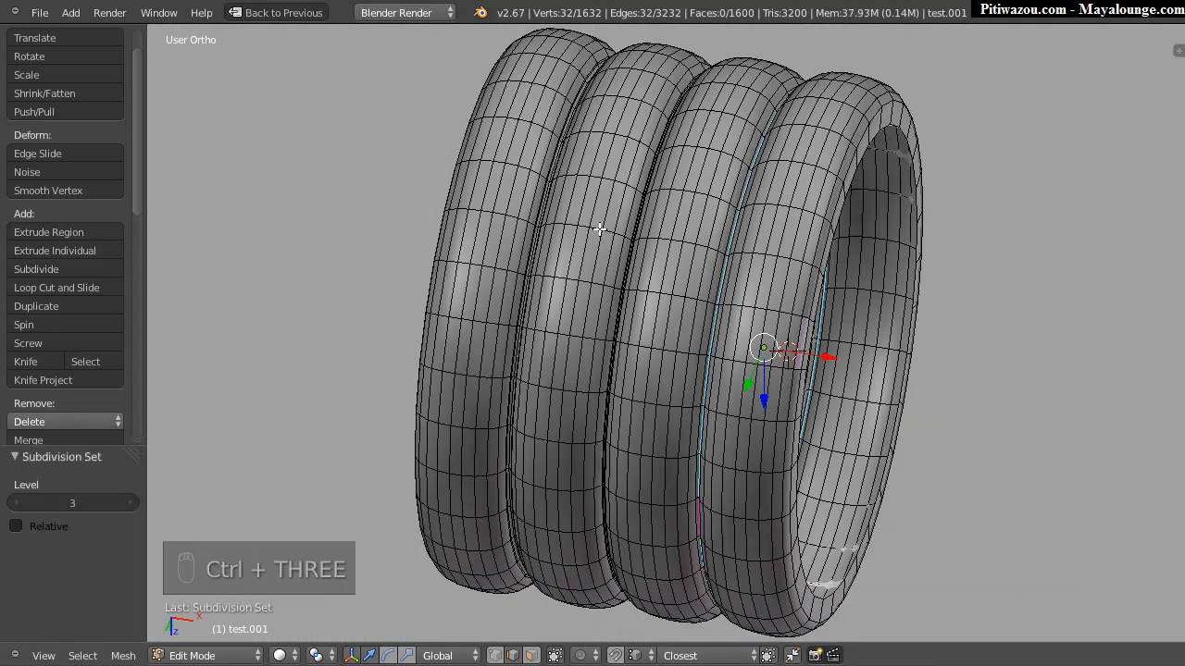
middle_drag(600, 228, 794, 262)
key(shift+space)
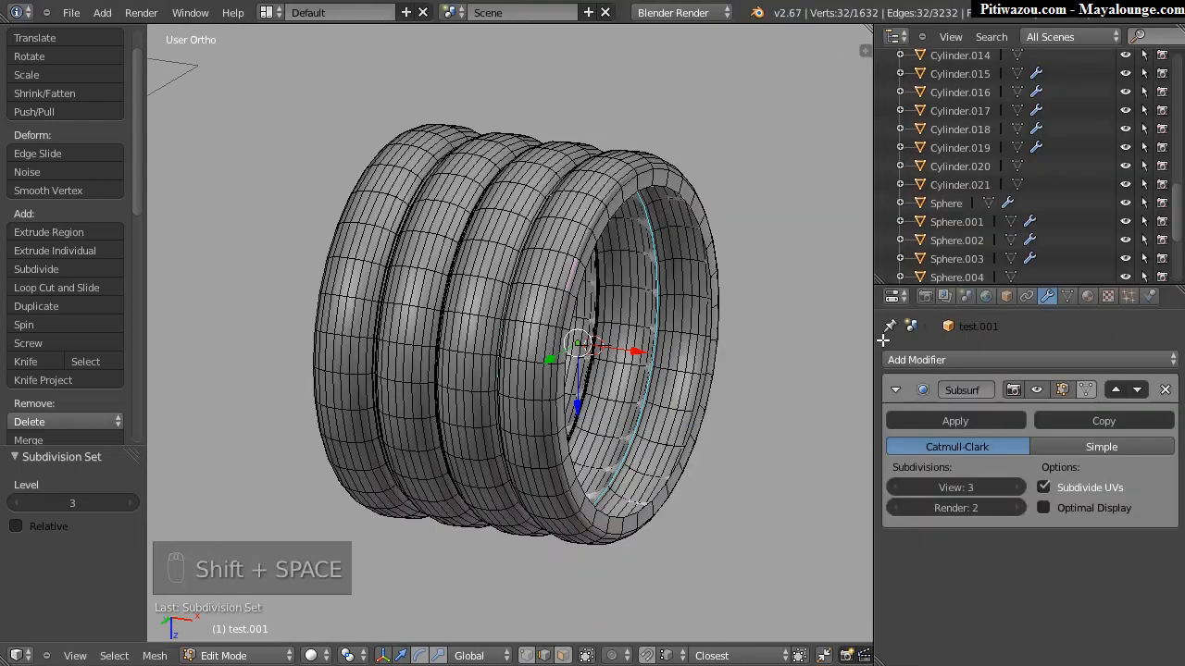
click(1088, 391)
middle_drag(591, 275, 536, 245)
scroll(590, 187, up, 5)
scroll(580, 228, down, 2)
Step: Turn off the joined rings' wire display in Object Mode and save the file
key(Tab)
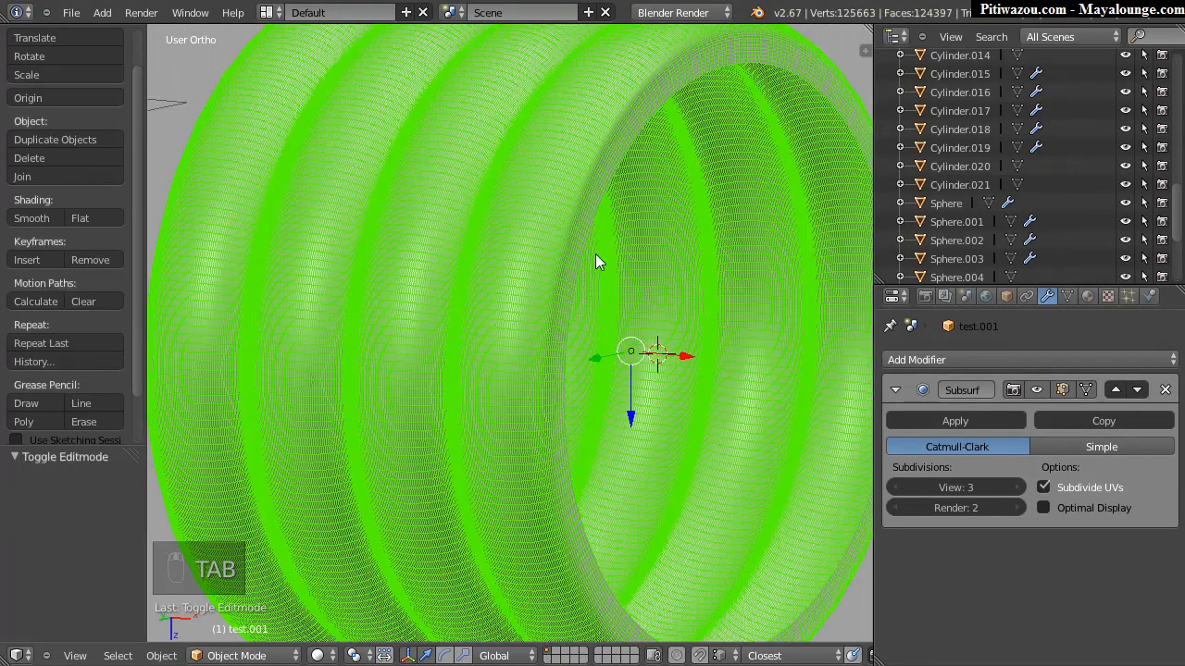
click(1006, 296)
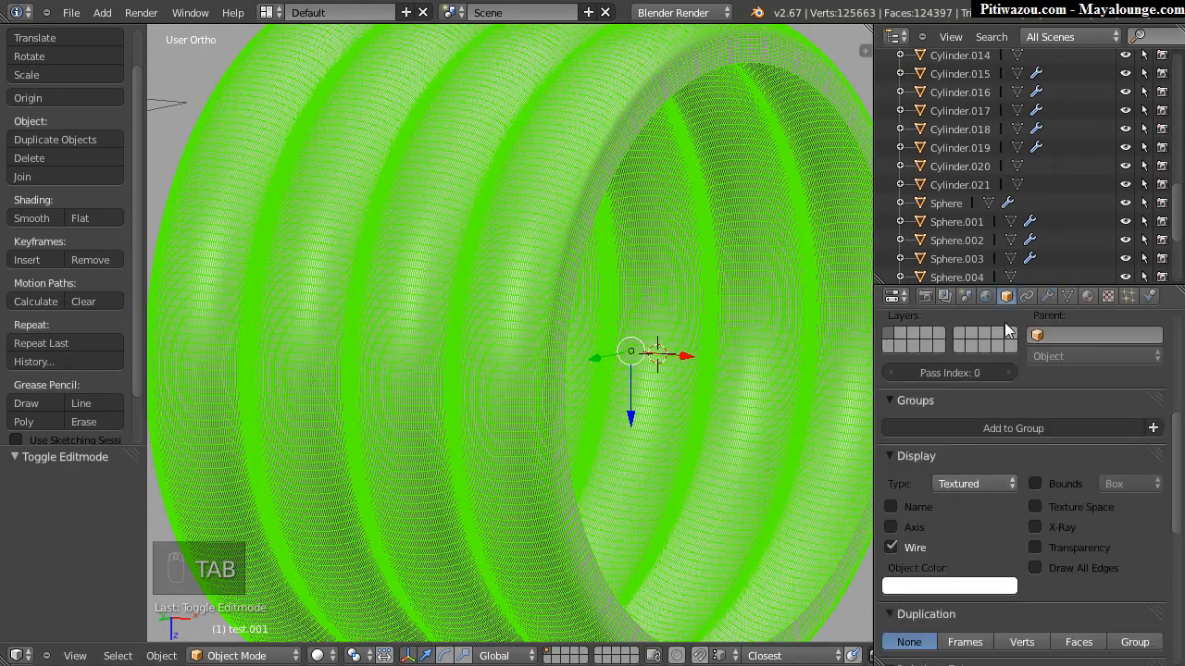
click(891, 547)
scroll(328, 371, down, 2)
middle_drag(328, 364, 434, 317)
middle_drag(264, 228, 503, 318)
scroll(314, 374, down, 6)
middle_drag(477, 272, 494, 330)
click(72, 12)
click(100, 131)
scroll(495, 331, up, 4)
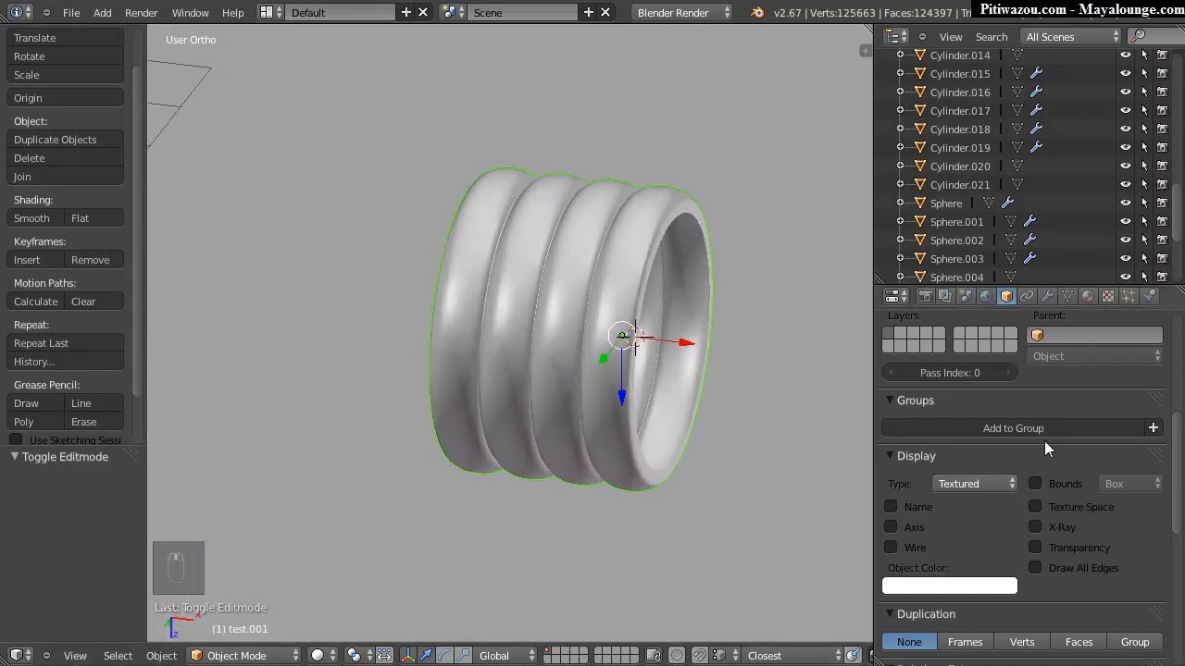
Step: Remove the Subdivision Surface modifier from the joined rings and add a Simple Deform modifier
click(1047, 296)
click(1166, 390)
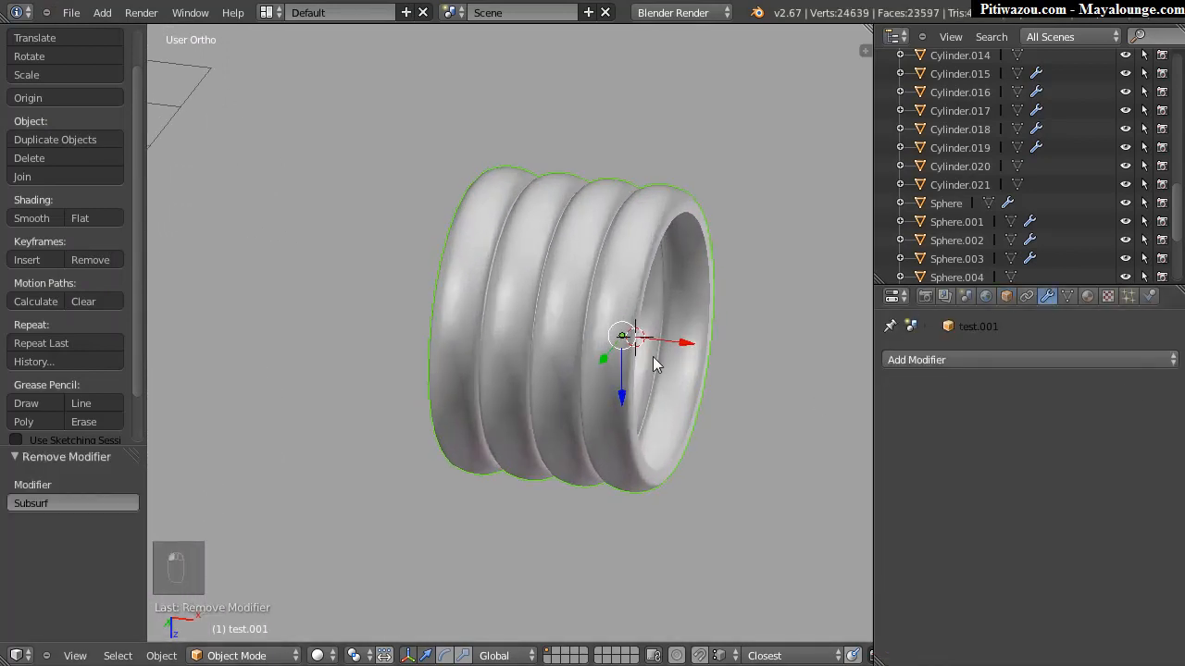
middle_drag(704, 365, 599, 352)
click(973, 360)
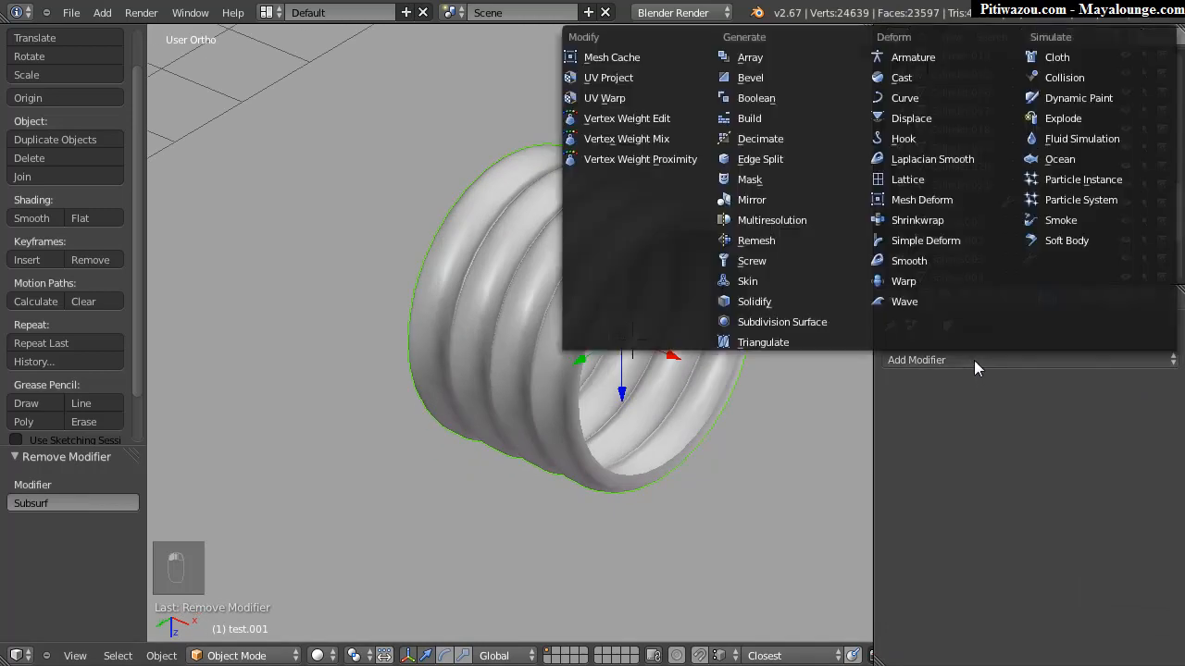
click(923, 239)
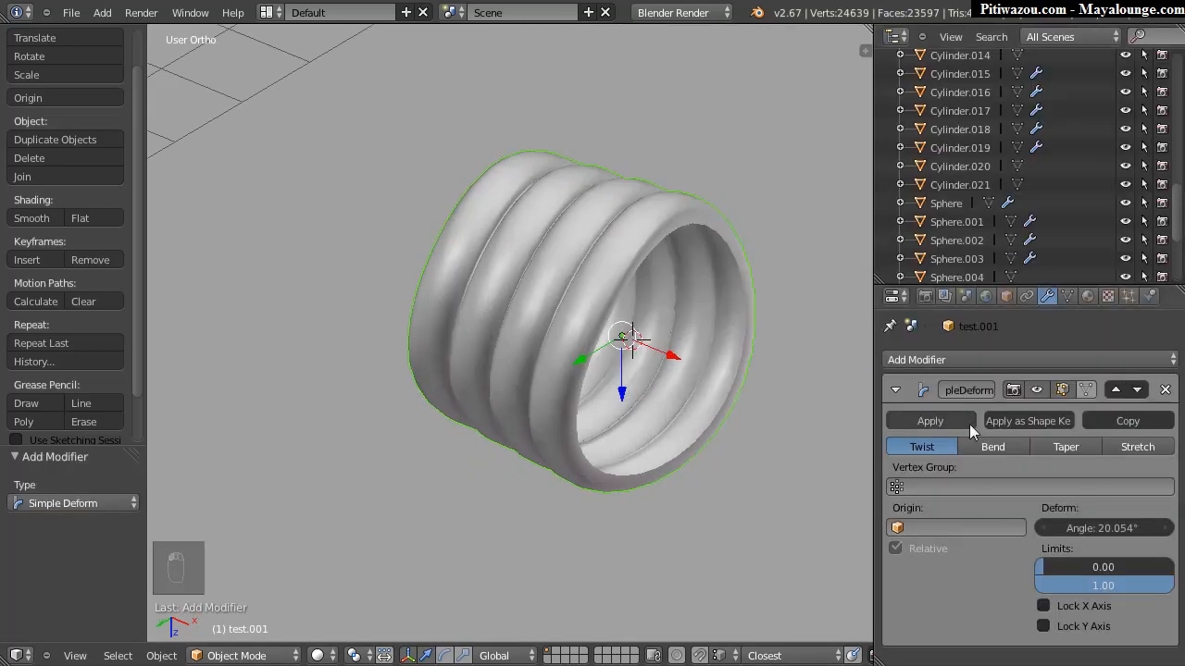
Step: Set the Simple Deform modifier to Bend with an angle of about 64°, and try rotating the fan in top view
middle_drag(645, 359, 504, 338)
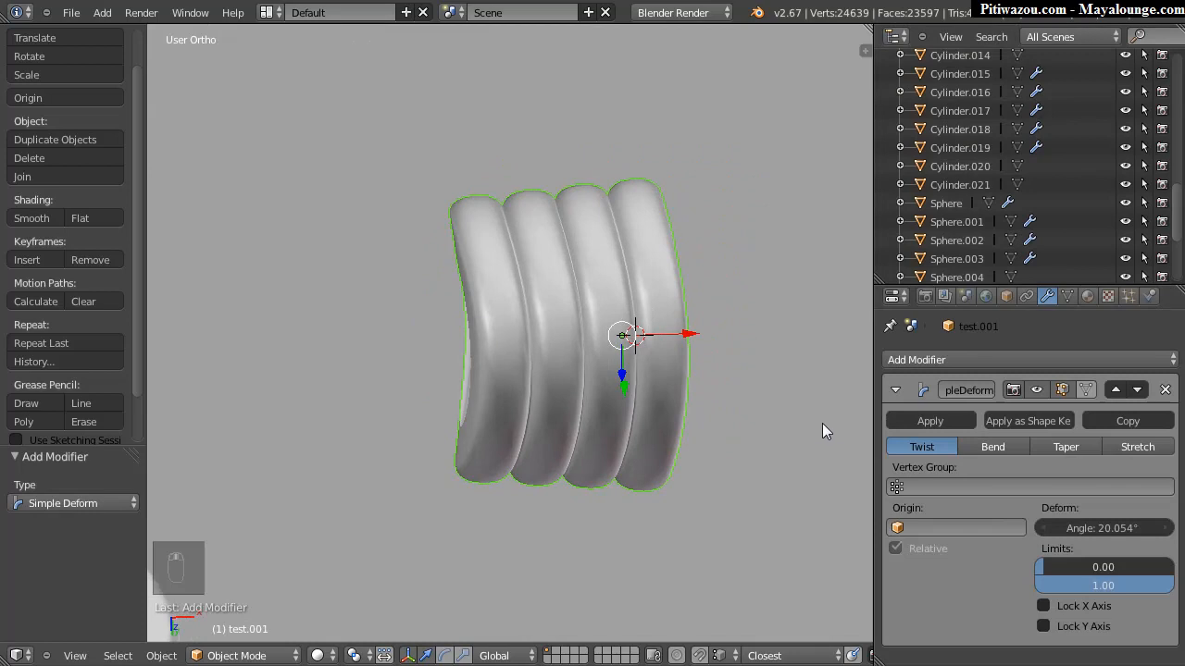
click(988, 447)
drag(1079, 528, 1117, 527)
middle_drag(681, 372, 698, 421)
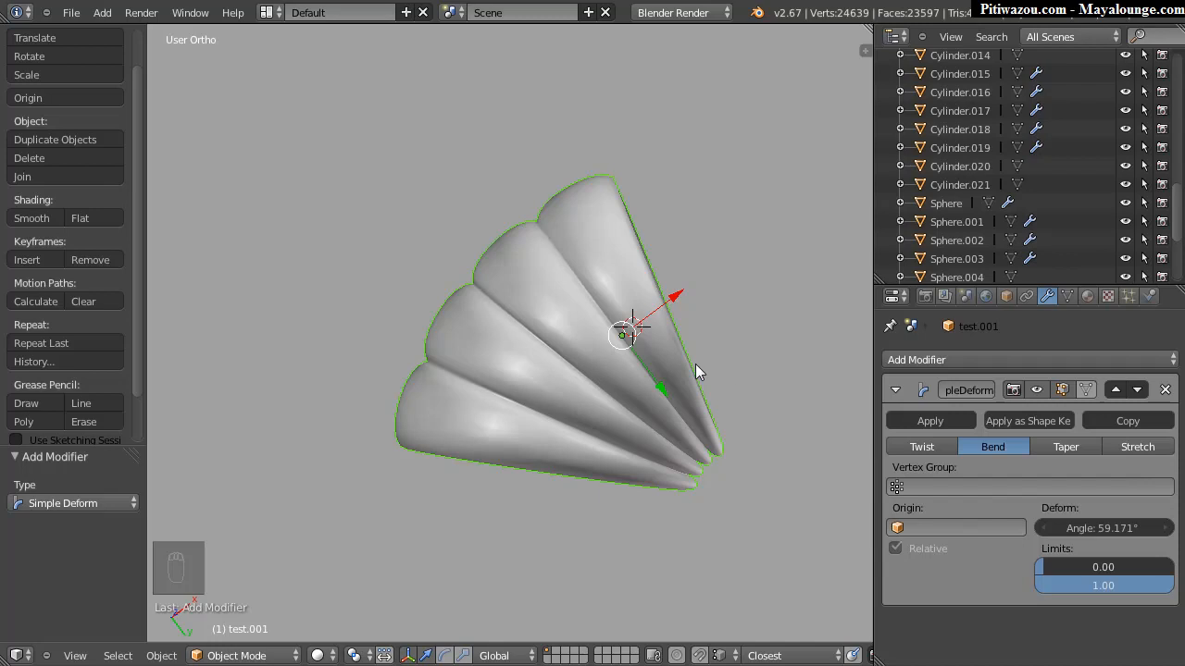
key(KP_7)
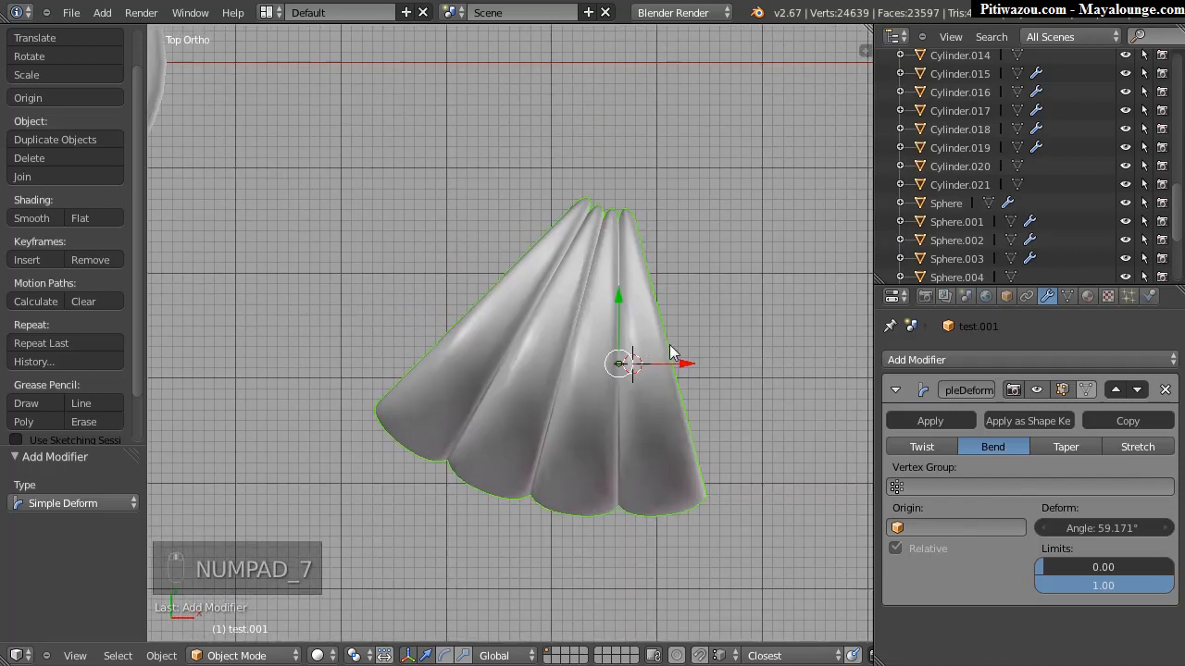
drag(1125, 535, 747, 454)
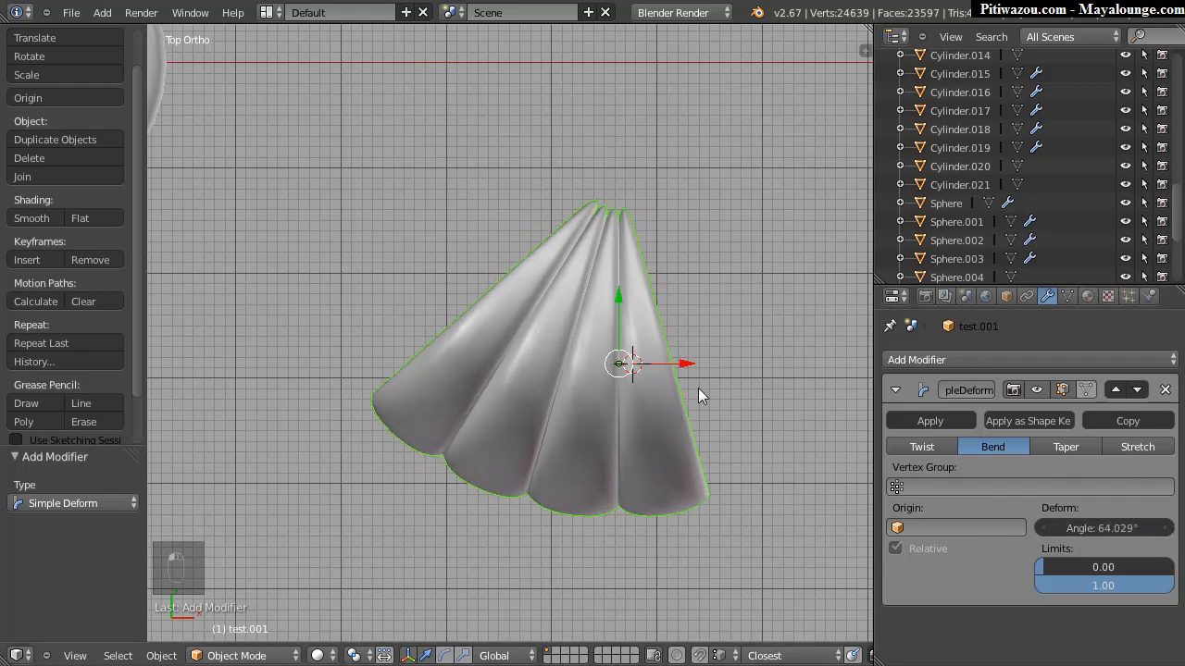
key(r)
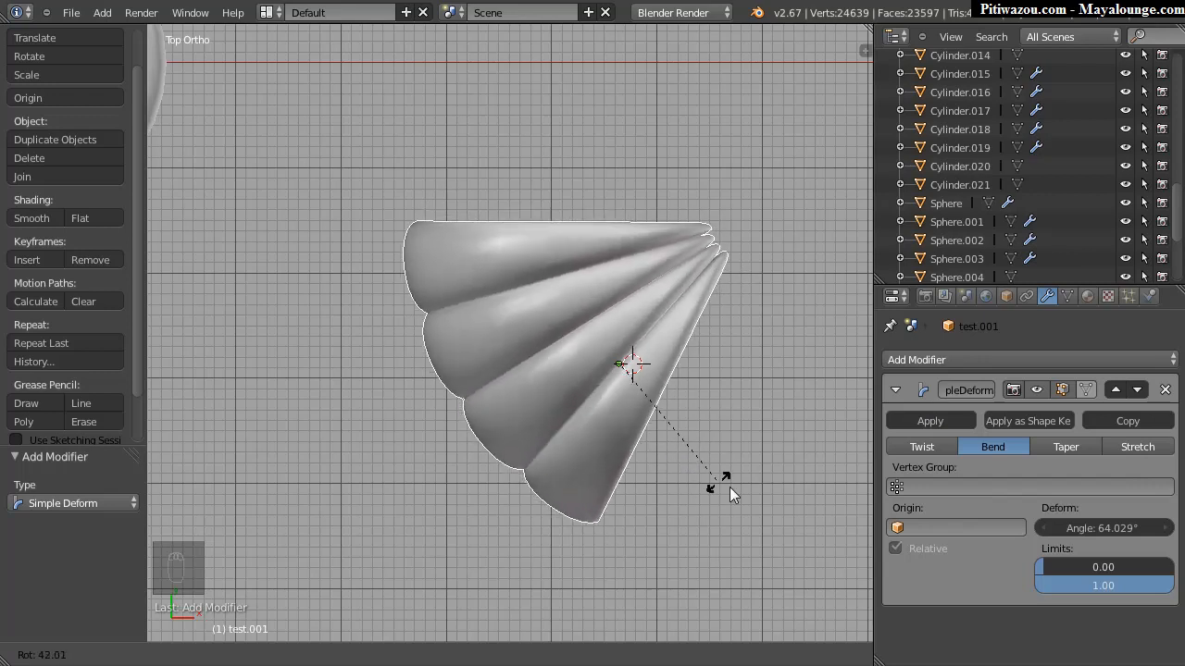
right_click(676, 516)
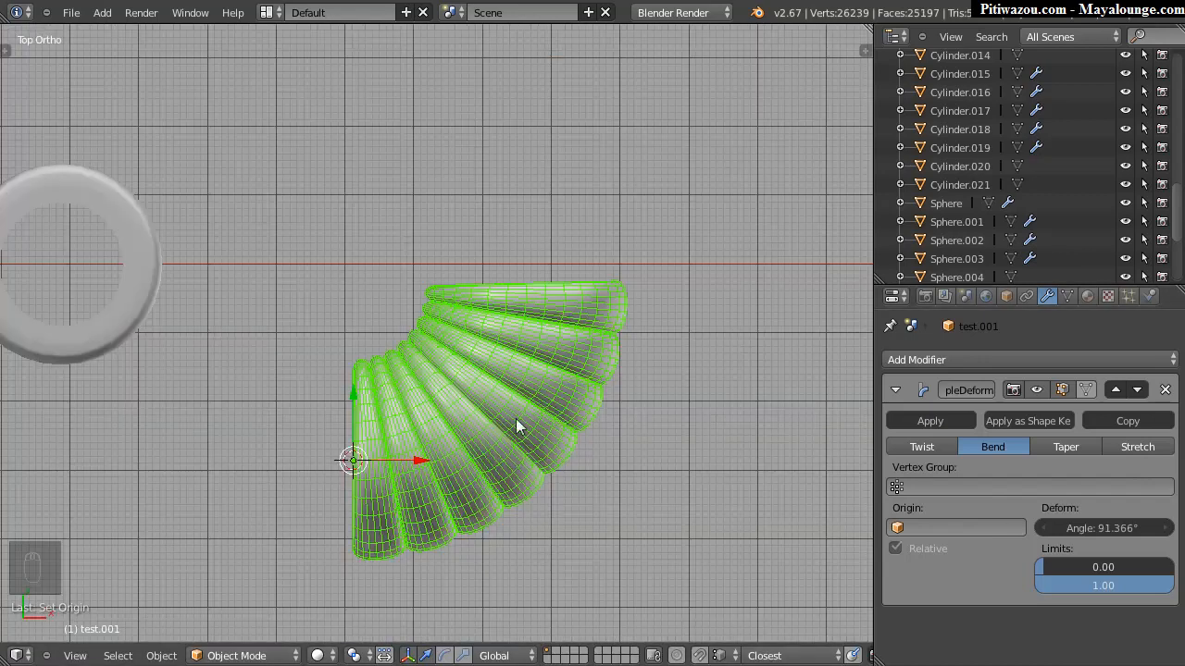
Step: Set the bend angle of the extended ring part to exactly 90°
middle_drag(467, 371, 413, 427)
key(KP_7)
shift+middle_drag(403, 343, 527, 268)
shift+middle_drag(497, 352, 488, 277)
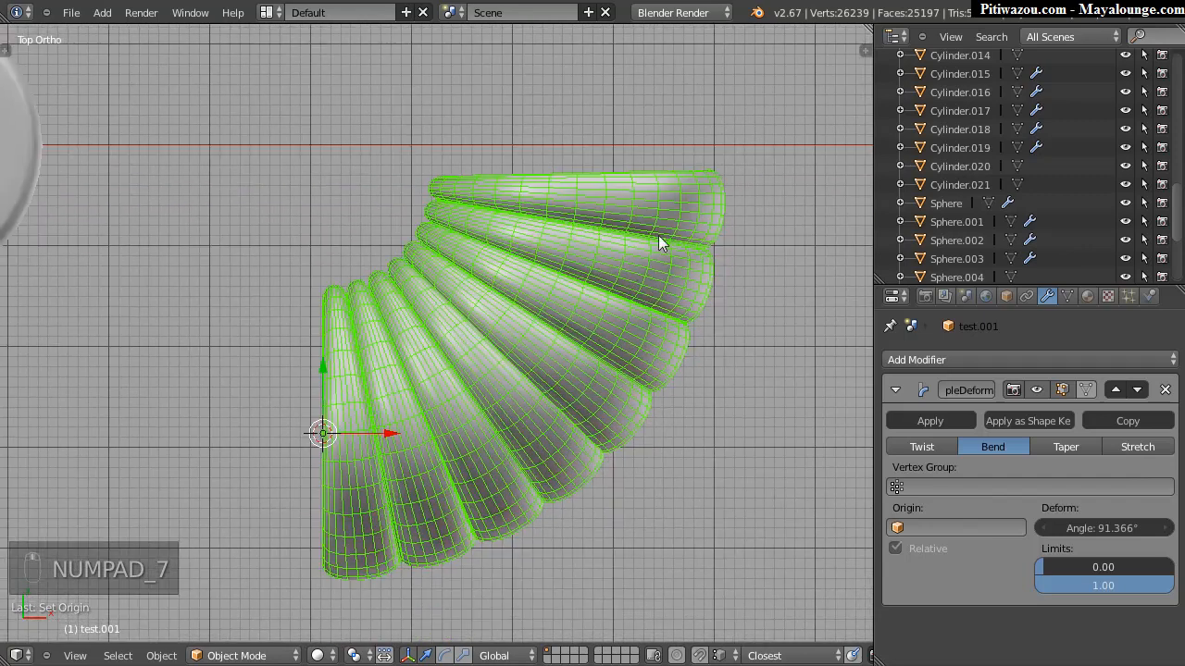
mouse_move(1110, 529)
mouse_down()
mouse_move(1135, 530)
mouse_move(1076, 528)
mouse_move(1088, 527)
mouse_up()
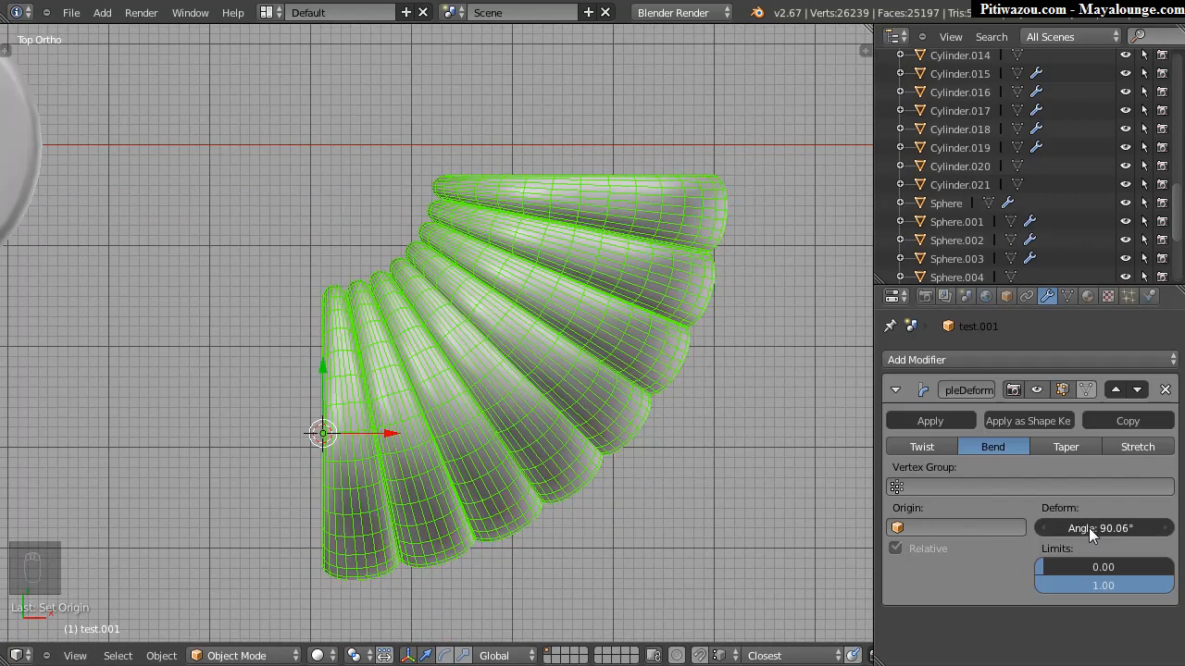
click(1119, 527)
key(Return)
Step: Rotate the bent rings about the global X axis in front view and set their X rotation to exactly -90°
scroll(593, 334, down, 5)
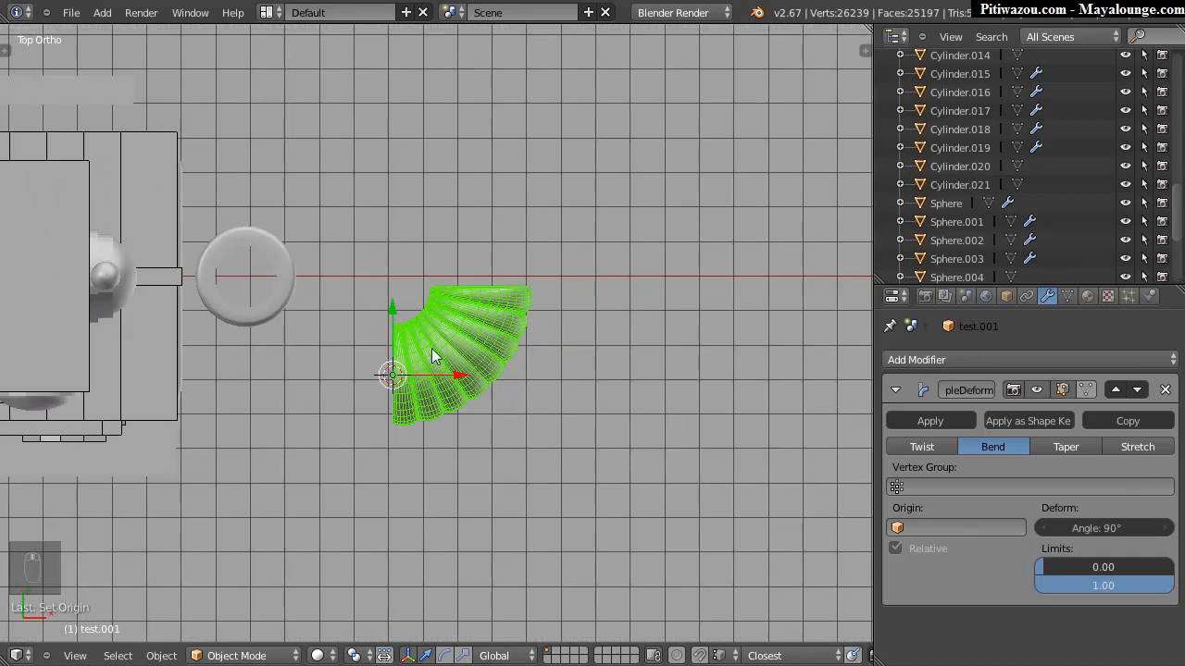
shift+middle_drag(352, 358, 468, 347)
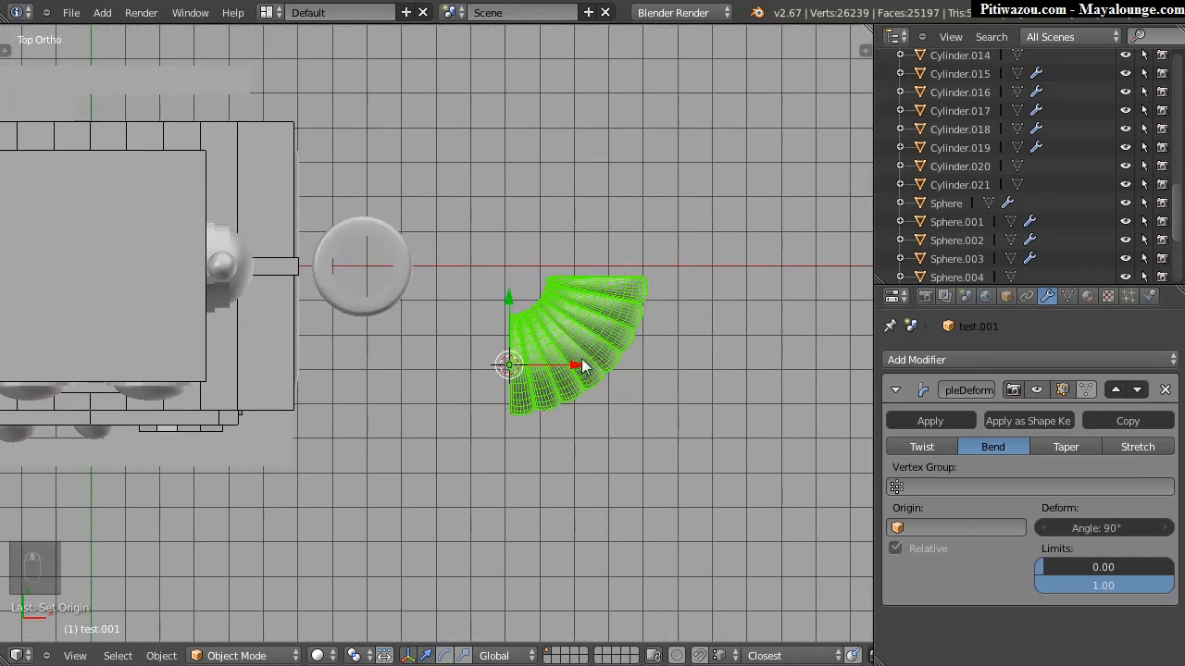
scroll(546, 434, up, 4)
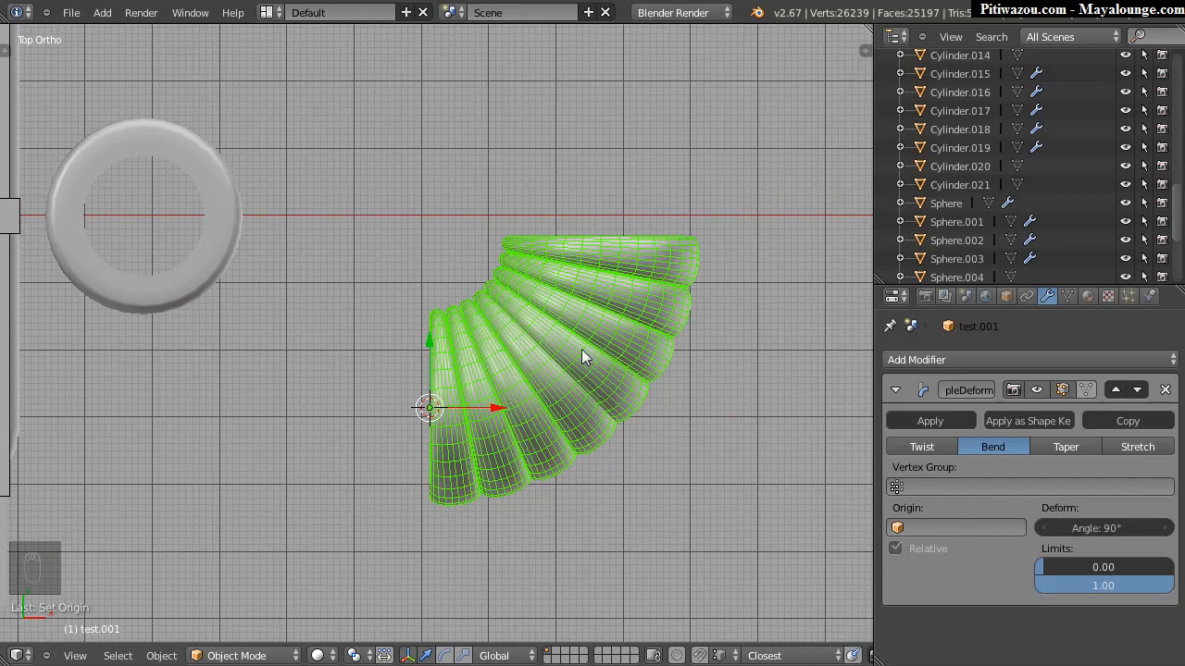
key(KP_1)
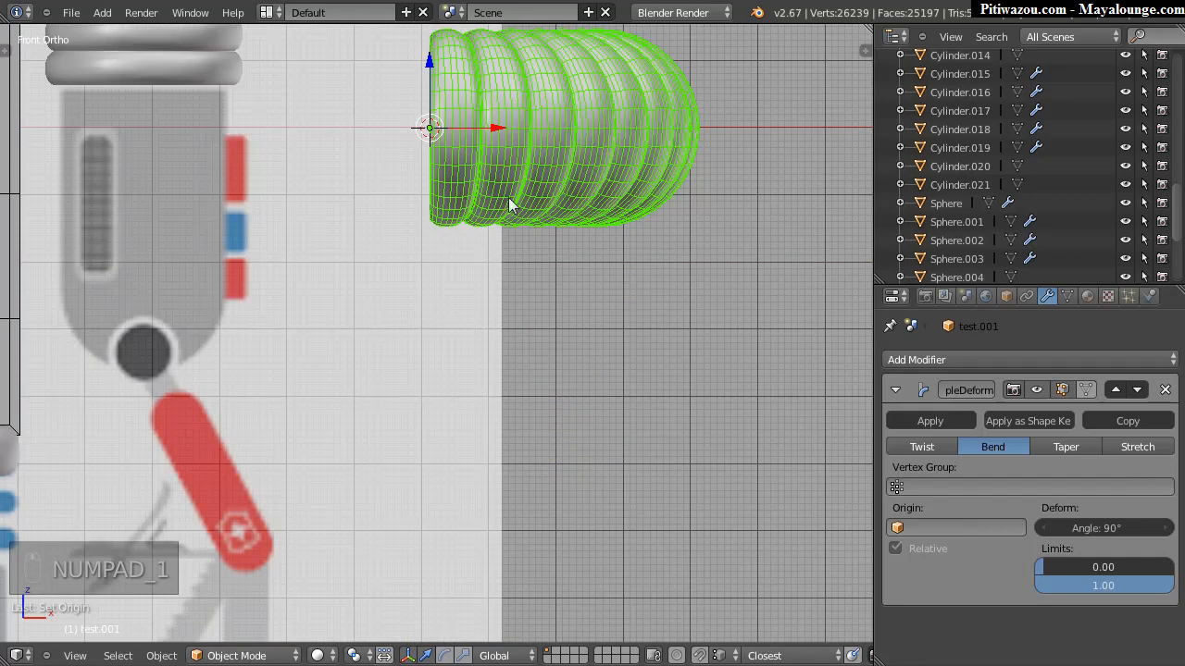
shift+middle_drag(497, 265, 568, 367)
key(r)
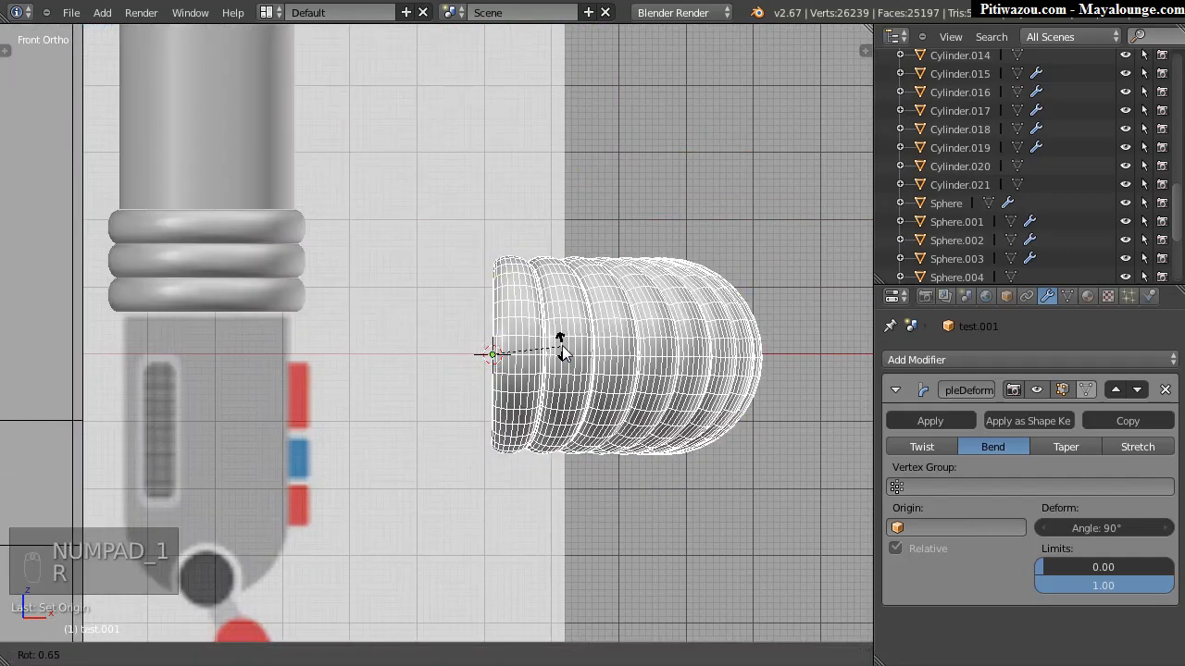
key(y)
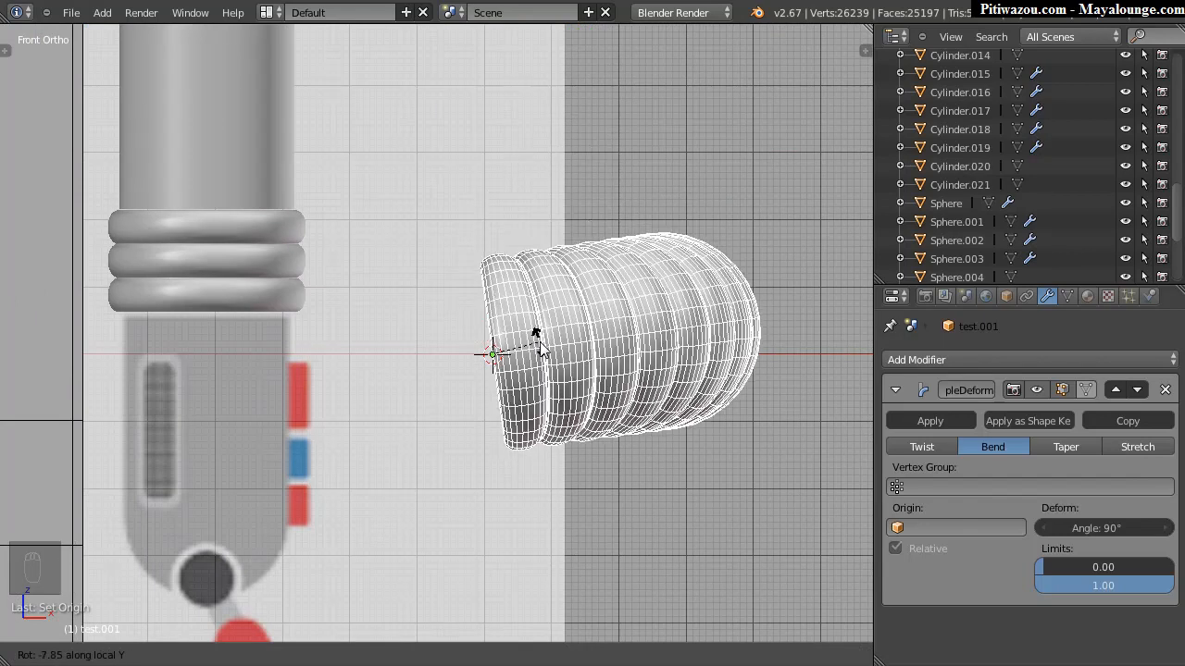
key(x)
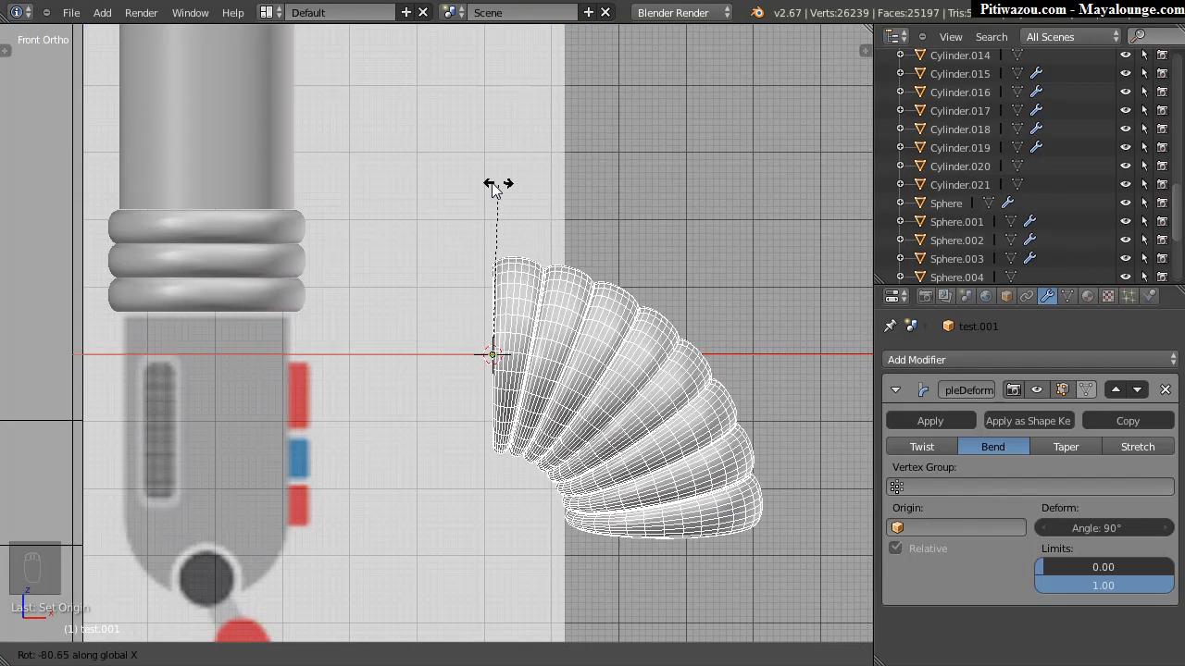
click(491, 188)
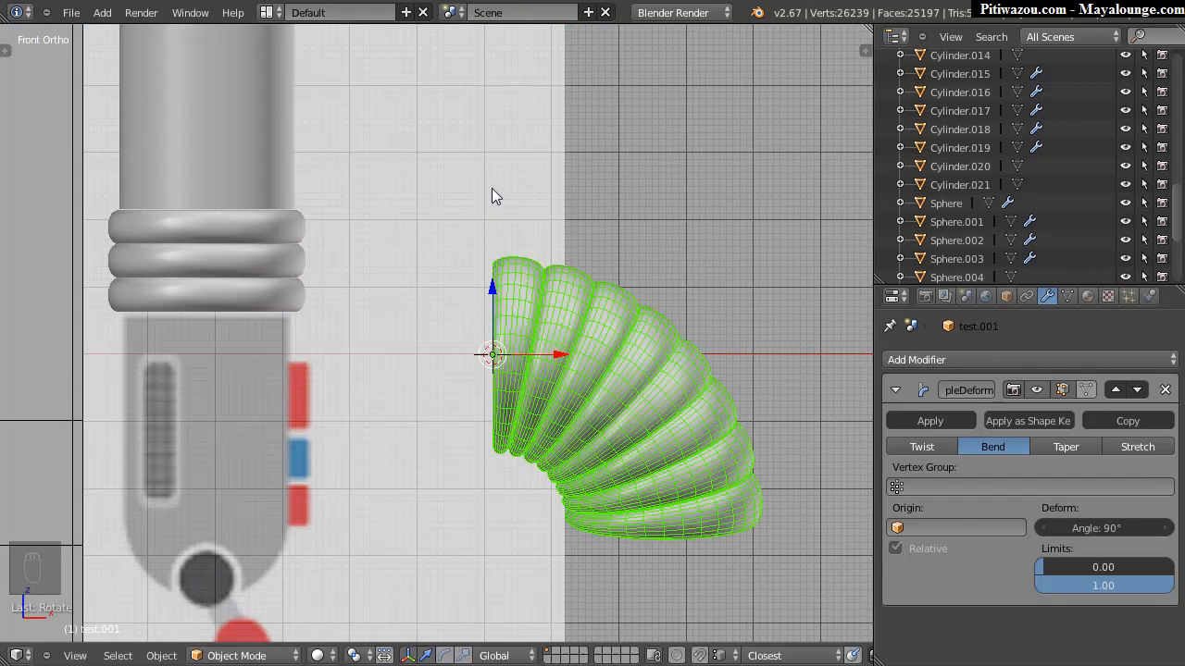
key(n)
click(800, 155)
text(90)
key(Return)
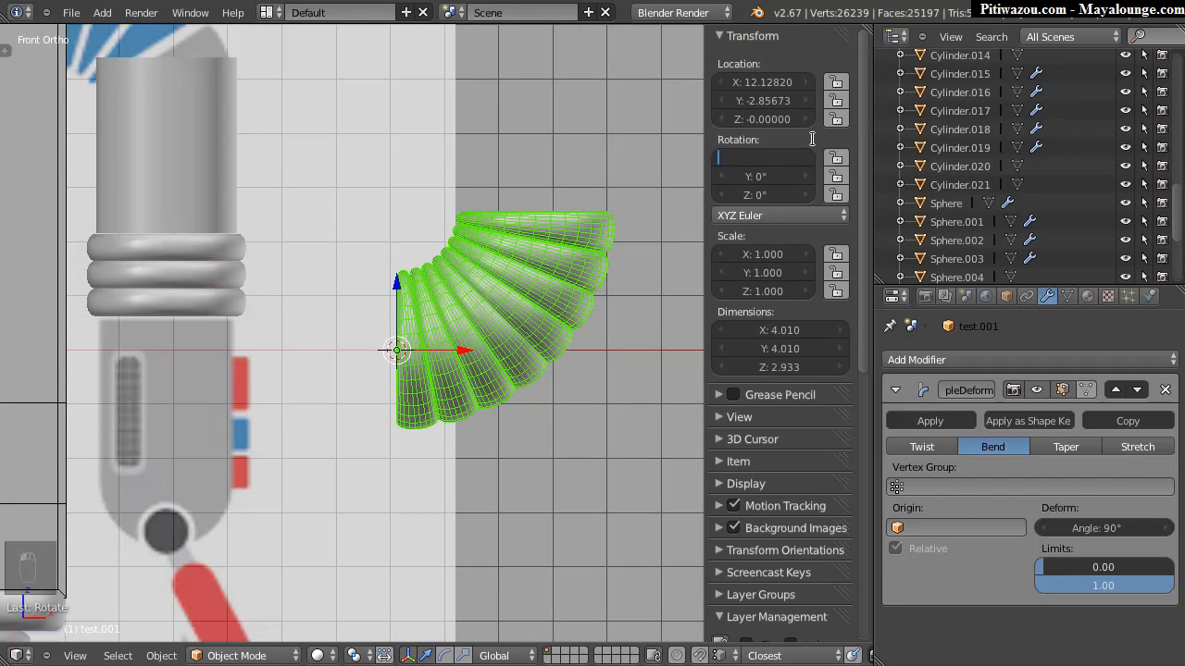
key(Return)
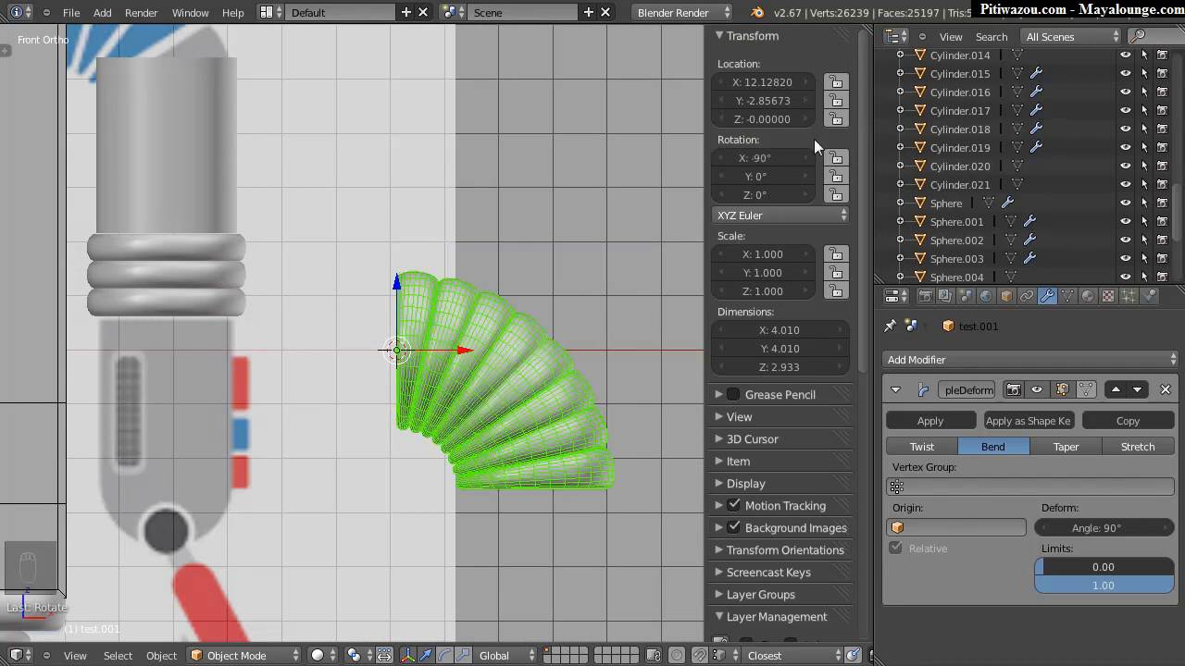
Step: Move the bent rings to the shoulder at about X 6.03, Z 6.71, and shift the arm cylinder and its rings under their lower end
shift+middle_drag(428, 265, 576, 413)
drag(542, 502, 271, 138)
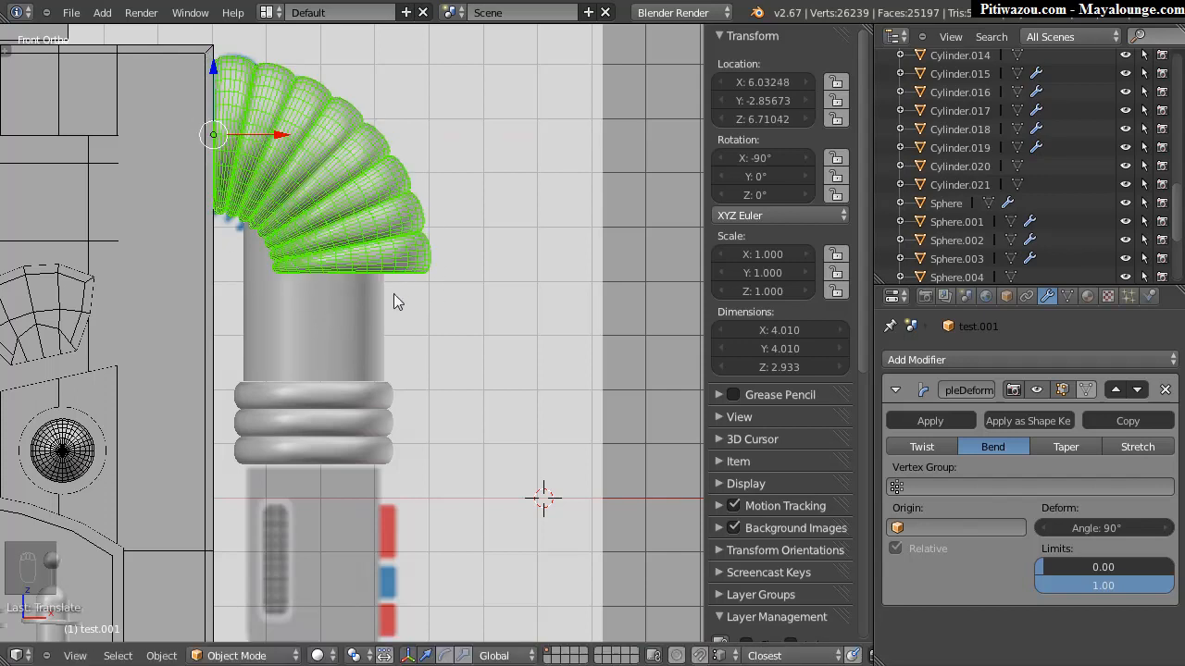
shift+middle_drag(313, 369, 351, 355)
right_click(351, 355)
shift+right_click(361, 399)
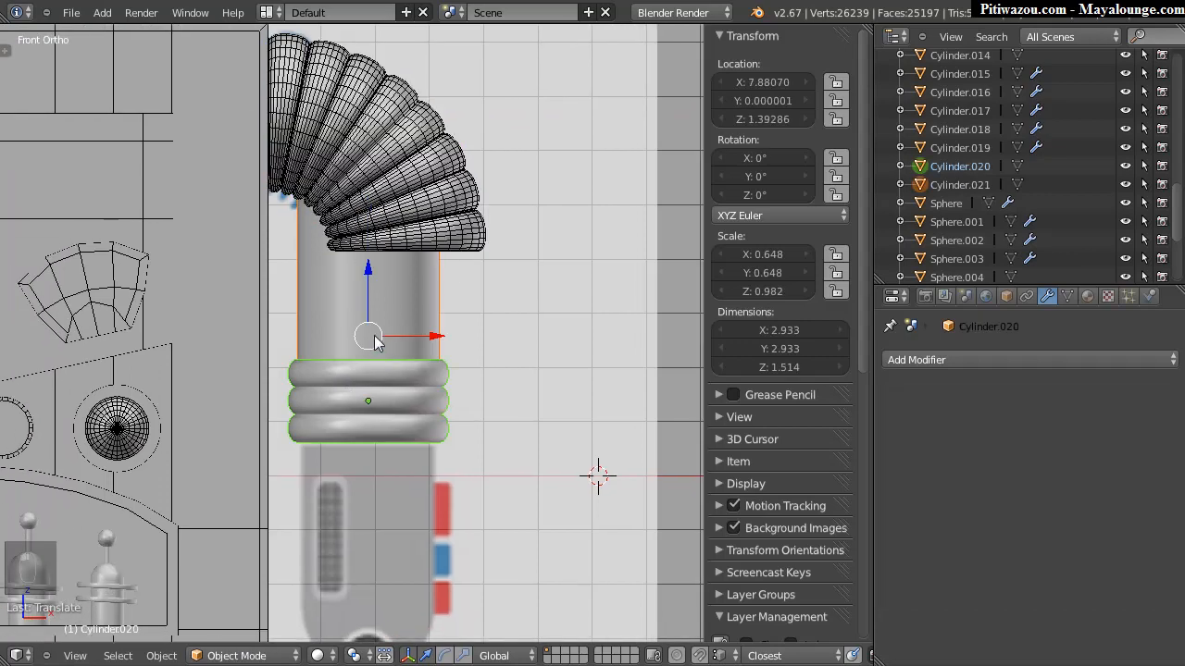
drag(359, 345, 419, 416)
key(z)
shift+right_click(430, 426)
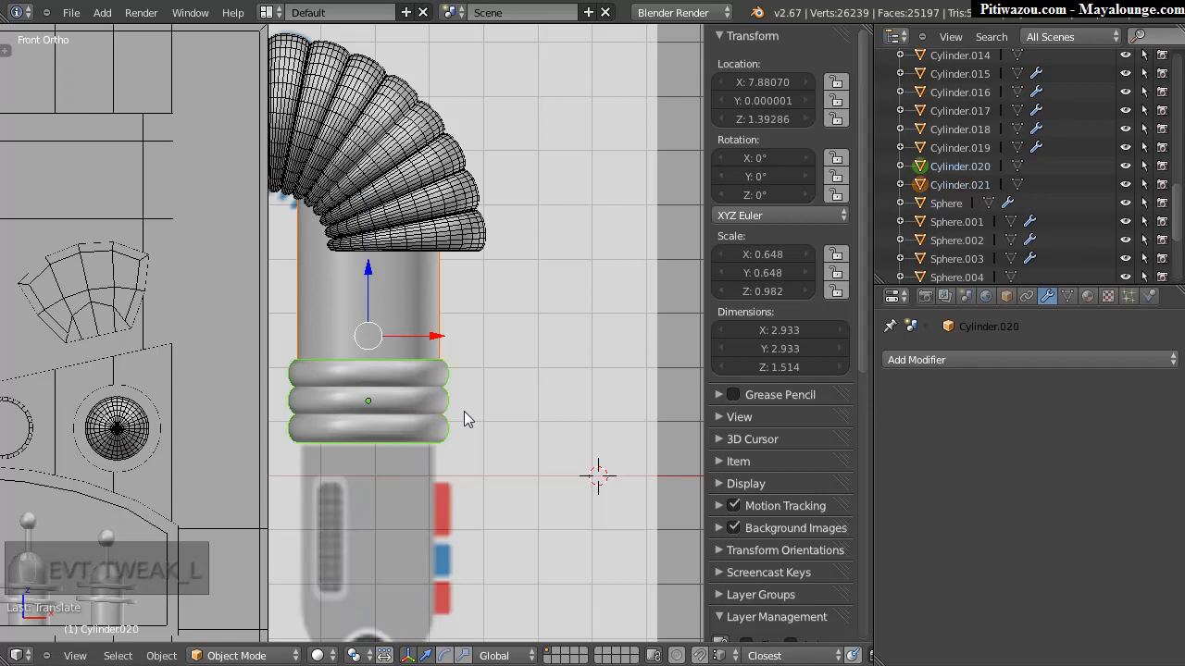
drag(375, 335, 417, 393)
Step: Move the bent rings along Y to about 0.03 so they sit over the arm cylinder
middle_drag(541, 336, 427, 351)
right_click(266, 251)
middle_drag(387, 275, 337, 283)
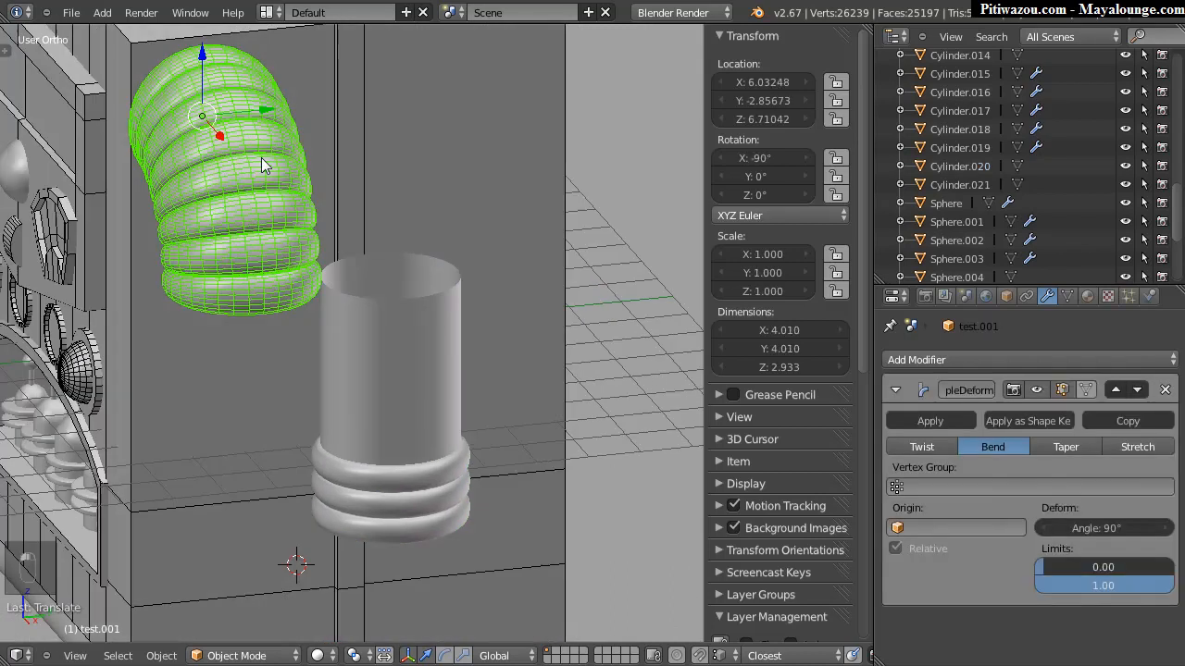
drag(256, 106, 415, 119)
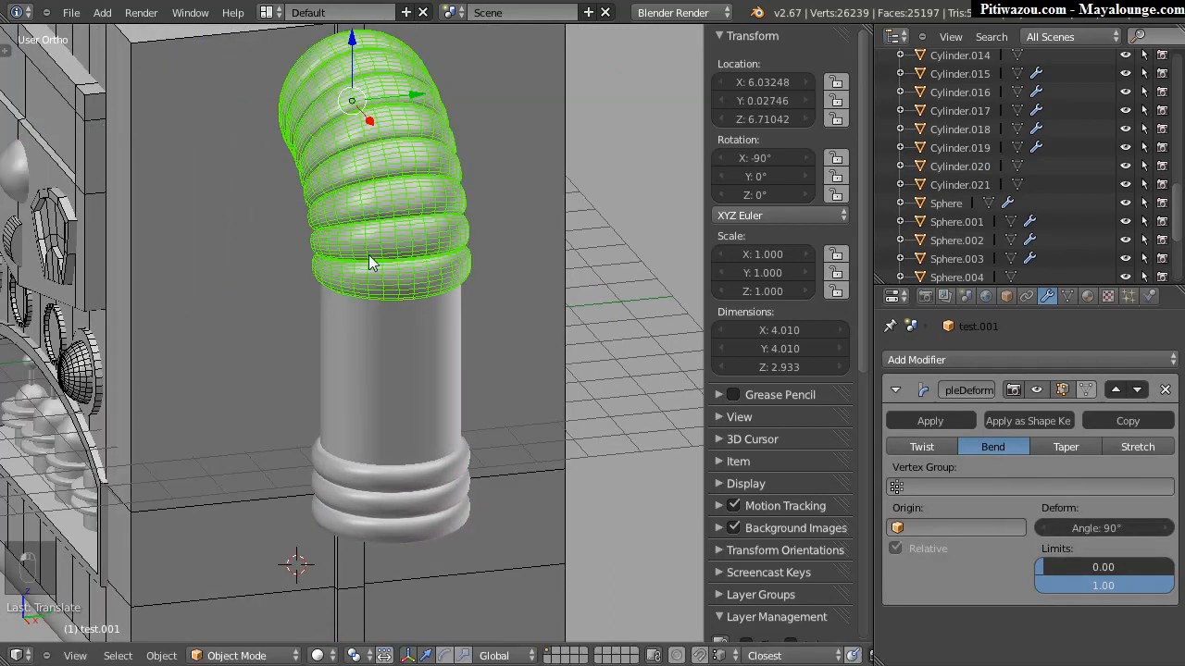
Step: Turn off the wire display of the bent rings
middle_drag(423, 226, 571, 174)
scroll(570, 180, down, 5)
middle_drag(463, 259, 444, 303)
key(a)
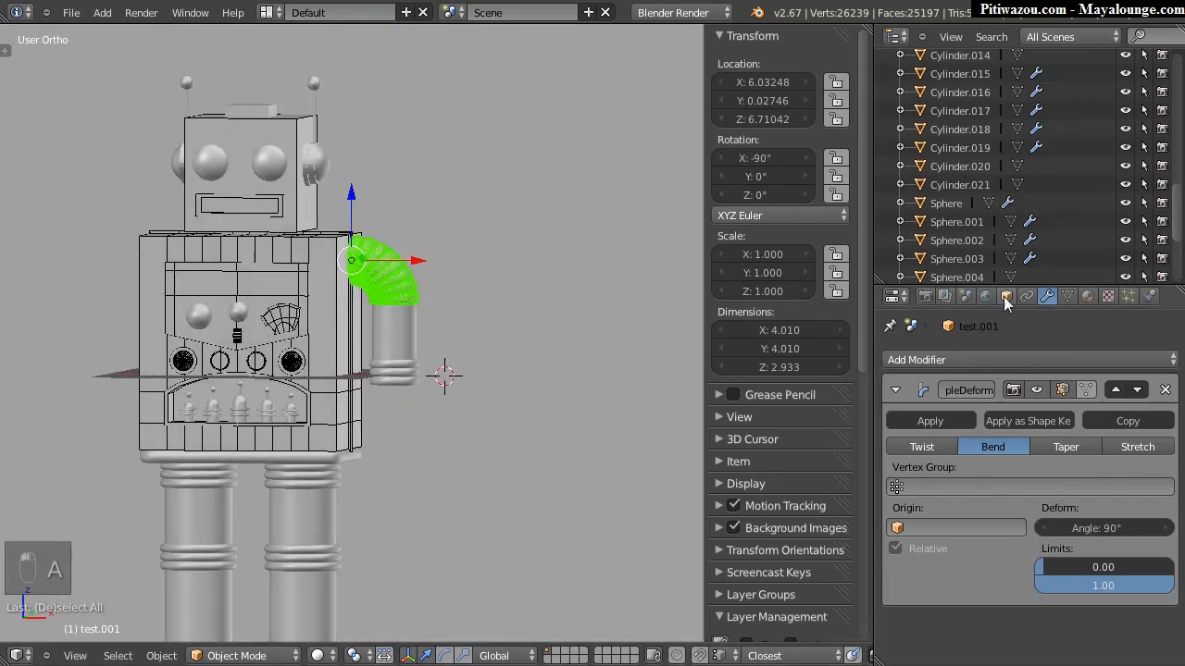
click(1004, 296)
click(890, 547)
Step: Examine how the bent rings meet the torso and the arm cylinder, from several angles and close up
middle_drag(484, 432, 514, 323)
scroll(445, 203, up, 5)
scroll(445, 203, down, 5)
middle_drag(451, 269, 413, 265)
scroll(444, 215, up, 5)
scroll(444, 214, up, 1)
shift+middle_drag(457, 225, 422, 349)
scroll(392, 256, up, 2)
scroll(391, 260, up, 1)
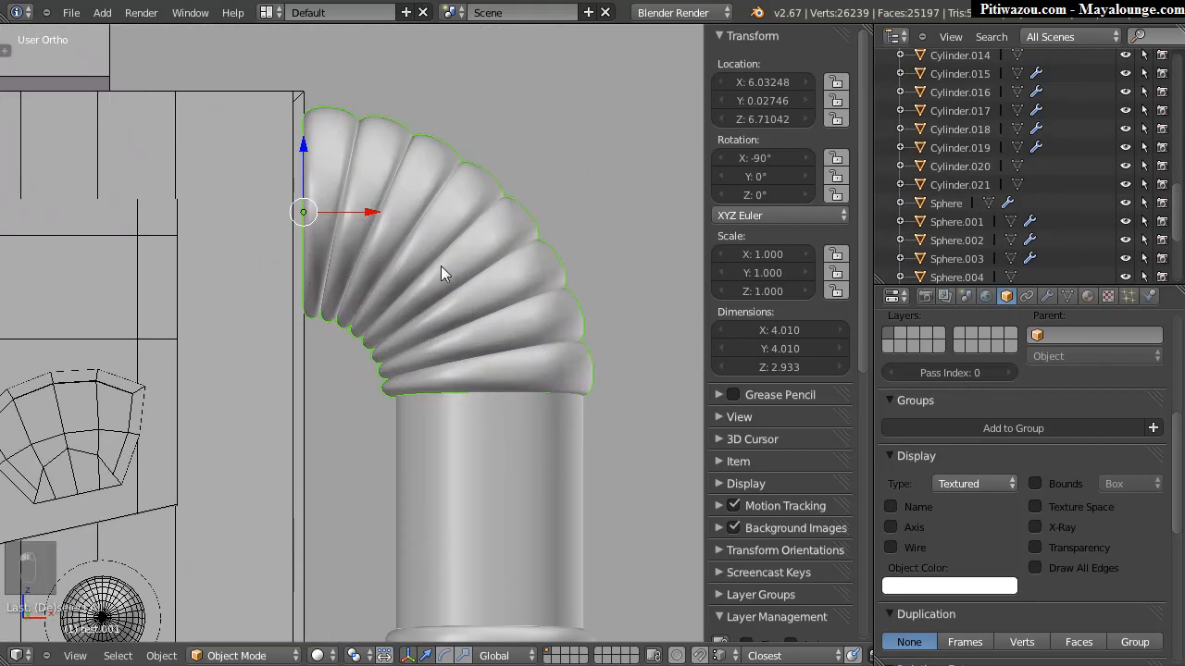
Step: Increase the bend angle to about 142.8° and rotate the fan counterclockwise by about 52° to level its lower edge
click(1047, 297)
drag(1099, 528, 1175, 548)
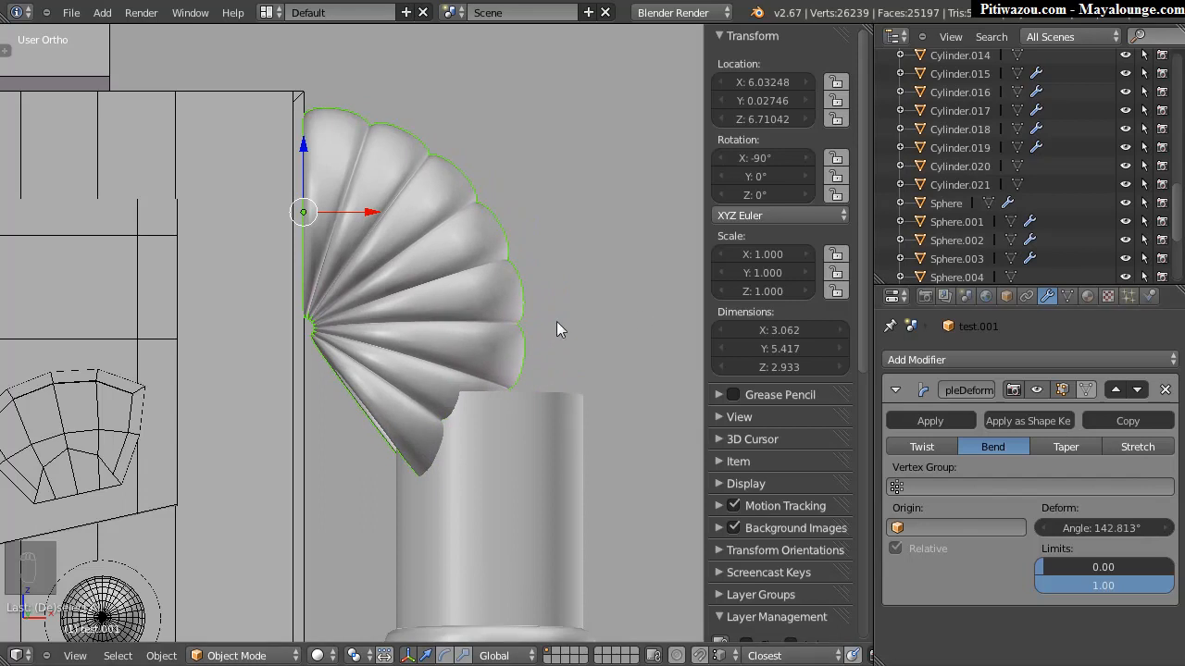
key(r)
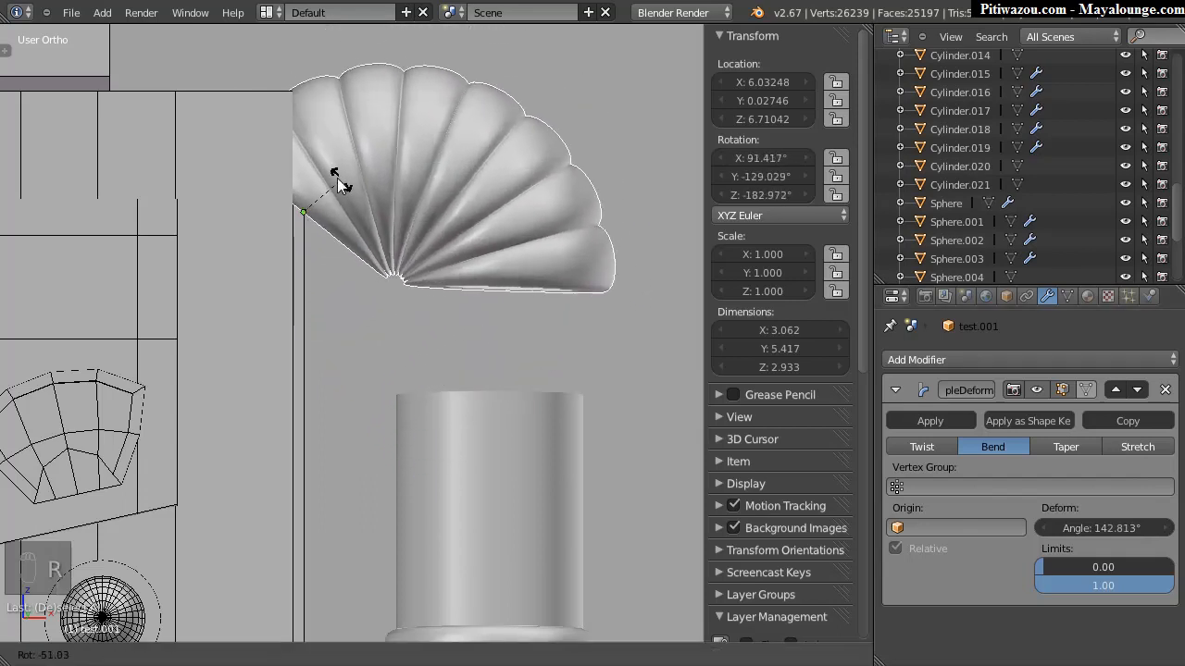
click(341, 185)
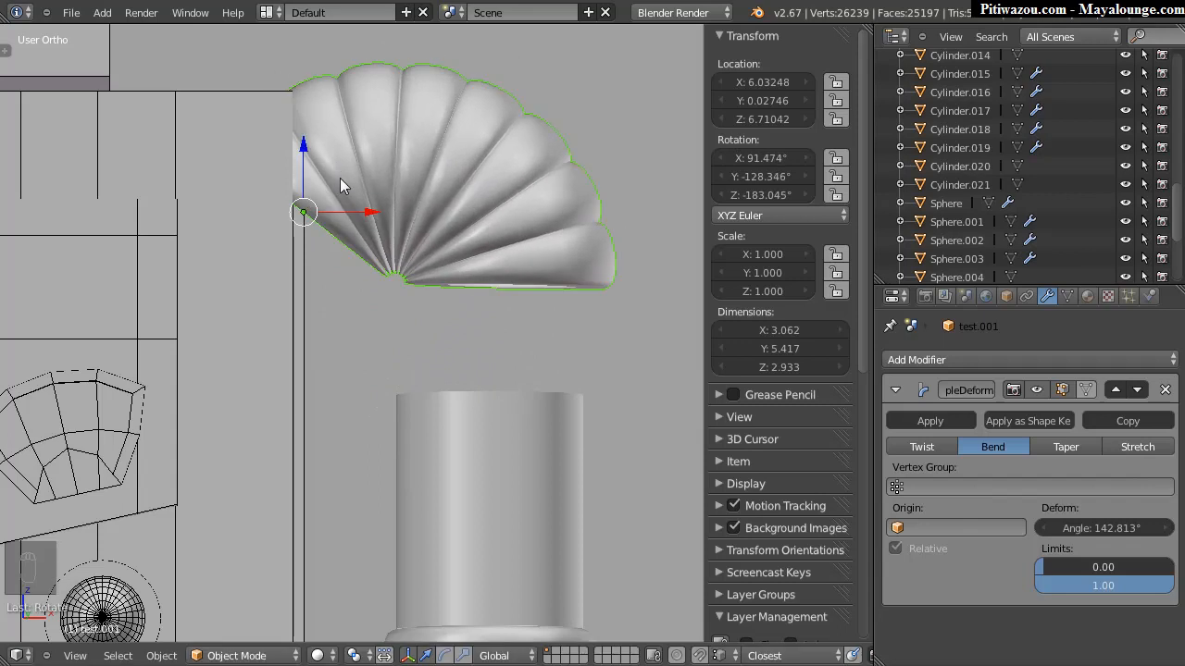
Step: Rotate the fan about 3° further counterclockwise in front view against the shoulder reference
key(KP_1)
scroll(465, 327, up, 3)
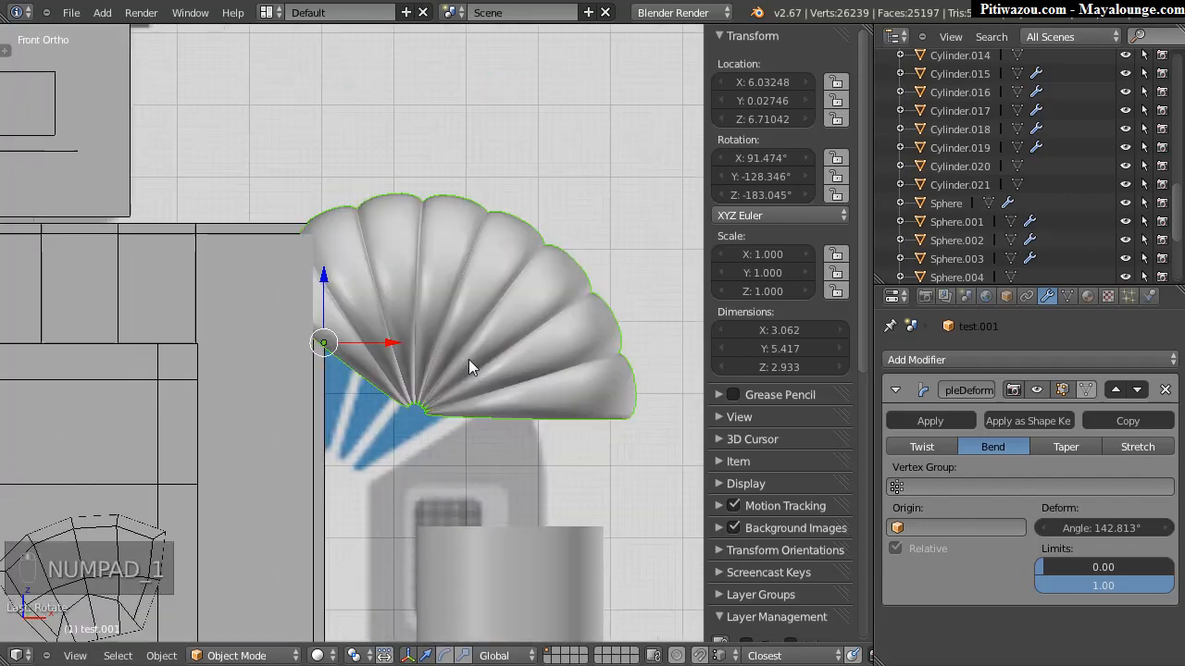
scroll(469, 266, up, 2)
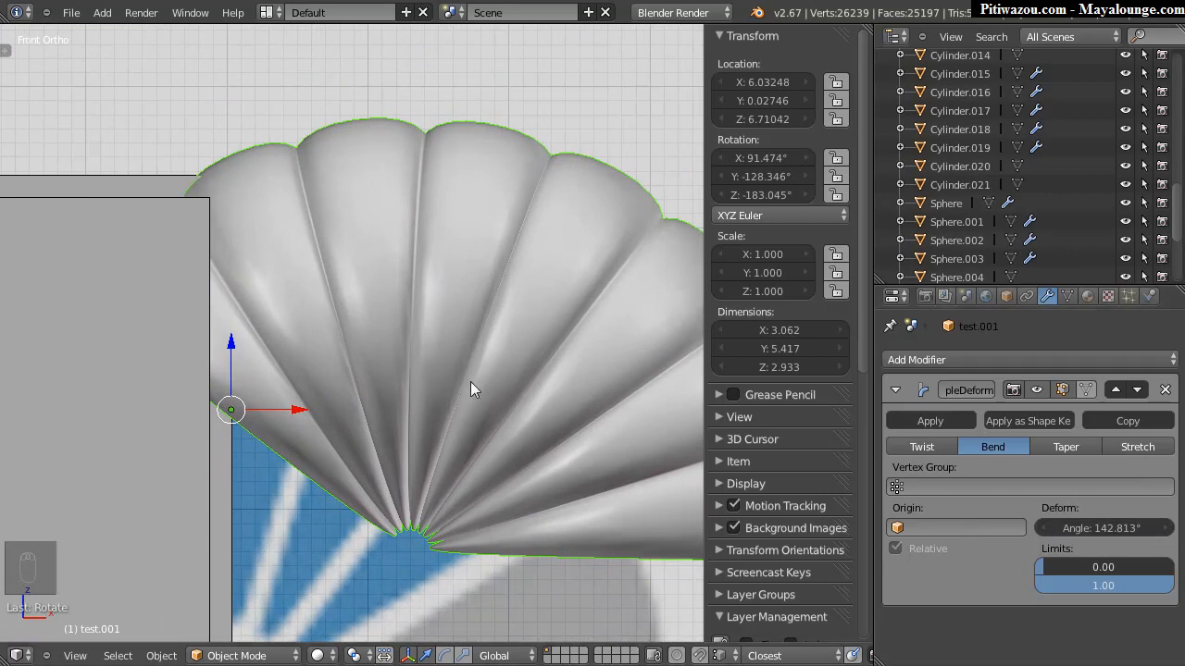
key(e)
key(r)
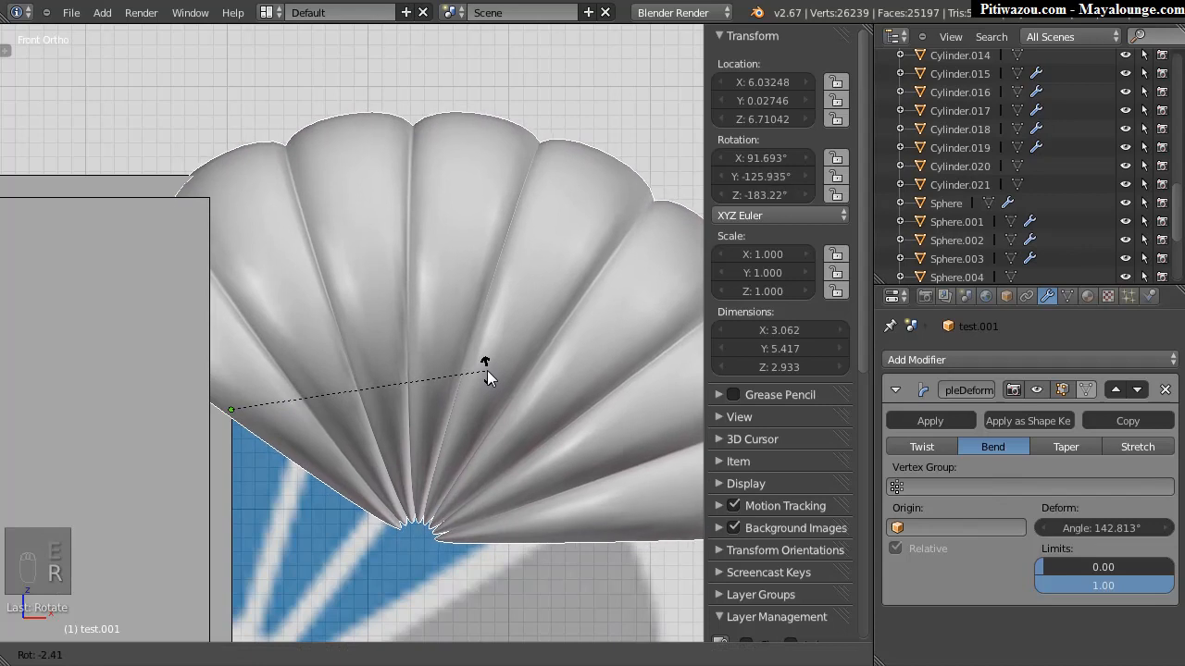
click(486, 368)
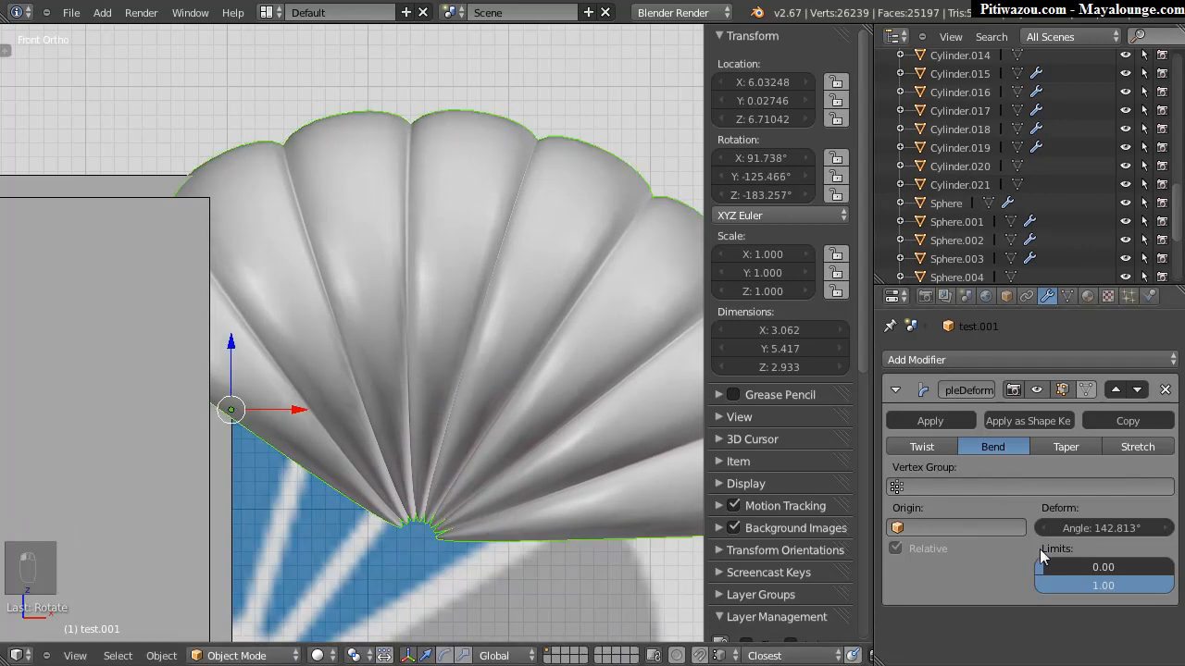
Step: Increase the Simple Deform bend angle of the shoulder fan to about 143.5° and apply the modifier
drag(1094, 529, 1132, 516)
shift+middle_drag(328, 339, 341, 333)
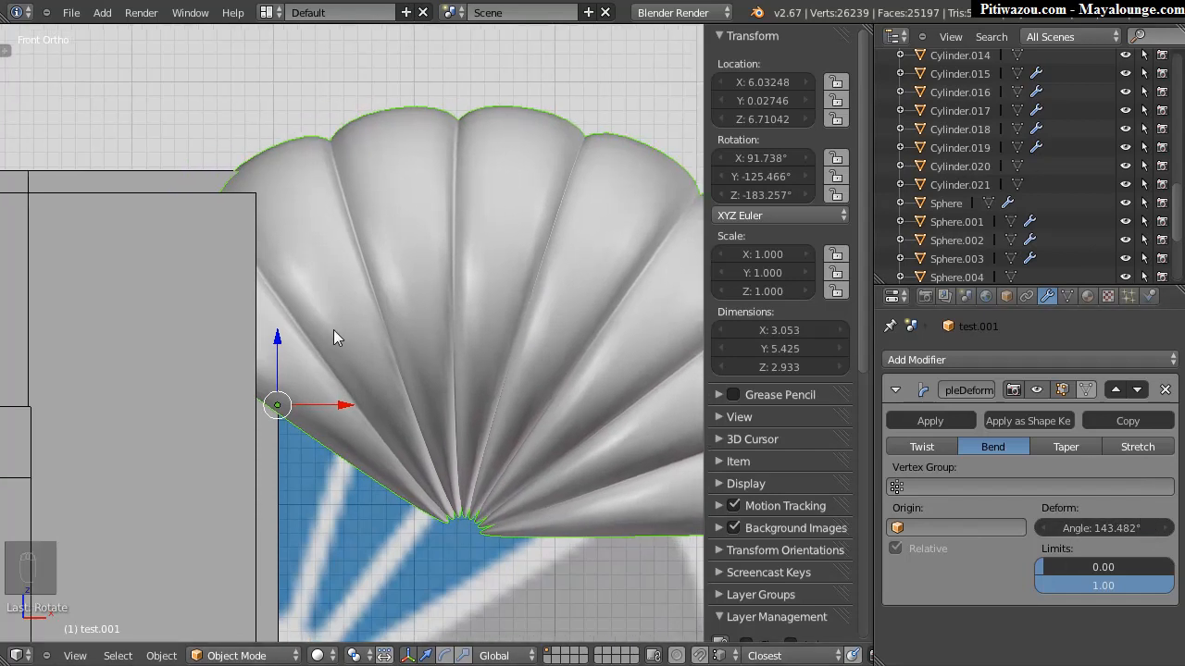
key(Tab)
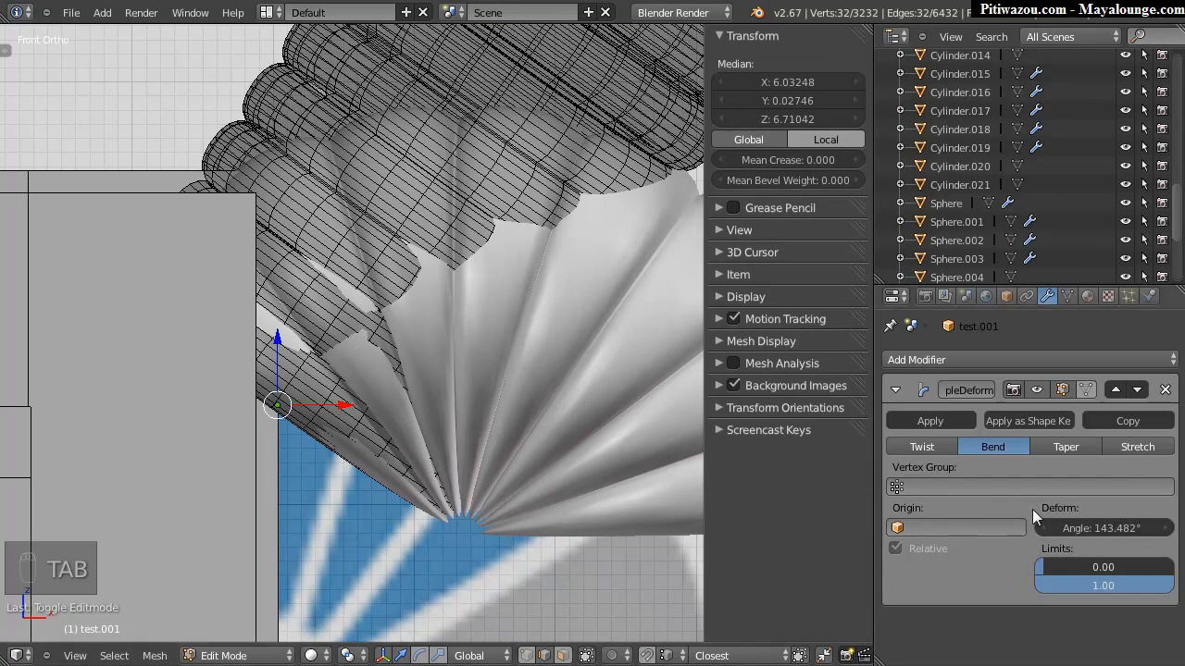
scroll(460, 402, down, 3)
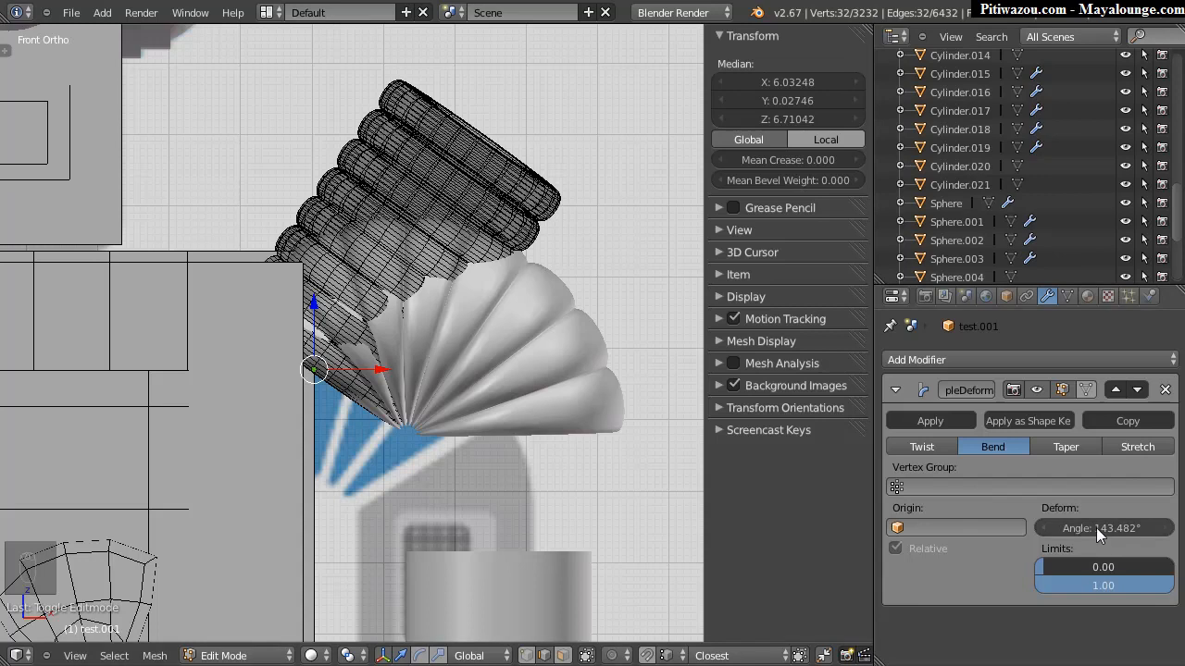
click(1037, 389)
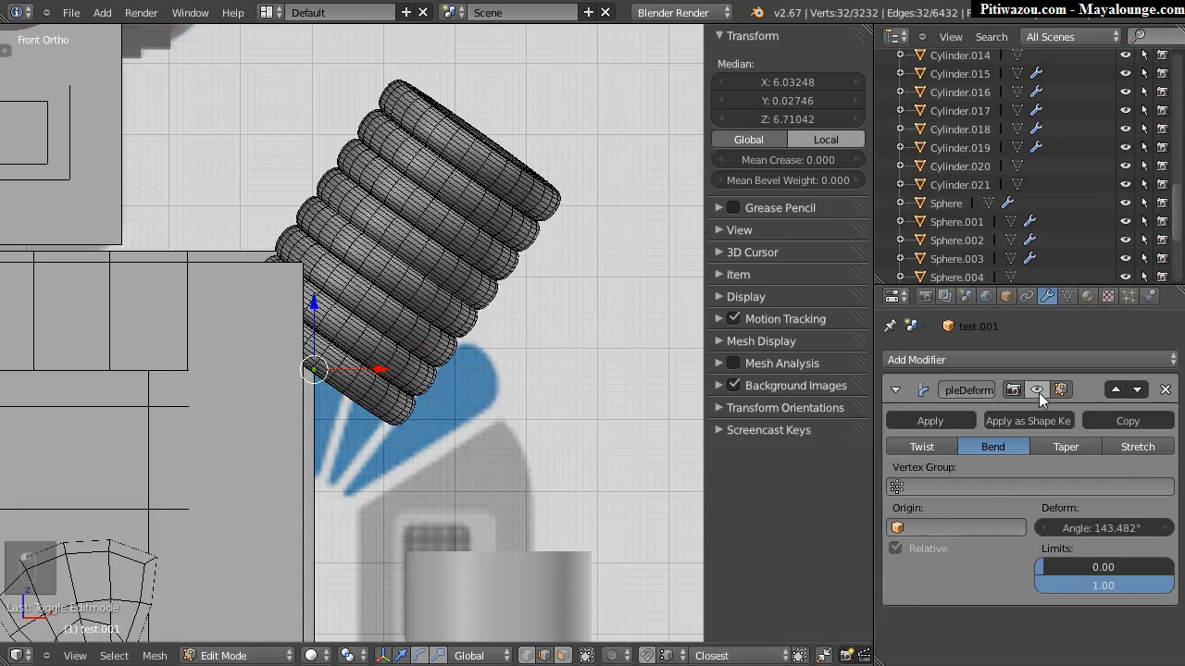
click(1037, 389)
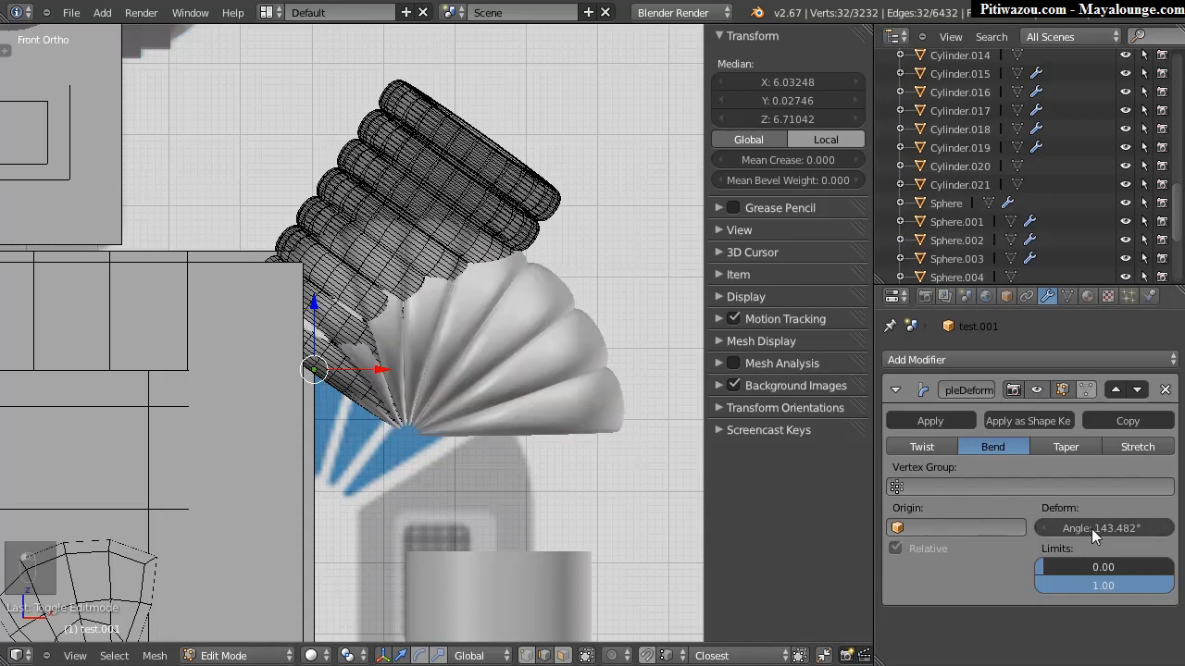
key(Tab)
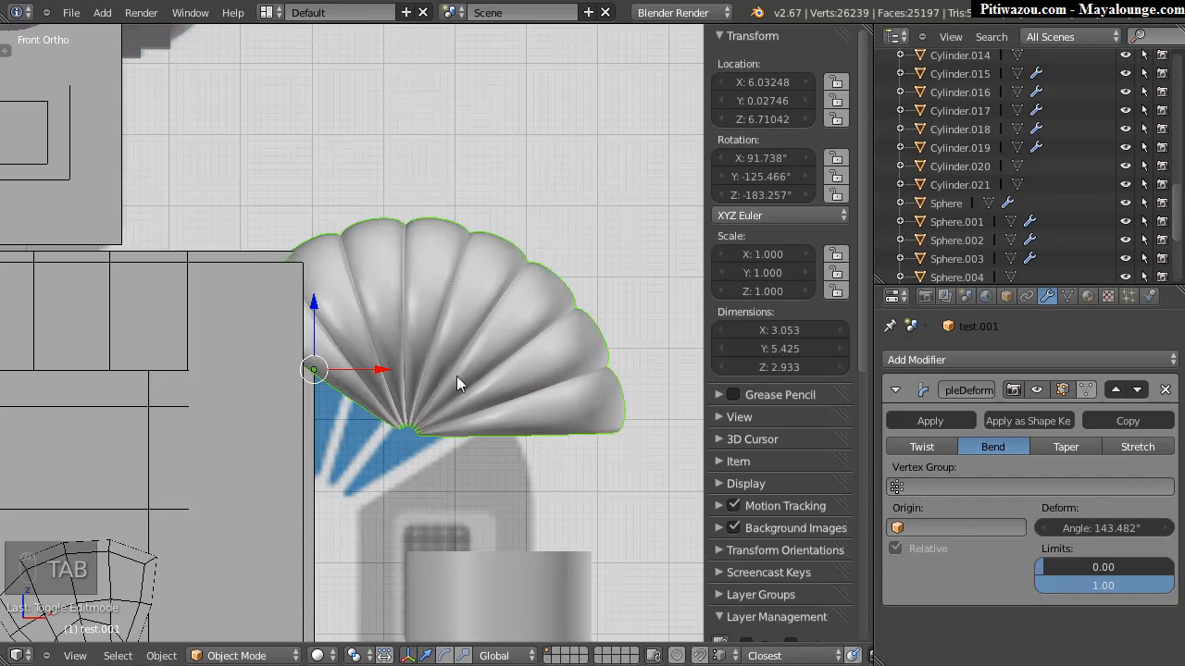
scroll(434, 357, up, 2)
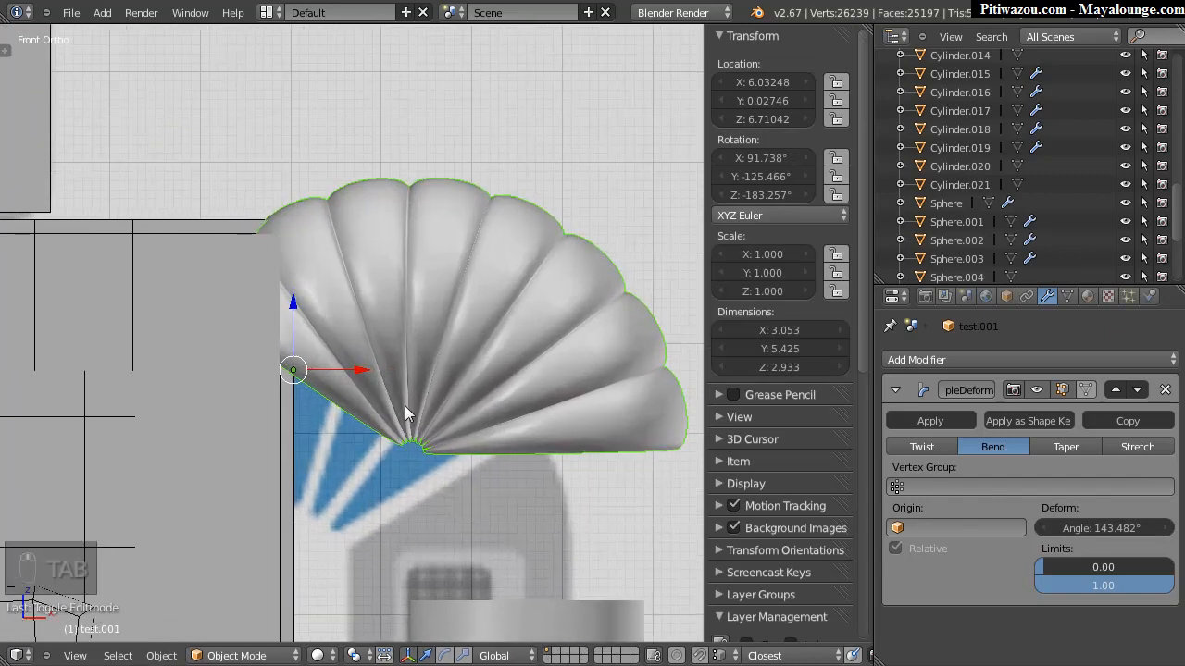
shift+middle_drag(409, 367, 407, 375)
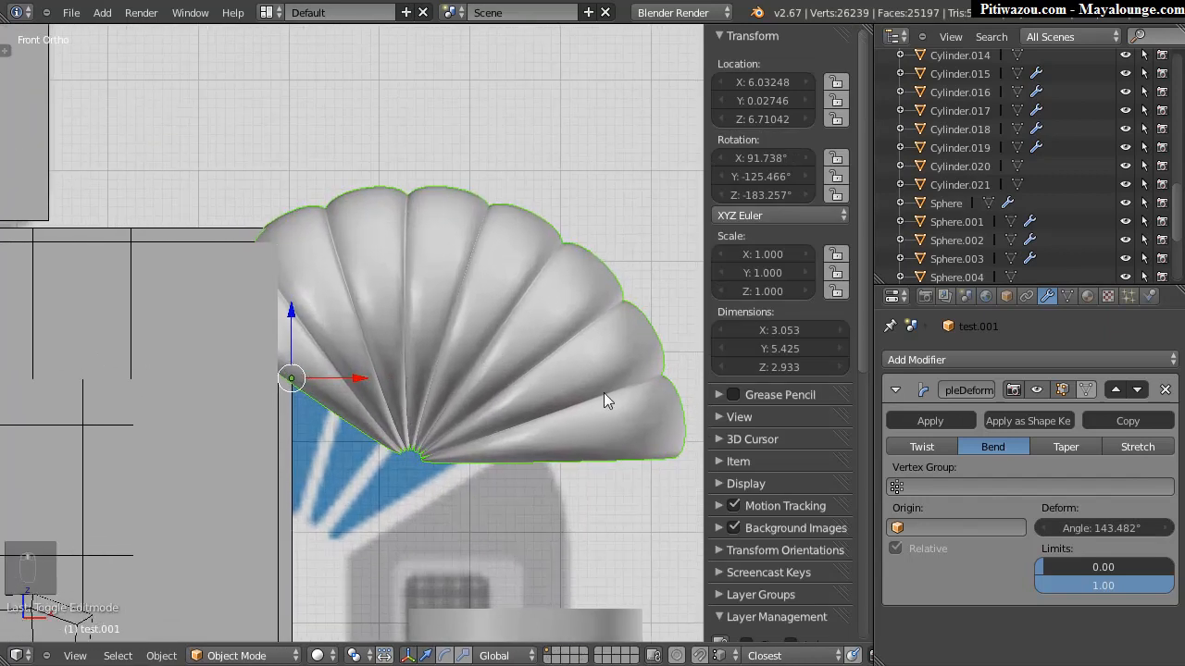
click(930, 421)
Step: Select the fan segment just left of the vertical crease by growing an edge loop selection, and delete its faces
scroll(468, 238, up, 5)
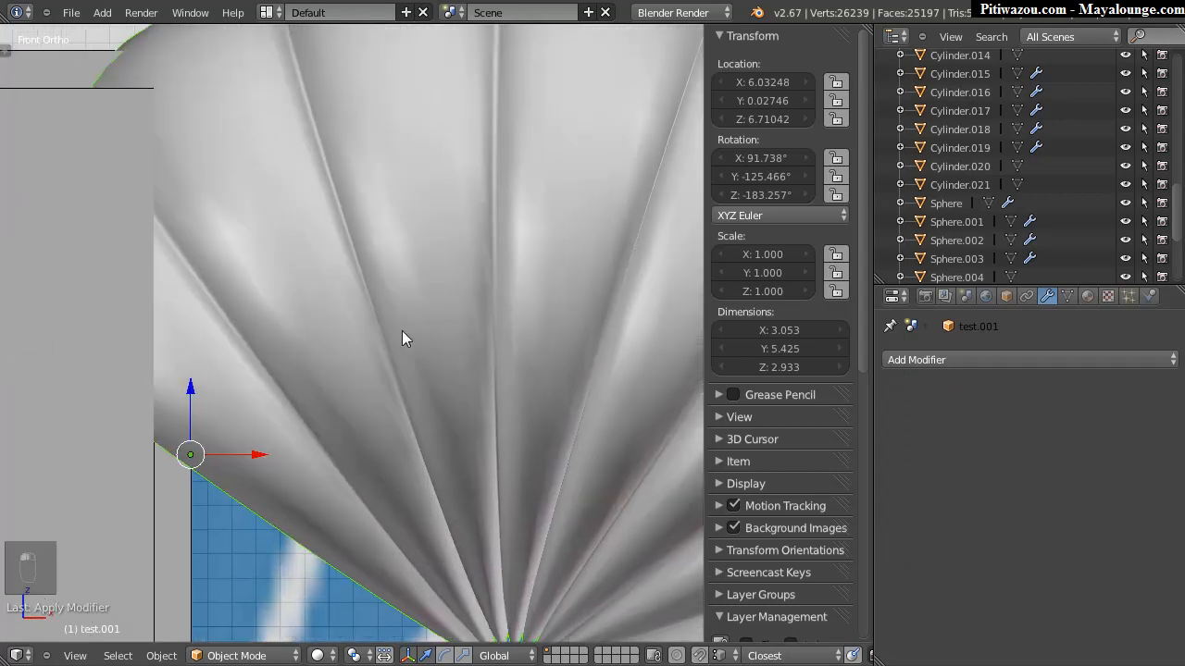
key(Tab)
key(ctrl+Tab)
click(377, 300)
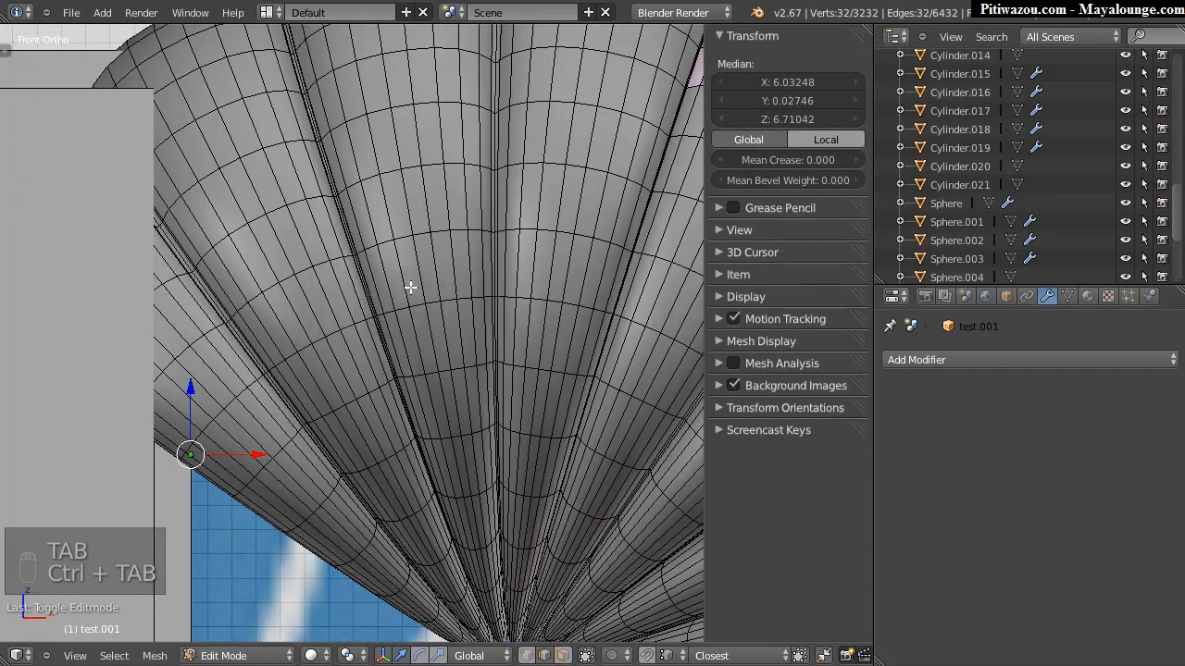
alt+right_click(443, 289)
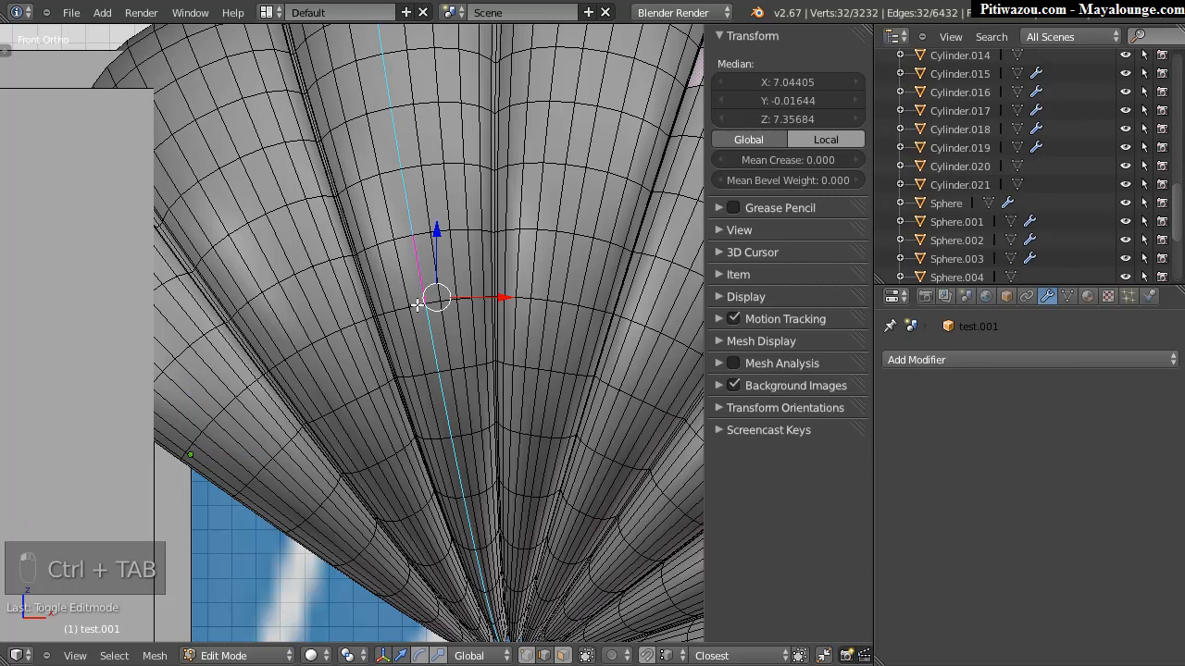
key(ctrl+Tab)
click(374, 288)
key(shift+less)
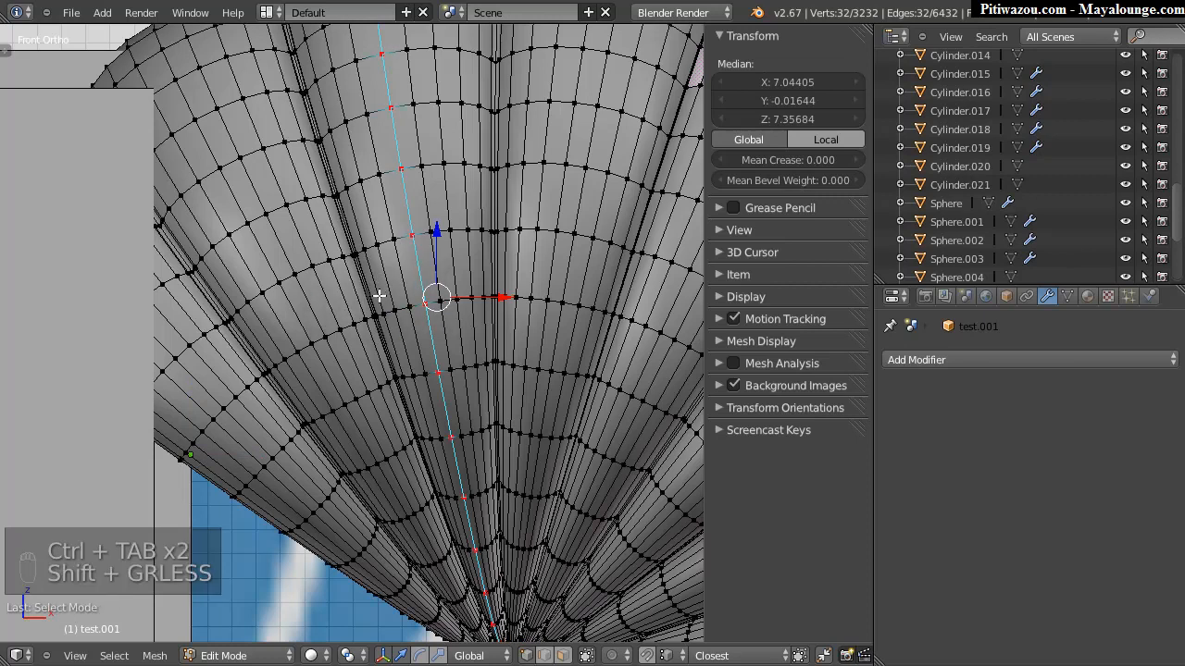
key(ctrl+KP_Add)
key(ctrl+KP_Add)
key(ctrl+KP_Add)
key(ctrl+KP_Add)
middle_drag(462, 277, 478, 250)
key(ctrl+KP_Add)
key(ctrl+KP_Add)
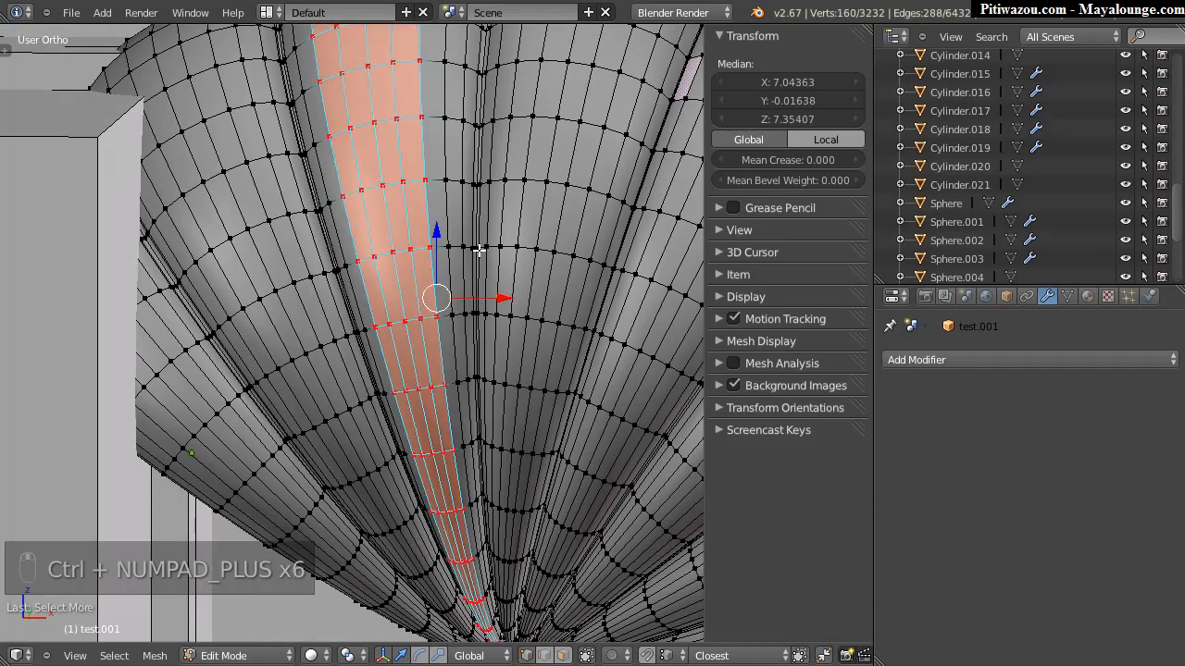
key(ctrl+Tab)
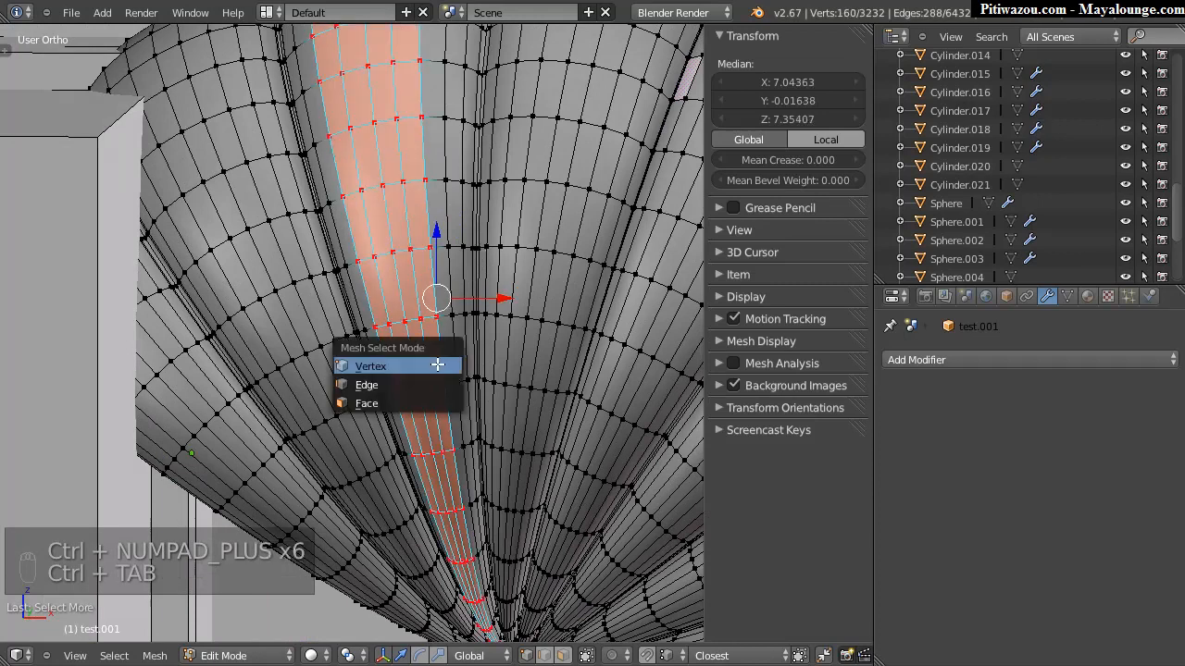
click(398, 405)
middle_drag(465, 385, 468, 376)
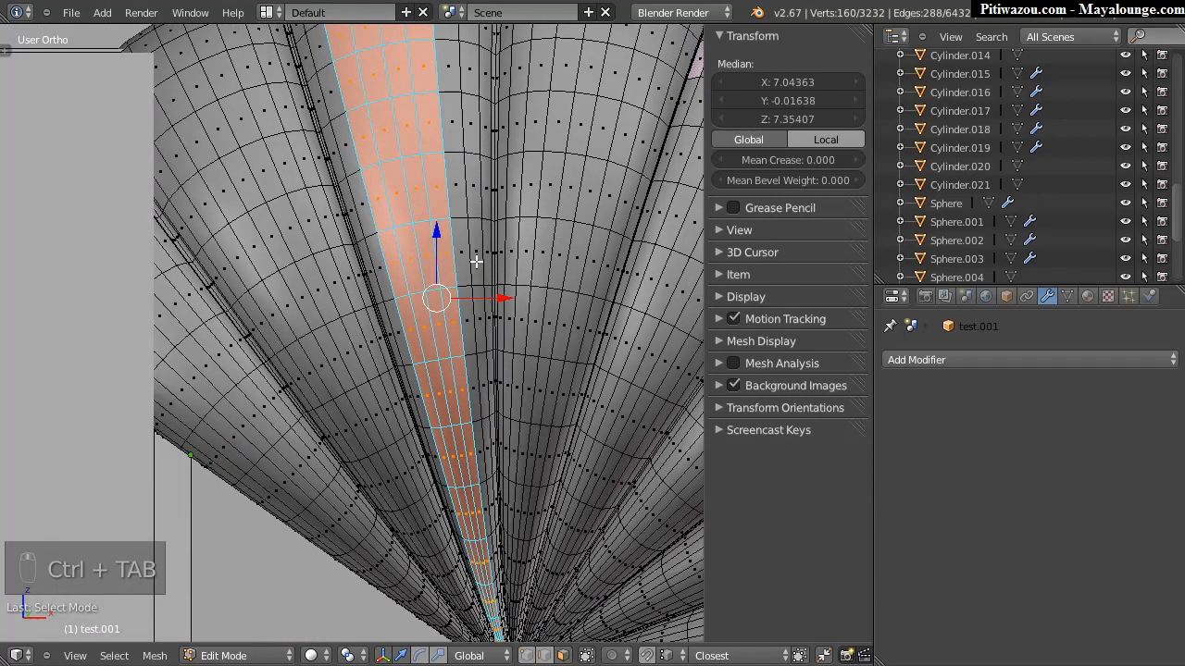
key(ctrl+KP_Add)
key(ctrl+KP_Add)
key(ctrl+KP_Add)
key(ctrl+KP_Add)
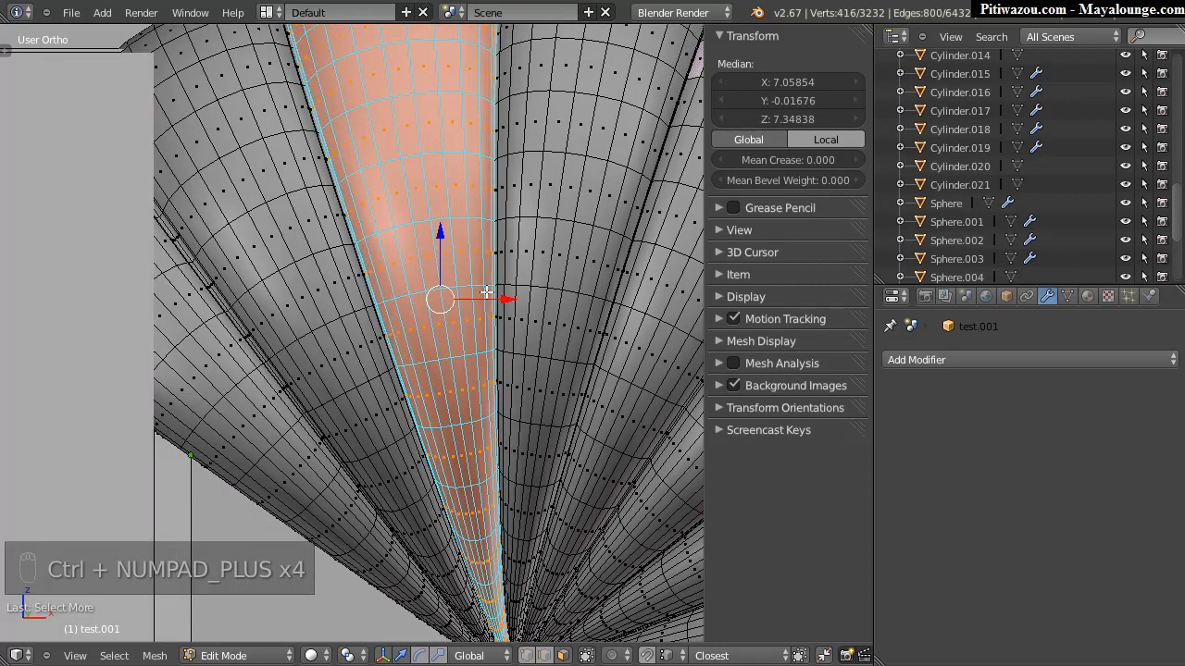
key(x)
click(421, 295)
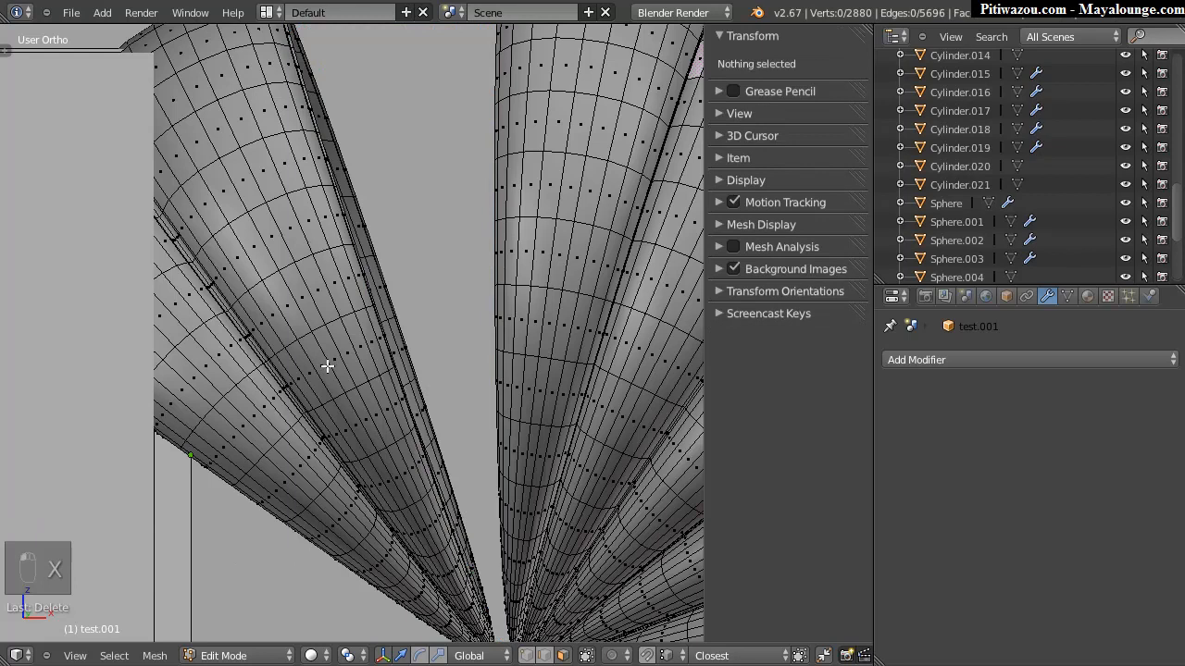
Step: Grow a face selection over the remaining fan segments on the torso side of the gap and delete their faces
right_click(312, 364)
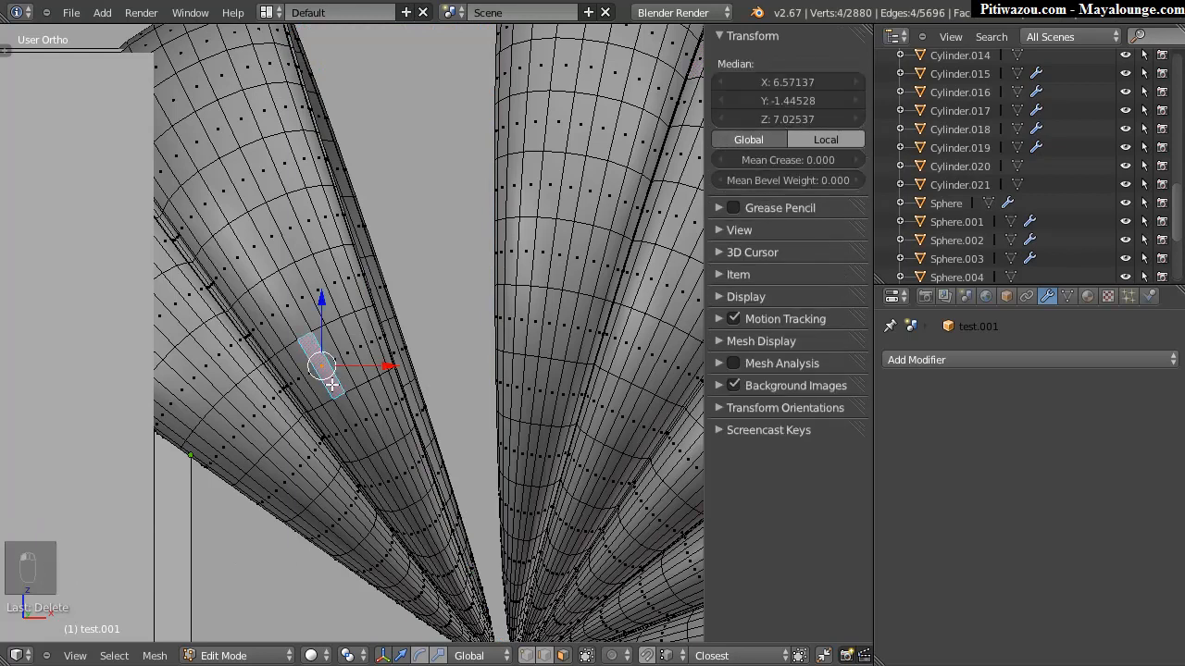
key(ctrl+KP_Add)
key(ctrl+KP_Add)
key(ctrl+KP_Add)
key(ctrl+KP_Add)
key(ctrl+KP_Add)
key(ctrl+KP_Add)
key(ctrl+KP_Add)
key(ctrl+KP_Add)
key(ctrl+KP_Add)
key(ctrl+KP_Add)
key(ctrl+KP_Add)
key(ctrl+KP_Add)
key(ctrl+KP_Add)
key(ctrl+KP_Add)
key(ctrl+KP_Add)
key(ctrl+KP_Add)
key(ctrl+KP_Add)
key(ctrl+KP_Add)
key(ctrl+KP_Add)
key(ctrl+KP_Add)
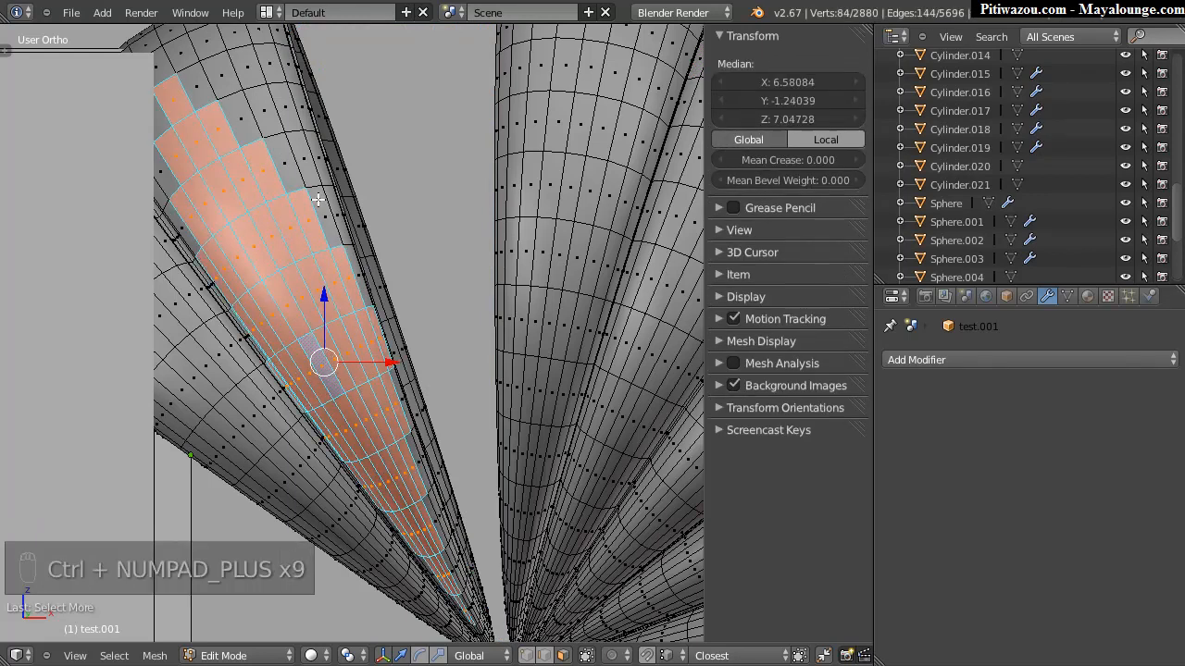
key(ctrl+KP_Add)
key(ctrl+KP_Add)
key(ctrl+KP_Add)
key(ctrl+KP_Add)
key(ctrl+KP_Add)
key(ctrl+KP_Add)
key(ctrl+KP_Add)
key(ctrl+KP_Add)
key(ctrl+KP_Add)
key(ctrl+KP_Add)
key(ctrl+KP_Add)
key(ctrl+KP_Add)
key(ctrl+KP_Add)
key(ctrl+KP_Add)
key(ctrl+KP_Add)
key(ctrl+KP_Add)
key(ctrl+KP_Add)
key(ctrl+KP_Add)
key(ctrl+KP_Add)
key(ctrl+KP_Add)
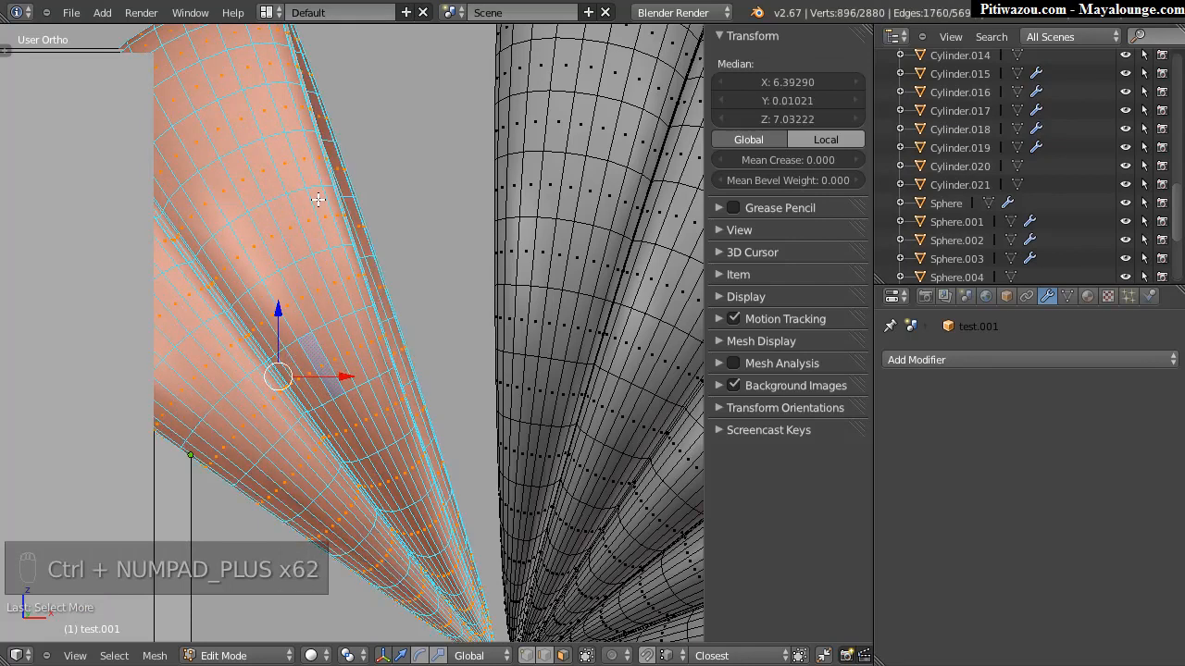
key(x)
key(Escape)
key(x)
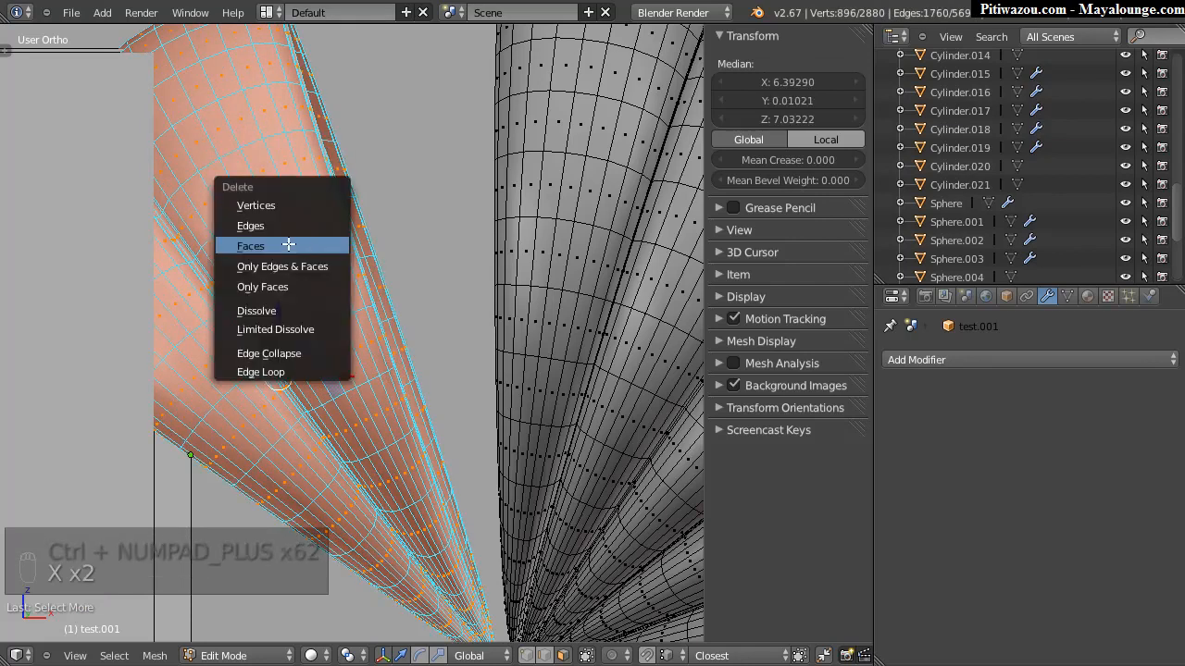
click(305, 241)
Step: Straighten the trimmed fan by setting its X rotation to 90° and rotating it in top view to about -180.06° on Z
scroll(534, 293, down, 5)
middle_drag(559, 338, 343, 483)
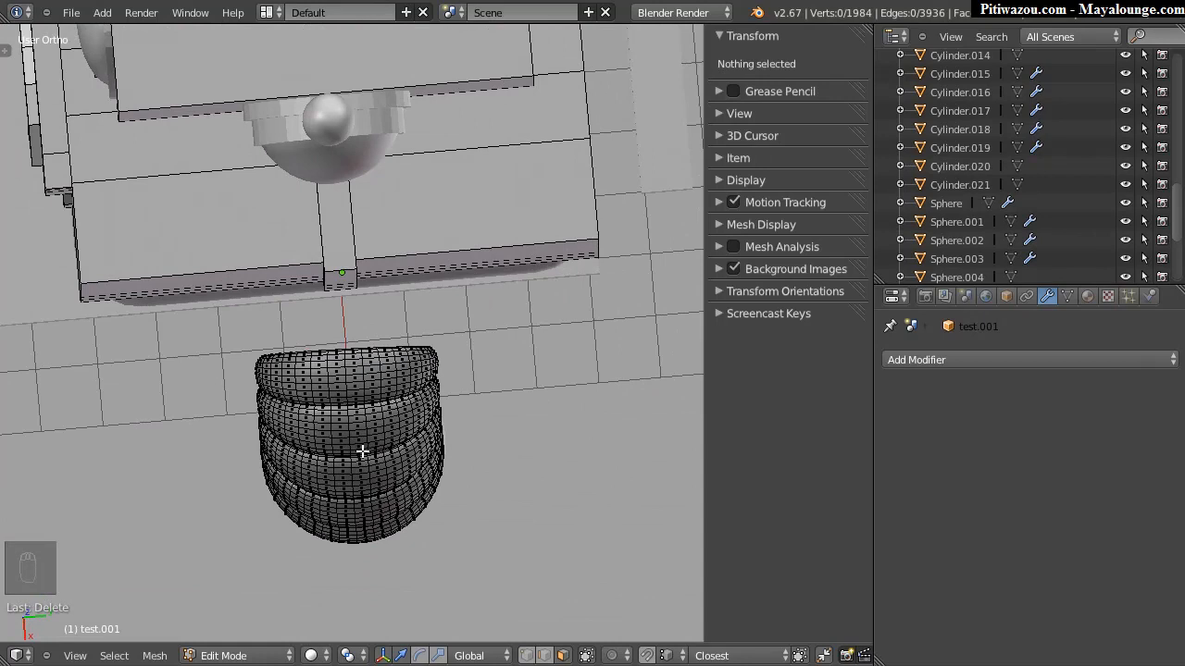
key(KP_7)
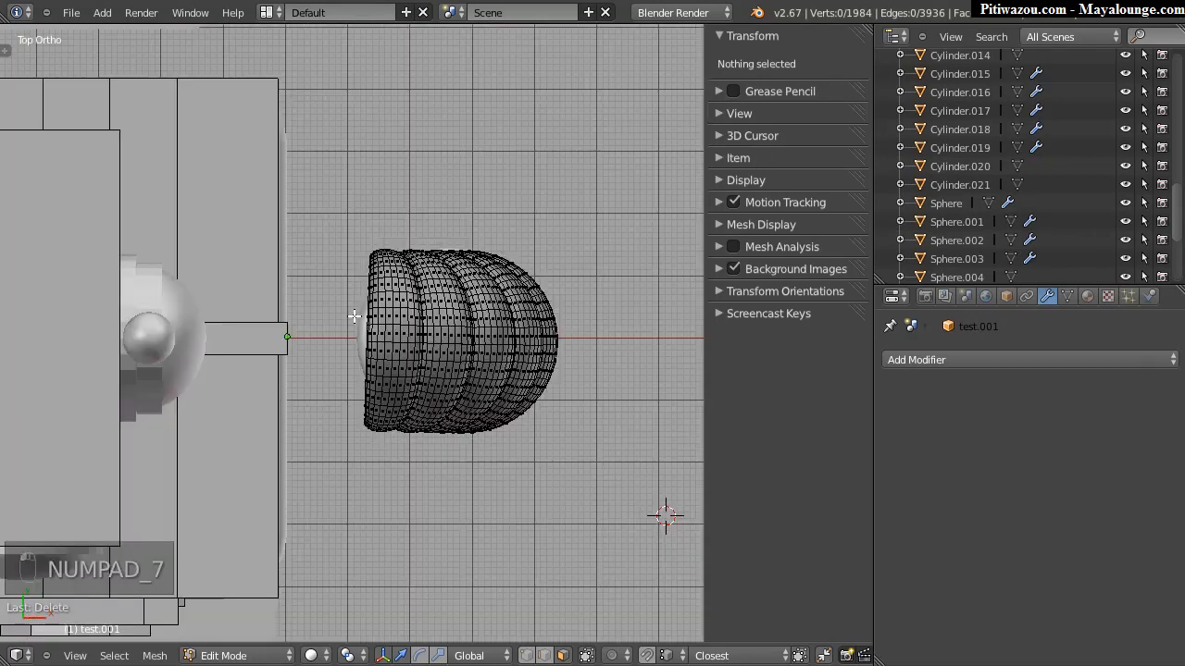
scroll(347, 307, up, 3)
key(Tab)
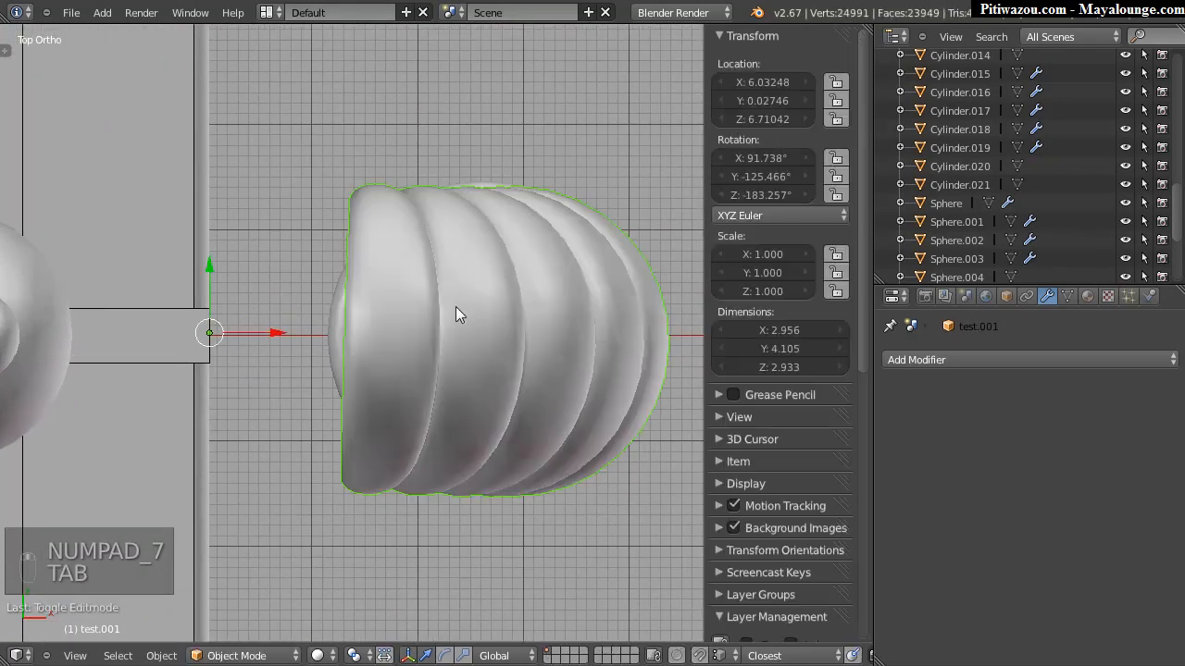
click(789, 155)
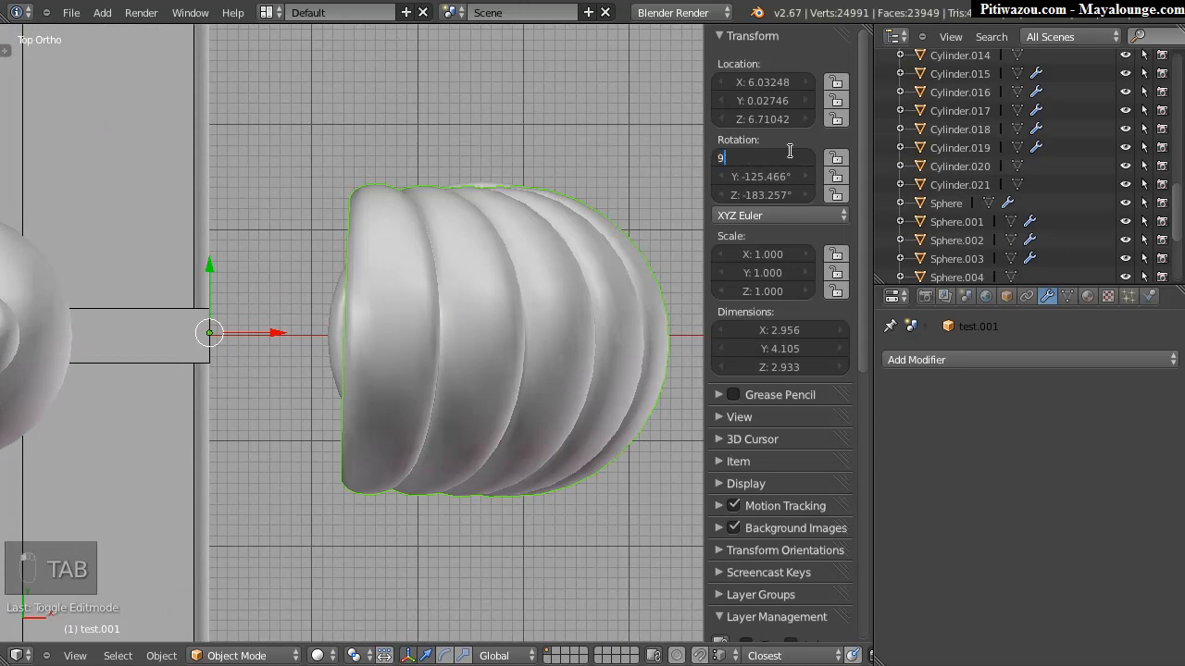
text(90)
key(Return)
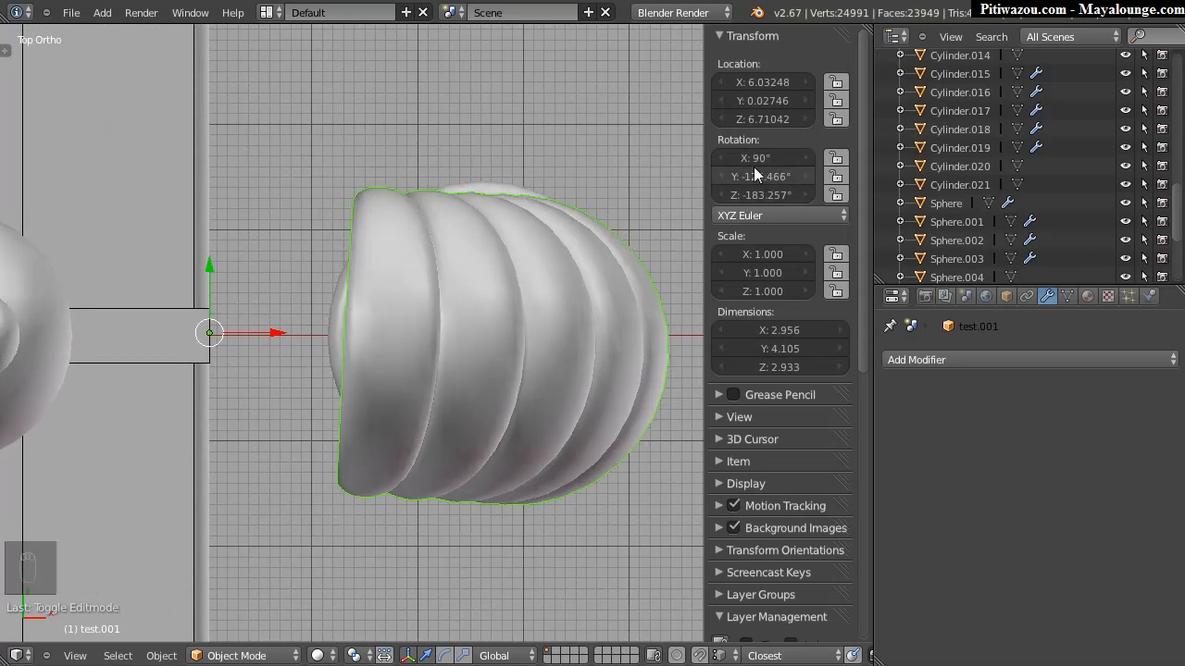
key(r)
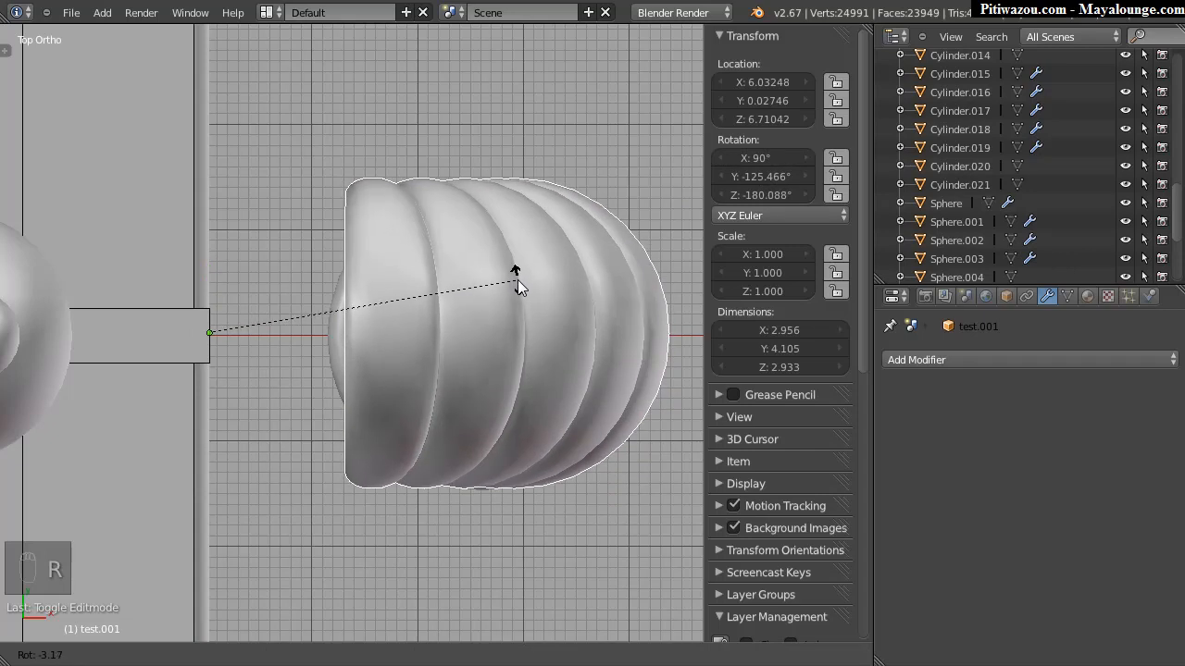
click(517, 279)
Step: Move the fan against the torso's side at about X 4.59 and lower it to about Z 6.04
drag(268, 336, 120, 359)
key(KP_1)
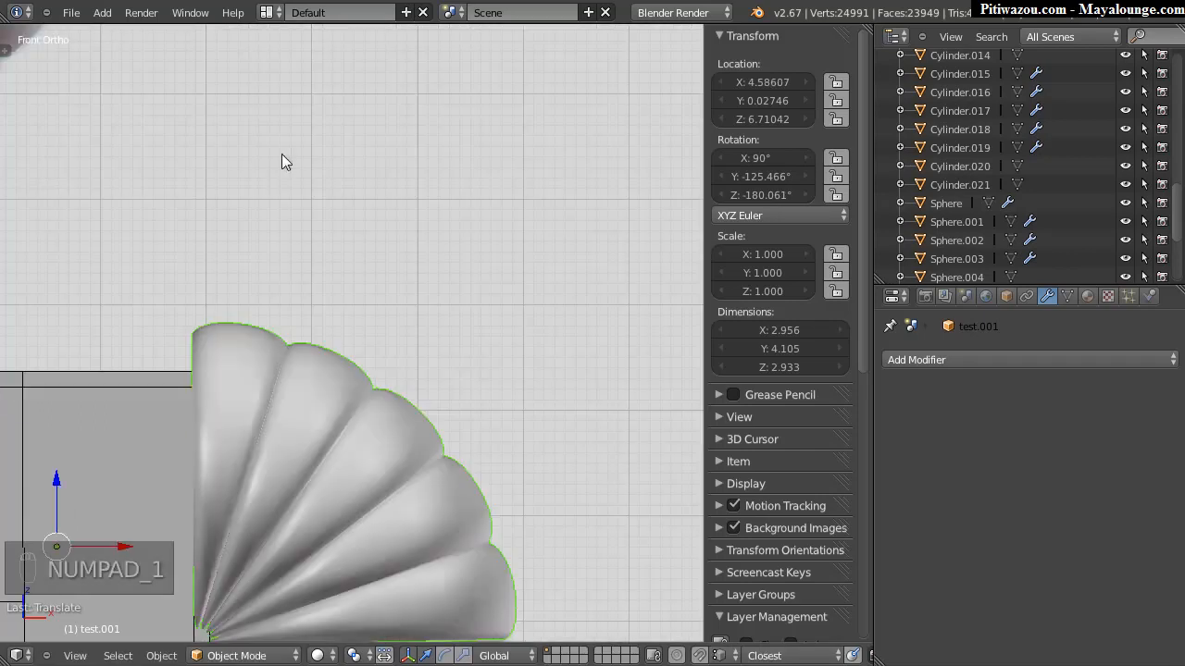
drag(244, 206, 252, 263)
Step: Move the arm cylinder and the three lower rings together about -1.16 in X and 0.90 in Z, directly below the fan
shift+middle_drag(566, 440, 453, 252)
ctrl+middle_drag(592, 271, 355, 343)
shift+middle_drag(450, 369, 438, 239)
right_click(462, 339)
shift+right_click(455, 454)
key(g)
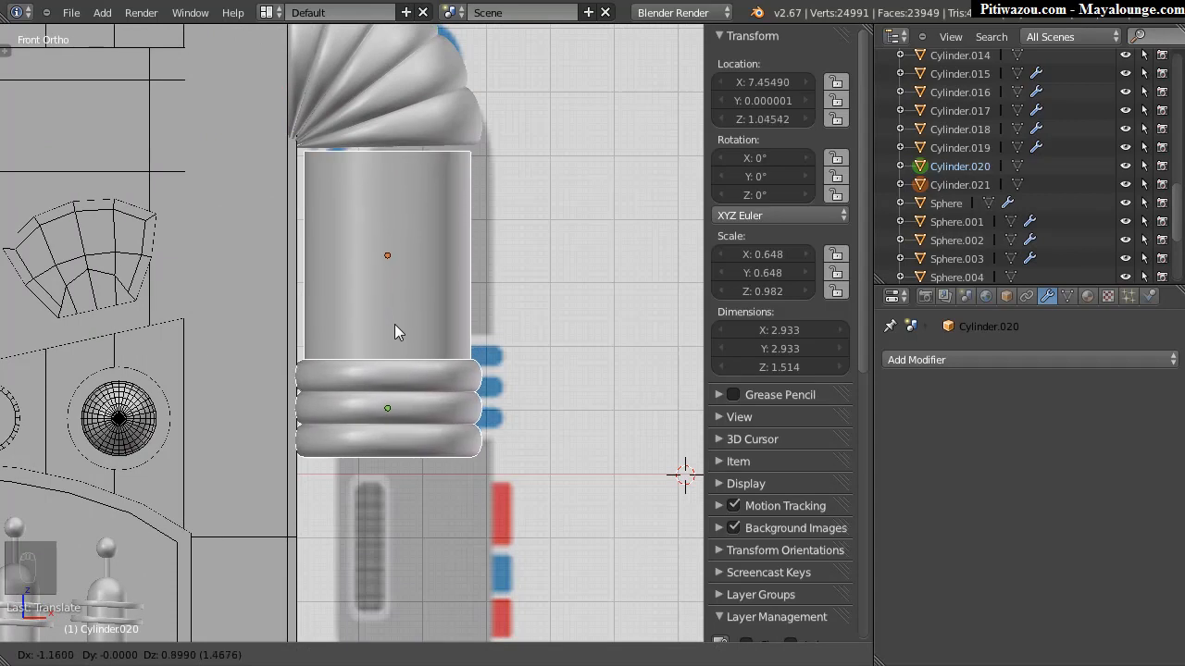
click(394, 324)
Step: Move the fan, arm cylinder and lower rings together about 0.42 outward in X and slightly down to match the arm reference
shift+scroll(415, 245, up, 4)
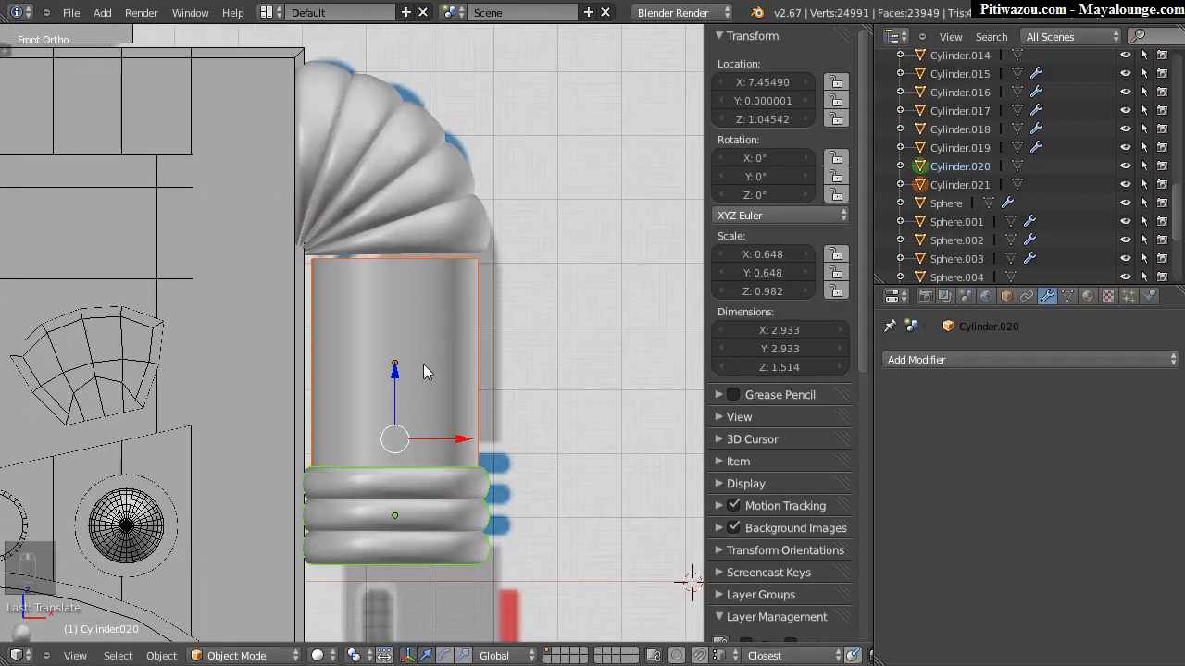
shift+scroll(417, 235, up, 1)
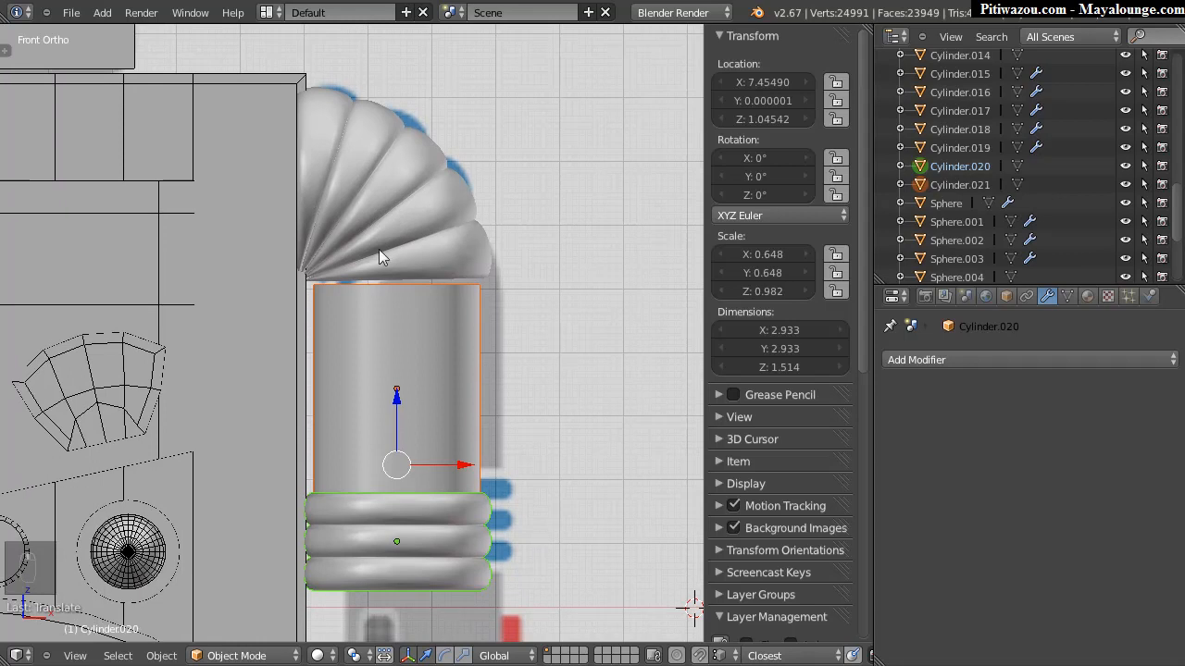
scroll(389, 222, up, 4)
scroll(395, 207, down, 5)
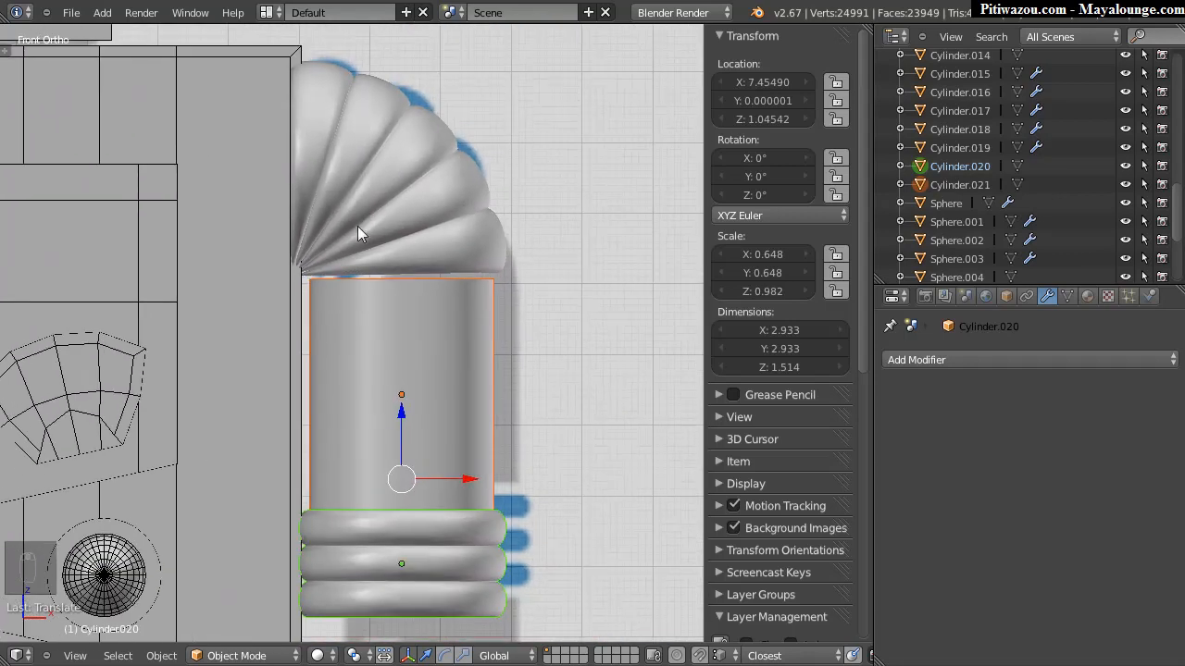
shift+scroll(361, 218, up, 1)
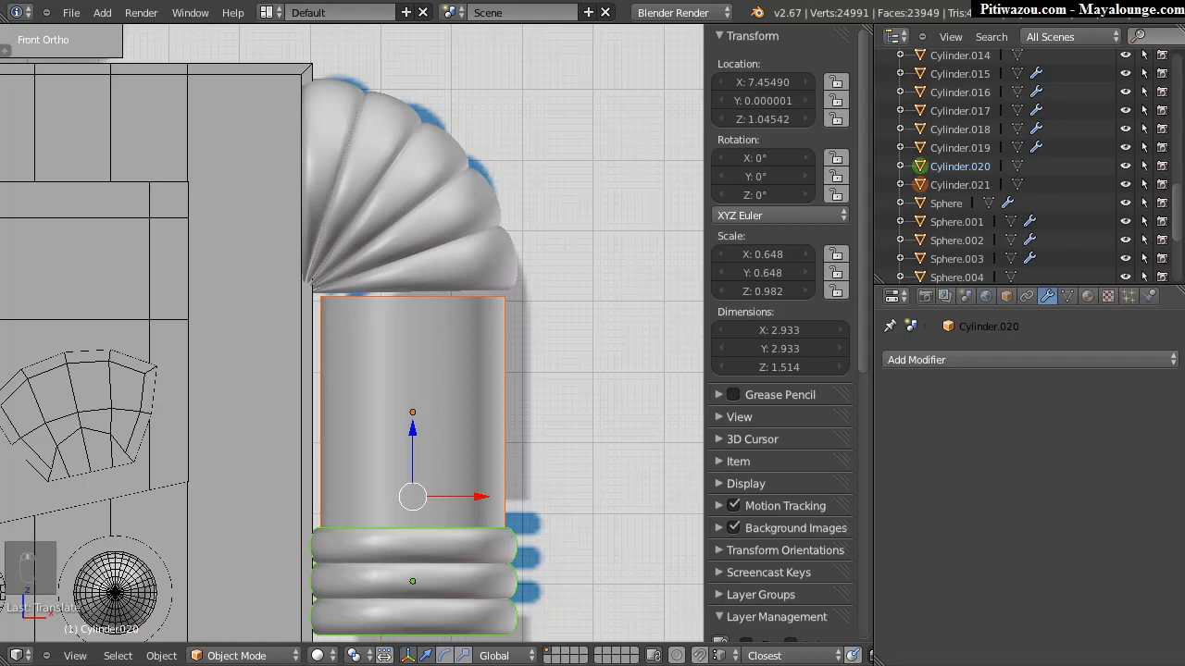
shift+click(377, 239)
drag(410, 406, 434, 410)
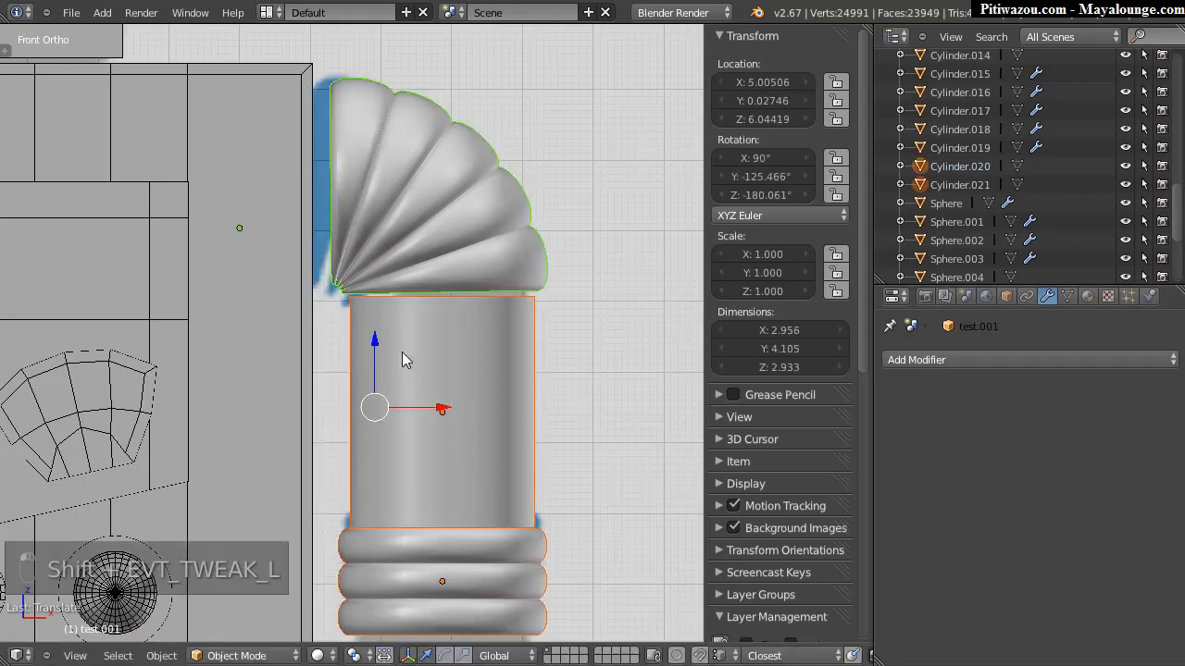
drag(377, 341, 375, 355)
Step: Nudge the arm cylinder and lower rings slightly upward to meet the underside of the fan
right_click(489, 389)
shift+right_click(485, 606)
drag(438, 436, 441, 435)
Step: Duplicate the arm cylinder, place the copy over the fan at about X 7.05, Z 7.00, and set its Y rotation to 90°
shift+middle_drag(389, 359, 393, 390)
right_click(394, 391)
key(shift+d)
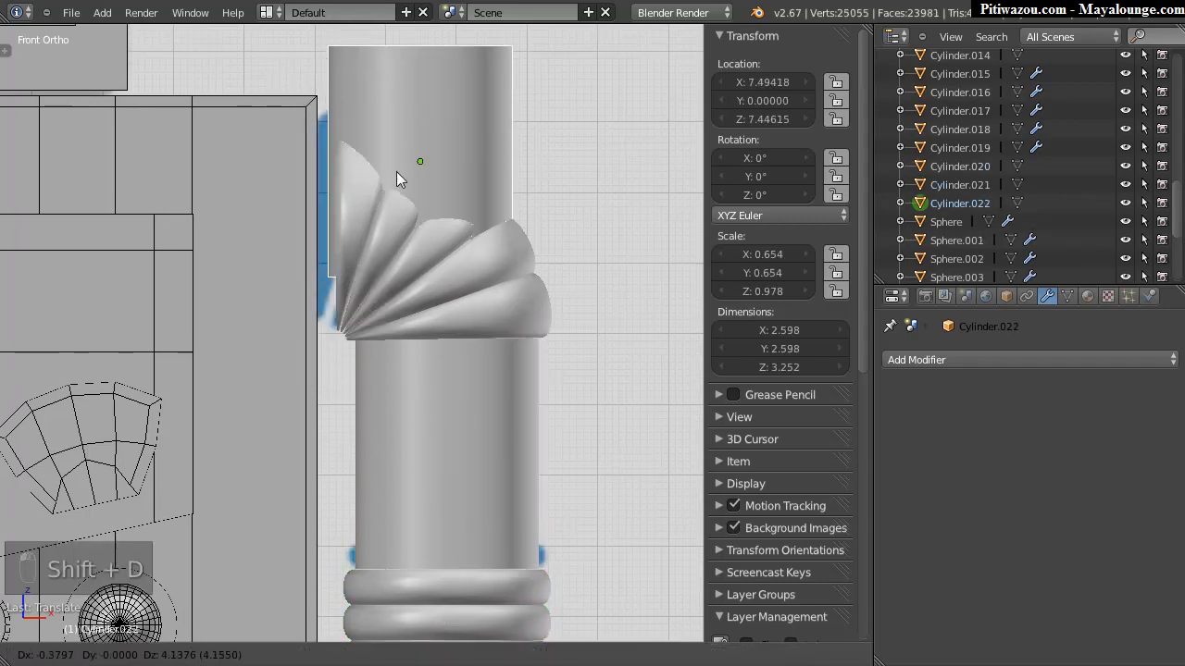
key(r)
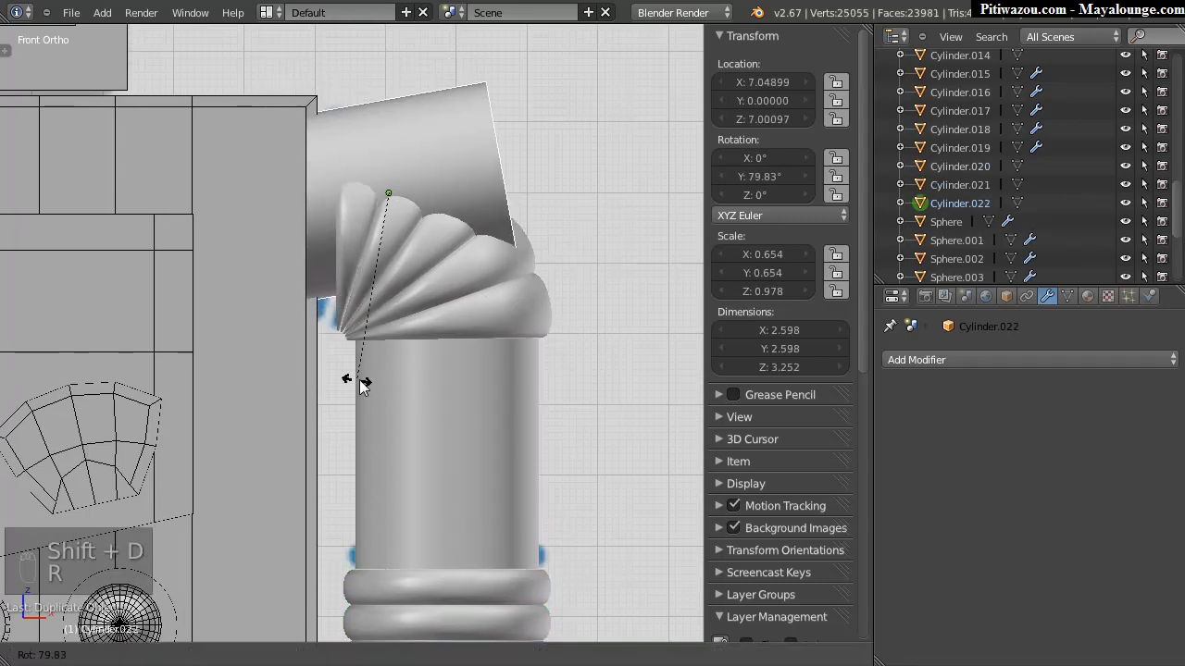
click(315, 379)
click(784, 175)
text(90)
key(Return)
Step: Flatten the copied cylinder along X into a disc about 0.45 thick and scale it up slightly
shift+middle_drag(368, 198, 490, 211)
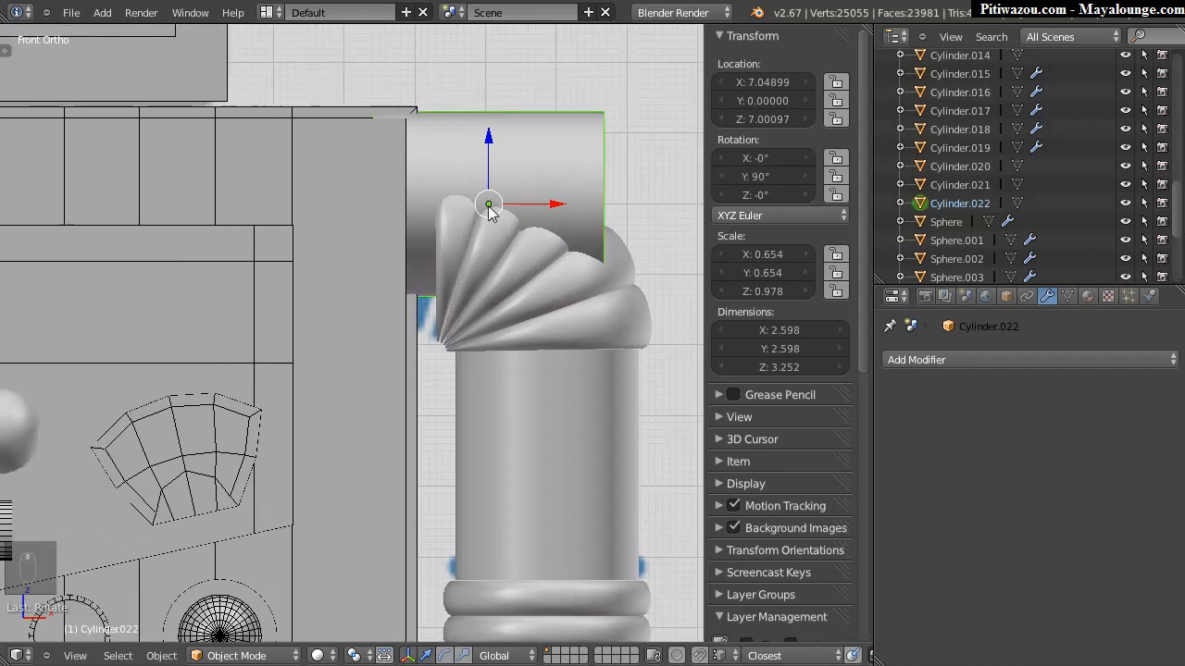
key(s)
key(x)
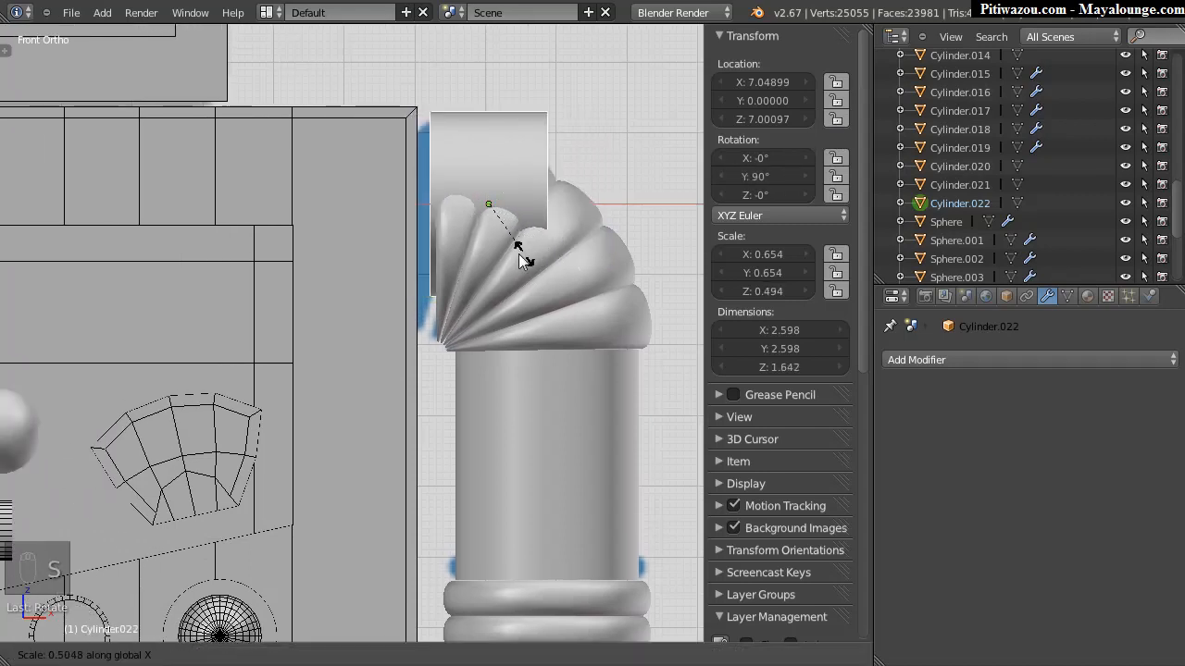
click(485, 224)
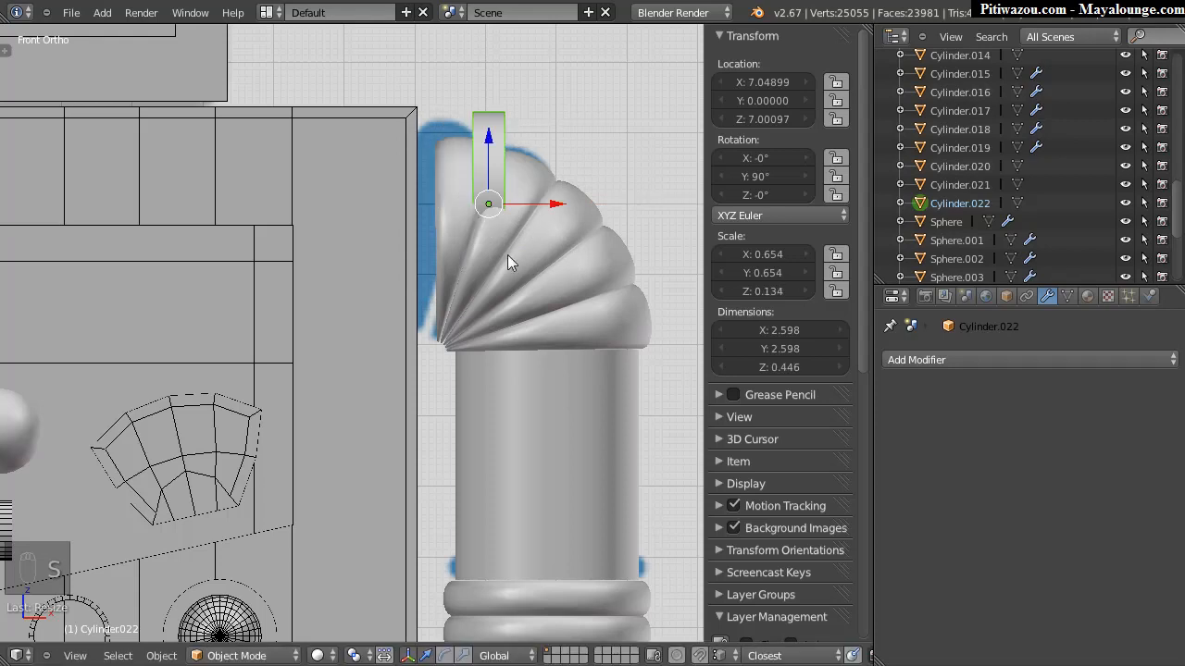
key(s)
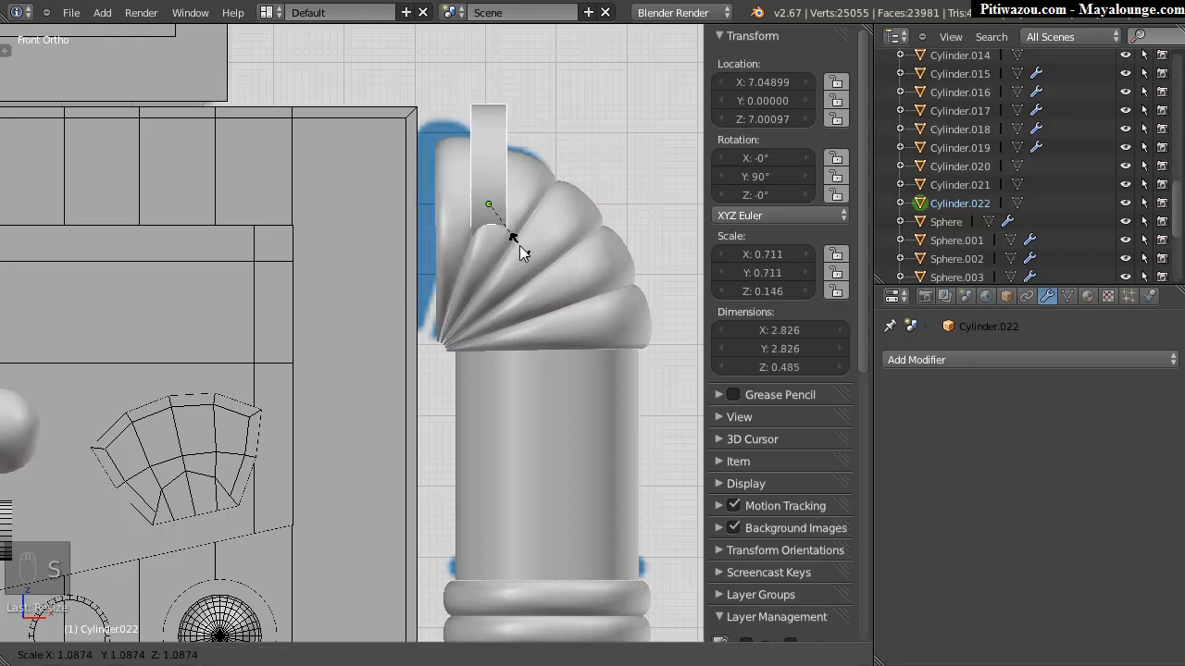
click(526, 243)
Step: Move the disc between the torso and the fan at about X 6.15, Z 6.45 and enlarge it to about 3.24 in diameter
key(w)
drag(550, 211, 483, 216)
drag(428, 155, 402, 174)
key(s)
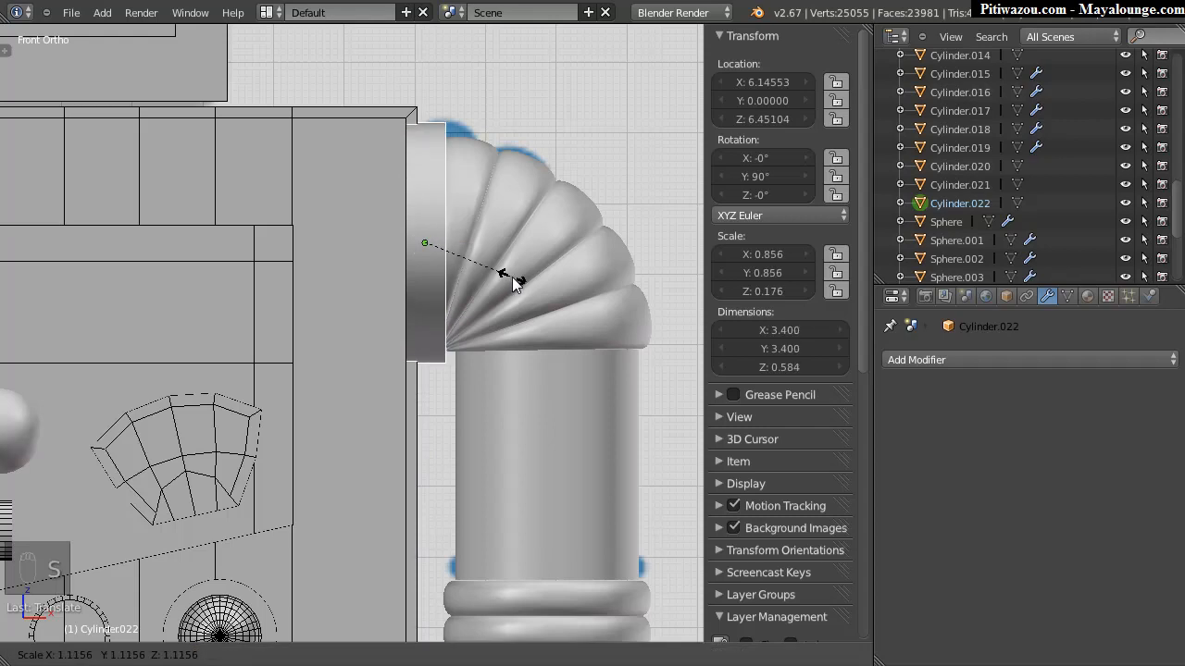
click(545, 292)
Step: Thin the disc along X to about 0.465
key(s)
key(x)
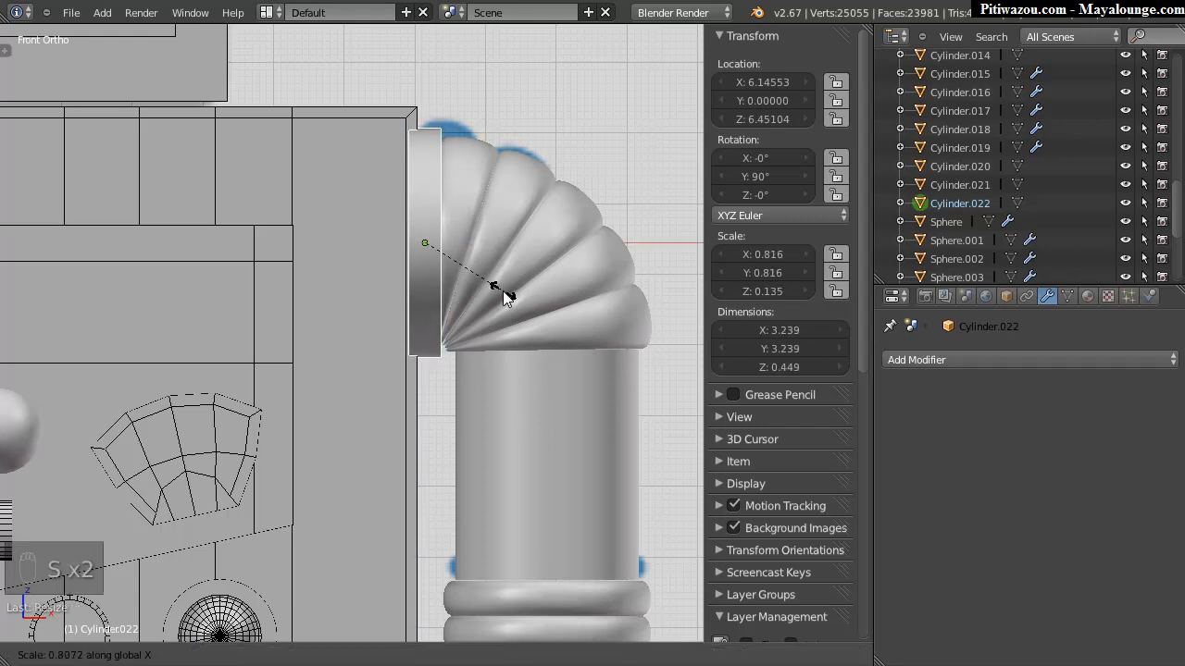
click(506, 291)
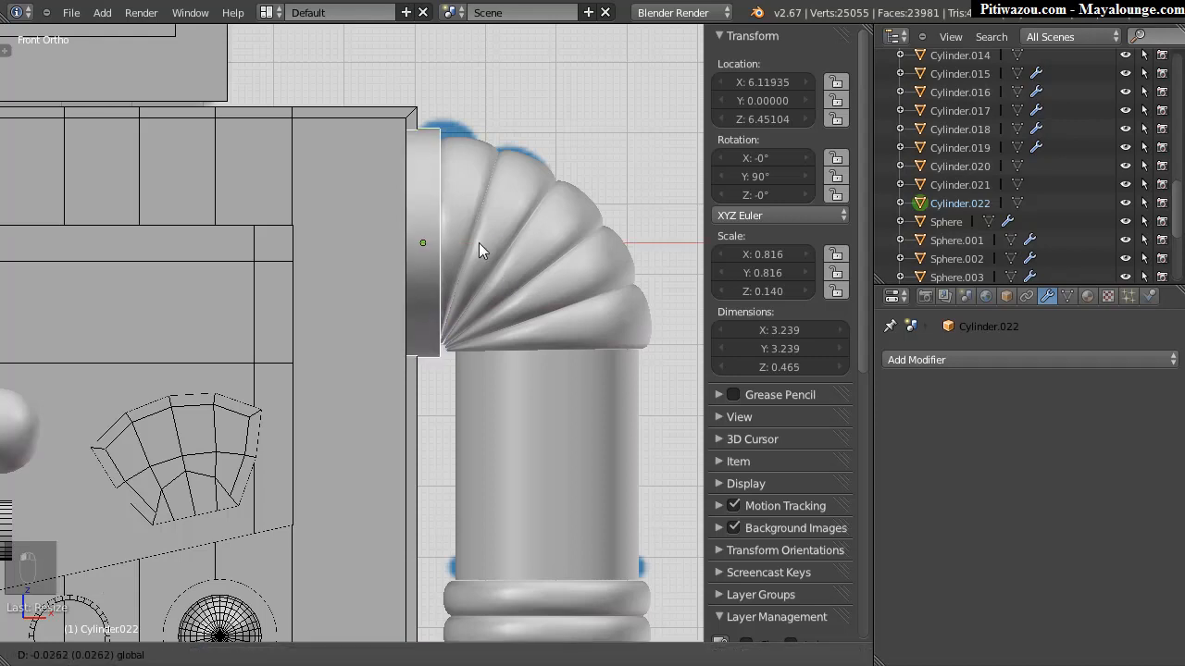
Step: In edge select mode, extrude the disc's outward-facing edge loop inward by scaling, and reselect the rim loop
middle_drag(561, 248, 452, 285)
shift+middle_drag(367, 229, 410, 176)
shift+middle_drag(479, 214, 380, 291)
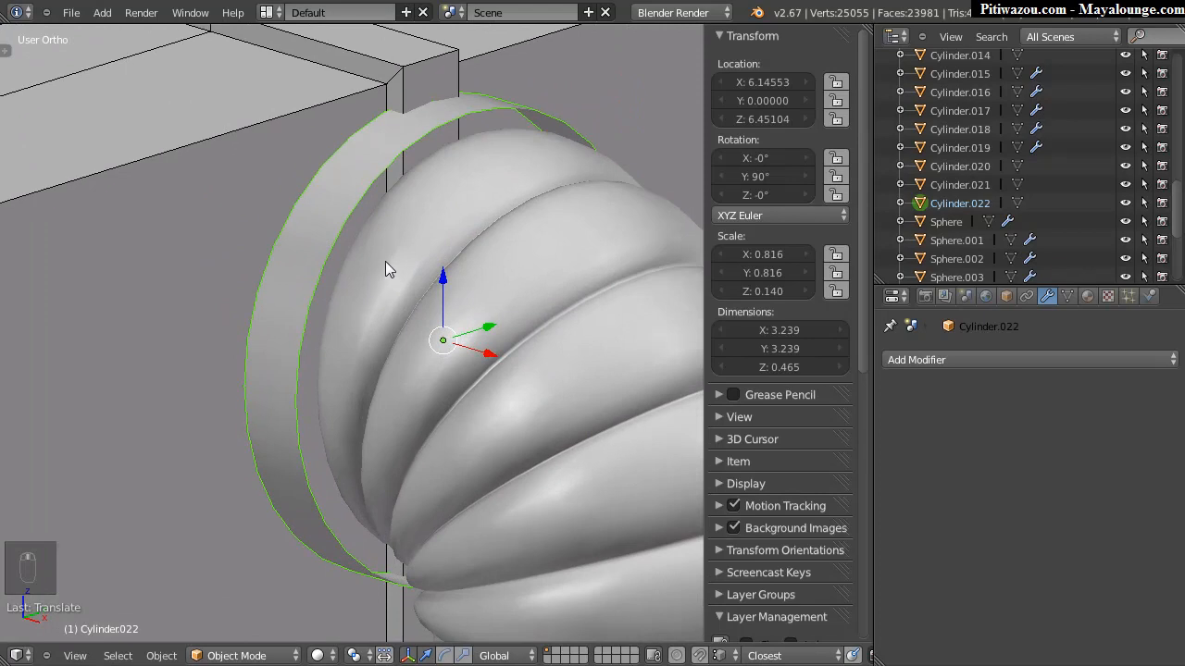
key(Tab)
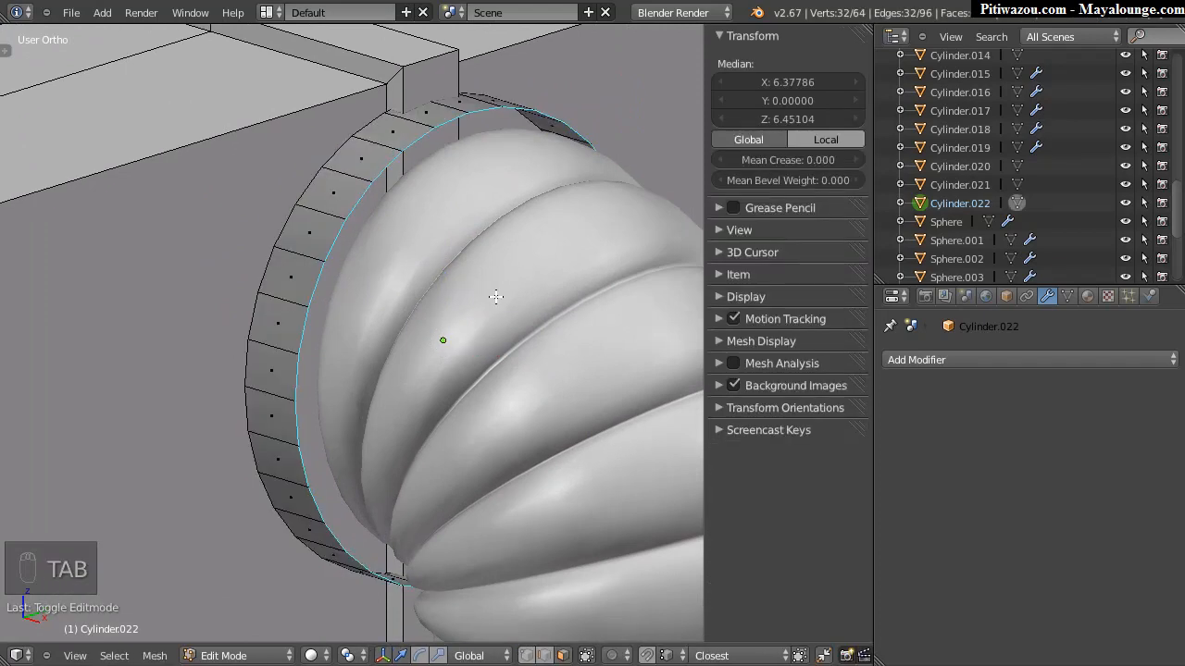
key(e)
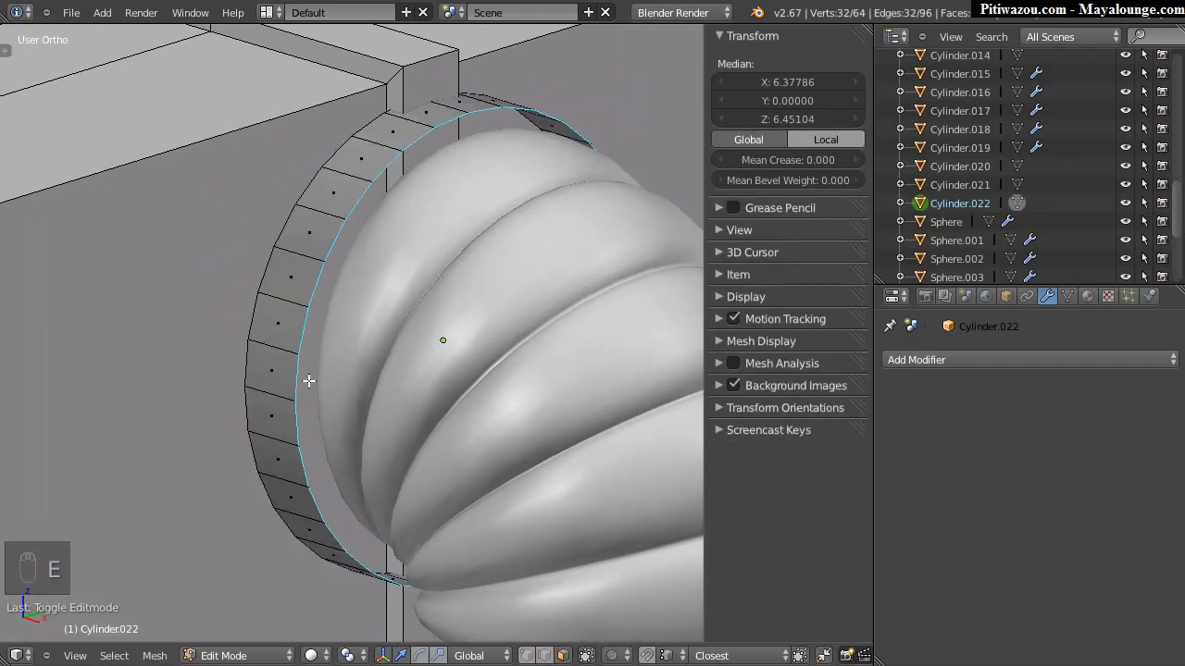
key(ctrl+Tab)
click(262, 257)
key(super)
key(super)
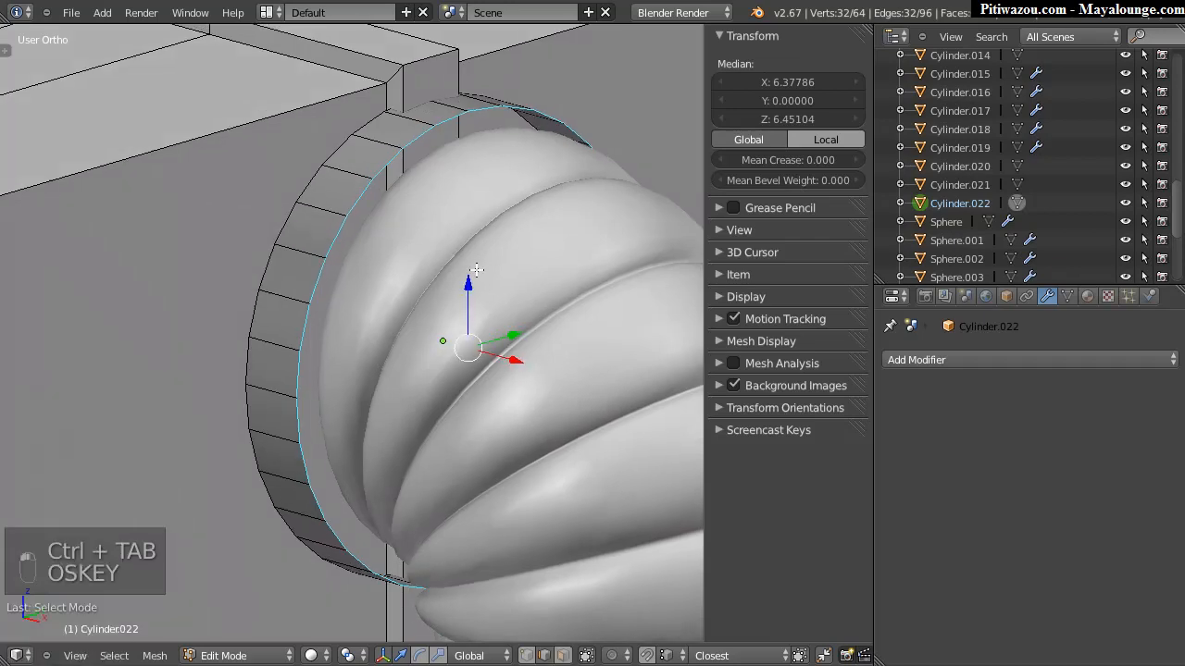
key(e)
key(s)
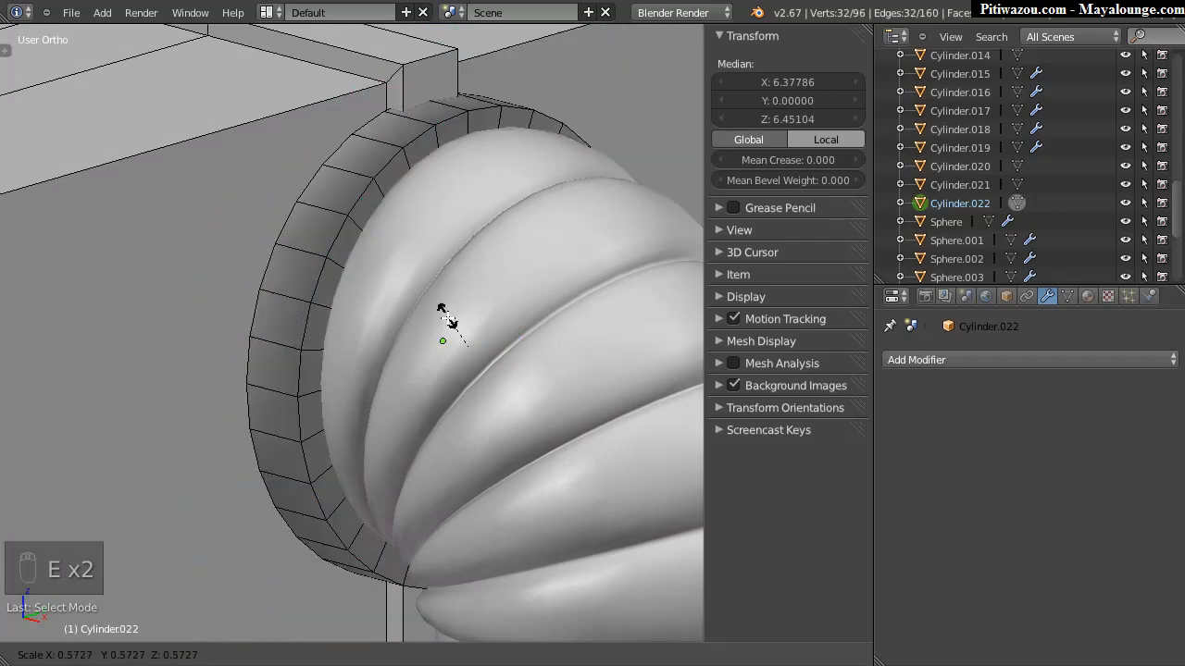
right_click(441, 334)
middle_drag(372, 289, 373, 262)
alt+right_click(378, 245)
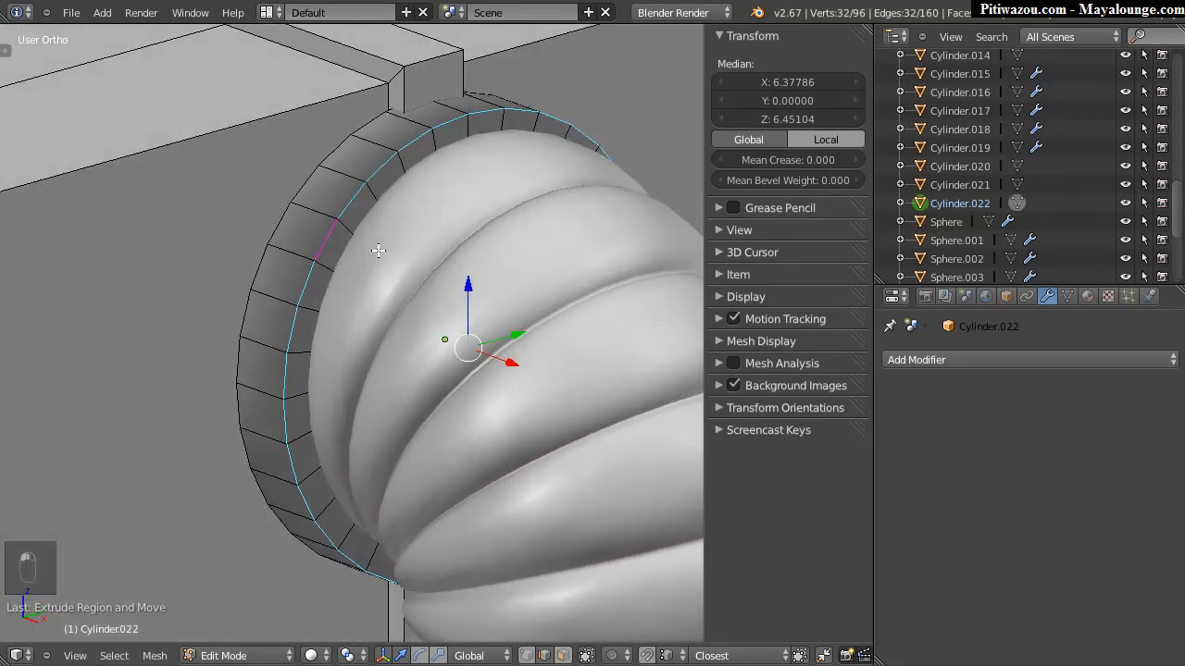
Step: Try to bevel the disc's selected rim loop
key(ctrl+b)
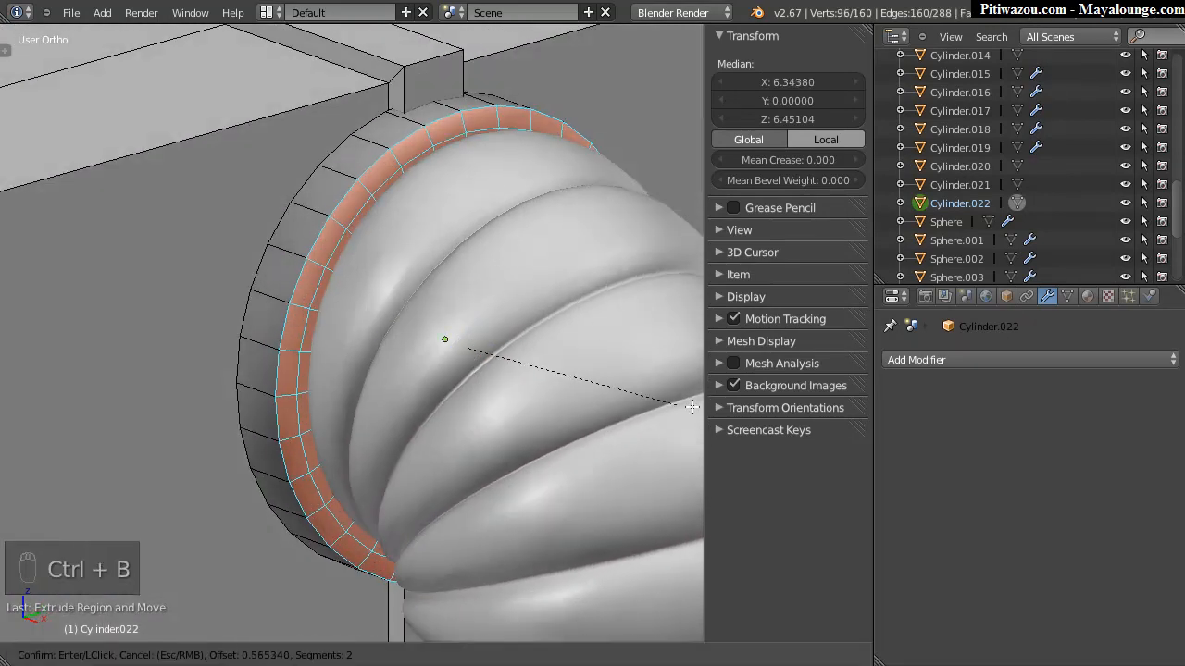
right_click(589, 333)
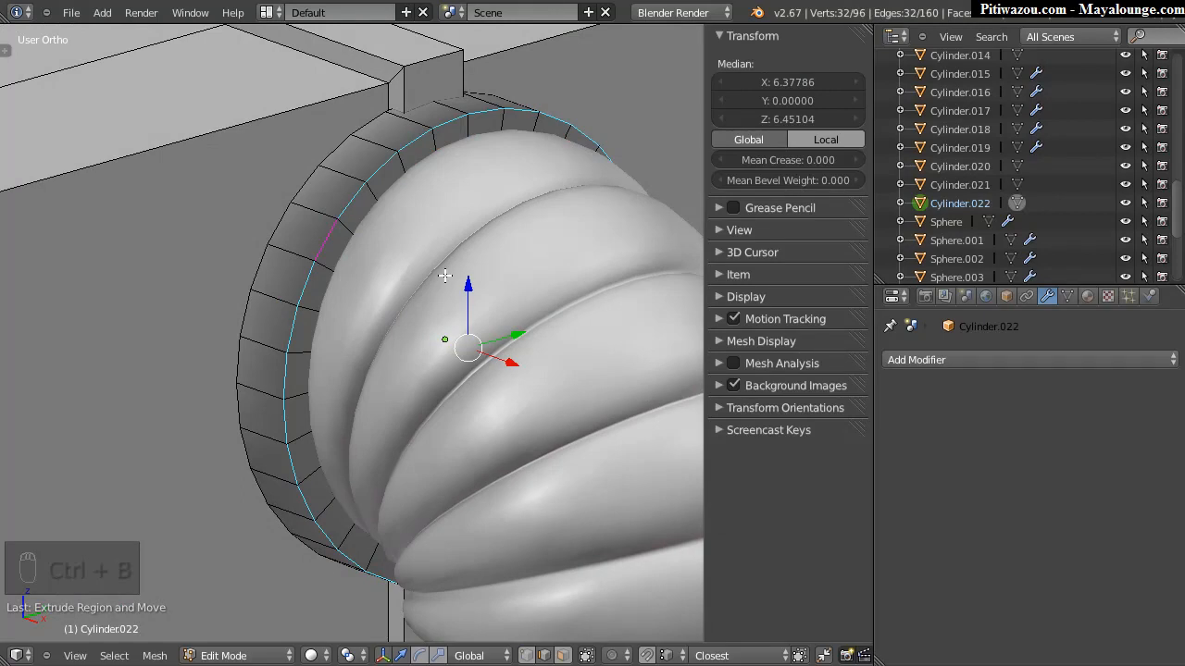
key(Tab)
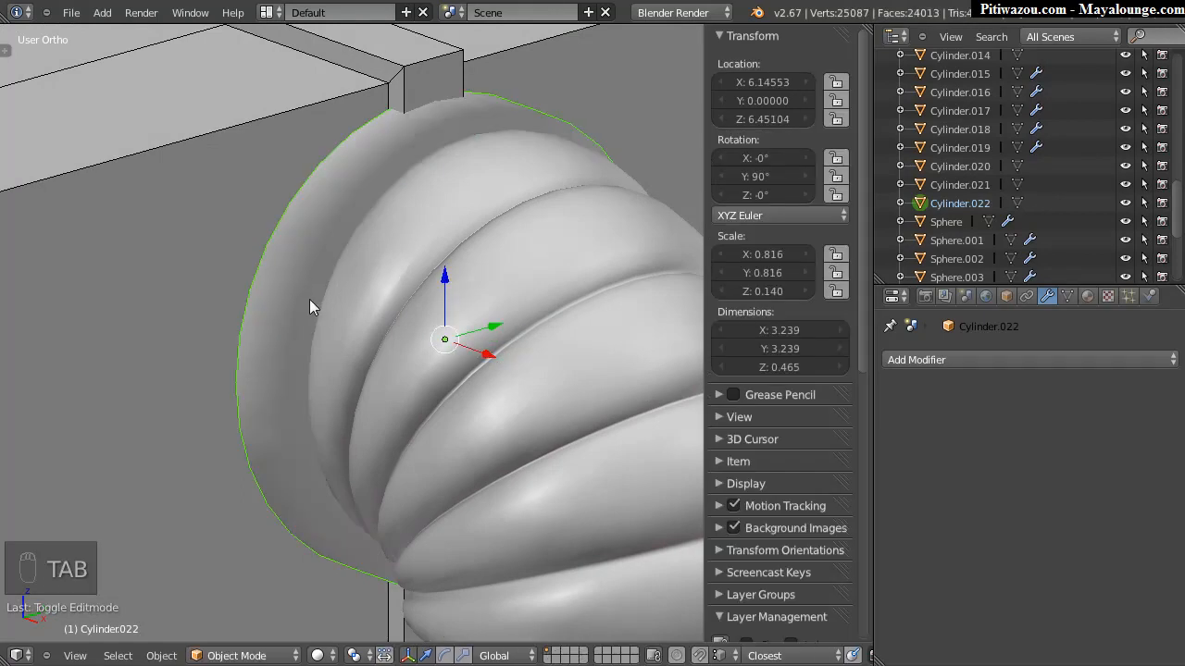
Step: Undo the disc's rim extrusion and redo it
key(ctrl+z)
key(ctrl+z)
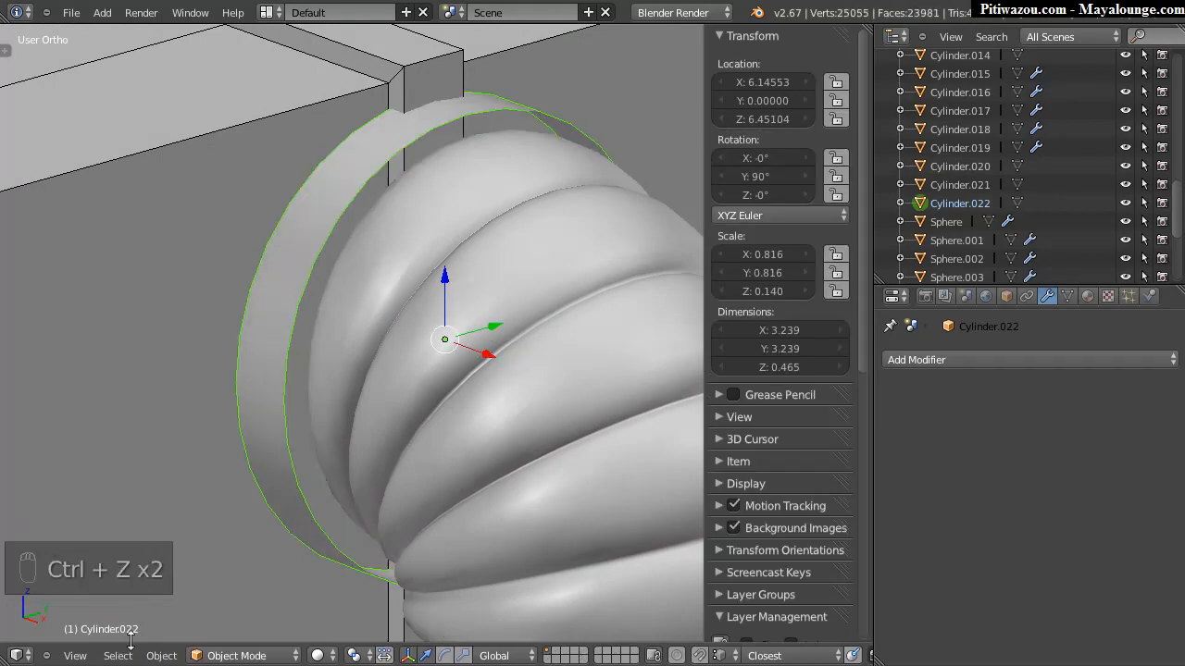
click(161, 655)
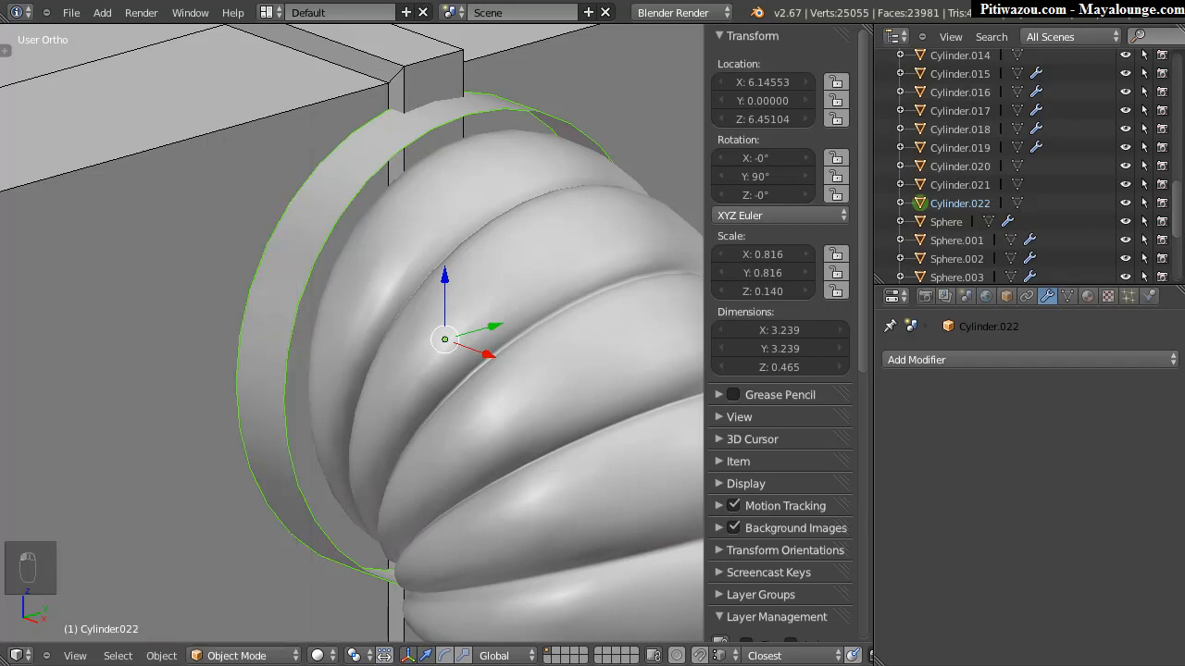
click(161, 655)
click(178, 622)
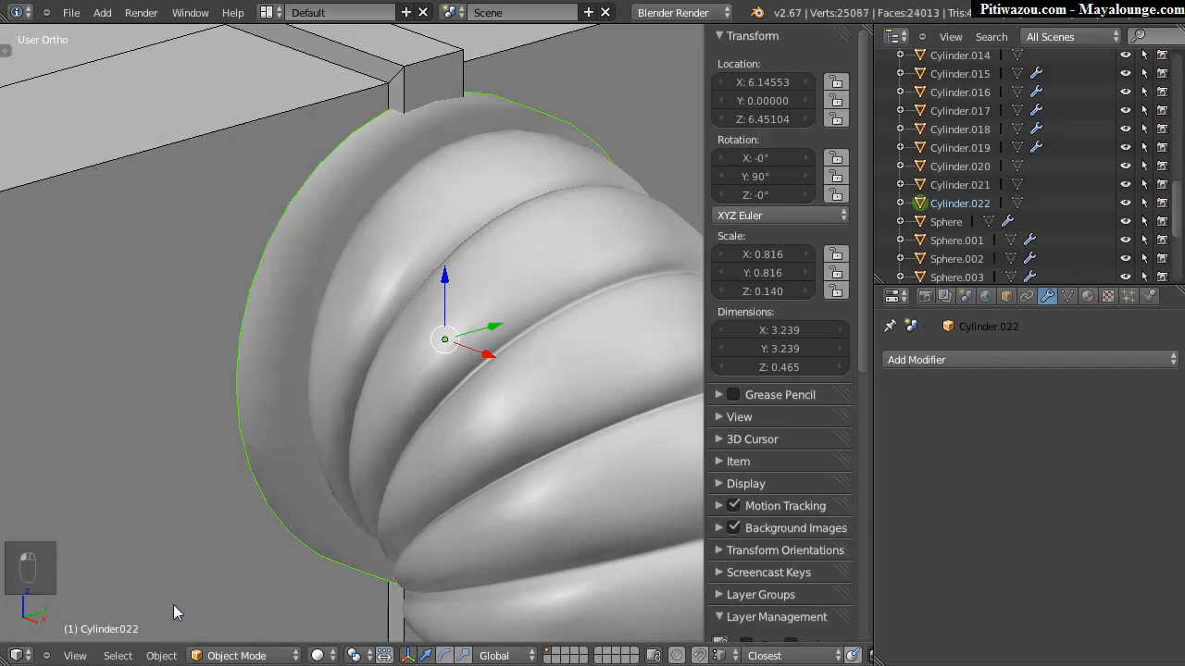
Step: Select the disc and apply its rotation, scale and location
right_click(318, 265)
middle_drag(342, 230, 451, 175)
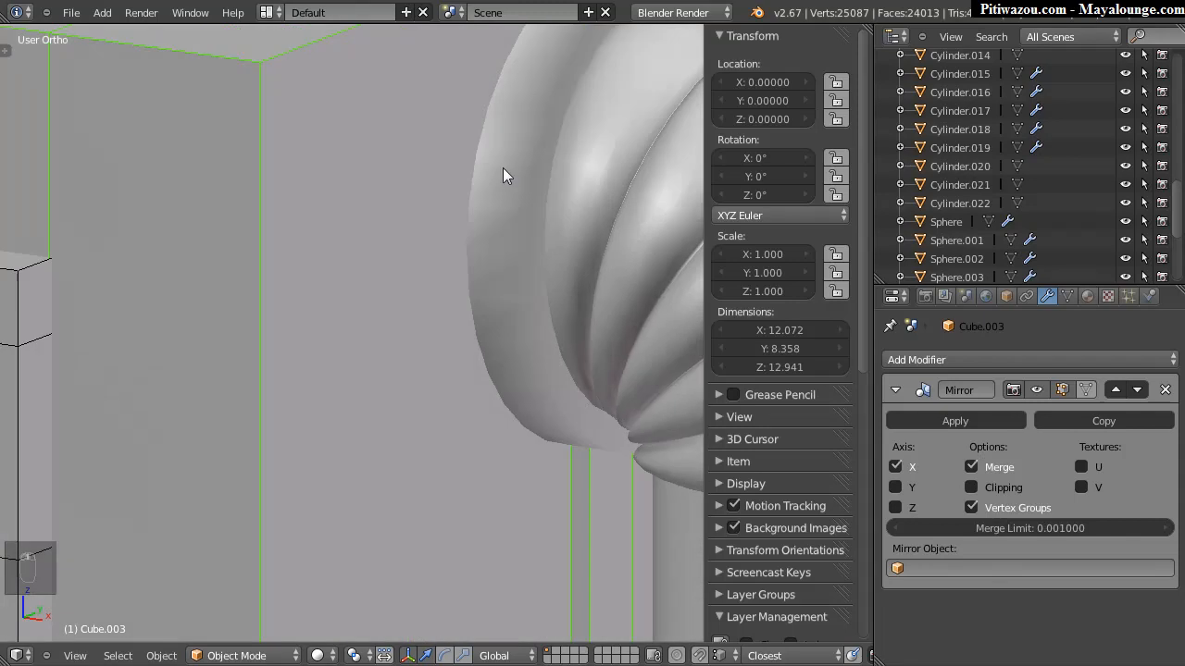
middle_drag(497, 247, 363, 240)
right_click(485, 206)
key(Tab)
key(Tab)
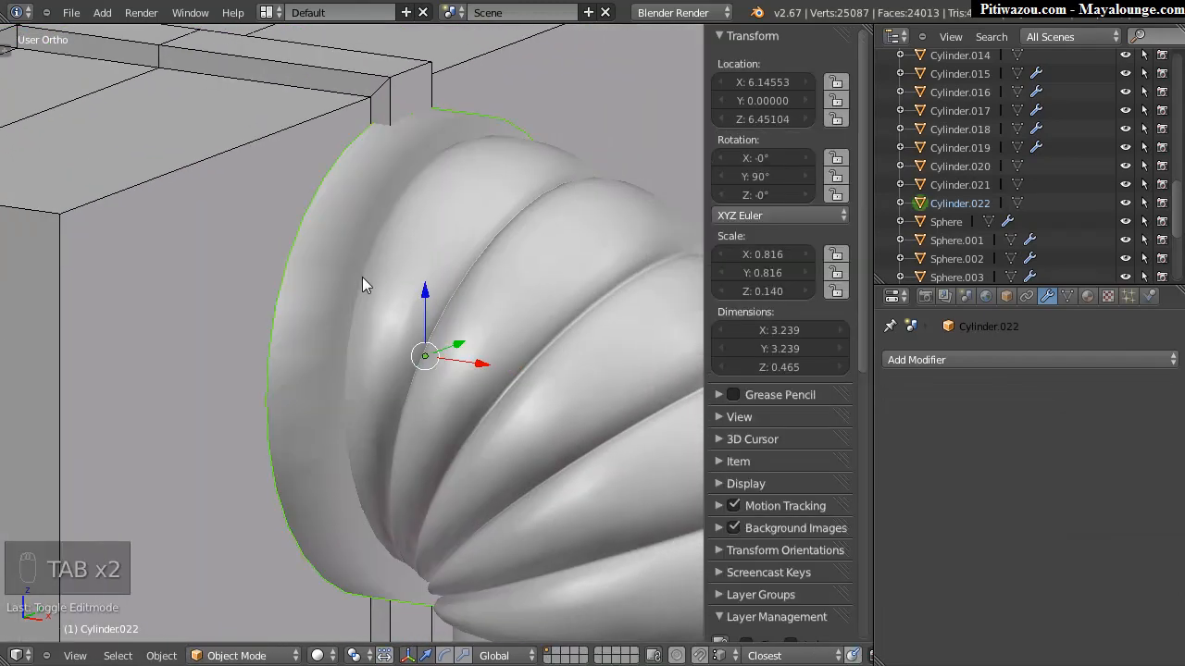
key(ctrl+a)
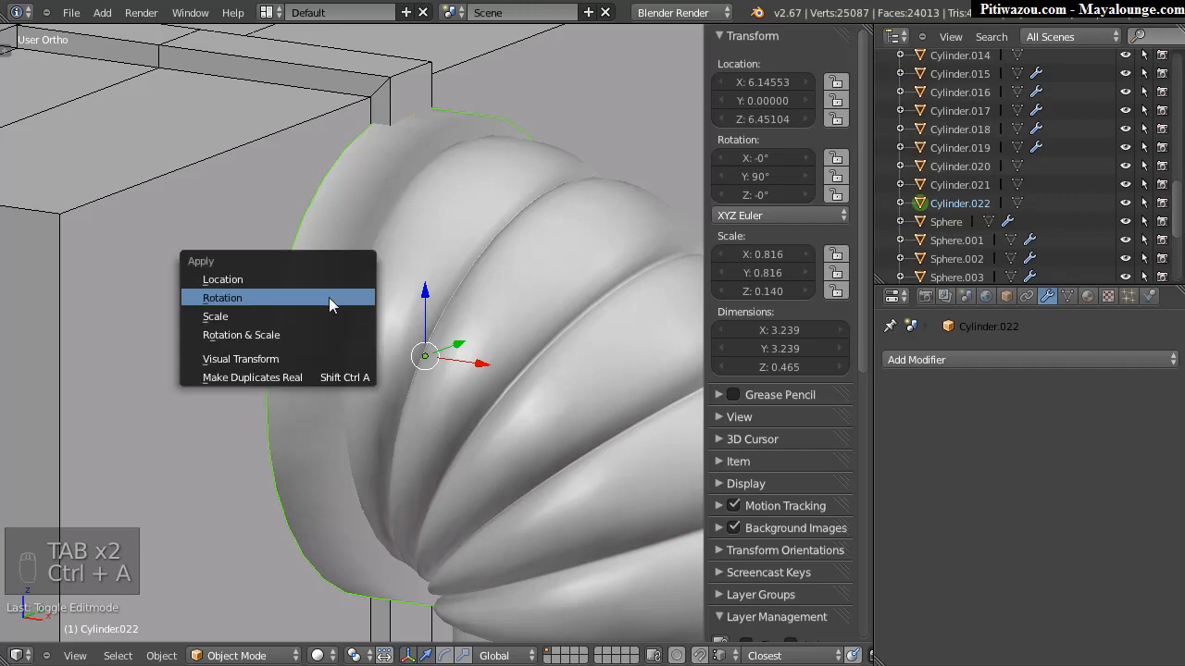
click(237, 337)
key(t)
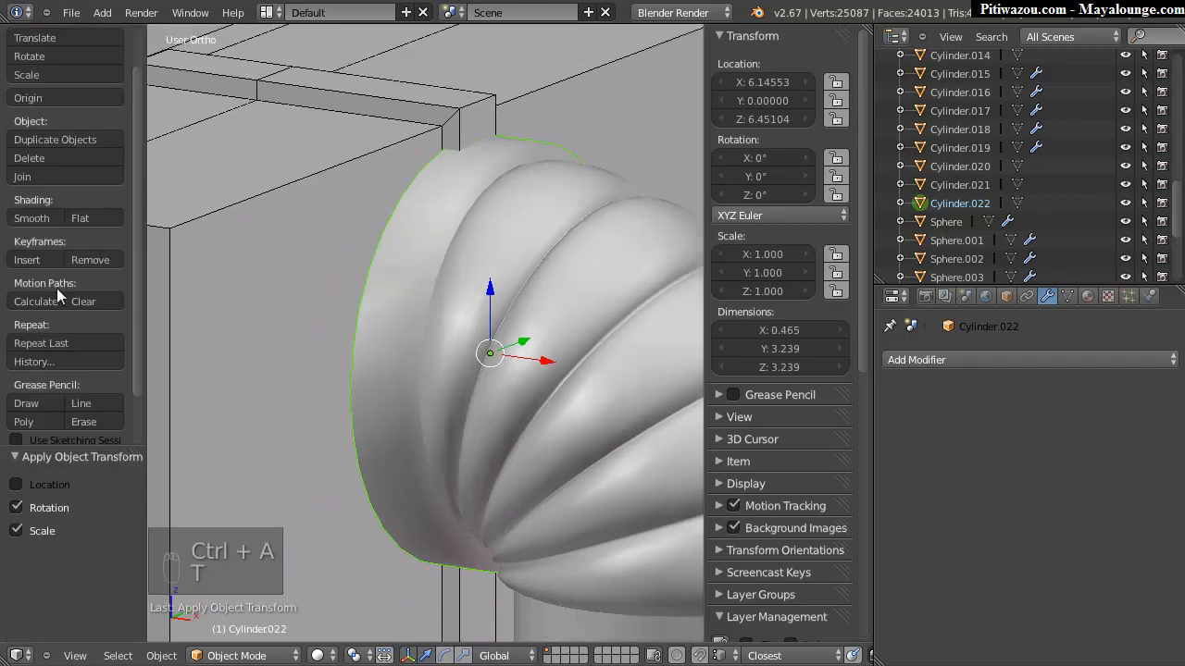
click(17, 485)
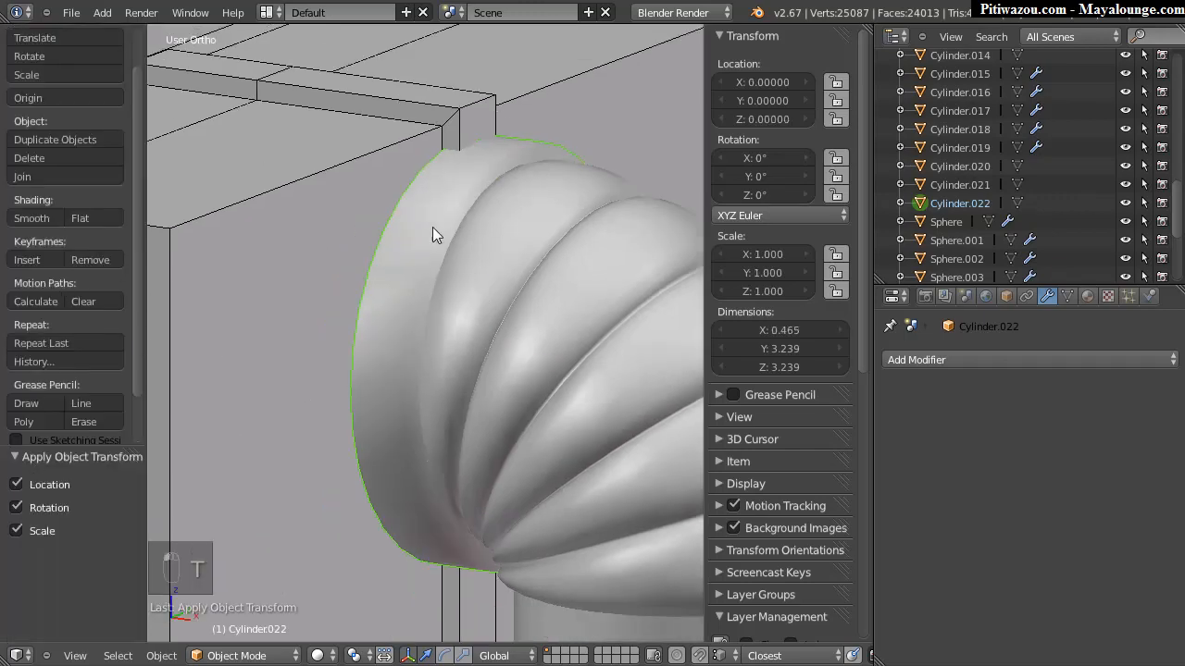
Step: Bevel the disc's rim loop with an offset of about 0.184 and 4 segments
key(Tab)
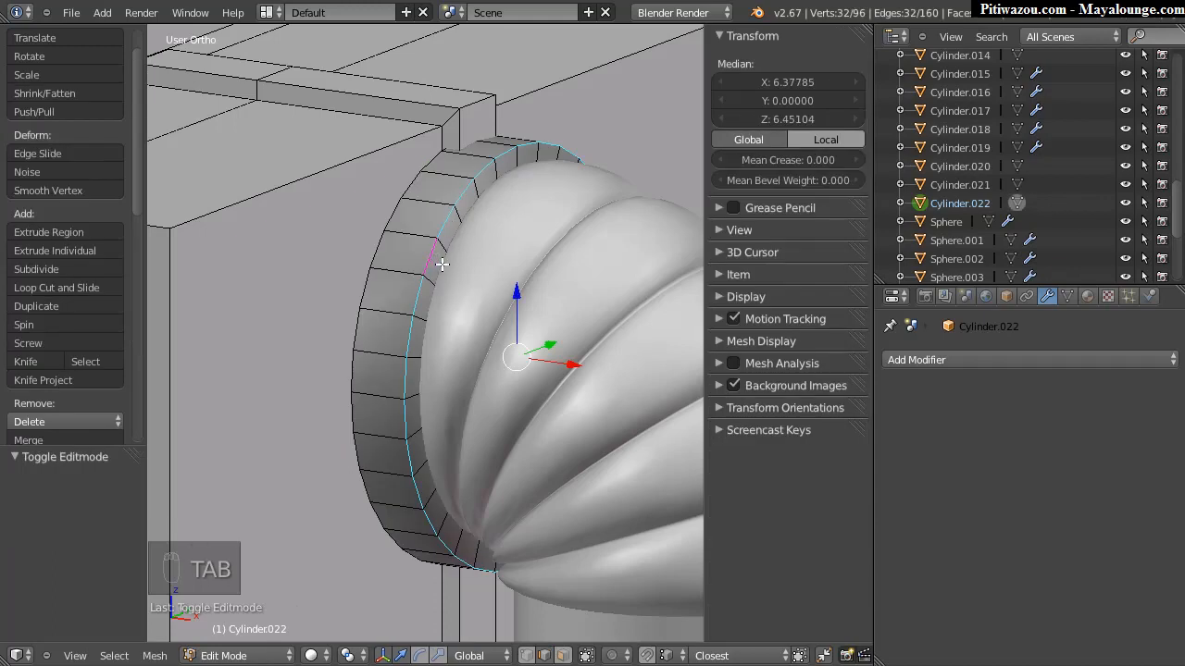
key(ctrl+b)
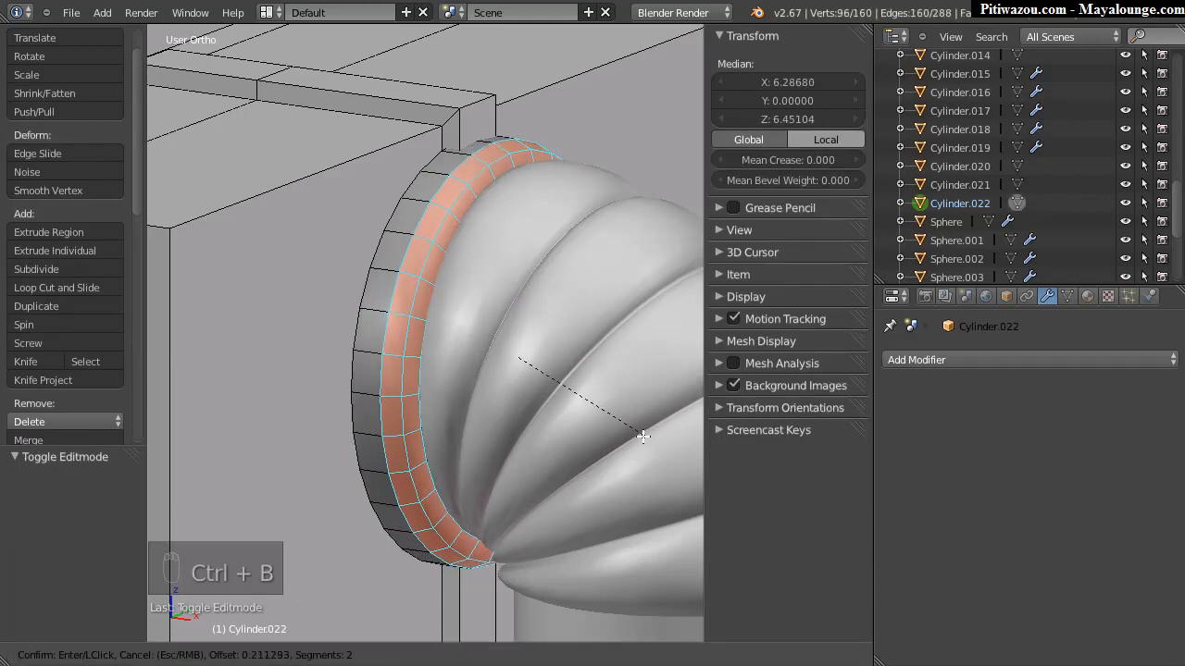
click(640, 438)
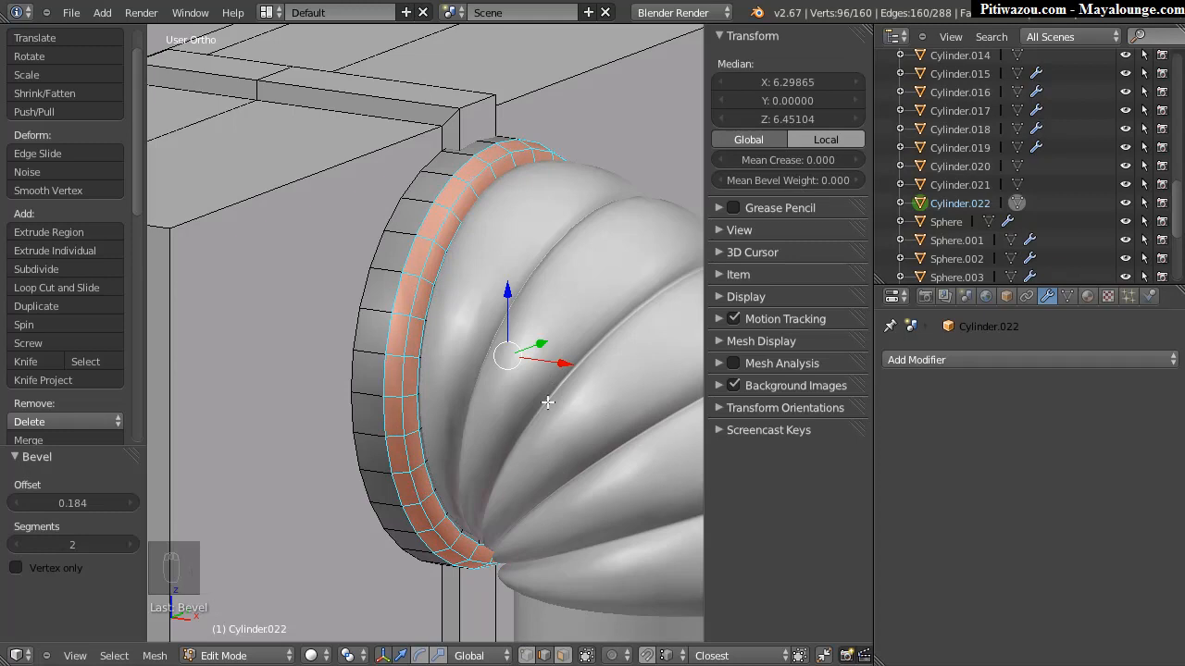
key(F6)
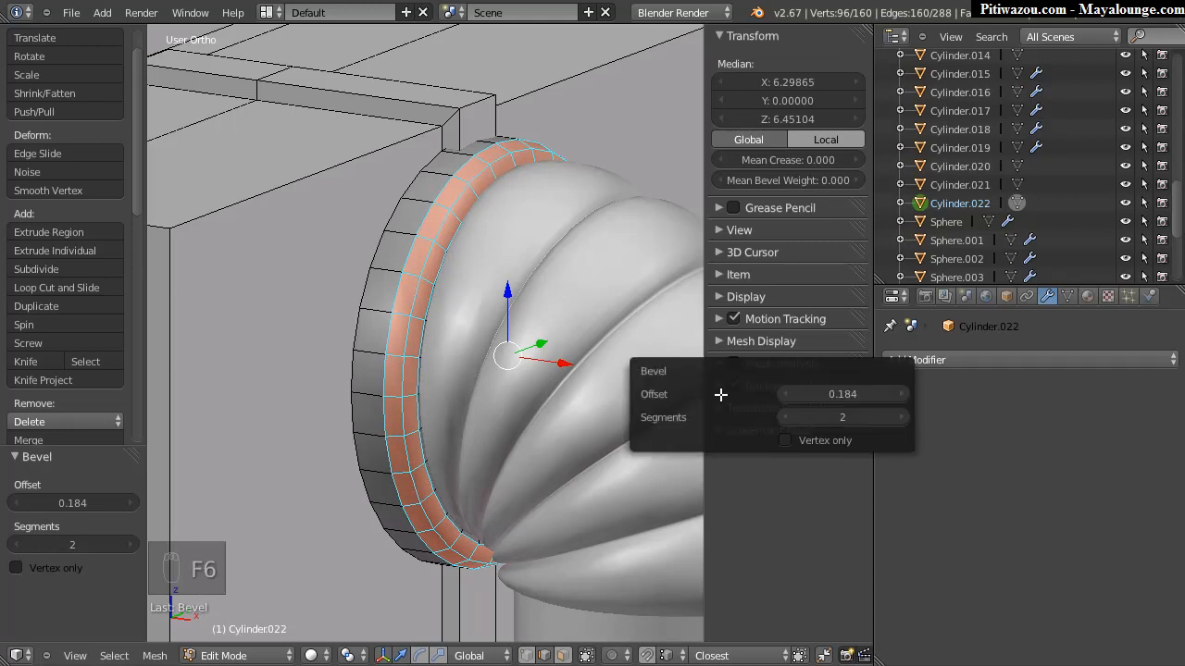
drag(768, 418, 864, 419)
middle_drag(527, 405, 500, 316)
shift+middle_drag(582, 325, 474, 383)
middle_drag(475, 384, 454, 338)
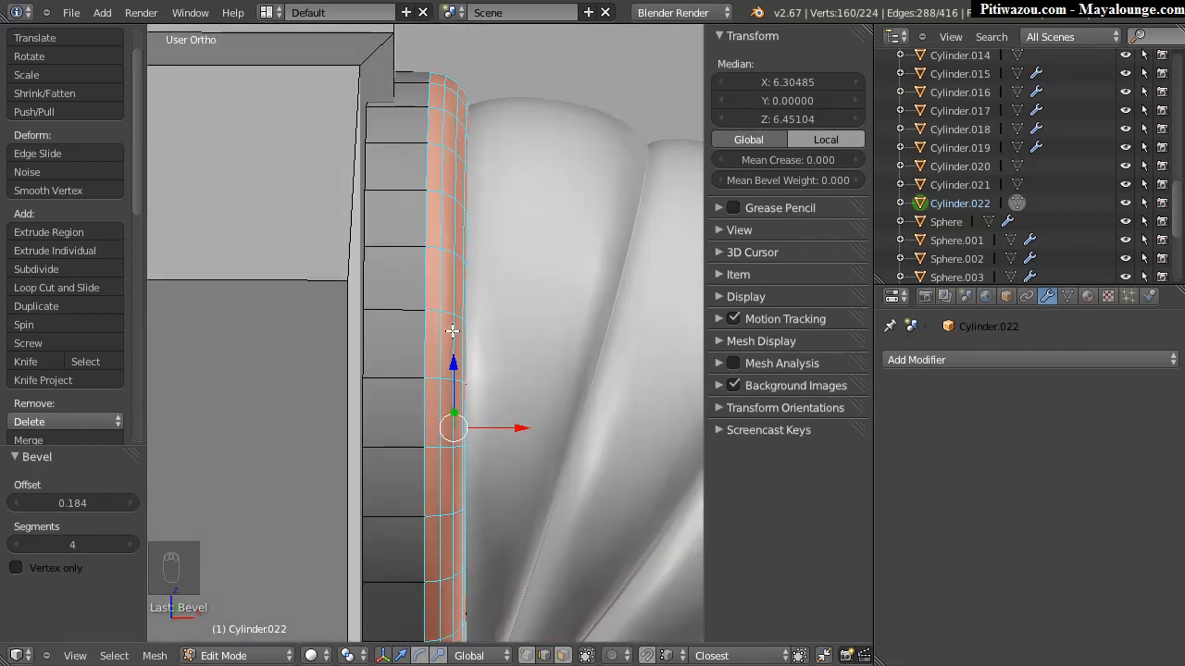
key(Tab)
scroll(595, 350, down, 4)
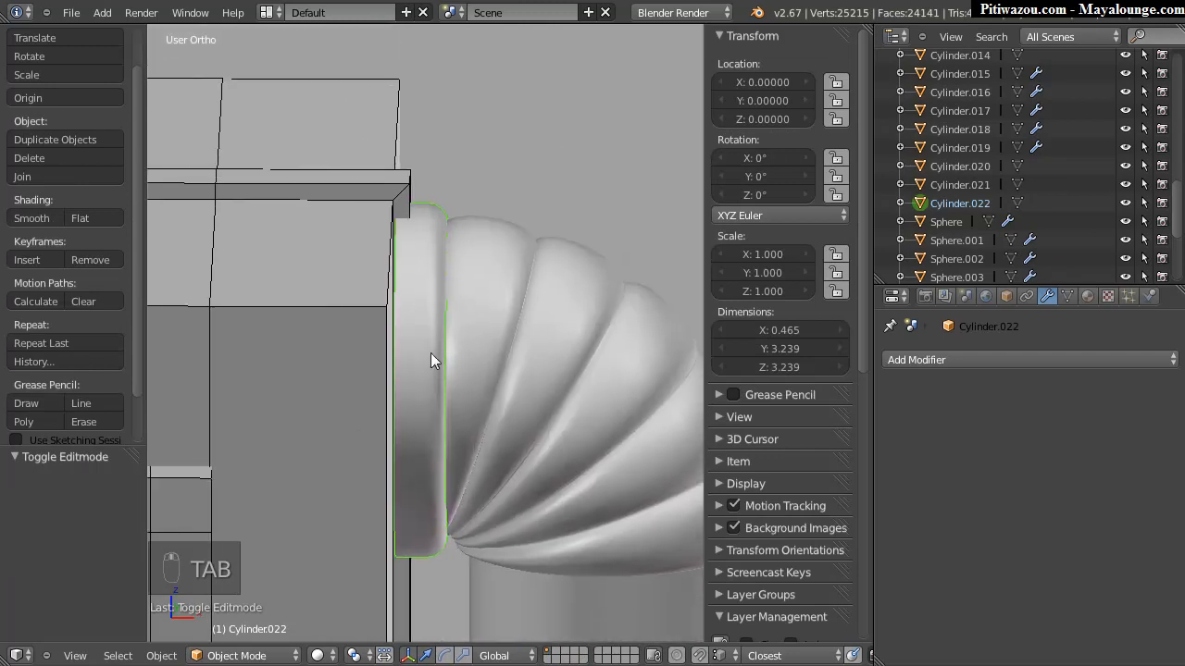
Step: Set the disc's origin to its geometry and shift it about -0.025 in X toward the torso
key(space)
mouse_move(448, 362)
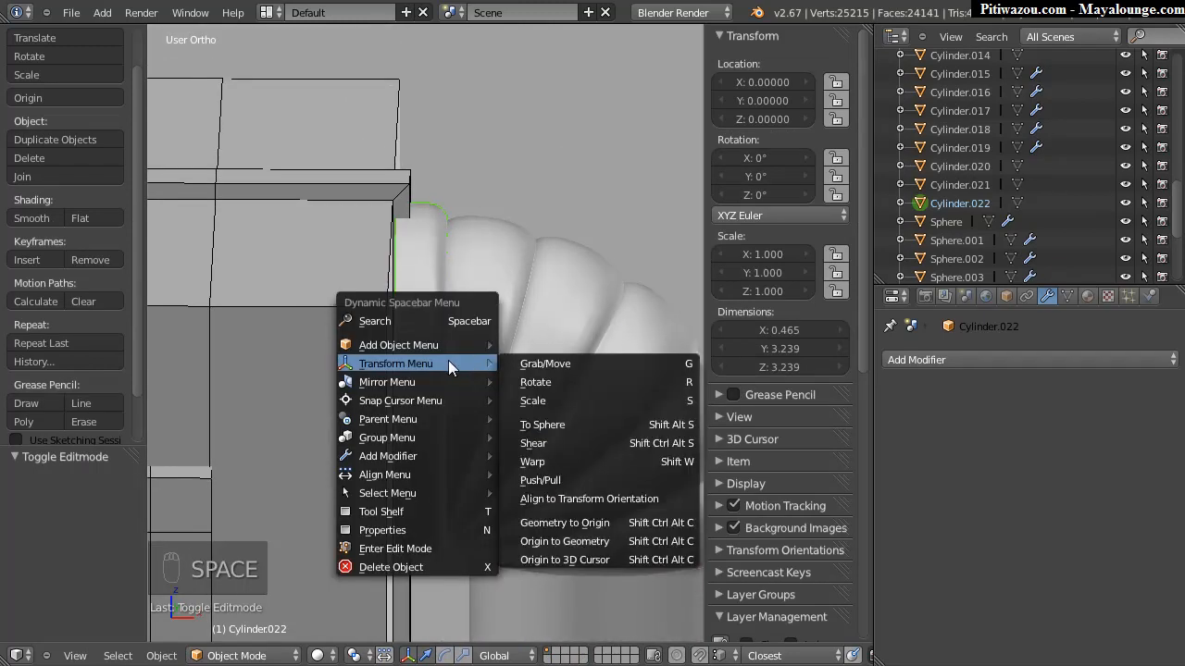
click(575, 540)
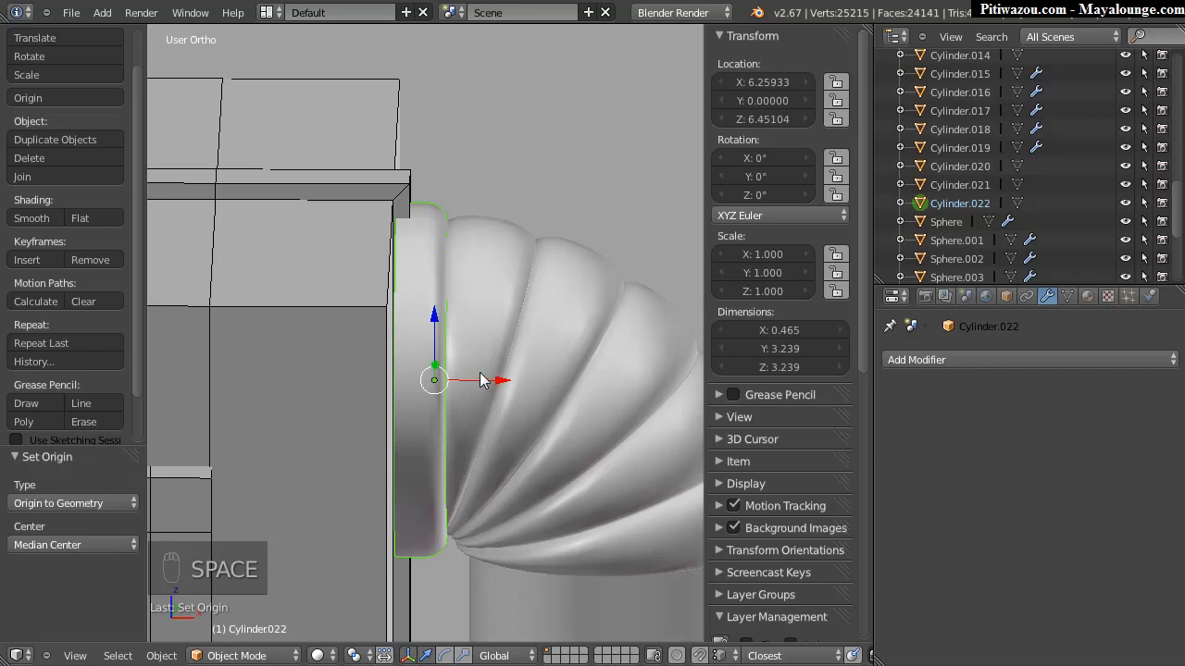
drag(481, 380, 481, 380)
Step: Select the arm cylinder between the fan joint and the three rings and isolate it on layer2 with layer1 hidden
middle_drag(551, 401, 353, 336)
scroll(353, 336, up, 6)
middle_drag(406, 286, 470, 387)
right_click(491, 463)
key(KP_Decimal)
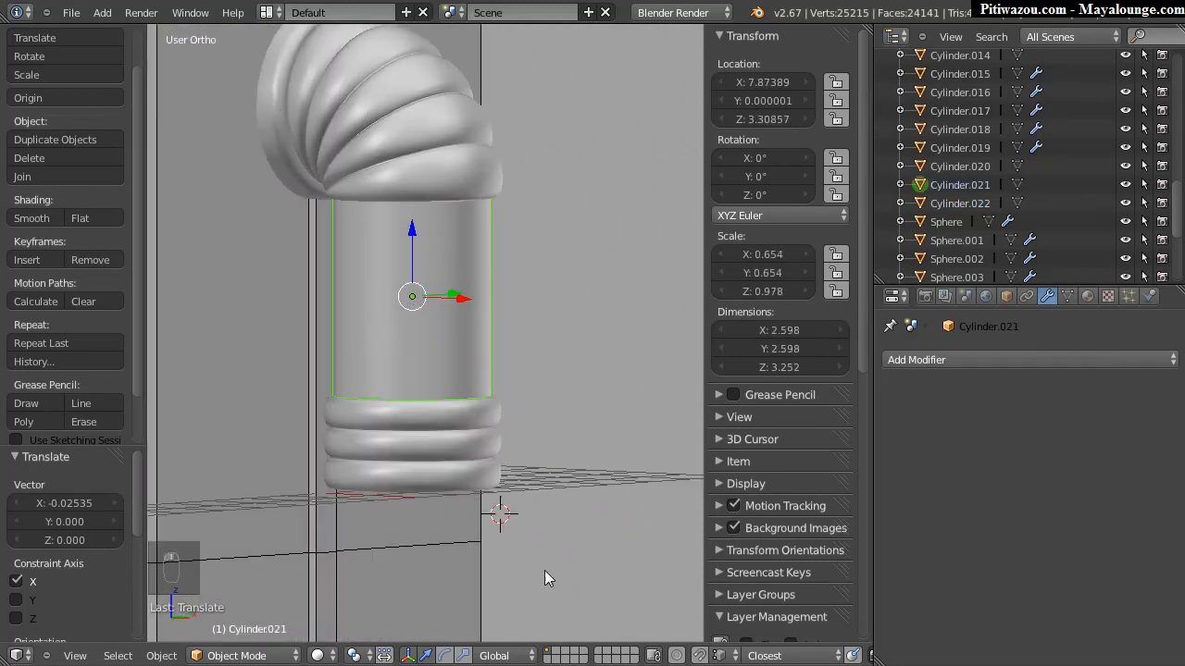
drag(862, 330, 872, 553)
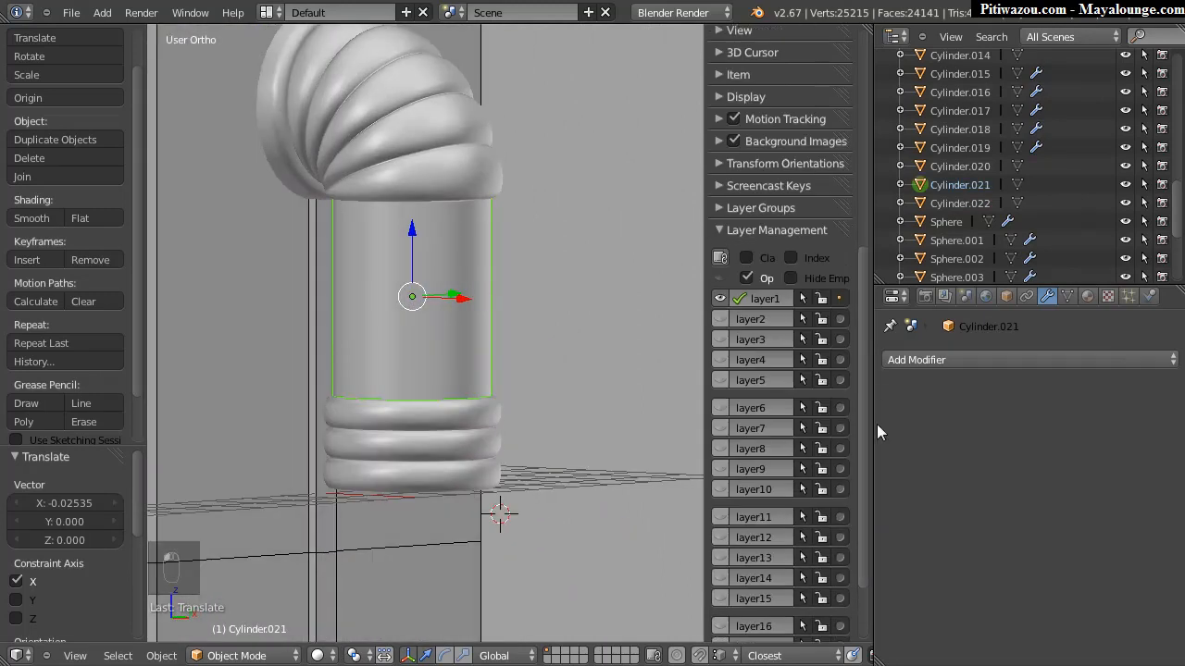
click(840, 318)
click(718, 296)
middle_drag(510, 307, 403, 292)
scroll(403, 293, up, 3)
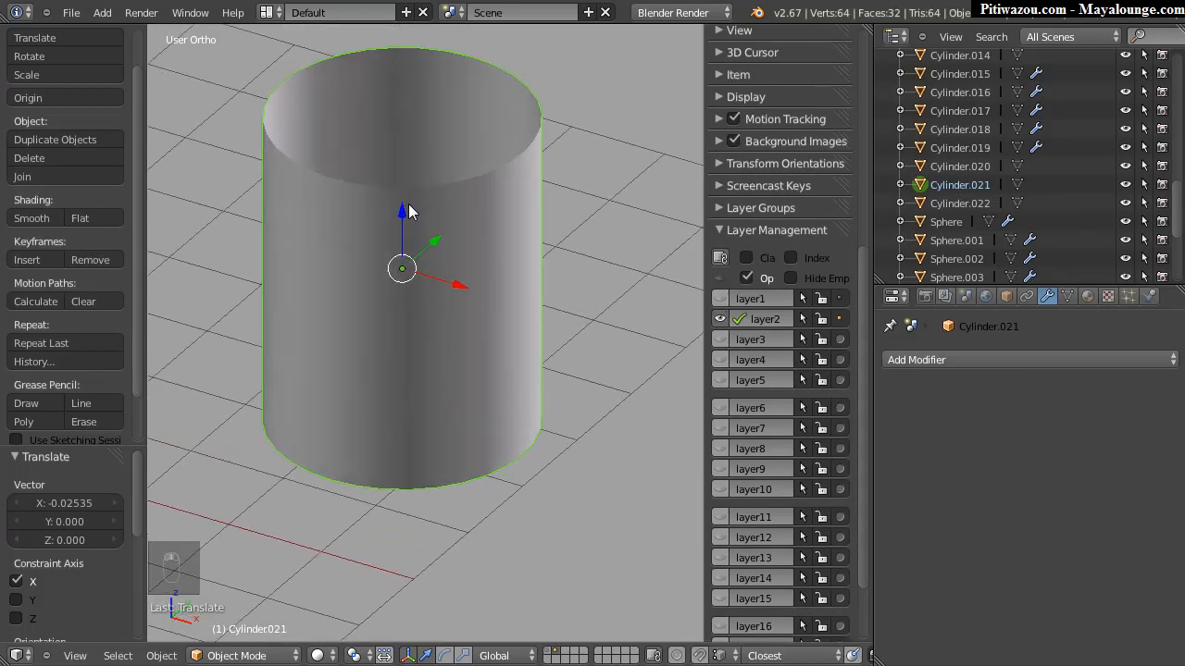
Step: Extrude the arm cylinder's upper rim loop inward, scaling it to about 0.704
key(Tab)
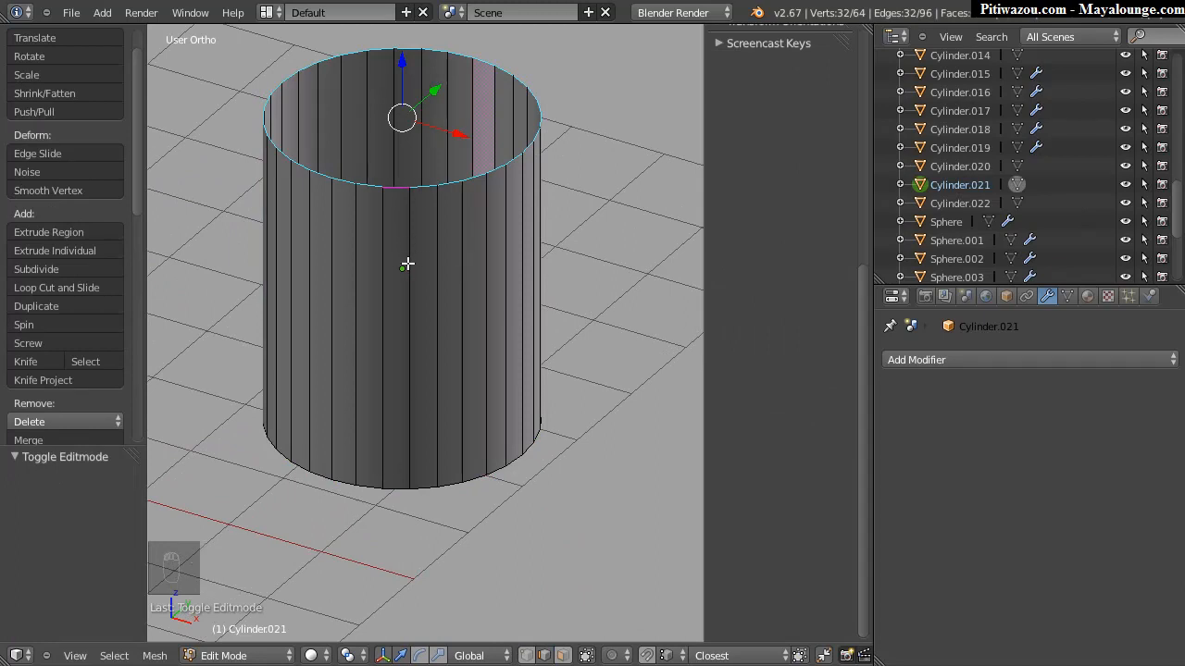
key(e)
key(s)
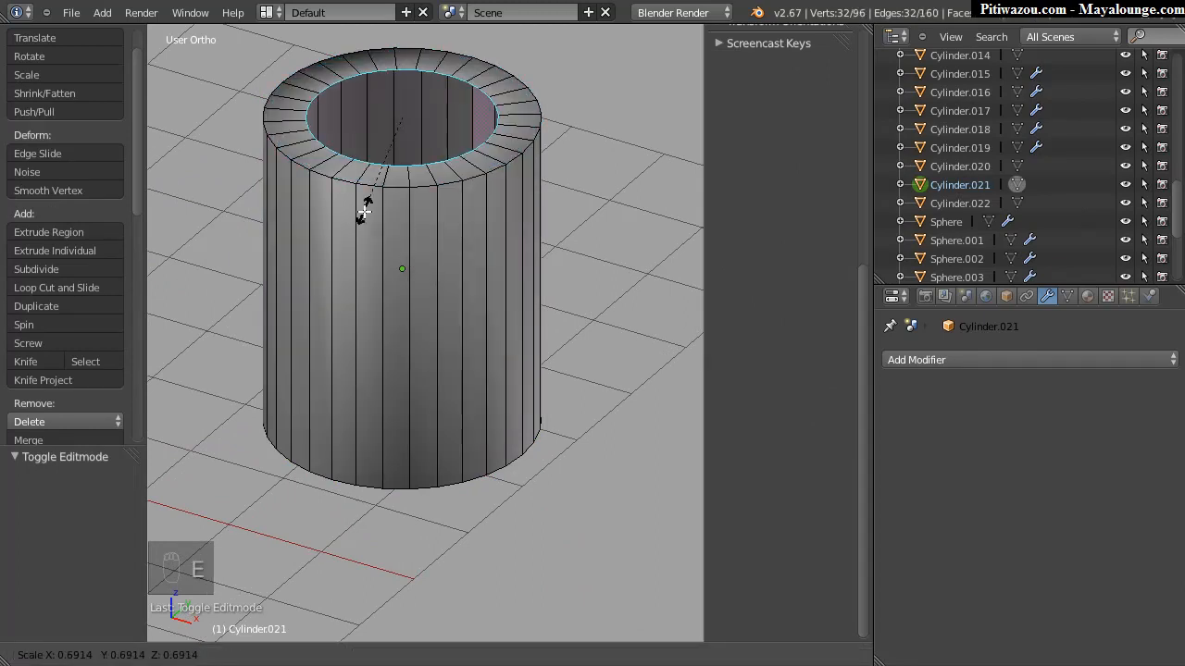
click(375, 208)
Step: Select the cylinder's lower rim loop and extrude it inward, scaled to about 0.731
middle_drag(399, 321, 389, 161)
alt+click(403, 312)
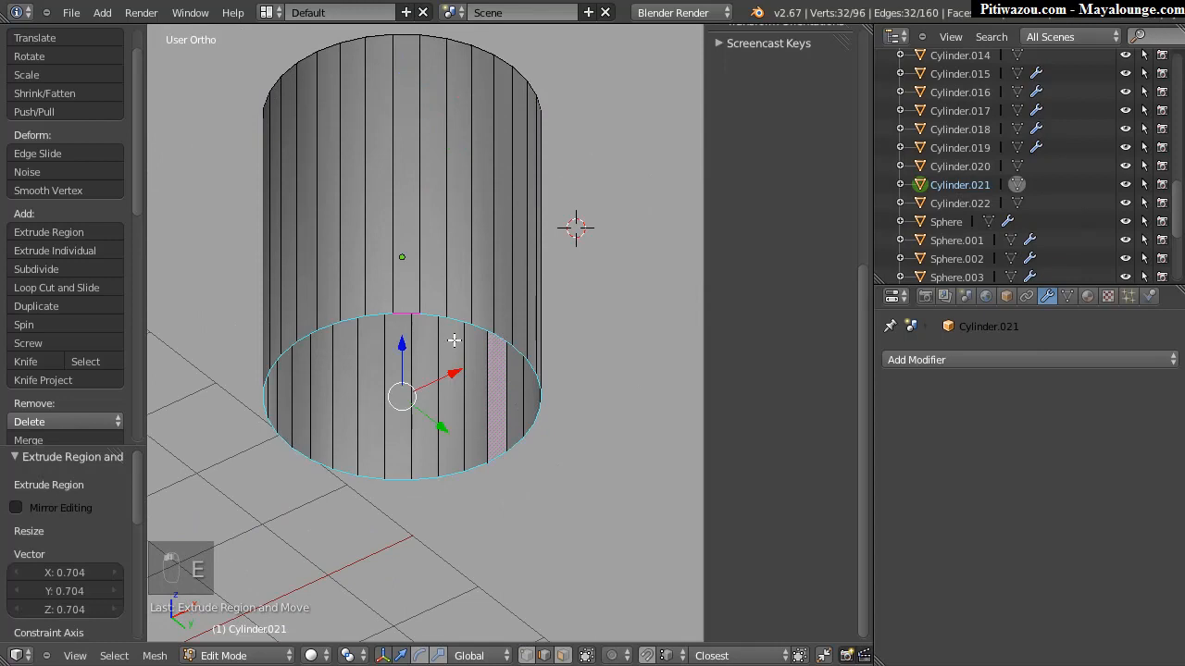
key(e)
key(s)
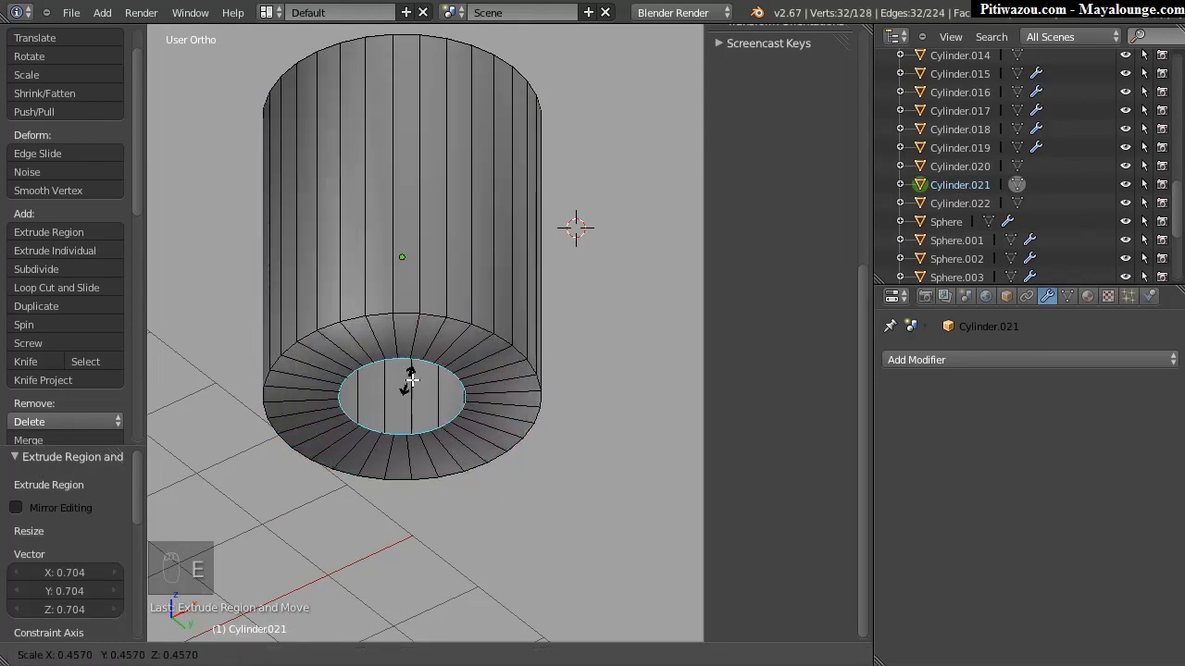
click(415, 372)
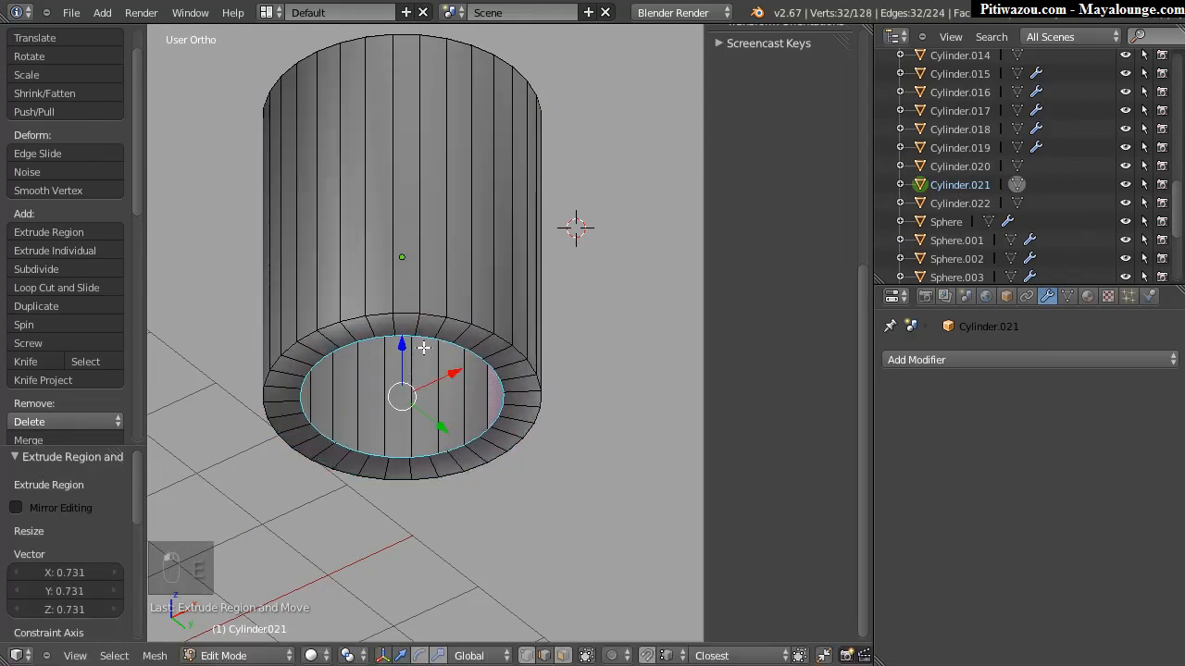
Step: Apply the arm cylinder's rotation, scale and location in Object Mode and return to editing its mesh
middle_drag(487, 296, 423, 124)
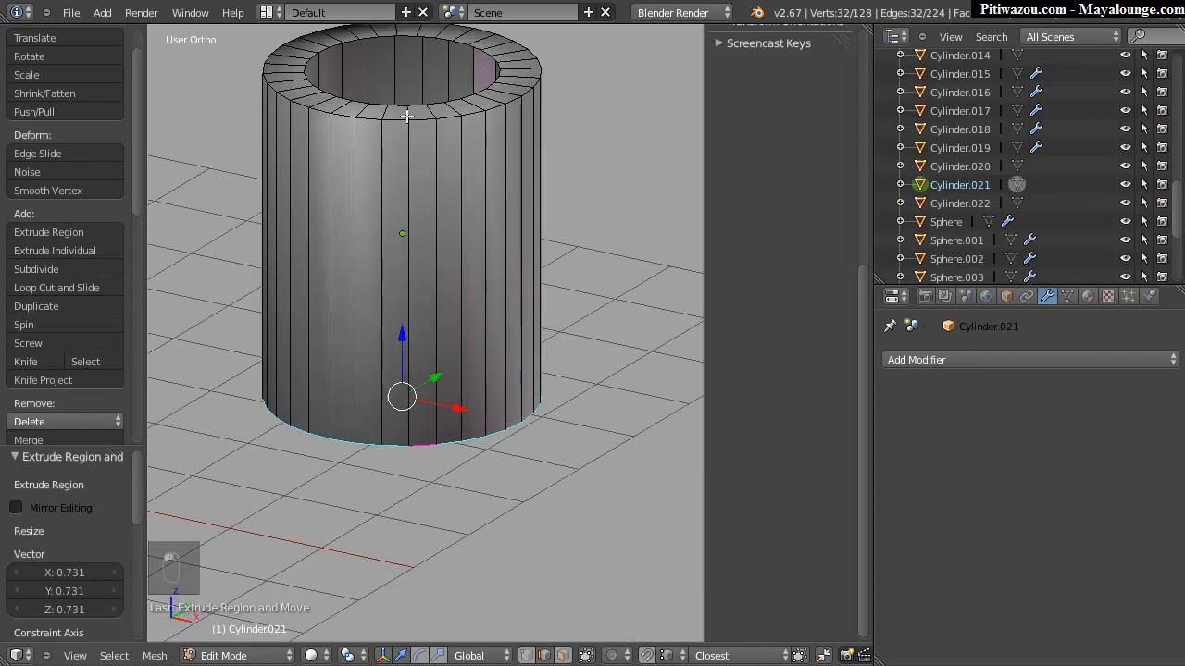
key(Tab)
key(n)
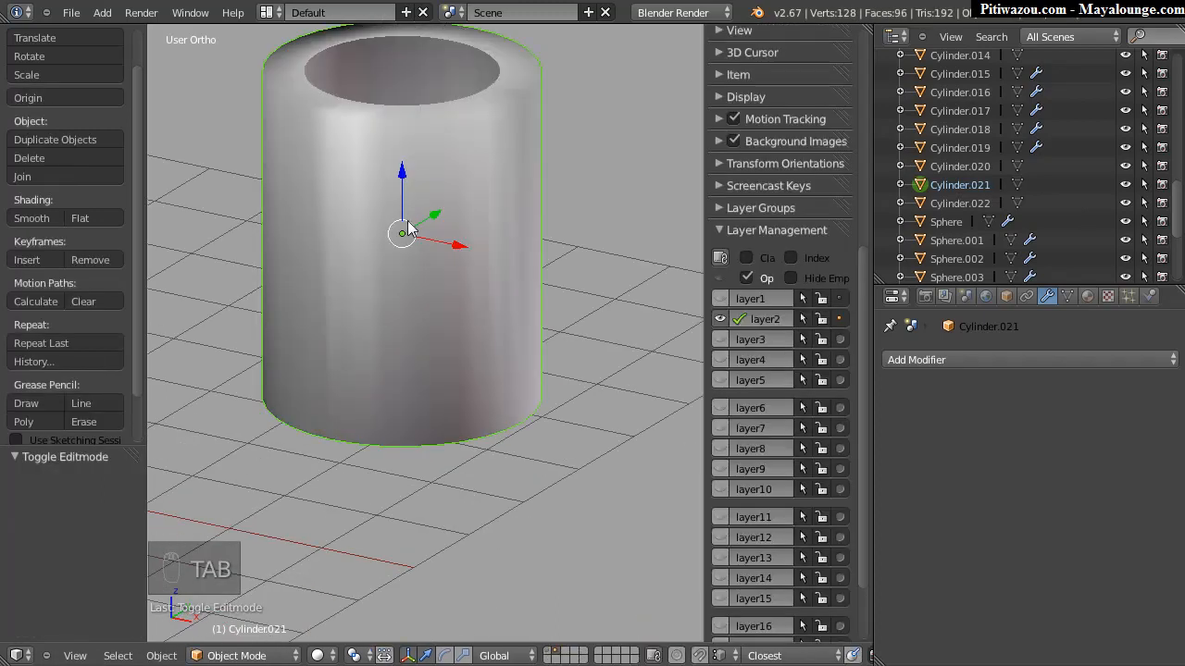
key(ctrl+a)
click(304, 226)
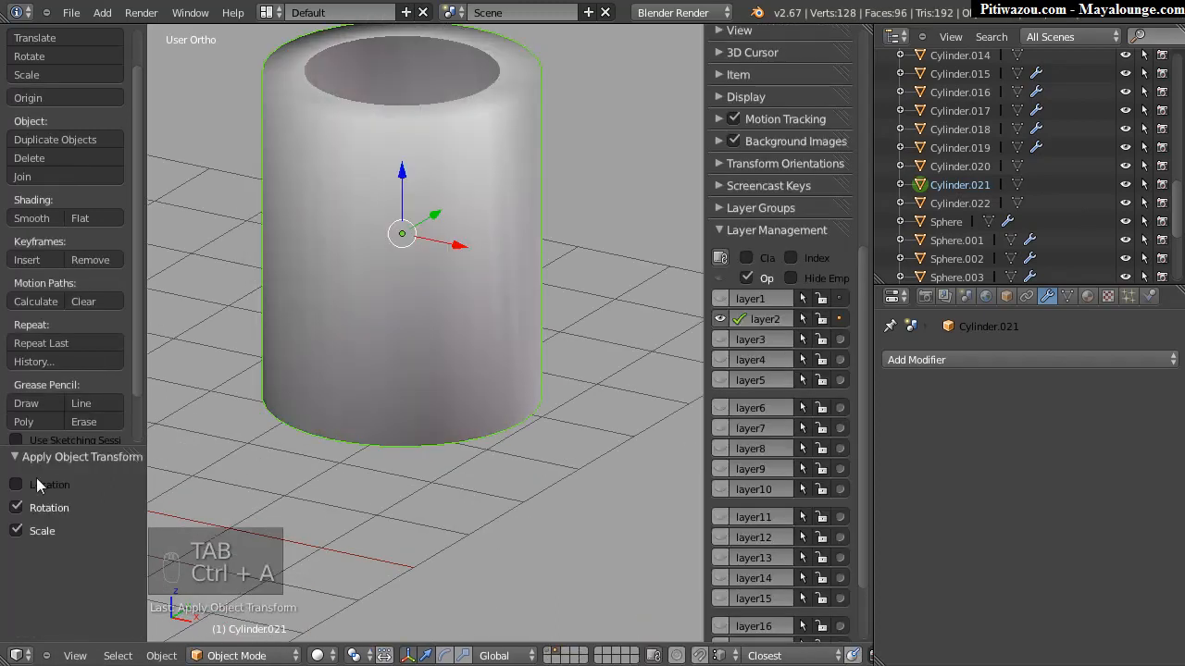
click(17, 485)
key(Tab)
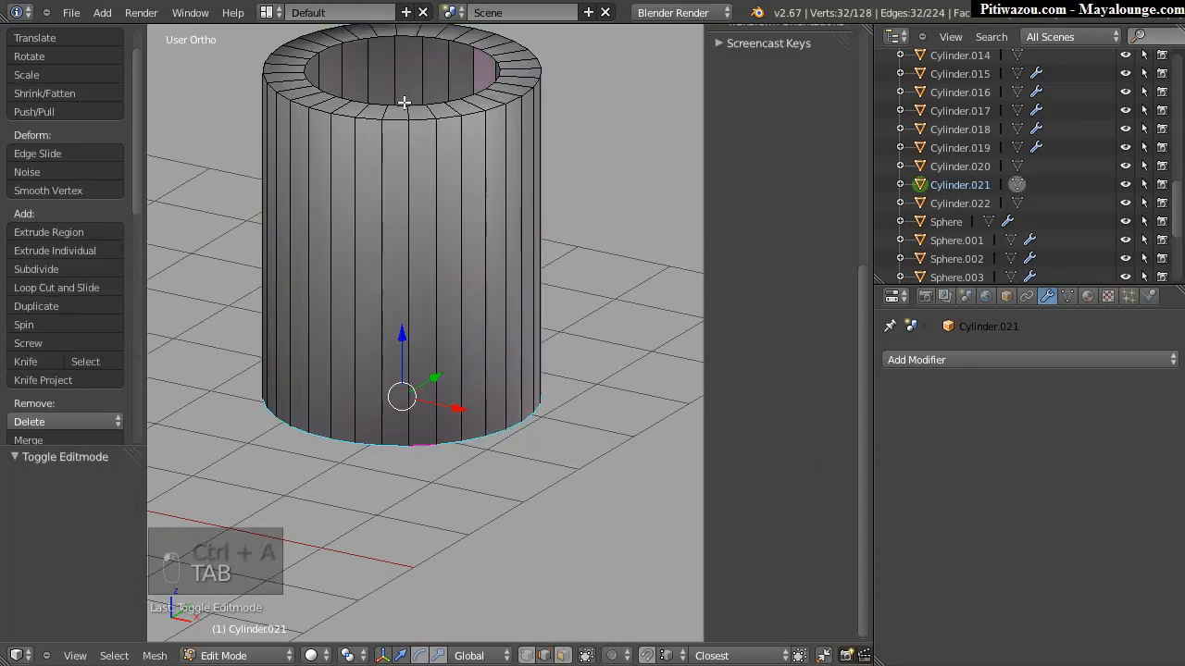
Step: Bevel the tube's outer top and bottom edge loops with 4 segments and an offset of about 0.051, then leave Edit Mode
alt+shift+right_click(441, 114)
middle_drag(419, 212, 380, 275)
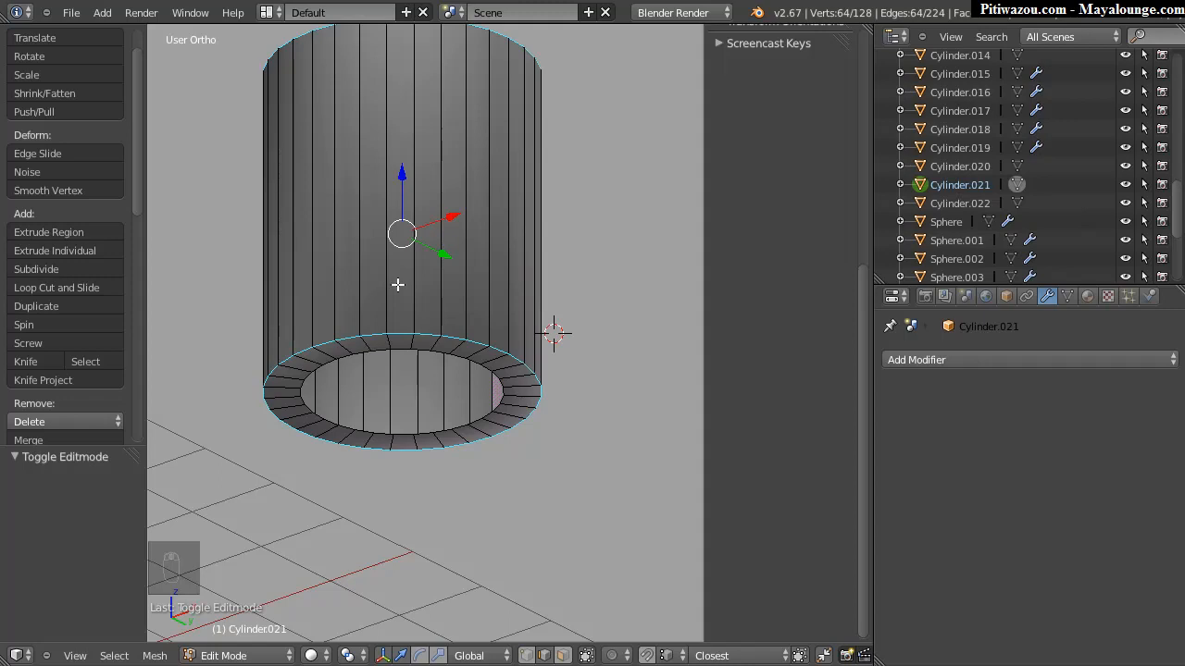
key(ctrl+b)
scroll(447, 334, up, 3)
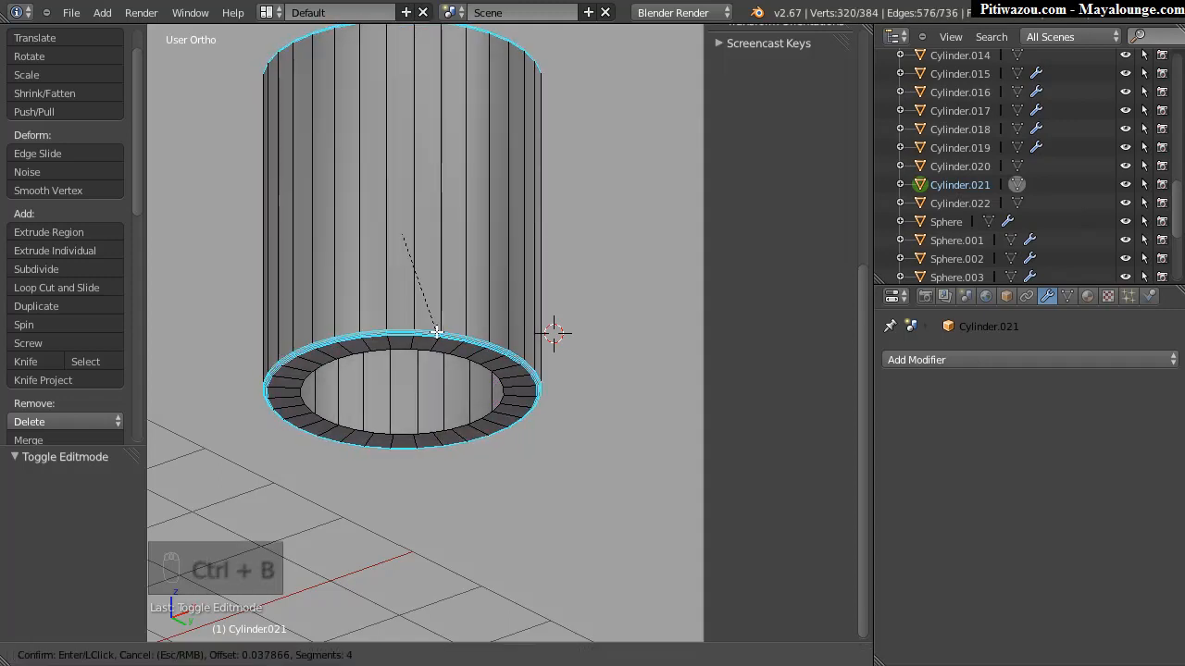
click(524, 319)
scroll(842, 399, up, 6)
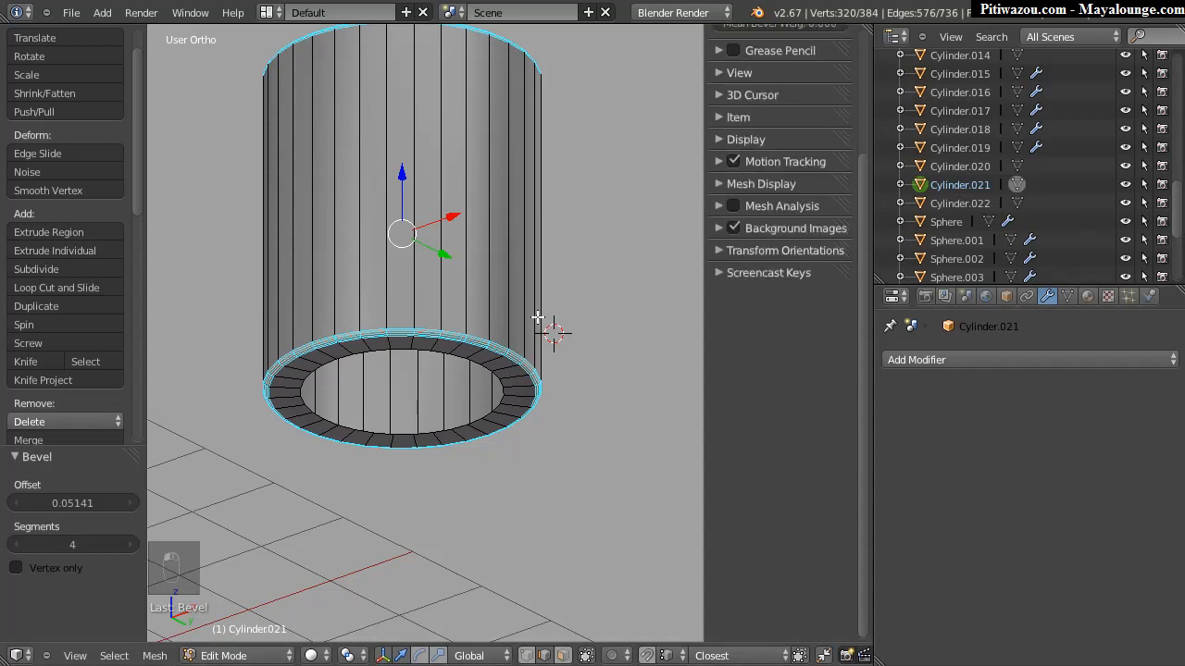
key(Tab)
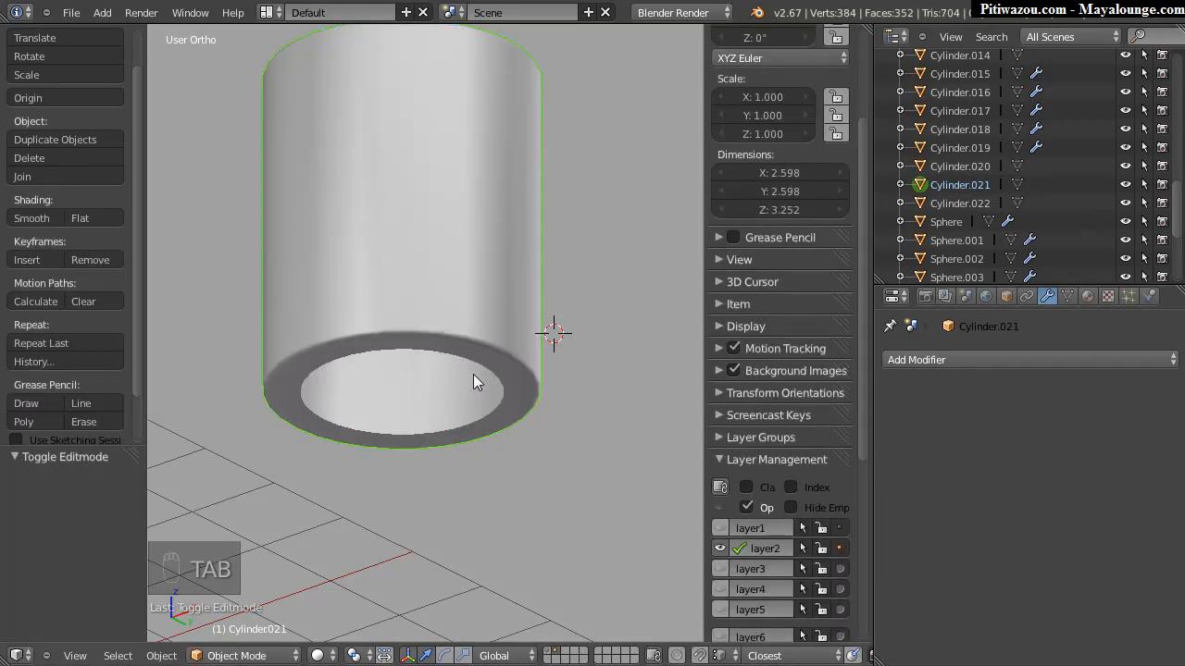
Step: Show layer1 alongside layer2 and bring the whole robot with its arm into view
click(720, 529)
scroll(483, 434, up, 4)
shift+middle_drag(487, 444, 431, 160)
middle_drag(461, 338, 462, 293)
shift+middle_drag(426, 246, 456, 484)
scroll(444, 271, down, 4)
middle_drag(209, 355, 440, 278)
scroll(328, 328, down, 1)
scroll(328, 329, down, 2)
middle_drag(413, 328, 505, 341)
scroll(353, 406, down, 3)
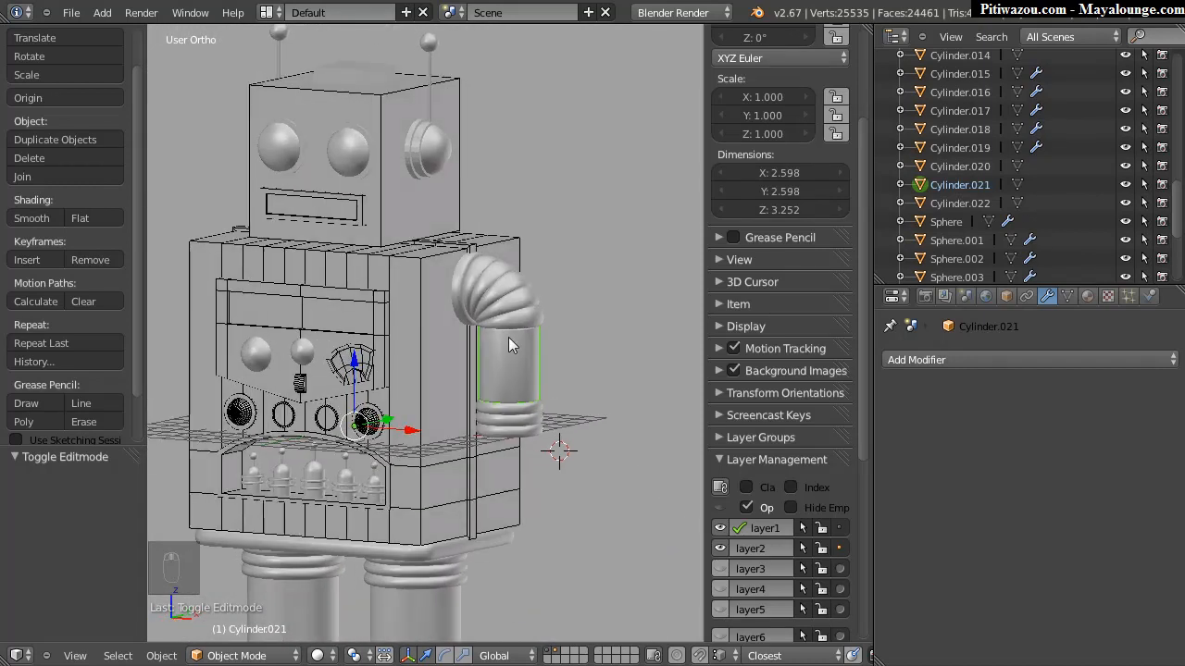
Step: Apply location, rotation and scale to the thin ring where the arm meets the body
scroll(500, 337, up, 3)
right_click(488, 292)
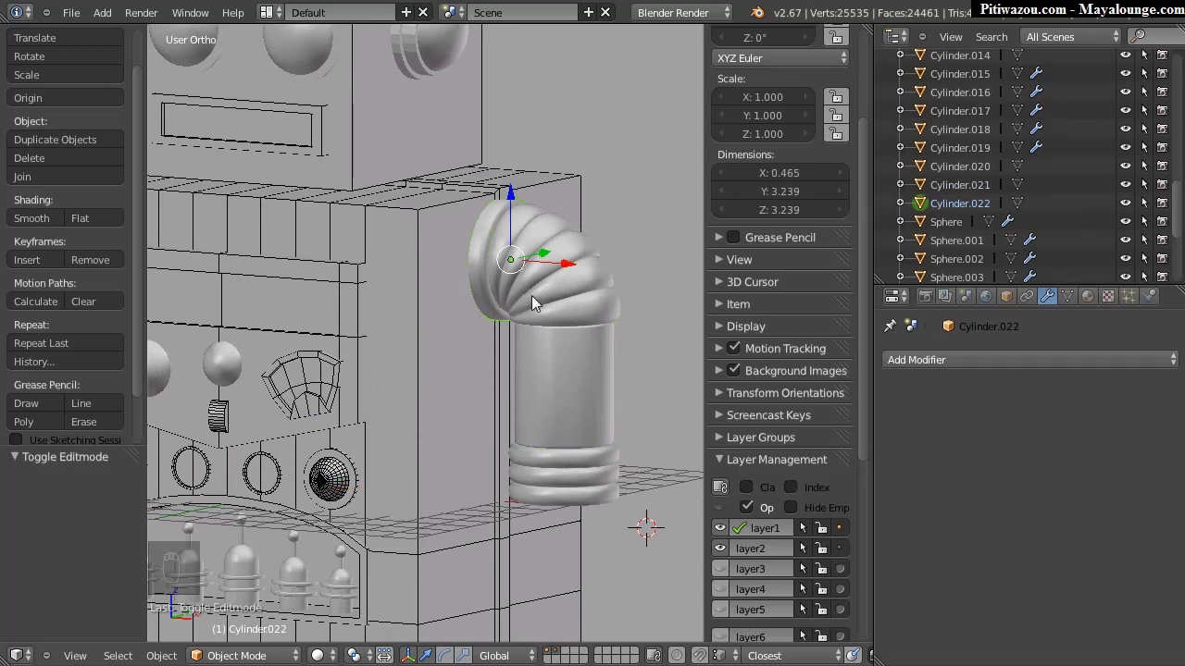
key(ctrl+a)
click(445, 295)
click(53, 488)
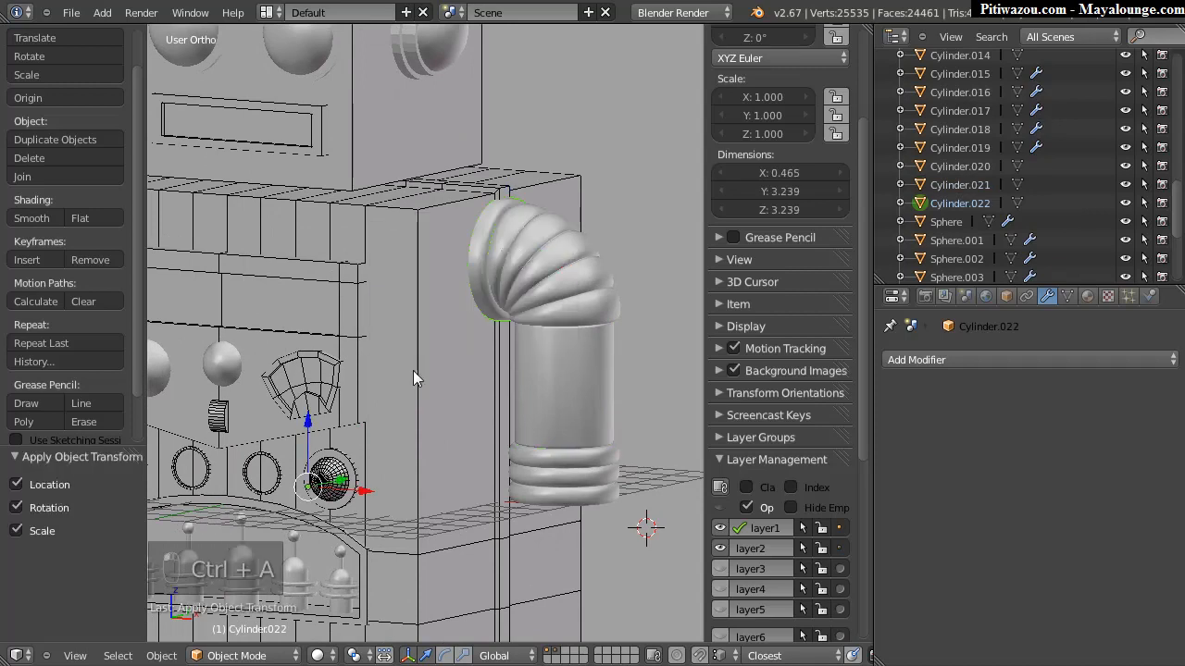
Step: Apply location, rotation and scale to the straight arm tube, the ribbed cuff below it and the curved shoulder piece
right_click(554, 360)
shift+right_click(572, 483)
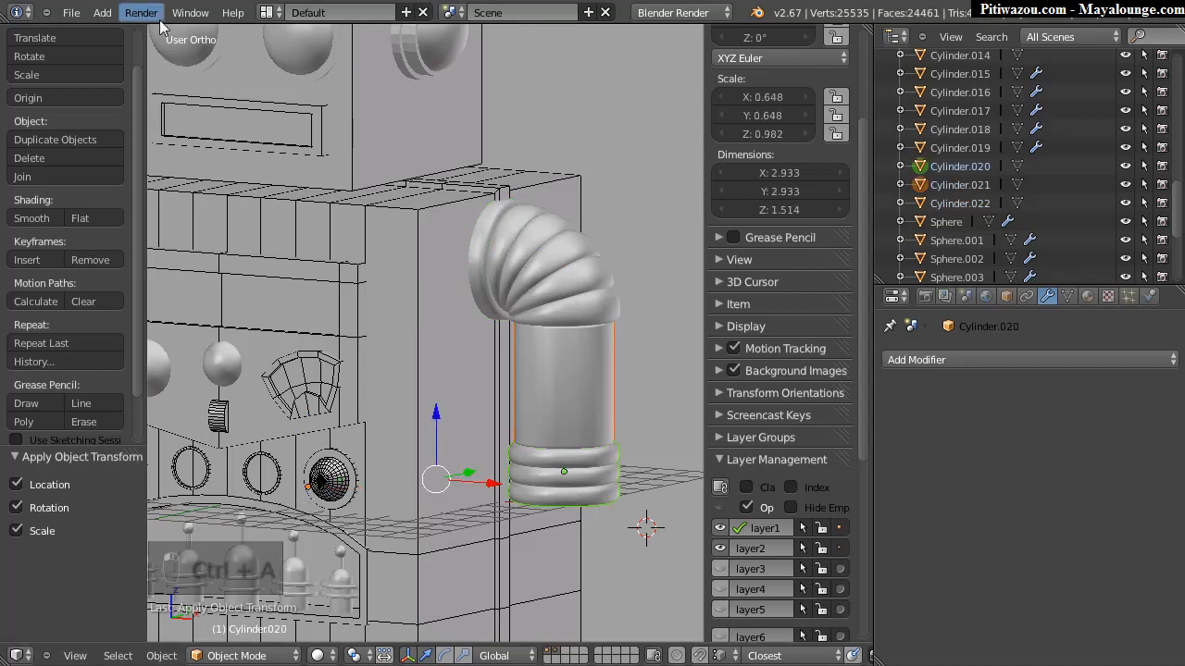
key(F3)
click(410, 232)
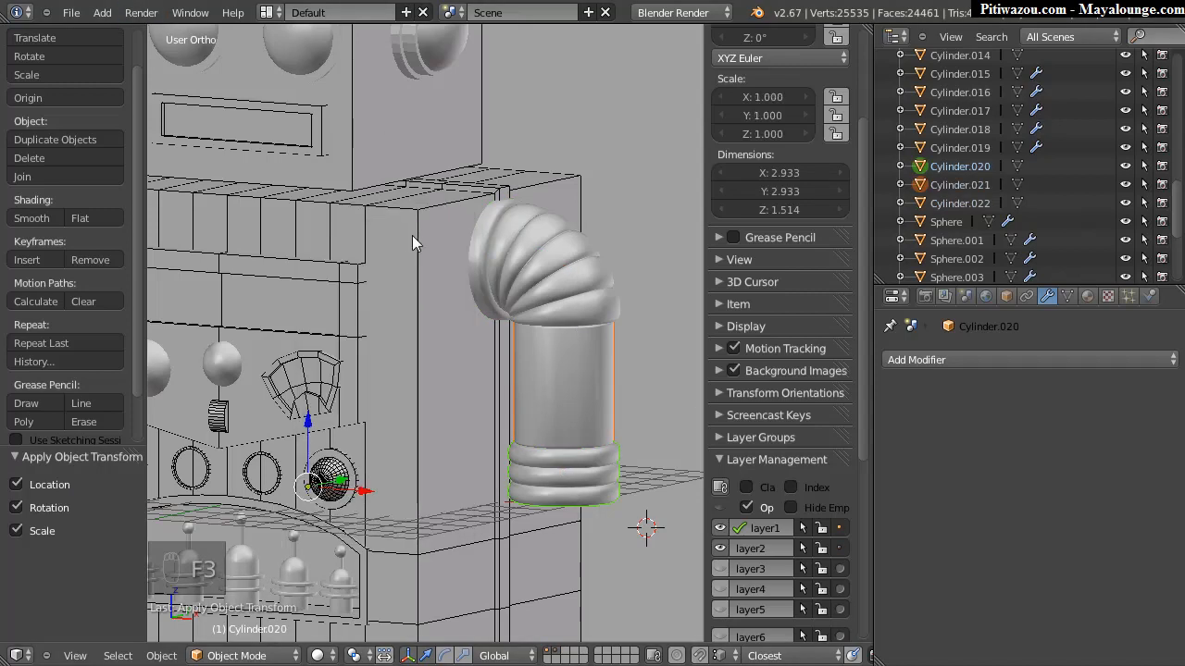
right_click(567, 313)
middle_drag(505, 315, 475, 266)
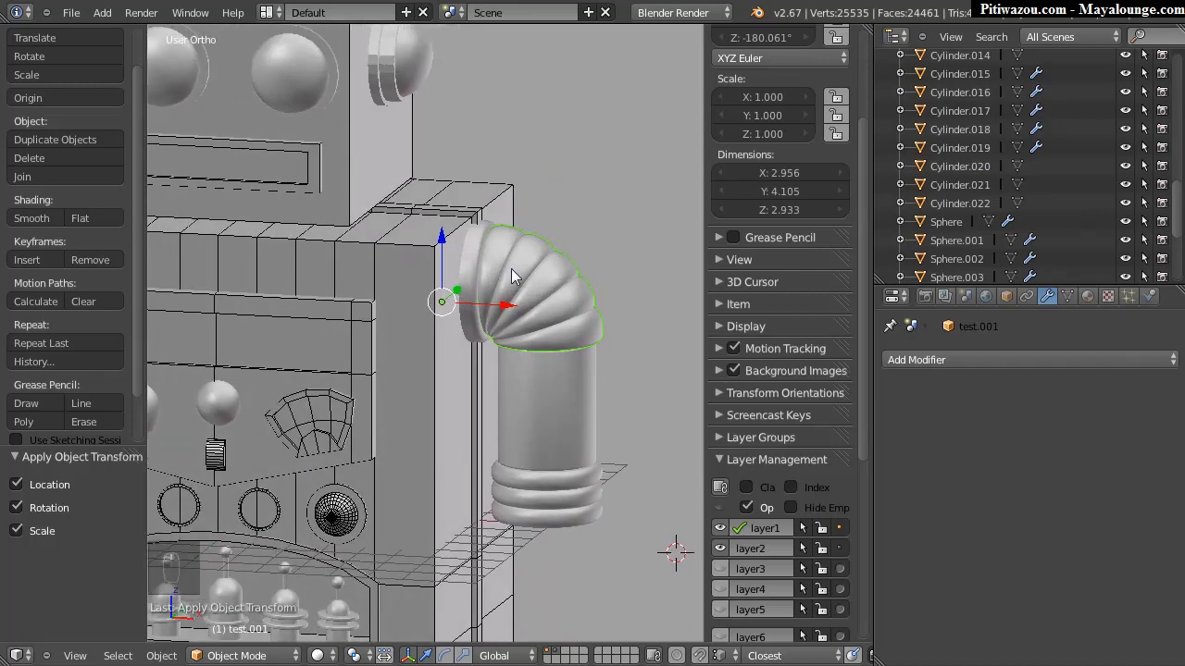
key(F3)
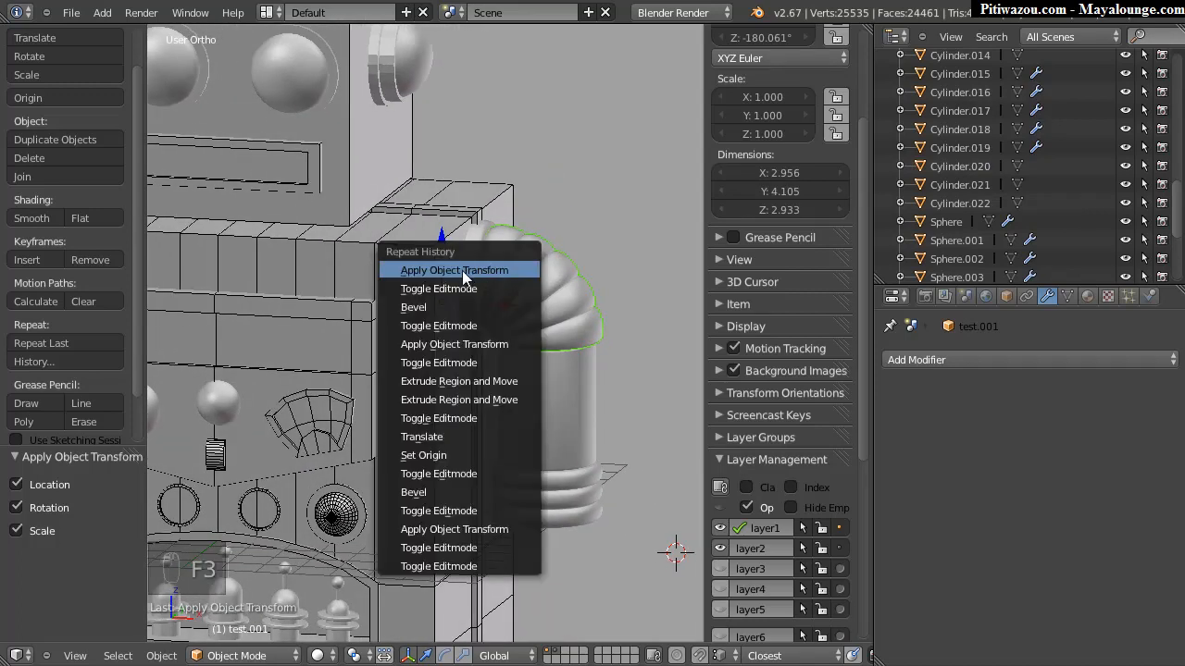
click(462, 271)
right_click(465, 311)
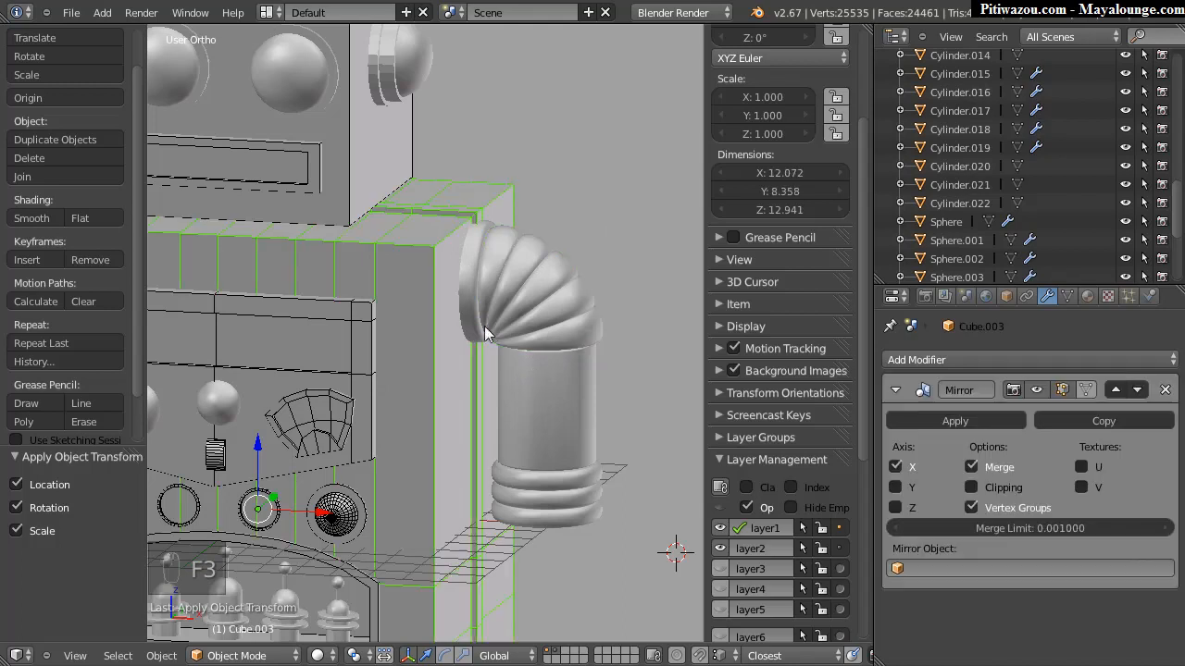
right_click(465, 311)
key(space)
mouse_move(488, 335)
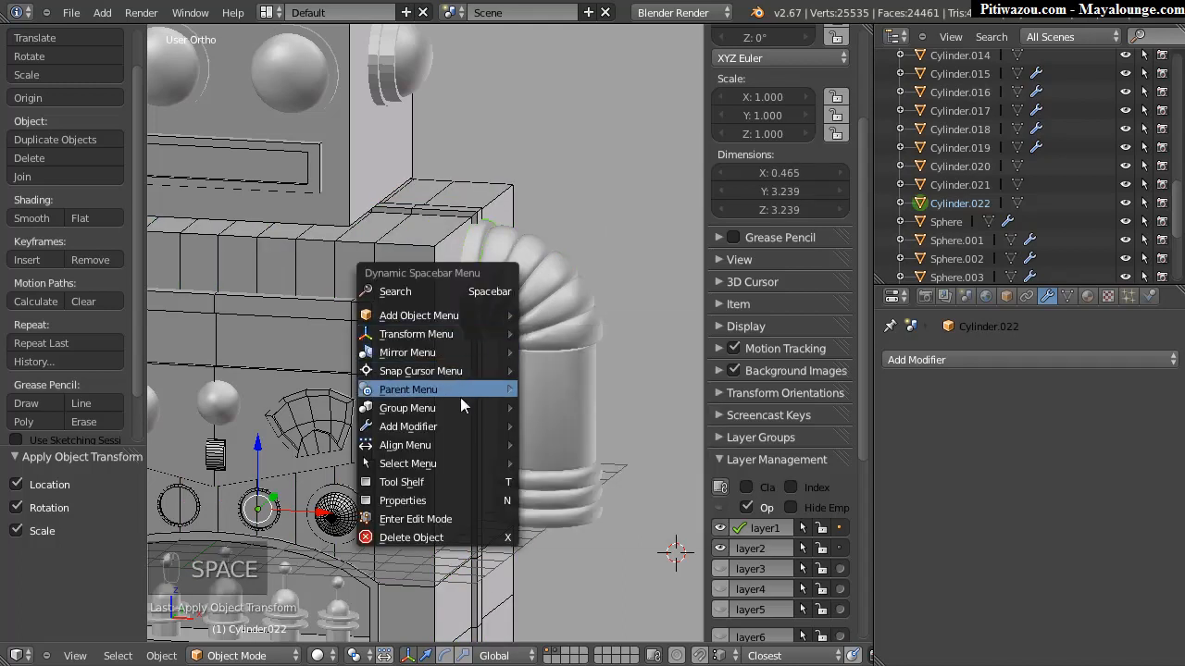
mouse_move(449, 355)
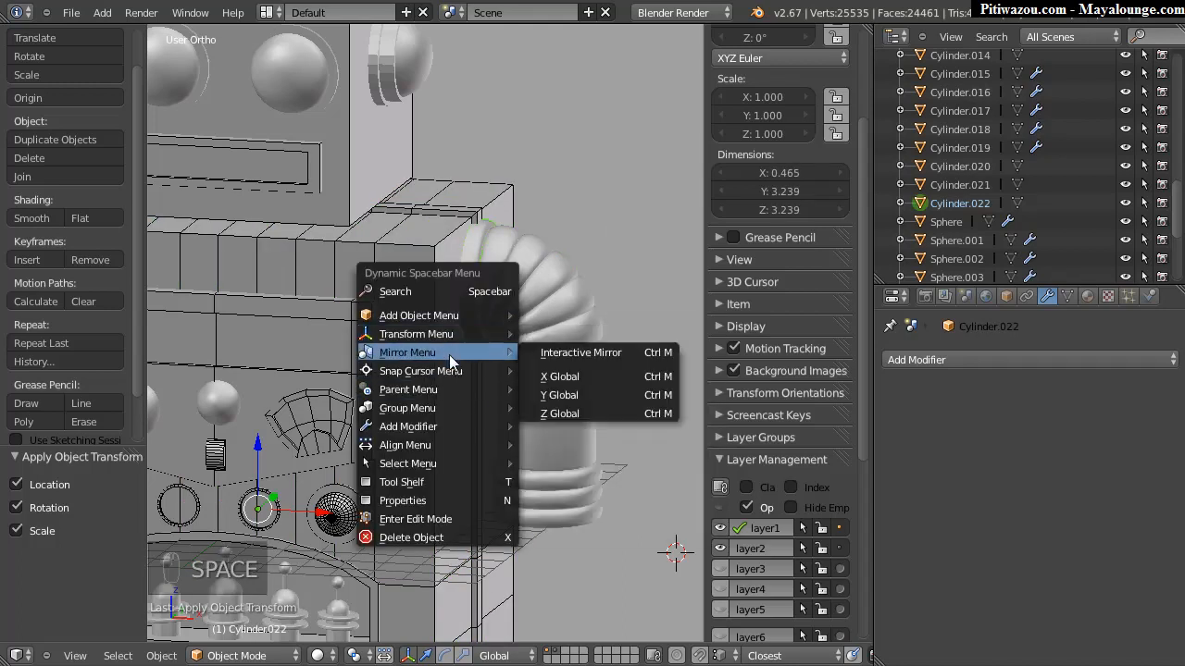
click(567, 376)
key(z)
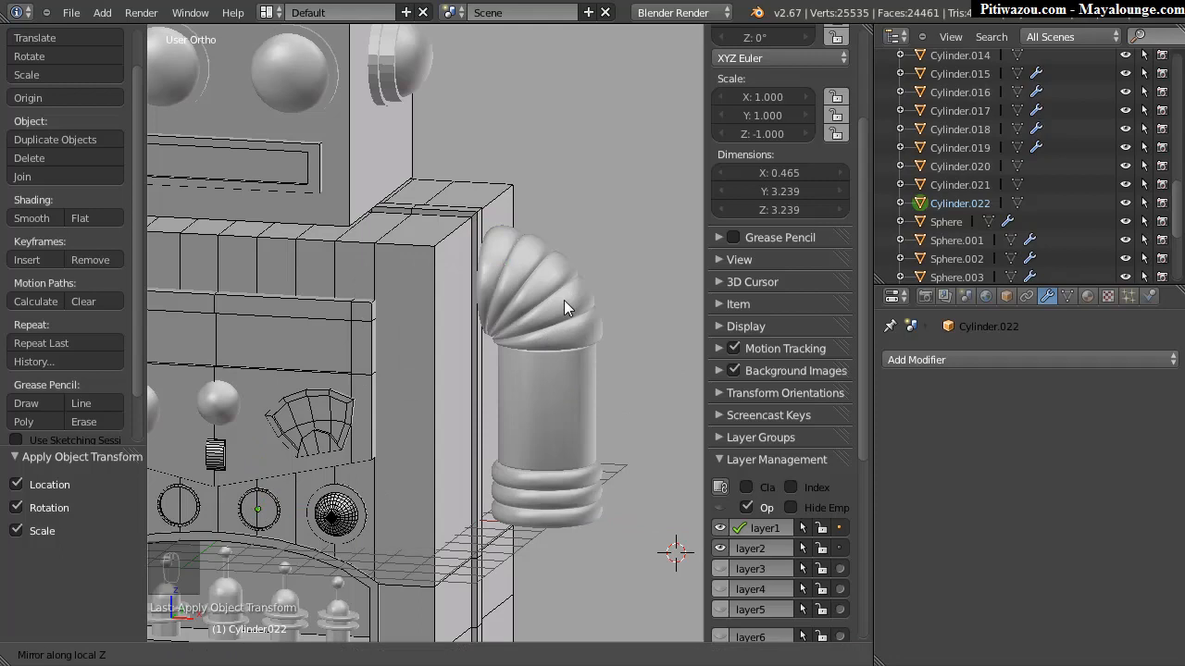
key(Escape)
key(Escape)
Step: Select the curved shoulder piece and reset the 3D cursor to the scene centre
shift+middle_drag(574, 295, 659, 225)
scroll(555, 264, down, 2)
middle_drag(398, 326, 457, 295)
right_click(588, 239)
right_click(587, 350)
right_click(576, 254)
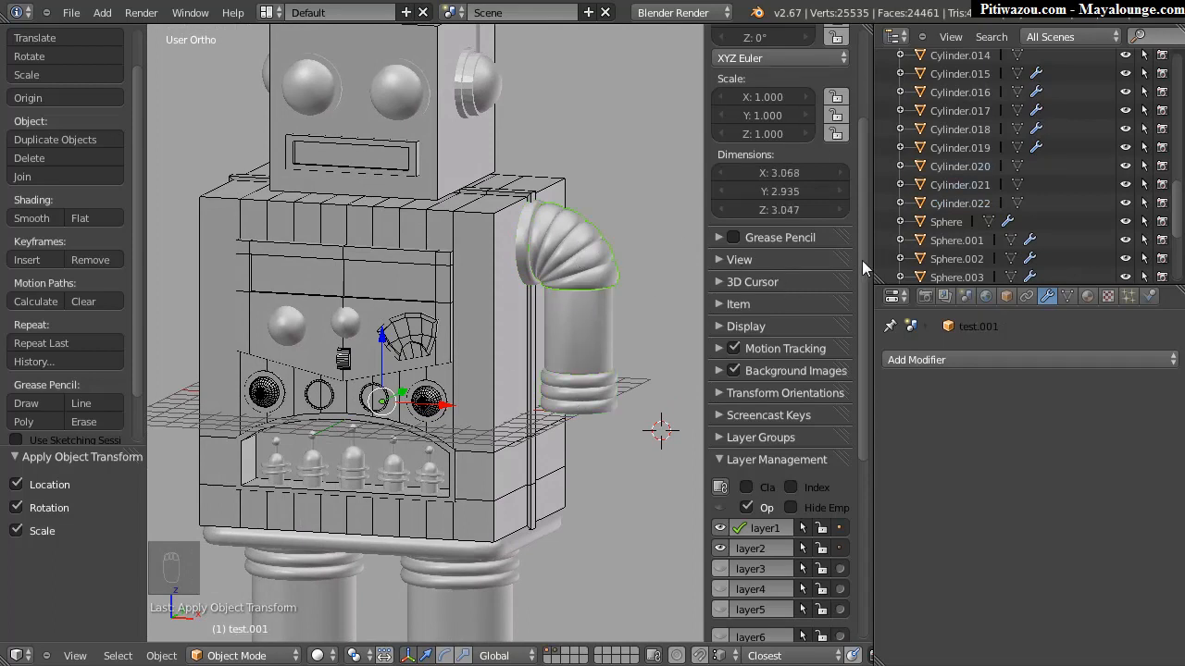
drag(862, 259, 848, 87)
mouse_move(433, 380)
middle_down()
mouse_move(398, 379)
mouse_move(482, 375)
mouse_move(430, 378)
middle_up()
key(shift+c)
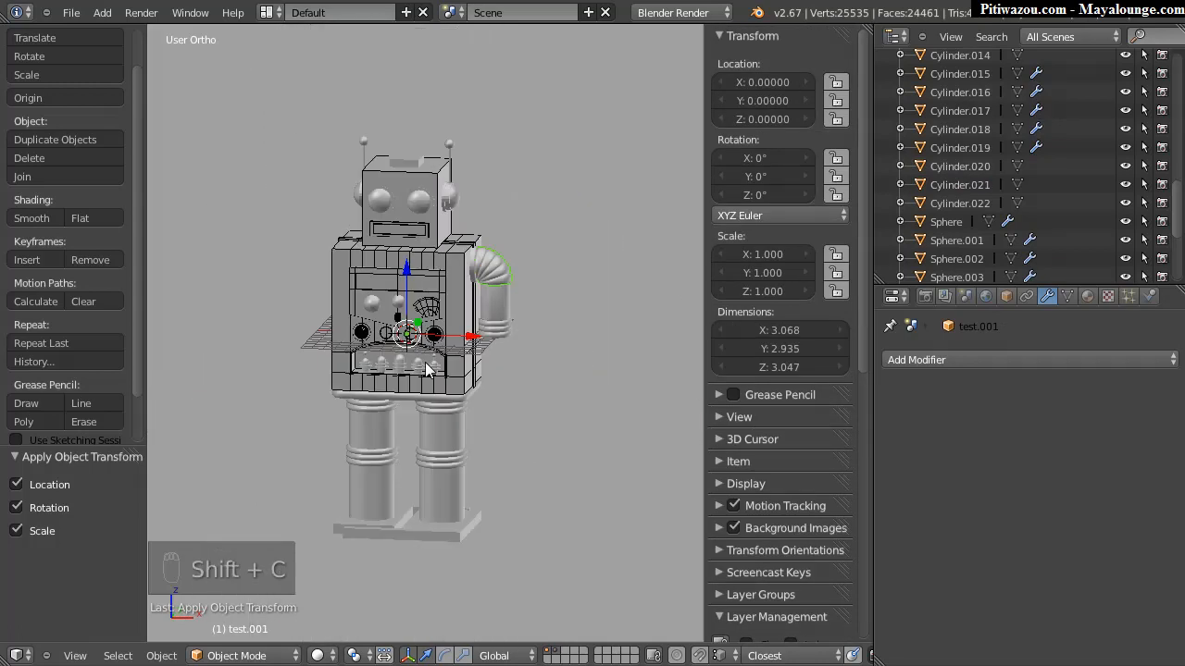
Step: Check the arm against the front reference image and add a Mirror modifier to the curved shoulder piece
scroll(476, 259, up, 6)
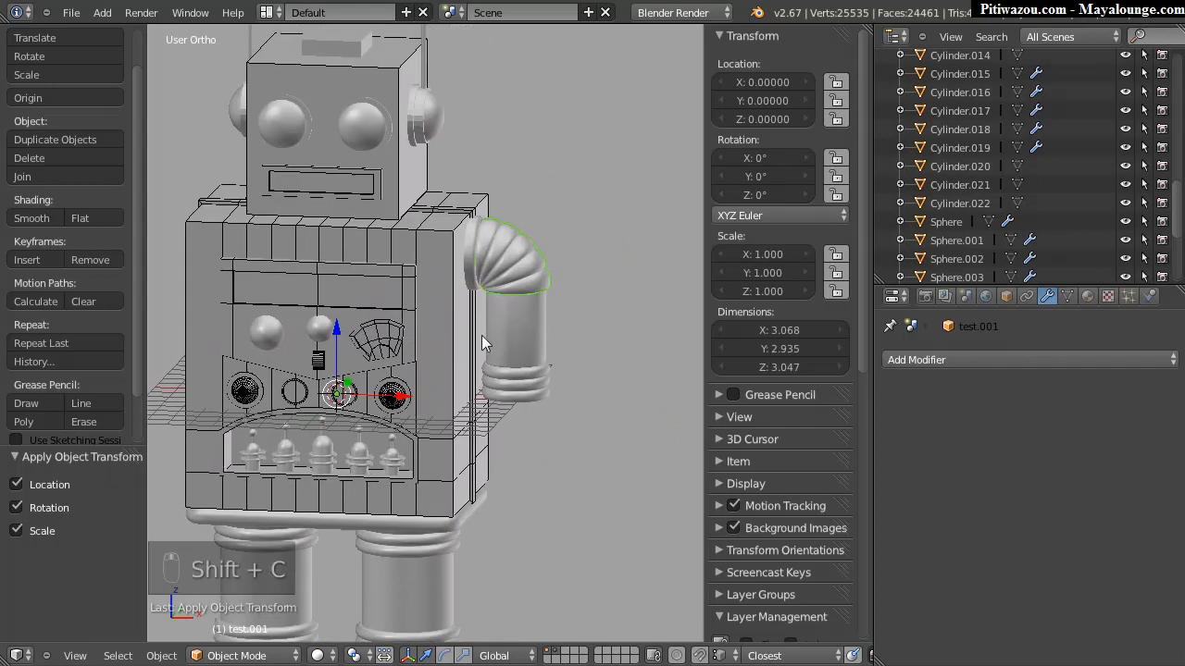
key(KP_1)
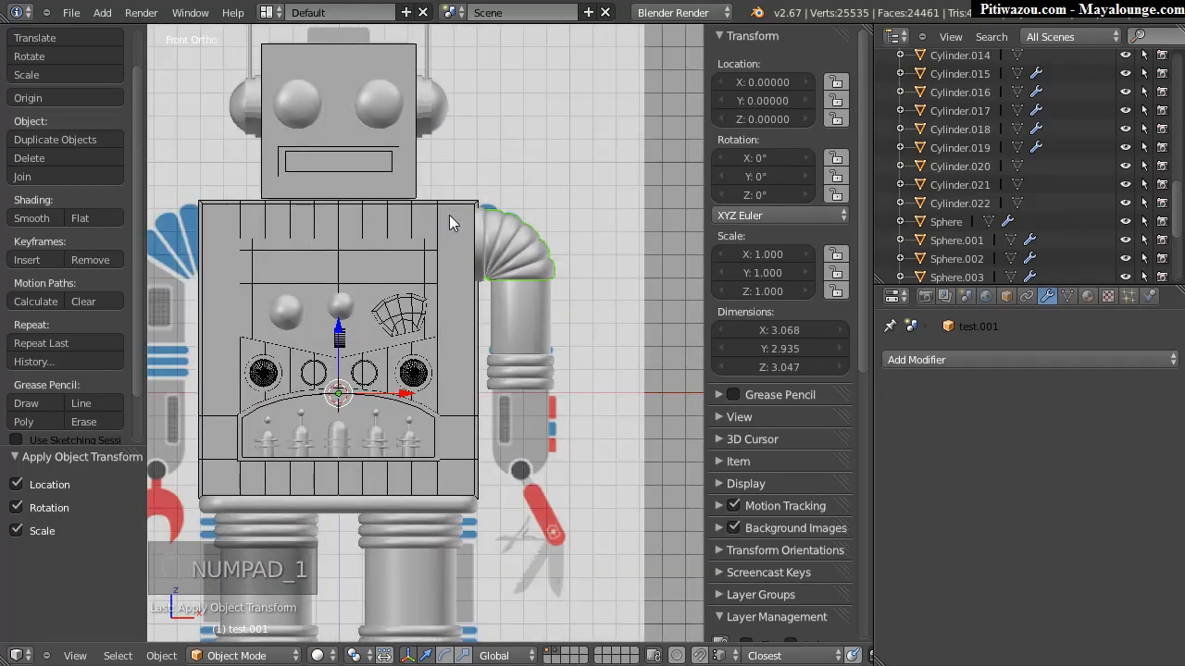
key(KP_0)
key(KP_1)
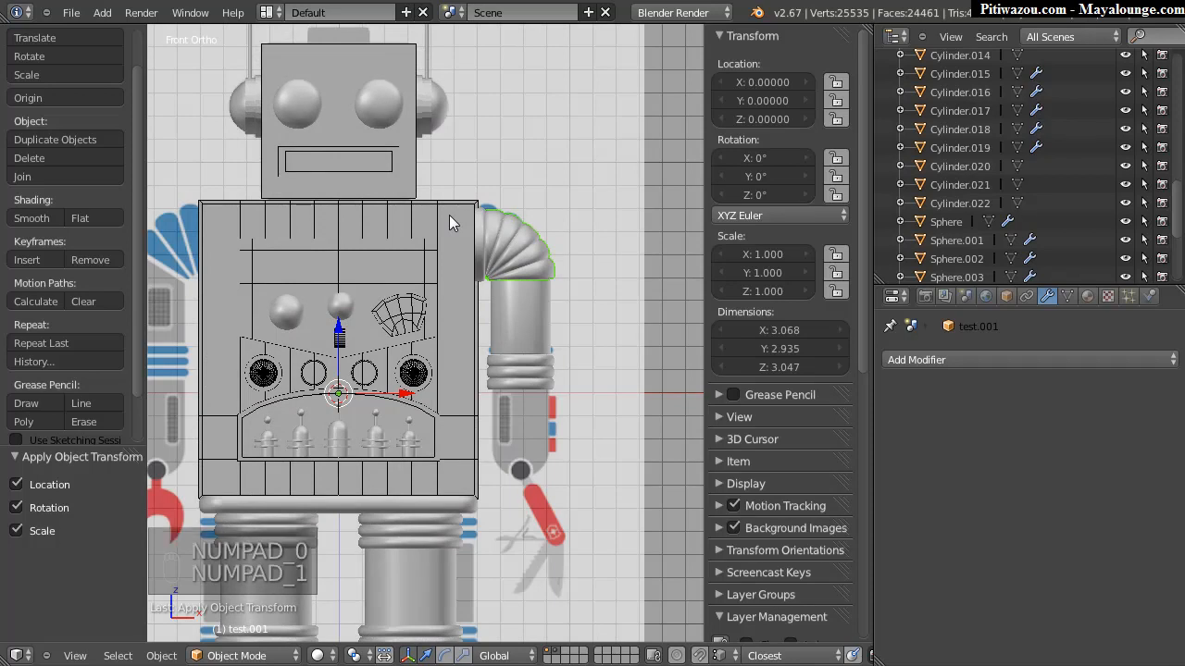
middle_drag(449, 215, 538, 296)
key(space)
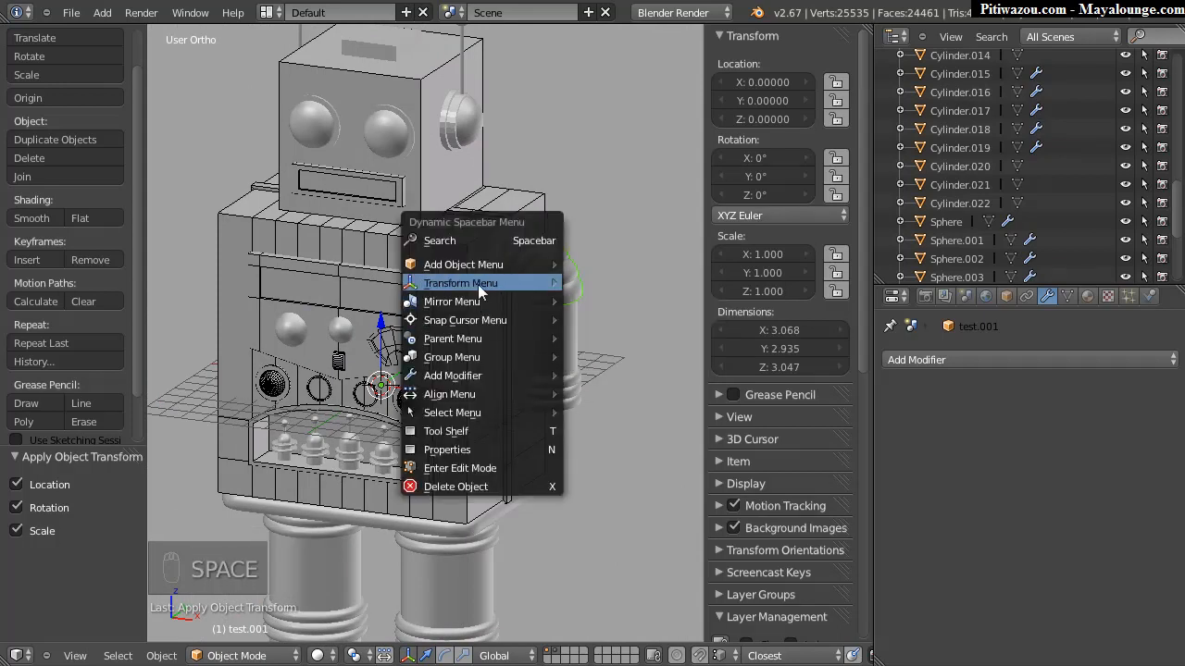
mouse_move(480, 376)
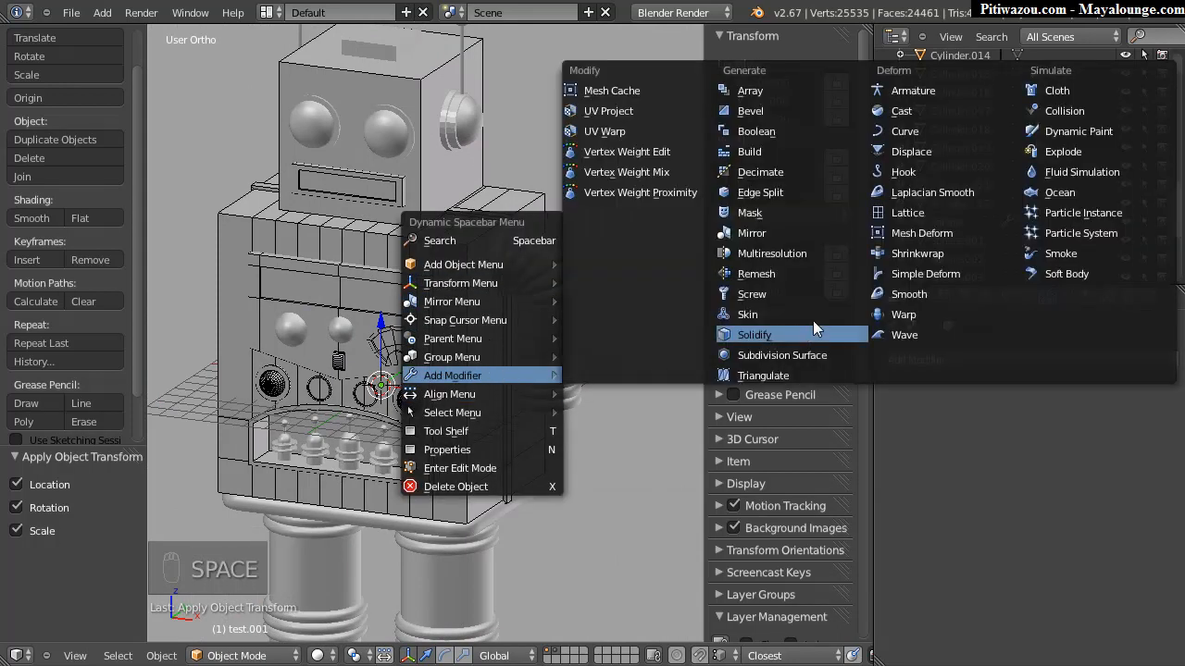
click(765, 234)
Step: Add a Mirror modifier to the shoulder ring, the straight arm tube and the ribbed cuff, one by one
right_click(530, 319)
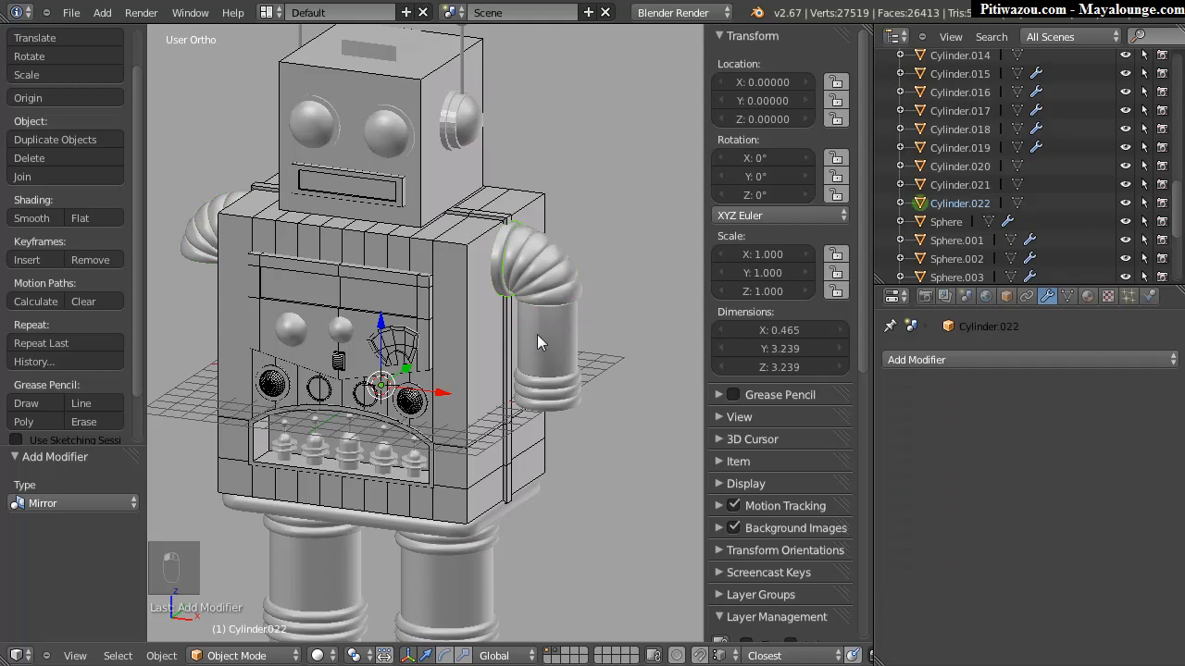
right_click(502, 276)
key(F3)
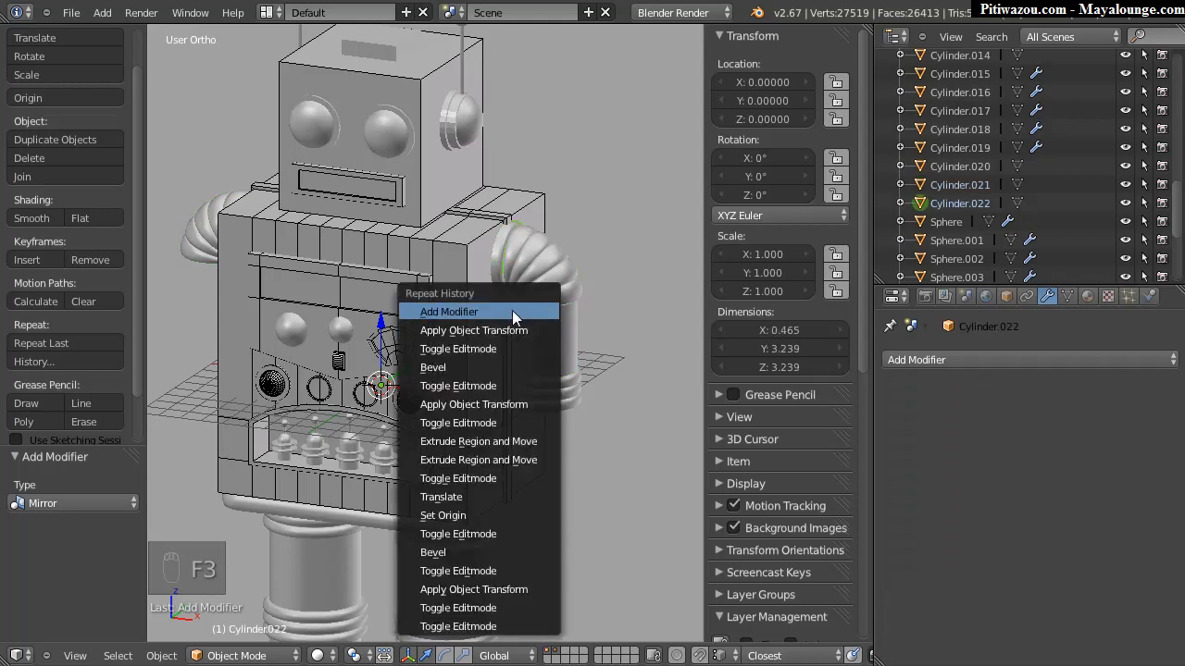
click(509, 310)
right_click(555, 333)
key(F3)
click(472, 336)
right_click(555, 398)
key(F3)
click(467, 332)
middle_drag(463, 282, 554, 275)
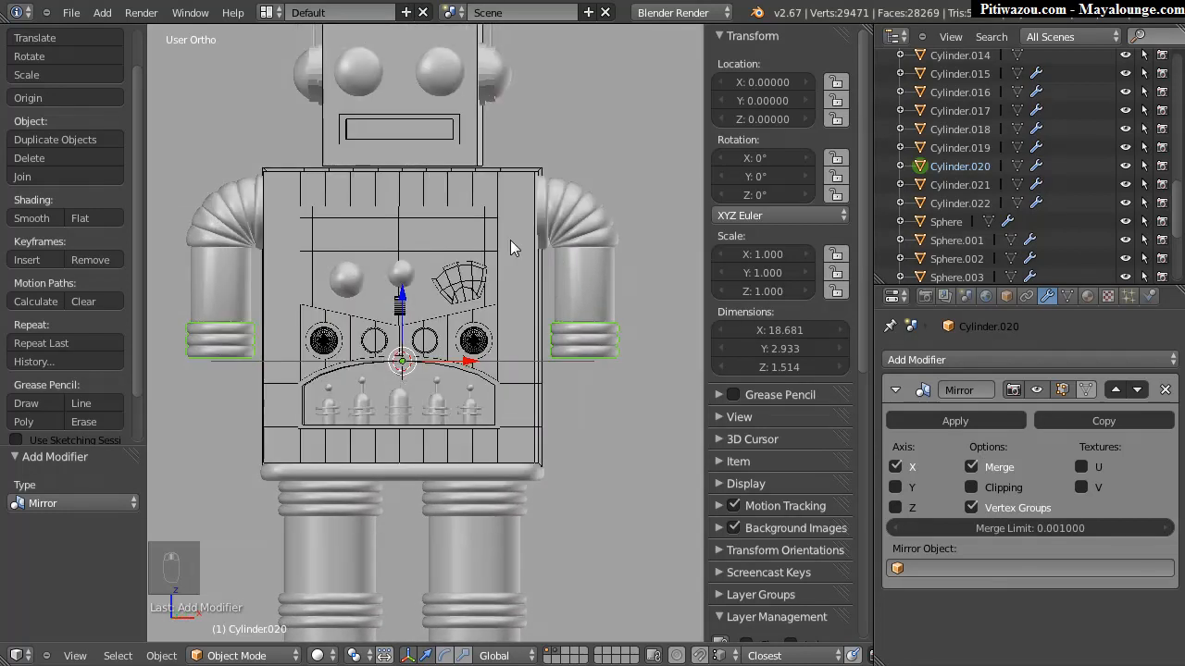
shift+right_click(227, 267)
middle_drag(250, 270, 324, 254)
shift+right_click(258, 209)
shift+right_click(285, 205)
middle_drag(285, 205, 490, 206)
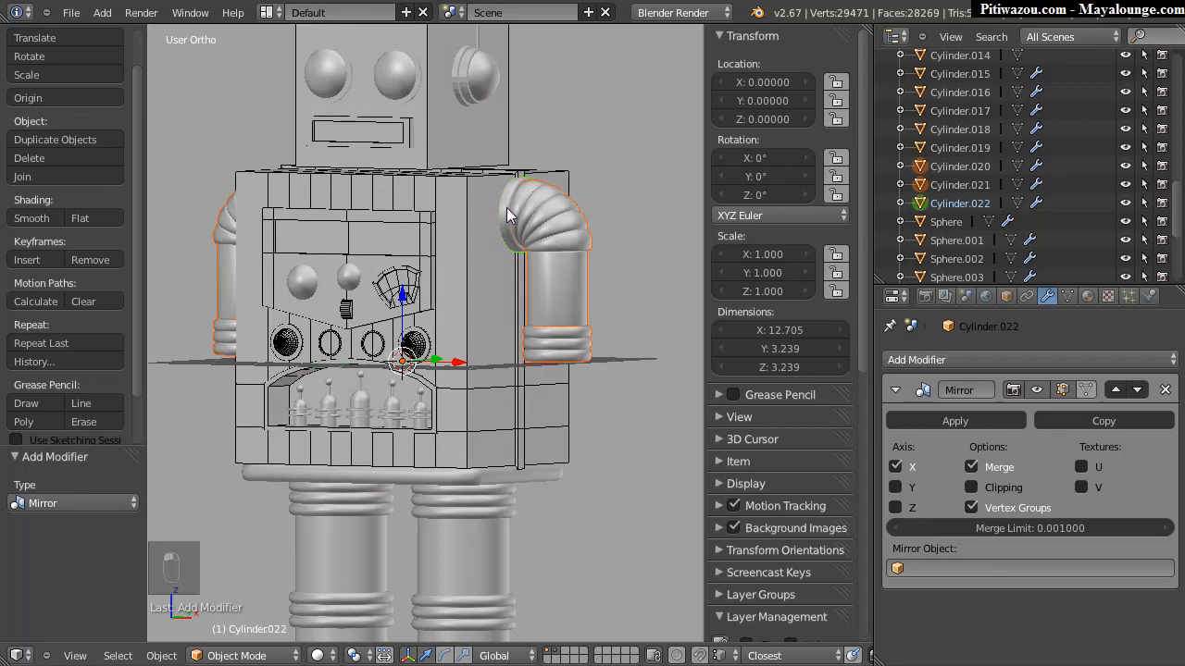
shift+right_click(507, 207)
shift+right_click(498, 231)
right_click(473, 258)
Step: Select all the mirrored arm parts and move them down about 0.721 along Z
right_click(510, 219)
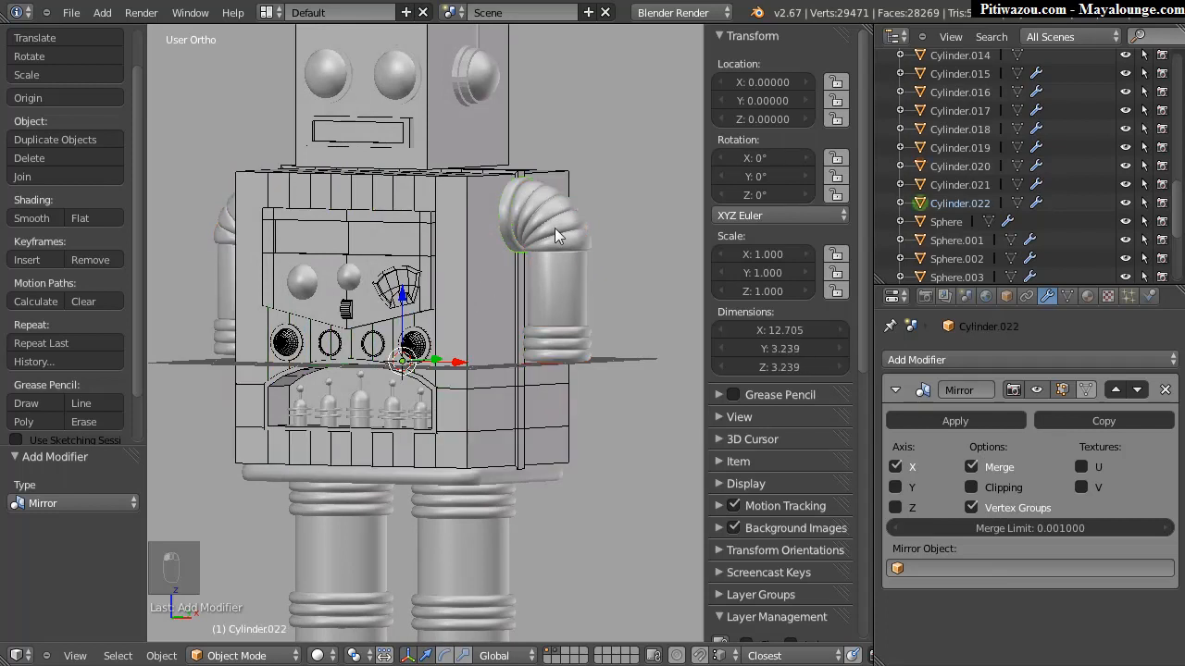
shift+right_click(566, 281)
shift+right_click(566, 353)
drag(406, 296, 675, 282)
middle_drag(652, 265, 527, 235)
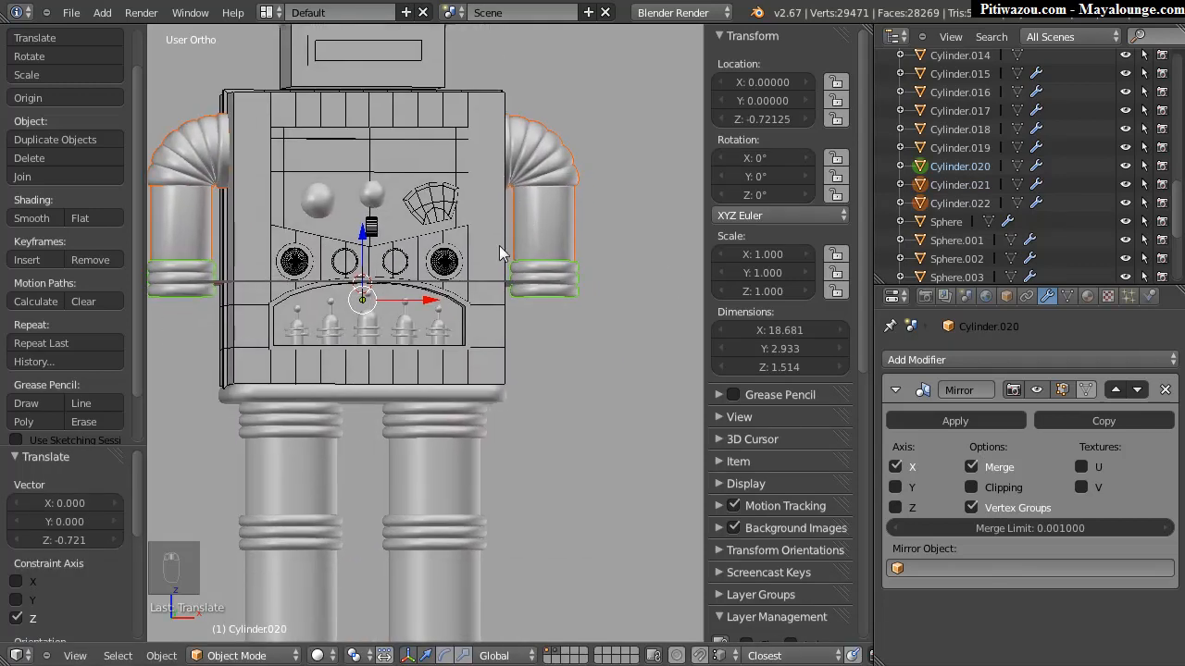
middle_drag(505, 185, 508, 289)
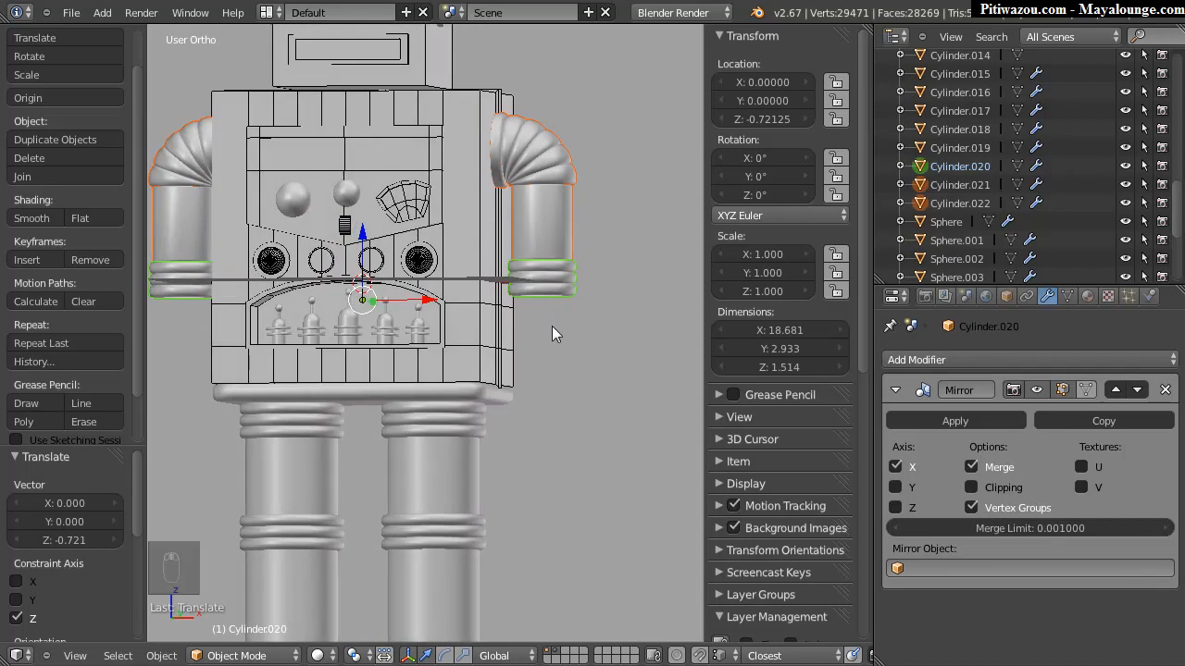
Step: Add a UV sphere, move it along X under the arm and lower it about 2.724 along Z below the cuff
key(shift+a)
mouse_move(535, 333)
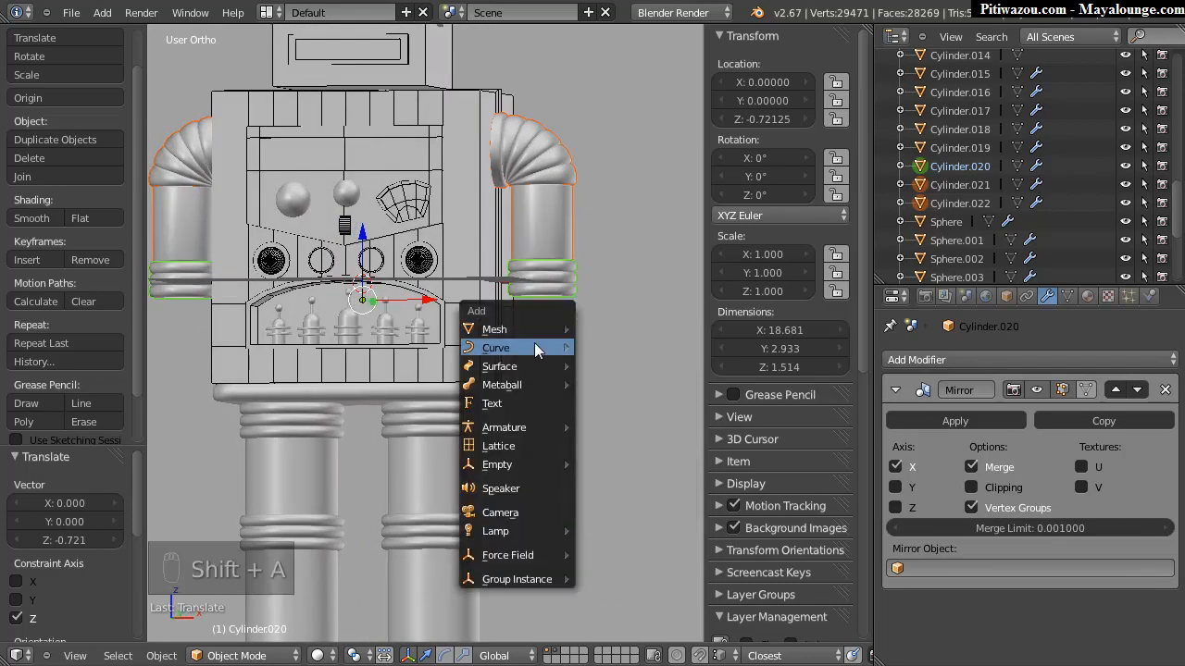
click(619, 384)
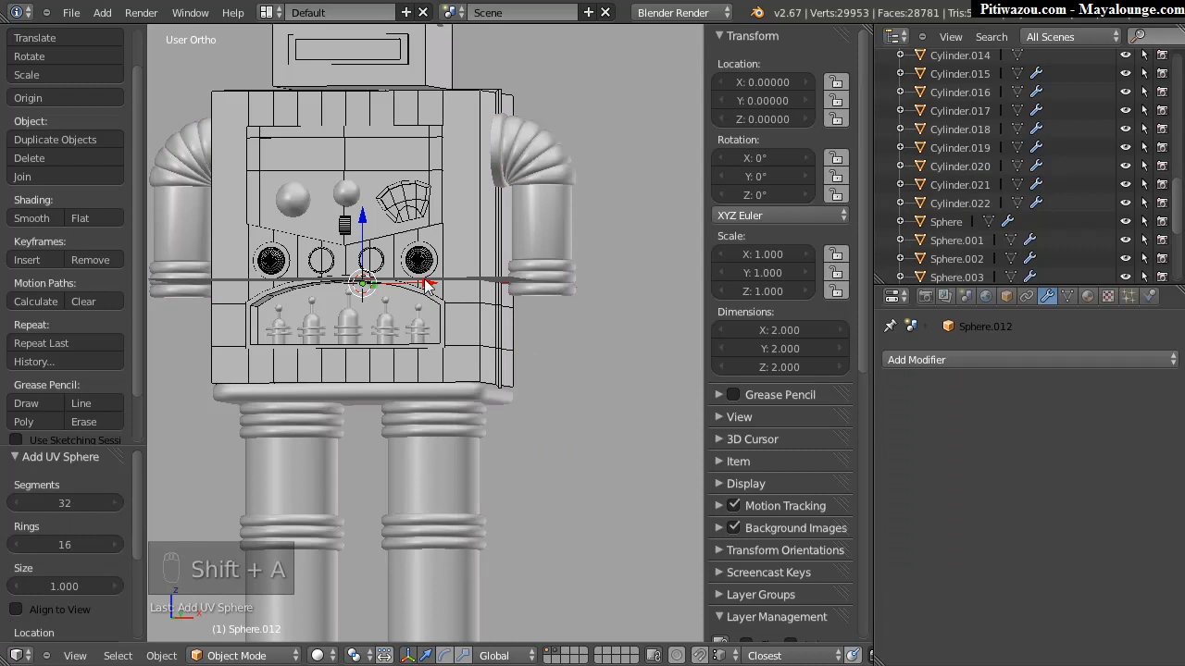
key(g)
key(x)
click(596, 302)
drag(537, 232, 549, 285)
Step: Snap the 3D cursor to the origin of the straight arm tube and view the arm and sphere up close
right_click(539, 213)
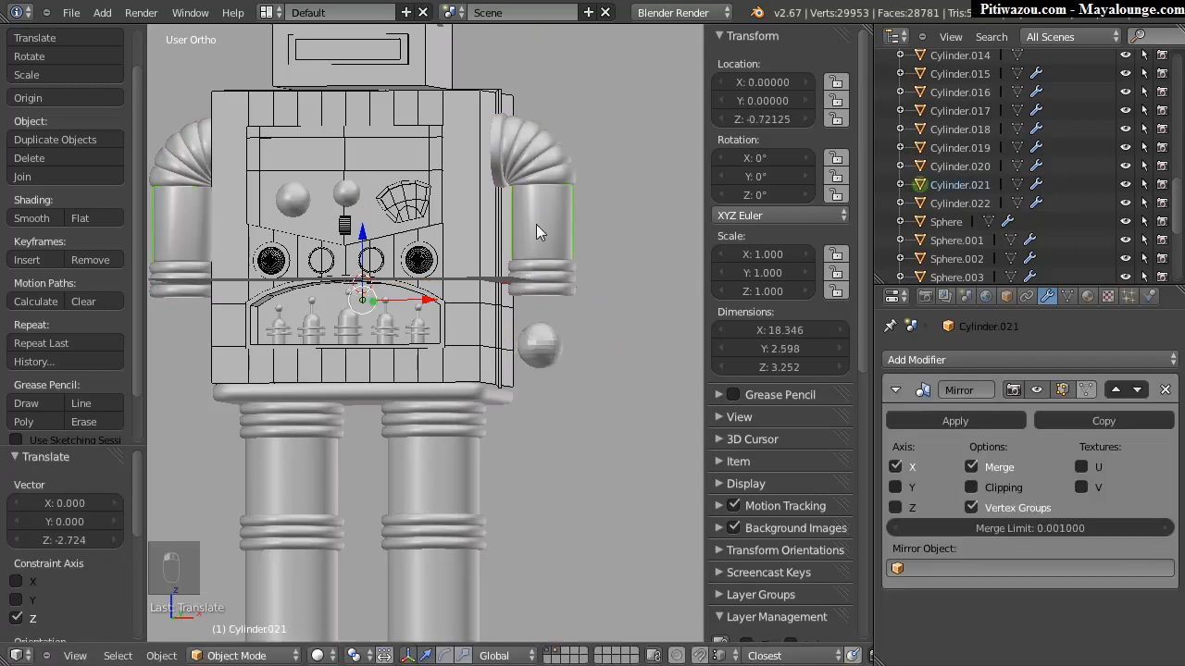
key(shift+s)
click(496, 229)
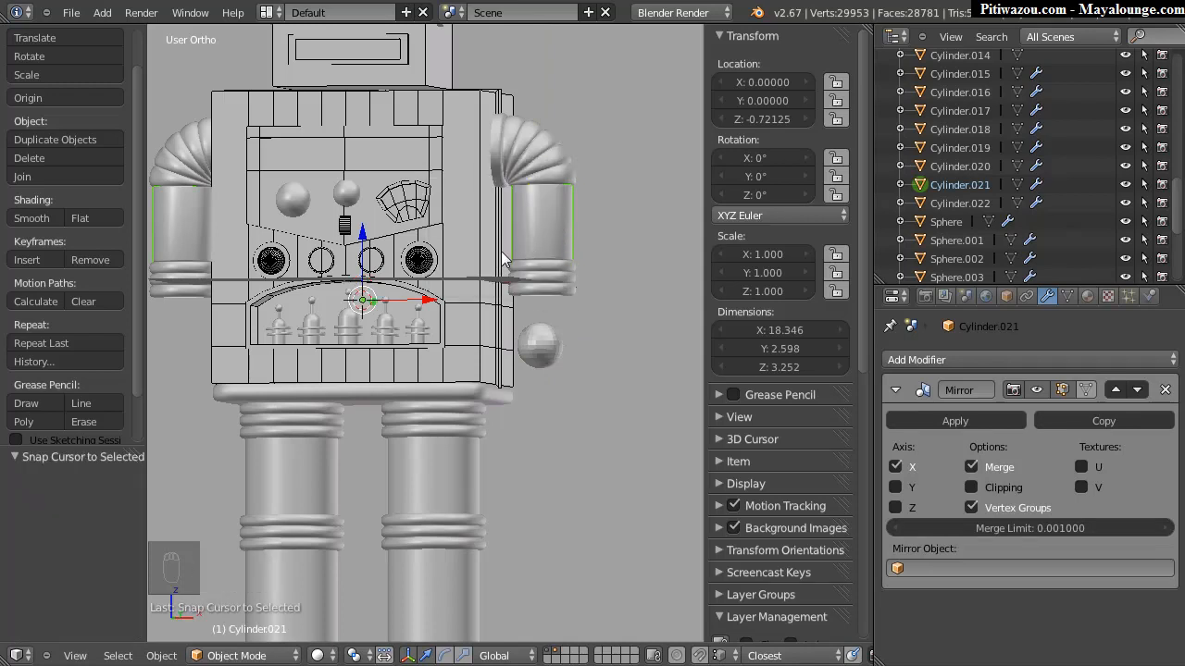
middle_drag(560, 229, 535, 243)
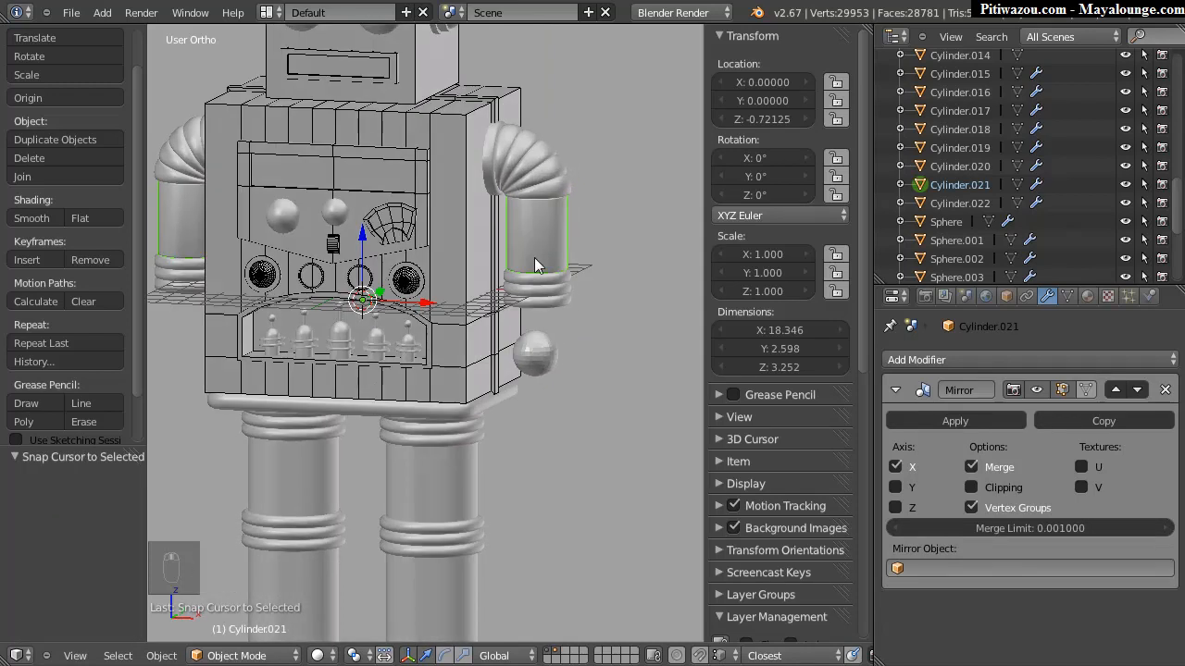
scroll(539, 233, up, 4)
middle_drag(562, 186, 551, 219)
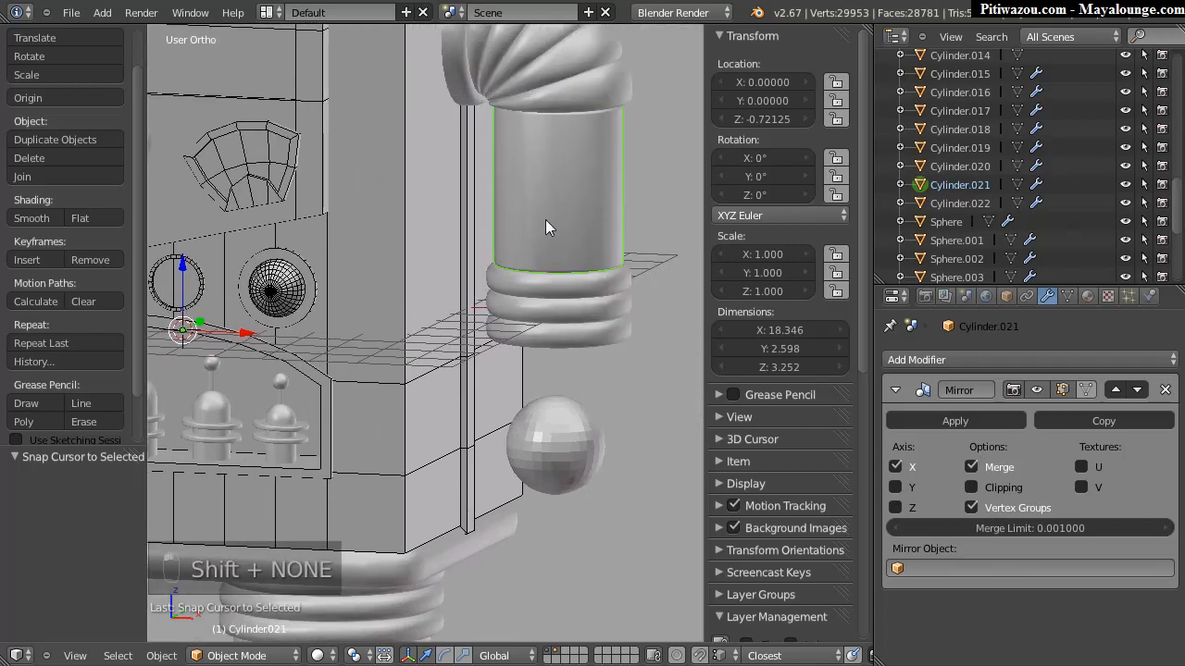
Step: Cut nine evenly spaced edge loops around the straight arm tube
key(Tab)
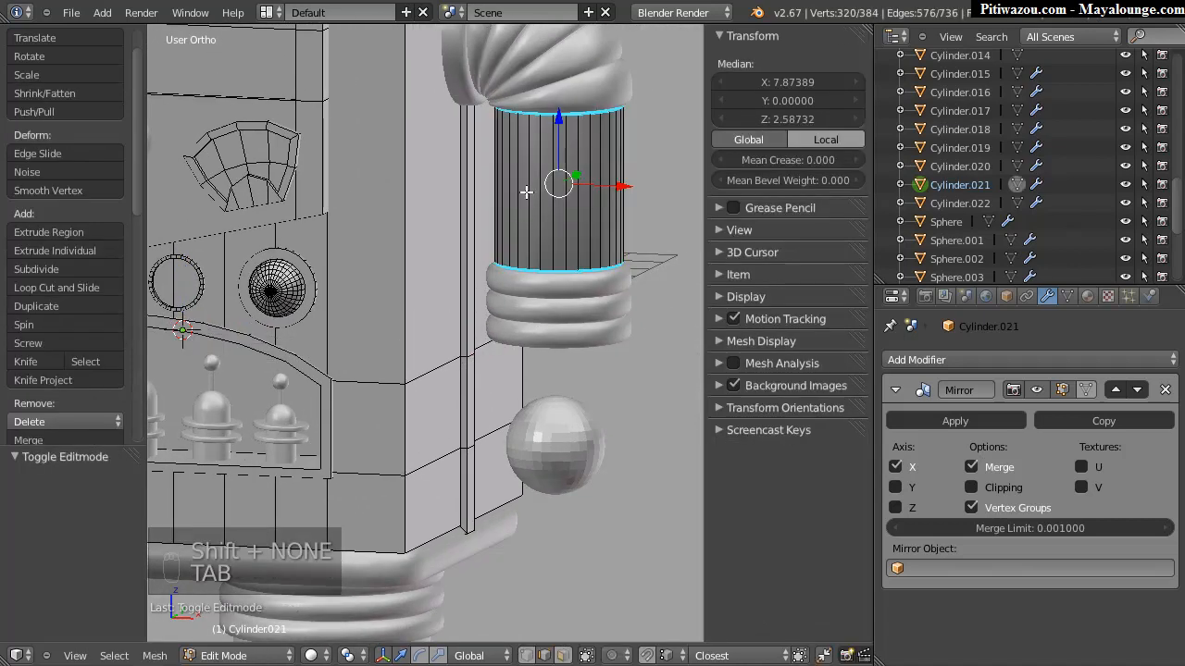
key(ctrl+r)
click(534, 195)
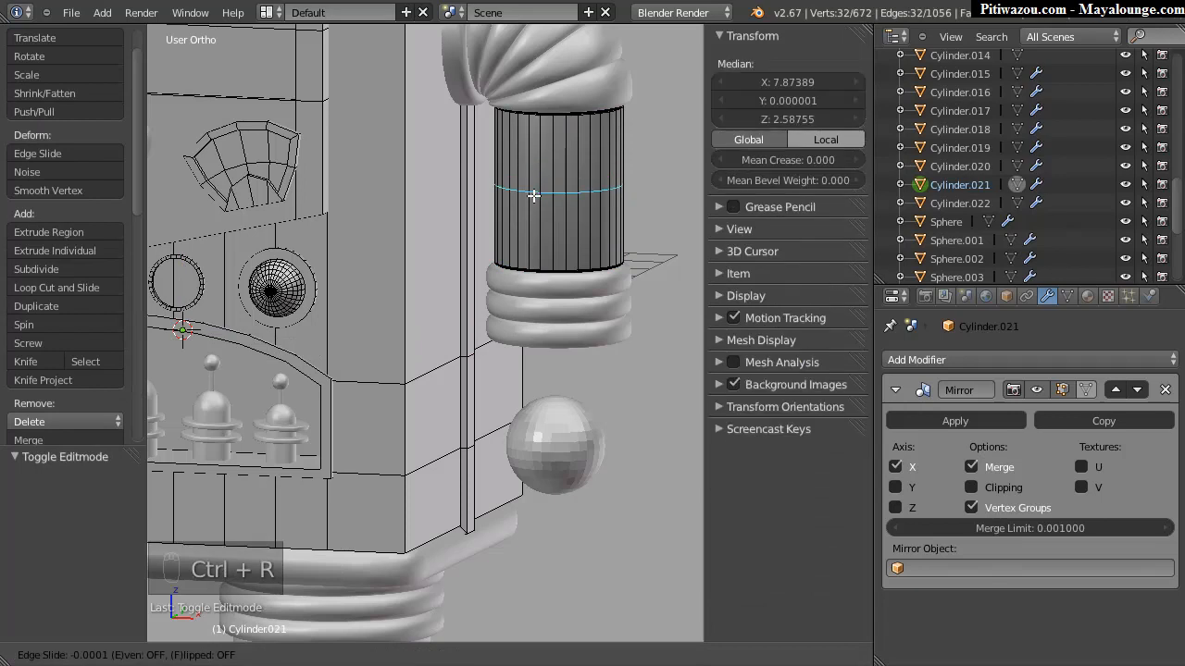
click(580, 211)
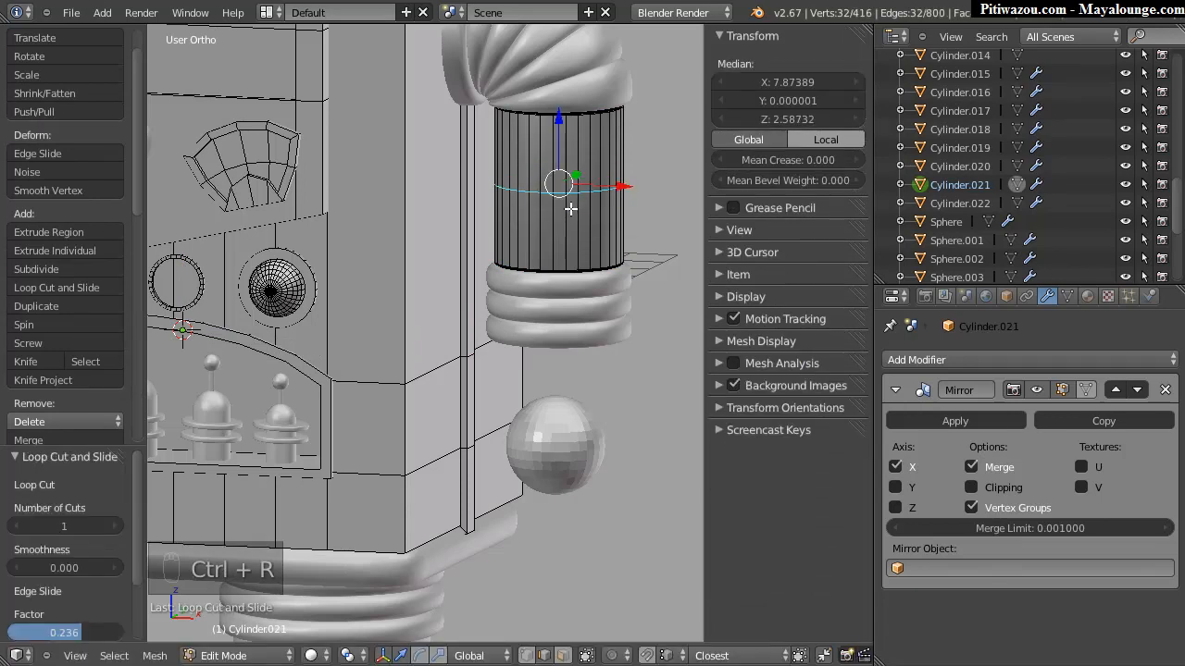
key(F6)
mouse_move(781, 265)
mouse_down()
mouse_move(833, 266)
mouse_move(776, 265)
mouse_up()
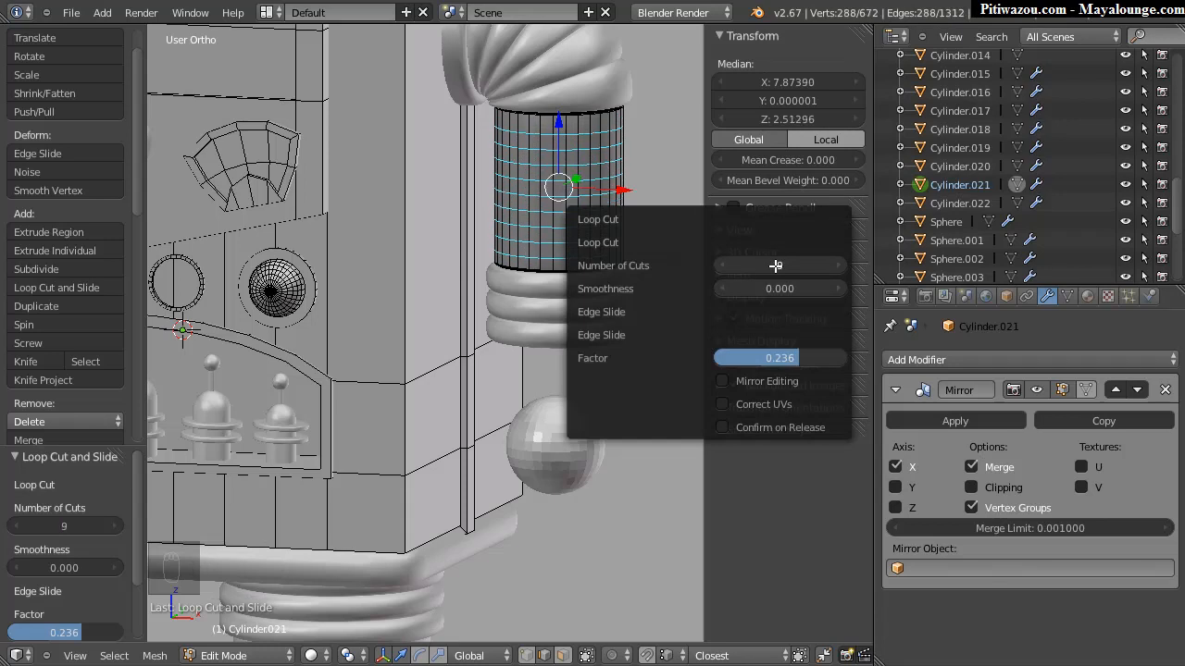
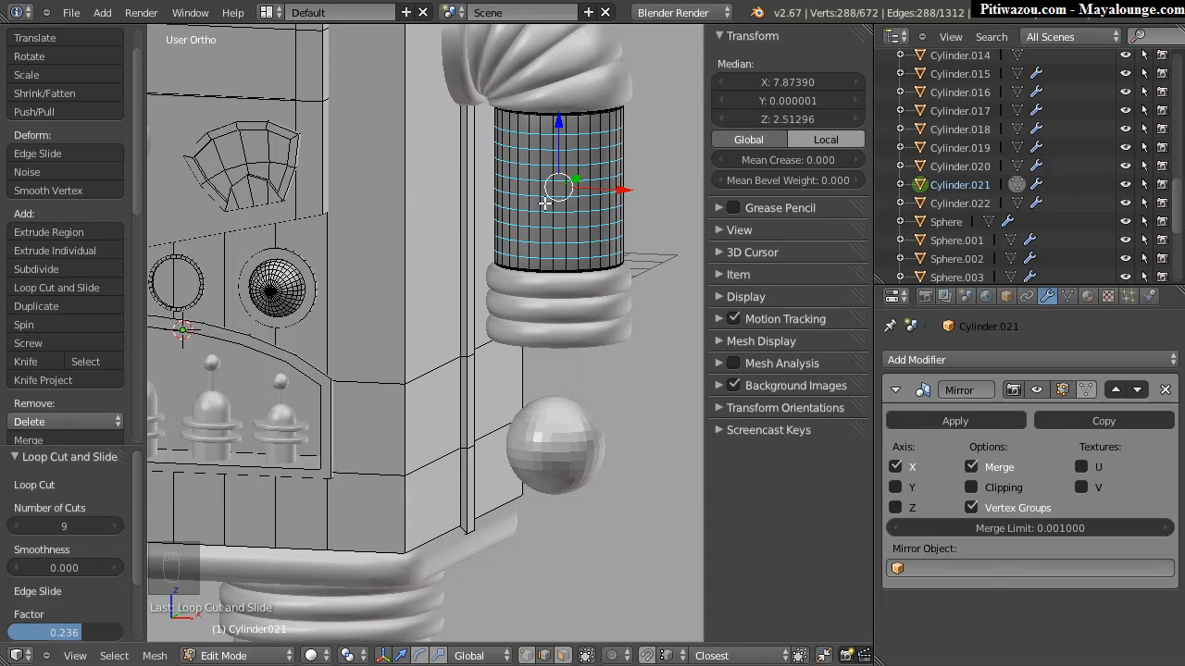
Step: Snap the 3D cursor to the centre of the tube's new loops and select the sphere below the cuff in Object Mode
key(shift+s)
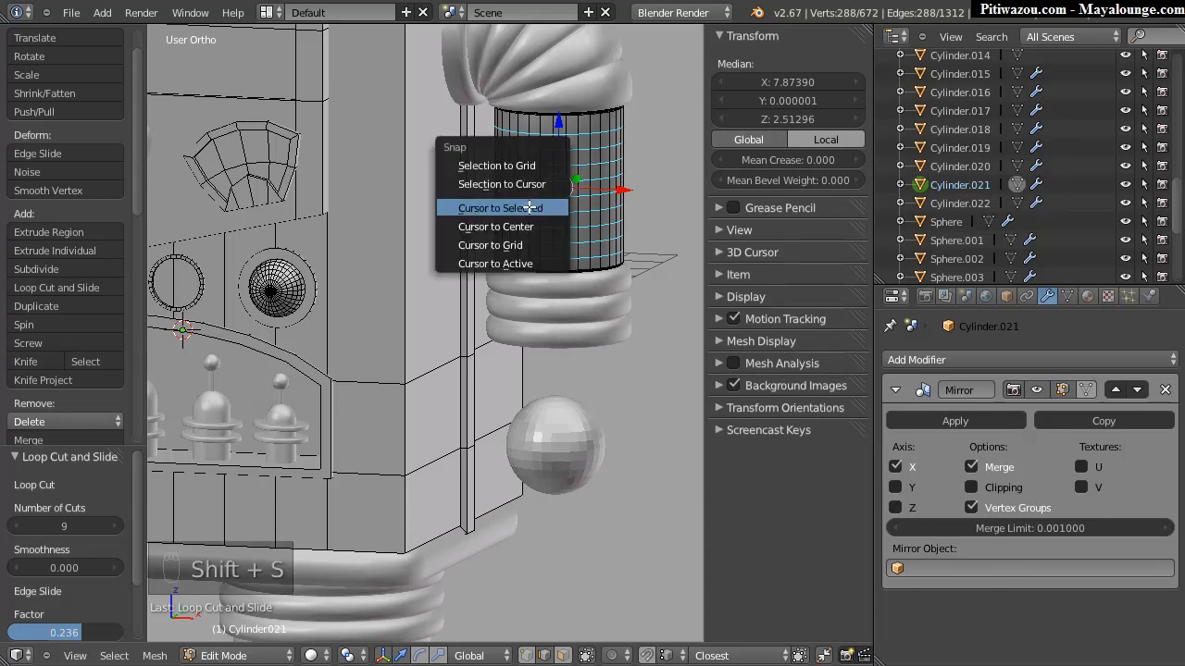
click(534, 207)
middle_drag(535, 207, 575, 203)
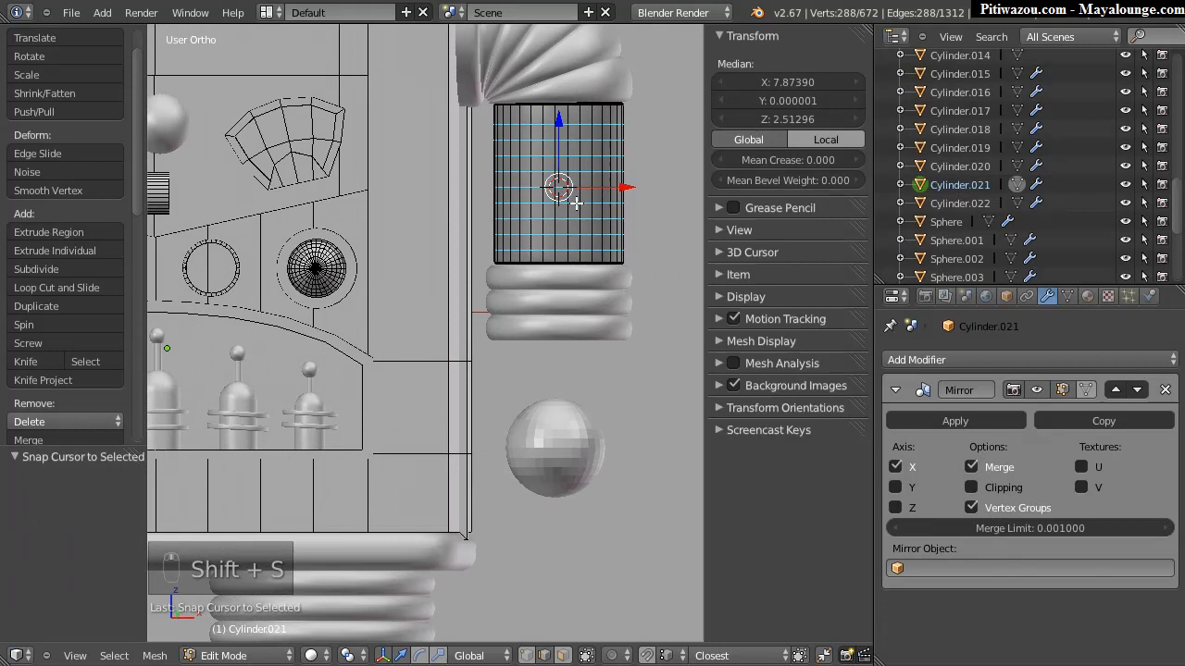
key(Tab)
right_click(543, 442)
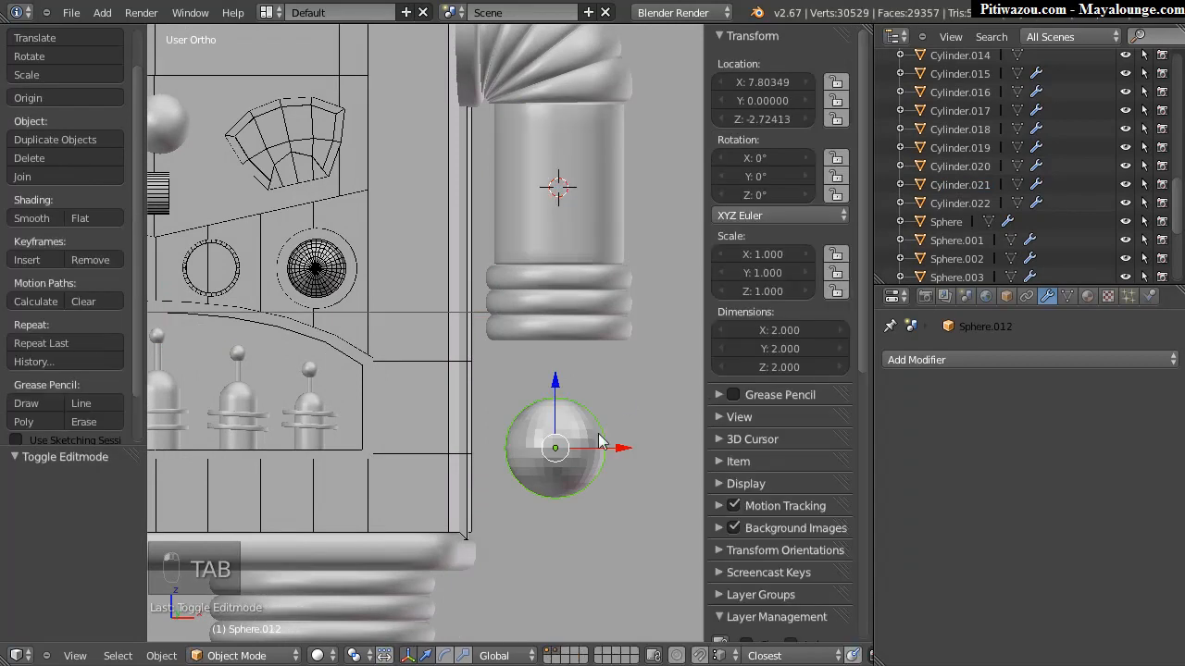
key(space)
mouse_move(493, 342)
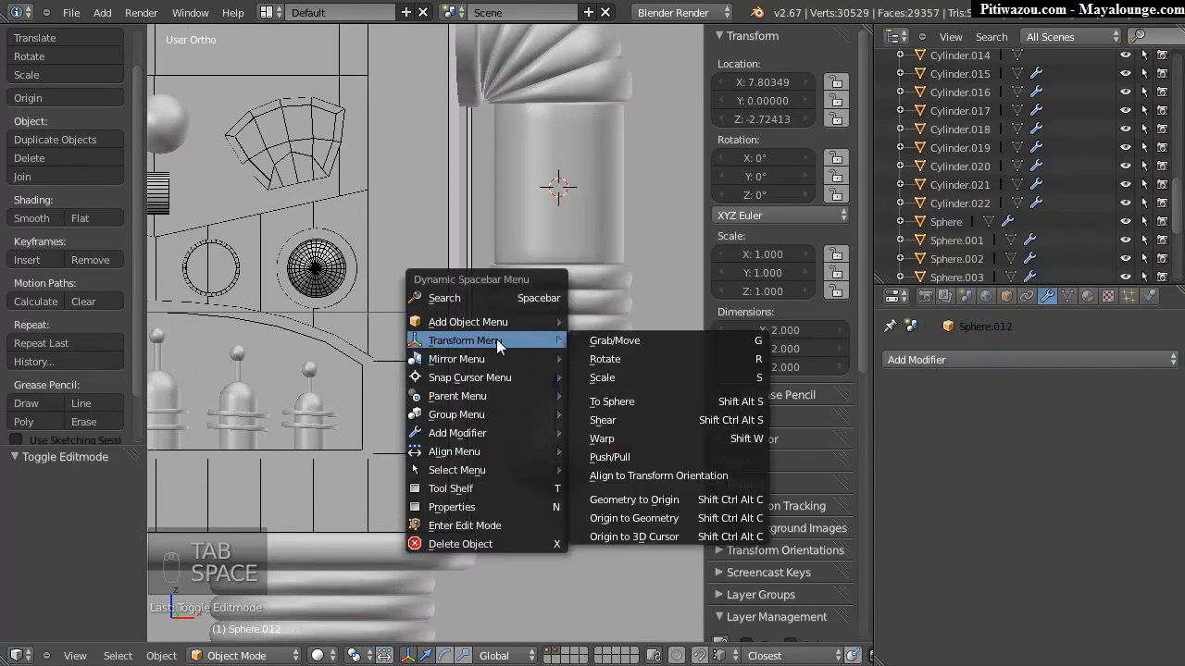
click(629, 537)
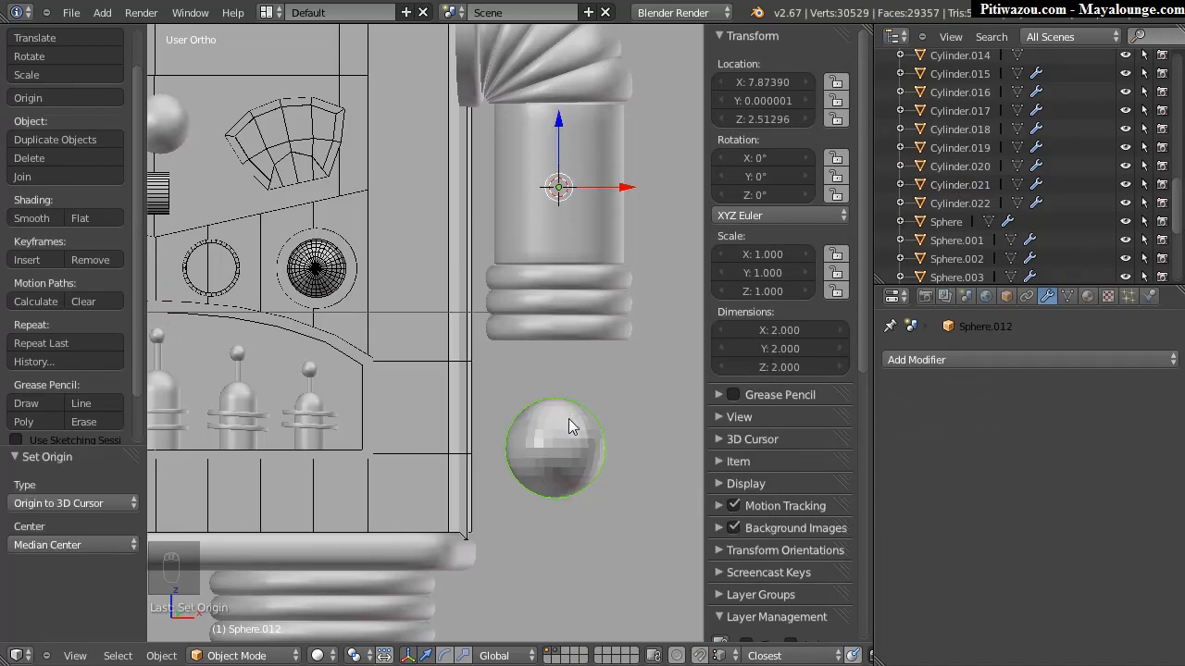
key(ctrl+z)
Step: Set the sphere's origin to the 3D cursor and bring its geometry to that origin inside the arm tube
key(space)
mouse_move(553, 429)
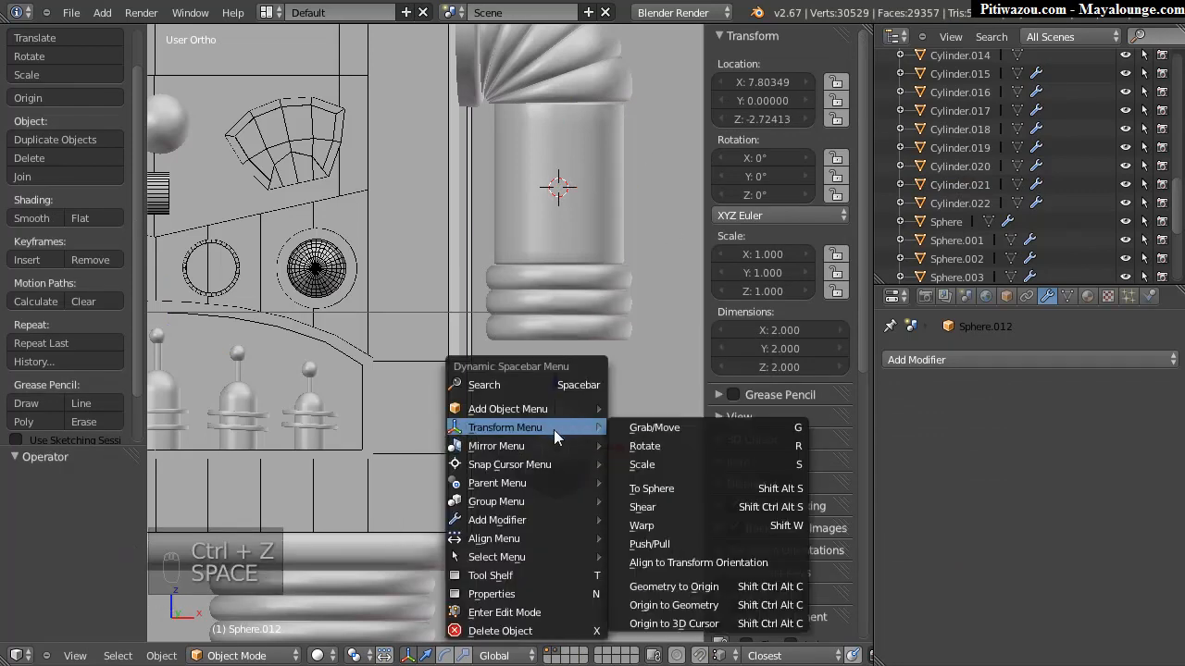
click(671, 624)
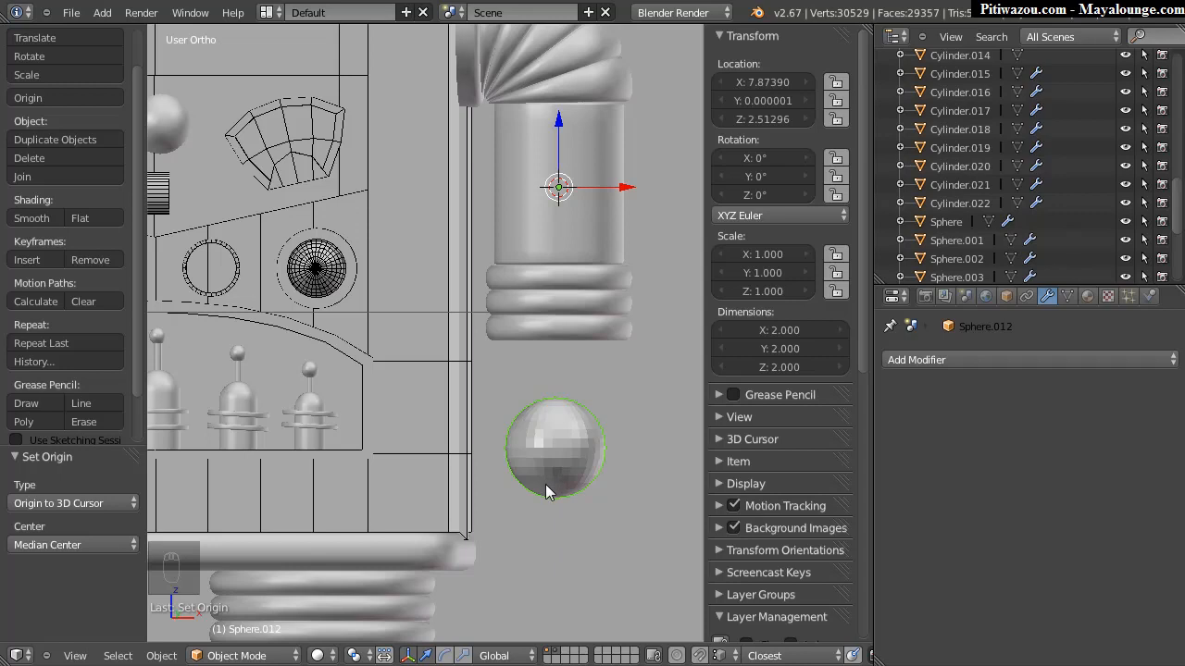
key(space)
mouse_move(523, 443)
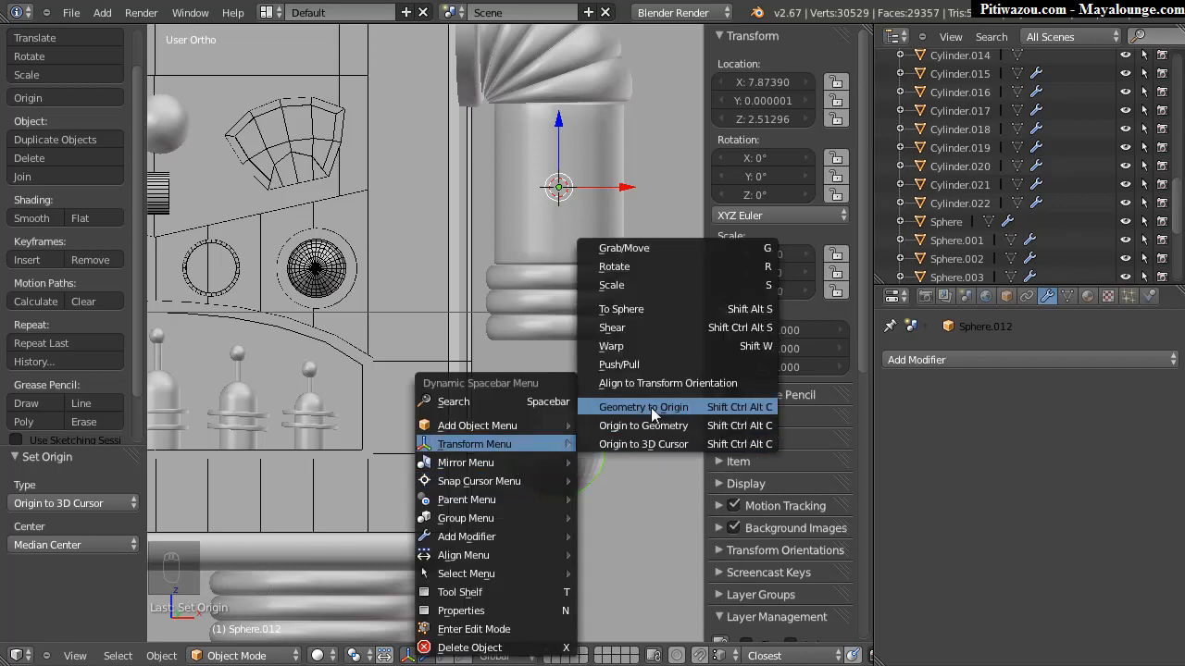
click(645, 408)
Step: Move the sphere down about 6.671 along Z so it sits below the ribbed cuff
drag(556, 125, 571, 350)
click(567, 453)
shift+middle_drag(588, 435, 544, 399)
Step: Maximize the 3D view without its tool shelf and properties region, and reselect the sphere
key(space)
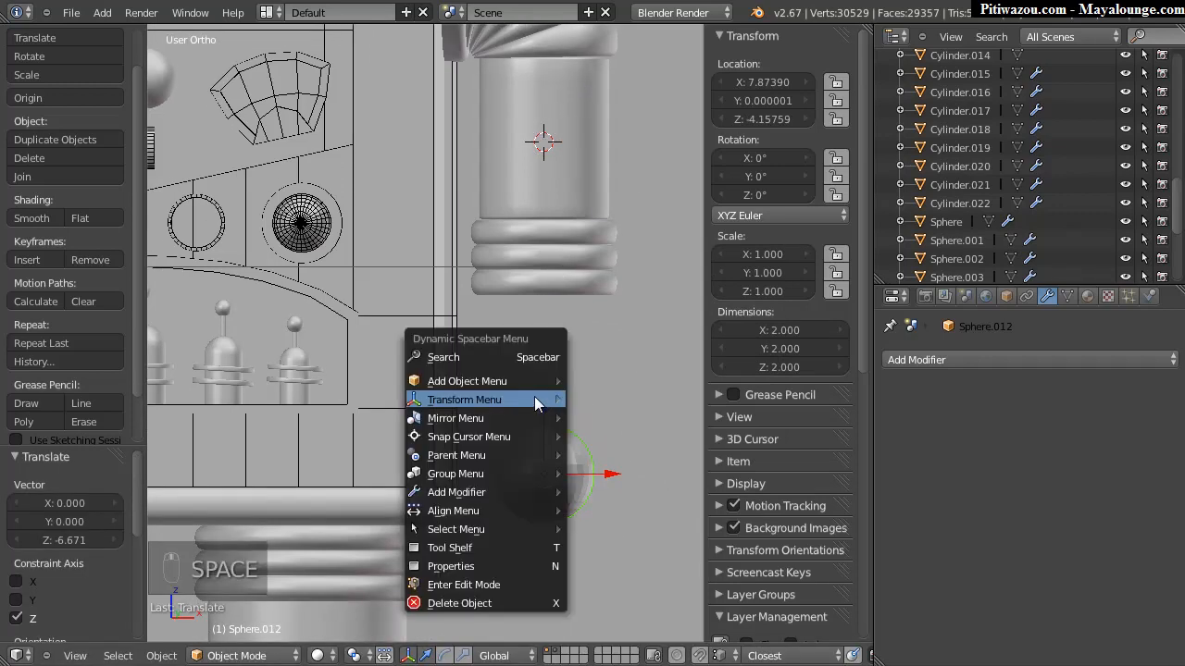
right_click(578, 282)
key(t)
key(n)
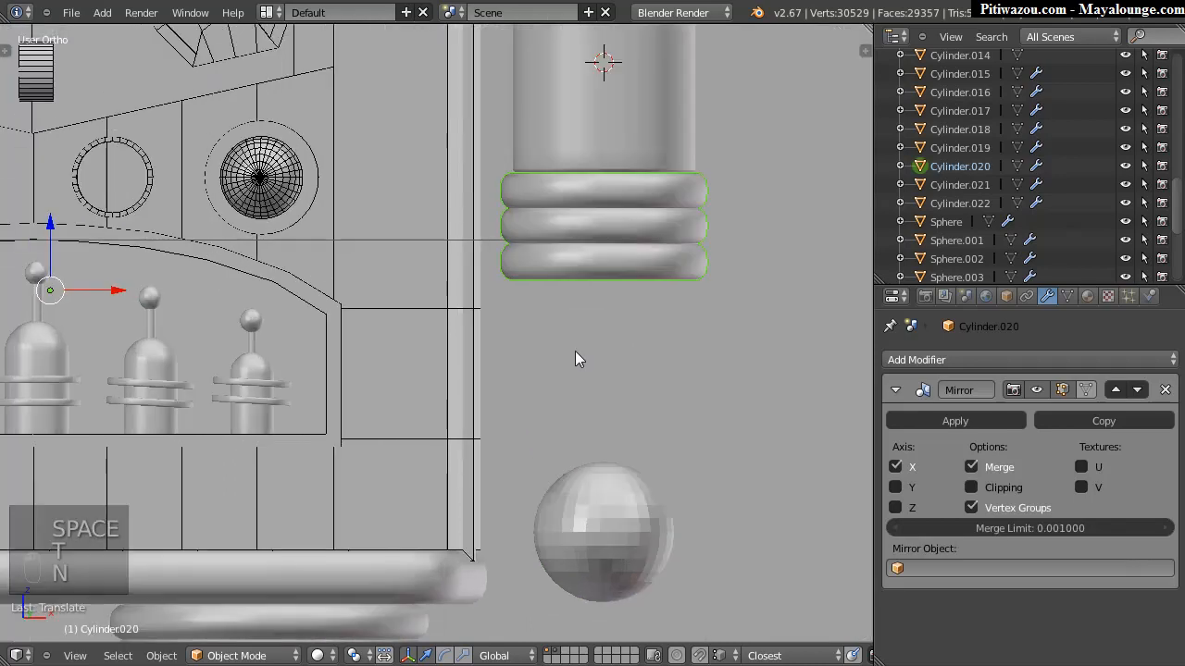
key(shift+space)
middle_drag(738, 341, 565, 316)
right_click(565, 316)
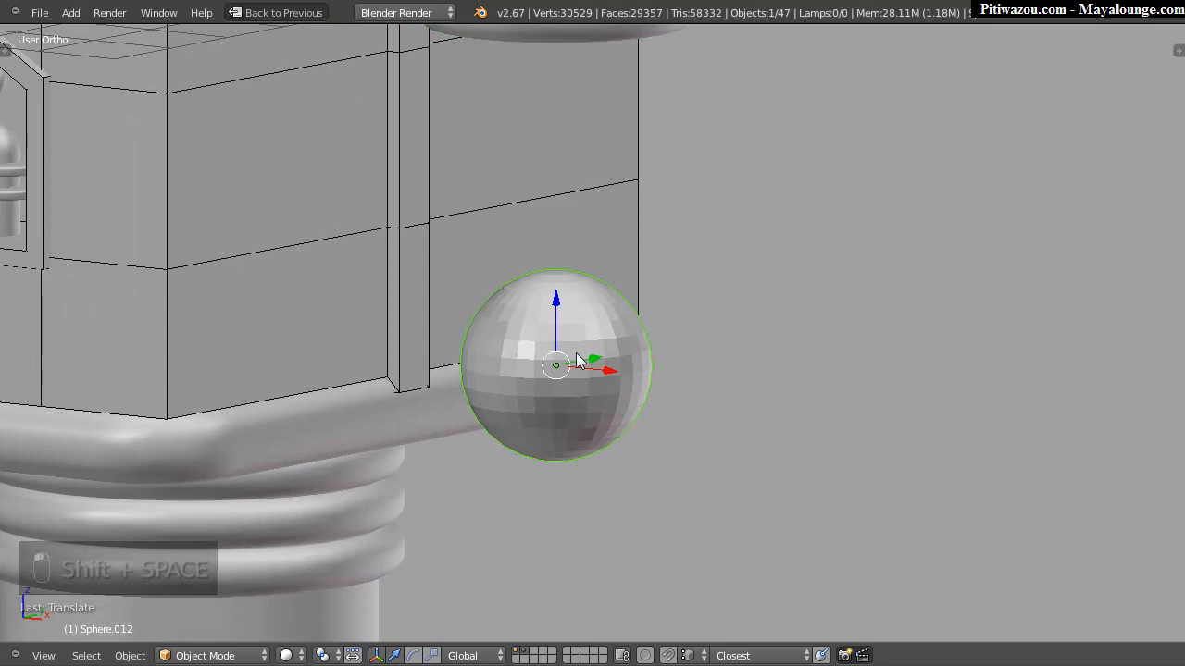
Step: In front view with wireframe display, delete the faces of the sphere's upper half
key(Tab)
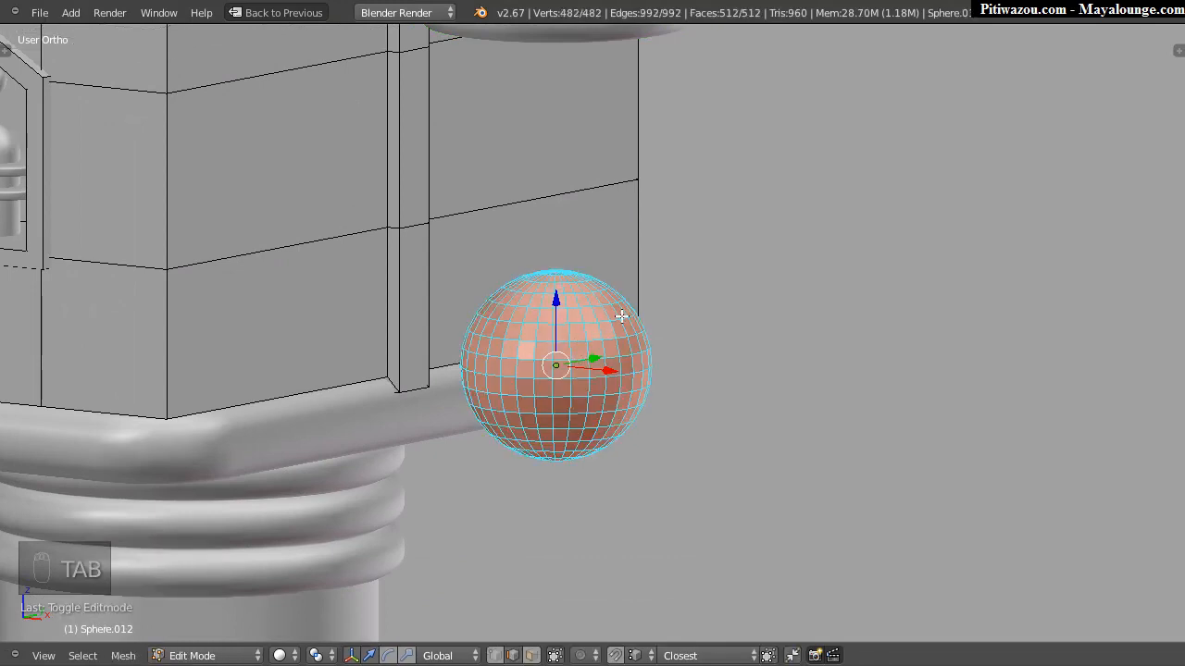
key(KP_1)
shift+middle_drag(791, 339, 557, 448)
ctrl+middle_drag(722, 324, 664, 371)
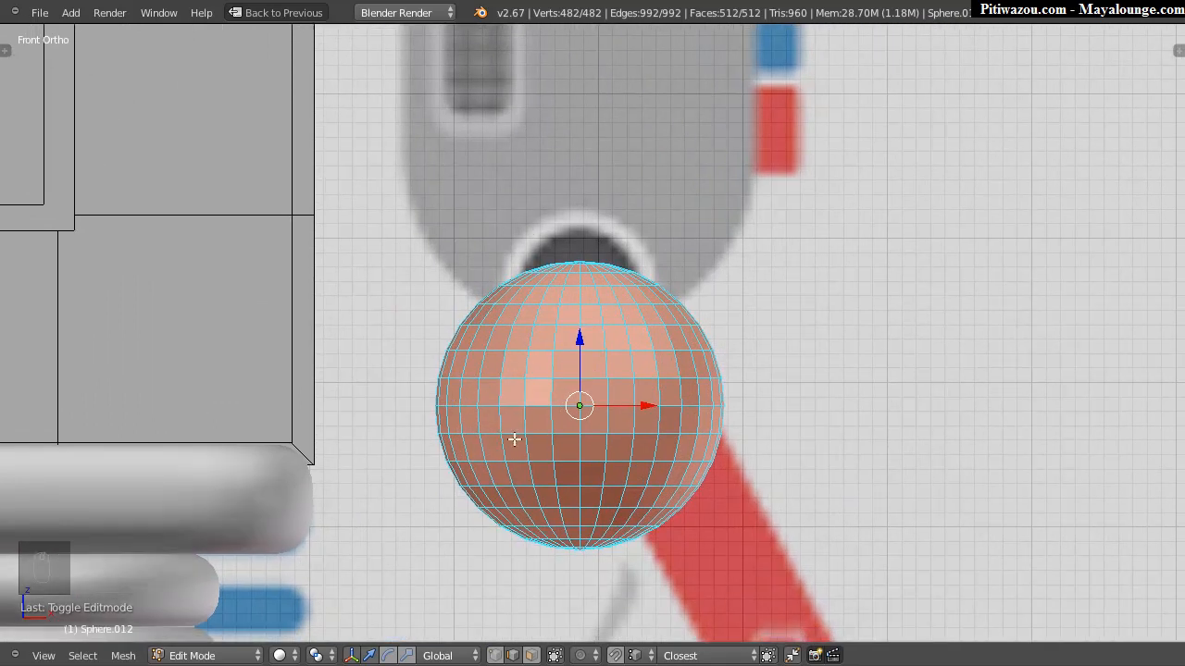
shift+middle_drag(627, 319, 619, 352)
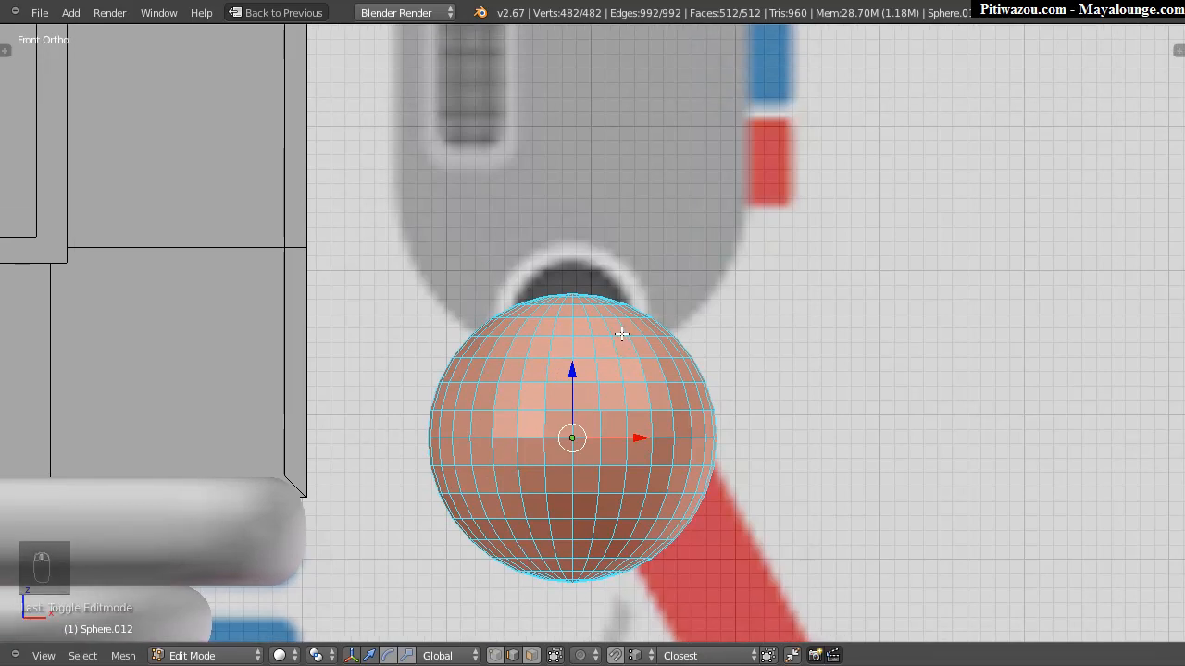
key(ctrl+Tab)
click(566, 352)
key(a)
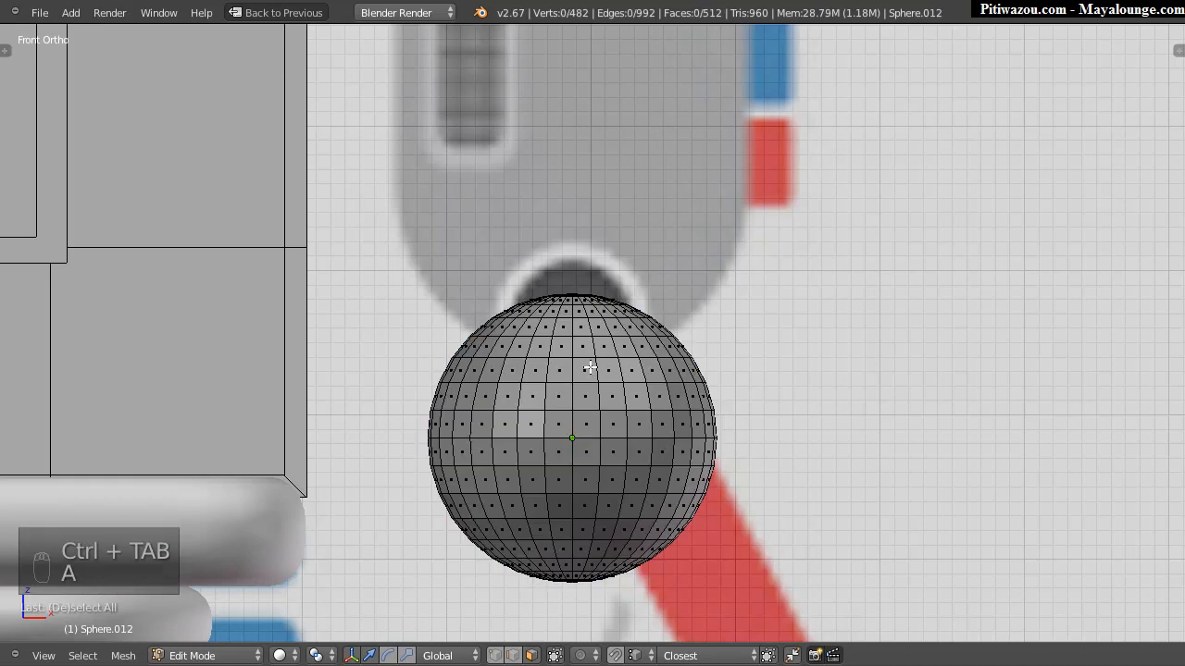
key(z)
key(b)
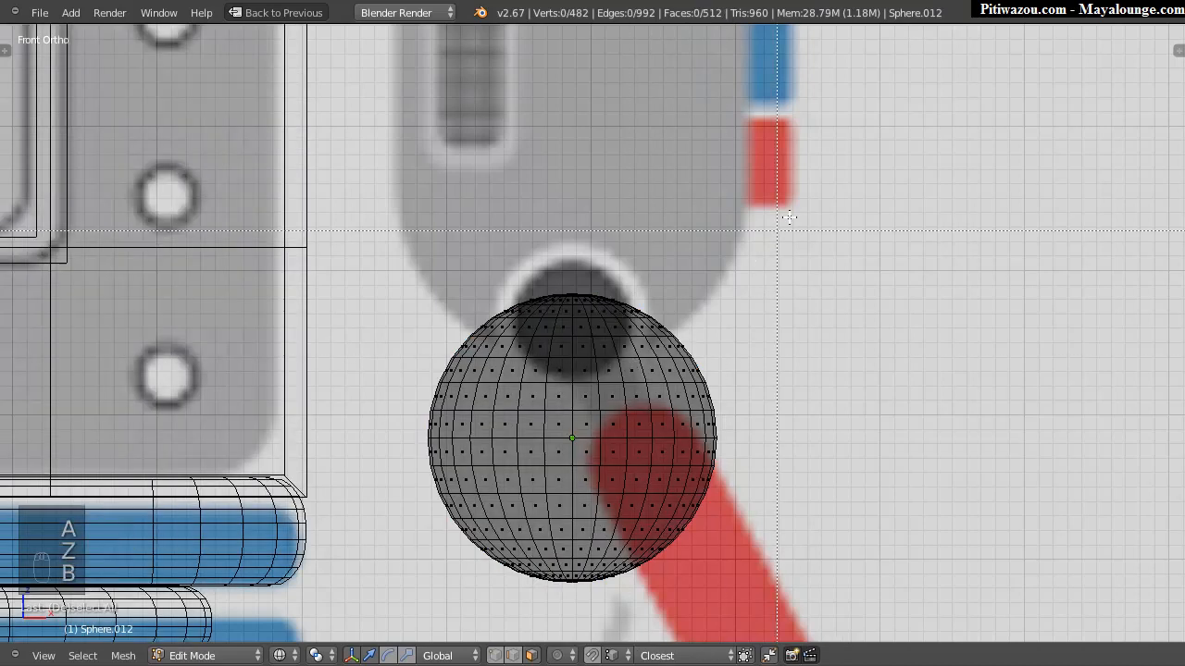
drag(854, 179, 330, 432)
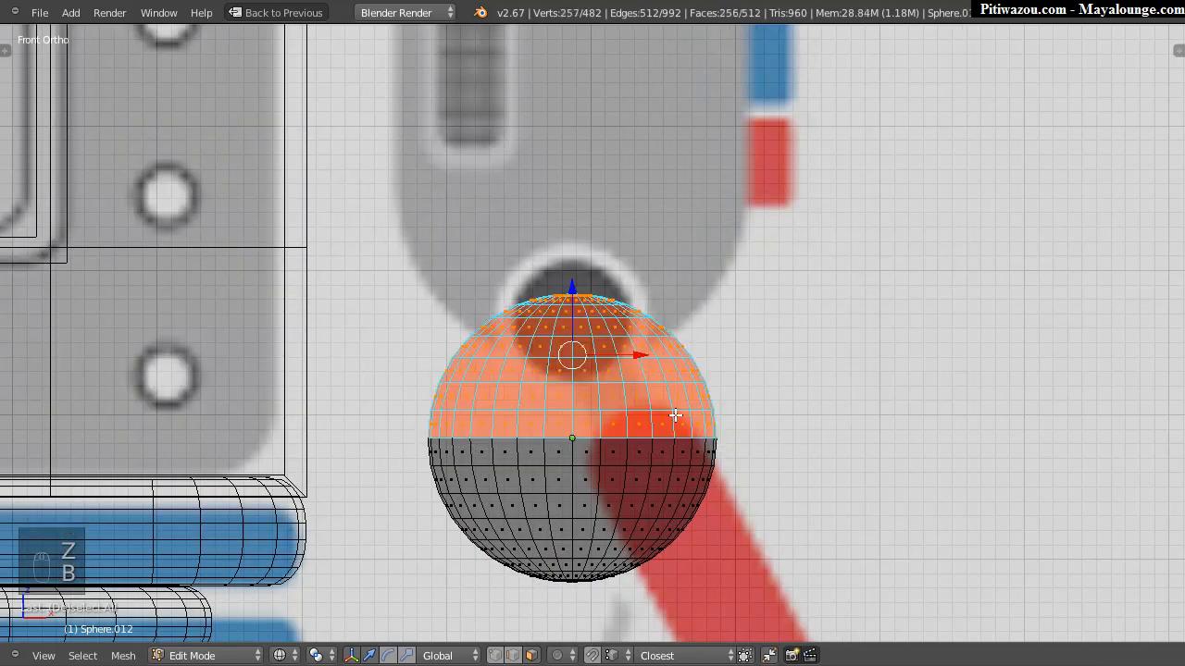
key(x)
click(585, 407)
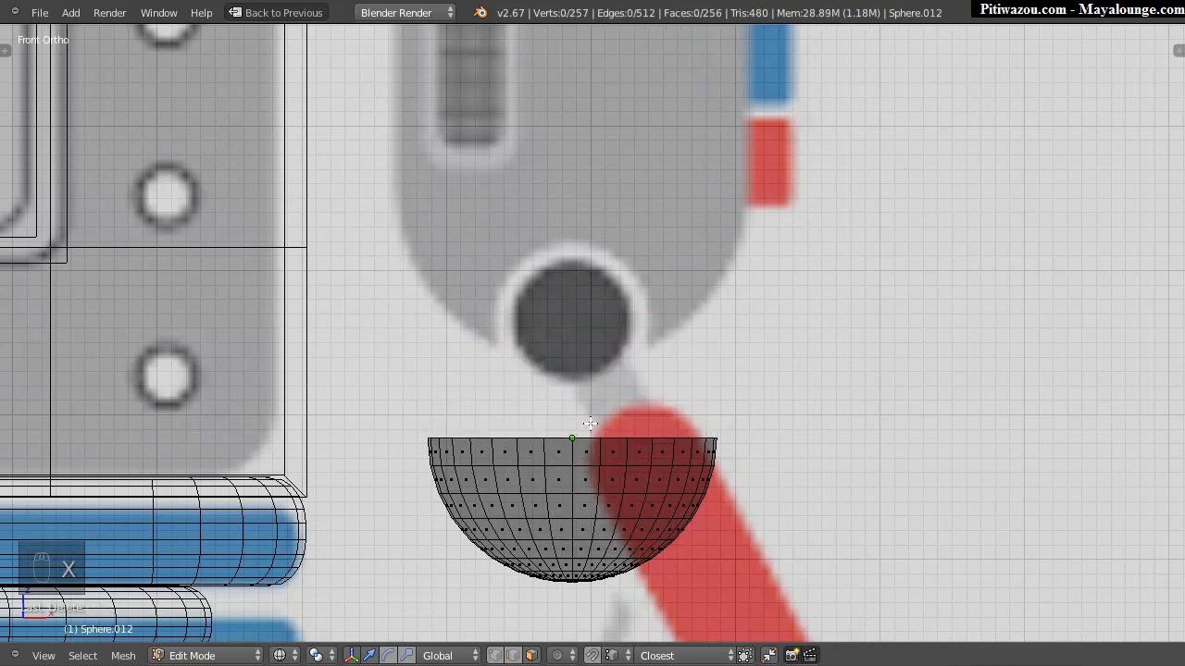
Step: Extrude the hemisphere's open rim and raise it along Z to form a long round-bottomed forearm tube
key(ctrl+Tab)
click(559, 431)
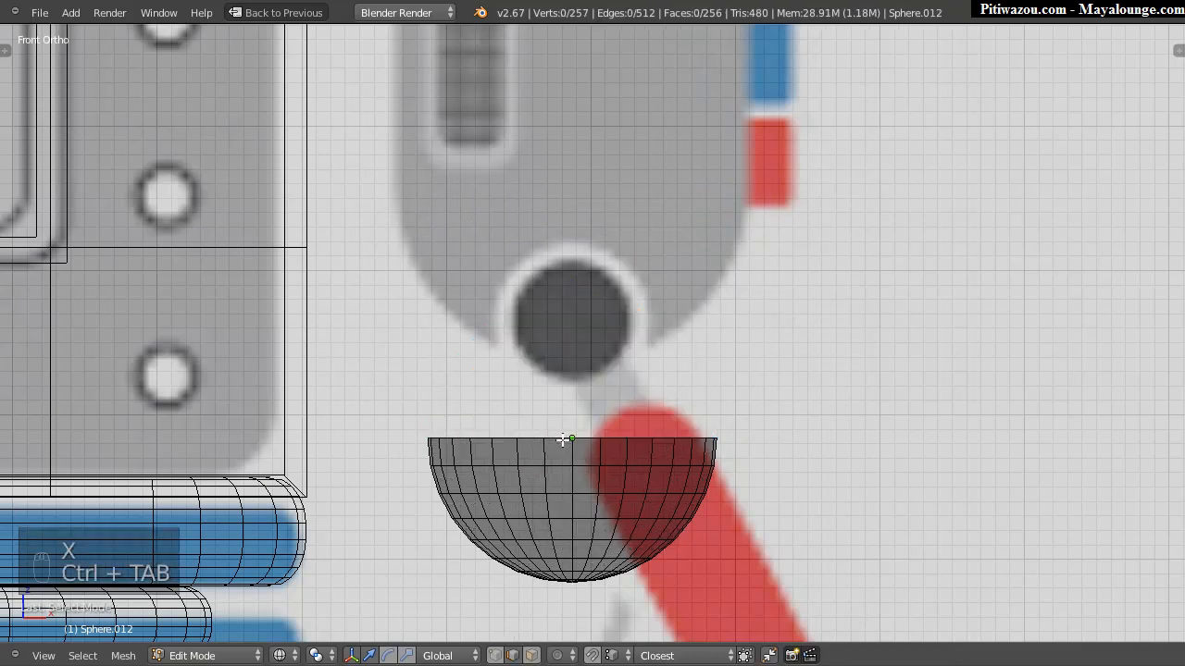
alt+click(558, 438)
key(e)
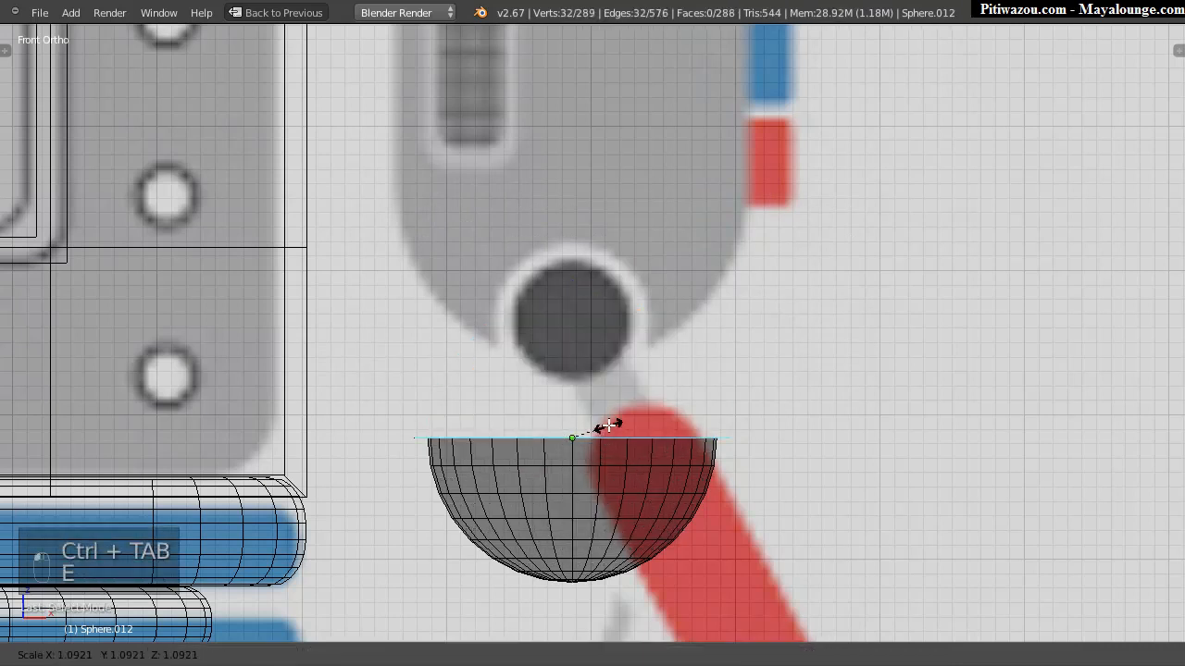
right_click(565, 397)
drag(572, 369, 581, 37)
shift+middle_drag(664, 212, 649, 479)
drag(555, 297, 548, 263)
ctrl+middle_drag(664, 365, 529, 353)
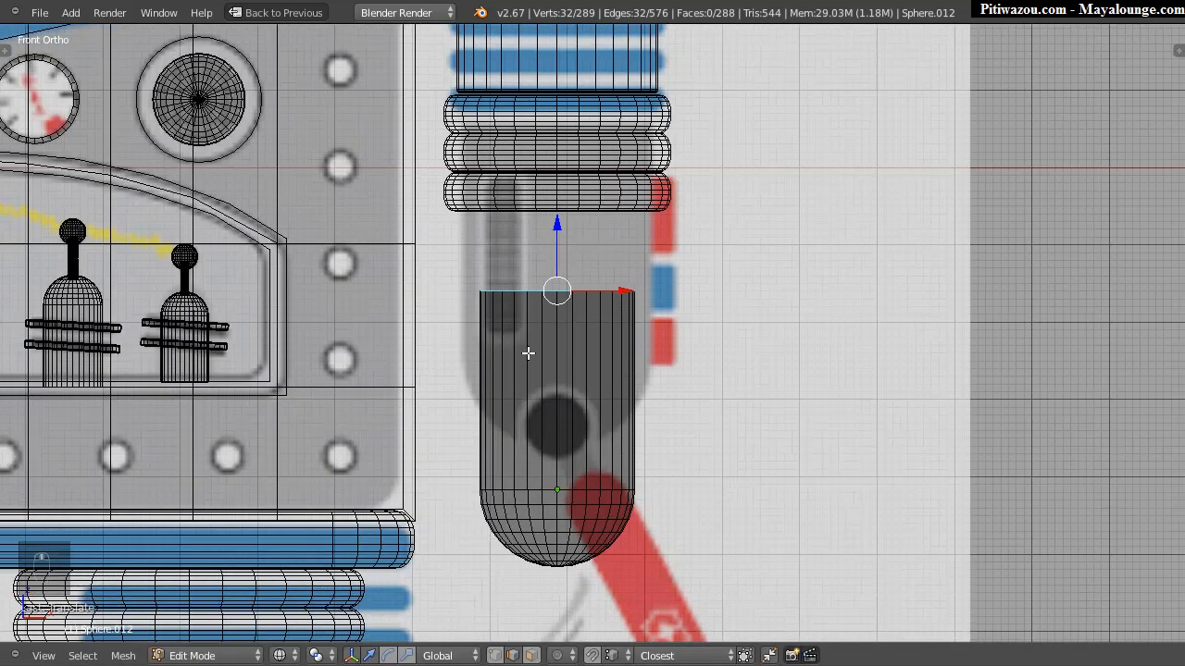
shift+middle_drag(576, 284, 556, 346)
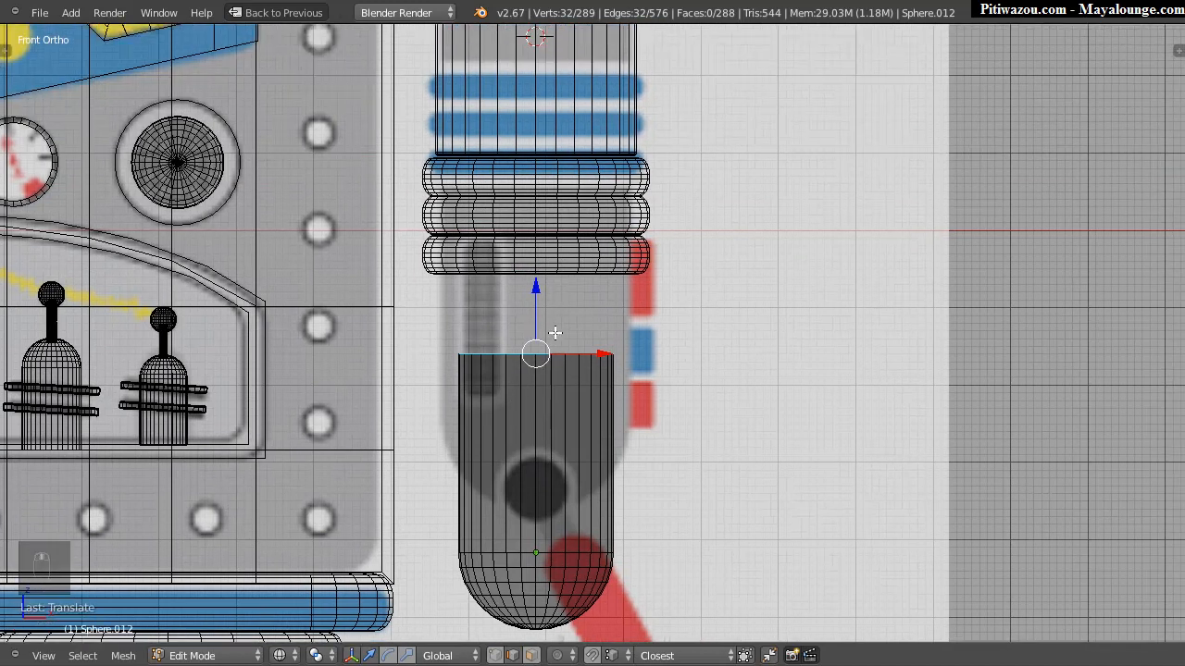
Step: In Object Mode, move the forearm piece up over the straight arm tube and scale it about 1.3 to match the tube's width
key(Tab)
drag(541, 502, 549, 98)
shift+middle_drag(550, 98, 557, 326)
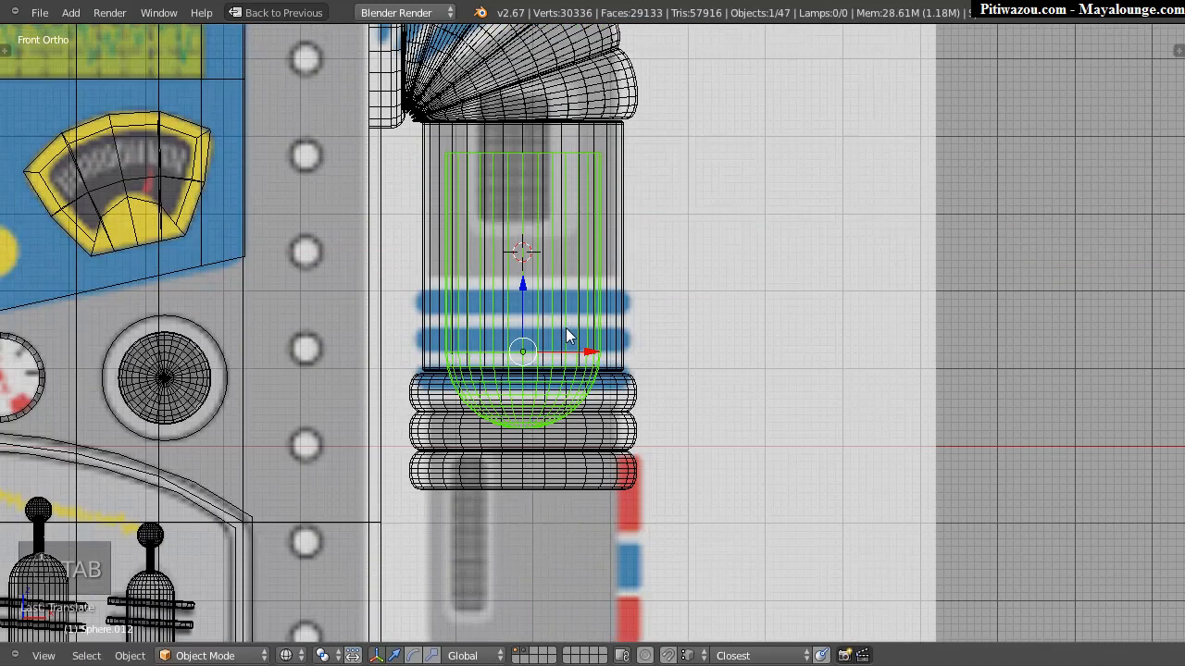
key(s)
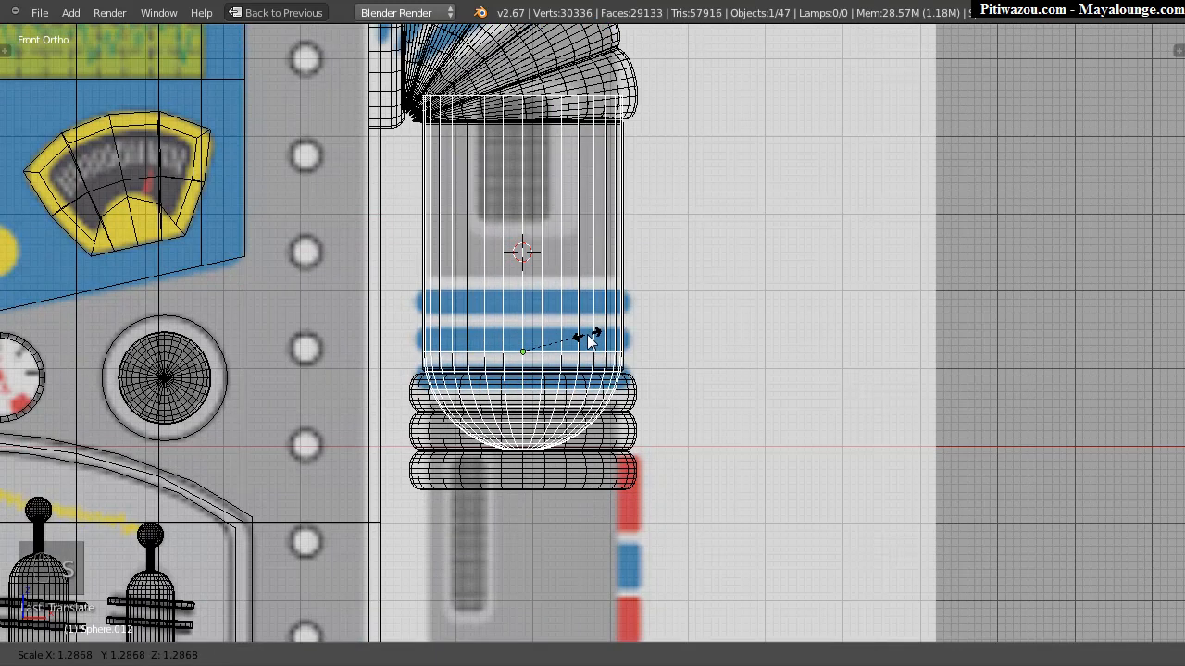
click(589, 341)
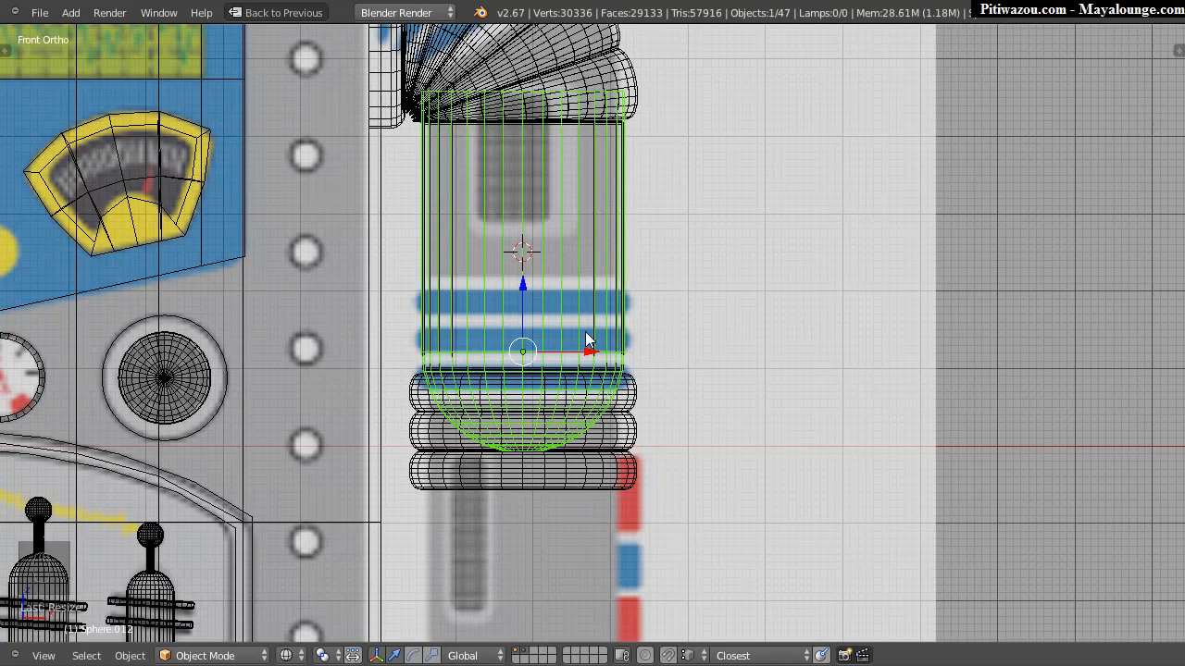
Step: Lower the scaled forearm piece along Z until its open rim meets the bottom of the ribbed cuff
drag(525, 301, 529, 663)
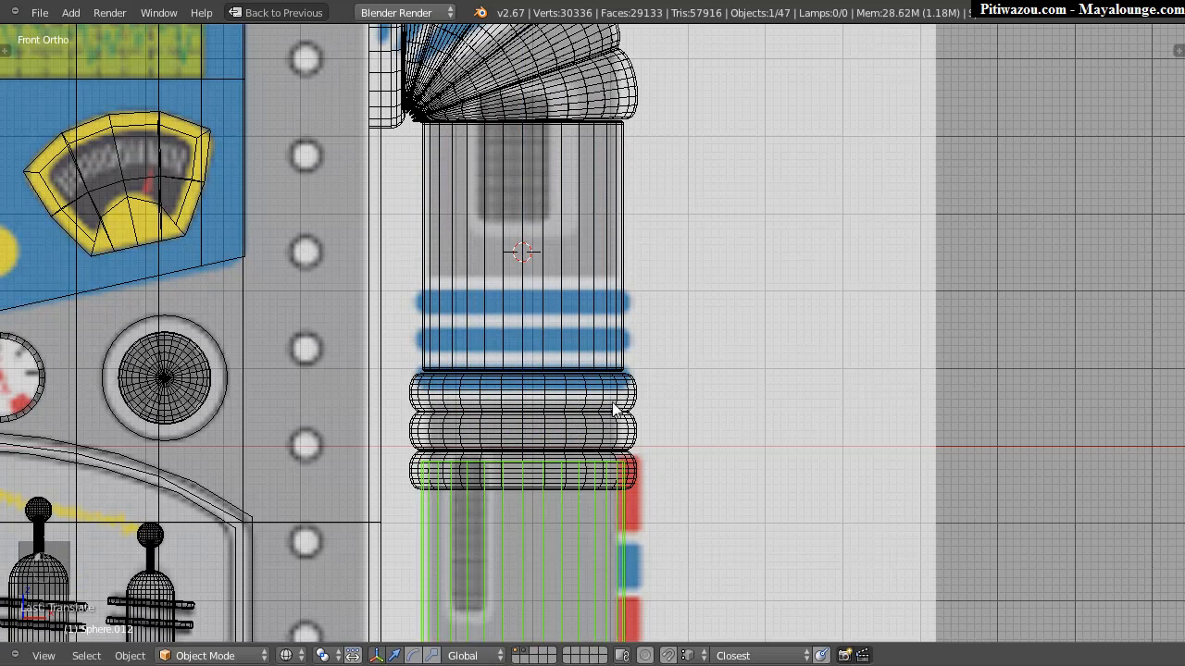
shift+middle_drag(593, 569, 604, 296)
drag(540, 380, 534, 408)
scroll(357, 402, down, 5)
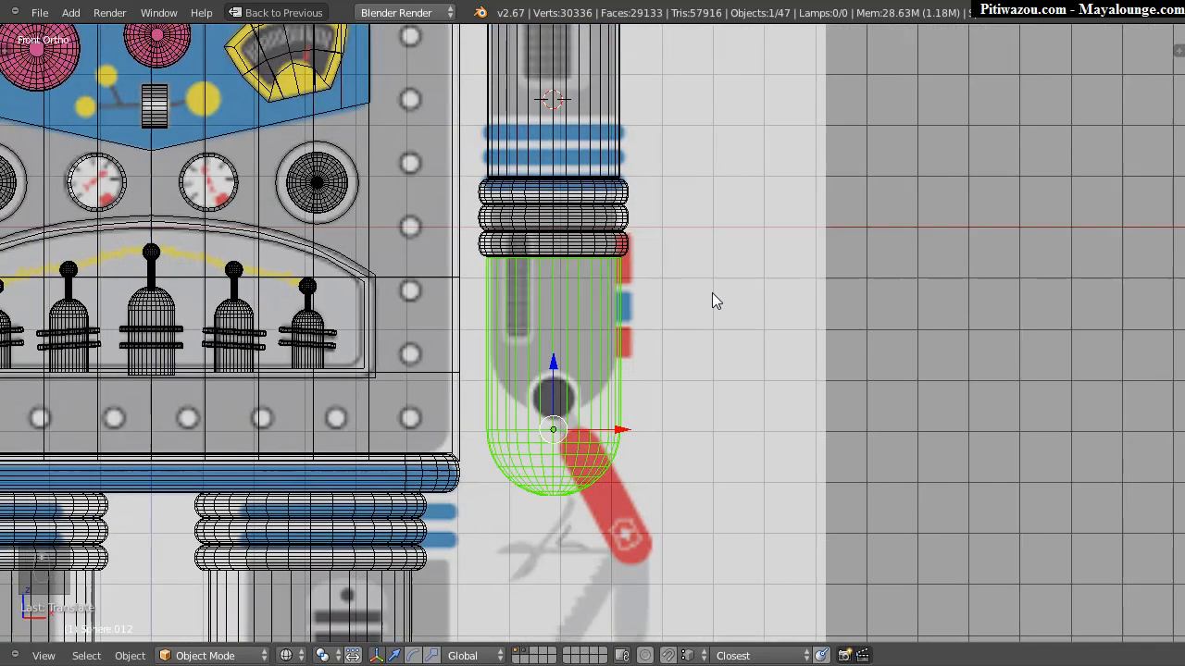
Step: Return to solid shading and examine how the forearm piece fits under the cuff and alongside the robot's body
mouse_move(343, 389)
middle_down()
mouse_move(553, 324)
mouse_move(552, 211)
middle_up()
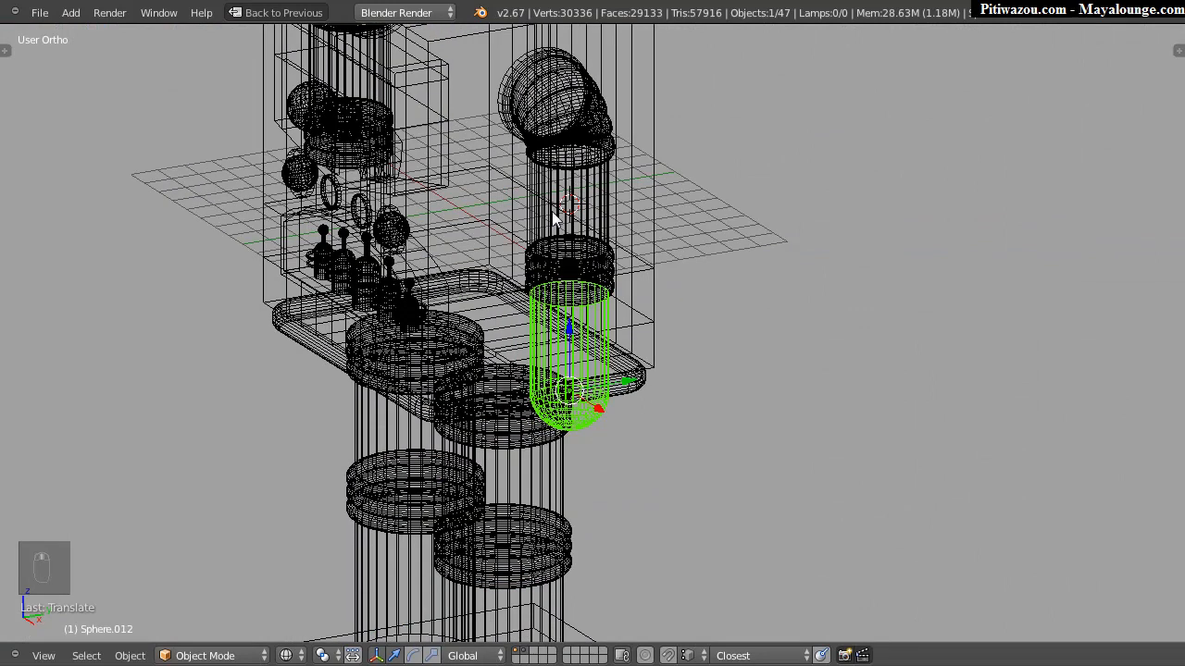
key(z)
scroll(654, 236, up, 3)
middle_drag(654, 243, 716, 309)
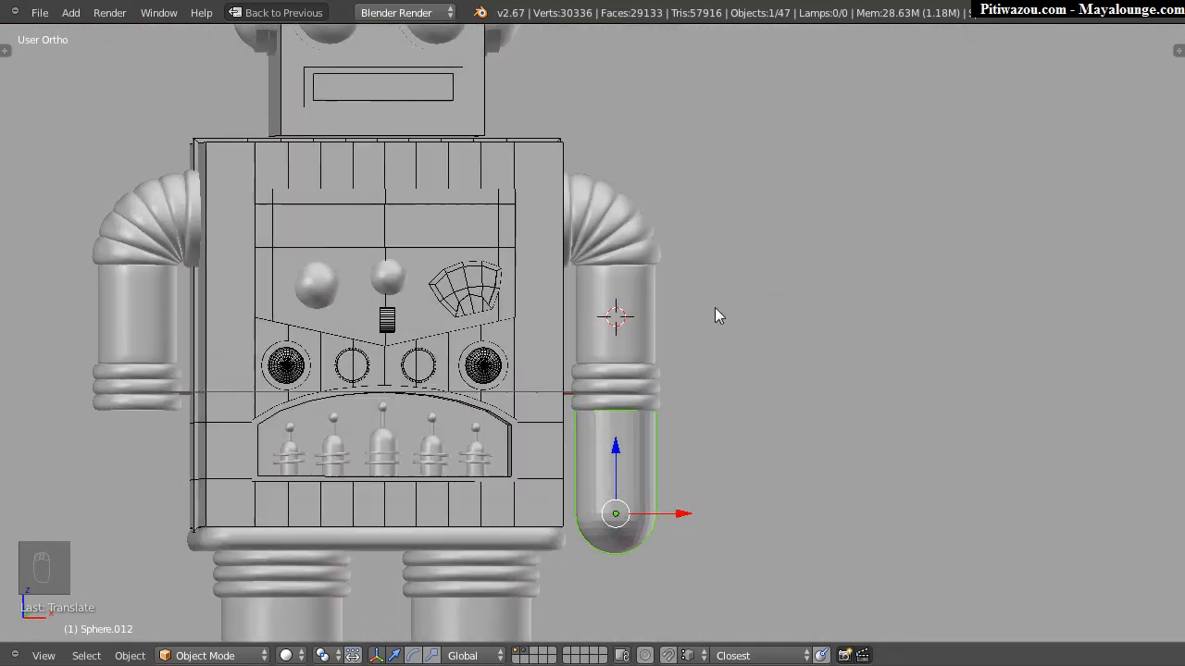
scroll(648, 231, up, 6)
scroll(621, 213, up, 2)
scroll(568, 268, down, 6)
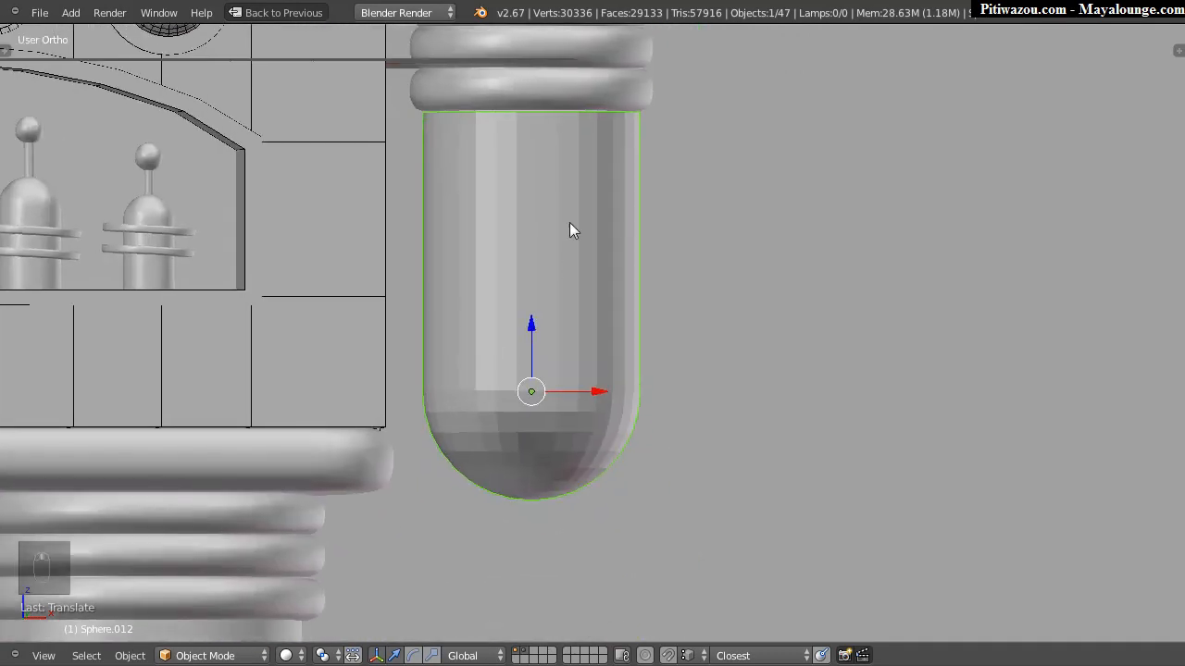
Step: Extrude the forearm's open rim just below the ribbed cuff and shrink the new edge ring inward to form a lip
scroll(584, 298, up, 2)
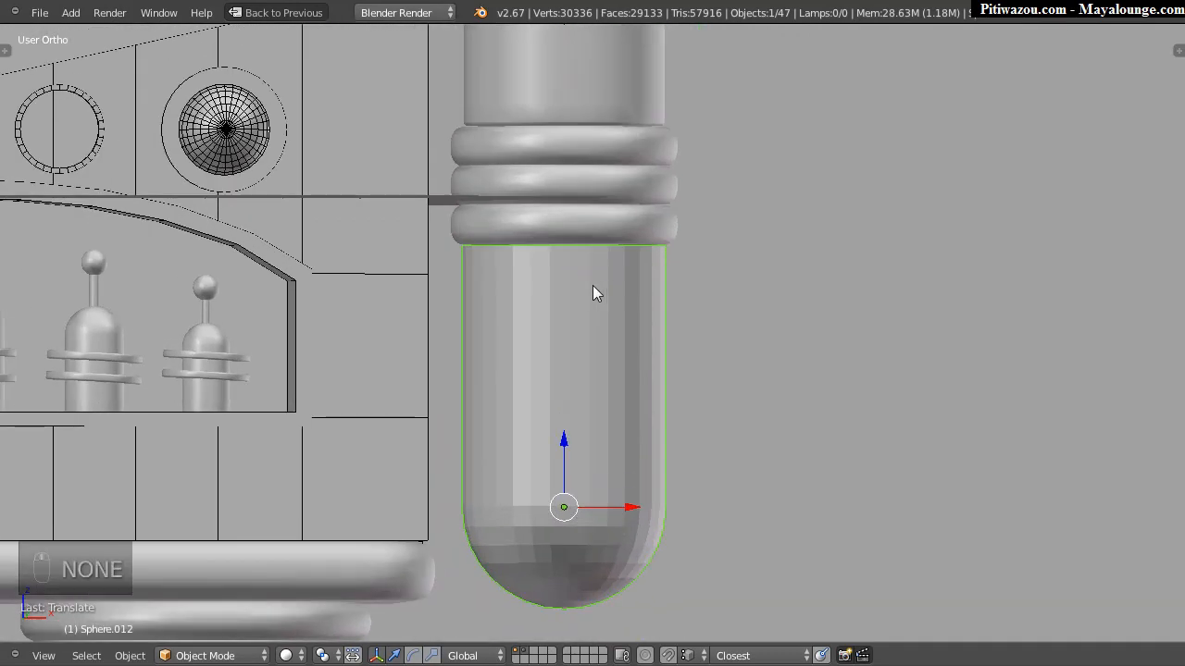
key(Tab)
middle_drag(576, 279, 552, 219)
scroll(561, 206, up, 4)
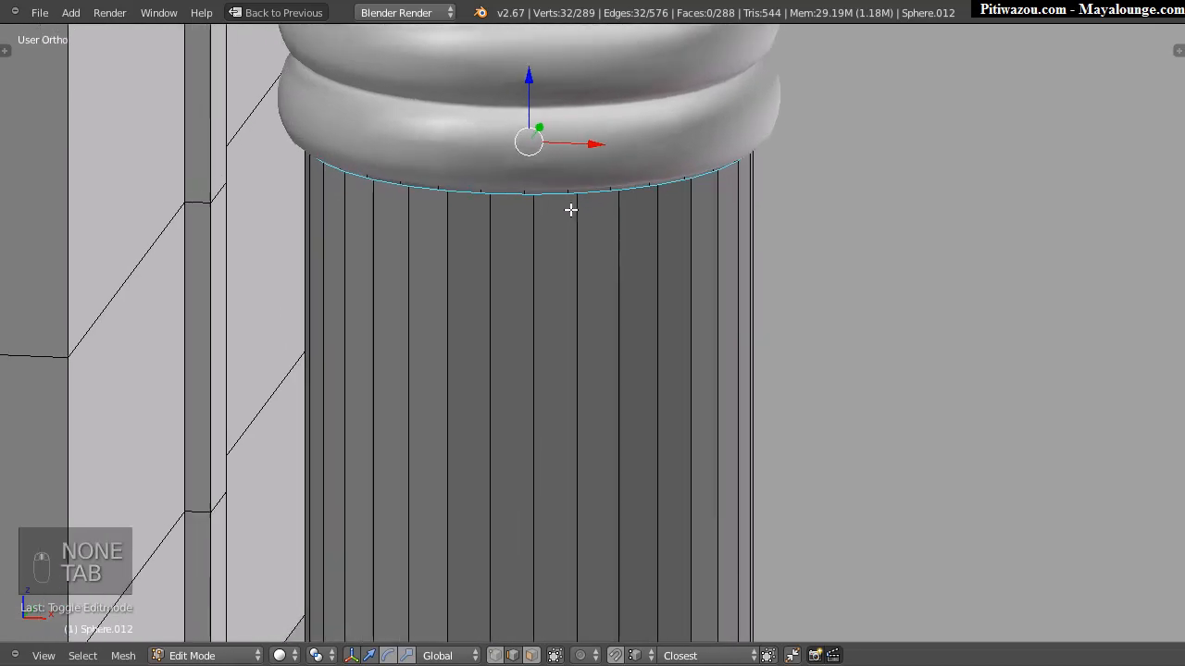
key(e)
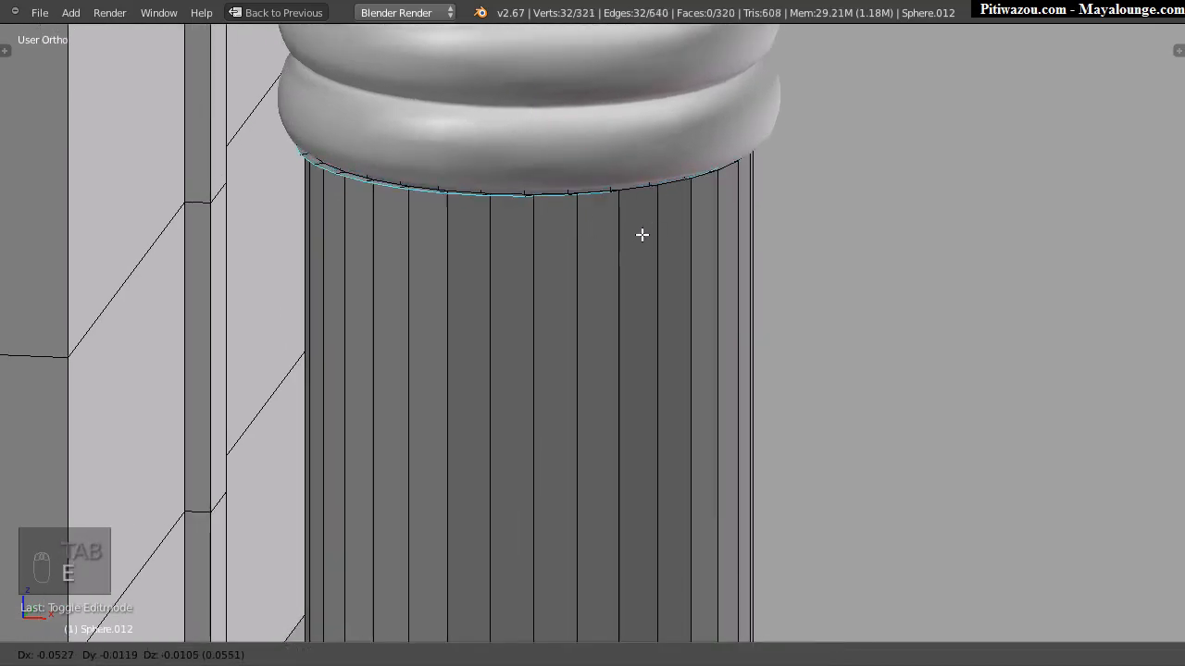
key(s)
click(548, 242)
middle_drag(603, 235, 545, 196)
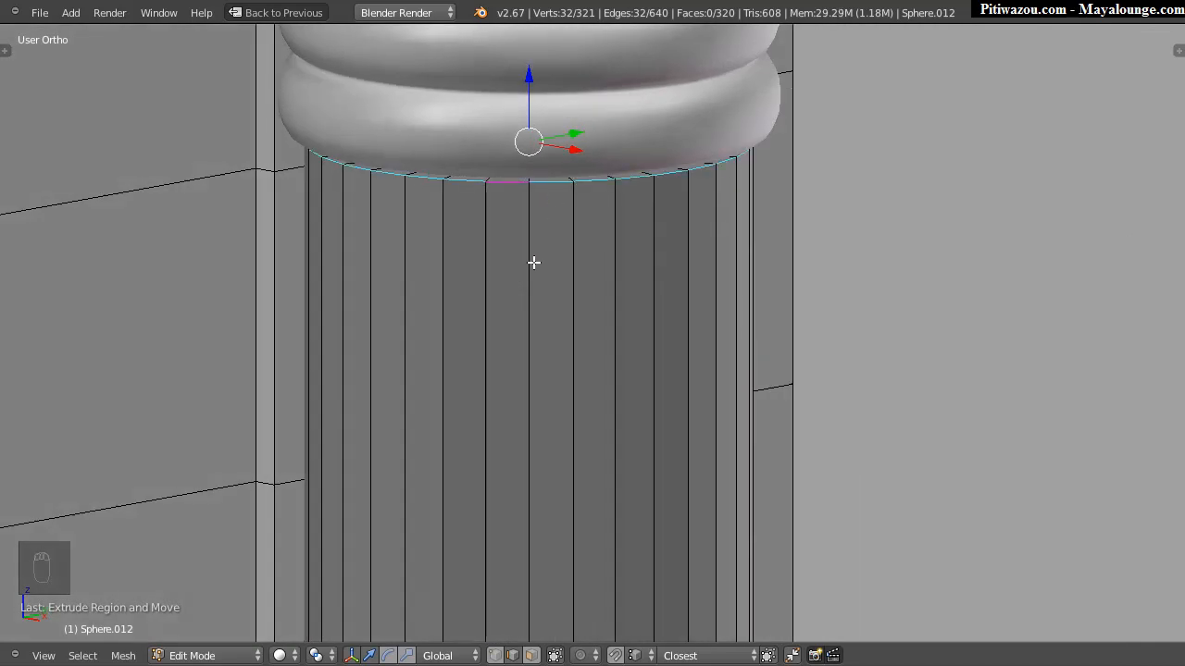
key(Tab)
key(ctrl+Tab)
key(Tab)
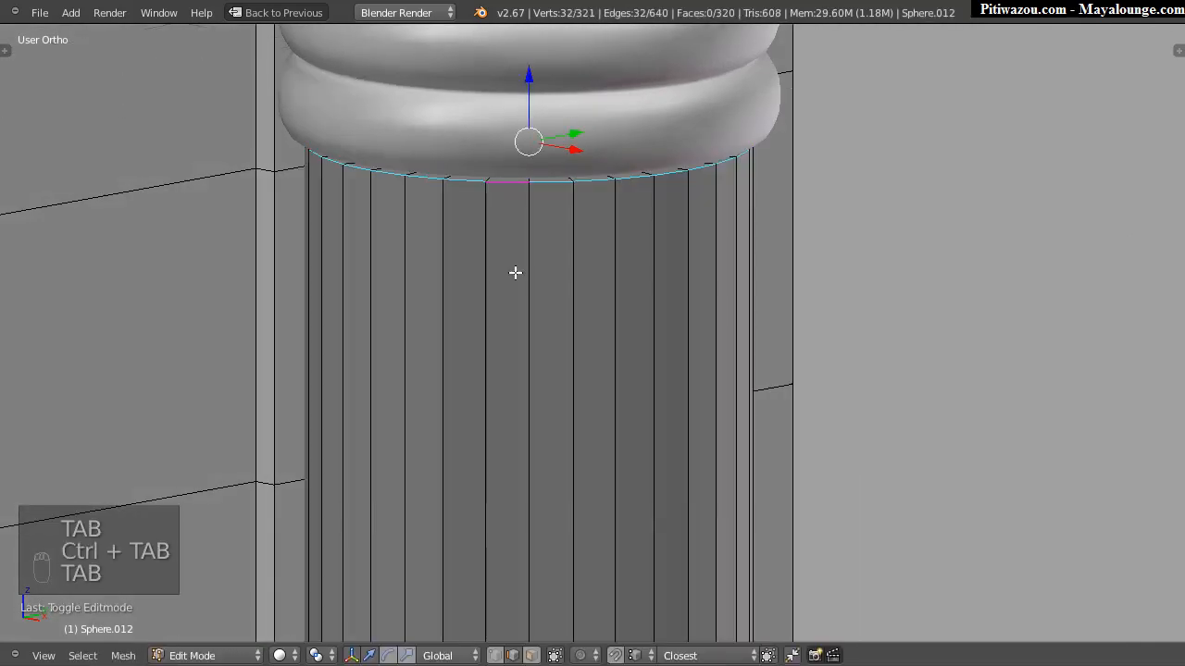
key(Tab)
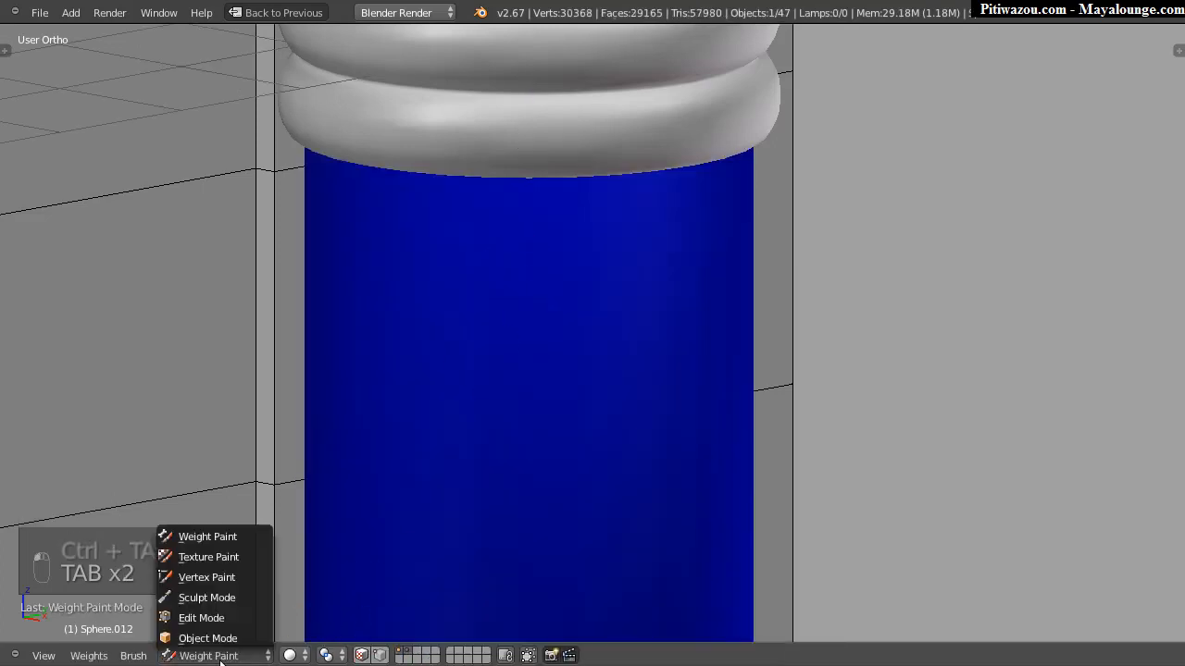
click(222, 656)
click(230, 639)
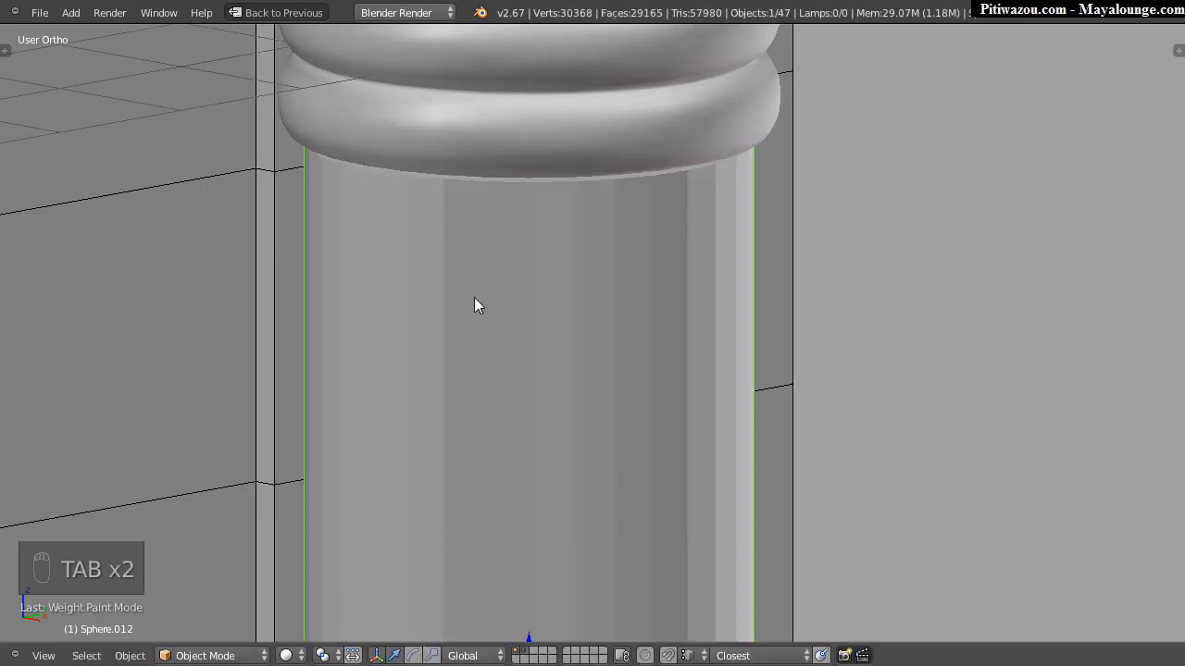
Step: Apply the forearm's location, rotation and scale in Object Mode
key(ctrl+a)
click(391, 298)
key(t)
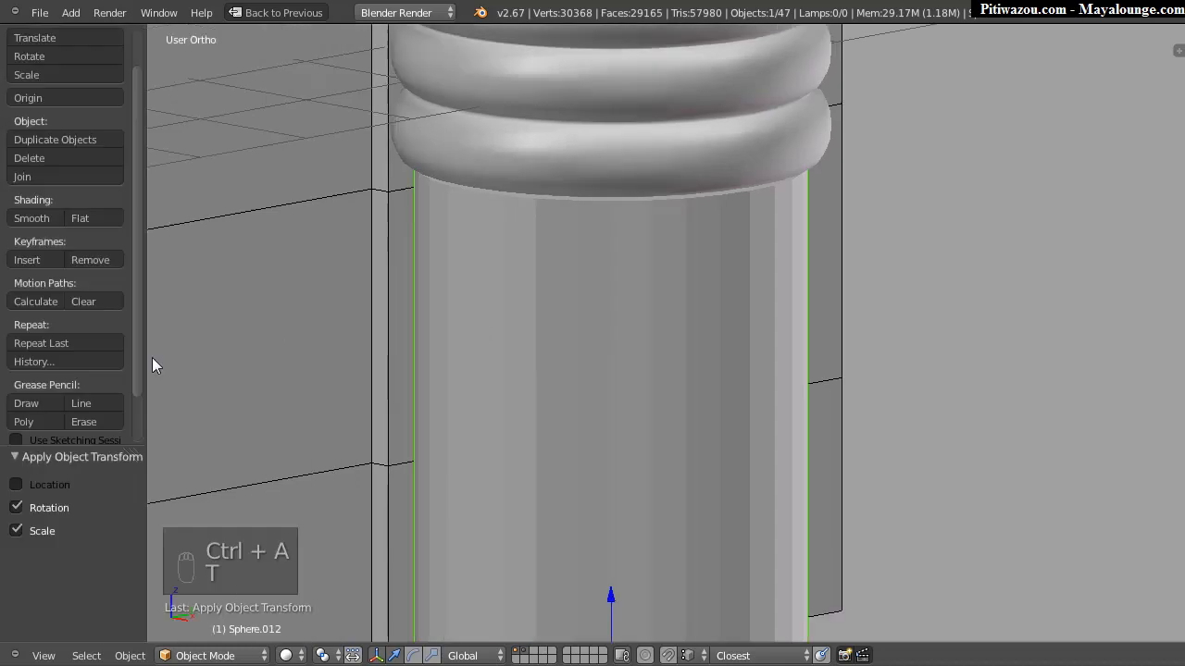
key(t)
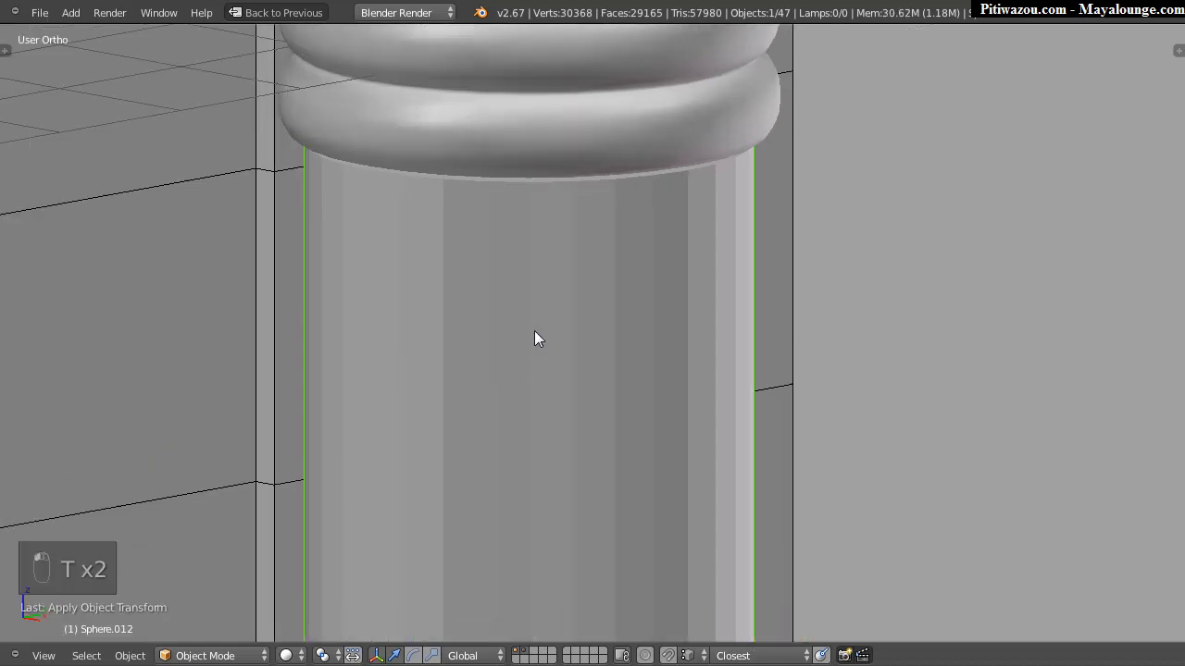
Step: Bevel the forearm's outer rim edge loop with 4 segments and an offset of about 0.06
middle_drag(462, 302, 545, 313)
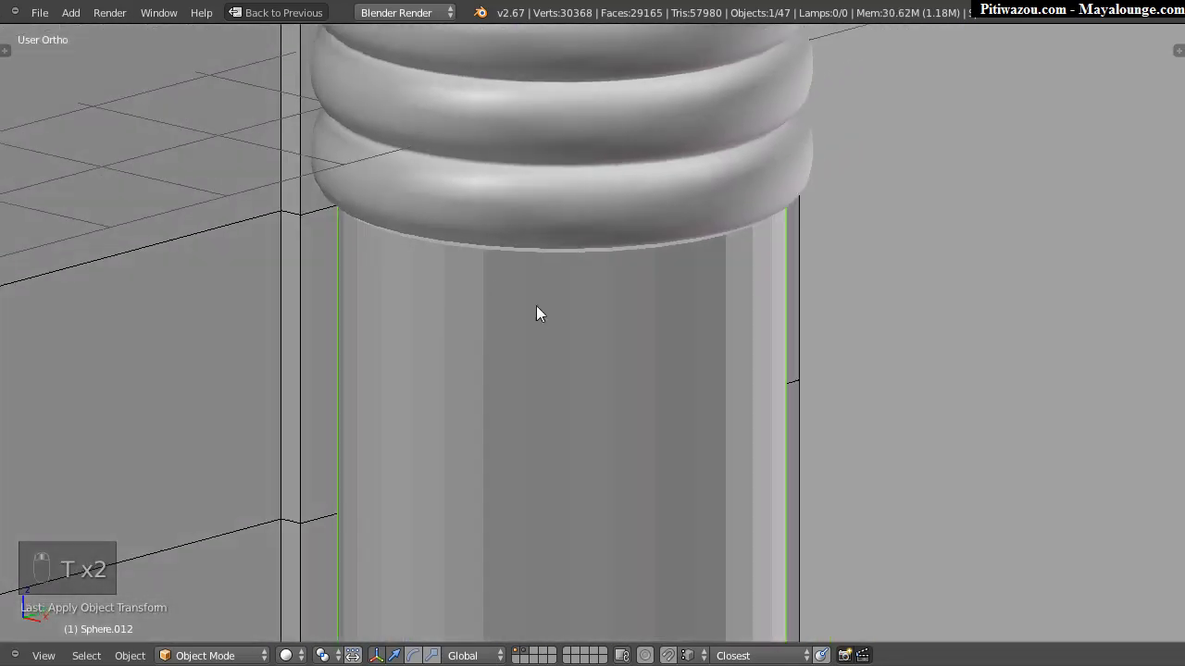
key(Tab)
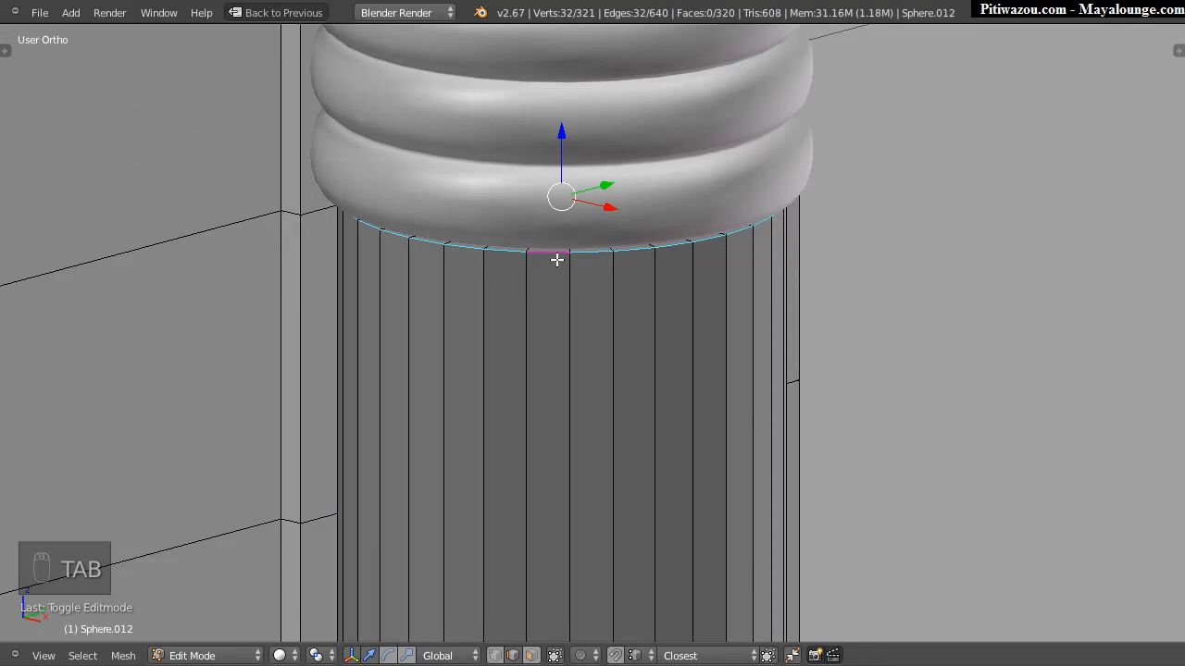
key(ctrl+b)
scroll(609, 264, up, 3)
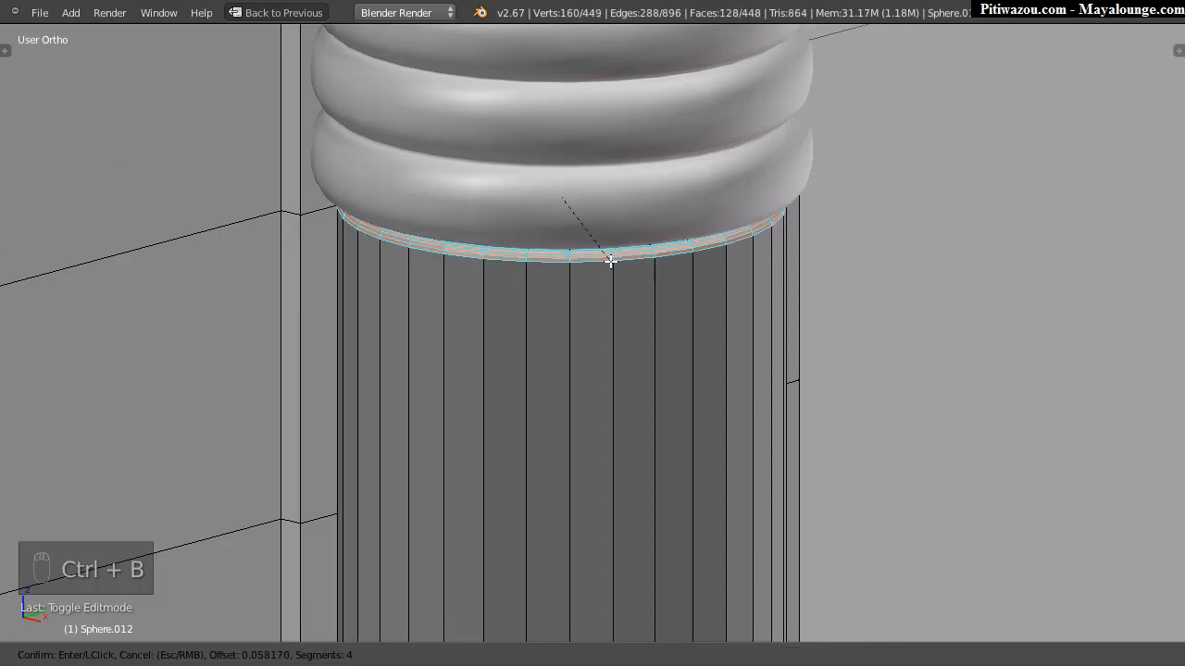
click(621, 255)
middle_drag(592, 266, 593, 245)
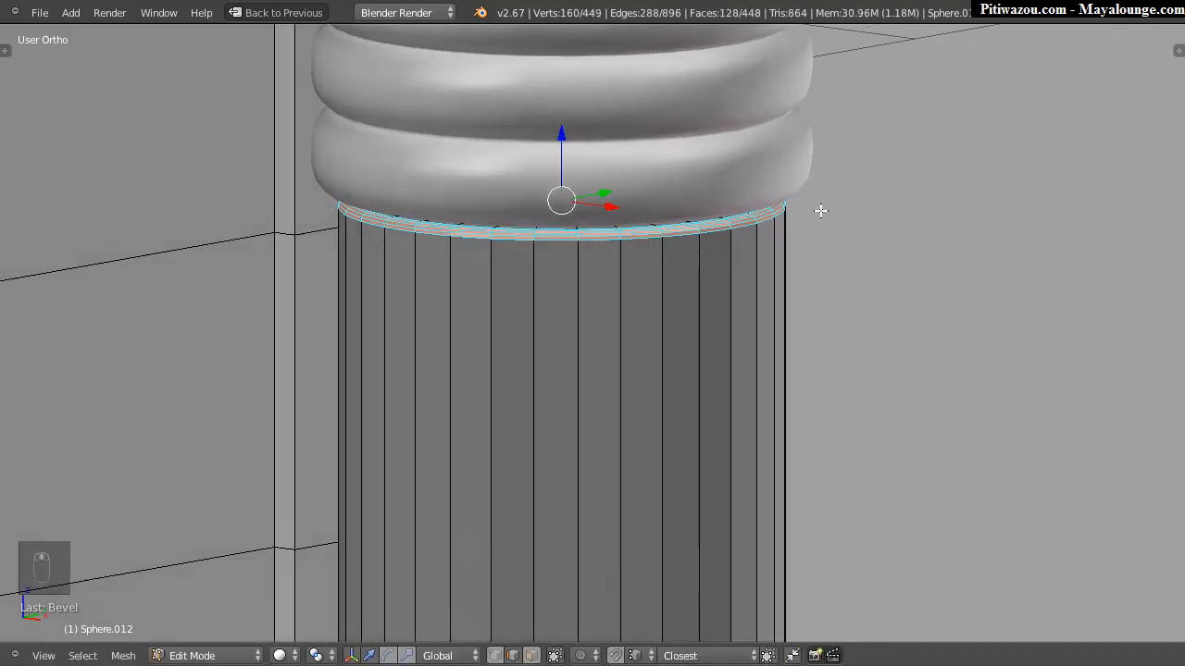
Step: Add nine evenly spaced horizontal loop cuts around the forearm's straight section
scroll(574, 338, down, 5)
key(ctrl+r)
click(579, 398)
click(599, 387)
key(F6)
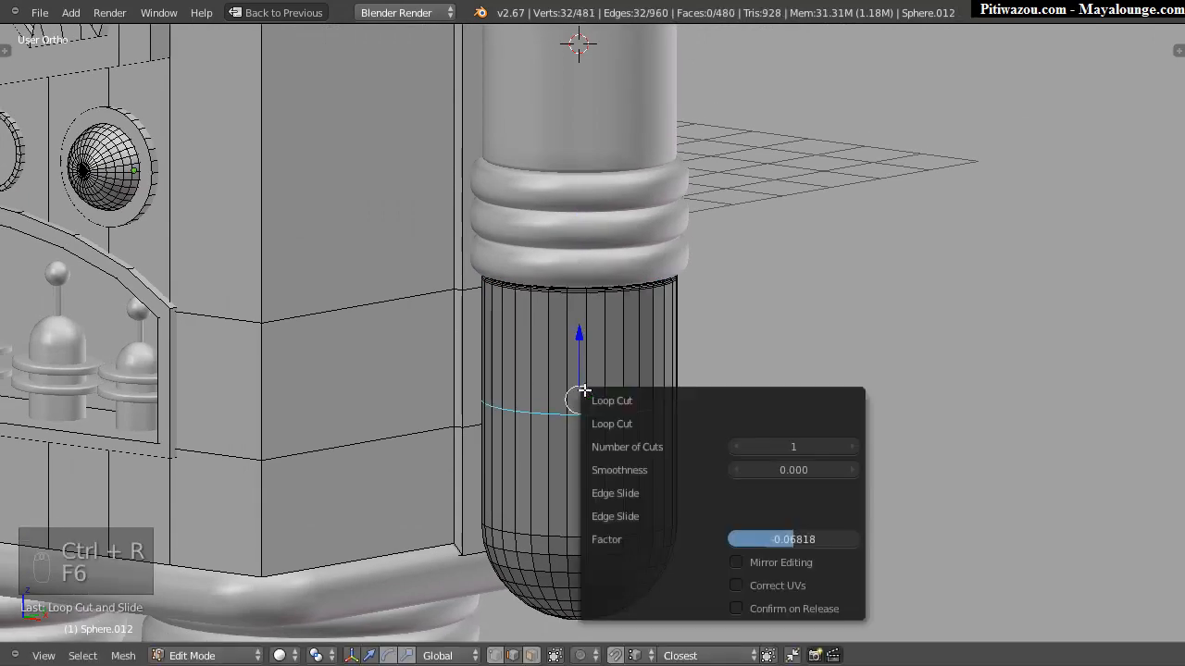
ctrl+scroll(791, 447, up, 8)
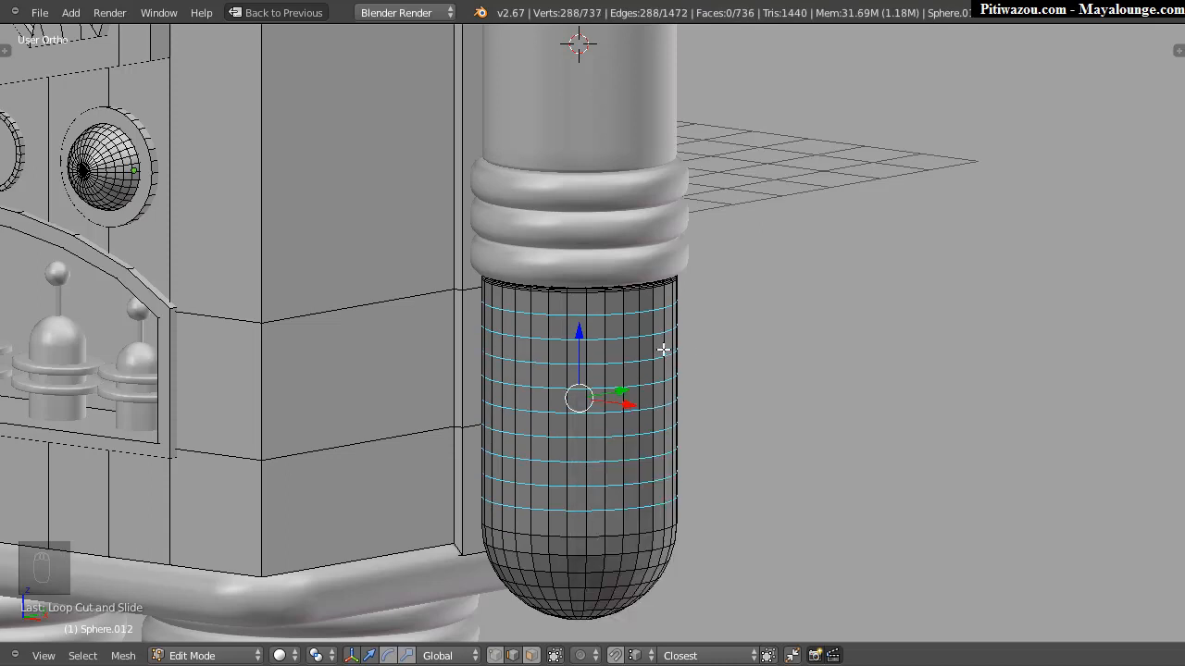
Step: Return to Object Mode and apply smooth shading to the forearm
key(Tab)
mouse_move(608, 364)
middle_down()
mouse_move(634, 353)
mouse_move(615, 366)
middle_up()
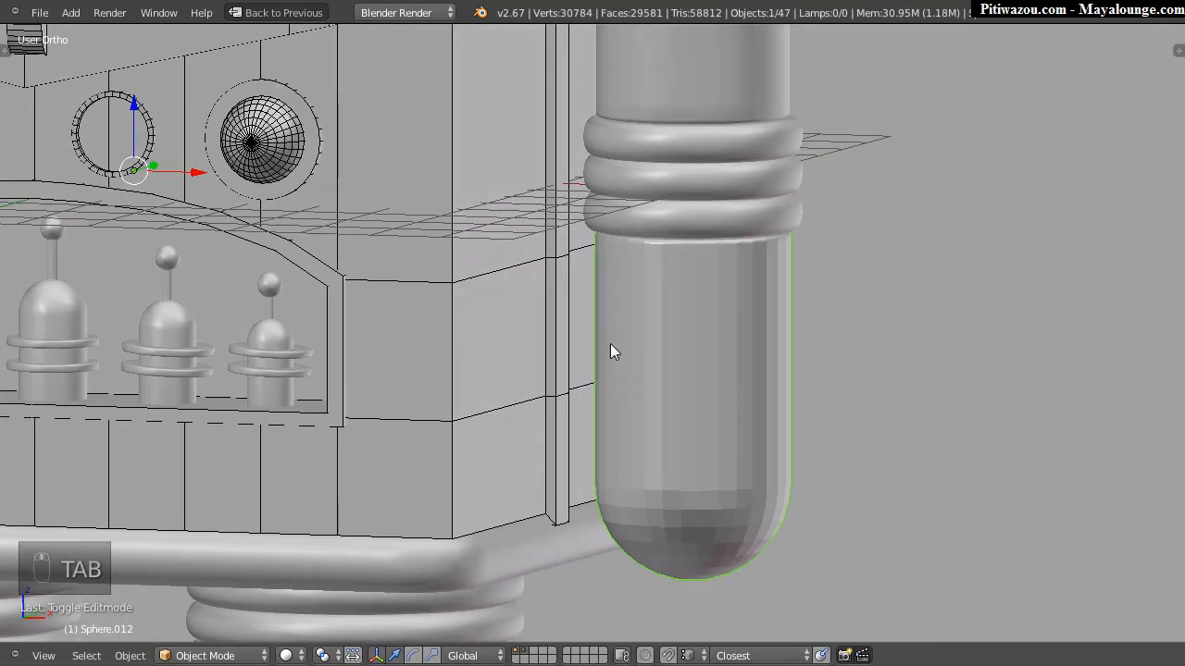
key(t)
click(32, 219)
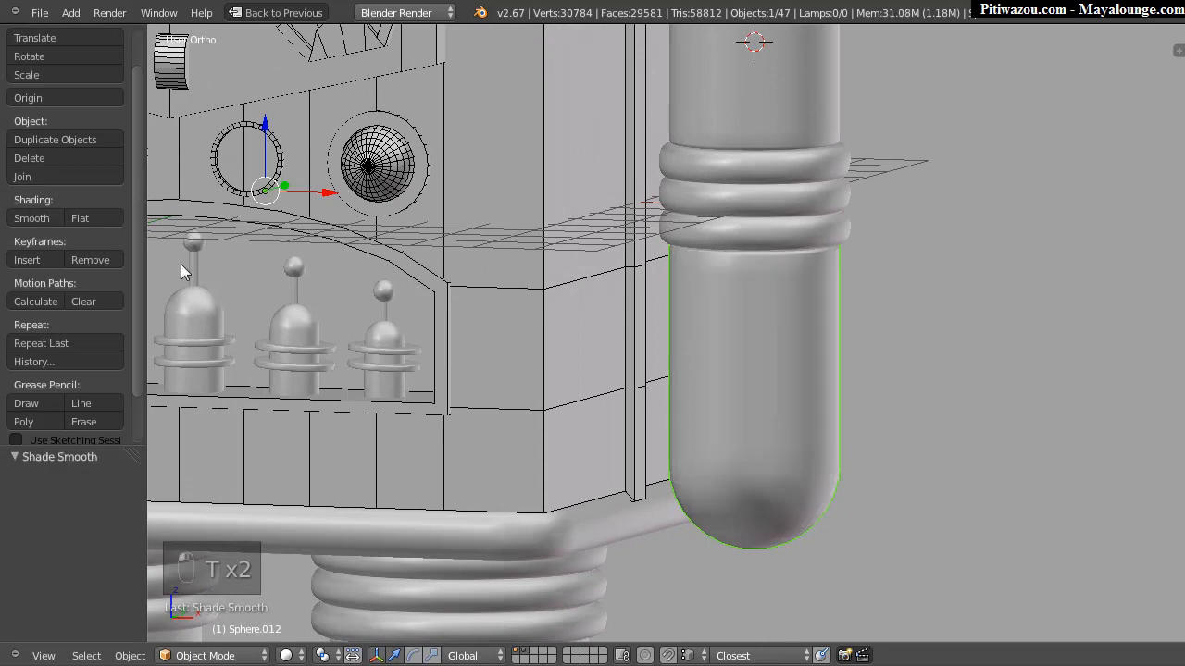
key(t)
middle_drag(723, 375, 672, 369)
Step: In front view, raise the forearm about 0.05 along Z so its rim tucks against the ribbed cuff
key(KP_1)
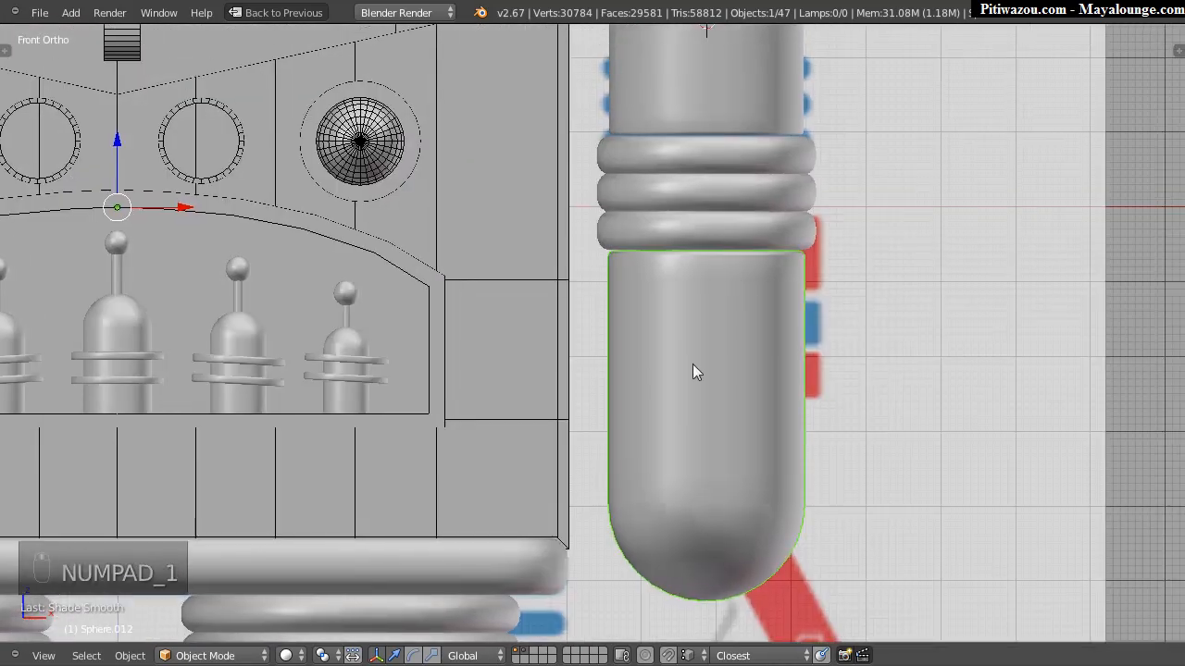
key(g)
key(z)
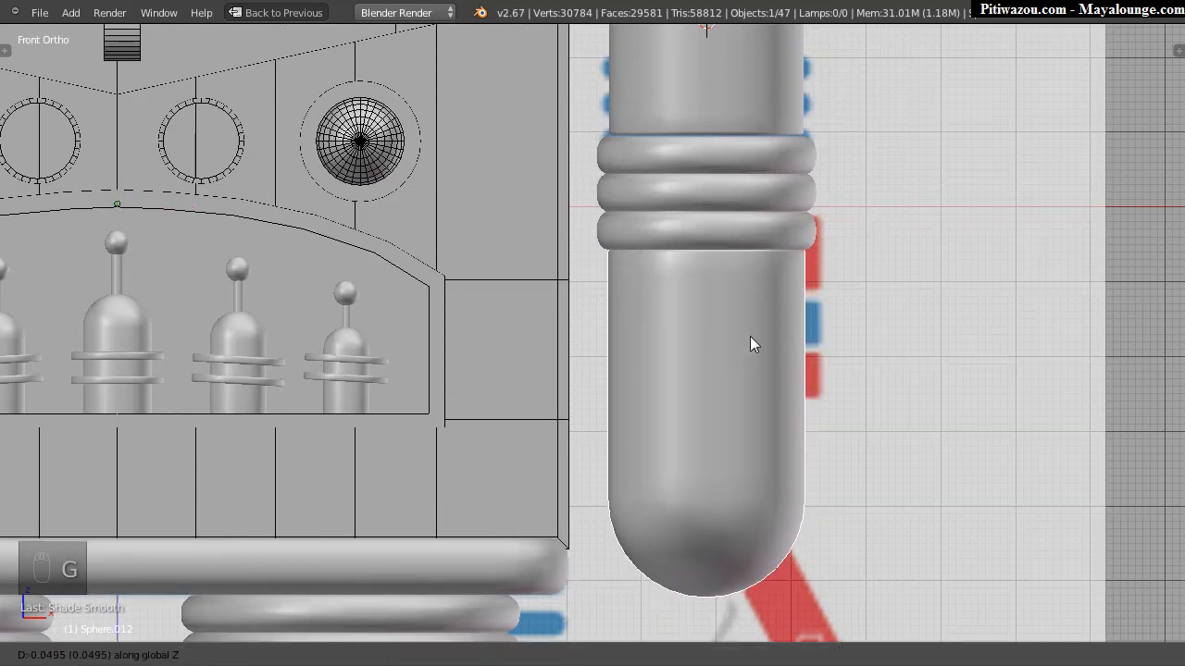
click(749, 337)
Step: Apply the forearm's transform again, including its location, so its origin sits at the world centre
middle_drag(768, 355, 661, 347)
ctrl+middle_drag(888, 305, 348, 428)
shift+middle_drag(462, 291, 700, 332)
scroll(642, 382, down, 2)
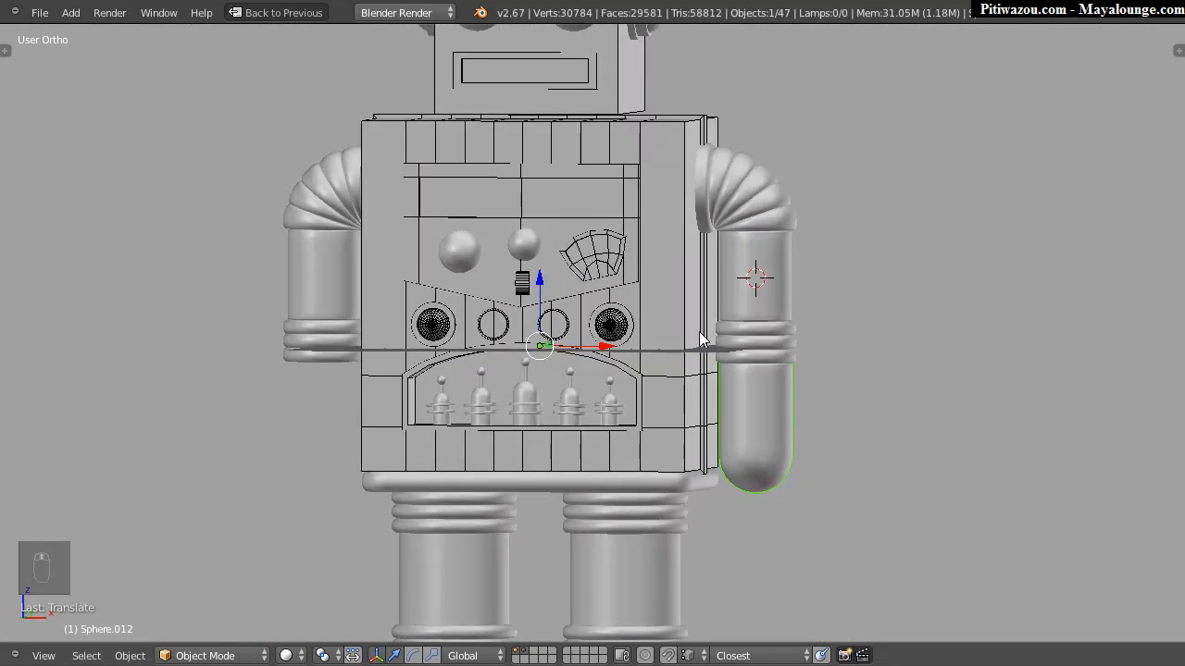
key(ctrl+a)
click(600, 333)
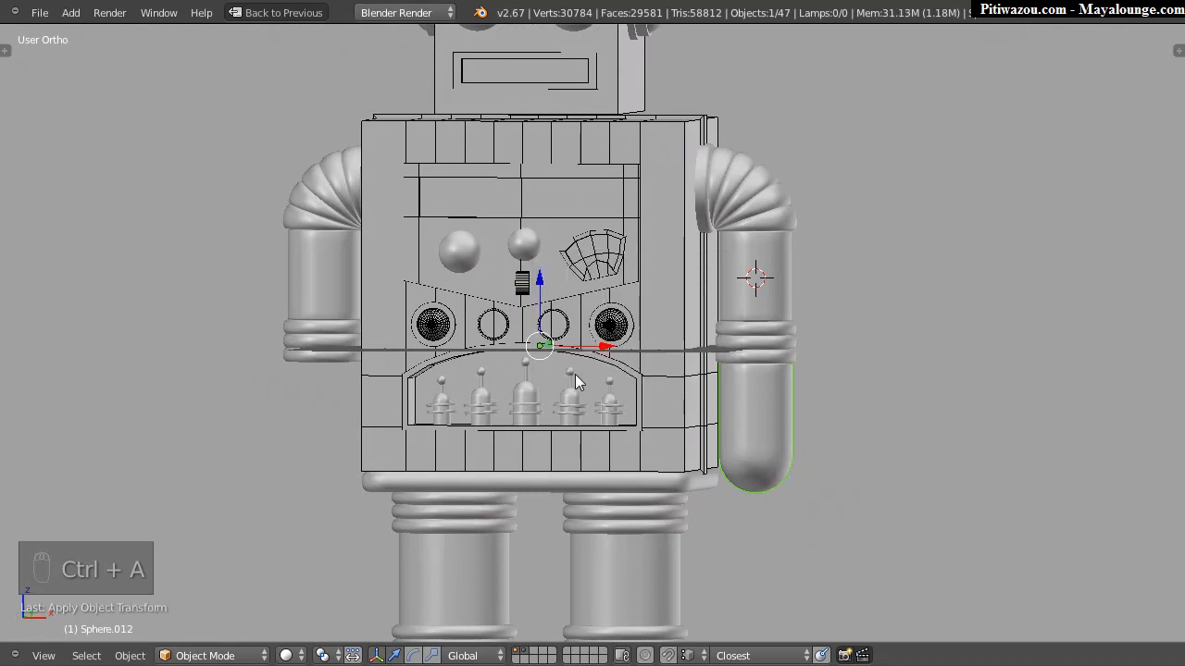
key(t)
click(19, 487)
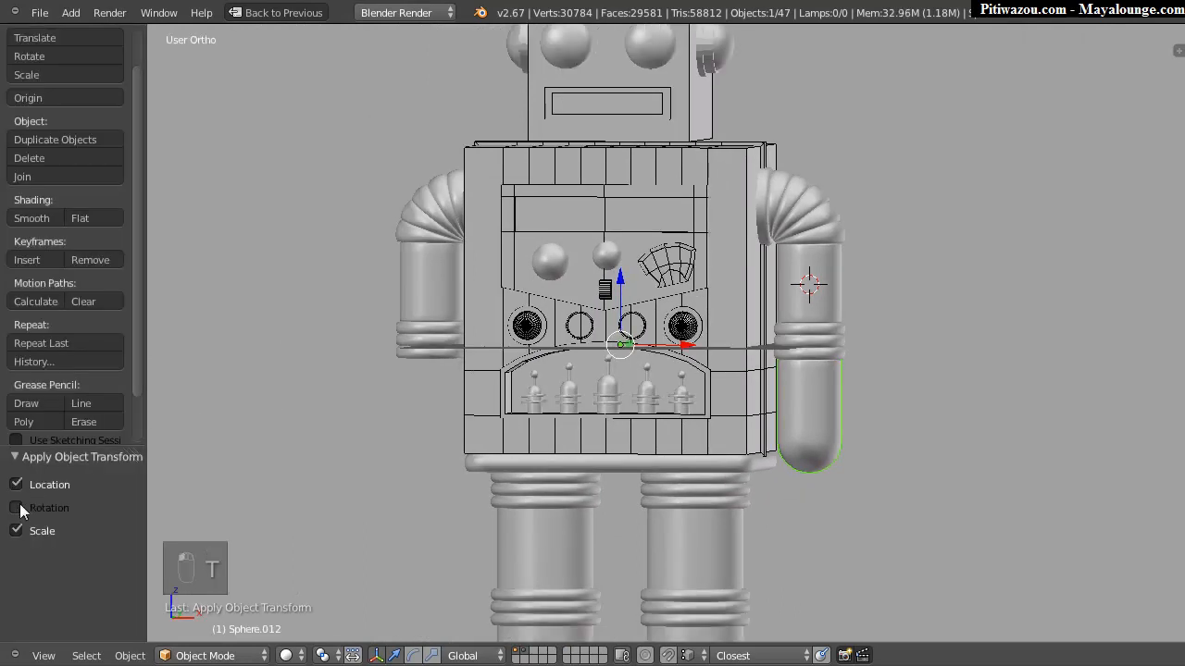
key(t)
Step: Add a Mirror modifier to the forearm to copy it onto the robot's opposite arm
key(space)
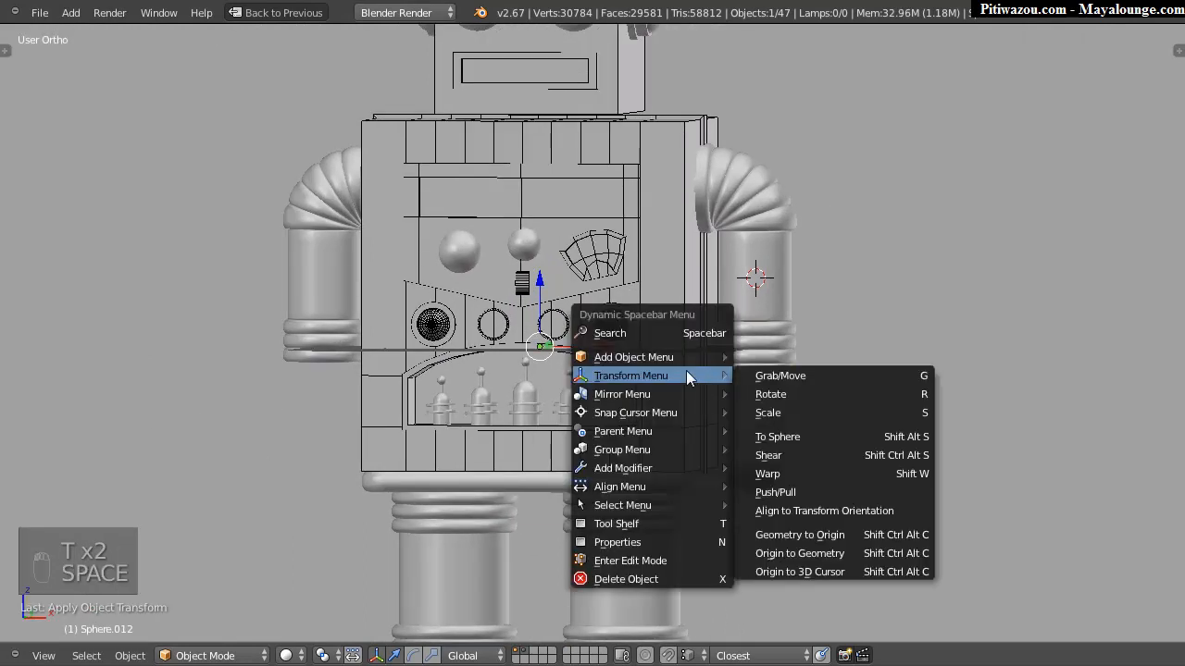
mouse_move(655, 468)
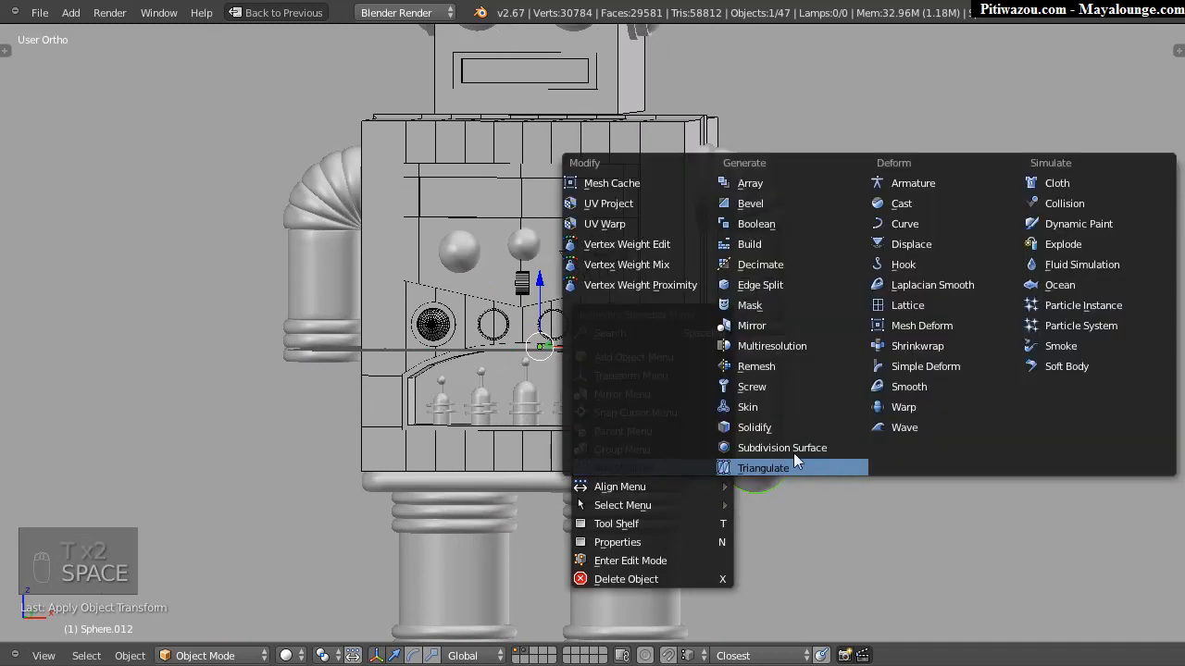
click(757, 324)
middle_drag(727, 238, 616, 303)
scroll(709, 295, down, 3)
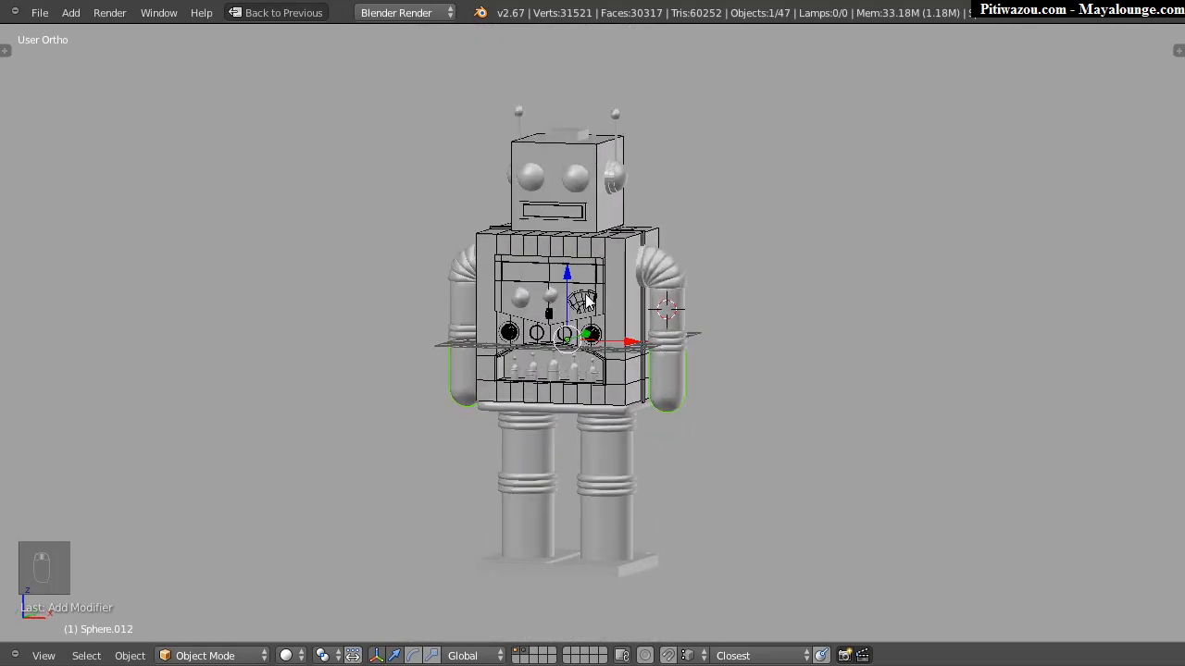
Step: Examine the mirrored forearms from the front and sides, checking their shape against the cuffs, body and legs
scroll(619, 270, up, 3)
middle_drag(734, 267, 585, 278)
scroll(639, 227, up, 5)
scroll(639, 227, down, 5)
scroll(662, 330, up, 3)
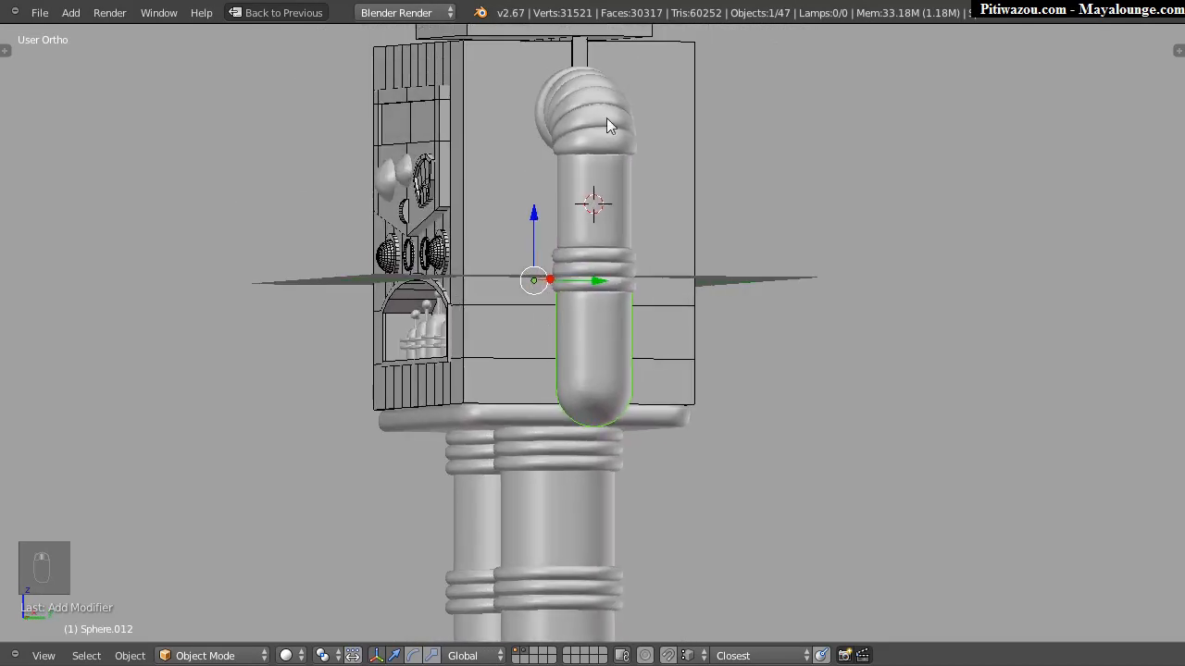
middle_drag(609, 335, 645, 264)
scroll(645, 262, up, 2)
scroll(642, 248, up, 2)
middle_drag(772, 304, 584, 305)
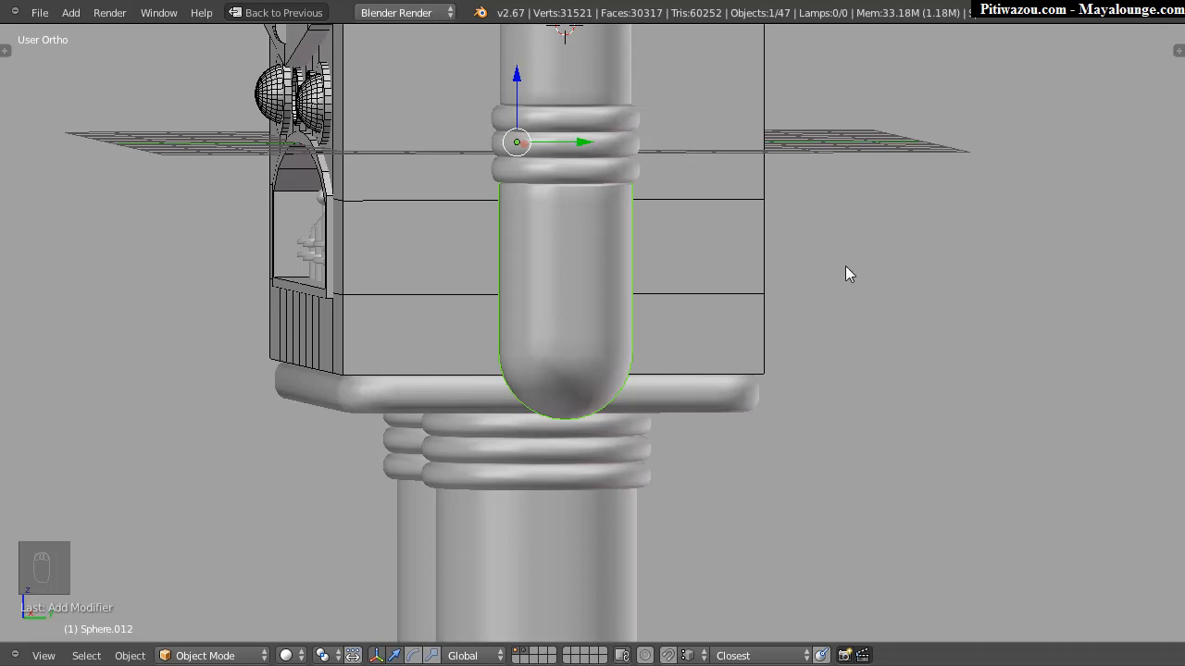
scroll(834, 276, down, 3)
middle_drag(663, 313, 617, 307)
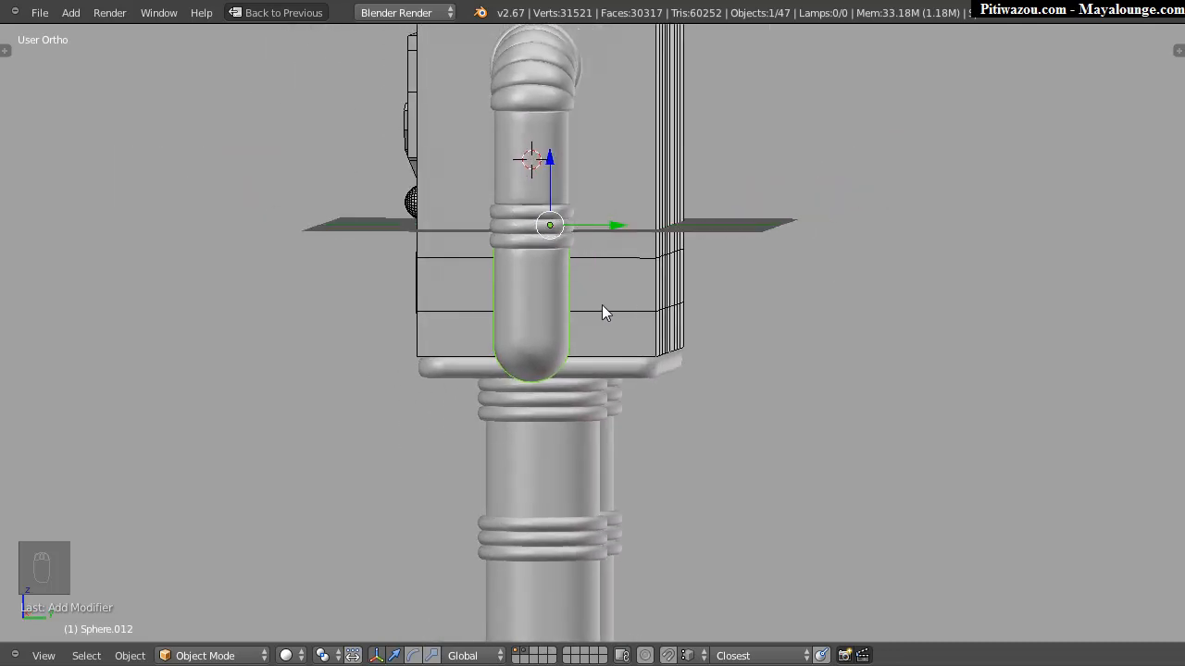
middle_drag(611, 367, 646, 319)
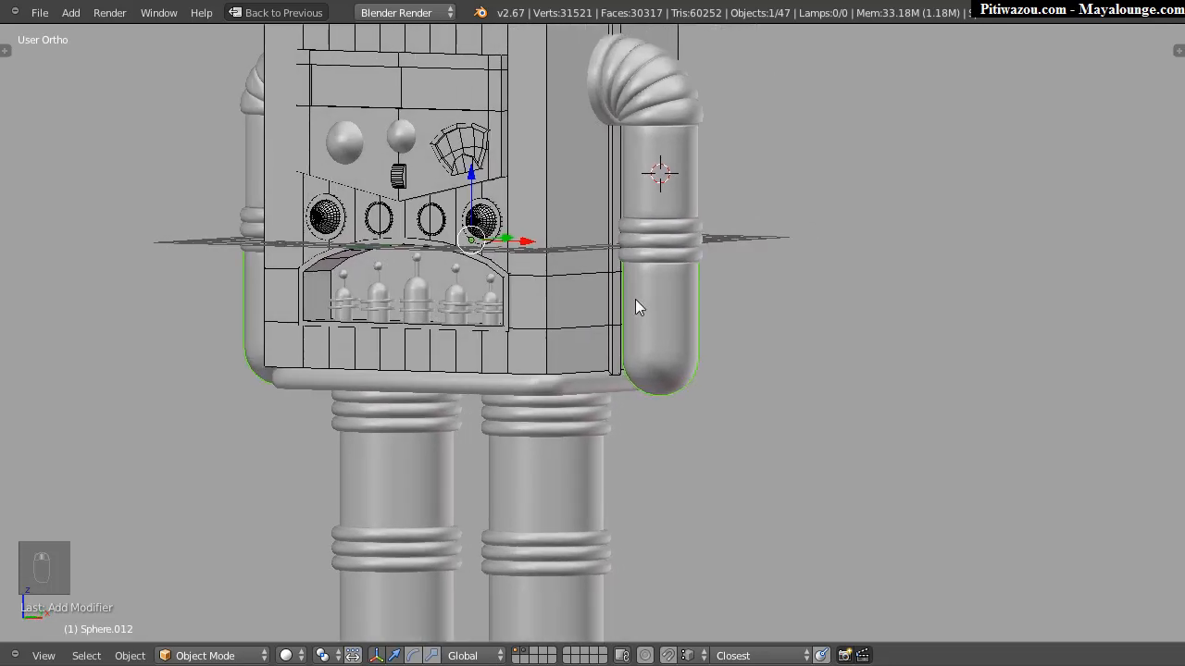
Step: Add a cube mesh and lower it along Z to just beneath the forearm's rounded end
key(shift+a)
mouse_move(616, 305)
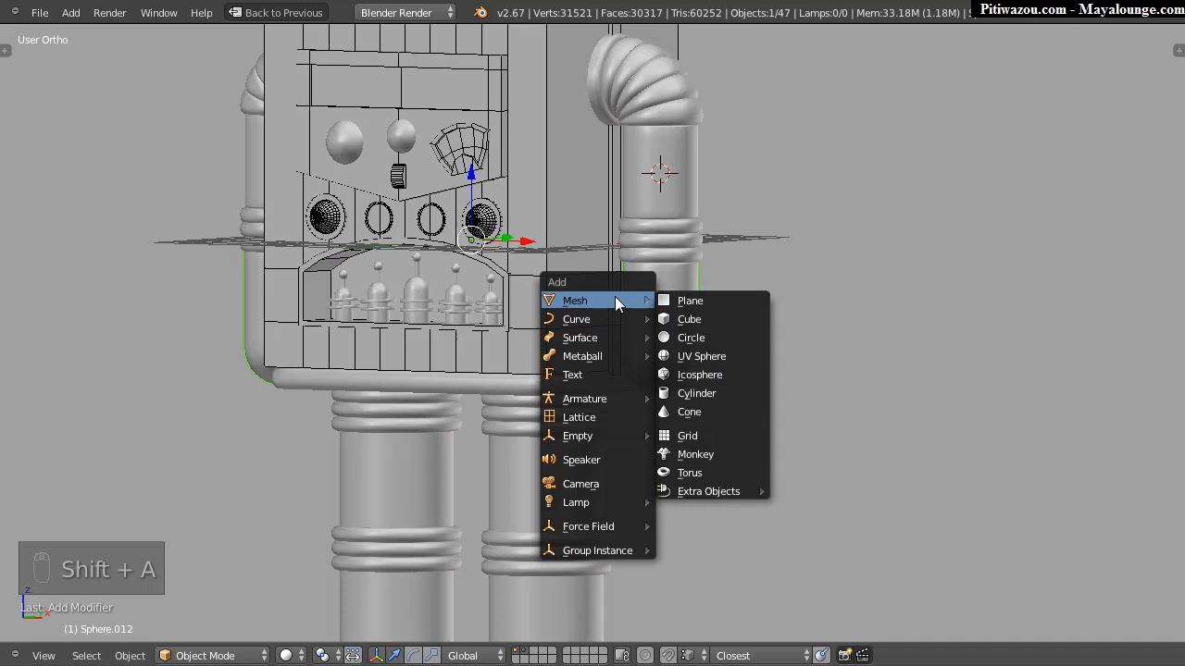
click(688, 318)
middle_drag(687, 274, 588, 242)
drag(658, 109, 658, 377)
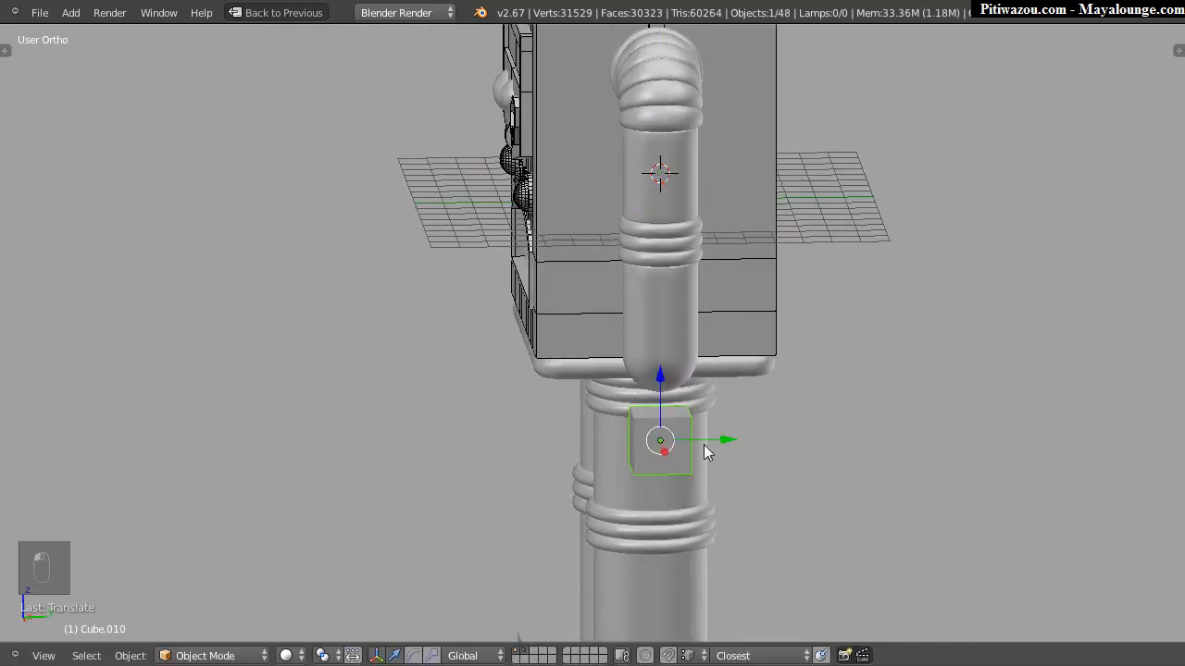
Step: Stretch the cube along Y into a long bar and thin it along X by a factor of about 0.34
key(s)
key(x)
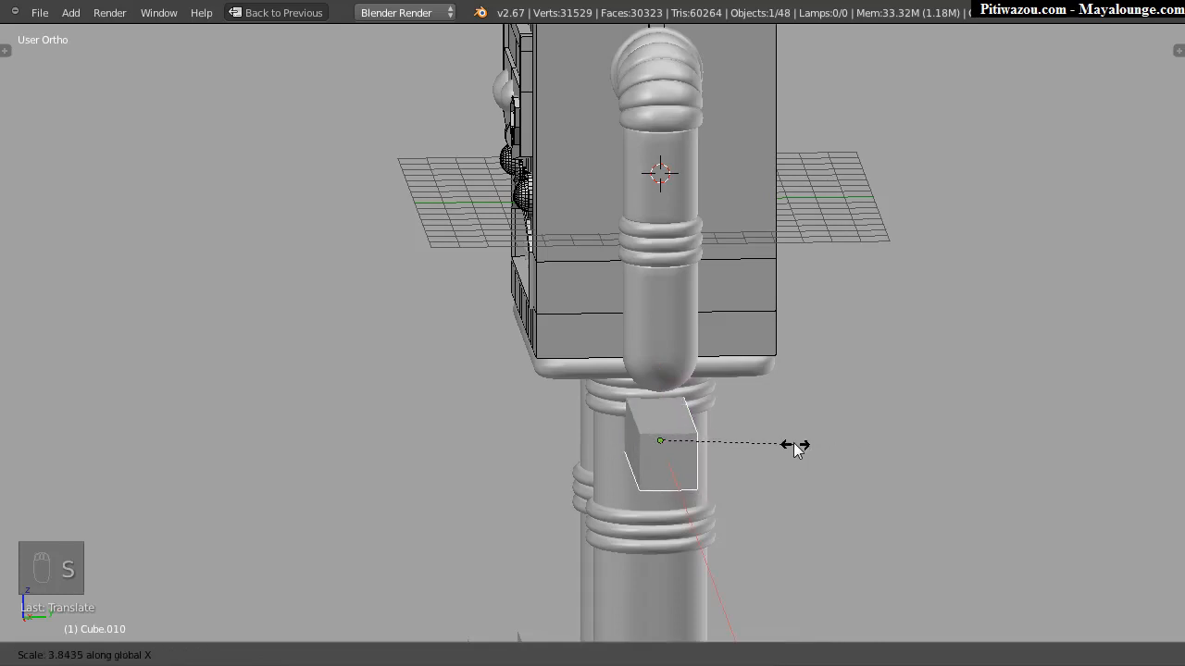
key(y)
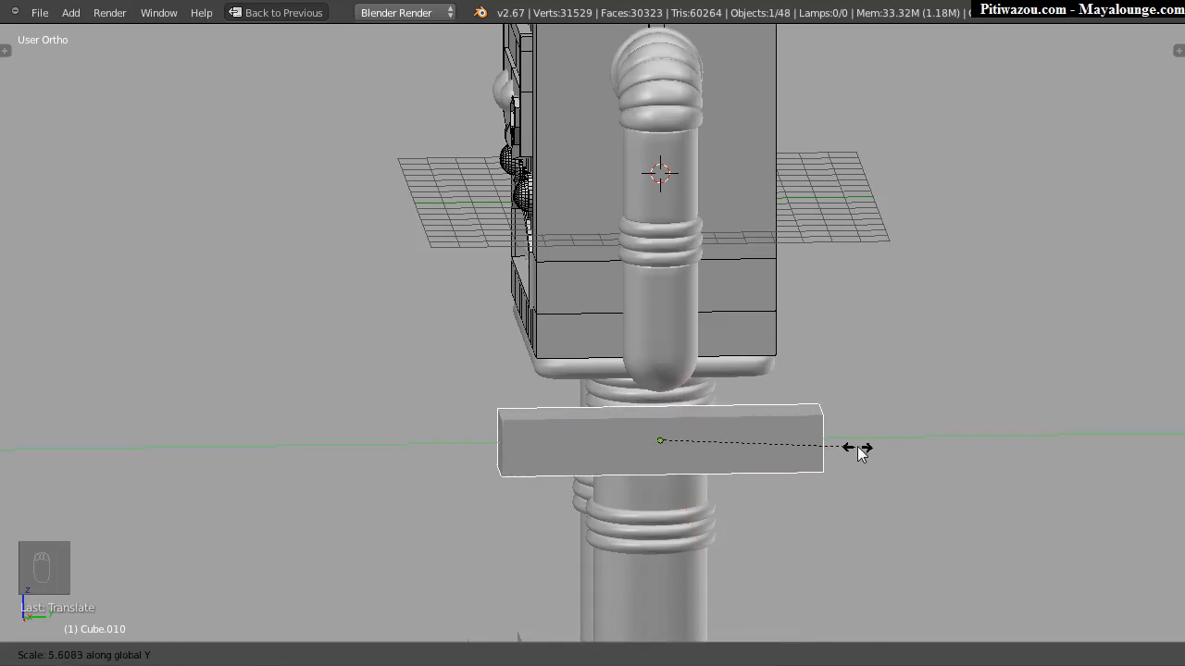
click(822, 450)
middle_drag(655, 438, 818, 432)
key(s)
key(x)
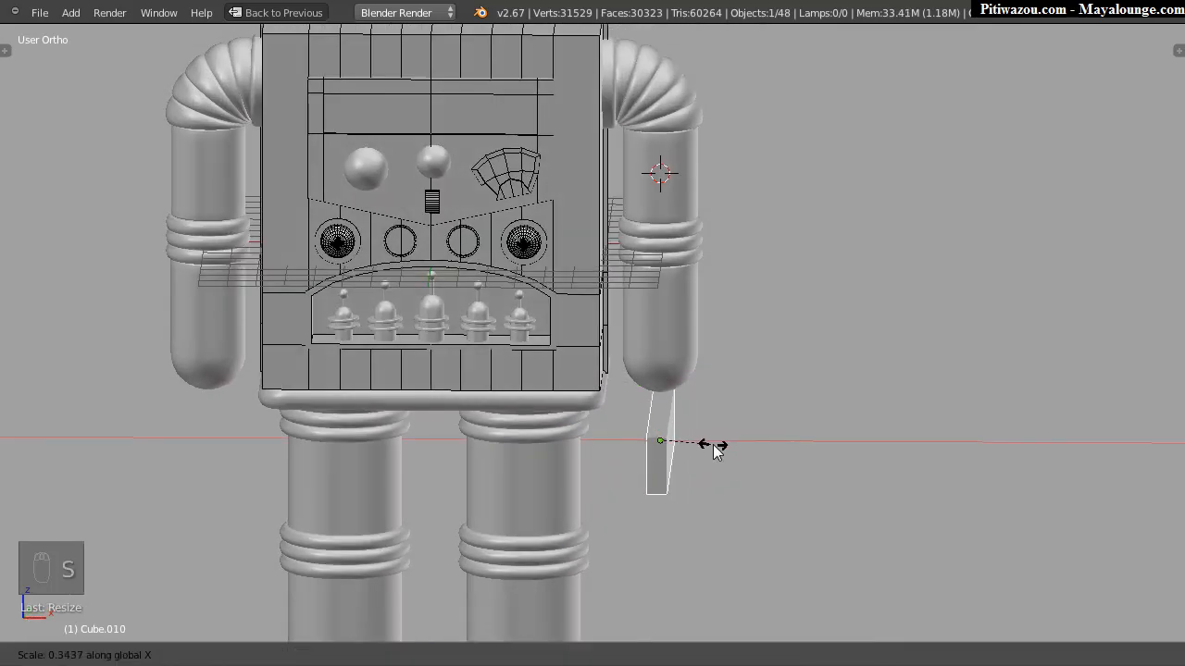
click(718, 445)
middle_drag(807, 448, 639, 398)
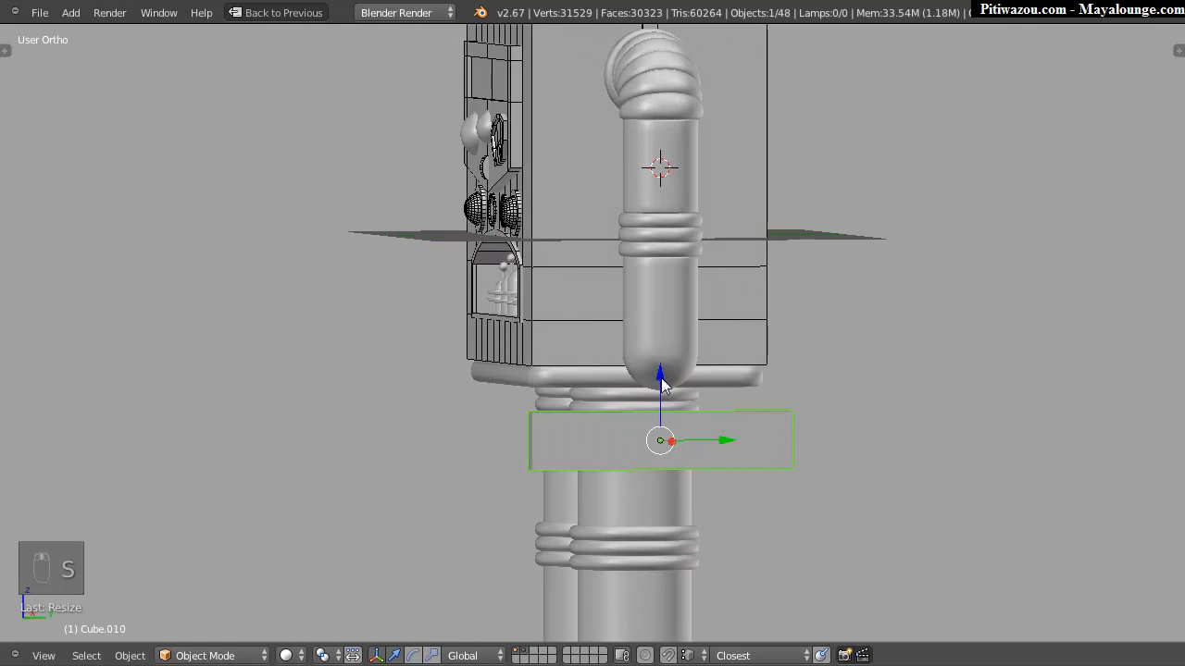
Step: Raise the bar to the level of the forearm's rounded end and adjust its thickness along Z
key(g)
click(665, 296)
scroll(730, 351, up, 3)
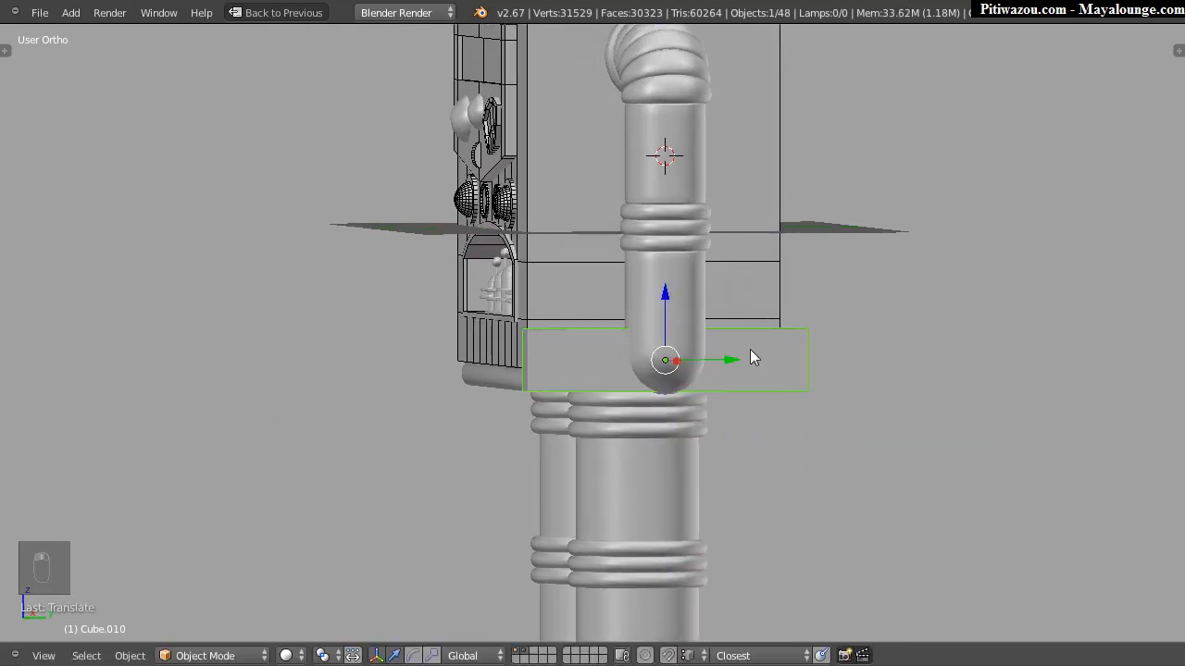
key(s)
key(z)
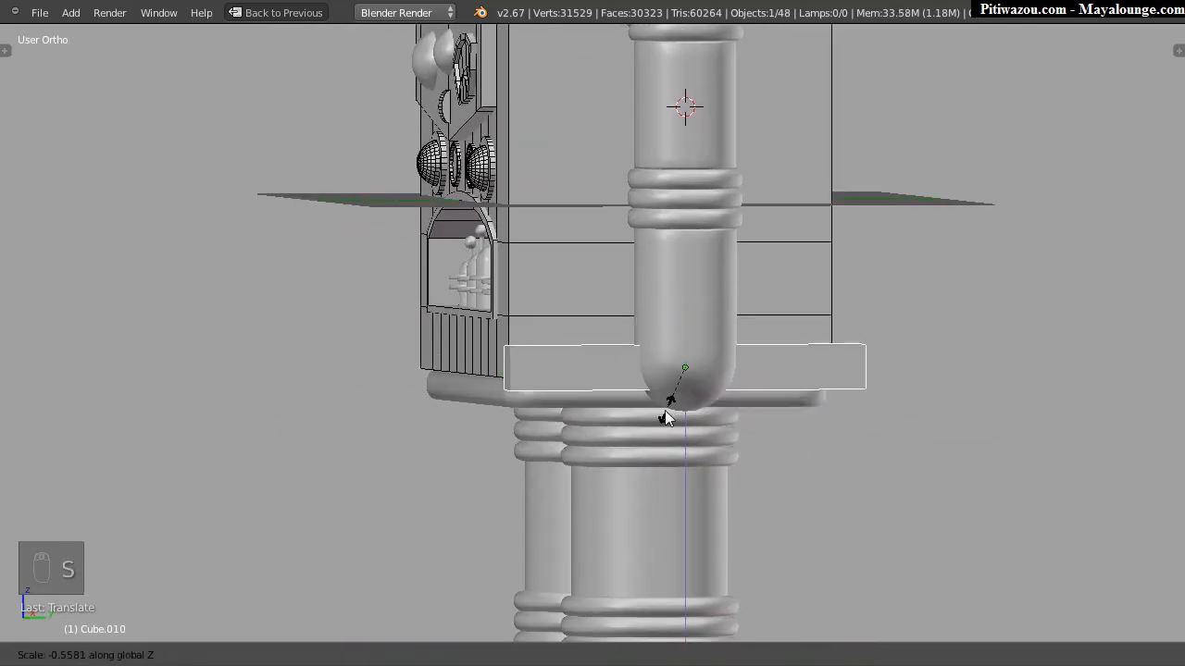
click(682, 336)
middle_drag(682, 336, 802, 396)
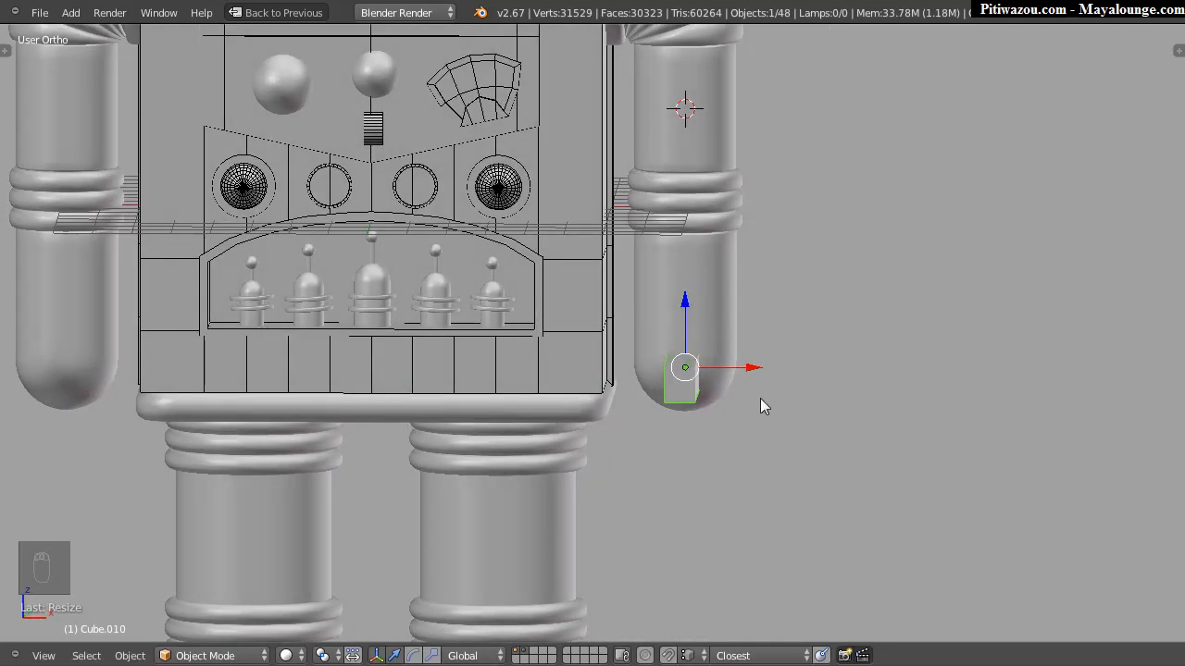
key(s)
key(z)
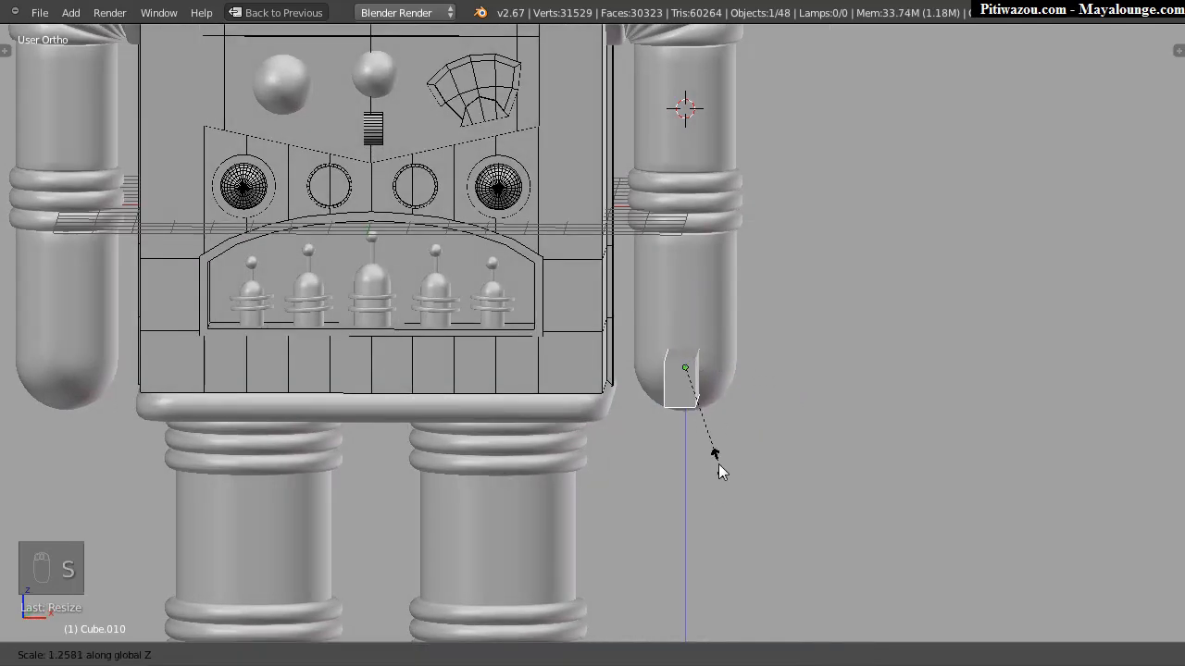
click(719, 461)
middle_drag(809, 405, 613, 391)
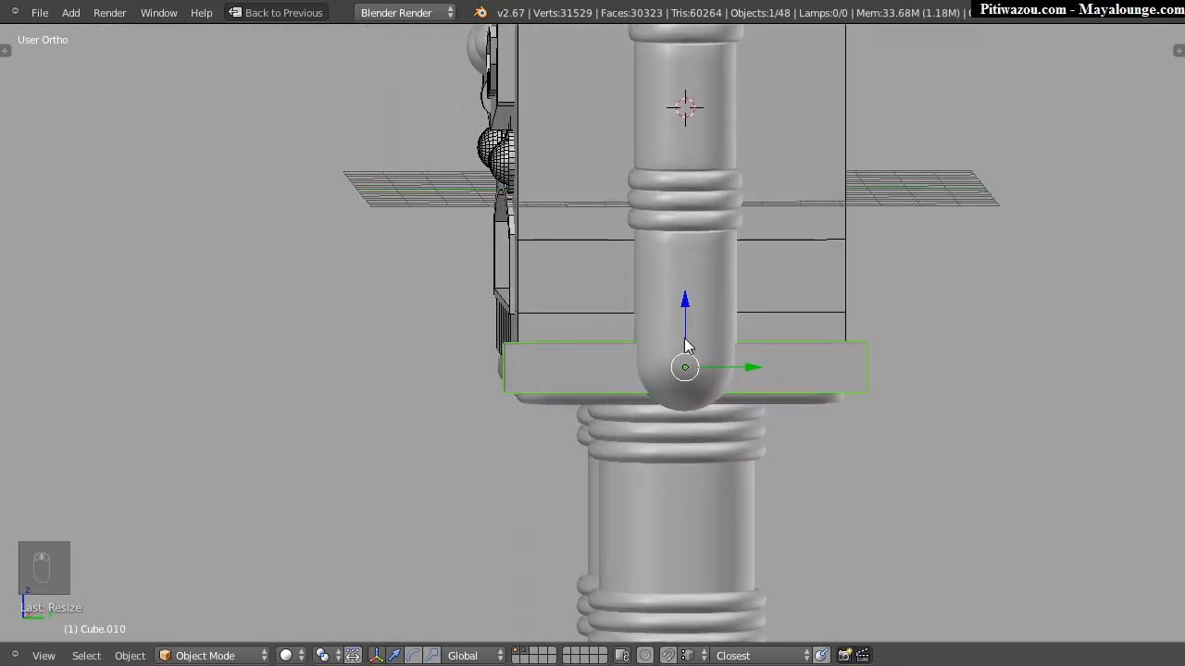
Step: Divide the bar along its length with 25 evenly spaced loop cuts
shift+middle_drag(694, 335, 590, 381)
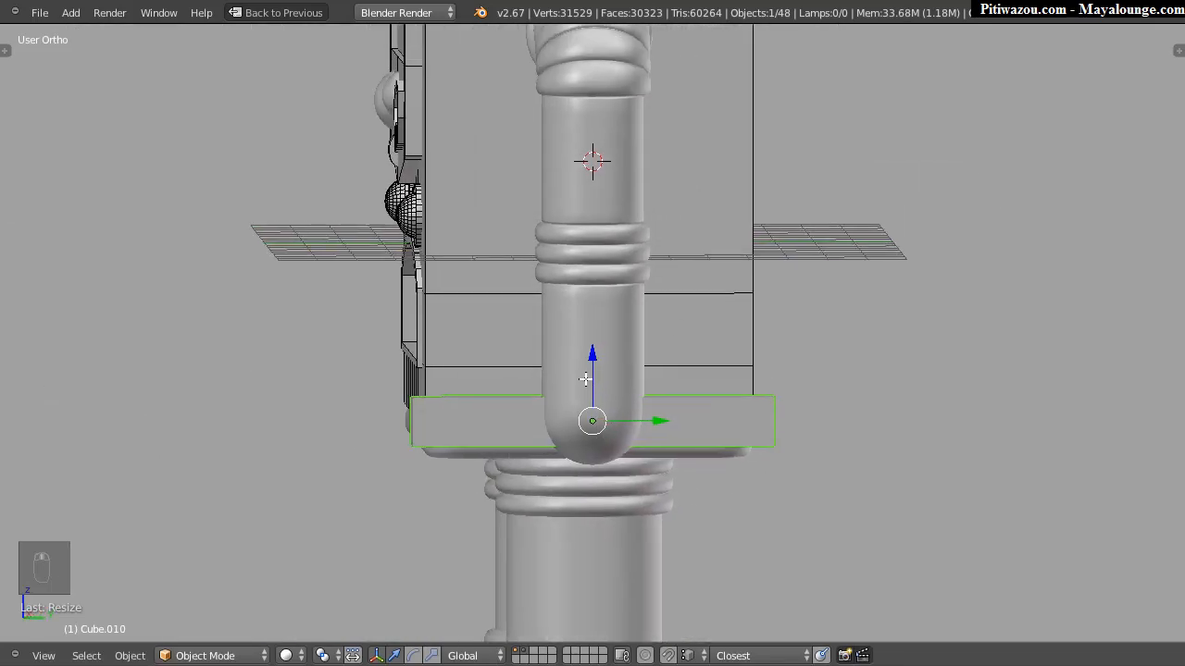
key(Tab)
click(626, 404)
right_click(633, 396)
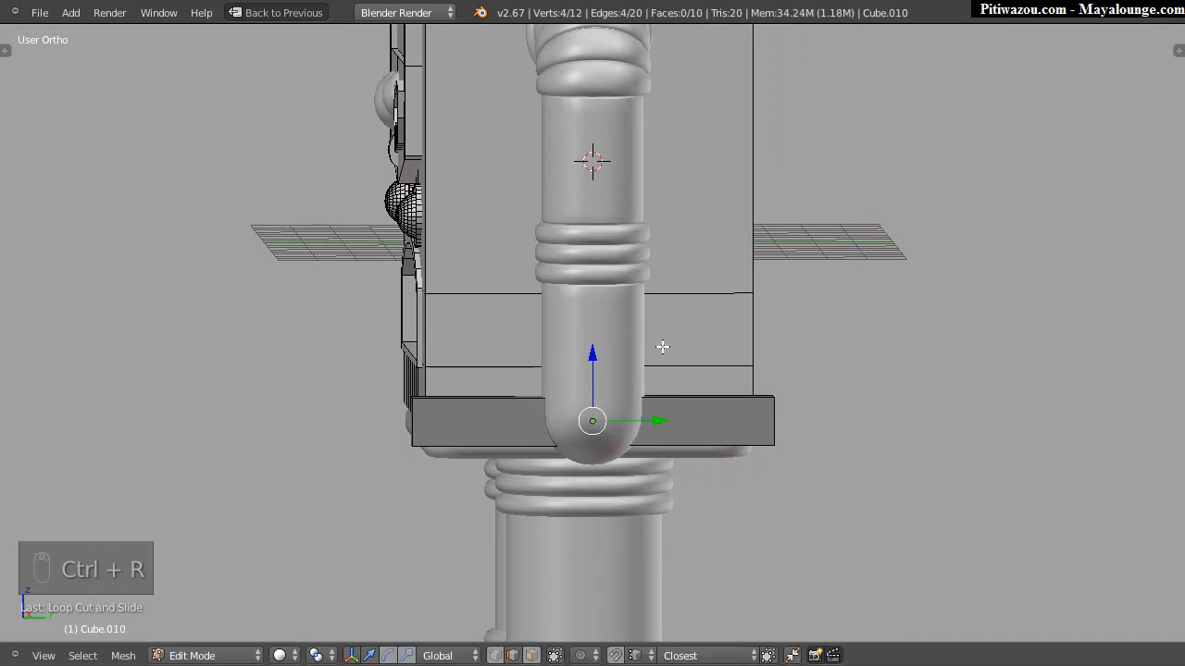
key(F6)
mouse_move(860, 404)
mouse_down()
mouse_move(896, 404)
mouse_move(878, 406)
mouse_up()
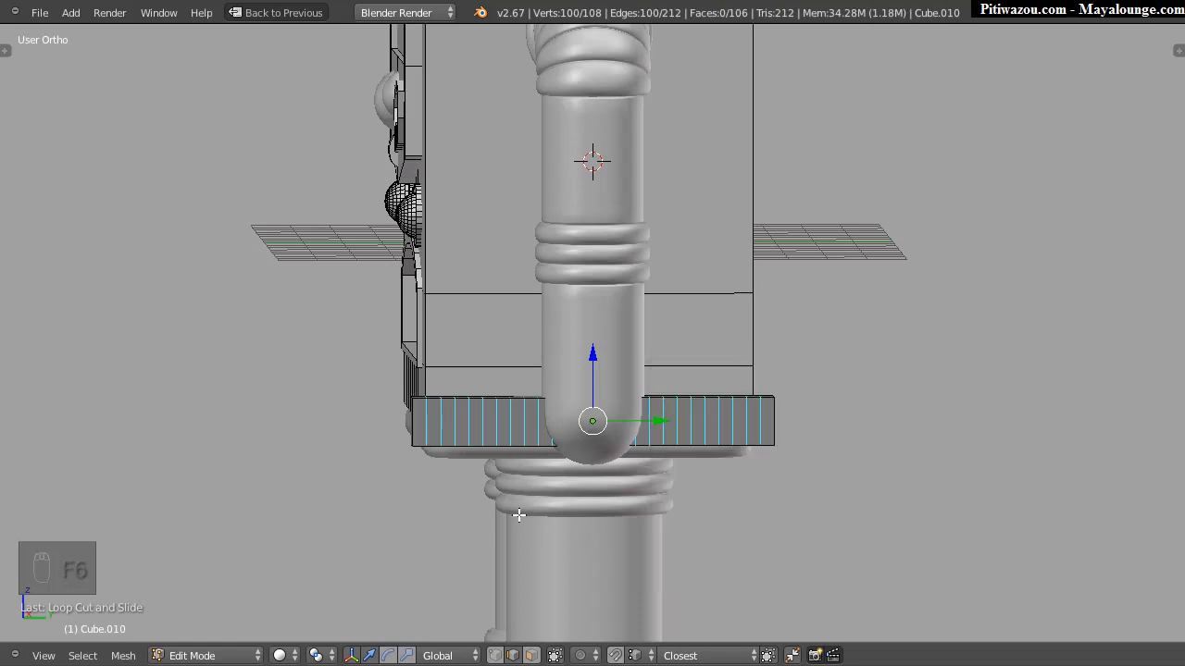
key(Tab)
Step: Apply the bar's location, rotation and scale transforms
middle_drag(631, 422, 587, 415)
scroll(585, 389, up, 2)
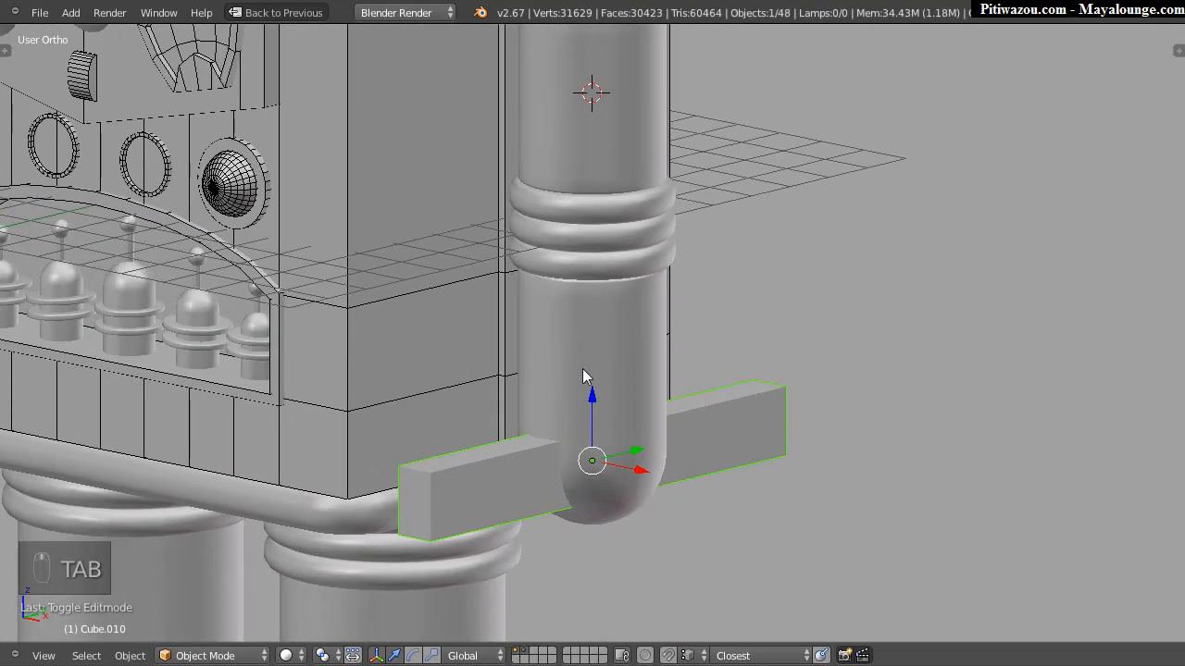
key(ctrl+a)
click(515, 369)
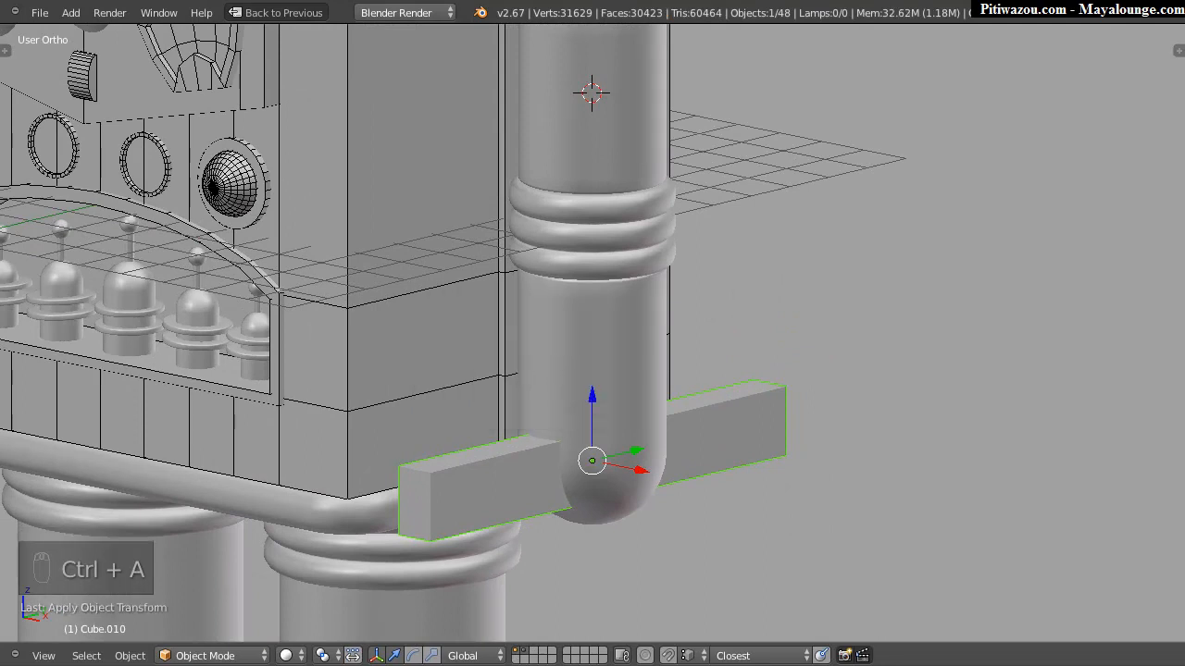
key(t)
click(17, 484)
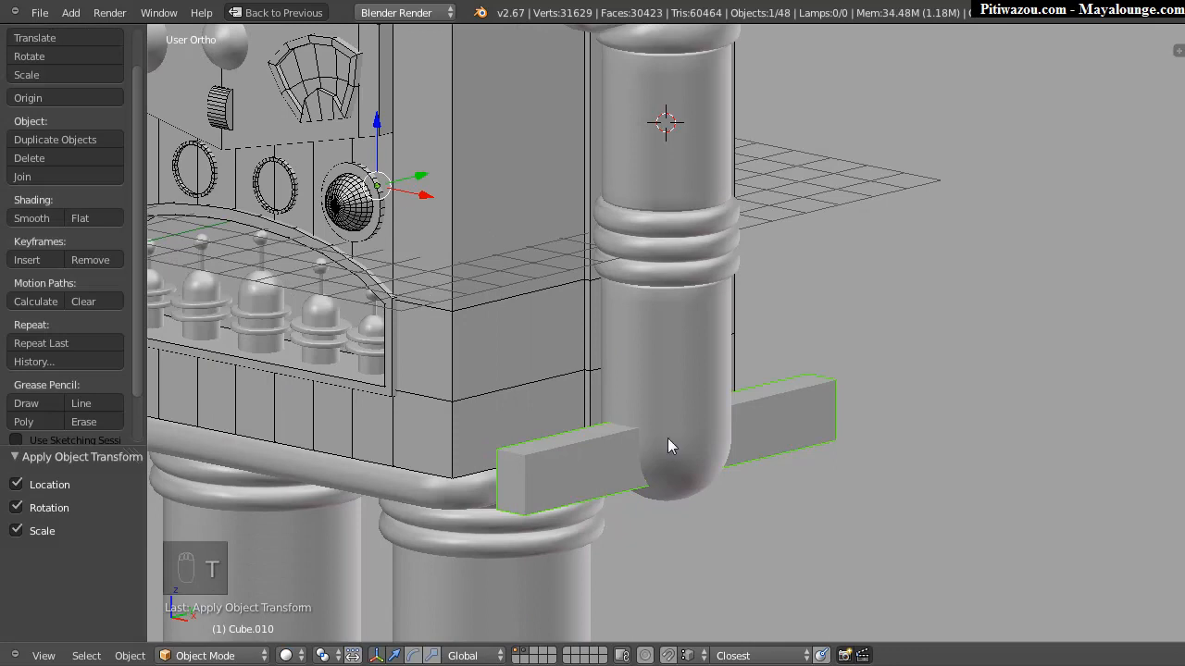
Step: Set the bar's origin to its geometry and return the 3D cursor to the scene centre
key(space)
mouse_move(546, 335)
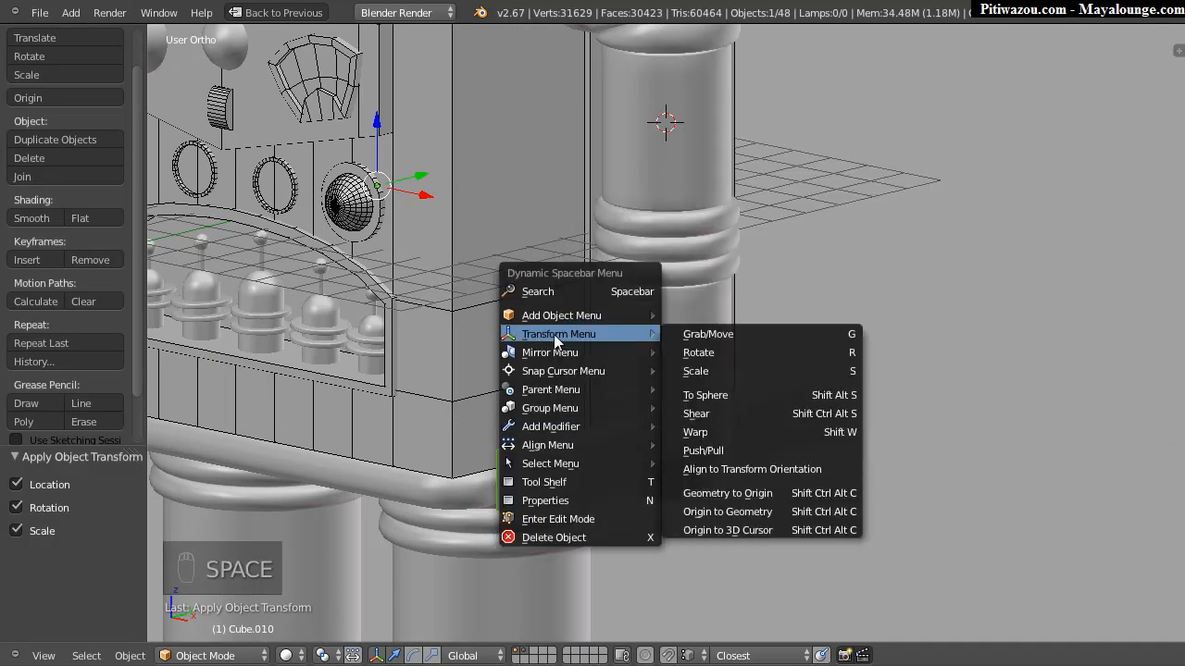
click(725, 512)
middle_drag(734, 400, 679, 361)
key(shift+c)
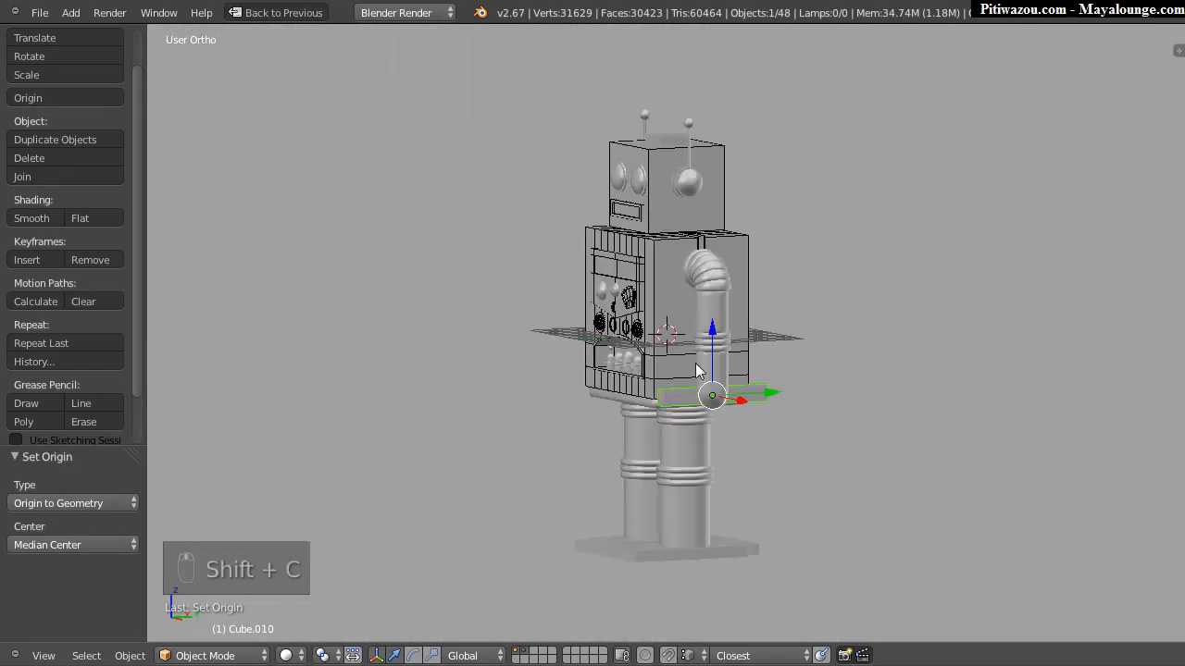
scroll(743, 247, up, 3)
middle_drag(753, 234, 603, 253)
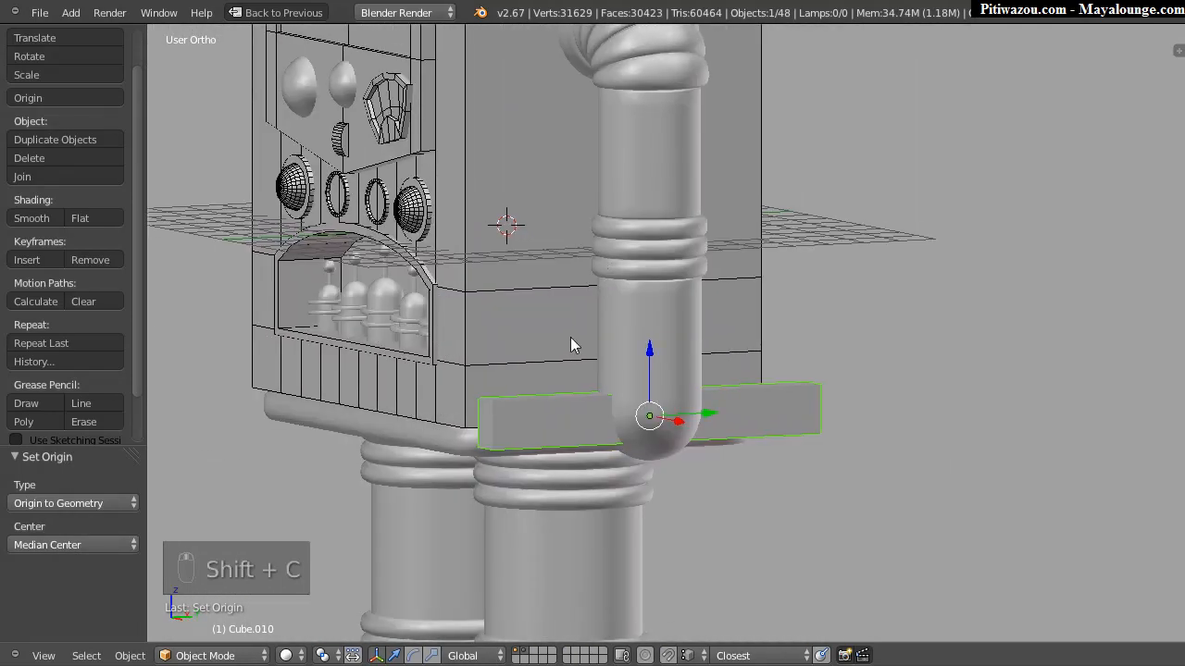
Step: Add a Simple Deform modifier to the bar and set its mode to Bend
key(t)
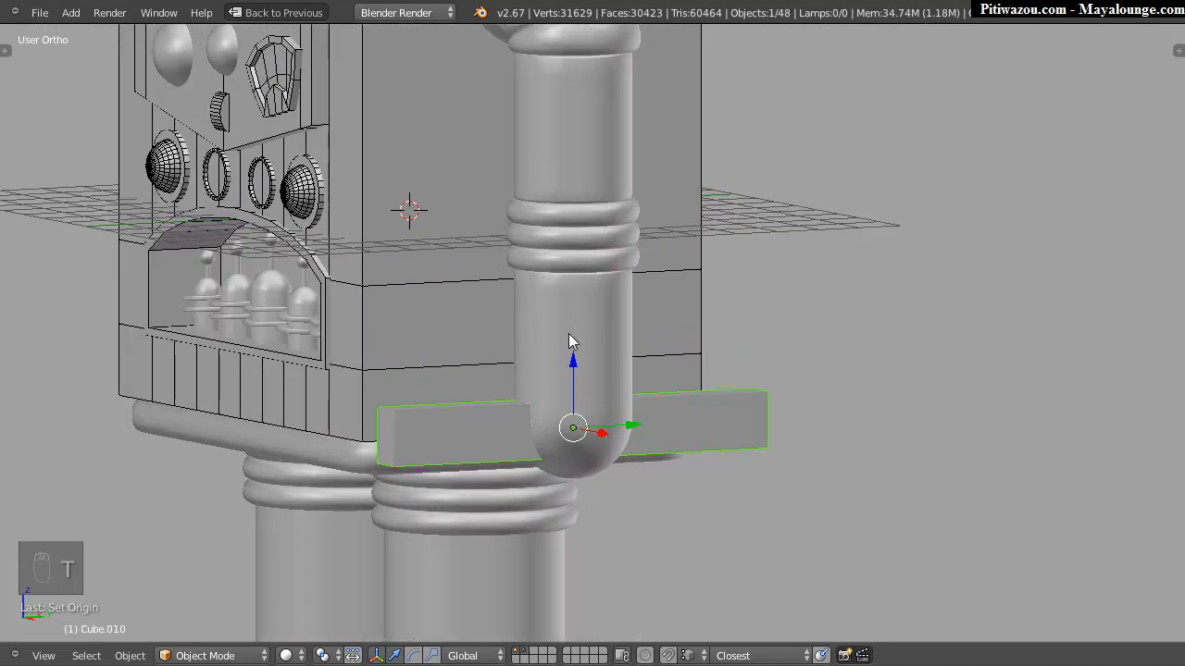
key(shift+space)
click(979, 359)
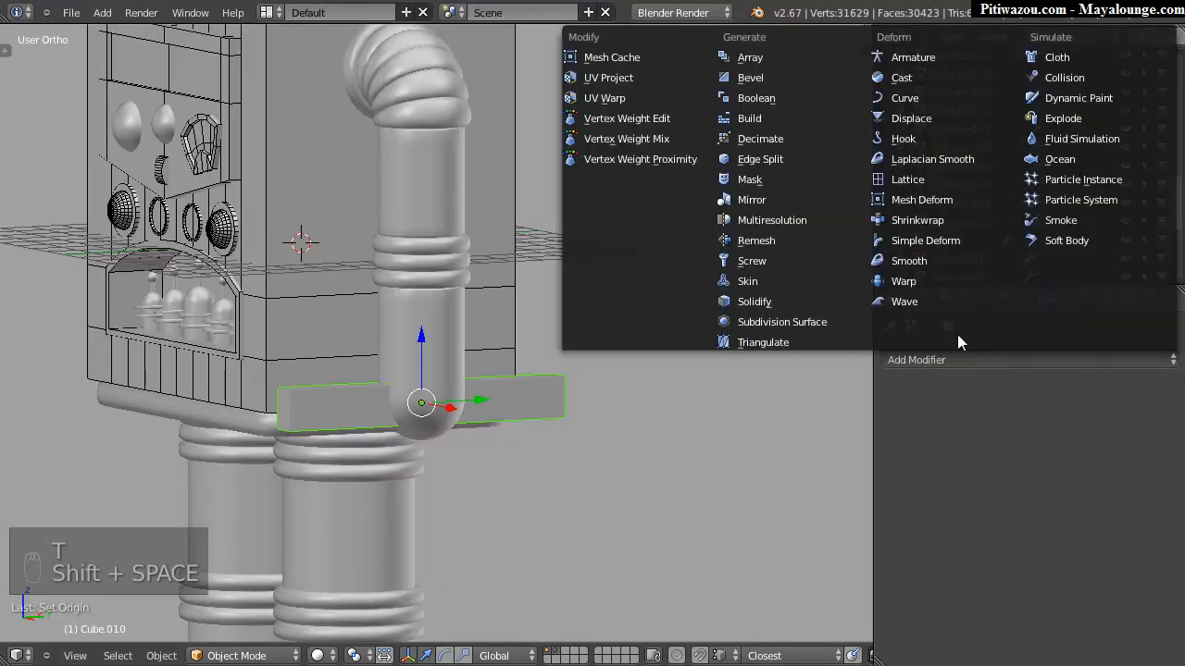
click(907, 243)
middle_drag(528, 365, 910, 465)
click(992, 448)
Step: Try a bend angle of -18.578° on the bar and set the angle back to 0°
middle_drag(579, 441, 547, 496)
mouse_move(1110, 526)
mouse_down()
mouse_move(973, 525)
mouse_move(1111, 533)
mouse_up()
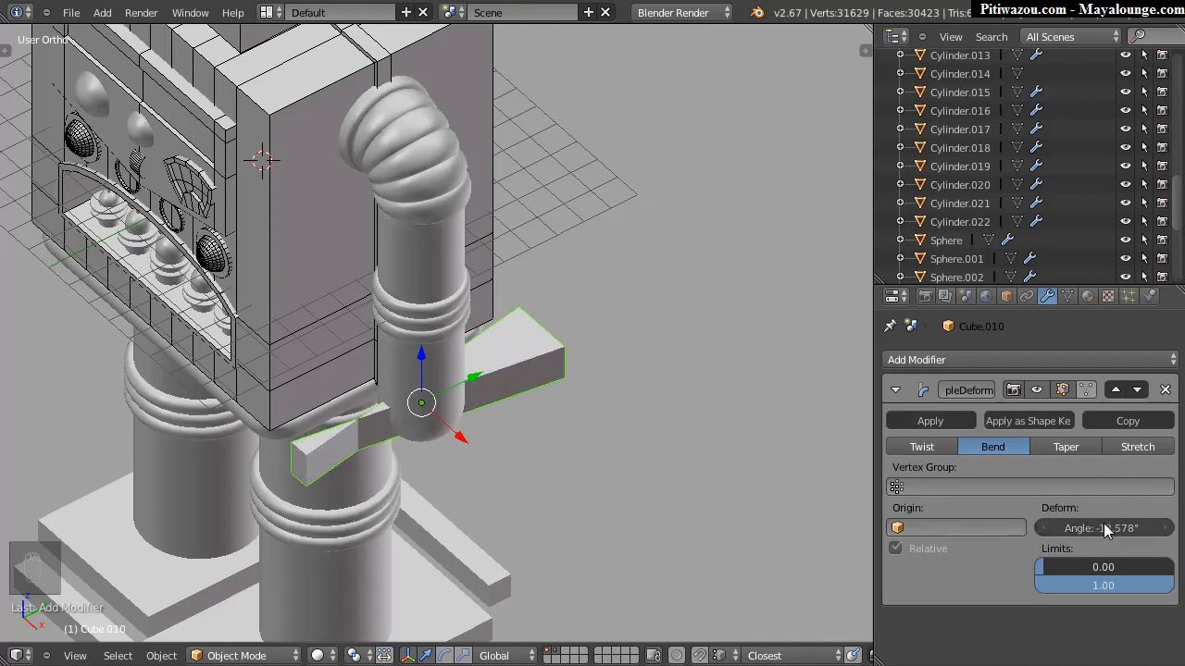
click(1139, 525)
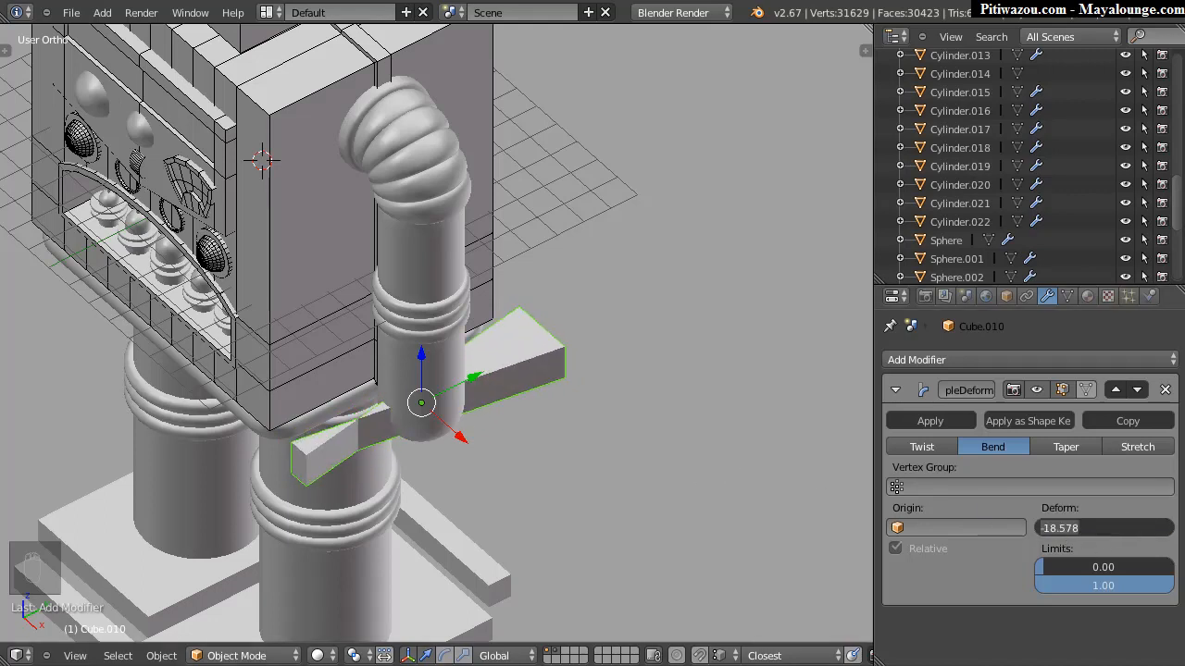
text(0)
key(Return)
Step: Rotate the bar around the Y axis and set its Y rotation to exactly 90°
middle_drag(393, 394, 423, 358)
scroll(423, 357, up, 2)
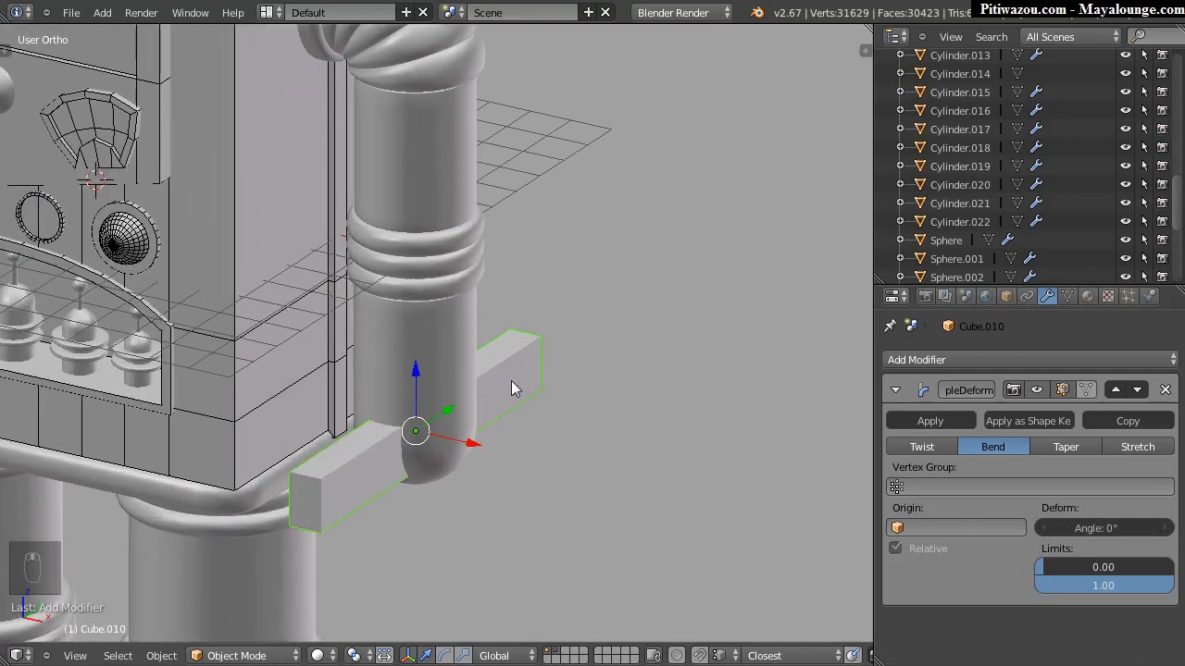
key(r)
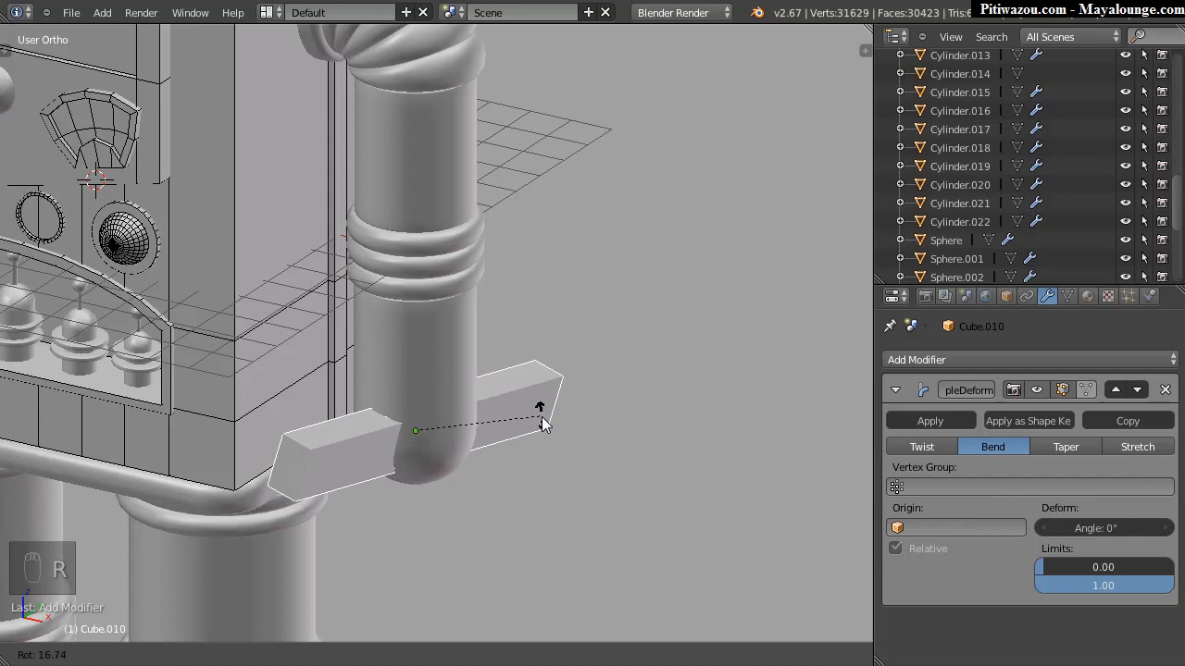
key(x)
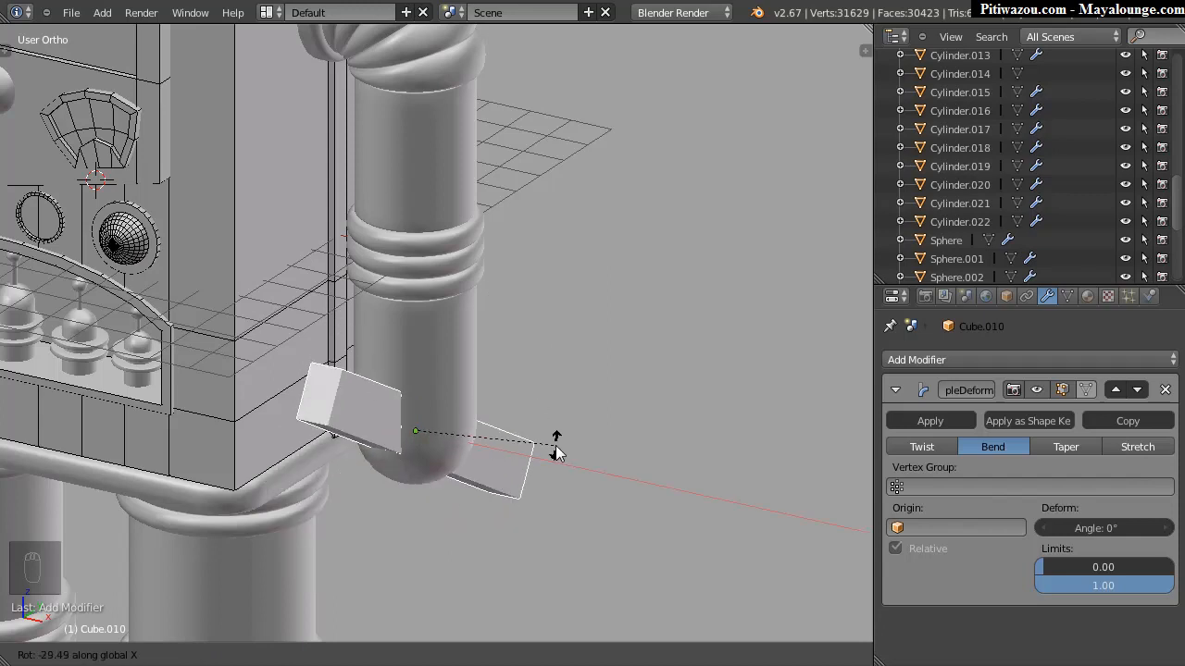
key(y)
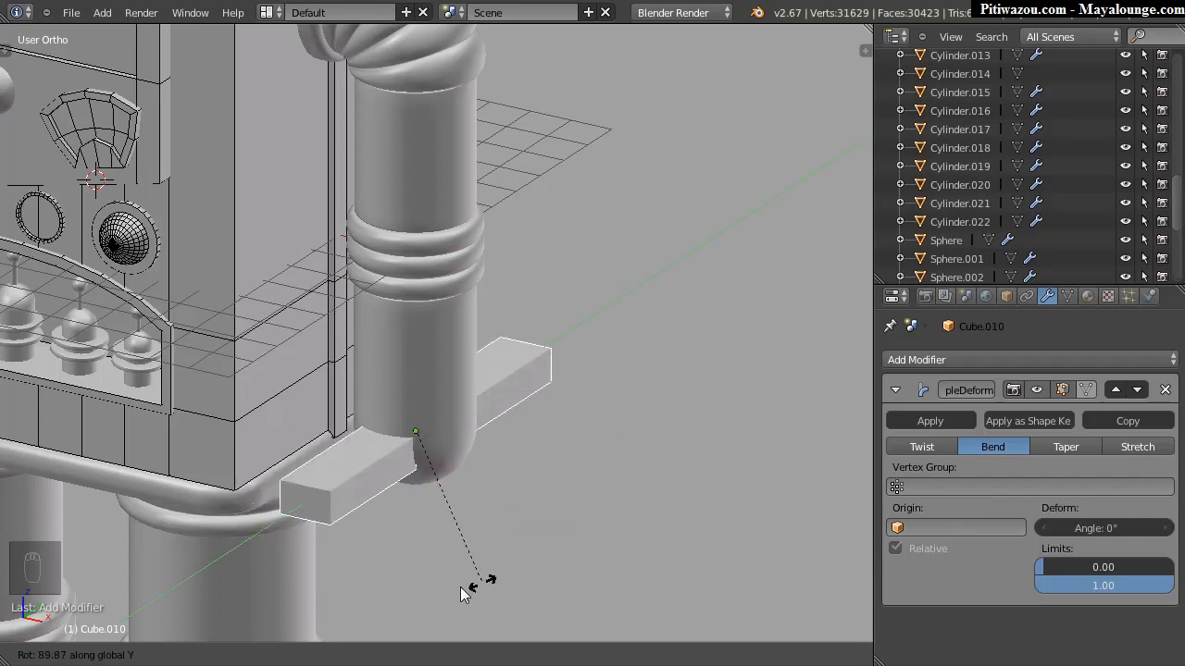
click(480, 571)
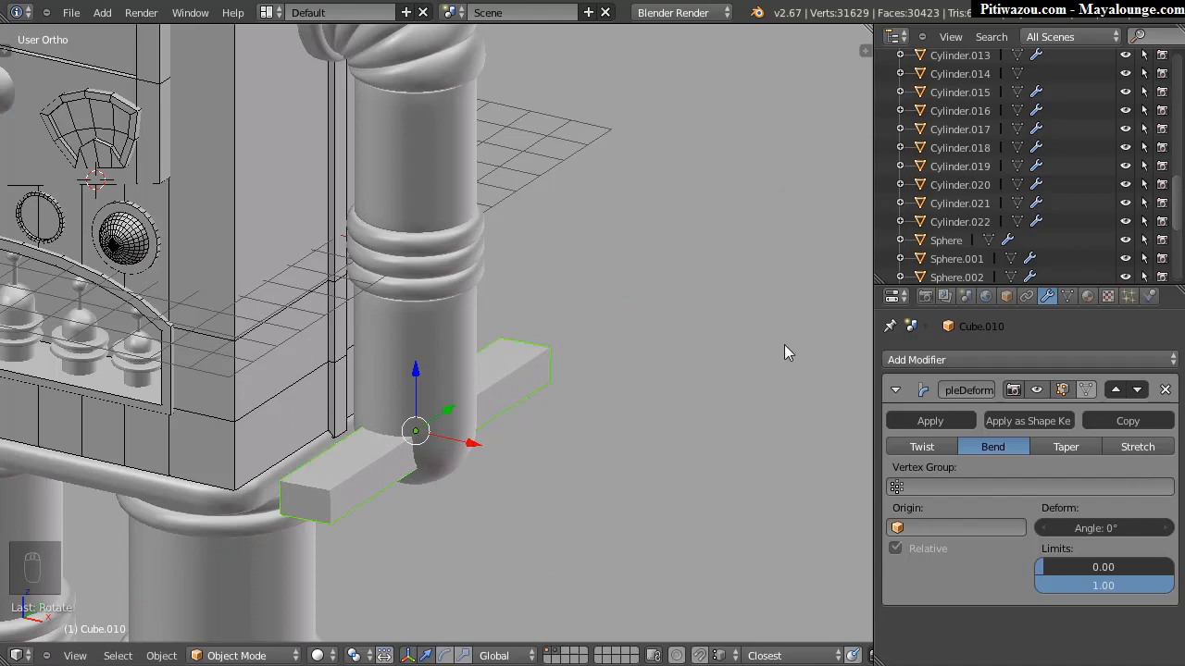
click(864, 51)
click(767, 177)
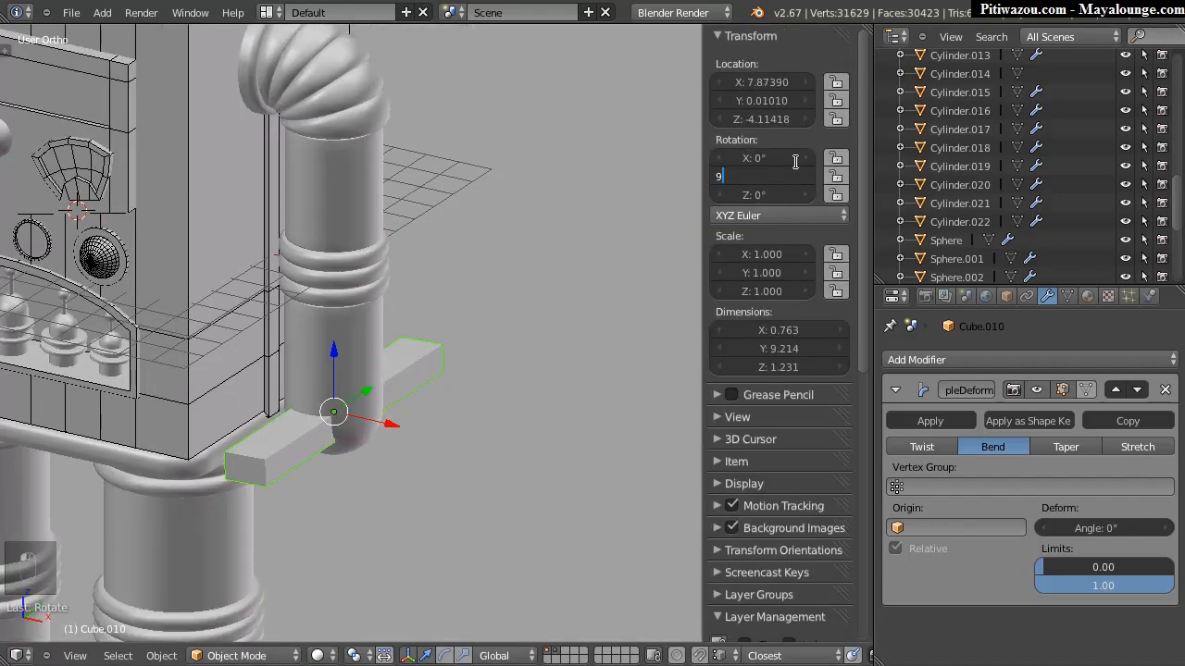
text(90)
key(Return)
Step: Show only layer2 so that the bar can be worked on without the robot's body
middle_drag(305, 397, 379, 416)
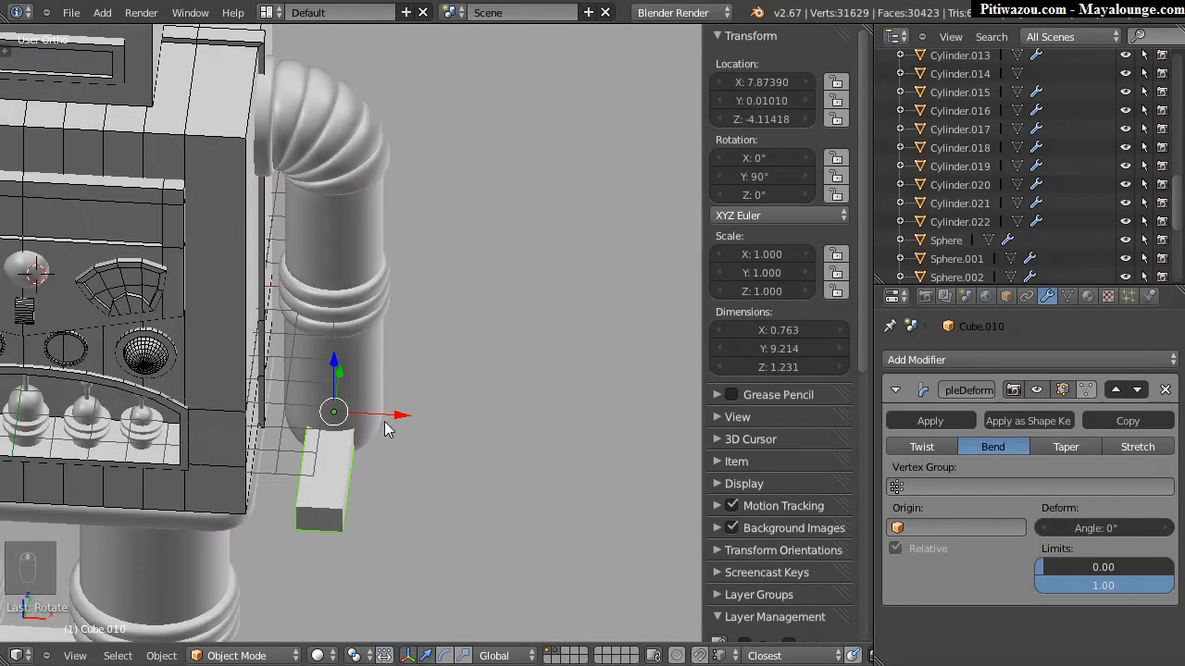
scroll(369, 331, up, 3)
shift+middle_drag(342, 454, 375, 348)
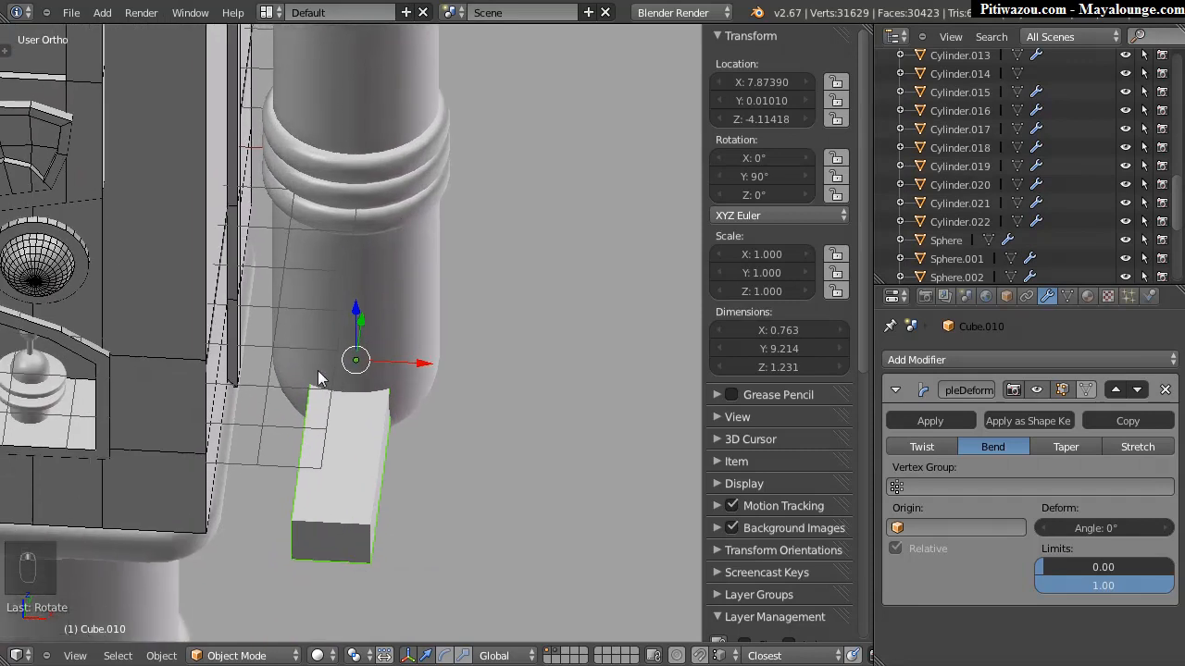
middle_drag(373, 418, 402, 320)
scroll(404, 316, up, 2)
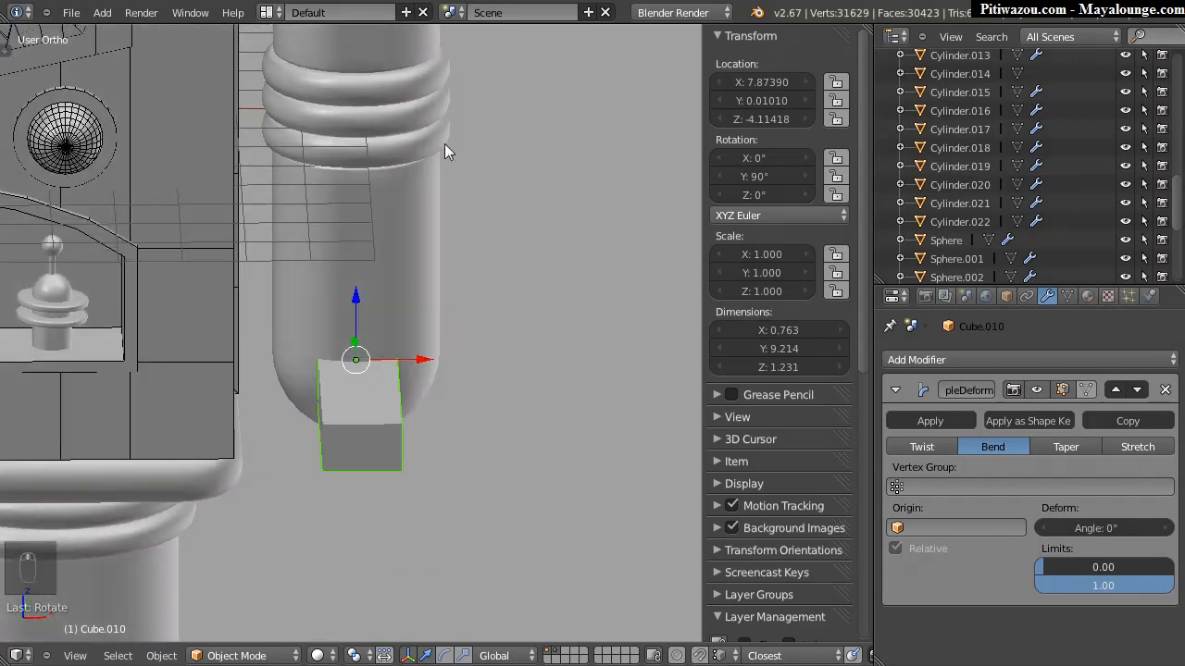
scroll(847, 306, down, 8)
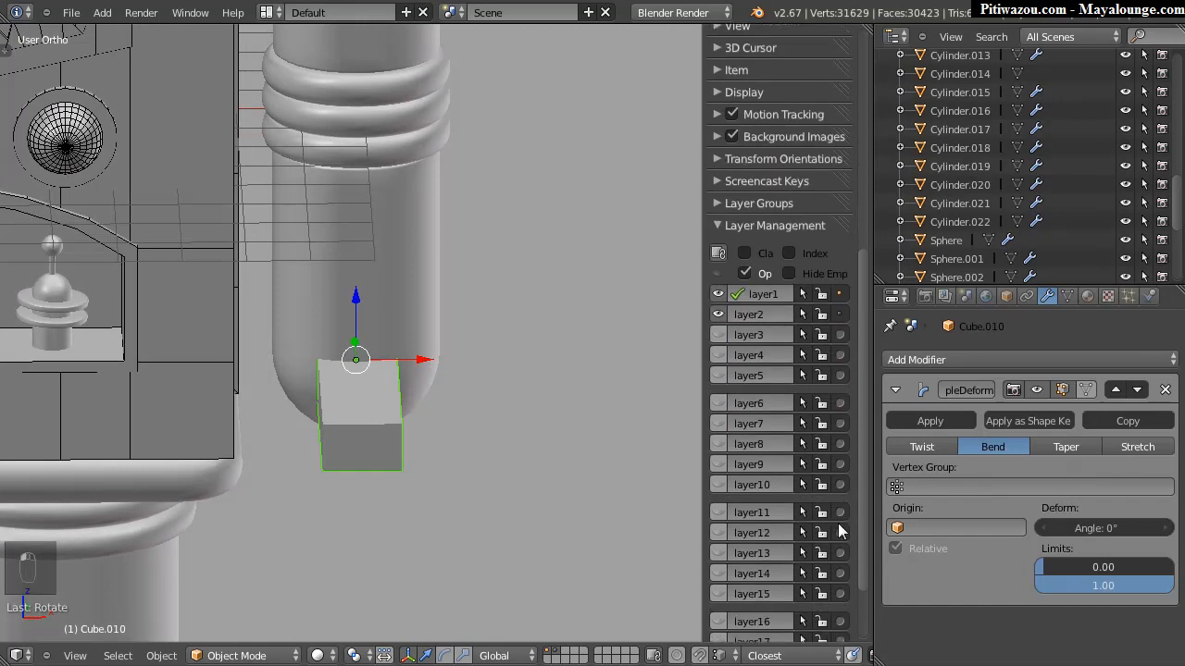
click(761, 310)
middle_drag(365, 328, 401, 348)
scroll(398, 291, up, 3)
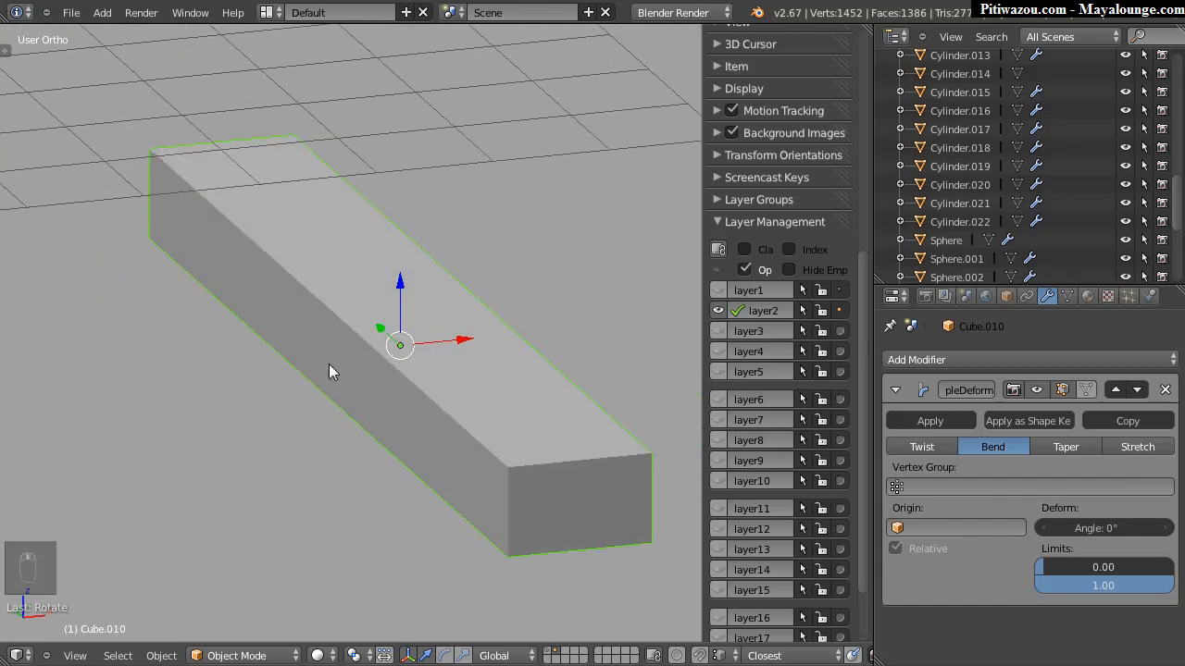
Step: Snap the 3D cursor to the middle vertical edge on the bar's long side
key(Tab)
right_click(301, 326)
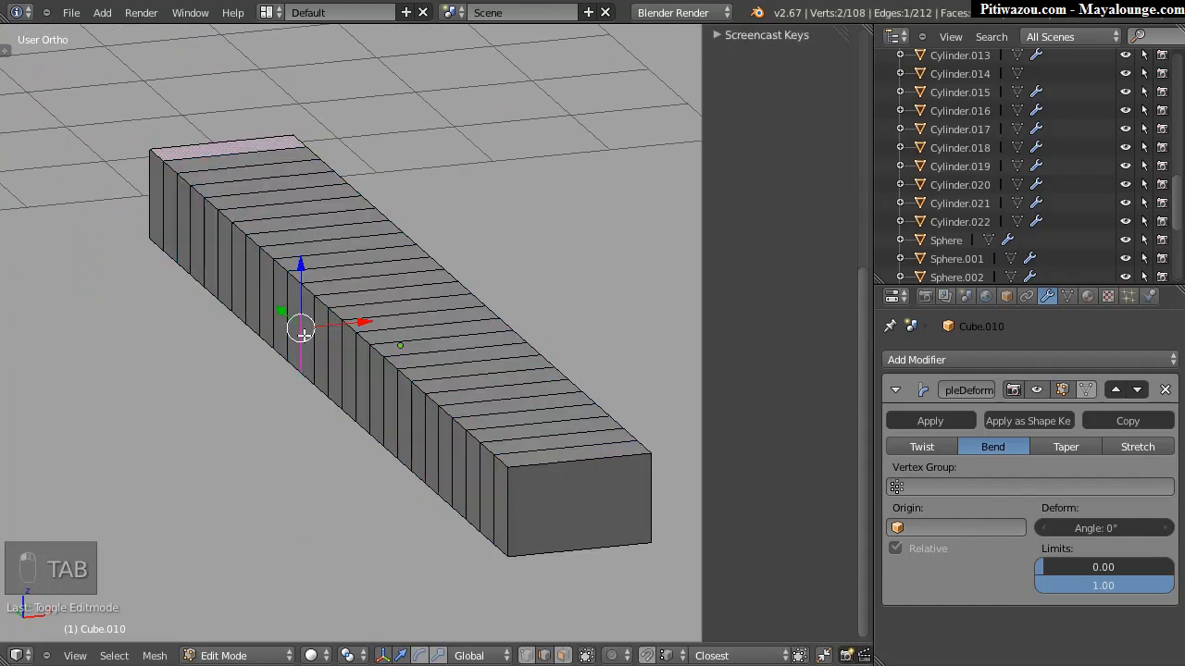
key(shift+s)
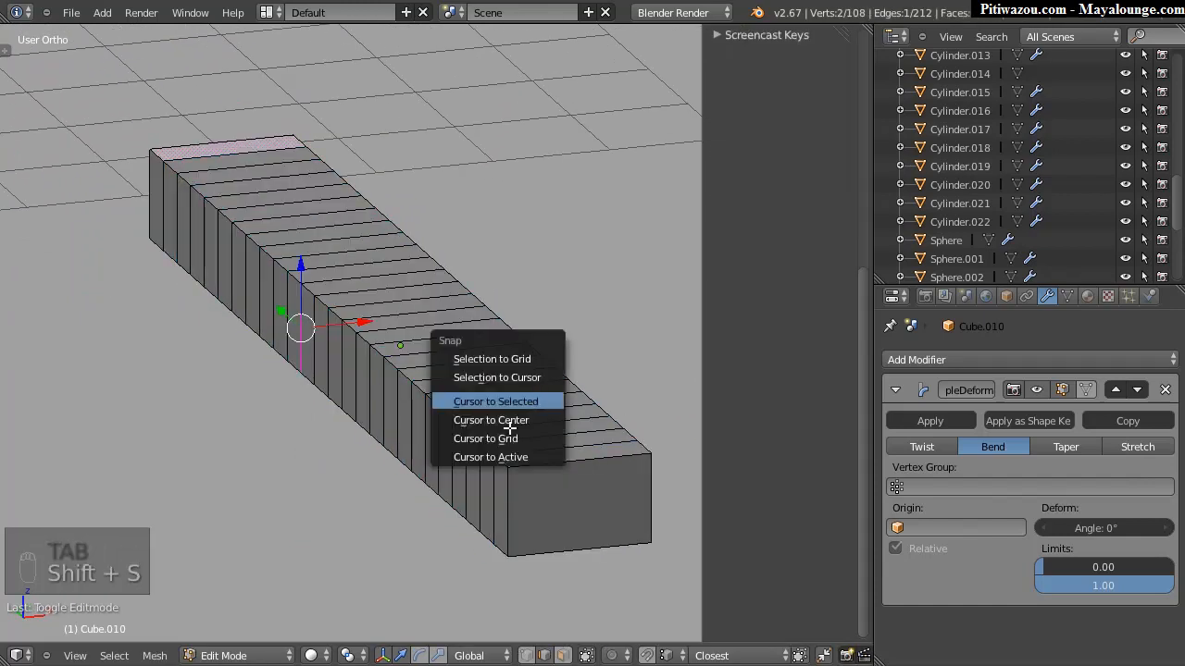
click(498, 402)
middle_drag(345, 386, 388, 320)
right_click(387, 322)
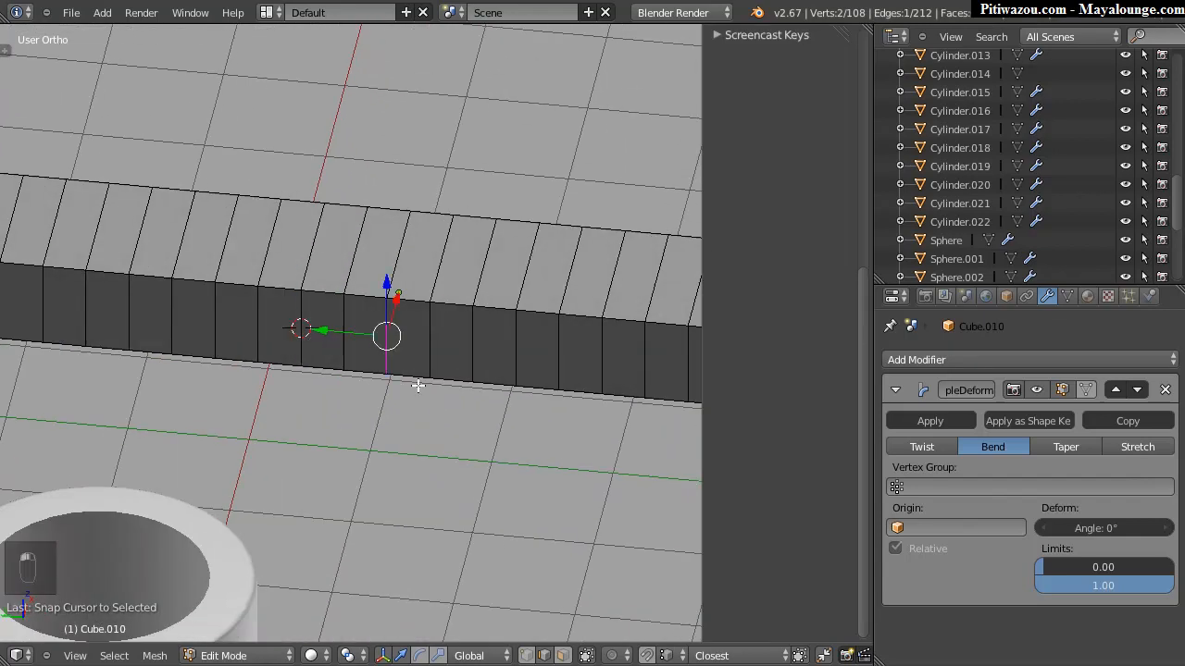
key(shift+s)
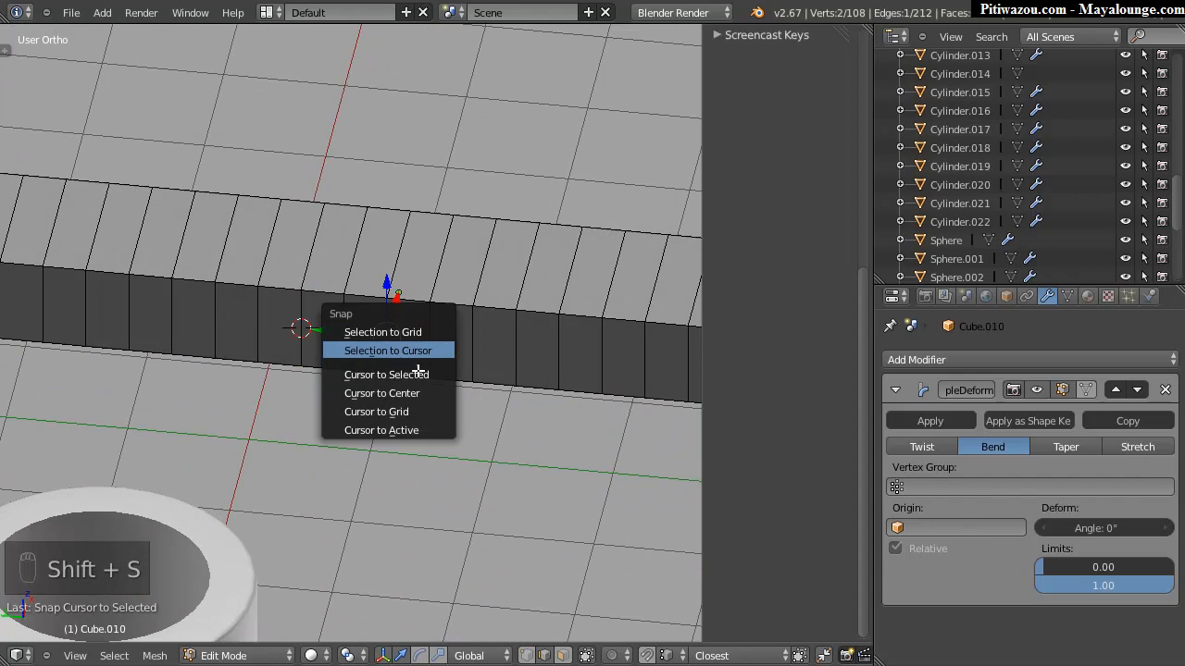
click(421, 377)
middle_drag(419, 386, 434, 313)
Step: Try moving the bar's origin to the 3D cursor and bending it with Simple Deform, and undo both changes
key(Tab)
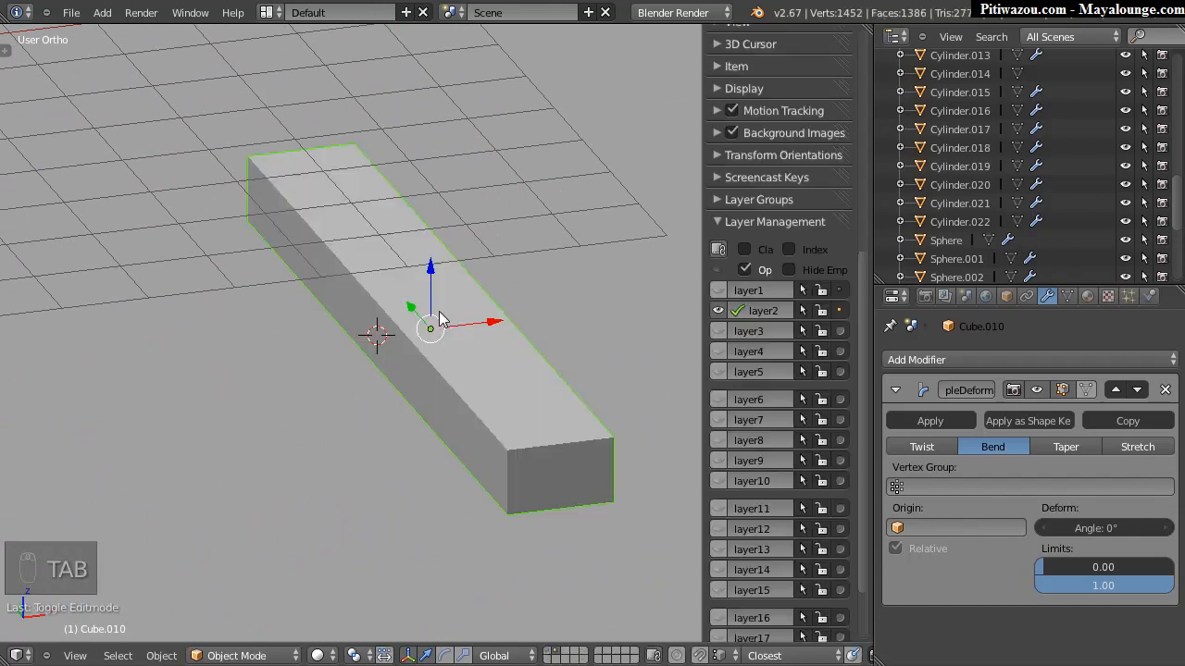
key(space)
mouse_move(441, 314)
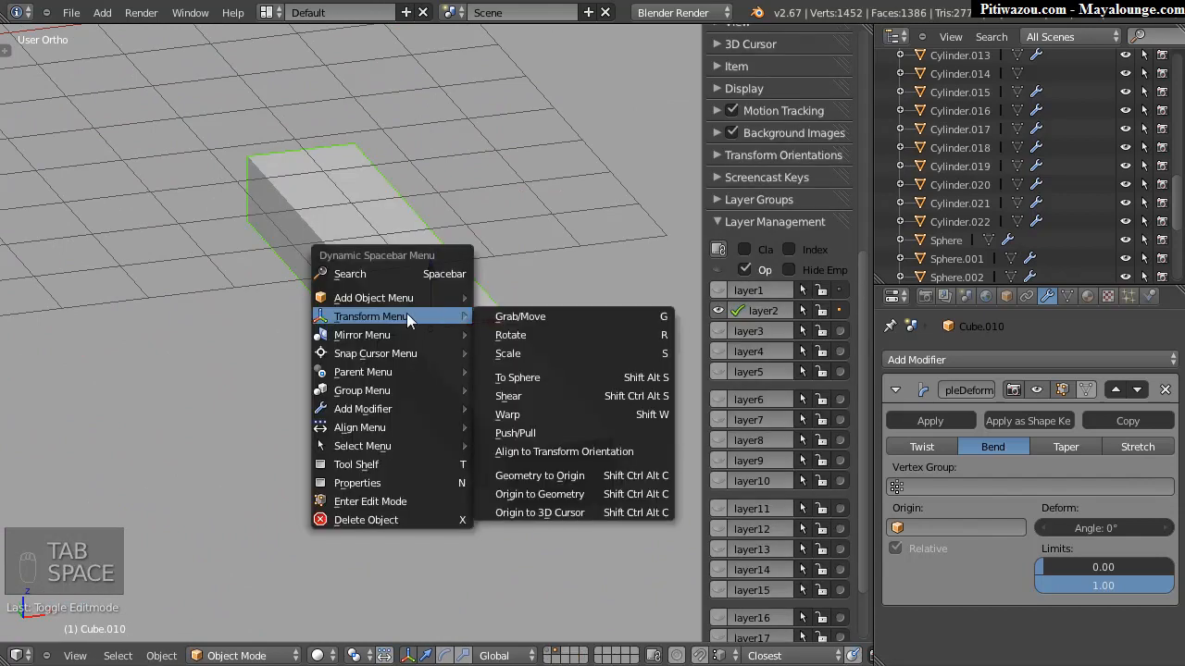
click(534, 512)
middle_drag(527, 494, 500, 389)
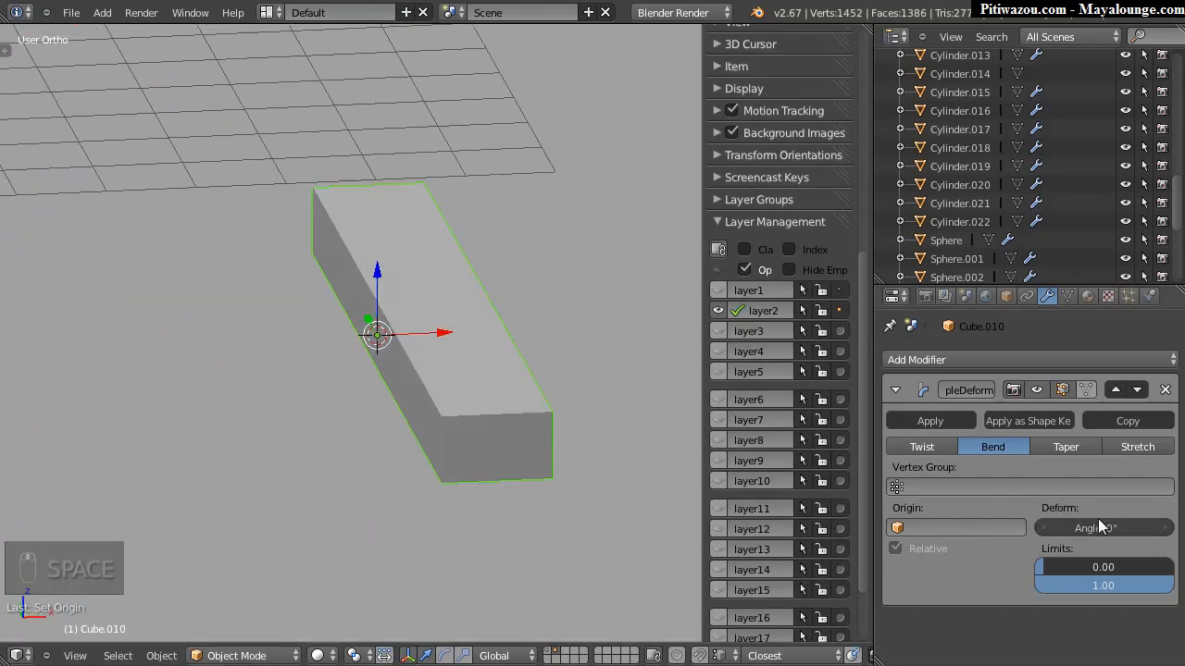
drag(1115, 528, 1079, 534)
key(ctrl+z)
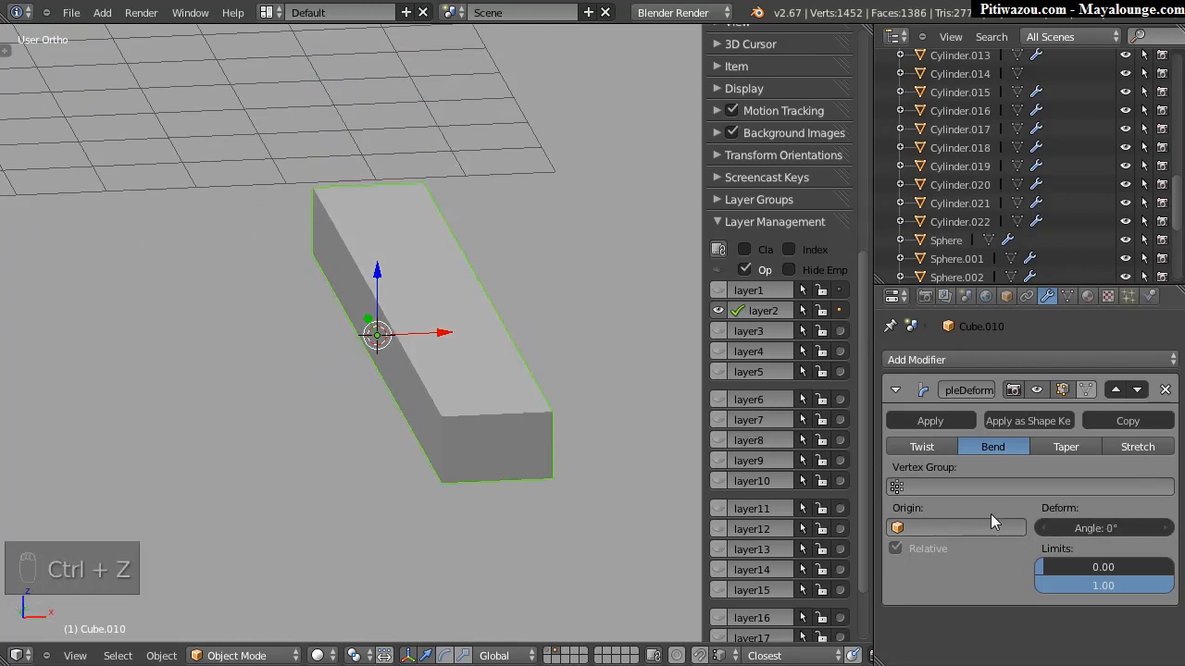
key(ctrl+z)
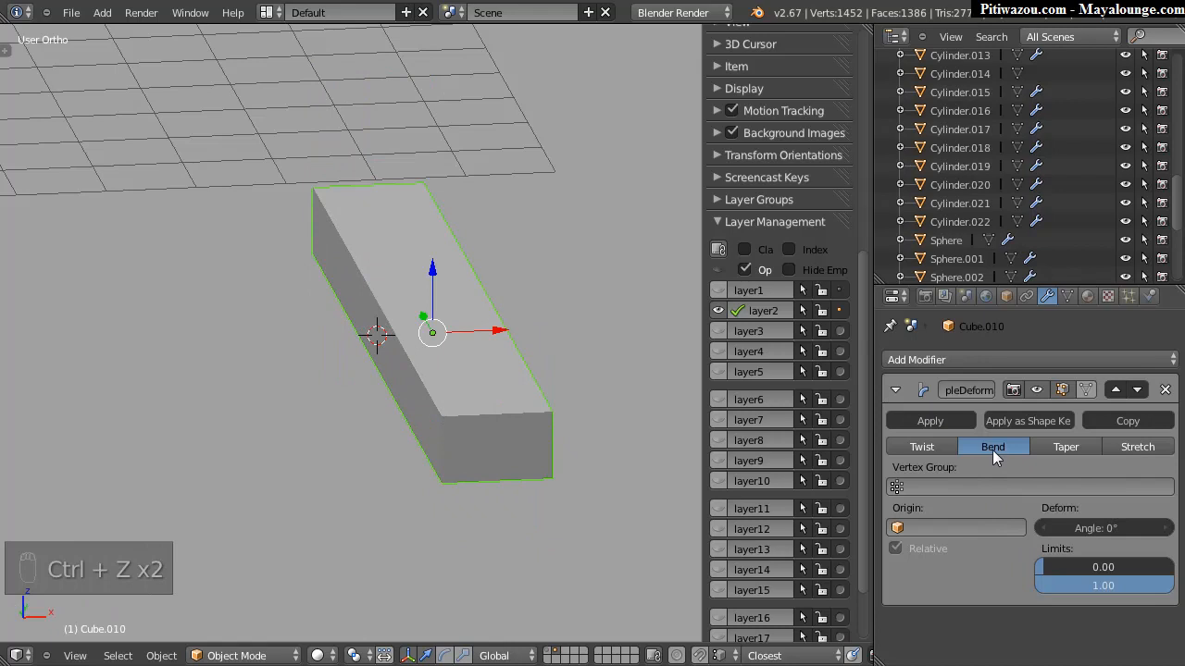
Step: Apply the bar's location and rotation, try a bend angle of -1.627° on it, and undo the bend
middle_drag(445, 321, 655, 215)
drag(861, 279, 860, 57)
scroll(795, 112, up, 1)
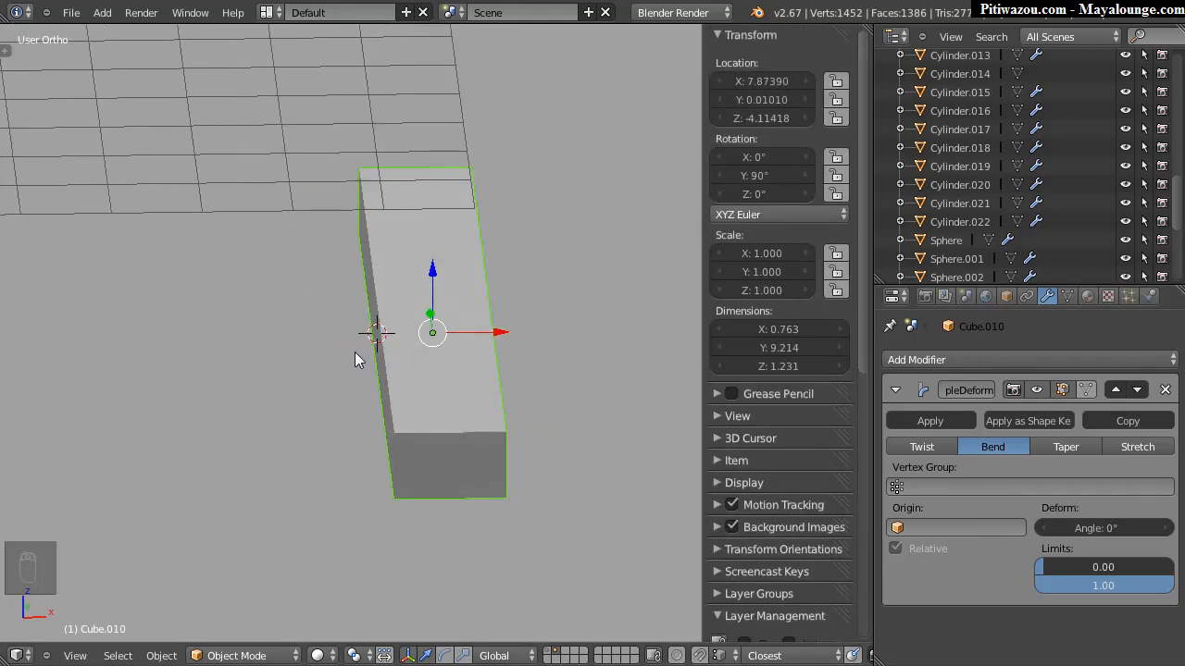
key(ctrl+a)
click(260, 299)
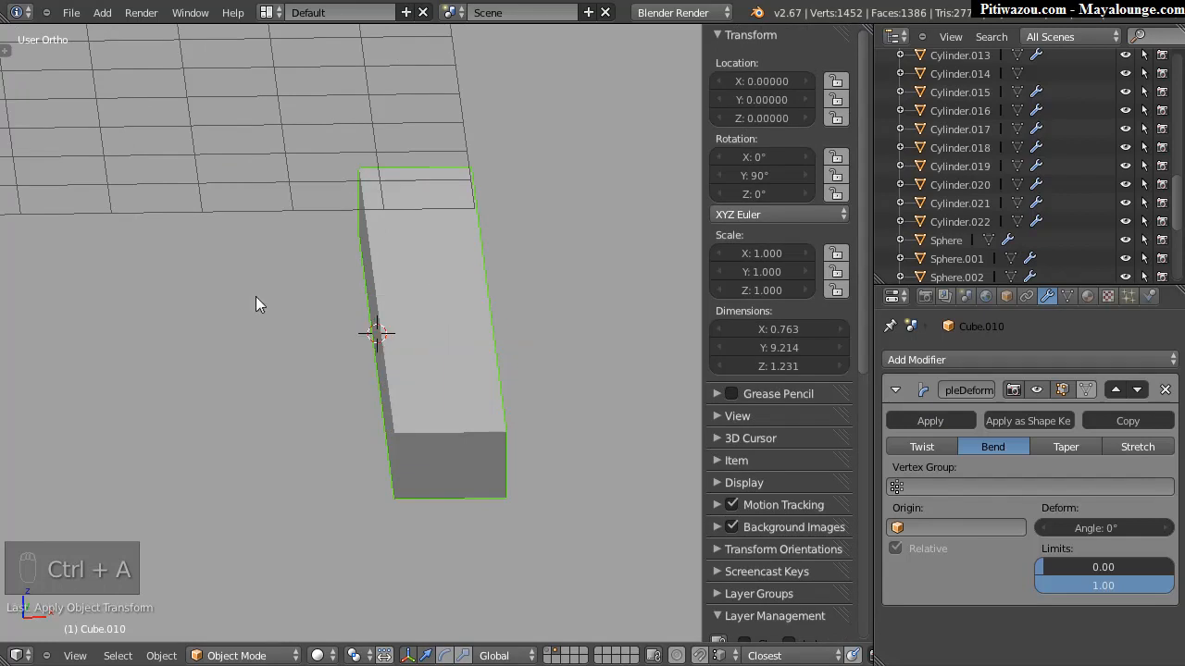
key(ctrl+a)
click(216, 322)
mouse_move(1093, 523)
mouse_down()
mouse_move(1129, 523)
mouse_move(1033, 526)
mouse_move(1081, 518)
mouse_up()
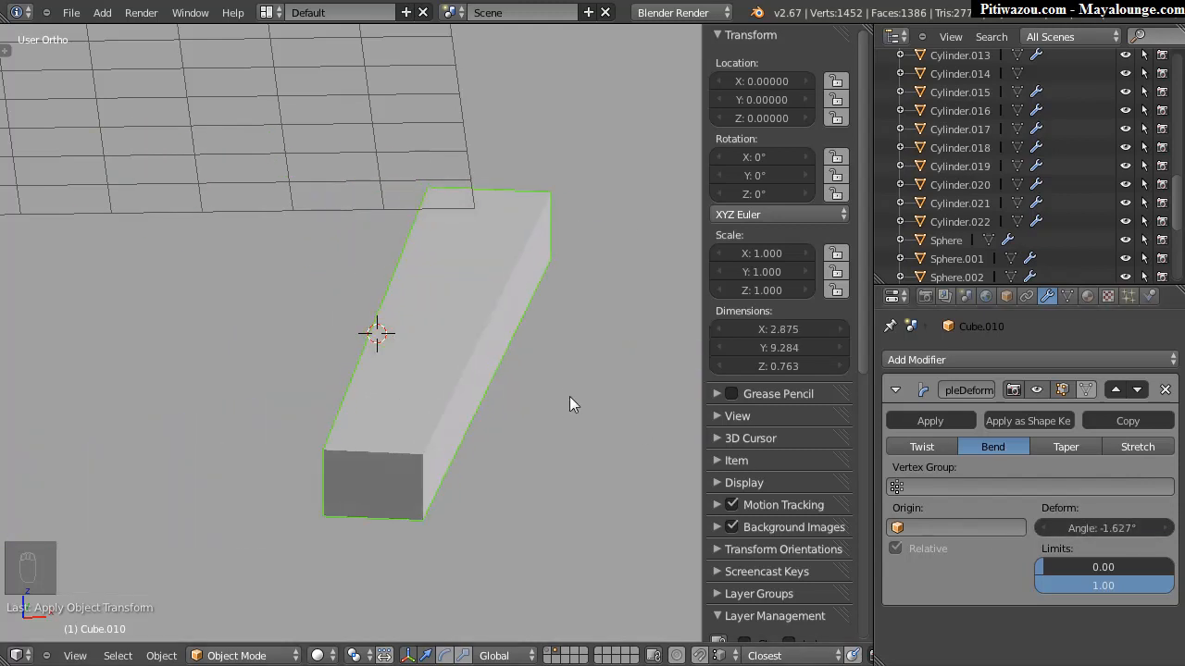
key(ctrl+z)
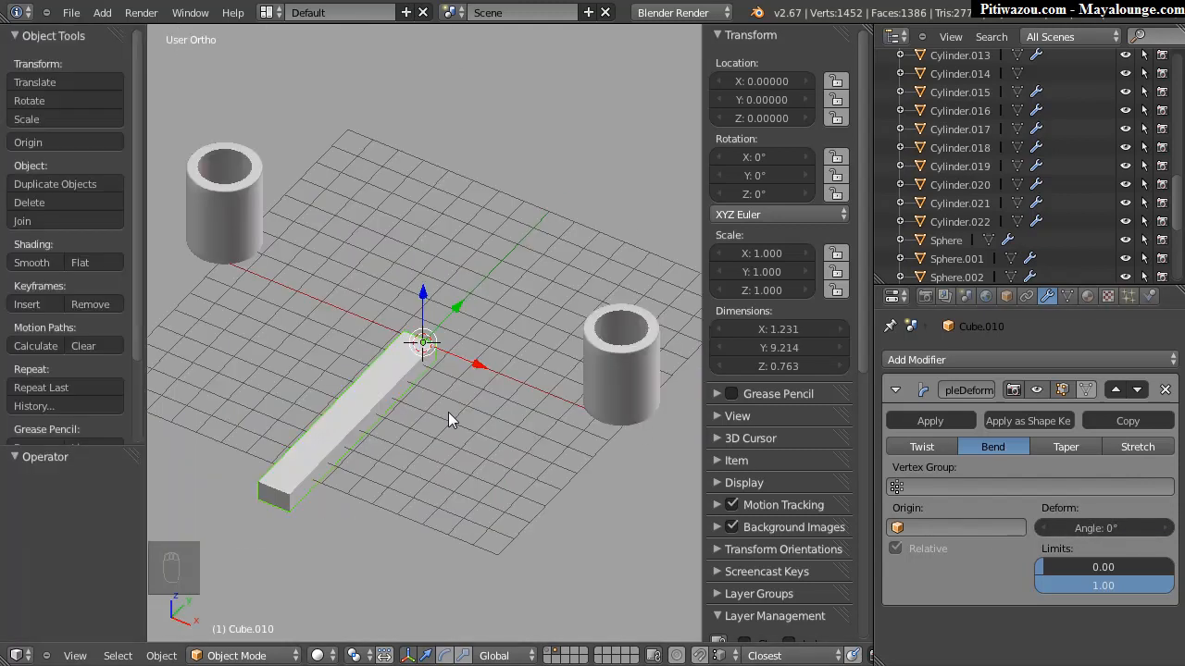
Step: Delete the subdivided bar
middle_drag(448, 411, 664, 470)
shift+middle_drag(368, 379, 409, 400)
key(x)
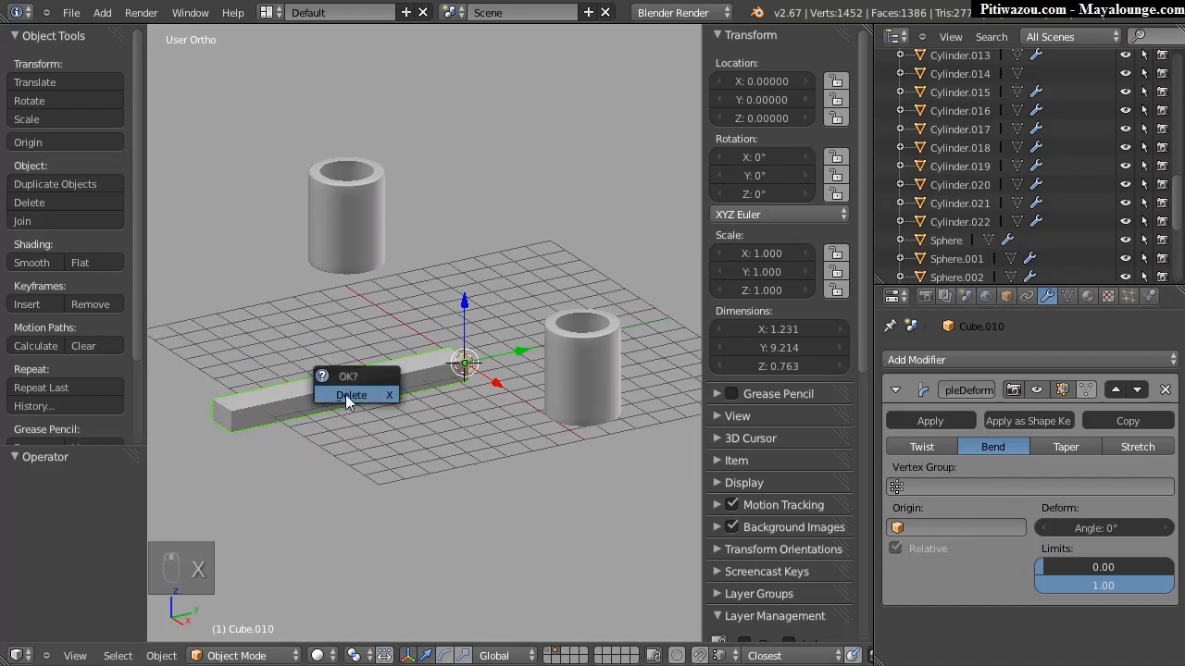
click(347, 405)
middle_drag(547, 417, 538, 400)
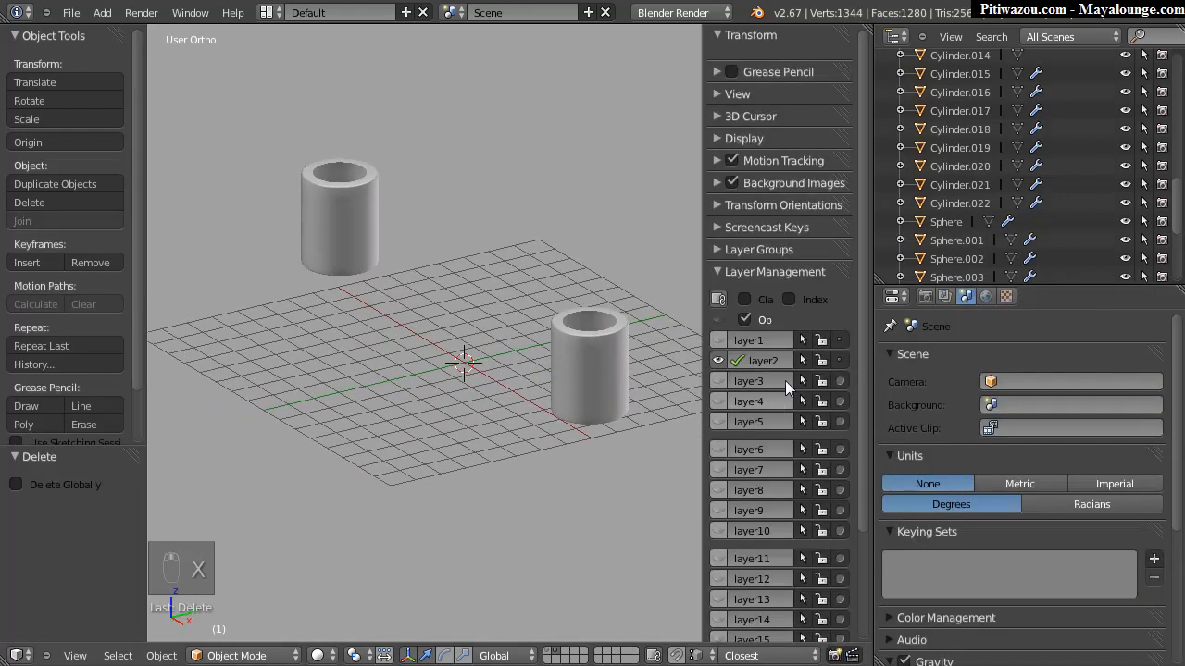
Step: Show layer1 with the robot's body again alongside layer2 and make layer2 the active layer
click(717, 340)
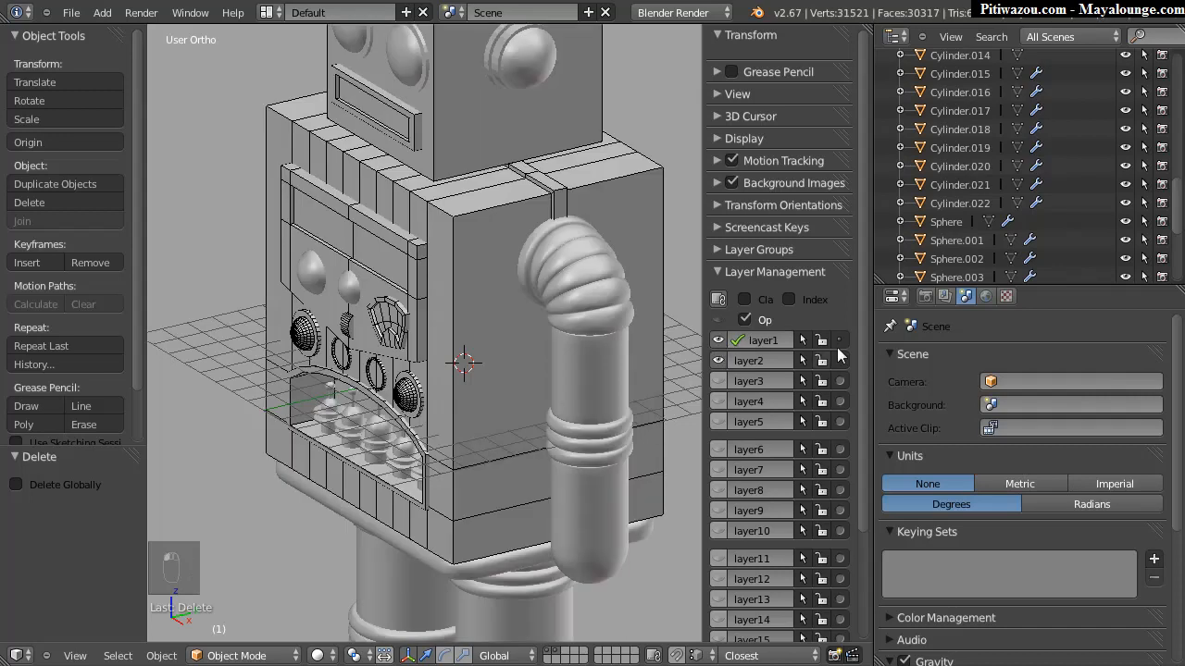
click(718, 360)
click(717, 360)
right_click(580, 372)
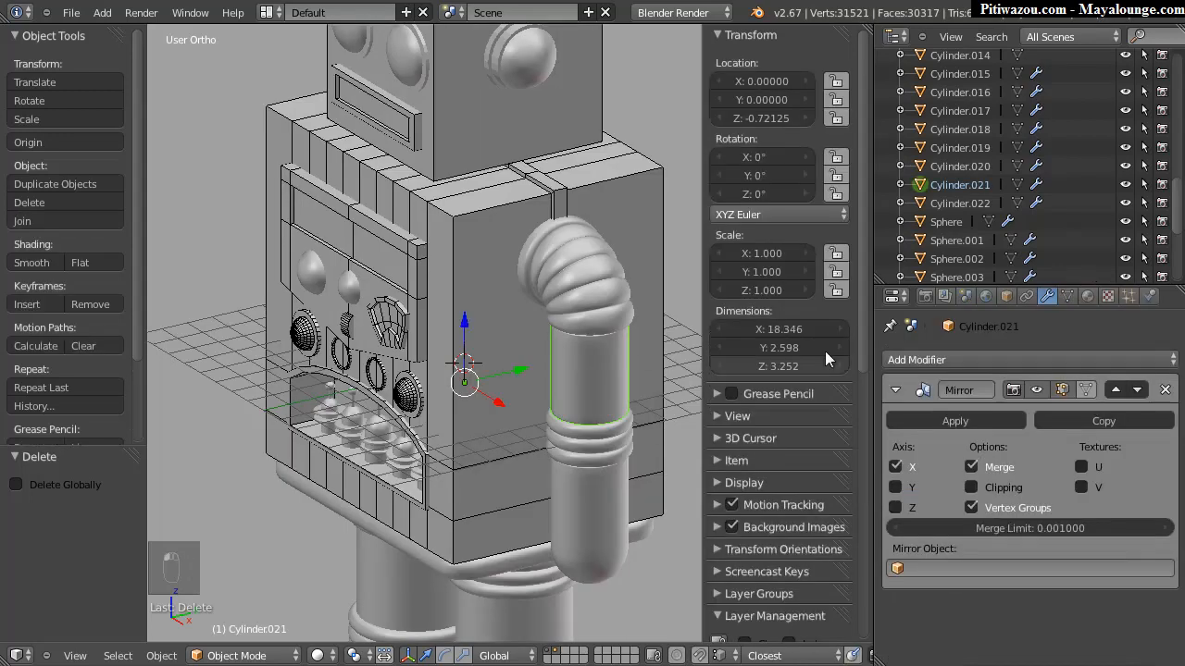
scroll(856, 528, down, 8)
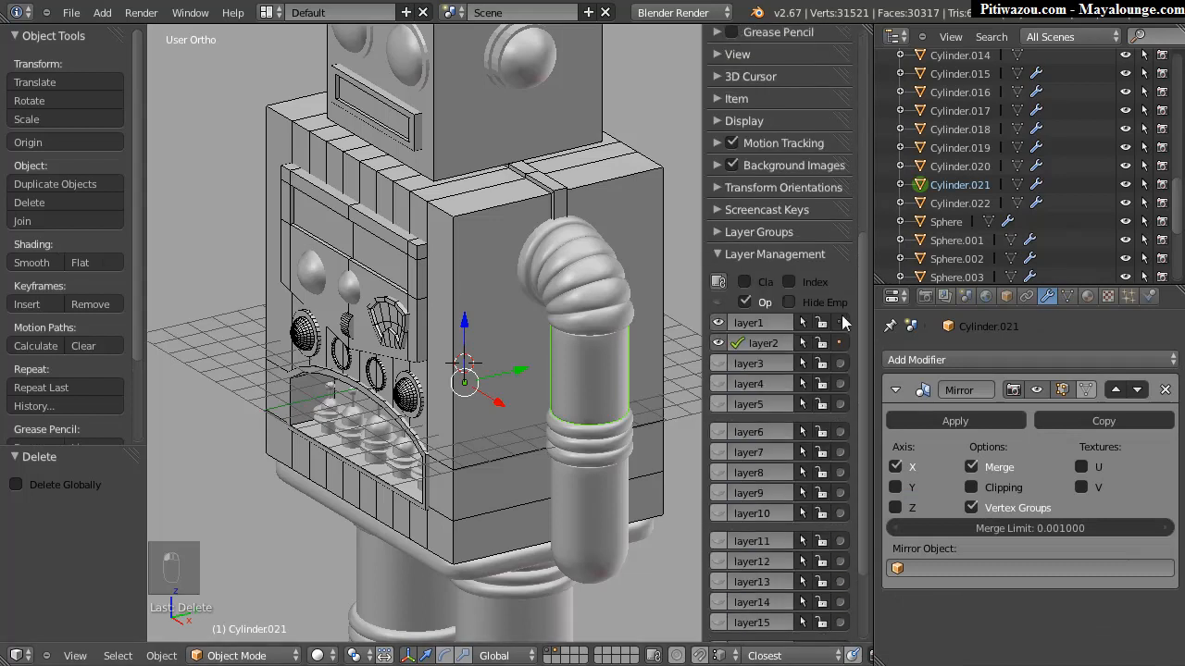
Step: Add a cylinder and move it along X to about 10.63, just outside the robot's arm
middle_drag(532, 414, 550, 374)
key(shift+a)
mouse_move(516, 370)
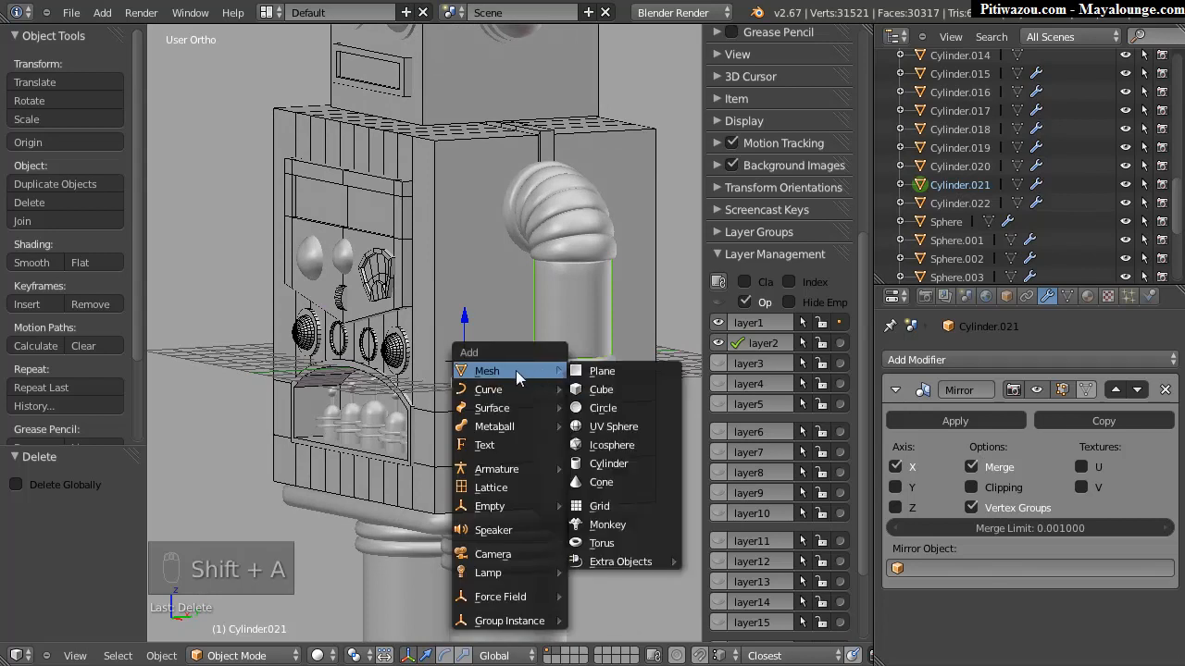
click(615, 469)
middle_drag(440, 391, 533, 373)
key(g)
key(x)
click(606, 419)
shift+middle_drag(607, 413, 431, 387)
drag(518, 369, 605, 399)
shift+middle_drag(604, 399, 518, 405)
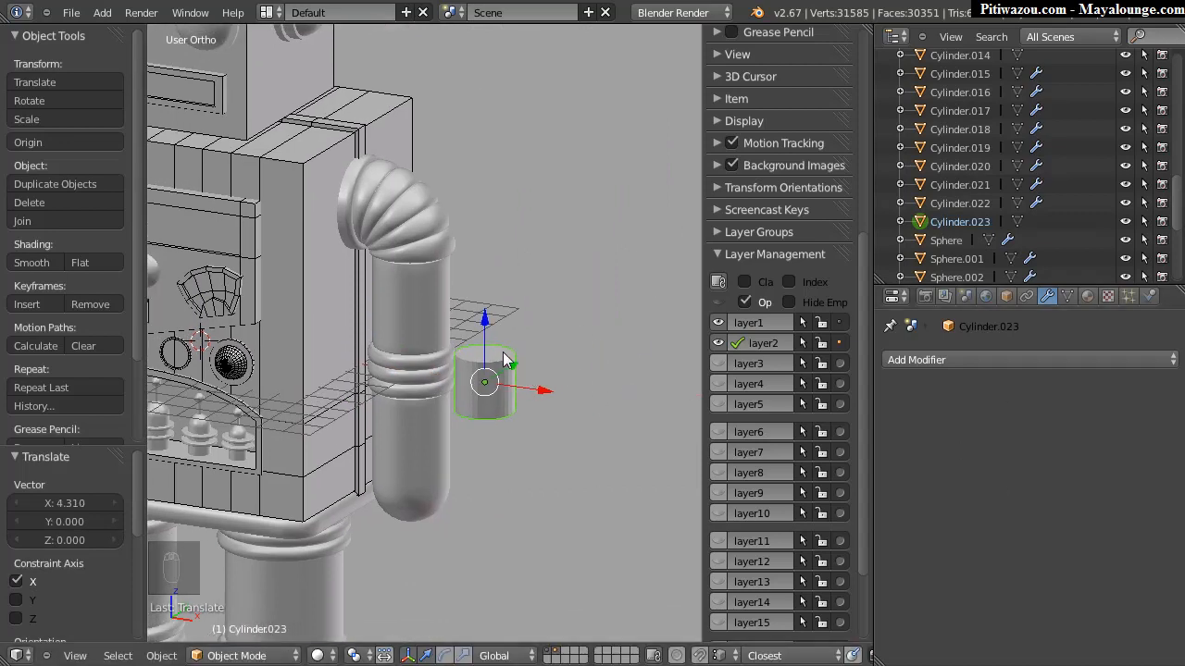
Step: Rotate the cylinder to exactly 90° around Y and move it about -1.1 along X into the arm
key(z)
key(z)
key(r)
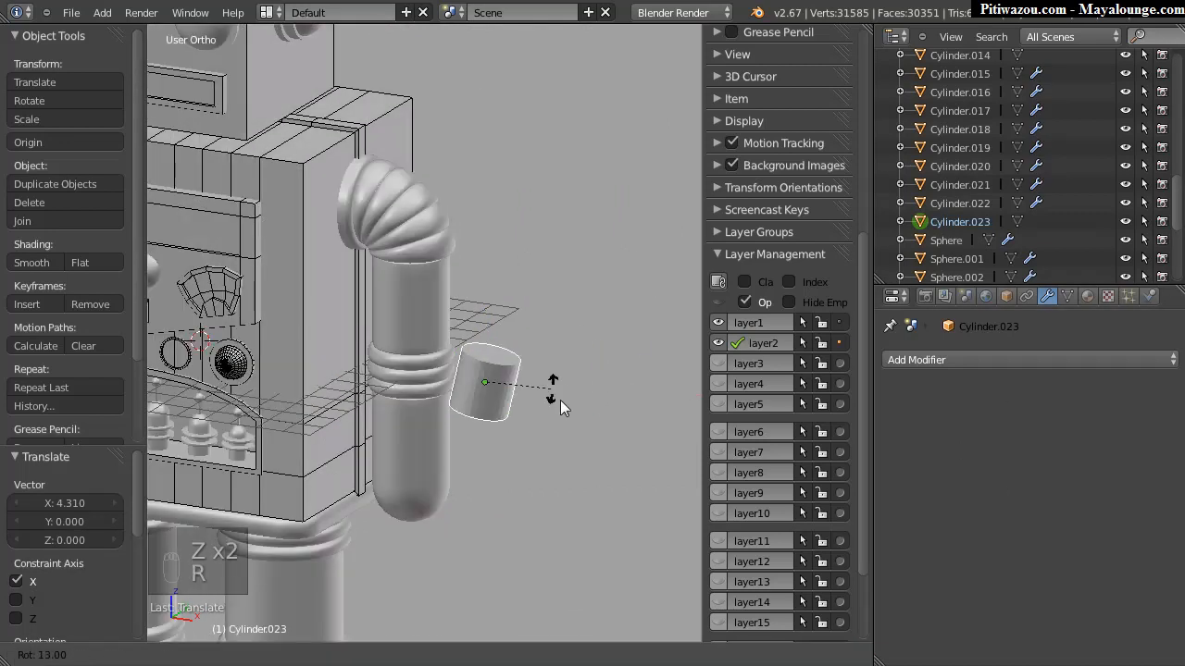
key(y)
click(514, 468)
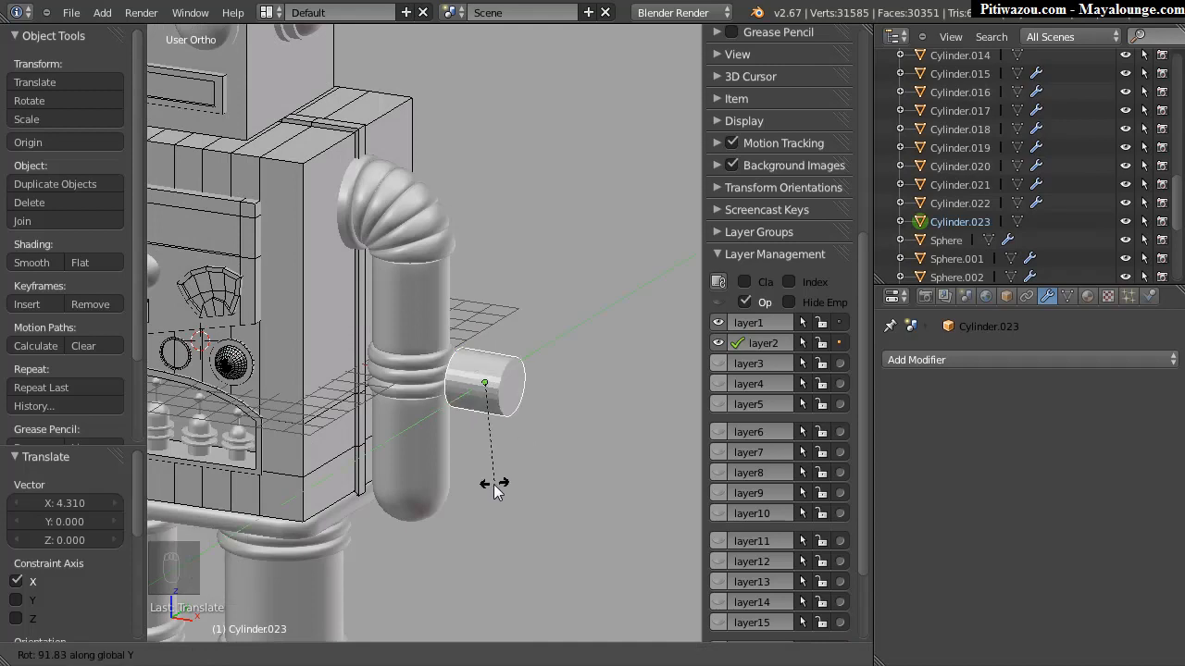
scroll(857, 152, up, 10)
click(773, 174)
text(90)
key(Return)
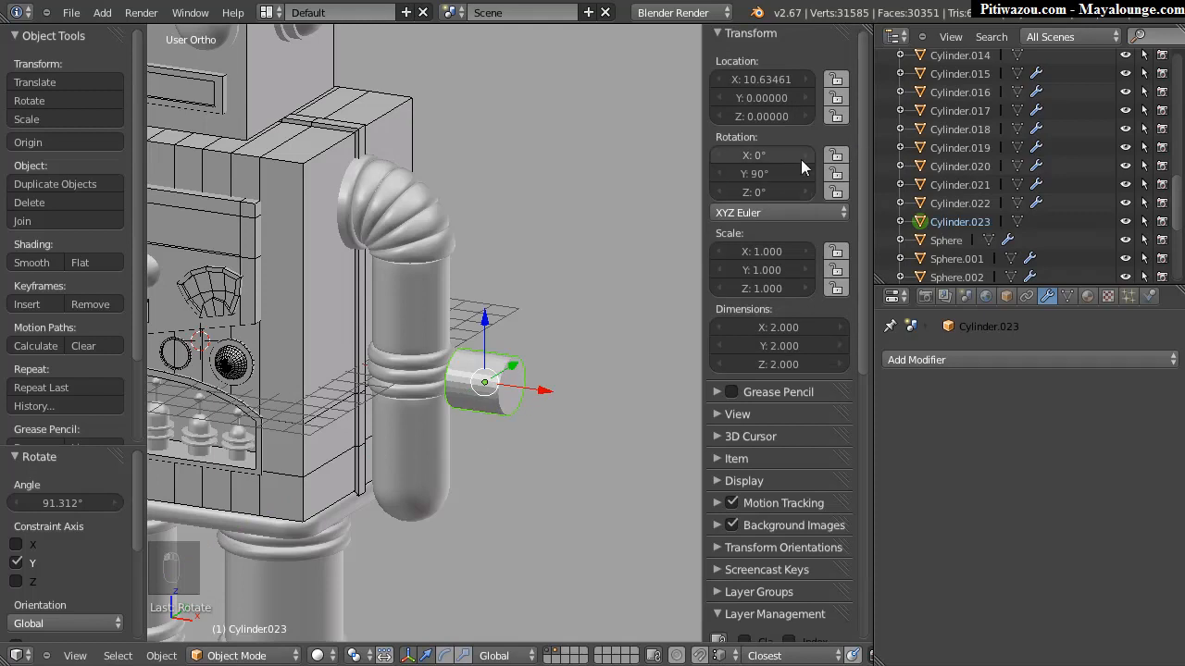
middle_drag(460, 425, 527, 387)
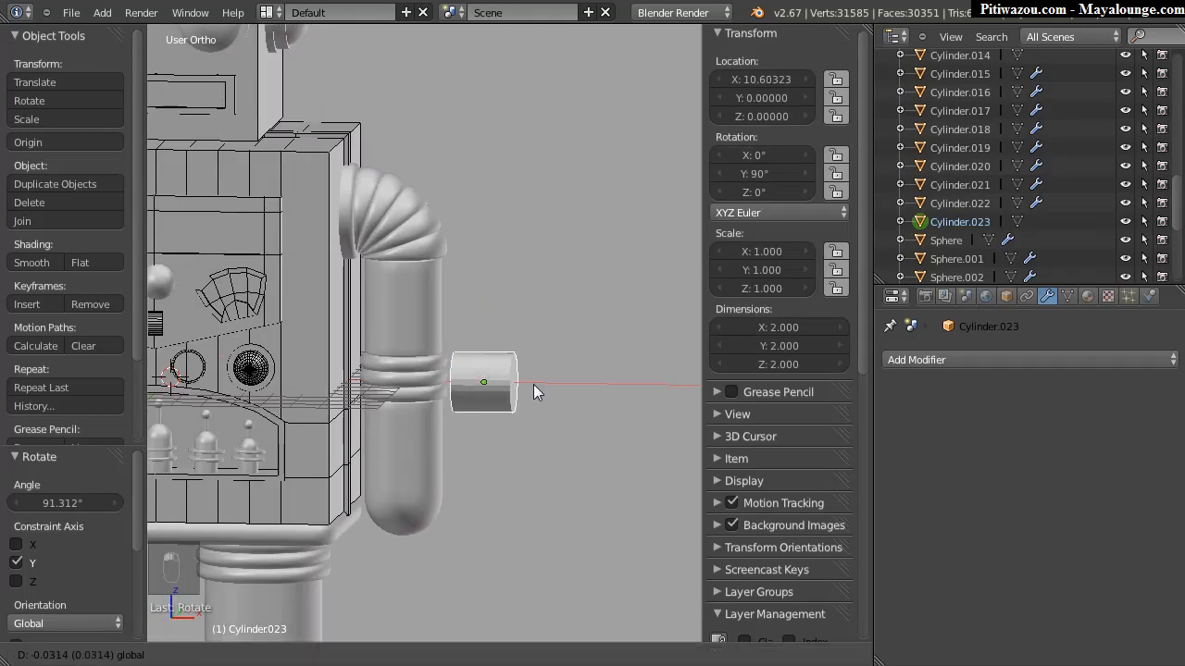
drag(544, 390, 512, 390)
Step: Snap the 3D cursor to the origin of the rounded forearm piece
right_click(432, 489)
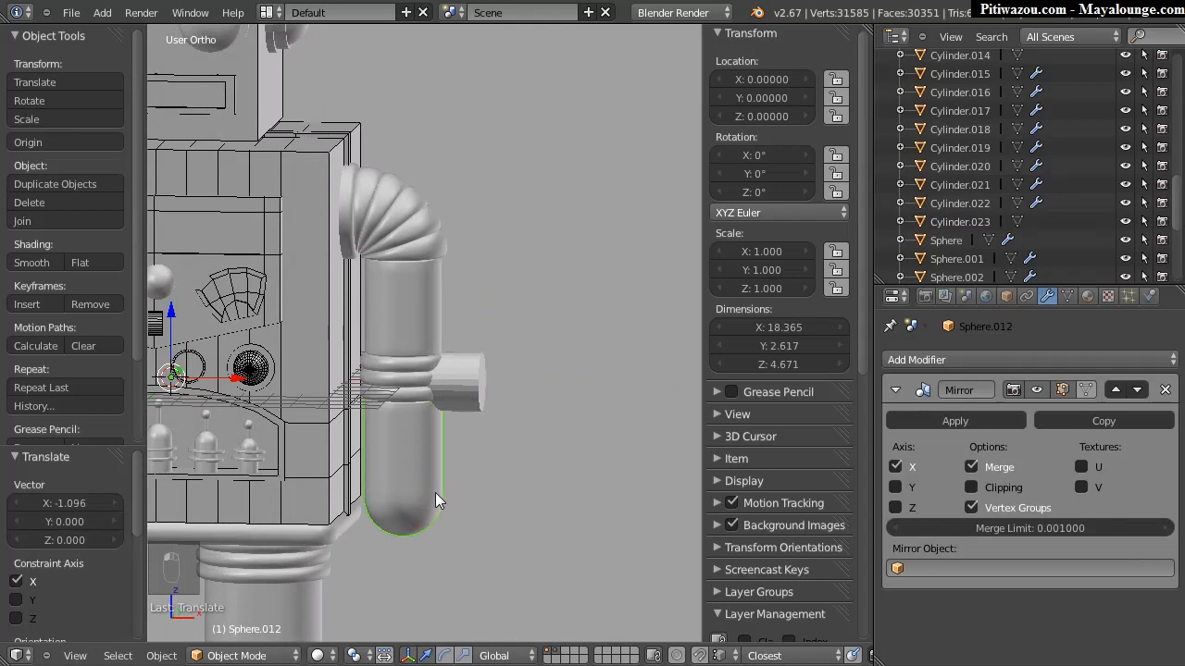
key(shift+s)
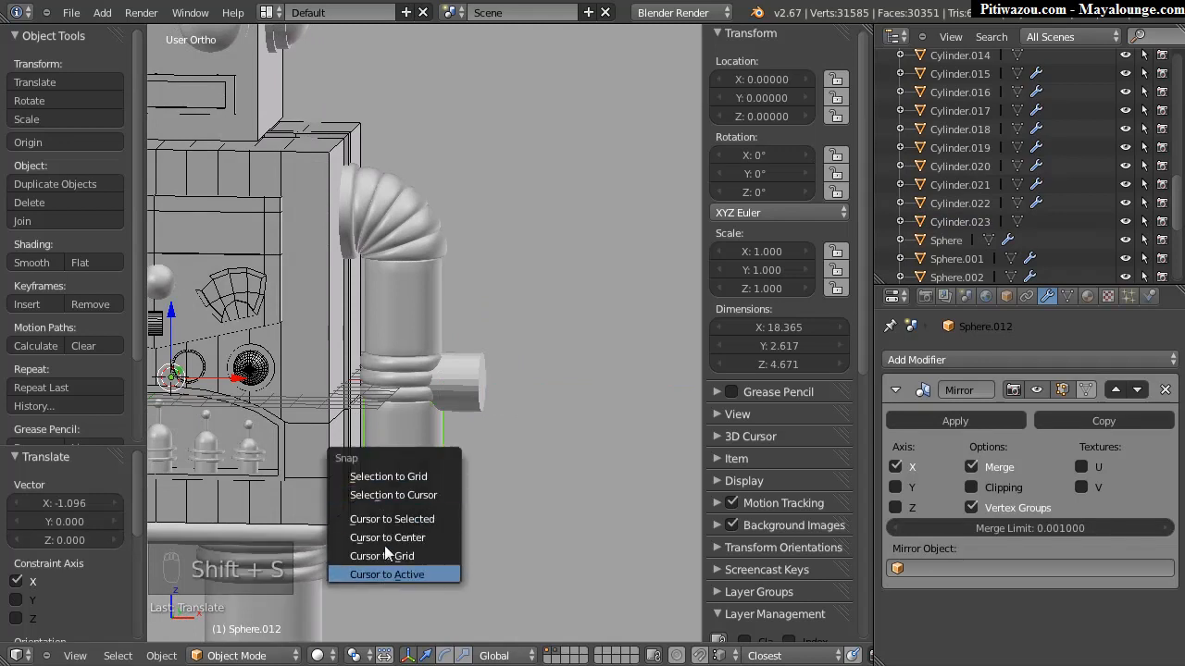
click(380, 521)
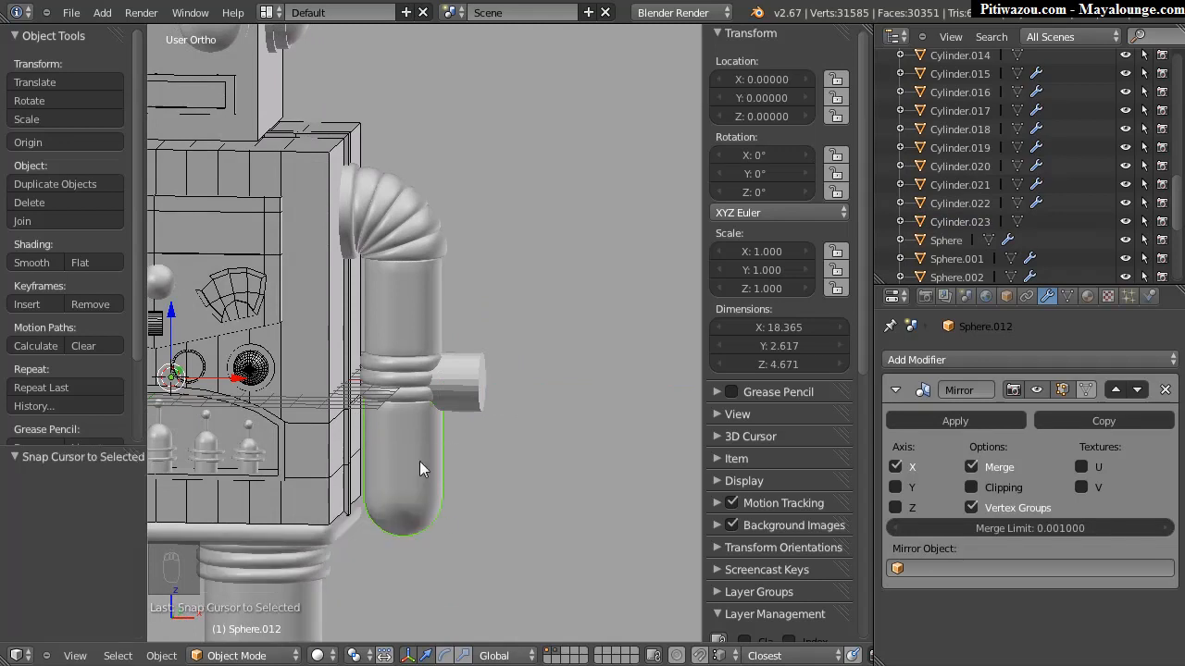
middle_drag(429, 419, 524, 340)
Step: Set the upper arm tube's origin to its geometry and snap the 3D cursor to it
right_click(531, 338)
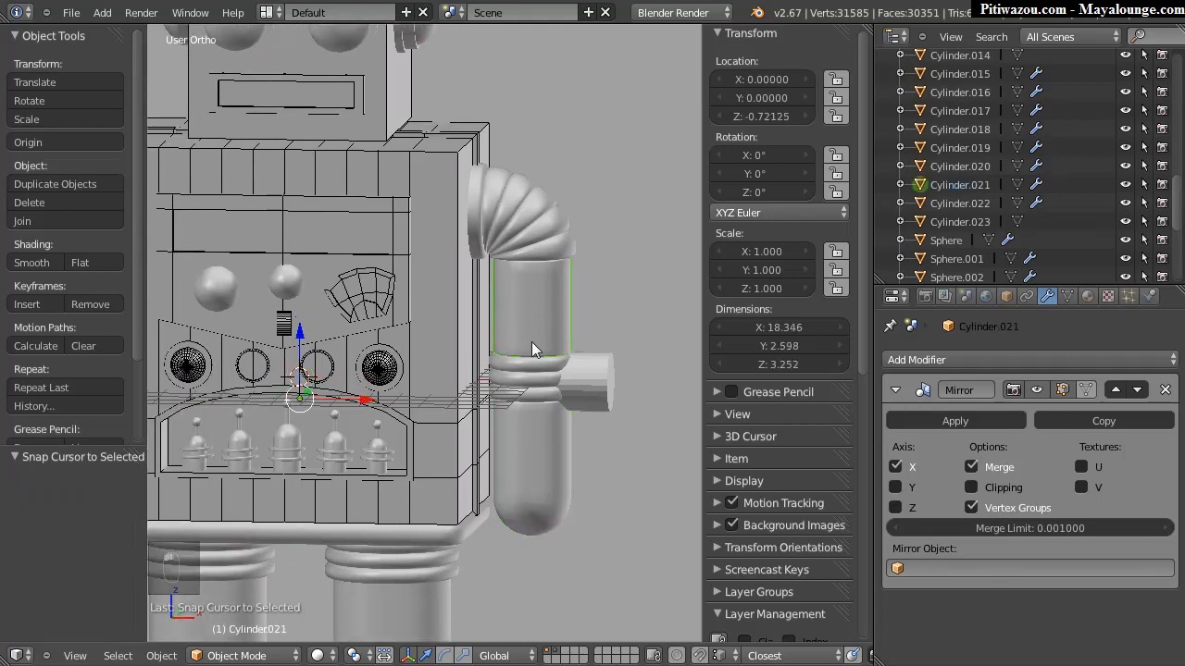
key(space)
mouse_move(505, 344)
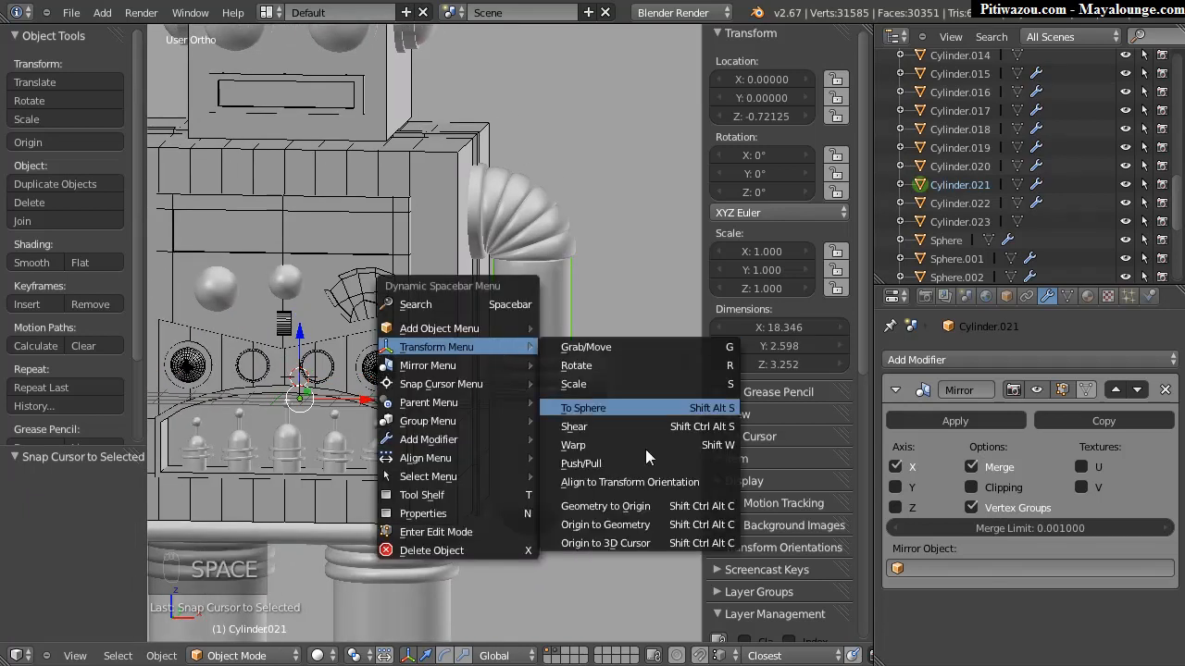
click(606, 525)
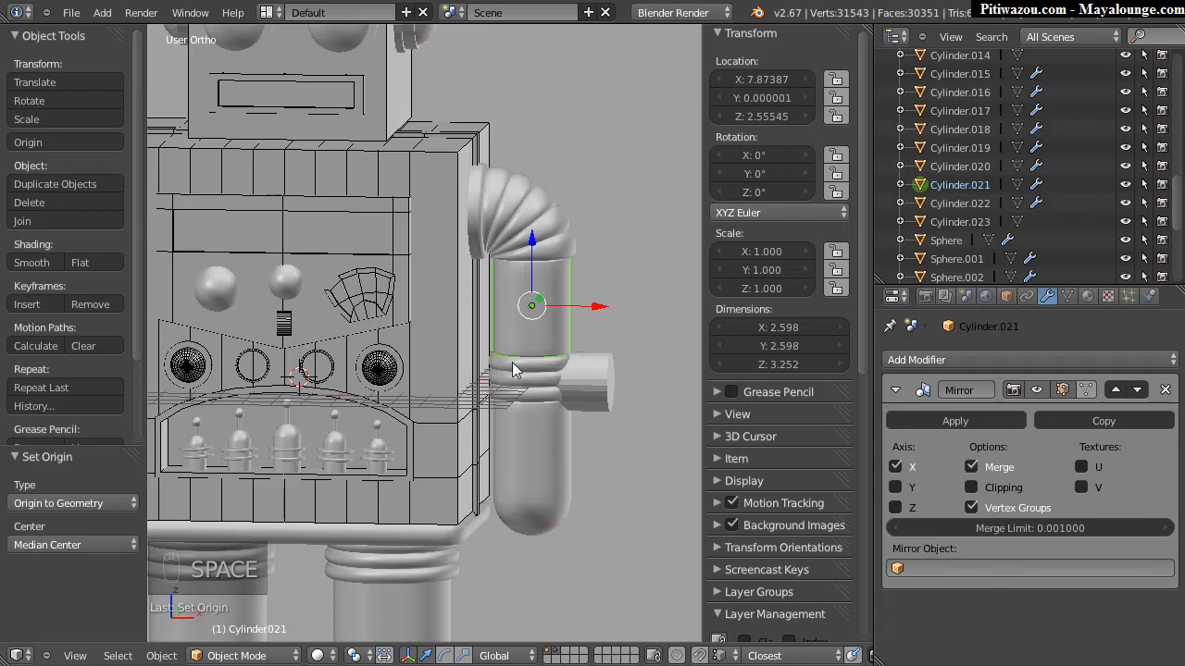
key(shift+s)
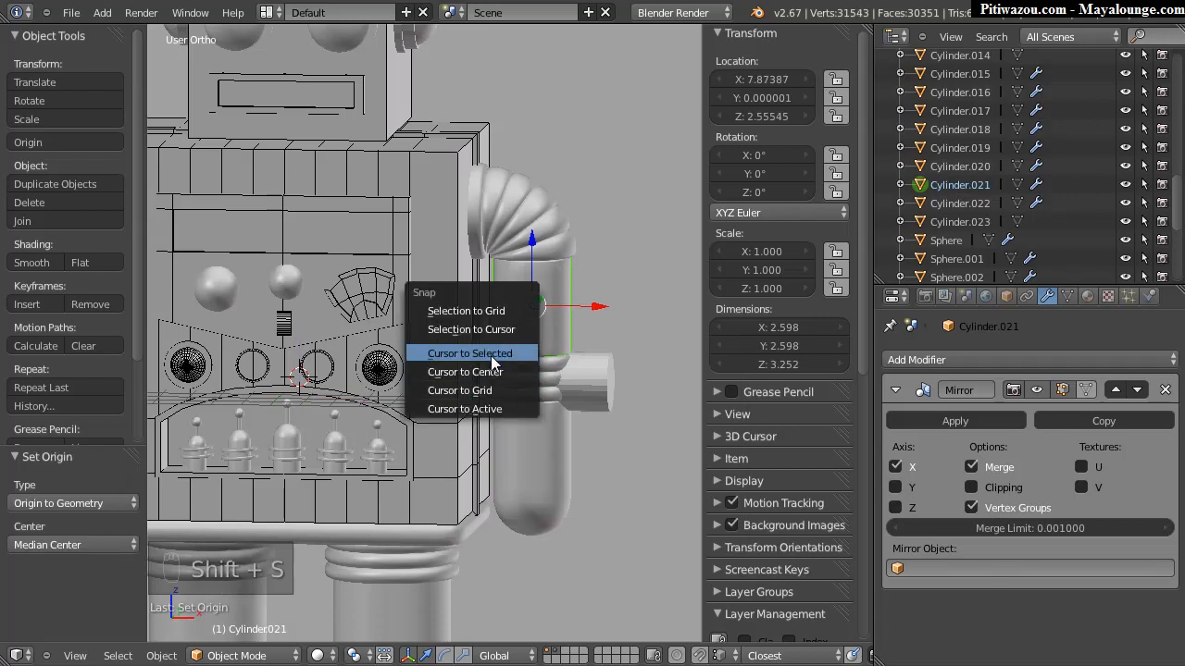
click(490, 353)
Step: Snap the new cylinder to the 3D cursor and move it down along Z to about -5.10 at the forearm's end
right_click(593, 383)
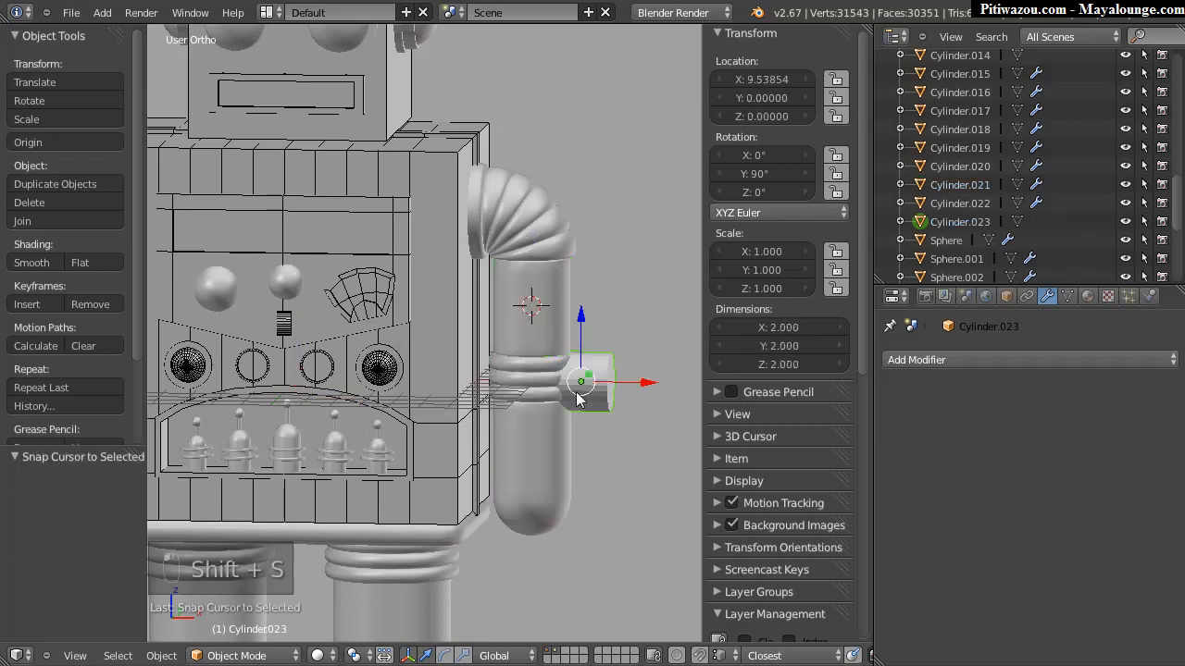
key(space)
key(Escape)
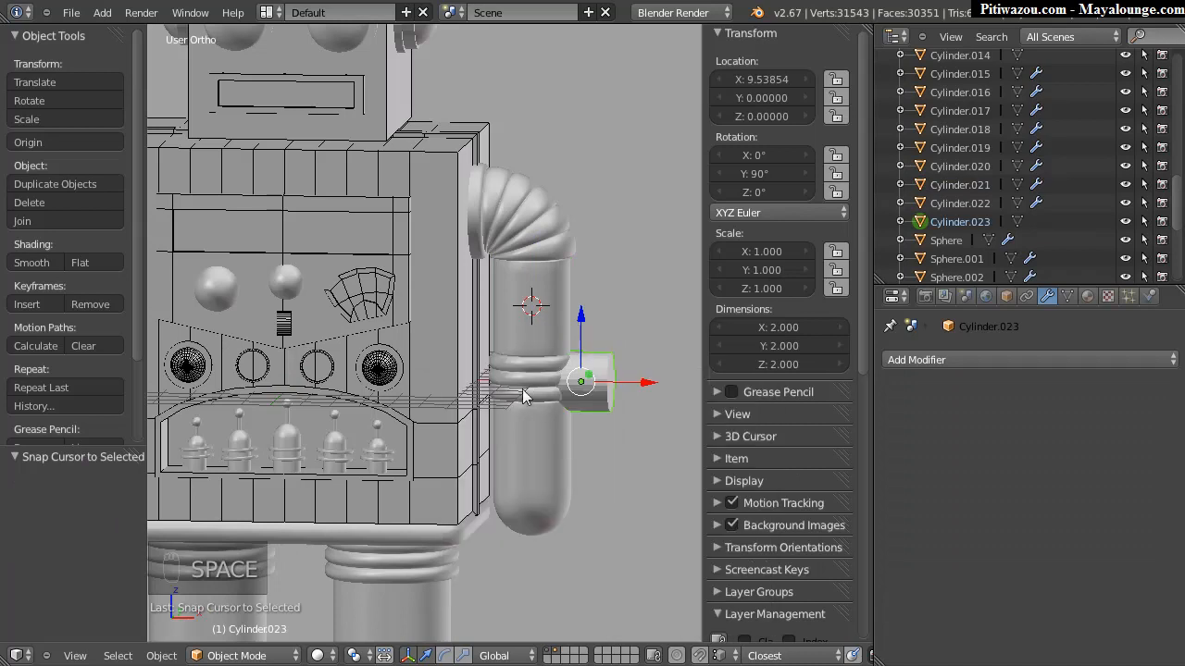
key(shift+s)
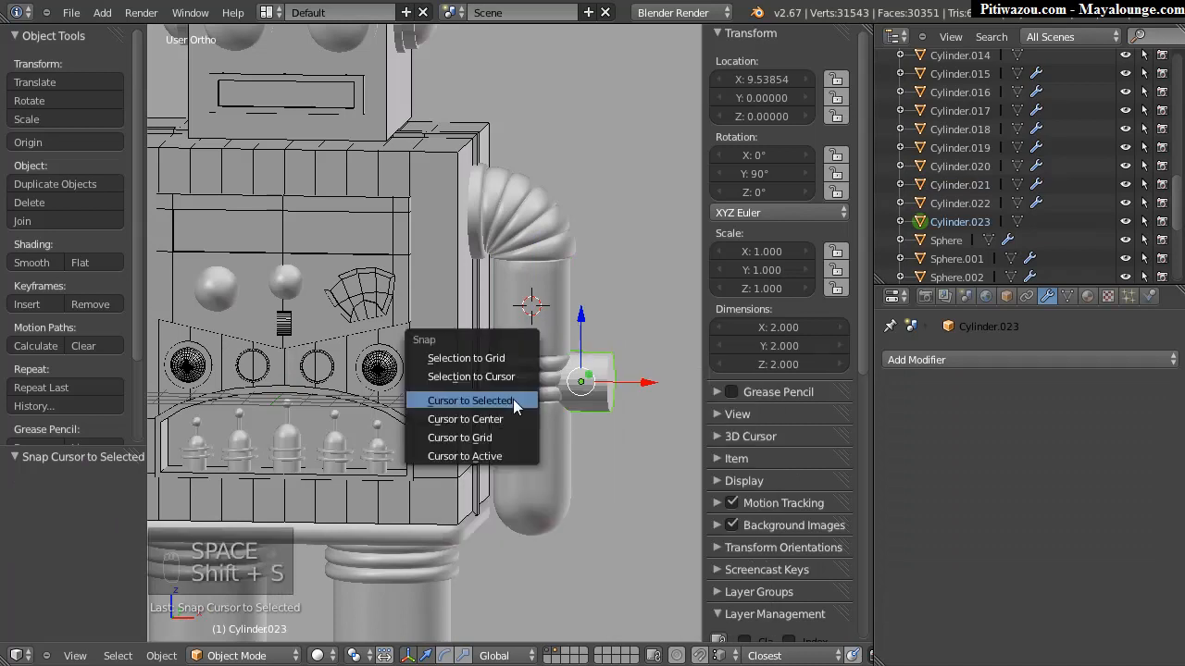
click(467, 376)
middle_drag(610, 347, 538, 250)
drag(530, 240, 529, 472)
middle_drag(430, 486, 408, 427)
Step: Scale the cylinder up about 3.73 times and flatten it along X into a disc about 1.47 thick
key(s)
click(559, 456)
middle_drag(559, 456, 582, 460)
key(s)
key(x)
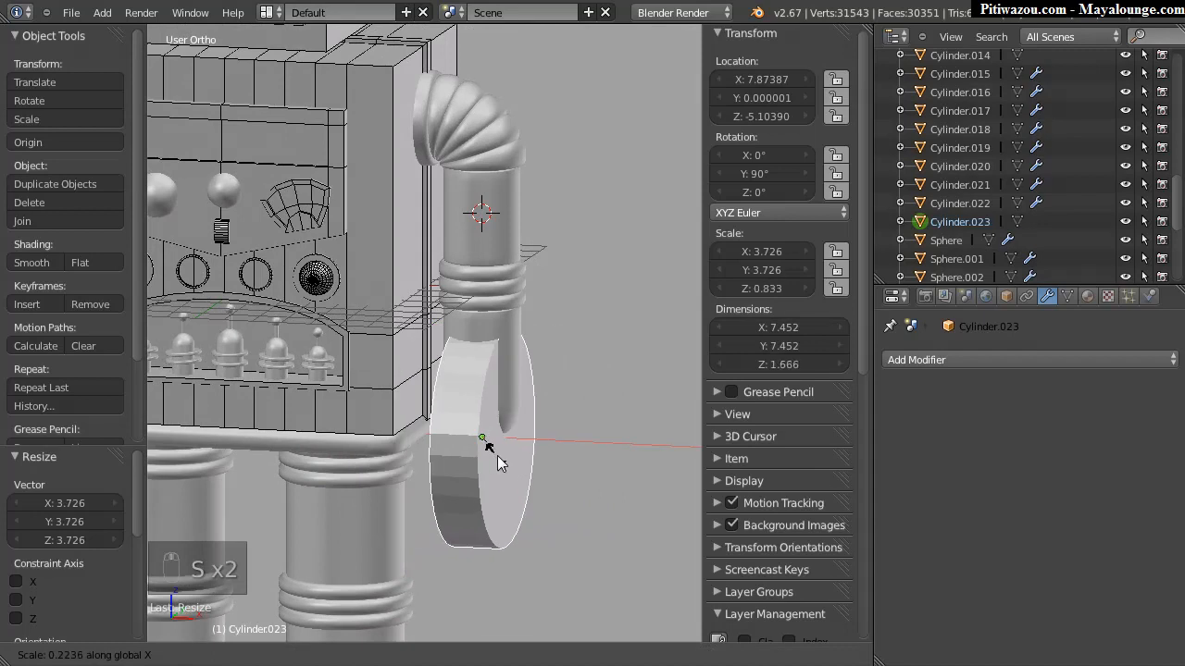
click(482, 455)
middle_drag(481, 454, 468, 287)
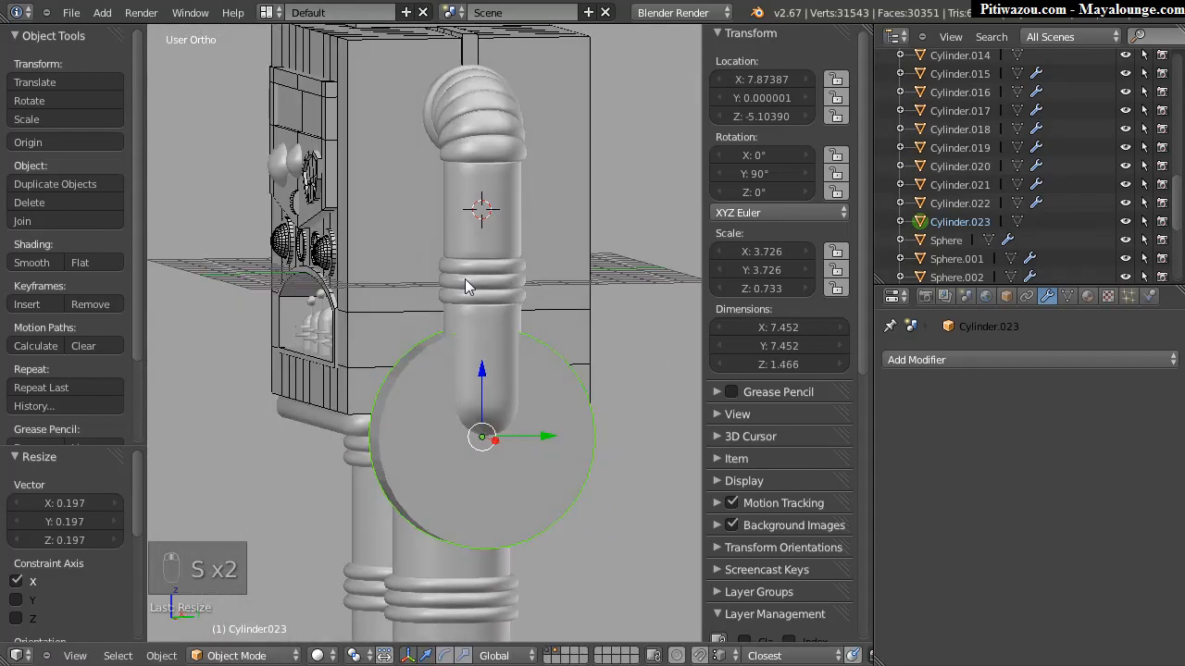
Step: In the right side view, scale the disc down to about 2.48 in diameter and lower it 0.561 along Z
key(KP_3)
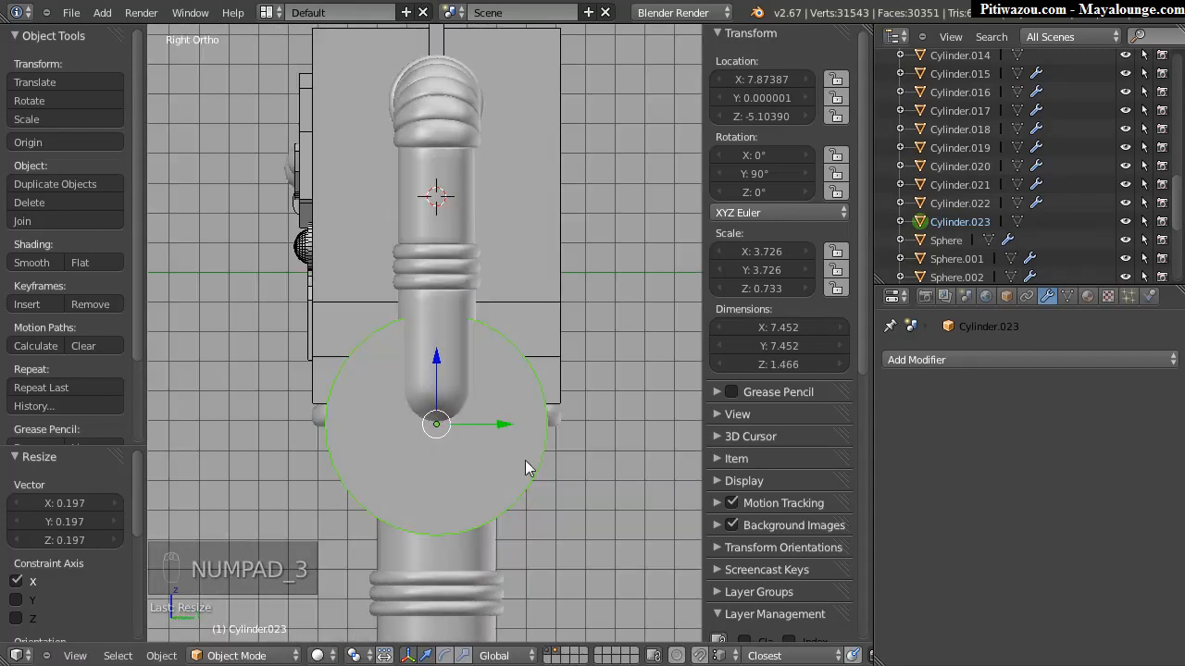
key(s)
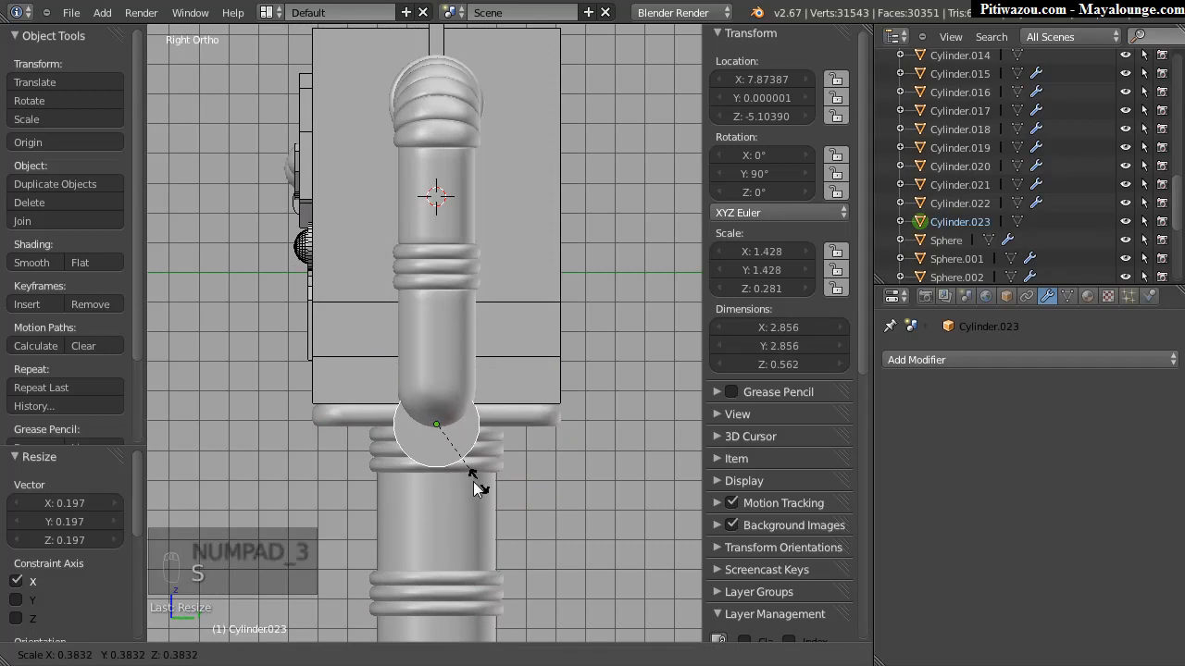
click(433, 485)
key(g)
key(z)
click(427, 376)
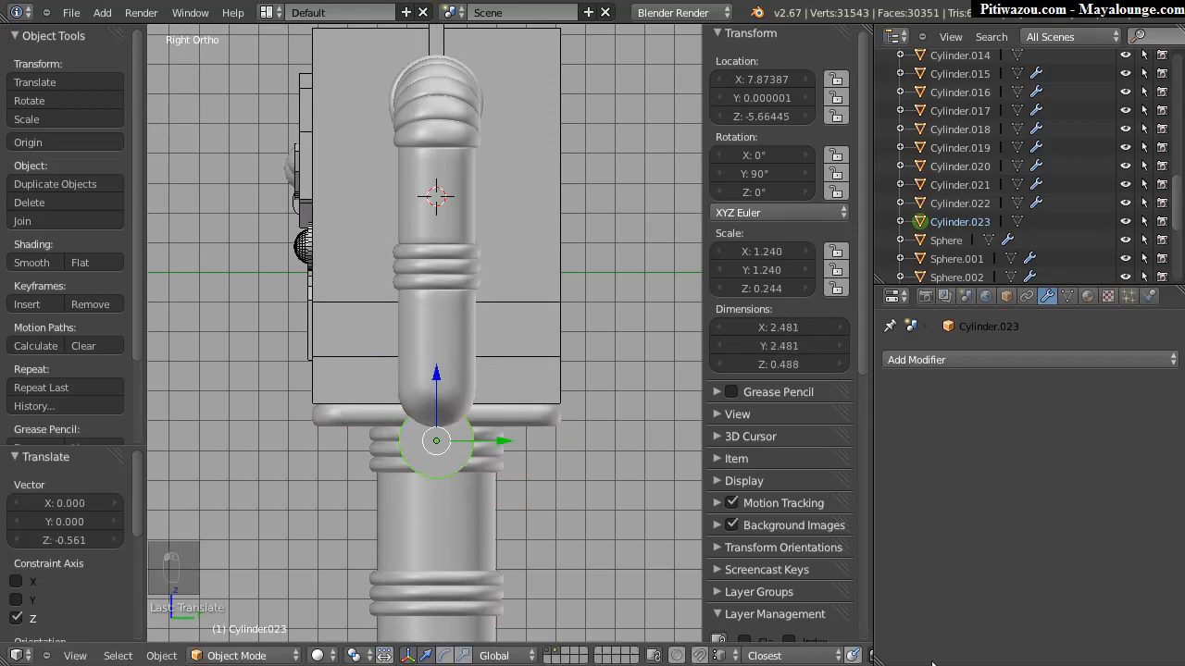
Step: Delete the two circular cap faces of the disc at the forearm's end, leaving only its rim
middle_drag(531, 463, 526, 446)
ctrl+middle_drag(384, 345, 463, 341)
key(KP_3)
shift+middle_drag(437, 452, 382, 251)
ctrl+middle_drag(375, 267, 396, 354)
shift+middle_drag(354, 286, 453, 293)
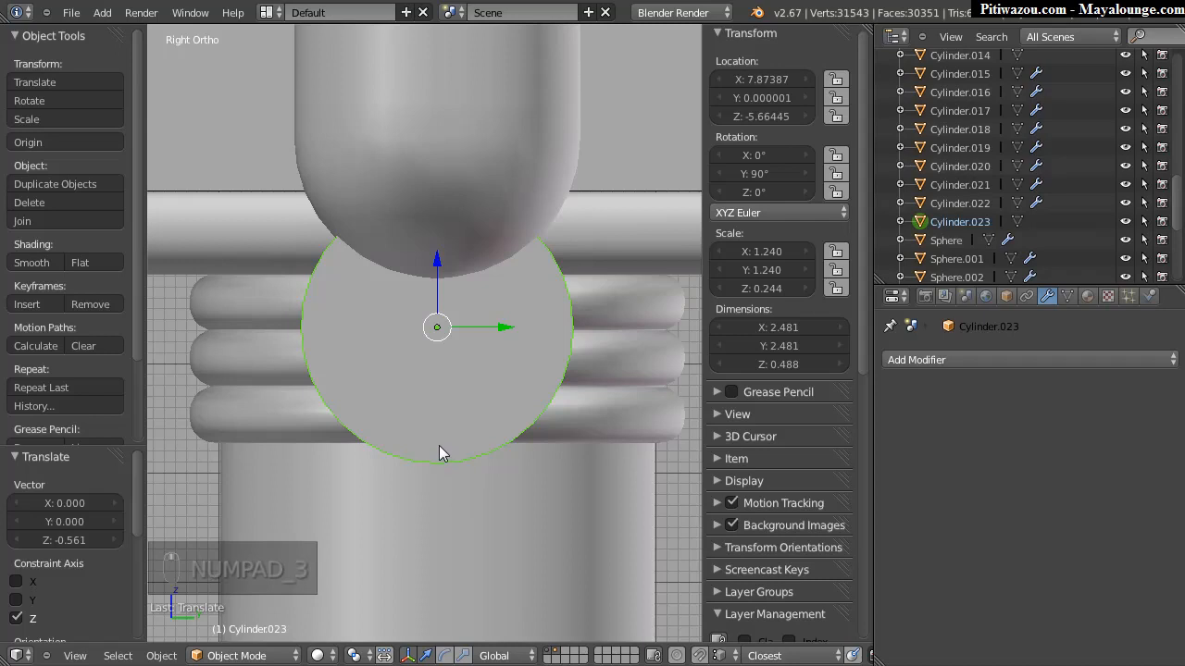
key(Tab)
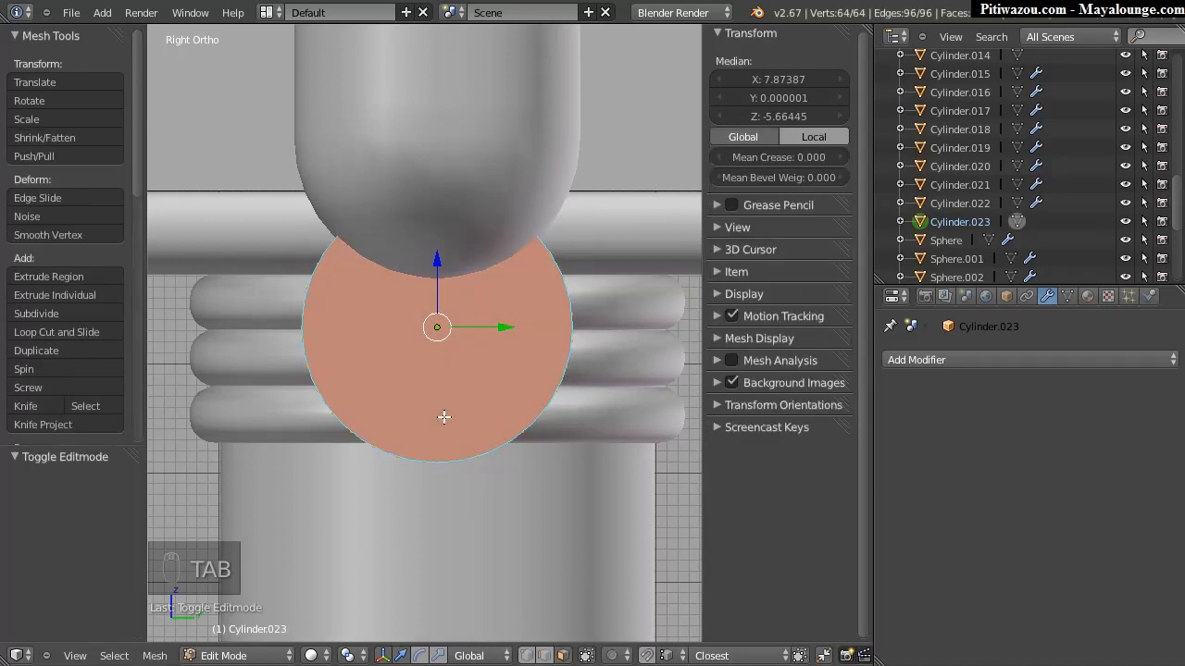
key(ctrl+Tab)
click(403, 418)
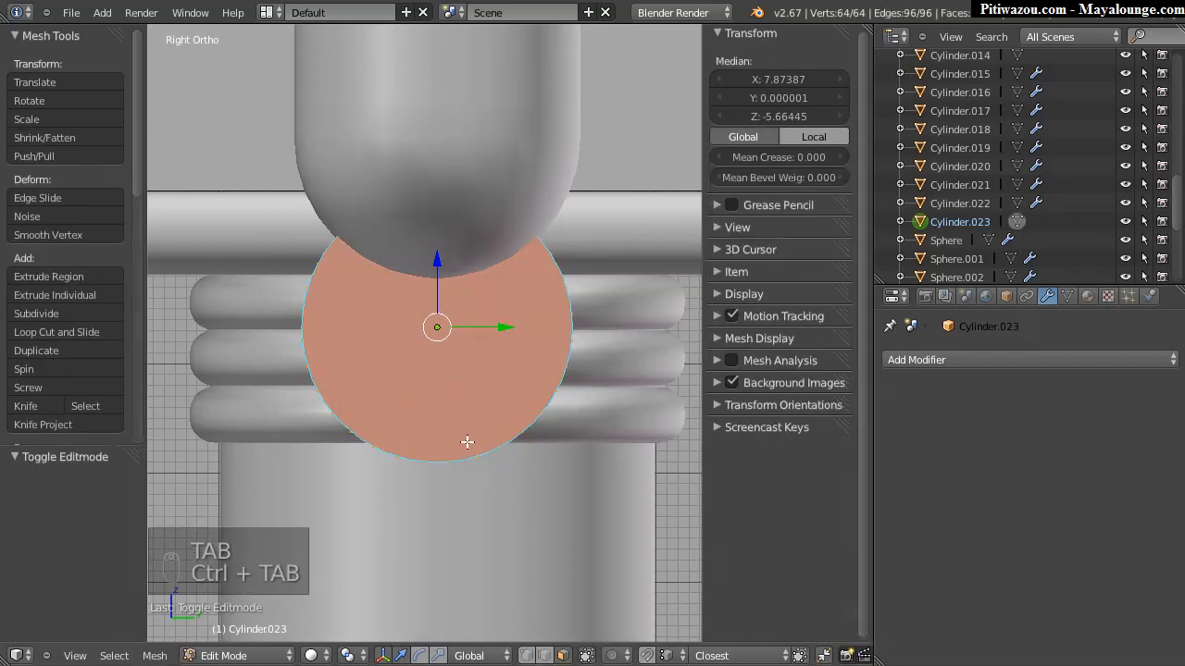
key(a)
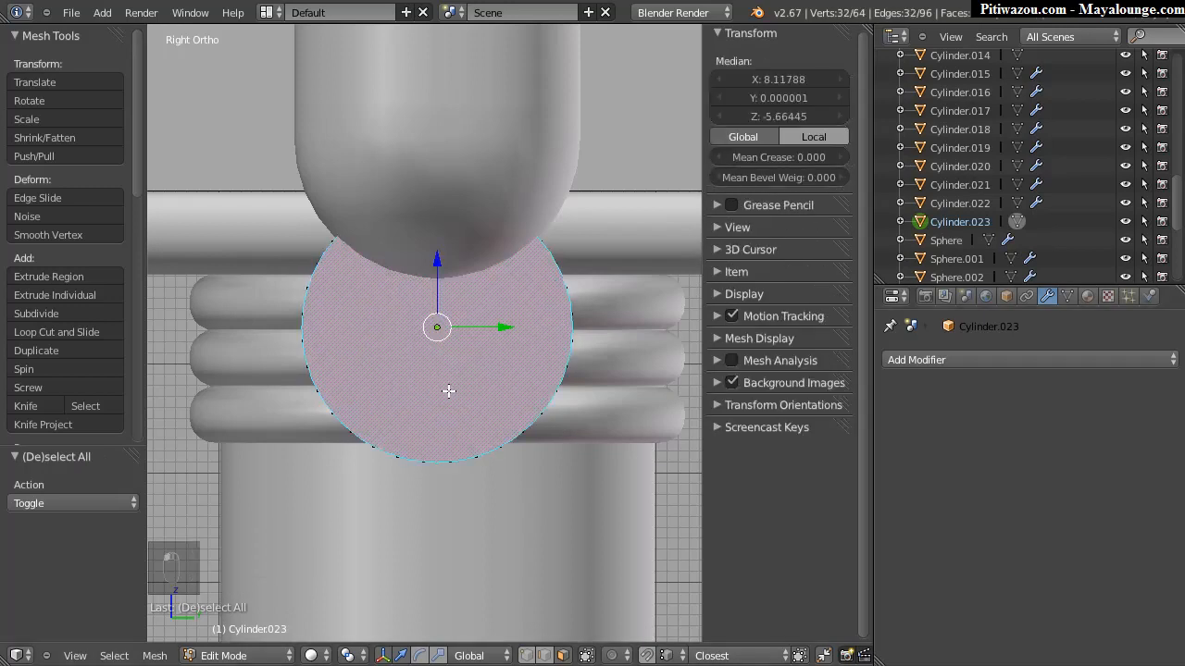
key(x)
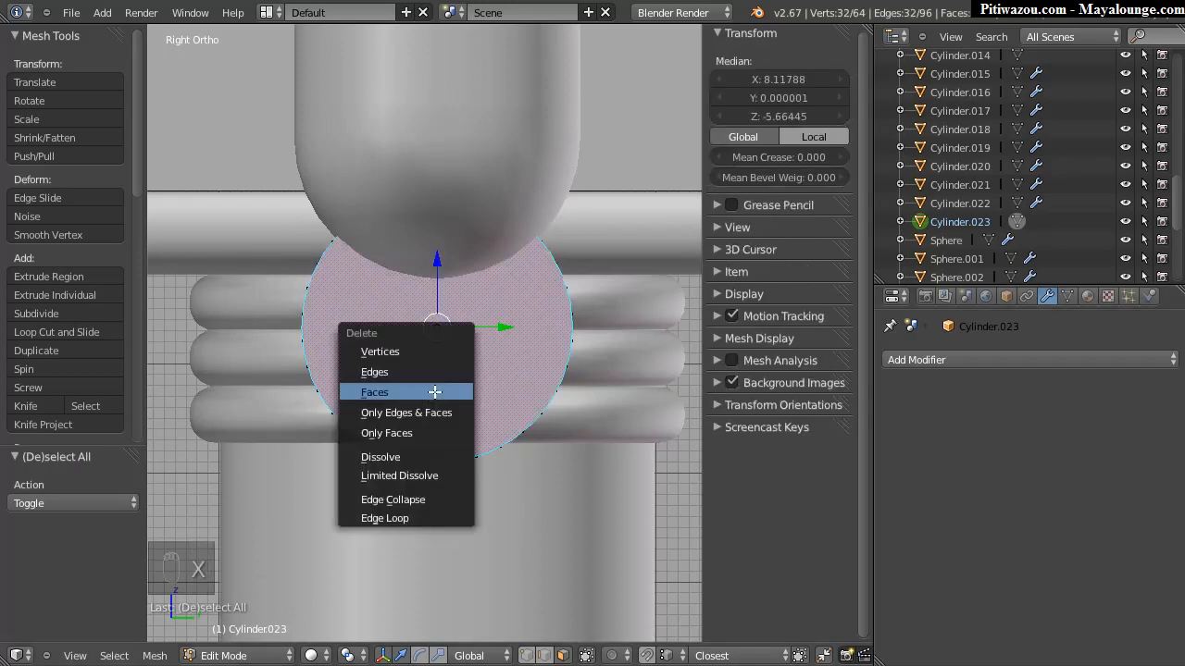
click(401, 390)
key(x)
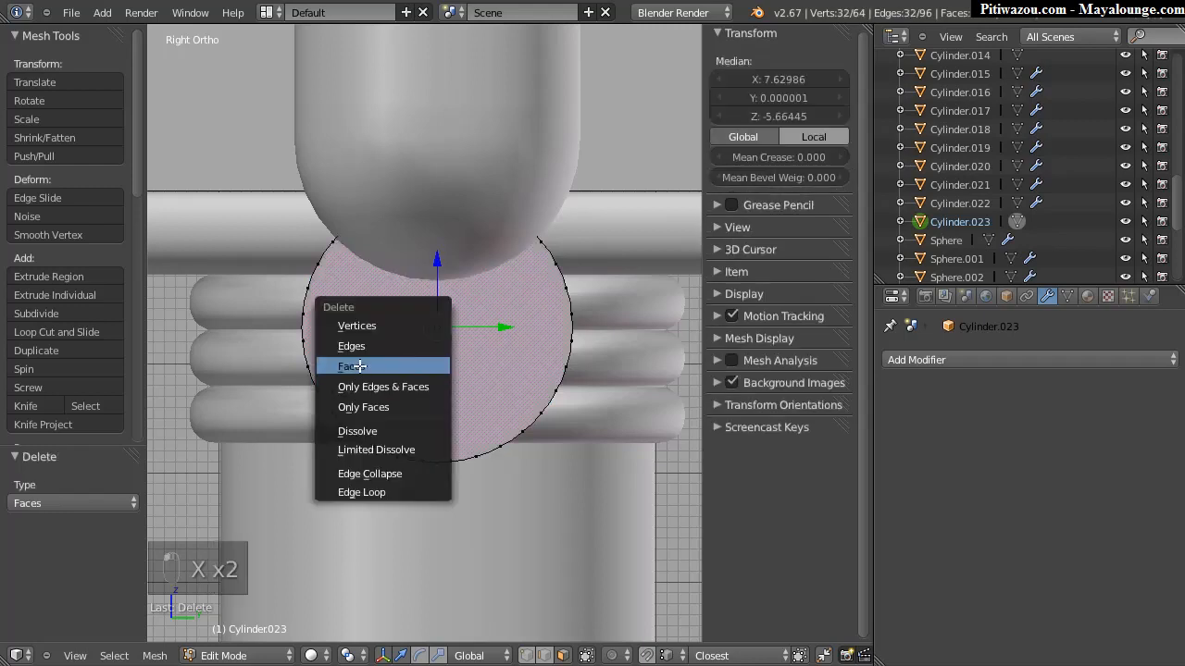
click(383, 364)
Step: Delete the six lowest faces of the rim to open it into a claw shape, and return to Object Mode
key(b)
drag(489, 436, 422, 500)
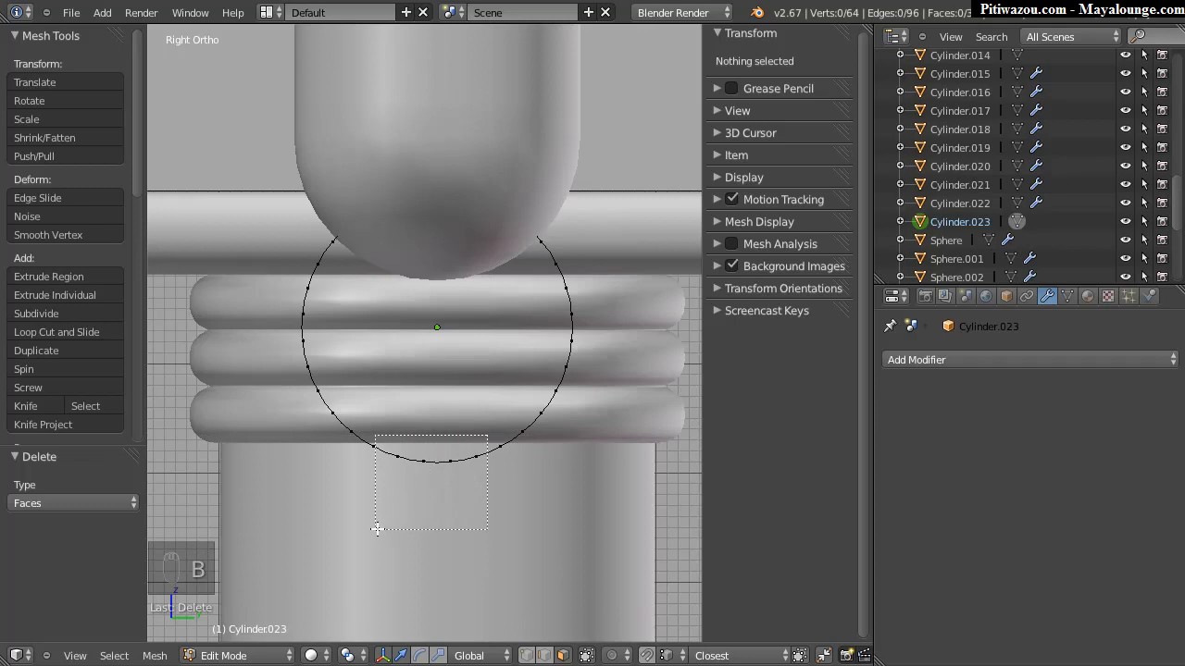
middle_drag(436, 466, 395, 445)
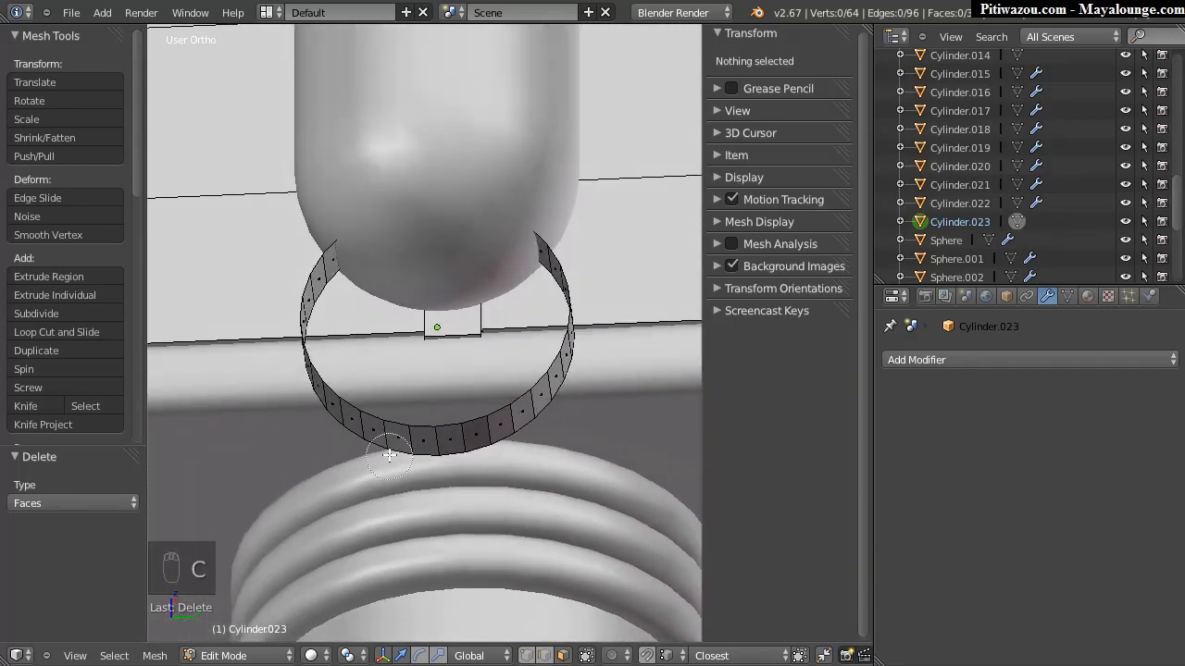
drag(399, 435, 474, 432)
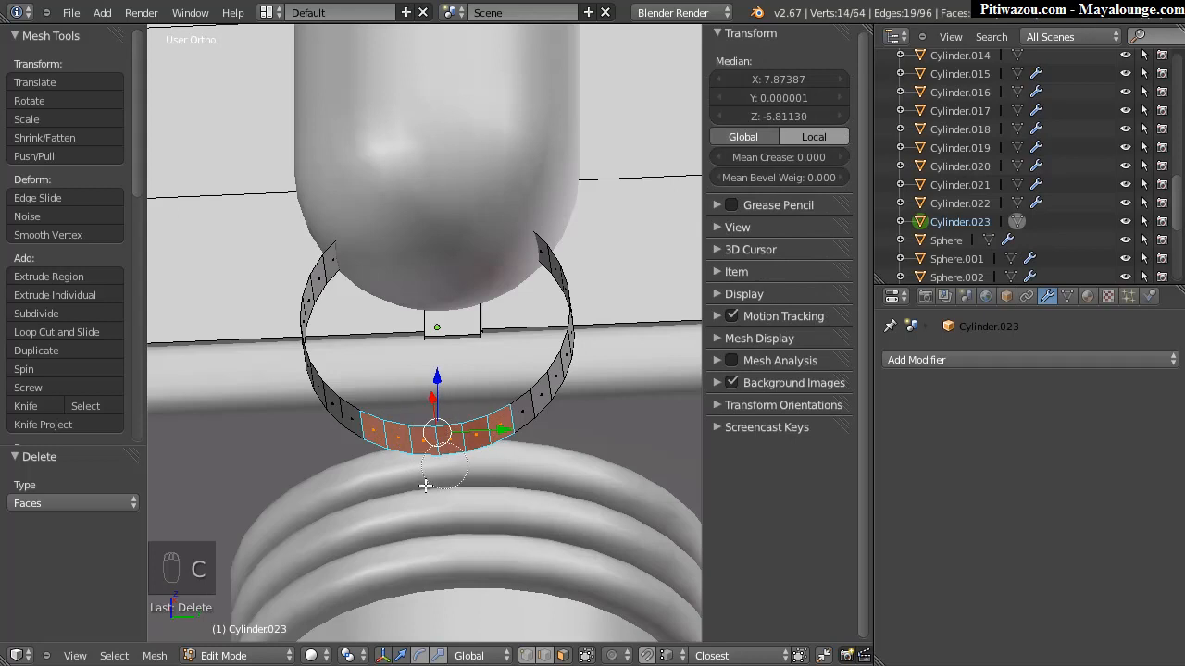
middle_drag(498, 437, 439, 447)
drag(428, 448, 491, 442)
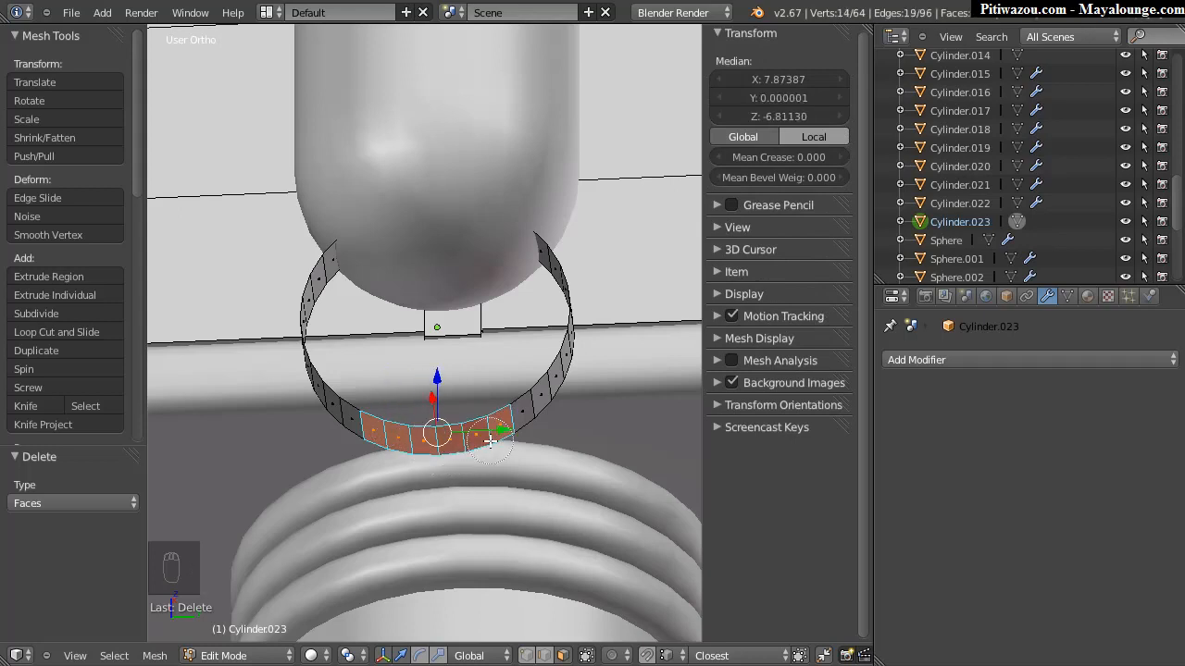
middle_drag(304, 232, 505, 498)
key(x)
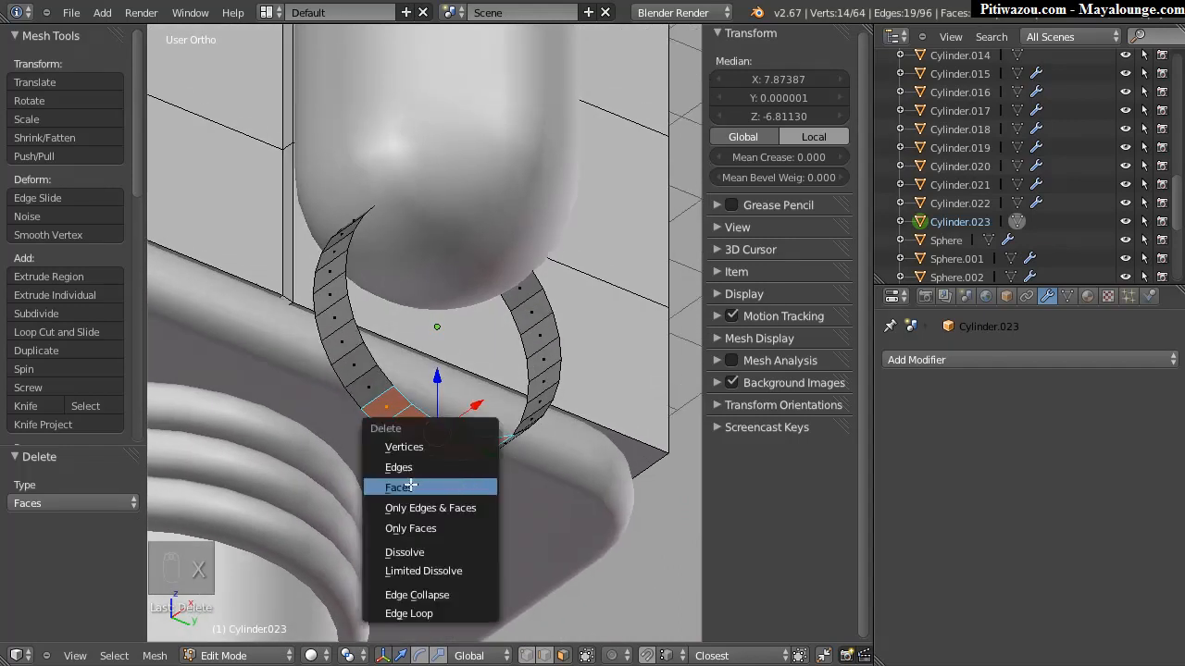
click(404, 489)
key(Tab)
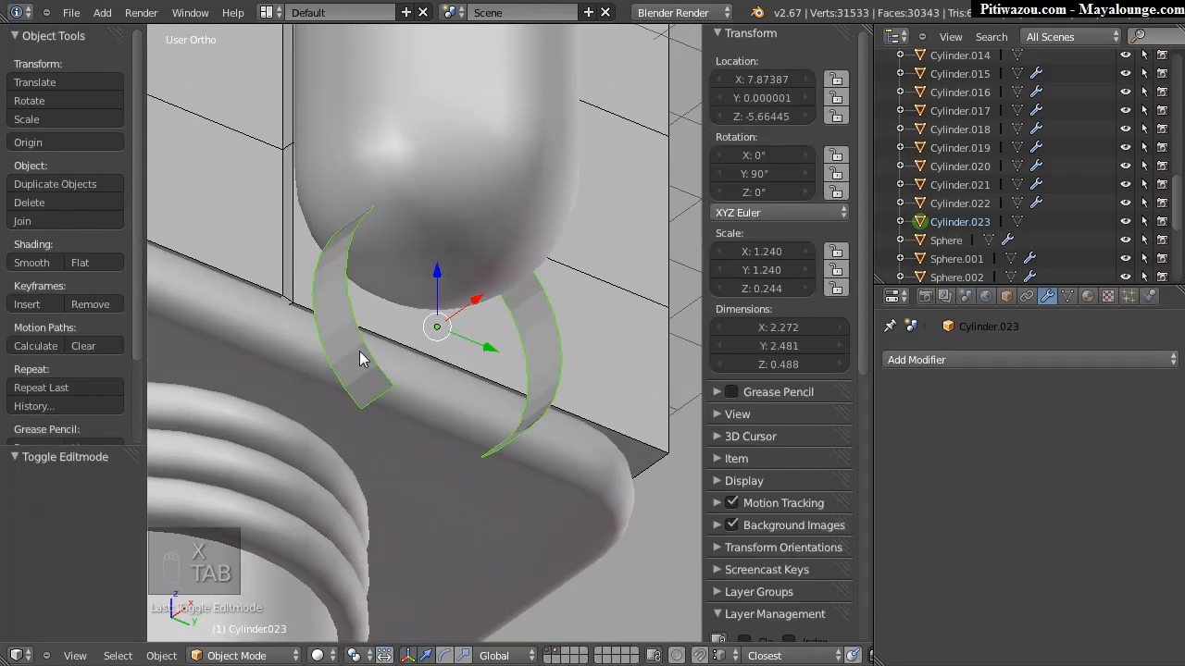
Step: Widen the claw strip 1.777 times along the X axis
key(s)
key(x)
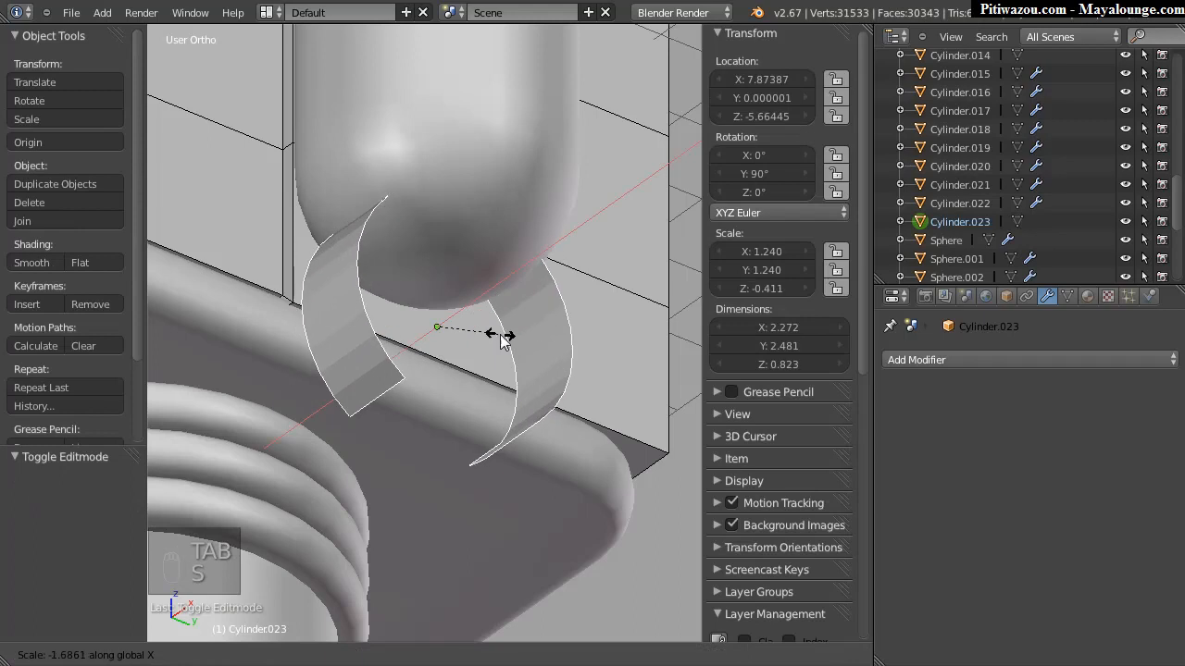
click(508, 343)
Step: Add a Solidify modifier to the claw with a thickness of about 0.4056
middle_drag(507, 343, 527, 405)
click(993, 361)
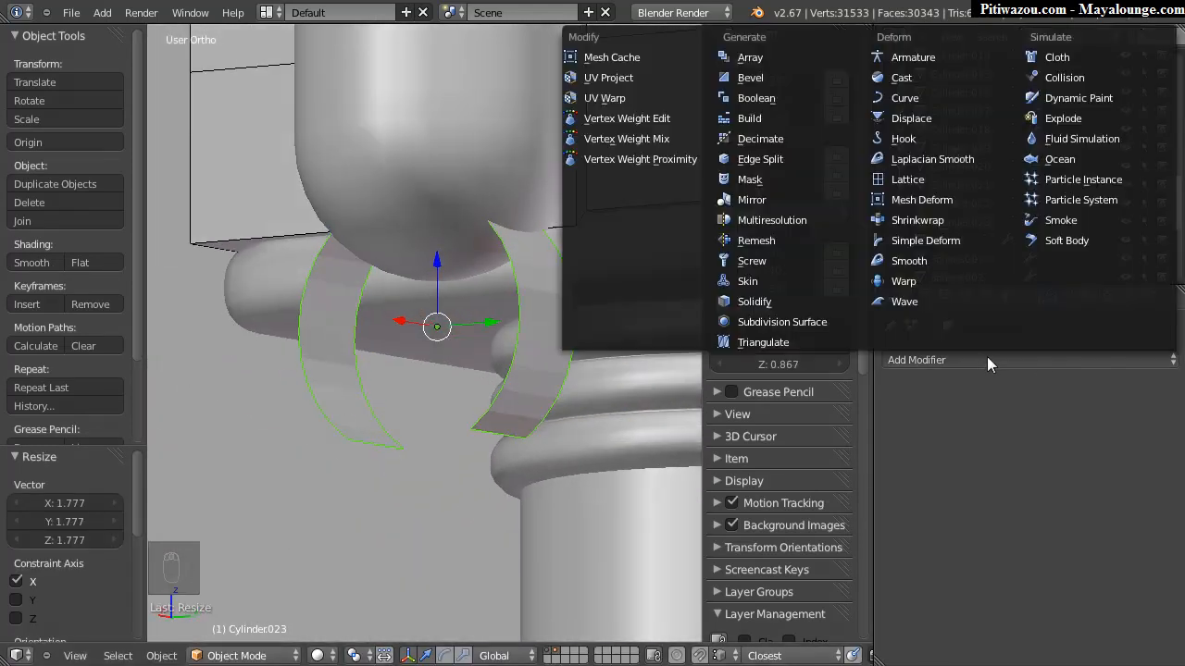
click(770, 301)
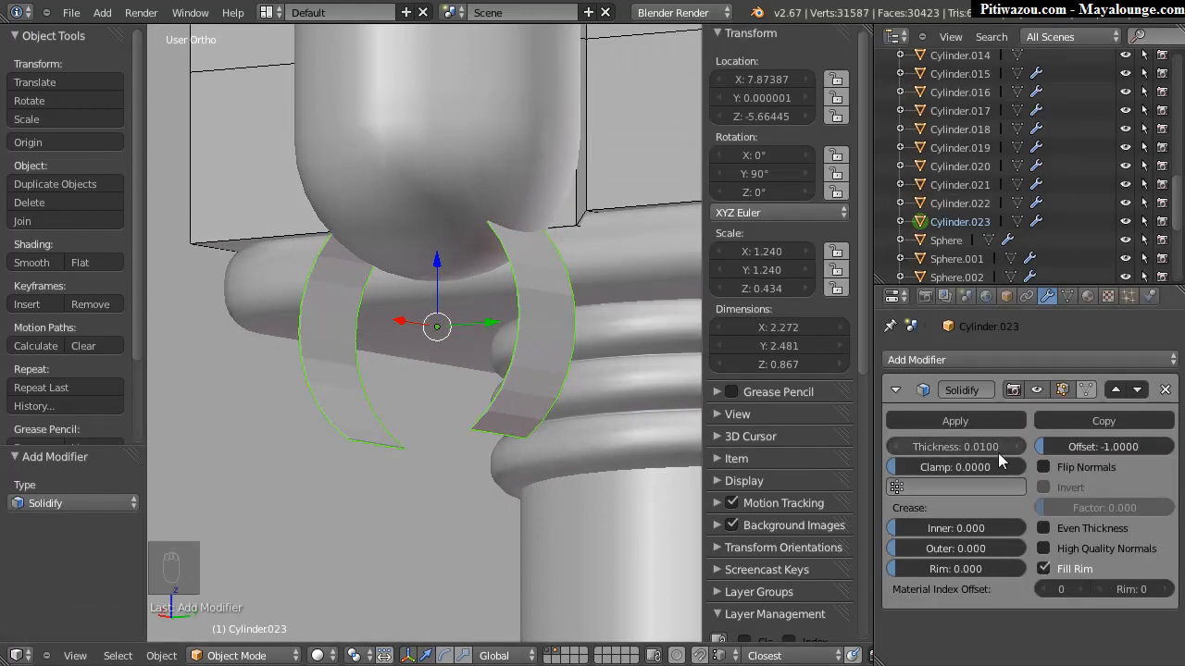
drag(945, 445, 1041, 455)
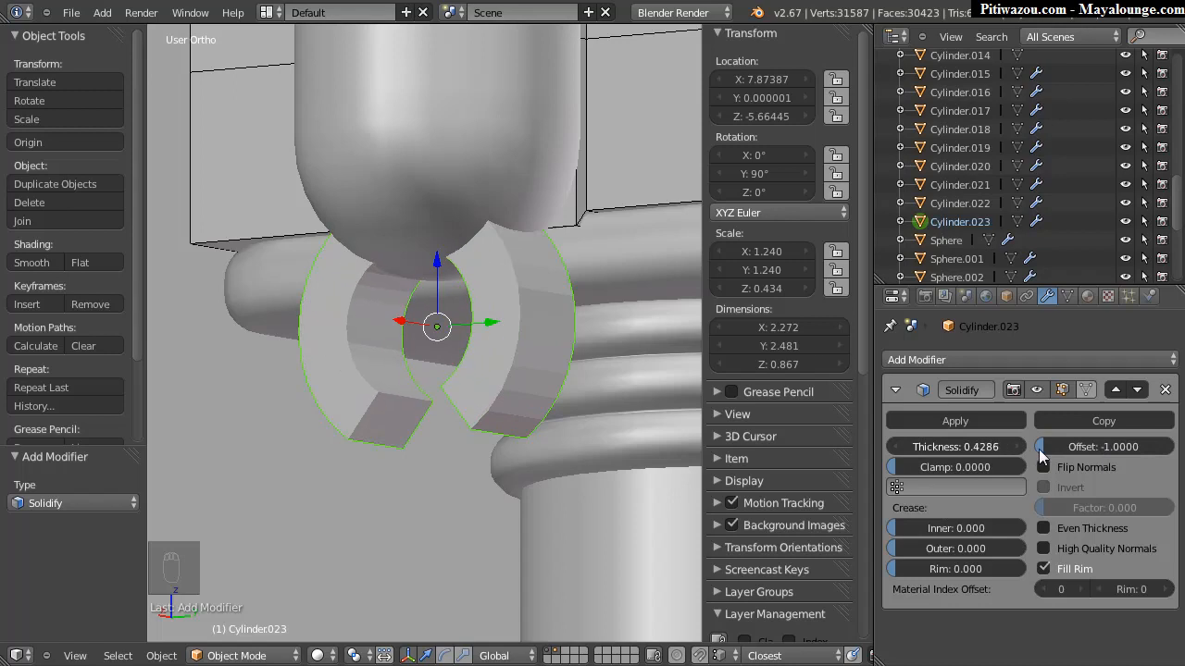
Step: Raise the claw along Z to about -5.468 and scale it up 1.197 times
middle_drag(574, 315, 426, 350)
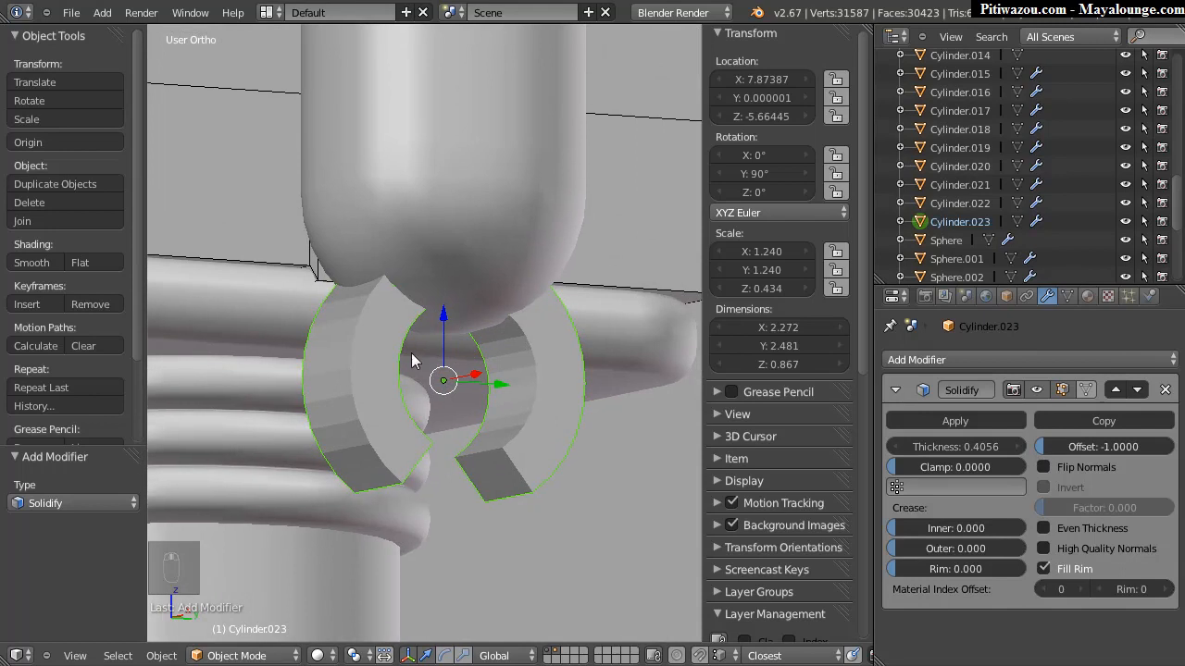
drag(445, 318, 446, 292)
middle_drag(446, 293, 566, 374)
key(s)
click(460, 378)
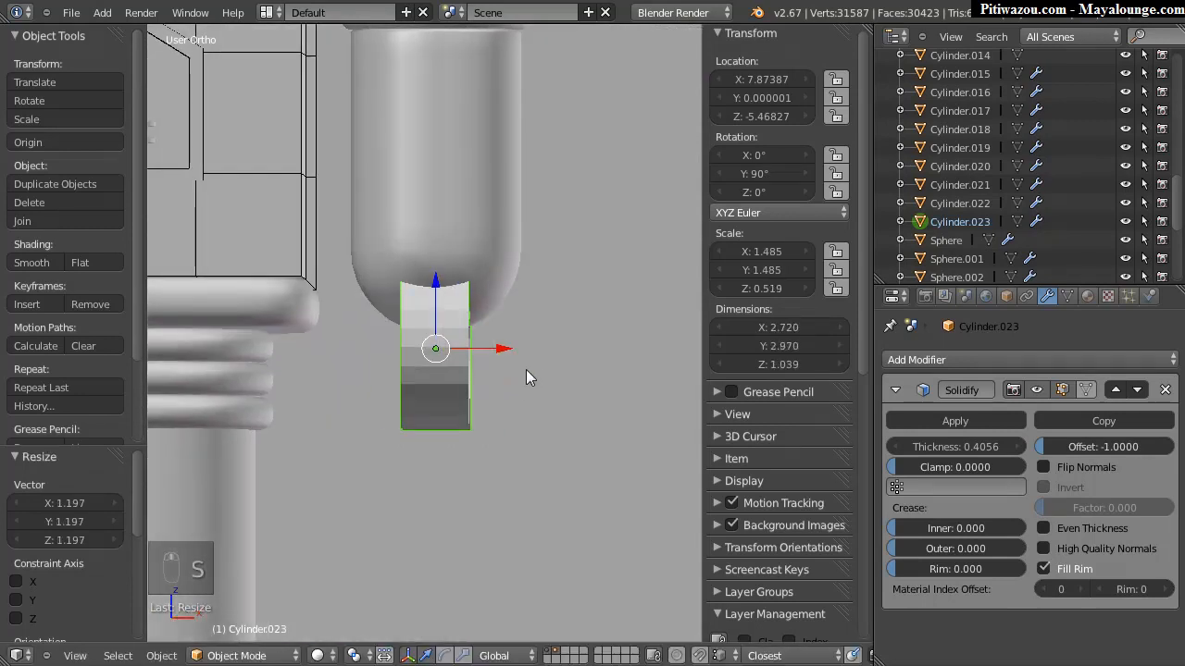
Step: Narrow the claw along the X axis in two passes, down to about 0.71 wide
key(s)
key(x)
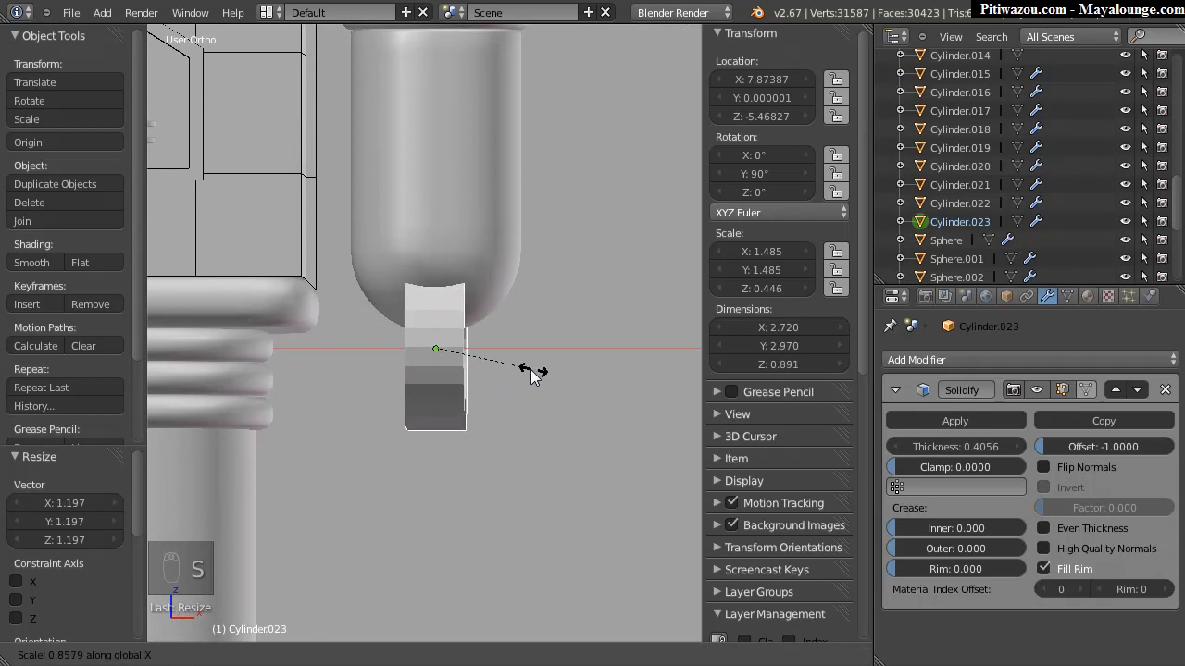
click(530, 374)
middle_drag(547, 344, 480, 318)
scroll(324, 297, down, 8)
scroll(410, 299, up, 3)
scroll(407, 315, down, 5)
middle_drag(399, 341, 537, 243)
scroll(378, 274, up, 6)
key(s)
key(x)
click(492, 376)
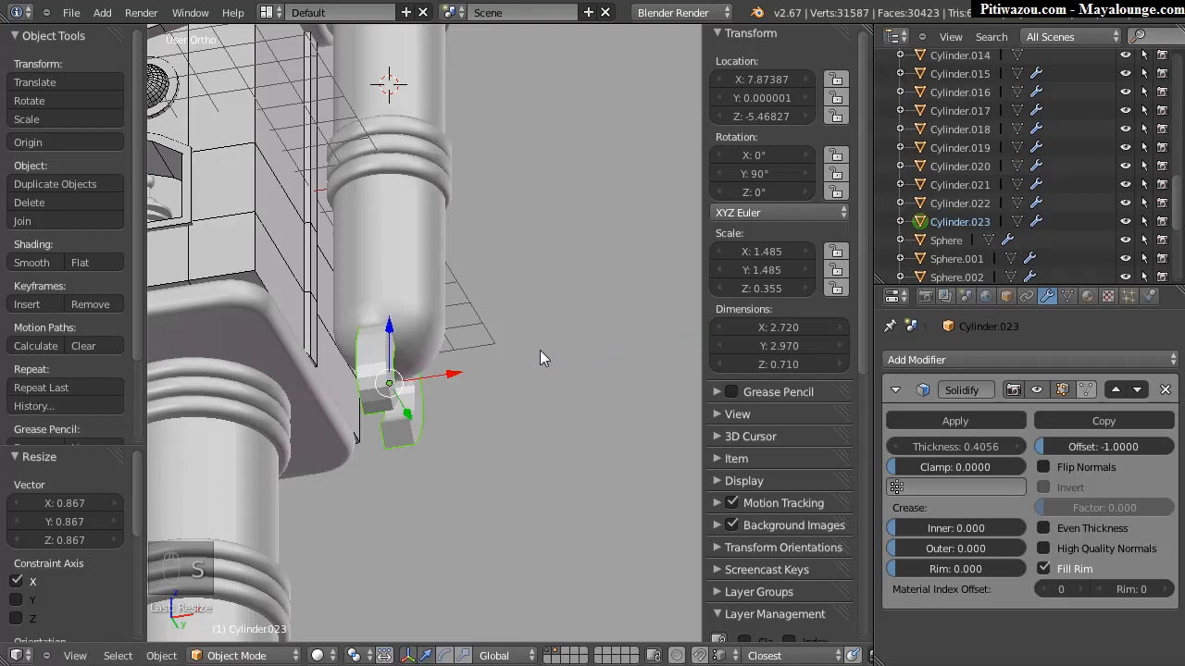
Step: Scale the claw up 1.106 times and lower it about 0.065 along Z
middle_drag(492, 376, 393, 396)
key(s)
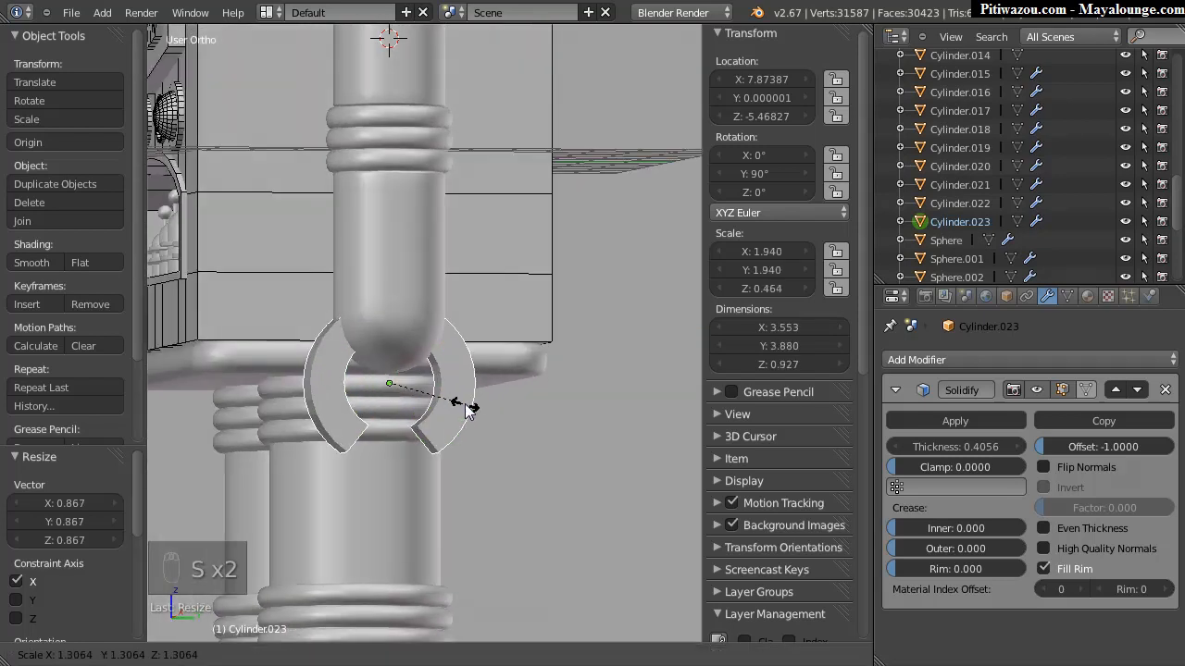
click(445, 380)
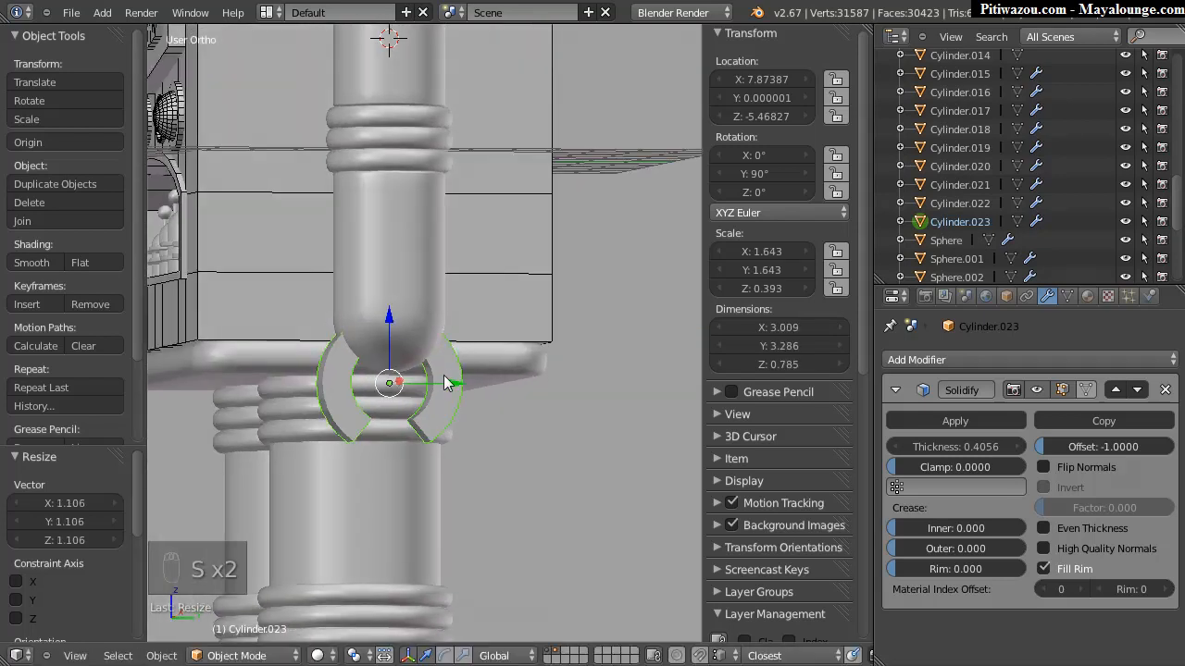
key(g)
key(z)
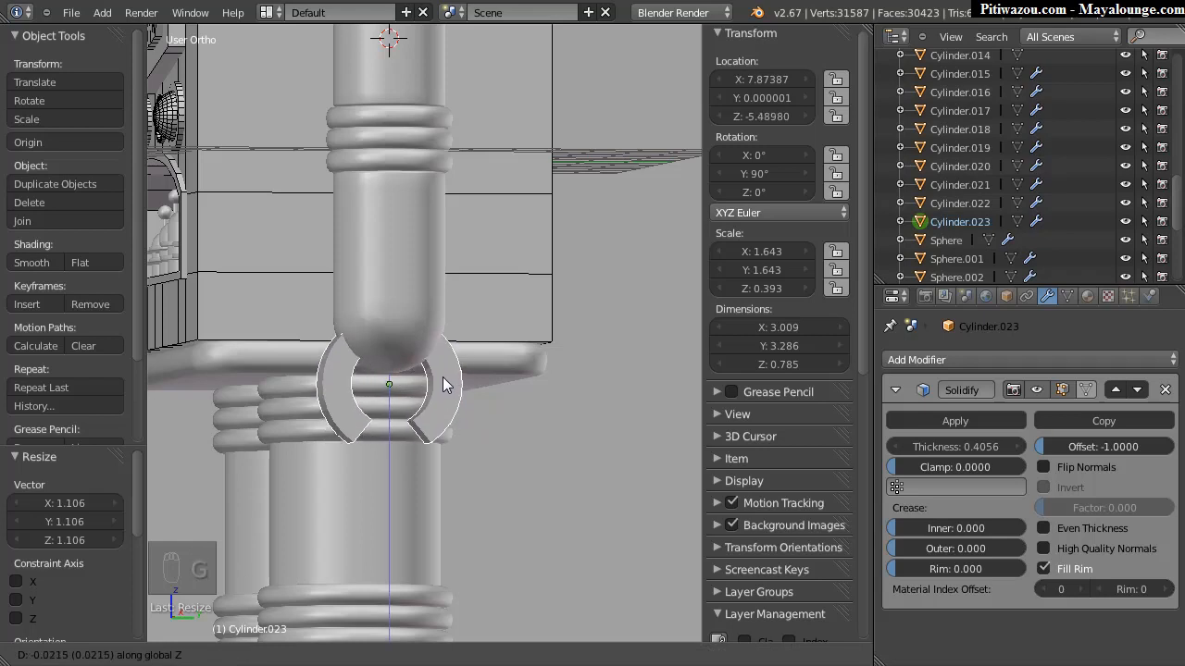
click(442, 384)
Step: Apply the claw's location, rotation and scale
middle_drag(443, 384, 418, 235)
shift+middle_drag(397, 288, 511, 322)
scroll(373, 371, down, 5)
key(ctrl+a)
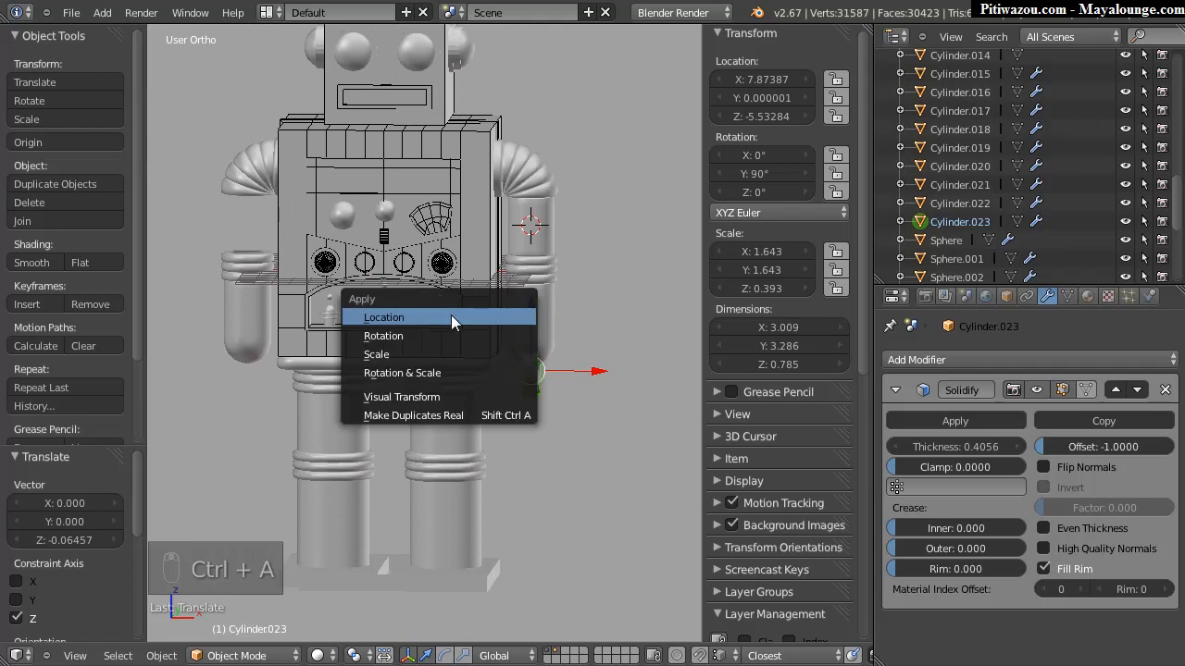
click(399, 373)
click(17, 485)
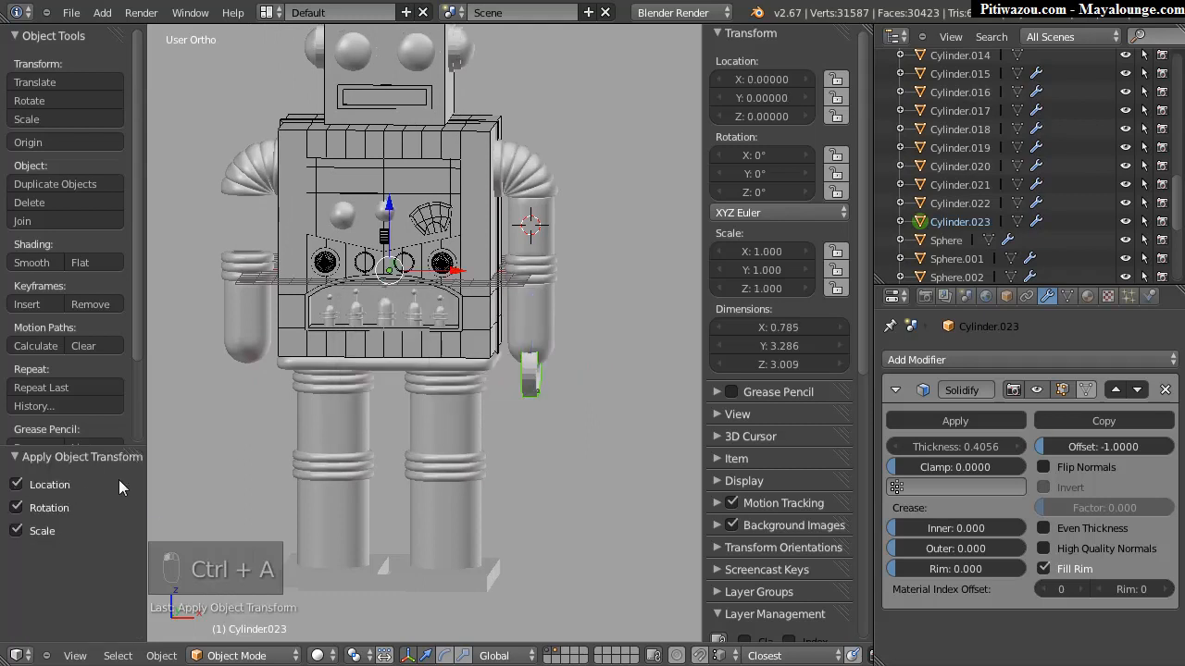
Step: Add a Mirror modifier to the claw to copy it onto the opposite arm
key(space)
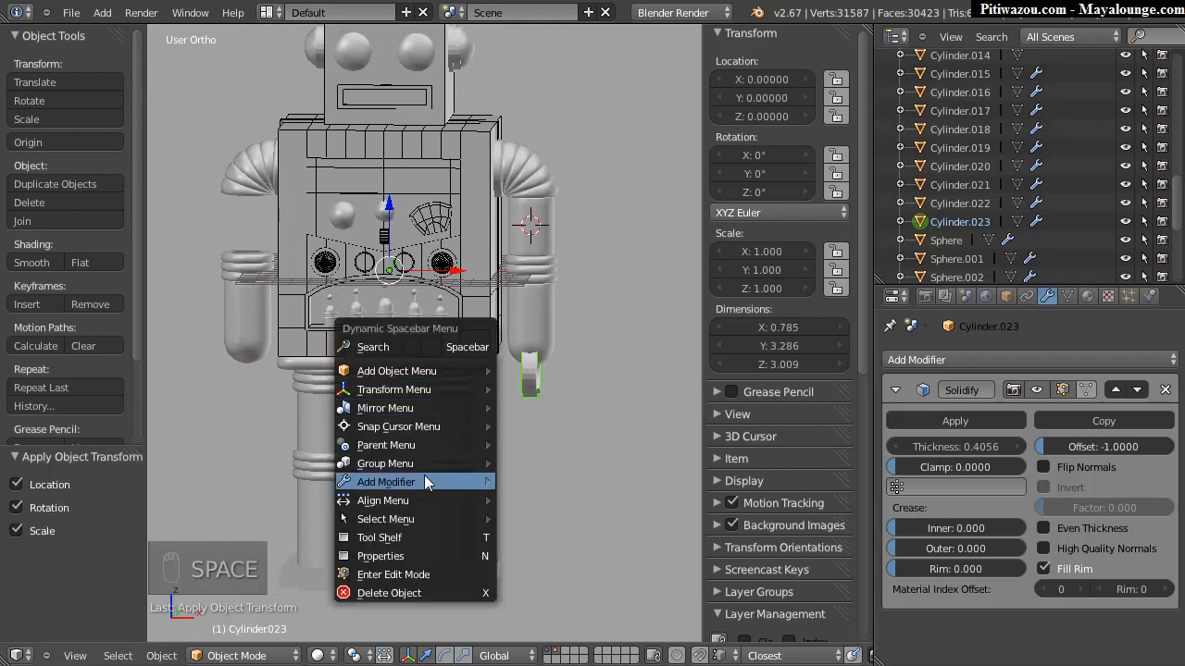
mouse_move(424, 480)
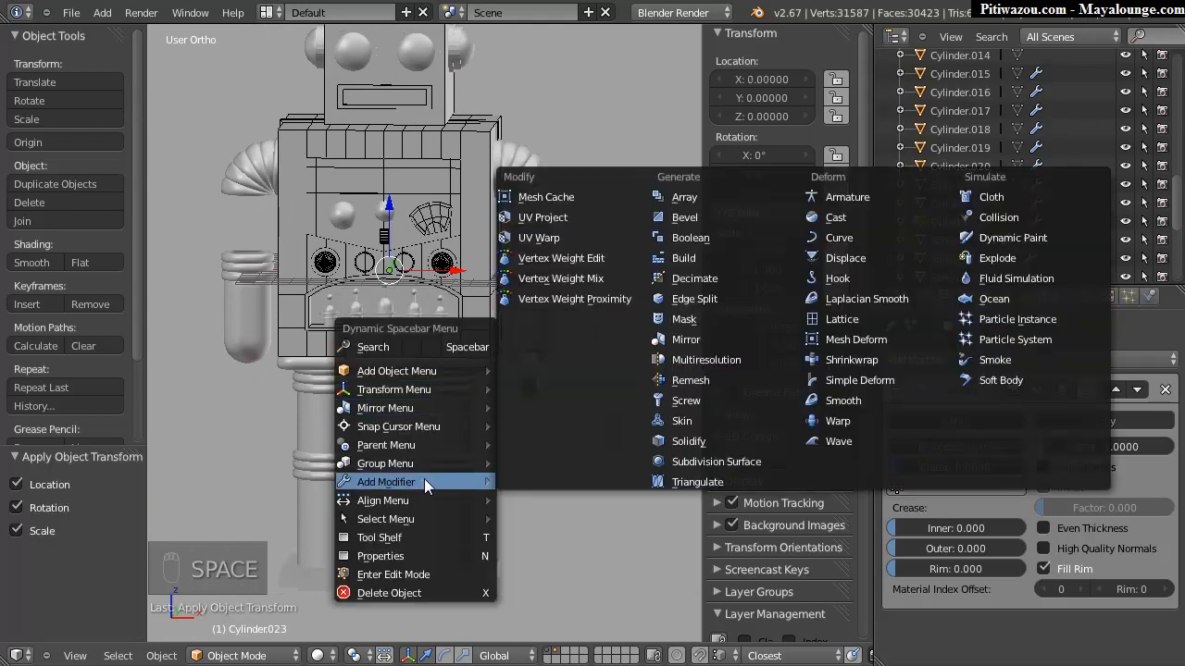
click(689, 339)
middle_drag(310, 250, 275, 222)
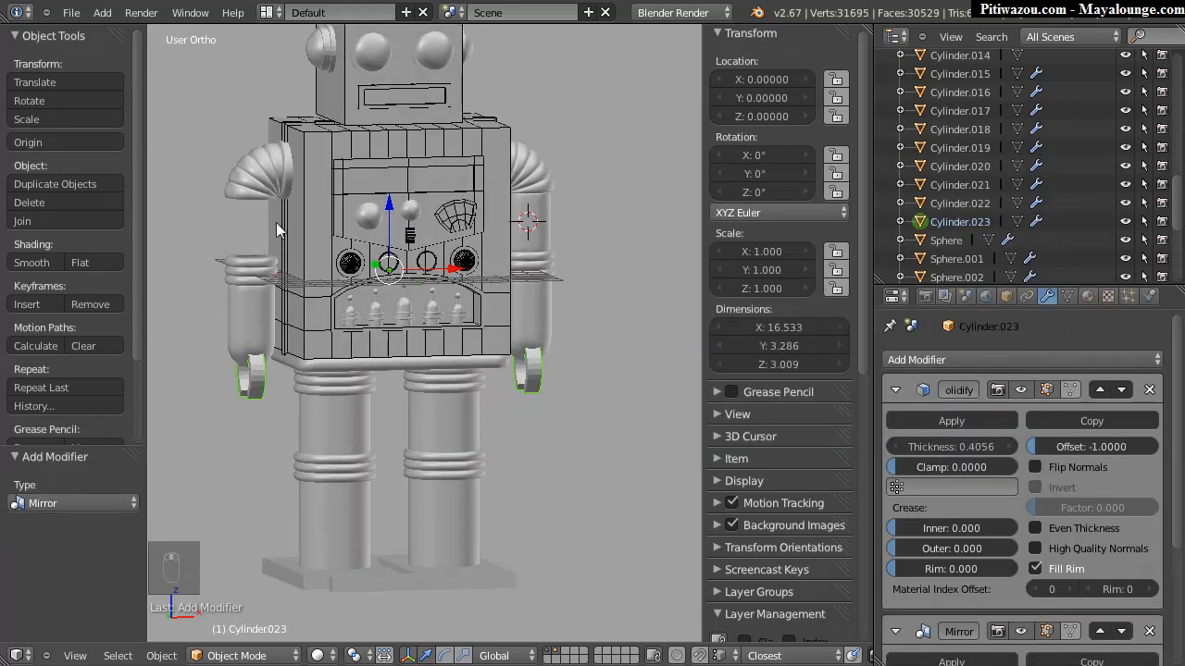
Step: Reset the 3D cursor to the scene centre and apply the upper arm tube's location so its mirror reaches the other arm
right_click(544, 237)
middle_drag(581, 280, 537, 270)
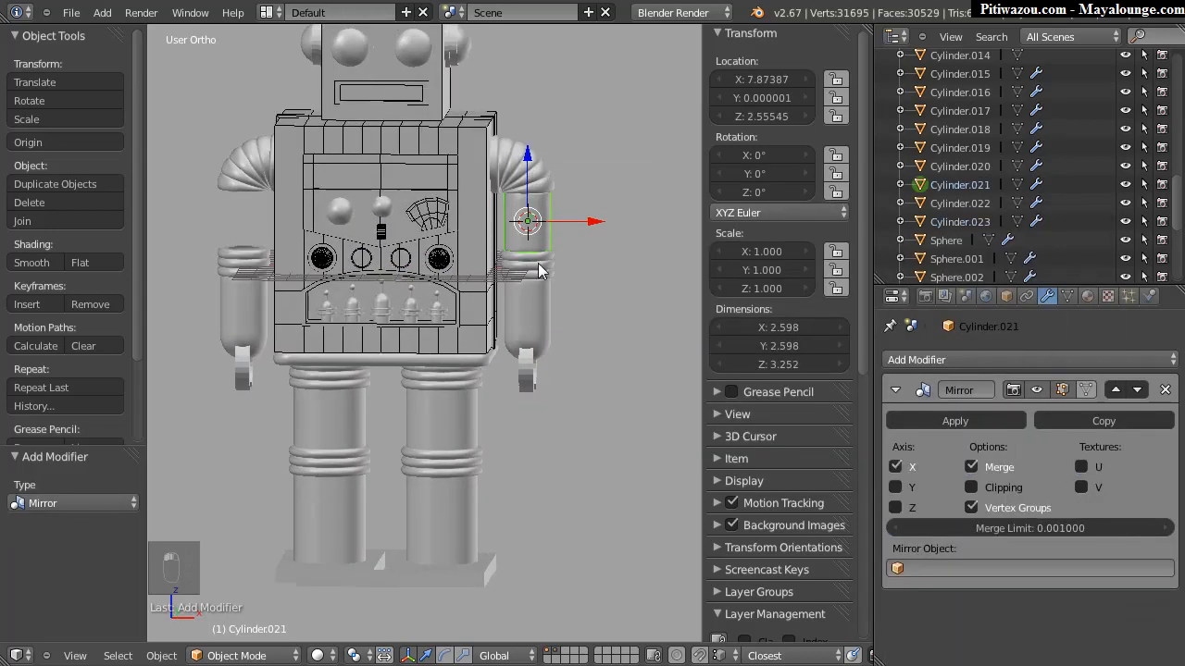
key(shift+c)
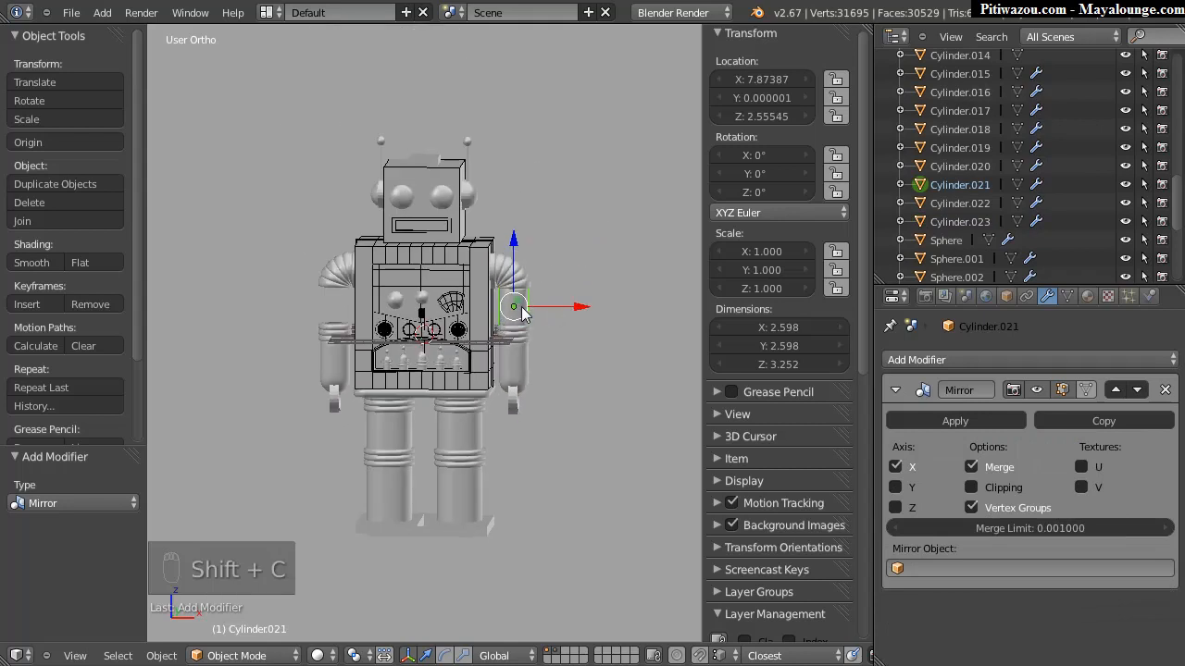
key(ctrl+a)
click(435, 259)
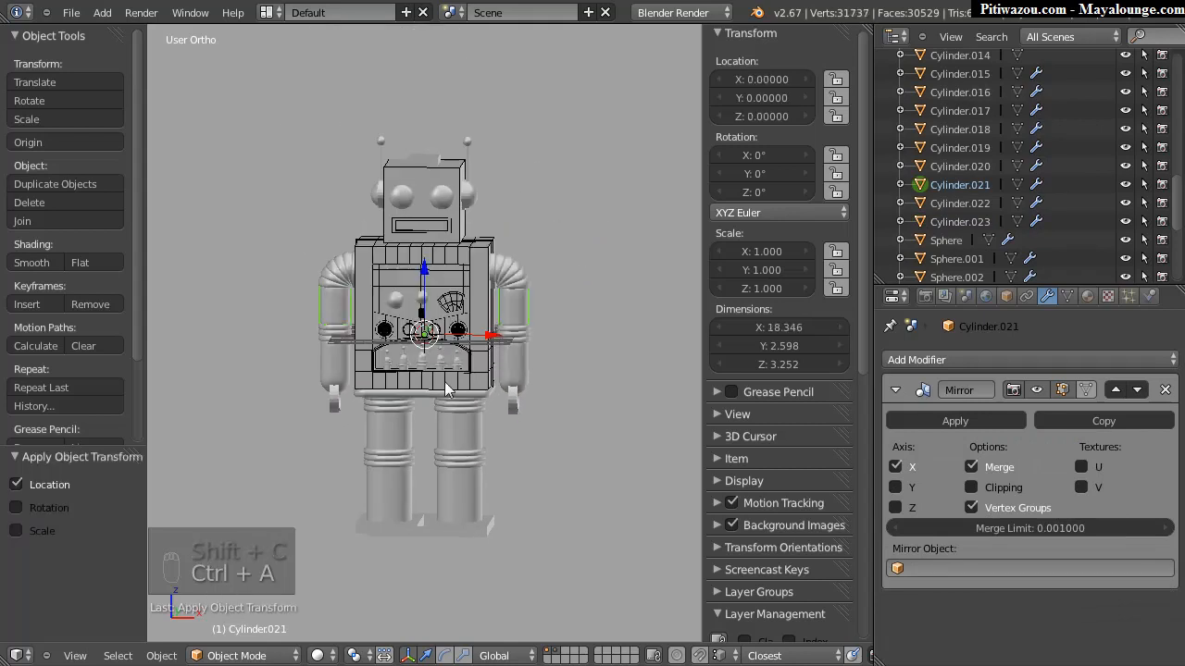
Step: Open the mesh of the foot plate whose front strip juts across to the other foot, ready for face editing
scroll(445, 338, up, 3)
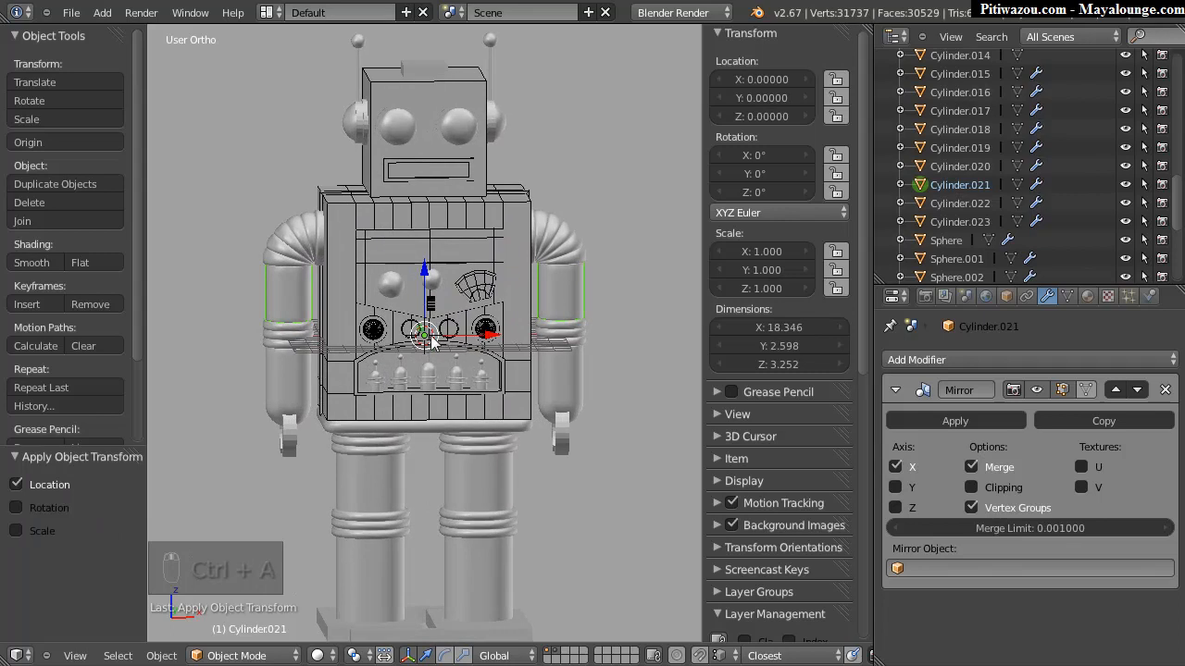
middle_drag(515, 349, 443, 450)
shift+middle_drag(438, 572, 421, 400)
scroll(435, 370, up, 7)
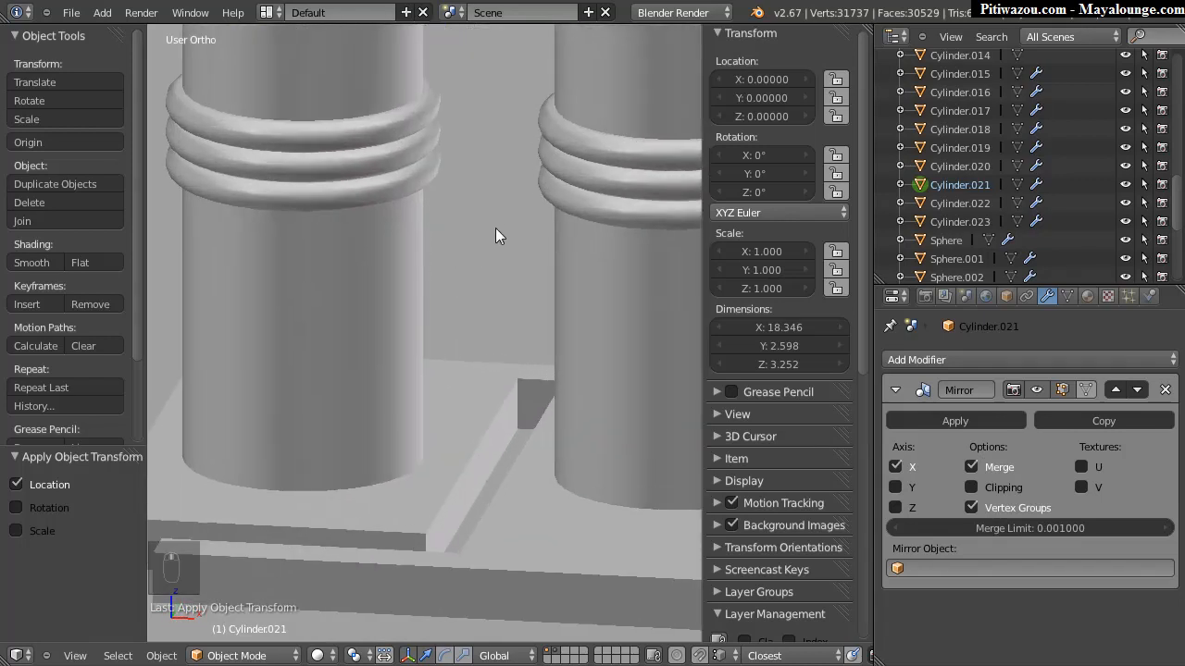
middle_drag(592, 363, 527, 367)
shift+middle_drag(493, 557, 448, 396)
right_click(409, 375)
middle_drag(522, 370, 542, 337)
key(a)
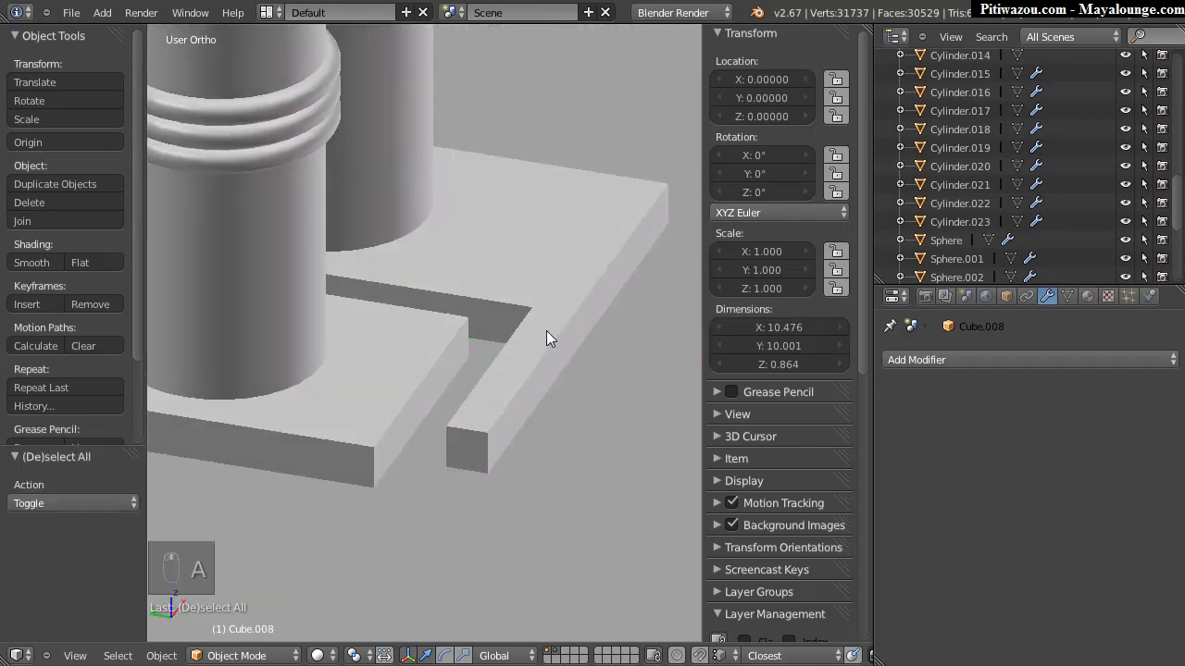
key(a)
key(ctrl+Tab)
key(Tab)
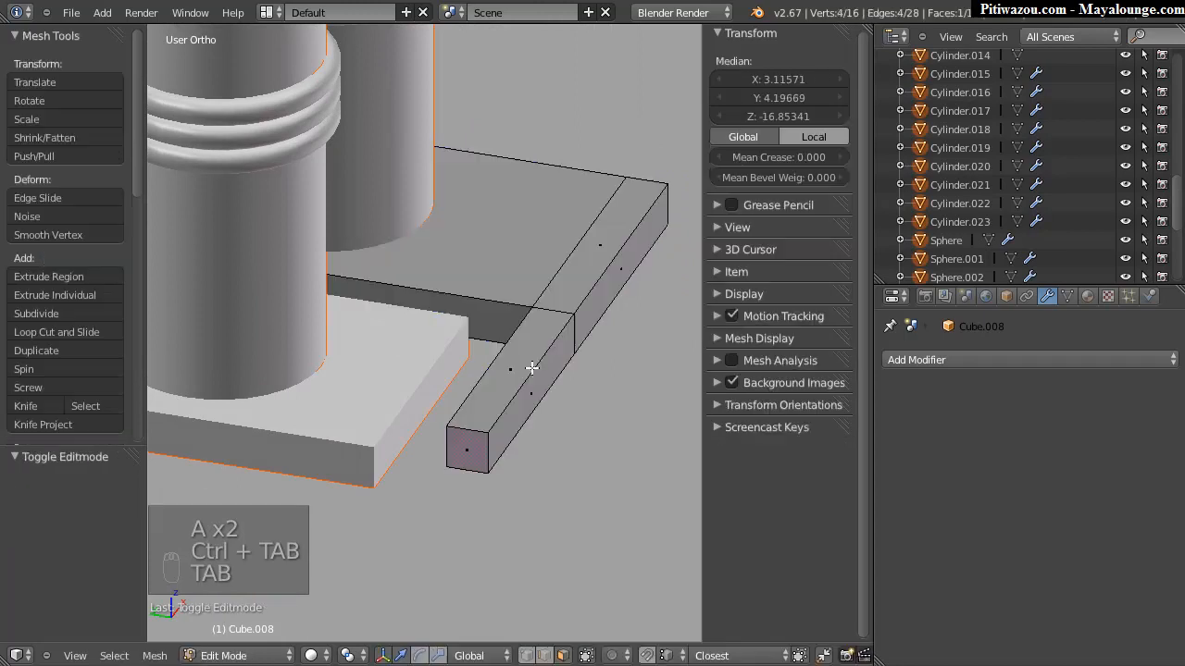
Step: Delete all faces of the narrow strip along the foot plate's front, including the part extending toward the other foot
right_click(491, 421)
middle_drag(511, 443, 480, 449)
right_click(468, 453)
key(ctrl+KP_Add)
middle_drag(488, 394, 457, 333)
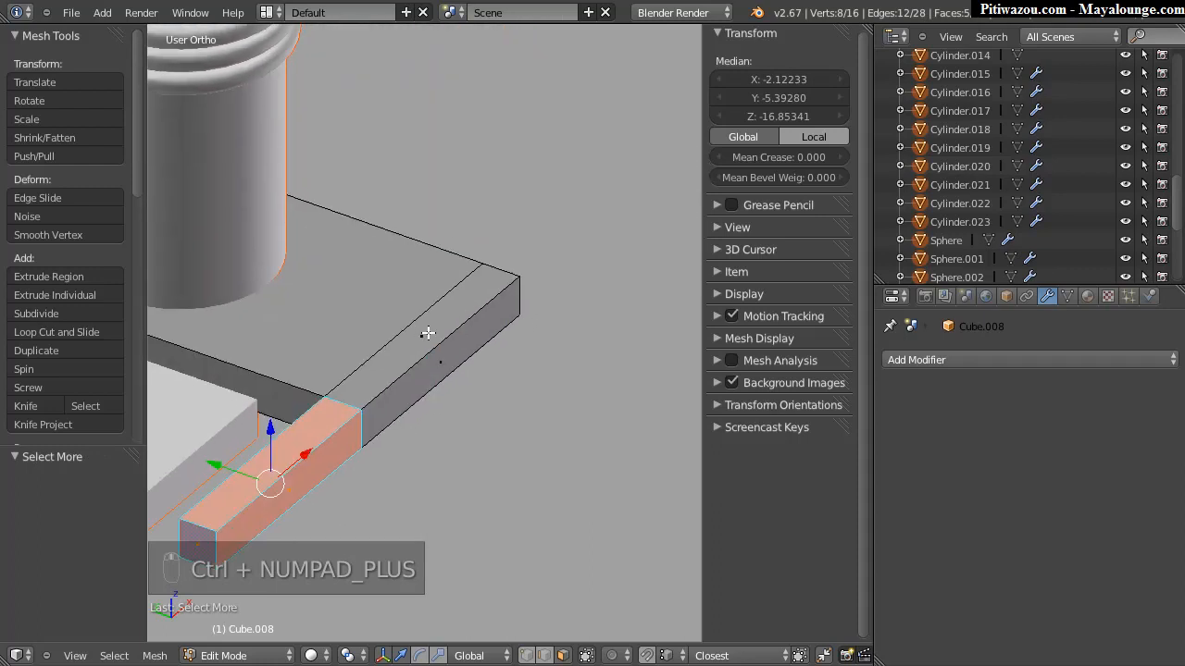
shift+right_click(428, 333)
shift+right_click(441, 368)
middle_drag(522, 365, 241, 224)
shift+right_click(441, 337)
shift+right_click(471, 267)
middle_drag(473, 298, 456, 311)
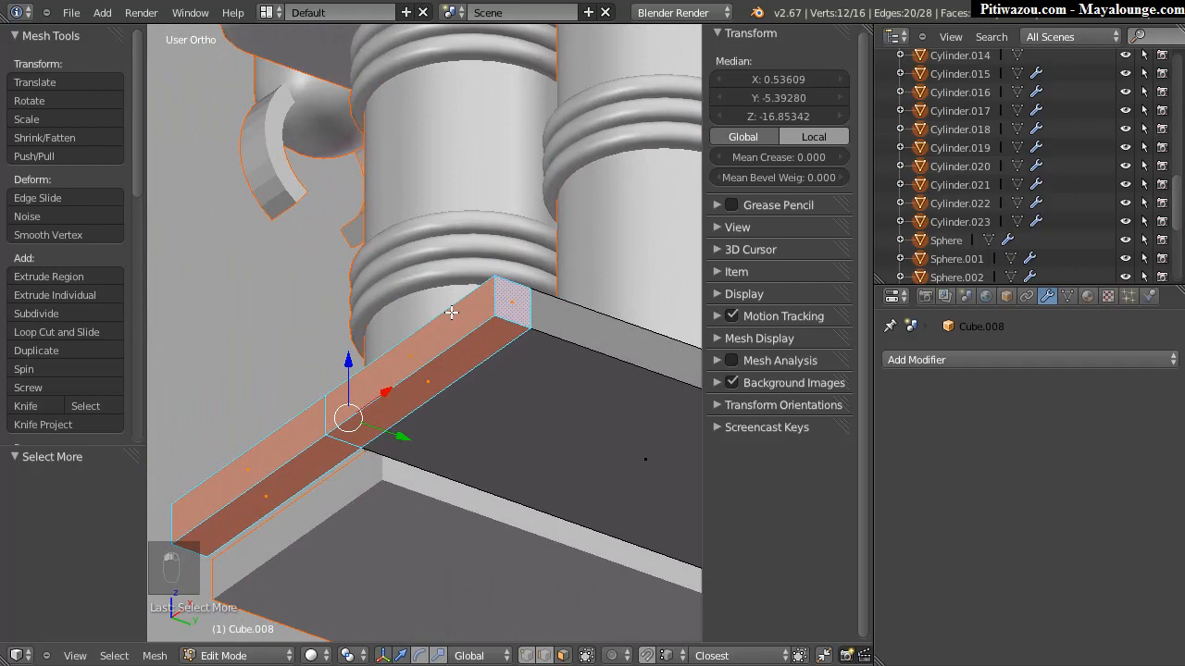
key(x)
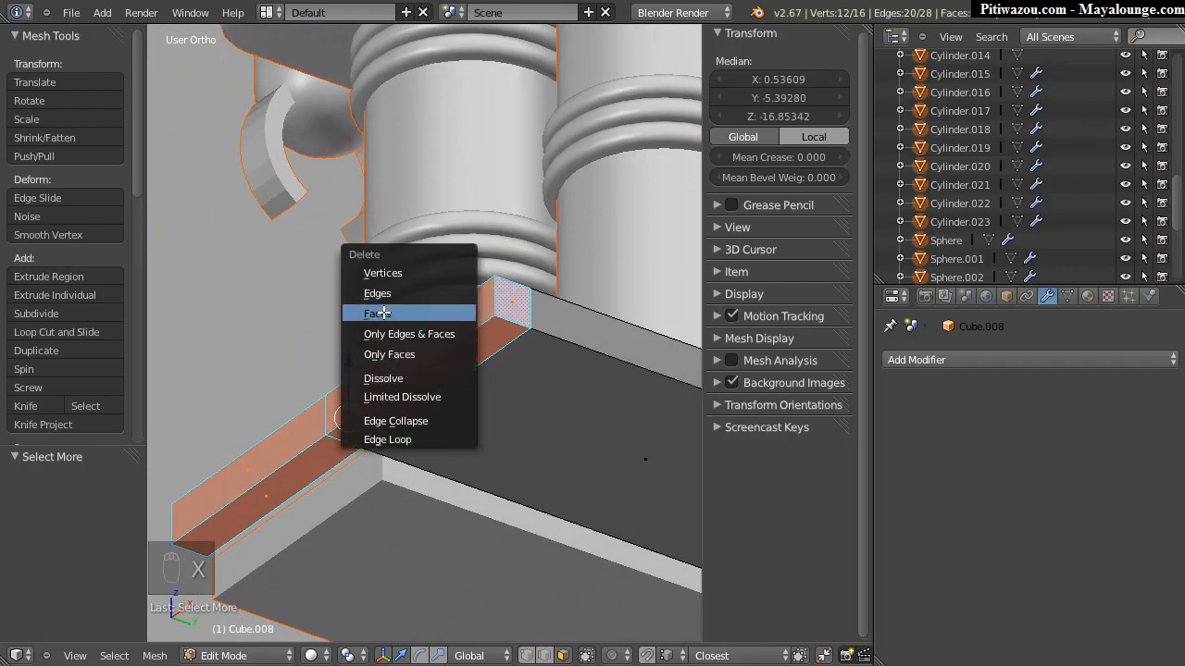
click(383, 313)
Step: Close the plate's open front end with a face between its top and bottom edges, and leave mesh editing
middle_drag(397, 339, 439, 384)
key(ctrl+Tab)
click(410, 372)
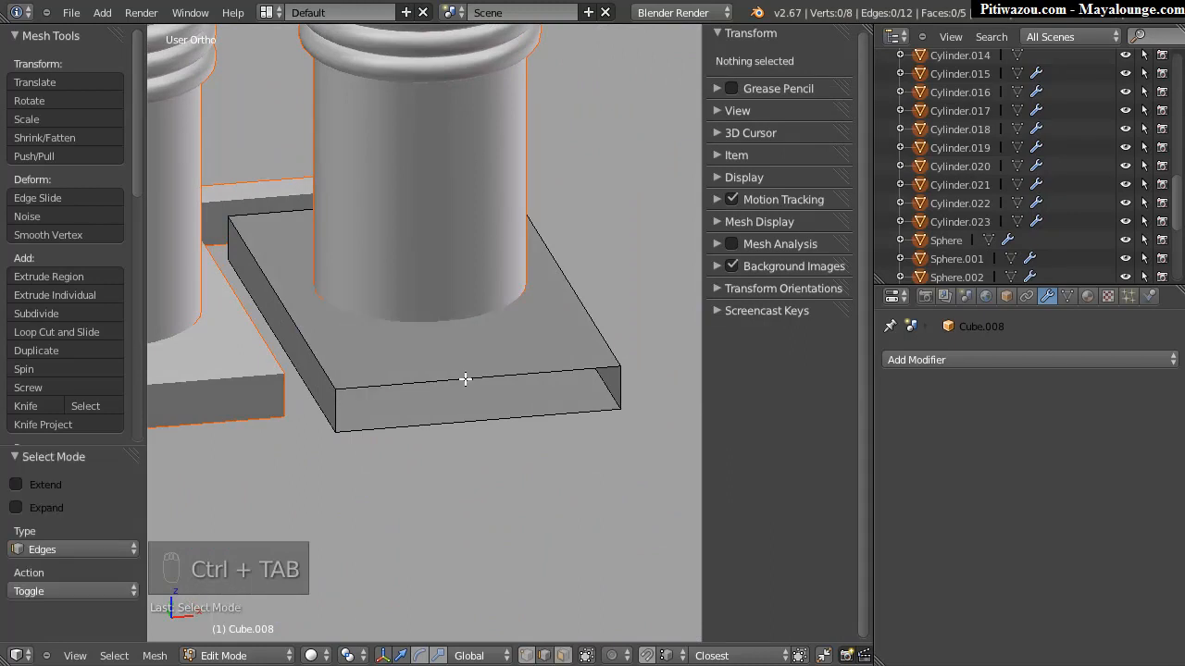
right_click(472, 378)
shift+right_click(438, 421)
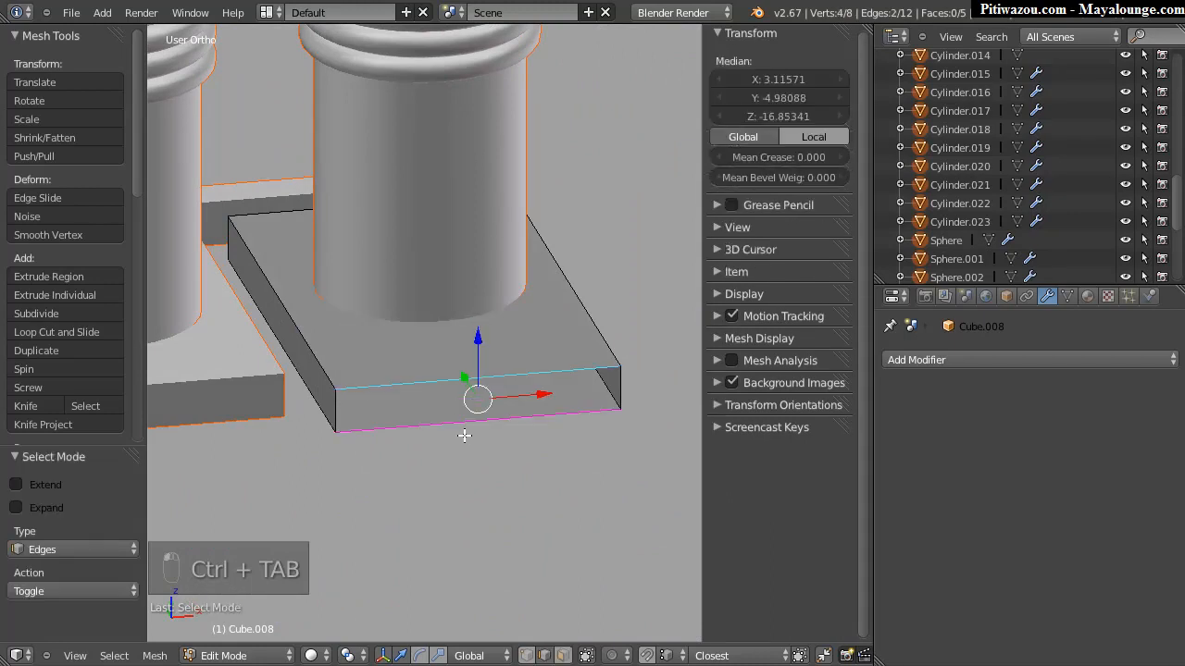
key(f)
middle_drag(467, 421, 481, 398)
key(Tab)
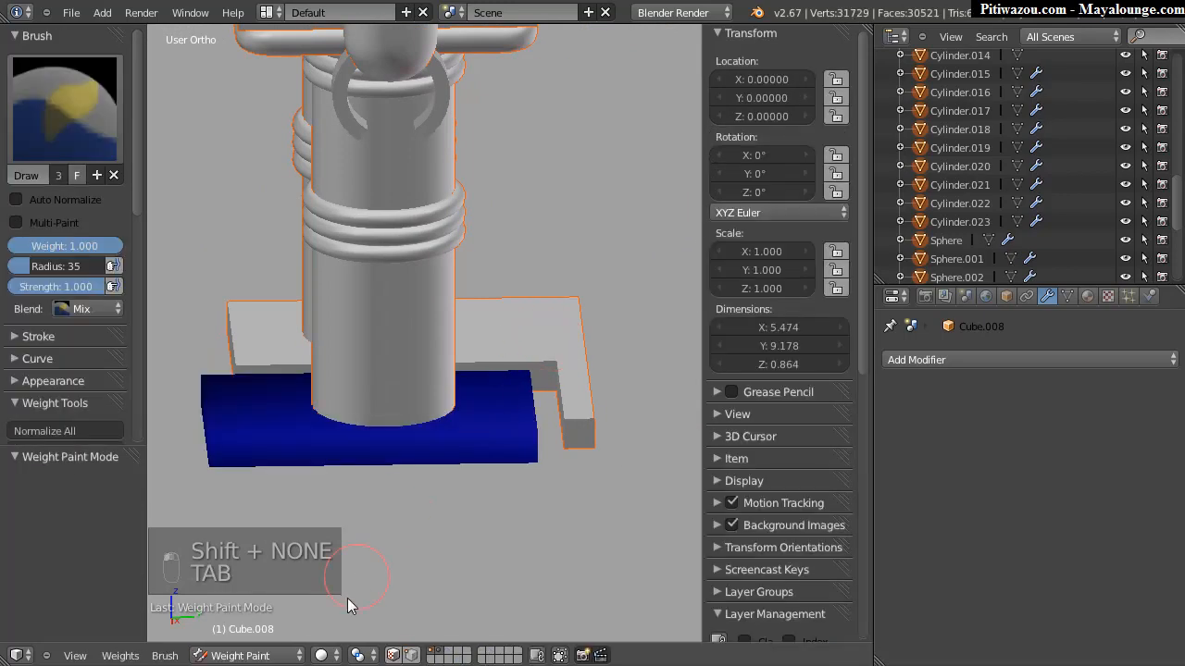
Step: Return to Object Mode and delete the other foot plate, which still has the jutting strip
click(245, 655)
click(227, 629)
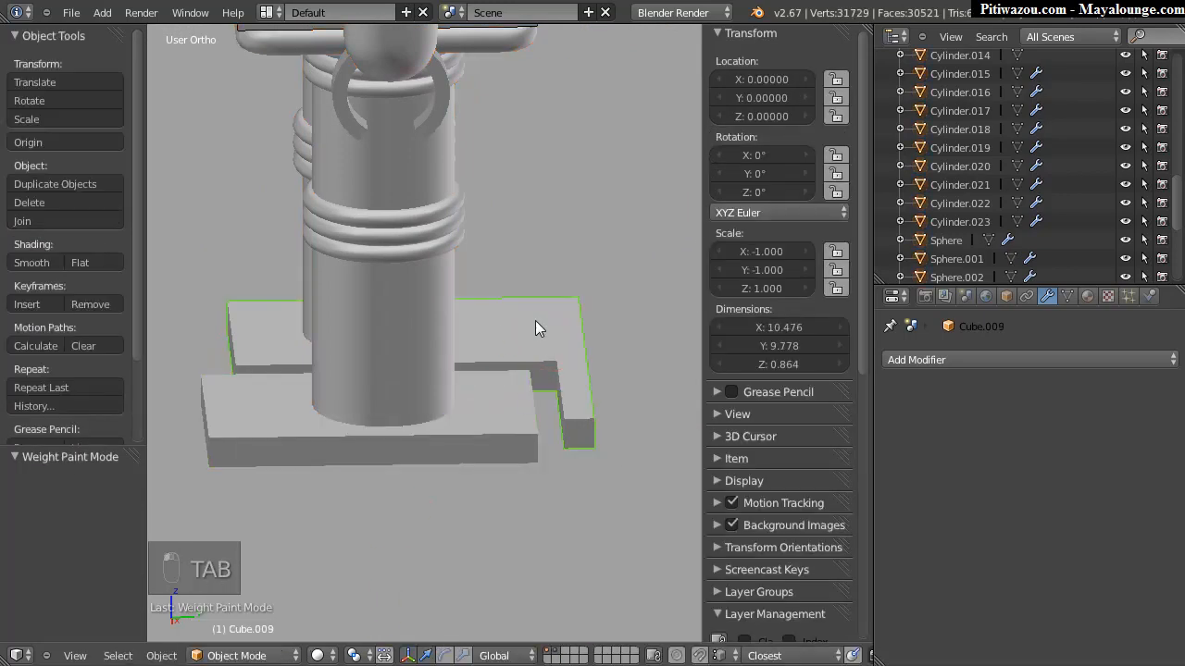
key(x)
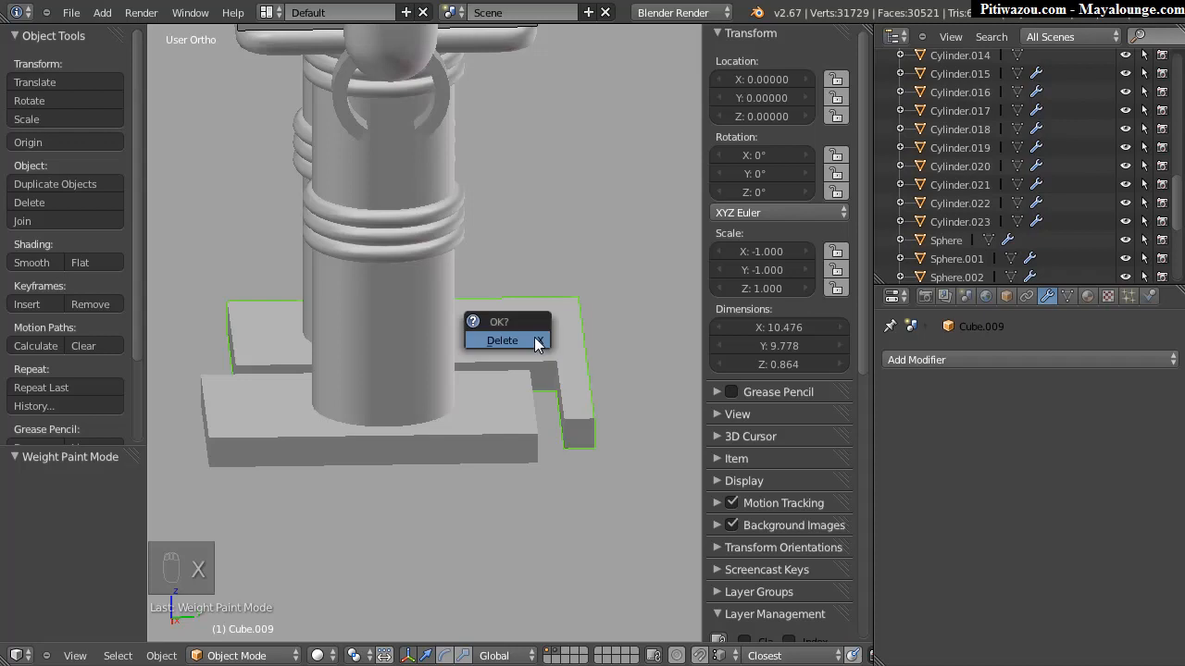
click(524, 343)
Step: Open the remaining foot plate's mesh for vertex editing in wireframe display
middle_drag(346, 426, 300, 427)
right_click(299, 427)
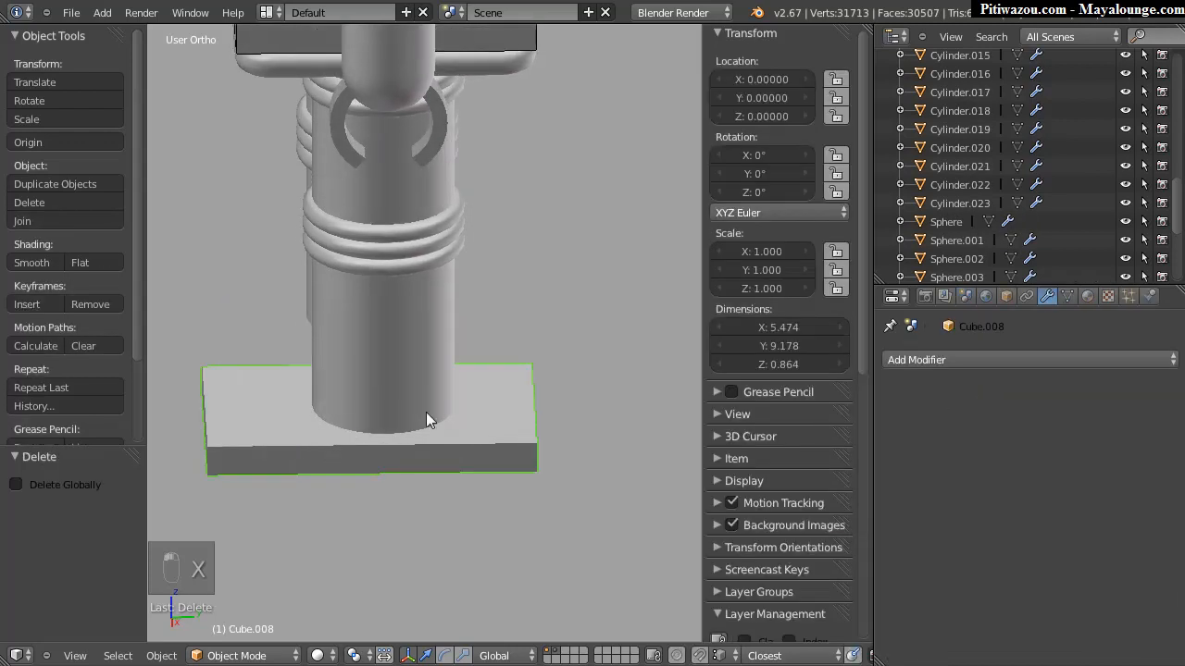
middle_drag(435, 420, 421, 405)
key(Tab)
key(ctrl+Tab)
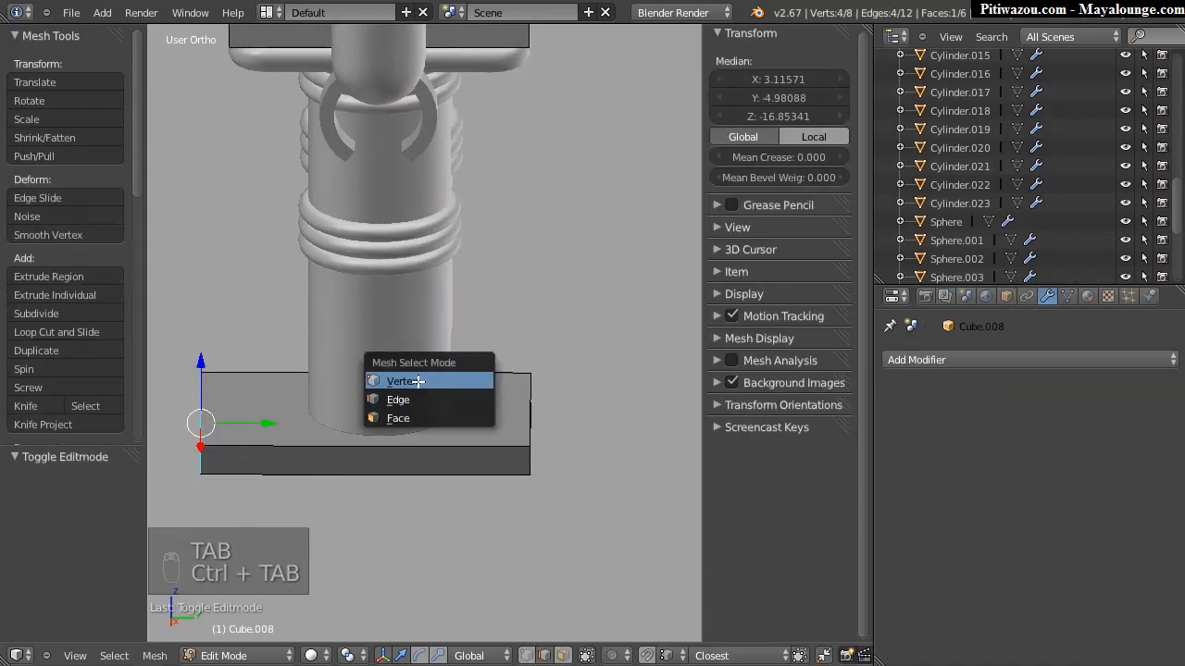
click(415, 383)
key(z)
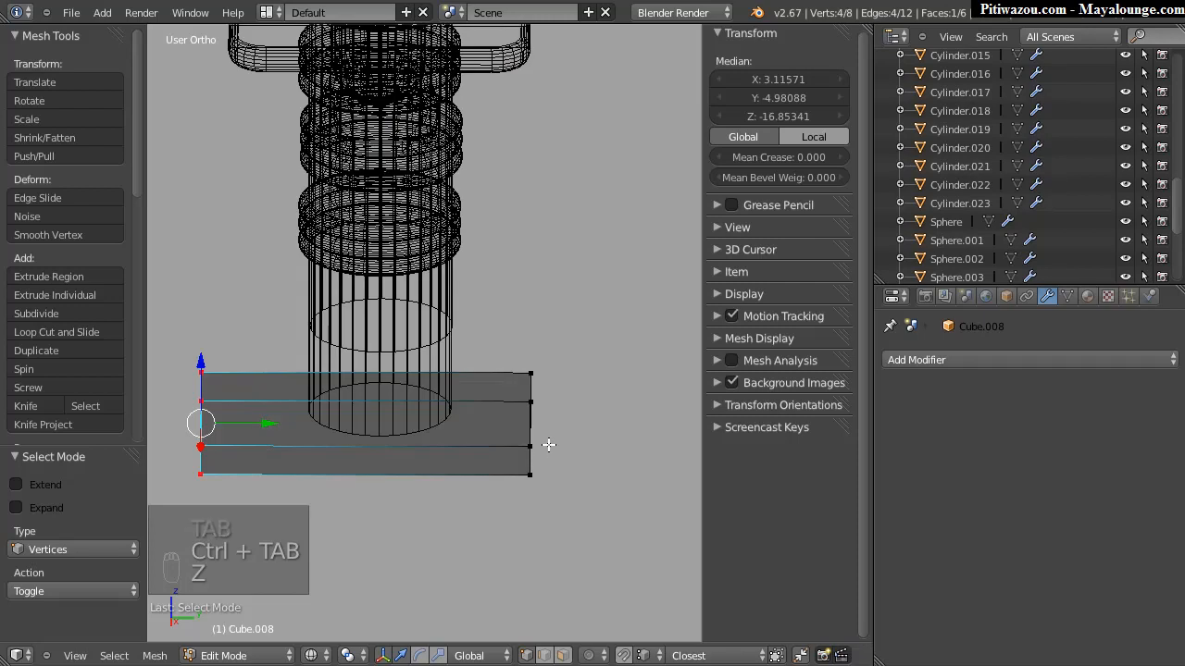
Step: Lengthen the foot plate by moving its back-end vertices along Y by about 0.413 and another 0.258
key(a)
key(b)
drag(585, 346, 507, 489)
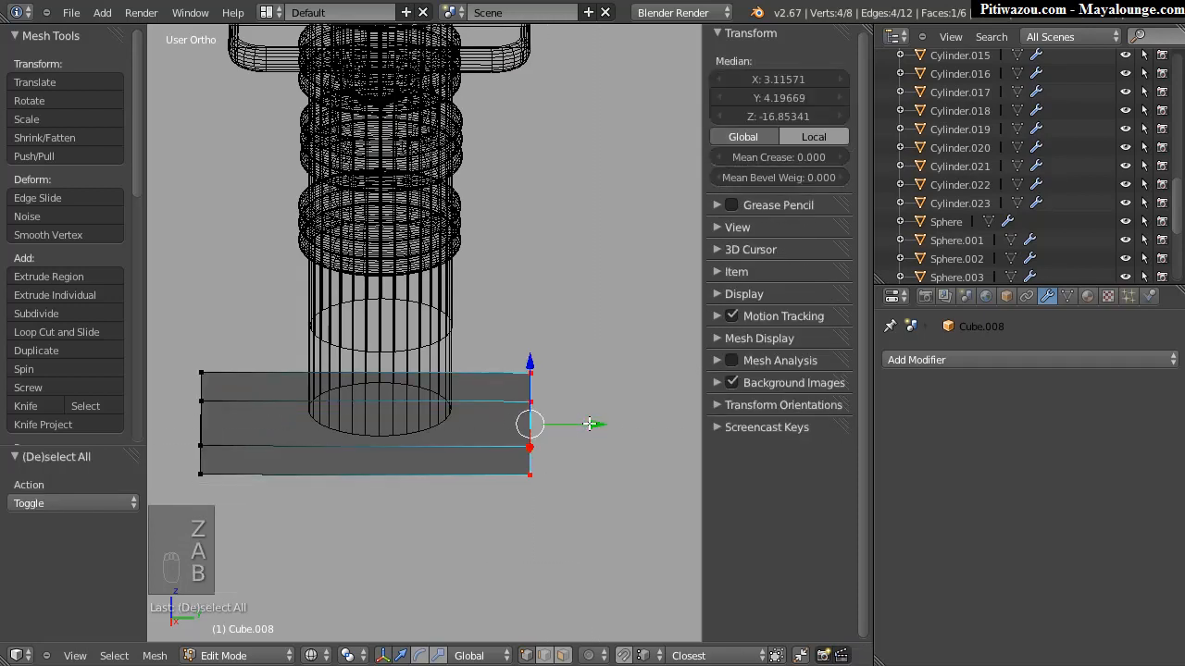
drag(592, 423, 606, 423)
key(KP_3)
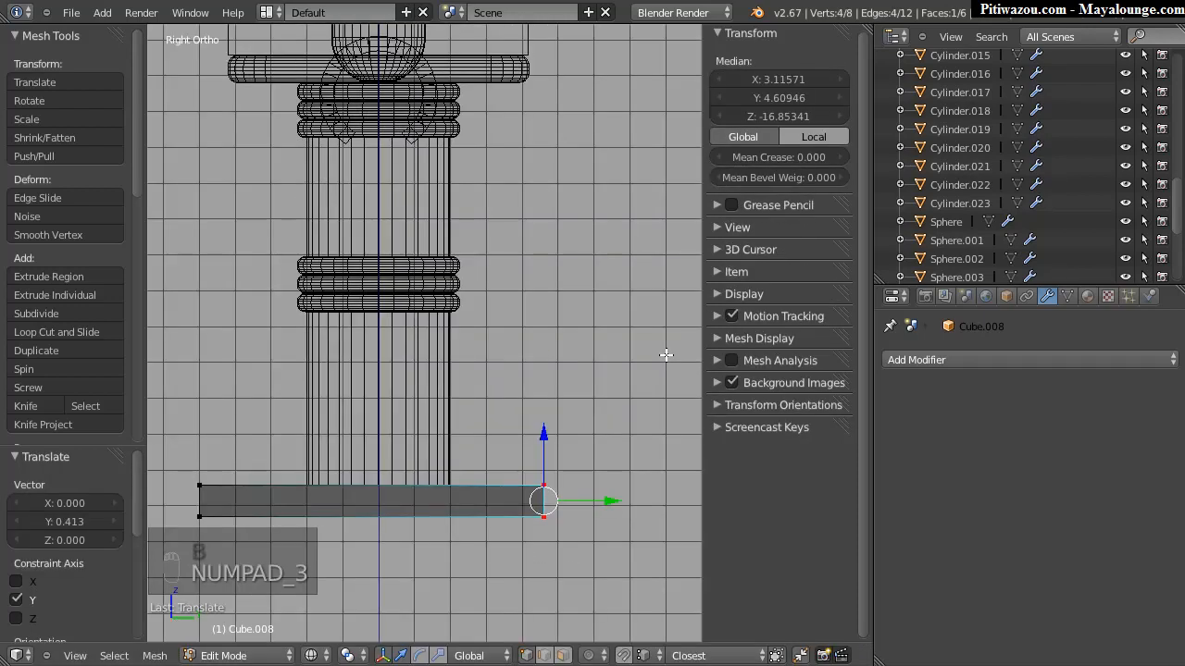
shift+middle_drag(602, 486, 664, 462)
drag(671, 479, 683, 480)
Step: Select the foot plate's four vertical corner edges and enlarge the 3D view to full screen without its side panels
middle_drag(420, 443, 545, 430)
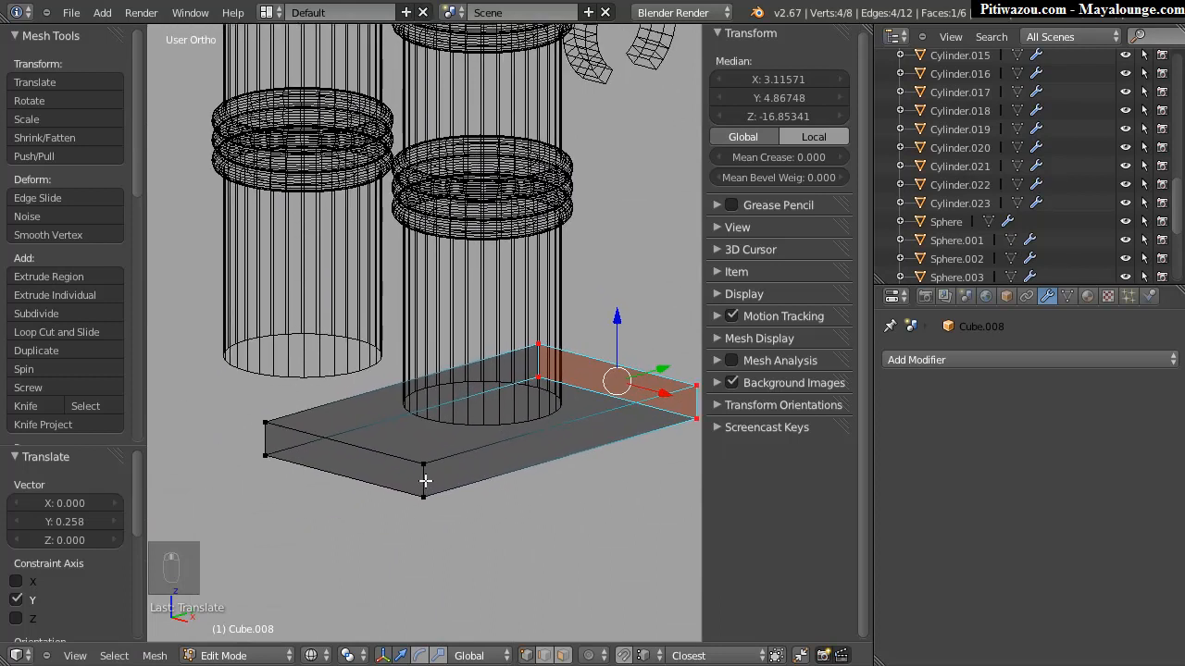
key(ctrl+Tab)
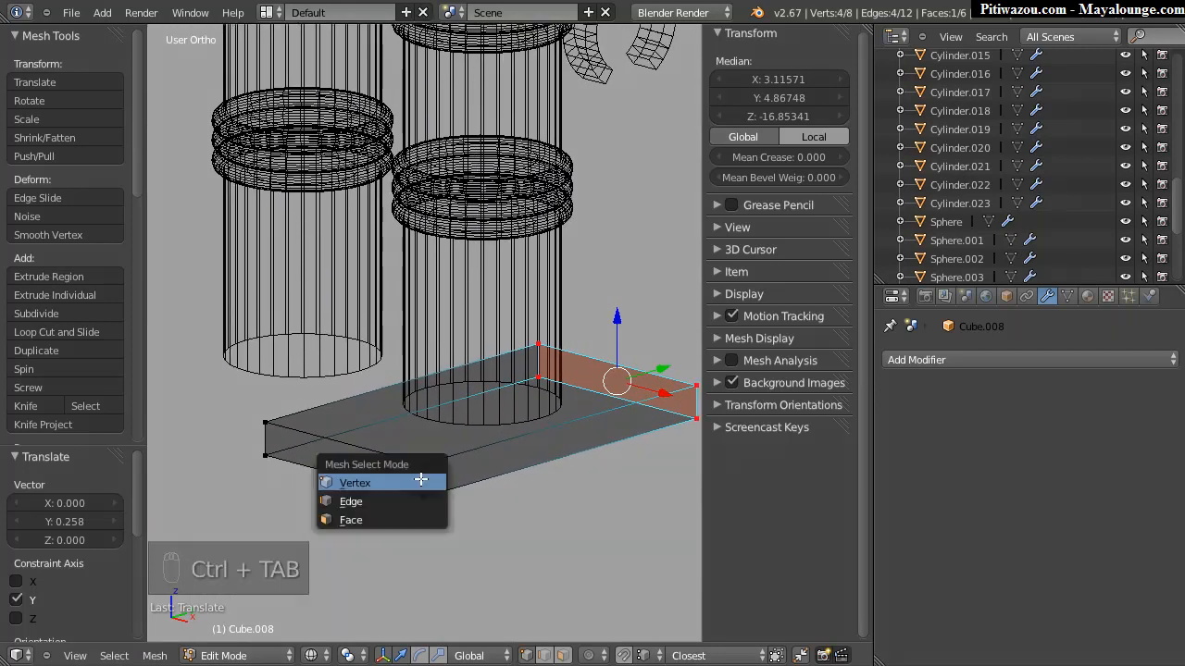
click(352, 502)
key(a)
right_click(419, 479)
shift+right_click(276, 431)
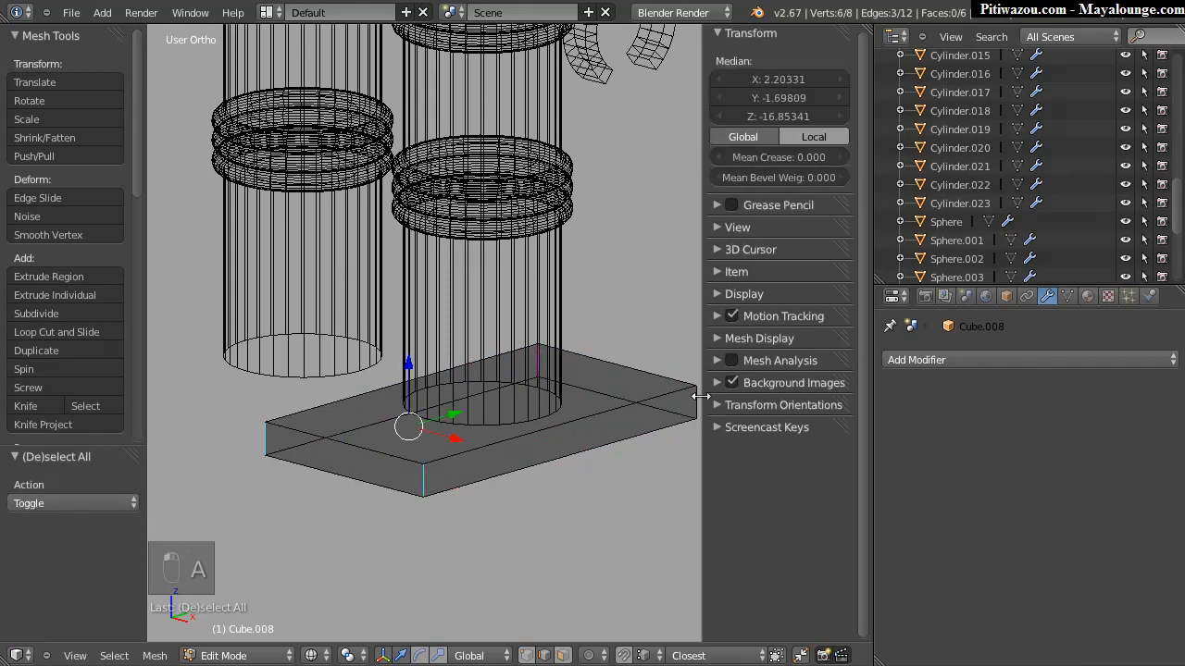
key(t)
key(n)
key(shift+space)
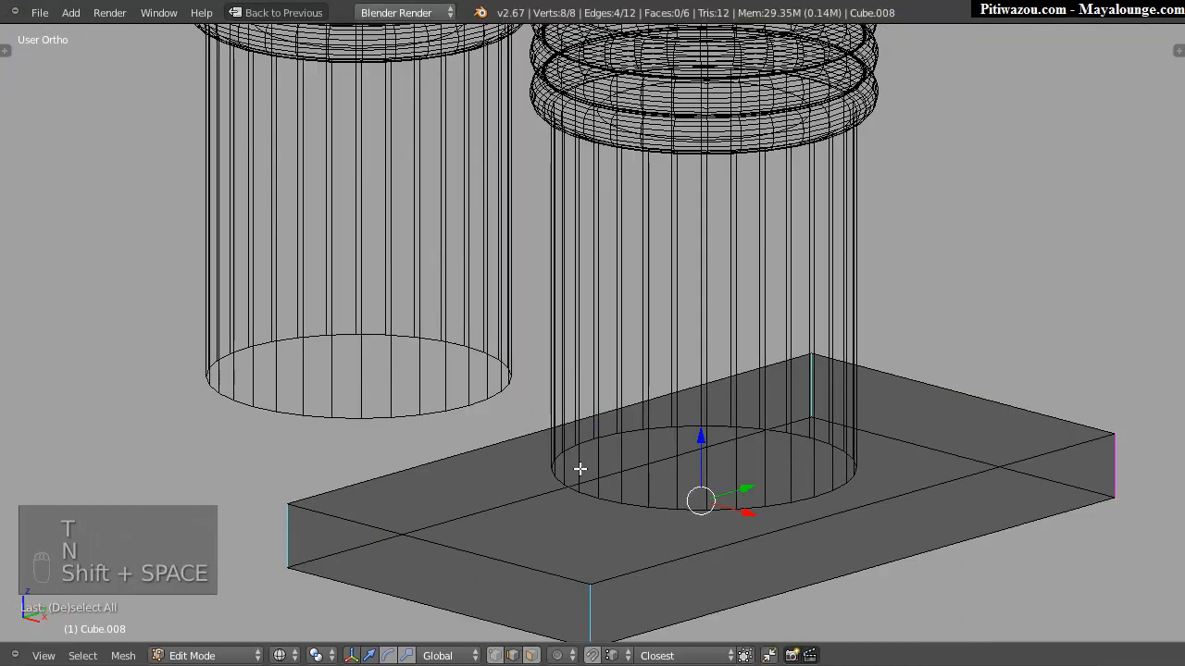
middle_drag(654, 433, 632, 372)
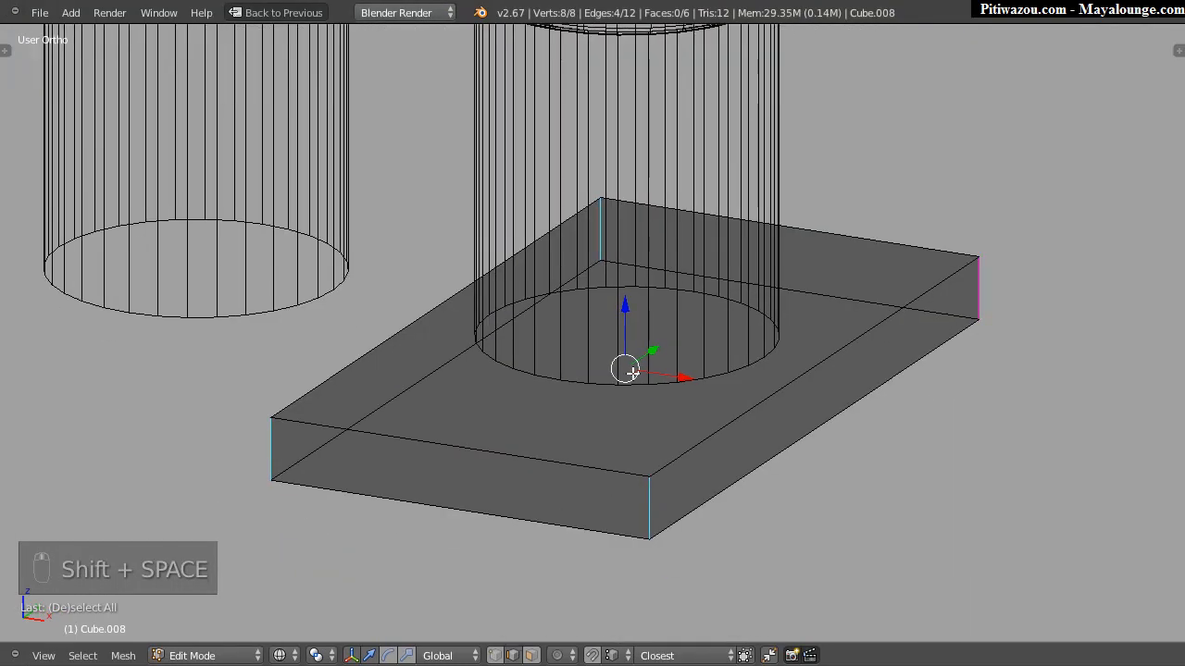
Step: Clear the edge selection and apply the foot plate's location, rotation and scale in Object Mode
key(a)
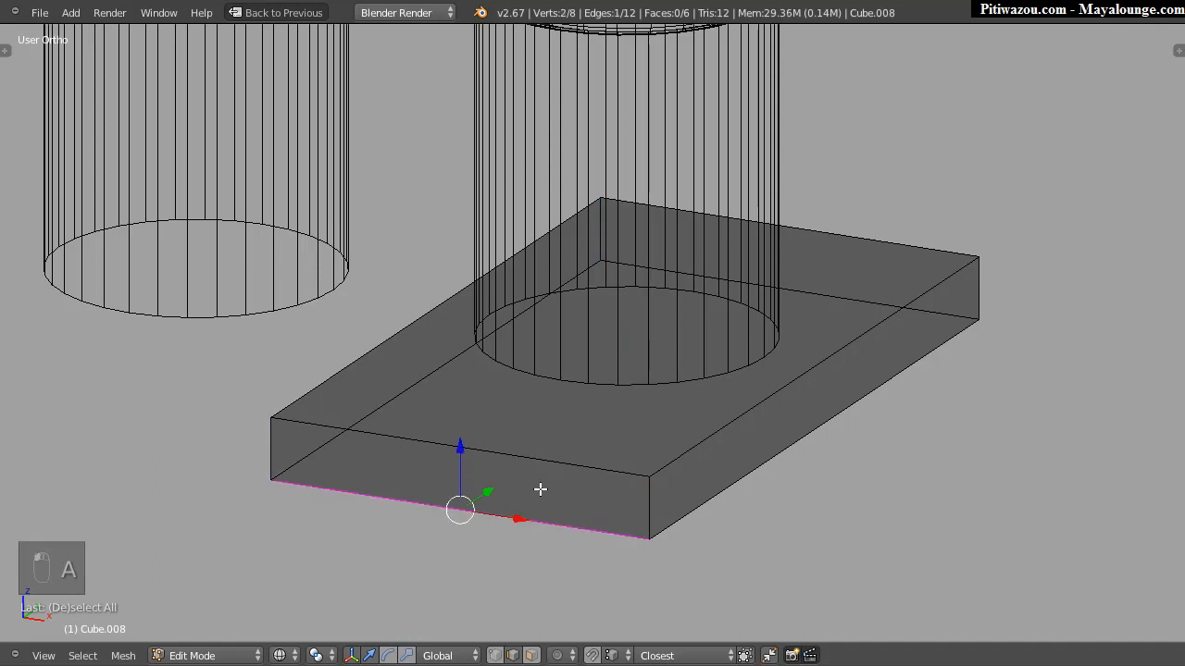
key(Tab)
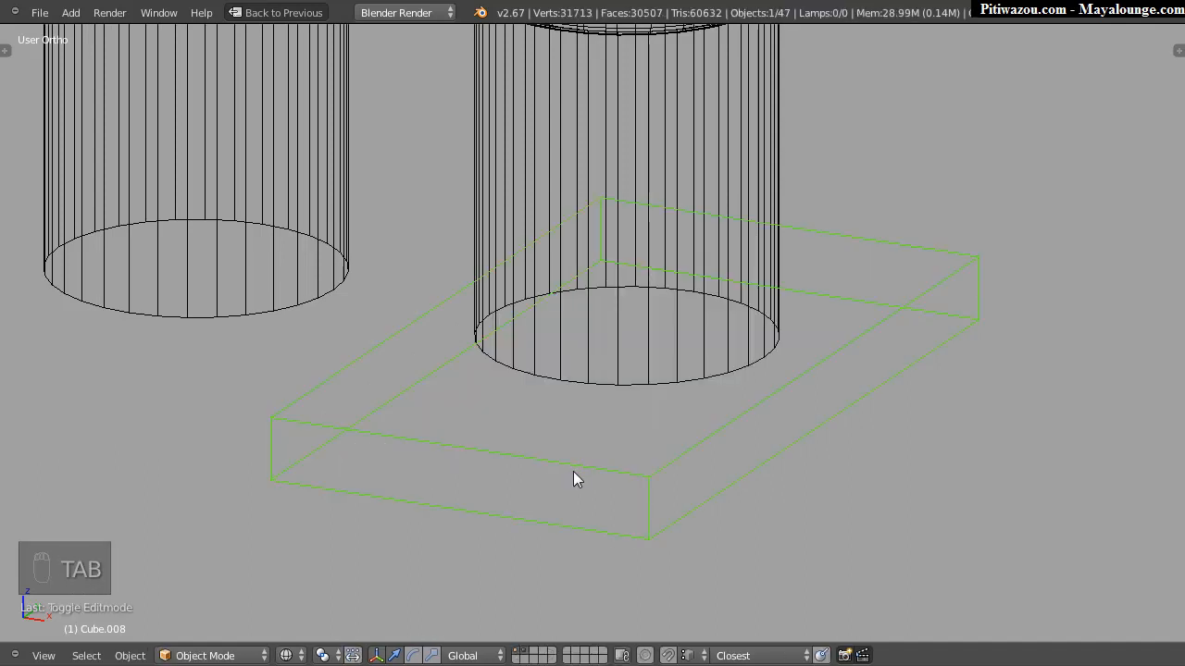
key(ctrl+a)
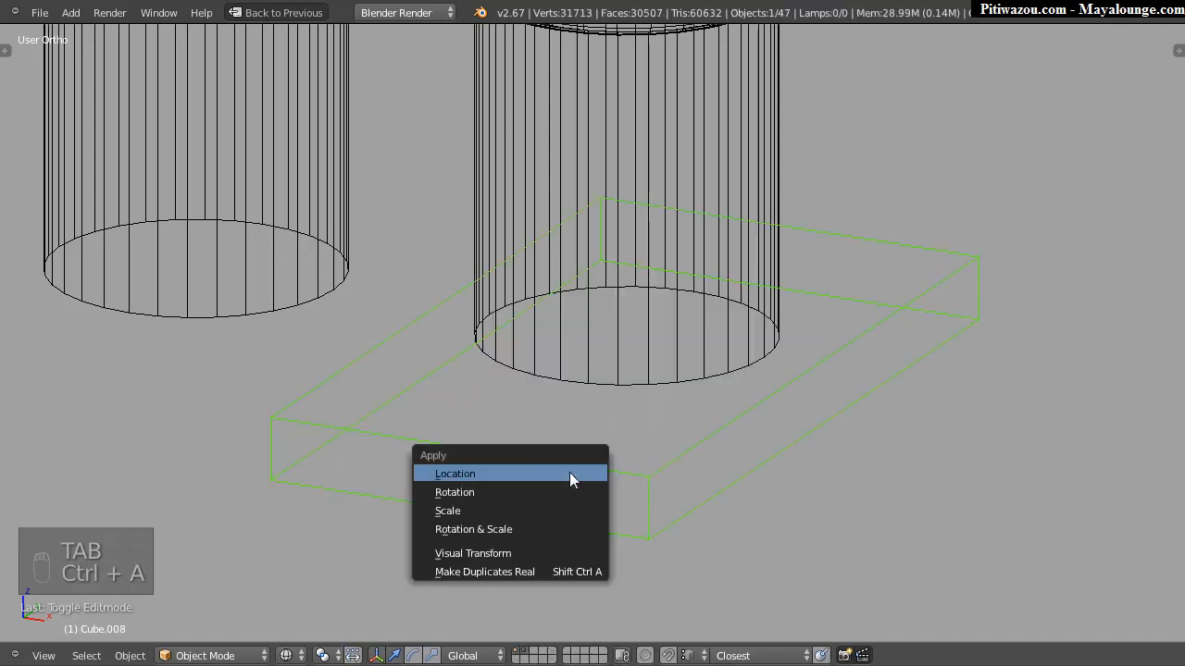
click(460, 529)
key(t)
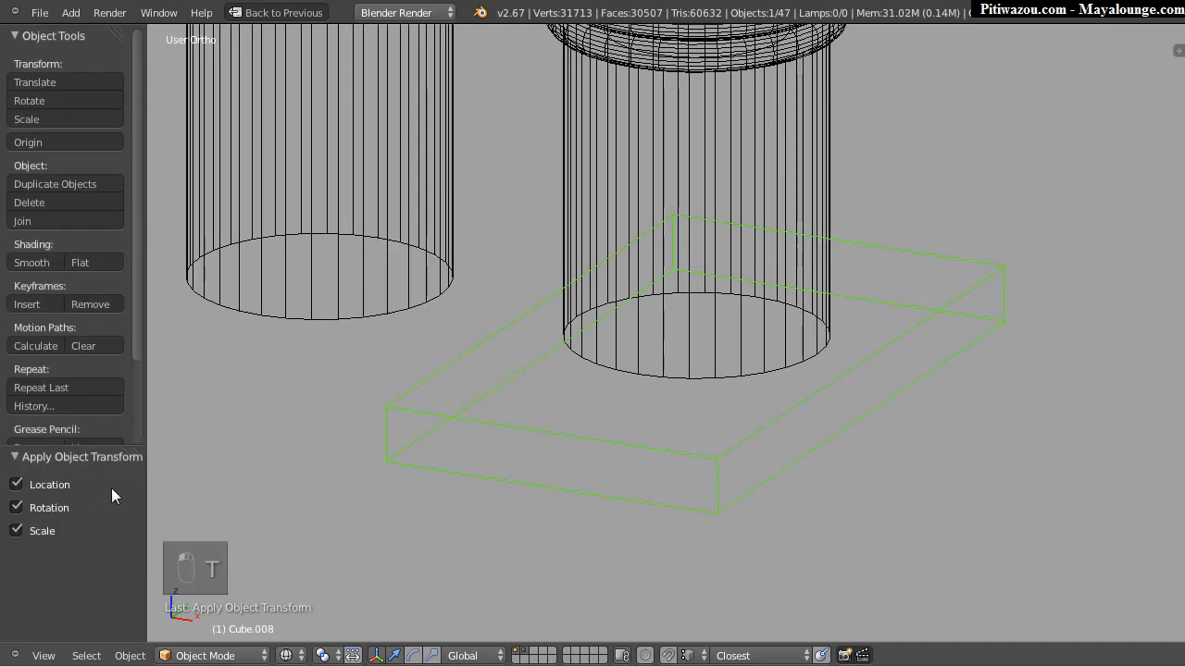
Step: Bevel the foot plate's four vertical corner edges with an offset of about 0.857 and 4 segments
key(Tab)
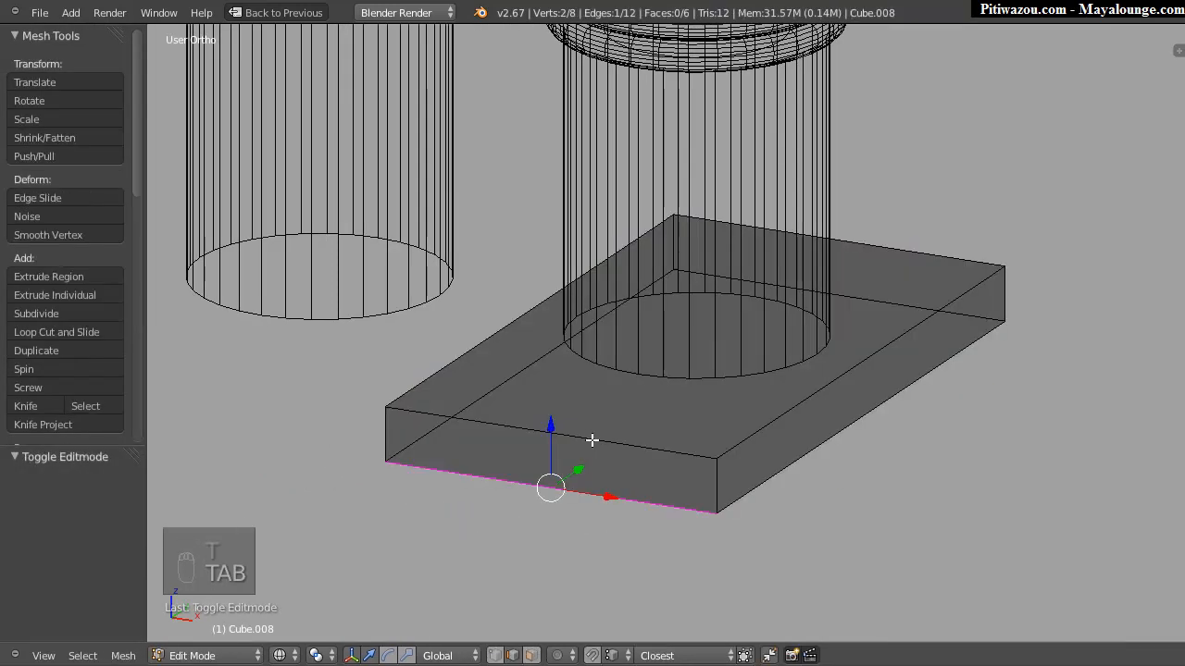
right_click(714, 475)
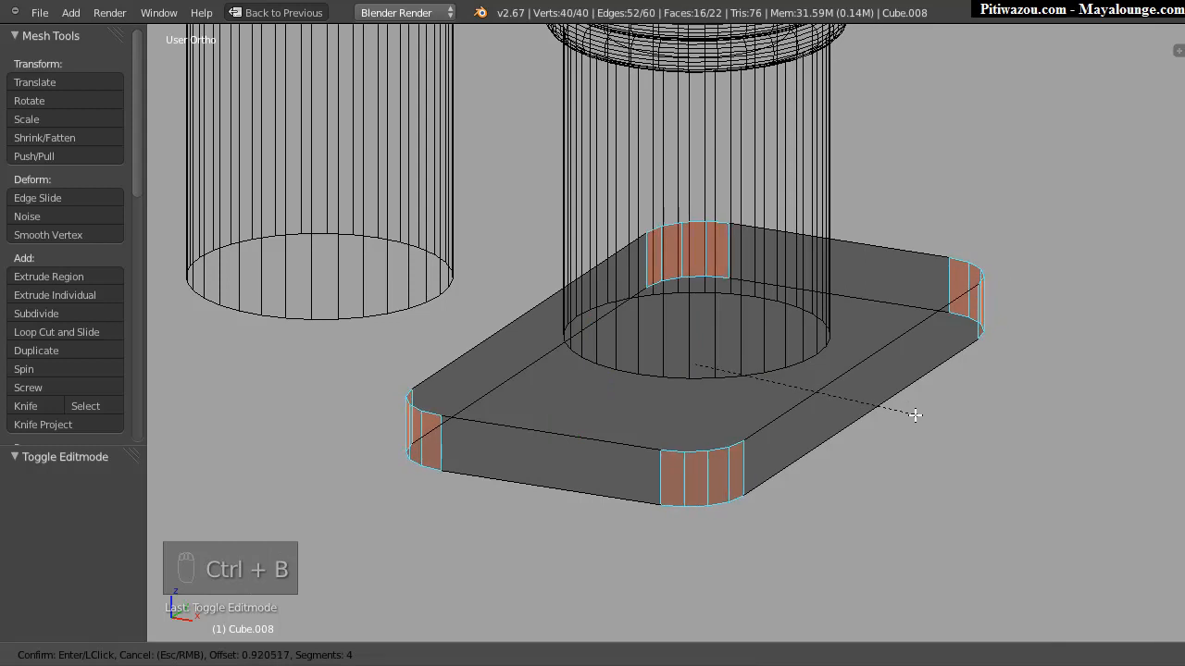
click(903, 414)
Step: Bevel the edge loop around the foot plate's top with an offset of about 0.536 and 4 segments
alt+right_click(775, 418)
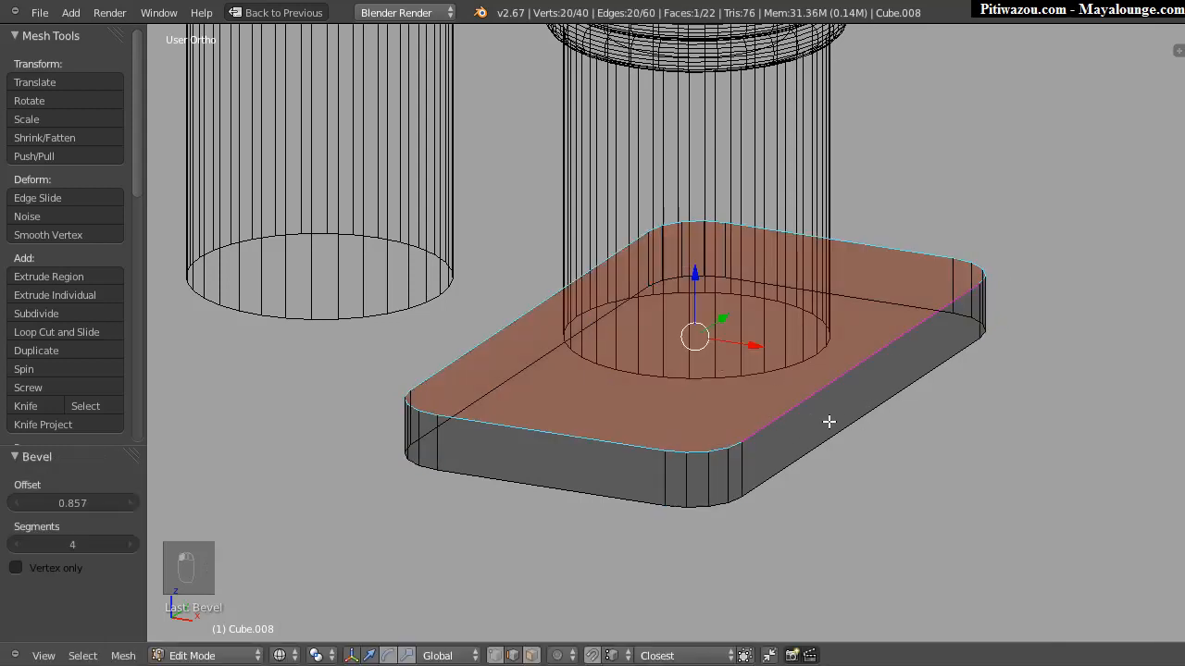
key(ctrl+b)
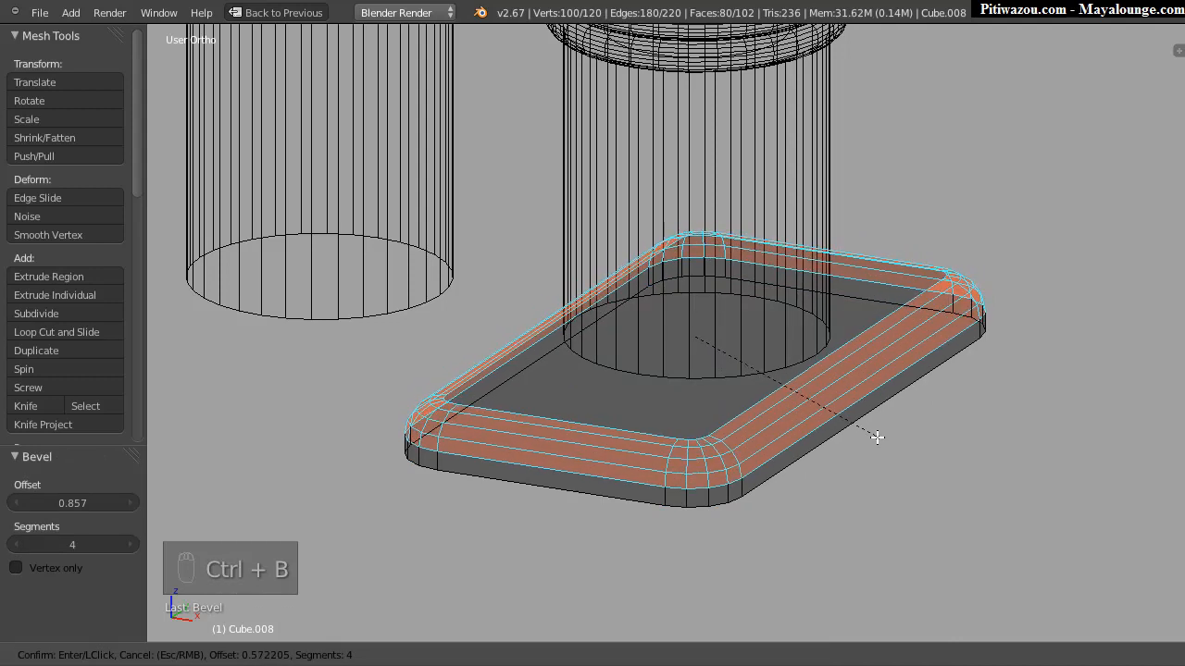
click(875, 433)
Step: Bevel the edge loop around the foot plate's underside with an offset of about 0.0746 and 2 segments
middle_drag(884, 438, 817, 378)
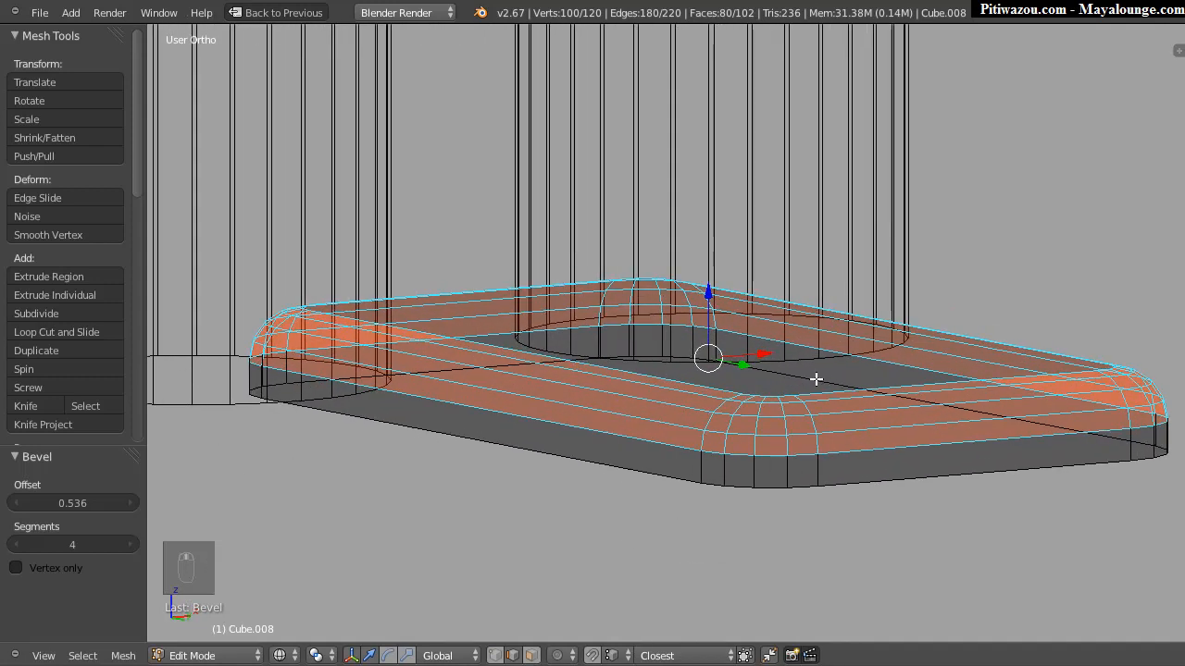
right_click(866, 413)
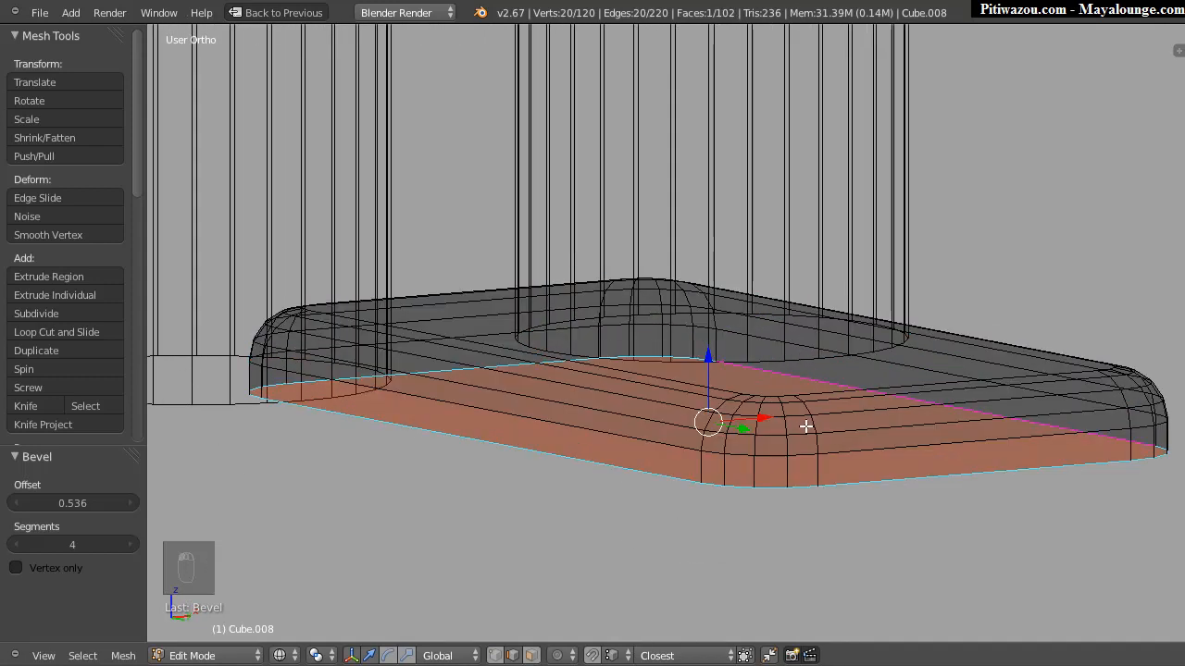
key(ctrl+b)
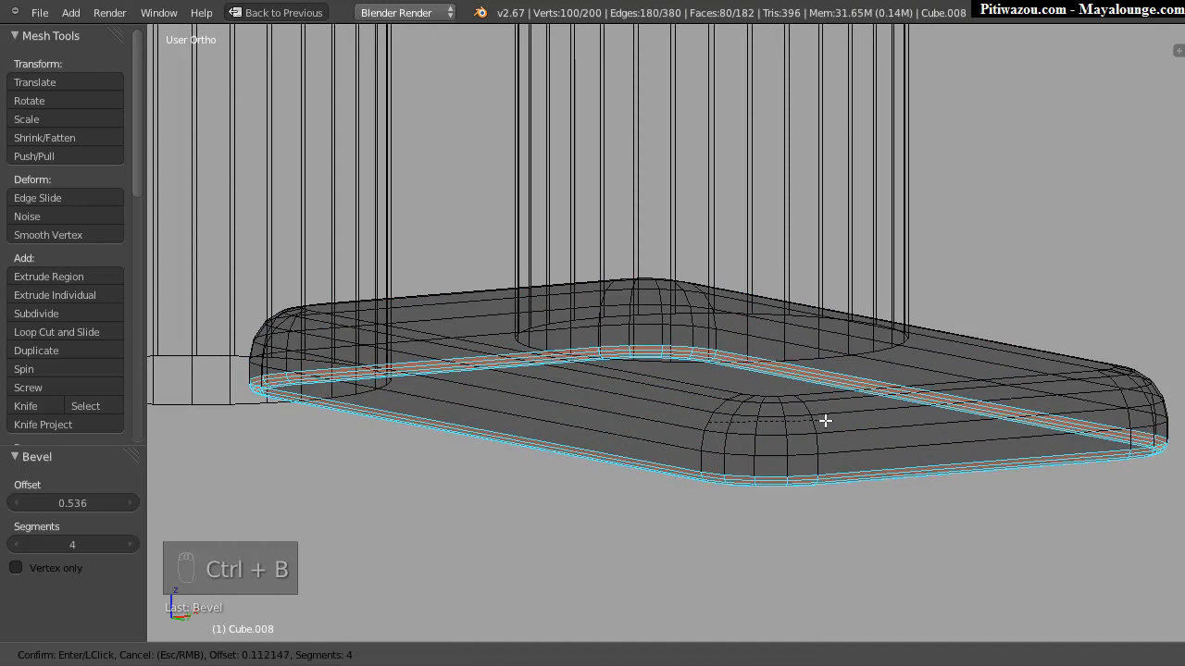
click(800, 420)
key(F6)
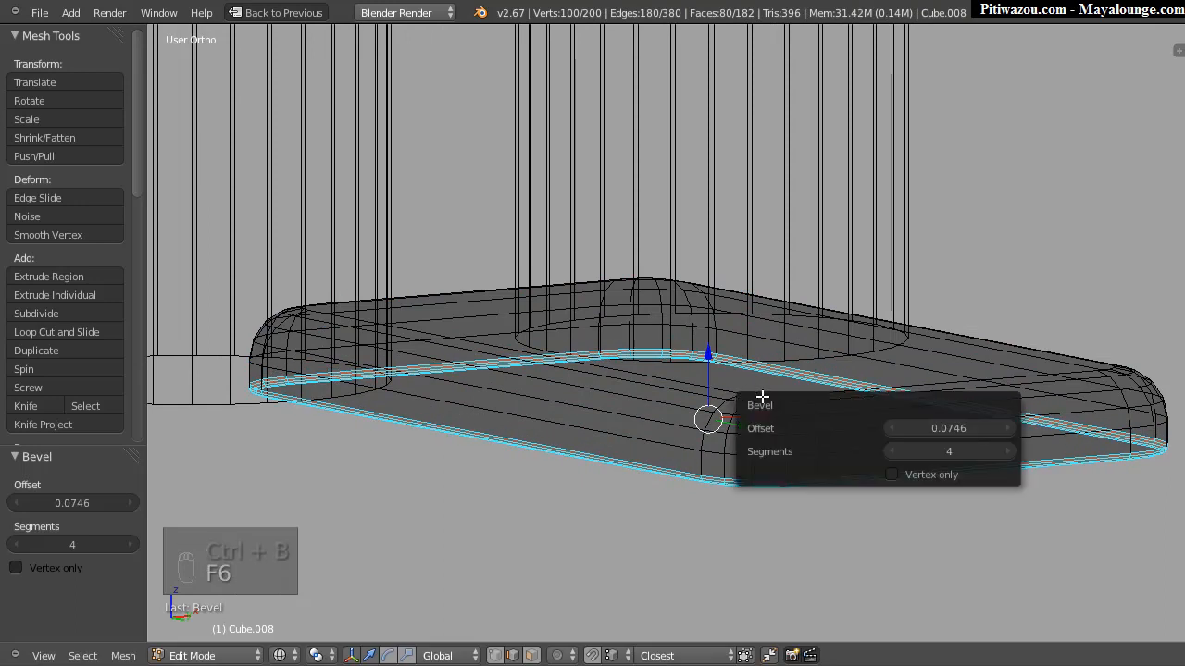
ctrl+scroll(944, 450, down, 2)
middle_drag(782, 435, 629, 362)
shift+middle_drag(900, 357, 885, 363)
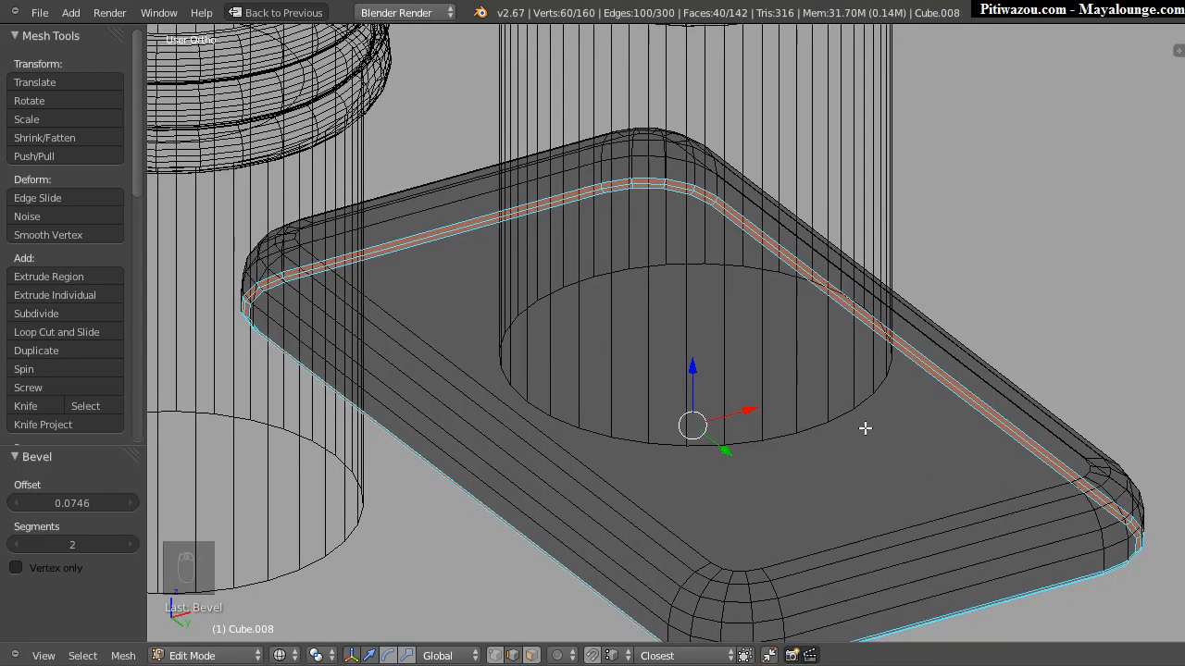
Step: Reduce the underside edge bevel's offset to about 0.0526 with 2 segments, clear the selection and check the plate in Object Mode with solid shading
key(F6)
ctrl+scroll(1066, 462, down, 2)
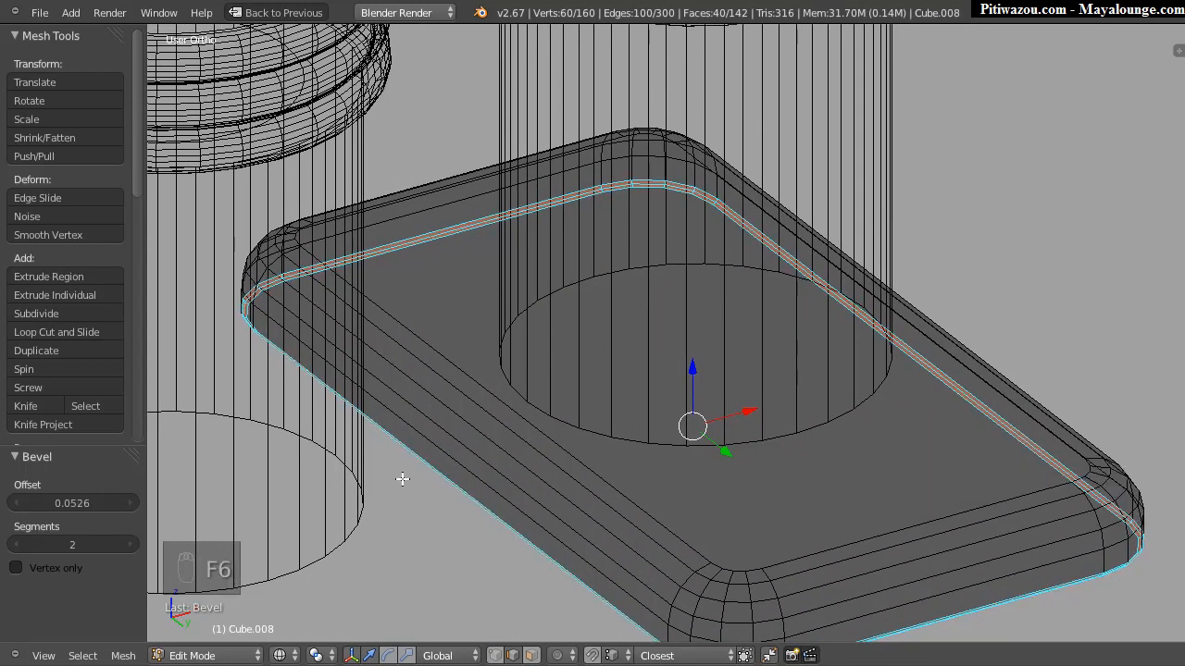
mouse_move(759, 320)
middle_down()
mouse_move(777, 325)
mouse_move(759, 321)
mouse_move(759, 290)
mouse_move(608, 296)
mouse_move(698, 324)
mouse_move(667, 299)
mouse_move(685, 302)
mouse_move(657, 315)
middle_up()
key(z)
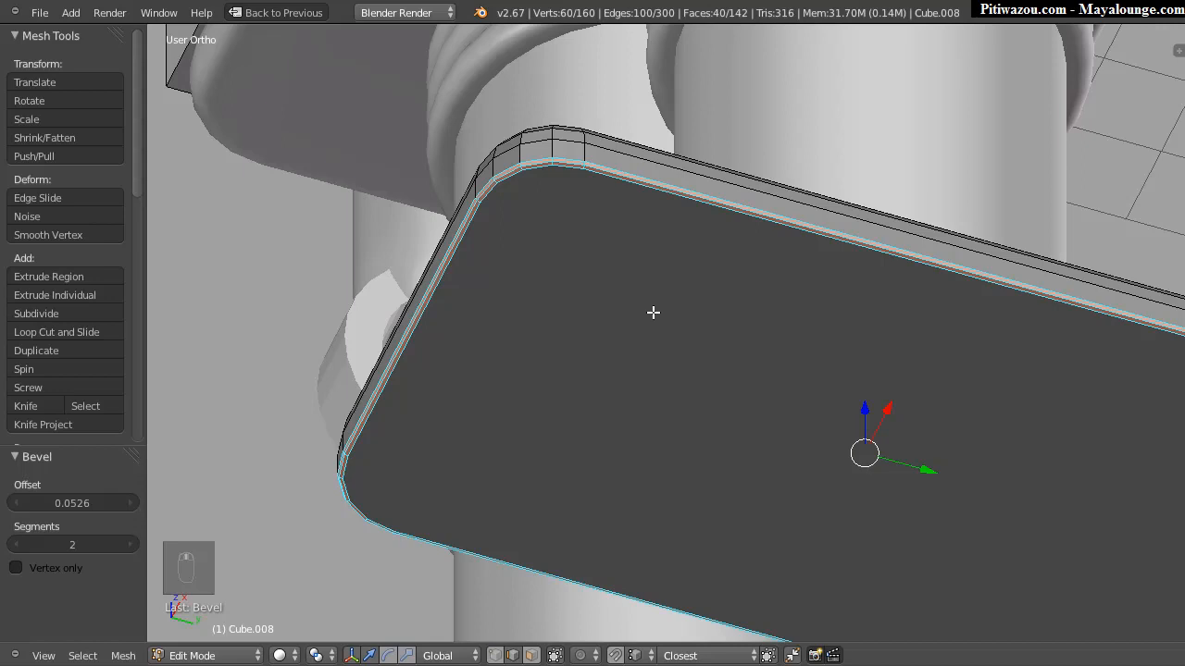
key(ctrl+Tab)
key(a)
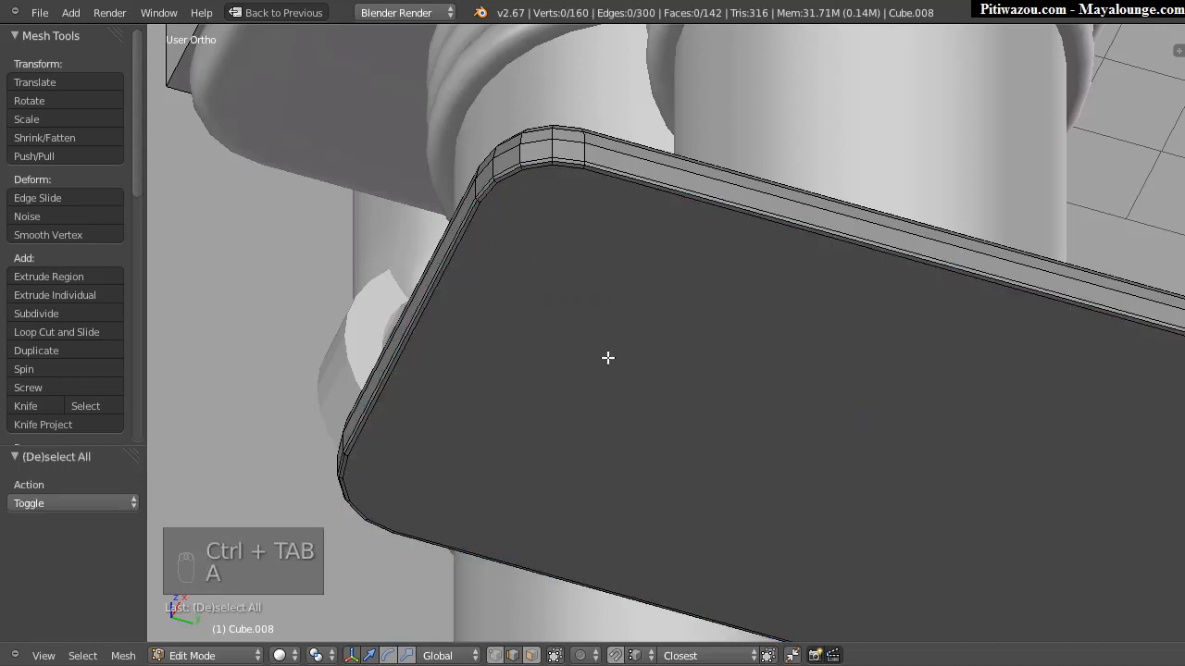
middle_drag(619, 379, 629, 319)
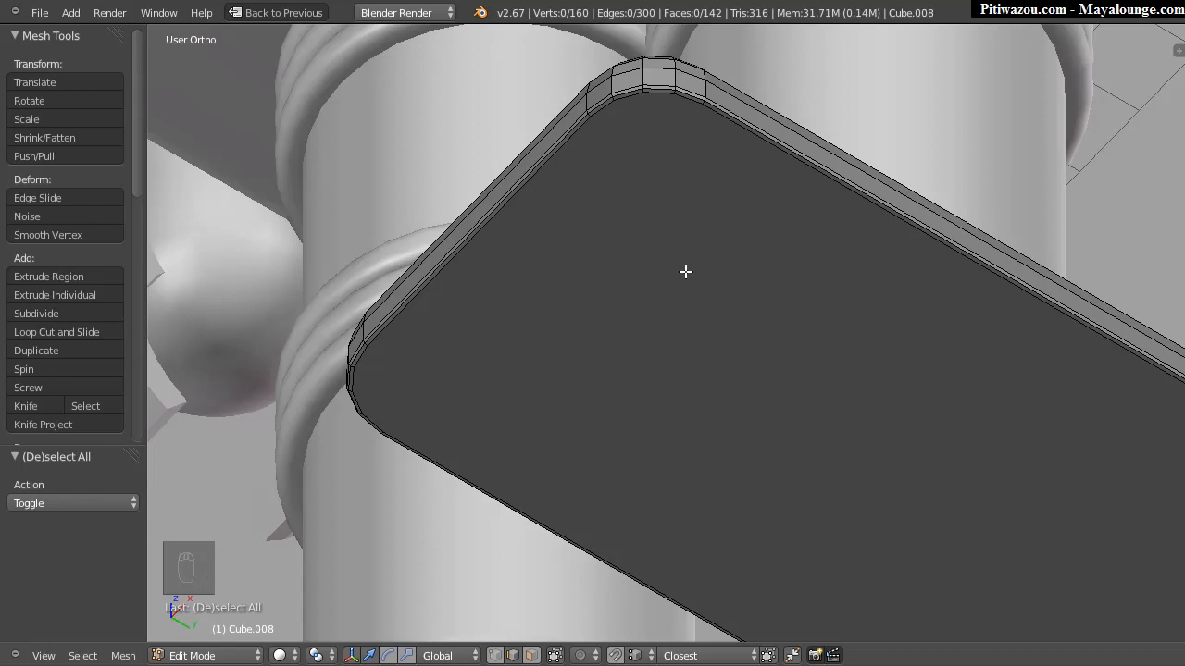
key(Tab)
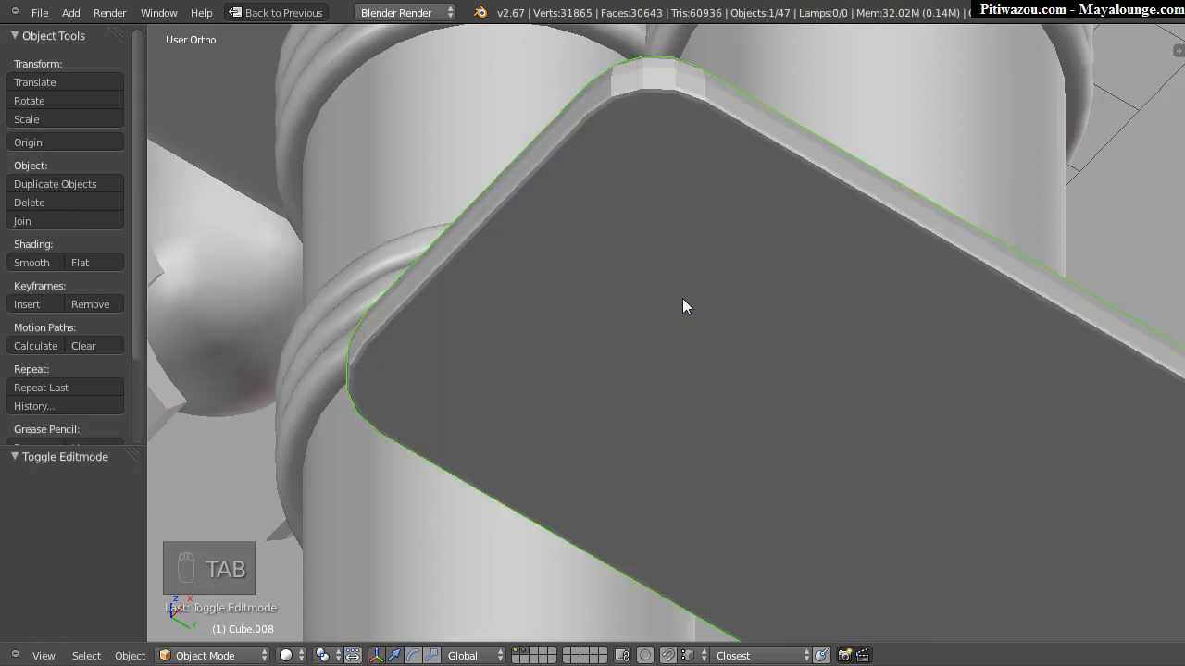
Step: Inset the foot plate's large underside face by a thickness of about 0.113 in face select mode
key(Tab)
key(ctrl+Tab)
click(682, 318)
right_click(729, 318)
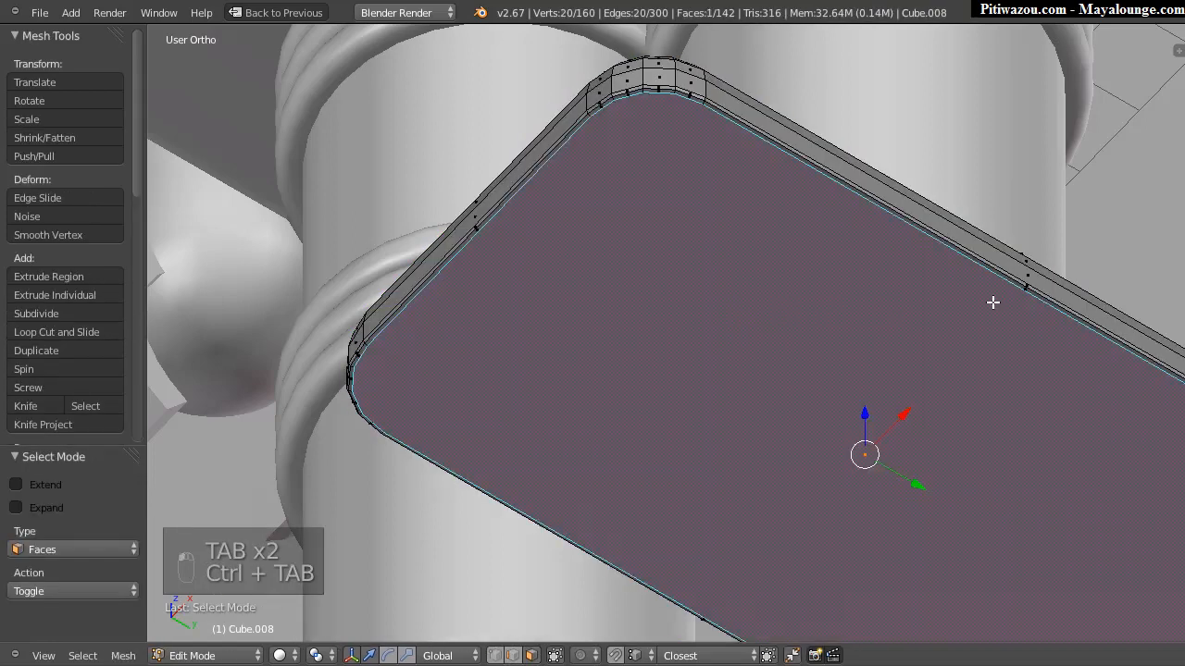
ctrl+middle_drag(889, 312, 780, 336)
shift+middle_drag(877, 370, 775, 349)
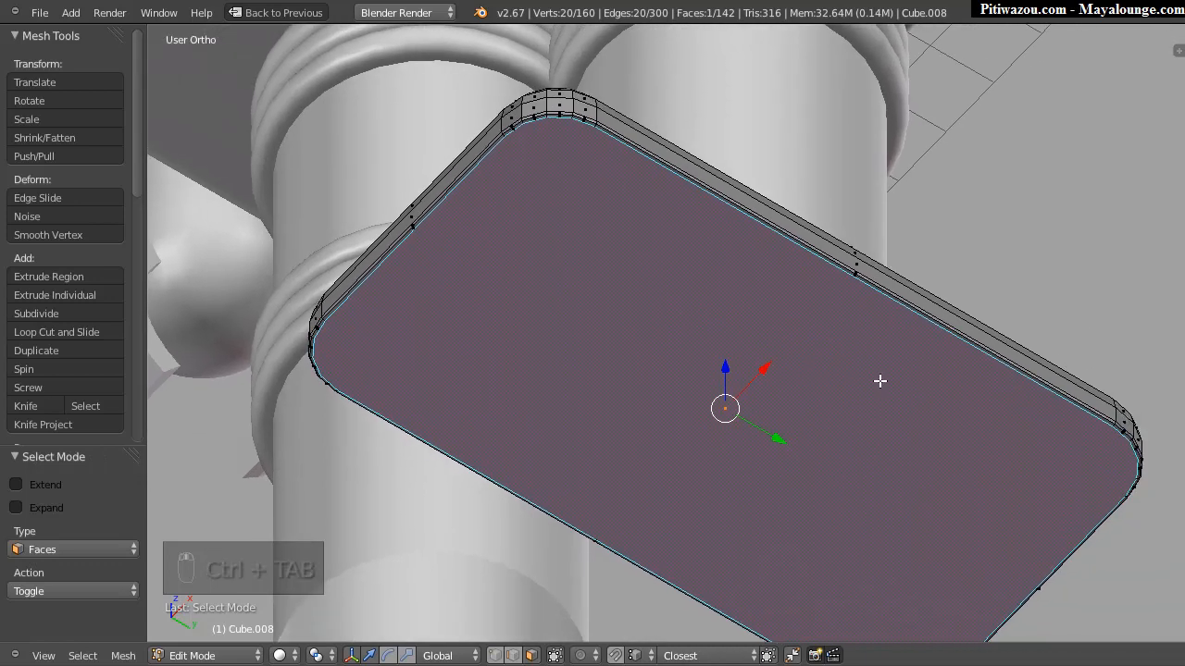
key(i)
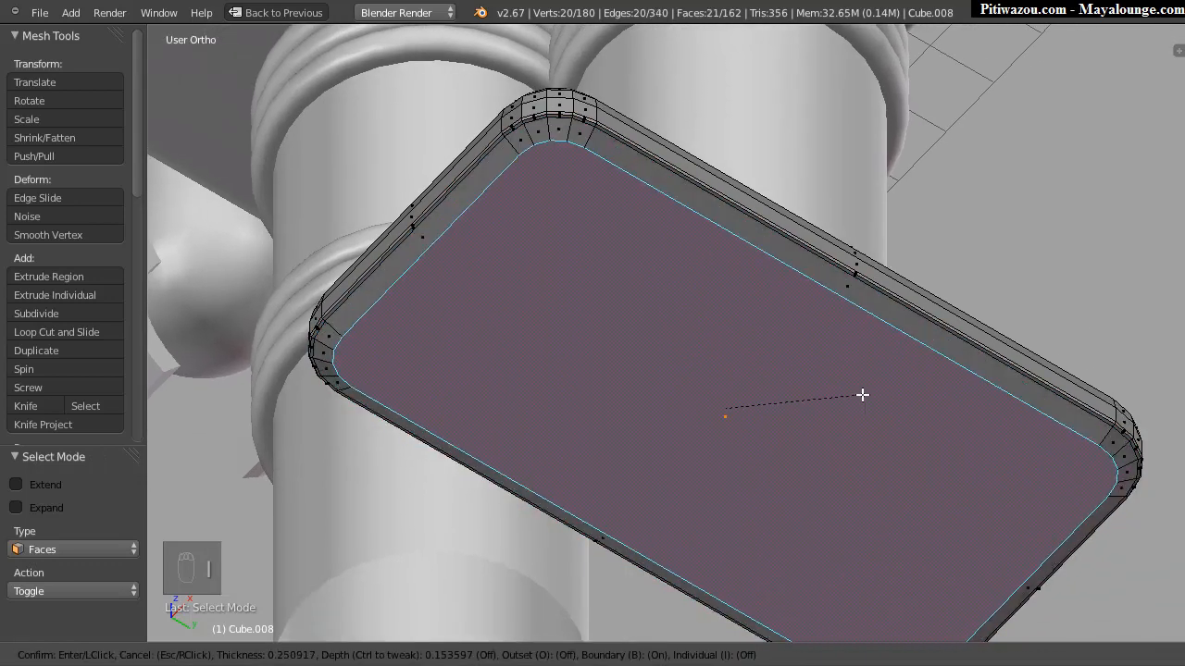
click(873, 397)
Step: Set the underside inset's depth to 0 and its thickness to about 0.29
middle_drag(823, 320, 802, 393)
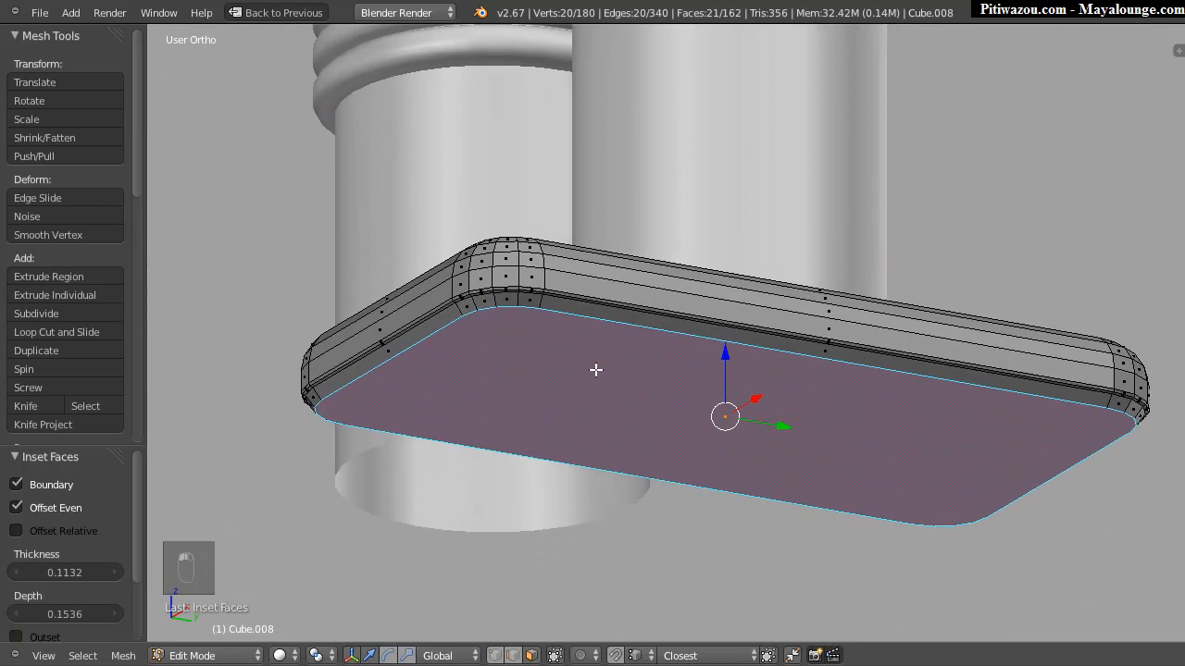
click(67, 613)
text(0)
key(Return)
middle_drag(608, 367, 747, 283)
drag(67, 565, 149, 566)
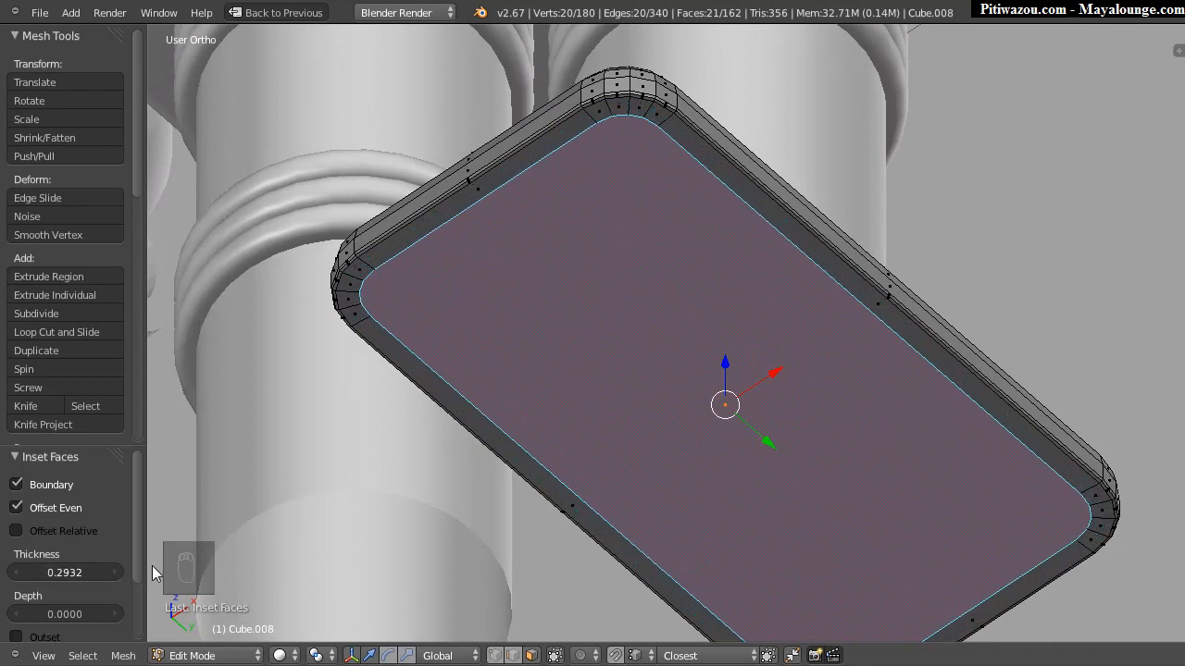
Step: Knife two crosswise cuts over the inset underside face, joining opposite rounded-corner vertices at the short end on the negative Y side
middle_drag(621, 220, 835, 178)
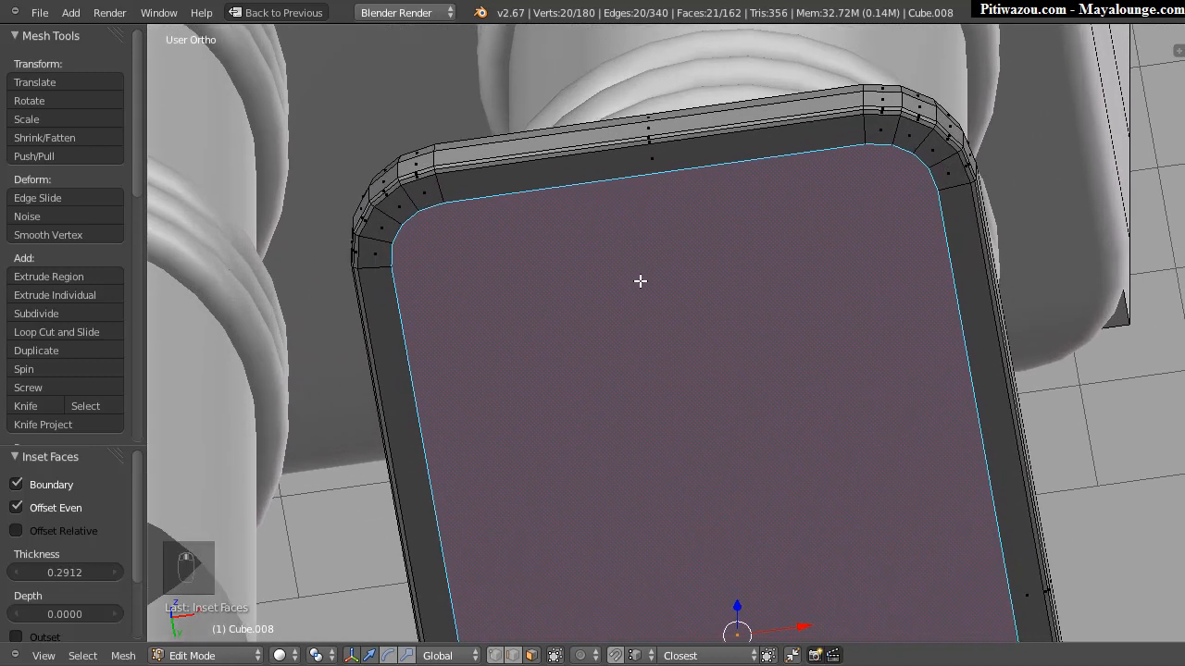
key(k)
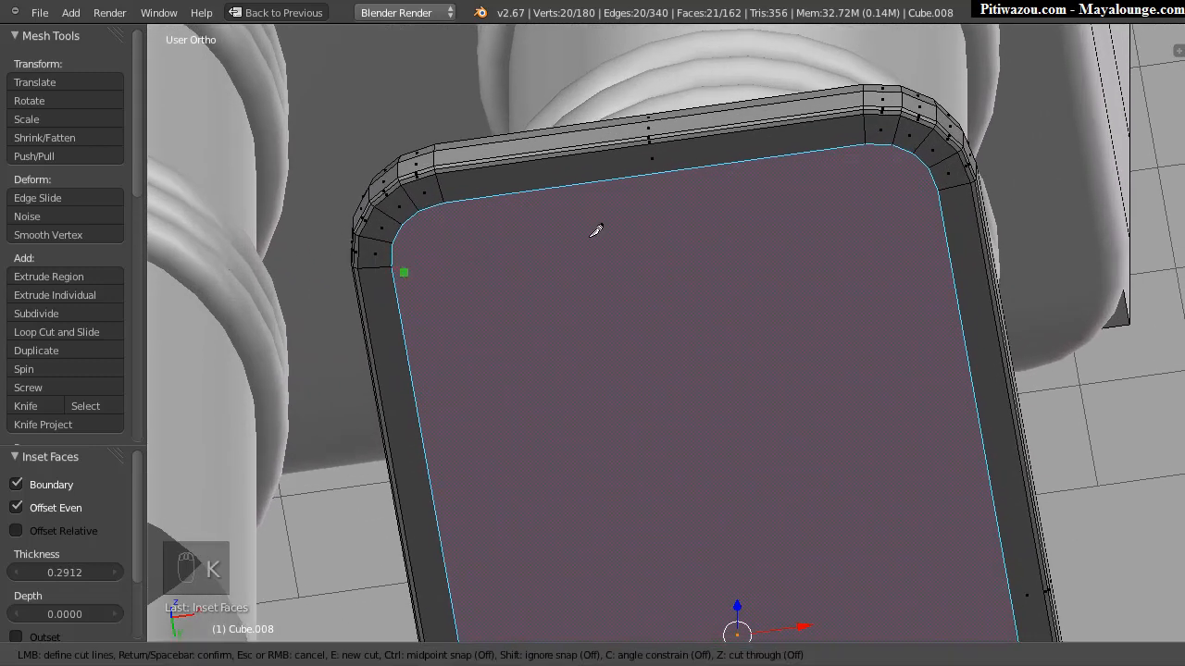
click(938, 190)
key(Return)
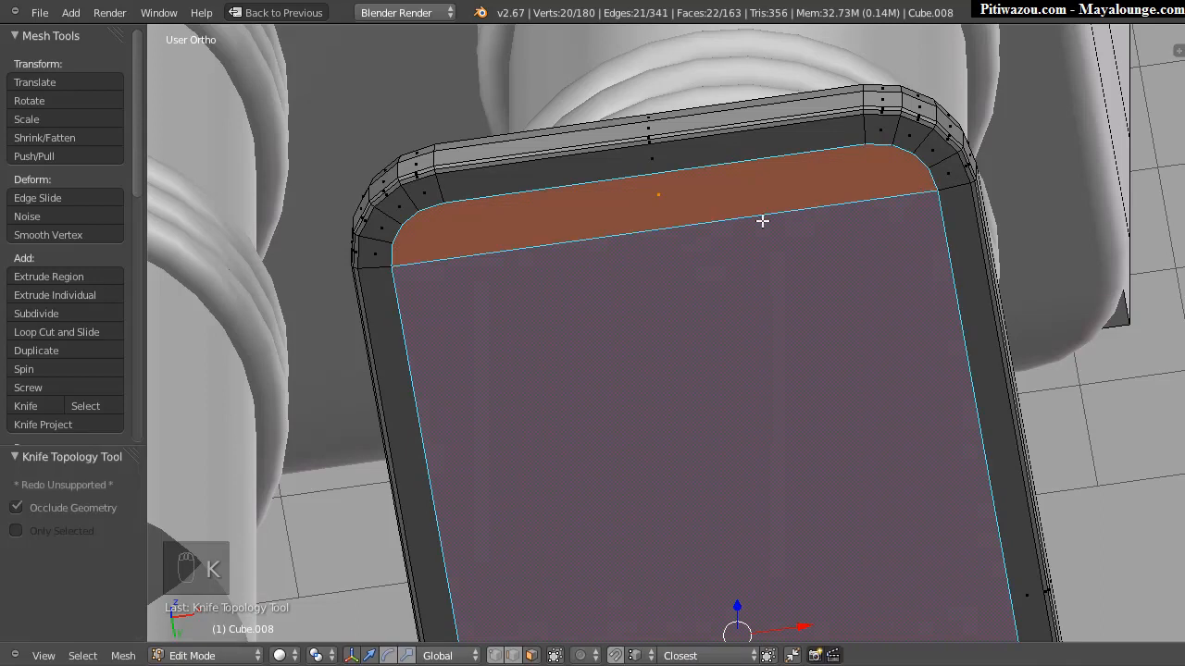
key(k)
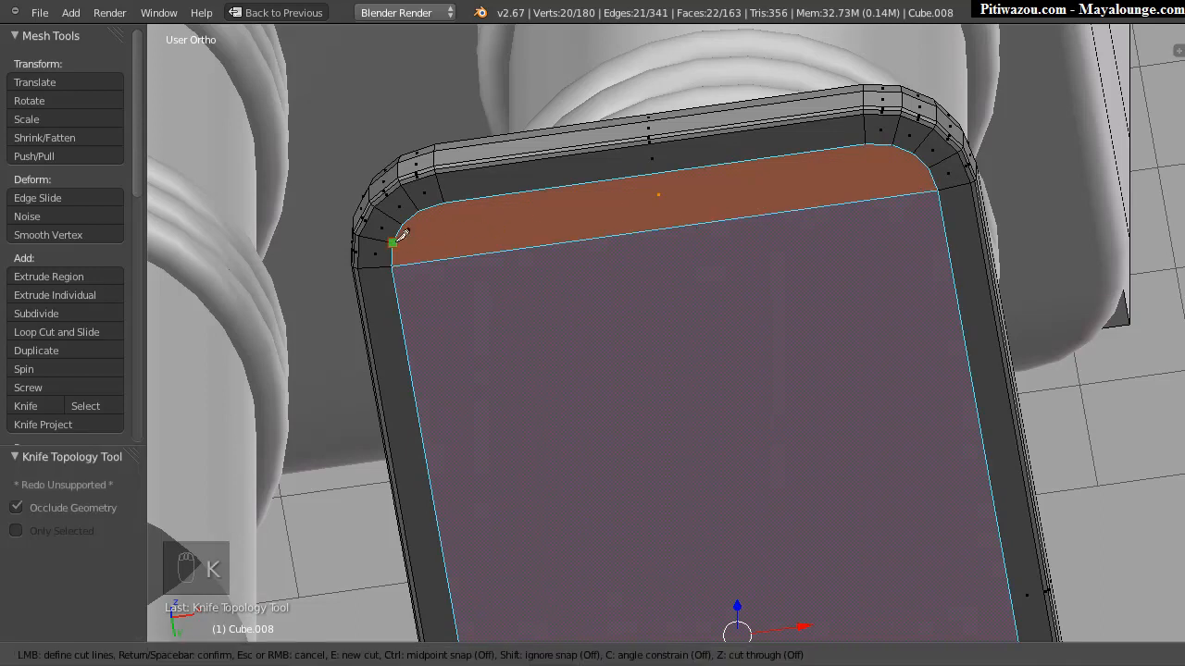
click(394, 240)
click(929, 167)
key(Return)
middle_drag(926, 224, 931, 198)
shift+middle_drag(728, 301, 631, 34)
shift+middle_drag(700, 629, 695, 290)
key(k)
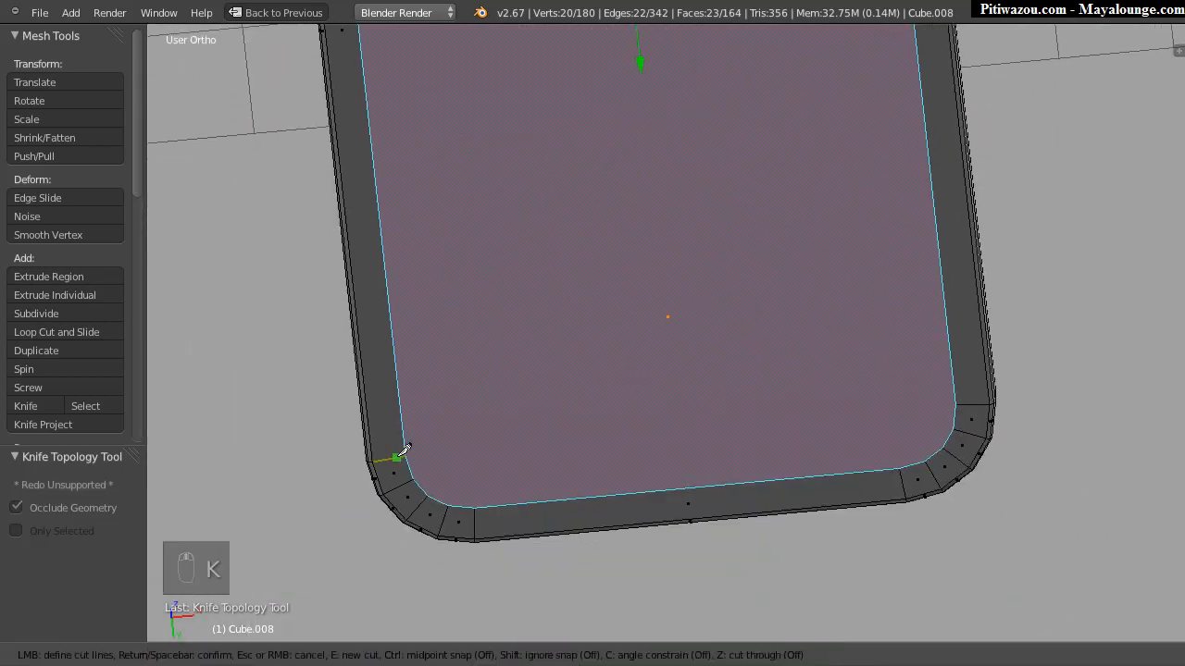
click(405, 454)
click(954, 396)
right_click(674, 452)
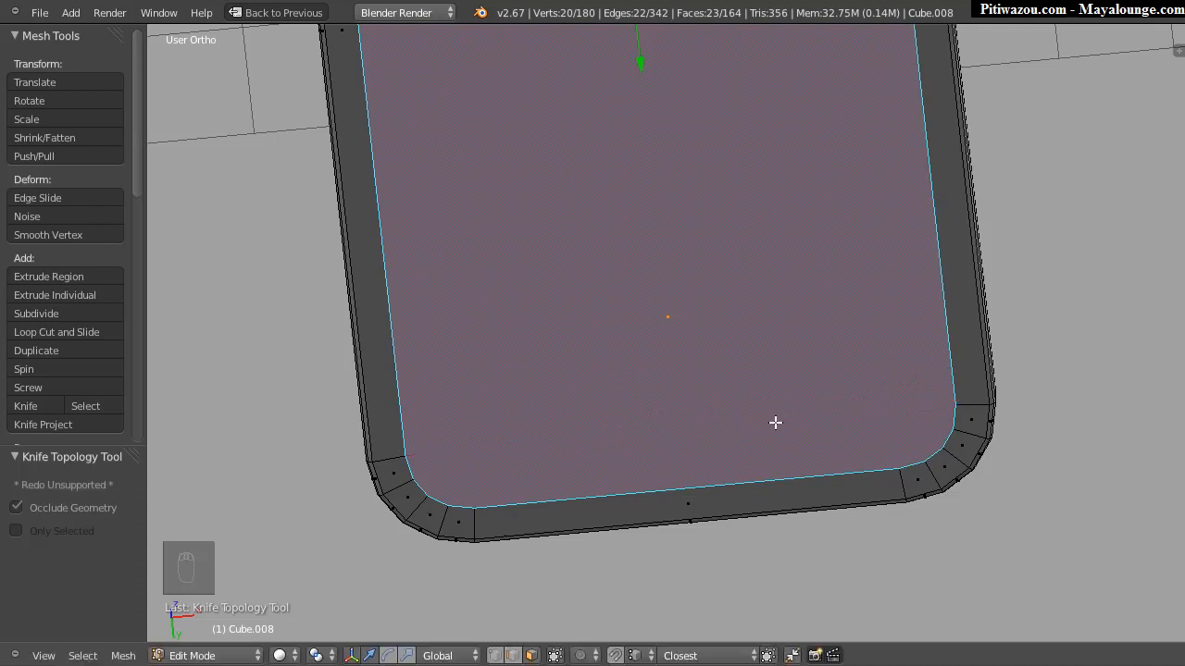
Step: Knife two crosswise cuts over the underside face between opposite rounded-corner vertices at the short end on the positive Y side
key(k)
click(406, 454)
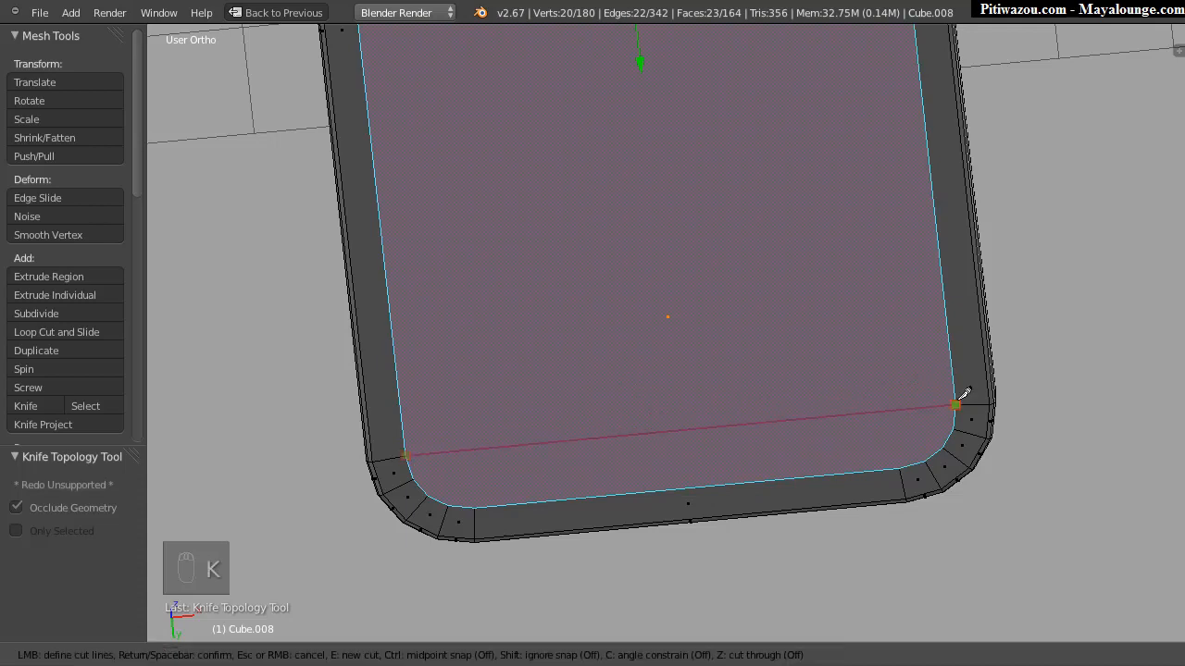
click(955, 405)
key(Return)
key(k)
click(418, 479)
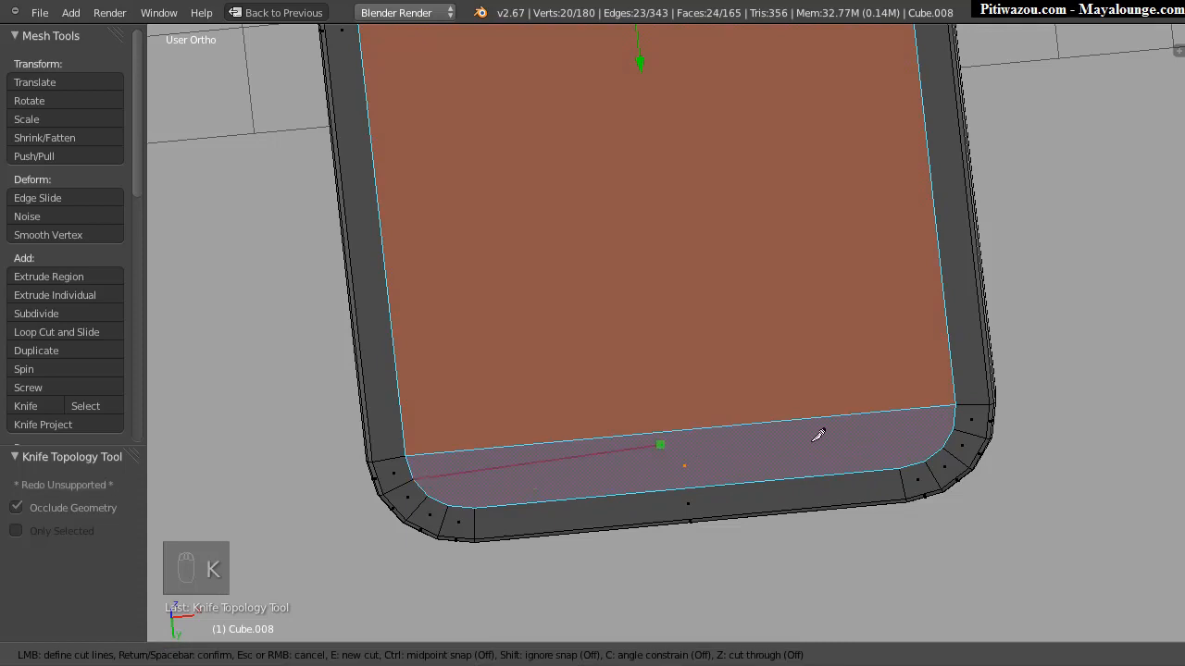
click(955, 427)
key(Return)
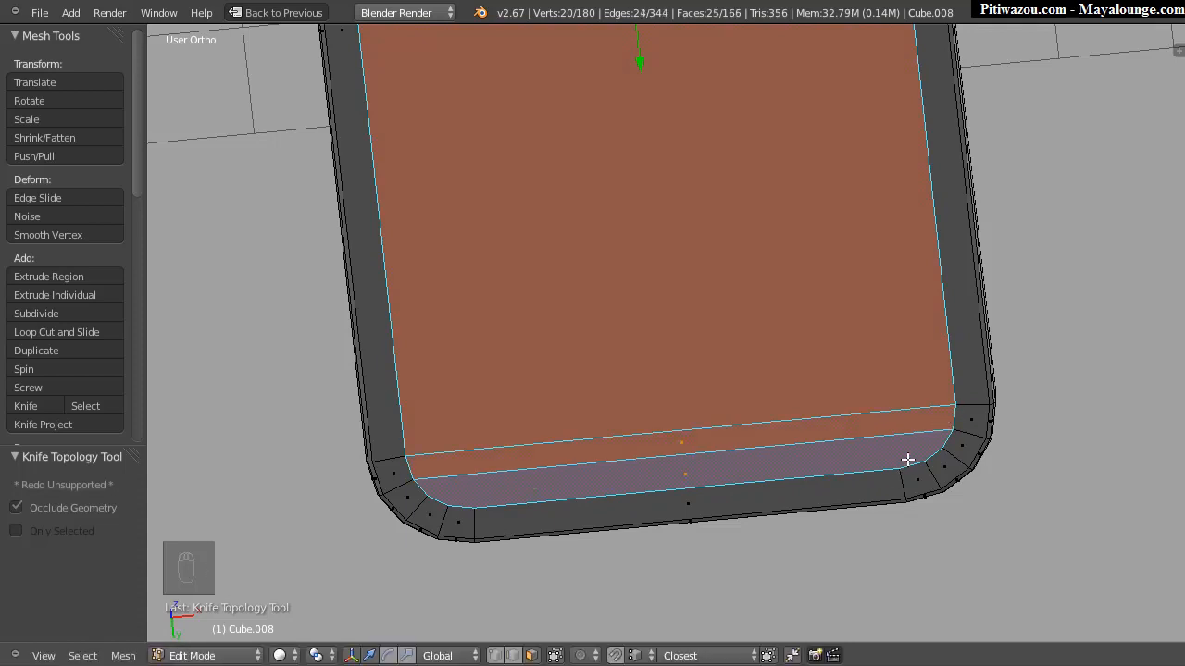
Step: Knife two lengthwise cuts along the underside face's positive X side, joining the corner vertices of both short ends
key(k)
shift+middle_drag(768, 173, 820, 639)
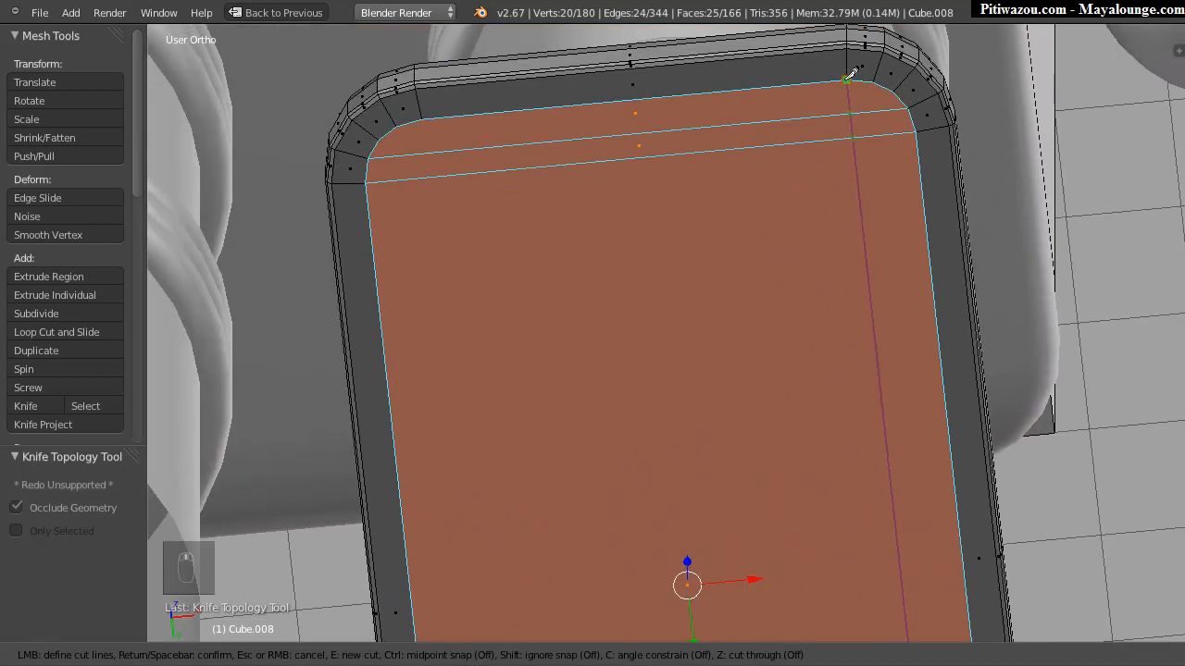
key(Return)
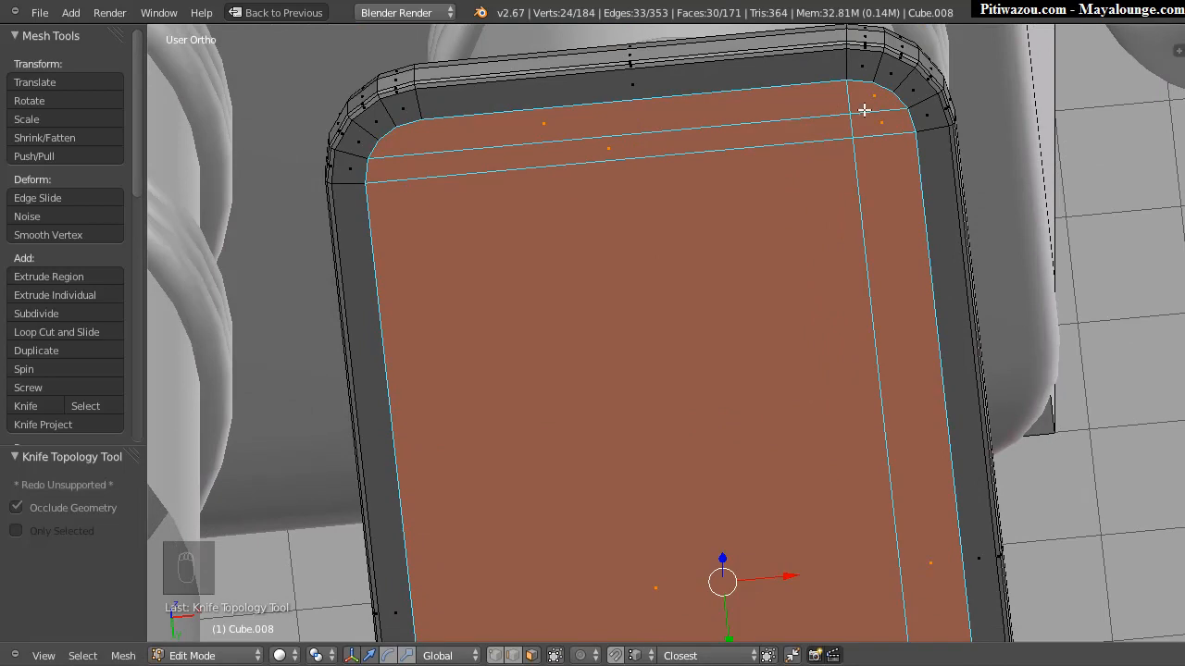
key(k)
click(874, 83)
shift+middle_drag(930, 528, 827, 40)
click(877, 553)
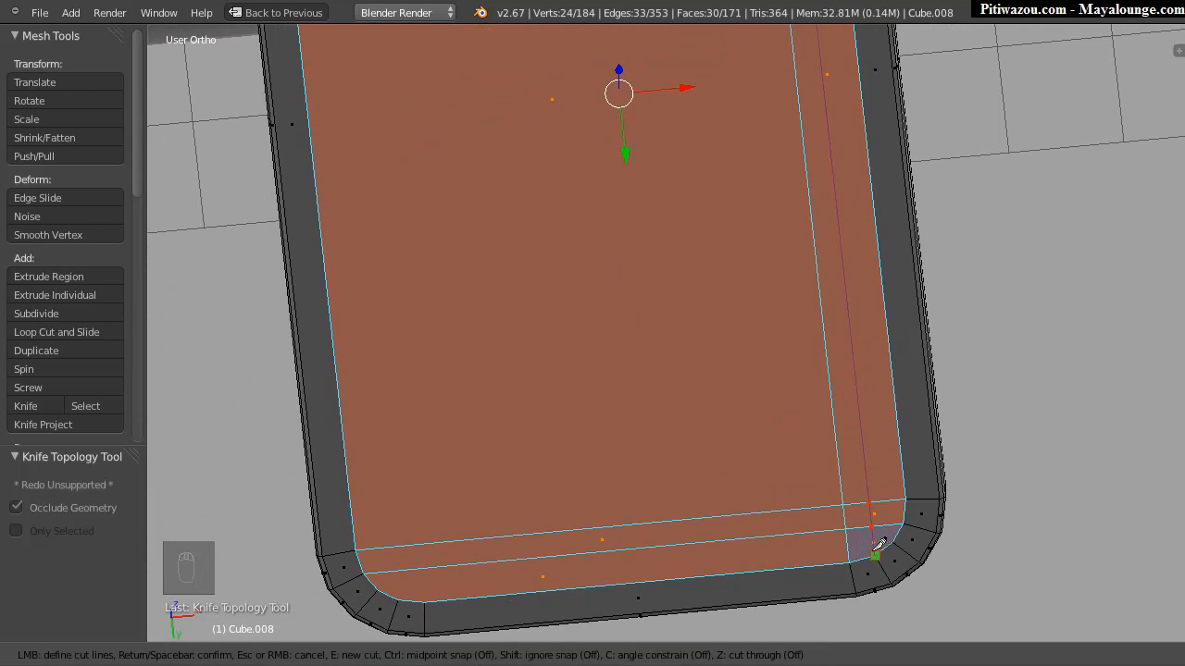
key(Return)
Step: Knife two lengthwise cuts along the underside face's negative X side, joining the corner vertices of both short ends
shift+middle_drag(424, 488, 569, 510)
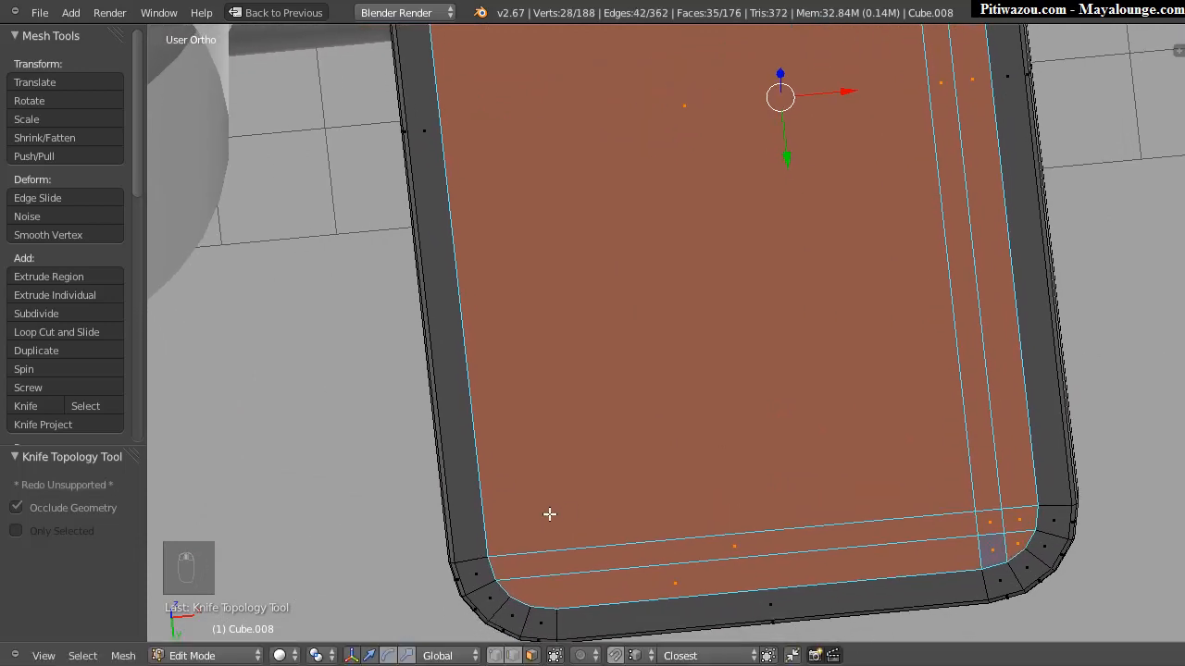
key(k)
click(558, 600)
shift+scroll(574, 560, up, 8)
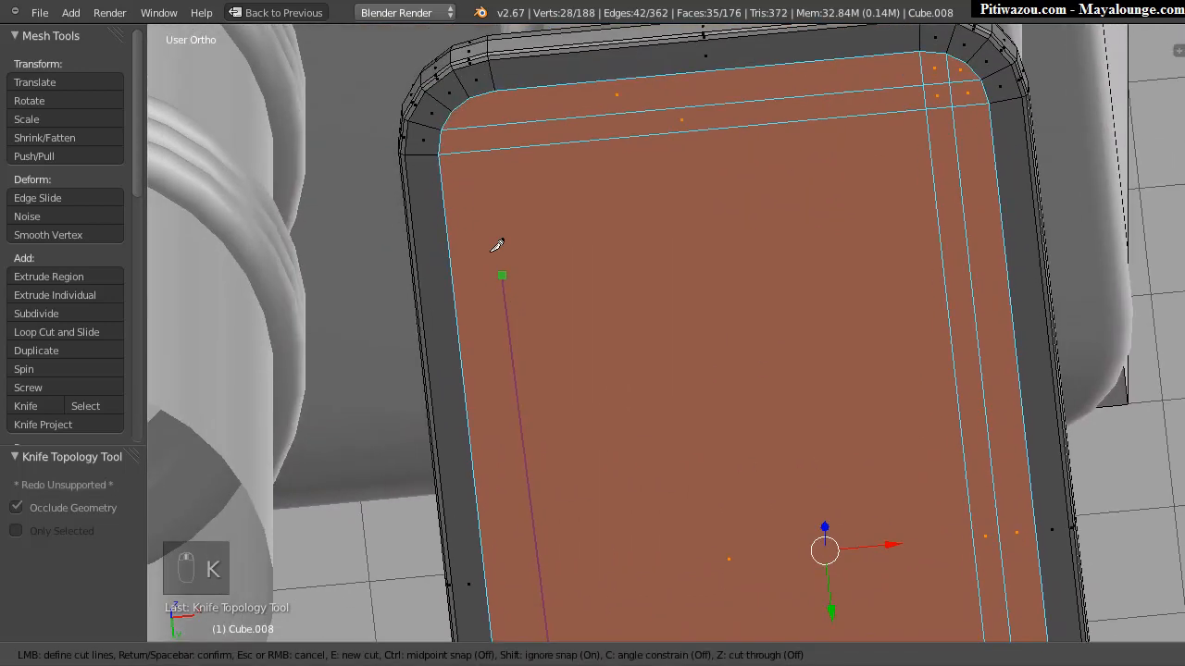
click(496, 86)
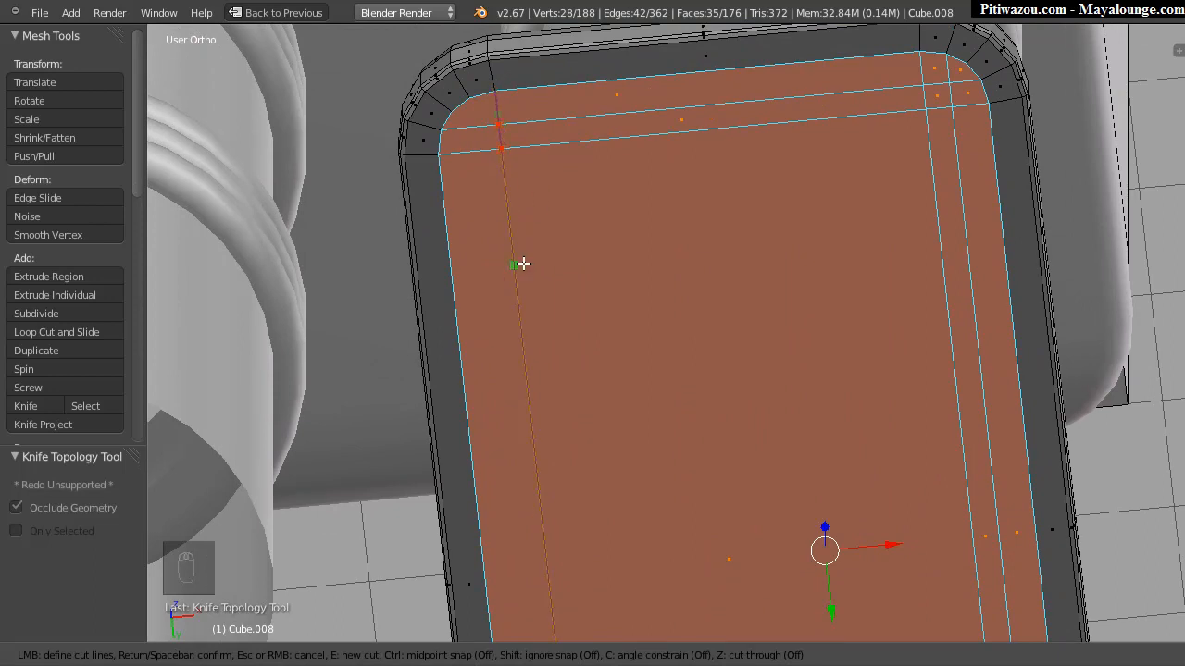
key(Return)
key(k)
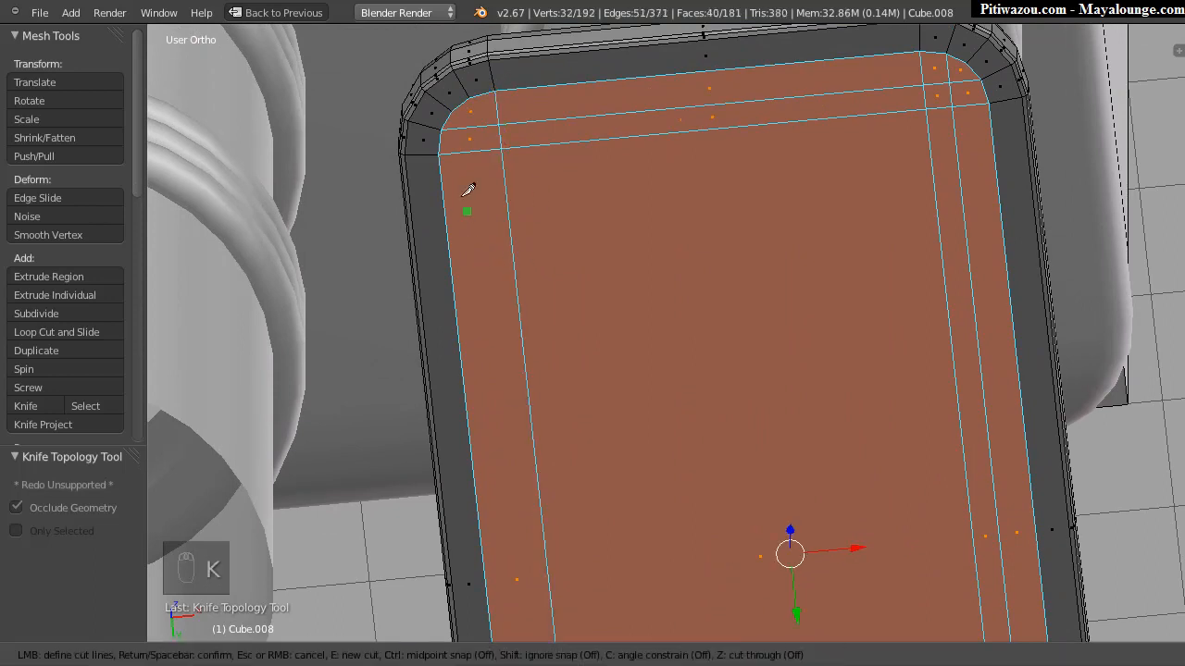
shift+scroll(569, 377, down, 8)
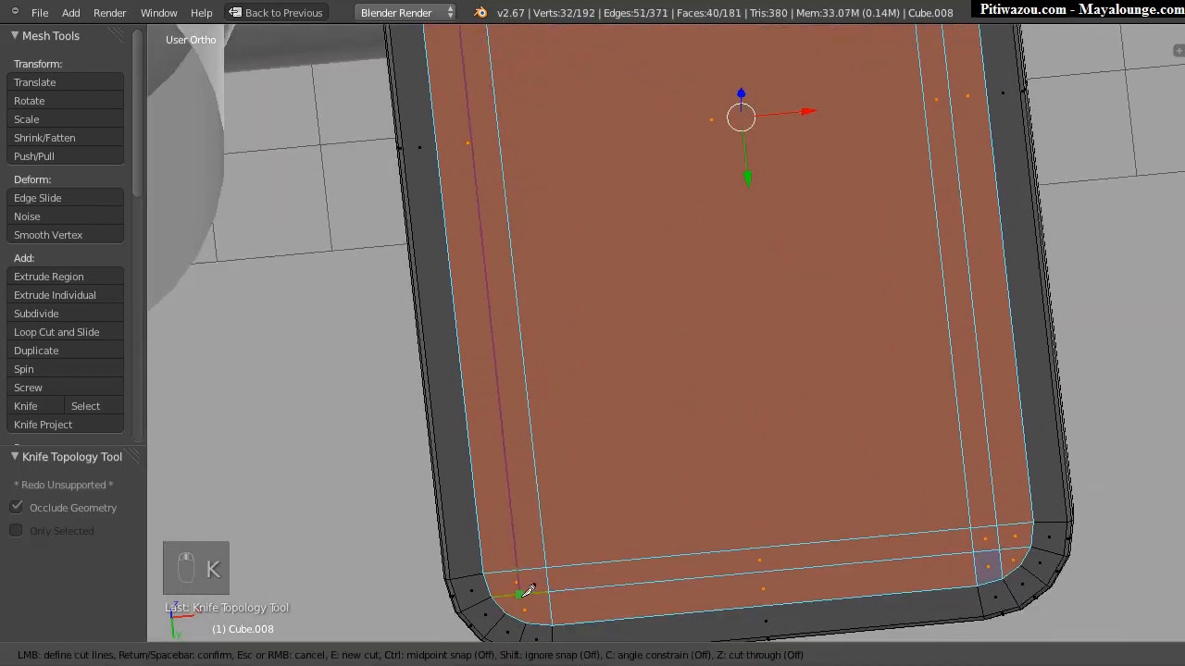
click(526, 624)
key(Return)
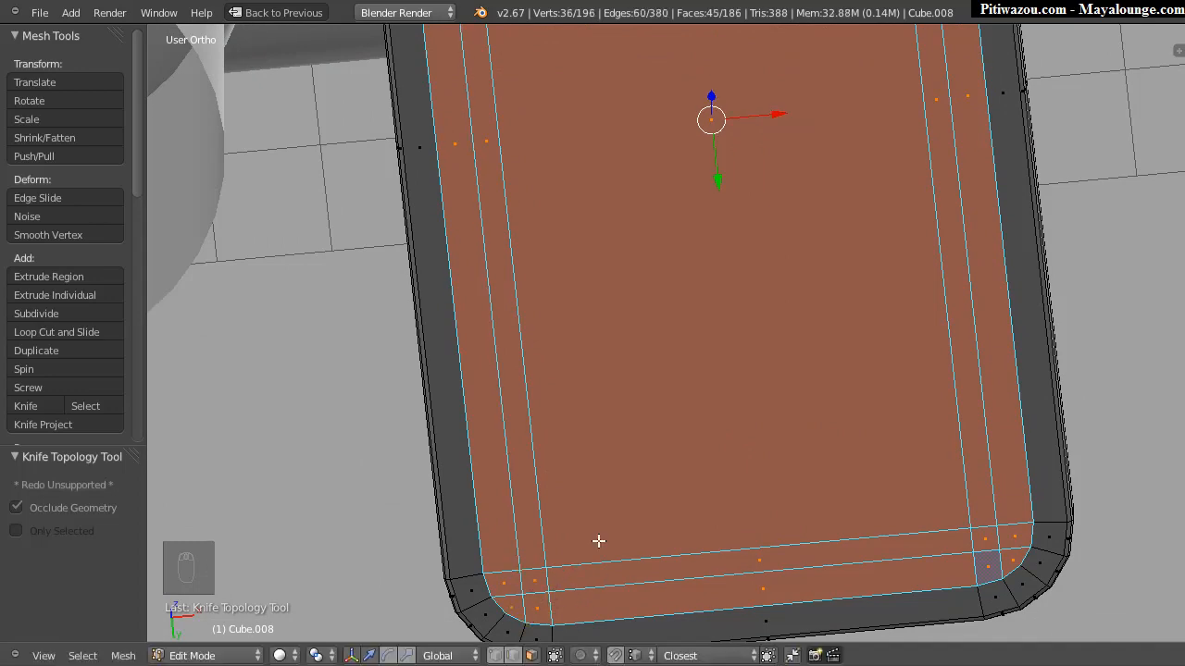
Step: Select the foot plate's large top face and inset it by a thickness of about 0.105
scroll(537, 323, down, 6)
middle_drag(653, 301, 698, 414)
shift+middle_drag(593, 445, 532, 432)
right_click(546, 459)
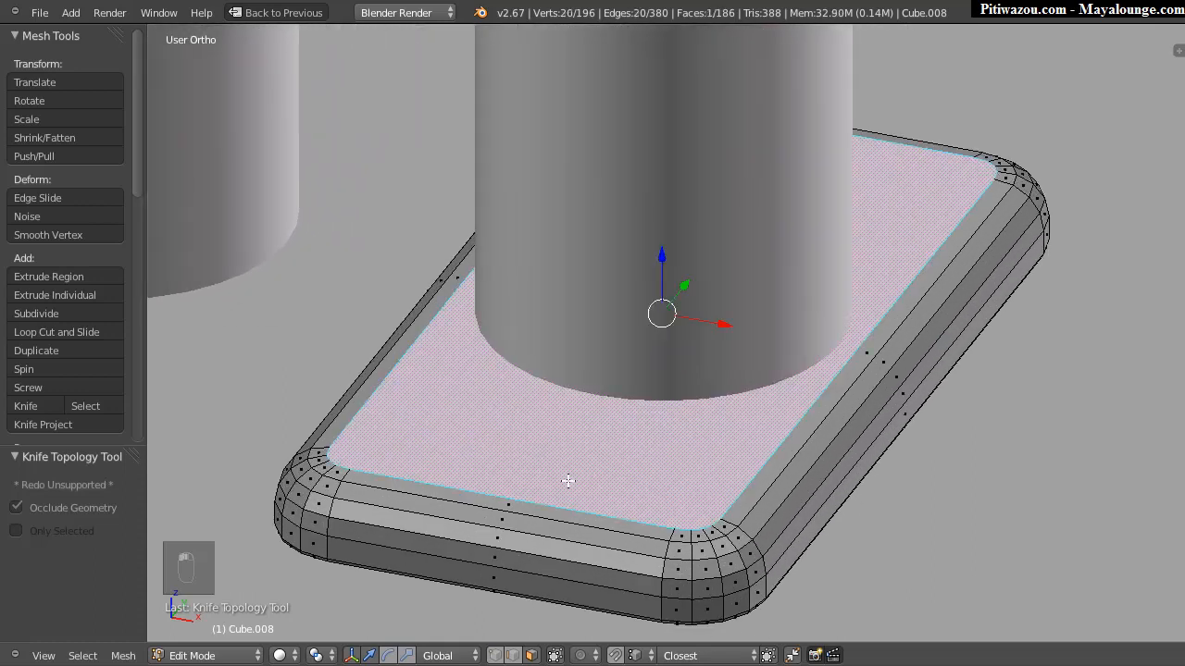
shift+middle_drag(597, 415, 576, 423)
key(i)
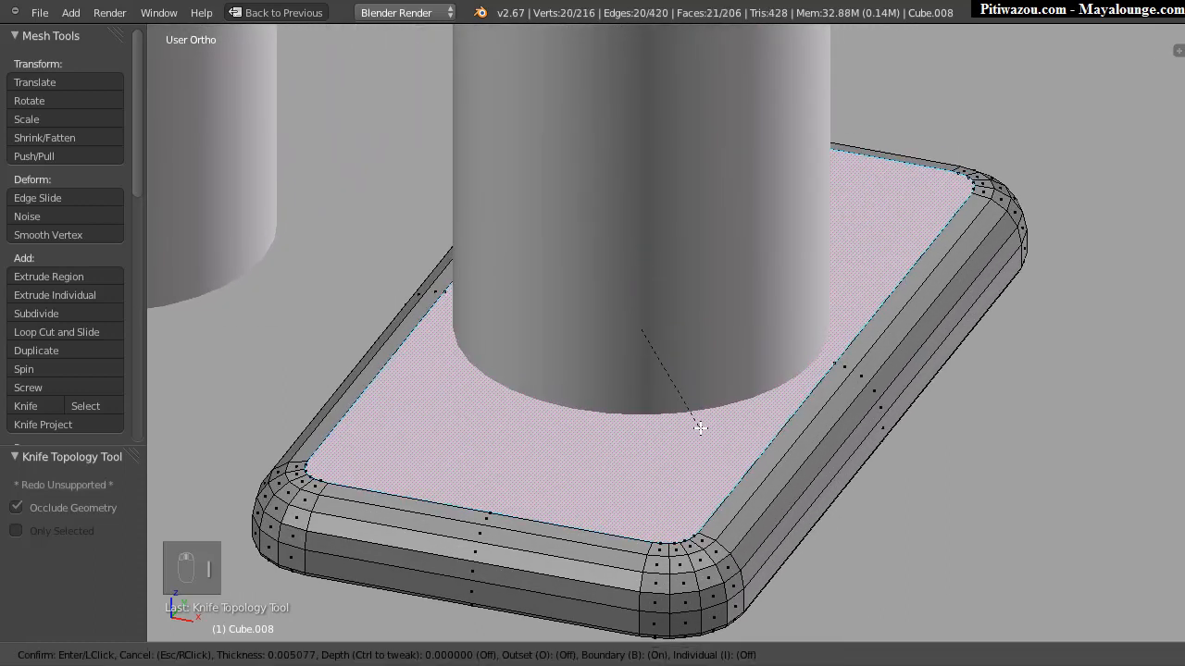
click(638, 434)
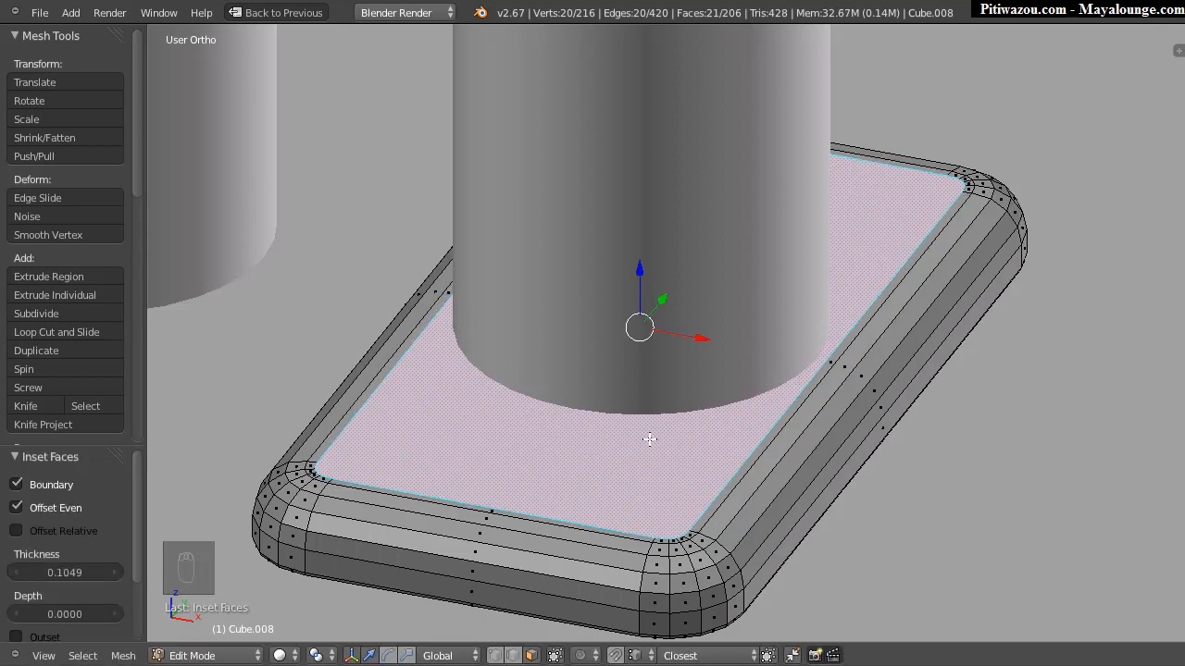
Step: Knife a crosswise cut over the foot plate's top face at the negative Y end, joining the points where the rounded corners meet the long sides
middle_drag(611, 390, 759, 479)
shift+middle_drag(742, 614, 695, 378)
scroll(690, 324, up, 3)
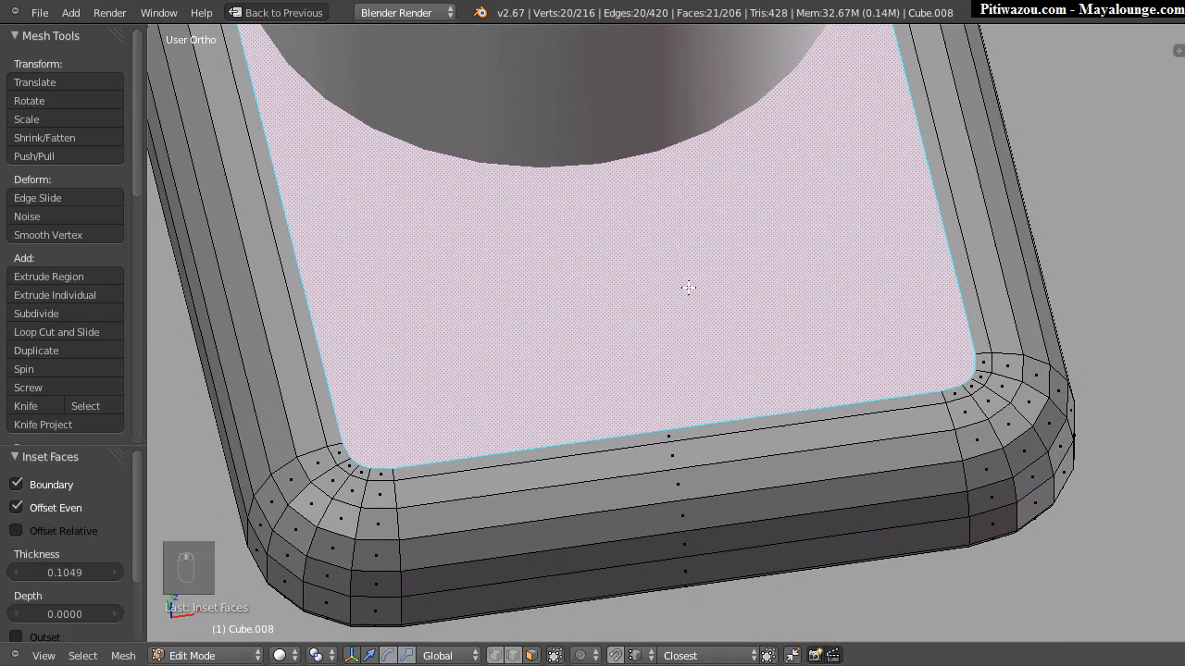
middle_drag(618, 395, 646, 346)
key(k)
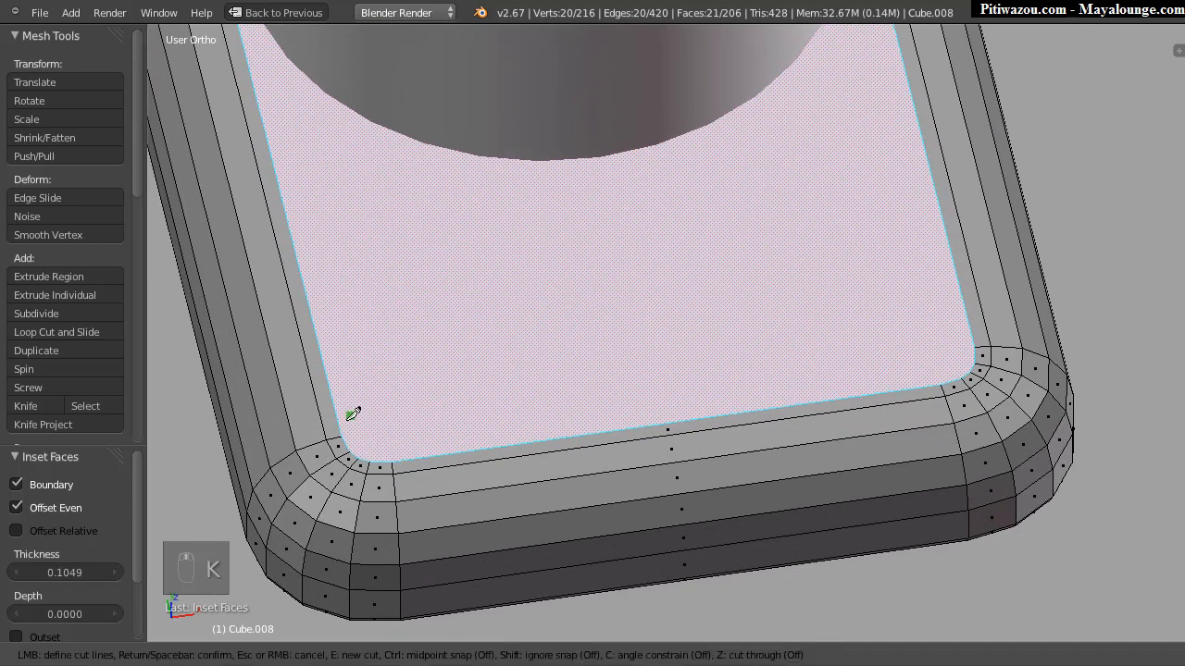
key(Escape)
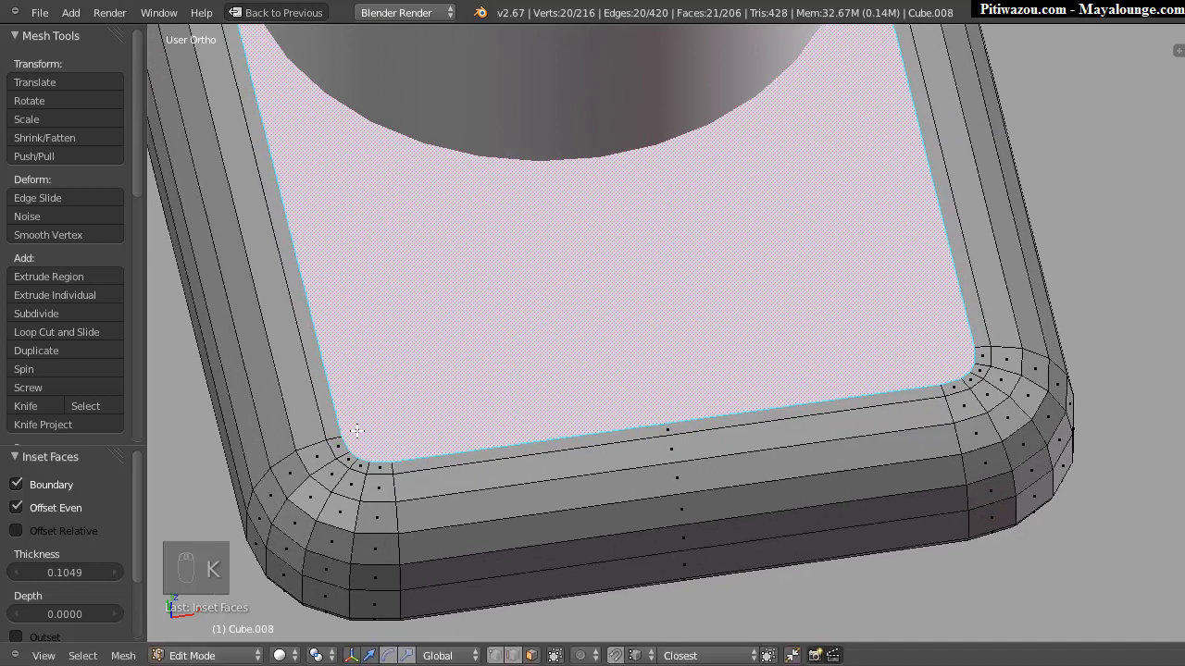
key(k)
click(345, 434)
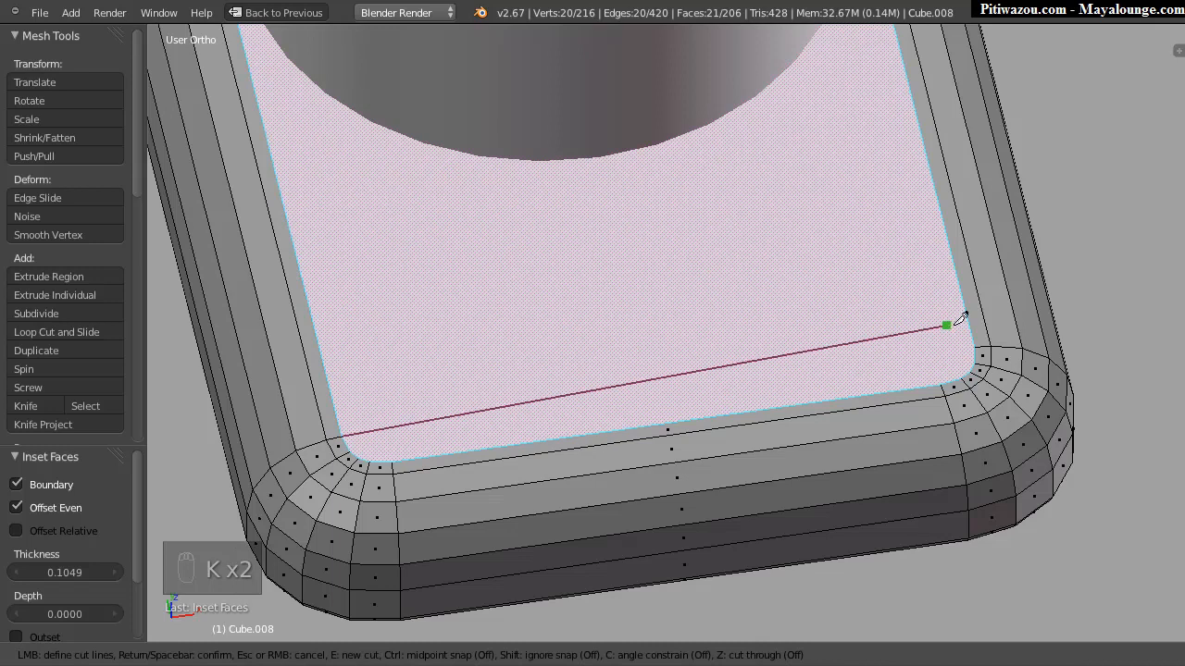
click(974, 343)
key(Return)
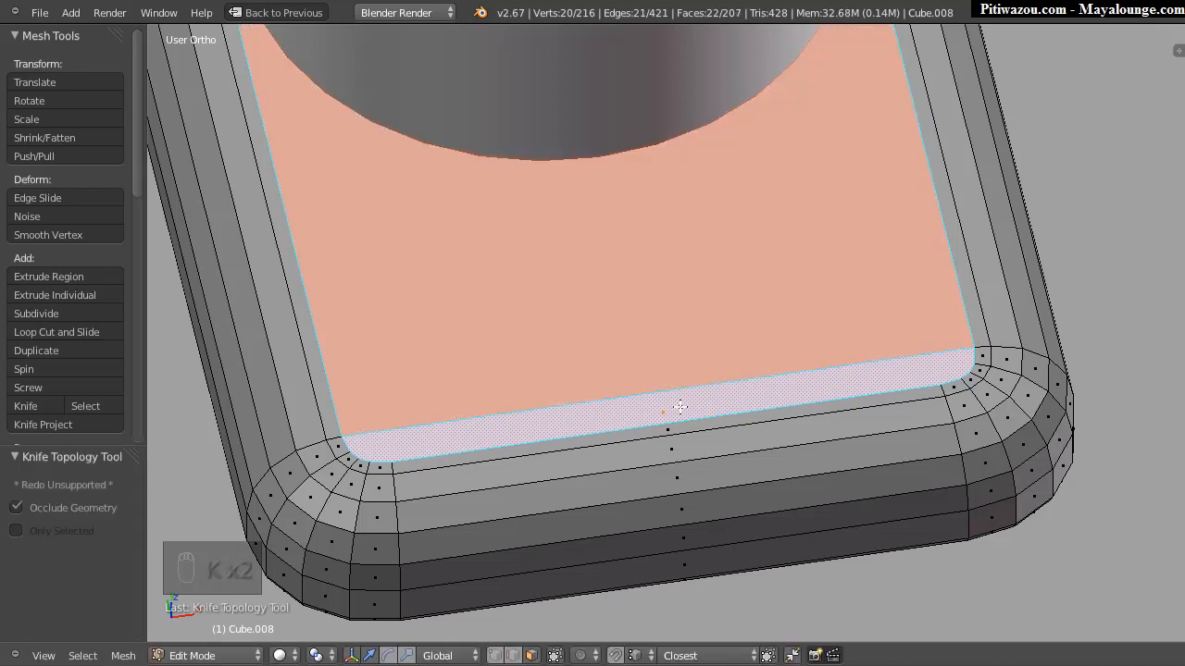
Step: Hide layer1 so that only the foot plate's layer2 is shown, and return to editing the foot plate mesh
key(Tab)
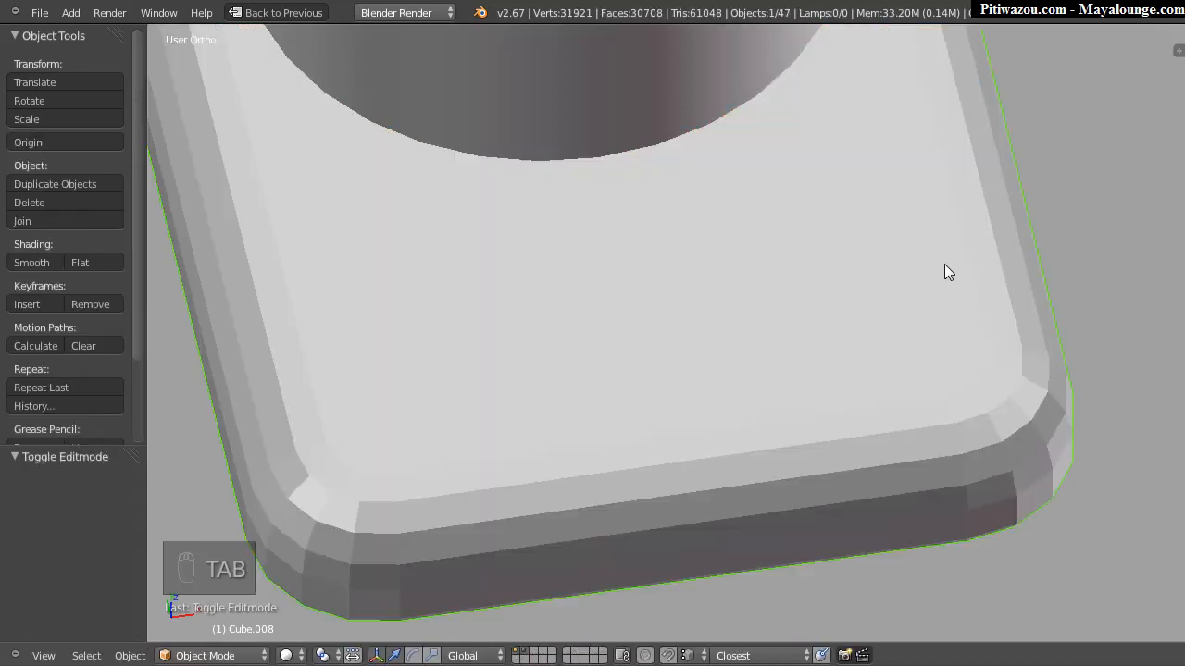
key(n)
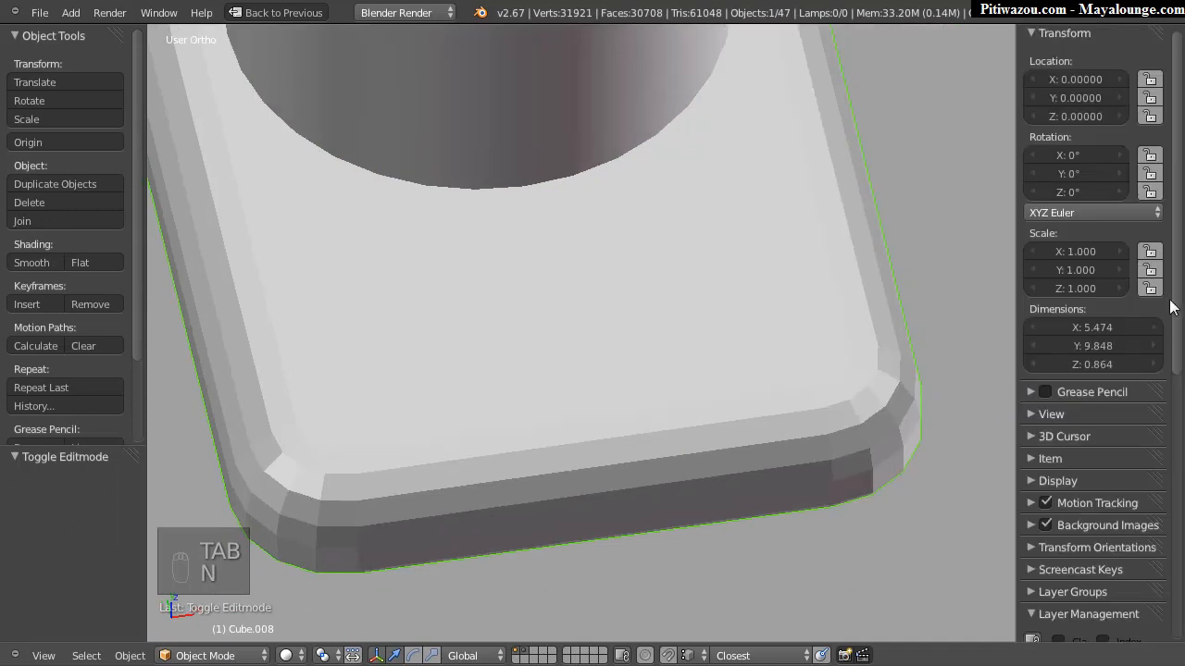
scroll(1167, 308, down, 10)
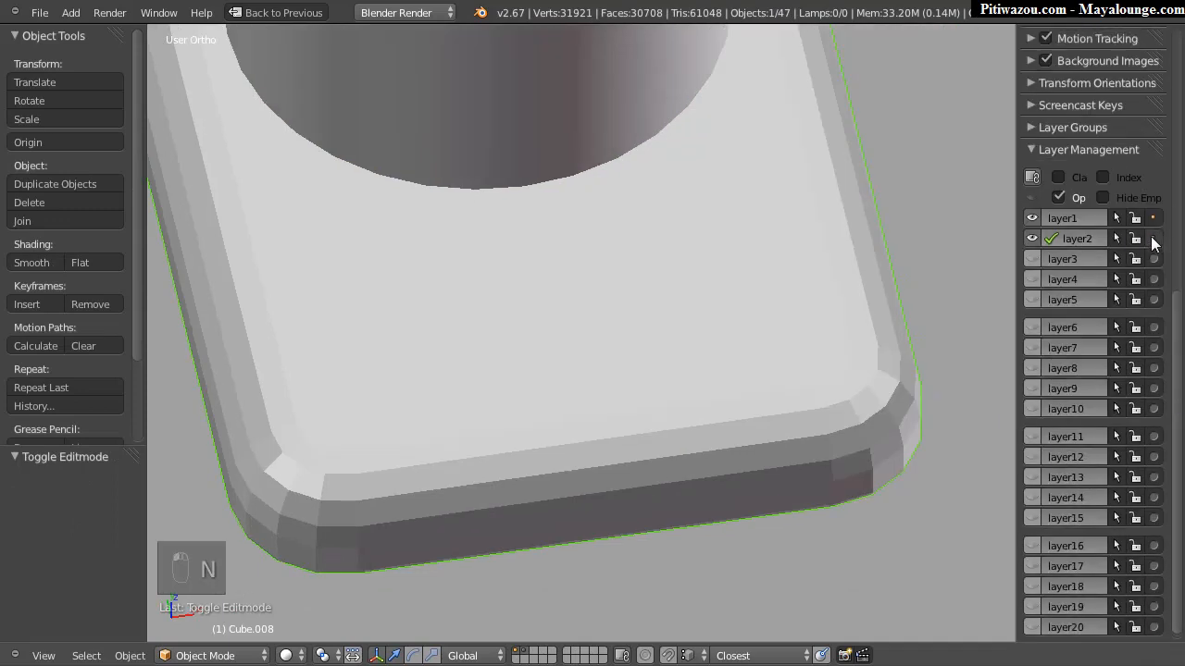
click(1031, 218)
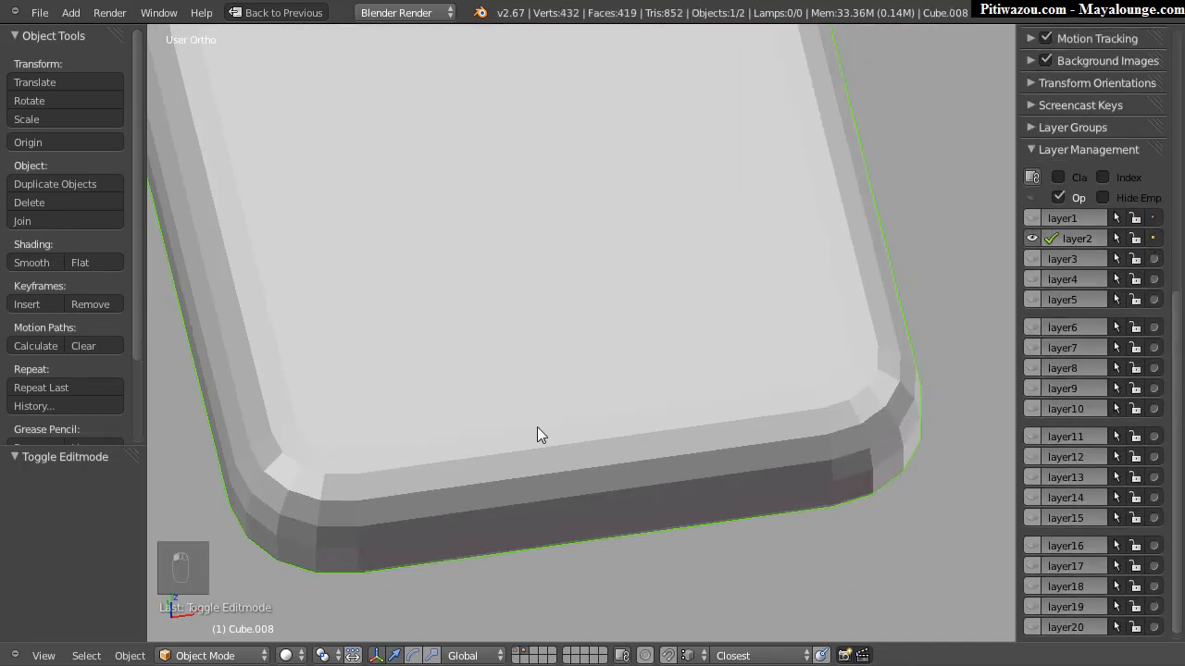
key(Tab)
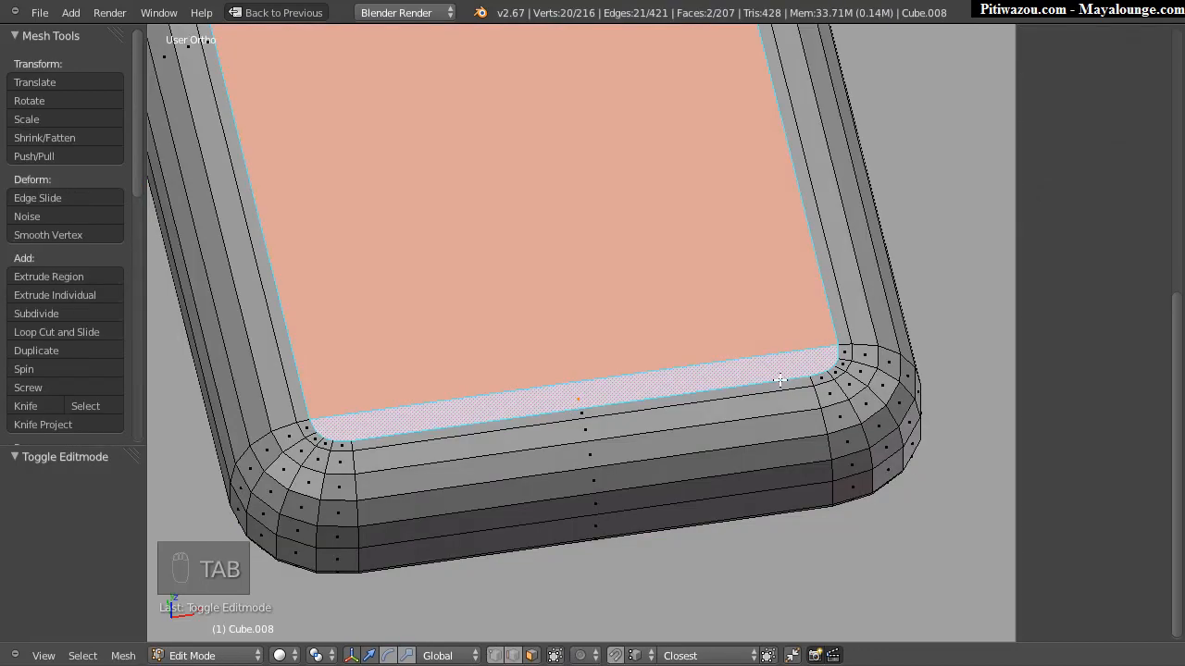
Step: Knife a lengthwise cut along the top face's positive X side, joining the corner vertices on both short ends
key(k)
click(830, 371)
scroll(700, 632, up, 5)
shift+middle_drag(694, 639, 695, 113)
click(623, 80)
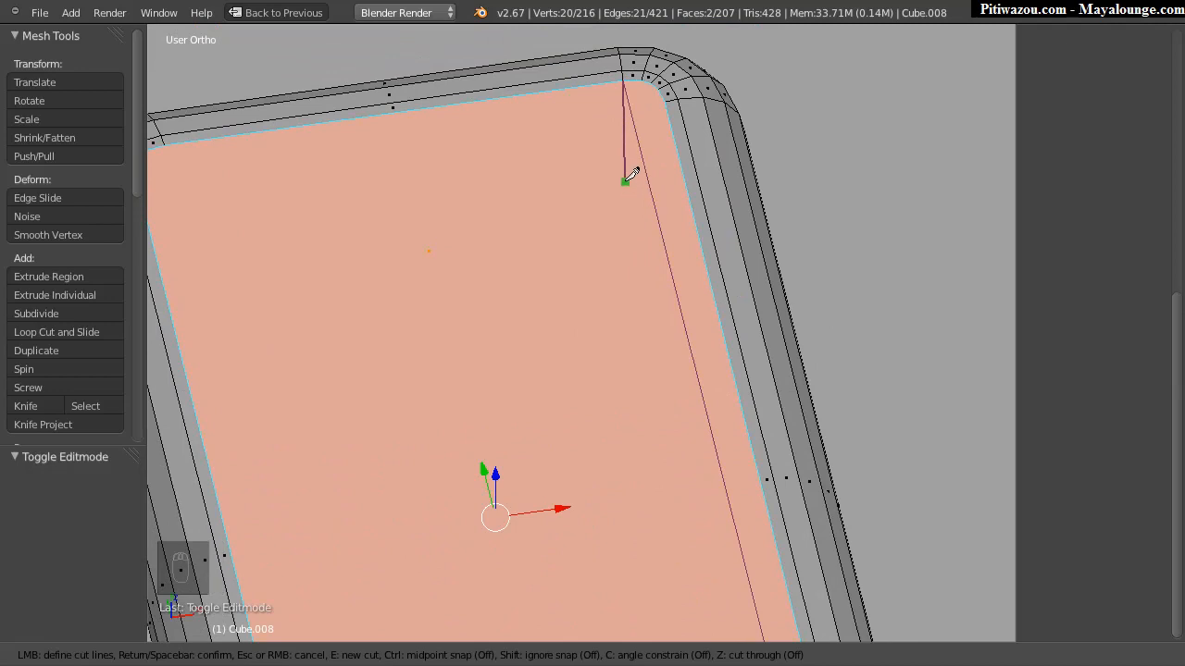
key(Return)
Step: Knife a crosswise cut over the top face at the positive Y end, joining the points where the rounded corners meet the long sides
key(k)
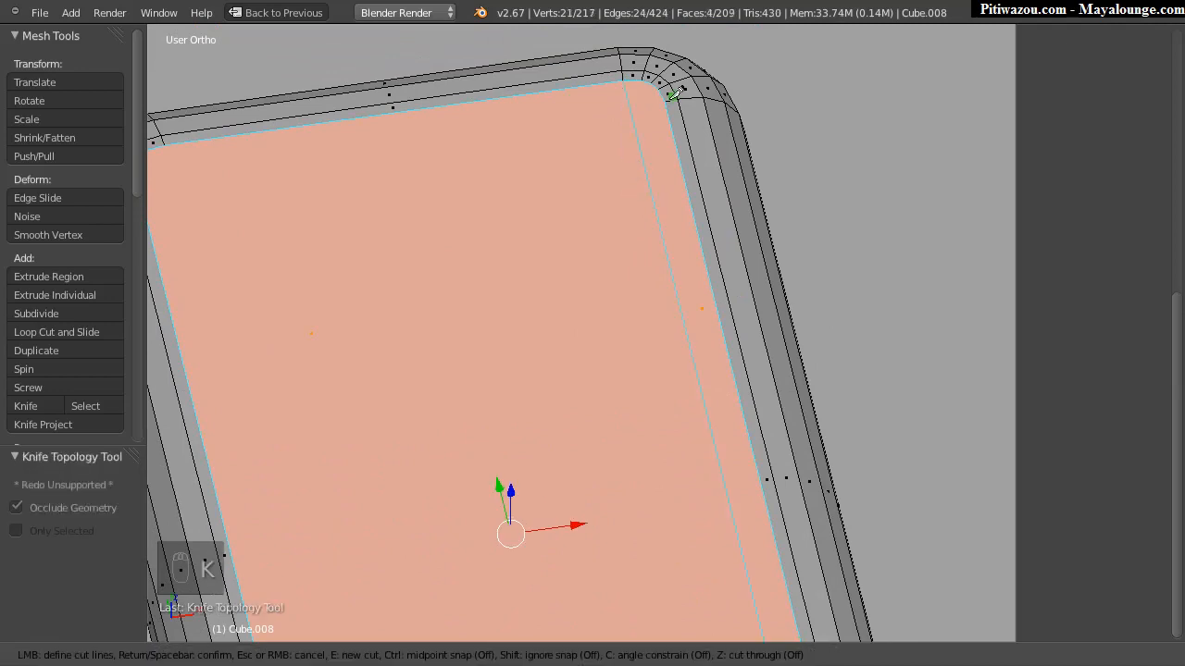
click(665, 103)
shift+middle_drag(486, 208, 743, 193)
click(400, 159)
key(Return)
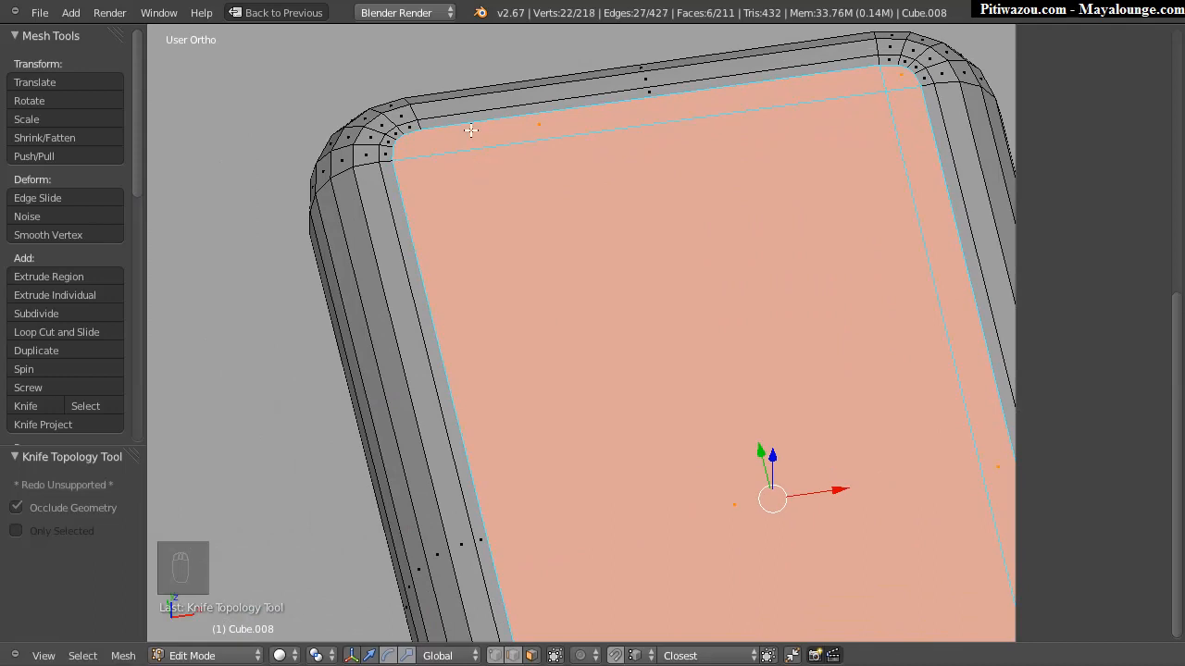
Step: Knife a lengthwise cut along the top face's negative X side, joining the corner vertices on both short ends
key(k)
click(417, 128)
right_click(545, 451)
key(k)
shift+middle_drag(553, 440, 478, 21)
click(548, 518)
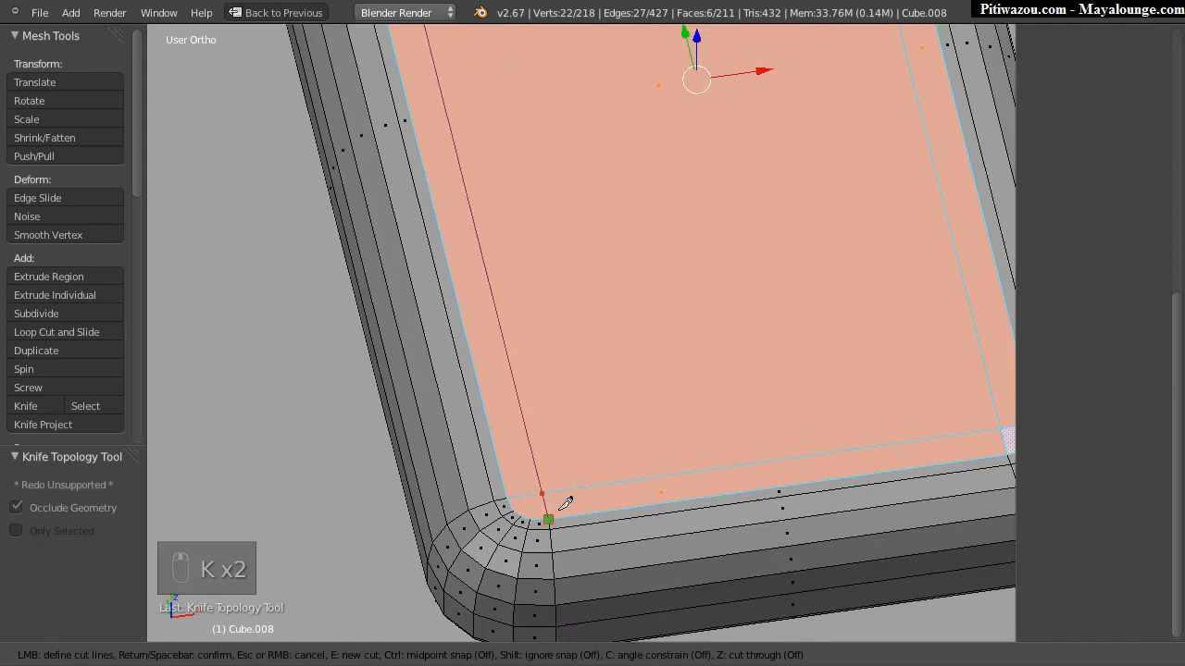
key(Return)
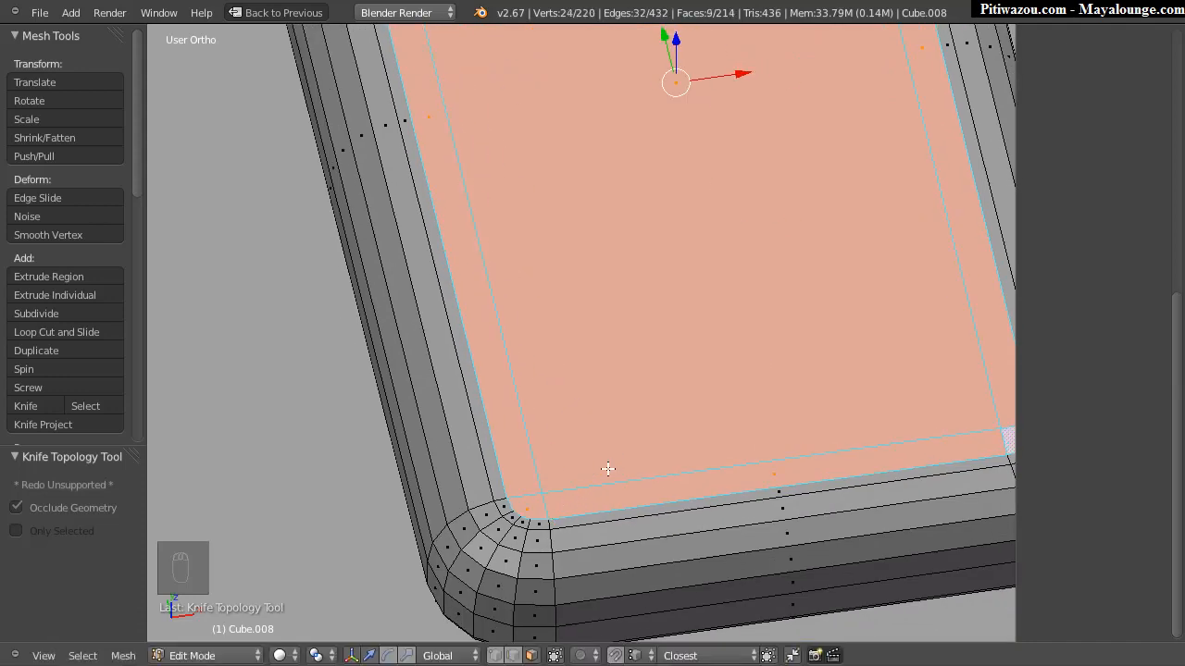
Step: Knife a second lengthwise cut on the negative X side, outside the first, between the middle vertices of the rounded corners
key(k)
click(530, 519)
shift+middle_drag(497, 193, 599, 640)
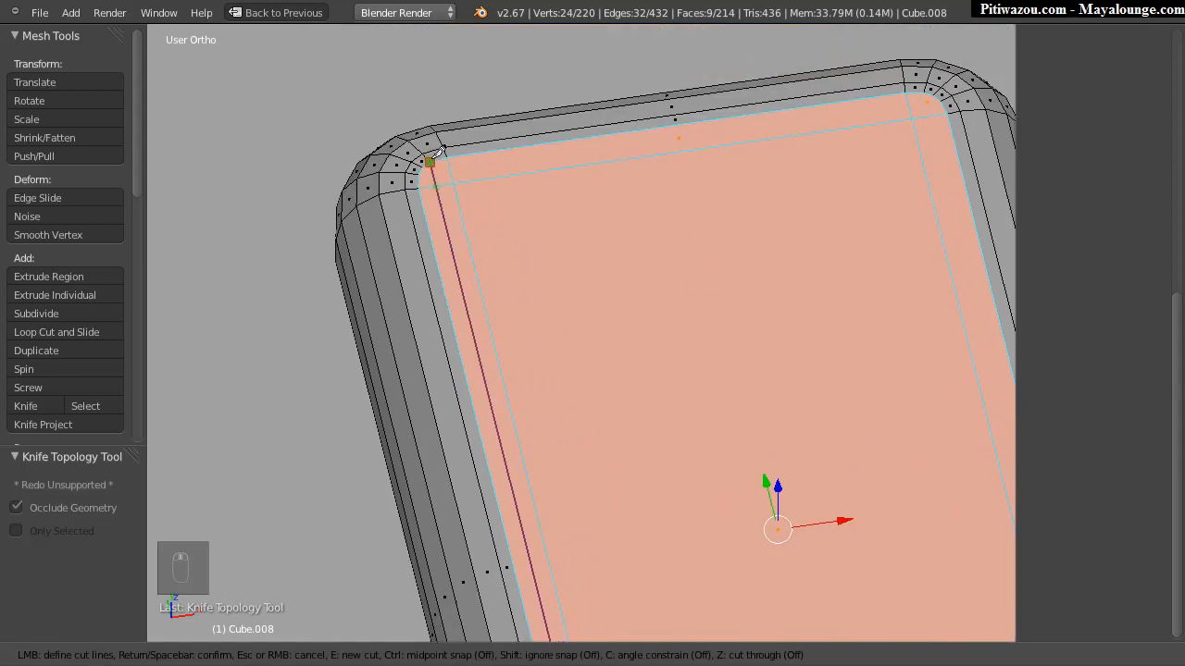
click(425, 159)
key(Return)
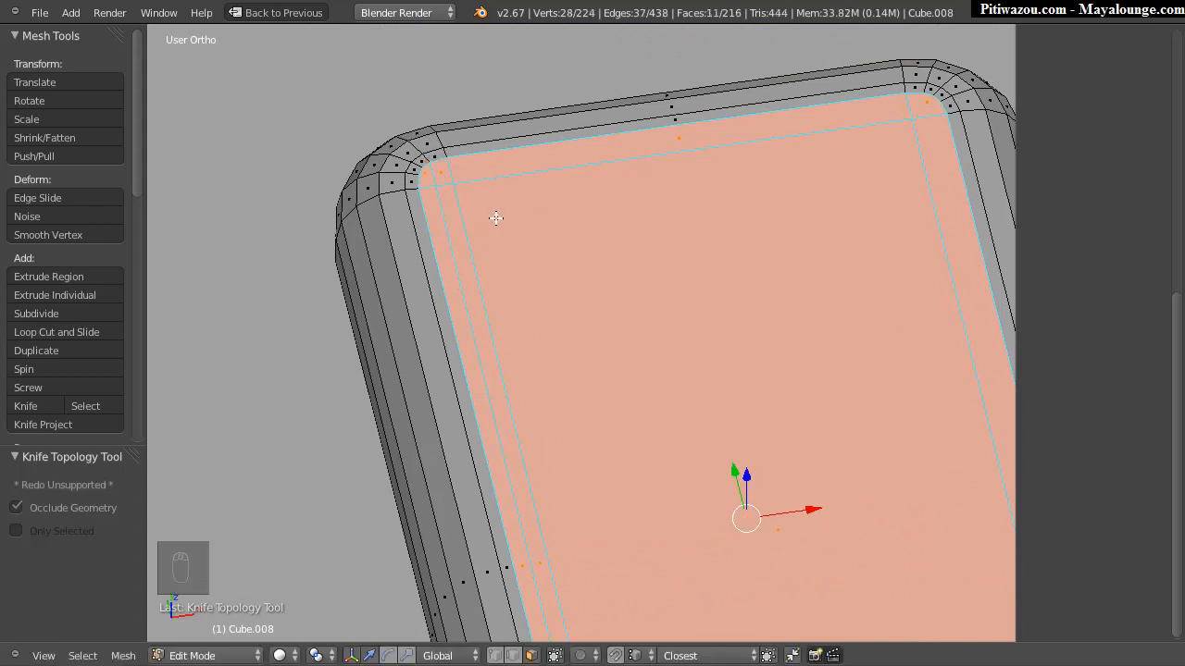
Step: Knife a second crosswise cut at the top face's positive Y end, joining the middle vertices of both rounded corners
key(k)
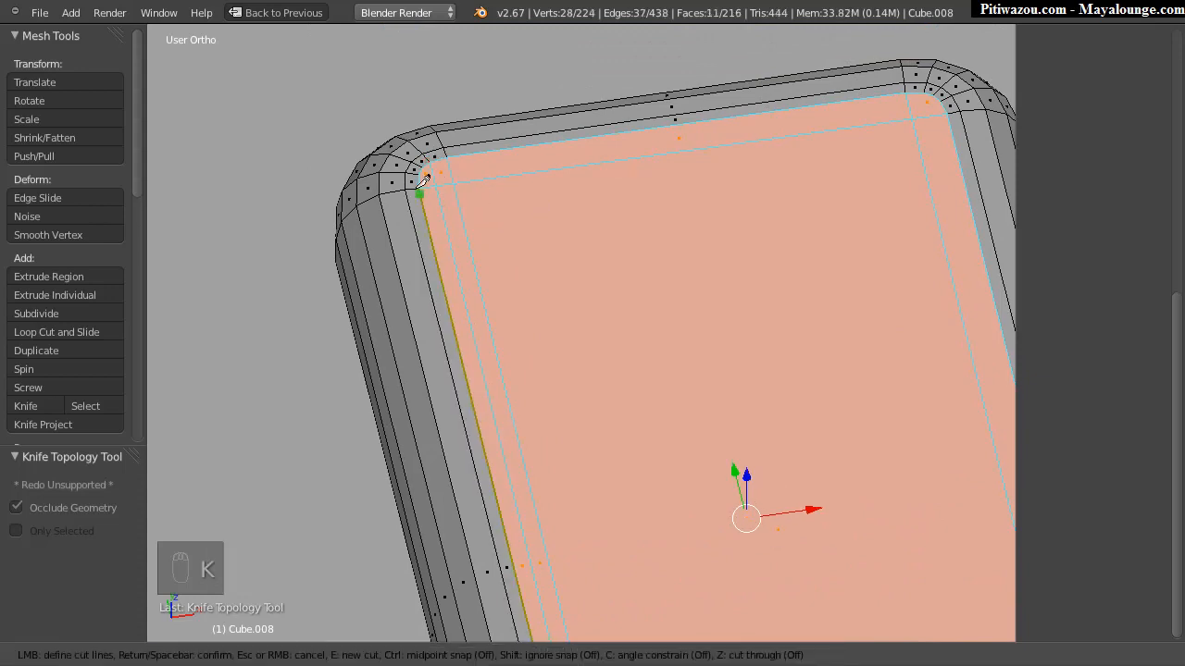
click(421, 171)
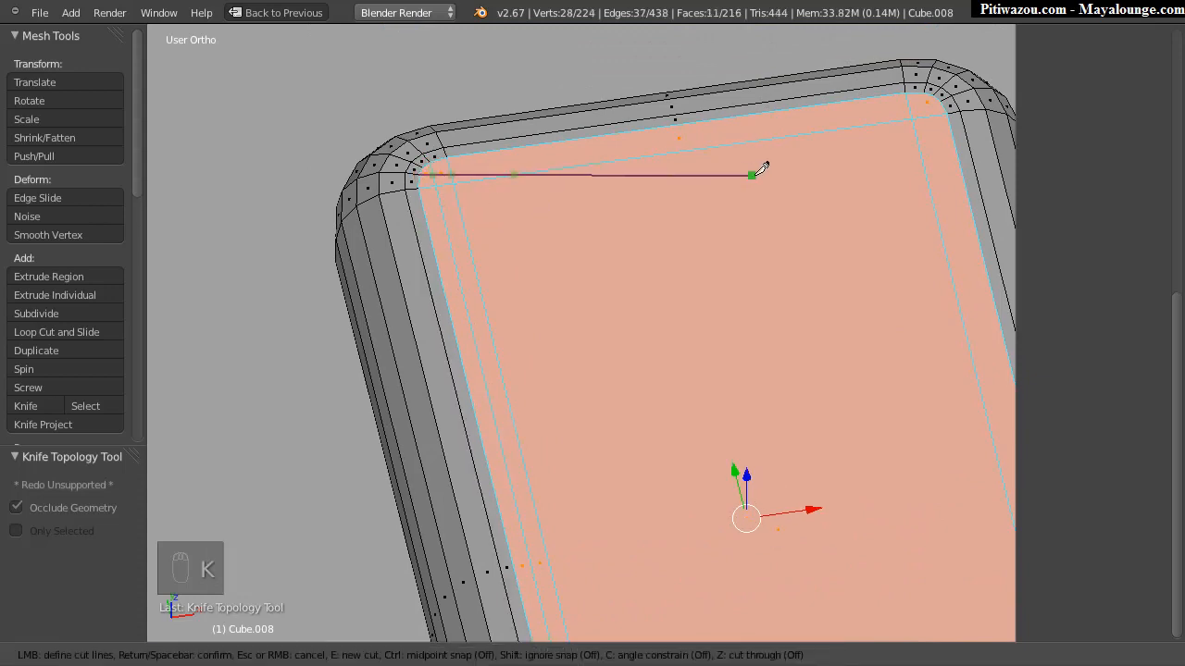
click(956, 109)
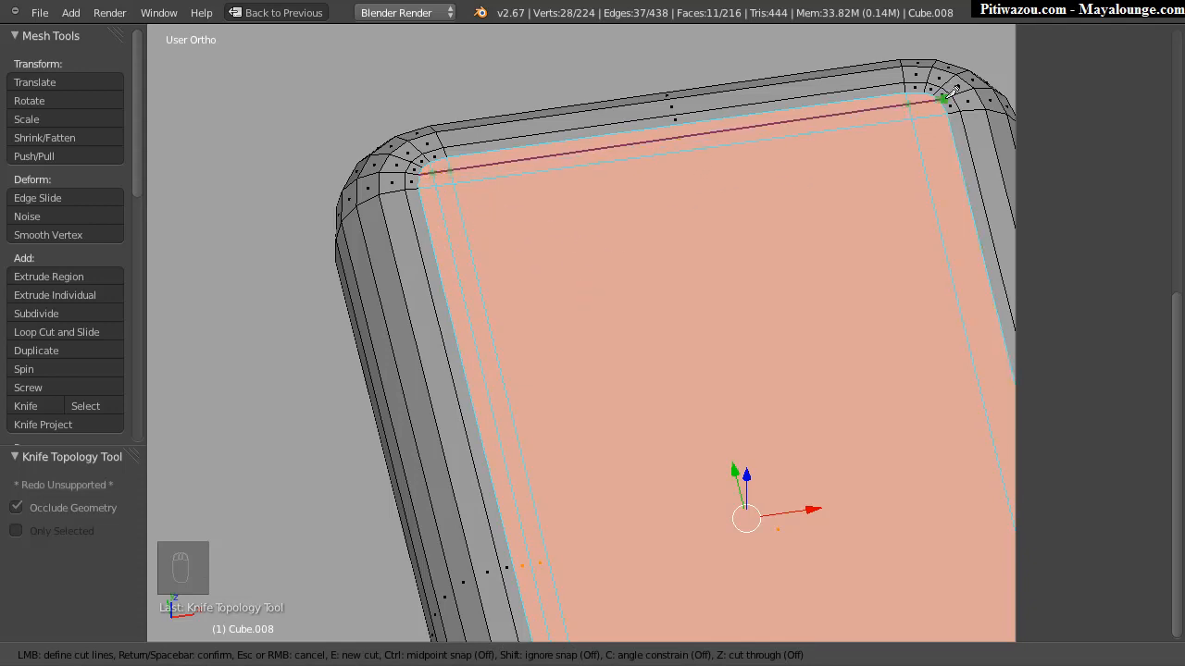
key(Return)
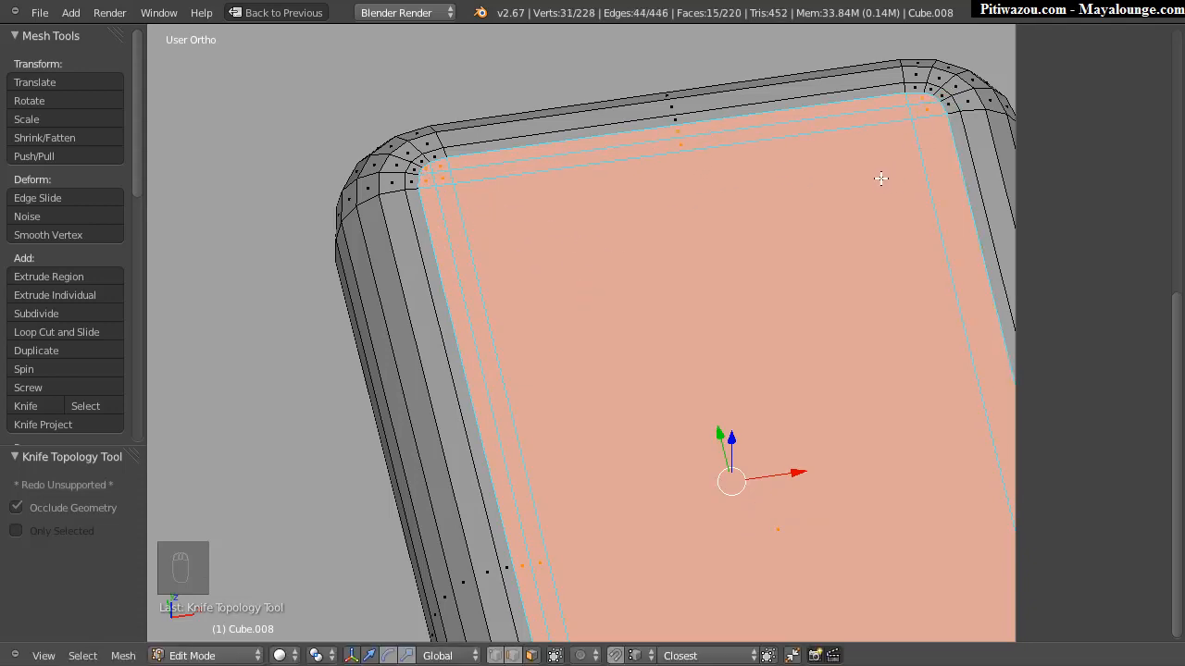
Step: Knife a second lengthwise cut on the top face's positive X side, outside the first, between the middle vertices of both rounded corners
key(k)
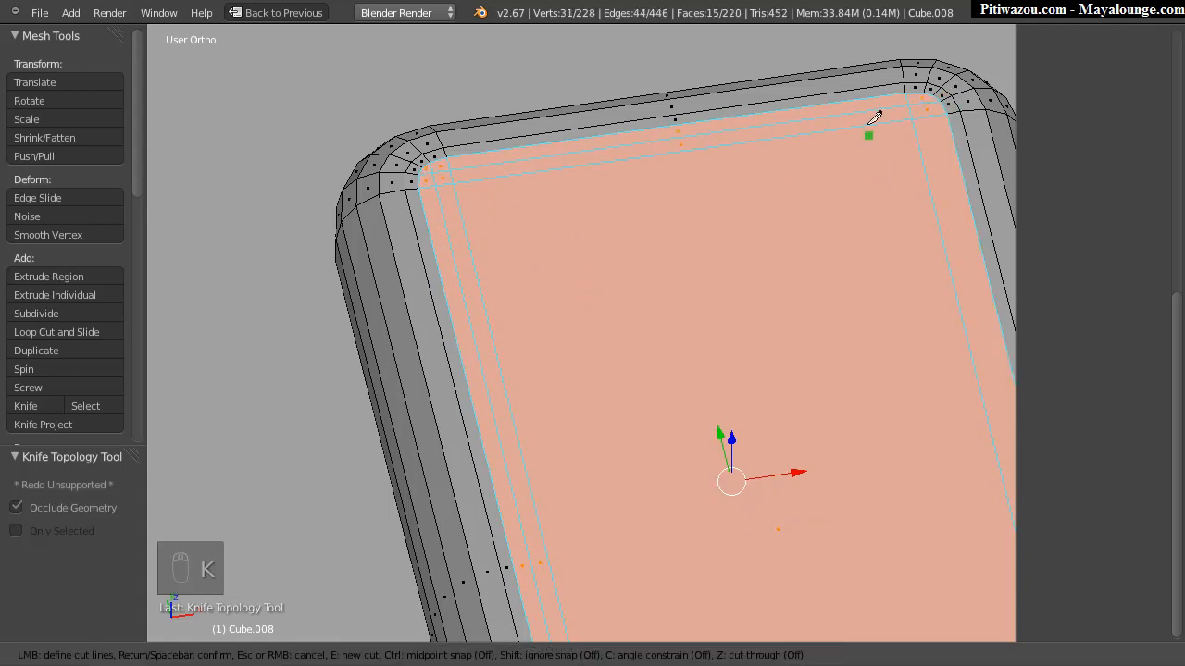
click(926, 90)
shift+middle_drag(908, 491, 514, 47)
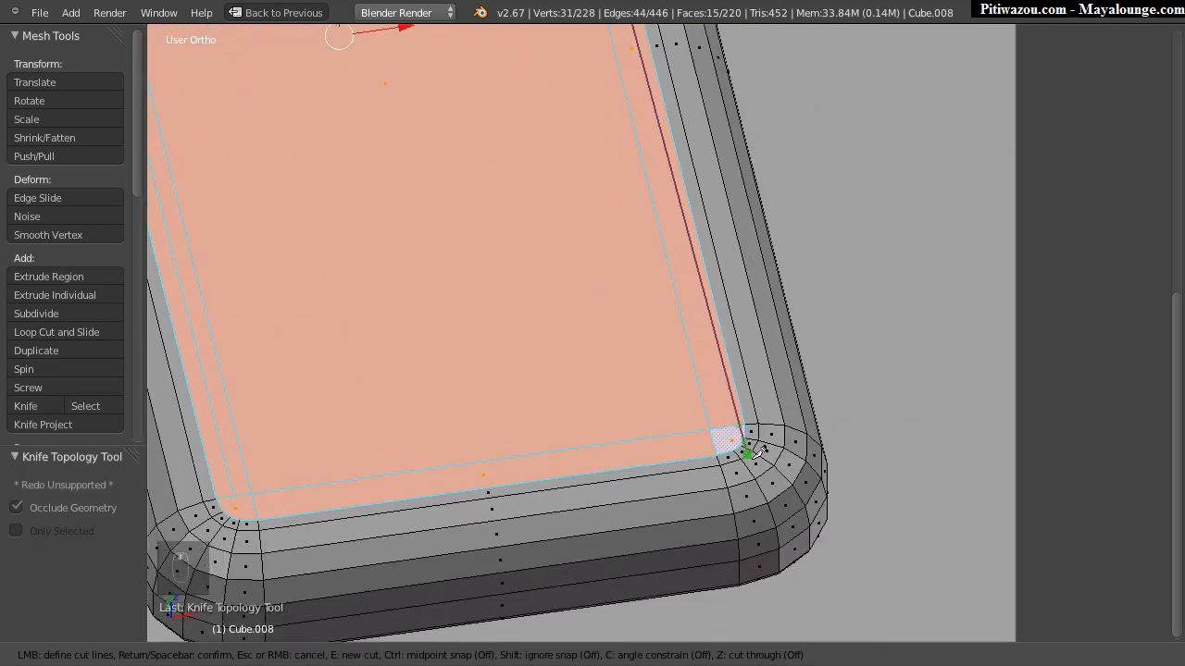
click(730, 432)
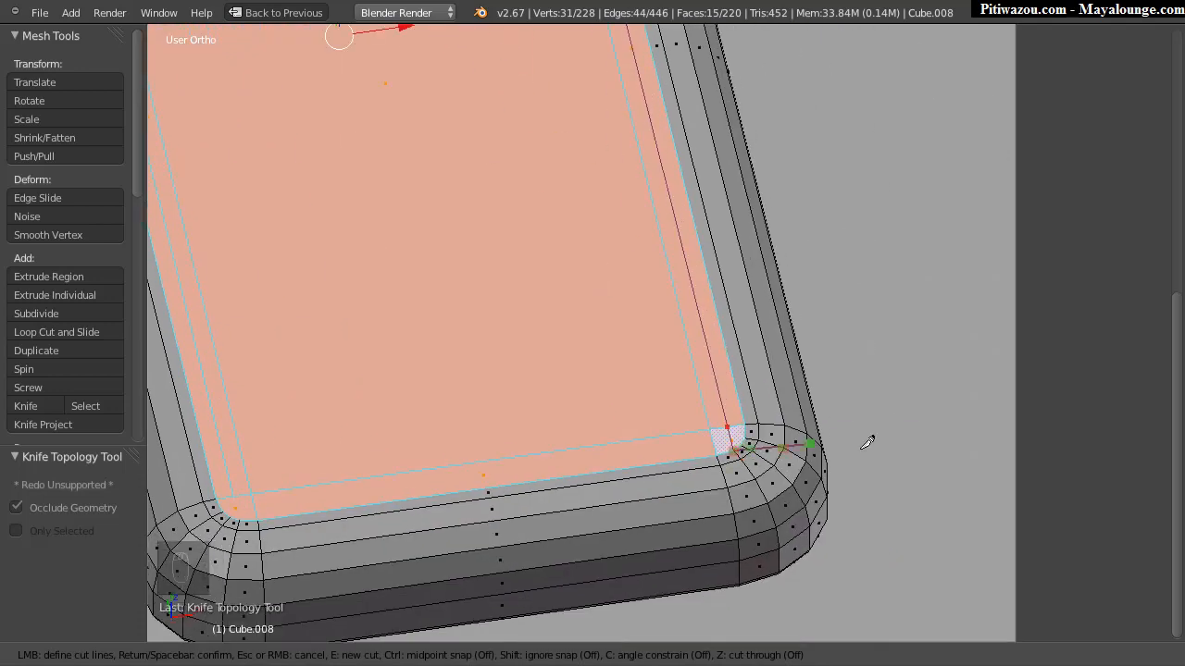
key(Return)
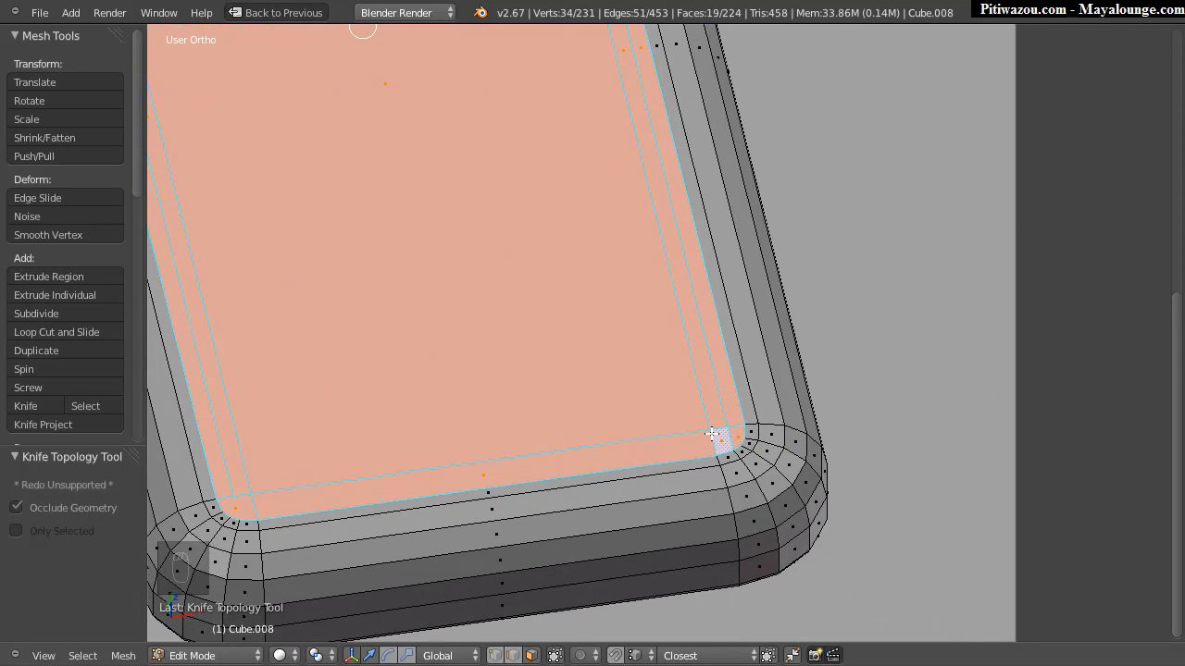
key(k)
click(754, 424)
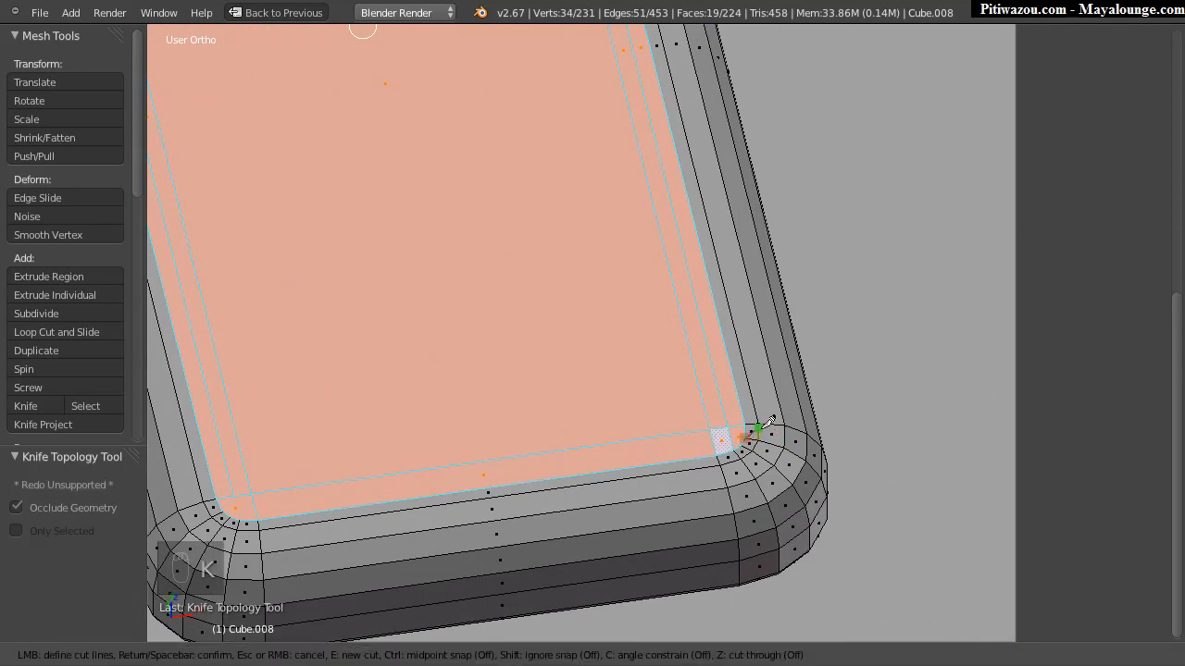
key(Escape)
Step: Hide both side panels and knife a second crosswise cut at the top face's negative Y end between the rounded corners' middle vertices
shift+middle_drag(698, 433, 731, 343)
ctrl+middle_drag(713, 340, 732, 335)
key(n)
key(t)
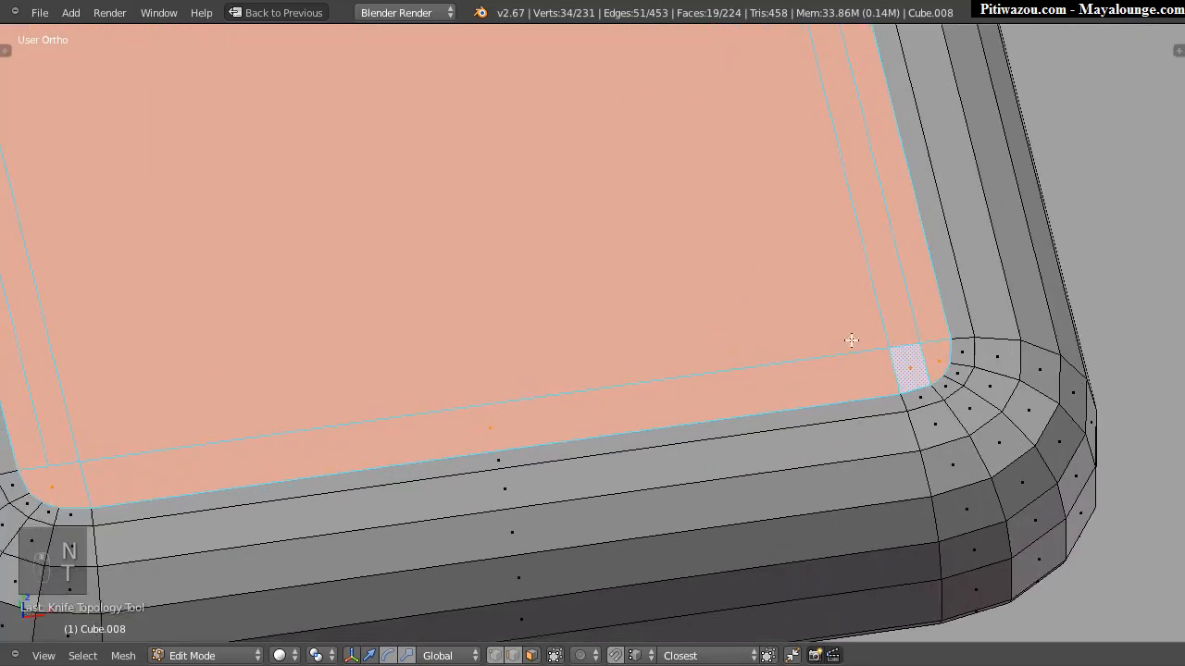
shift+middle_drag(814, 367, 885, 297)
key(k)
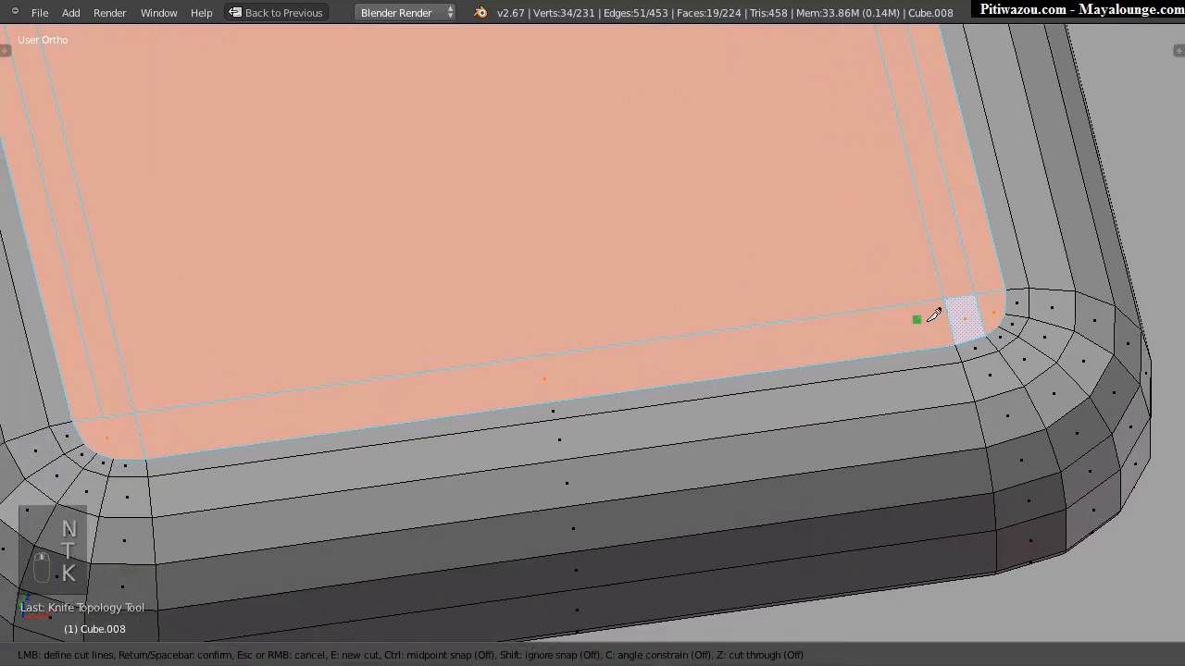
click(1007, 314)
shift+middle_drag(381, 419, 628, 386)
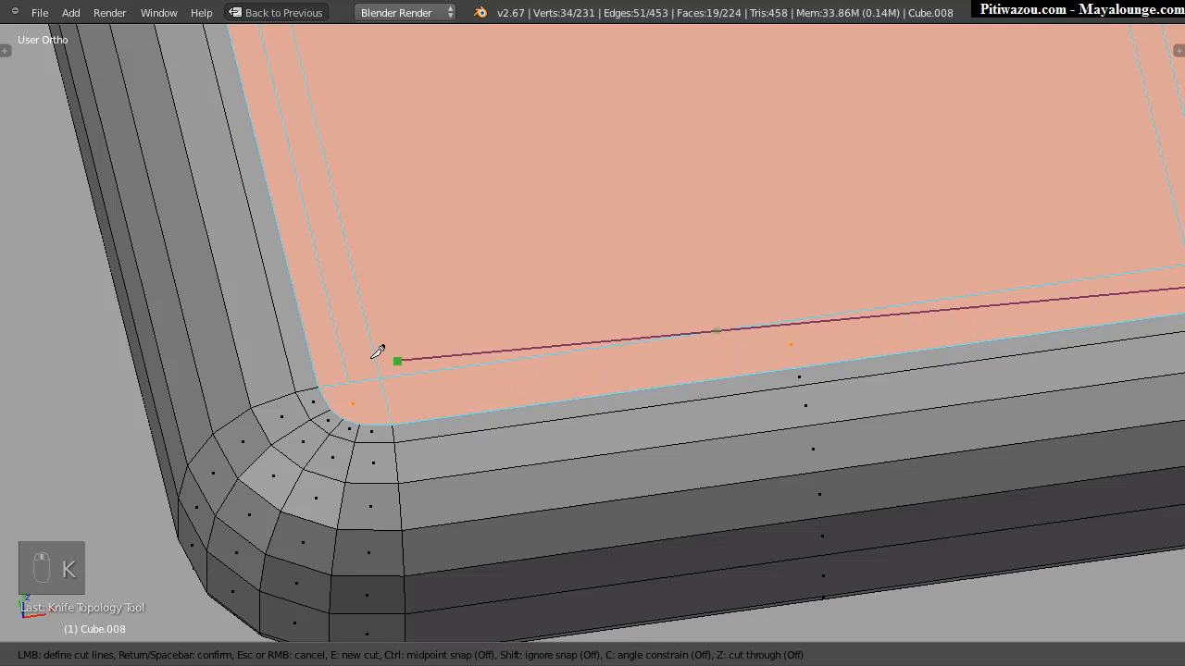
click(335, 408)
key(Return)
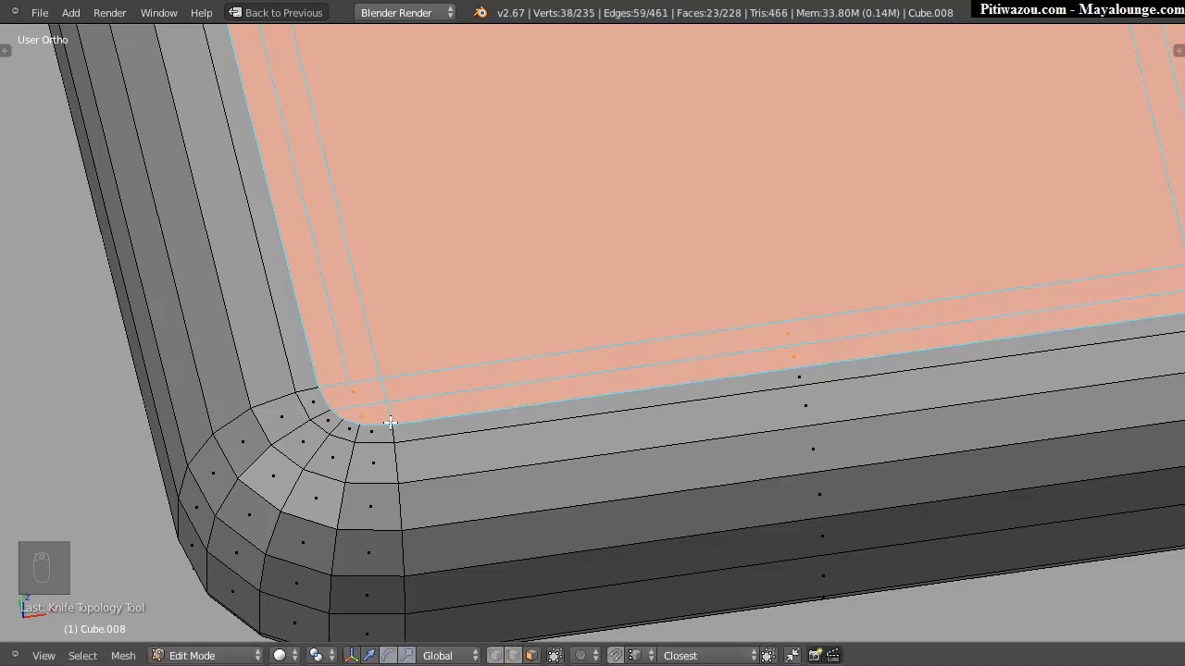
Step: Knife the missing short segment of the outer lengthwise cut in the corner between the negative X and negative Y sides
key(k)
click(350, 381)
key(Return)
scroll(528, 377, down, 1)
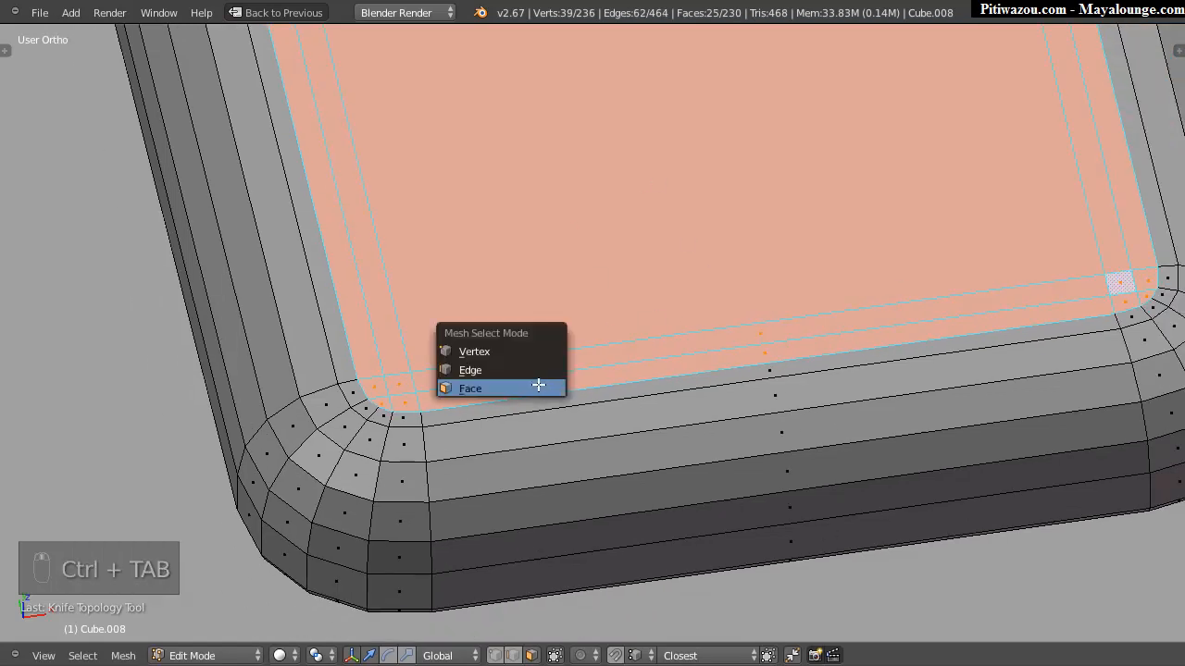
Step: Switch to edge selection, check the edge loops around the top face's inset border, and view the whole foot plate in Object Mode
click(487, 369)
alt+right_click(463, 407)
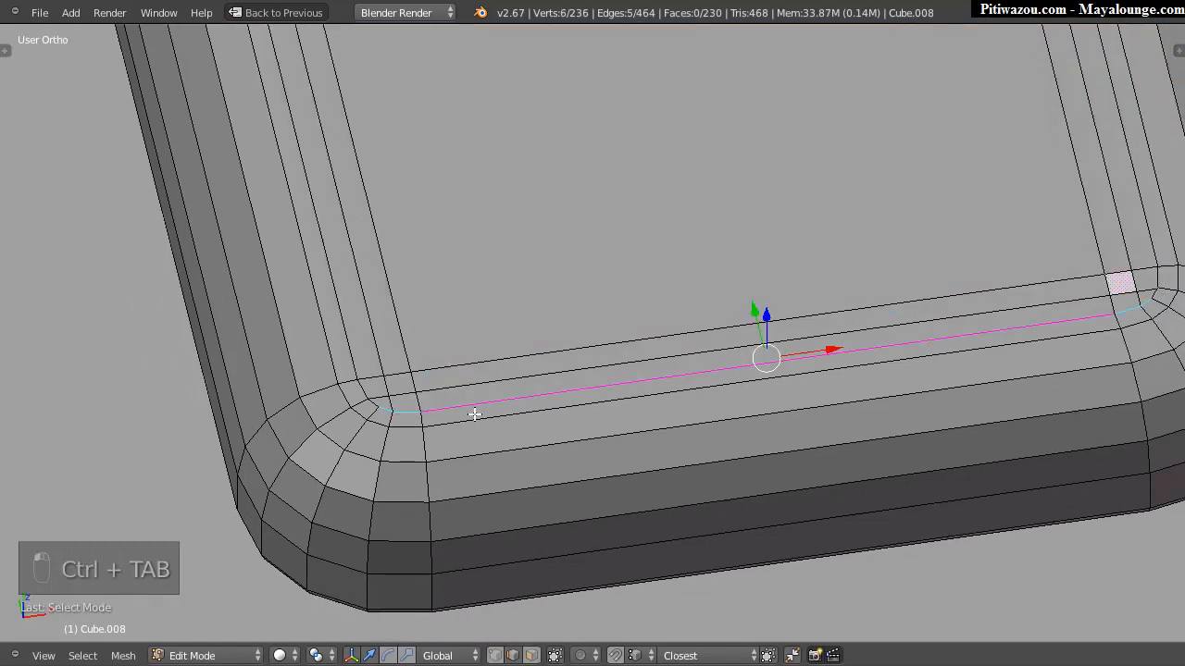
alt+right_click(361, 382)
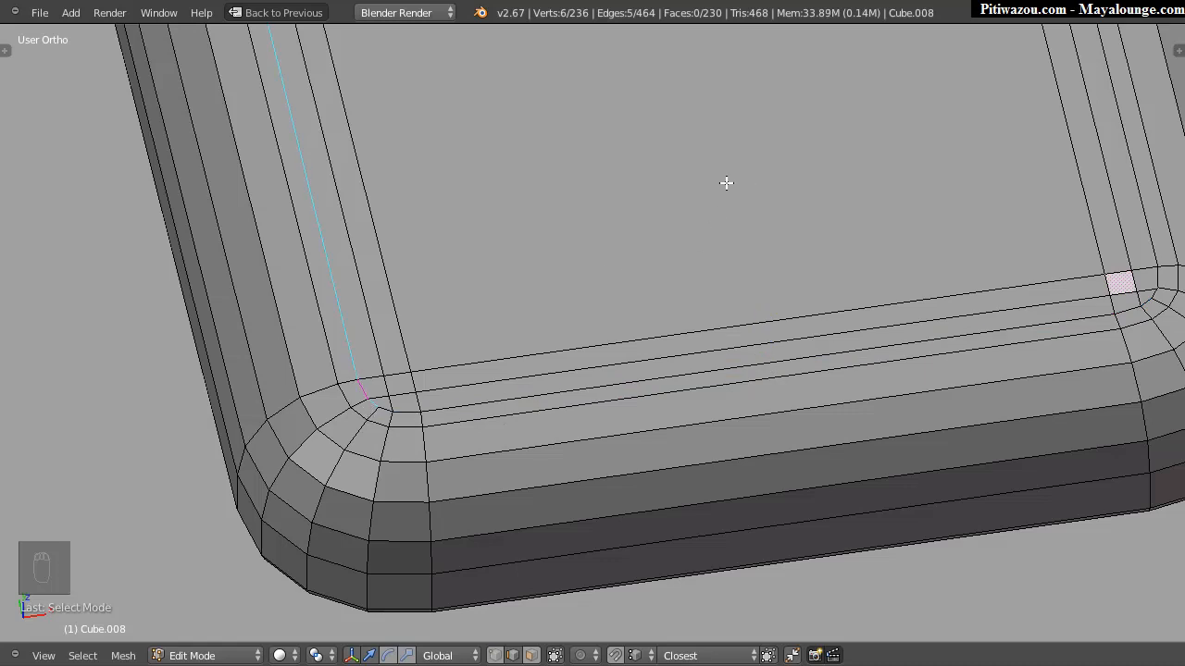
ctrl+middle_drag(943, 325, 379, 399)
ctrl+middle_drag(791, 284, 666, 302)
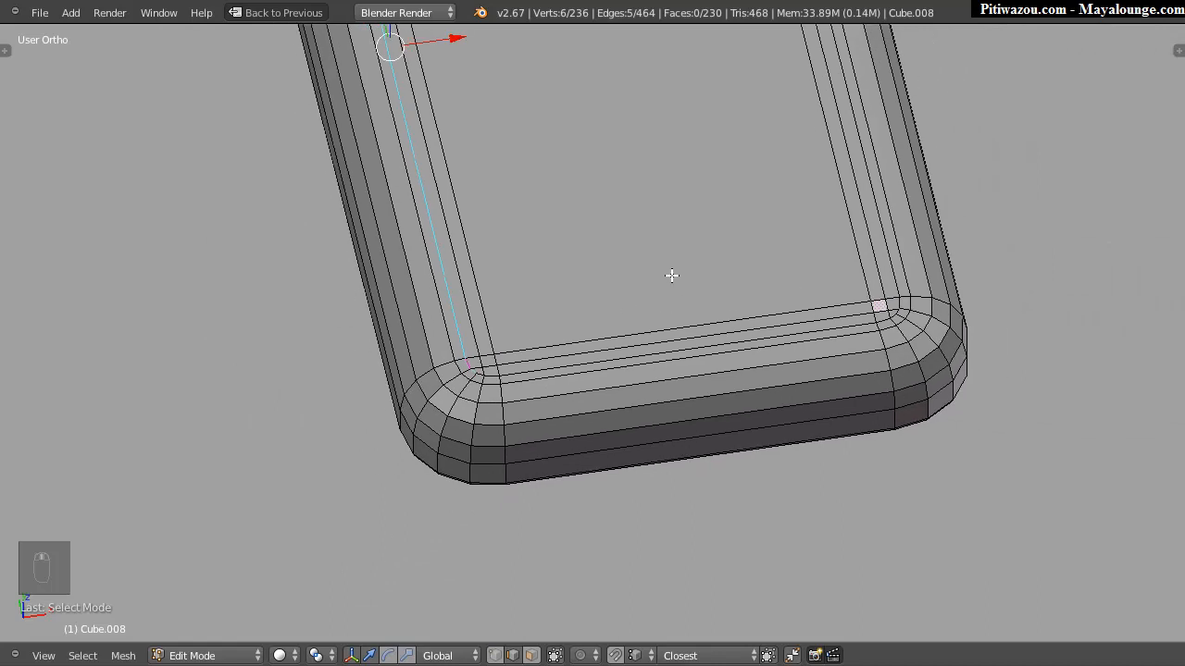
shift+middle_drag(704, 155, 694, 528)
middle_drag(702, 390, 568, 314)
key(Tab)
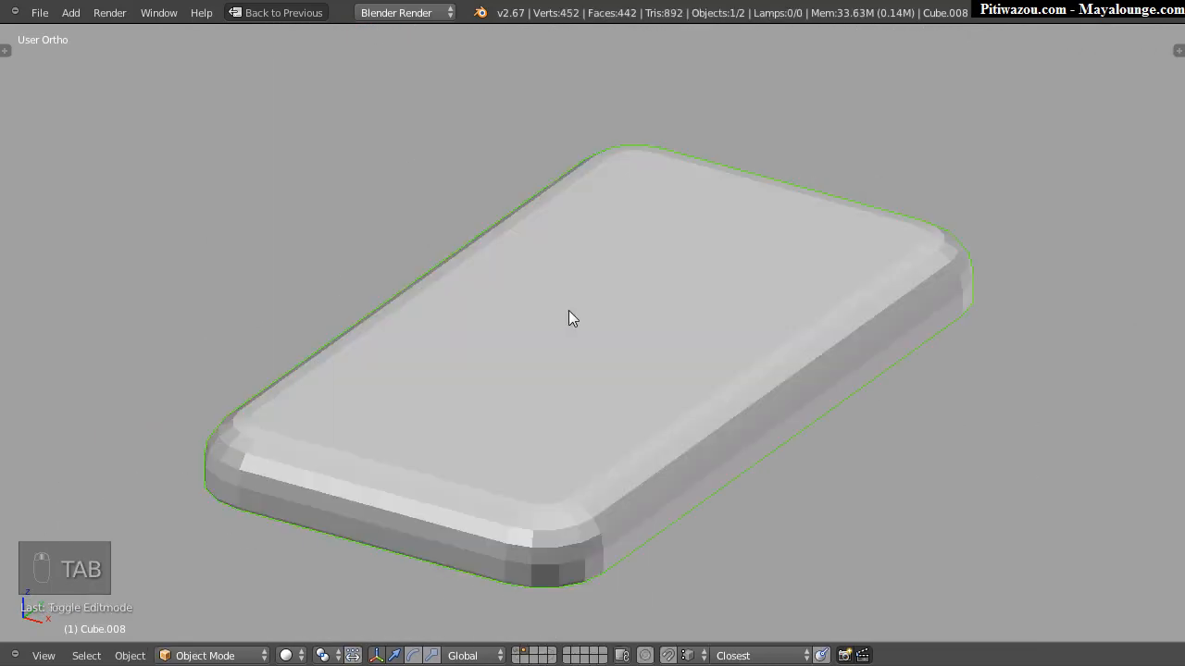
Step: Shade the foot plate smooth and check its surface in a perspective view
key(t)
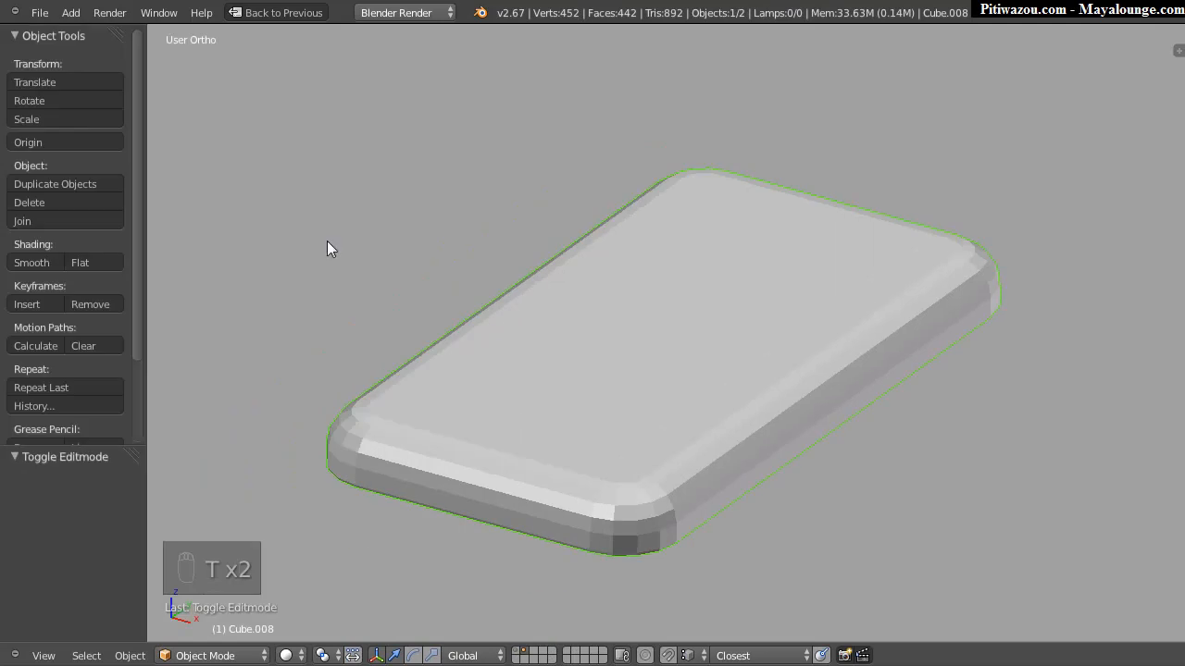
click(46, 264)
middle_drag(703, 361, 725, 233)
key(KP_5)
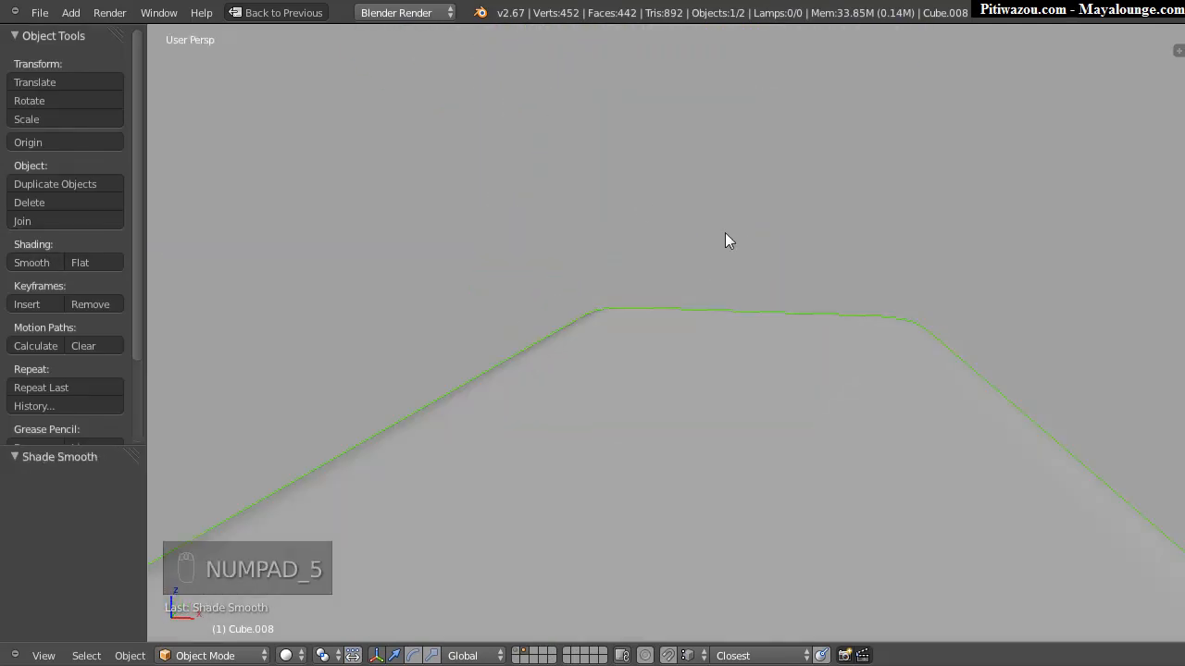
middle_drag(265, 477, 712, 176)
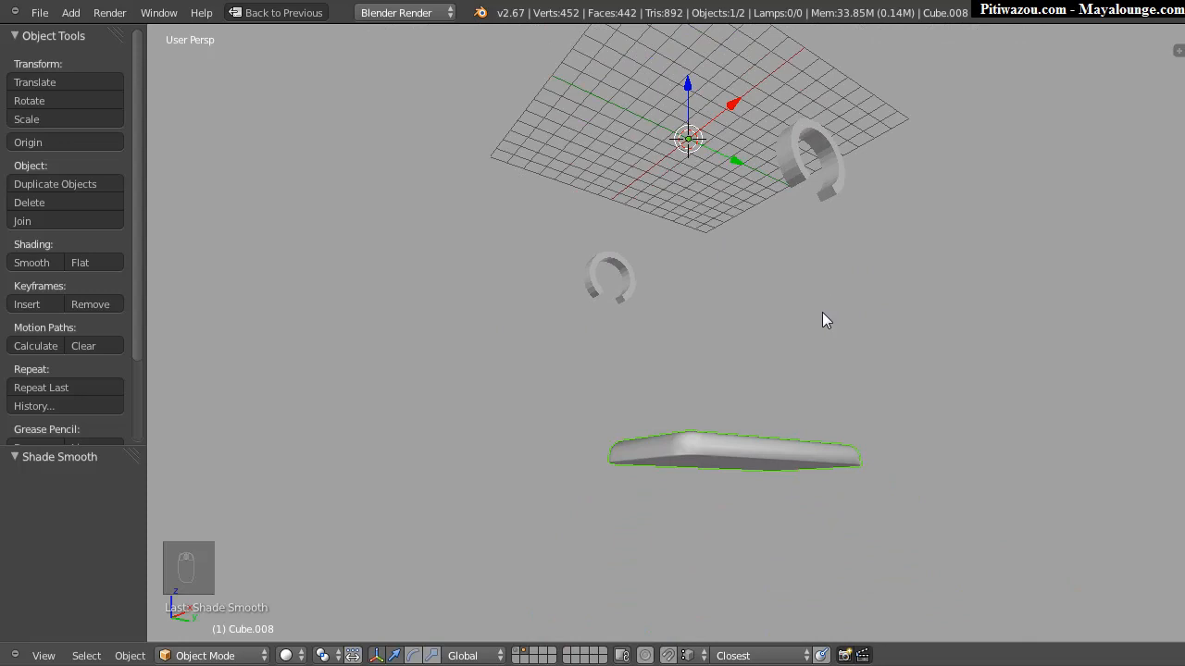
Step: Show layer1 and layer2 together so the foot plate is visible under the robot's legs
key(n)
click(1153, 218)
right_click(719, 191)
click(1153, 218)
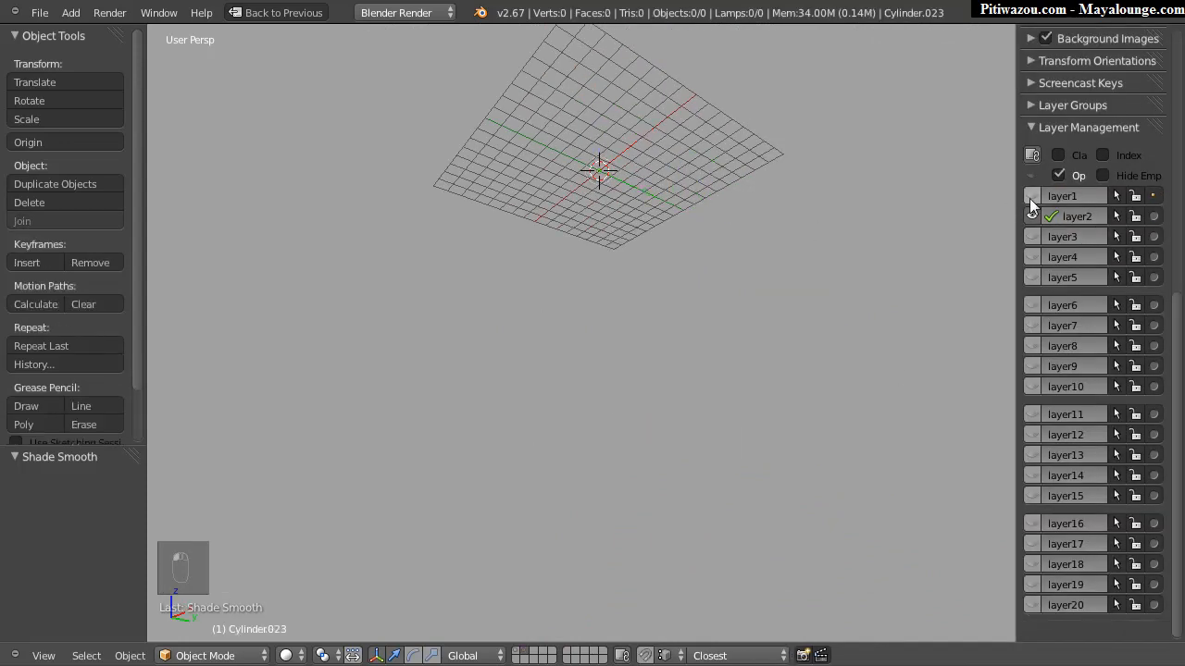
click(1032, 218)
middle_drag(606, 312, 646, 350)
scroll(622, 301, up, 3)
shift+middle_drag(654, 421, 601, 274)
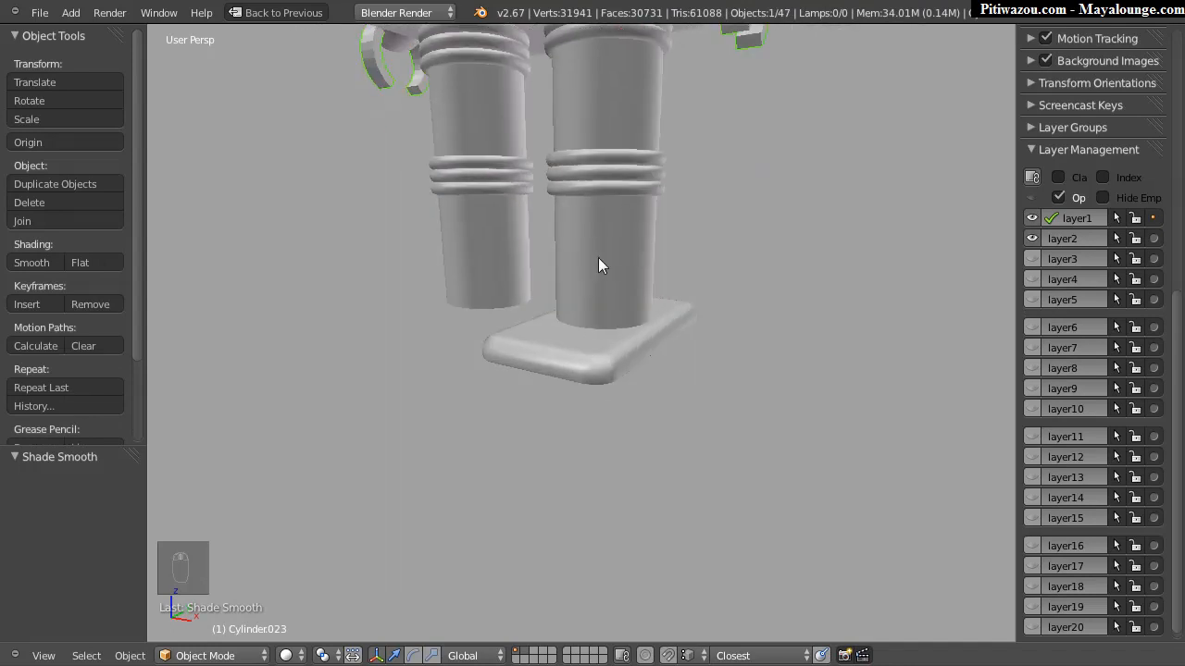
Step: Move the foot plate down about 0.802 units along Z, below the leg cylinder
right_click(597, 173)
right_click(584, 339)
key(g)
key(z)
click(654, 363)
Step: Duplicate the legs' middle ring set and move the copy 6.311 units down along Z to the ankles
right_click(606, 174)
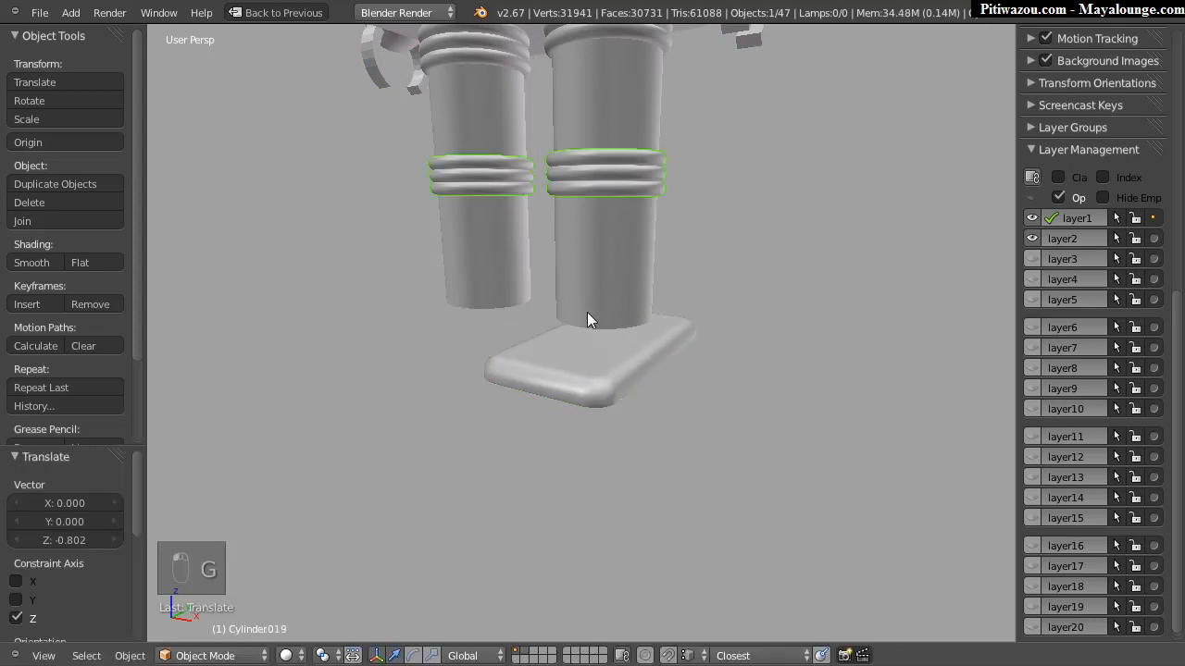
key(shift+d)
key(z)
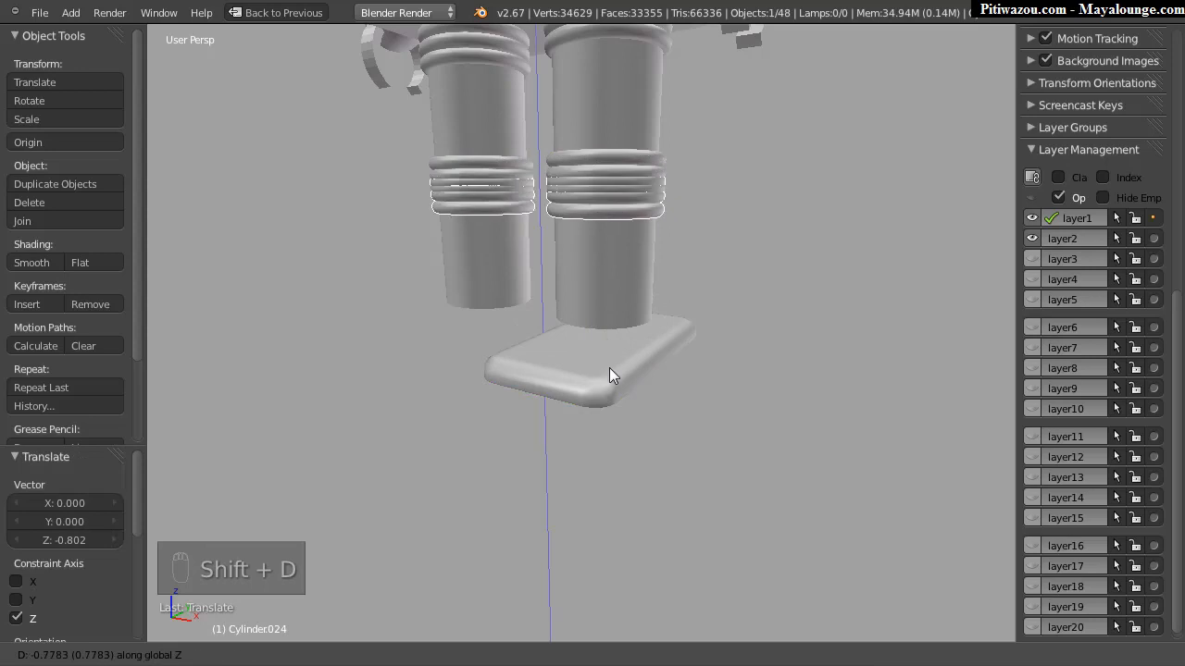
click(631, 519)
Step: Raise the duplicated ankle rings about 0.587 units along Z and fine-tune their height against the foot plate in Right Ortho view
scroll(666, 294, up, 4)
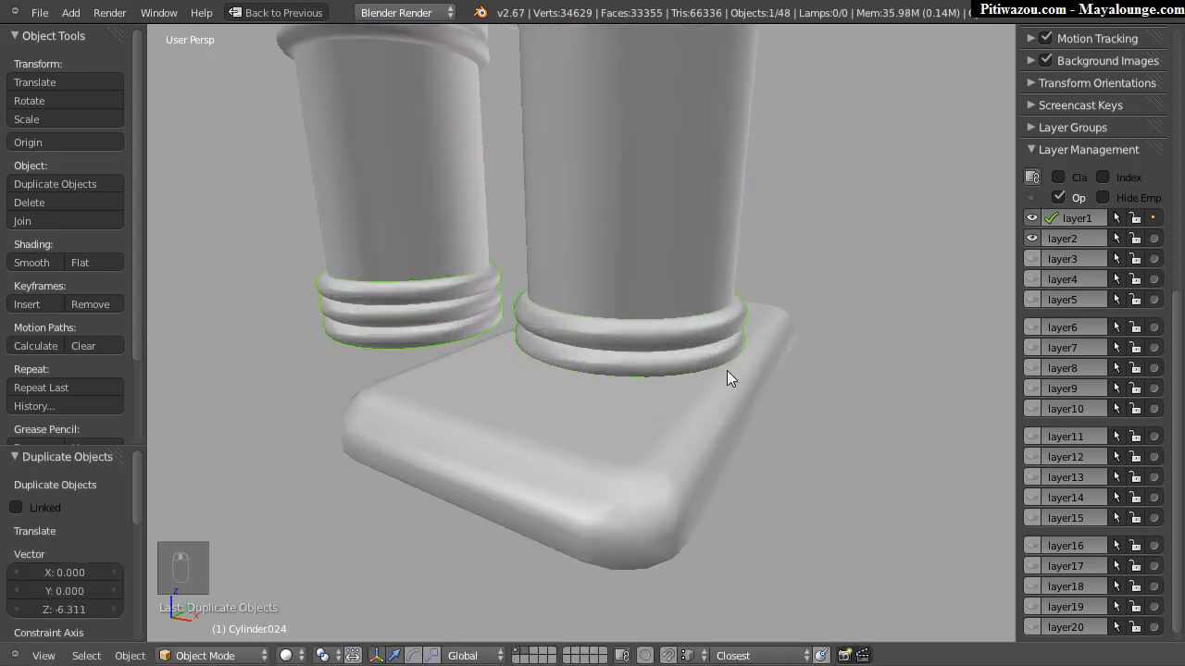
key(g)
key(z)
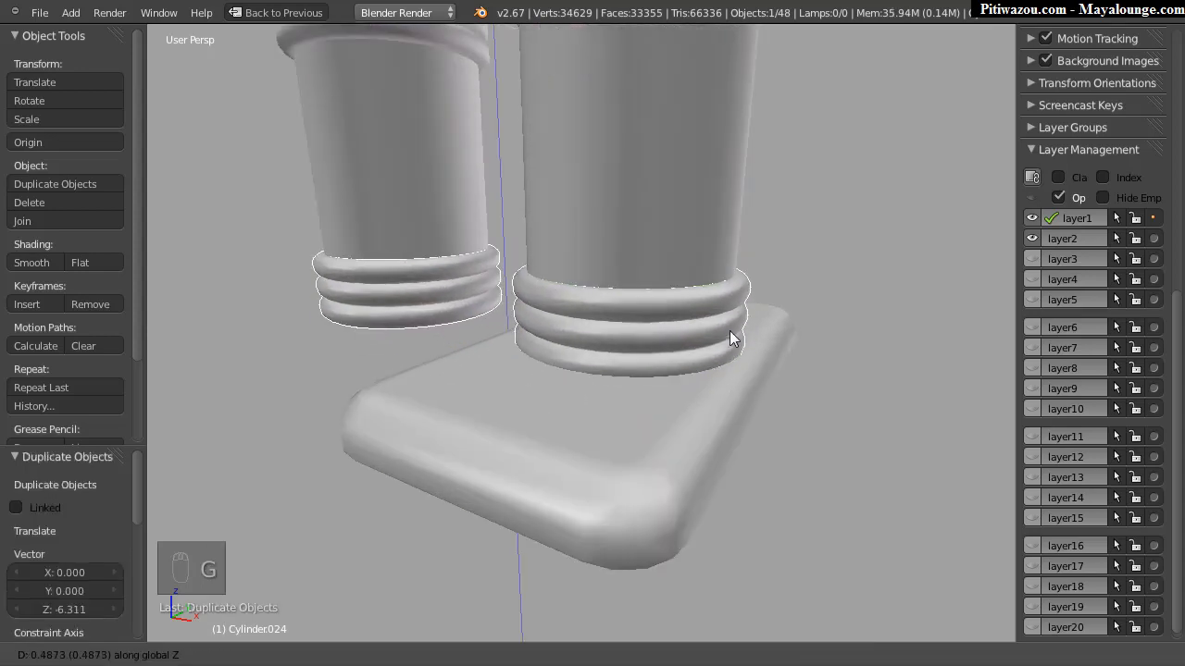
click(728, 331)
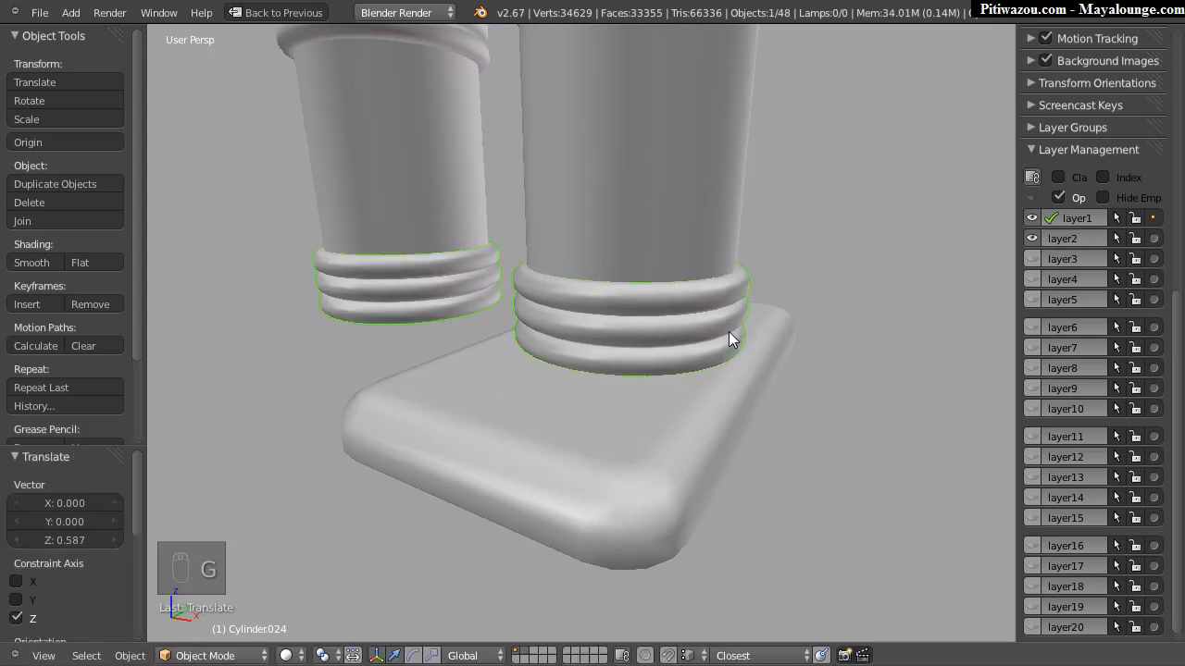
key(KP_3)
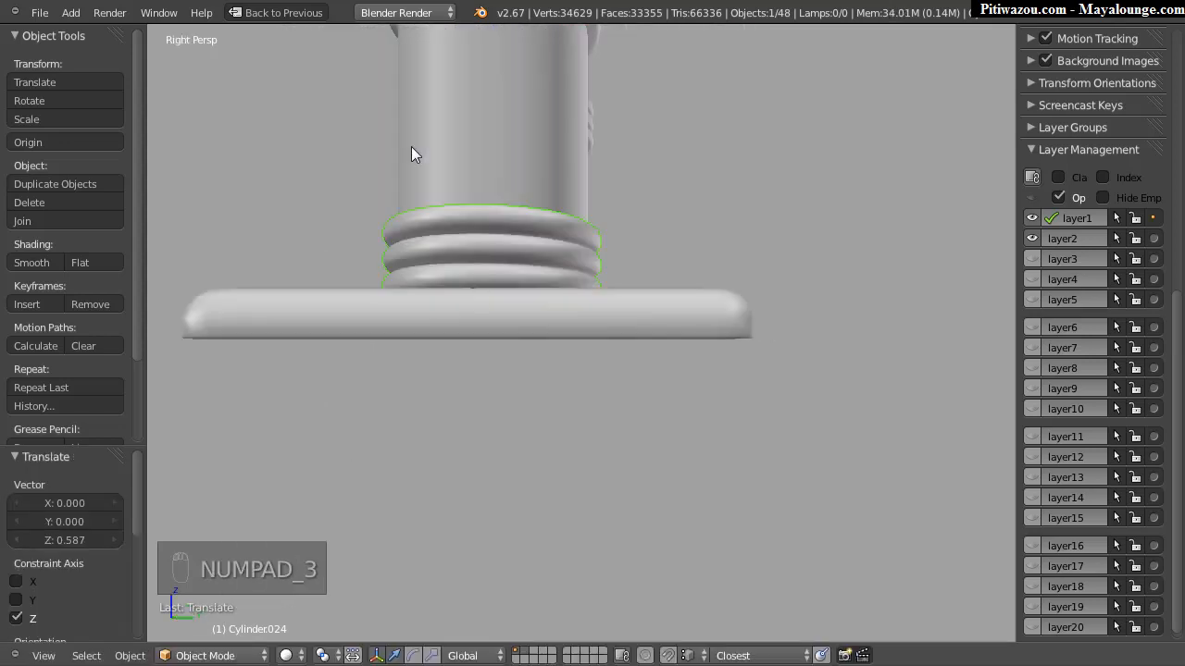
key(KP_5)
mouse_move(524, 275)
shift+middle_down()
mouse_move(545, 356)
mouse_move(527, 261)
shift+middle_up()
shift+middle_drag(481, 370, 516, 363)
key(g)
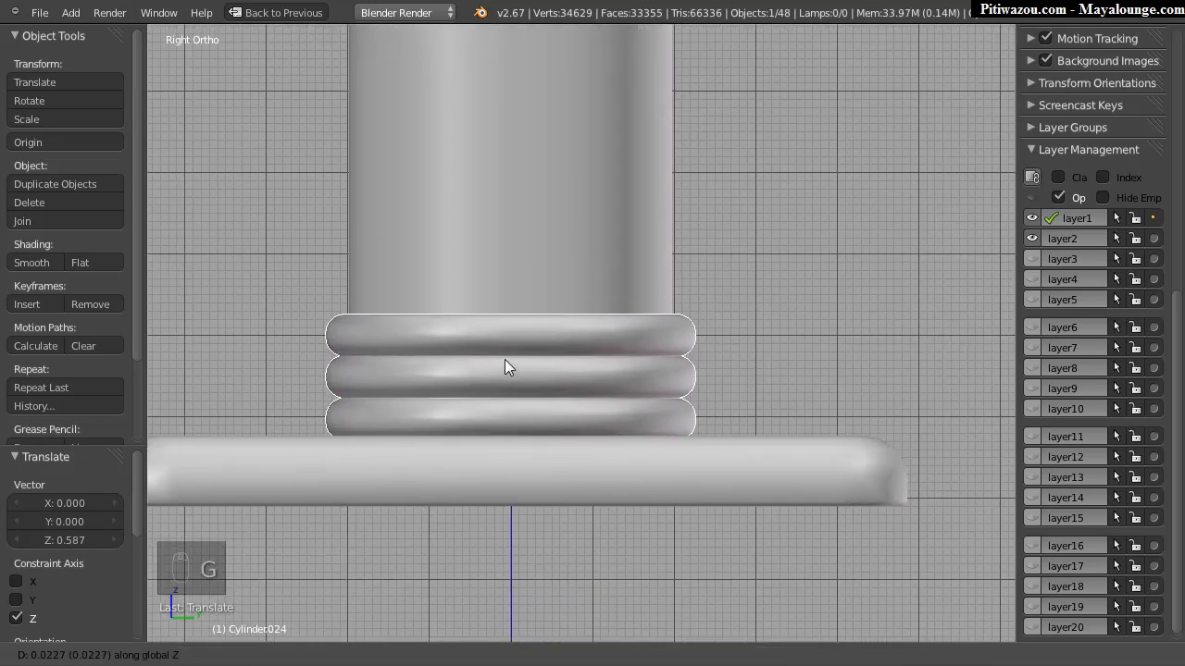
click(505, 359)
Step: Raise the lower leg cylinder's bottom vertices about 0.670 units along Z so the leg ends inside the ankle rings
right_click(535, 278)
key(Tab)
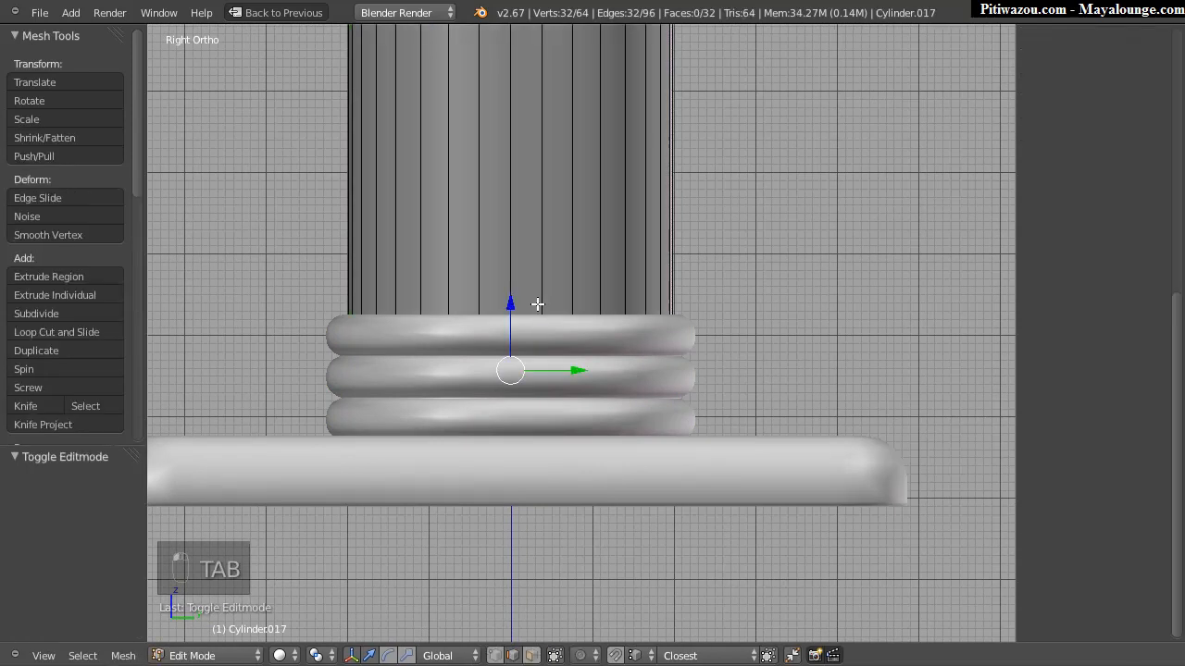
key(g)
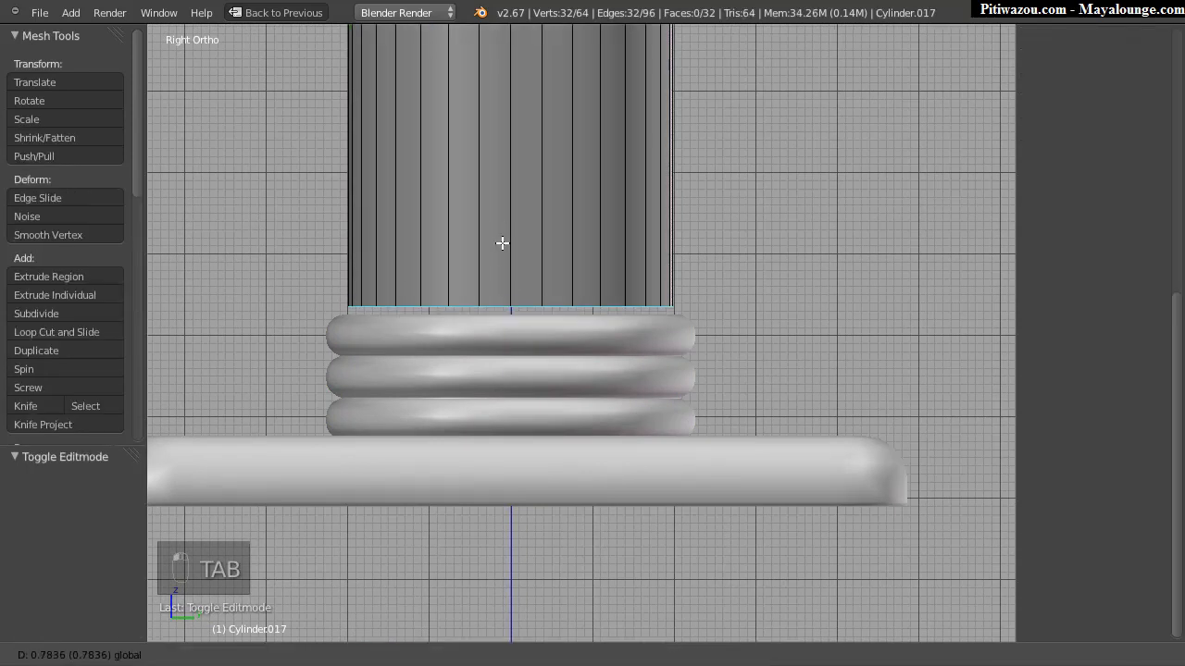
click(513, 241)
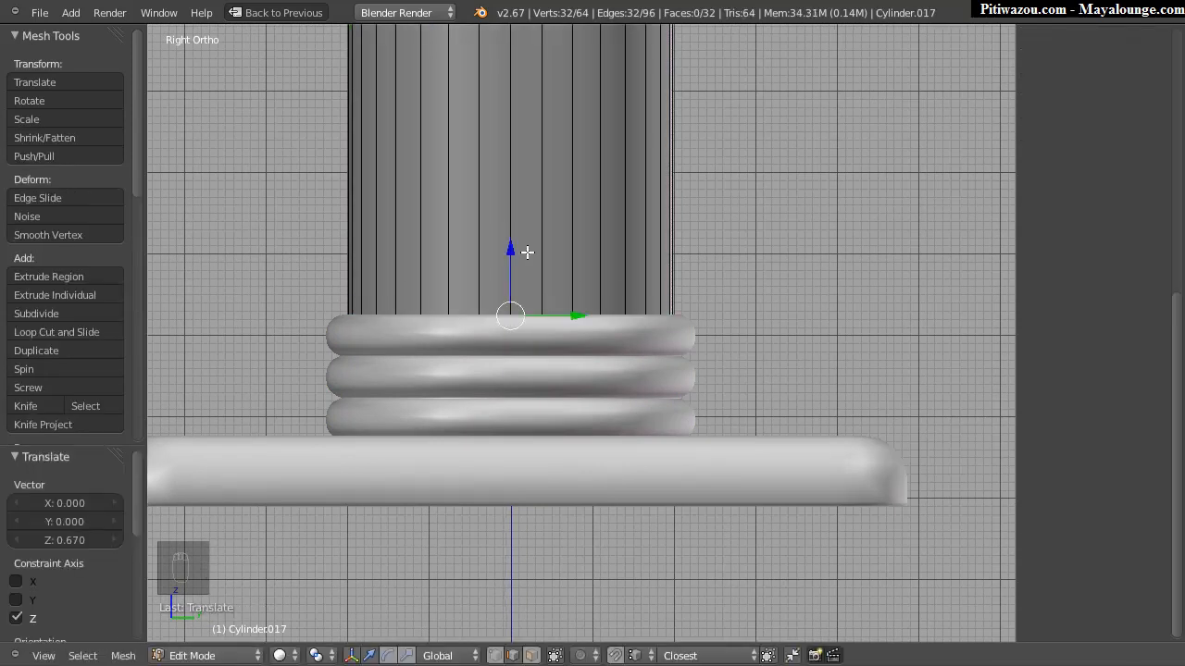
key(Tab)
Step: Apply the foot plate's location, rotation and scale
middle_drag(480, 326, 547, 330)
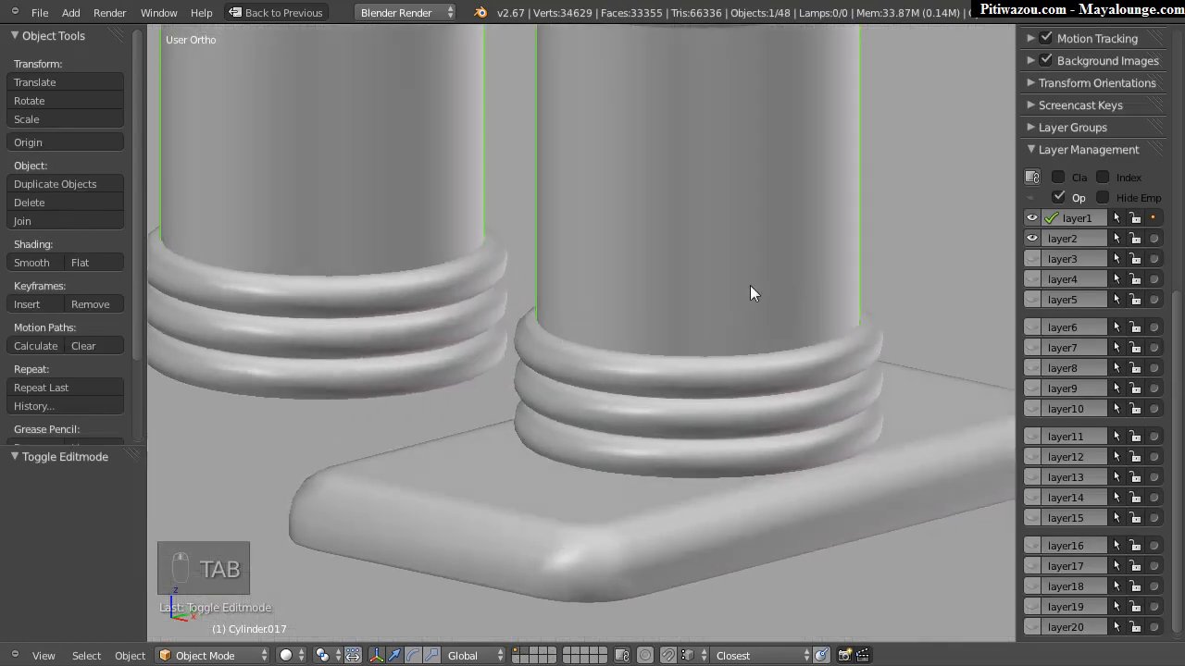
scroll(566, 416, down, 3)
right_click(585, 438)
middle_drag(585, 437, 562, 379)
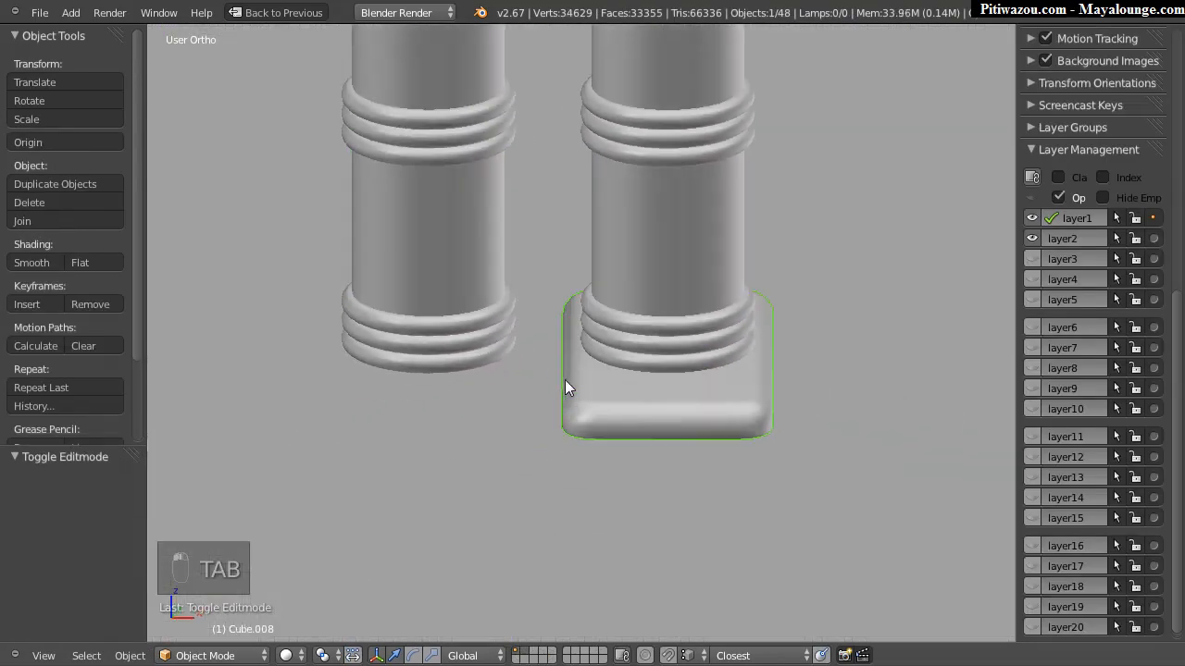
key(ctrl+a)
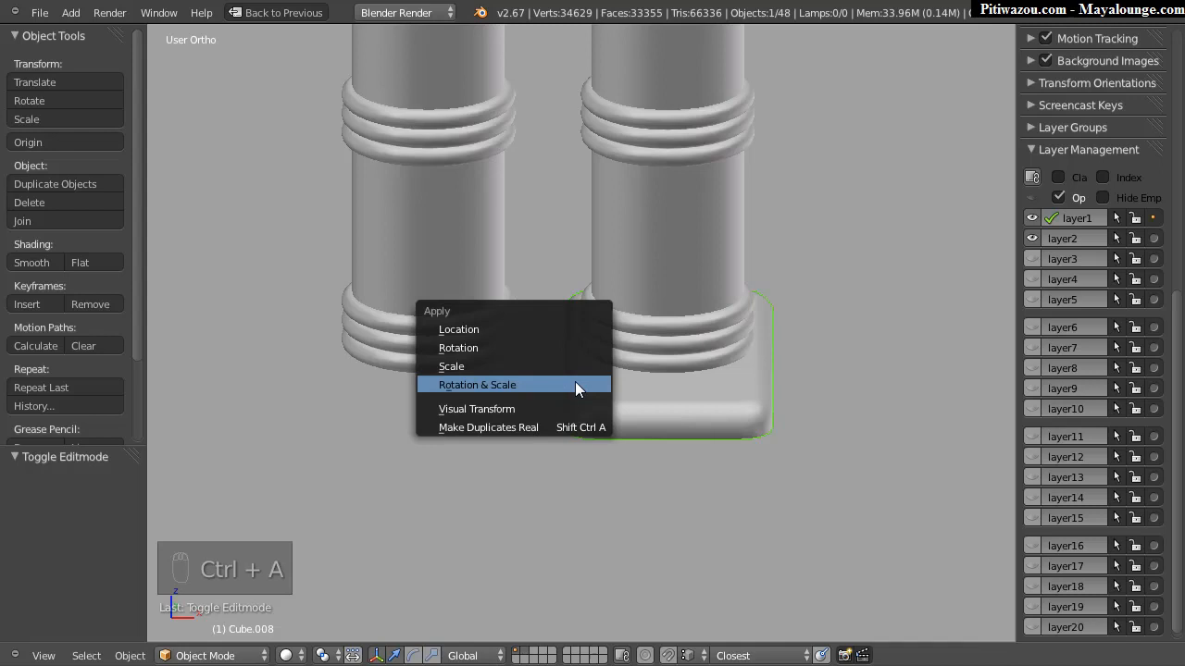
click(492, 387)
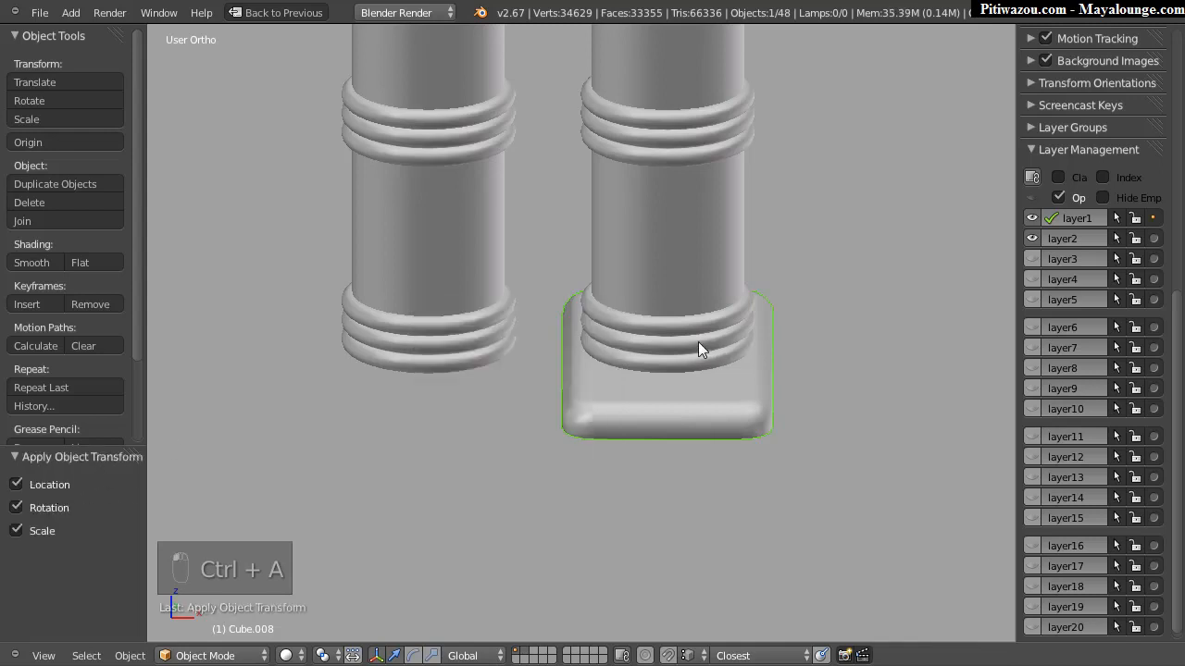
Step: Add a Mirror modifier to the foot plate to create the foot under the other leg
key(space)
mouse_move(639, 351)
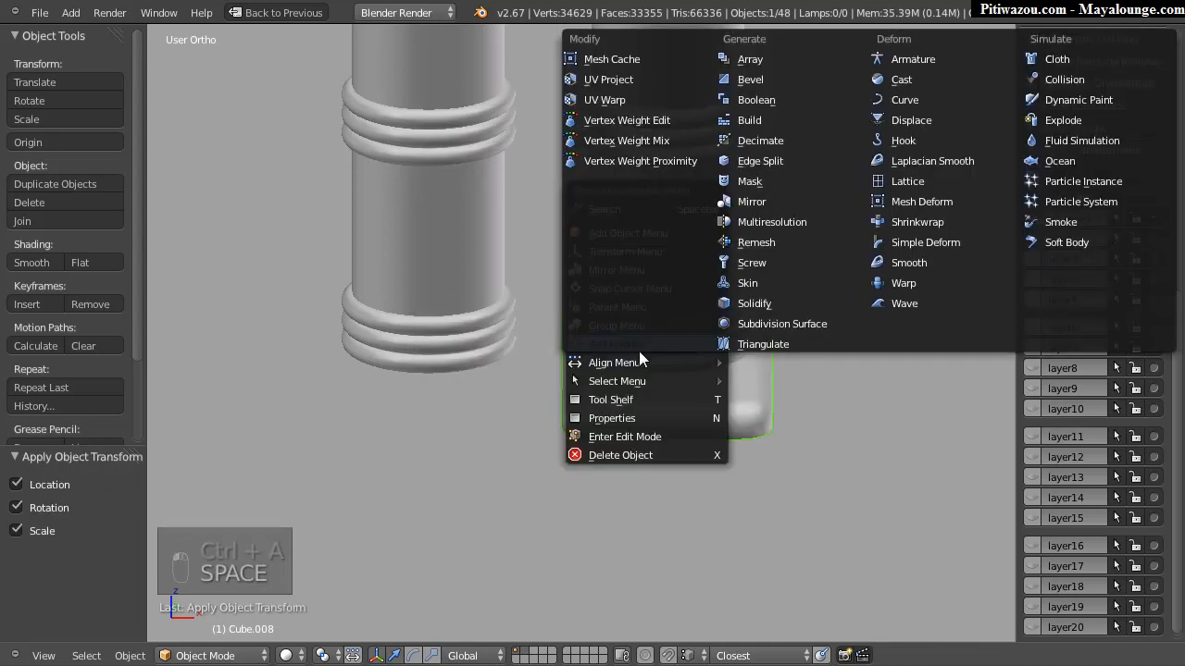
click(756, 199)
scroll(658, 317, up, 1)
Step: Move the mirrored foot plates about -0.898 units along Y, toward the robot's front
middle_drag(658, 317, 556, 350)
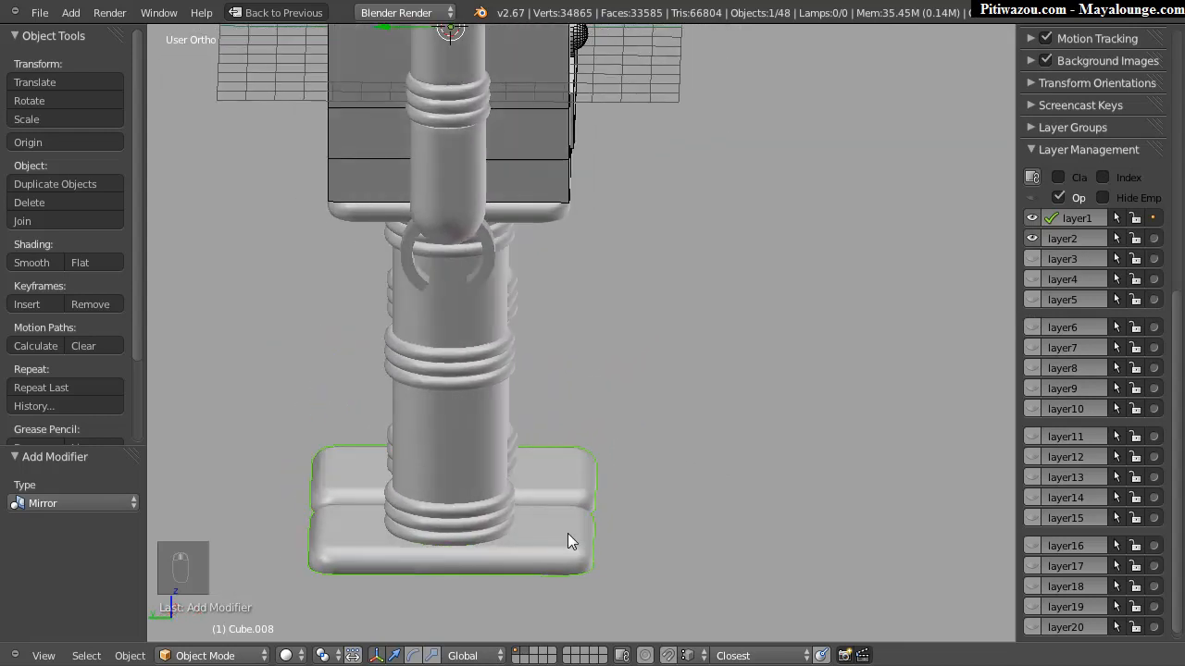
key(g)
key(x)
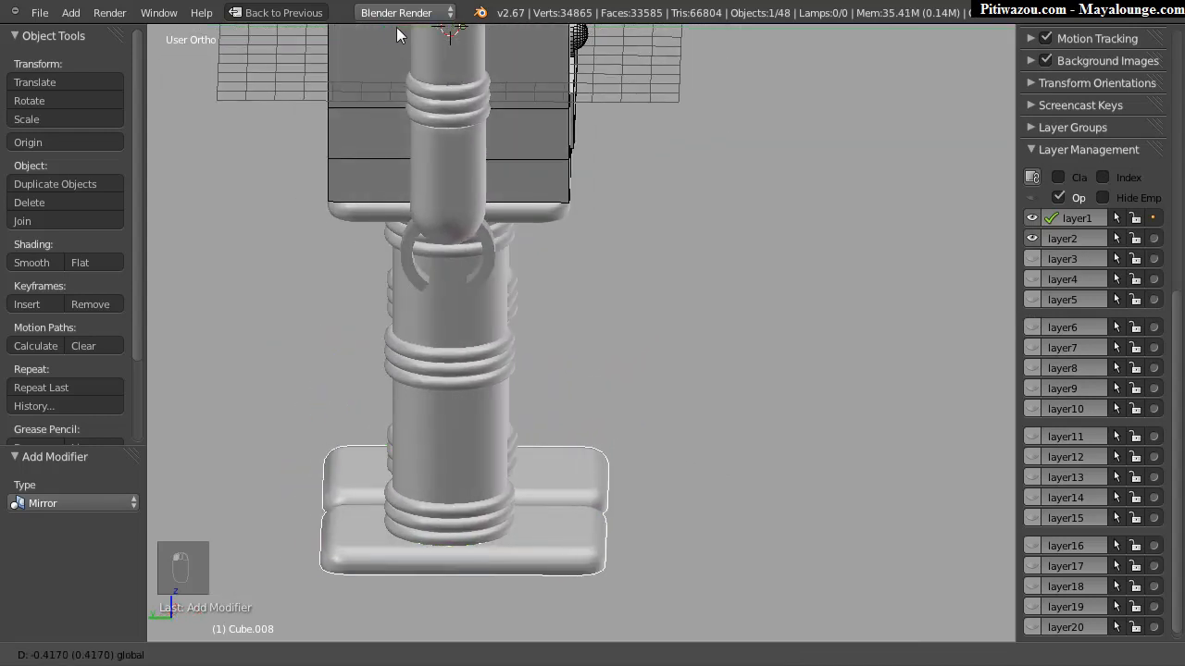
click(407, 28)
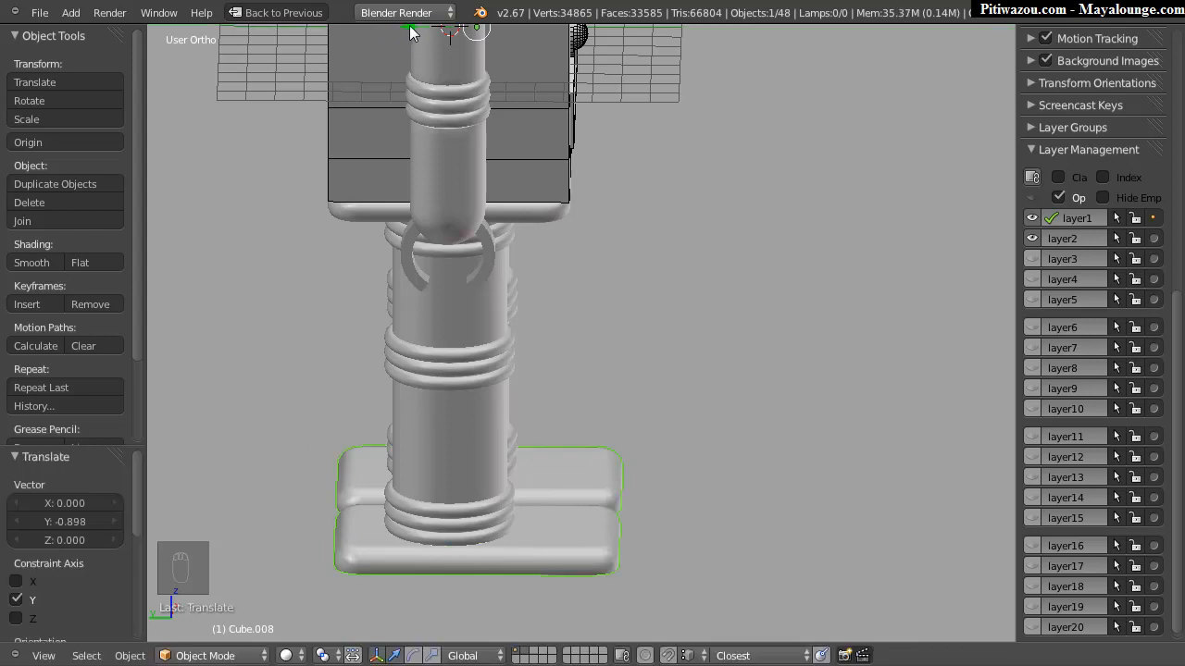
Step: Enter Edit Mode on the robot's head box, switch to edge selection and select its nearest vertical corner edge
middle_drag(579, 298, 287, 265)
shift+middle_drag(515, 192, 597, 336)
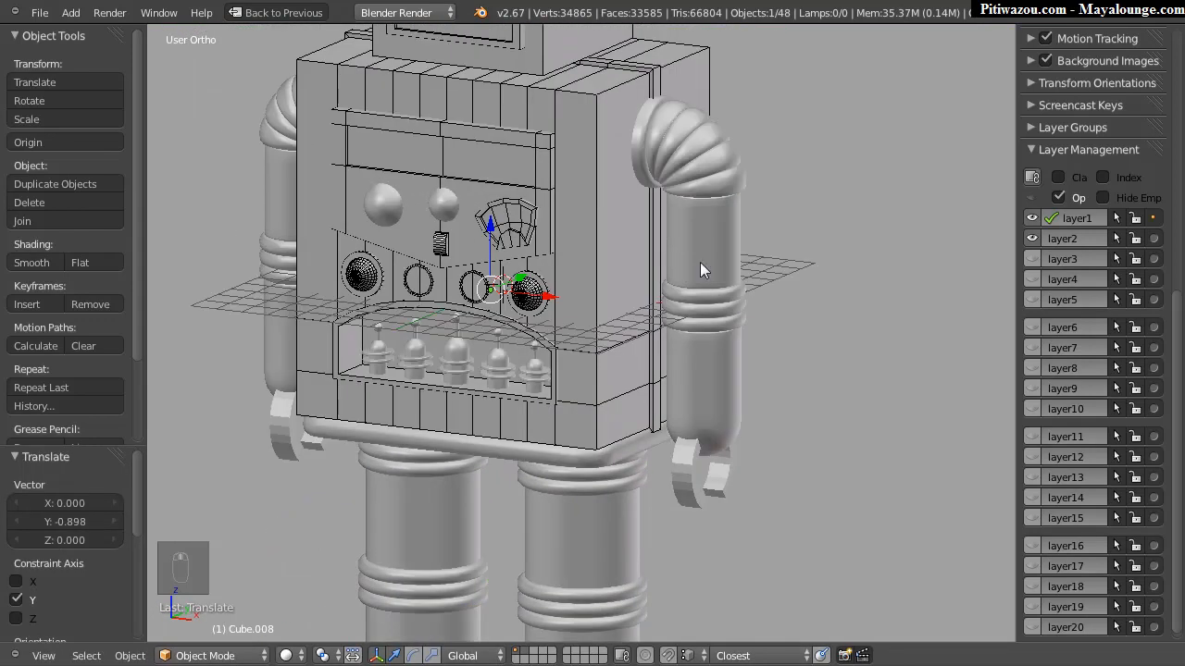
scroll(597, 336, down, 3)
middle_drag(421, 343, 518, 215)
scroll(554, 222, up, 6)
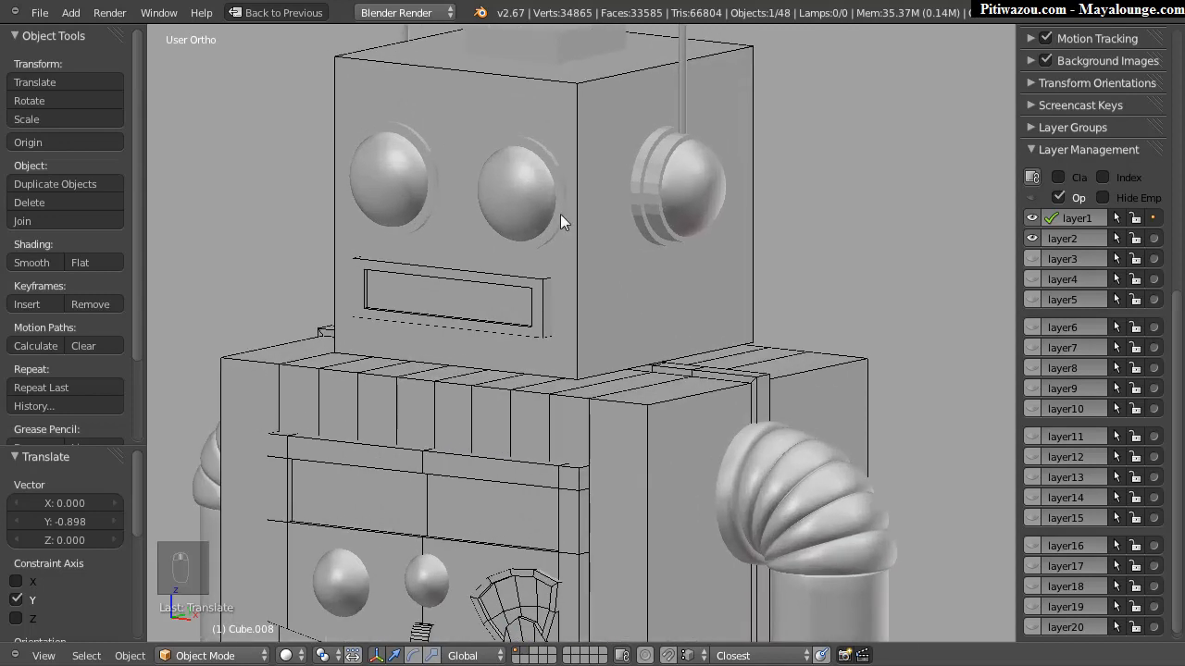
scroll(587, 244, up, 2)
right_click(582, 232)
scroll(582, 232, up, 2)
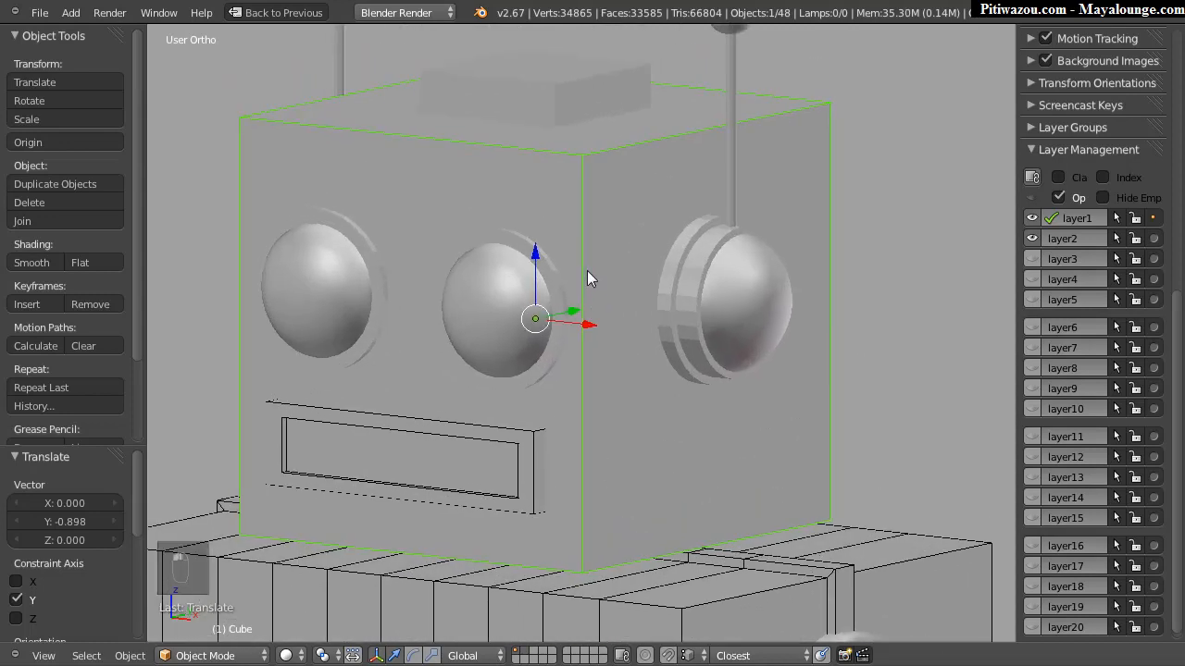
key(Tab)
key(ctrl+Tab)
click(509, 270)
right_click(585, 262)
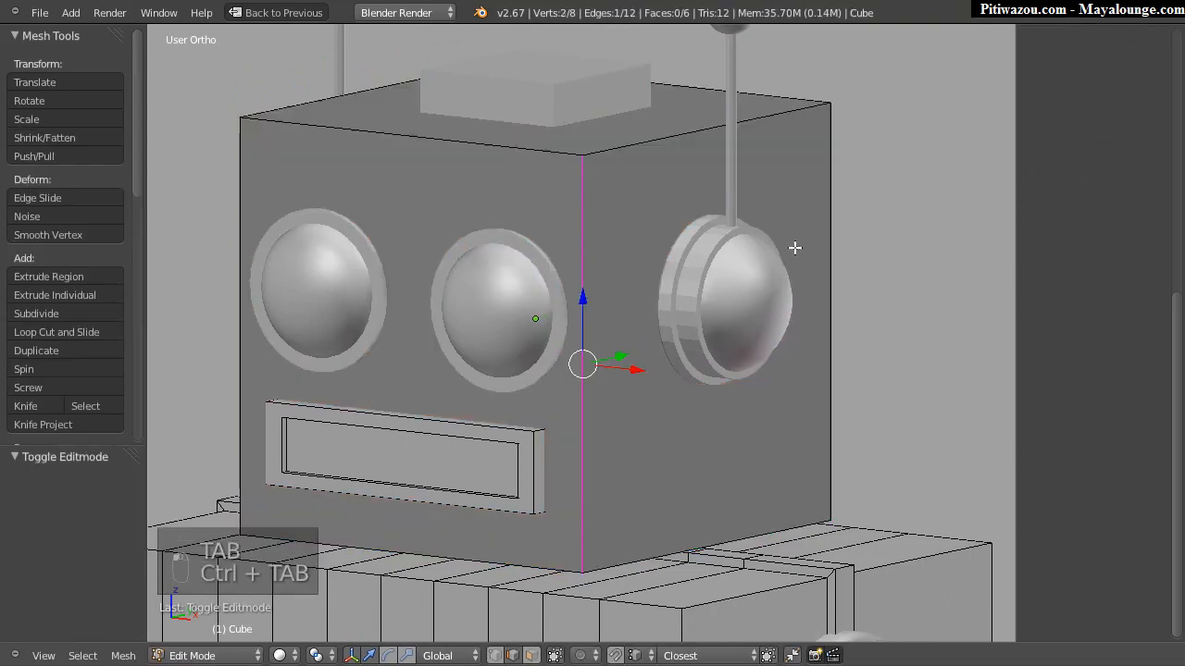
Step: Switch to wireframe display and box-select the head box's entire mesh
scroll(762, 249, down, 3)
key(z)
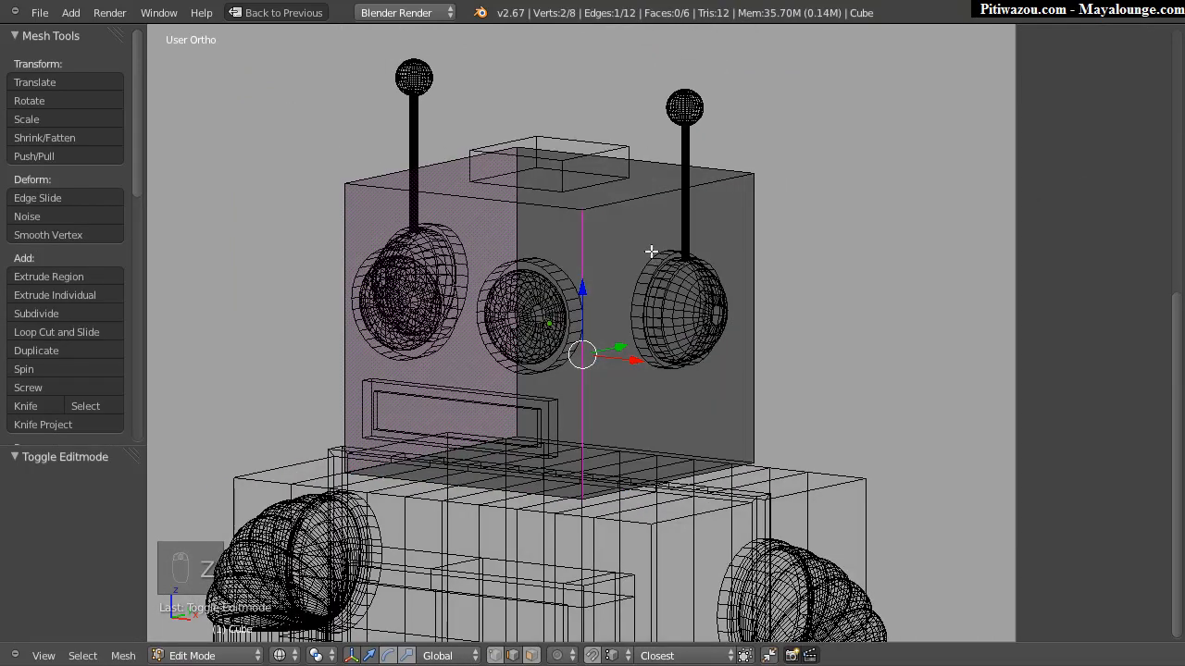
key(b)
drag(827, 86, 320, 521)
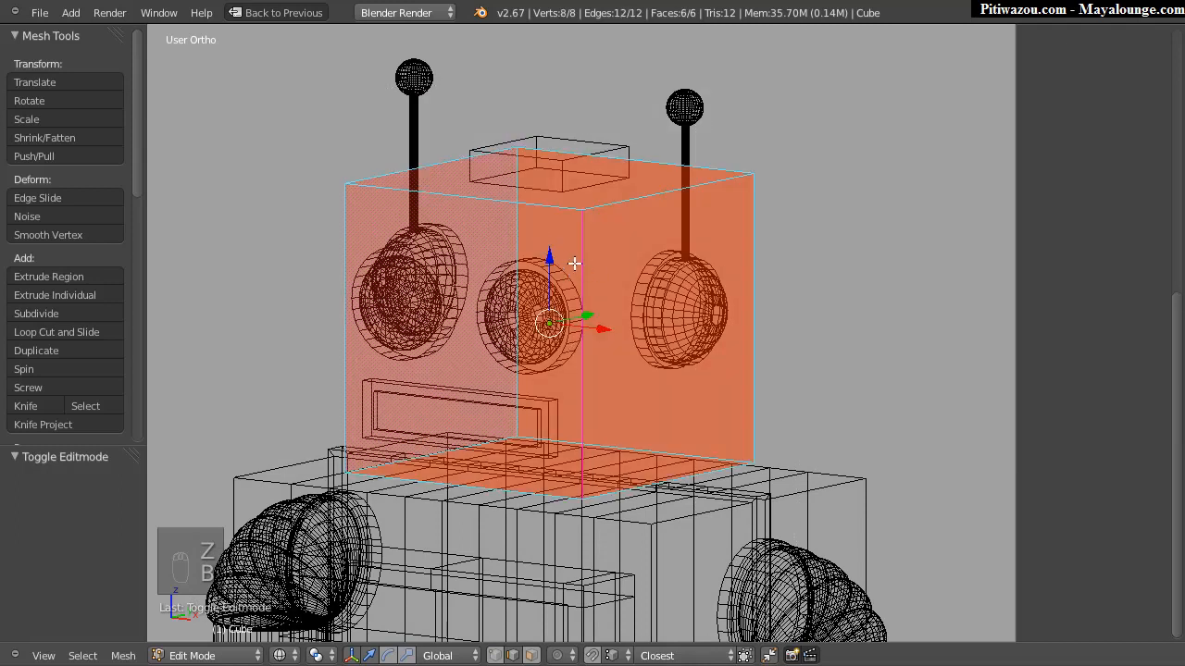
Step: Return the head box to Object Mode and apply its rotation and scale, leaving location out
key(Tab)
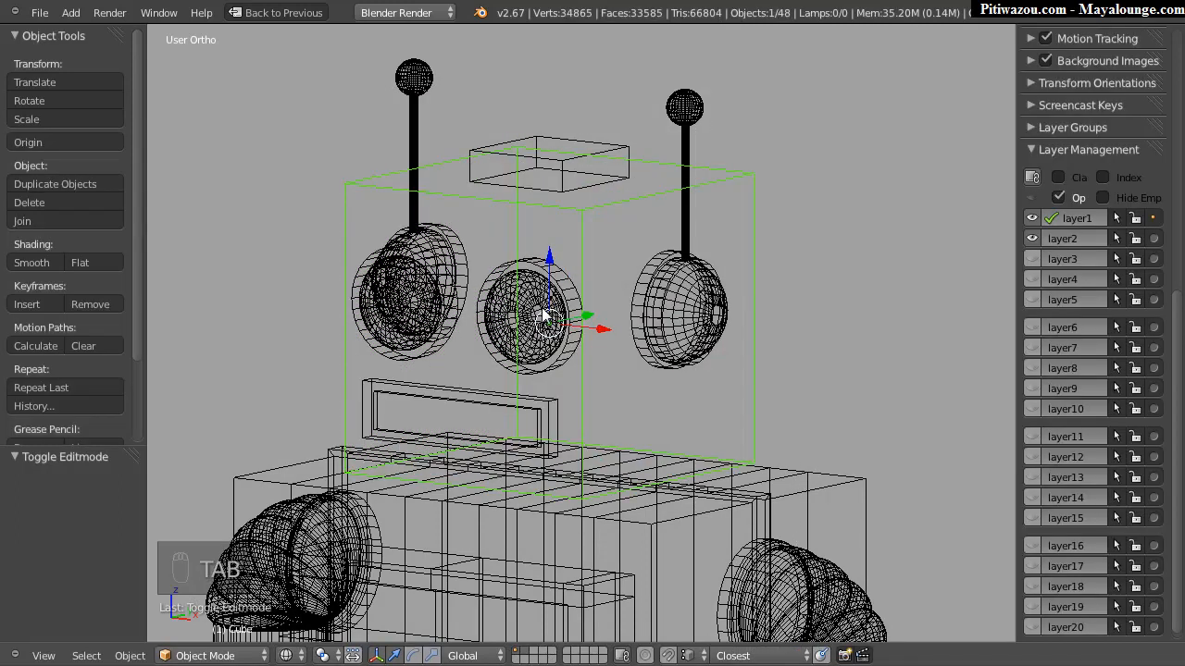
key(ctrl+a)
click(434, 304)
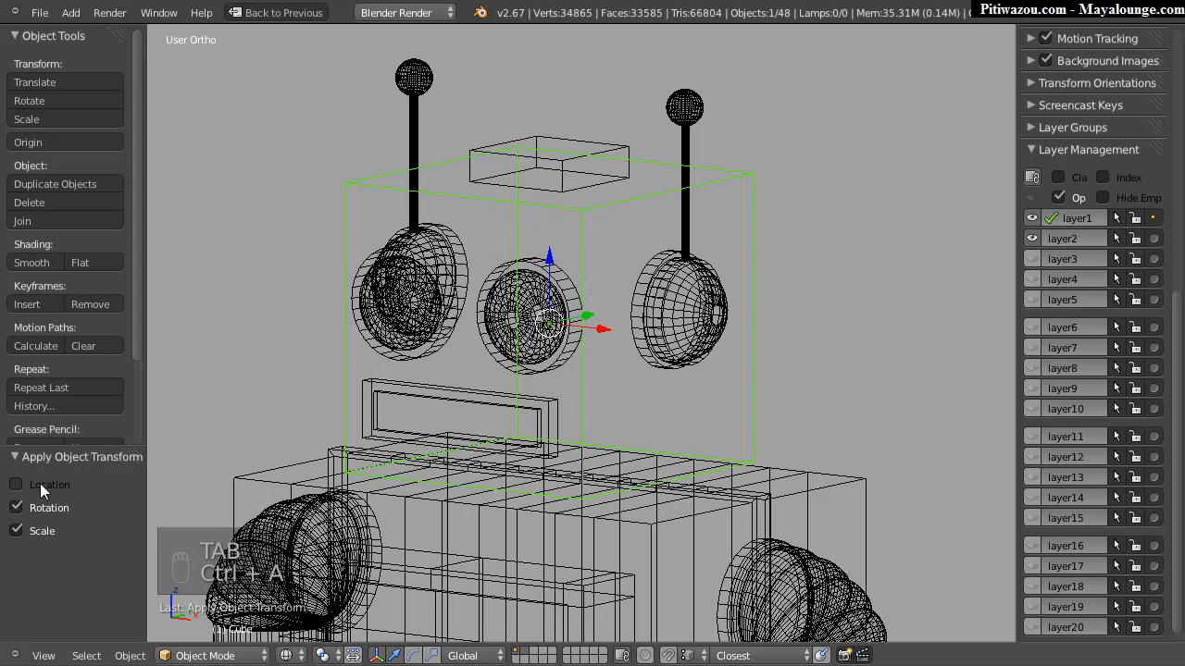
Step: Bevel all of the head box's edges with offset 0.510 and 4 segments, matching the reference image in front view
key(Tab)
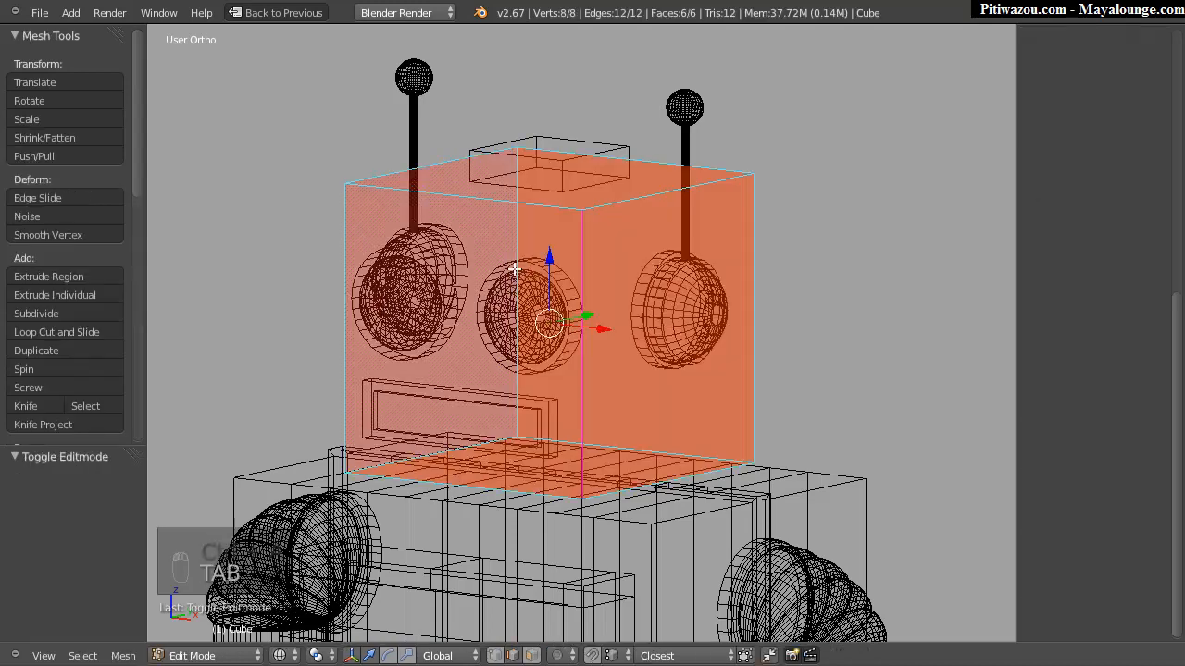
key(ctrl+b)
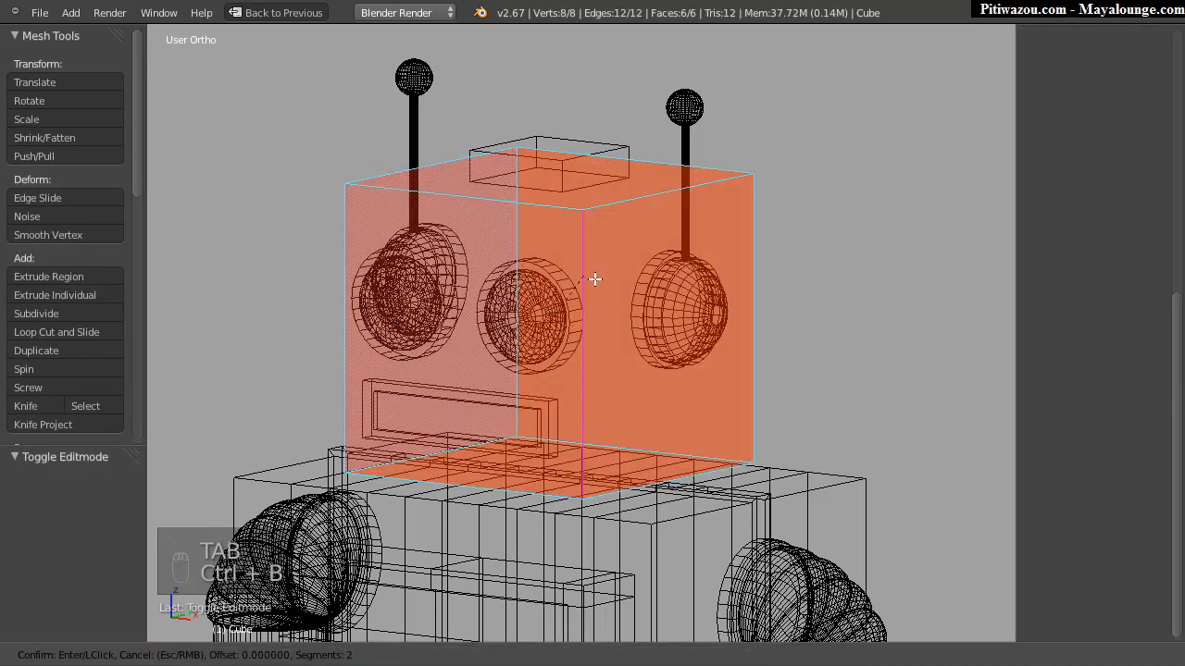
click(645, 350)
key(KP_1)
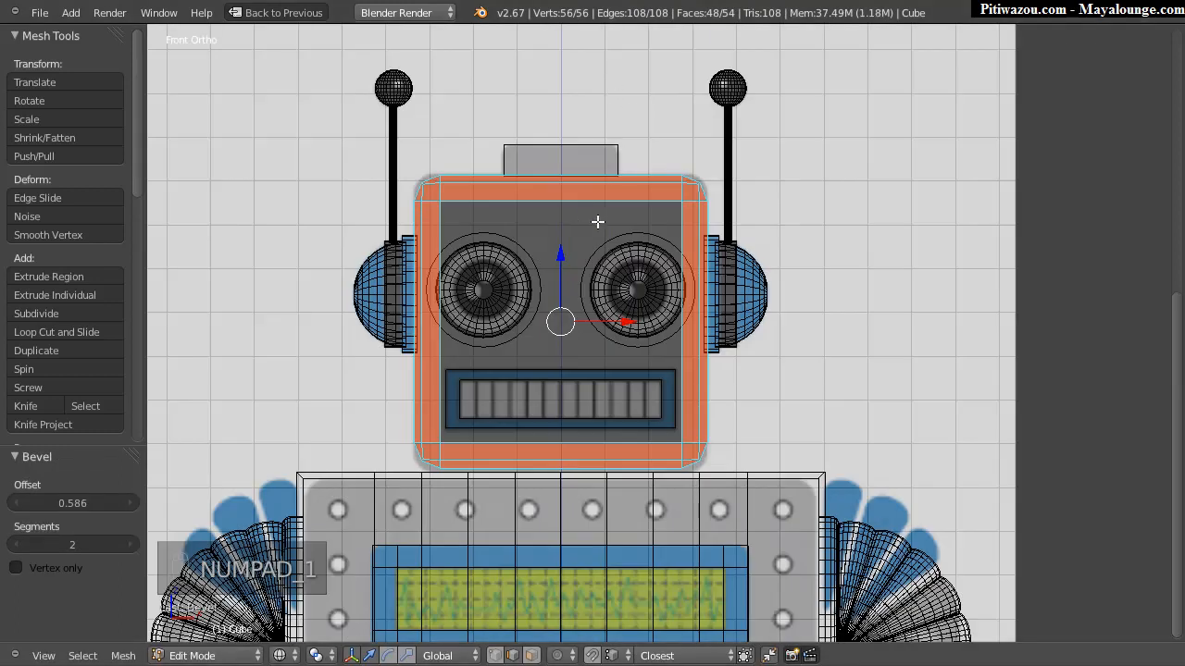
key(F6)
drag(817, 278, 838, 255)
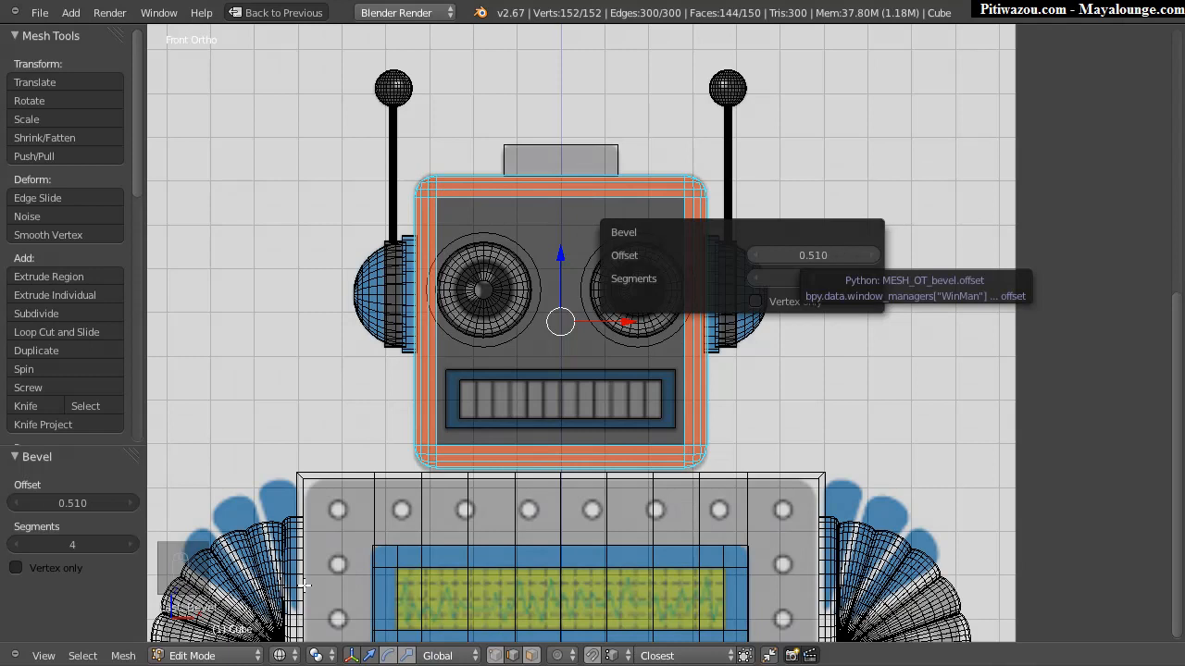
Step: Return the head box to Object Mode, shade it smooth and switch the viewport to solid display
key(Tab)
middle_drag(680, 333, 686, 333)
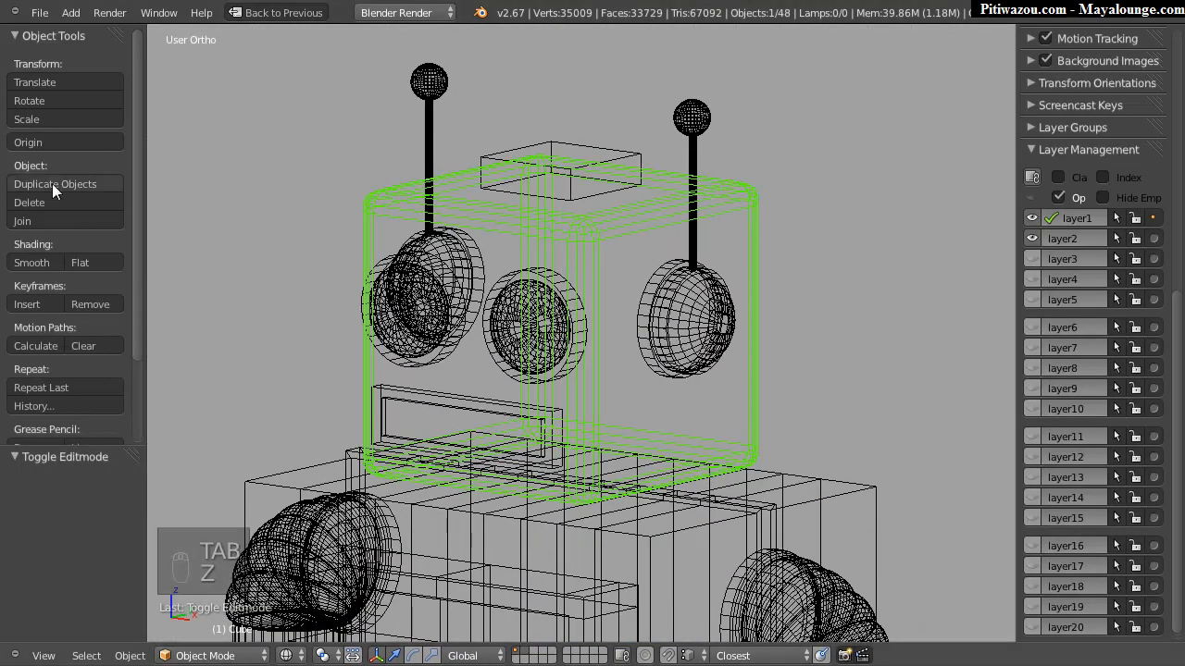
key(z)
click(30, 263)
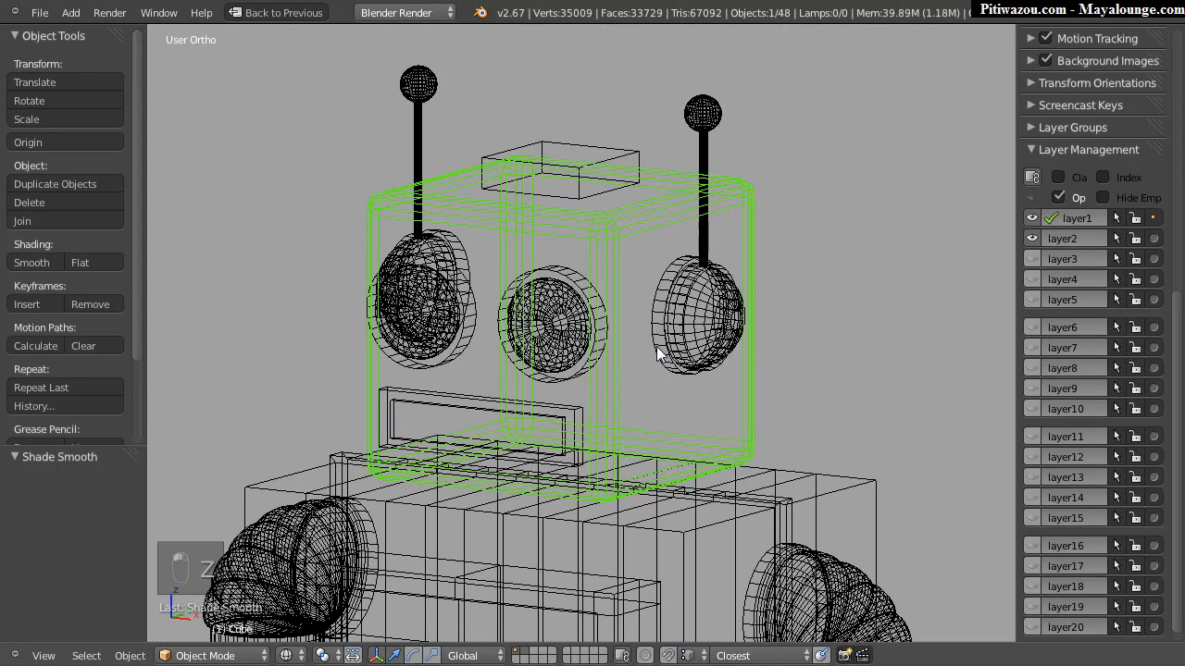
key(z)
middle_drag(643, 331, 626, 366)
Step: Select the robot's head box, restore the full screen layout and turn off the head's Wire display option
scroll(643, 270, up, 5)
right_click(657, 316)
shift+right_click(656, 340)
scroll(386, 421, down, 4)
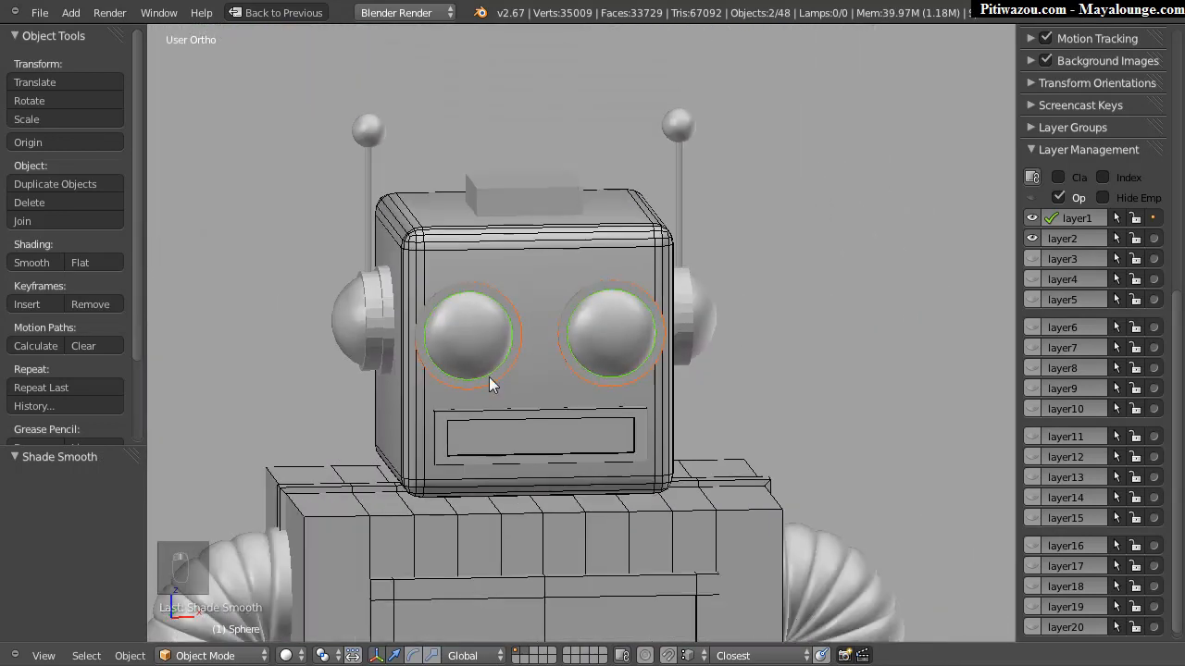
shift+middle_drag(545, 371, 564, 265)
mouse_move(699, 314)
middle_down()
mouse_move(540, 300)
mouse_move(392, 308)
mouse_move(701, 304)
middle_up()
right_click(675, 320)
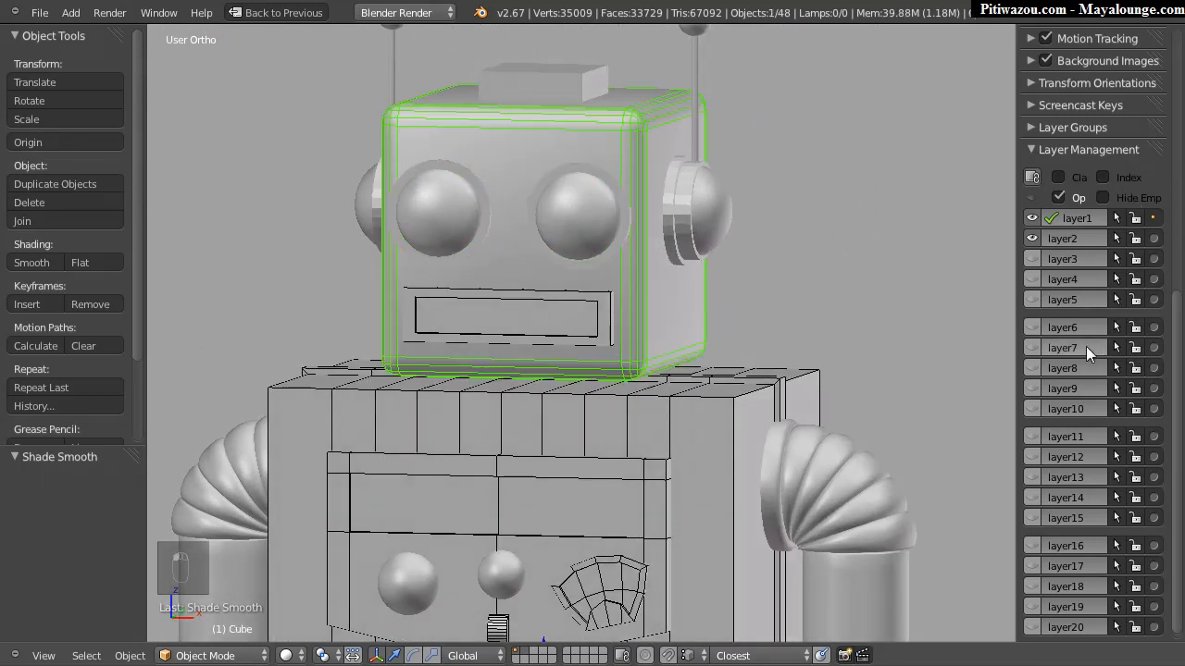
key(shift+space)
click(1007, 297)
click(892, 547)
Step: Enter Edit Mode on the outer ear ring beside the ear dome and switch to edge selection
middle_drag(548, 297, 464, 316)
scroll(462, 319, up, 1)
shift+middle_drag(500, 205, 501, 265)
scroll(518, 261, up, 6)
shift+middle_drag(613, 278, 412, 314)
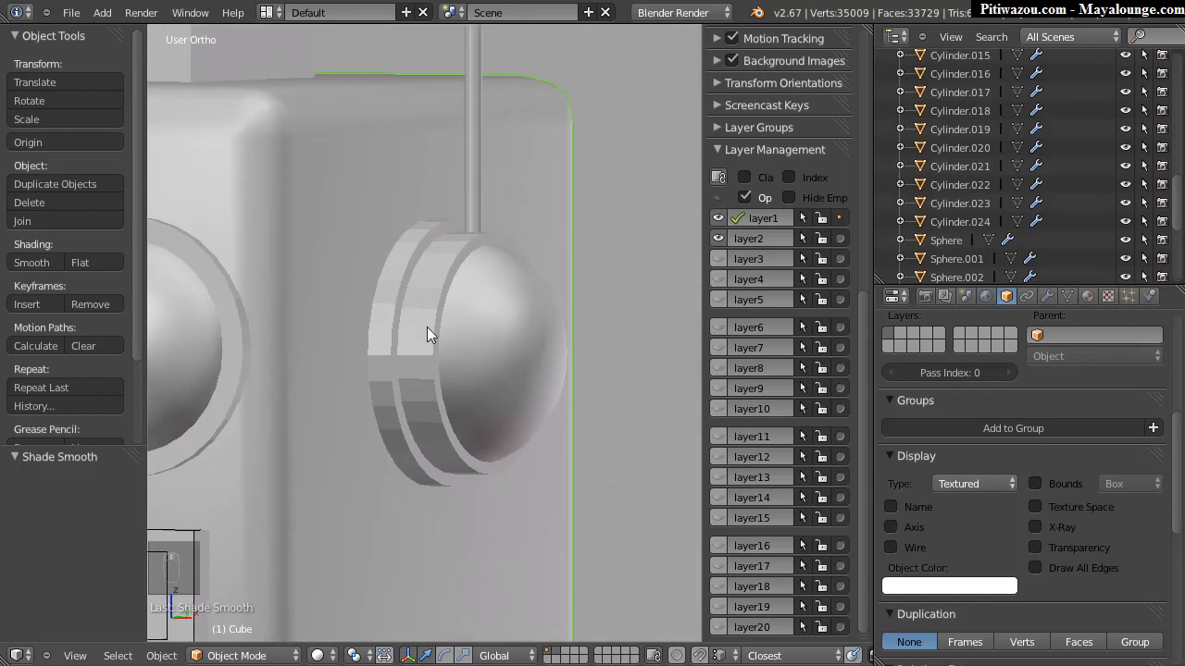
scroll(478, 259, up, 4)
middle_drag(448, 274, 440, 290)
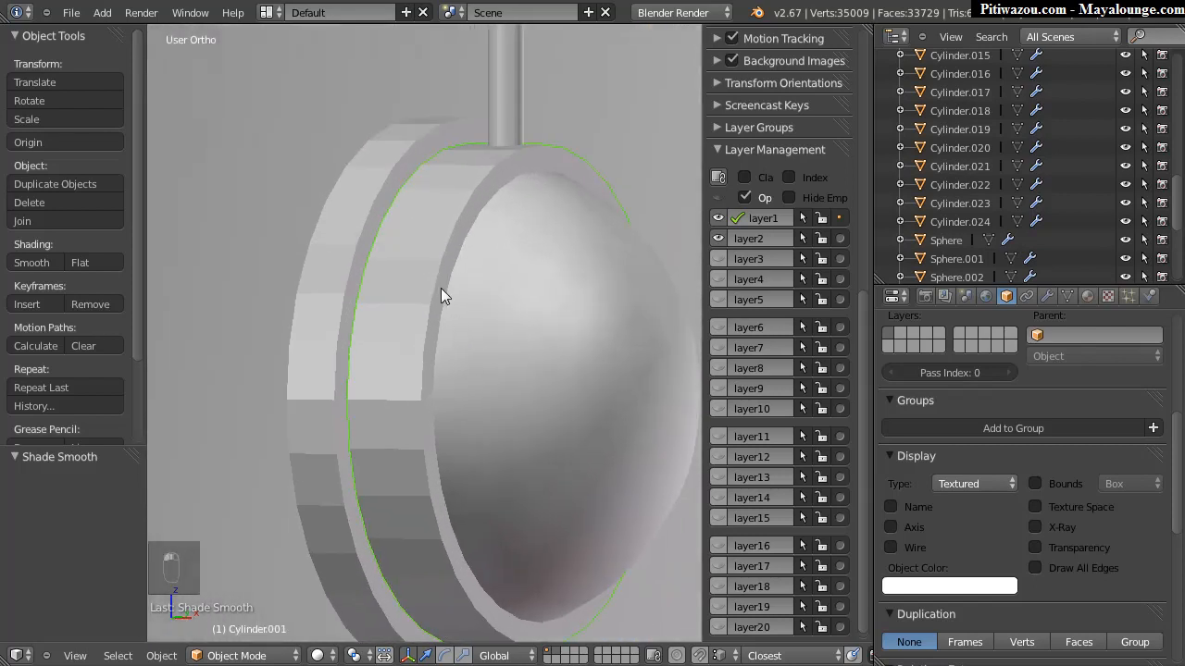
key(Tab)
key(ctrl+Tab)
click(357, 303)
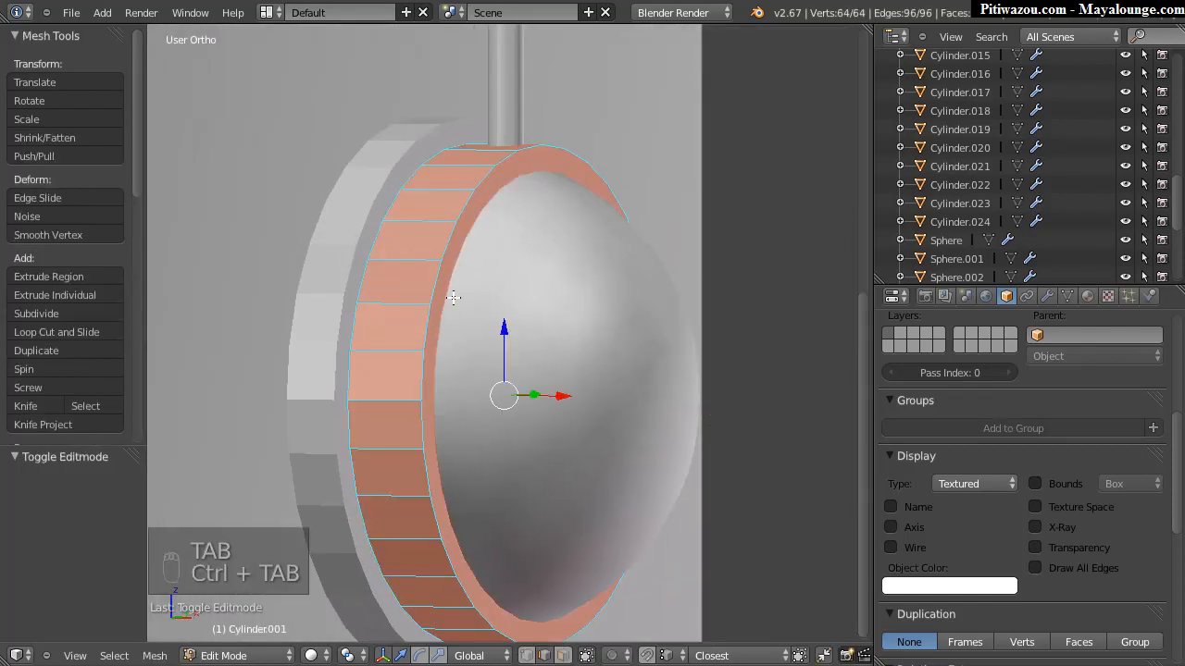
Step: Select both the front and back rim edge loops of the outer ear ring
key(super)
right_click(428, 320)
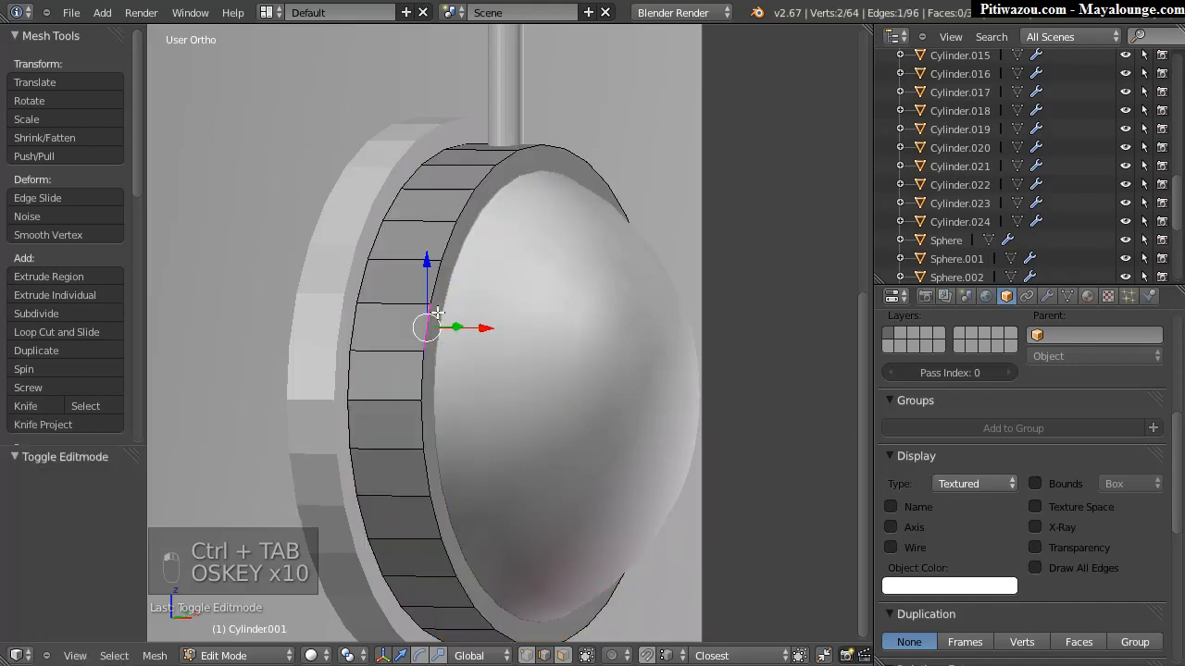
key(super)
right_click(423, 386)
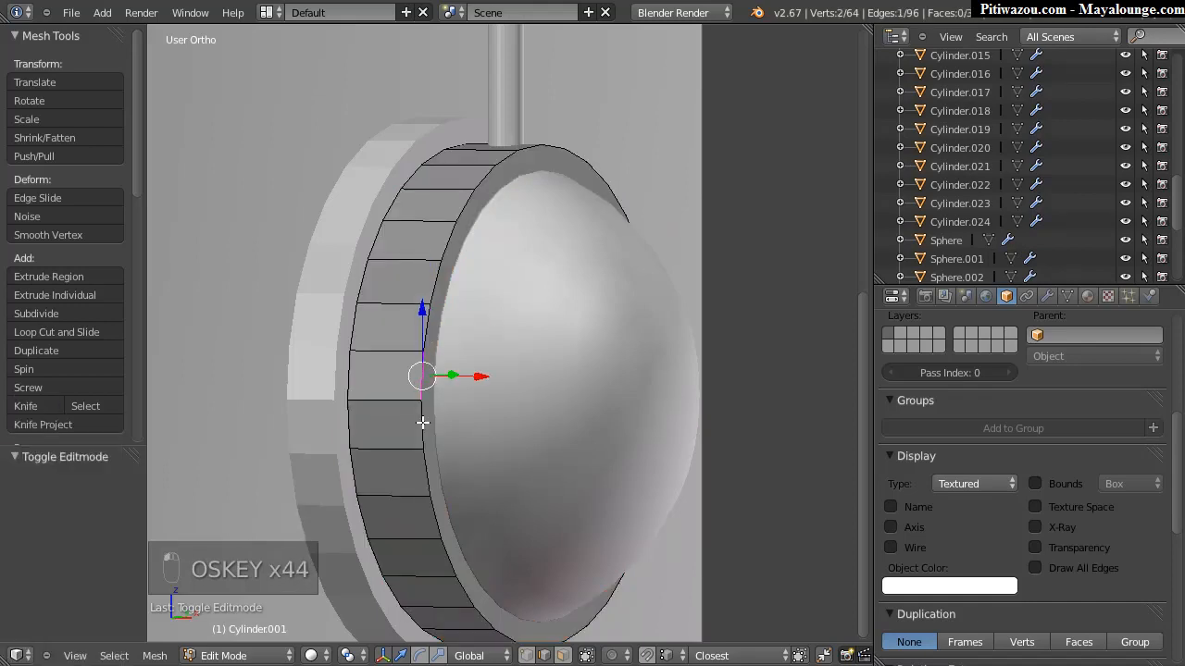
ctrl+alt+right_click(420, 424)
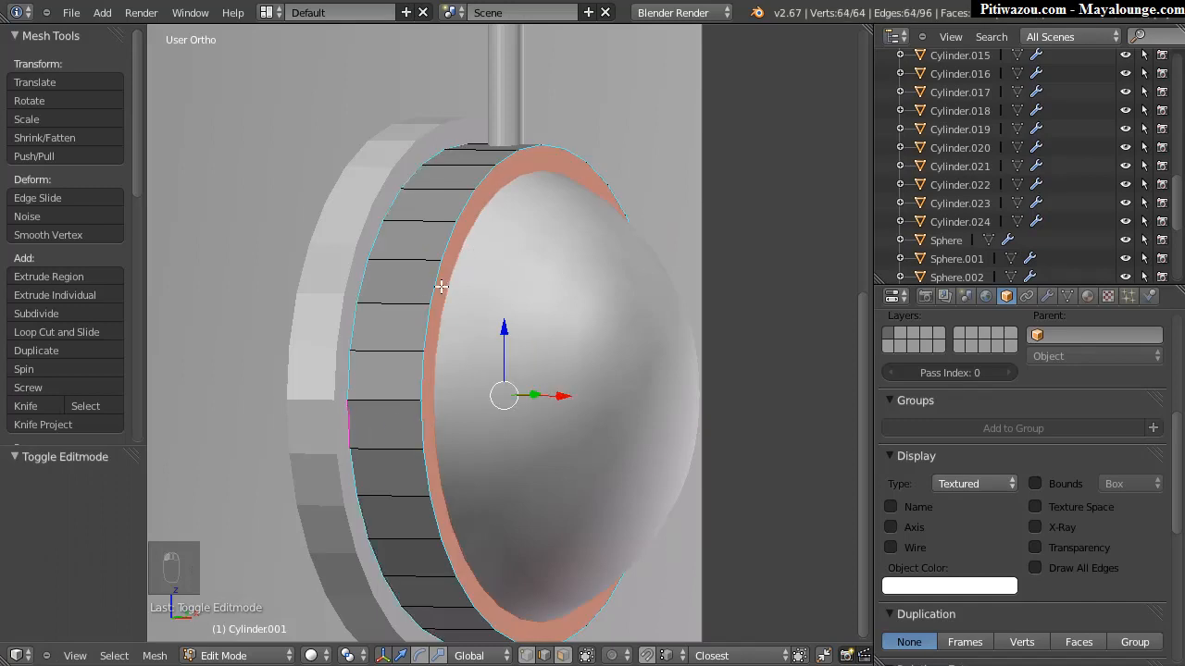
Step: Apply the outer ear ring's rotation and scale in Object Mode, leaving location out, and reenter Edit Mode
key(Tab)
key(ctrl+a)
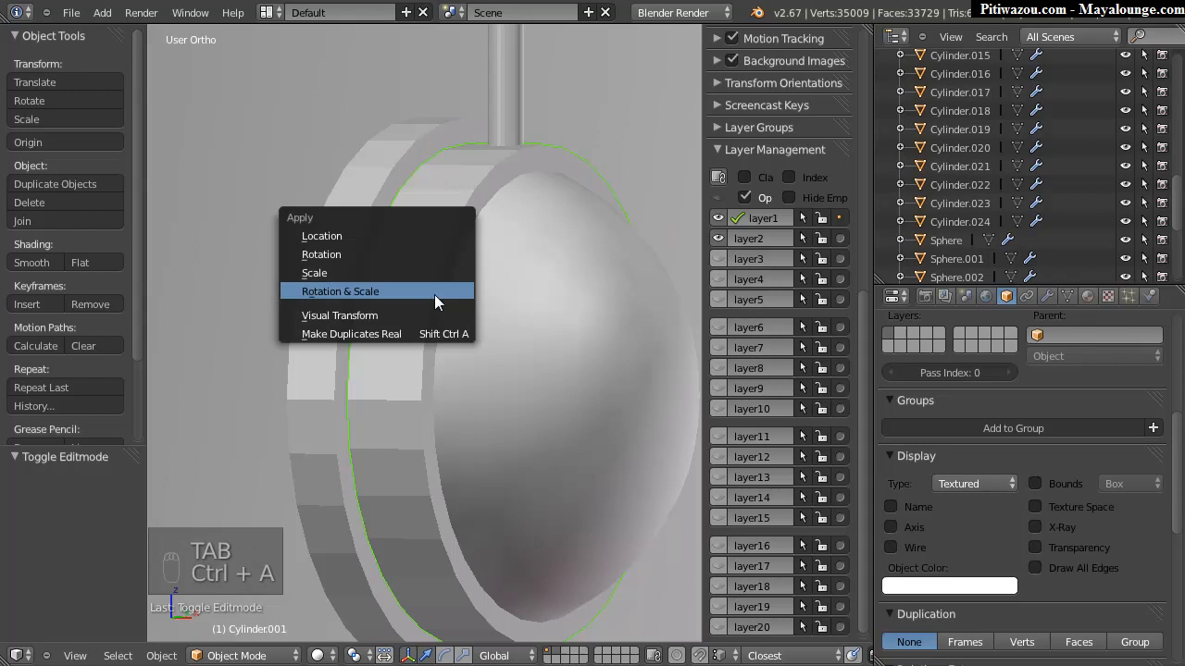
click(327, 293)
click(17, 484)
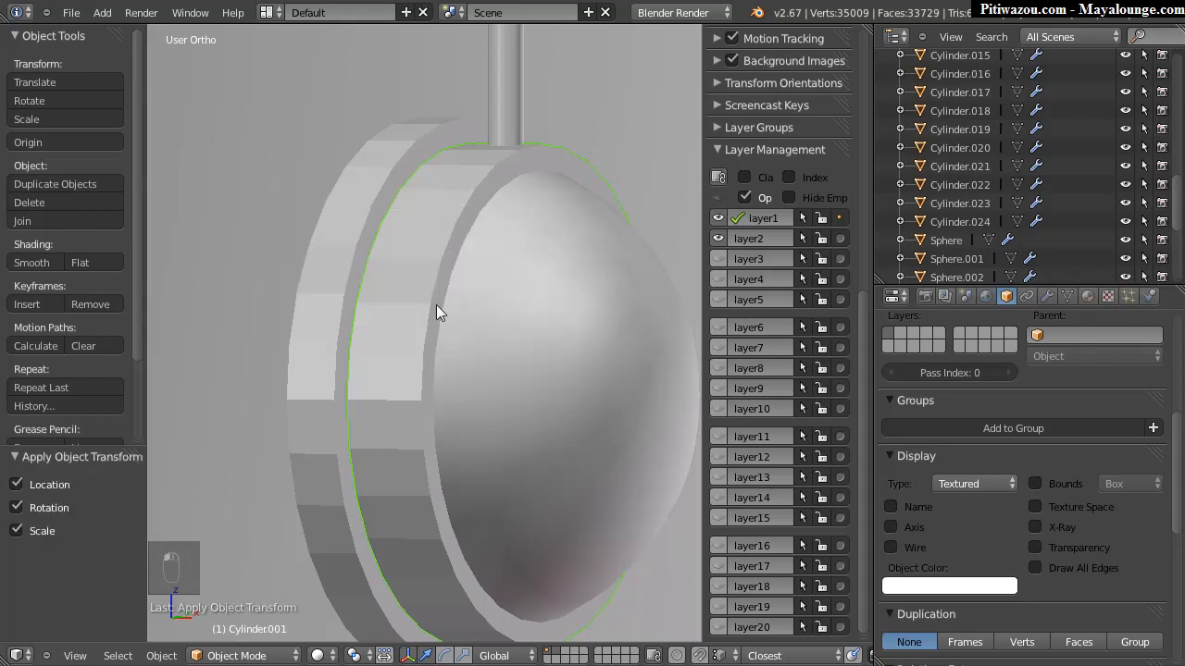
key(Tab)
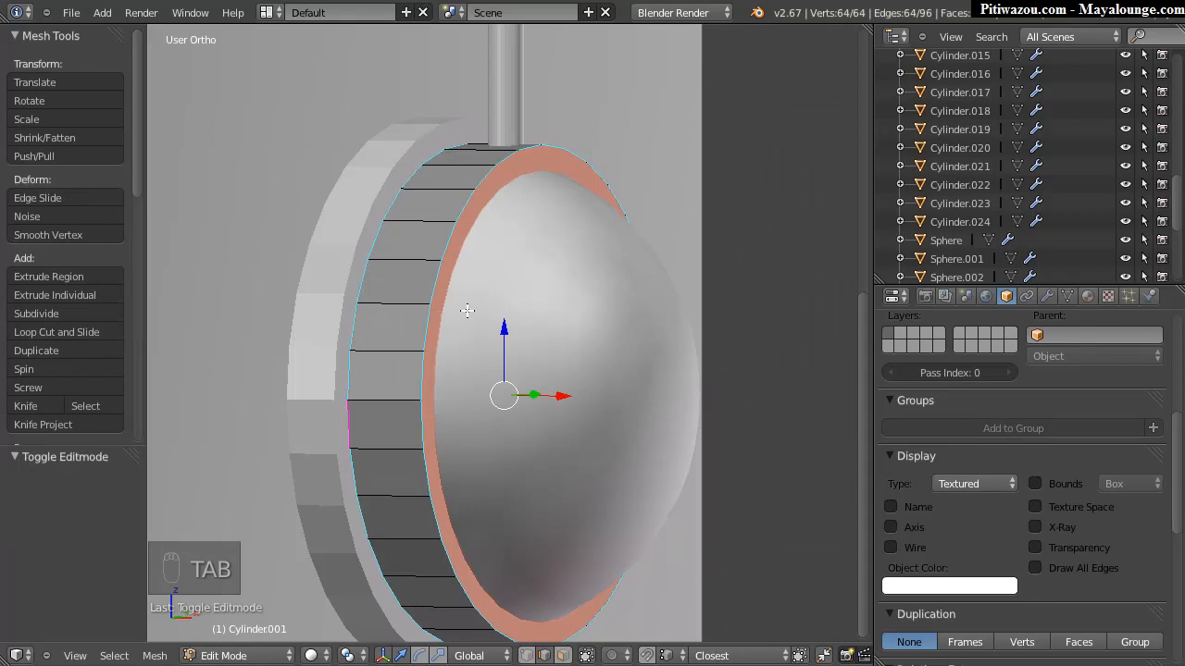
Step: Try to bevel both rims of the outer ear ring with offset about 0.057 and 4 segments, and undo it
key(ctrl+b)
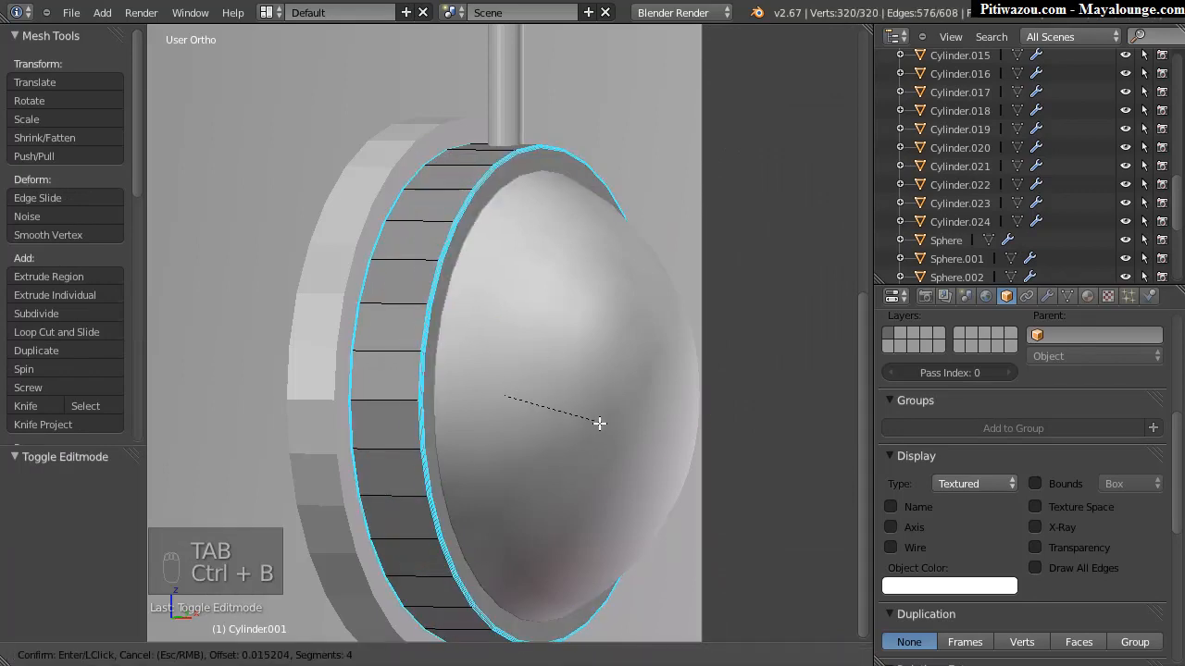
click(604, 427)
middle_drag(646, 339, 603, 306)
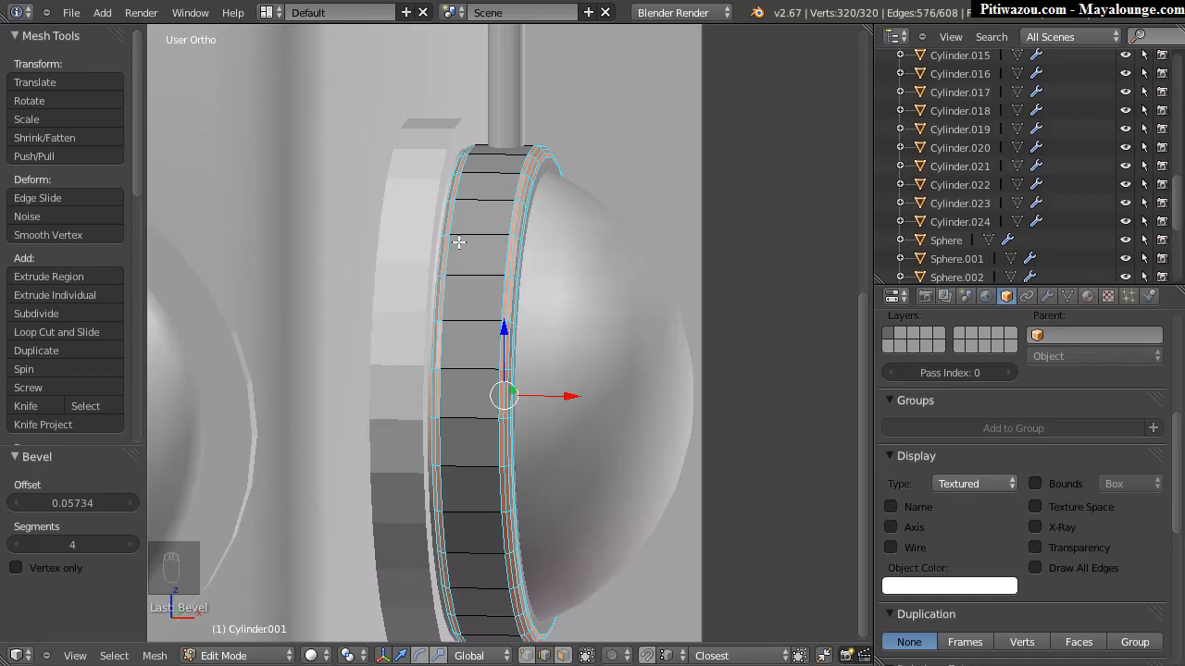
key(ctrl+z)
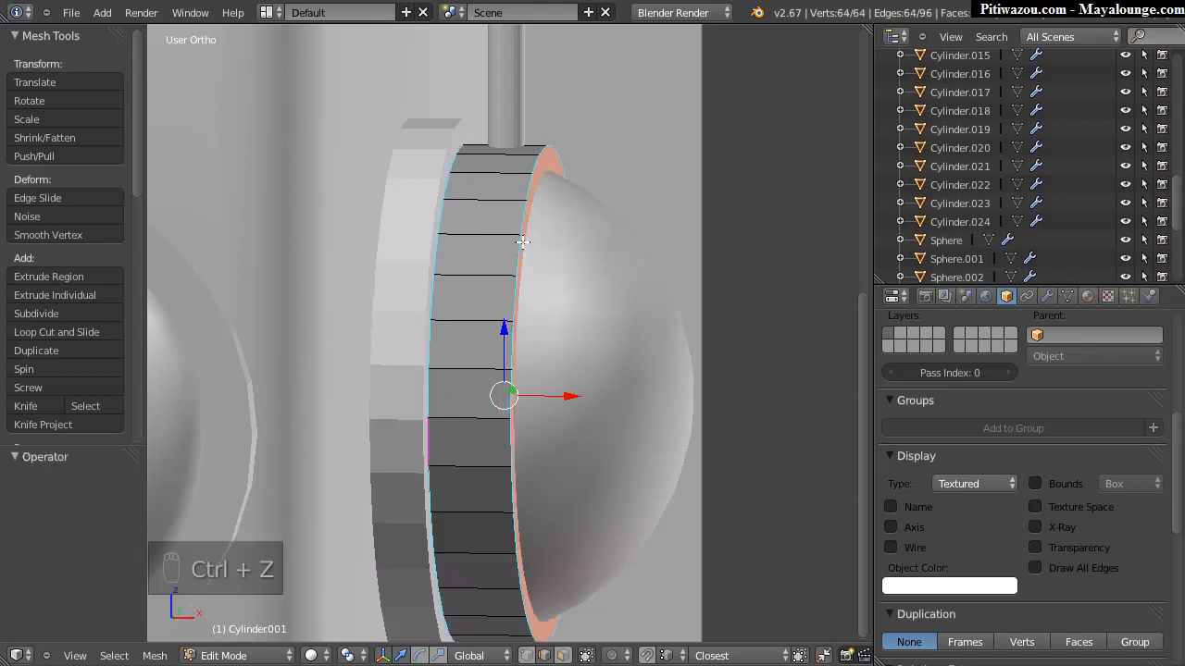
Step: Bevel only the outer ear ring's front rim edge loop with offset about 0.089 and 4 segments
key(super)
middle_drag(587, 259, 476, 235)
alt+right_click(477, 229)
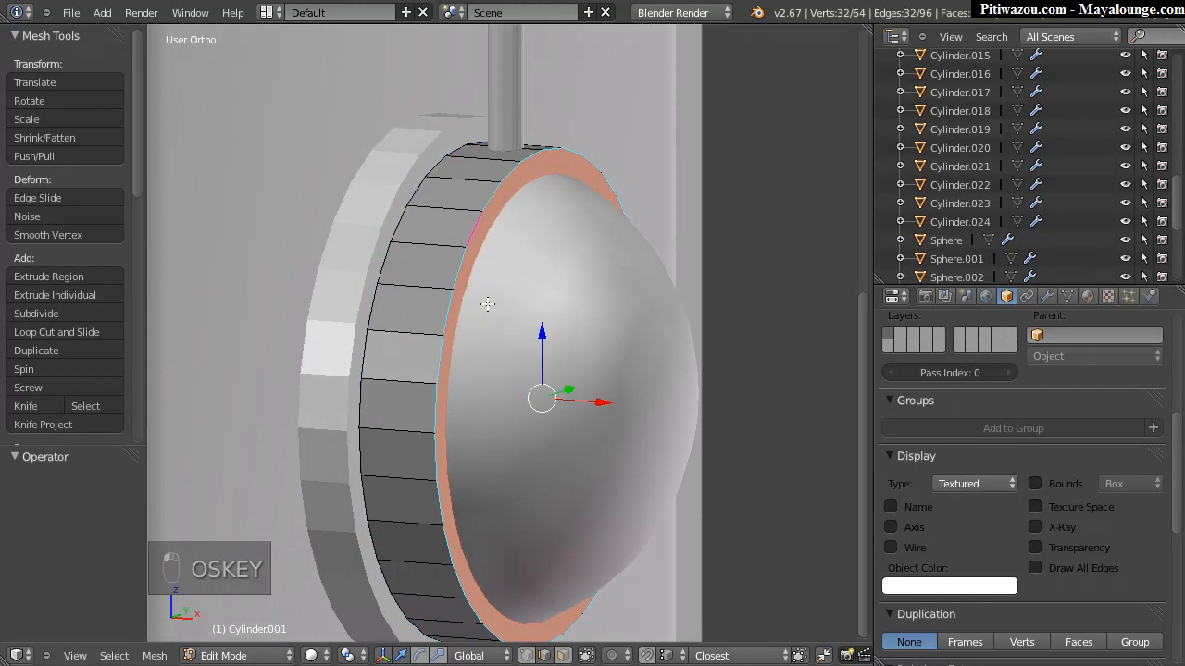
key(ctrl+b)
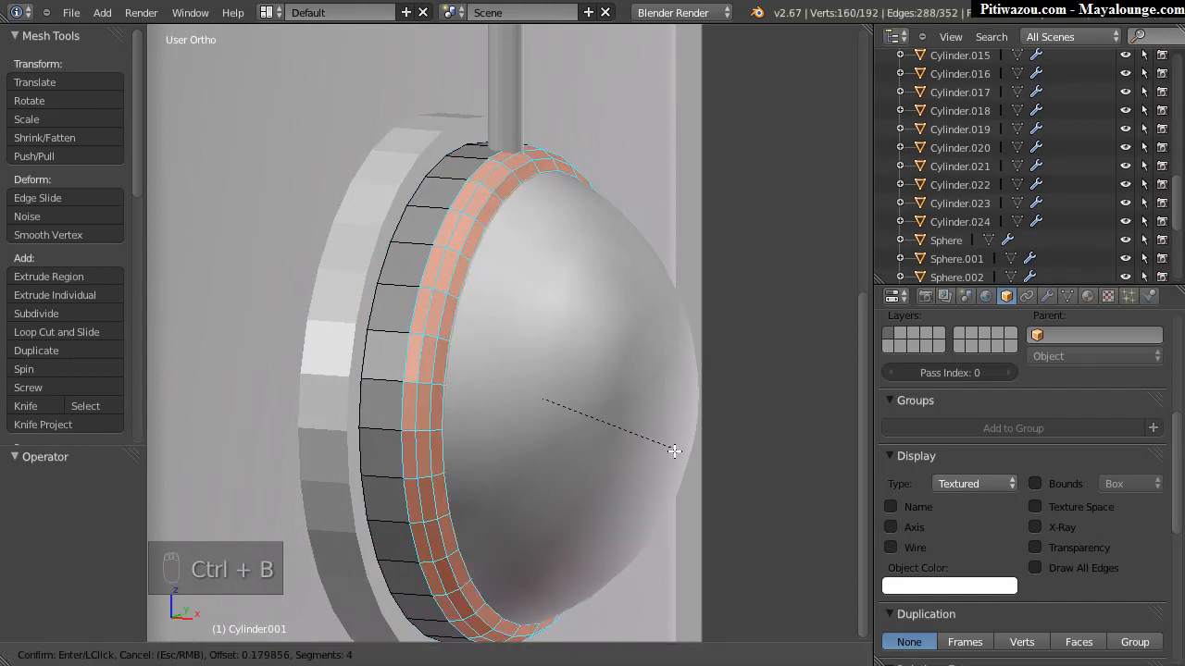
click(659, 442)
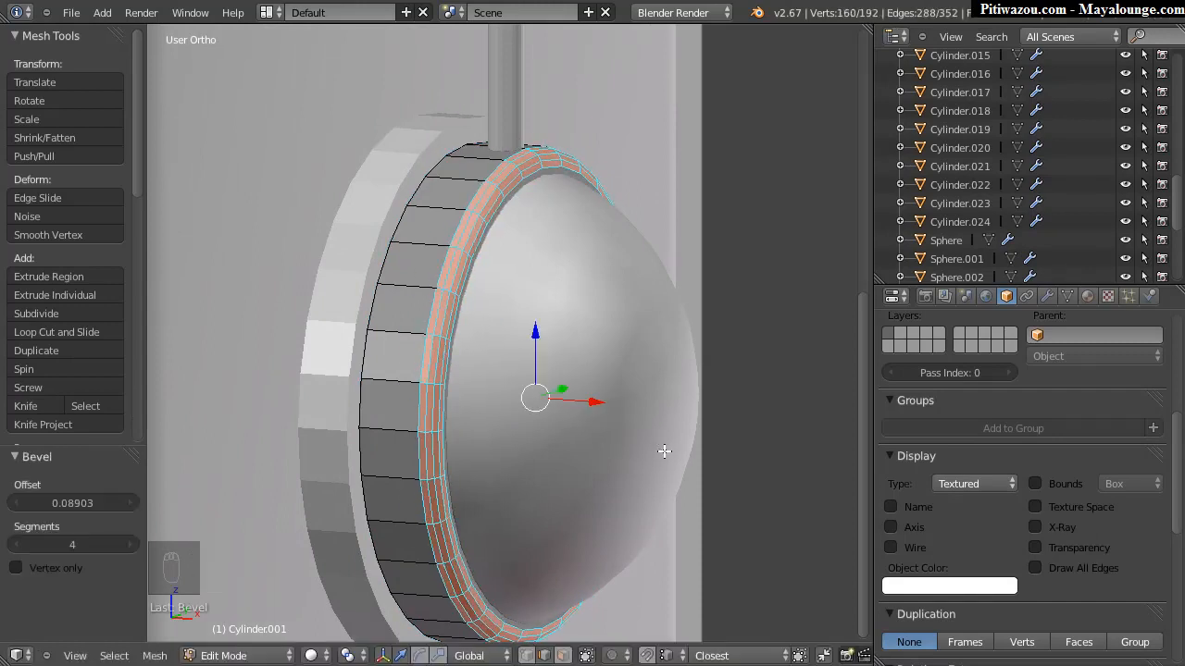
Step: Leave Edit Mode, select the larger inner ear ring and apply its rotation and scale, leaving location out
middle_drag(410, 312, 389, 308)
alt+right_click(388, 302)
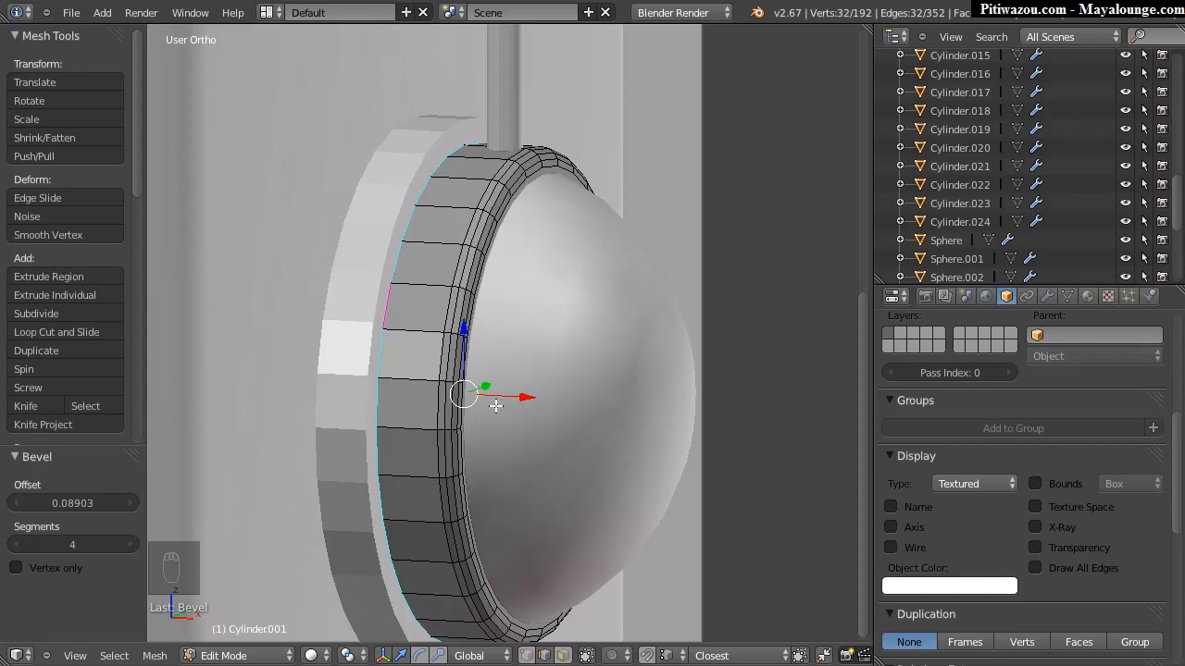
middle_drag(418, 314, 447, 271)
right_click(400, 270)
key(Tab)
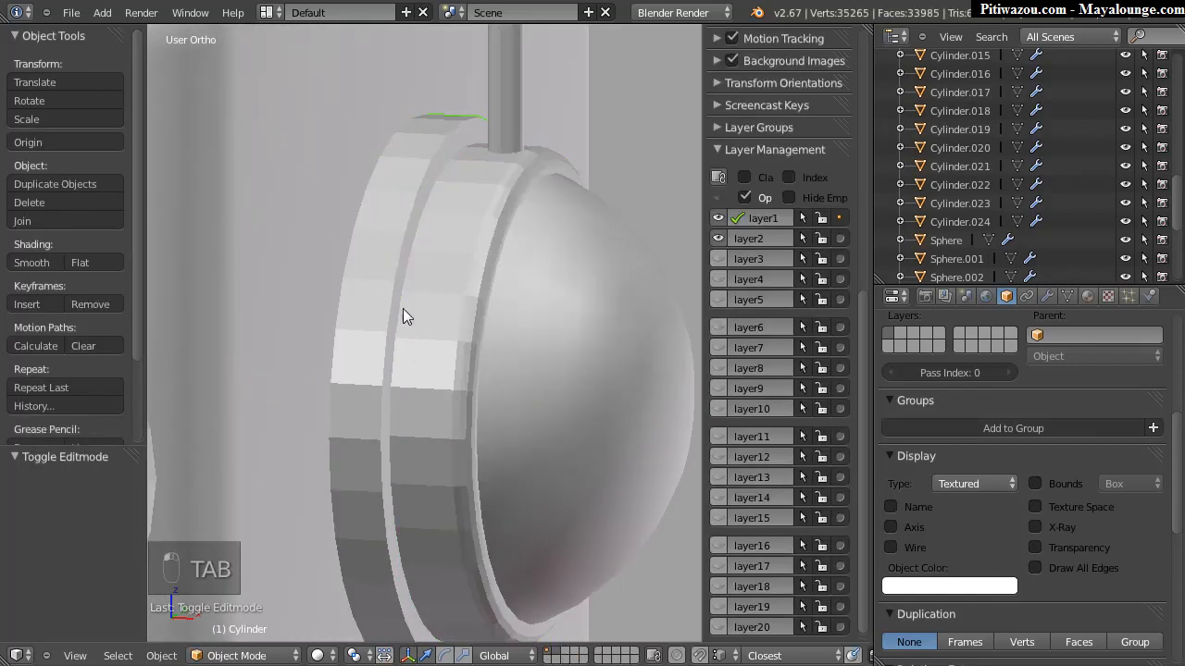
key(ctrl+a)
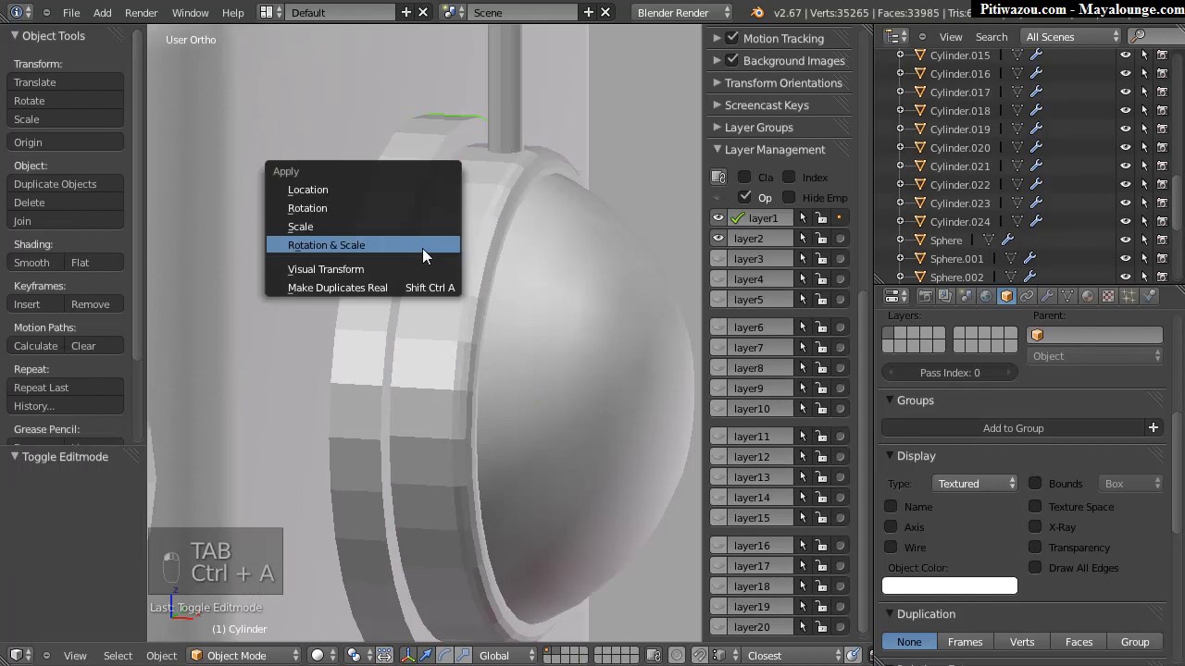
click(341, 244)
click(19, 485)
Step: Bevel the inner ear ring's front rim edge loop with offset about 0.064 and 4 segments
middle_drag(528, 266, 387, 275)
key(Tab)
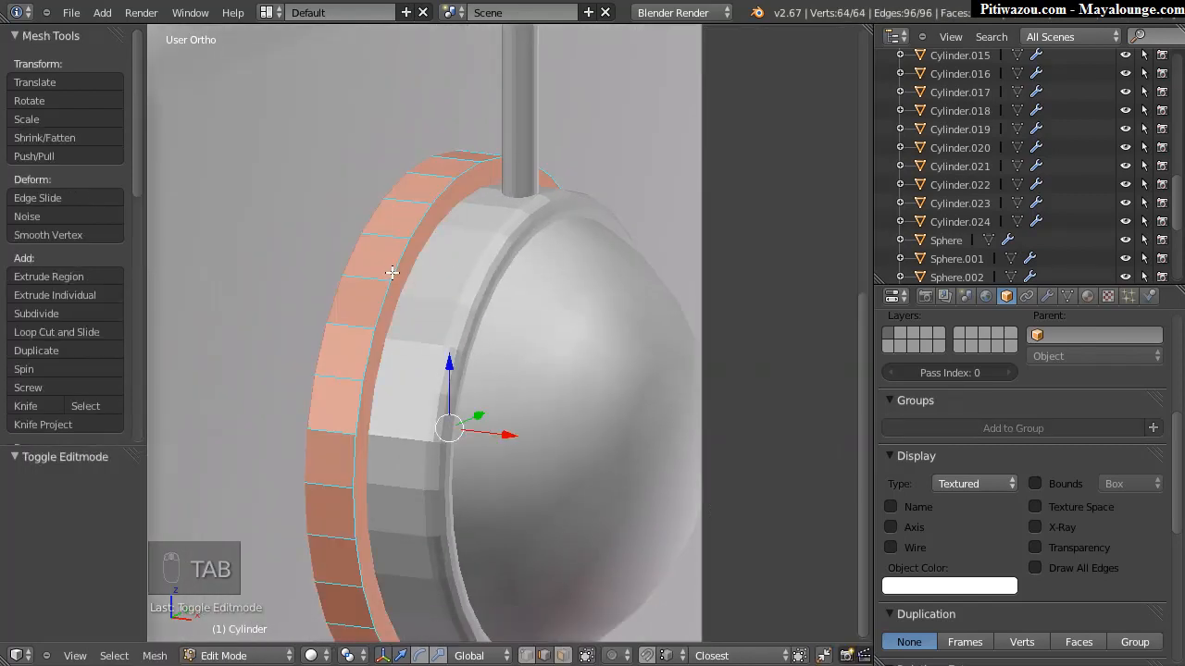
key(super)
key(super)
right_click(420, 277)
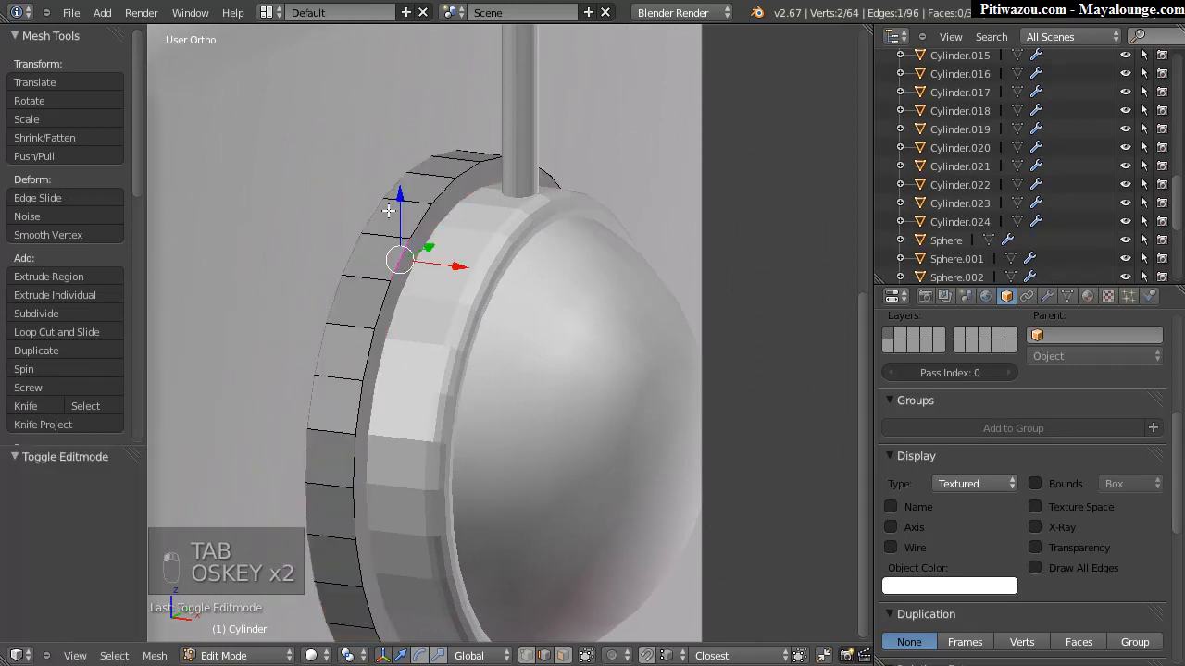
alt+right_click(384, 296)
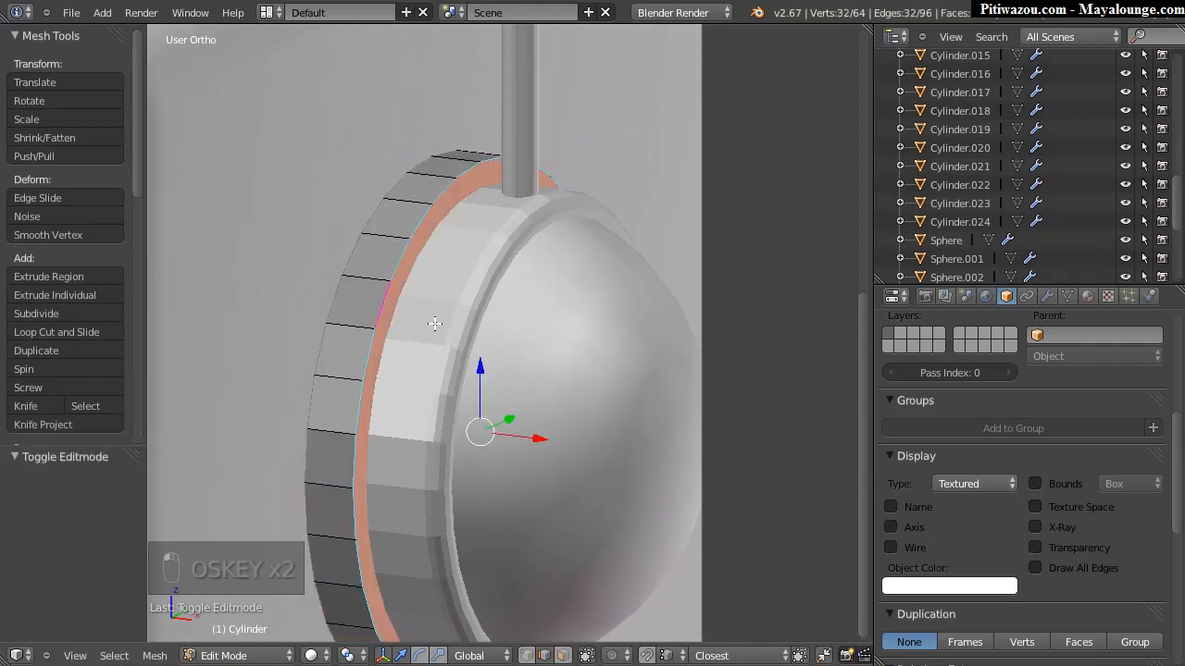
key(ctrl+b)
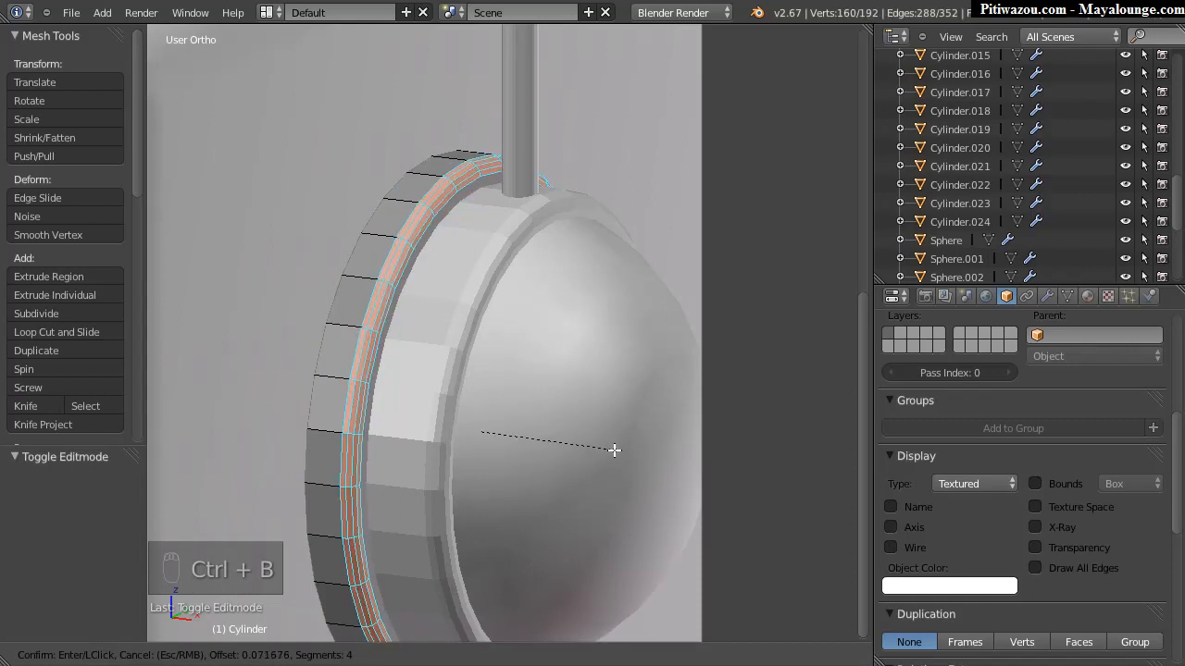
click(614, 450)
Step: In wireframe display, select the inner ear ring's back rim loop and move it about 0.075 along X
middle_drag(404, 284, 516, 378)
key(z)
right_click(510, 222)
scroll(451, 320, down, 3)
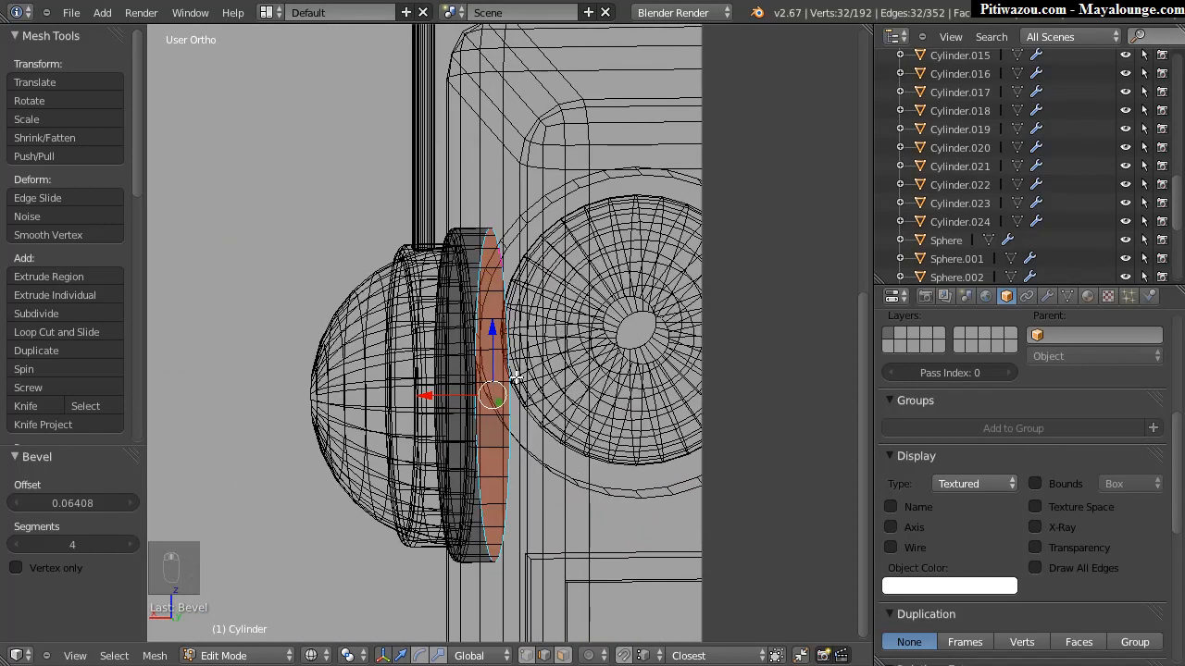
drag(435, 396, 519, 237)
middle_drag(520, 237, 449, 260)
middle_drag(484, 339, 490, 289)
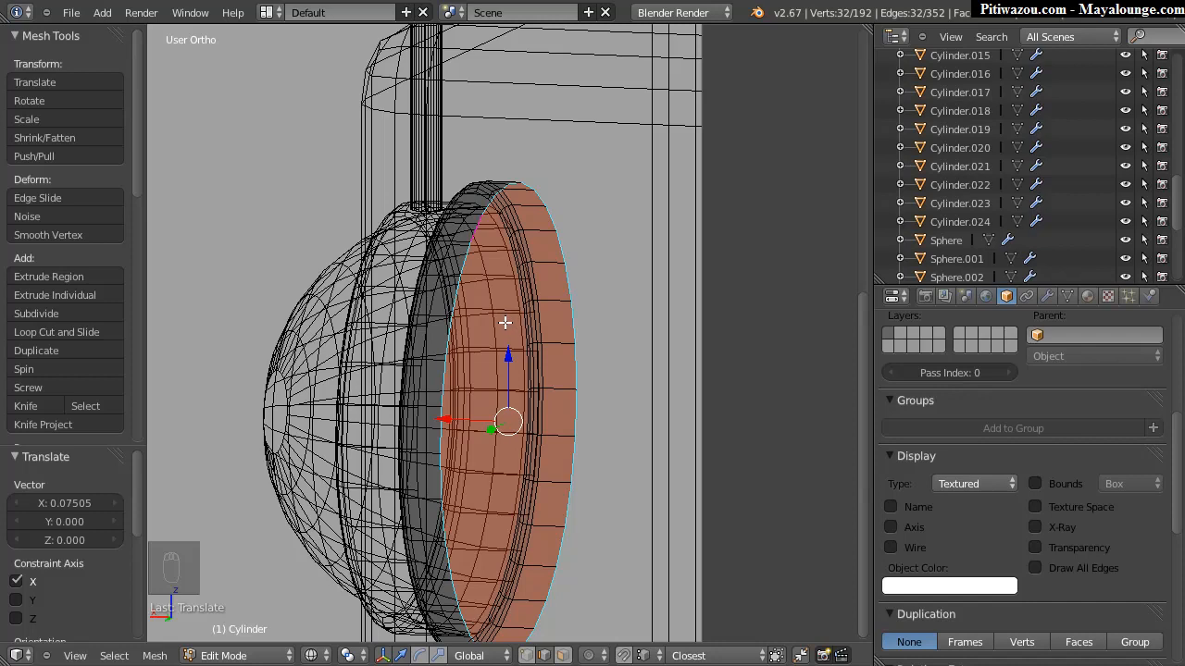
Step: Try to extrude and scale the inner ear ring's back rim loop by about -0.35, and undo it
key(e)
key(s)
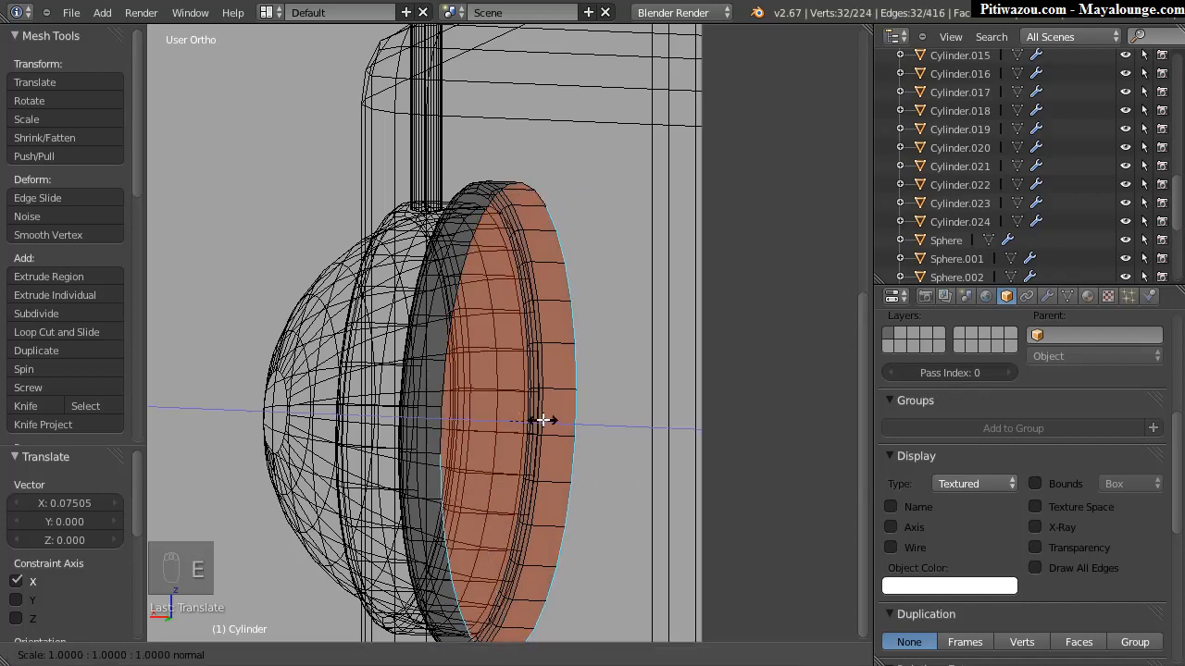
click(473, 448)
middle_drag(493, 259, 495, 400)
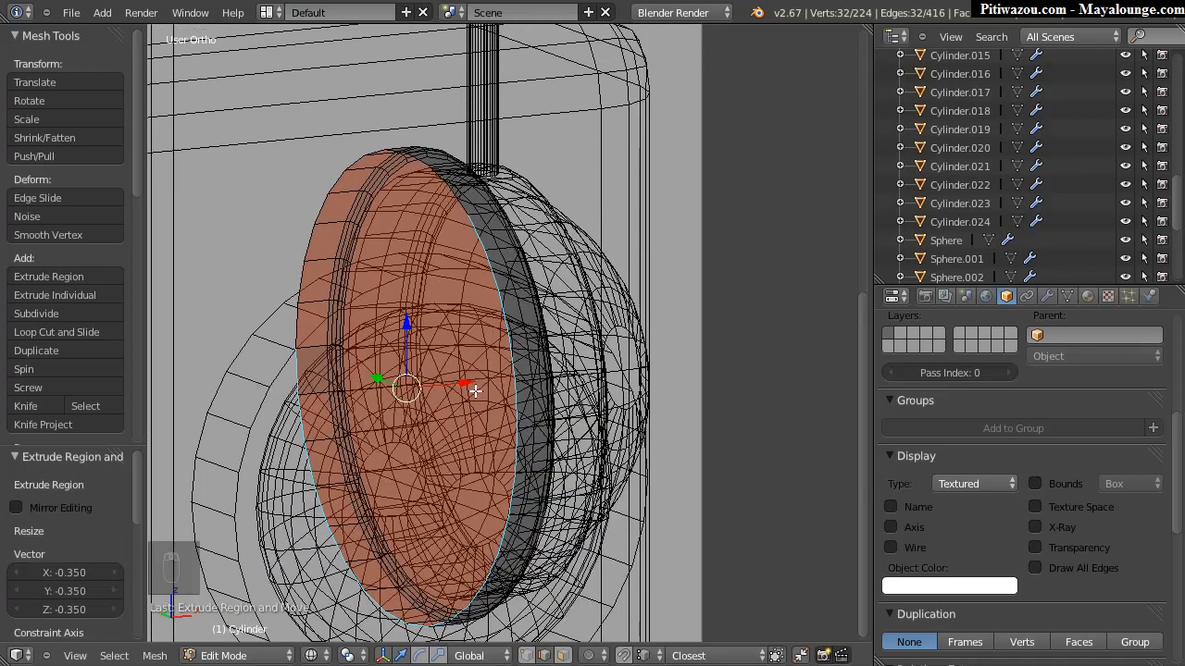
key(ctrl+z)
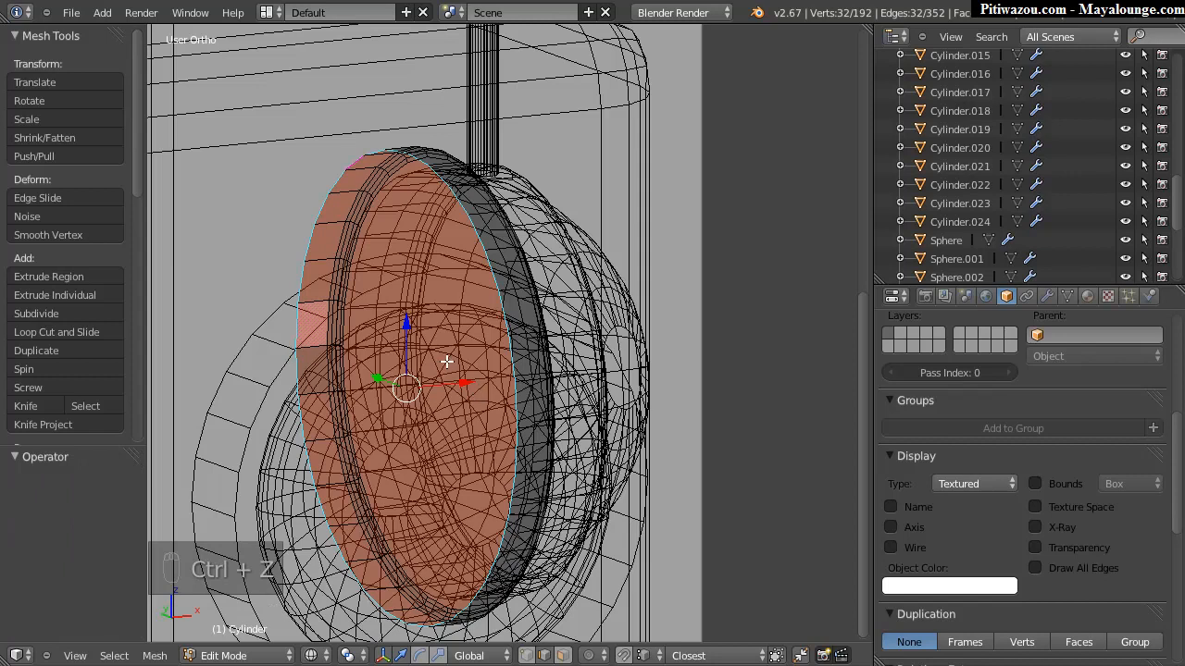
Step: Switch to face selection and select the inner ear ring's back cap face
key(Tab)
key(Tab)
key(ctrl+Tab)
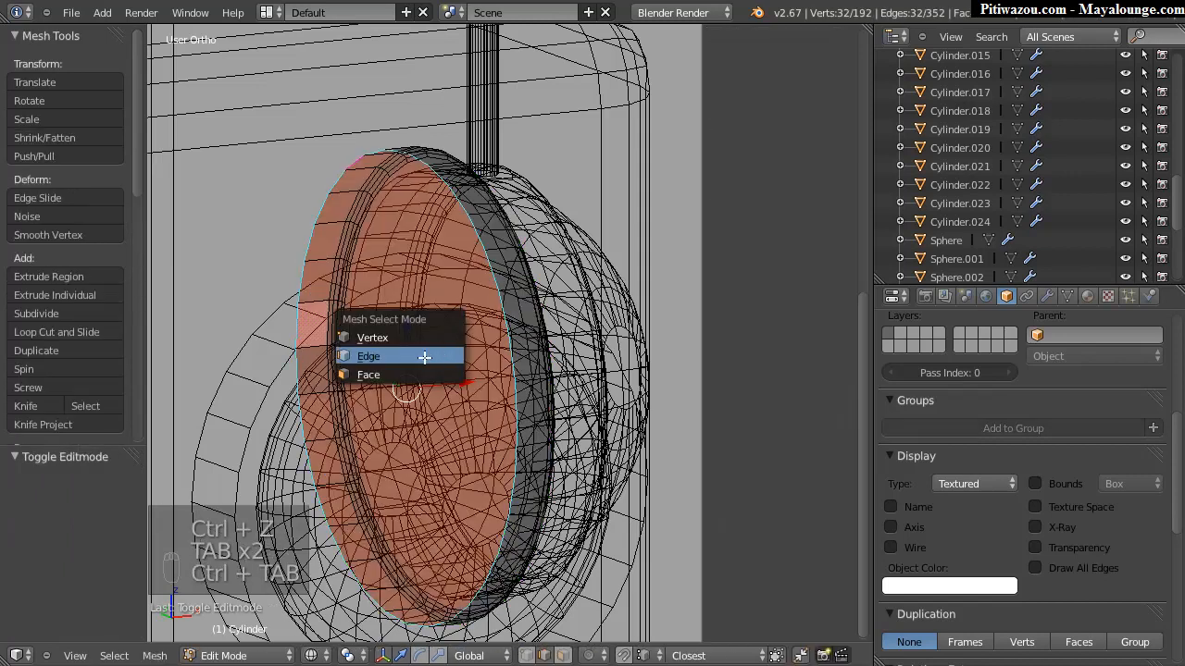
click(365, 375)
right_click(468, 390)
right_click(393, 396)
Step: Try to extrude and scale the inner ear ring's back cap face, and undo the changes
middle_drag(411, 331, 432, 338)
key(e)
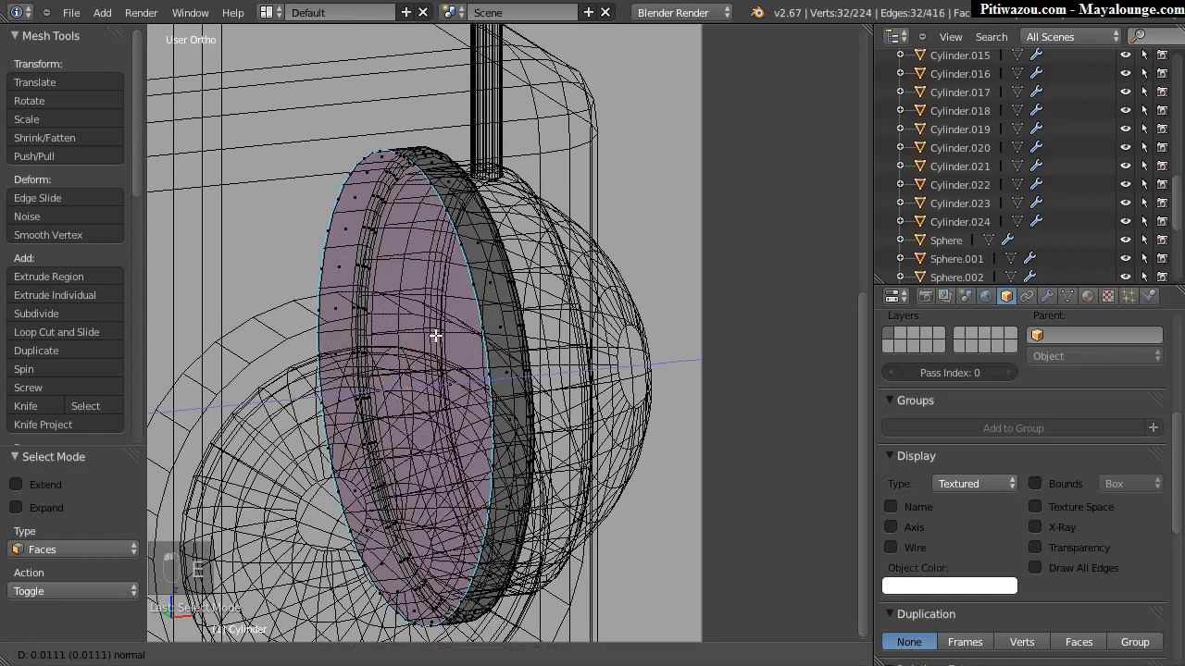
key(s)
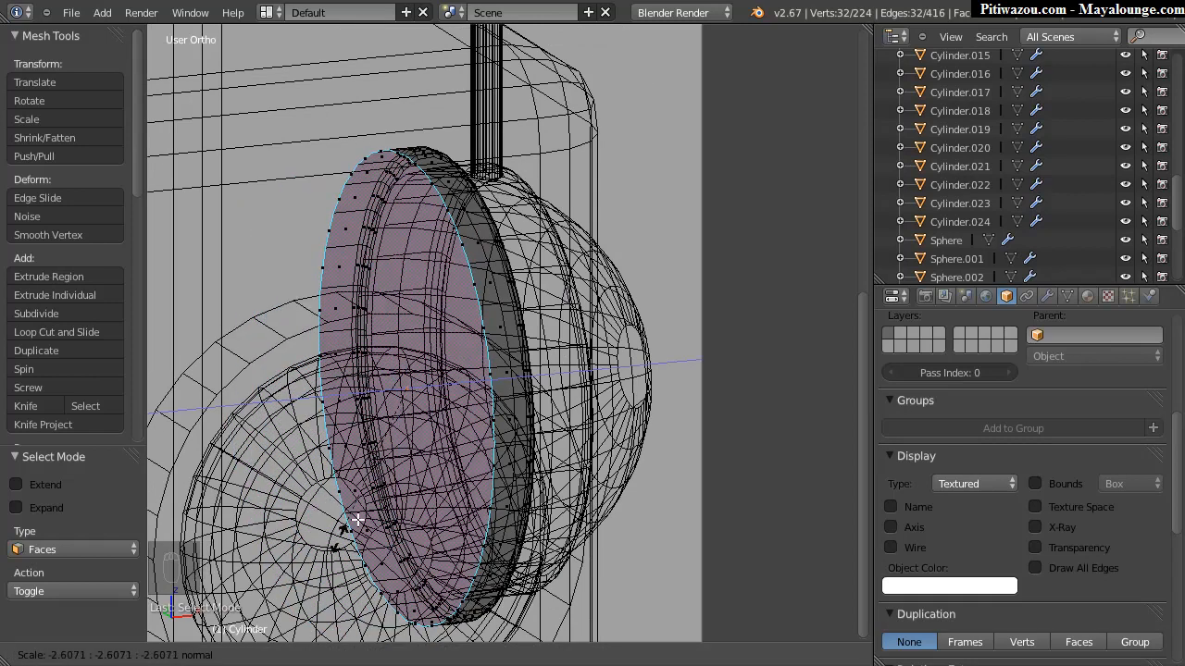
click(383, 491)
key(s)
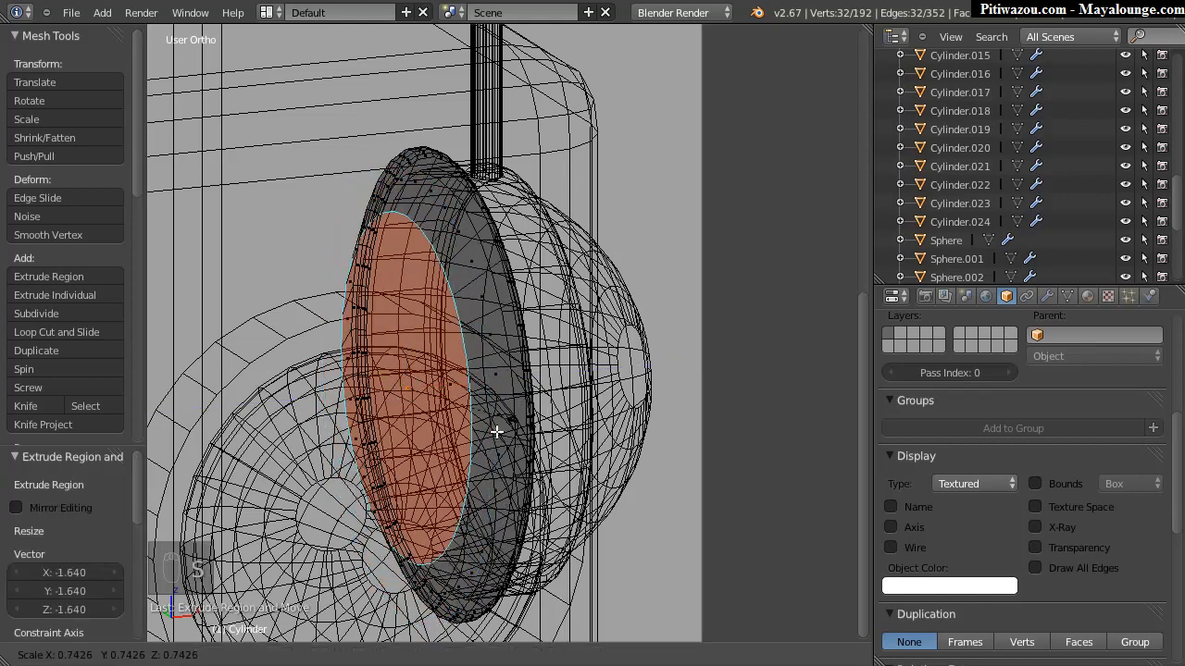
right_click(369, 466)
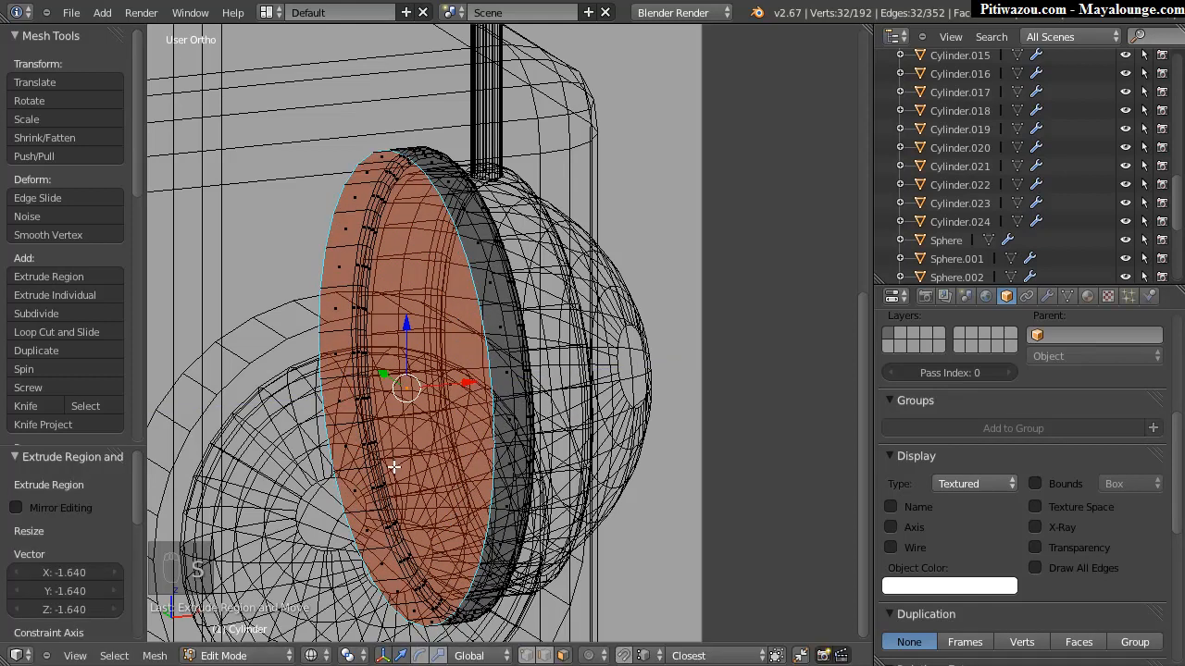
key(ctrl+z)
key(ctrl+z)
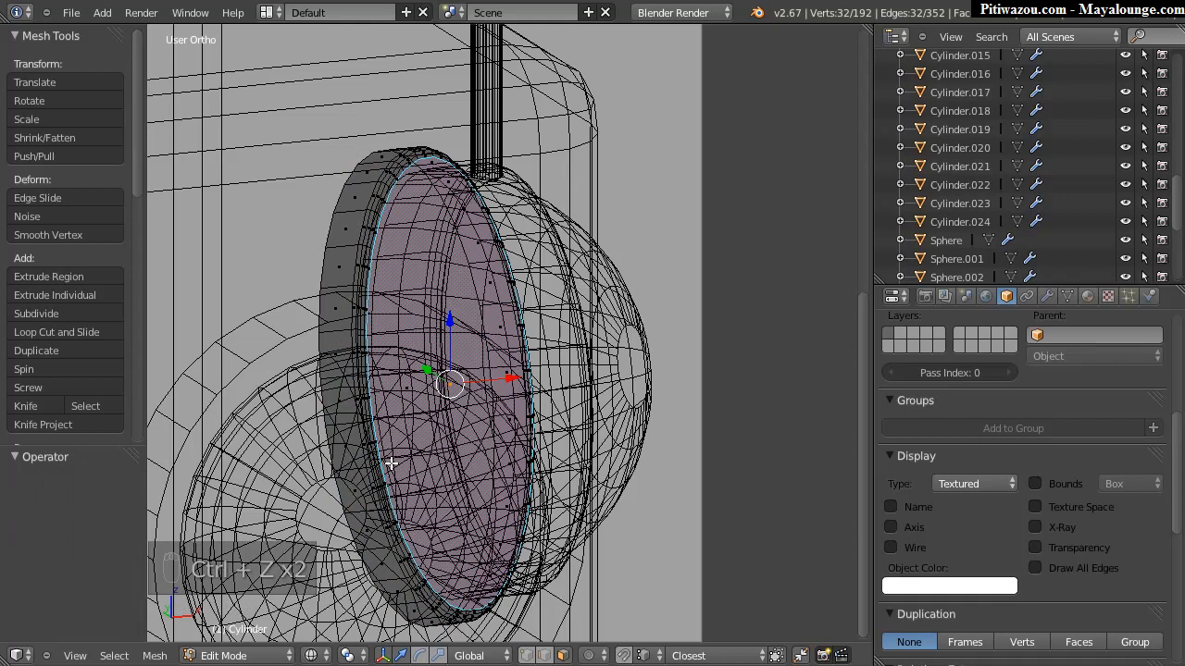
Step: Switch back to solid display and return the inner ear ring to Object Mode
right_click(360, 379)
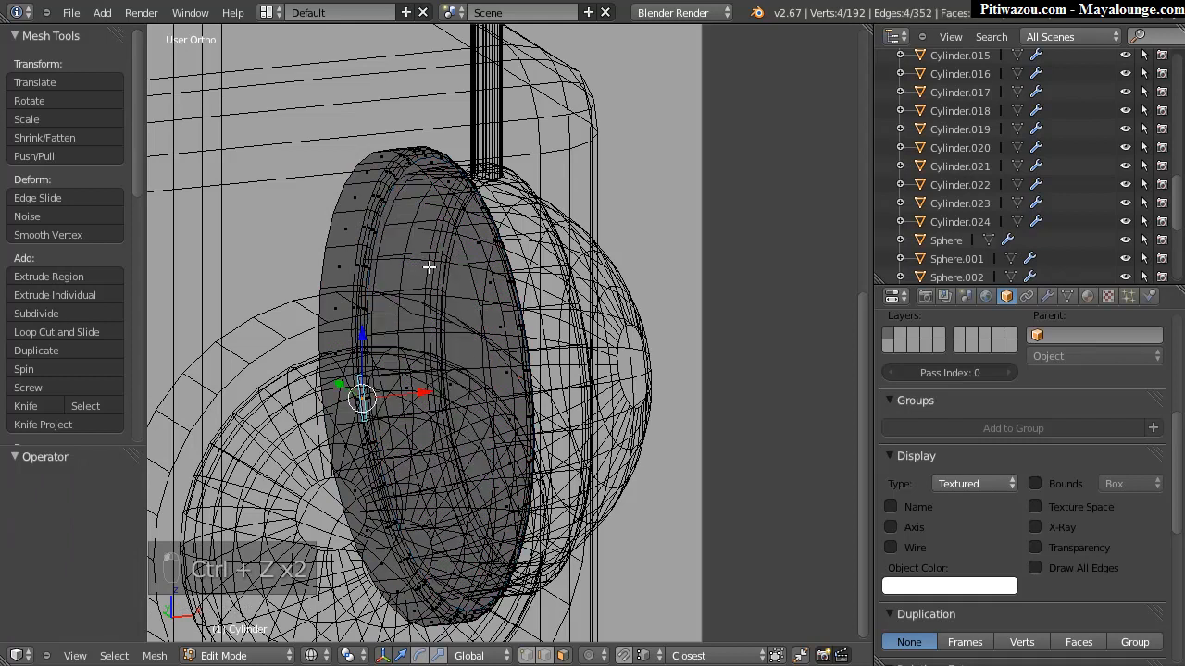
key(z)
mouse_move(561, 254)
middle_down()
mouse_move(273, 277)
mouse_move(322, 276)
middle_up()
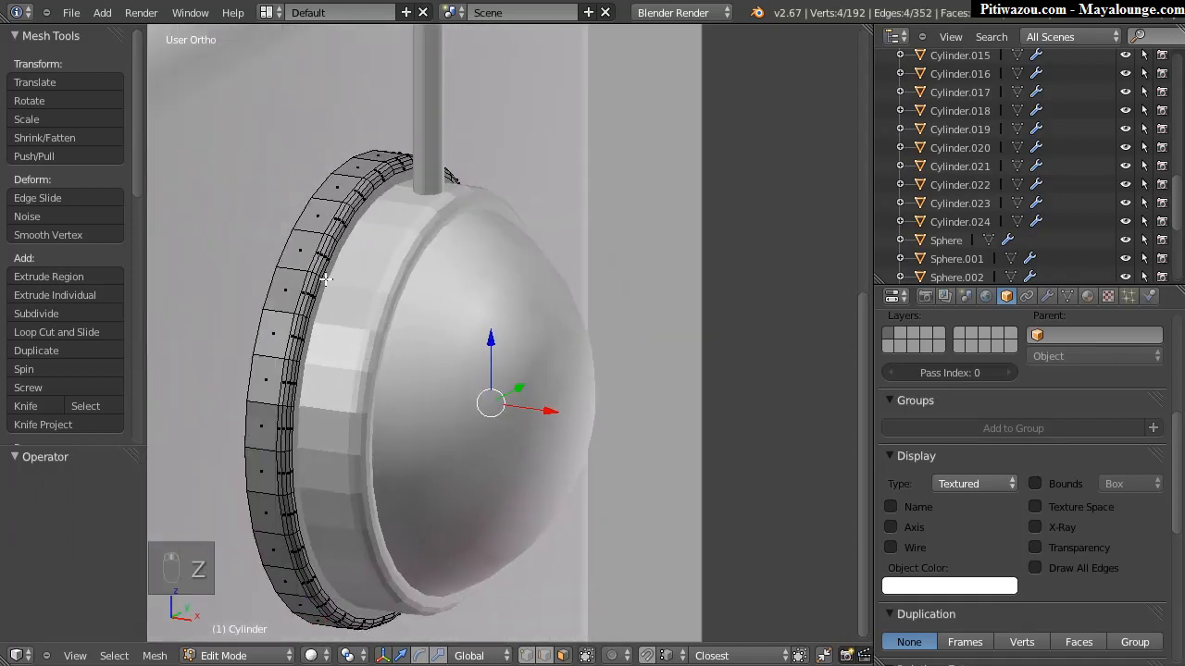
key(Tab)
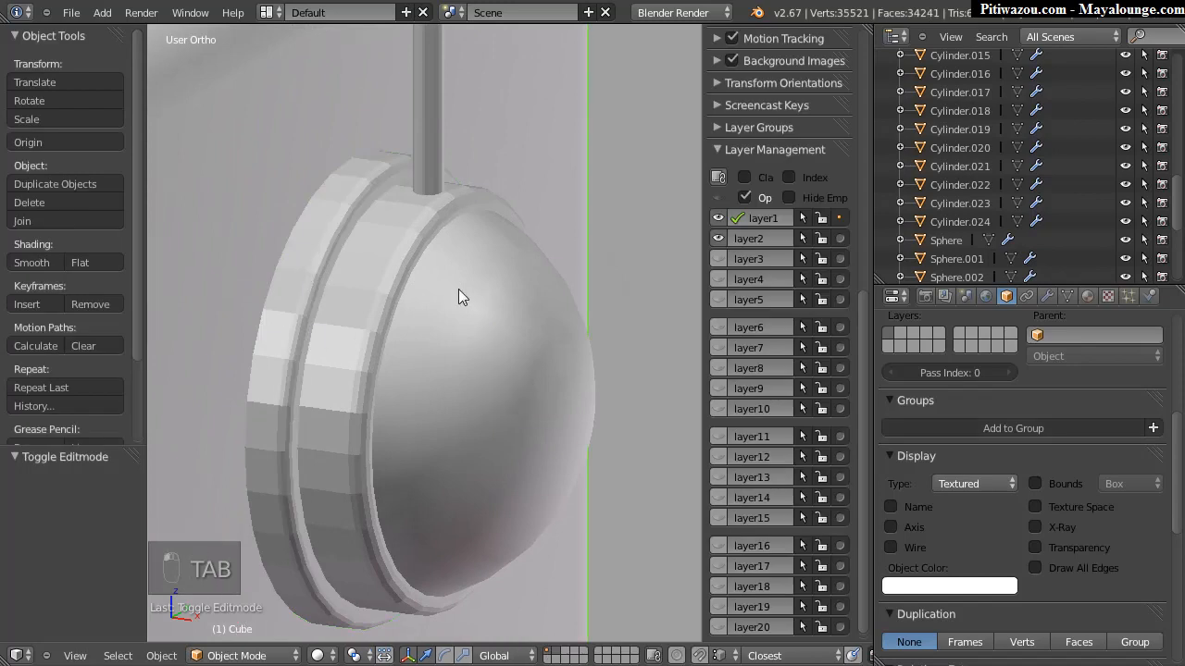
click(759, 238)
click(717, 220)
shift+click(718, 238)
right_click(296, 271)
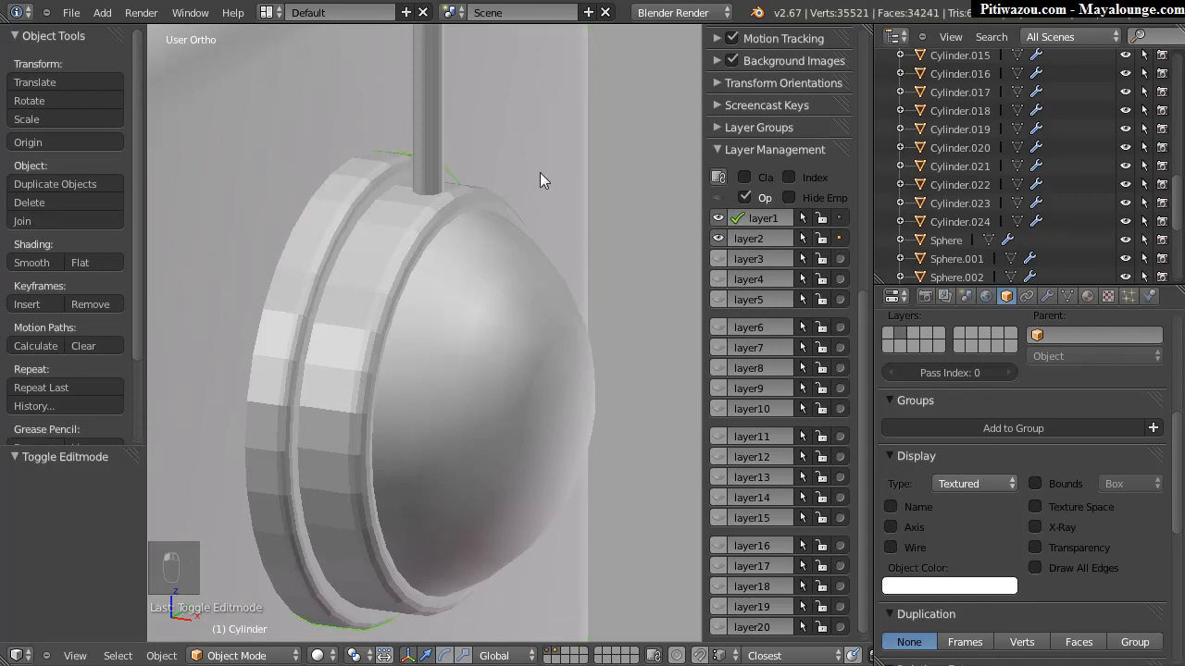
click(842, 216)
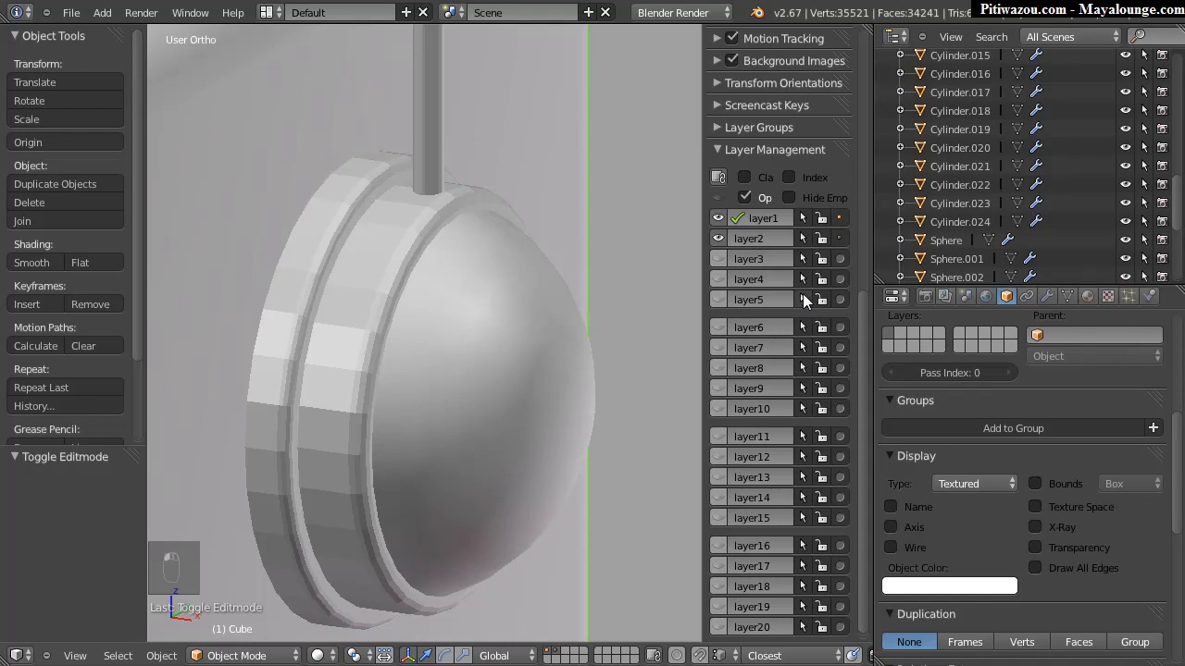
Step: Maximize the 3D view, hide the tool shelf, and show only layer2 to isolate the rear ring cylinder
key(shift+space)
key(t)
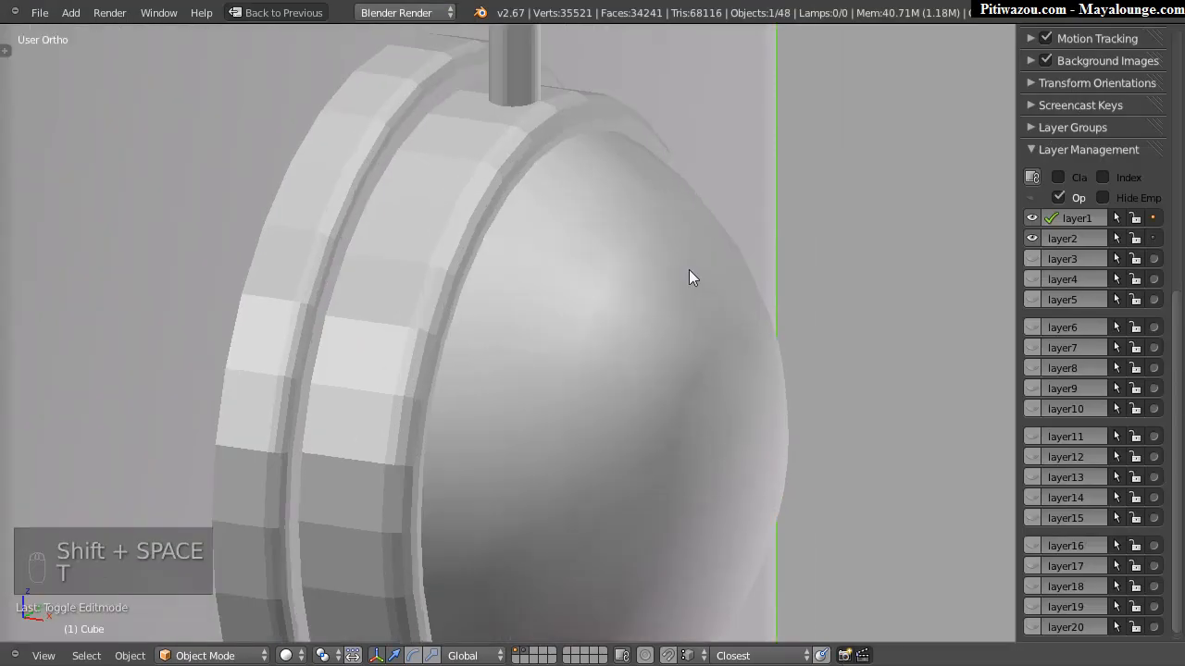
key(n)
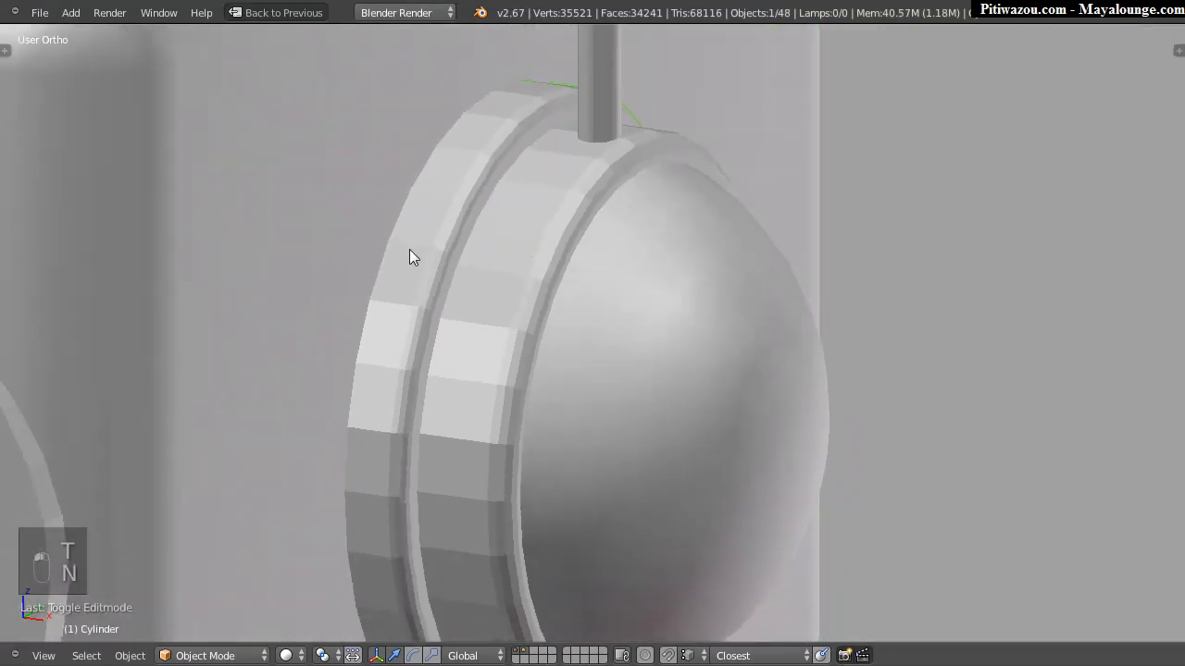
key(n)
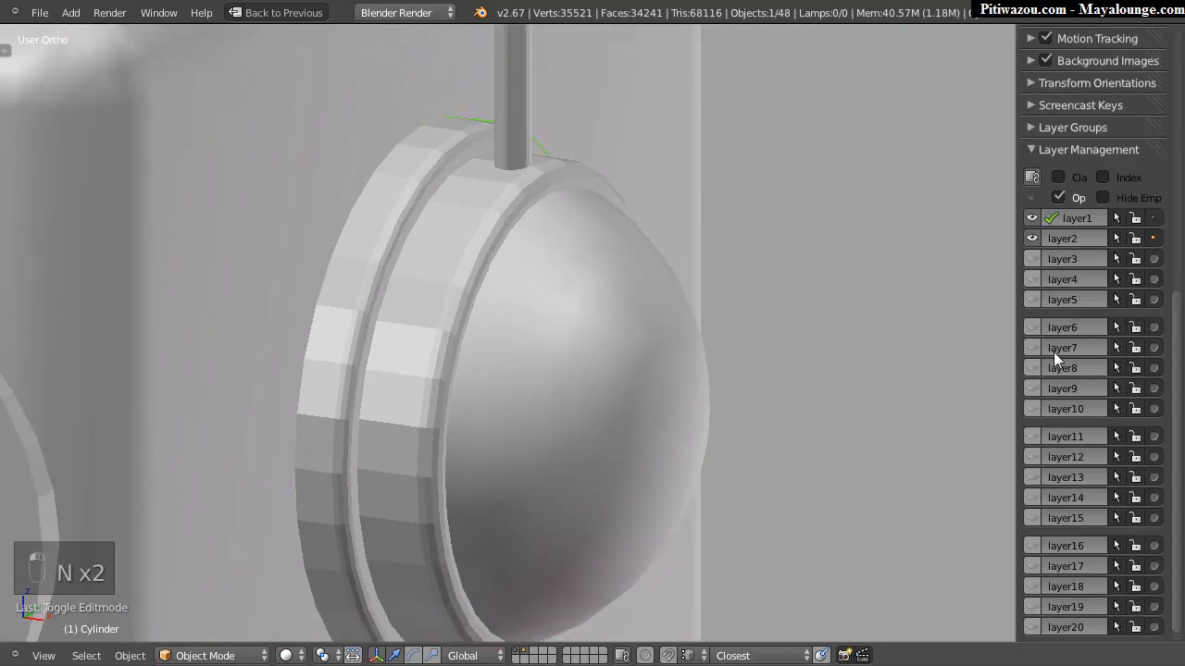
click(1048, 234)
middle_drag(377, 268, 531, 259)
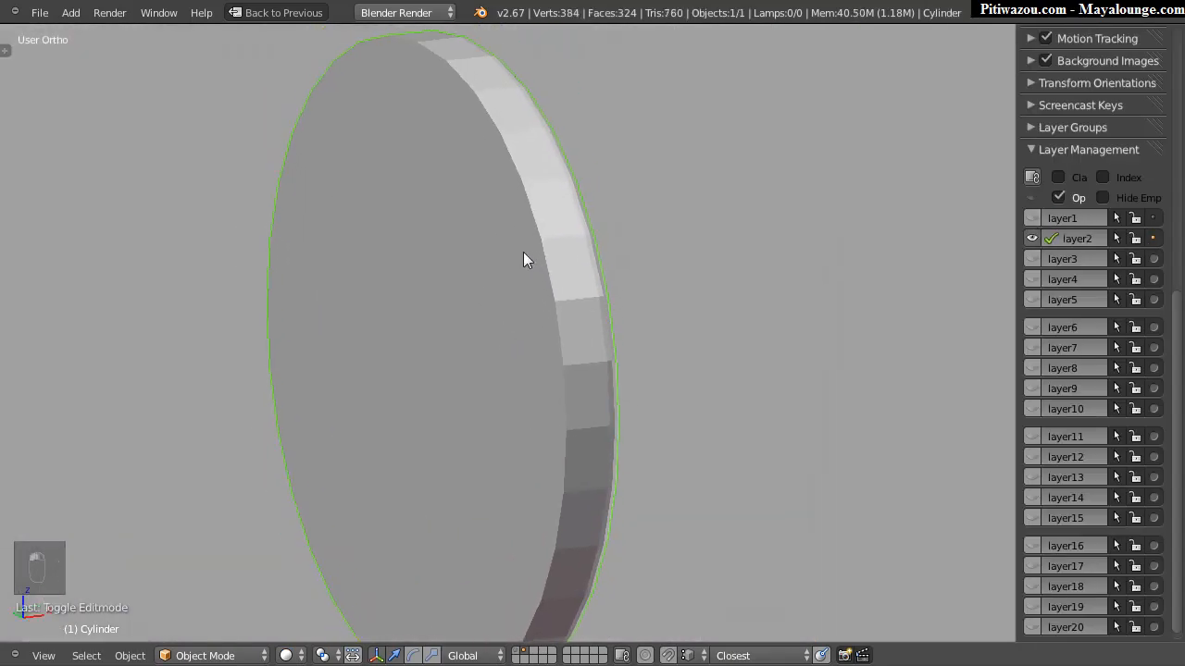
Step: Enter Edit Mode on the cylinder and select its large flat back face
key(Tab)
right_click(428, 371)
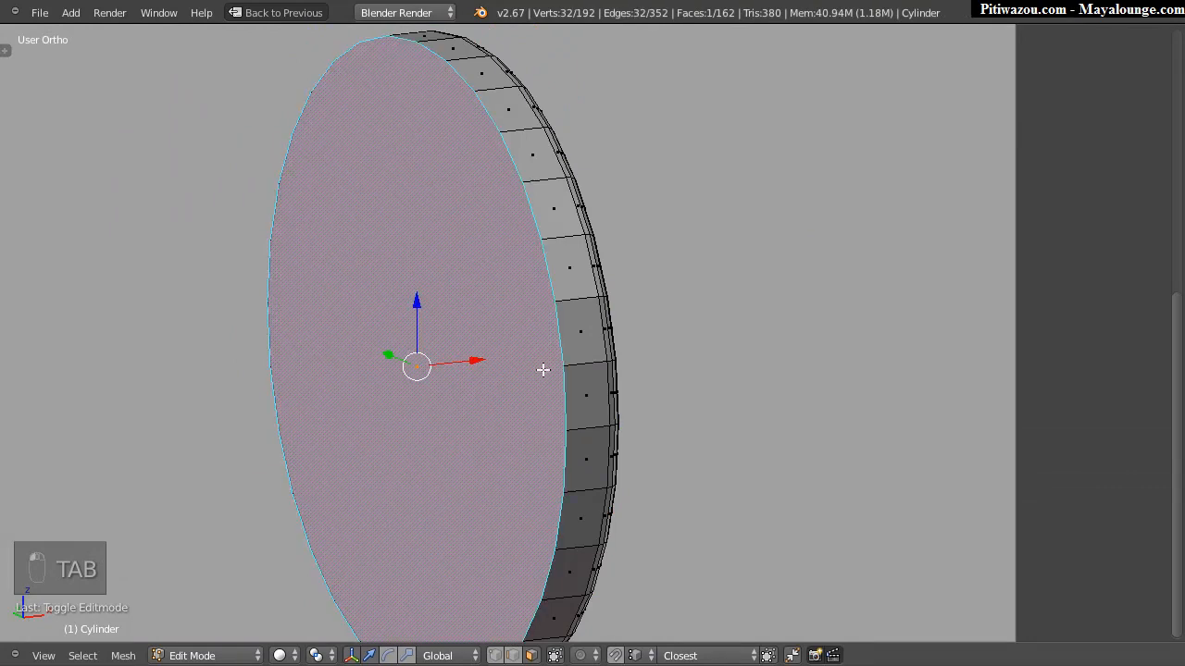
key(e)
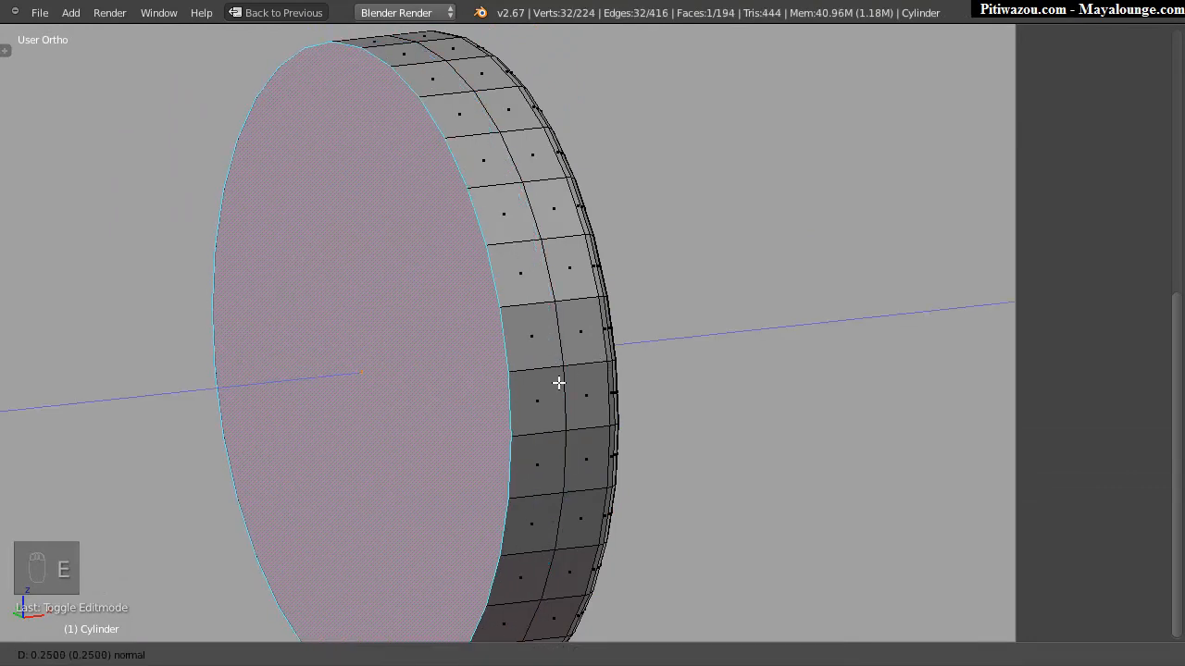
key(s)
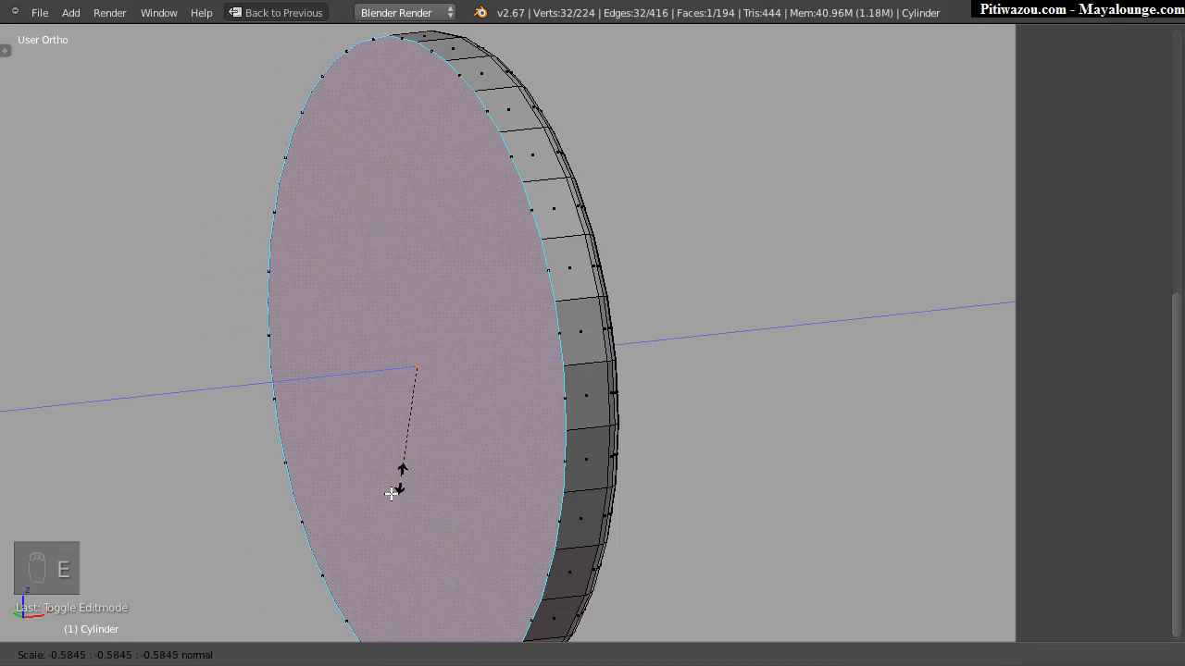
right_click(479, 502)
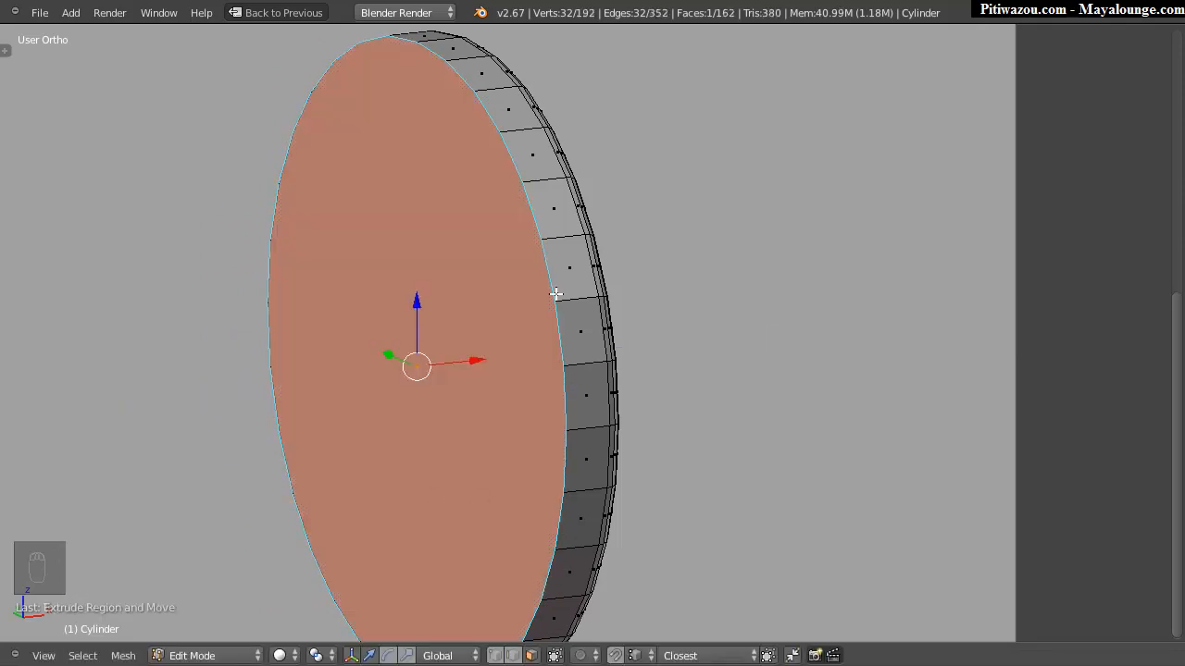
scroll(588, 333, down, 2)
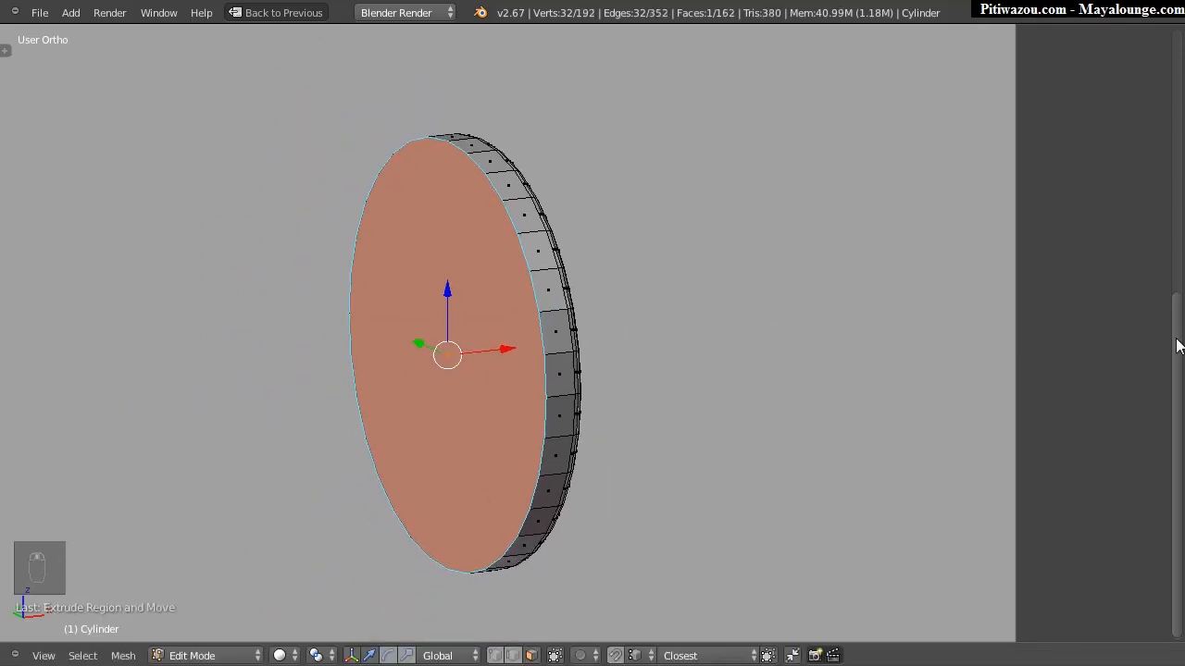
drag(1180, 336, 1167, 74)
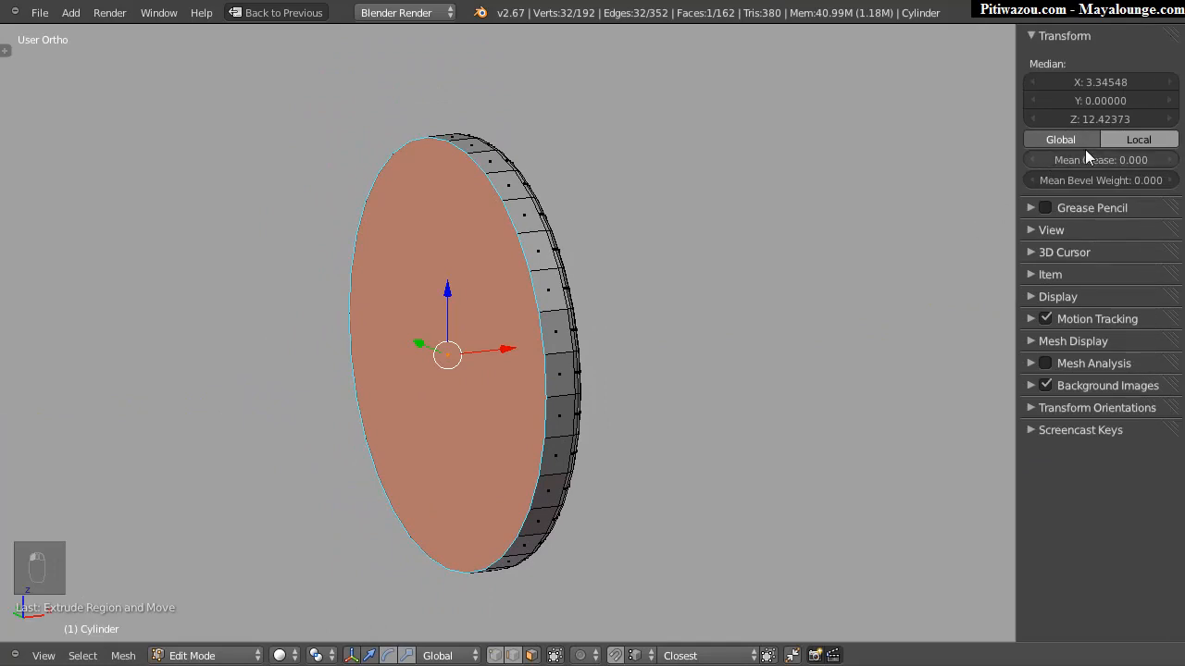
click(1125, 140)
key(s)
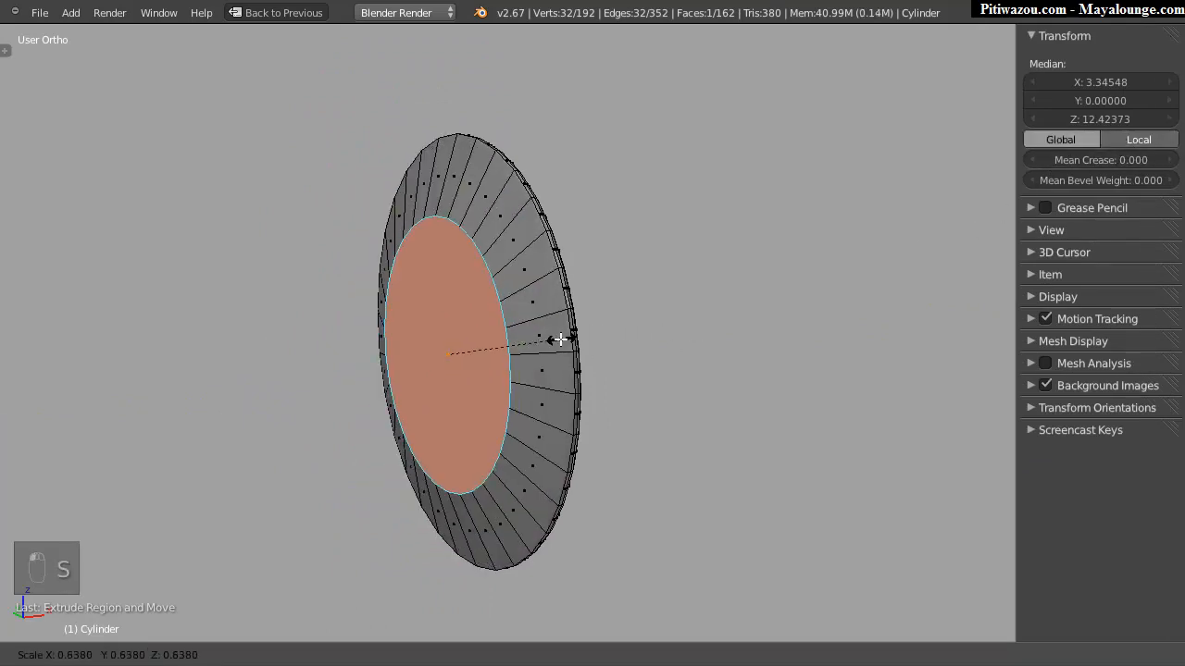
right_click(625, 371)
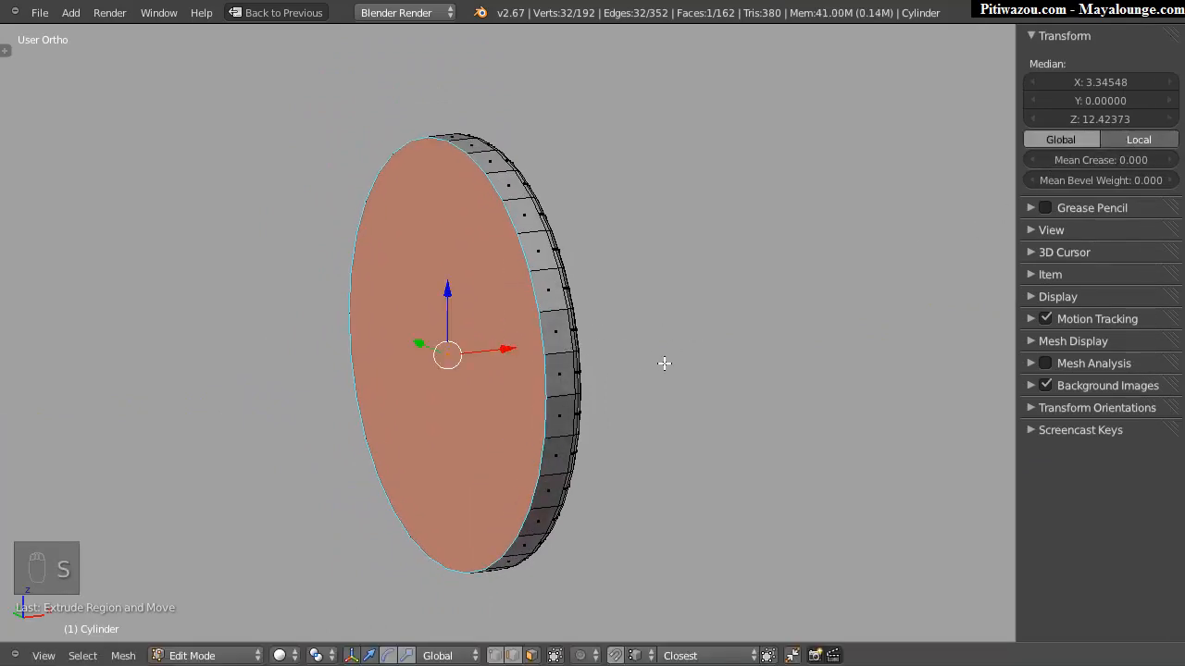
key(e)
key(s)
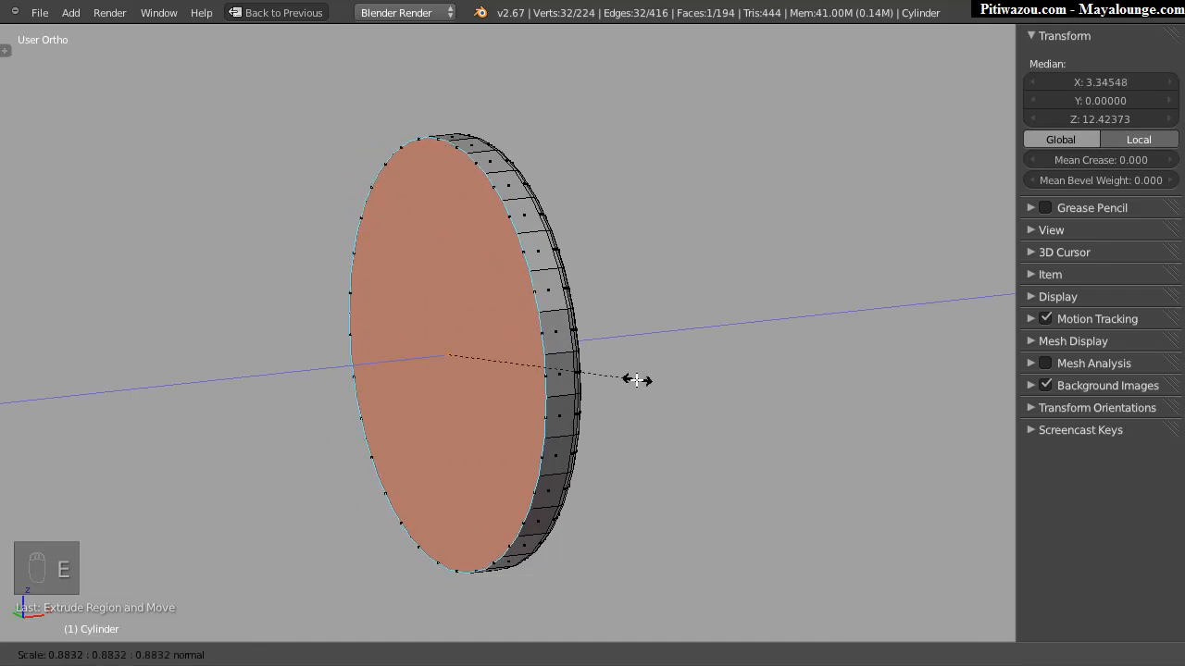
right_click(460, 452)
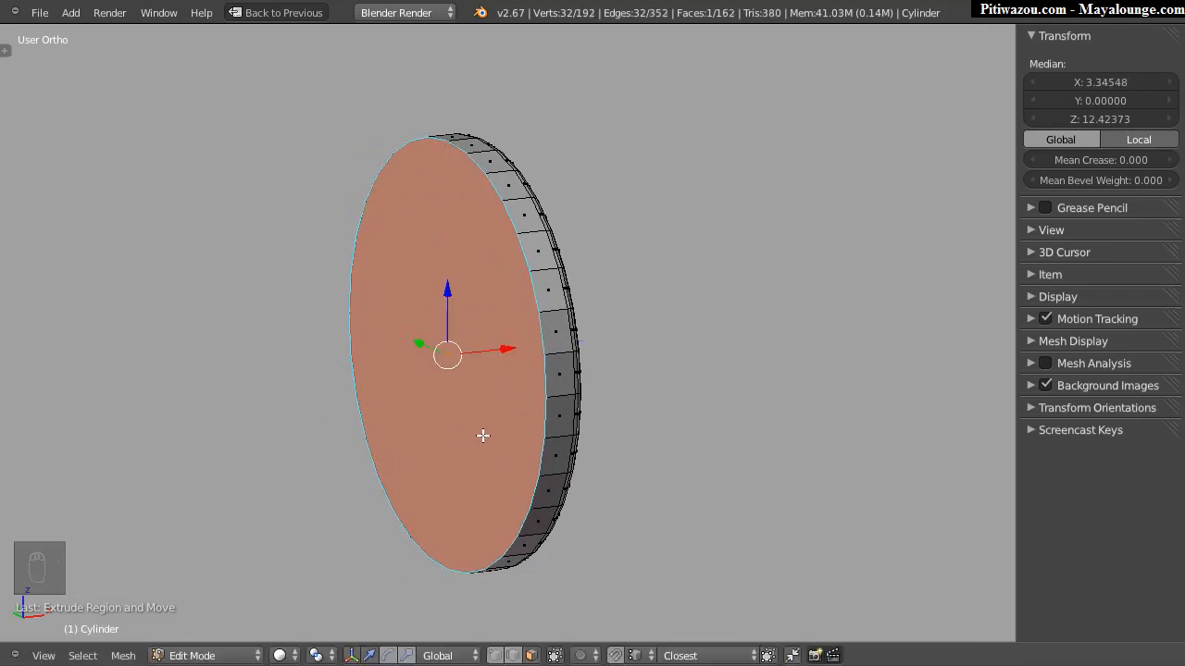
click(123, 655)
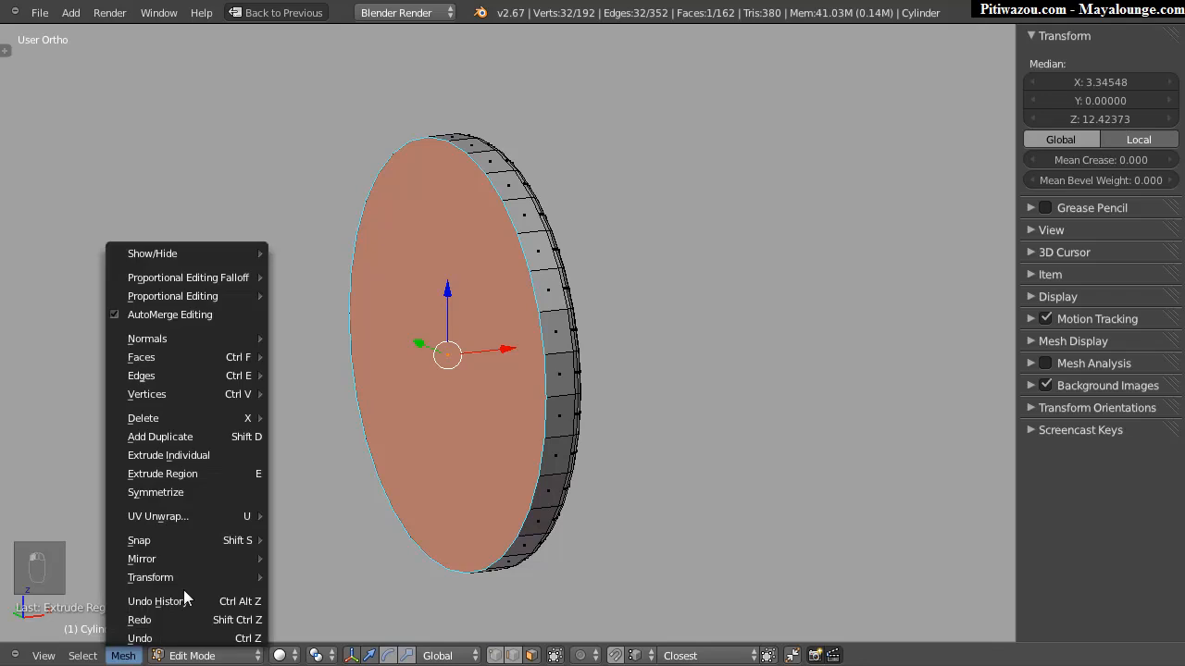
Step: Extrude the flat back face in place and scale it inward to leave a narrow rim around it
key(e)
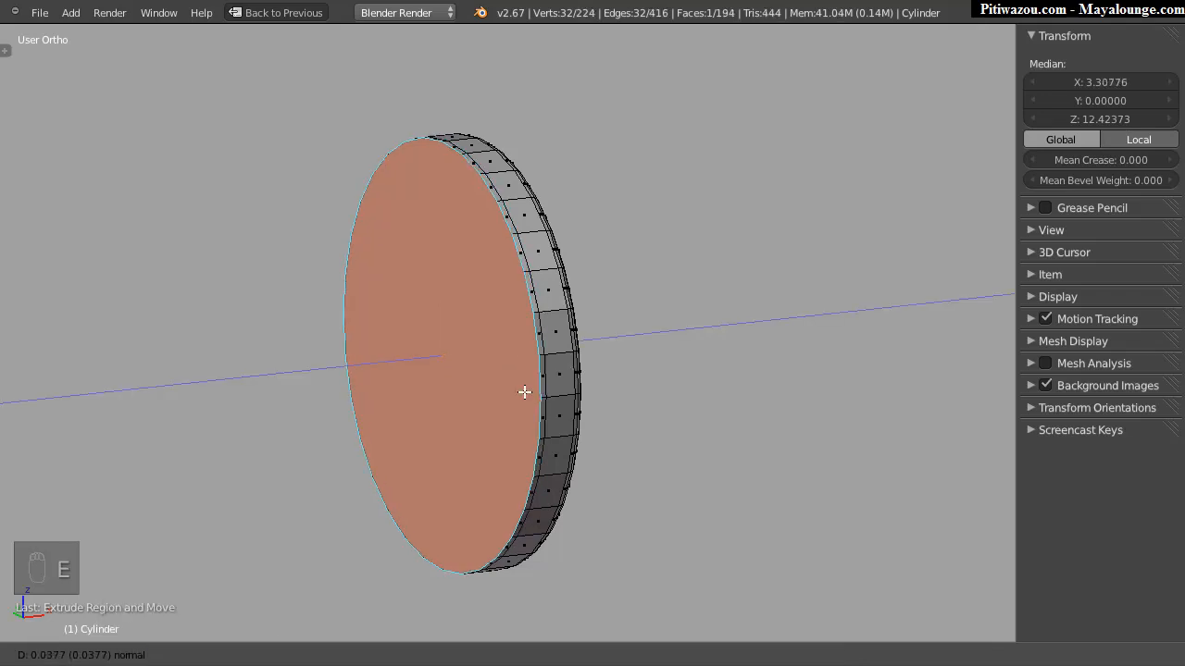
right_click(420, 444)
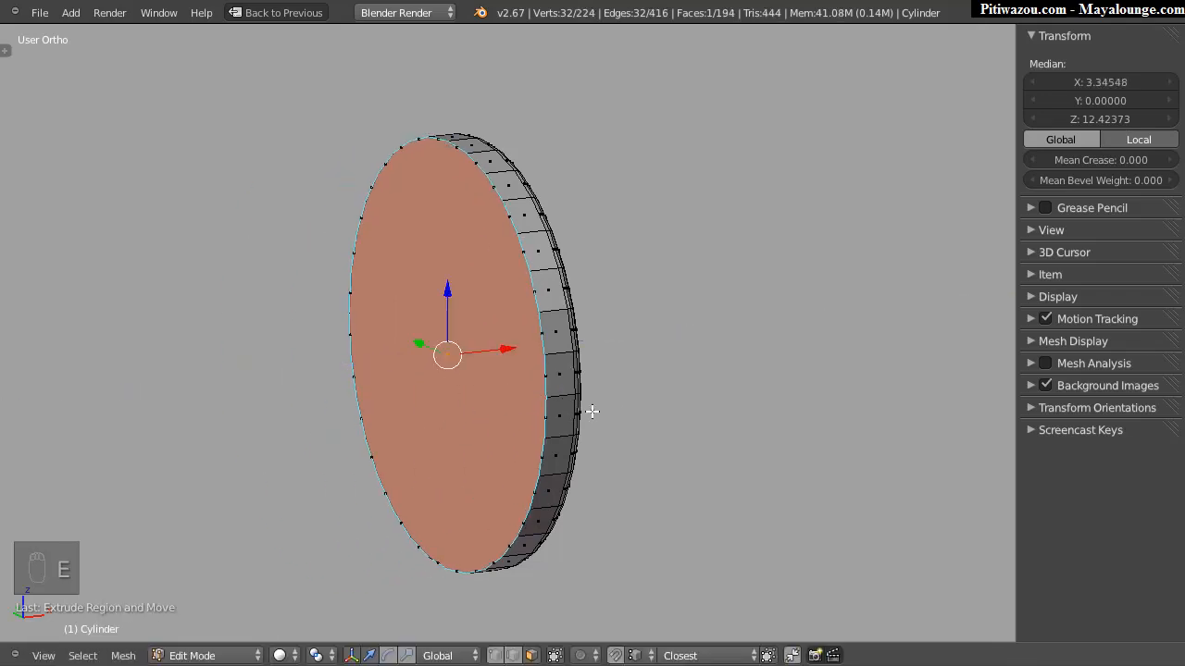
key(s)
click(561, 411)
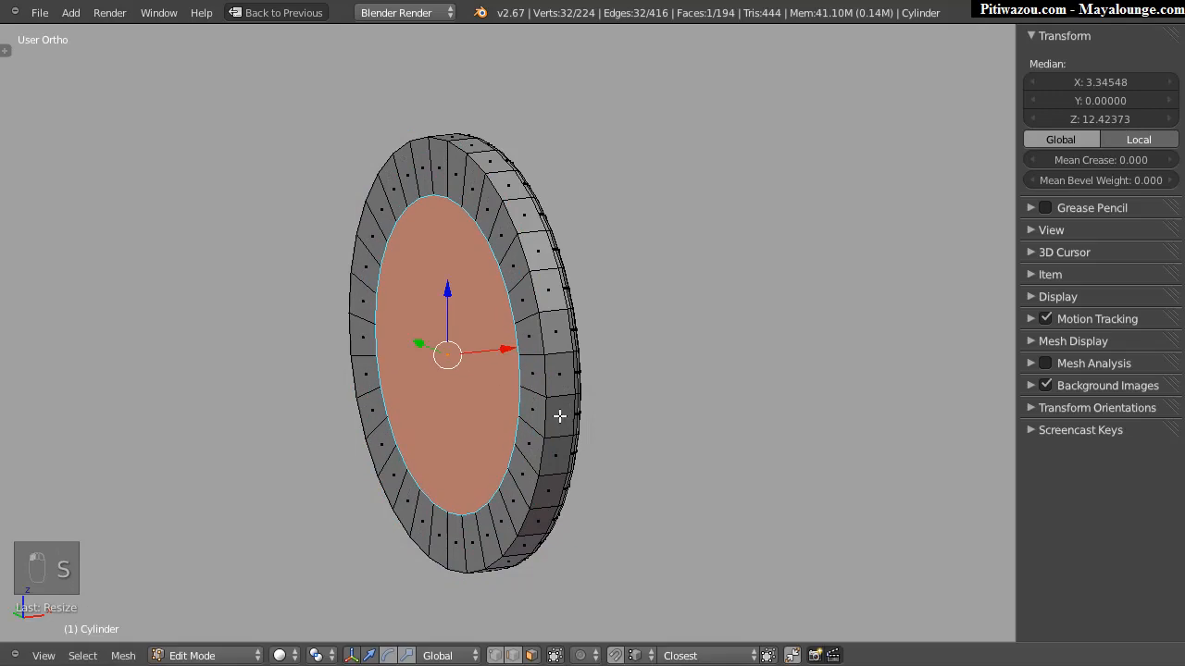
key(s)
click(589, 427)
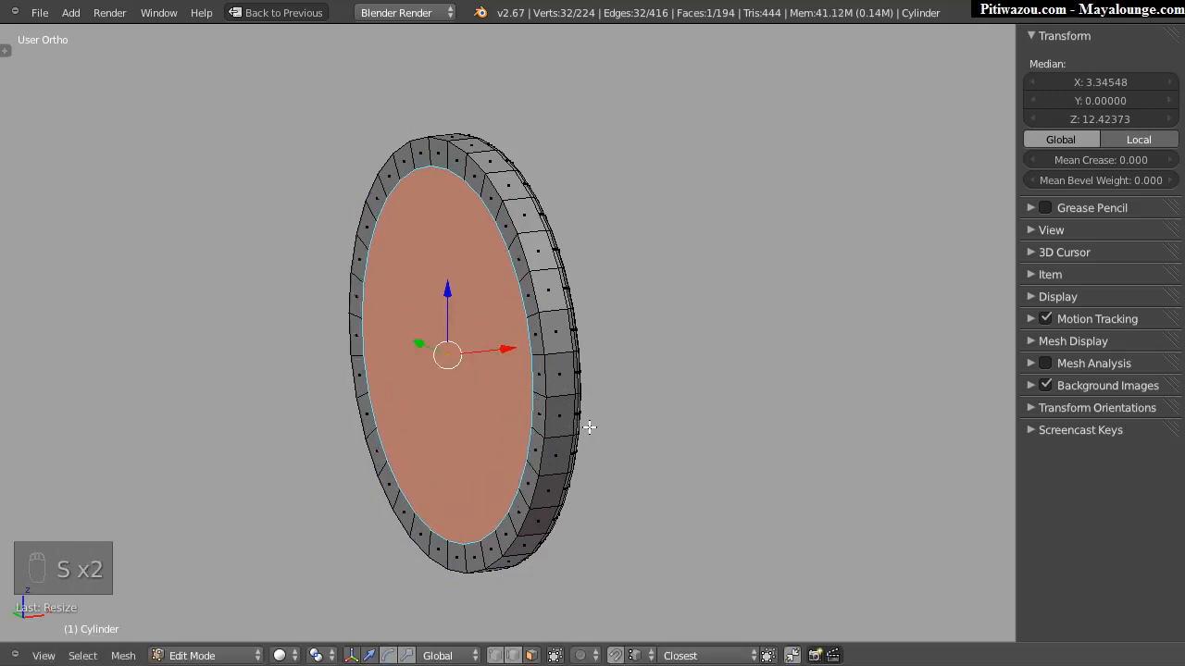
Step: Delete the inner back face so that the cylinder is open behind the rim
key(Delete)
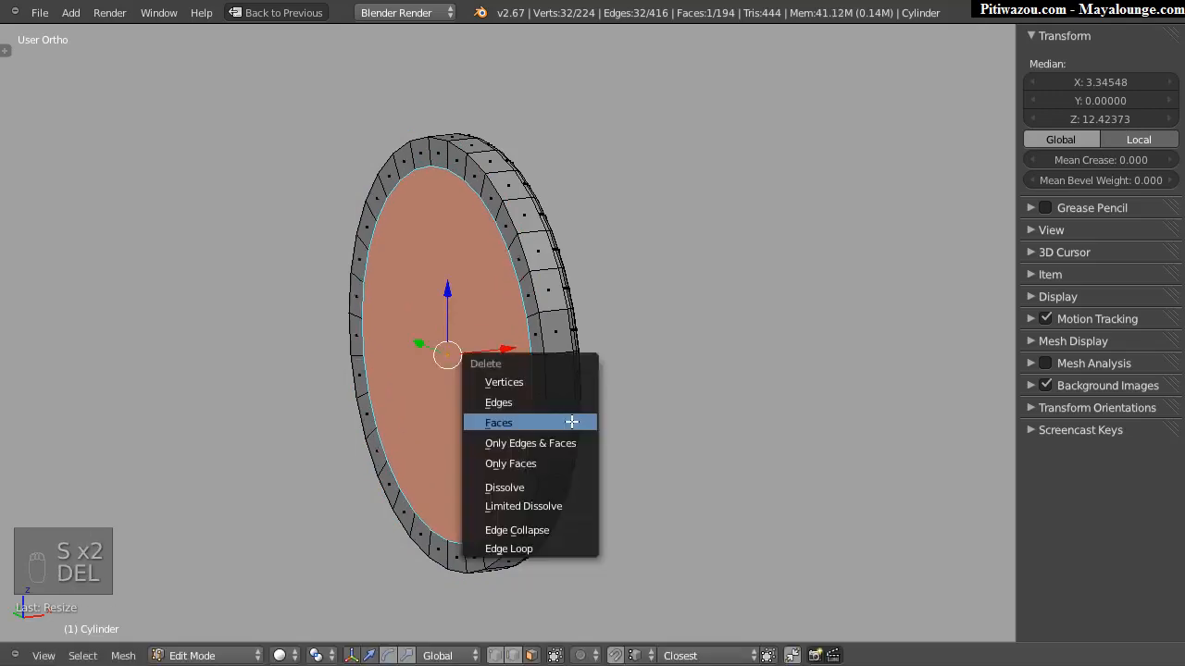
click(503, 421)
ctrl+middle_drag(497, 324, 568, 264)
key(Tab)
key(Tab)
Step: Switch to edge selection and select the outer edge loop of the back rim
key(ctrl+Tab)
click(550, 253)
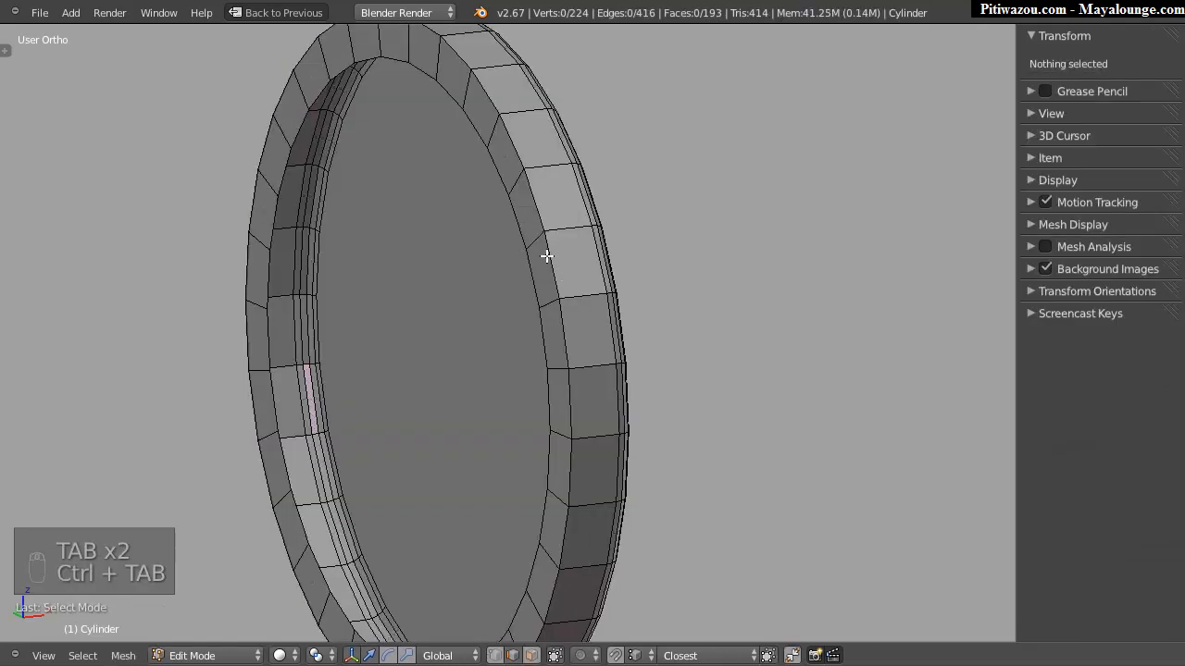
key(super)
key(super)
key(super)
key(super)
key(super)
key(super)
right_click(550, 268)
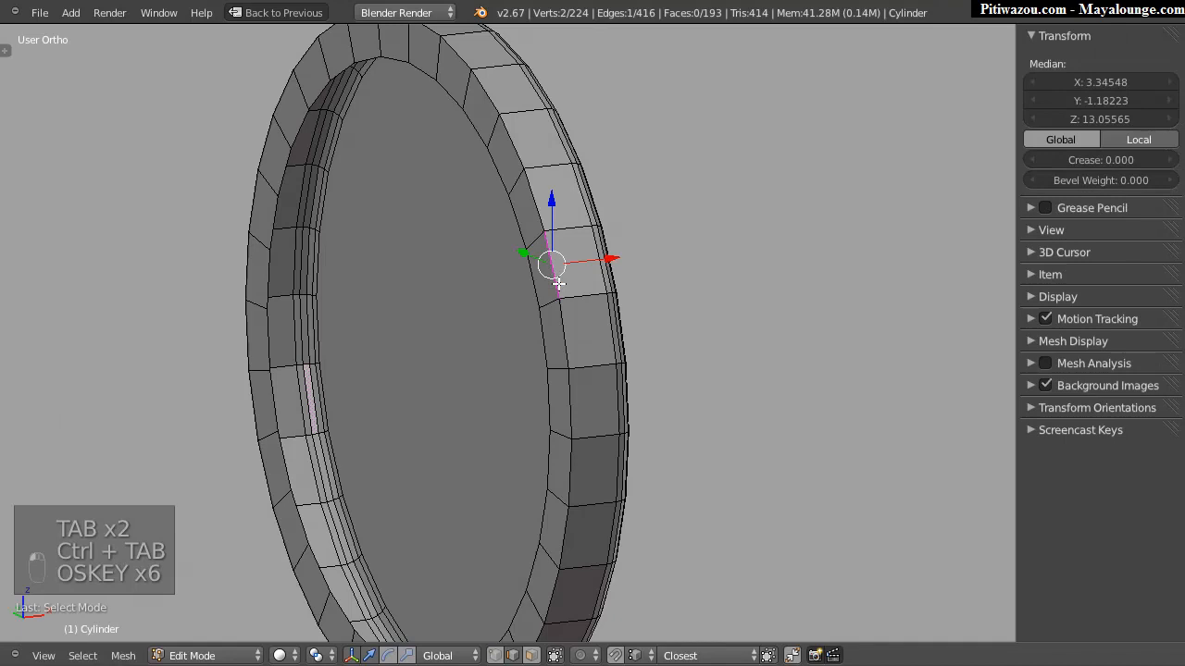
alt+right_click(555, 331)
Step: Bevel the rim's outer edge loop with four segments and an offset of about 0.0078
middle_drag(568, 336, 505, 262)
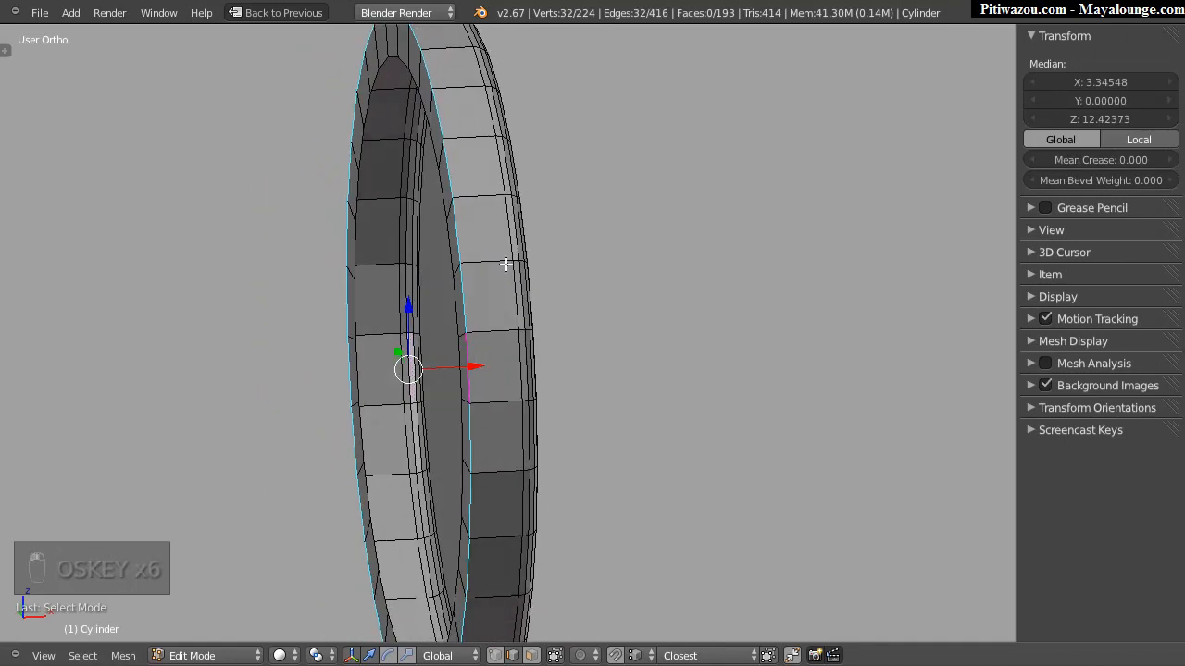
middle_drag(420, 271, 471, 281)
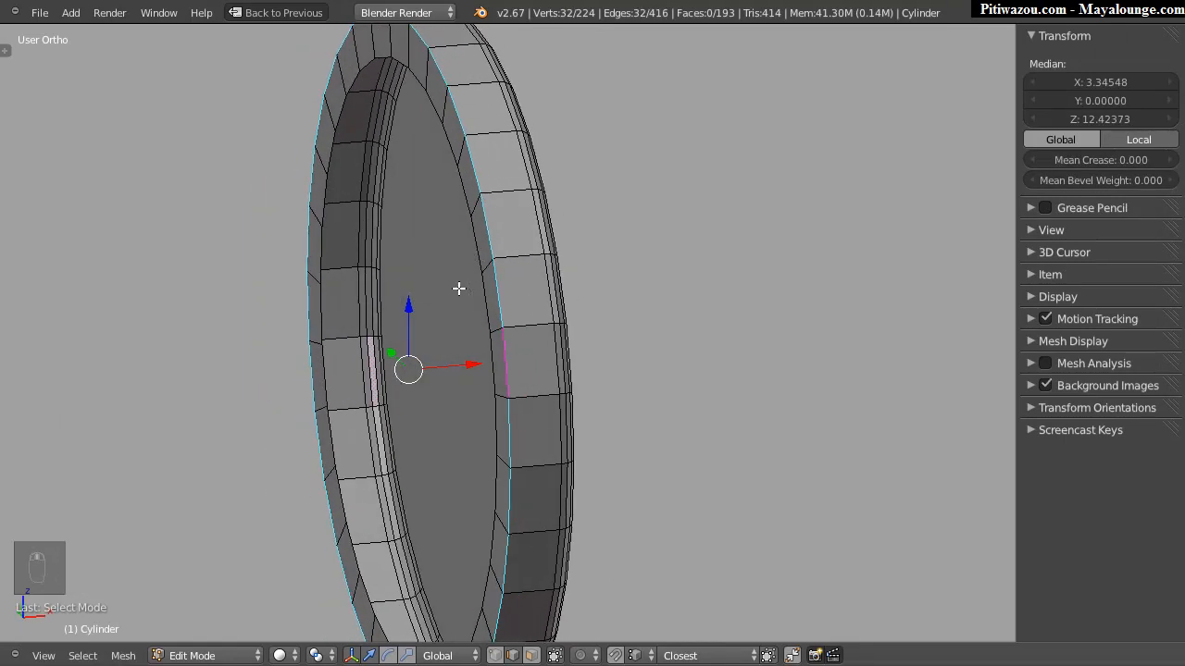
key(ctrl+b)
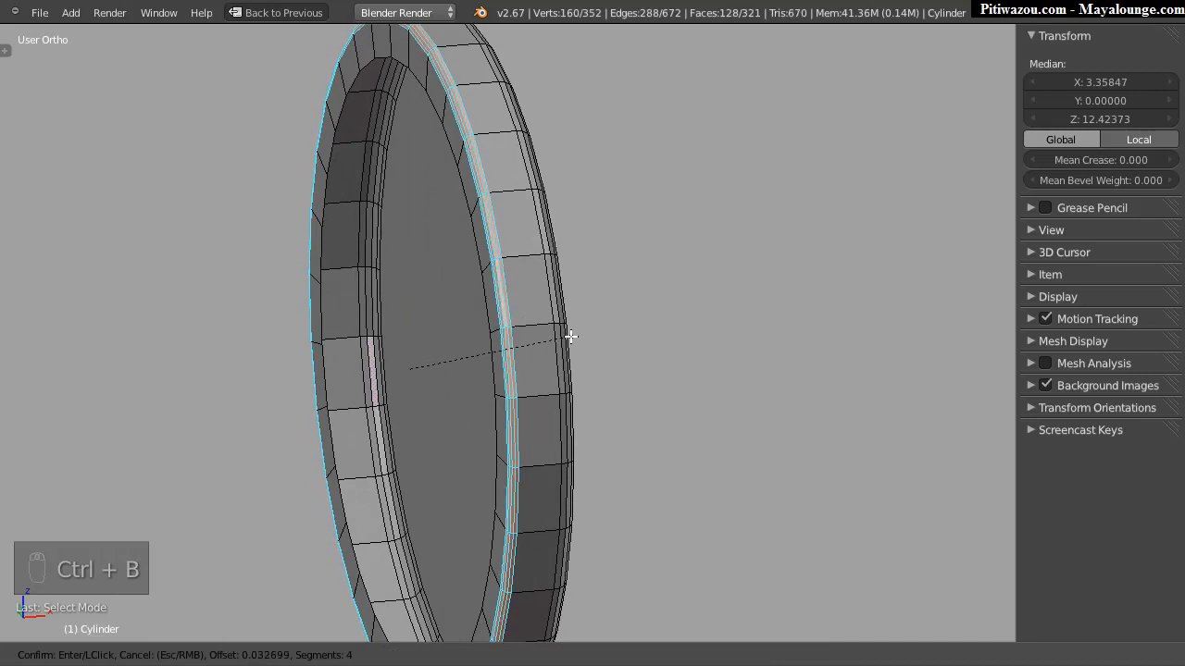
click(566, 338)
middle_drag(563, 336, 538, 257)
scroll(525, 287, up, 8)
Step: Reduce the rim bevel to two segments in the bevel's operator settings
key(F6)
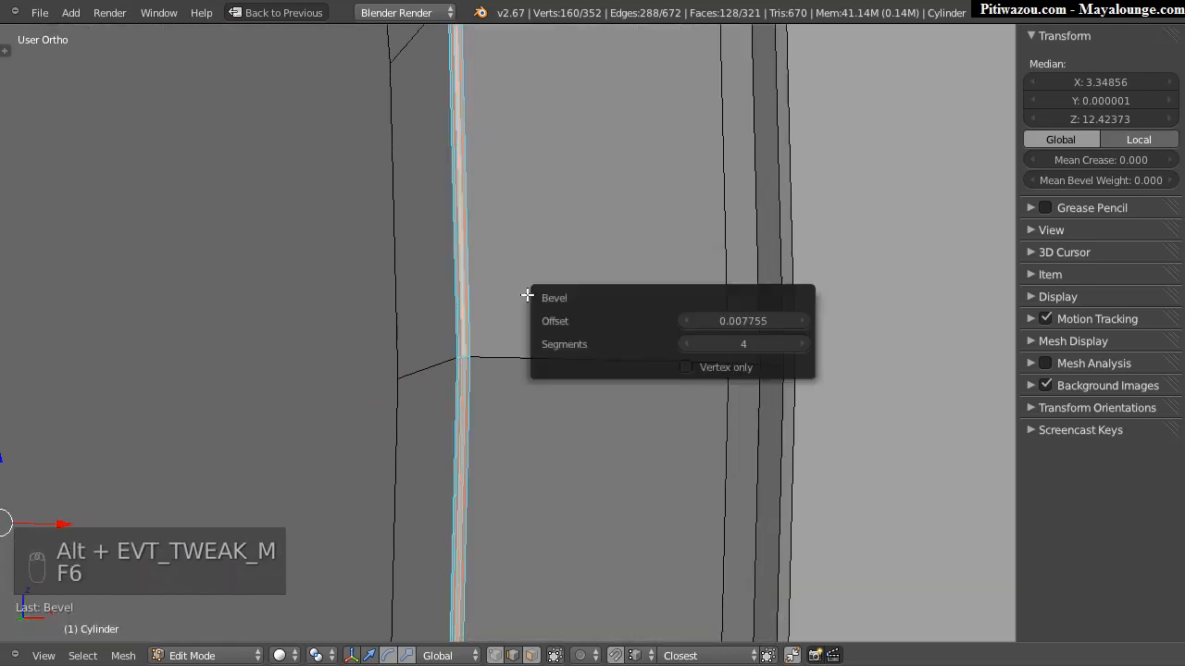
drag(747, 339, 729, 342)
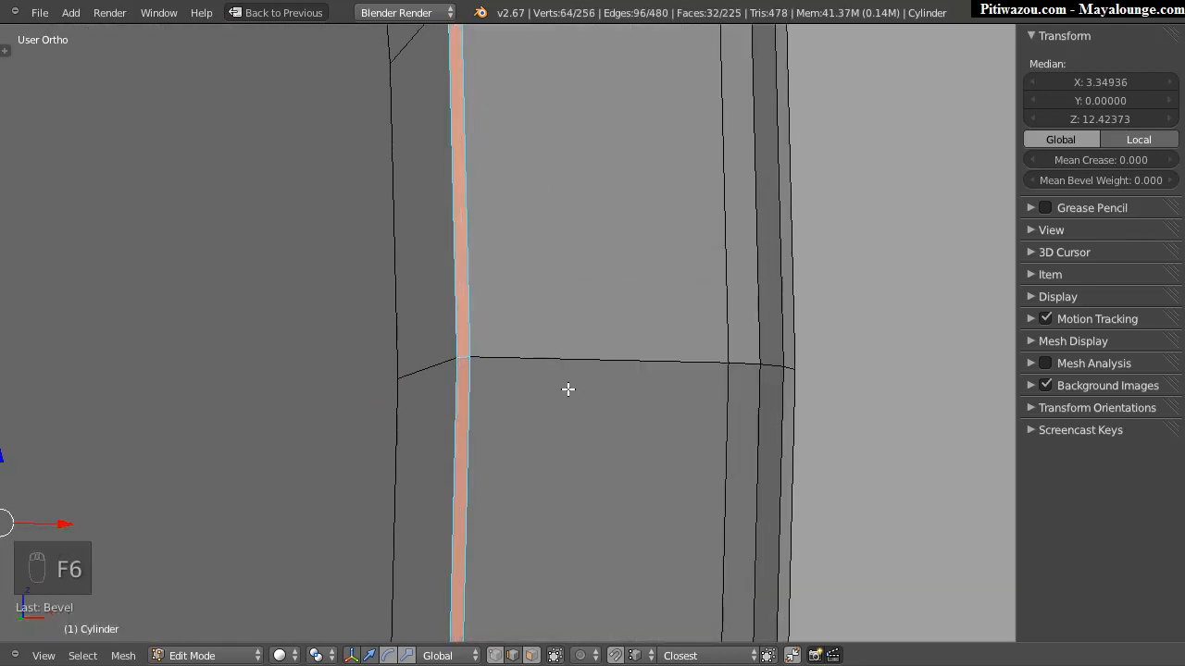
key(F6)
drag(828, 416, 840, 419)
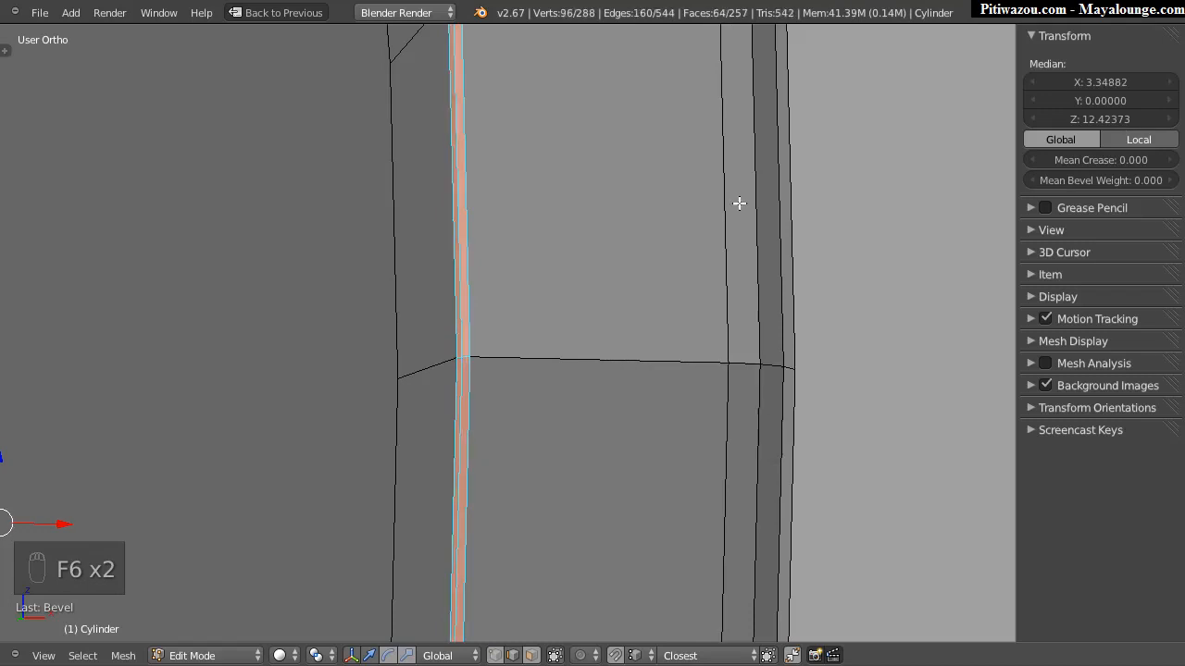
Step: Switch to face selection and select the large front face of the rear cylinder
scroll(407, 333, down, 5)
middle_drag(691, 239, 525, 291)
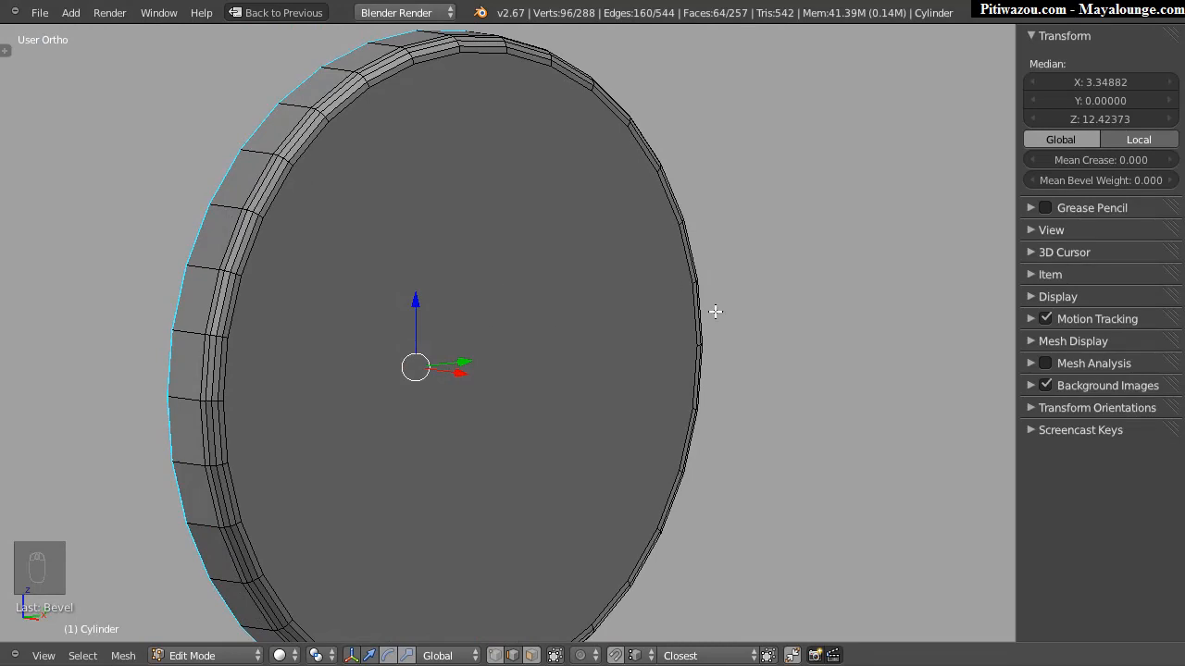
key(Tab)
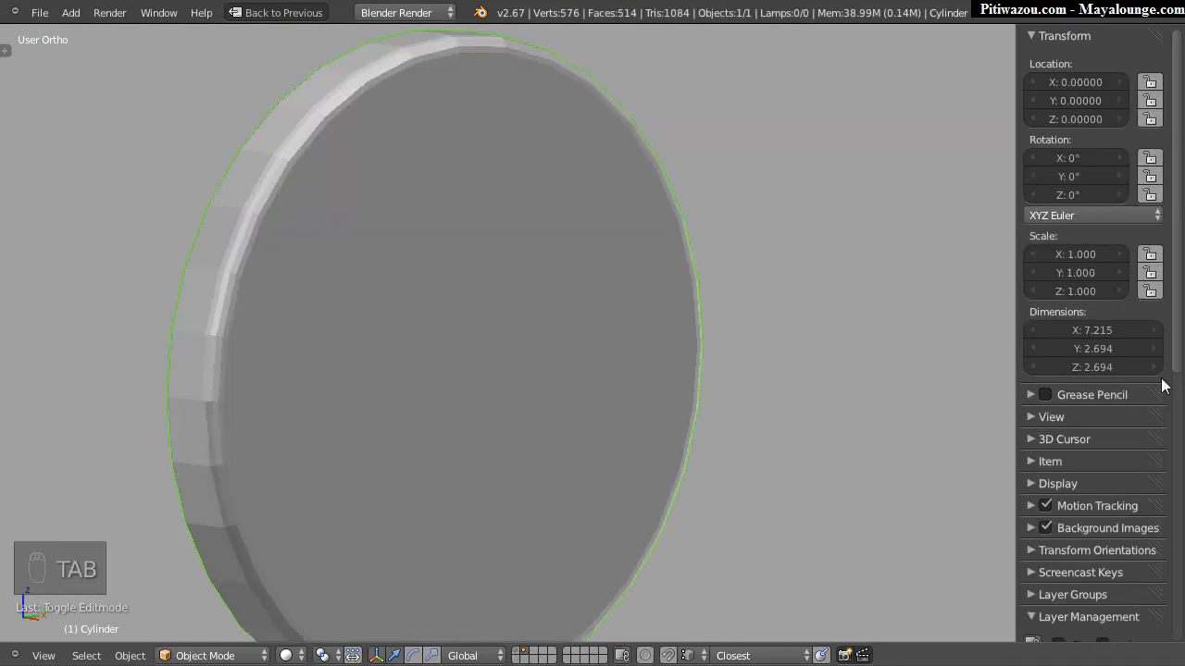
drag(1178, 359, 1177, 524)
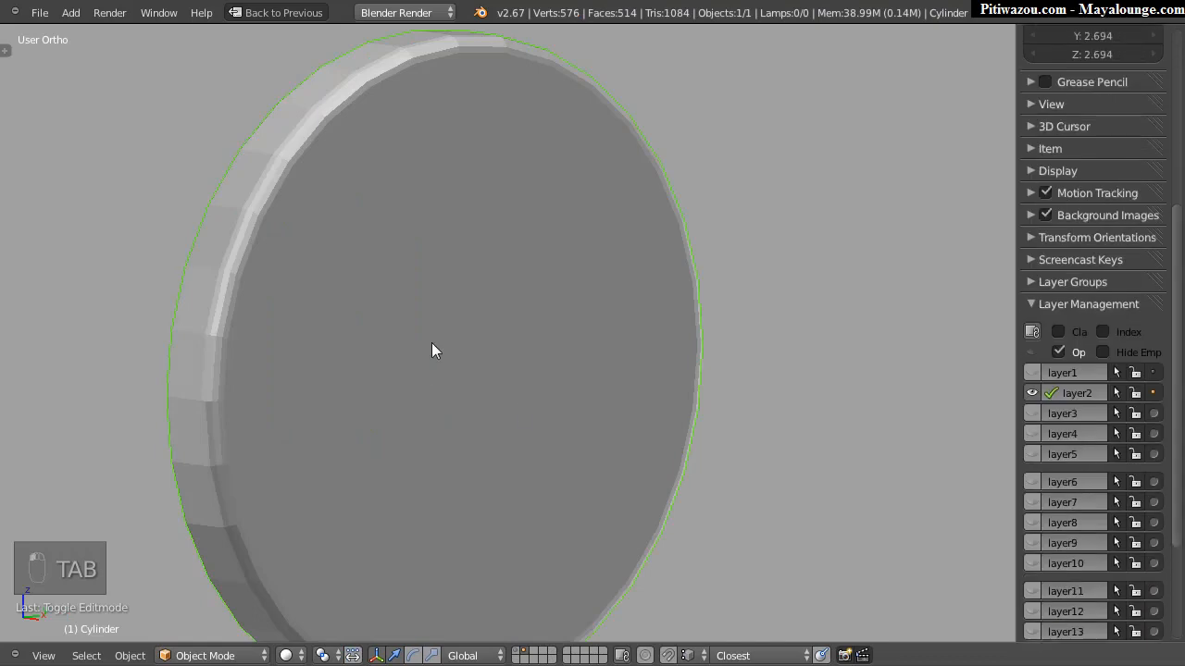
key(Tab)
key(ctrl+Tab)
click(449, 364)
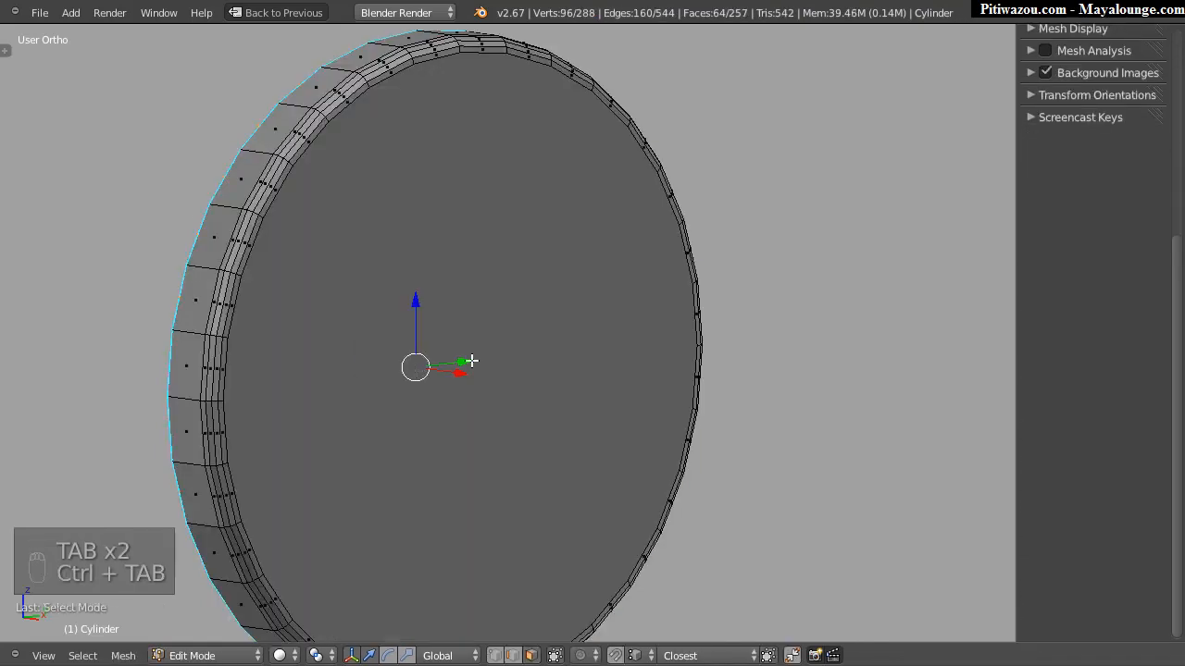
right_click(531, 425)
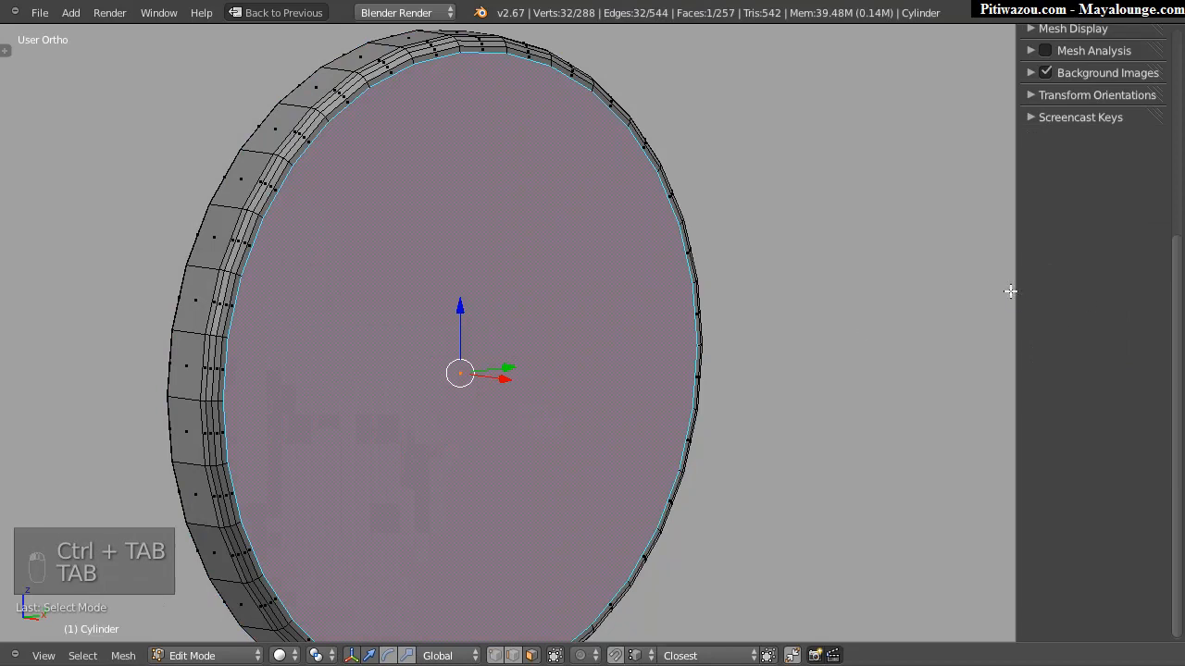
Step: Show layer1 alongside layer2 and return to editing the rear cylinder with the domed part displayed
key(Tab)
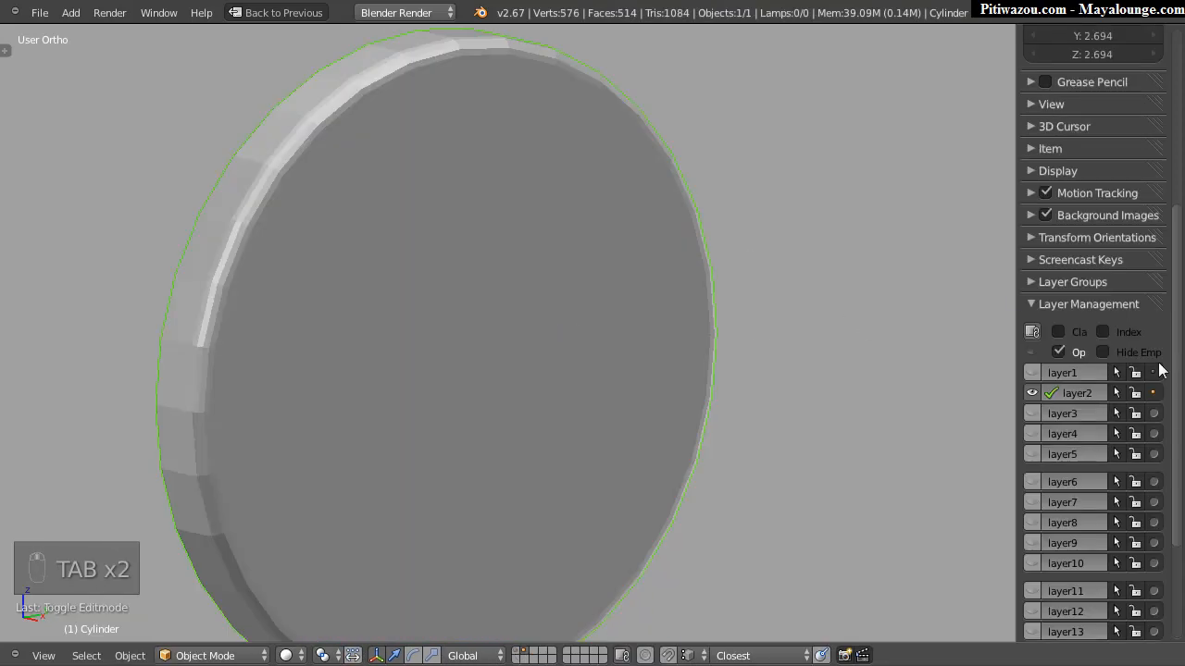
shift+click(1031, 373)
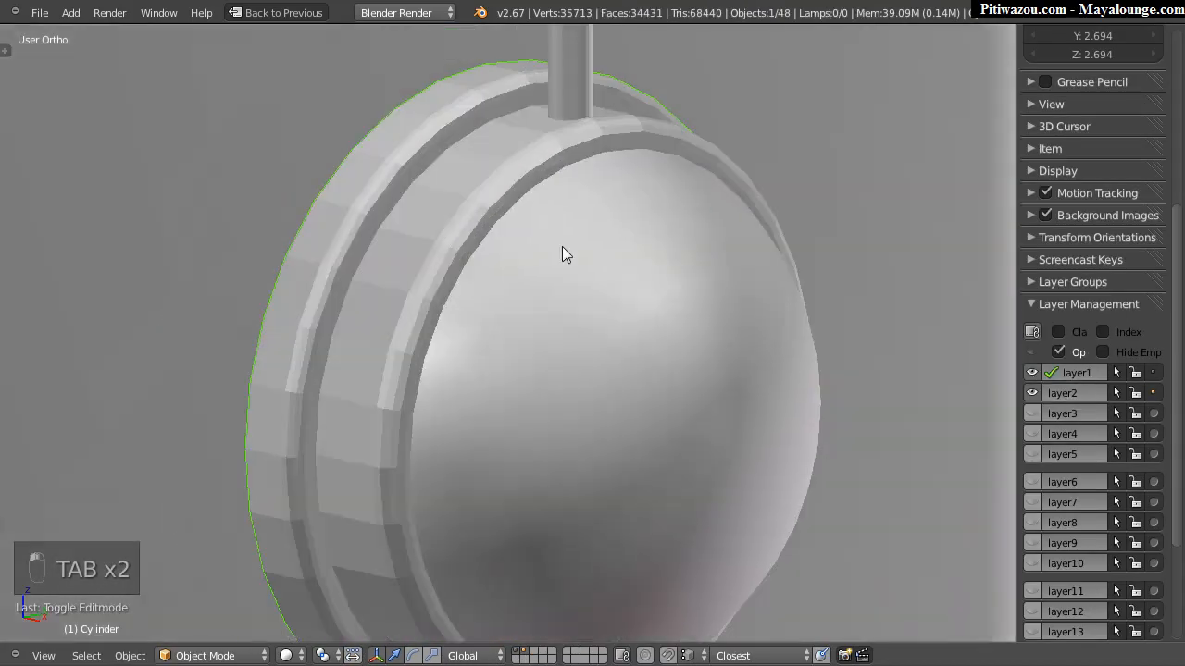
key(Tab)
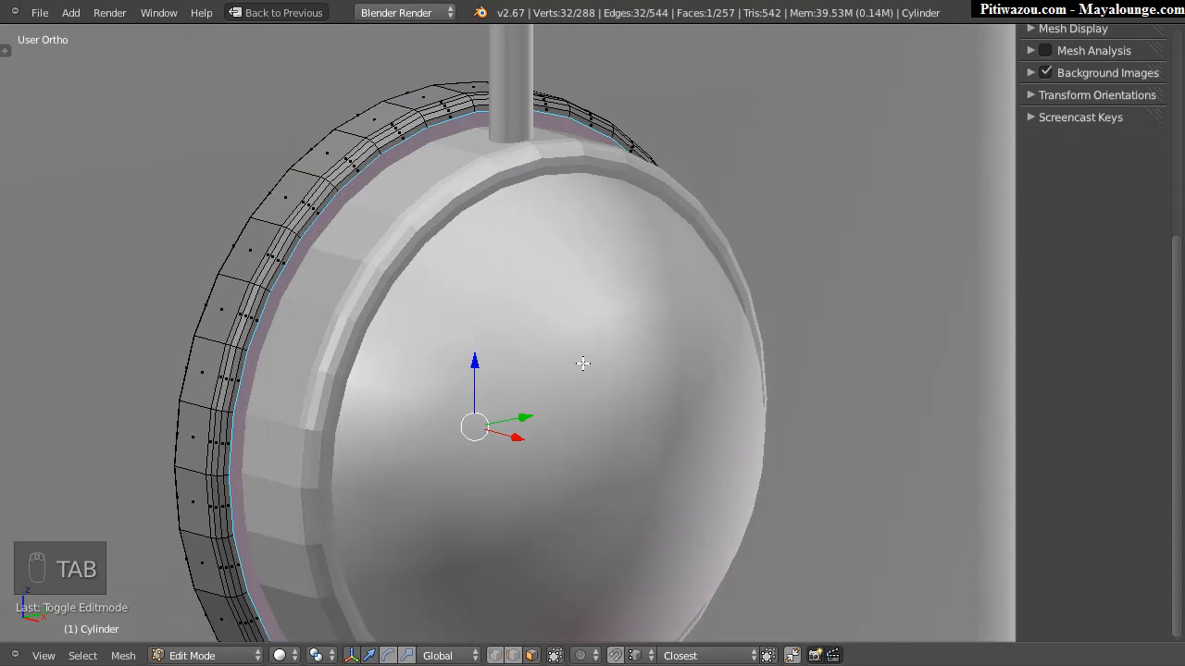
Step: Extrude the front face in place and scale it to about 0.95 so its edge meets the cylinder in front
key(e)
key(s)
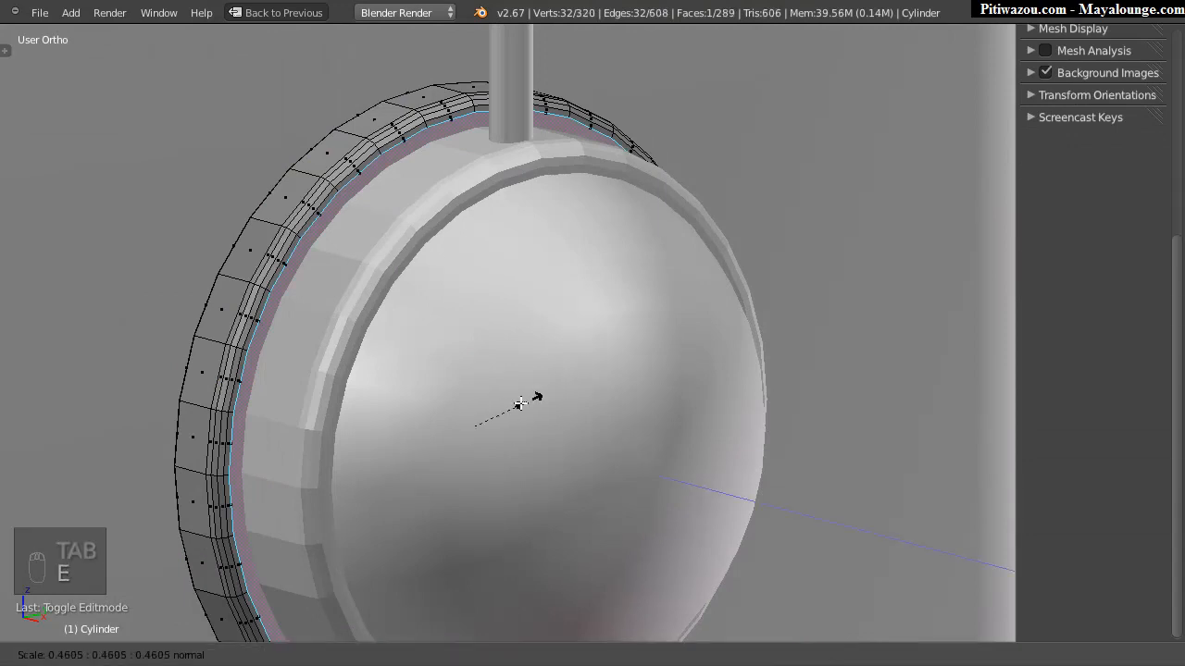
click(477, 428)
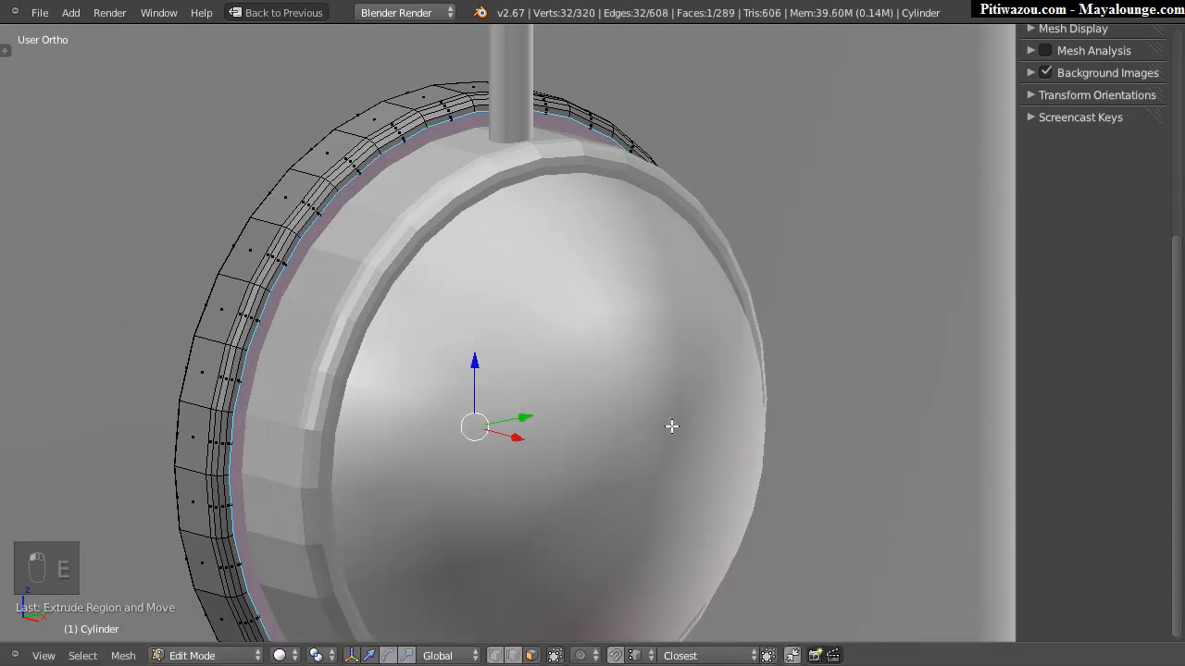
key(s)
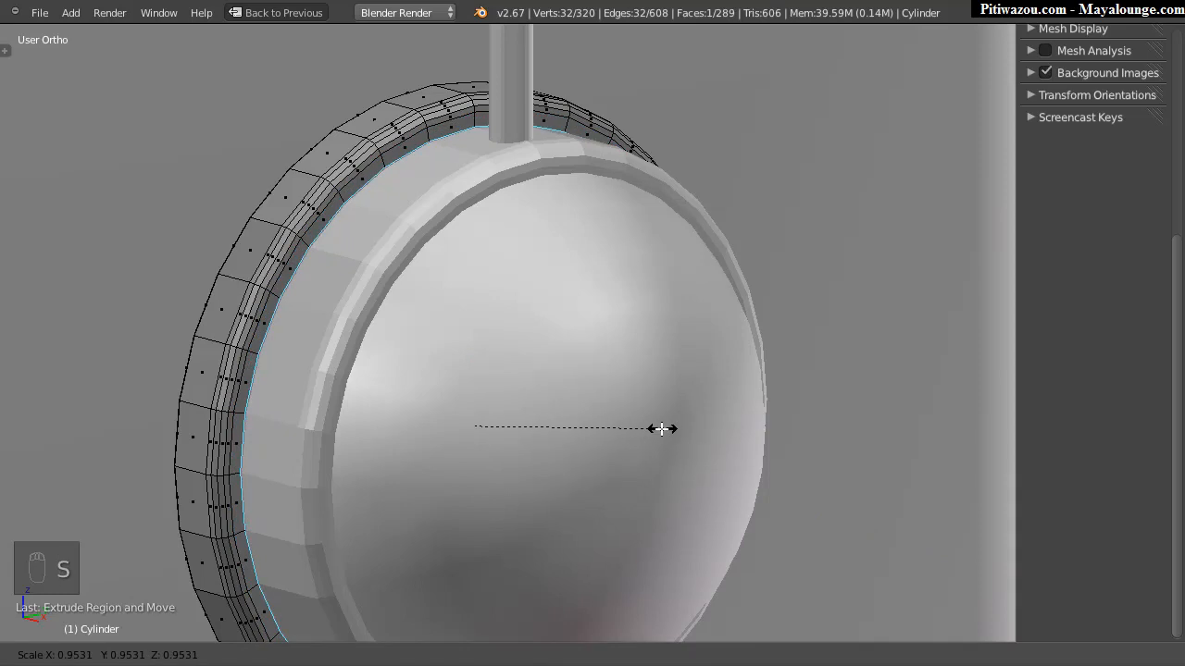
click(661, 429)
key(s)
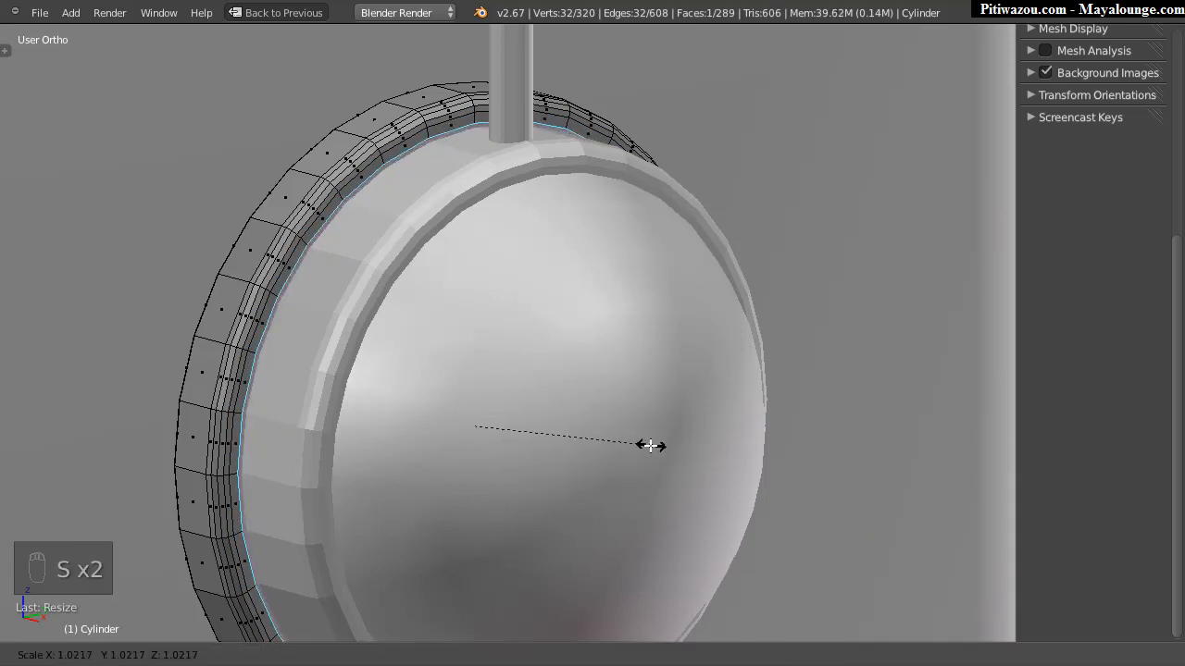
click(646, 446)
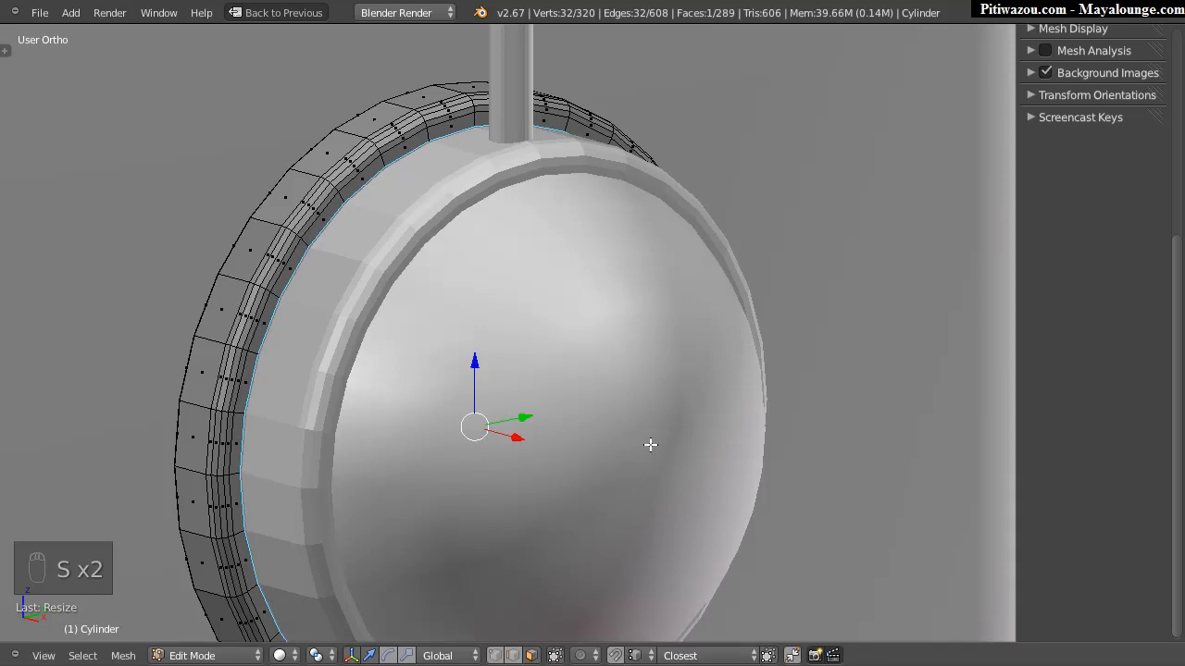
Step: Extrude the front face inward by about 0.28, and extrude it again in place, scaled to about 0.8
key(e)
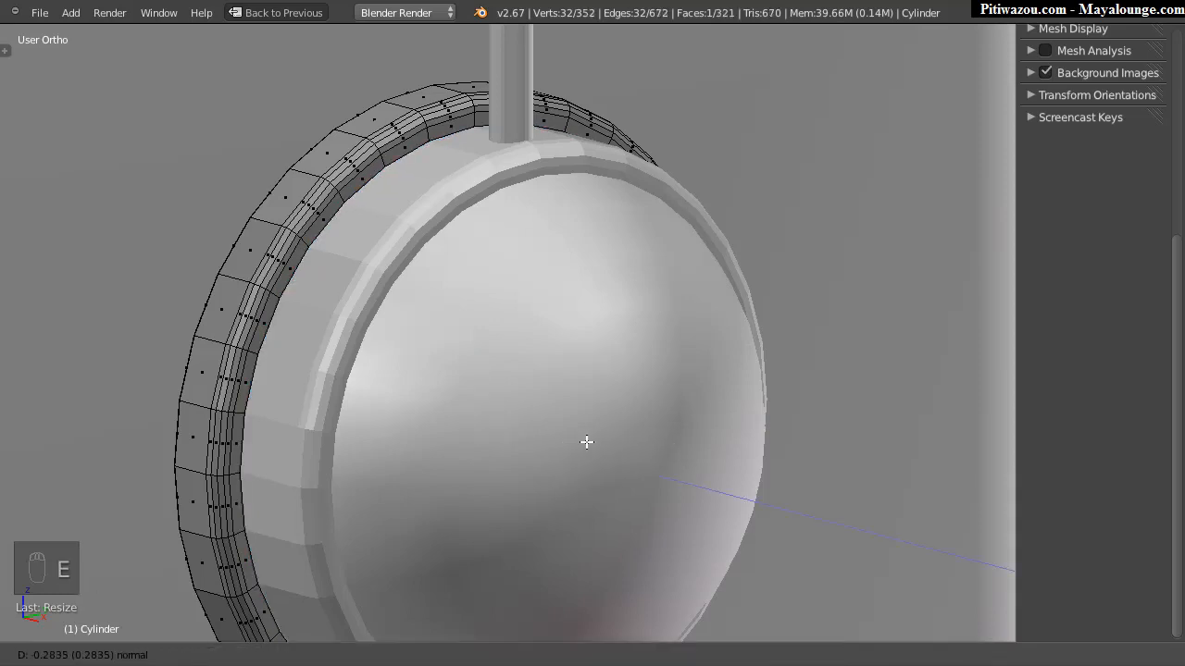
click(593, 443)
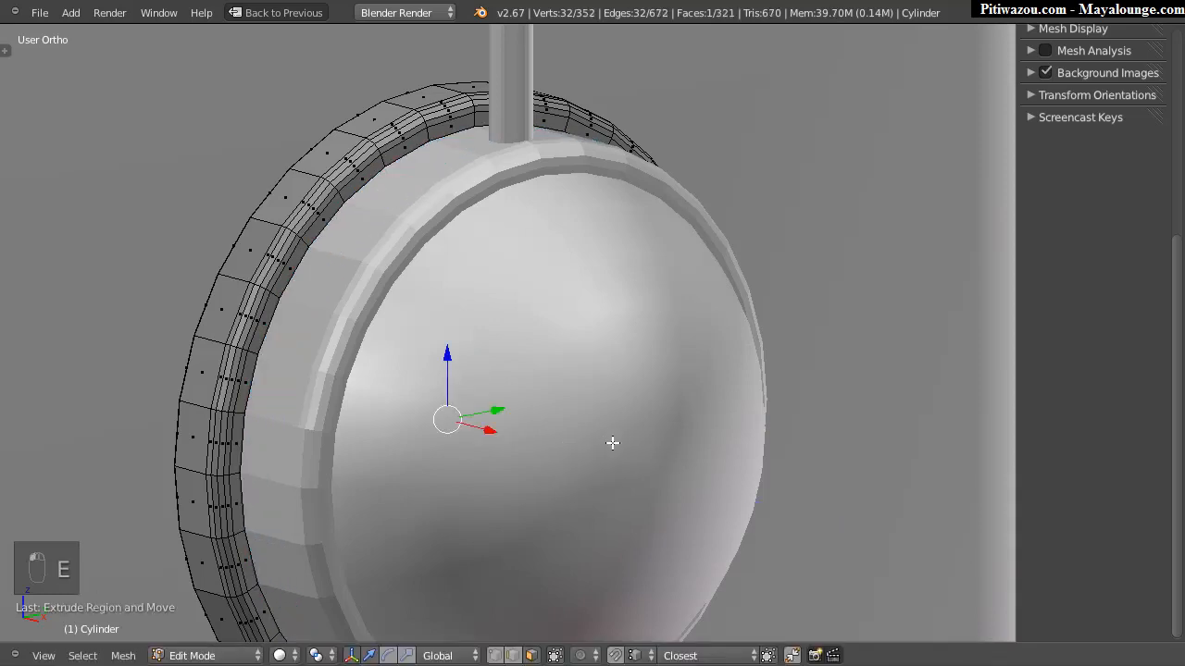
key(e)
key(s)
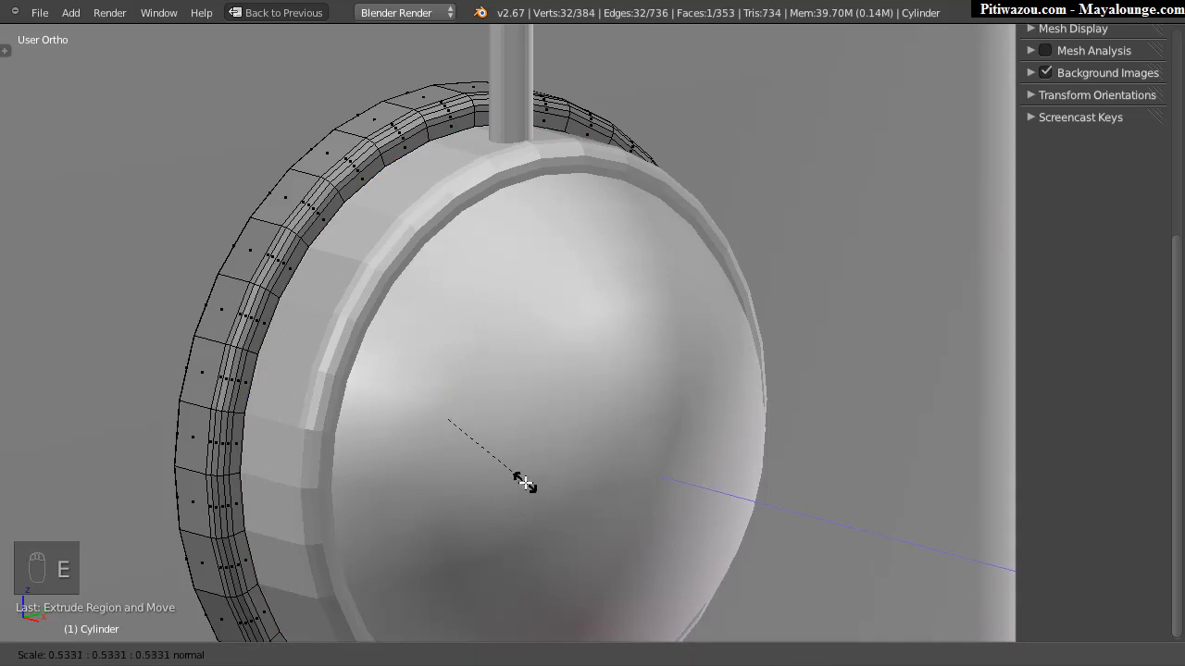
click(586, 367)
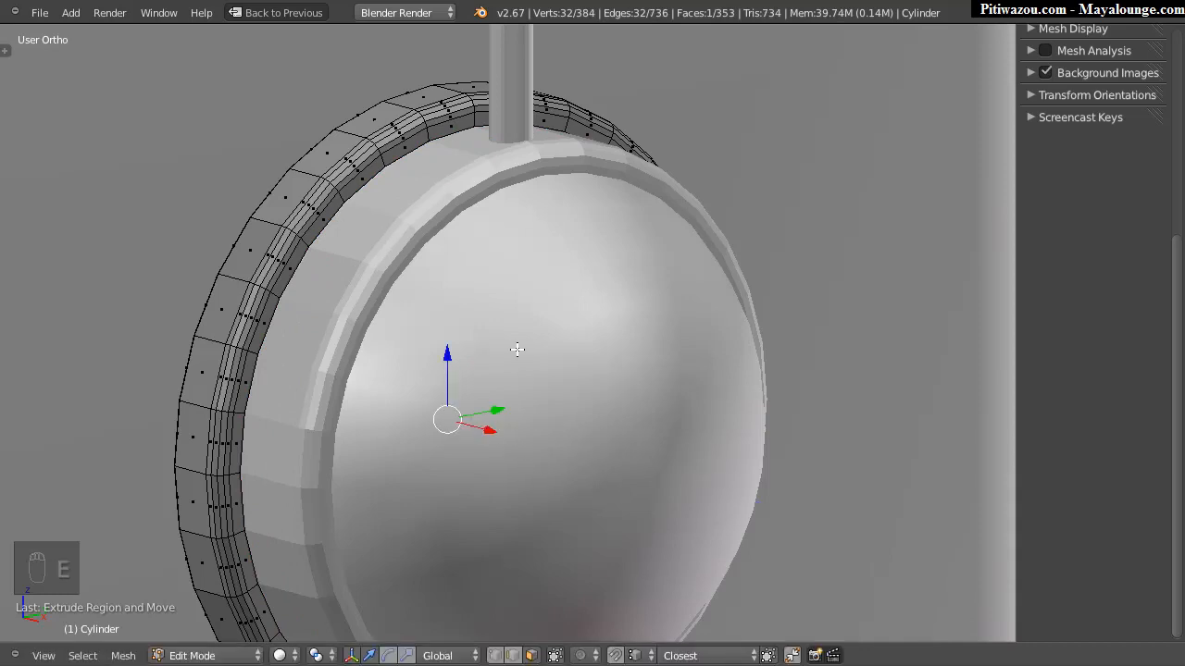
key(z)
key(s)
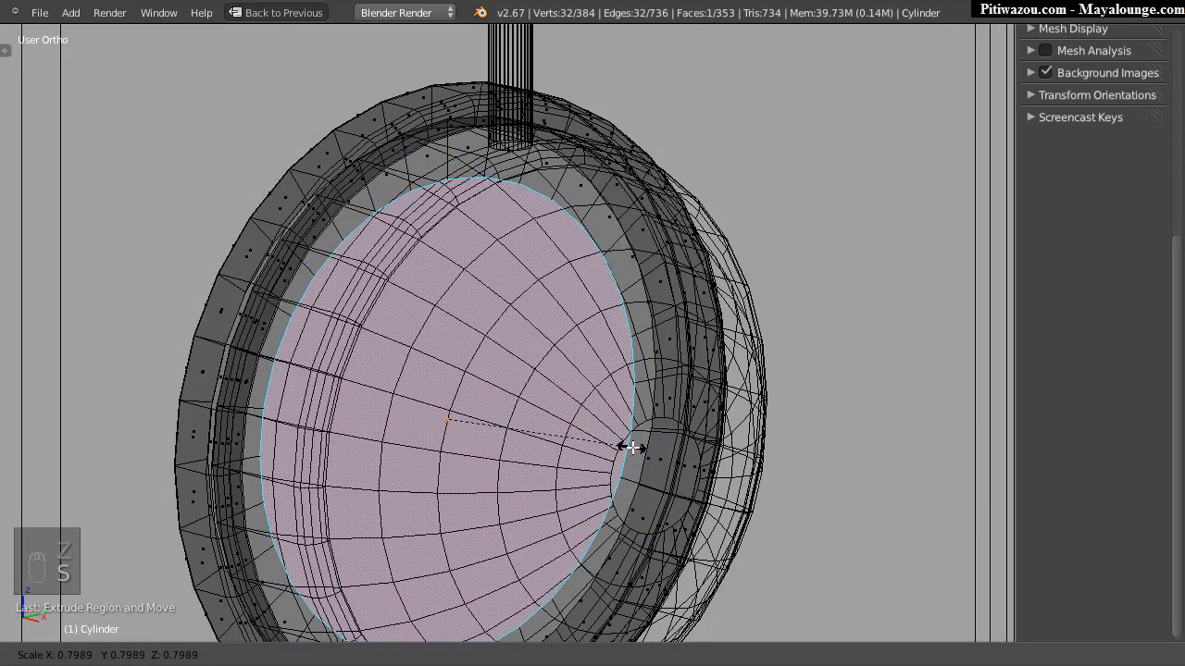
click(633, 446)
Step: Return to solid shading, leave mesh editing and isolate the rear ring by showing only layer2
middle_drag(483, 338, 550, 247)
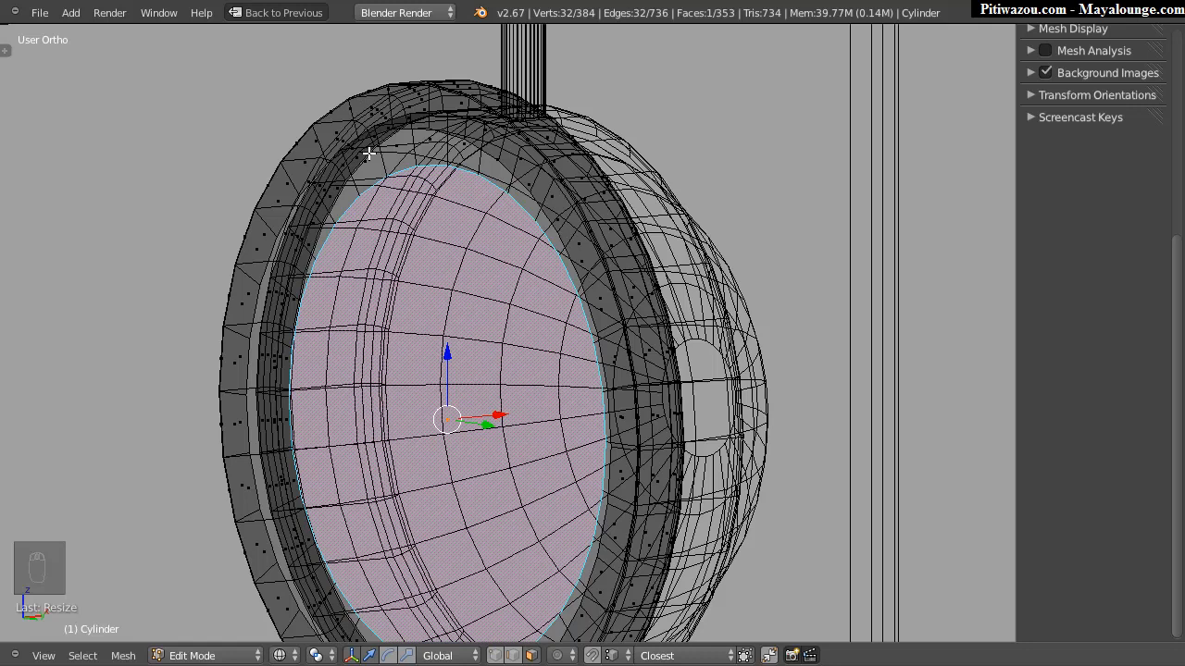
key(z)
right_click(343, 132)
key(Tab)
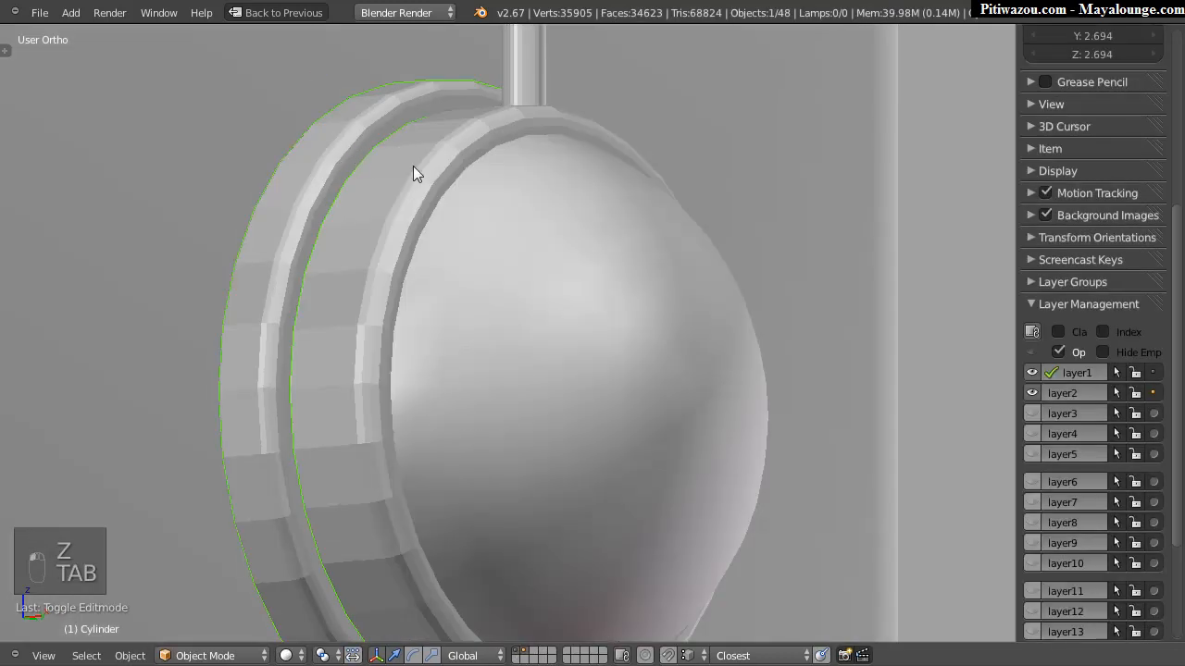
click(1042, 387)
middle_drag(516, 225, 494, 194)
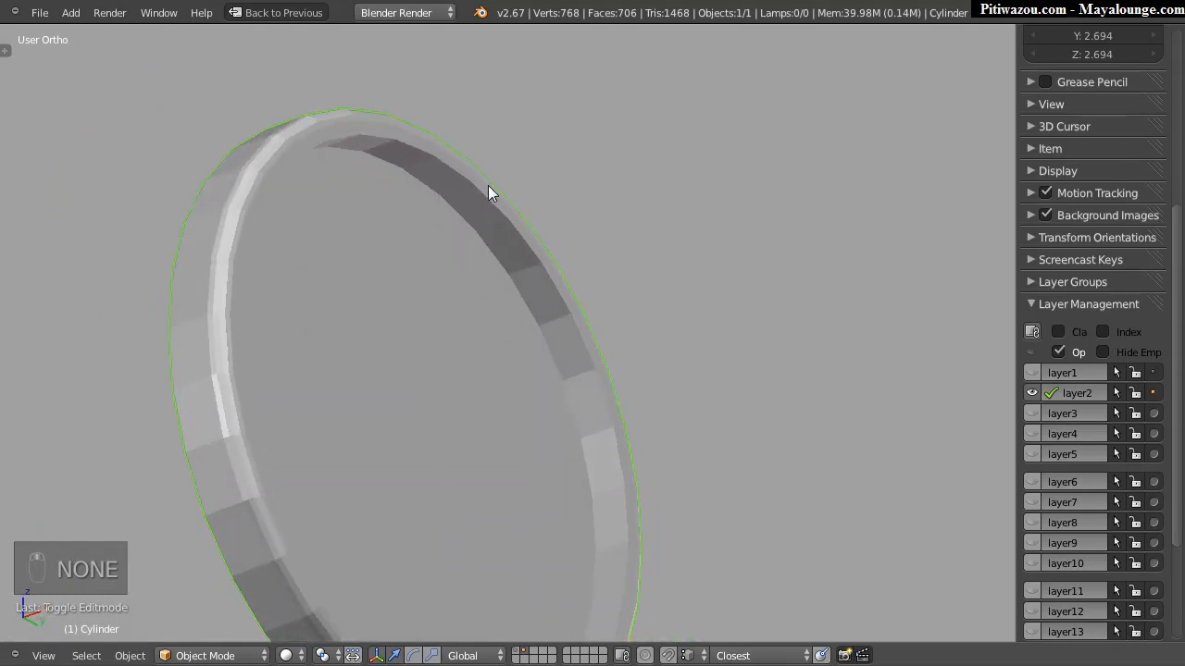
Step: Edit the ring's mesh in edge selection mode and select both edge loops bordering the recess's inner wall
key(Tab)
middle_drag(507, 267, 464, 249)
key(ctrl+Tab)
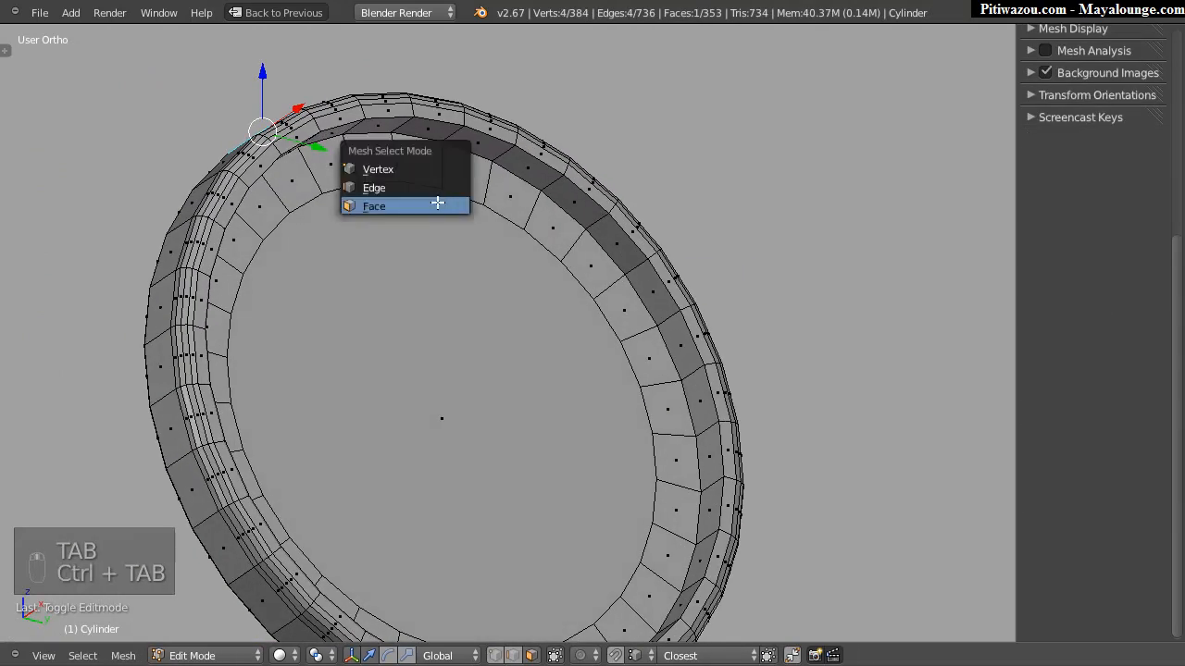
click(407, 188)
alt+right_click(470, 154)
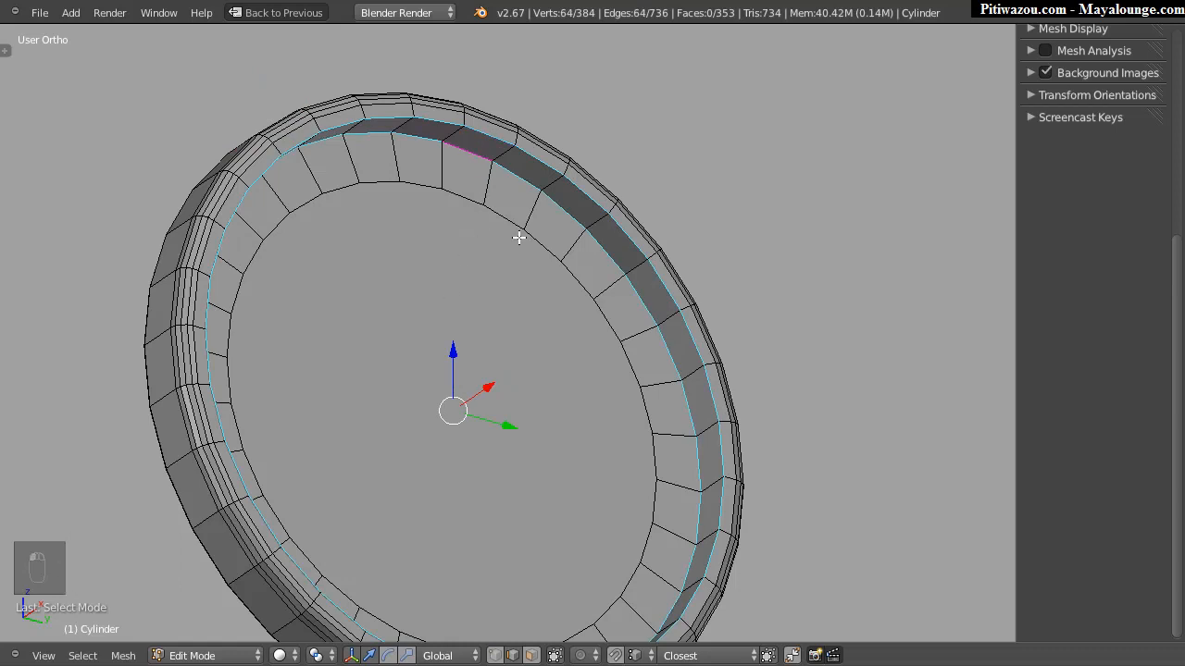
Step: Bevel the two recess edge loops with two segments and an offset of about 0.016
key(ctrl+b)
scroll(611, 241, up, 1)
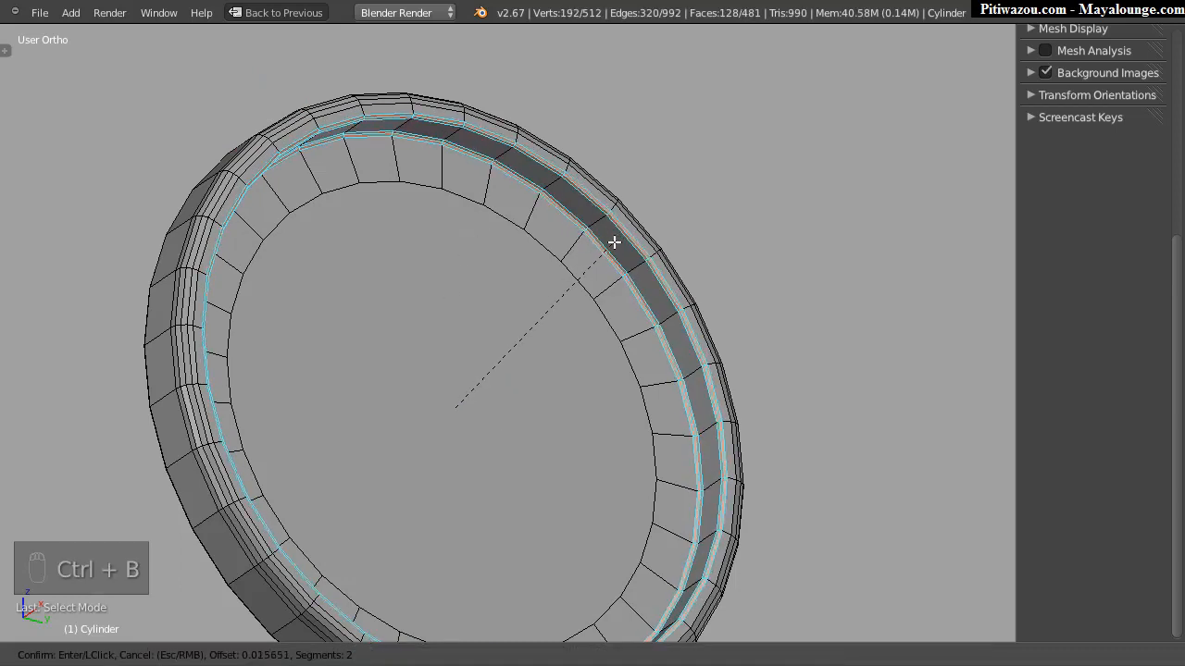
click(615, 242)
Step: Switch to face selection and delete the large face at the bottom of the recess to open the ring
middle_drag(512, 277, 510, 333)
key(ctrl+Tab)
click(507, 339)
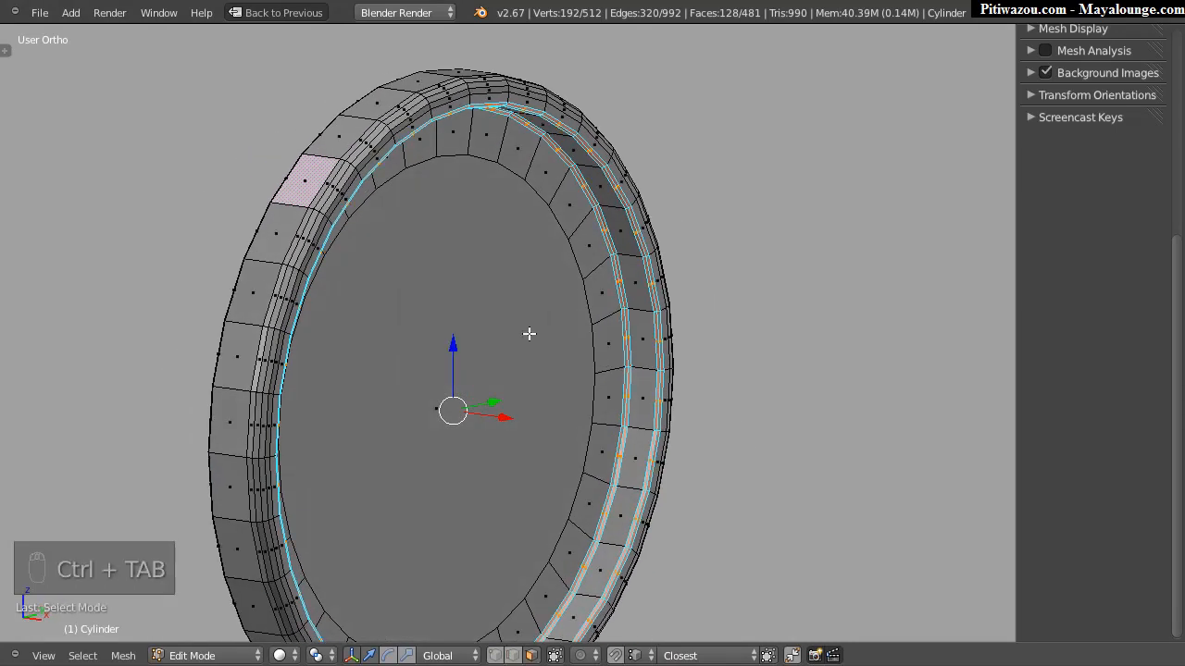
right_click(469, 393)
key(Delete)
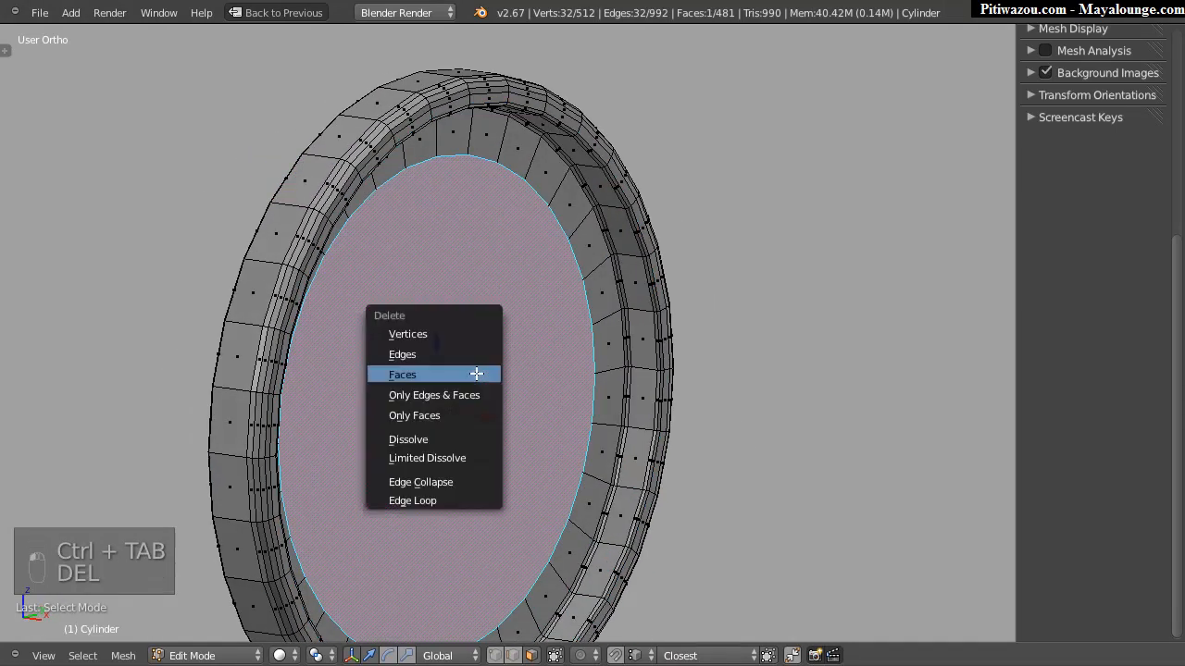
click(417, 376)
Step: Add a loop cut around the ring's outer wall and slide it close to the front rim bevel
middle_drag(428, 365, 614, 254)
key(ctrl+r)
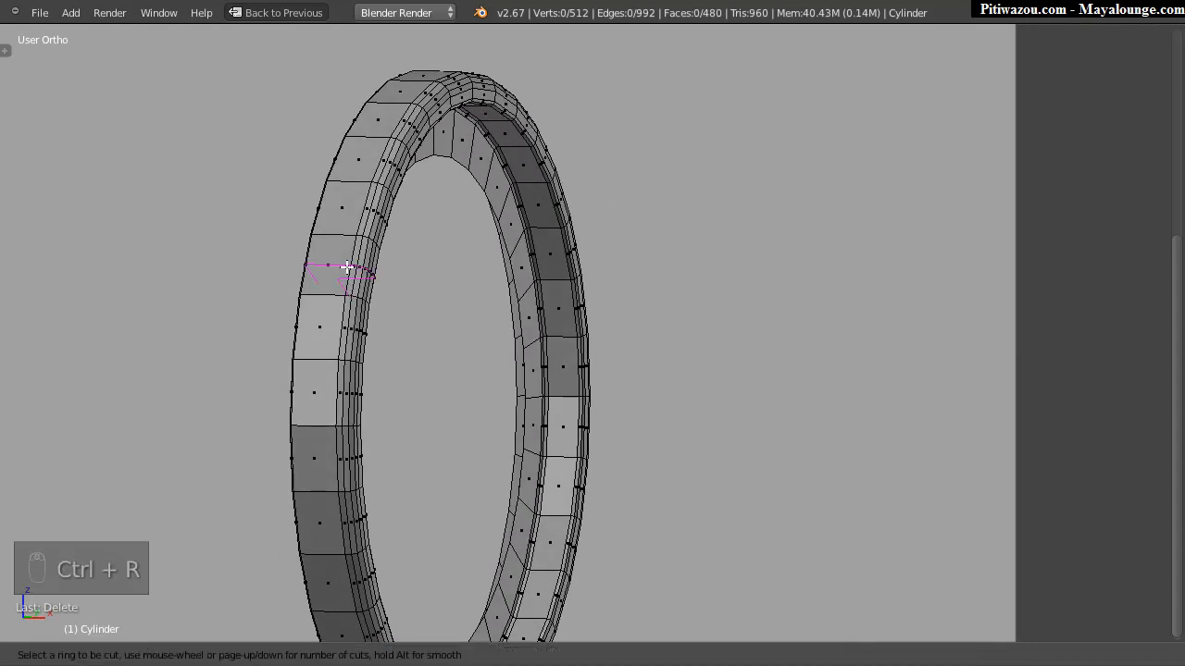
click(333, 232)
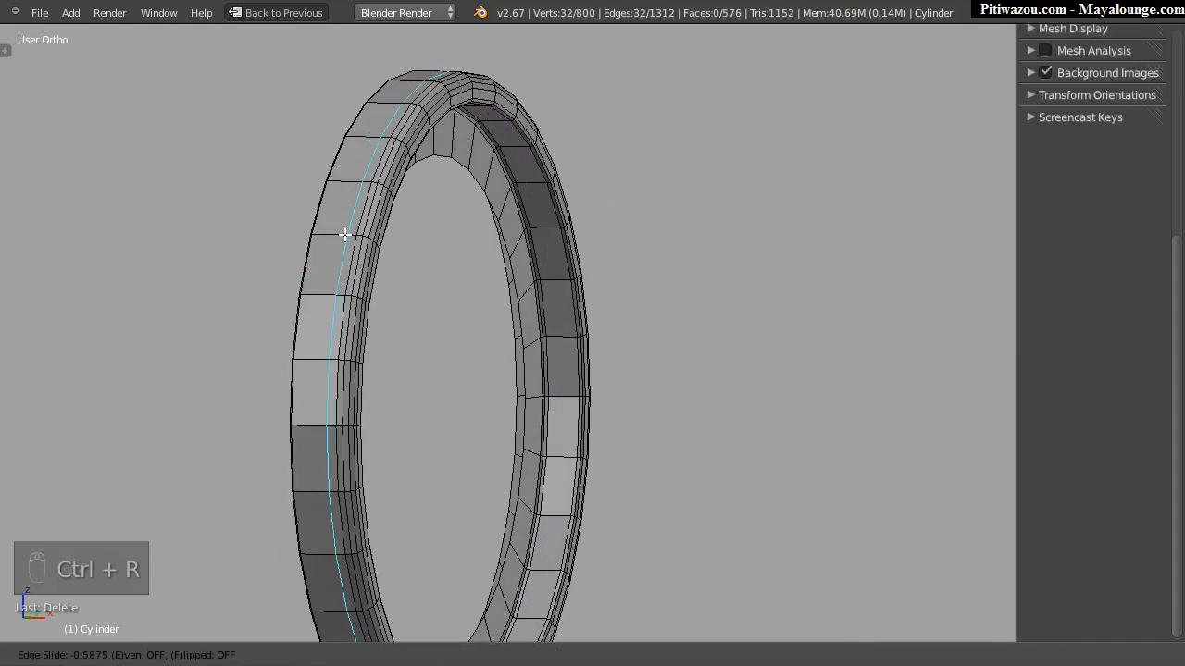
click(371, 291)
key(Return)
Step: Leave mesh editing, give the ring level 3 subdivision and shade it smooth
middle_drag(502, 227, 680, 314)
key(Tab)
key(ctrl+3)
ctrl+middle_drag(702, 269, 440, 391)
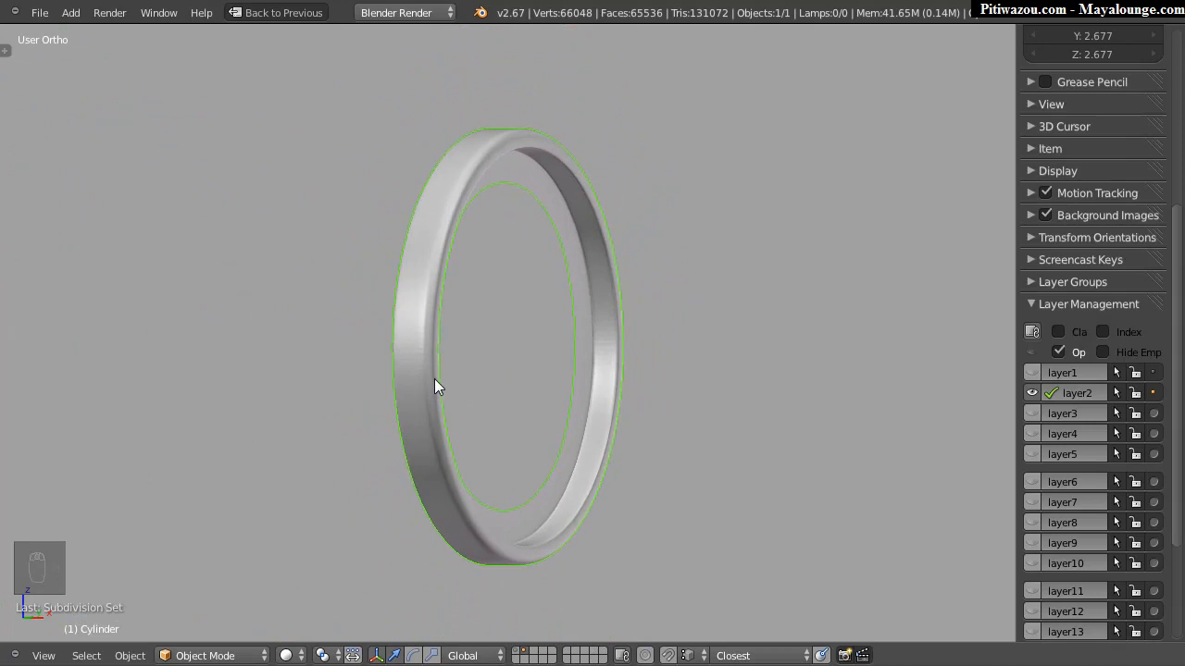
key(t)
click(26, 264)
middle_drag(559, 361, 541, 329)
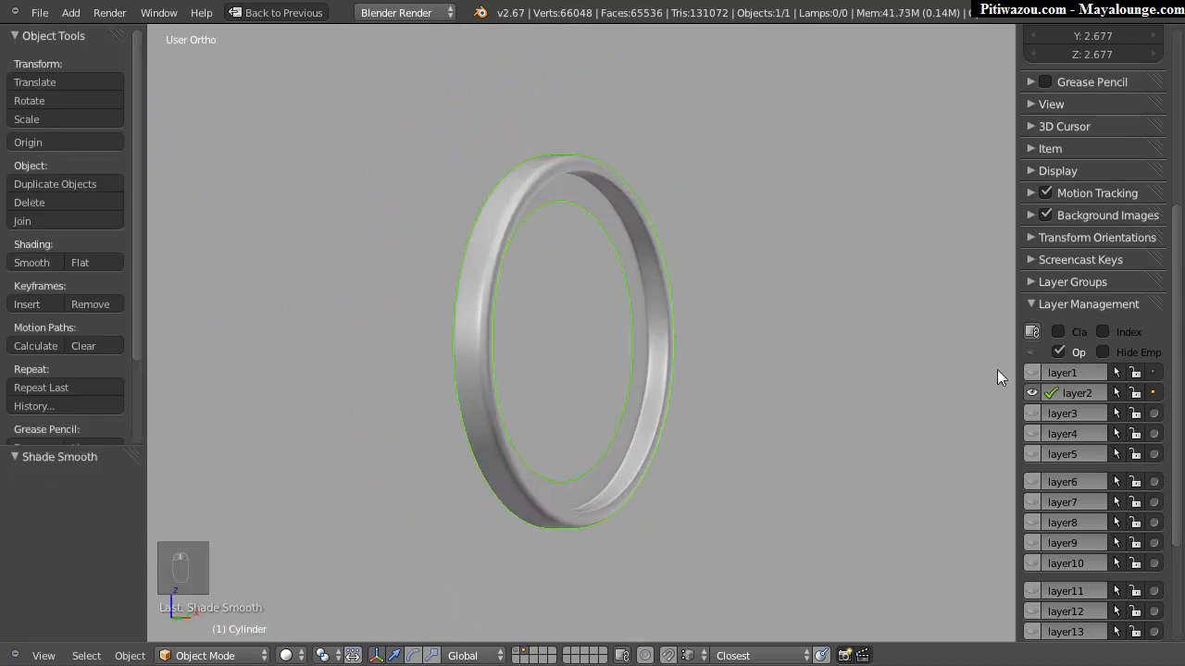
Step: With layer1 shown again, move the faceted cylinder behind the dome to layer3 and make that layer visible
click(1032, 374)
middle_drag(700, 363, 450, 327)
right_click(450, 412)
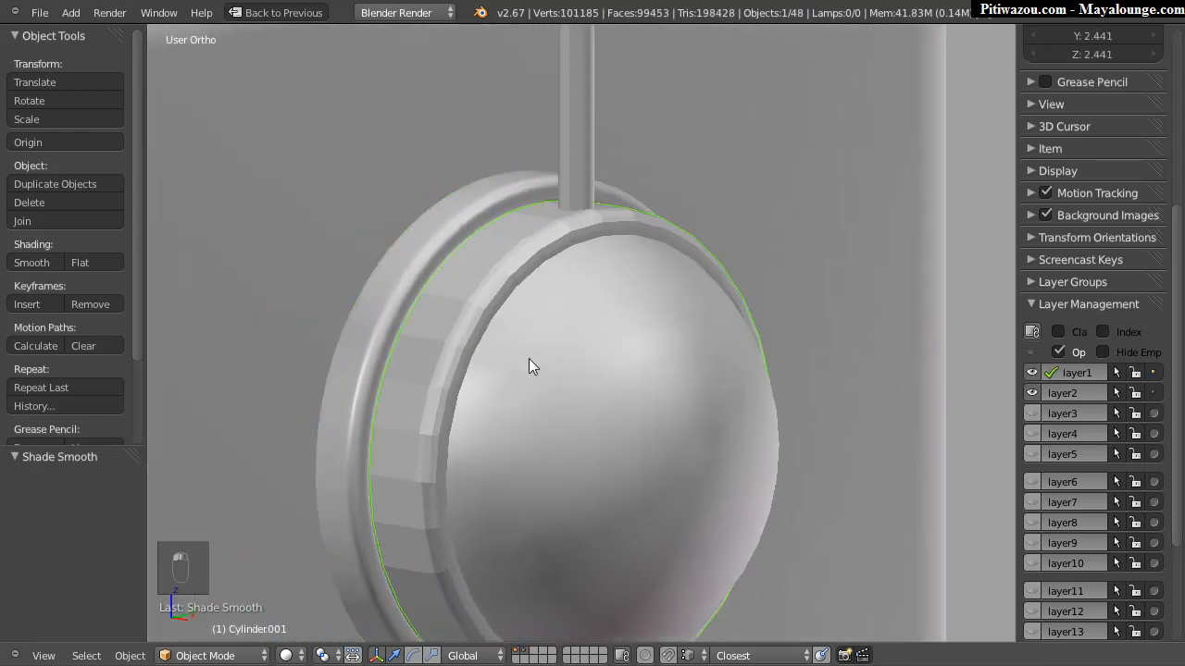
middle_drag(551, 331, 541, 307)
click(1153, 413)
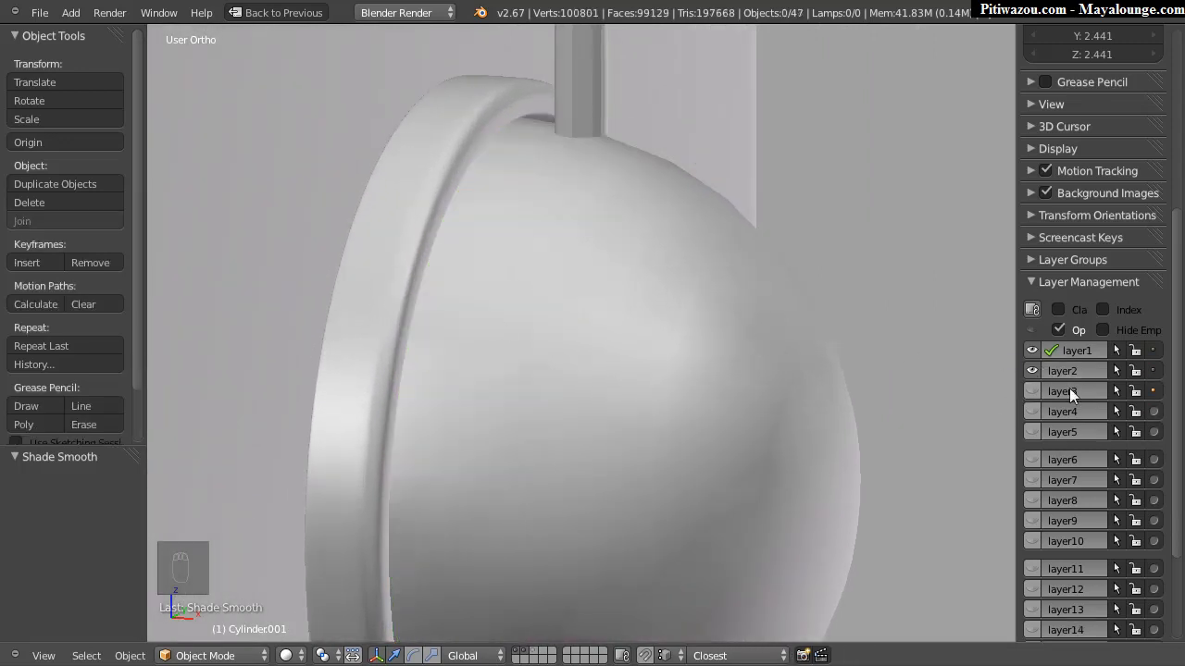
click(1031, 391)
Step: Select the smooth rear ring, hide layer1 and display the ring and faceted cylinder in wireframe
right_click(423, 283)
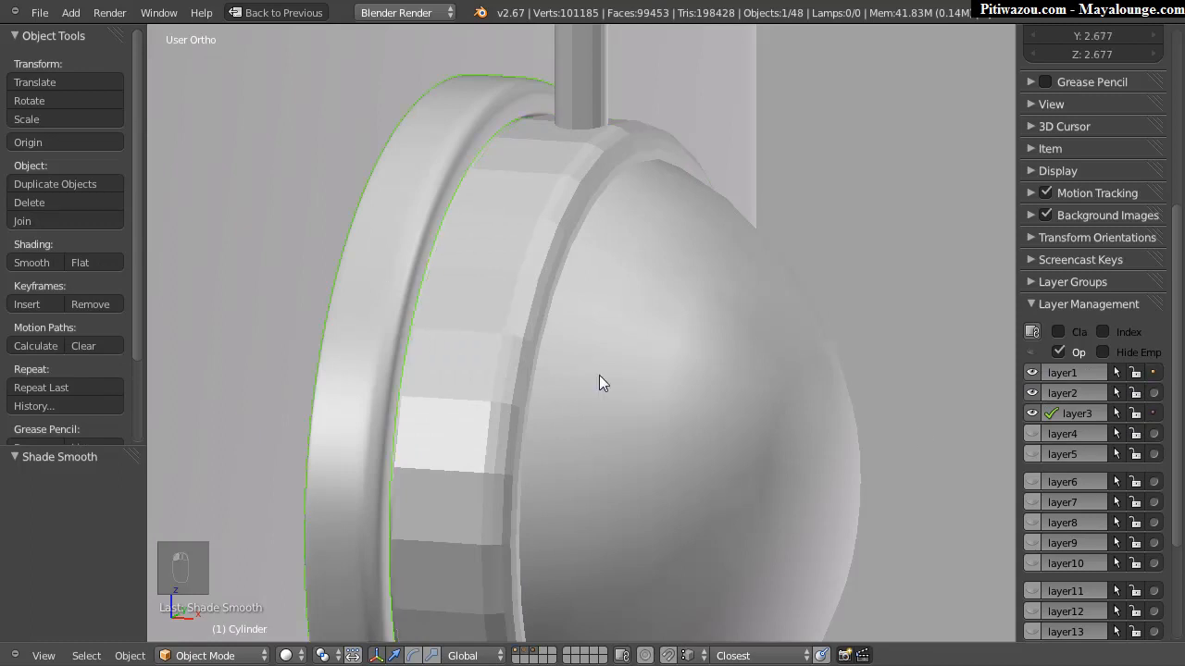
click(1032, 374)
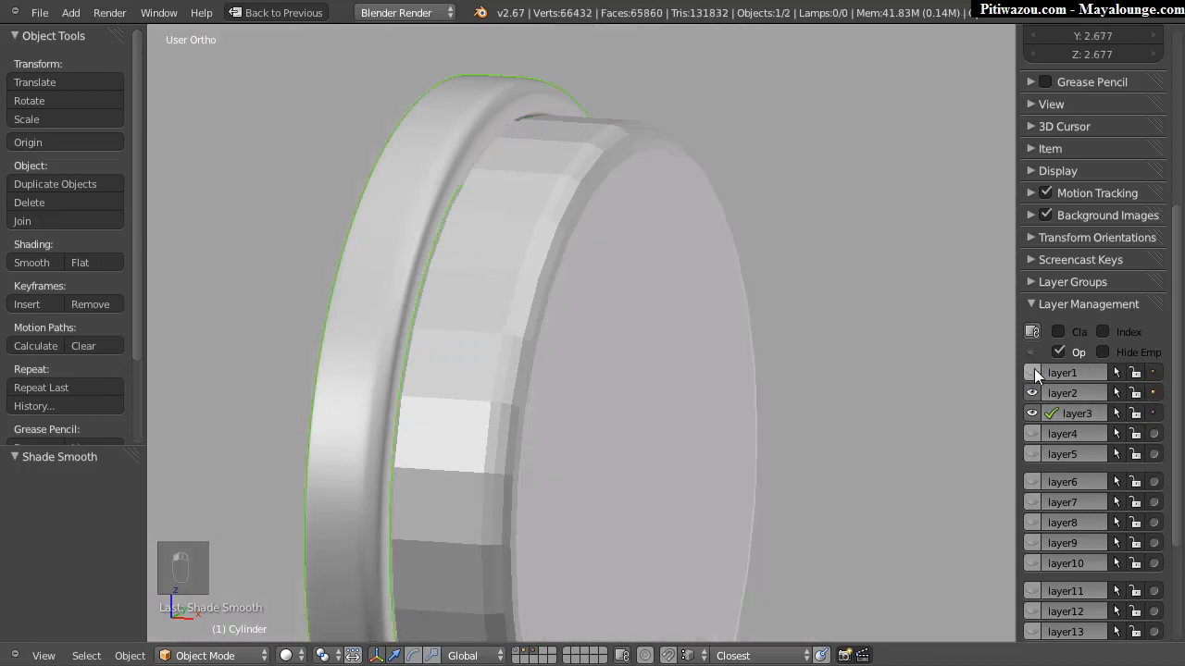
middle_drag(479, 275, 487, 308)
key(z)
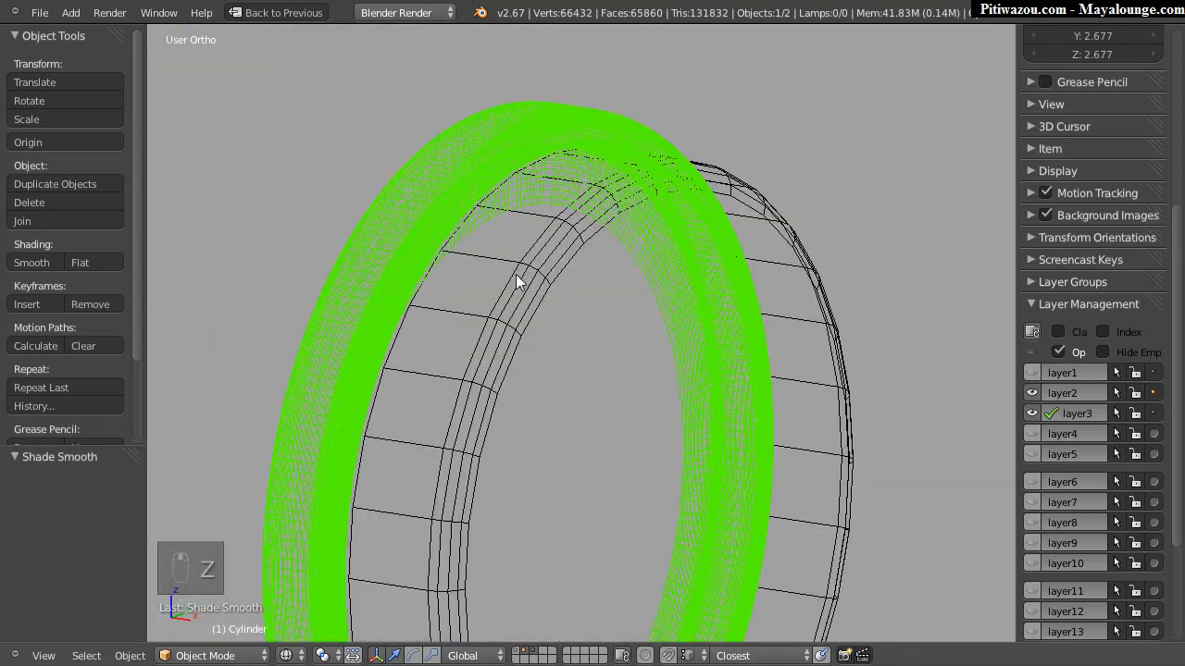
Step: Restore the multi-editor layout and set the rear ring's subdivision level to 0
right_click(521, 305)
right_click(586, 318)
key(shift+space)
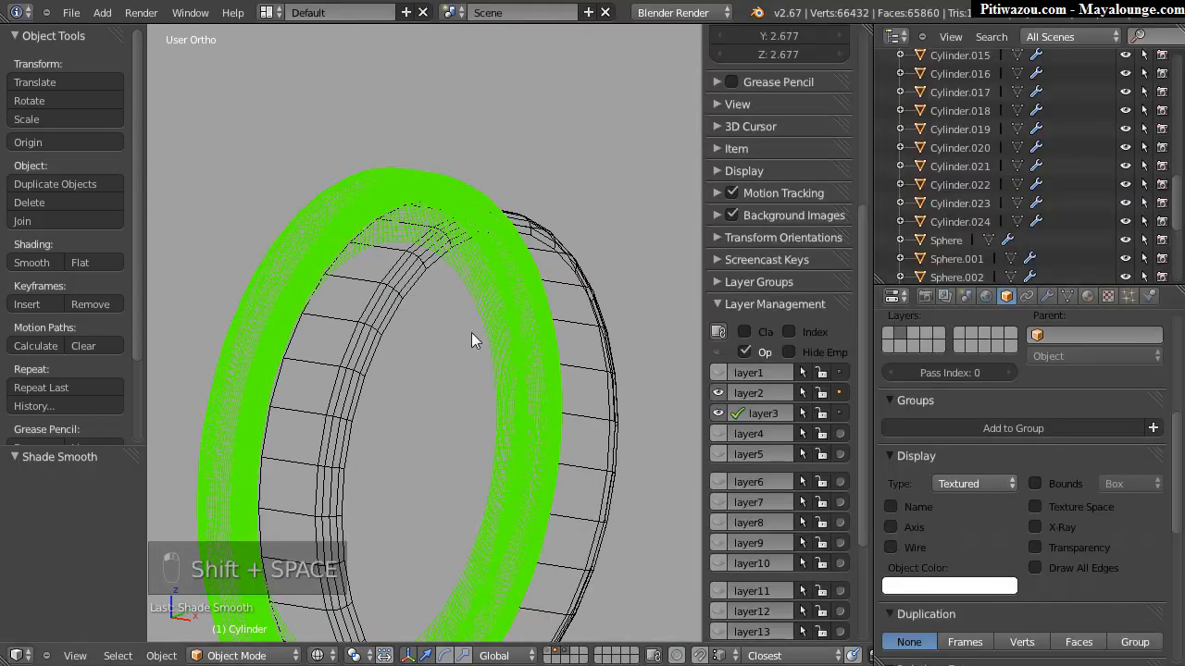
key(ctrl+0)
middle_drag(507, 195, 435, 314)
scroll(388, 336, up, 4)
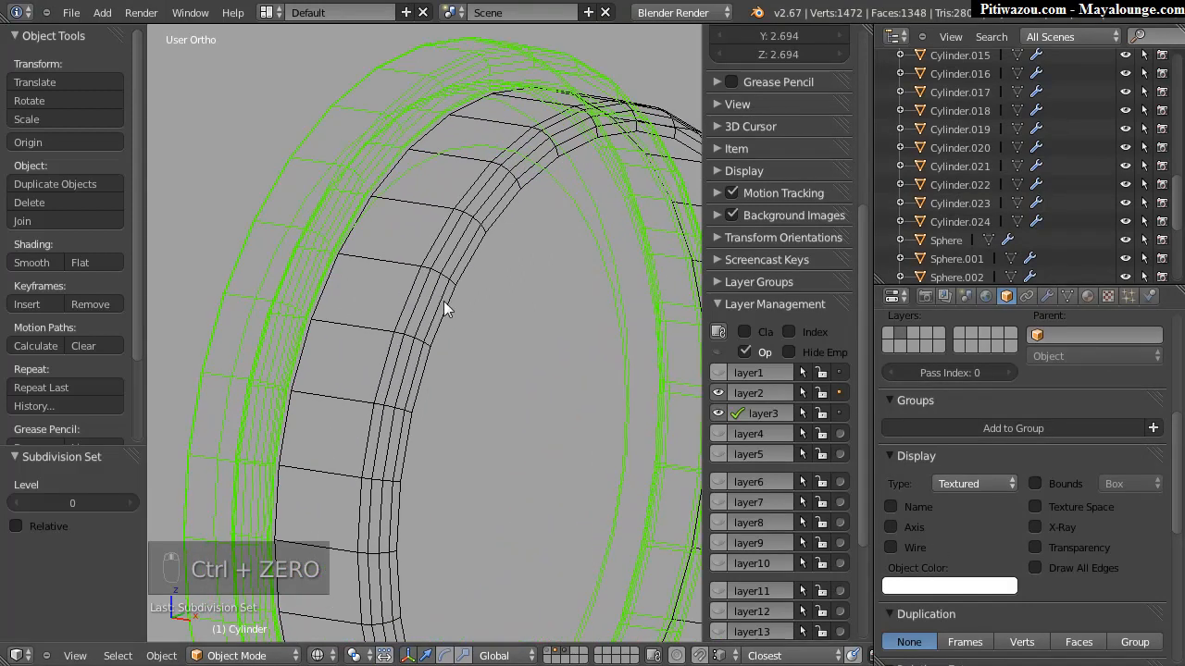
Step: Edit the faceted cylinder's mesh and move its rear end cap about -0.164 along X, into the ring
right_click(429, 331)
scroll(478, 269, up, 3)
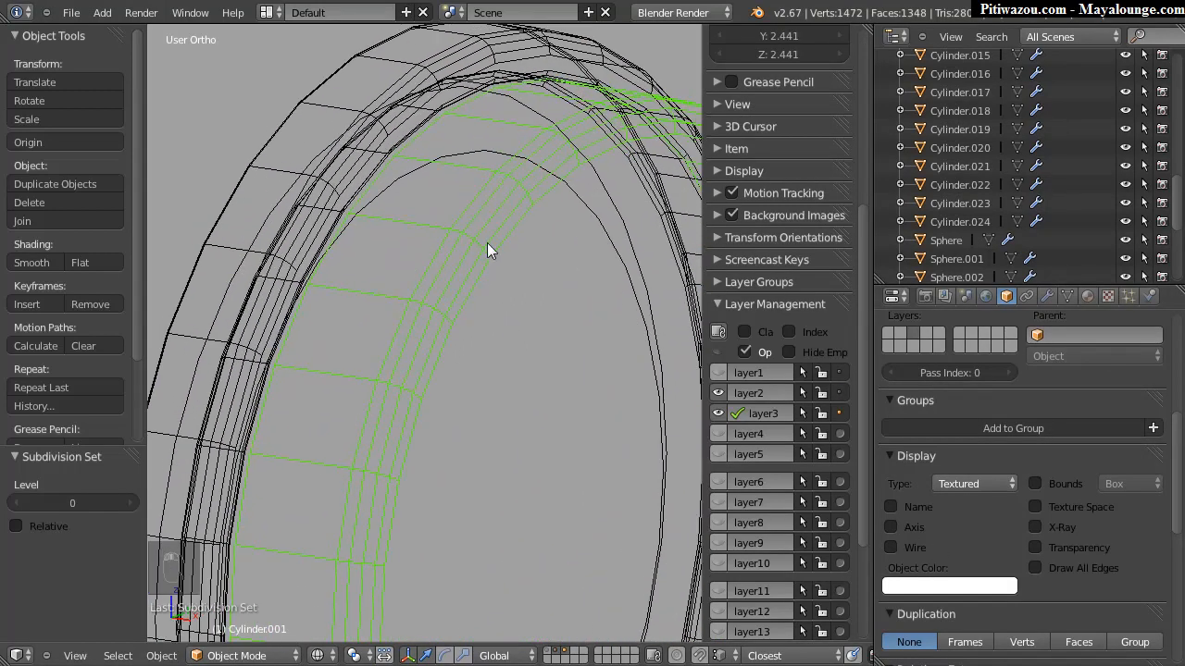
key(Tab)
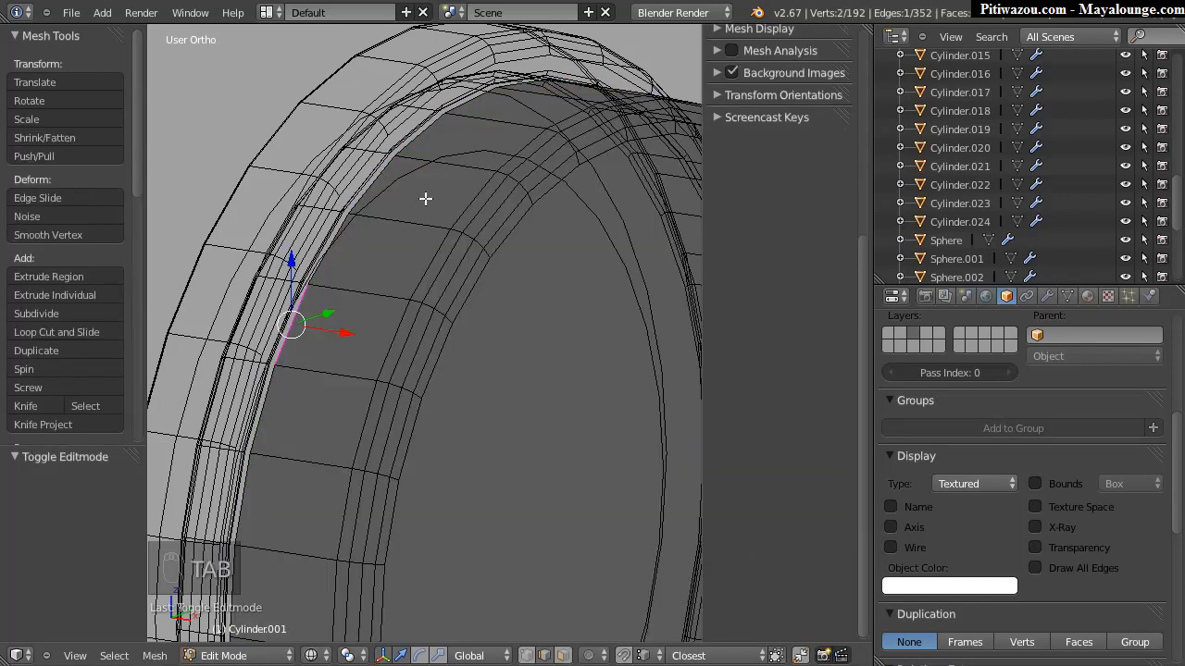
alt+right_click(337, 235)
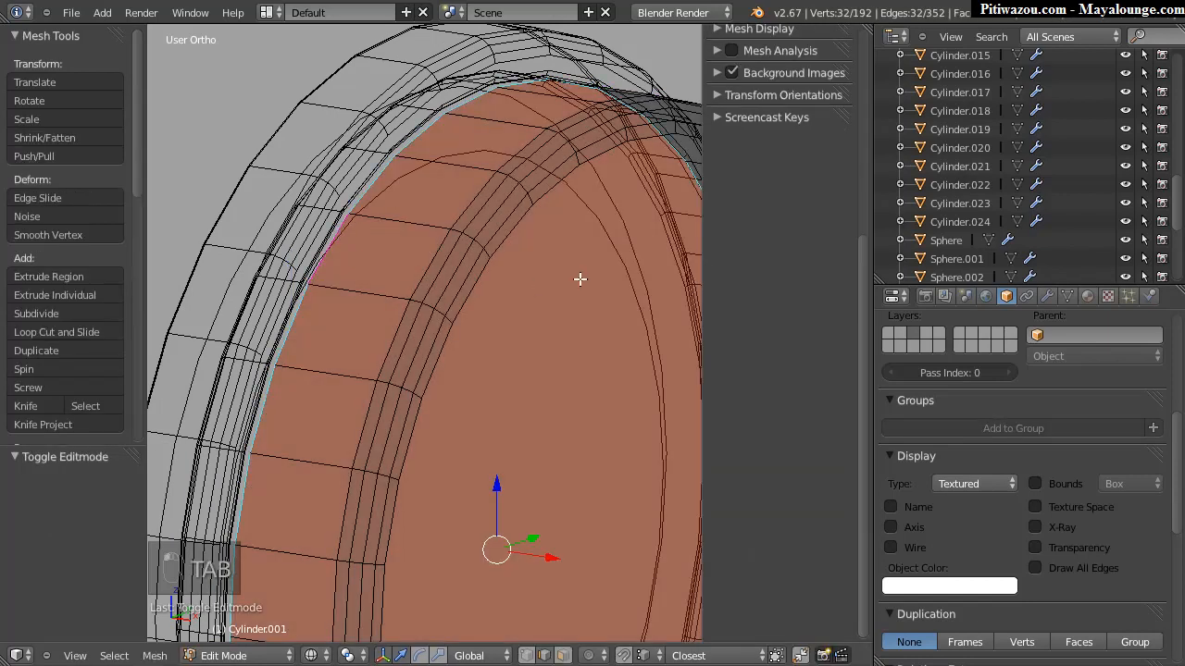
scroll(533, 287, down, 3)
middle_drag(423, 317, 462, 291)
key(KP_1)
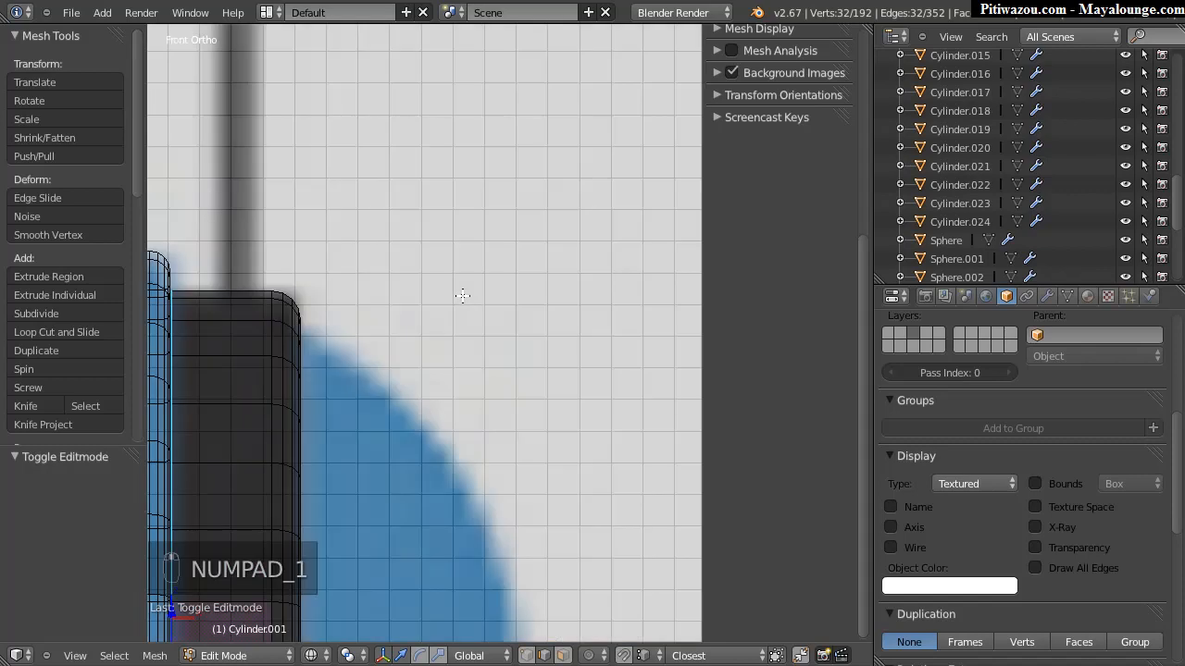
shift+middle_drag(257, 426, 430, 317)
drag(440, 519, 398, 532)
middle_drag(402, 534, 425, 383)
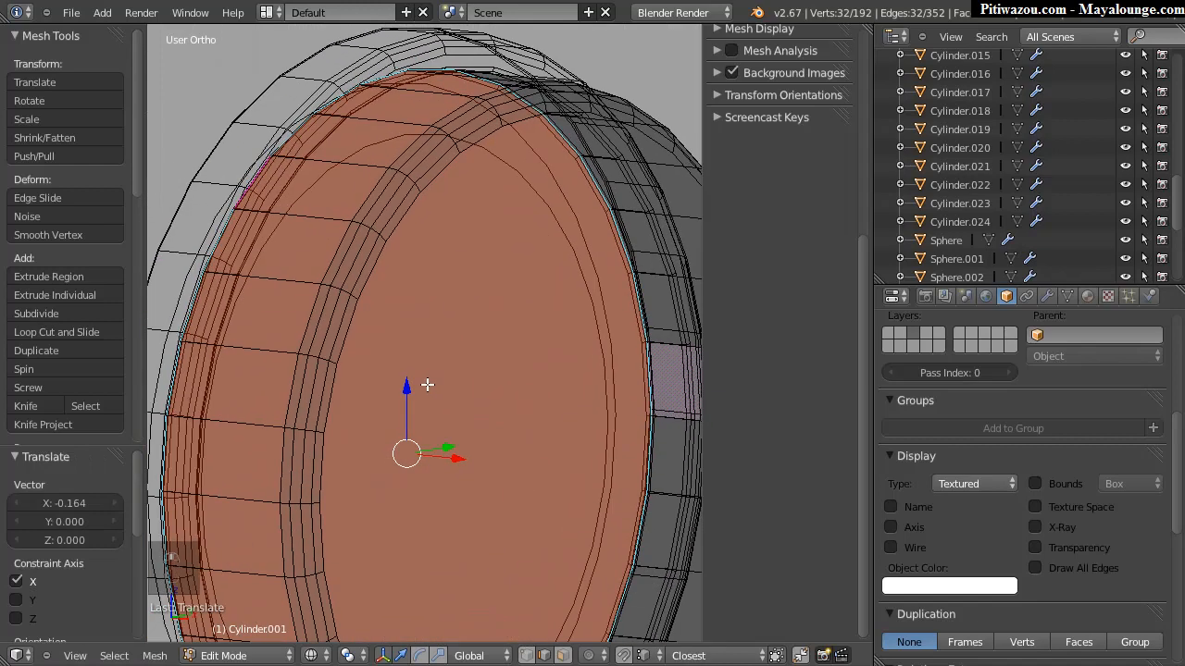
Step: Extrude the cylinder's rear cap in place and scale the new face inward to about 0.831
key(e)
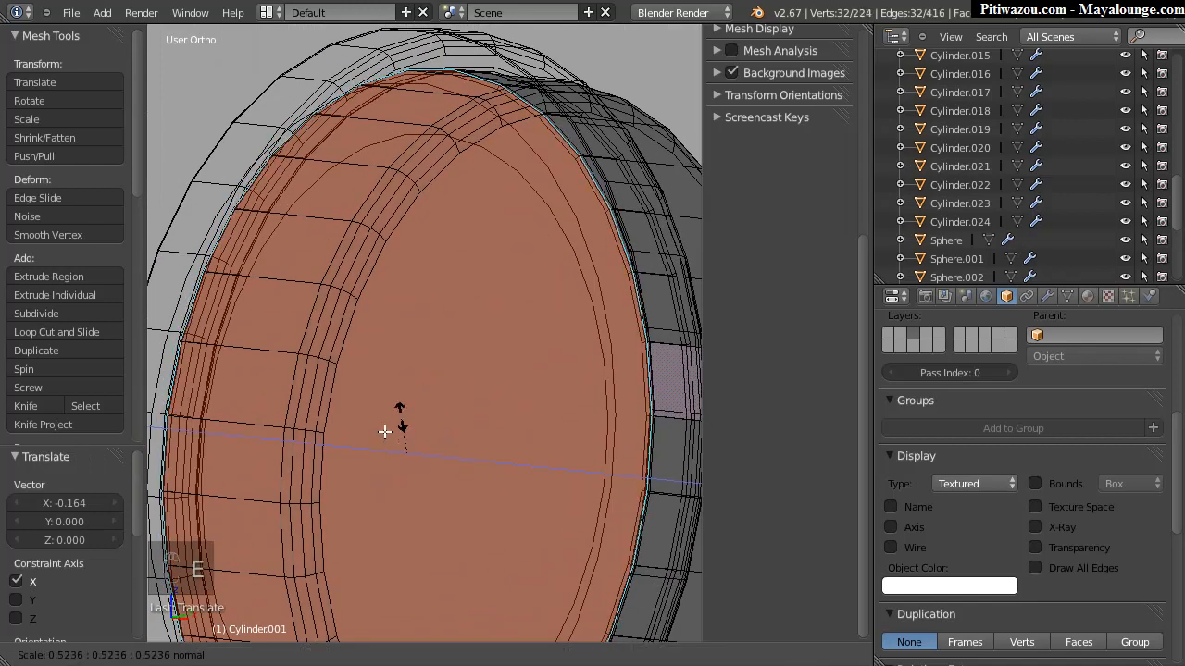
click(344, 489)
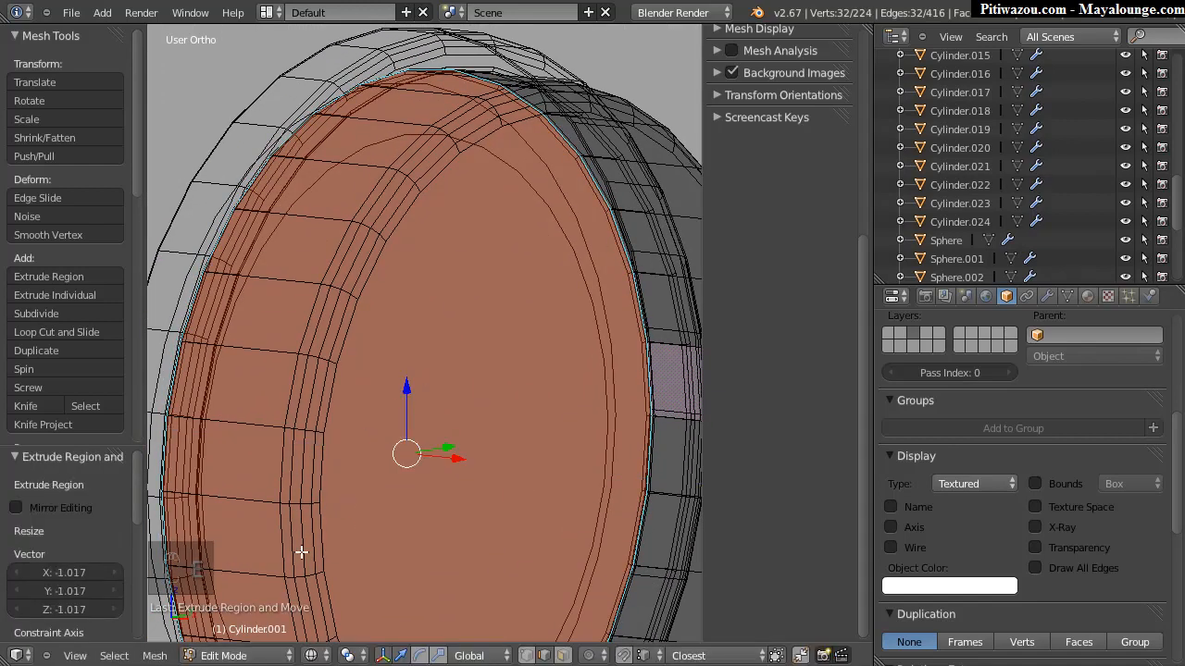
key(s)
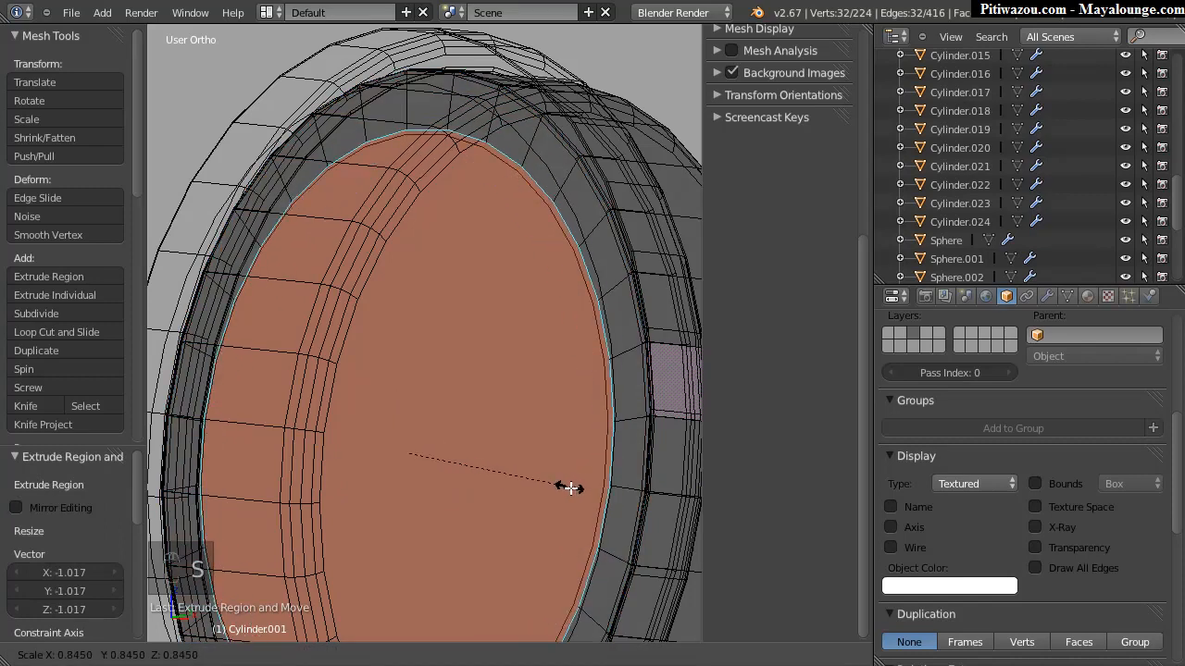
click(562, 490)
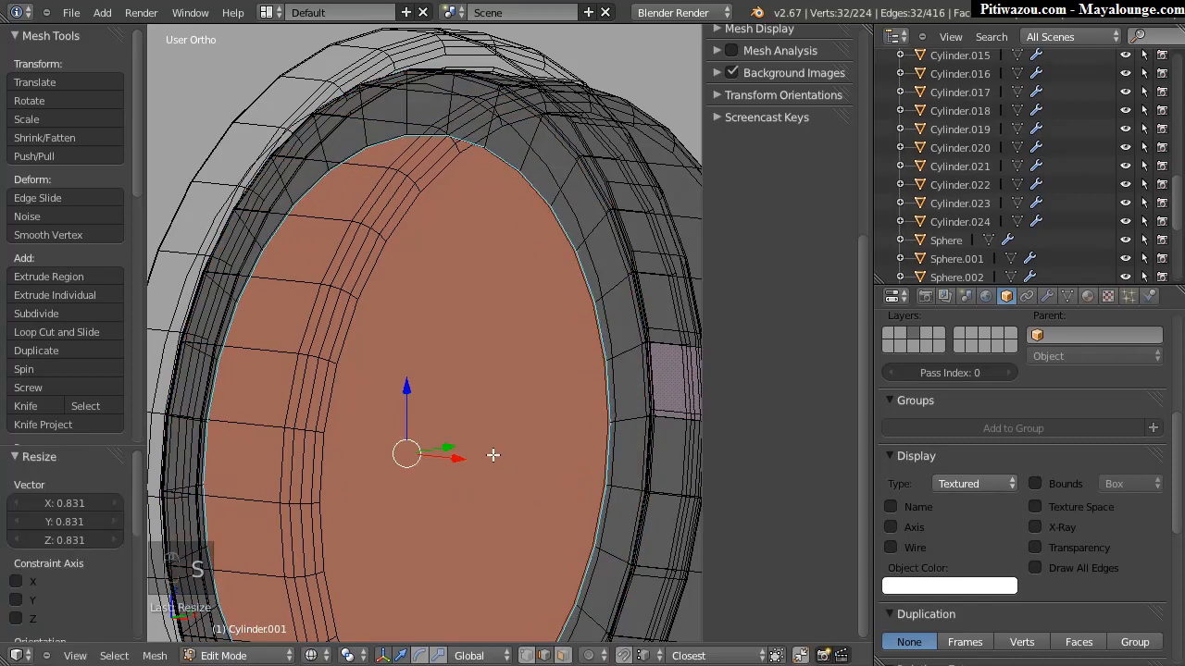
middle_drag(603, 418, 467, 447)
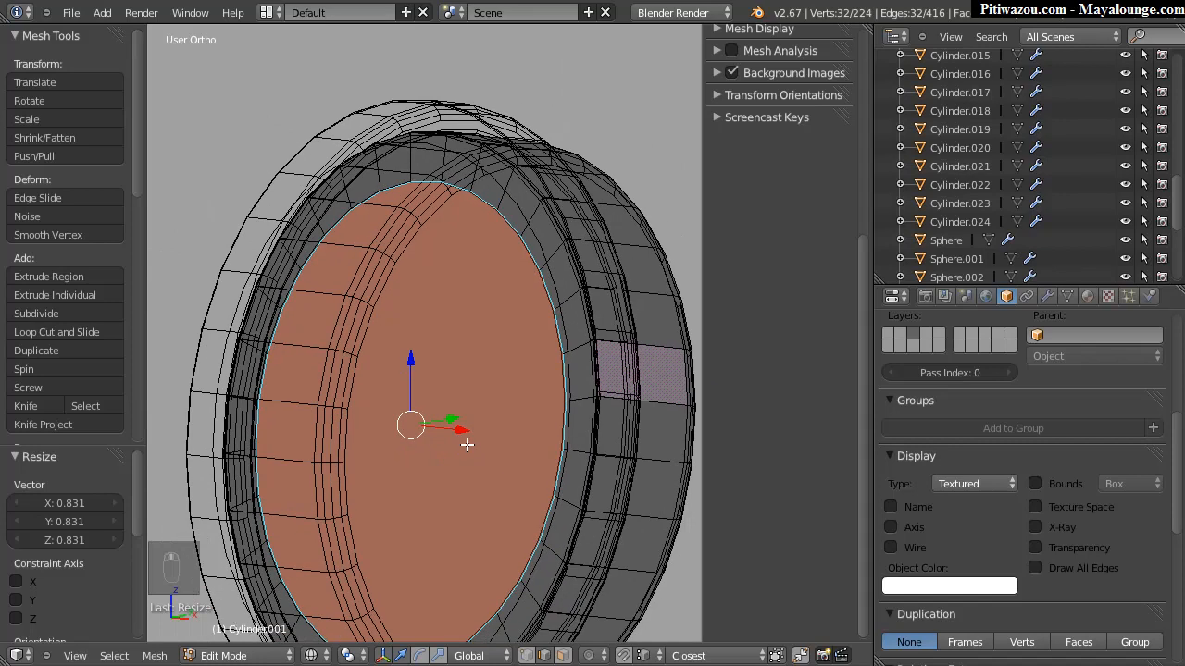
Step: Delete the inner face of the rear cap to open the cylinder, and leave mesh editing
key(x)
click(417, 443)
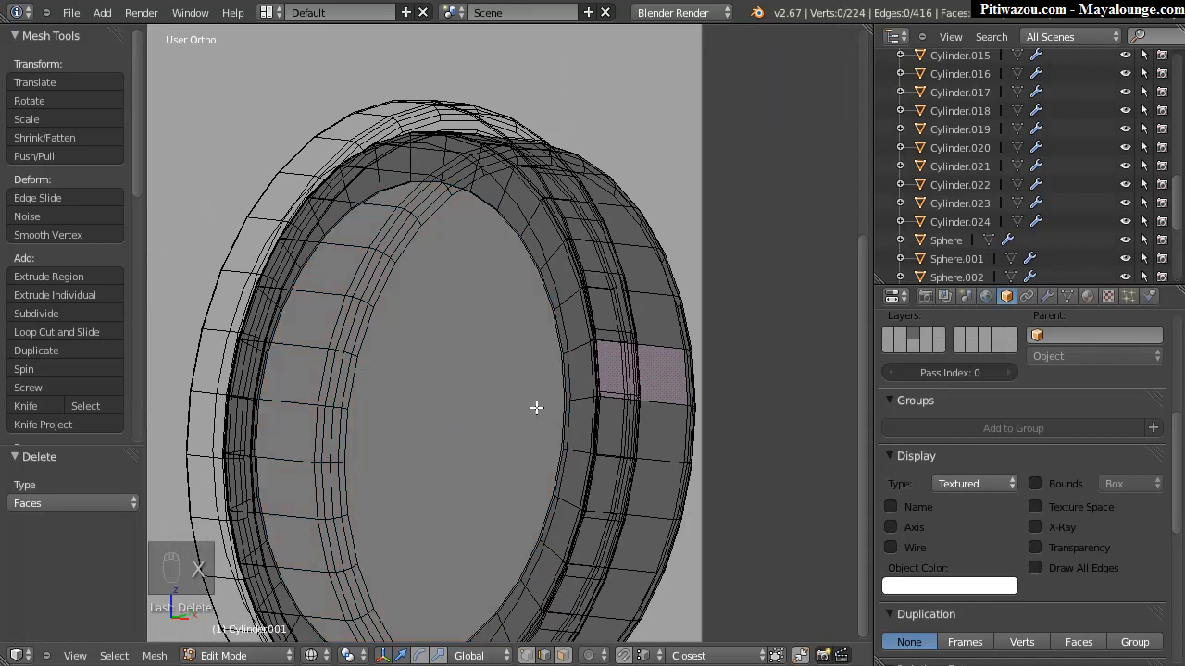
middle_drag(534, 410, 558, 371)
key(Tab)
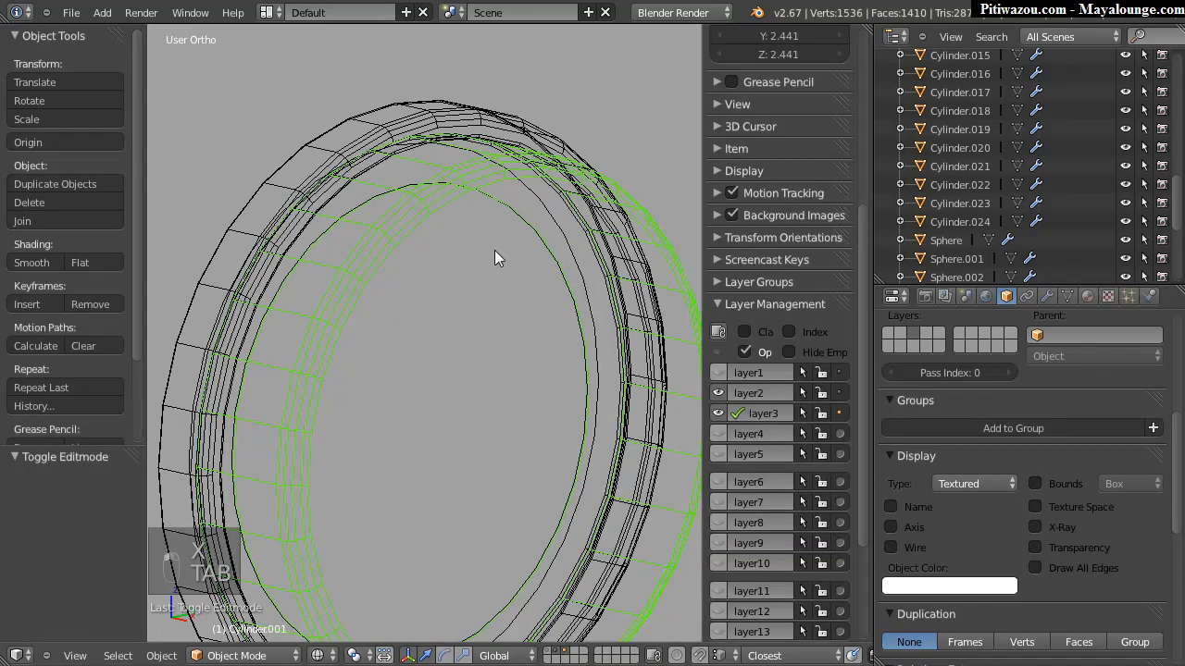
Step: Show layer1 again and, in face selection mode, extrude the cylinder's front cap inward about -0.174 along X
click(719, 373)
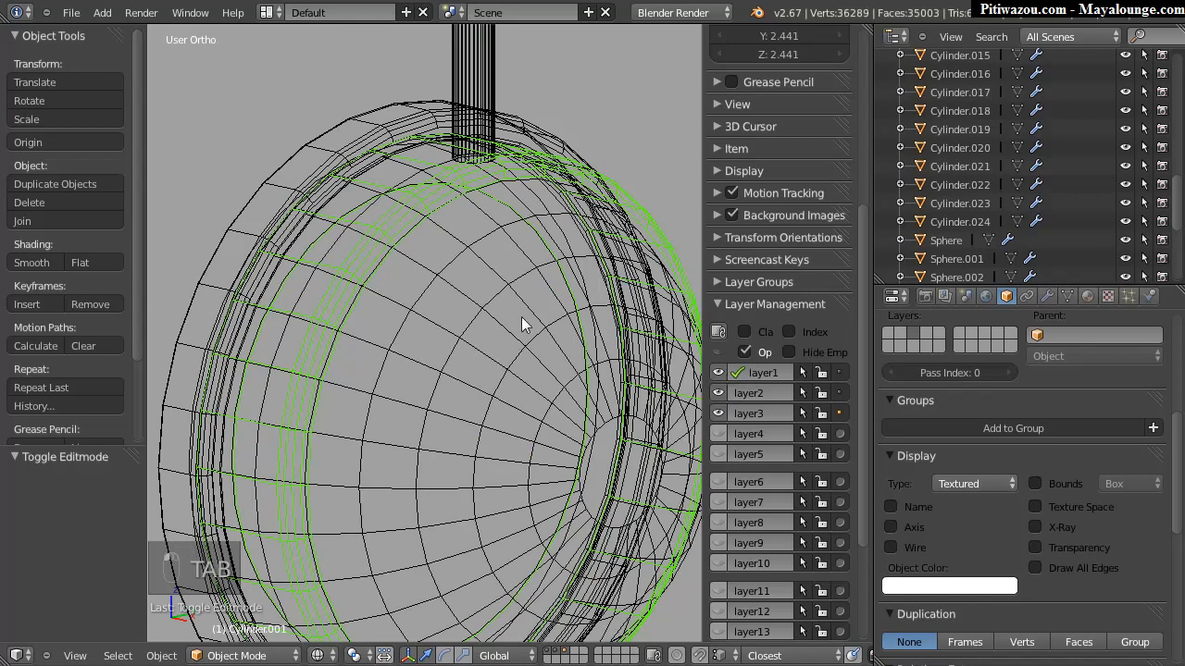
middle_drag(544, 235, 509, 281)
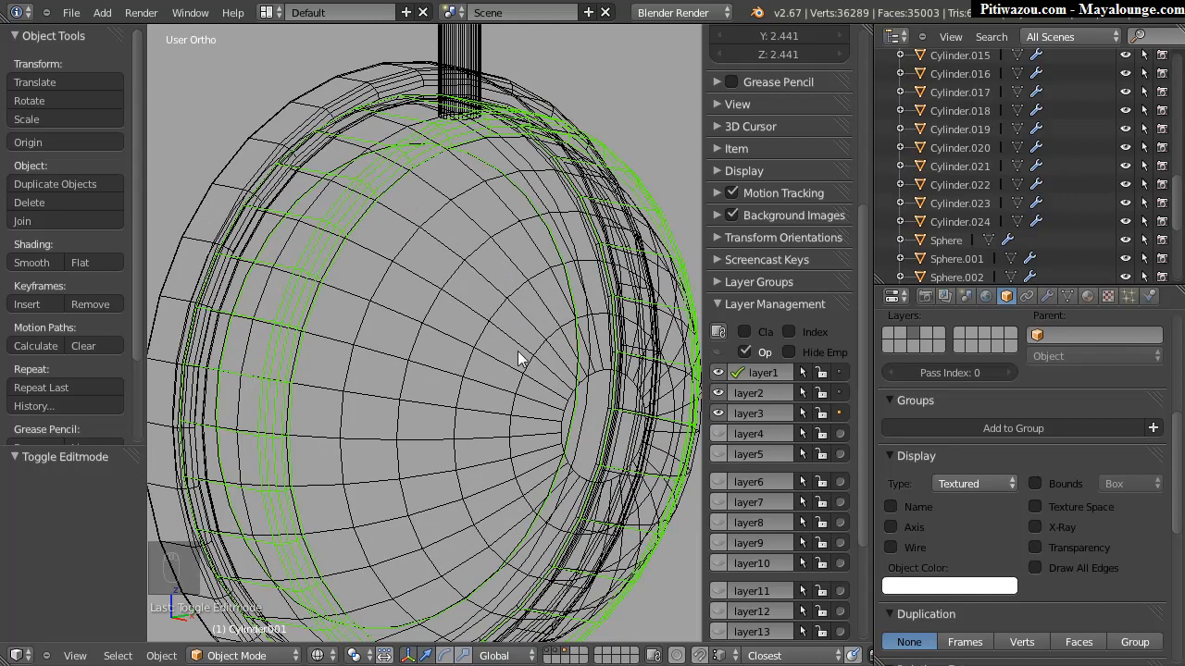
key(Tab)
key(ctrl+Tab)
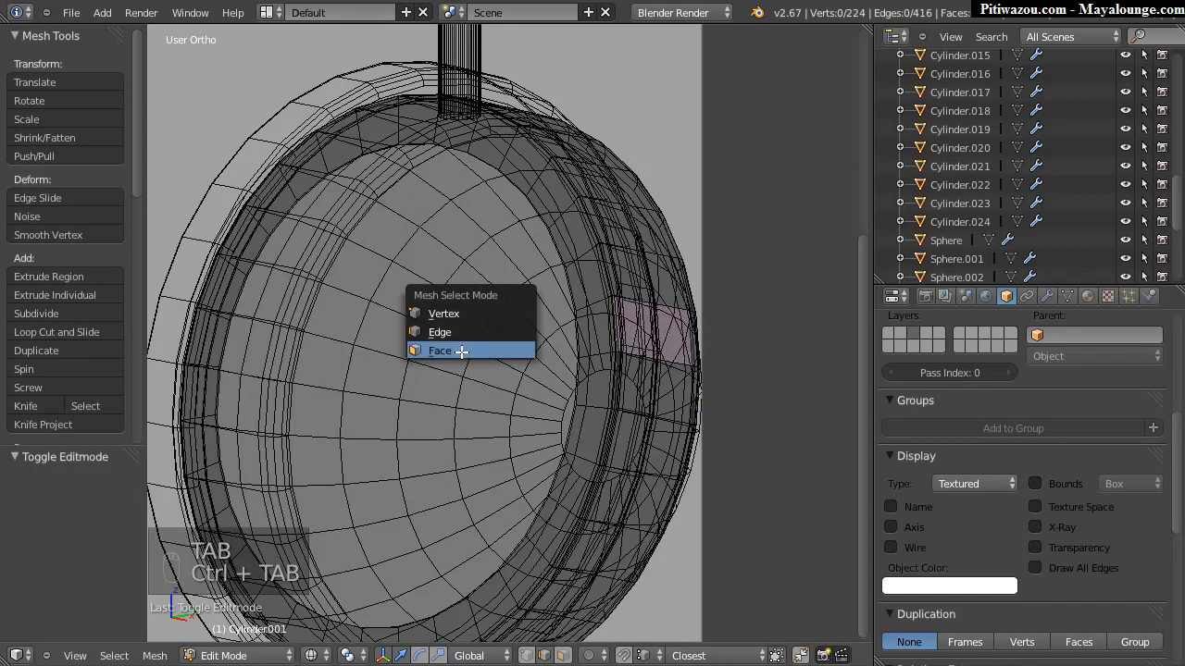
click(460, 349)
right_click(502, 405)
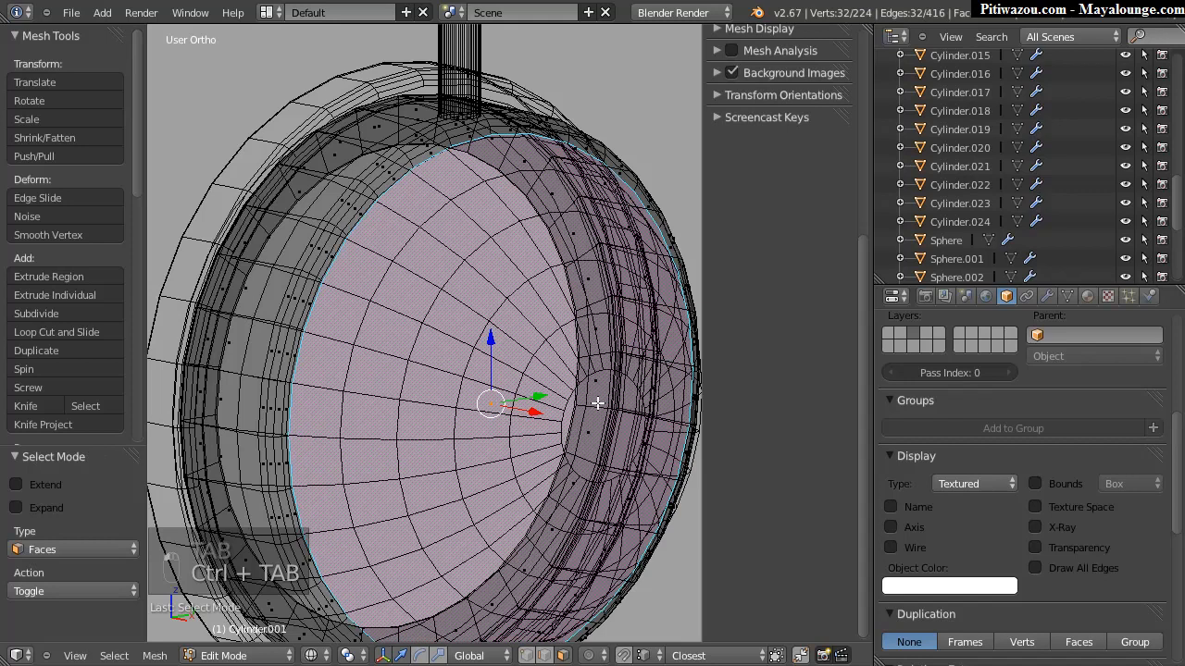
key(e)
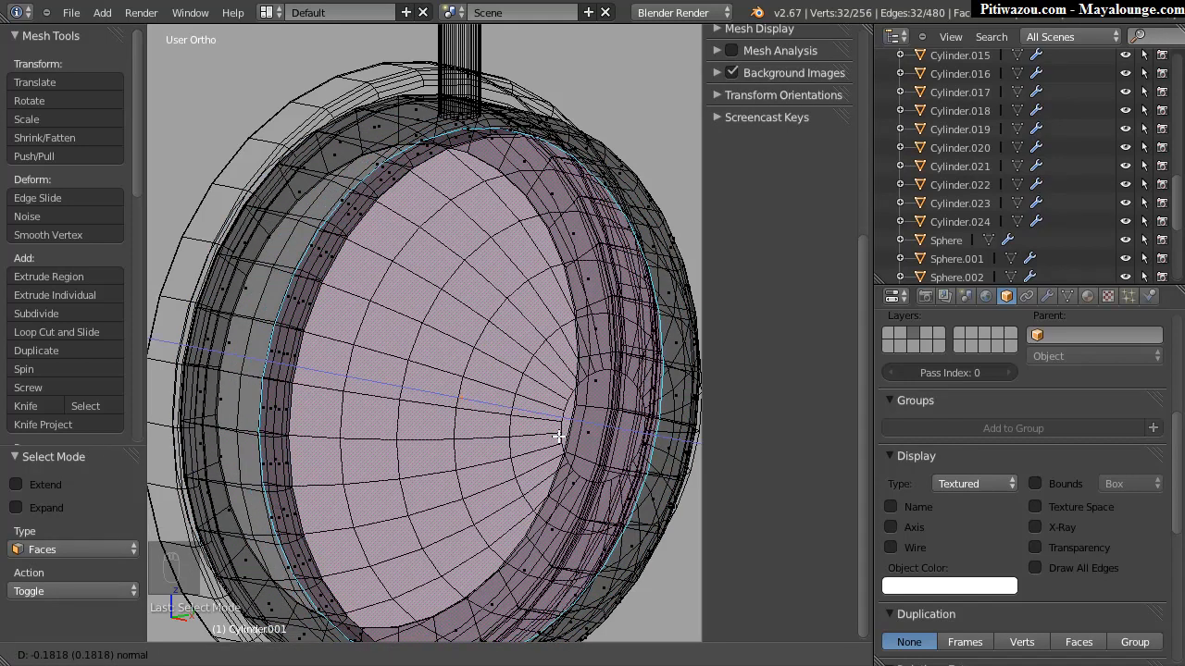
click(567, 435)
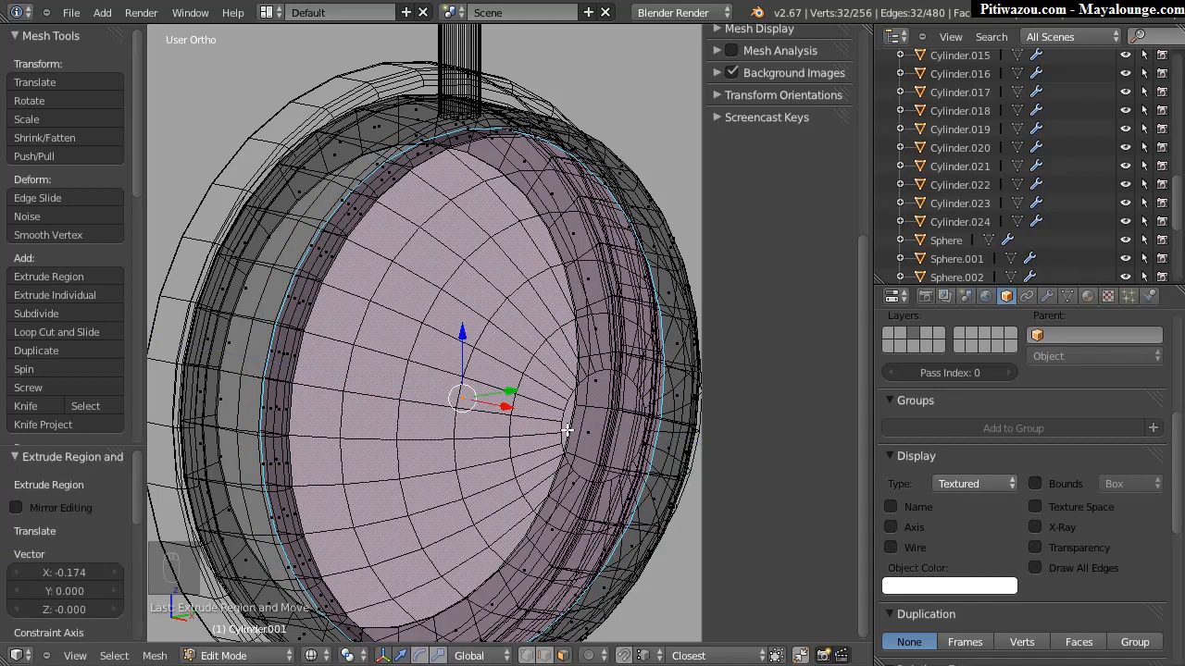
Step: Extrude the recessed front cap in place and scale the new face inward to about 0.828
key(e)
key(s)
click(556, 431)
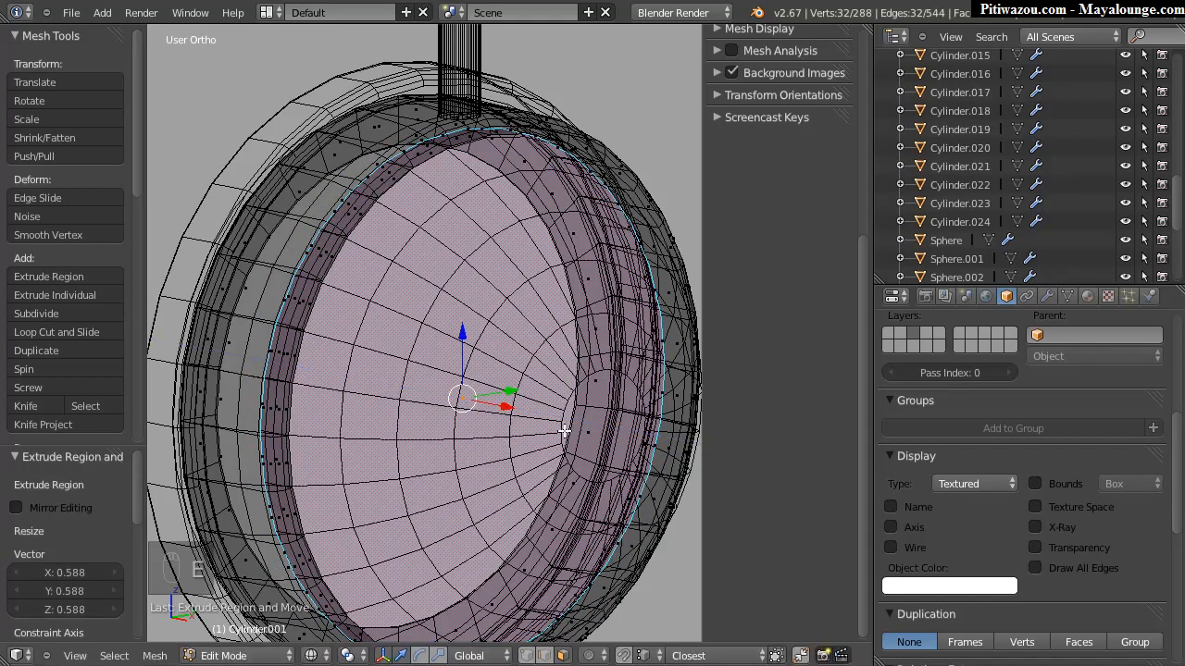
key(s)
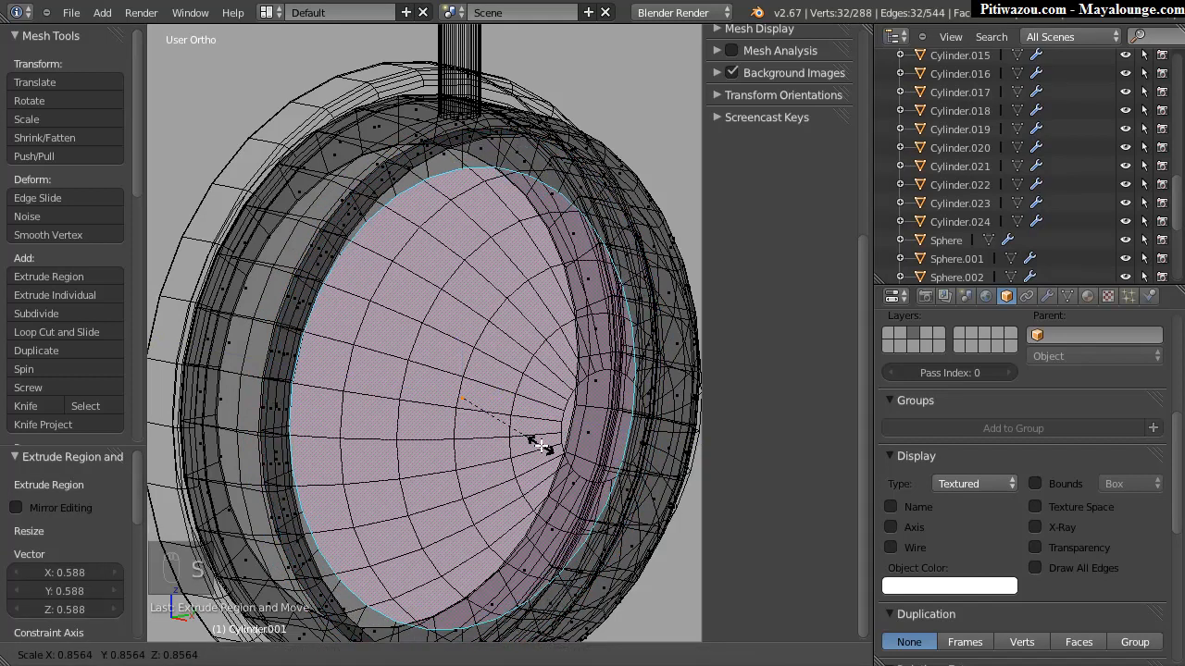
click(541, 444)
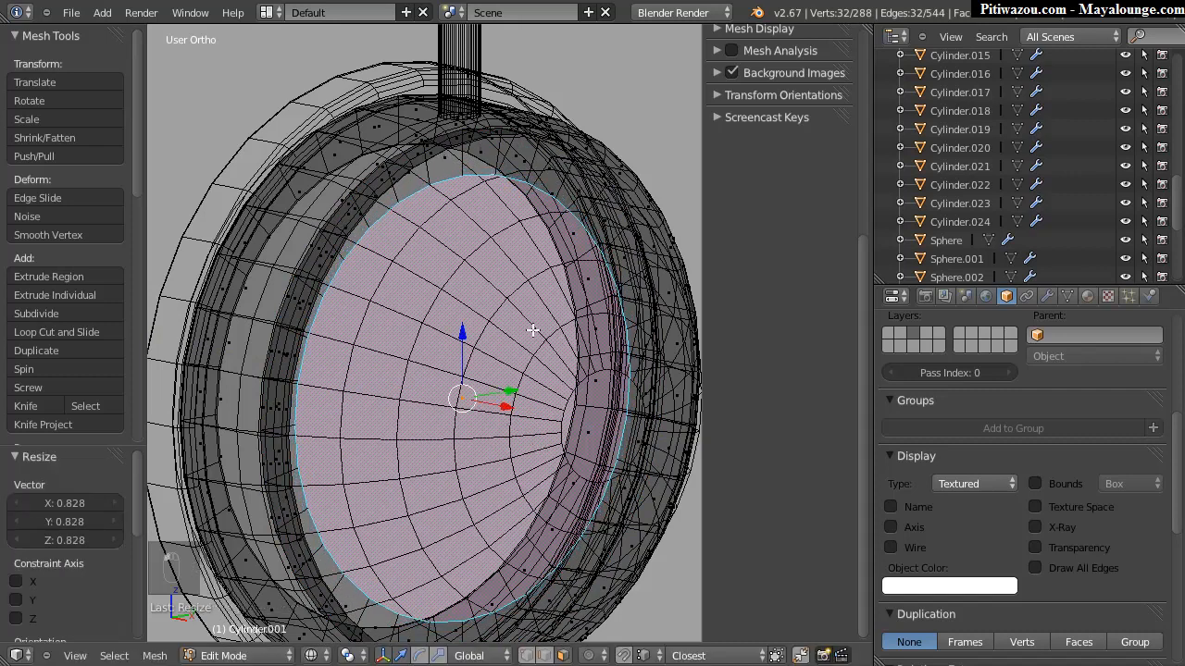
Step: Delete the inner face of the recessed front cap and return to object mode
key(x)
click(492, 367)
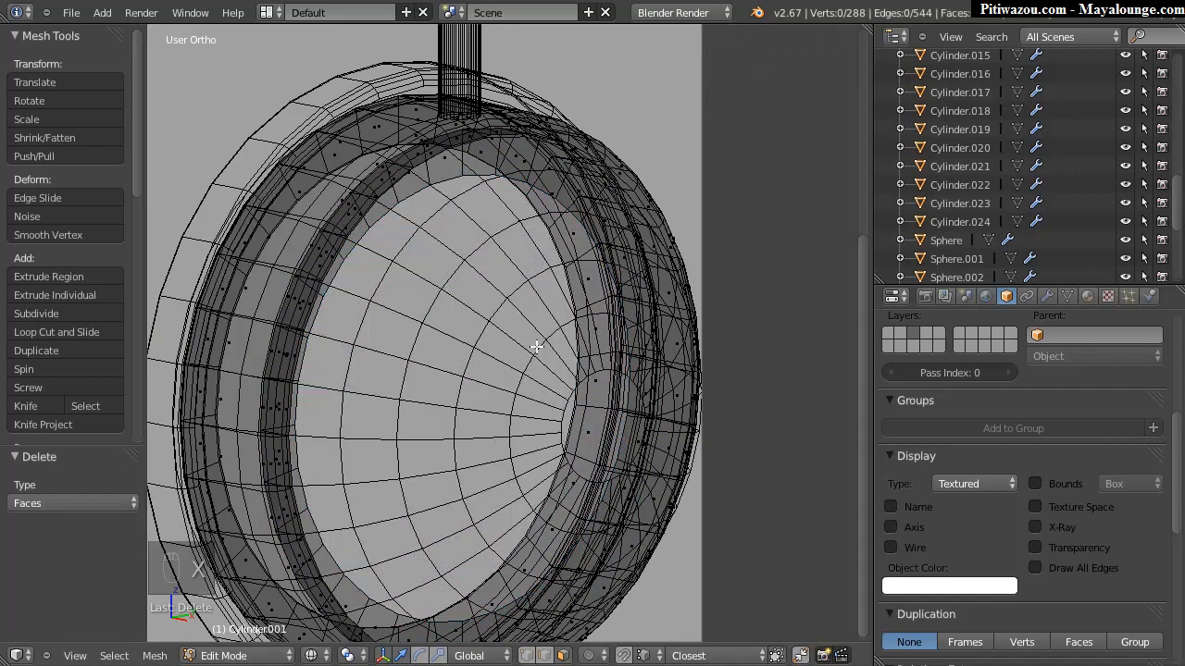
key(Tab)
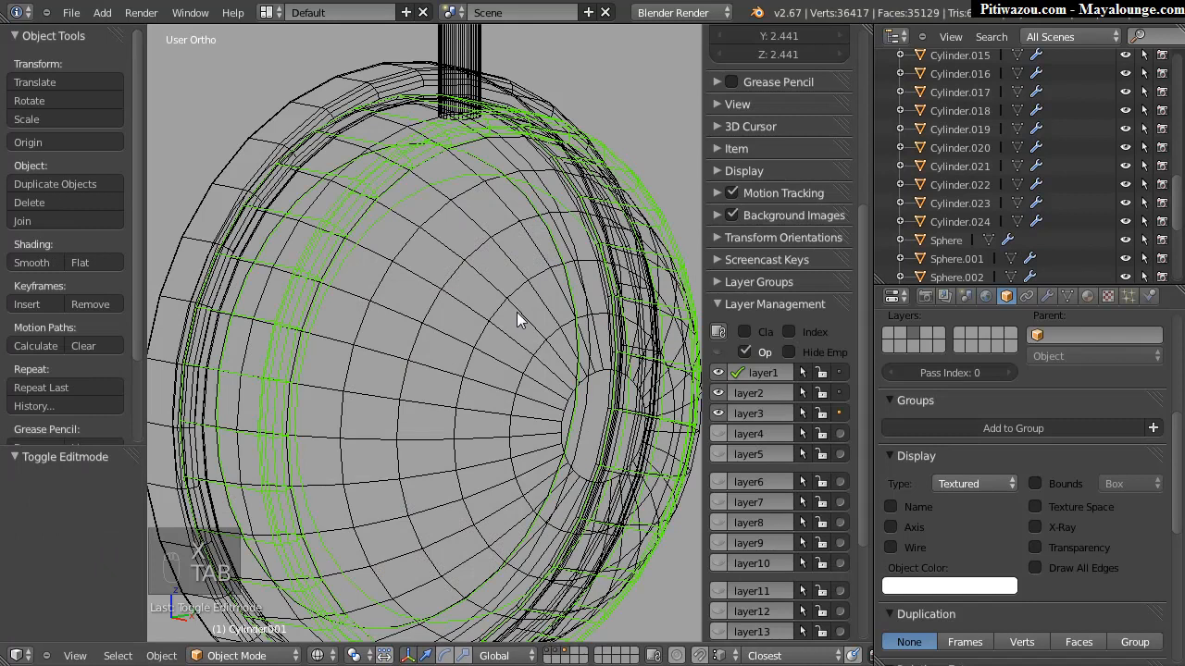
Step: Edit the dome's mesh and shift all of it about 0.038 along X to match the front reference image
right_click(491, 327)
scroll(575, 280, down, 5)
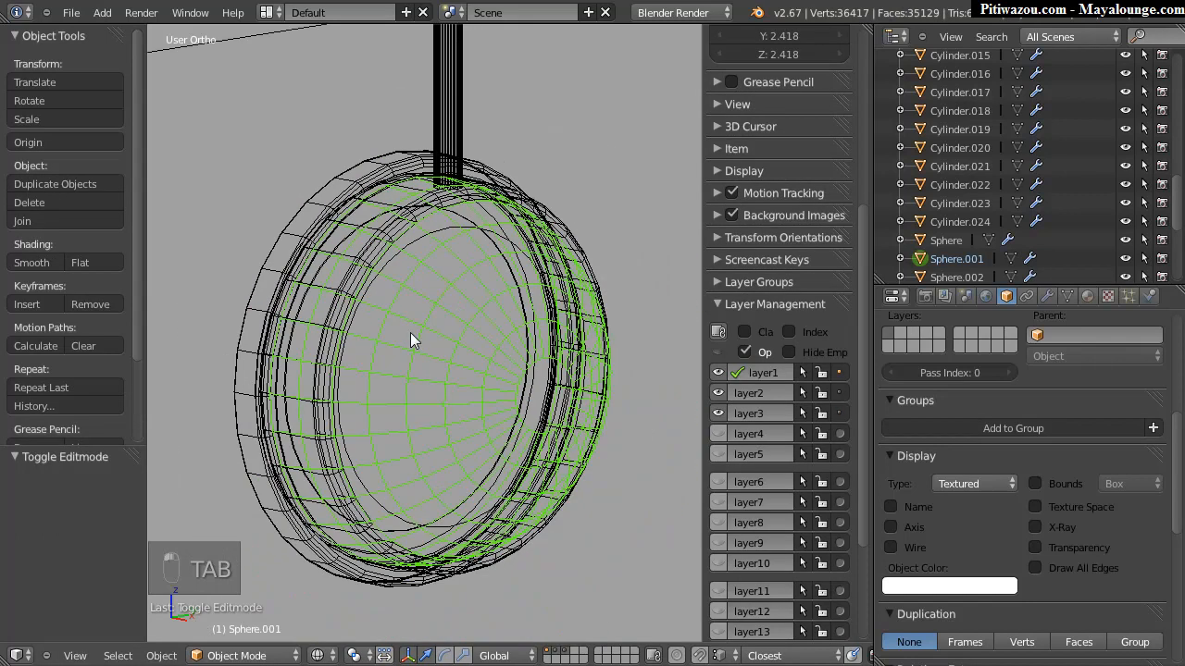
key(Tab)
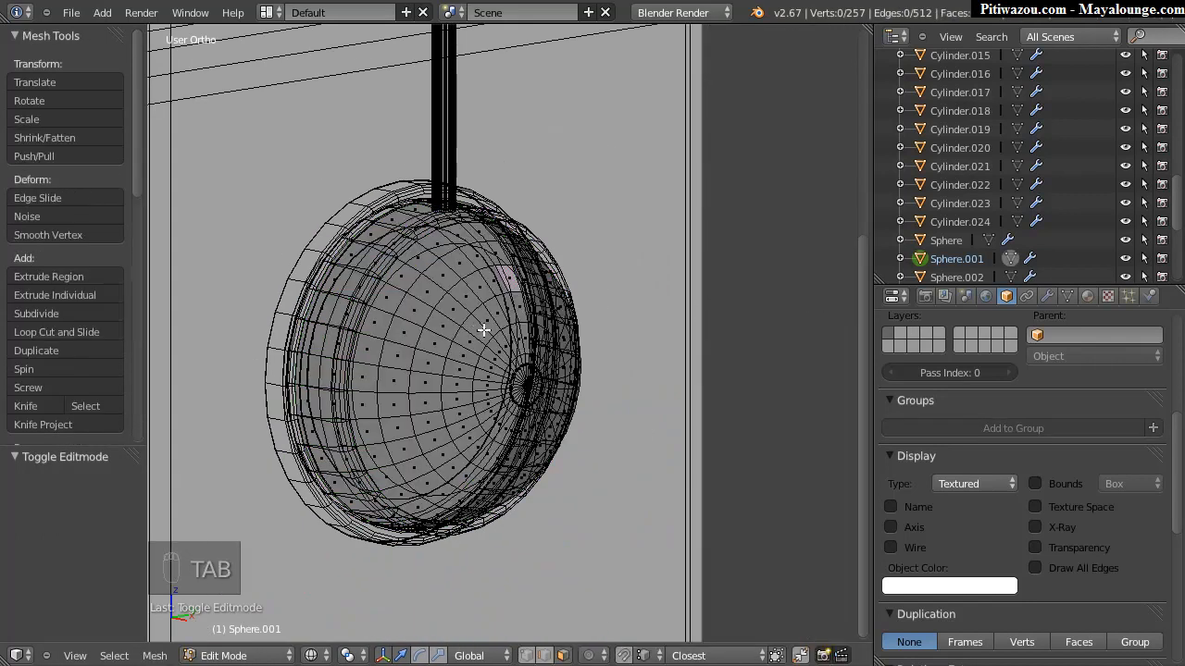
key(n)
key(a)
key(a)
key(a)
key(a)
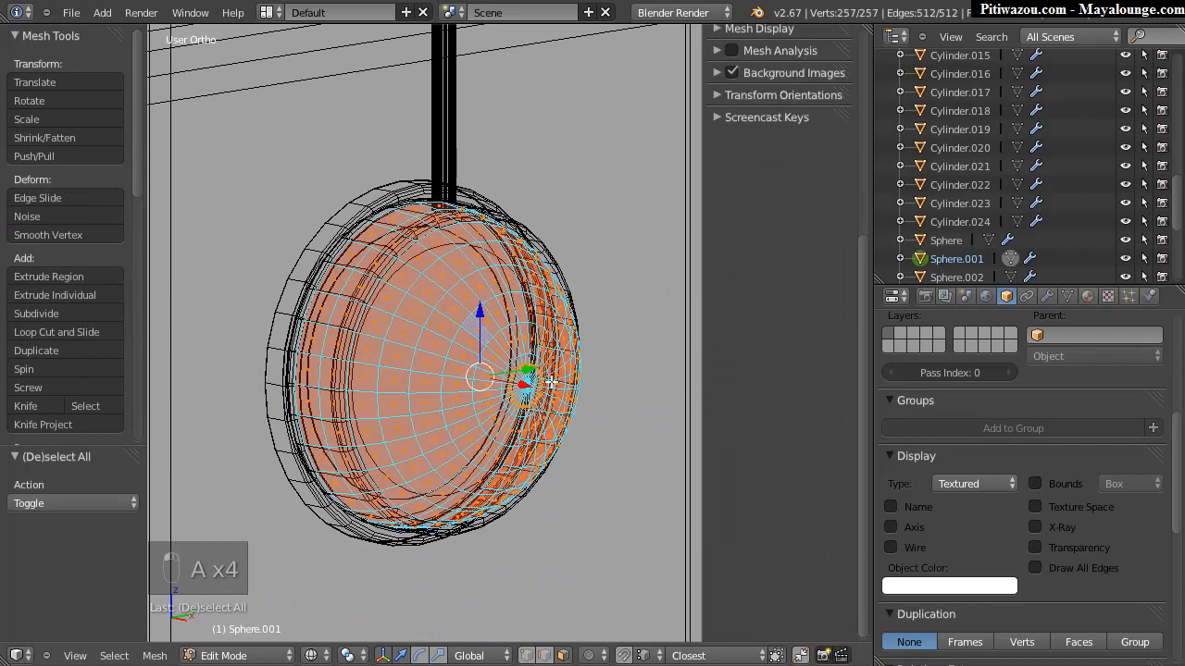
key(s)
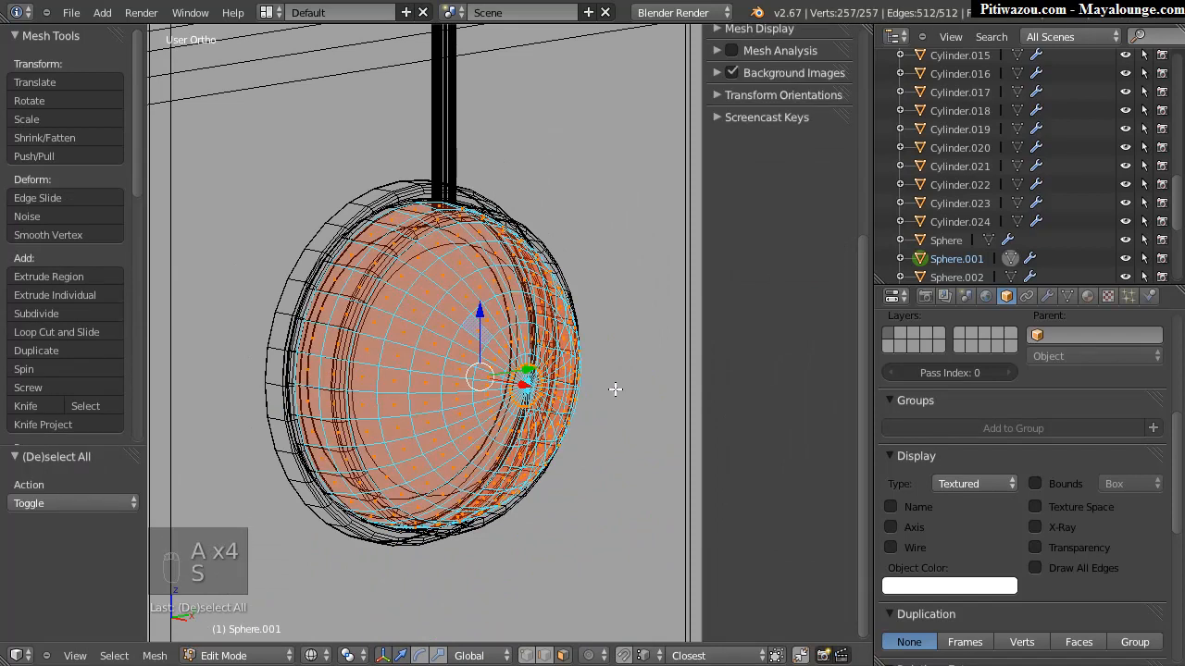
middle_drag(399, 339, 490, 319)
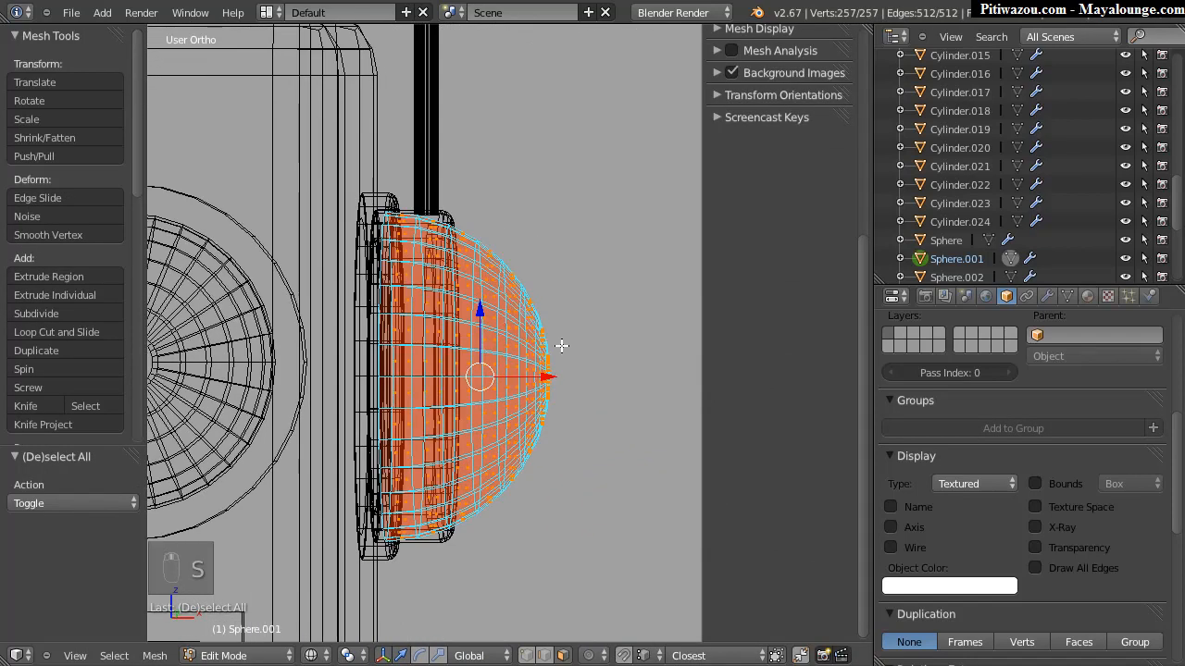
scroll(621, 265, up, 2)
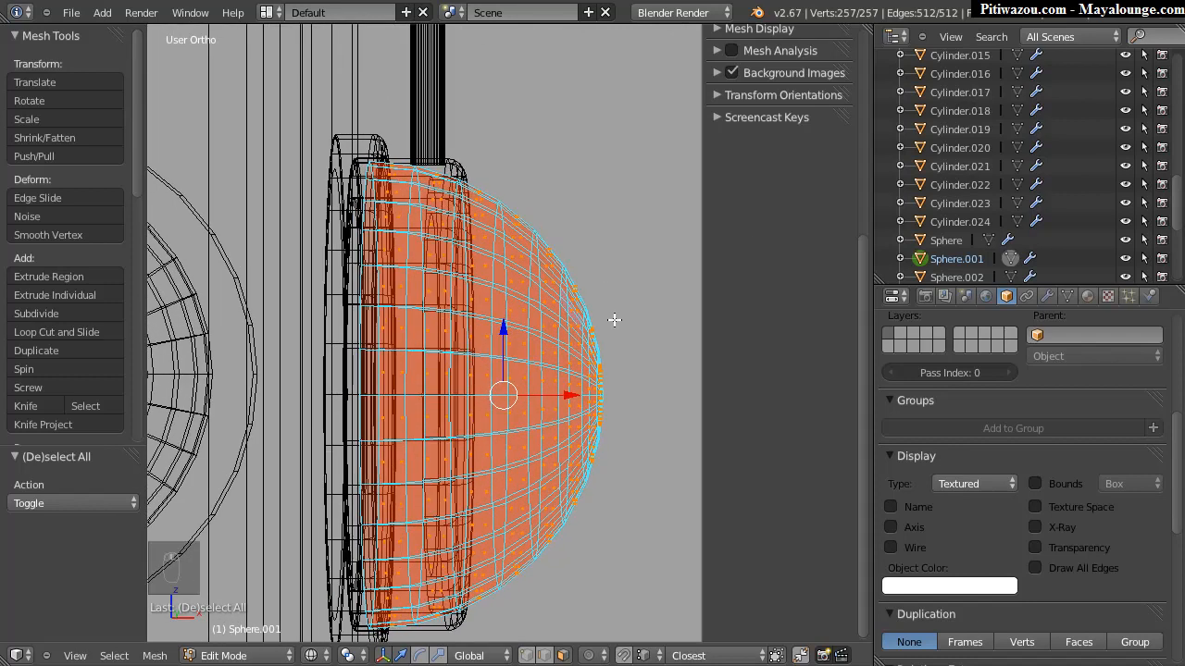
key(KP_1)
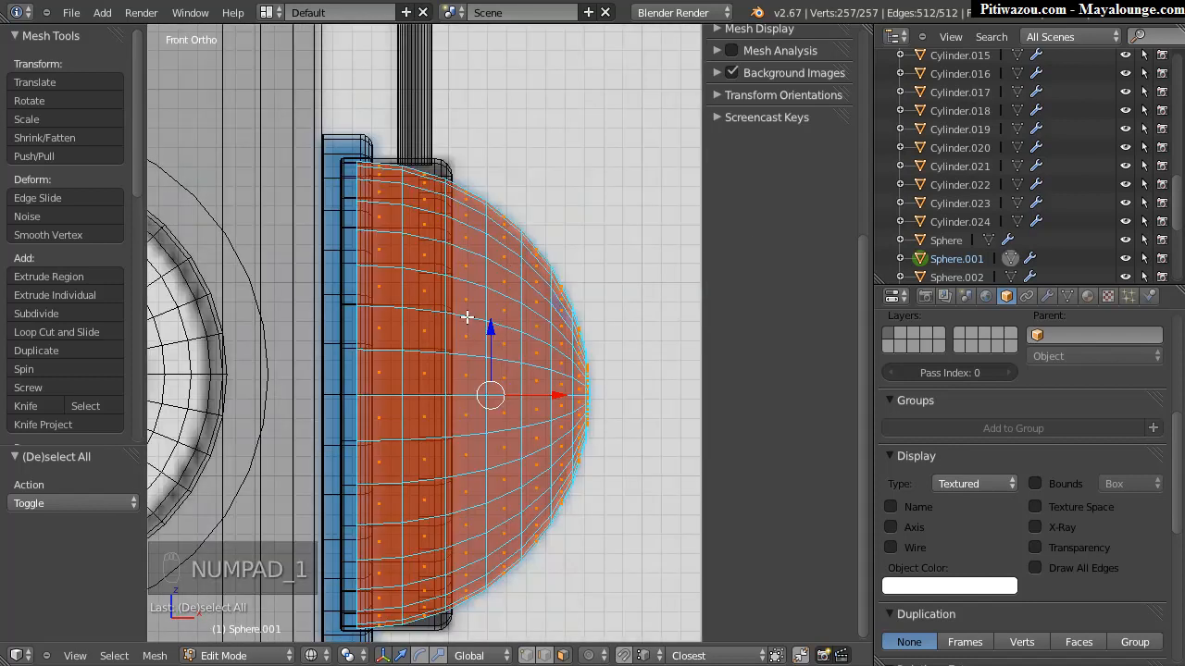
shift+middle_drag(460, 346, 464, 305)
drag(562, 357, 568, 360)
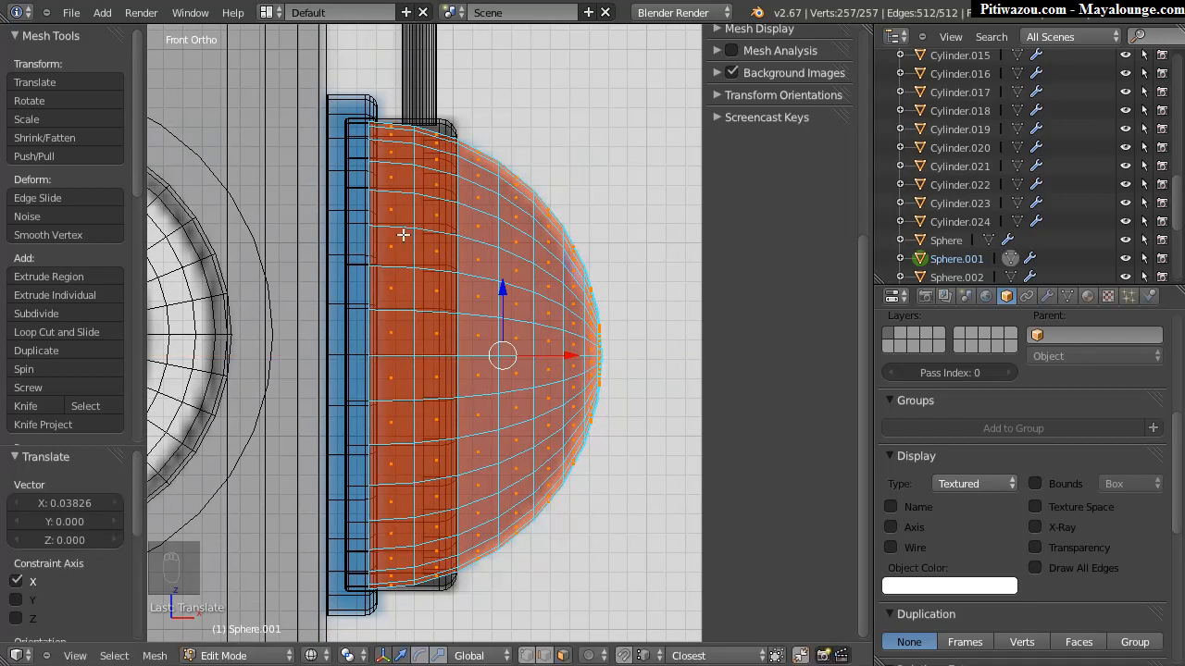
Step: Delete the dome's two rear rows of faces that lie inside the faceted cylinder
key(a)
key(b)
drag(304, 68, 453, 659)
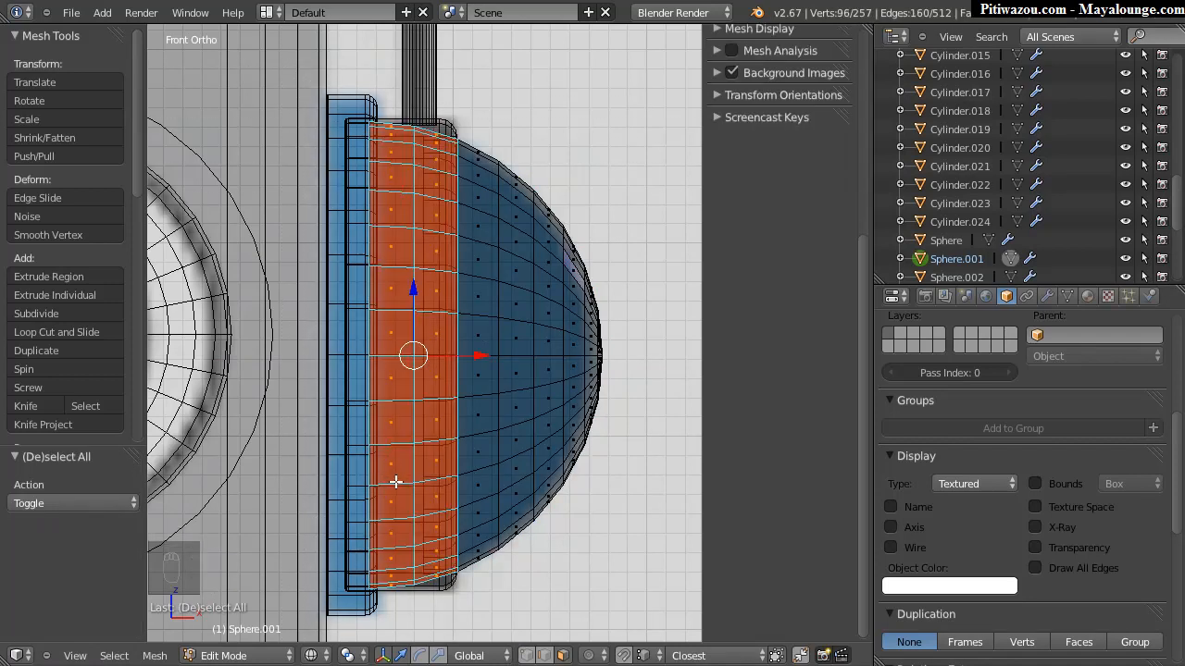
key(x)
click(335, 483)
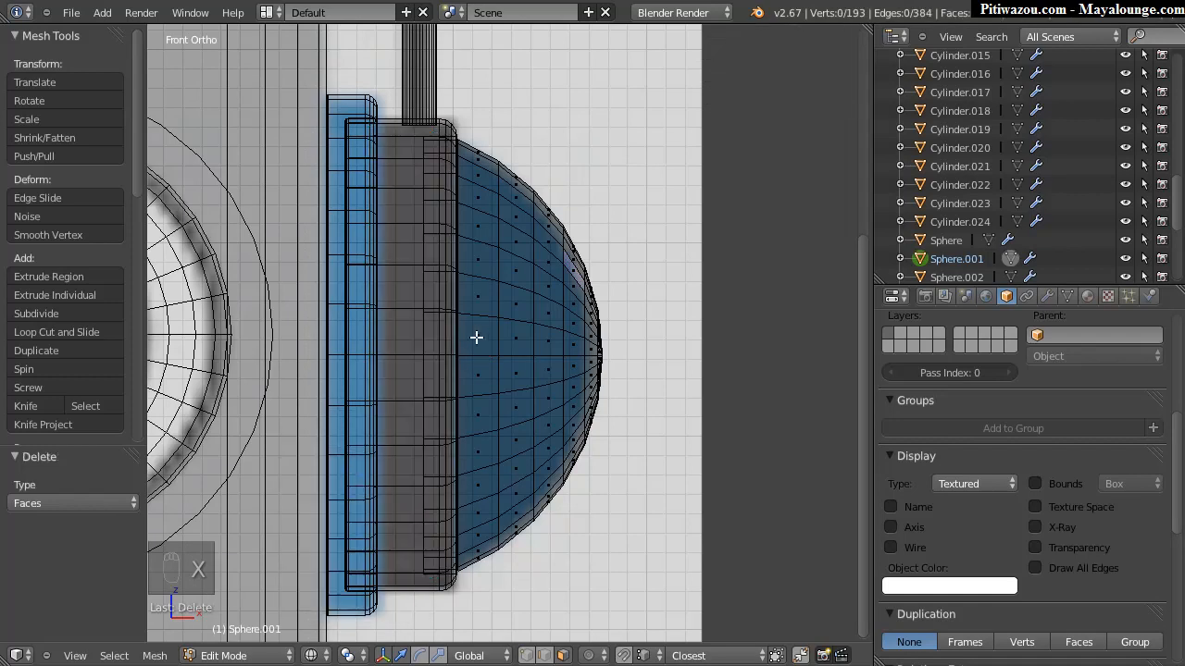
Step: Extrude the dome's open rear edge loop about 0.172 backward along X into the cylinder
key(ctrl+Tab)
click(467, 296)
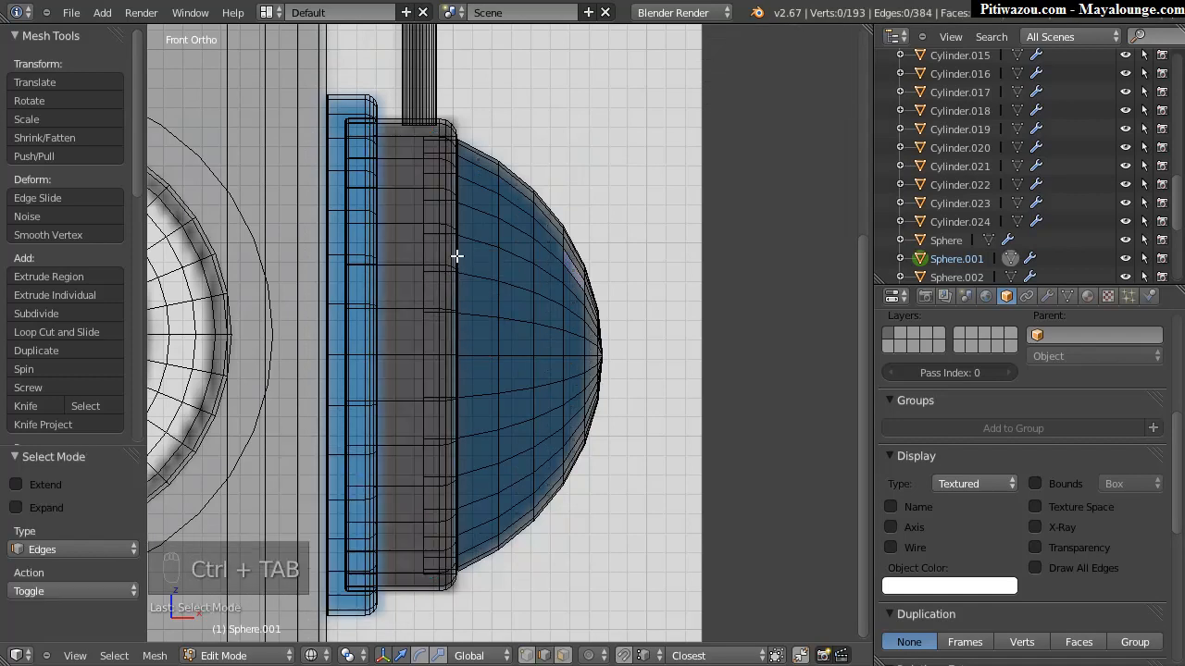
alt+right_click(458, 255)
key(e)
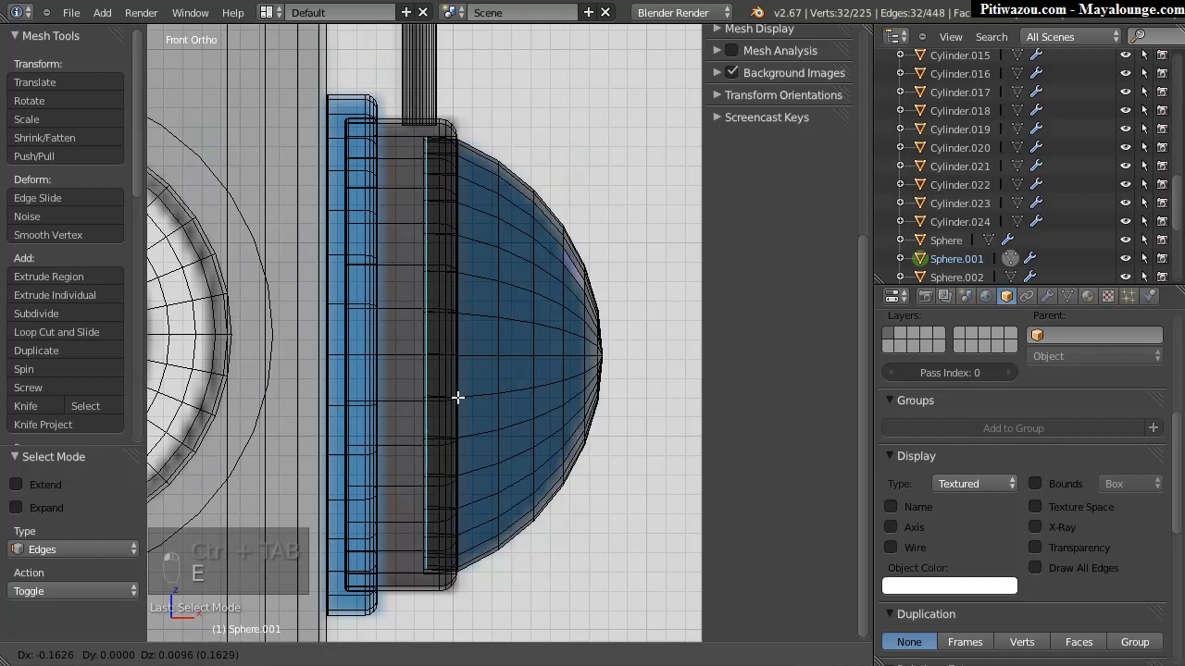
key(x)
click(455, 407)
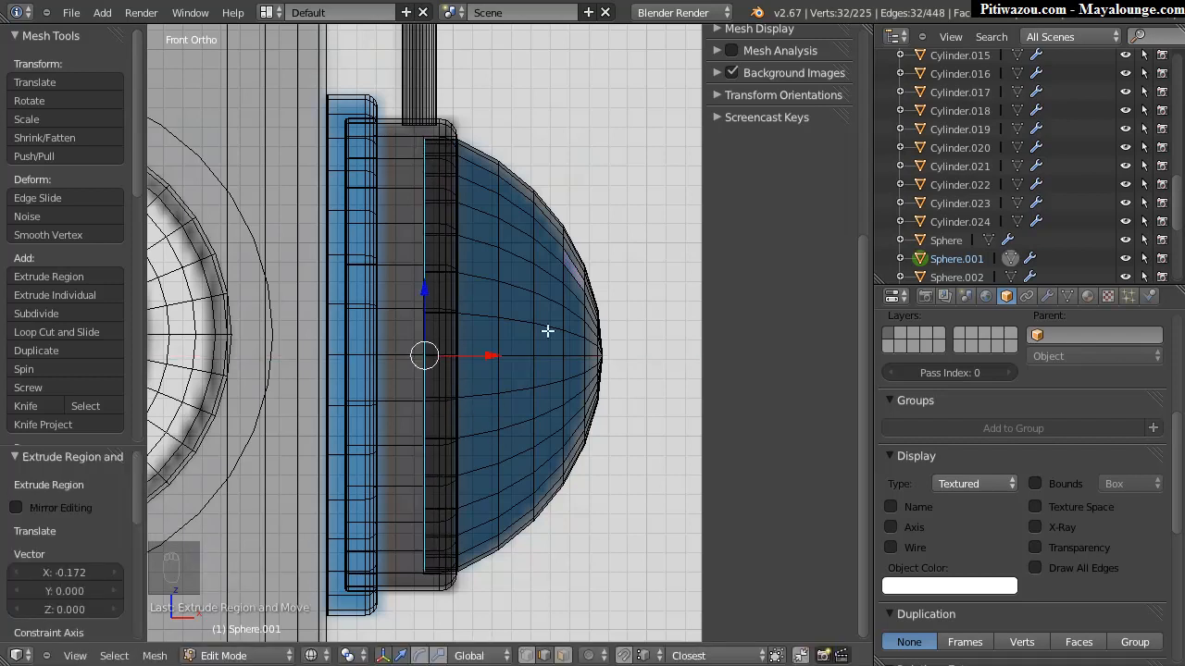
Step: Extrude the dome's rear rim again and scale the new edge loop inward to about 0.890
middle_drag(576, 282, 385, 263)
scroll(384, 263, up, 3)
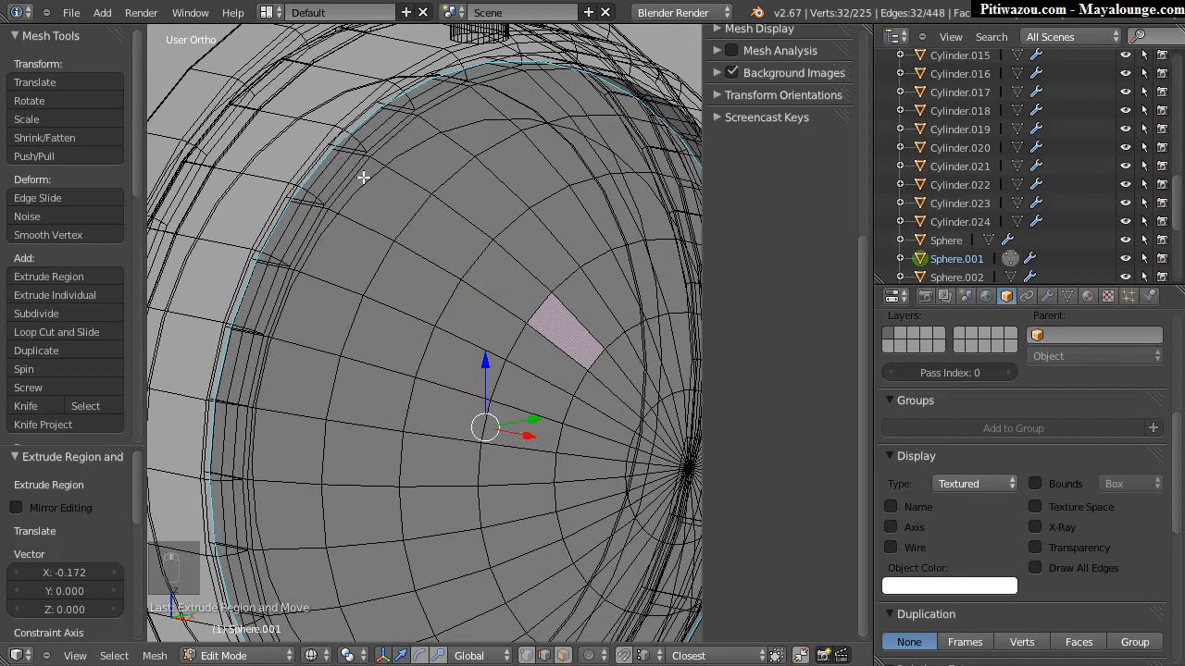
key(e)
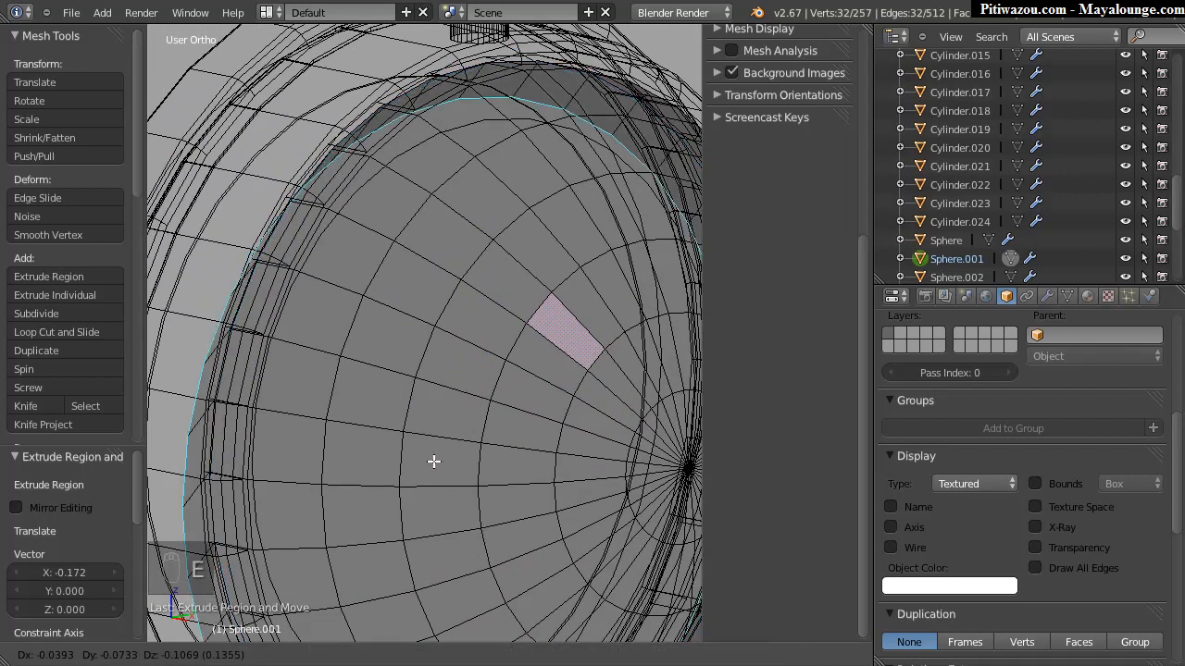
key(s)
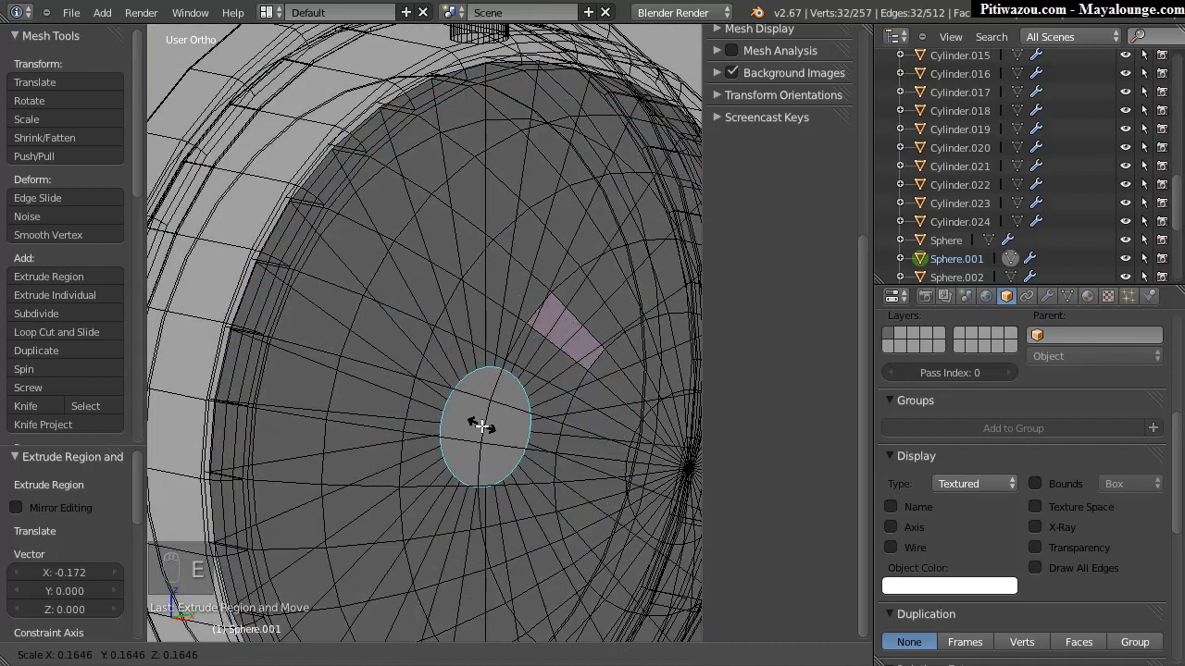
click(508, 424)
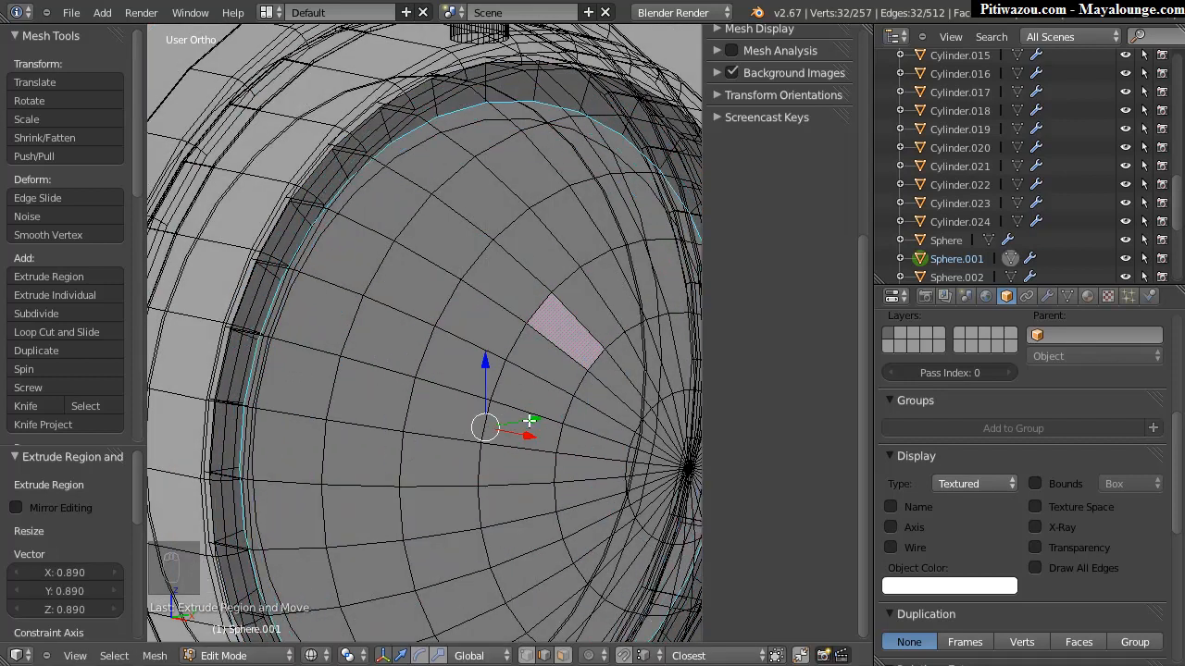
key(x)
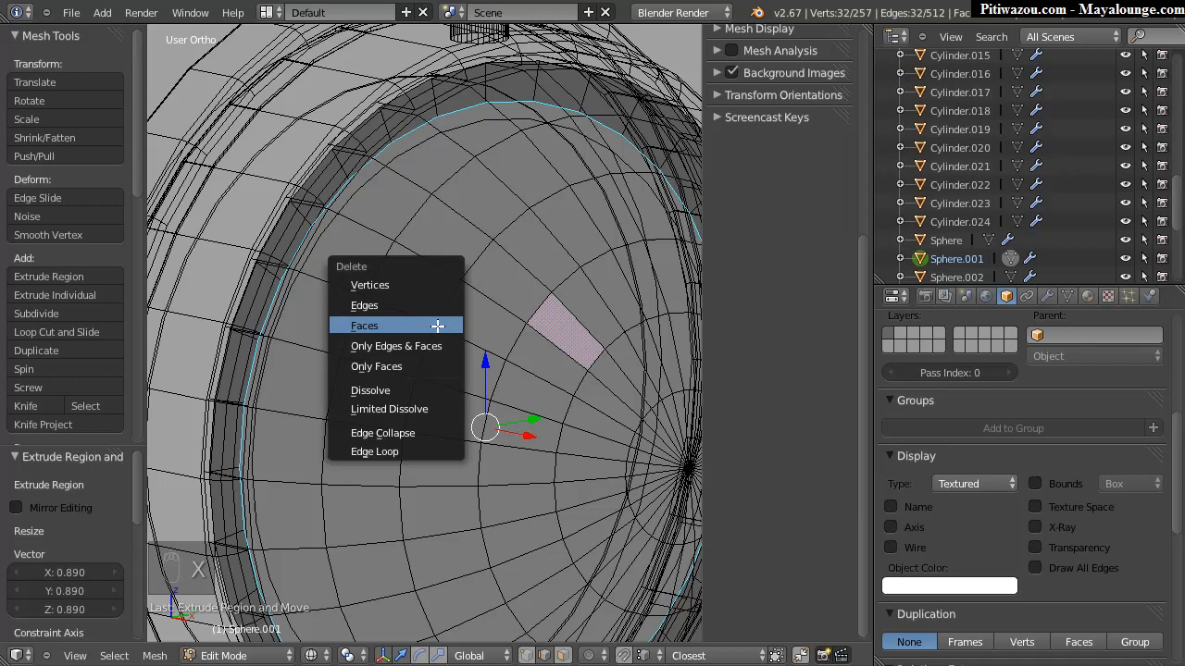
click(384, 327)
Step: Bevel the edge loop where the dome's curved surface meets its extruded rear wall, using two segments
key(ctrl+Tab)
click(376, 183)
right_click(371, 158)
middle_drag(442, 175, 470, 173)
alt+right_click(403, 189)
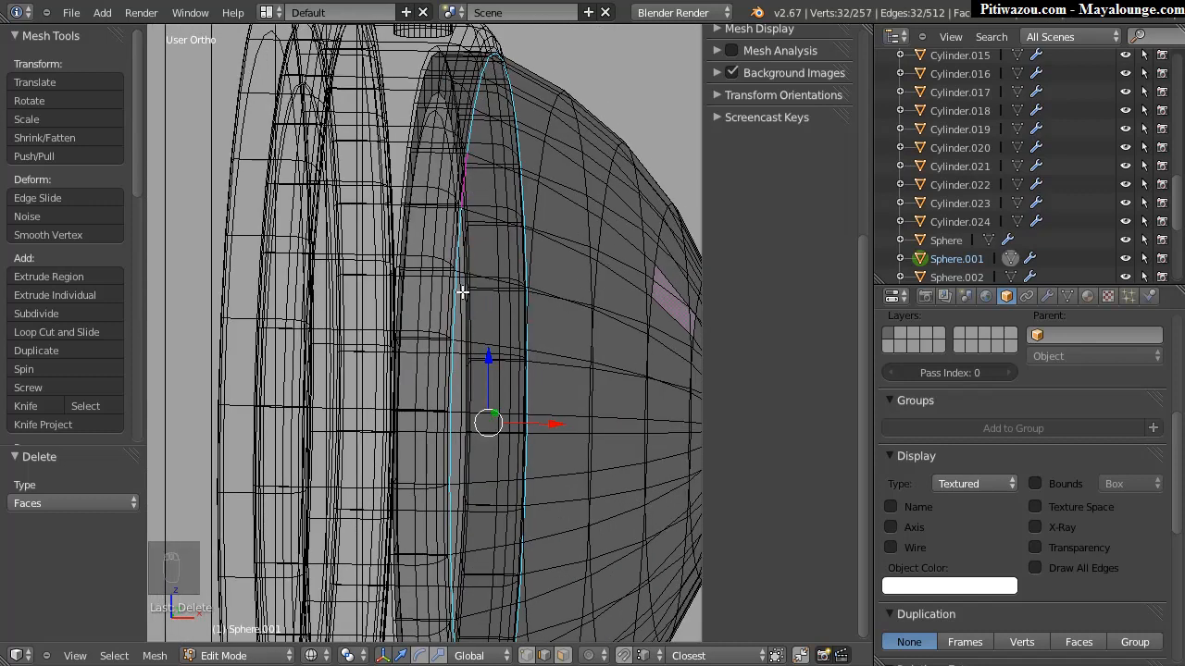
key(ctrl+b)
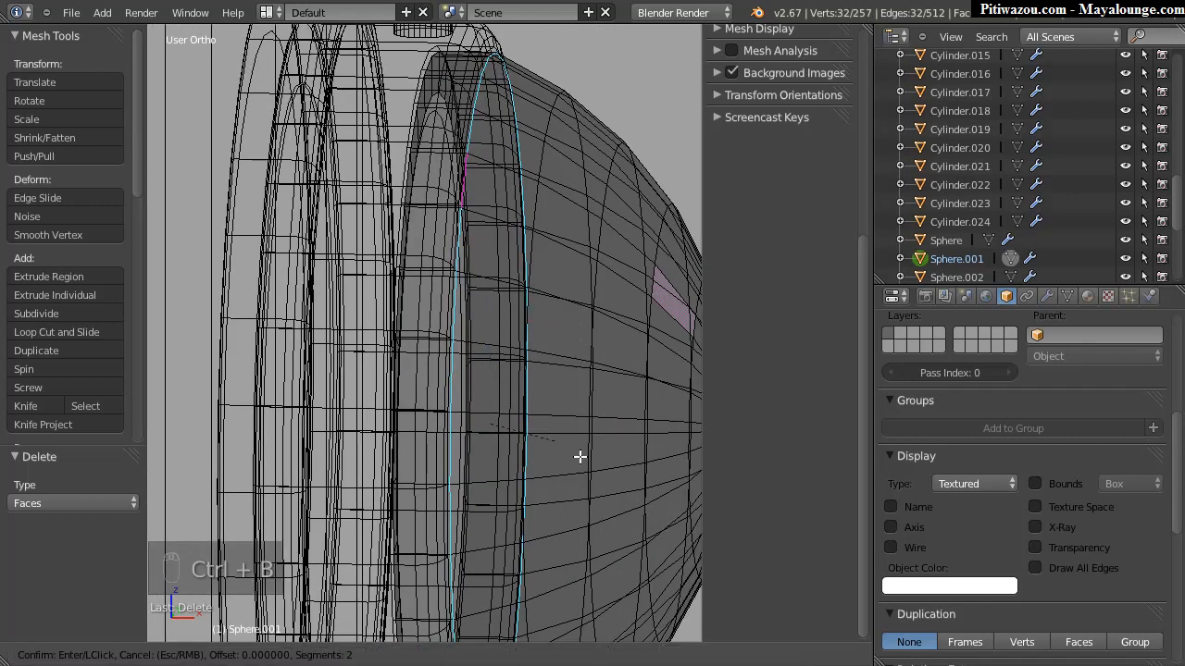
click(615, 490)
Step: Return to object mode with solid shading and set the dome's subdivision level to 3
mouse_move(600, 266)
middle_down()
mouse_move(512, 340)
mouse_move(525, 311)
mouse_move(270, 233)
middle_up()
key(Tab)
key(z)
right_click(271, 233)
middle_drag(322, 287, 460, 240)
key(ctrl+3)
right_click(523, 176)
key(ctrl+3)
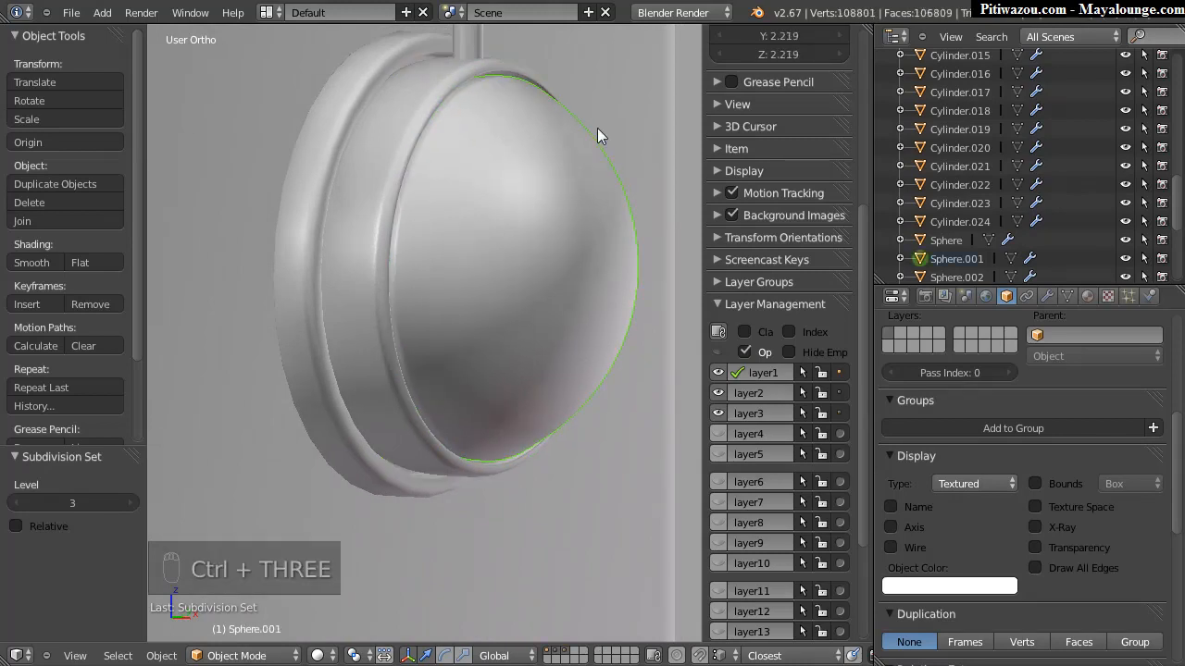
Step: Isolate the hollow recessed cylinder on layer3 and set its subdivision level to 0
middle_drag(503, 199, 494, 238)
scroll(613, 187, up, 3)
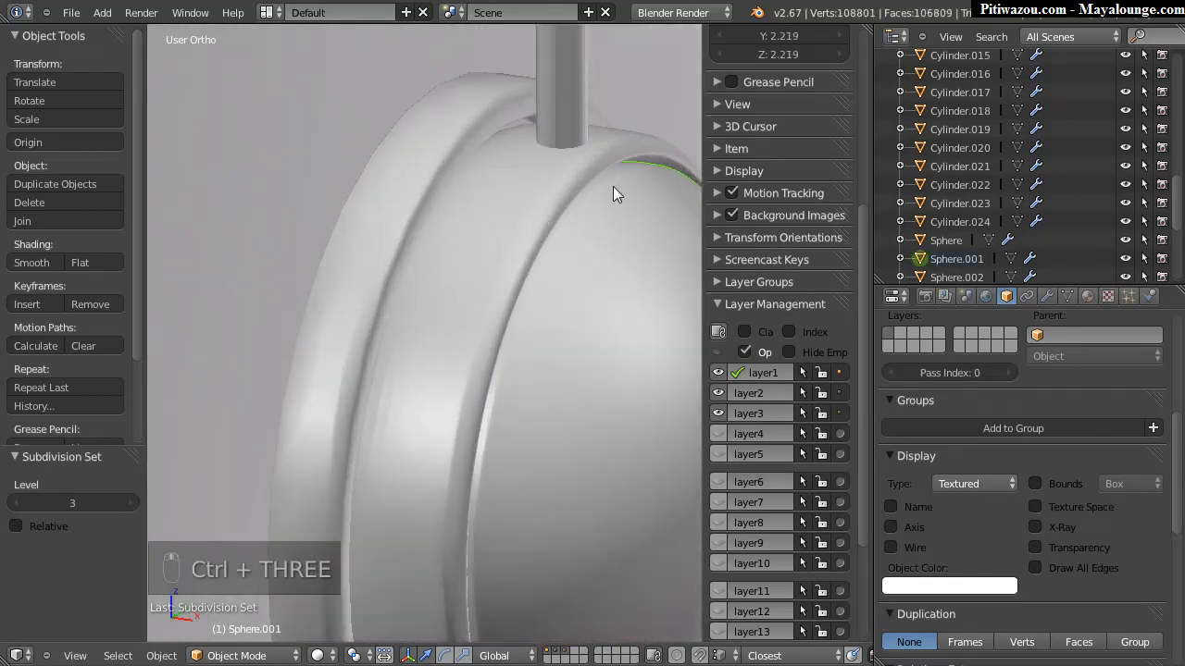
right_click(537, 219)
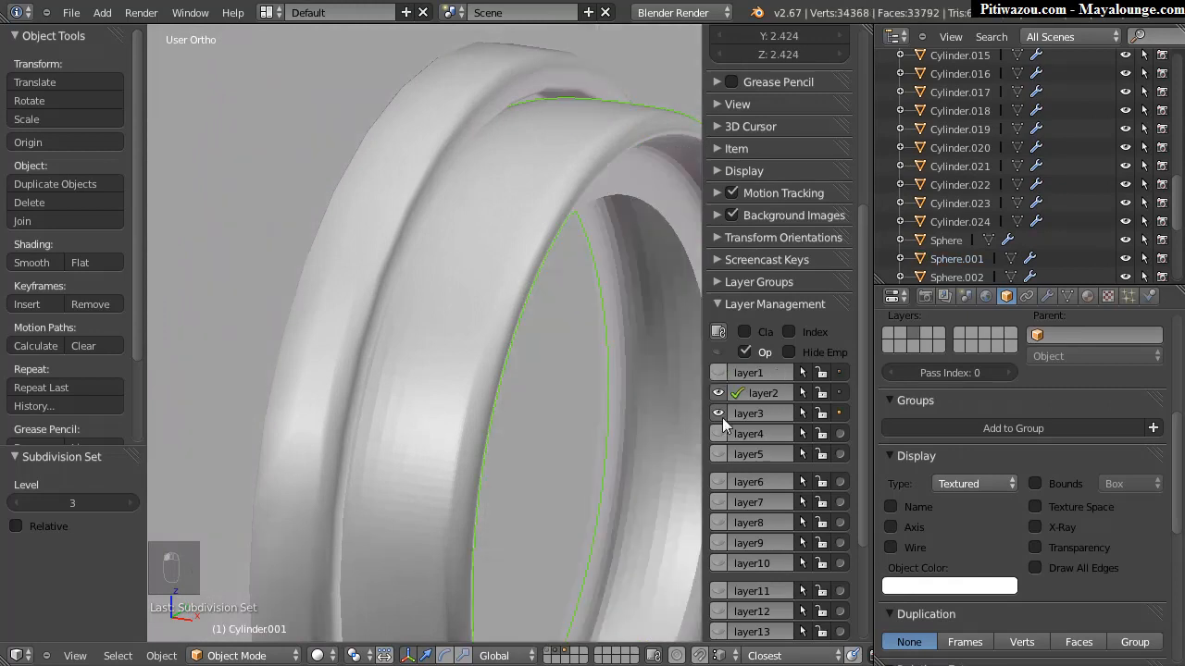
click(719, 391)
shift+click(720, 390)
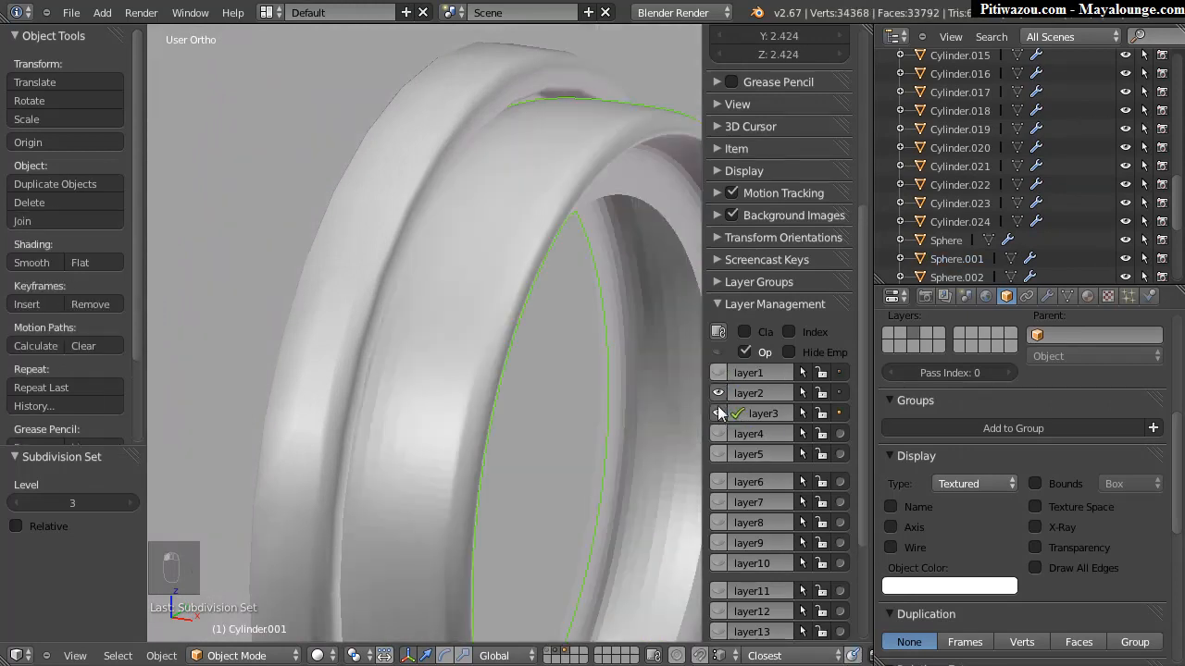
shift+click(718, 394)
middle_drag(536, 294, 529, 343)
key(ctrl+0)
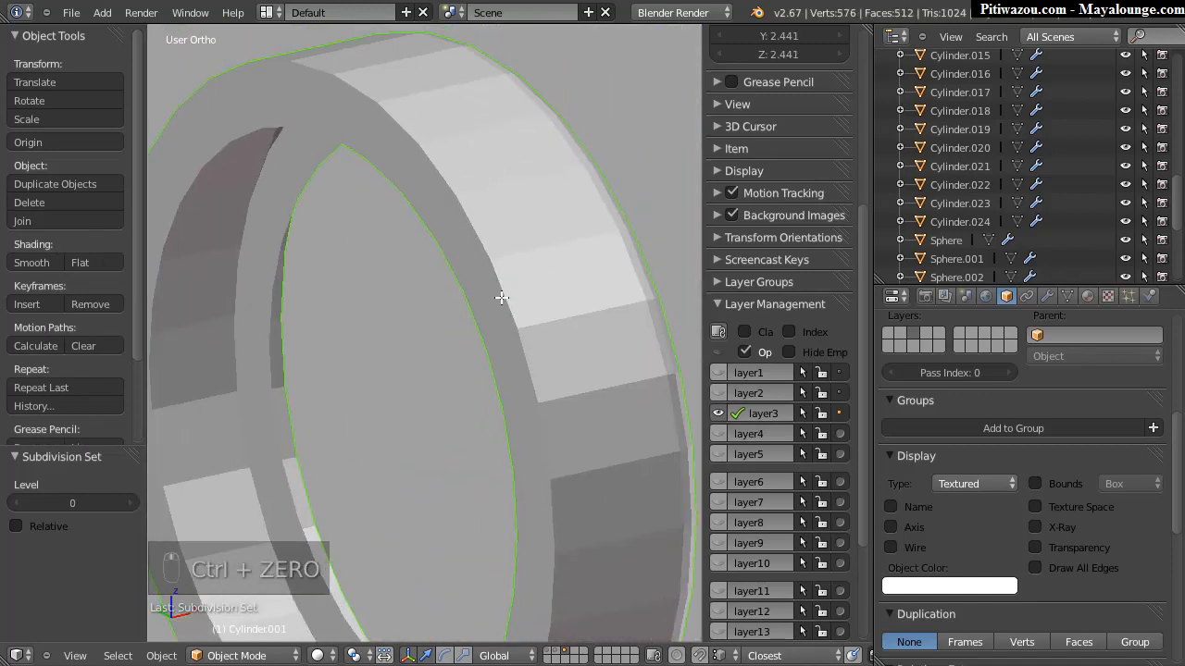
Step: Bevel the recessed cylinder's open rear edge loop and inner front rim loop with two segments and an offset of about 0.01
key(Tab)
key(Tab)
key(Tab)
key(ctrl+Tab)
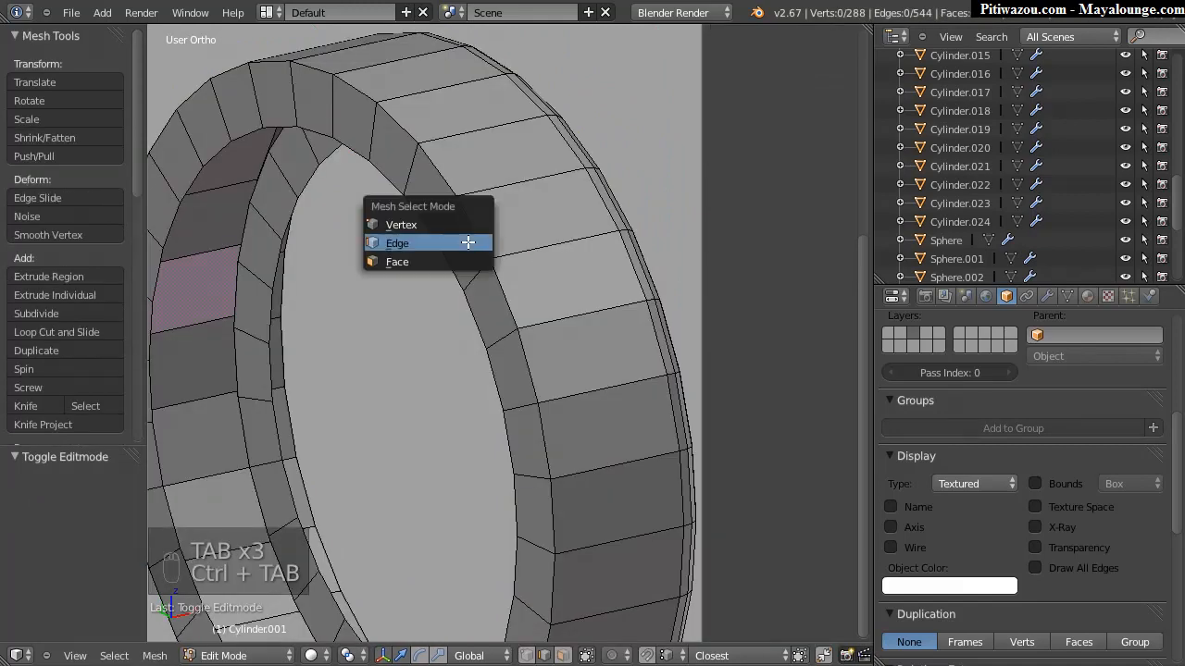
click(472, 242)
middle_drag(509, 242, 577, 124)
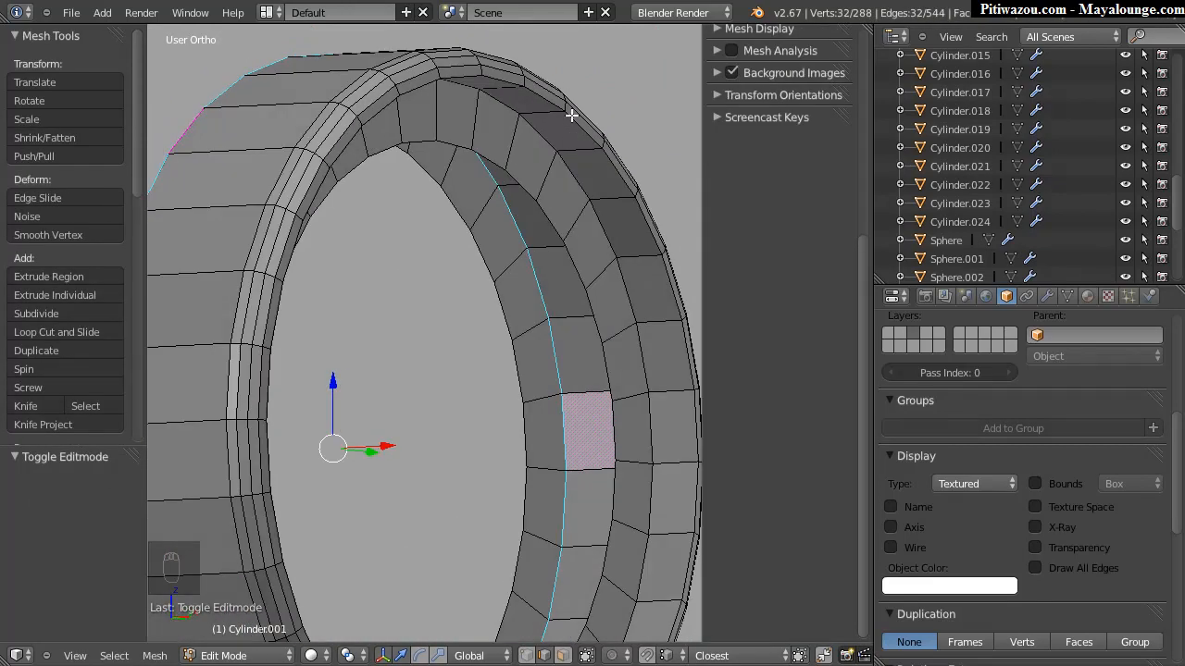
key(super)
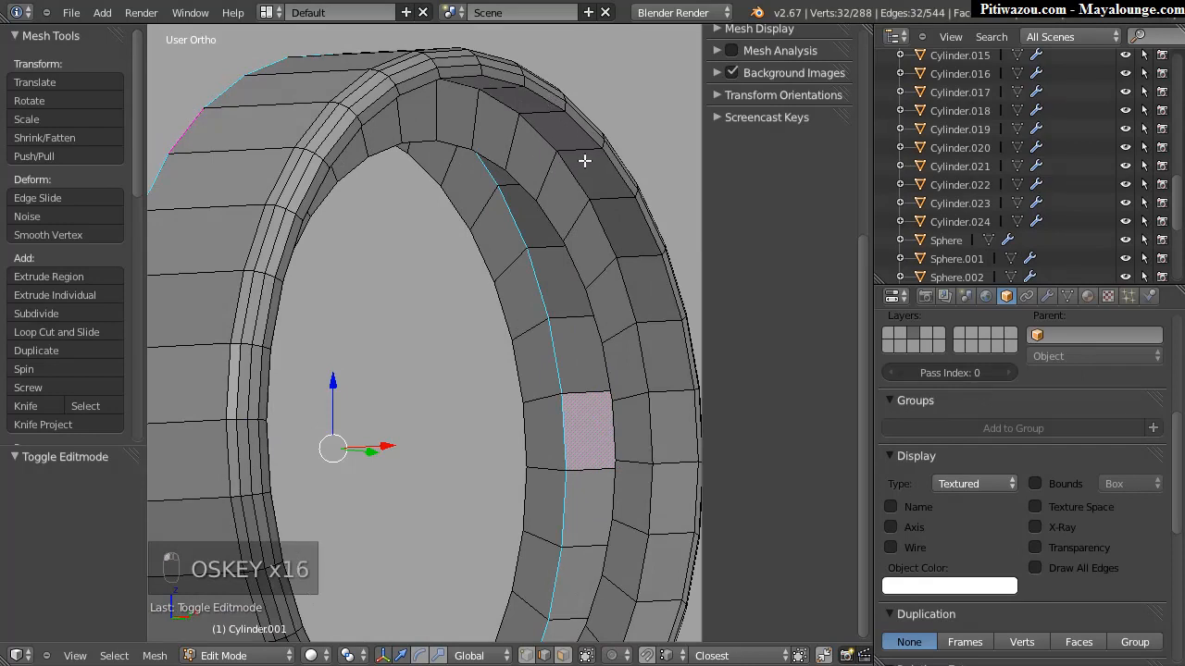
alt+shift+right_click(586, 142)
middle_drag(484, 167, 565, 218)
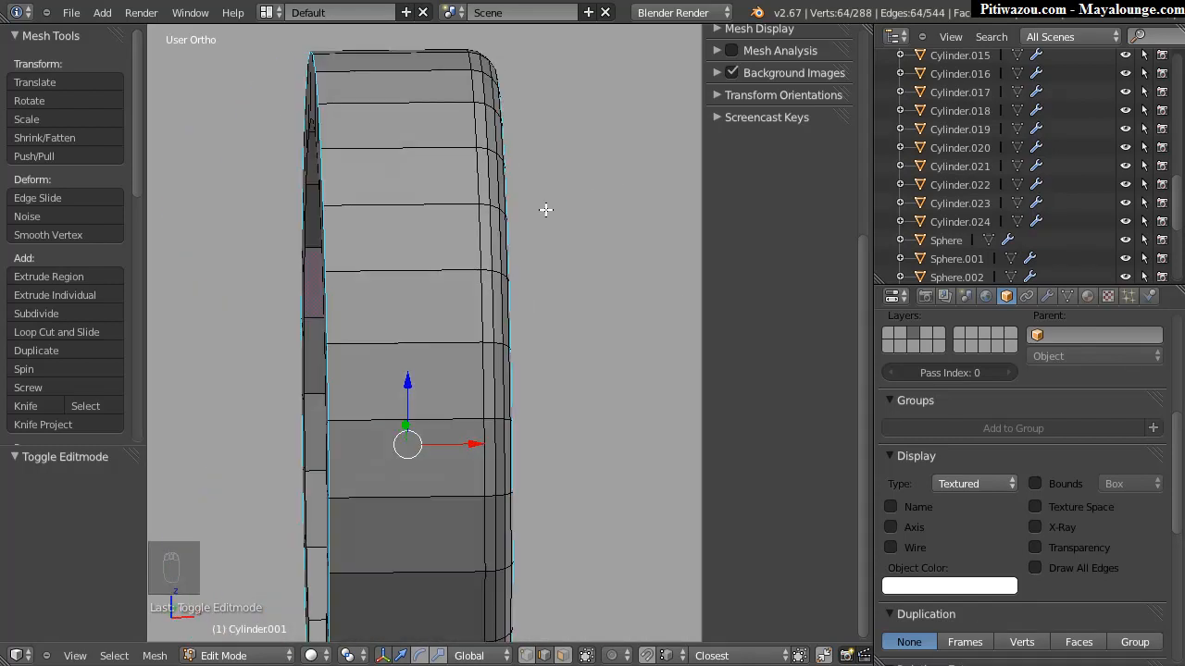
key(ctrl+b)
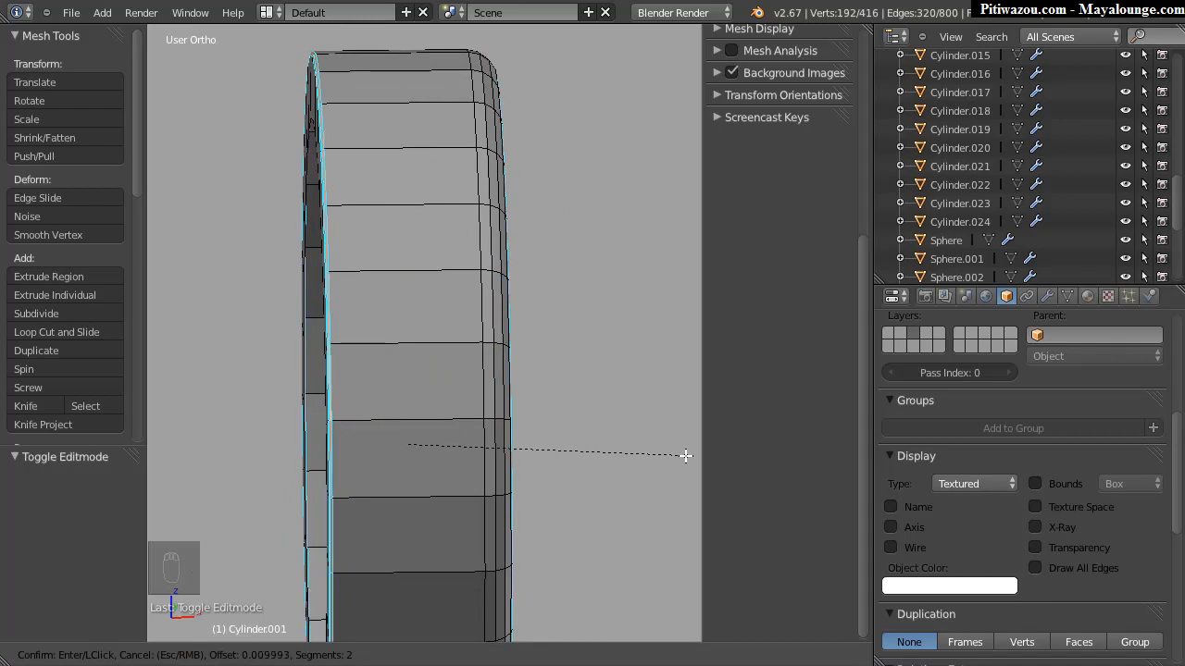
click(685, 454)
Step: Bevel the edge loop at the inner corner of the cylinder's recess with two segments and an offset of about 0.0046
middle_drag(529, 321, 442, 240)
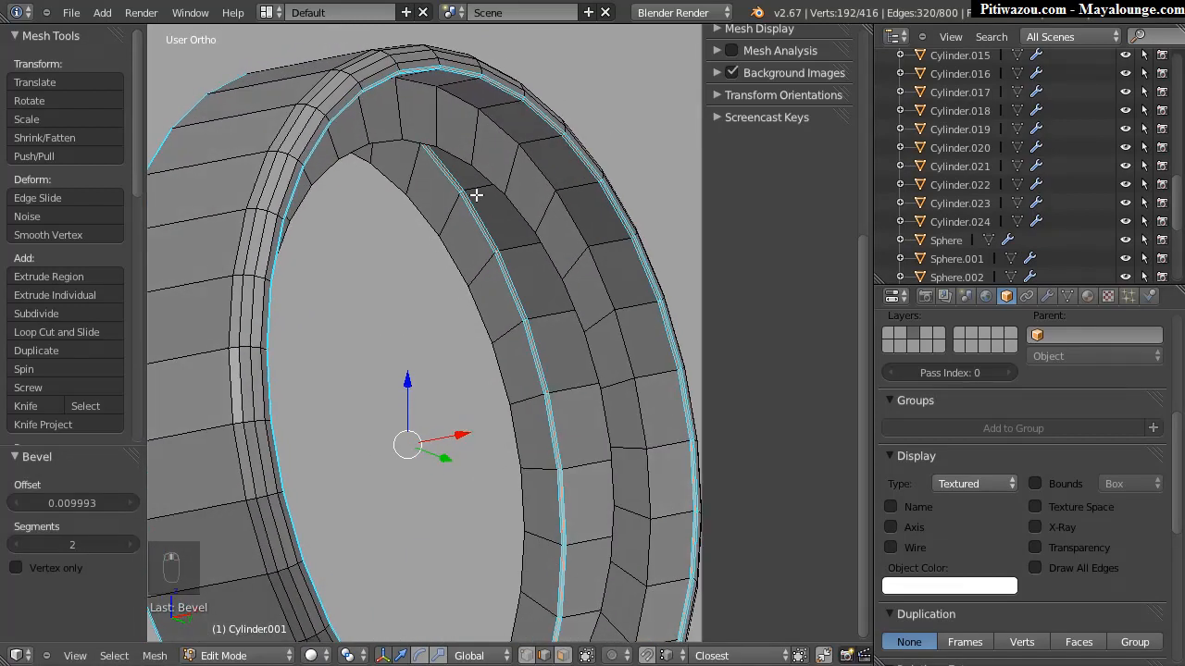
alt+right_click(512, 136)
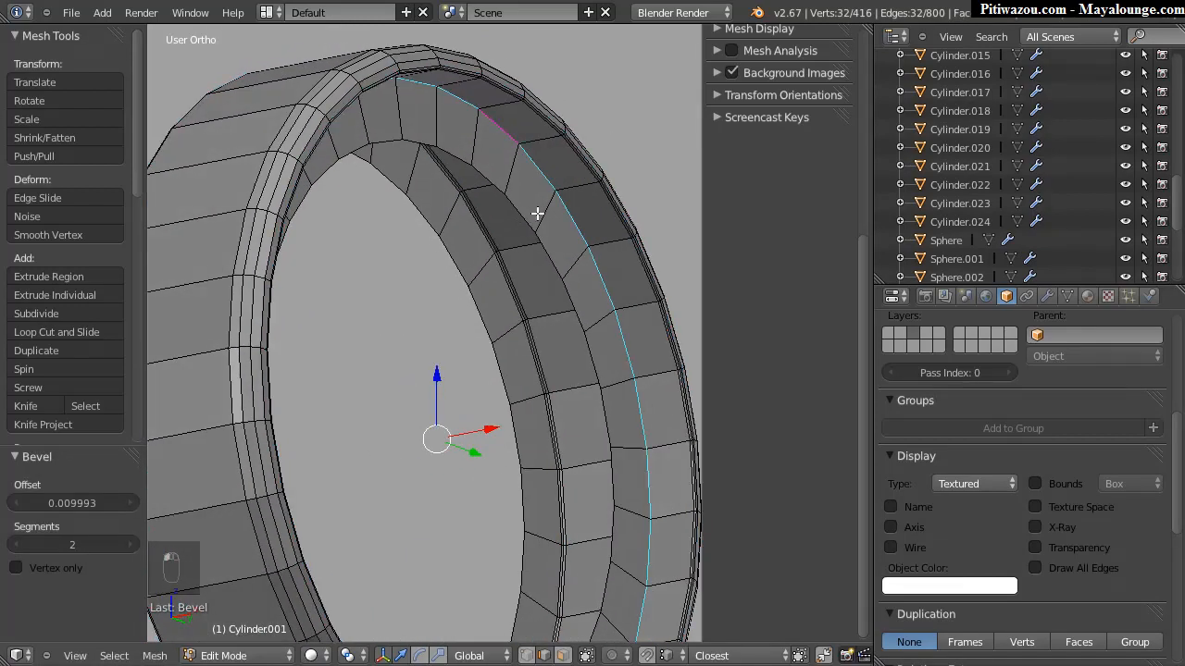
key(ctrl+b)
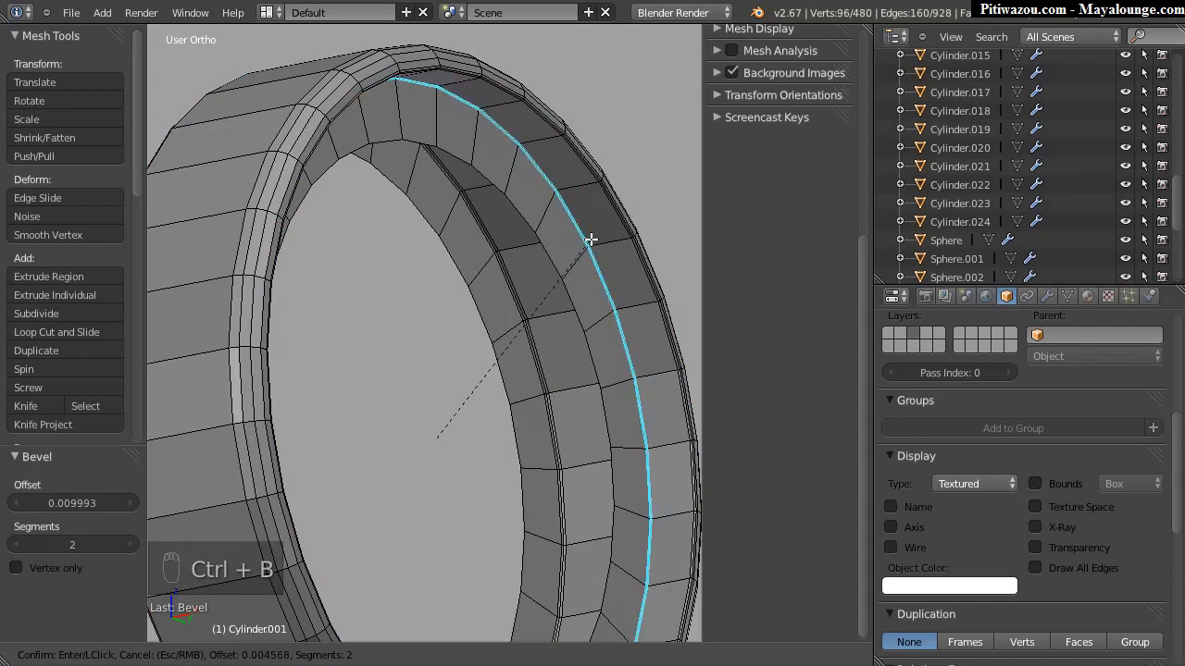
click(594, 241)
Step: Add one loop cut around the recess's inner wall at factor 0.125 and one around the cylinder's outer wall at factor -0.048
key(ctrl+r)
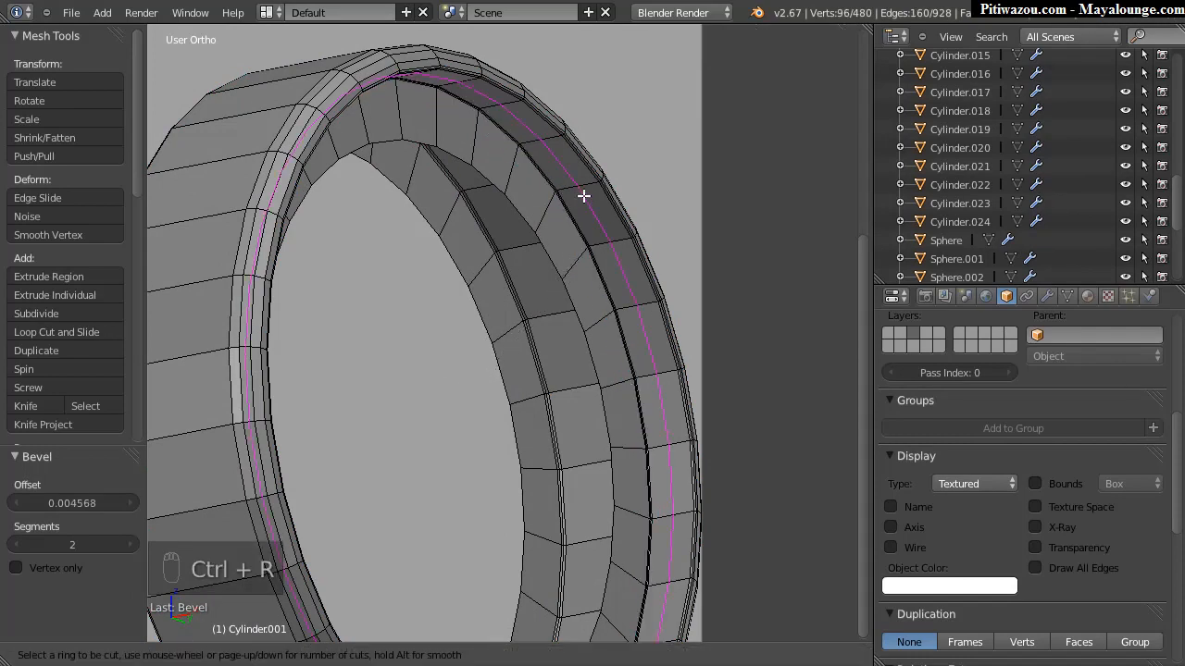
click(581, 187)
click(268, 220)
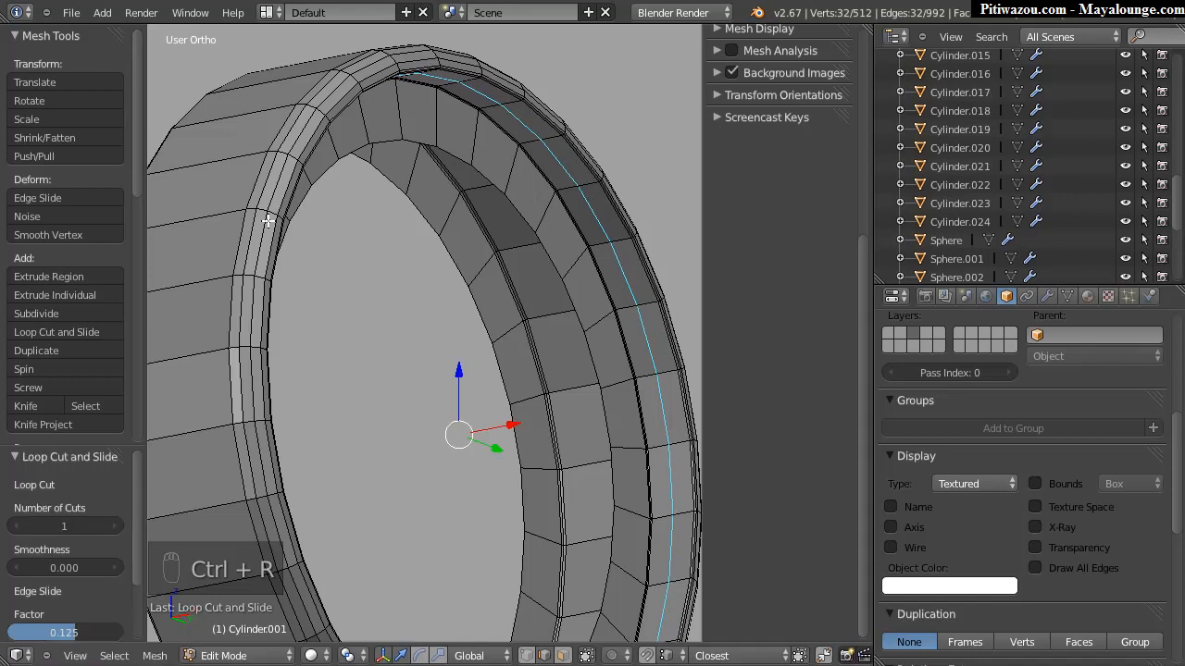
key(ctrl+r)
click(227, 163)
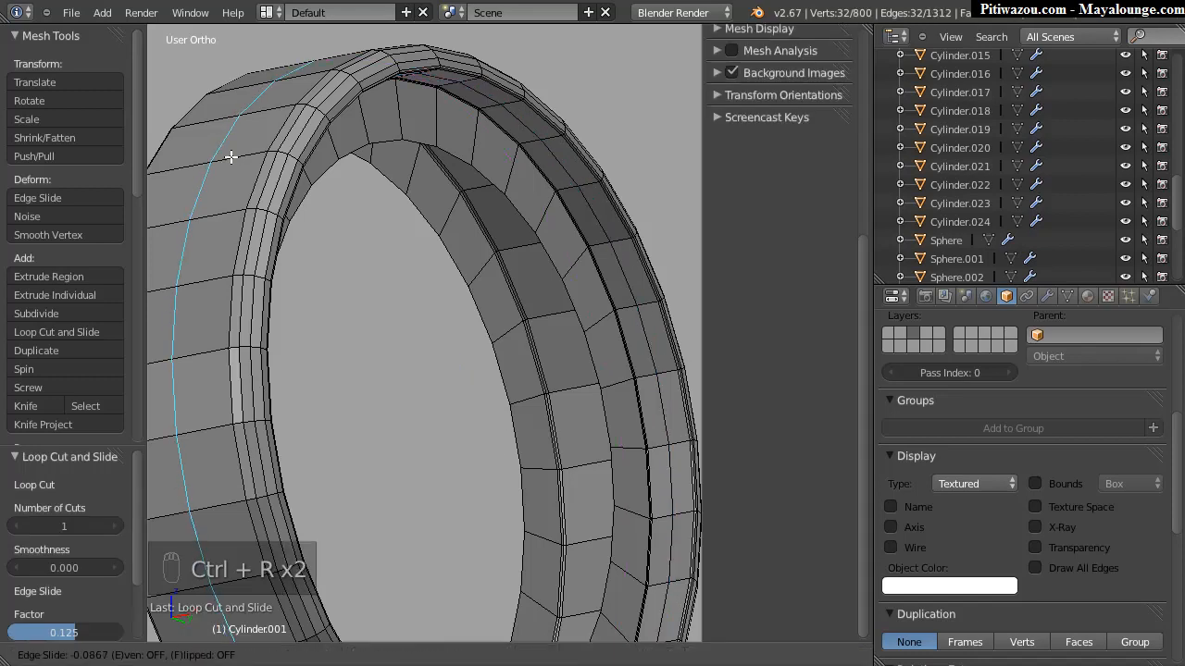
click(231, 158)
middle_drag(362, 170, 396, 197)
scroll(396, 196, down, 5)
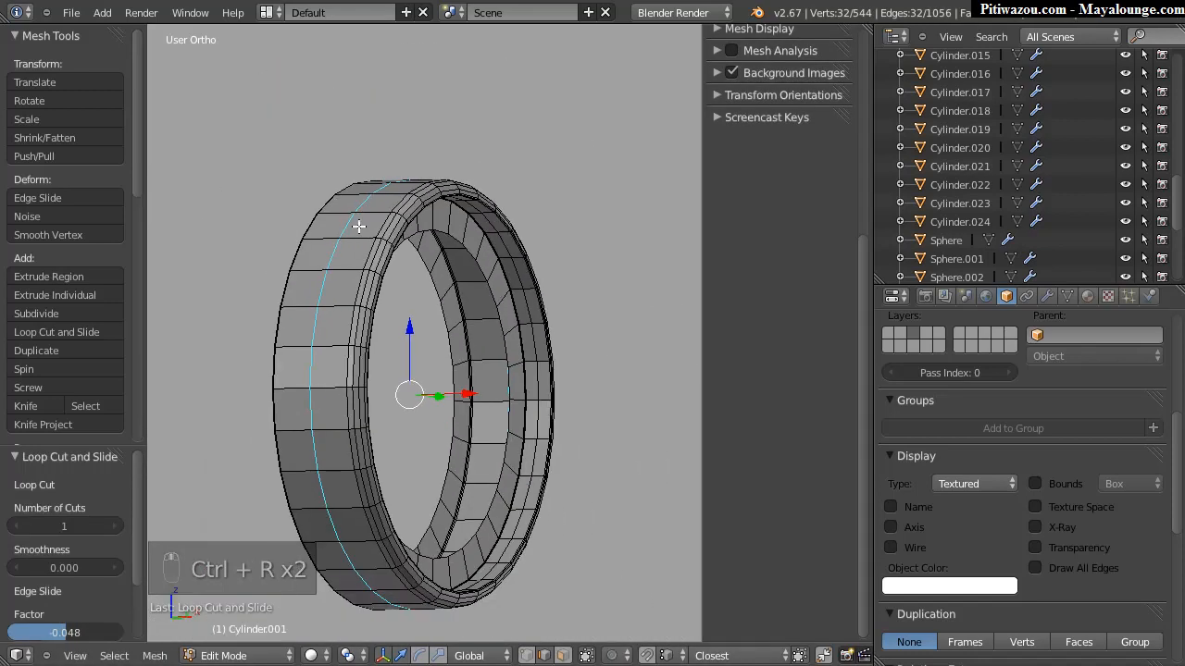
Step: Return to object mode, set the recessed cylinder's subdivision level to 3, and shade it smooth
key(Tab)
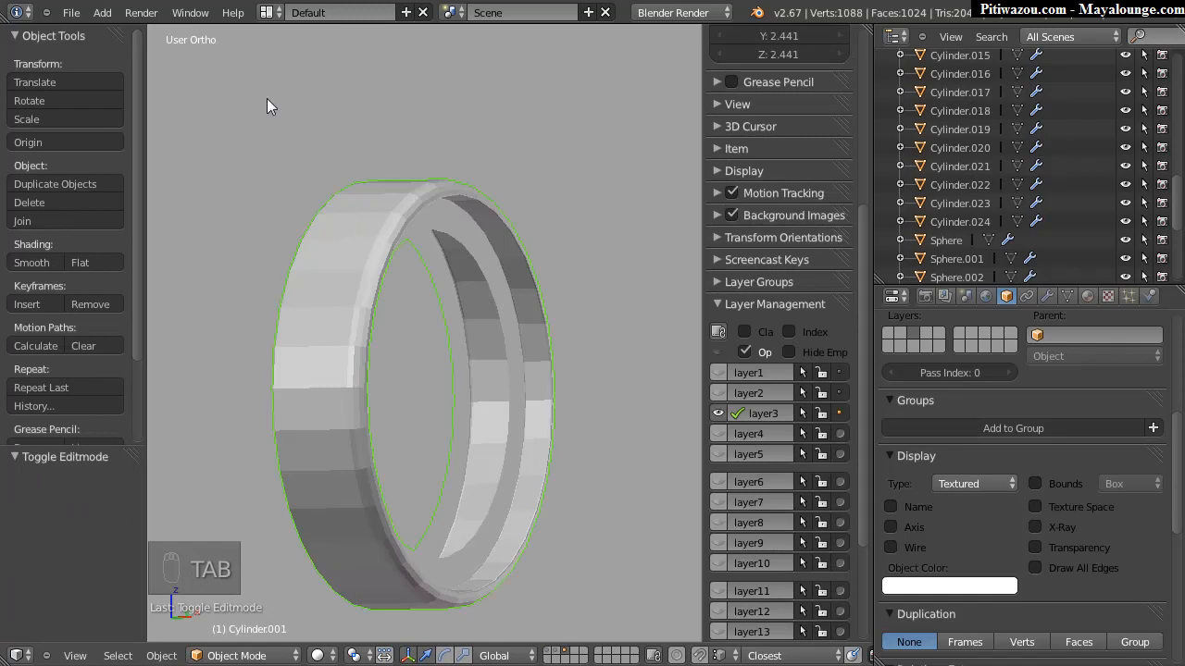
key(ctrl+3)
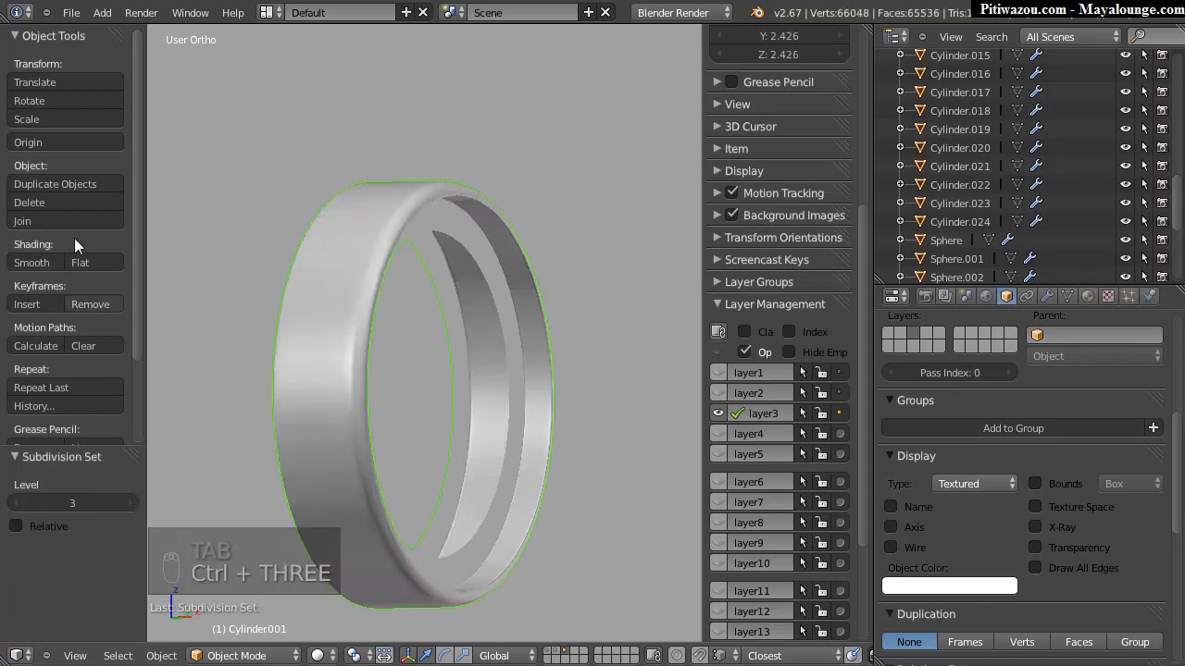
click(35, 261)
middle_drag(507, 322, 479, 341)
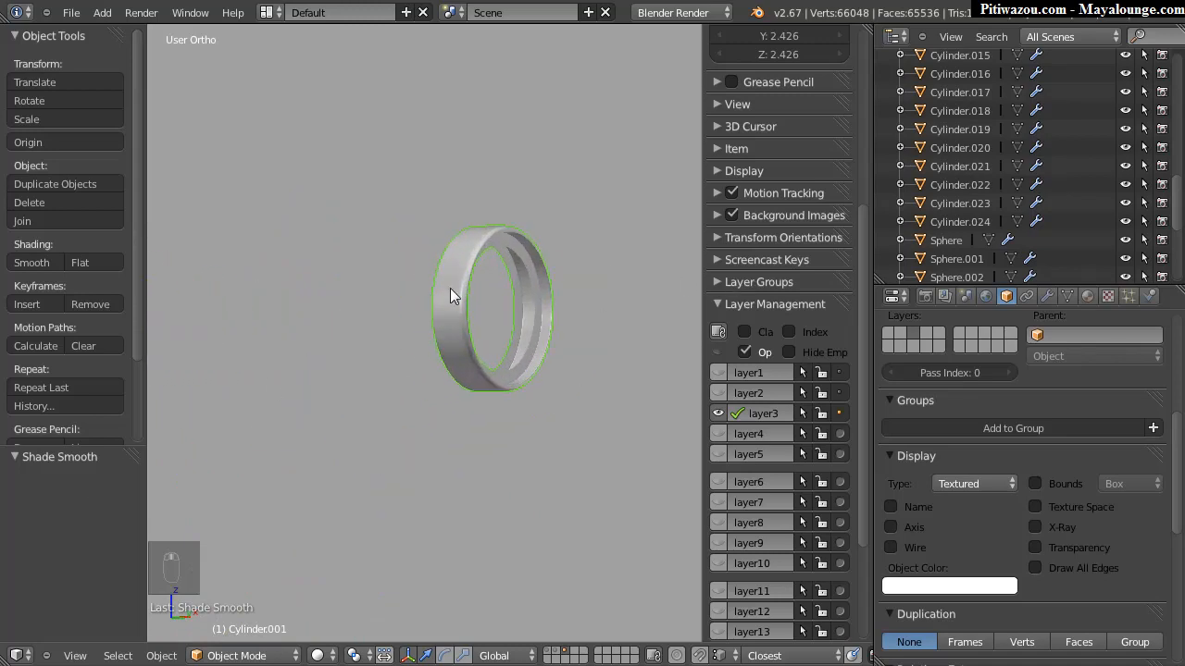
Step: Show layer1 and layer2 again to bring back the head, dome and rear ring
click(716, 392)
click(716, 374)
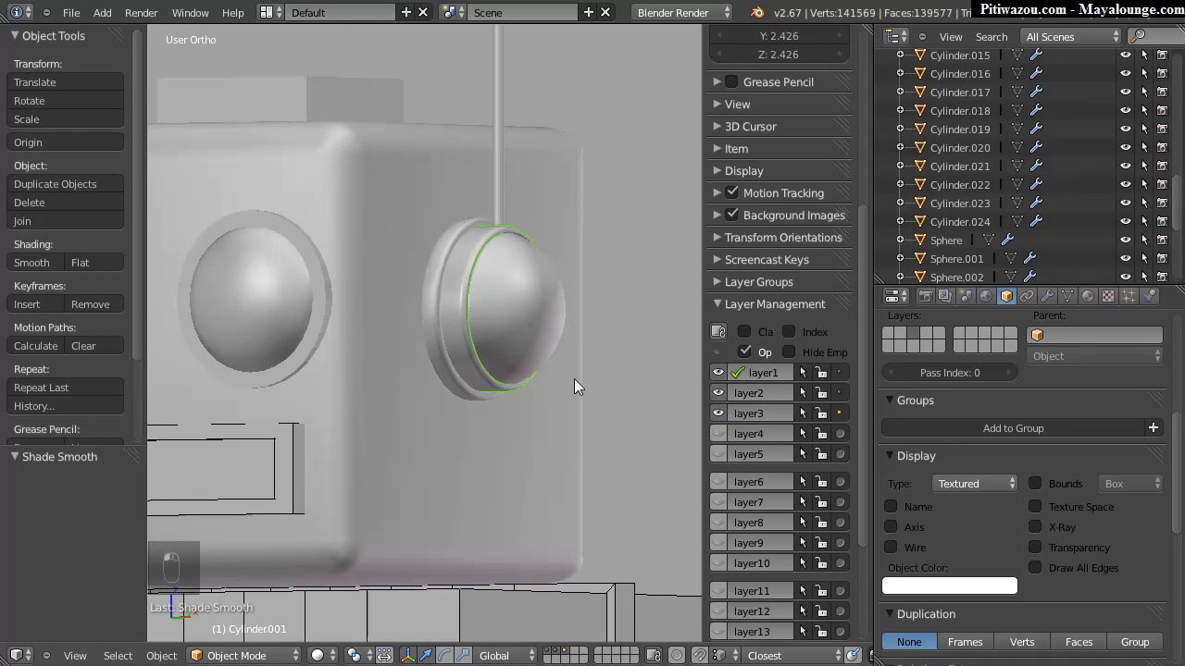
scroll(552, 252, up, 5)
scroll(599, 224, up, 2)
shift+middle_drag(496, 131, 378, 315)
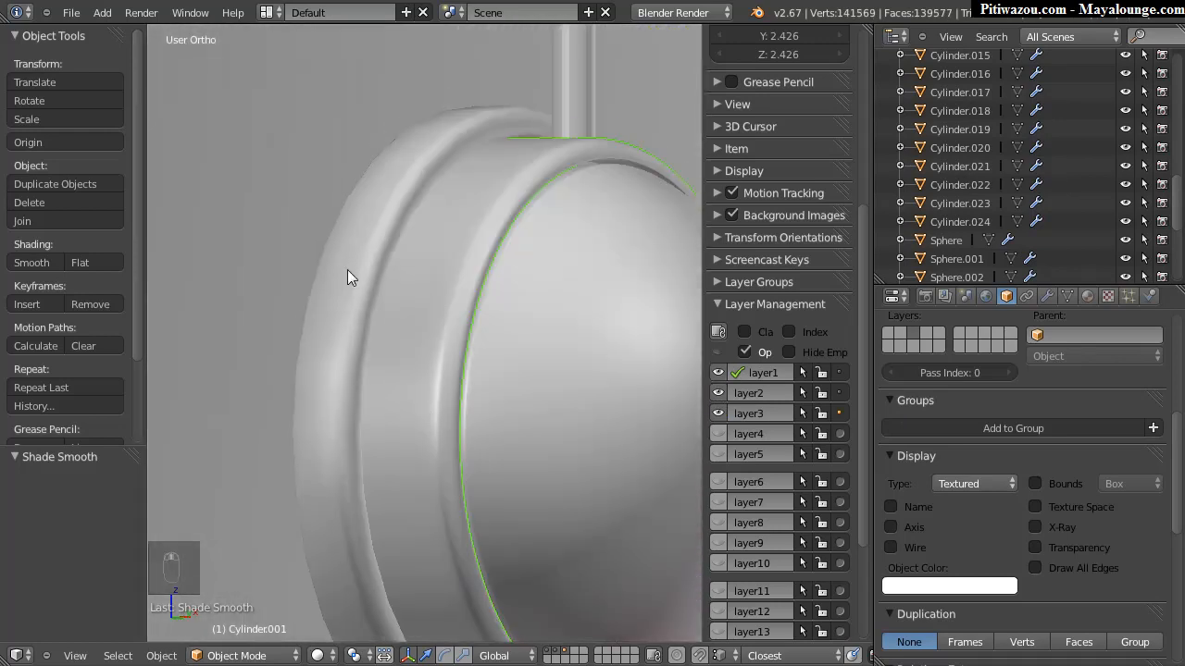
Step: Select the rear ring behind the recessed cylinder and set its subdivision level to 3
right_click(375, 264)
key(ctrl+3)
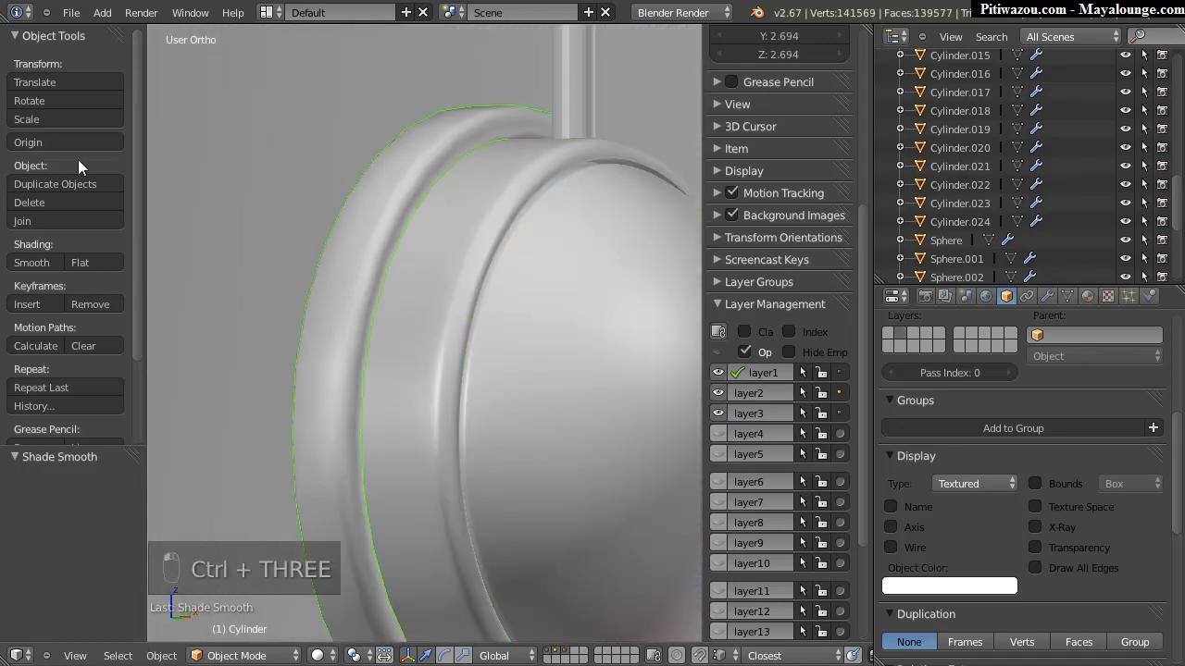
right_click(488, 124)
right_click(462, 120)
right_click(492, 107)
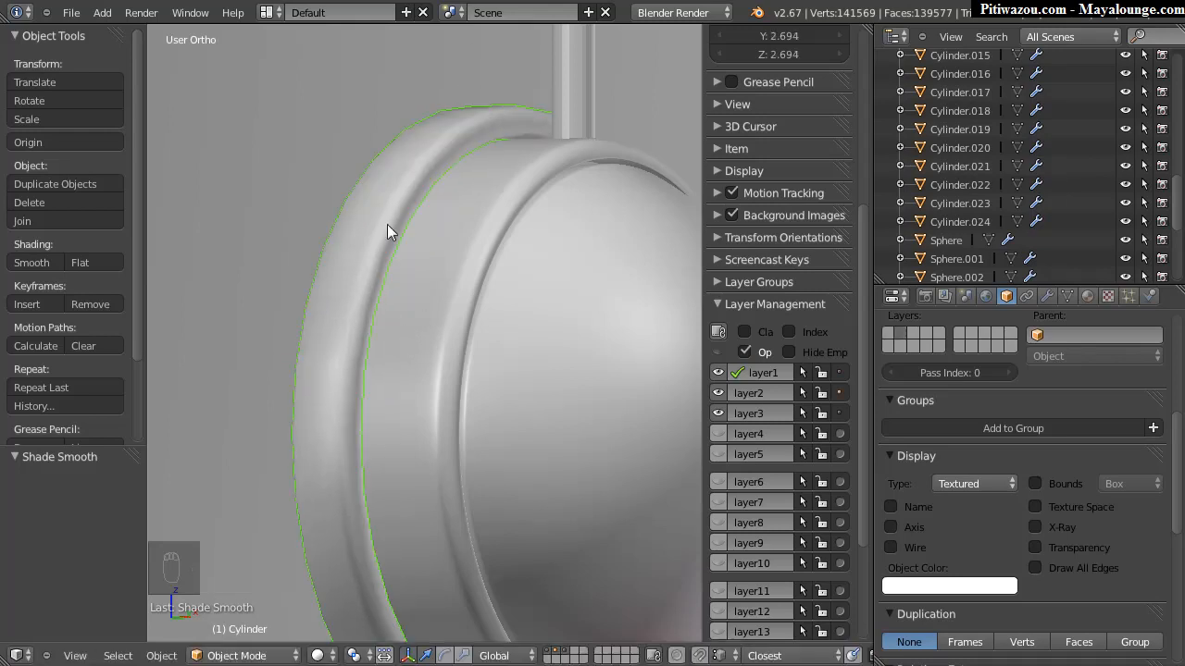
key(ctrl+3)
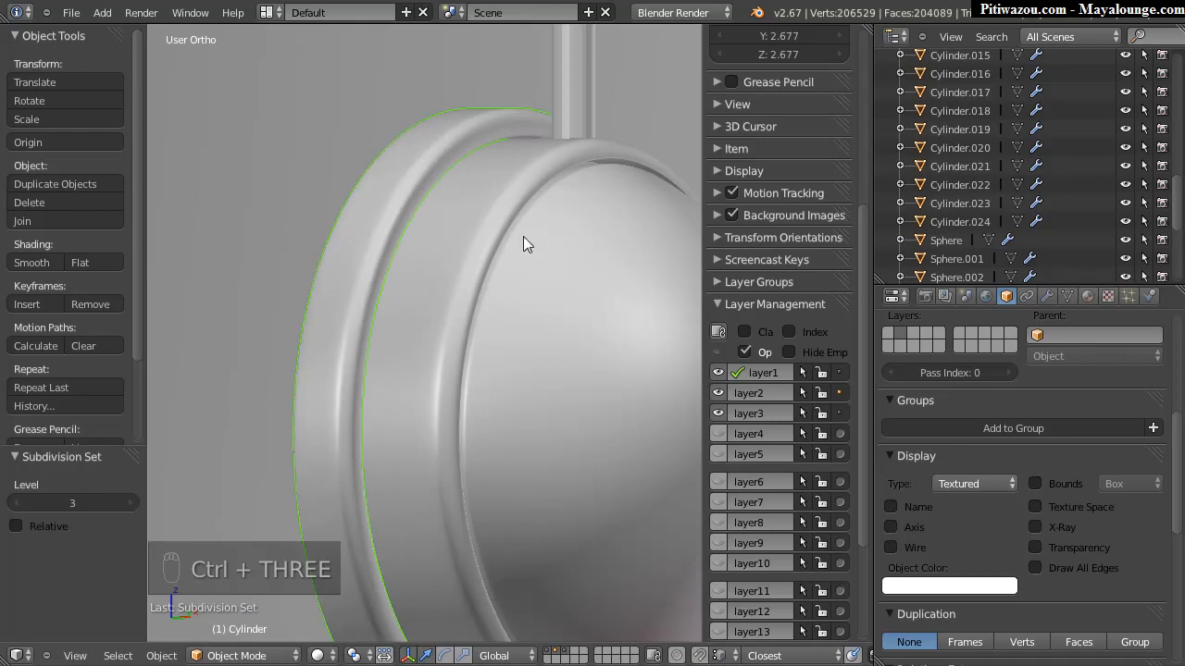
middle_drag(585, 252, 458, 254)
right_click(458, 253)
key(g)
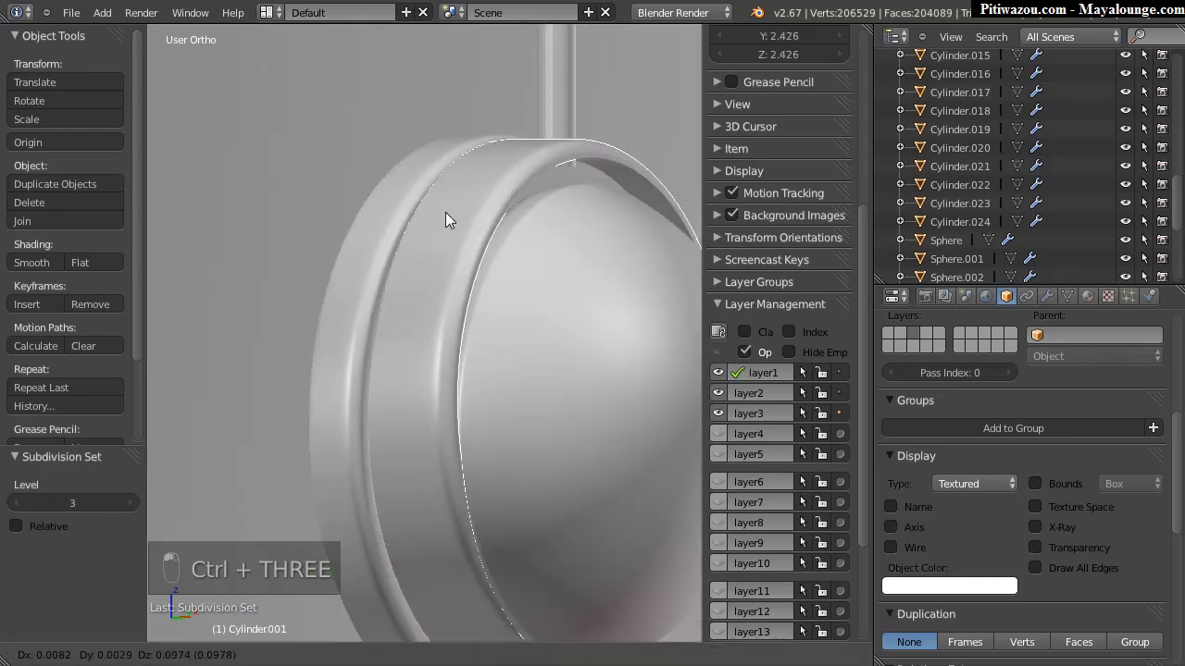
right_click(451, 282)
middle_drag(393, 345, 561, 238)
scroll(561, 248, up, 4)
scroll(600, 216, down, 1)
scroll(604, 232, down, 3)
middle_drag(481, 273, 403, 299)
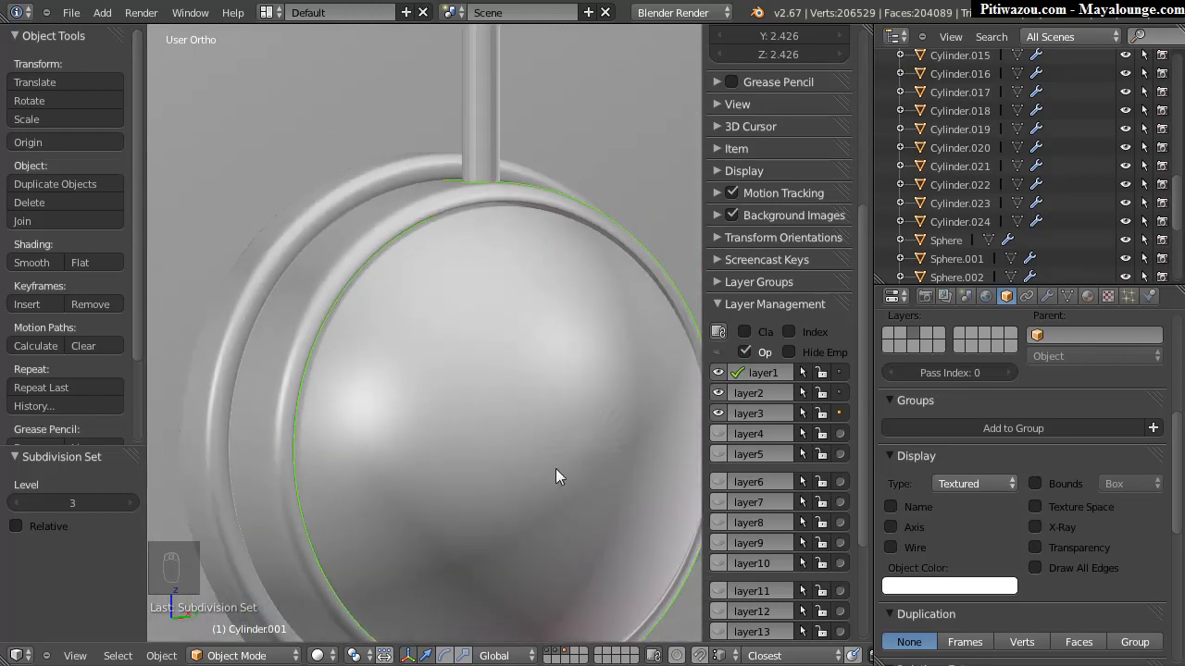
Step: Delete the dome sphere sitting inside the recessed cylinder
right_click(524, 433)
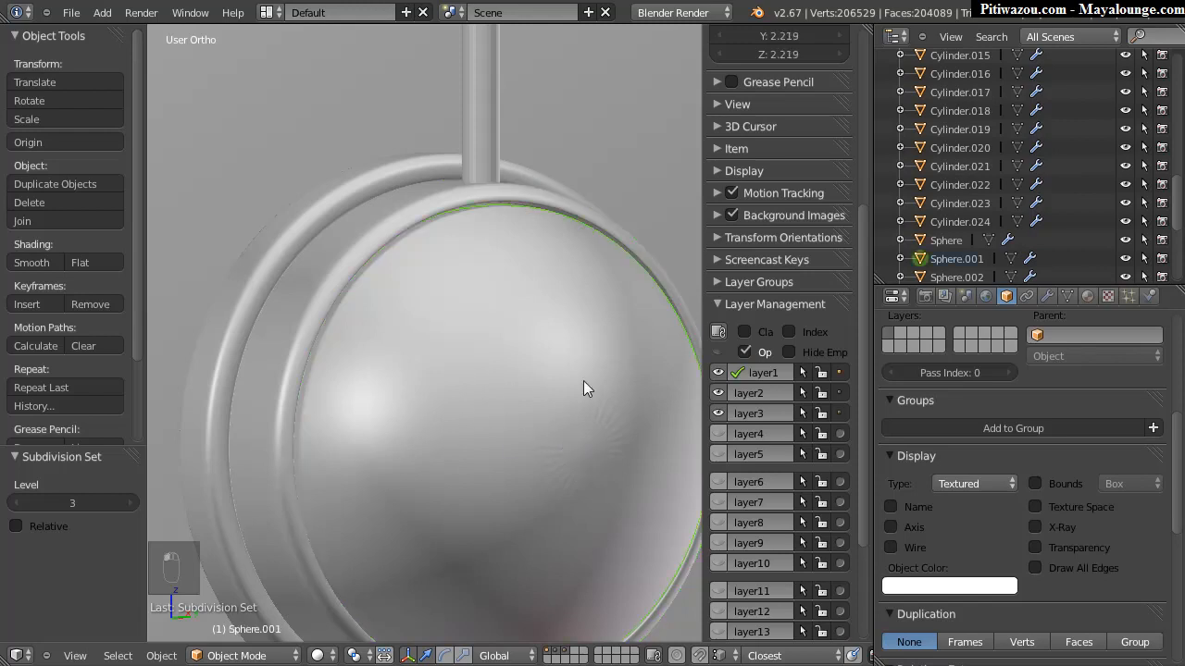
key(x)
click(515, 385)
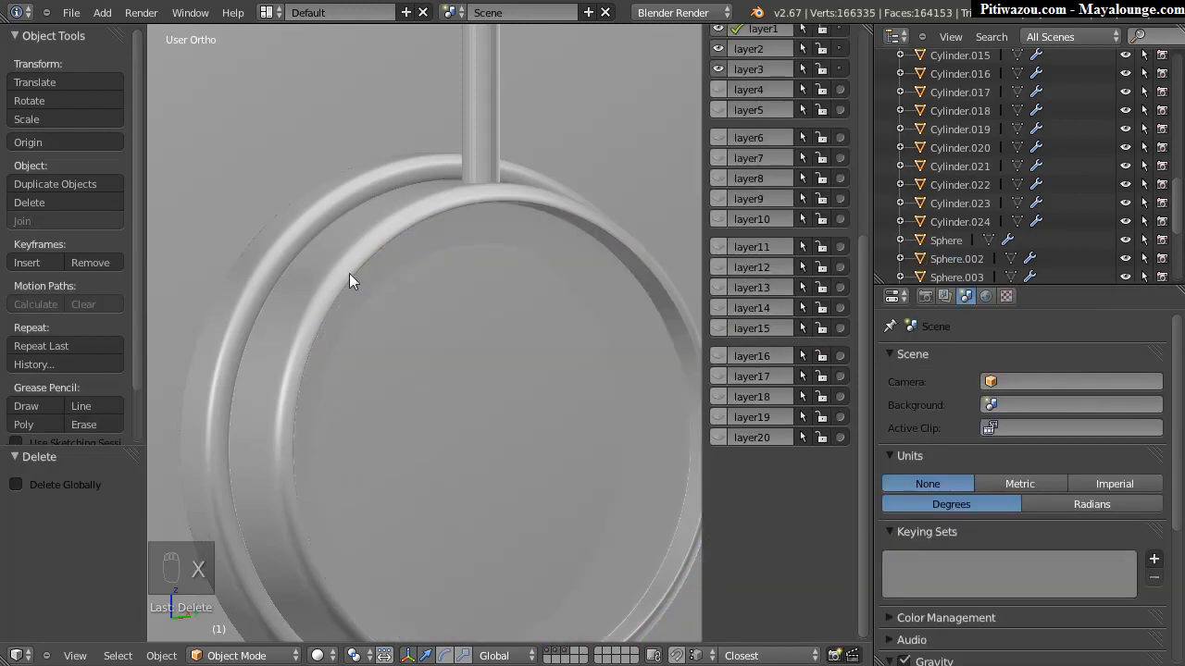
Step: Enter edit mode on the recessed cylinder, switch to face selection, and select all of its faces
right_click(501, 378)
key(Tab)
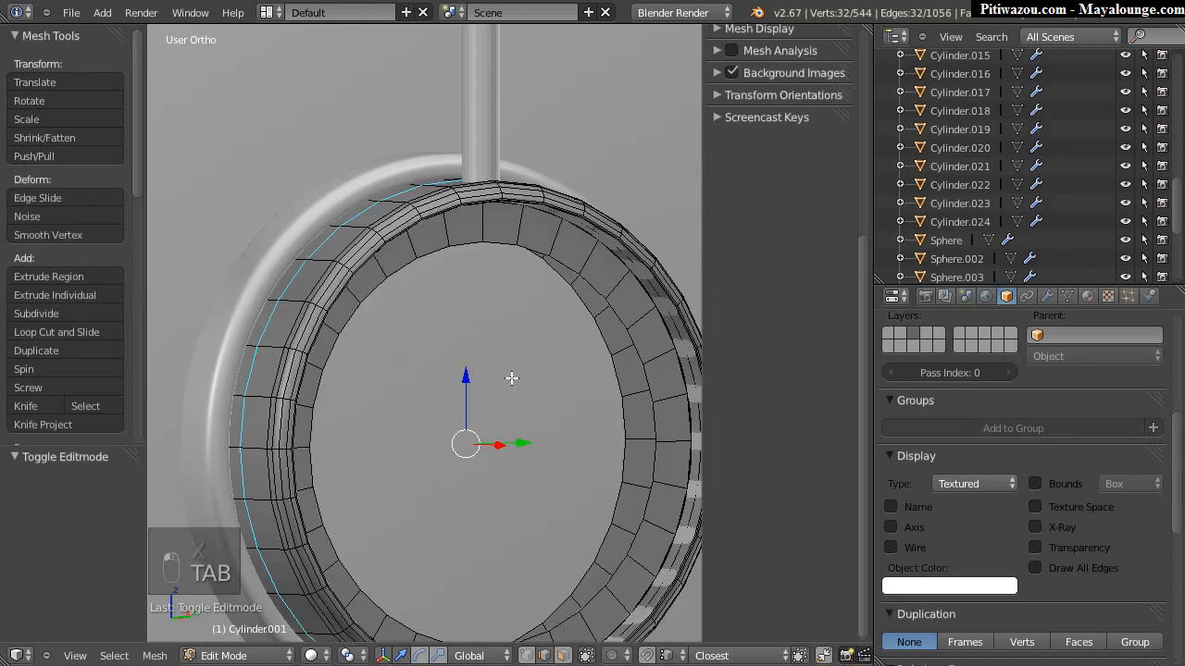
scroll(542, 306, down, 3)
key(ctrl+Tab)
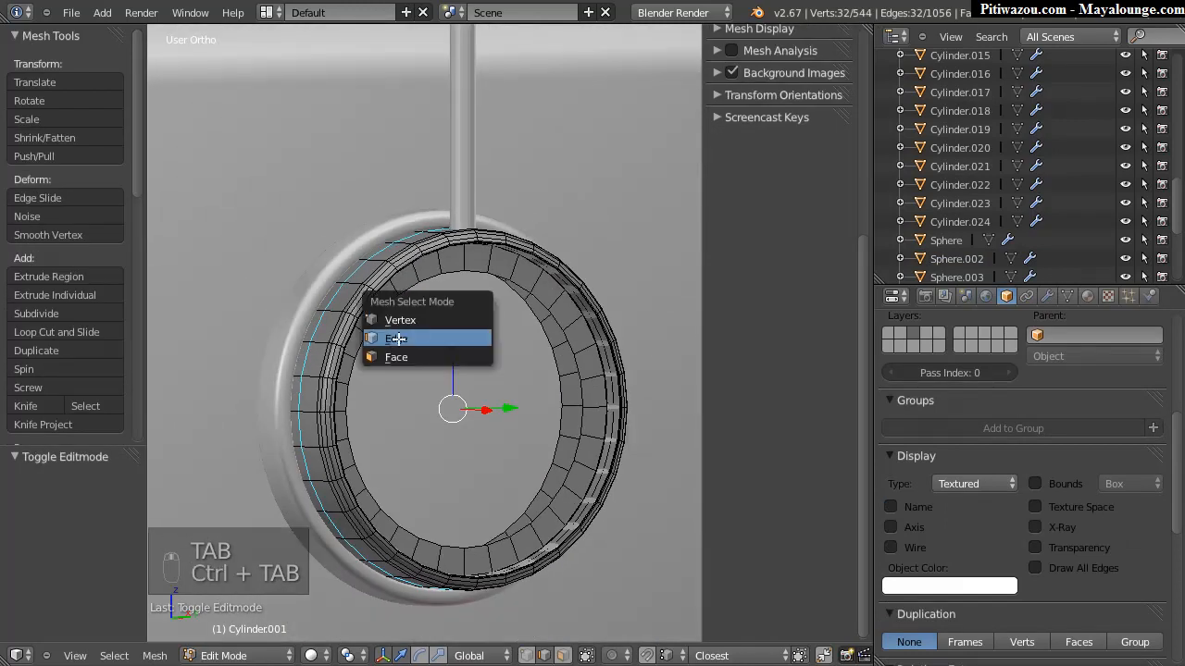
click(402, 356)
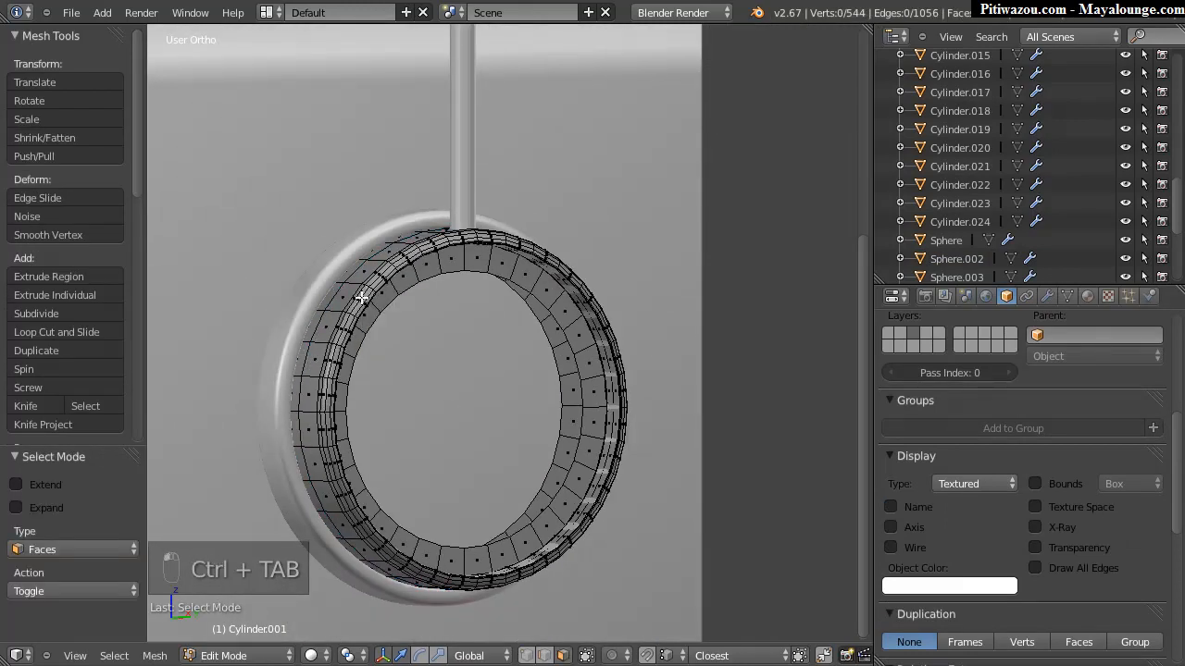
right_click(345, 315)
key(a)
key(a)
key(a)
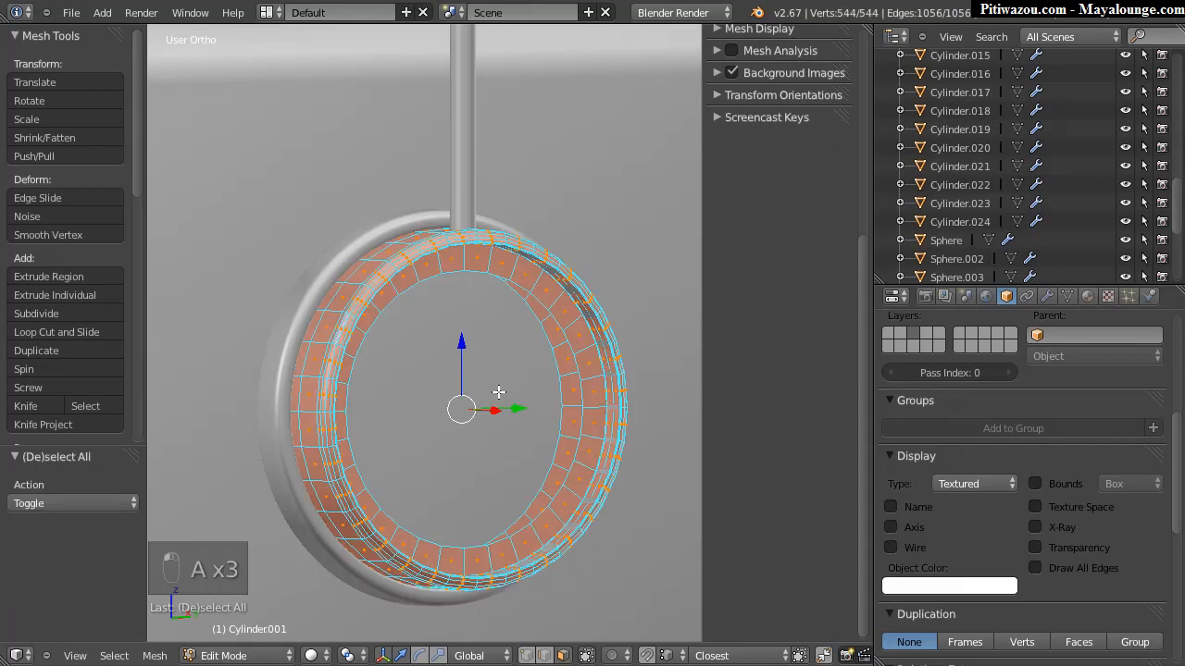
Step: Scale the recessed cylinder's entire mesh by 1.005 and compare its rim with the rear ring in the right view
key(s)
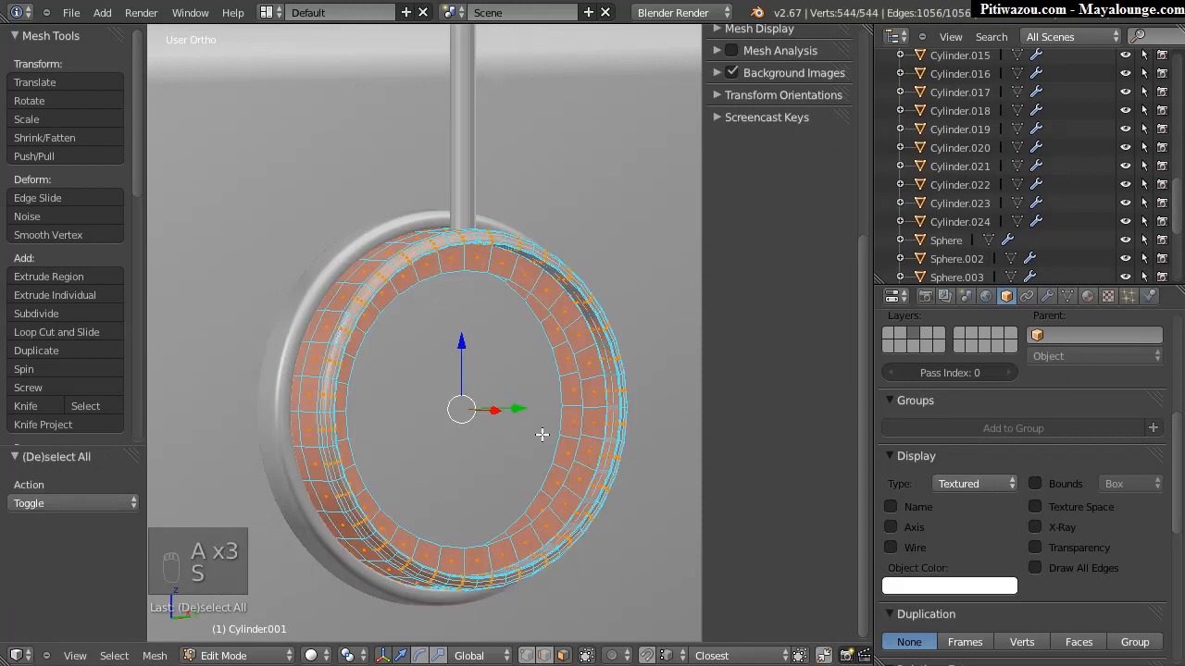
key(s)
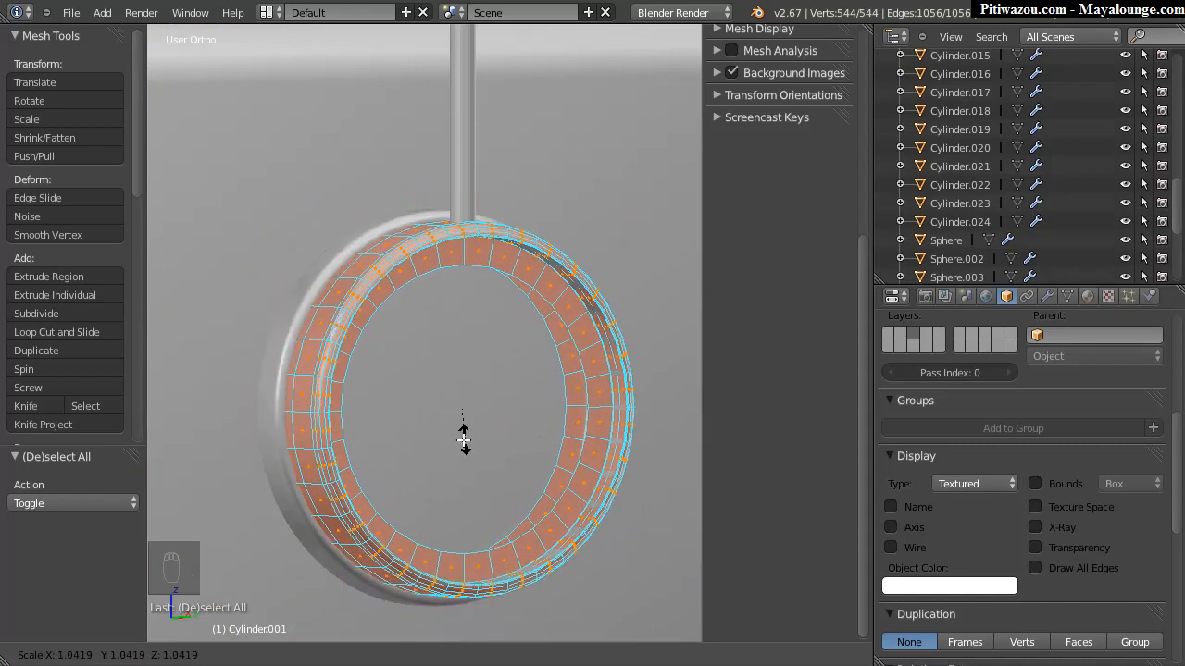
click(467, 433)
key(KP_1)
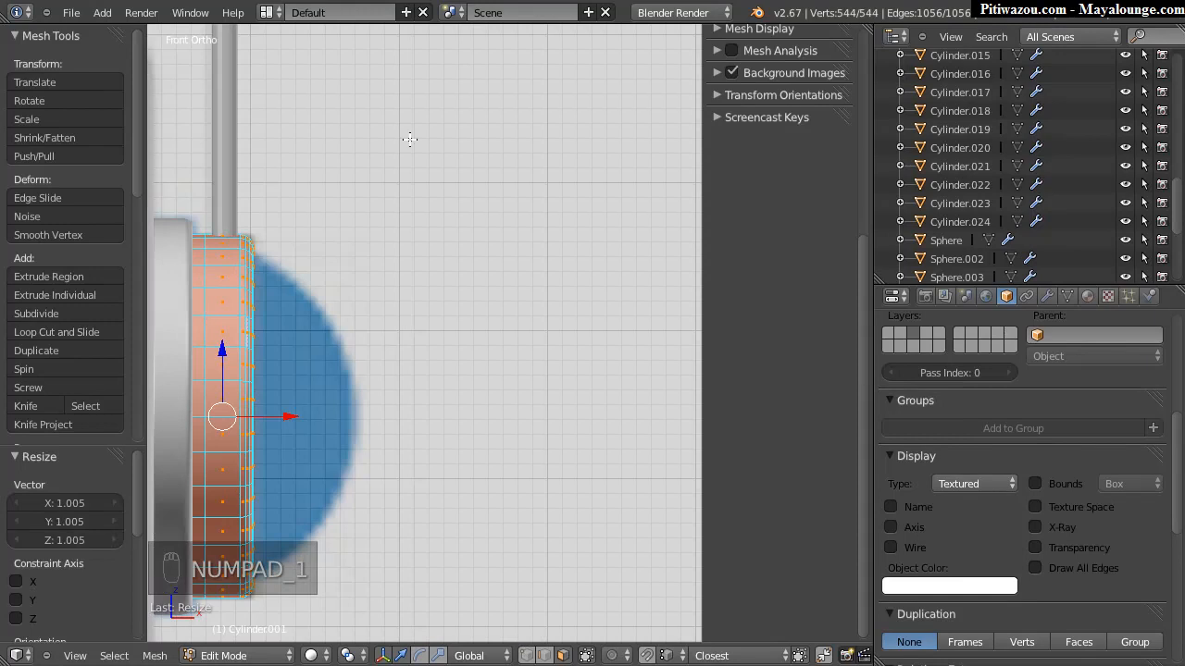
shift+middle_drag(291, 253, 410, 212)
key(KP_3)
scroll(454, 352, up, 6)
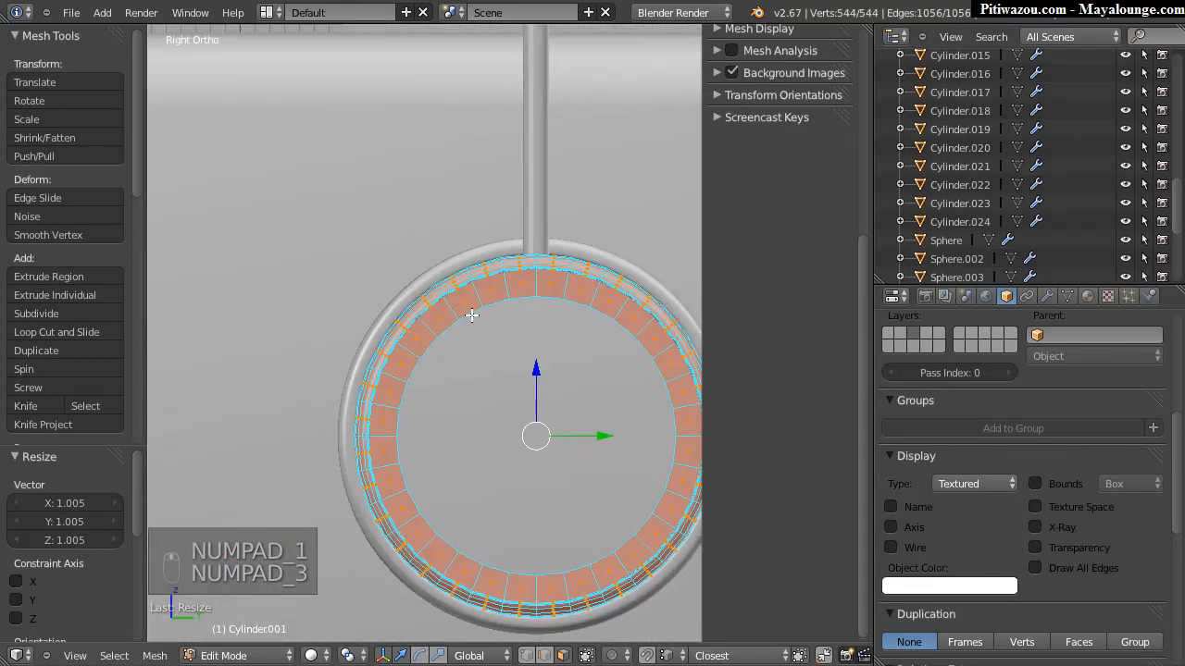
shift+middle_drag(458, 359, 291, 366)
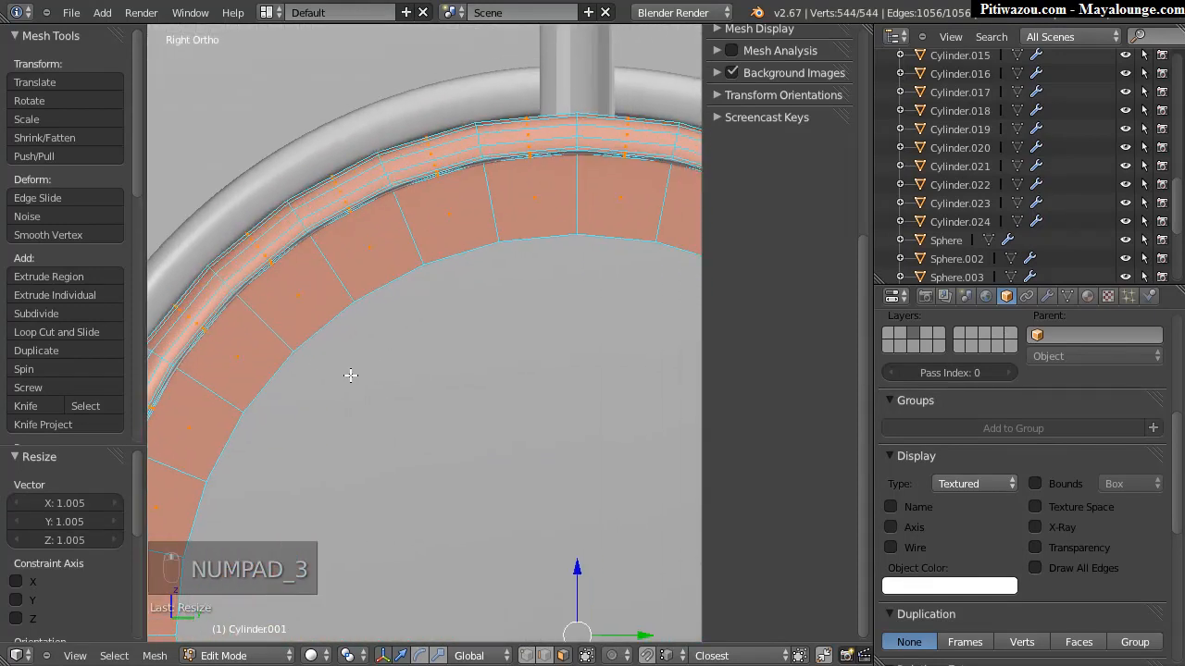
Step: Return to object mode and set the subdivision level of both the rear ring and the recessed cylinder to 0
key(Tab)
mouse_move(381, 115)
mouse_down()
mouse_move(391, 153)
mouse_move(375, 116)
mouse_up()
right_click(372, 118)
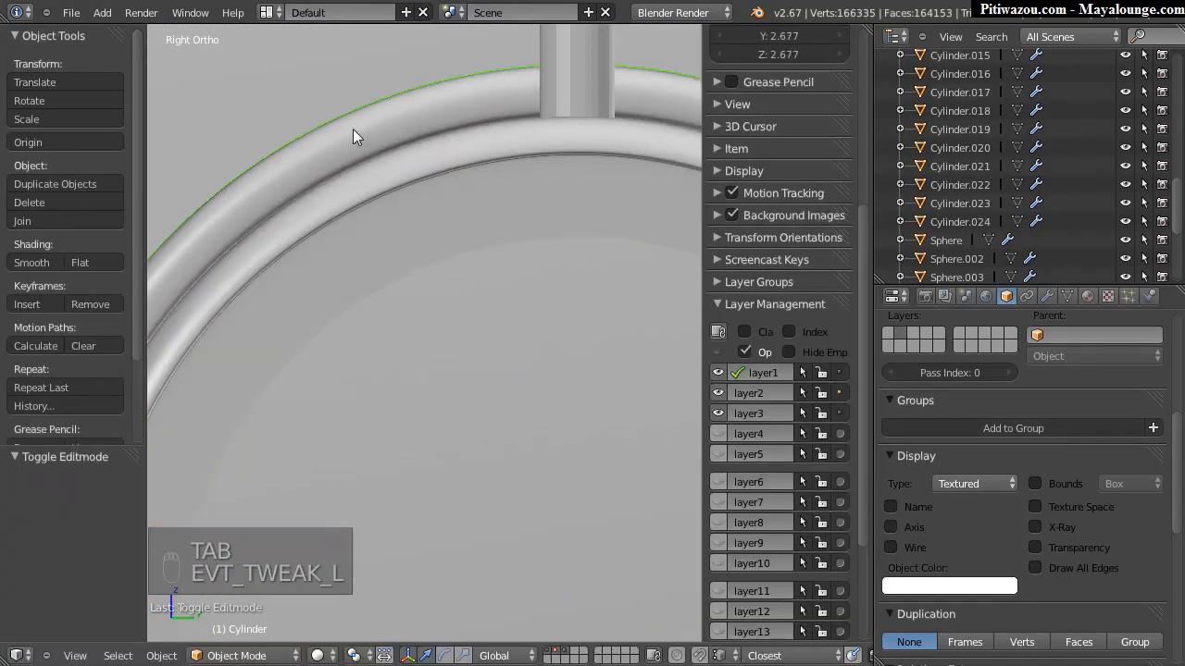
key(ctrl+0)
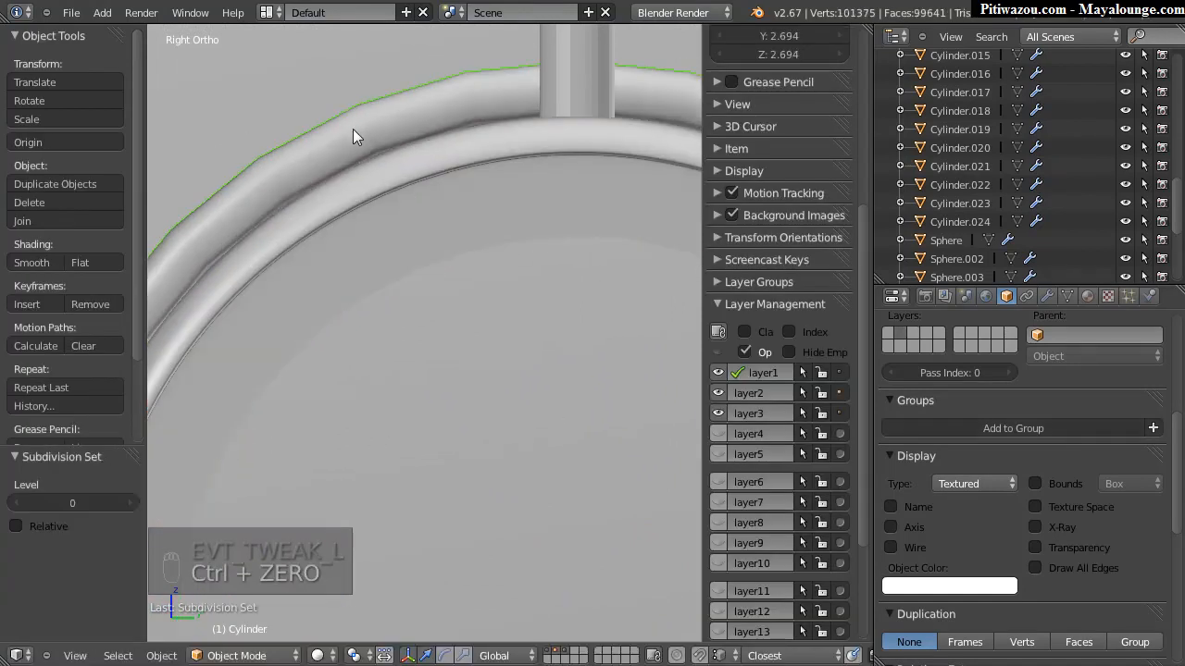
right_click(366, 193)
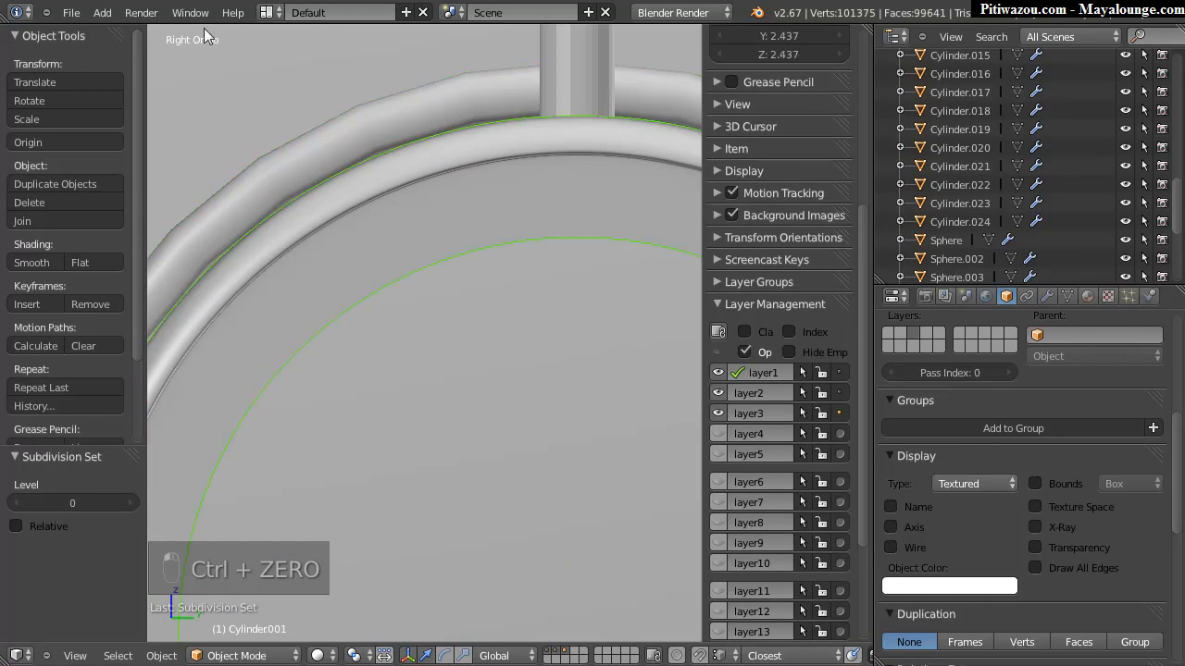
key(ctrl+0)
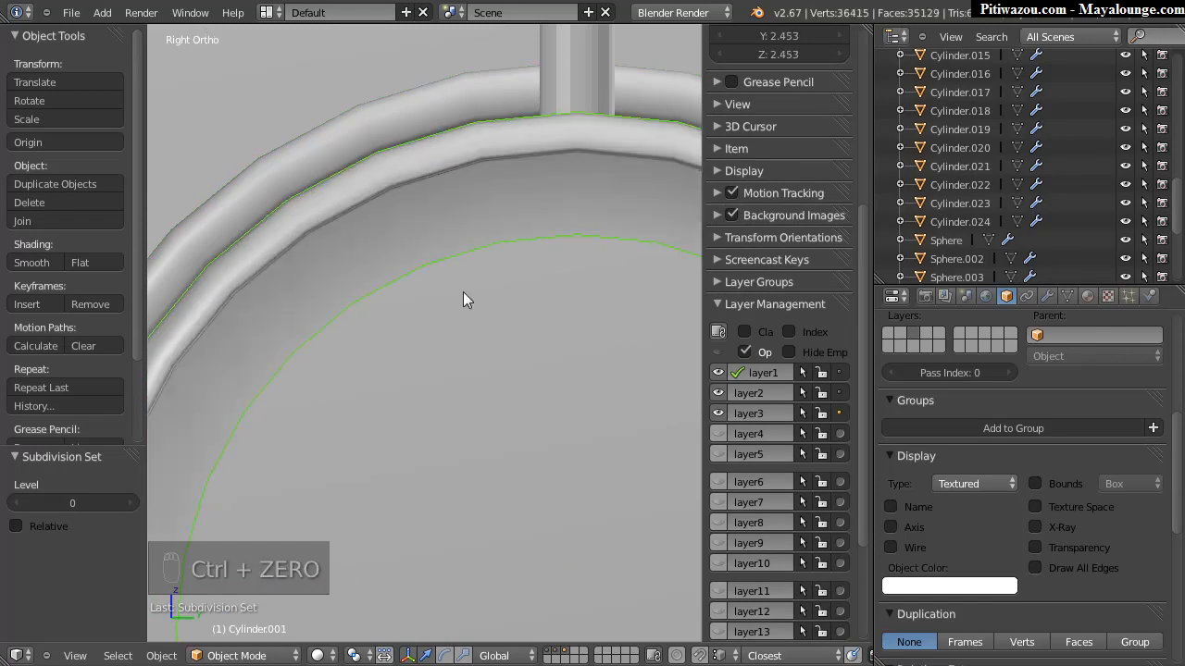
scroll(498, 259, down, 5)
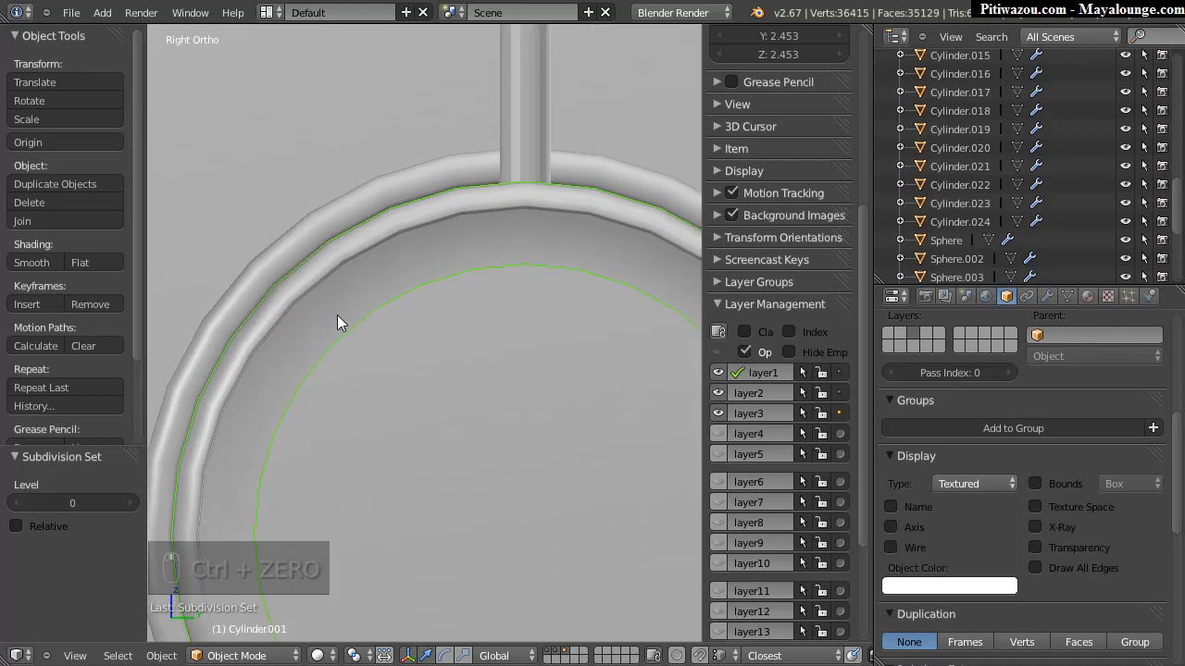
shift+middle_drag(405, 274, 400, 279)
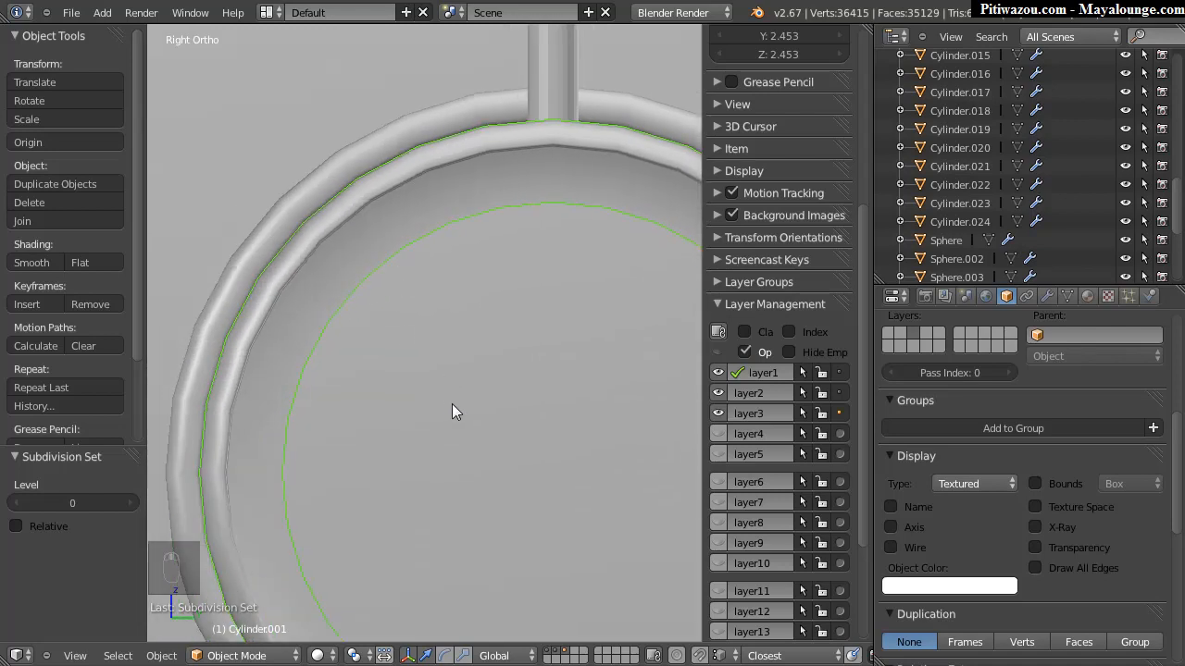
Step: Go back into edit mode on the recessed cylinder and enlarge its whole mesh by a further factor of 1.005
key(Tab)
key(s)
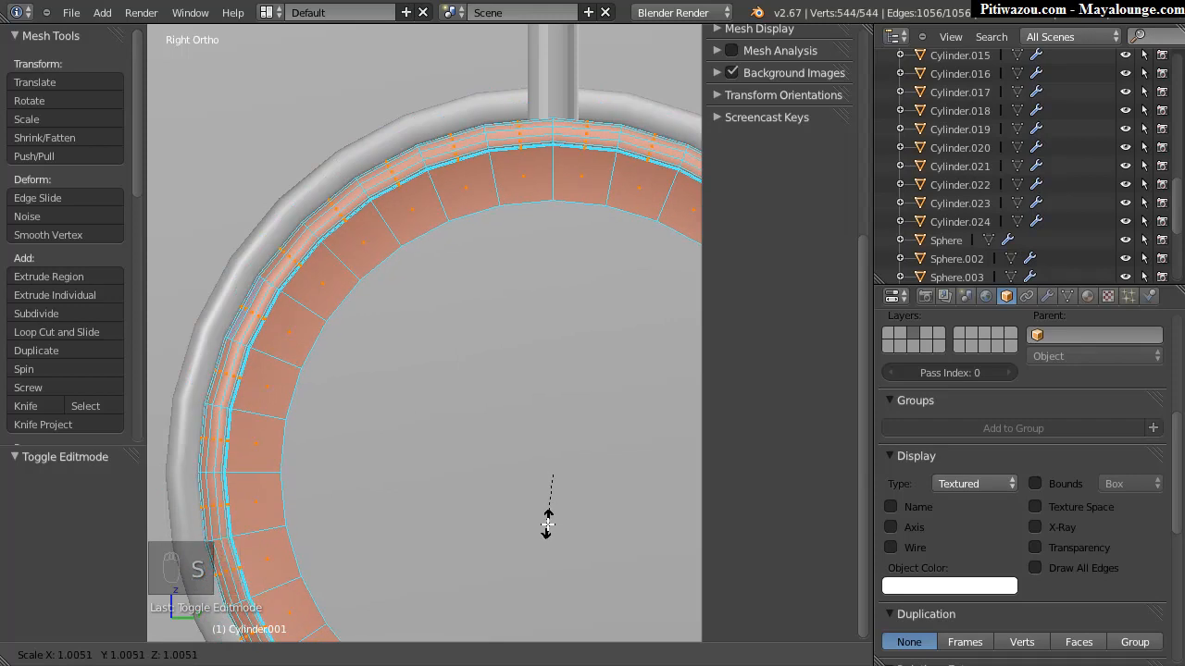
click(547, 525)
middle_drag(450, 394, 497, 370)
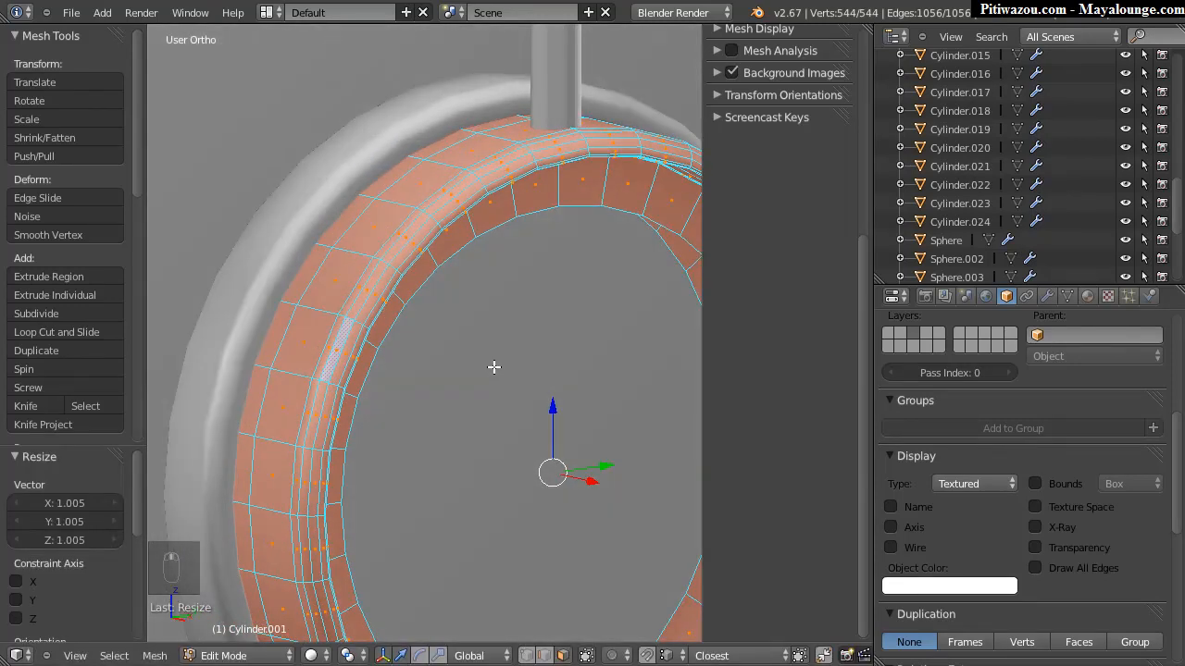
Step: Return to object mode and set the recessed cylinder and the rear ring to subdivision level 3
key(Tab)
key(ctrl+3)
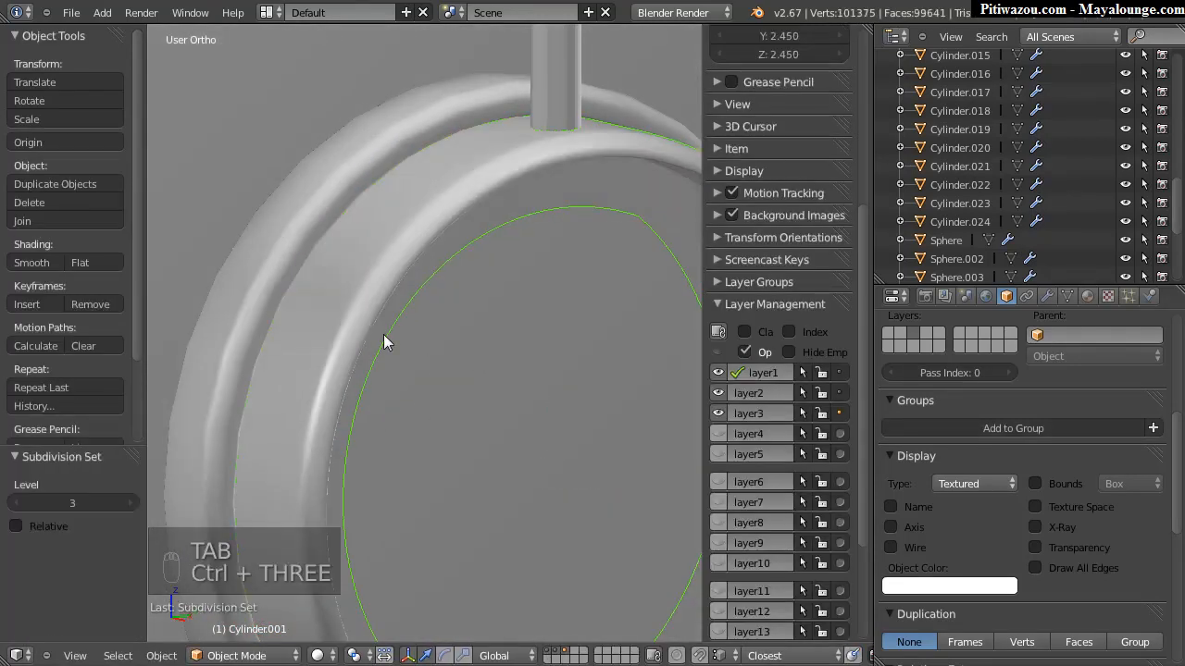
right_drag(449, 92, 387, 136)
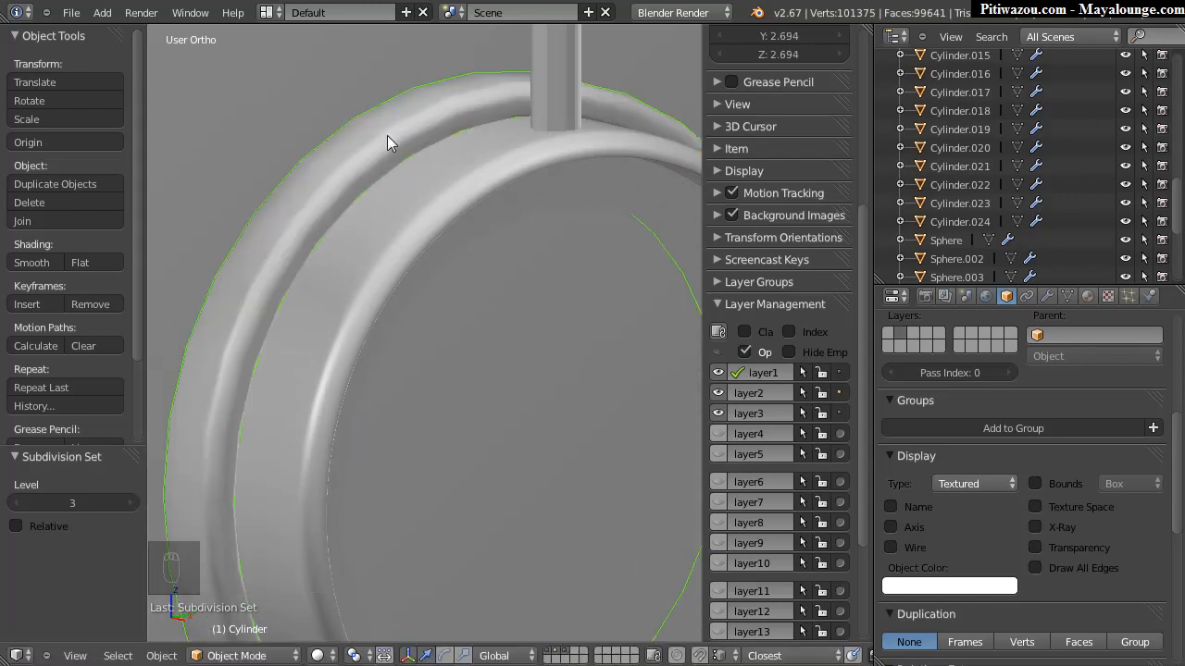
key(ctrl+3)
middle_drag(387, 136, 471, 346)
scroll(470, 347, down, 4)
middle_drag(292, 469, 505, 355)
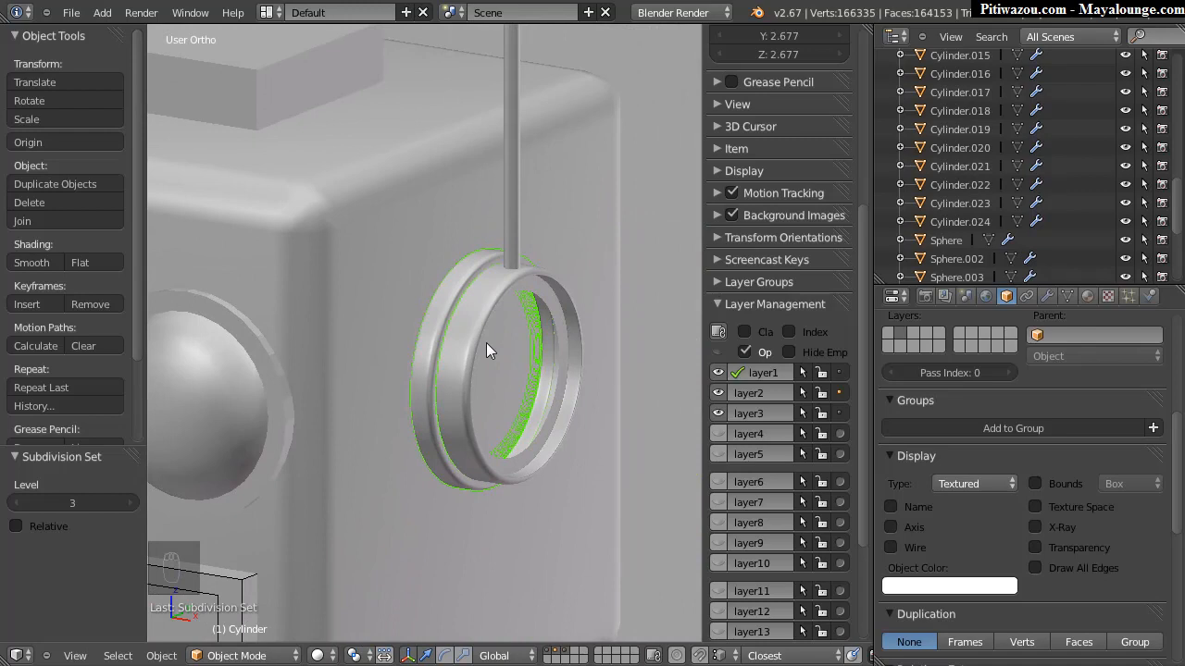
Step: Enter edit mode on the recessed cylinder and switch to edge selection
key(shift+a)
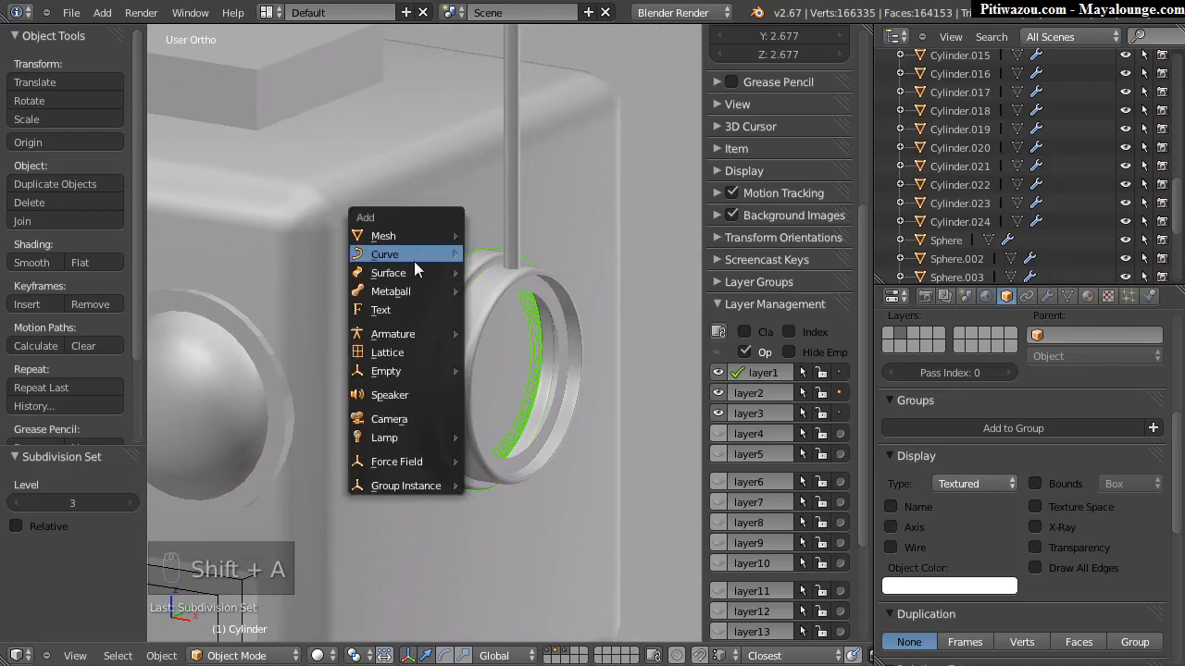
key(Escape)
right_click(497, 325)
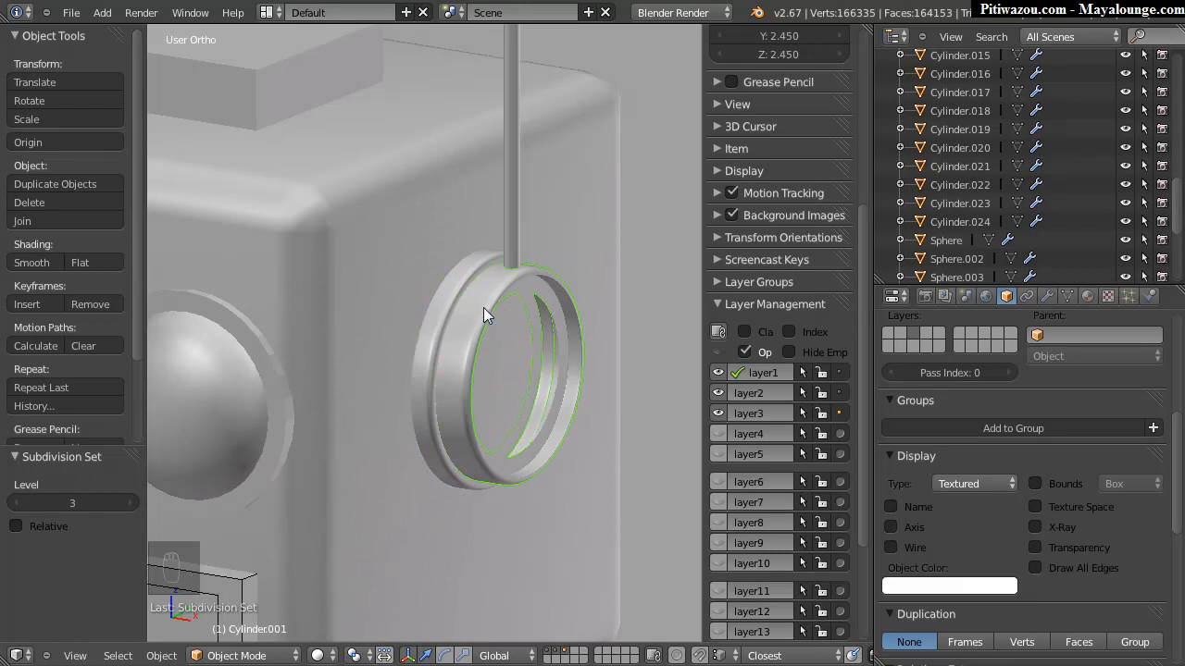
key(Tab)
key(ctrl+Tab)
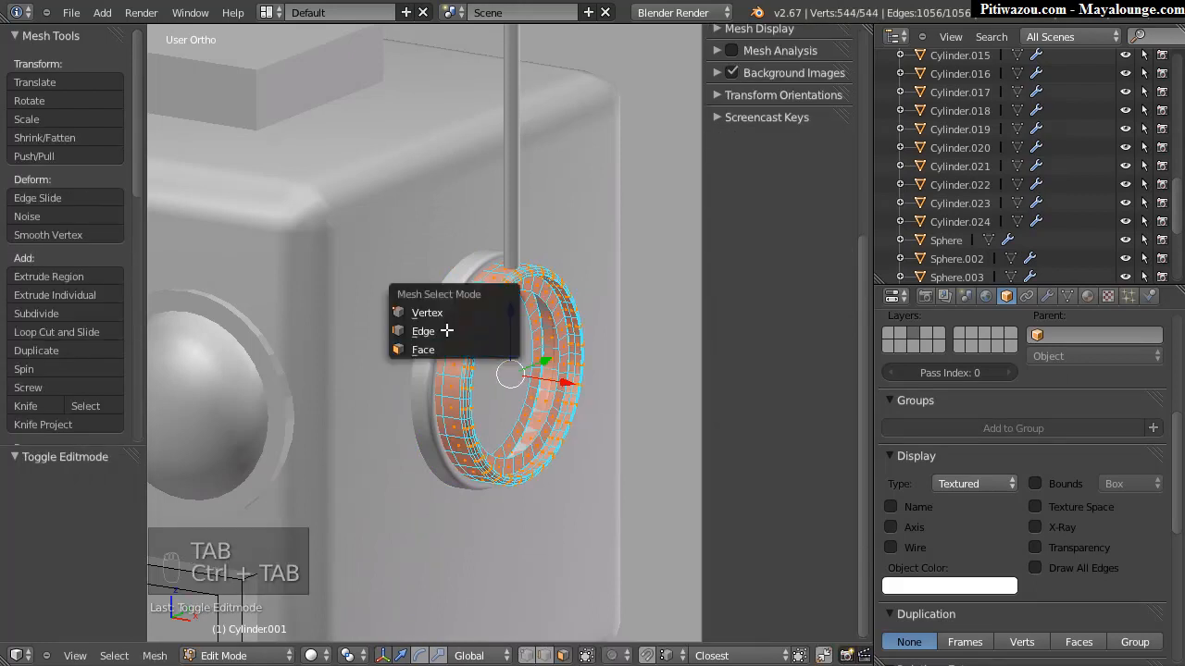
click(455, 332)
Step: Select the edge loop just inside the cylinder's front rim, snap the 3D cursor to it, and return to object mode
alt+middle_drag(541, 382, 335, 338)
ctrl+alt+middle_drag(483, 374, 502, 256)
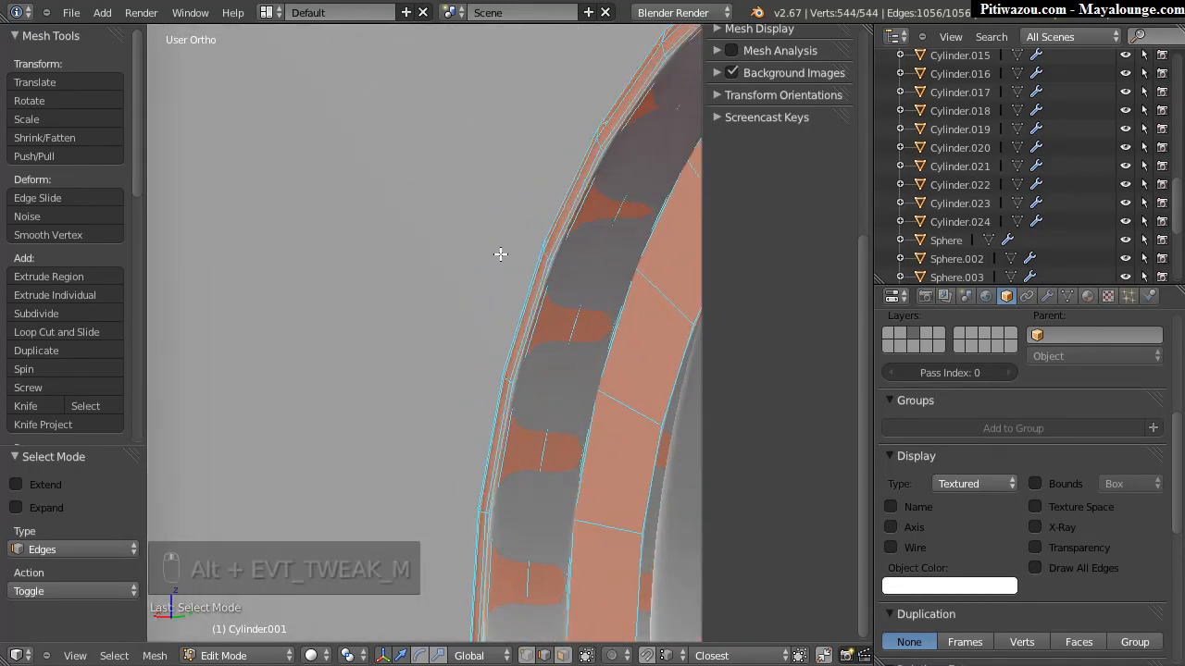
alt+right_click(528, 345)
key(shift+s)
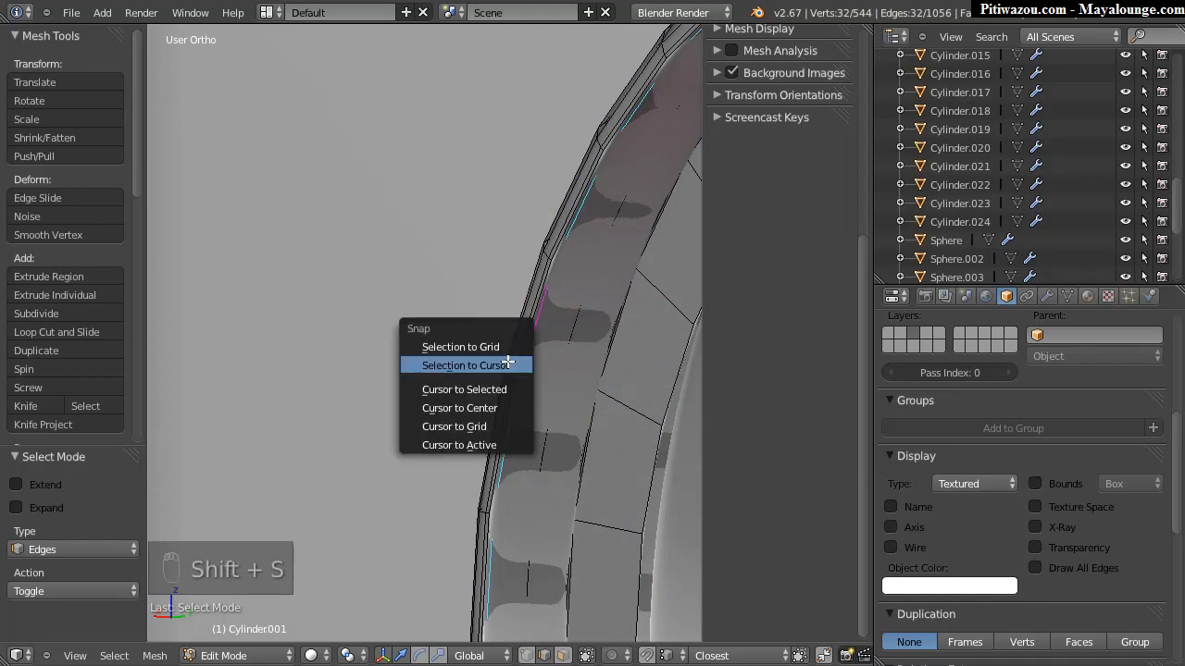
click(440, 389)
scroll(502, 390, down, 5)
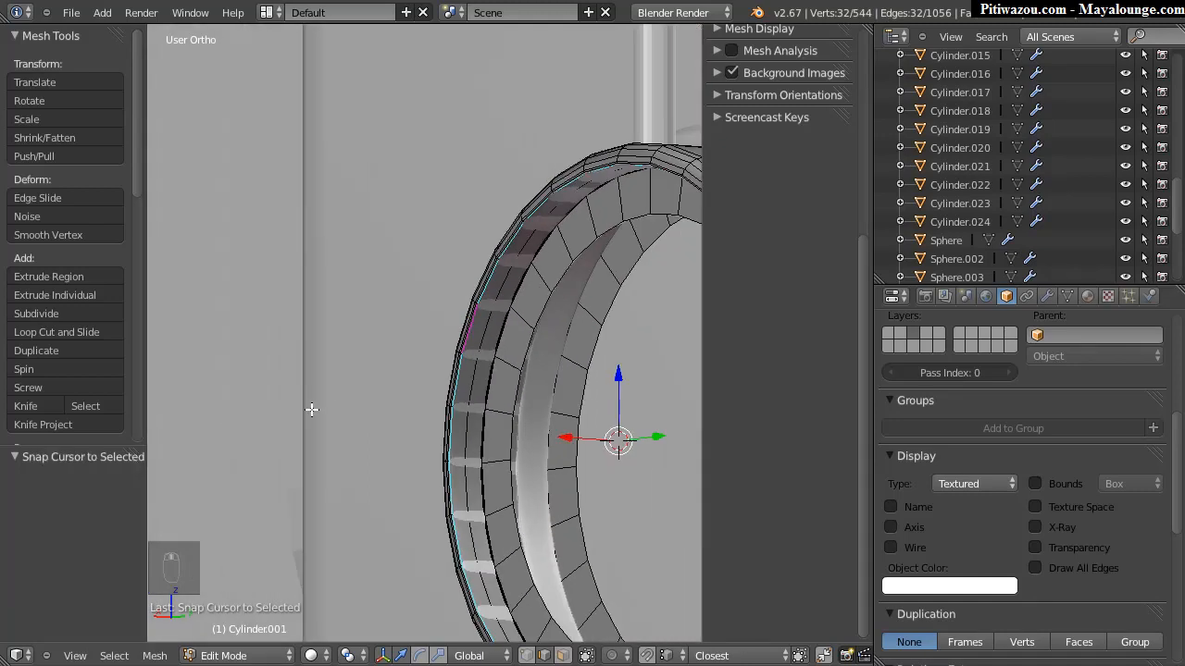
key(Tab)
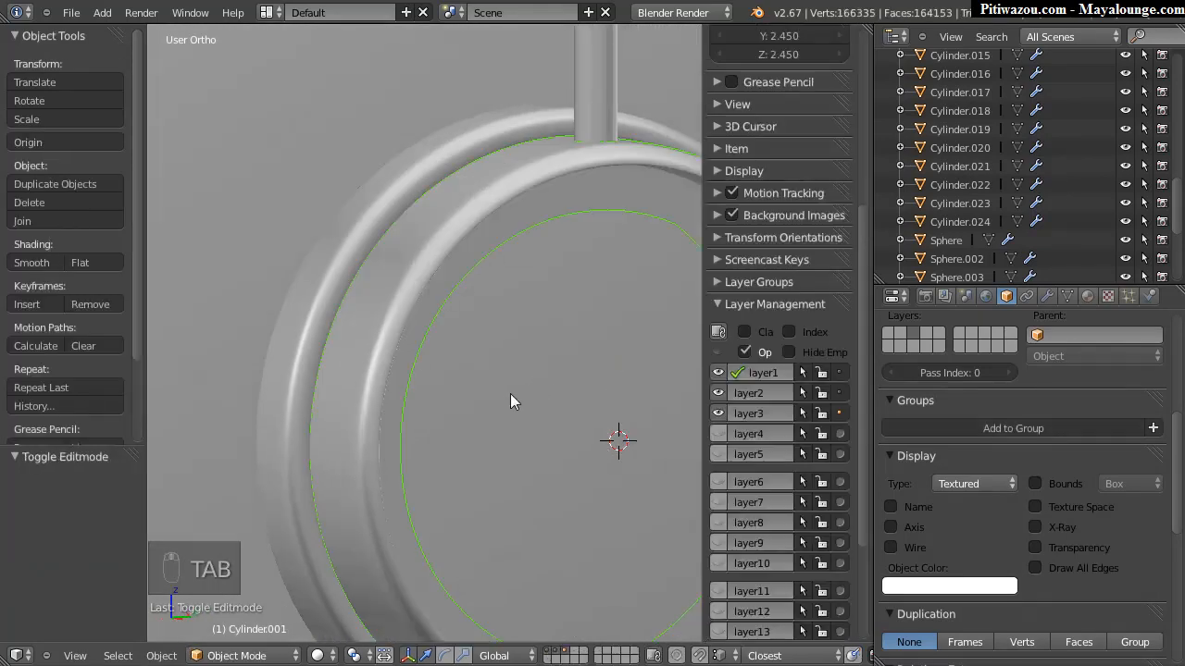
Step: Add a UV sphere at the 3D cursor and enlarge it by a factor of 1.146 towards the cylinder's rim
key(shift+a)
mouse_move(503, 395)
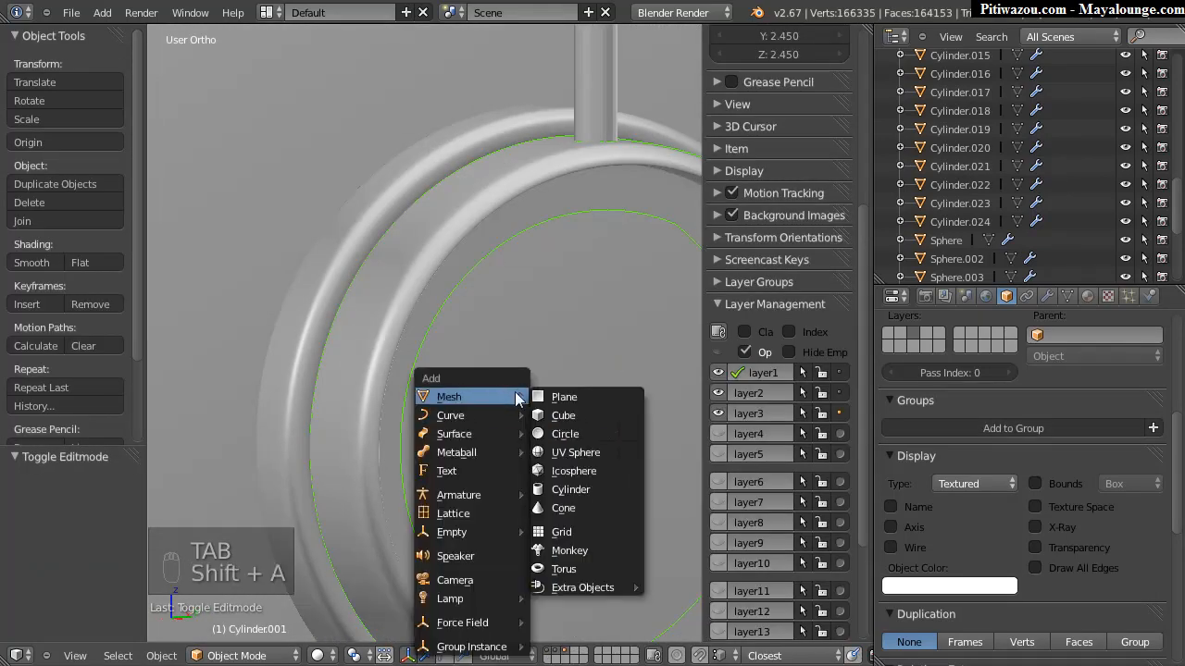
click(576, 452)
middle_drag(567, 387, 475, 377)
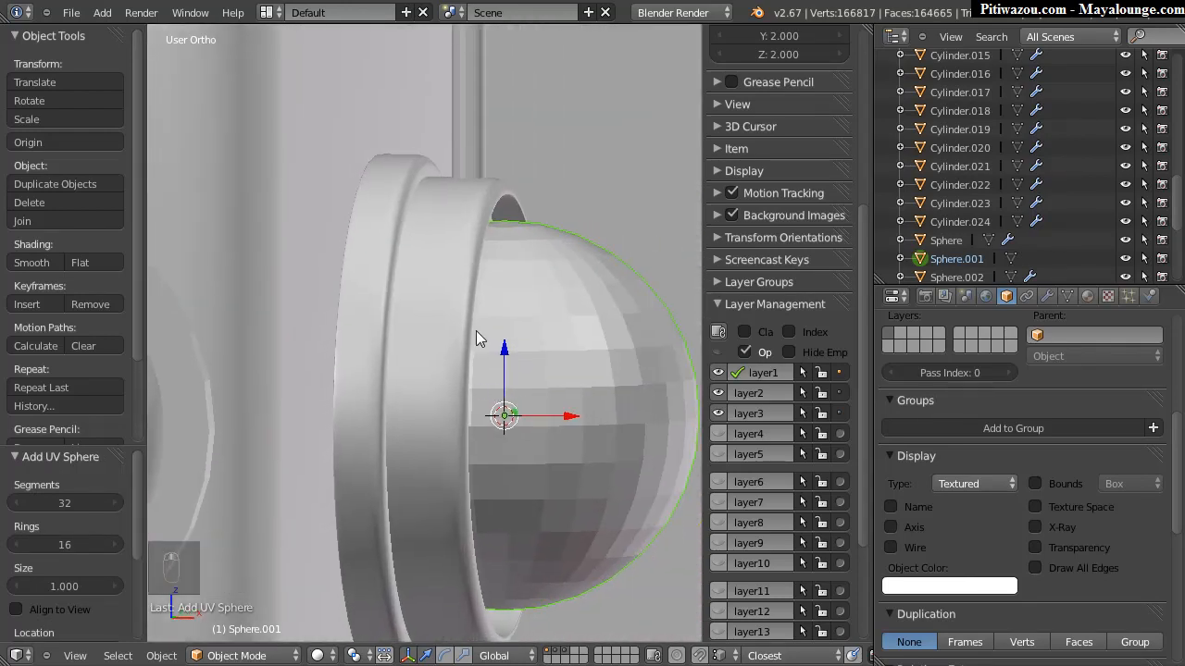
key(KP_1)
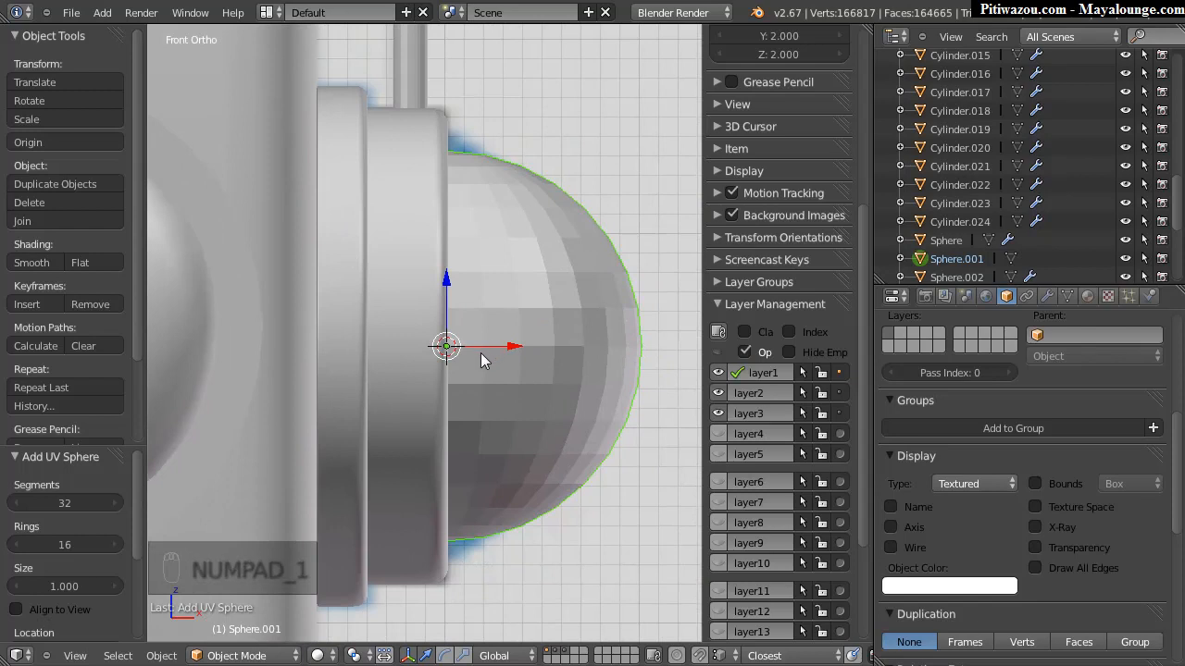
key(s)
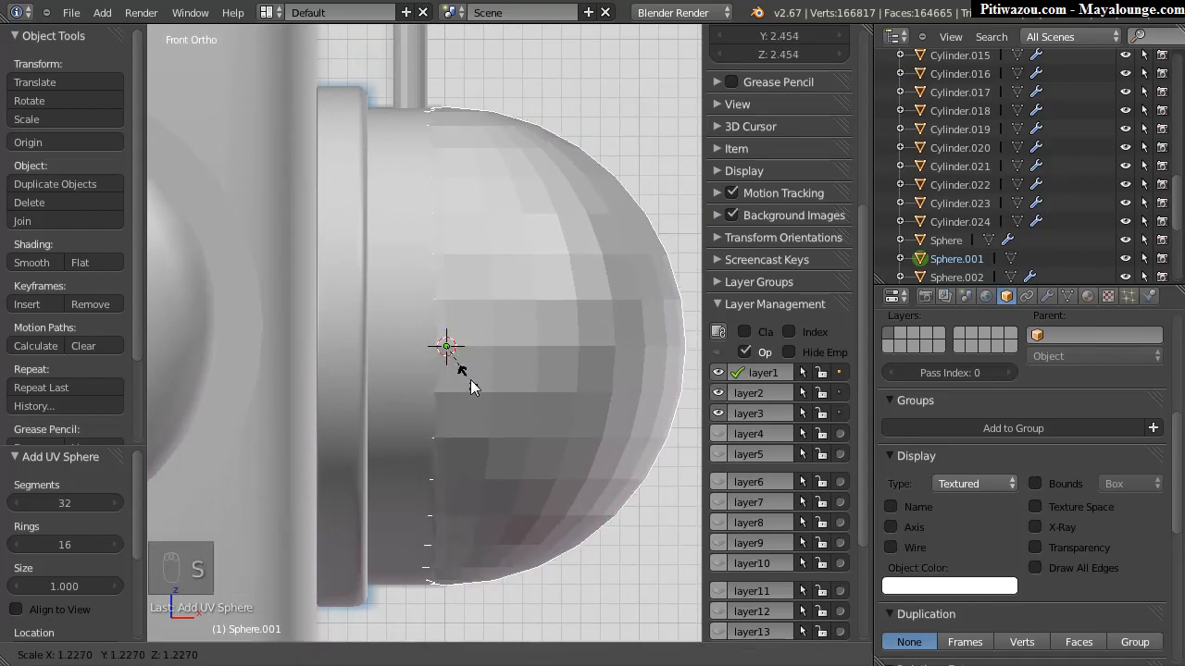
click(468, 385)
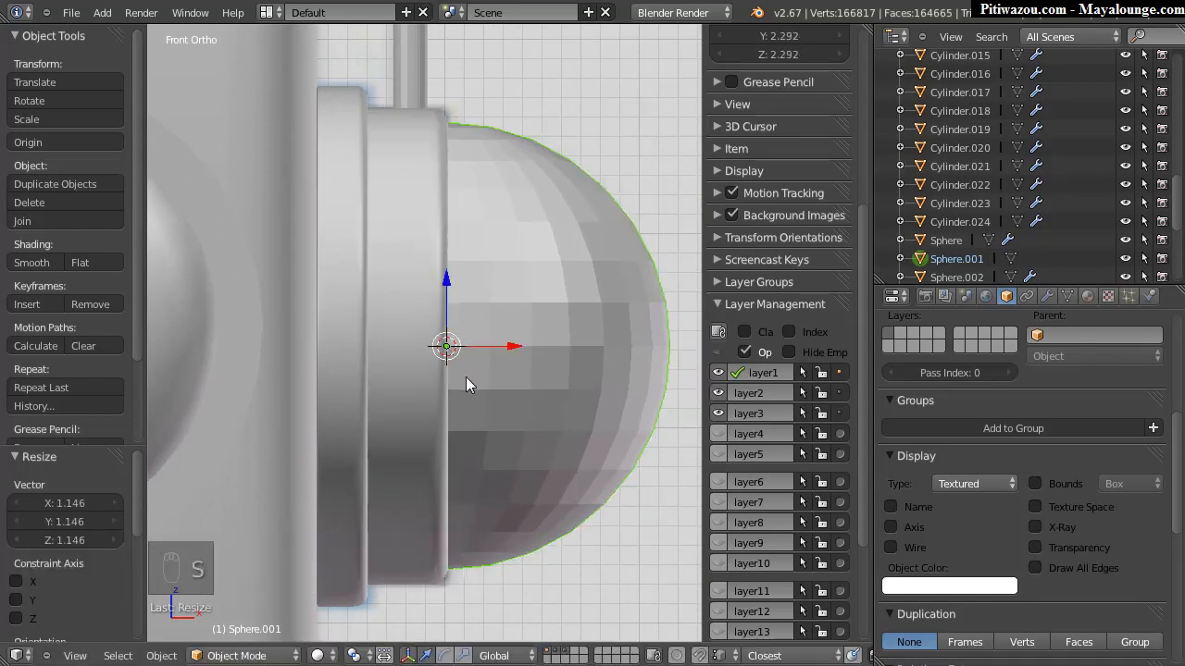
Step: Give the new sphere a level 3 subdivision and scale it by 1.002 to fit inside the cylinder's front rim
key(ctrl+3)
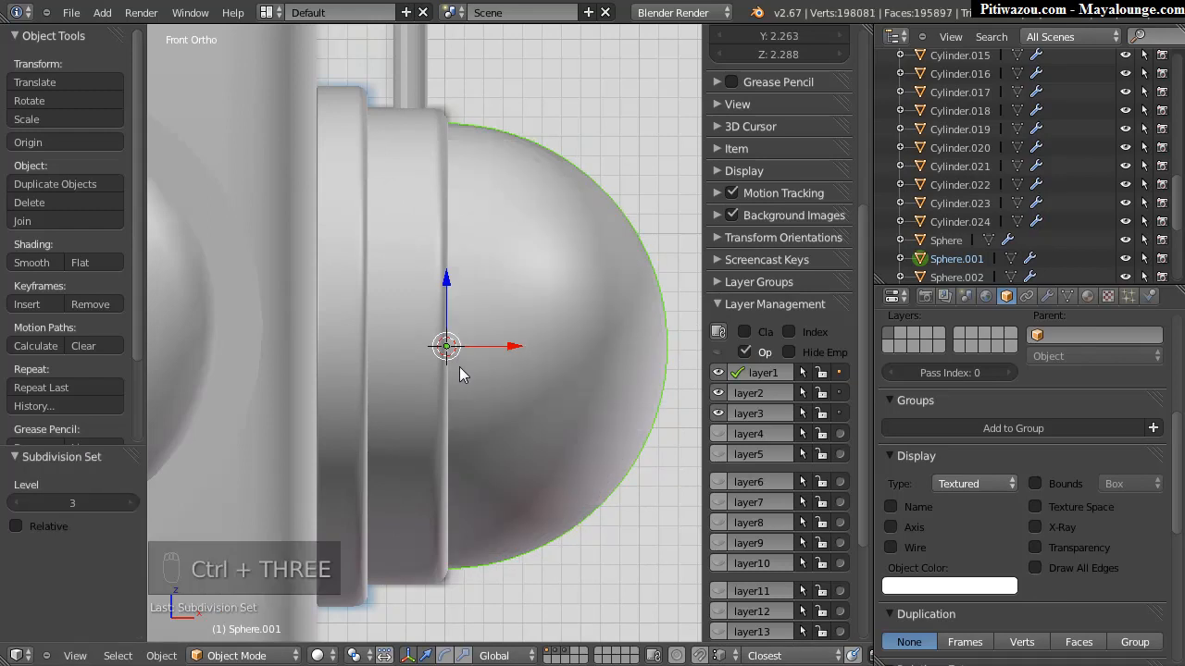
middle_drag(510, 346, 324, 368)
key(s)
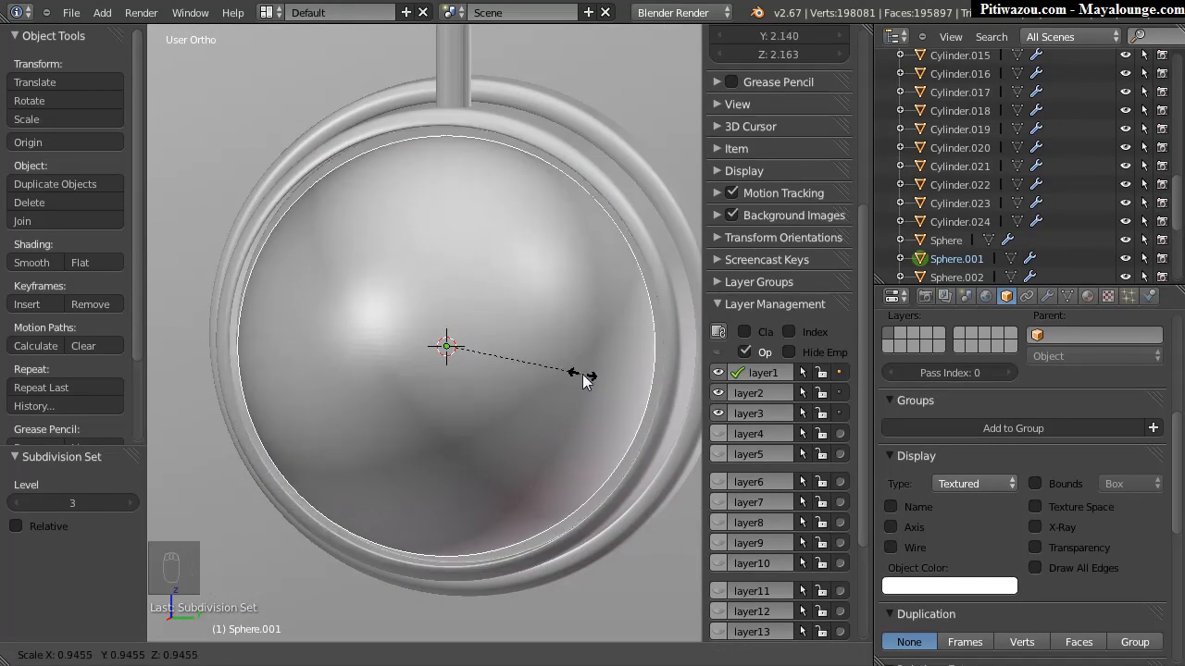
click(592, 375)
Step: Examine how the smoothed sphere fits inside the cylinder's rim from several angles and from the front
middle_drag(592, 375, 633, 325)
scroll(633, 325, down, 9)
middle_drag(506, 321, 352, 358)
scroll(529, 164, up, 15)
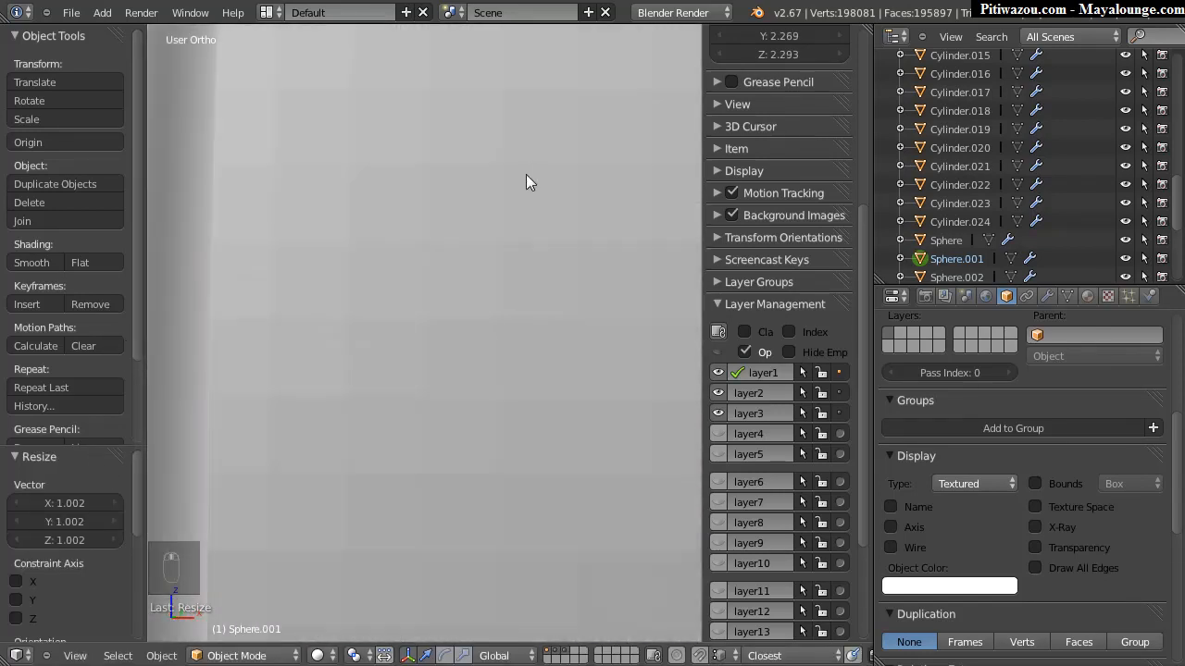
scroll(494, 240, down, 10)
scroll(527, 210, up, 3)
scroll(527, 210, up, 2)
middle_drag(489, 301, 558, 377)
key(KP_1)
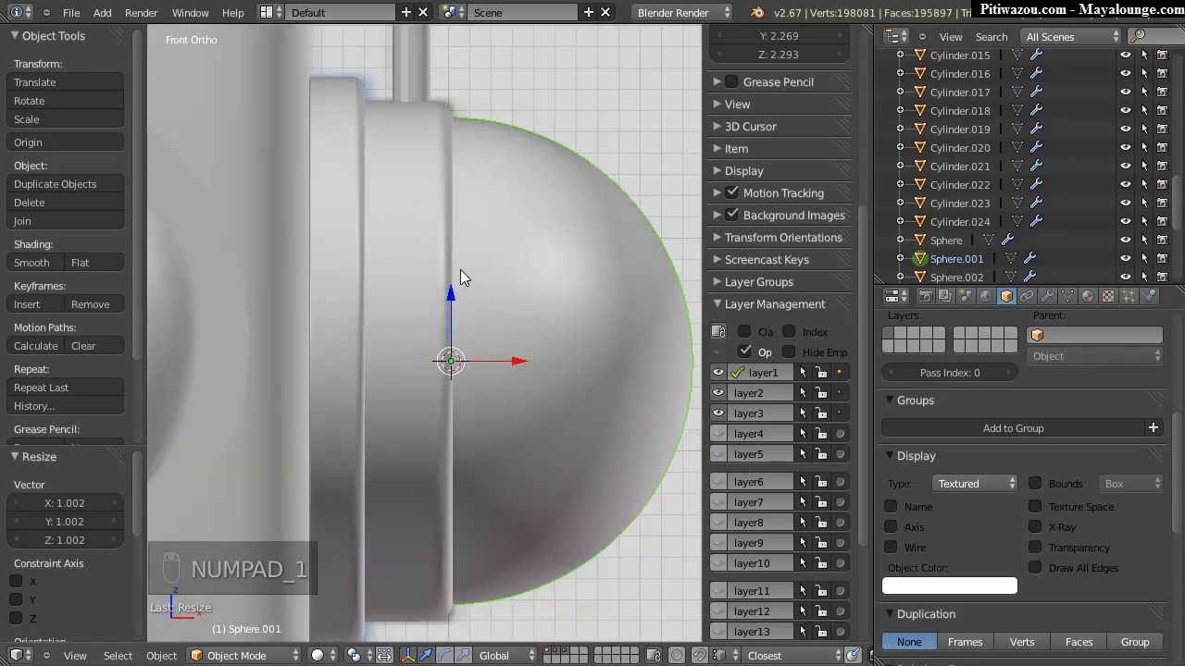
Step: Set the sphere's subdivision to level 0 and isolate it on layer 4 with layers 1, 2 and 3 hidden
key(ctrl+0)
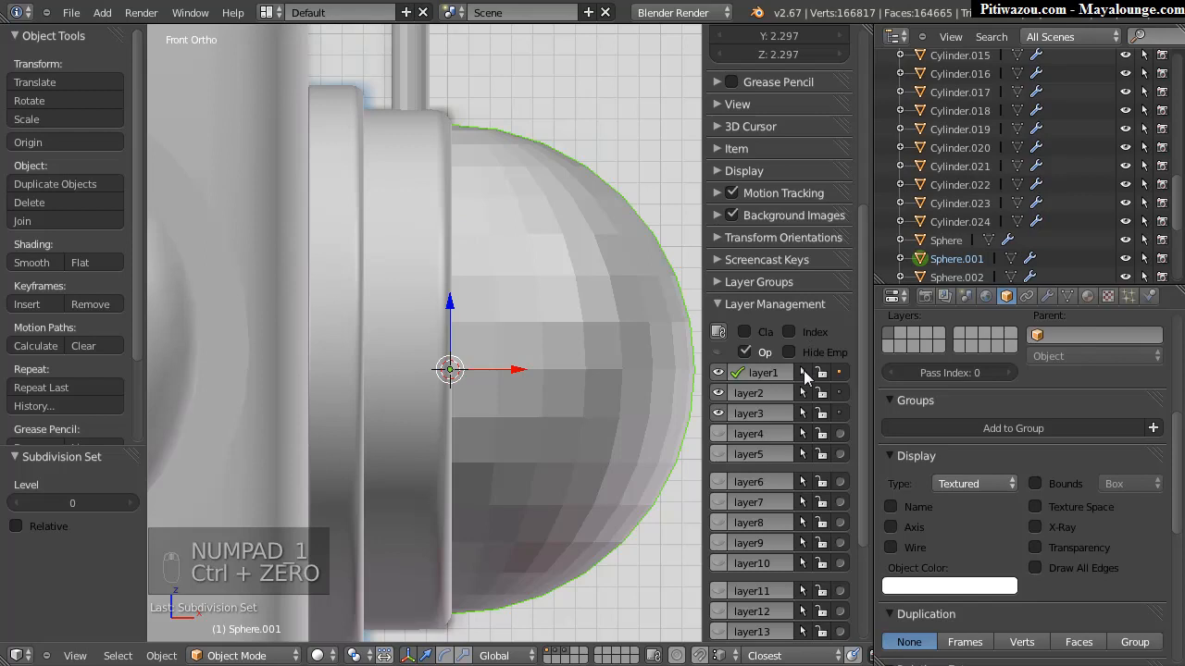
click(840, 433)
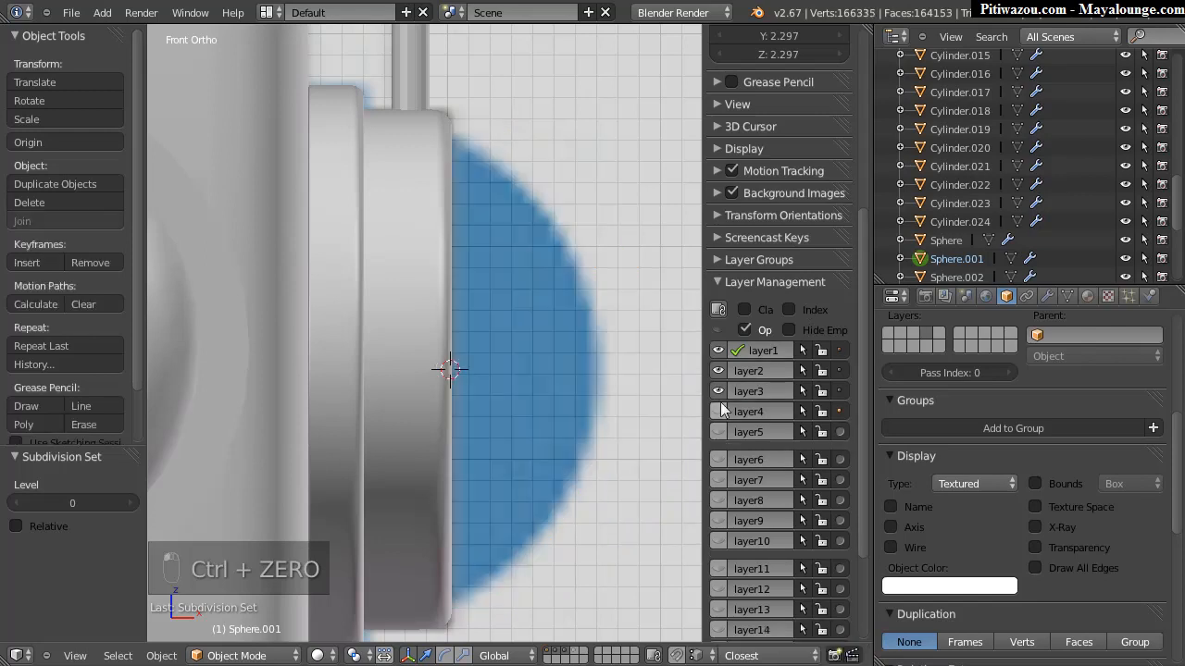
click(722, 410)
click(719, 394)
click(718, 377)
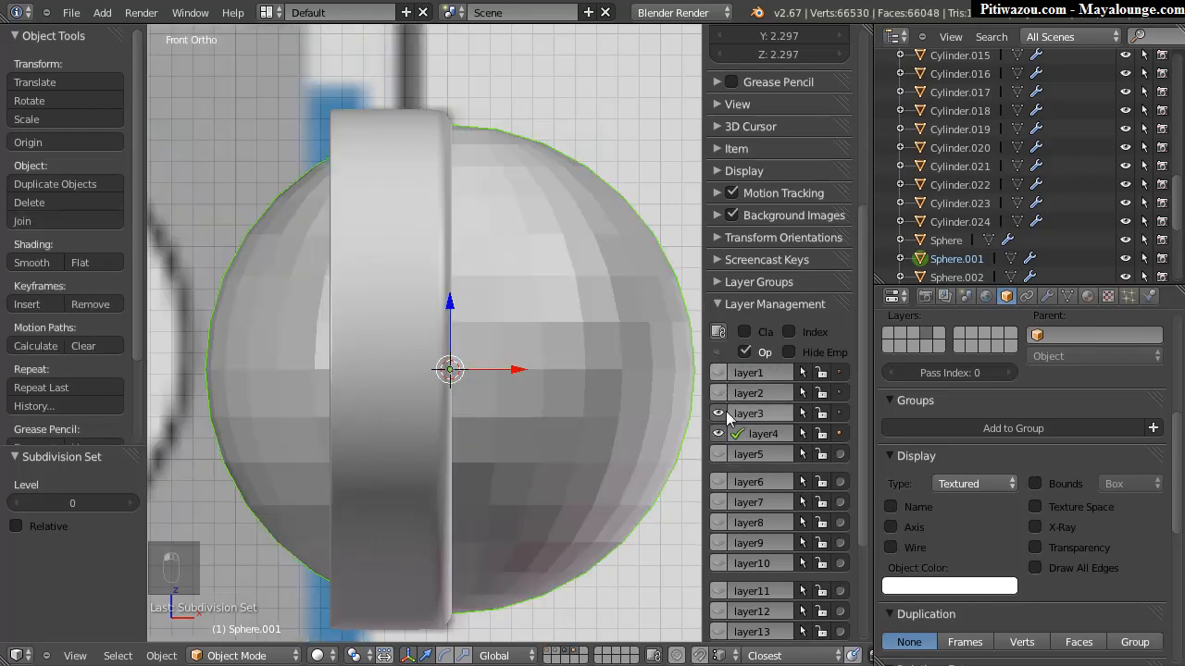
click(719, 413)
Step: In edit mode, select the faces of the sphere's half facing the head in wireframe view and delete them
key(Tab)
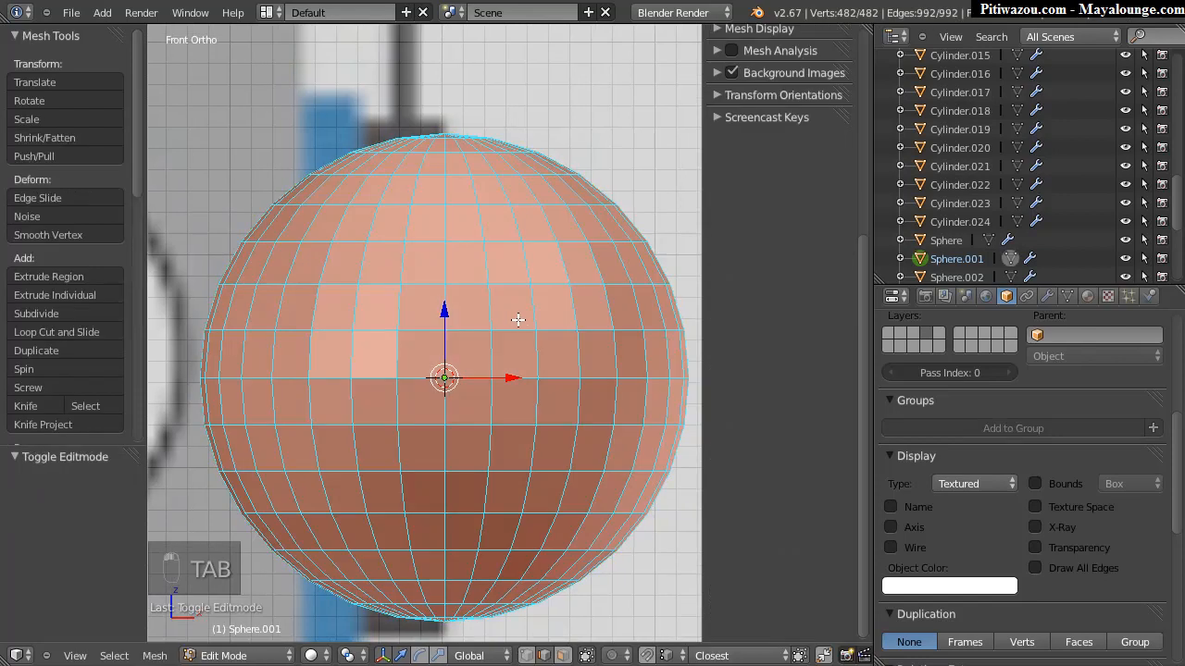
key(ctrl+Tab)
click(418, 277)
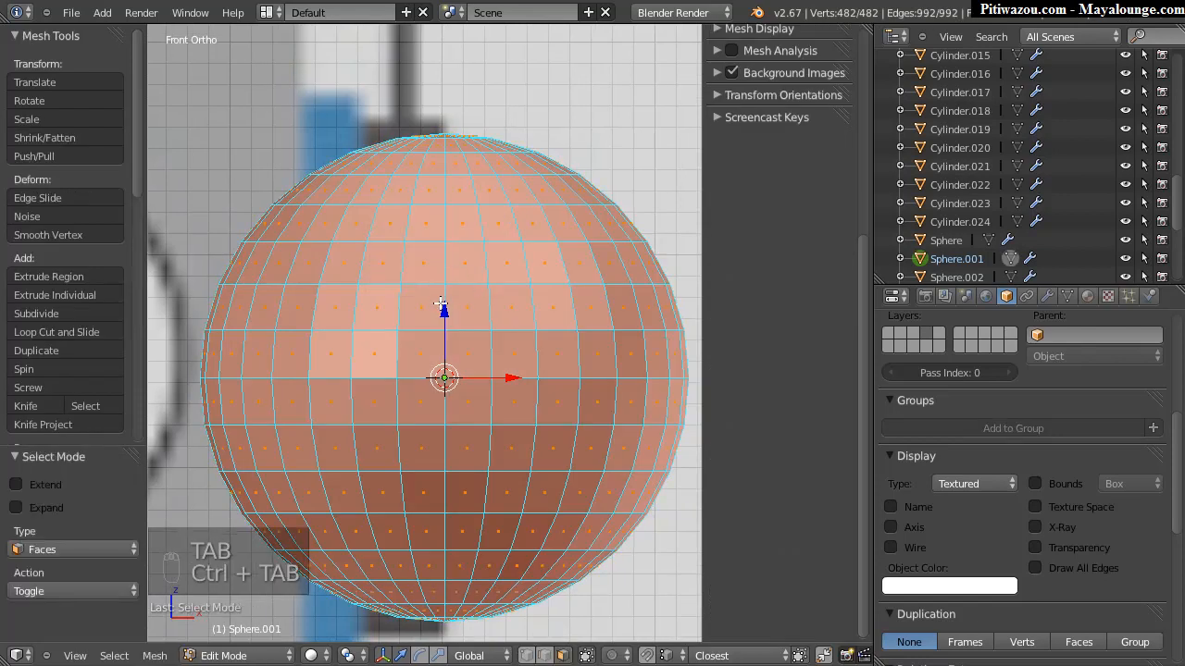
key(a)
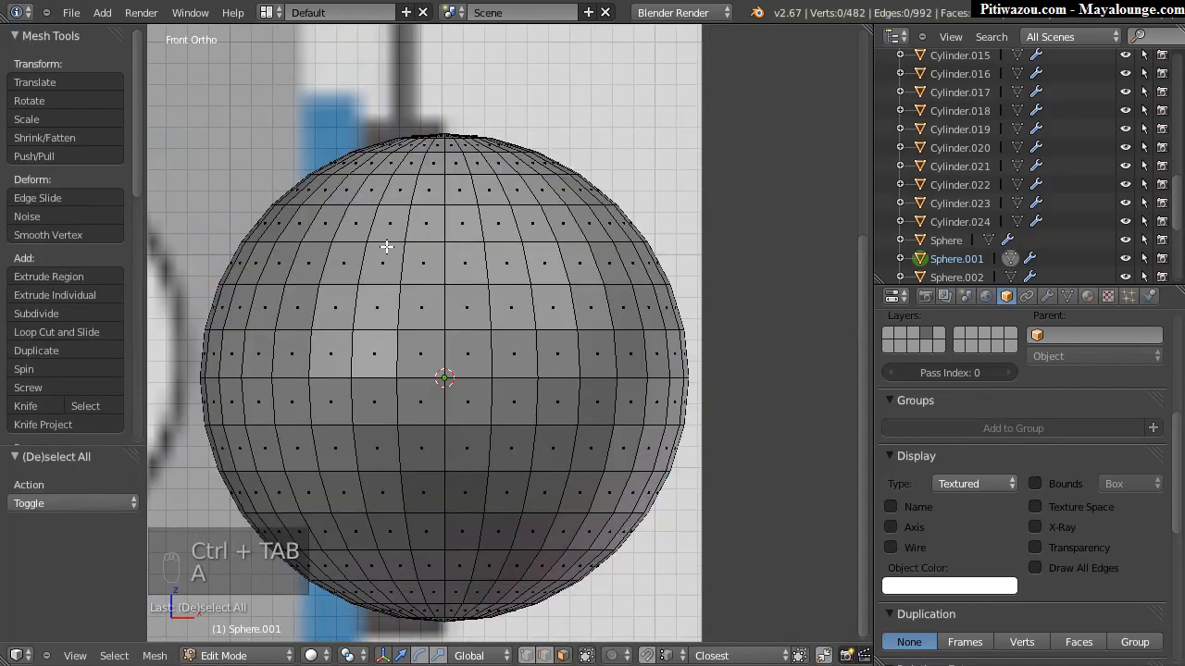
key(z)
key(b)
drag(192, 39, 445, 638)
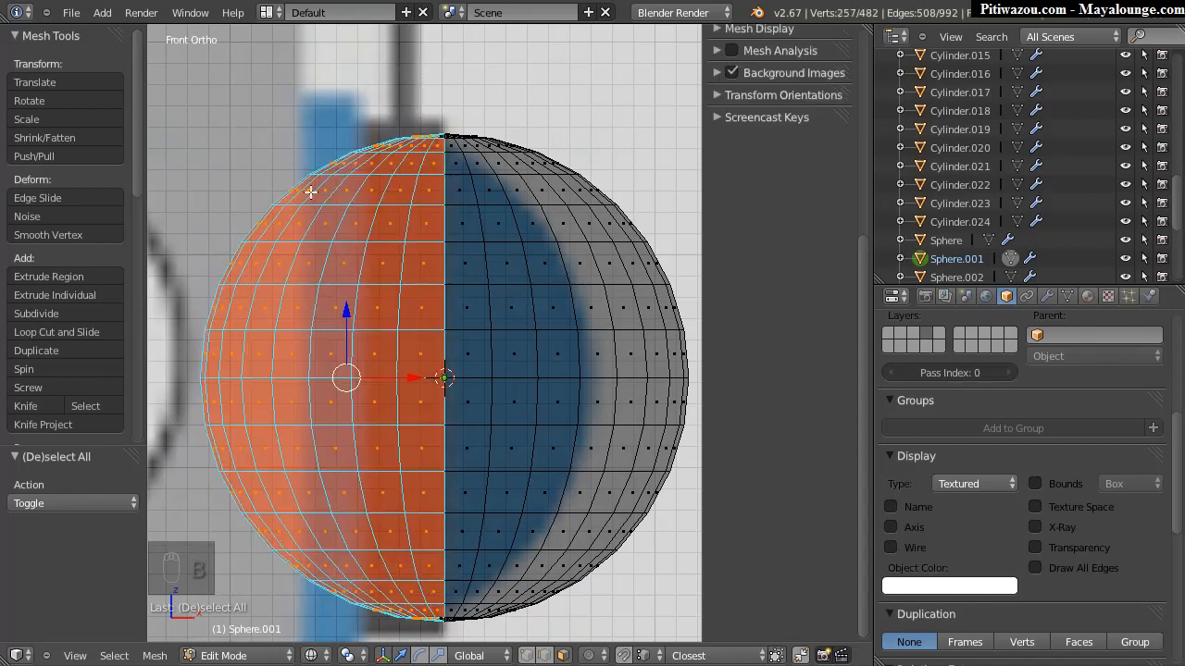
key(x)
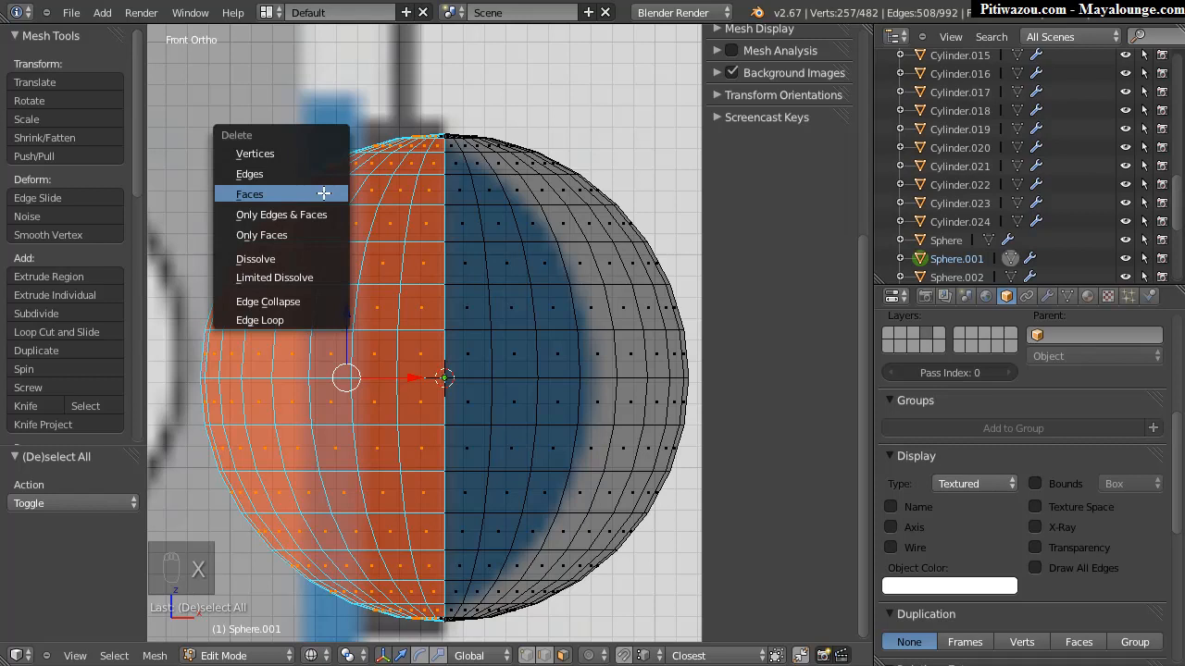
click(272, 193)
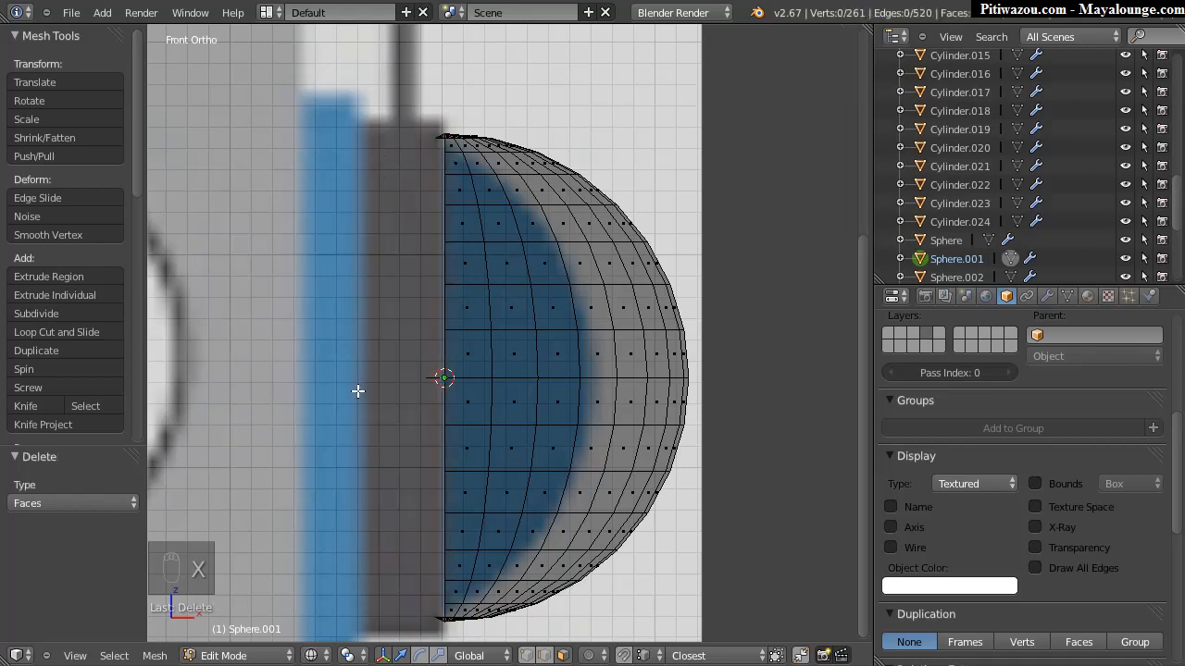
Step: Delete the leftover pole faces along the half sphere's open side
key(b)
drag(413, 123, 452, 622)
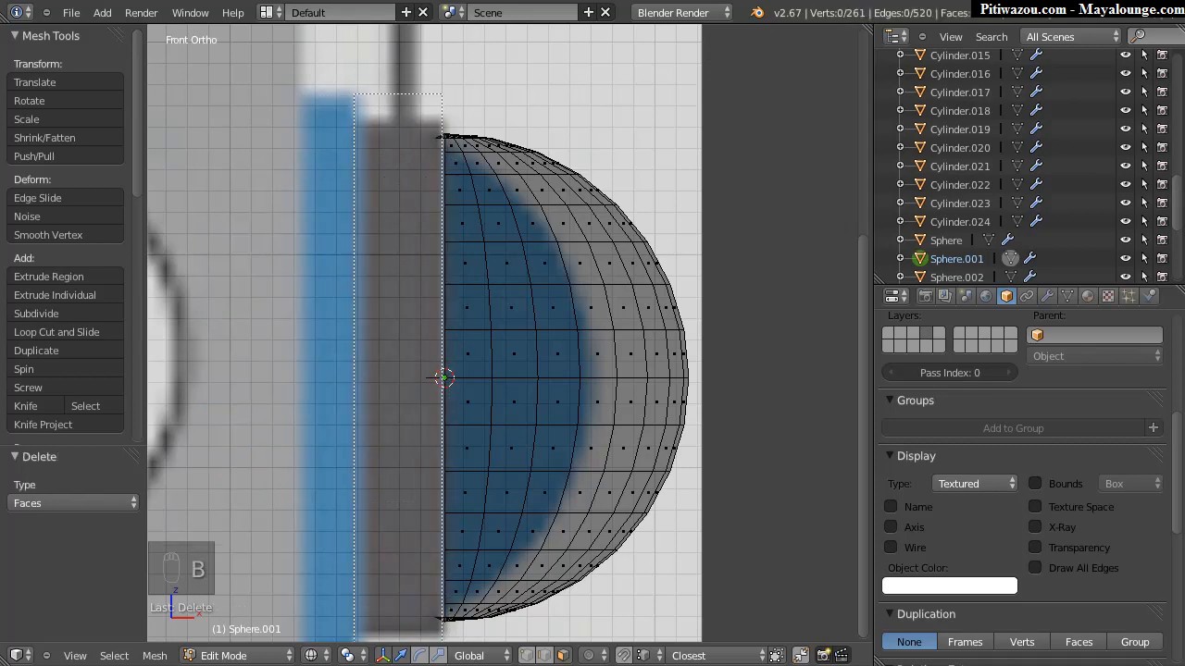
key(x)
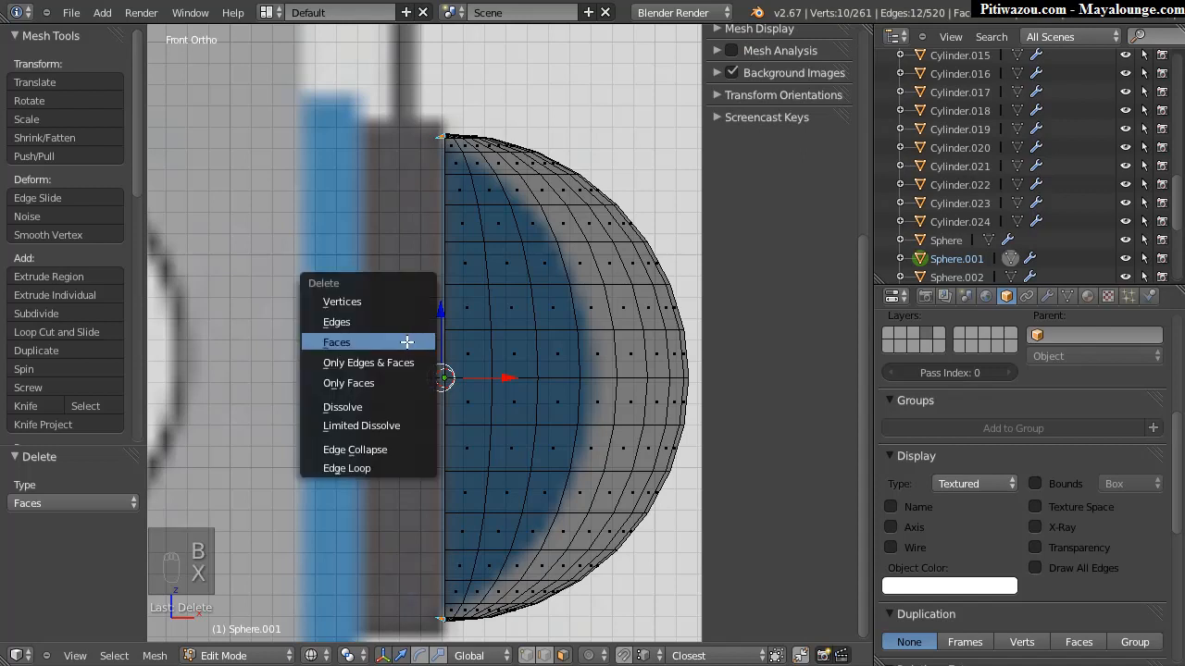
click(341, 341)
Step: Select the half sphere's open edge loop in edge mode and extrude it -0.257 along the X axis
key(ctrl+Tab)
click(347, 320)
alt+right_click(446, 315)
key(e)
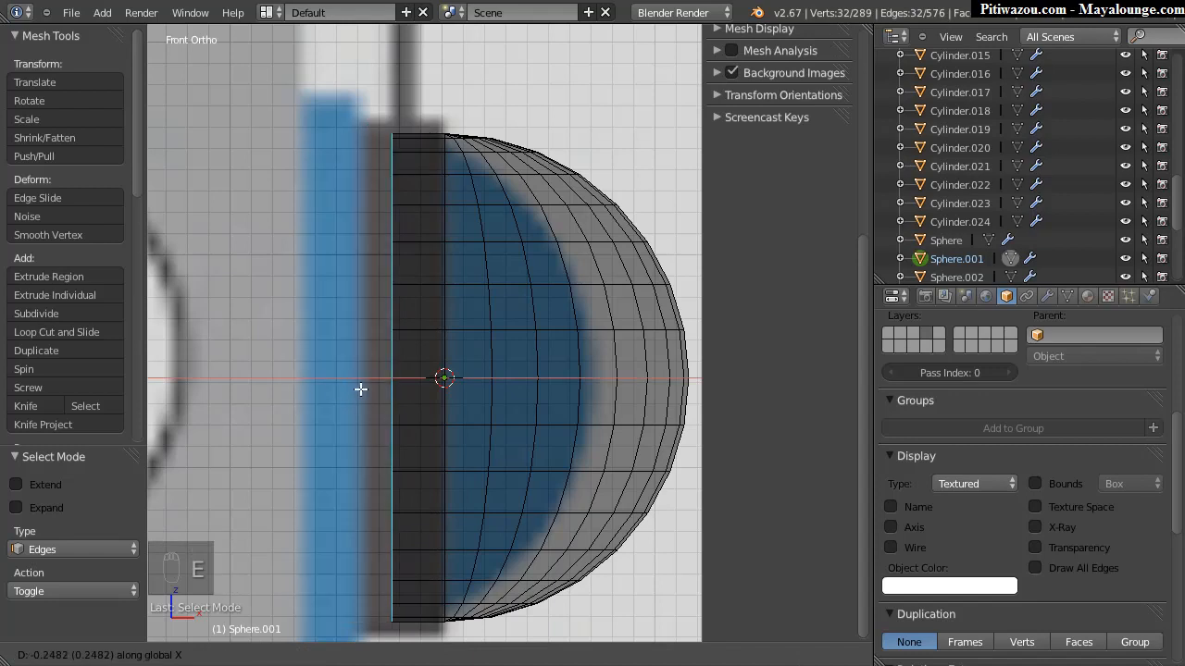
click(357, 389)
Step: Extrude the open edge loop again and scale it inwards to 0.841 to form a flat inner lip
middle_drag(542, 338, 386, 310)
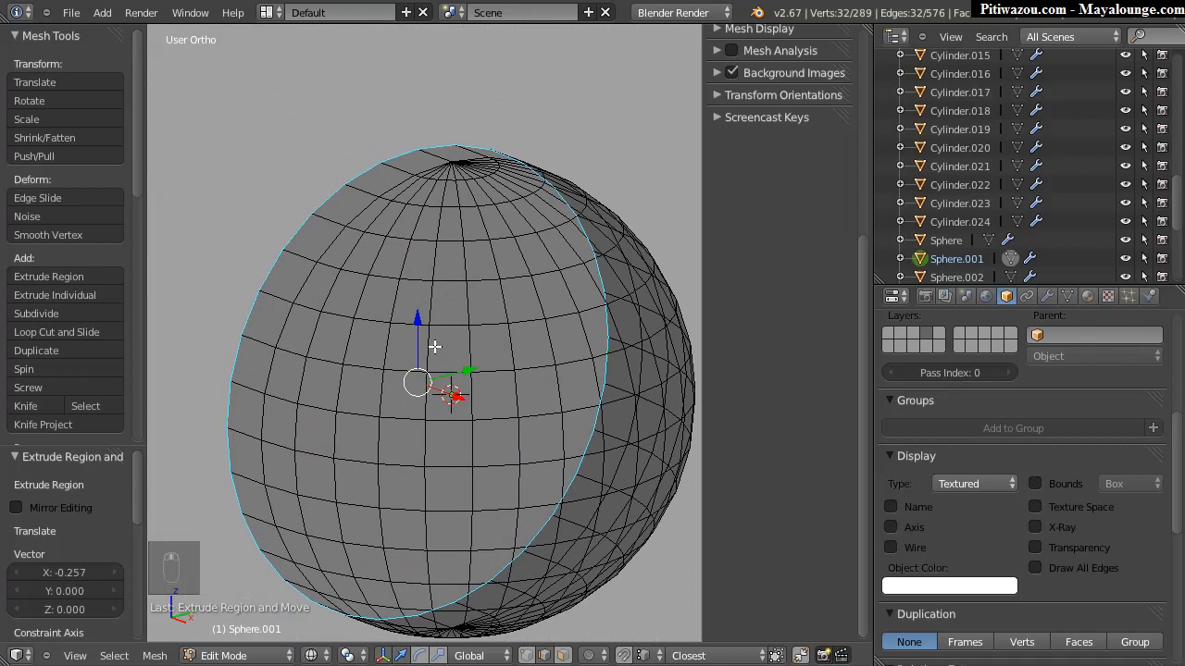
key(e)
key(s)
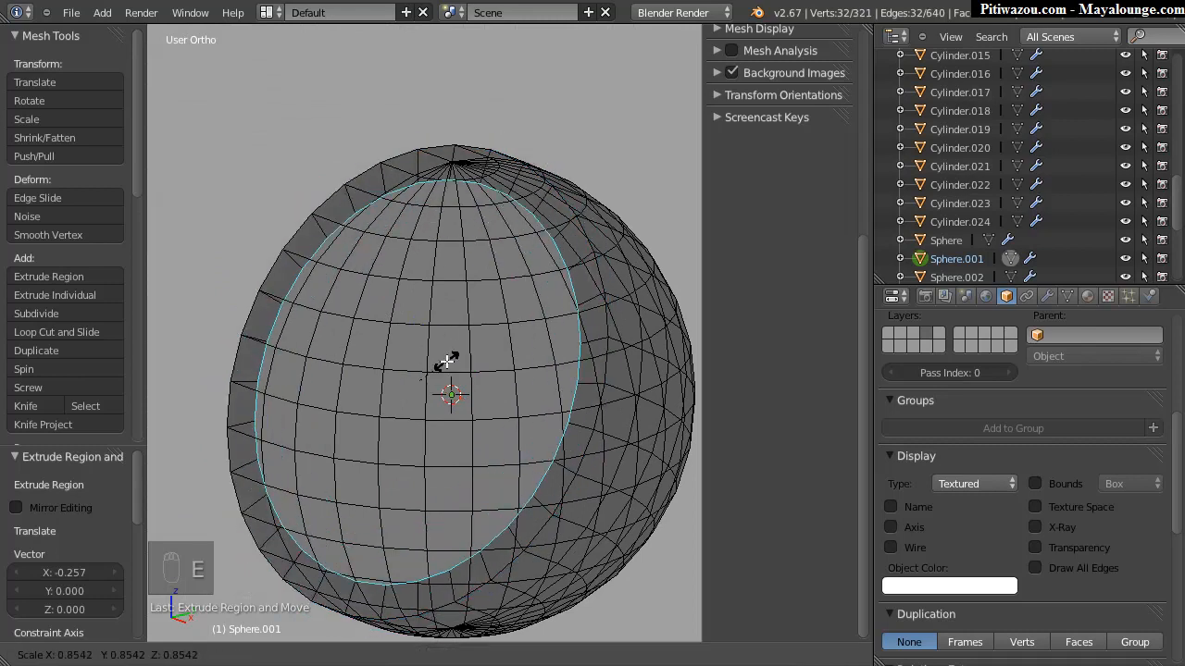
click(447, 363)
key(super)
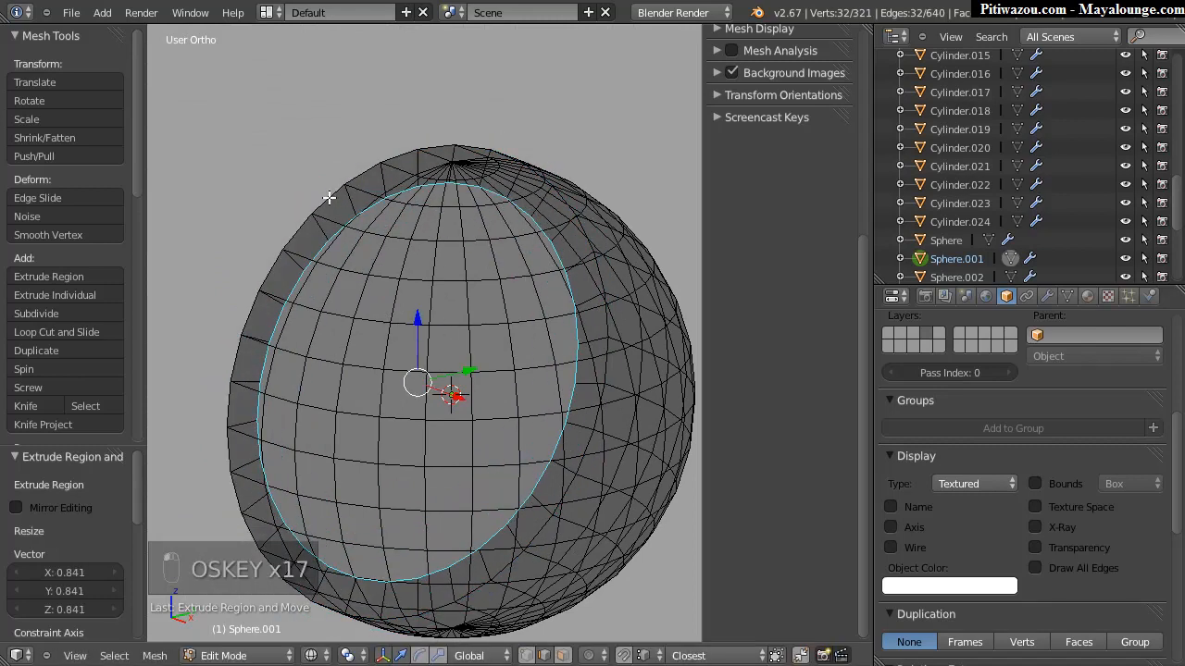
Step: Return to object mode and apply the dome's location, rotation and scale
key(Tab)
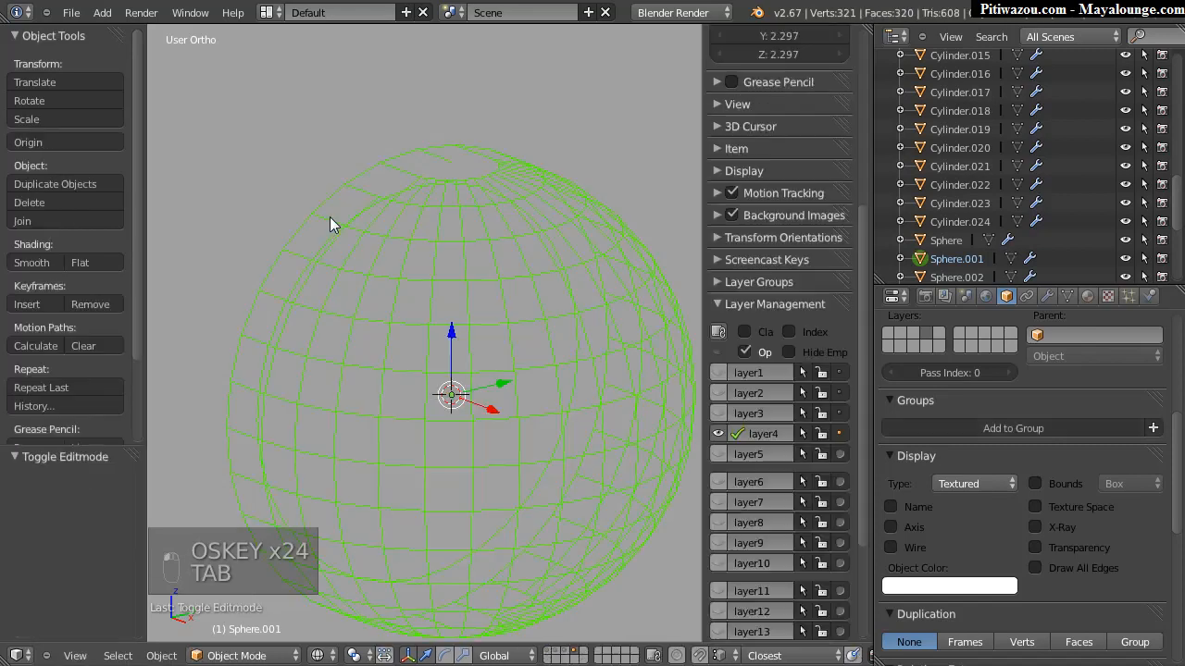
key(ctrl+a)
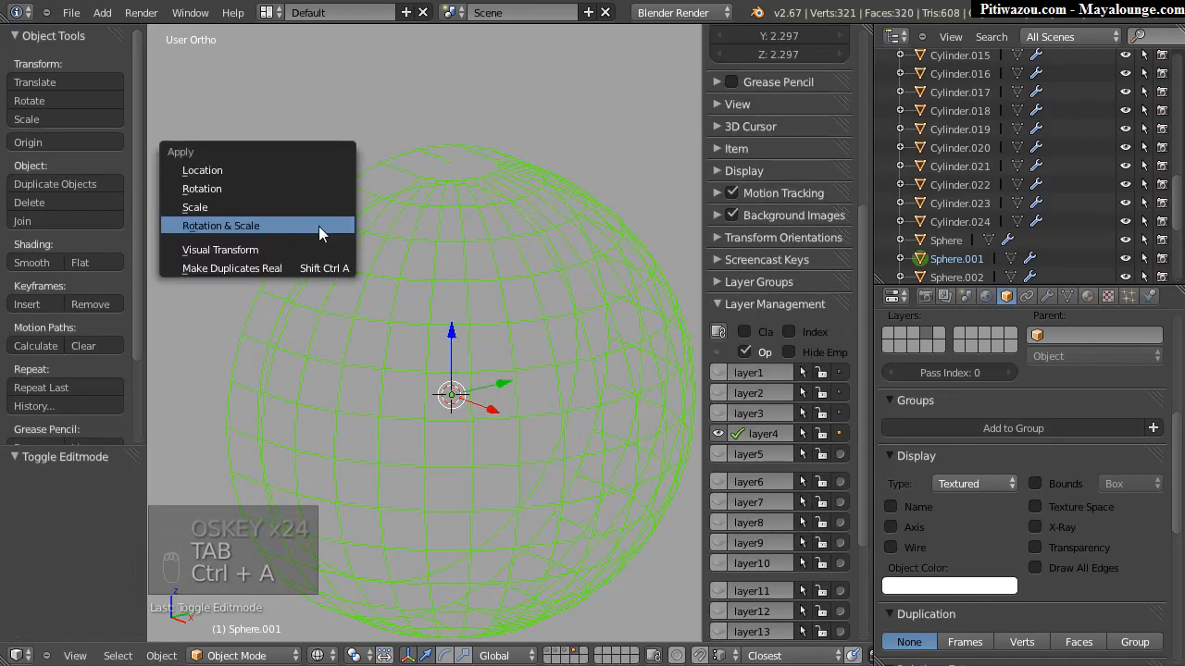
click(227, 228)
click(34, 483)
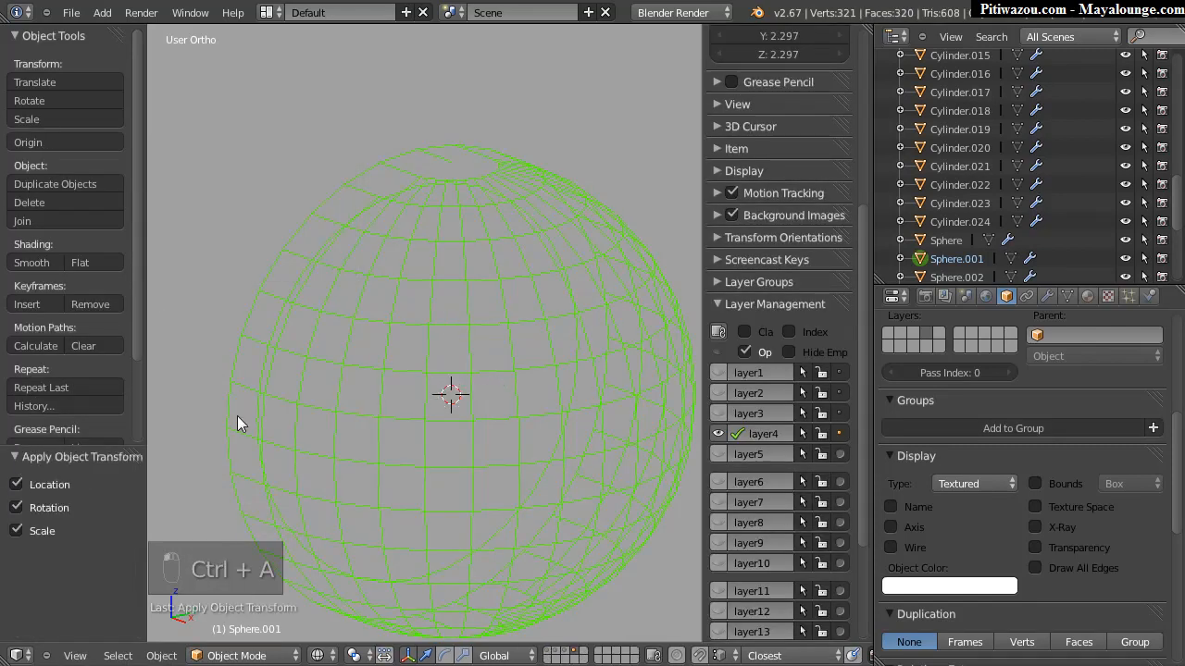
Step: Maximize the 3D view and bevel the dome's outer rim edge loop with offset 0.0175 and 2 segments
key(shift+space)
middle_drag(547, 237, 528, 272)
key(Tab)
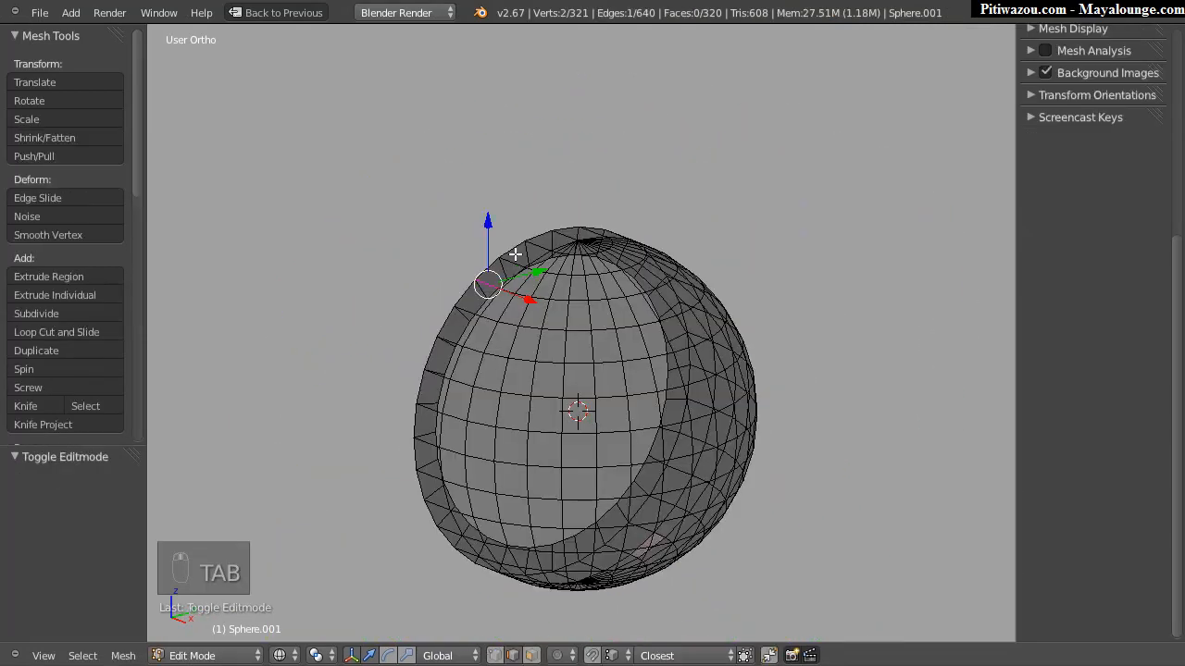
alt+right_click(523, 249)
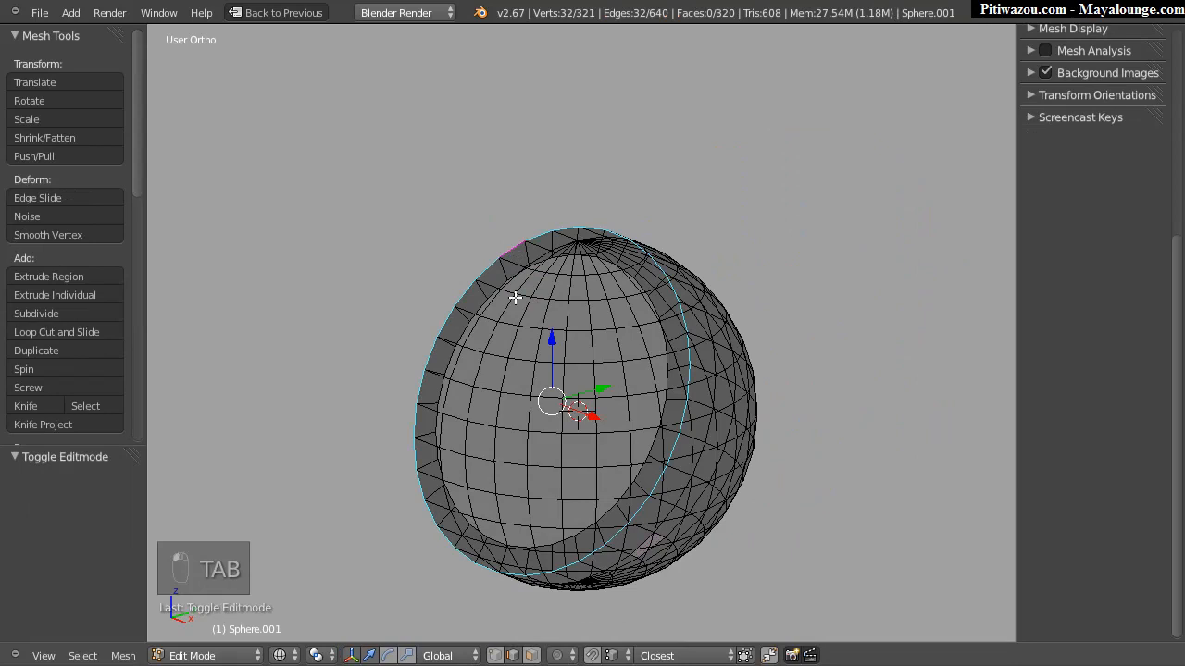
key(ctrl+b)
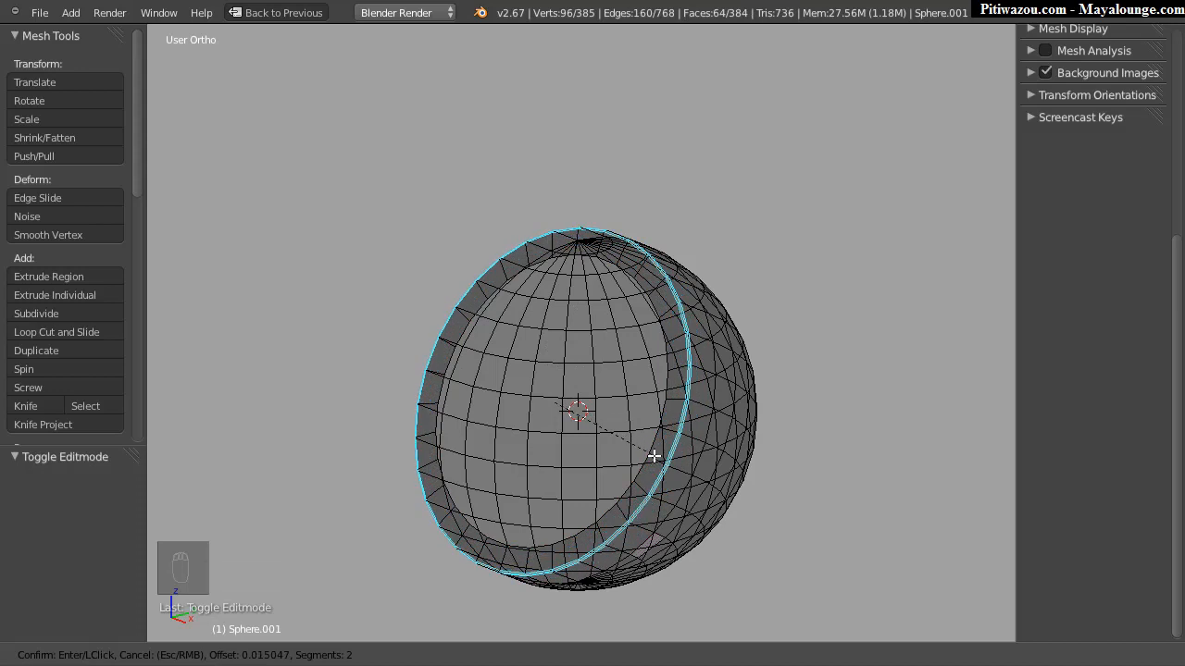
click(653, 456)
Step: Add one loop cut around the dome's extruded band with a slide factor of 0.04762
middle_drag(653, 455, 551, 309)
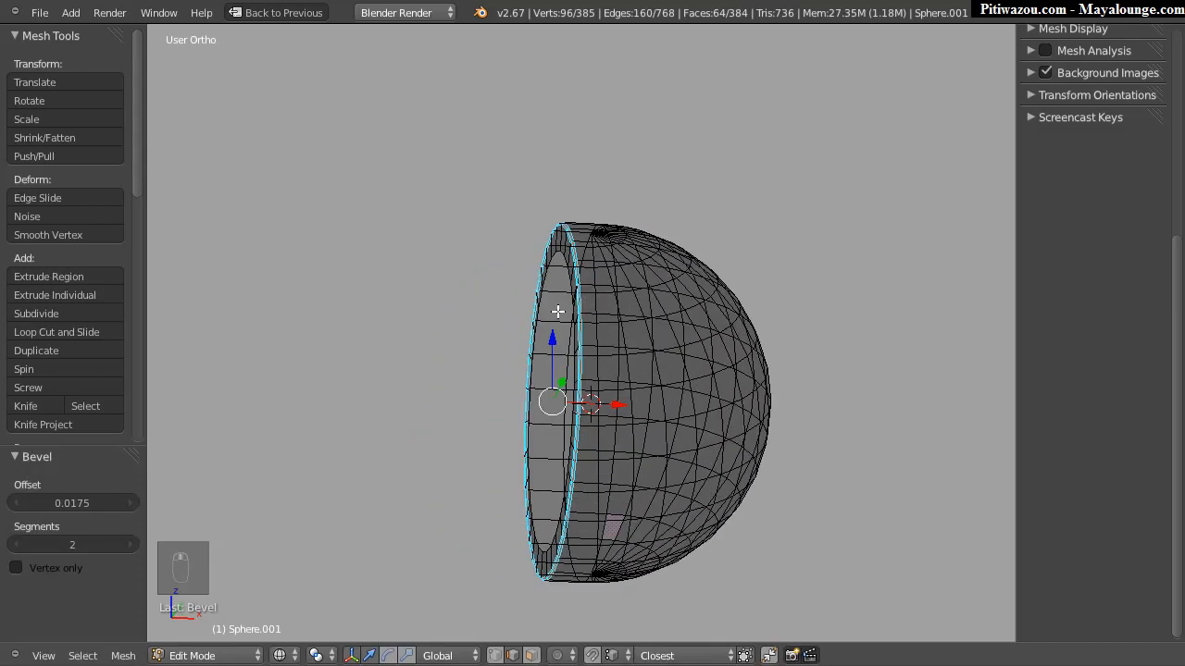
key(ctrl+r)
click(559, 294)
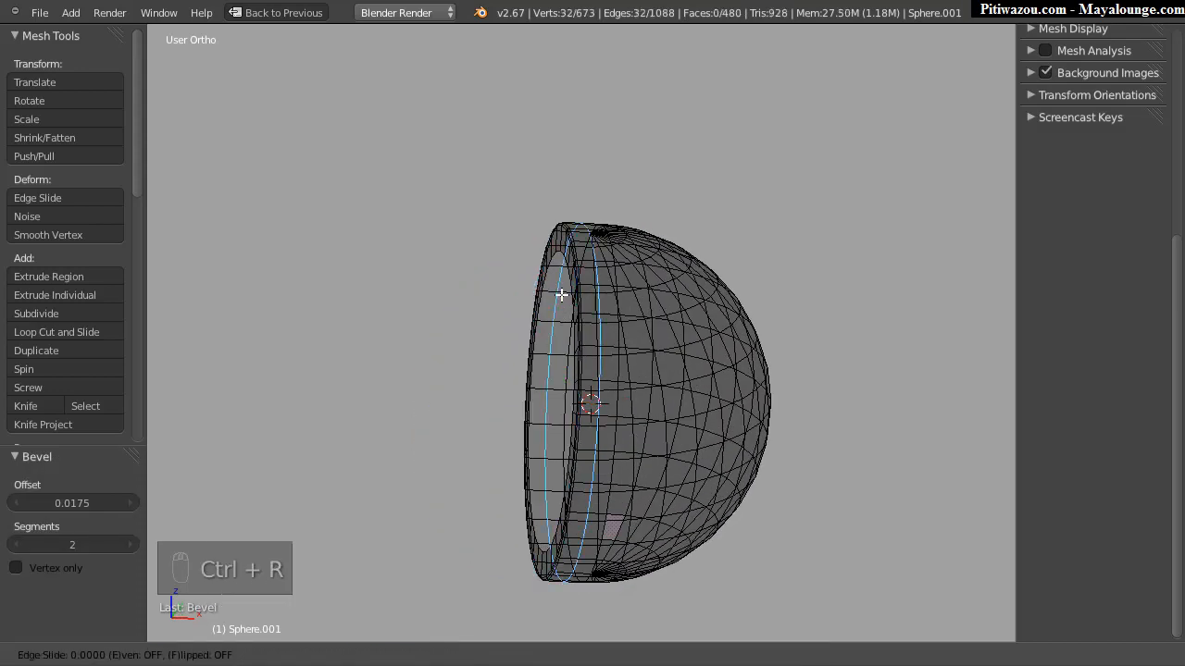
click(561, 298)
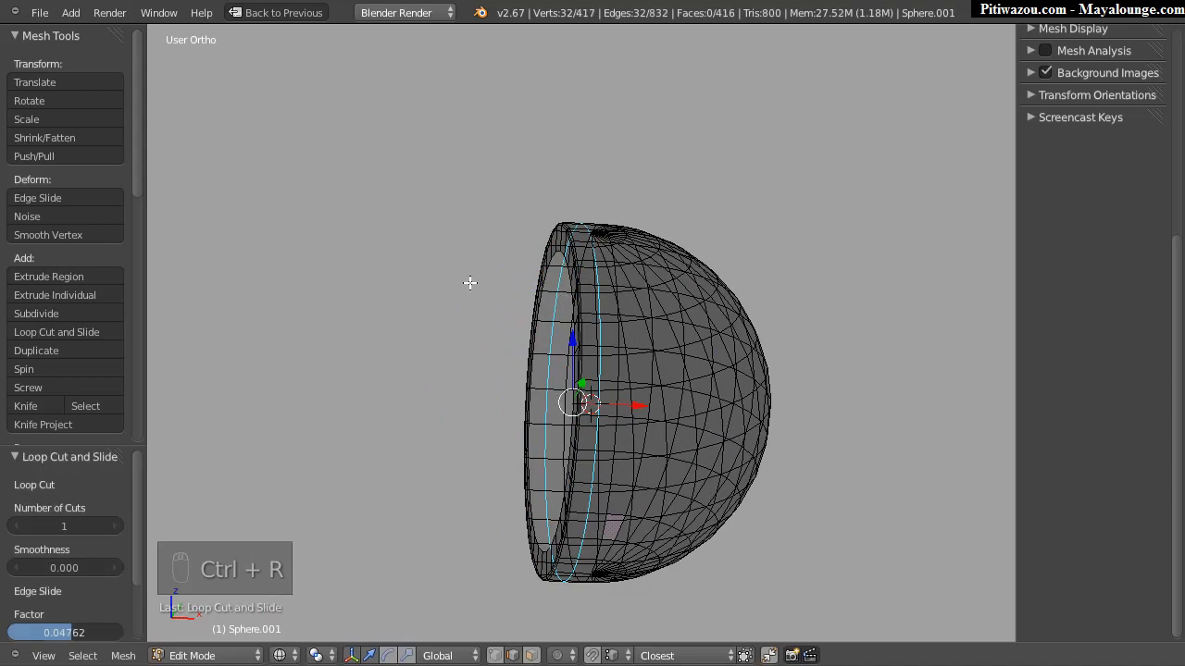
Step: Return to object mode and display the dome in solid shading
key(Tab)
middle_drag(469, 283, 605, 335)
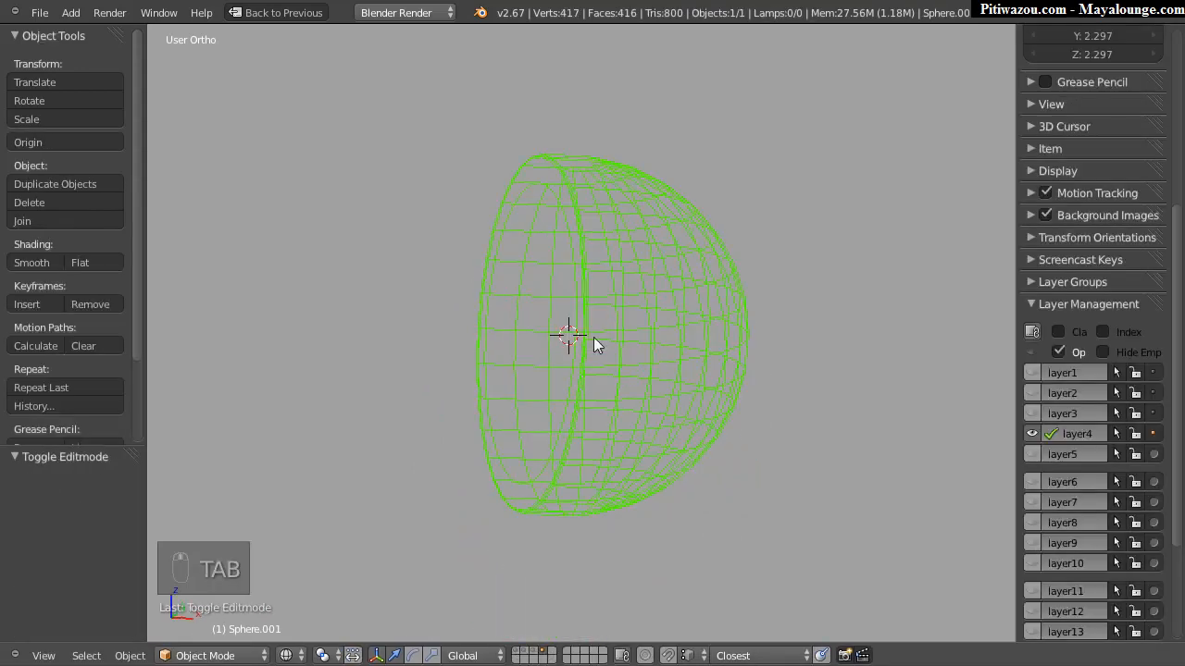
key(z)
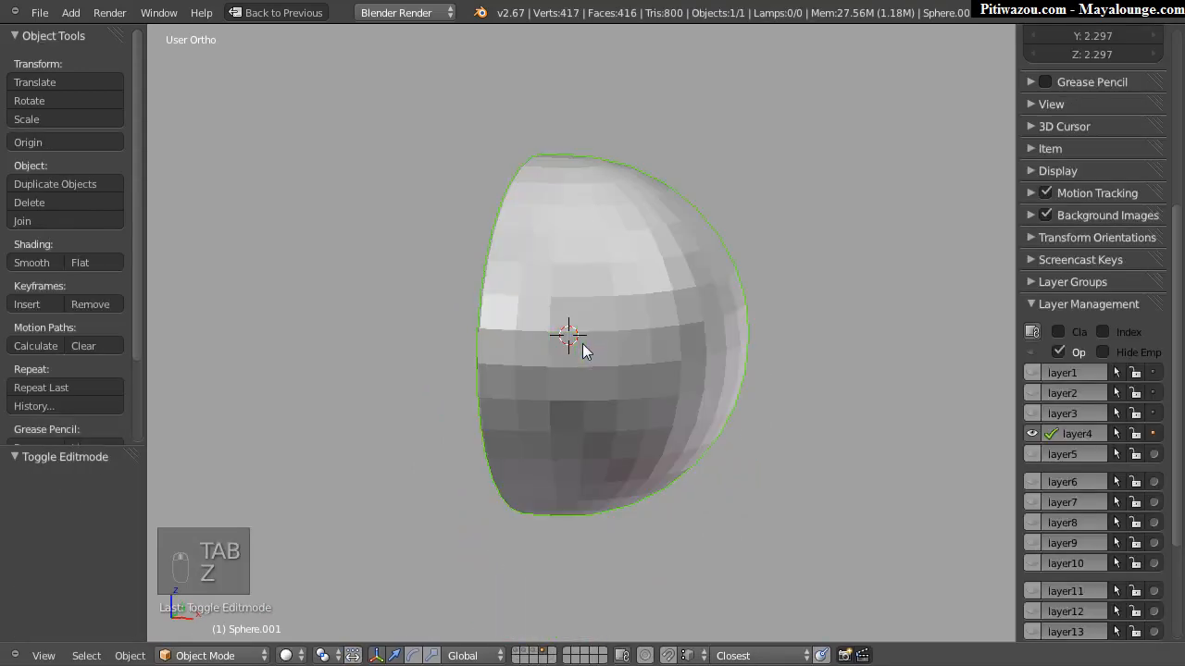
Step: Shade the dome smooth, move it to layer1, and show layer1, layer2 and layer3 together with layer4
click(32, 263)
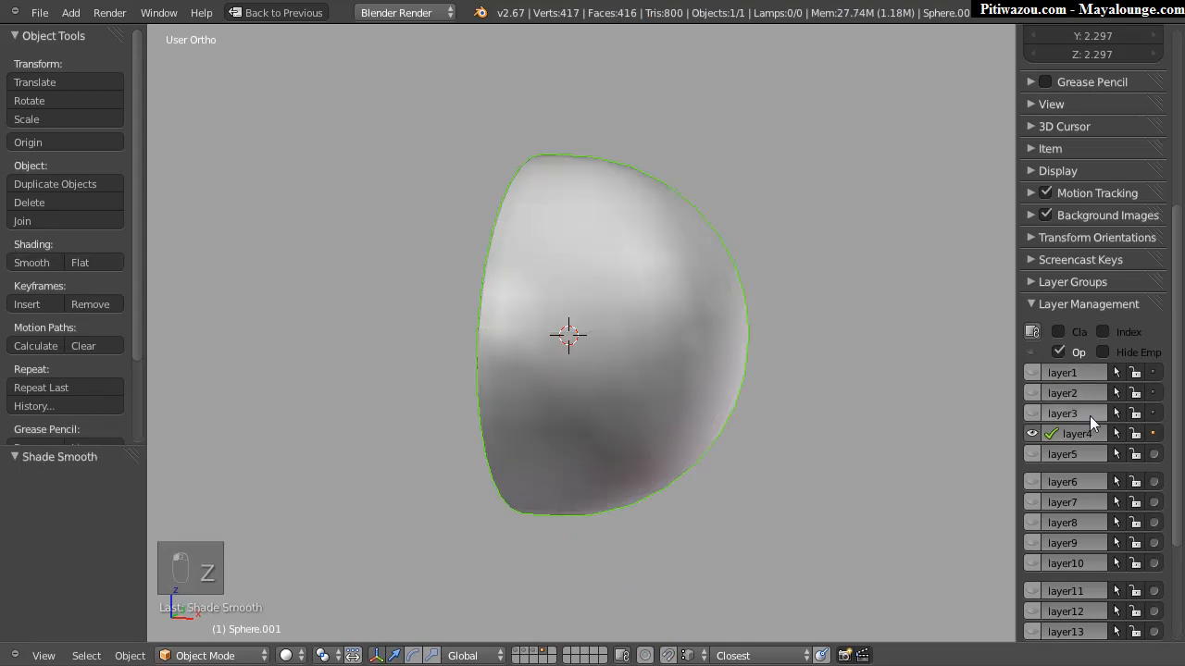
click(1153, 375)
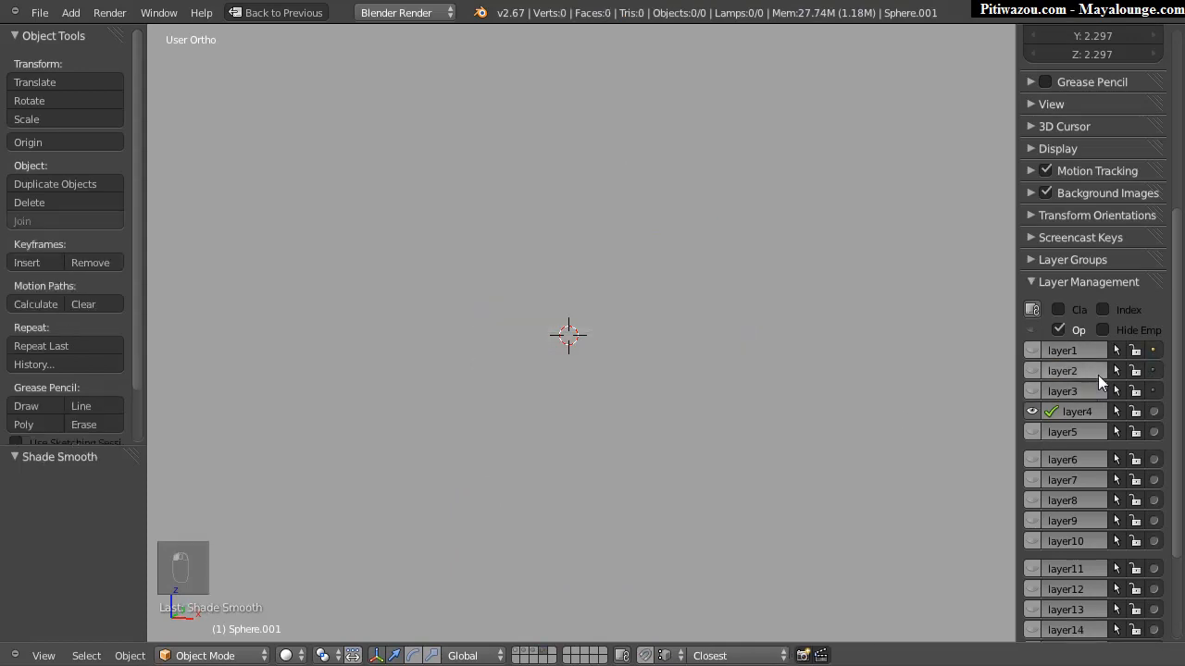
click(1031, 391)
click(1030, 371)
click(1033, 353)
Step: Give the dome a subdivision surface at level 3
middle_drag(511, 255, 472, 230)
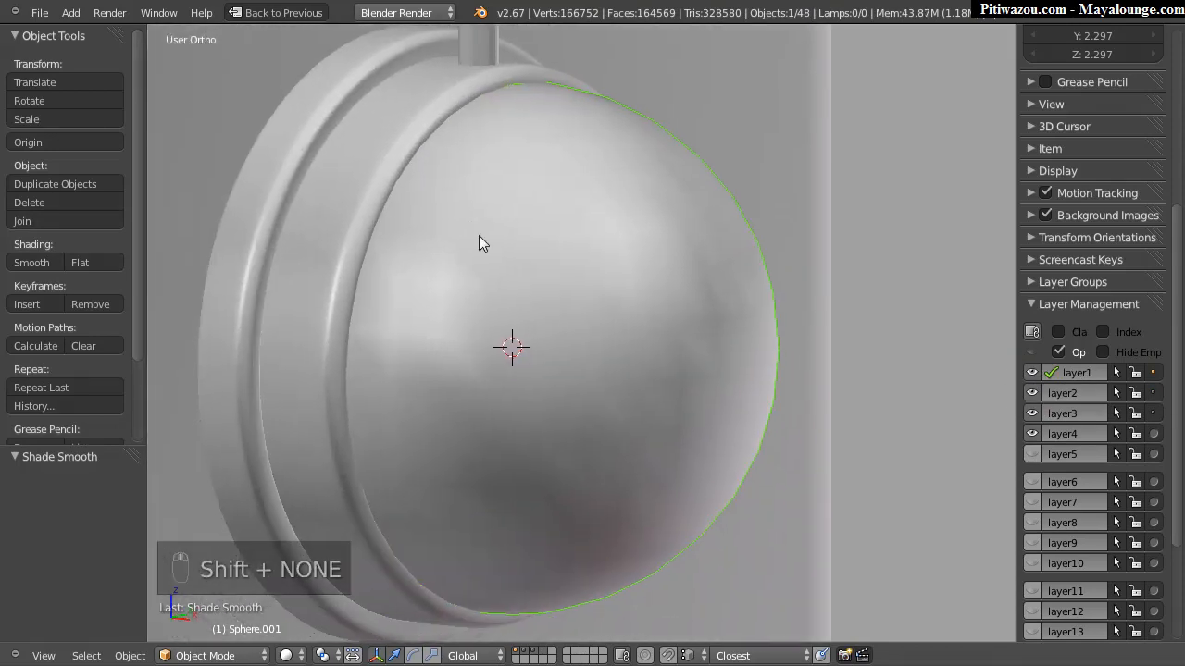
key(ctrl+3)
scroll(355, 363, down, 3)
scroll(355, 355, down, 1)
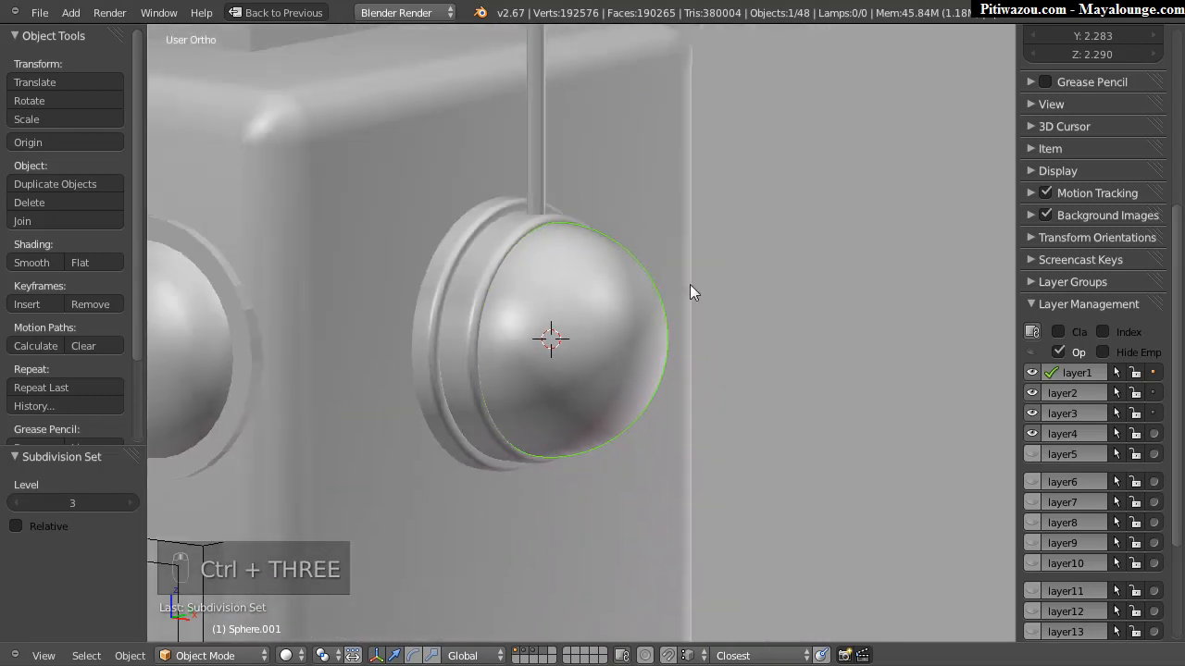
scroll(390, 318, down, 2)
Step: Examine the rear ring and open hollow cylinder on the undomed side of the head and compare them with the domed side
middle_drag(390, 319, 581, 295)
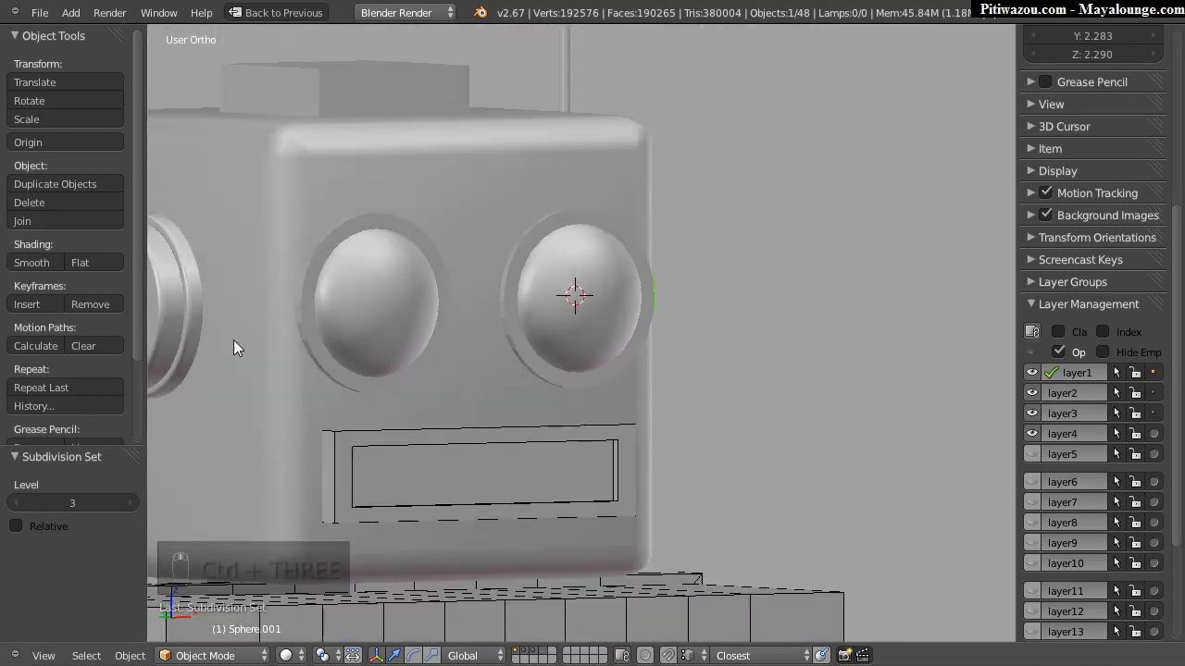
shift+middle_drag(171, 336, 402, 336)
scroll(400, 336, up, 5)
shift+middle_drag(239, 228, 515, 286)
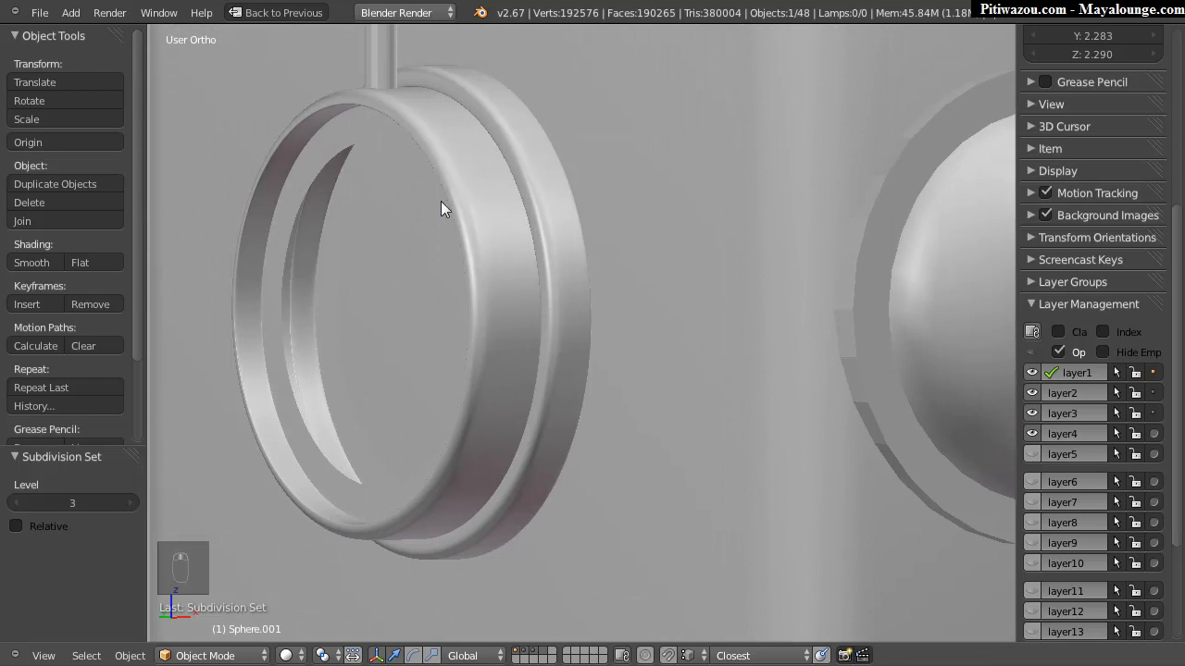
scroll(511, 330, down, 5)
middle_drag(740, 301, 568, 306)
shift+middle_drag(731, 318, 463, 256)
scroll(553, 279, up, 1)
middle_drag(553, 279, 655, 291)
shift+middle_drag(481, 333, 648, 315)
scroll(593, 306, up, 4)
shift+middle_drag(232, 236, 424, 223)
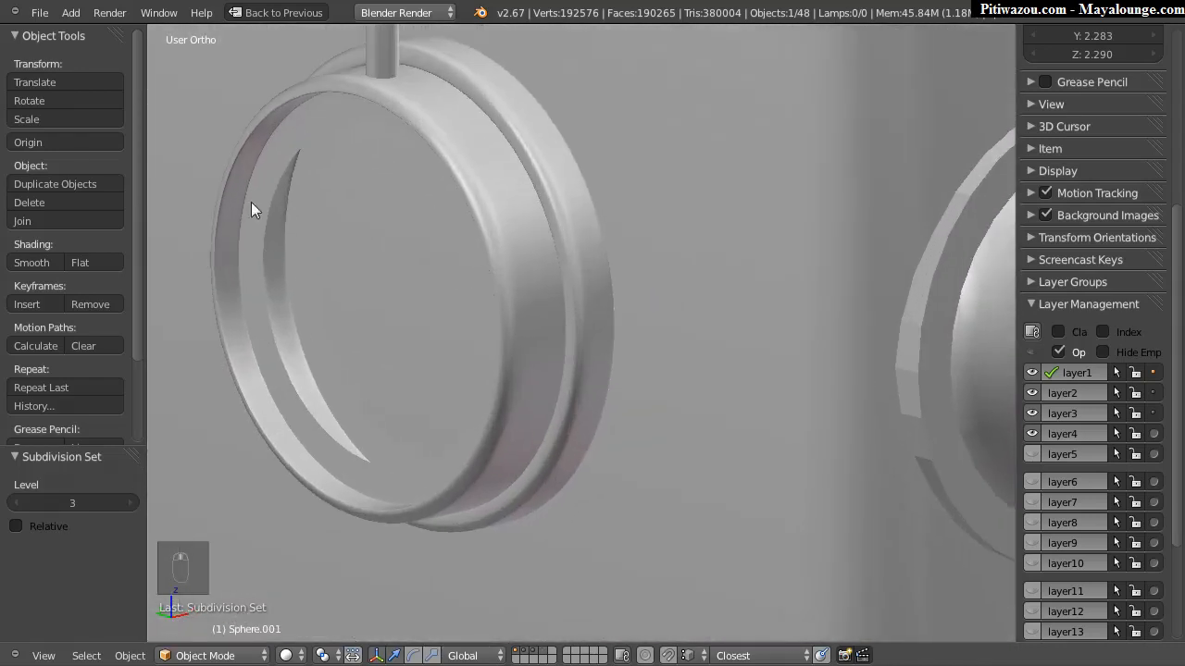
middle_drag(731, 301, 565, 319)
shift+middle_drag(740, 426, 601, 256)
scroll(516, 324, down, 3)
middle_drag(770, 284, 680, 292)
scroll(682, 291, up, 3)
shift+middle_drag(753, 201, 619, 324)
scroll(517, 267, down, 5)
Step: Reset the 3D cursor to the scene centre and add a Mirror modifier to the dome for the head's opposite side
key(shift+c)
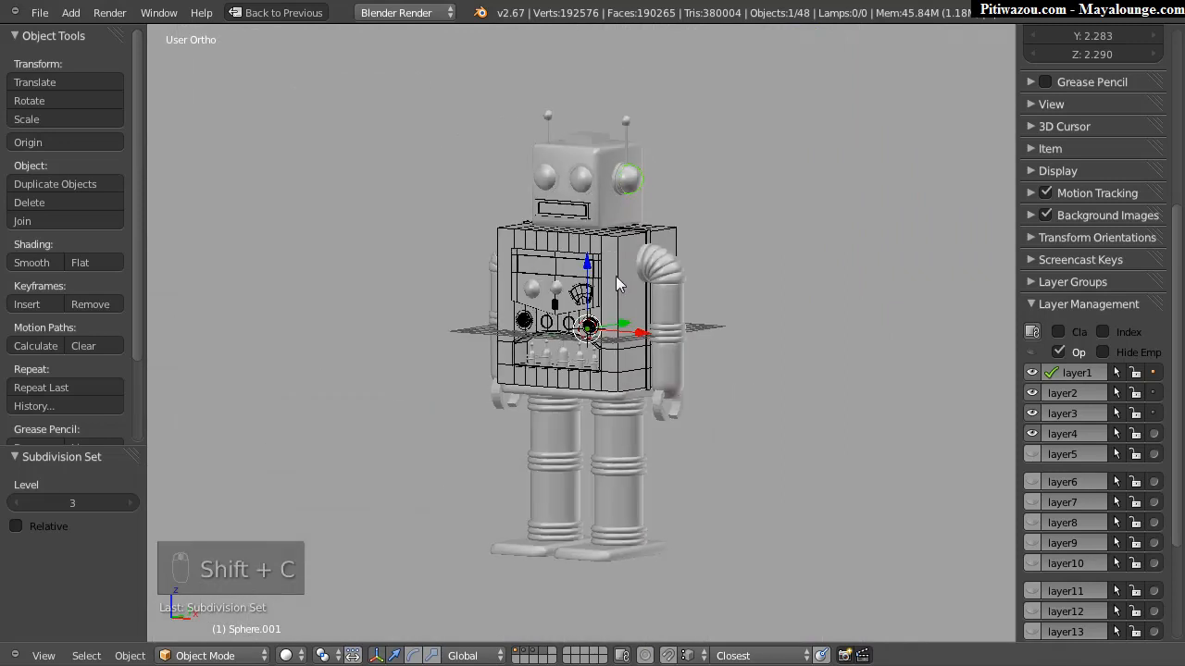
scroll(620, 213, up, 5)
scroll(636, 200, down, 1)
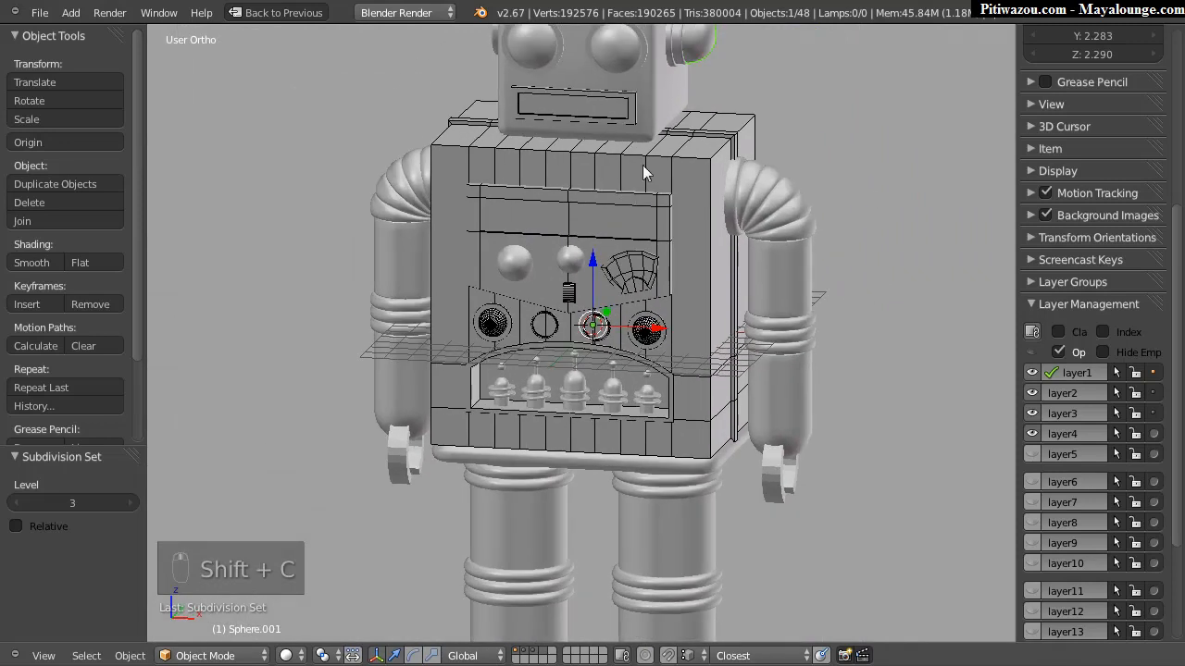
shift+middle_drag(636, 199, 584, 341)
key(a)
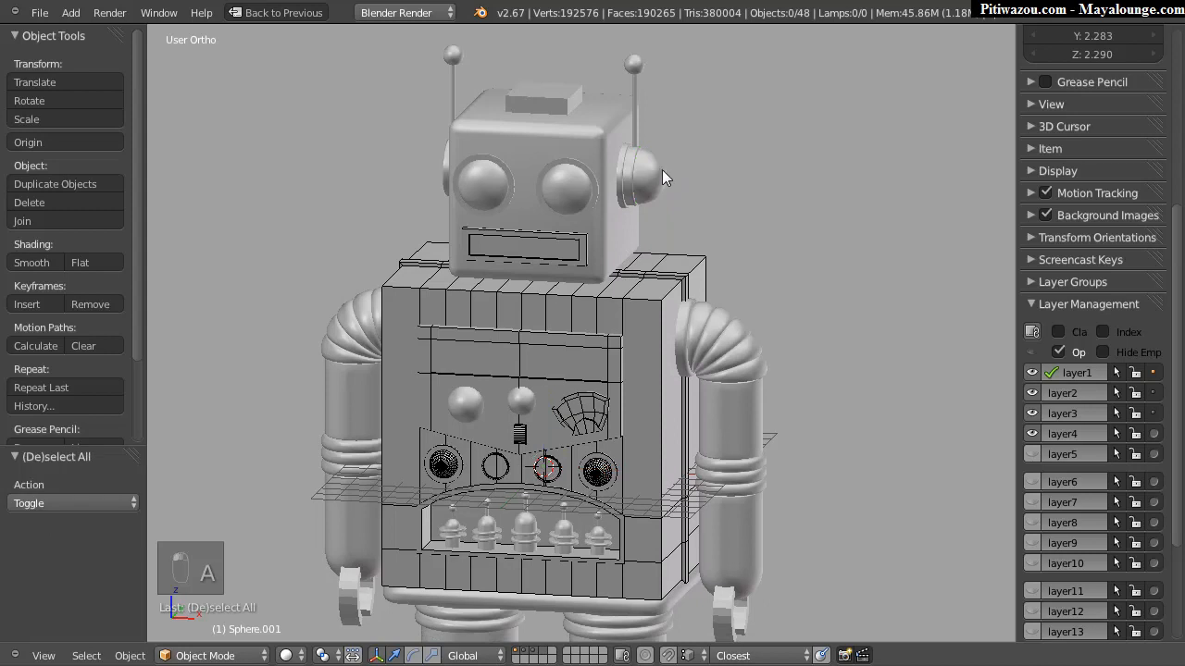
key(space)
mouse_move(595, 347)
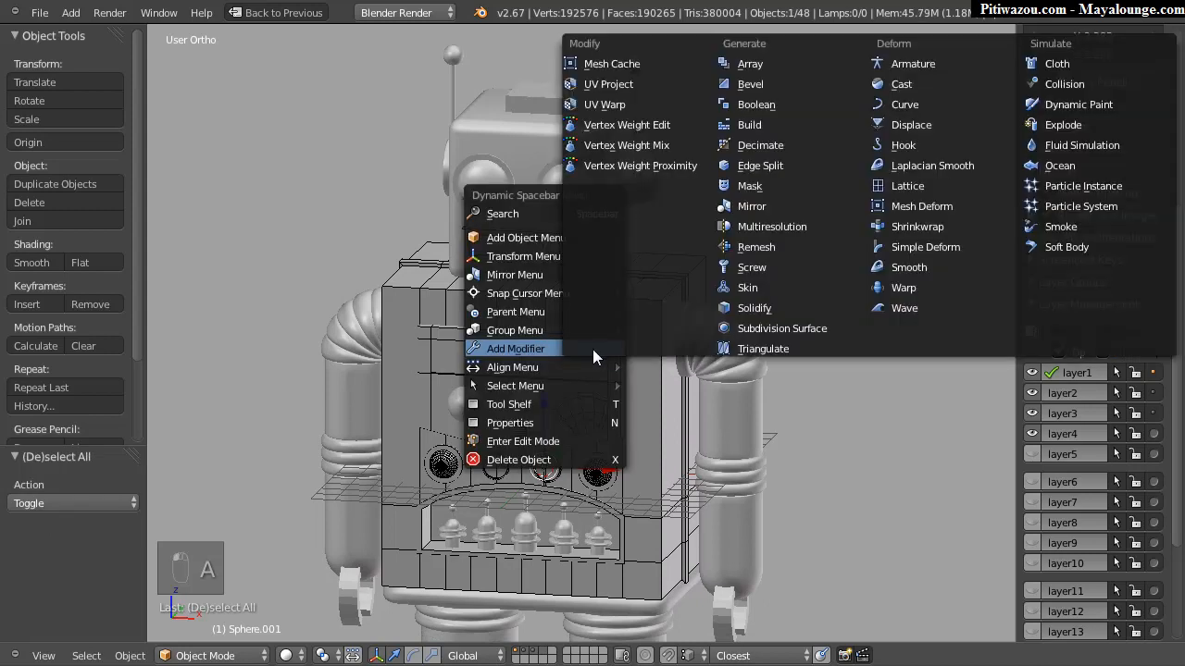
click(768, 199)
Step: Review the whole robot, checking the mirrored domes, body, arms, claws and legs
middle_drag(497, 261, 634, 260)
scroll(620, 179, up, 5)
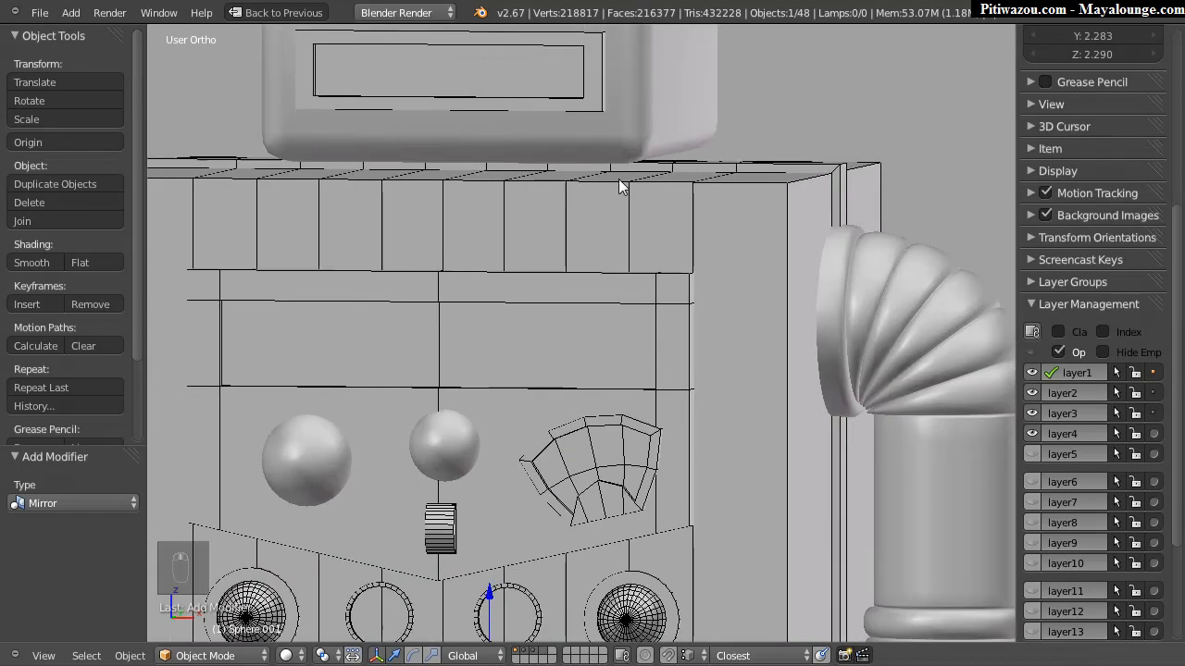
scroll(620, 225, down, 5)
scroll(578, 264, up, 2)
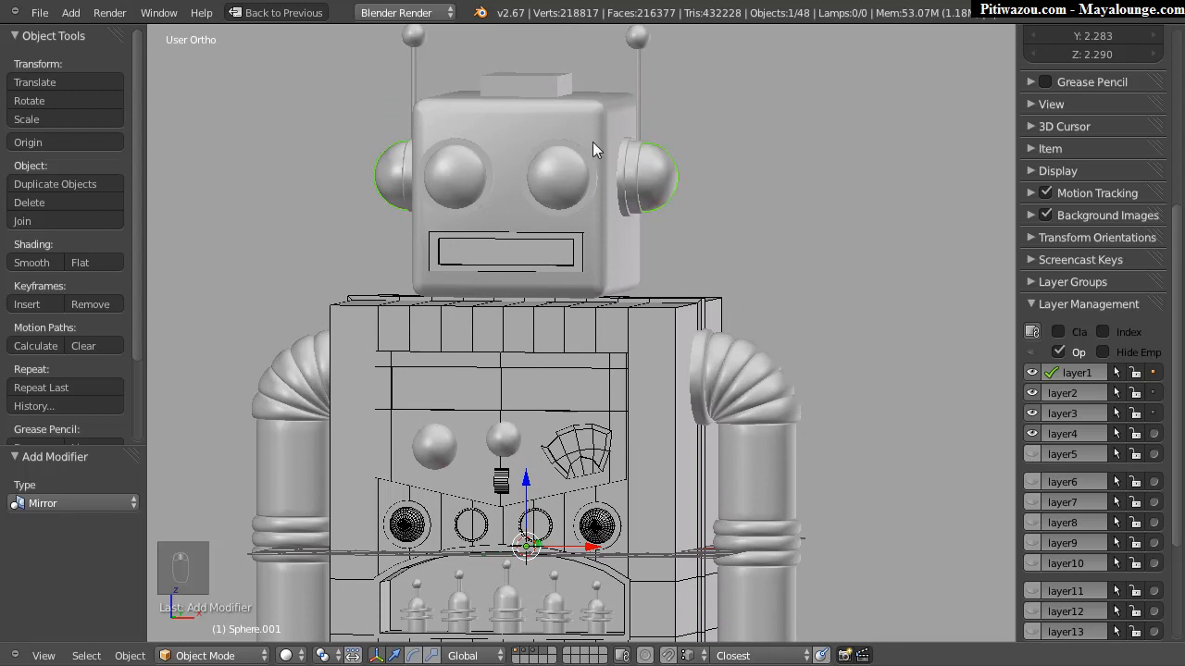
scroll(651, 292, down, 4)
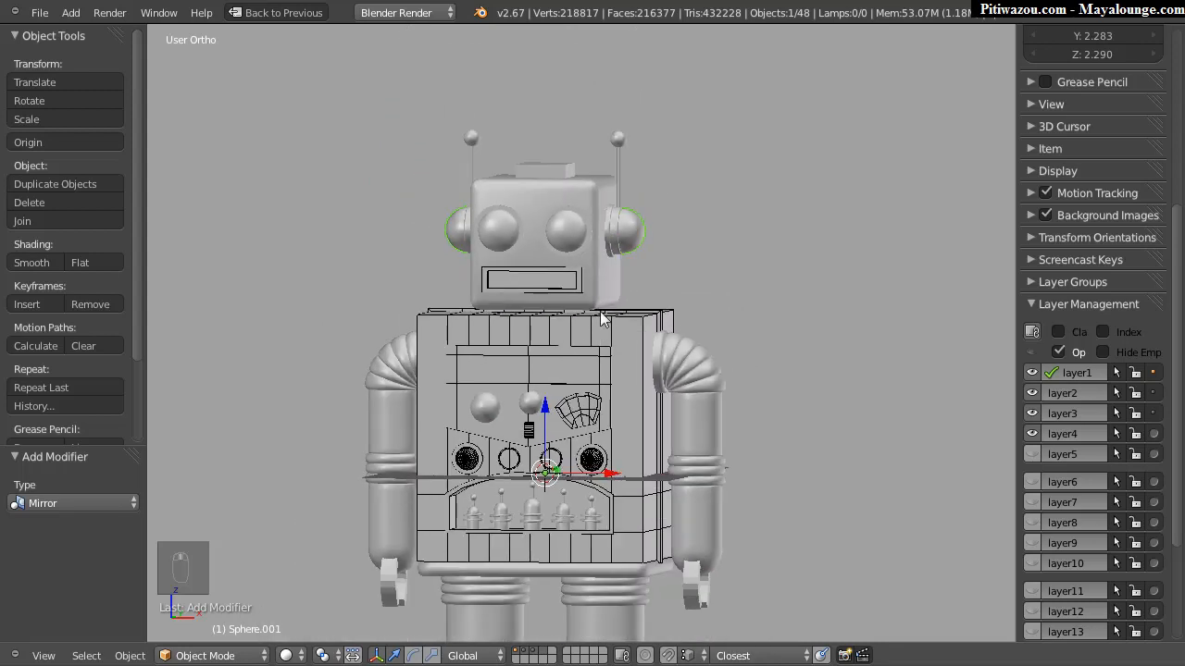
scroll(666, 275, down, 2)
mouse_move(666, 275)
middle_down()
mouse_move(674, 327)
mouse_move(673, 260)
middle_up()
scroll(676, 392, up, 3)
shift+middle_drag(697, 404, 657, 373)
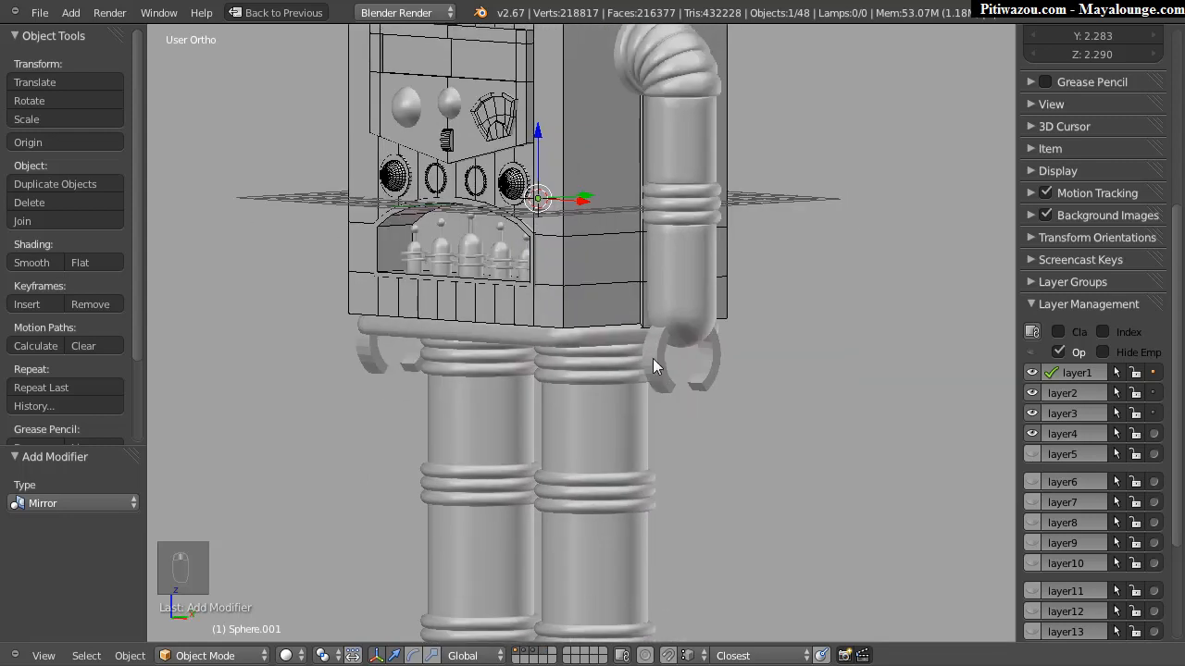
shift+middle_drag(547, 312, 543, 239)
ctrl+middle_drag(560, 285, 542, 342)
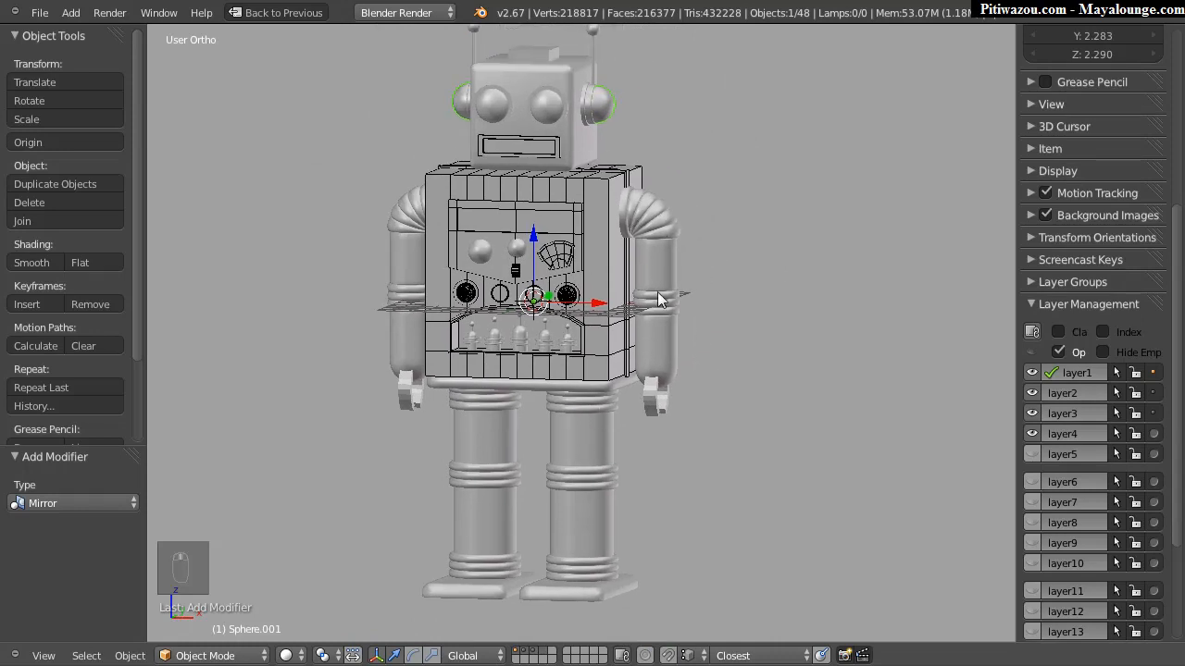
Step: Add 7 loop cuts around the plain cylinder of the robot's lower leg
right_click(594, 529)
key(Tab)
key(Tab)
key(Tab)
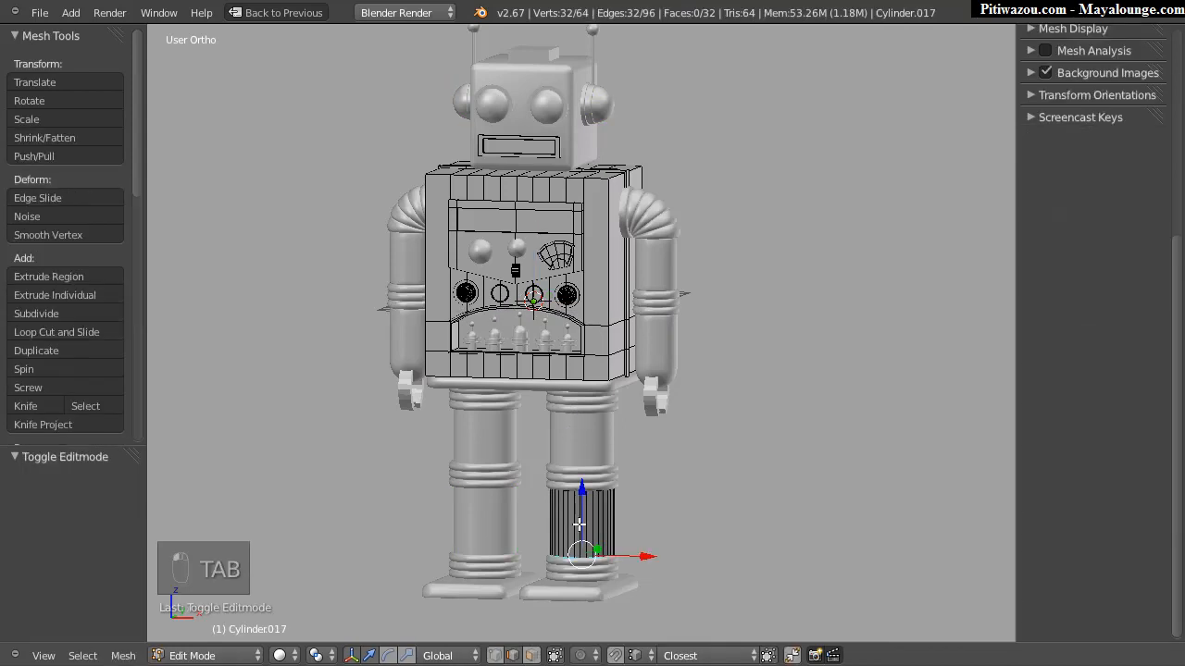
shift+middle_drag(543, 520, 705, 246)
key(ctrl+r)
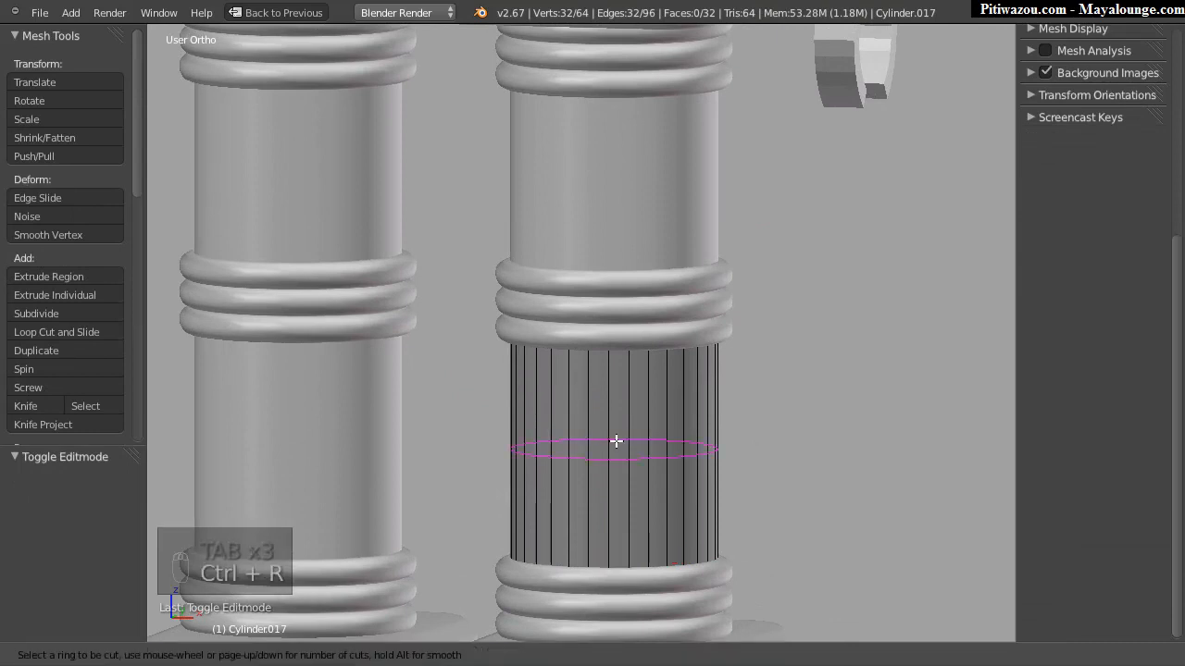
click(617, 444)
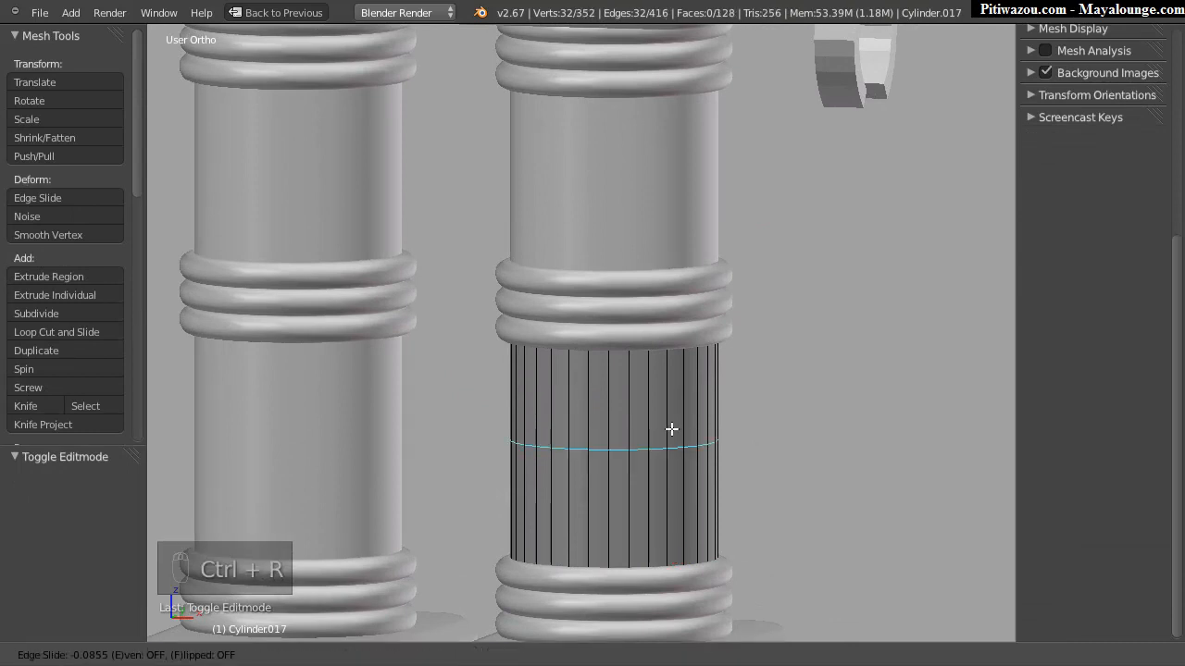
click(618, 431)
drag(62, 525, 62, 526)
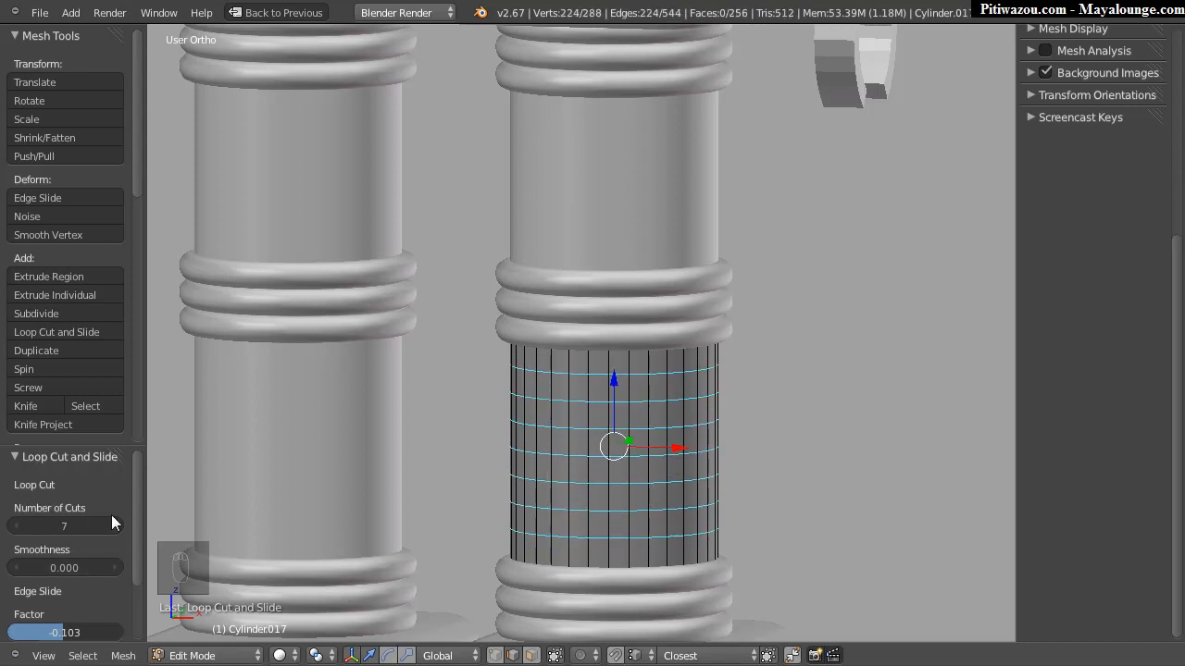
Step: Add 5 loop cuts around the plain cylinder of the upper leg, between the two groups of rings
key(Tab)
right_click(606, 182)
key(Tab)
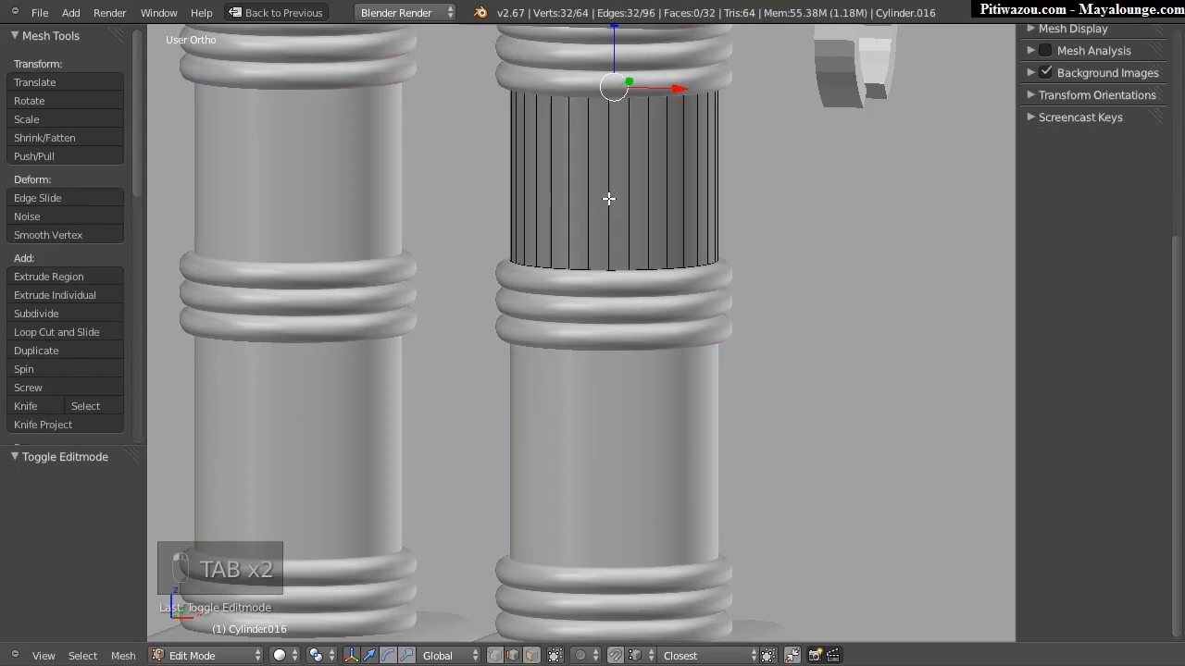
key(ctrl+r)
click(609, 199)
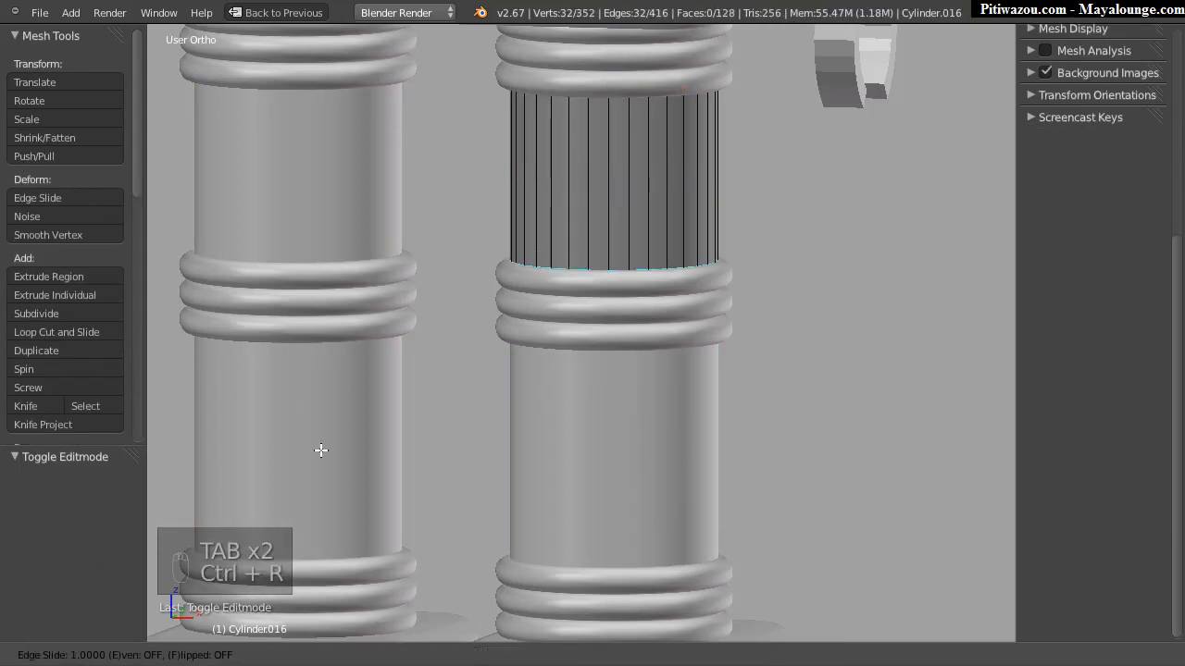
click(467, 185)
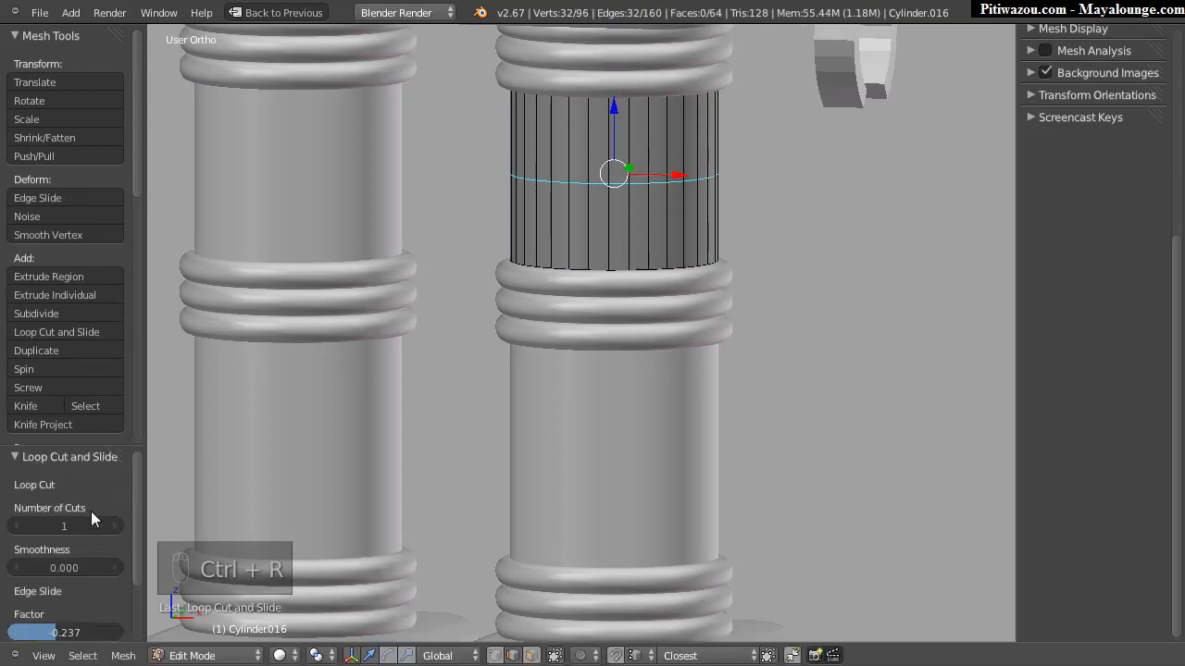
drag(62, 525, 64, 526)
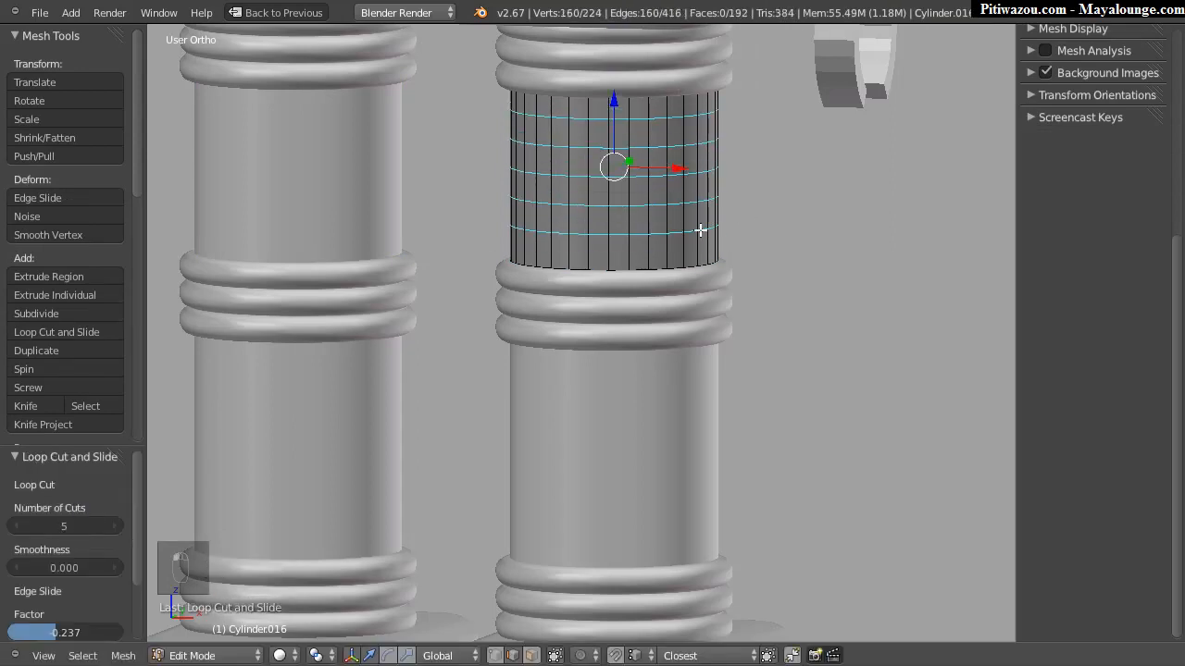
Step: Try to bevel the open bottom and top edge loops of the upper leg cylinder with 2 segments
shift+middle_drag(711, 224, 699, 300)
middle_drag(699, 349, 595, 381)
alt+right_click(731, 368)
middle_drag(648, 327, 599, 69)
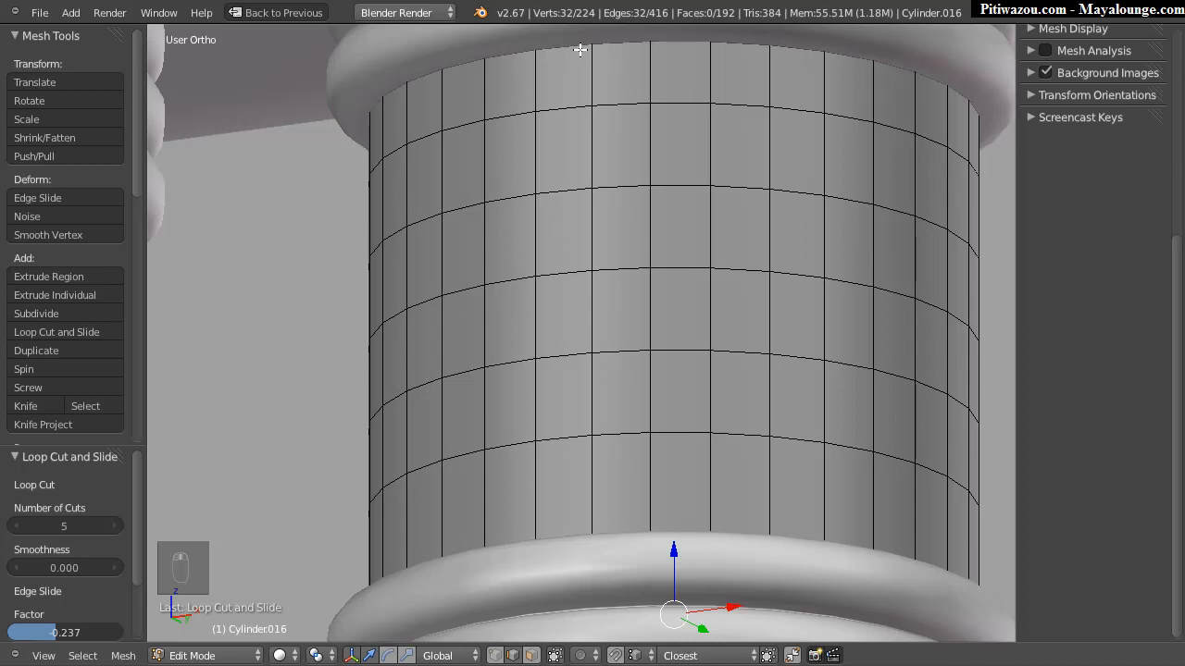
alt+shift+right_click(638, 127)
mouse_move(709, 200)
middle_down()
mouse_move(627, 222)
mouse_move(704, 214)
middle_up()
key(ctrl+b)
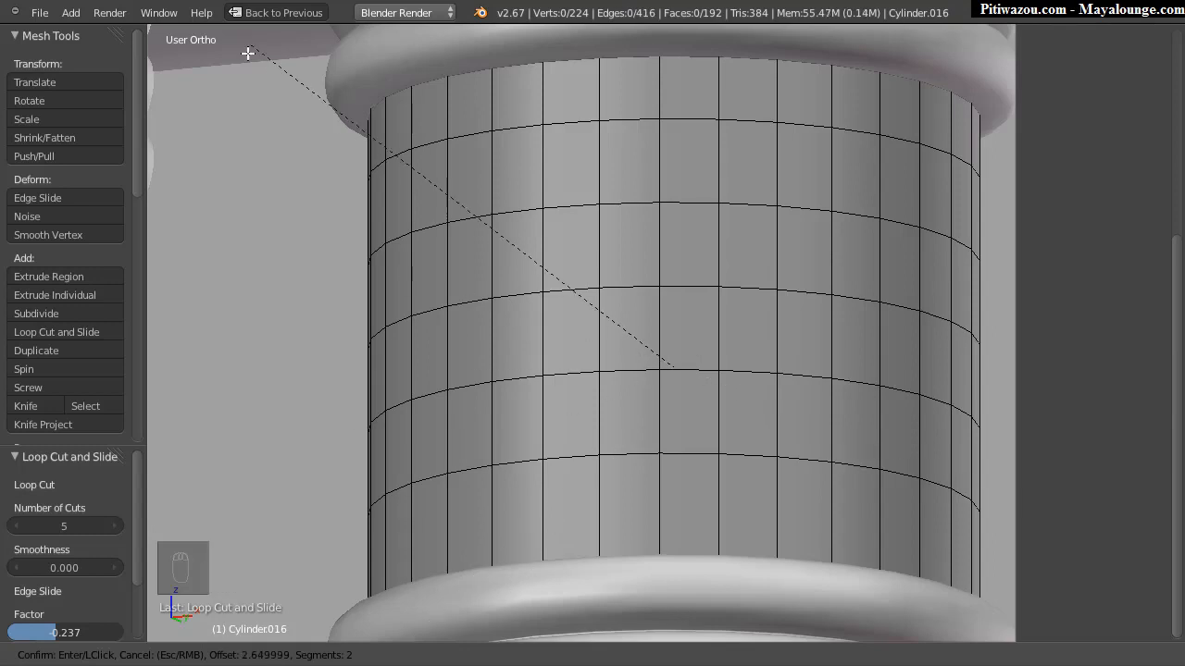
right_click(434, 202)
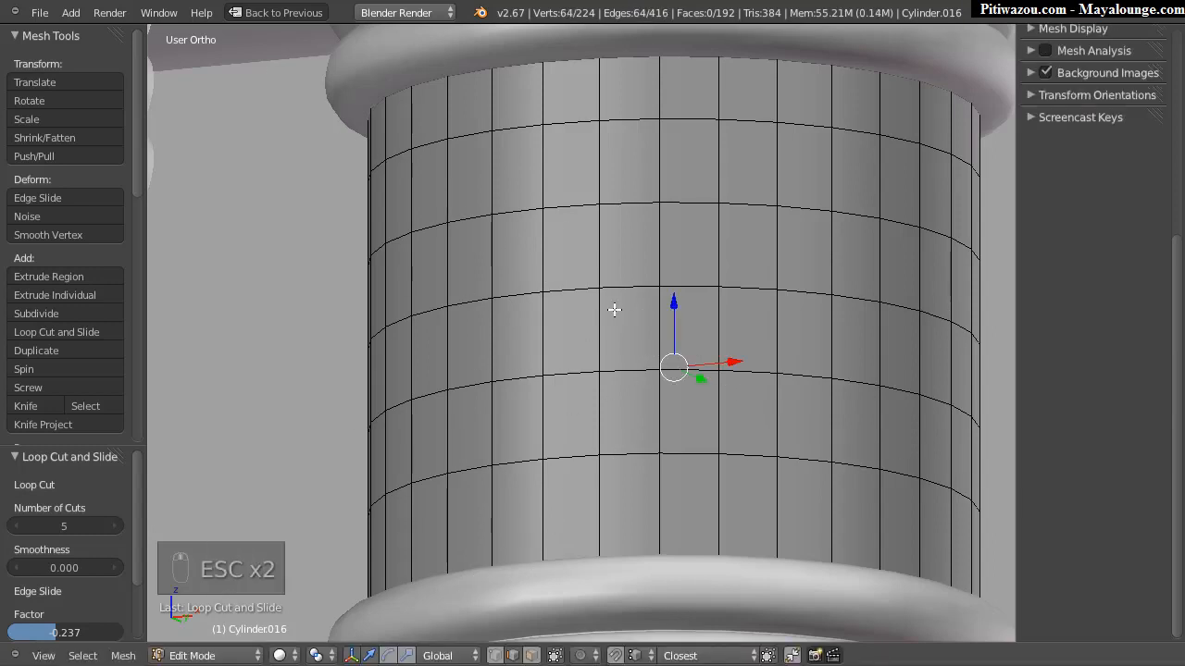
key(Escape)
key(Escape)
Step: Display the model in wireframe and extrude the upper leg cylinder's top edge loop inward, scaled to 0.768
scroll(630, 314, down, 3)
key(z)
middle_drag(572, 304, 564, 234)
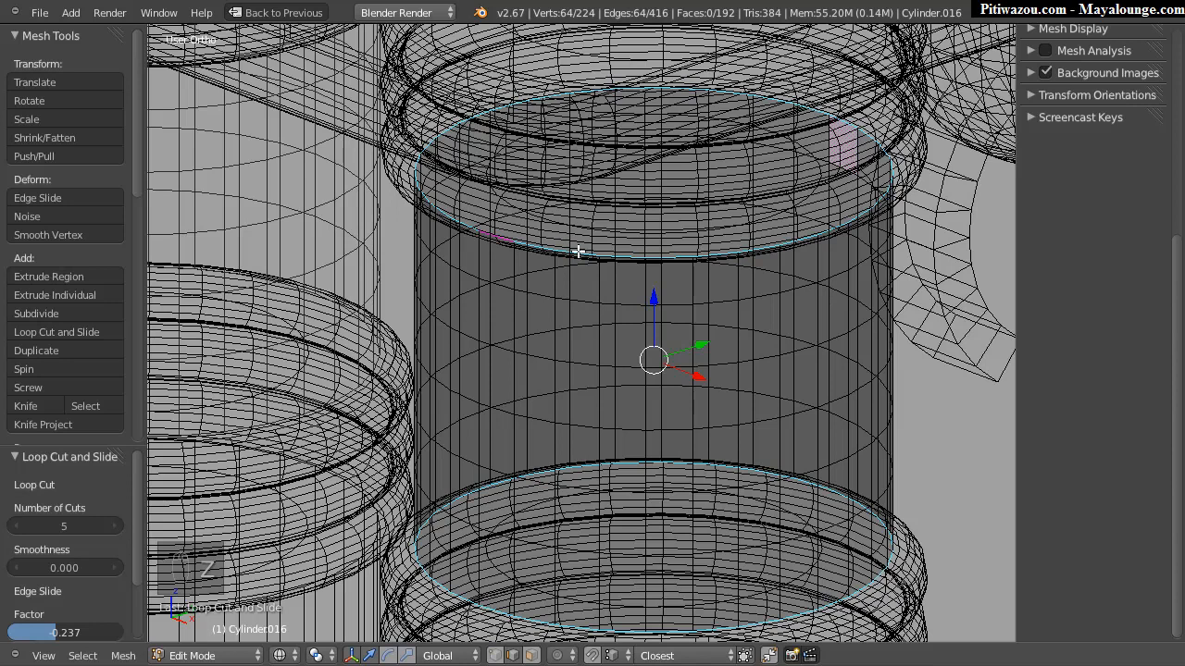
alt+right_click(578, 251)
key(e)
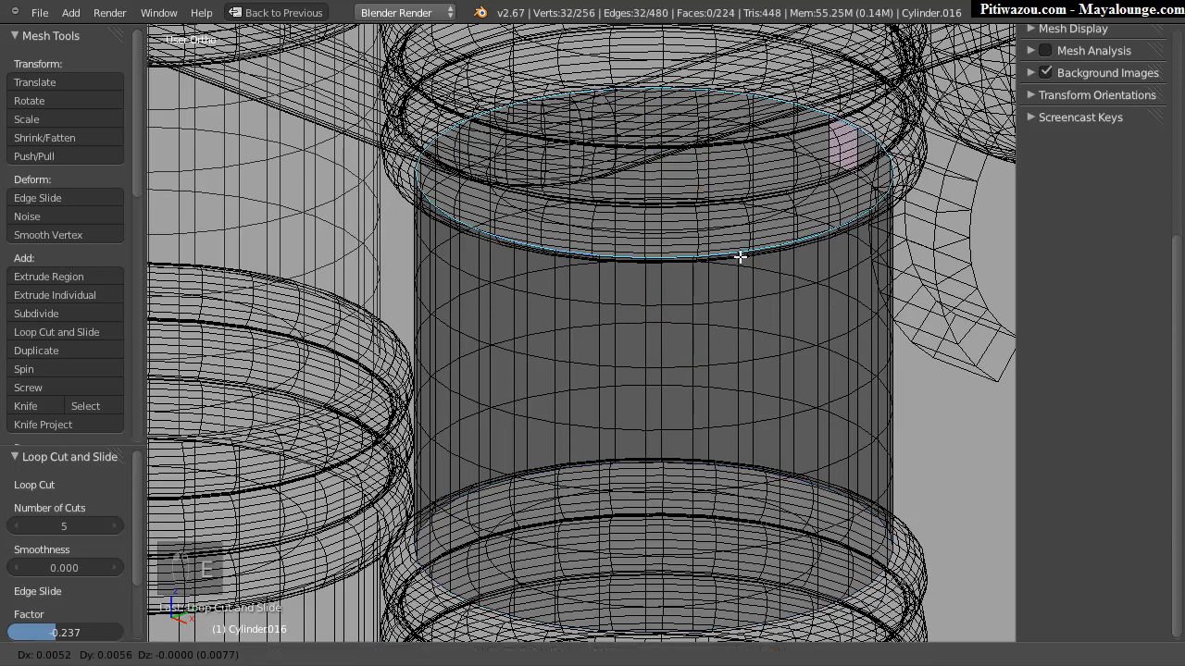
key(s)
click(698, 279)
Step: Extrude the upper leg cylinder's bottom edge loop inward, scaled to 0.795
alt+right_click(606, 623)
key(e)
key(s)
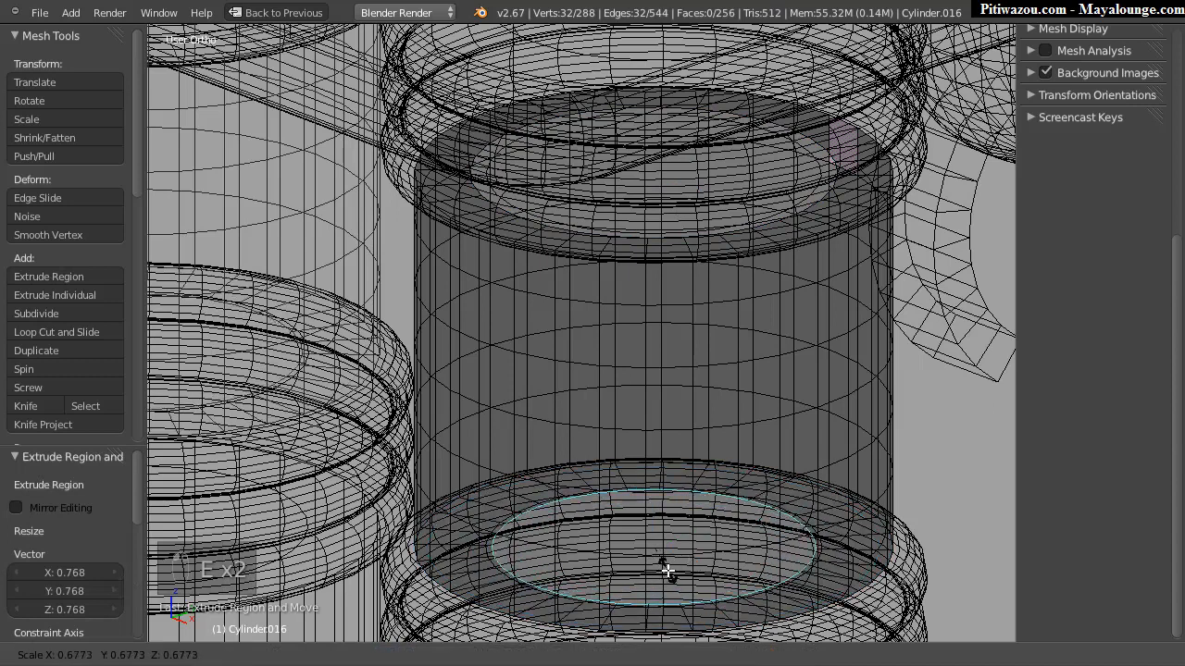
click(673, 572)
key(ctrl+z)
Step: Bevel the upper leg cylinder's top and bottom outer edge loops with offset 0.02293 and 2 segments
alt+shift+right_click(523, 246)
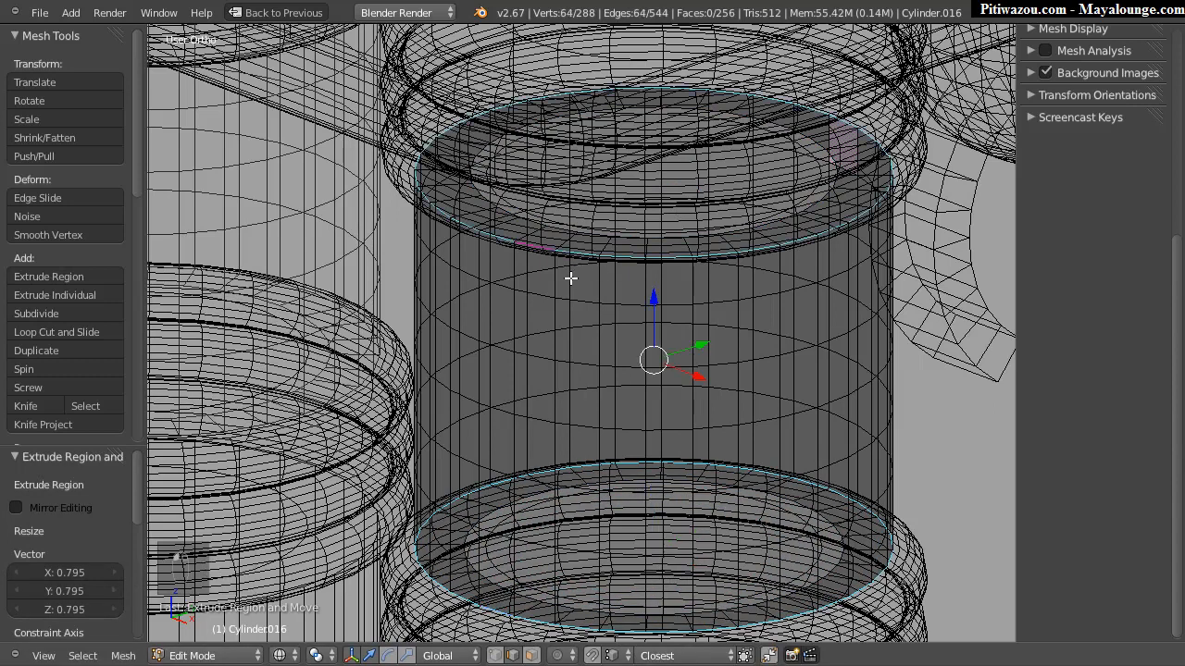
key(ctrl+b)
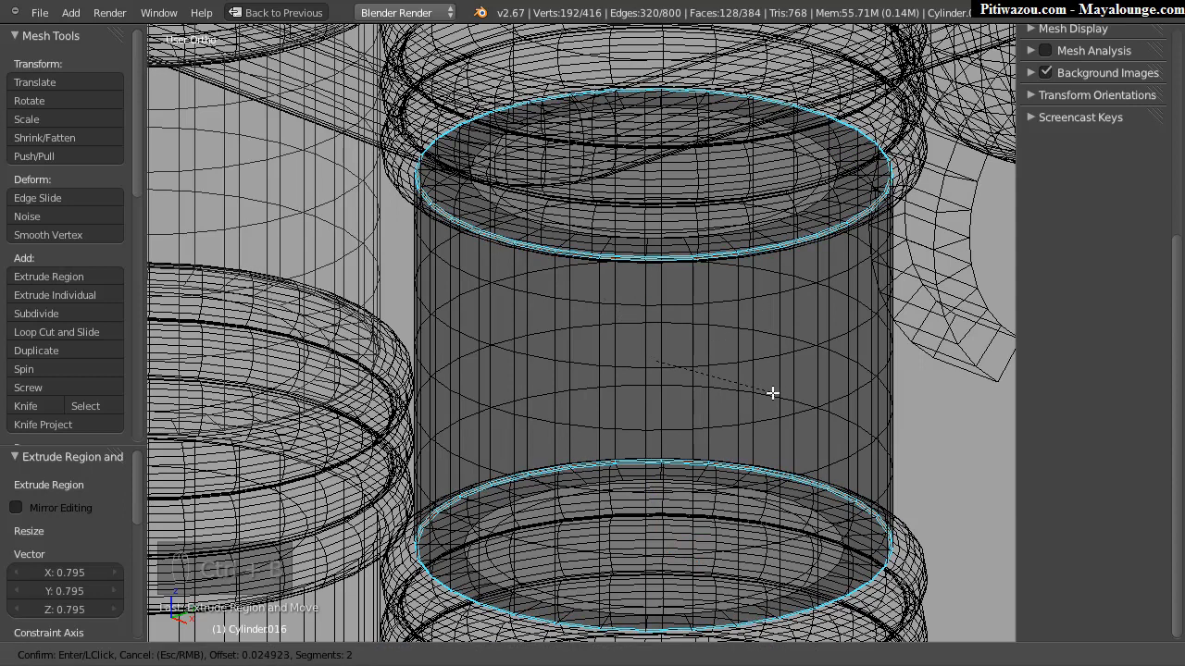
click(772, 391)
middle_drag(891, 358, 633, 310)
Step: Return to object mode and deselect all objects, with the lower leg cylinder in view
shift+middle_drag(600, 421, 602, 120)
shift+middle_drag(624, 613, 608, 384)
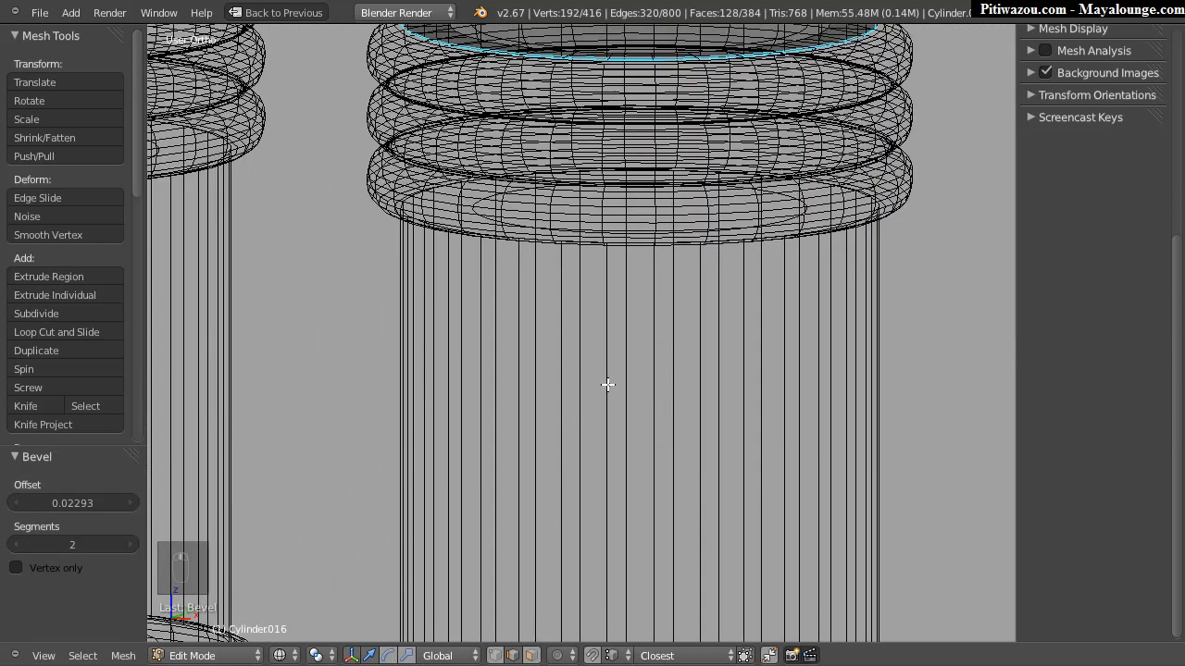
key(Tab)
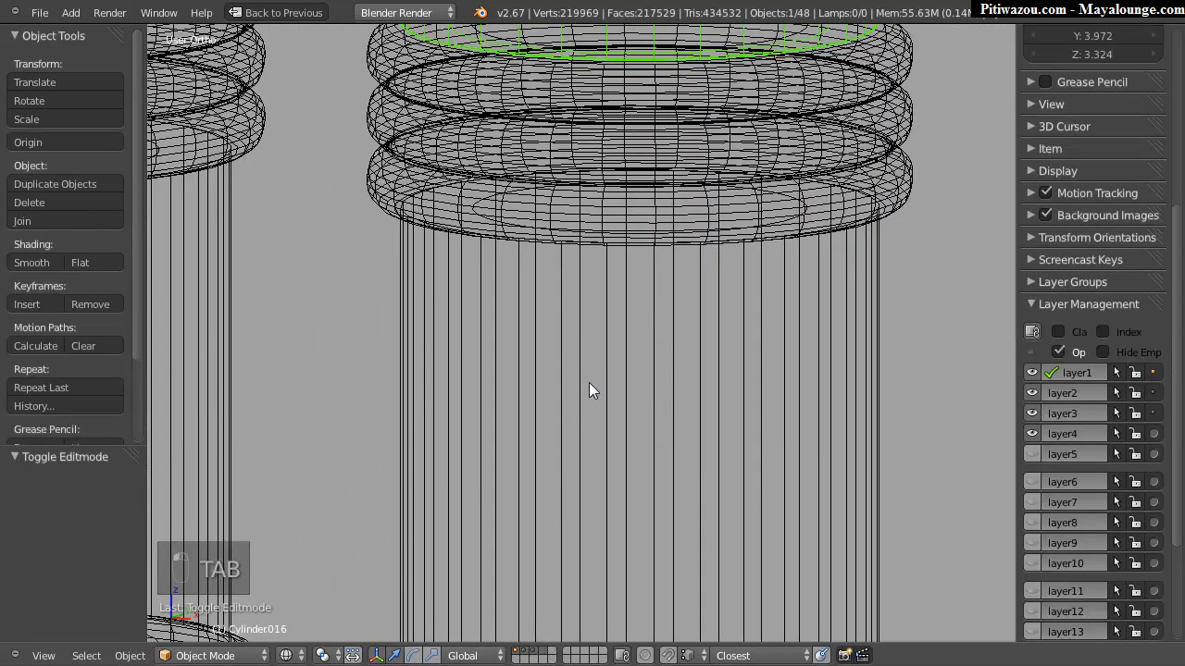
middle_drag(579, 400, 599, 381)
key(a)
key(a)
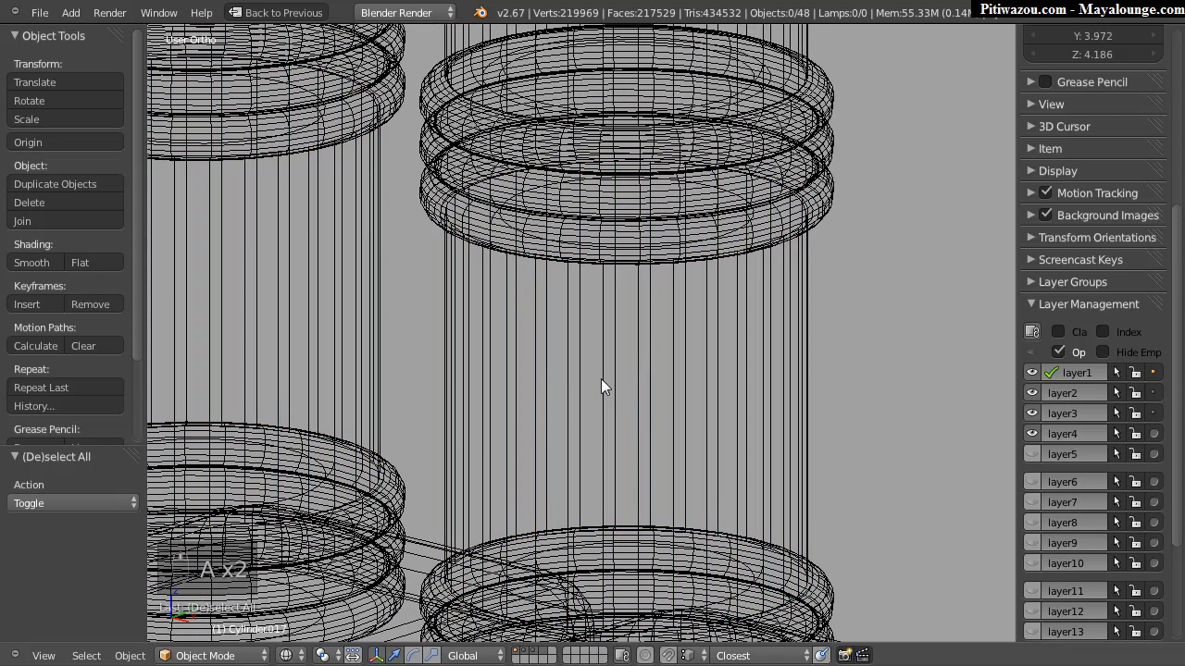
Step: Extrude the lower leg cylinder's top edge loop inward, scaled to 0.824
right_click(607, 388)
key(Tab)
middle_drag(580, 294, 578, 306)
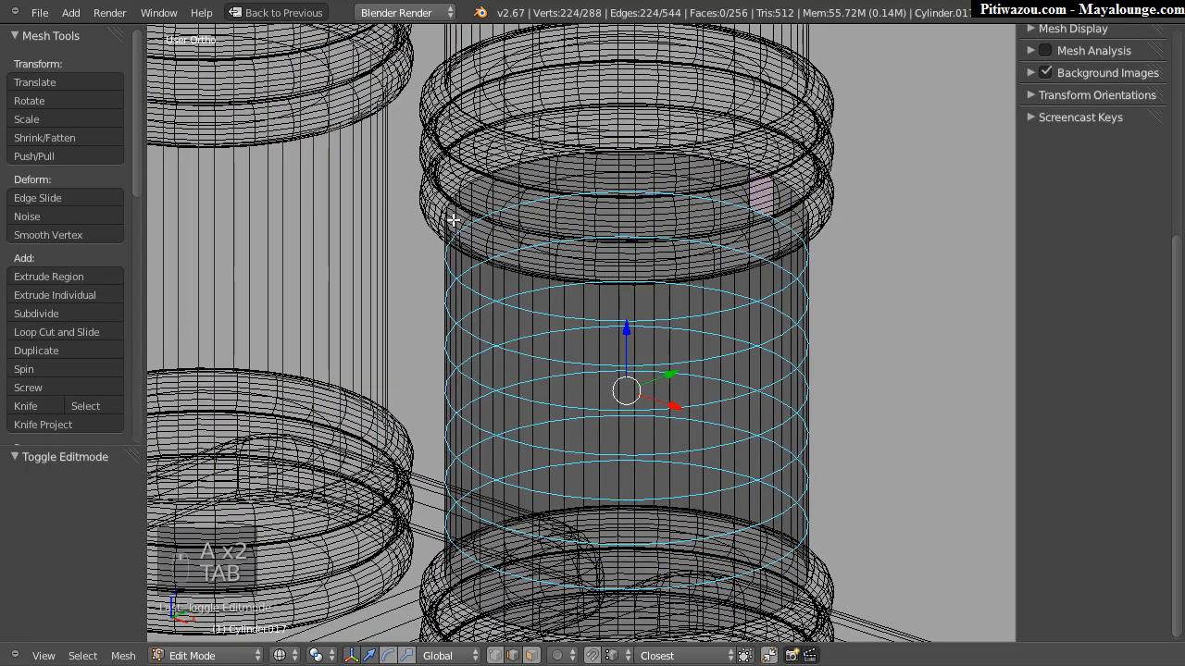
alt+right_click(490, 255)
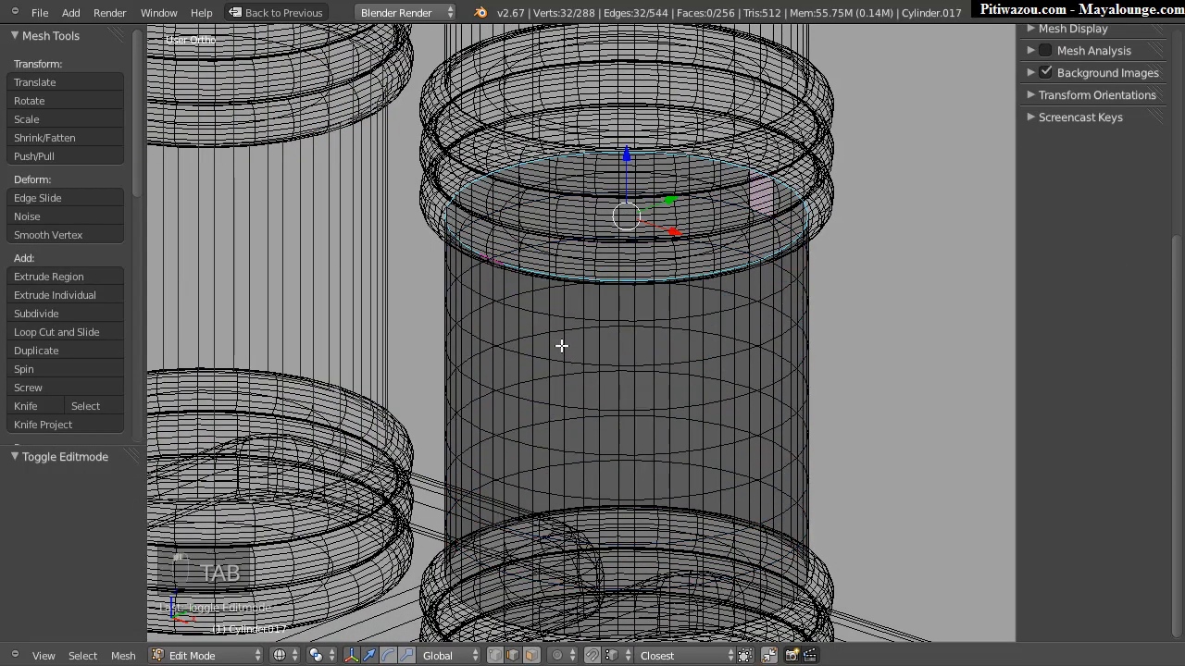
key(e)
key(s)
click(600, 329)
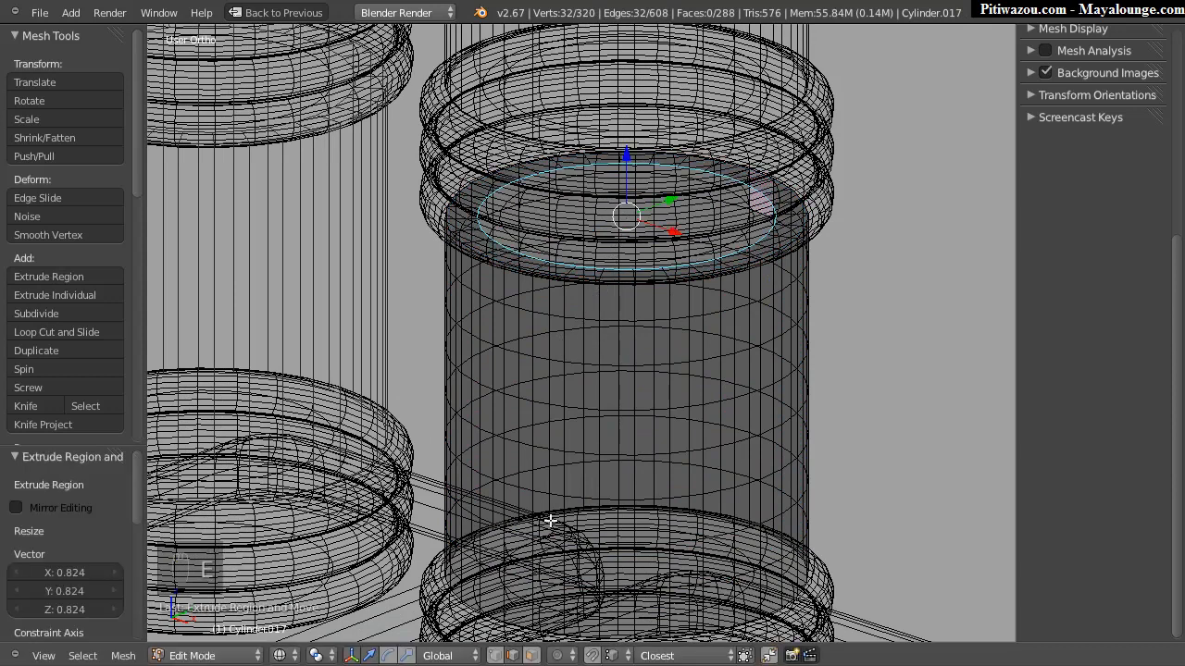
Step: Extrude the lower leg cylinder's bottom edge loop inward, scaled to 0.848
shift+middle_drag(548, 583, 552, 463)
alt+right_click(517, 456)
alt+right_click(526, 462)
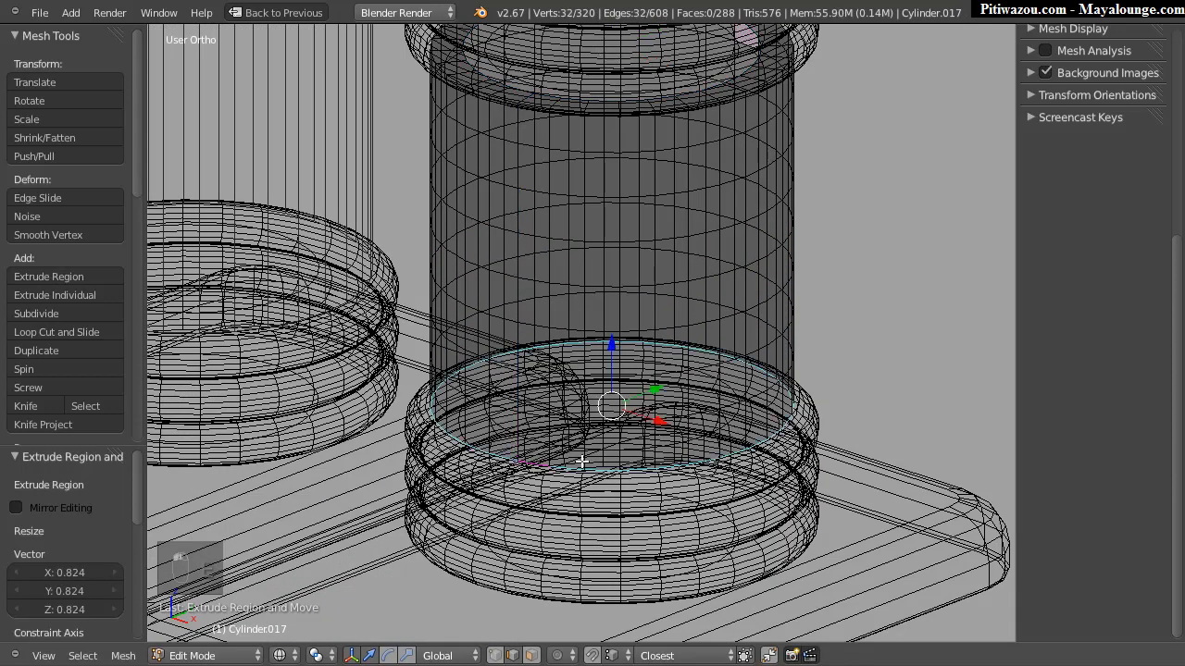
key(e)
key(s)
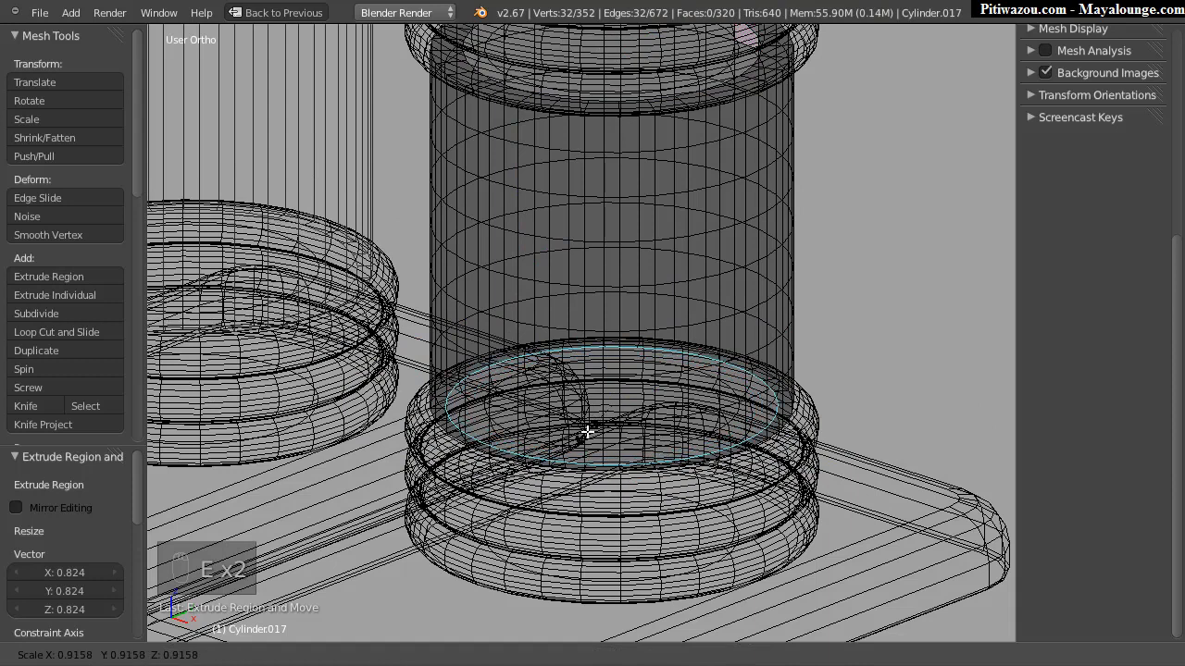
click(588, 430)
Step: Bevel the lower leg cylinder's top and bottom outer edge loops with offset 0.02158 and 2 segments, and return to object mode
alt+right_click(519, 457)
alt+right_click(546, 470)
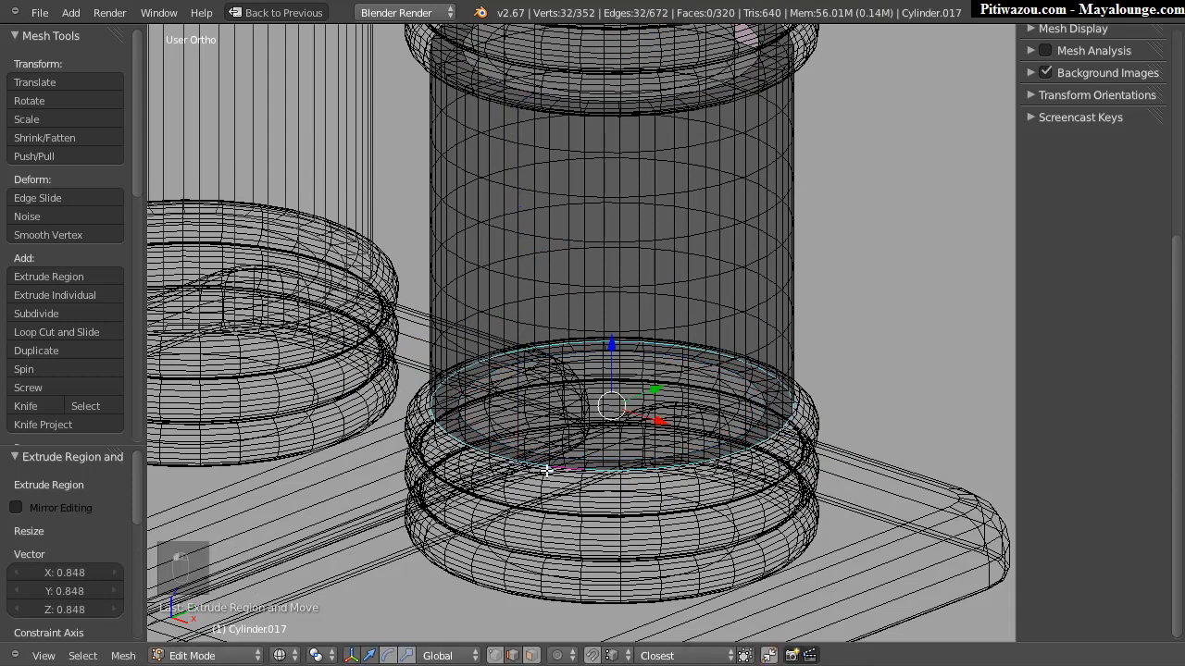
alt+shift+right_click(534, 111)
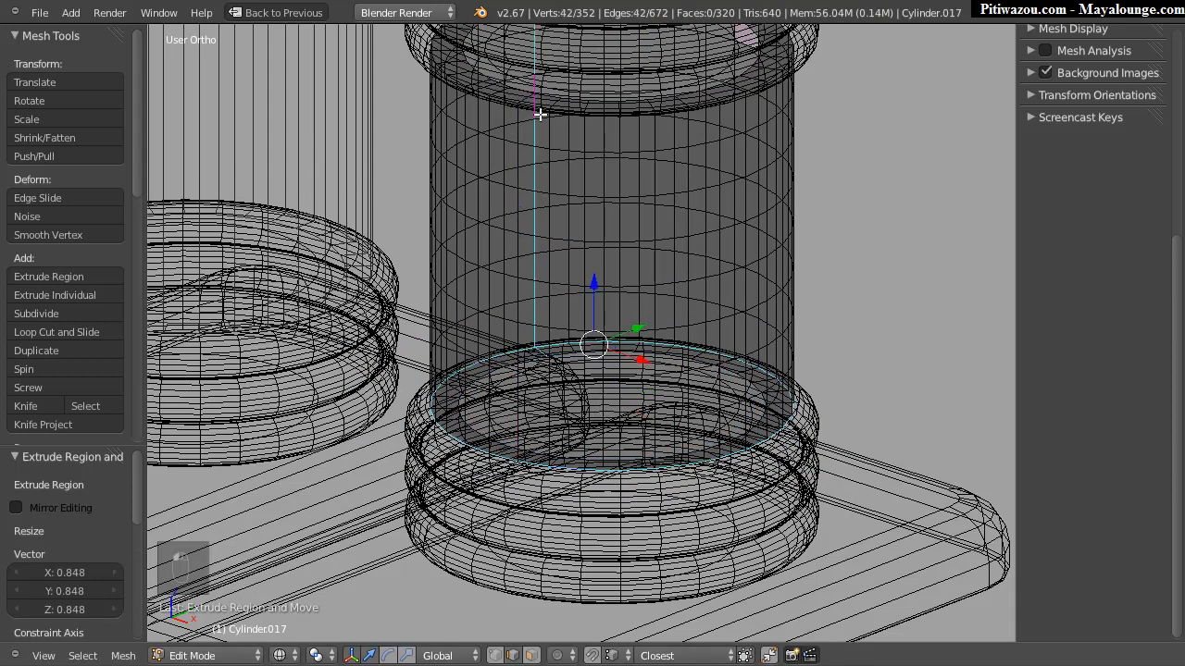
alt+shift+right_click(541, 112)
alt+shift+right_click(541, 152)
alt+shift+right_click(530, 121)
alt+shift+right_click(534, 134)
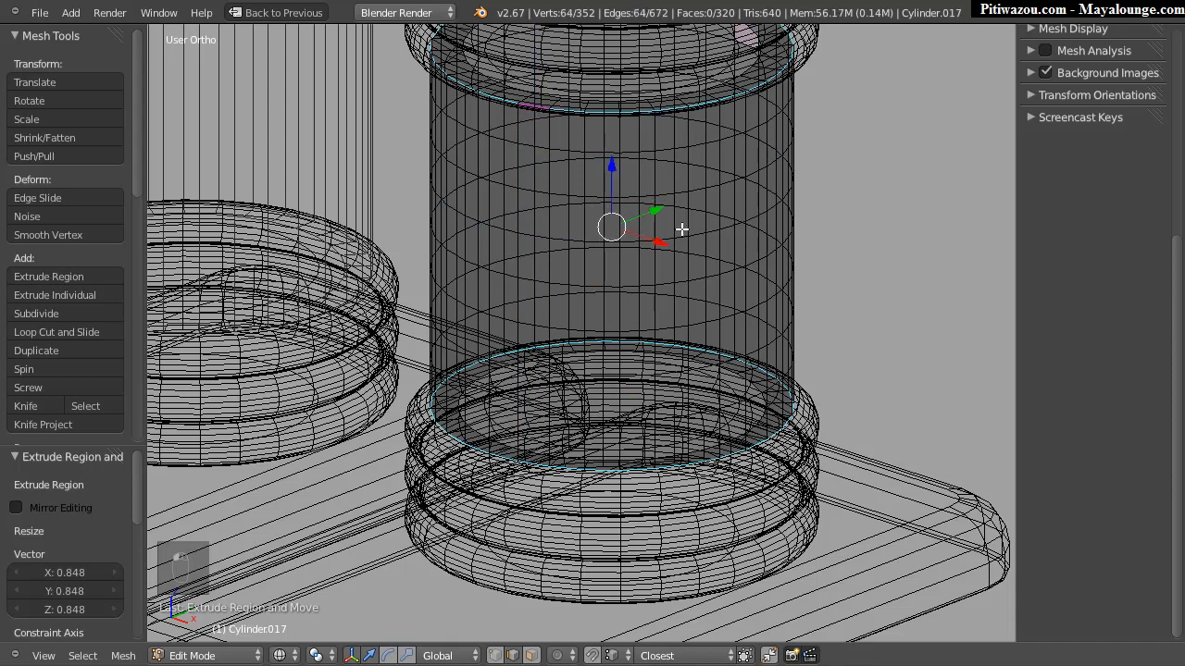
key(ctrl+b)
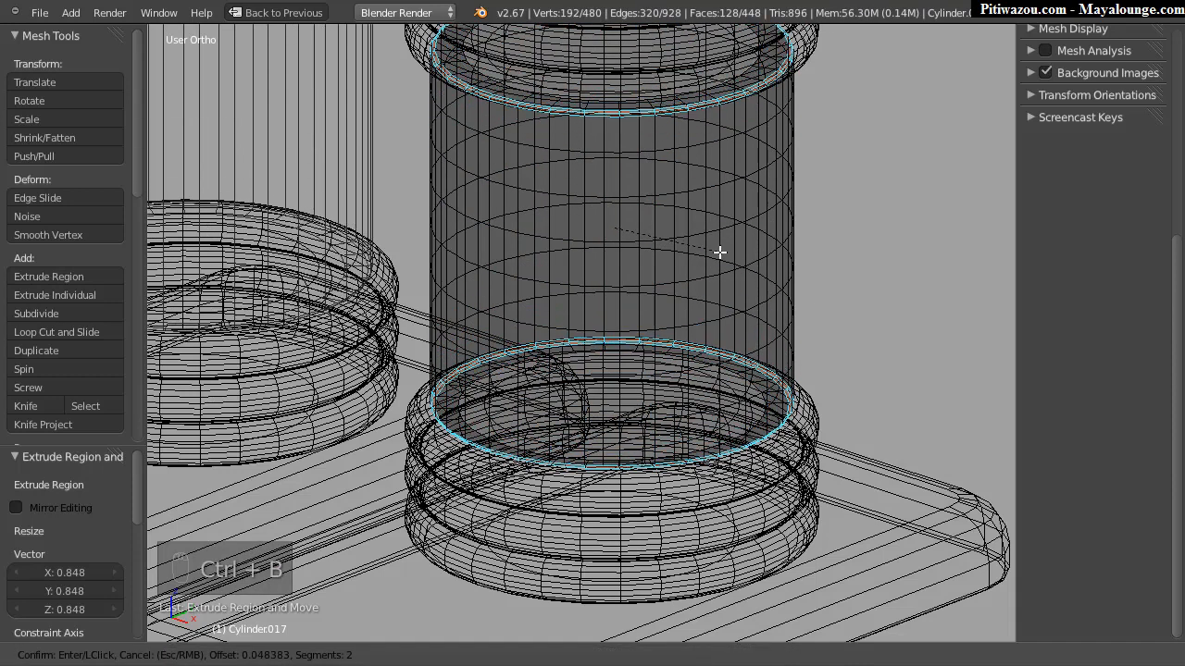
click(718, 252)
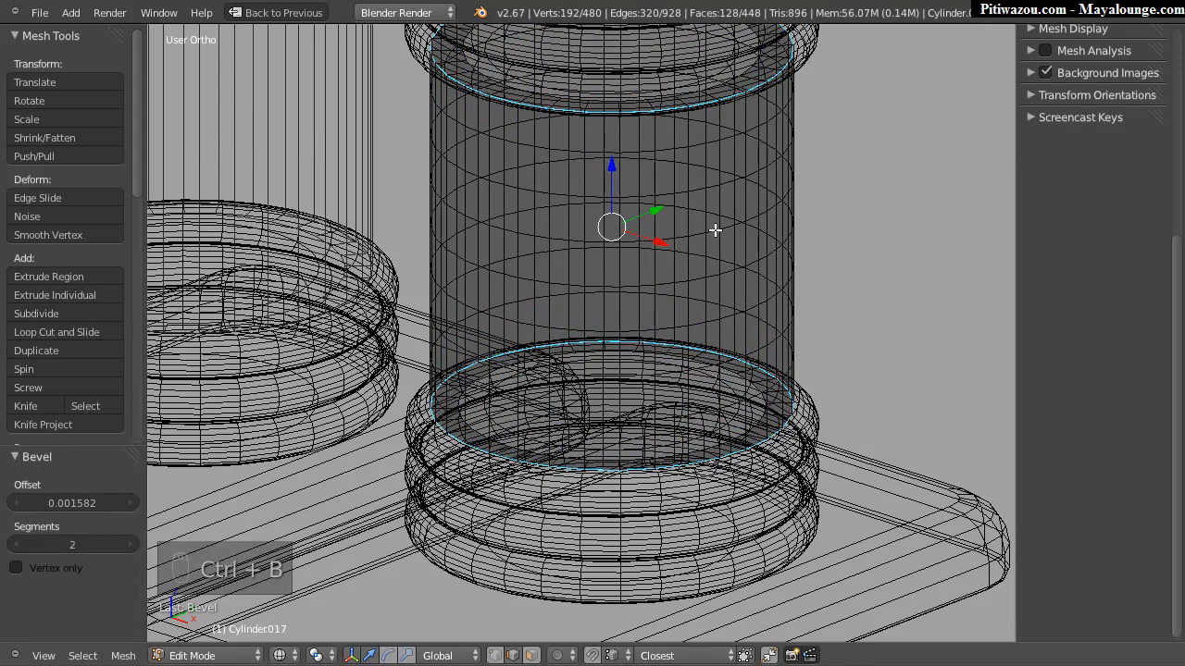
drag(69, 500, 83, 501)
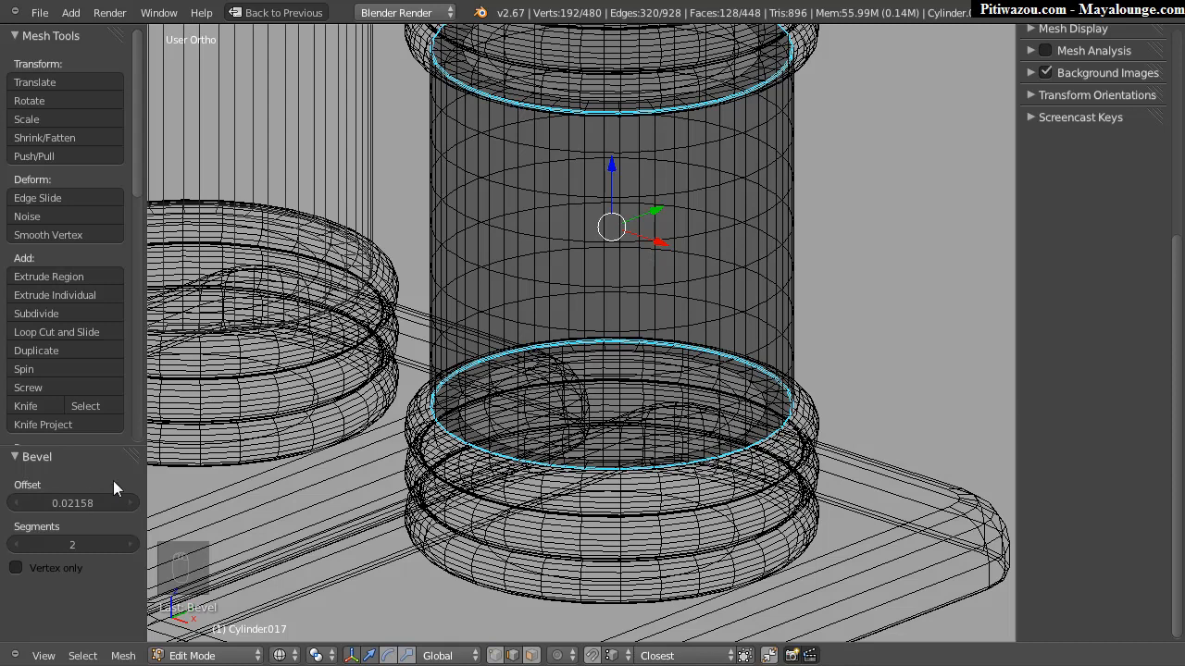
middle_drag(641, 220, 691, 326)
scroll(484, 331, down, 2)
middle_drag(484, 331, 501, 348)
key(Tab)
Step: Add nine loop cuts spaced along the length of the foot plate, and display the model in solid shading
shift+middle_drag(545, 417, 561, 354)
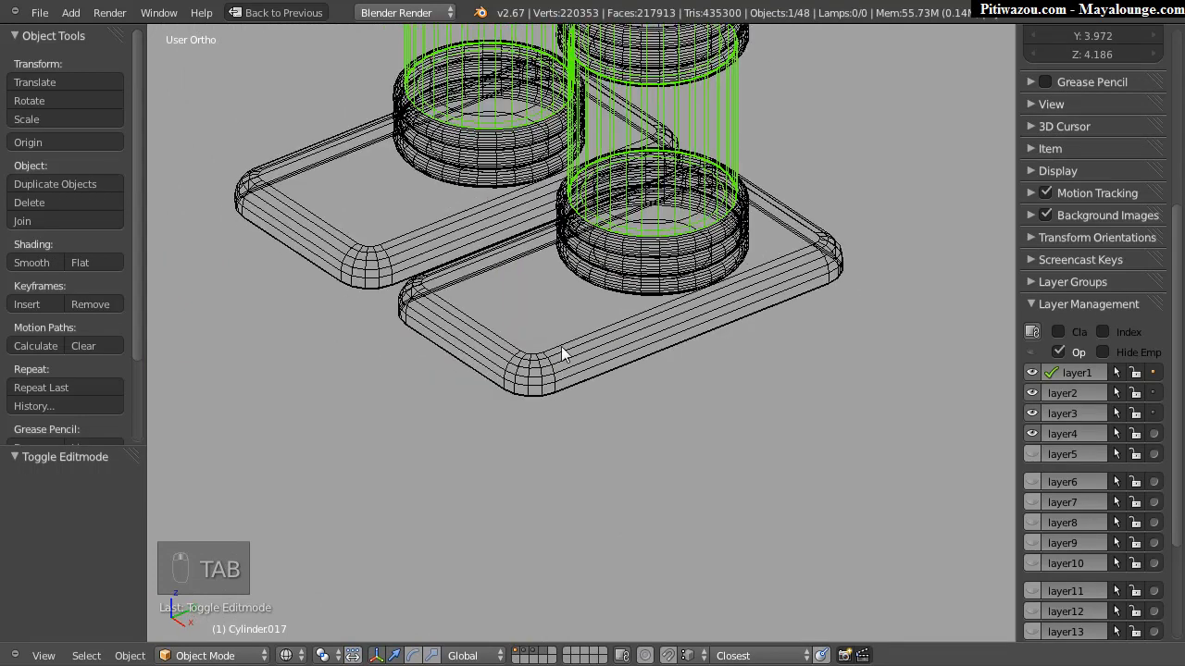
right_click(572, 352)
key(Tab)
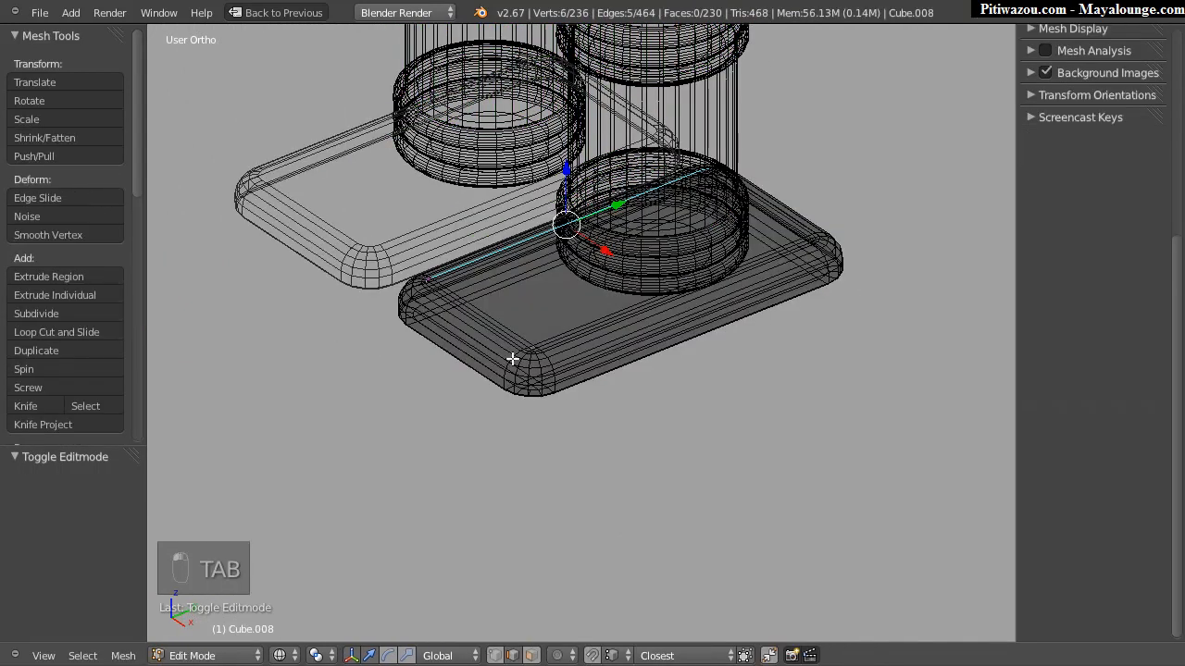
scroll(518, 363, up, 4)
scroll(699, 324, down, 4)
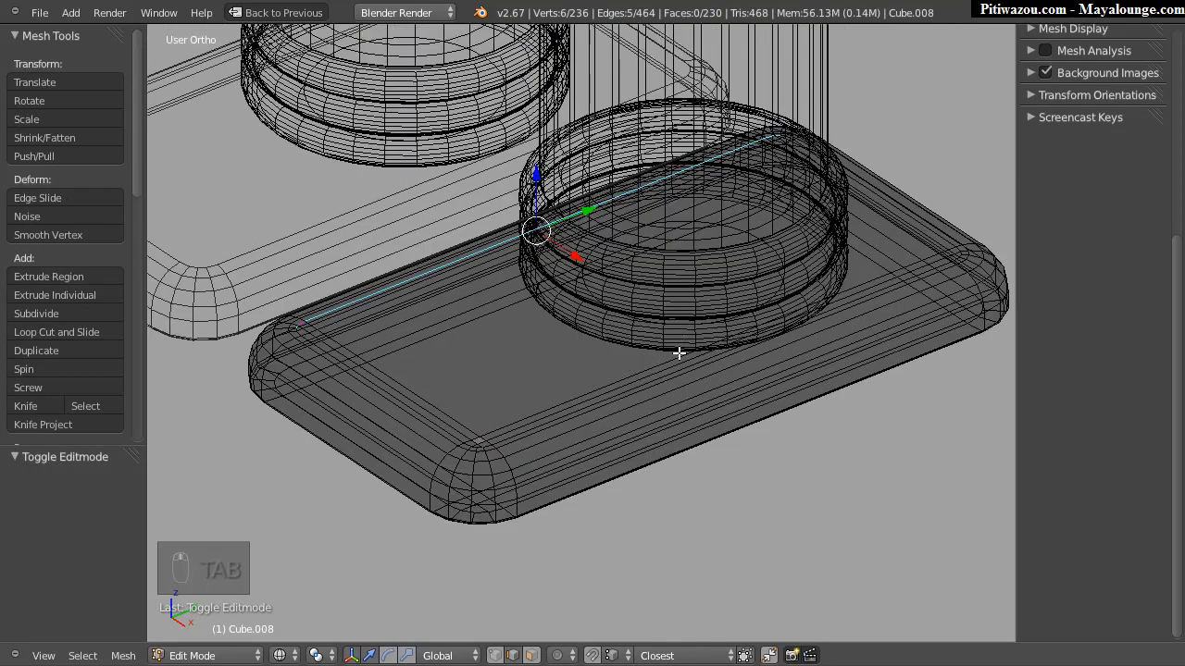
key(ctrl+r)
click(685, 373)
click(675, 372)
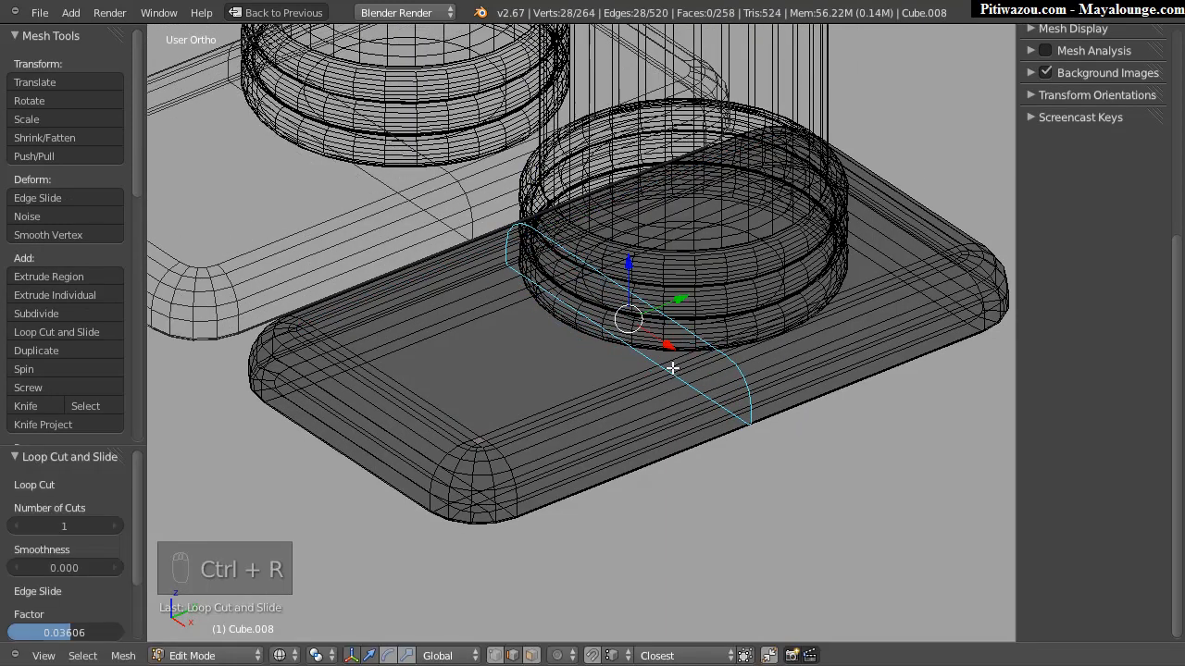
drag(25, 531, 61, 528)
key(z)
key(z)
middle_drag(647, 365, 562, 436)
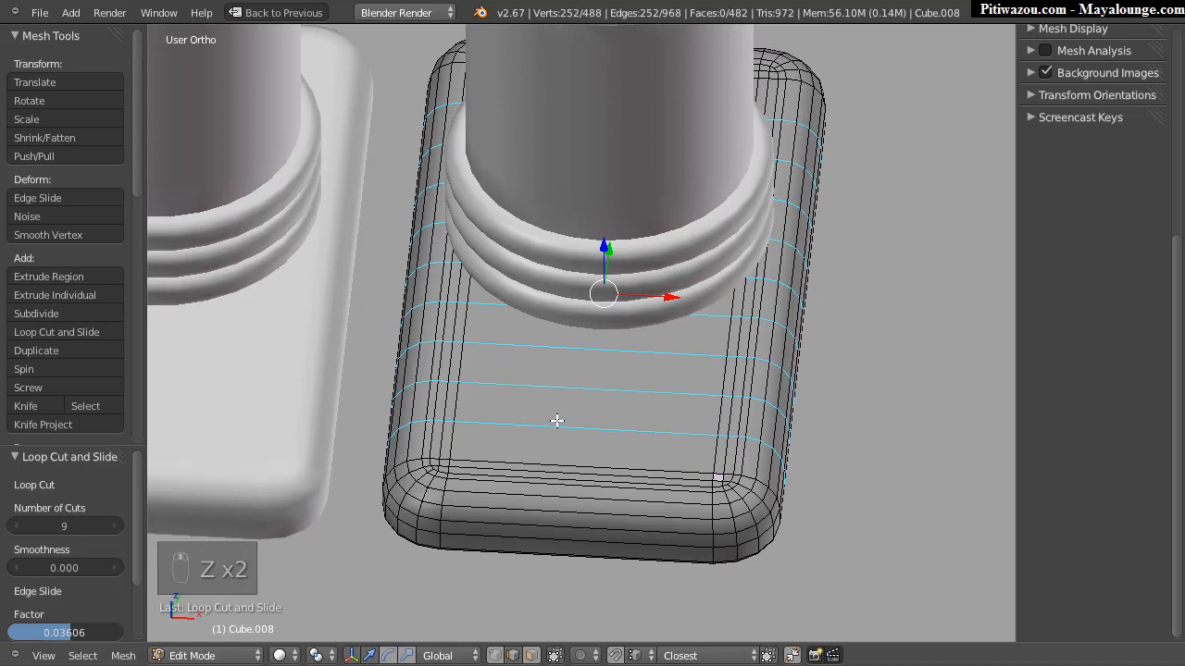
Step: Add five lengthwise loop cuts across the width of the foot plate
key(ctrl+r)
click(560, 422)
click(531, 429)
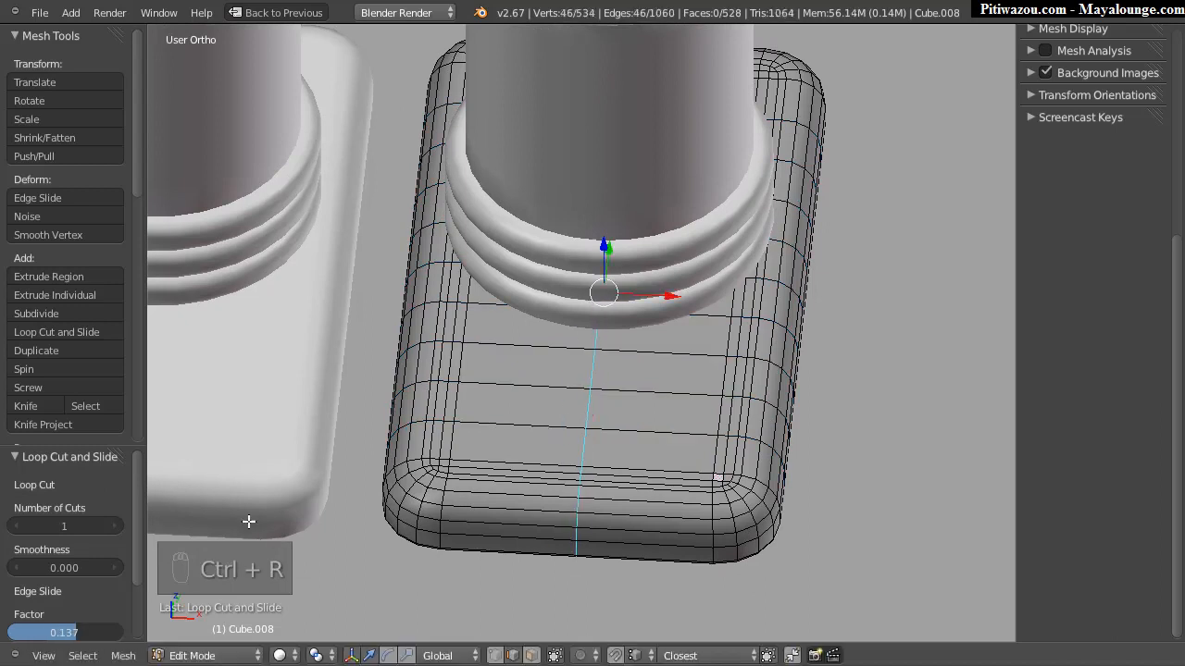
drag(60, 521, 64, 524)
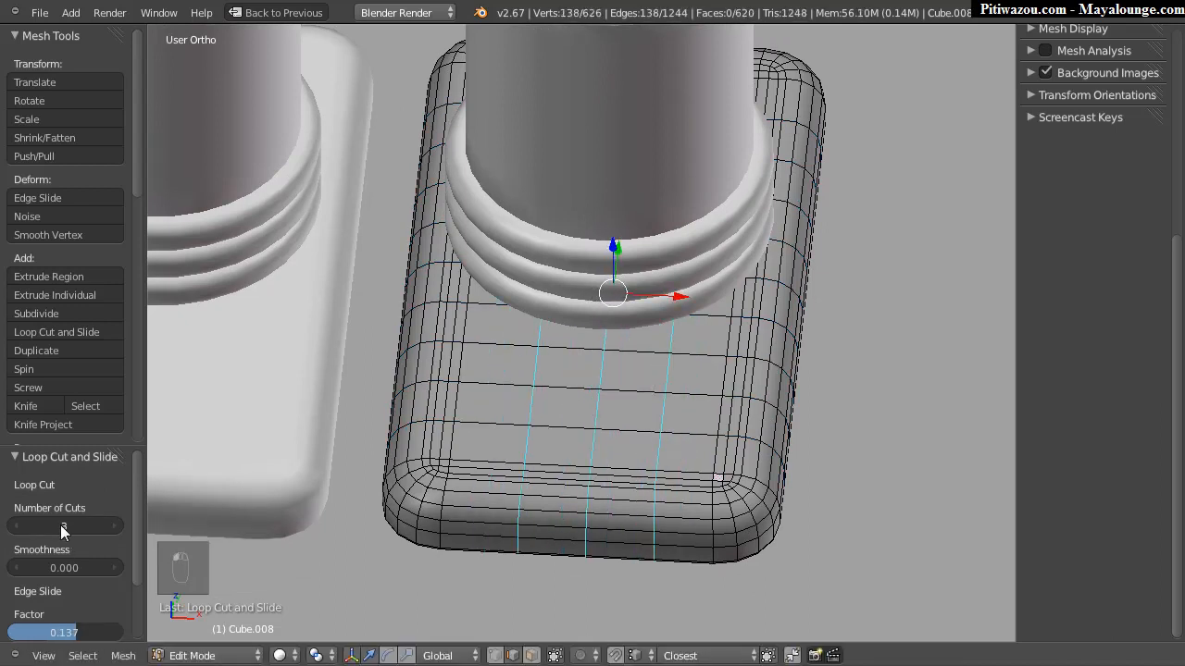
drag(63, 525, 57, 525)
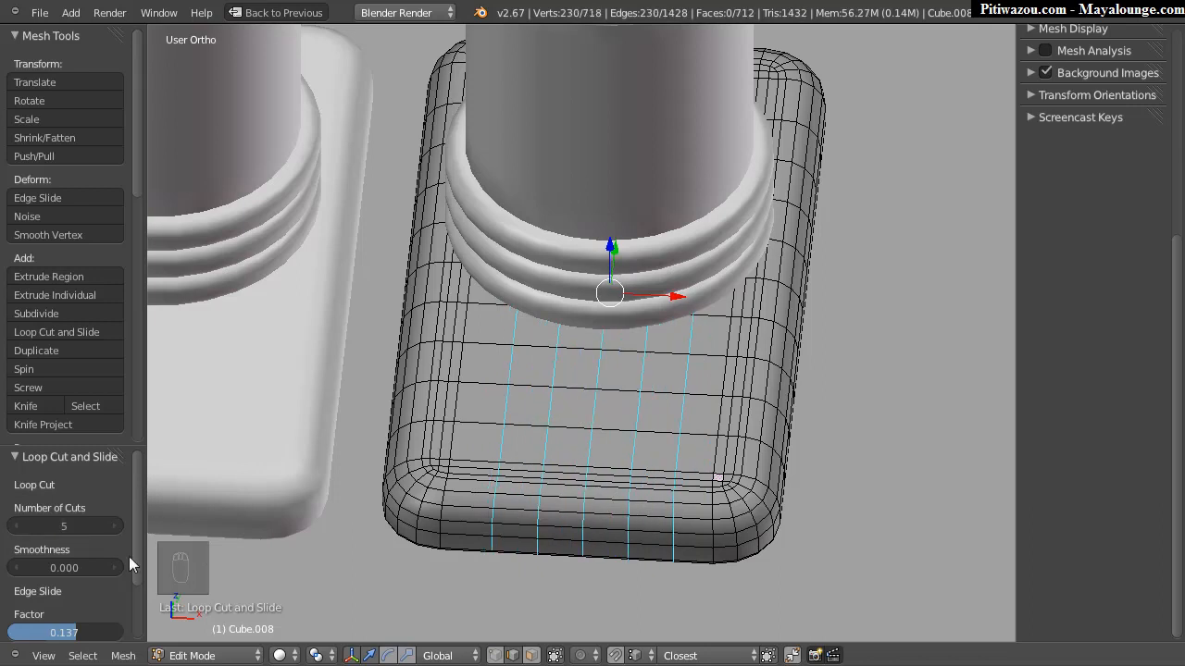
Step: Return to object mode and apply level 3 subdivision to the foot plate and the ankle rings
mouse_move(558, 343)
middle_down()
mouse_move(318, 325)
mouse_move(639, 328)
mouse_move(582, 367)
mouse_move(550, 358)
middle_up()
key(Tab)
key(ctrl+3)
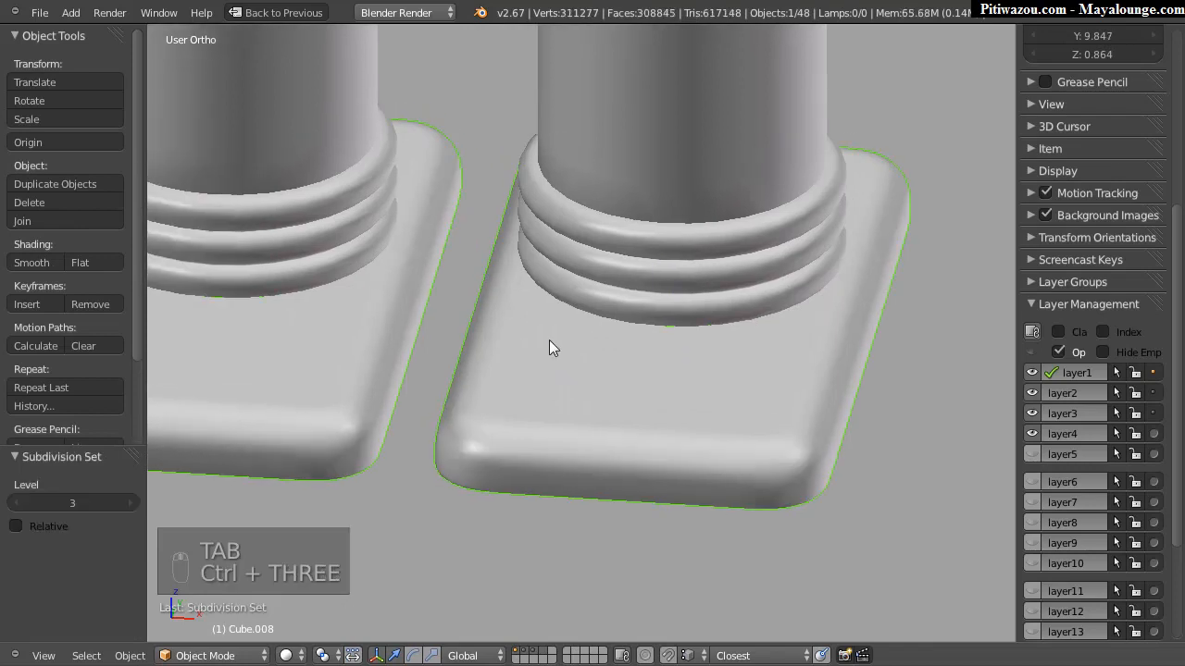
right_click(718, 230)
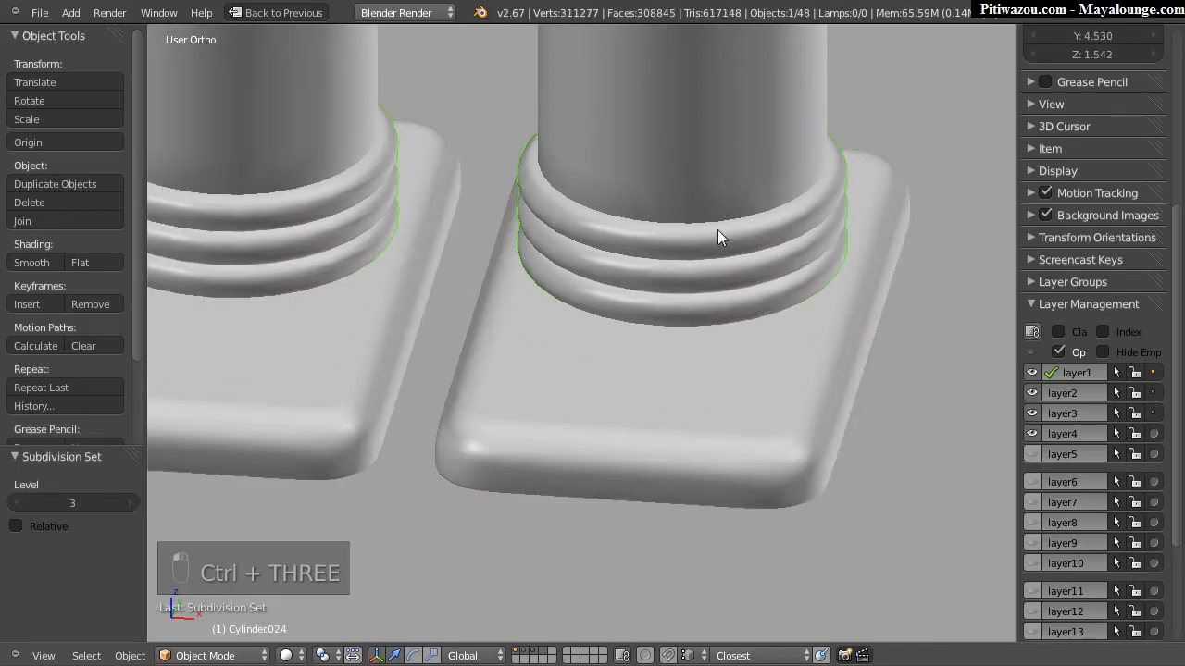
key(ctrl+3)
Step: Apply level 3 subdivision to the lower leg cylinder and the knee rings
right_click(679, 136)
shift+middle_drag(632, 139, 629, 476)
key(ctrl+3)
right_click(635, 238)
key(g)
key(3)
key(Escape)
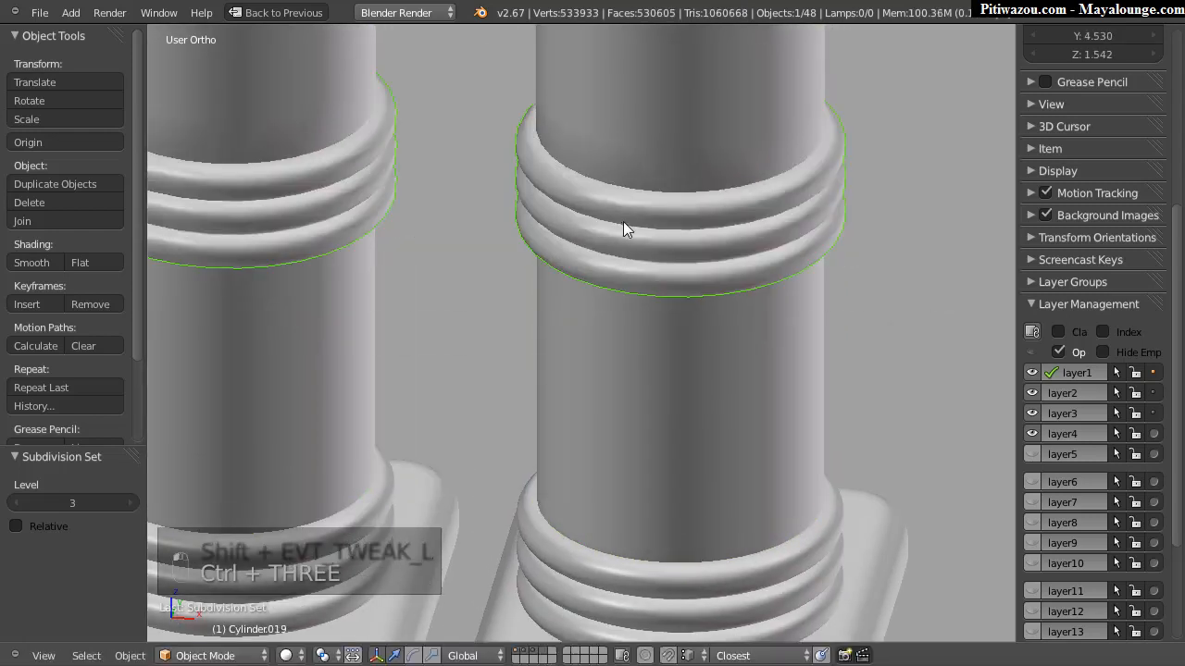
key(ctrl+3)
Step: Apply level 3 subdivision to the upper leg cylinder, the rings above it and the slab beneath the body
right_click(629, 138)
key(ctrl+3)
shift+middle_drag(643, 195, 629, 589)
middle_drag(670, 423, 665, 300)
right_click(666, 324)
key(ctrl+3)
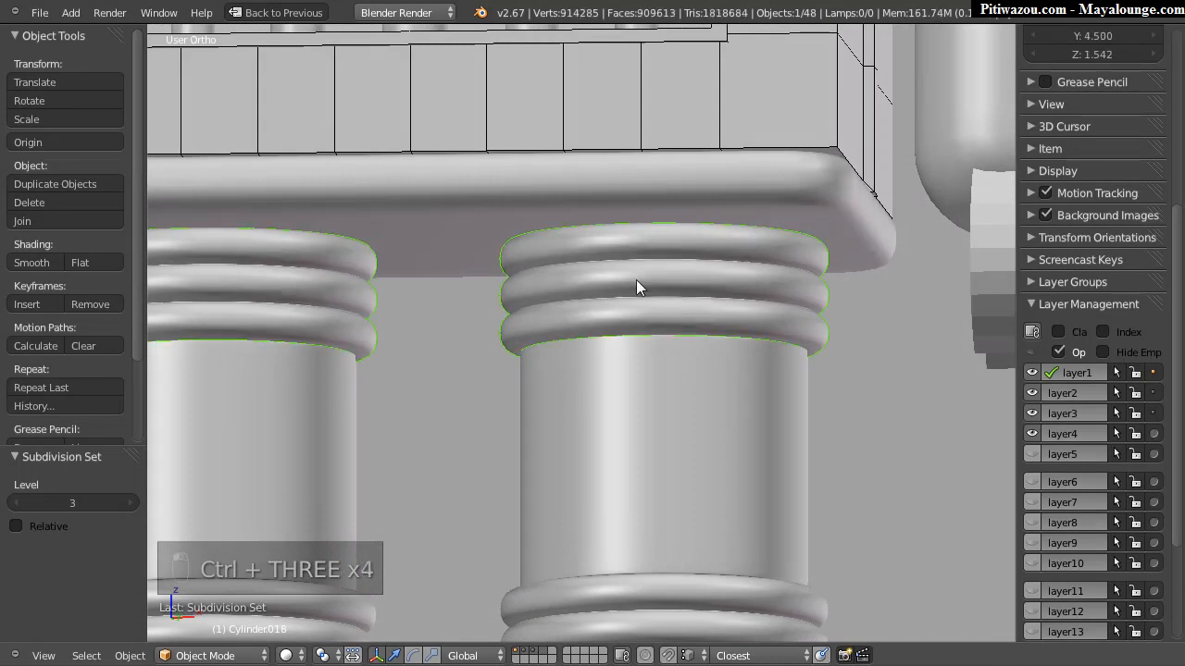
right_click(594, 211)
key(ctrl+3)
Step: Check the round-ended forearm's mesh in edit mode and apply level 3 subdivision to it in object mode
middle_drag(844, 292, 683, 319)
right_click(683, 319)
key(Tab)
key(Tab)
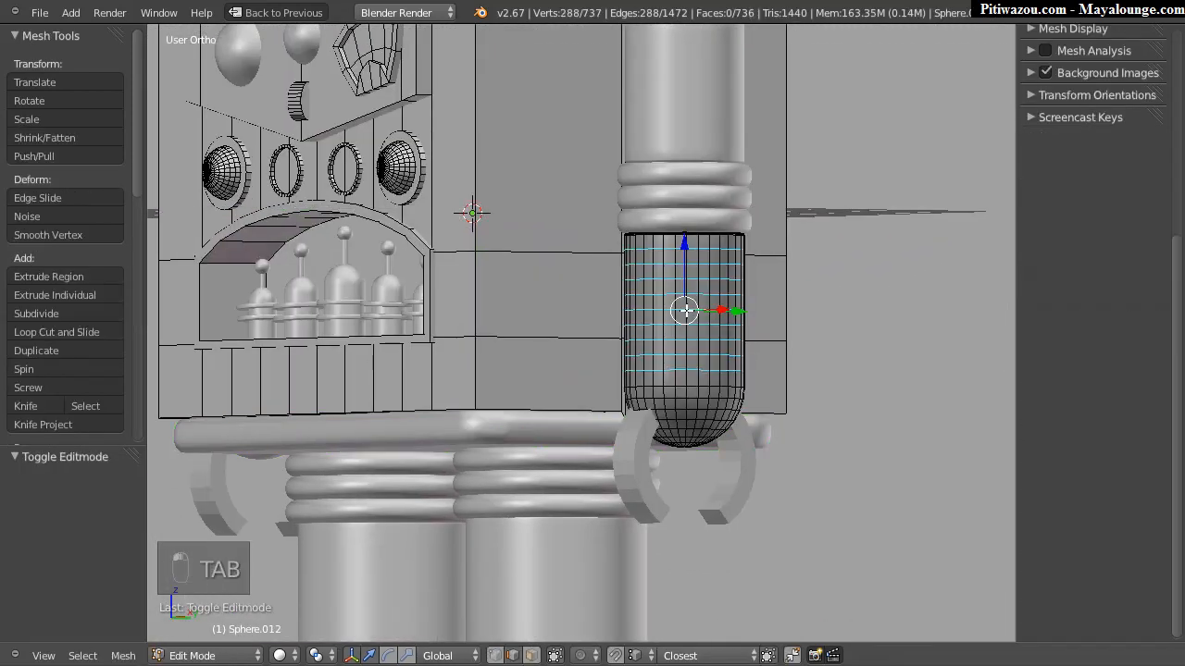
key(Tab)
middle_drag(678, 319, 706, 193)
super+middle_drag(803, 214, 682, 303)
key(Tab)
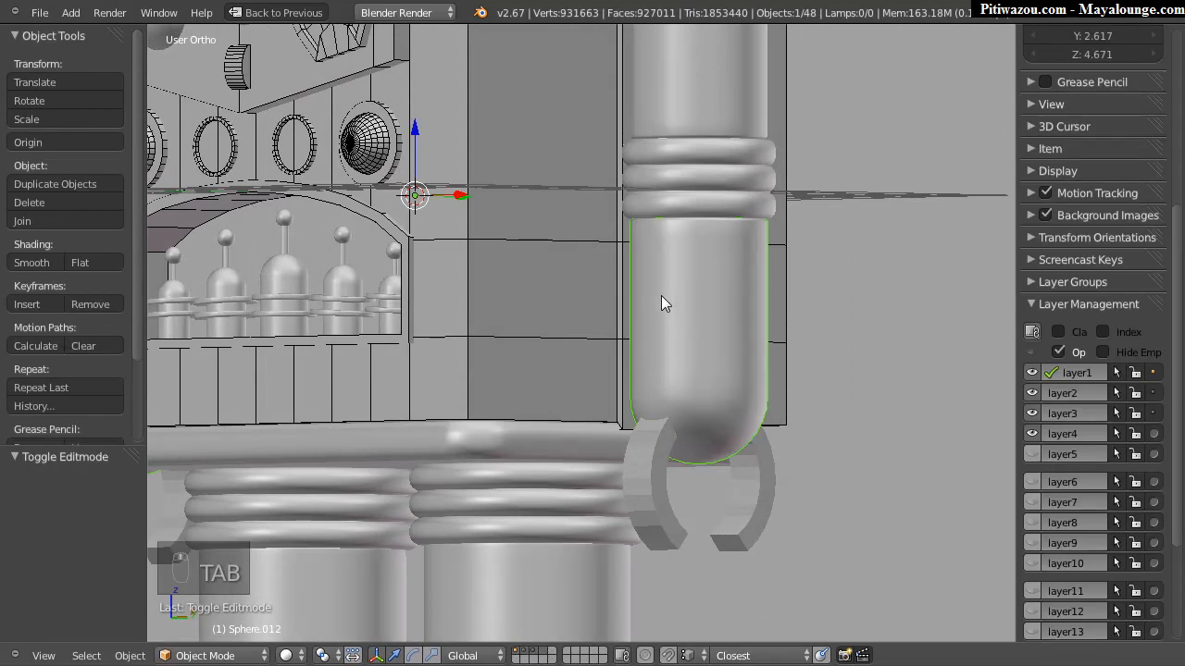
key(ctrl+3)
Step: Apply level 3 subdivision to the elbow rings, the upper arm cylinder and the curved ribbed shoulder joint
shift+middle_drag(679, 219, 602, 311)
scroll(638, 266, up, 4)
right_click(715, 273)
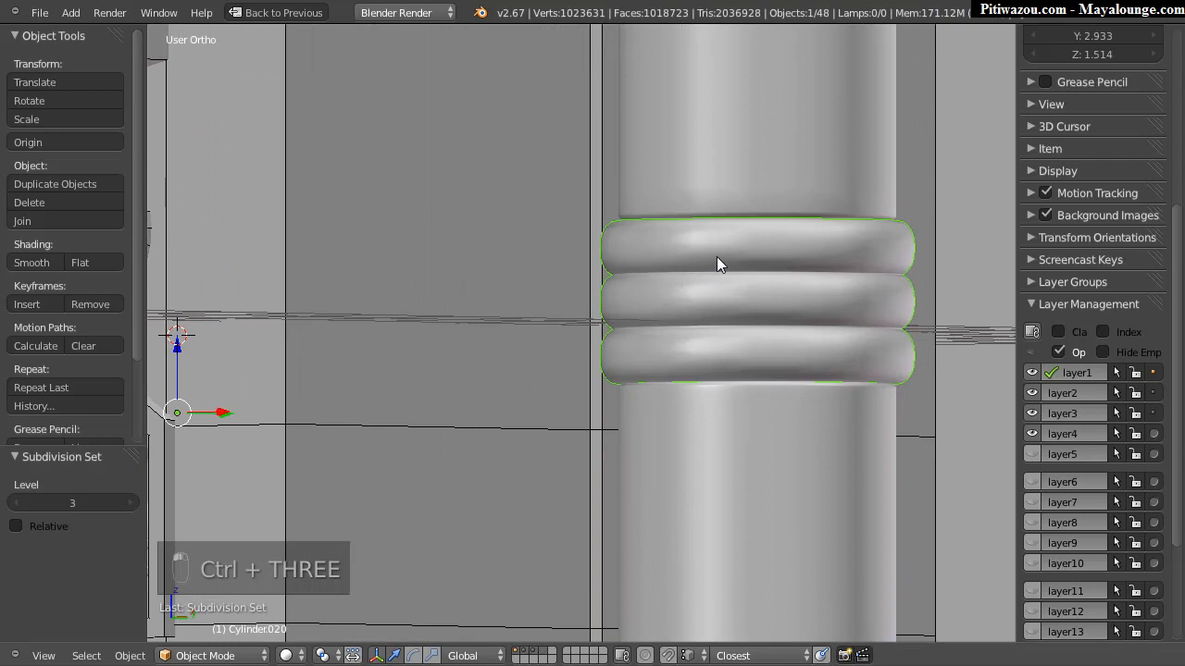
key(ctrl+3)
right_click(744, 202)
key(ctrl+3)
shift+scroll(598, 542, up, 8)
right_click(645, 241)
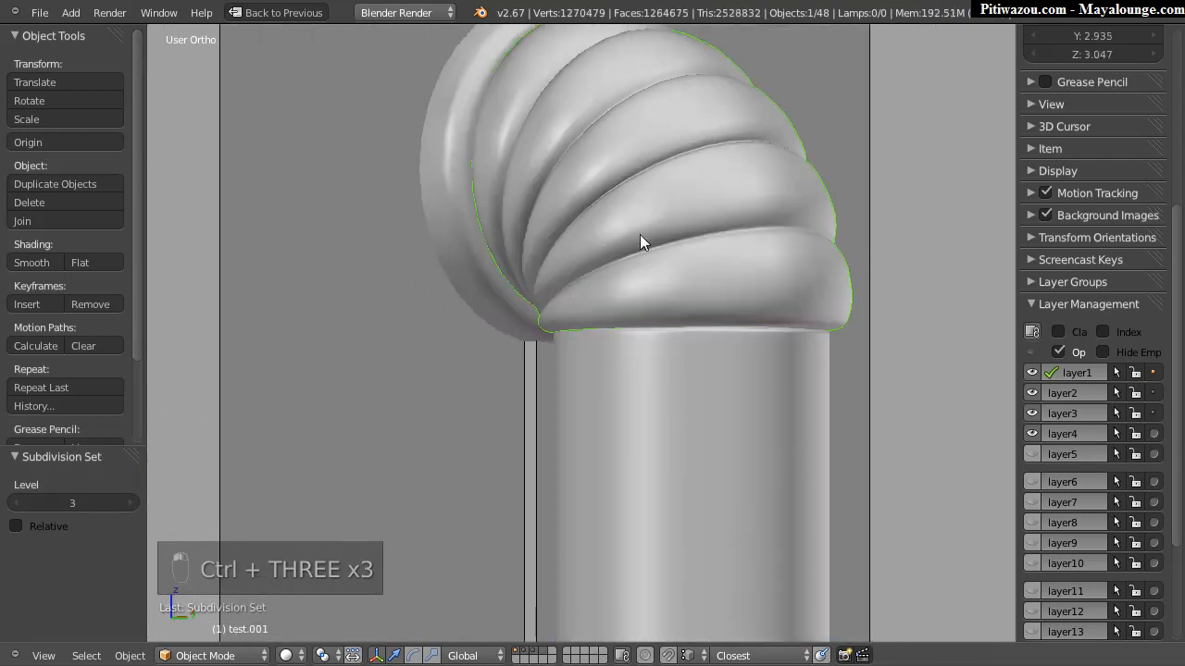
key(ctrl+3)
Step: Open the ring between the ribbed shoulder joint and the body for mesh editing
right_drag(474, 255, 463, 250)
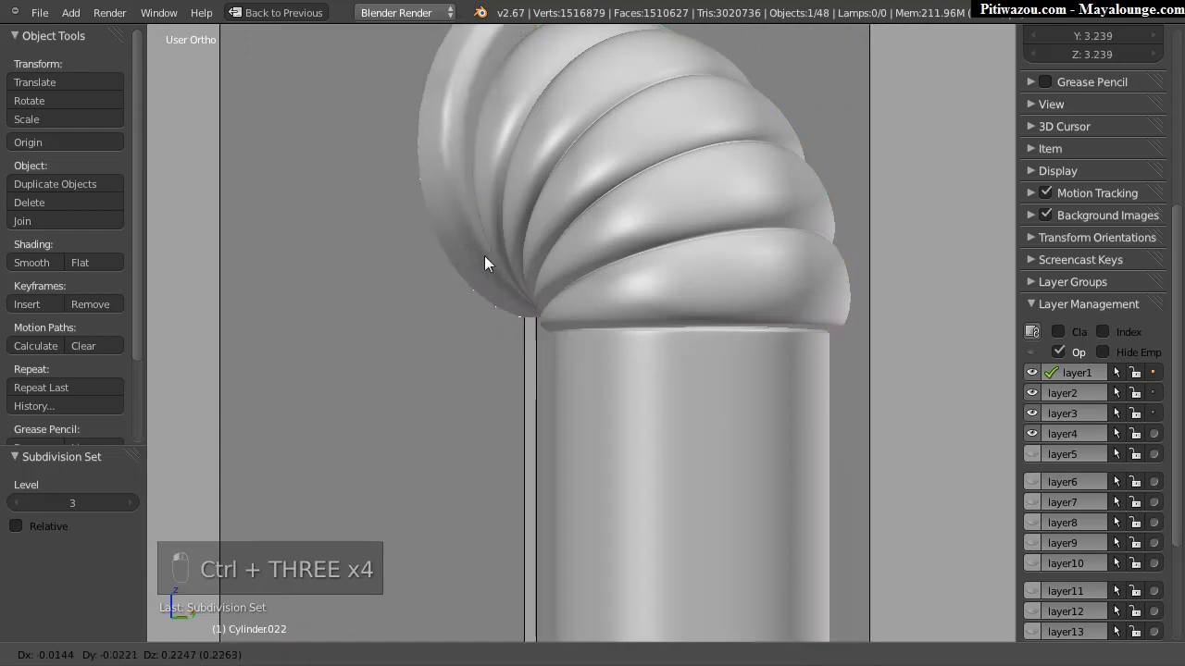
right_click(349, 287)
middle_drag(417, 277, 690, 299)
scroll(656, 180, up, 8)
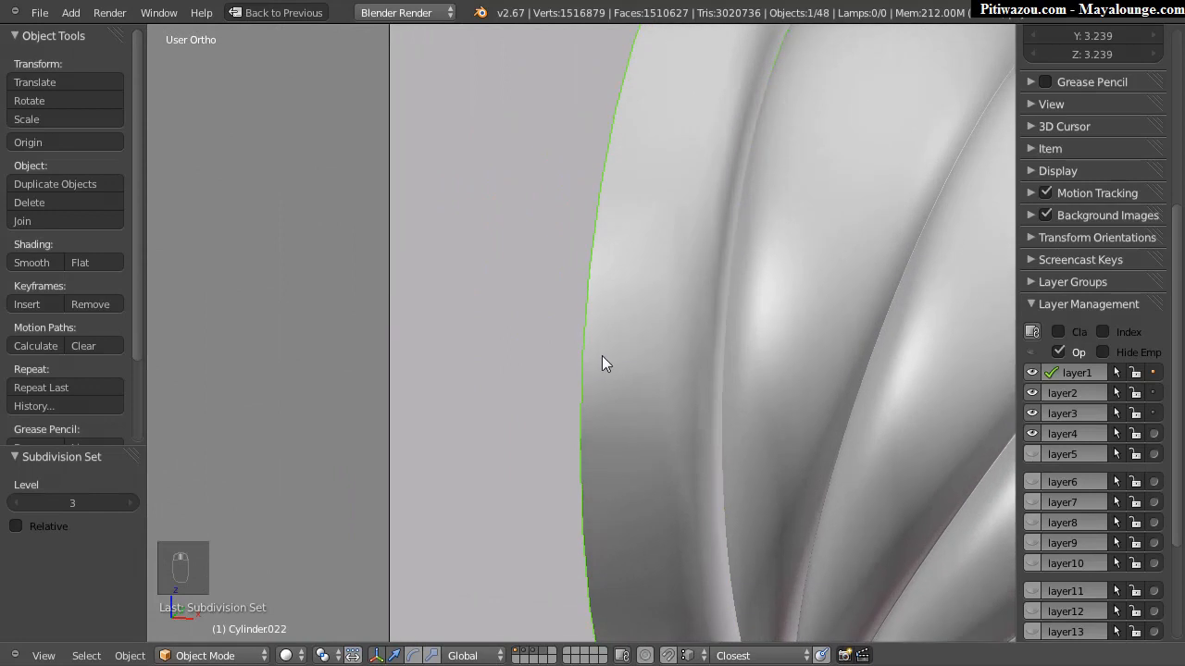
key(Tab)
key(ctrl+Tab)
click(567, 323)
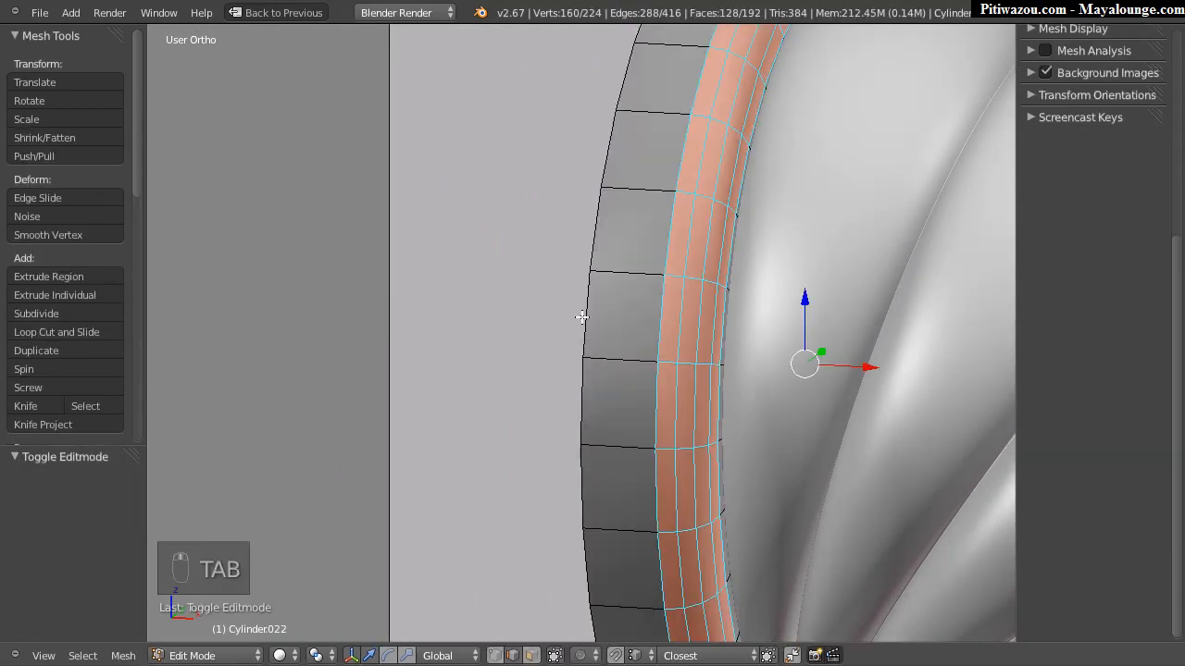
alt+right_click(600, 338)
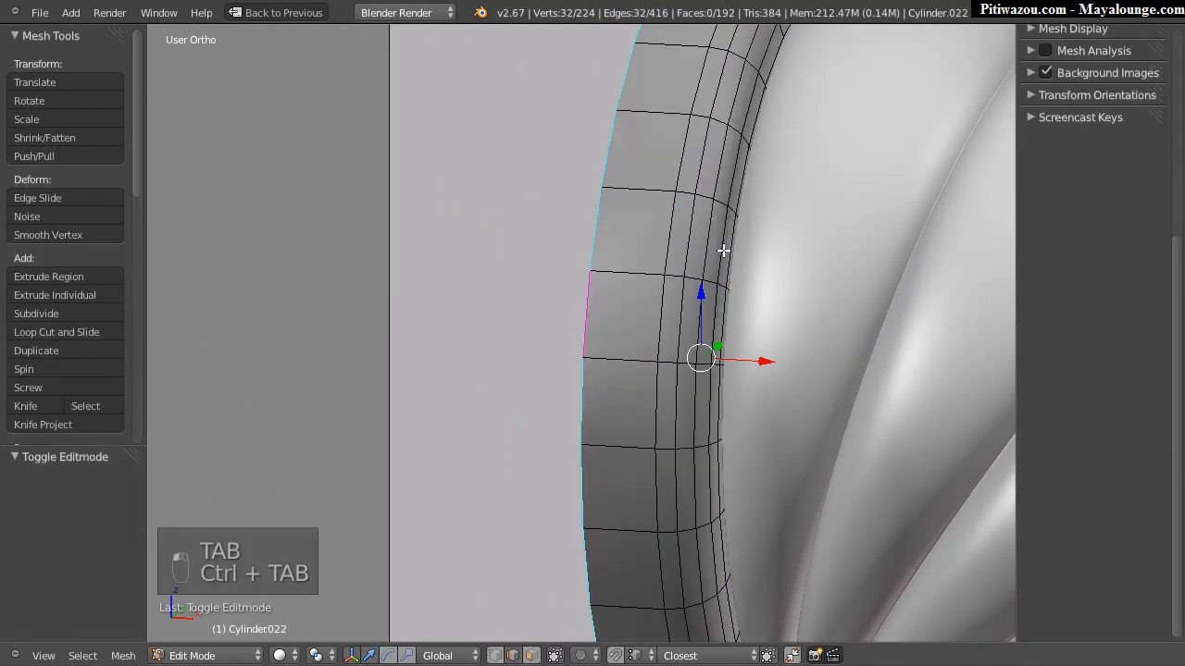
key(ctrl+b)
key(ctrl+b)
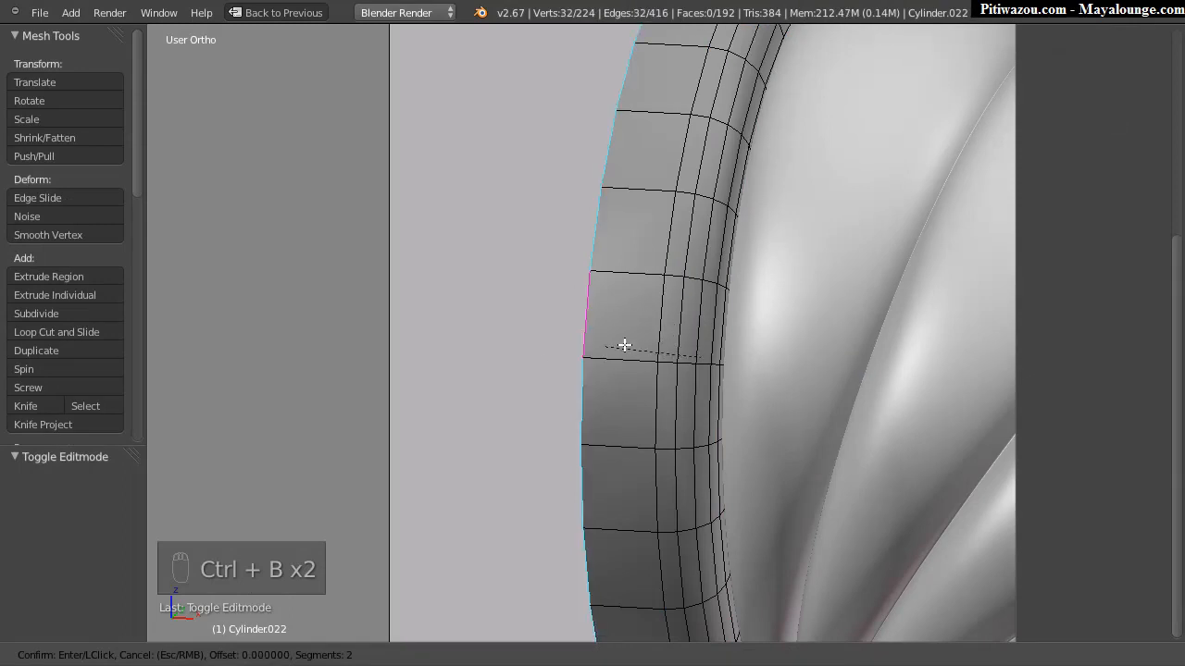
right_click(629, 334)
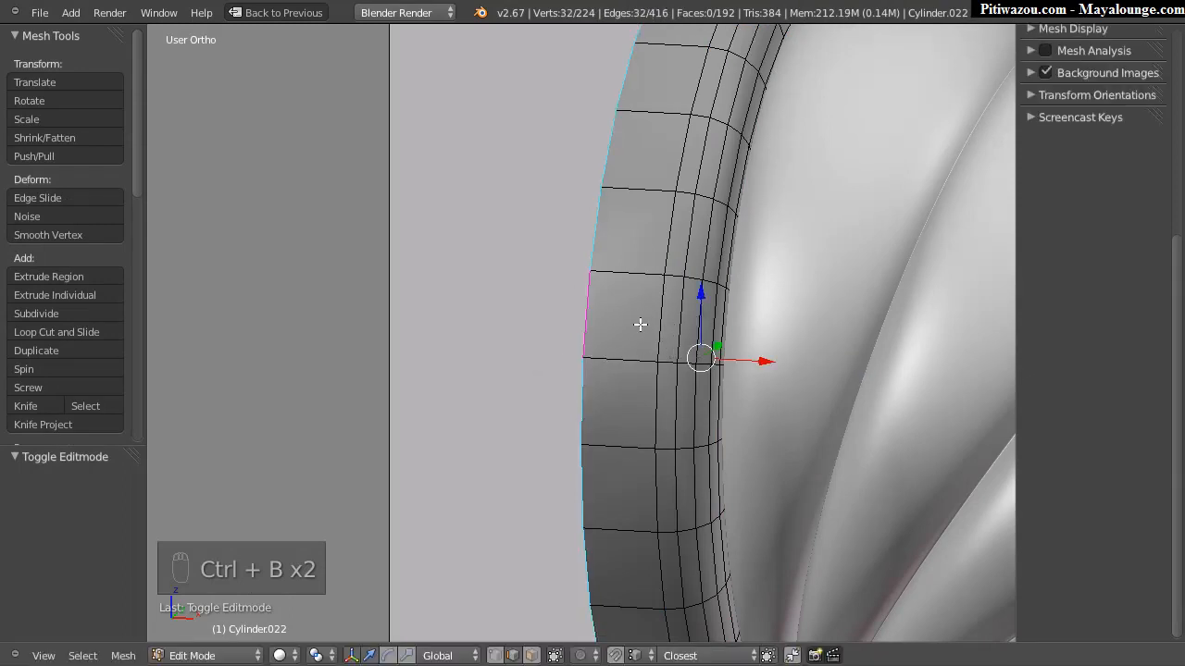
mouse_move(633, 302)
middle_down()
mouse_move(694, 312)
mouse_move(793, 283)
mouse_move(640, 296)
middle_up()
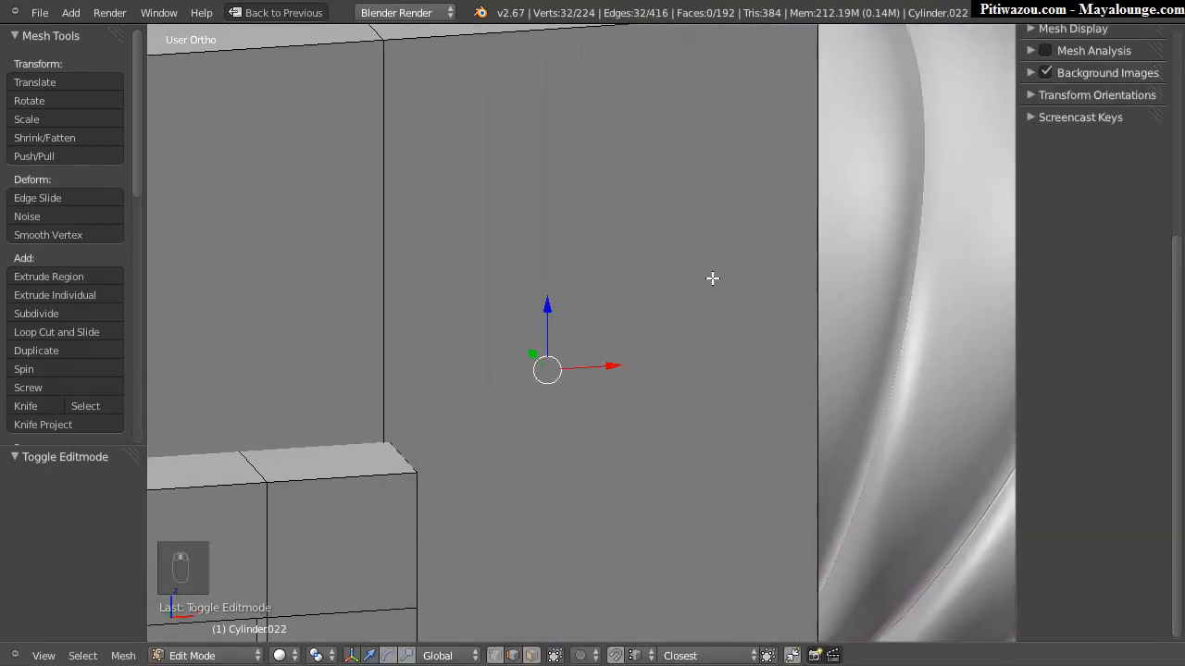
middle_drag(787, 285, 668, 295)
key(ctrl+z)
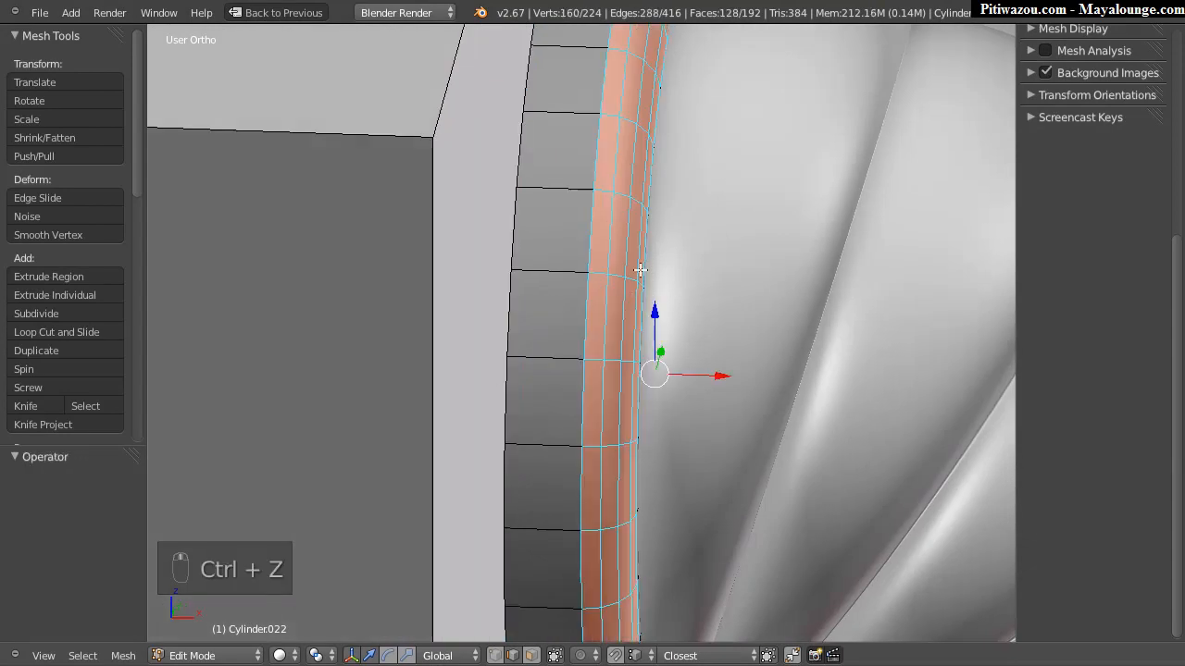
Step: Apply the rotation and scale of the ring between the shoulder joint and the body in object mode
key(Tab)
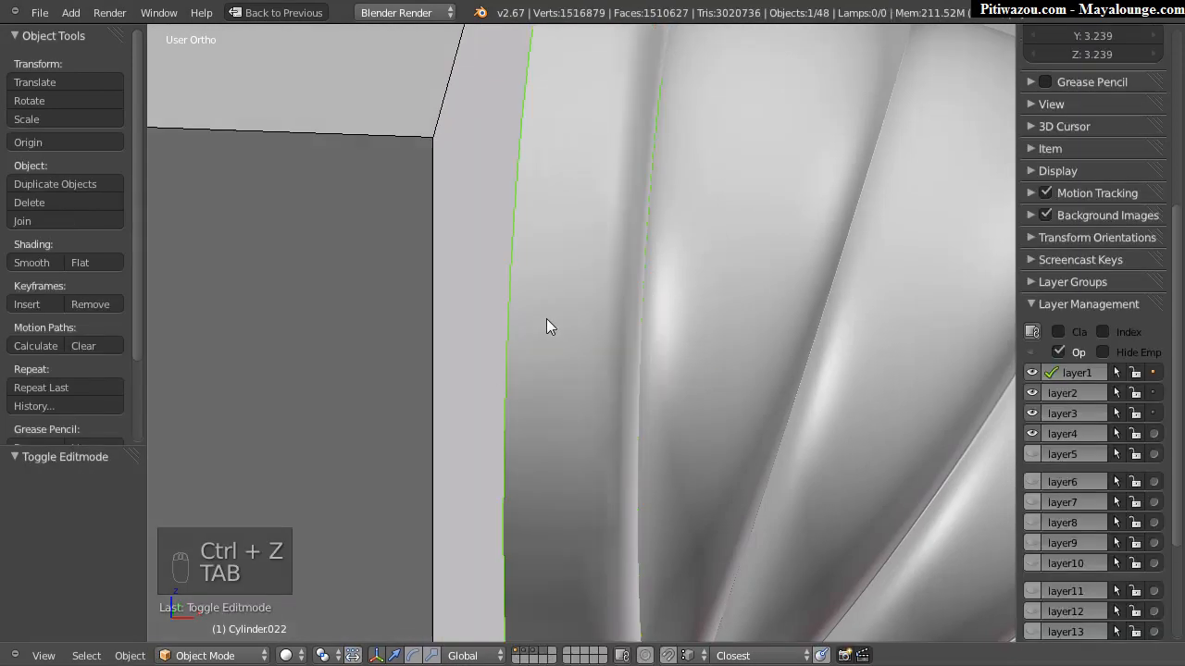
key(ctrl+a)
click(451, 322)
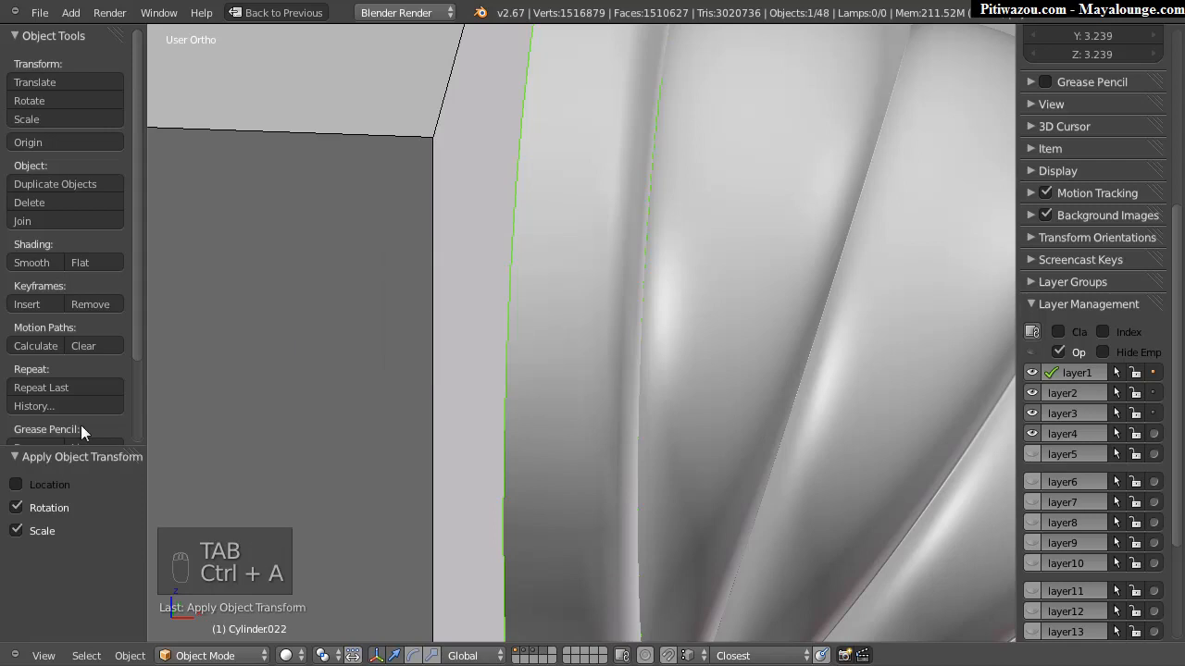
click(16, 484)
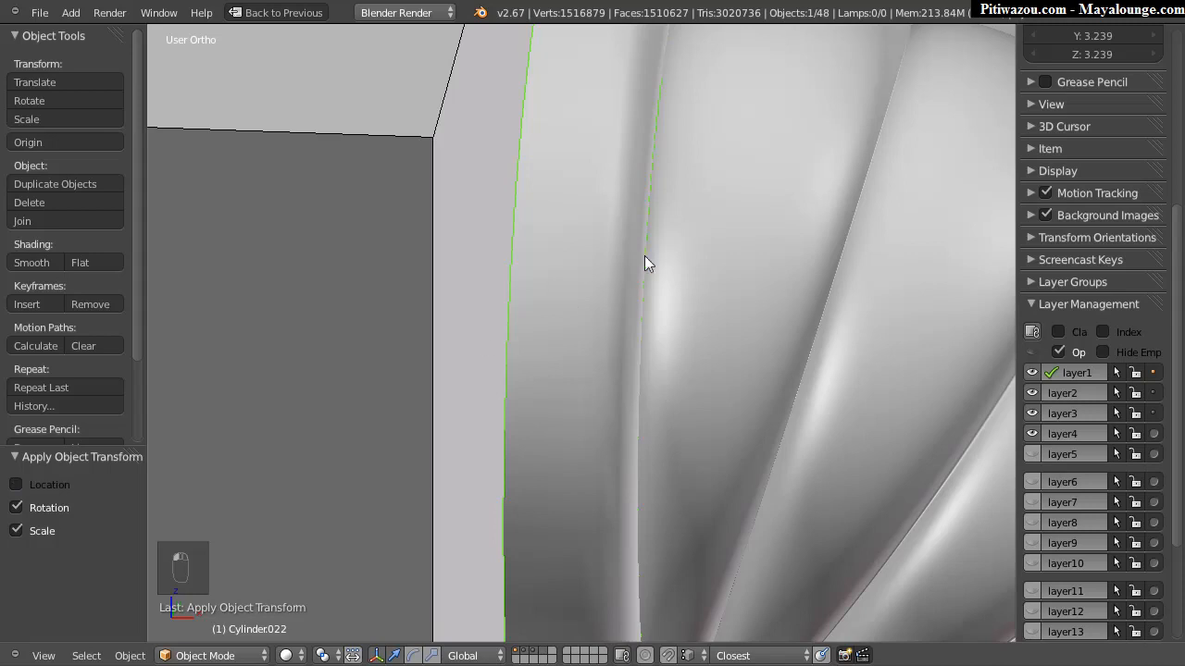
Step: Select the ring's open edge loop on the side facing the body in edit mode
mouse_move(618, 267)
middle_down()
mouse_move(632, 264)
mouse_move(613, 283)
mouse_move(622, 266)
middle_up()
key(Tab)
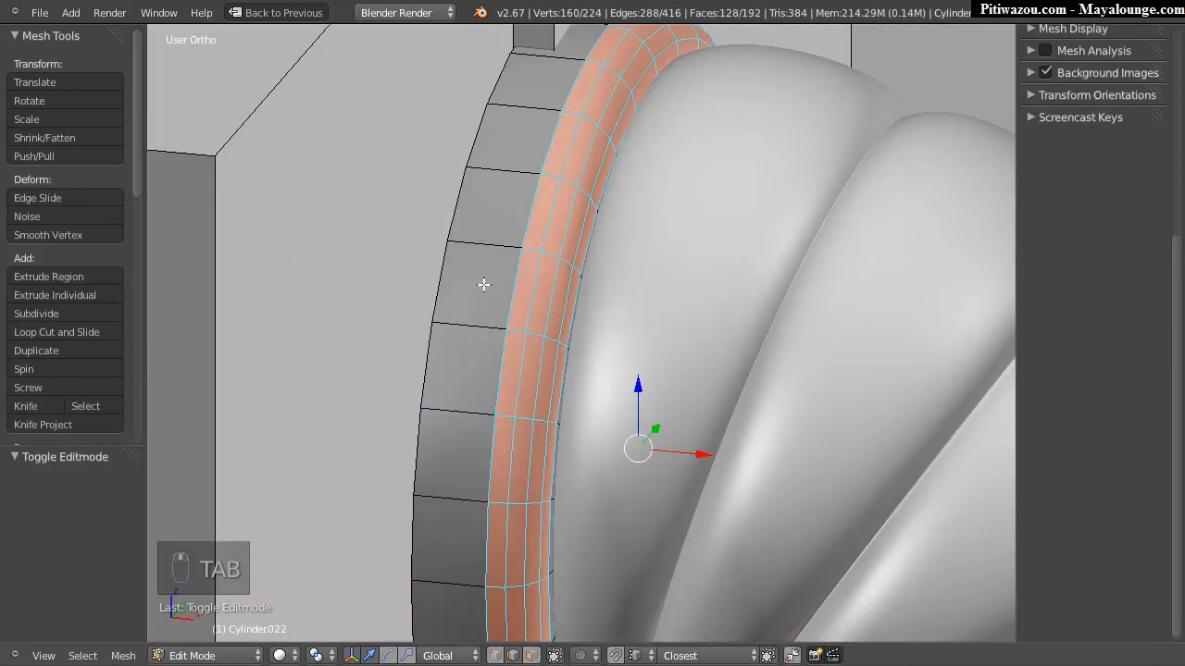
alt+right_click(439, 270)
key(ctrl+b)
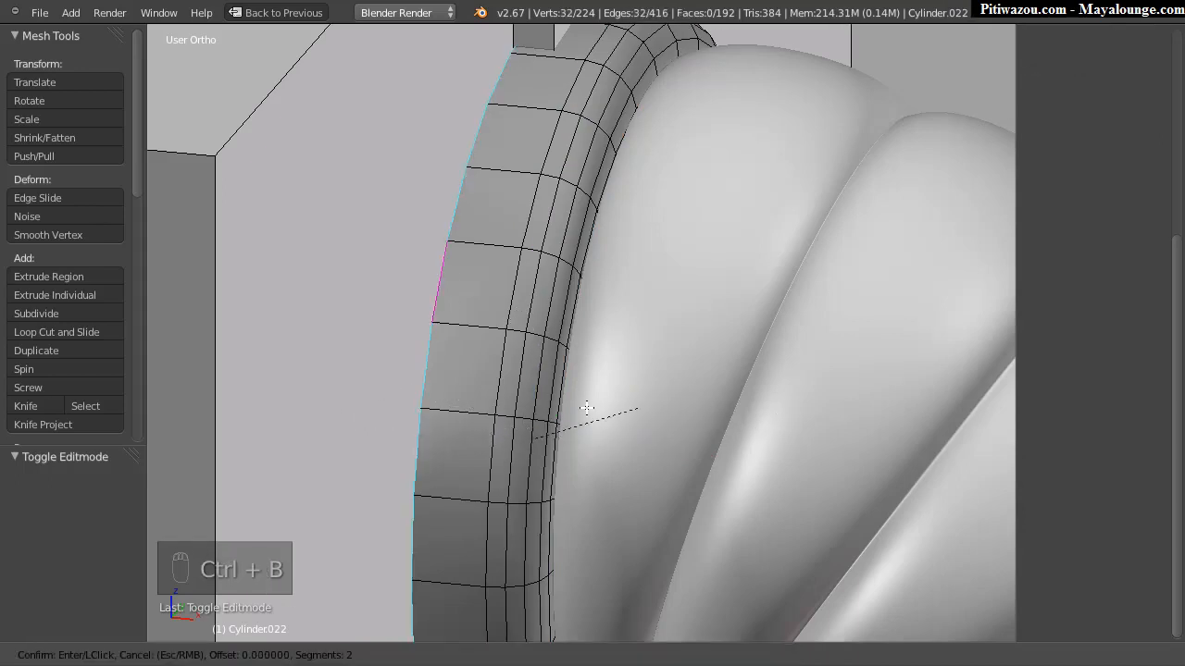
right_click(677, 410)
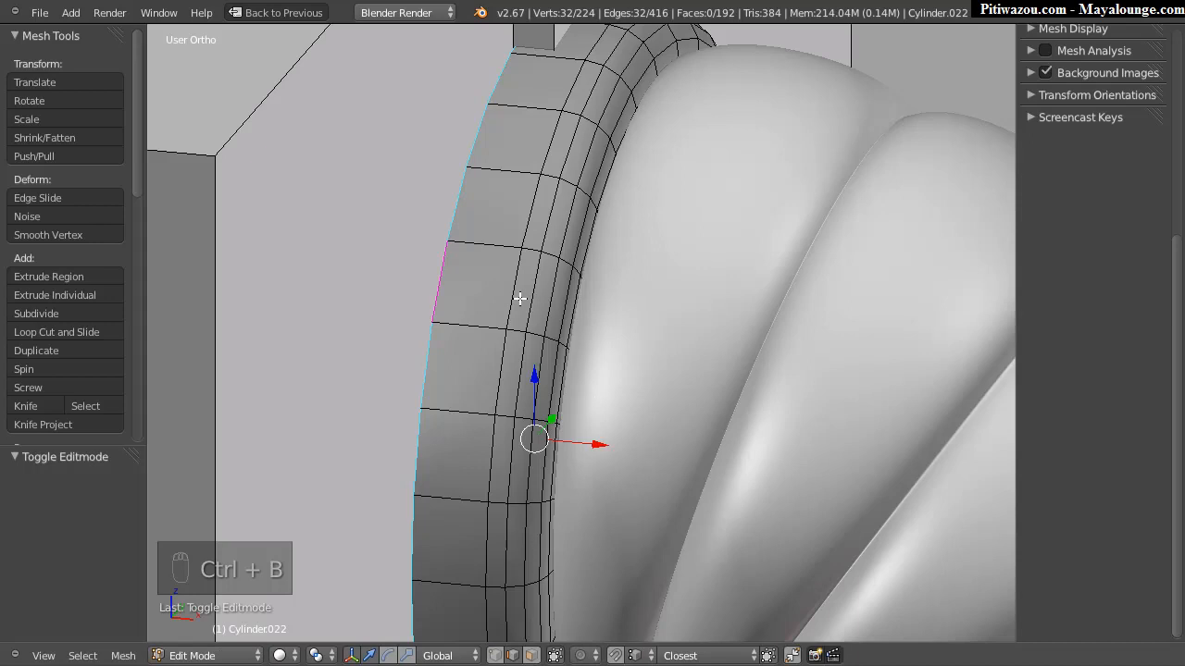
key(Escape)
key(Escape)
key(Escape)
key(Escape)
key(Escape)
key(Tab)
key(Tab)
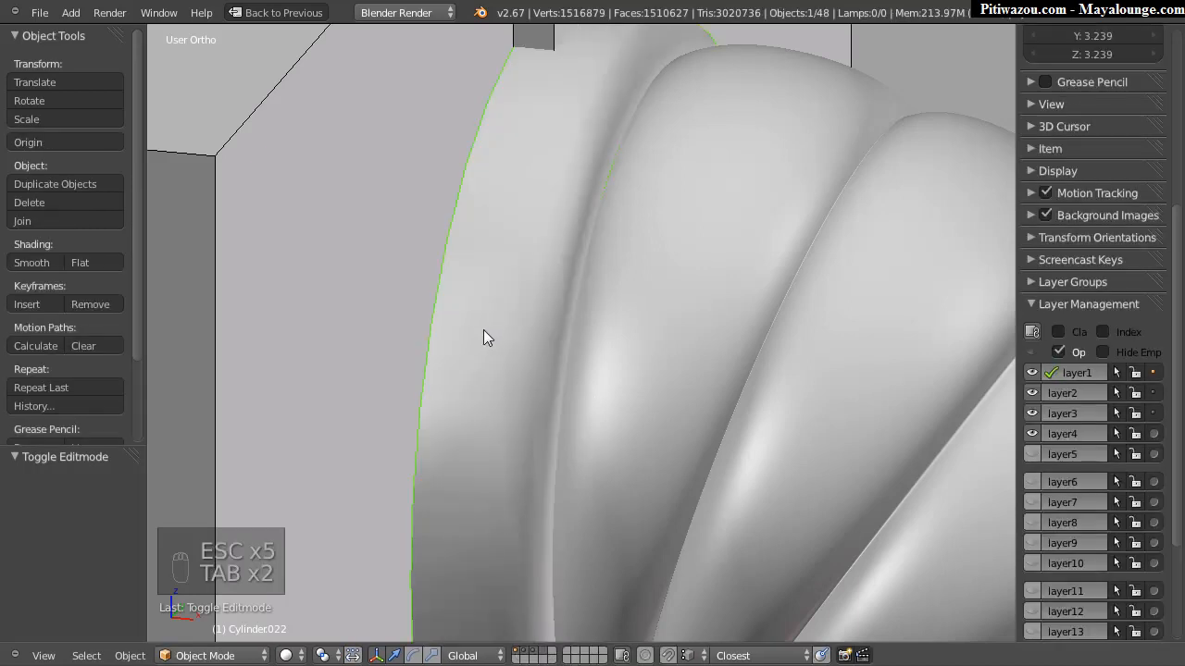
Step: Isolate the ring by moving it to layer2 and hiding layer1, with its body-facing side in view
click(1099, 387)
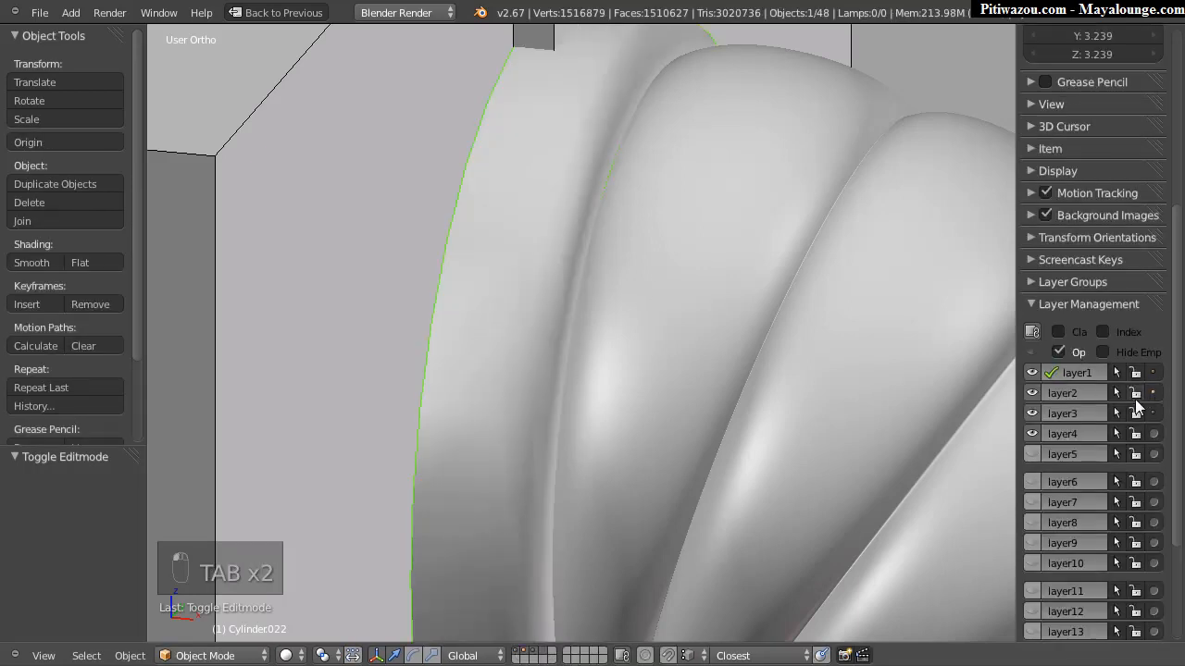
click(1031, 374)
middle_drag(546, 315, 618, 305)
middle_drag(609, 237, 622, 410)
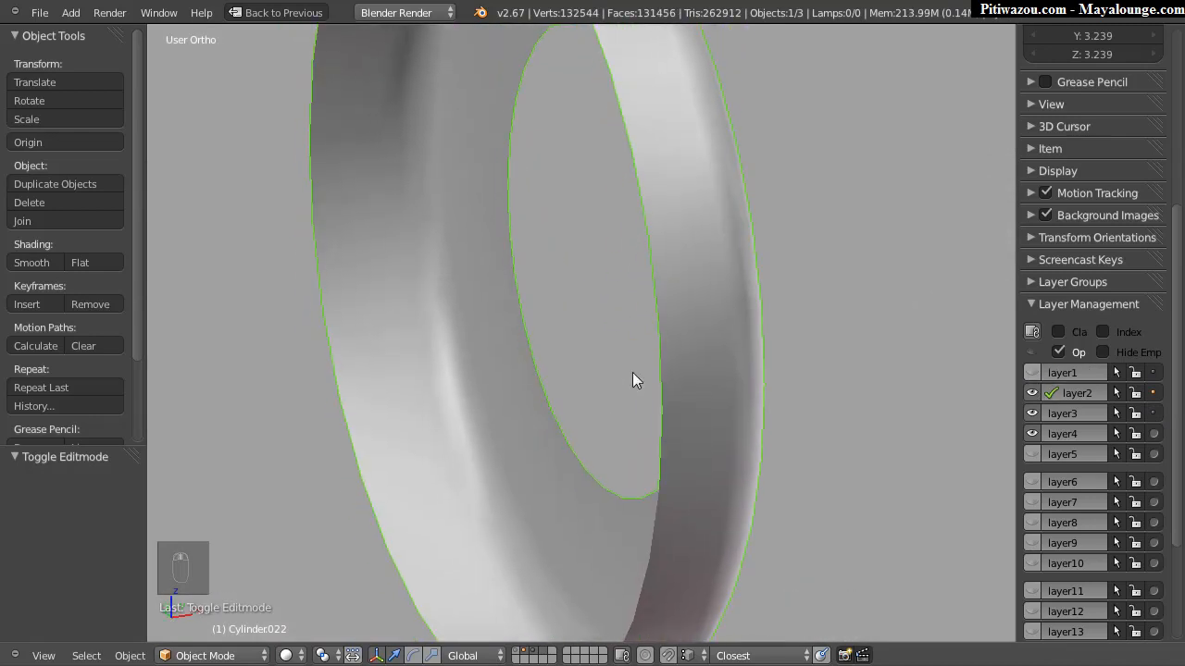
Step: Extrude the ring's open edge loop inward at scale 0.816 and bevel the resulting corner loop by 0.02406 with 2 segments
key(Tab)
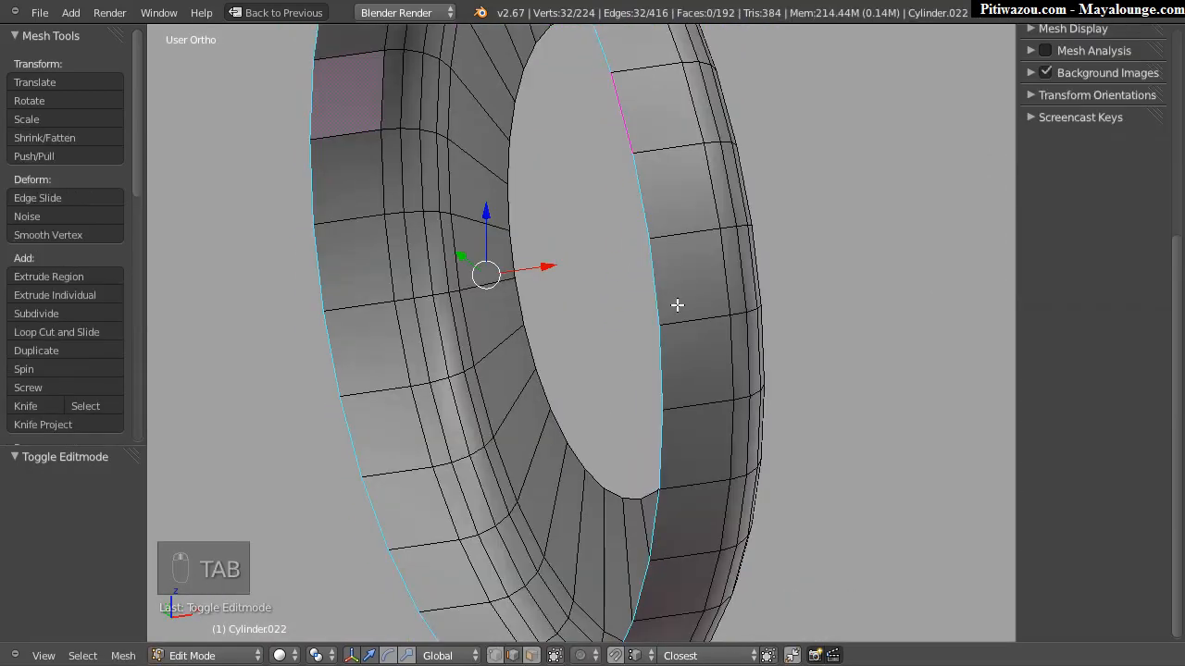
key(e)
key(s)
click(677, 292)
alt+right_click(658, 308)
key(ctrl+b)
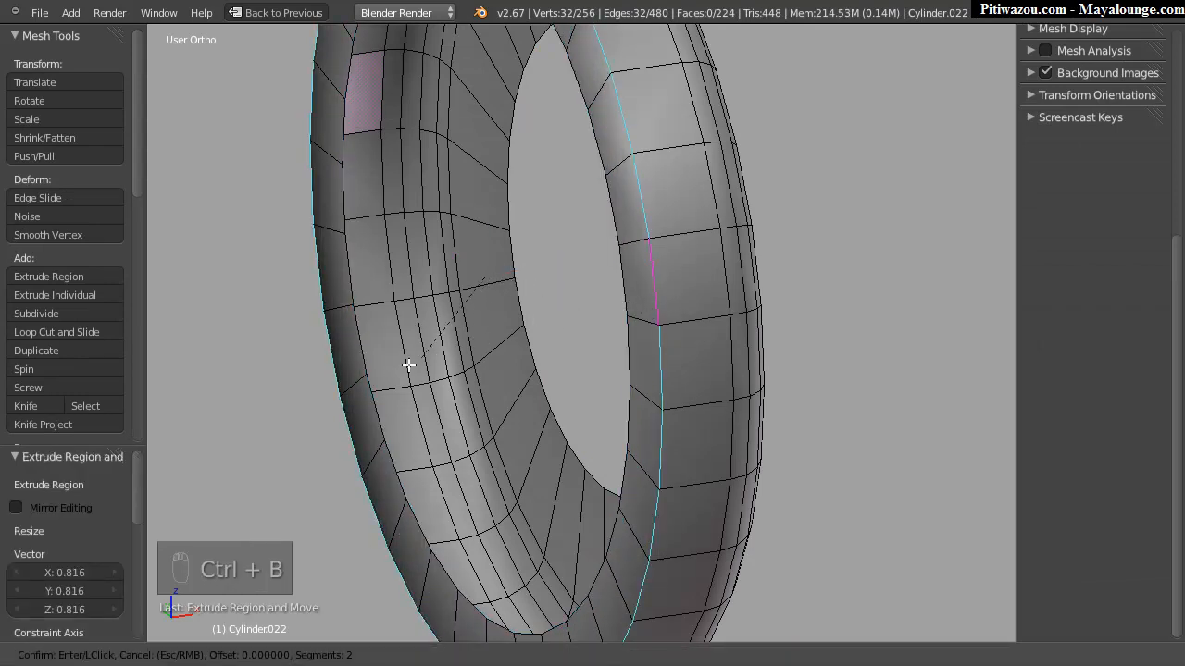
click(354, 399)
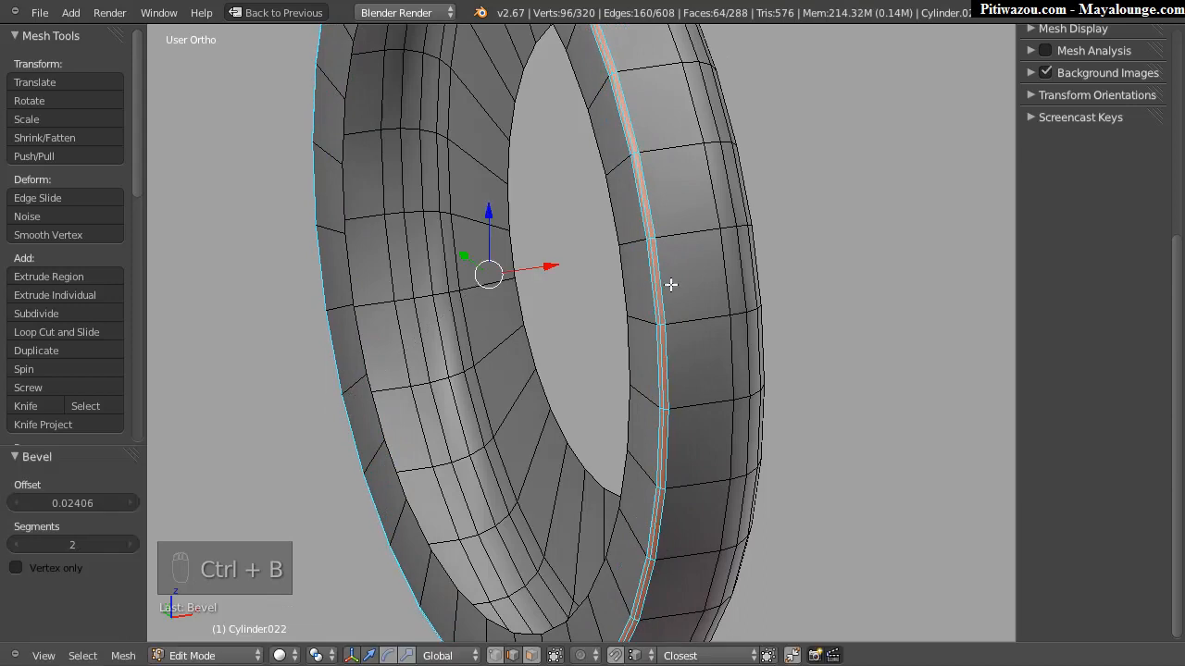
Step: Add a loop cut around the ring's outer wall at factor 0.168 and one around its flat face at 0.456
key(ctrl+r)
click(685, 230)
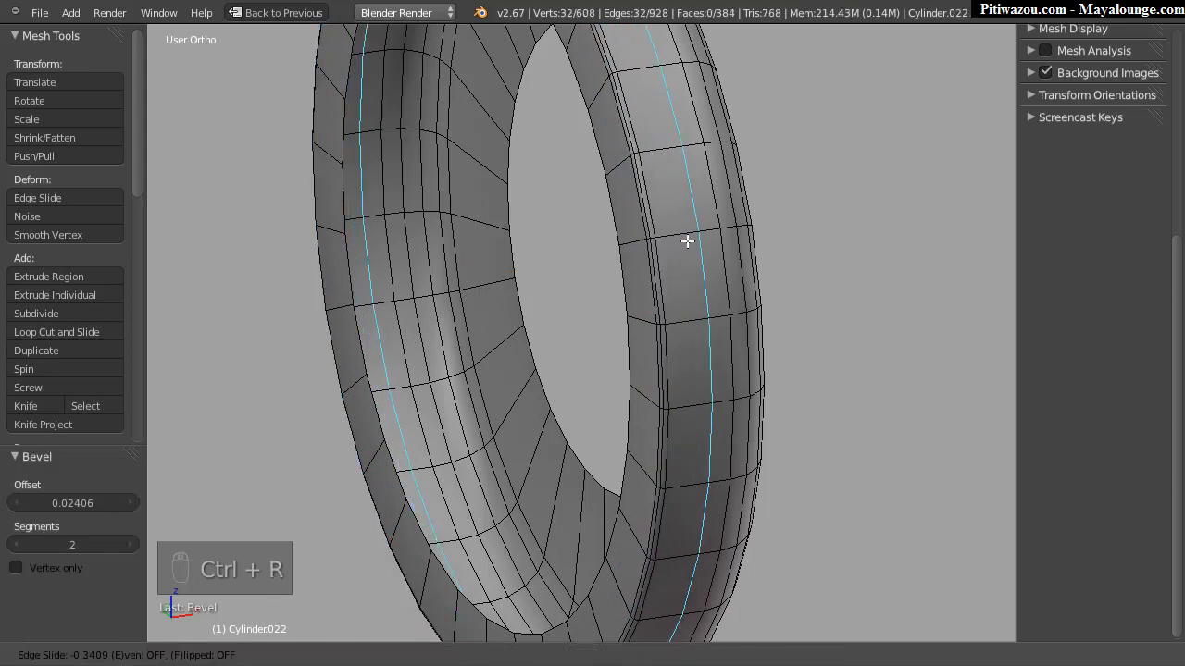
click(683, 246)
middle_drag(698, 276, 339, 264)
key(ctrl+r)
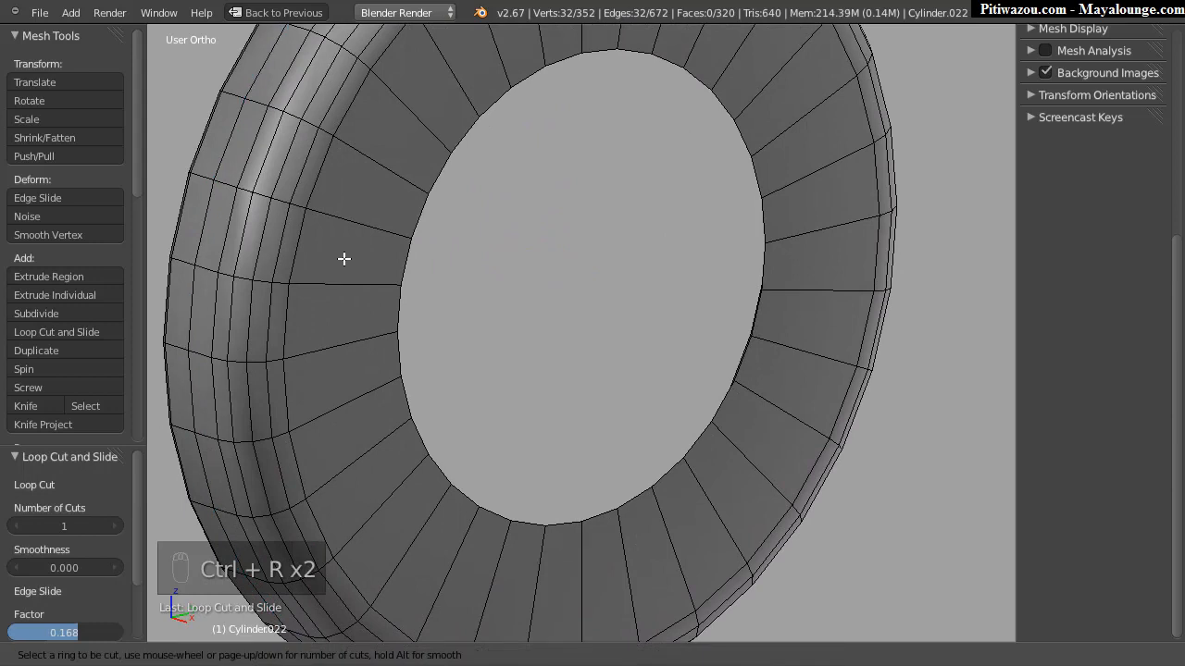
key(ctrl+r)
click(368, 227)
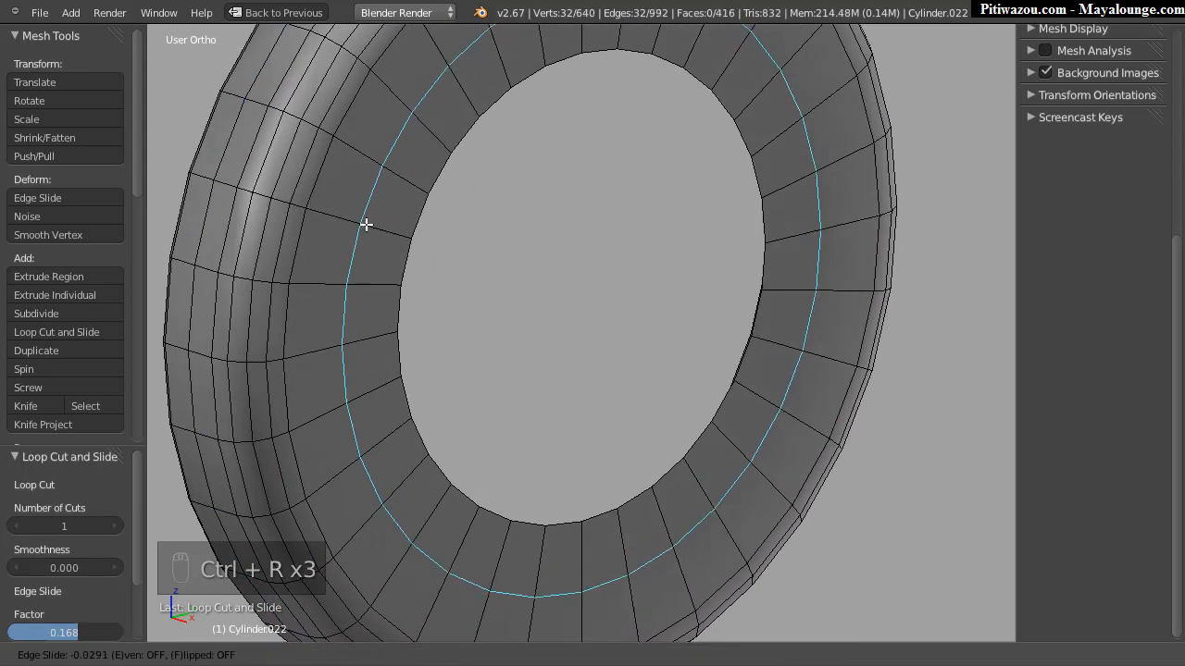
click(344, 225)
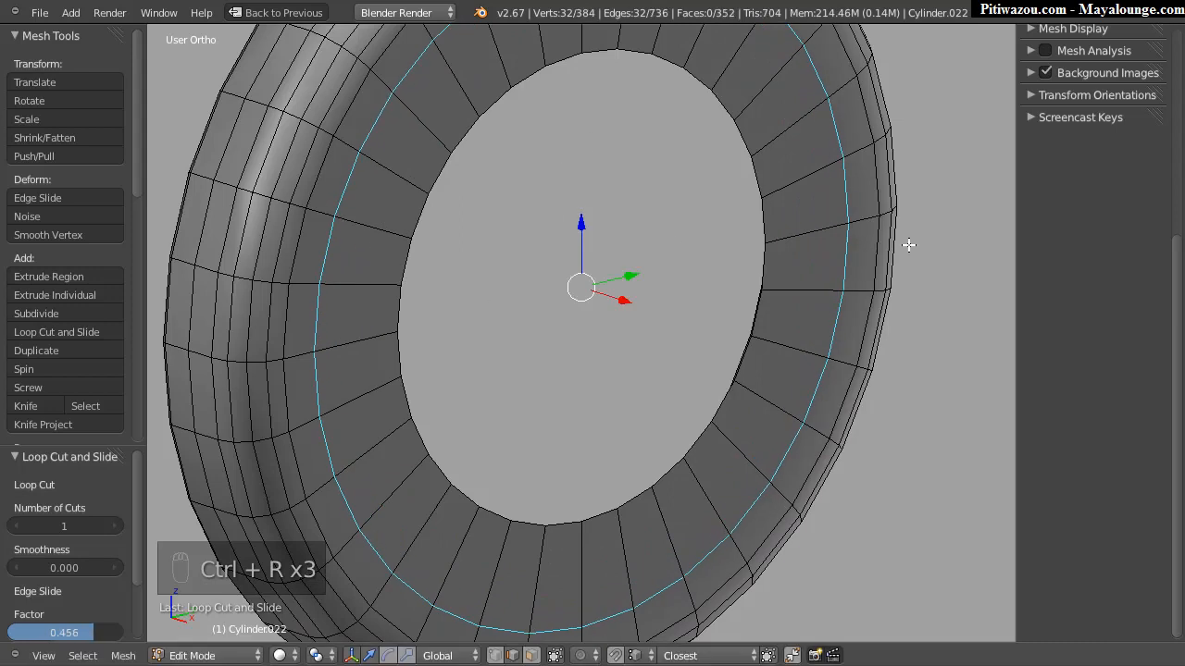
scroll(831, 252, down, 4)
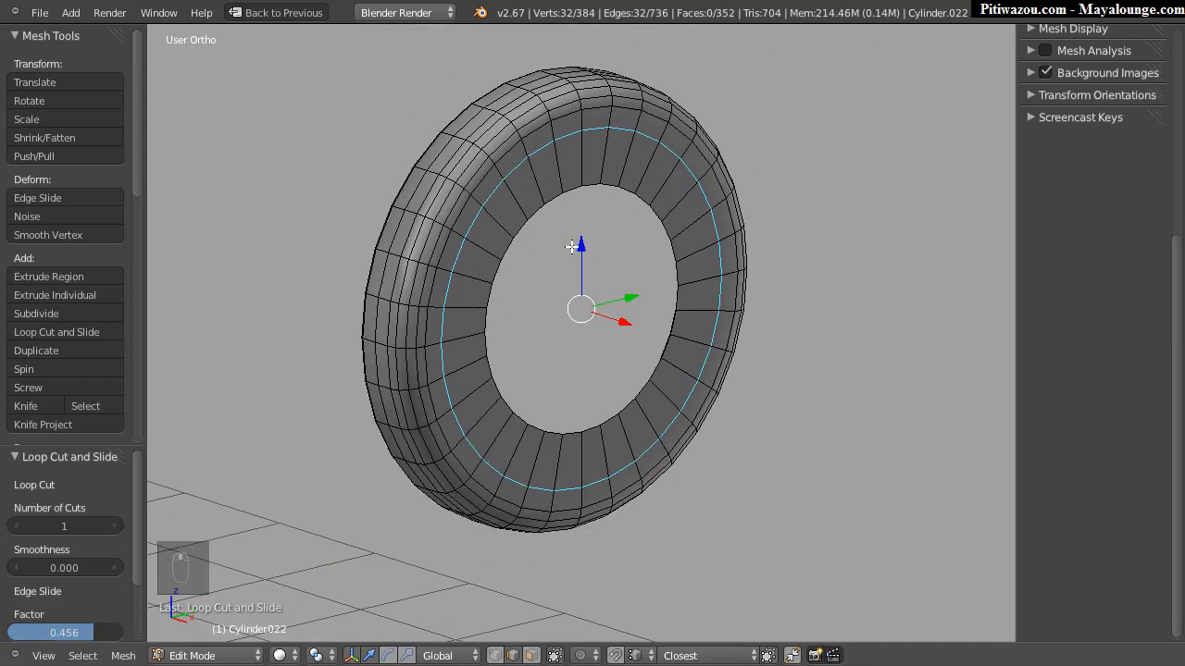
key(Tab)
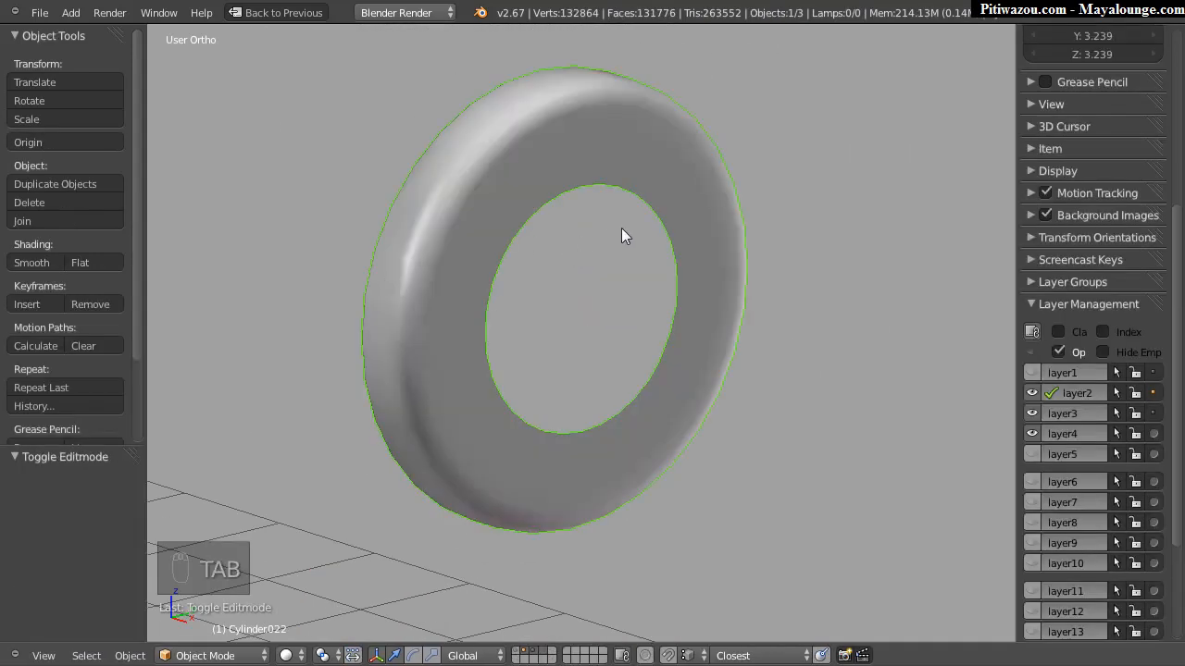
Step: Return the ring to layer1, show that layer again, and apply level 3 subdivision to the ring
click(1154, 373)
click(1032, 371)
scroll(622, 350, down, 5)
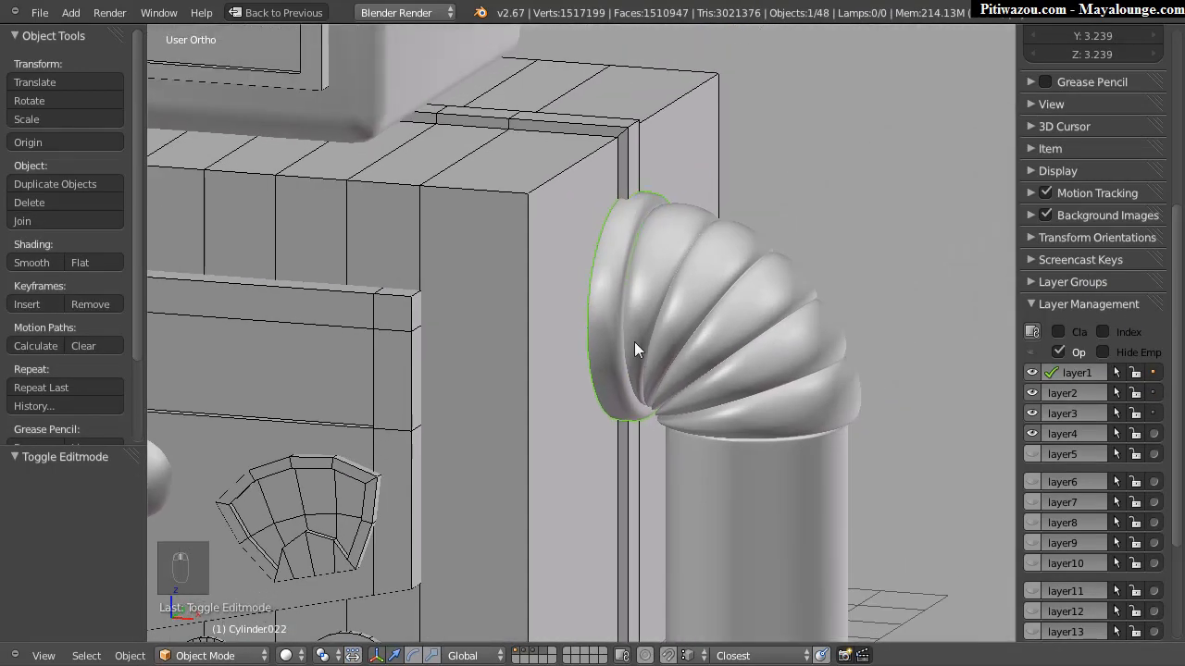
key(ctrl+3)
Step: Open the block on top of the robot's head for mesh editing in wireframe display with vertex selection
shift+middle_drag(675, 392, 833, 611)
shift+middle_drag(532, 264, 646, 477)
shift+middle_drag(667, 334, 681, 377)
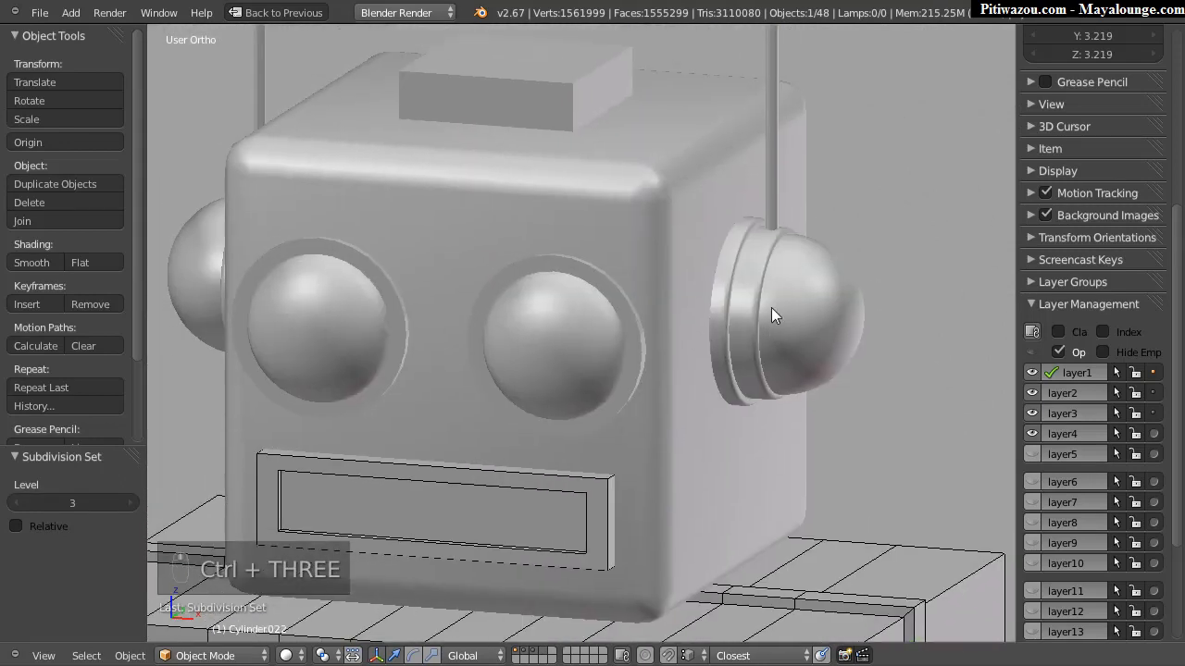
shift+middle_drag(574, 288, 642, 383)
ctrl+middle_drag(619, 340, 625, 304)
shift+middle_drag(632, 214, 556, 258)
right_click(624, 366)
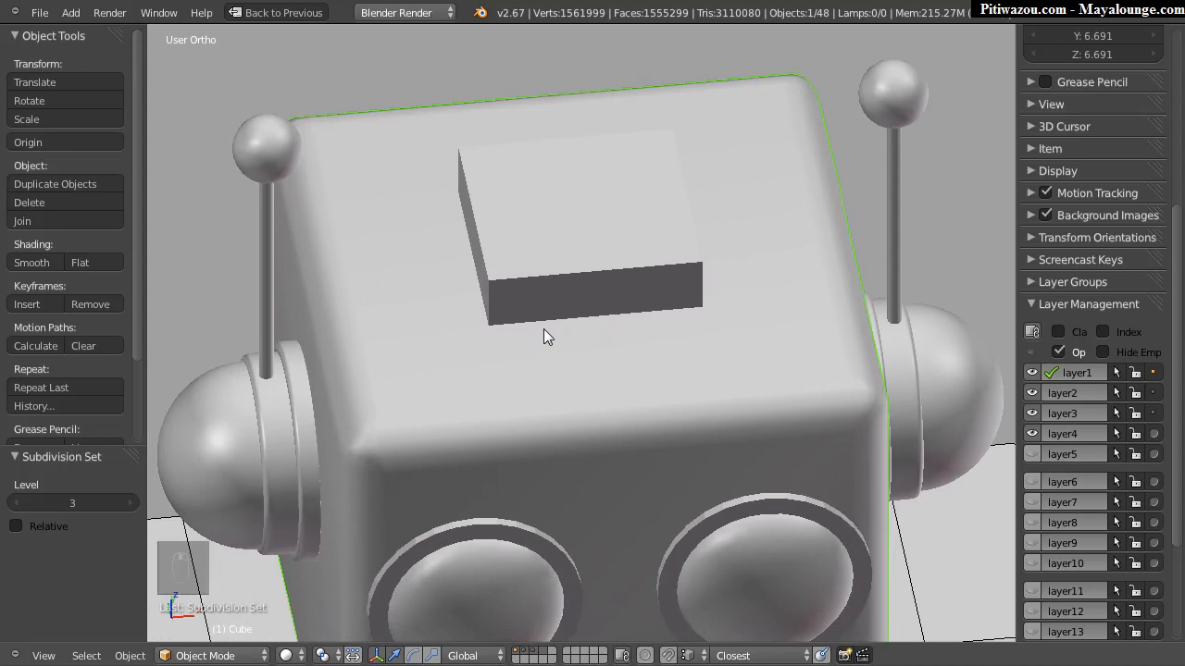
mouse_move(522, 297)
middle_down()
mouse_move(515, 251)
mouse_move(550, 352)
mouse_move(558, 245)
mouse_move(531, 338)
mouse_move(547, 275)
mouse_move(704, 270)
mouse_move(549, 285)
mouse_move(558, 293)
mouse_move(523, 269)
mouse_move(537, 284)
middle_up()
right_click(545, 219)
key(z)
key(Tab)
key(ctrl+Tab)
click(563, 254)
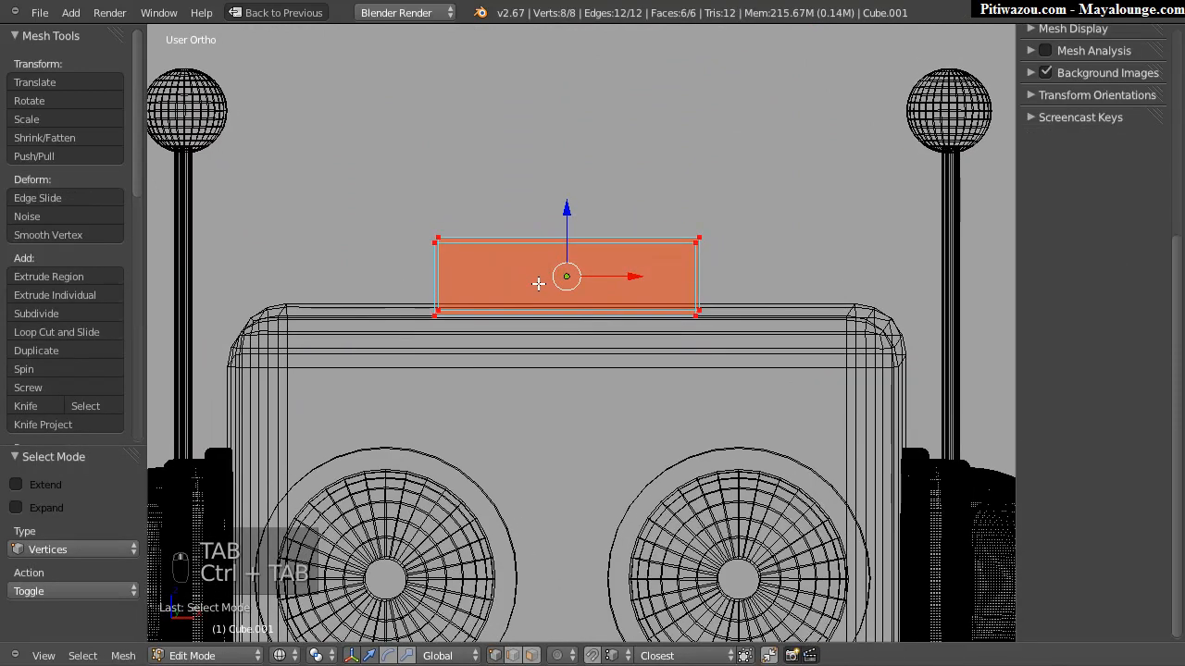
Step: Raise the four bottom vertices of the head block by 0.271 along Z
key(a)
key(b)
drag(770, 289, 331, 401)
middle_drag(505, 319, 564, 286)
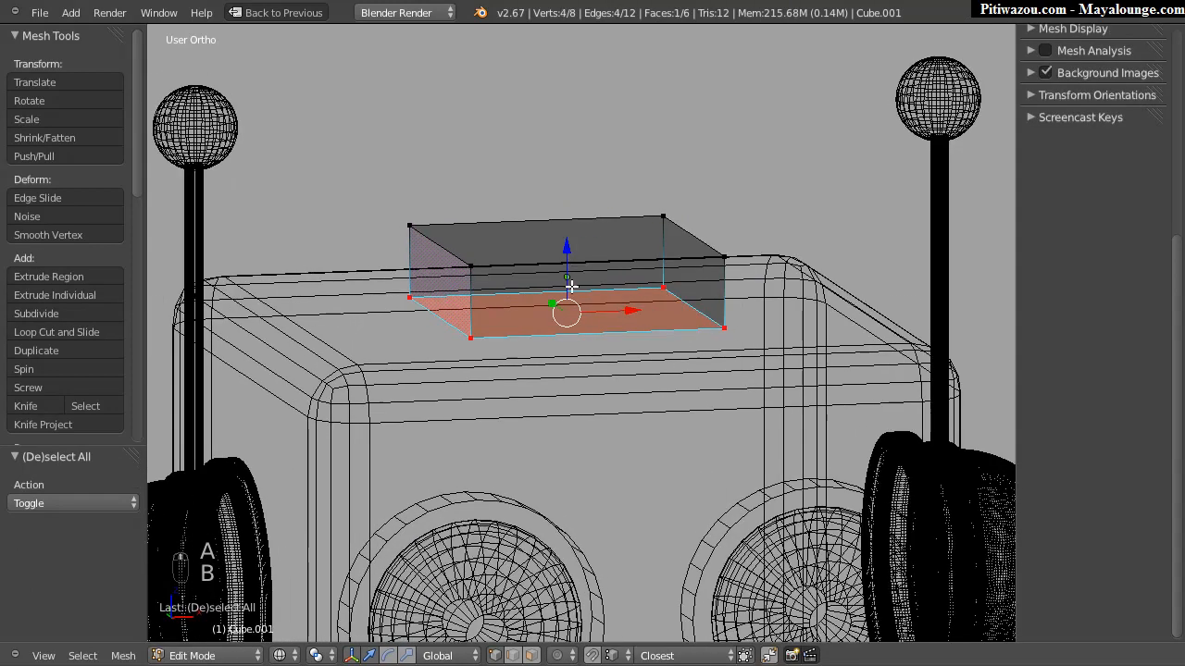
key(g)
key(z)
click(575, 226)
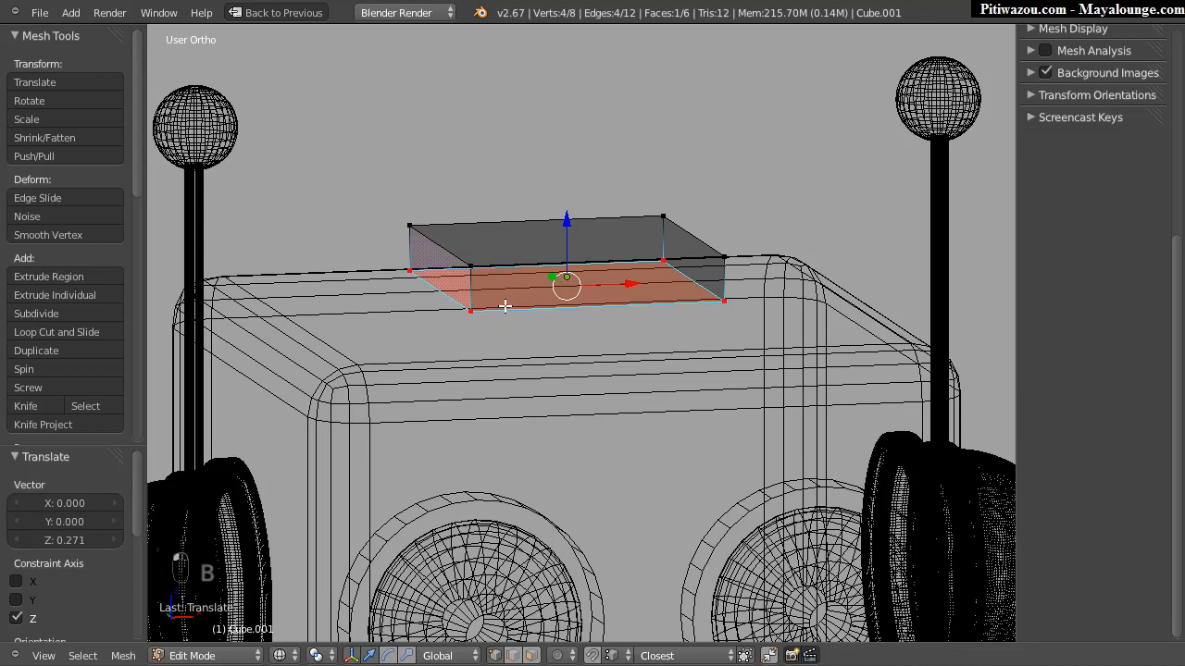
Step: Try to select the head block's bottom edges individually in edge selection mode
key(ctrl+Tab)
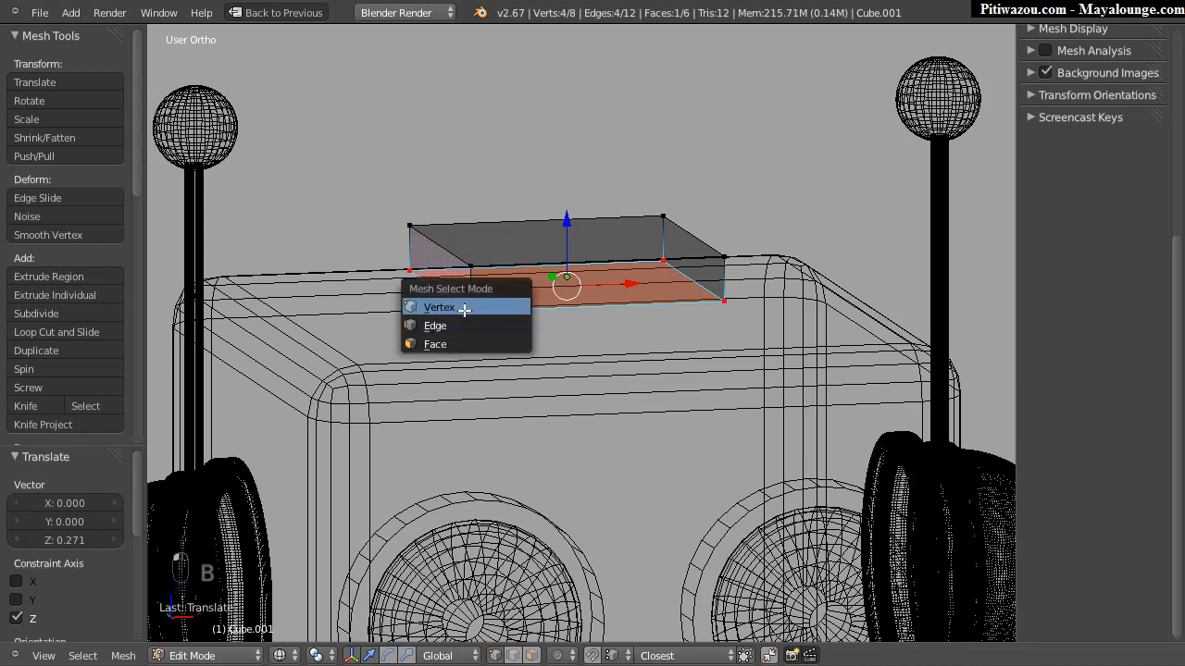
key(Escape)
key(ctrl+Tab)
click(428, 323)
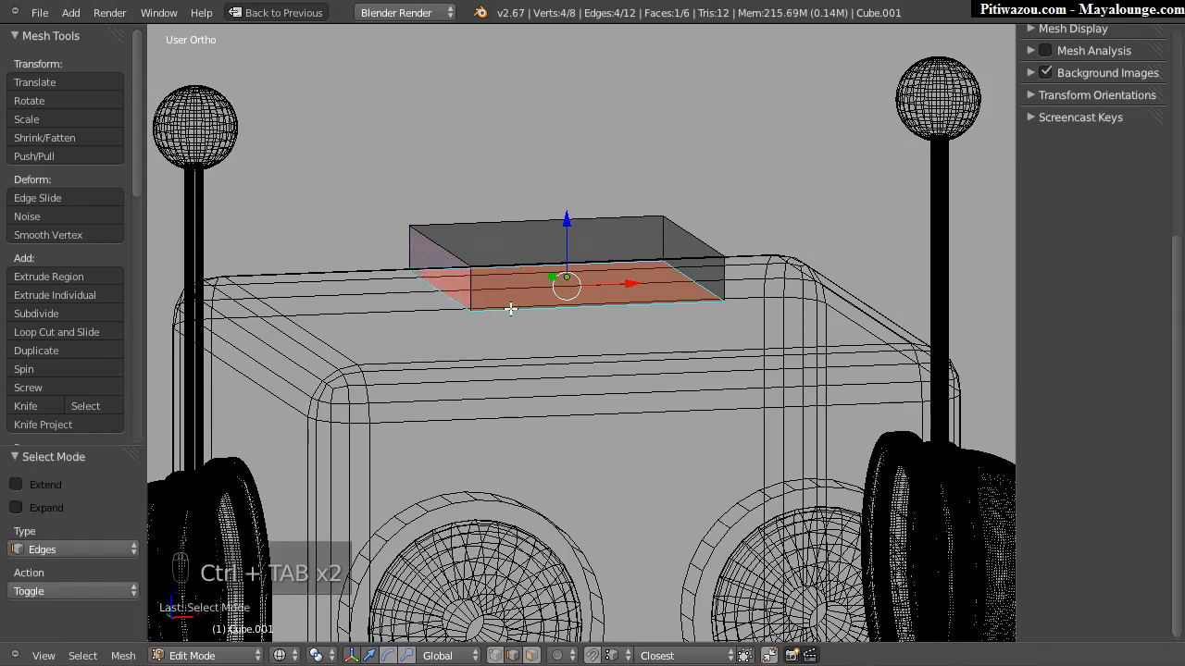
right_click(510, 307)
right_click(439, 296)
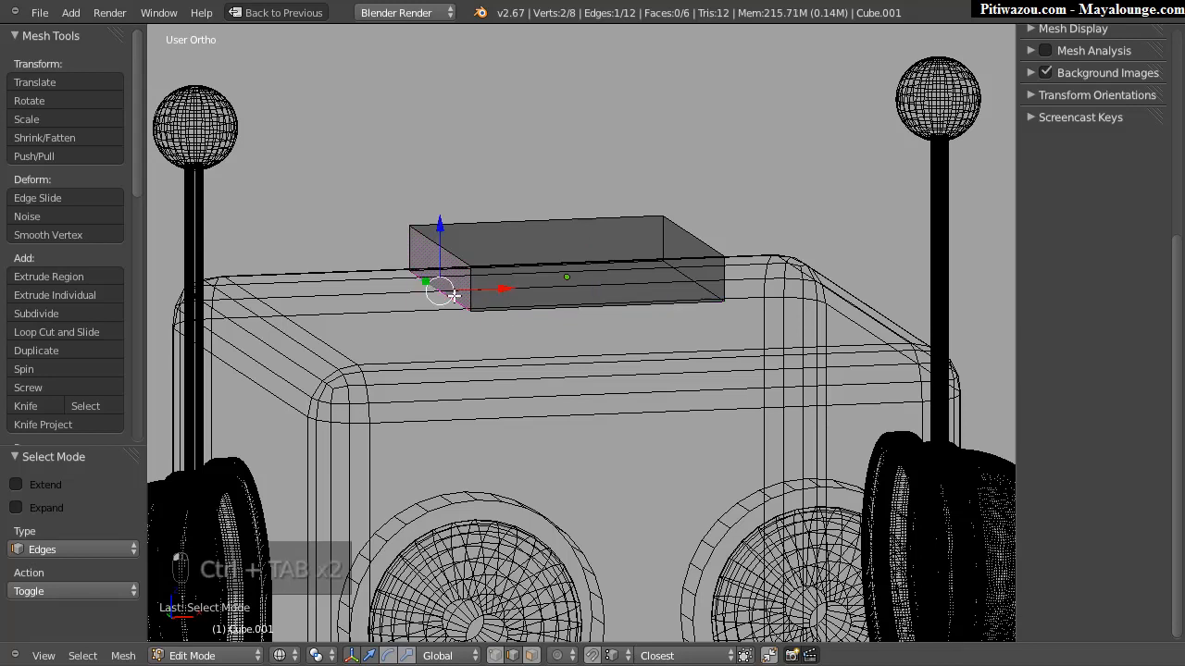
shift+right_click(537, 266)
shift+right_click(653, 302)
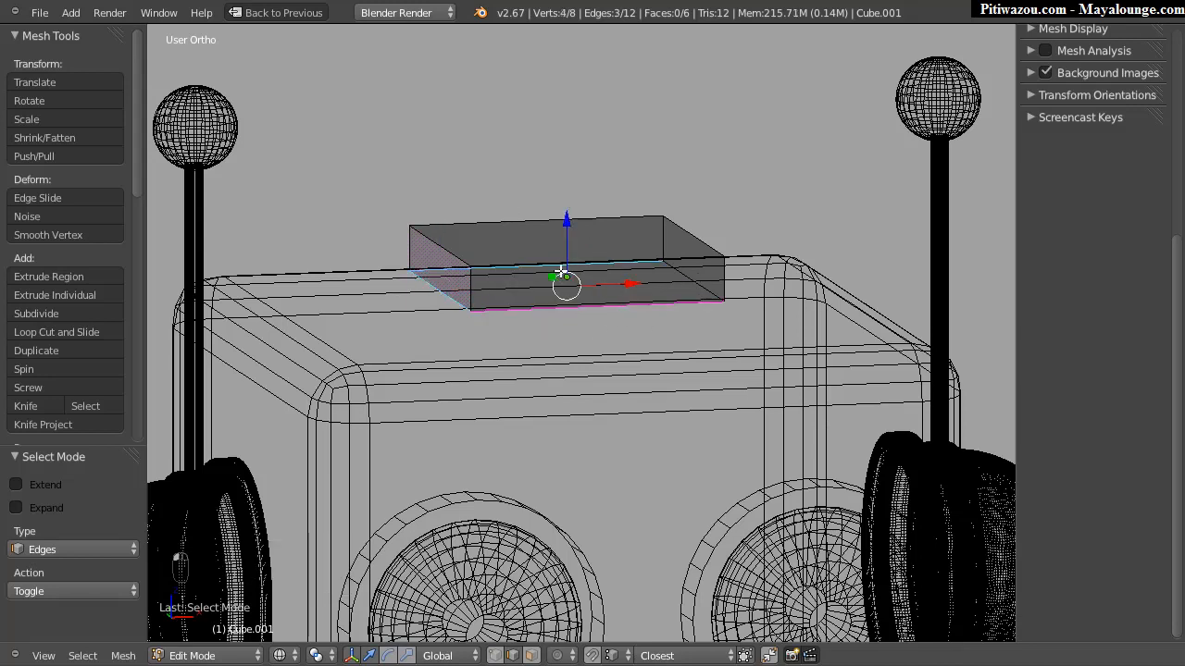
Step: Extrude the head block's bottom face in face selection mode and scale it outward by 1.241
key(ctrl+Tab)
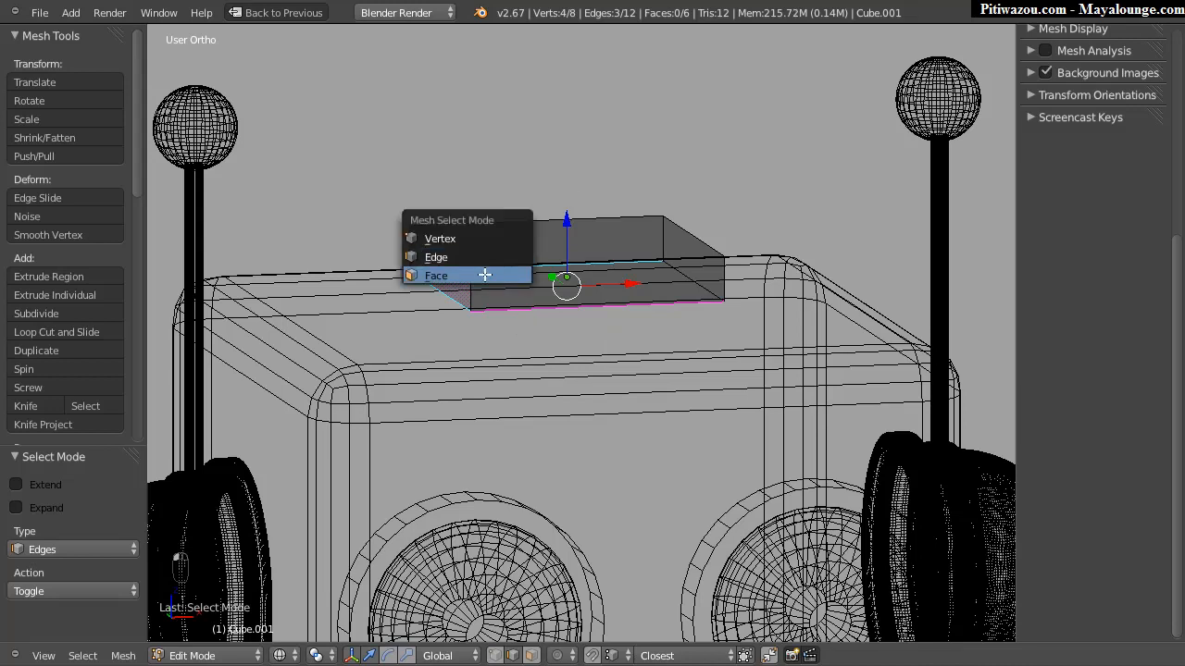
click(490, 272)
middle_drag(463, 277, 595, 312)
right_click(593, 338)
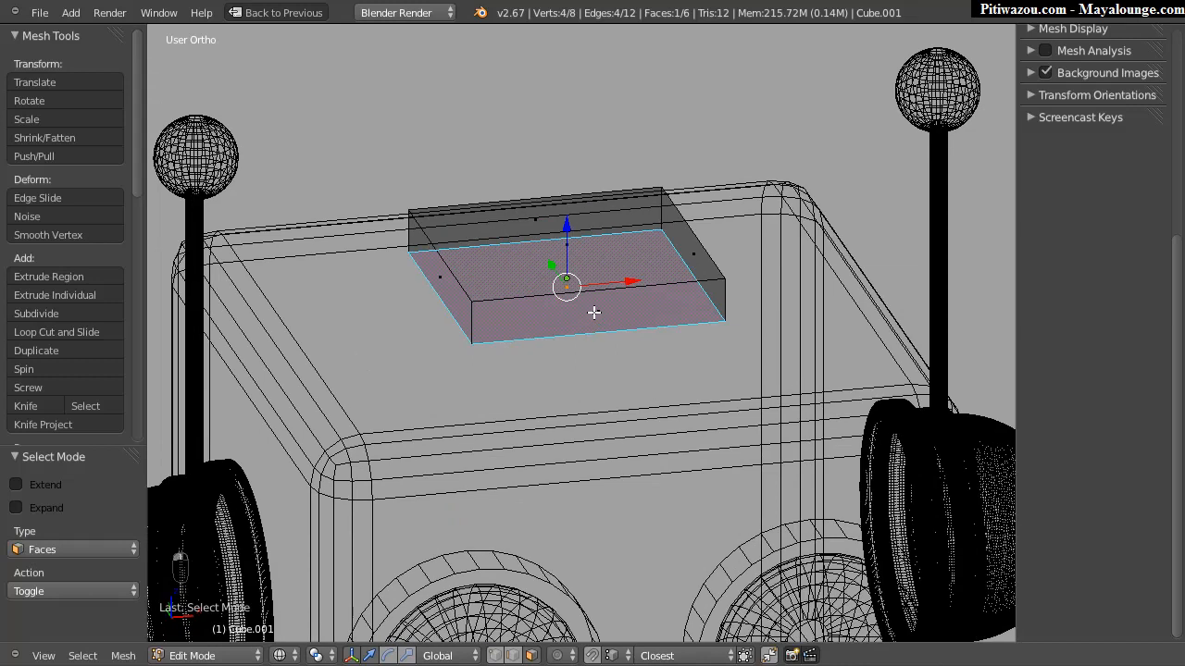
key(e)
key(s)
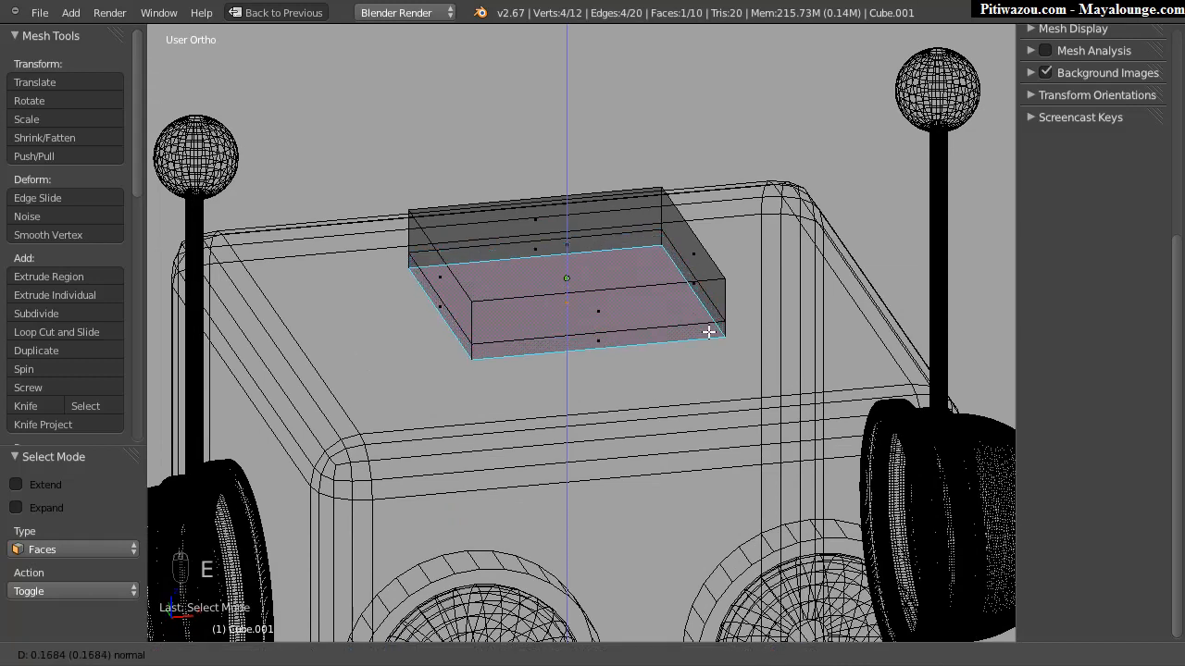
click(797, 355)
key(s)
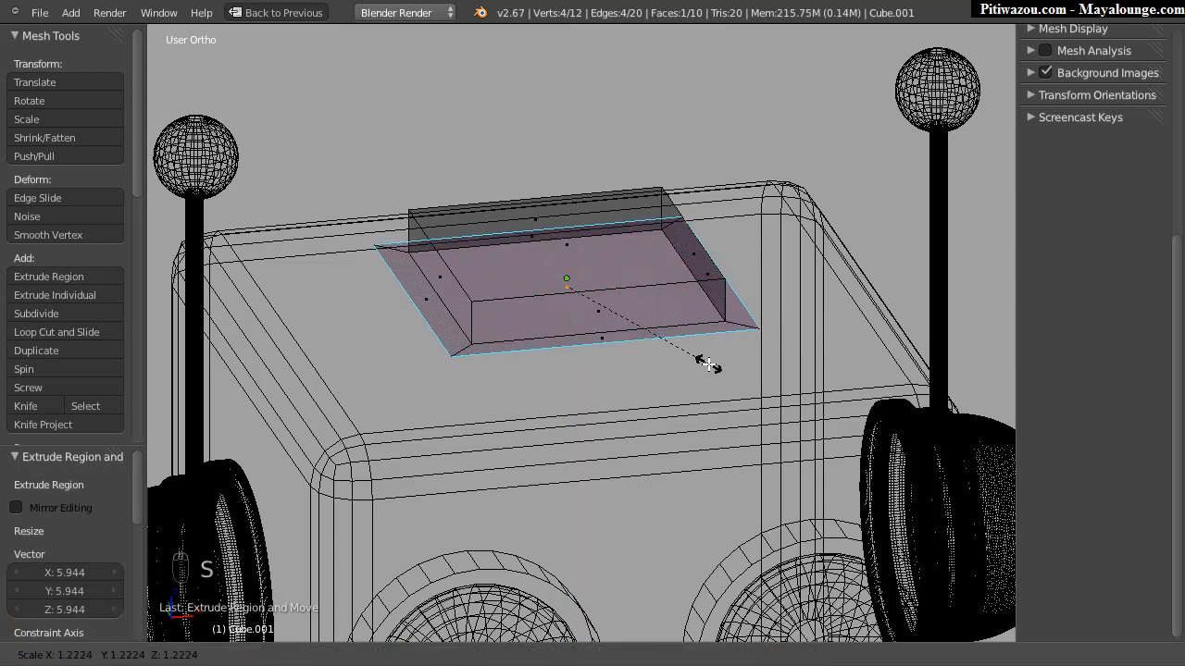
click(714, 357)
Step: Extrude the head block's widened bottom face downward by 0.161 along Z
middle_drag(495, 305, 559, 284)
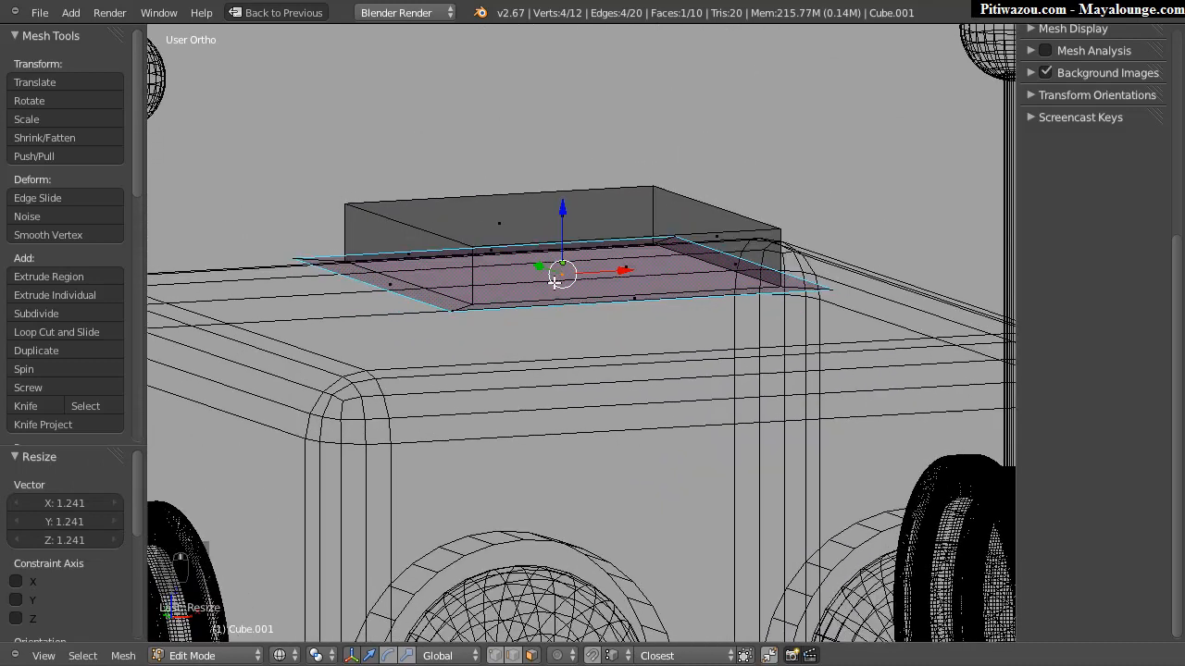
key(e)
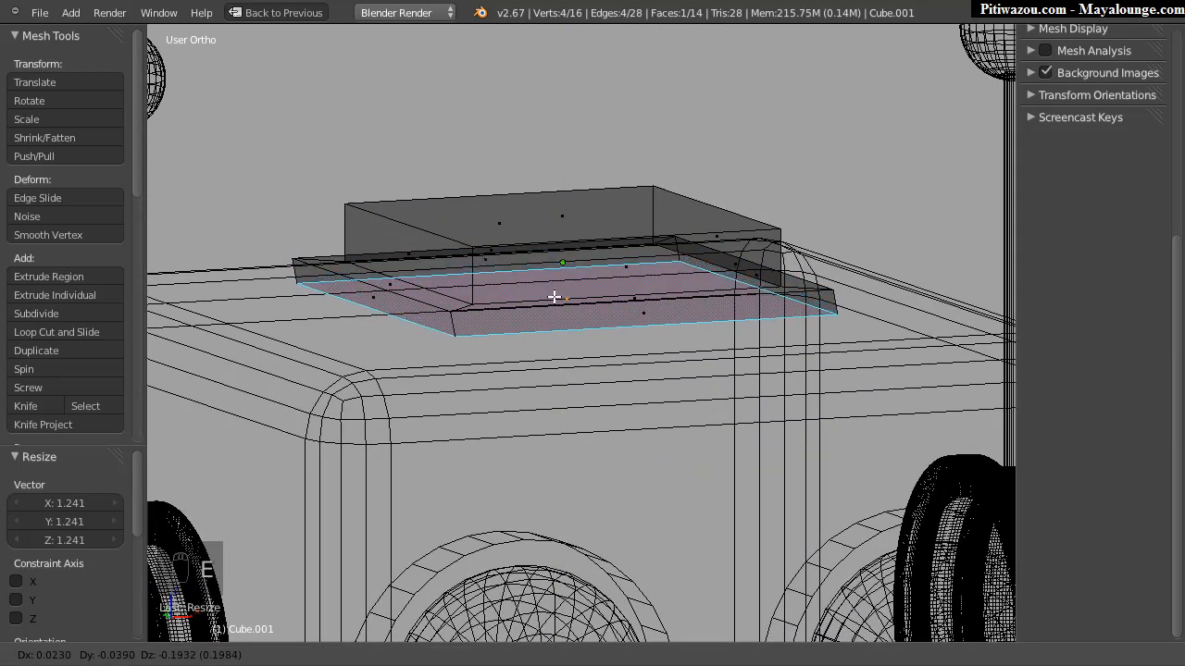
key(z)
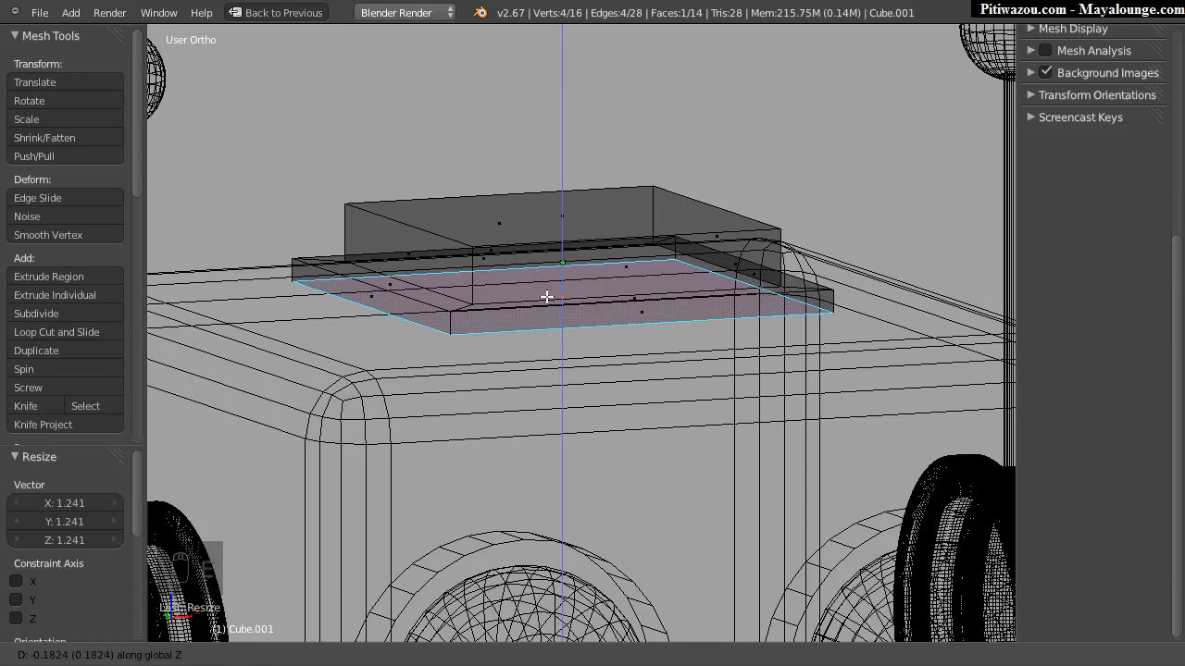
click(547, 296)
middle_drag(550, 292, 518, 345)
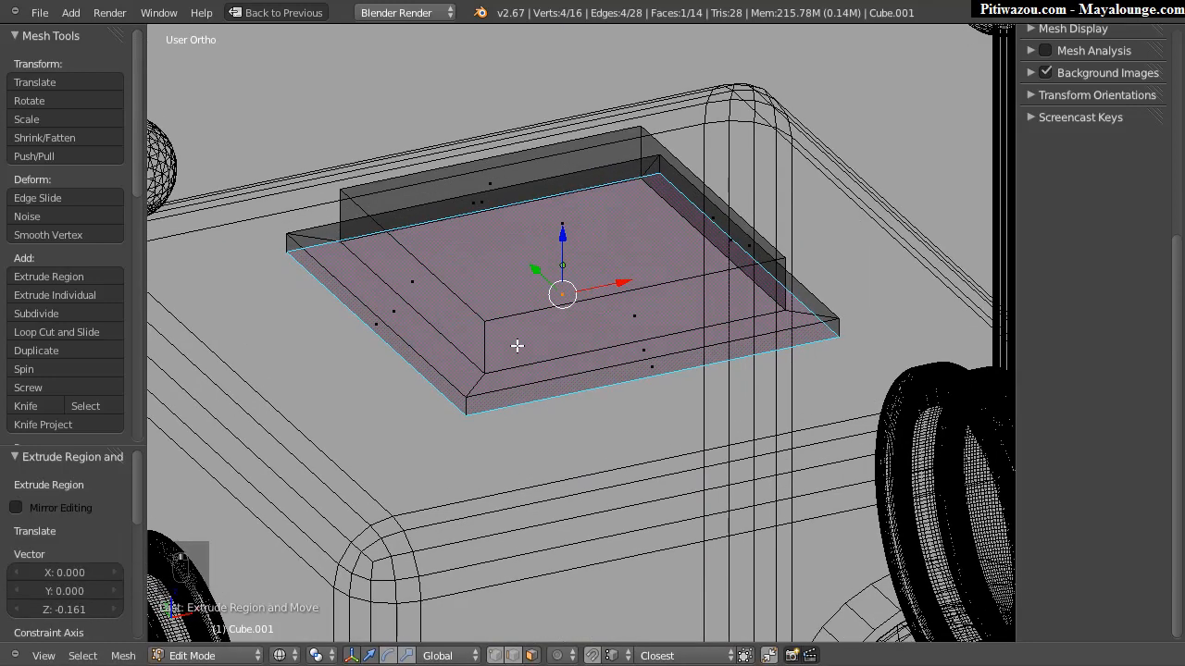
Step: Select all four corner edge runs of the head block and its flange in edge selection mode
alt+right_click(484, 345)
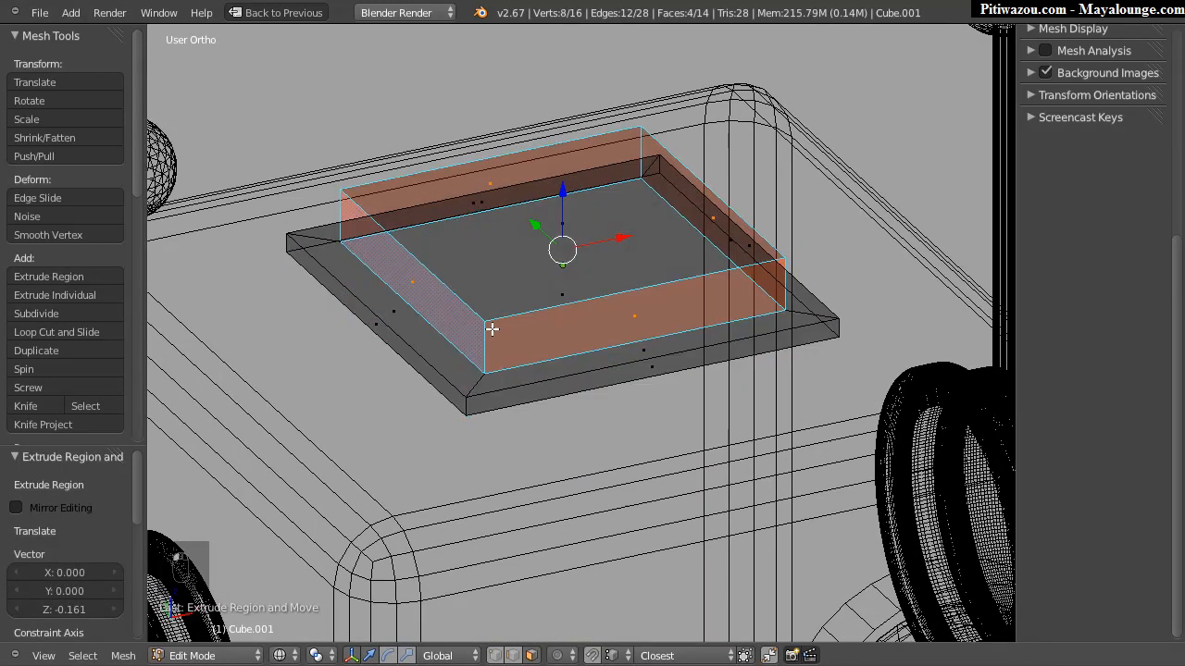
key(ctrl+Tab)
click(361, 320)
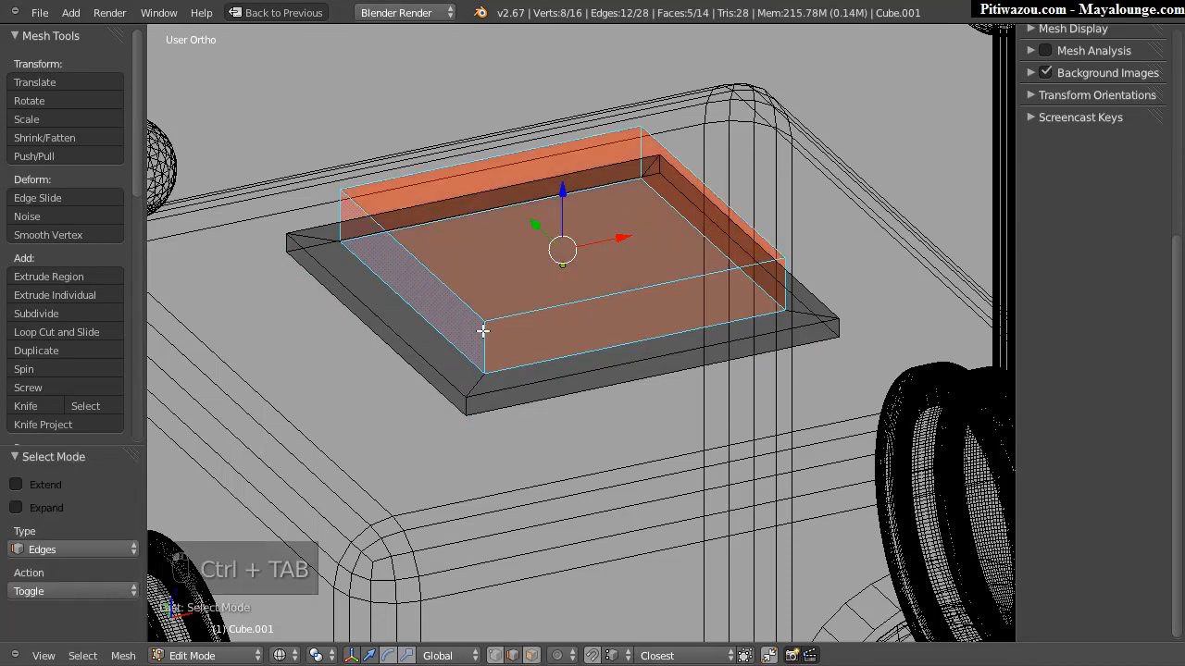
alt+right_click(484, 326)
alt+shift+right_click(339, 205)
alt+shift+right_click(648, 143)
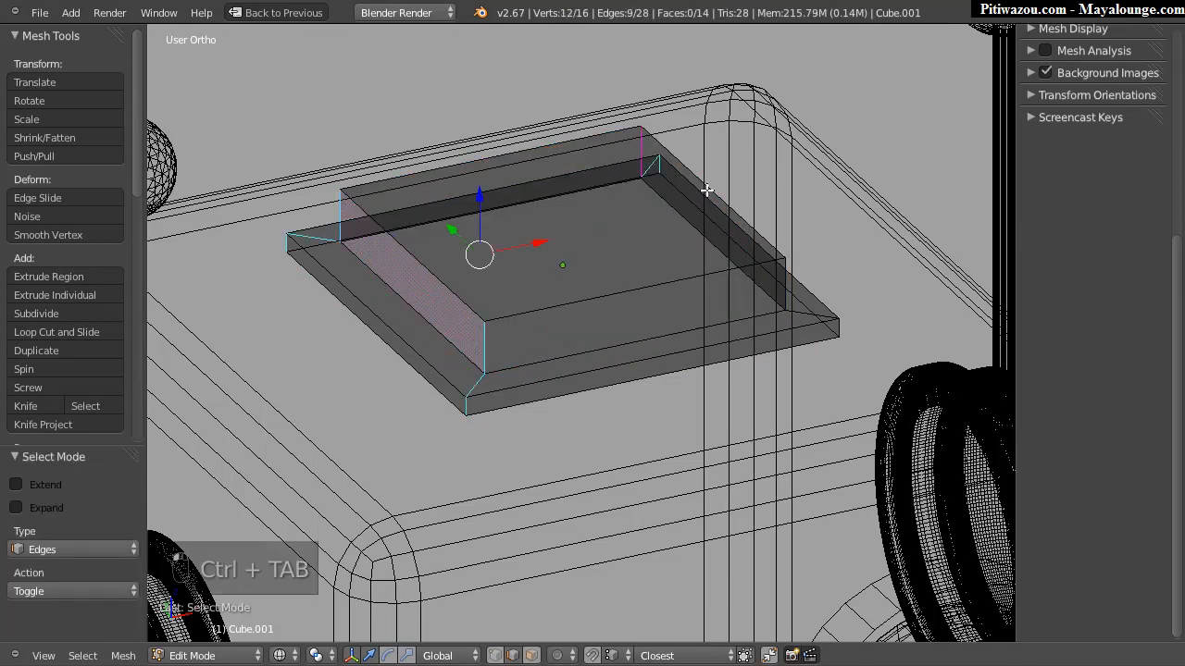
alt+shift+right_click(783, 282)
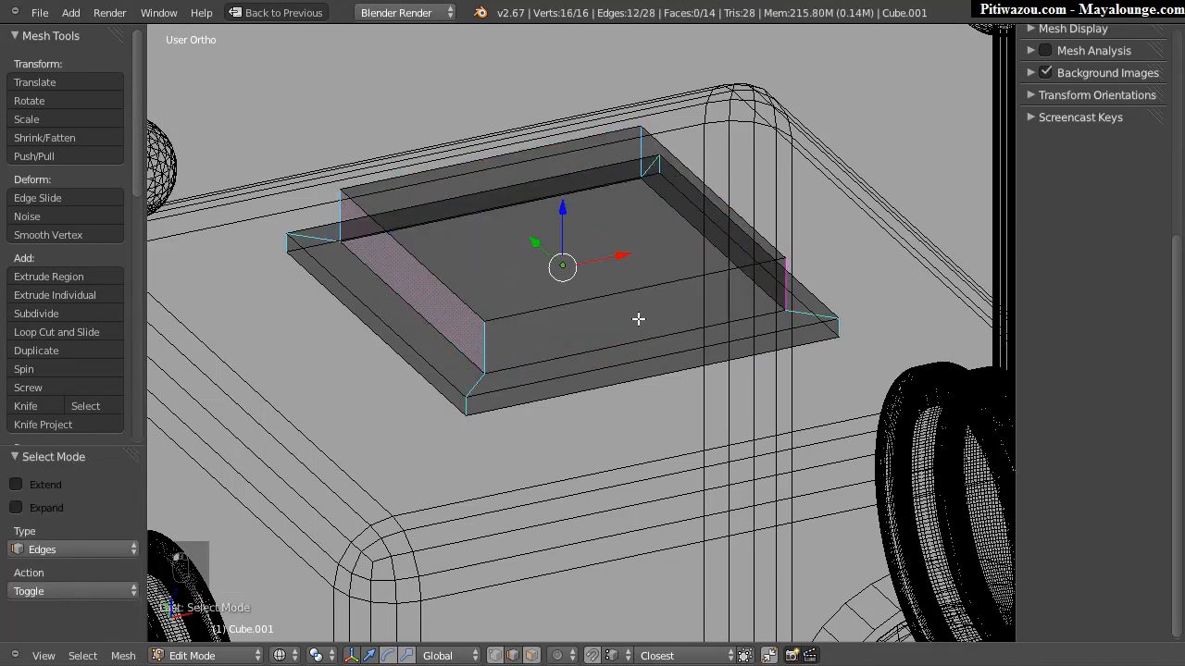
Step: Apply the head block's location, rotation and scale, and return to mesh editing
key(Tab)
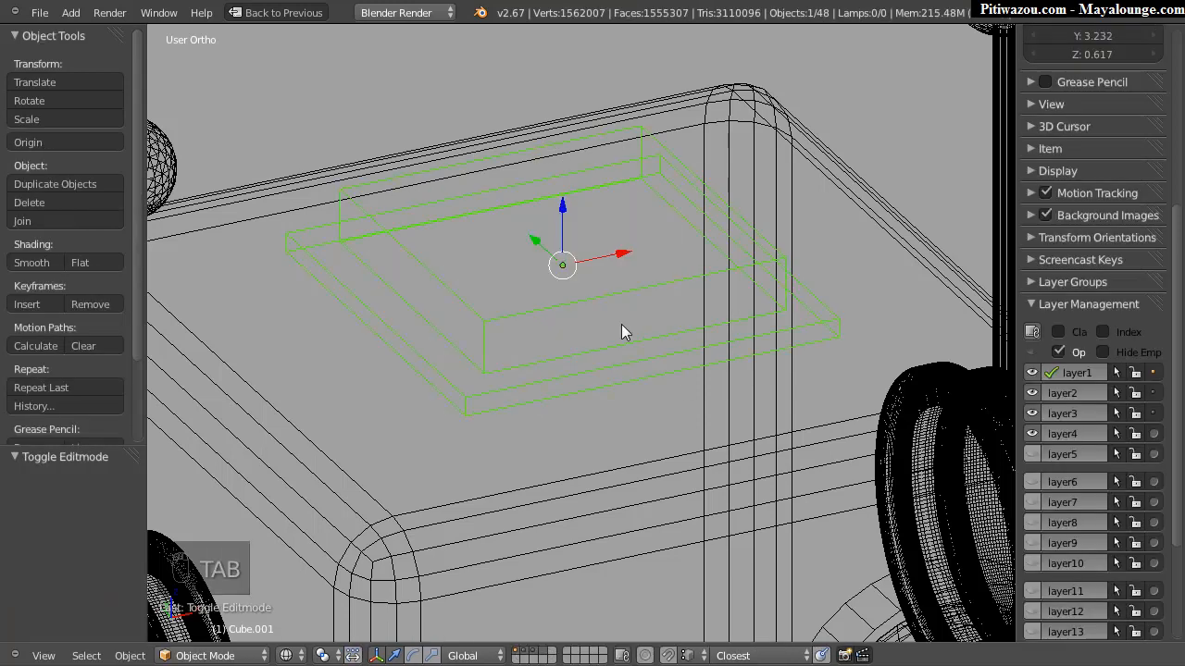
key(ctrl+a)
click(510, 328)
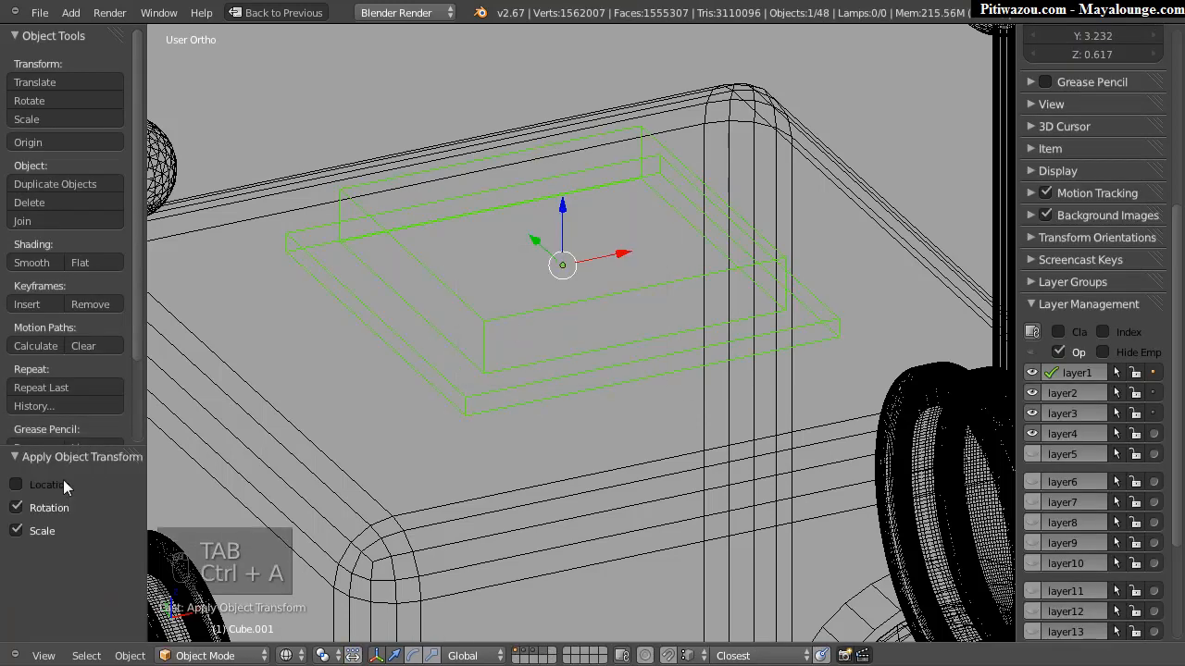
click(18, 485)
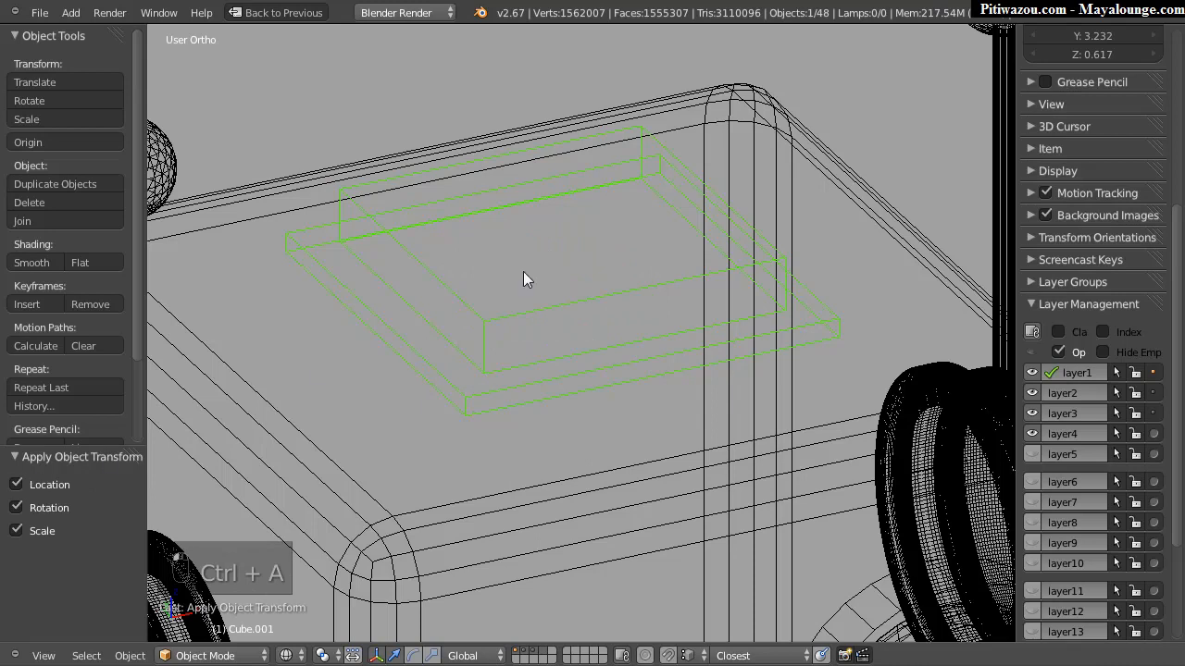
middle_drag(542, 320, 529, 335)
key(Tab)
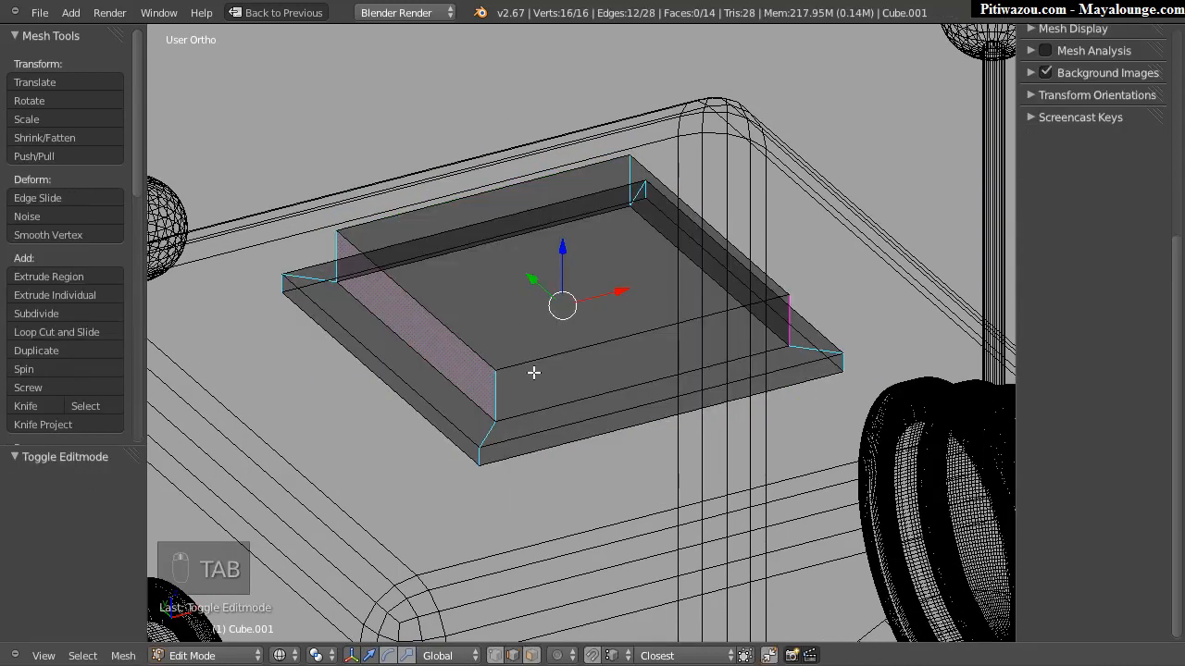
Step: Bevel the selected corner edges with an offset of 0.357 and 4 segments
key(ctrl+b)
scroll(571, 394, up, 1)
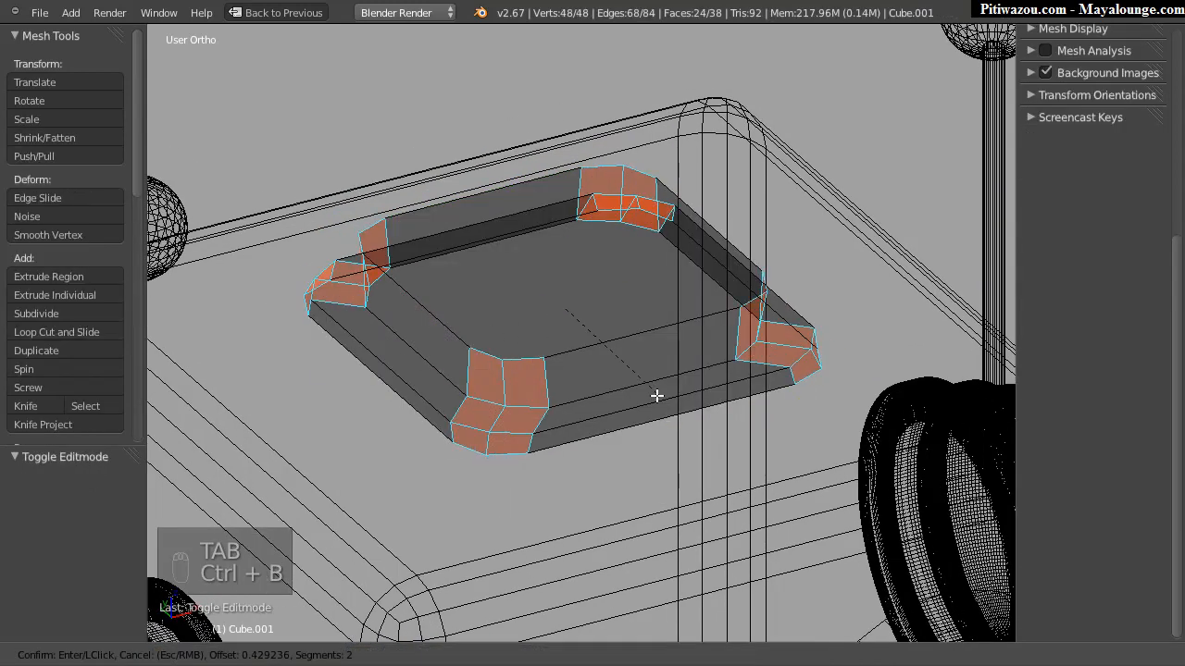
click(643, 394)
drag(65, 546, 84, 546)
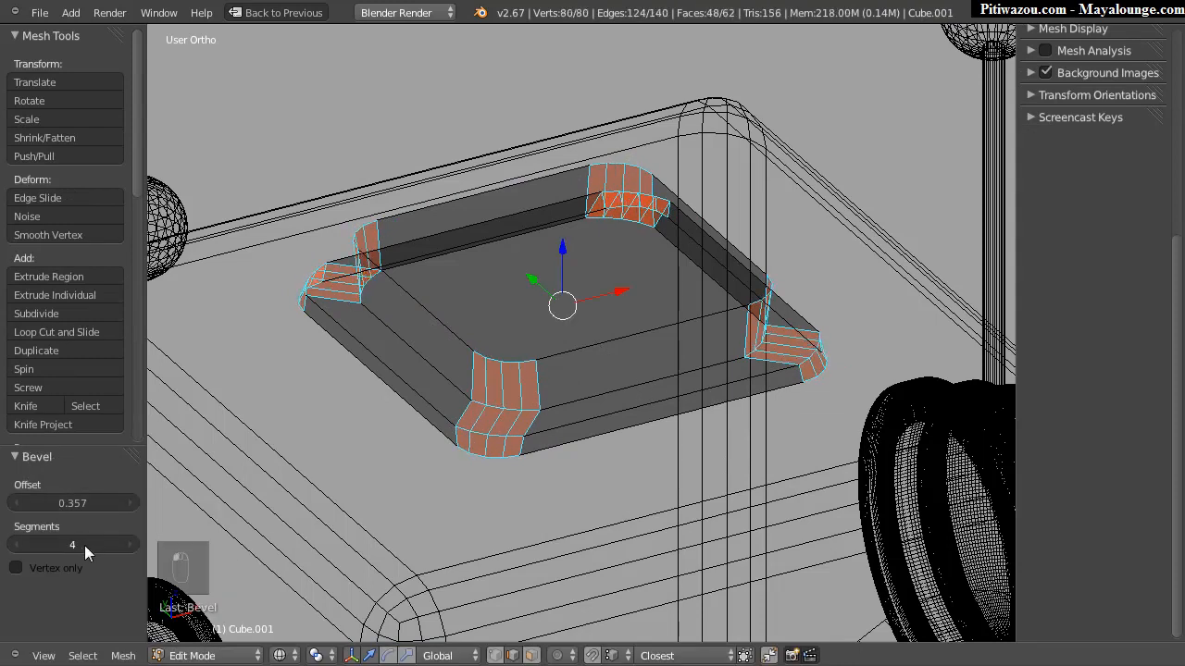
middle_drag(444, 463, 501, 451)
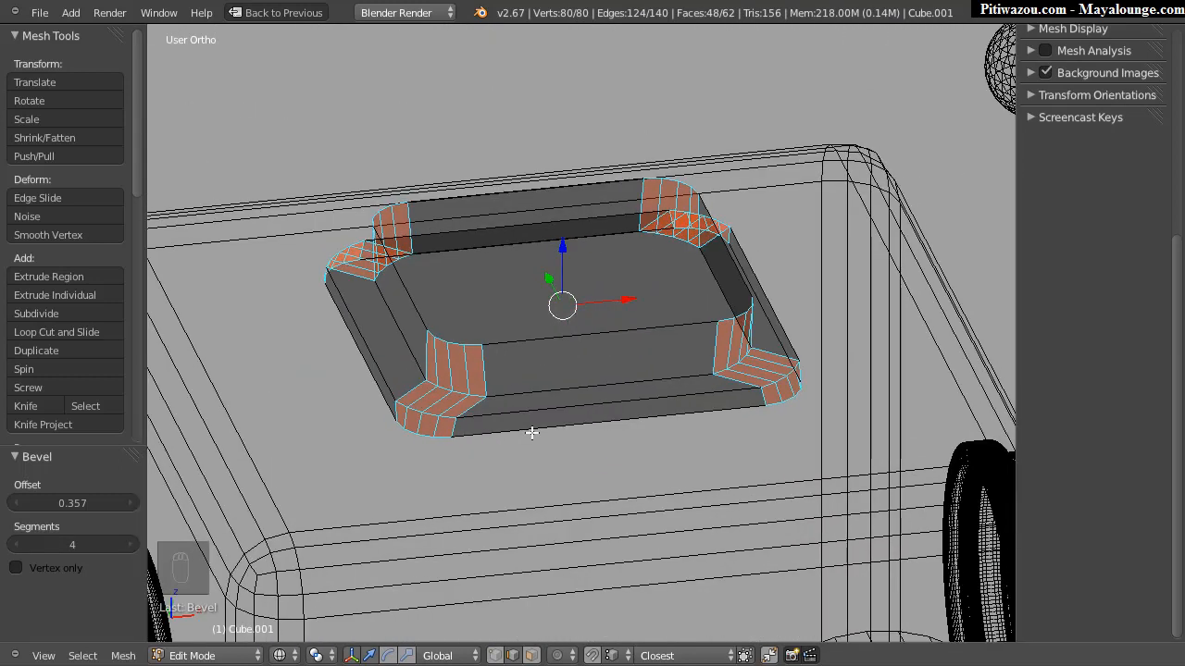
Step: Bevel the edge loop around the head block's top face with an offset of 0.148 and 4 segments
right_click(509, 340)
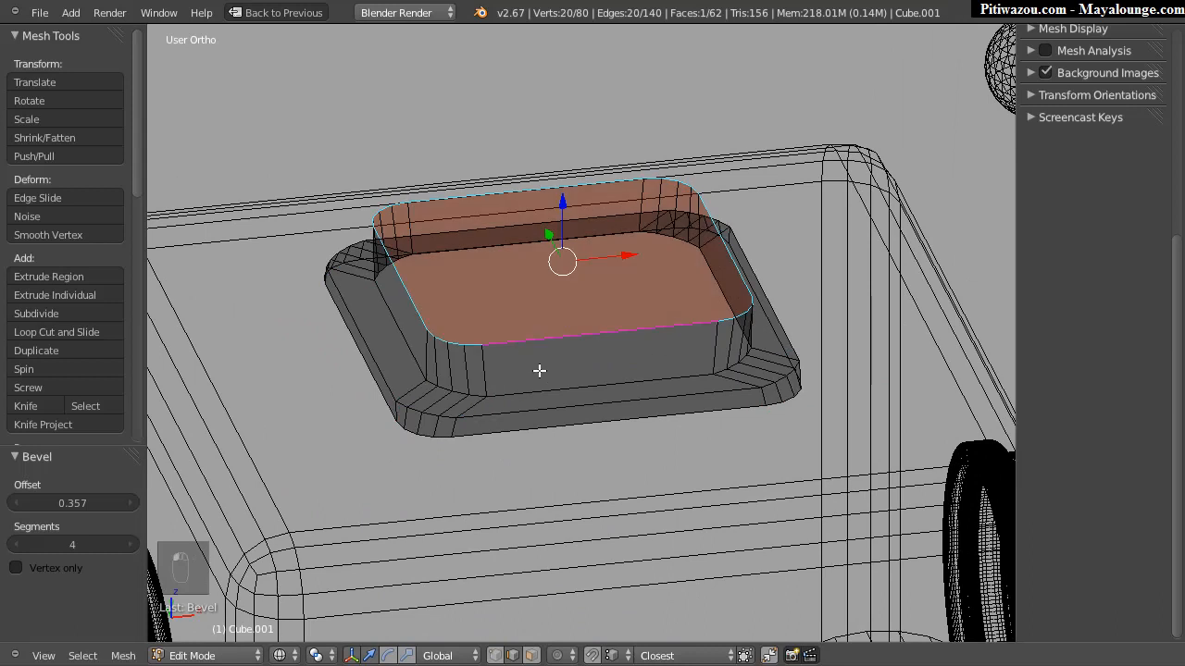
key(ctrl+b)
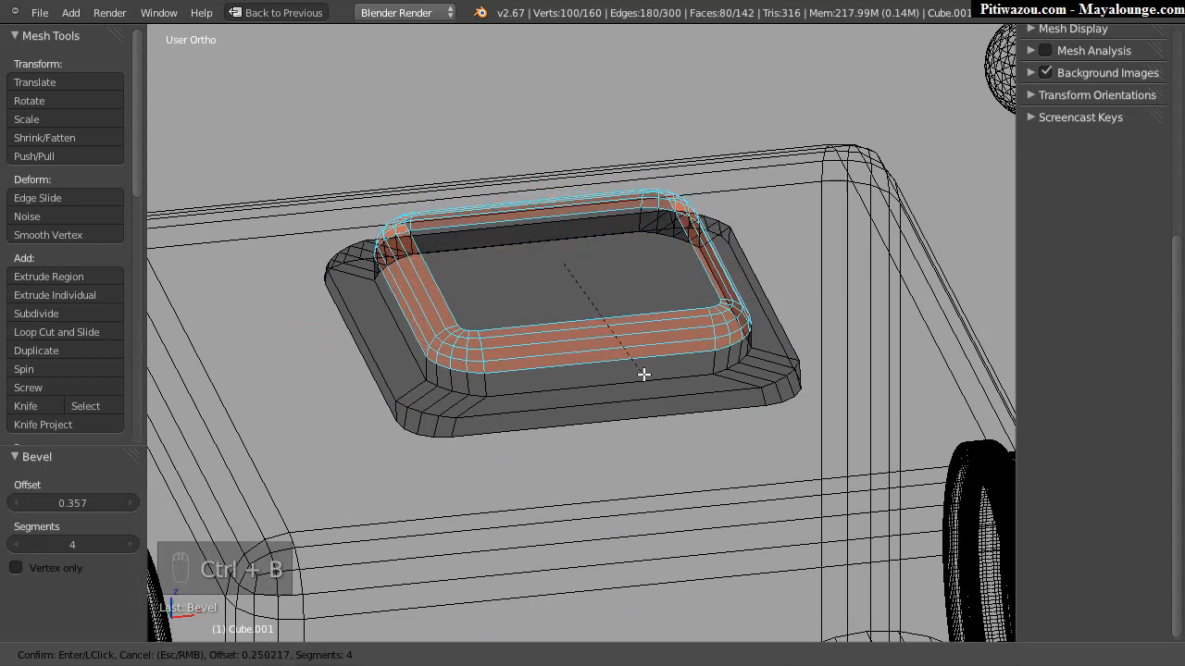
click(604, 380)
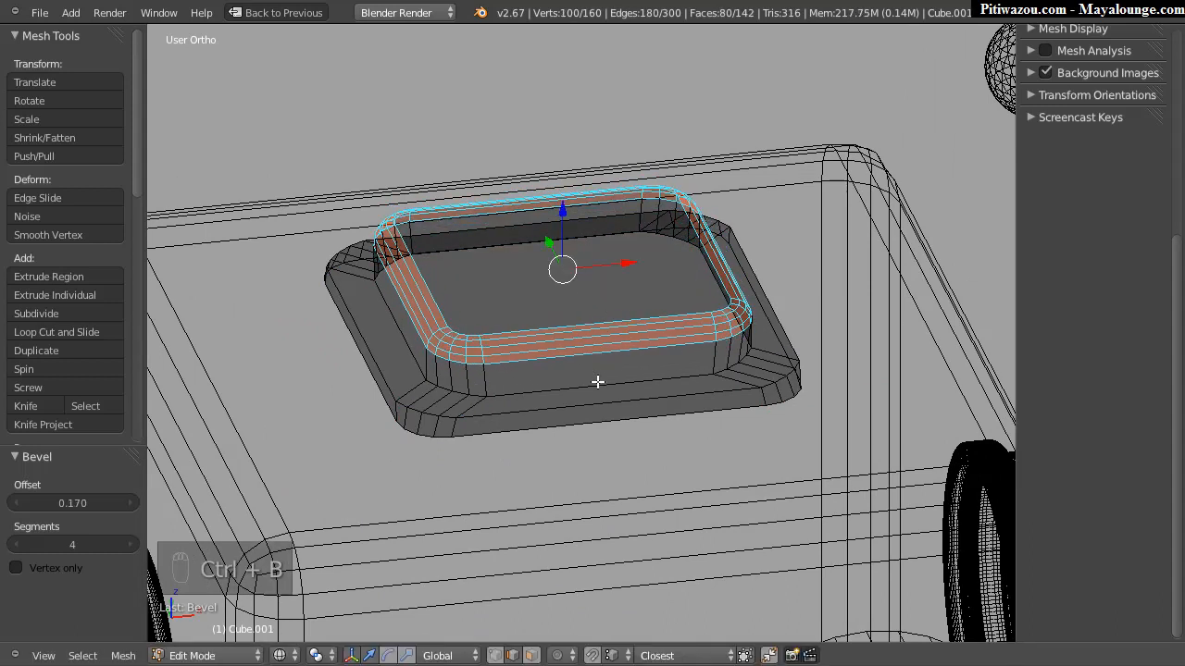
middle_drag(553, 367, 484, 364)
drag(76, 500, 66, 505)
Step: Bevel the inner edge loop where the block meets the flange with an offset of 0.156 and 4 segments
alt+right_click(542, 370)
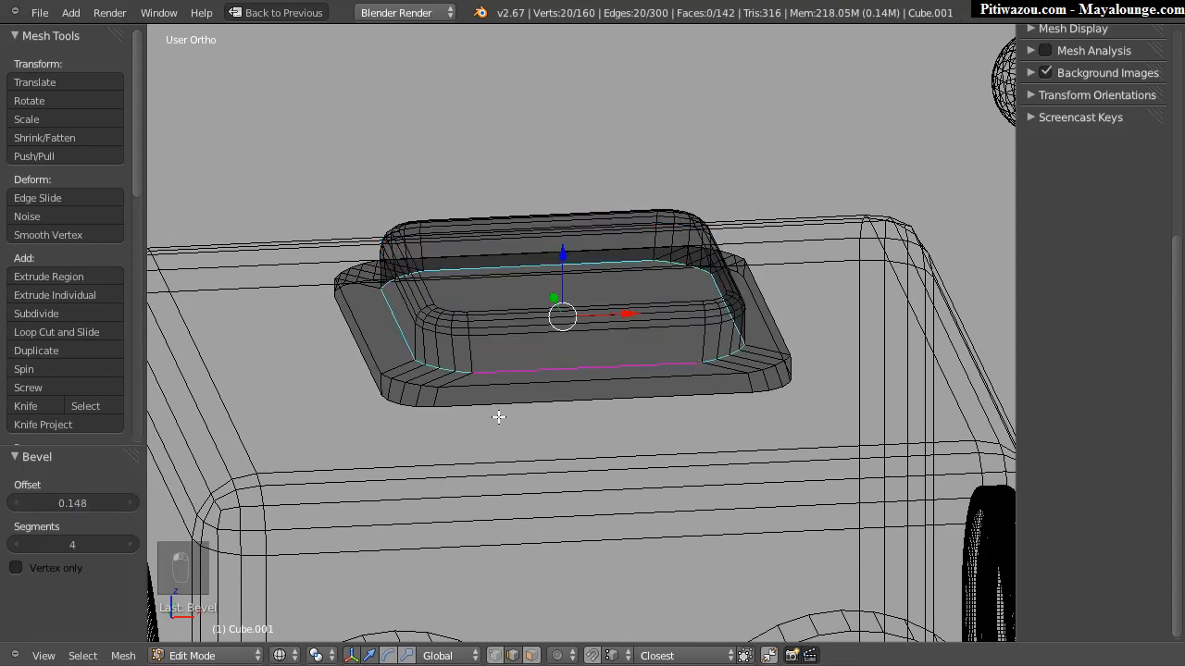
key(ctrl+b)
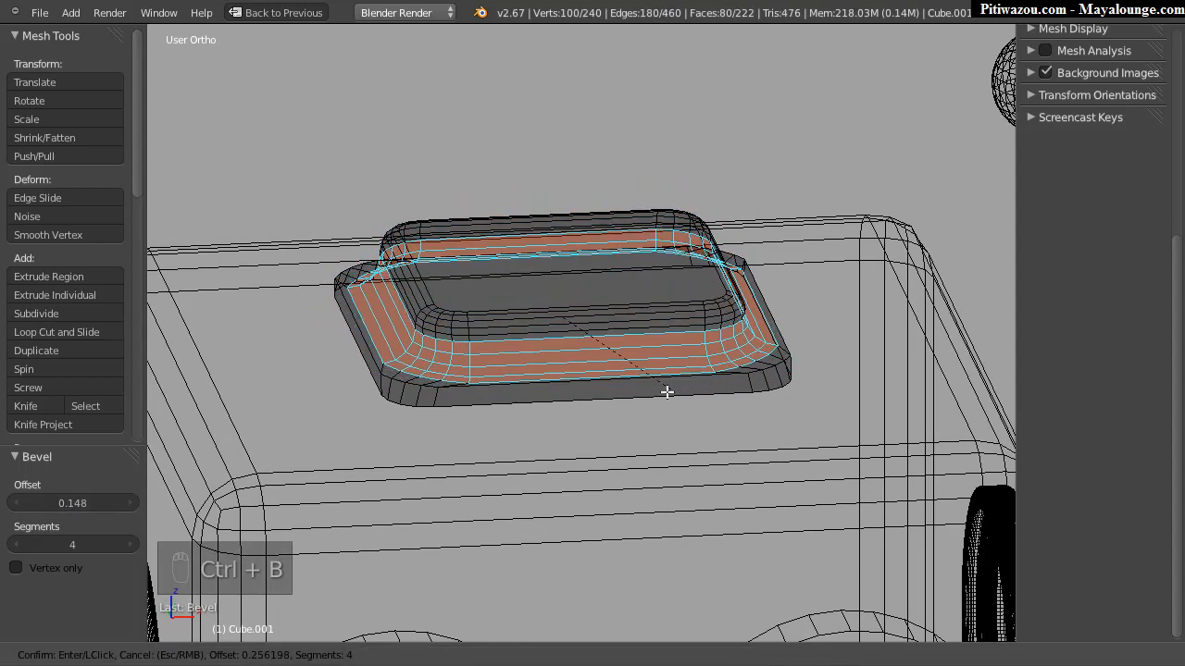
click(654, 396)
Step: Bevel the flange's upper outer edge loop with an offset of 0.06687 and 4 segments
middle_drag(434, 386, 500, 420)
alt+right_click(539, 429)
key(ctrl+b)
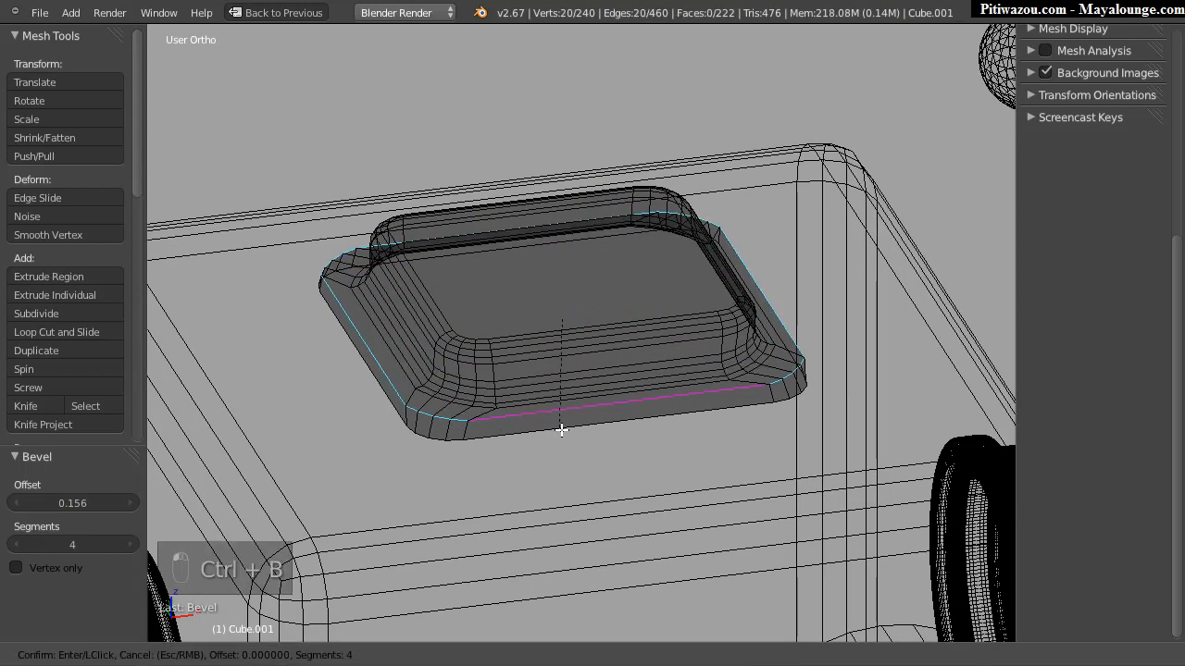
click(616, 428)
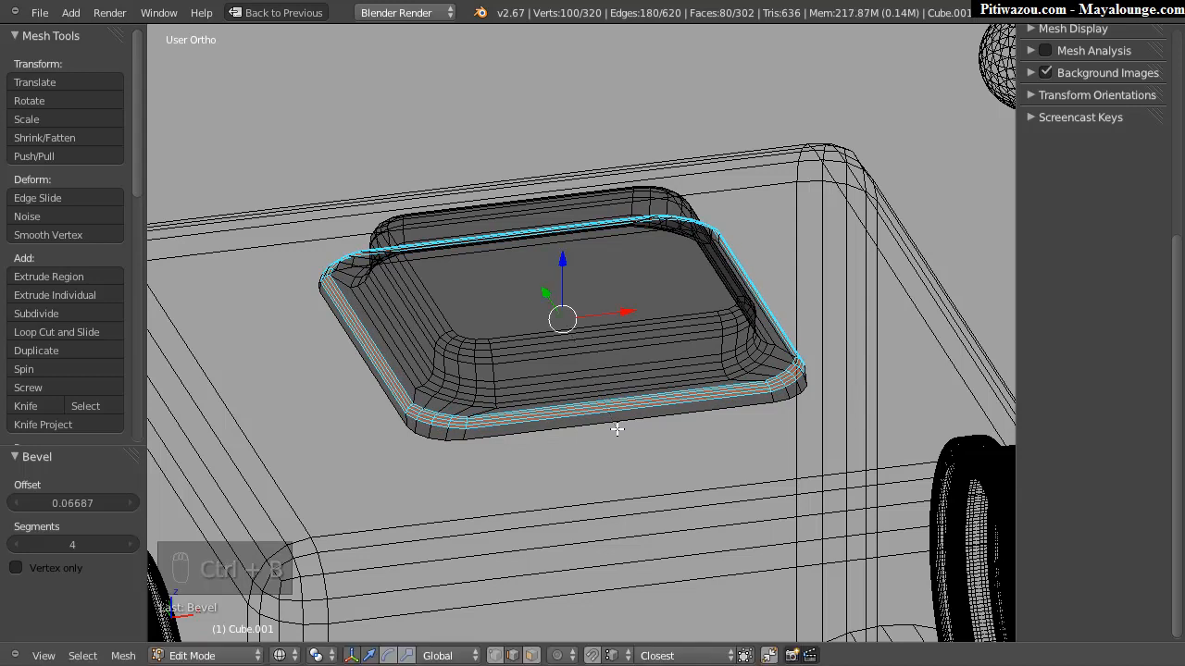
Step: Bevel the flange's bottom edge loop with an offset of 0.008 and 2 segments, and switch to solid display
right_click(500, 436)
middle_drag(542, 410, 524, 366)
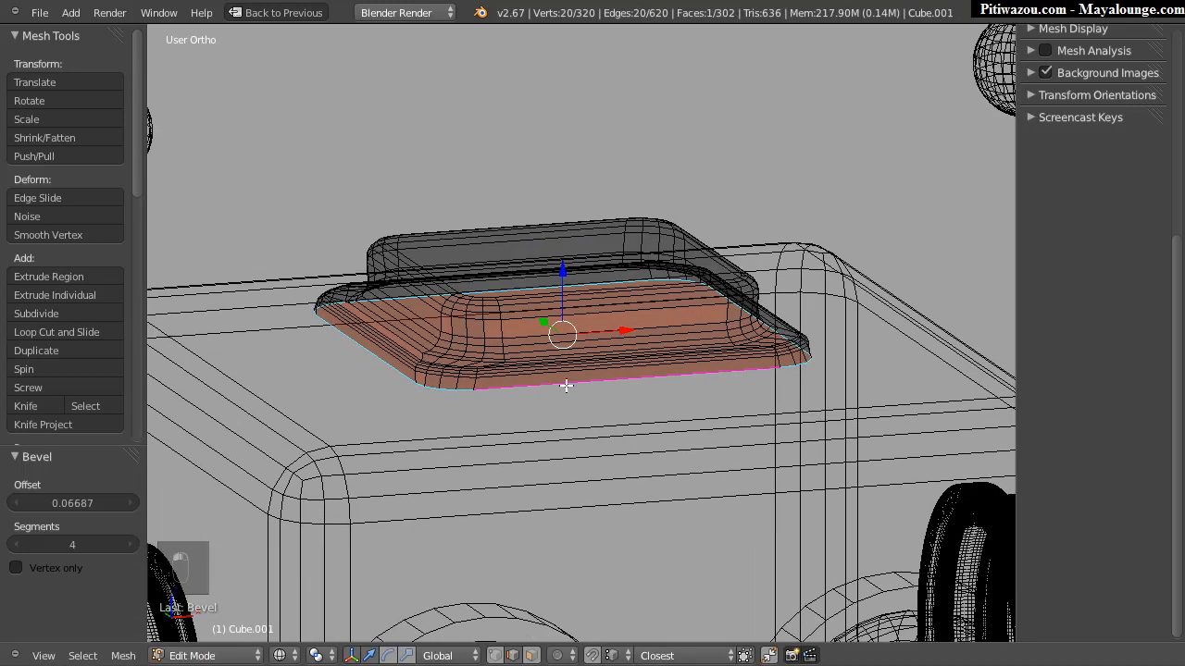
key(ctrl+b)
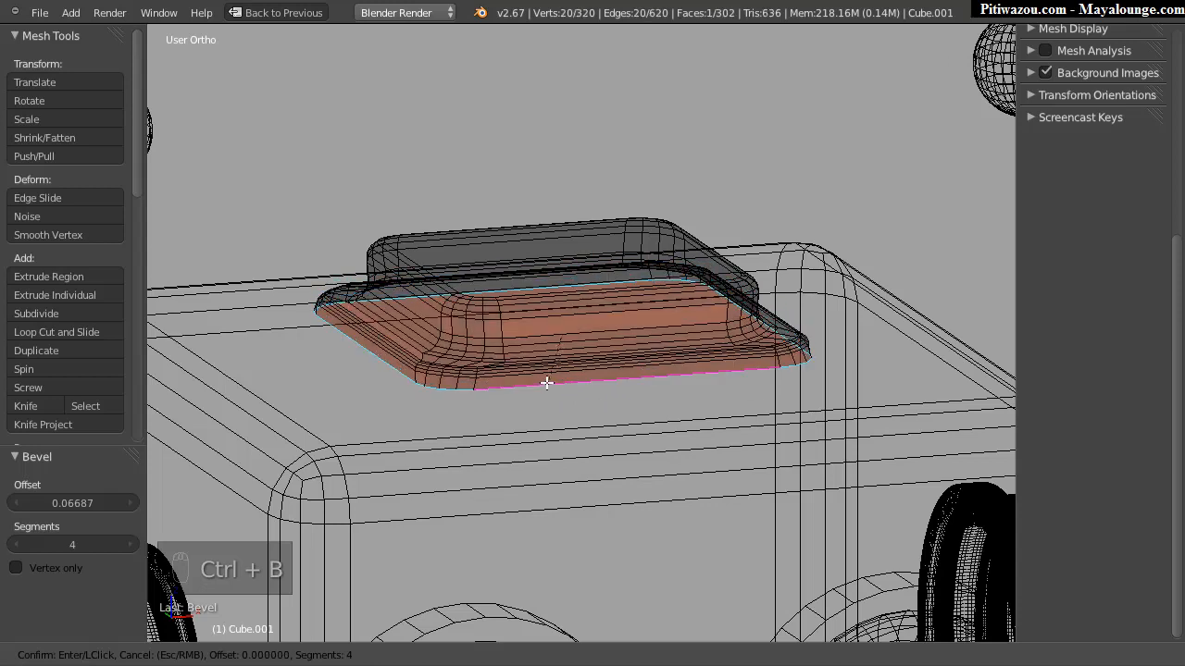
click(535, 387)
middle_drag(513, 397, 511, 294)
scroll(524, 268, up, 5)
drag(70, 544, 43, 549)
mouse_move(96, 498)
mouse_down()
mouse_move(70, 504)
mouse_move(79, 544)
mouse_move(74, 505)
mouse_up()
scroll(664, 307, down, 2)
mouse_move(663, 306)
middle_down()
mouse_move(462, 331)
mouse_move(568, 261)
mouse_move(531, 287)
middle_up()
key(z)
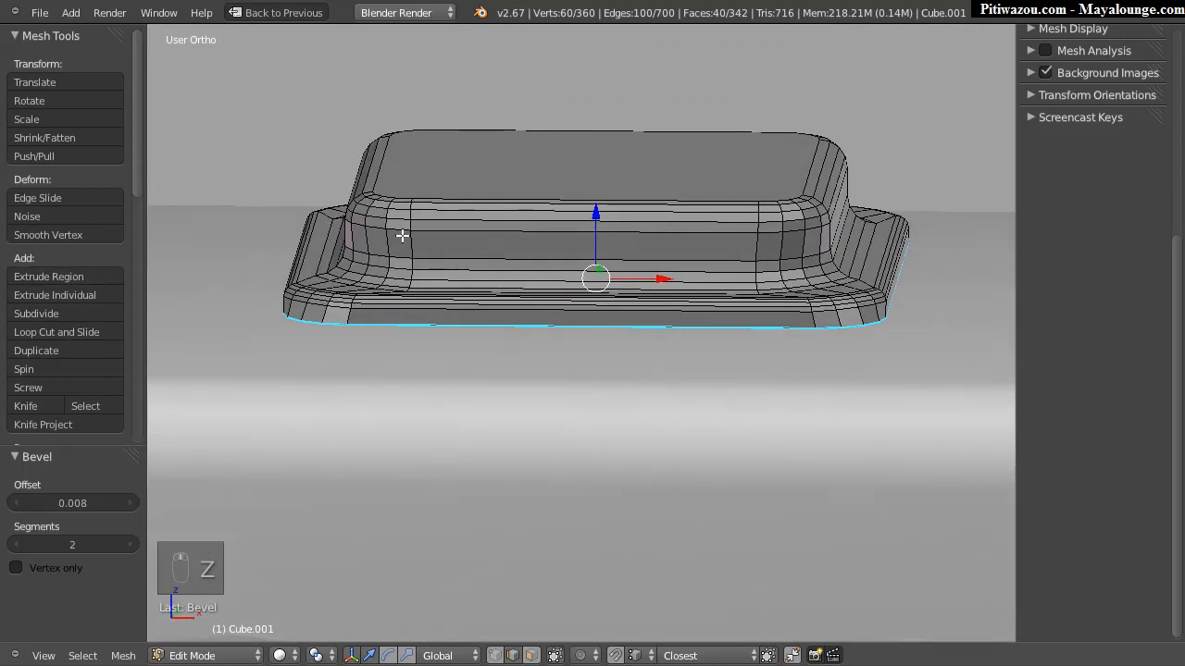
Step: Leave mesh editing and apply smooth shading to the head block
key(Tab)
click(32, 263)
middle_drag(552, 316, 610, 360)
scroll(613, 324, up, 3)
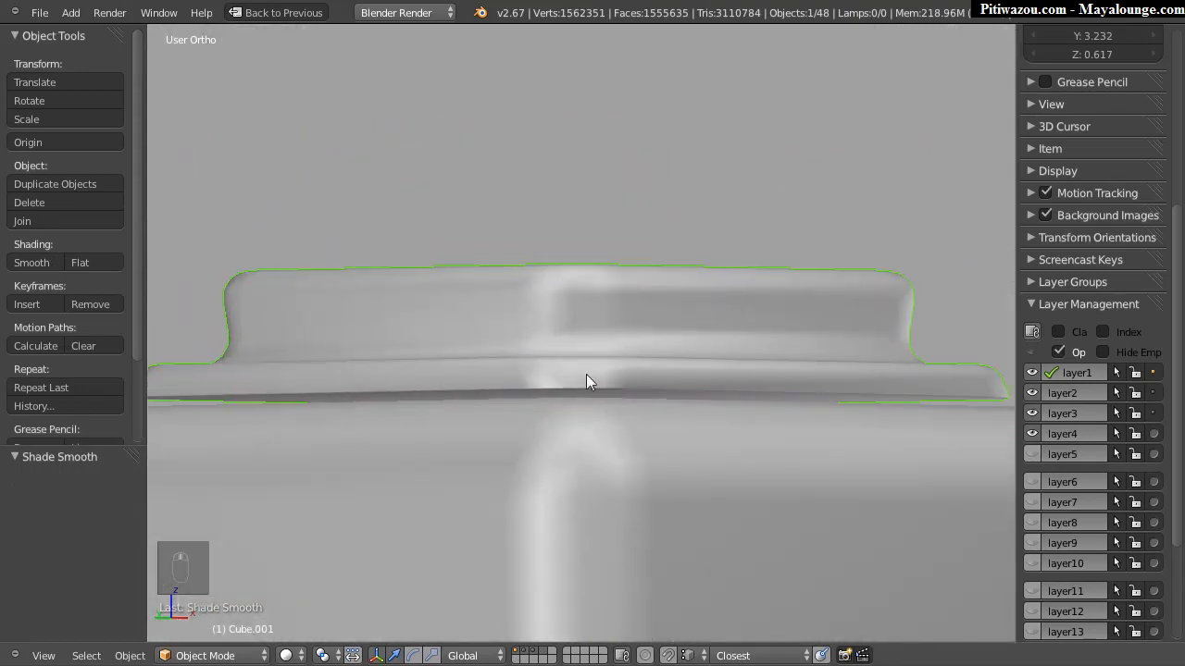
scroll(635, 359, down, 3)
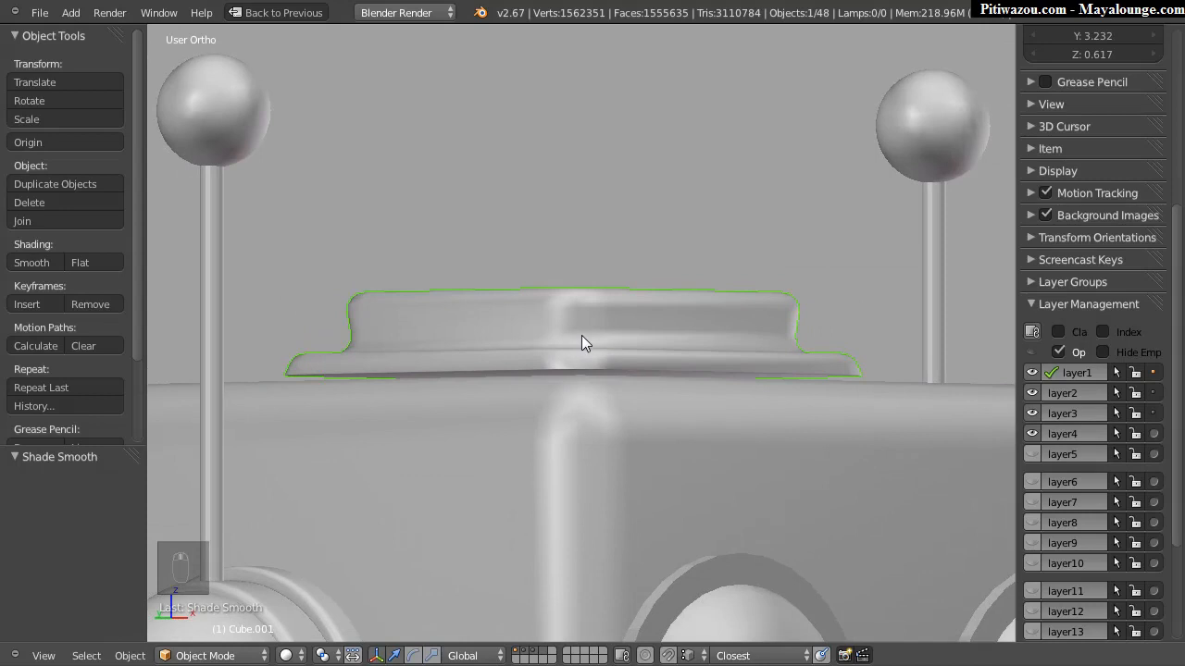
Step: Set the head block's origin to the centre of its geometry
key(space)
mouse_move(506, 244)
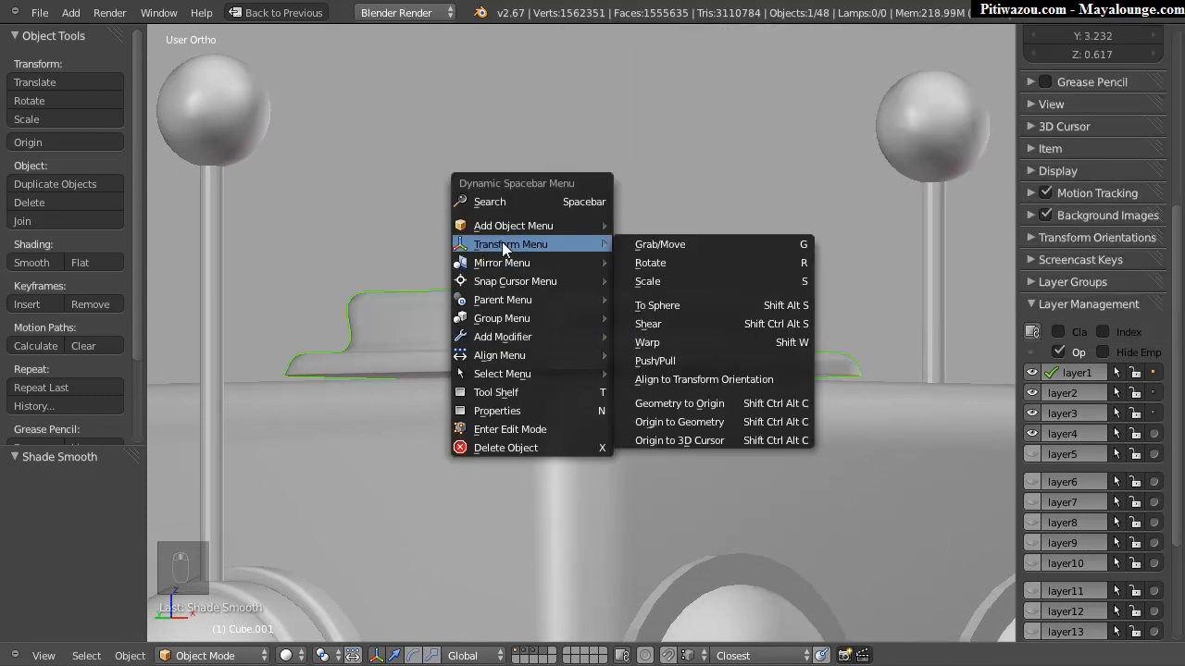
click(685, 423)
Step: Lower the head block by 0.06167 along Z and fine-tune its height in front view so its base meets the head
drag(578, 283, 574, 288)
middle_drag(608, 299, 575, 275)
key(KP_1)
shift+middle_drag(836, 512, 328, 372)
shift+middle_drag(744, 396, 373, 396)
ctrl+middle_drag(629, 331, 632, 259)
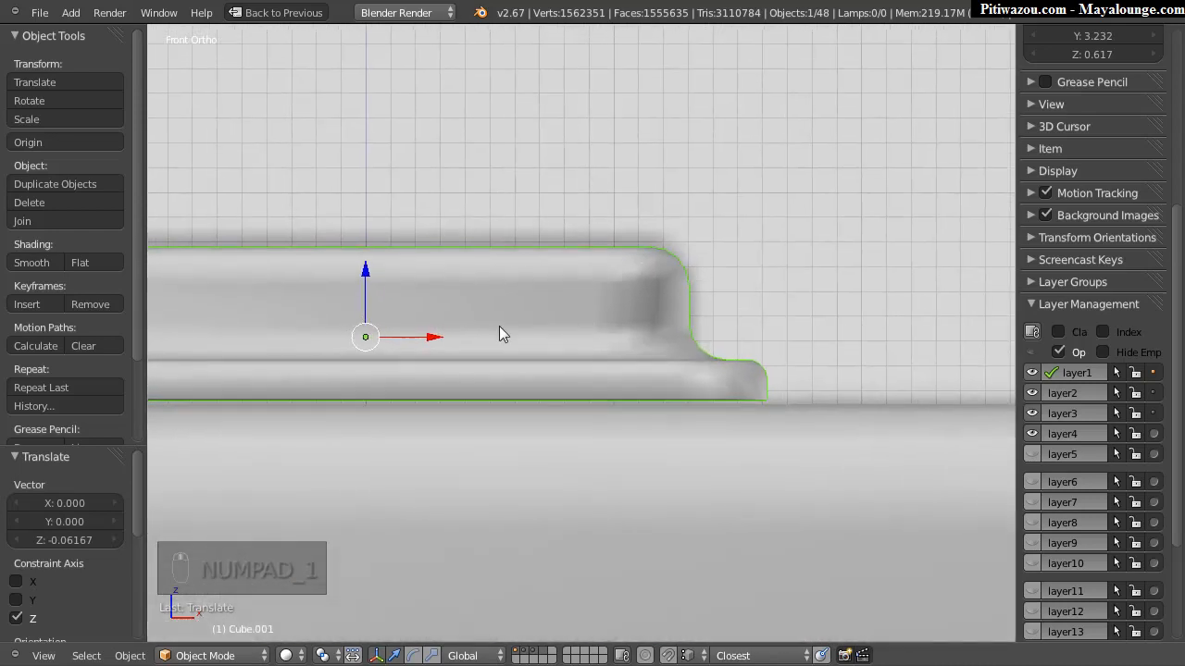
drag(365, 271, 365, 274)
ctrl+middle_drag(755, 313, 756, 316)
shift+middle_drag(420, 318, 727, 305)
Step: Raise the head block's upper vertices along Z in wireframe display until the block is 0.691 tall
key(Tab)
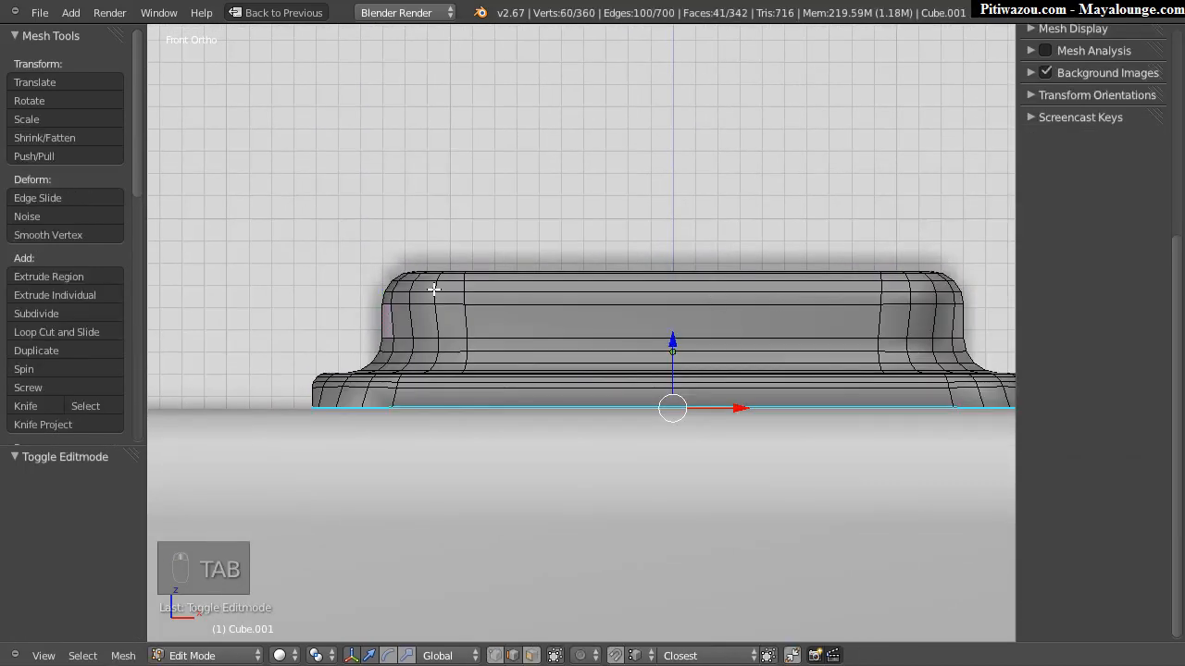
key(ctrl+Tab)
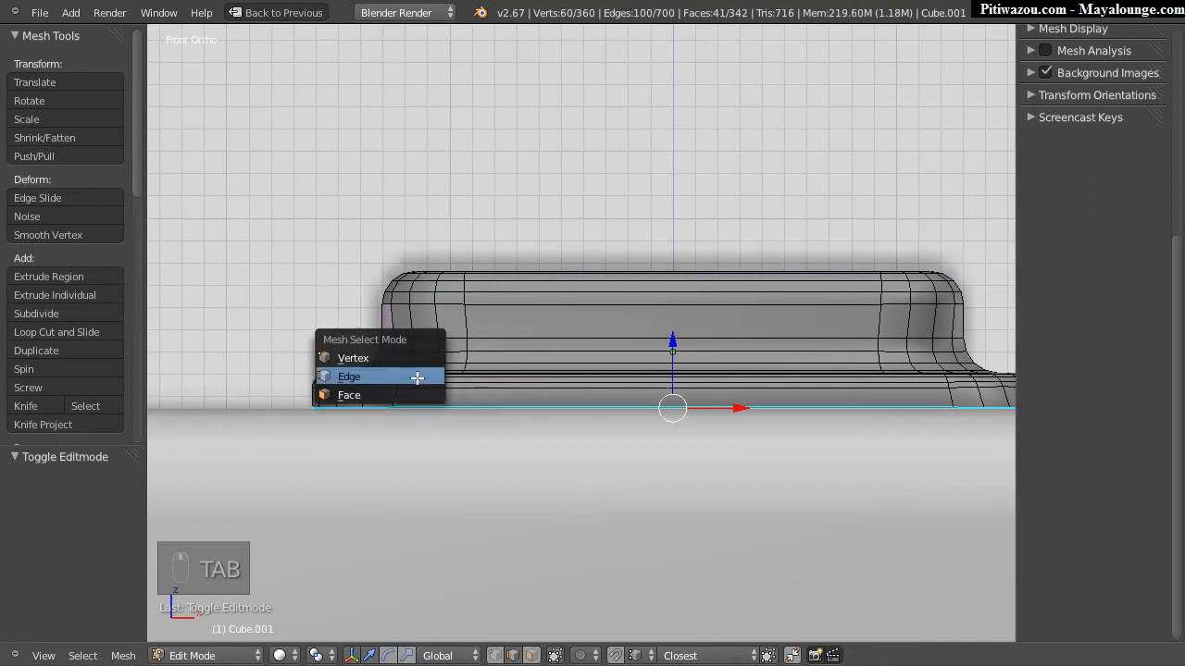
click(386, 356)
key(z)
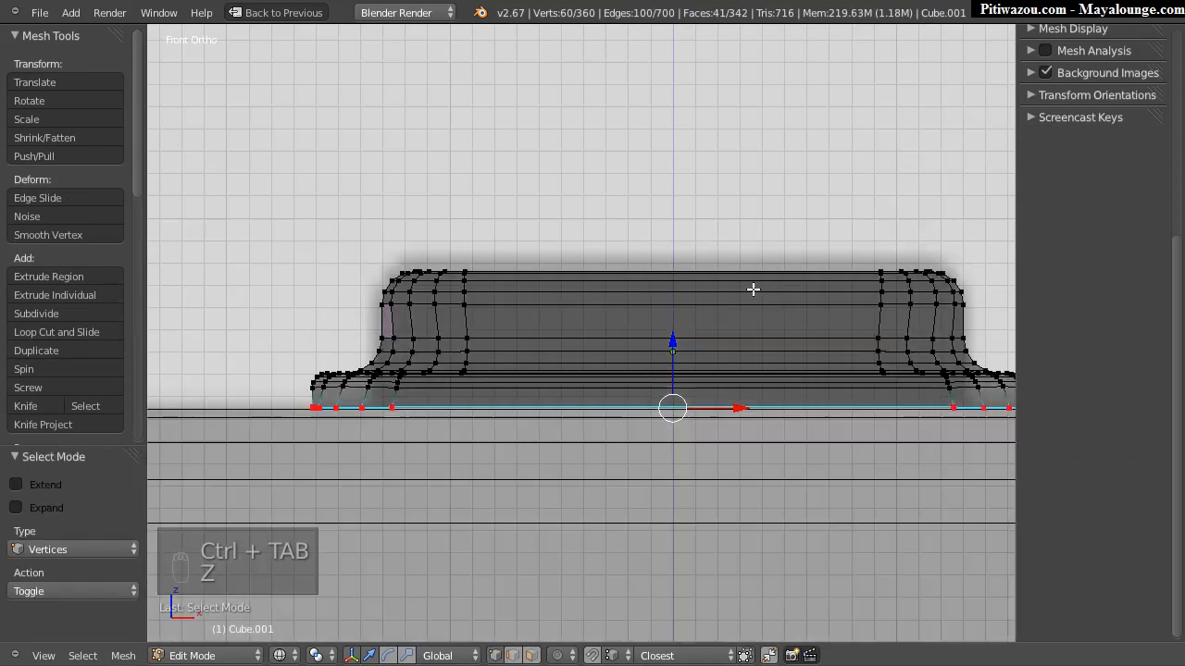
key(a)
drag(1007, 222, 323, 317)
drag(672, 216, 685, 264)
key(Tab)
Step: Inset the head block's bottom face by 0.1264 and delete the inner face to leave the underside open
middle_drag(623, 311, 529, 383)
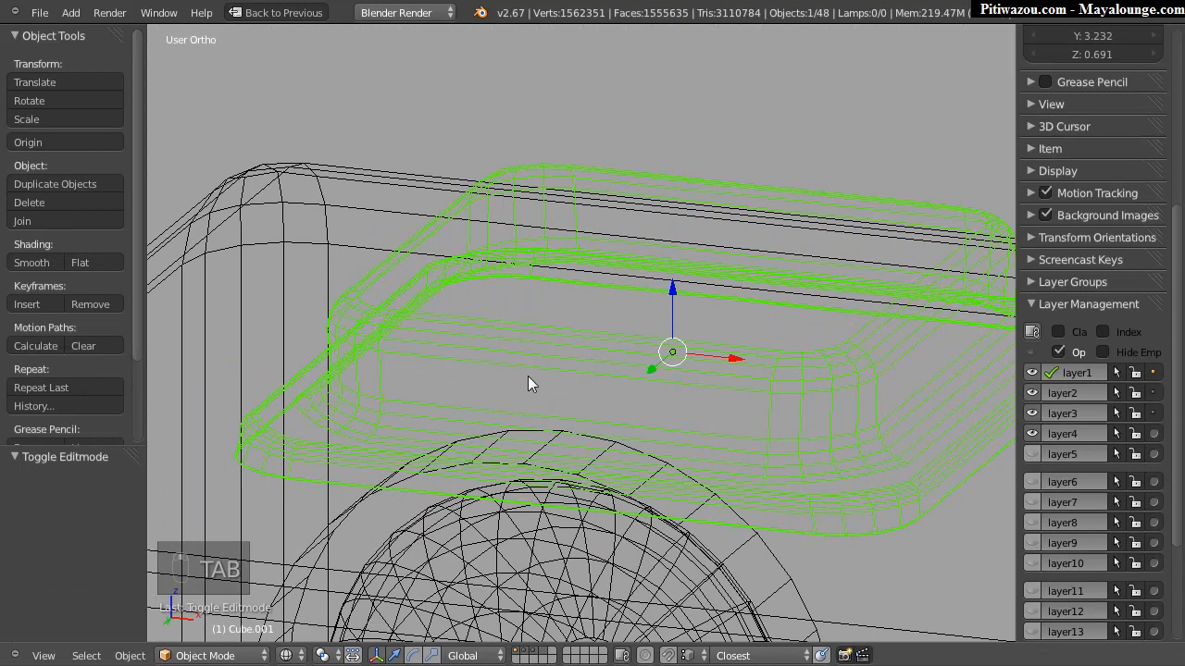
key(ctrl+Tab)
key(Tab)
key(ctrl+Tab)
click(375, 551)
right_click(670, 388)
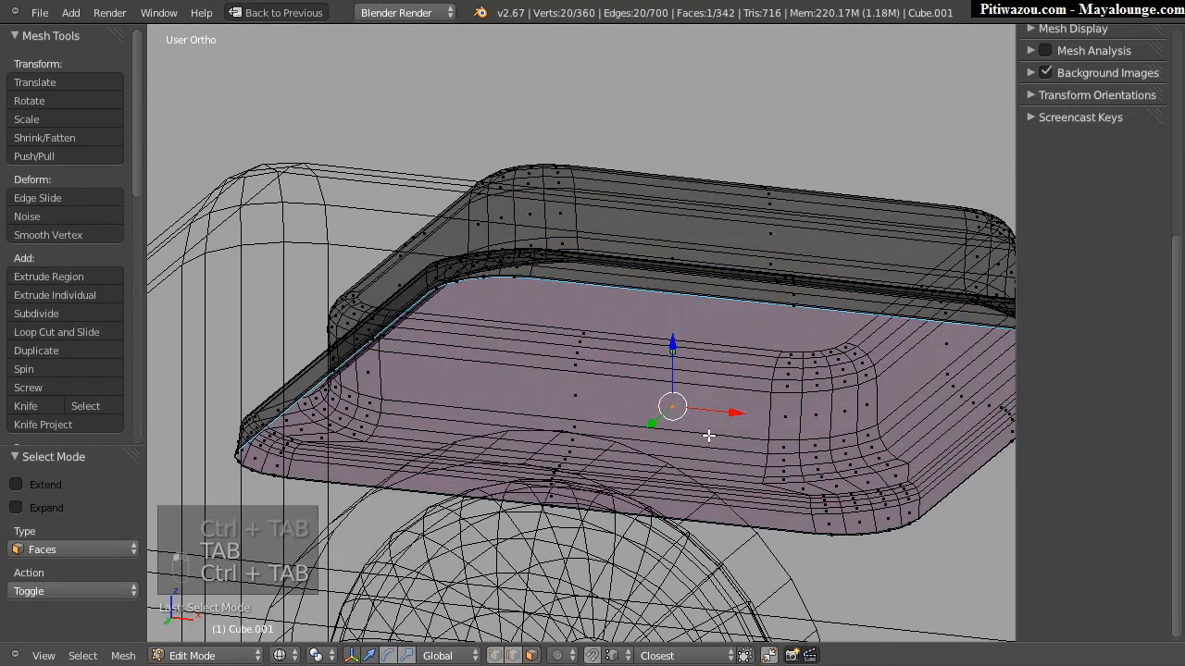
key(i)
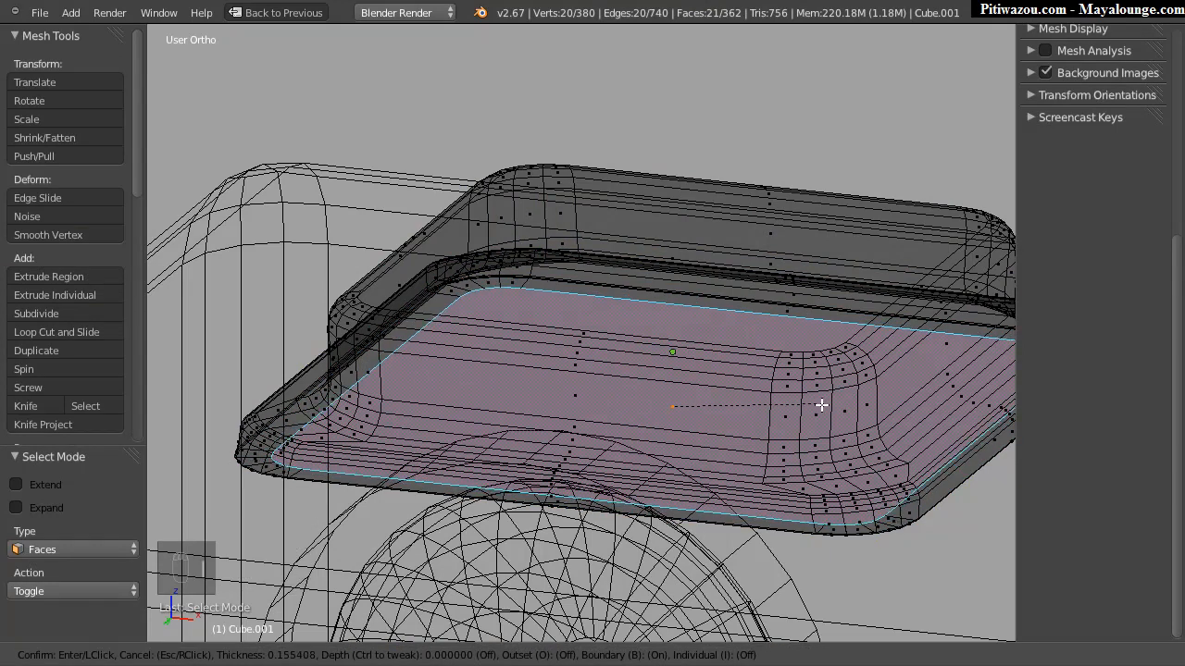
click(824, 405)
key(x)
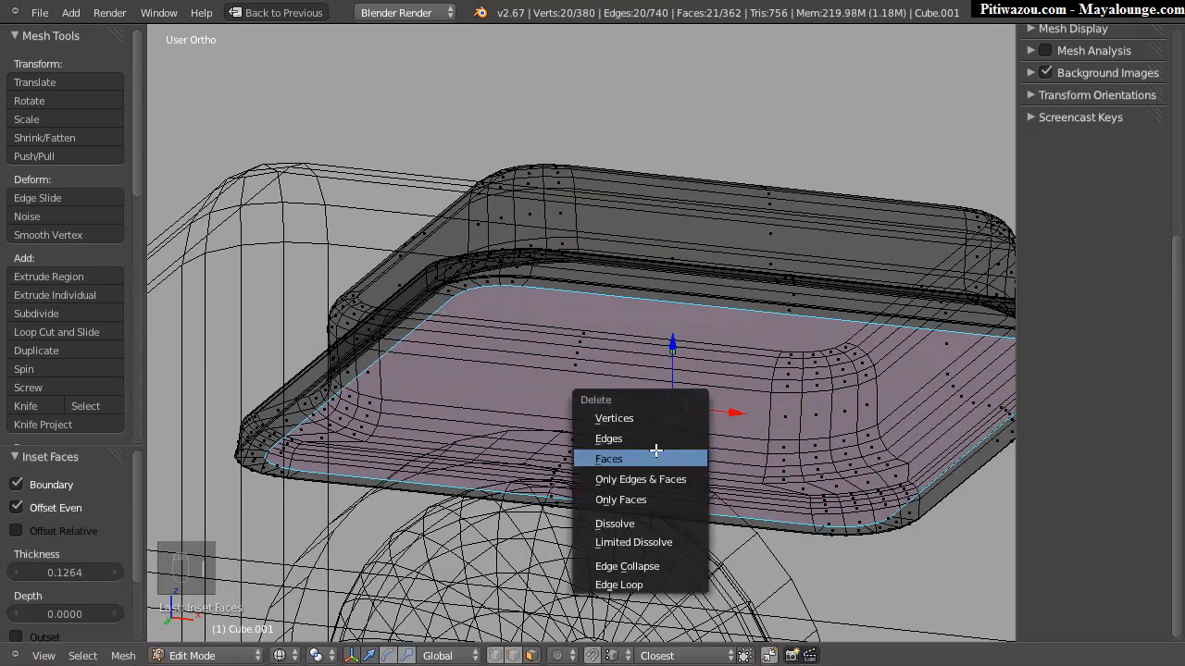
click(640, 459)
Step: In edge selection and solid display, knife a cut across the block's top face between rounded-corner vertices along its -X side
middle_drag(802, 305, 581, 365)
key(ctrl+Tab)
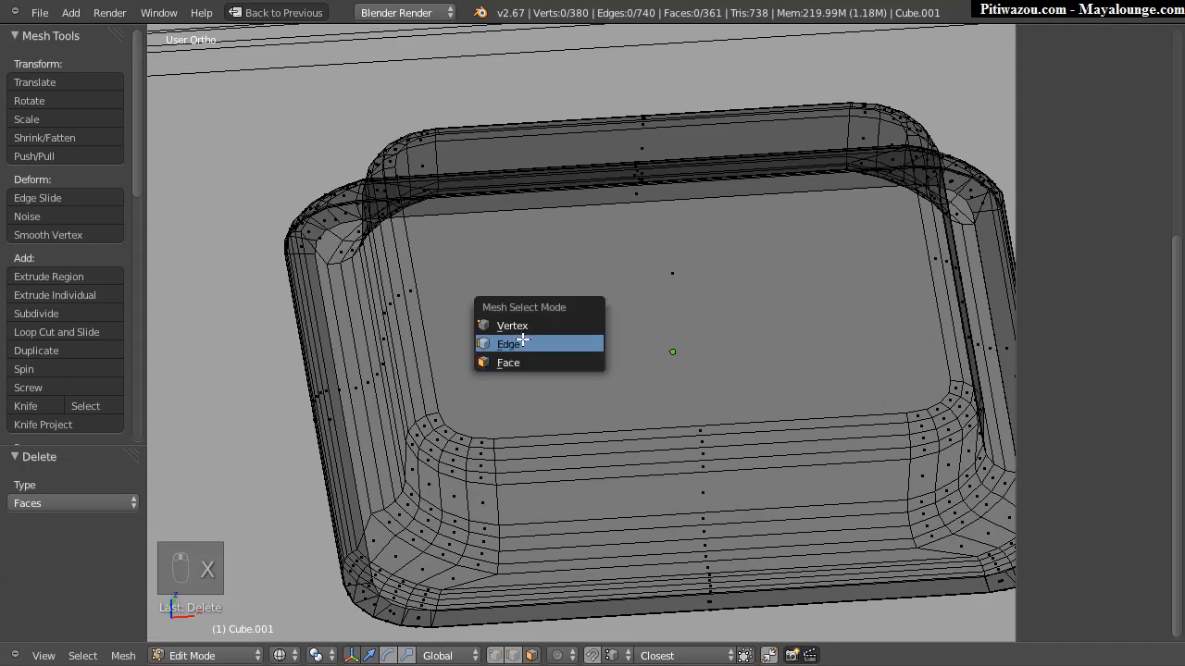
click(515, 345)
middle_drag(490, 389, 519, 389)
key(z)
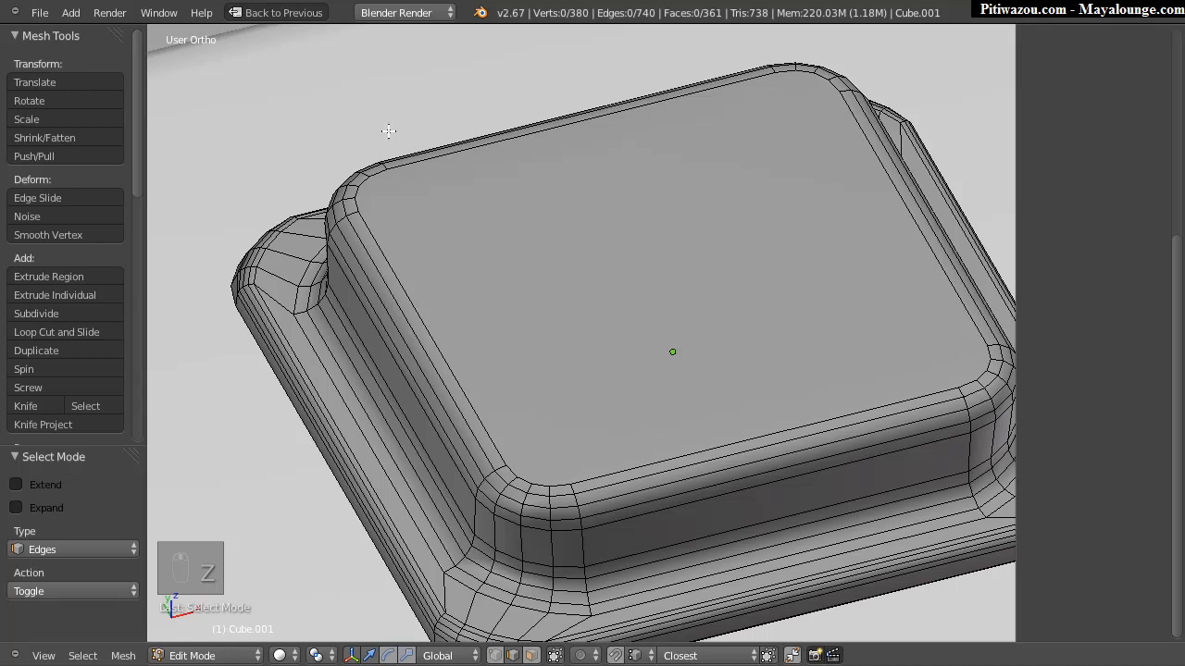
middle_drag(515, 515, 816, 615)
middle_drag(735, 487, 634, 442)
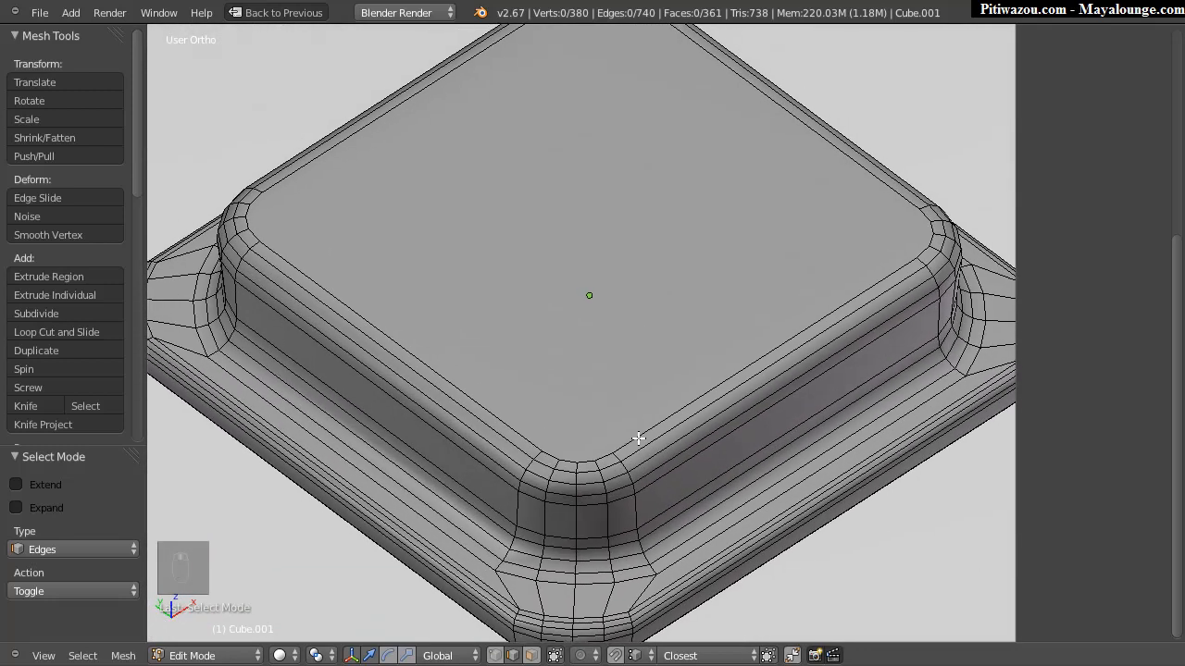
key(k)
click(612, 453)
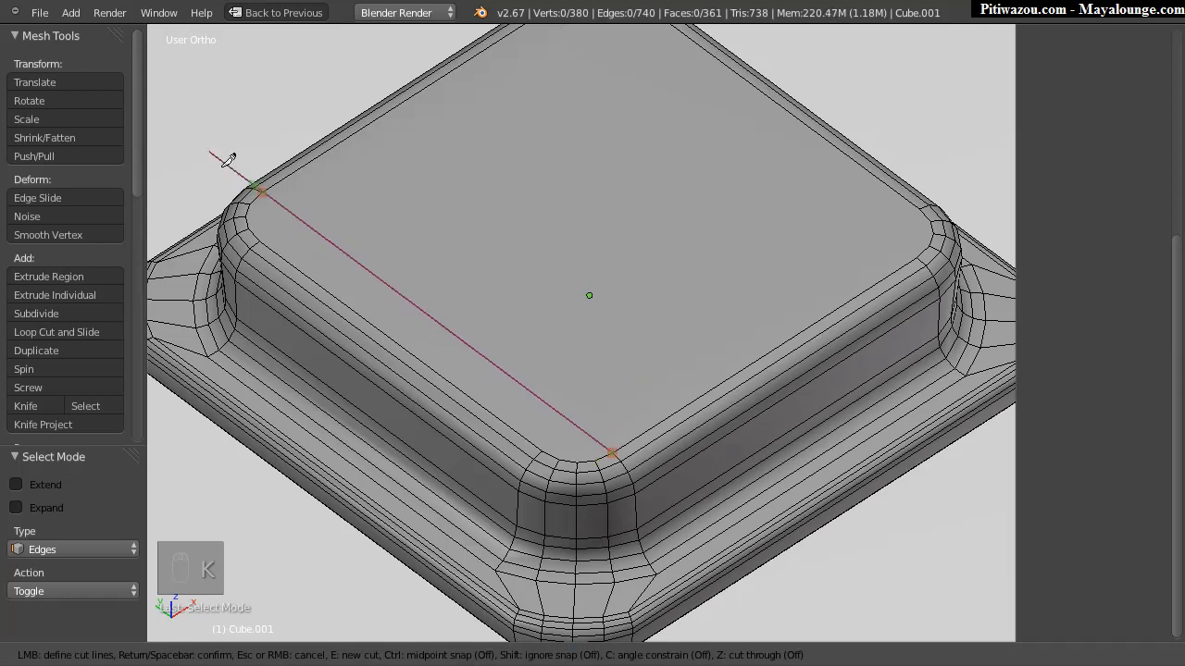
click(263, 191)
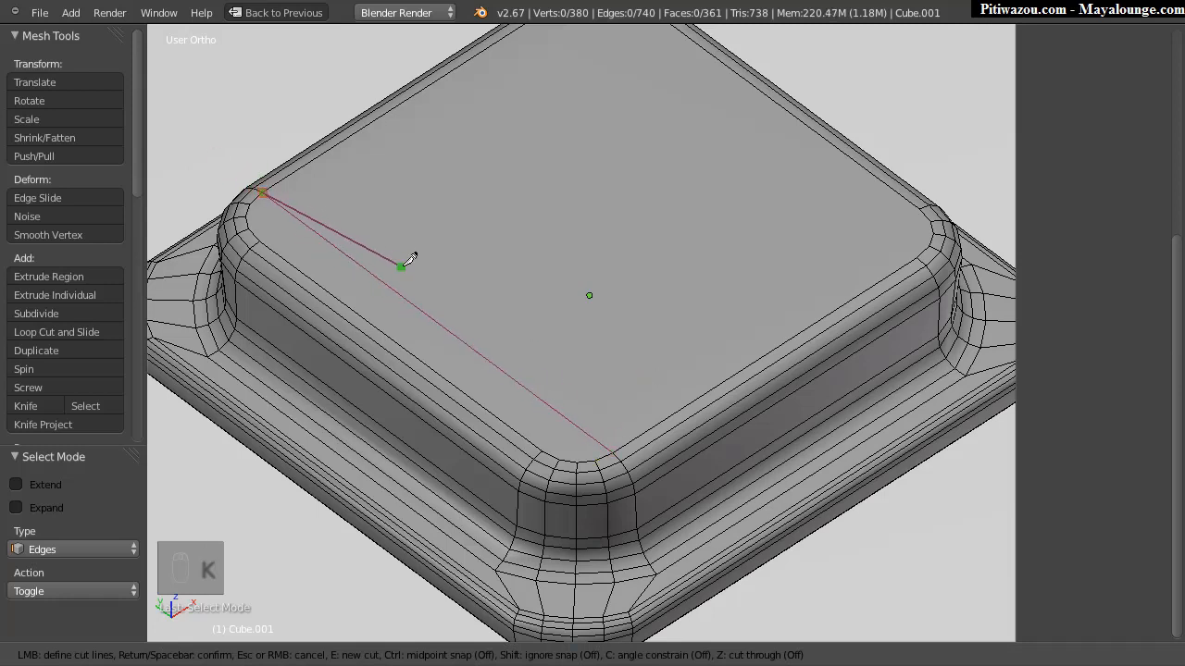
key(Return)
Step: Knife a cut across the top face along its -Y side, crossing the -X side cut near the shared corner
click(542, 449)
click(921, 209)
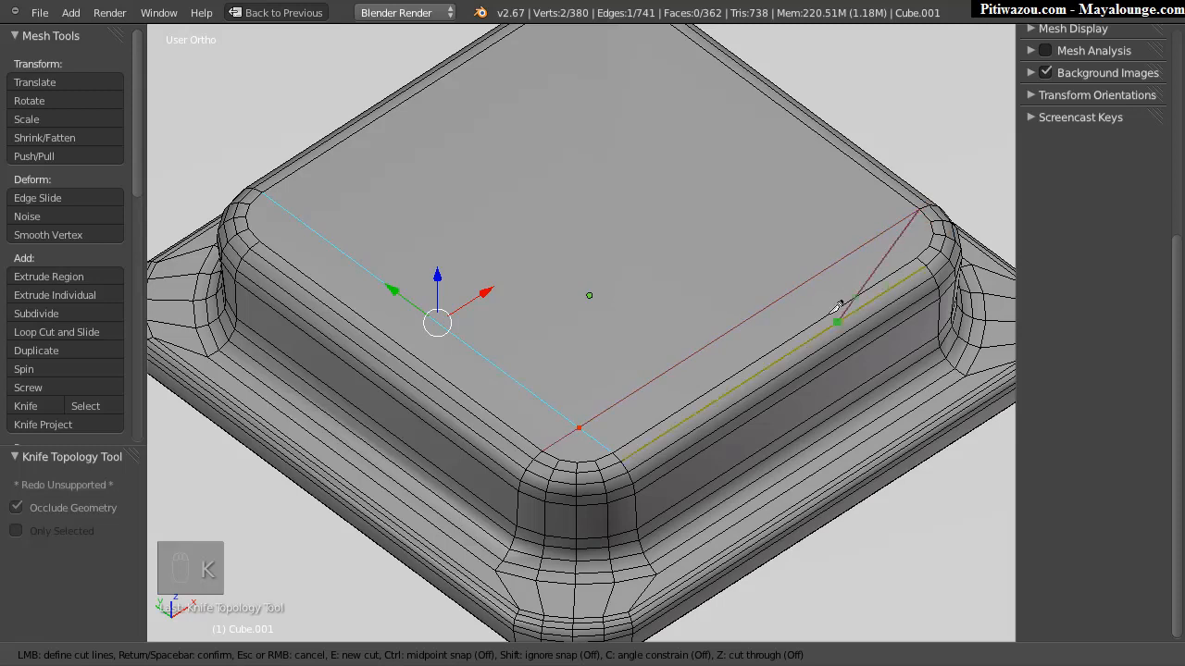
key(Return)
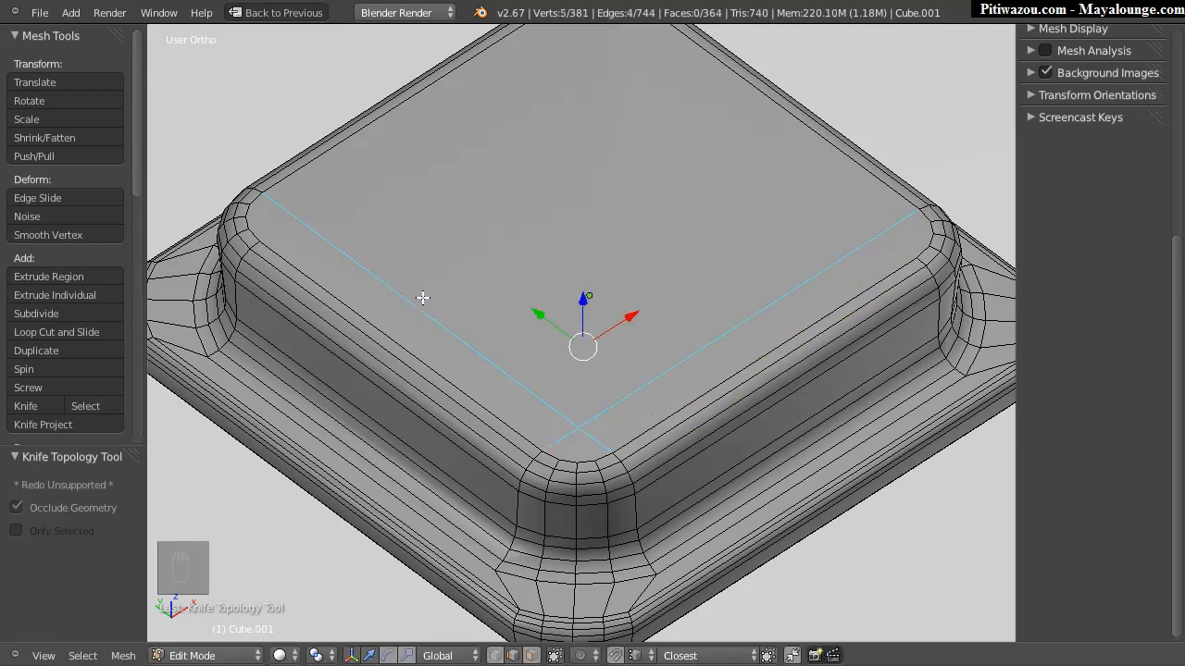
key(k)
click(263, 233)
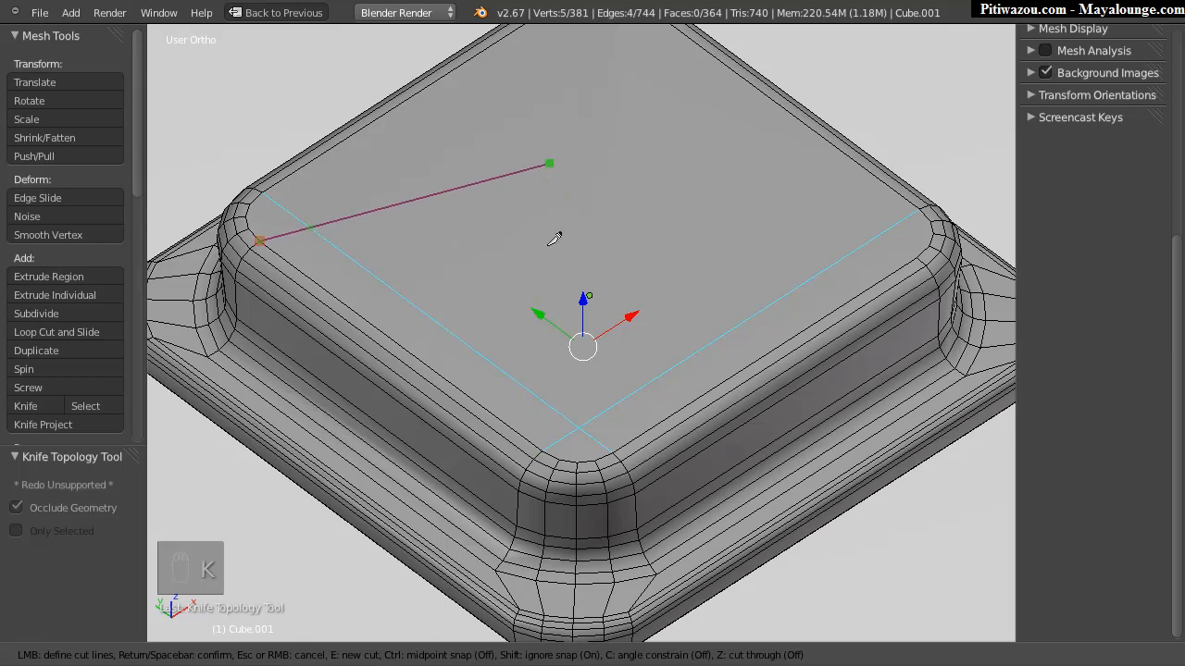
shift+scroll(550, 164, up, 4)
click(661, 102)
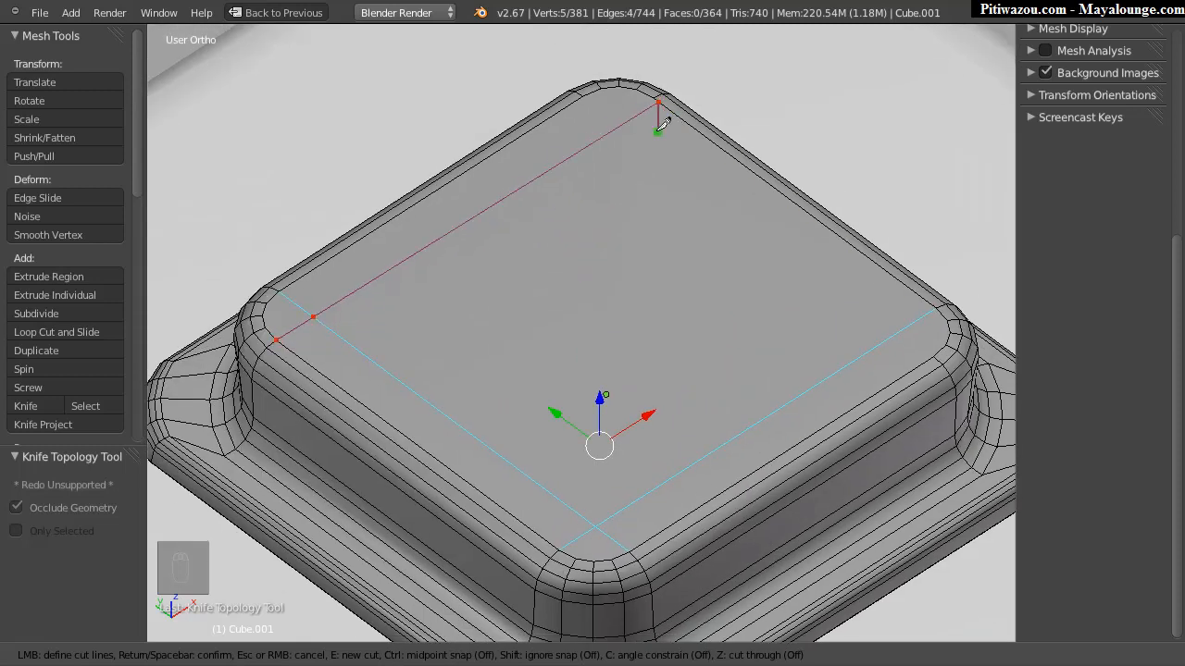
key(Escape)
key(k)
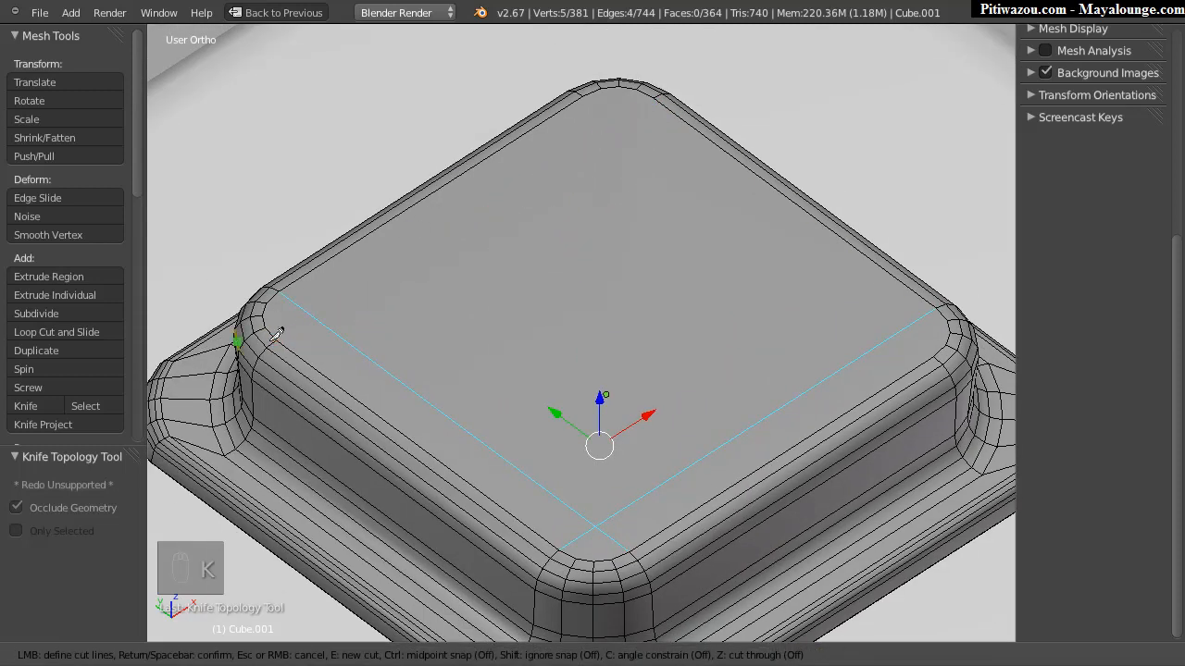
click(275, 340)
click(654, 97)
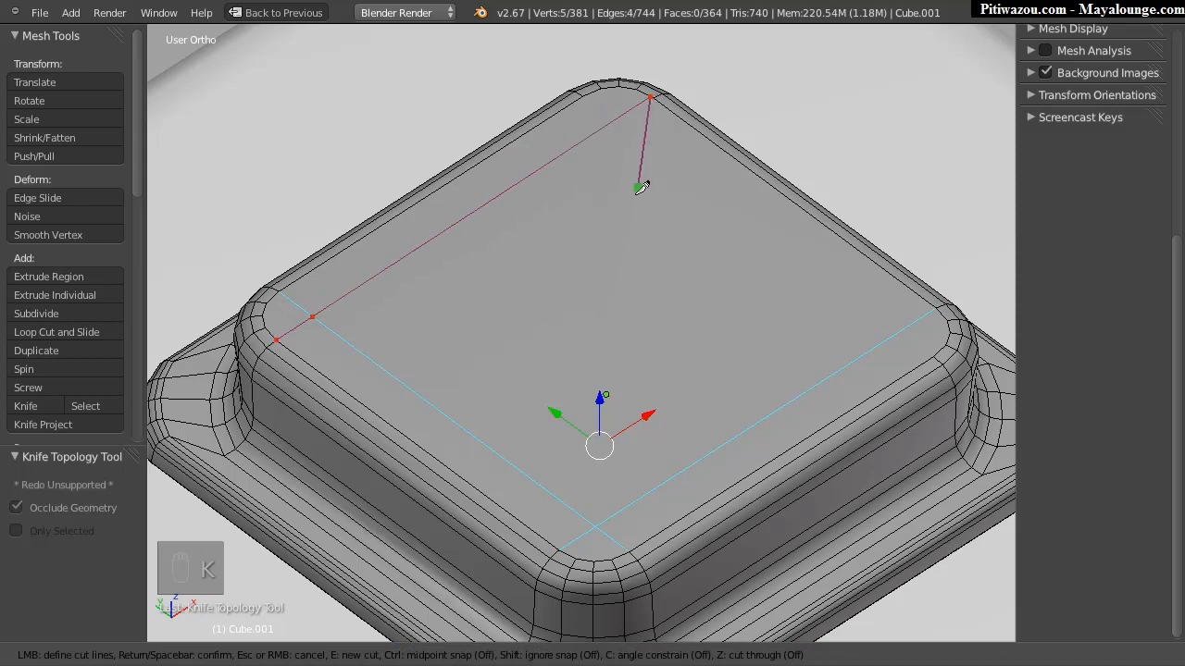
key(Escape)
Step: Knife cuts across the top face along its +Y and +X sides between corner vertices, completing the inner rectangle
key(k)
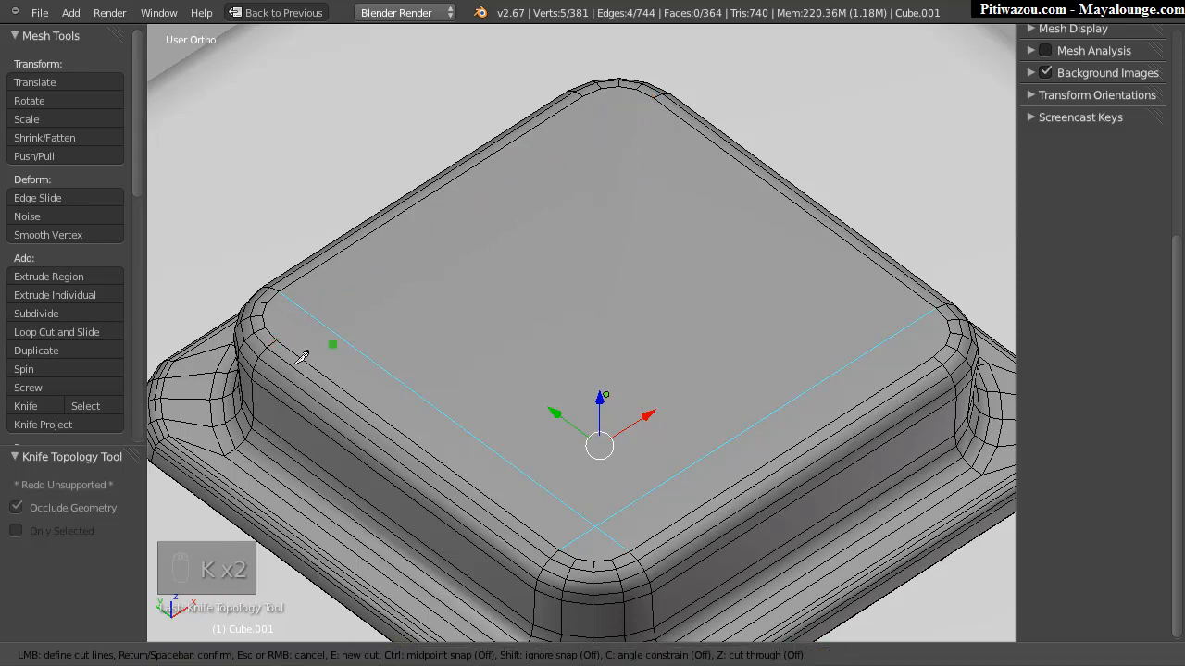
click(275, 340)
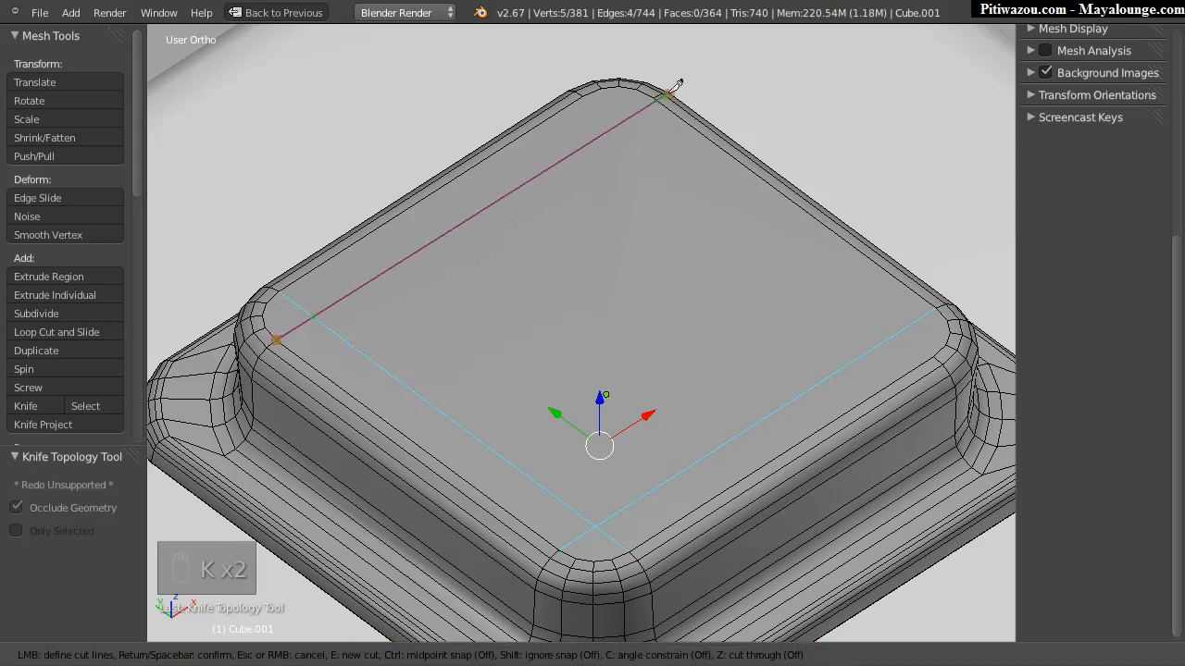
click(654, 97)
key(Return)
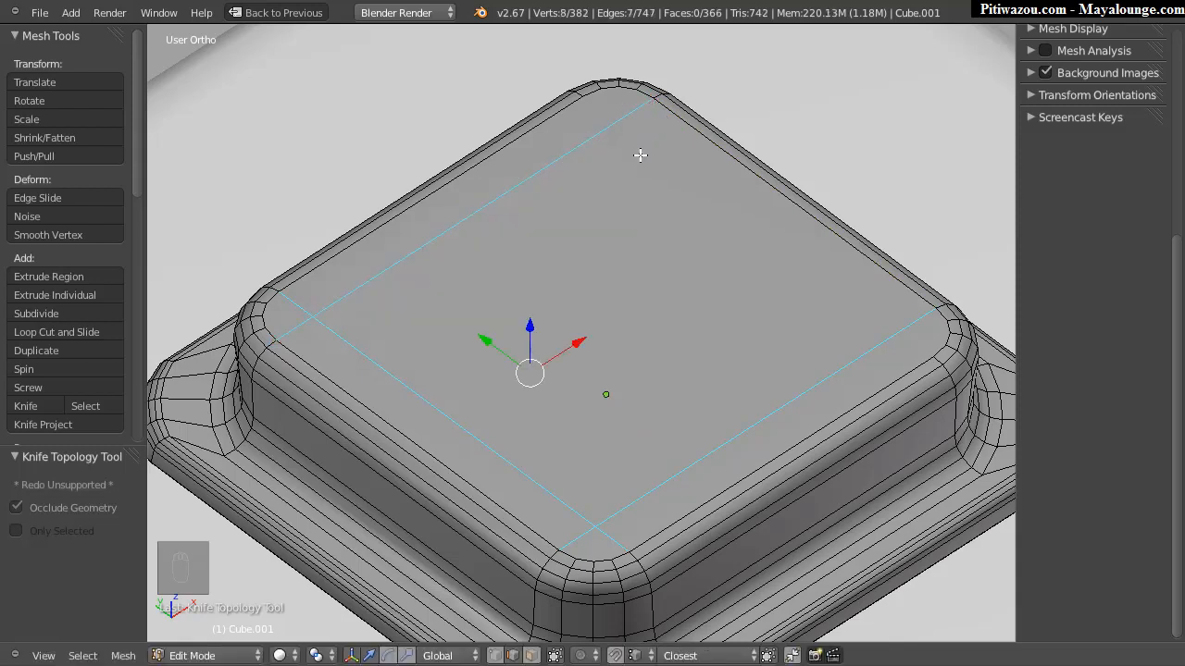
key(k)
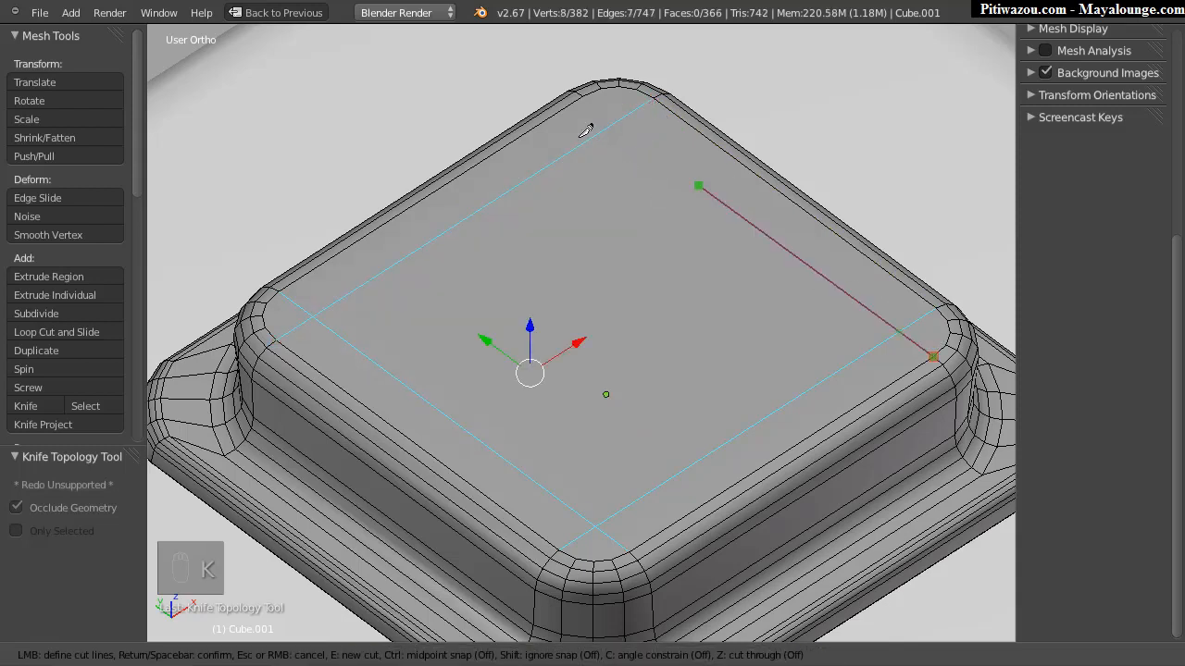
click(581, 93)
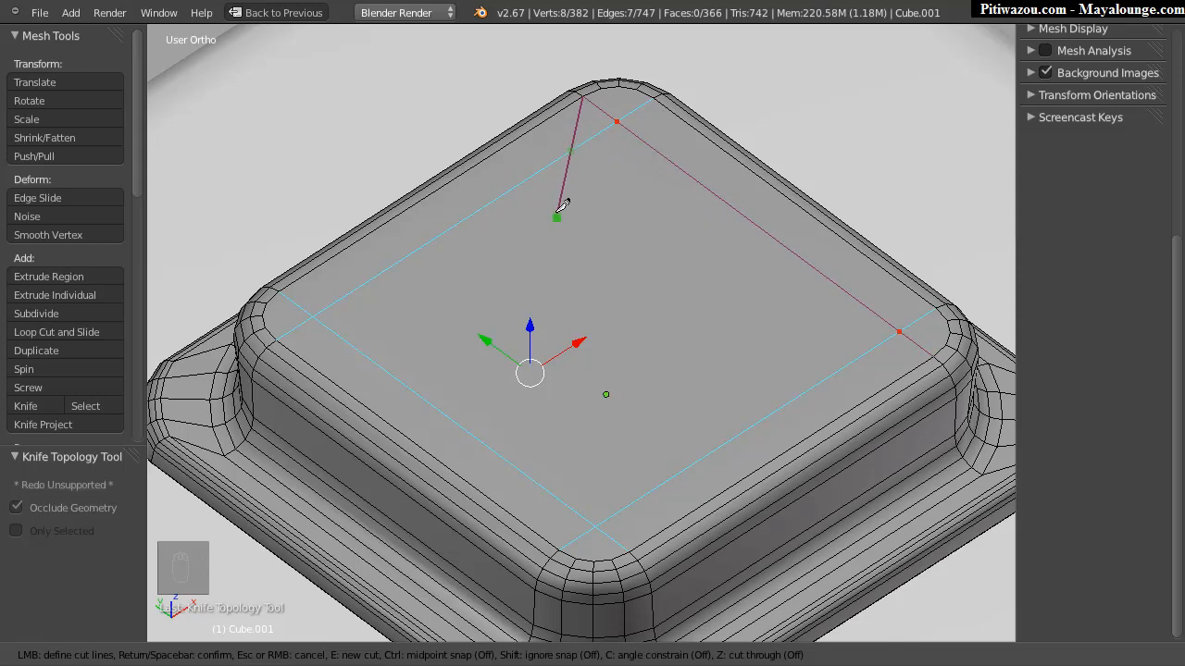
key(Return)
Step: Knife a second, outer parallel cut between the corner vertices along both the -X and +Y sides of the top face
key(k)
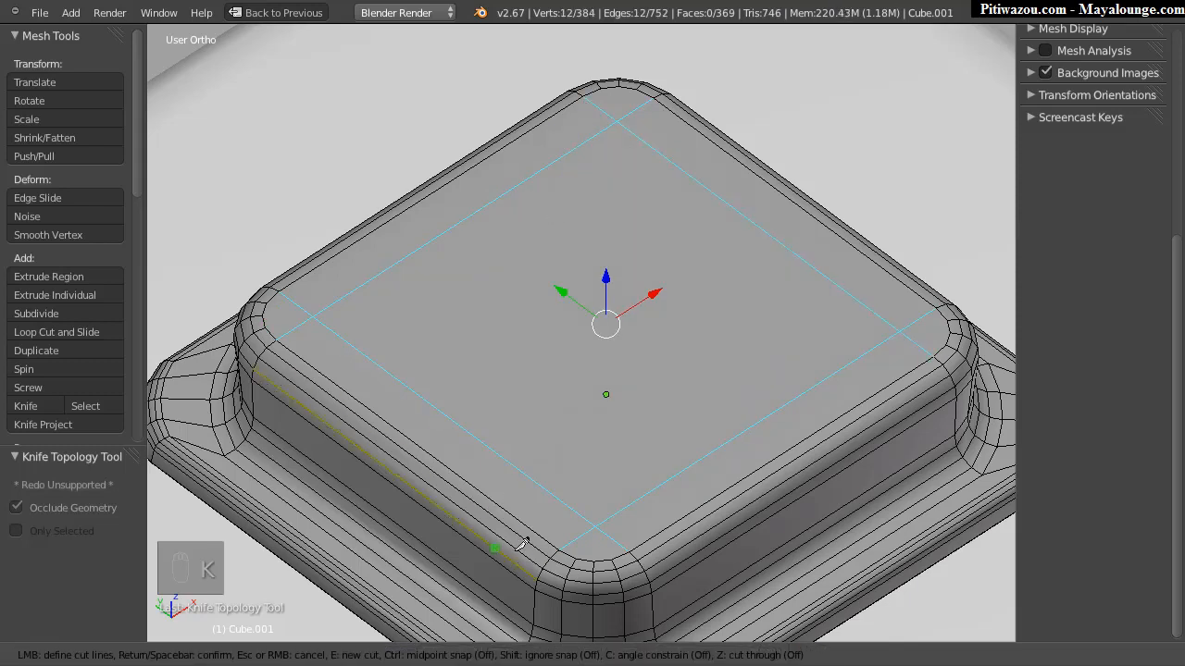
click(611, 559)
click(265, 305)
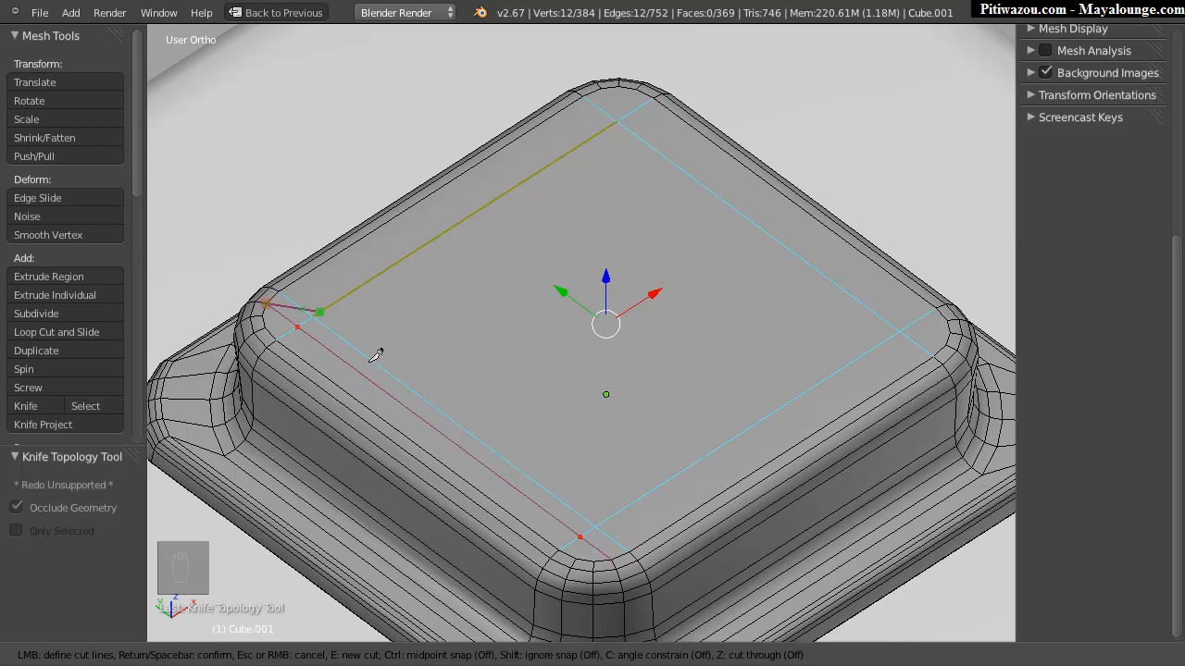
key(Return)
key(k)
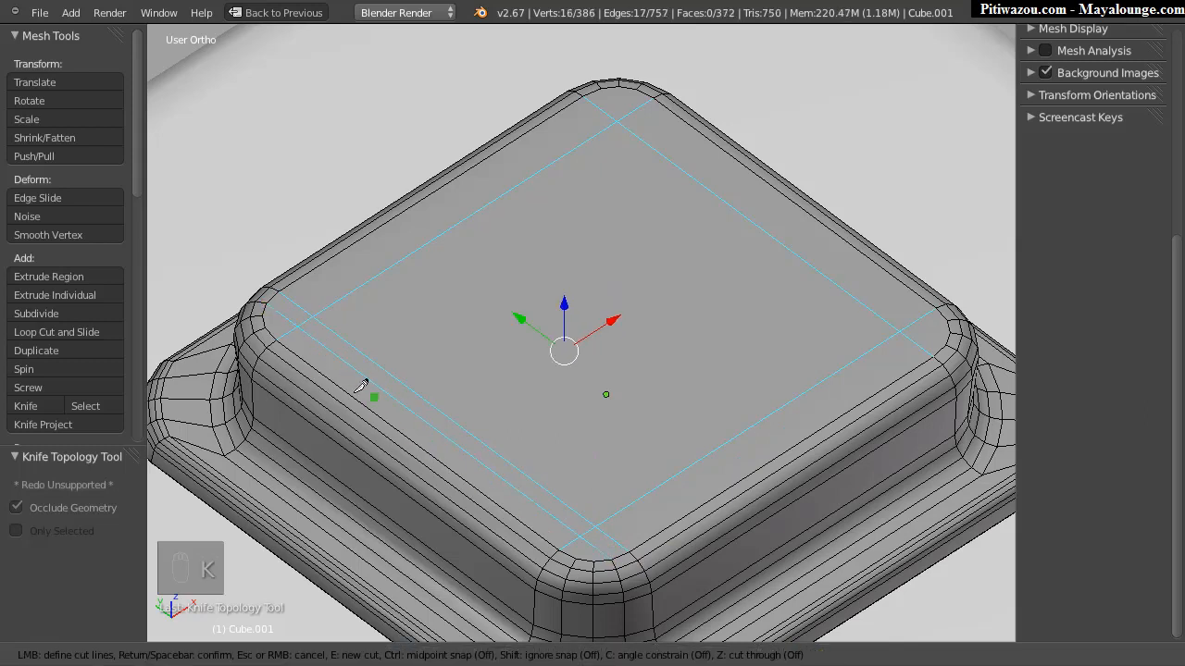
click(272, 321)
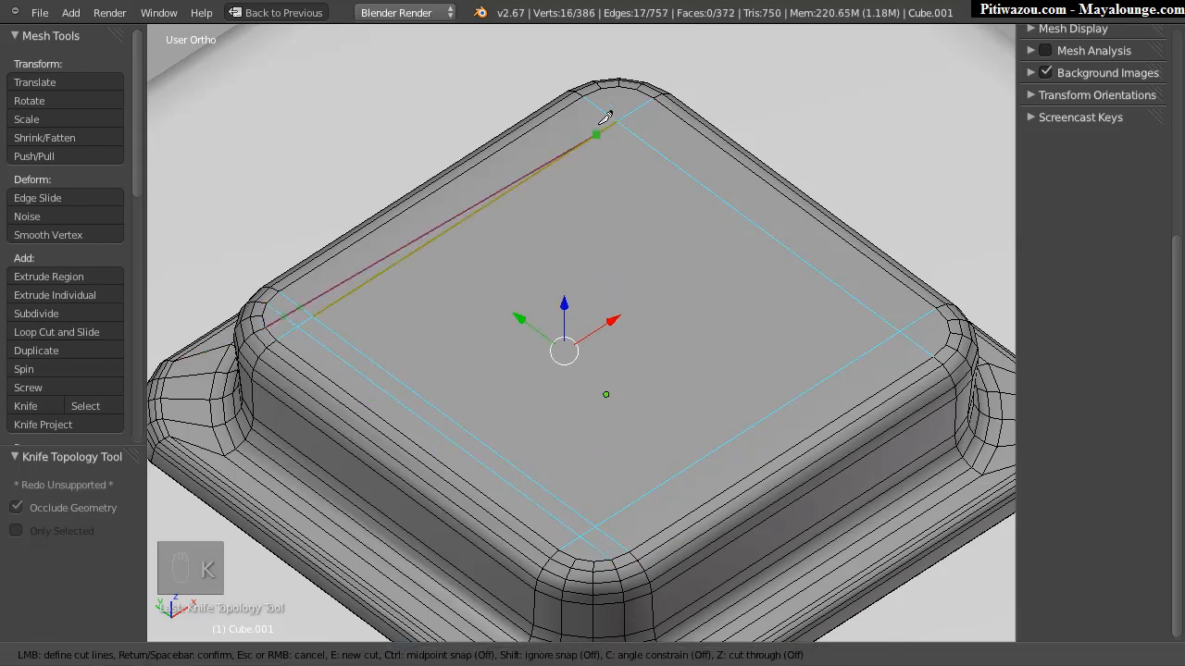
click(637, 90)
click(639, 136)
key(Return)
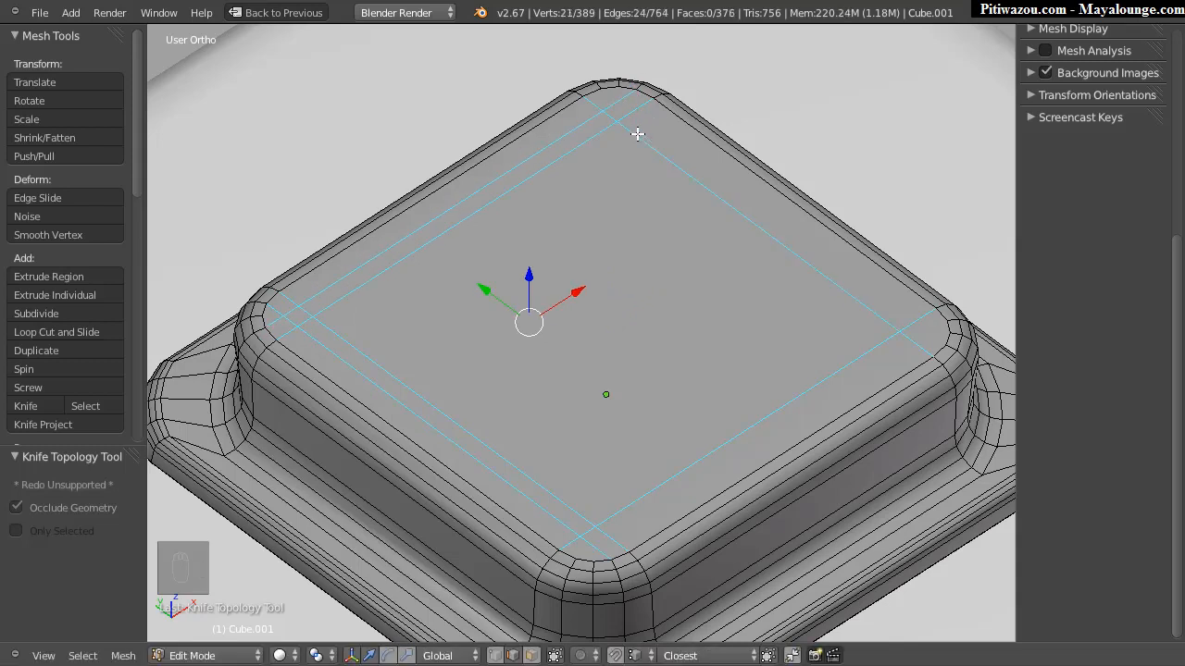
Step: Knife a second, outer parallel cut between the corner vertices along the +X side of the top face
key(k)
click(603, 84)
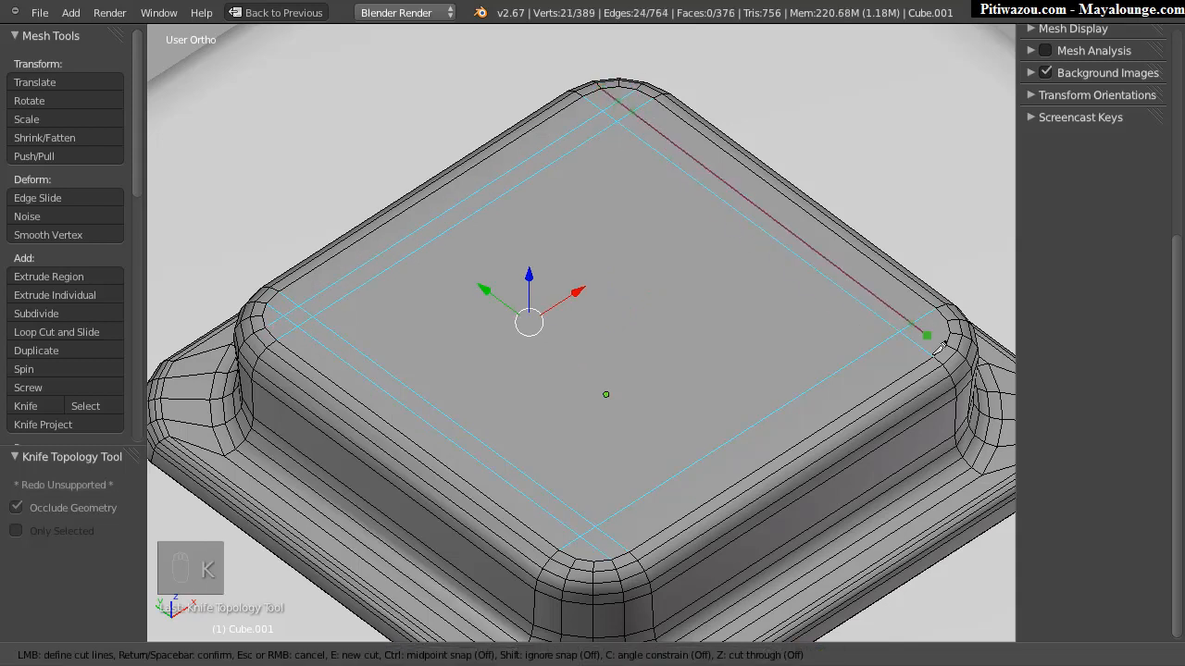
click(951, 343)
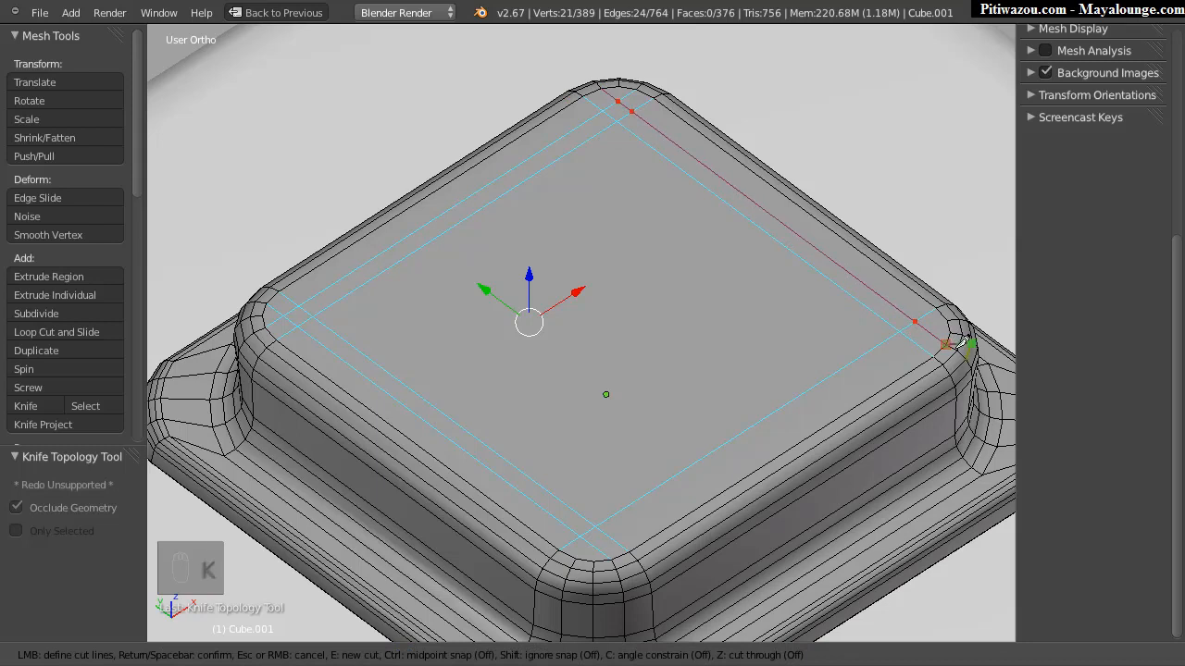
key(Return)
key(k)
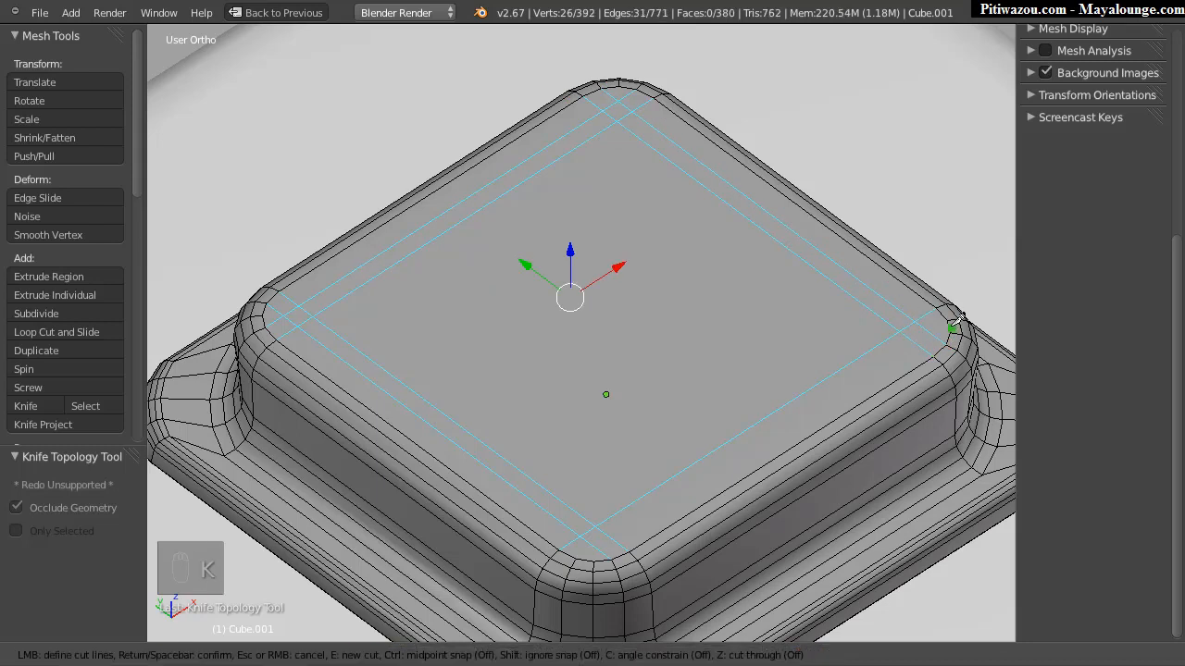
click(936, 314)
click(587, 551)
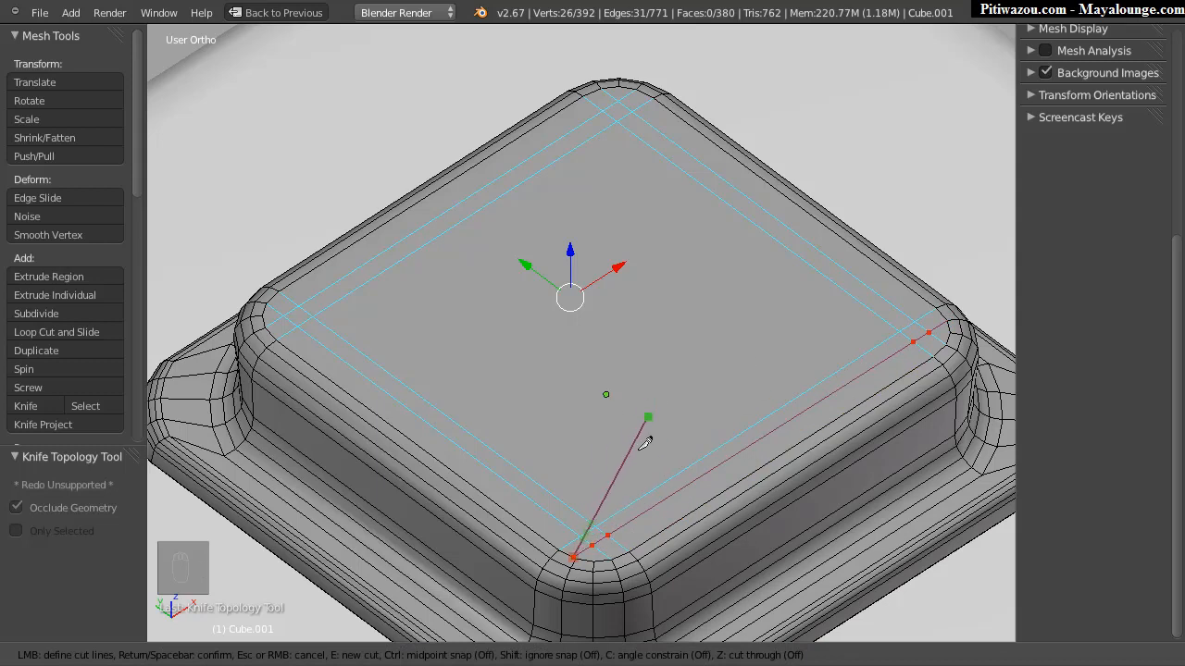
key(Escape)
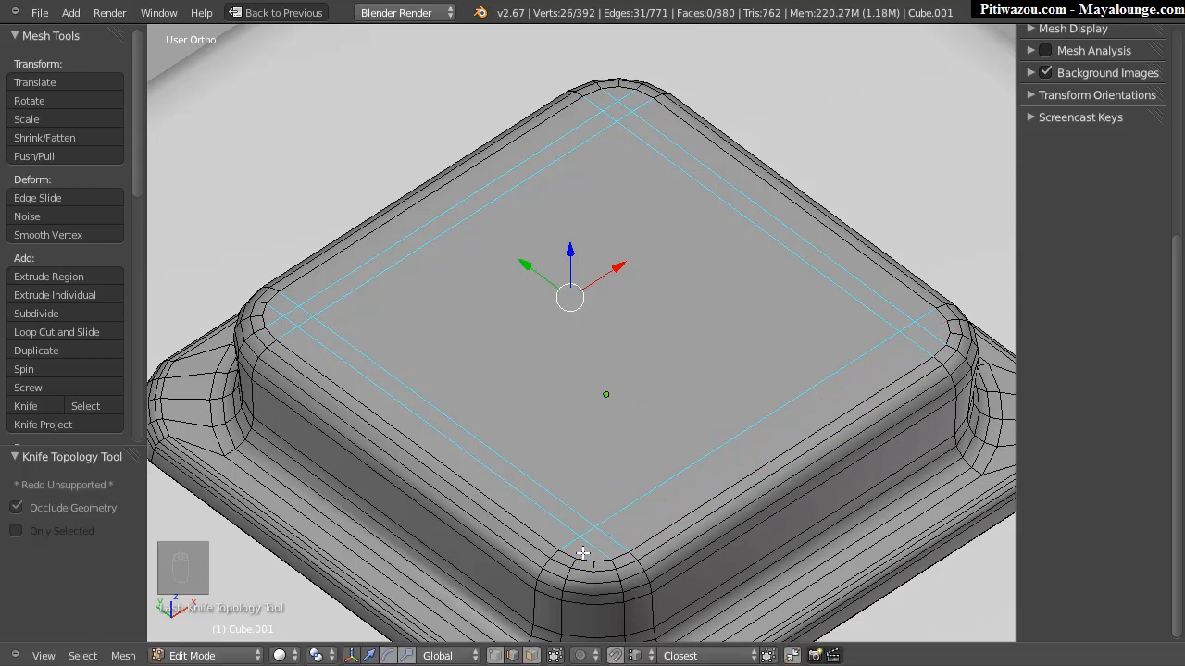
Step: Knife the outer parallel cut along the top face's -Y side between the corner vertices to complete the double grid
key(k)
click(585, 552)
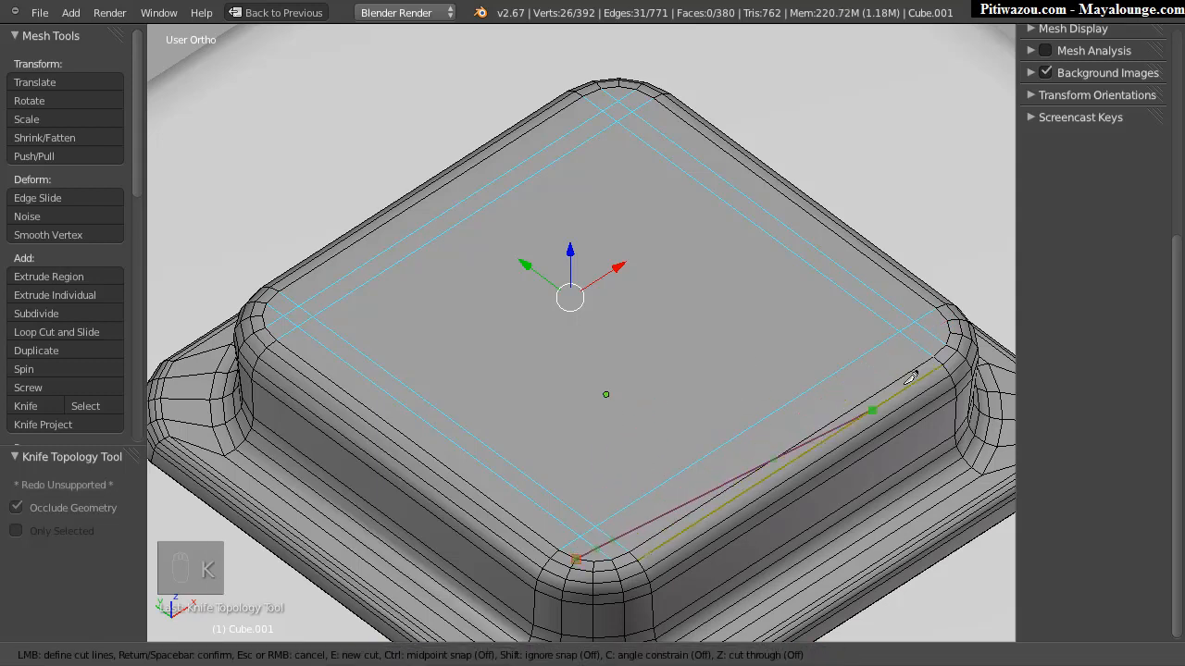
click(977, 324)
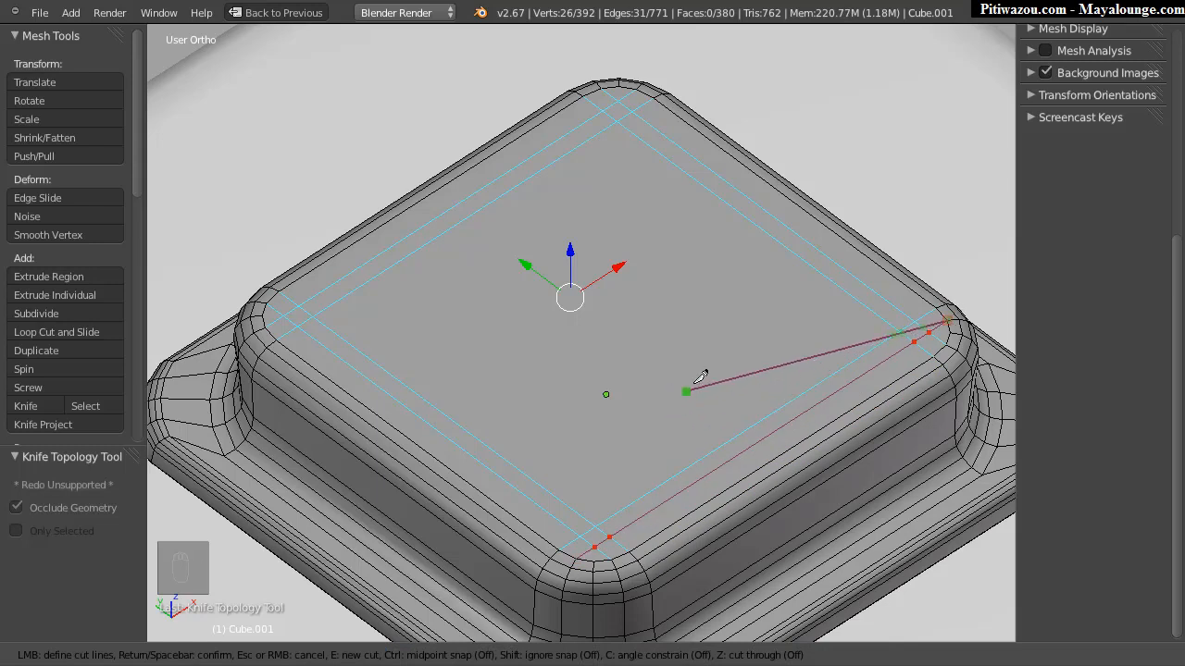
key(Return)
Step: Apply a level 3 subdivision set to the head block, restore the full window layout and leave mesh editing
mouse_move(695, 341)
middle_down()
mouse_move(716, 344)
mouse_move(693, 323)
middle_up()
key(ctrl+3)
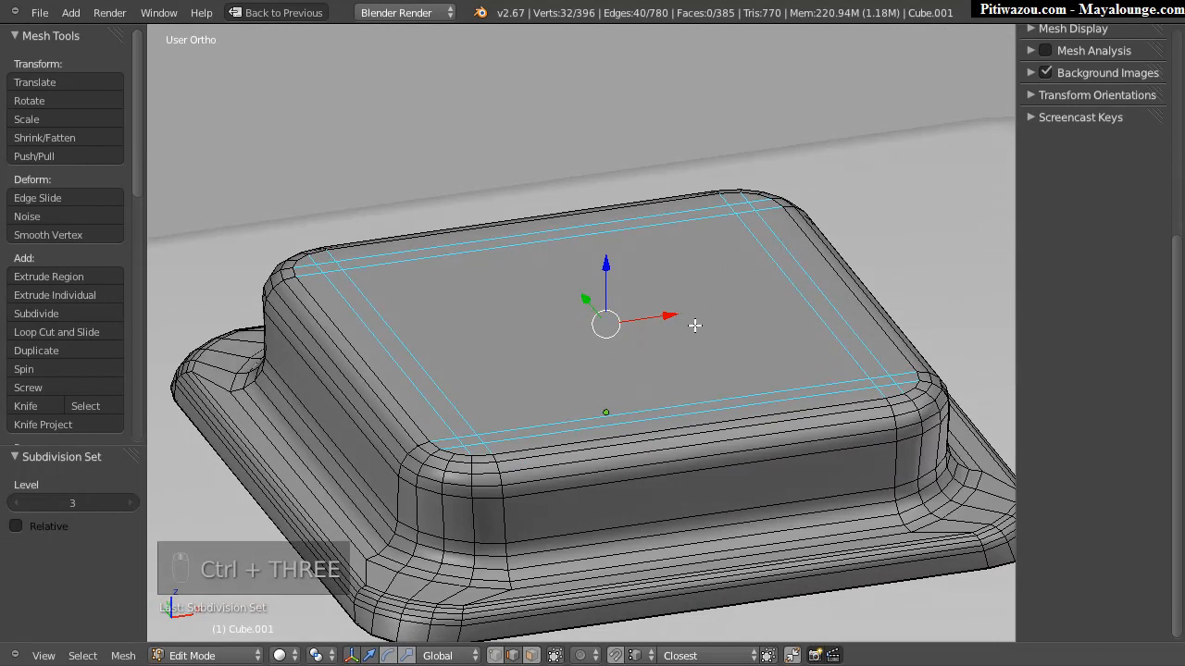
key(shift+space)
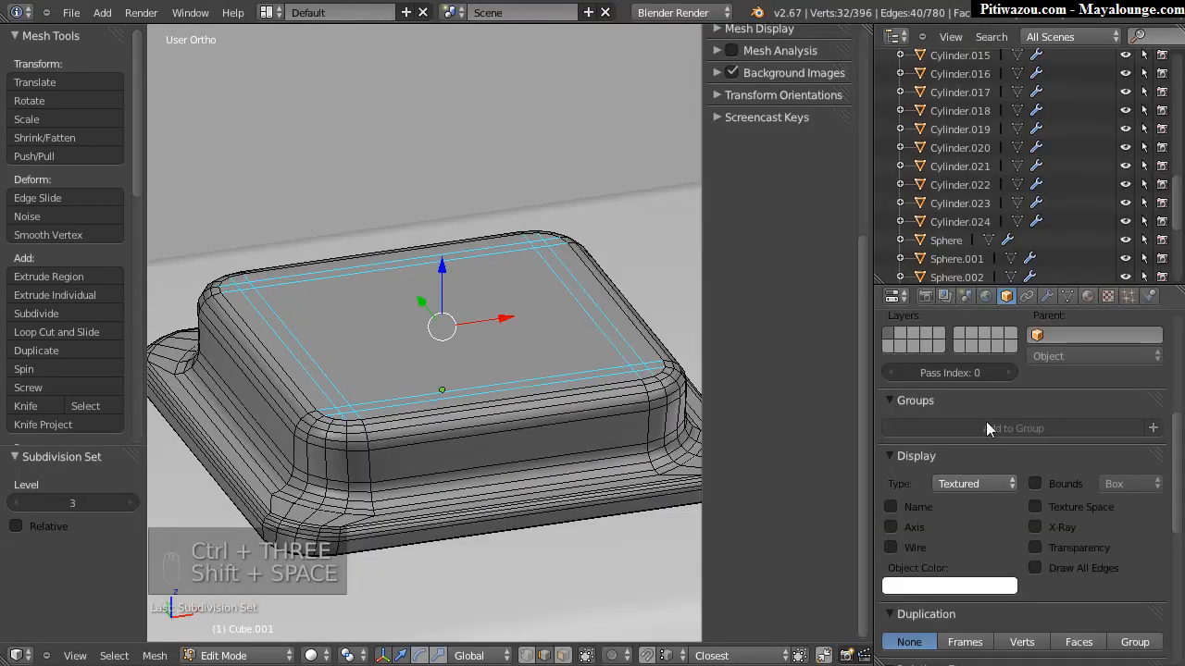
key(Tab)
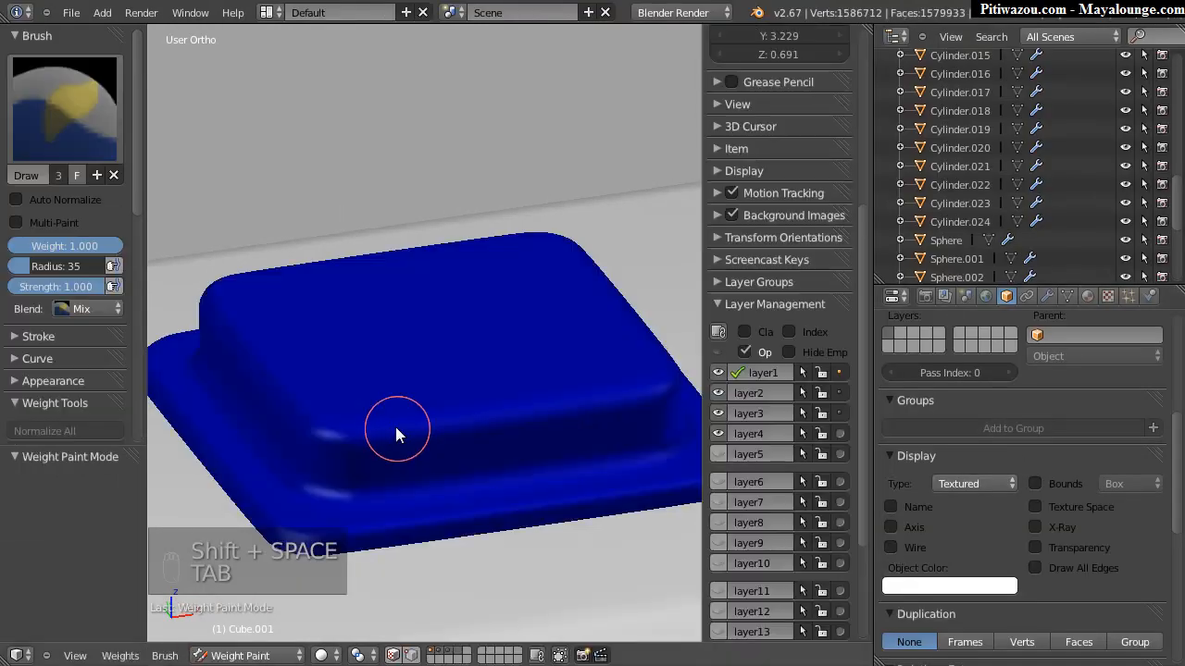
Step: Switch the raised block on top of the head from Weight Paint to Object Mode and check its smoothed shape
click(243, 655)
click(251, 638)
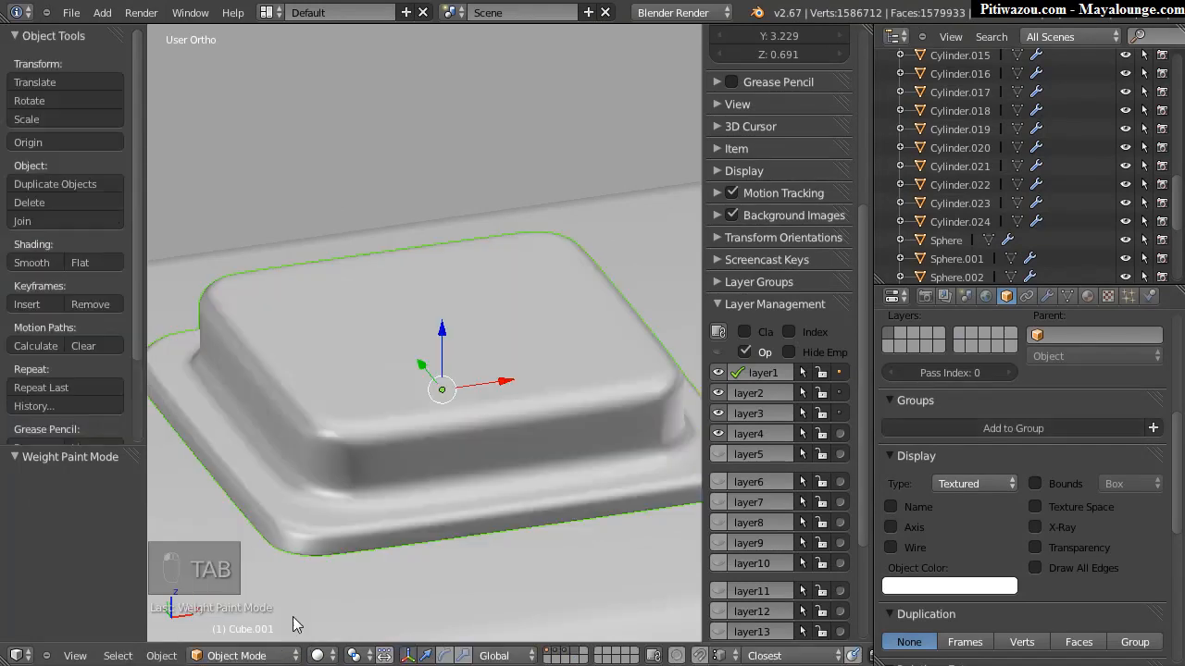
middle_drag(475, 387, 385, 468)
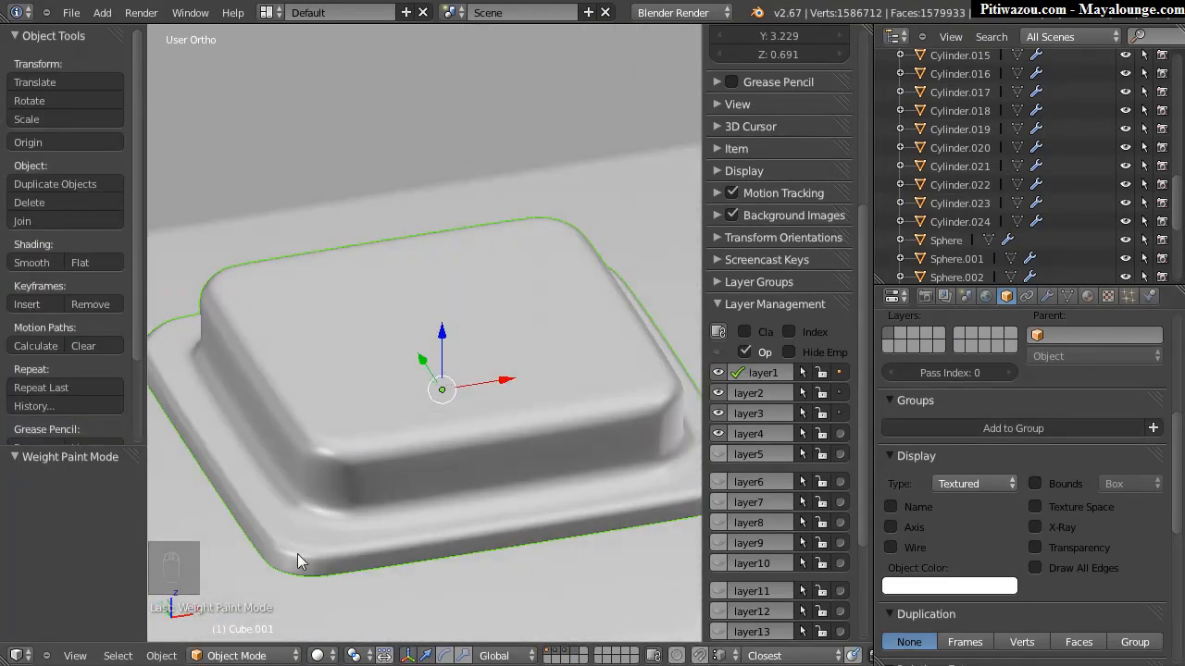
middle_drag(457, 473, 603, 358)
scroll(408, 421, down, 6)
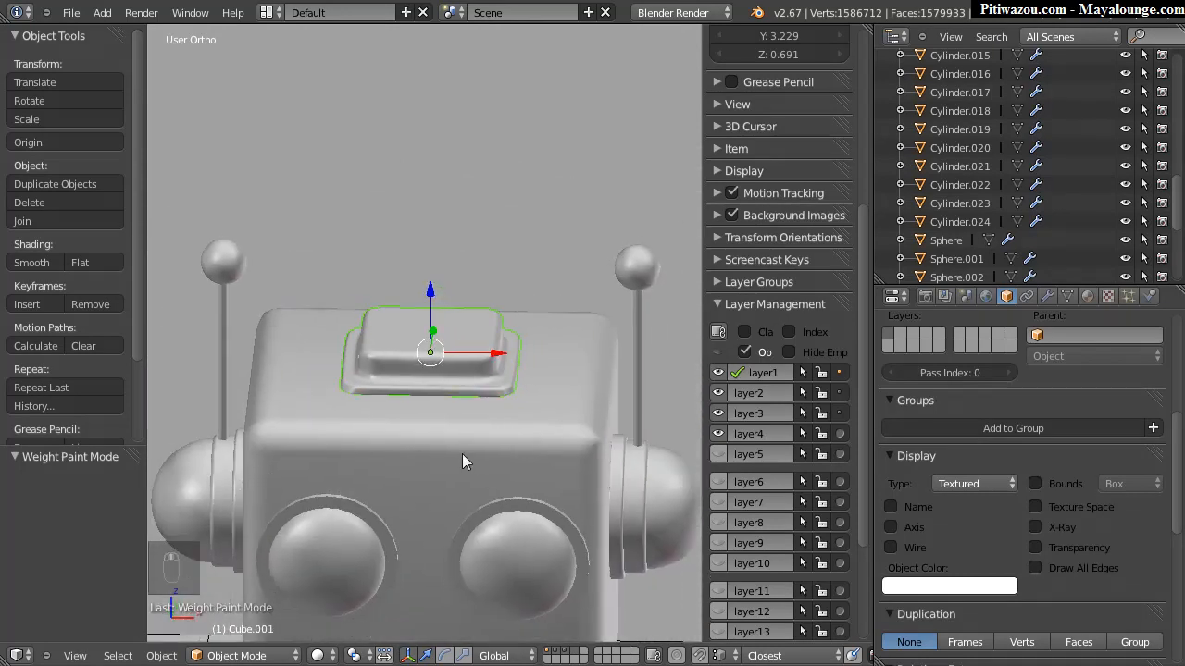
Step: Apply a level 3 subdivision set to the robot's main head cube beneath the raised block and check its rounded corners
key(ctrl+3)
middle_drag(439, 425, 445, 341)
scroll(449, 329, up, 2)
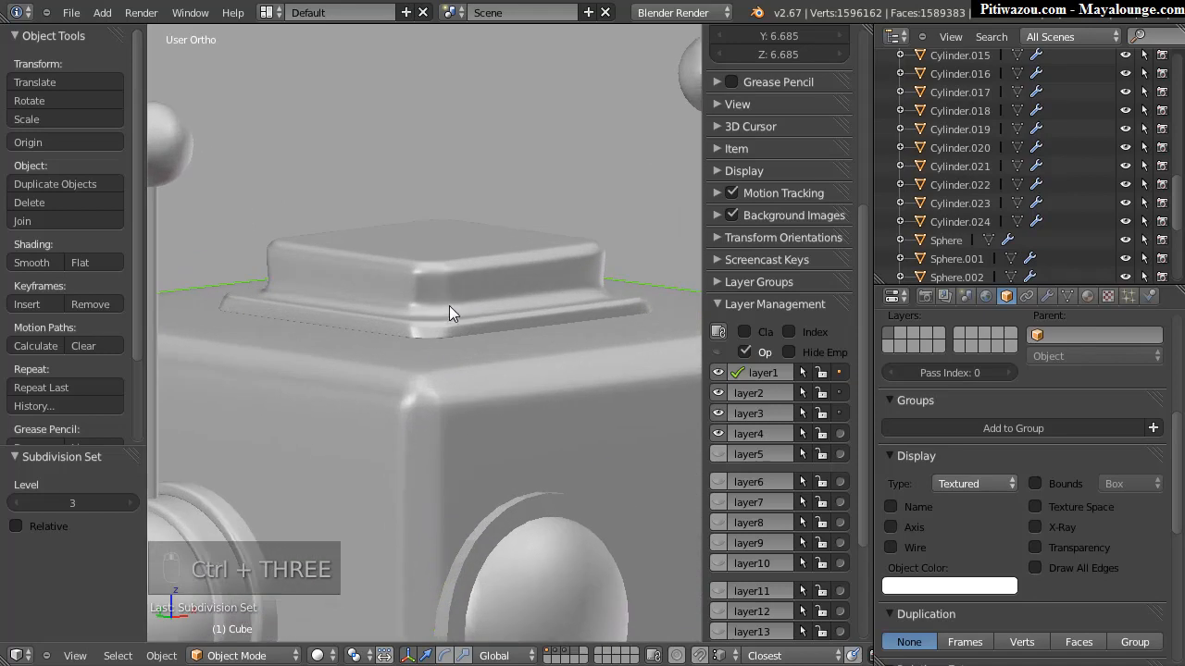
middle_drag(425, 411, 448, 442)
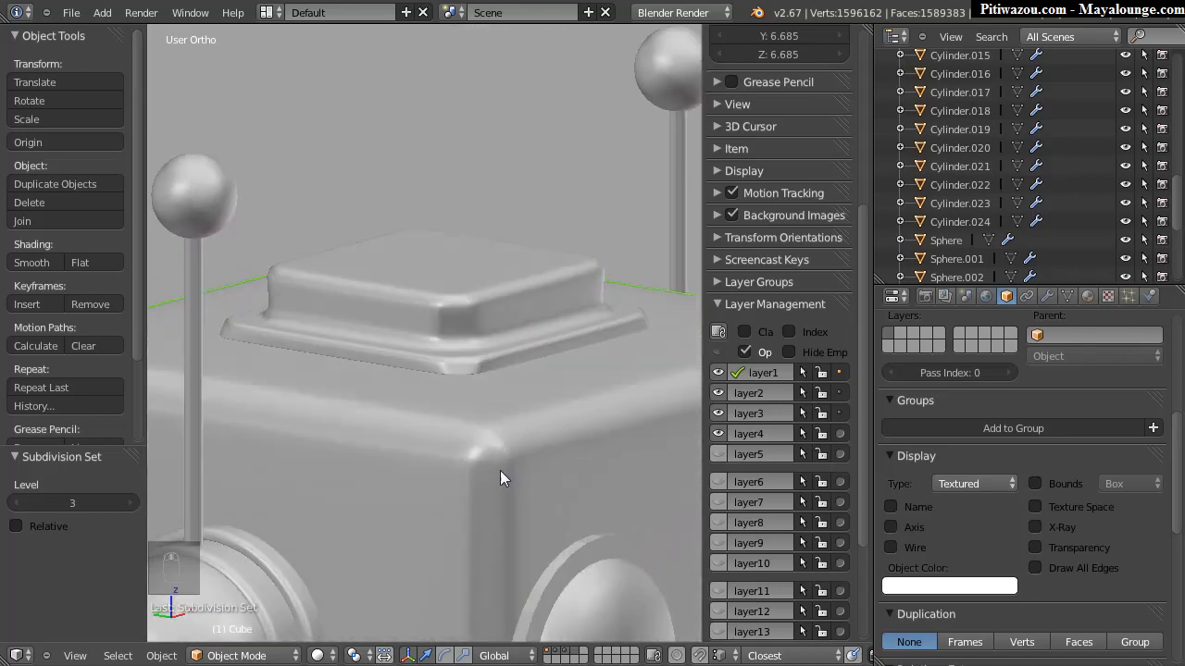
Step: Maximize the 3D view and hide its tool shelf and properties region, with the whole robot in view
scroll(538, 472, down, 5)
middle_drag(357, 542, 506, 393)
scroll(400, 470, down, 2)
shift+middle_drag(467, 500, 517, 287)
scroll(430, 392, down, 2)
key(shift+space)
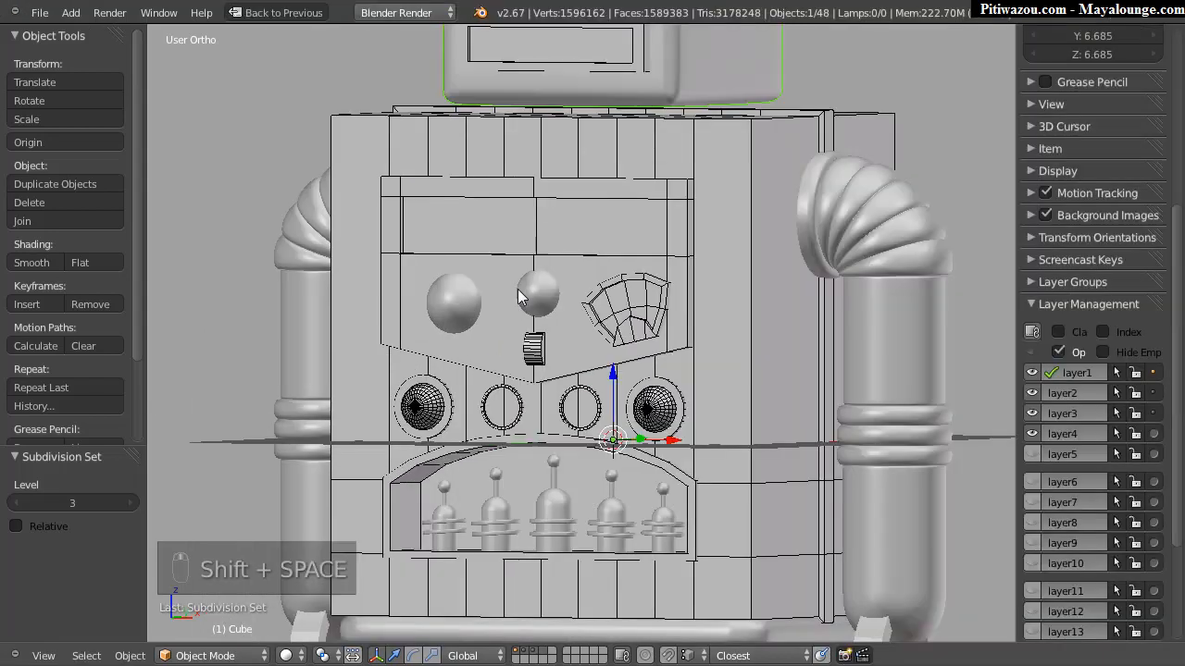
key(n)
key(t)
scroll(466, 329, down, 7)
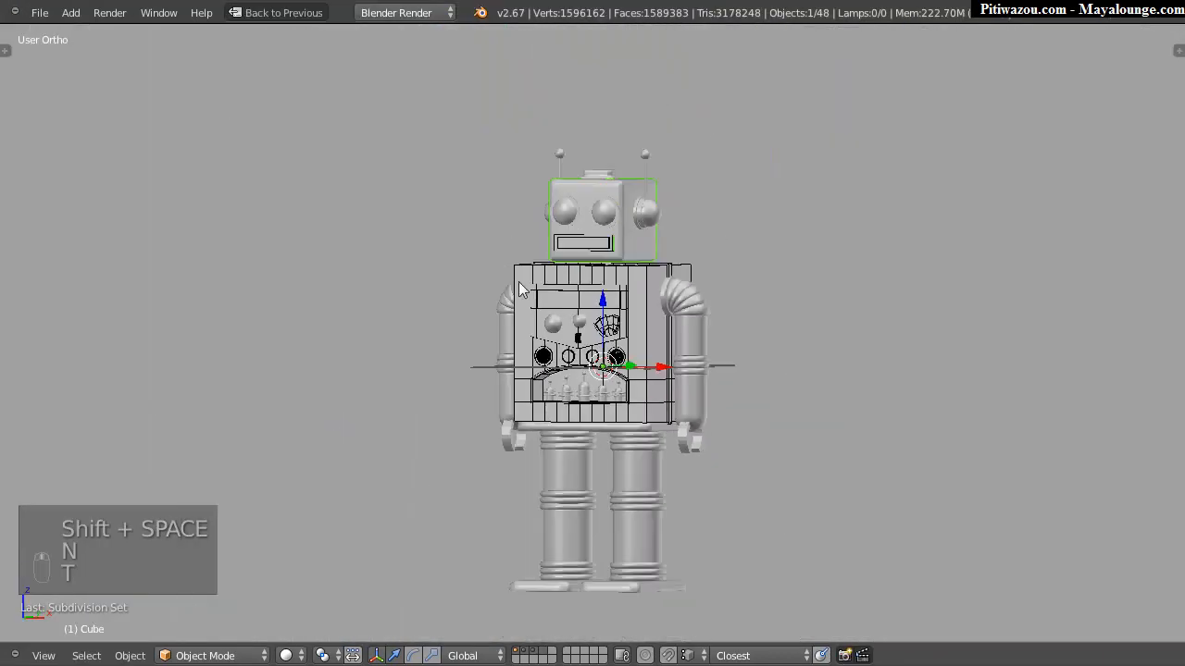
Step: Examine the whole robot from several angles, comparing the smoothed parts with the unfinished torso and mouth
middle_drag(537, 330, 574, 217)
scroll(603, 305, up, 2)
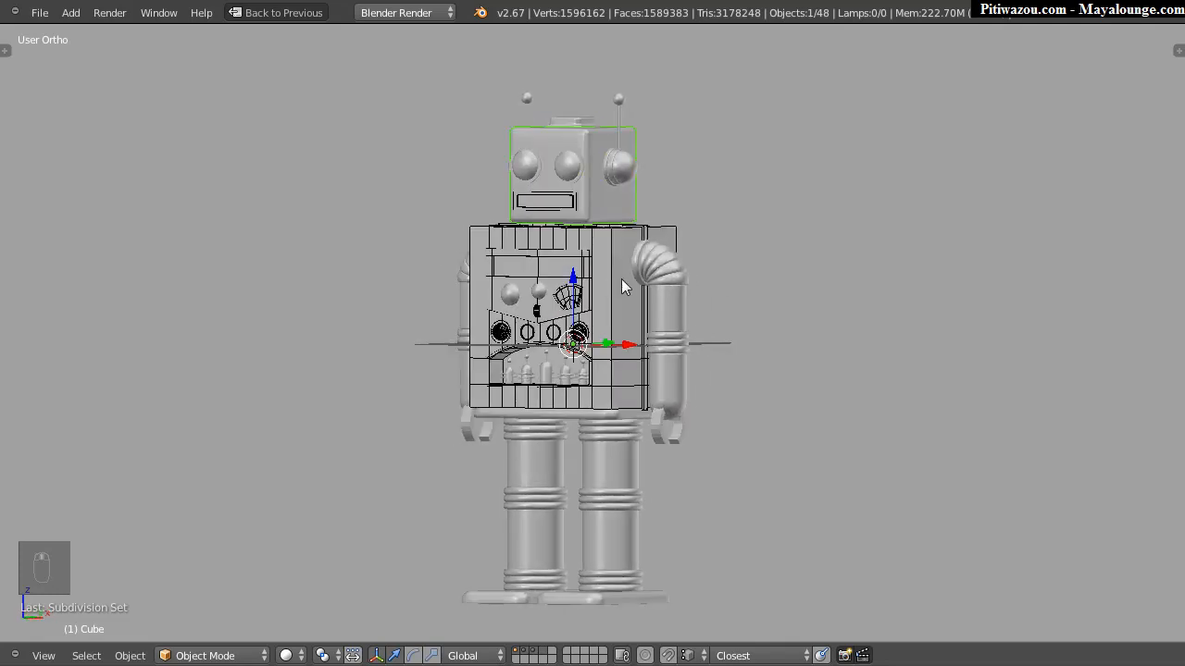
middle_drag(620, 282, 686, 443)
middle_drag(630, 498, 577, 305)
middle_drag(558, 353, 608, 294)
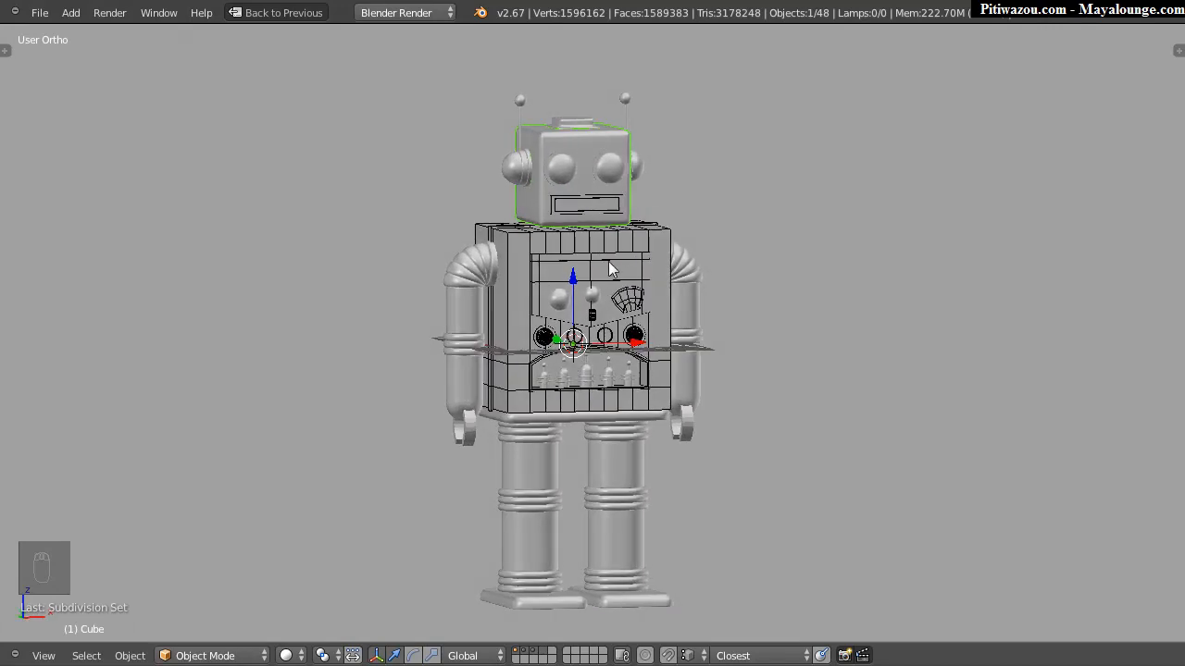
middle_drag(559, 336, 556, 230)
middle_drag(595, 380, 659, 282)
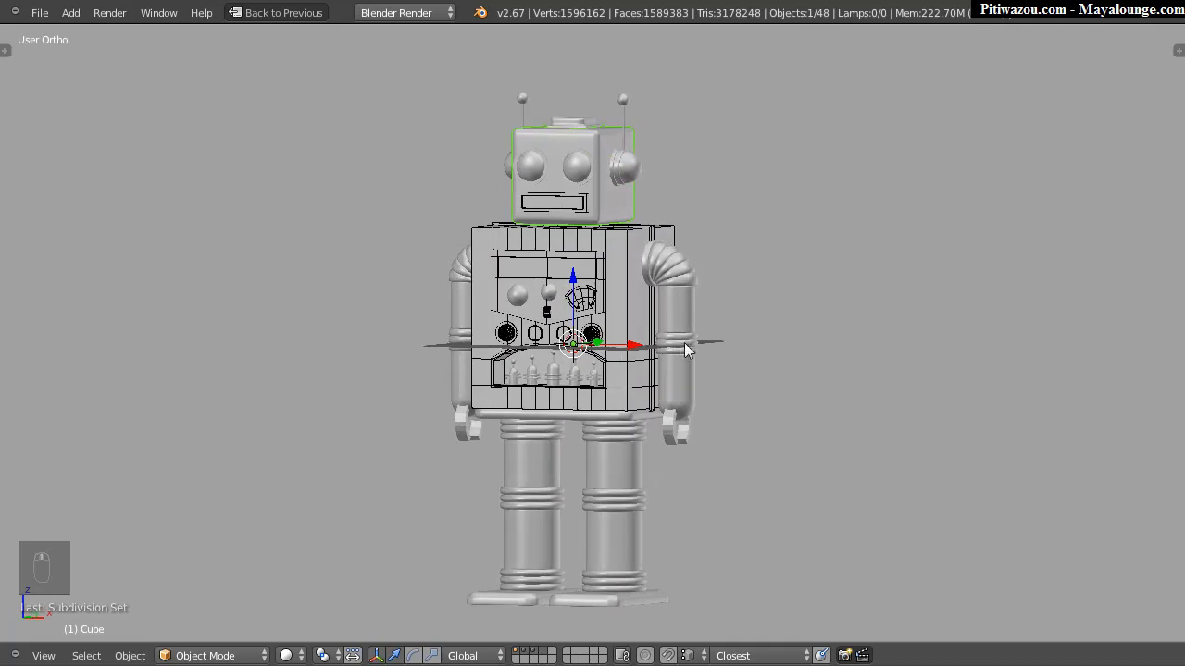
middle_drag(620, 340, 679, 322)
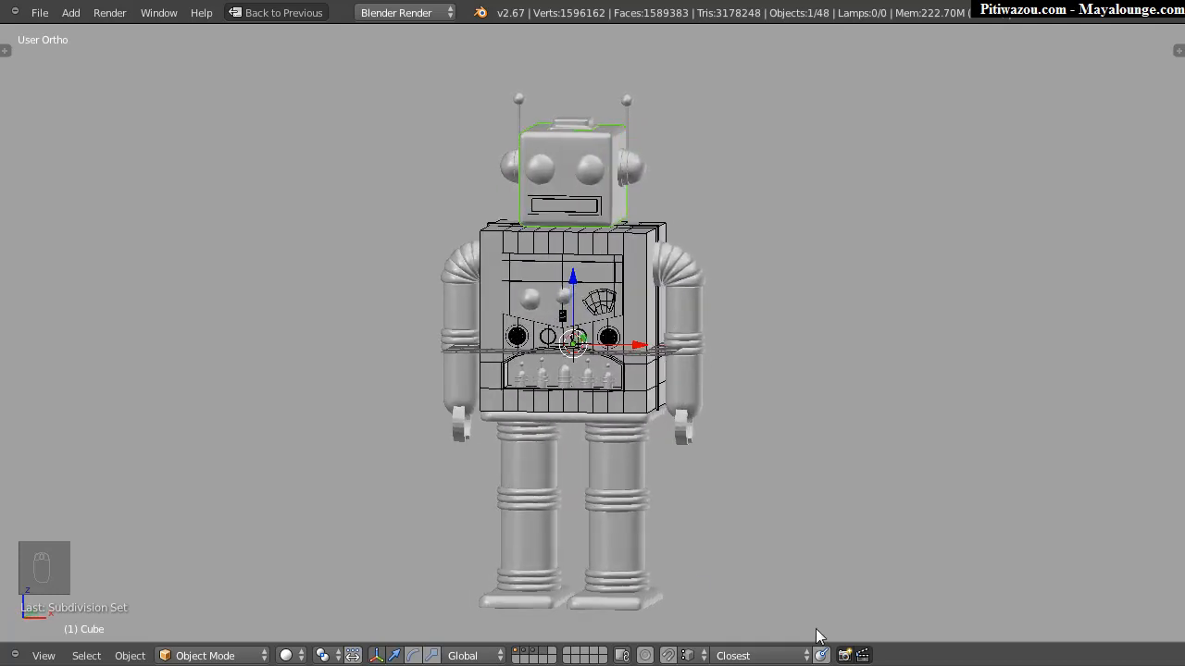